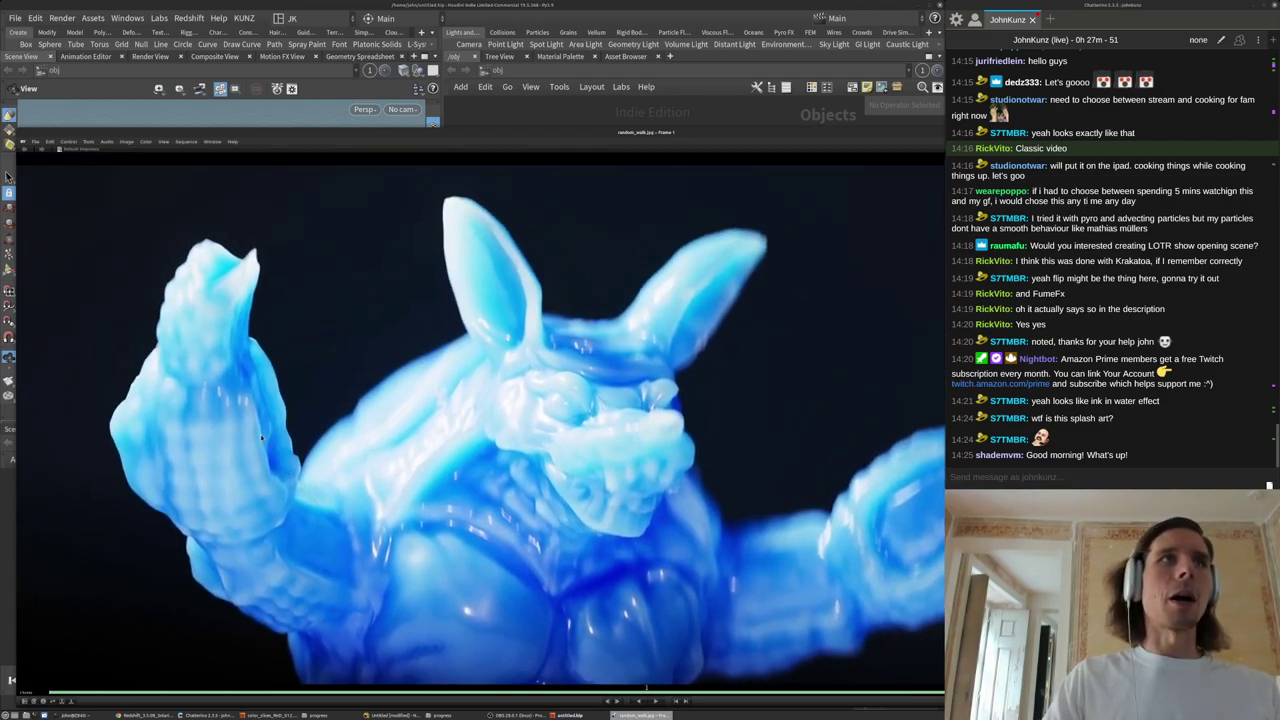
# Bring the terminal to the front and interrupt the running rv image viewer showing random_walk.jpg.
pyautogui.moveTo(440, 371); pyautogui.dragTo(411, 284, button='middle')
pyautogui.moveTo(586, 133); pyautogui.dragTo(443, 512)
pyautogui.click(427, 304)
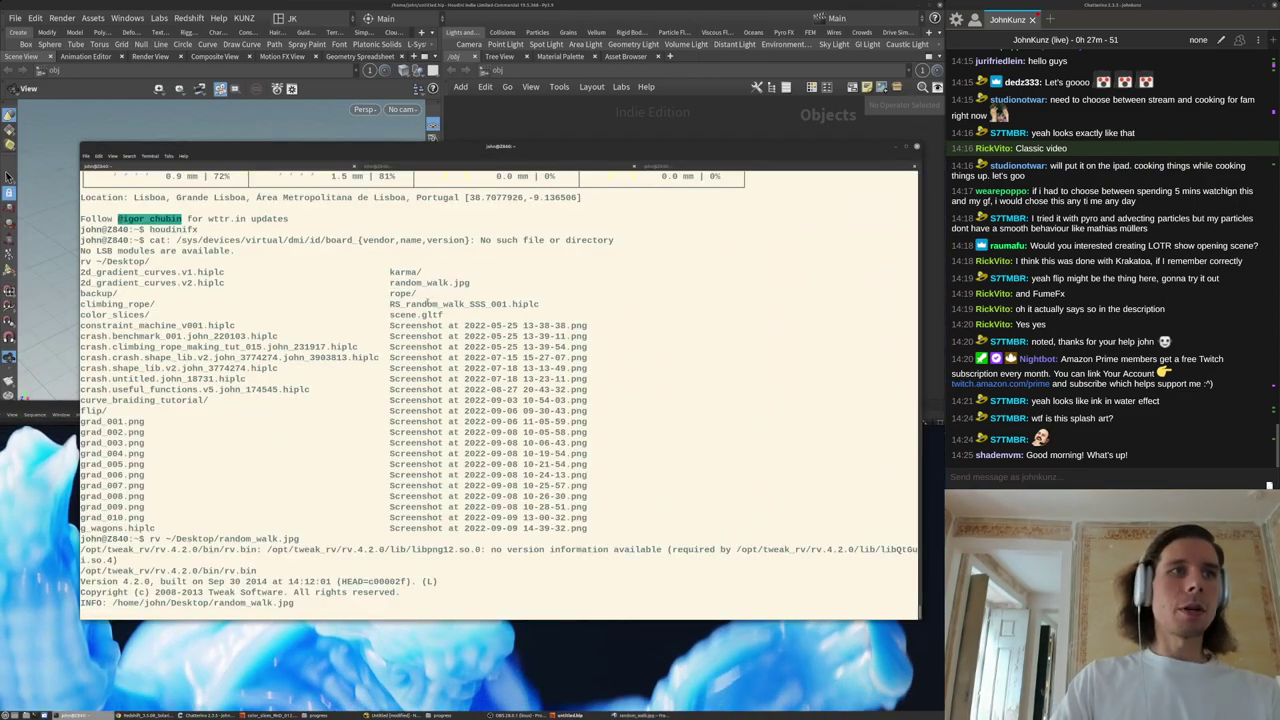
pyautogui.press('Return')
pyautogui.press('Return')
pyautogui.press('Up')
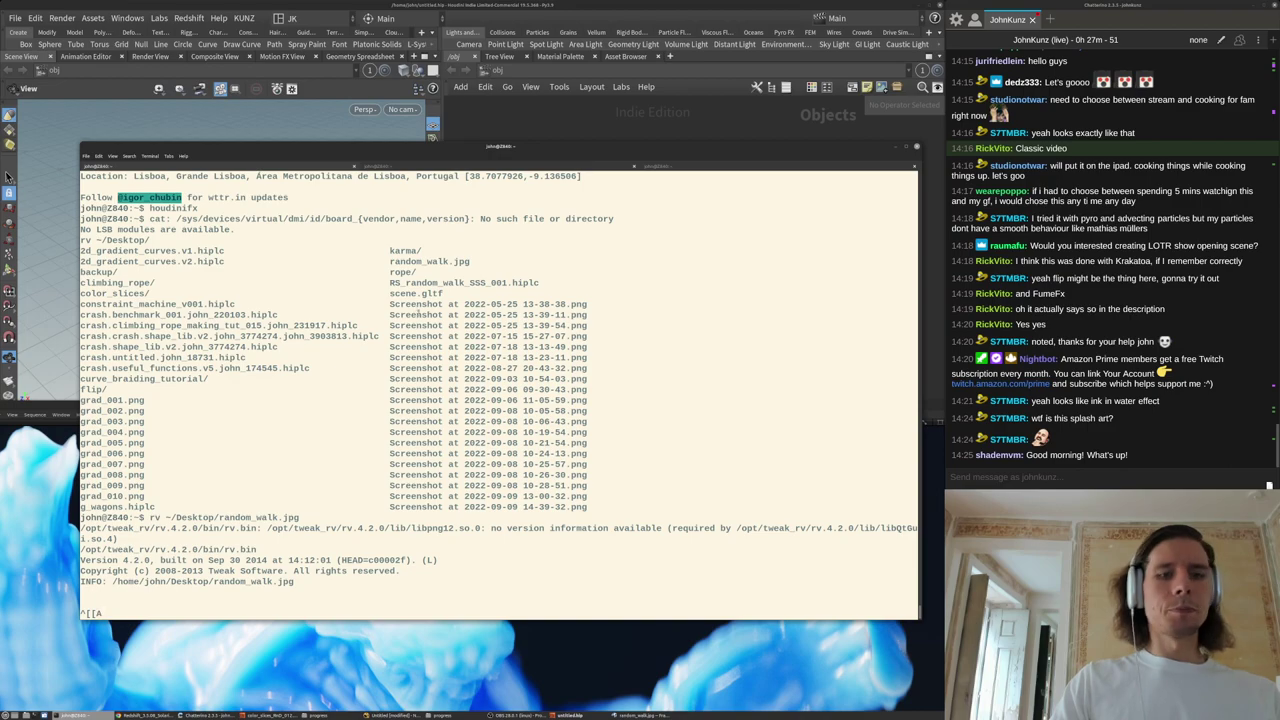
pyautogui.hotkey('ctrl', 'c')
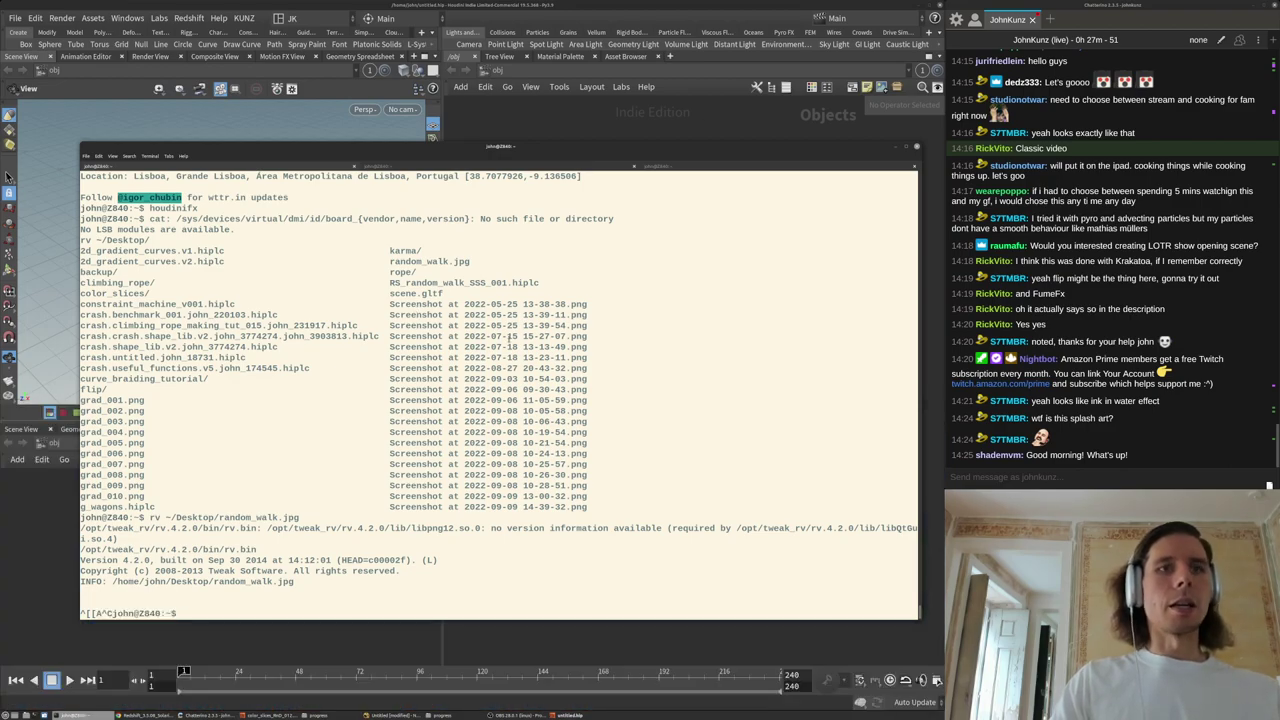
# Run curl -s wttr.in/lisbon in the terminal to view the Lisbon weather report.
pyautogui.press('Return')
pyautogui.press('Return')
pyautogui.press('Return')
pyautogui.press('Up')
pyautogui.press('Up')
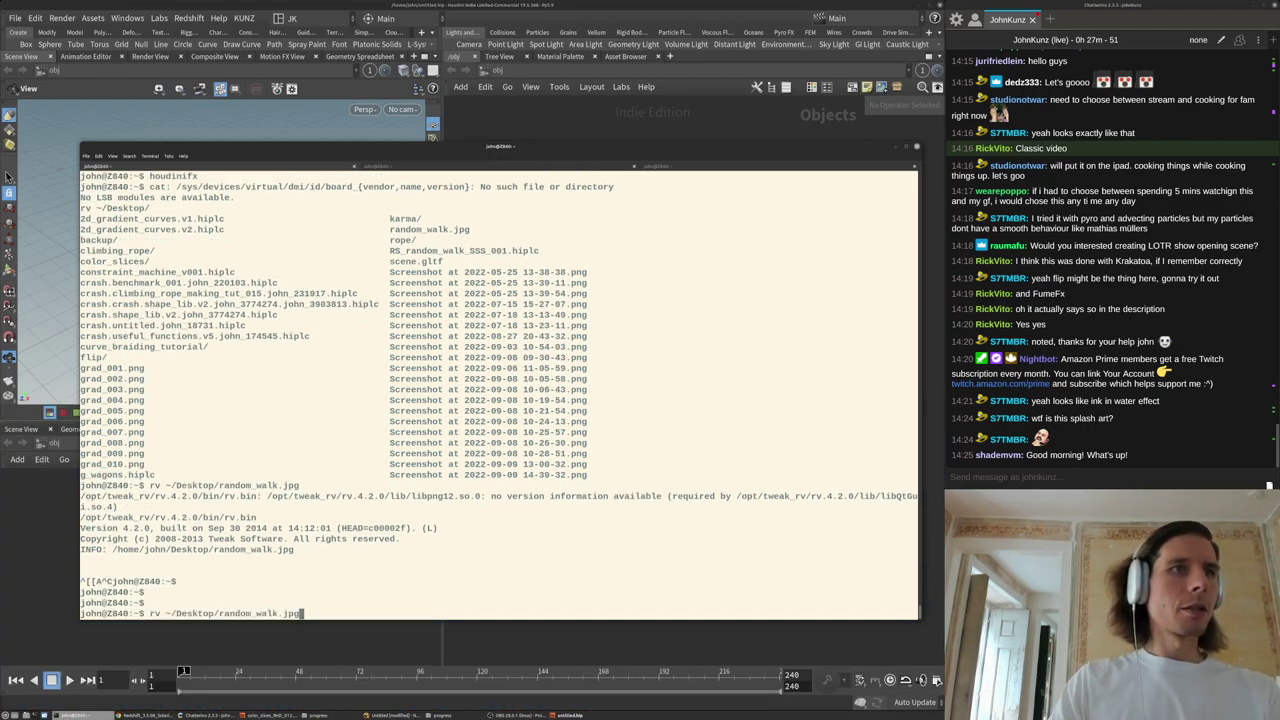
pyautogui.press('Up')
pyautogui.press('Return')
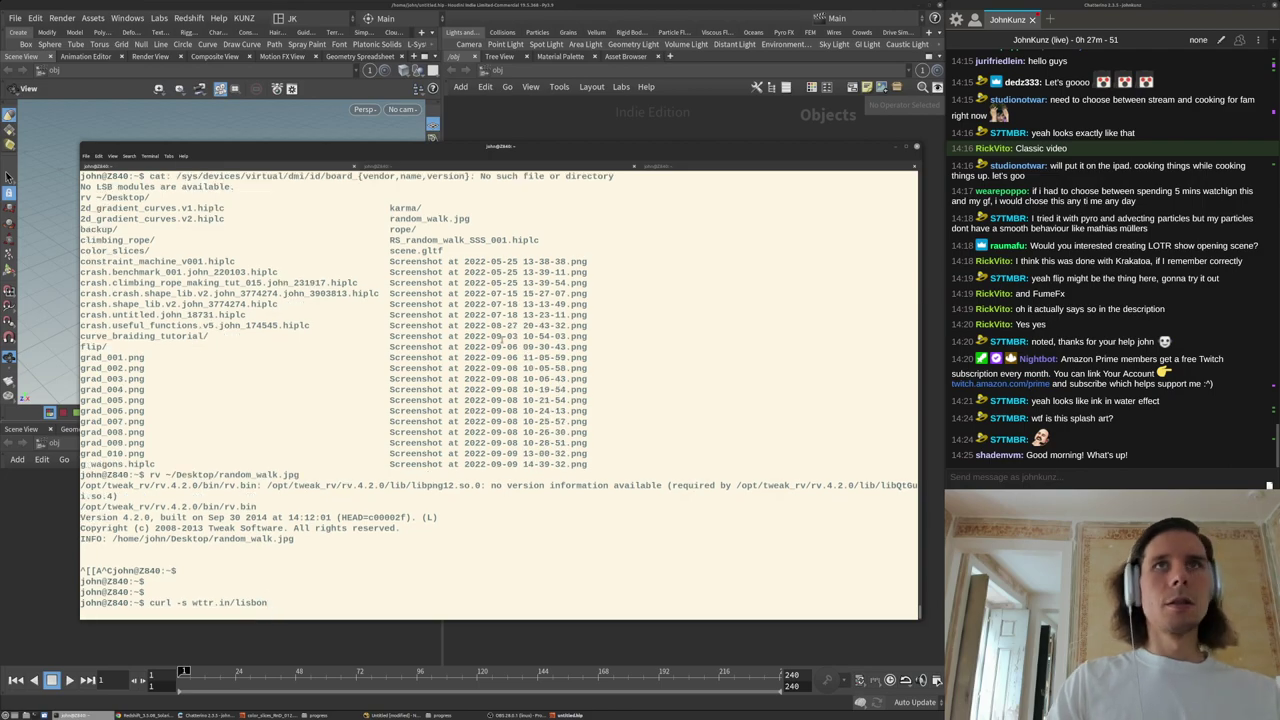
pyautogui.moveTo(584, 150); pyautogui.dragTo(600, 126)
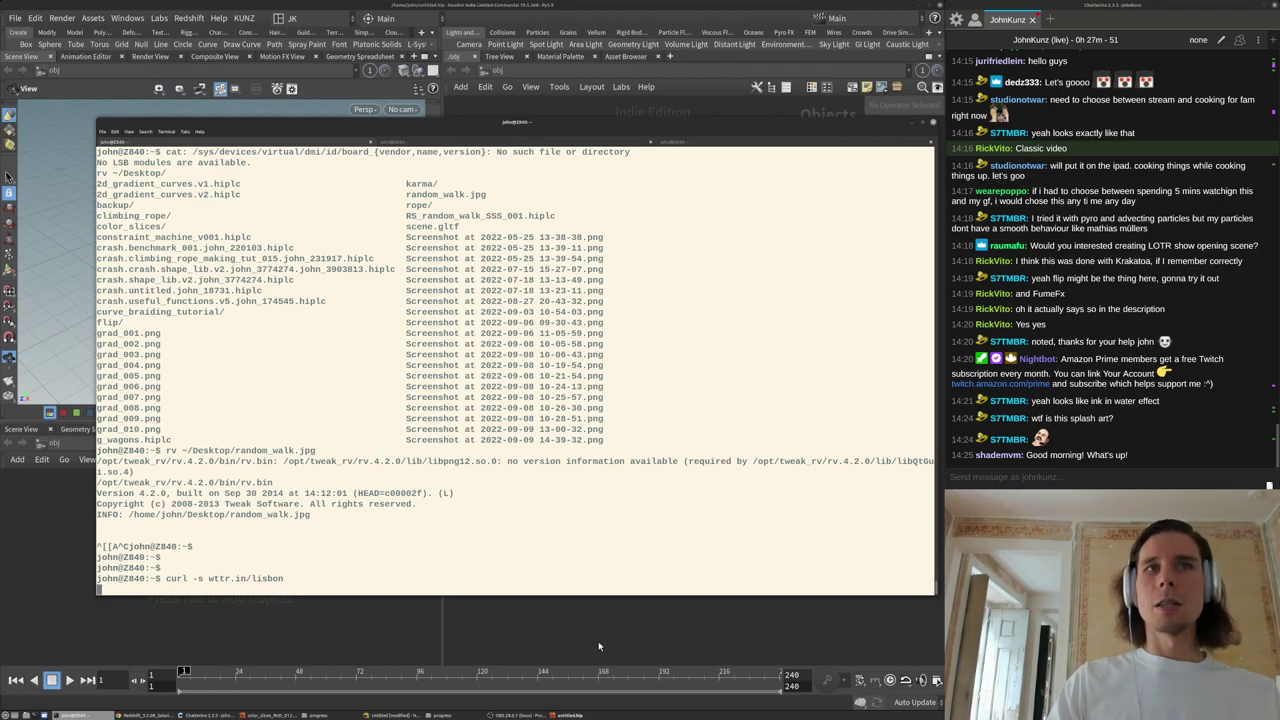
pyautogui.moveTo(558, 123); pyautogui.dragTo(542, 124)
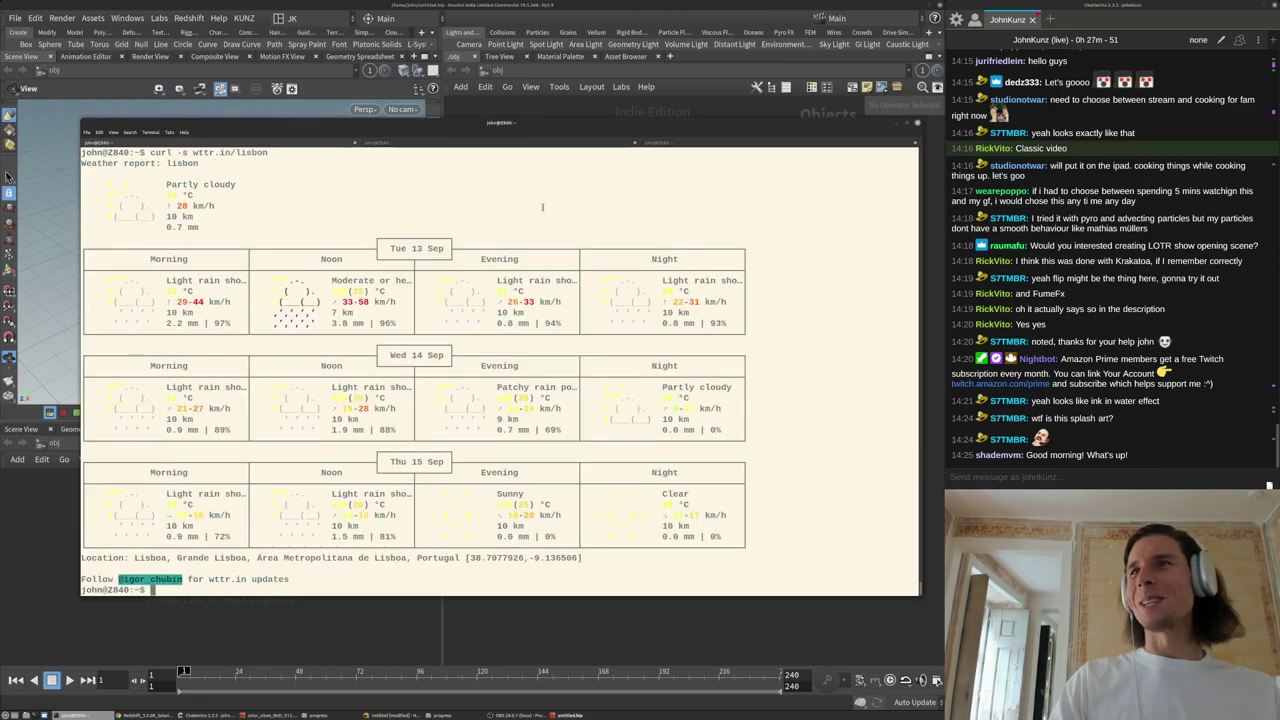
# Switch to Houdini, create a Geometry object in the empty scene and go inside it.
pyautogui.click(644, 629)
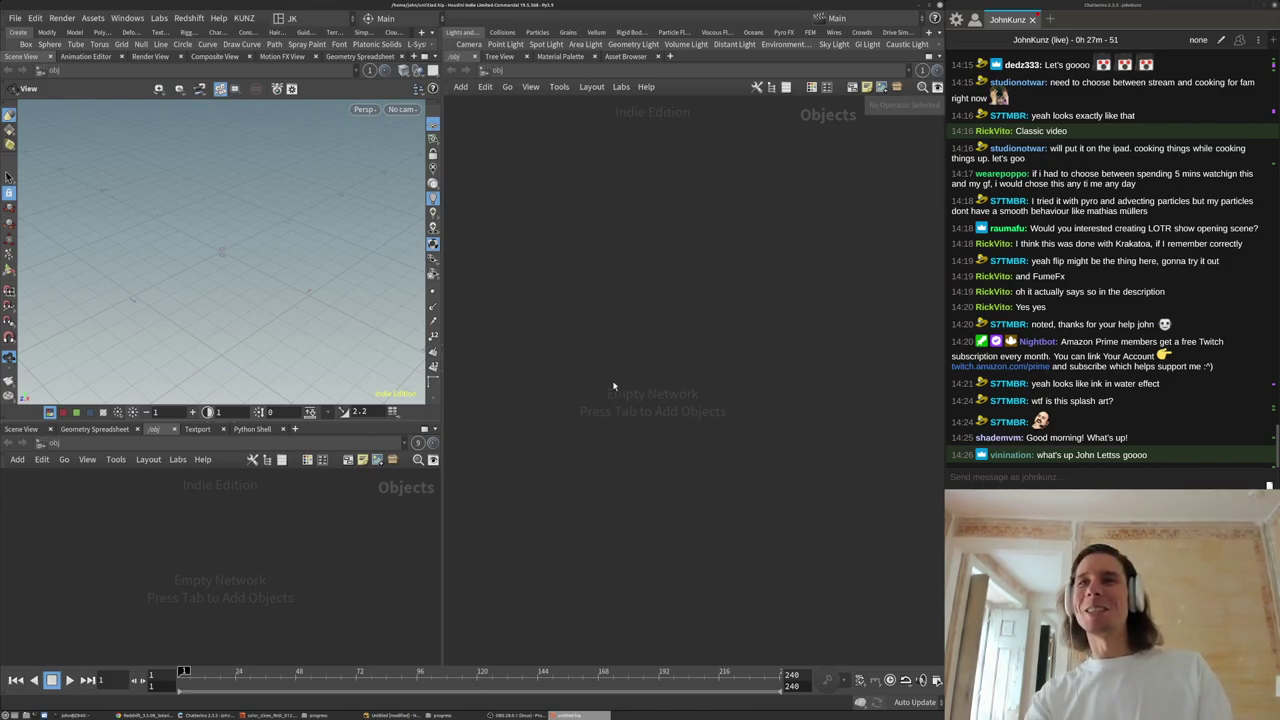
pyautogui.press('Tab')
pyautogui.write('ge')
pyautogui.press('Return')
pyautogui.click(617, 306)
pyautogui.moveTo(525, 391); pyautogui.dragTo(520, 520, button='middle')
pyautogui.doubleClick(536, 480)
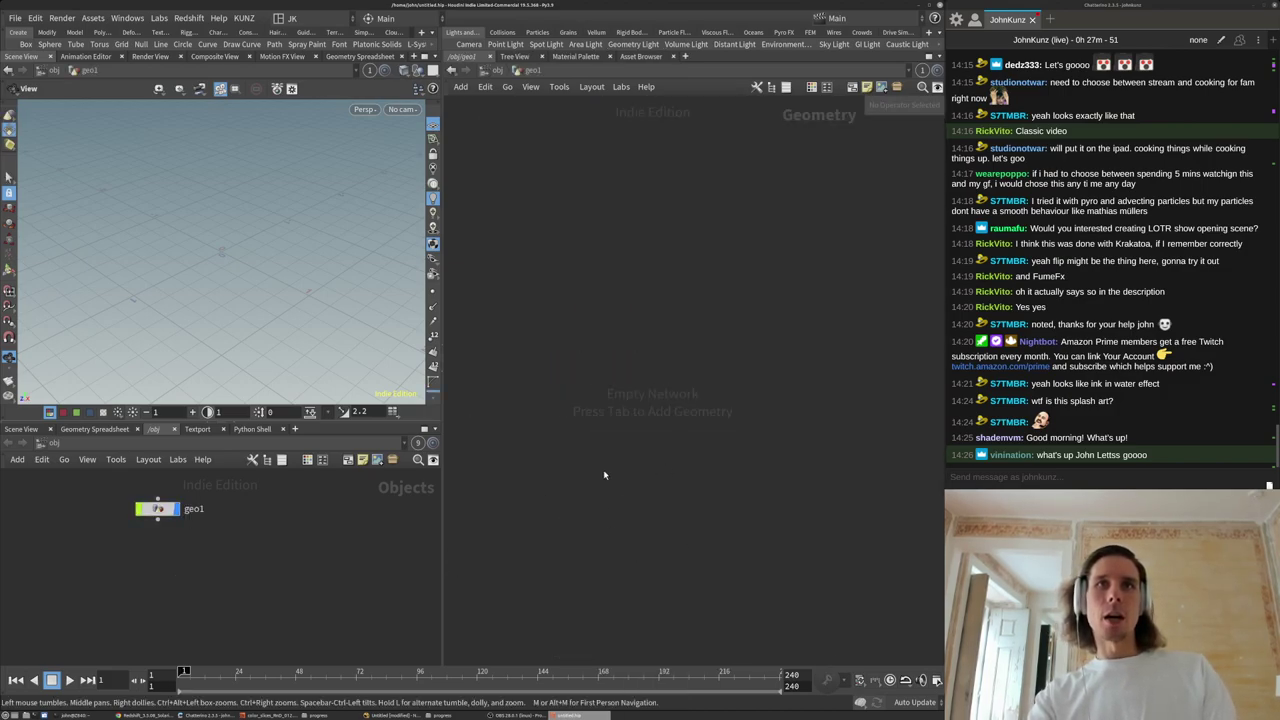
# Add a Platonic Solids node in the geometry network and frame the solid in the viewport.
pyautogui.press('Tab')
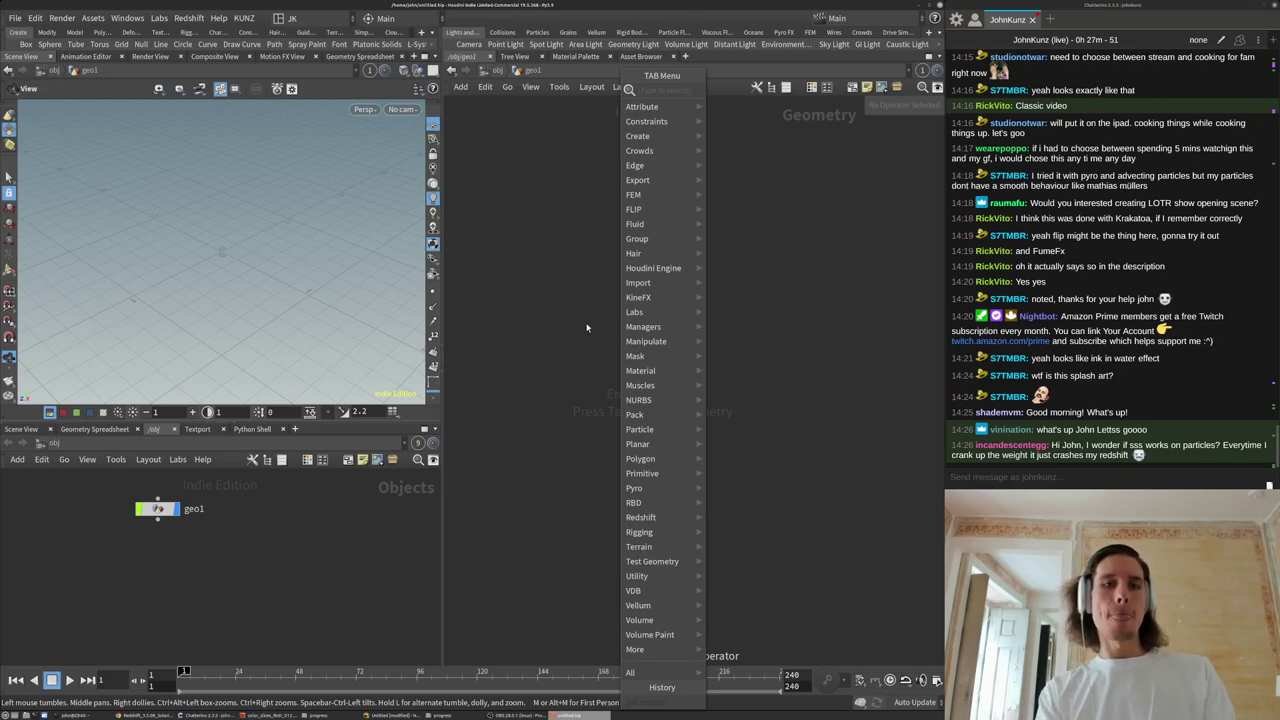
pyautogui.write('plat')
pyautogui.press('Return')
pyautogui.click(587, 326)
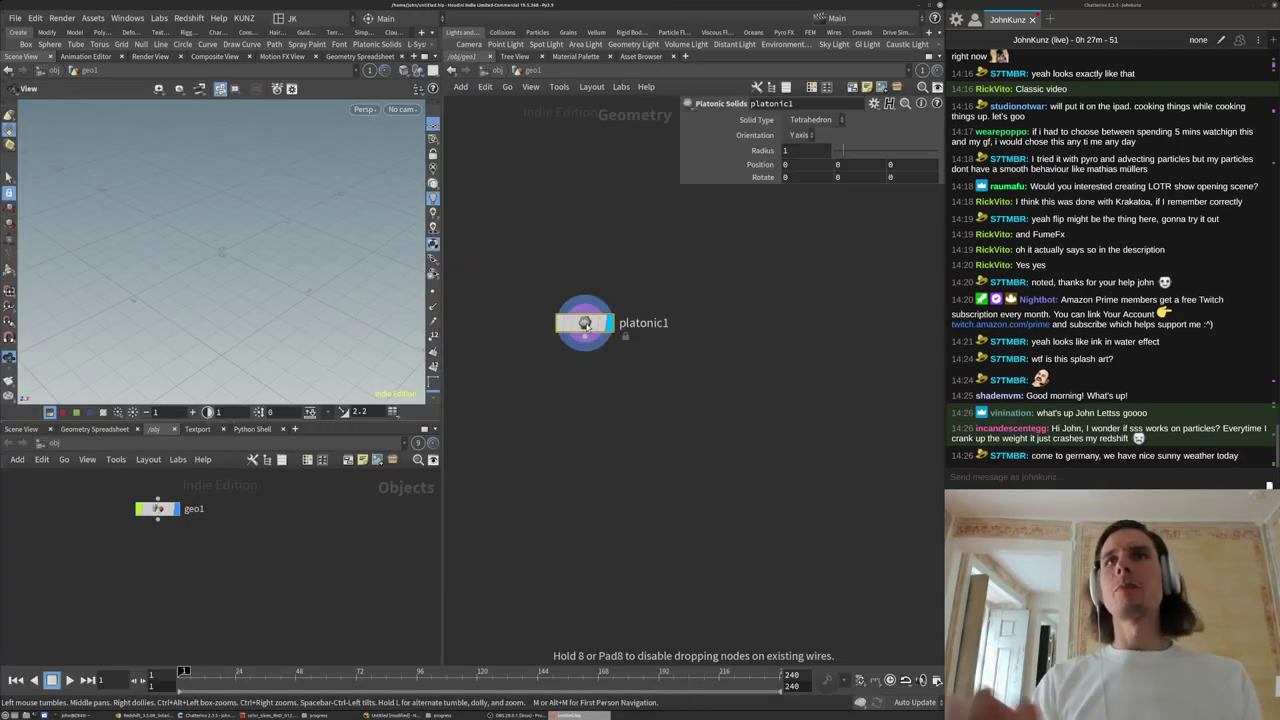
pyautogui.press('h')
pyautogui.press('g')
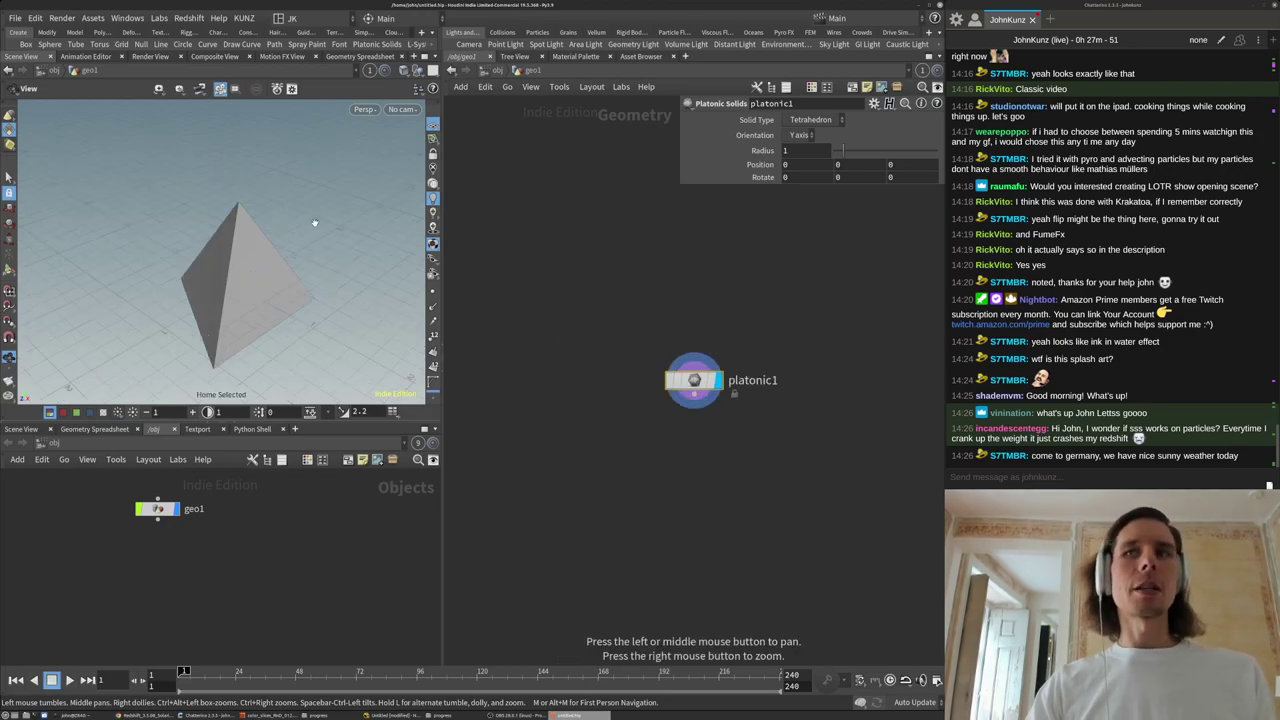
pyautogui.moveTo(279, 290); pyautogui.dragTo(355, 272)
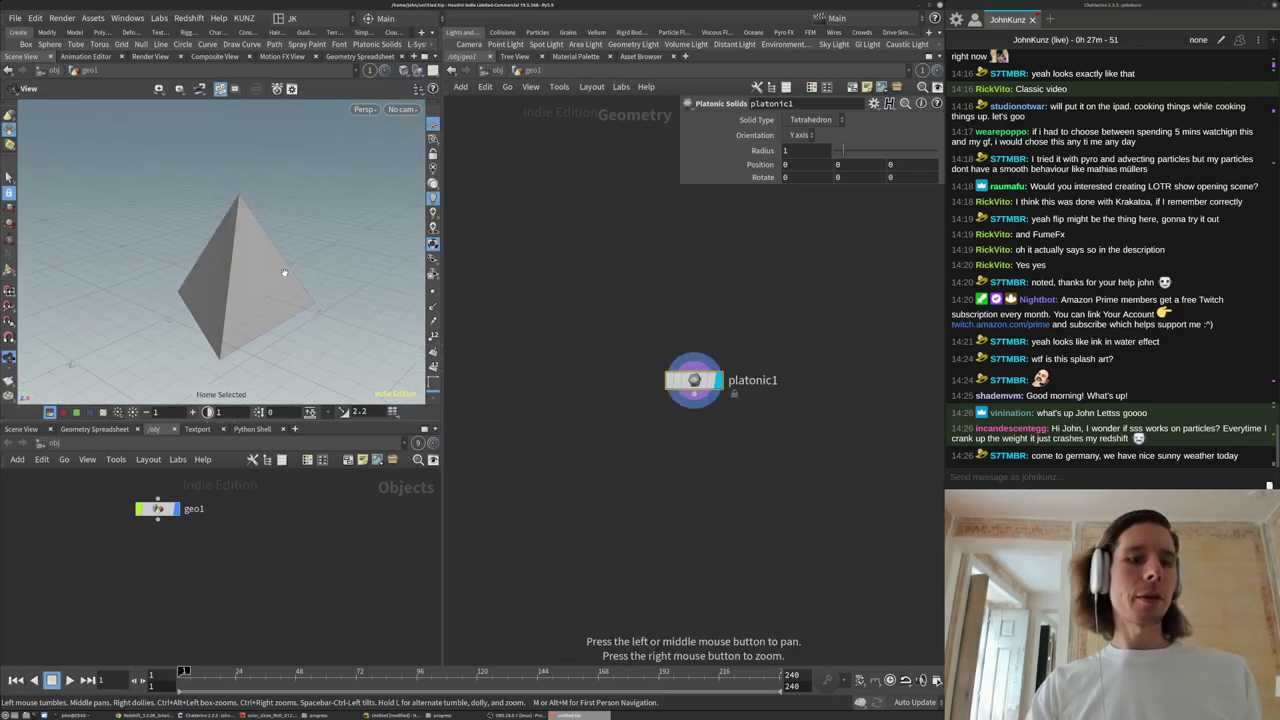
# Set the viewport background color scheme to Dark and close the display options.
pyautogui.press('d')
pyautogui.click(380, 146)
pyautogui.click(124, 164)
pyautogui.click(124, 195)
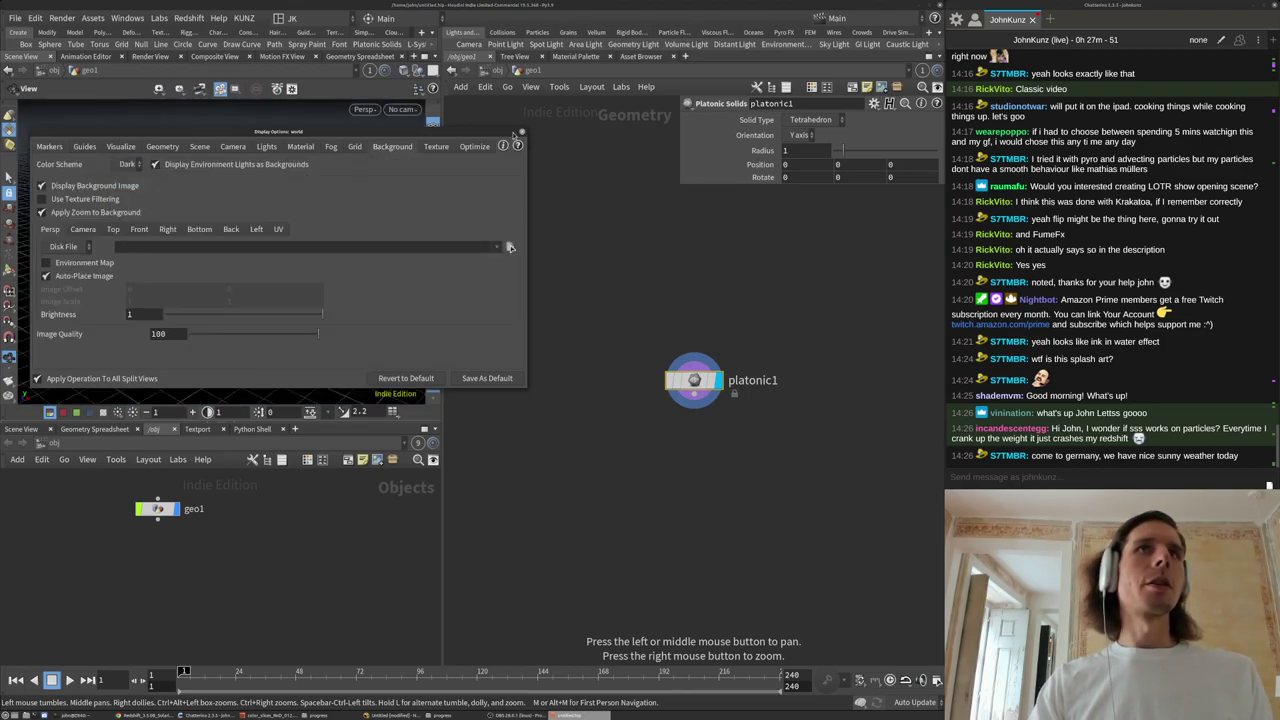
pyautogui.click(522, 132)
pyautogui.moveTo(164, 226); pyautogui.dragTo(281, 281)
pyautogui.moveTo(834, 332); pyautogui.dragTo(776, 292, button='middle')
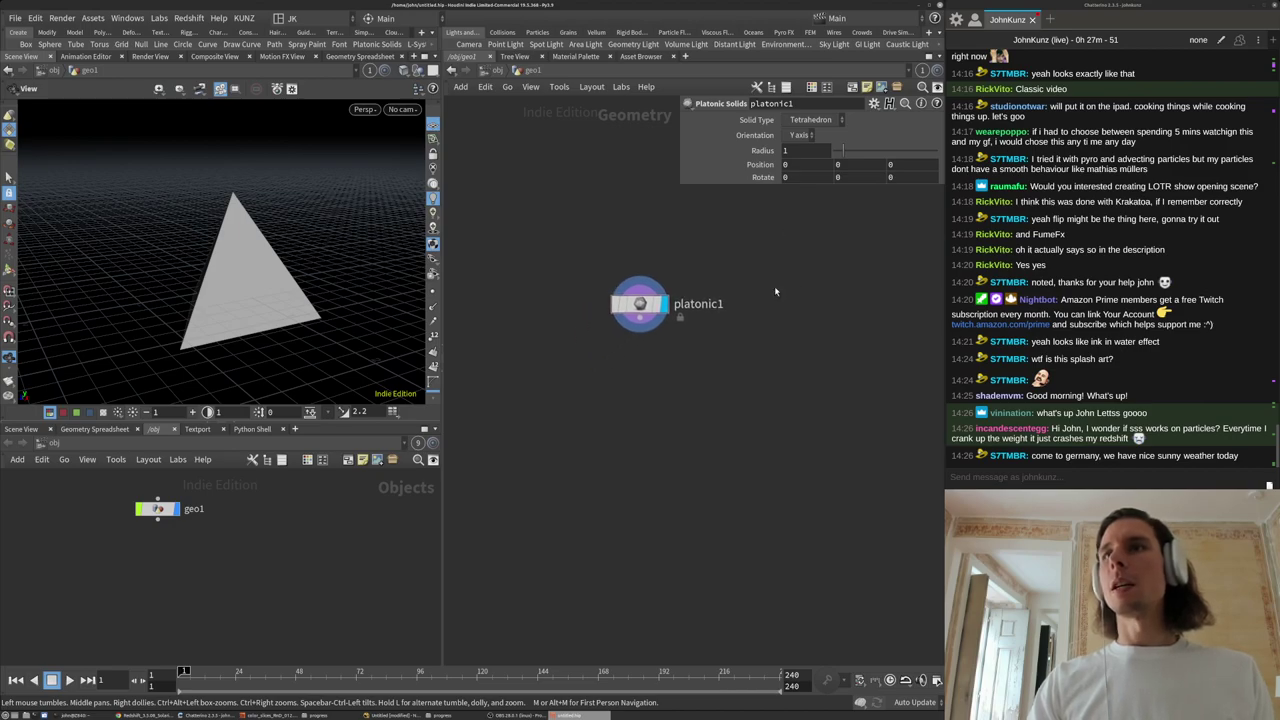
# Try Octahedron as the solid type of the platonic1 node and inspect the shape.
pyautogui.moveTo(640, 262); pyautogui.dragTo(622, 257, button='middle')
pyautogui.moveTo(257, 246); pyautogui.dragTo(300, 302)
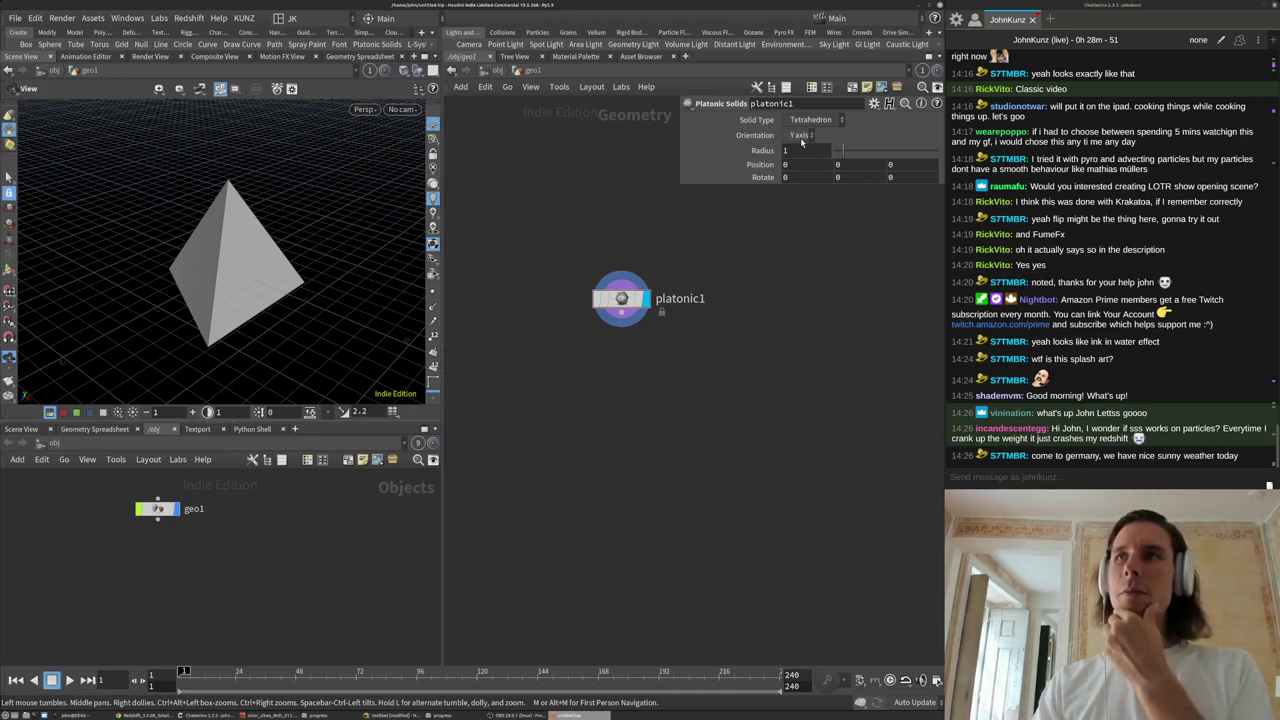
pyautogui.moveTo(761, 295); pyautogui.dragTo(755, 326, button='middle')
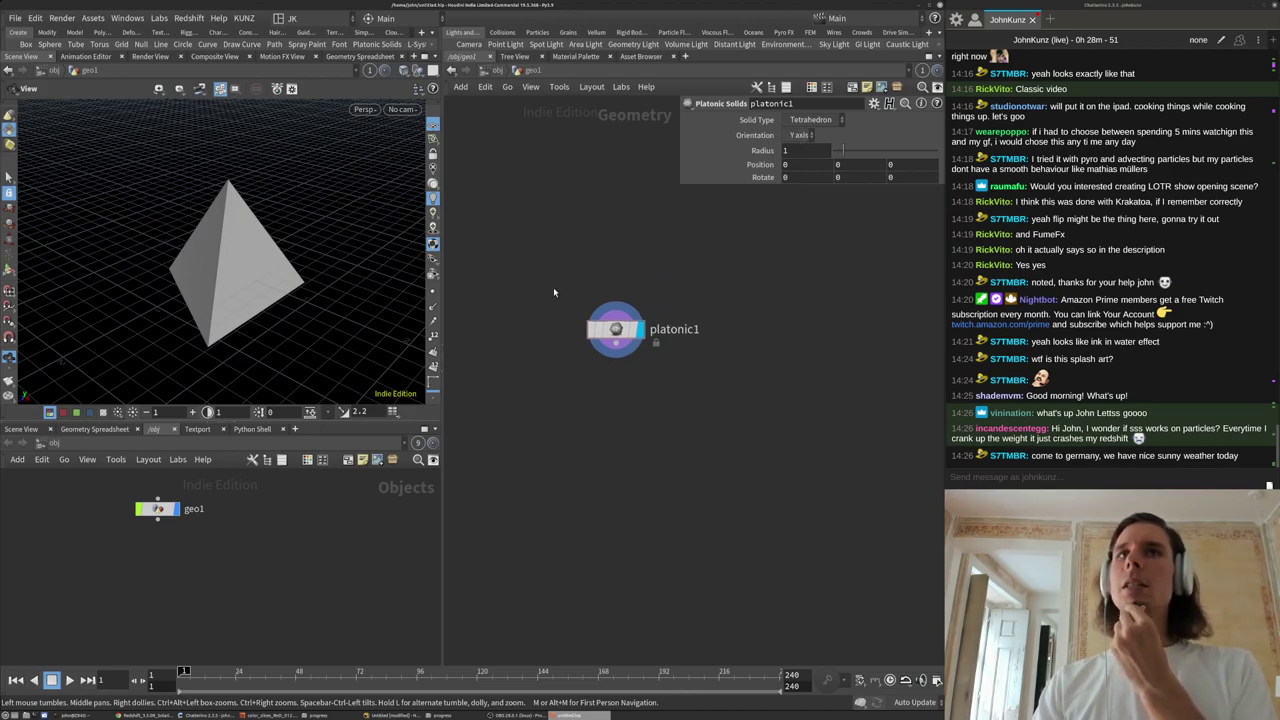
pyautogui.moveTo(666, 277); pyautogui.dragTo(780, 272, button='middle')
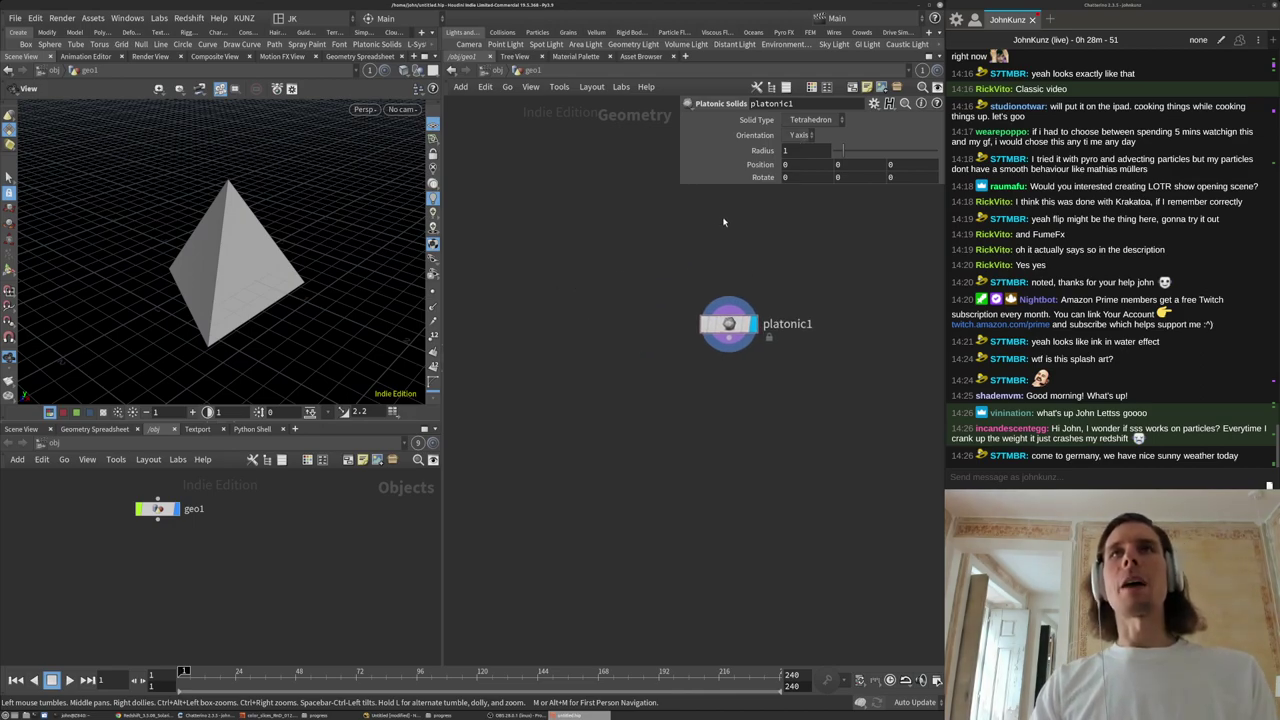
pyautogui.click(810, 120)
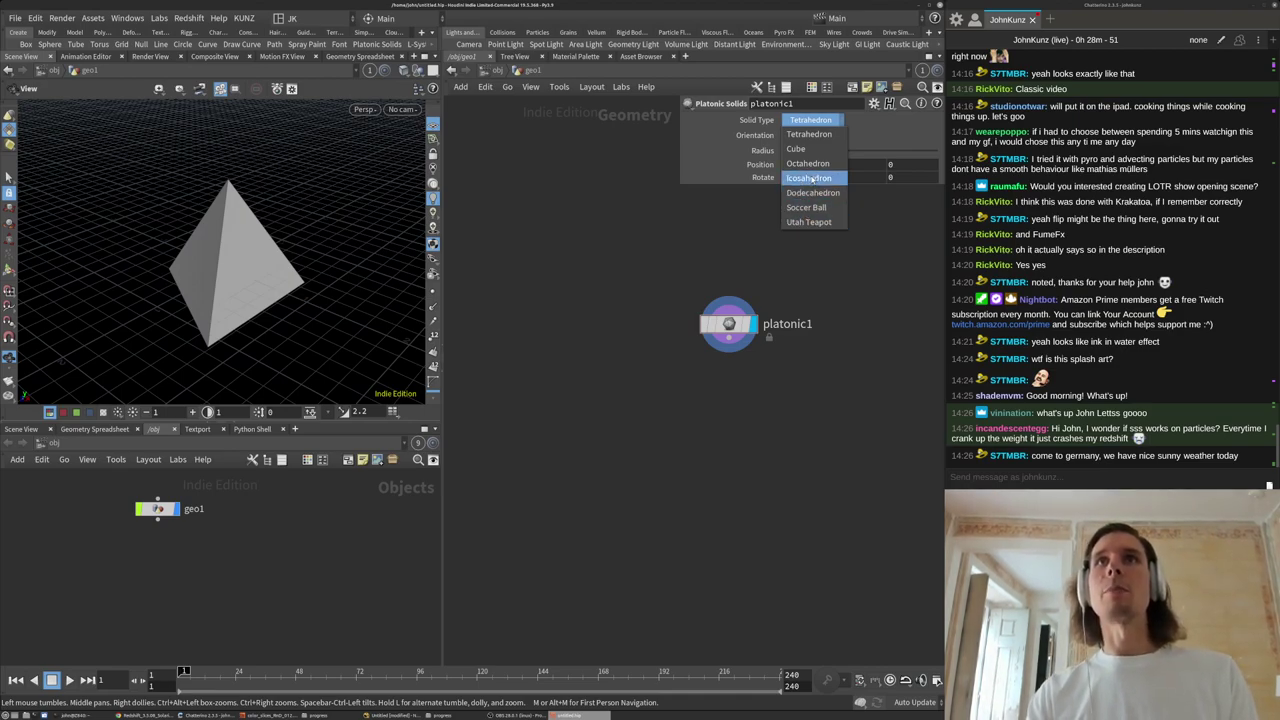
pyautogui.click(810, 164)
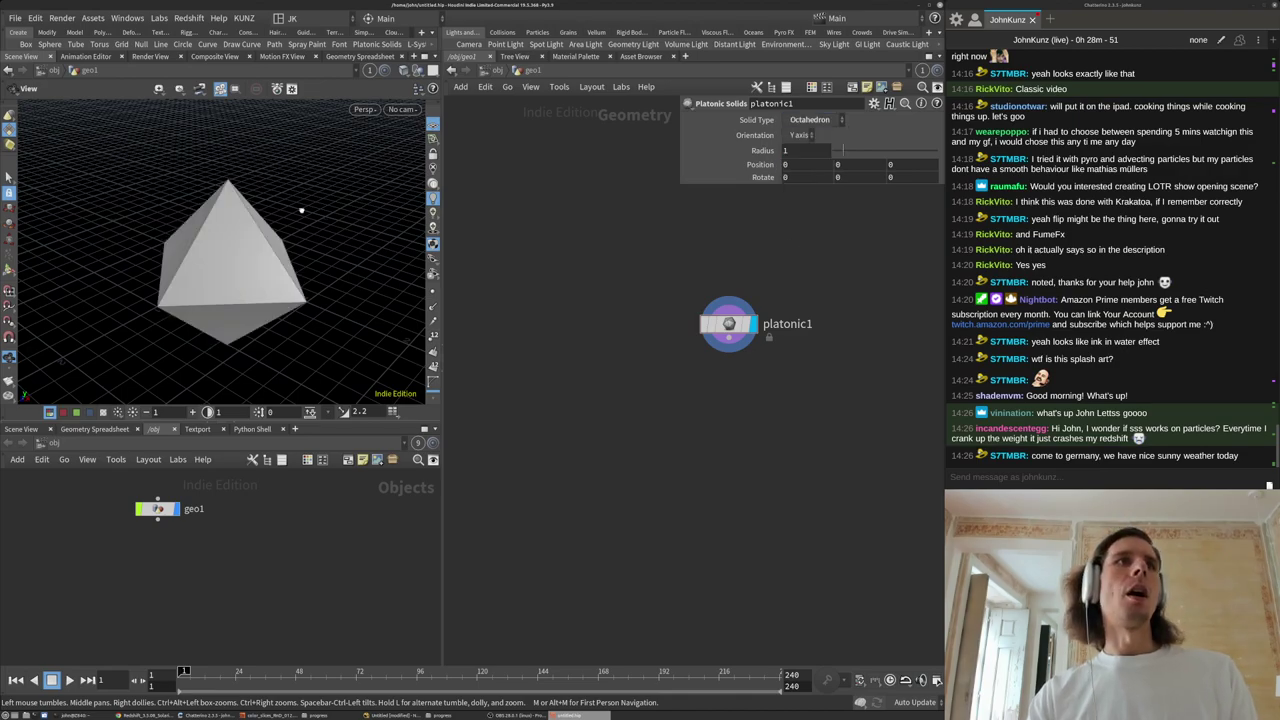
pyautogui.moveTo(255, 219); pyautogui.dragTo(334, 202)
# Set the platonic1 node's solid type to Icosahedron.
pyautogui.click(814, 120)
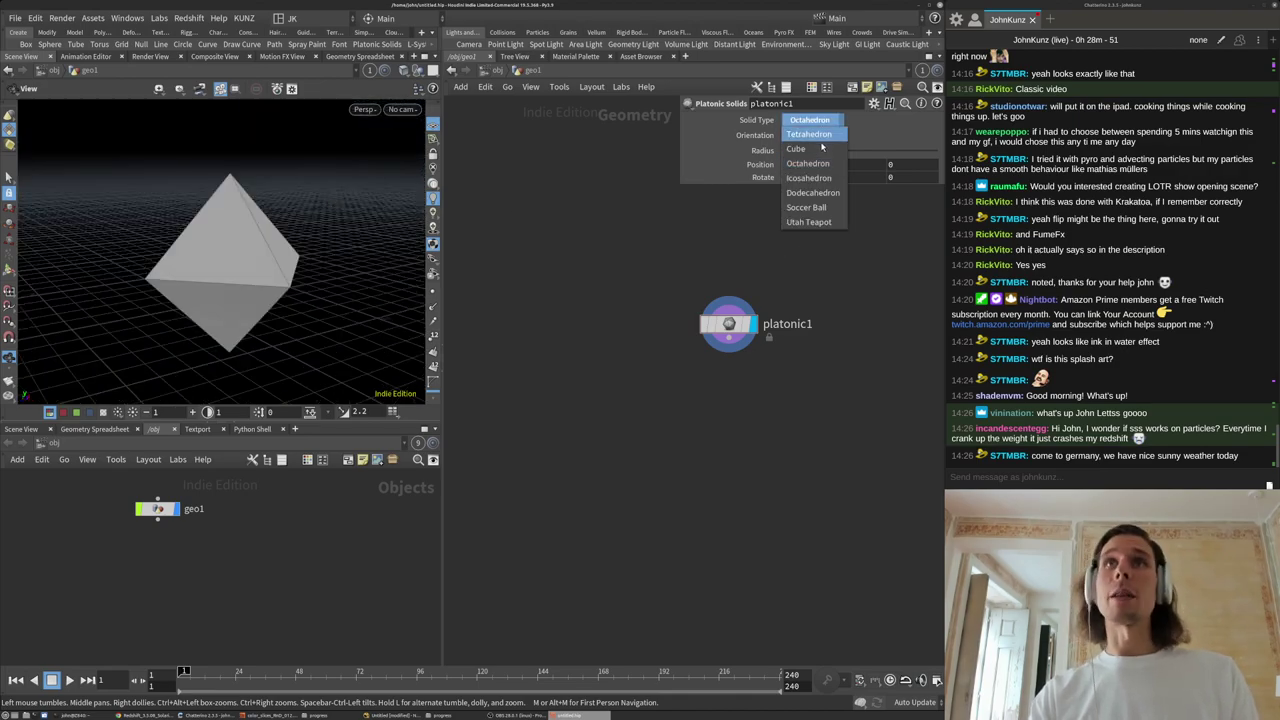
pyautogui.click(810, 178)
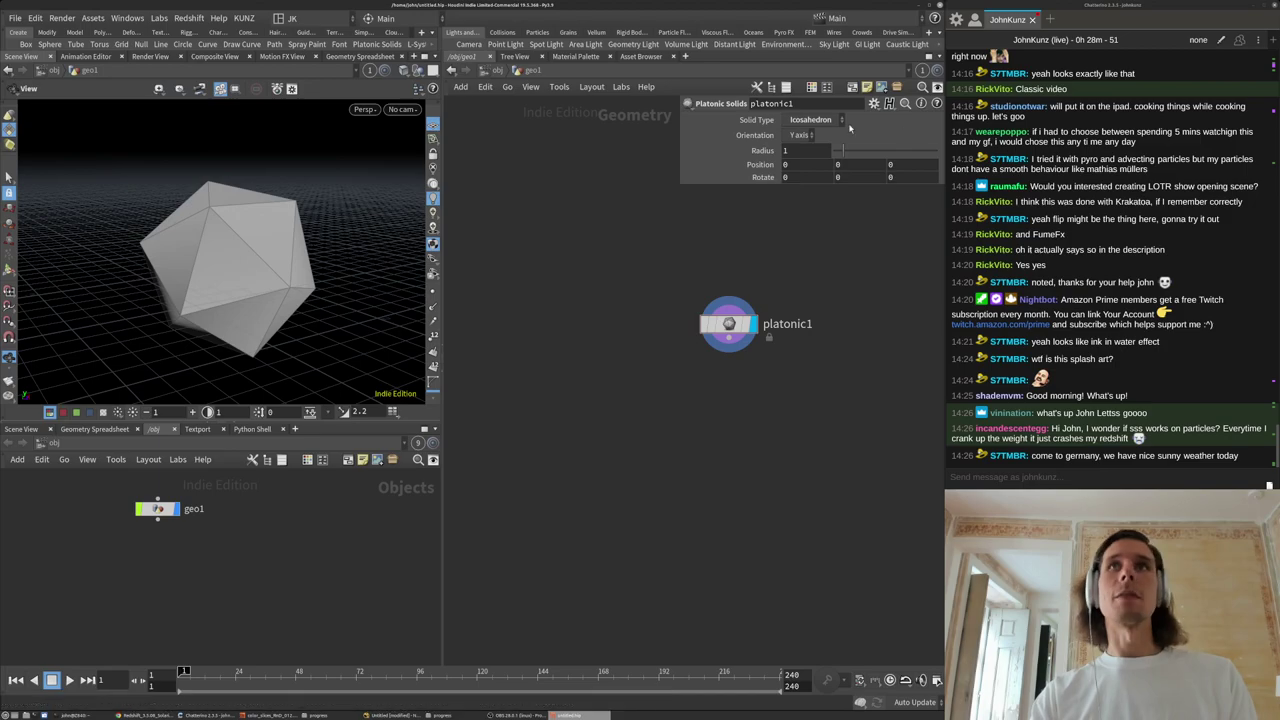
pyautogui.moveTo(302, 249)
pyautogui.mouseDown()
pyautogui.moveTo(248, 258)
pyautogui.moveTo(346, 223)
pyautogui.moveTo(334, 255)
pyautogui.moveTo(235, 286)
pyautogui.moveTo(292, 246)
pyautogui.moveTo(240, 262)
pyautogui.moveTo(270, 231)
pyautogui.moveTo(324, 238)
pyautogui.mouseUp()
# Add a Match Size node below platonic1, wire platonic1 into its first input and display it.
pyautogui.moveTo(800, 378); pyautogui.dragTo(765, 334, button='middle')
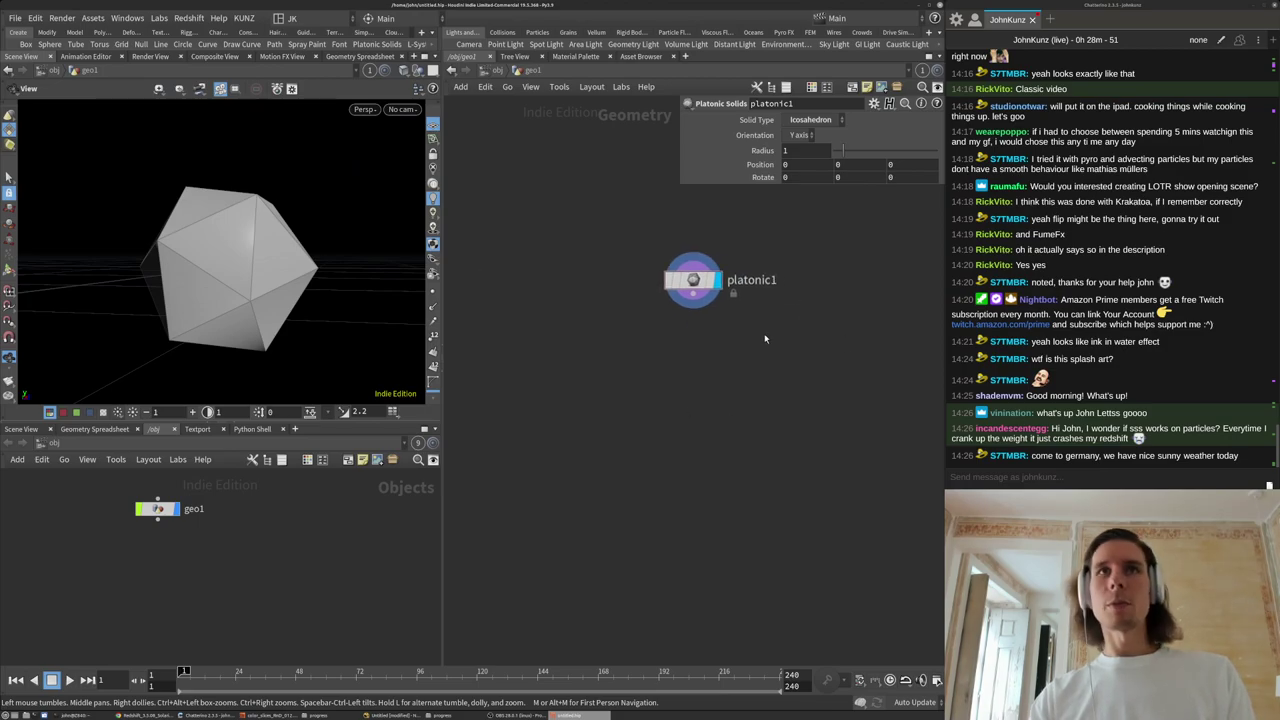
pyautogui.press('Tab')
pyautogui.write('match')
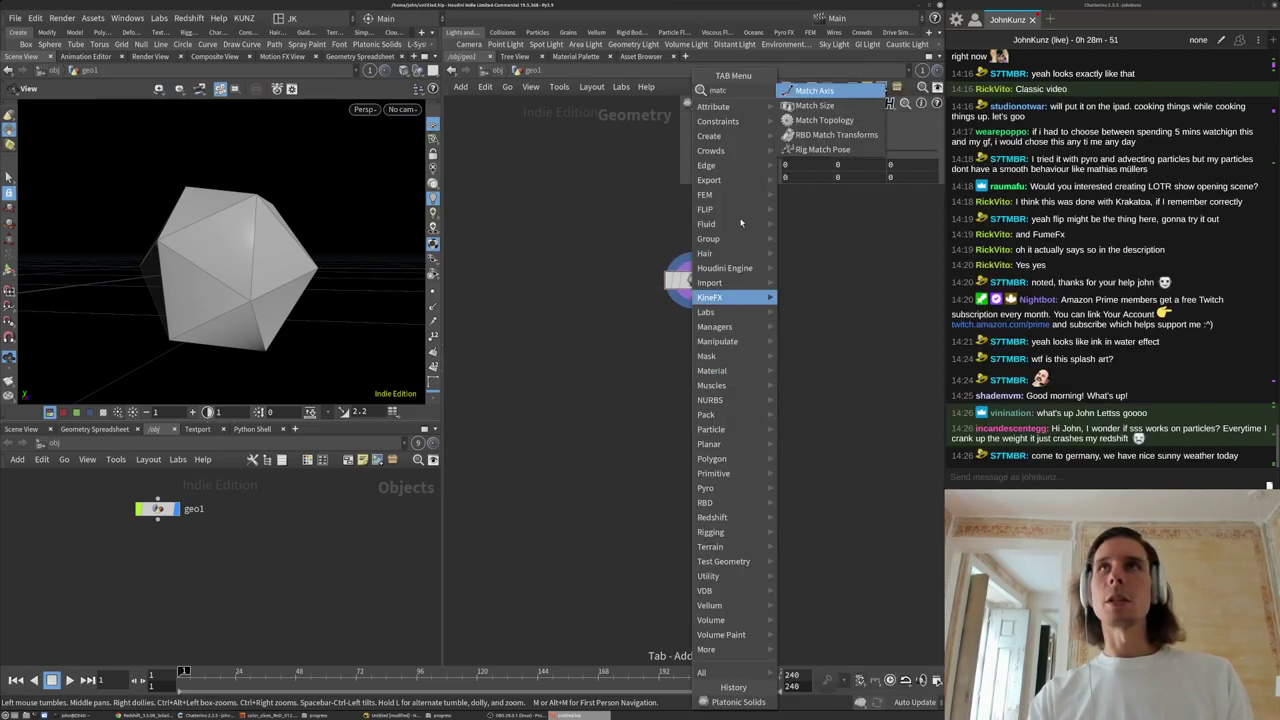
pyautogui.click(803, 106)
pyautogui.click(711, 359)
pyautogui.moveTo(742, 386); pyautogui.dragTo(685, 544, button='middle')
pyautogui.scroll(1, 670, 530)
pyautogui.moveTo(641, 514); pyautogui.dragTo(620, 538)
pyautogui.click(625, 540)
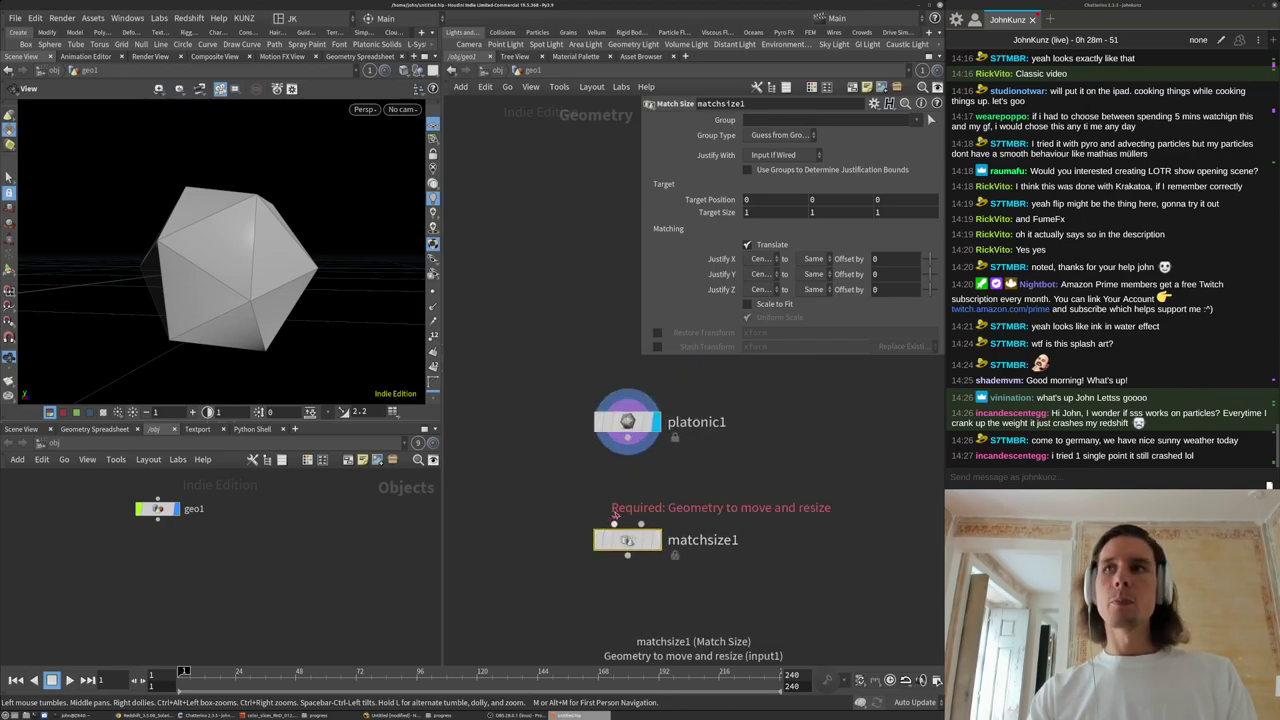
pyautogui.click(657, 540)
pyautogui.click(733, 471)
pyautogui.moveTo(717, 465)
pyautogui.mouseDown(button='middle')
pyautogui.moveTo(686, 520)
pyautogui.moveTo(697, 452)
pyautogui.mouseUp(button='middle')
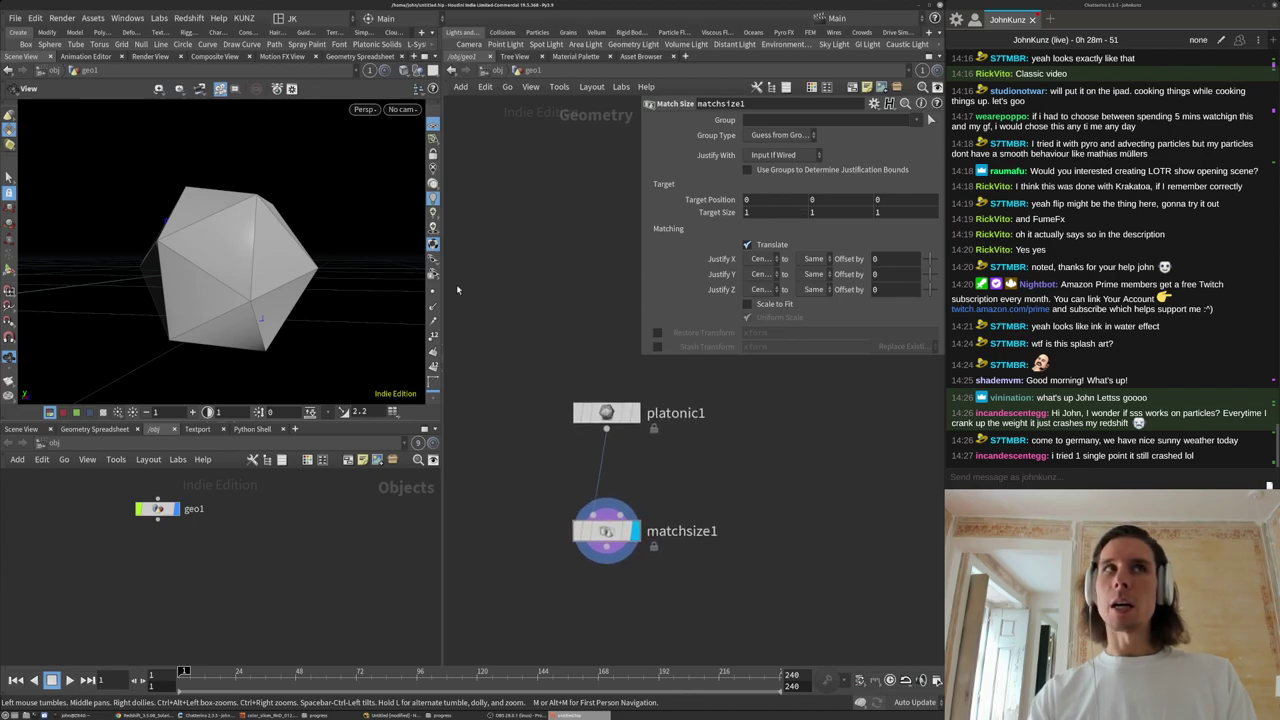
# Set Justify Y to Min on the Match Size node so the icosahedron sits on the ground.
pyautogui.moveTo(234, 308); pyautogui.dragTo(243, 309)
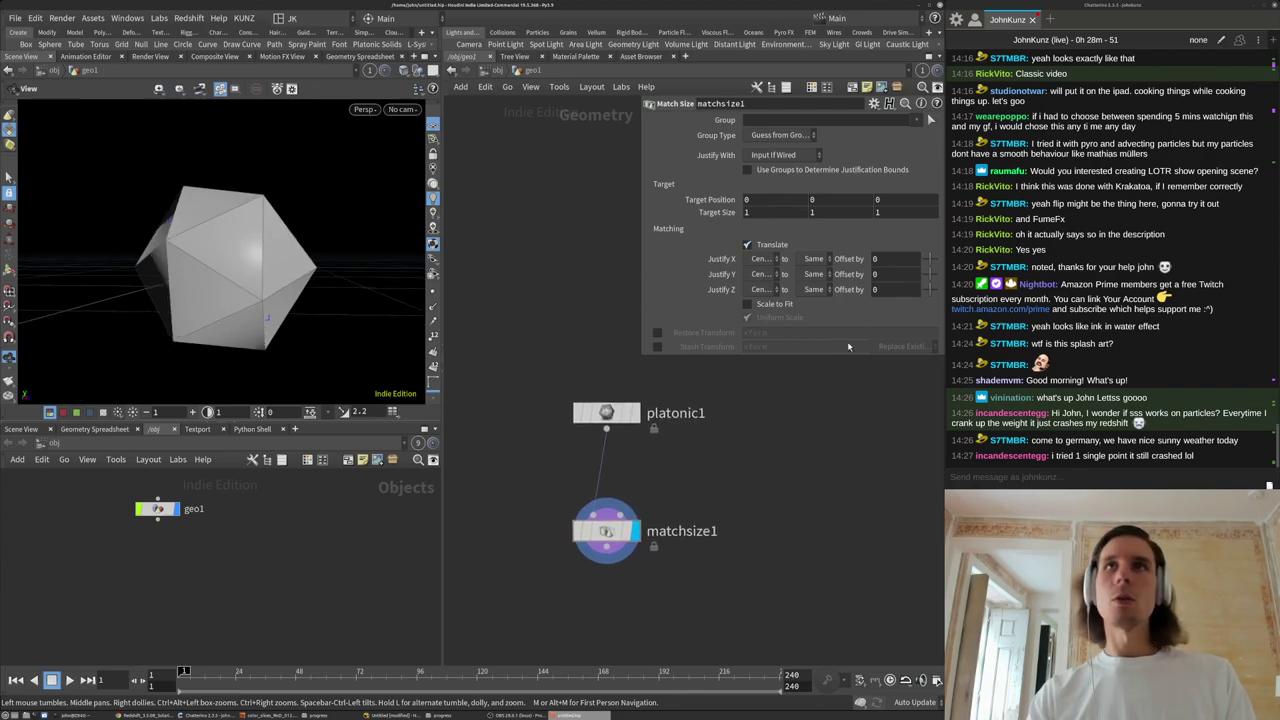
pyautogui.click(760, 274)
pyautogui.click(762, 287)
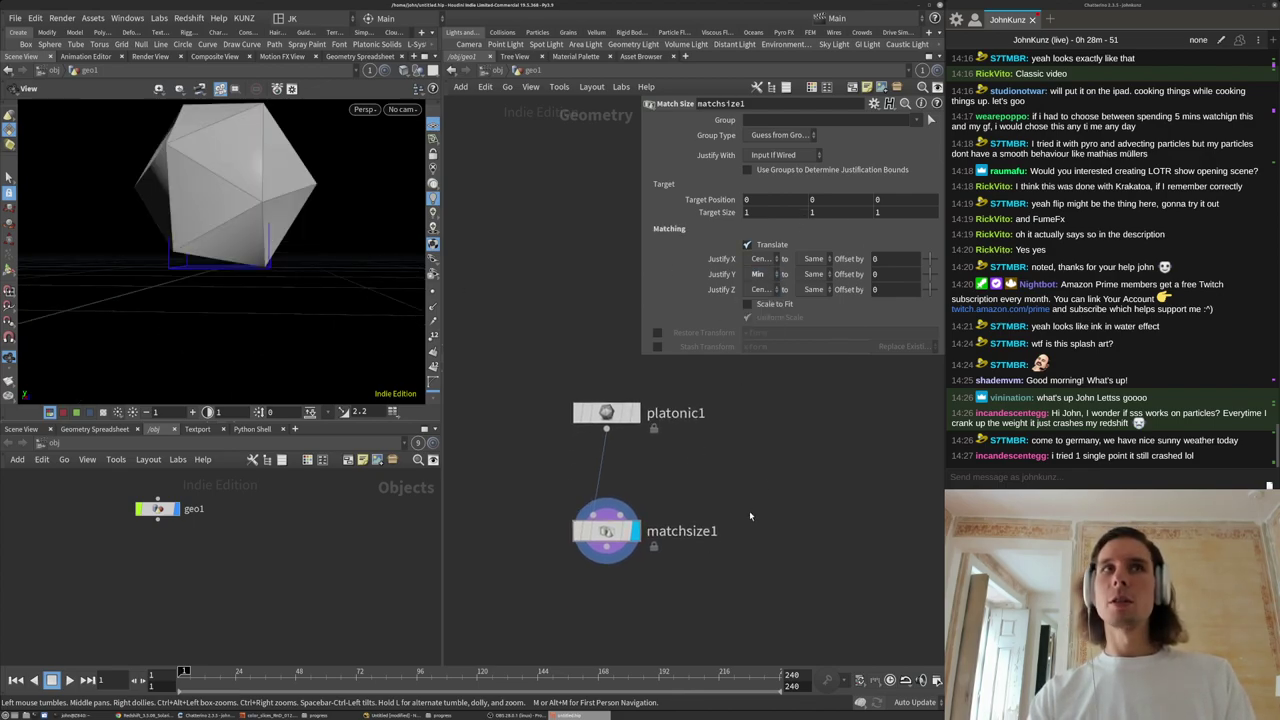
pyautogui.moveTo(293, 289); pyautogui.dragTo(268, 291)
pyautogui.moveTo(778, 457); pyautogui.dragTo(723, 464, button='middle')
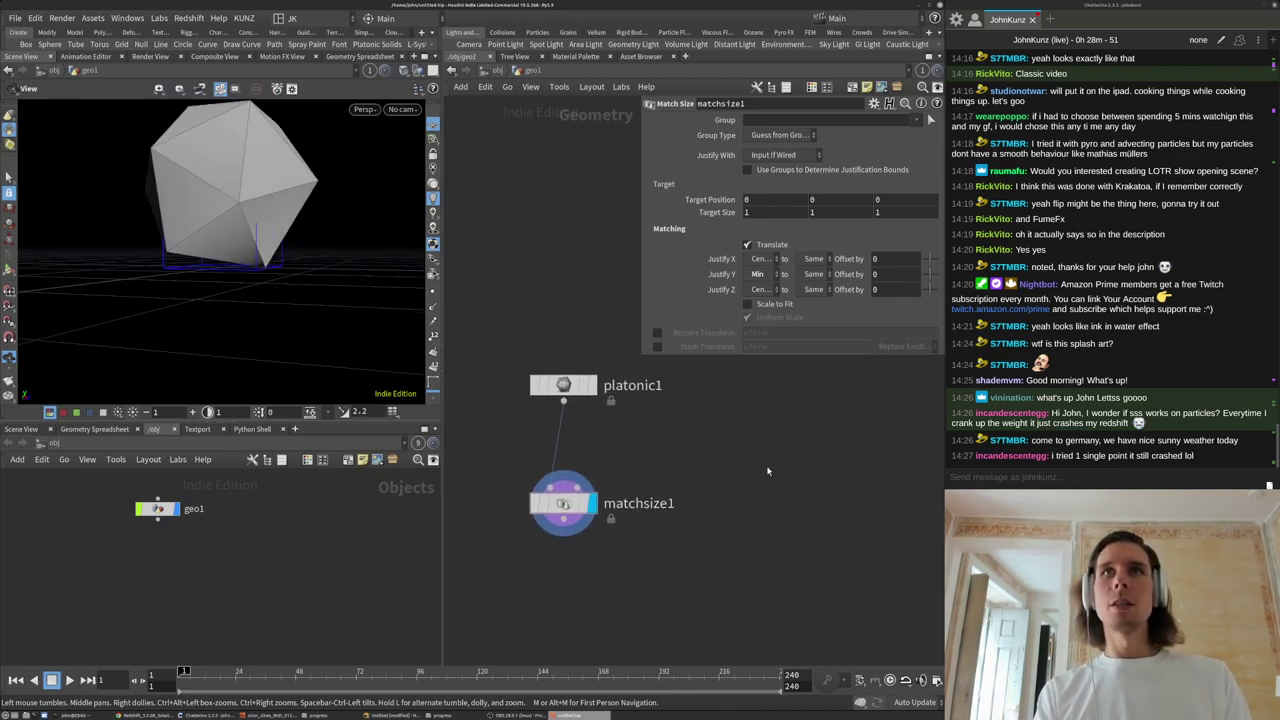
pyautogui.press('Tab')
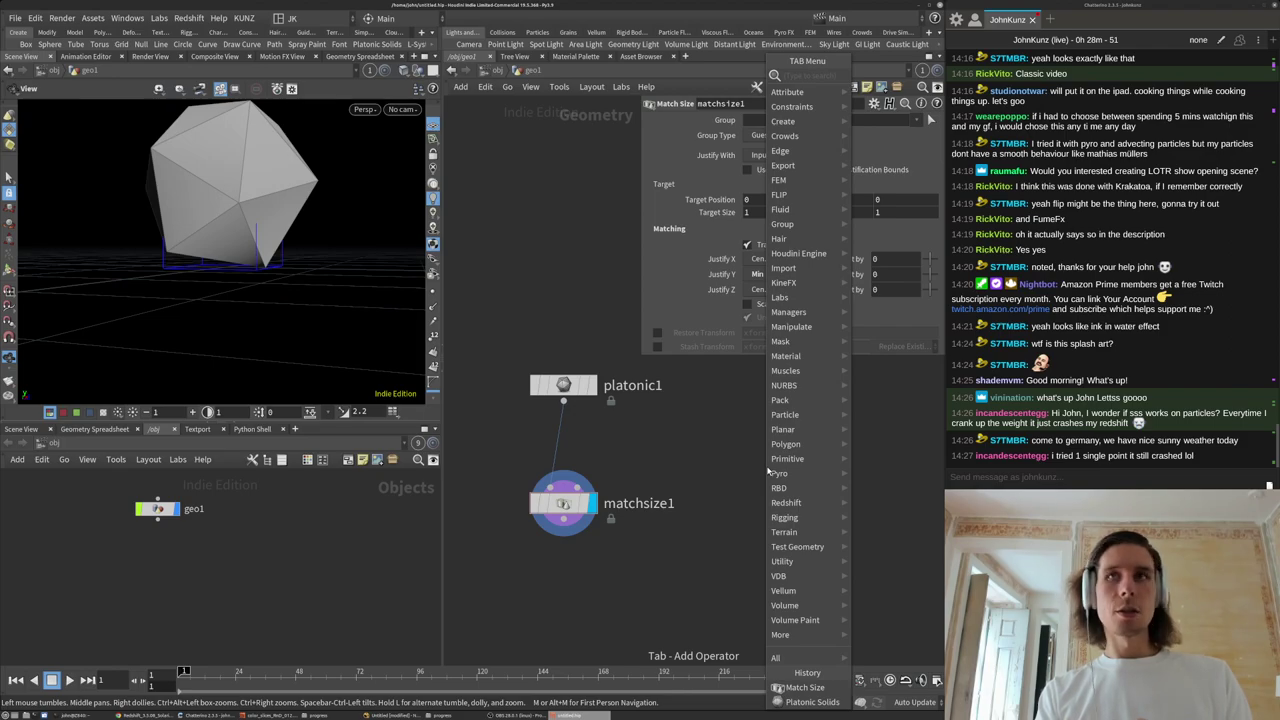
pyautogui.write('m')
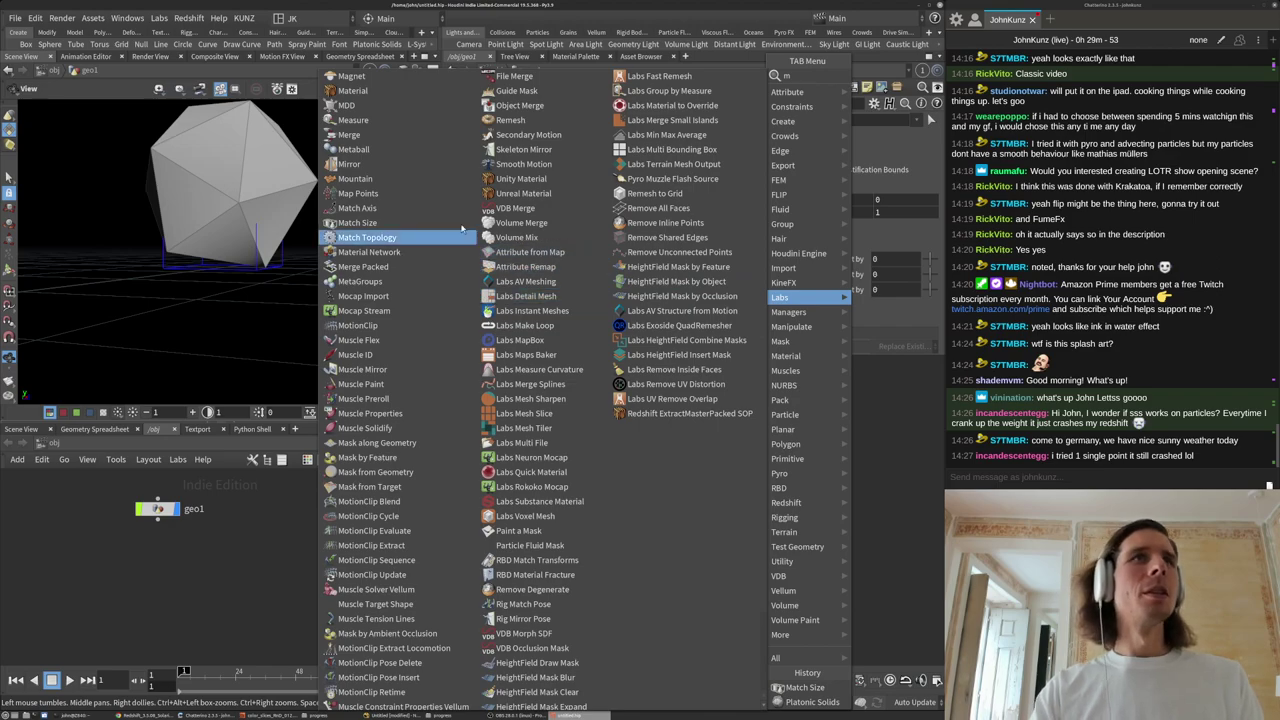
pyautogui.click(391, 139)
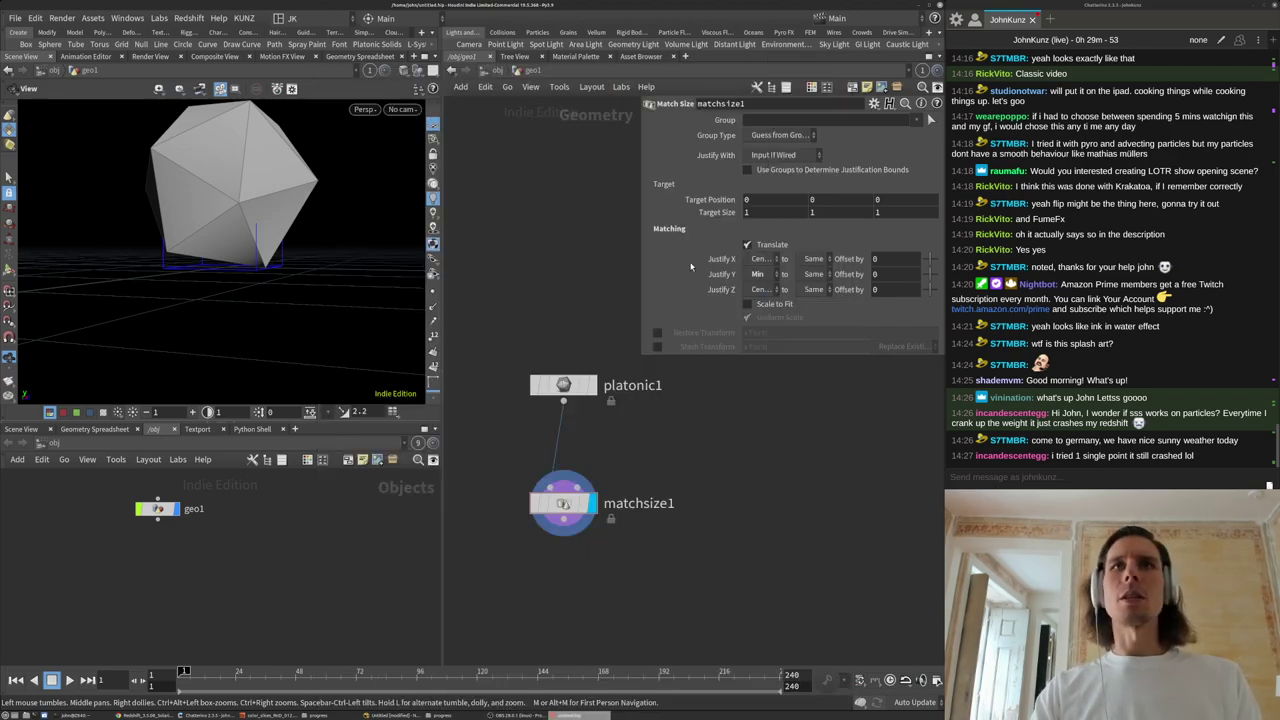
# Insert a Transform node between platonic1 and matchsize1.
pyautogui.press('Tab')
pyautogui.write('tr')
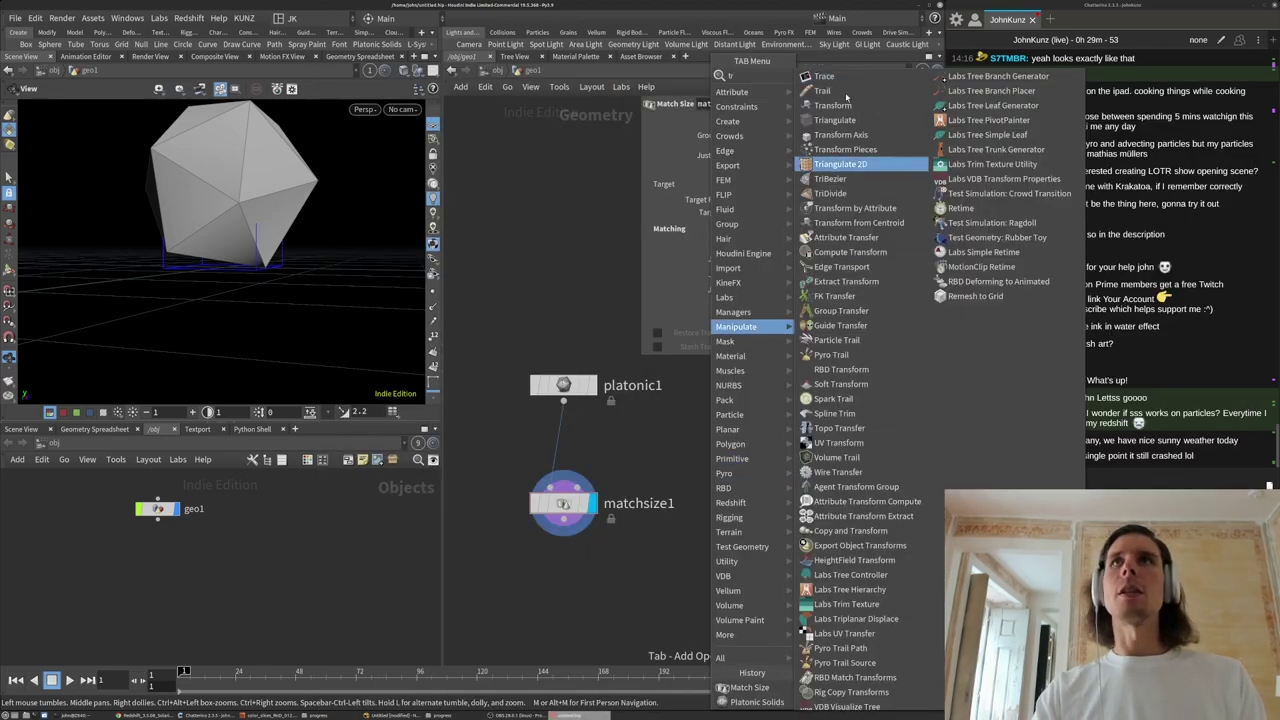
pyautogui.click(841, 108)
pyautogui.click(618, 449)
pyautogui.moveTo(618, 449); pyautogui.dragTo(564, 446)
pyautogui.click(719, 463)
# Set the Transform node's X rotation to -10.8 so the icosahedron lies flat on one face.
pyautogui.moveTo(295, 264); pyautogui.dragTo(300, 235)
pyautogui.moveTo(768, 177); pyautogui.dragTo(748, 135, button='middle')
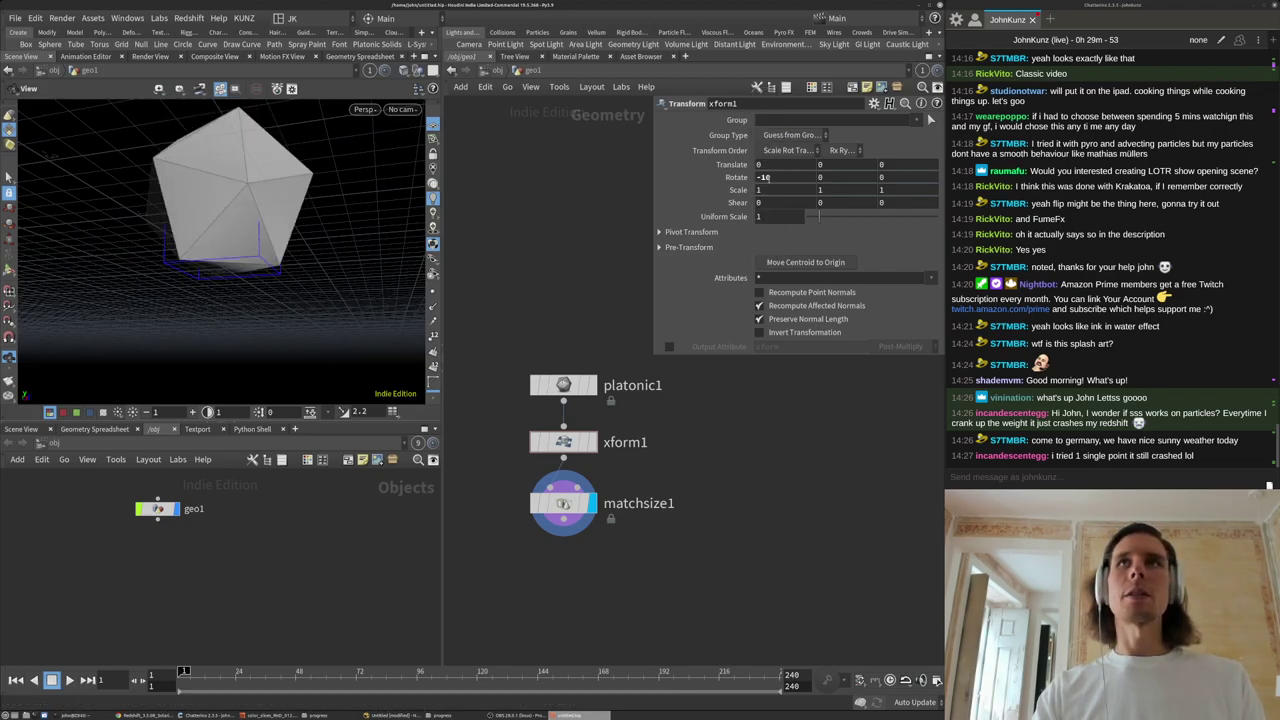
pyautogui.moveTo(775, 179); pyautogui.dragTo(719, 191, button='middle')
pyautogui.moveTo(285, 228); pyautogui.dragTo(299, 259)
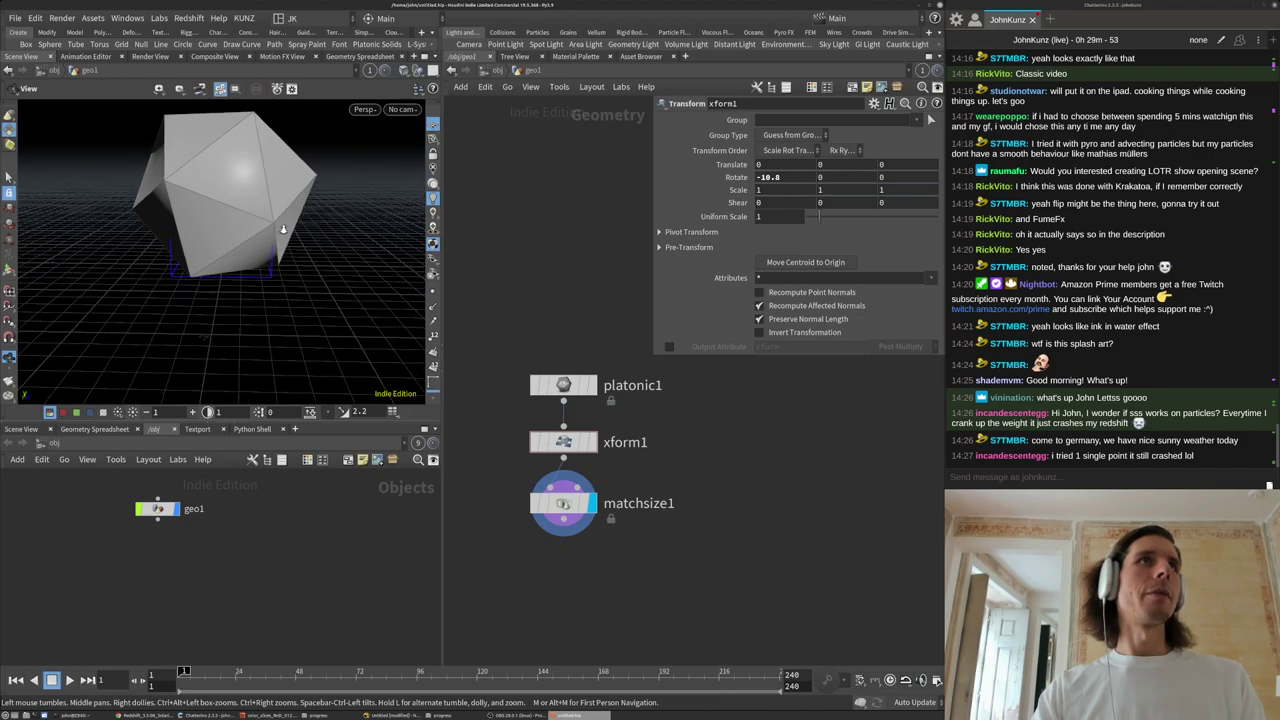
# Set the Transform node's X rotation to -10.667 and inspect how the icosahedron's bottom face meets the ground.
pyautogui.moveTo(275, 236); pyautogui.dragTo(248, 266, button='right')
pyautogui.moveTo(248, 266); pyautogui.dragTo(305, 236)
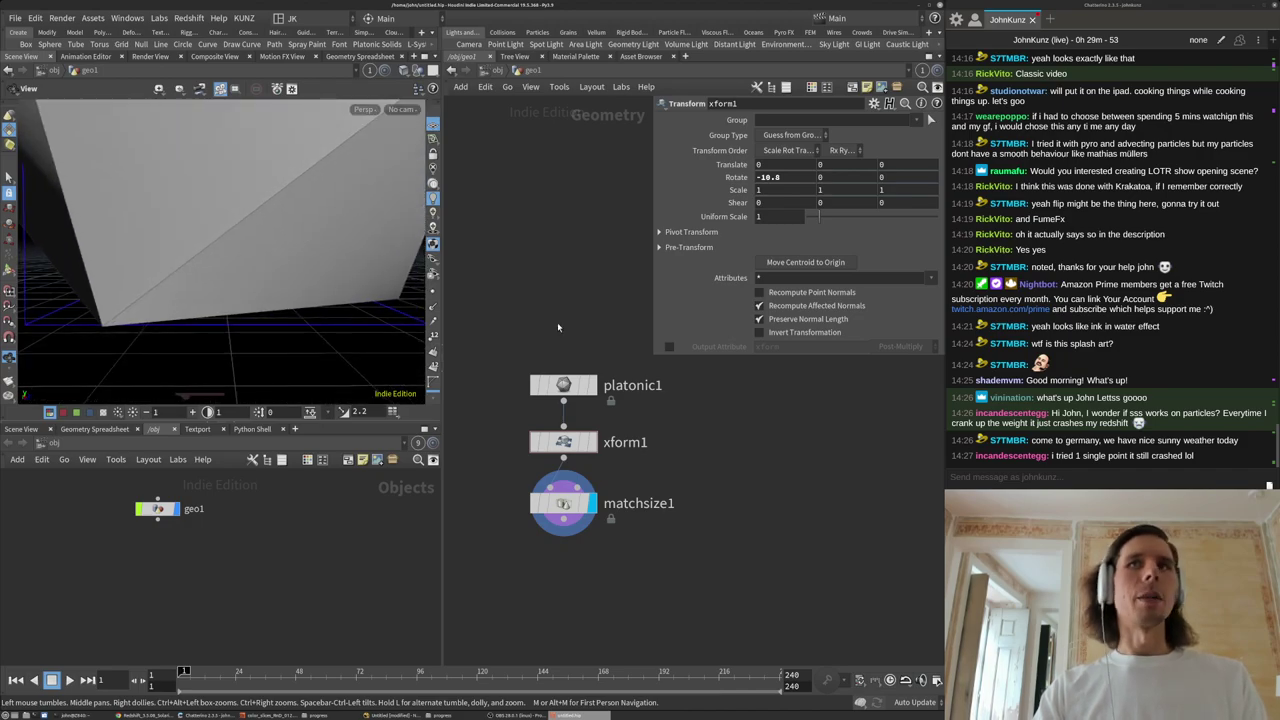
pyautogui.moveTo(781, 179)
pyautogui.mouseDown()
pyautogui.moveTo(763, 182)
pyautogui.moveTo(775, 181)
pyautogui.mouseUp()
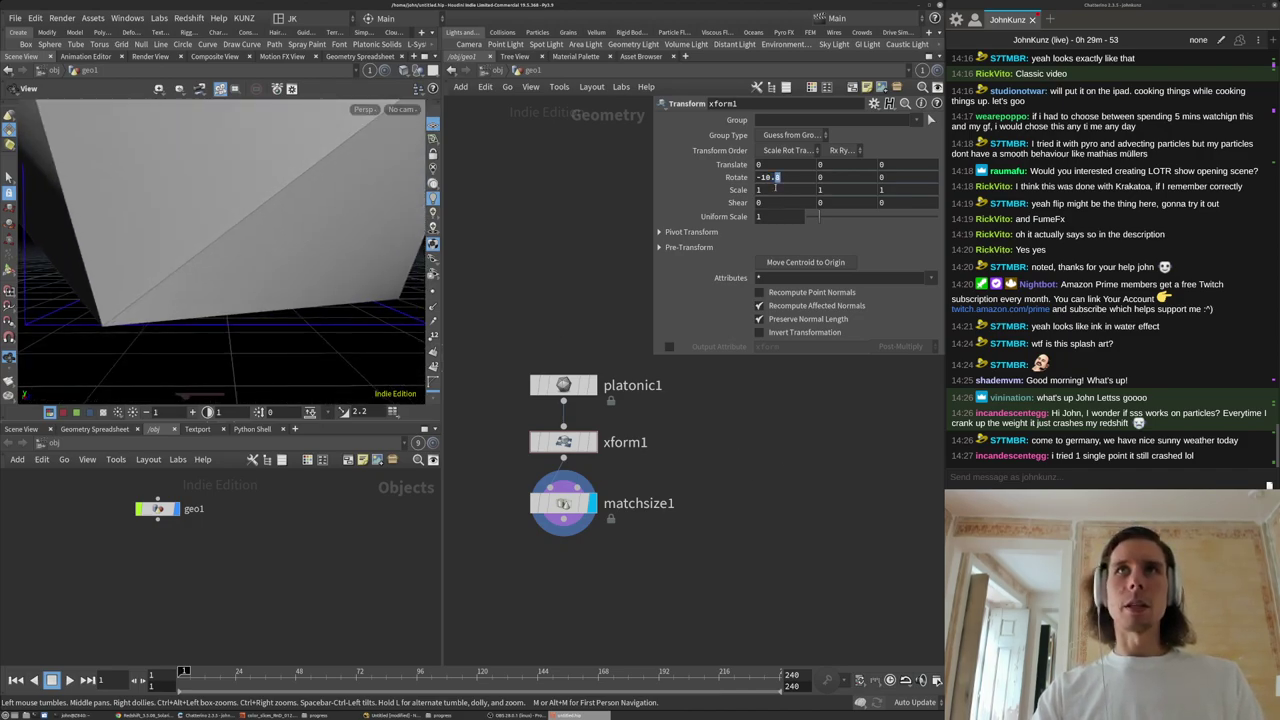
pyautogui.write('667')
pyautogui.press('Return')
pyautogui.moveTo(280, 329)
pyautogui.mouseDown()
pyautogui.moveTo(282, 285)
pyautogui.moveTo(284, 322)
pyautogui.mouseUp()
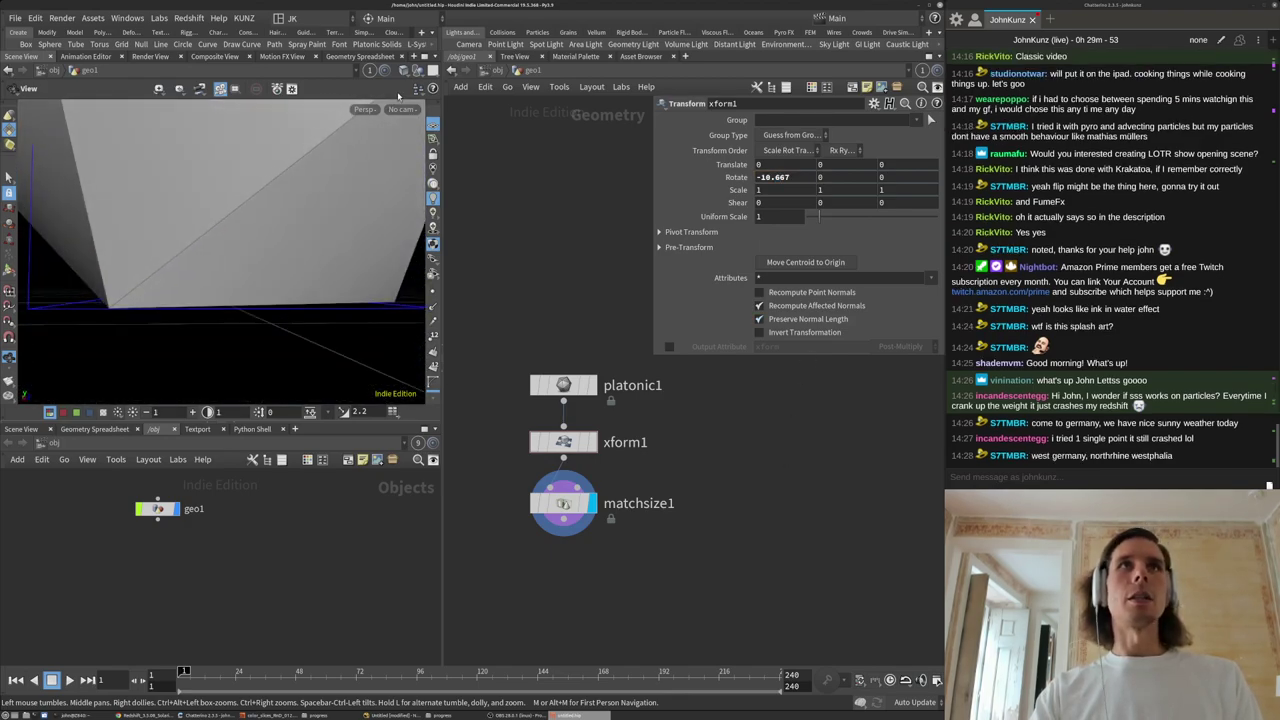
pyautogui.moveTo(213, 357); pyautogui.dragTo(359, 249)
pyautogui.moveTo(360, 249); pyautogui.dragTo(377, 299, button='middle')
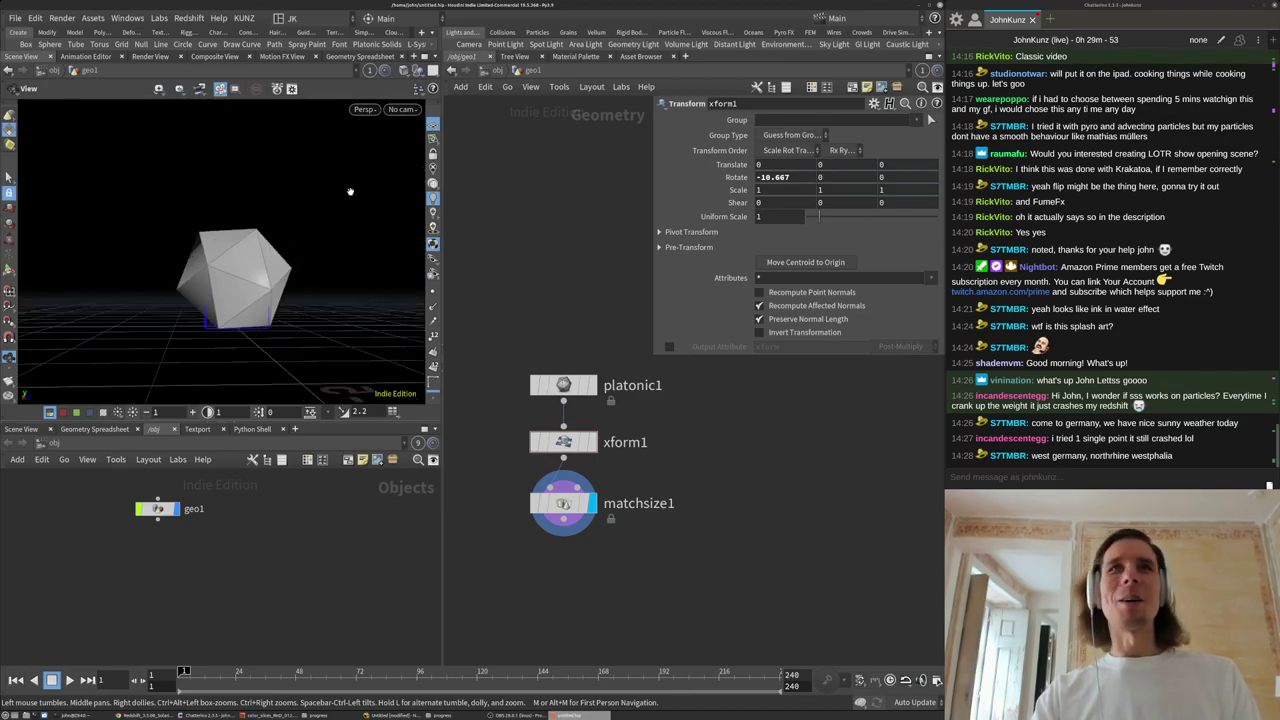
# Show the icosahedron in Wireframe shading and switch the viewport to the front view.
pyautogui.click(373, 111)
pyautogui.moveTo(372, 145)
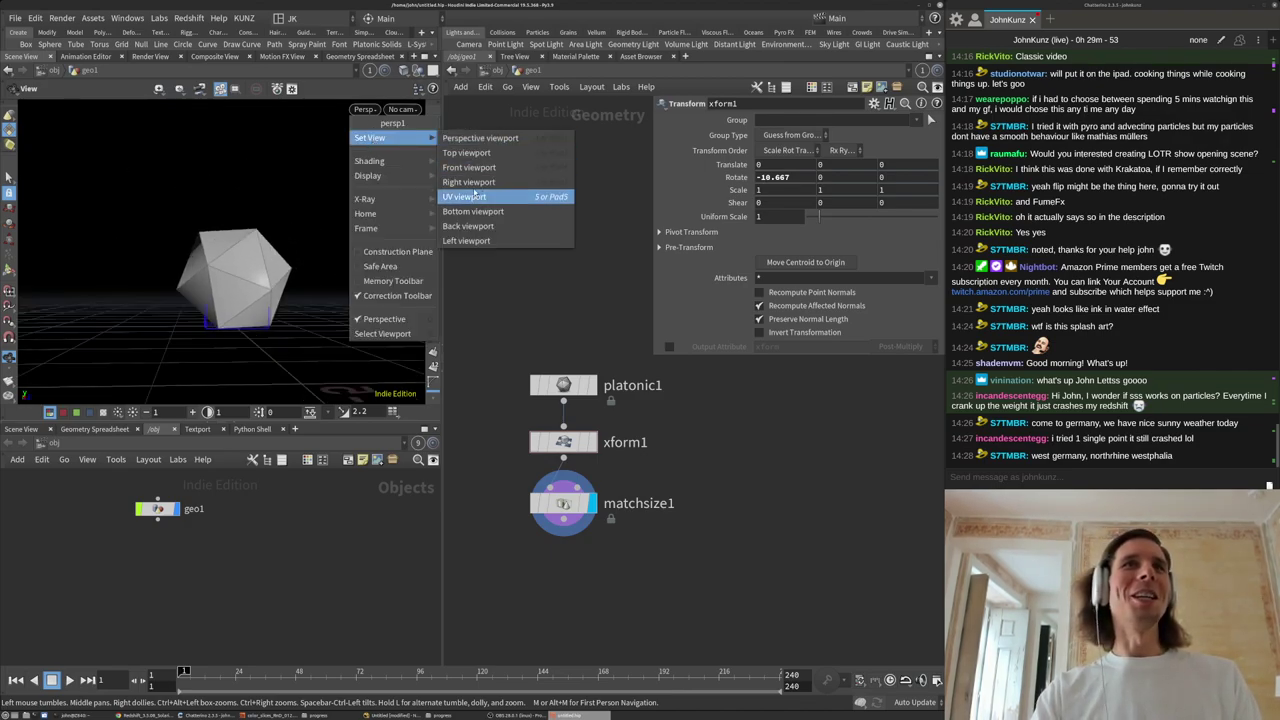
pyautogui.click(401, 127)
pyautogui.click(404, 71)
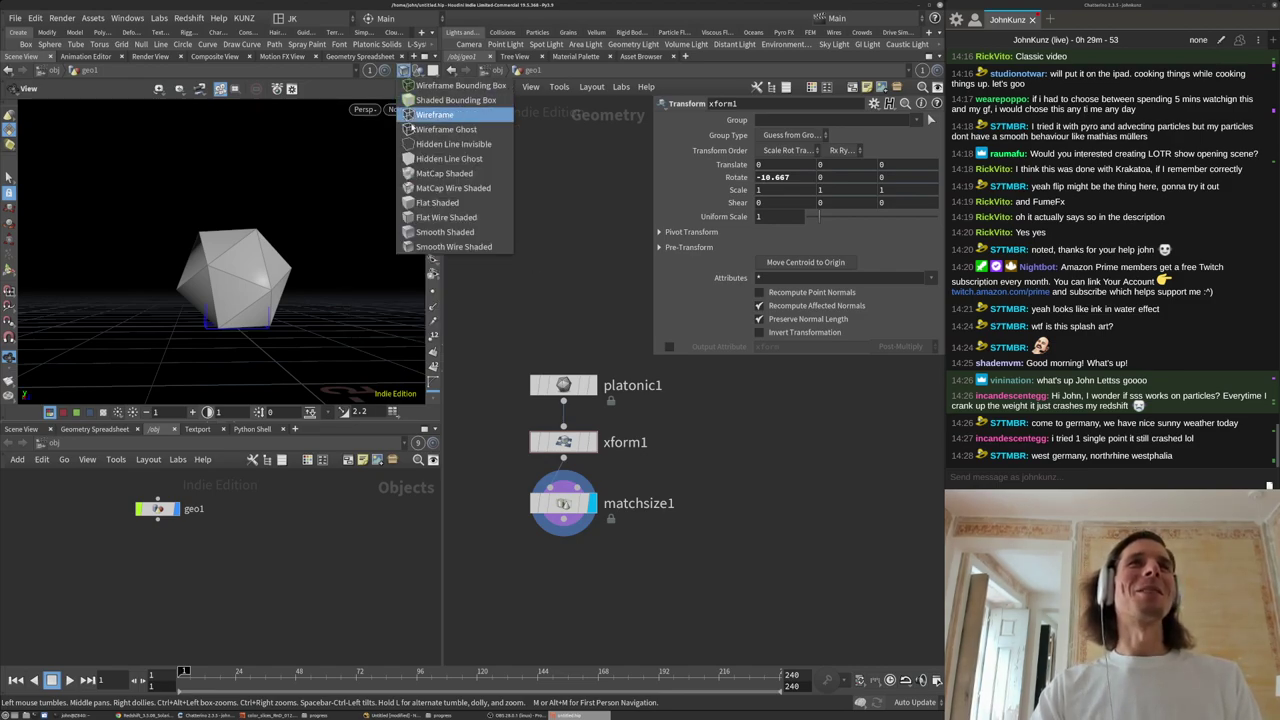
pyautogui.click(412, 116)
pyautogui.click(364, 109)
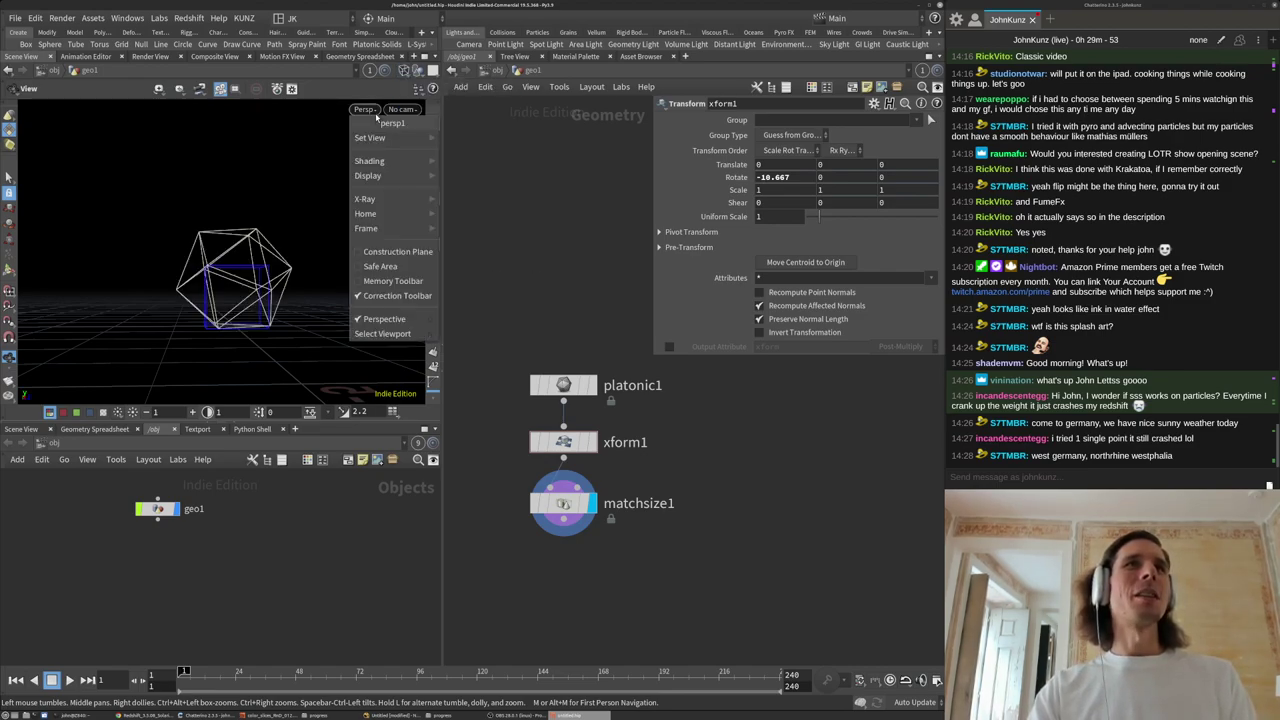
pyautogui.moveTo(375, 138)
pyautogui.click(272, 202)
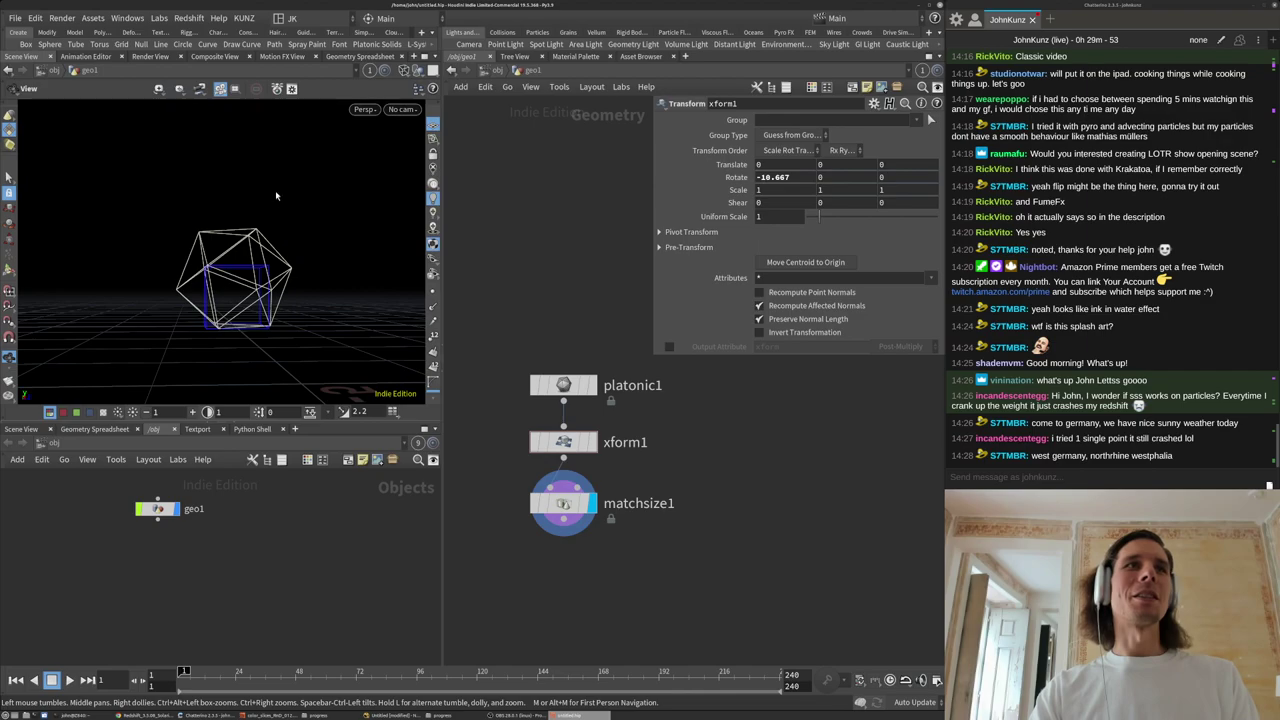
pyautogui.click(369, 109)
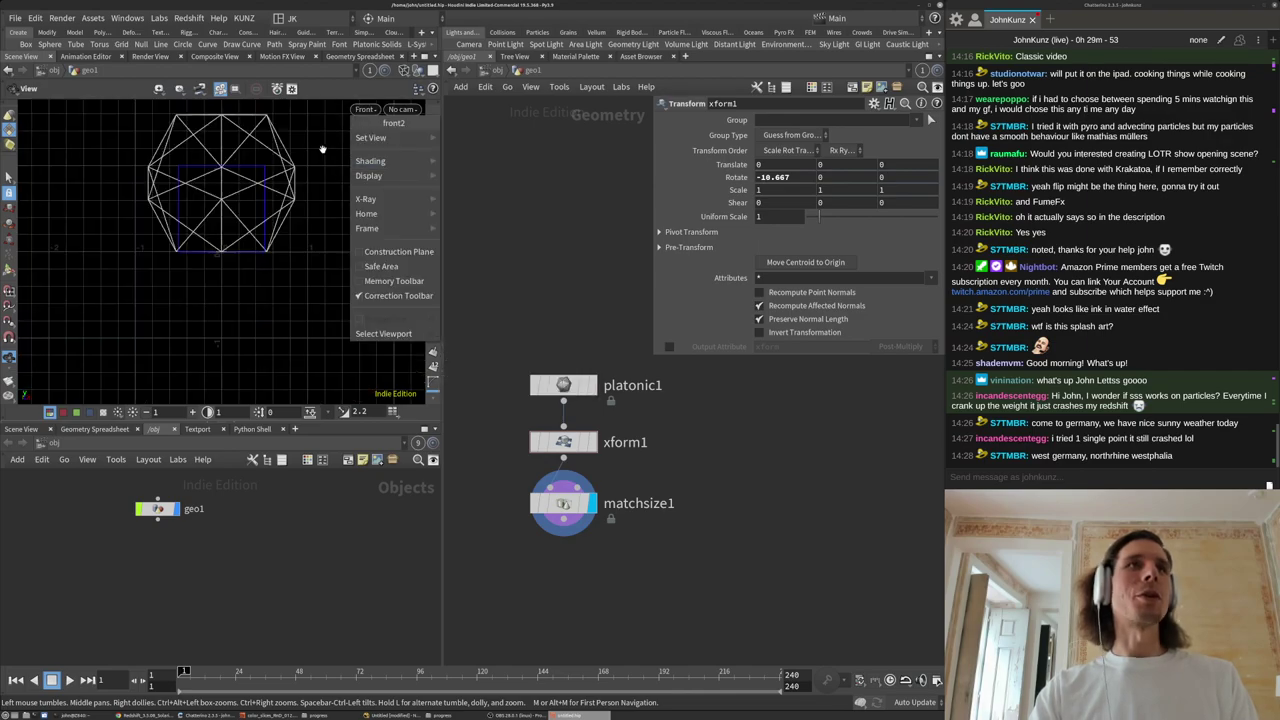
pyautogui.click(303, 167)
# Fine-tune the Transform node's X rotation to -10.807 so the icosahedron's bottom face lies level in the front view.
pyautogui.moveTo(237, 234); pyautogui.dragTo(120, 233, button='right')
pyautogui.moveTo(122, 233); pyautogui.dragTo(293, 228, button='middle')
pyautogui.moveTo(325, 226); pyautogui.dragTo(291, 209, button='right')
pyautogui.moveTo(291, 209); pyautogui.dragTo(295, 266, button='middle')
pyautogui.moveTo(275, 231); pyautogui.dragTo(296, 225, button='right')
pyautogui.moveTo(777, 175); pyautogui.dragTo(687, 221, button='middle')
pyautogui.moveTo(45, 312); pyautogui.dragTo(417, 219, button='right')
pyautogui.scroll(-8, 286, 247)
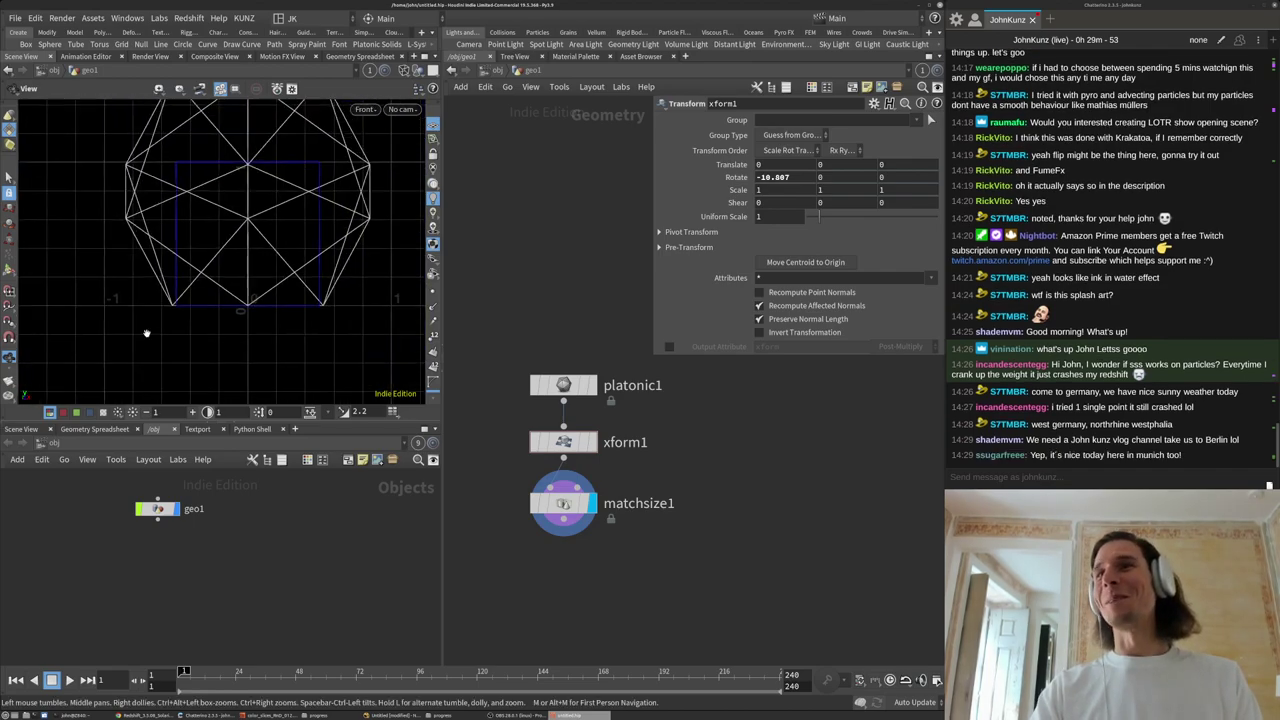
pyautogui.moveTo(287, 247); pyautogui.dragTo(246, 209, button='right')
# Return the viewport to the perspective view and set its shading to Smooth Wire Shaded.
pyautogui.click(365, 112)
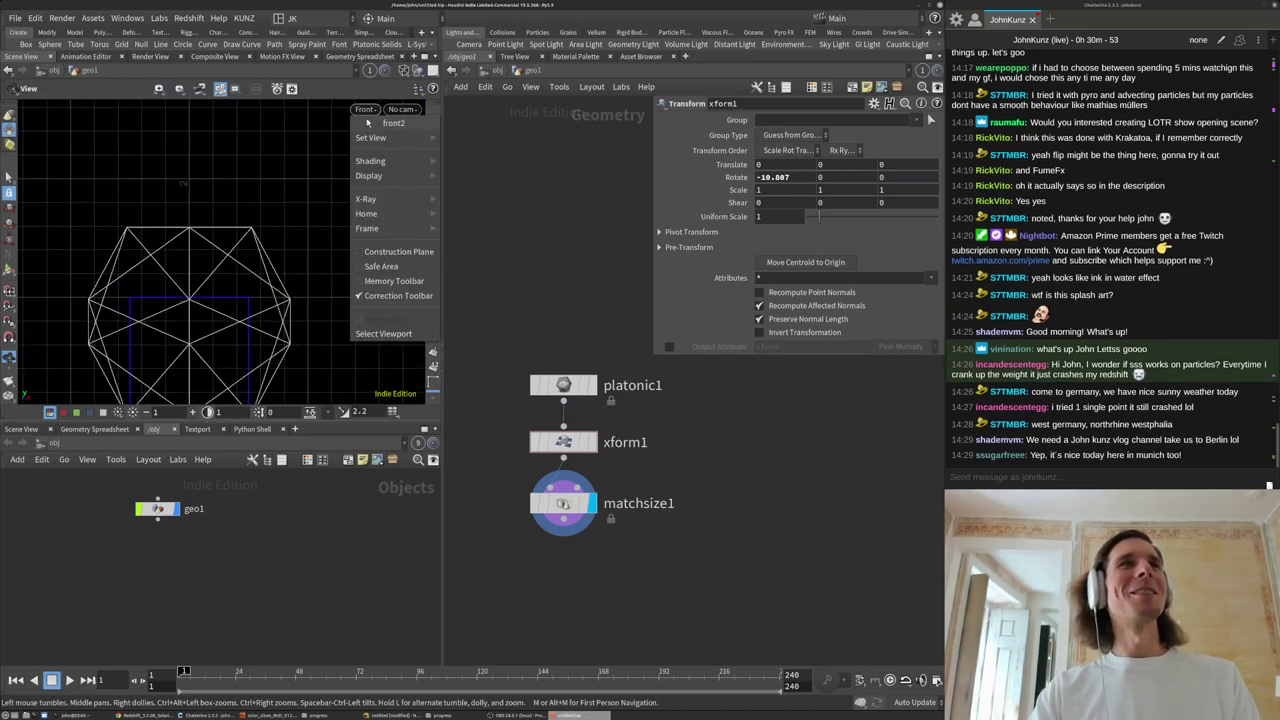
pyautogui.moveTo(385, 138)
pyautogui.click(470, 138)
pyautogui.click(276, 158)
pyautogui.click(404, 70)
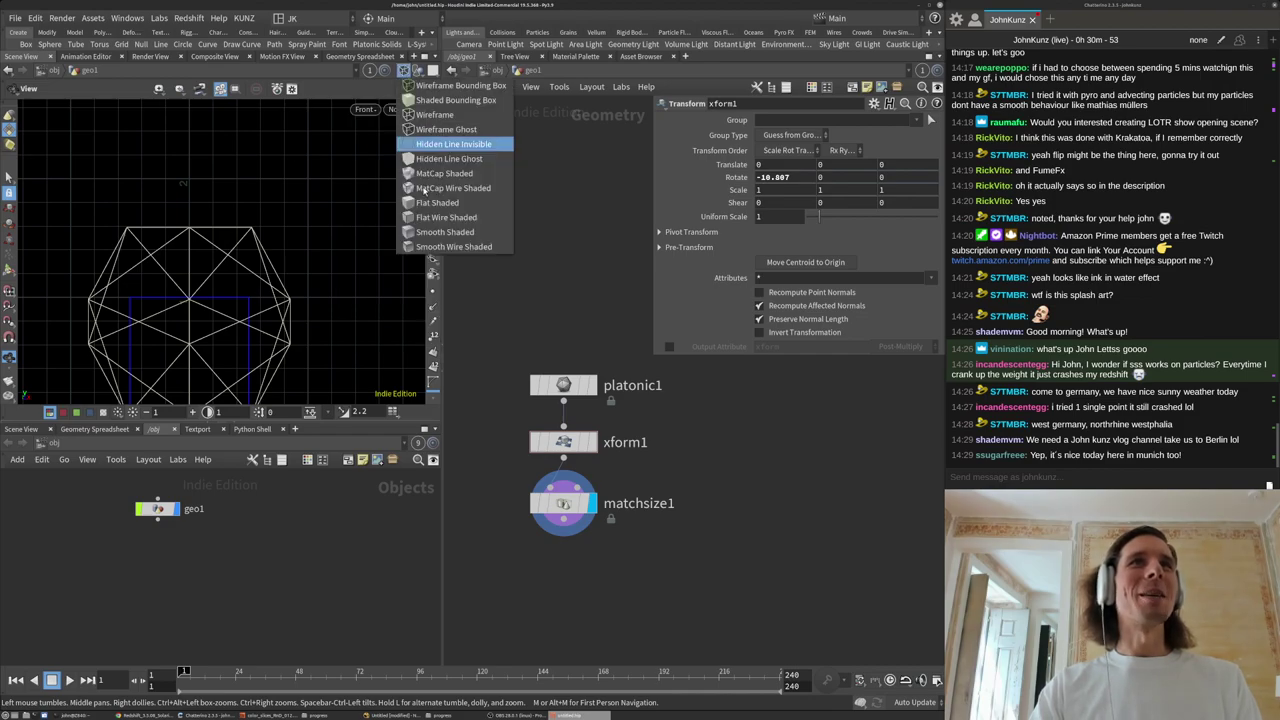
pyautogui.click(424, 234)
pyautogui.click(372, 114)
pyautogui.moveTo(378, 138)
pyautogui.click(460, 138)
pyautogui.hotkey('space', 'g')
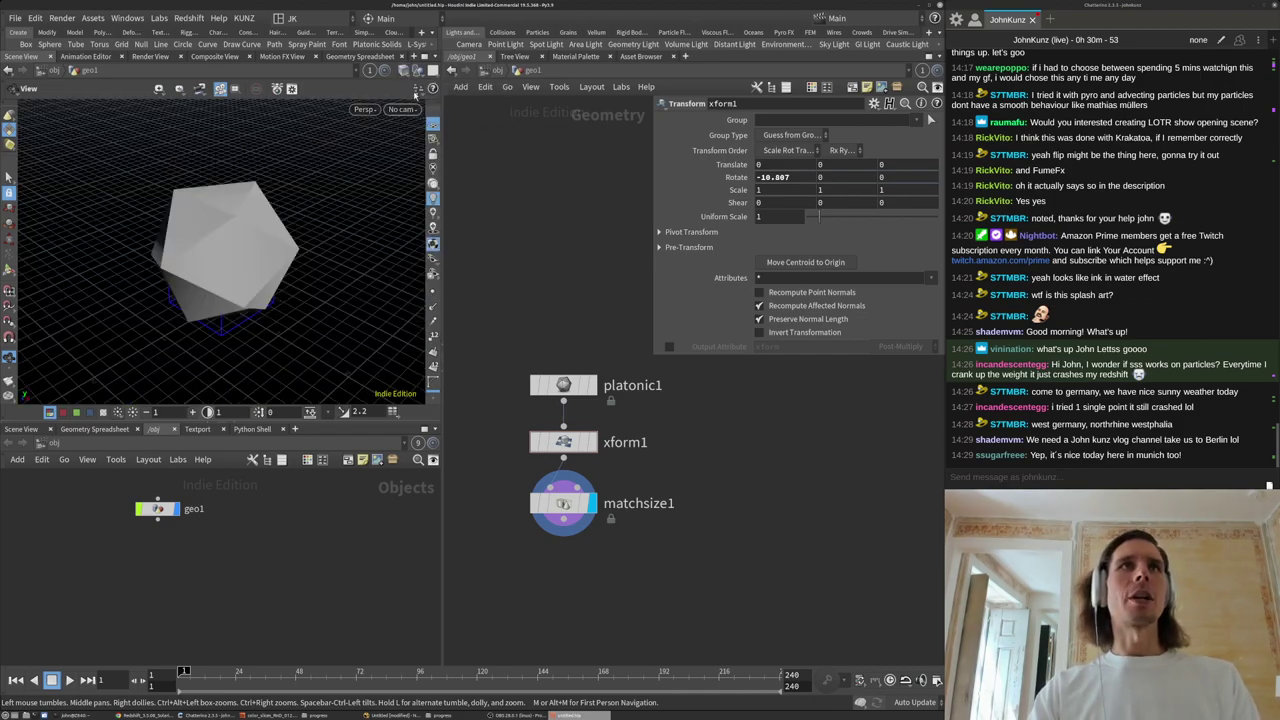
pyautogui.click(404, 70)
pyautogui.click(430, 247)
pyautogui.moveTo(660, 536); pyautogui.dragTo(687, 492, button='middle')
pyautogui.press('Tab')
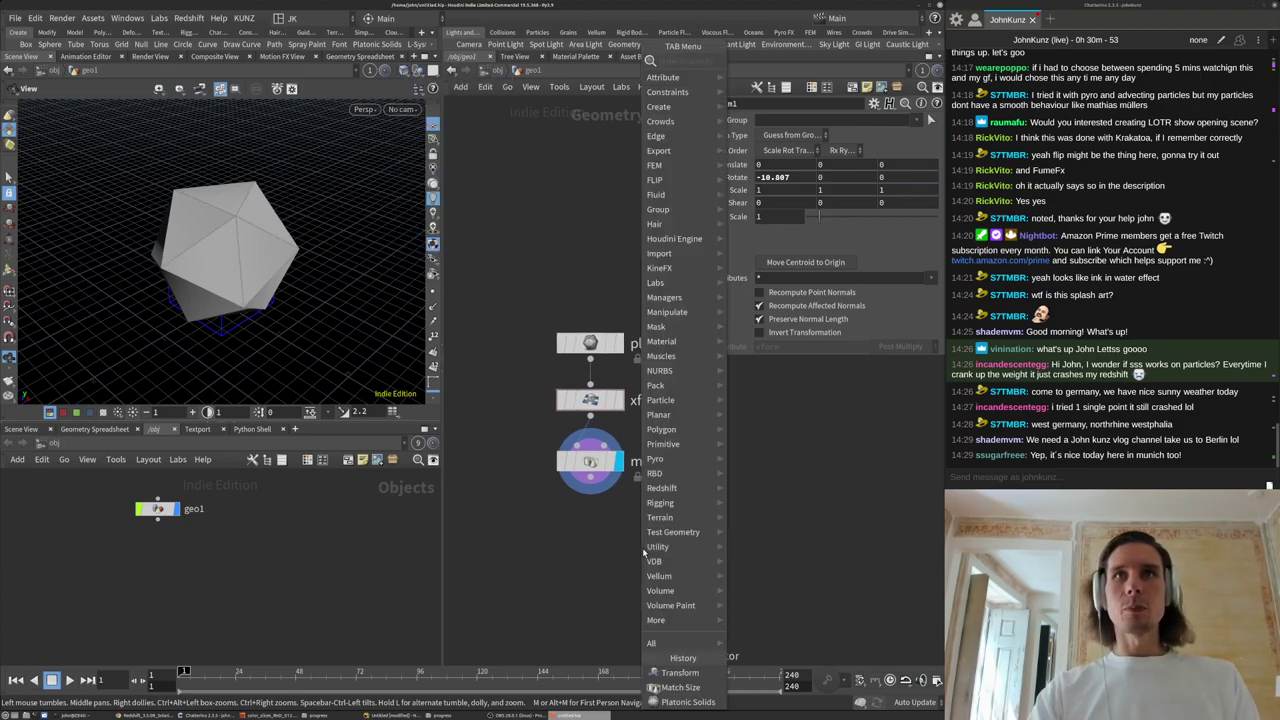
pyautogui.click(562, 517)
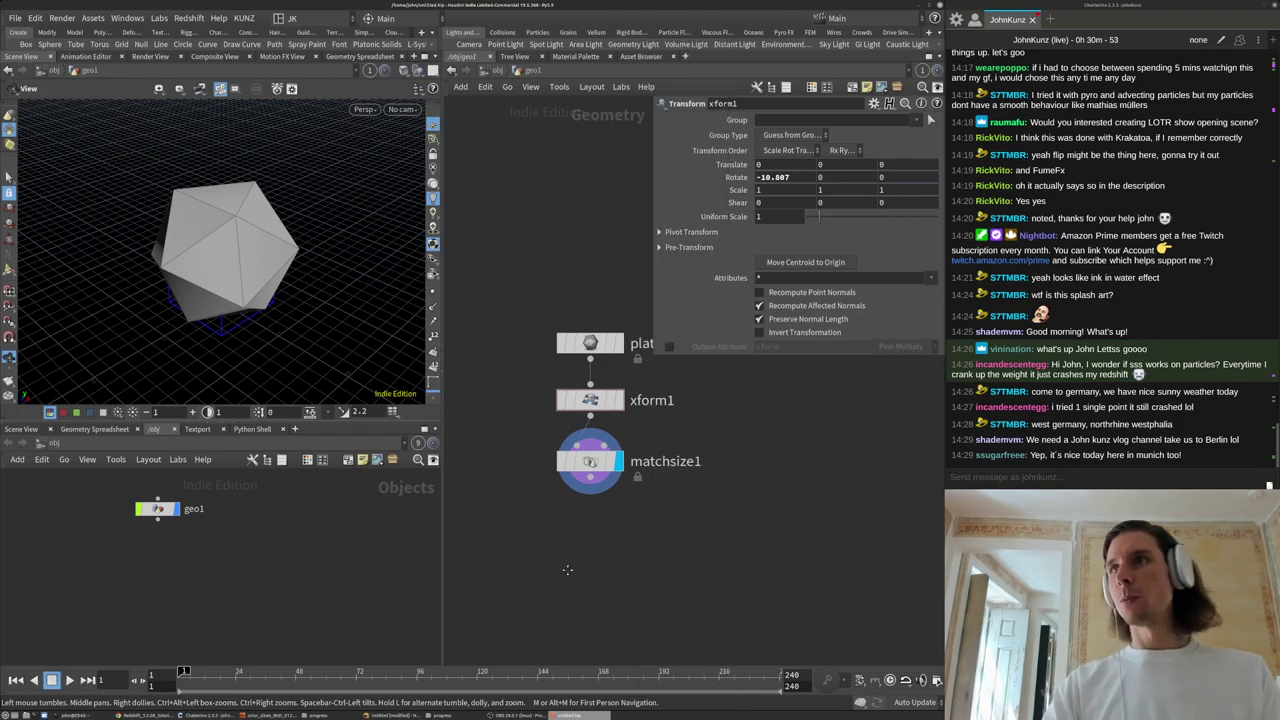
pyautogui.moveTo(563, 578); pyautogui.dragTo(617, 517, button='middle')
pyautogui.scroll(-3, 620, 516)
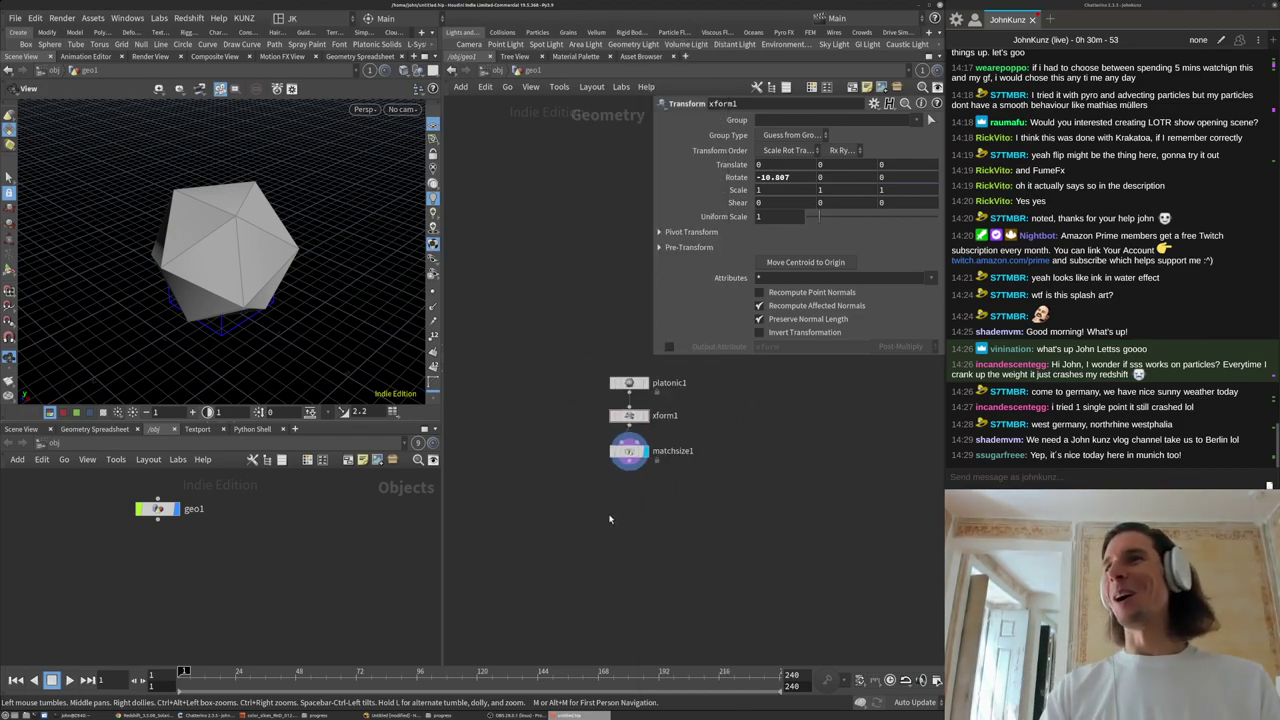
pyautogui.moveTo(550, 457); pyautogui.dragTo(637, 440, button='middle')
pyautogui.scroll(3, 607, 446)
pyautogui.moveTo(310, 290); pyautogui.dragTo(255, 266)
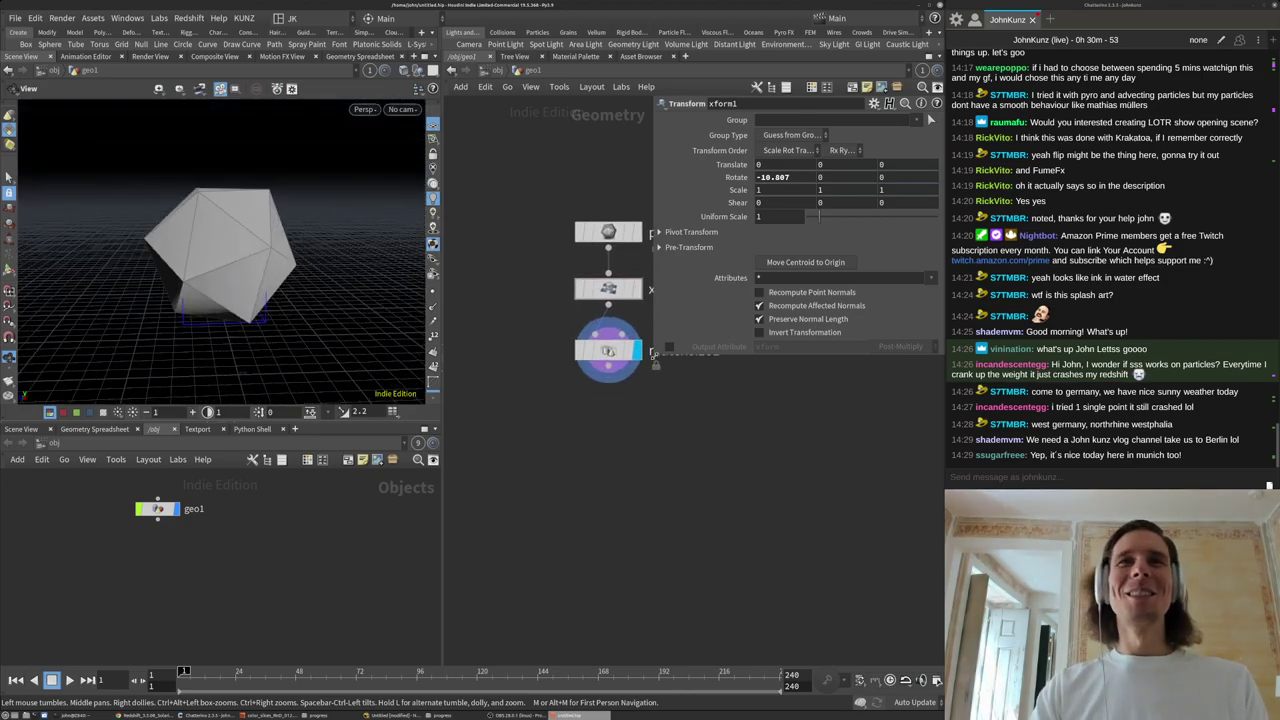
# Add a Sweep node below matchsize1, wire matchsize1 into its first input and display it.
pyautogui.press('Tab')
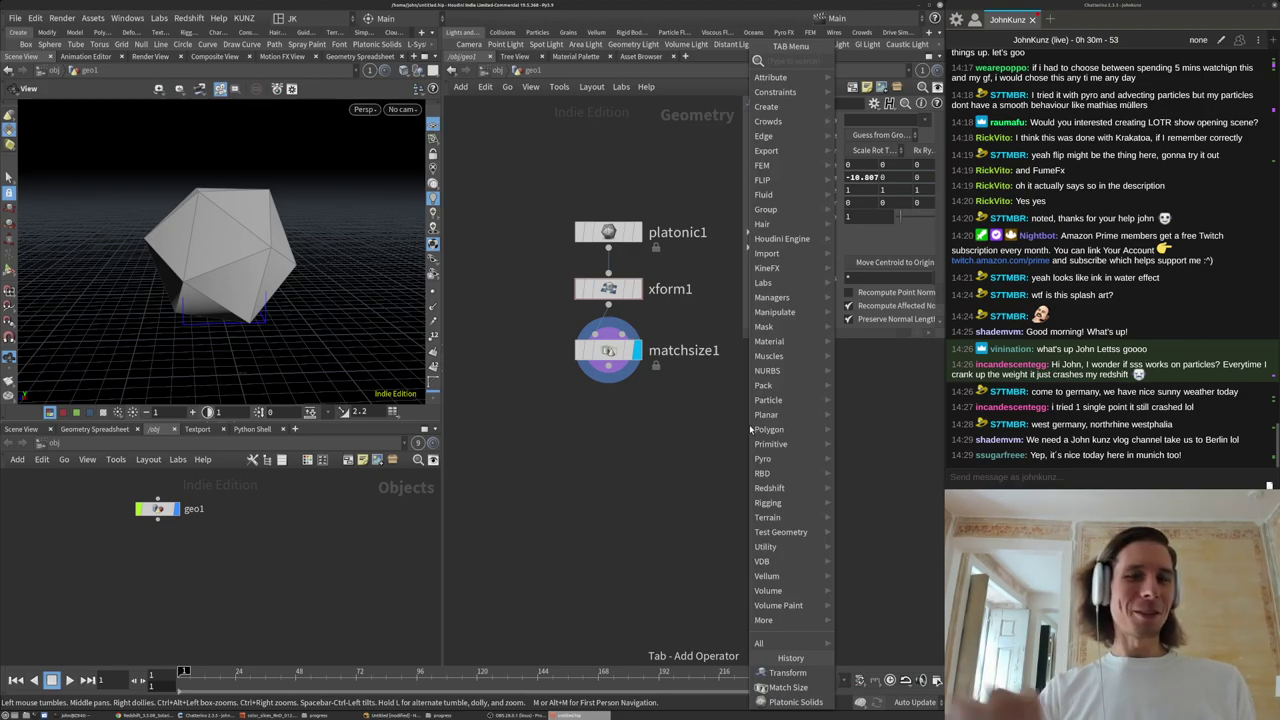
pyautogui.write('scat')
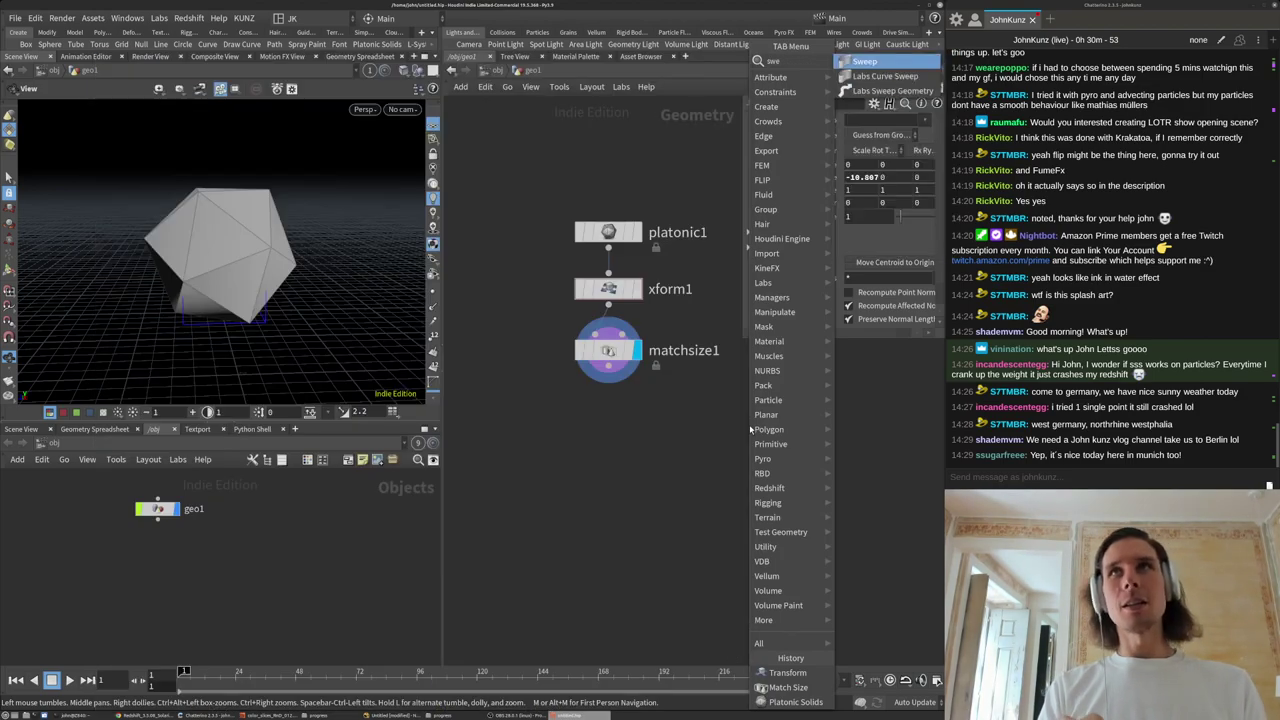
pyautogui.press('Return')
pyautogui.click(750, 429)
pyautogui.moveTo(609, 366); pyautogui.dragTo(735, 409)
pyautogui.click(776, 426)
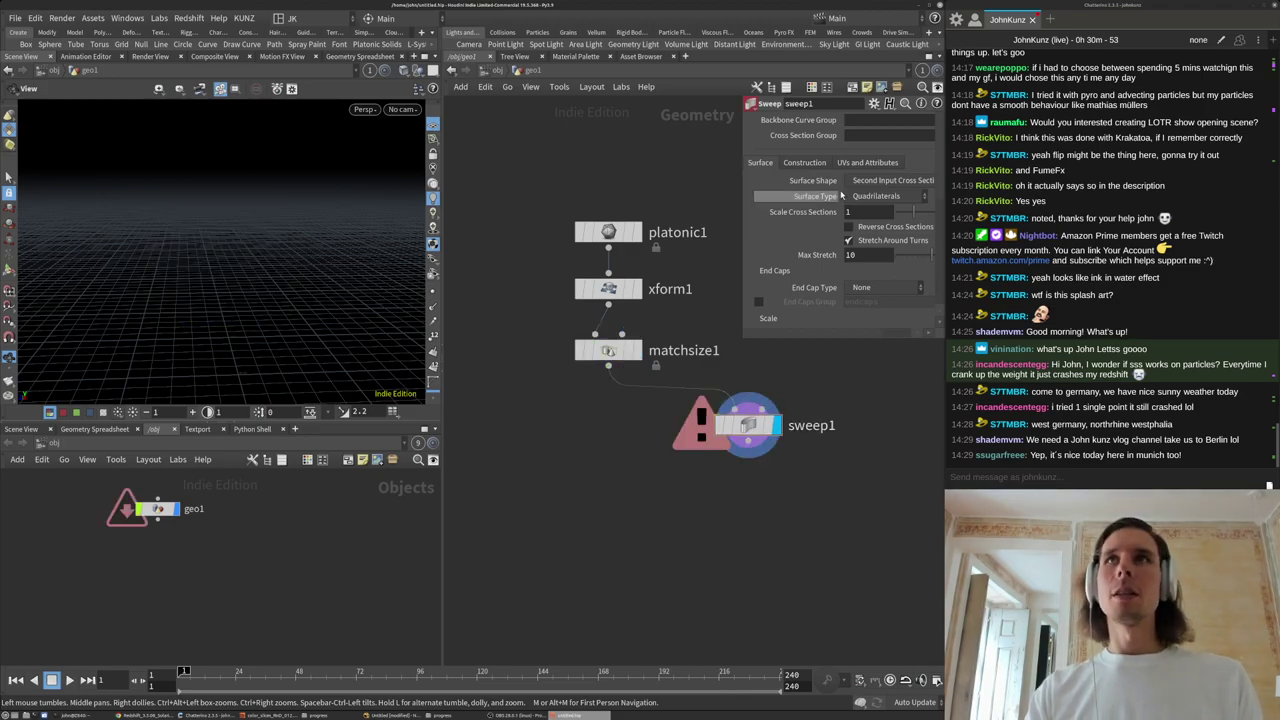
# Set the Sweep node's Surface Shape to Round Tube and turn off Stretch Around Turns.
pyautogui.click(866, 182)
pyautogui.click(868, 209)
pyautogui.press('g')
pyautogui.moveTo(236, 222)
pyautogui.mouseDown()
pyautogui.moveTo(257, 264)
pyautogui.moveTo(271, 215)
pyautogui.moveTo(221, 209)
pyautogui.mouseUp()
pyautogui.scroll(5, 271, 215)
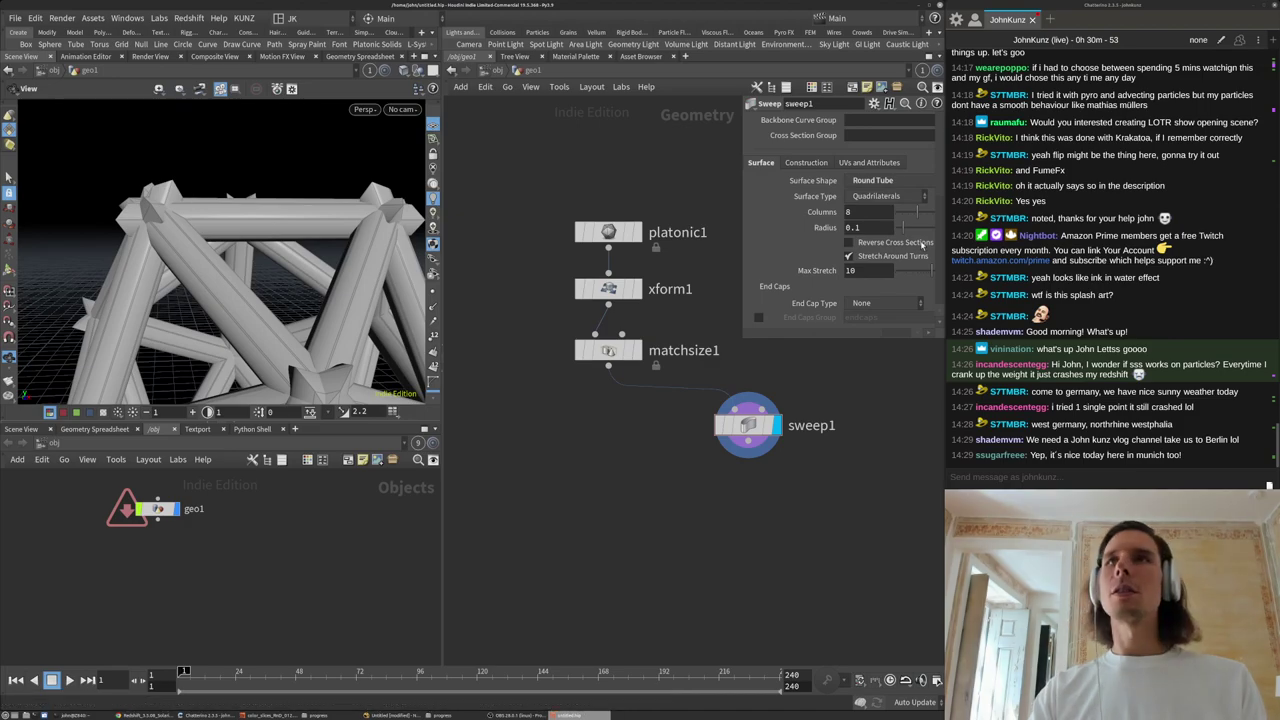
pyautogui.click(874, 257)
pyautogui.moveTo(254, 251); pyautogui.dragTo(214, 262)
pyautogui.moveTo(214, 262); pyautogui.dragTo(158, 202, button='right')
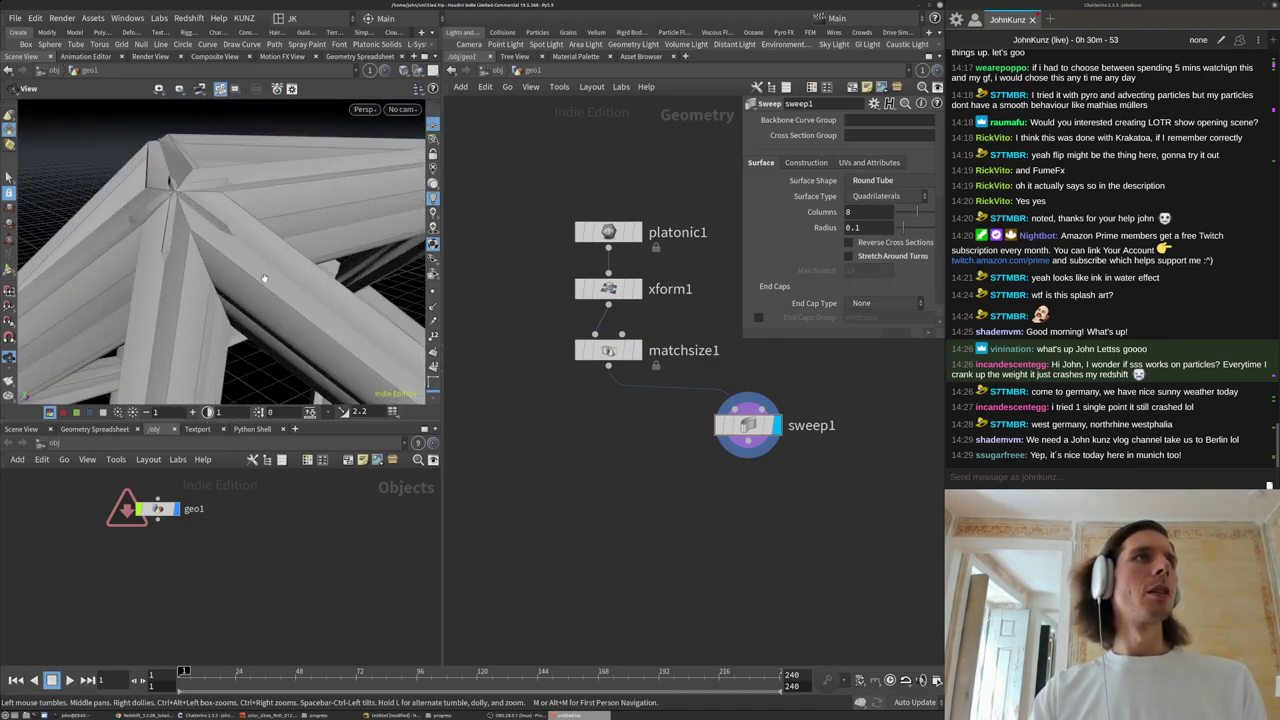
pyautogui.scroll(-5, 268, 244)
# Insert a PolyPath node on the connection between matchsize1 and sweep1.
pyautogui.press('Tab')
pyautogui.click(634, 503)
pyautogui.press('Tab')
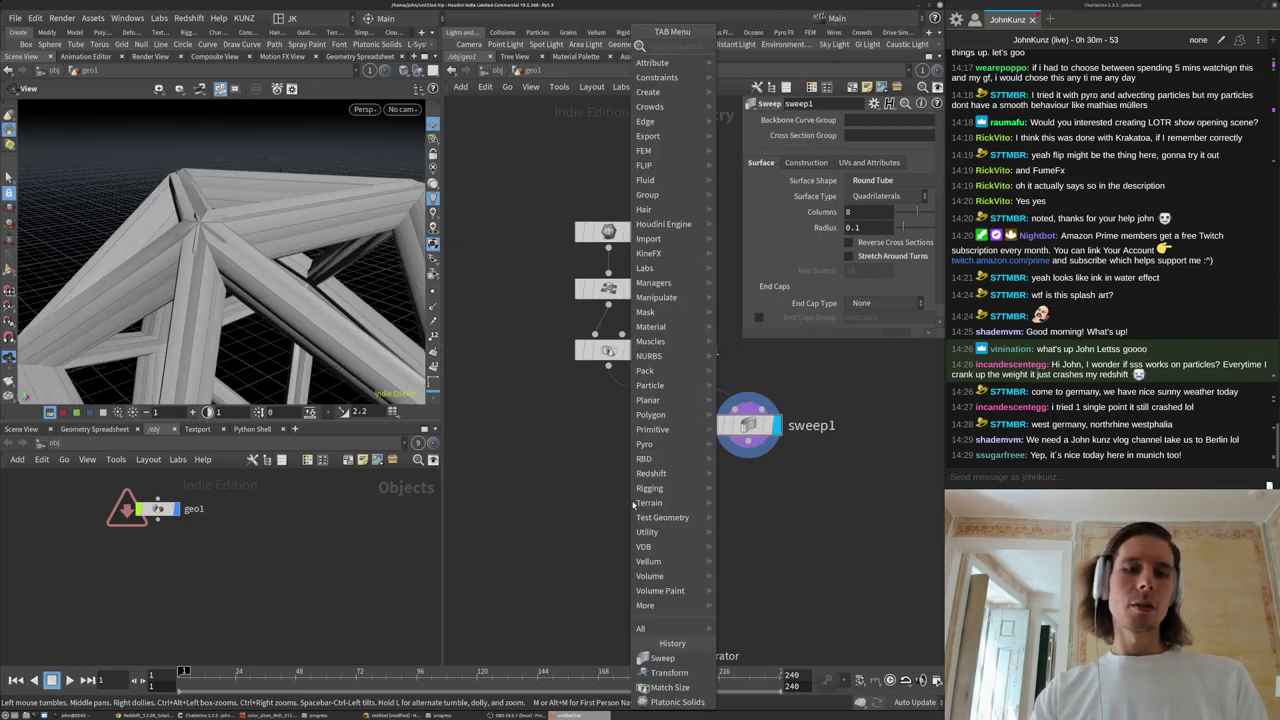
pyautogui.write('path')
pyautogui.click(766, 65)
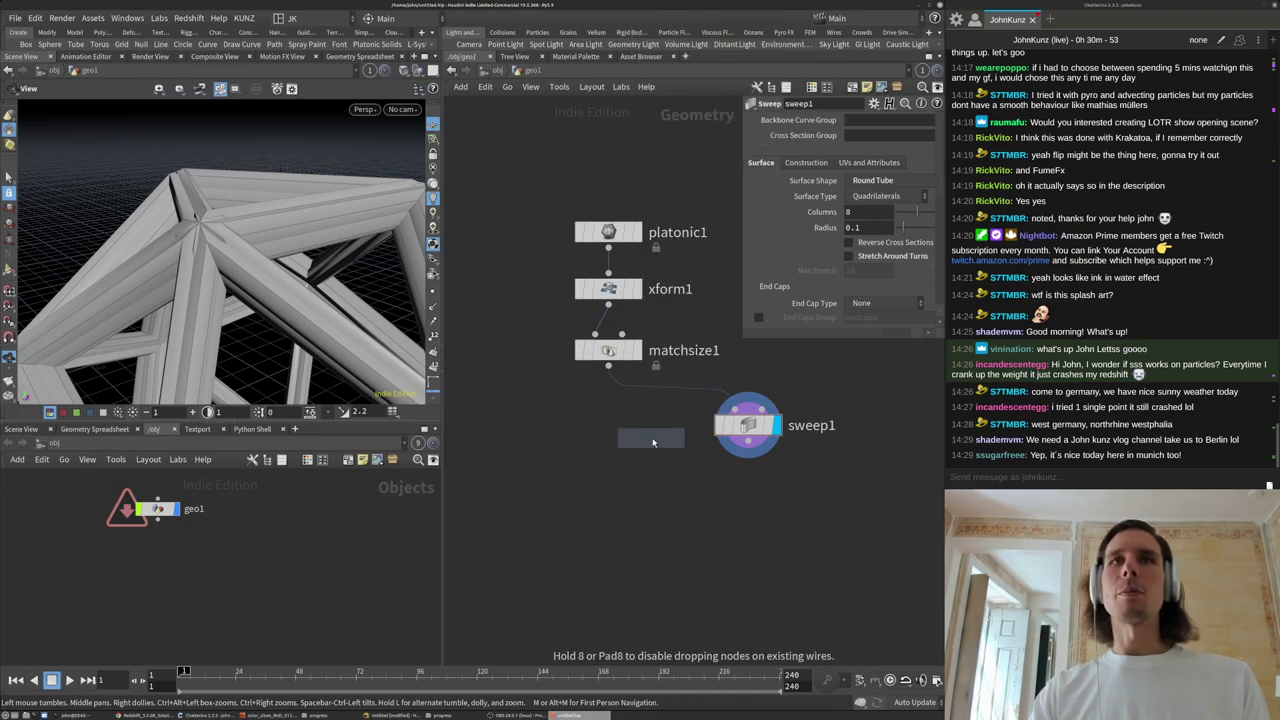
pyautogui.click(765, 386)
pyautogui.moveTo(765, 386); pyautogui.dragTo(795, 382)
# Turn on the Make Isolated Loops option of the PolyPath node and check the tube joints.
pyautogui.click(880, 119)
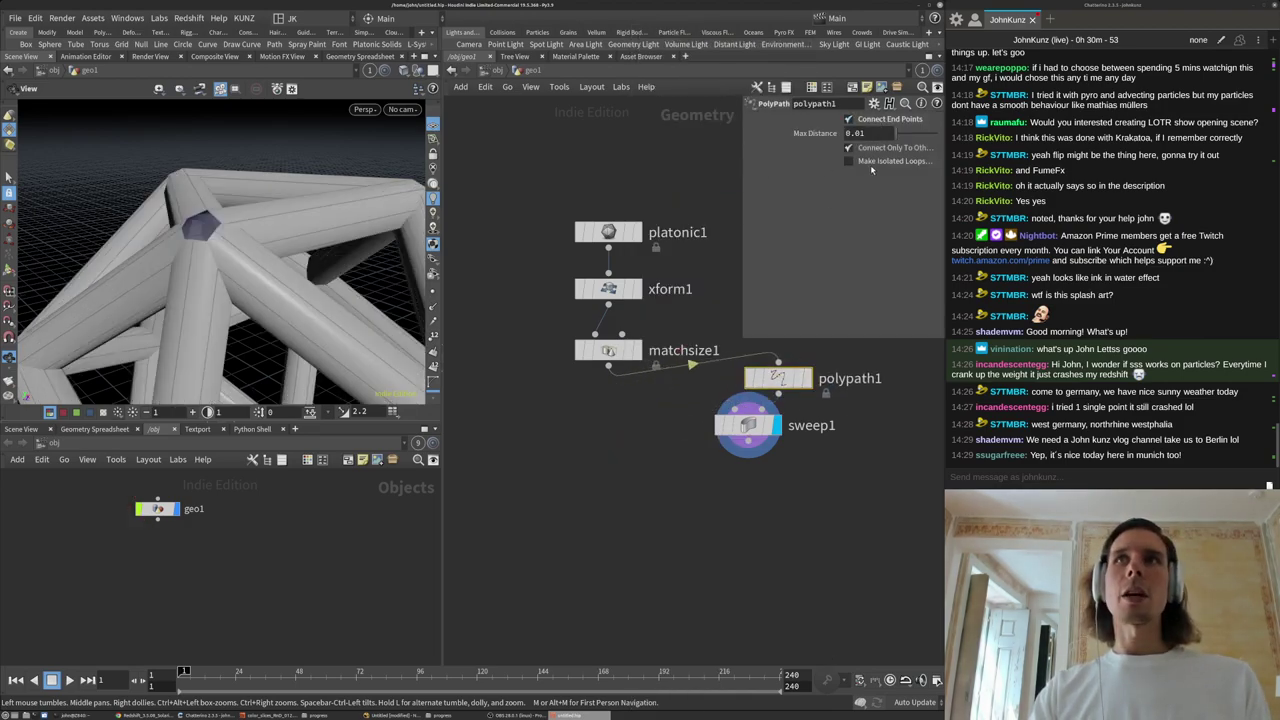
pyautogui.moveTo(232, 226); pyautogui.dragTo(309, 280)
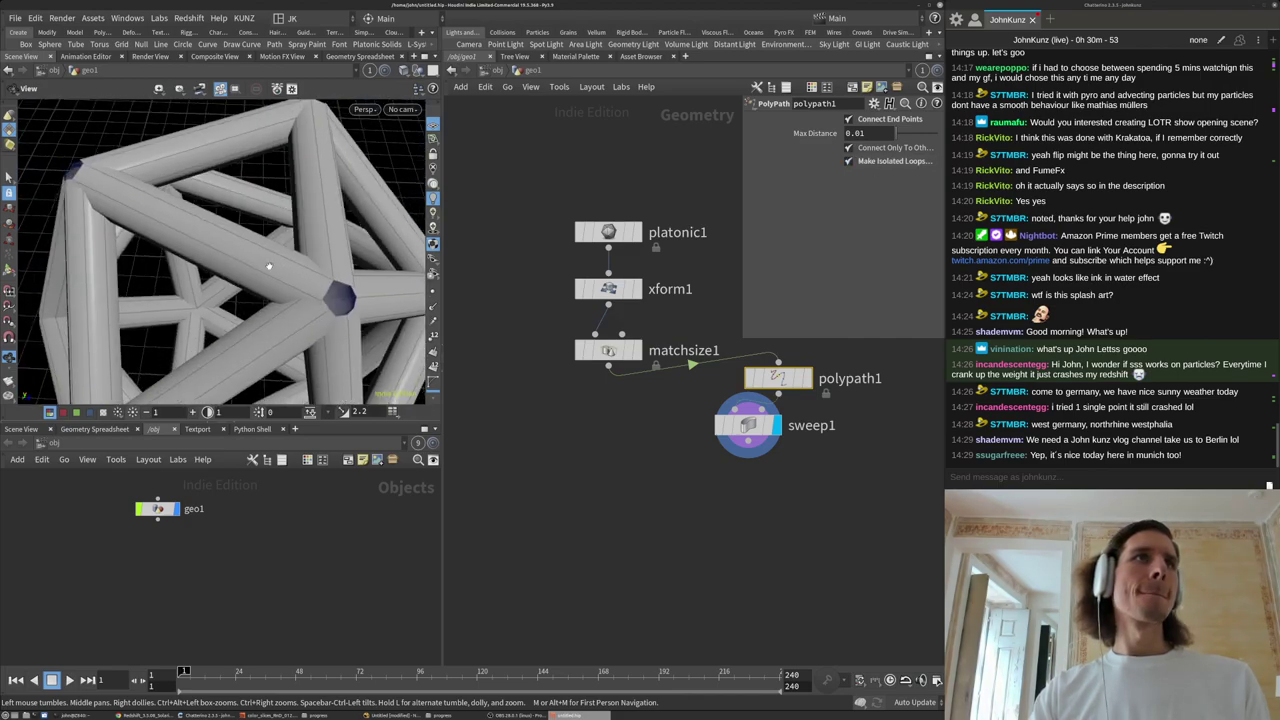
pyautogui.scroll(-5, 300, 270)
pyautogui.moveTo(231, 246); pyautogui.dragTo(250, 190)
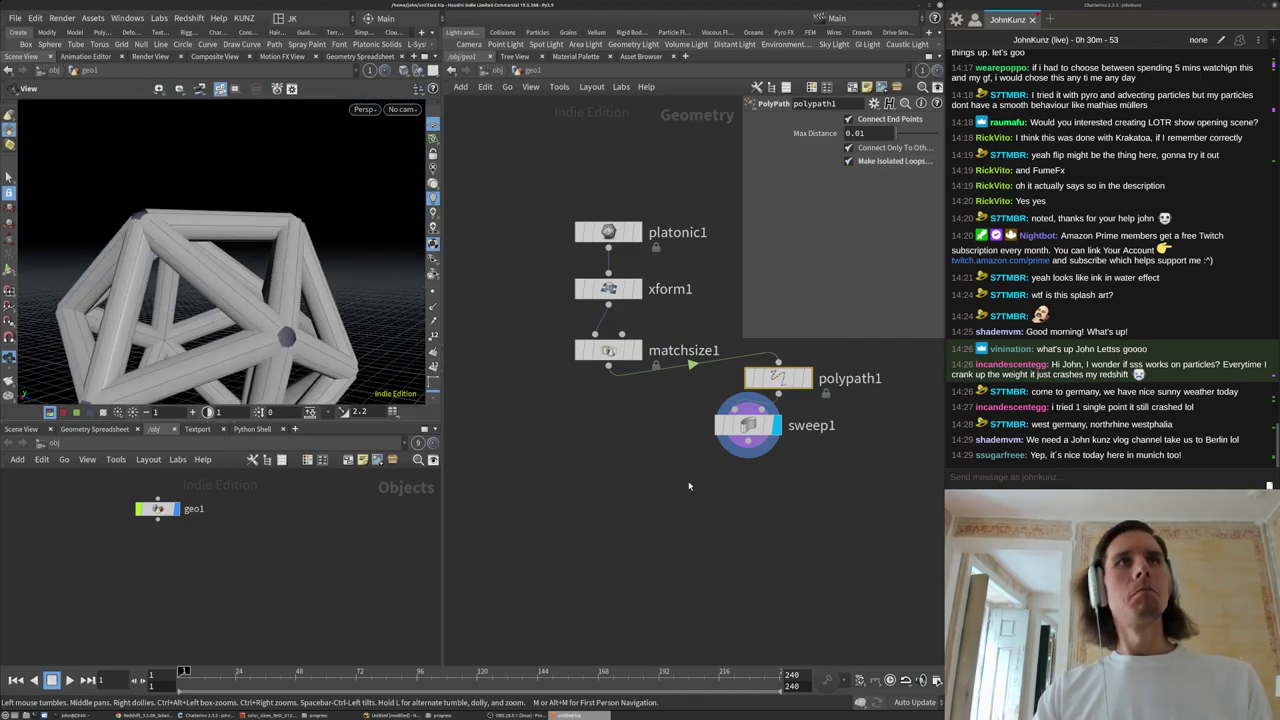
# Align the sweep1 node directly below polypath1 in the network.
pyautogui.moveTo(688, 486); pyautogui.dragTo(604, 431, button='middle')
pyautogui.moveTo(692, 365); pyautogui.dragTo(722, 374)
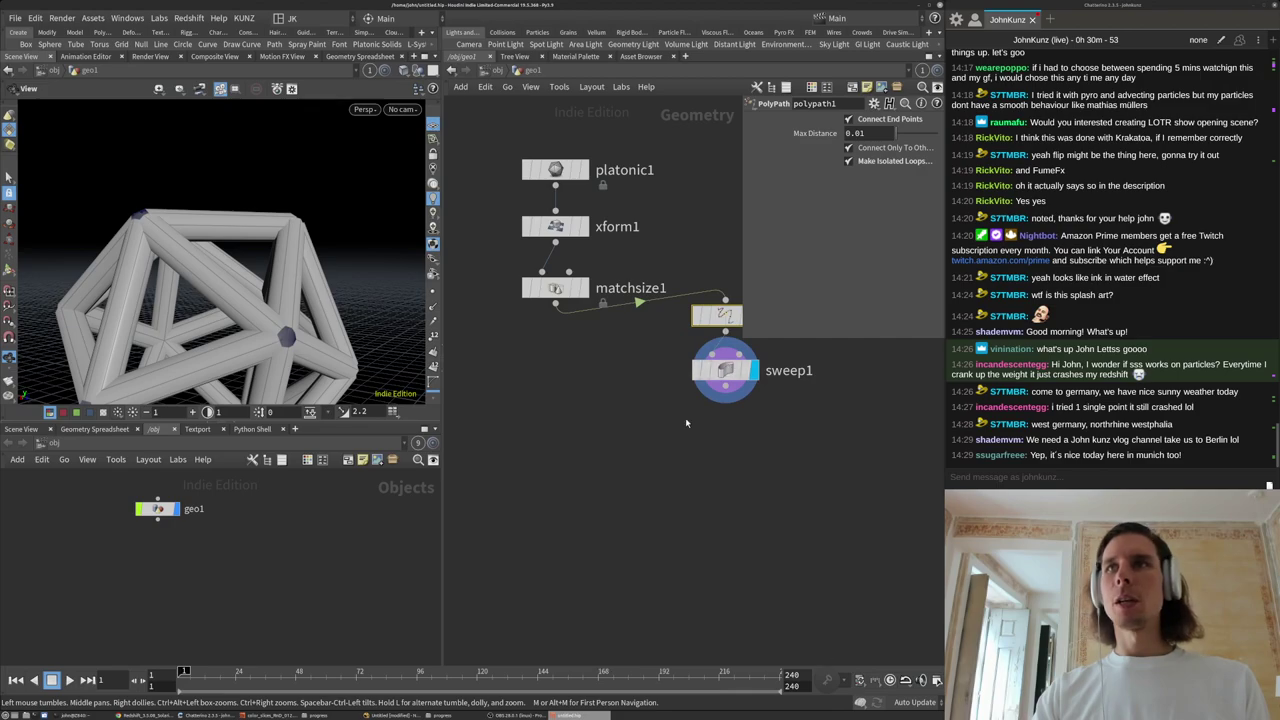
pyautogui.moveTo(635, 435); pyautogui.dragTo(664, 470, button='middle')
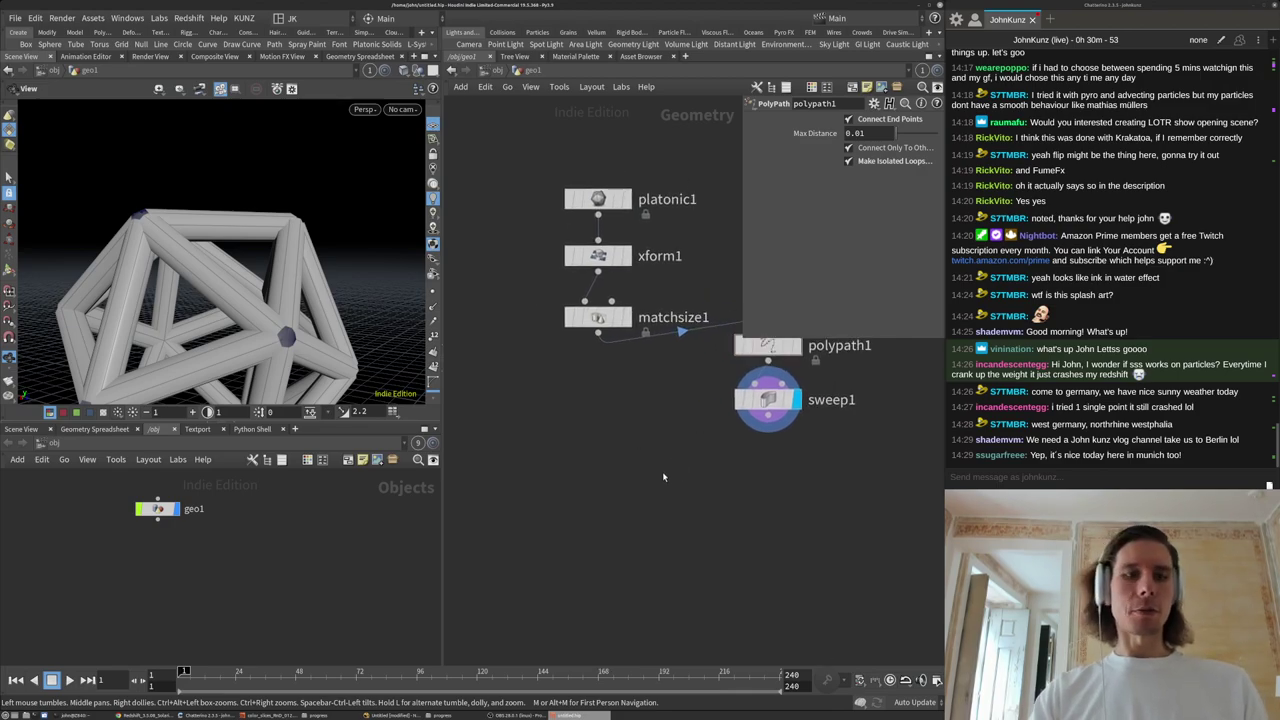
pyautogui.press('Tab')
pyautogui.write('vdbfro')
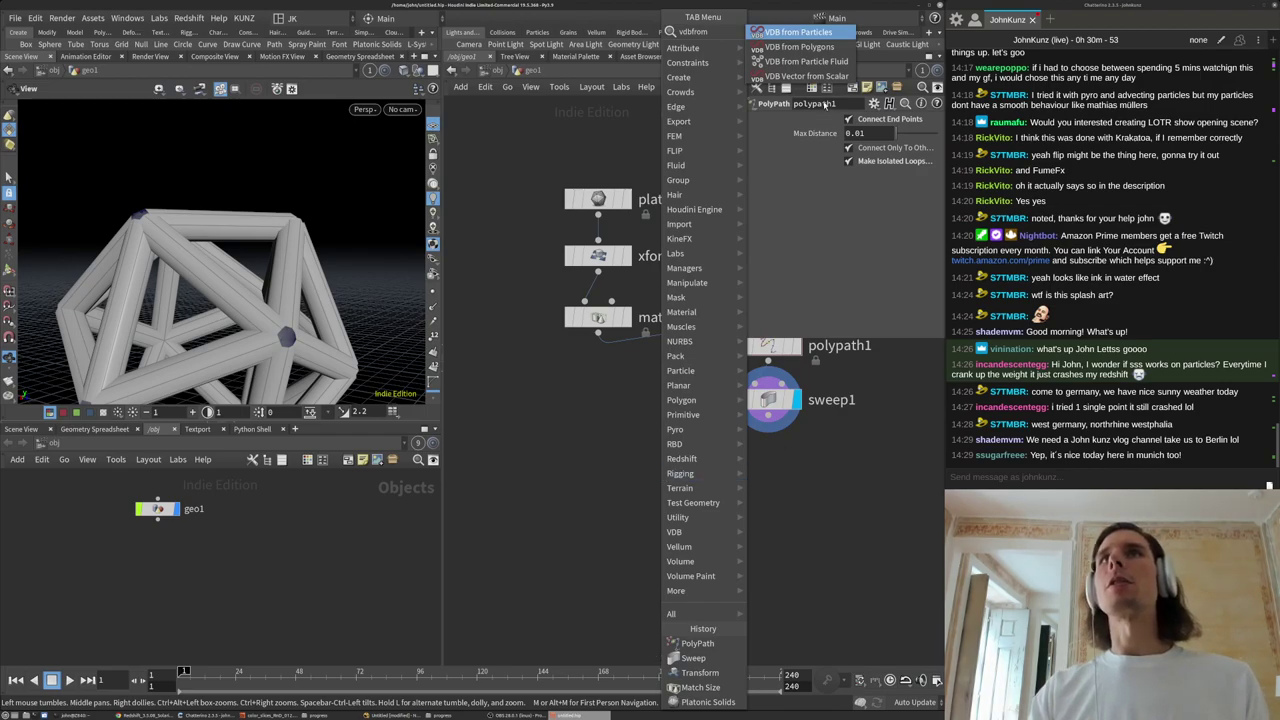
pyautogui.press('Return')
pyautogui.moveTo(816, 449); pyautogui.dragTo(733, 498, button='middle')
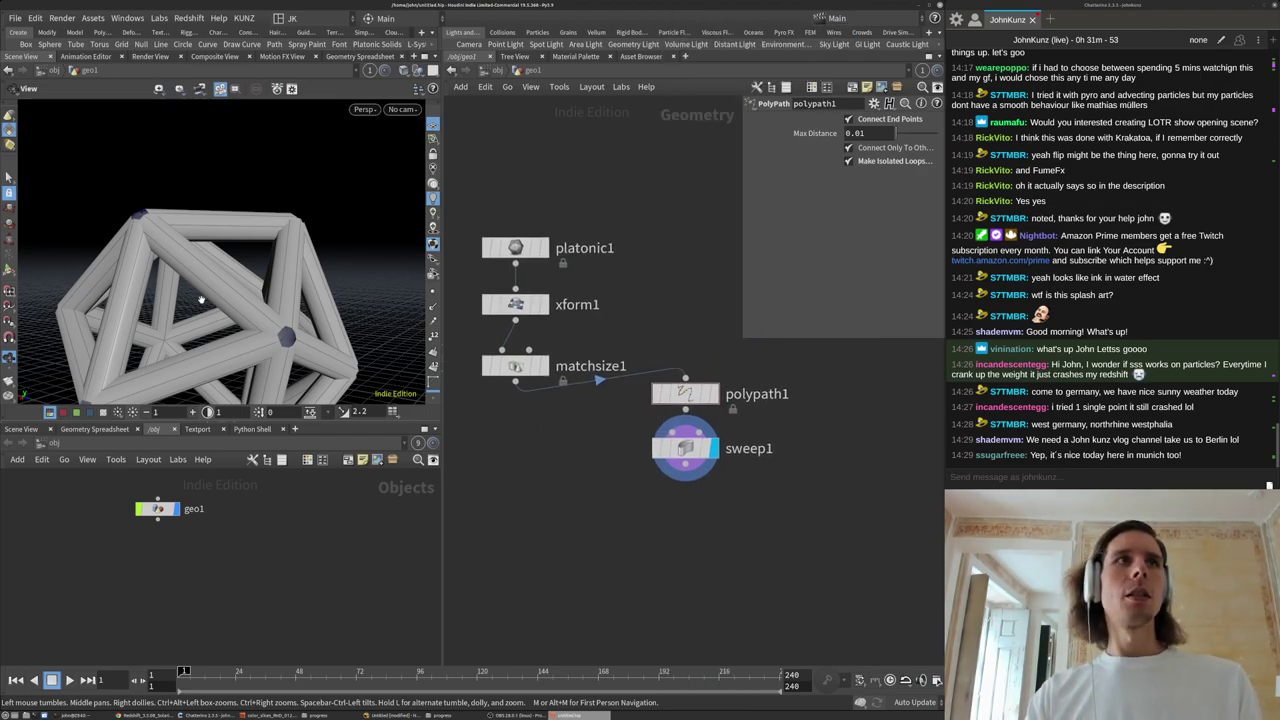
# Set the Sweep node's End Cap Type to Grid and inspect the caps at a tube joint.
pyautogui.click(684, 452)
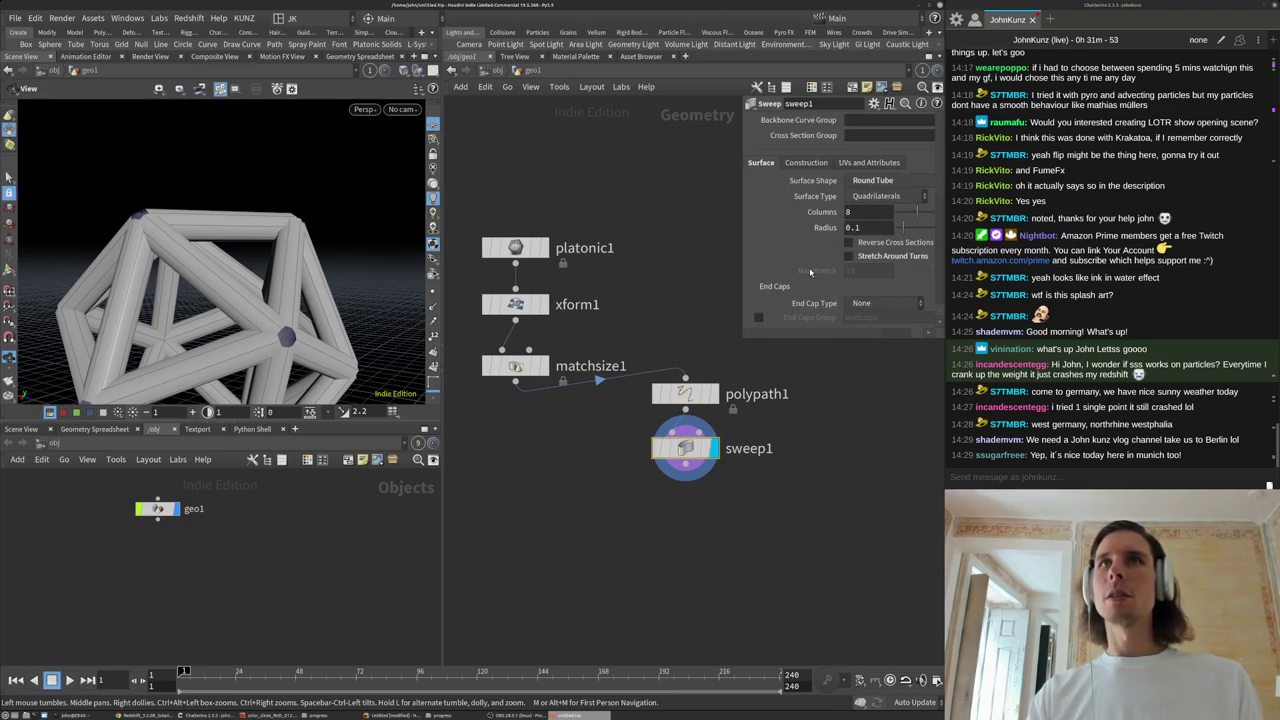
pyautogui.scroll(-2, 815, 286)
pyautogui.click(872, 256)
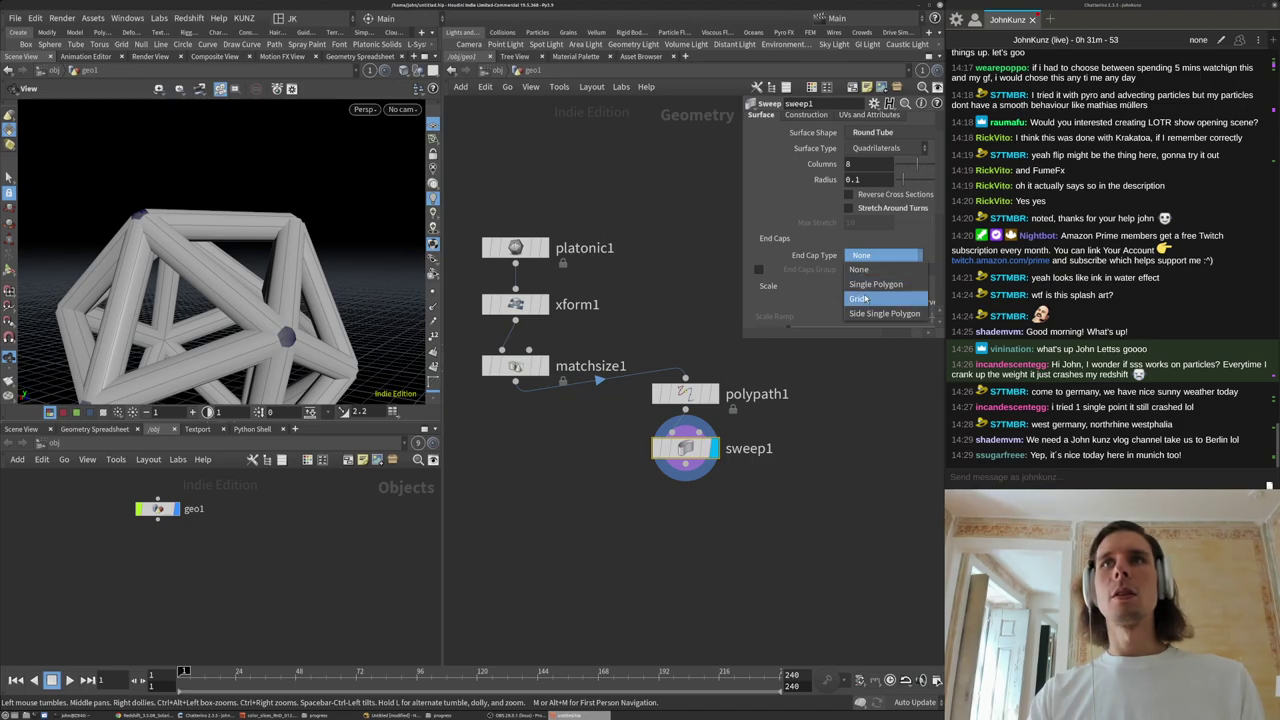
pyautogui.click(862, 299)
pyautogui.moveTo(260, 300); pyautogui.dragTo(312, 338)
pyautogui.moveTo(312, 338); pyautogui.dragTo(350, 229, button='right')
pyautogui.scroll(-3, 796, 269)
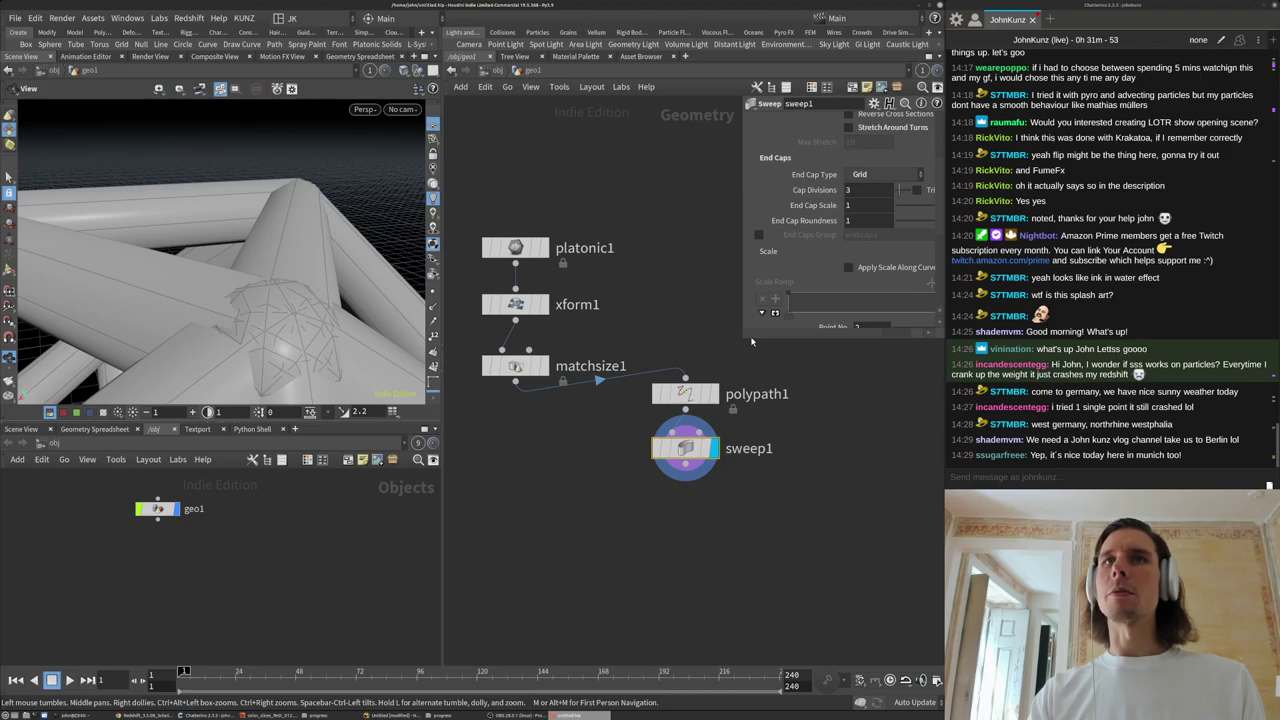
# Widen the Sweep parameter display to show the full end cap settings and view the whole capped frame.
pyautogui.moveTo(743, 340); pyautogui.dragTo(602, 351)
pyautogui.moveTo(270, 290); pyautogui.dragTo(190, 255)
pyautogui.moveTo(190, 255); pyautogui.dragTo(79, 319, button='right')
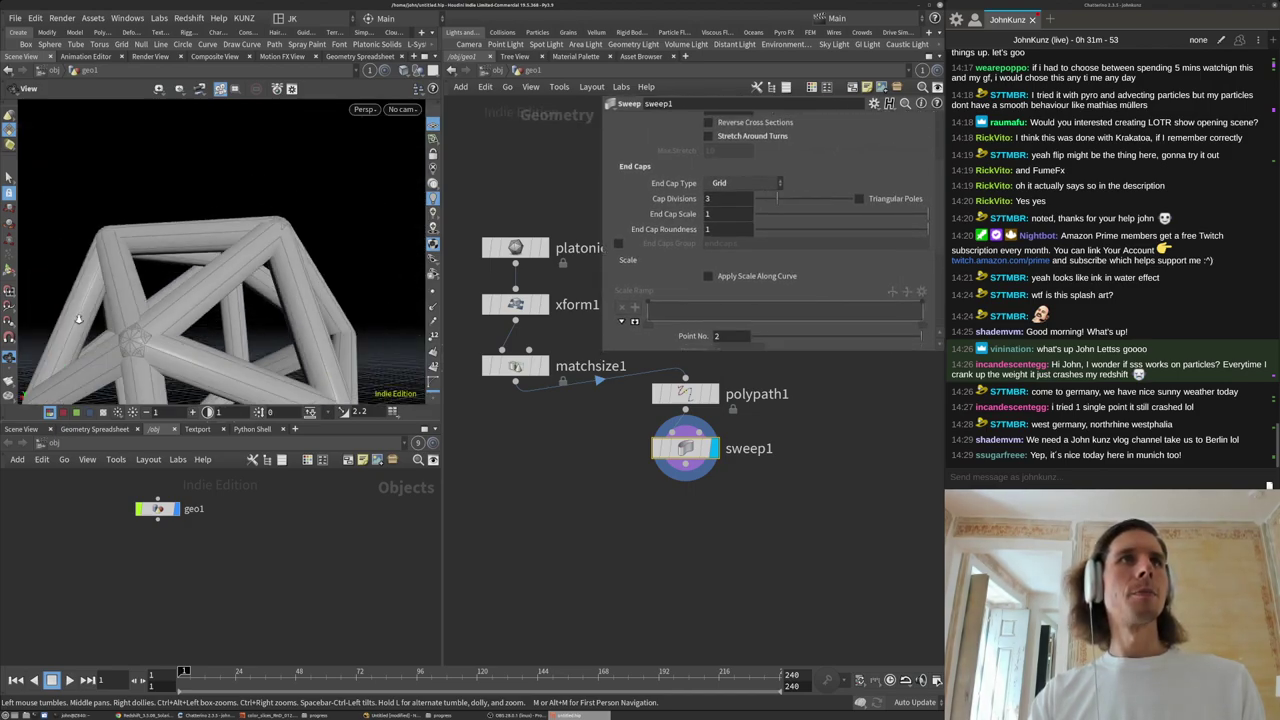
# Set the Sweep node's Surface Shape to Square Tube and inspect the whole frame.
pyautogui.scroll(3, 669, 222)
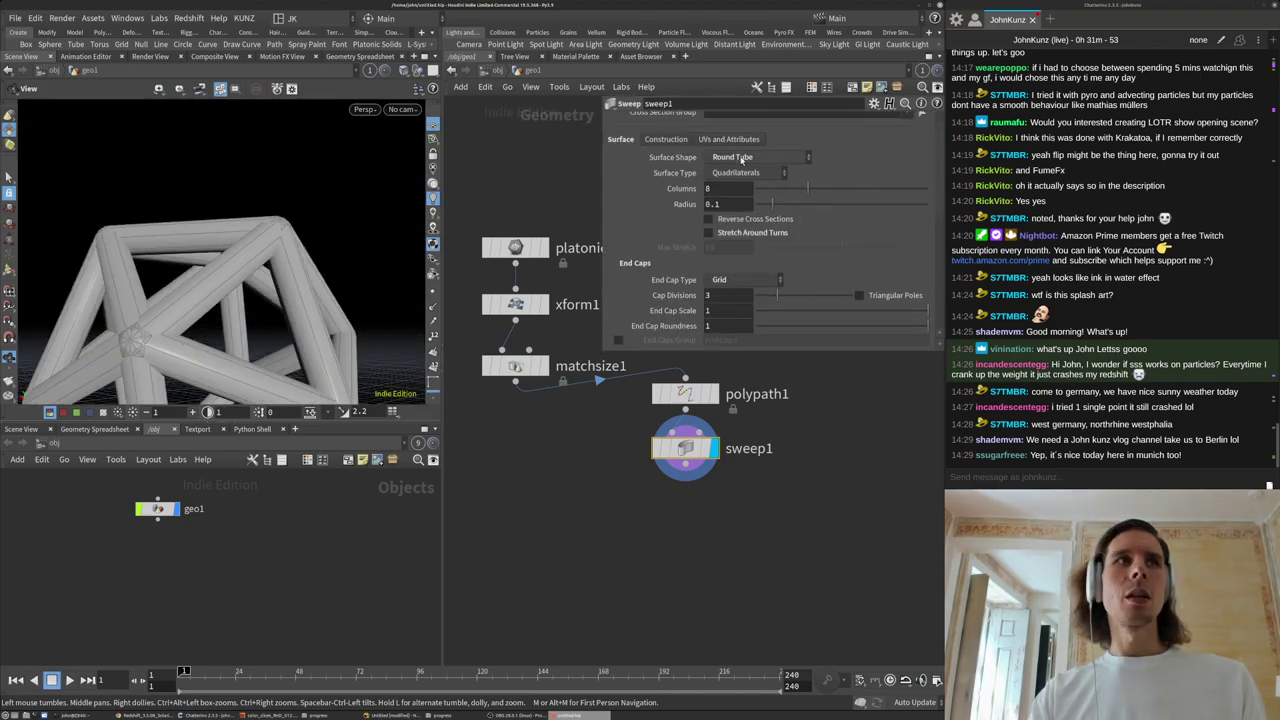
pyautogui.click(741, 158)
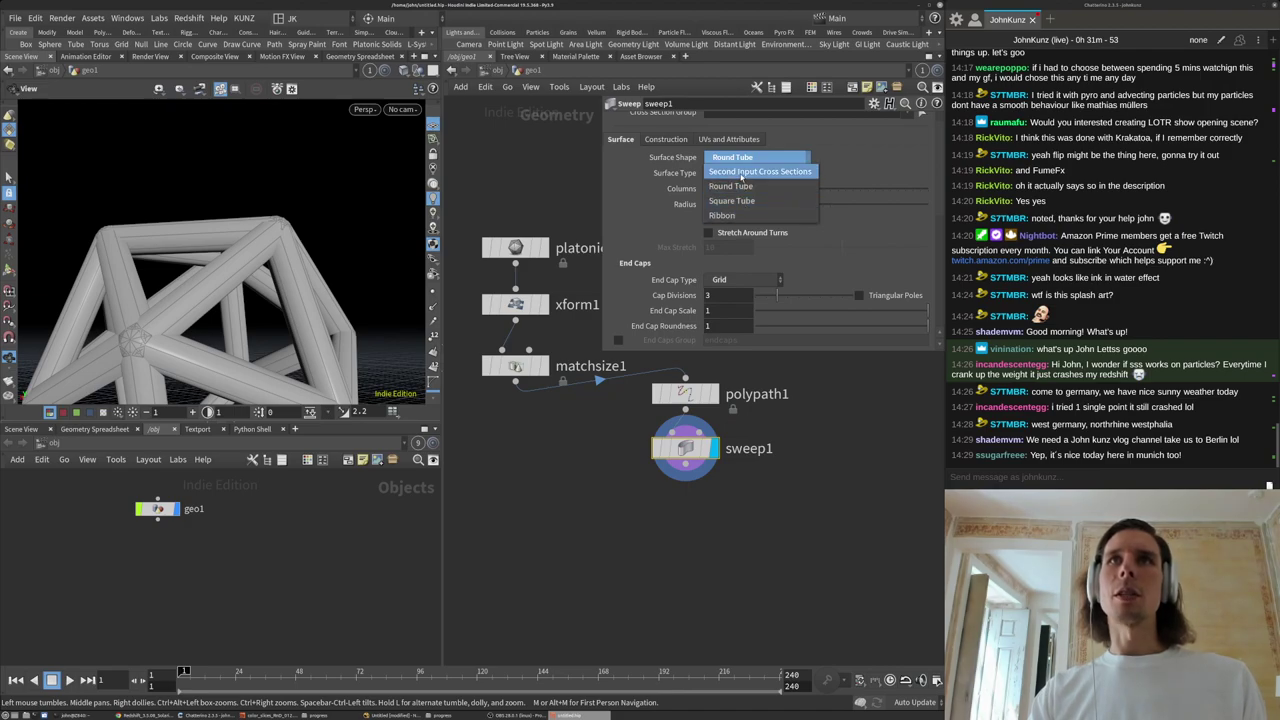
pyautogui.click(745, 141)
pyautogui.click(740, 159)
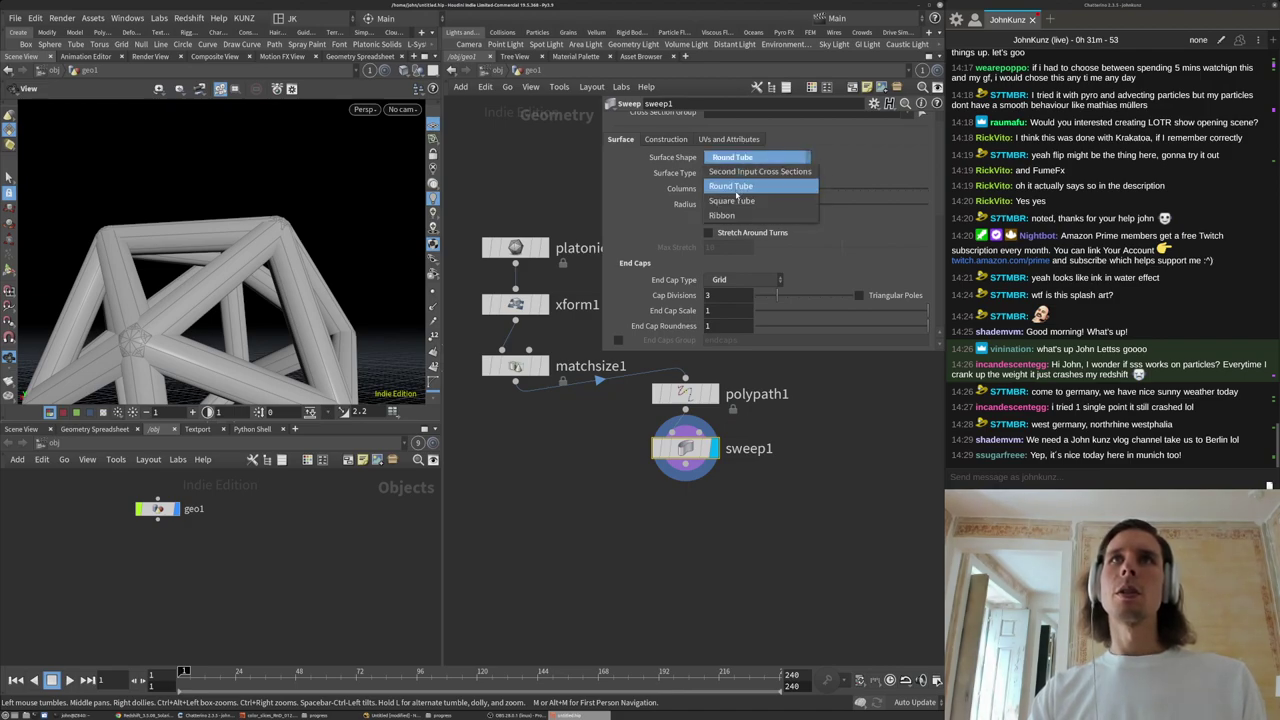
pyautogui.click(736, 201)
pyautogui.moveTo(330, 245); pyautogui.dragTo(203, 291, button='right')
pyautogui.moveTo(203, 291); pyautogui.dragTo(236, 286)
pyautogui.moveTo(200, 250); pyautogui.dragTo(265, 250, button='right')
pyautogui.moveTo(265, 250)
pyautogui.mouseDown()
pyautogui.moveTo(270, 279)
pyautogui.moveTo(215, 268)
pyautogui.moveTo(262, 240)
pyautogui.mouseUp()
pyautogui.moveTo(262, 240); pyautogui.dragTo(185, 249, button='right')
pyautogui.moveTo(251, 263); pyautogui.dragTo(205, 262)
pyautogui.moveTo(205, 262); pyautogui.dragTo(119, 273, button='right')
pyautogui.moveTo(119, 272); pyautogui.dragTo(336, 304)
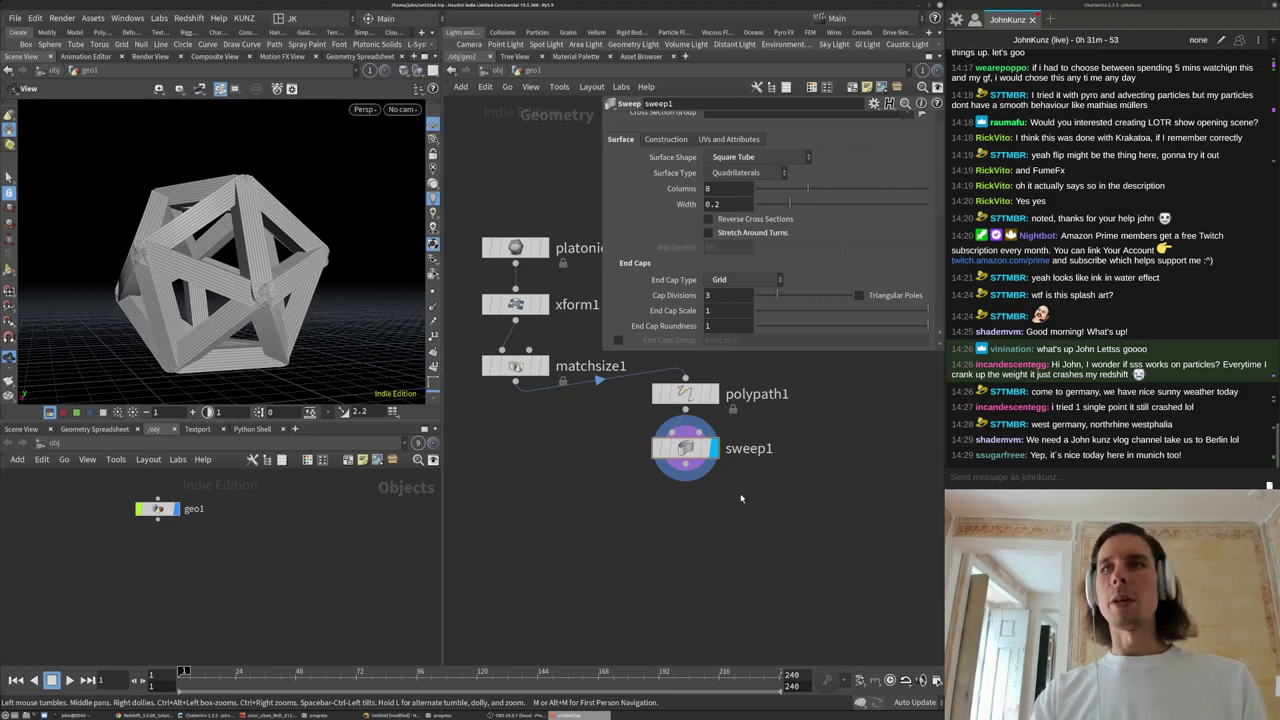
# Add a VDB from Polygons node fed by sweep1 and display its result.
pyautogui.press('Tab')
pyautogui.write('vdbfr')
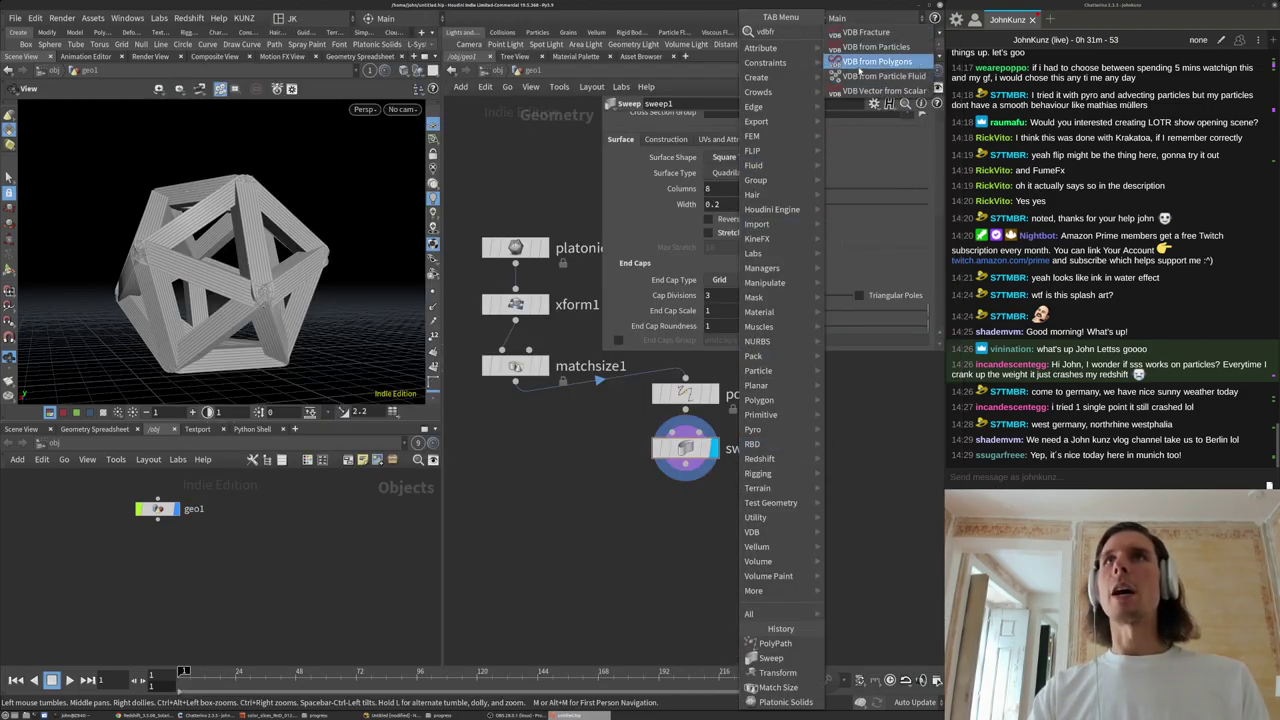
pyautogui.click(860, 62)
pyautogui.click(685, 578)
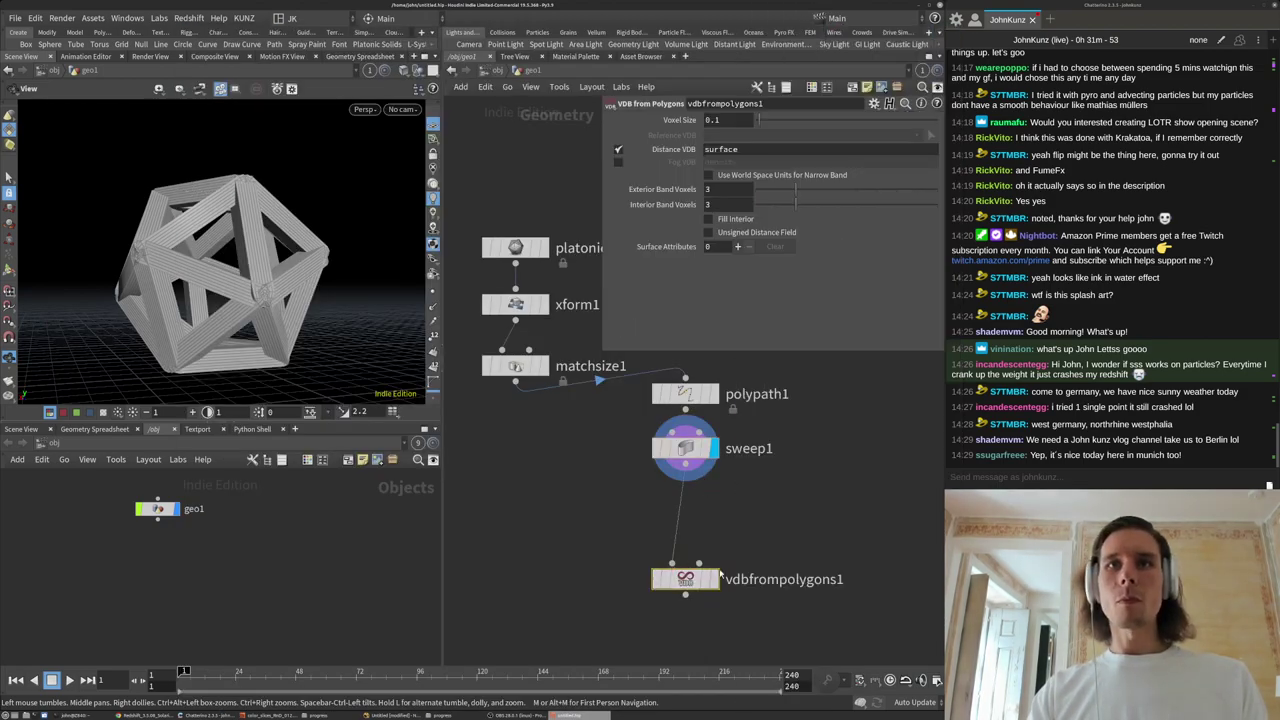
pyautogui.click(714, 578)
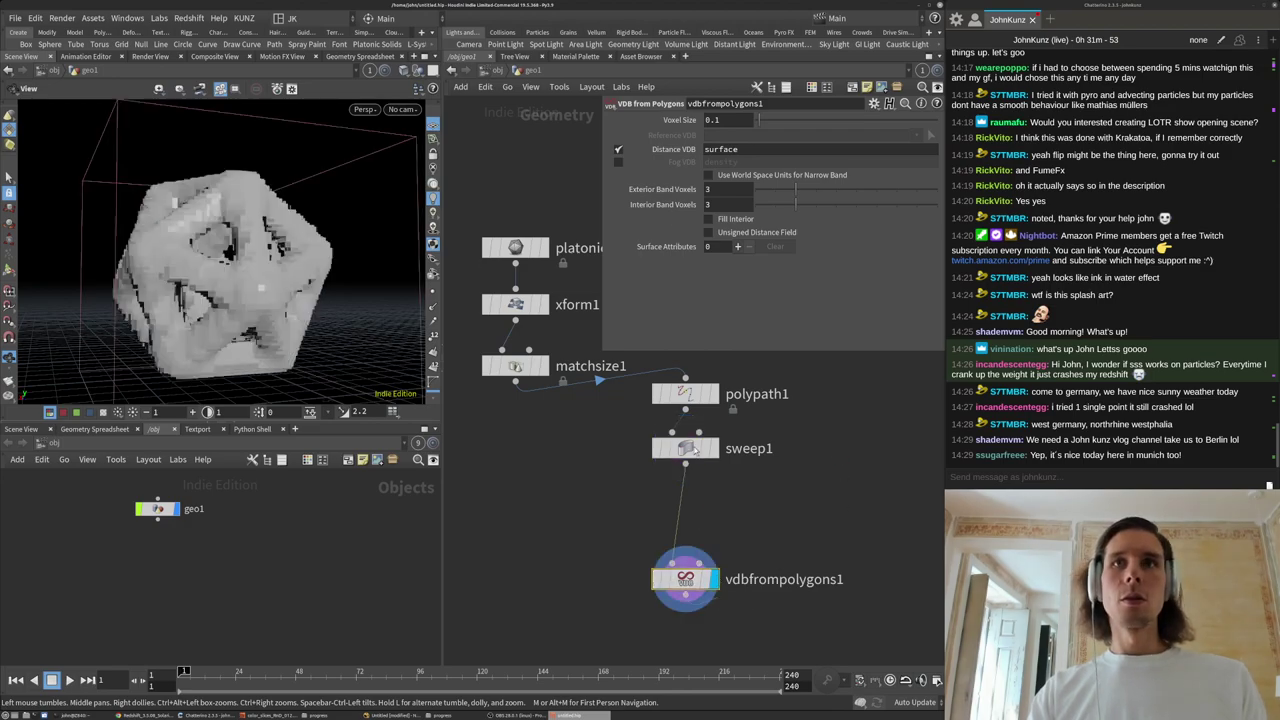
# Try a width of 0.4 for the Sweep node's square tubes, settling on 0.3, and inspect the volume.
pyautogui.click(688, 448)
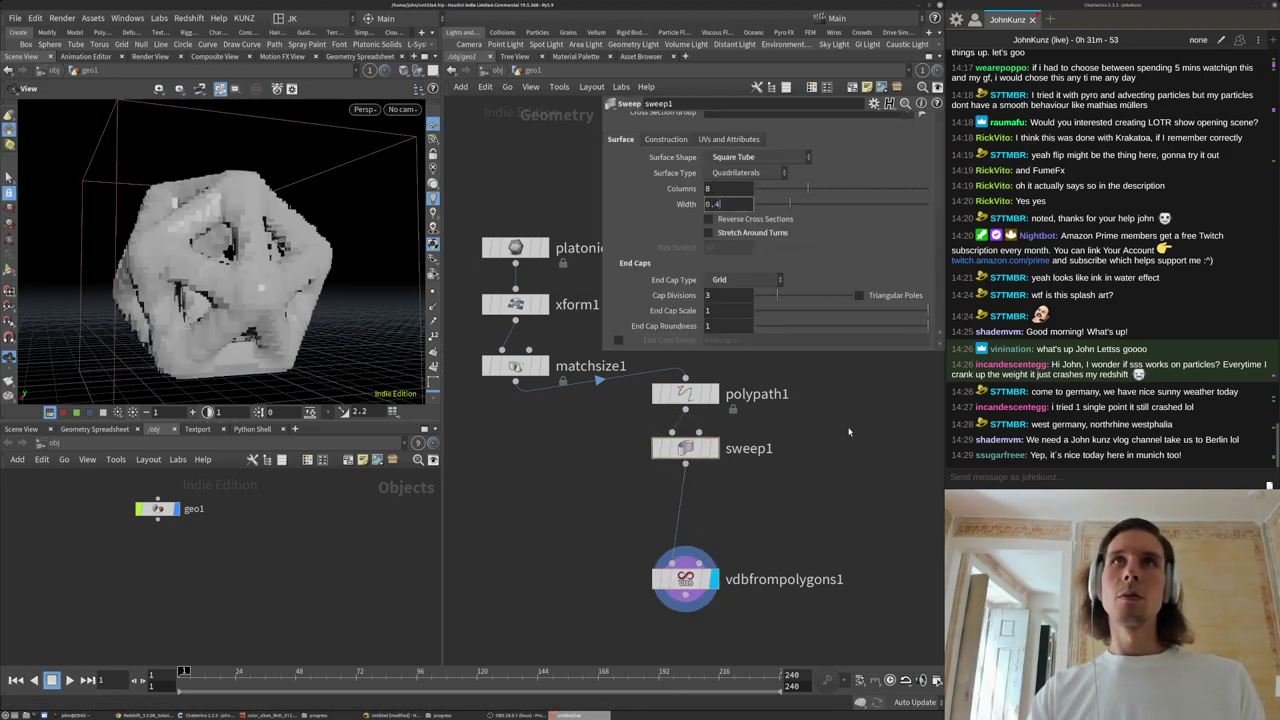
pyautogui.write('4')
pyautogui.press('Return')
pyautogui.write('3')
pyautogui.press('Return')
pyautogui.moveTo(308, 209); pyautogui.dragTo(276, 205)
# Place vdbfrompolygons1 directly below sweep1, set its Voxel Size to 0.05, and inspect the volume.
pyautogui.moveTo(688, 583); pyautogui.dragTo(685, 507)
pyautogui.press('BackSpace')
pyautogui.write('05')
pyautogui.press('Return')
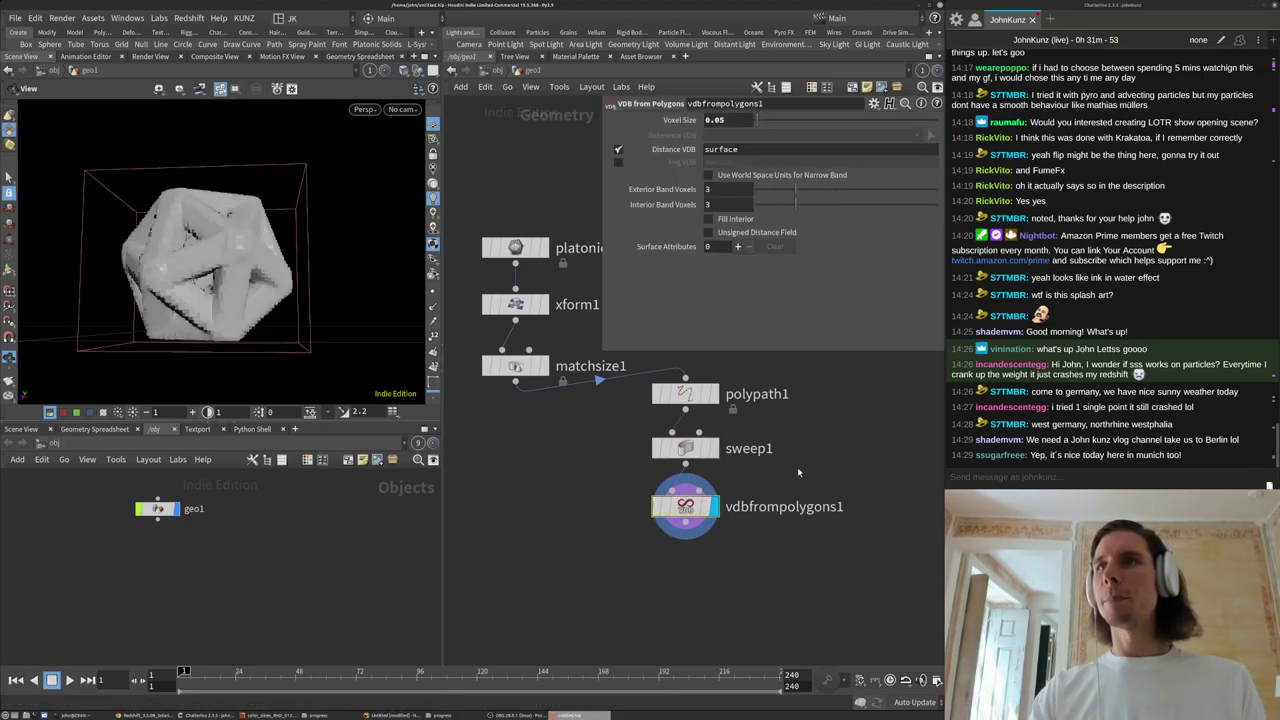
pyautogui.moveTo(801, 473); pyautogui.dragTo(718, 456, button='middle')
pyautogui.moveTo(599, 492); pyautogui.dragTo(599, 488)
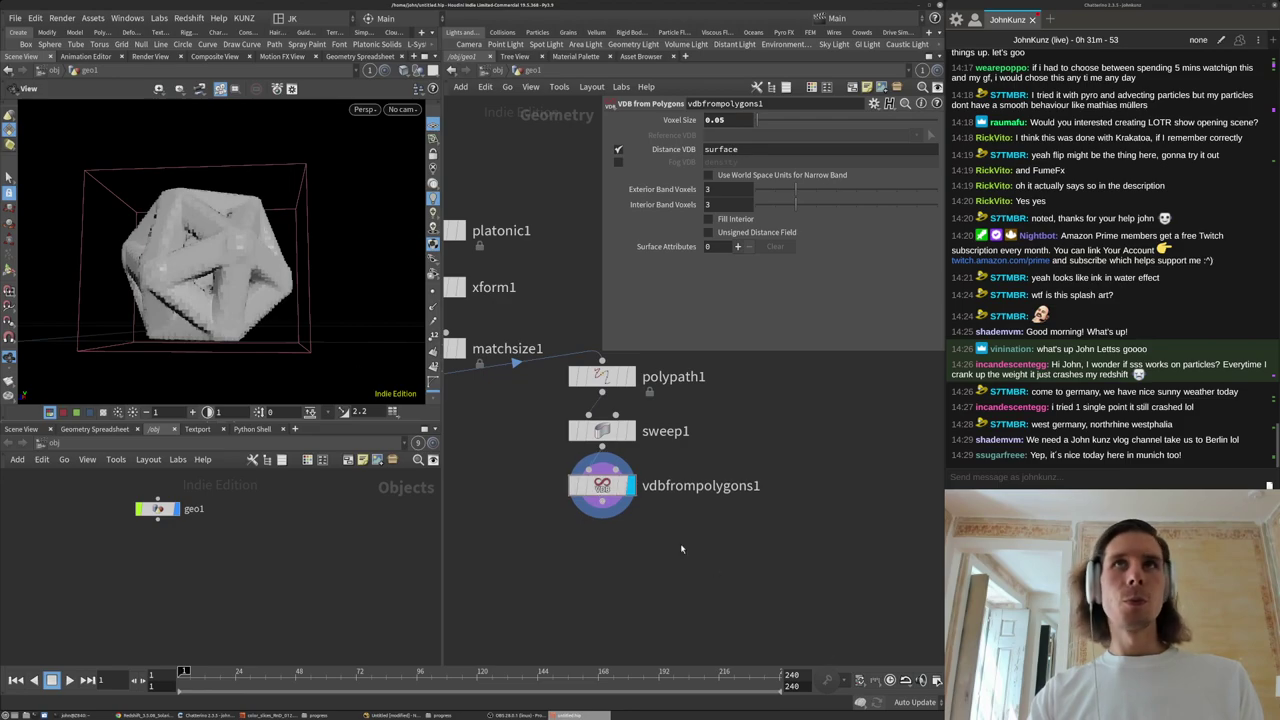
pyautogui.moveTo(240, 261); pyautogui.dragTo(159, 287)
pyautogui.scroll(5, 159, 287)
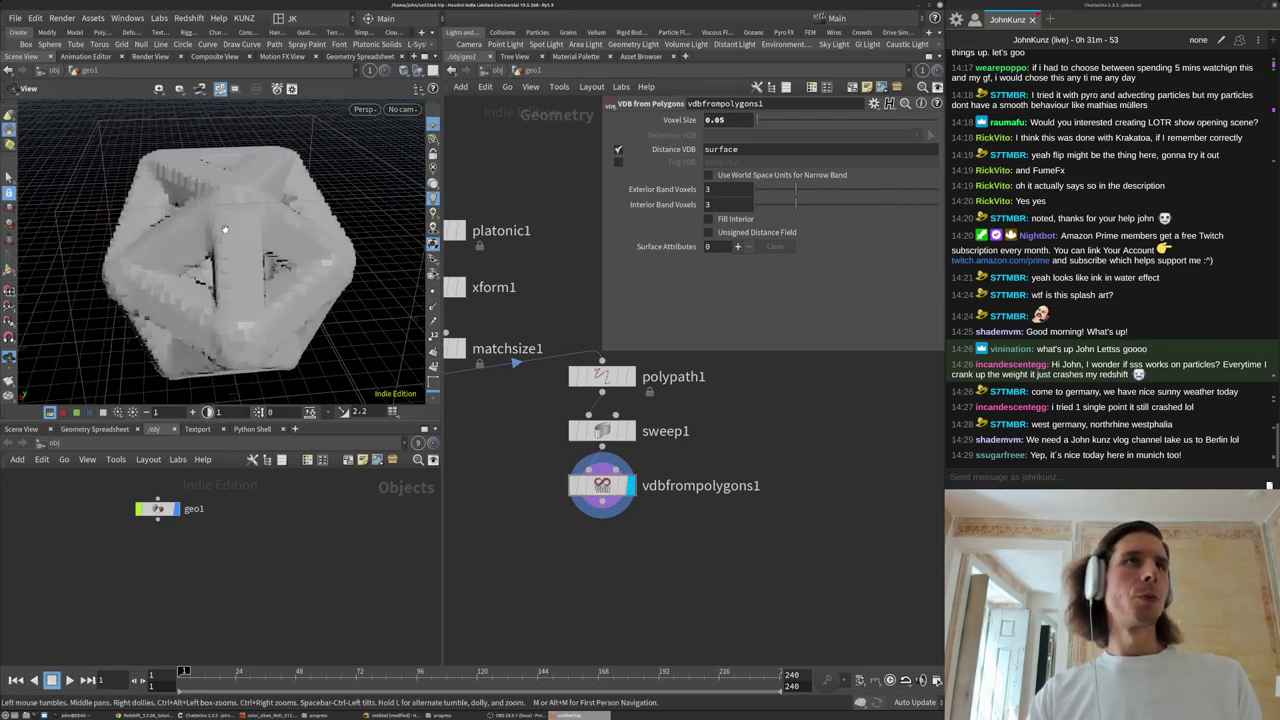
# Add a Convert VDB node, connect it to the output of vdbfrompolygons1, and display it.
pyautogui.press('Tab')
pyautogui.write('convert')
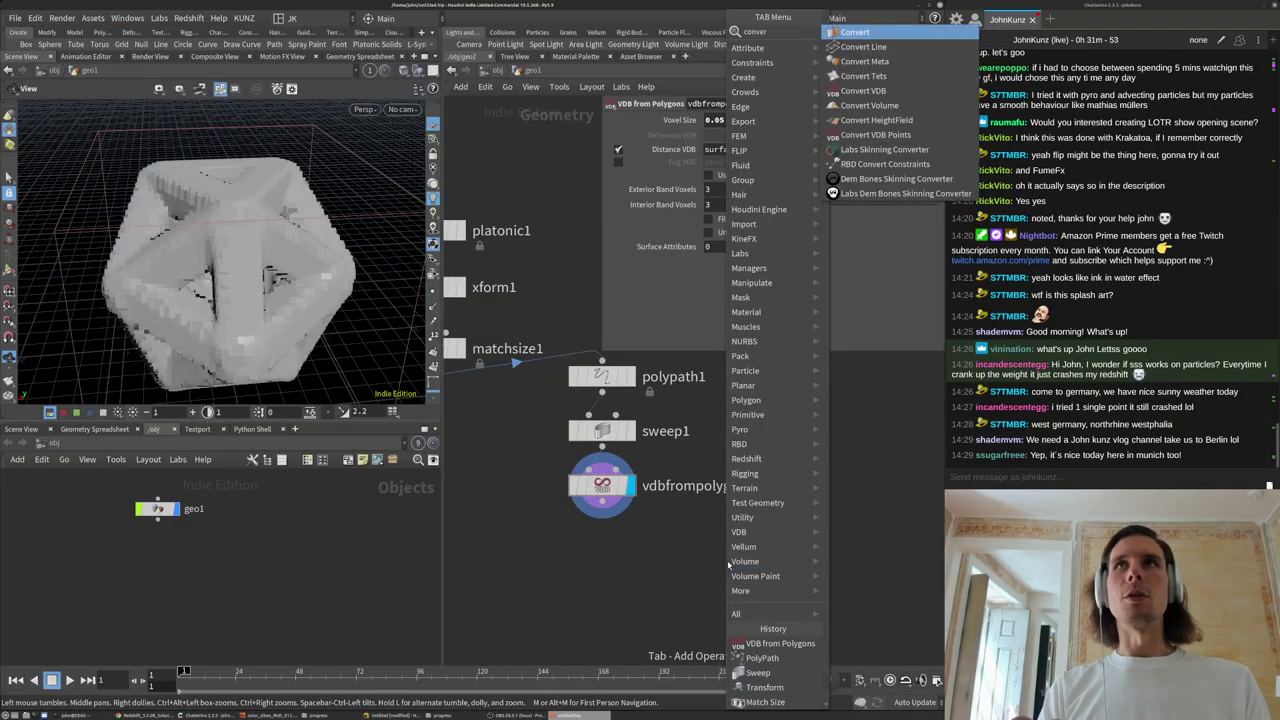
pyautogui.press('Down')
pyautogui.press('Down')
pyautogui.press('Down')
pyautogui.press('Down')
pyautogui.press('Return')
pyautogui.click(728, 563)
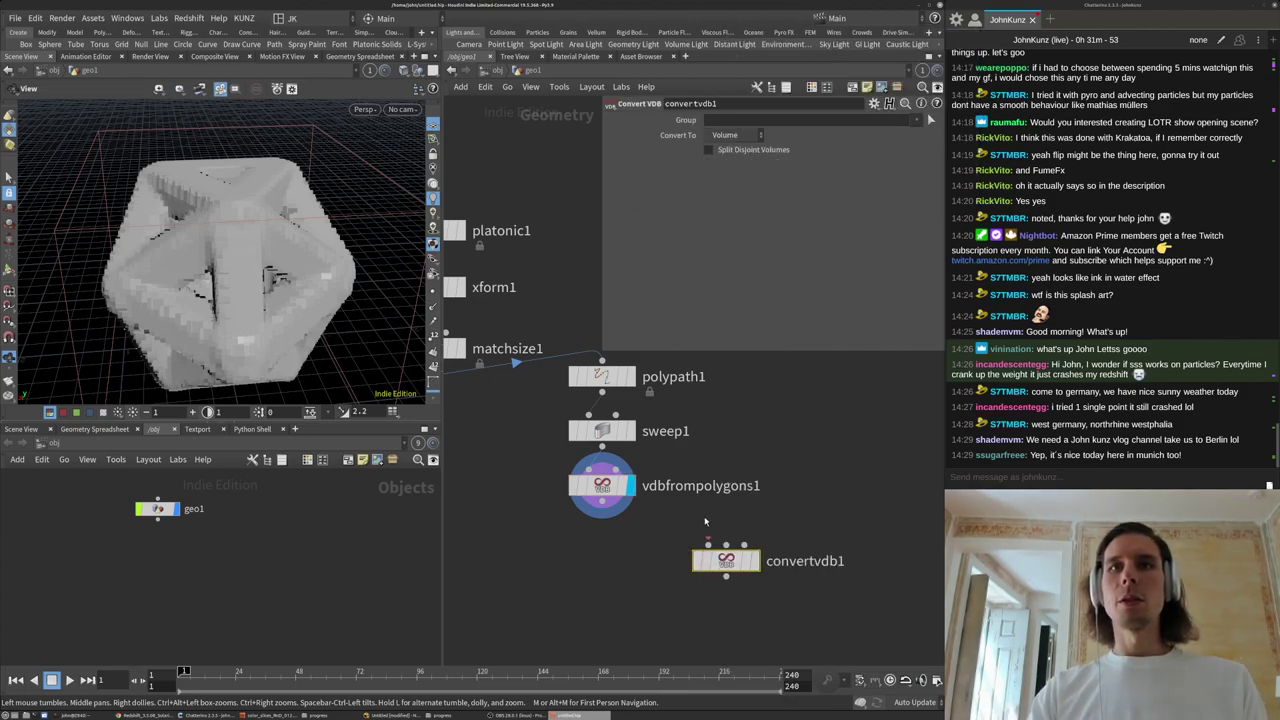
pyautogui.moveTo(602, 501); pyautogui.dragTo(708, 545)
pyautogui.click(756, 561)
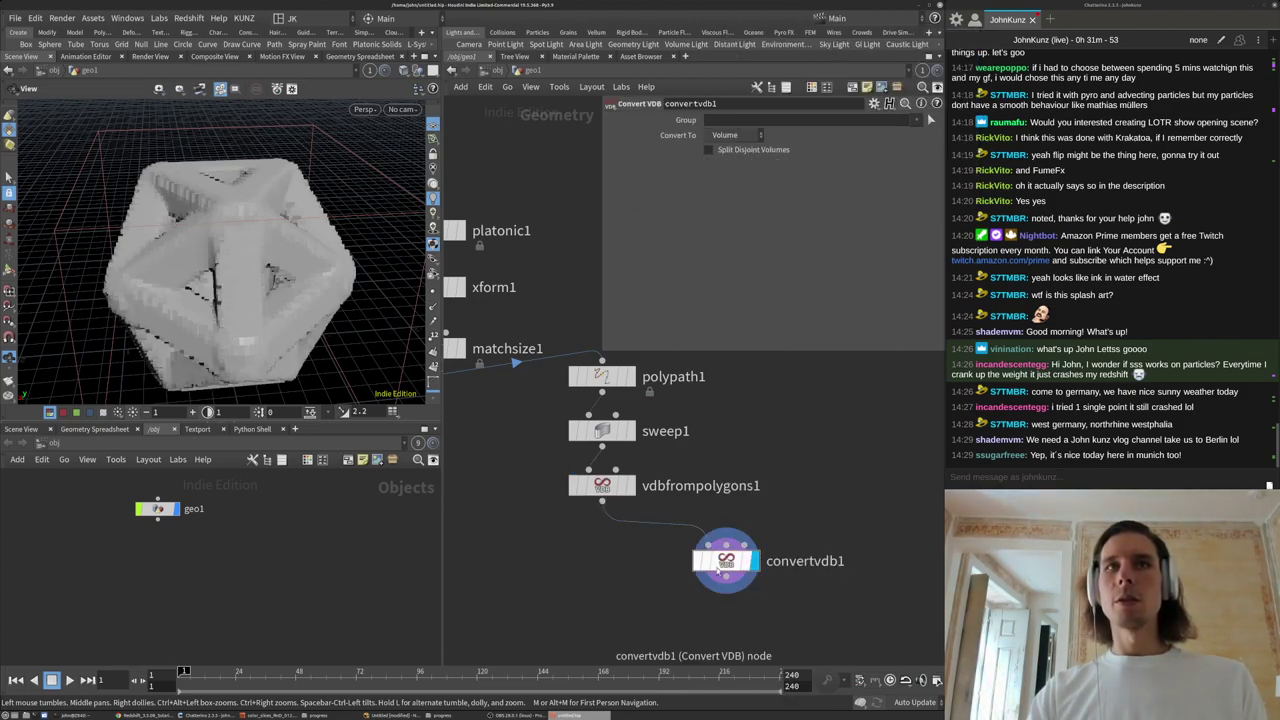
# Try Polygon Soup as the Convert VDB node's Convert To option, then choose Polygons.
pyautogui.click(736, 135)
pyautogui.click(736, 195)
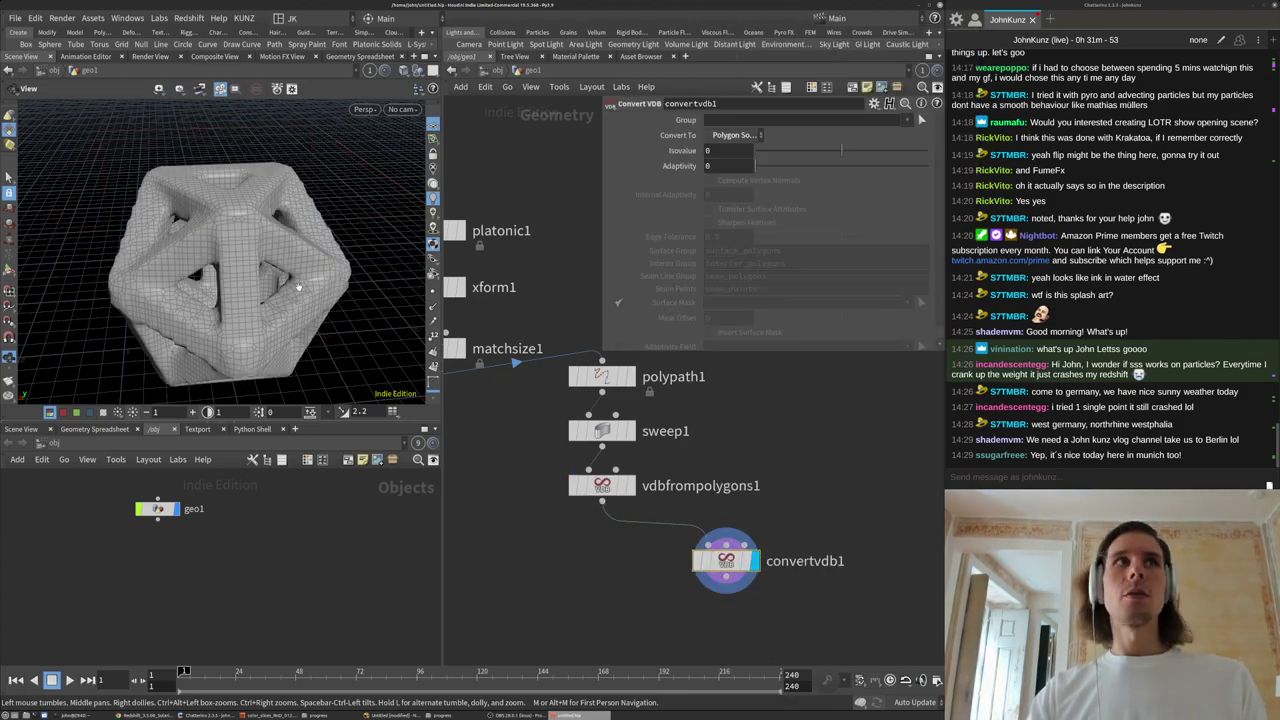
pyautogui.click(737, 136)
pyautogui.click(736, 181)
pyautogui.moveTo(858, 460); pyautogui.dragTo(802, 475, button='middle')
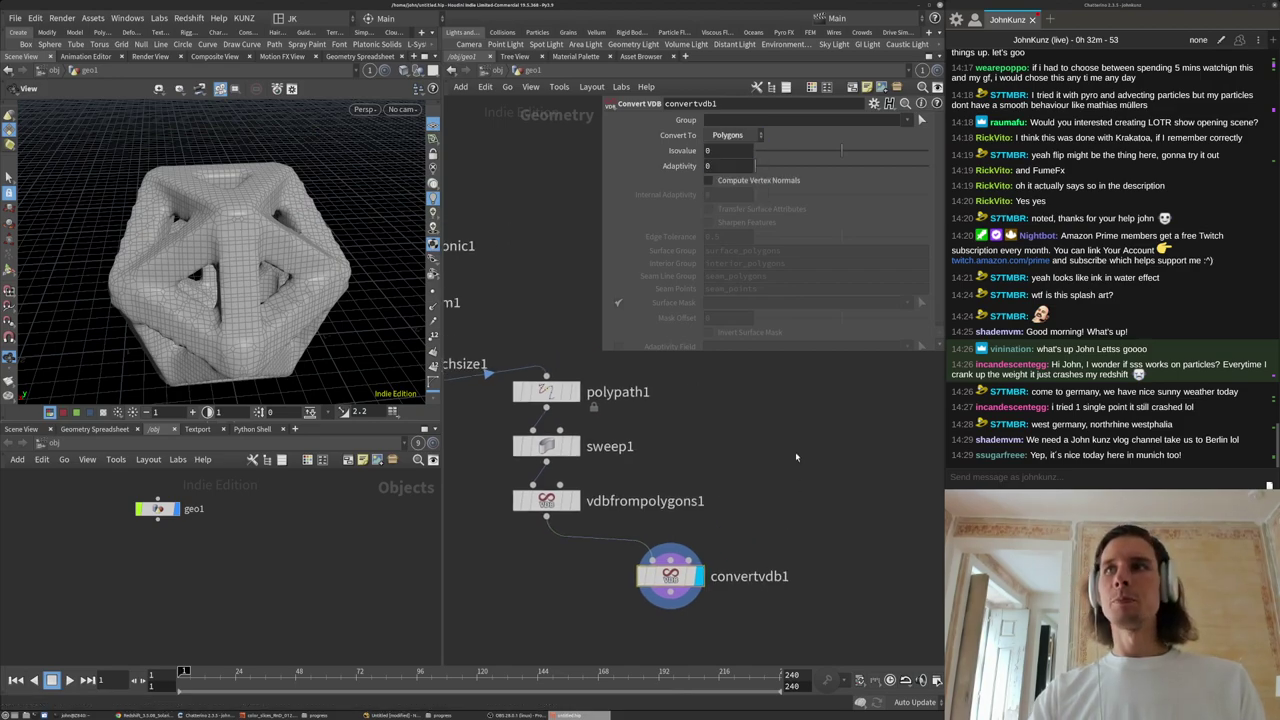
# Search the available geometry nodes for a remeshing operator using the terms "blo", "re" and "proc".
pyautogui.press('Tab')
pyautogui.write('bl')
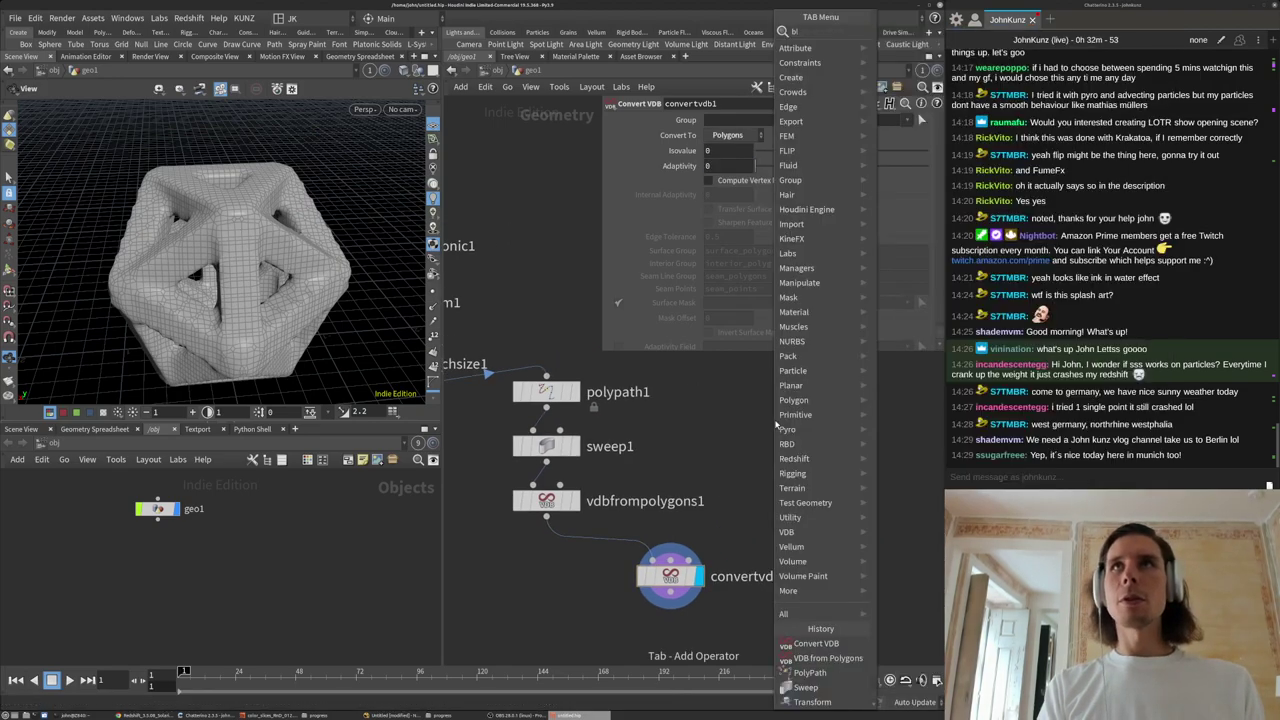
pyautogui.write('o')
pyautogui.press('Escape')
pyautogui.press('Tab')
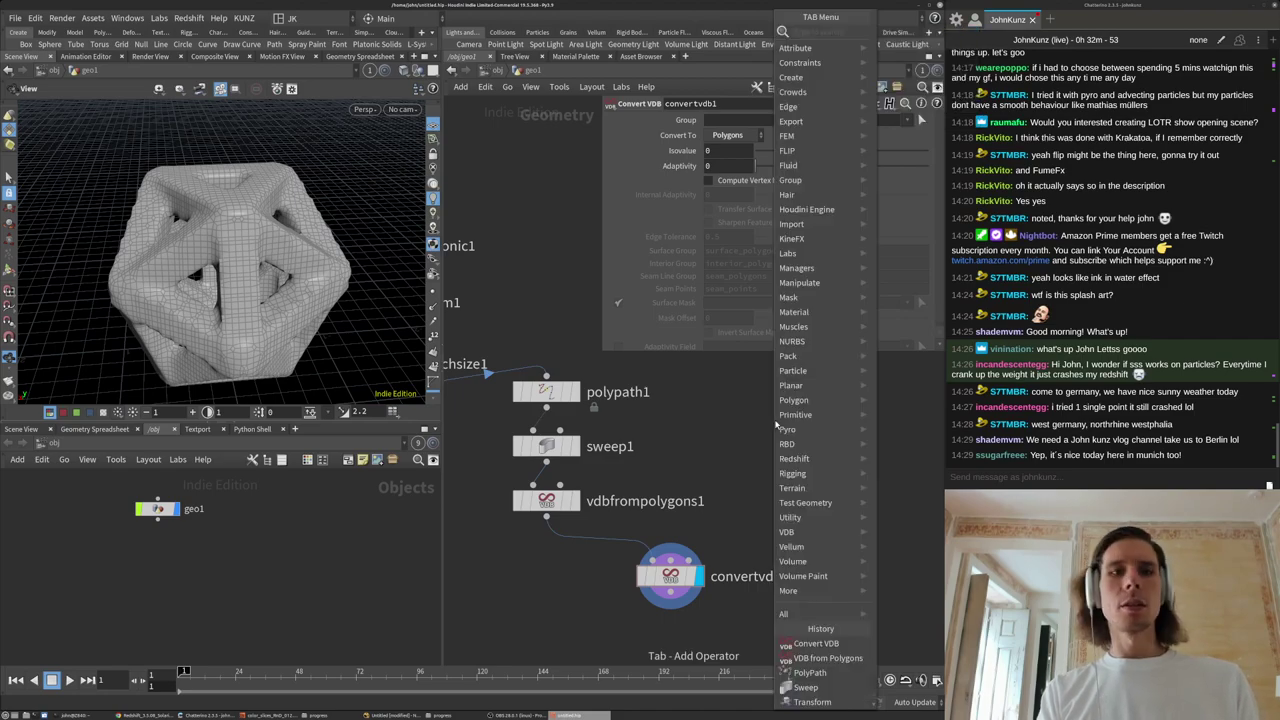
pyautogui.write('re')
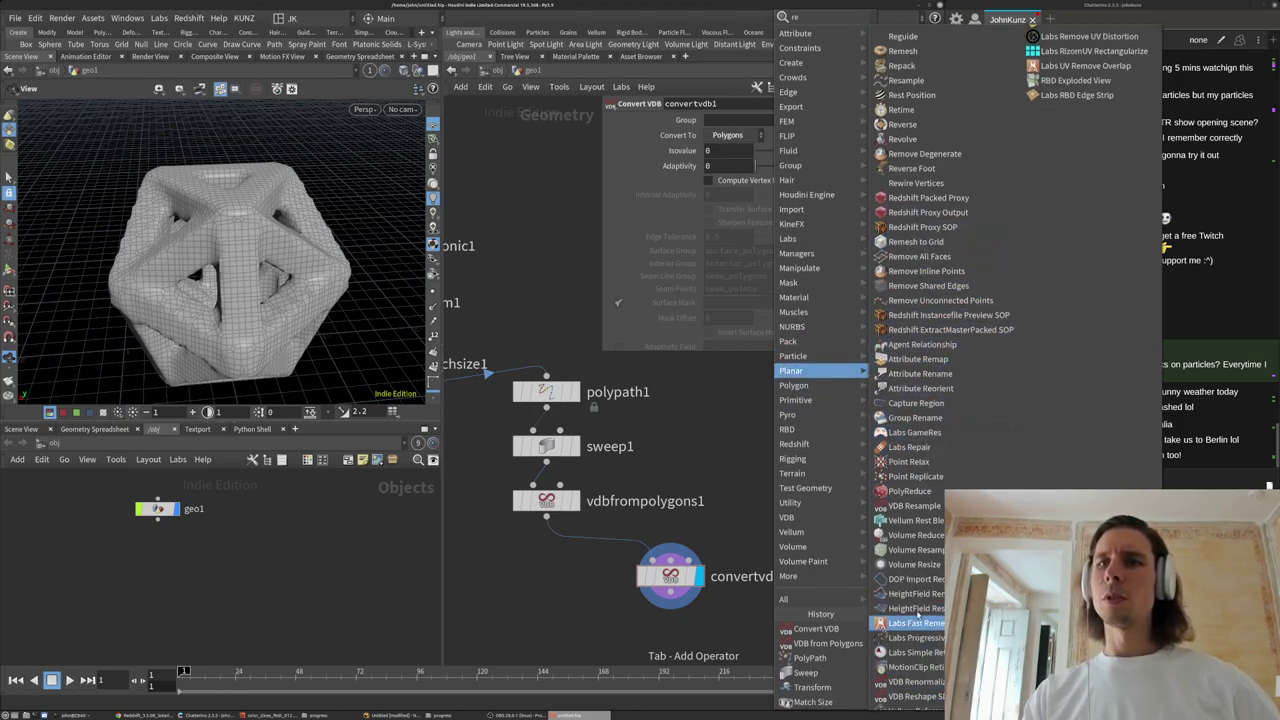
pyautogui.click(681, 397)
pyautogui.press('Tab')
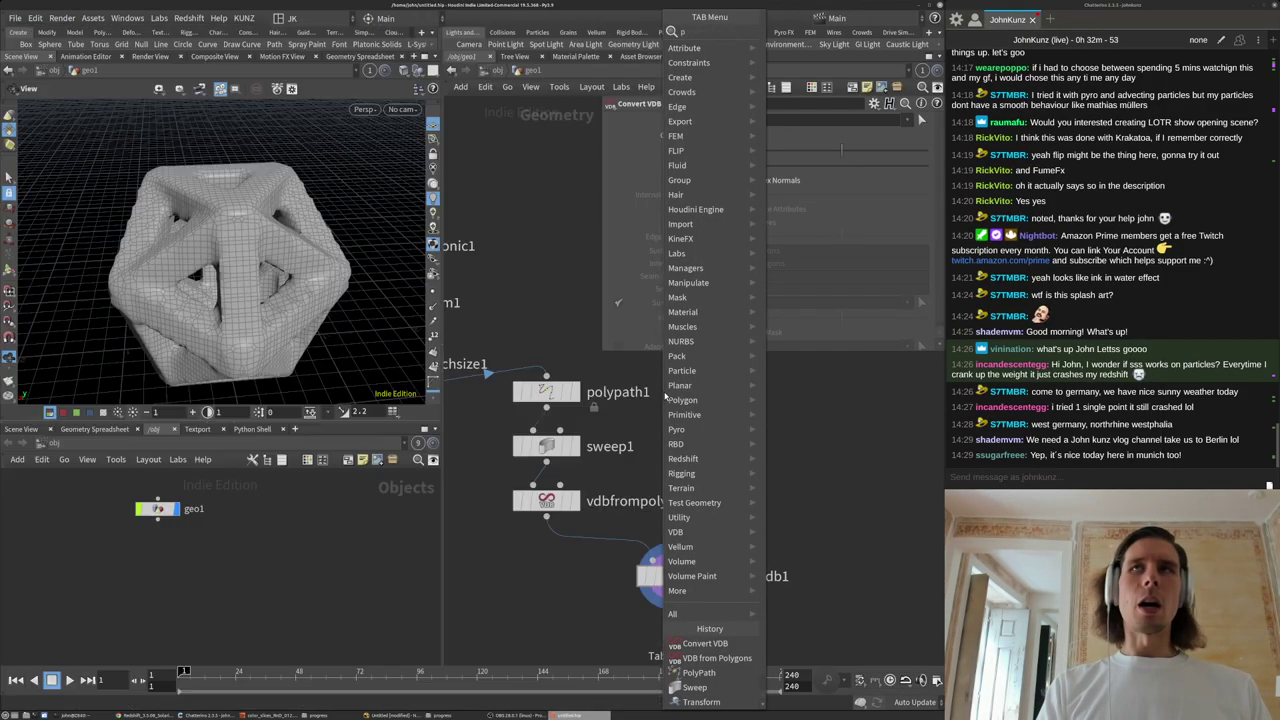
pyautogui.moveTo(700, 282)
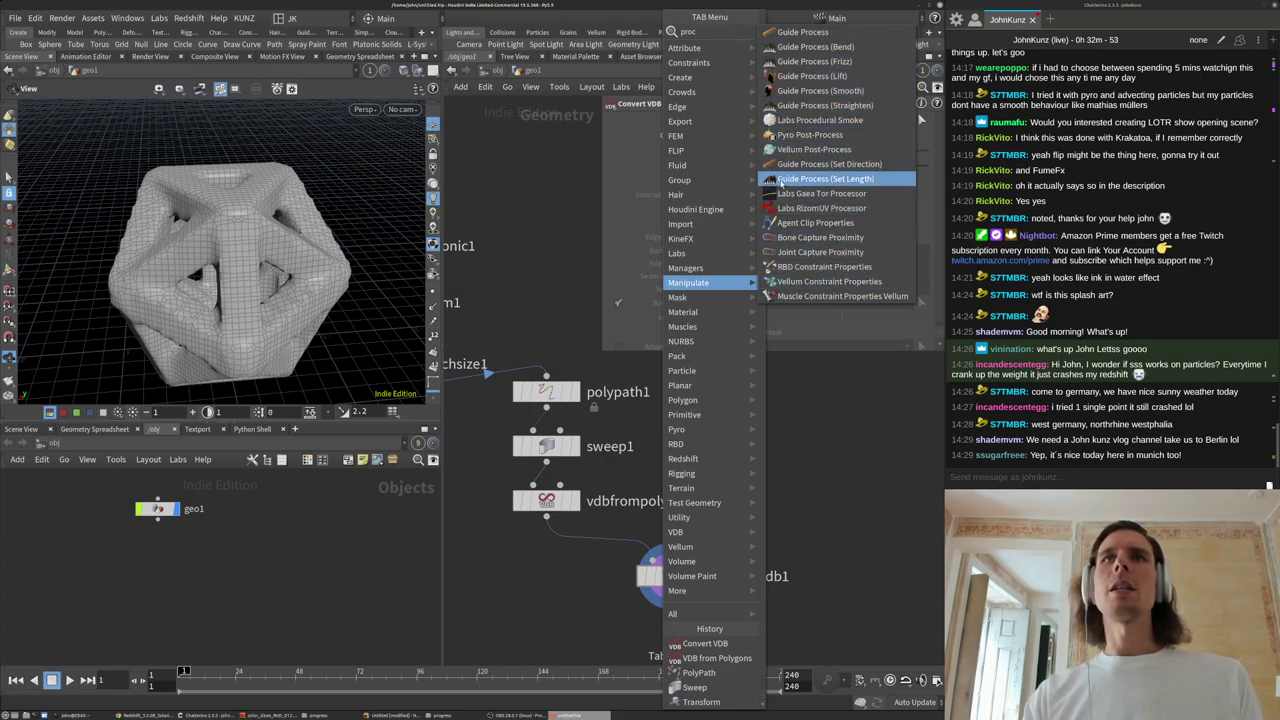
pyautogui.click(817, 459)
pyautogui.moveTo(771, 470); pyautogui.dragTo(769, 425, button='middle')
pyautogui.moveTo(743, 532); pyautogui.dragTo(778, 446, button='middle')
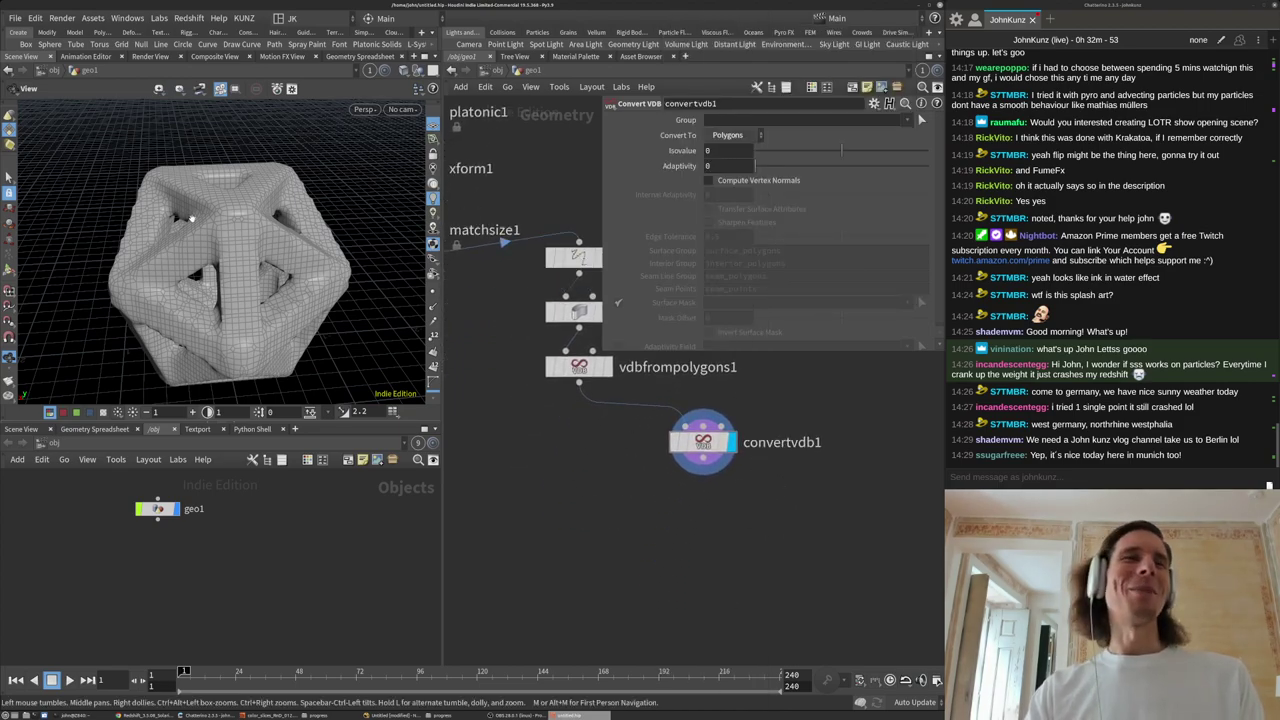
# Align convertvdb1 directly below vdbfrompolygons1 in the network and inspect the converted mesh.
pyautogui.moveTo(255, 248); pyautogui.dragTo(306, 222)
pyautogui.moveTo(703, 454); pyautogui.dragTo(579, 477)
pyautogui.moveTo(211, 283); pyautogui.dragTo(115, 340, button='right')
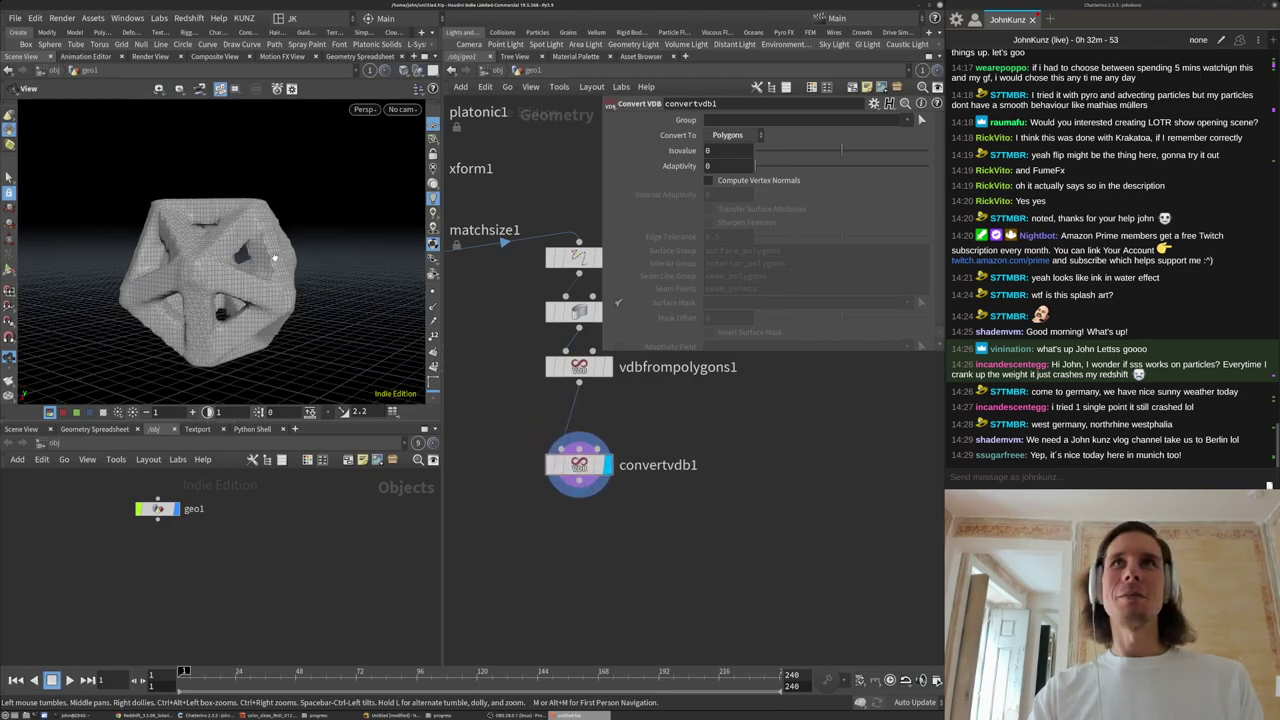
pyautogui.moveTo(777, 445); pyautogui.dragTo(760, 473, button='middle')
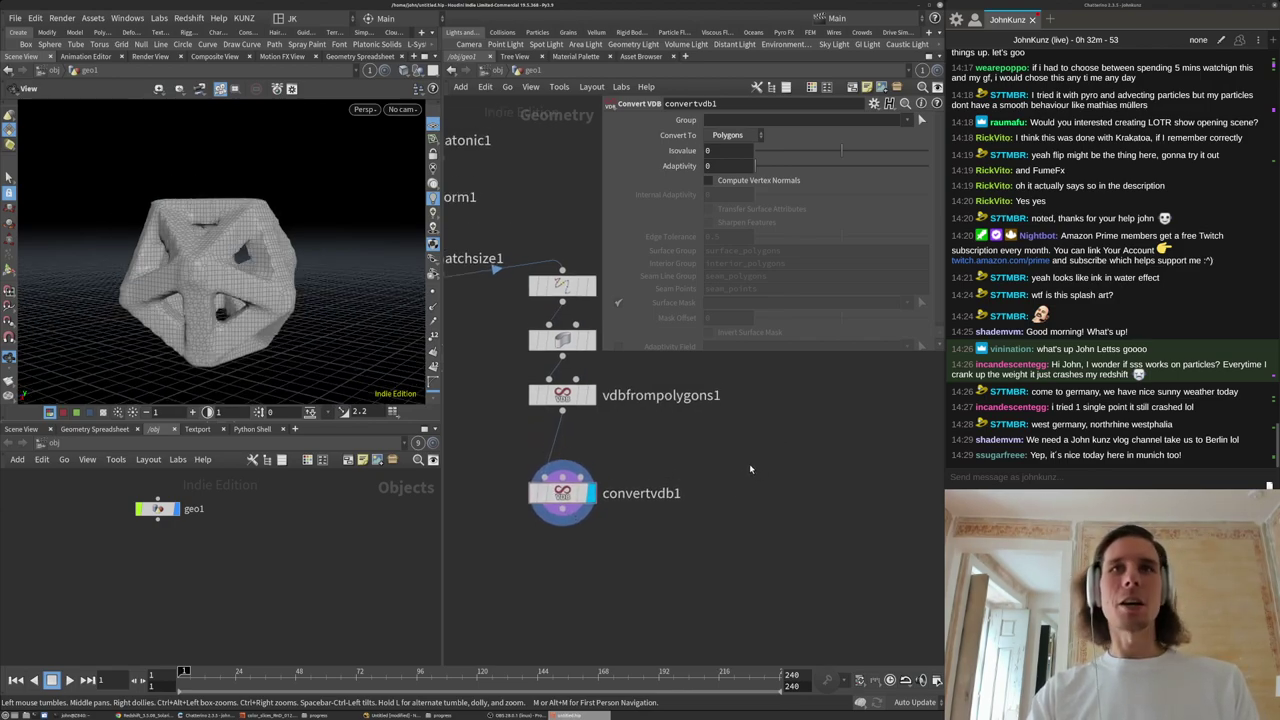
pyautogui.press('Tab')
pyautogui.write('ch')
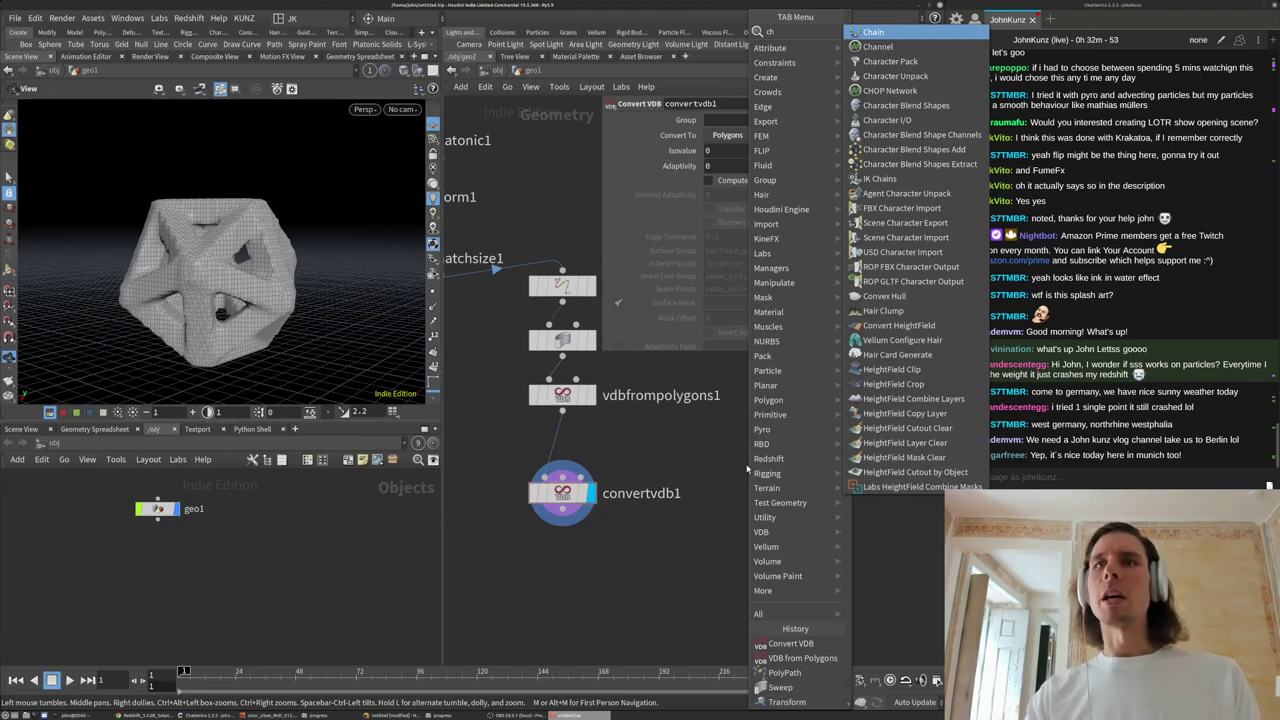
pyautogui.click(661, 504)
pyautogui.moveTo(659, 506); pyautogui.dragTo(727, 488, button='middle')
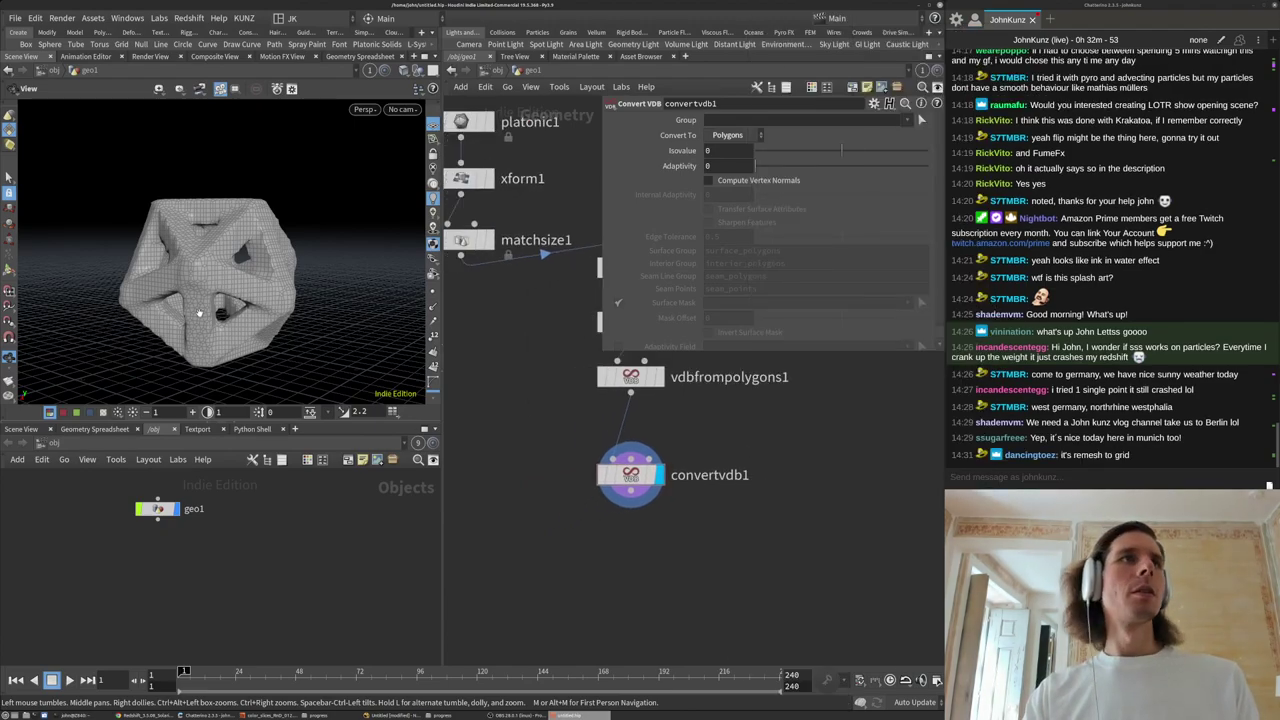
# Set the Voxel Size of vdbfrompolygons1 to 0.025 and inspect the finer mesh from several sides.
pyautogui.moveTo(196, 312); pyautogui.dragTo(300, 318)
pyautogui.click(631, 384)
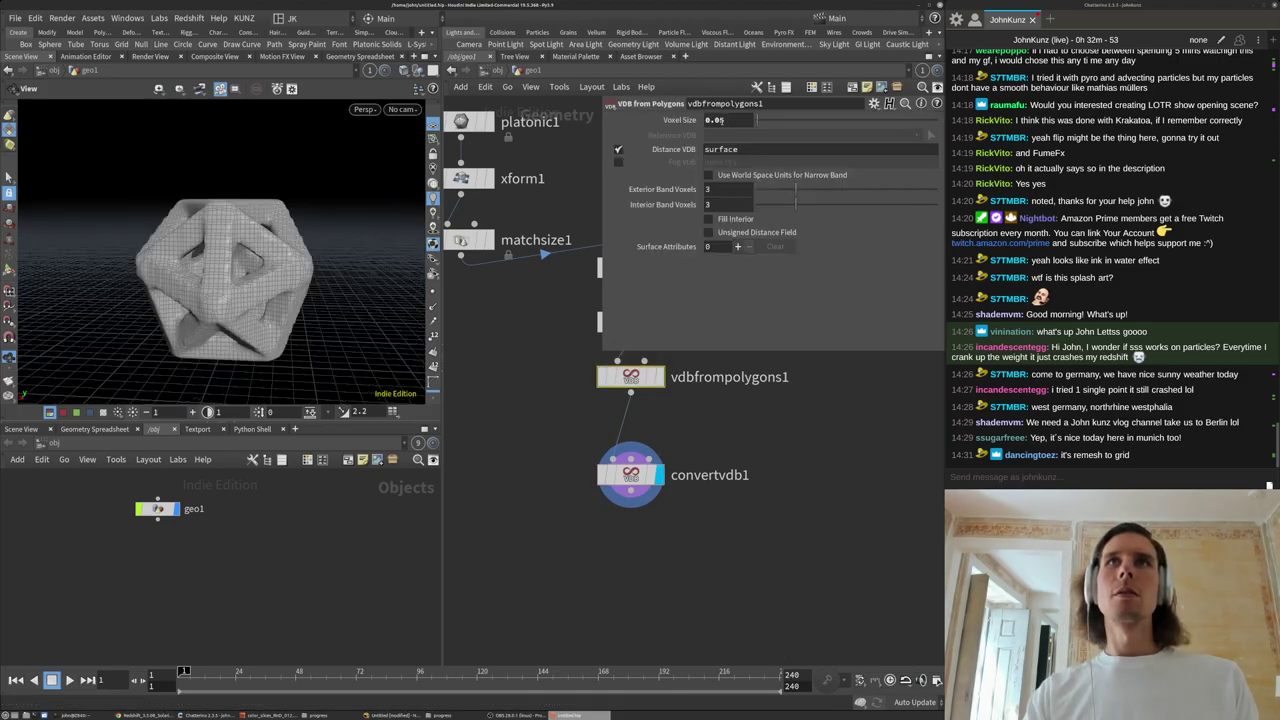
pyautogui.moveTo(181, 288); pyautogui.dragTo(281, 284)
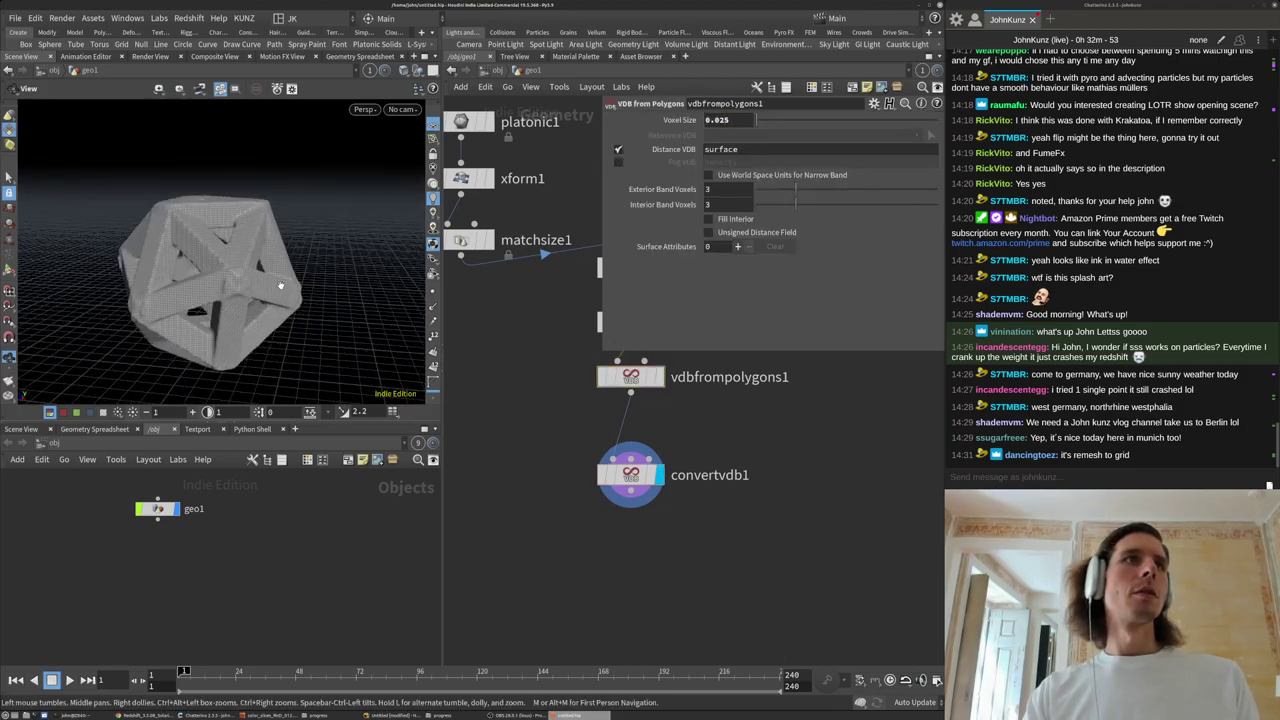
pyautogui.moveTo(216, 310); pyautogui.dragTo(334, 328)
pyautogui.moveTo(480, 434); pyautogui.dragTo(482, 585, button='middle')
pyautogui.moveTo(262, 268); pyautogui.dragTo(177, 283)
# Set the Sweep node's Surface Shape to Round Tube with a radius of 0.3 and check the fused joints.
pyautogui.click(644, 474)
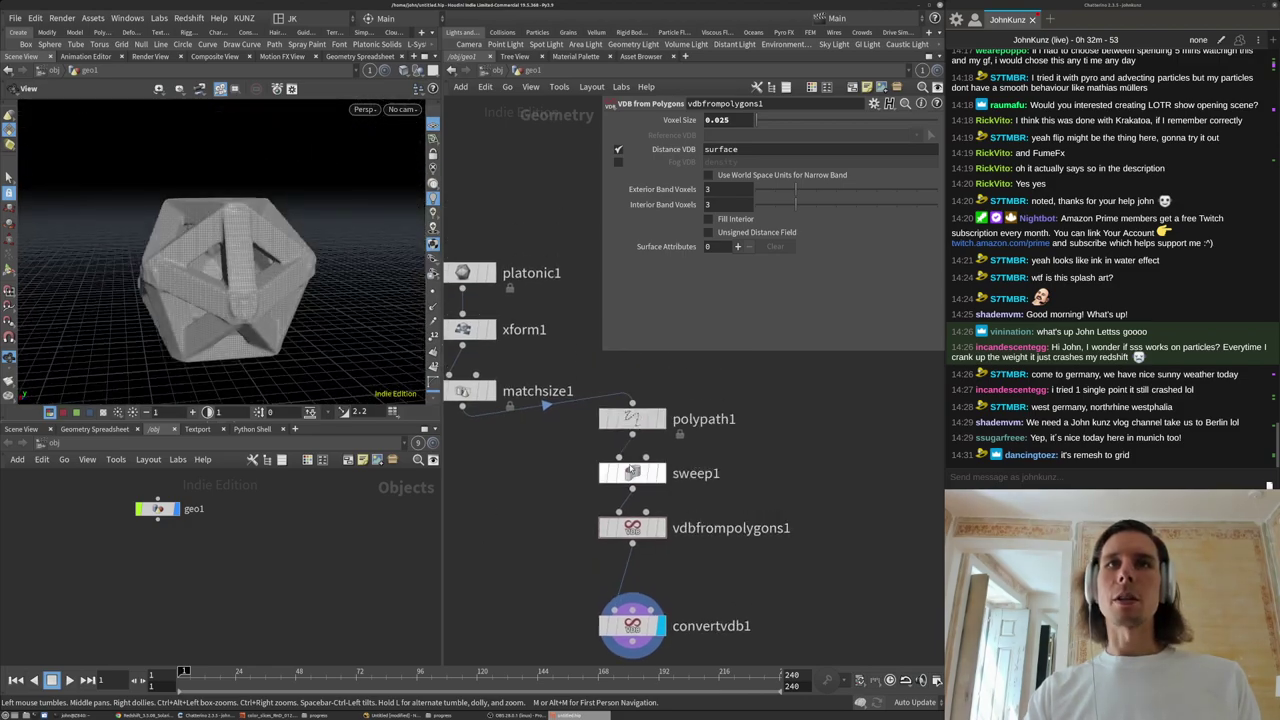
pyautogui.click(731, 158)
pyautogui.click(733, 186)
pyautogui.moveTo(272, 264); pyautogui.dragTo(330, 235)
pyautogui.scroll(8, 300, 222)
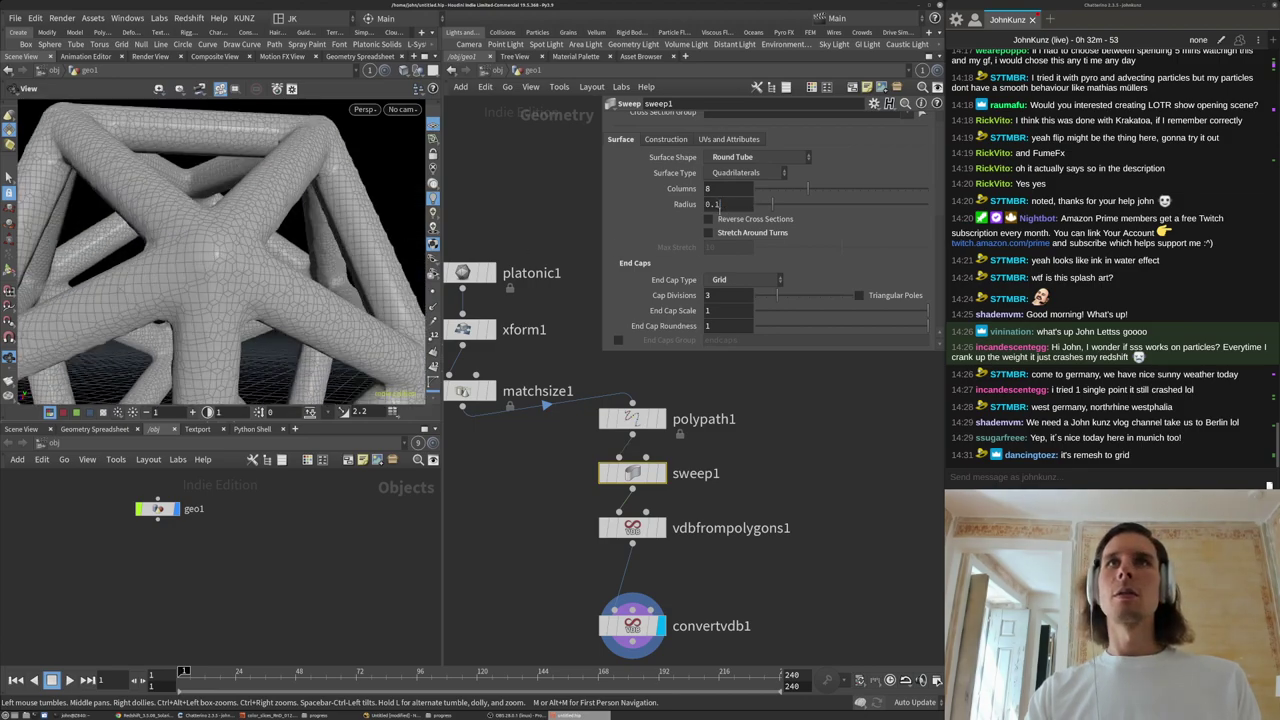
pyautogui.write('3')
pyautogui.press('Return')
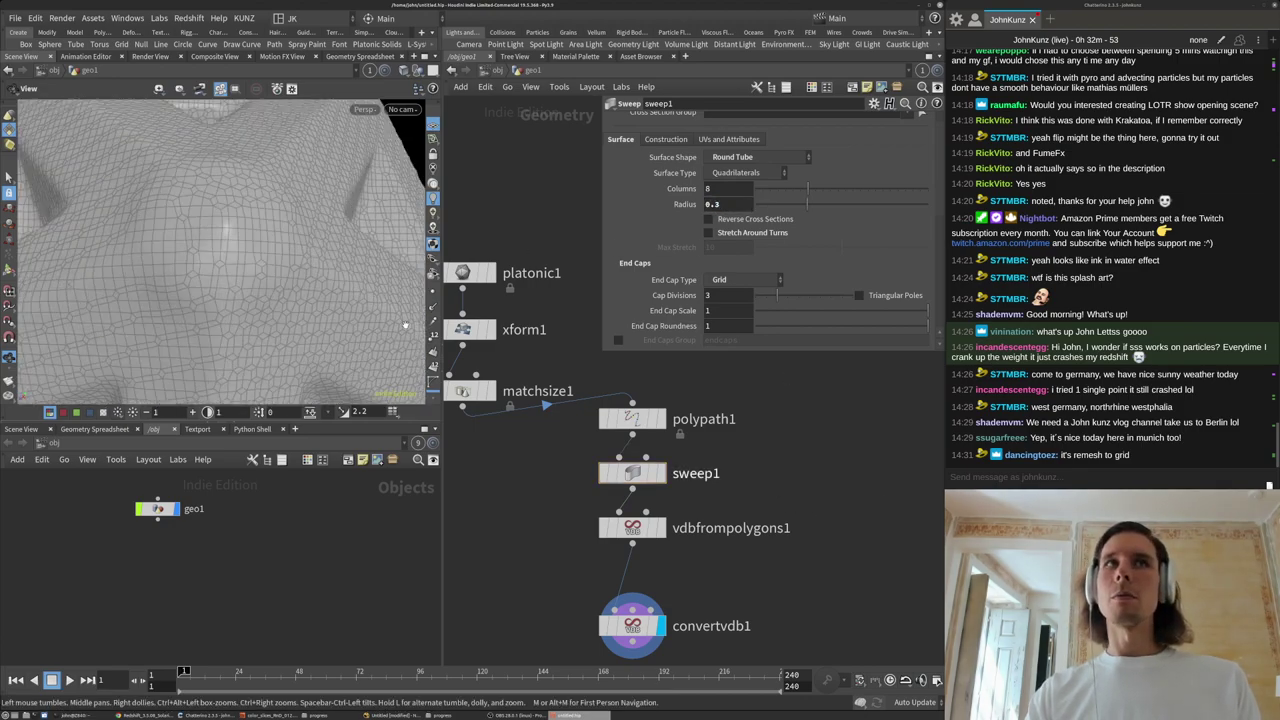
pyautogui.press('g')
# Add a Remesh to Grid node beside the VDB nodes, connect it to sweep1, and display its result.
pyautogui.press('Tab')
pyautogui.write('rem')
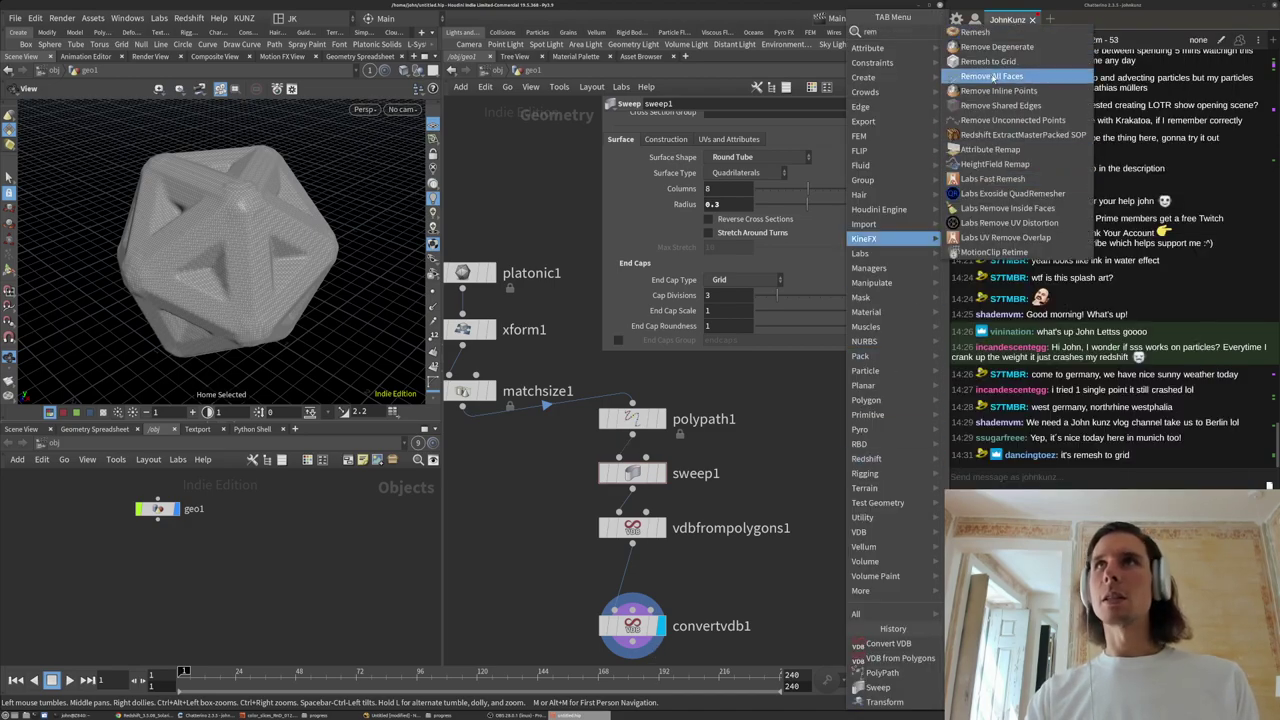
pyautogui.click(982, 61)
pyautogui.click(768, 509)
pyautogui.moveTo(768, 509); pyautogui.dragTo(815, 521)
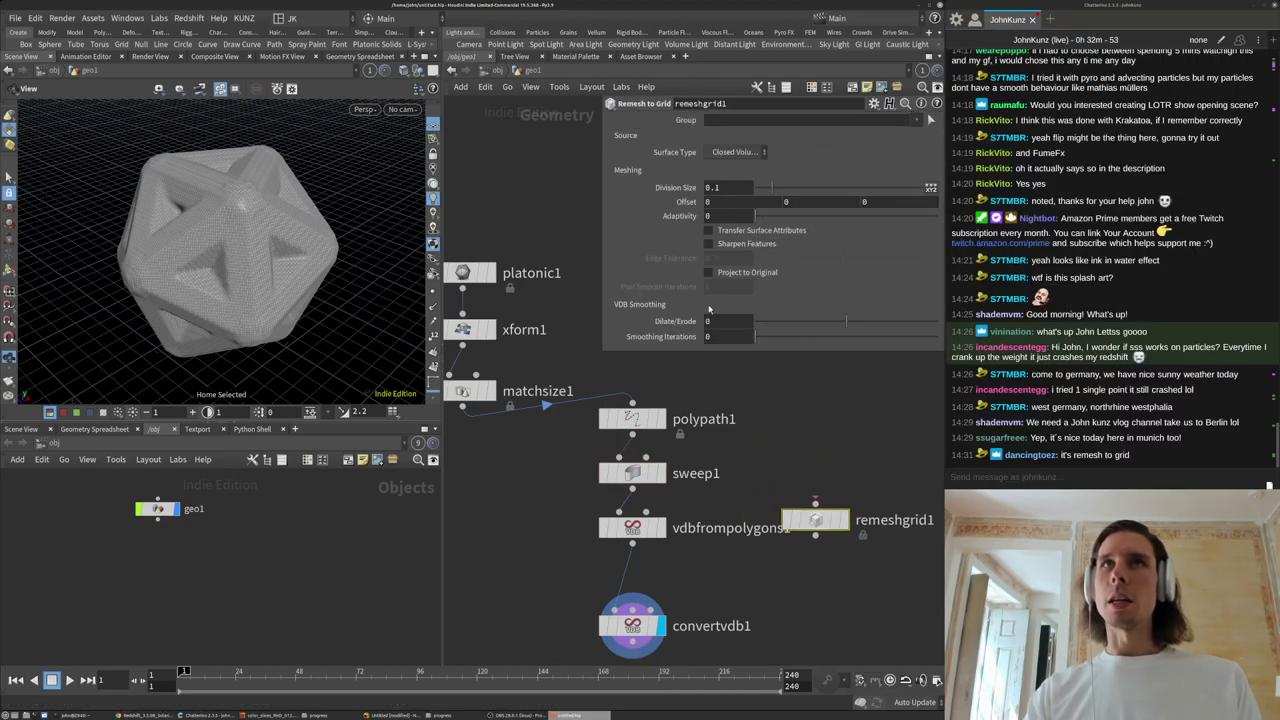
pyautogui.moveTo(650, 551); pyautogui.dragTo(629, 496, button='middle')
pyautogui.moveTo(794, 448); pyautogui.dragTo(611, 434)
pyautogui.click(826, 465)
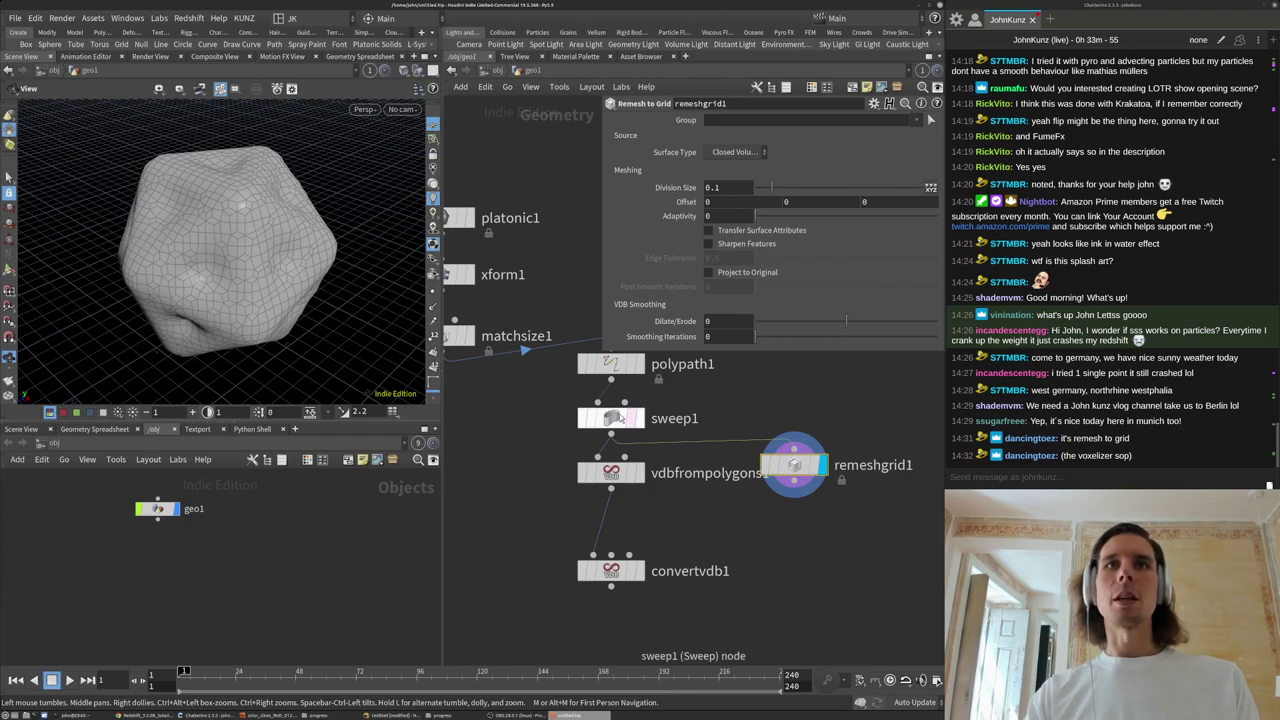
# Set the Sweep node's round tube radius to 0.2.
pyautogui.click(617, 419)
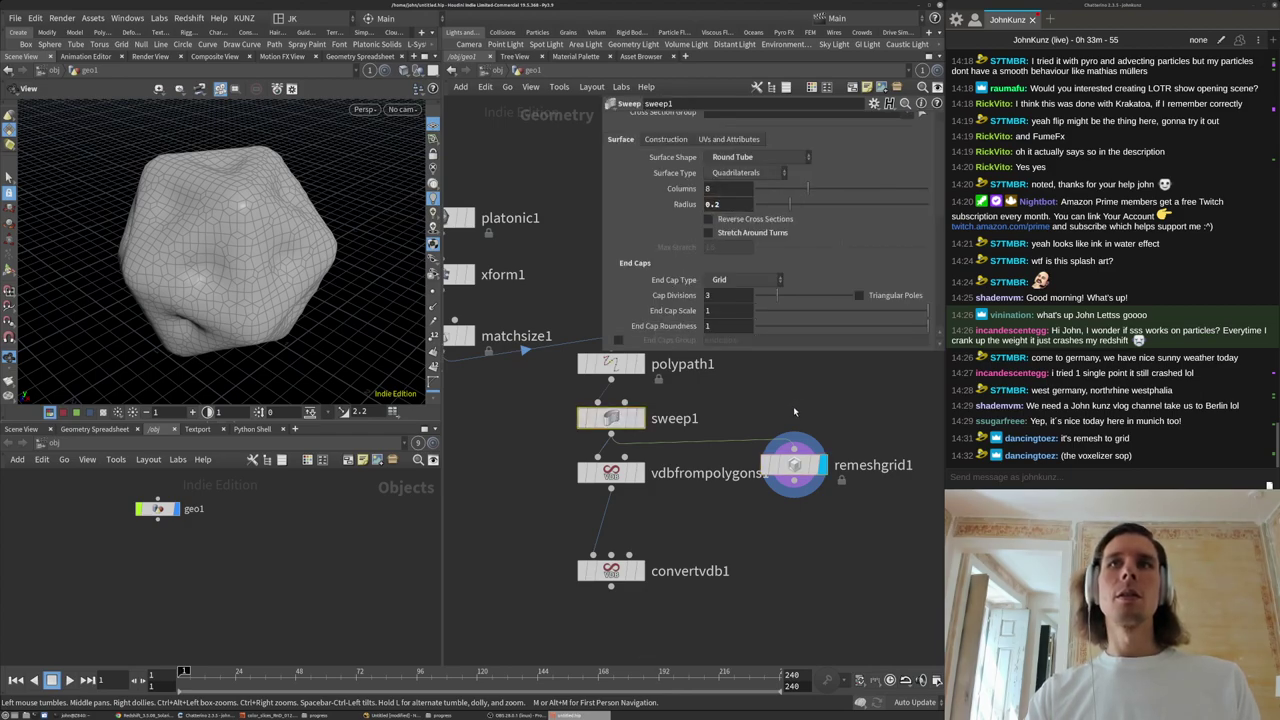
# Reduce the Sweep node's tube radius to 0.15 and set the Remesh to Grid Division Size to 0.05.
pyautogui.moveTo(794, 464); pyautogui.dragTo(813, 472)
pyautogui.write('15')
pyautogui.click(814, 476)
pyautogui.click(719, 190)
pyautogui.press('BackSpace')
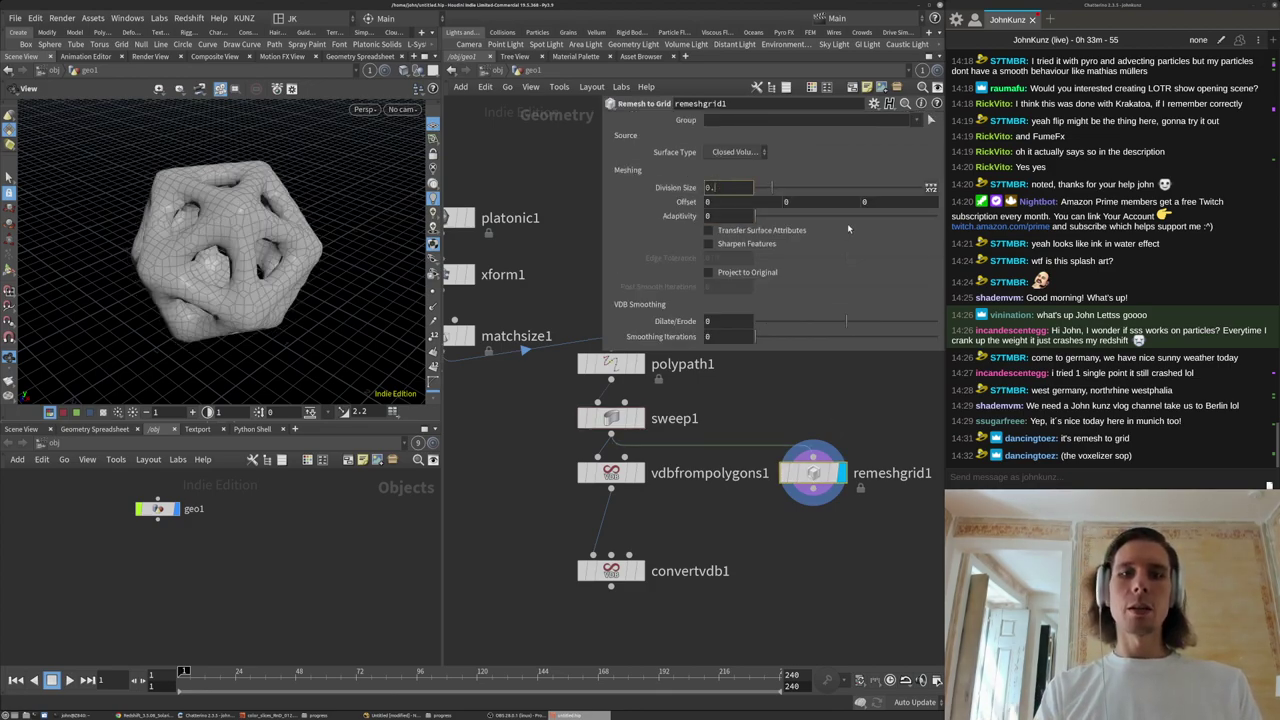
pyautogui.write('05')
pyautogui.press('Return')
pyautogui.moveTo(246, 282); pyautogui.dragTo(335, 245)
# Delete the vdbfrompolygons1 and convertvdb1 nodes and place remeshgrid1 directly below sweep1.
pyautogui.moveTo(725, 601); pyautogui.dragTo(692, 560, button='middle')
pyautogui.moveTo(656, 610); pyautogui.dragTo(542, 406)
pyautogui.press('Delete')
pyautogui.moveTo(780, 432); pyautogui.dragTo(584, 454)
pyautogui.moveTo(713, 471); pyautogui.dragTo(719, 471, button='middle')
# Set remeshgrid1's Division Size to 0.025 and its Smoothing Iterations to 3.
pyautogui.moveTo(252, 268); pyautogui.dragTo(263, 349)
pyautogui.moveTo(263, 349); pyautogui.dragTo(304, 240, button='right')
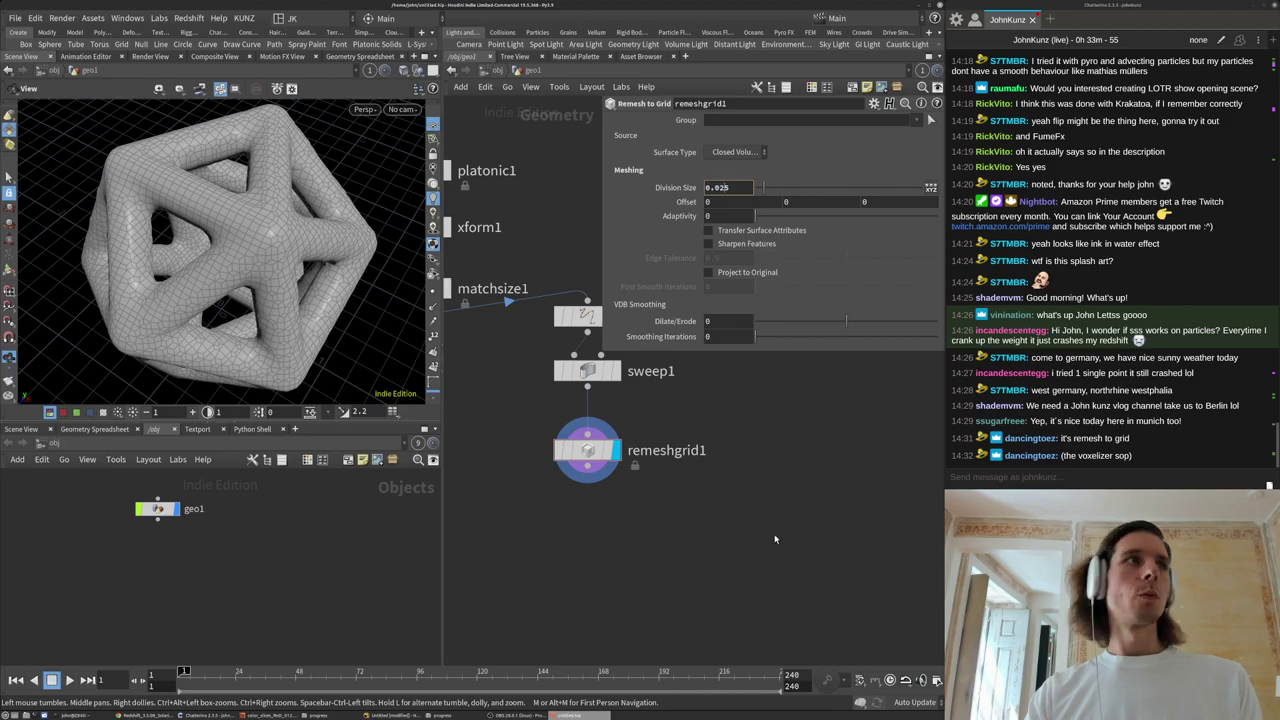
pyautogui.moveTo(231, 255); pyautogui.dragTo(252, 200)
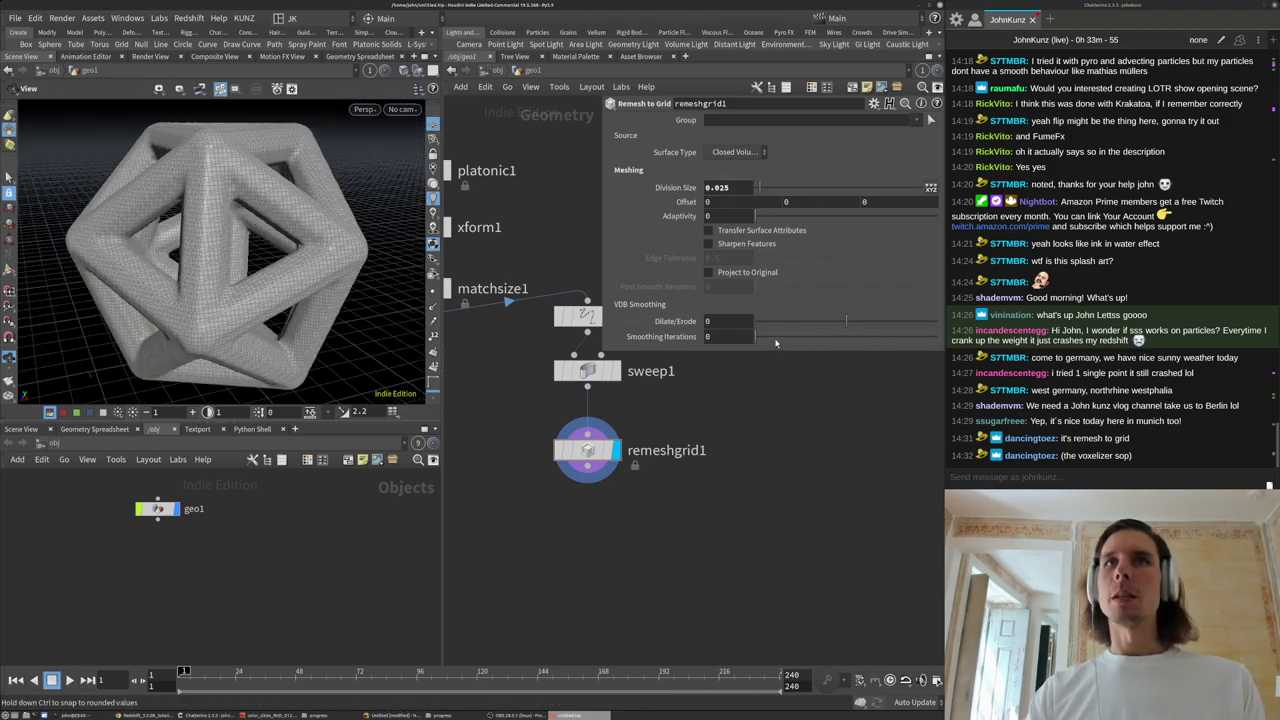
pyautogui.press('Return')
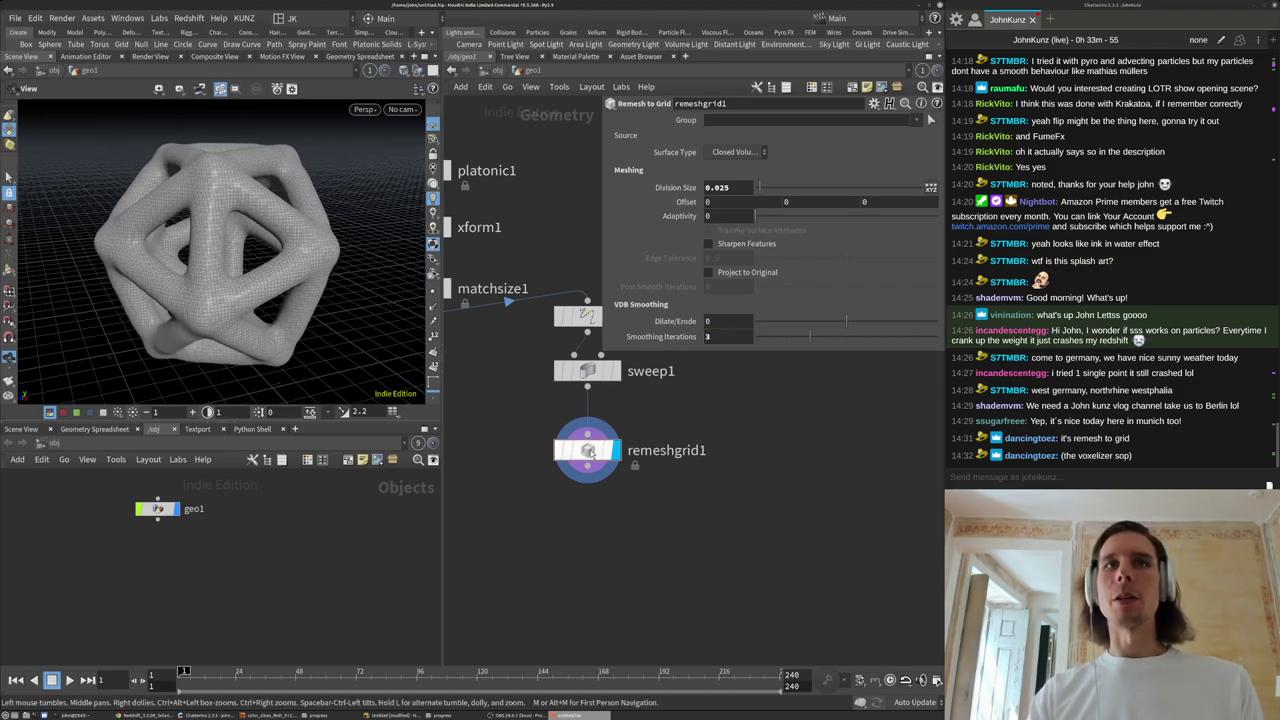
# Examine the internal network of remeshgrid1 and return to the geo1 level.
pyautogui.doubleClick(588, 450)
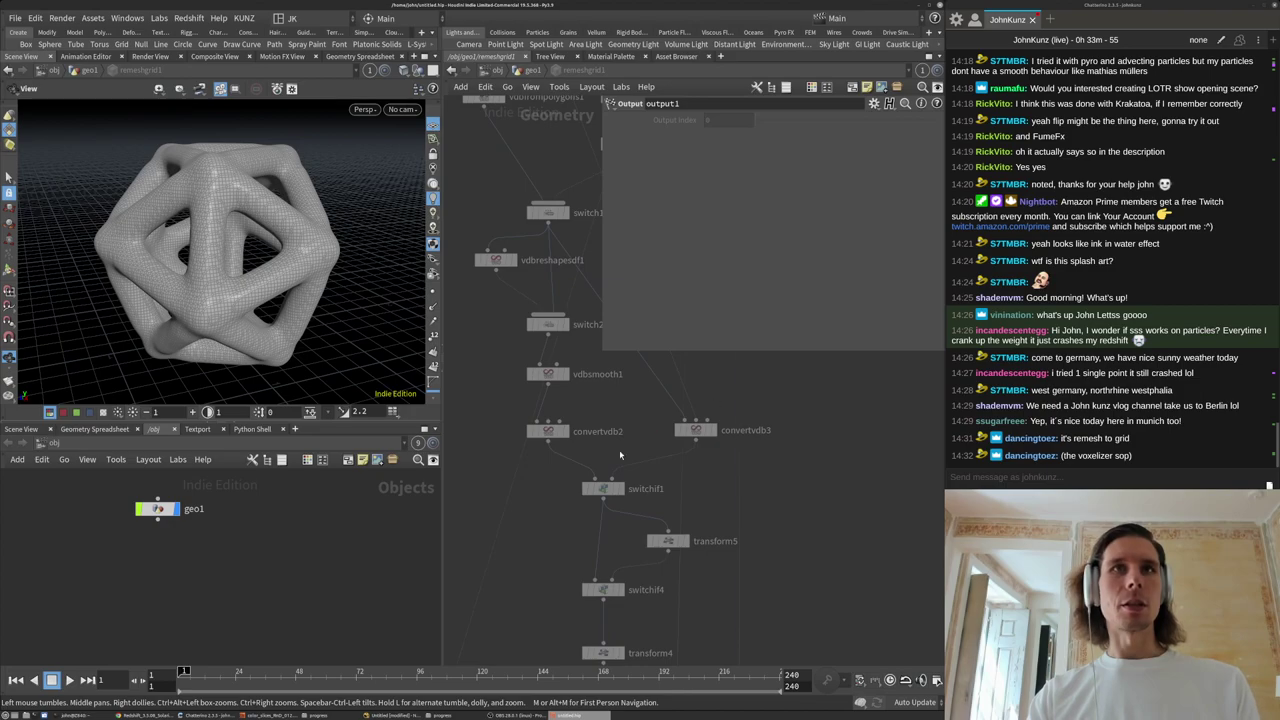
pyautogui.scroll(-4, 659, 435)
pyautogui.press('u')
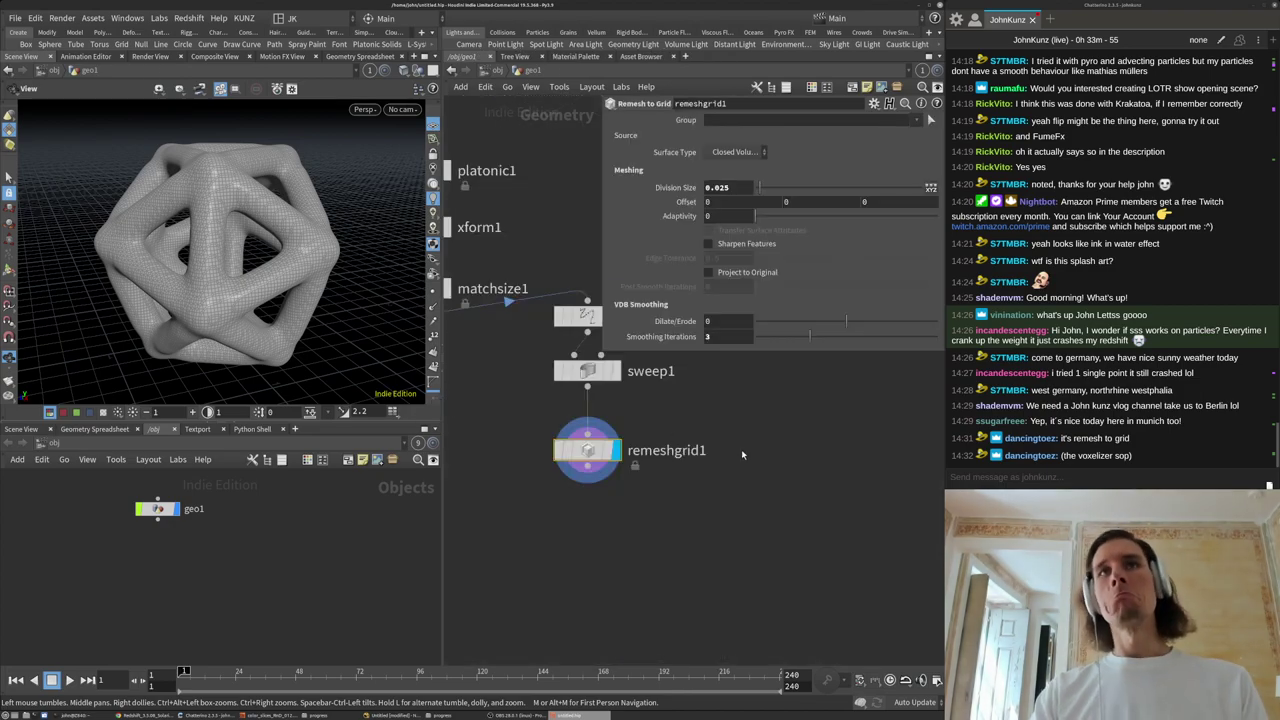
# Try a Division Size of 0.015 on remeshgrid1, inspect the mesh, and settle on 0.02.
pyautogui.write('1')
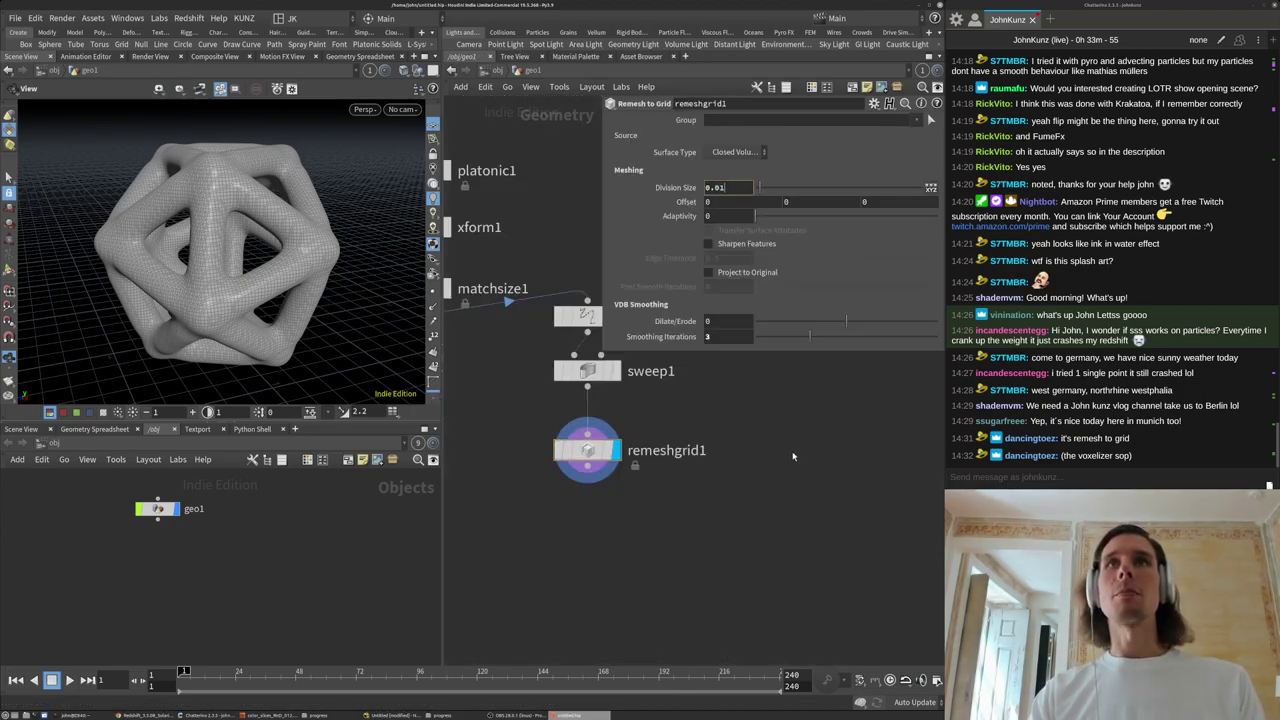
pyautogui.moveTo(252, 245)
pyautogui.mouseDown()
pyautogui.moveTo(222, 238)
pyautogui.moveTo(257, 258)
pyautogui.mouseUp()
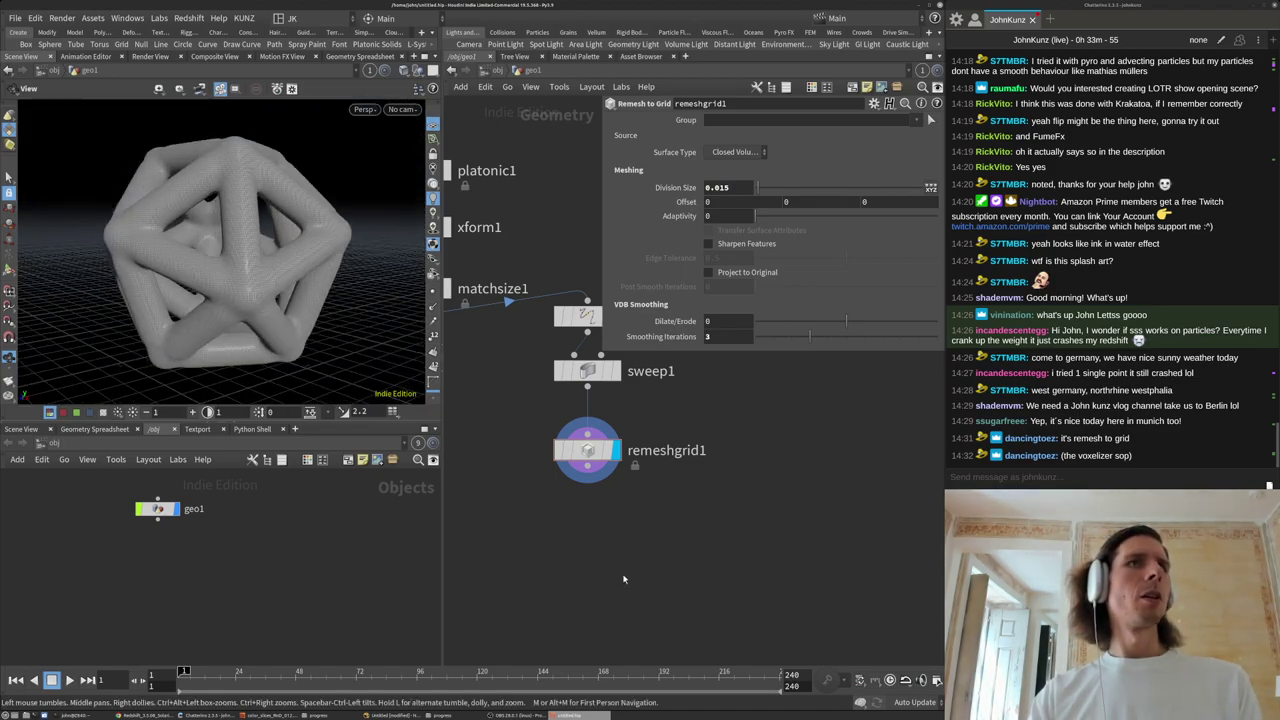
pyautogui.moveTo(627, 561); pyautogui.dragTo(643, 524, button='middle')
pyautogui.middleClick(614, 416)
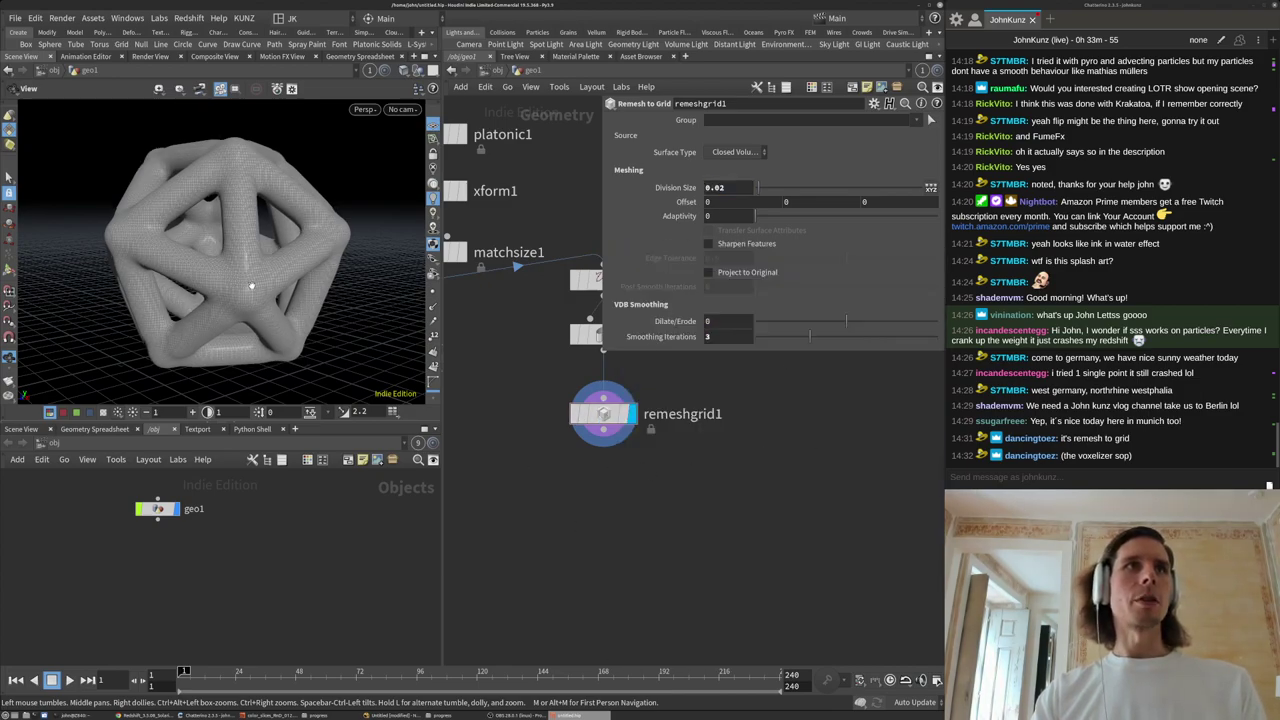
# Add an Attribute VOP node below remeshgrid1, connect it to the remeshed frame, and display its result.
pyautogui.press('Tab')
pyautogui.write('vop')
pyautogui.press('Down')
pyautogui.press('Return')
pyautogui.click(635, 510)
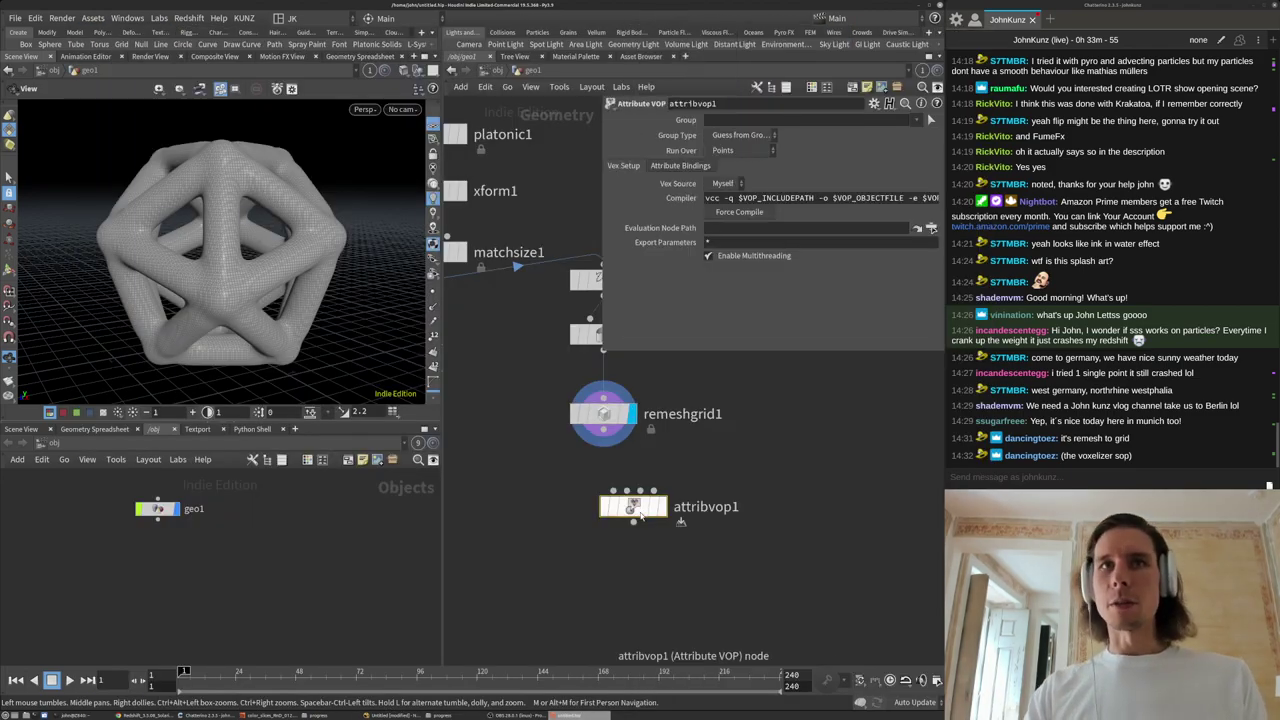
pyautogui.moveTo(643, 513); pyautogui.dragTo(634, 569)
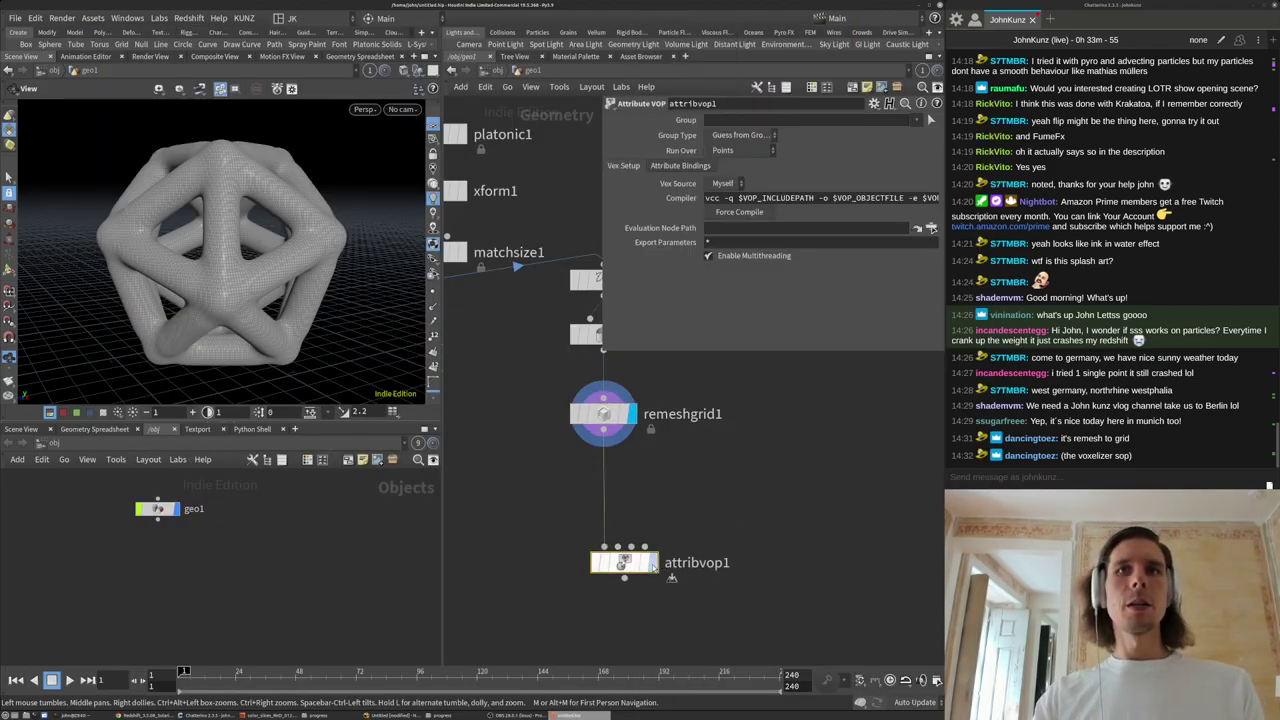
pyautogui.click(656, 566)
# Inside attribvop1, connect the position output P of the global parameters to the color input Cd.
pyautogui.doubleClick(627, 563)
pyautogui.moveTo(738, 487); pyautogui.dragTo(693, 546, button='middle')
pyautogui.scroll(-3, 692, 546)
pyautogui.moveTo(738, 396); pyautogui.dragTo(743, 462)
pyautogui.scroll(3, 635, 474)
pyautogui.moveTo(607, 451); pyautogui.dragTo(792, 492)
# Hide the viewport's reference grid and show the mesh's position colors with flat, unlit shading.
pyautogui.moveTo(259, 251); pyautogui.dragTo(230, 284)
pyautogui.scroll(-3, 197, 263)
pyautogui.click(433, 125)
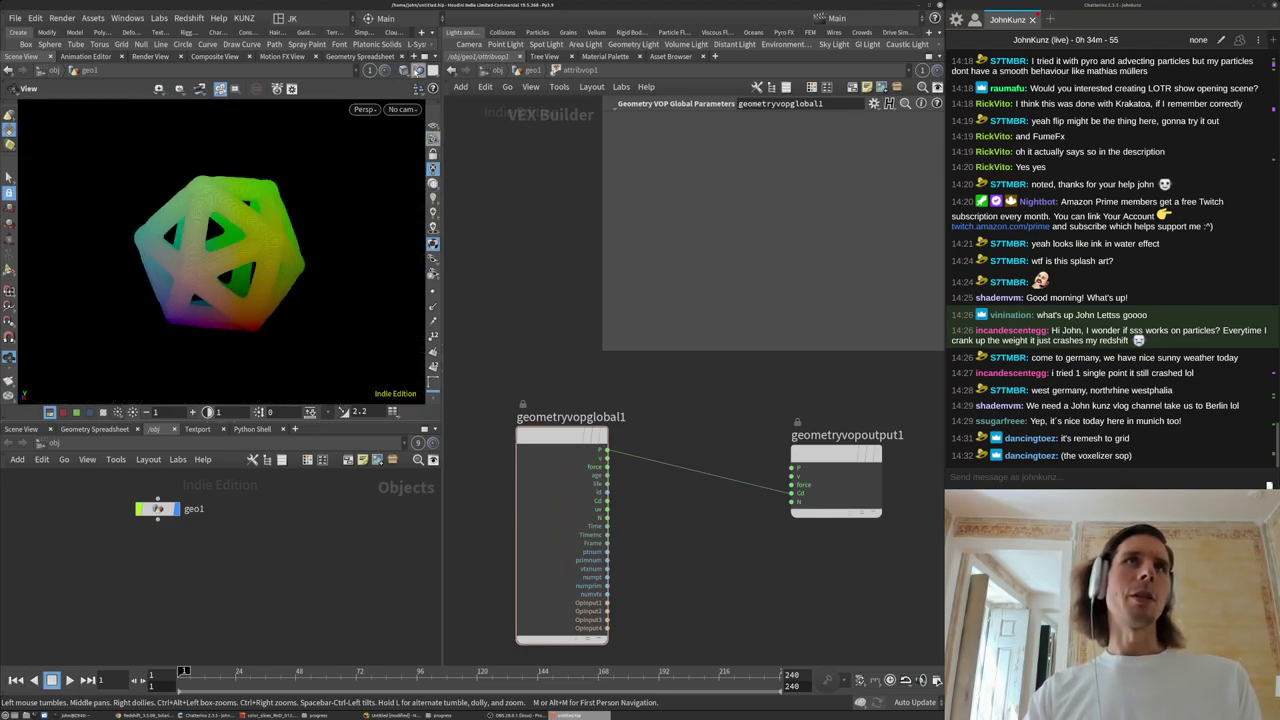
pyautogui.click(418, 71)
pyautogui.click(430, 231)
pyautogui.moveTo(255, 233)
pyautogui.mouseDown()
pyautogui.moveTo(334, 249)
pyautogui.moveTo(264, 232)
pyautogui.moveTo(279, 230)
pyautogui.mouseUp()
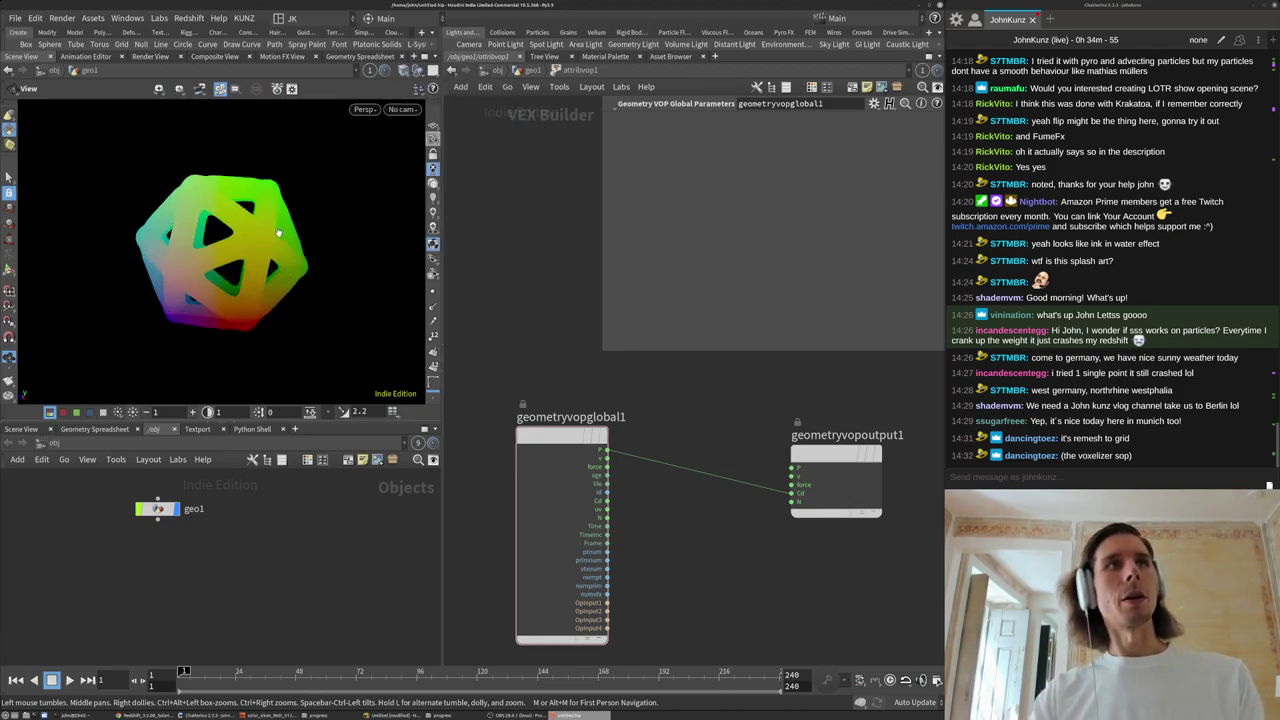
pyautogui.scroll(-2, 715, 444)
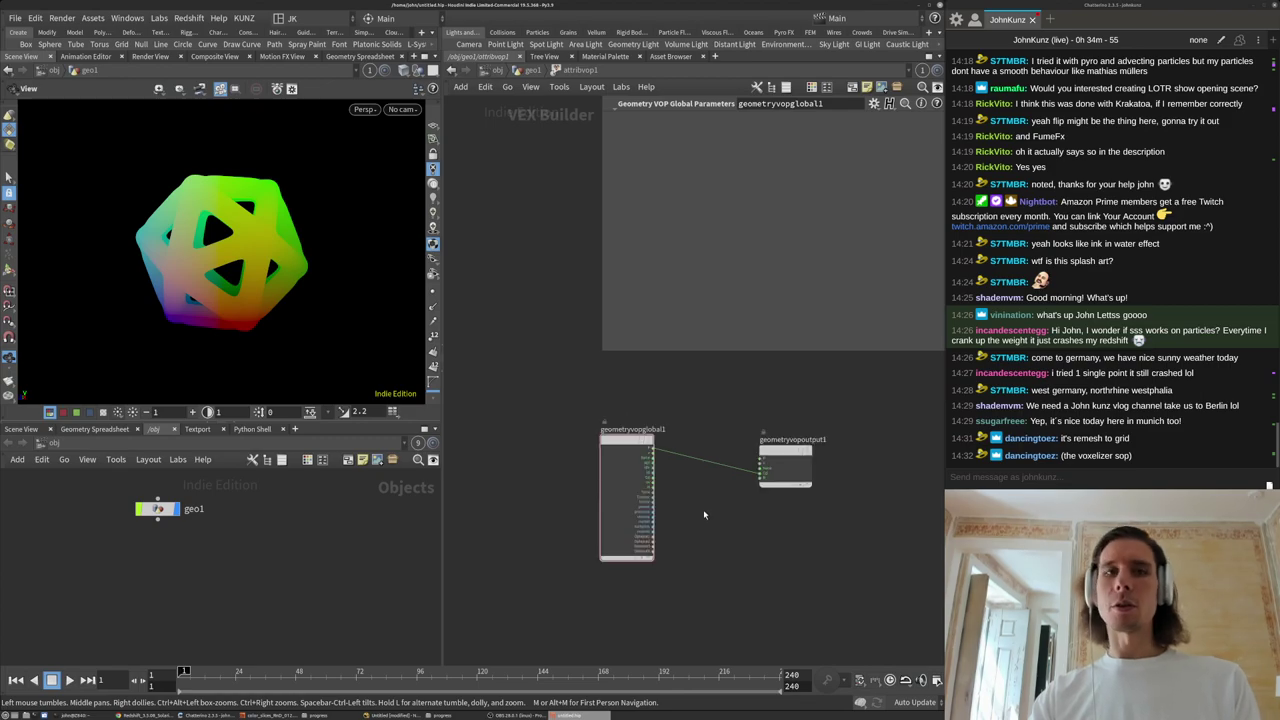
pyautogui.press('Tab')
pyautogui.write('abs')
pyautogui.press('Escape')
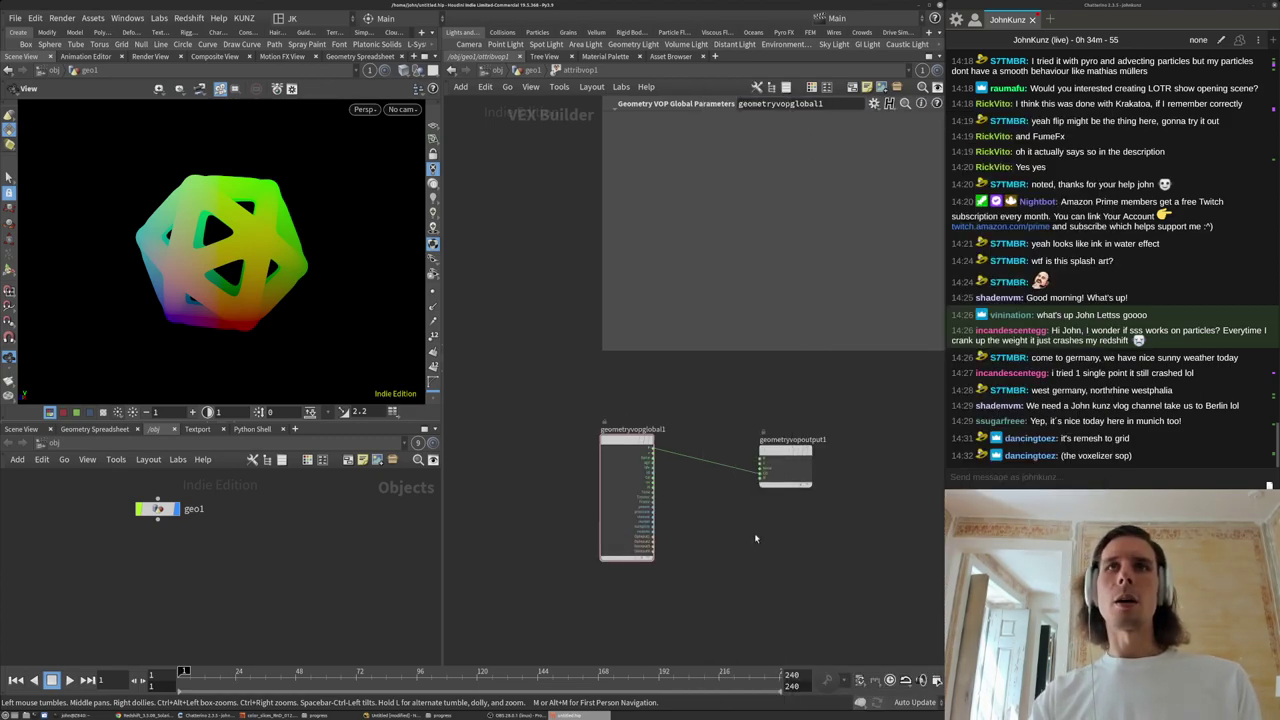
# Insert a Sine node into the connection between P and Cd and space the nodes apart.
pyautogui.press('Tab')
pyautogui.write('sin')
pyautogui.press('Return')
pyautogui.click(685, 513)
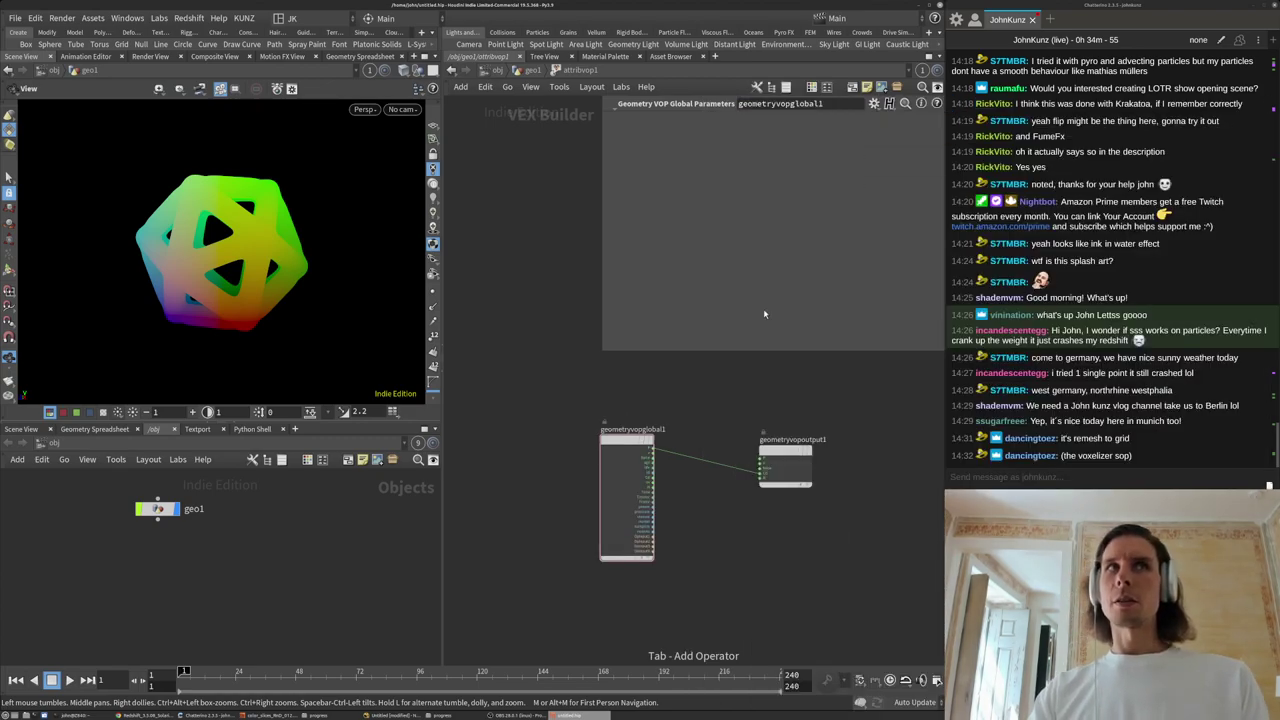
pyautogui.moveTo(685, 513); pyautogui.dragTo(708, 469)
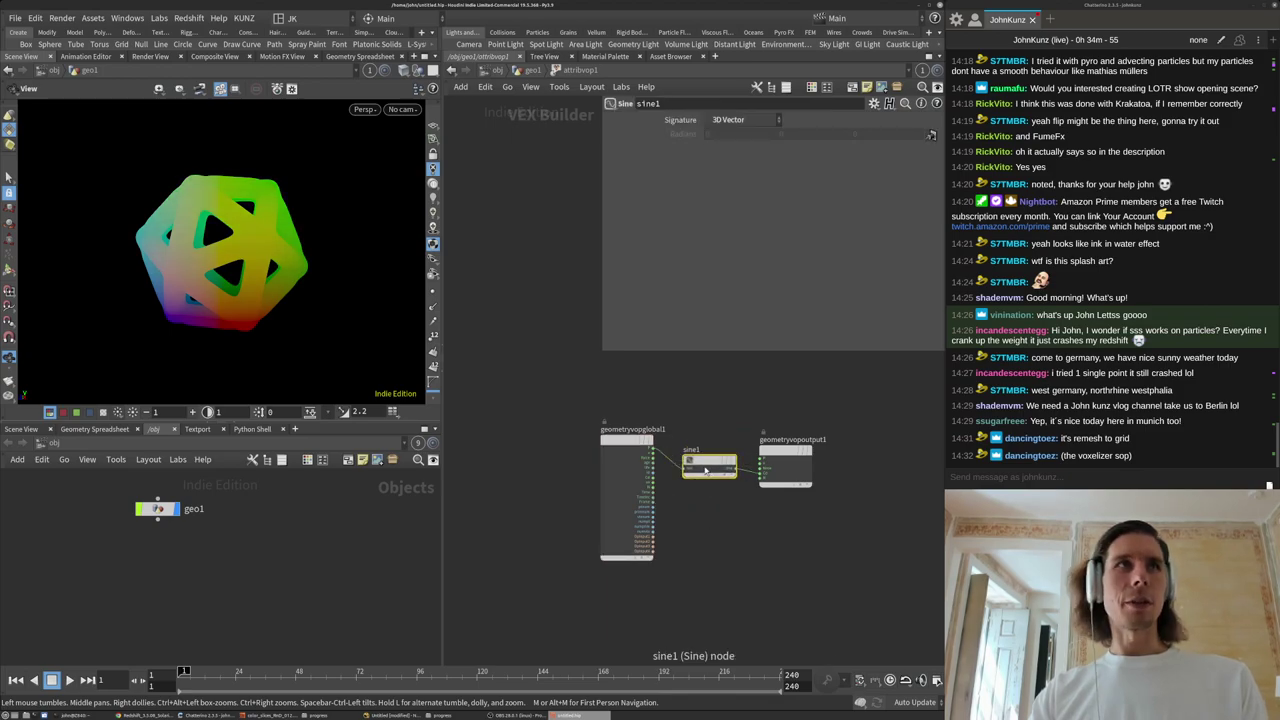
pyautogui.click(704, 494)
pyautogui.moveTo(636, 449); pyautogui.dragTo(570, 445)
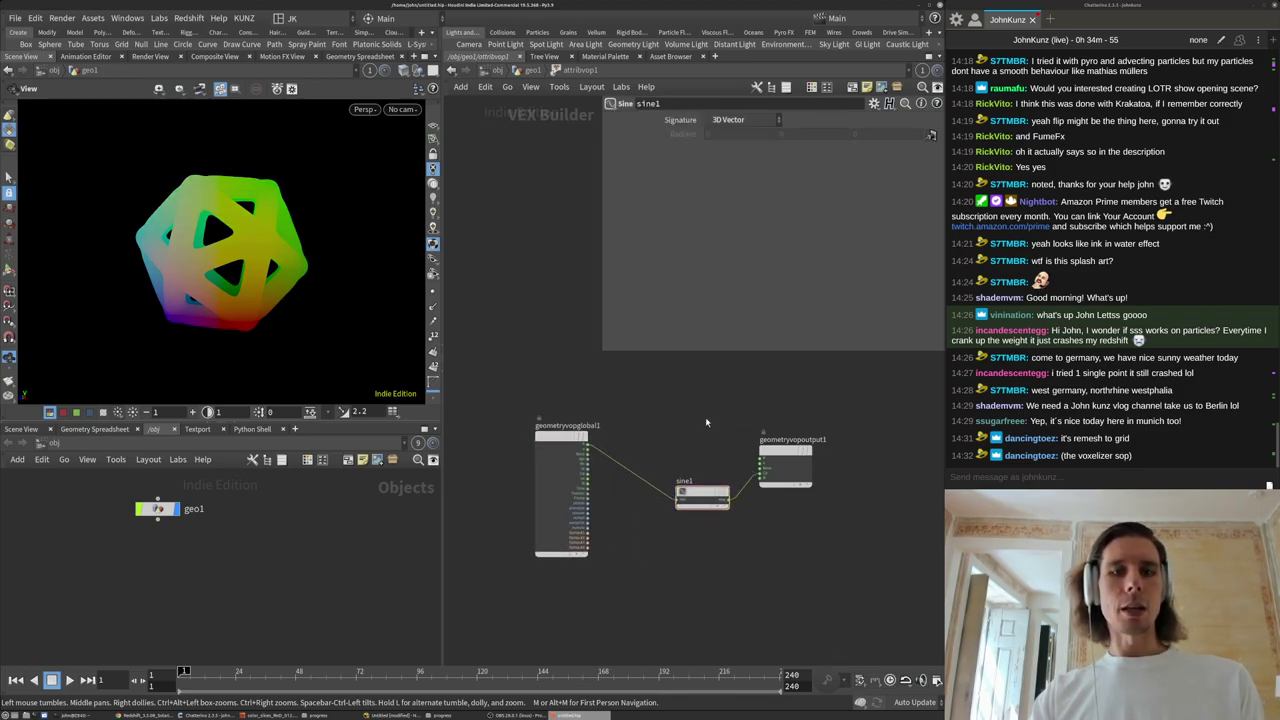
# Insert a Multiply Constant node between P and the Sine node with a Multiplier of 4.
pyautogui.press('Tab')
pyautogui.write('mul')
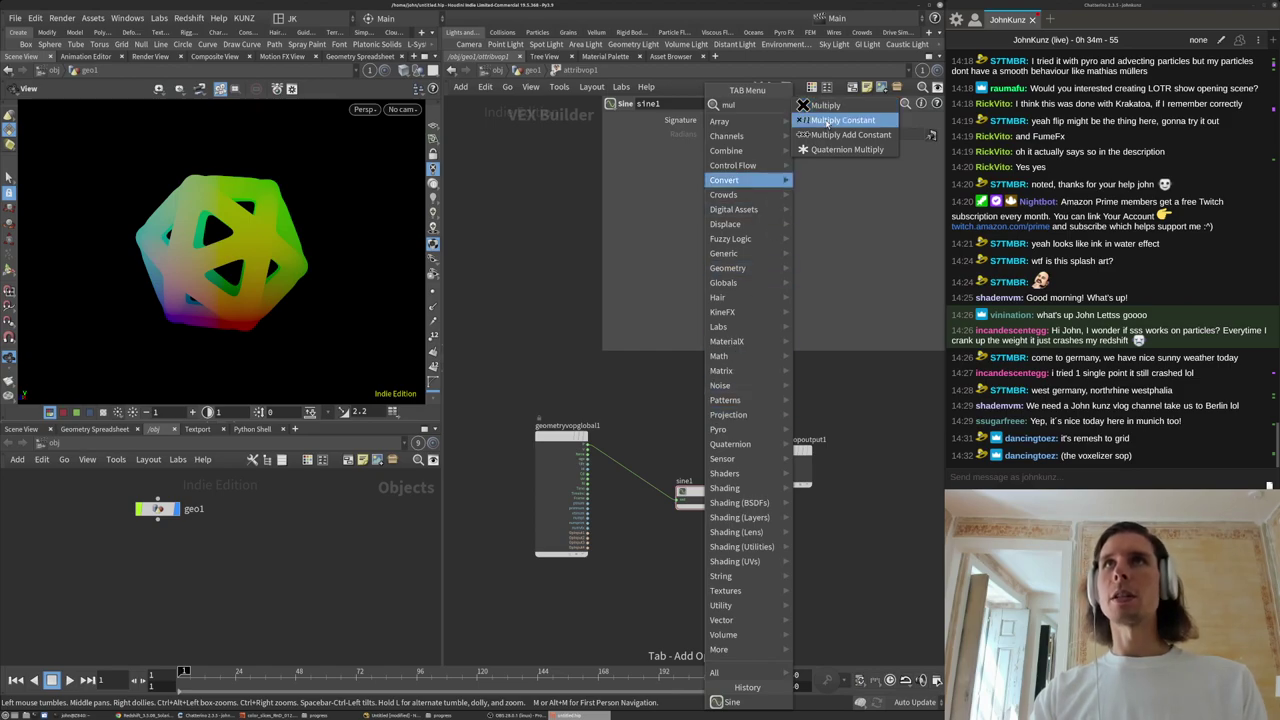
pyautogui.click(827, 126)
pyautogui.click(708, 402)
pyautogui.moveTo(708, 402); pyautogui.dragTo(616, 468)
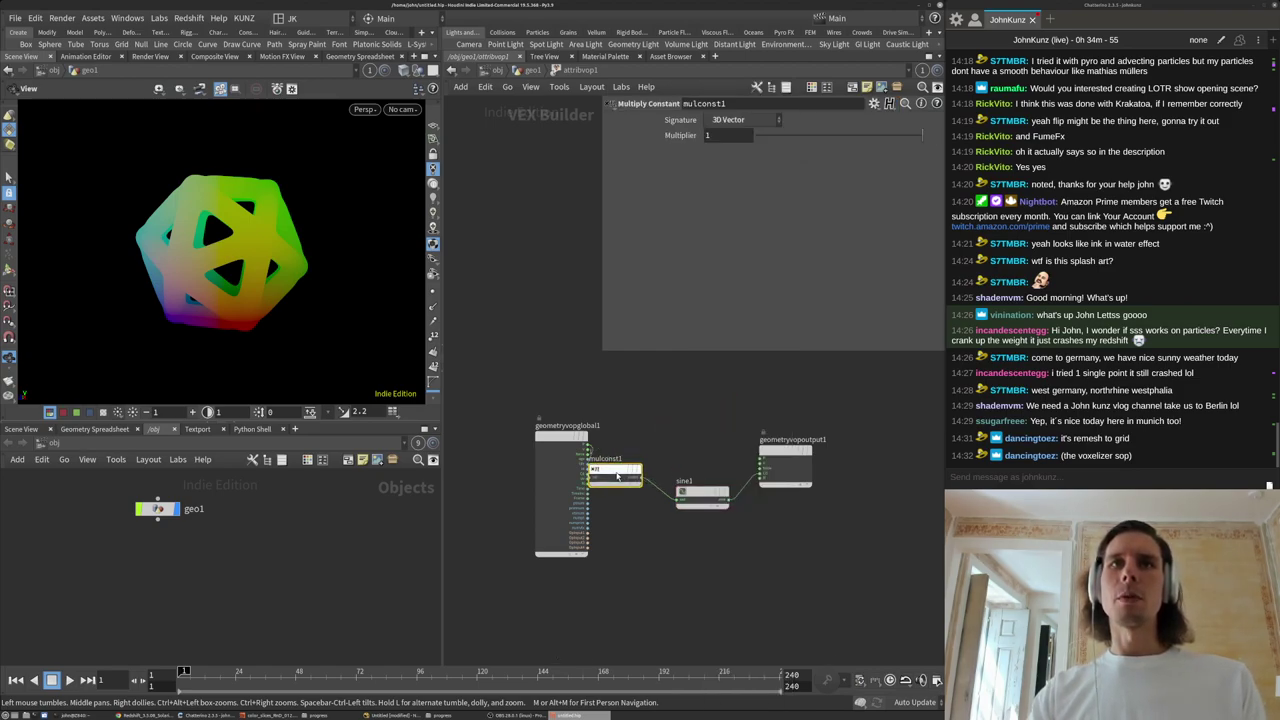
pyautogui.write('4')
pyautogui.press('Return')
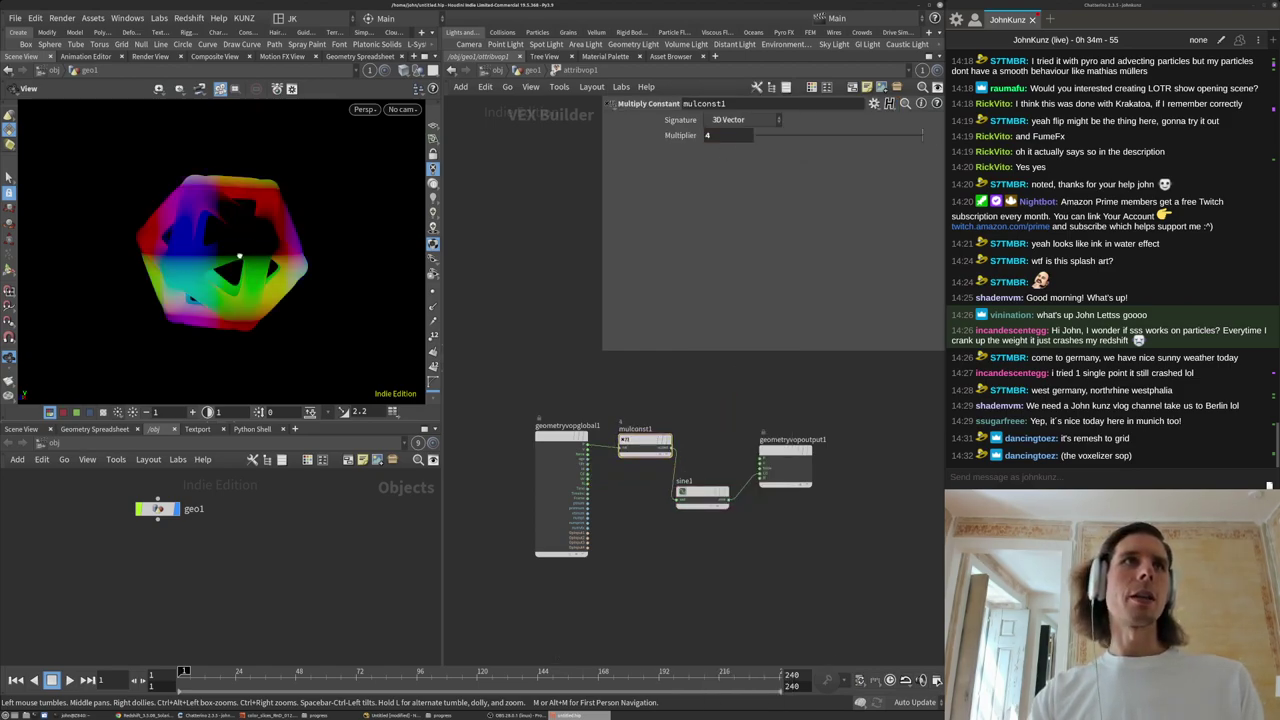
pyautogui.moveTo(239, 257); pyautogui.dragTo(203, 268)
# Rearrange the nodes and insert a Length node between the Sine node and the Cd output.
pyautogui.moveTo(633, 443); pyautogui.dragTo(717, 534)
pyautogui.moveTo(786, 460); pyautogui.dragTo(864, 441)
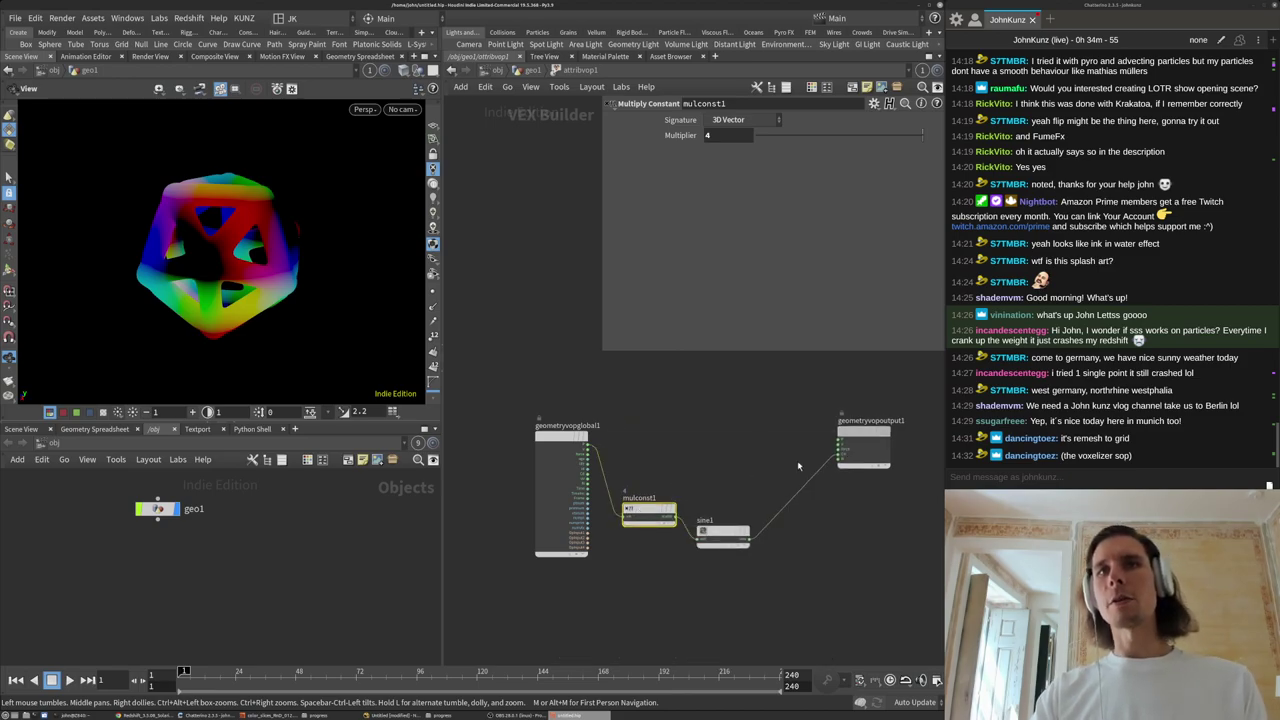
pyautogui.press('Tab')
pyautogui.write('leng')
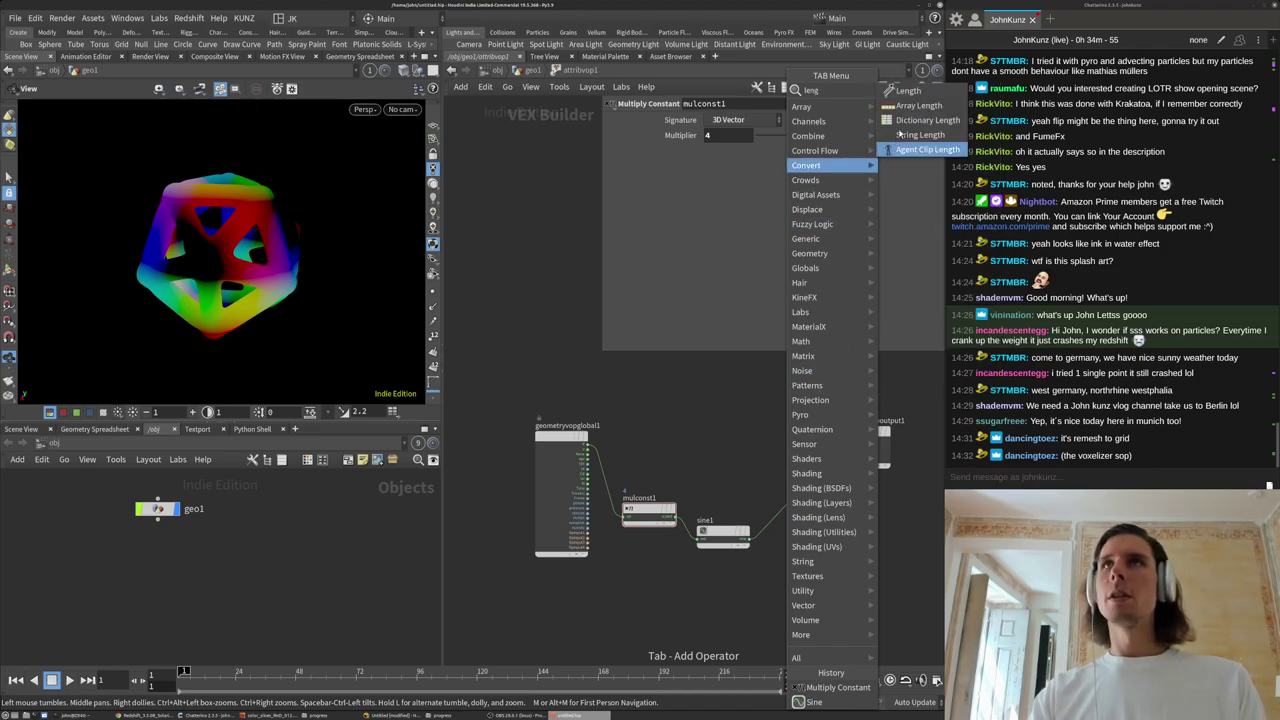
pyautogui.click(910, 91)
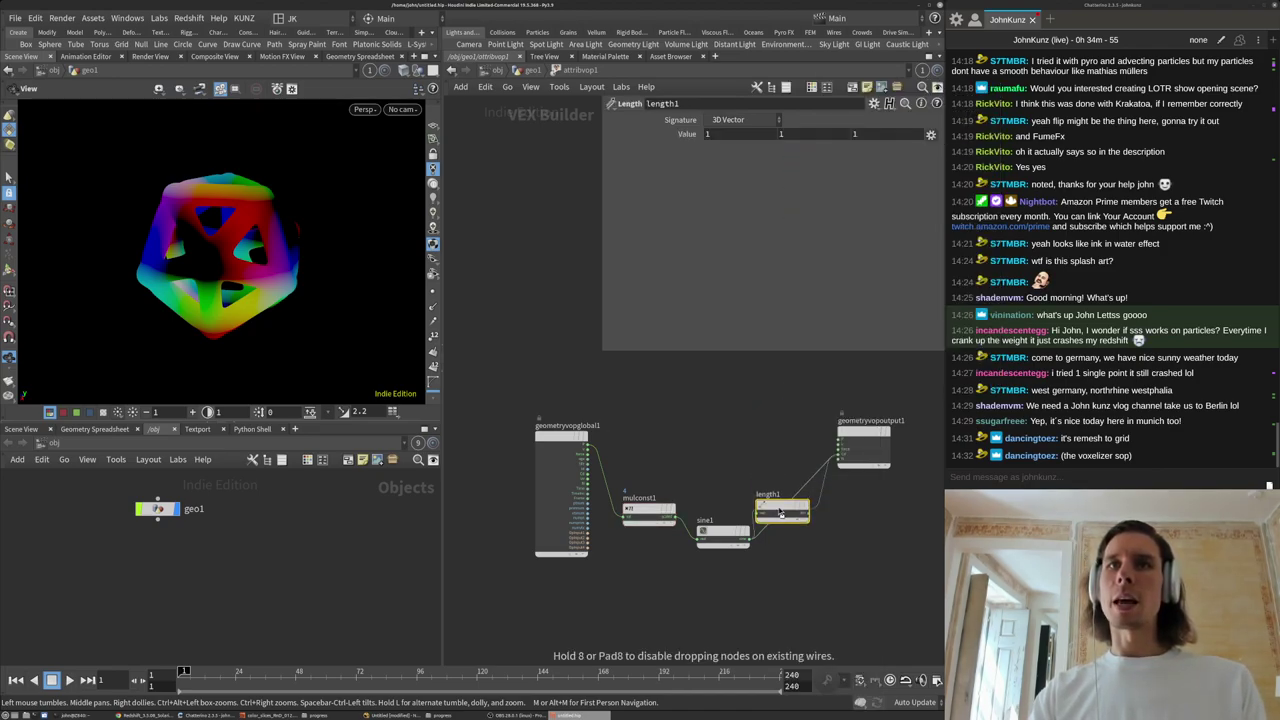
pyautogui.click(784, 512)
pyautogui.moveTo(798, 542); pyautogui.dragTo(809, 554)
pyautogui.moveTo(337, 289); pyautogui.dragTo(262, 256)
pyautogui.moveTo(818, 429); pyautogui.dragTo(740, 414, button='middle')
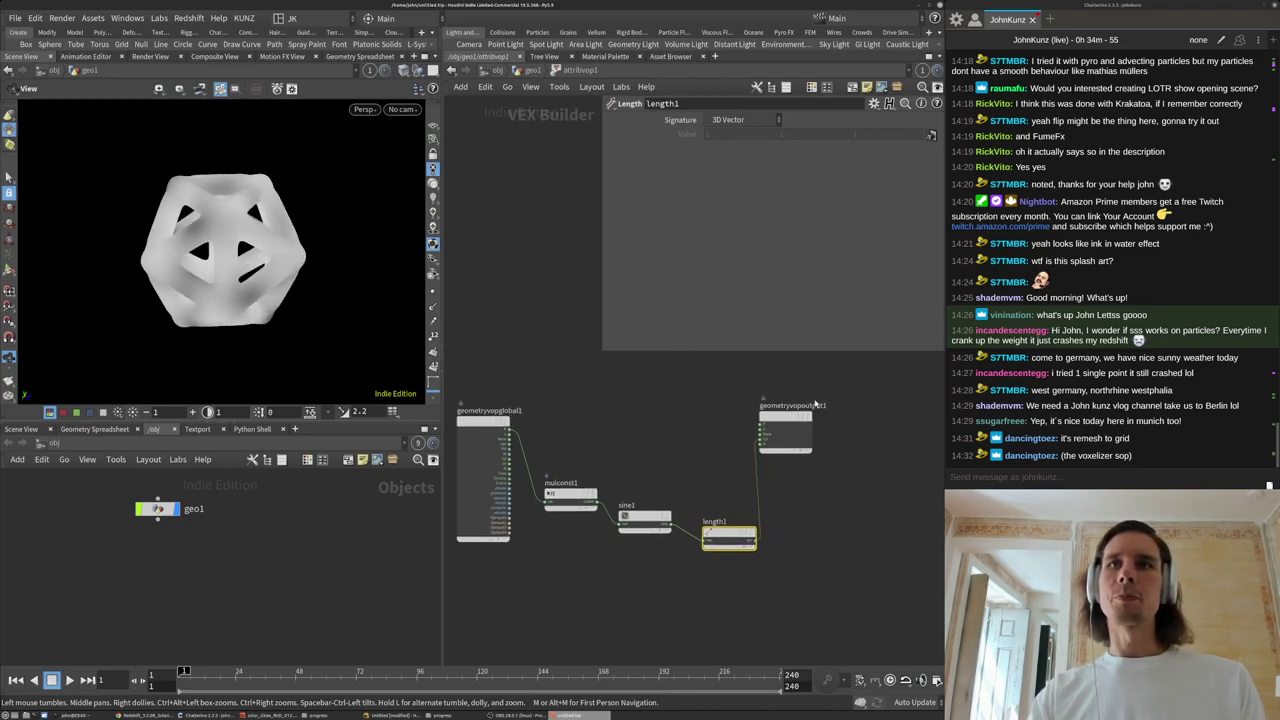
# Duplicate the Sine and Multiply Constant nodes and insert the copies between the Length node and Cd, multiplier first.
pyautogui.moveTo(787, 420); pyautogui.dragTo(857, 406)
pyautogui.moveTo(643, 519)
pyautogui.keyDown('alt'); pyautogui.mouseDown()
pyautogui.moveTo(743, 600)
pyautogui.moveTo(808, 487)
pyautogui.moveTo(828, 511)
pyautogui.moveTo(818, 514)
pyautogui.mouseUp(); pyautogui.keyUp('alt')
pyautogui.moveTo(808, 519)
pyautogui.mouseDown()
pyautogui.moveTo(791, 483)
pyautogui.moveTo(850, 555)
pyautogui.mouseUp()
pyautogui.moveTo(571, 497)
pyautogui.keyDown('alt'); pyautogui.mouseDown()
pyautogui.moveTo(783, 462)
pyautogui.moveTo(777, 604)
pyautogui.moveTo(775, 545)
pyautogui.moveTo(782, 580)
pyautogui.mouseUp(); pyautogui.keyUp('alt')
pyautogui.moveTo(777, 509); pyautogui.dragTo(690, 484, button='middle')
# Set the second Multiply Constant's Multiplier to 12 and inspect the pattern on the frame from several sides.
pyautogui.click(700, 539)
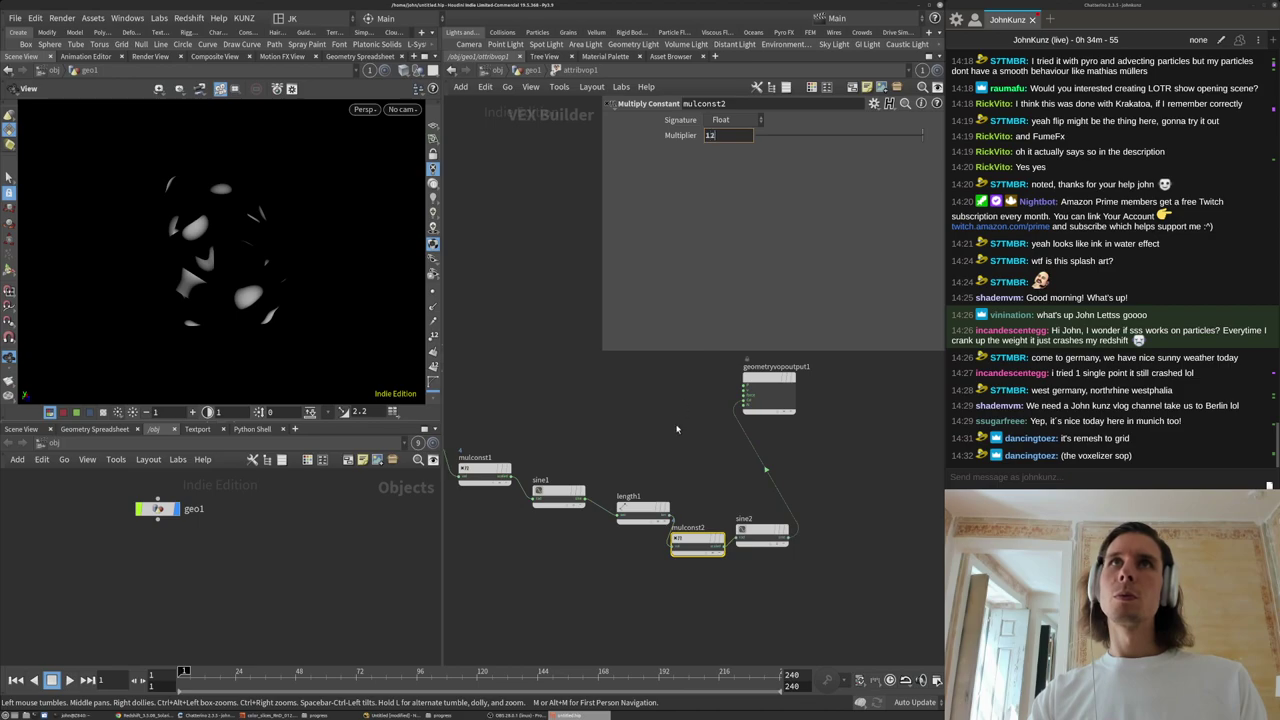
pyautogui.press('Return')
pyautogui.moveTo(286, 221); pyautogui.dragTo(222, 225)
pyautogui.scroll(3, 288, 272)
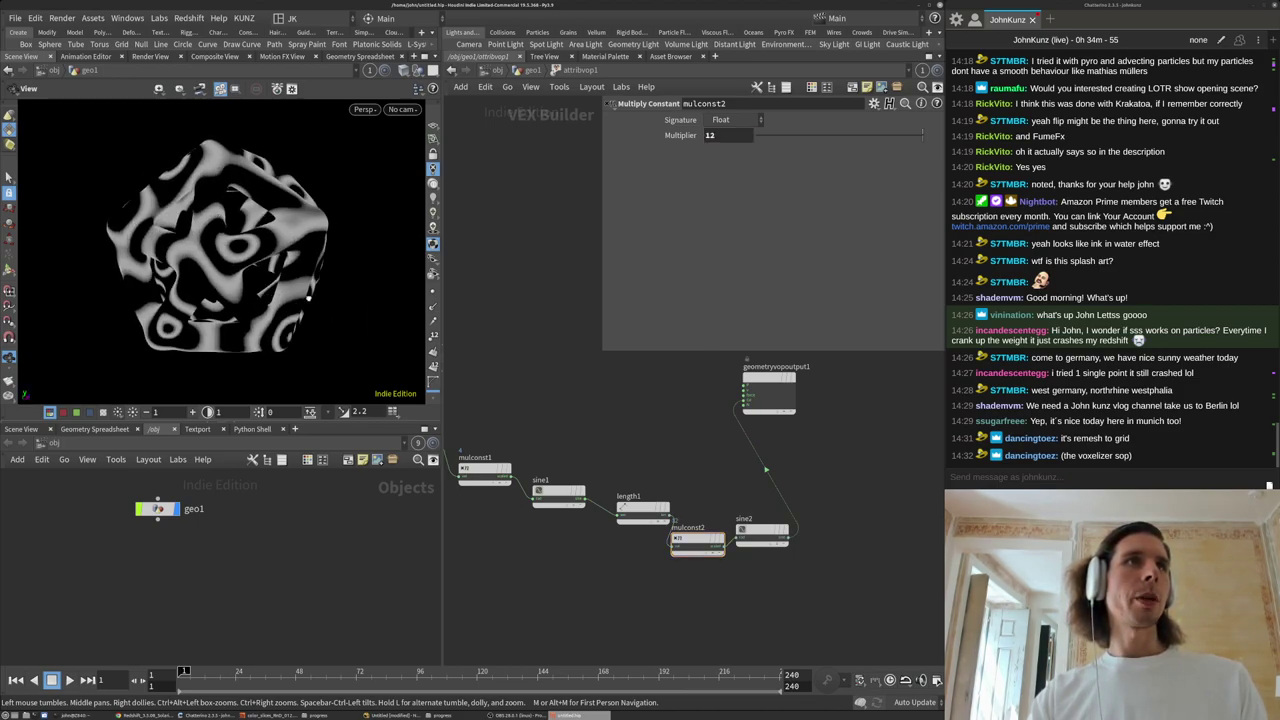
pyautogui.moveTo(308, 298); pyautogui.dragTo(330, 303)
pyautogui.moveTo(189, 238); pyautogui.dragTo(372, 184)
pyautogui.scroll(-3, 258, 228)
# Back in geo1, add a Grid node with 125 rows and 125 columns and connect it to attribvop1.
pyautogui.click(528, 72)
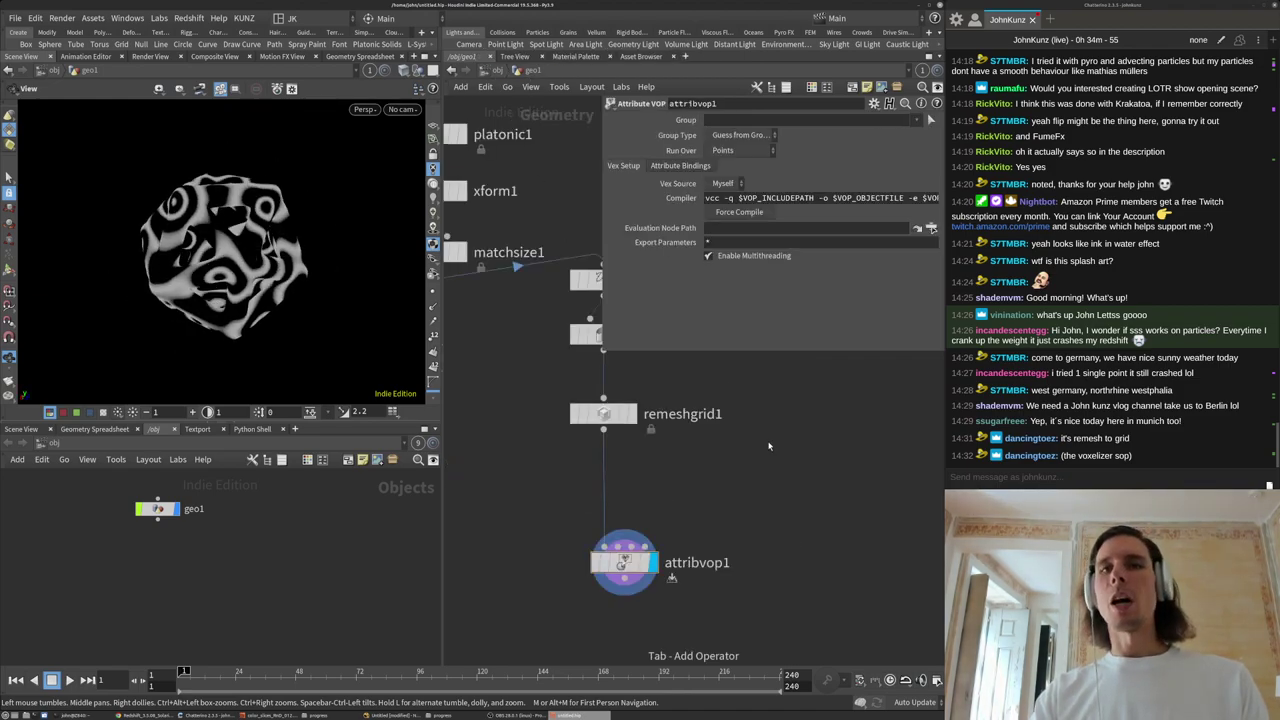
pyautogui.press('Tab')
pyautogui.write('gr')
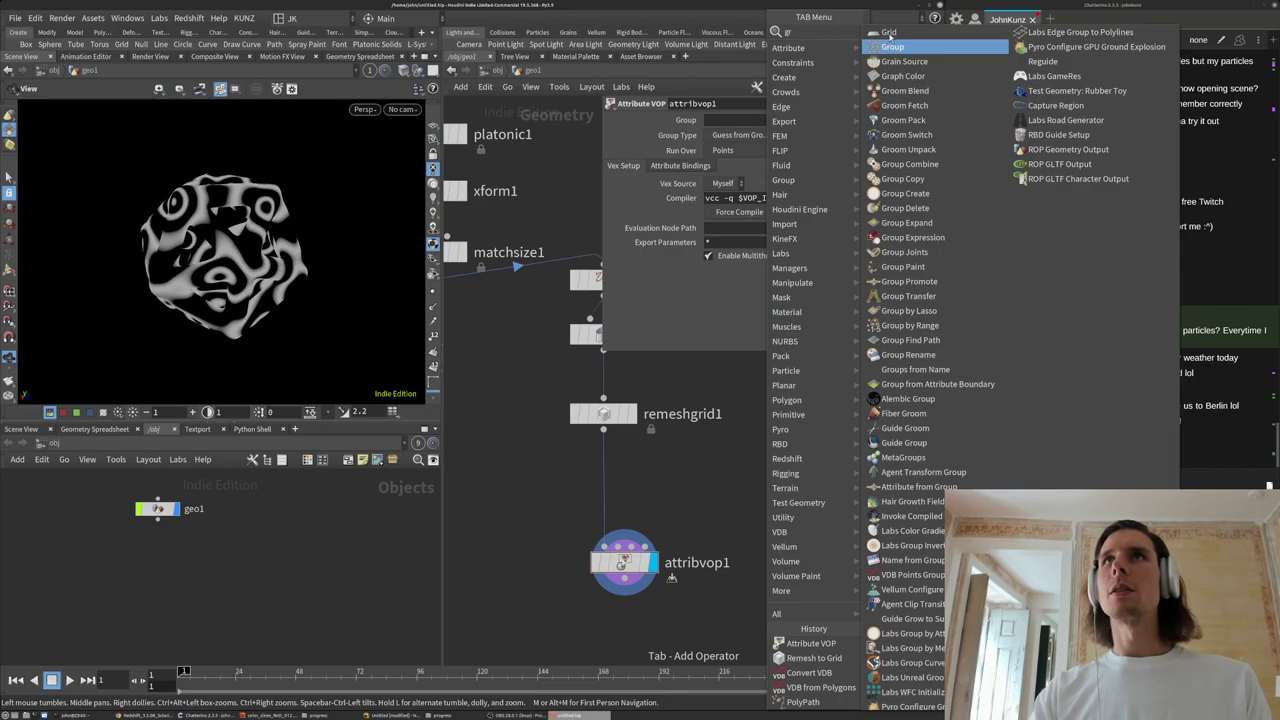
pyautogui.click(888, 33)
pyautogui.click(772, 370)
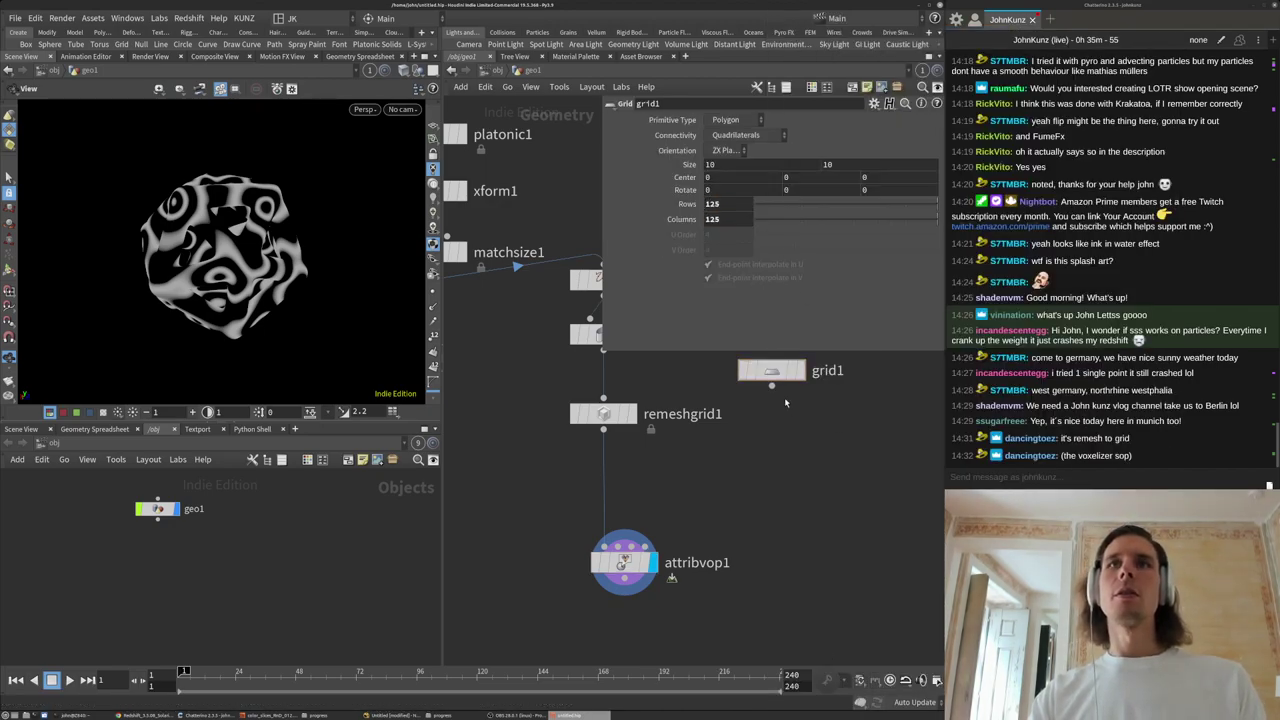
pyautogui.click(604, 546)
# Set the grid's size to 2 by 2 and view the sine pattern on it from several angles.
pyautogui.hotkey('space', 'g')
pyautogui.moveTo(270, 240); pyautogui.dragTo(320, 320)
pyautogui.doubleClick(716, 164)
pyautogui.write('2')
pyautogui.press('Tab')
pyautogui.write('2')
pyautogui.press('Return')
pyautogui.hotkey('space', 'g')
pyautogui.moveTo(357, 184); pyautogui.dragTo(208, 220)
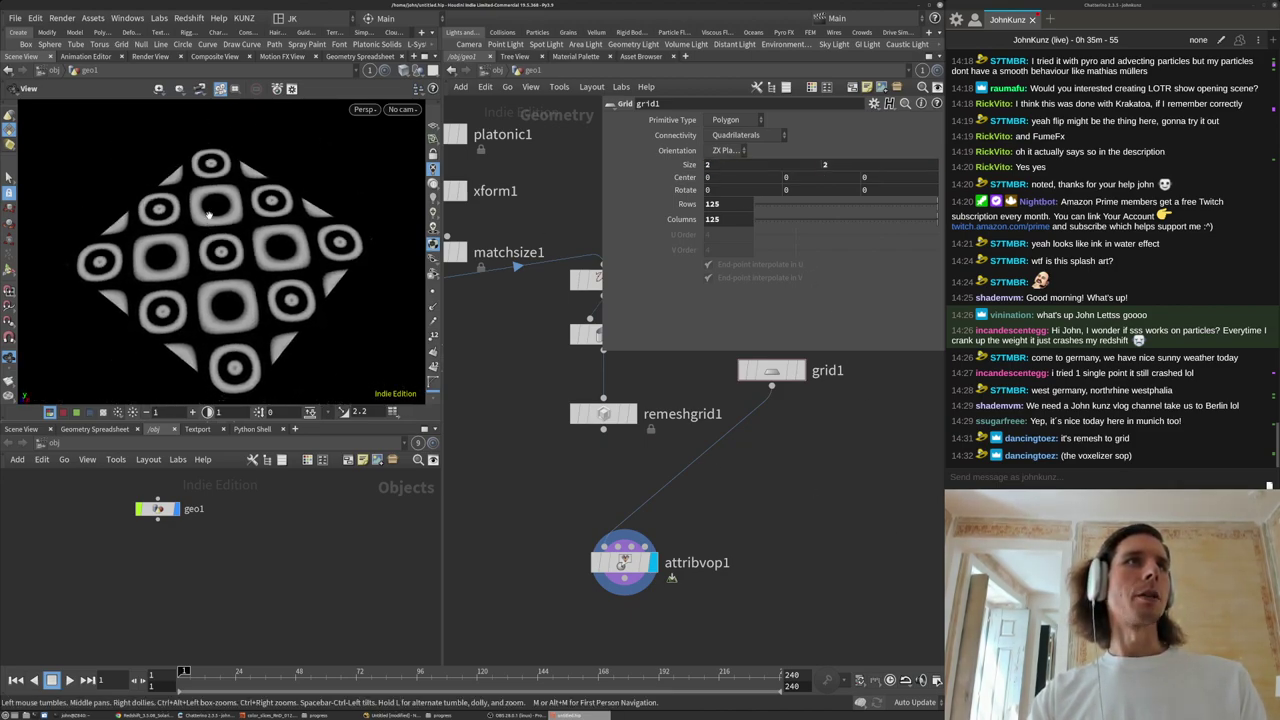
pyautogui.moveTo(251, 333); pyautogui.dragTo(134, 241)
pyautogui.moveTo(294, 252); pyautogui.dragTo(346, 281)
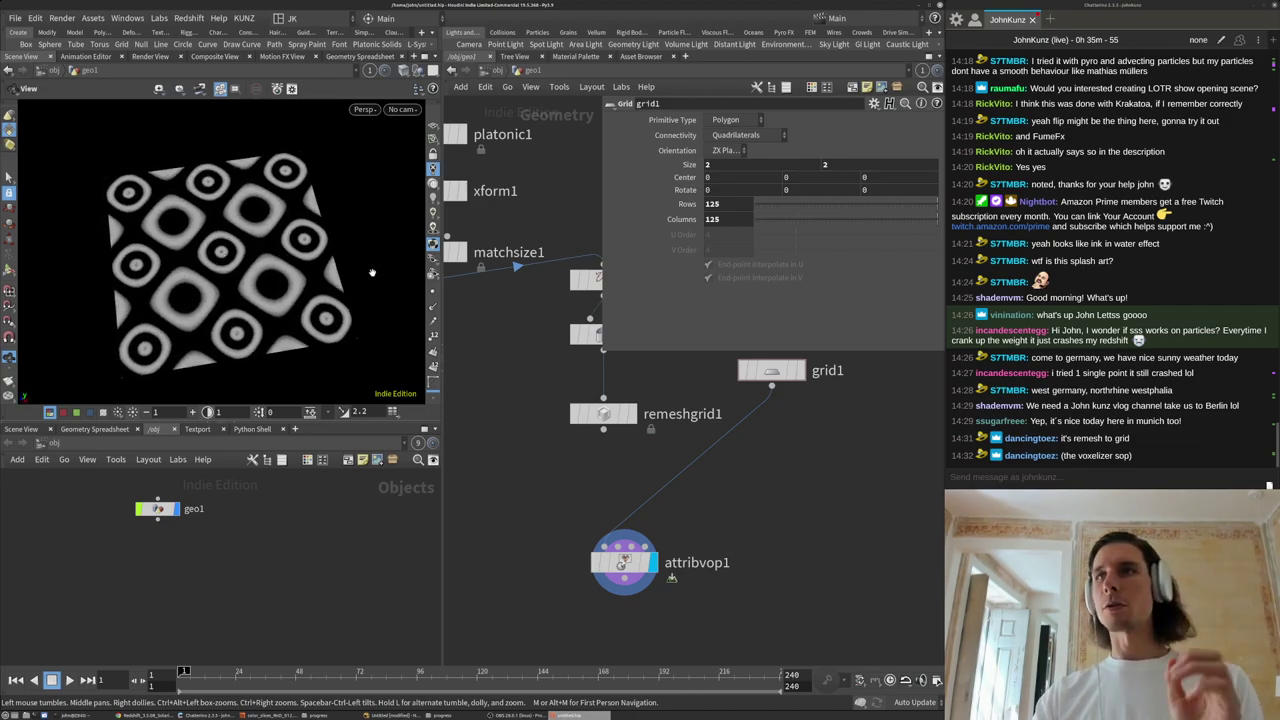
pyautogui.moveTo(254, 335); pyautogui.dragTo(268, 308)
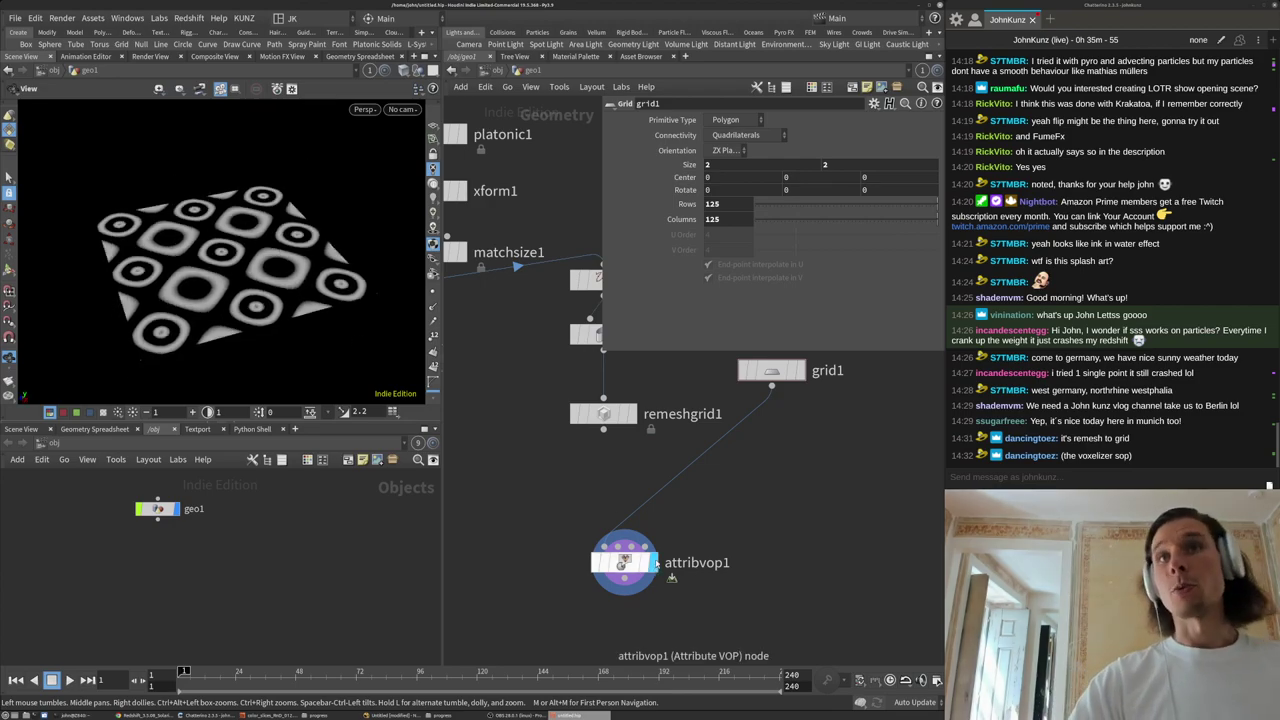
# Duplicate attribvop1 below grid1, connect and display the copy, and move the pair away from the main node chain.
pyautogui.moveTo(707, 520); pyautogui.dragTo(741, 559, button='middle')
pyautogui.keyDown('alt'); pyautogui.moveTo(652, 602); pyautogui.dragTo(804, 424); pyautogui.keyUp('alt')
pyautogui.moveTo(806, 410); pyautogui.dragTo(834, 454)
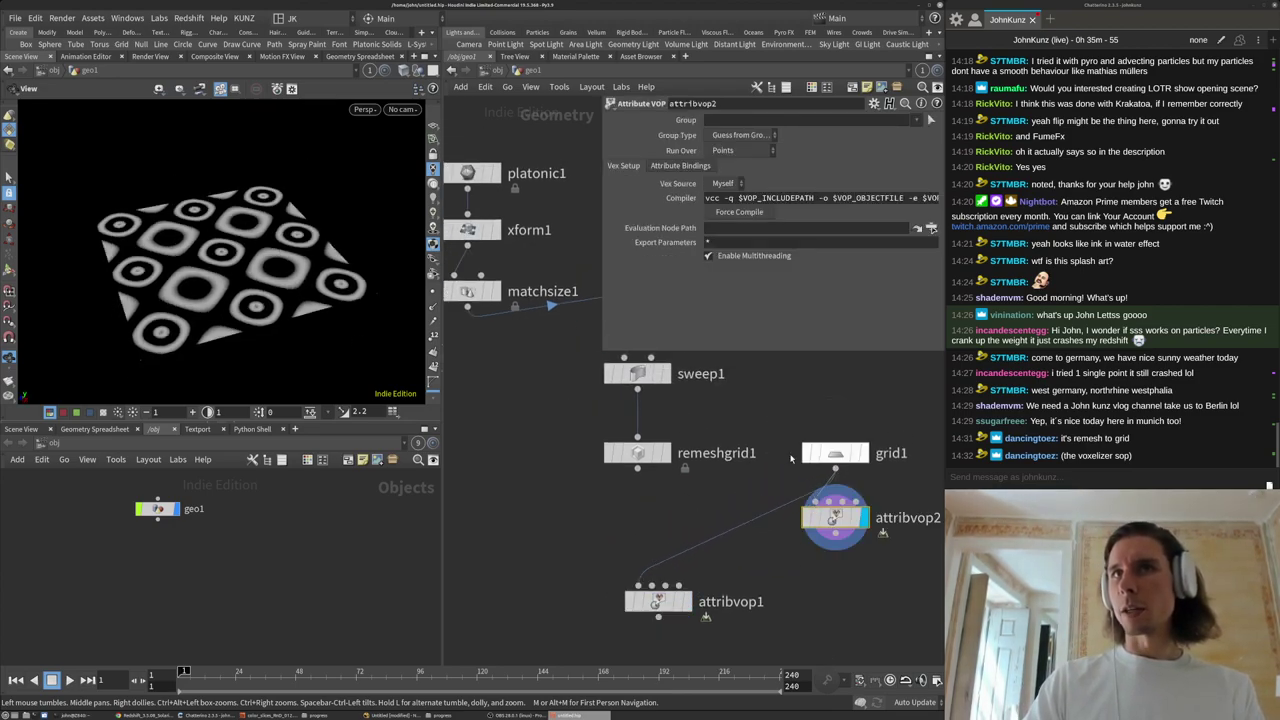
pyautogui.moveTo(755, 475); pyautogui.dragTo(704, 414, button='middle')
pyautogui.scroll(-3, 706, 415)
pyautogui.moveTo(819, 493); pyautogui.dragTo(857, 412)
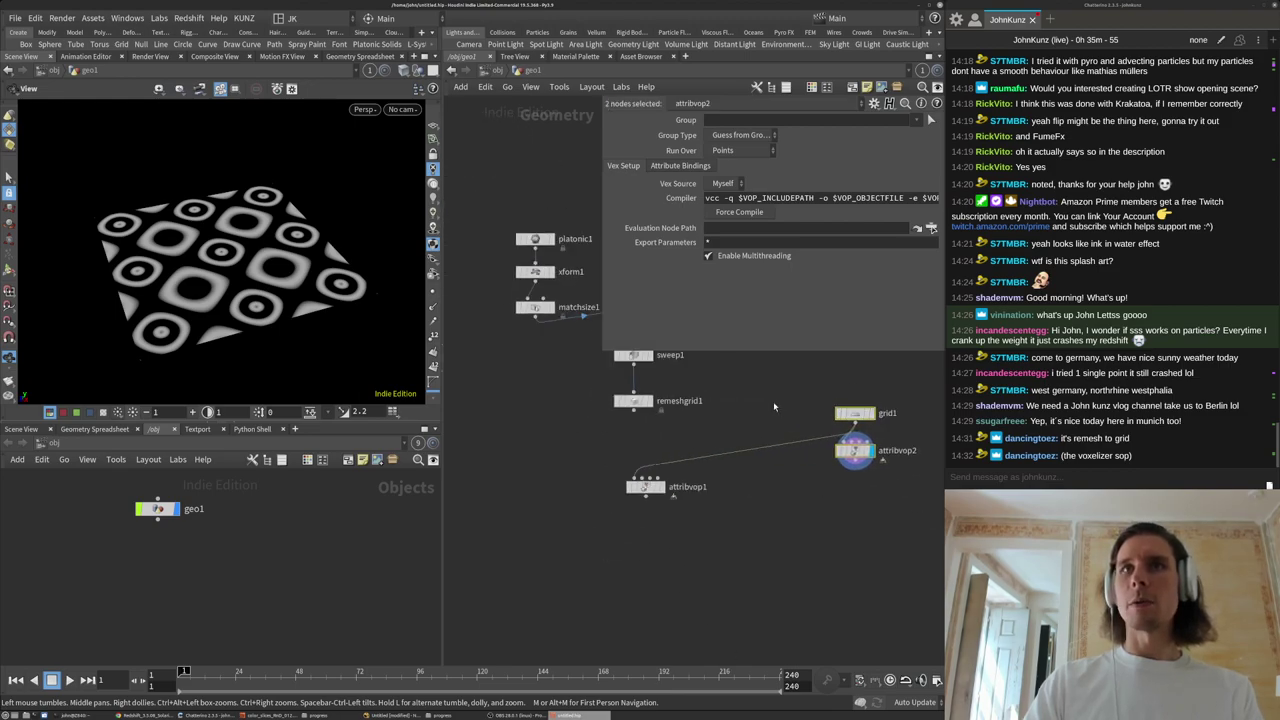
# Reconnect remeshgrid1 to attribvop1, display attribvop1, and open its VOP network.
pyautogui.click(774, 406)
pyautogui.moveTo(632, 407); pyautogui.dragTo(651, 466)
pyautogui.click(662, 487)
pyautogui.doubleClick(646, 487)
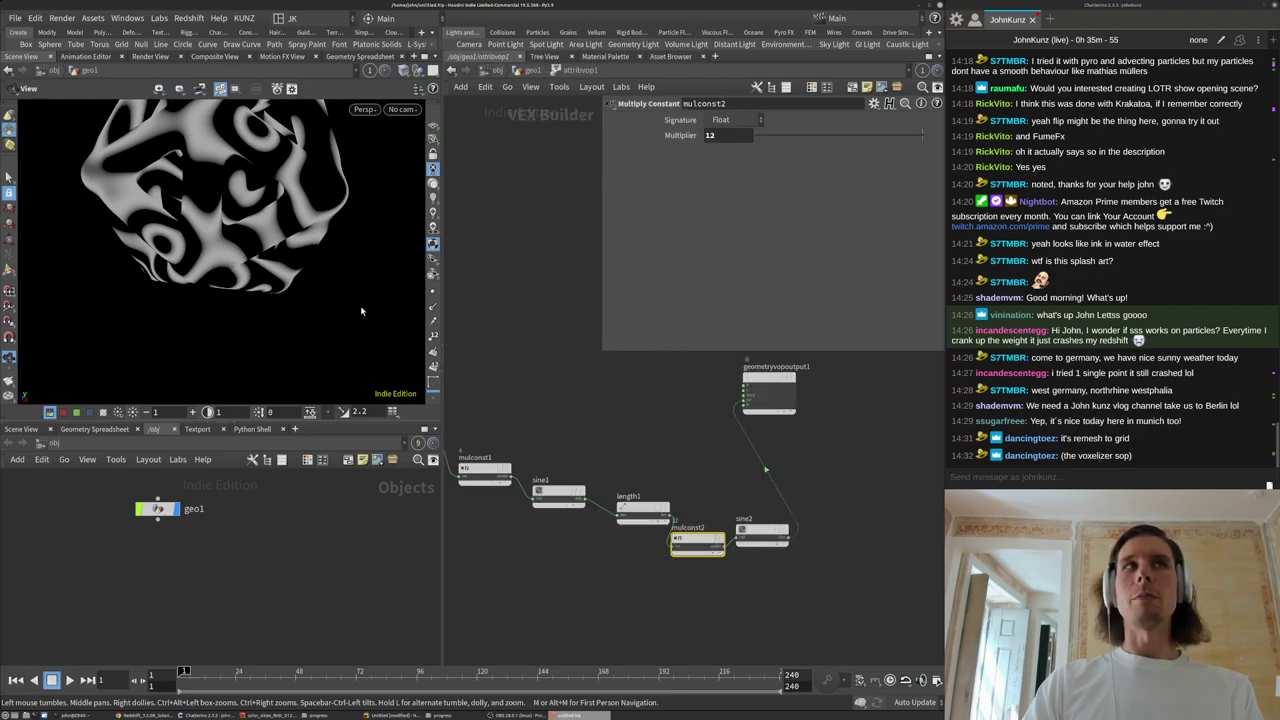
# Add a Displace Along Normal node above sine2, beside the geometry output node.
pyautogui.hotkey('space', 'g')
pyautogui.moveTo(678, 437); pyautogui.dragTo(748, 400, button='middle')
pyautogui.scroll(-3, 830, 418)
pyautogui.scroll(3, 748, 388)
pyautogui.click(748, 387)
pyautogui.press('Tab')
pyautogui.write('di')
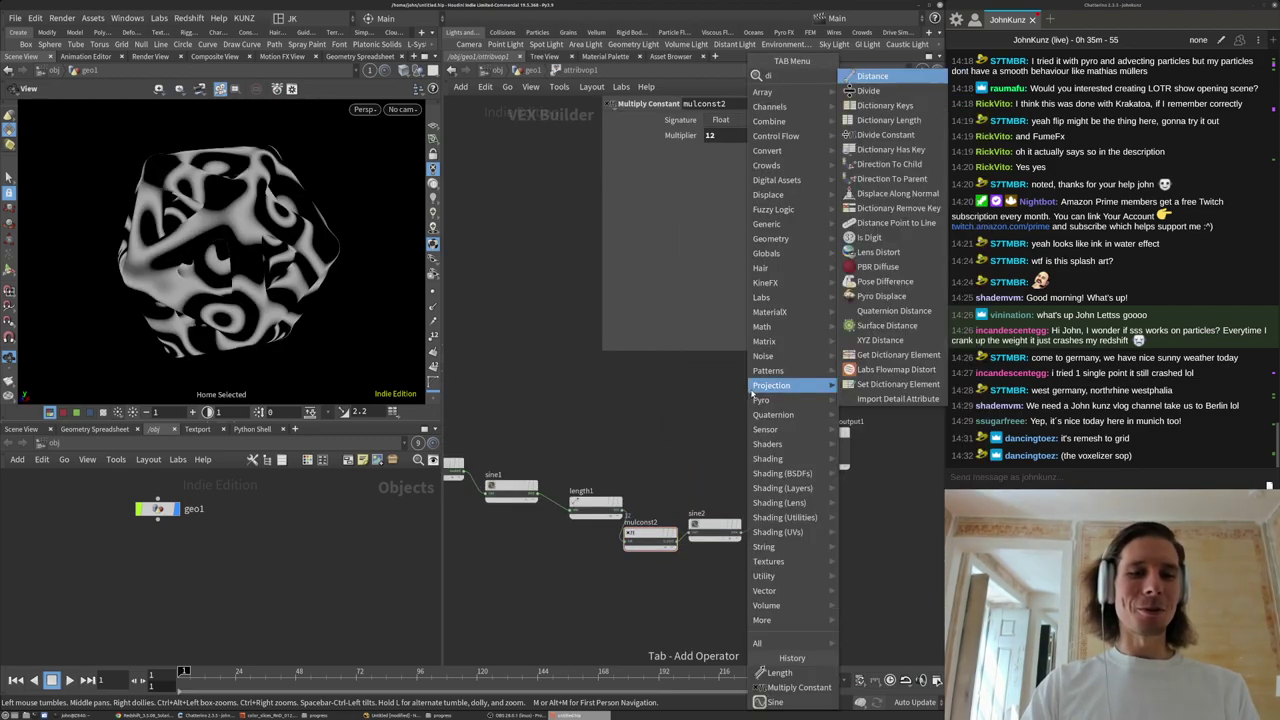
pyautogui.write('spl')
pyautogui.click(863, 77)
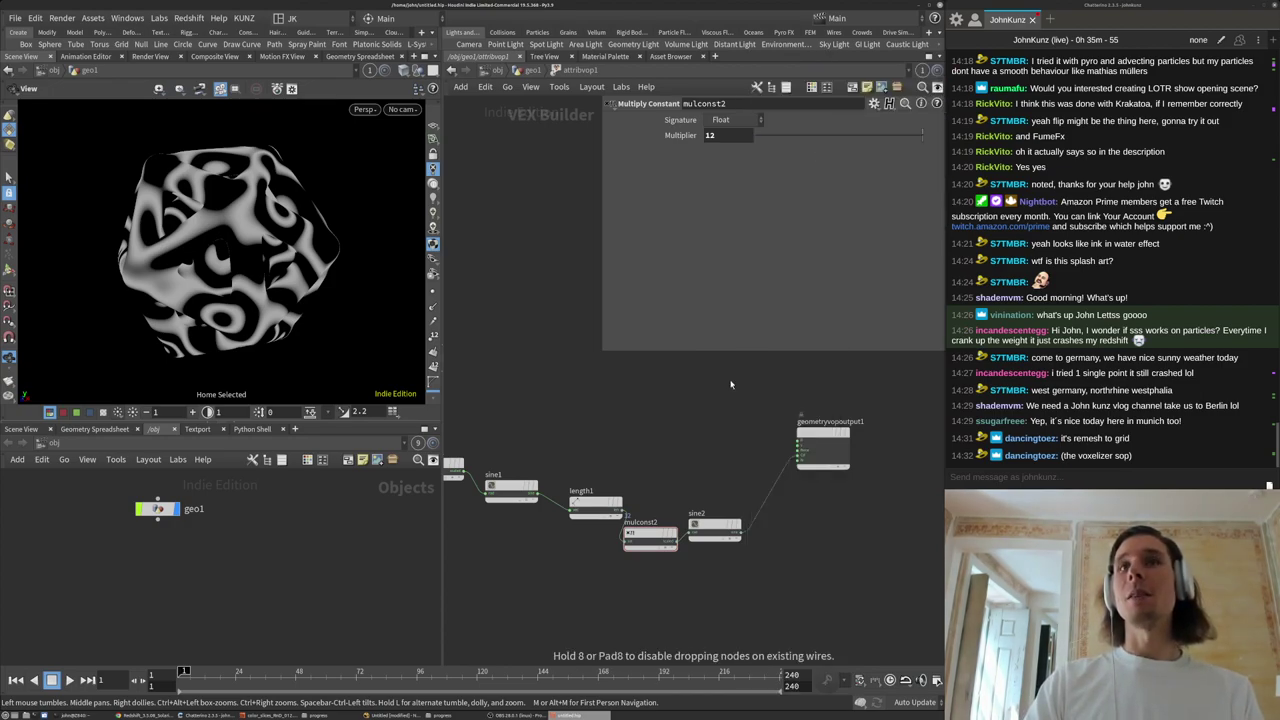
pyautogui.click(703, 432)
pyautogui.scroll(2, 636, 438)
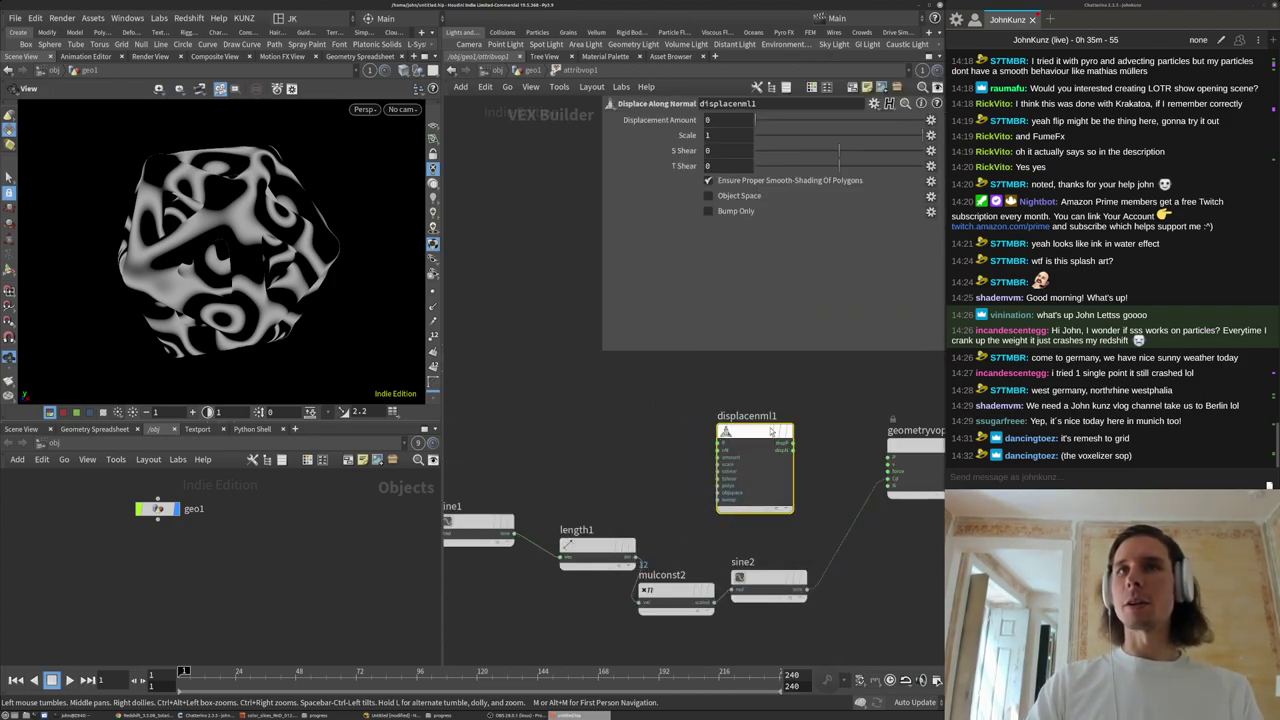
pyautogui.scroll(-2, 636, 438)
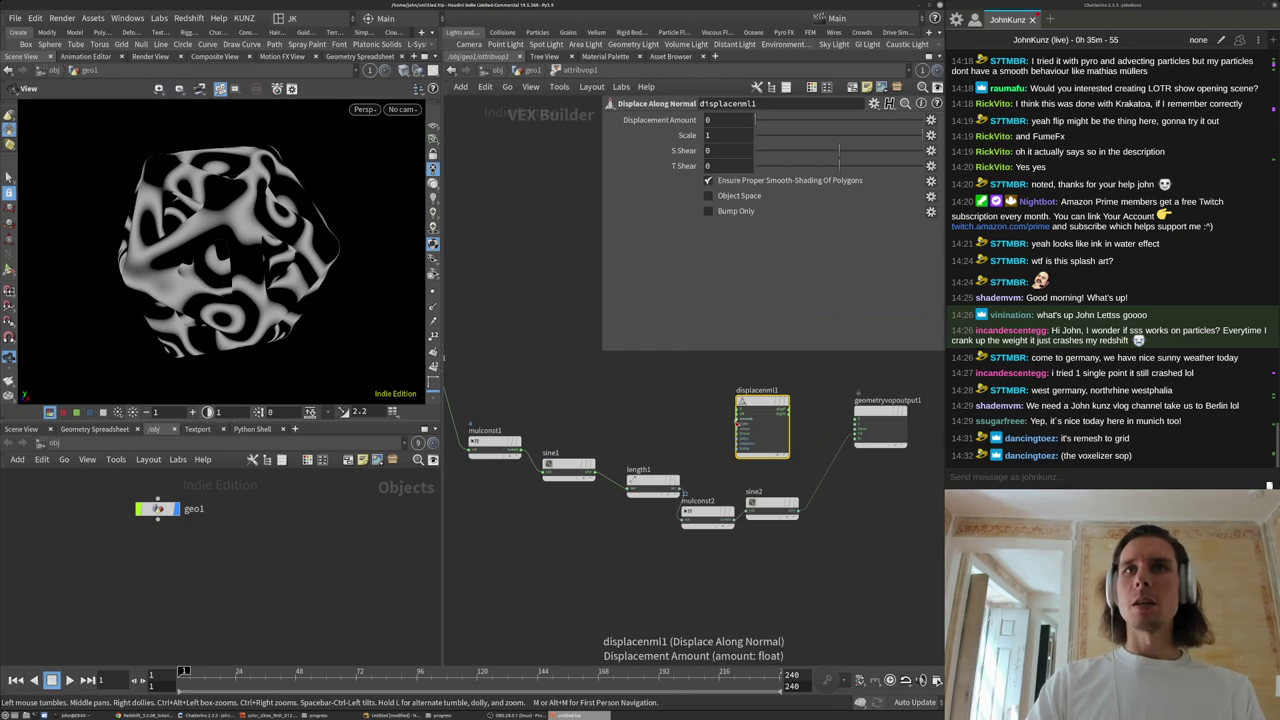
# Wire sine2 into the displacement amount and dispP into the output's P, and disconnect sine2 from the output.
pyautogui.moveTo(738, 421); pyautogui.dragTo(780, 513)
pyautogui.scroll(3, 785, 407)
pyautogui.moveTo(791, 411); pyautogui.dragTo(906, 429)
pyautogui.rightClick(882, 476)
pyautogui.click(879, 489)
pyautogui.rightClick(878, 494)
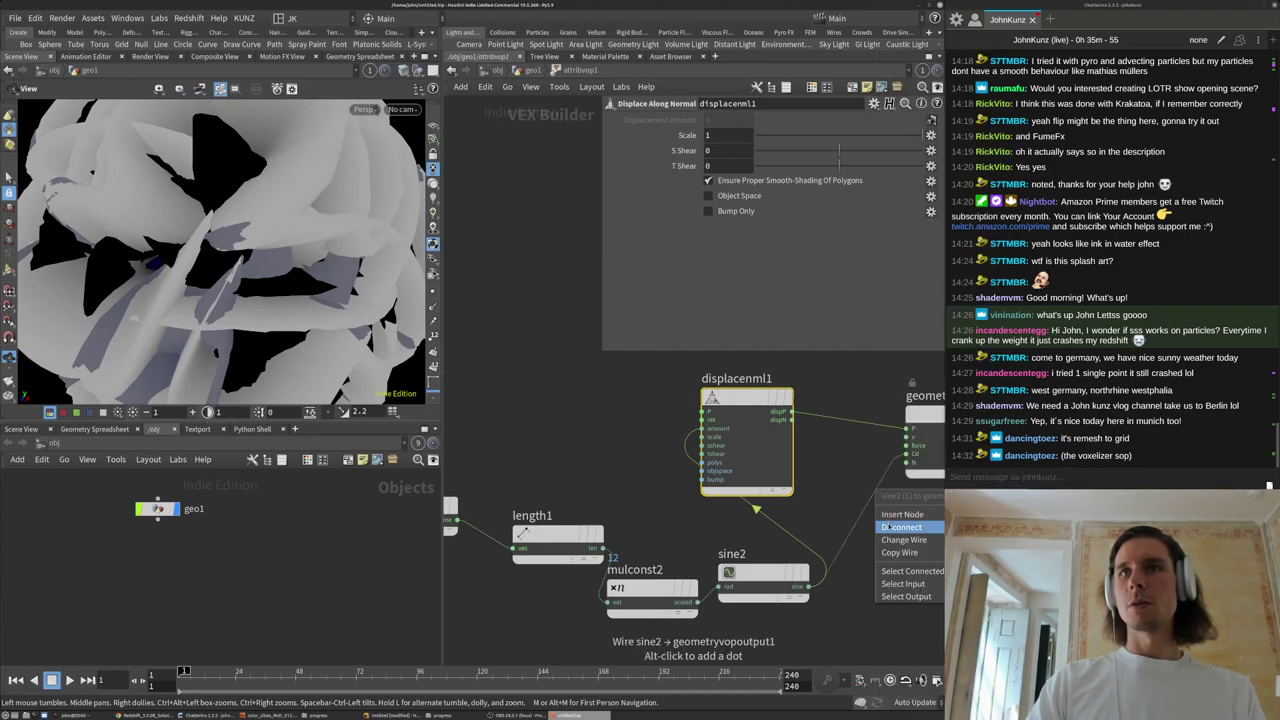
pyautogui.click(886, 526)
# Turn on viewport lighting, set the displacement Scale to 0.06, and inspect the displaced frame.
pyautogui.hotkey('space', 'g')
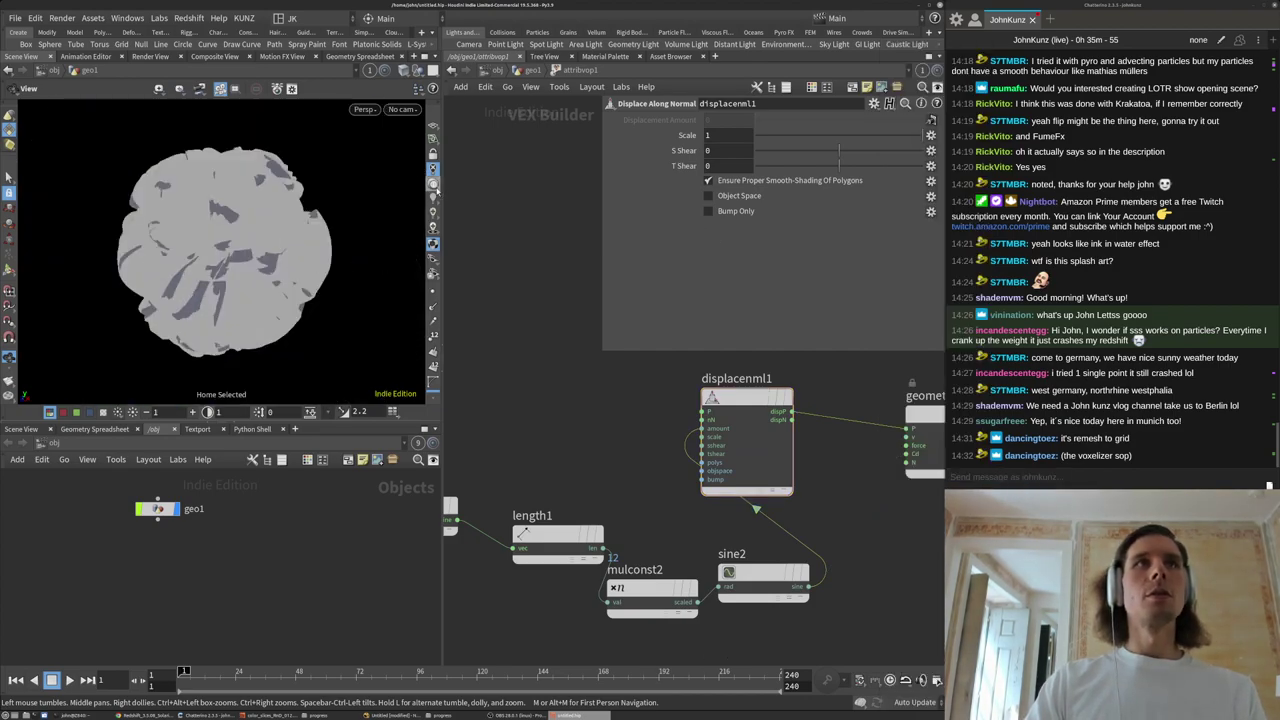
pyautogui.click(435, 187)
pyautogui.moveTo(833, 139); pyautogui.dragTo(838, 136)
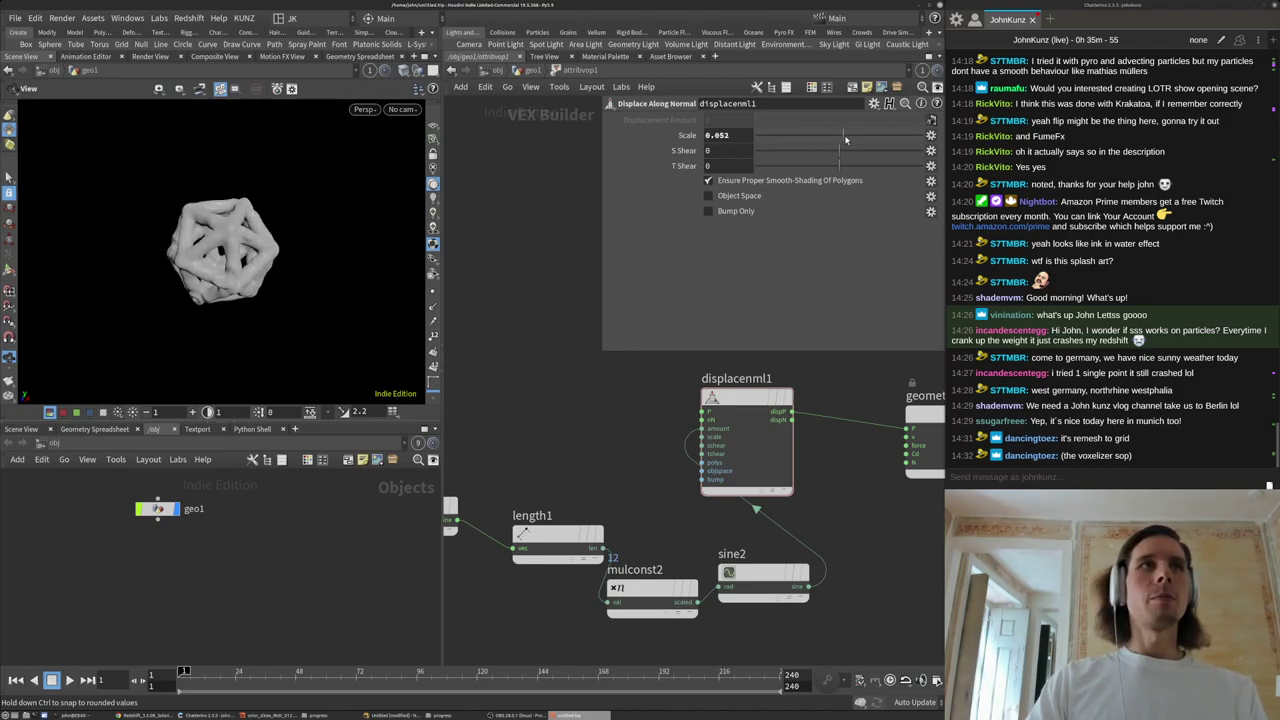
pyautogui.moveTo(845, 139); pyautogui.dragTo(846, 139)
pyautogui.scroll(3, 227, 263)
pyautogui.moveTo(227, 263)
pyautogui.mouseDown()
pyautogui.moveTo(231, 219)
pyautogui.moveTo(243, 247)
pyautogui.mouseUp()
pyautogui.moveTo(243, 247); pyautogui.dragTo(290, 248, button='right')
pyautogui.moveTo(290, 248); pyautogui.dragTo(374, 286)
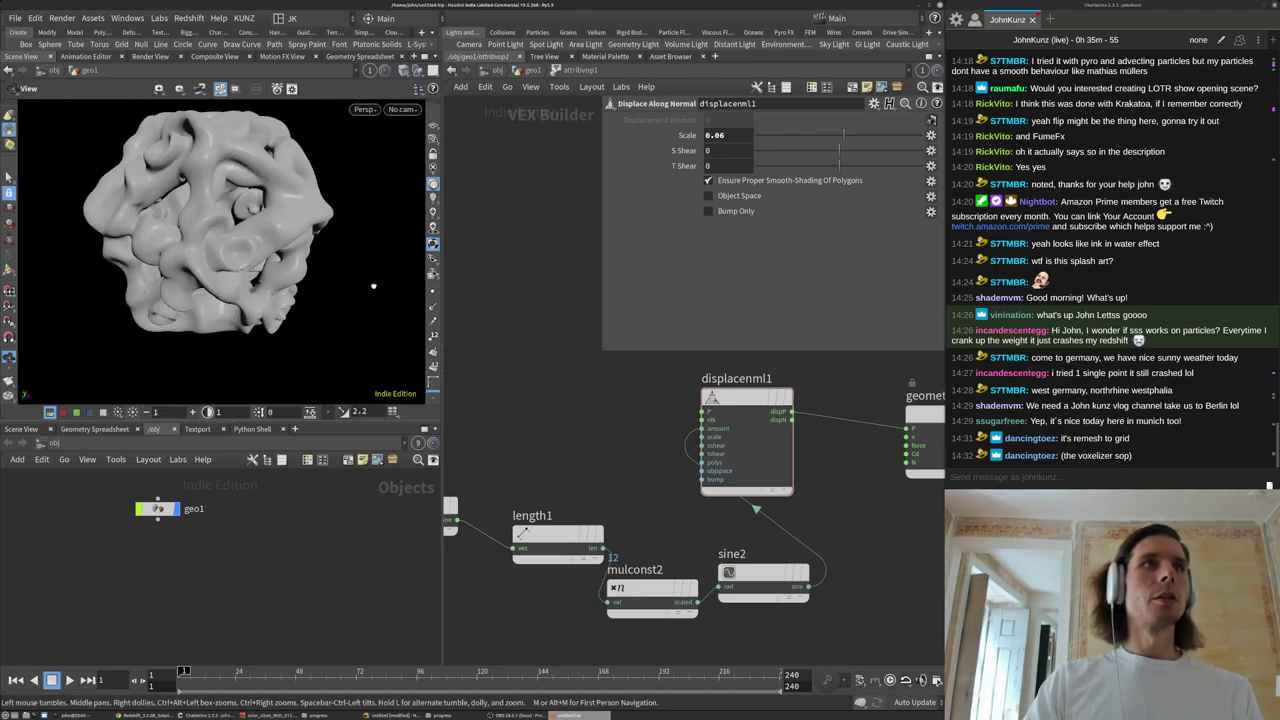
# Set the first Multiply Constant's Multiplier to 3 after trying 2, viewing the frame from several sides.
pyautogui.scroll(-3, 515, 504)
pyautogui.moveTo(510, 509); pyautogui.dragTo(704, 460, button='middle')
pyautogui.click(597, 447)
pyautogui.click(722, 121)
pyautogui.click(712, 129)
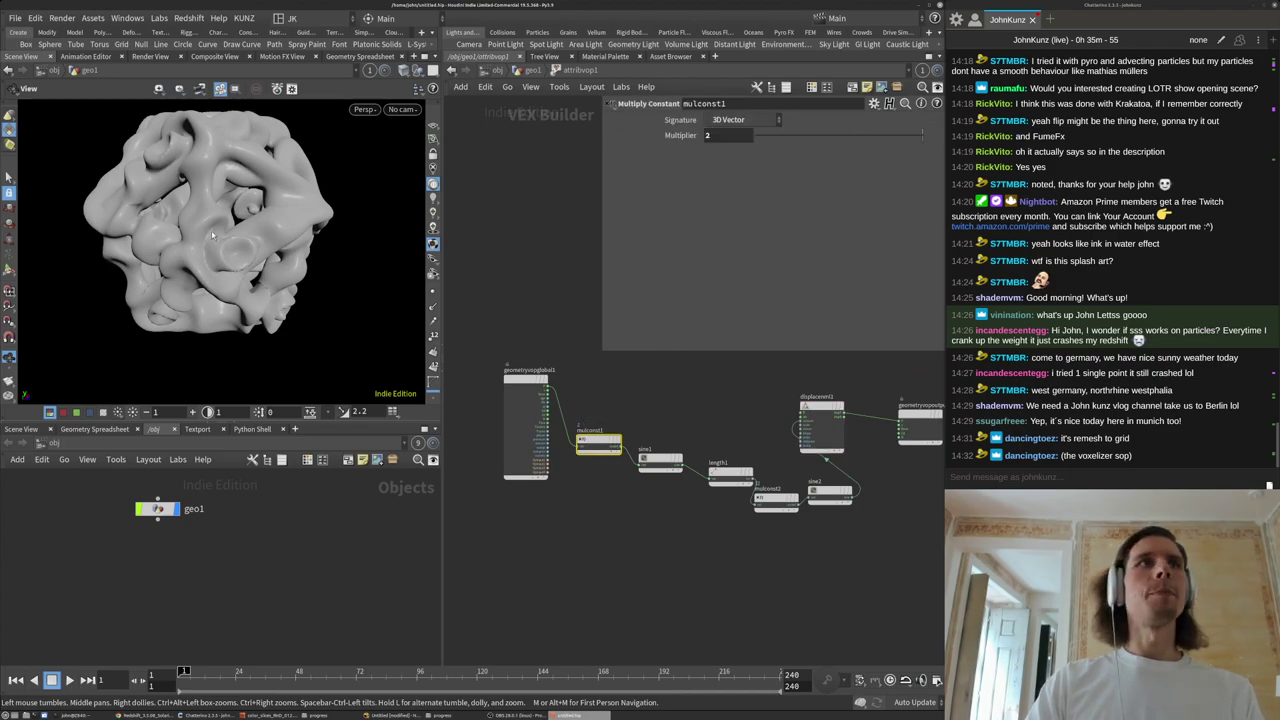
pyautogui.moveTo(207, 214); pyautogui.dragTo(156, 202)
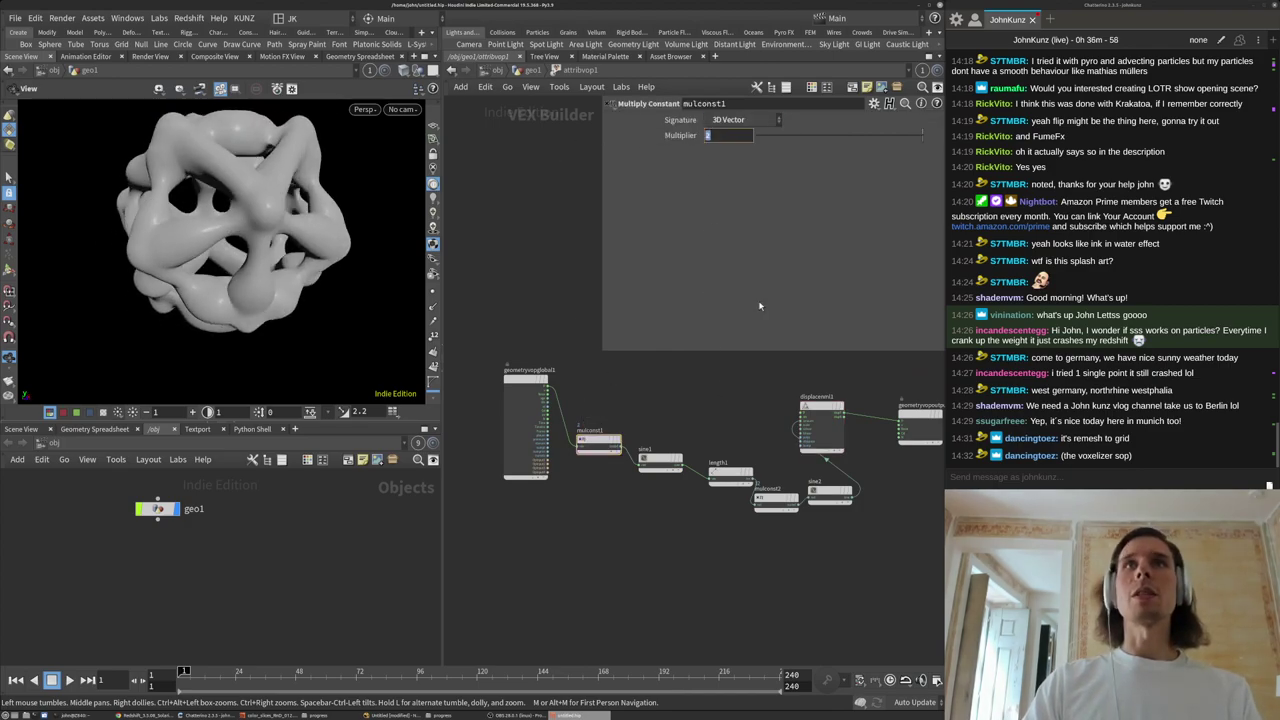
pyautogui.moveTo(250, 247); pyautogui.dragTo(178, 252)
pyautogui.scroll(-3, 178, 252)
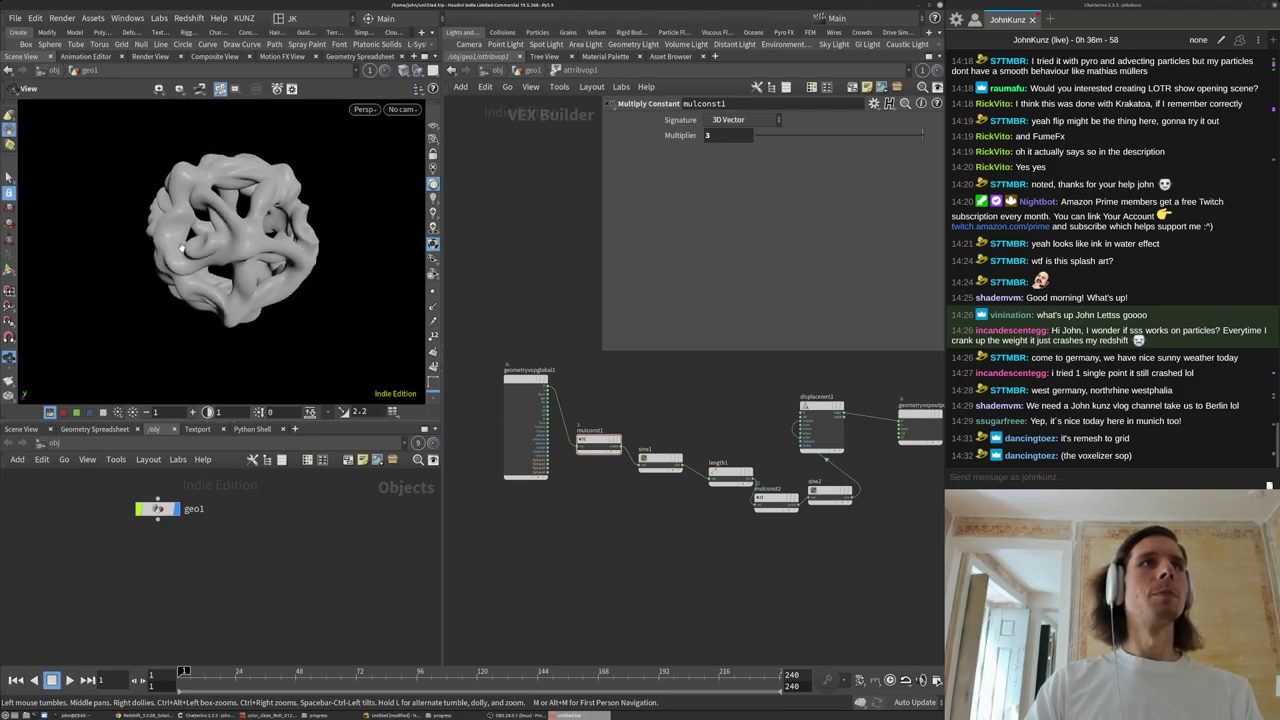
# Move the second Multiply Constant slightly down, set its Multiplier to 8, and inspect the displaced frame up close.
pyautogui.click(777, 501)
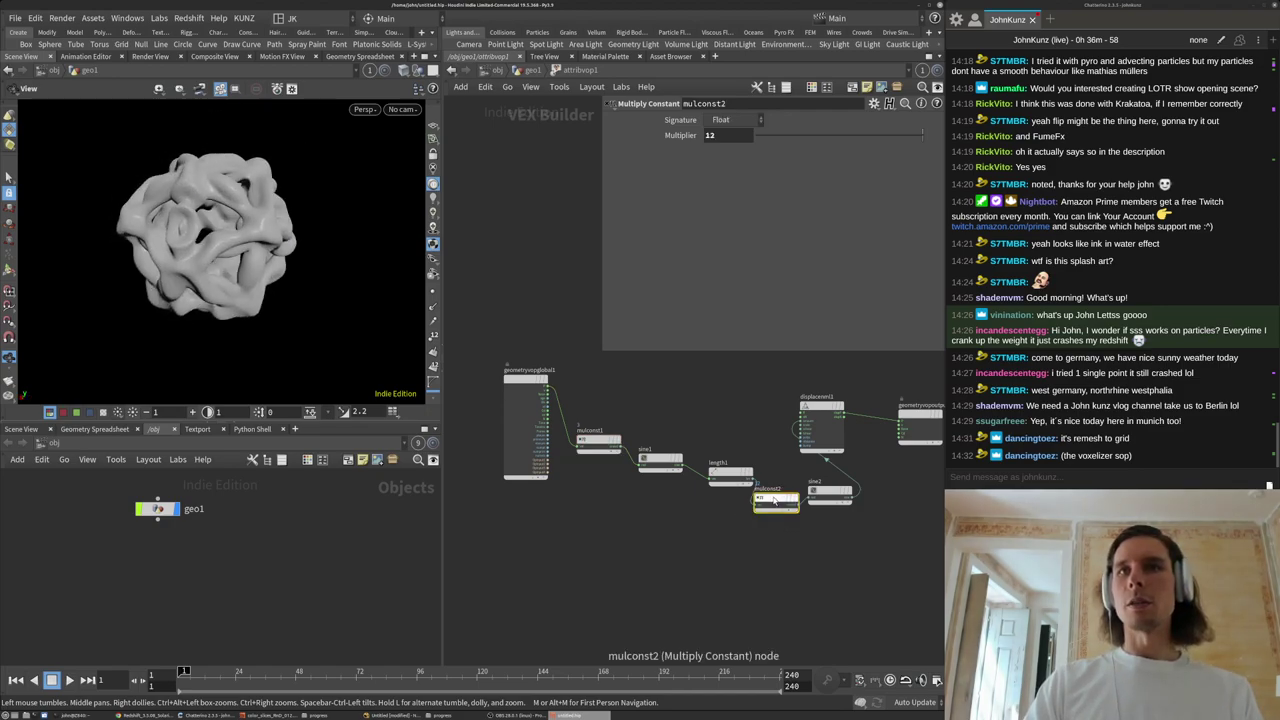
pyautogui.moveTo(777, 501); pyautogui.dragTo(772, 525)
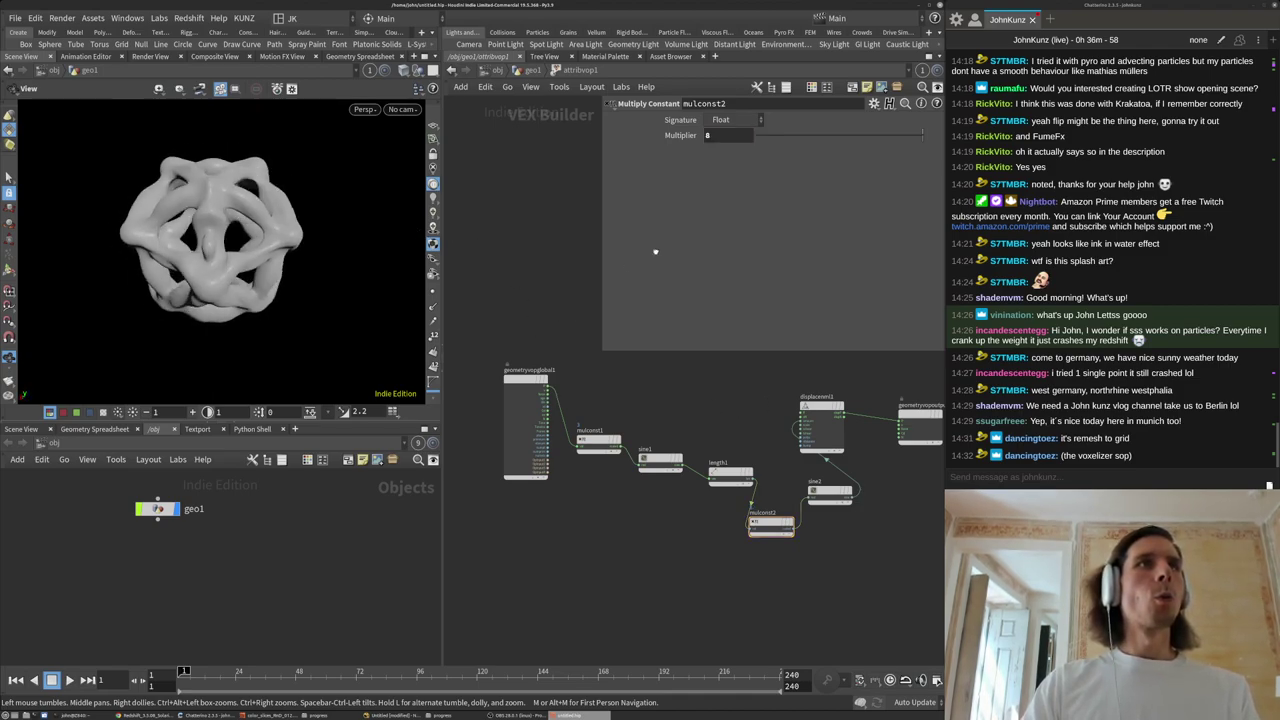
pyautogui.moveTo(772, 239); pyautogui.dragTo(660, 240)
pyautogui.scroll(5, 361, 185)
pyautogui.moveTo(361, 185); pyautogui.dragTo(186, 258)
pyautogui.scroll(-5, 290, 245)
pyautogui.scroll(5, 306, 199)
pyautogui.scroll(1, 182, 252)
pyautogui.scroll(-5, 180, 252)
pyautogui.scroll(5, 257, 230)
pyautogui.moveTo(257, 230); pyautogui.dragTo(214, 283)
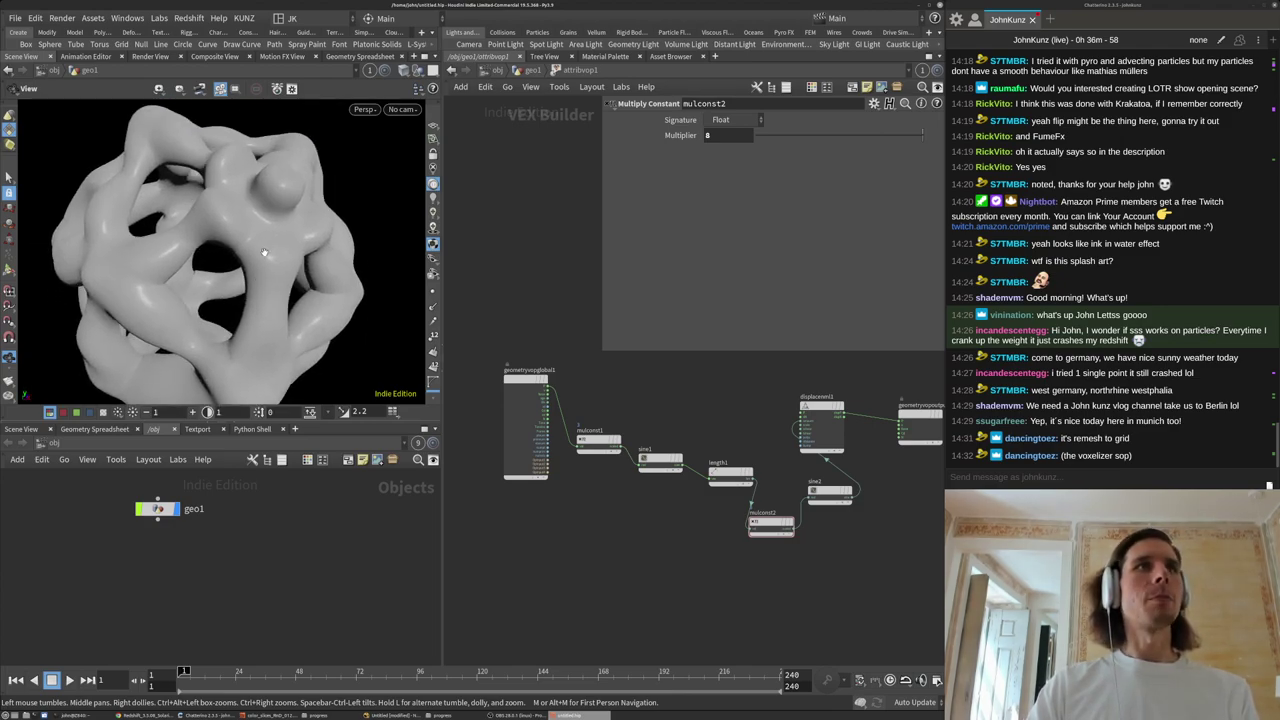
pyautogui.scroll(-4, 214, 283)
# Add a Smooth node and wire sine2 through its amount input into the displacement amount.
pyautogui.moveTo(686, 561); pyautogui.dragTo(610, 560, button='middle')
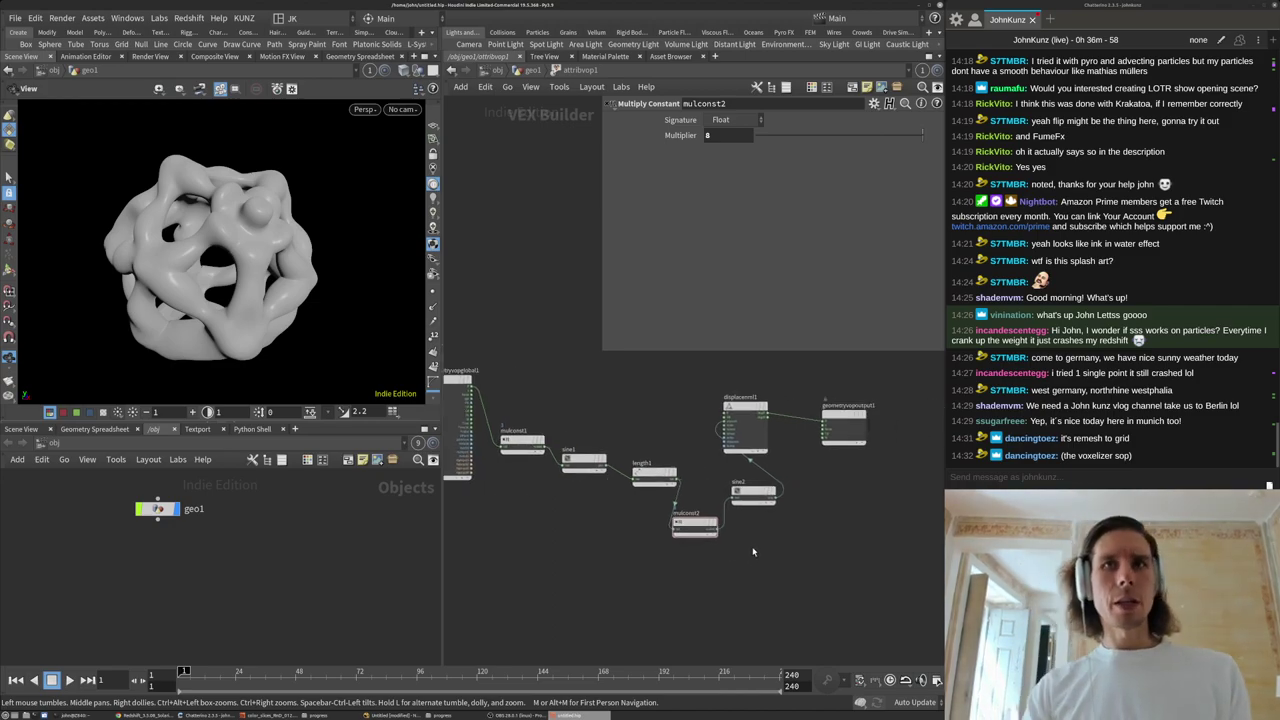
pyautogui.press('Tab')
pyautogui.write('smo')
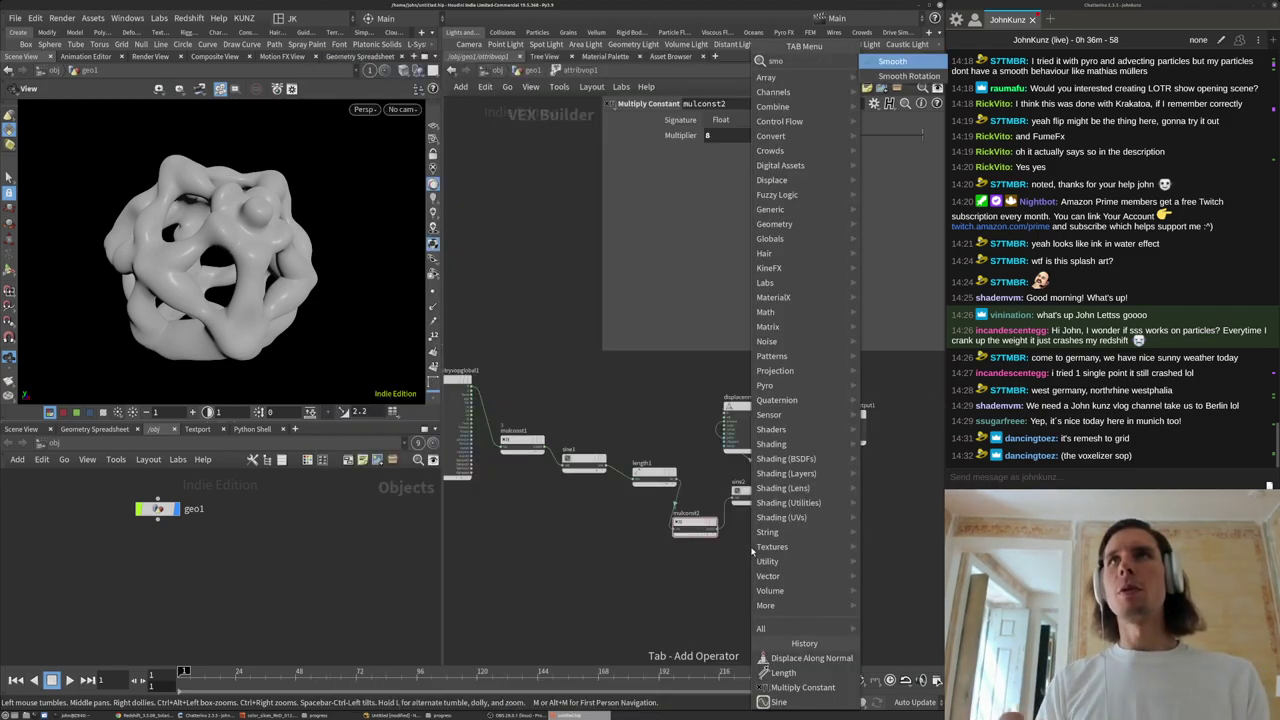
pyautogui.press('Return')
pyautogui.click(752, 552)
pyautogui.scroll(4, 752, 552)
pyautogui.moveTo(709, 579); pyautogui.dragTo(804, 444)
pyautogui.moveTo(857, 427); pyautogui.dragTo(754, 524, button='middle')
pyautogui.scroll(-1, 754, 524)
pyautogui.scroll(-2, 703, 556)
pyautogui.moveTo(682, 602); pyautogui.dragTo(566, 414)
pyautogui.scroll(4, 564, 417)
pyautogui.moveTo(729, 487); pyautogui.dragTo(732, 482)
pyautogui.scroll(3, 236, 244)
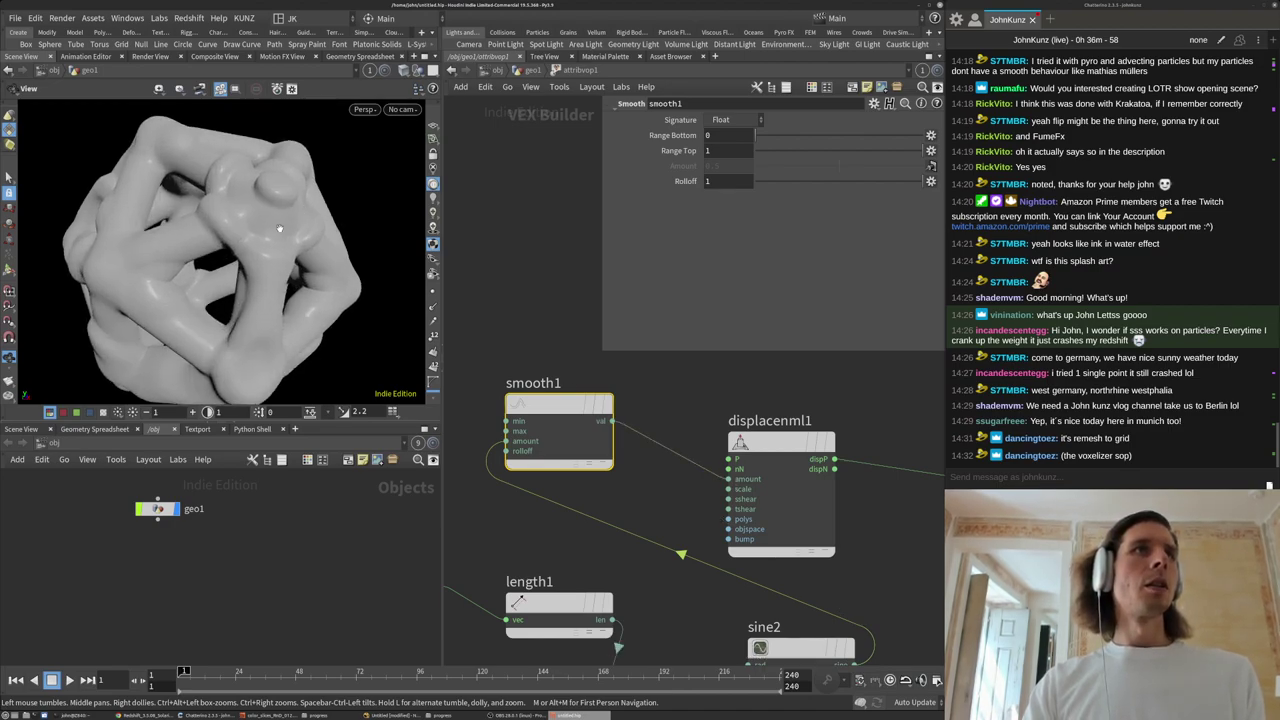
pyautogui.moveTo(286, 224); pyautogui.dragTo(295, 232)
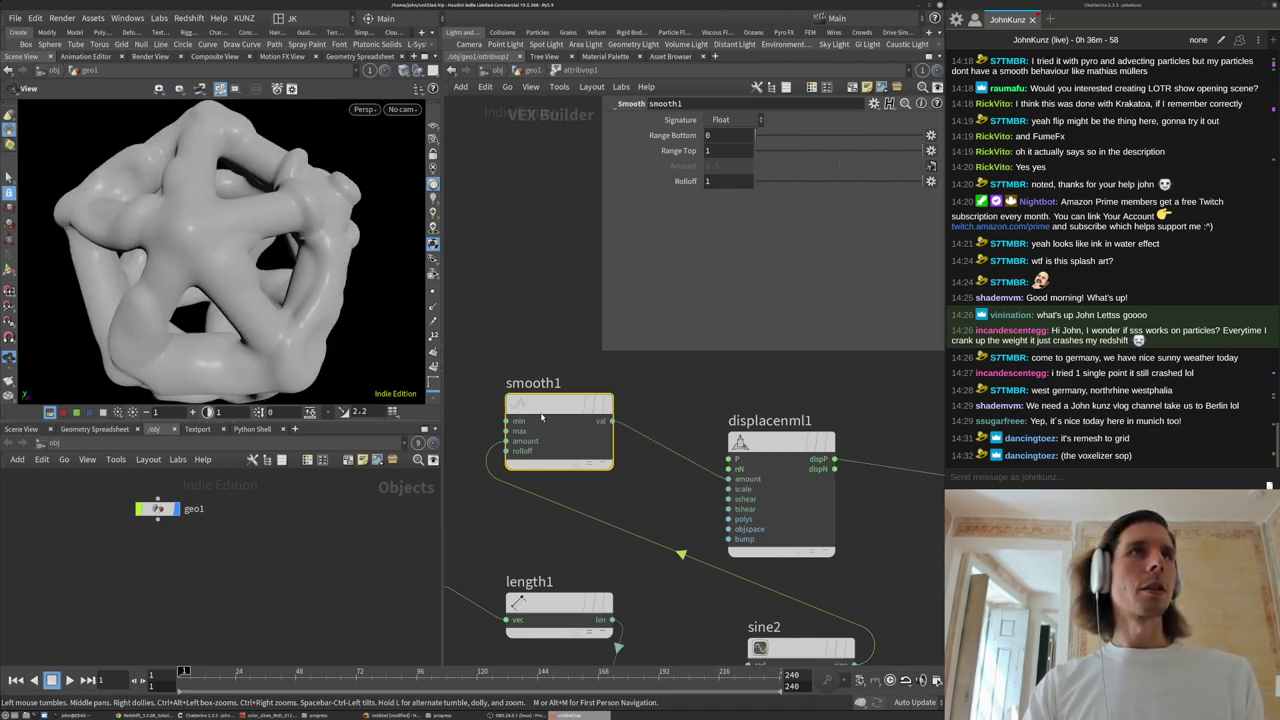
# Try a Range Bottom of -1 on the Smooth node.
pyautogui.scroll(-3, 565, 444)
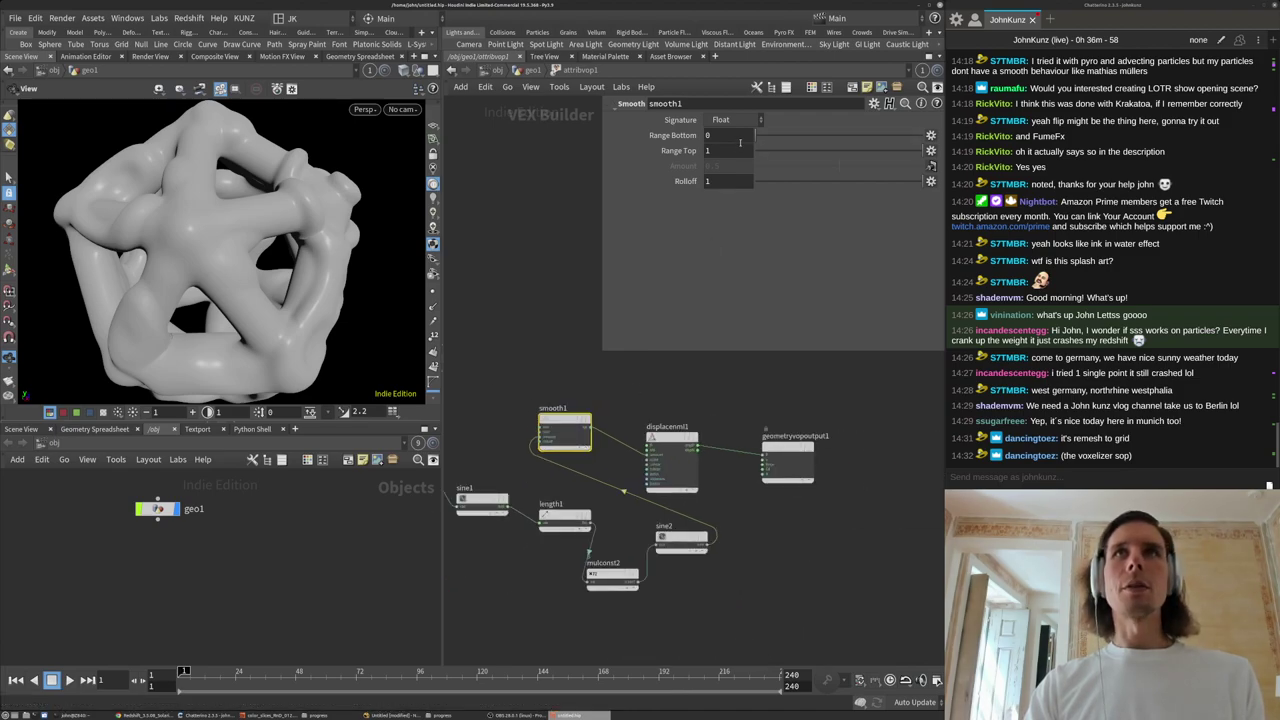
pyautogui.write('-1')
pyautogui.press('Return')
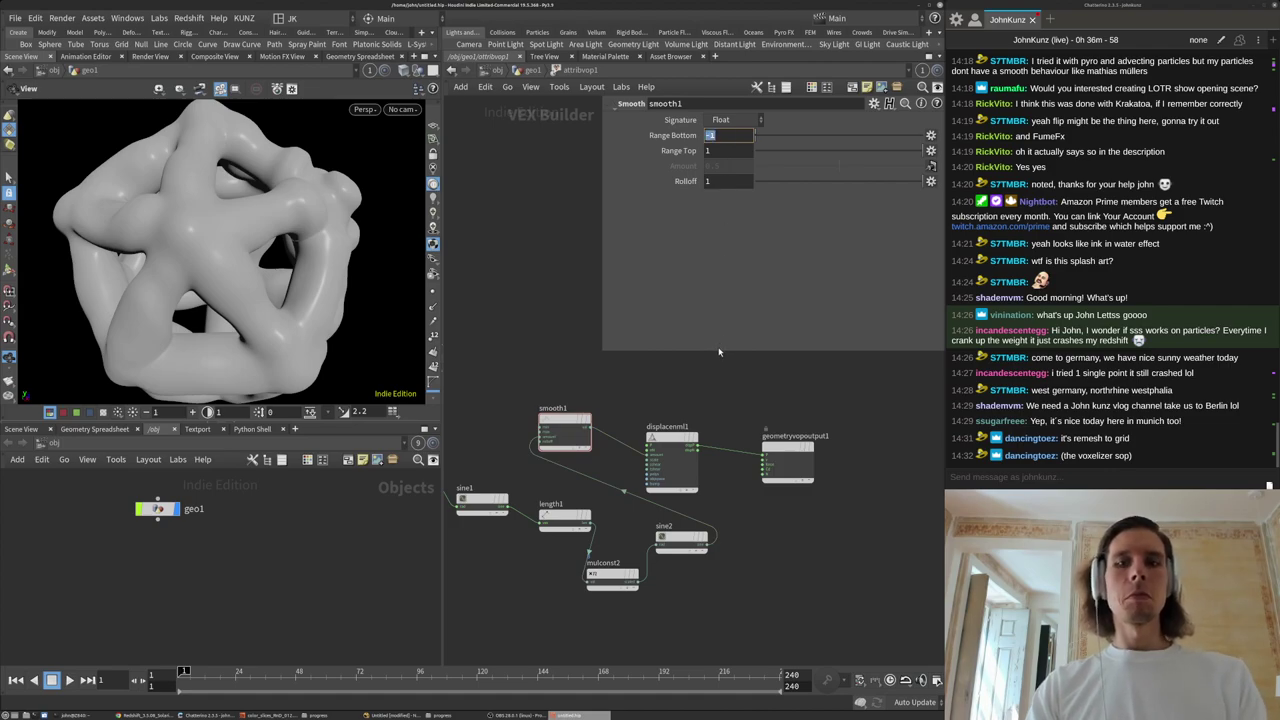
# Move smooth1 up and insert an Absolute node on the wire between sine2 and smooth1.
pyautogui.moveTo(565, 421); pyautogui.dragTo(527, 366)
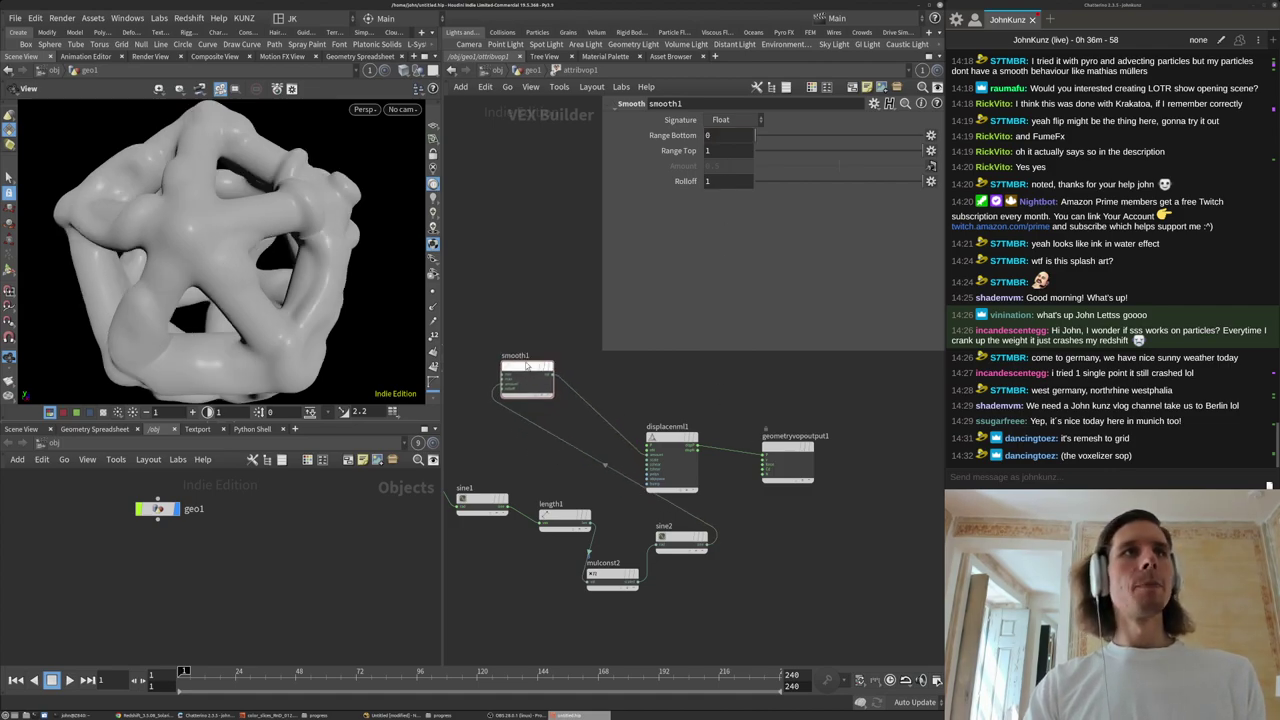
pyautogui.press('Tab')
pyautogui.write('mul')
pyautogui.press('Return')
pyautogui.click(547, 450)
pyautogui.moveTo(546, 449); pyautogui.dragTo(542, 432)
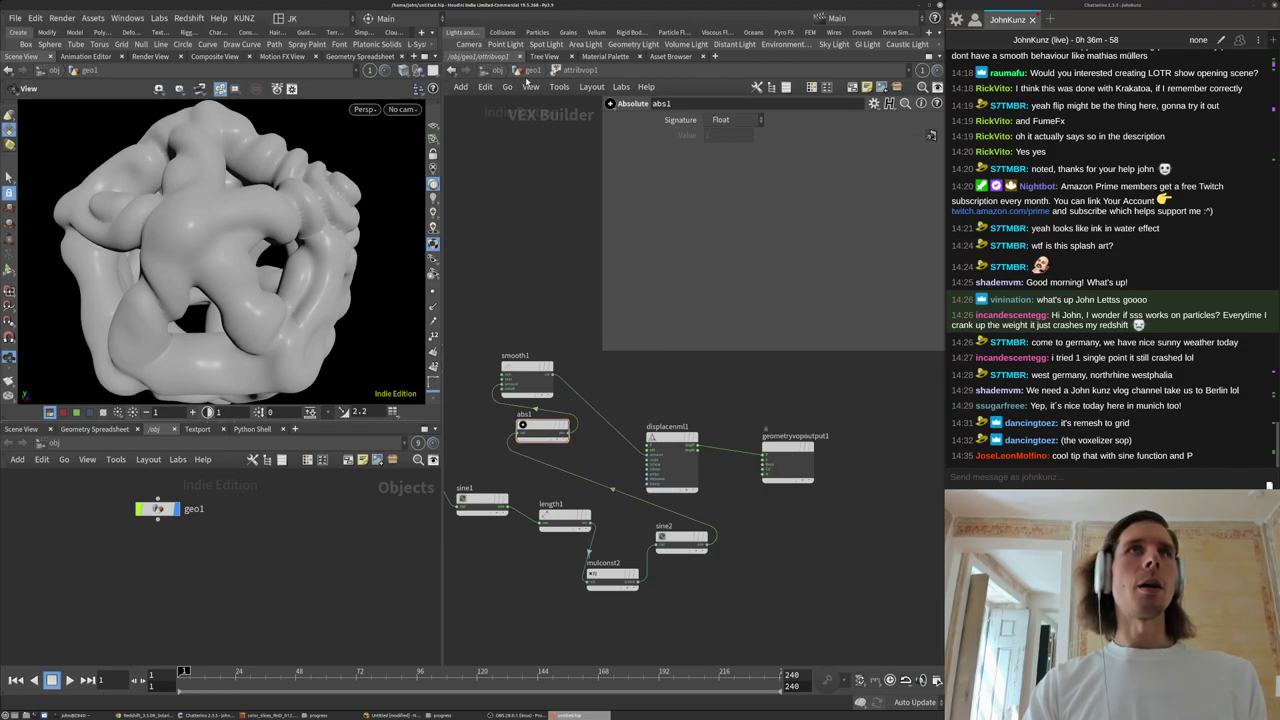
# Back in geo1, view the grid pattern from attribvop2, duplicate attribvop2 beside it, and open the copy's network.
pyautogui.click(530, 70)
pyautogui.moveTo(188, 240); pyautogui.dragTo(197, 334)
pyautogui.moveTo(197, 334); pyautogui.dragTo(209, 247, button='middle')
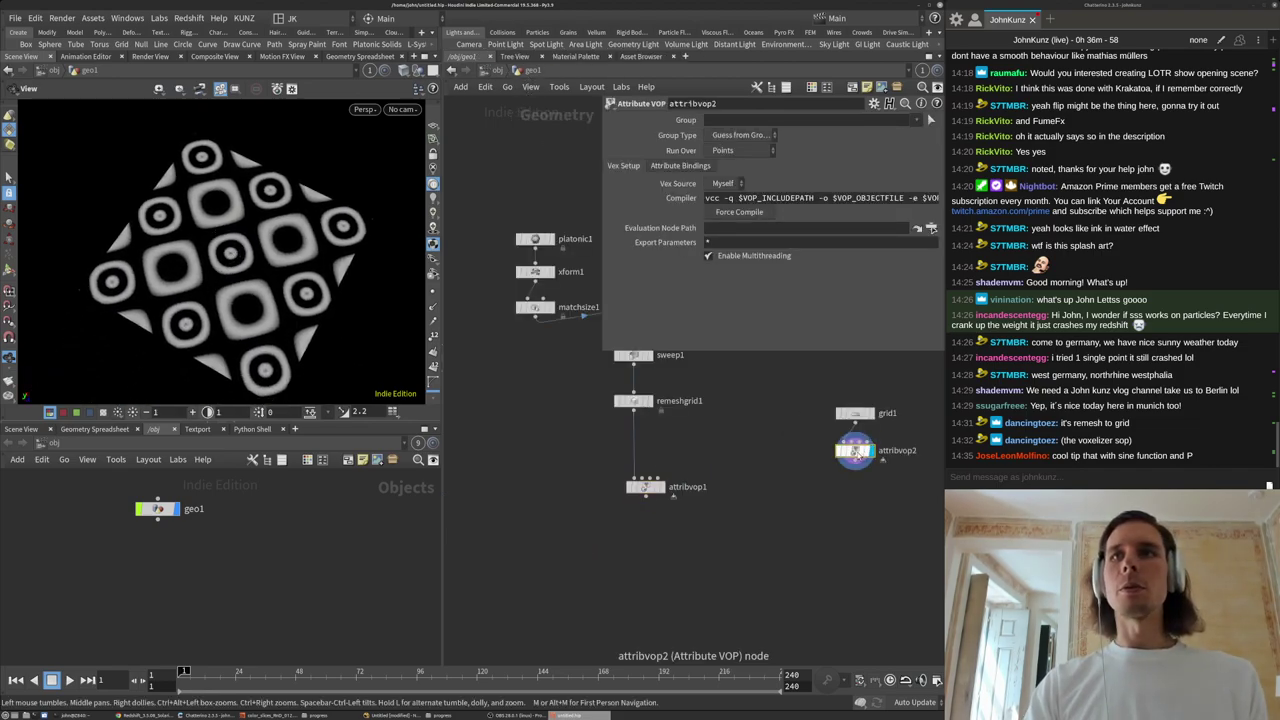
pyautogui.doubleClick(855, 451)
pyautogui.press('u')
pyautogui.moveTo(812, 475); pyautogui.dragTo(723, 469, button='middle')
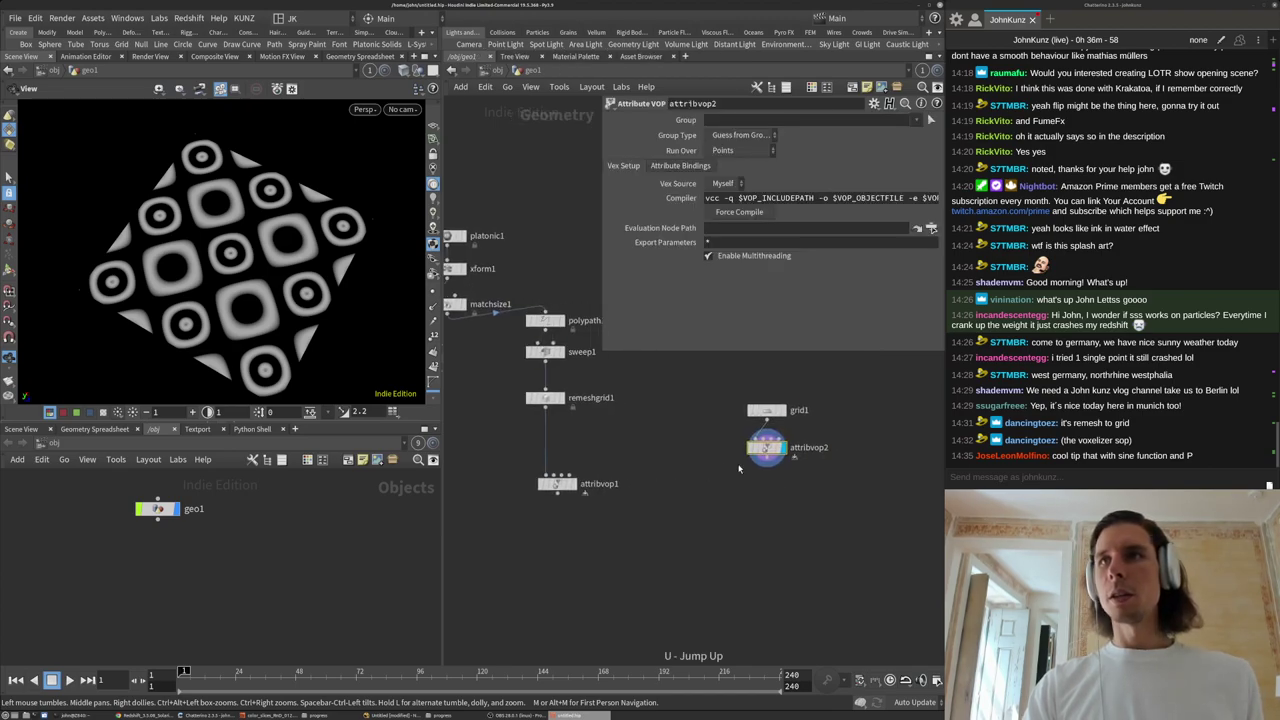
pyautogui.keyDown('alt'); pyautogui.moveTo(769, 451); pyautogui.dragTo(847, 446); pyautogui.keyUp('alt')
pyautogui.doubleClick(847, 445)
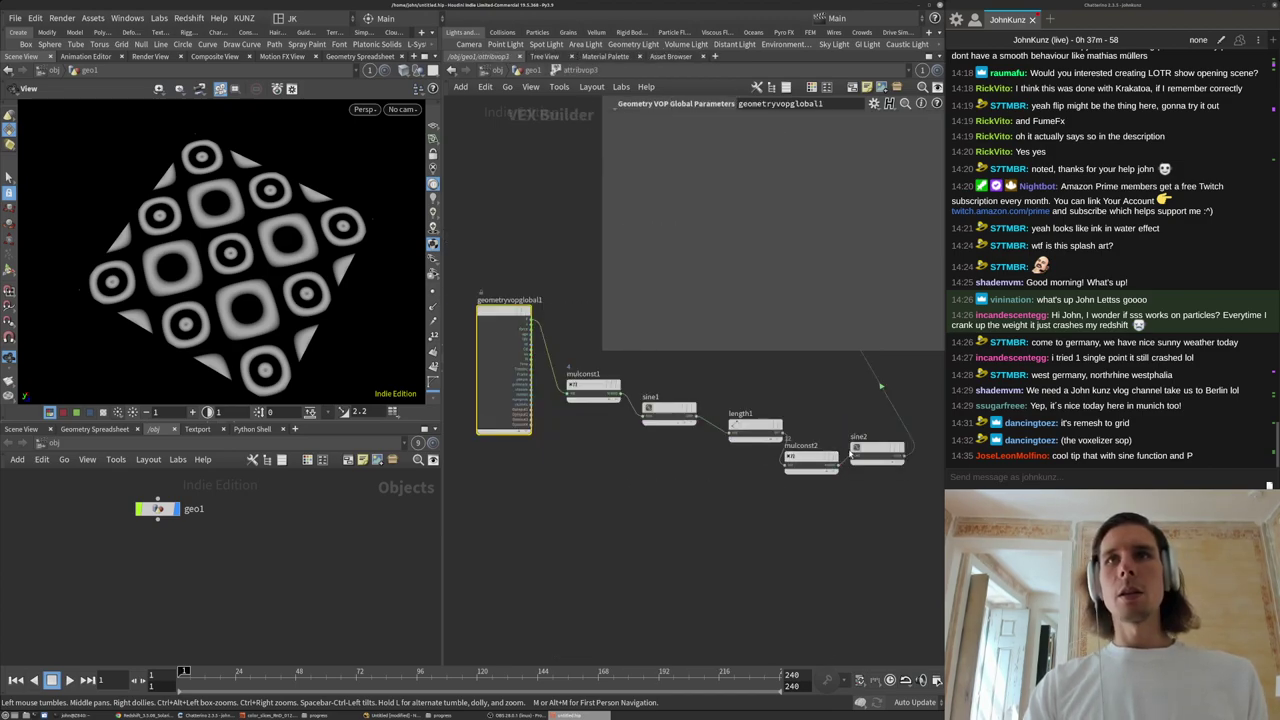
# Add a Color Mix node, wire sine2 into its bias and its color output into Cd, and view the grid.
pyautogui.moveTo(882, 384); pyautogui.dragTo(771, 430, button='middle')
pyautogui.press('Tab')
pyautogui.write('col')
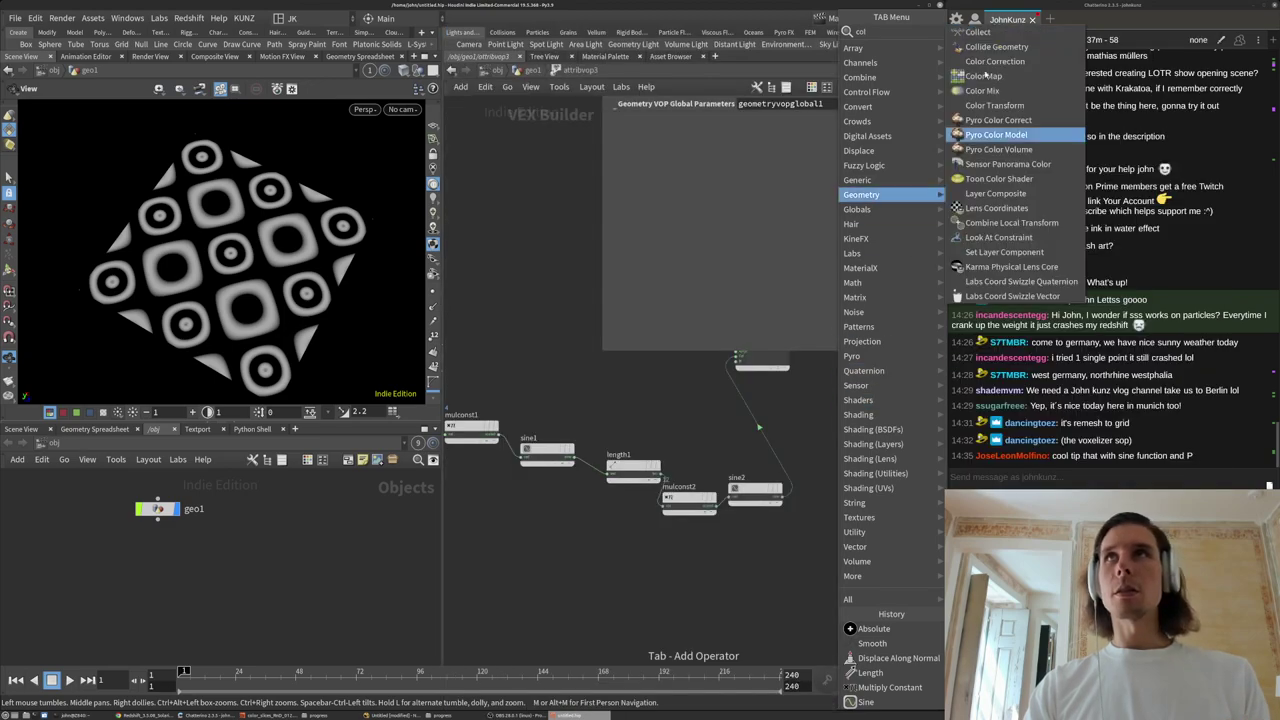
pyautogui.click(990, 91)
pyautogui.click(872, 470)
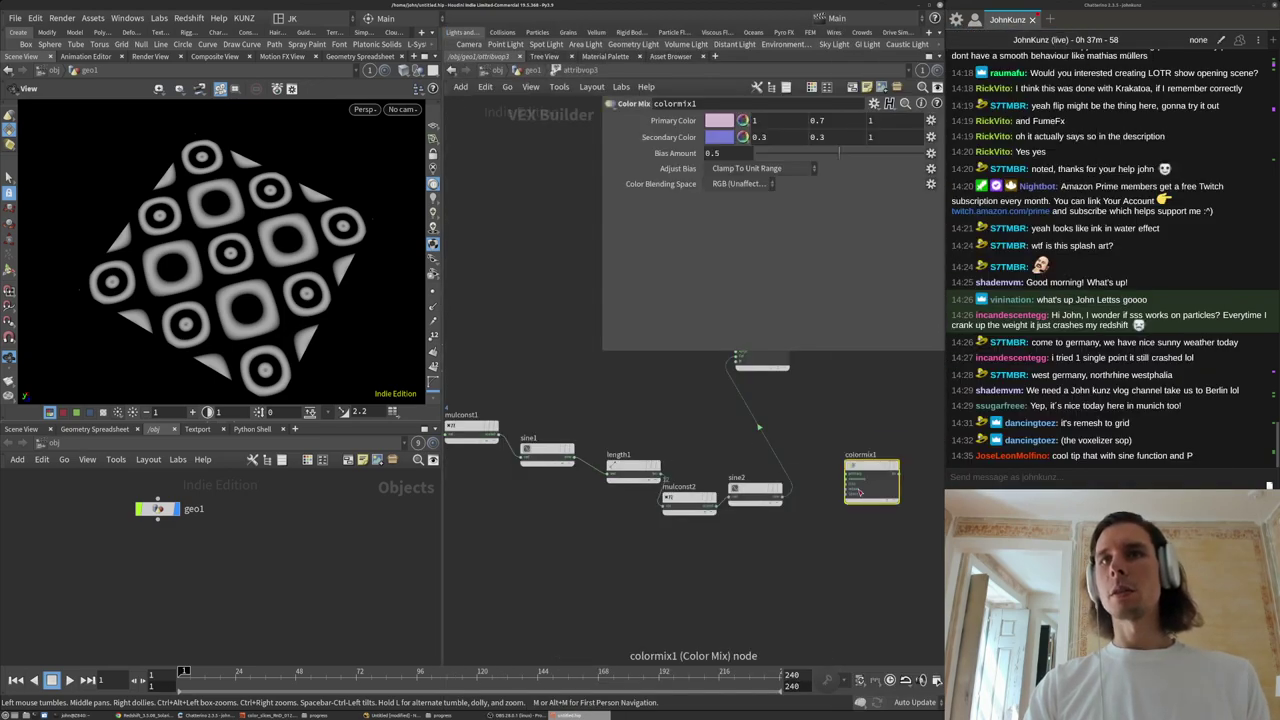
pyautogui.moveTo(898, 474); pyautogui.dragTo(823, 390)
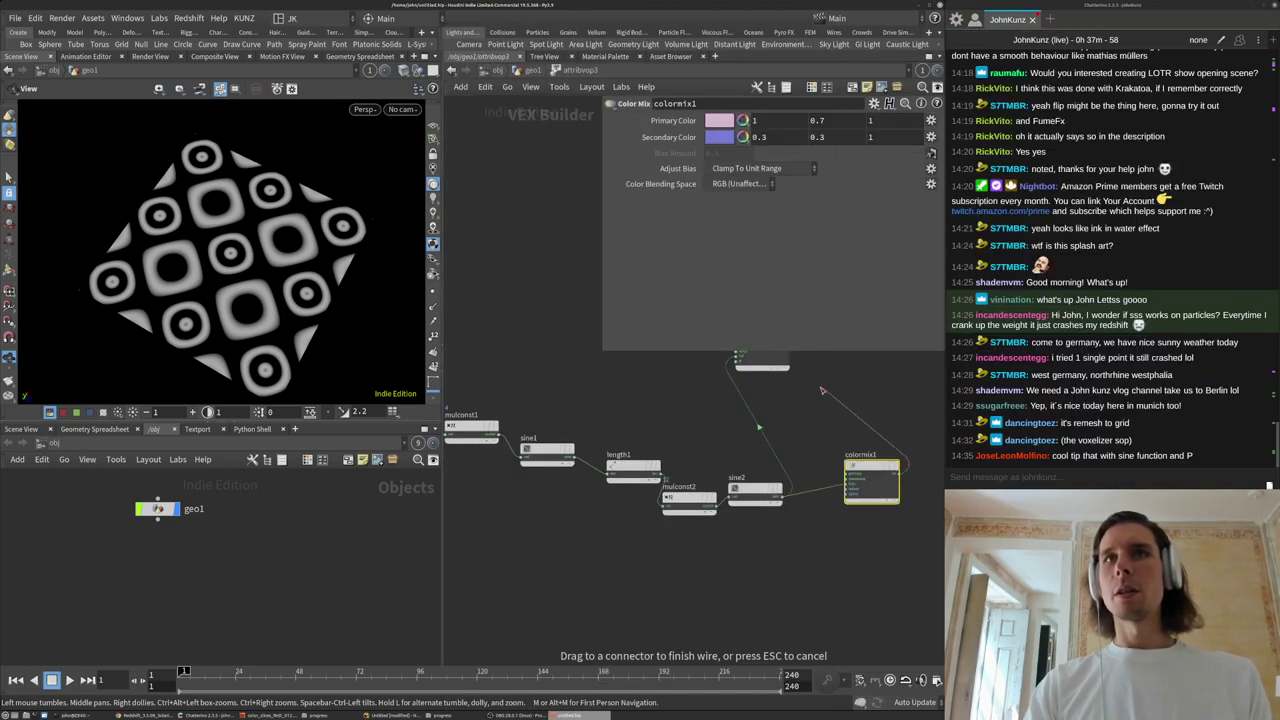
pyautogui.click(737, 357)
pyautogui.moveTo(196, 263); pyautogui.dragTo(320, 280)
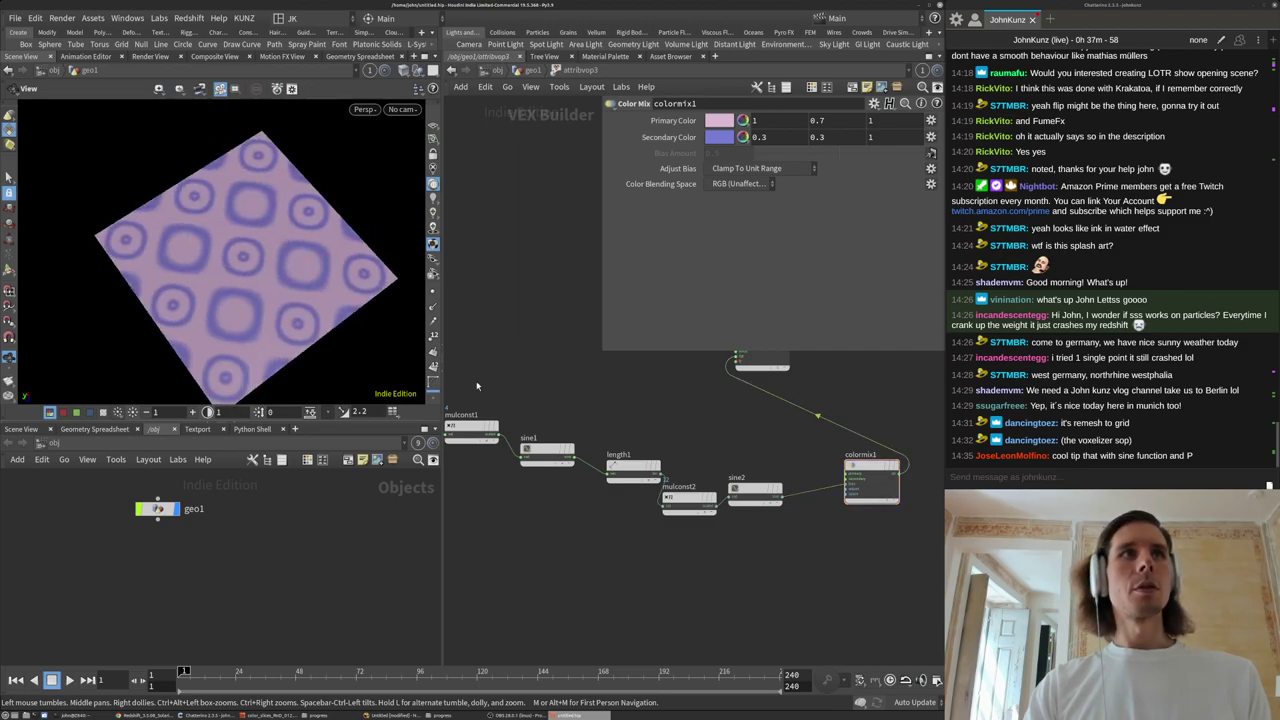
# Add a Smooth node and insert it between sine2 and the Color Mix bias.
pyautogui.moveTo(757, 553); pyautogui.dragTo(607, 524, button='middle')
pyautogui.press('Tab')
pyautogui.write('smo')
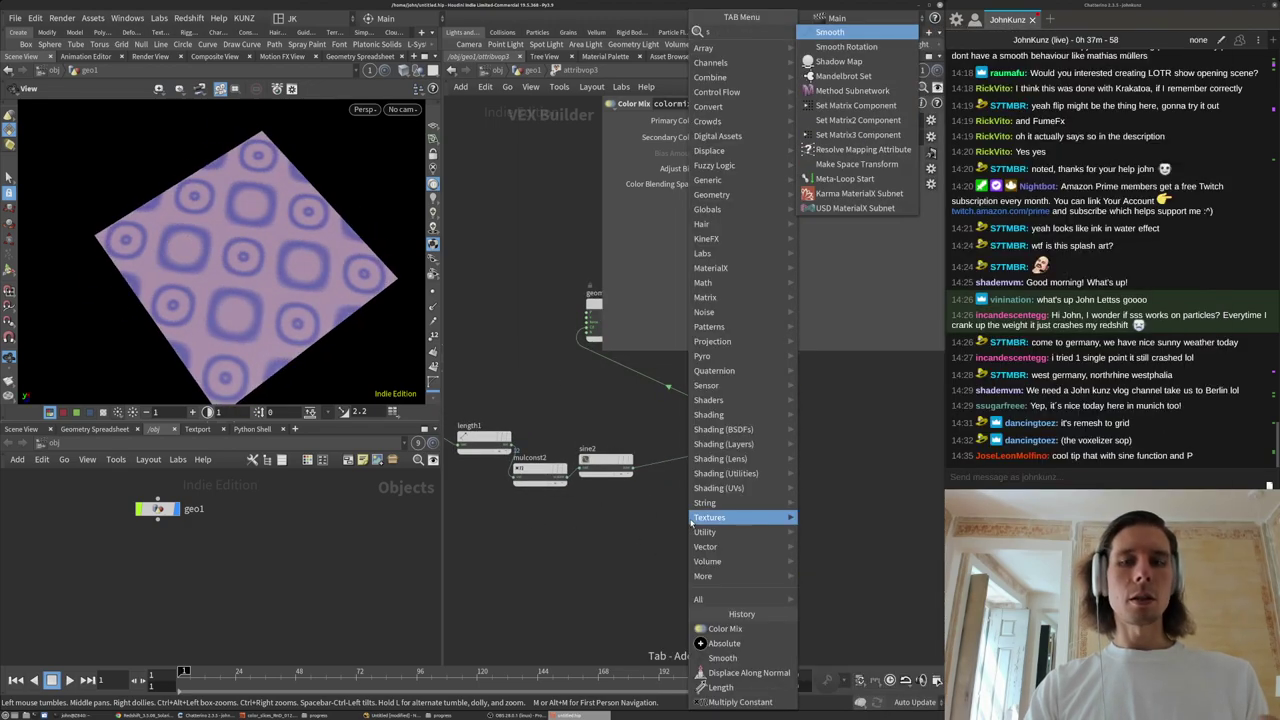
pyautogui.click(830, 35)
pyautogui.click(695, 502)
pyautogui.moveTo(695, 500); pyautogui.dragTo(664, 453)
pyautogui.moveTo(664, 450); pyautogui.dragTo(667, 505)
pyautogui.click(668, 505)
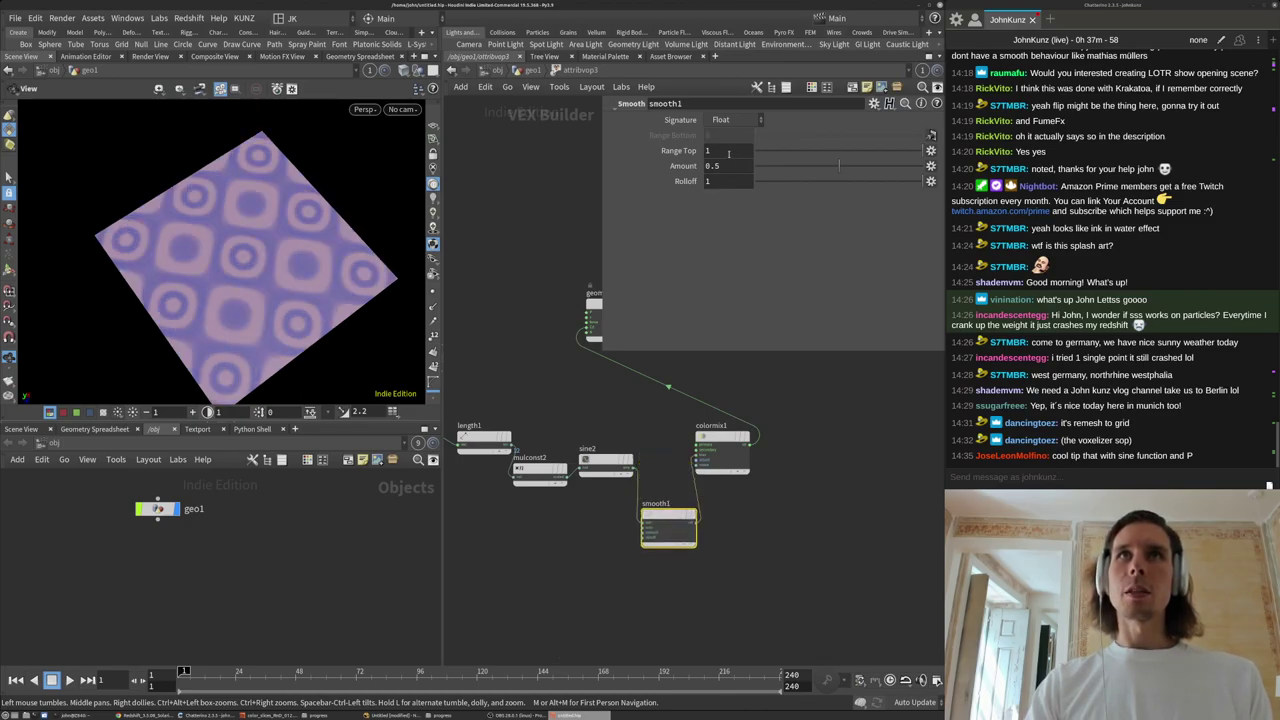
# Move sine2's connection from the Smooth node's min input to its amount input and set Range Bottom to -1.
pyautogui.scroll(4, 637, 520)
pyautogui.moveTo(632, 412); pyautogui.dragTo(701, 481)
pyautogui.rightClick(752, 517)
pyautogui.click(768, 557)
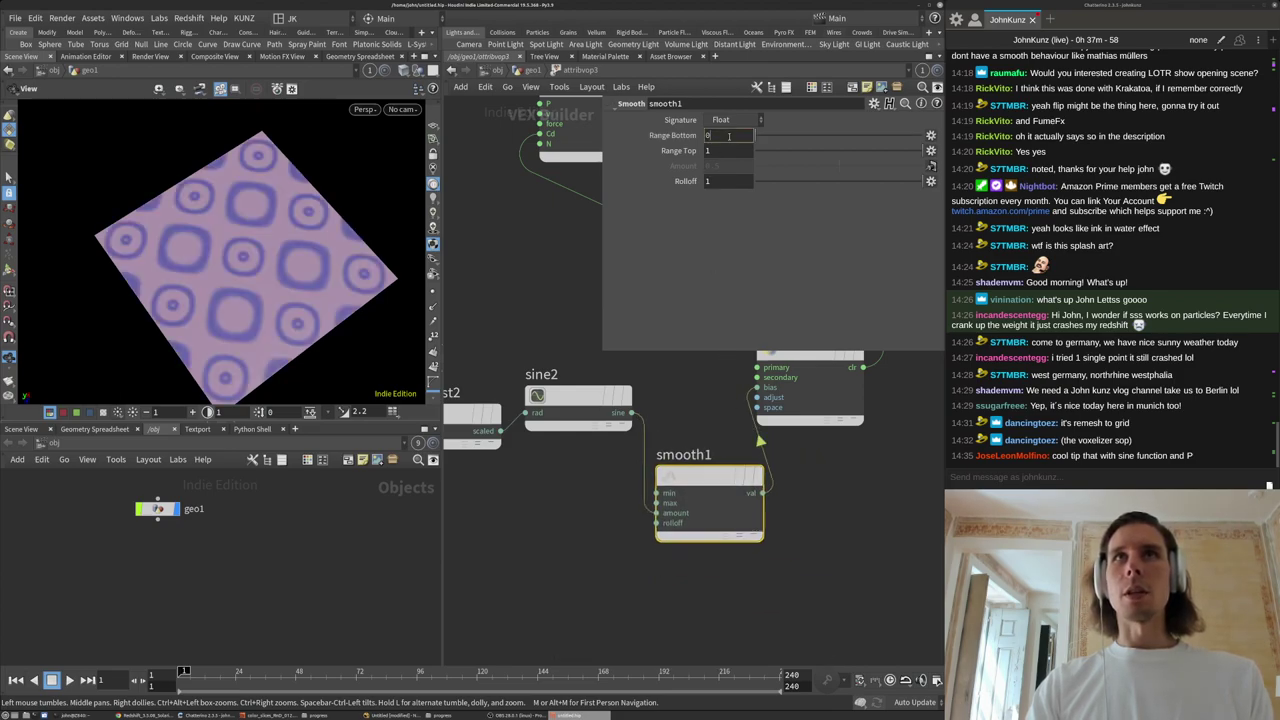
pyautogui.write('-1')
pyautogui.press('Return')
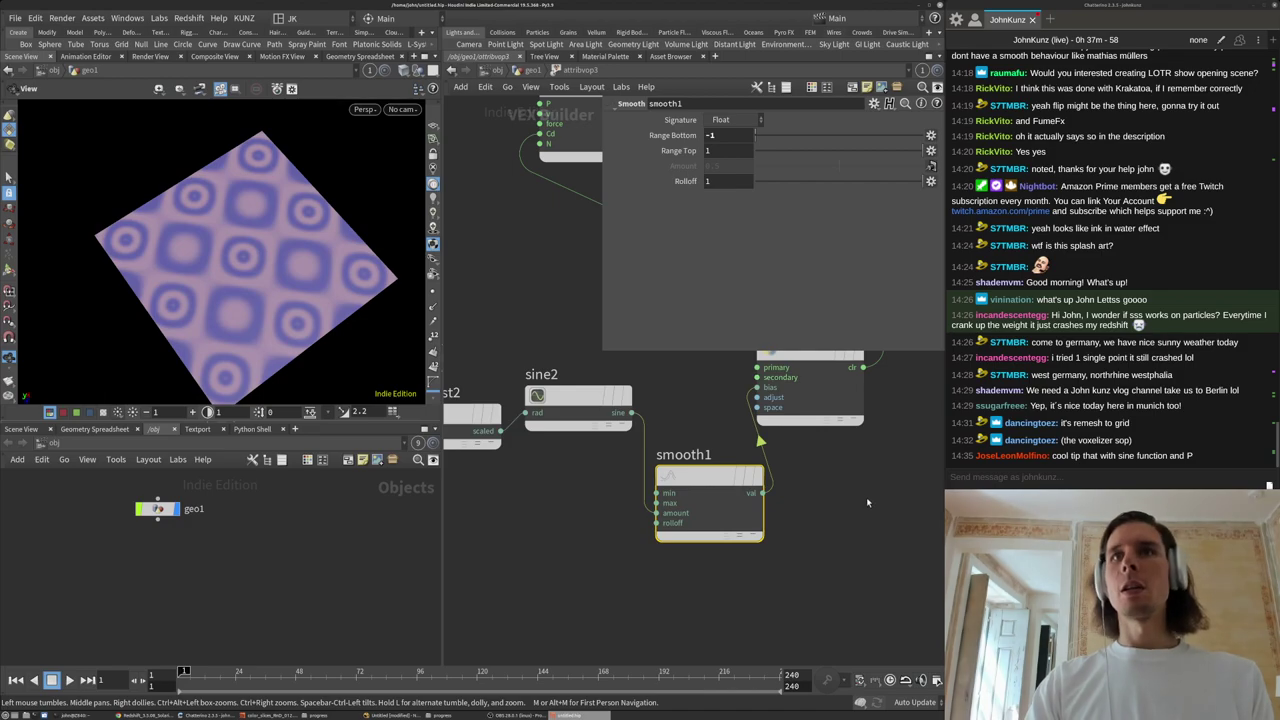
# Set the Color Mix node's secondary color to 0, 0, 1 and its primary color to 1, 0, 1.
pyautogui.click(843, 400)
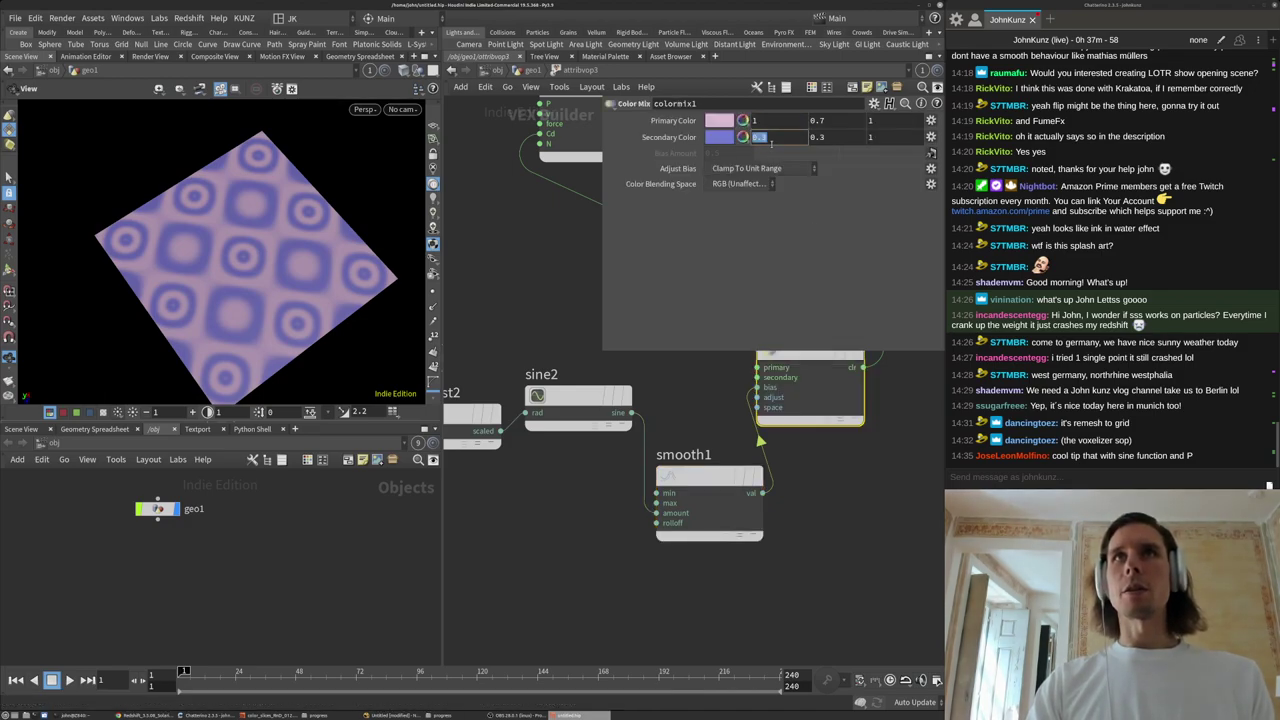
pyautogui.write('0')
pyautogui.press('Tab')
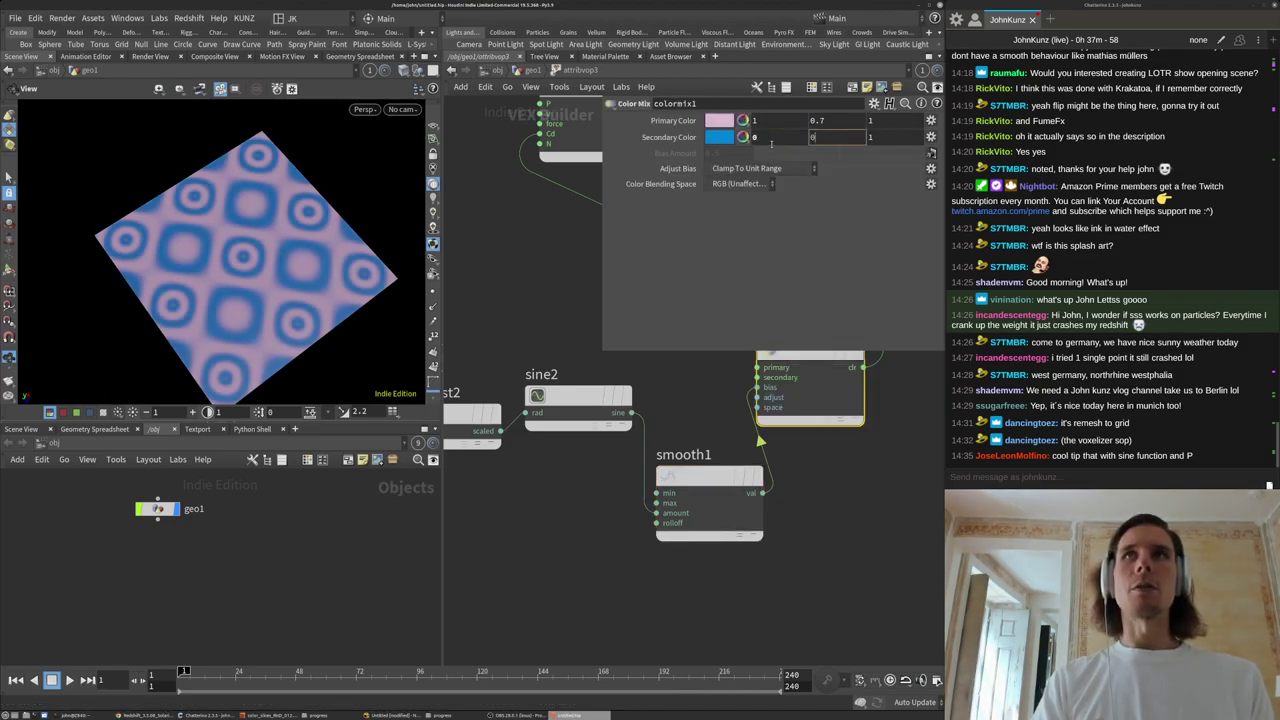
pyautogui.press('Return')
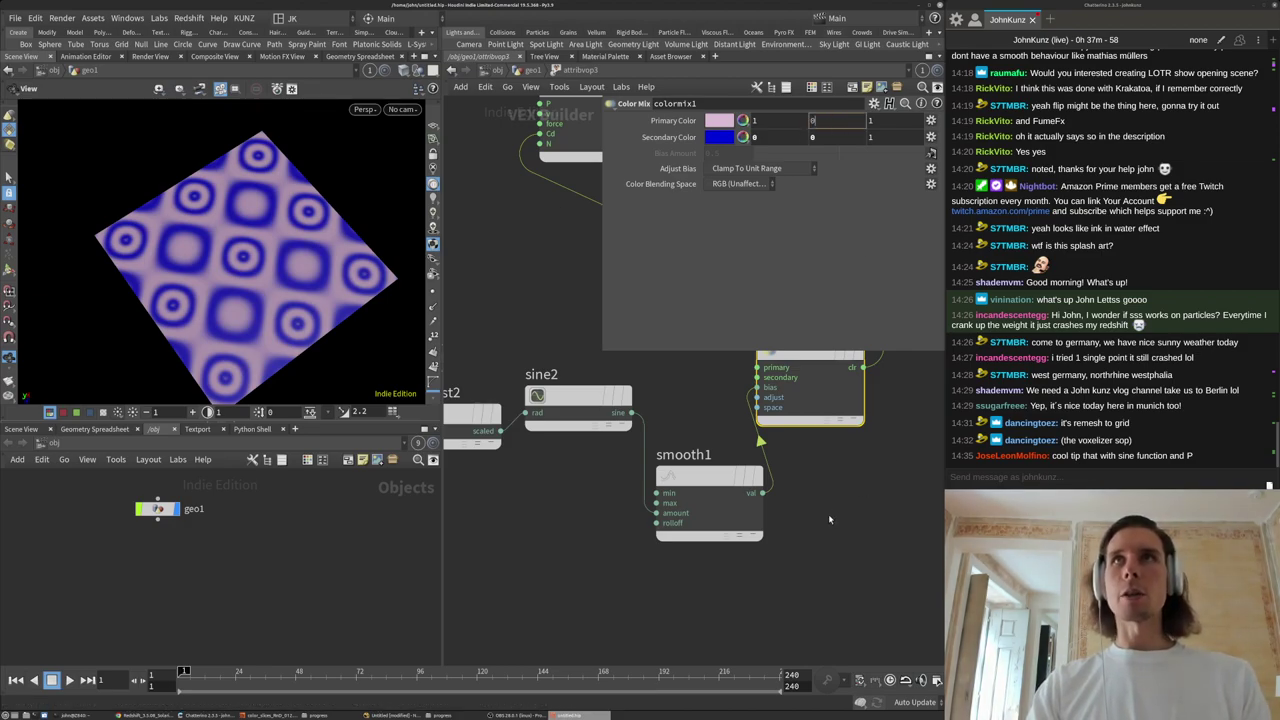
pyautogui.press('Return')
pyautogui.moveTo(290, 246); pyautogui.dragTo(222, 281)
# Add a Bias node and insert it between smooth1 and the Color Mix bias input.
pyautogui.scroll(-3, 565, 451)
pyautogui.moveTo(647, 466); pyautogui.dragTo(609, 493)
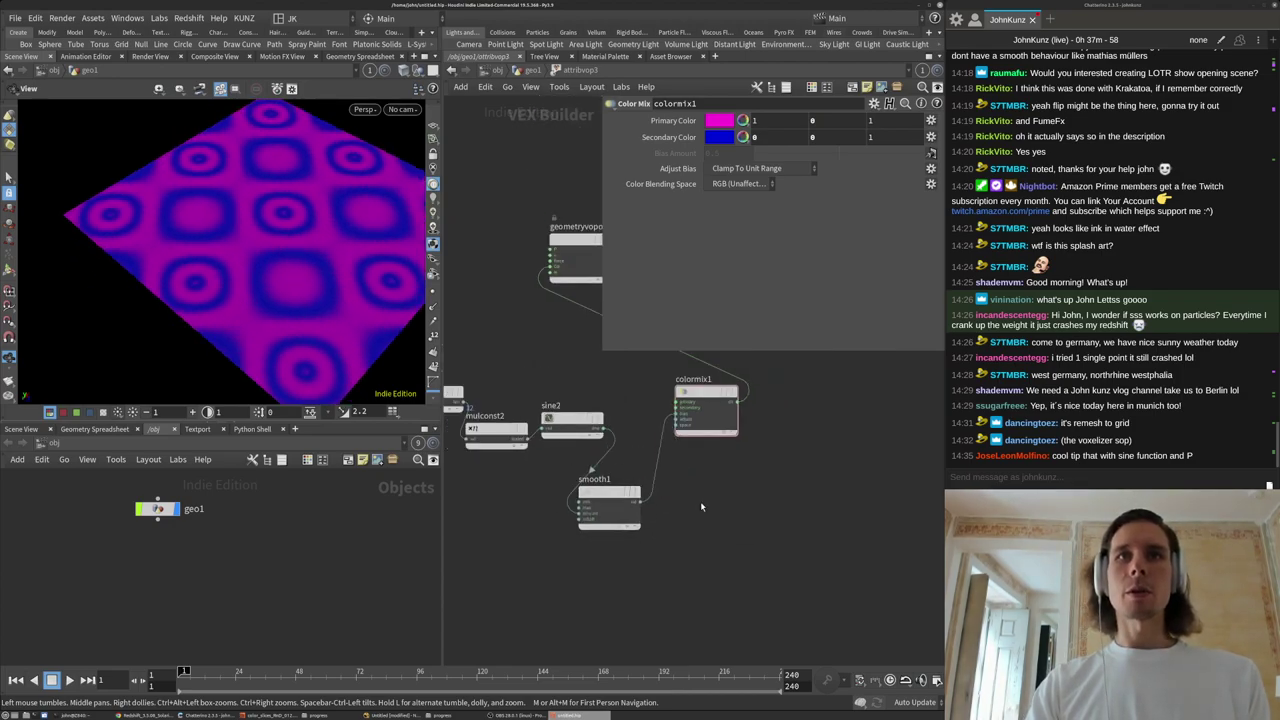
pyautogui.press('Tab')
pyautogui.write('bia')
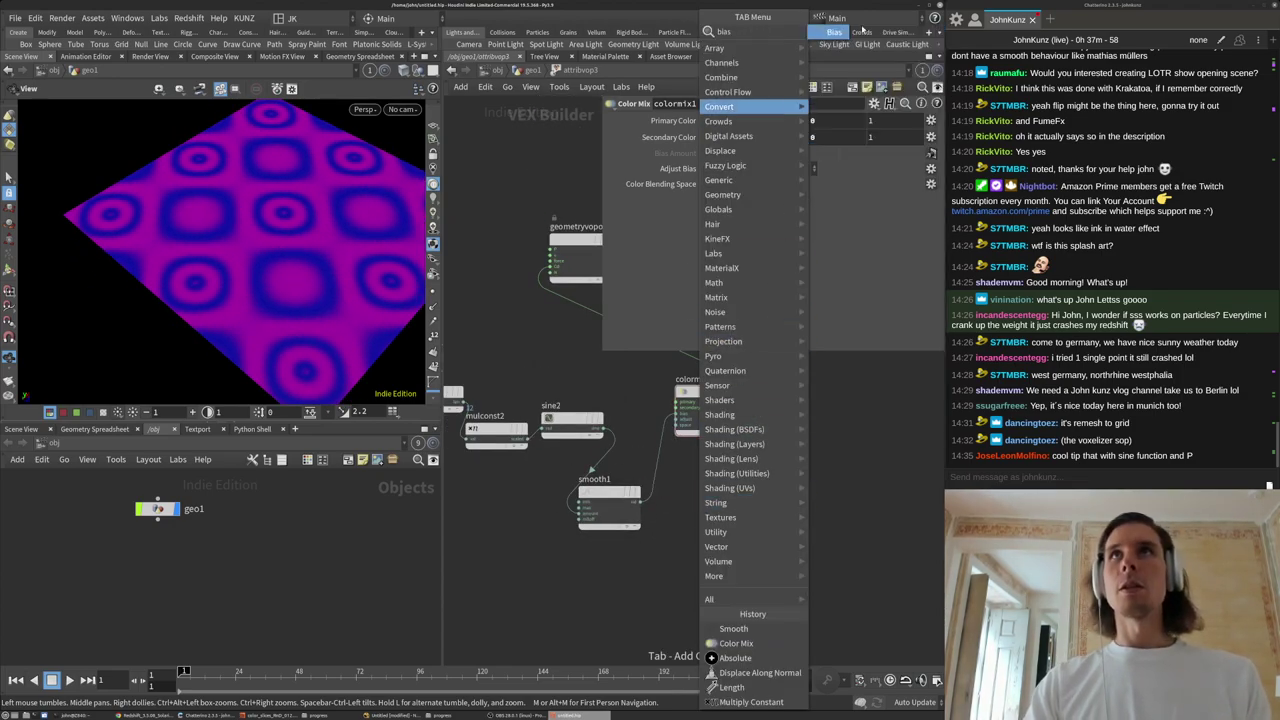
pyautogui.click(838, 32)
pyautogui.click(728, 524)
pyautogui.scroll(3, 726, 526)
pyautogui.moveTo(720, 506); pyautogui.dragTo(666, 514)
pyautogui.scroll(-3, 620, 495)
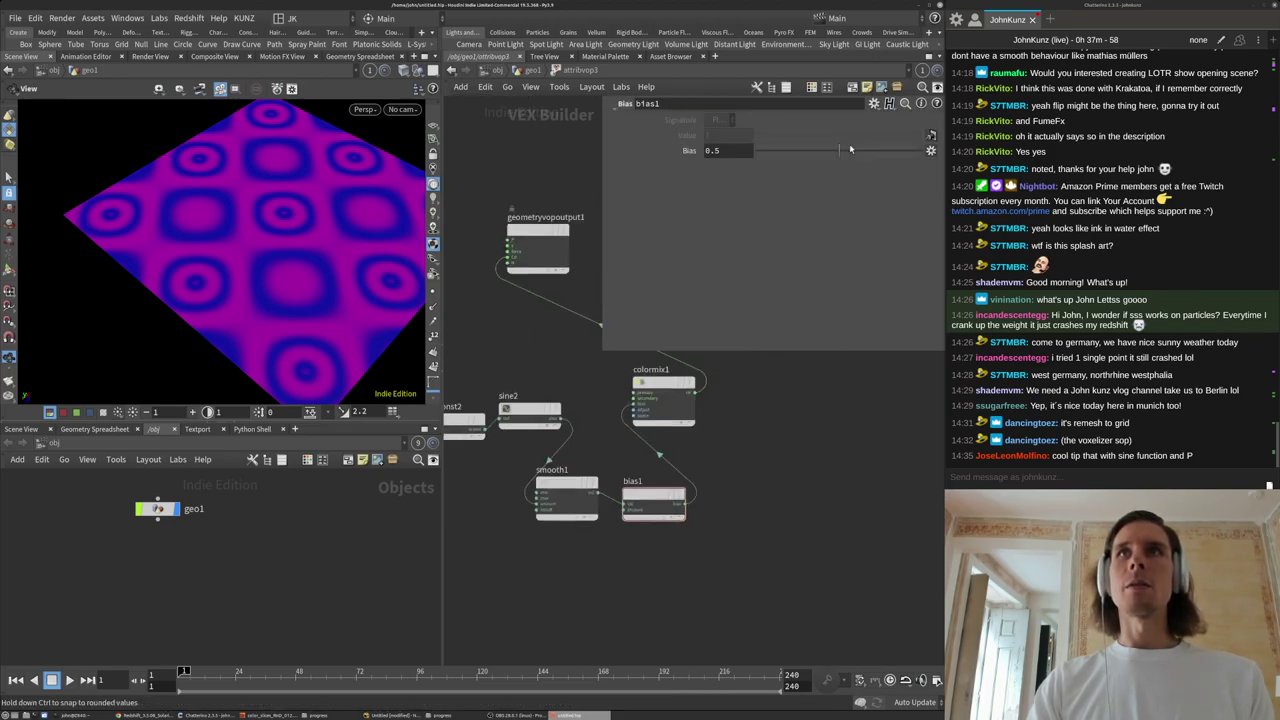
# Set the Bias node's bias to 0.02 and view the whole grid.
pyautogui.moveTo(887, 155); pyautogui.dragTo(759, 153)
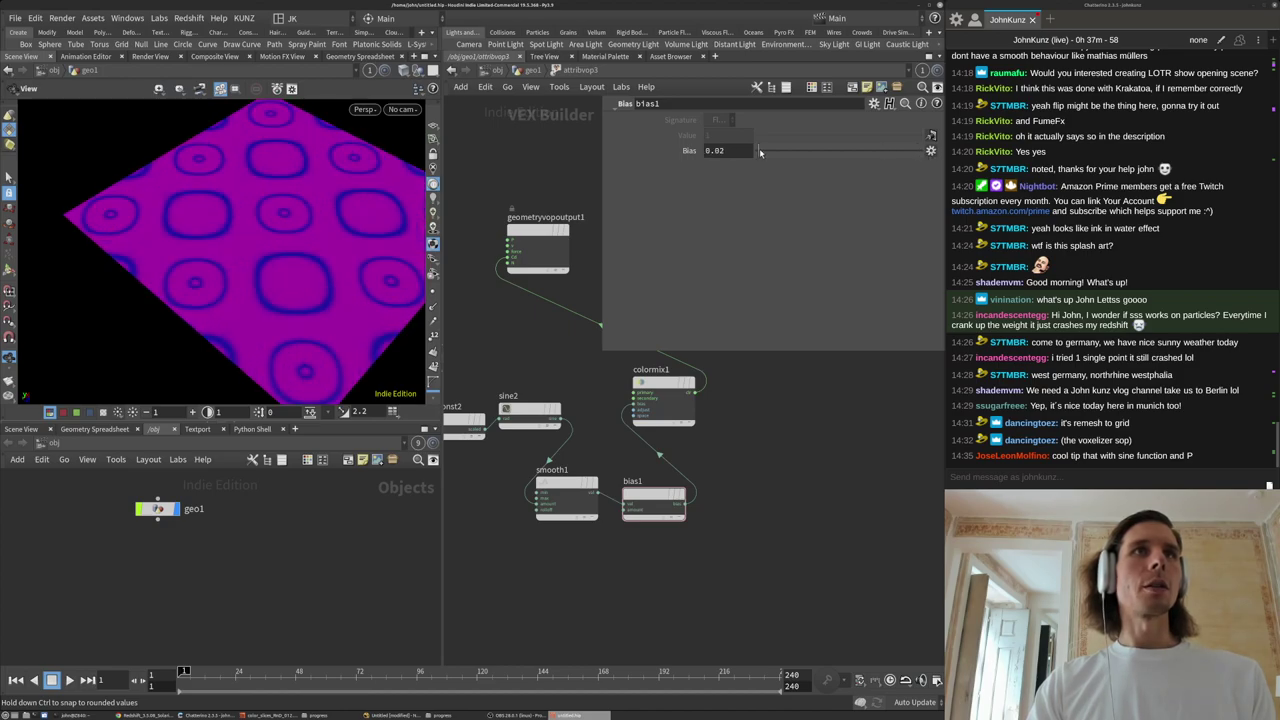
pyautogui.moveTo(277, 255); pyautogui.dragTo(208, 238)
pyautogui.moveTo(208, 238); pyautogui.dragTo(186, 251, button='middle')
# Set mulconst1's multiplier to 2 and inspect the grid pattern up close and from a distance.
pyautogui.scroll(-4, 592, 468)
pyautogui.moveTo(466, 506); pyautogui.dragTo(628, 497, button='middle')
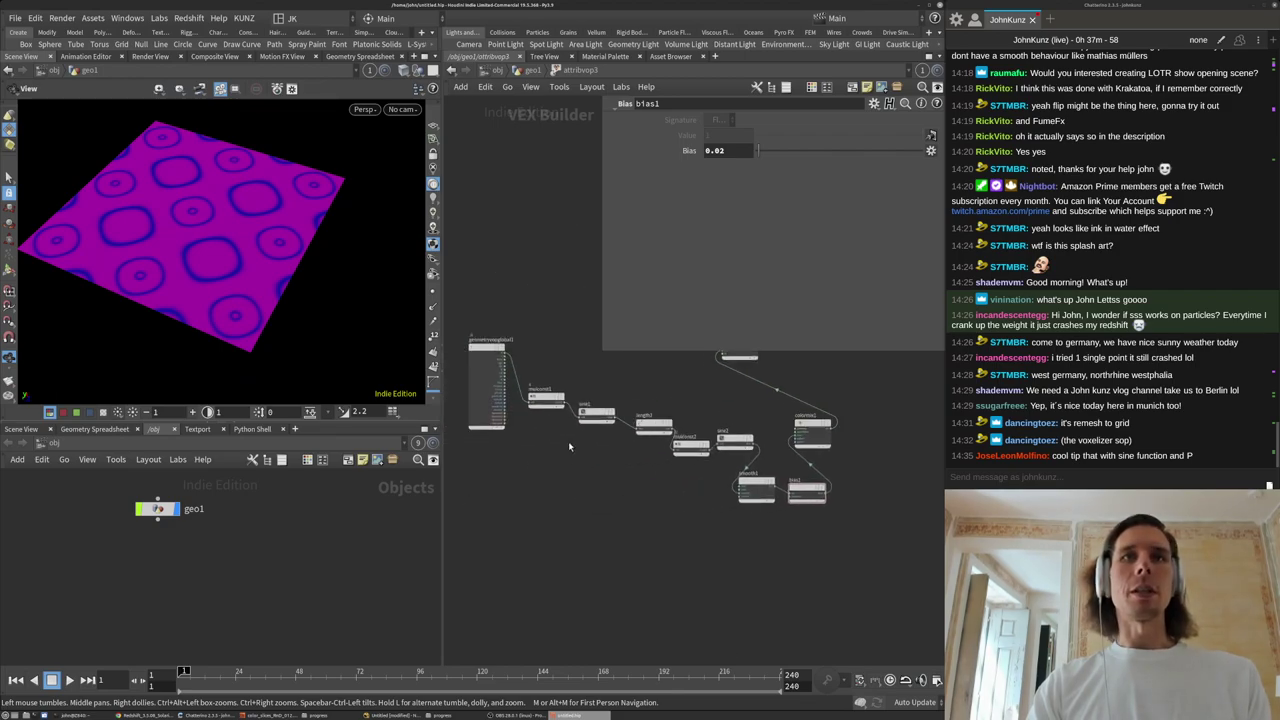
pyautogui.click(546, 400)
pyautogui.write('2')
pyautogui.moveTo(203, 220); pyautogui.dragTo(220, 243)
pyautogui.moveTo(220, 243); pyautogui.dragTo(348, 180, button='right')
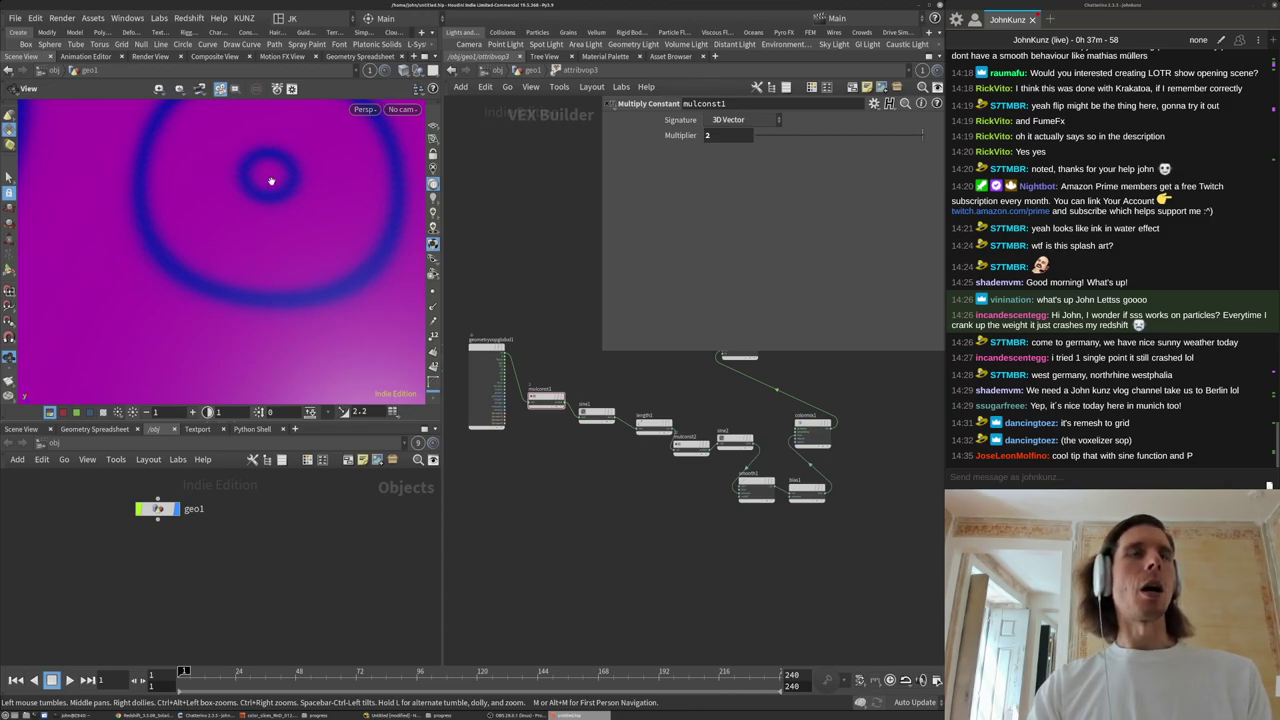
pyautogui.moveTo(267, 185); pyautogui.dragTo(212, 216, button='right')
pyautogui.moveTo(322, 241); pyautogui.dragTo(277, 235)
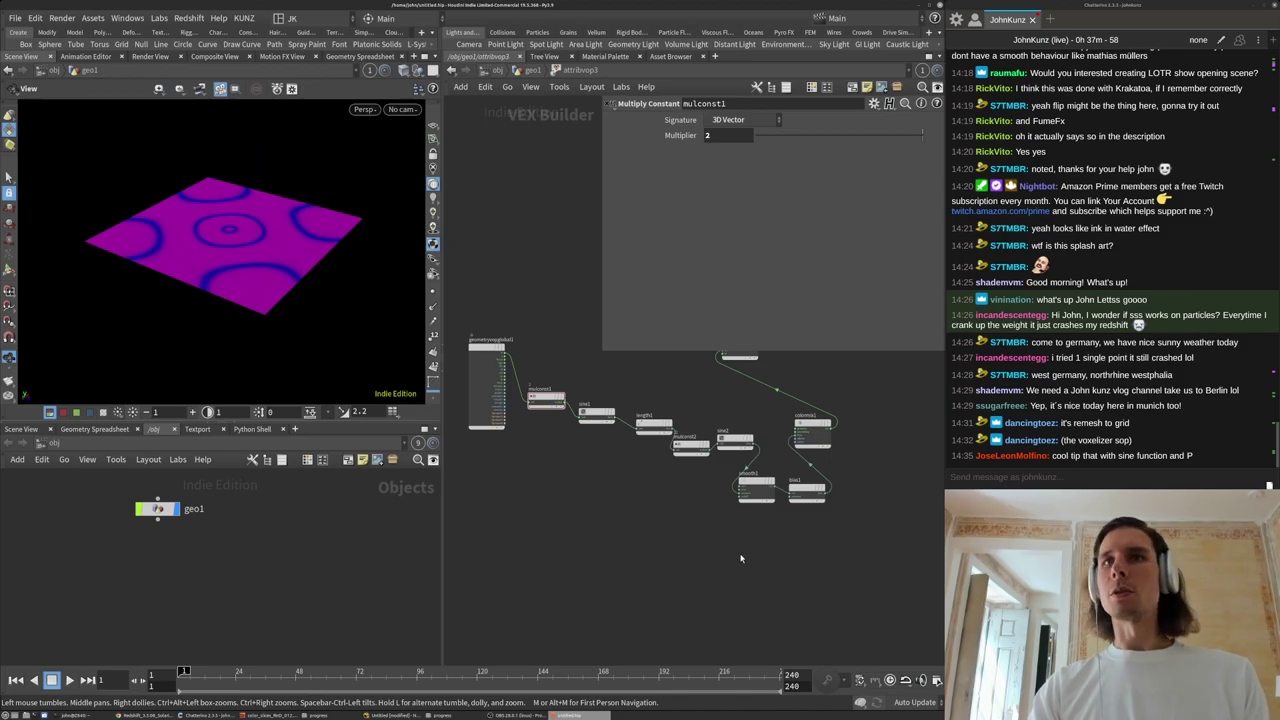
# Back in geo1, view the grid pattern from attribvop2, and display and frame the mesh from attribvop1.
pyautogui.press('u')
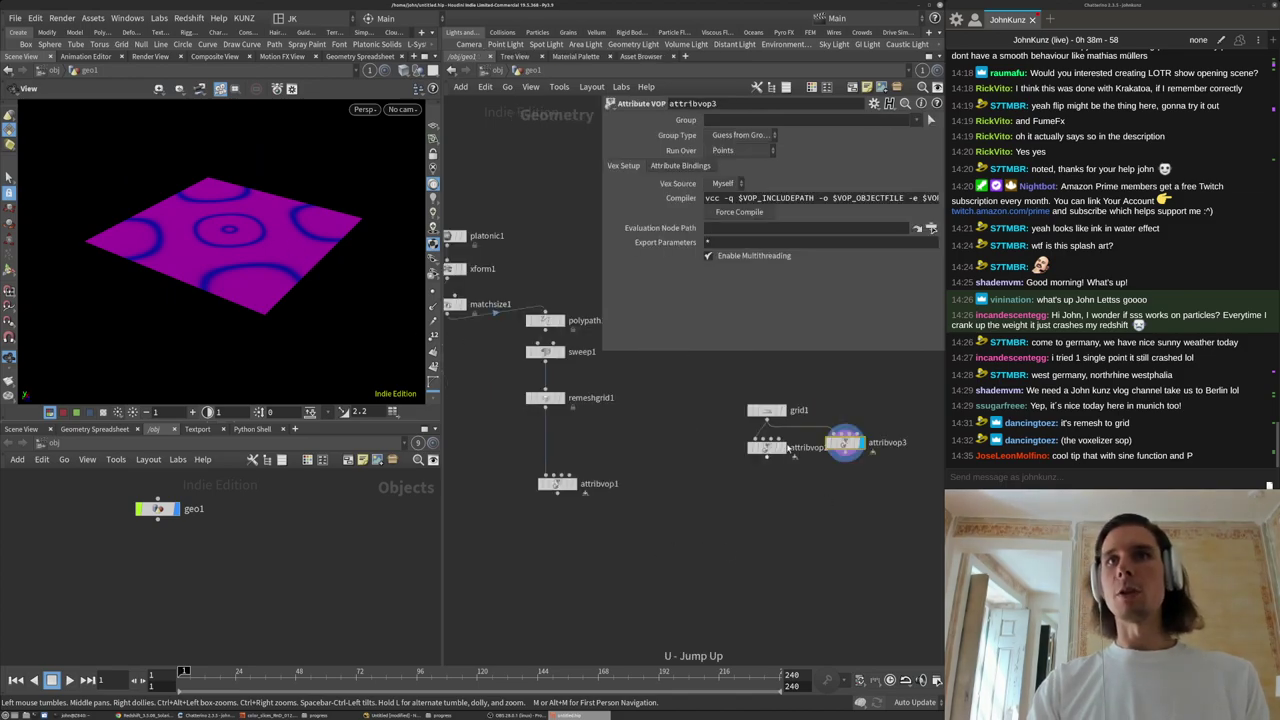
pyautogui.click(783, 448)
pyautogui.moveTo(208, 212); pyautogui.dragTo(178, 235)
pyautogui.moveTo(178, 236); pyautogui.dragTo(179, 216, button='right')
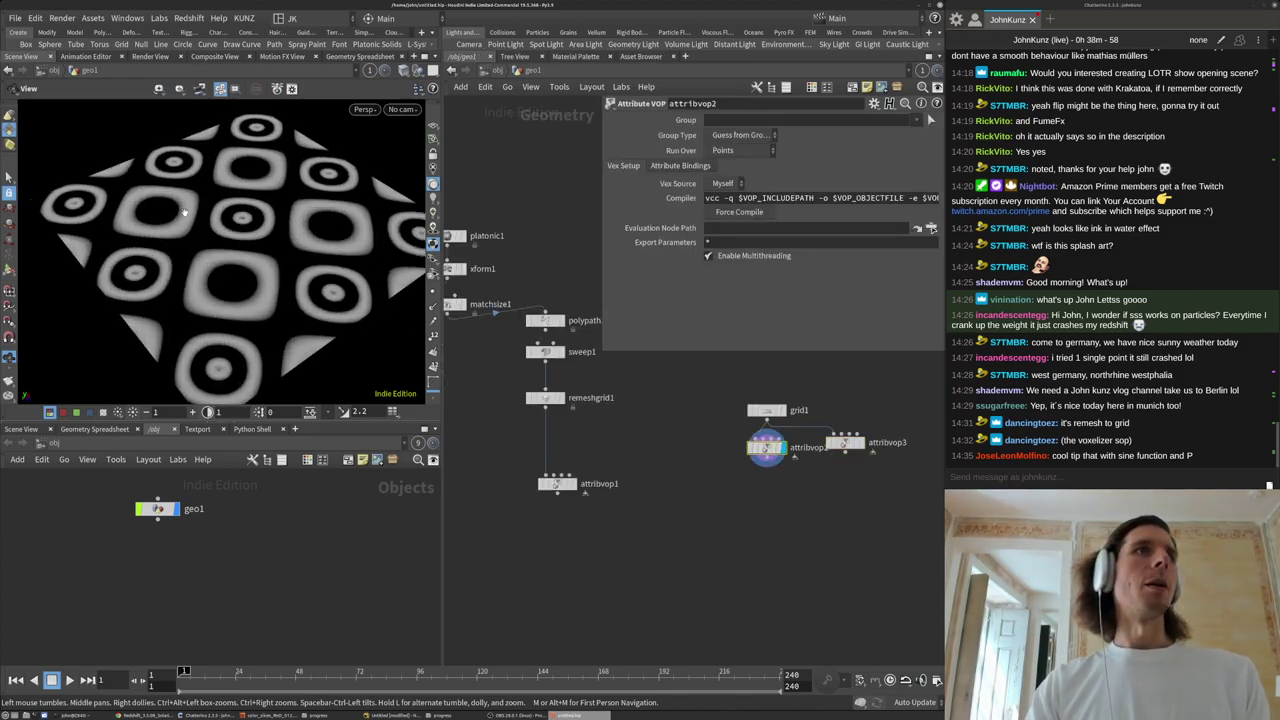
pyautogui.click(574, 484)
pyautogui.press('g')
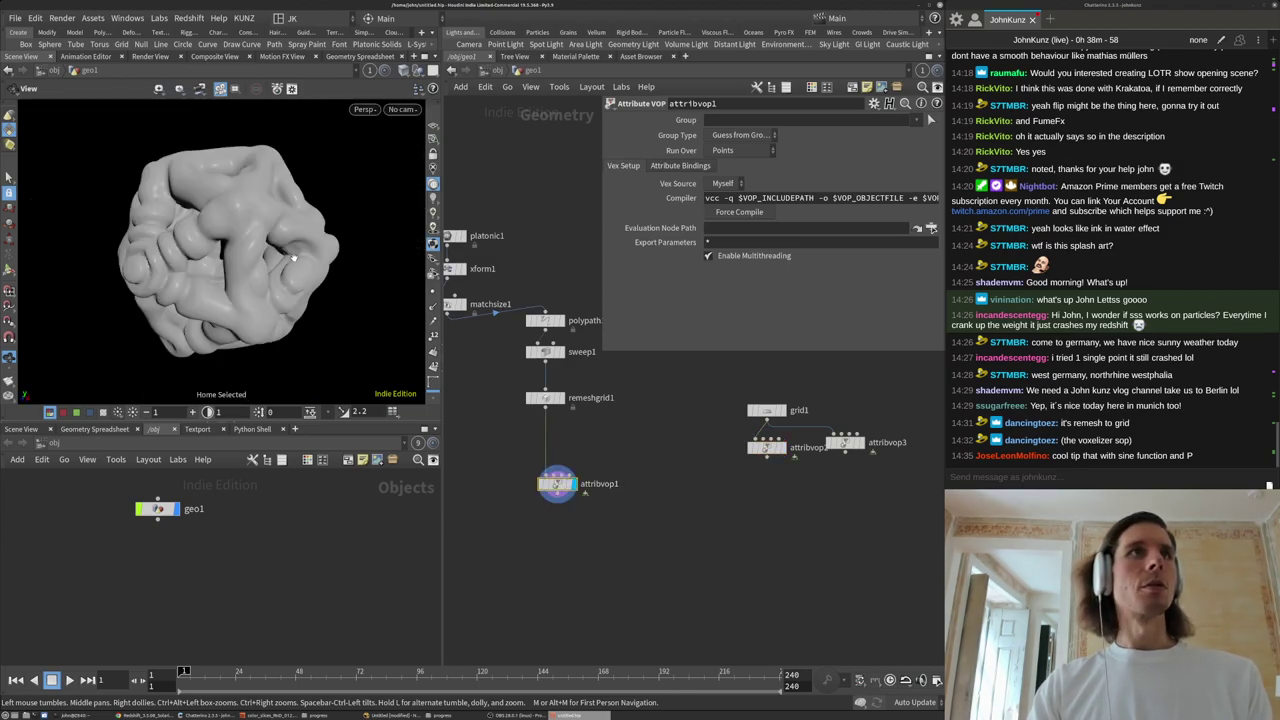
pyautogui.moveTo(296, 234); pyautogui.dragTo(236, 301)
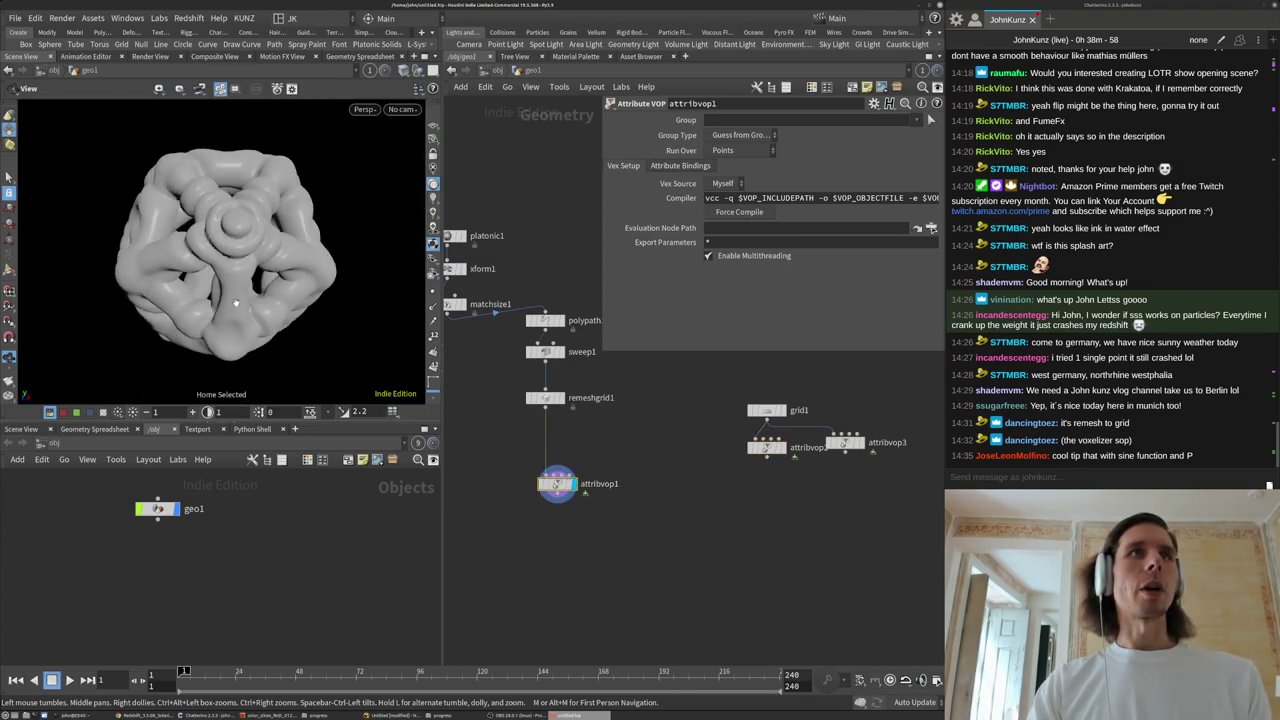
# Open attribvop1's network and place abs1 beside smooth1 in the node layout.
pyautogui.doubleClick(548, 486)
pyautogui.scroll(2, 605, 394)
pyautogui.moveTo(634, 464); pyautogui.dragTo(528, 406)
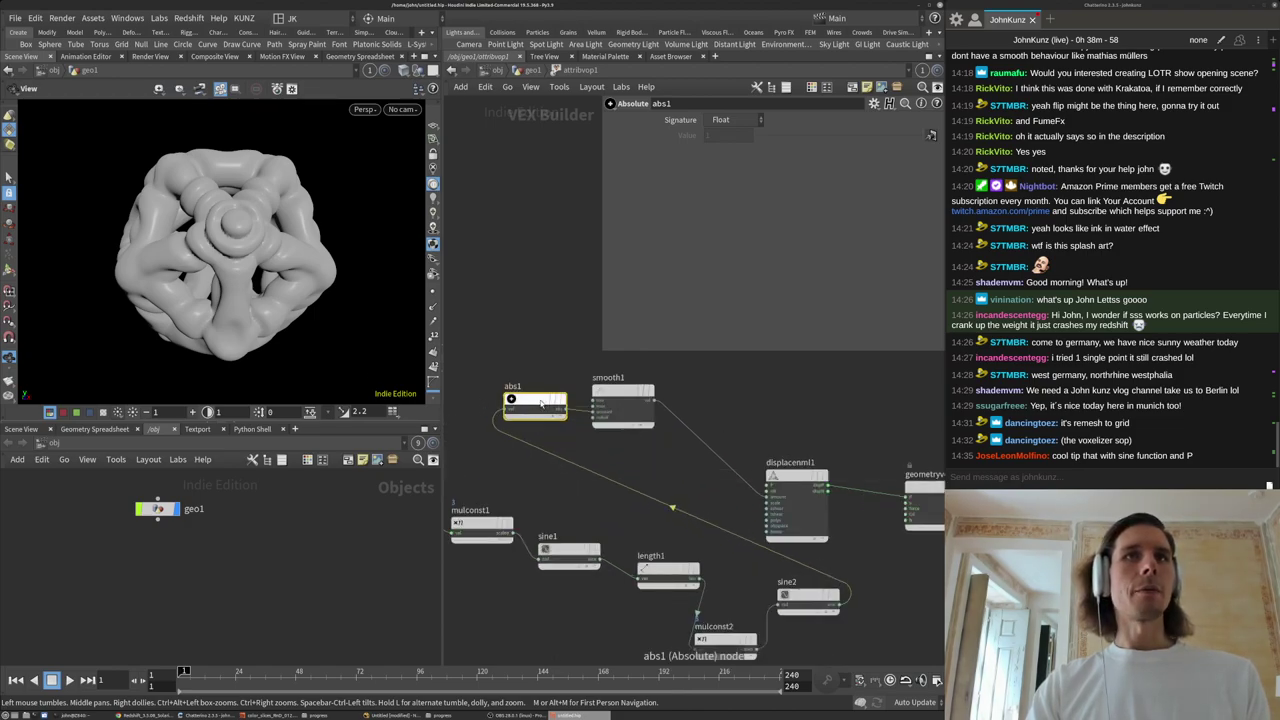
pyautogui.moveTo(625, 392); pyautogui.dragTo(636, 392)
pyautogui.moveTo(366, 266); pyautogui.dragTo(315, 269)
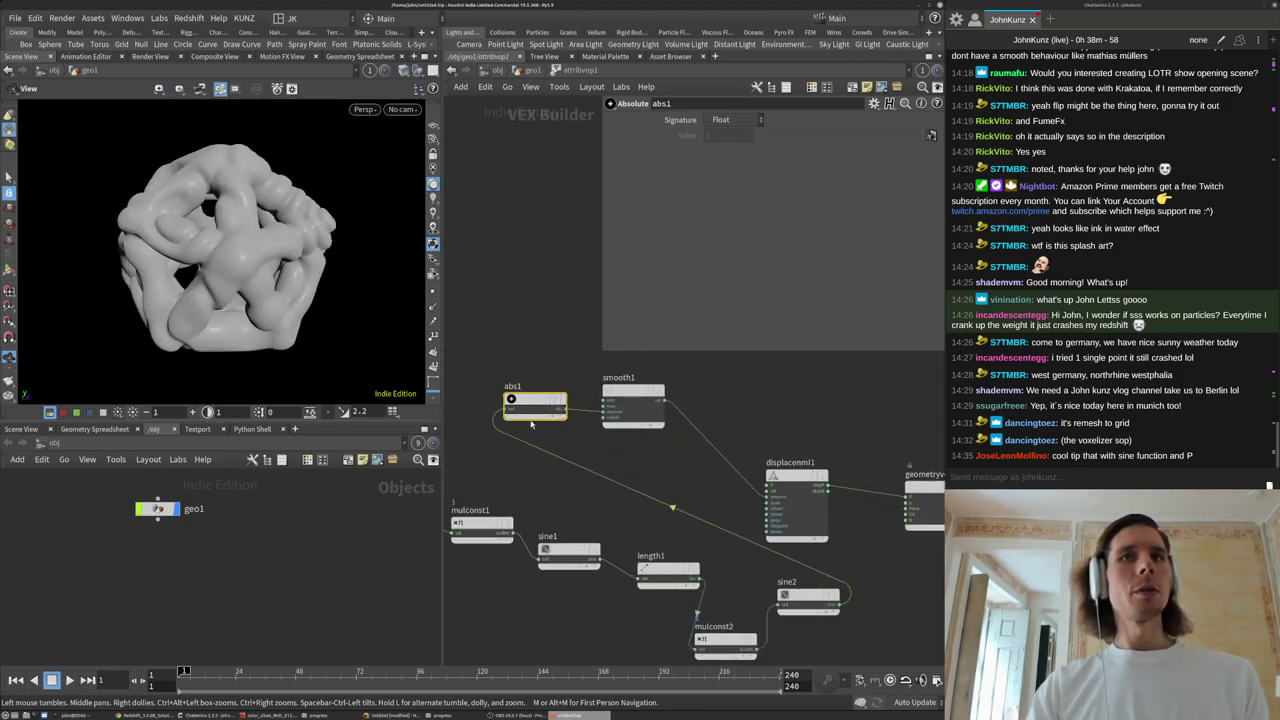
# Add a Sign node above abs1 and wire sine2's output into it.
pyautogui.press('Tab')
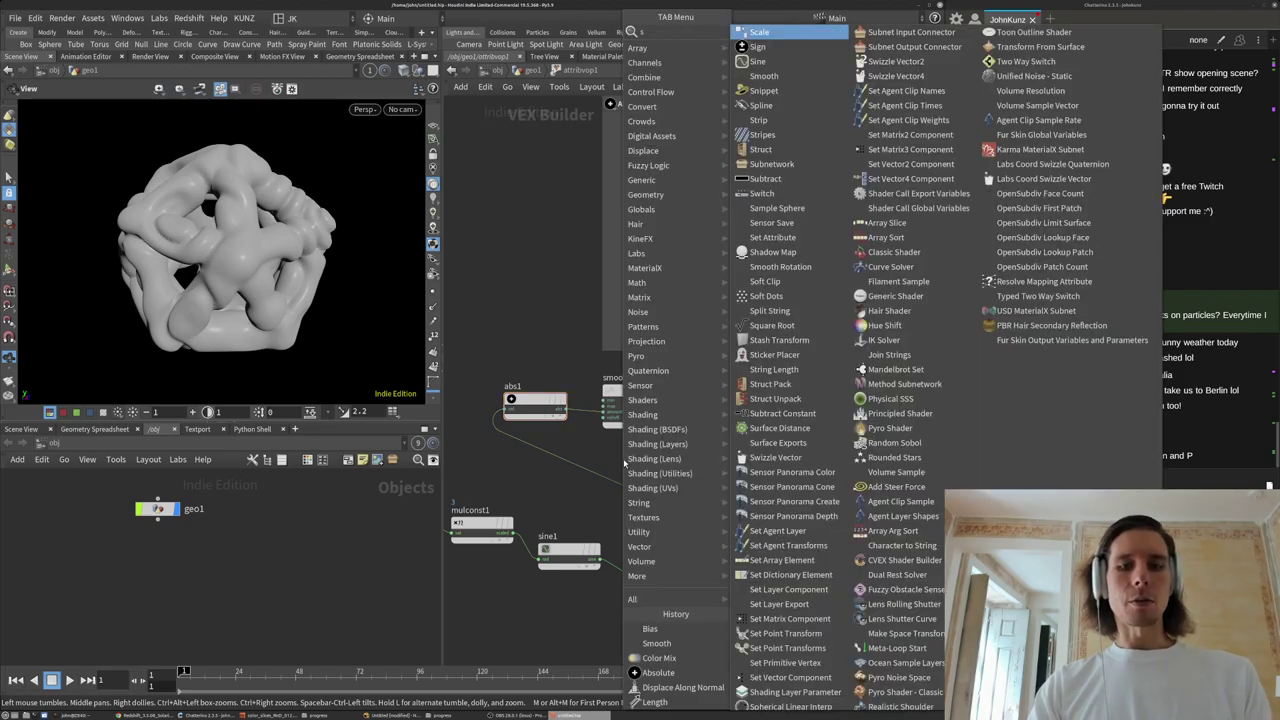
pyautogui.write('sign')
pyautogui.click(748, 33)
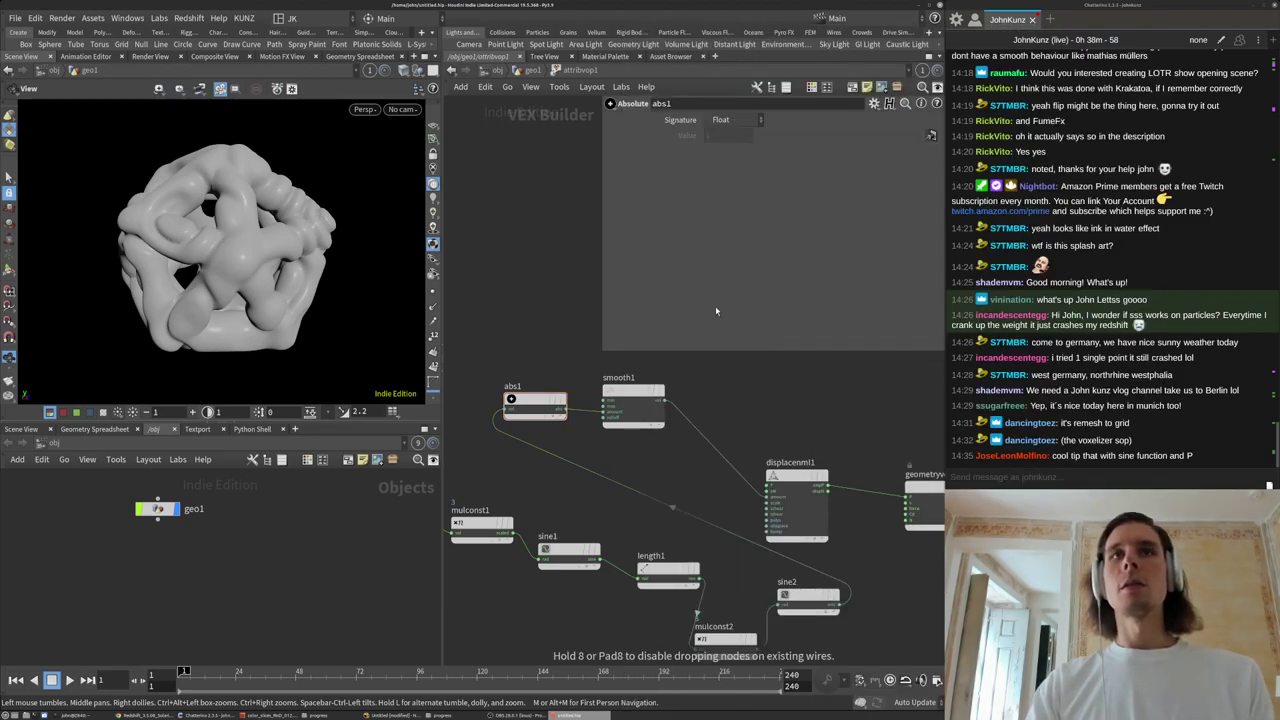
pyautogui.click(520, 338)
pyautogui.moveTo(516, 338); pyautogui.dragTo(842, 604)
pyautogui.moveTo(531, 341); pyautogui.dragTo(519, 327)
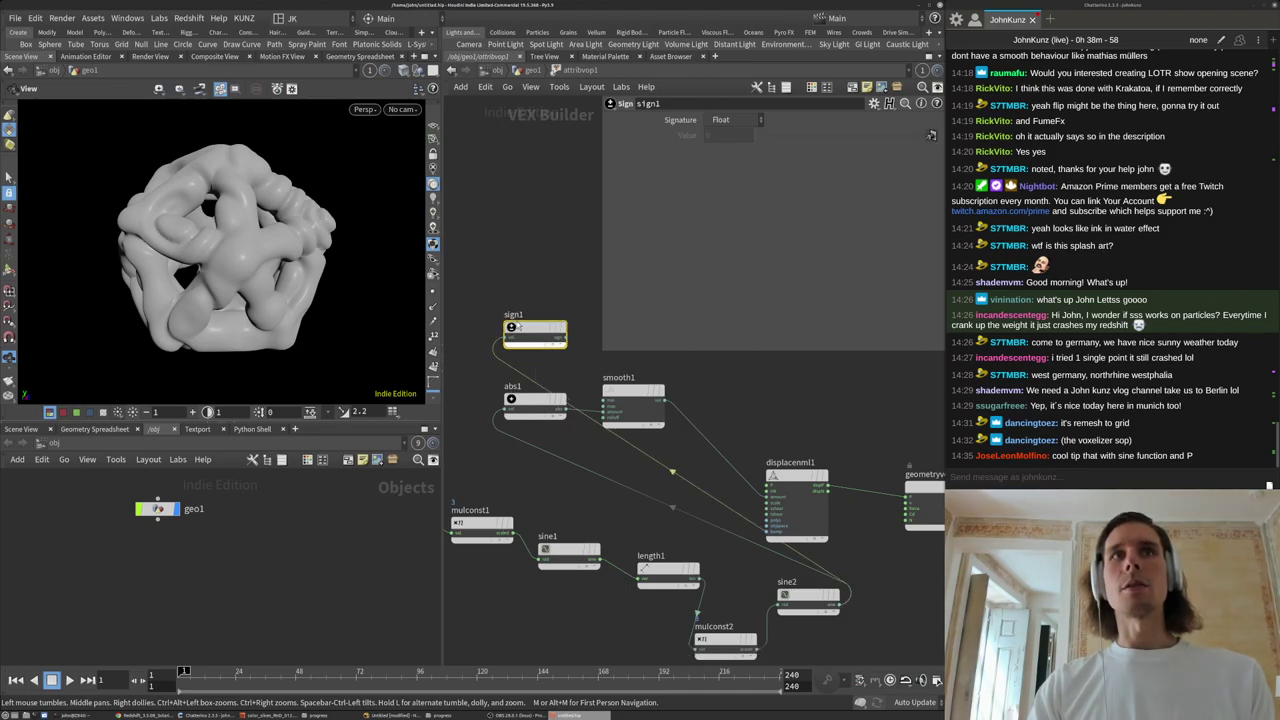
pyautogui.moveTo(540, 556); pyautogui.dragTo(551, 474, button='middle')
pyautogui.scroll(3, 552, 480)
pyautogui.scroll(-3, 576, 464)
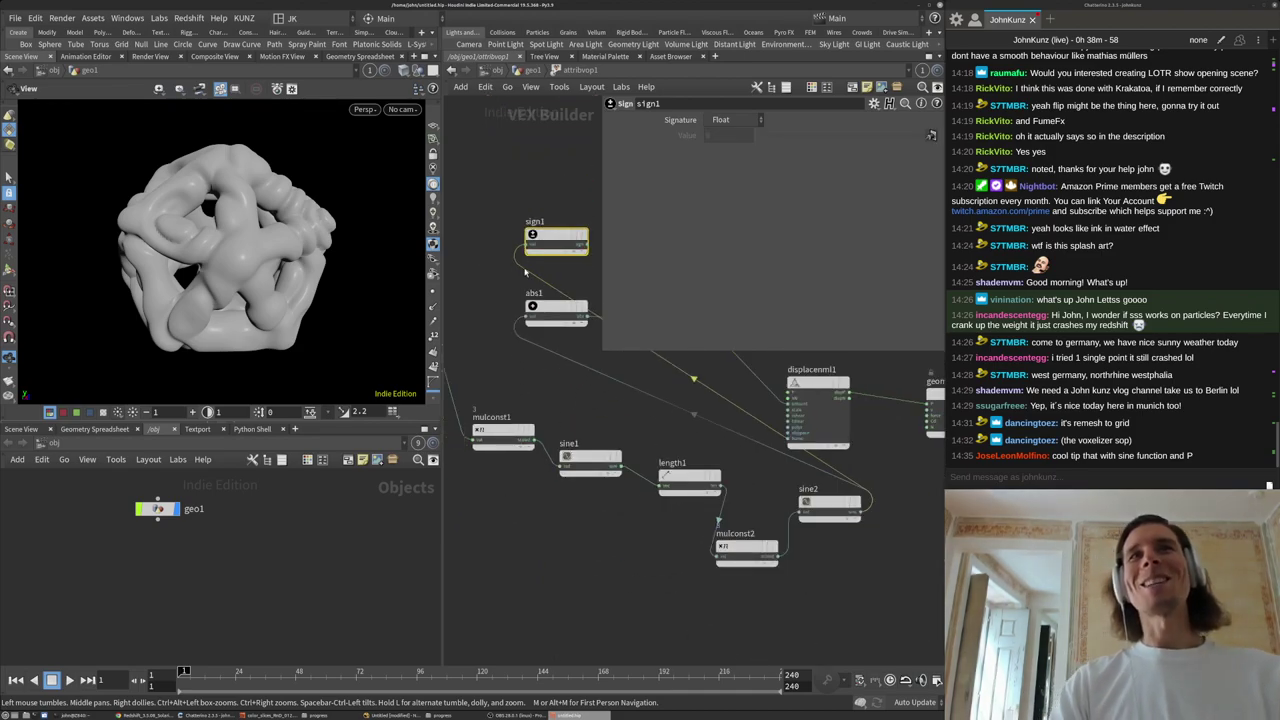
pyautogui.scroll(2, 544, 241)
pyautogui.scroll(1, 544, 241)
# Insert a Multiply node between smooth1 and displacenml1, wire sign1 into its second input, and view the mesh.
pyautogui.moveTo(556, 288); pyautogui.dragTo(558, 432, button='middle')
pyautogui.scroll(-2, 569, 352)
pyautogui.scroll(2, 614, 385)
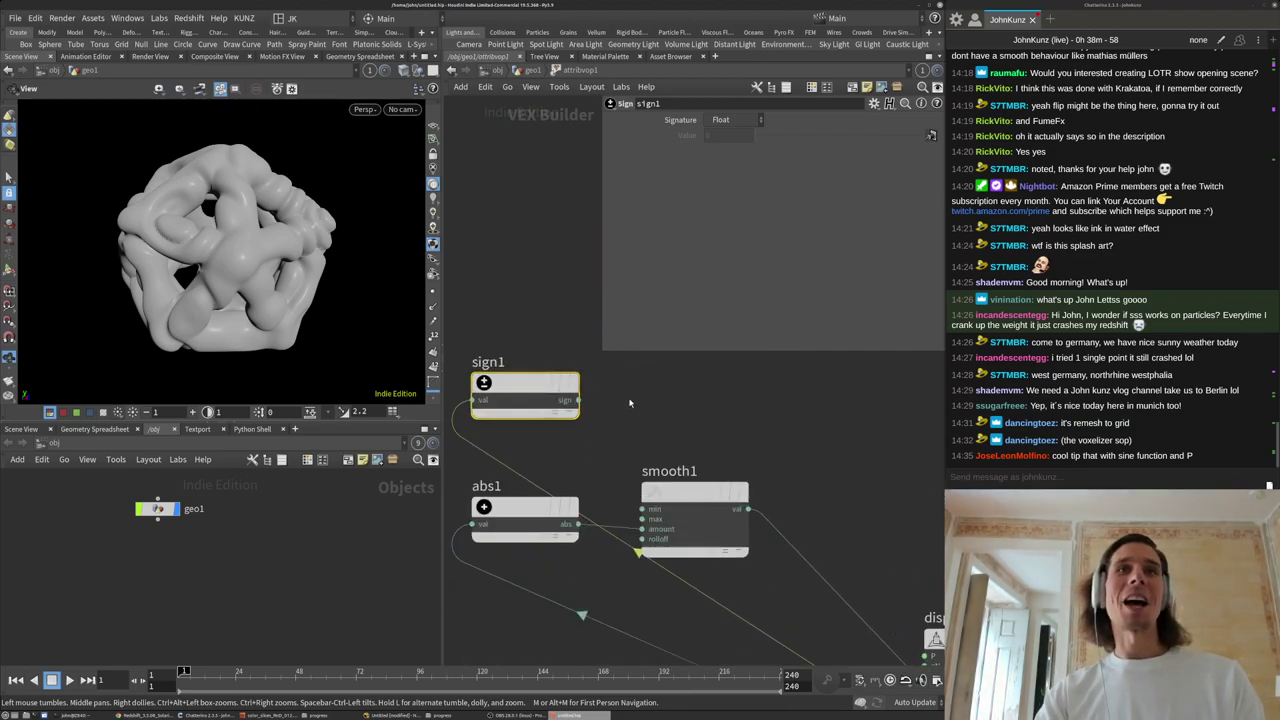
pyautogui.scroll(-2, 711, 424)
pyautogui.press('Tab')
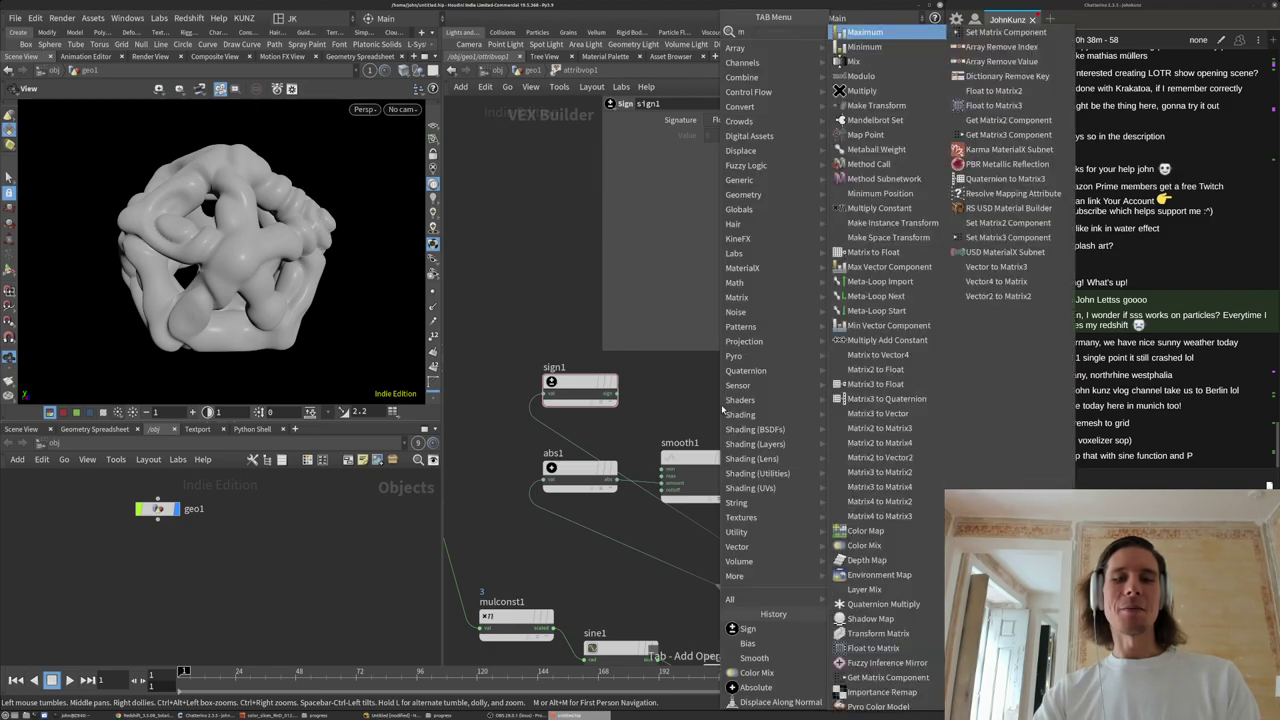
pyautogui.write('mul')
pyautogui.click(861, 32)
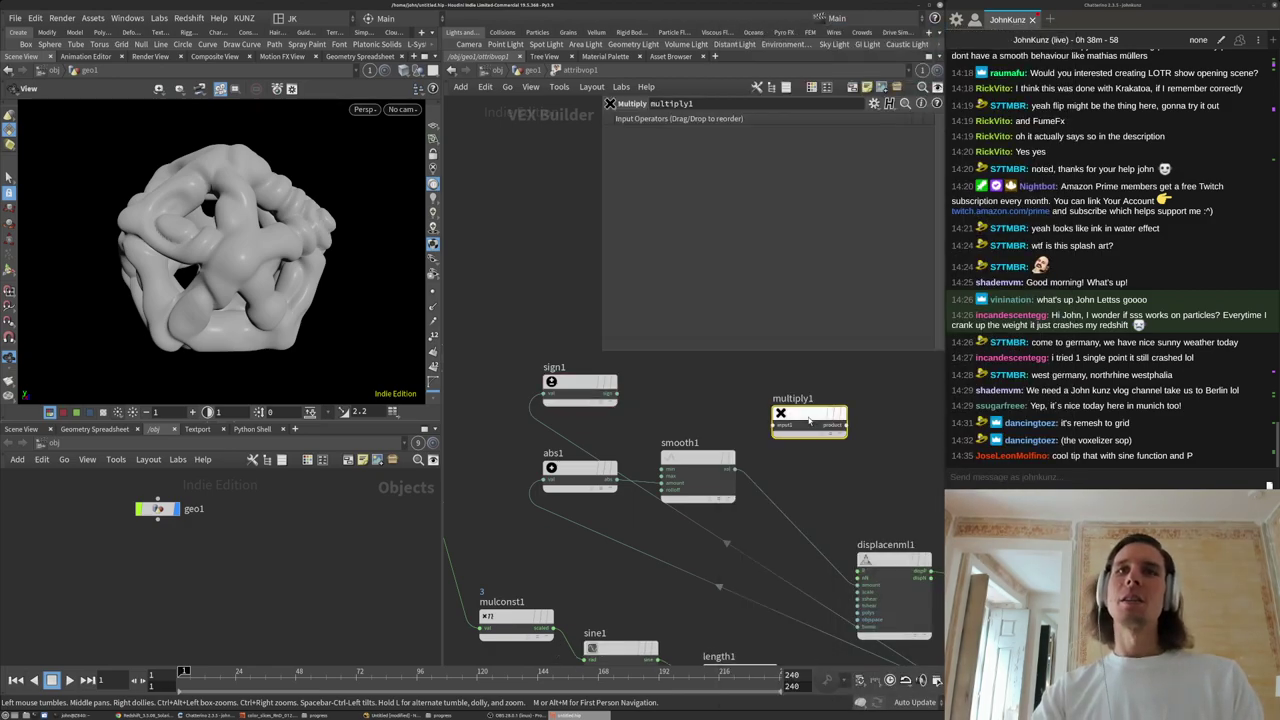
pyautogui.moveTo(799, 504); pyautogui.dragTo(805, 469)
pyautogui.moveTo(617, 393); pyautogui.dragTo(772, 476)
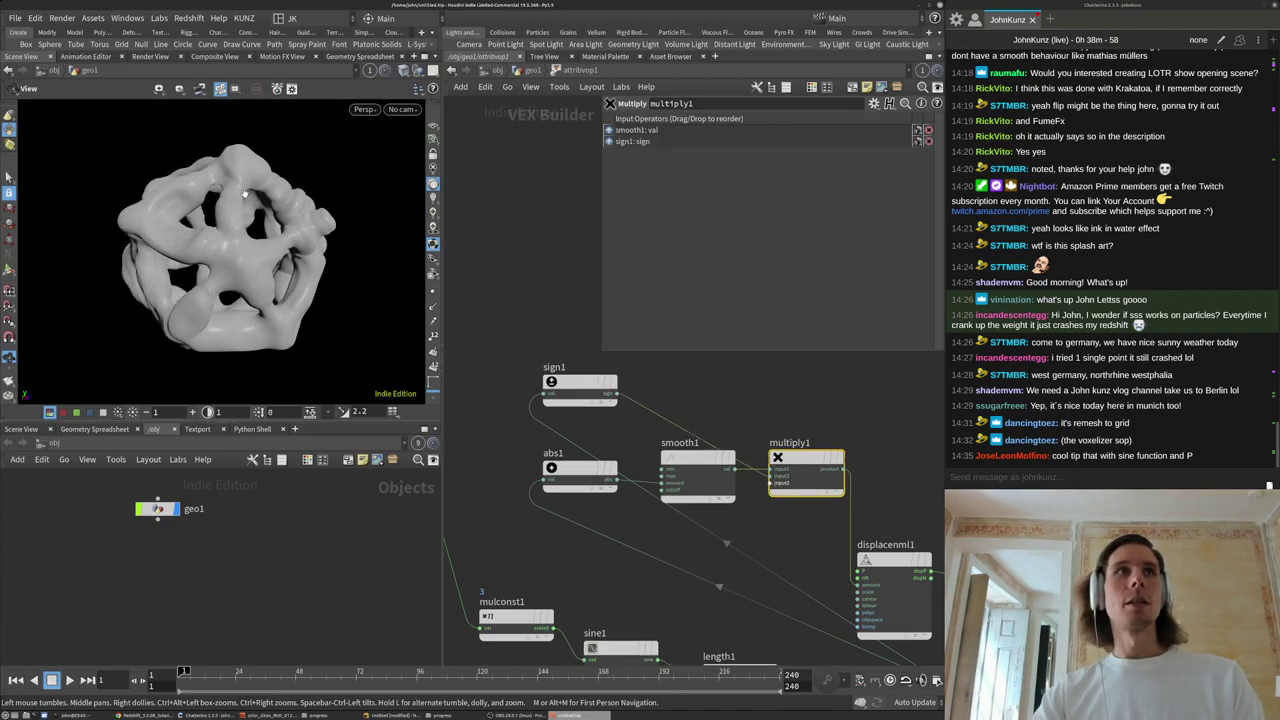
pyautogui.moveTo(250, 284); pyautogui.dragTo(205, 273)
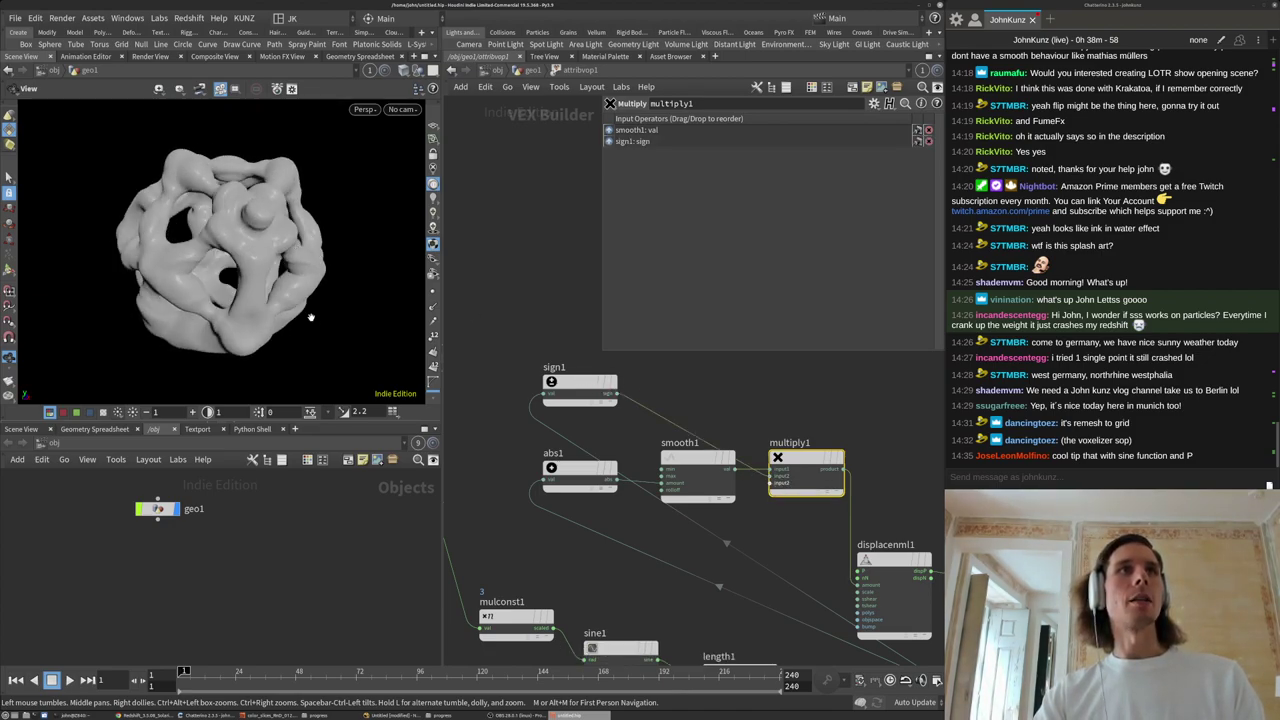
# Line up displacenml1 and geometryvopoutput1 in a row beside multiply1.
pyautogui.scroll(-2, 742, 466)
pyautogui.moveTo(896, 438); pyautogui.dragTo(809, 438)
pyautogui.click(866, 452)
pyautogui.moveTo(924, 424); pyautogui.dragTo(891, 414)
# Wire sine2 directly into displacenml1's amount to compare the shape, and reconnect multiply1 to that input.
pyautogui.moveTo(781, 583); pyautogui.dragTo(803, 425)
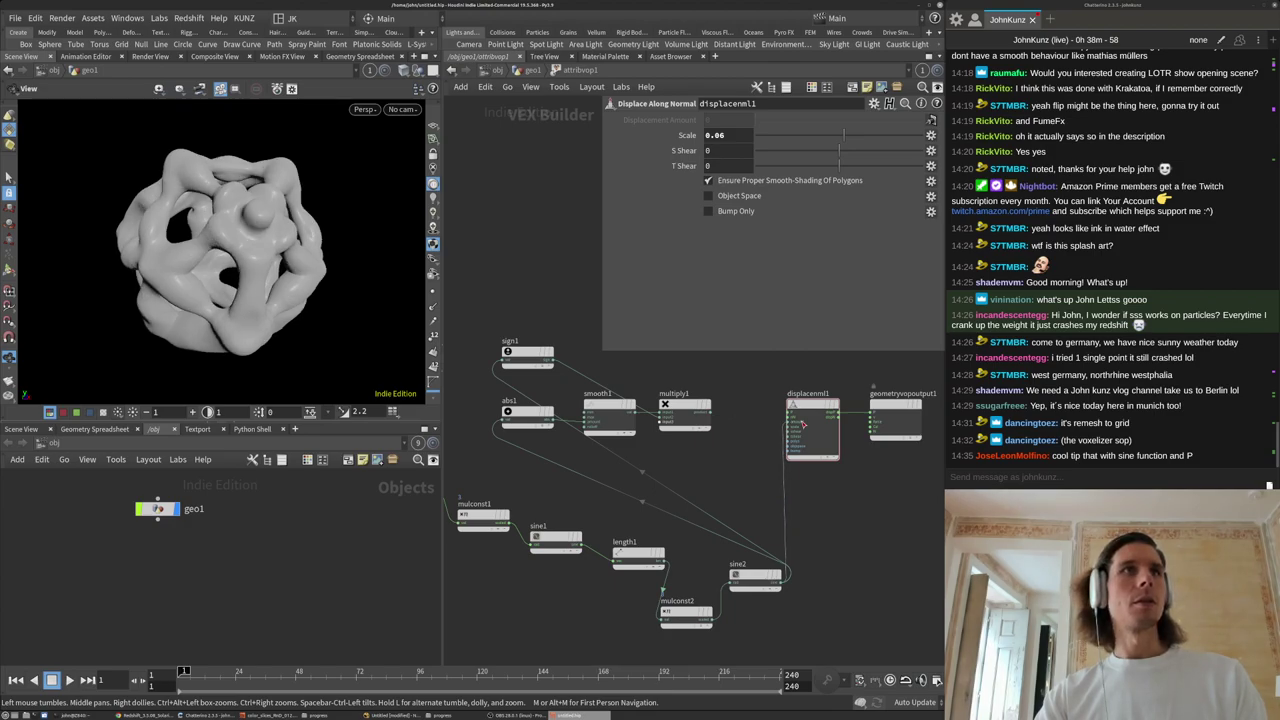
pyautogui.moveTo(238, 281); pyautogui.dragTo(300, 281)
pyautogui.scroll(4, 300, 281)
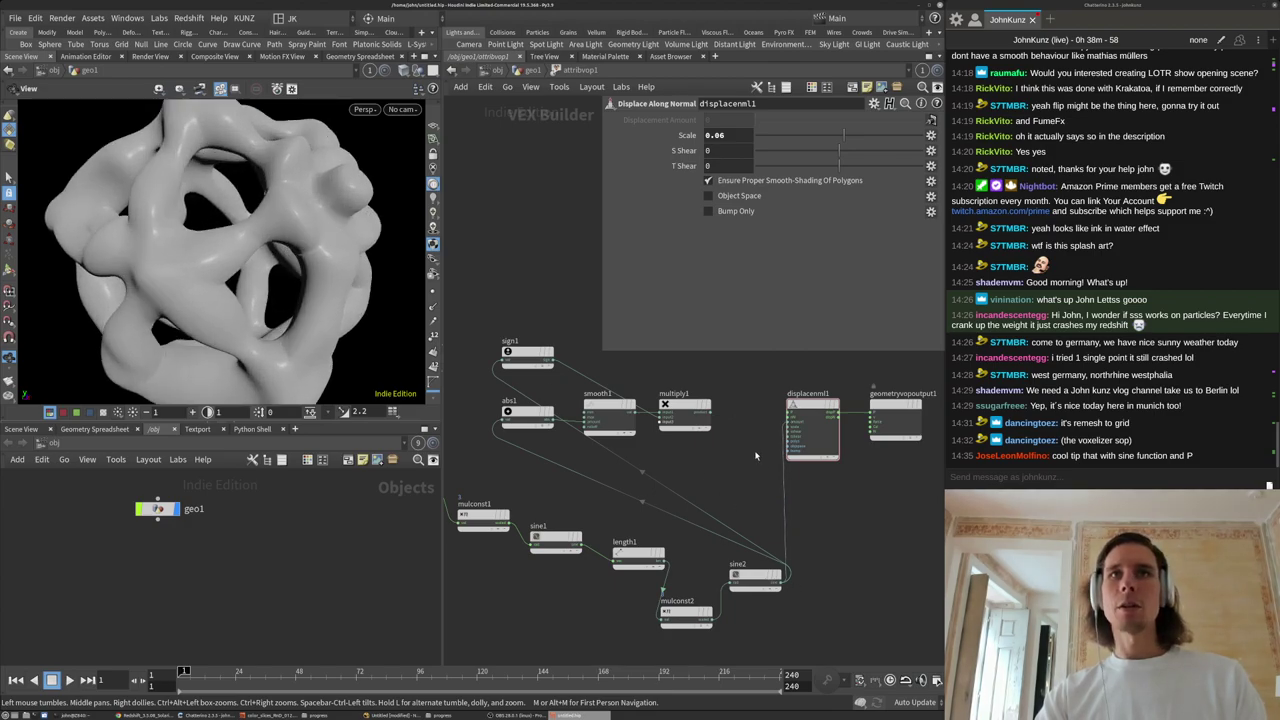
pyautogui.moveTo(711, 412); pyautogui.dragTo(787, 422)
pyautogui.moveTo(292, 239); pyautogui.dragTo(279, 225)
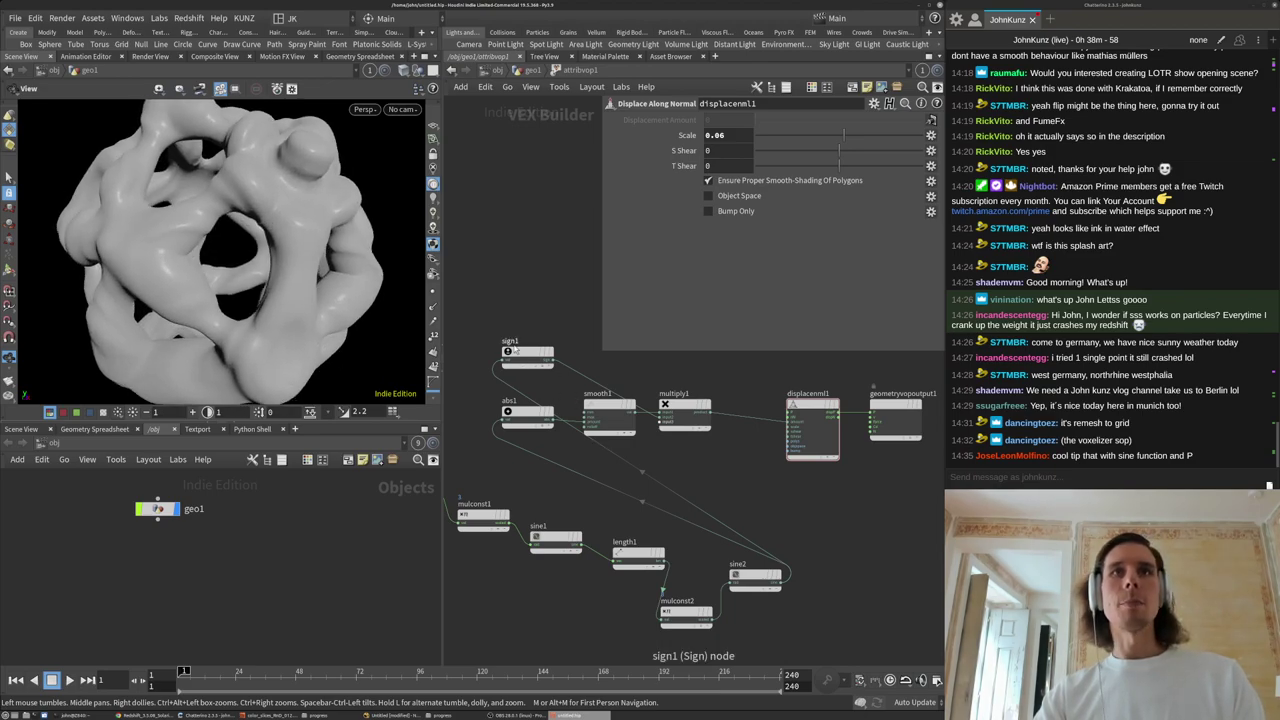
# Place sign1 below smooth1 and move the chain from abs1 to the output beyond sine2 in the layout.
pyautogui.moveTo(514, 353); pyautogui.dragTo(596, 457)
pyautogui.moveTo(666, 468); pyautogui.dragTo(680, 456, button='middle')
pyautogui.moveTo(515, 384); pyautogui.dragTo(517, 423, button='middle')
pyautogui.moveTo(539, 440); pyautogui.dragTo(549, 433)
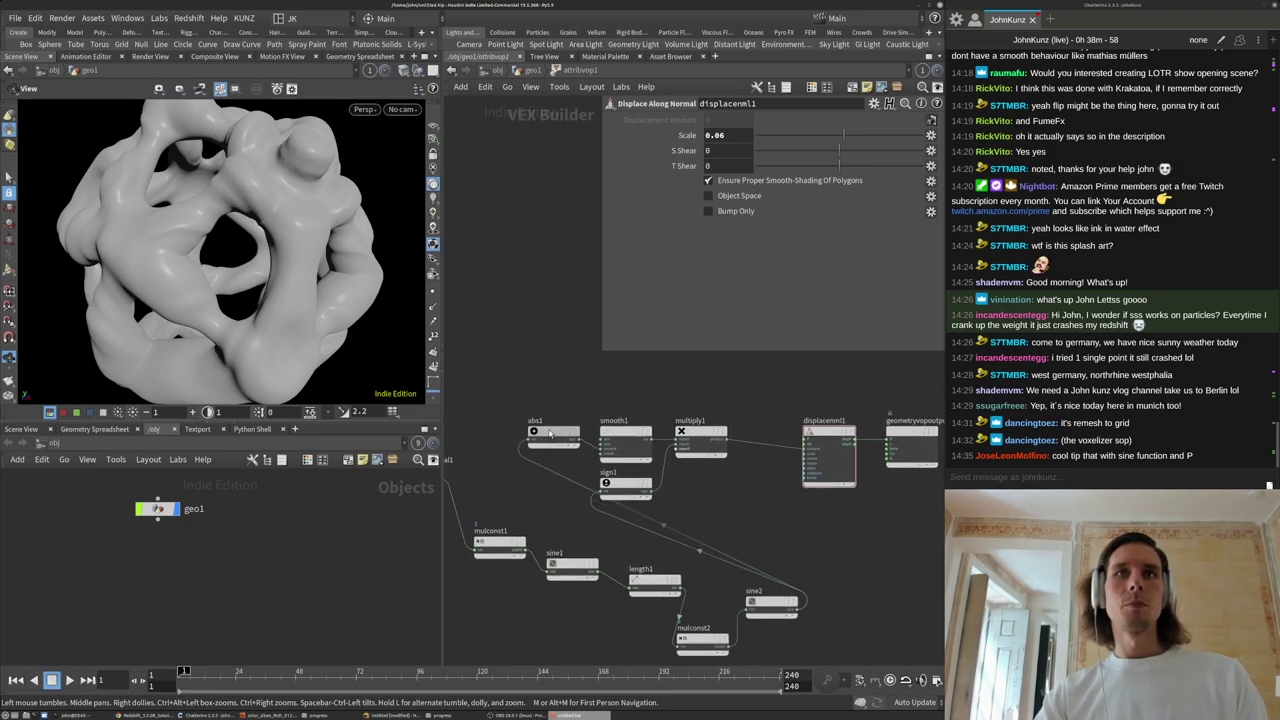
pyautogui.moveTo(714, 475); pyautogui.dragTo(680, 459, button='middle')
pyautogui.scroll(-4, 640, 470)
pyautogui.moveTo(827, 481); pyautogui.dragTo(719, 502)
pyautogui.click(705, 438)
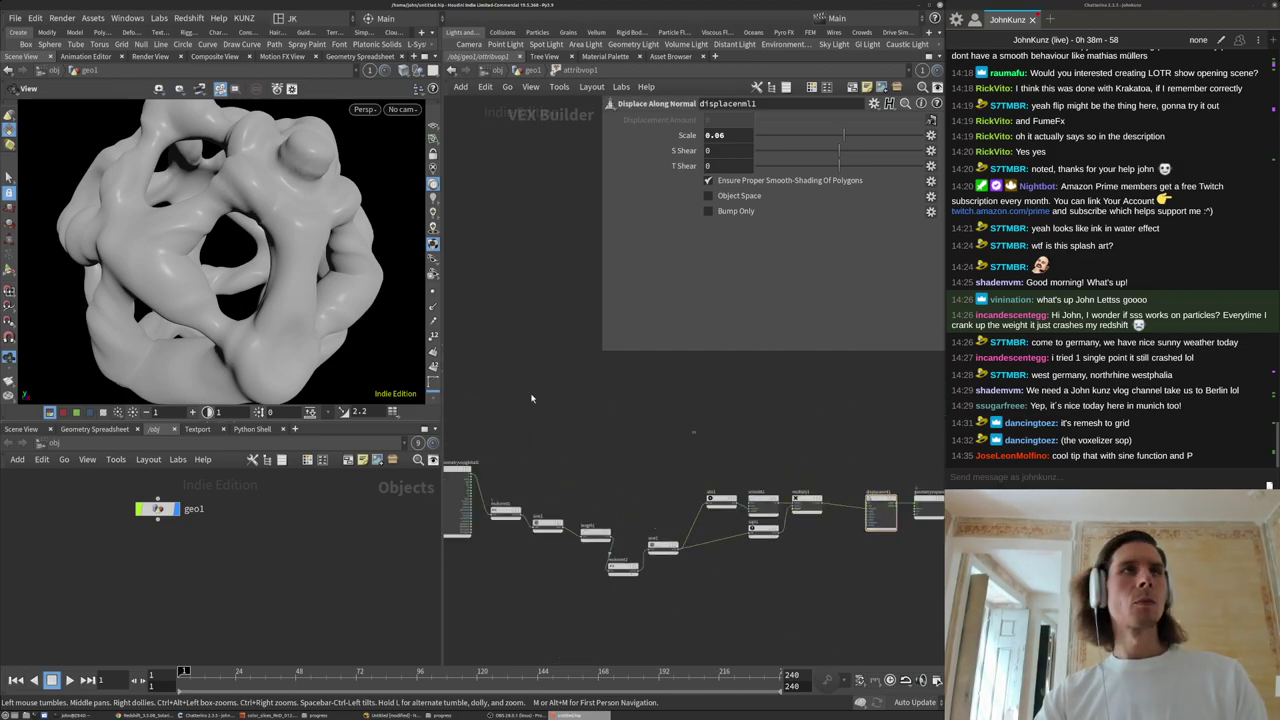
# Examine the displaced tube mesh up close and the node chain from abs1 and sign1 to multiply1.
pyautogui.scroll(-3, 178, 271)
pyautogui.moveTo(178, 271); pyautogui.dragTo(281, 256)
pyautogui.scroll(5, 343, 242)
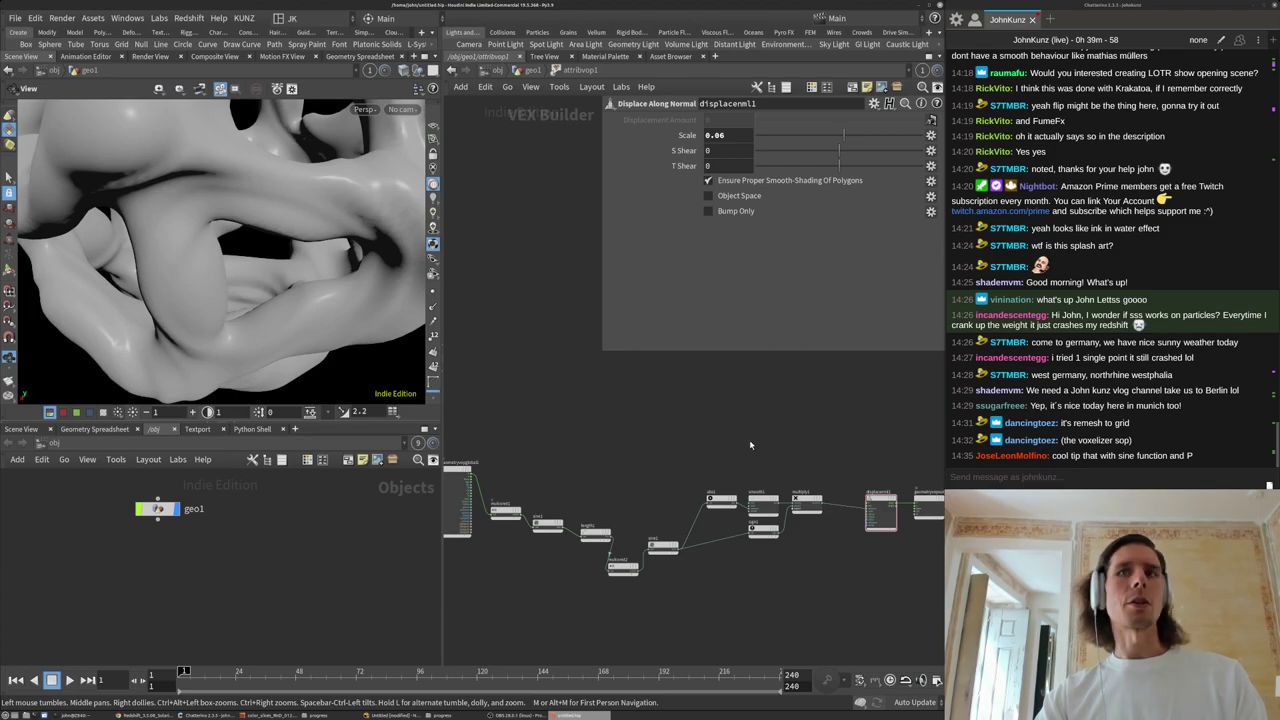
pyautogui.moveTo(807, 475); pyautogui.dragTo(672, 460, button='middle')
pyautogui.scroll(4, 672, 462)
pyautogui.moveTo(125, 227); pyautogui.dragTo(276, 293)
pyautogui.scroll(-5, 140, 279)
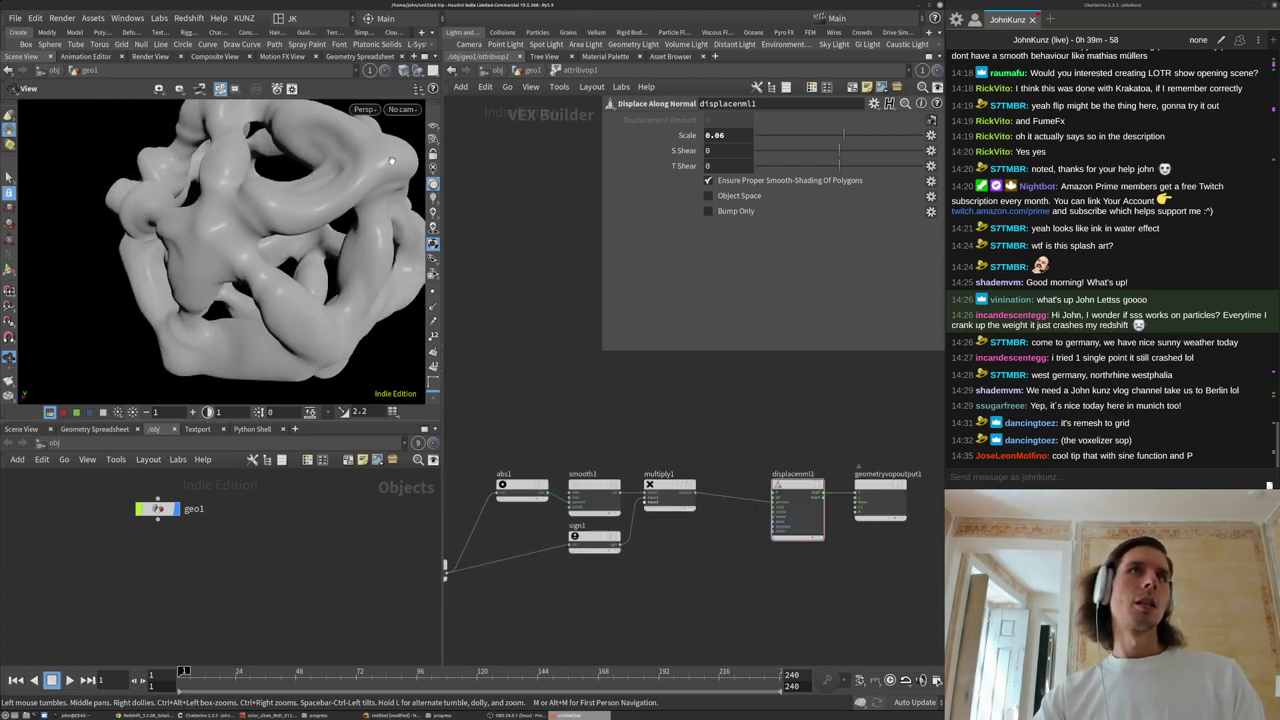
pyautogui.scroll(4, 671, 565)
pyautogui.moveTo(653, 568); pyautogui.dragTo(799, 571, button='middle')
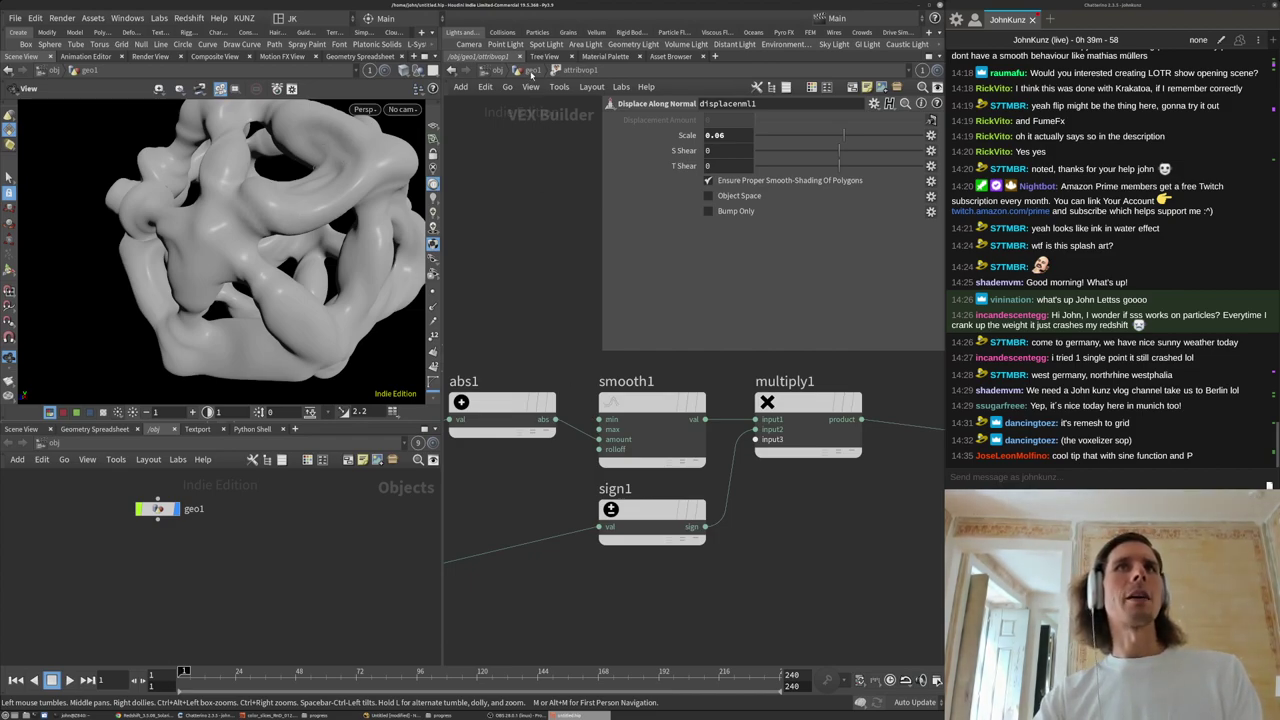
# Return to geo1, align attribvop1 under remeshgrid1, and frame the displaced mesh in the viewport.
pyautogui.click(532, 72)
pyautogui.moveTo(617, 548); pyautogui.dragTo(643, 531, button='middle')
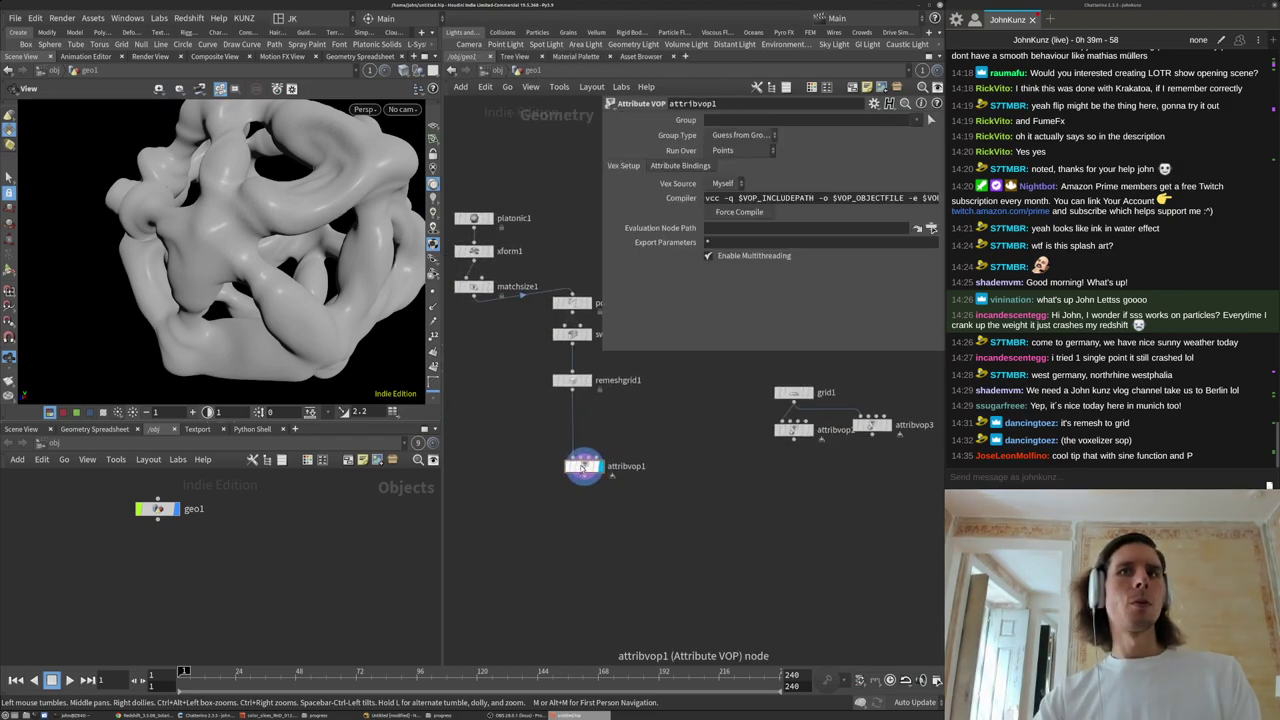
pyautogui.moveTo(580, 469); pyautogui.dragTo(569, 479)
pyautogui.hotkey('space', 'g')
pyautogui.moveTo(305, 271)
pyautogui.mouseDown()
pyautogui.moveTo(263, 267)
pyautogui.moveTo(354, 262)
pyautogui.moveTo(318, 372)
pyautogui.moveTo(295, 253)
pyautogui.moveTo(256, 262)
pyautogui.moveTo(259, 246)
pyautogui.moveTo(285, 262)
pyautogui.mouseUp()
pyautogui.scroll(2, 257, 246)
pyautogui.scroll(-3, 555, 551)
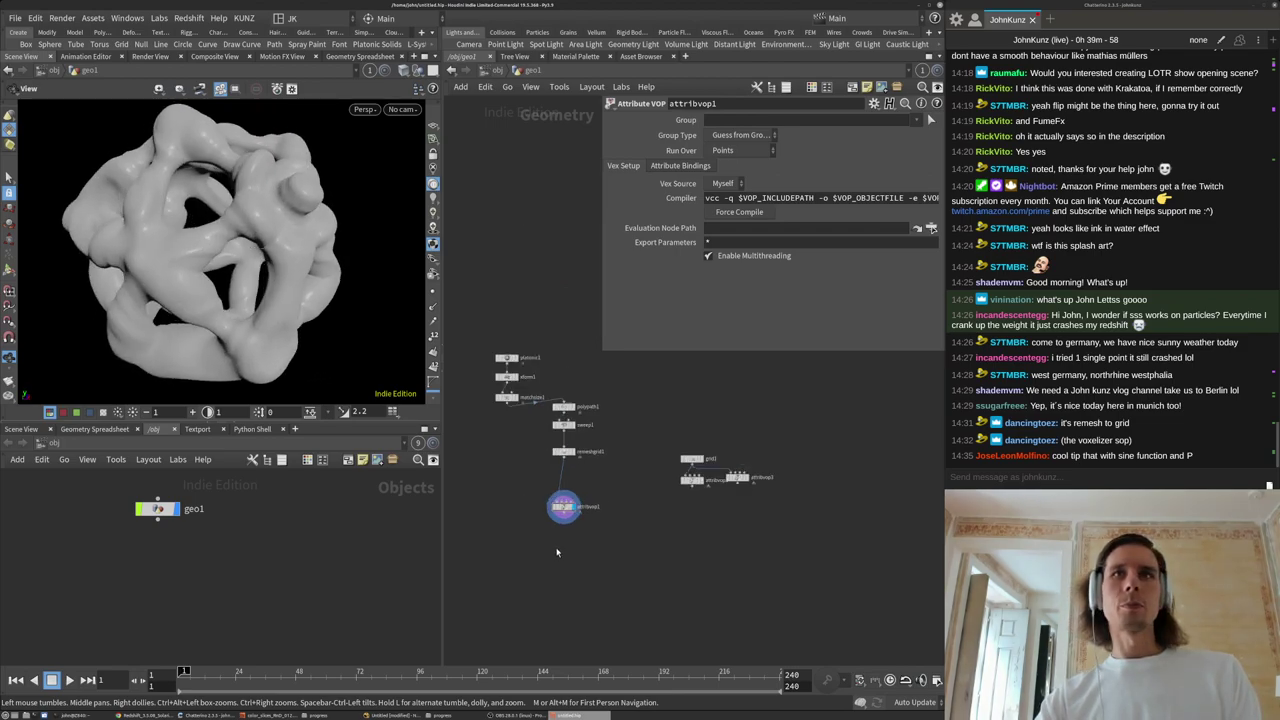
# Start saving the scene under a new name, browse to /mnt/data/stream/, and sort its folders by name in descending order.
pyautogui.click(15, 21)
pyautogui.click(51, 131)
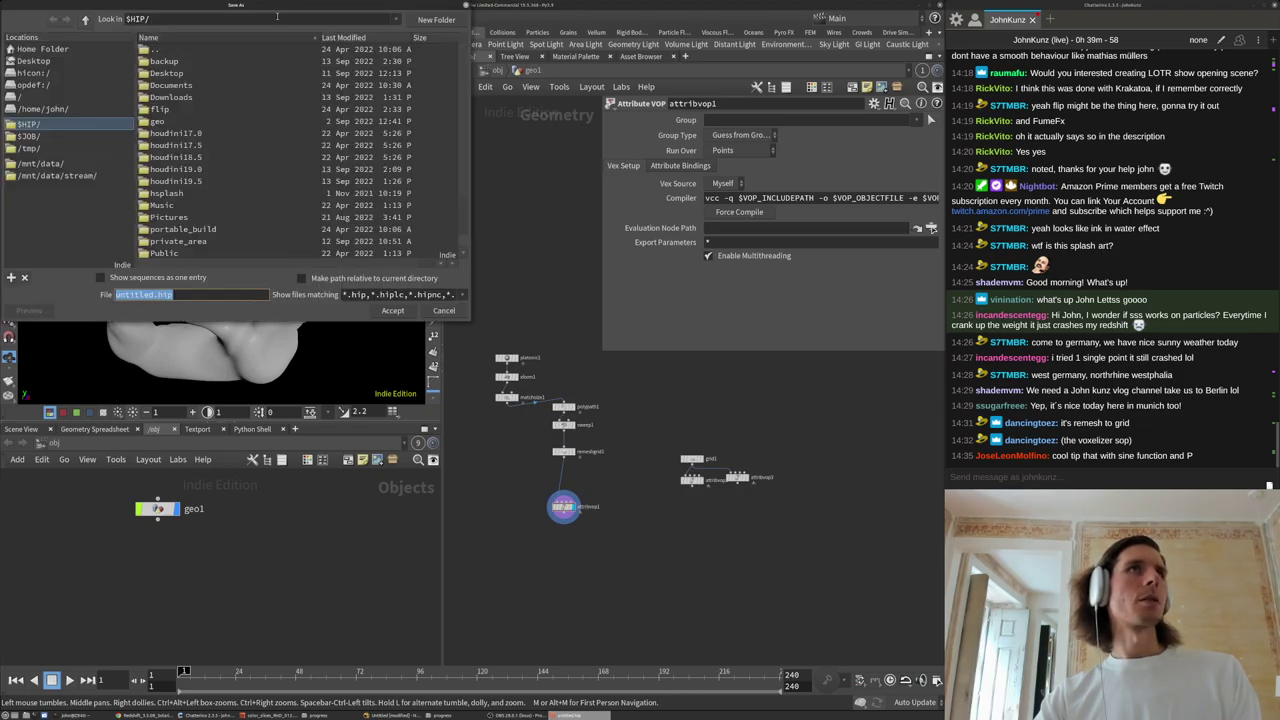
pyautogui.click(375, 269)
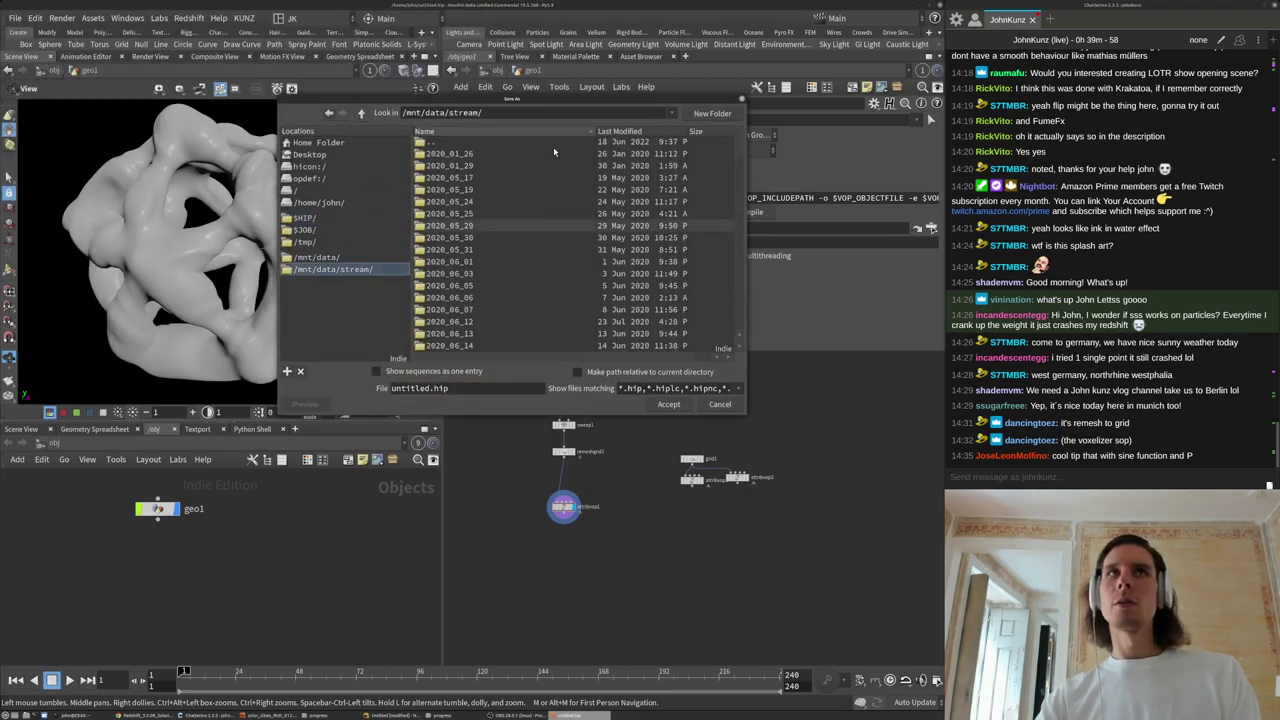
pyautogui.click(644, 133)
pyautogui.click(521, 132)
pyautogui.click(516, 133)
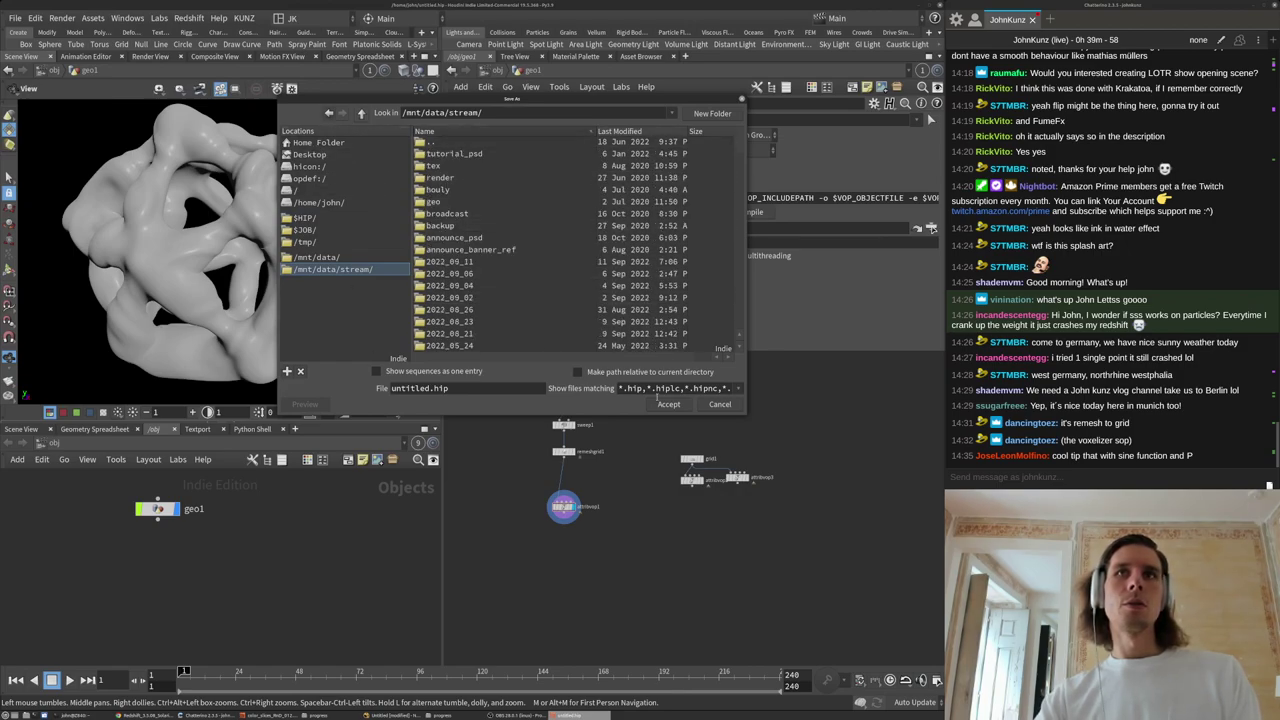
# Create a folder named 2022_09_13 in the stream directory, checking today's date with the cal command in the terminal.
pyautogui.click(695, 115)
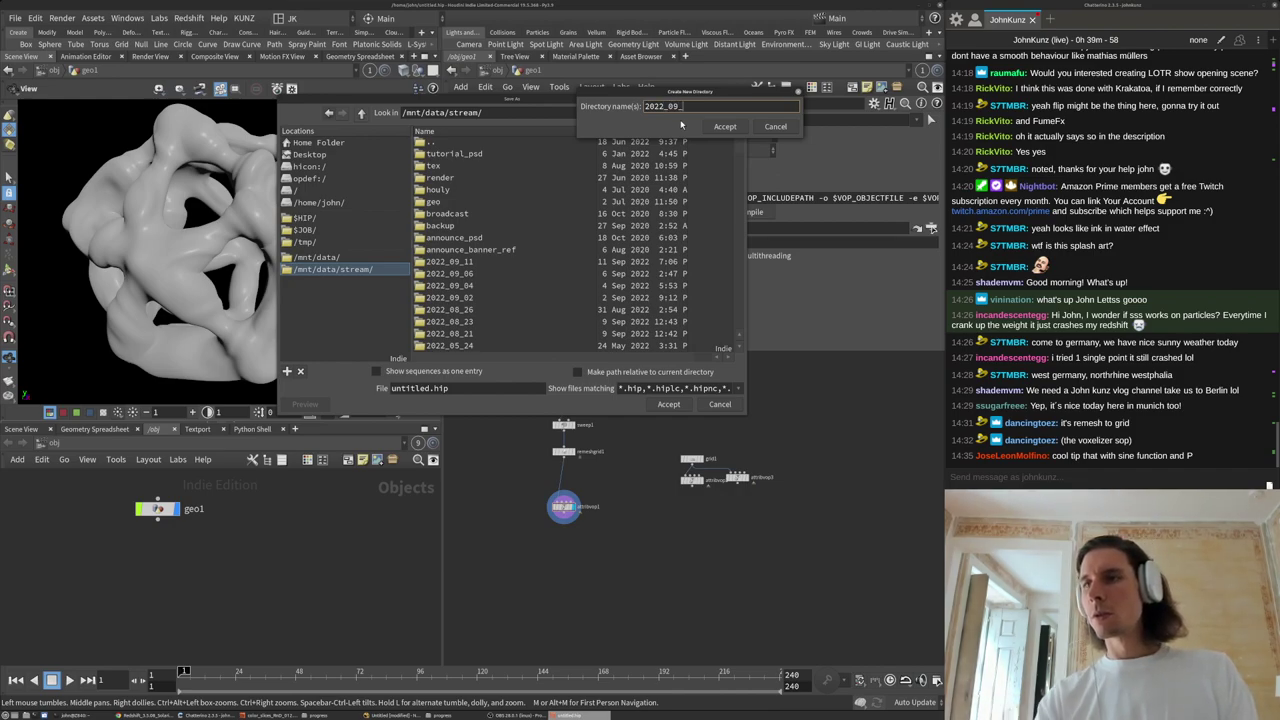
pyautogui.click(78, 715)
pyautogui.write('cal')
pyautogui.press('Return')
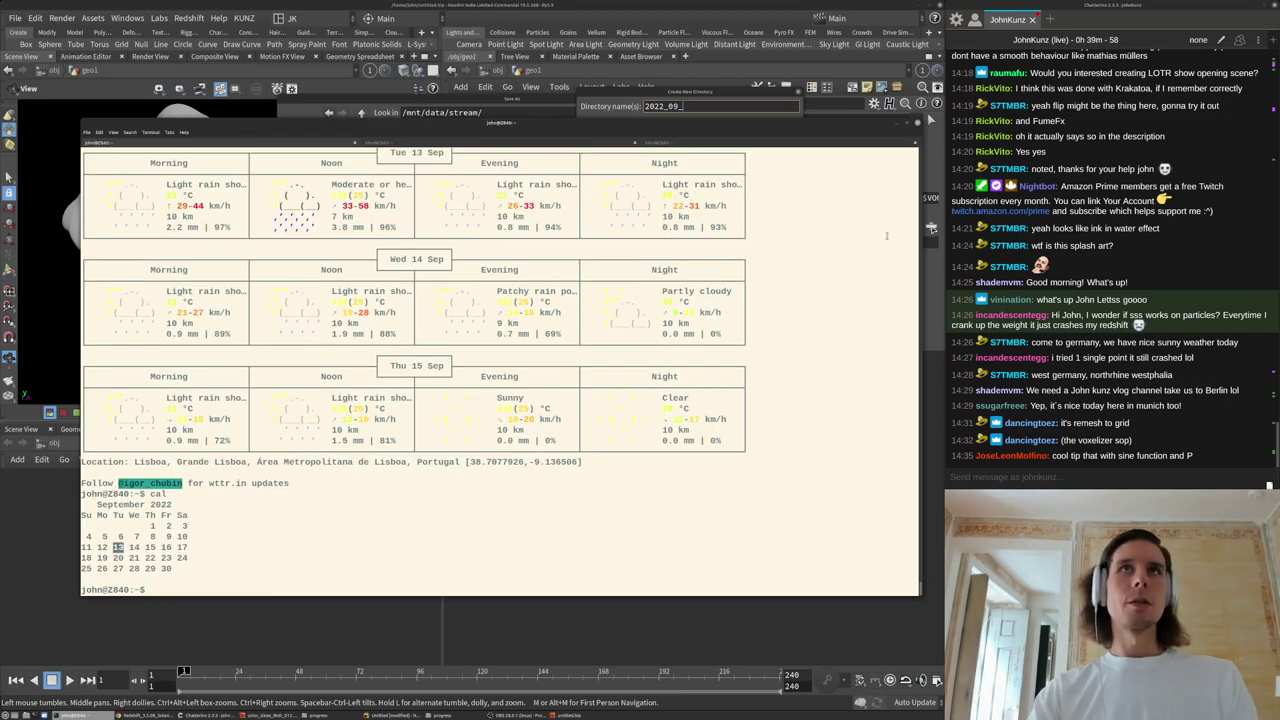
pyautogui.click(716, 112)
pyautogui.write('13')
pyautogui.press('Return')
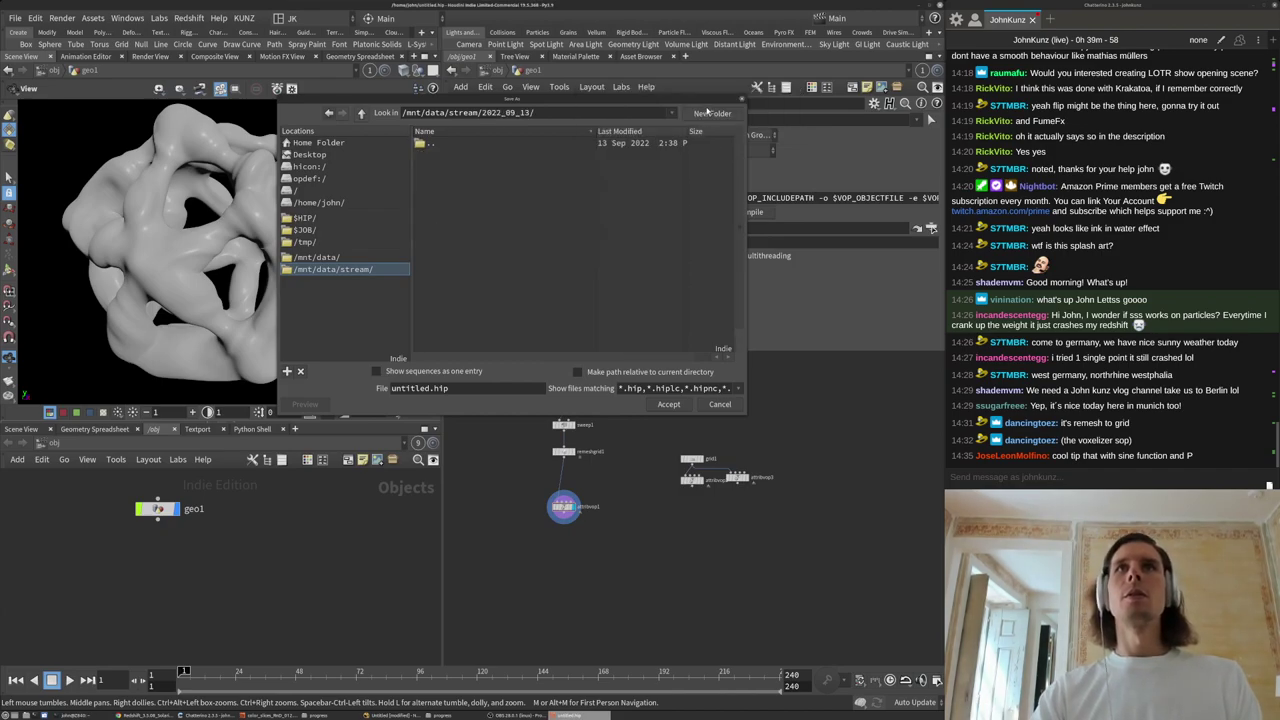
# Create a scenes subfolder inside 2022_09_13 and save the scene there as blobby_boy_001.
pyautogui.click(711, 113)
pyautogui.write('scene')
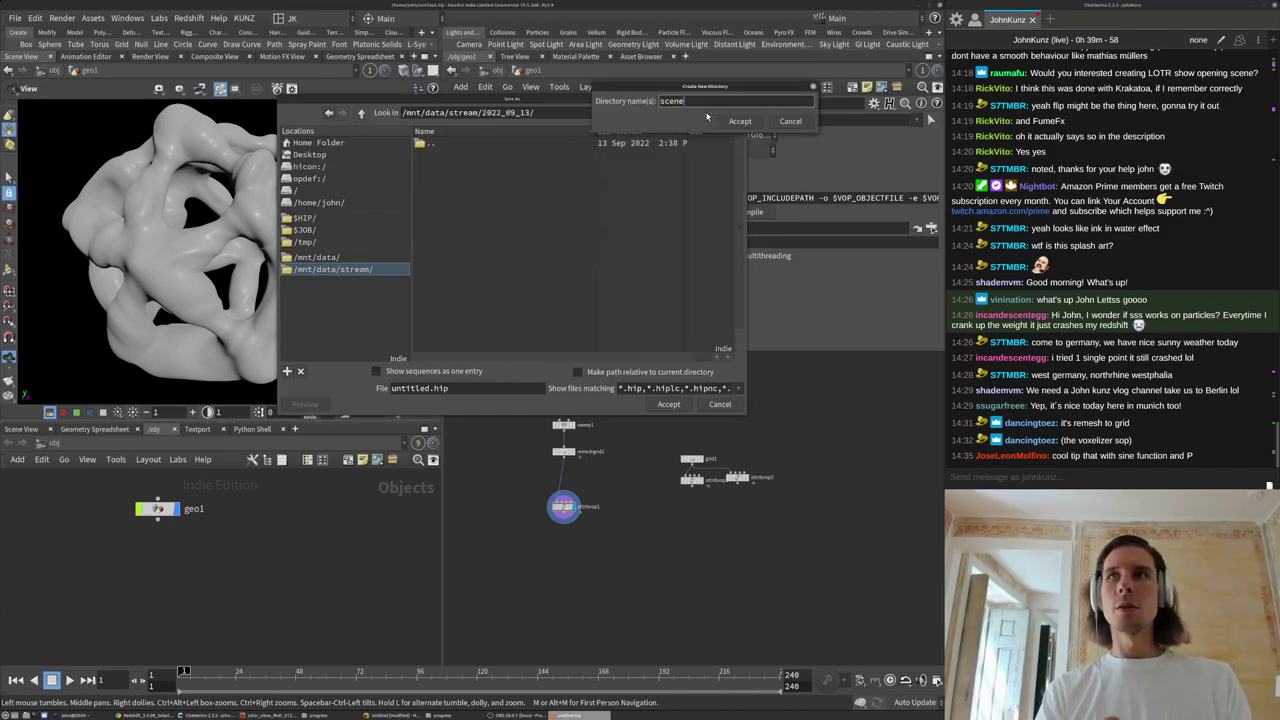
pyautogui.write('s')
pyautogui.press('Return')
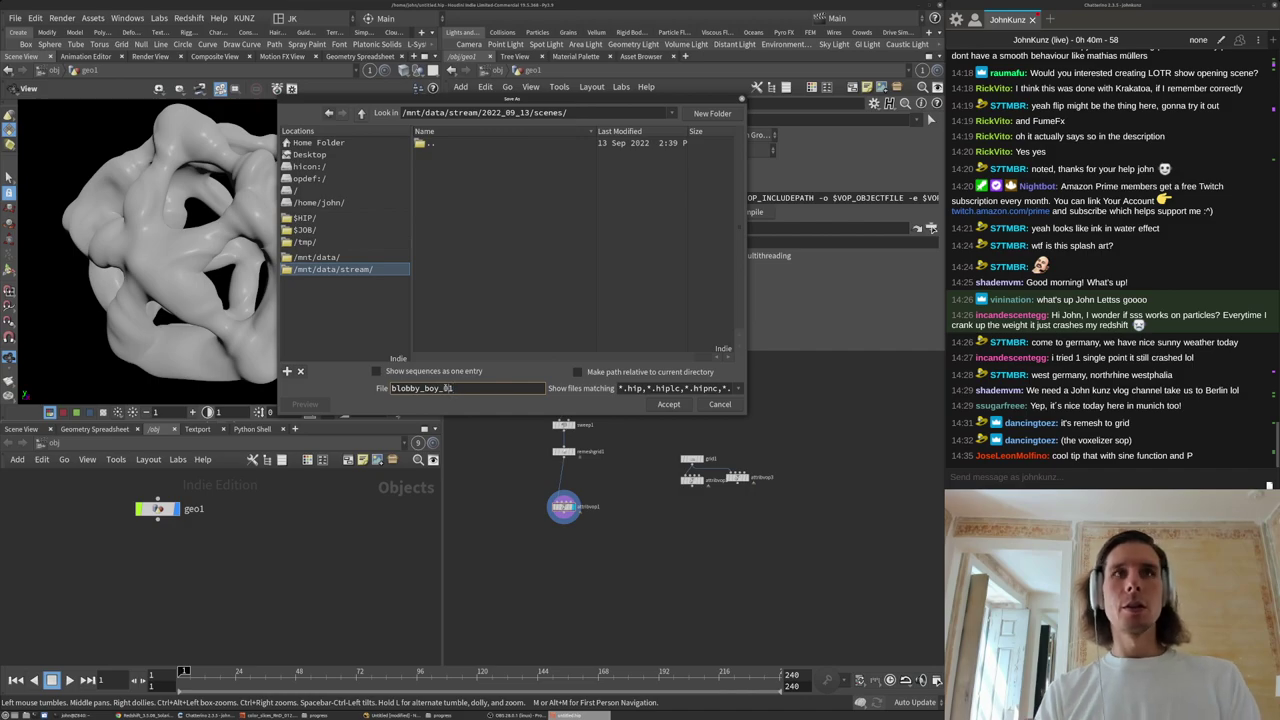
pyautogui.write('0')
pyautogui.press('Return')
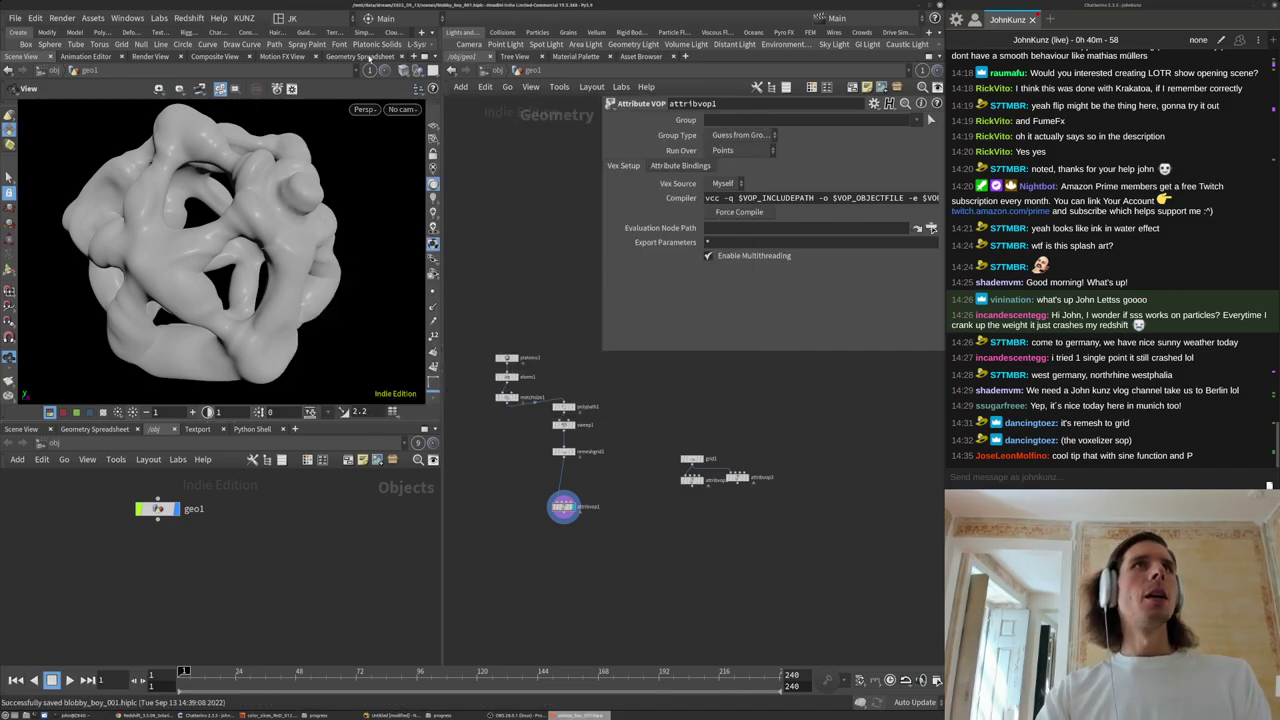
# Widen the first shelf set, show the Kunz shelf, and shrink the parameter pane overlapping the geo1 network.
pyautogui.moveTo(443, 38); pyautogui.dragTo(620, 38)
pyautogui.click(578, 33)
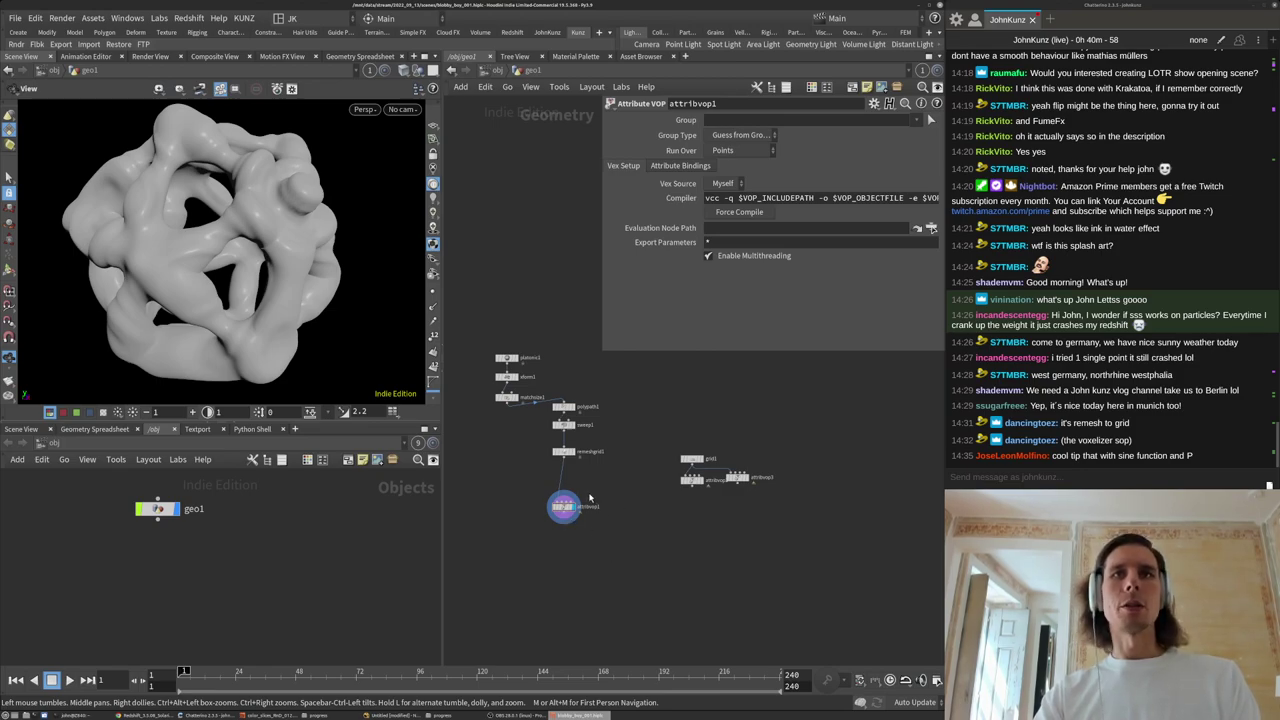
pyautogui.scroll(3, 590, 497)
pyautogui.moveTo(688, 569); pyautogui.dragTo(656, 527, button='middle')
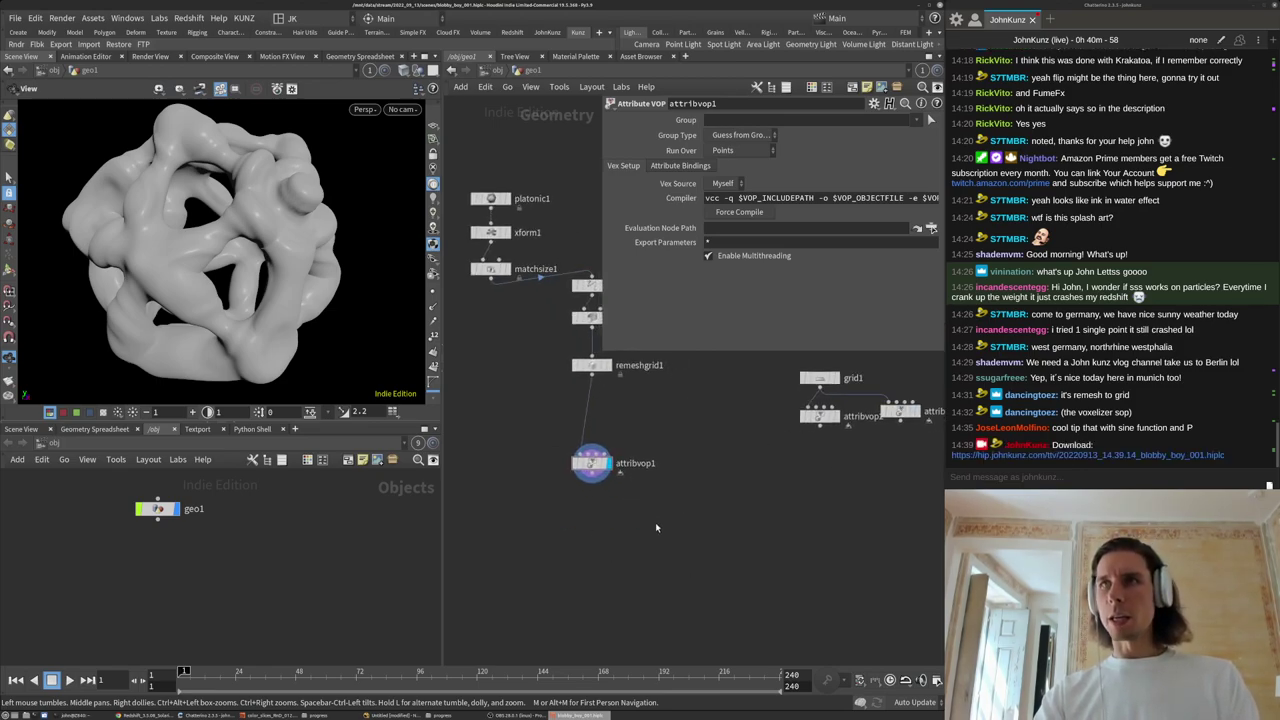
pyautogui.scroll(3, 248, 263)
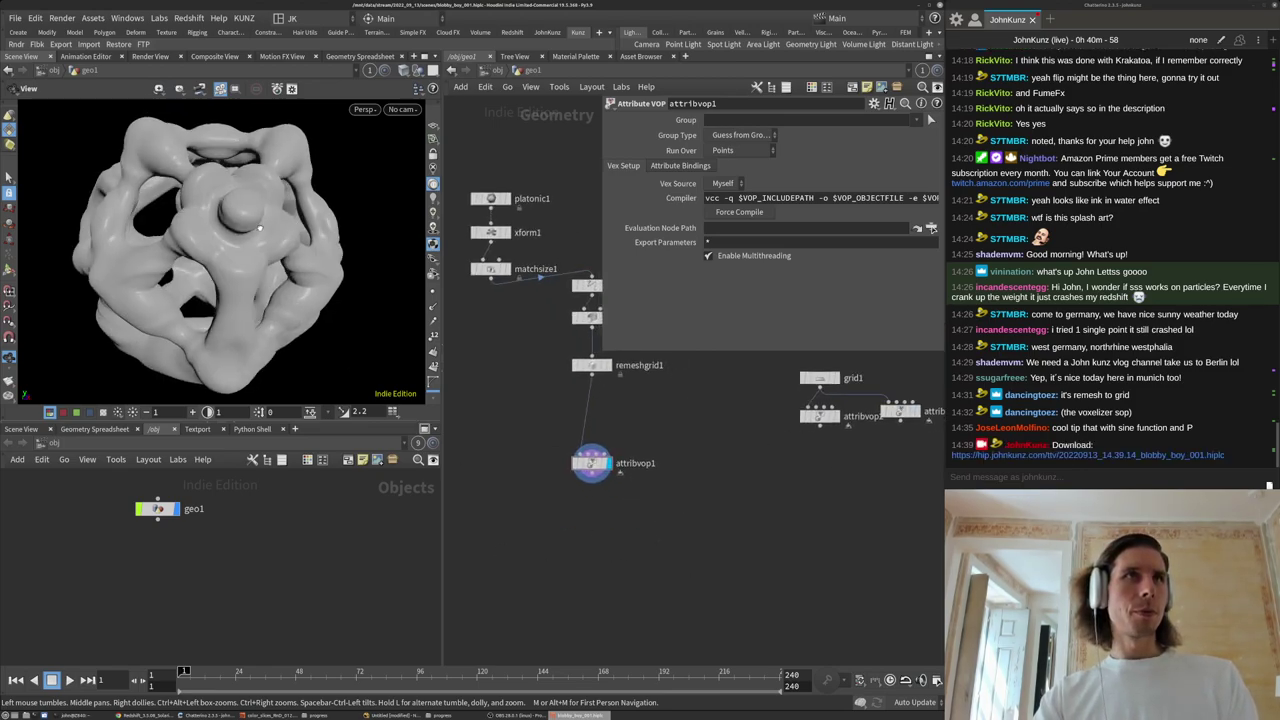
pyautogui.moveTo(602, 350); pyautogui.dragTo(639, 278)
pyautogui.moveTo(545, 440); pyautogui.dragTo(552, 425, button='middle')
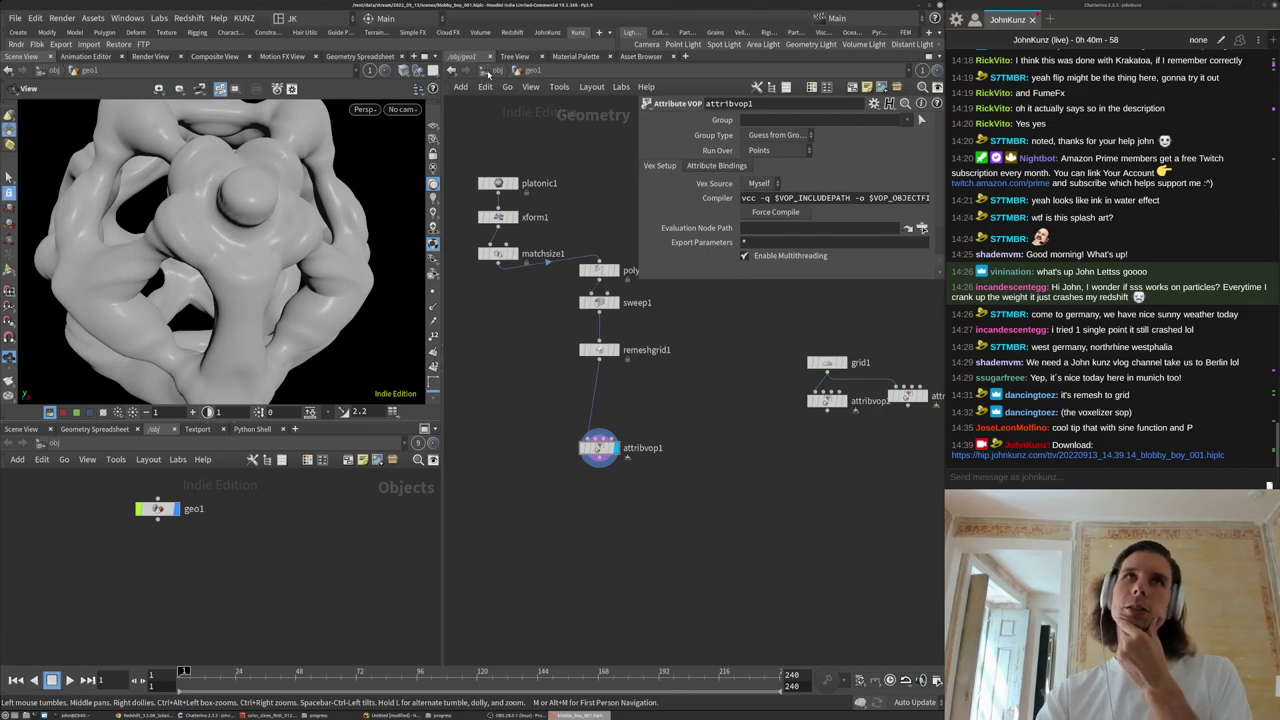
# Go up to object level, add a Grid object below geo1, and view the displaced mesh together with the grid.
pyautogui.press('u')
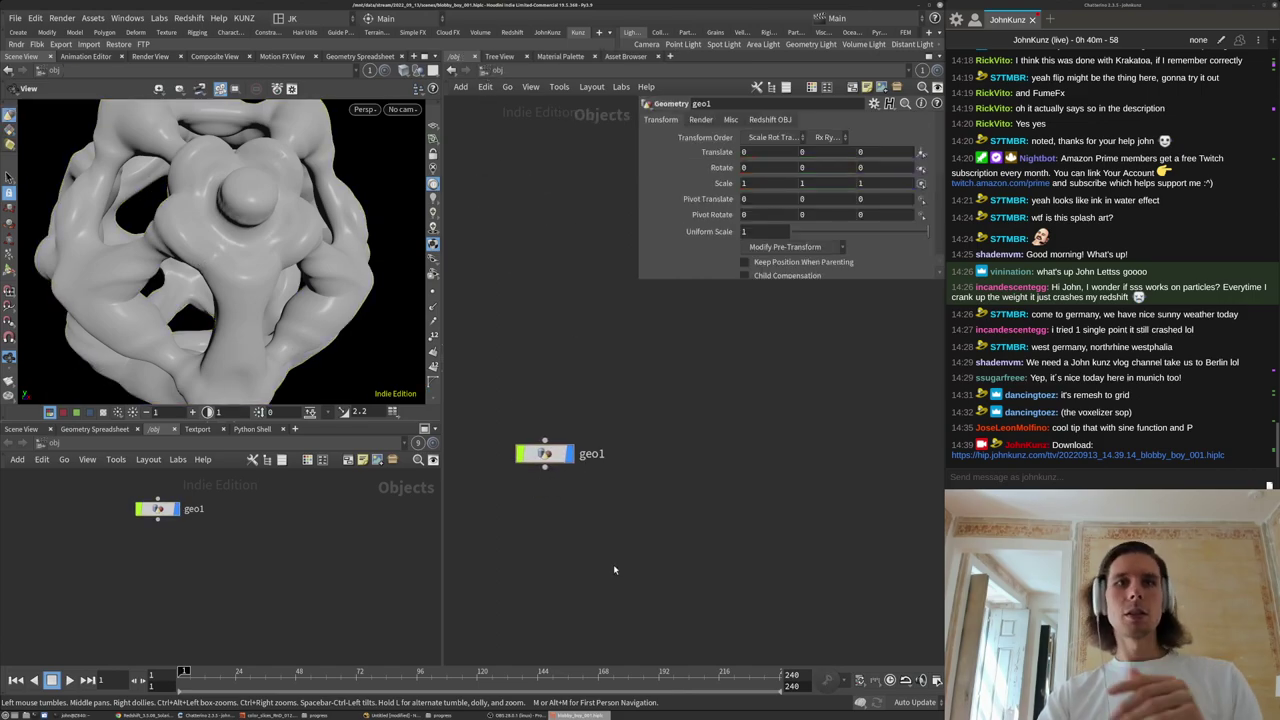
pyautogui.press('Tab')
pyautogui.write('gr')
pyautogui.click(740, 294)
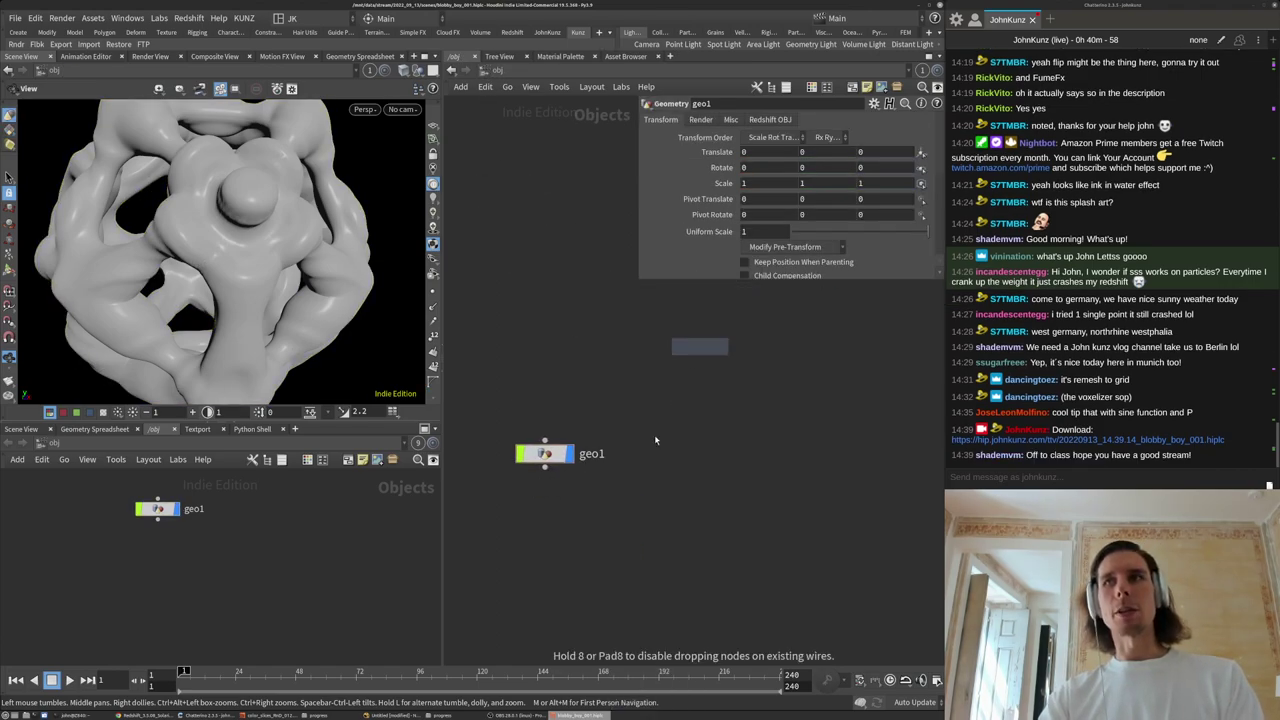
pyautogui.click(599, 538)
pyautogui.moveTo(598, 538); pyautogui.dragTo(545, 519)
pyautogui.click(492, 468)
pyautogui.press('g')
pyautogui.moveTo(261, 289); pyautogui.dragTo(292, 240)
pyautogui.moveTo(292, 240); pyautogui.dragTo(304, 182, button='right')
pyautogui.moveTo(304, 182); pyautogui.dragTo(299, 196)
pyautogui.moveTo(299, 196); pyautogui.dragTo(294, 222, button='middle')
pyautogui.moveTo(295, 222); pyautogui.dragTo(298, 262, button='right')
pyautogui.moveTo(298, 262); pyautogui.dragTo(337, 284)
# Inside geo1, add a Match Size node, wire attribvop1 into it, and display its result.
pyautogui.doubleClick(546, 453)
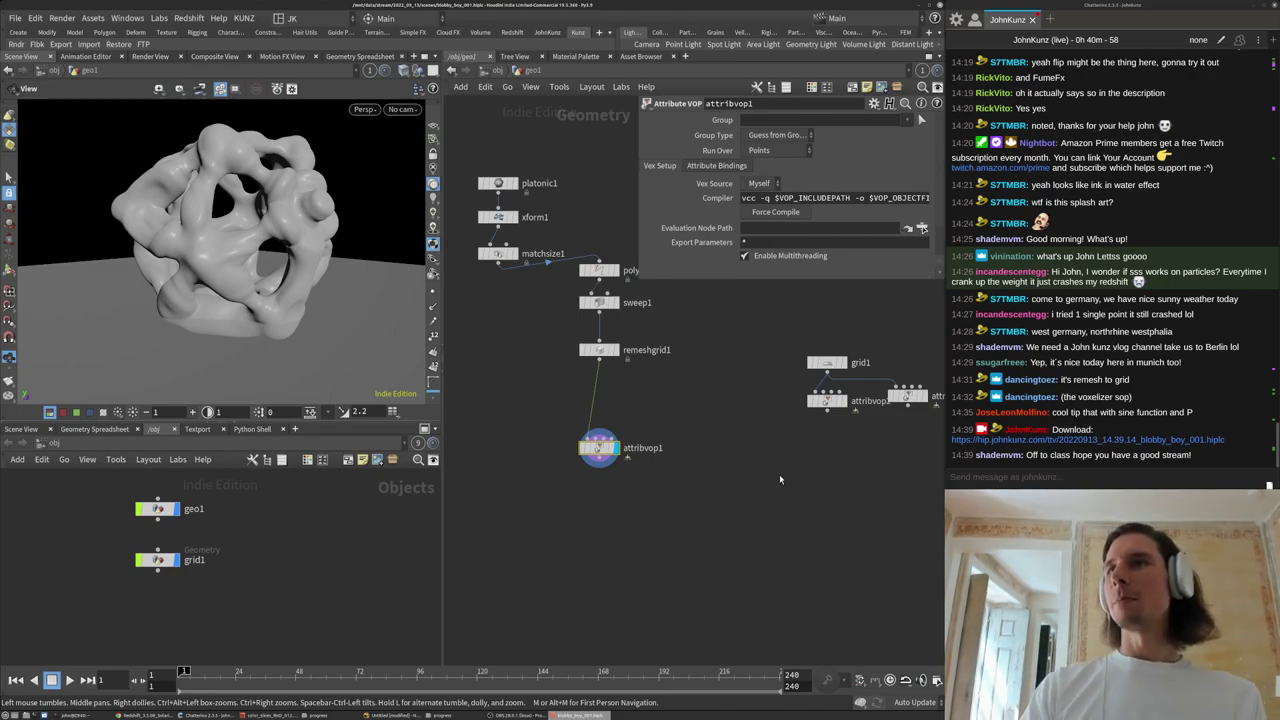
pyautogui.moveTo(703, 505); pyautogui.dragTo(716, 476, button='middle')
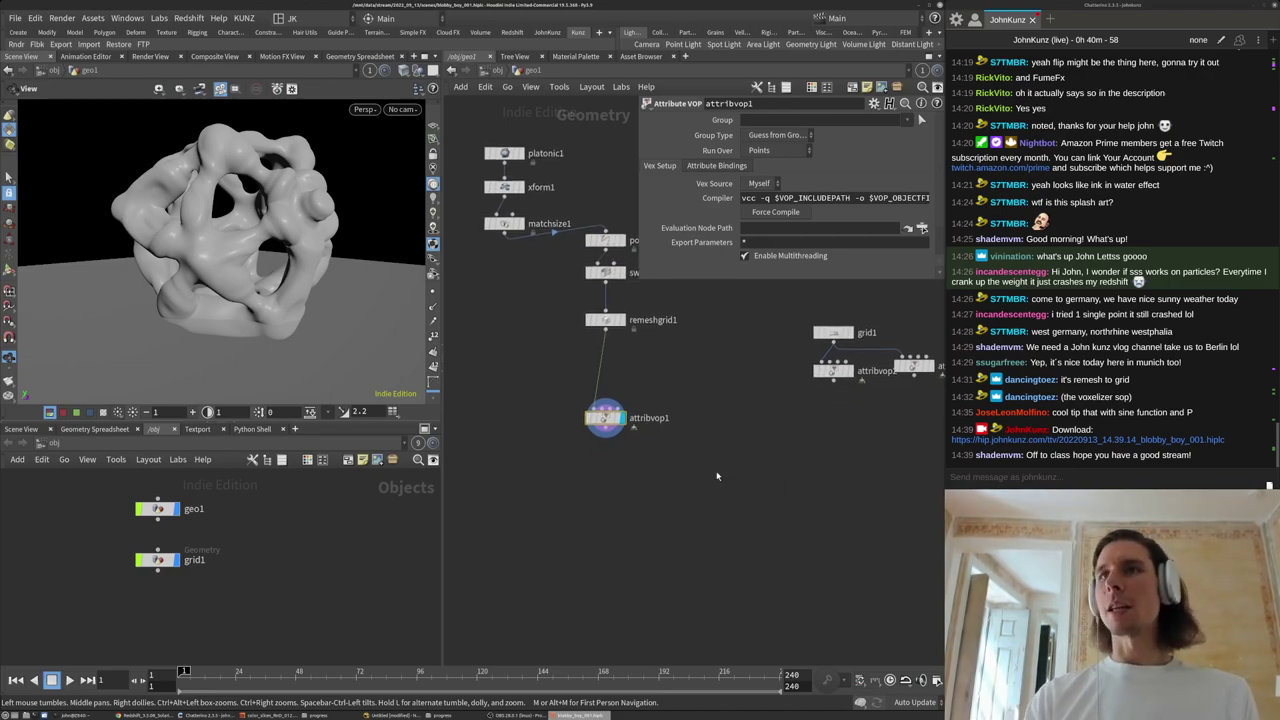
pyautogui.moveTo(693, 404); pyautogui.dragTo(696, 434, button='middle')
pyautogui.press('Tab')
pyautogui.write('match')
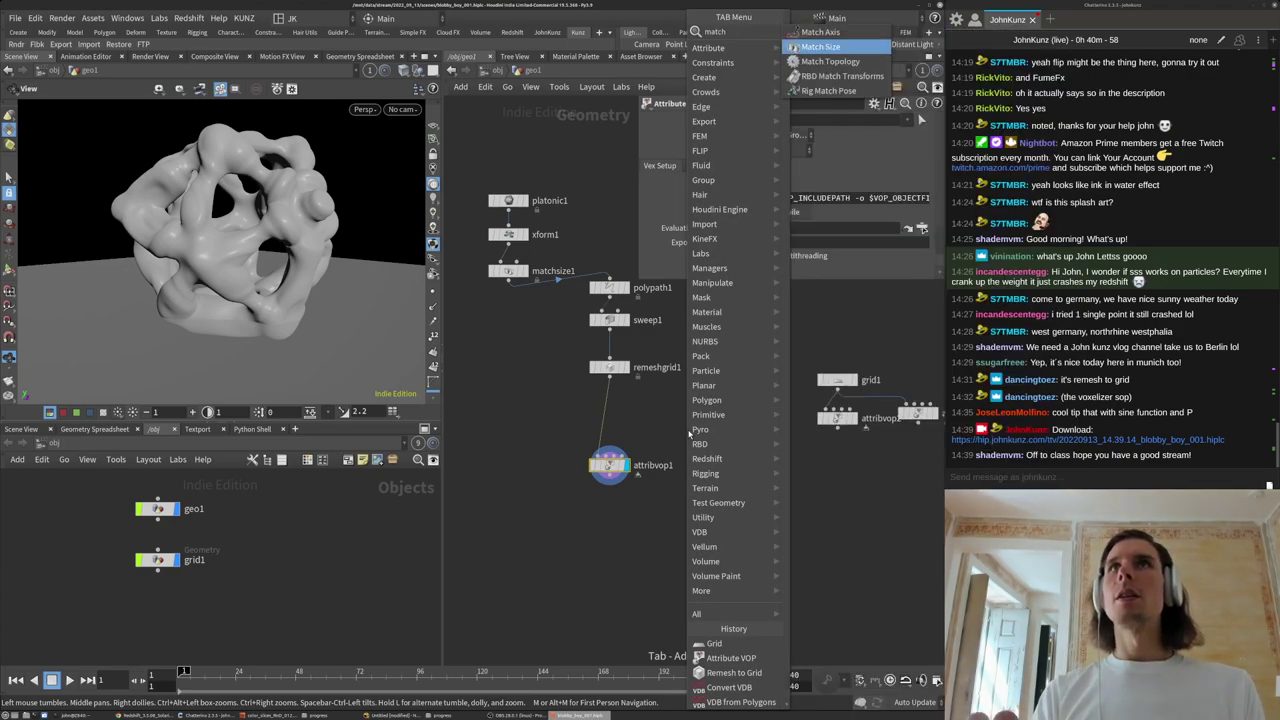
pyautogui.press('Return')
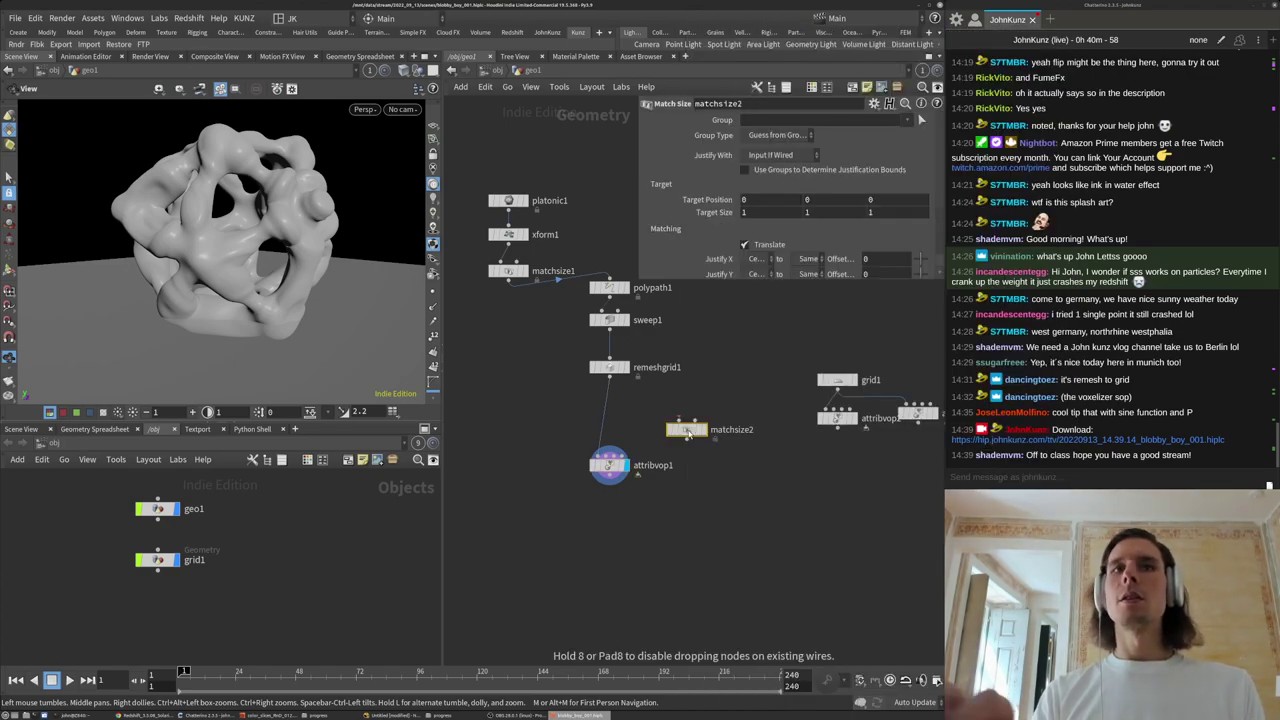
pyautogui.click(627, 567)
pyautogui.moveTo(619, 556); pyautogui.dragTo(610, 475)
pyautogui.click(642, 566)
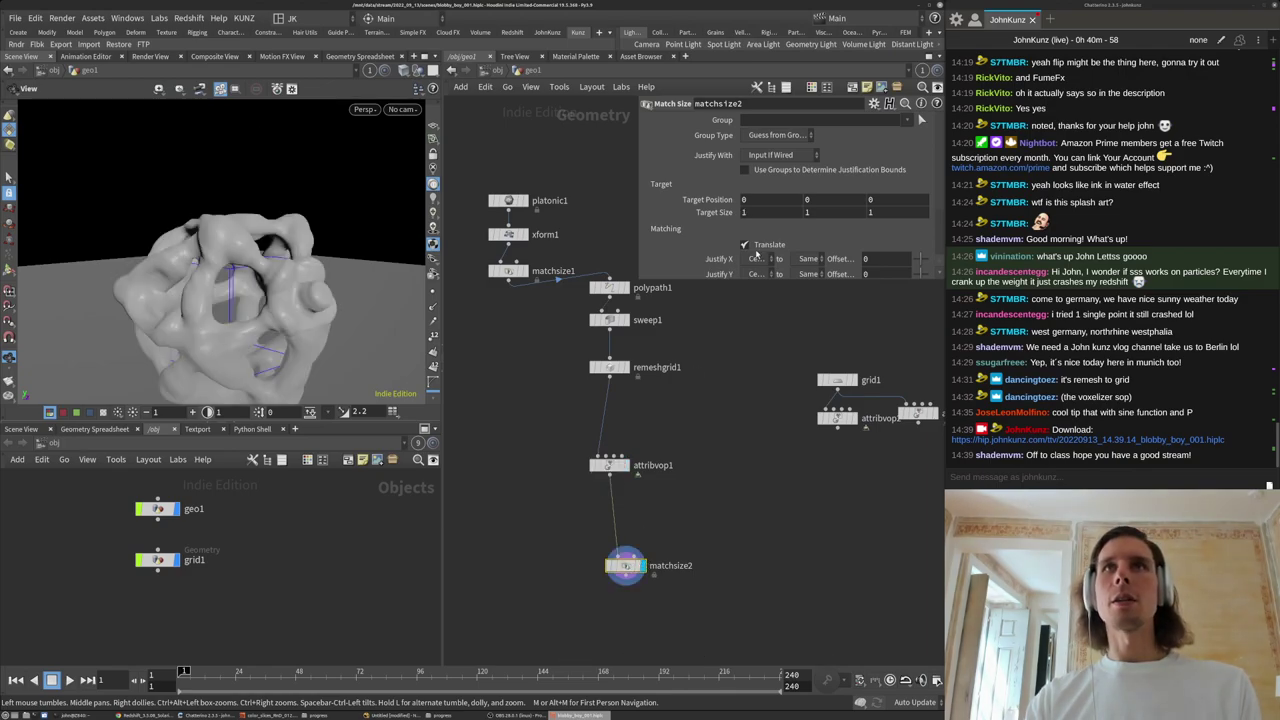
# Adjust matchsize2's Justify Y options so the displaced mesh rests on top of the ground grid.
pyautogui.scroll(-3, 757, 260)
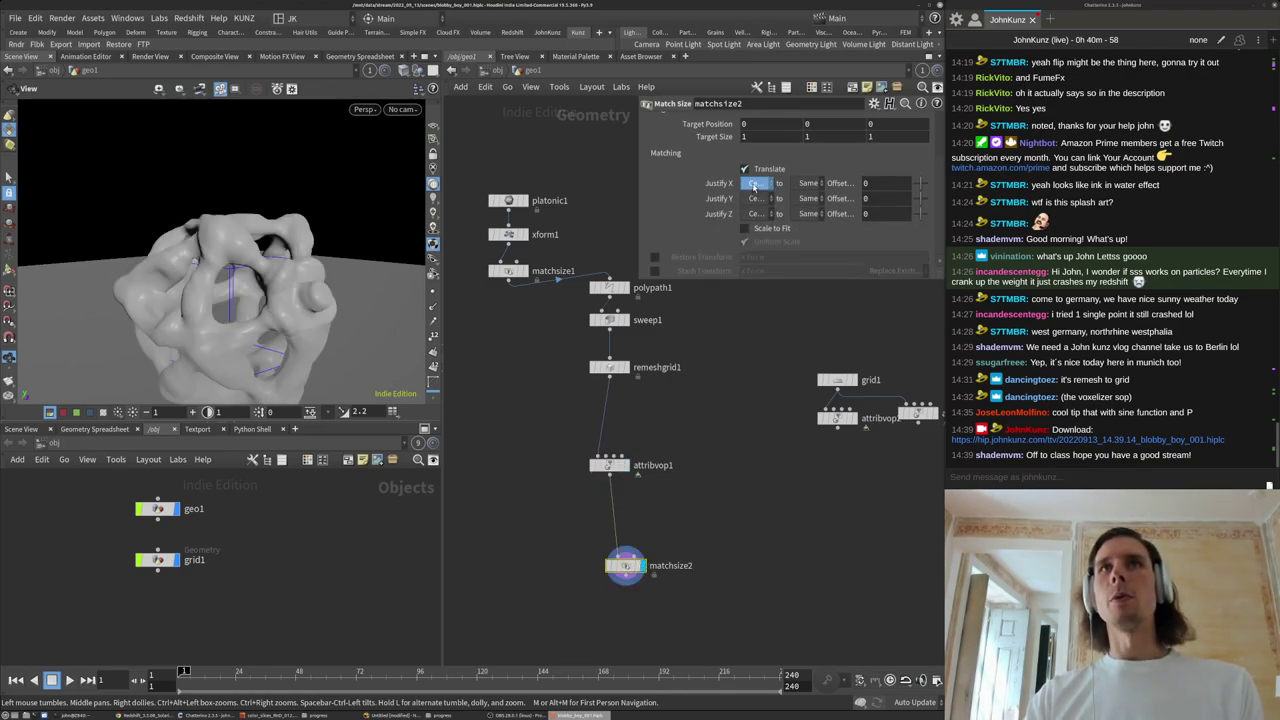
pyautogui.click(755, 196)
pyautogui.click(753, 217)
pyautogui.click(753, 228)
pyautogui.click(753, 200)
pyautogui.click(754, 227)
pyautogui.moveTo(237, 311); pyautogui.dragTo(150, 309)
# Return to object level and open the network inside the grid1 object.
pyautogui.click(502, 74)
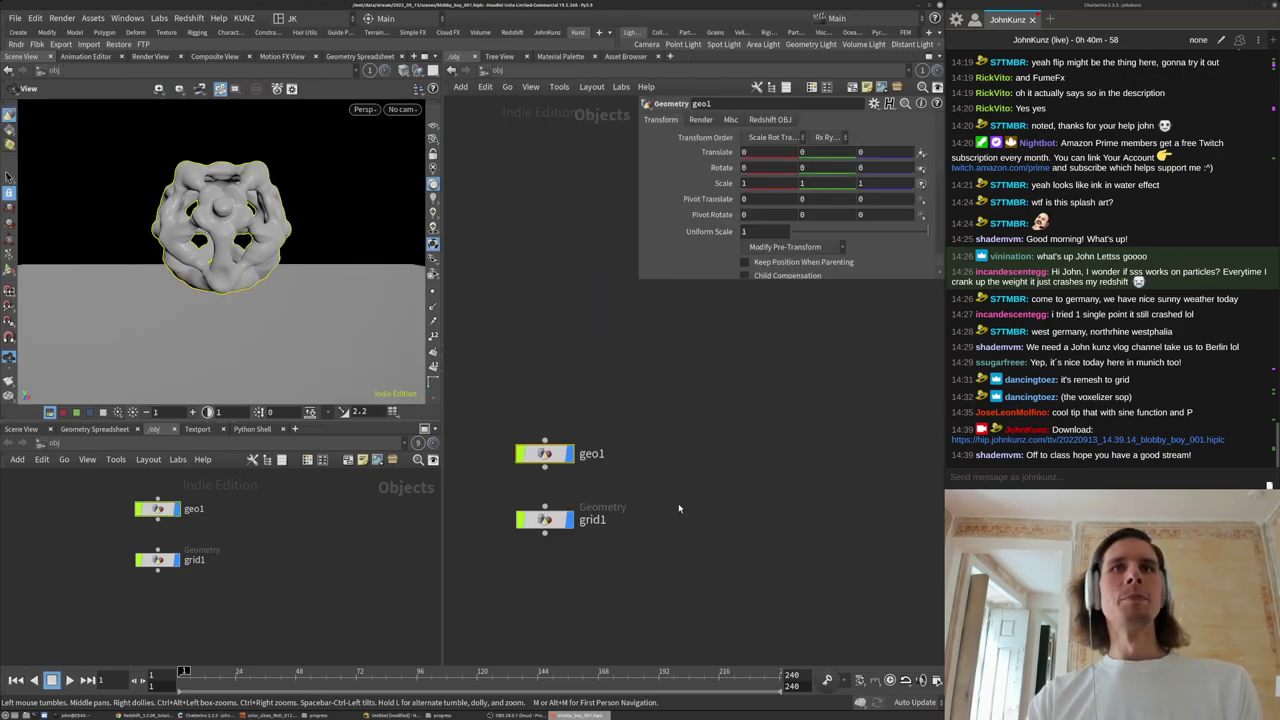
pyautogui.click(598, 474)
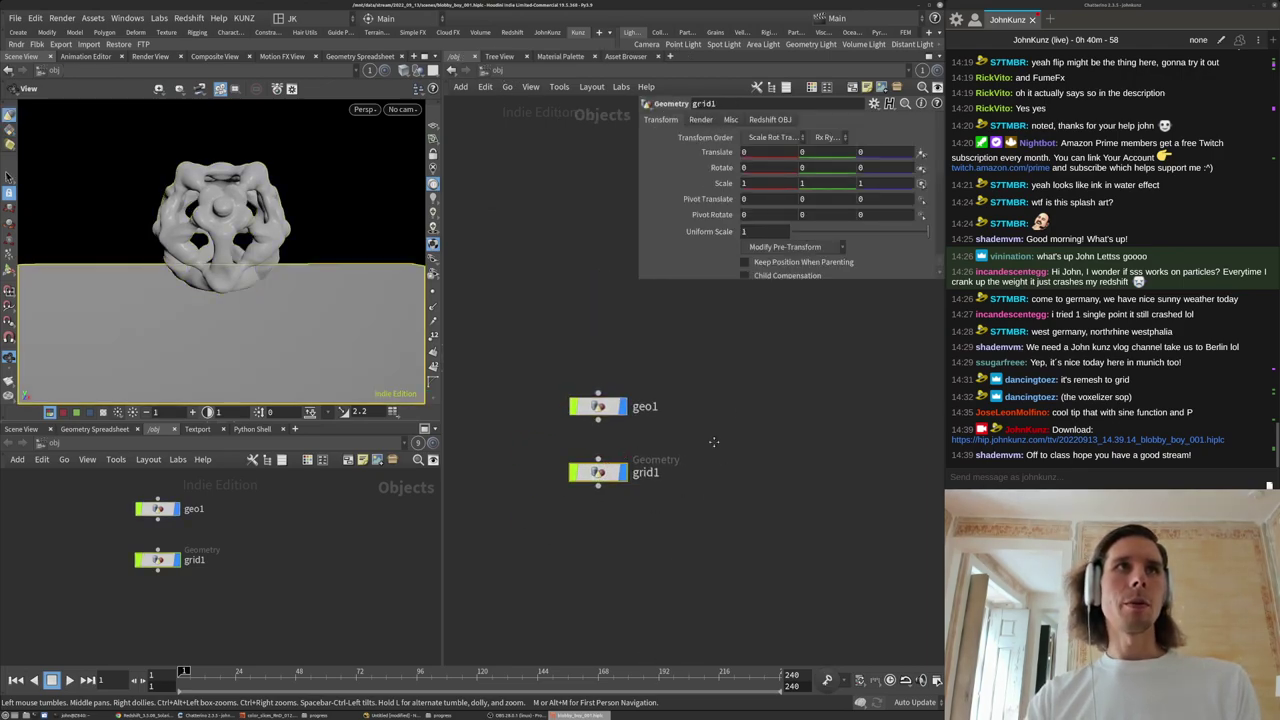
pyautogui.moveTo(709, 448); pyautogui.dragTo(730, 412, button='middle')
pyautogui.doubleClick(632, 438)
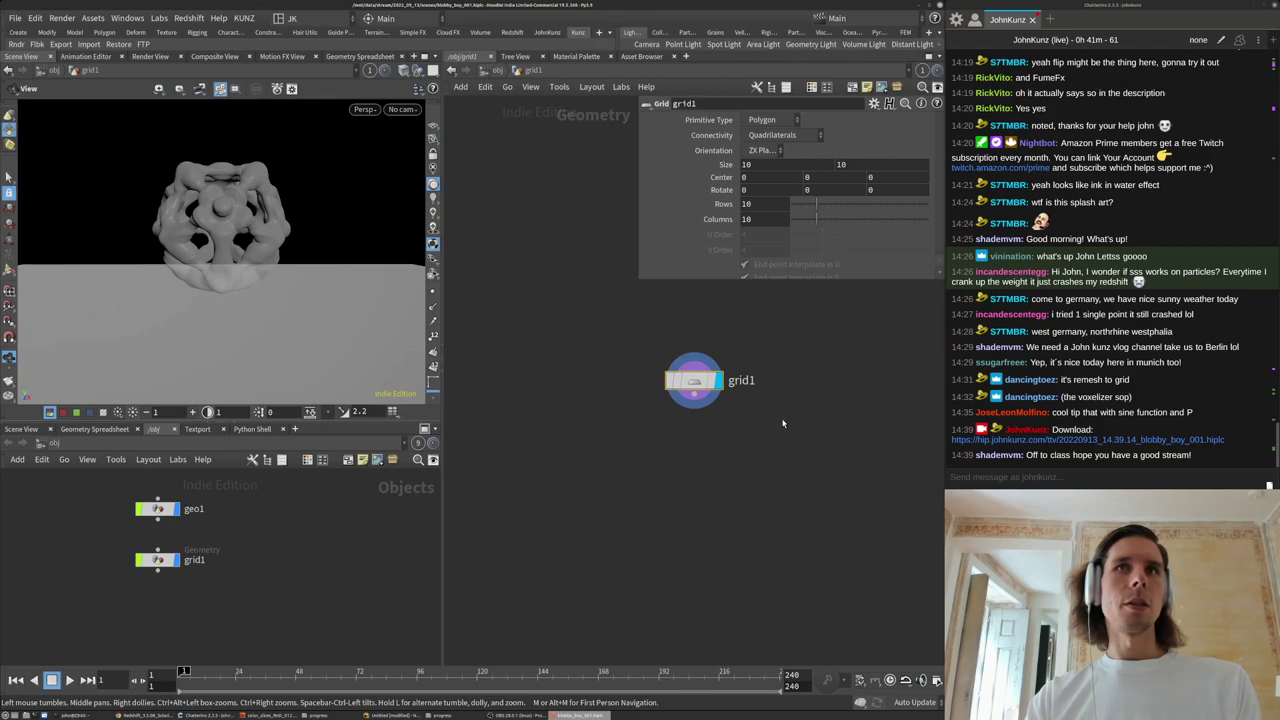
# Try 3 rows and 3 columns on the grid and inspect it from above.
pyautogui.click(10, 179)
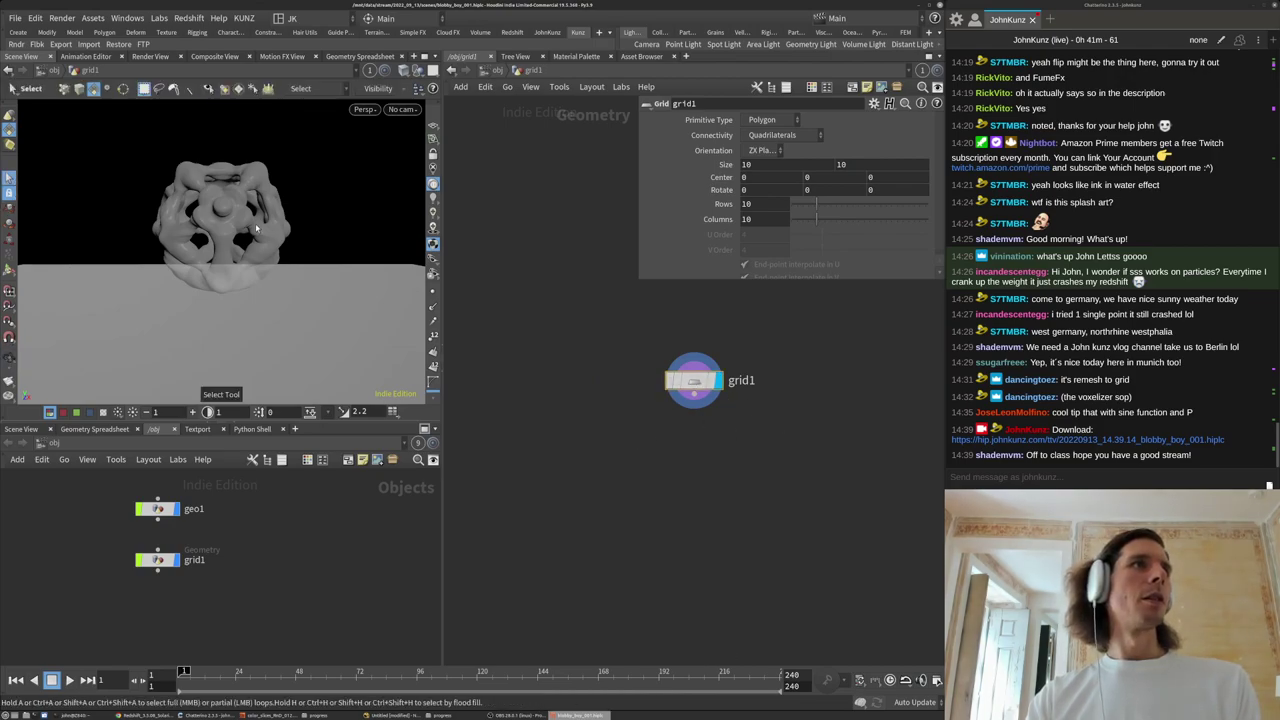
pyautogui.keyDown('alt'); pyautogui.moveTo(264, 218); pyautogui.dragTo(200, 225, button='right'); pyautogui.keyUp('alt')
pyautogui.moveTo(742, 204); pyautogui.dragTo(821, 257)
pyautogui.write('3')
pyautogui.press('Tab')
pyautogui.write('3')
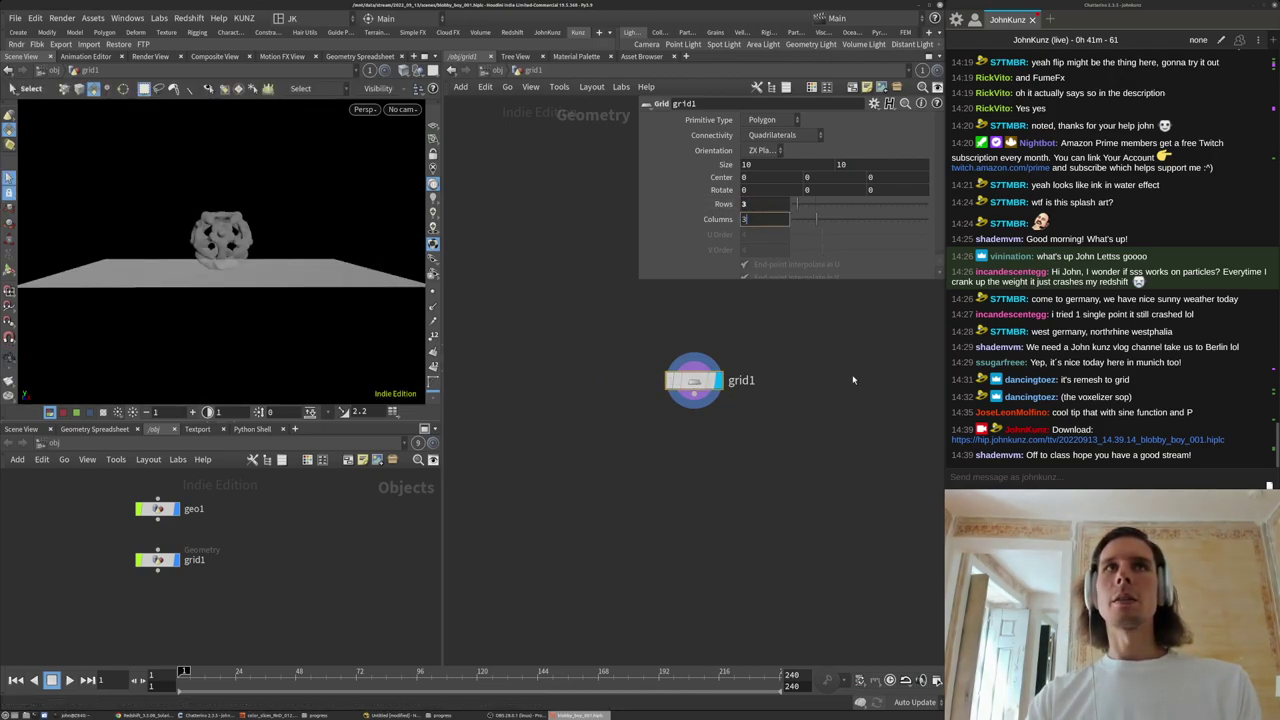
pyautogui.press('Return')
pyautogui.click(10, 274)
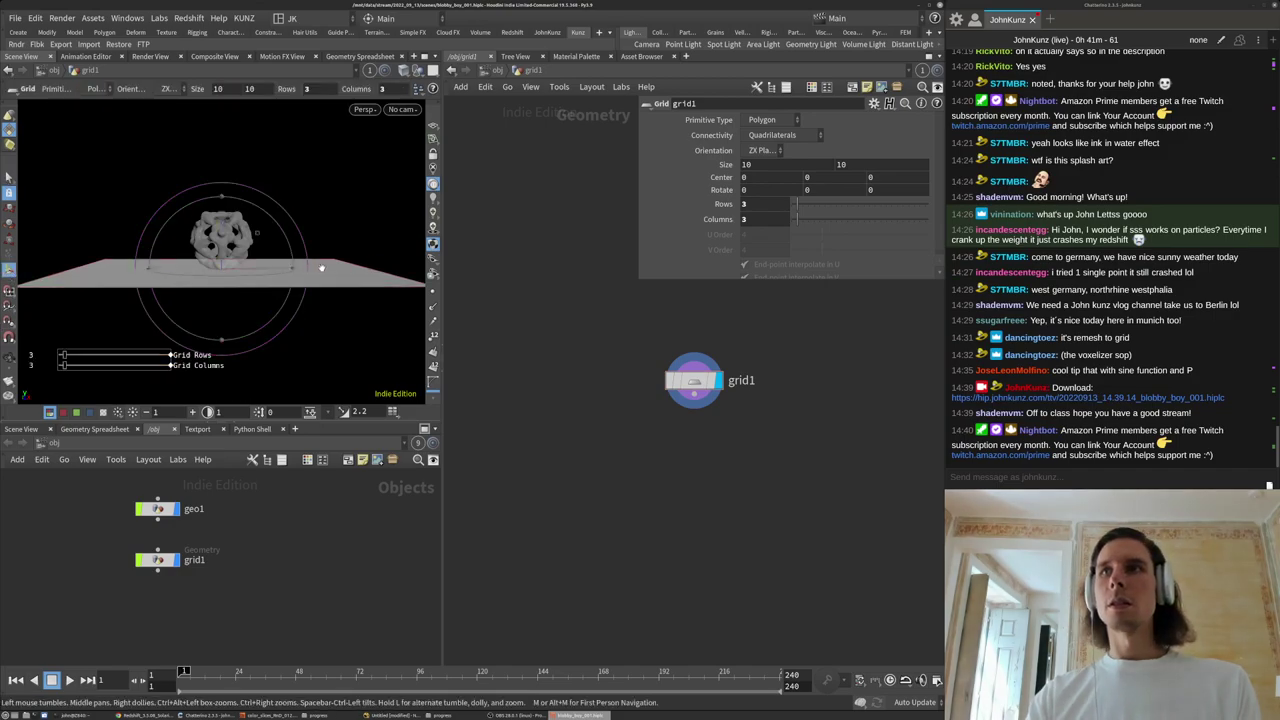
pyautogui.keyDown('alt'); pyautogui.moveTo(140, 215); pyautogui.dragTo(205, 300); pyautogui.keyUp('alt')
# Set the grid's rows and columns to 4 with the Select tool active.
pyautogui.click(9, 178)
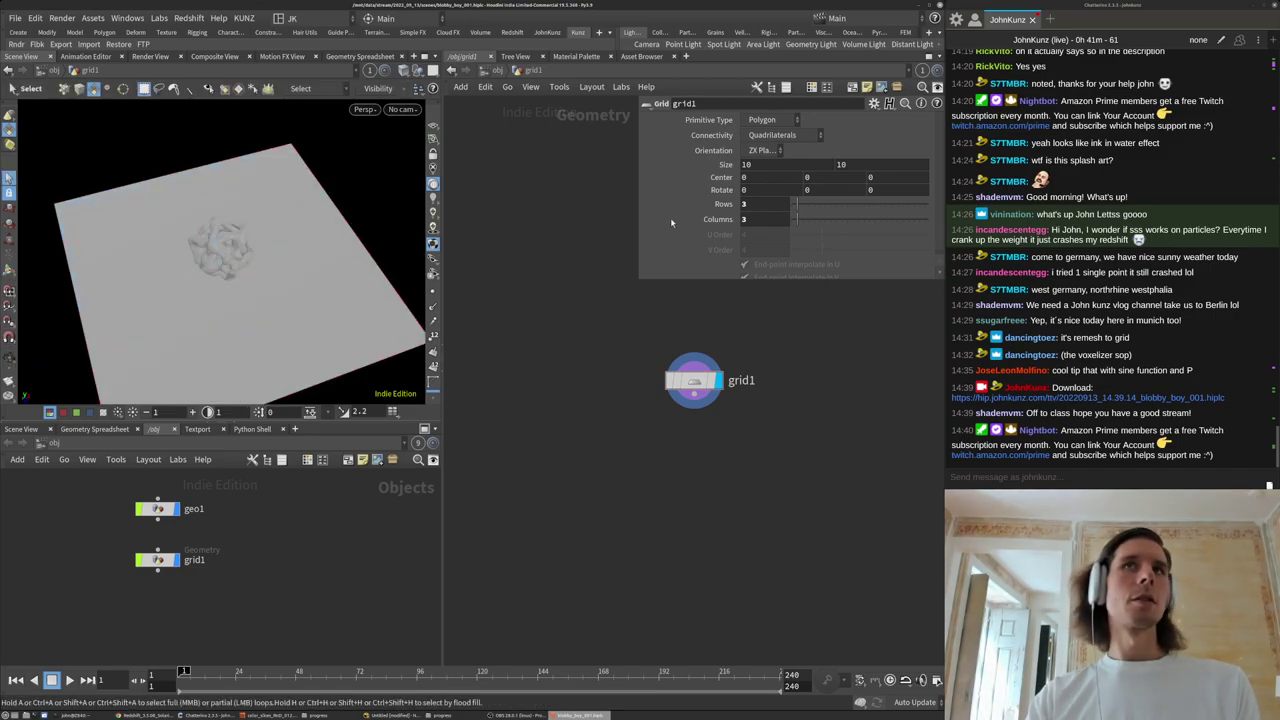
pyautogui.write('4')
pyautogui.press('Tab')
pyautogui.write('4')
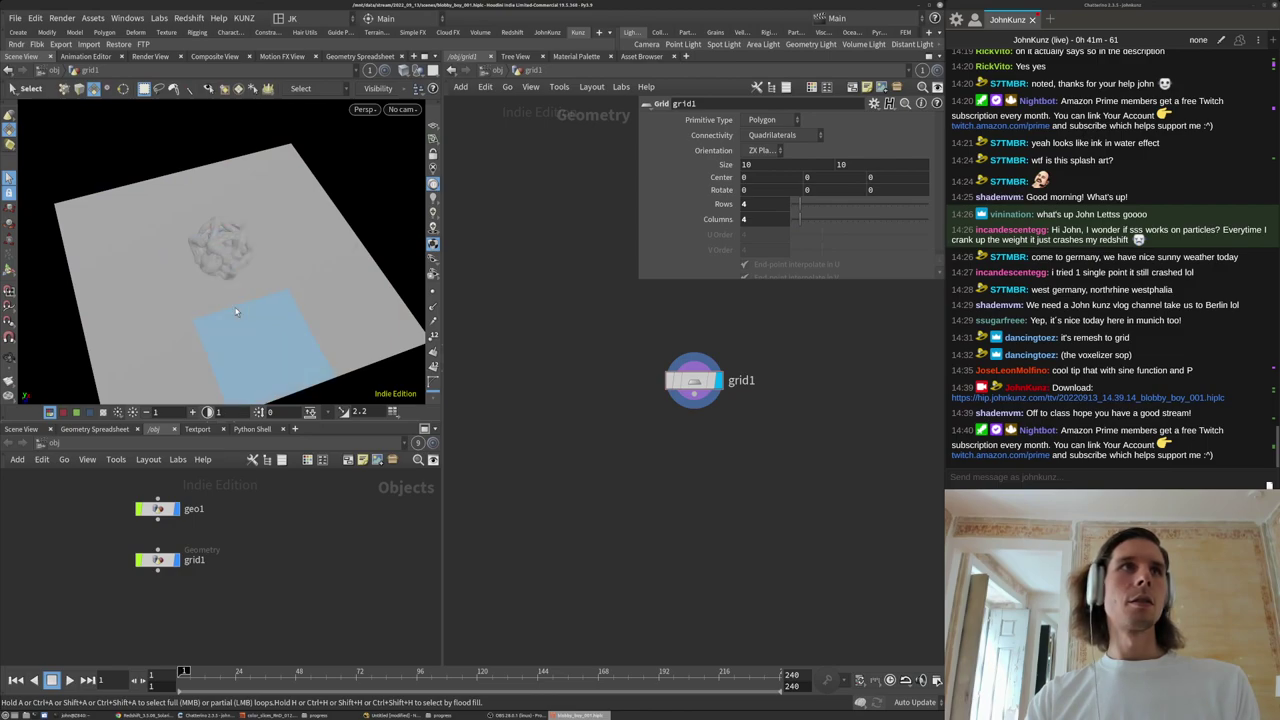
# Select the eight outer faces surrounding the grid's centre face and apply a PolyBevel to them.
pyautogui.click(139, 272)
pyautogui.keyDown('shift'); pyautogui.click(132, 228); pyautogui.keyUp('shift')
pyautogui.keyDown('shift'); pyautogui.click(210, 206); pyautogui.keyUp('shift')
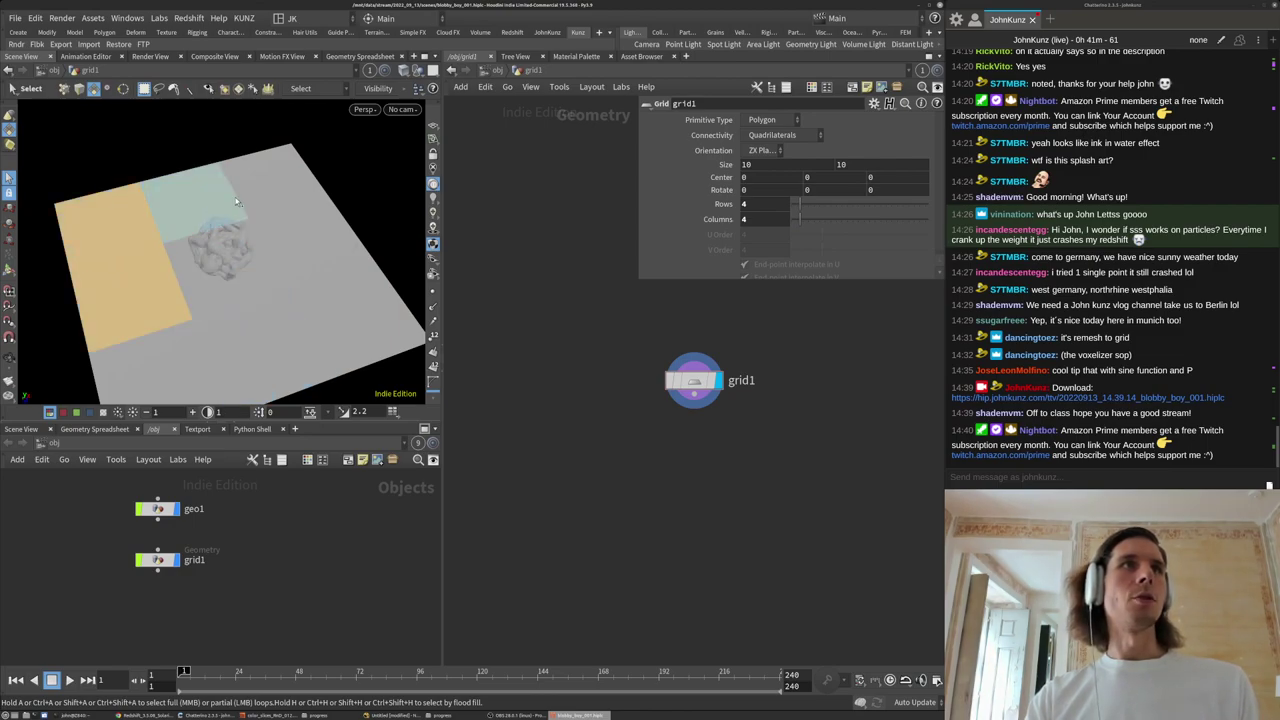
pyautogui.keyDown('shift'); pyautogui.click(277, 190); pyautogui.keyUp('shift')
pyautogui.keyDown('shift'); pyautogui.click(320, 254); pyautogui.keyUp('shift')
pyautogui.keyDown('shift'); pyautogui.click(332, 336); pyautogui.keyUp('shift')
pyautogui.keyDown('shift'); pyautogui.click(248, 348); pyautogui.keyUp('shift')
pyautogui.keyDown('shift'); pyautogui.click(162, 364); pyautogui.keyUp('shift')
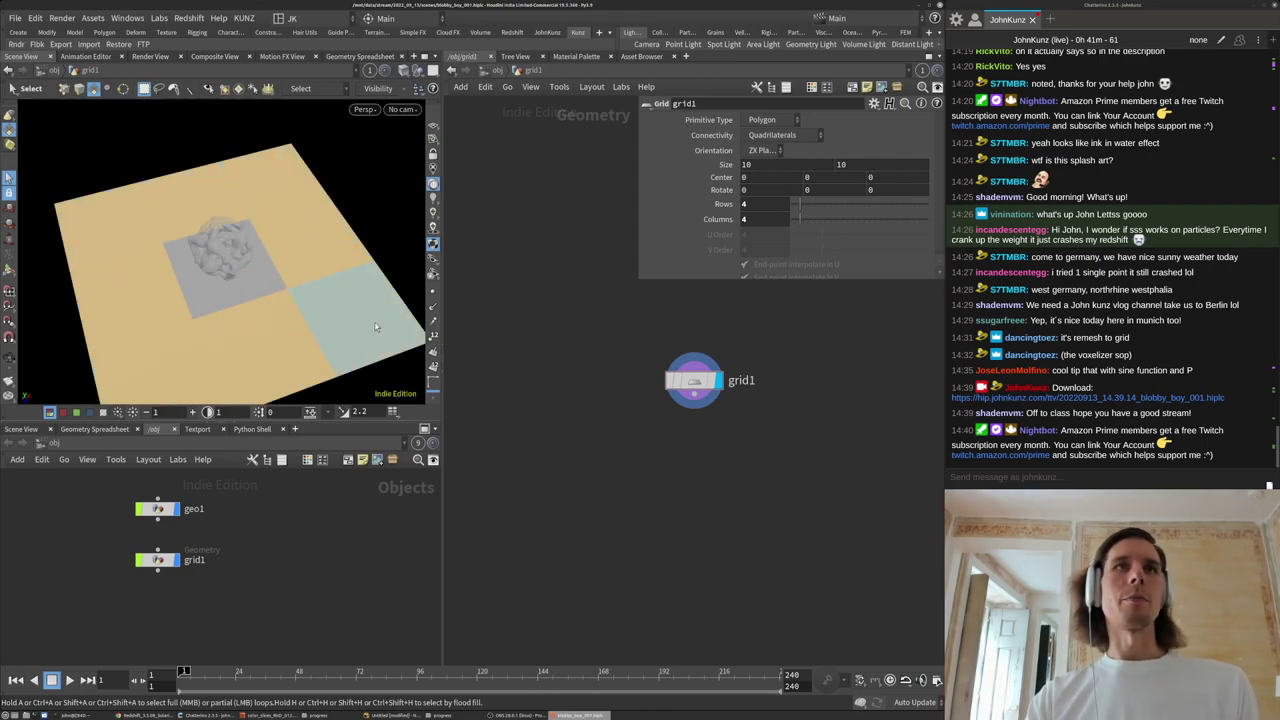
pyautogui.press('Tab')
pyautogui.write('polu')
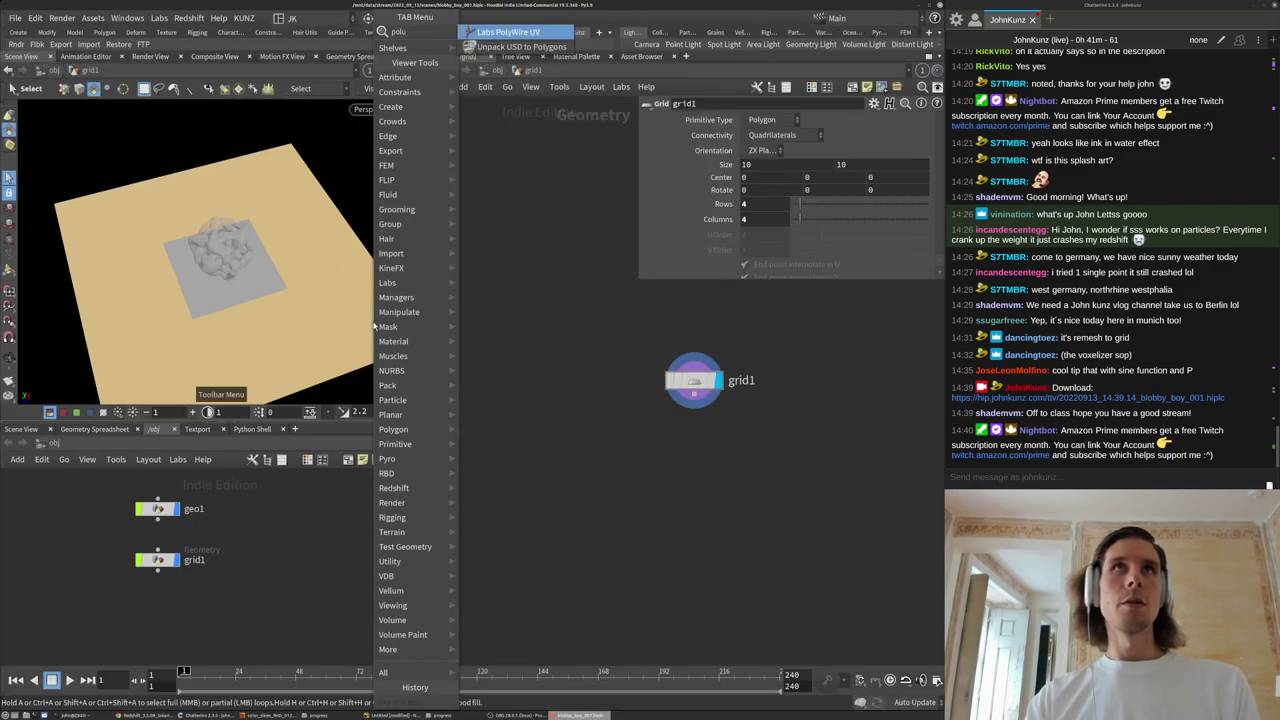
pyautogui.press('BackSpace')
pyautogui.write('y')
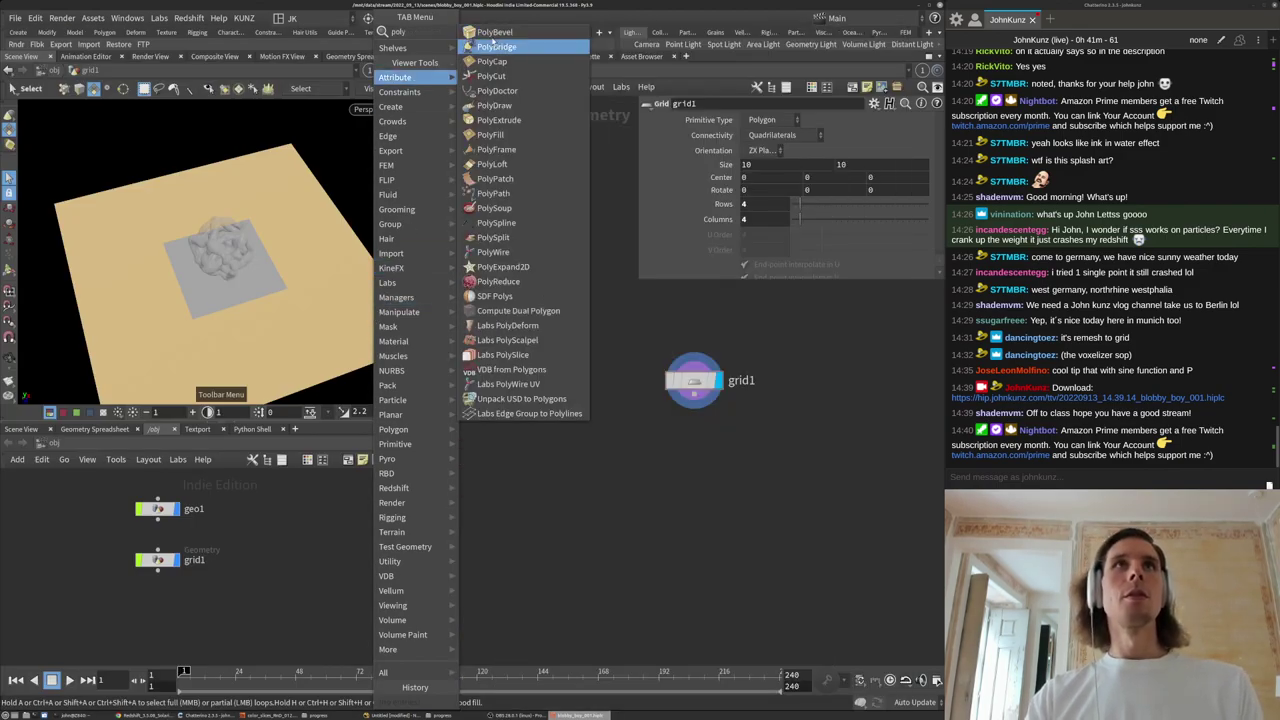
pyautogui.click(494, 32)
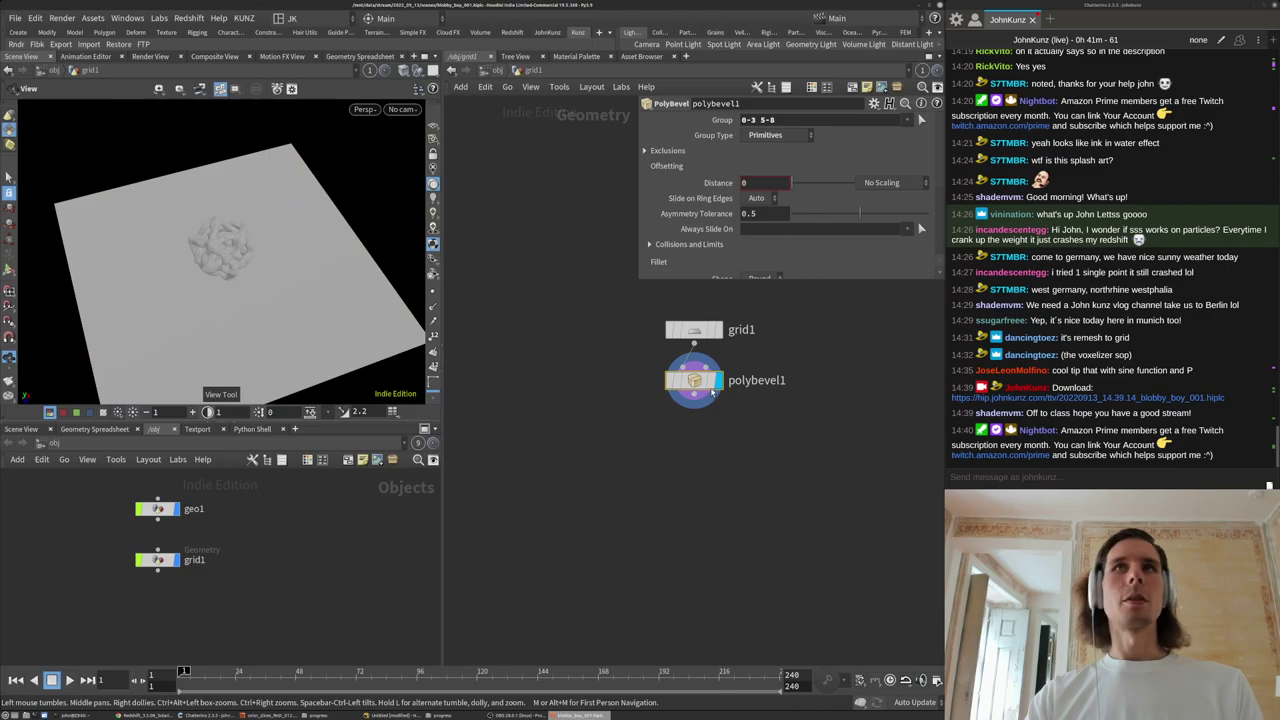
# Add a PolyExtrude node, wire it after the polybevel1 node and display its result.
pyautogui.press('Tab')
pyautogui.write('polye')
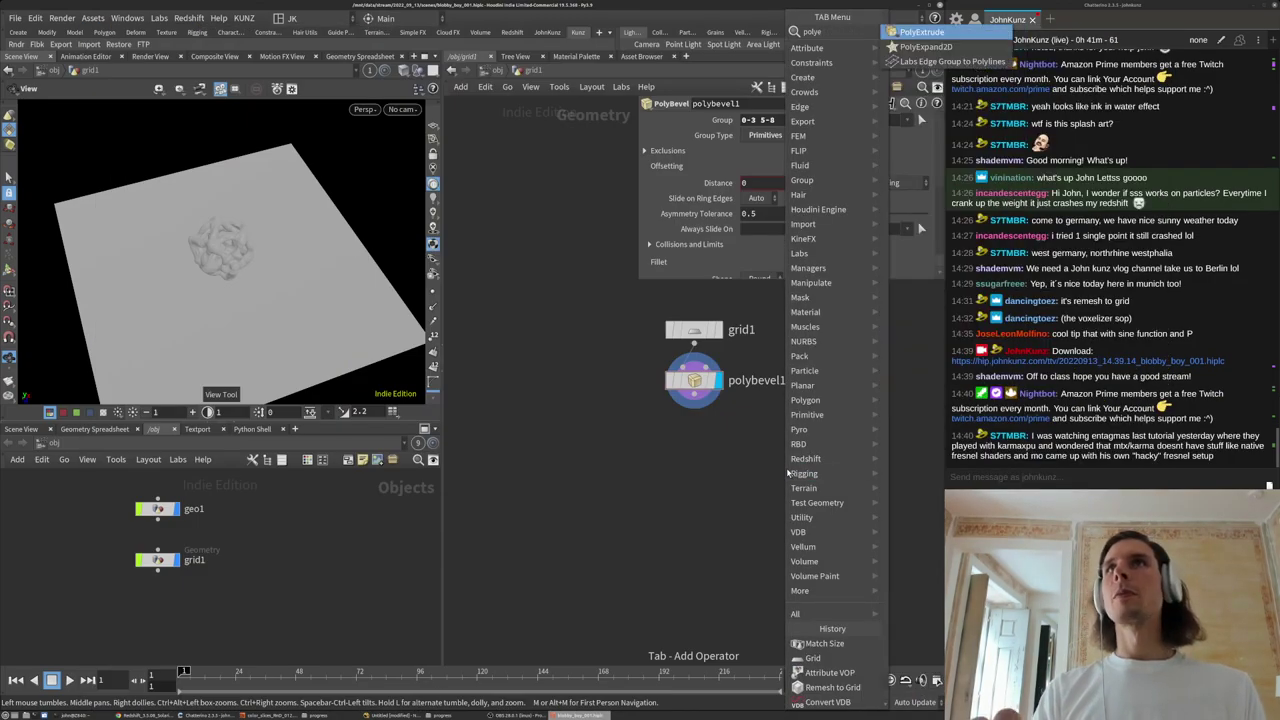
pyautogui.press('Return')
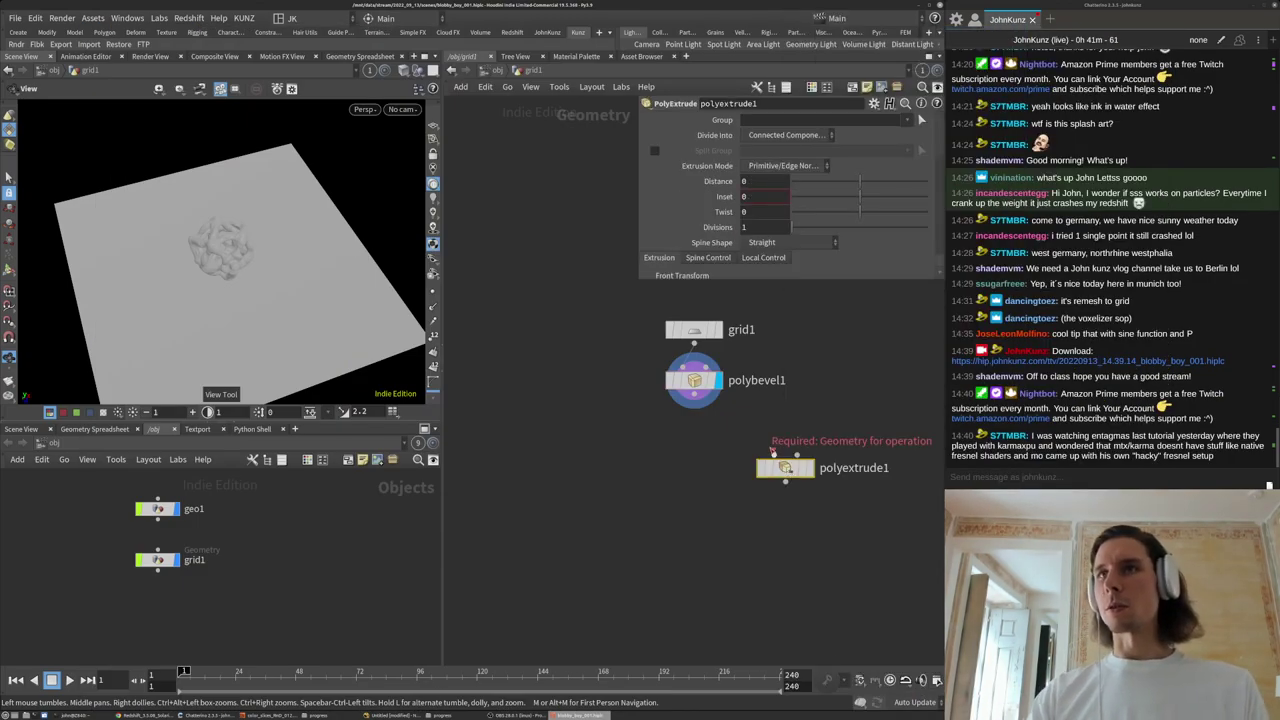
pyautogui.moveTo(773, 454); pyautogui.dragTo(695, 344)
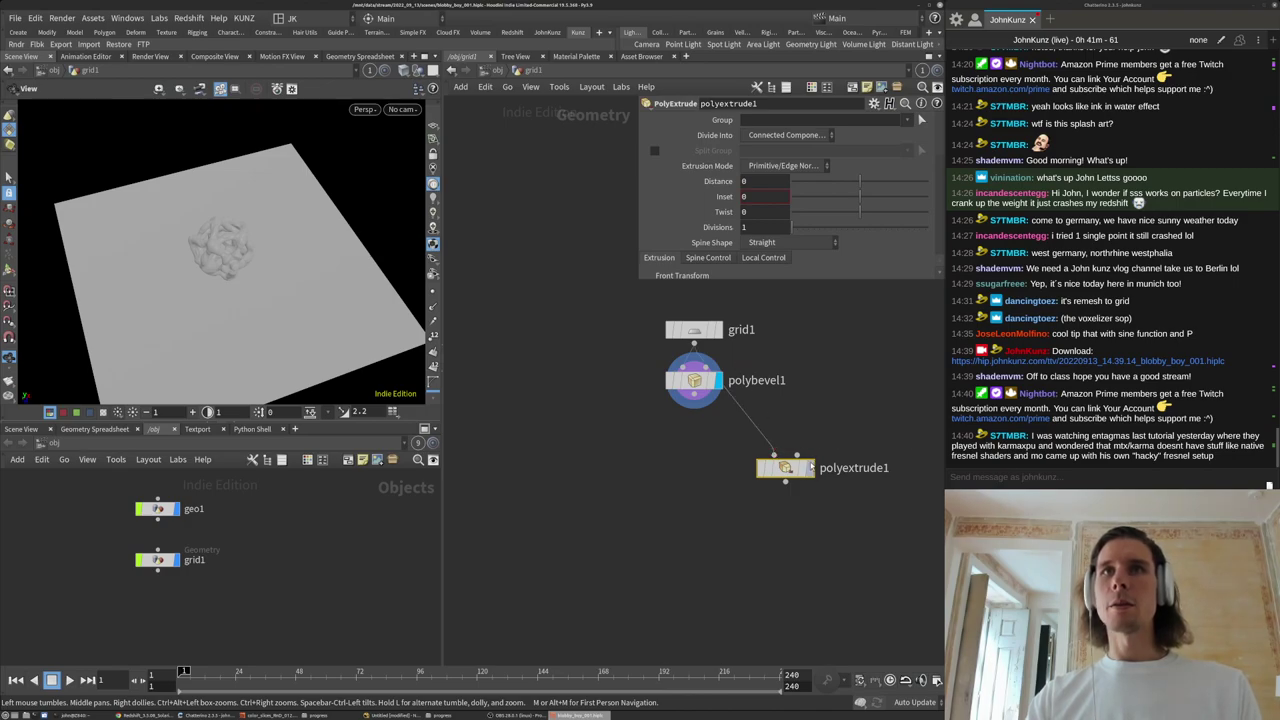
pyautogui.click(808, 468)
# Try extruding the outer faces by using the bevel's group 0-3 5-8 in polyextrude1 with a distance of -1.
pyautogui.click(694, 378)
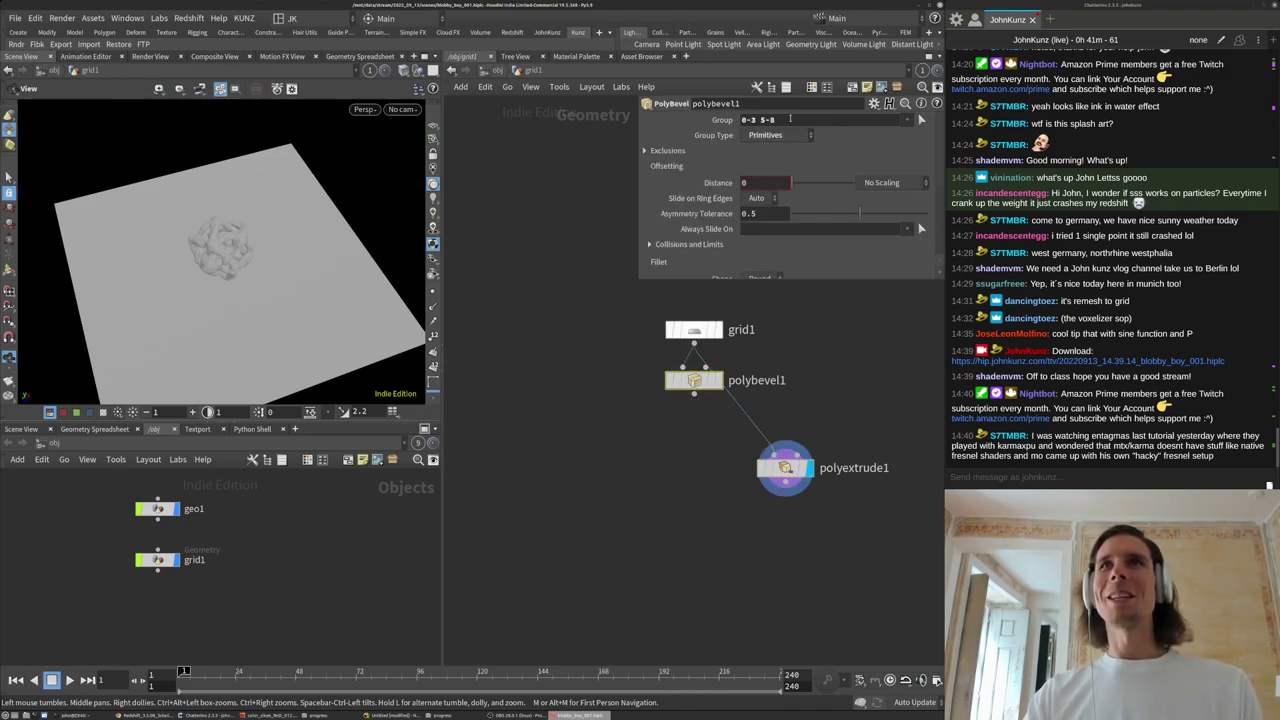
pyautogui.click(786, 465)
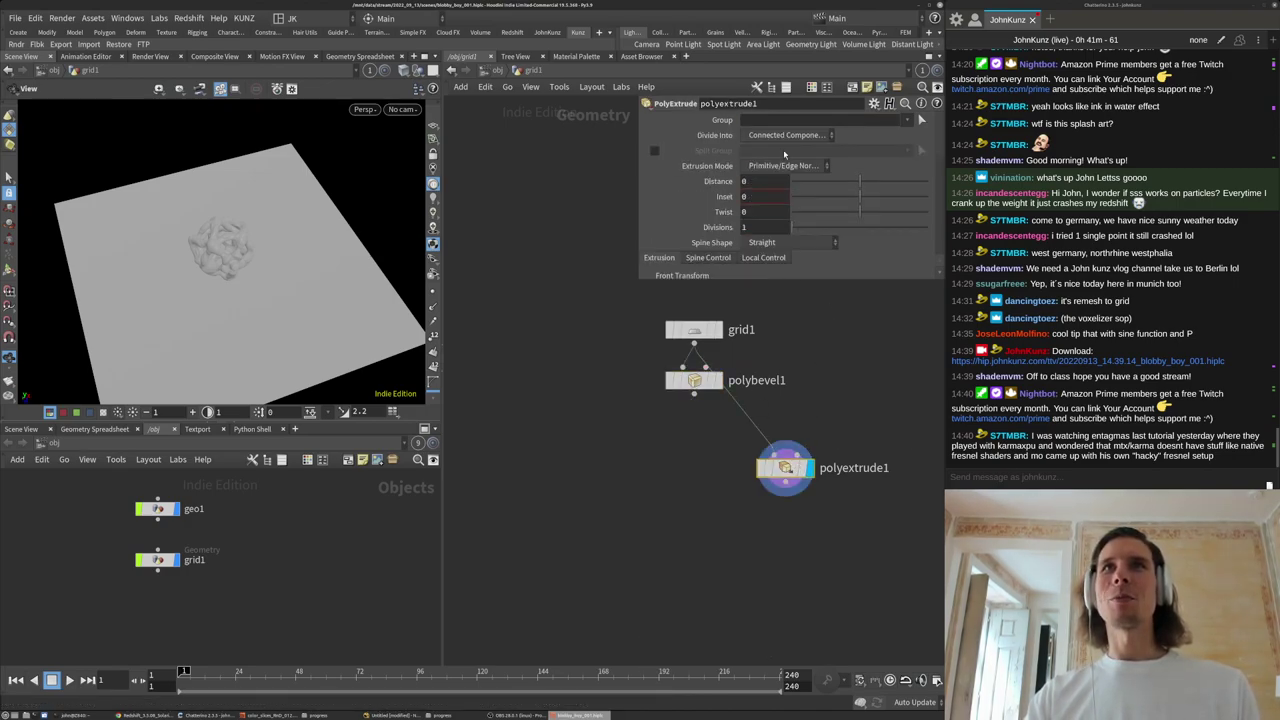
pyautogui.press('Return')
pyautogui.moveTo(850, 181); pyautogui.dragTo(780, 197)
pyautogui.moveTo(237, 259); pyautogui.dragTo(164, 277)
pyautogui.scroll(-3, 712, 178)
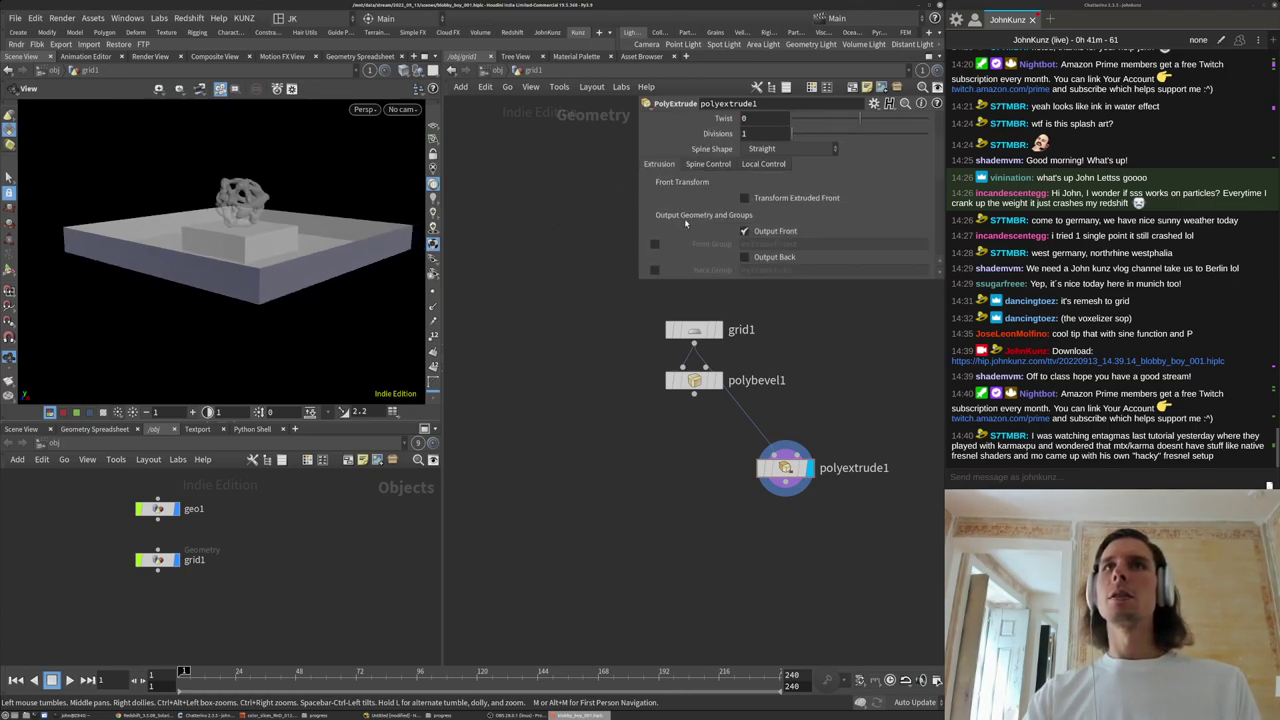
# Try the extrusion without its Output Side and Output Front geometry, restoring each option after checking it.
pyautogui.scroll(-3, 685, 218)
pyautogui.click(767, 206)
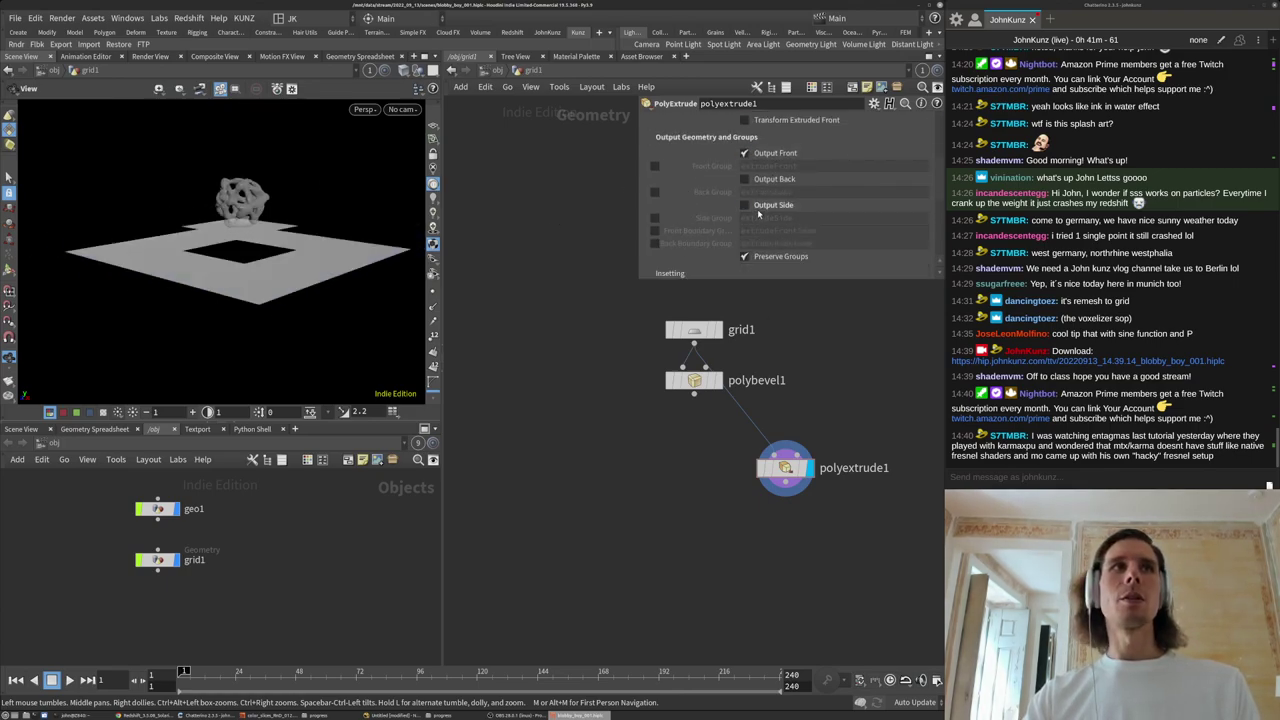
pyautogui.click(767, 206)
pyautogui.click(769, 155)
pyautogui.click(768, 156)
# Detach polybevel1 from the chain so that polyextrude1 is fed directly by grid1, and return to the extrusion's main parameters.
pyautogui.moveTo(340, 230); pyautogui.dragTo(246, 236)
pyautogui.moveTo(676, 380); pyautogui.dragTo(598, 389)
pyautogui.click(784, 468)
pyautogui.moveTo(739, 498); pyautogui.dragTo(687, 530, button='middle')
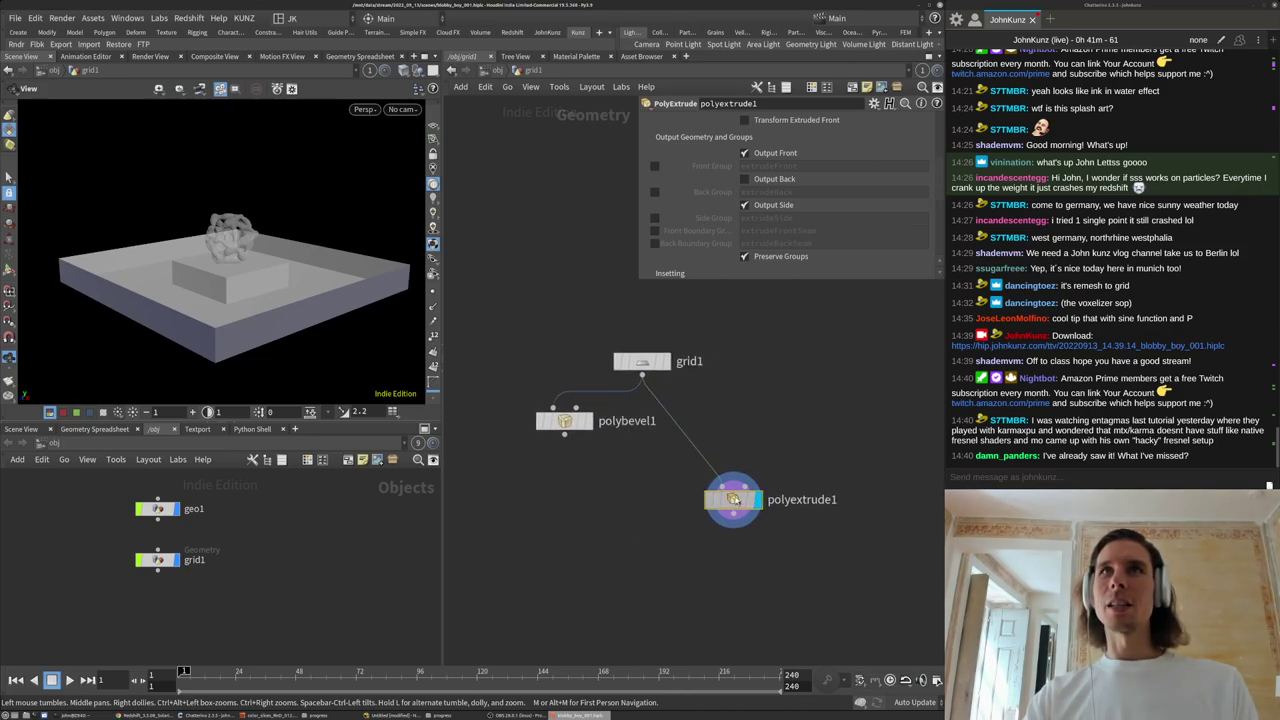
pyautogui.scroll(5, 762, 130)
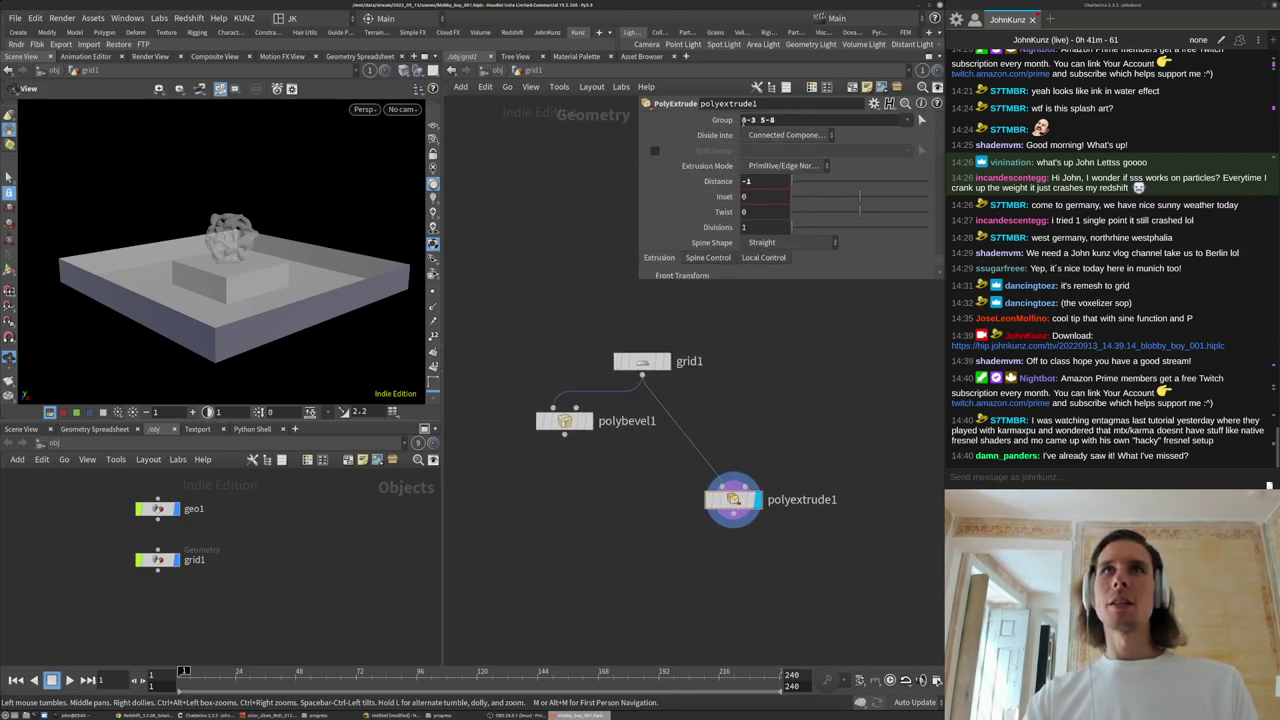
# Try inverting the extrusion's face group by entering !0-3 !5-8.
pyautogui.click(744, 120)
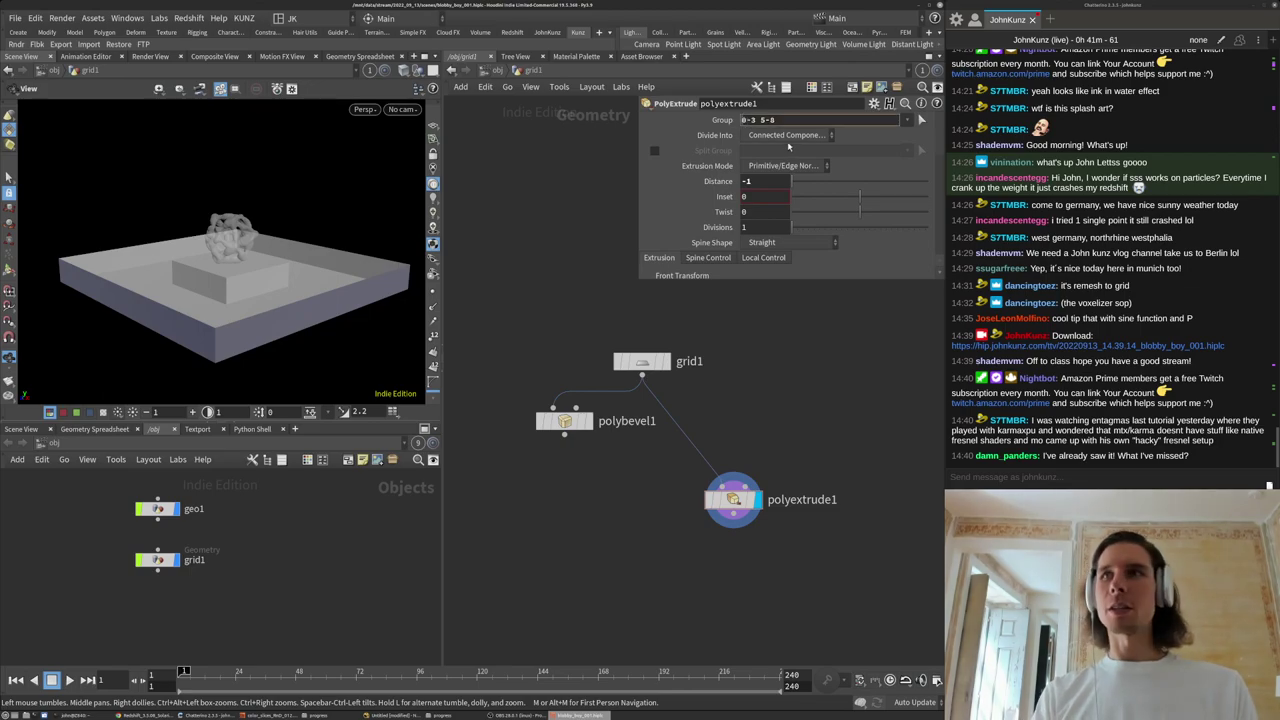
pyautogui.press('Return')
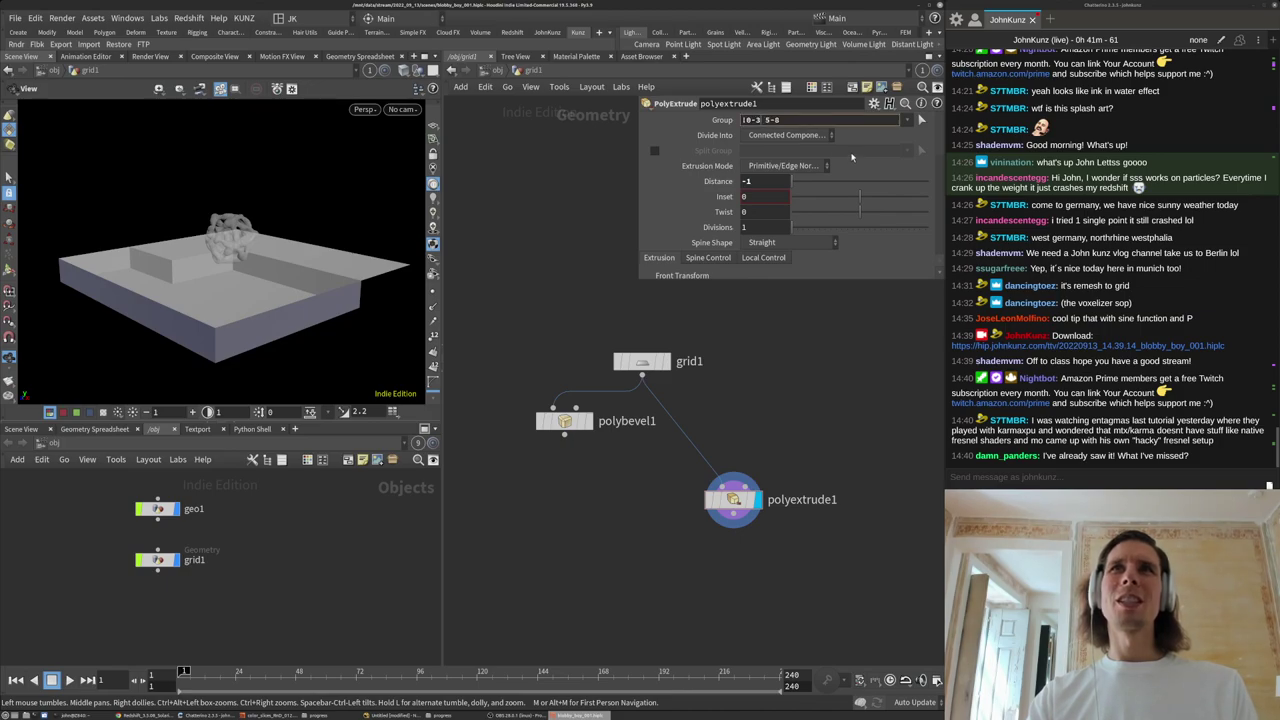
pyautogui.press('Return')
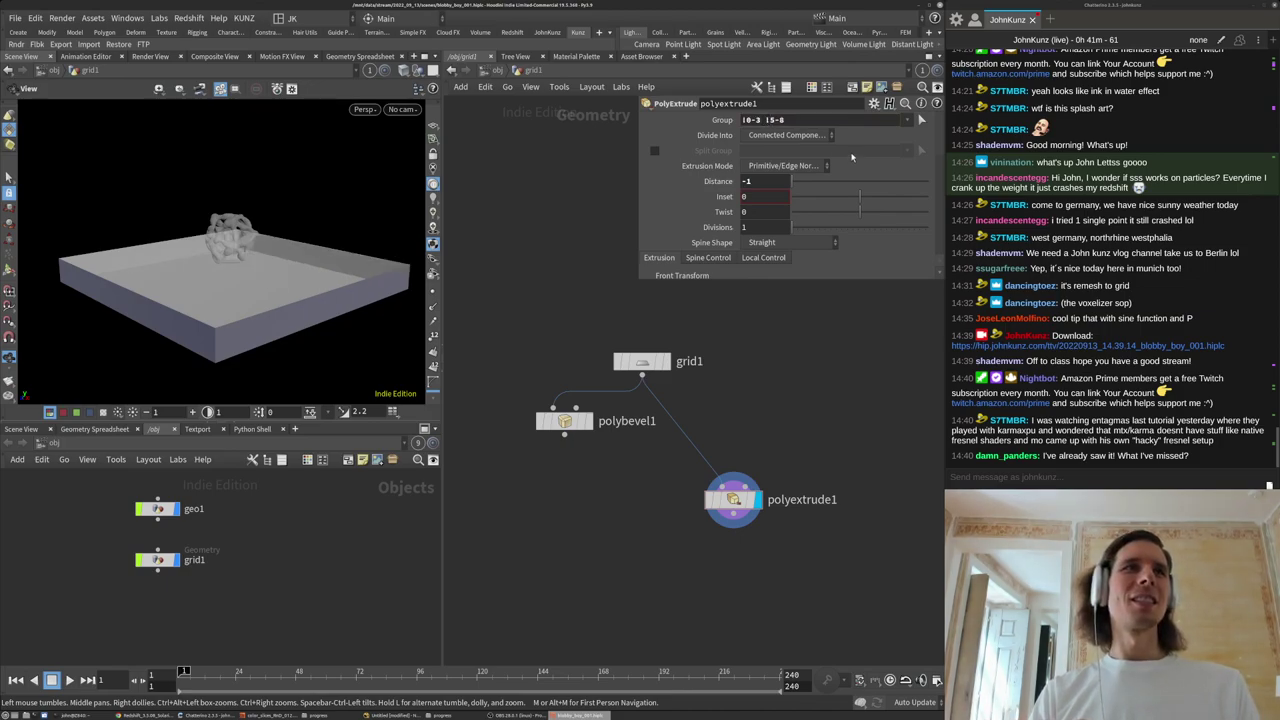
# Restrict polyextrude1 to face group 4, the grid's centre face, and extrude it by a distance of 1.
pyautogui.tripleClick(794, 119)
pyautogui.write('4')
pyautogui.press('Return')
pyautogui.moveTo(271, 244); pyautogui.dragTo(264, 250)
pyautogui.moveTo(799, 182); pyautogui.dragTo(1090, 176)
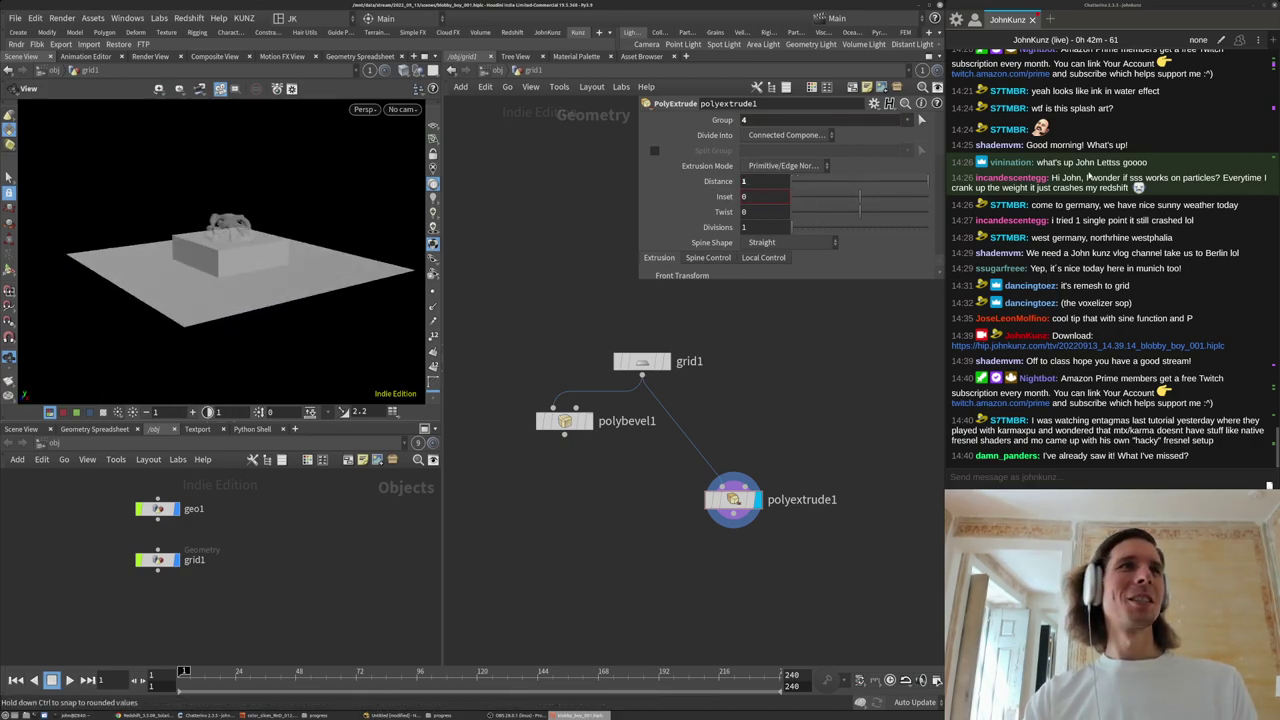
# Set the centre face's extrusion distance to 5 in polyextrude1.
pyautogui.click(570, 412)
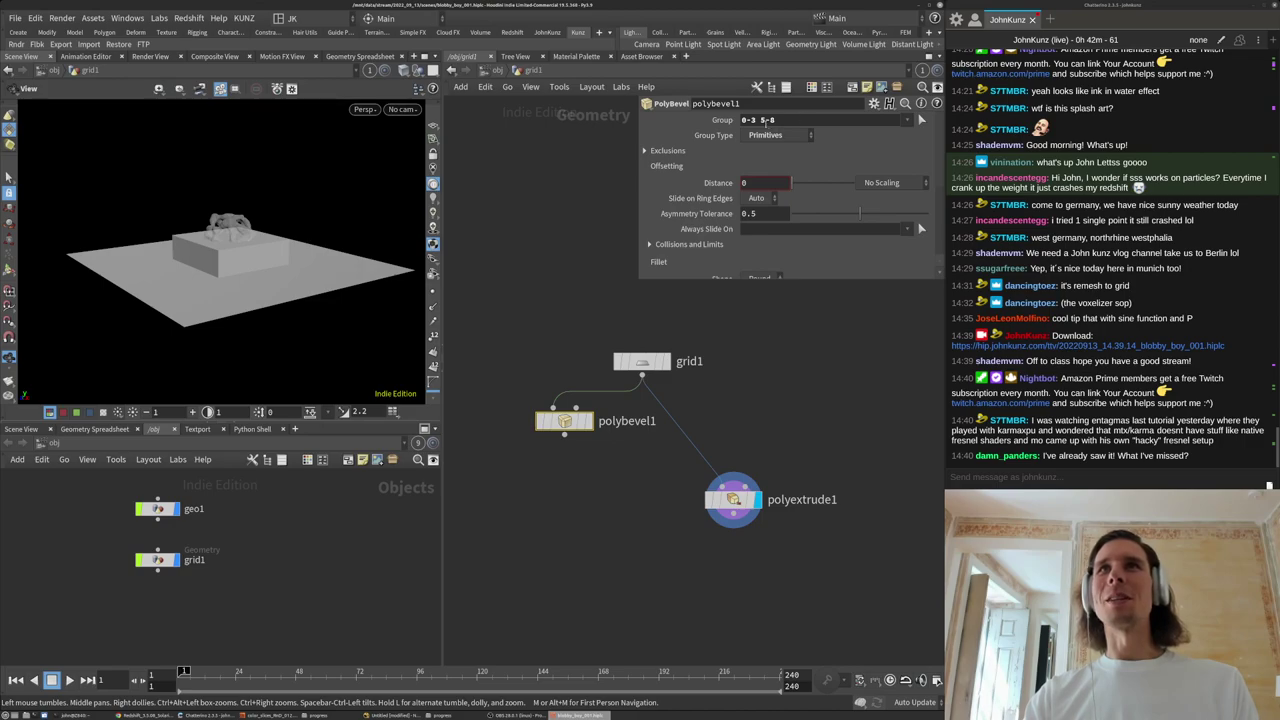
pyautogui.click(733, 499)
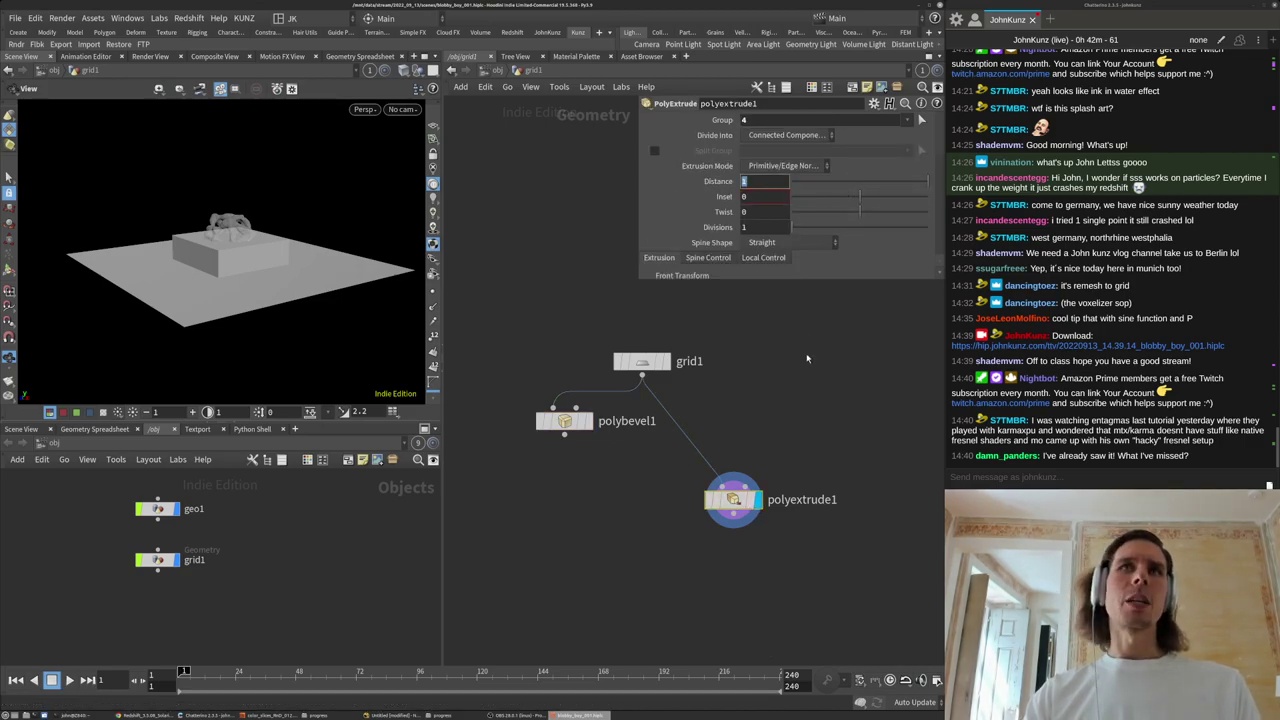
pyautogui.write('5')
pyautogui.press('Return')
# Add a displayed Transform node after polyextrude1 and set its Y translation to -5.
pyautogui.press('Tab')
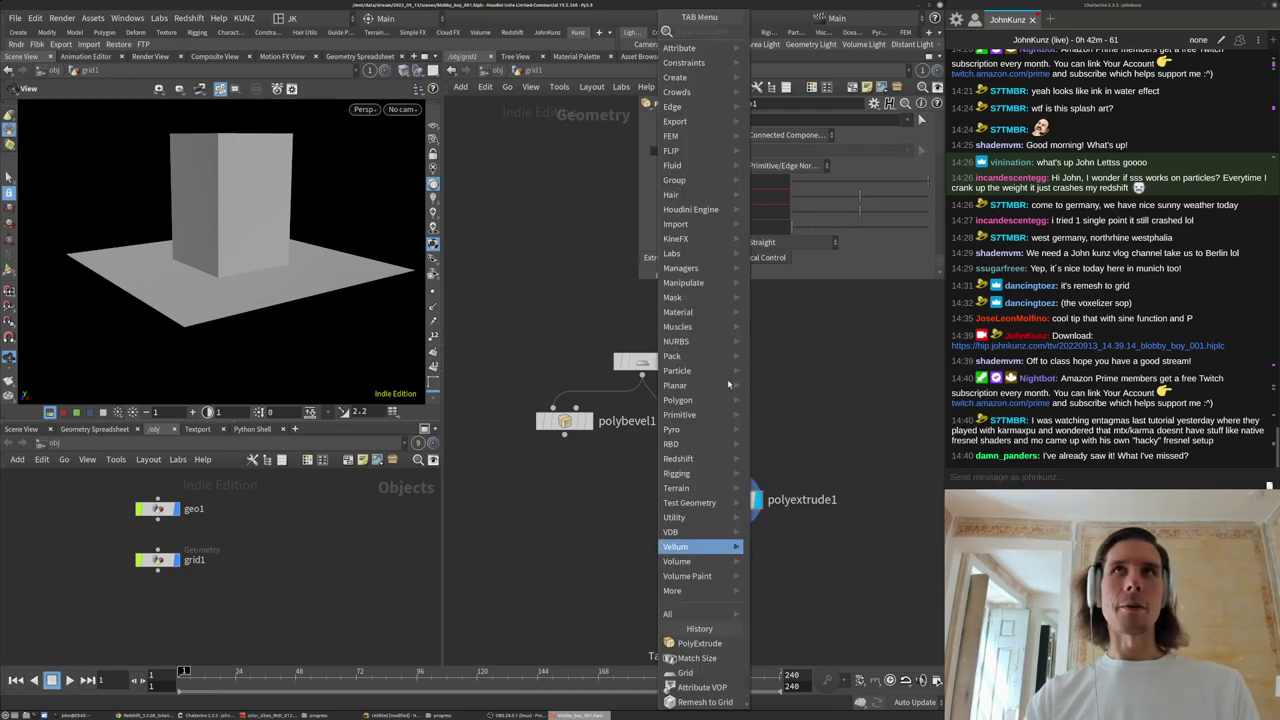
pyautogui.write('tr')
pyautogui.click(780, 61)
pyautogui.click(720, 574)
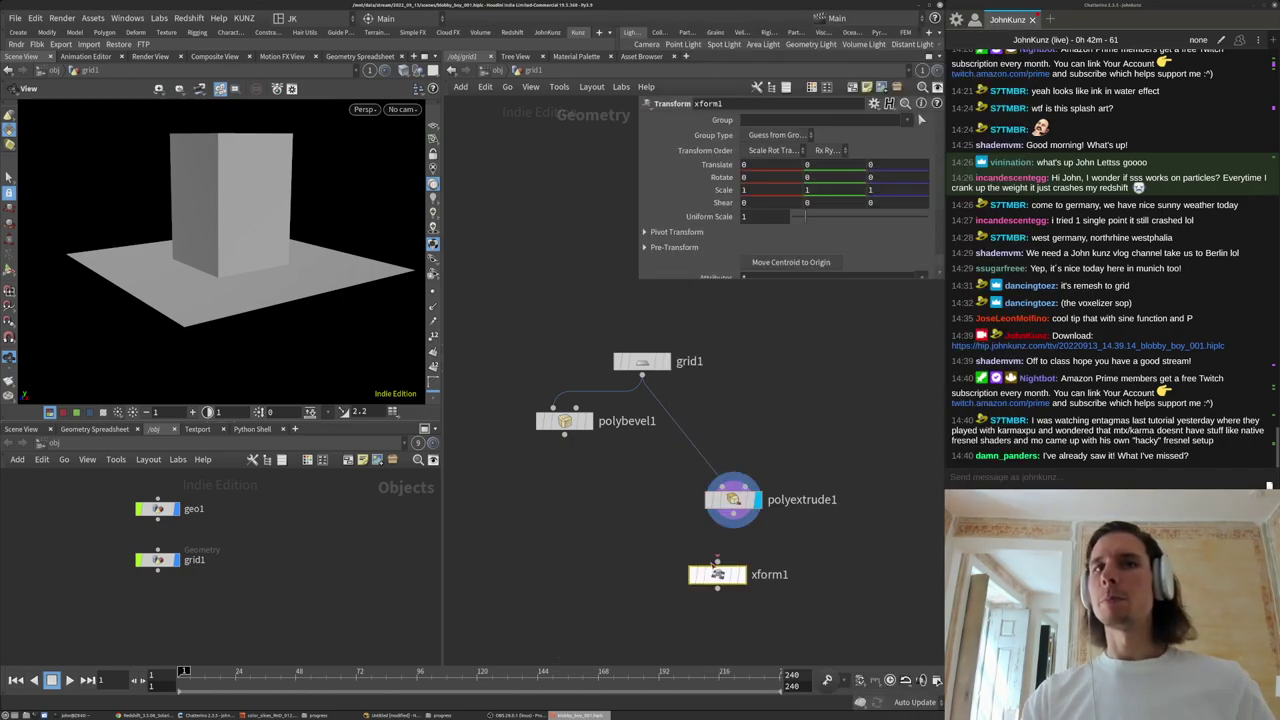
pyautogui.click(742, 575)
pyautogui.doubleClick(829, 164)
pyautogui.write('-5')
pyautogui.press('Return')
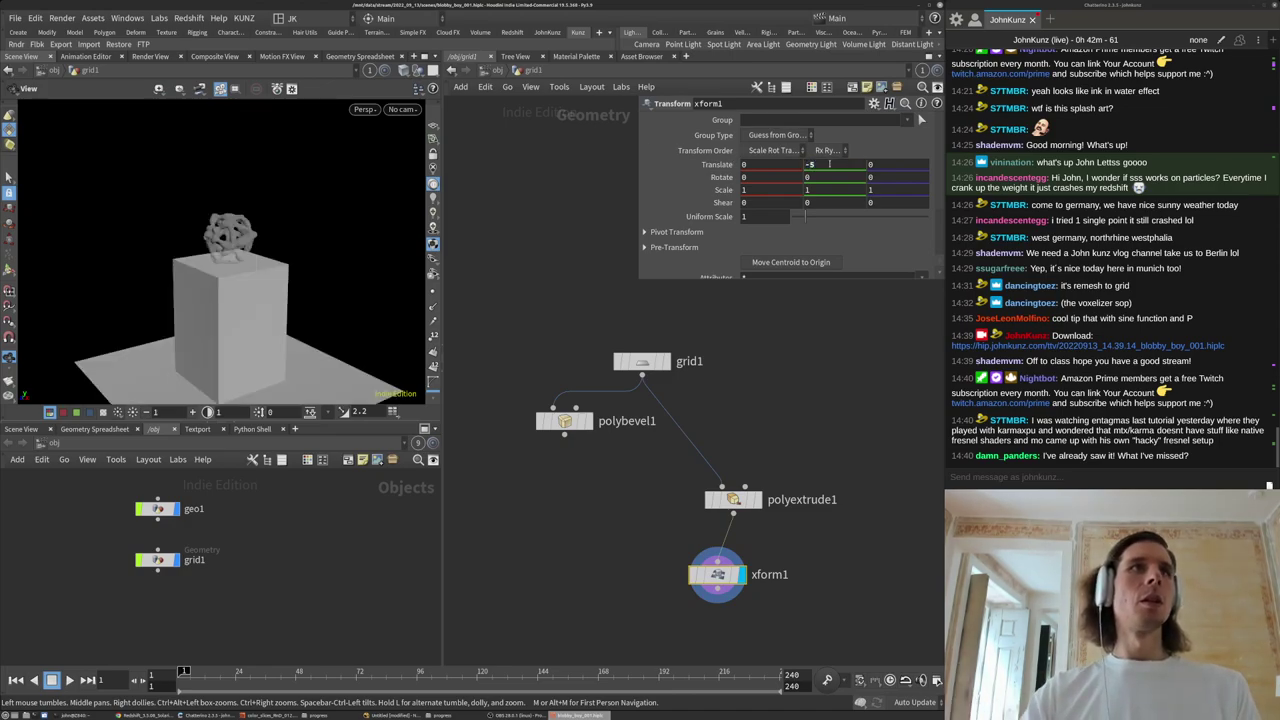
pyautogui.moveTo(276, 294); pyautogui.dragTo(413, 314)
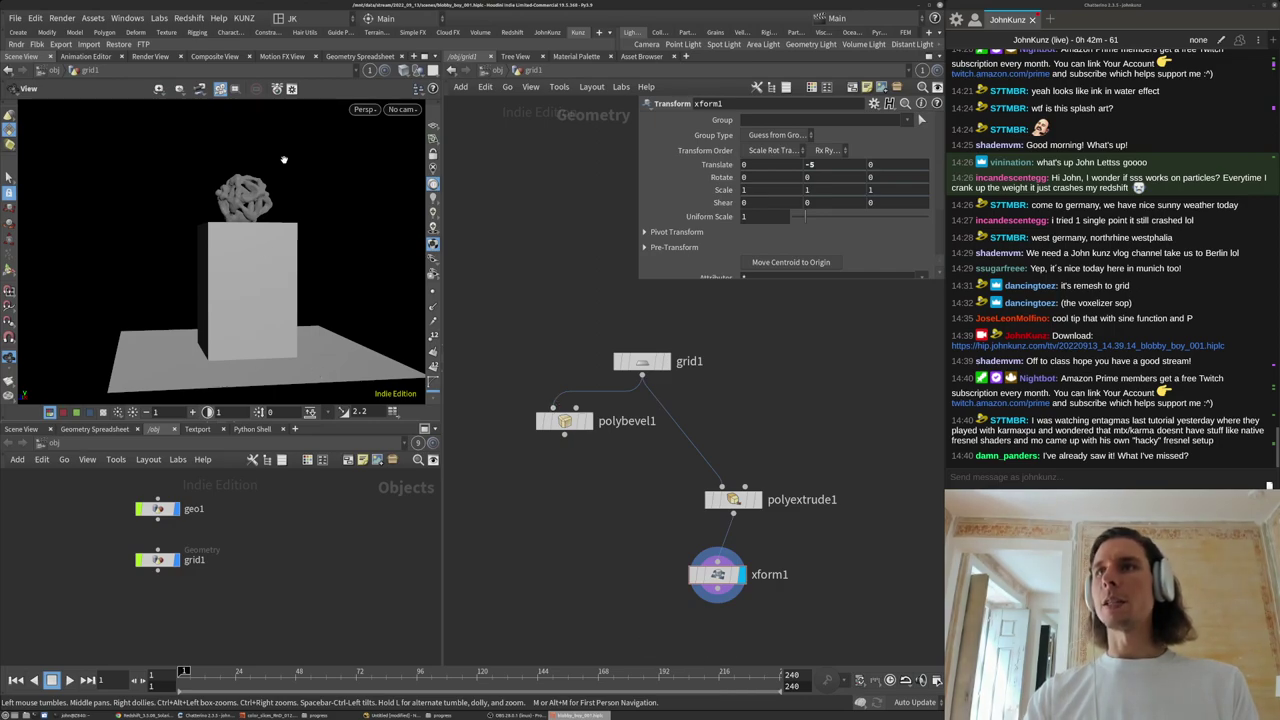
pyautogui.moveTo(189, 249); pyautogui.dragTo(318, 266)
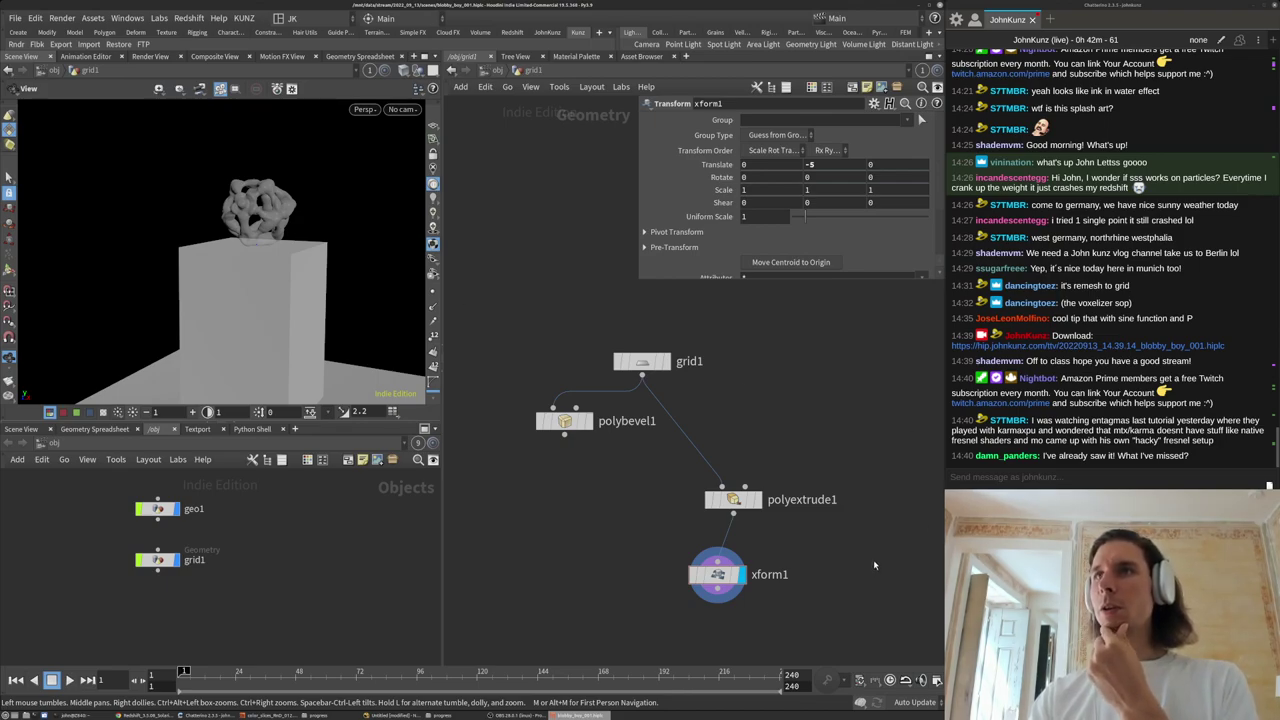
pyautogui.moveTo(813, 447); pyautogui.dragTo(780, 448, button='middle')
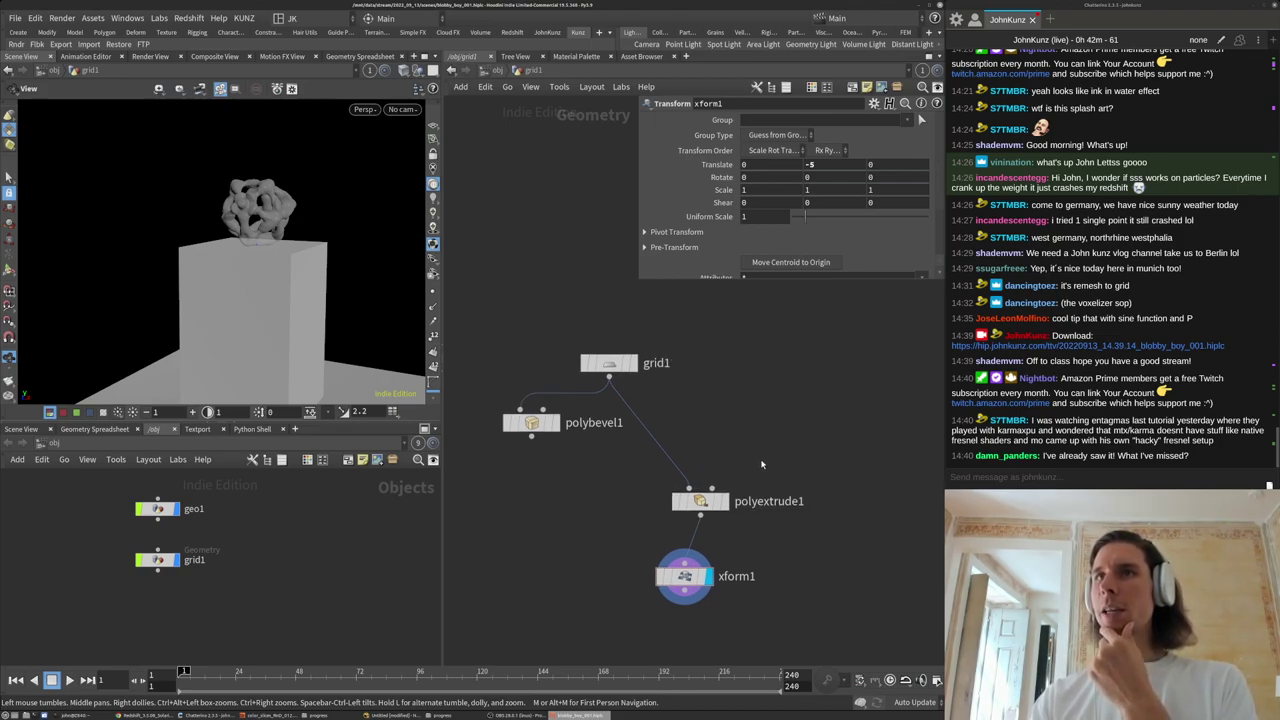
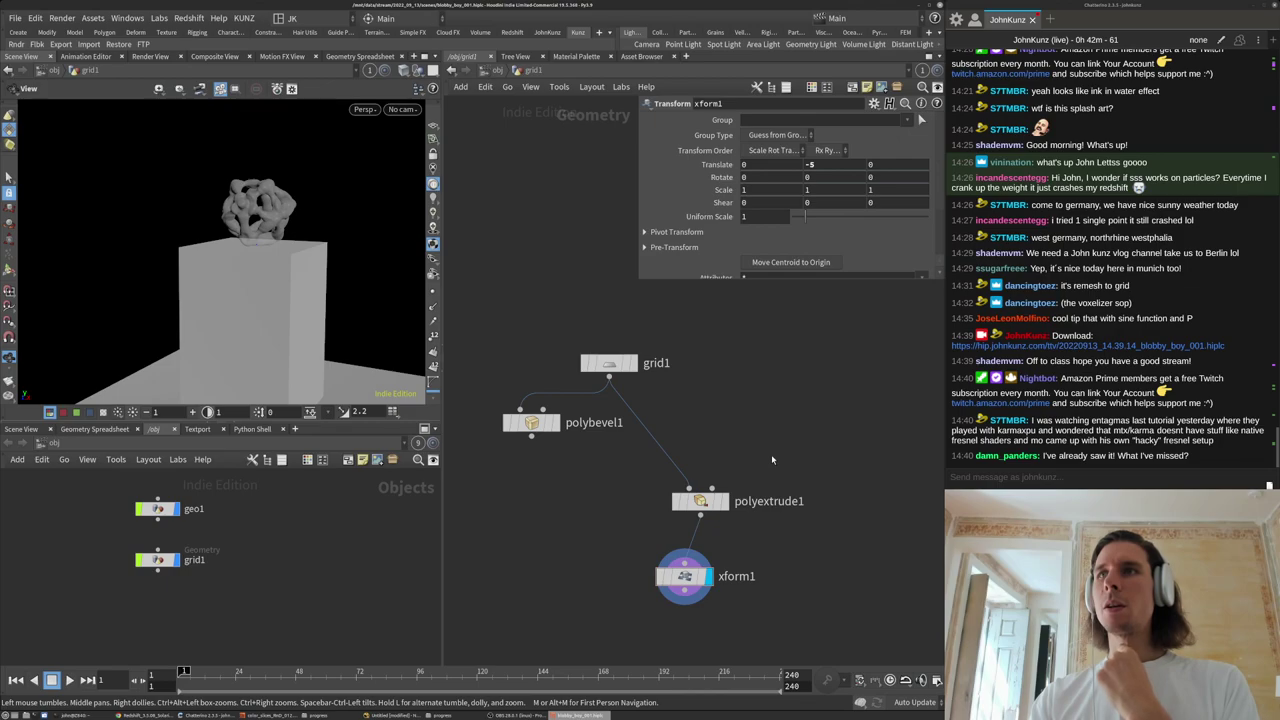
pyautogui.moveTo(740, 456); pyautogui.dragTo(742, 435, button='middle')
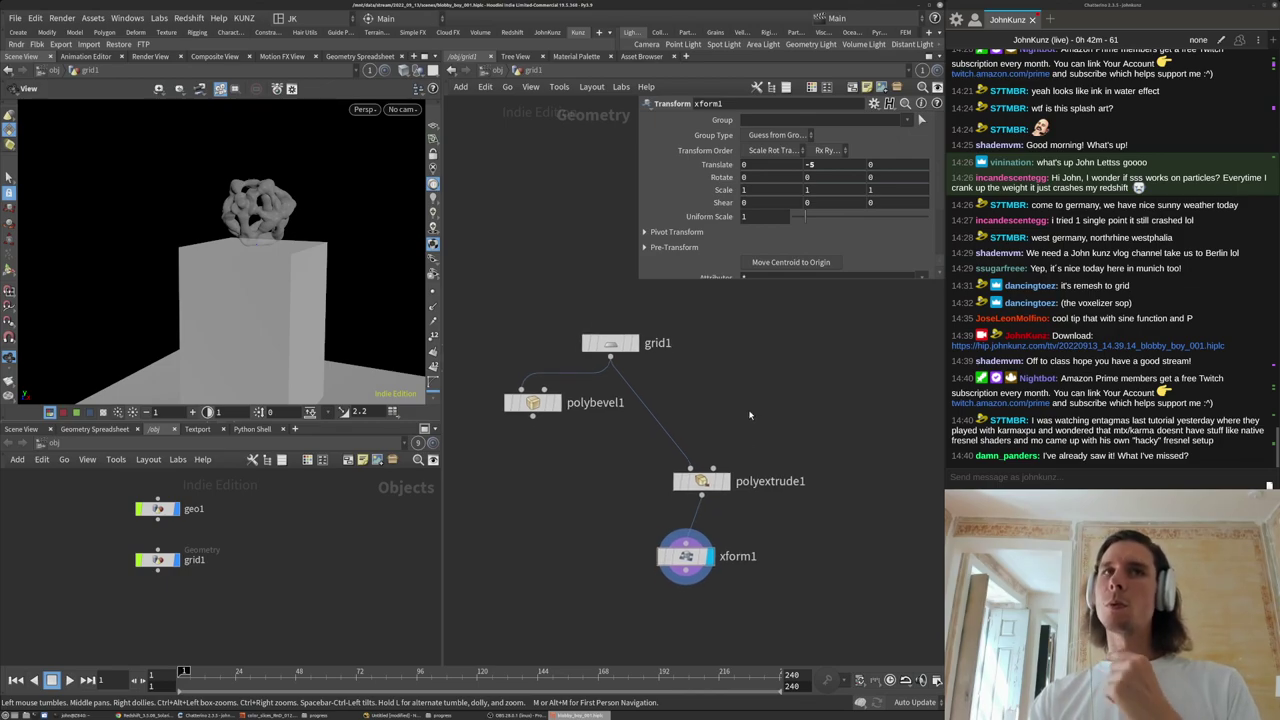
# Switch the Objects network pane to the stage context.
pyautogui.click(52, 445)
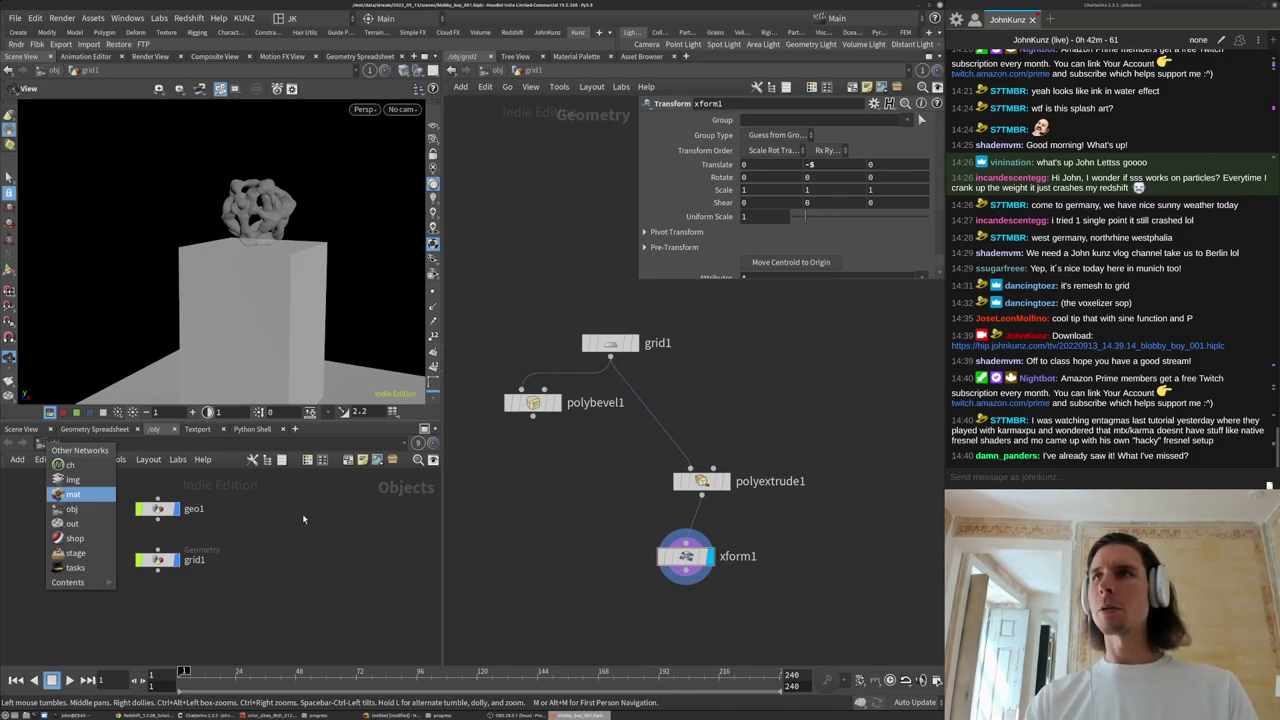
pyautogui.click(102, 510)
pyautogui.click(57, 450)
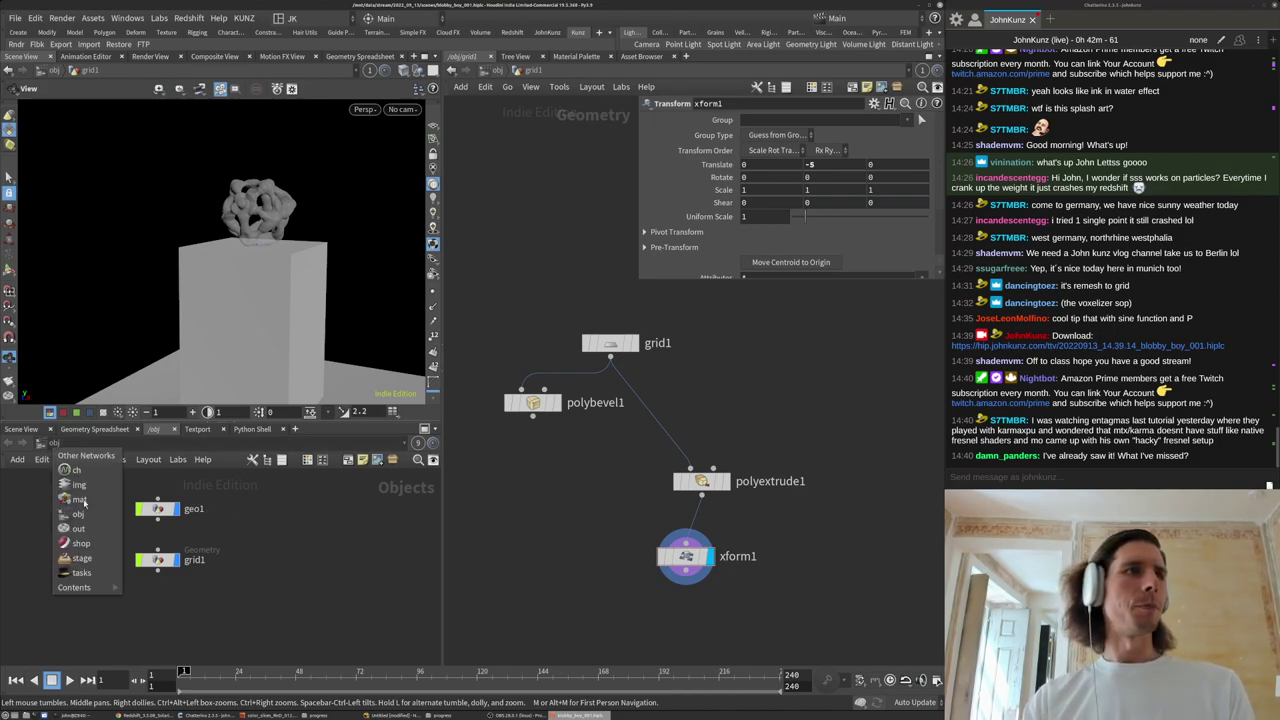
pyautogui.click(90, 558)
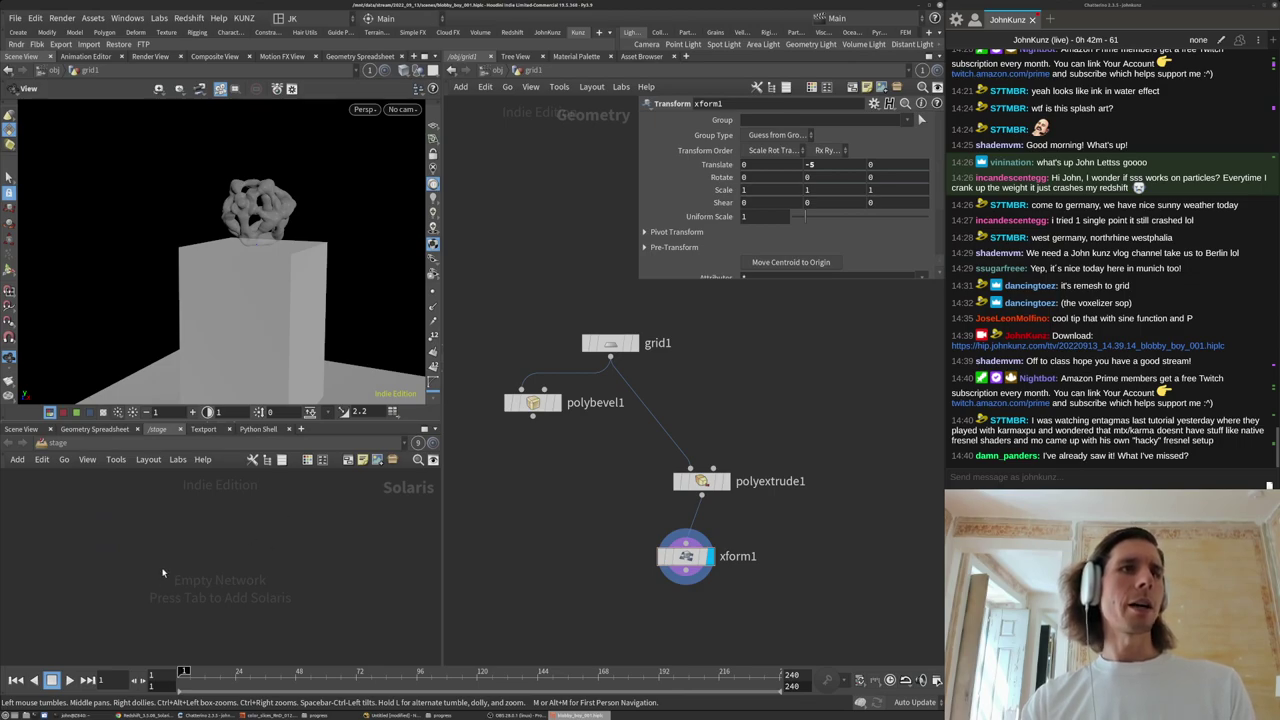
# Add a Material Library node to the empty stage network and go inside it.
pyautogui.press('Tab')
pyautogui.write('mat')
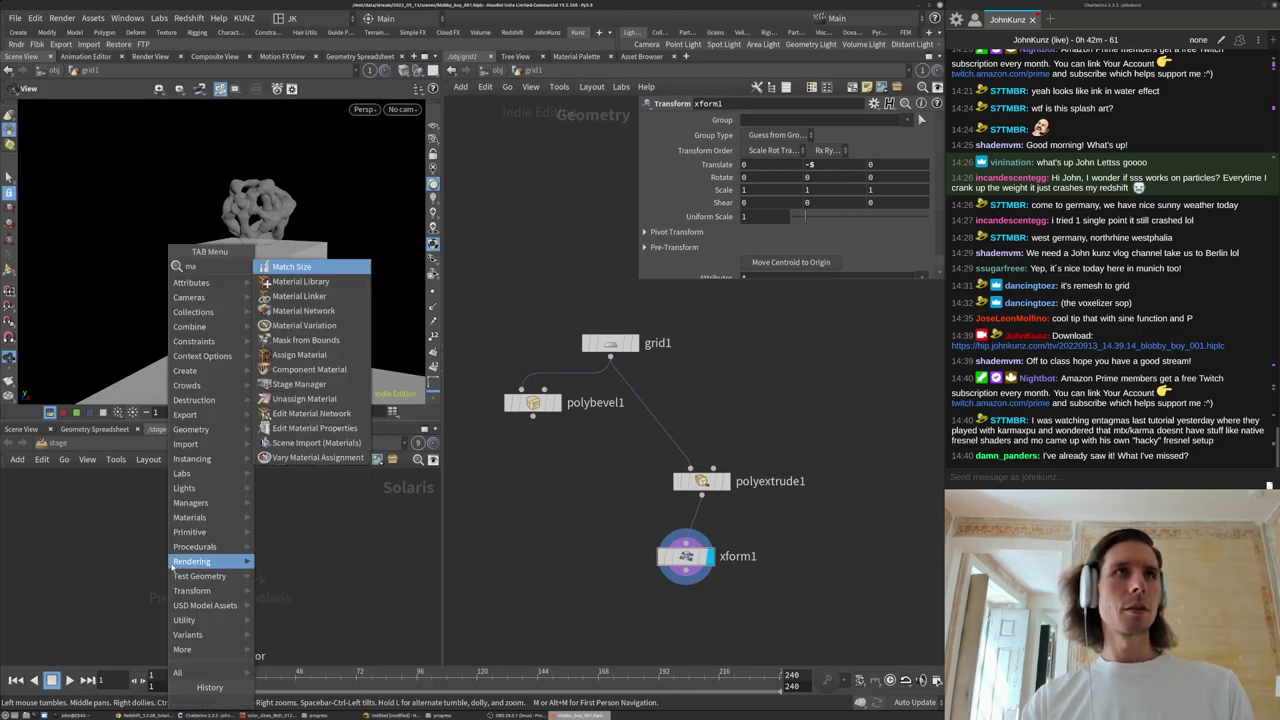
pyautogui.click(311, 283)
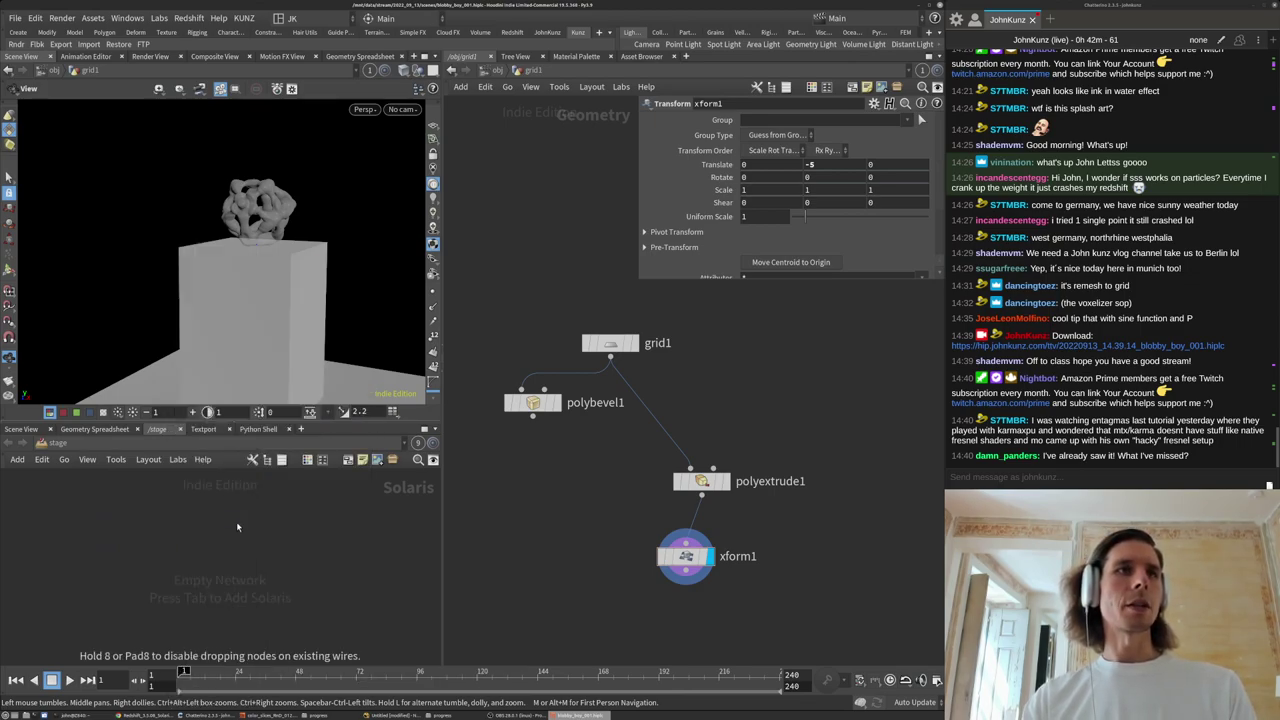
pyautogui.click(238, 527)
pyautogui.doubleClick(238, 527)
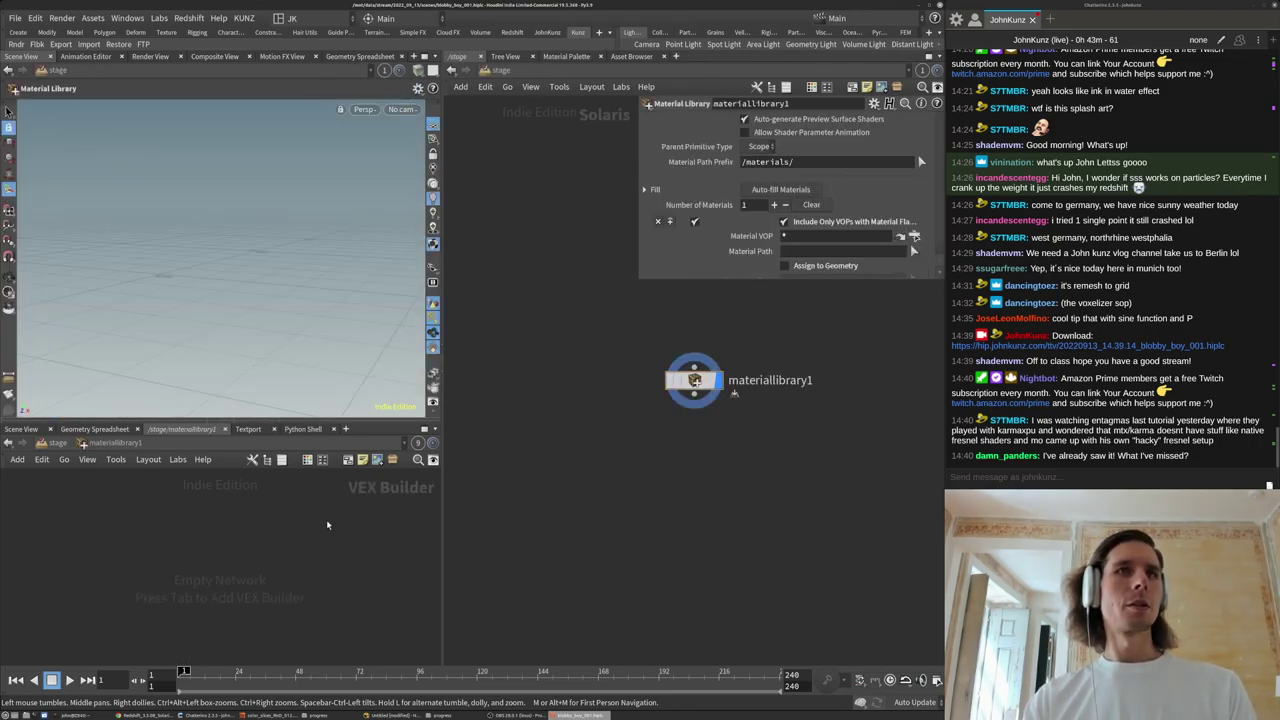
# Create a USD MaterialX Subnet inside the material library and open its network.
pyautogui.press('Tab')
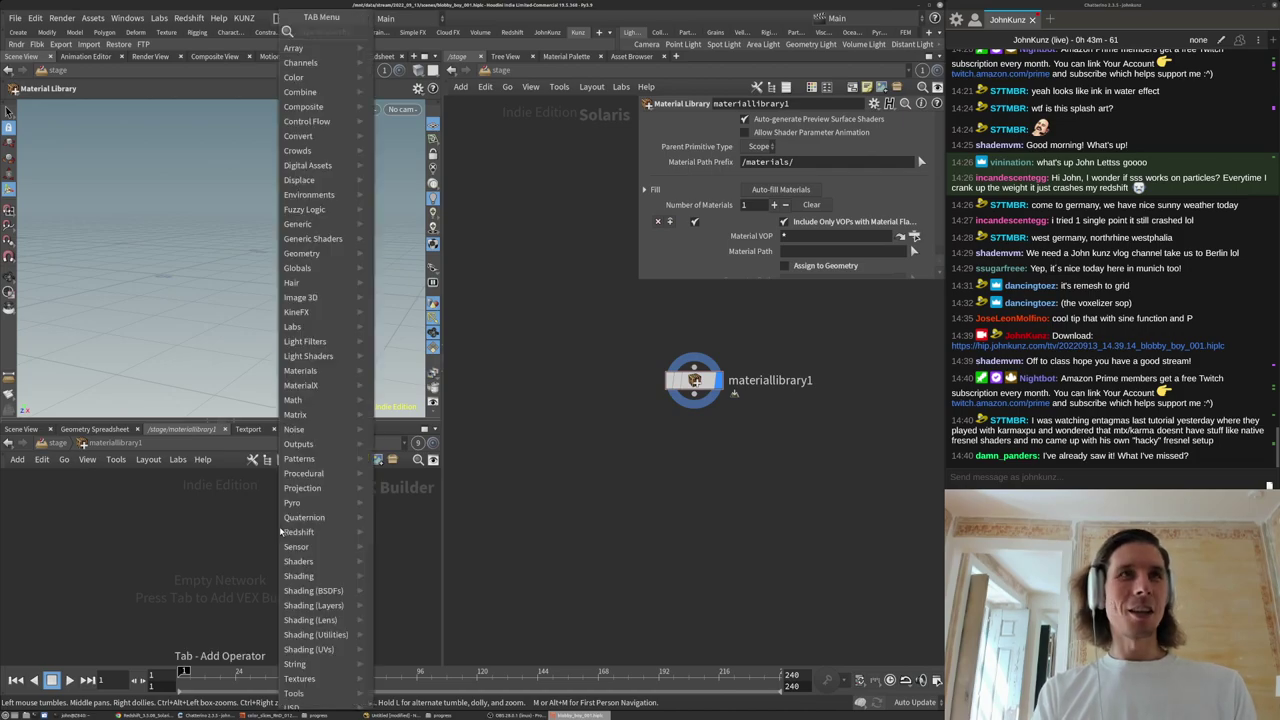
pyautogui.write('mater')
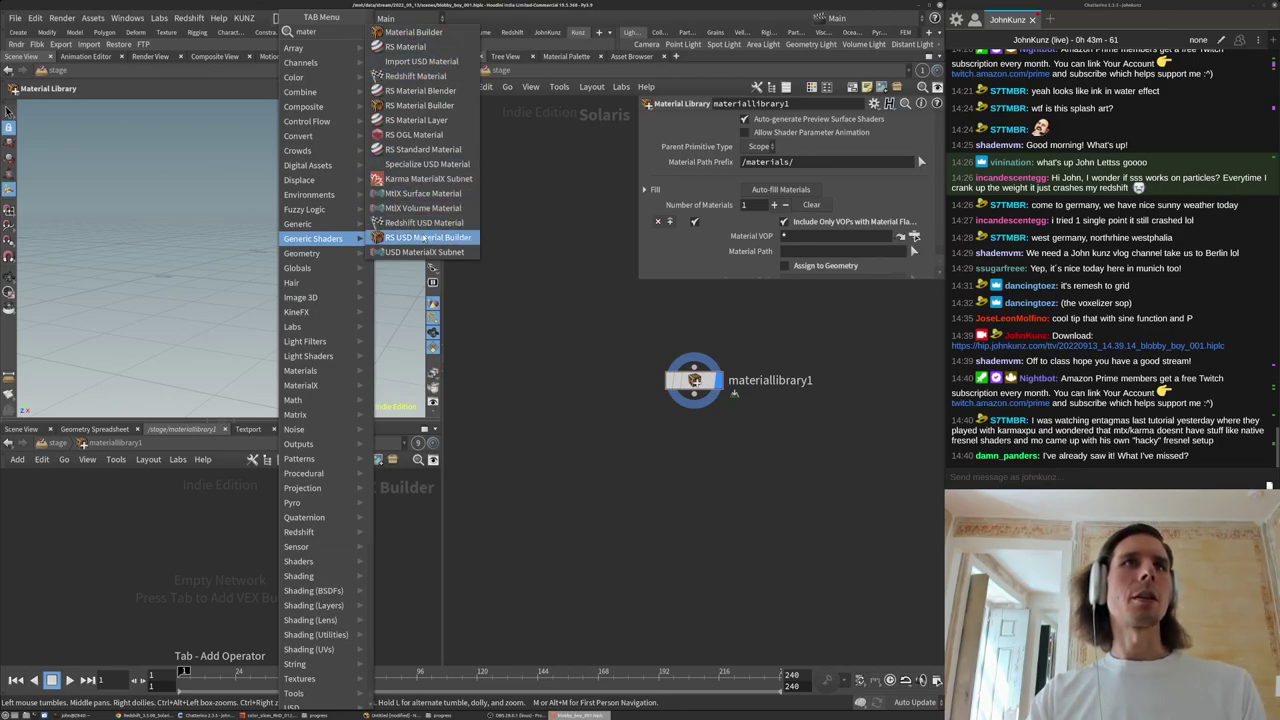
pyautogui.click(424, 252)
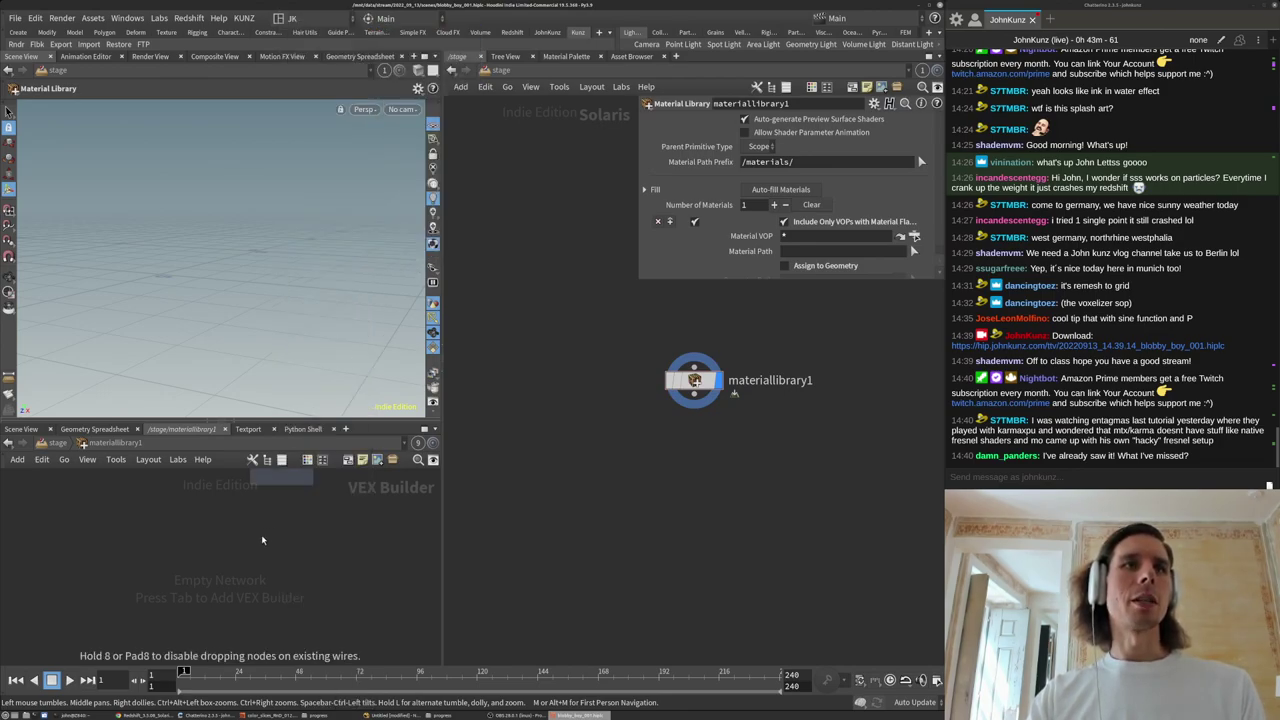
pyautogui.click(258, 543)
pyautogui.doubleClick(258, 543)
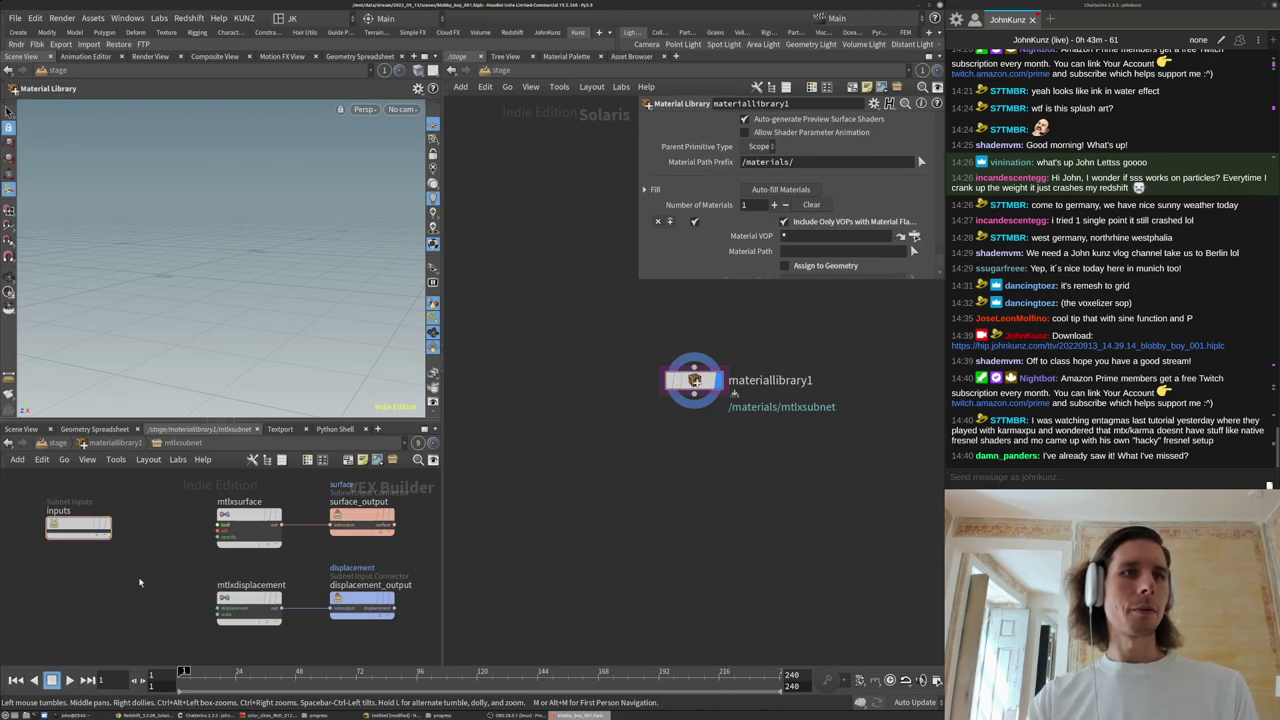
# Add an MtlX Facing Ratio node below the subnet inputs and show its parameters.
pyautogui.press('Tab')
pyautogui.moveTo(238, 562)
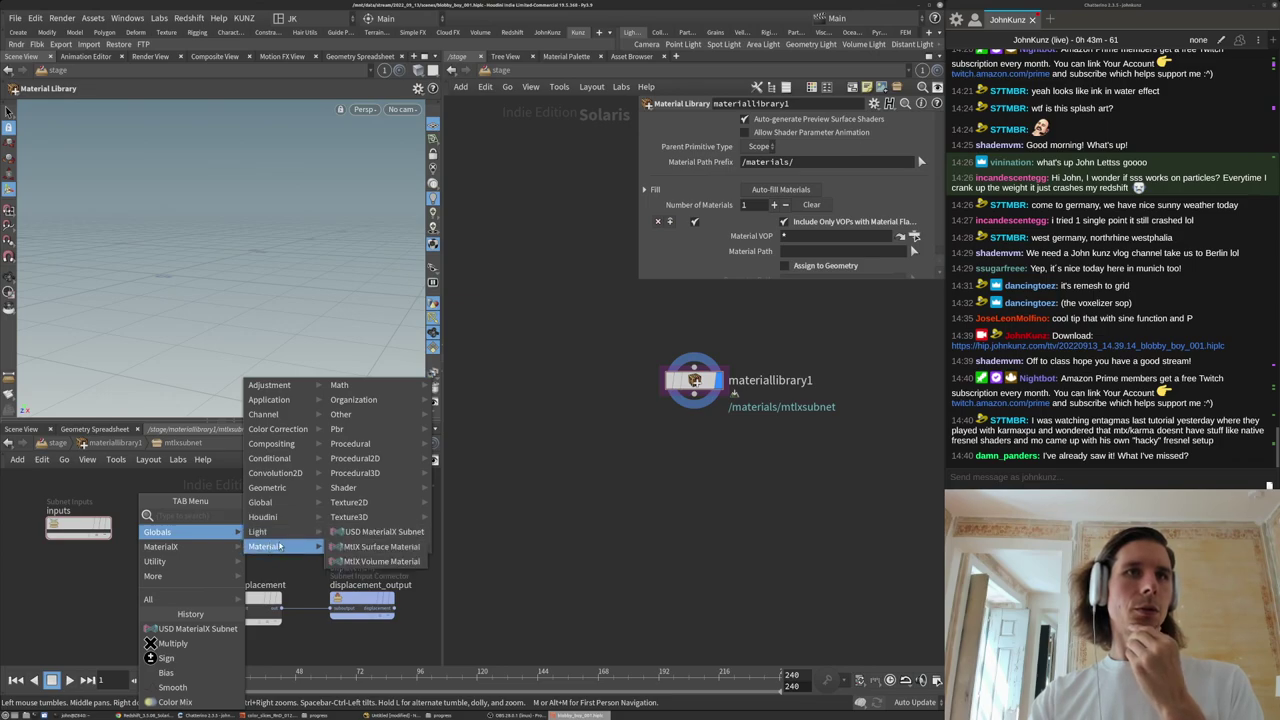
pyautogui.moveTo(270, 518)
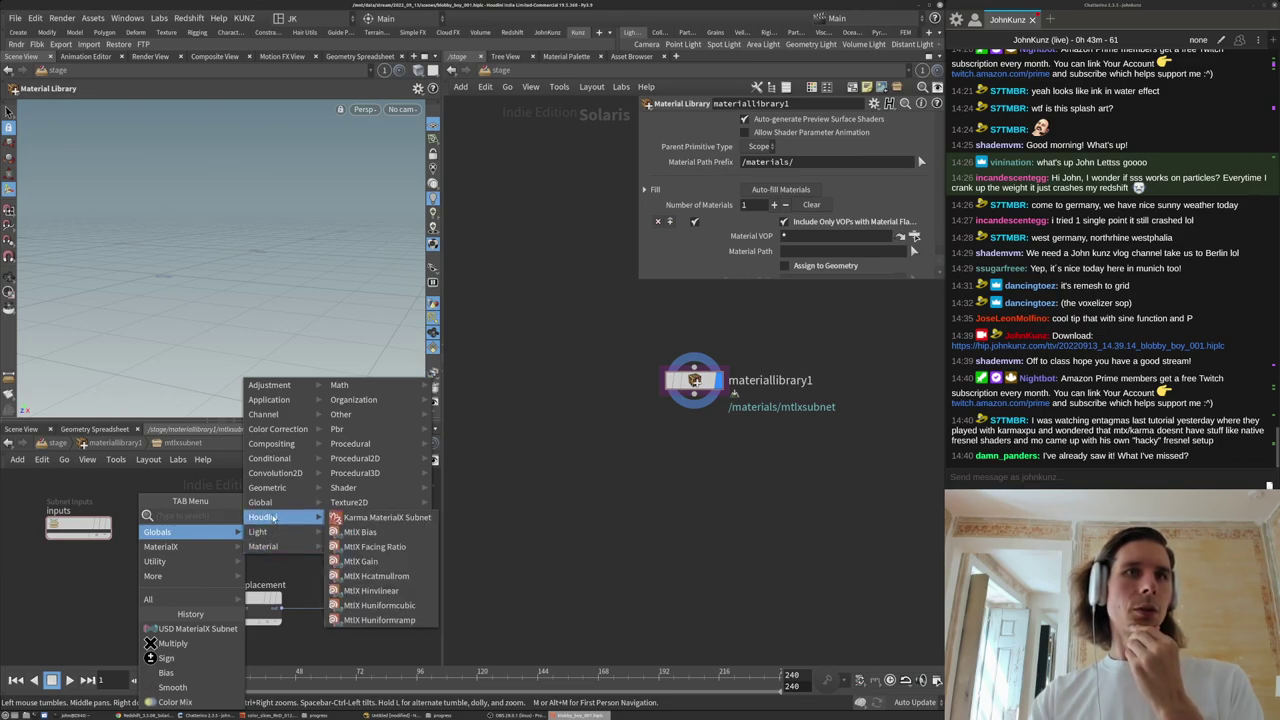
pyautogui.click(372, 546)
pyautogui.click(180, 575)
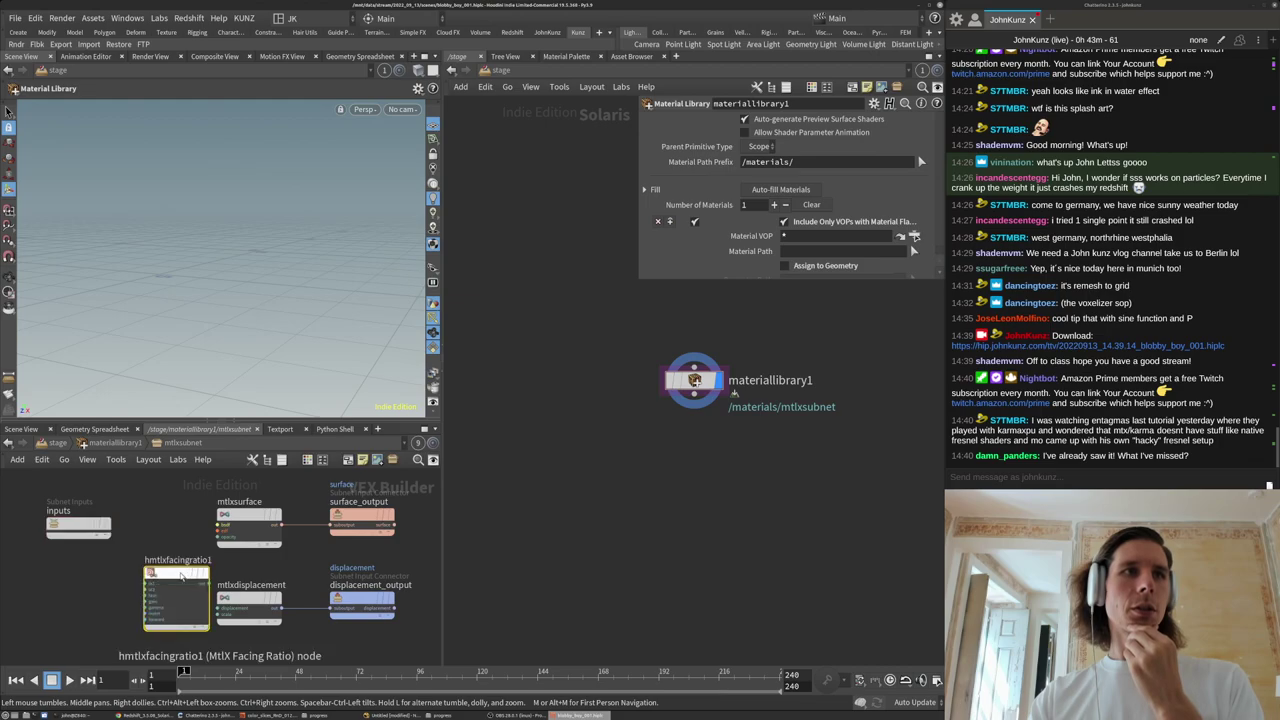
pyautogui.moveTo(182, 576); pyautogui.dragTo(138, 585)
pyautogui.moveTo(186, 523); pyautogui.dragTo(202, 522, button='middle')
pyautogui.press('p')
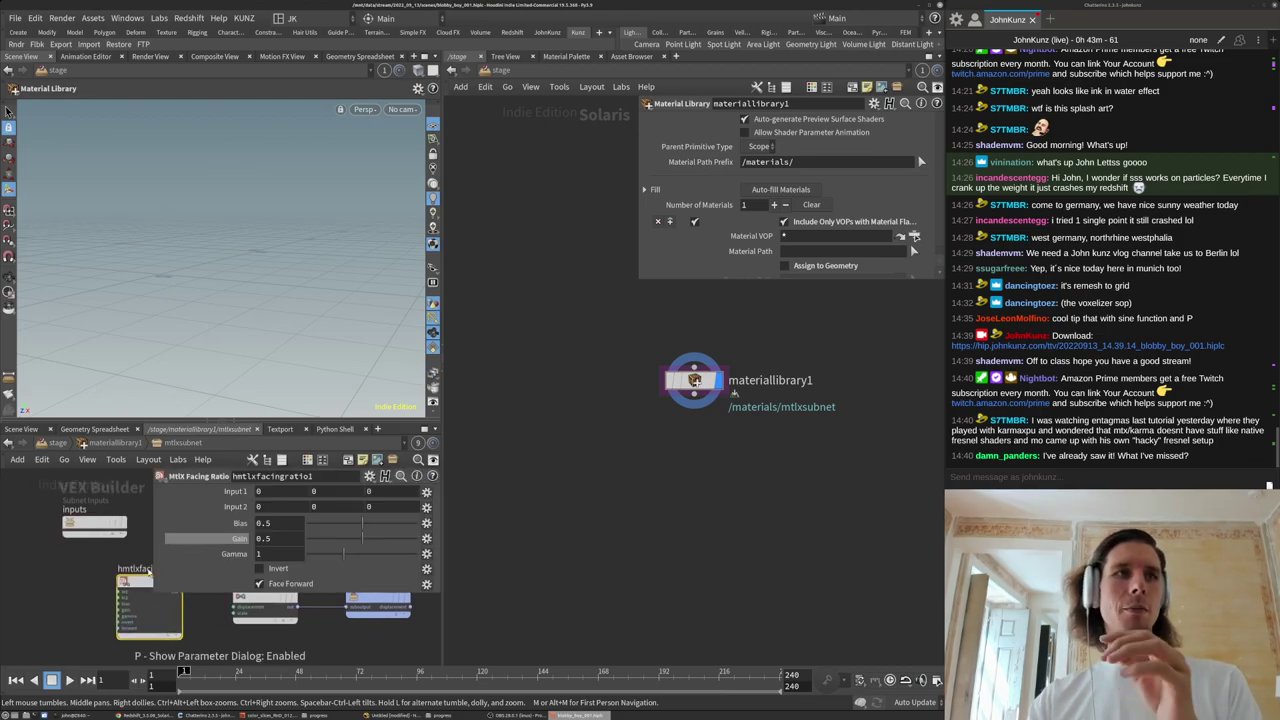
# Examine the input connectors and parameters of the MtlX Facing Ratio node.
pyautogui.scroll(3, 188, 606)
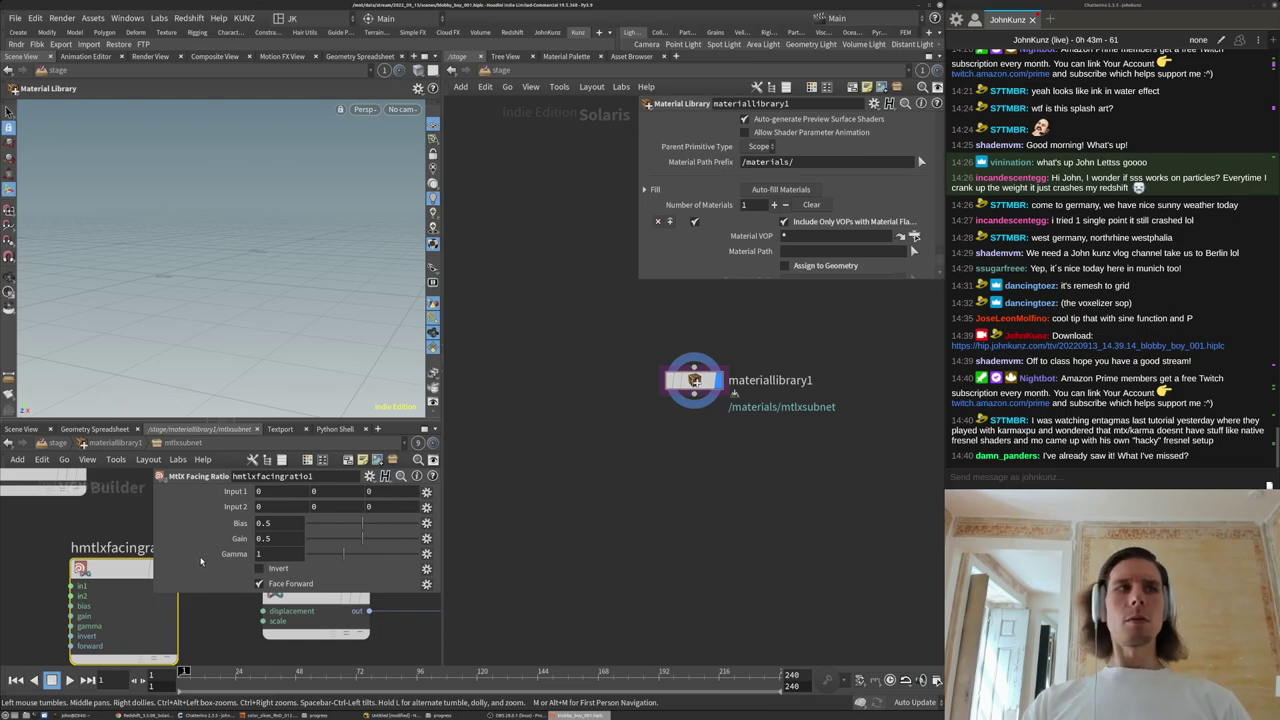
pyautogui.scroll(1, 71, 622)
pyautogui.moveTo(72, 622); pyautogui.dragTo(75, 612, button='middle')
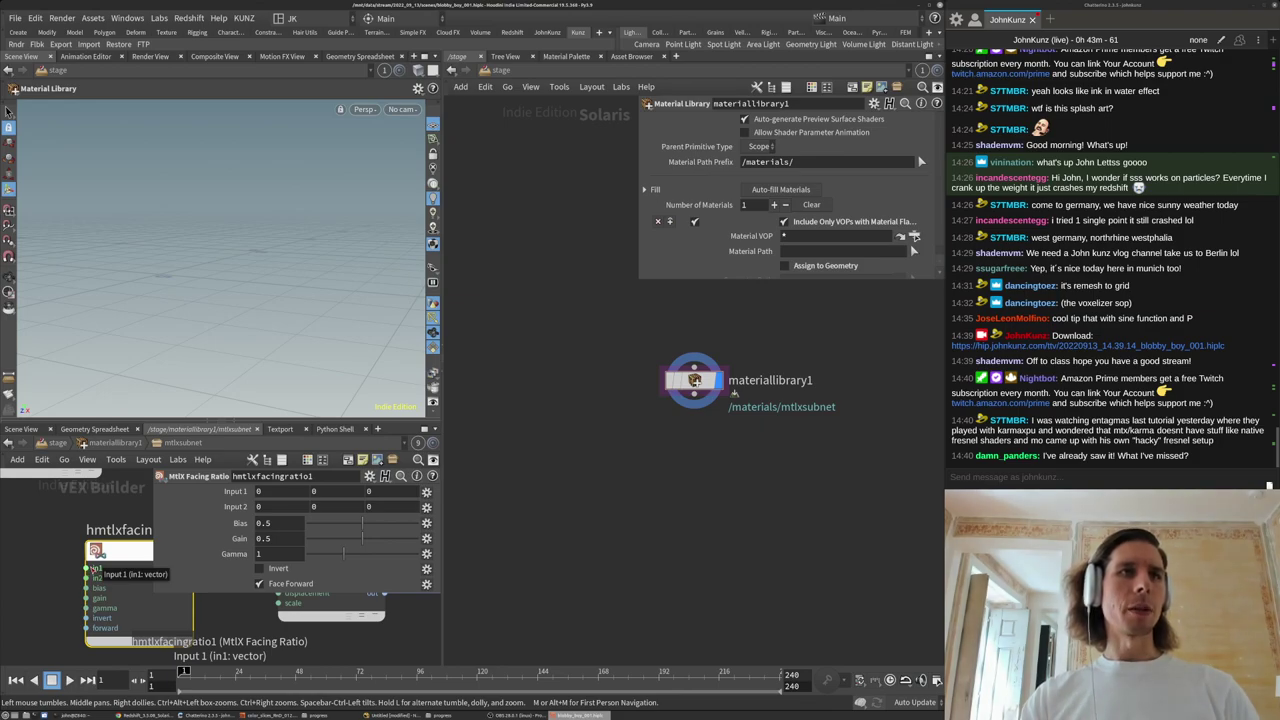
pyautogui.scroll(-3, 92, 567)
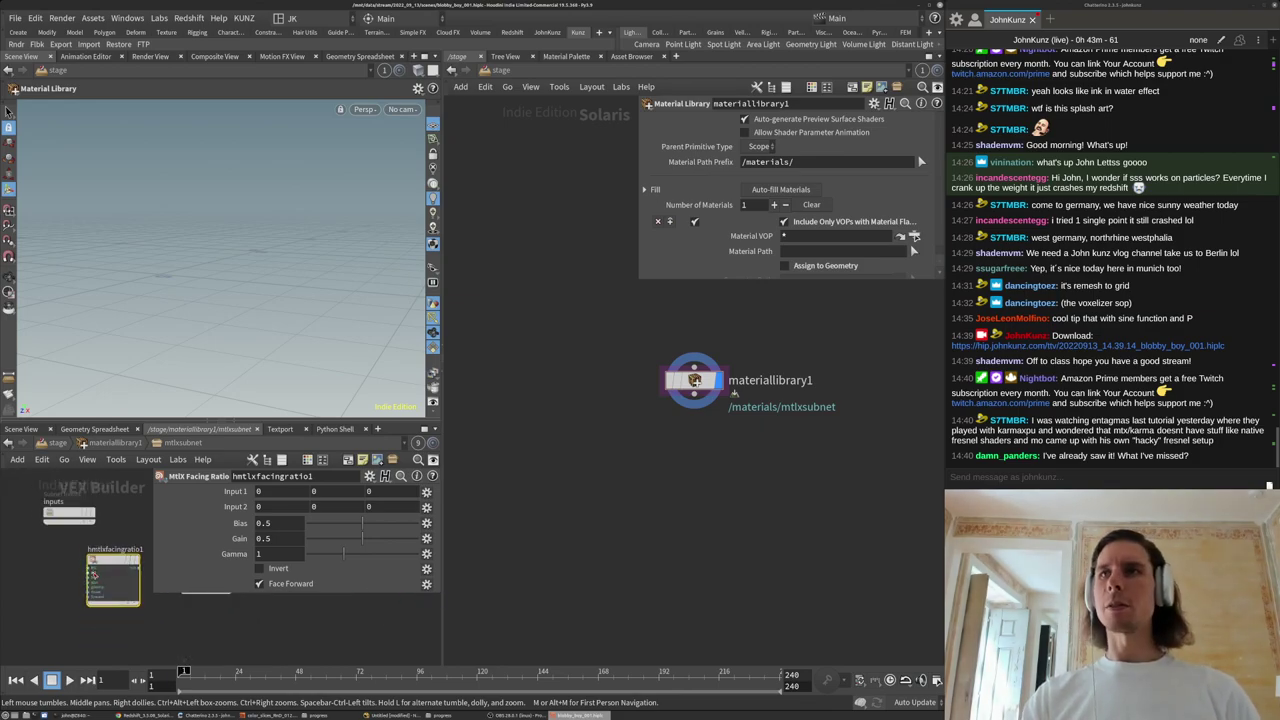
pyautogui.scroll(3, 93, 575)
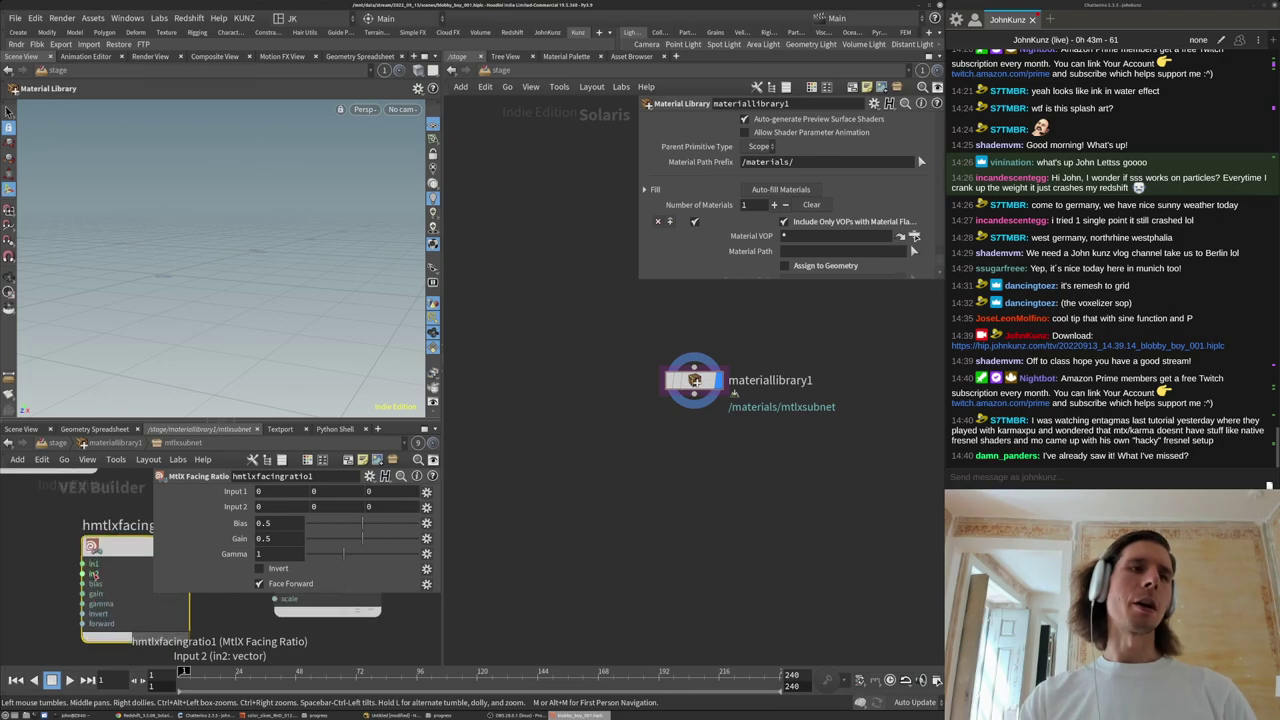
pyautogui.scroll(-3, 93, 575)
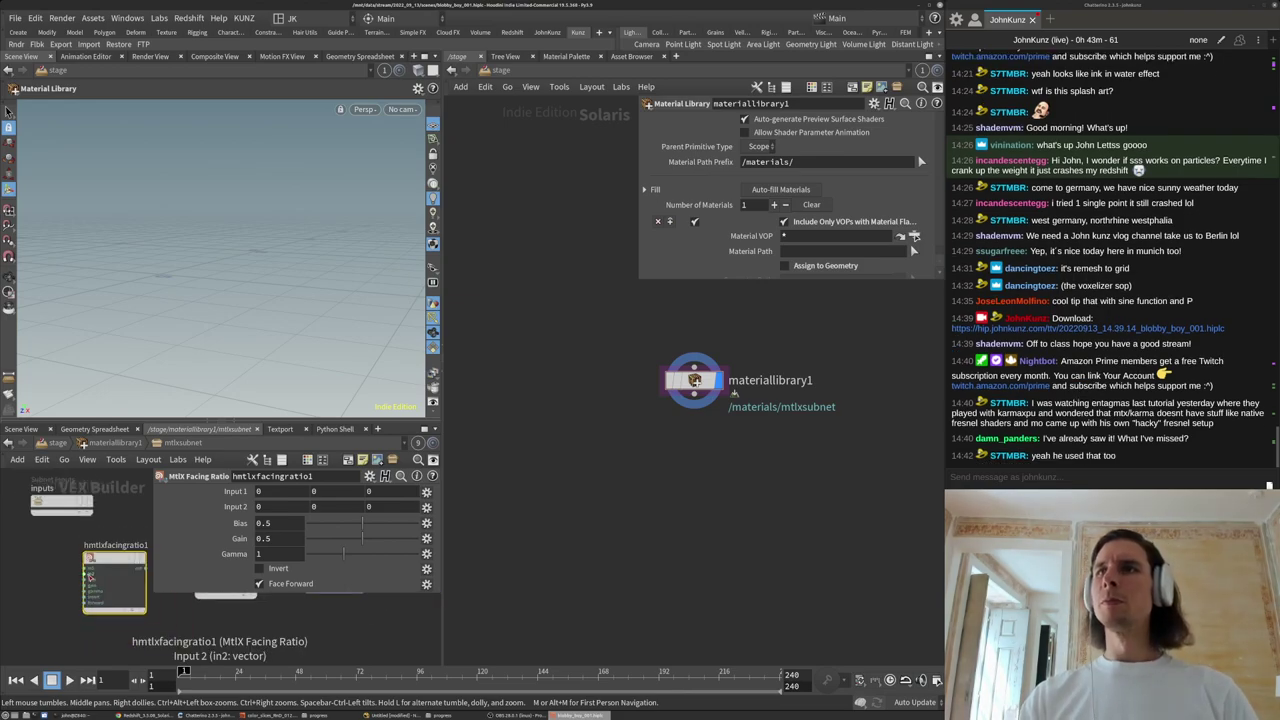
pyautogui.scroll(-1, 97, 570)
pyautogui.scroll(3, 97, 570)
pyautogui.scroll(-3, 97, 570)
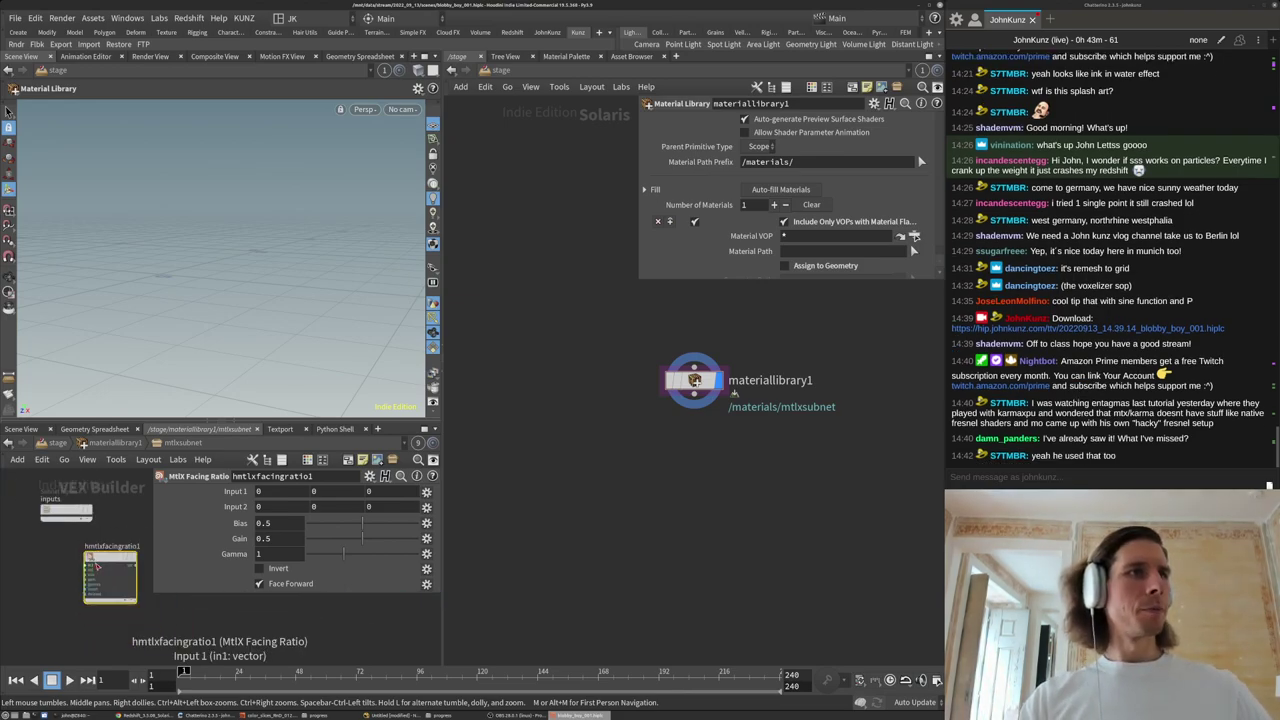
# Browse the available MaterialX node categories, such as Light and Compositing, and recheck the facing ratio node's inputs.
pyautogui.moveTo(143, 617); pyautogui.dragTo(116, 601, button='middle')
pyautogui.press('Tab')
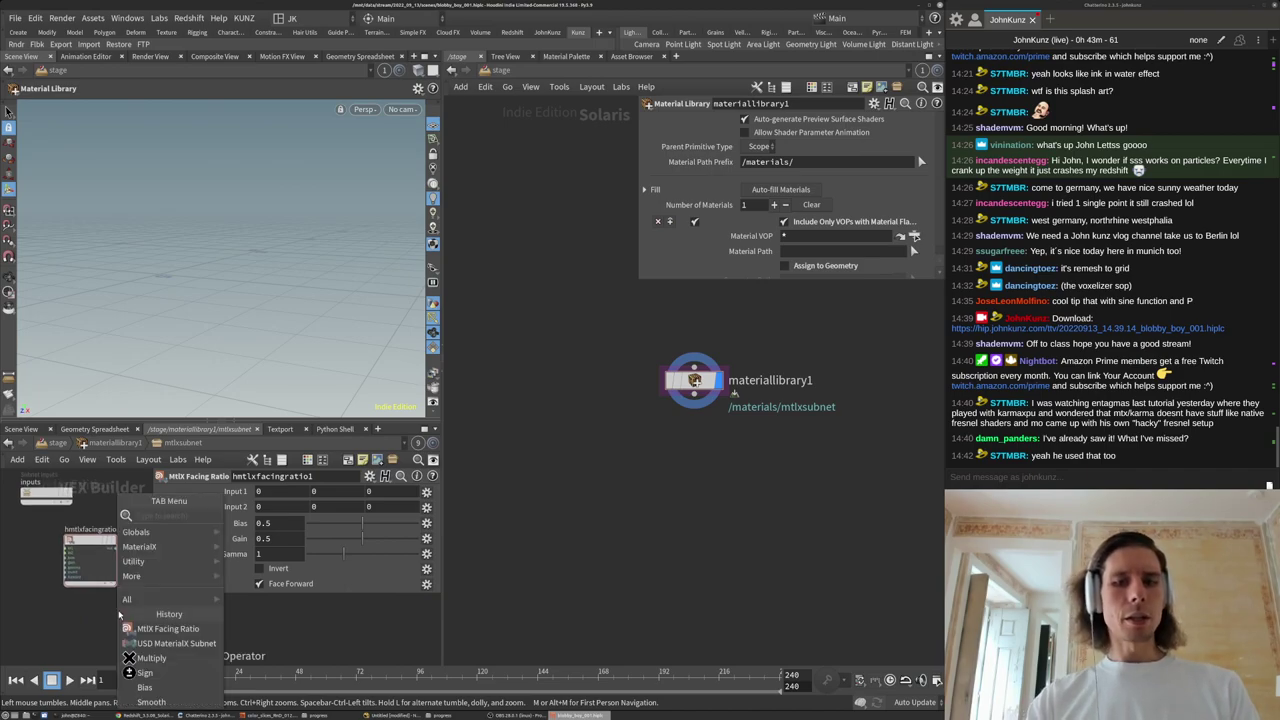
pyautogui.moveTo(141, 548)
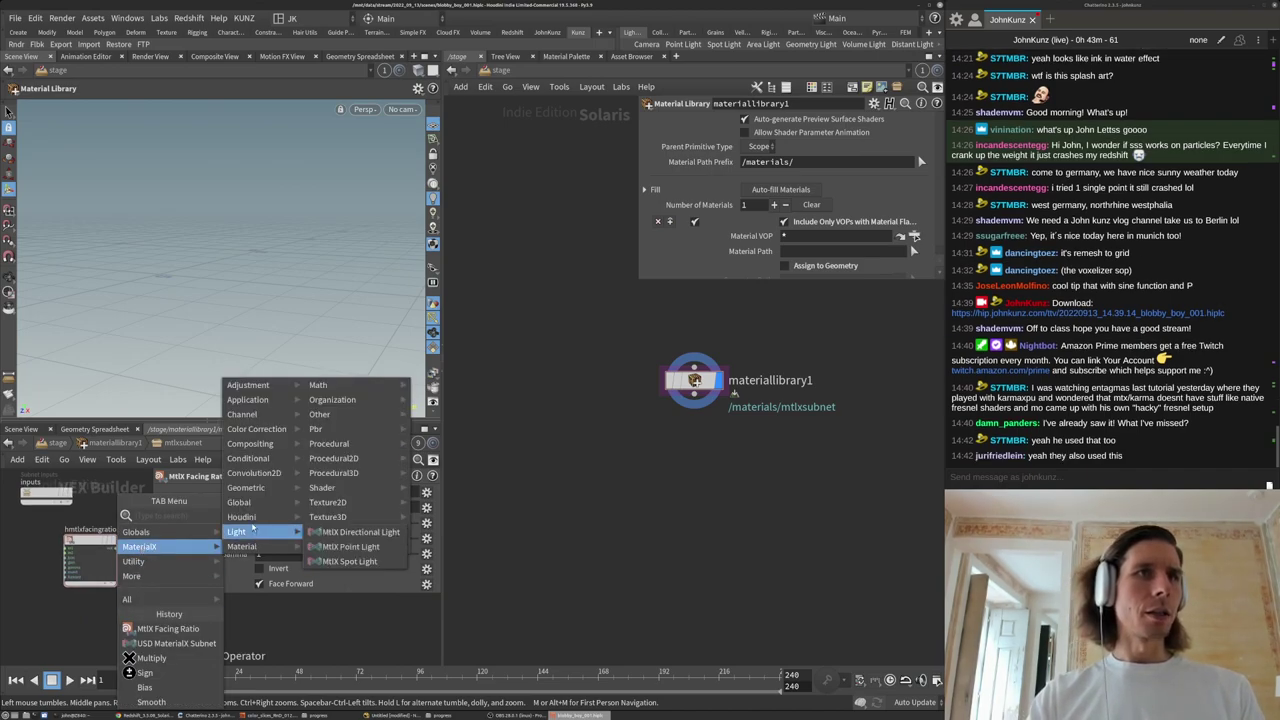
pyautogui.moveTo(331, 488)
pyautogui.moveTo(286, 486)
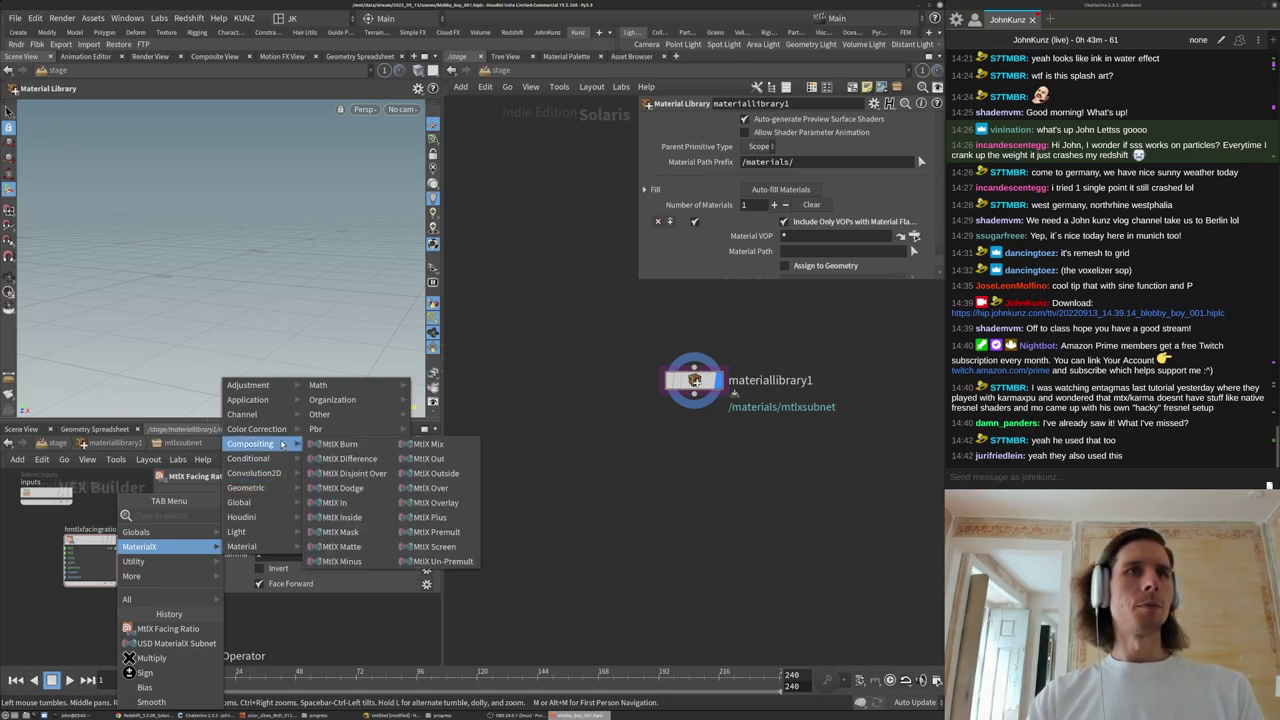
pyautogui.click(68, 549)
pyautogui.scroll(4, 68, 549)
pyautogui.scroll(-5, 72, 549)
pyautogui.scroll(4, 78, 549)
pyautogui.scroll(-3, 82, 549)
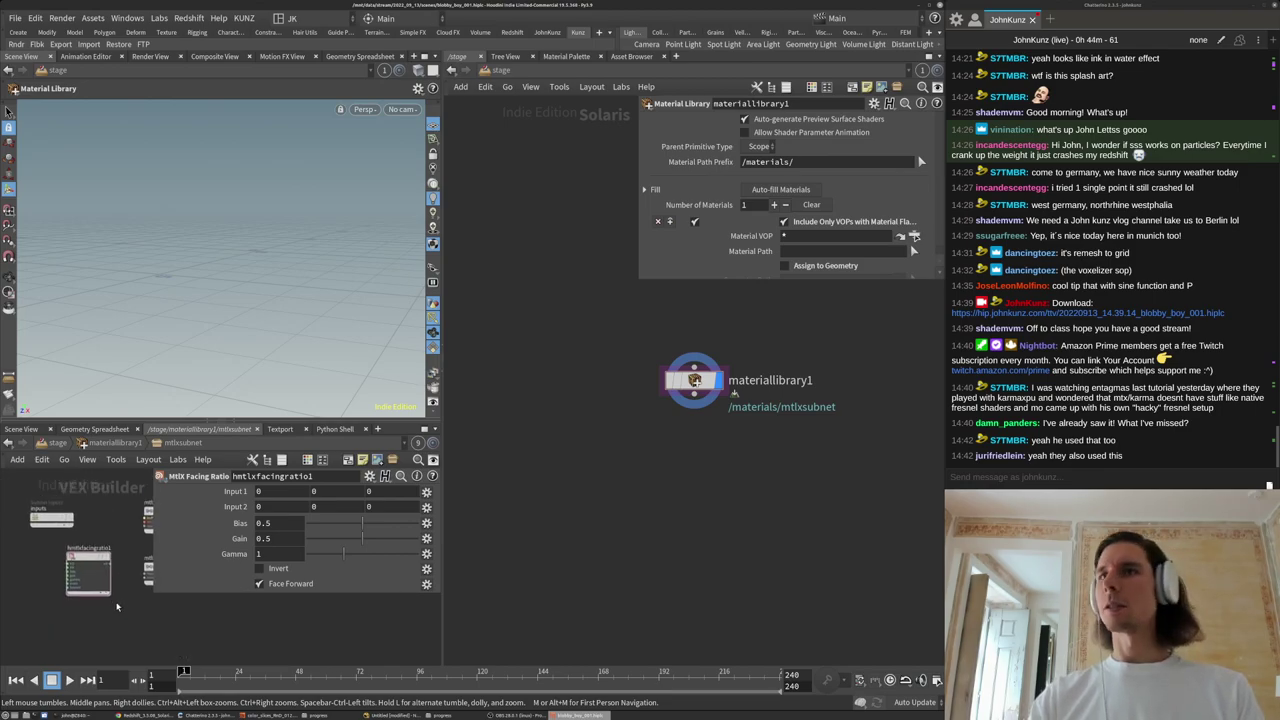
pyautogui.scroll(4, 105, 602)
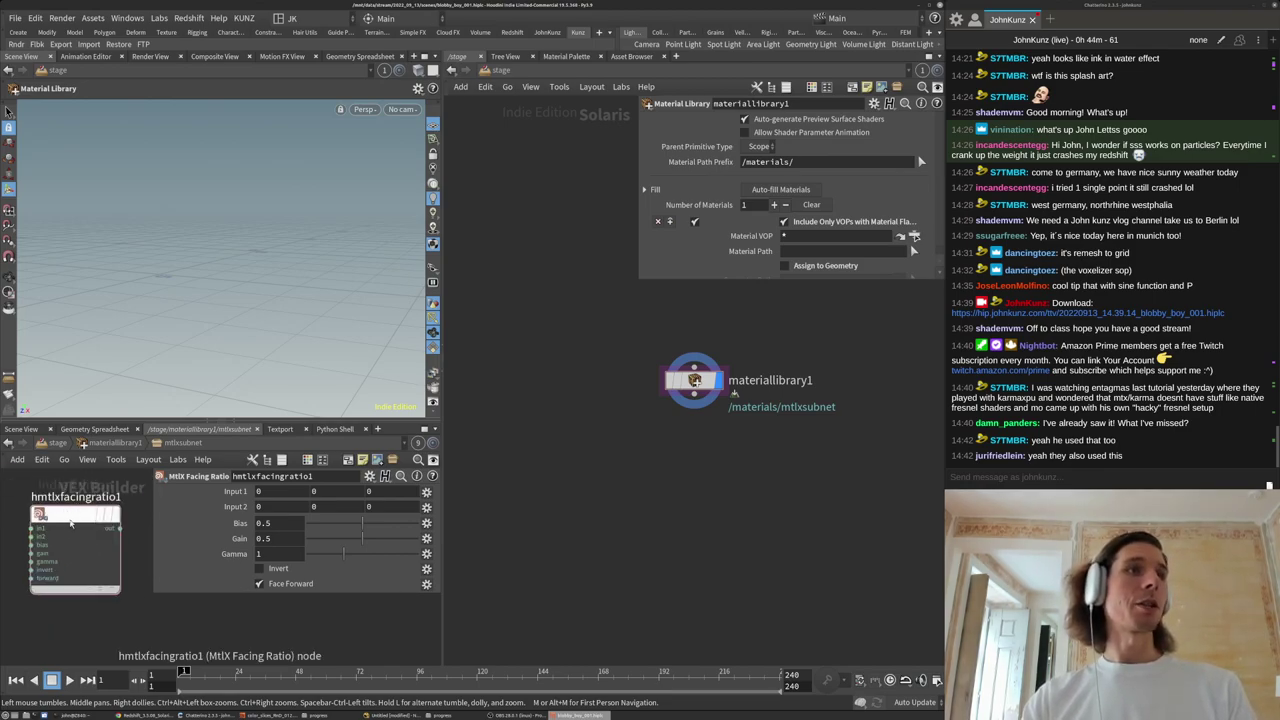
# Try an MtlX Dot Product node with a three-component vector signature below the facing ratio node, and delete it.
pyautogui.scroll(-2, 103, 605)
pyautogui.press('Tab')
pyautogui.write('dot')
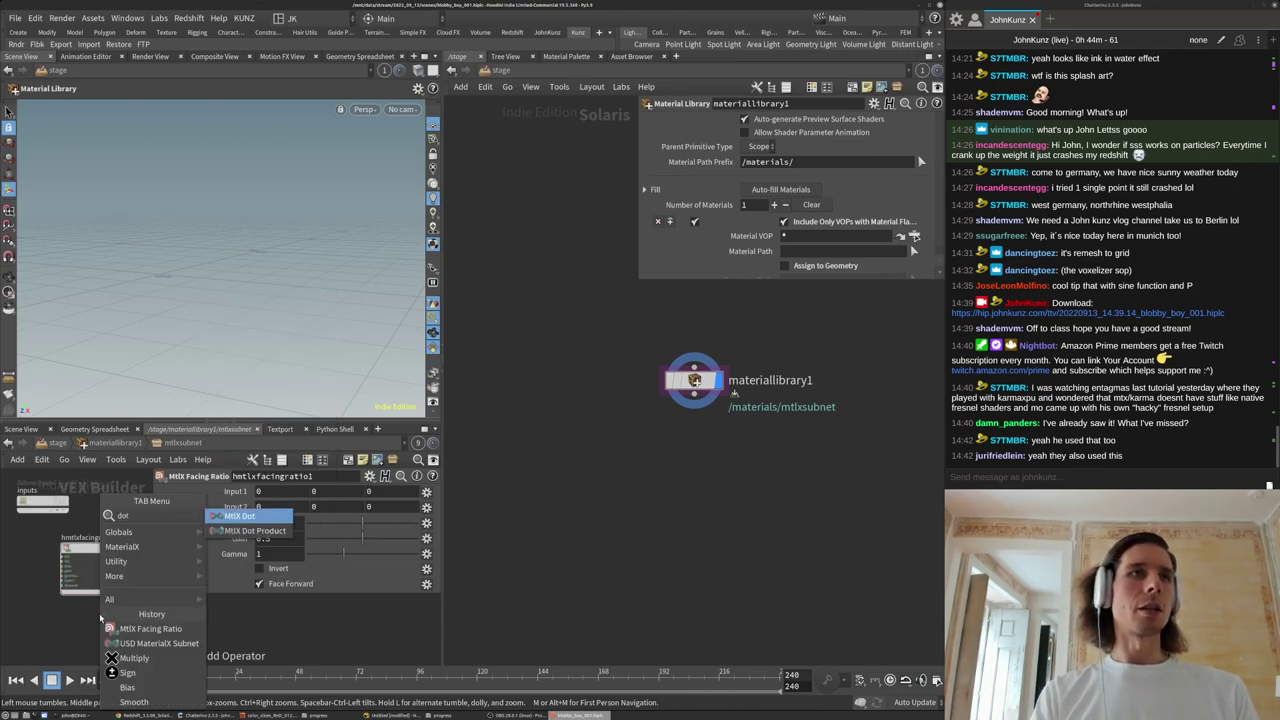
pyautogui.press('Down')
pyautogui.press('Return')
pyautogui.click(100, 618)
pyautogui.moveTo(81, 618); pyautogui.dragTo(86, 619)
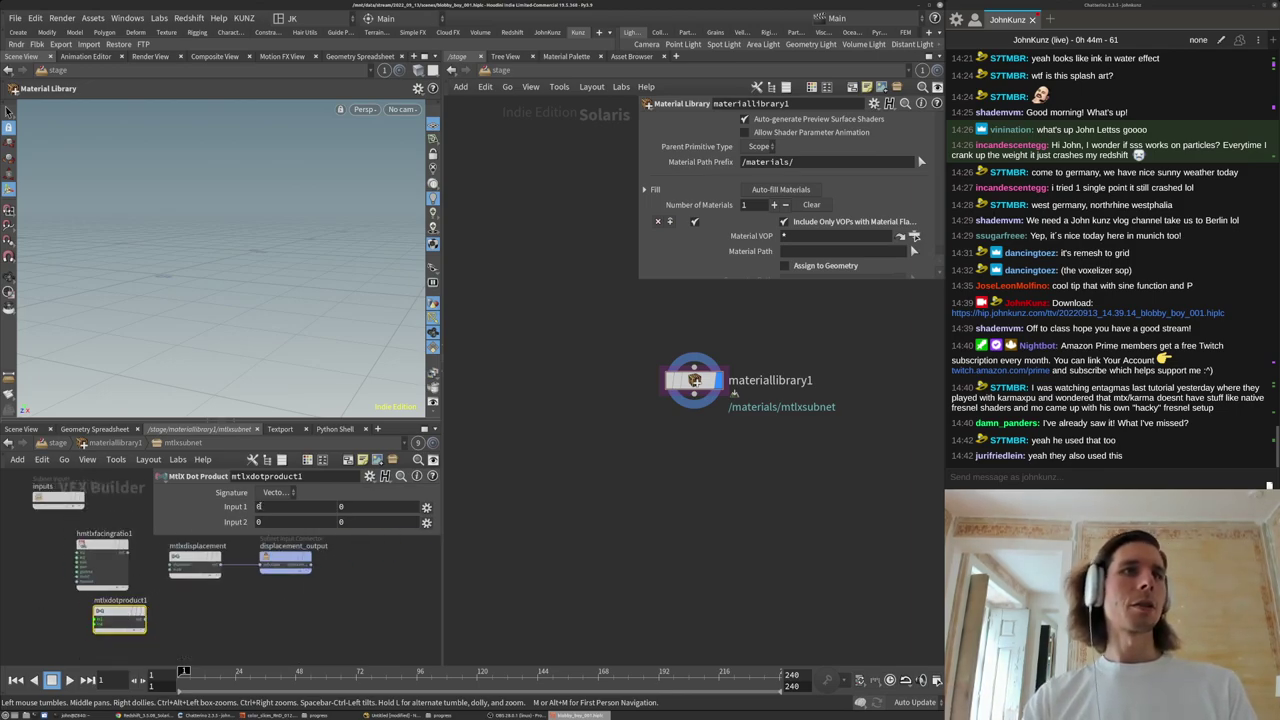
pyautogui.click(278, 492)
pyautogui.click(274, 521)
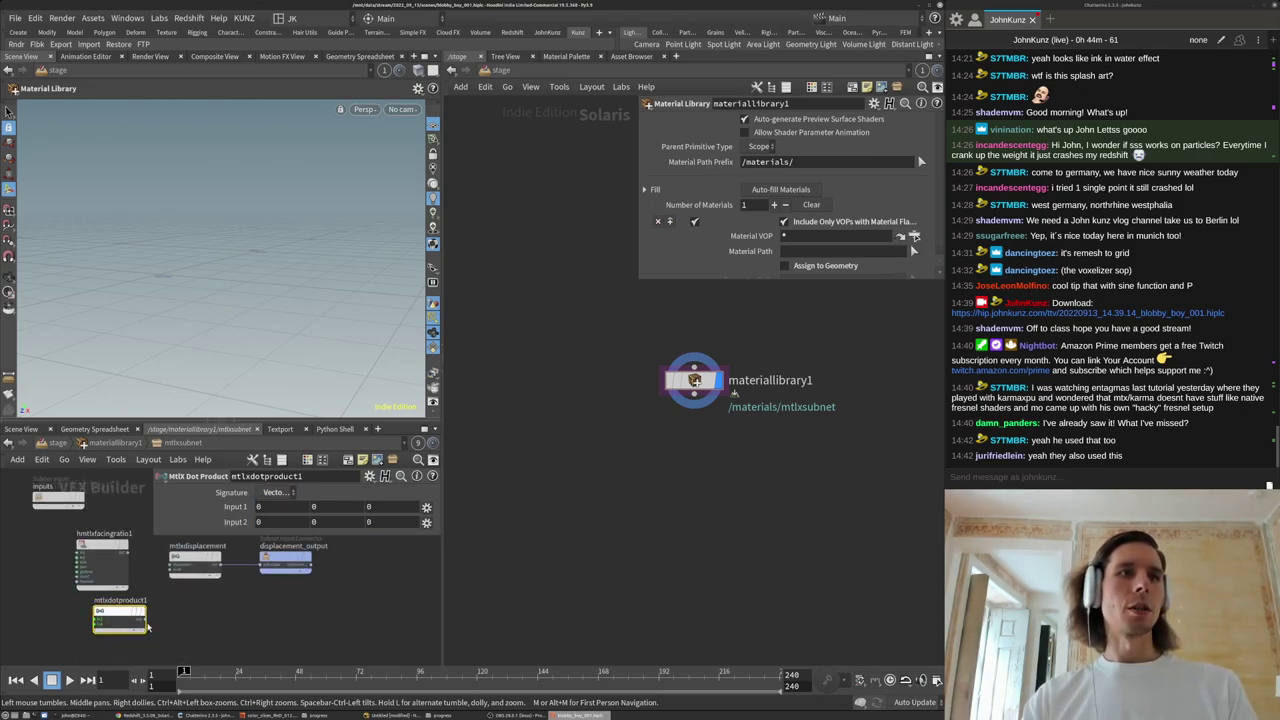
pyautogui.press('Delete')
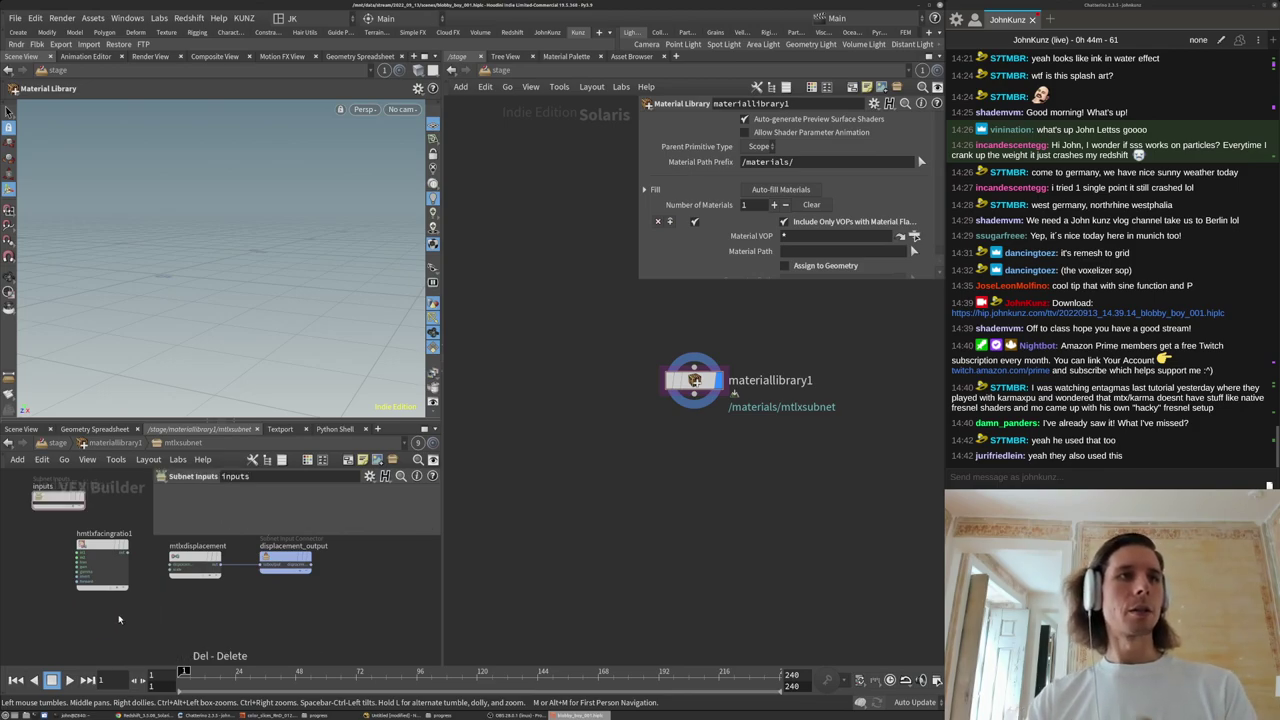
# Add an MtlX Standard Surface node below the facing ratio node.
pyautogui.press('Tab')
pyautogui.moveTo(123, 603)
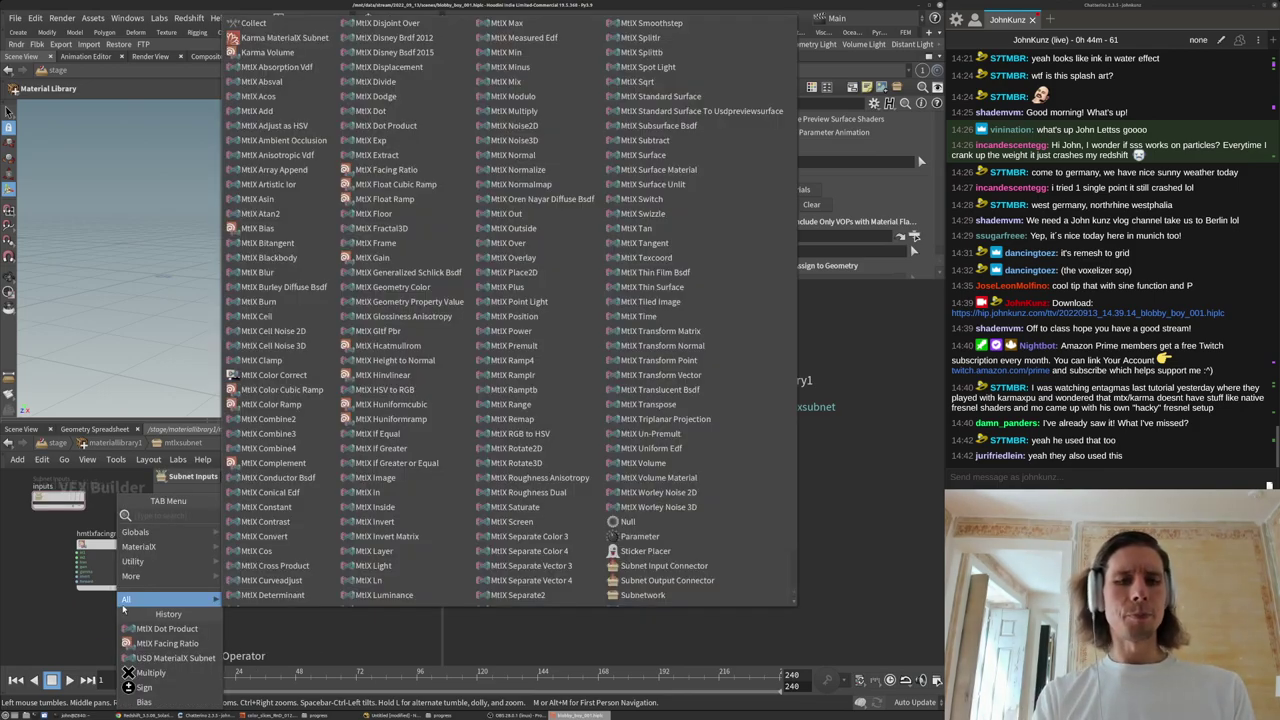
pyautogui.write('sta')
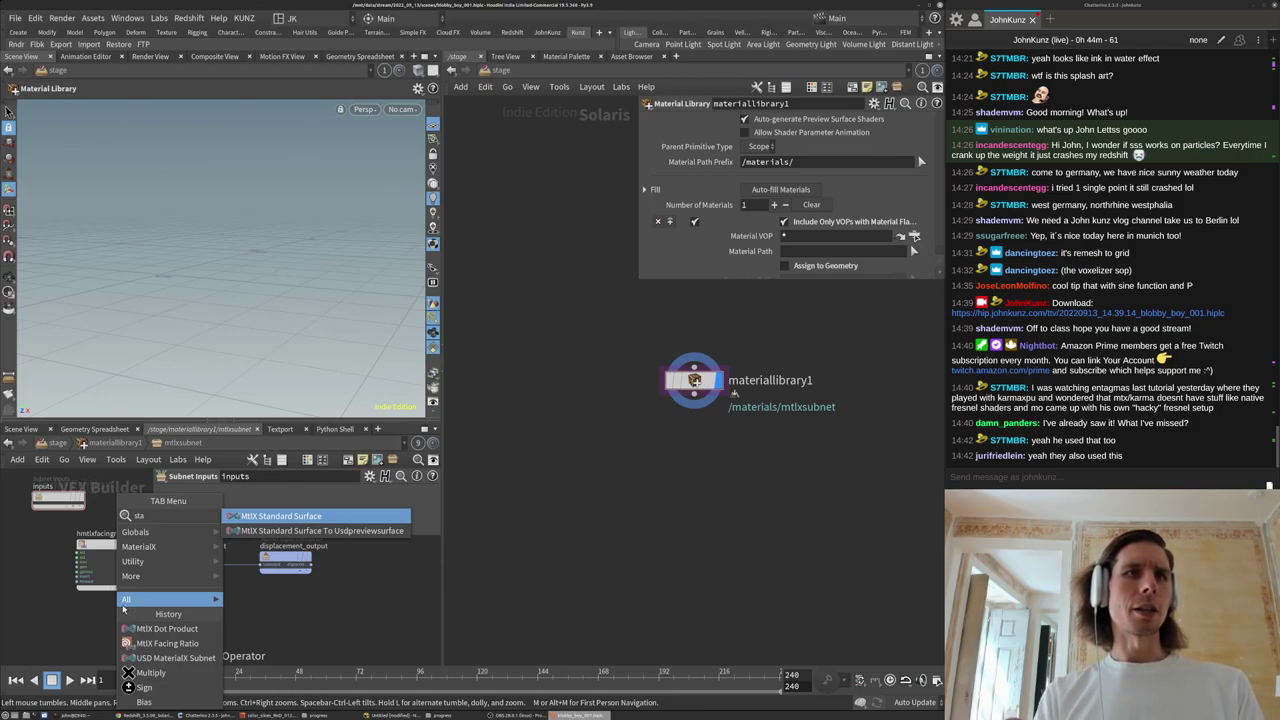
pyautogui.press('Return')
pyautogui.click(123, 608)
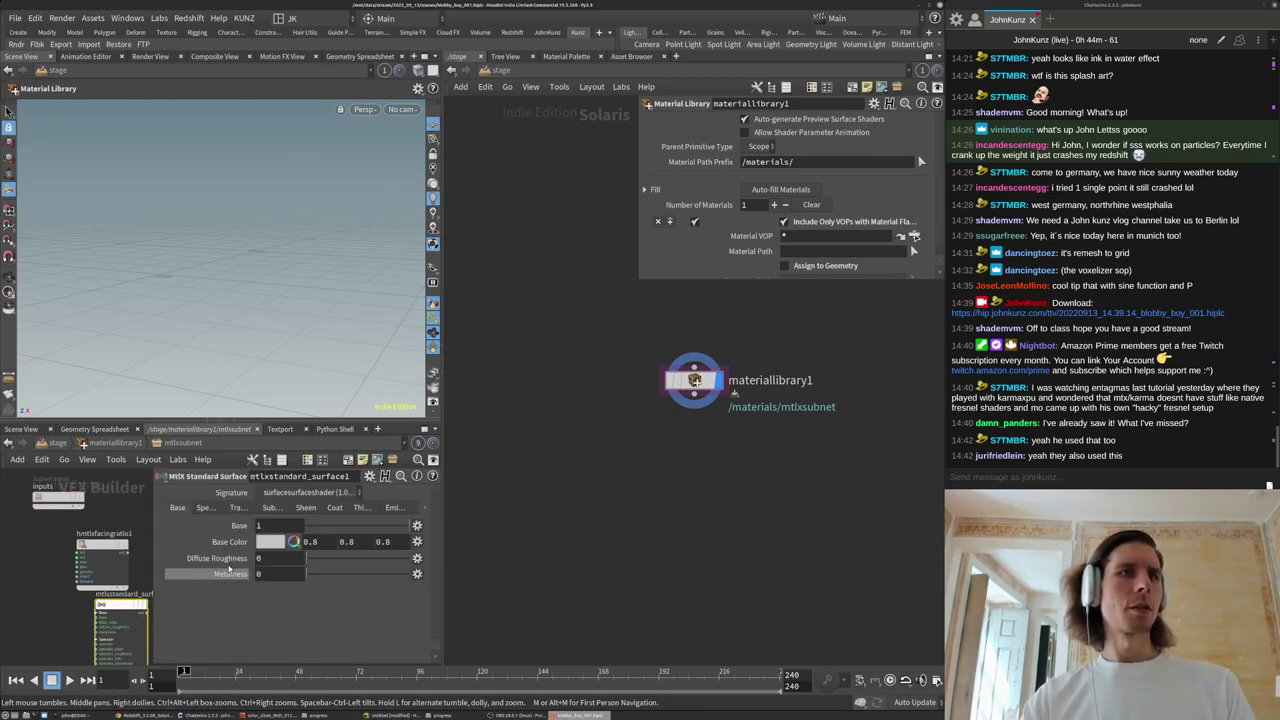
# Review the standard surface's specular, coat, sheen, emission and thin film parameters.
pyautogui.click(208, 508)
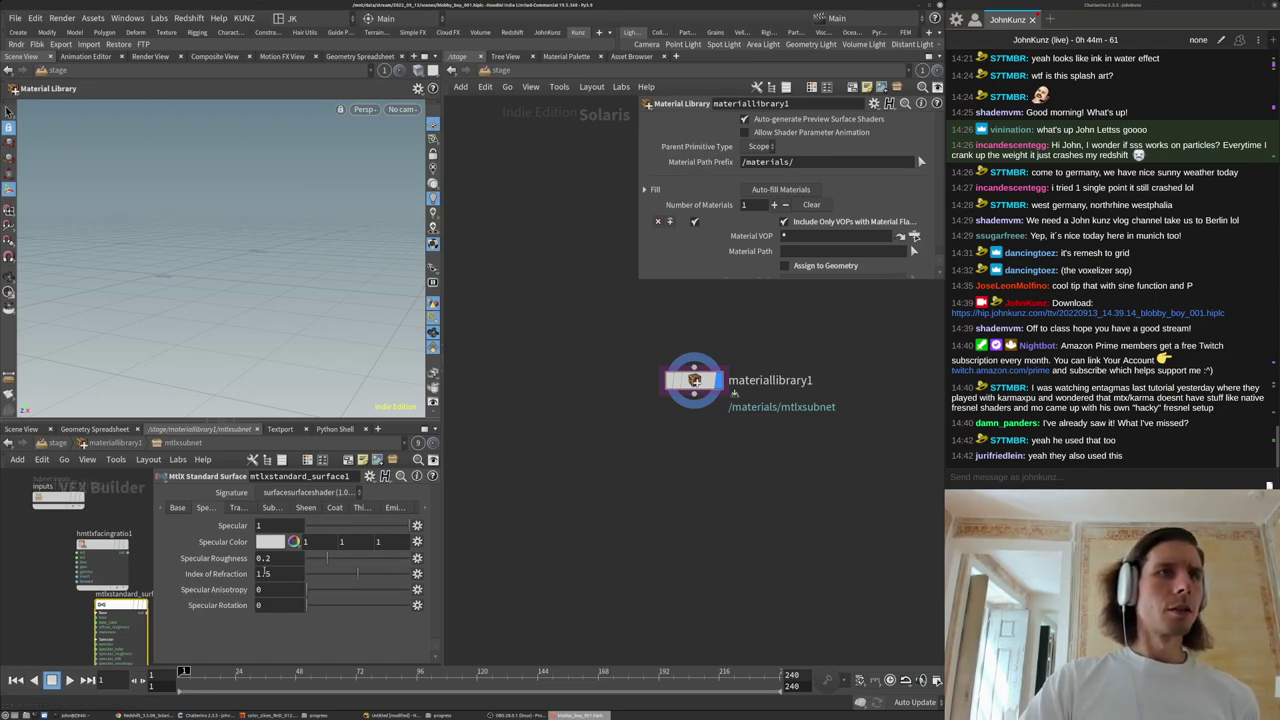
pyautogui.click(333, 508)
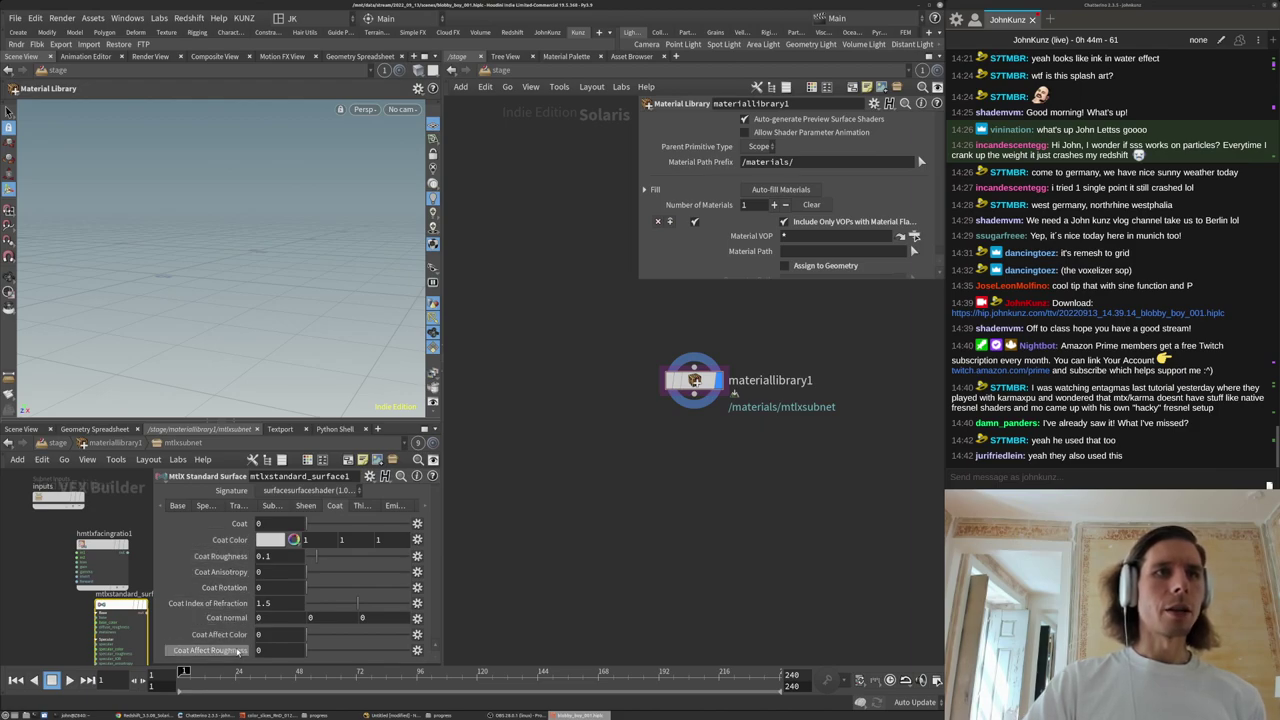
pyautogui.click(309, 509)
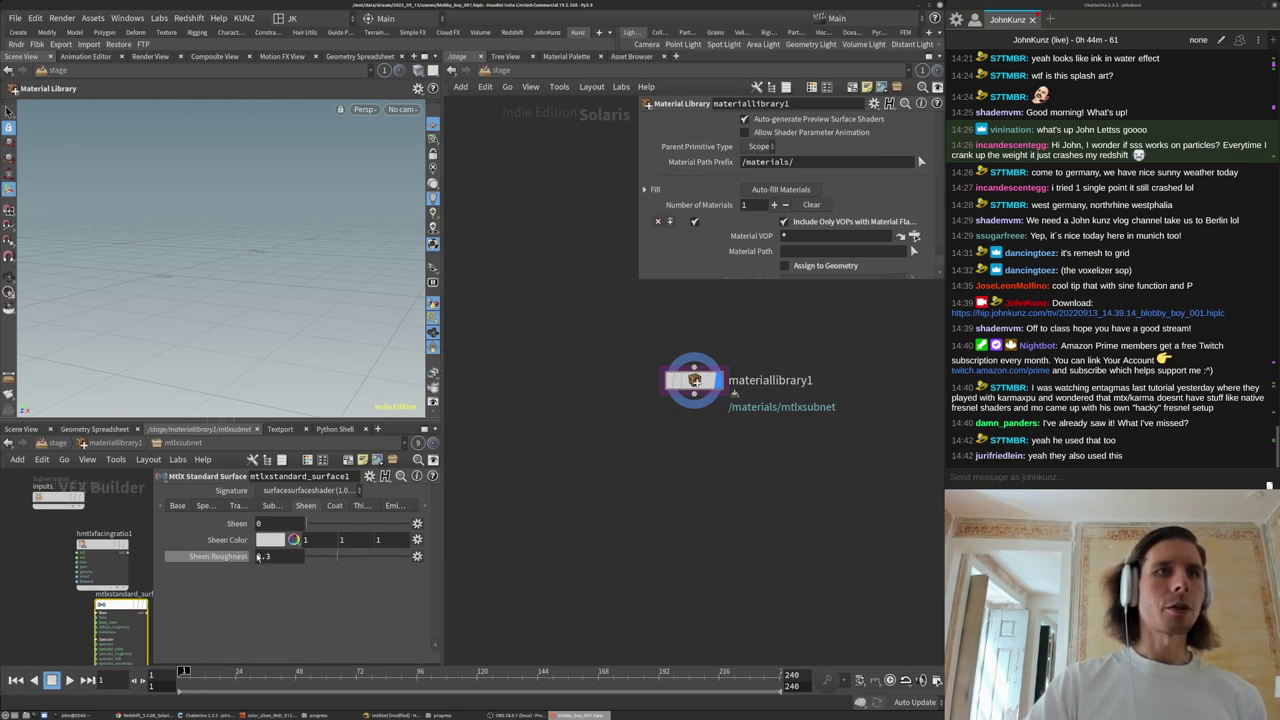
pyautogui.click(397, 509)
pyautogui.click(361, 506)
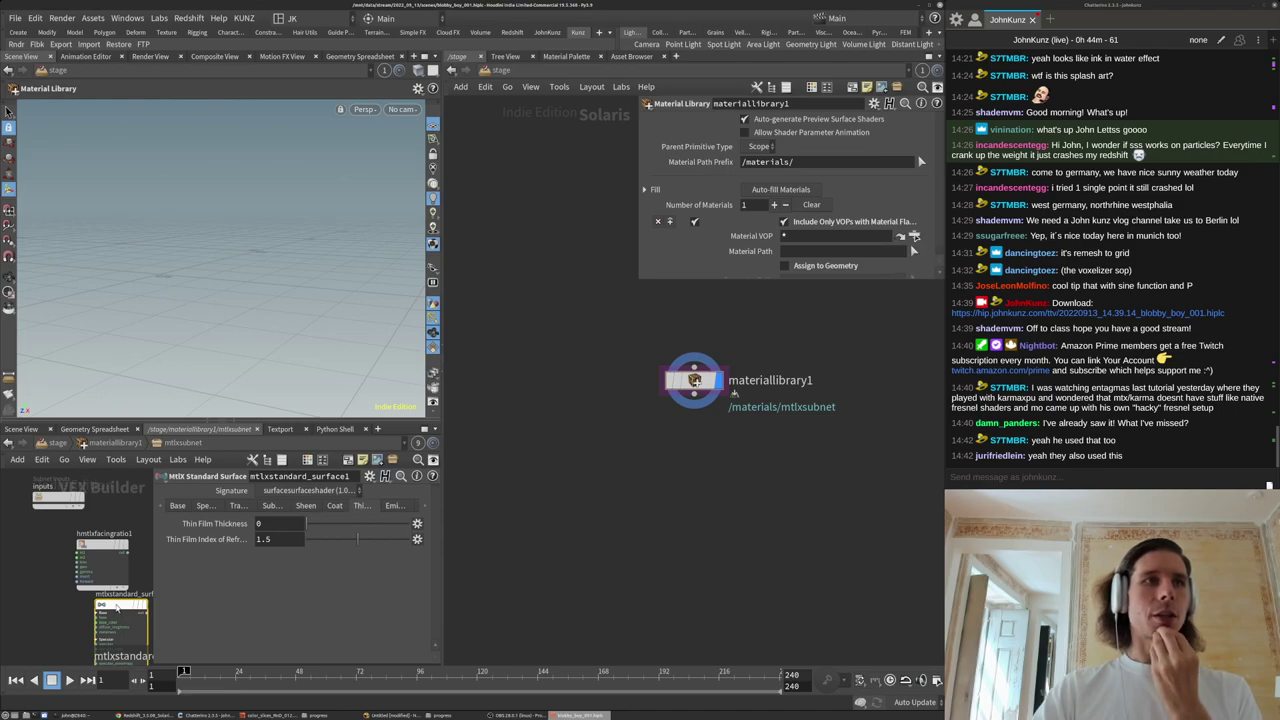
# Return to the stage network and delete the Material Library node.
pyautogui.scroll(-4, 80, 585)
pyautogui.moveTo(116, 509); pyautogui.dragTo(107, 512, button='middle')
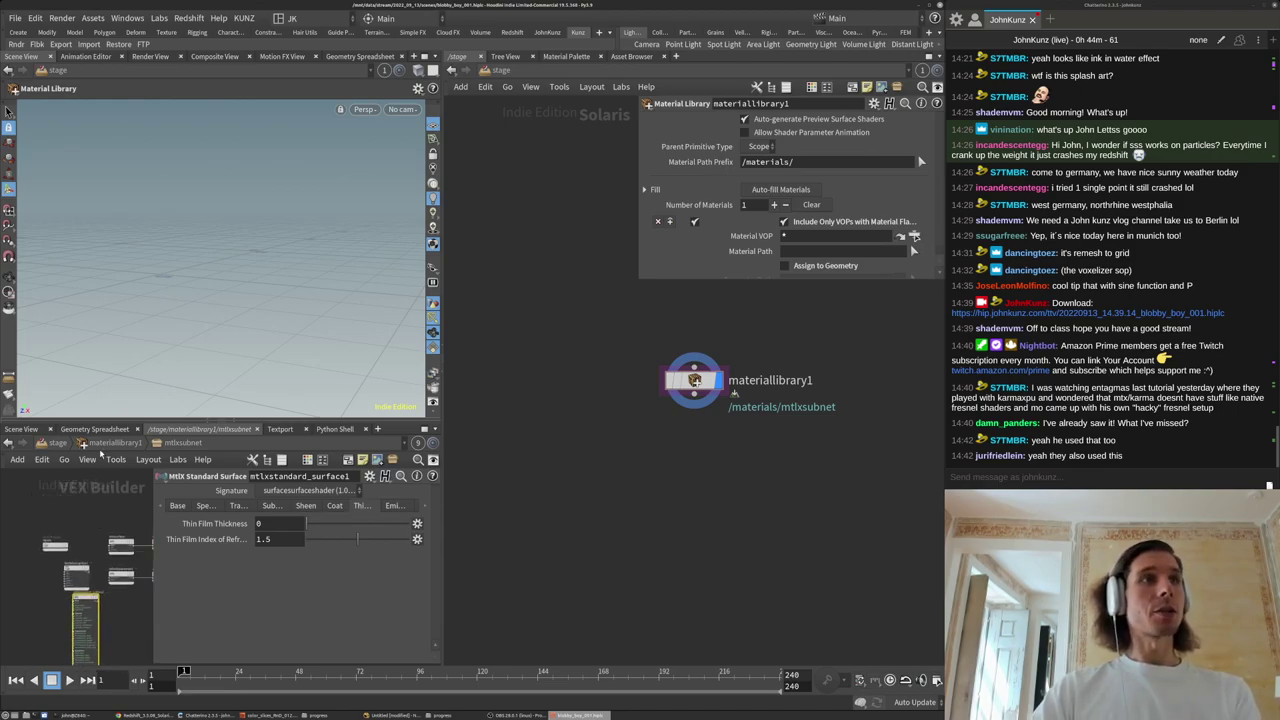
pyautogui.click(57, 443)
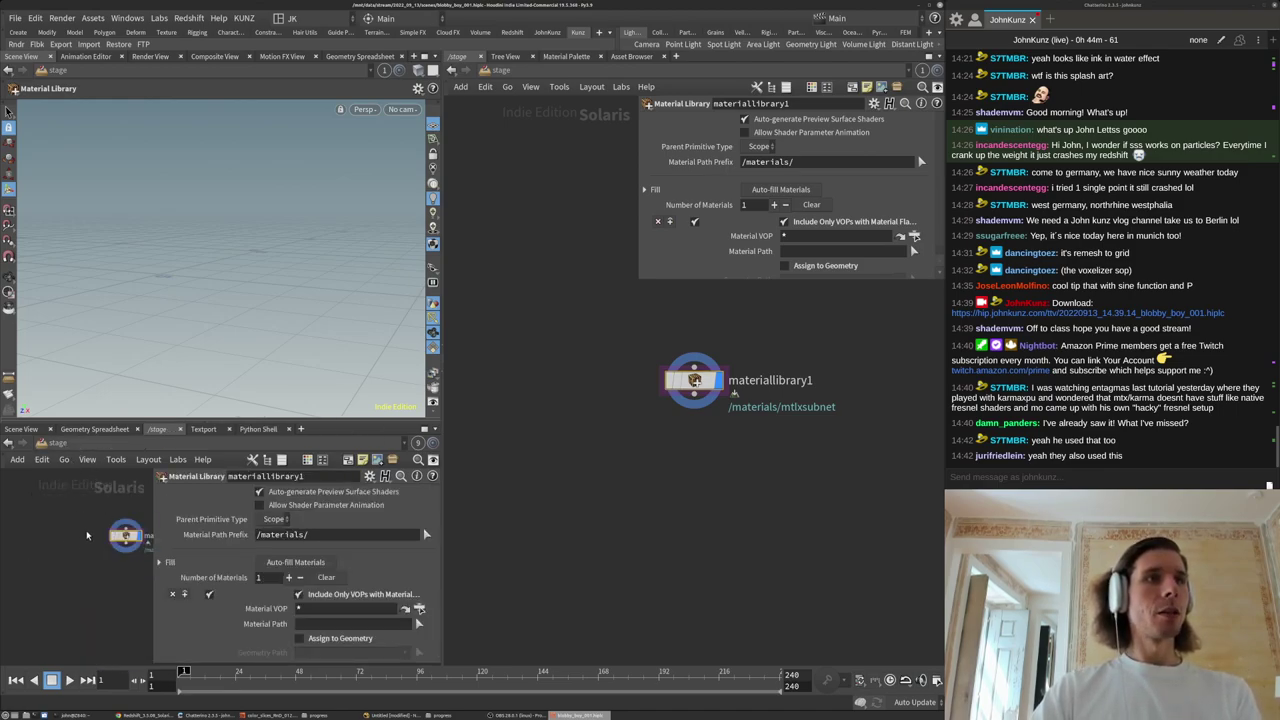
pyautogui.press('Delete')
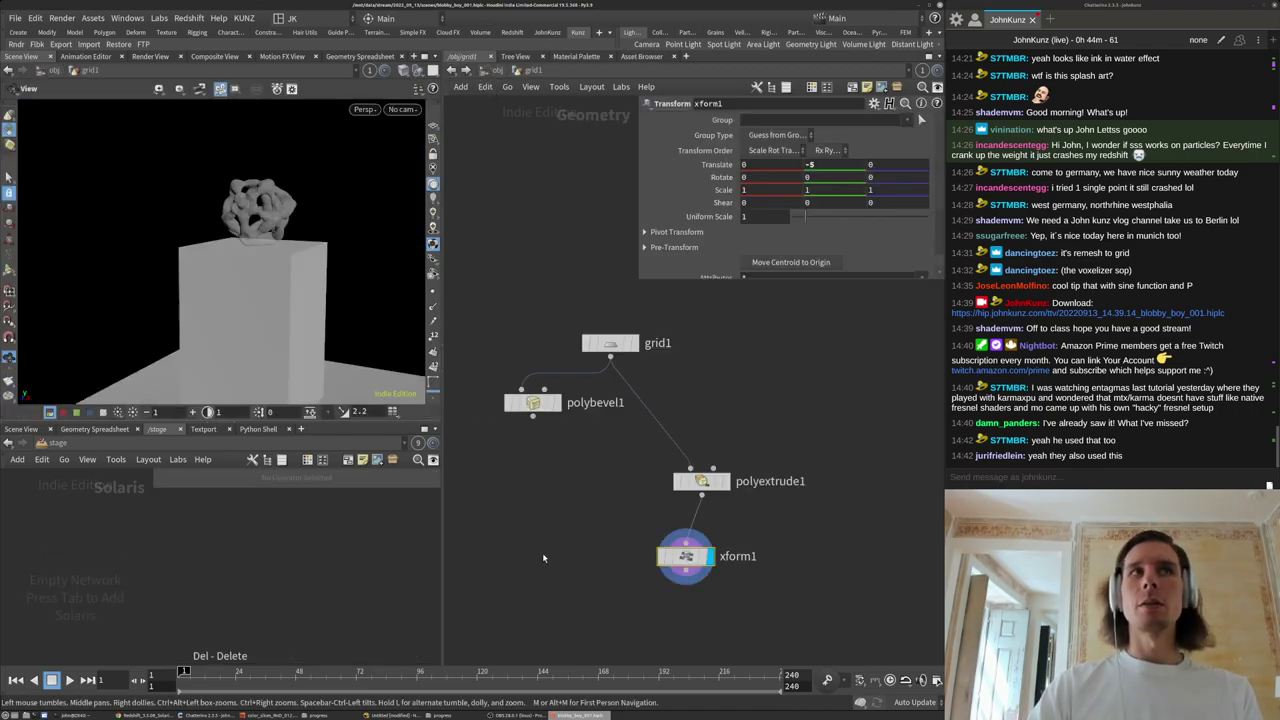
# Create a camera from a closer view of the sculpture on its pedestal and shift its framing slightly.
pyautogui.moveTo(331, 243); pyautogui.dragTo(331, 282)
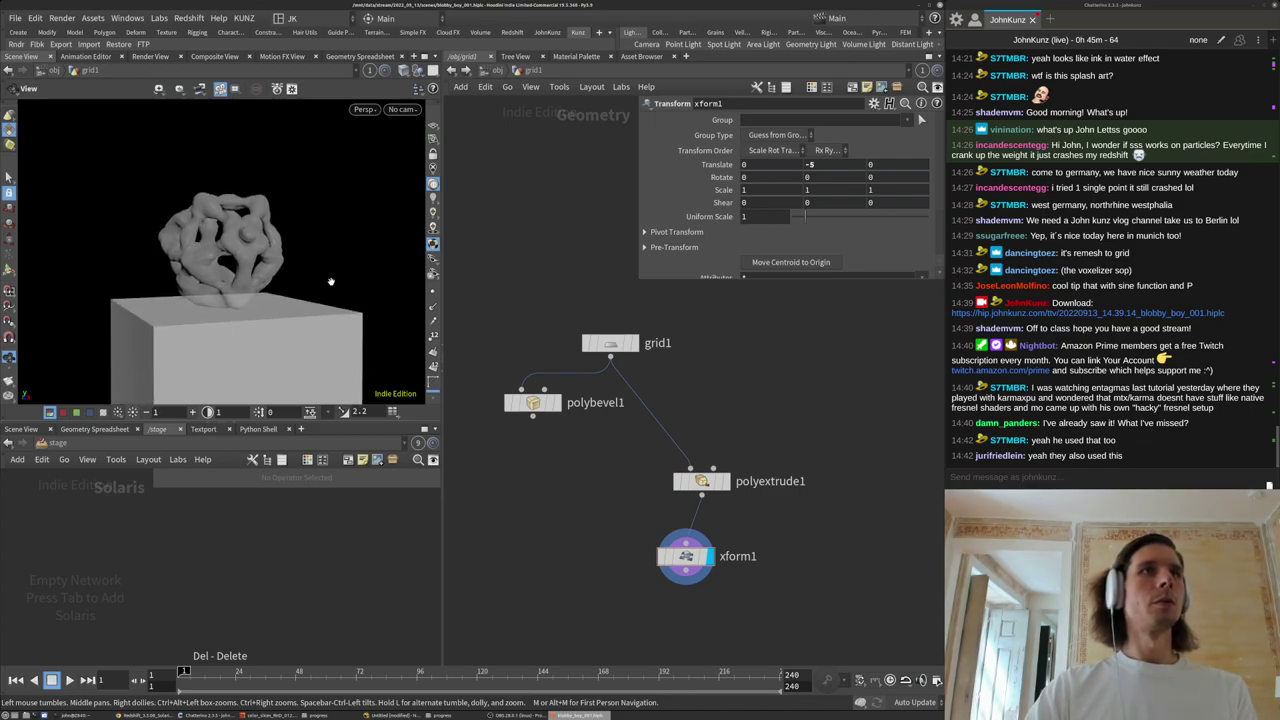
pyautogui.keyDown('ctrl'); pyautogui.click(645, 45); pyautogui.keyUp('ctrl')
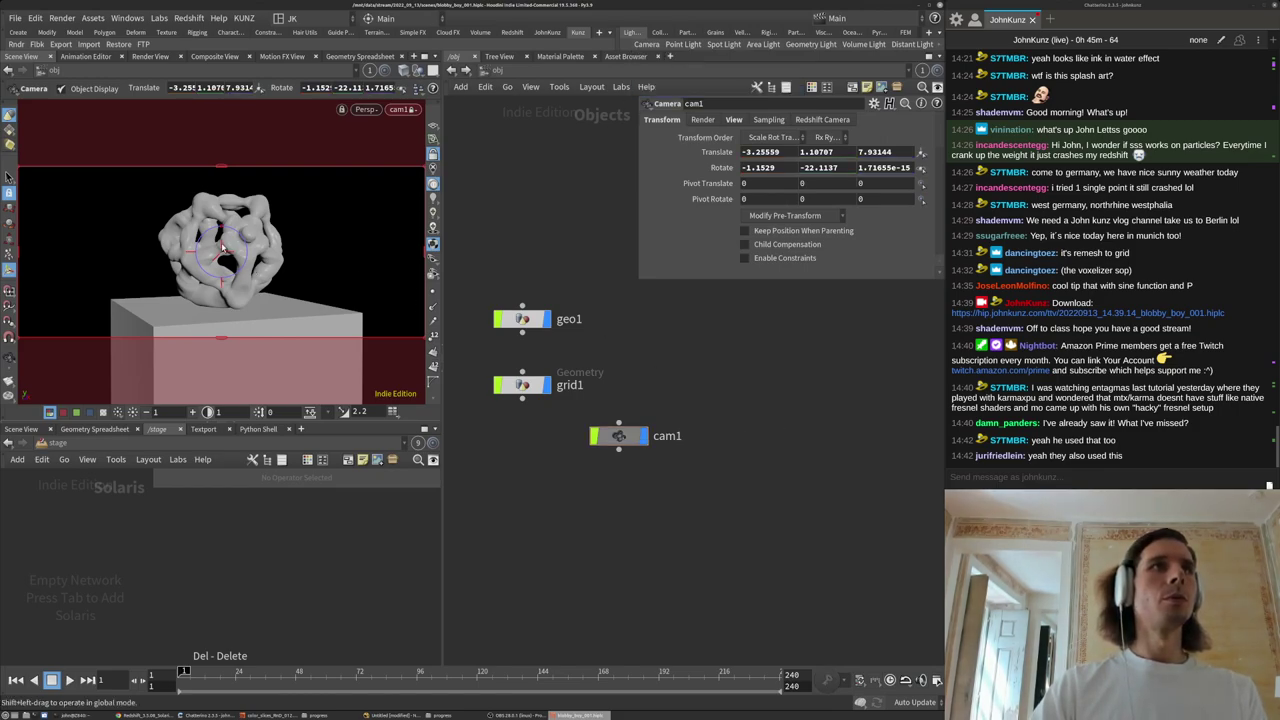
pyautogui.moveTo(222, 248); pyautogui.dragTo(222, 243, button='middle')
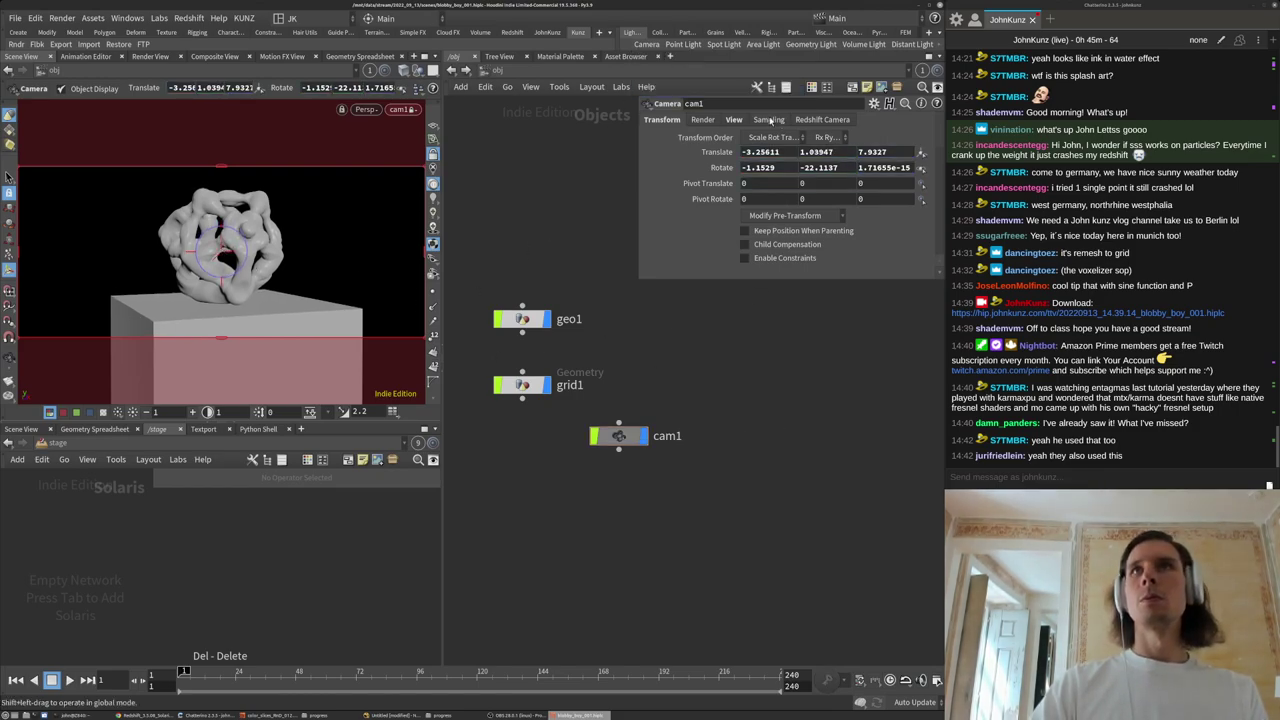
# Set the camera's resolution to 1280 by 800 and delete the resolution expressions.
pyautogui.click(733, 119)
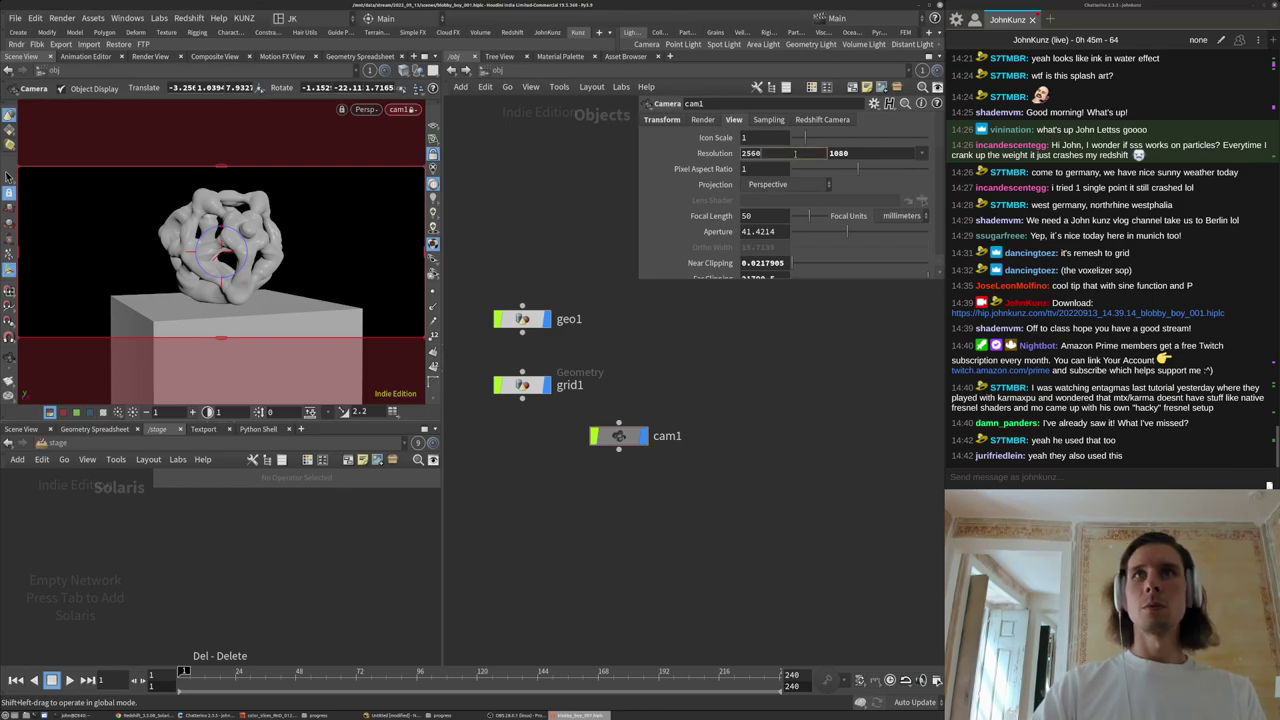
pyautogui.write('/2')
pyautogui.press('Tab')
pyautogui.press('End')
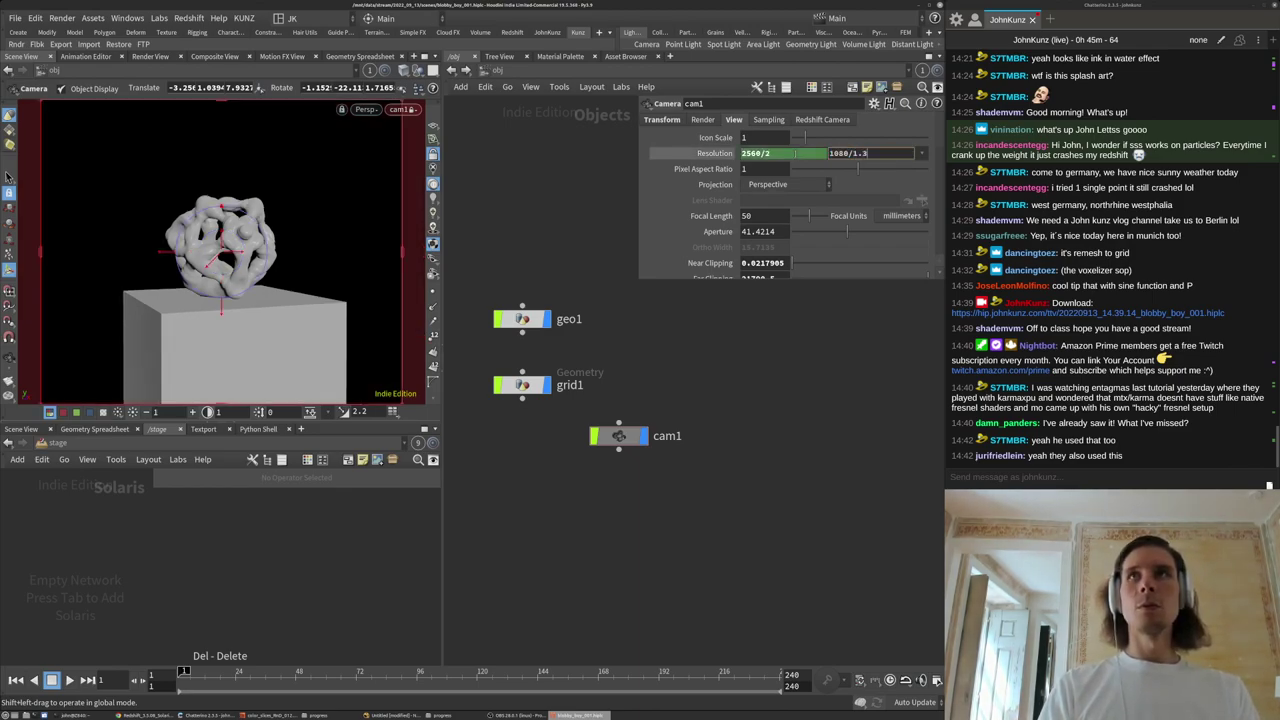
pyautogui.press('Return')
pyautogui.rightClick(700, 155)
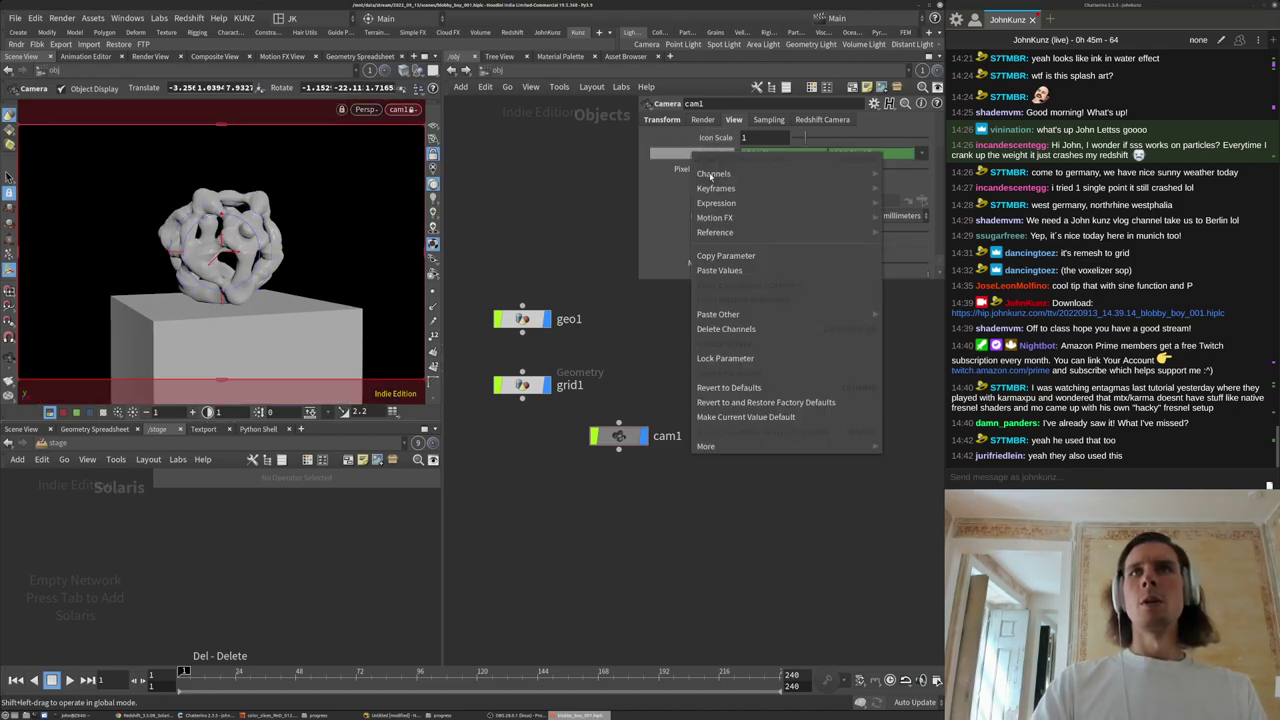
pyautogui.click(733, 331)
pyautogui.click(7, 174)
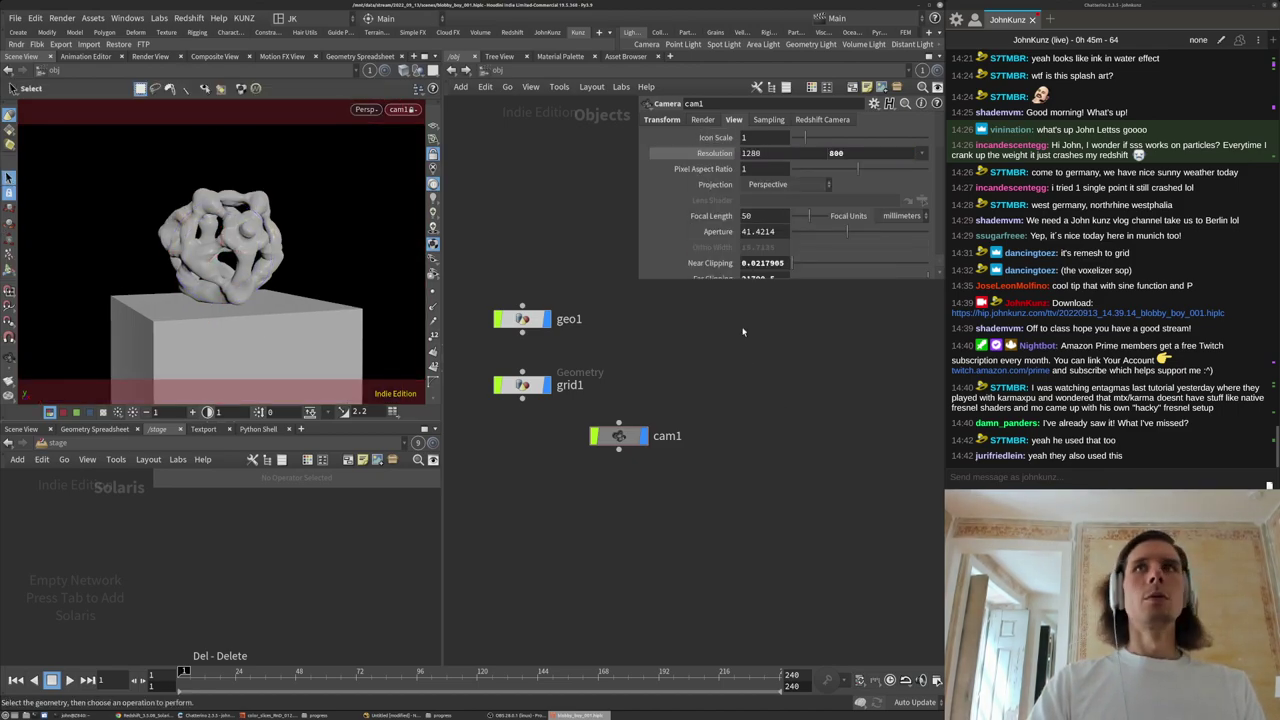
# Place cam1 below grid1 and set the camera's aperture to 36 and its focal length to 58.8 mm.
pyautogui.moveTo(734, 403); pyautogui.dragTo(782, 477, button='middle')
pyautogui.moveTo(668, 511); pyautogui.dragTo(571, 554)
pyautogui.doubleClick(781, 234)
pyautogui.write('36')
pyautogui.press('Return')
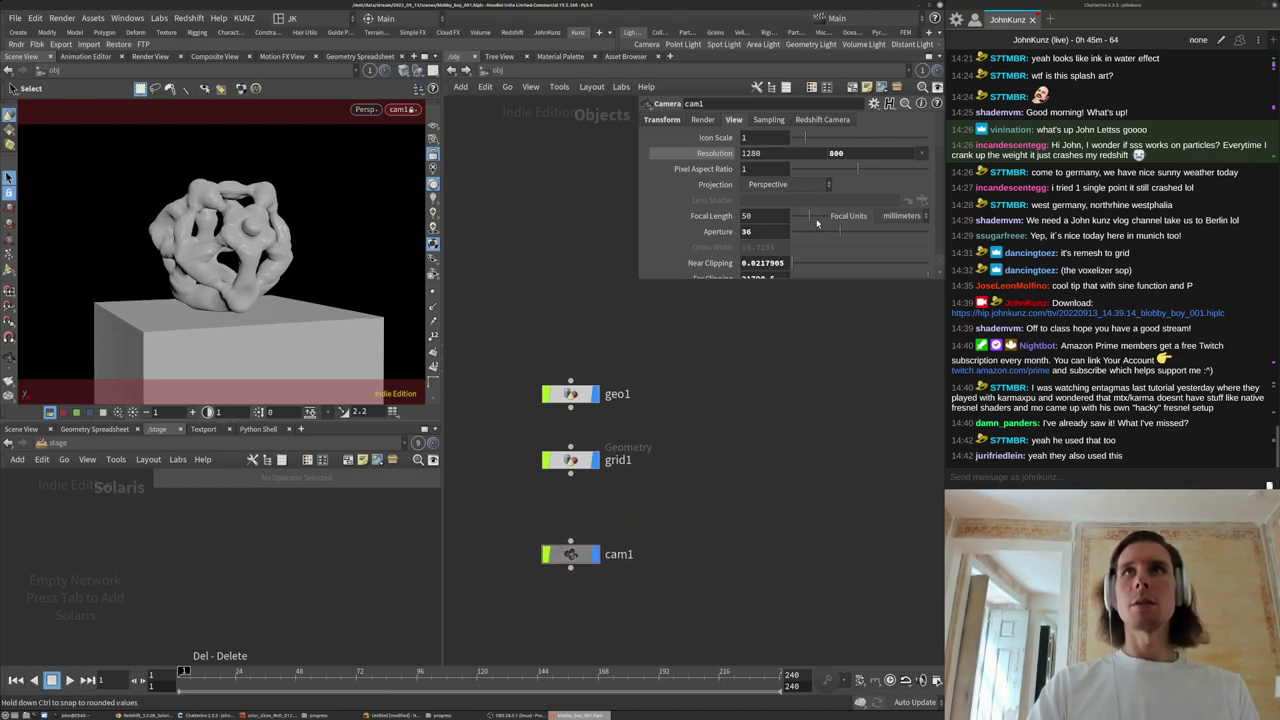
pyautogui.moveTo(811, 218); pyautogui.dragTo(813, 218)
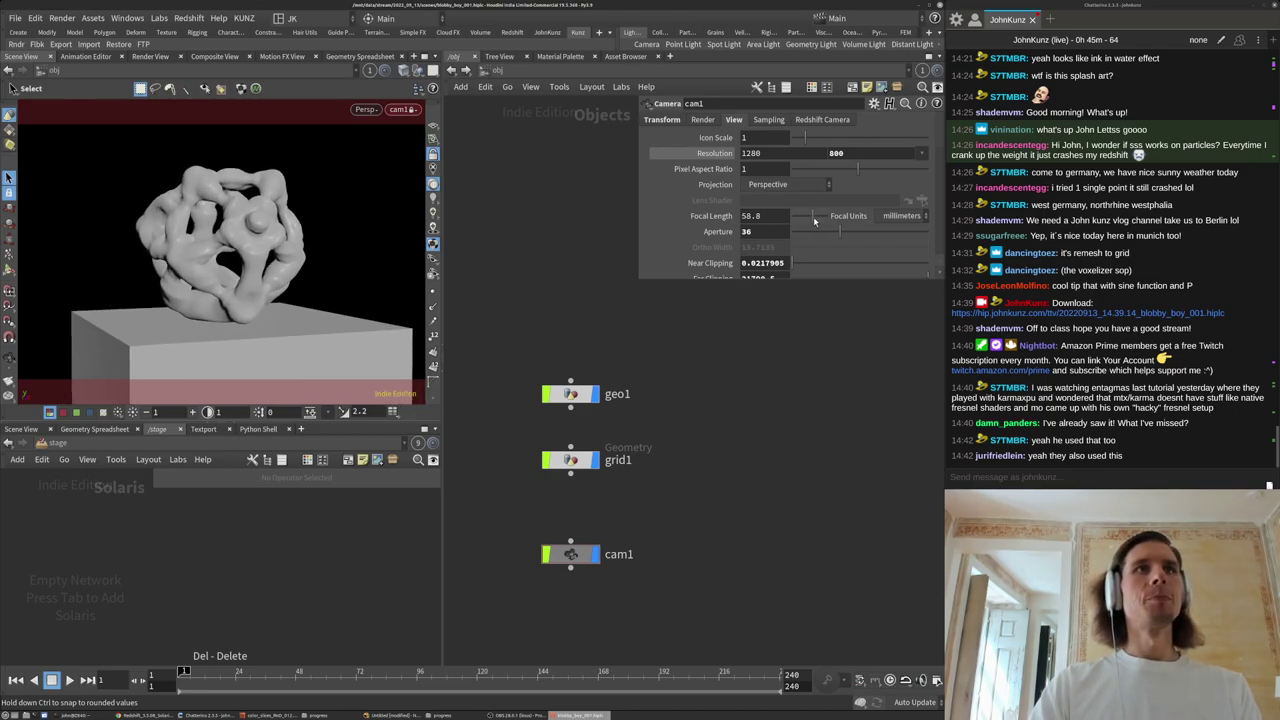
# Shift the camera slightly to centre the sculpture, move cam1 closer to grid1 and unlock the camera from the view.
pyautogui.click(9, 269)
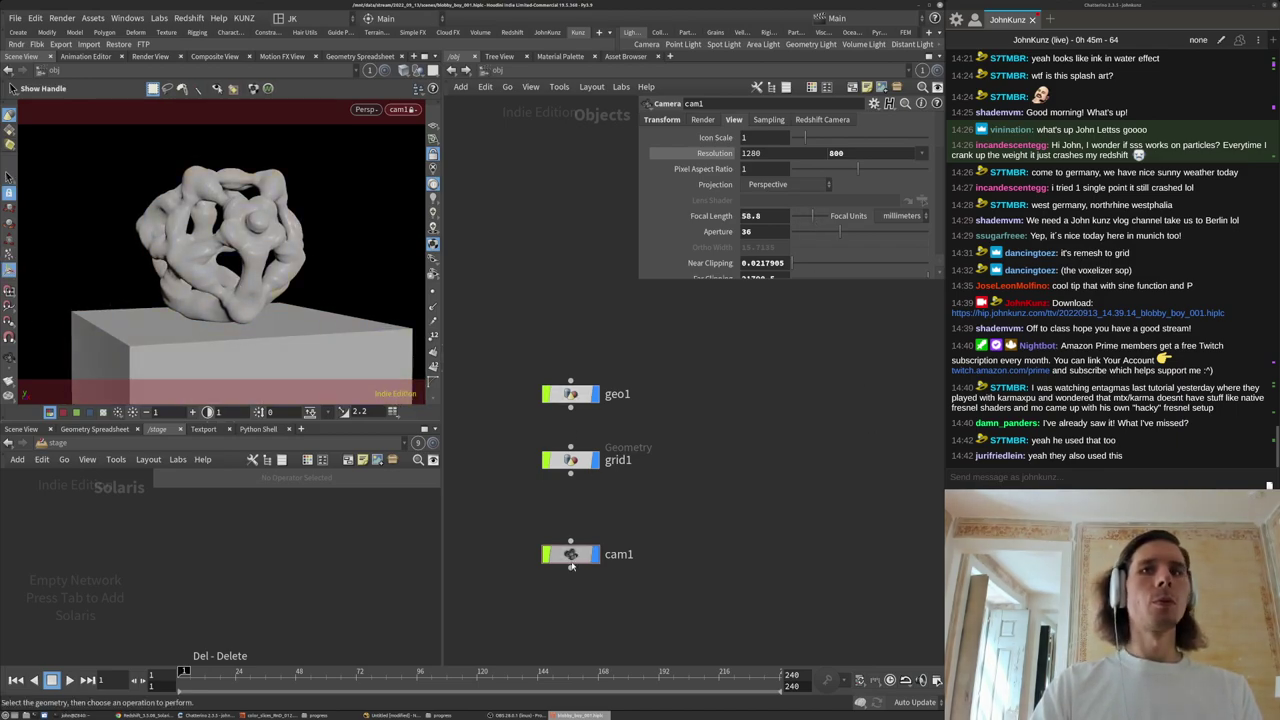
pyautogui.click(573, 562)
pyautogui.moveTo(231, 253); pyautogui.dragTo(244, 256)
pyautogui.moveTo(720, 494); pyautogui.dragTo(754, 401, button='middle')
pyautogui.moveTo(607, 463); pyautogui.dragTo(607, 442)
pyautogui.click(433, 155)
# Save the scene as a new version named blobby_boy_002.hiplc.
pyautogui.click(13, 22)
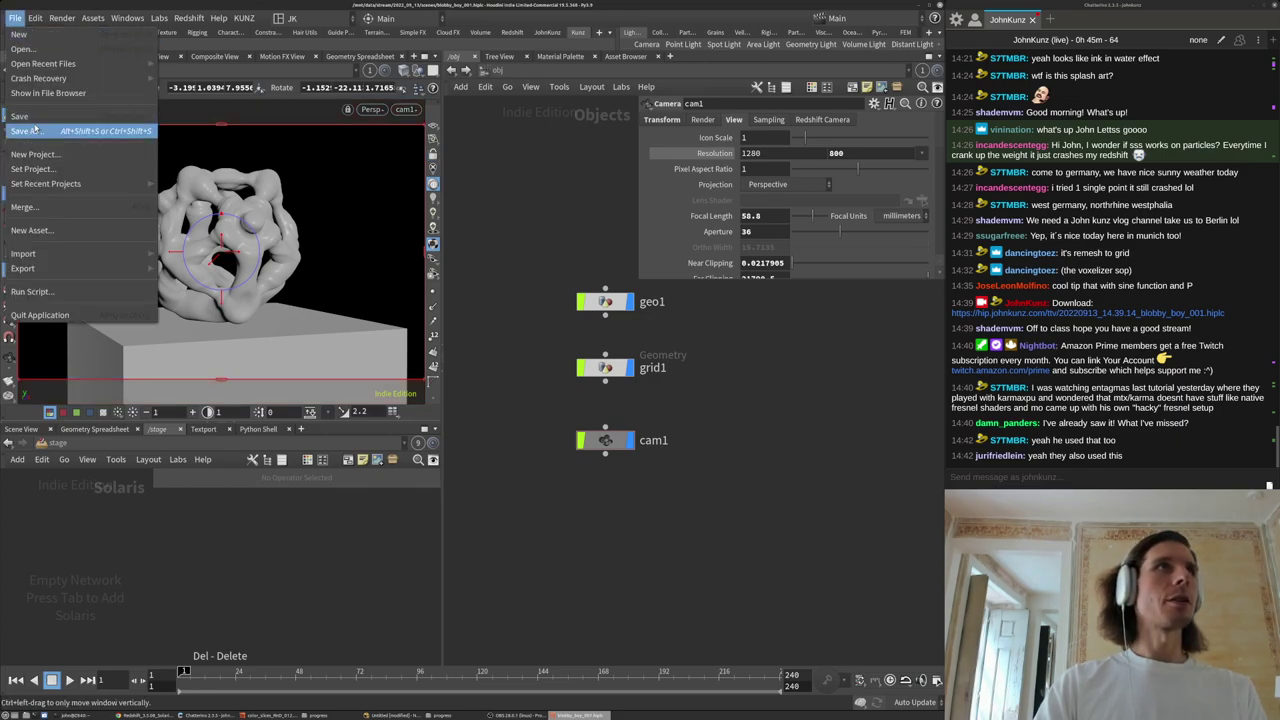
pyautogui.click(28, 129)
pyautogui.click(458, 391)
pyautogui.write('2.hiplc')
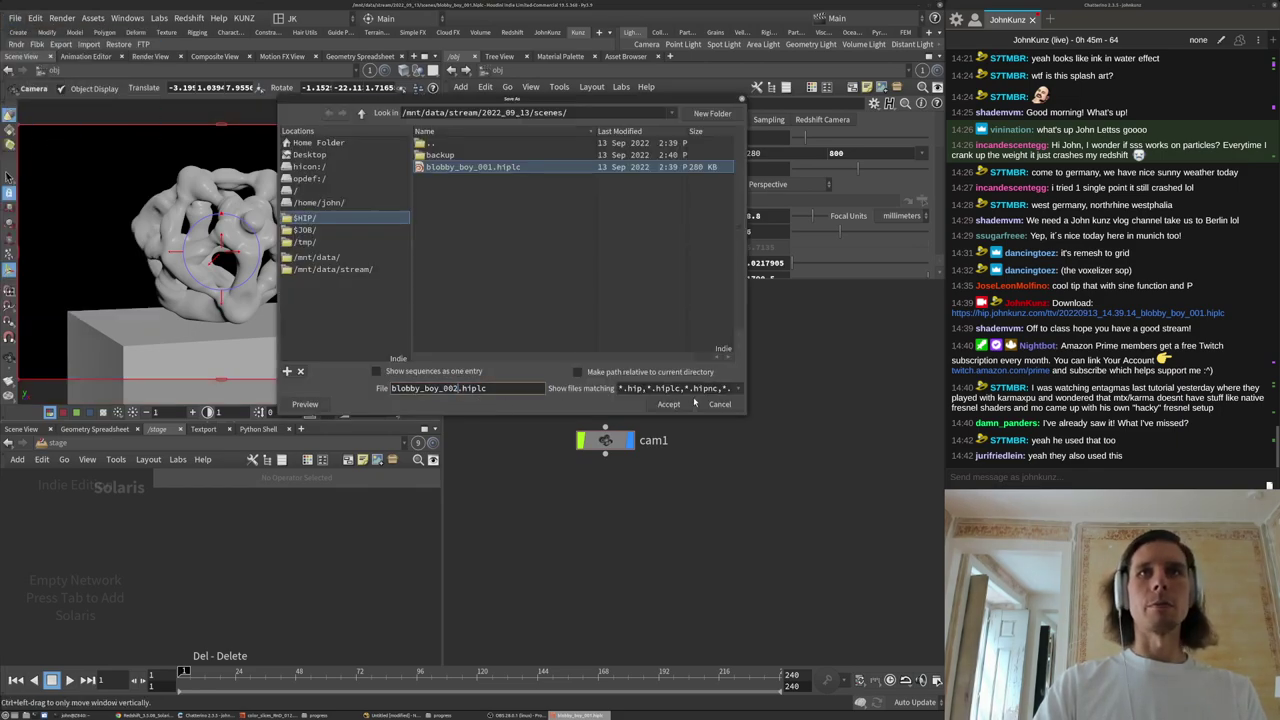
pyautogui.press('Return')
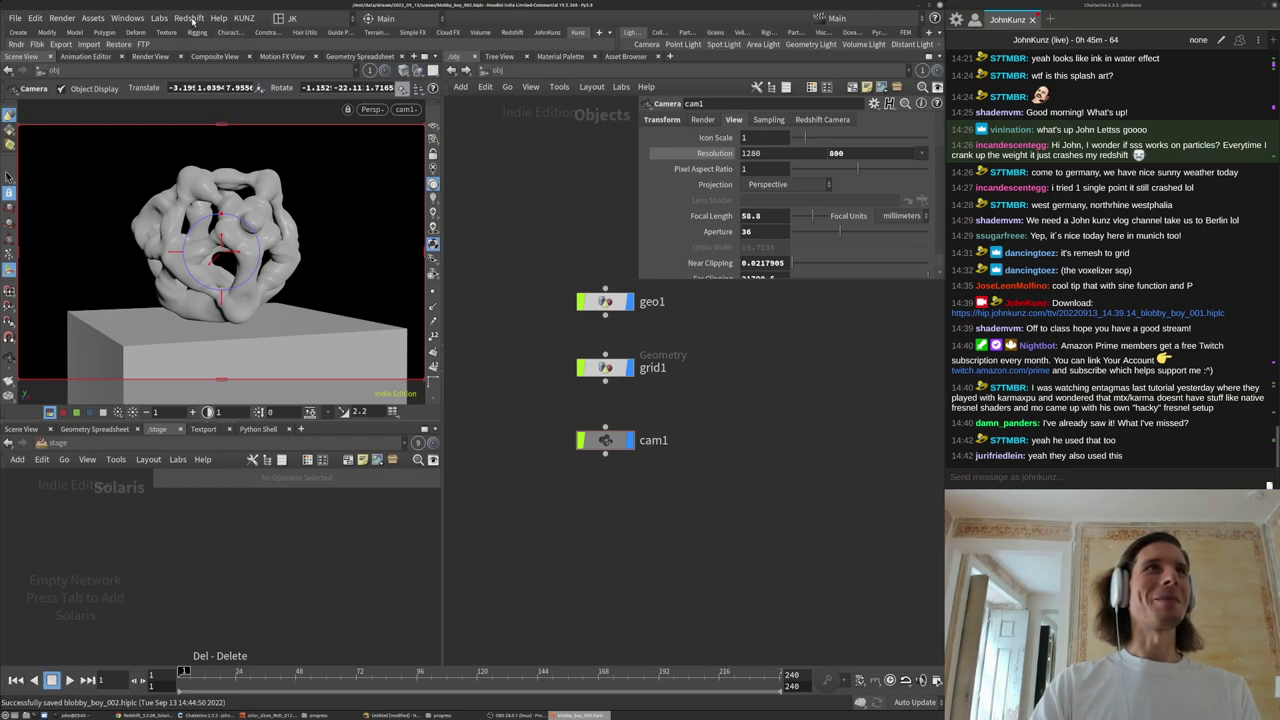
# Open the Redshift RenderView and move its window clear of the object network.
pyautogui.click(190, 18)
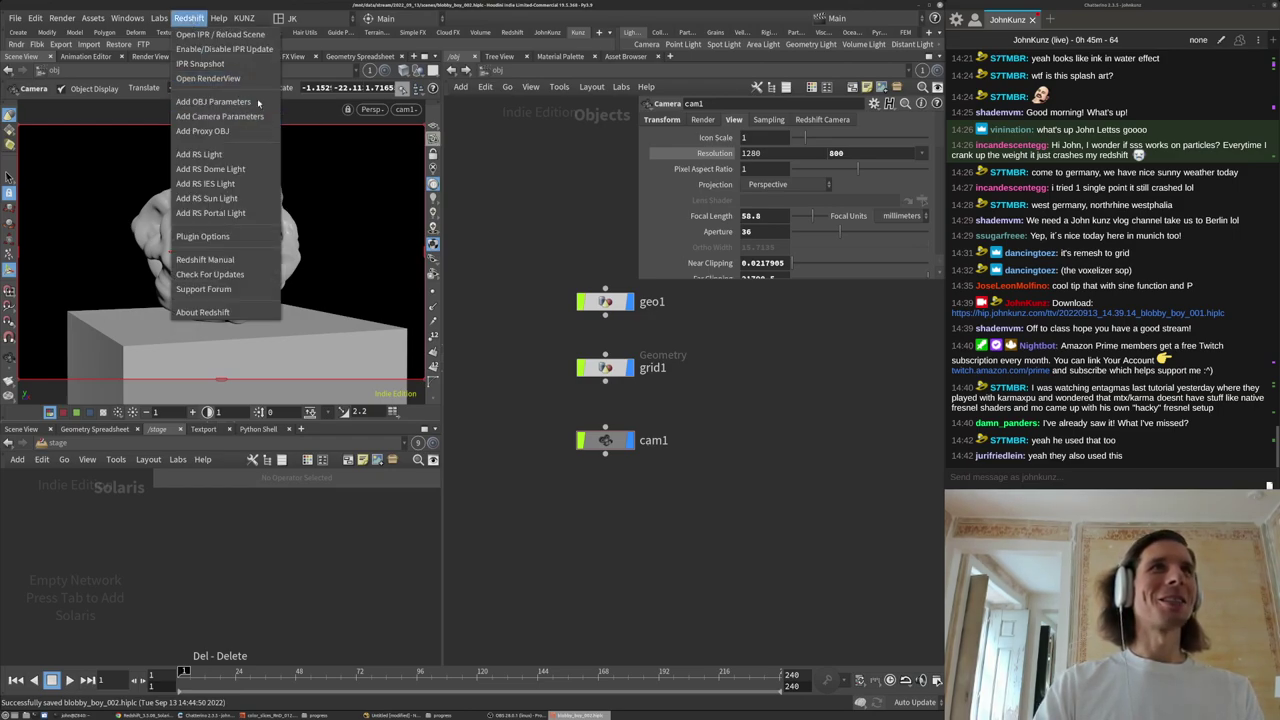
pyautogui.click(241, 81)
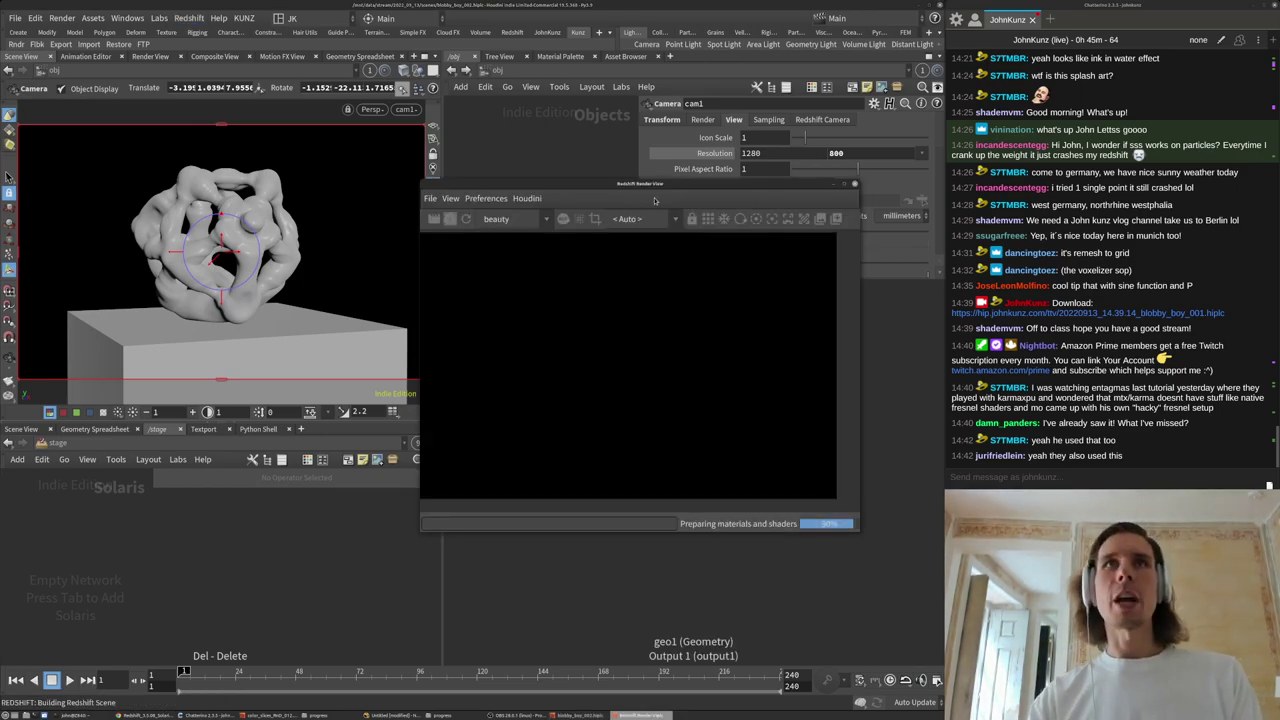
pyautogui.moveTo(690, 184); pyautogui.dragTo(316, 309)
pyautogui.moveTo(818, 443); pyautogui.dragTo(811, 486, button='middle')
pyautogui.scroll(1, 803, 434)
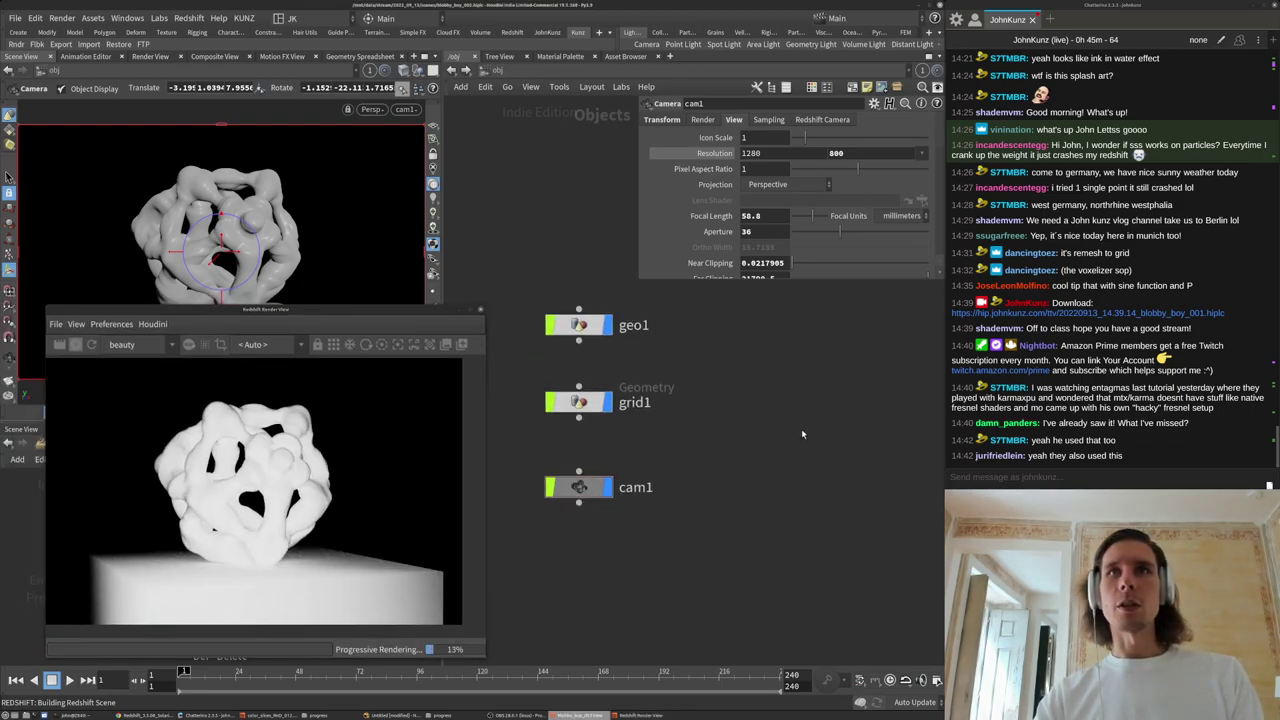
# Try an Environment Light node below cam1 as the scene lighting and delete it.
pyautogui.press('Tab')
pyautogui.write('en')
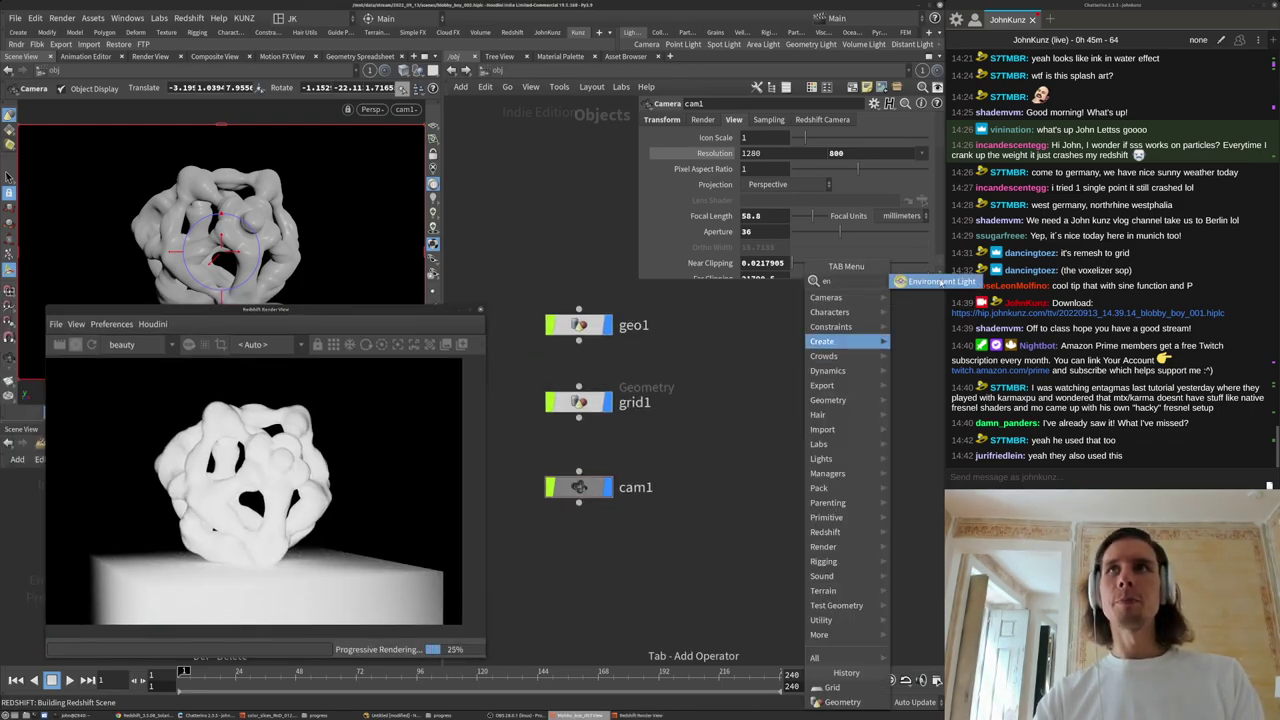
pyautogui.write('v')
pyautogui.press('Return')
pyautogui.click(777, 394)
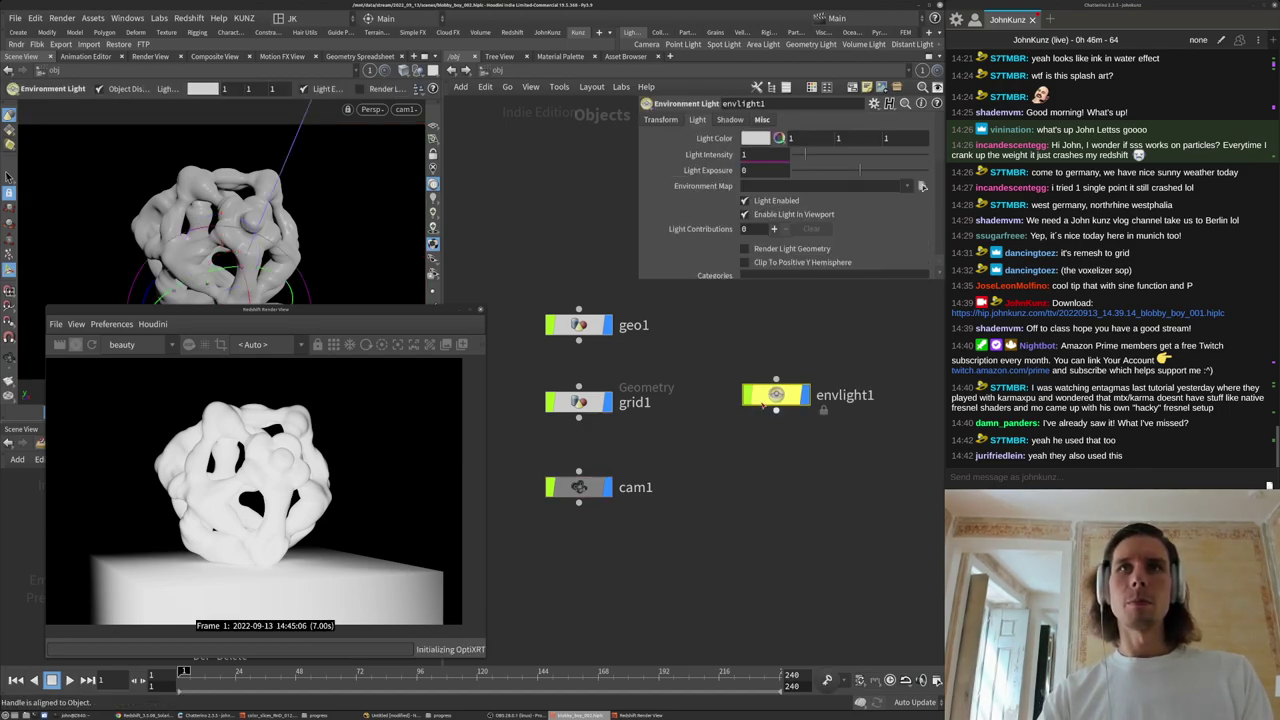
pyautogui.press('l')
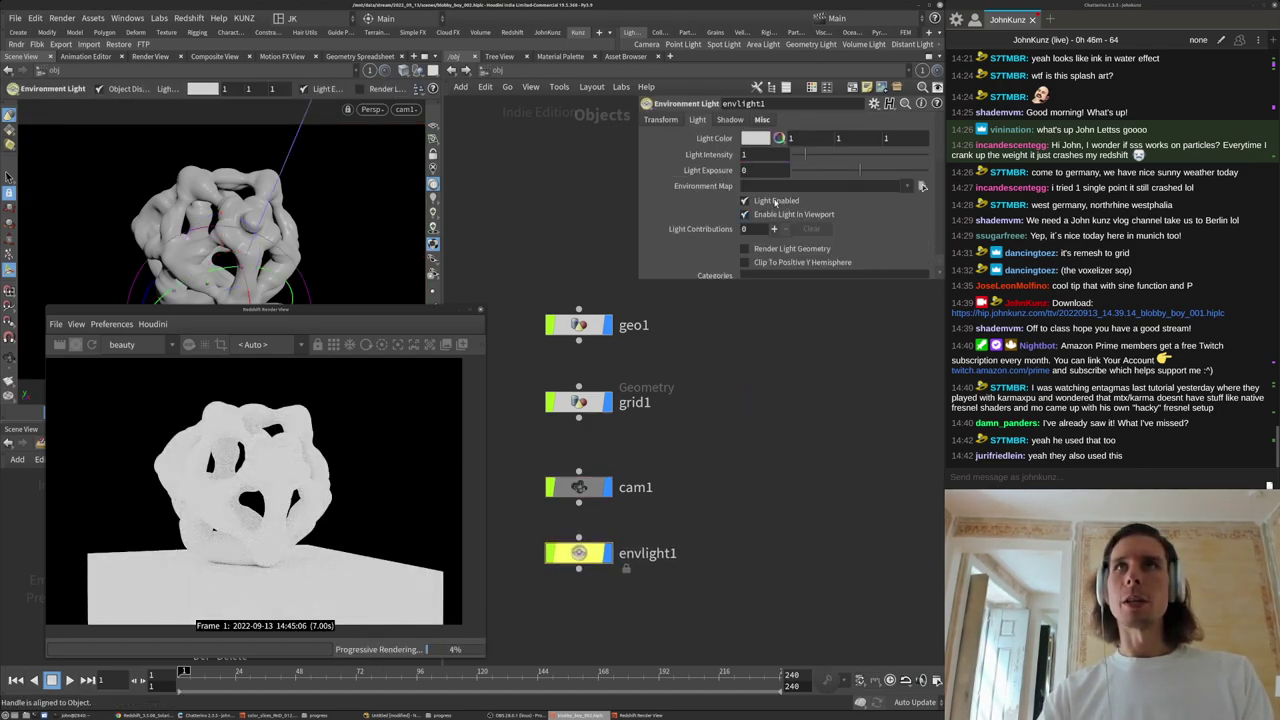
pyautogui.click(580, 568)
pyautogui.press('Escape')
pyautogui.moveTo(544, 542); pyautogui.dragTo(767, 557)
pyautogui.press('Delete')
# Add an RSLightDome node directly below cam1.
pyautogui.press('Tab')
pyautogui.write('dome')
pyautogui.press('Return')
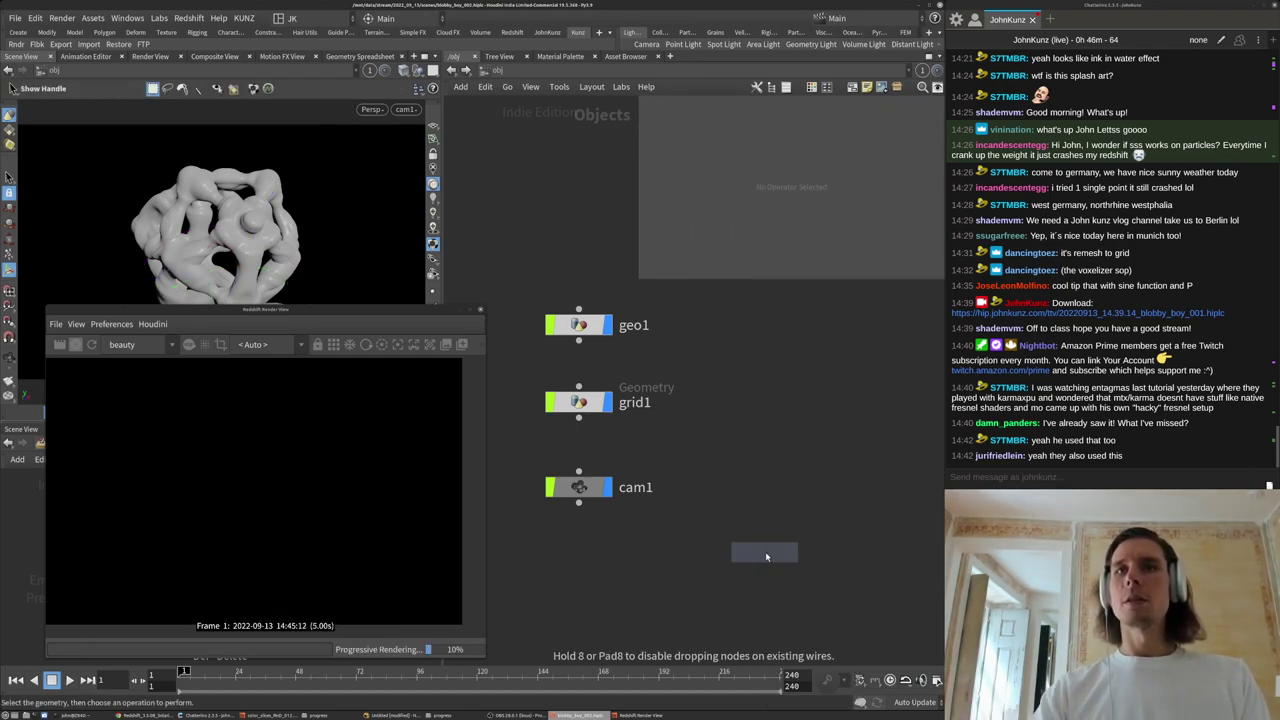
pyautogui.click(582, 536)
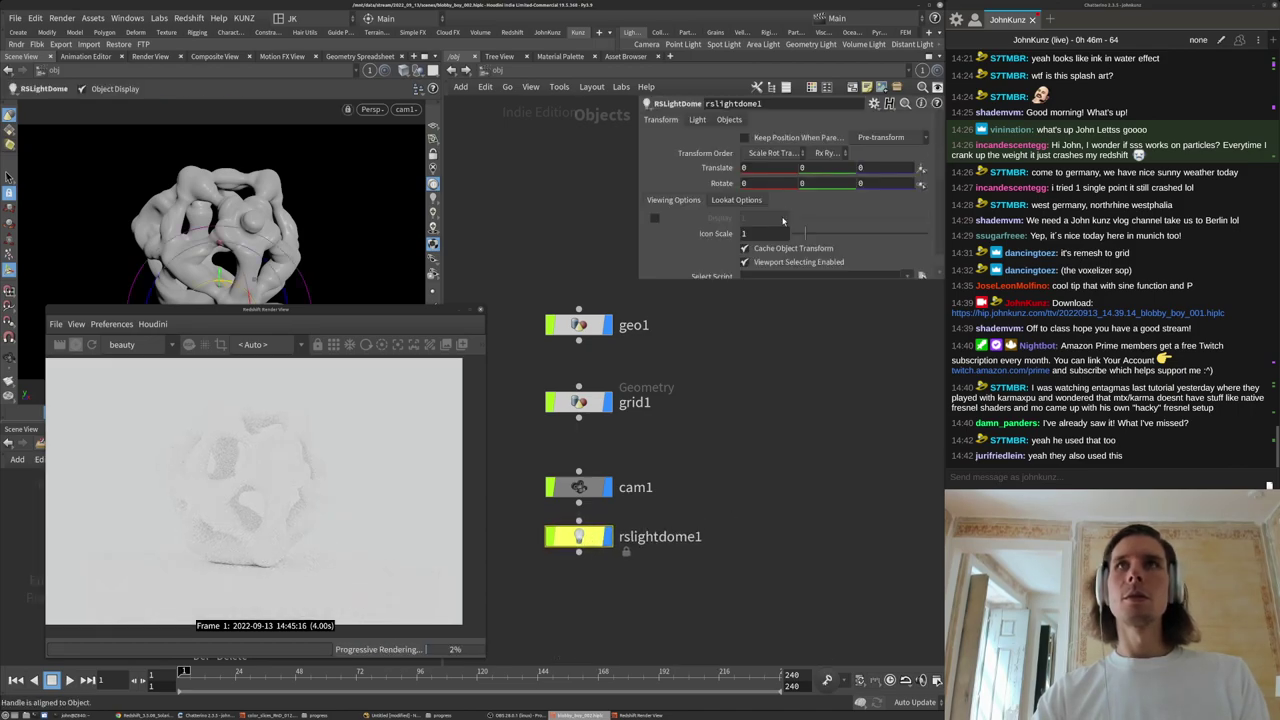
# Load $HH/materialx/resources/Lights/goegap.hdr as the dome light's texture and widen the parameter pane.
pyautogui.click(698, 120)
pyautogui.click(921, 248)
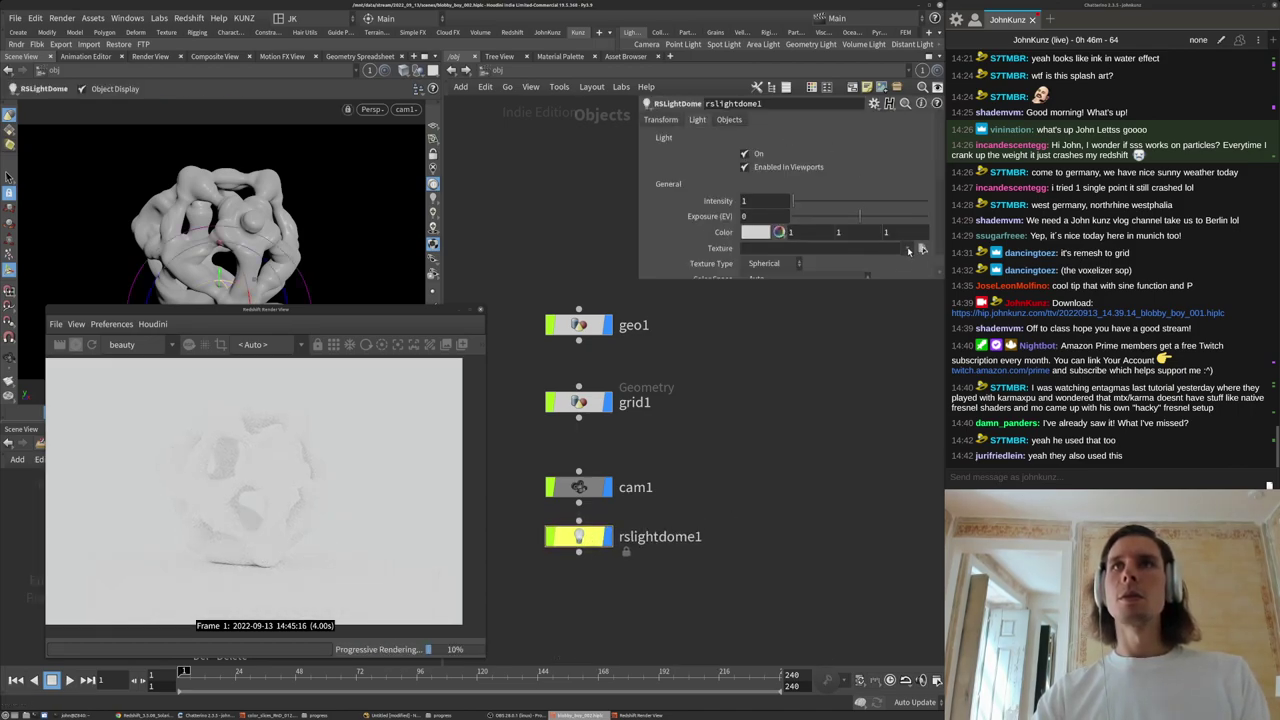
pyautogui.click(909, 251)
pyautogui.click(958, 266)
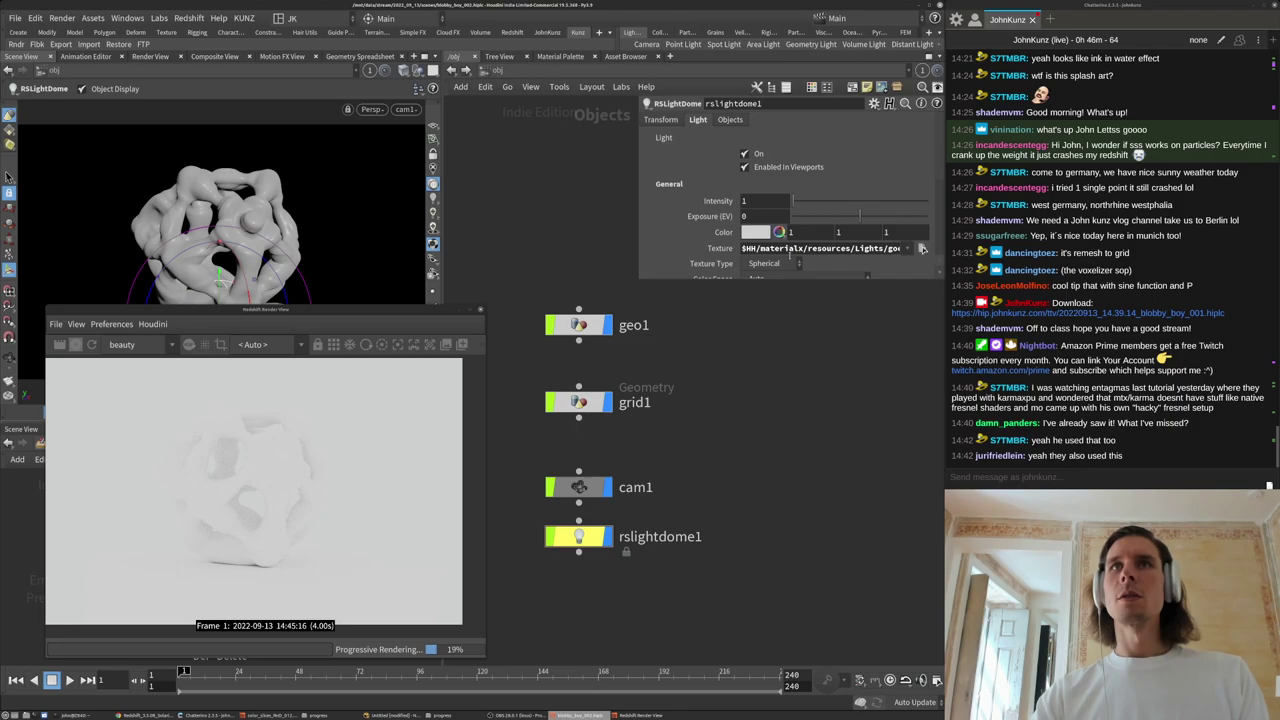
pyautogui.moveTo(638, 277); pyautogui.dragTo(503, 283)
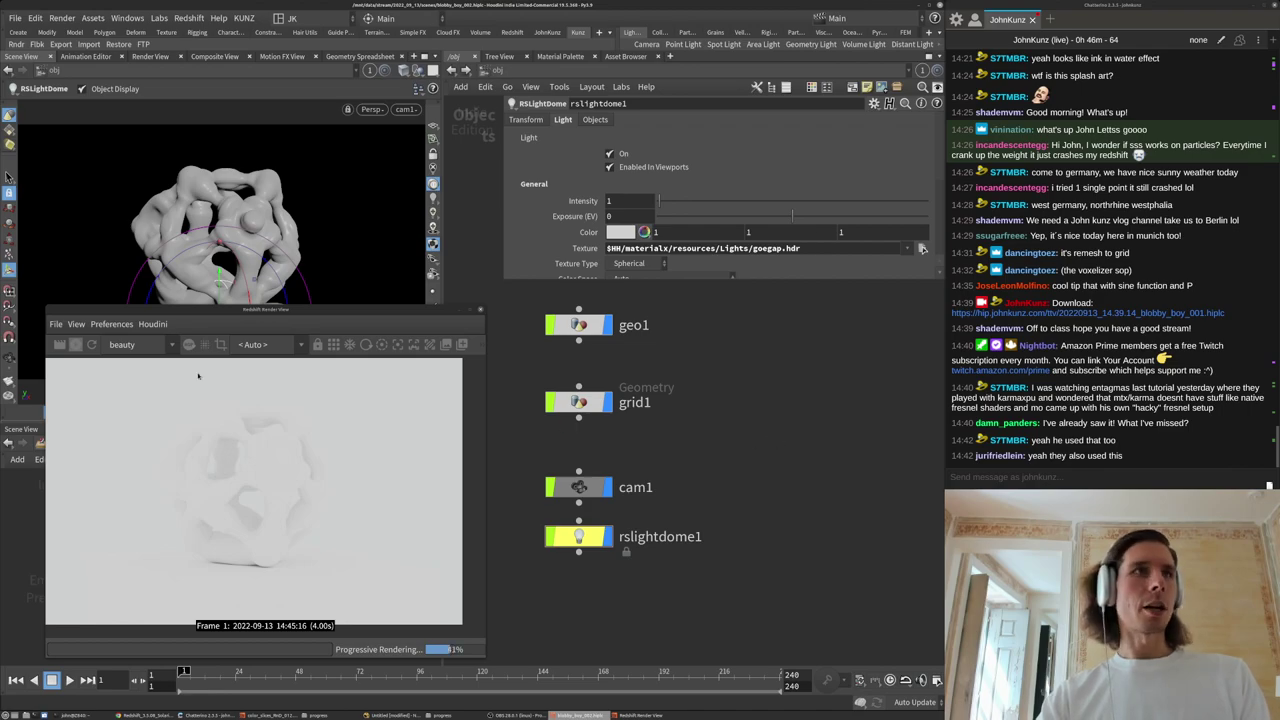
# Refresh the Redshift render, inspect the sculpture under the HDR lighting and stop the interactive render.
pyautogui.click(91, 344)
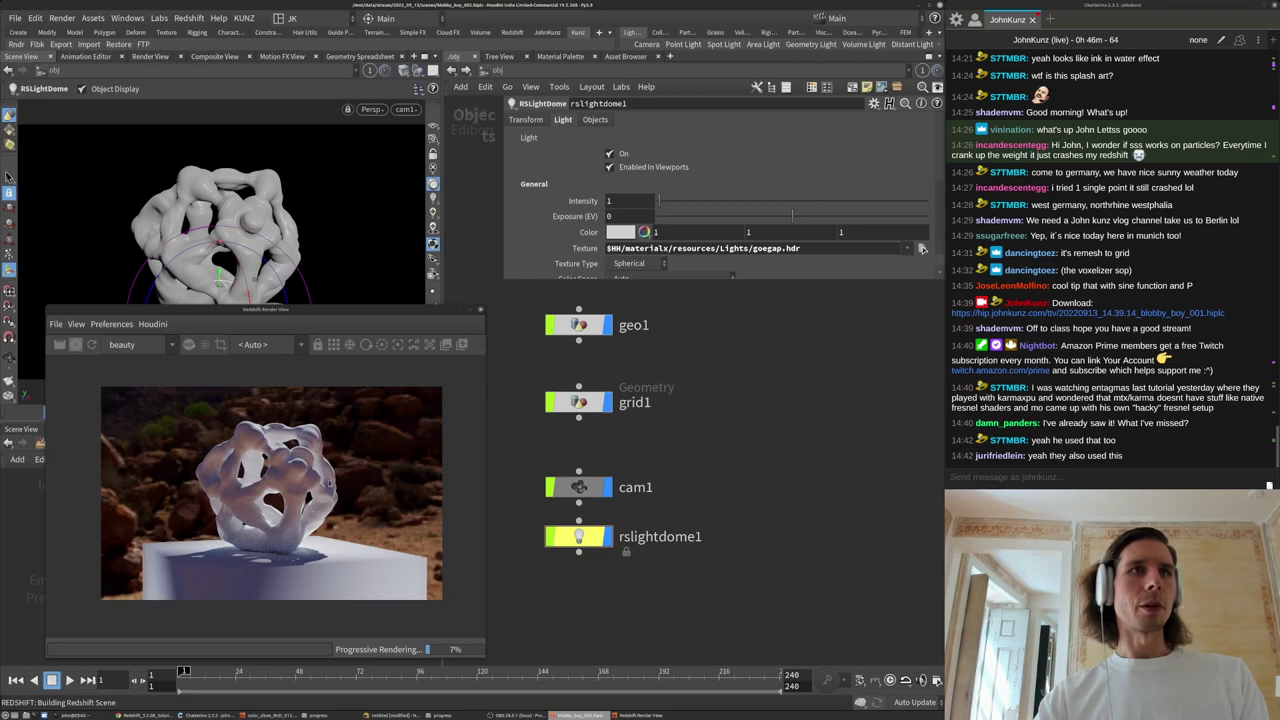
pyautogui.scroll(-1, 388, 444)
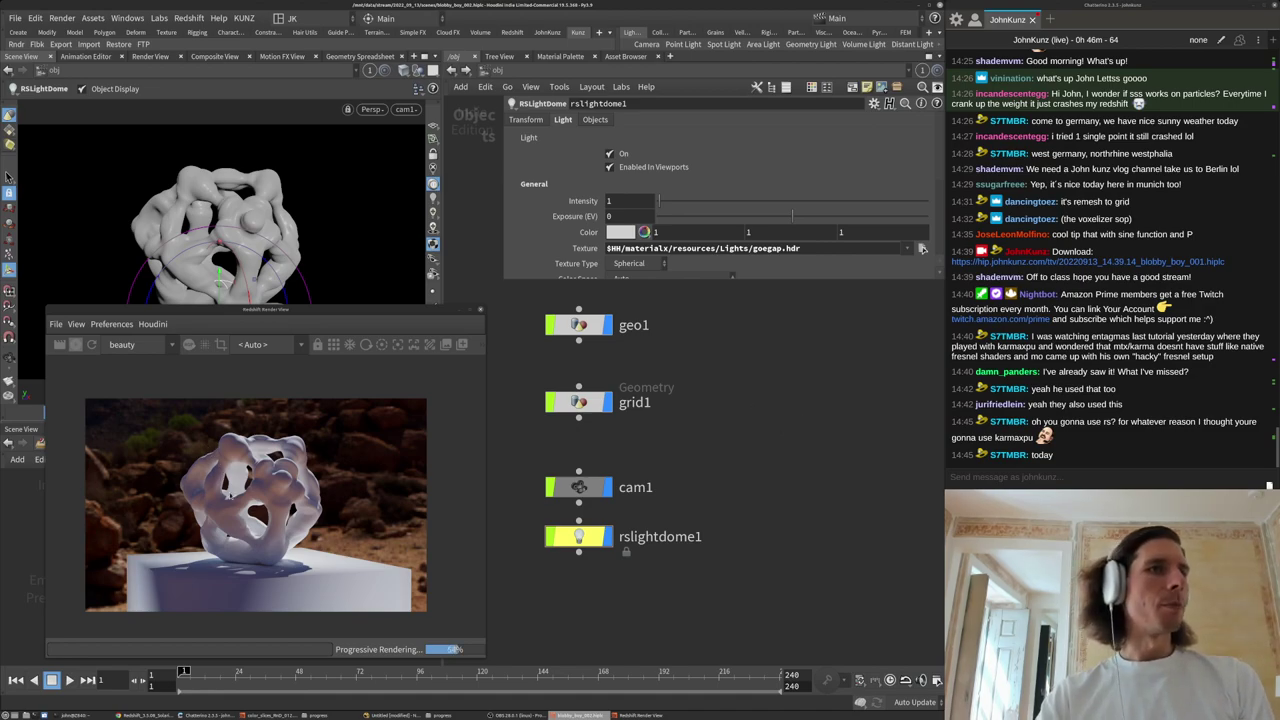
pyautogui.scroll(2, 218, 505)
pyautogui.scroll(-2, 218, 503)
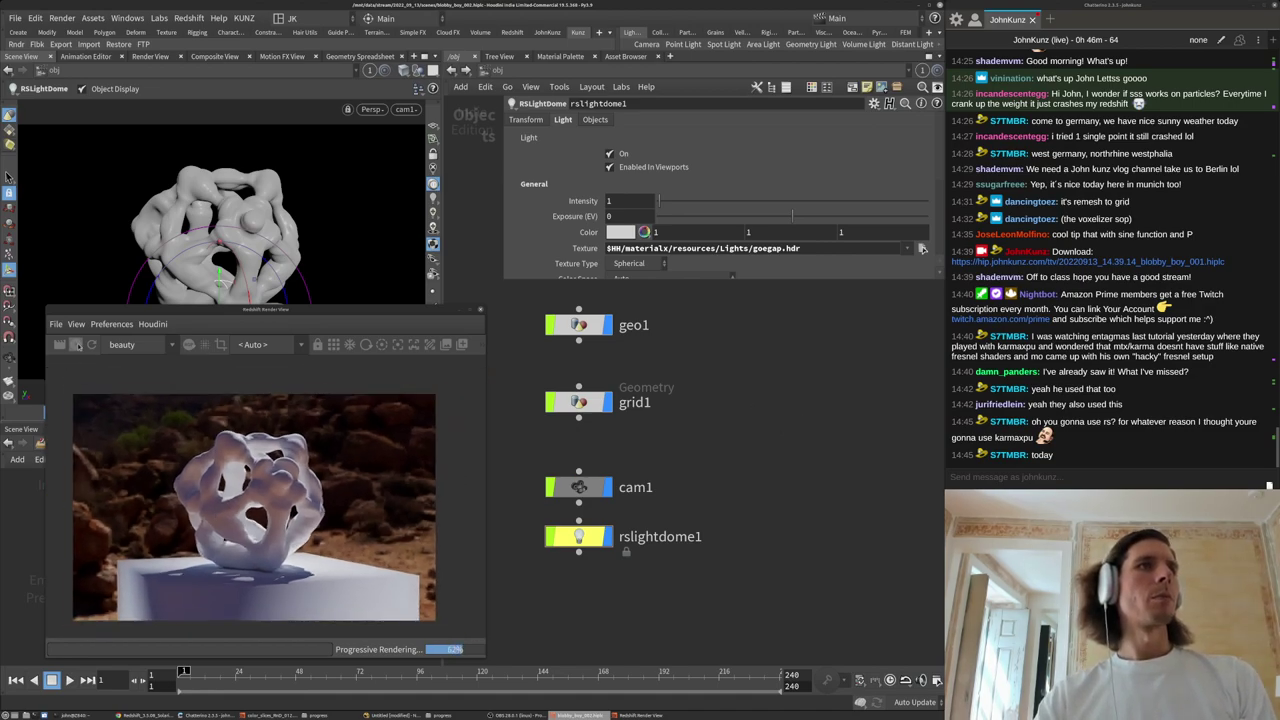
pyautogui.click(78, 346)
pyautogui.moveTo(379, 311); pyautogui.dragTo(364, 321)
# Add a Material Network node below the dome light and move the render window further out of the way.
pyautogui.moveTo(666, 434); pyautogui.dragTo(711, 483, button='middle')
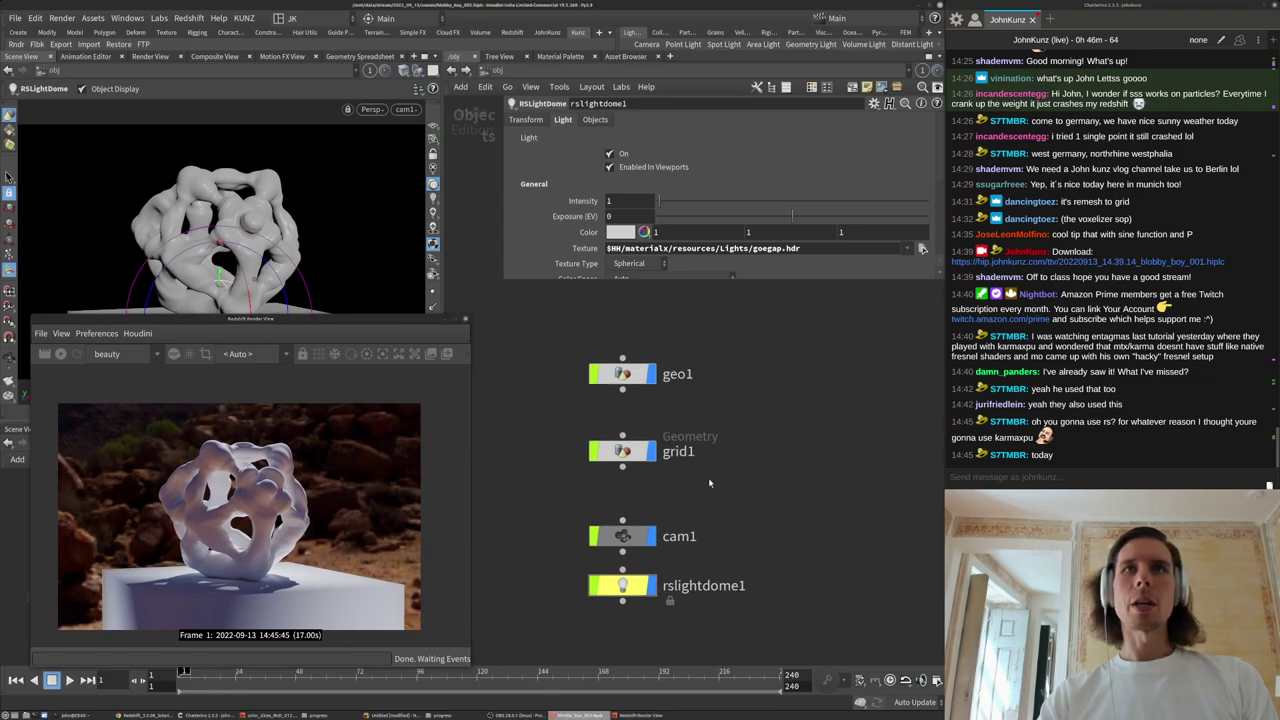
pyautogui.moveTo(665, 647); pyautogui.dragTo(686, 554, button='middle')
pyautogui.press('Tab')
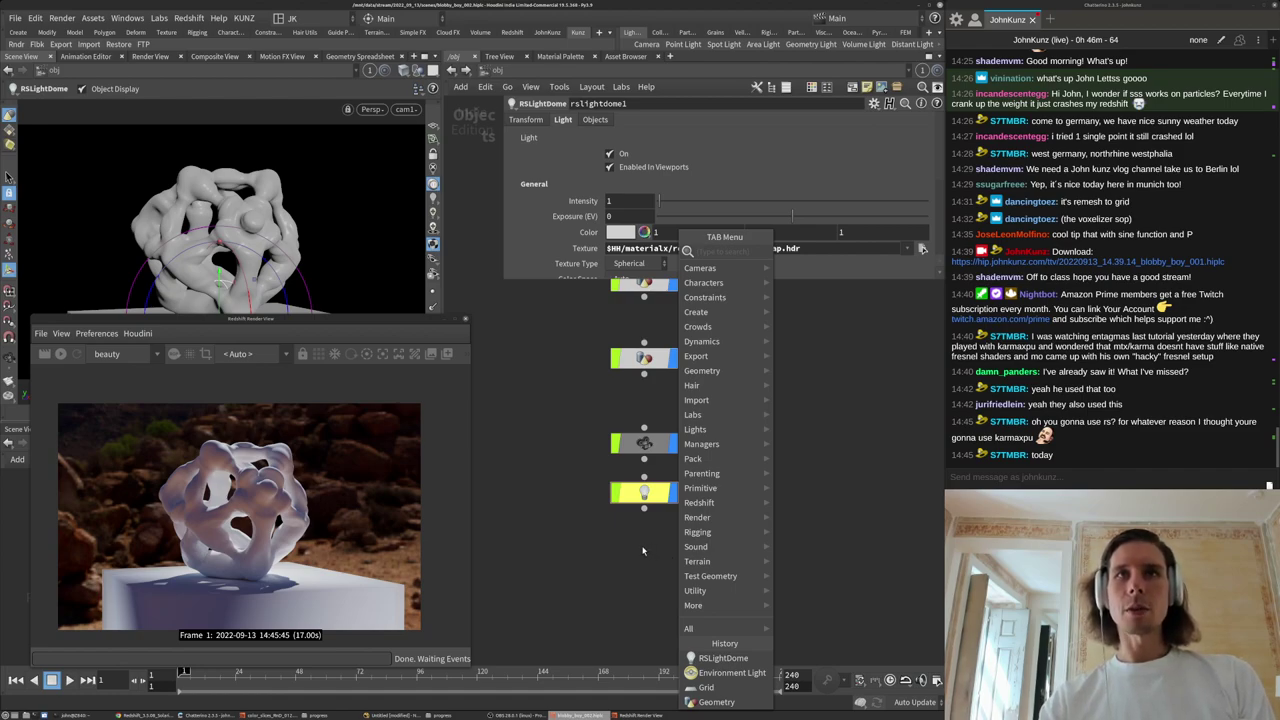
pyautogui.click(643, 550)
pyautogui.moveTo(643, 550); pyautogui.dragTo(648, 522, button='middle')
pyautogui.moveTo(398, 325); pyautogui.dragTo(382, 342)
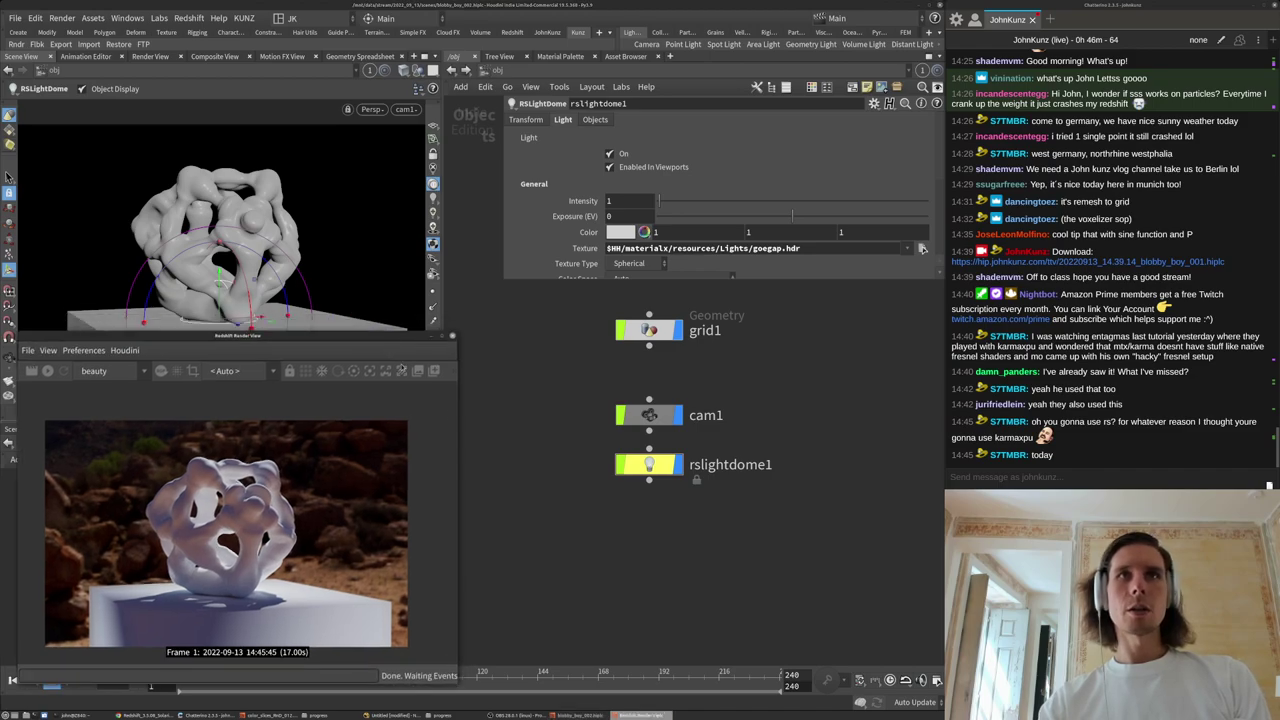
pyautogui.press('Tab')
pyautogui.write('mat')
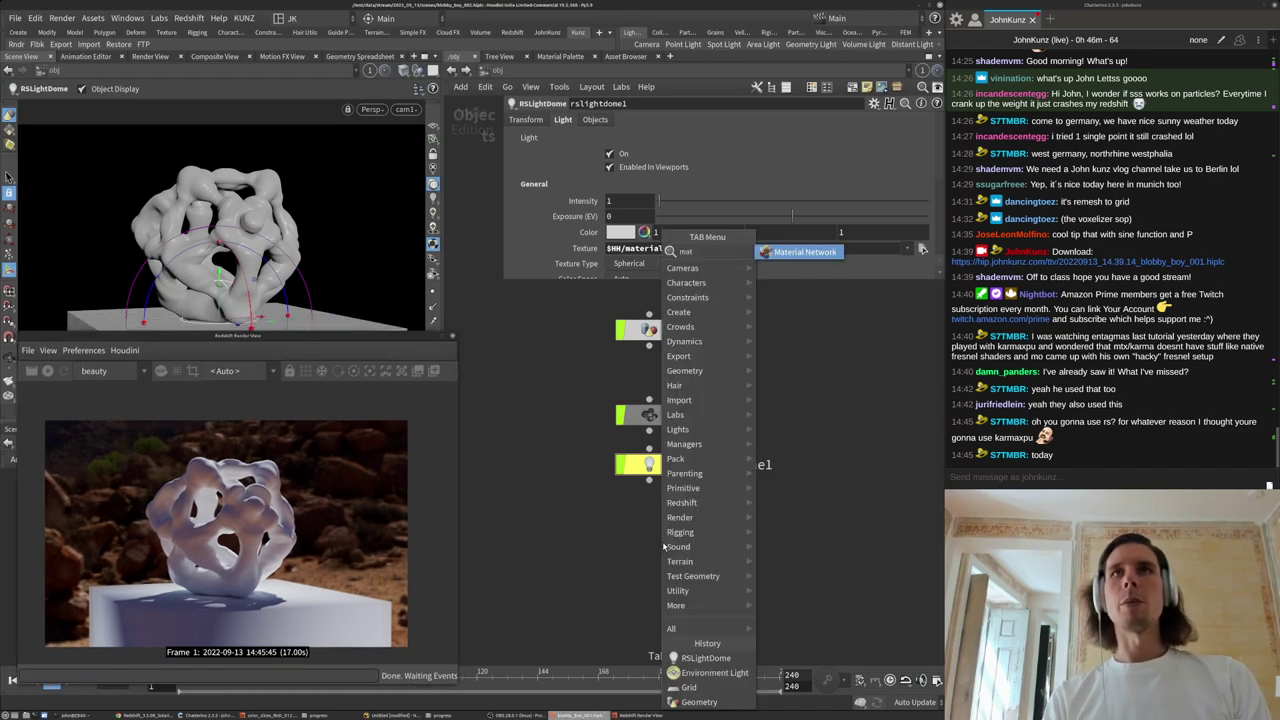
pyautogui.press('Return')
pyautogui.press('Return')
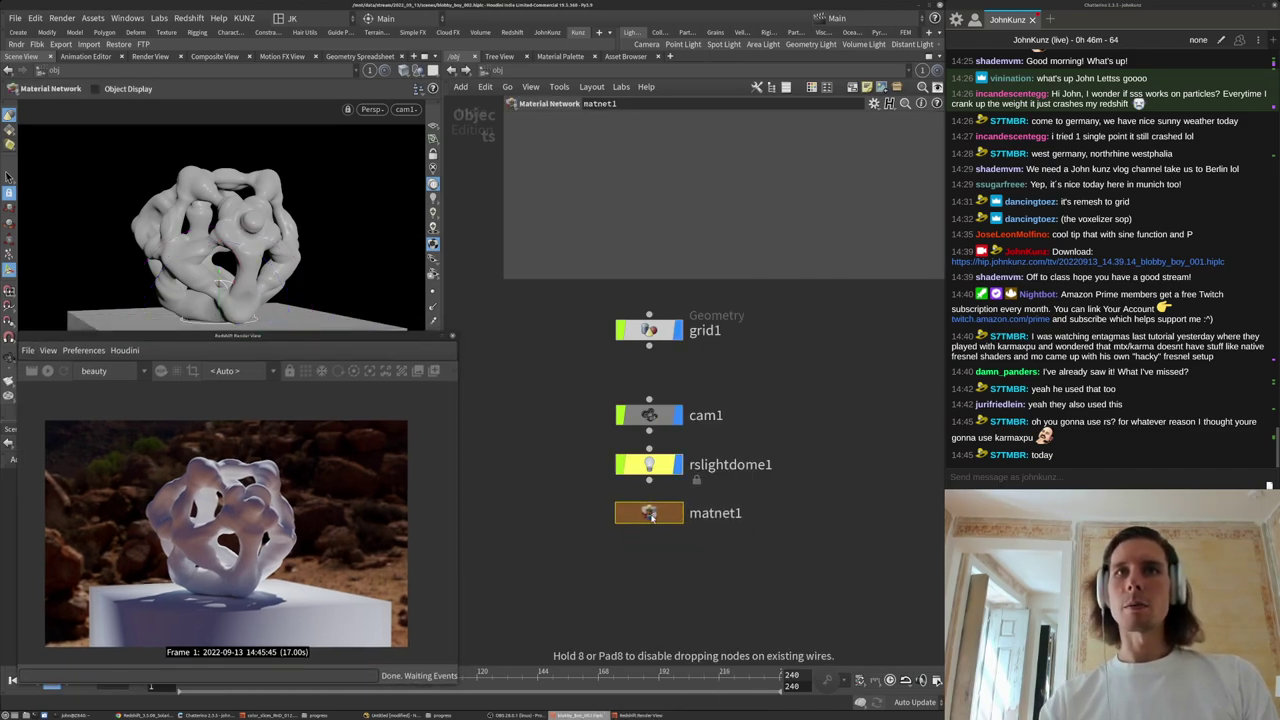
# Create an RS Material Builder inside the material network and go into it.
pyautogui.doubleClick(658, 515)
pyautogui.press('Tab')
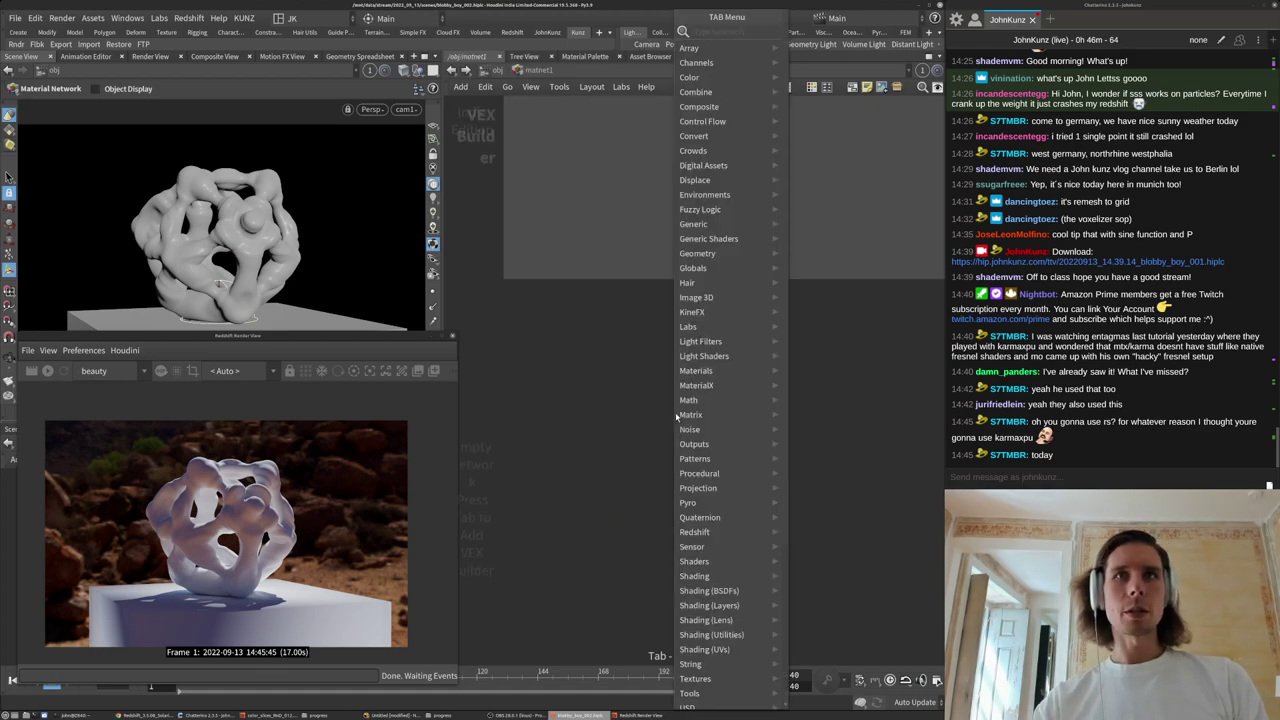
pyautogui.write('rsm')
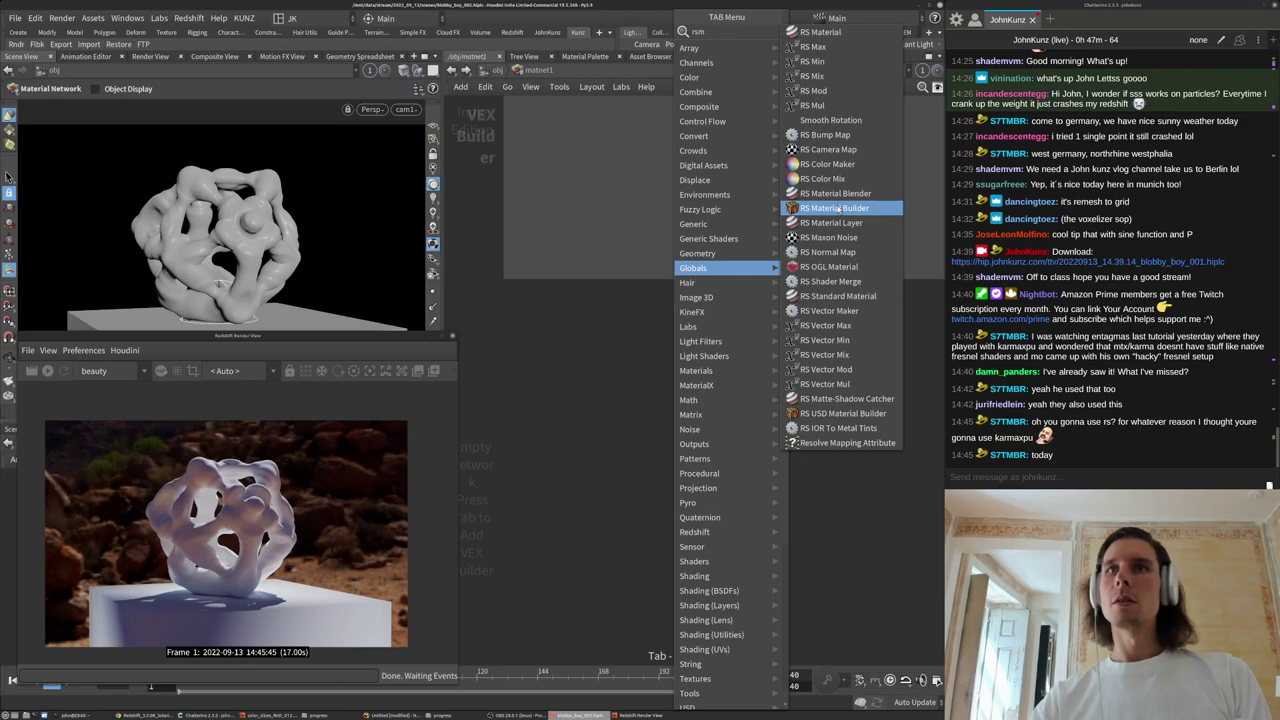
pyautogui.click(838, 208)
pyautogui.click(649, 445)
pyautogui.doubleClick(646, 447)
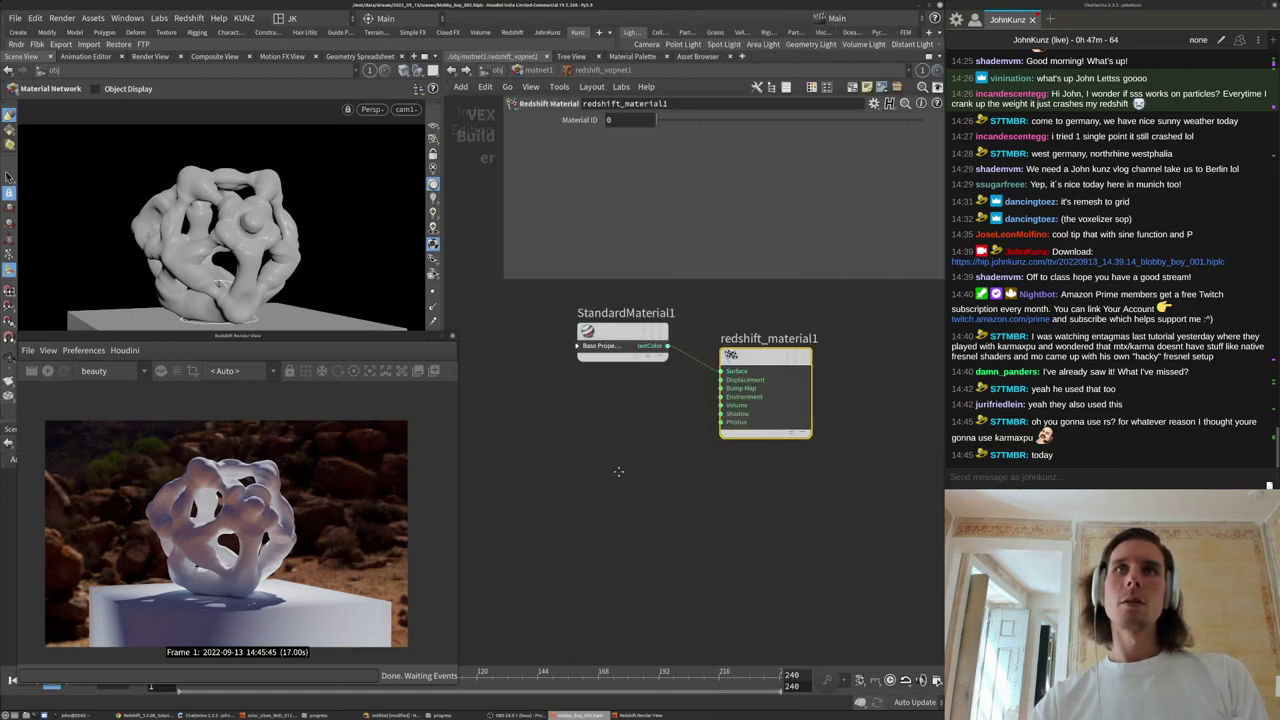
# Enlarge the parameter pane and assign the RS Material Builder to the sculpture in the viewport.
pyautogui.moveTo(617, 470); pyautogui.dragTo(637, 538, button='middle')
pyautogui.click(638, 401)
pyautogui.moveTo(506, 283); pyautogui.dragTo(231, 225)
pyautogui.click(545, 73)
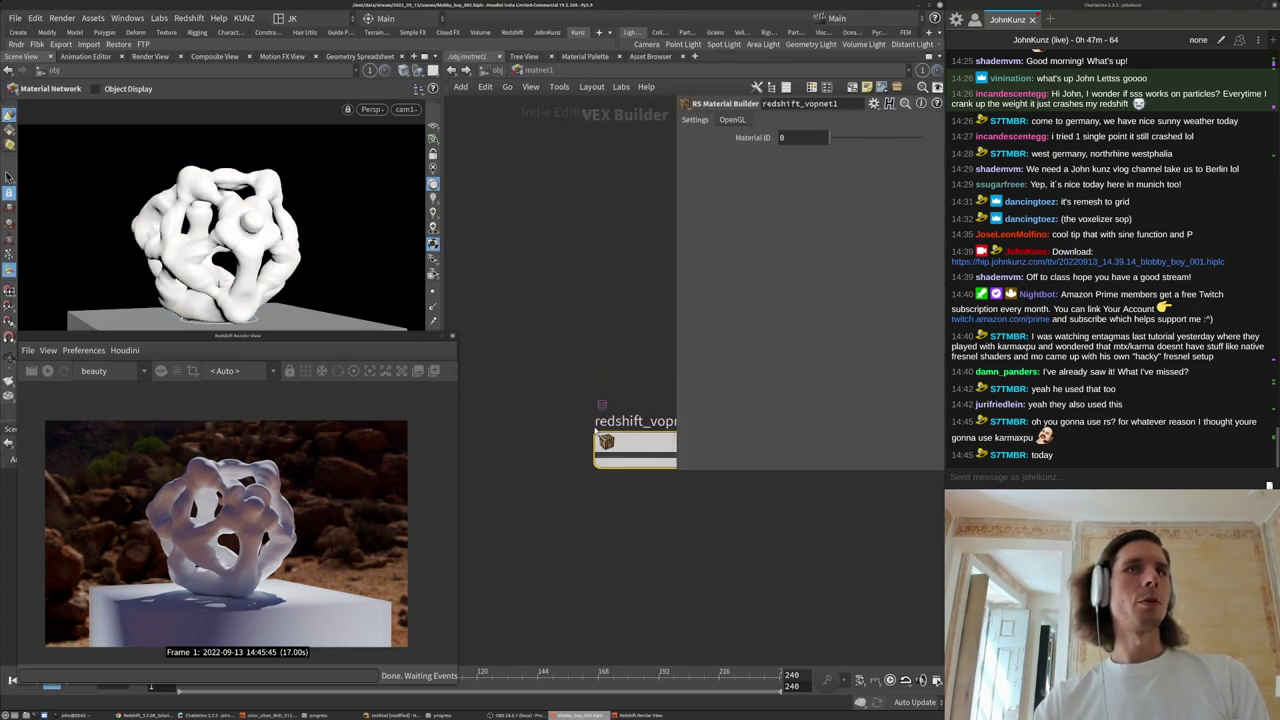
# Reopen the material builder, select its StandardMaterial1 node and restart the interactive Redshift render.
pyautogui.doubleClick(620, 442)
pyautogui.moveTo(597, 291); pyautogui.dragTo(511, 348, button='middle')
pyautogui.moveTo(578, 390); pyautogui.dragTo(551, 580)
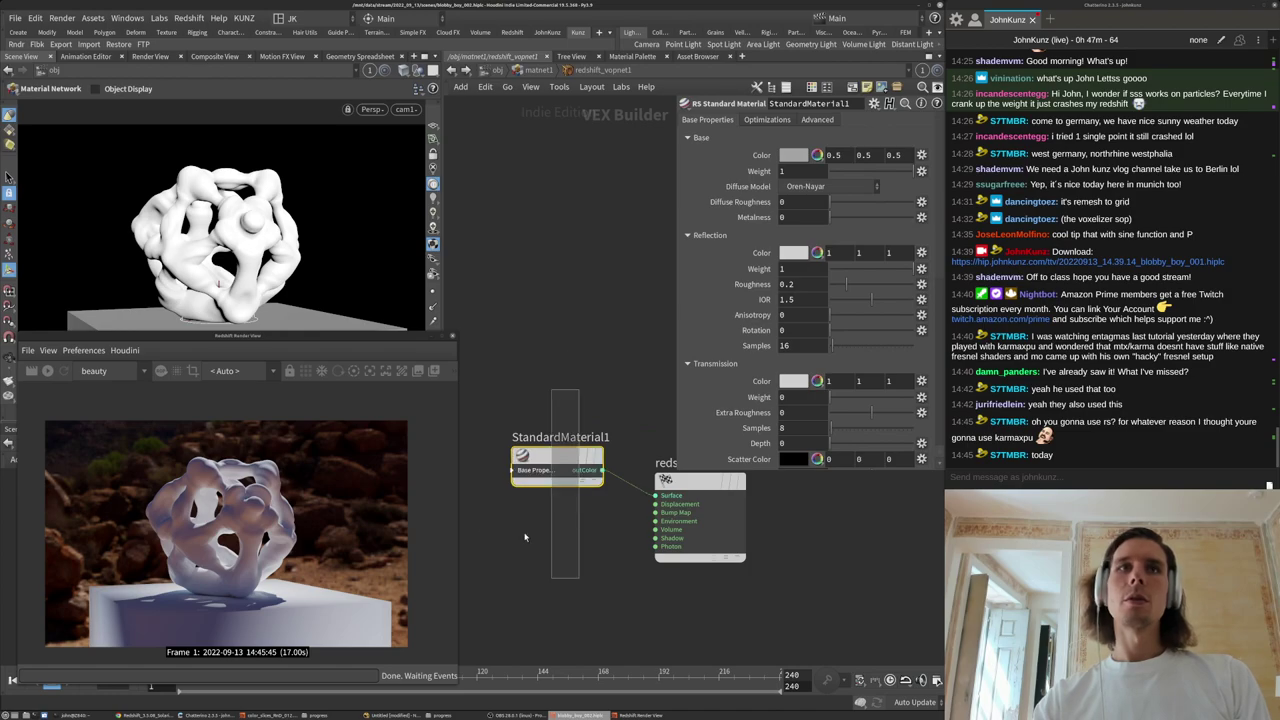
pyautogui.click(48, 372)
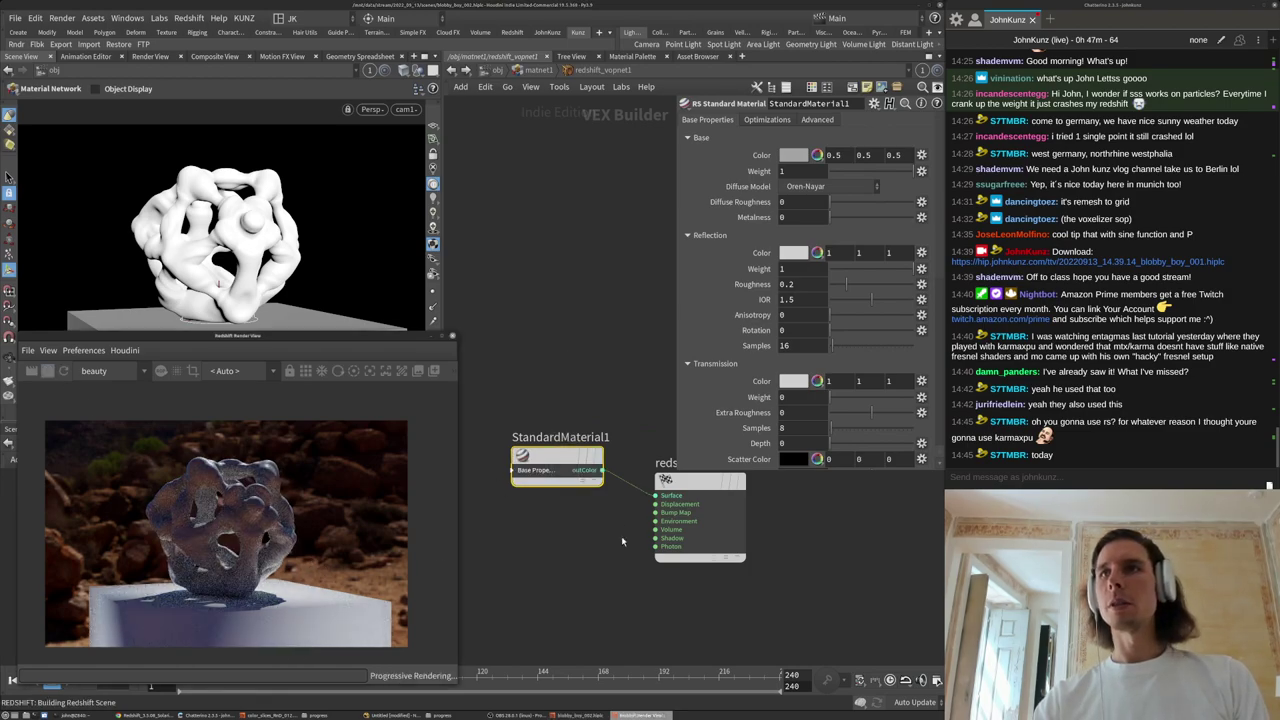
# Enlarge the StandardMaterial1 parameter pane so that its shading sections from Transmission down to Geometry fit in view.
pyautogui.scroll(2, 321, 450)
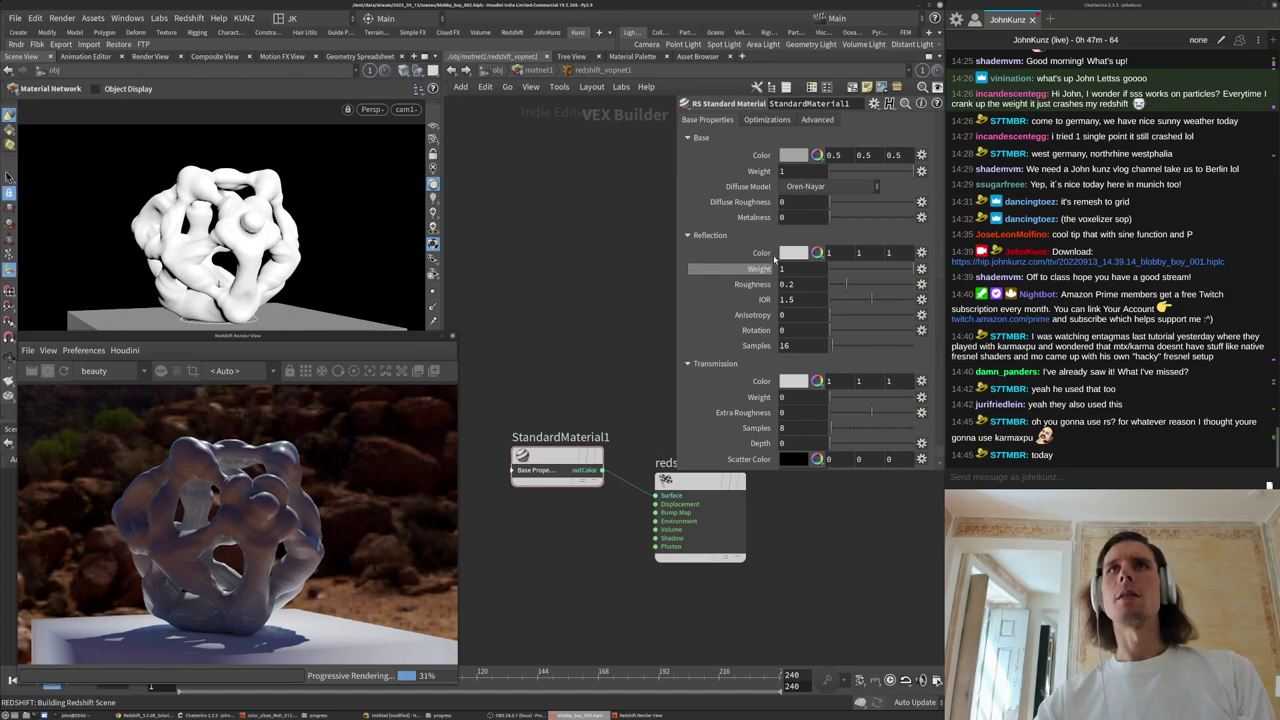
pyautogui.scroll(-3, 719, 308)
pyautogui.scroll(-5, 719, 308)
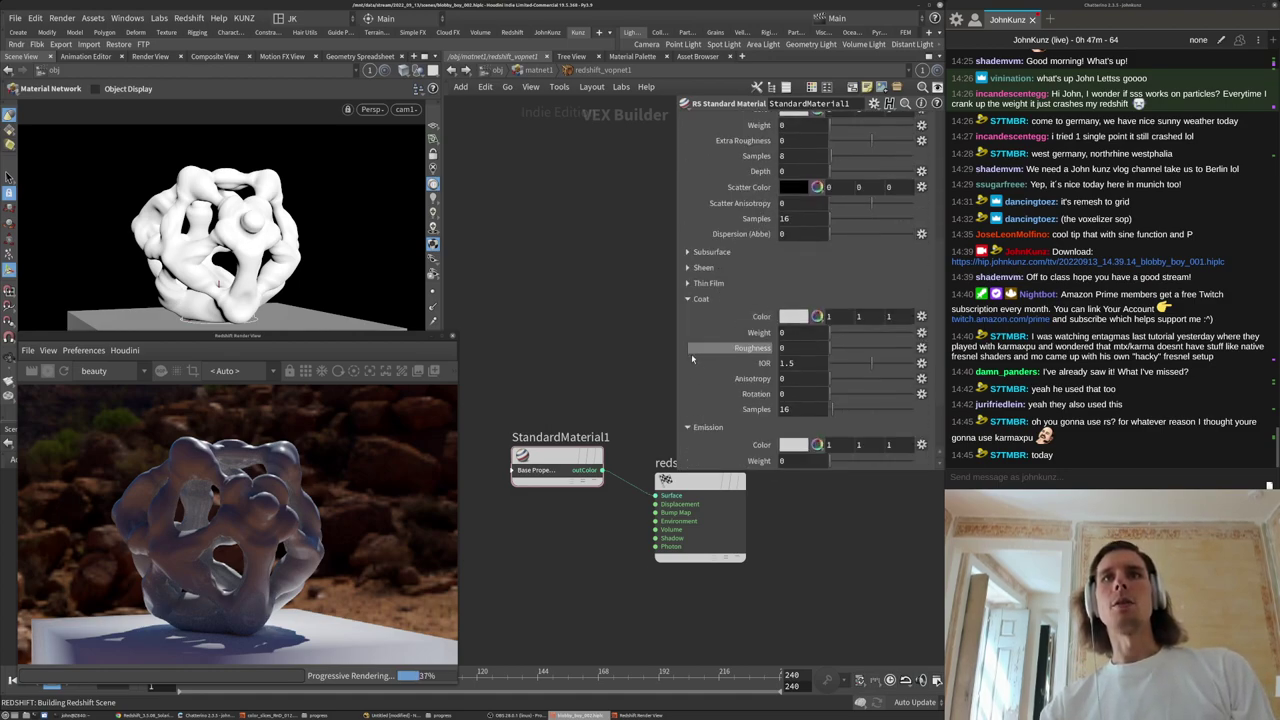
pyautogui.moveTo(679, 470); pyautogui.dragTo(621, 663)
pyautogui.moveTo(578, 367); pyautogui.dragTo(523, 291, button='middle')
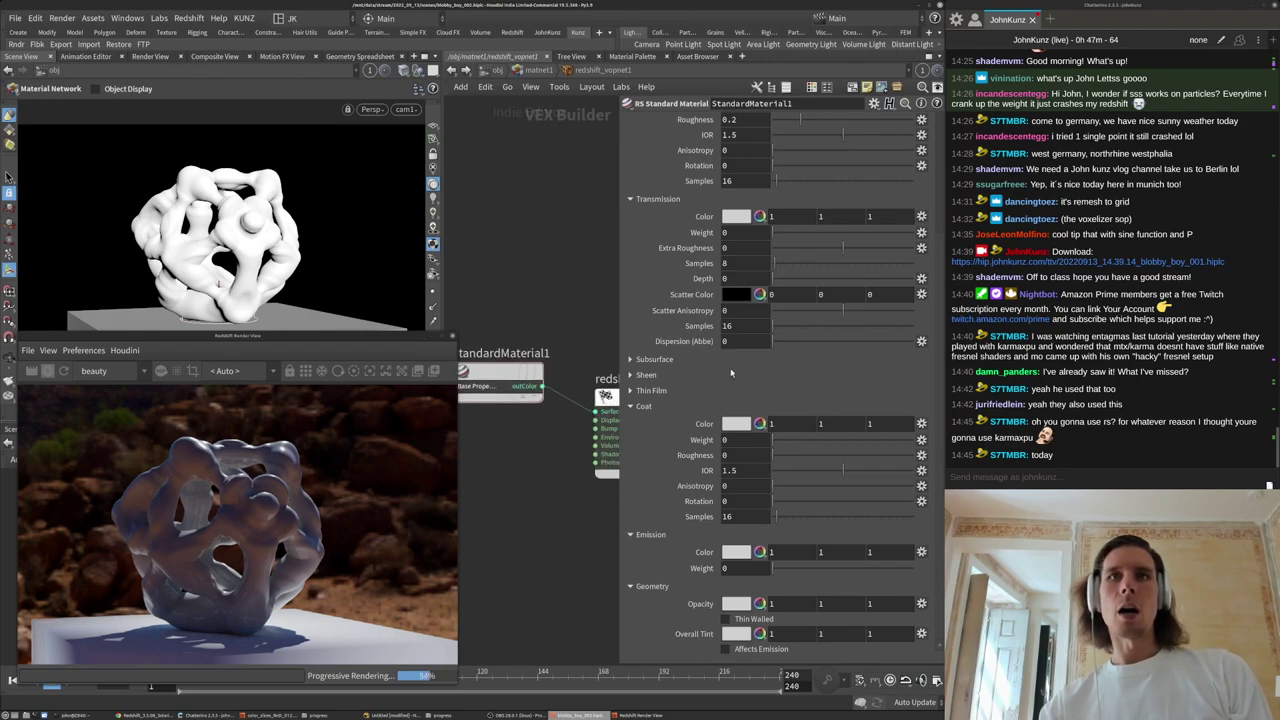
pyautogui.moveTo(944, 512); pyautogui.dragTo(1010, 480)
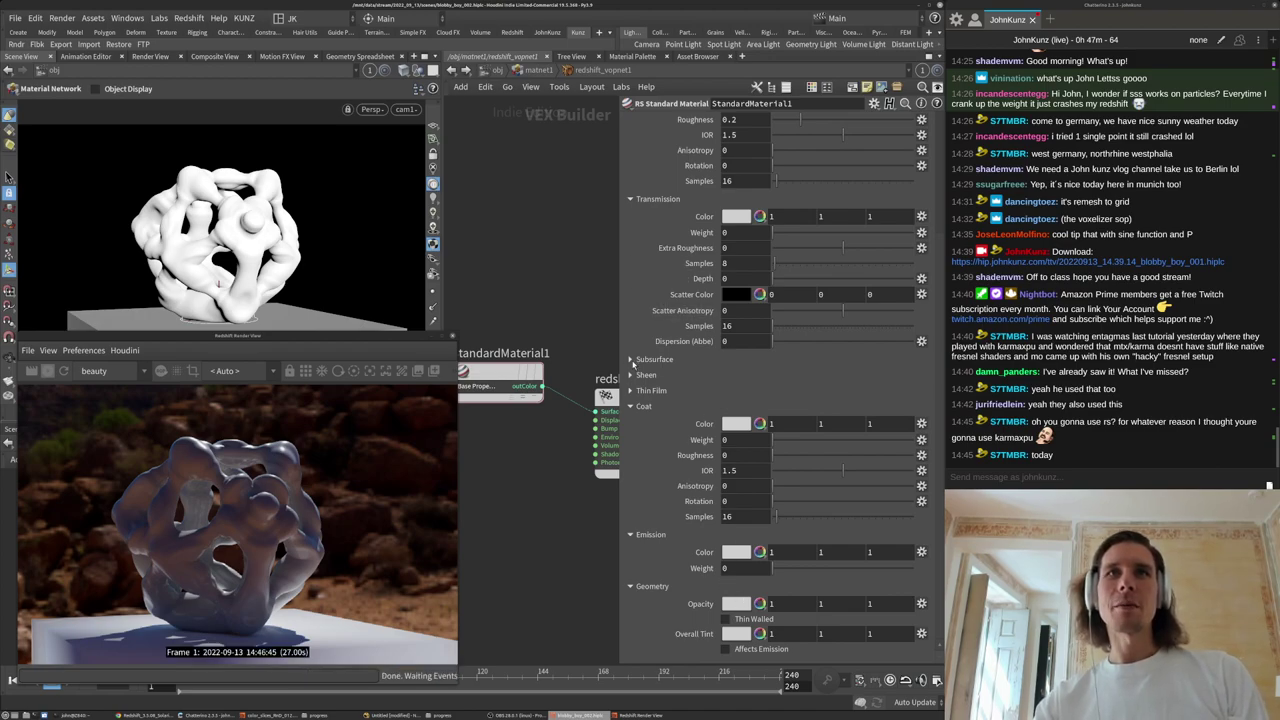
# Expand the Subsurface section of the material, set its weight to 1 and its scale to 0.01.
pyautogui.click(633, 359)
pyautogui.moveTo(800, 395); pyautogui.dragTo(1229, 401)
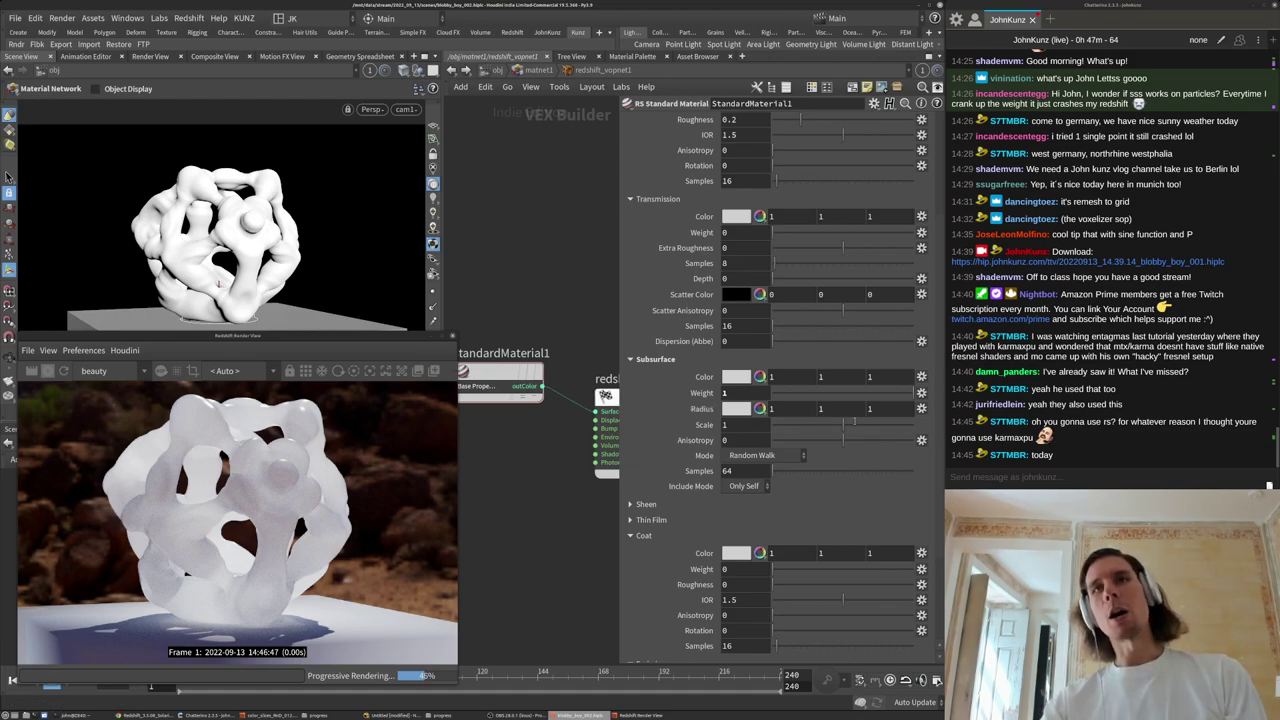
pyautogui.click(752, 428)
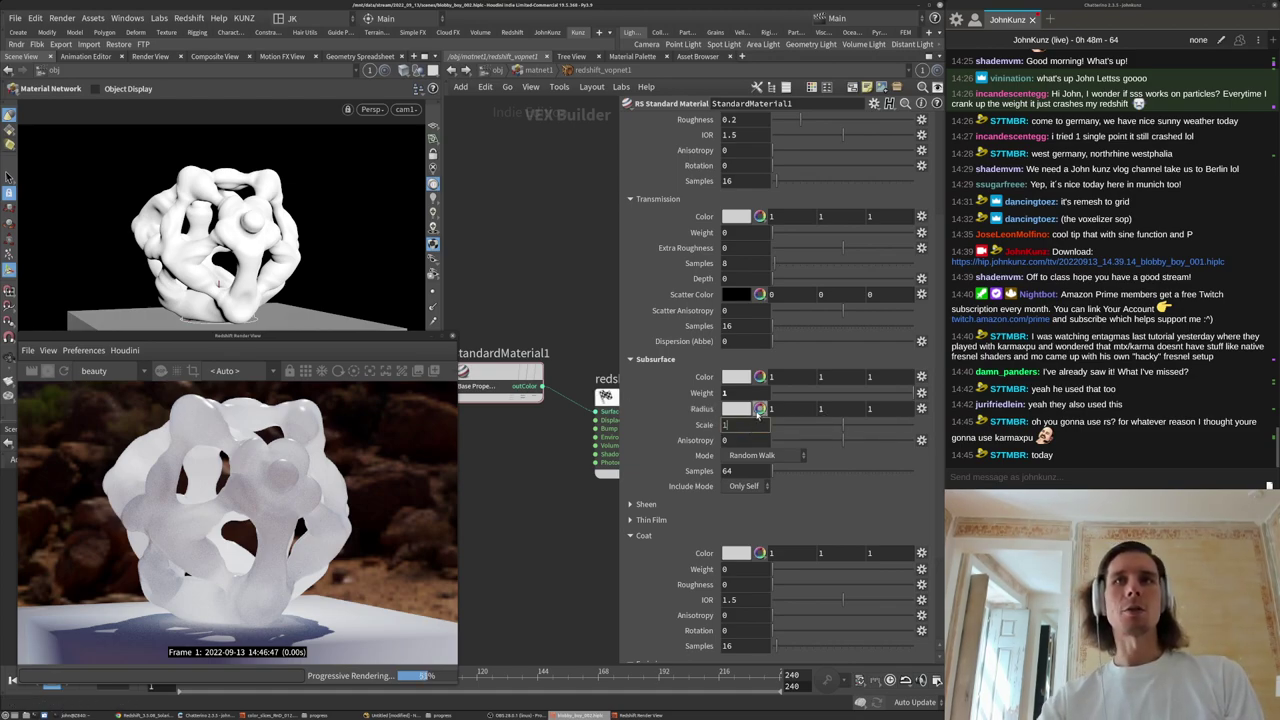
pyautogui.write('.')
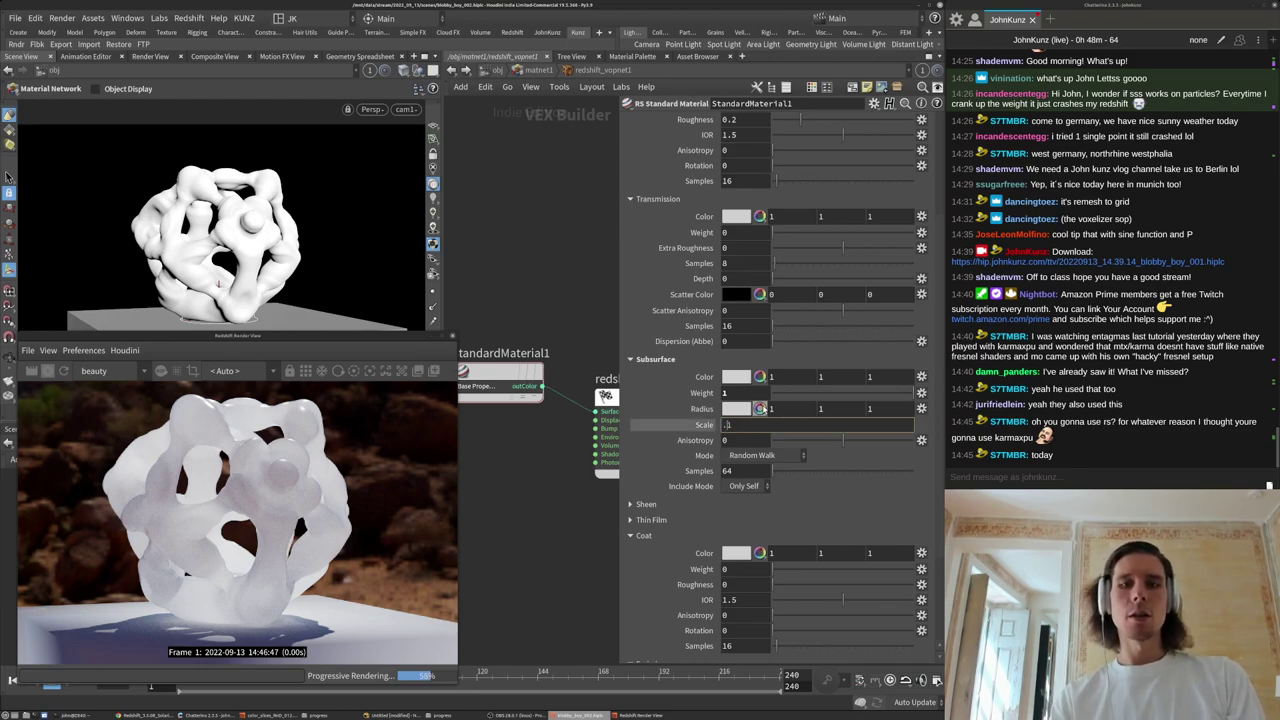
pyautogui.press('Return')
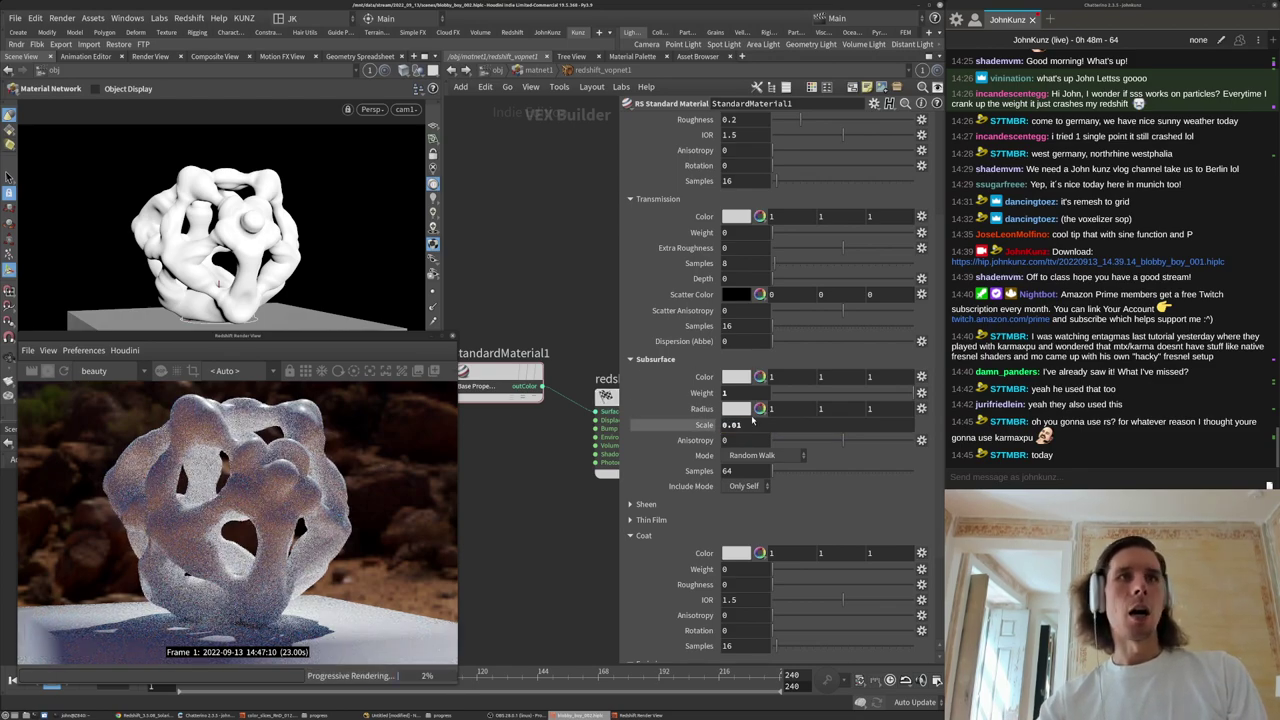
# Raise the subsurface scale to about 0.05 and inspect the sculpture's upper tubes up close in the render.
pyautogui.scroll(-2, 739, 427)
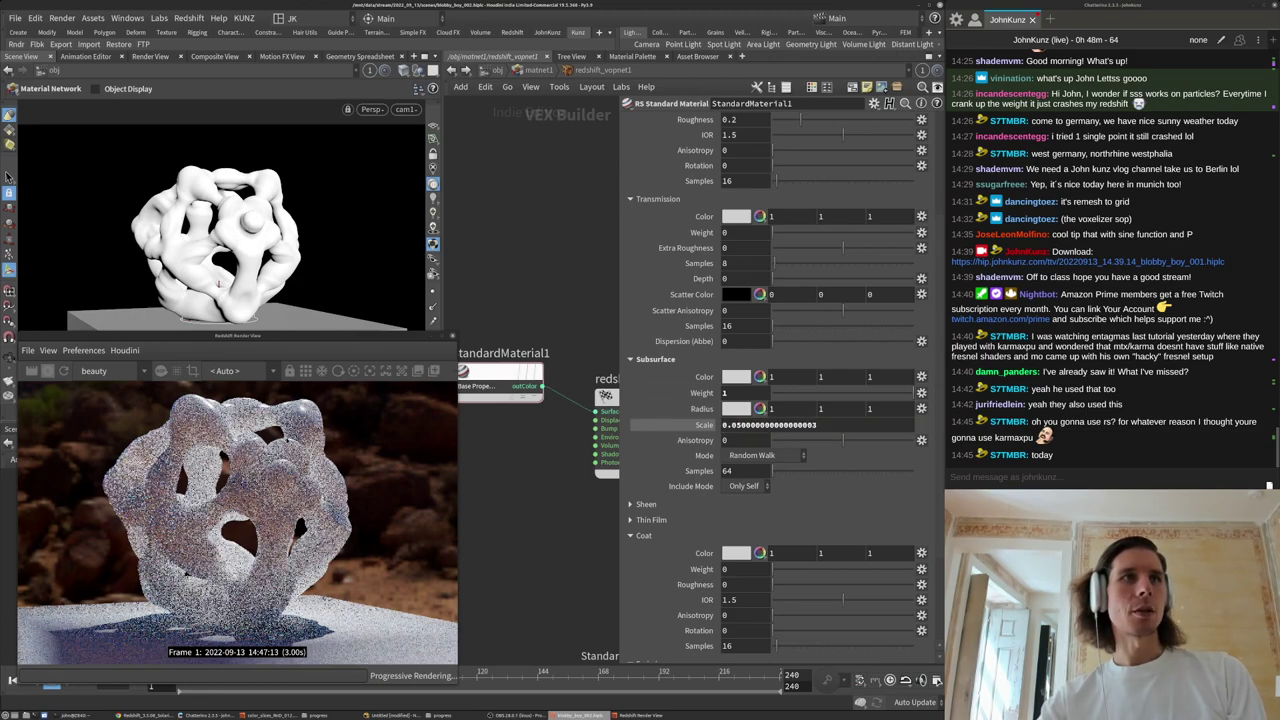
pyautogui.scroll(3, 201, 411)
pyautogui.scroll(2, 201, 411)
pyautogui.moveTo(201, 411); pyautogui.dragTo(152, 438, button='middle')
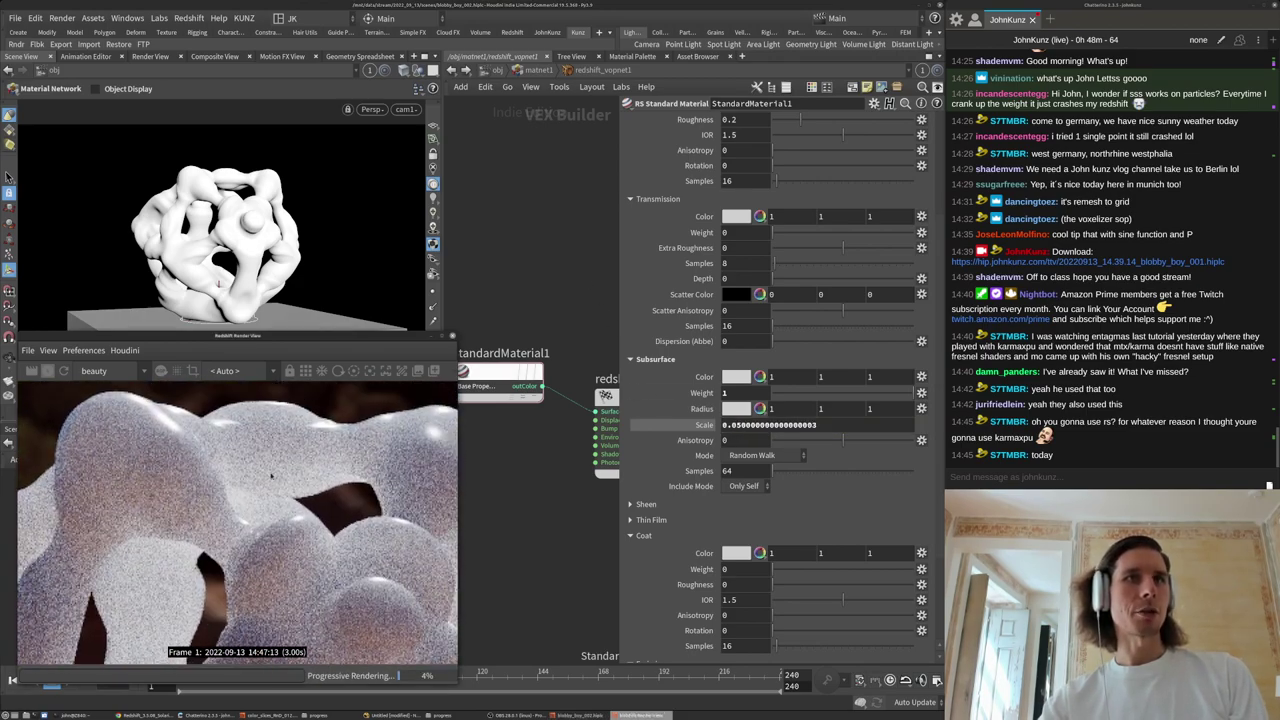
# Set the standard material's subsurface scale to 0.025.
pyautogui.scroll(-1, 243, 491)
pyautogui.click(669, 431)
pyautogui.scroll(1, 142, 630)
pyautogui.moveTo(142, 630); pyautogui.dragTo(197, 503, button='middle')
pyautogui.scroll(-6, 318, 500)
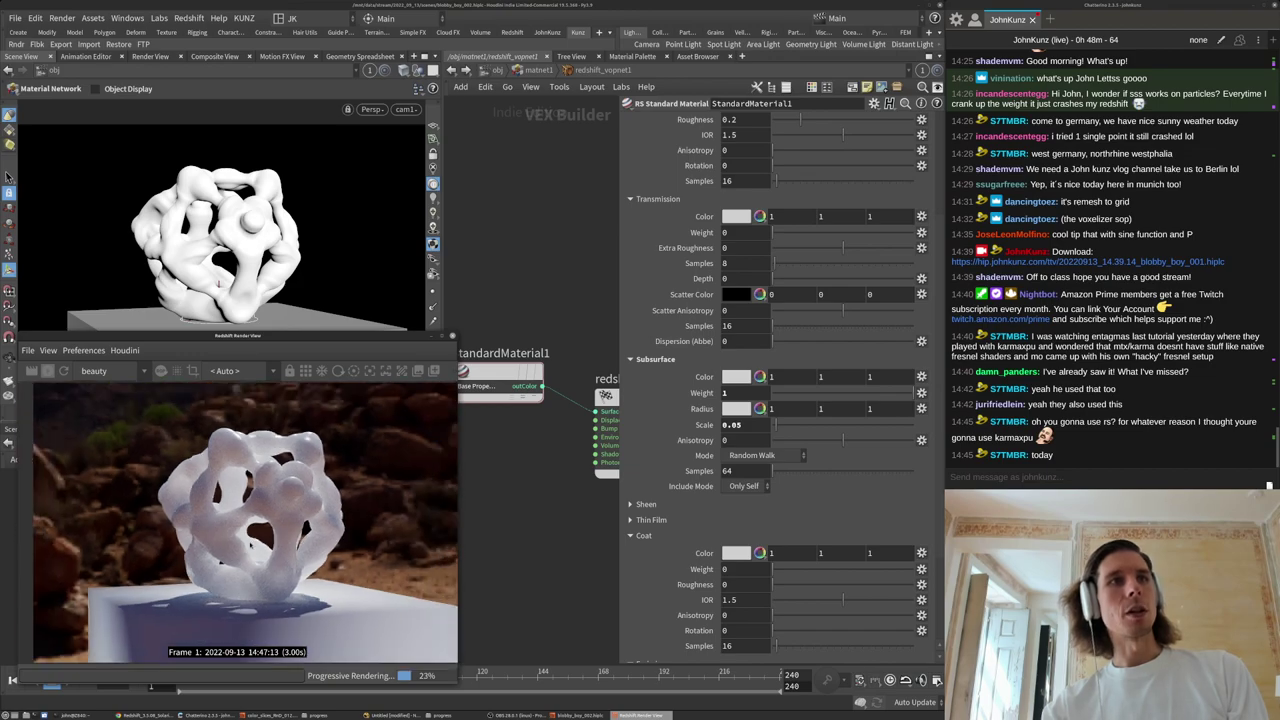
pyautogui.scroll(3, 216, 491)
pyautogui.click(737, 426)
pyautogui.write('2')
pyautogui.press('Return')
pyautogui.scroll(-2, 201, 636)
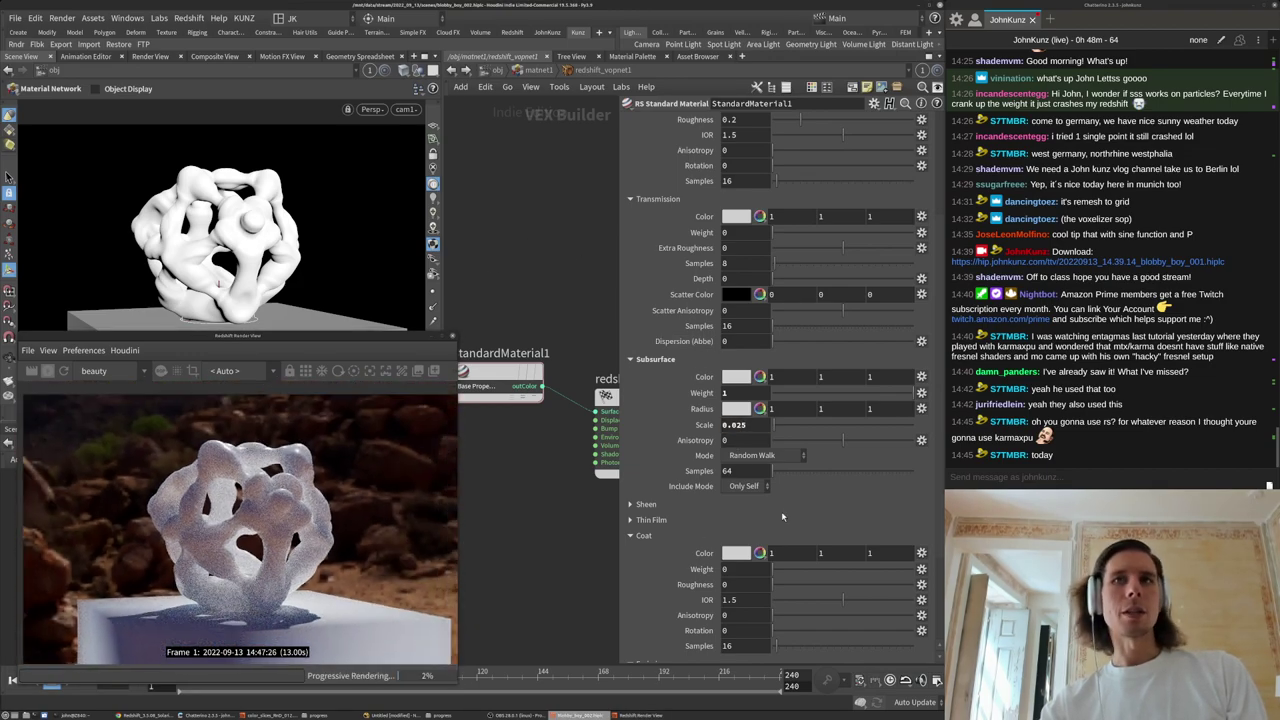
# Raise the subsurface anisotropy to about 0.357 and inspect the blobby object up close in the render.
pyautogui.moveTo(843, 440); pyautogui.dragTo(866, 440)
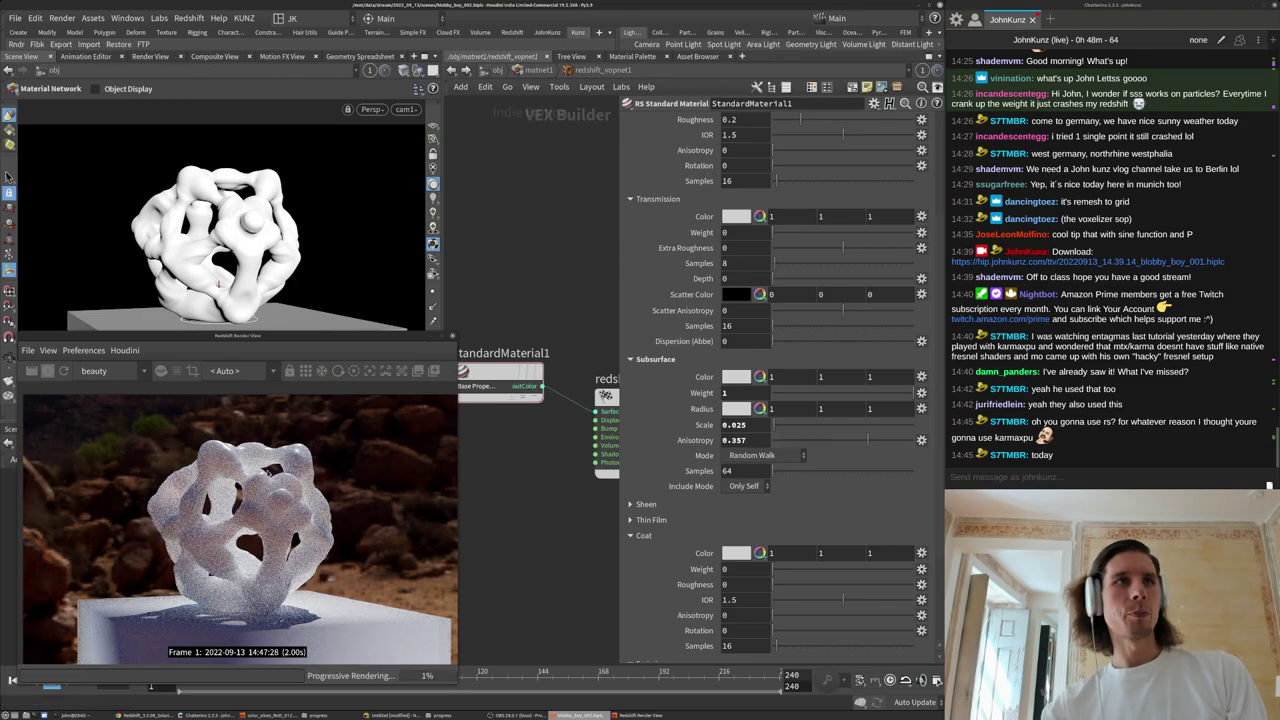
pyautogui.scroll(5, 200, 518)
pyautogui.moveTo(200, 518); pyautogui.dragTo(45, 515, button='middle')
pyautogui.moveTo(265, 395); pyautogui.dragTo(299, 473, button='middle')
pyautogui.scroll(2, 350, 464)
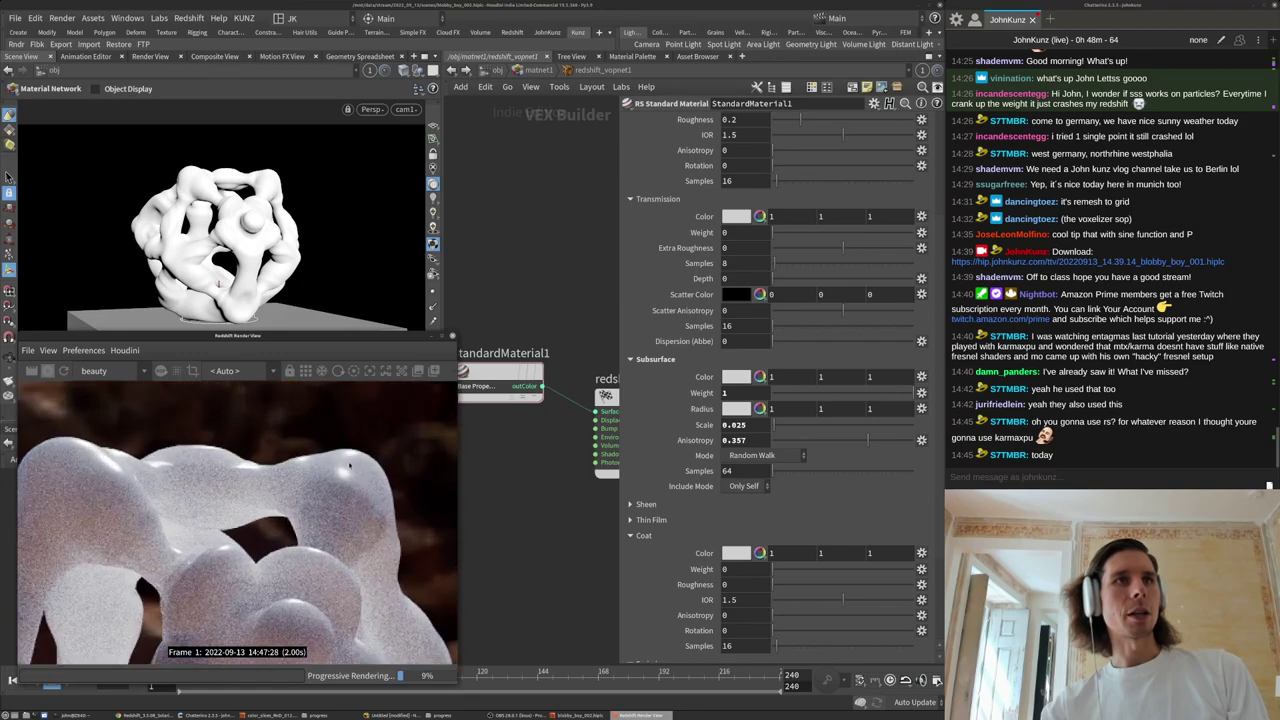
pyautogui.scroll(5, 678, 348)
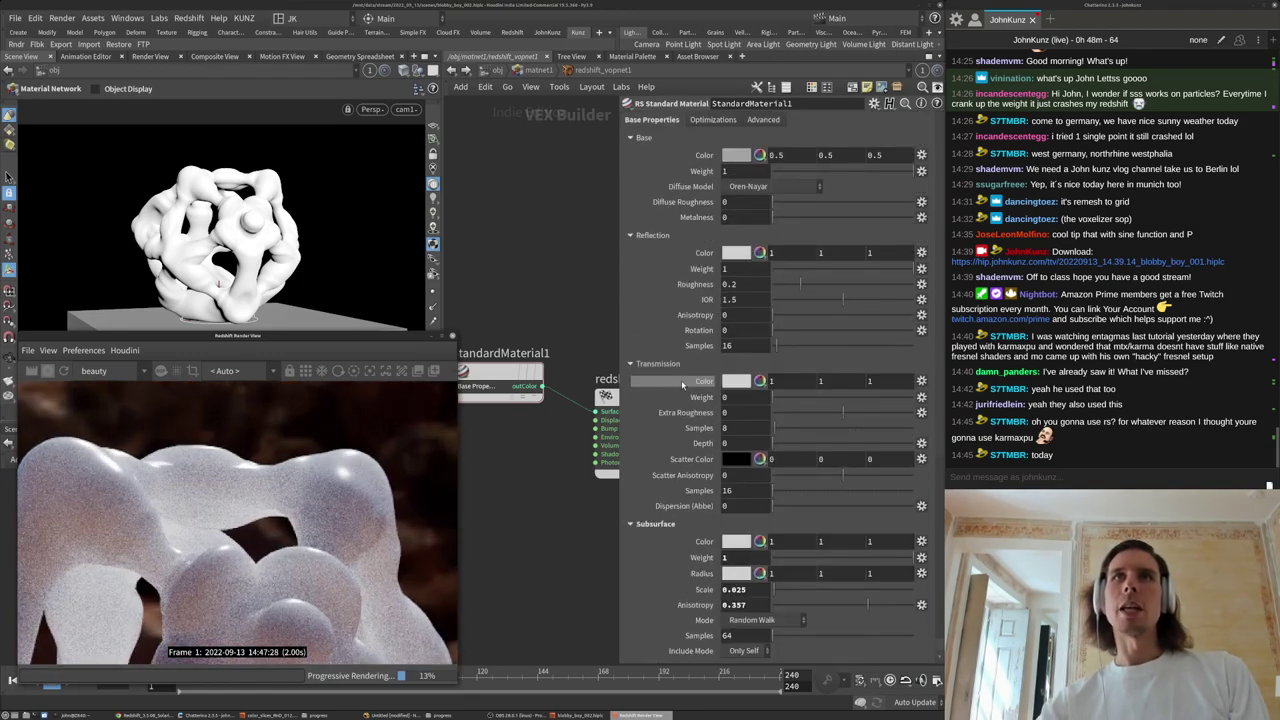
pyautogui.scroll(-3, 293, 479)
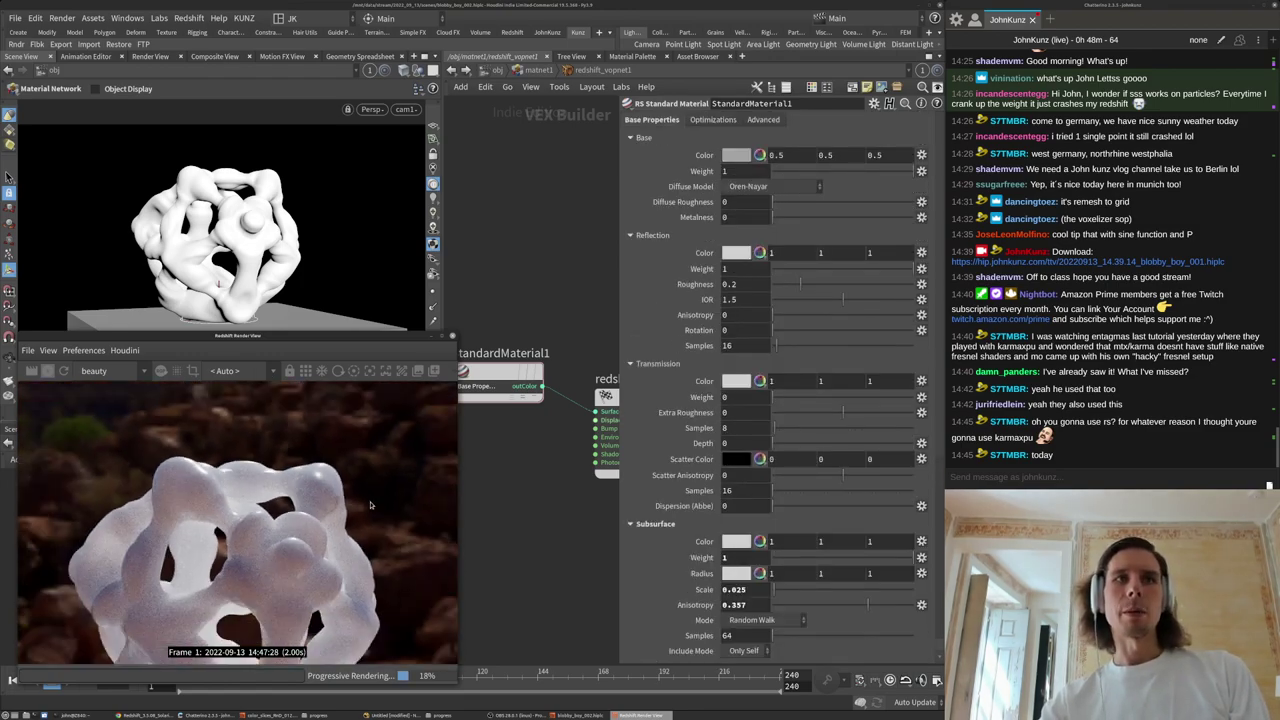
pyautogui.scroll(-3, 741, 497)
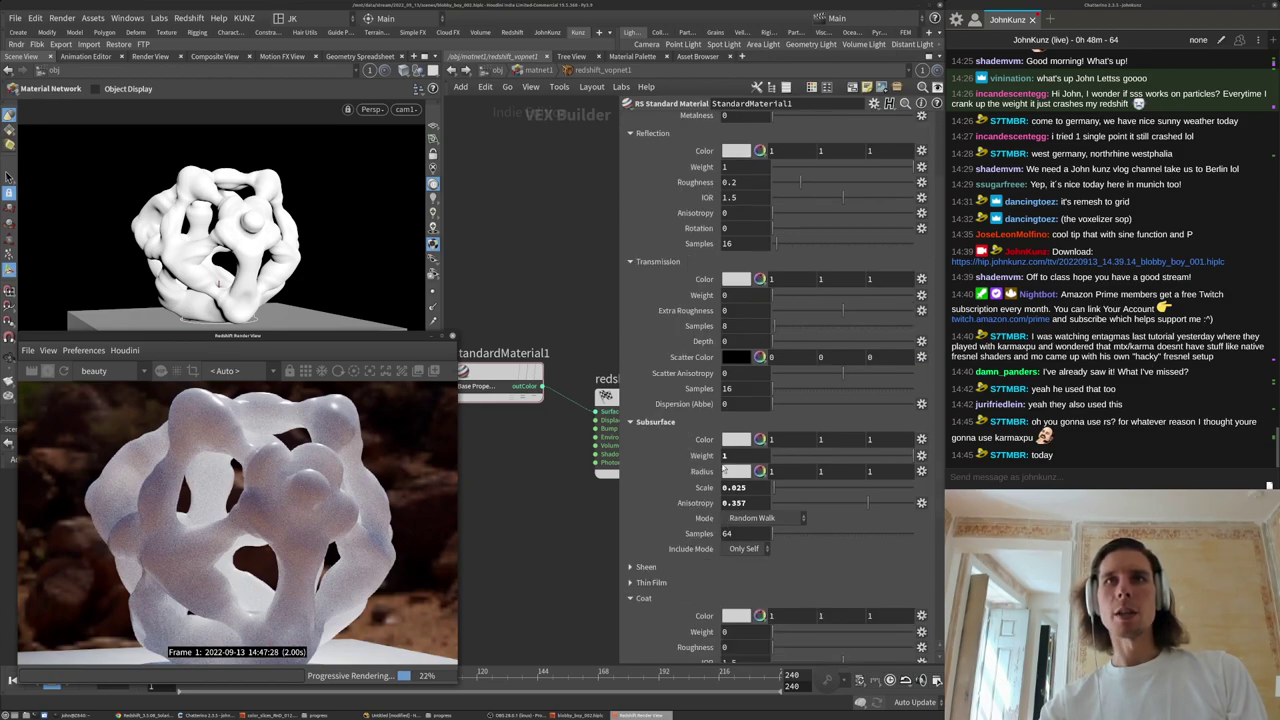
# Change the material's base colour to a saturated pink with red 1 and green 0.
pyautogui.scroll(3, 724, 466)
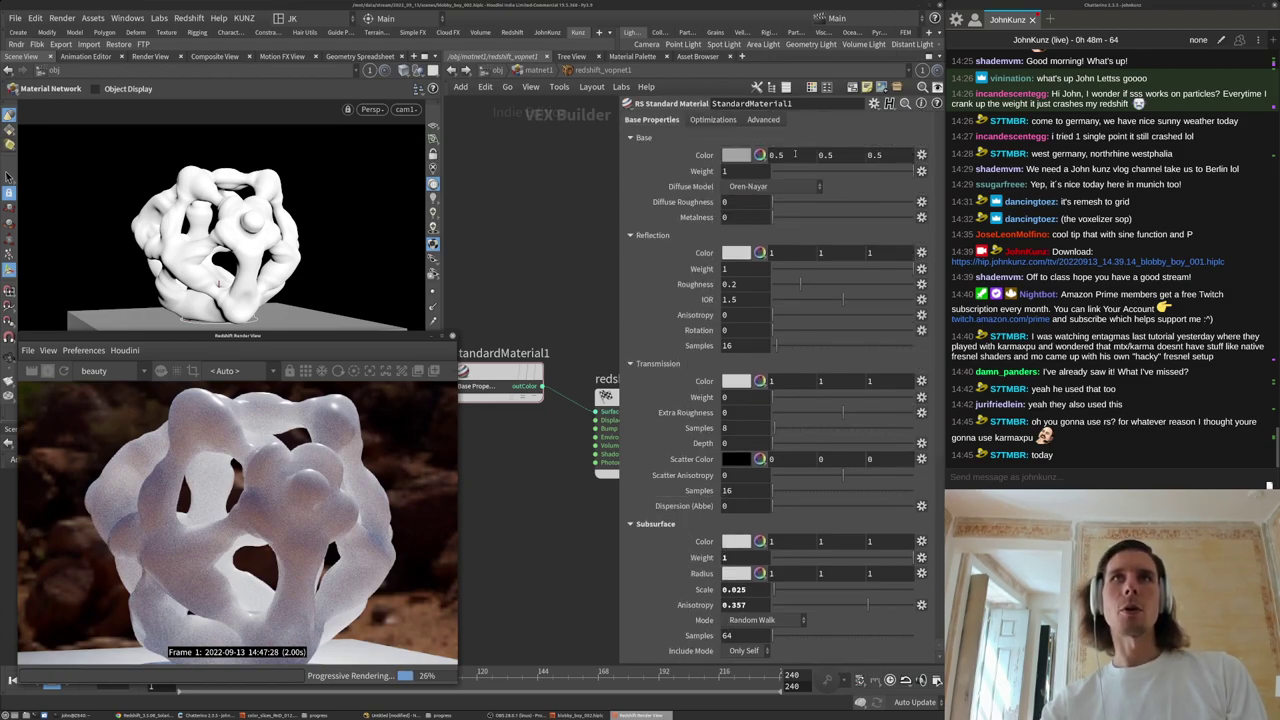
pyautogui.moveTo(795, 154); pyautogui.dragTo(637, 204)
pyautogui.press('Return')
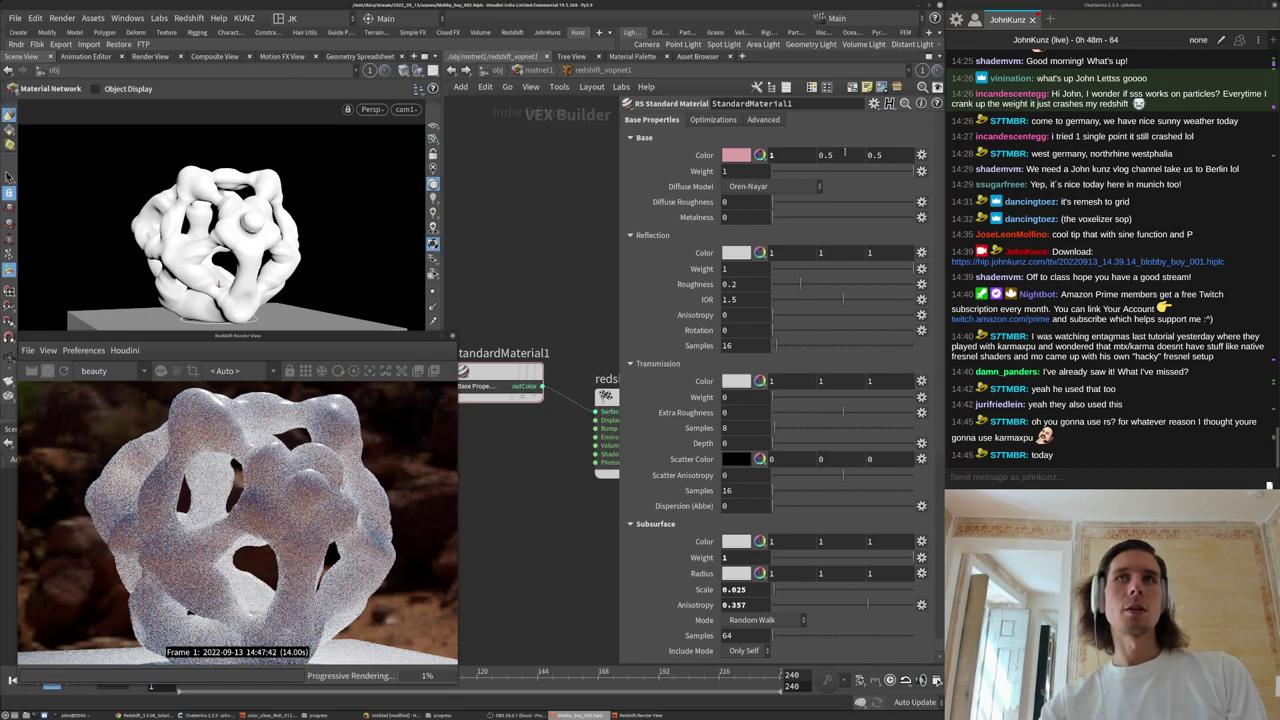
pyautogui.press('Return')
pyautogui.moveTo(839, 156); pyautogui.dragTo(776, 211)
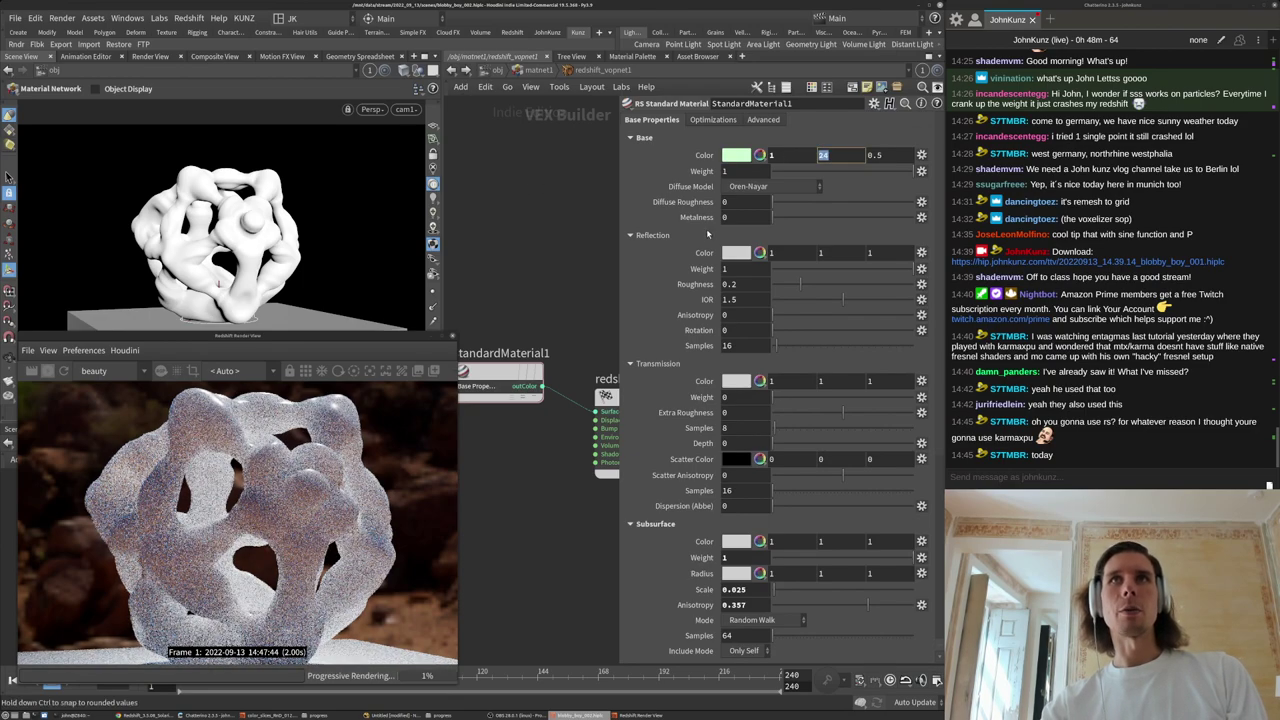
pyautogui.write('0')
pyautogui.press('Return')
# Set the base weight to 0 and restore the base colour to its default grey.
pyautogui.doubleClick(800, 160)
pyautogui.moveTo(858, 174); pyautogui.dragTo(692, 174)
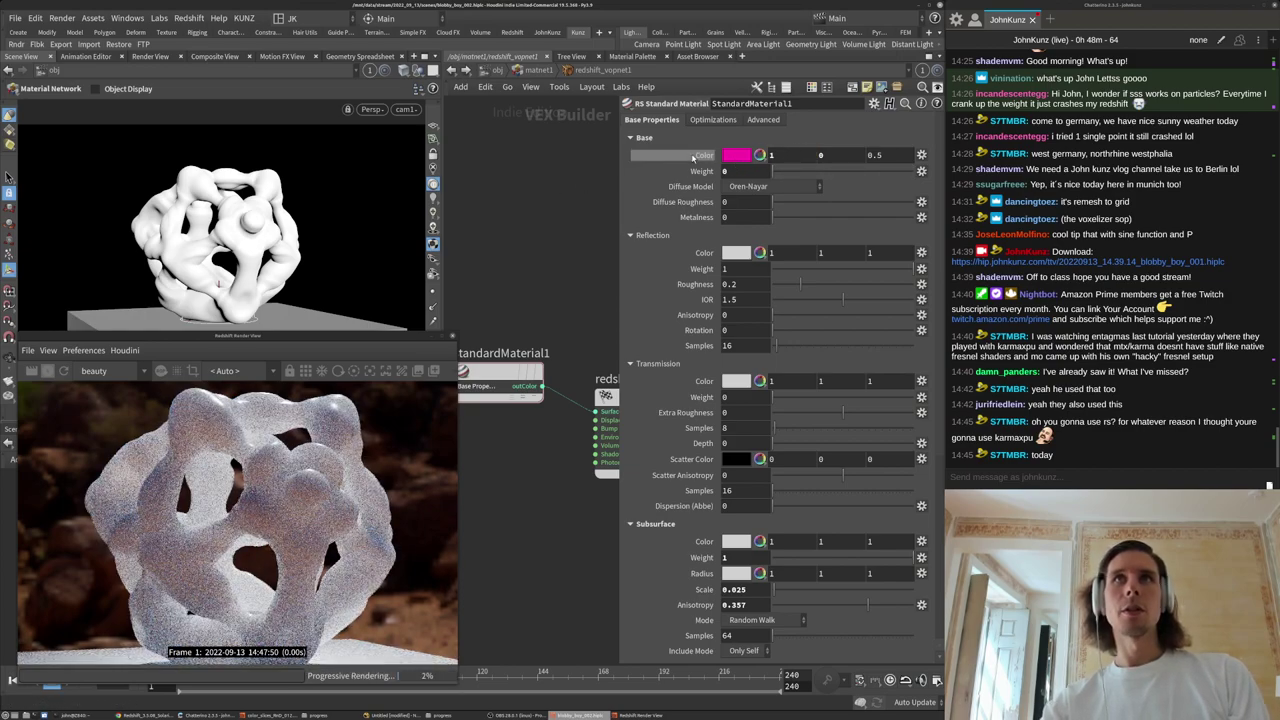
pyautogui.rightClick(692, 157)
pyautogui.click(720, 391)
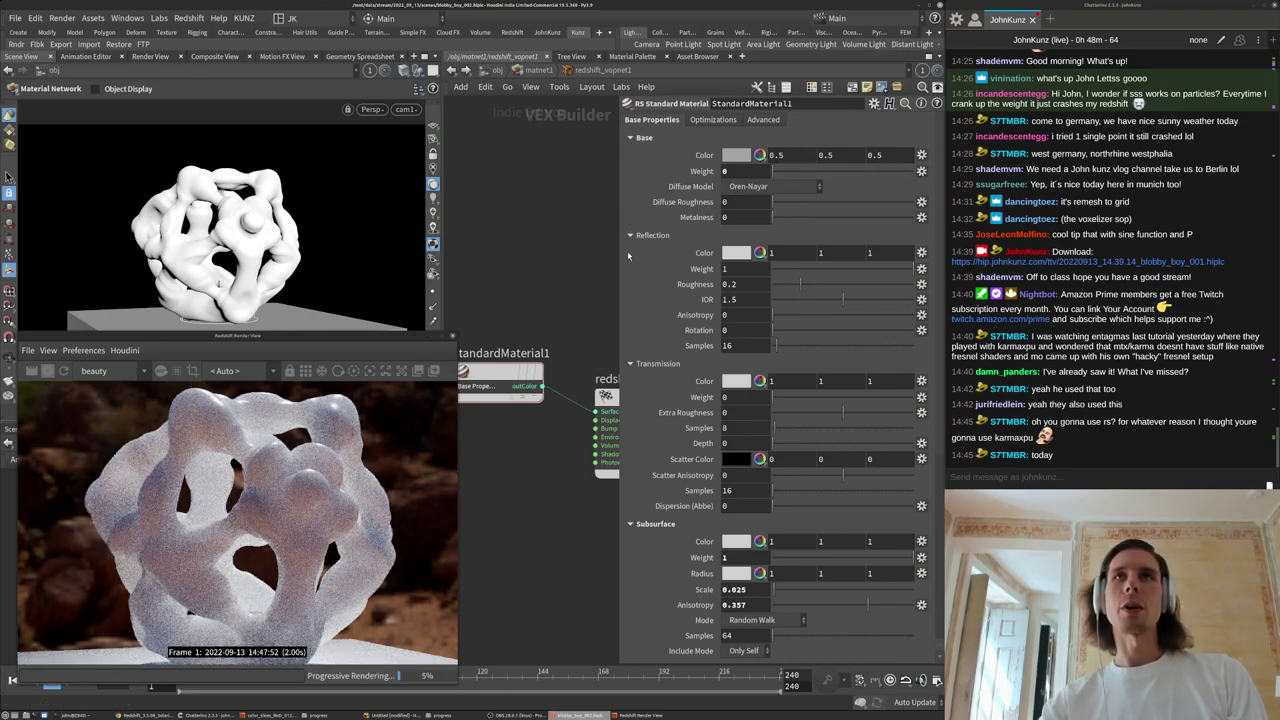
# Set the reflection roughness to 0.35 and the reflection IOR to 1.35.
pyautogui.scroll(-3, 622, 260)
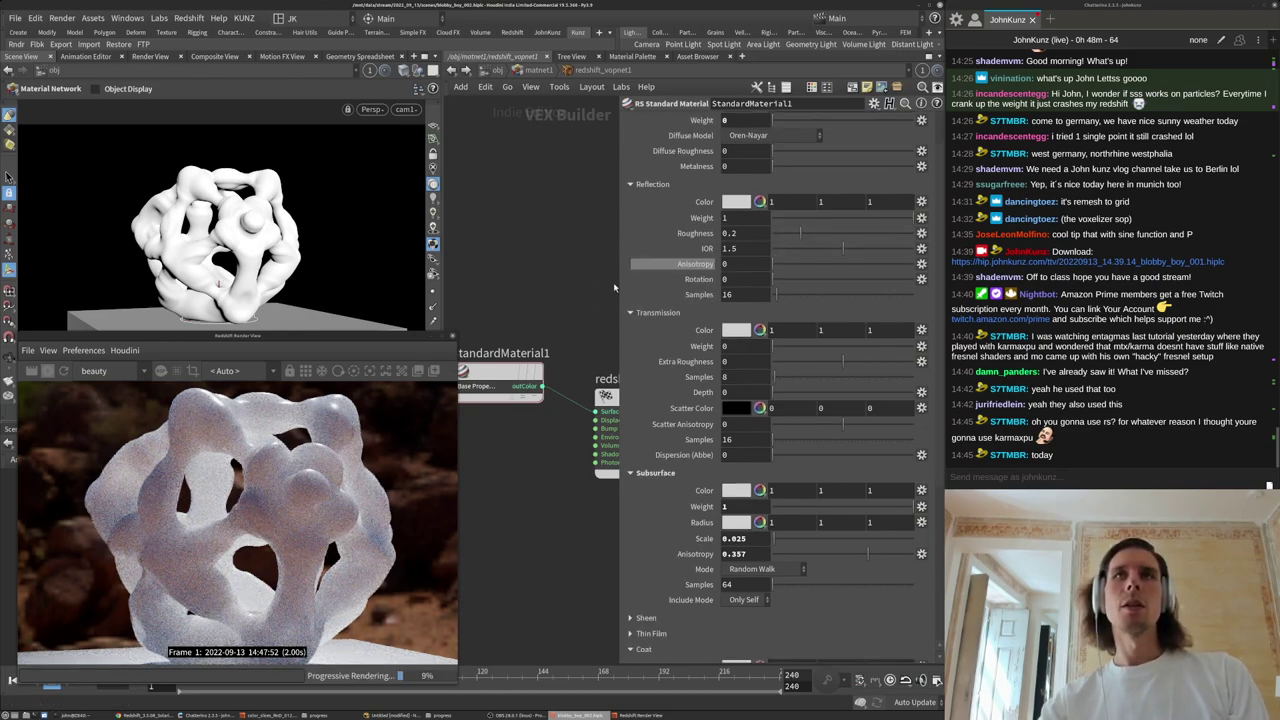
pyautogui.write('0.35')
pyautogui.press('Return')
pyautogui.moveTo(735, 249); pyautogui.dragTo(708, 250)
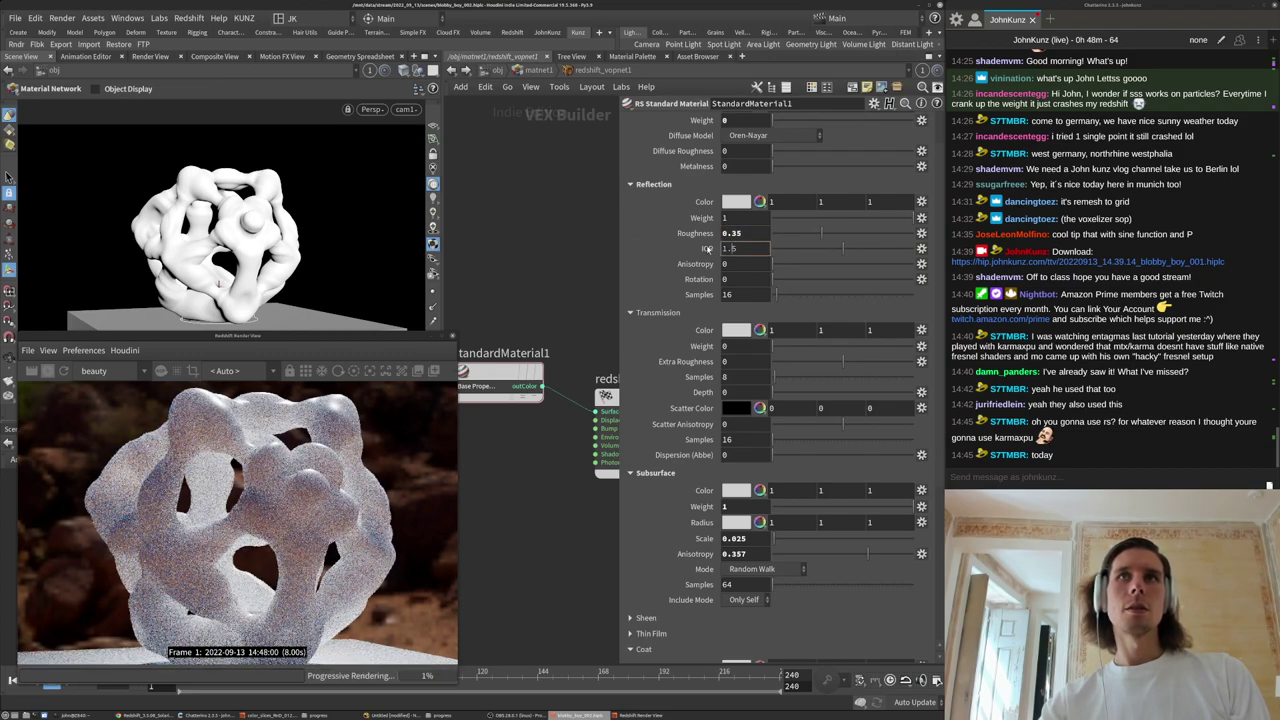
pyautogui.press('Return')
pyautogui.scroll(-5, 208, 496)
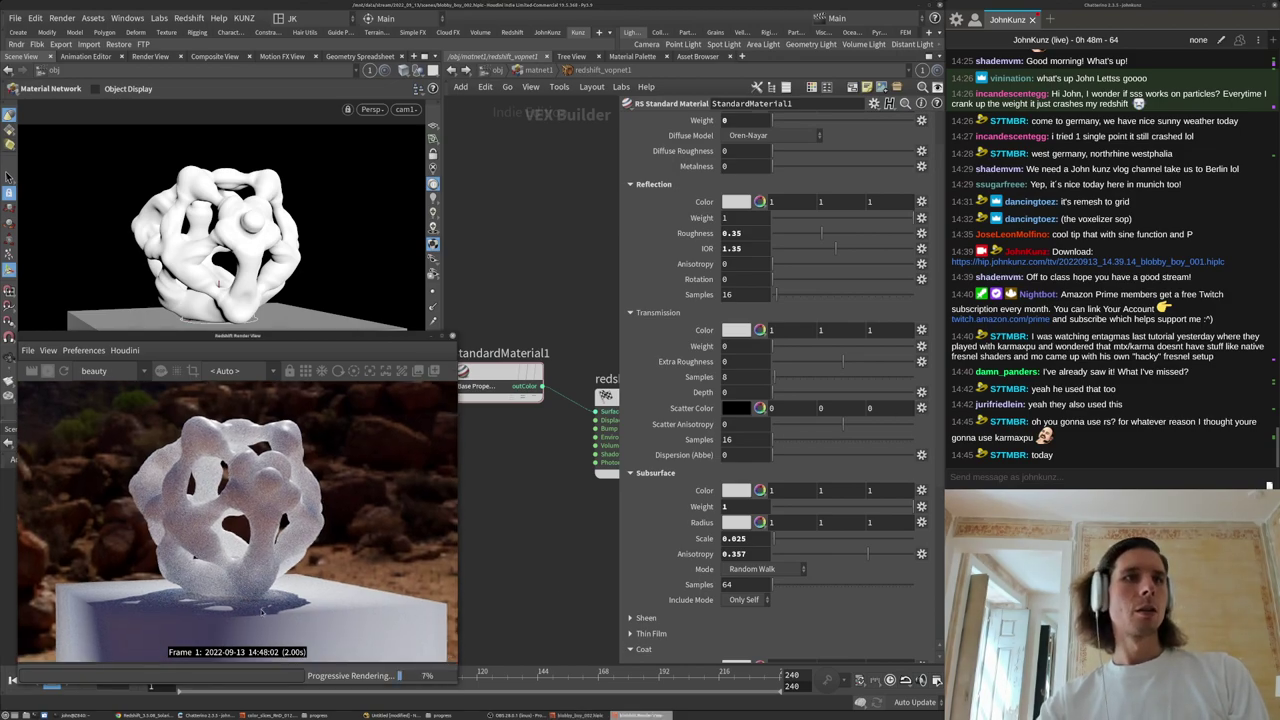
# Set the subsurface radius colour to a saturated blue with hue 218 and saturation 0.81.
pyautogui.click(738, 522)
pyautogui.click(882, 612)
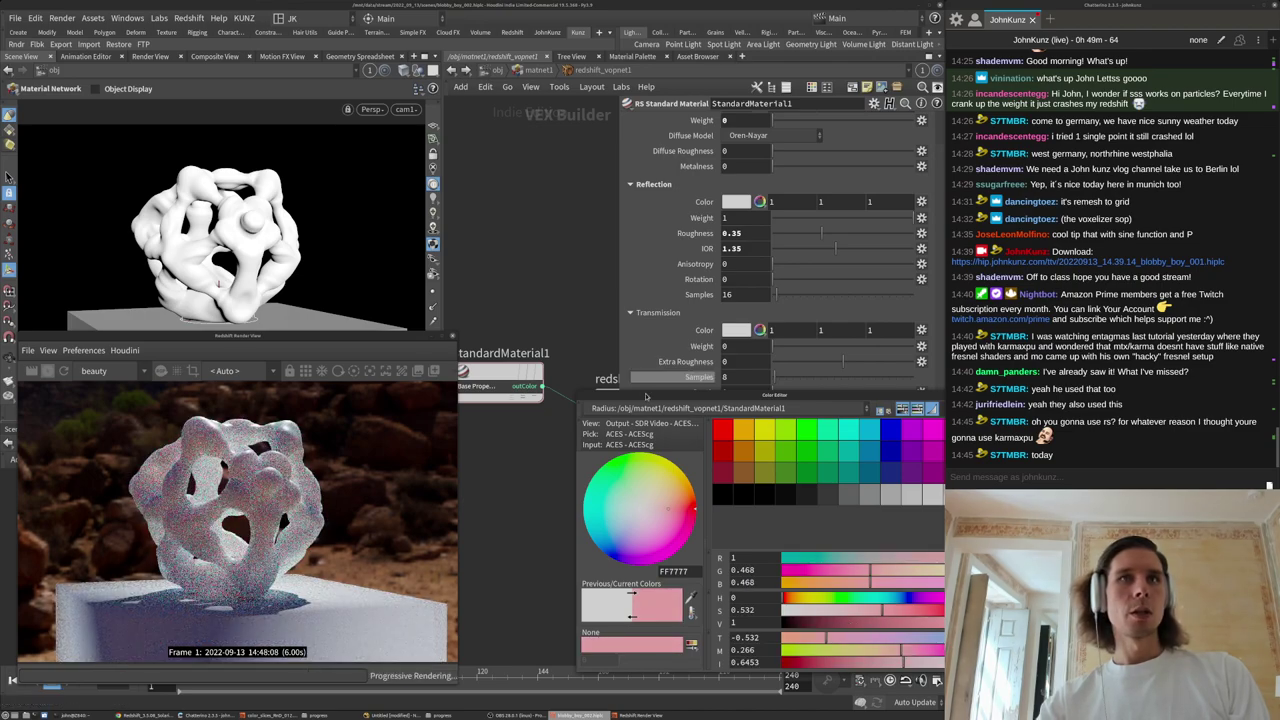
pyautogui.moveTo(663, 400); pyautogui.dragTo(508, 309)
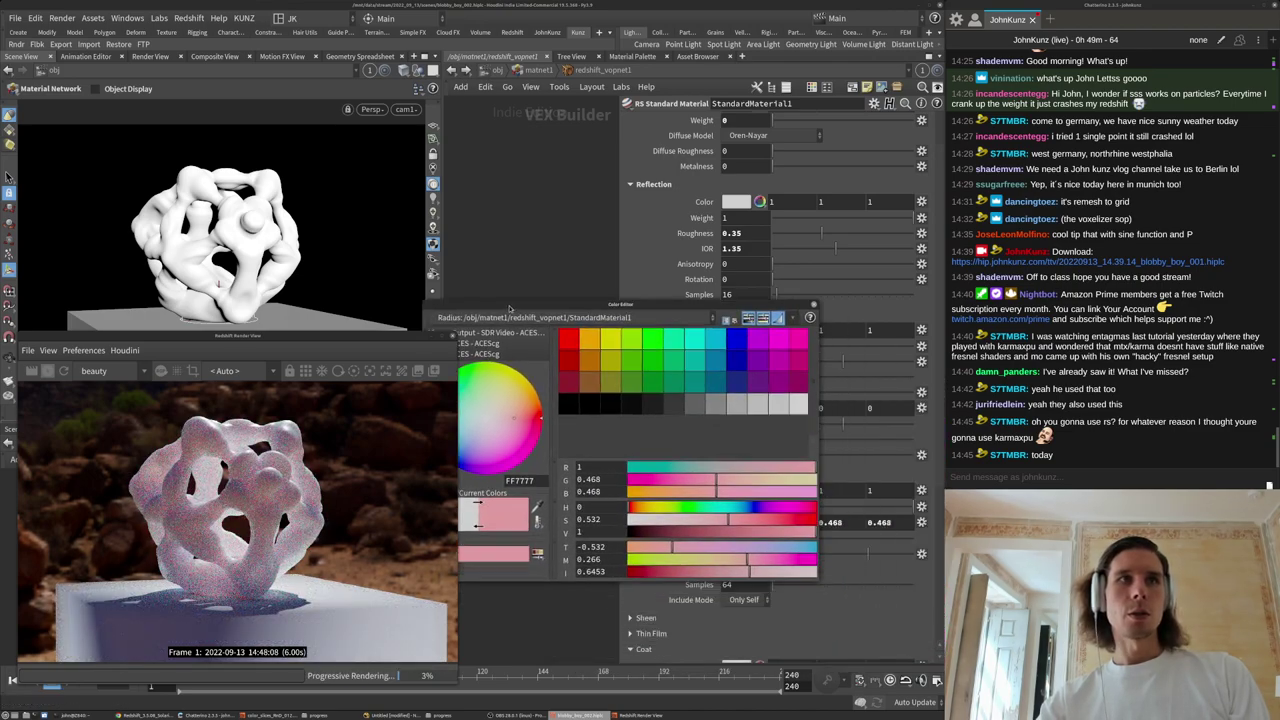
pyautogui.click(746, 509)
pyautogui.scroll(5, 224, 428)
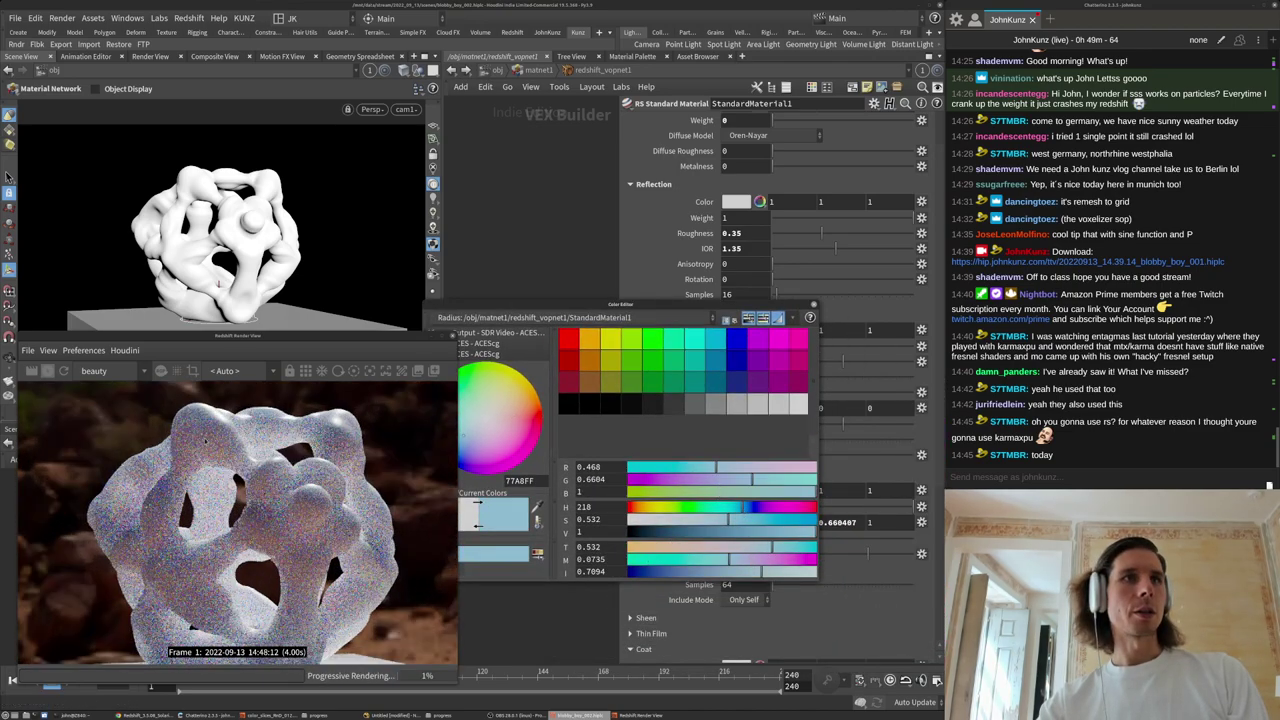
pyautogui.click(780, 520)
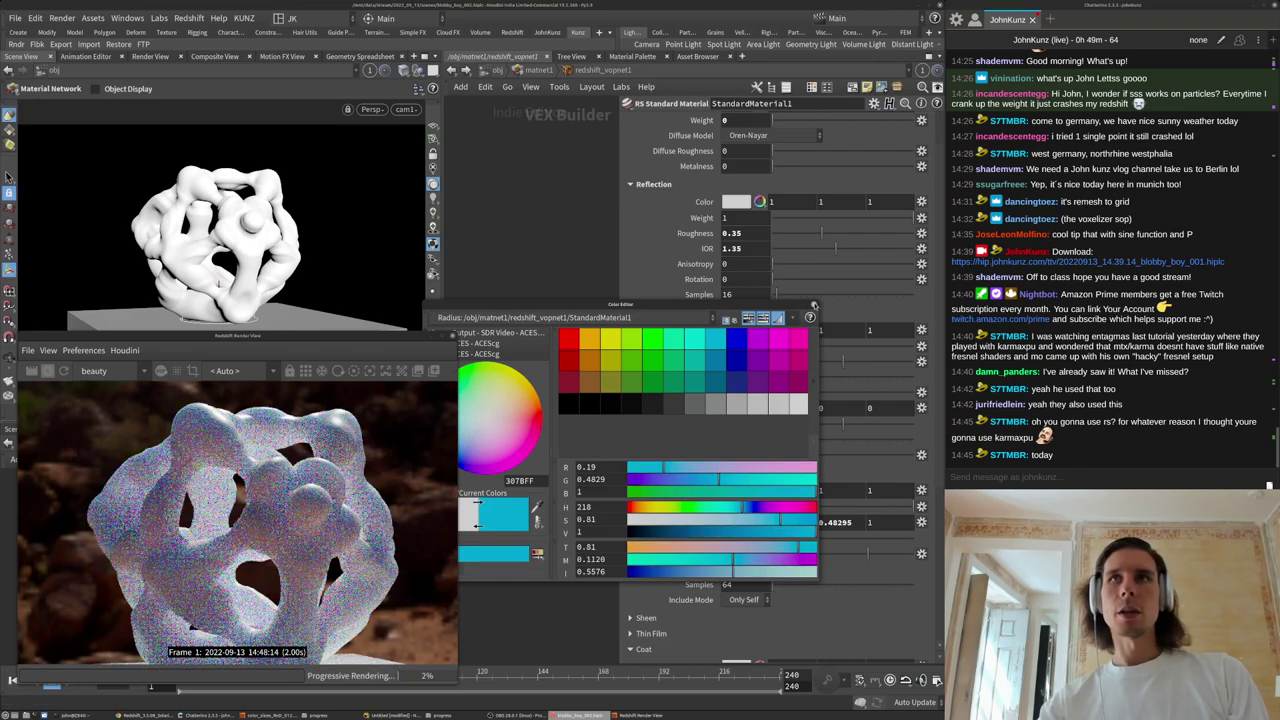
pyautogui.click(814, 304)
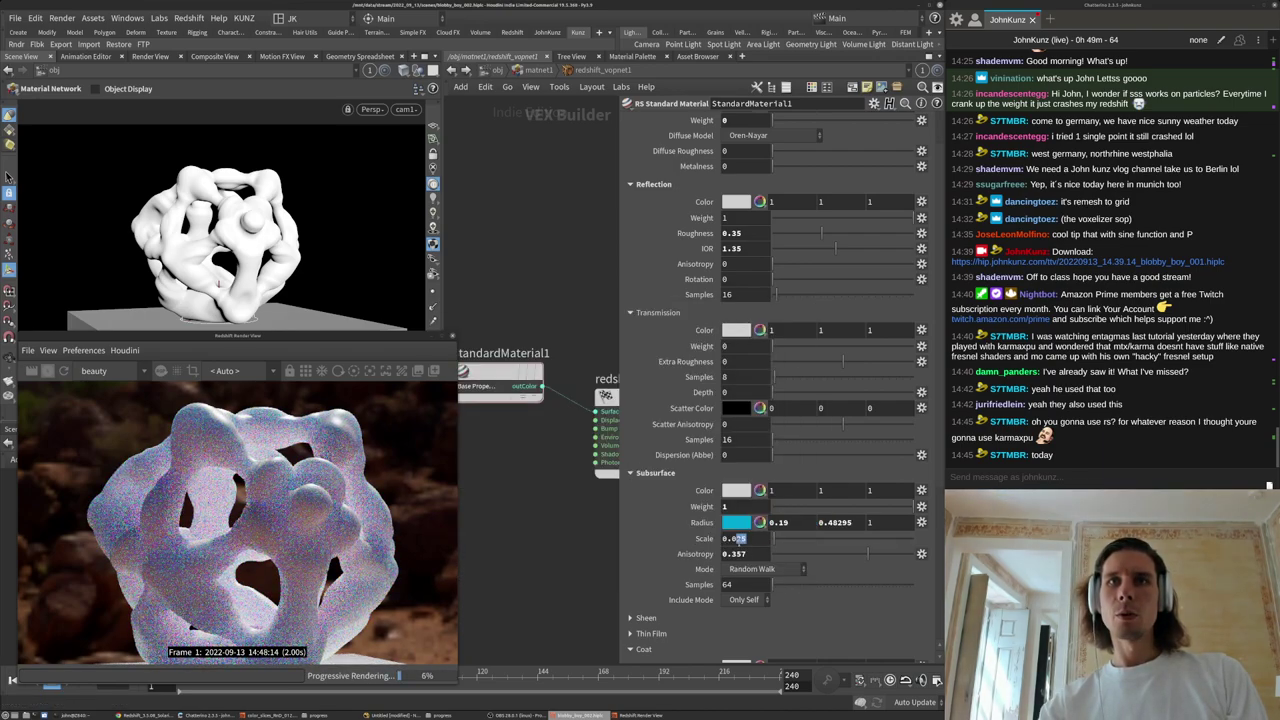
# Set the subsurface scale to 0.075 and inspect the base of the object in the render.
pyautogui.press('Return')
pyautogui.scroll(-2, 240, 463)
pyautogui.moveTo(744, 538); pyautogui.dragTo(736, 539)
pyautogui.press('Return')
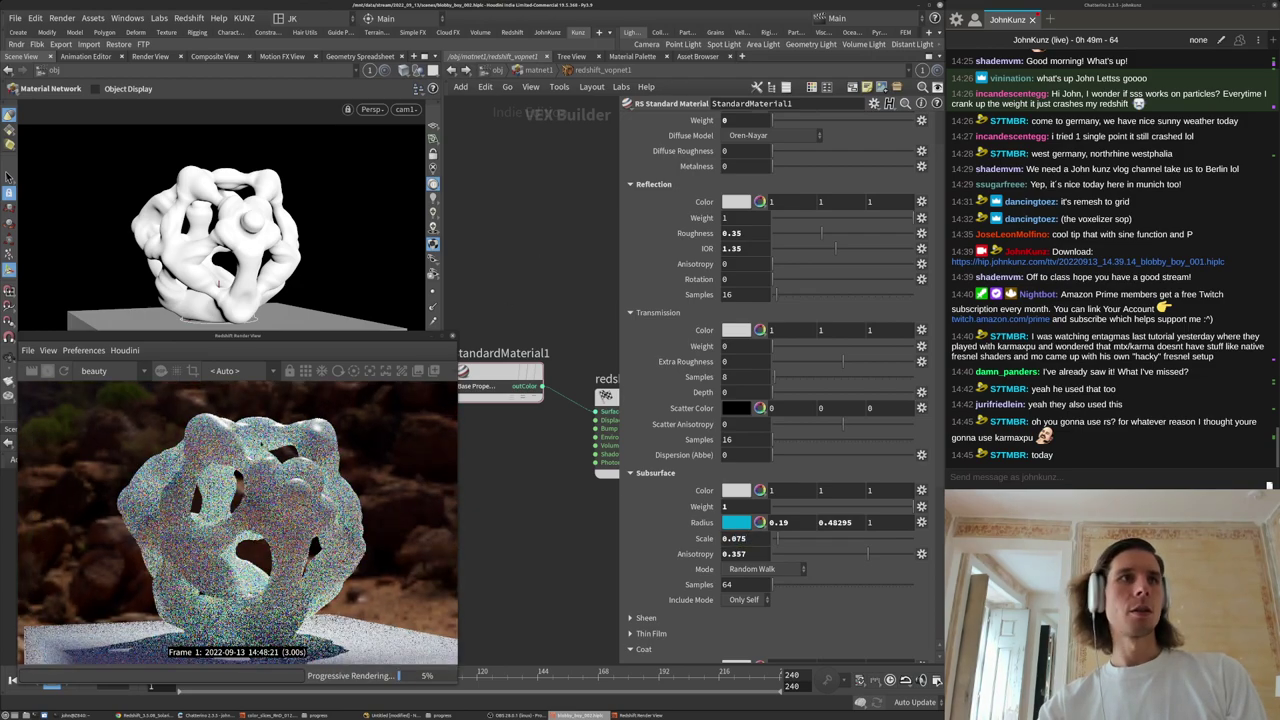
pyautogui.scroll(3, 224, 625)
pyautogui.scroll(1, 224, 625)
pyautogui.moveTo(224, 625); pyautogui.dragTo(272, 526)
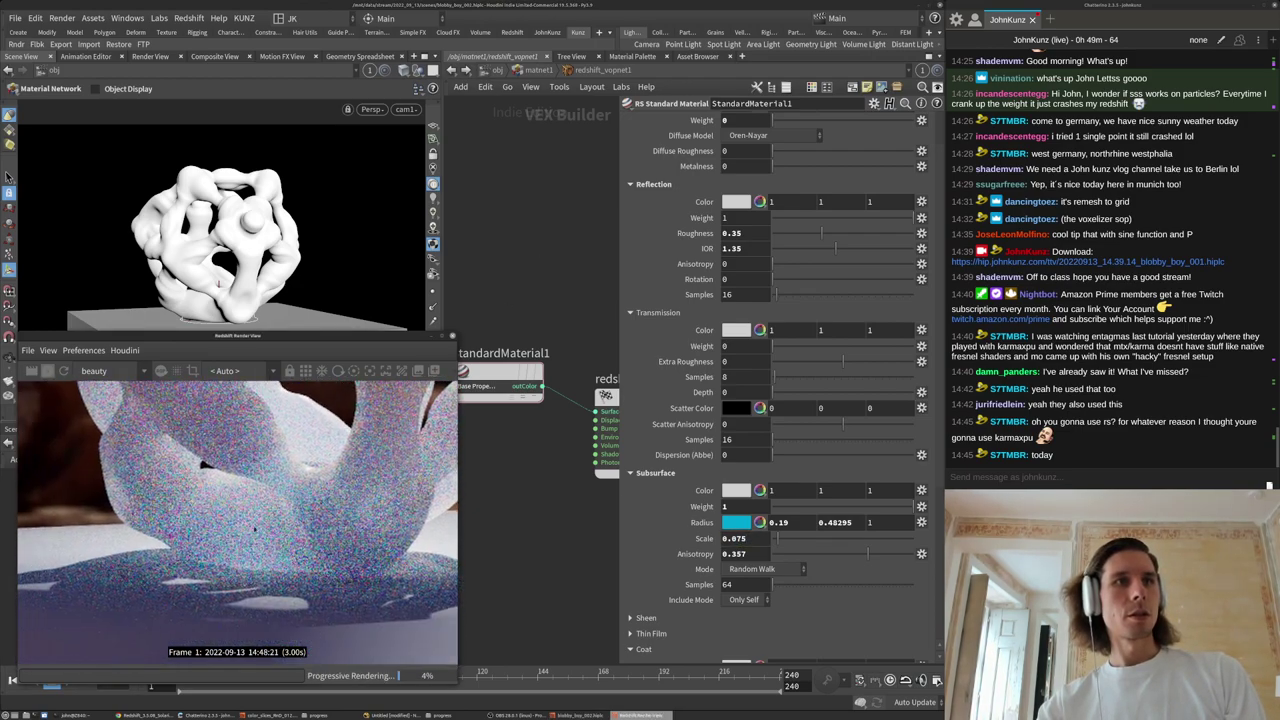
pyautogui.scroll(-7, 228, 546)
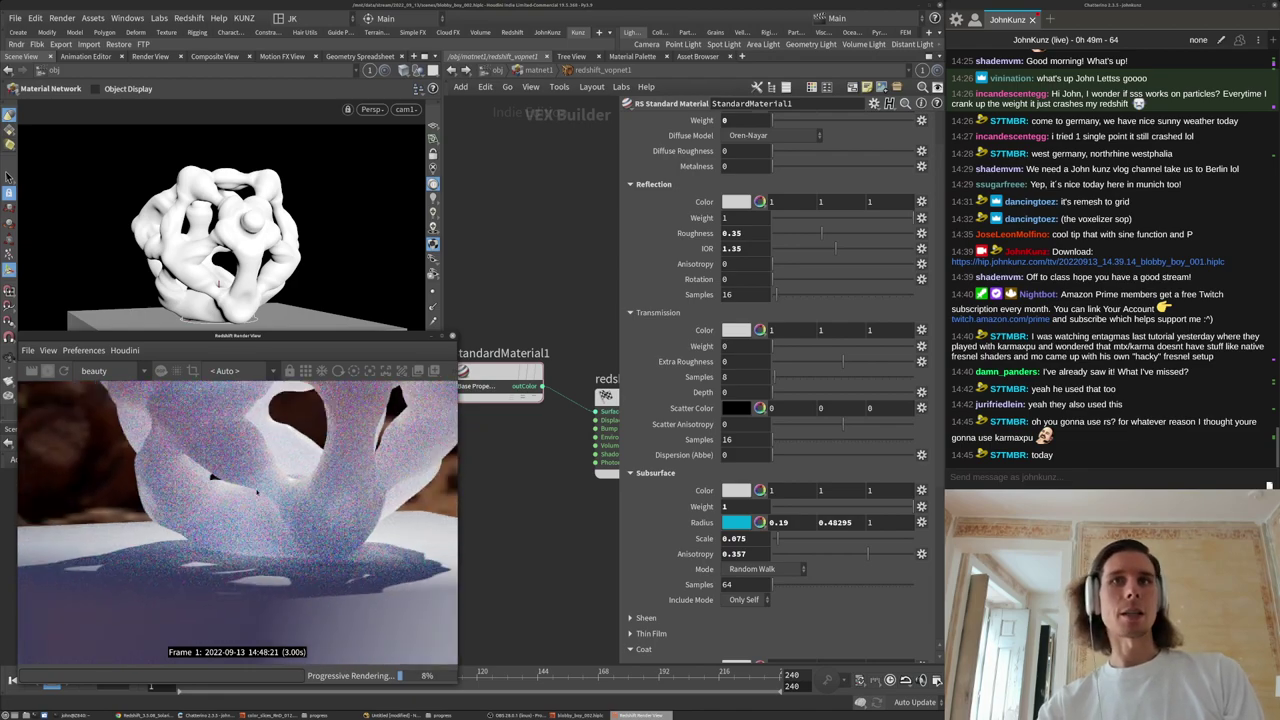
pyautogui.scroll(-2, 241, 490)
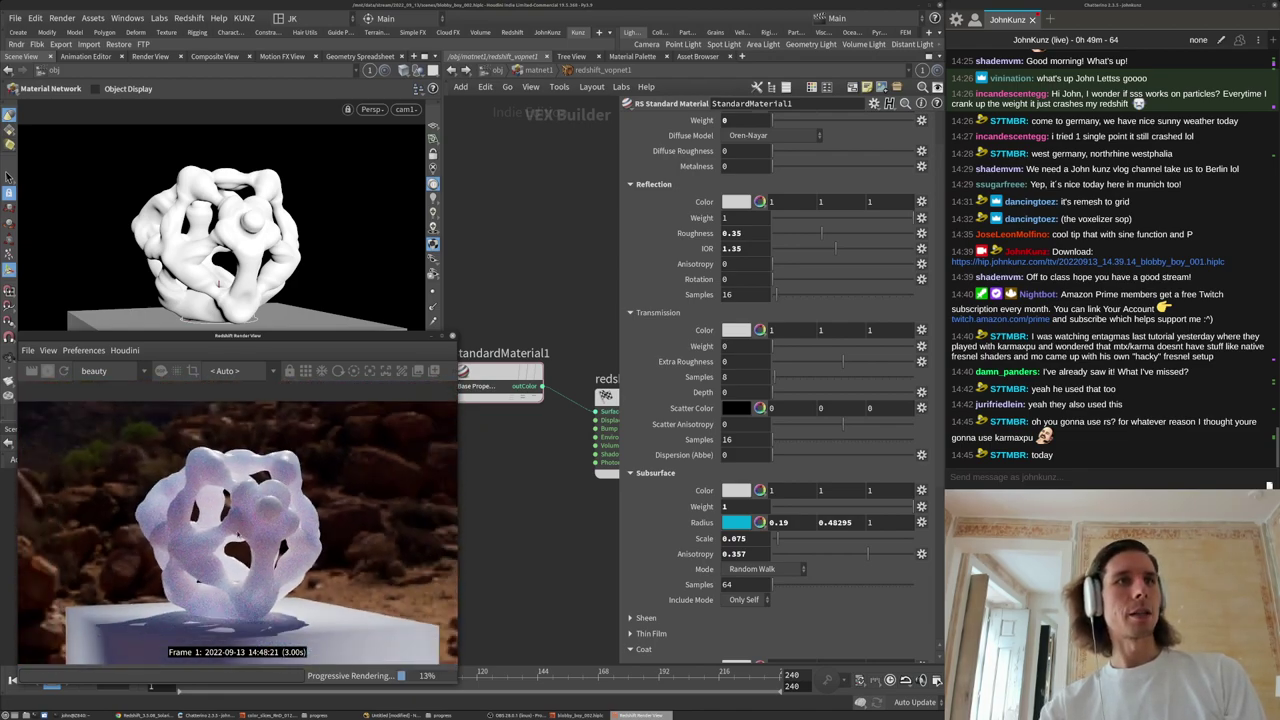
# Set the subsurface anisotropy to 0.15 and shift the subsurface radius colour to orange with hue 23.
pyautogui.moveTo(755, 555); pyautogui.dragTo(738, 556)
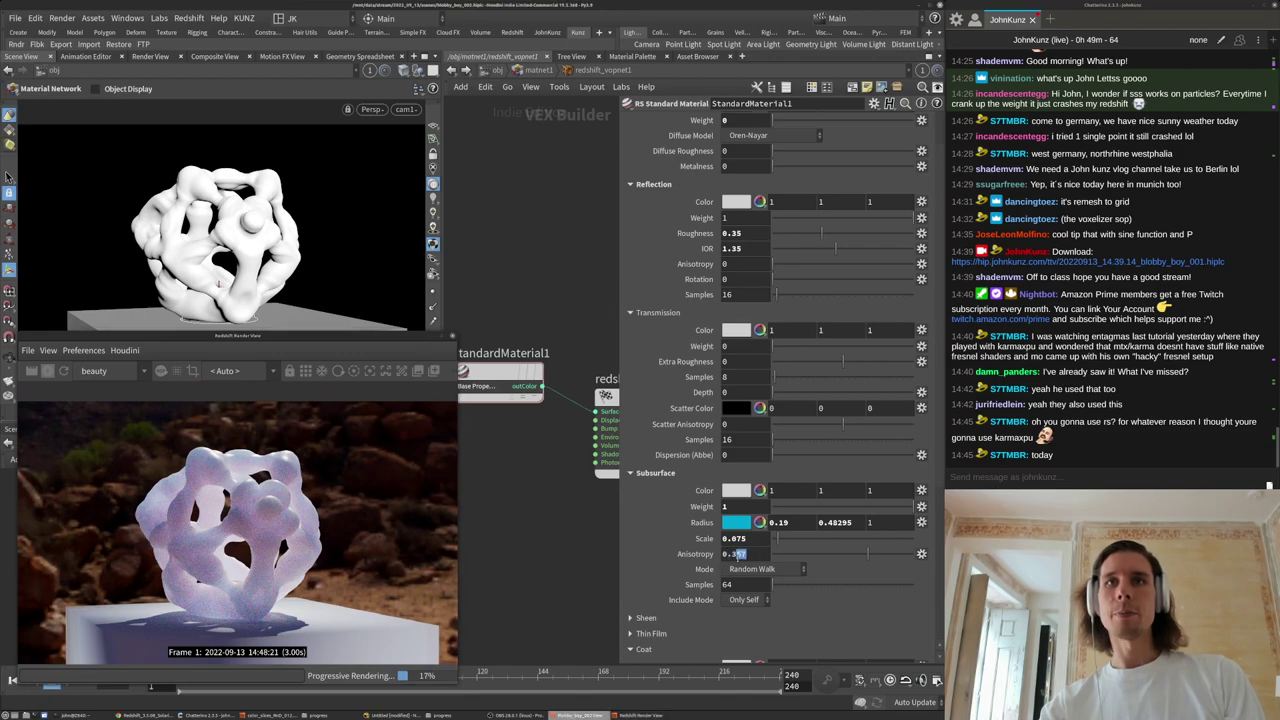
pyautogui.press('Return')
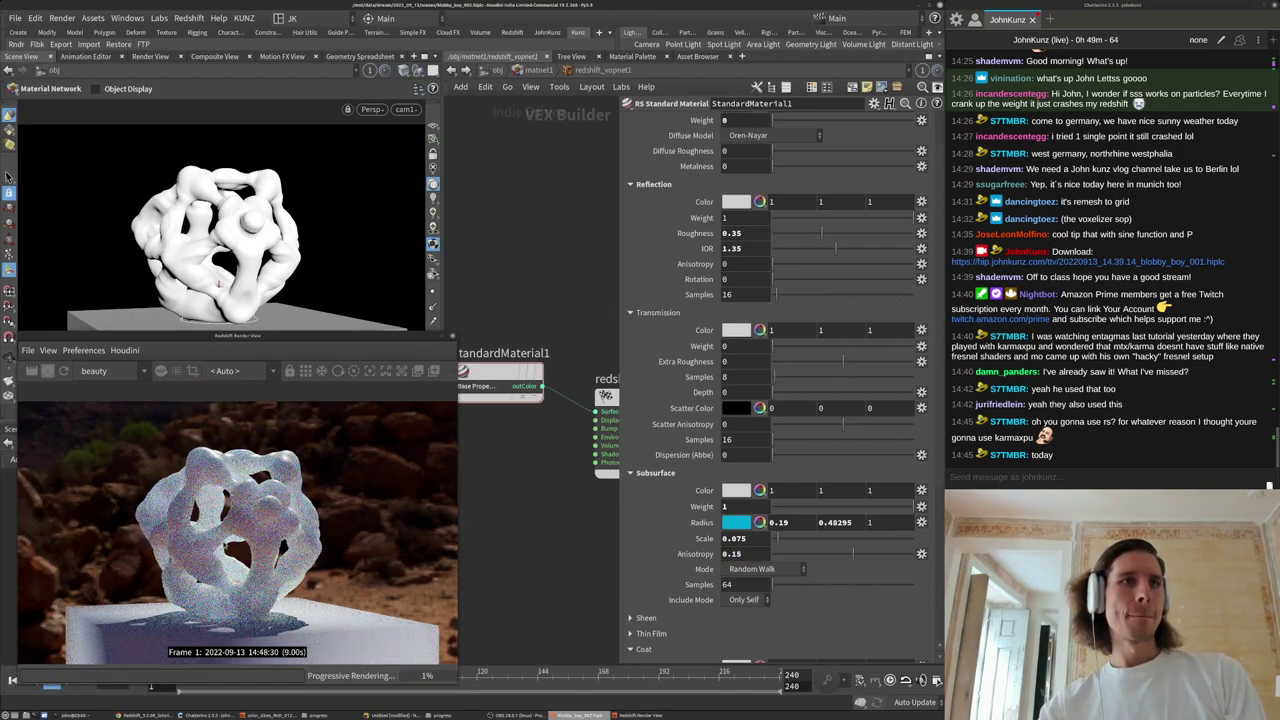
pyautogui.click(737, 528)
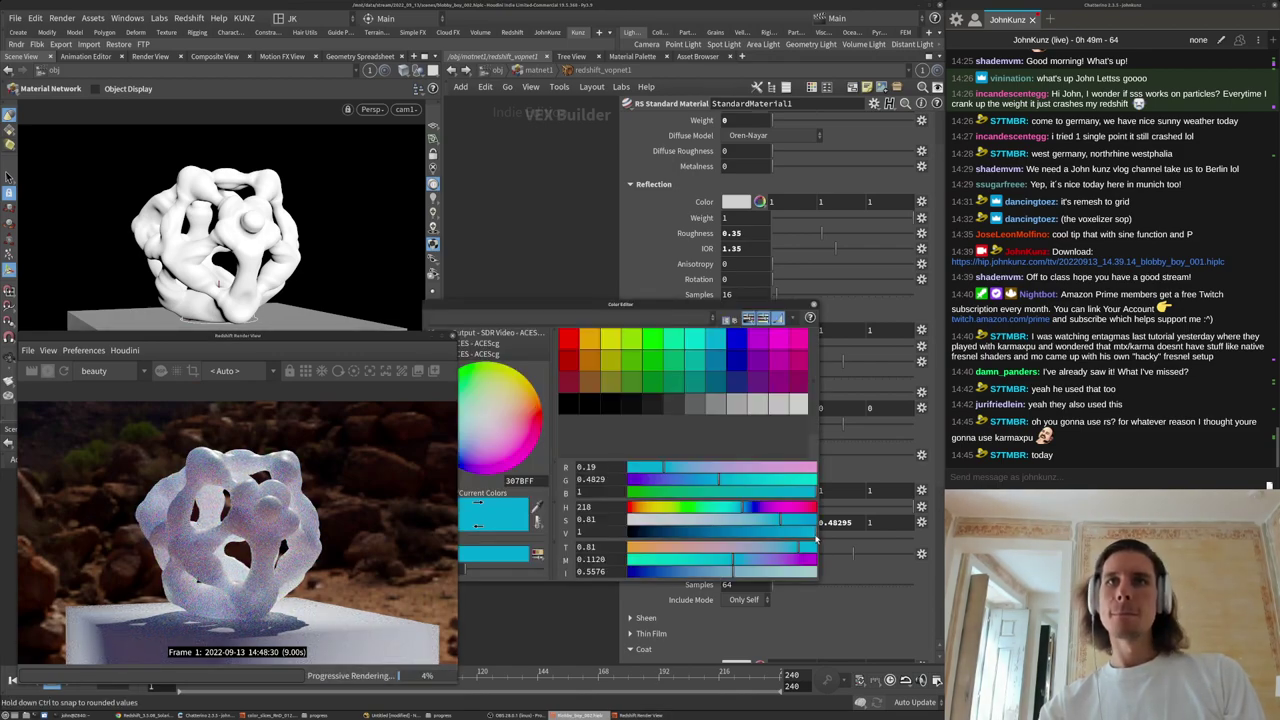
pyautogui.click(641, 506)
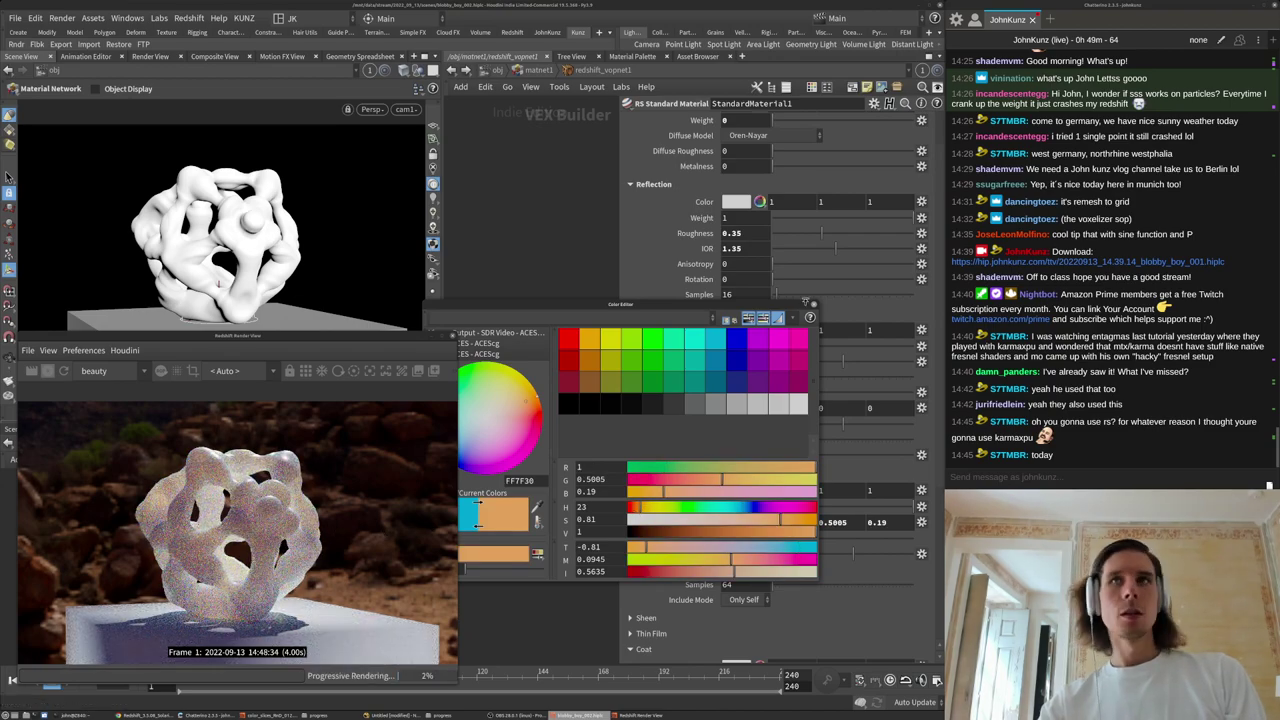
pyautogui.click(814, 306)
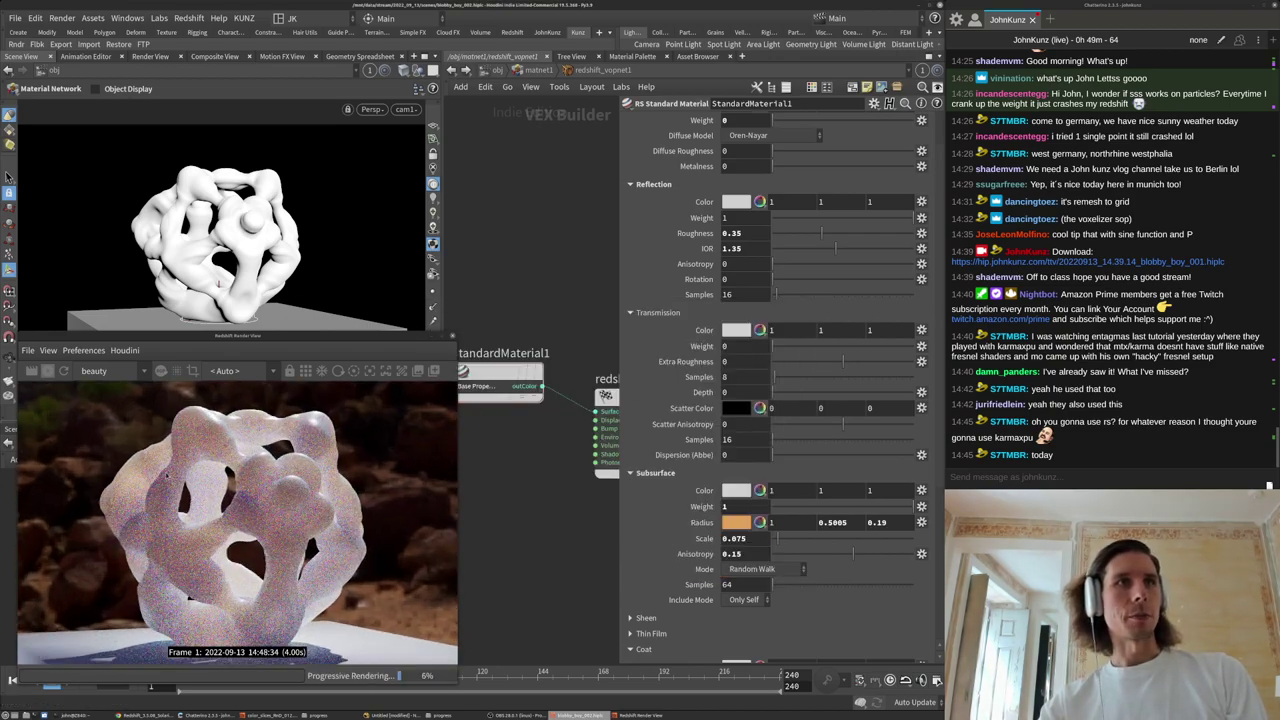
# Inspect the orange scattering in the render and reduce the subsurface scale to 0.025.
pyautogui.scroll(3, 167, 476)
pyautogui.scroll(-5, 192, 488)
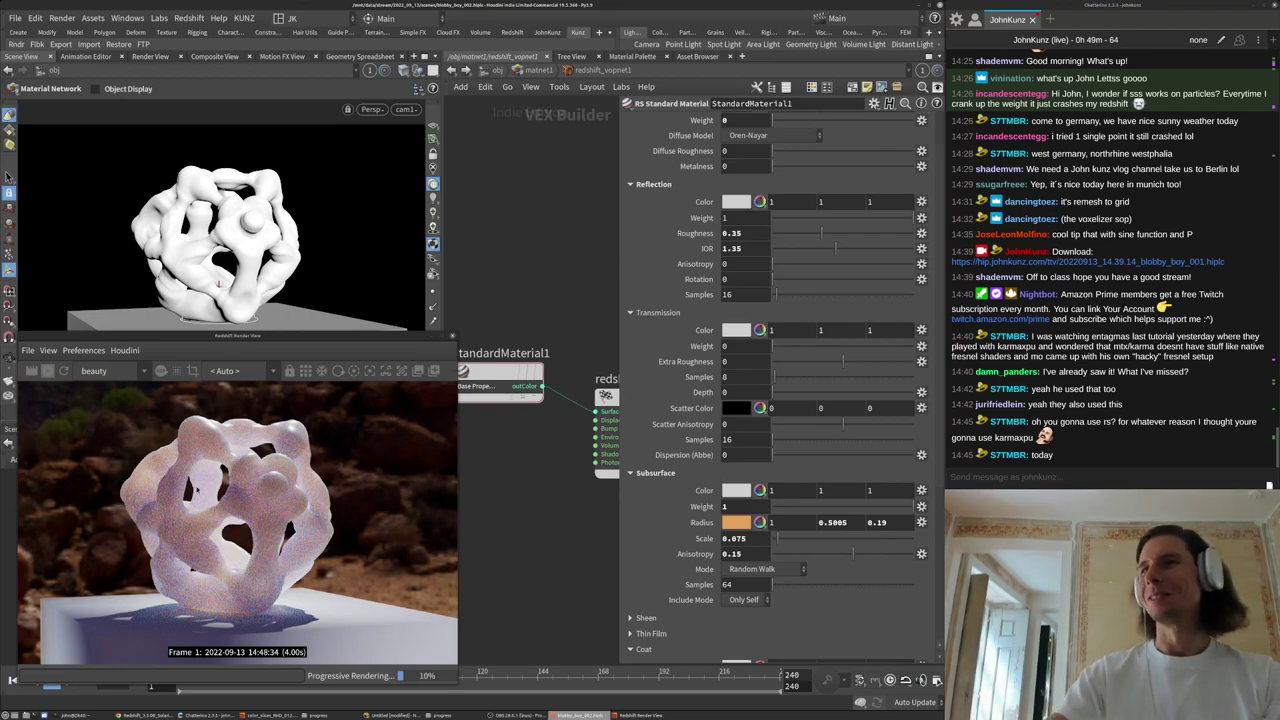
pyautogui.scroll(2, 220, 499)
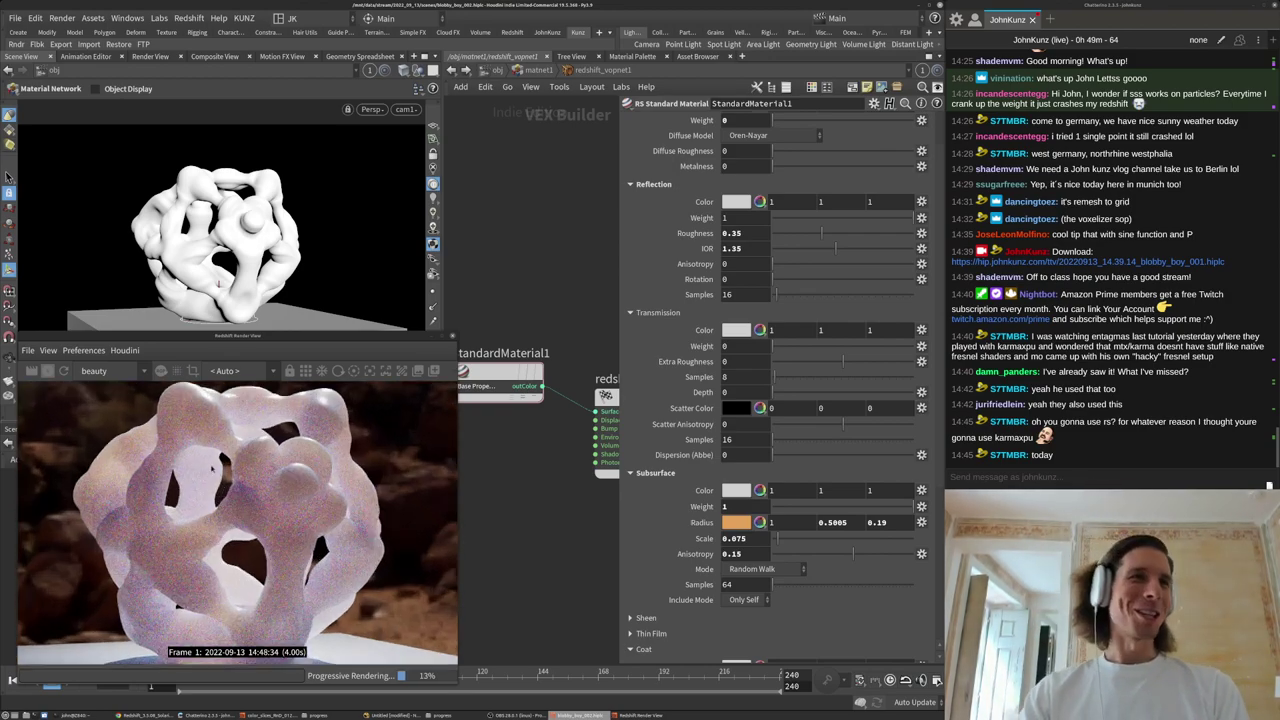
pyautogui.scroll(-2, 212, 468)
pyautogui.moveTo(200, 542); pyautogui.dragTo(214, 501, button='middle')
pyautogui.scroll(3, 214, 501)
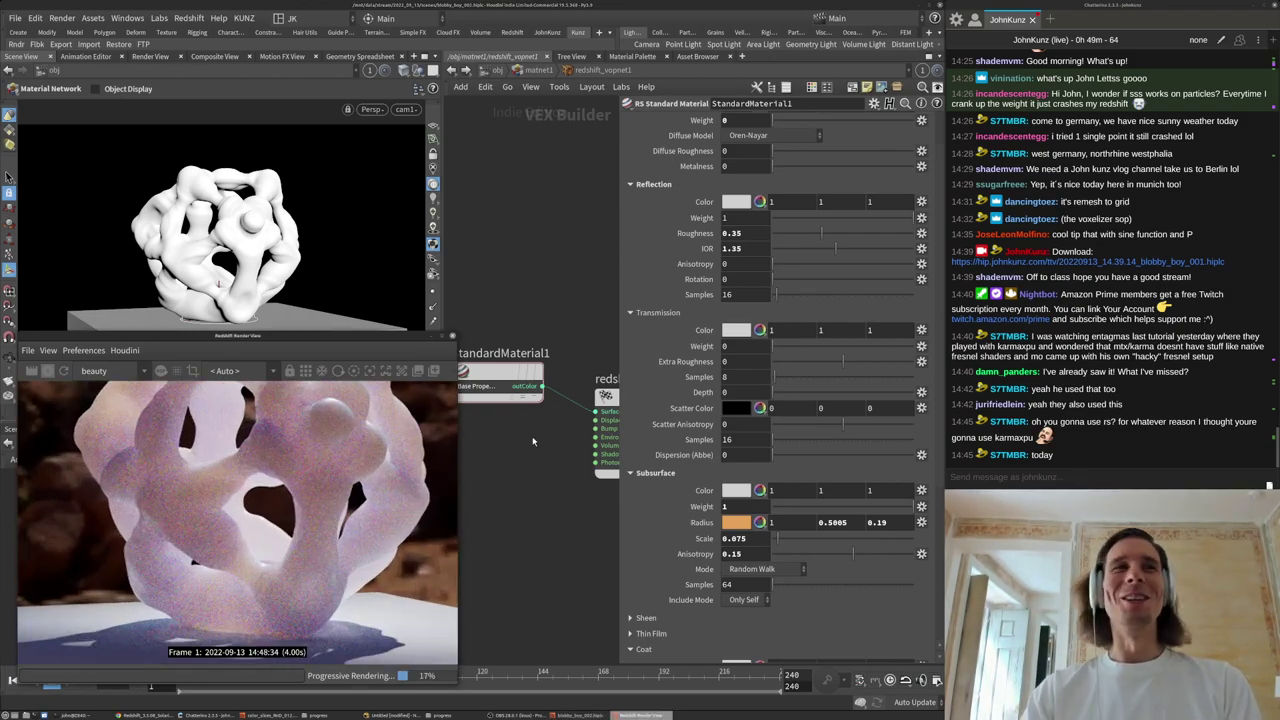
pyautogui.scroll(-3, 357, 488)
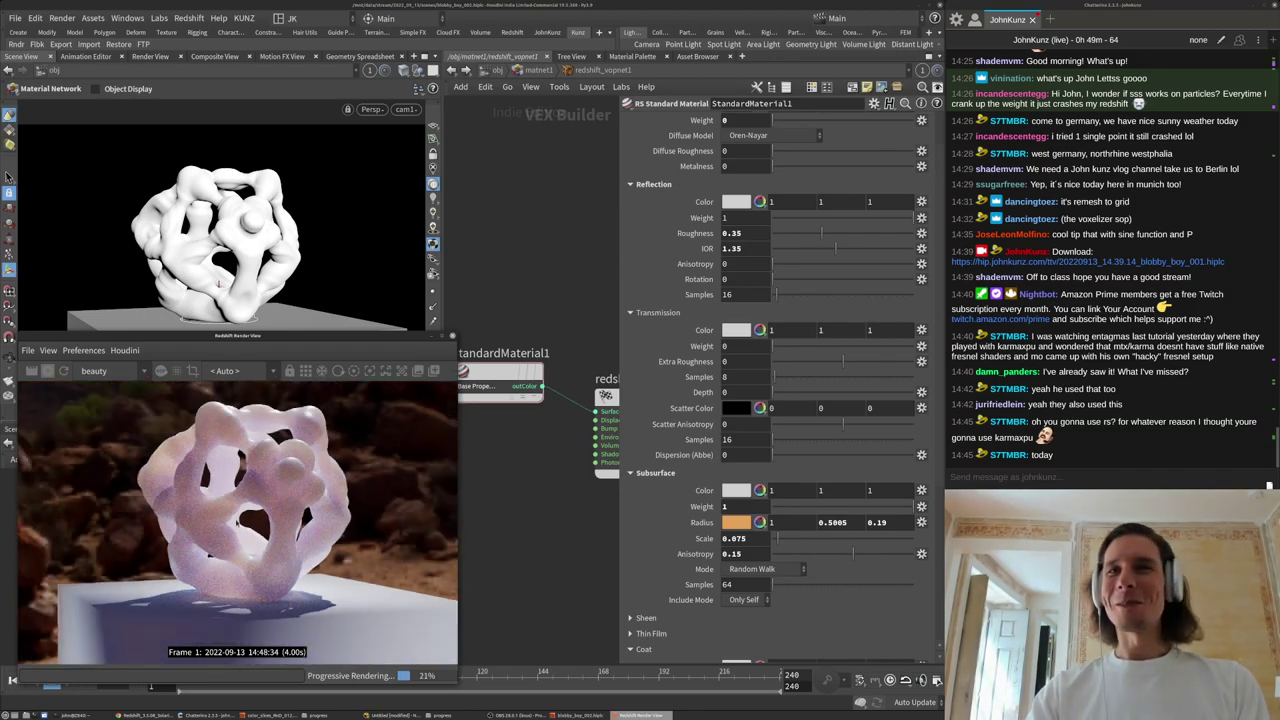
pyautogui.moveTo(746, 539); pyautogui.dragTo(736, 539)
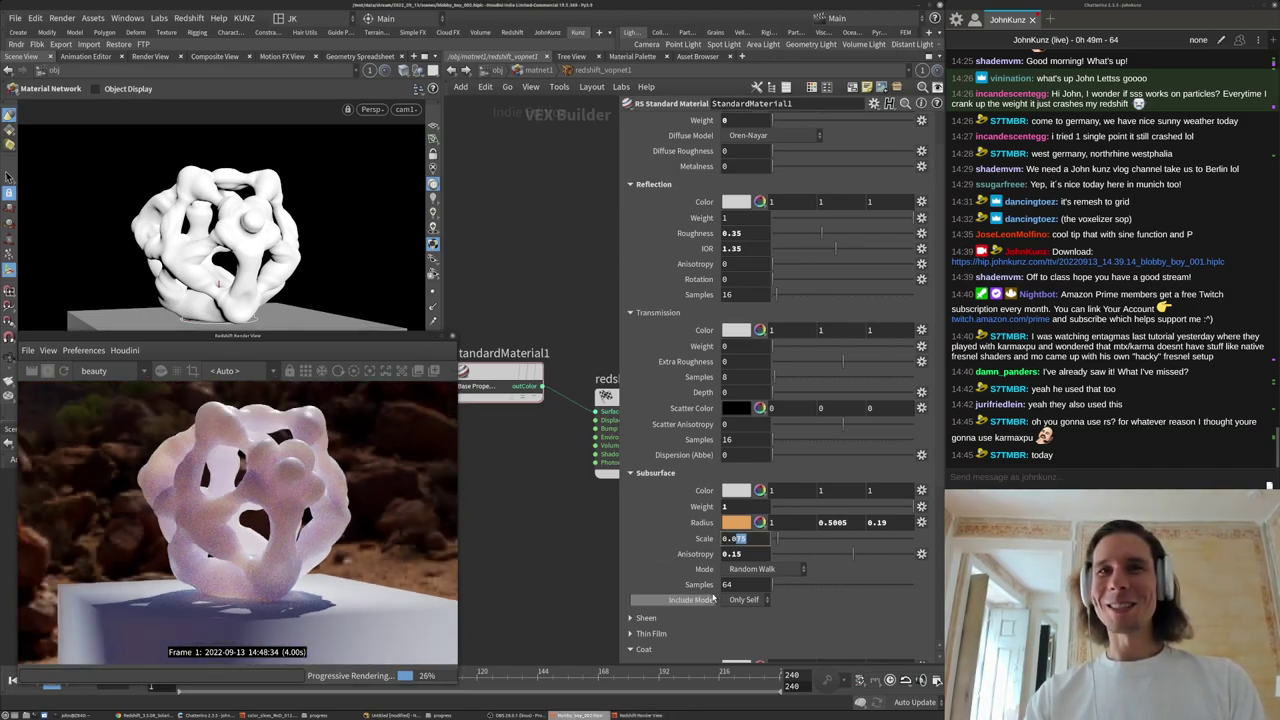
pyautogui.write('25')
pyautogui.press('Return')
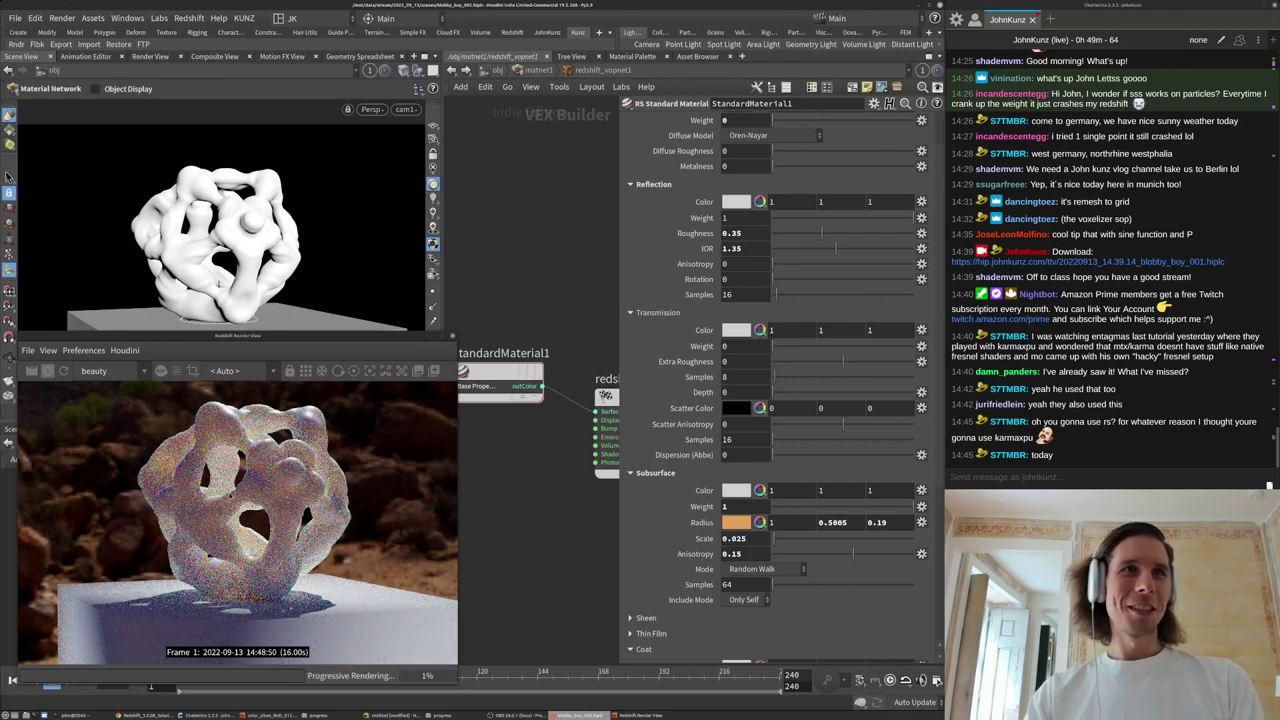
# Set the subsurface scale to 0.06 and the radius colour's green and blue channels to 0.2 and 0.1.
pyautogui.write('6')
pyautogui.press('Return')
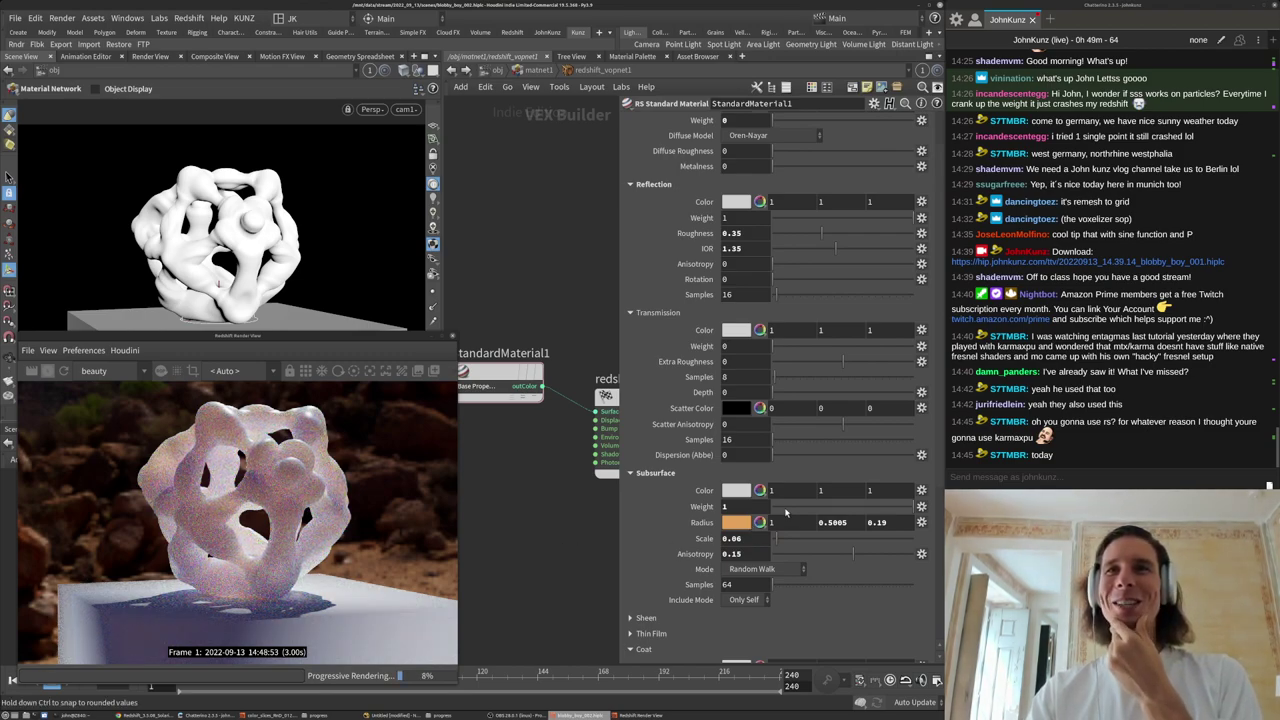
pyautogui.moveTo(841, 523); pyautogui.dragTo(830, 523)
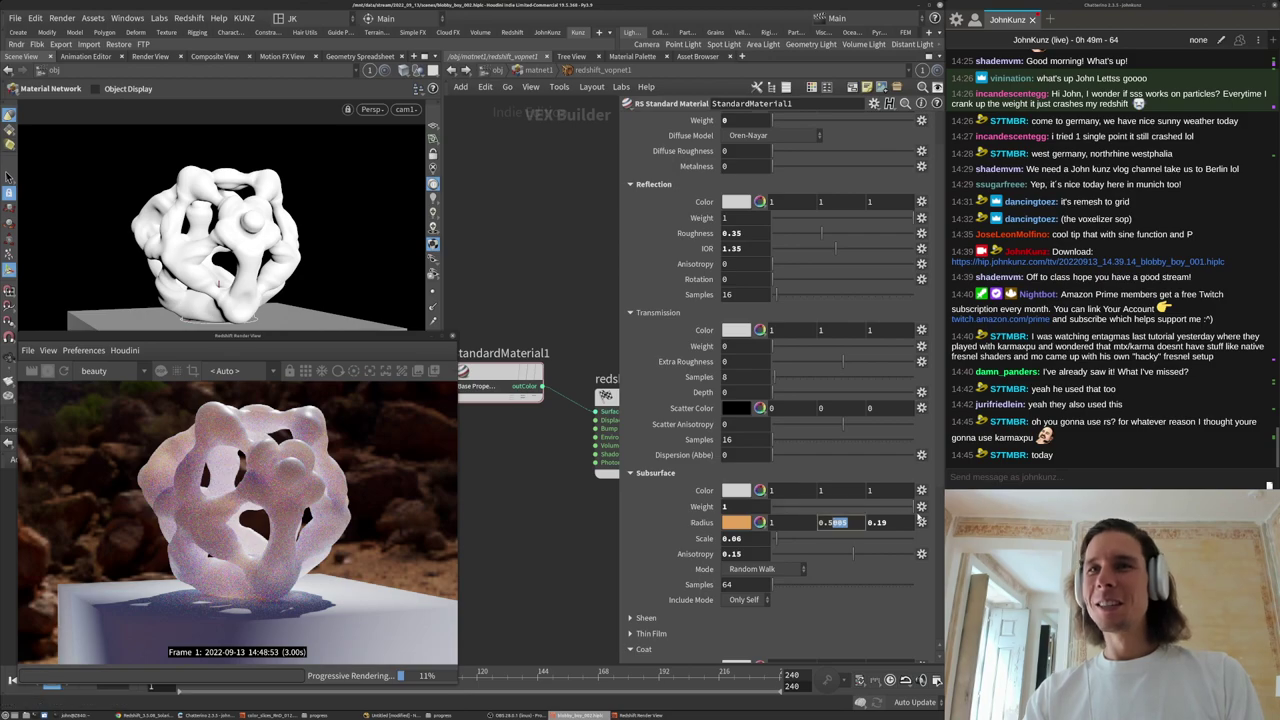
pyautogui.press('Tab')
pyautogui.write('0.1')
pyautogui.press('Return')
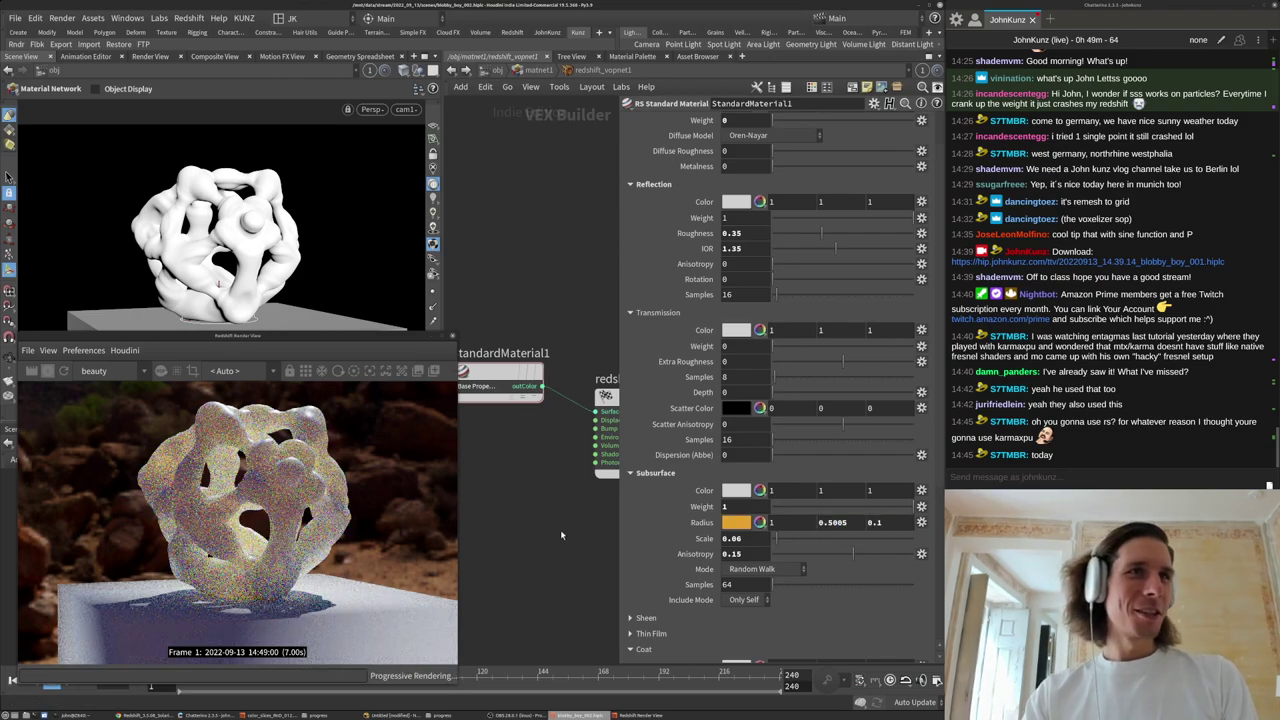
pyautogui.write('0.2')
pyautogui.press('Return')
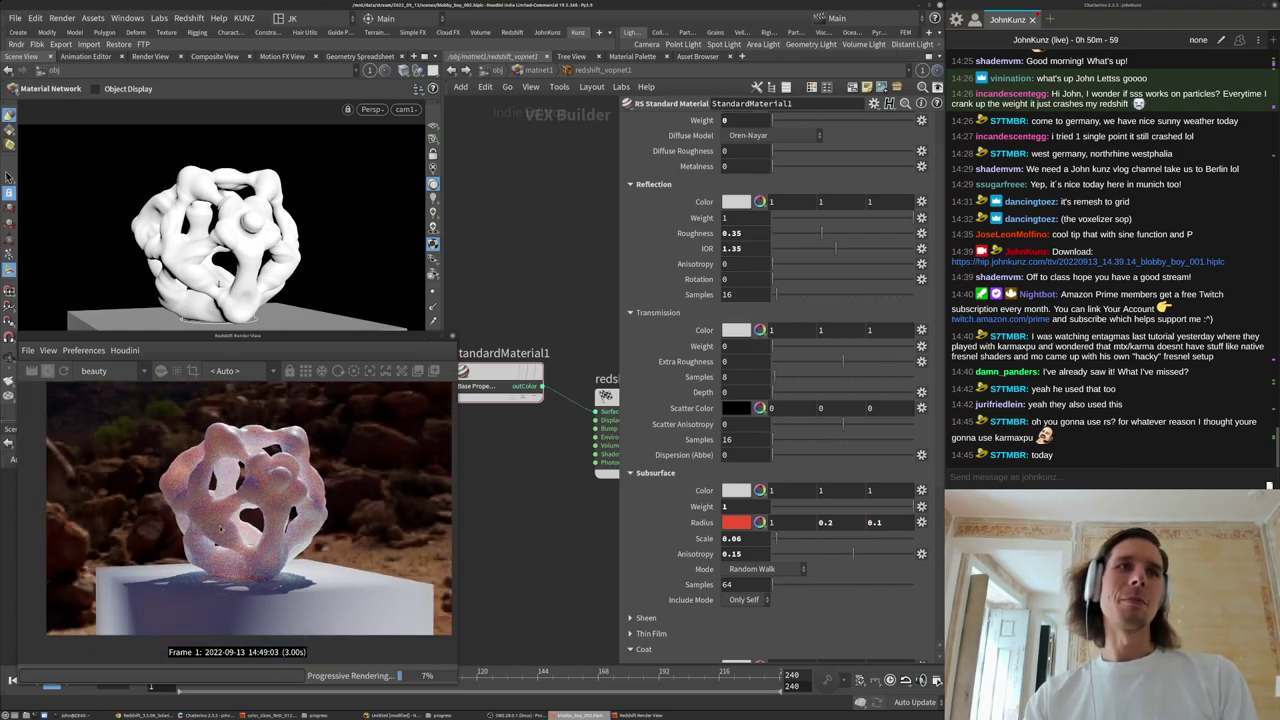
# Set the coat weight to 0.326 and the coat IOR to 2.142.
pyautogui.scroll(-3, 150, 535)
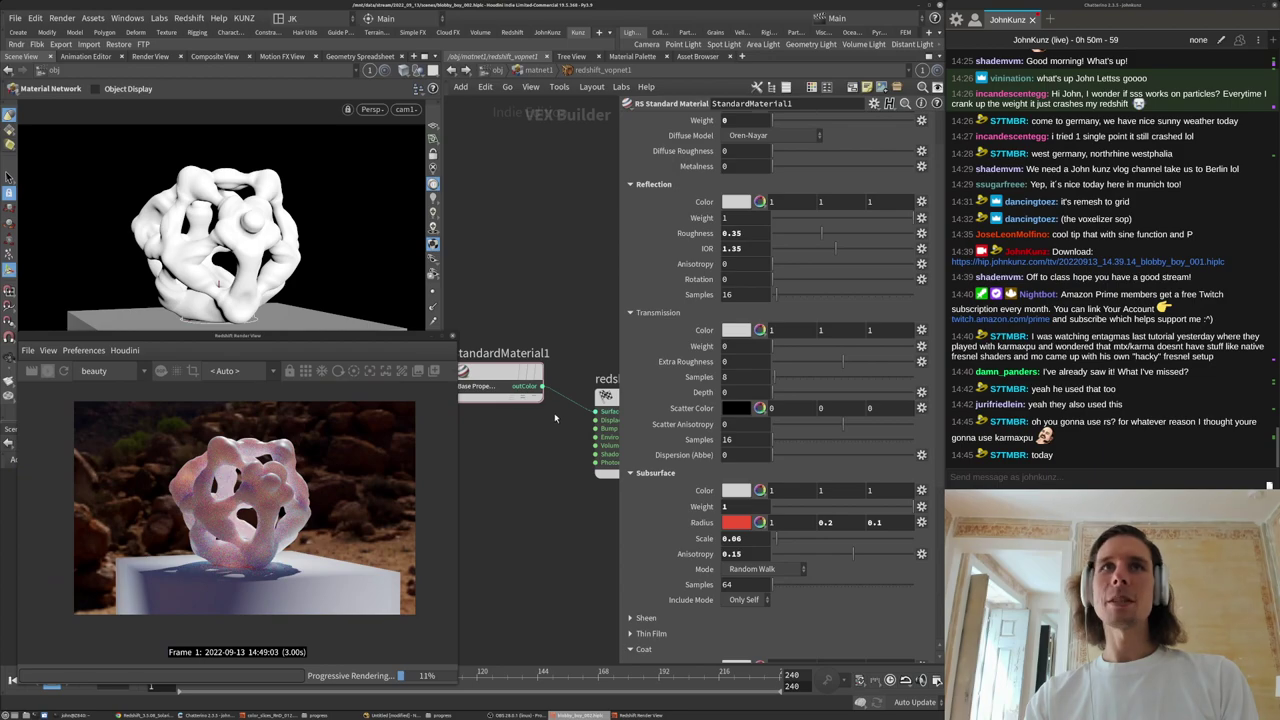
pyautogui.scroll(-5, 651, 631)
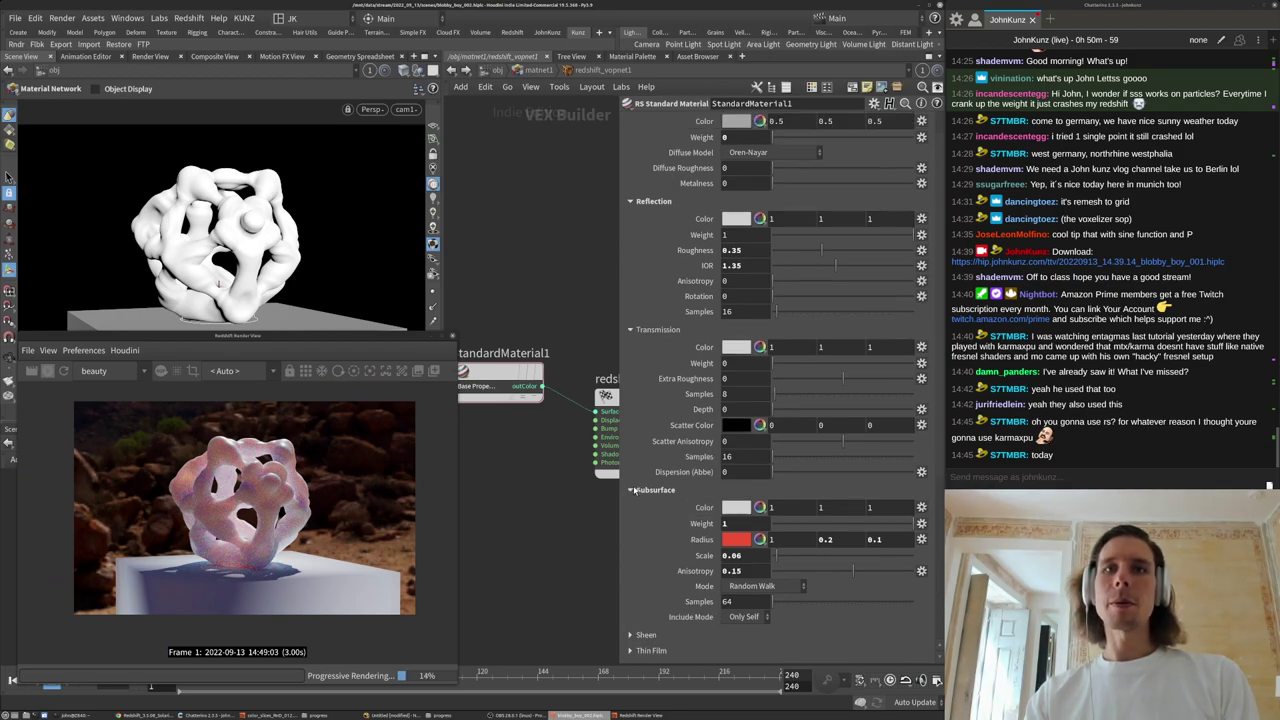
pyautogui.moveTo(809, 442); pyautogui.dragTo(818, 442)
pyautogui.scroll(4, 235, 460)
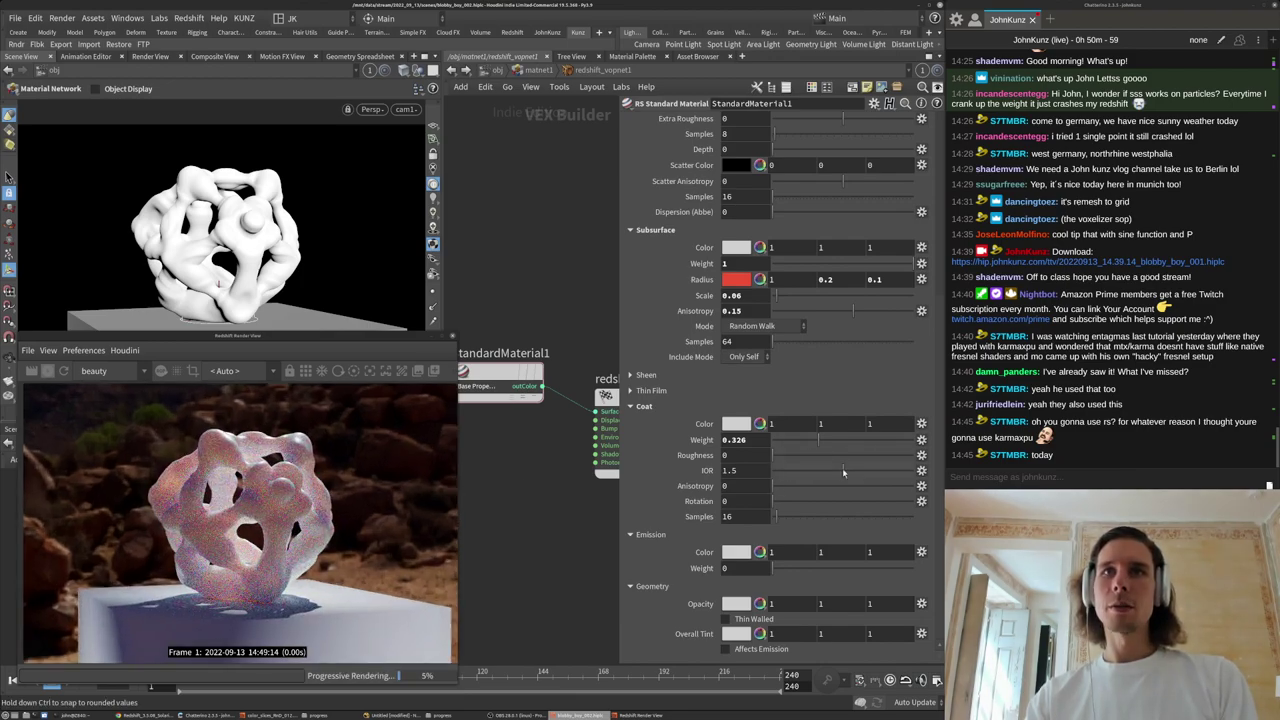
pyautogui.click(875, 471)
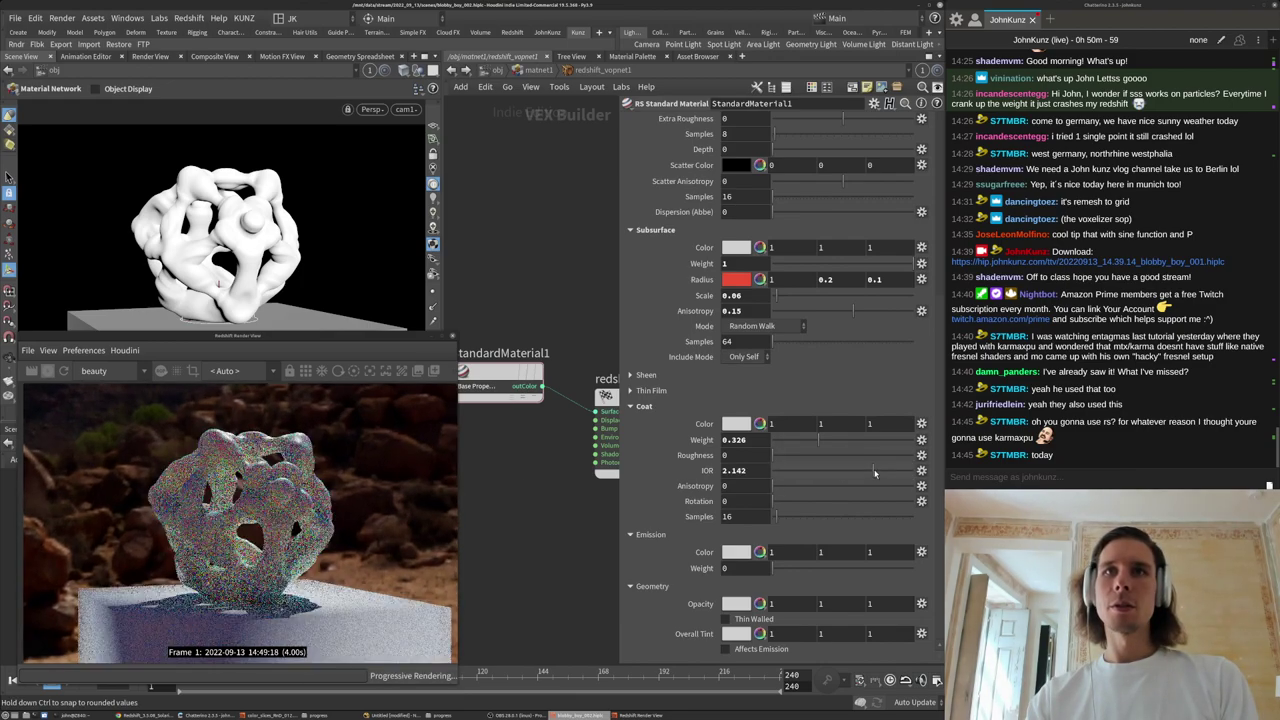
# Set the coat roughness to 0.255, restart the render and raise the coat weight to 1.
pyautogui.click(795, 456)
pyautogui.moveTo(810, 456); pyautogui.dragTo(811, 456)
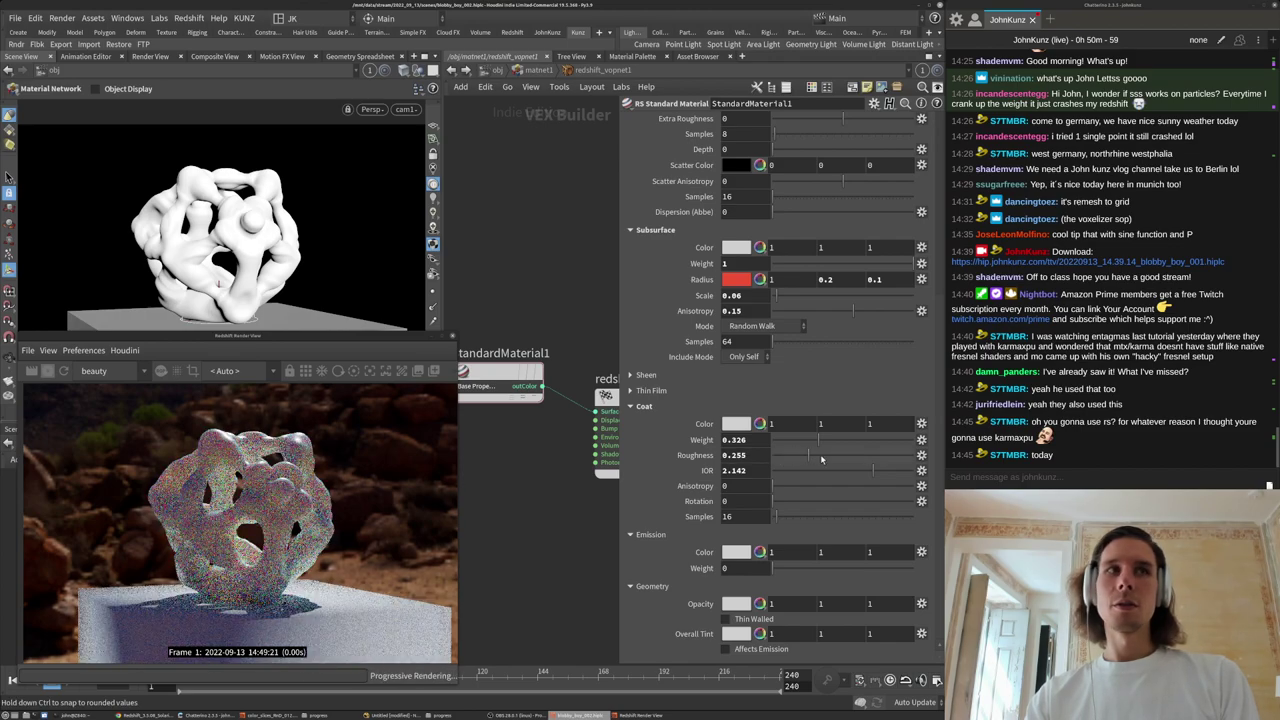
pyautogui.click(66, 375)
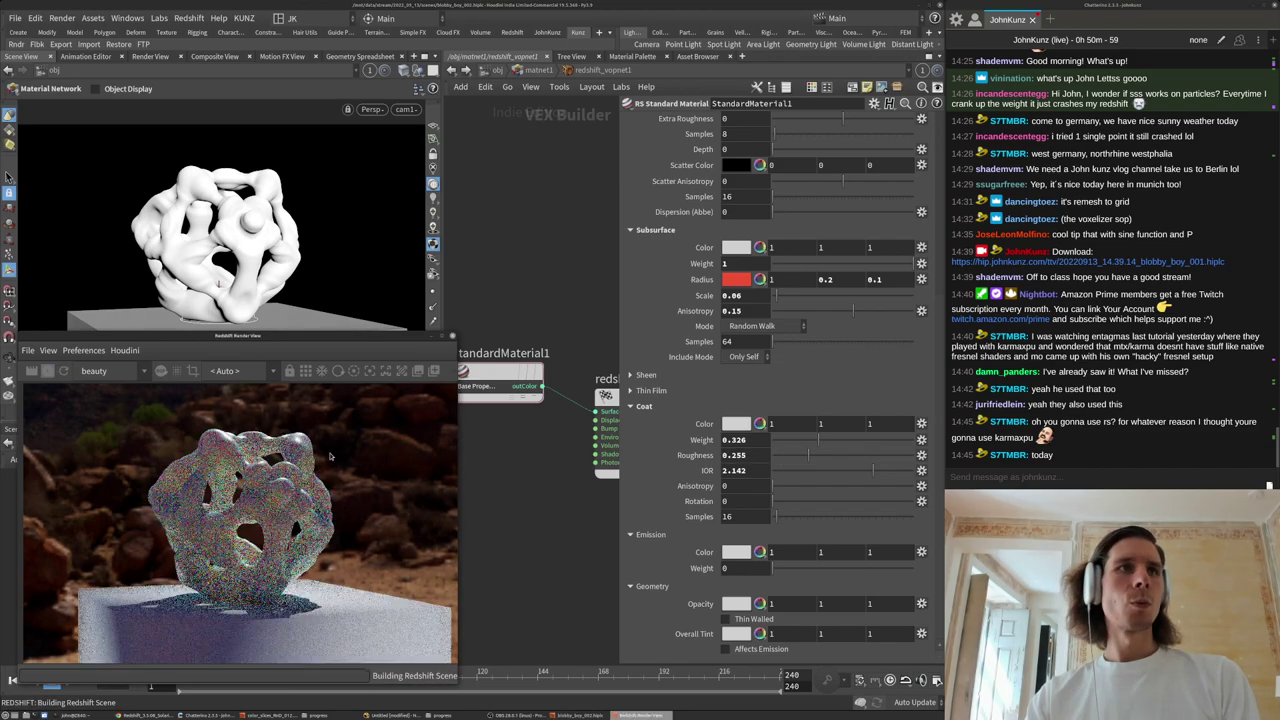
pyautogui.moveTo(841, 441); pyautogui.dragTo(1097, 437)
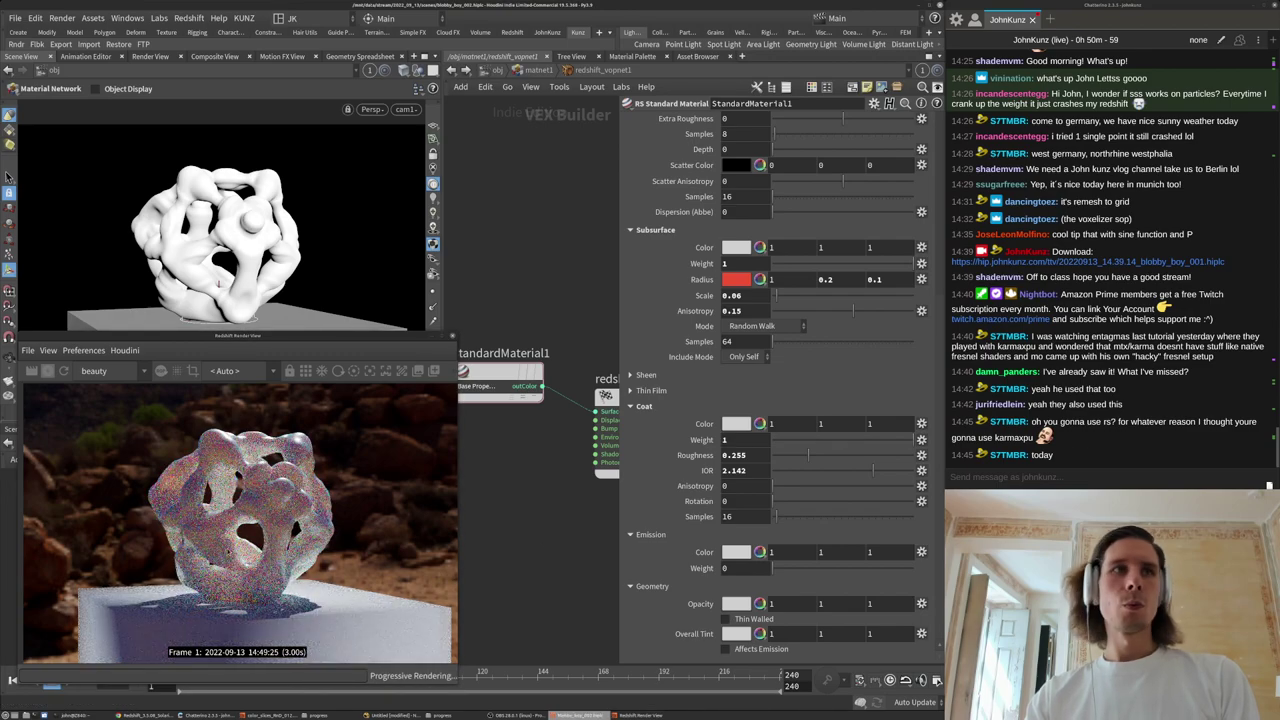
# Set the subsurface weight to 0 to isolate the reflective layers in the render.
pyautogui.scroll(4, 690, 465)
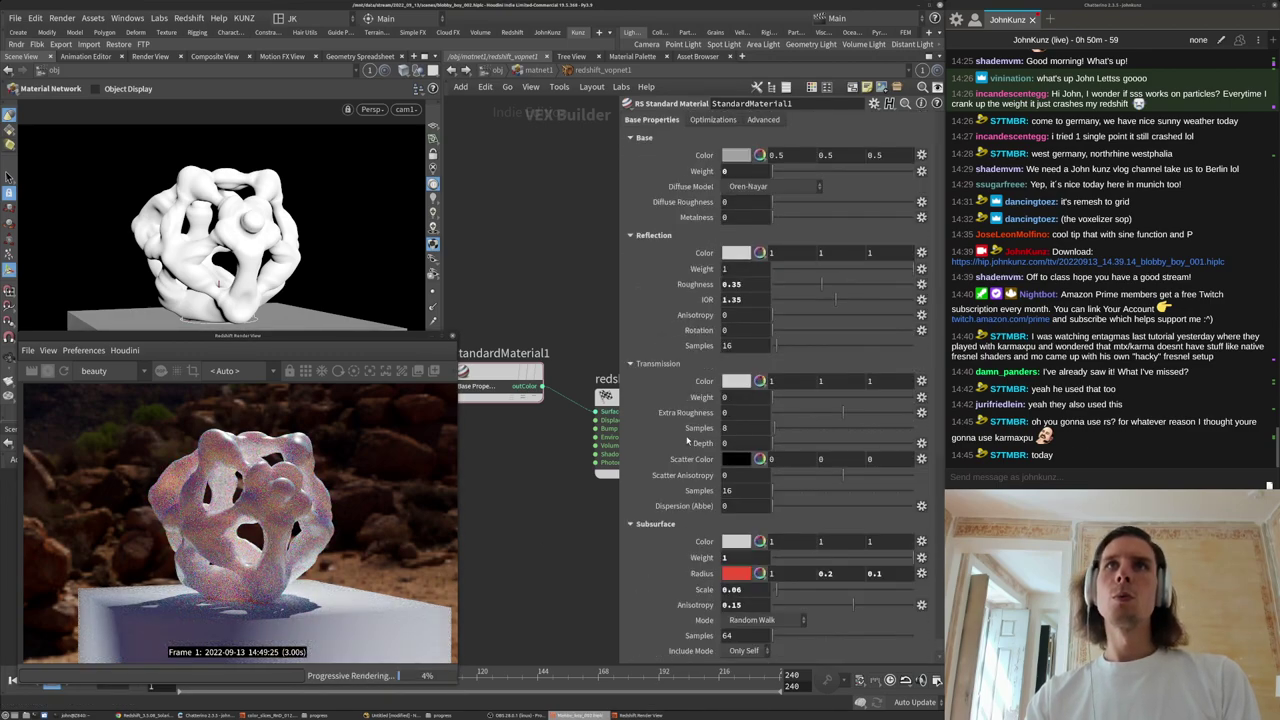
pyautogui.scroll(-2, 673, 421)
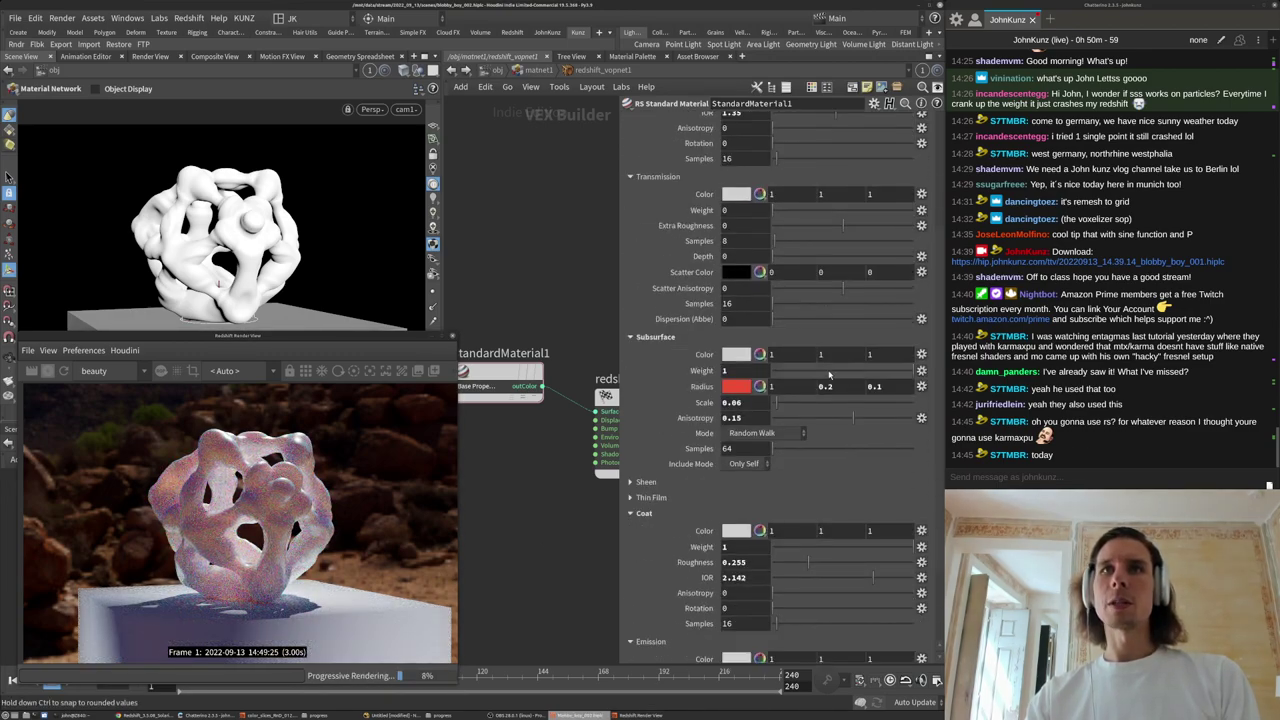
pyautogui.moveTo(829, 375); pyautogui.dragTo(702, 377)
pyautogui.scroll(-1, 678, 546)
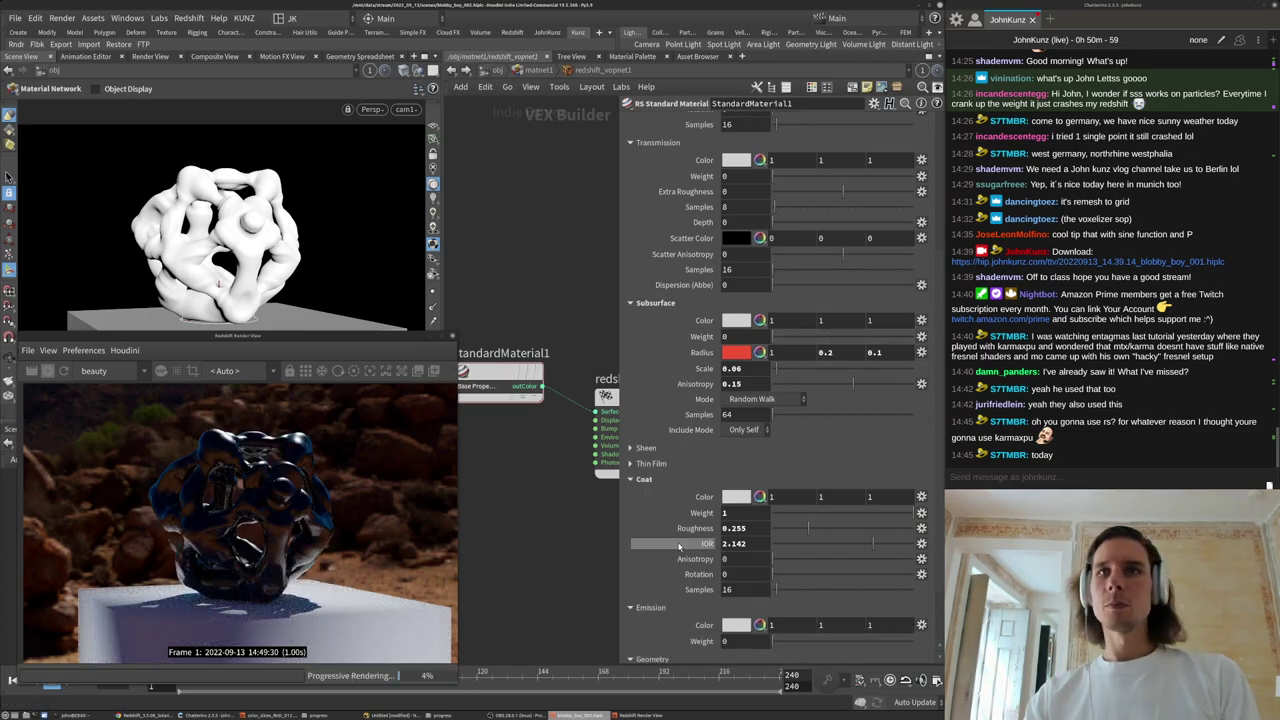
# Set the coat roughness to 0.085 and try coat IOR values of 25 and 4.
pyautogui.scroll(-1, 678, 546)
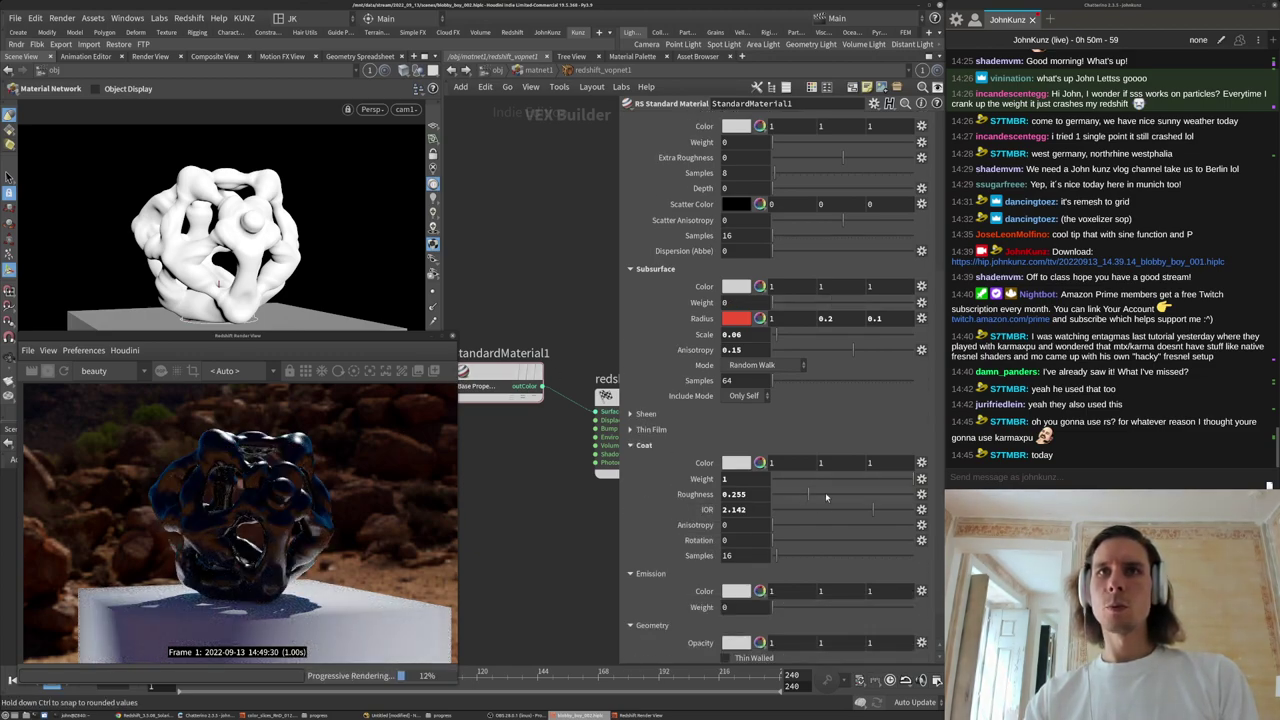
pyautogui.moveTo(791, 496); pyautogui.dragTo(784, 498)
pyautogui.click(755, 515)
pyautogui.write('25')
pyautogui.press('Return')
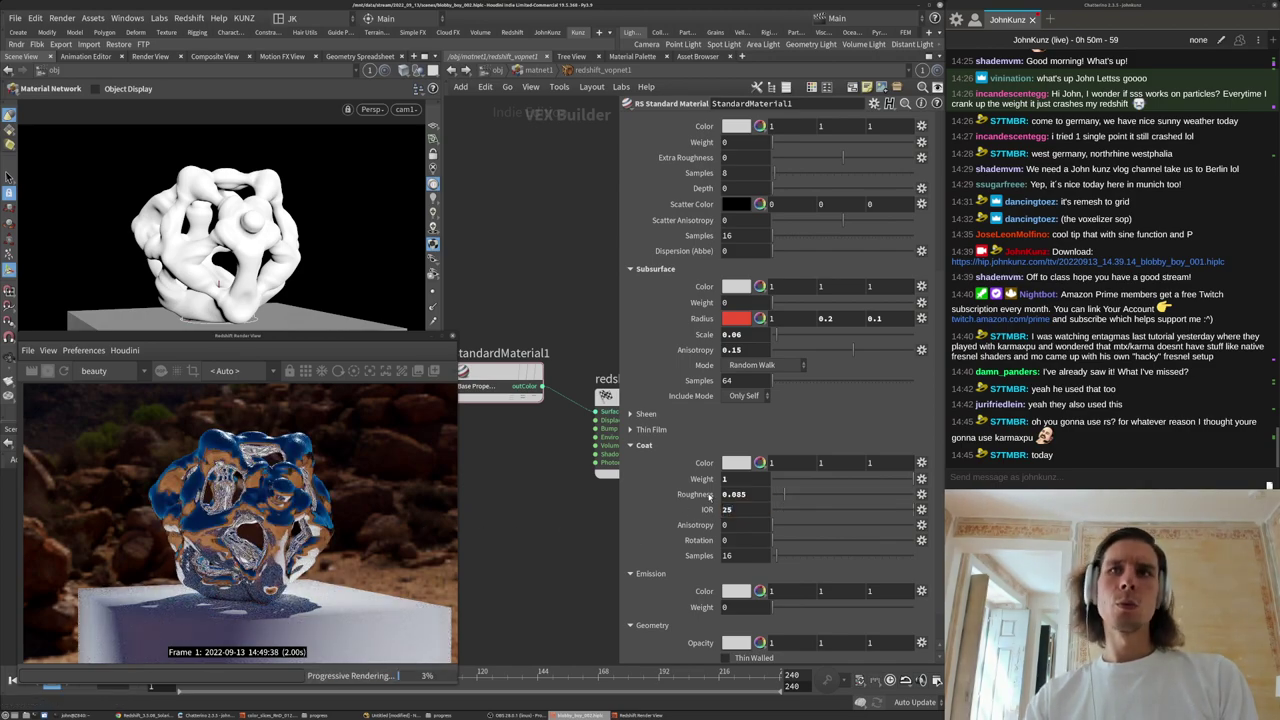
pyautogui.write('4')
pyautogui.press('Return')
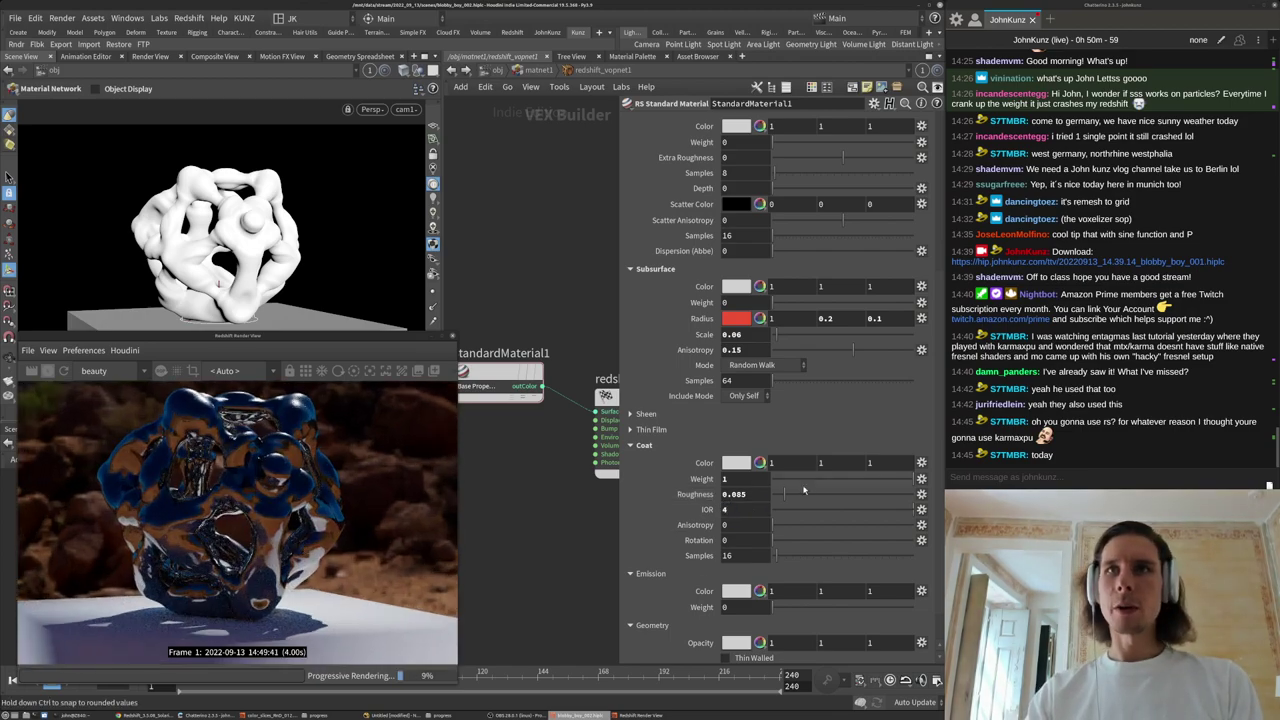
# Set the coat roughness to 0.2 and IOR to 2, and sweep the coat weight back up to 1 to compare.
pyautogui.moveTo(782, 477); pyautogui.dragTo(1054, 478)
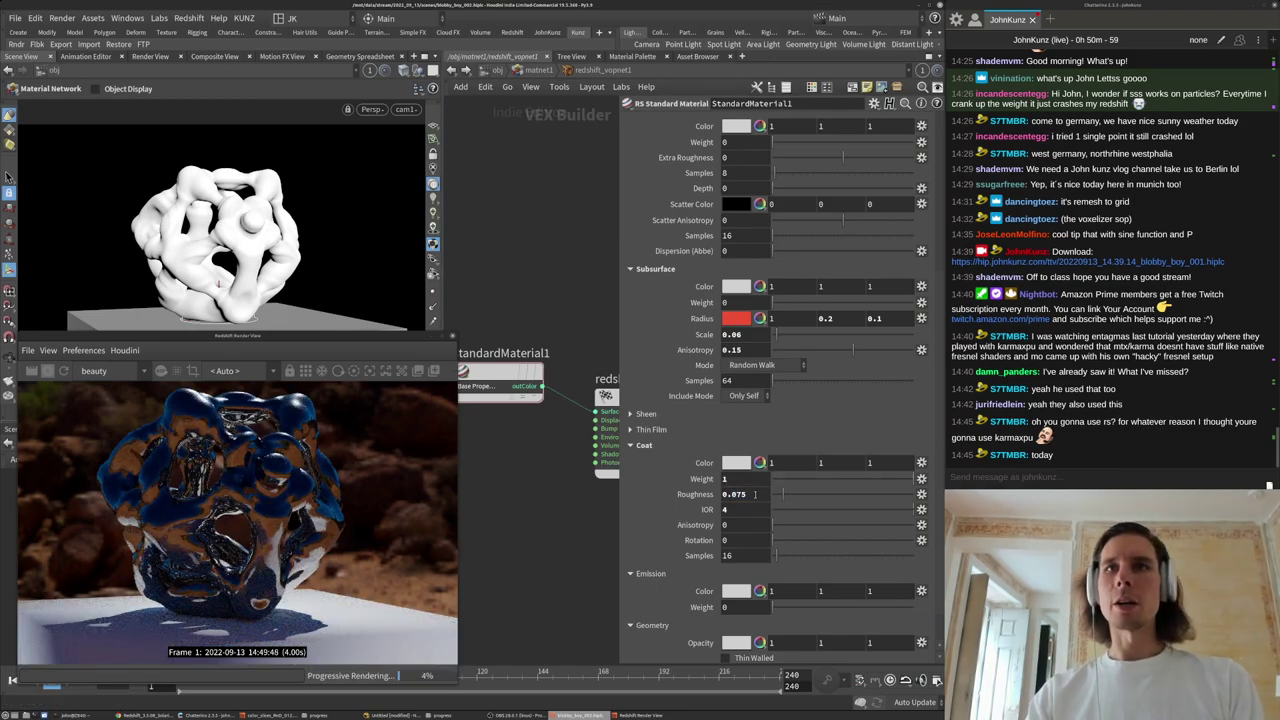
pyautogui.press('Return')
pyautogui.scroll(-2, 238, 533)
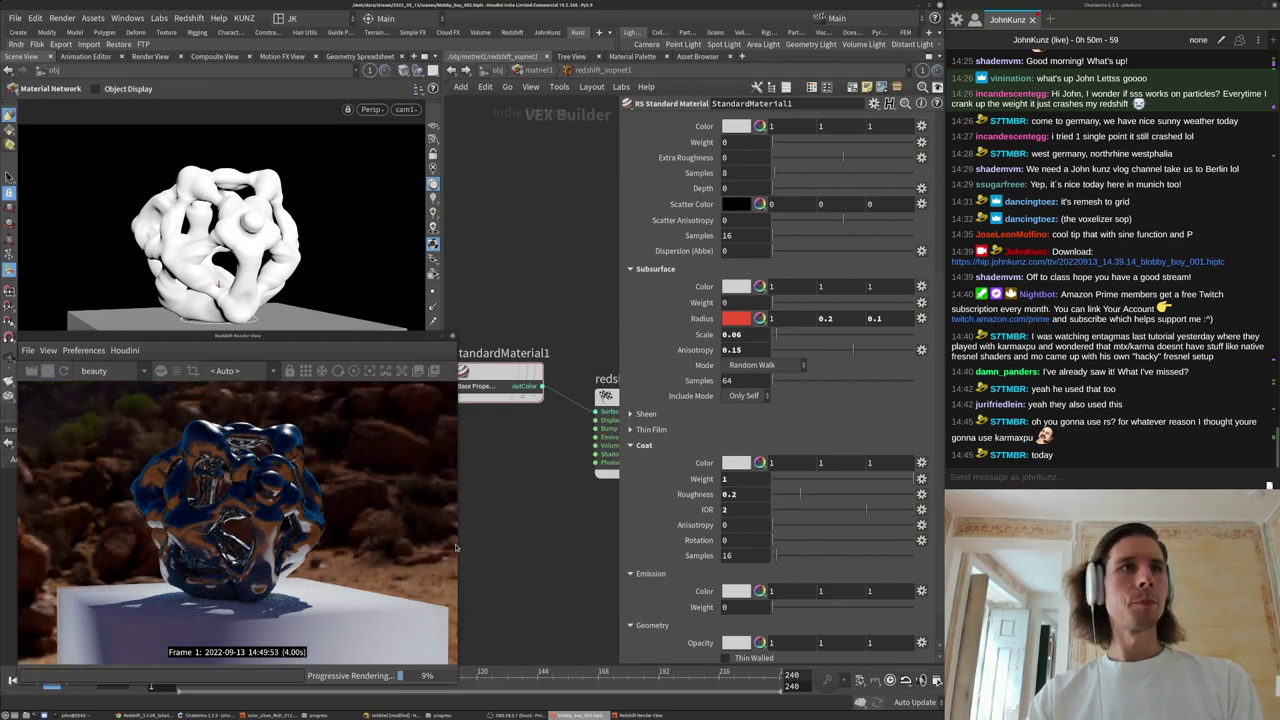
pyautogui.scroll(4, 197, 448)
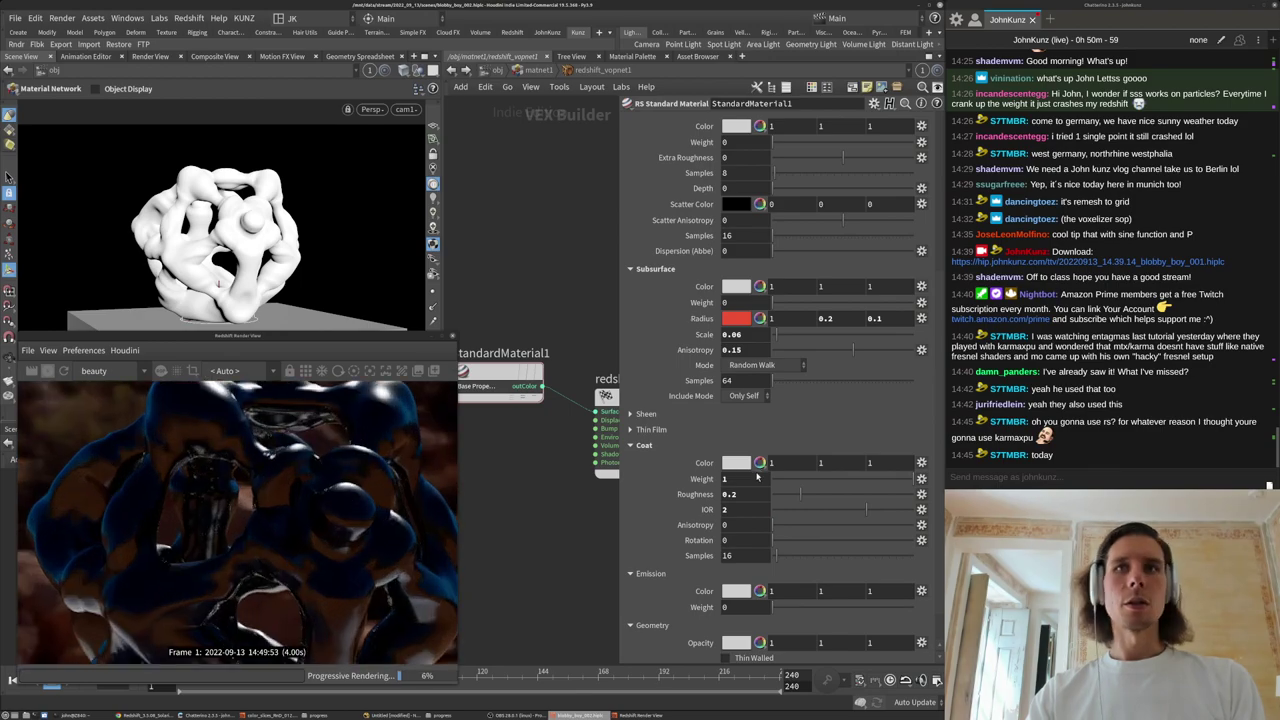
pyautogui.moveTo(785, 480); pyautogui.dragTo(914, 480)
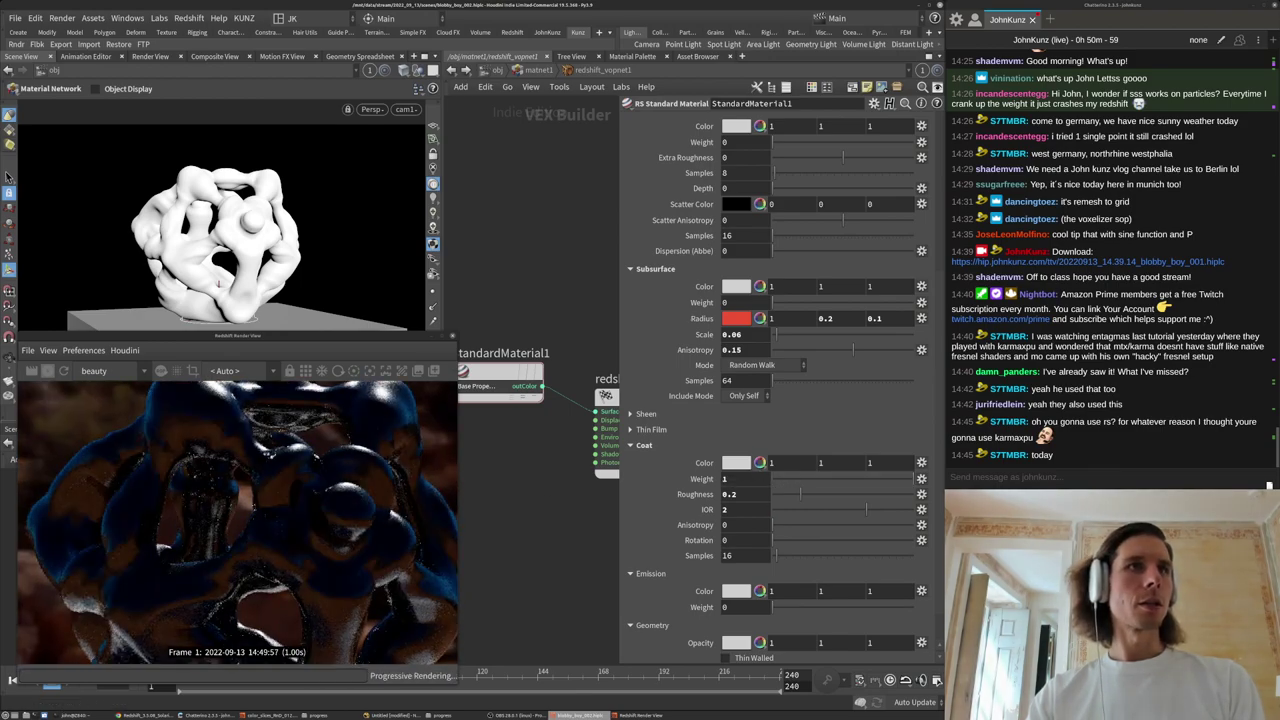
pyautogui.scroll(-4, 216, 515)
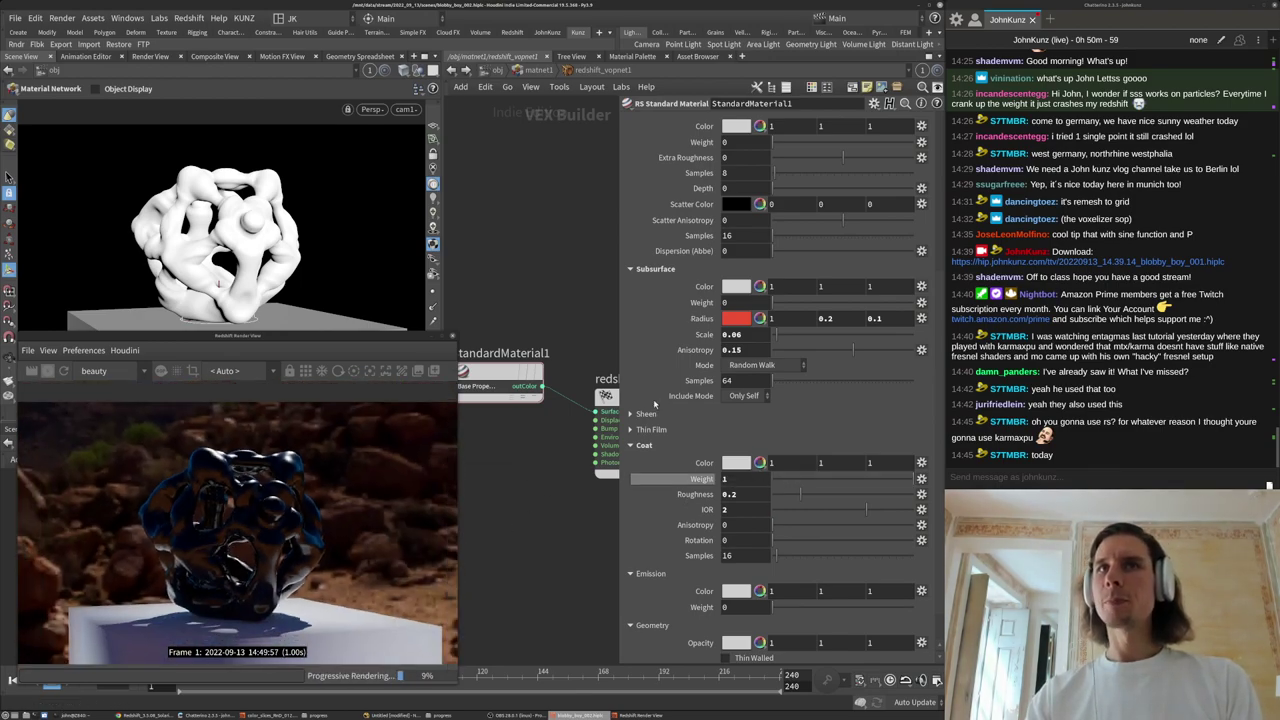
# Restore the subsurface weight to 1 and examine the coated surface up close in the render.
pyautogui.moveTo(777, 303); pyautogui.dragTo(914, 303)
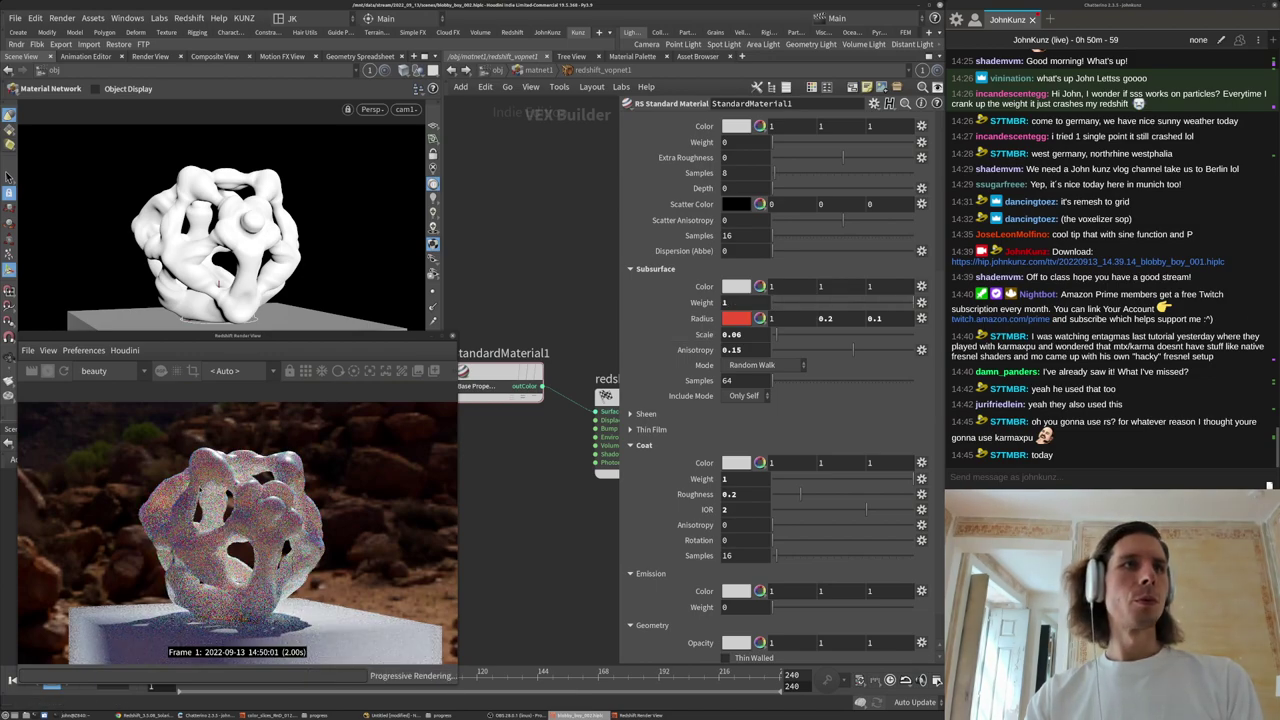
pyautogui.scroll(4, 287, 515)
pyautogui.scroll(-2, 300, 540)
pyautogui.scroll(2, 307, 549)
pyautogui.moveTo(290, 558); pyautogui.dragTo(328, 536)
pyautogui.scroll(-2, 307, 562)
pyautogui.scroll(2, 328, 536)
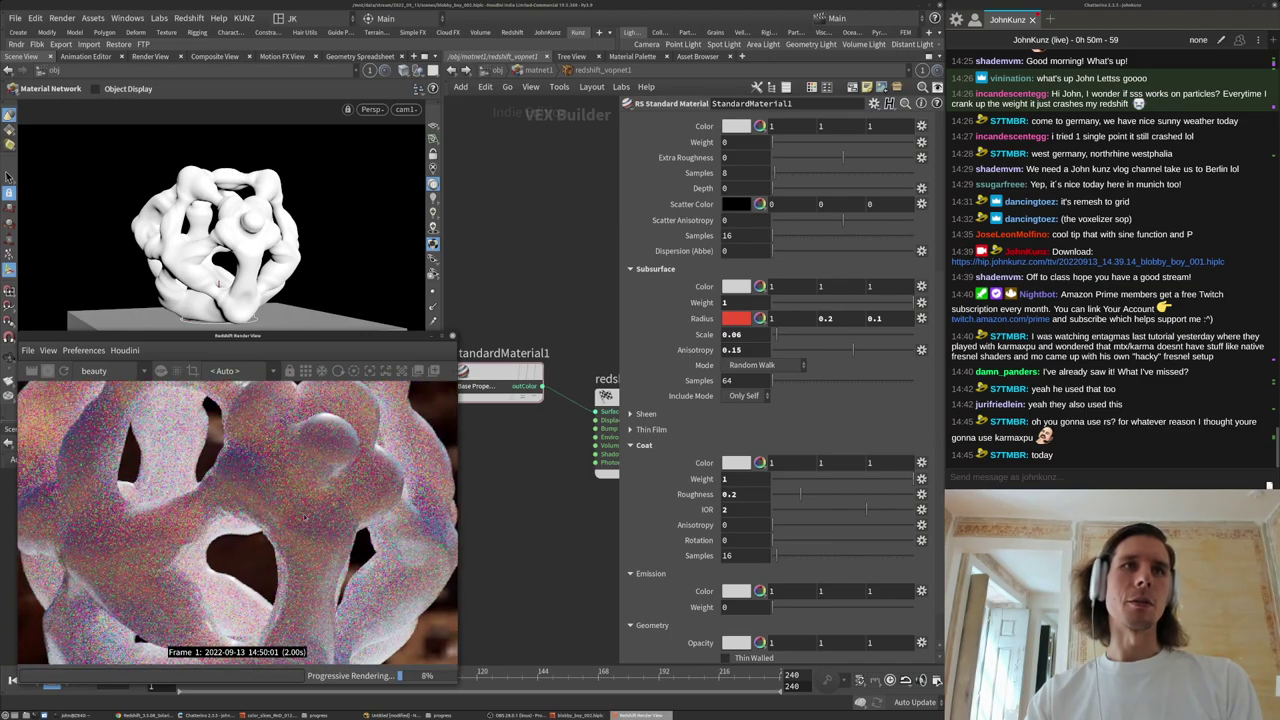
# Set the coat IOR to 3, and try a reflection roughness of 0.2 before changing it to 0.6.
pyautogui.scroll(-1, 670, 562)
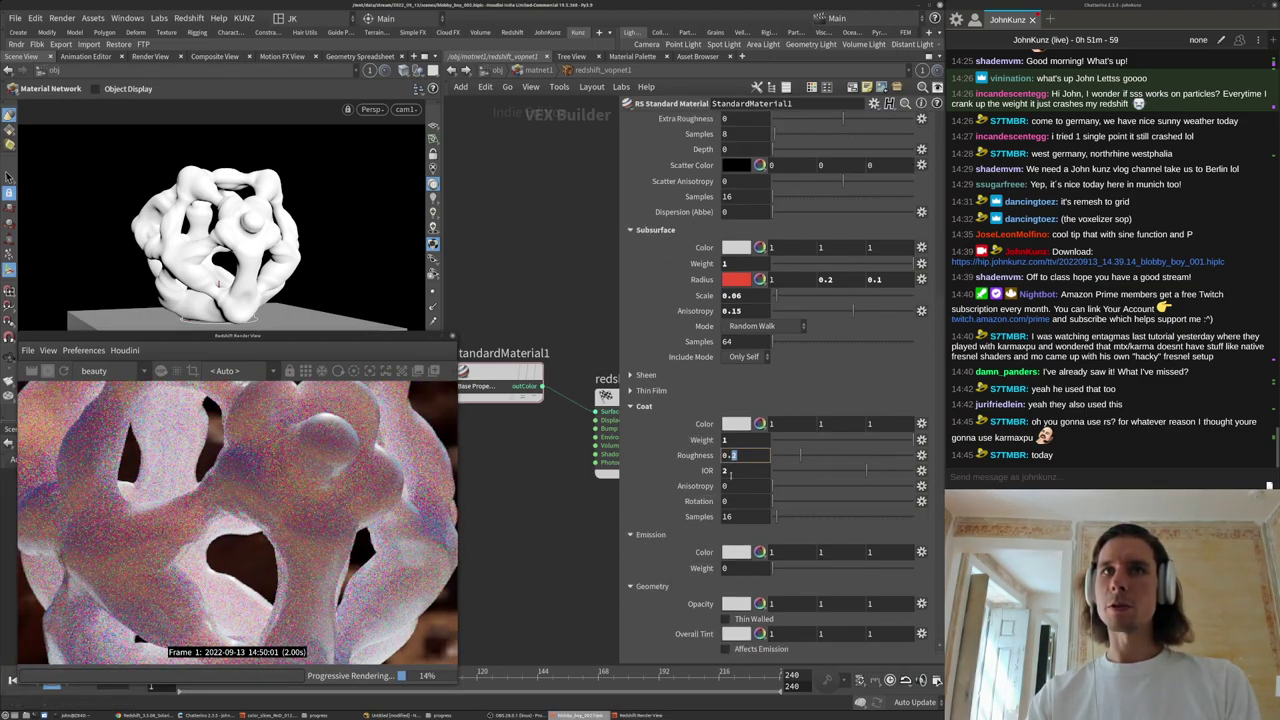
pyautogui.press('Return')
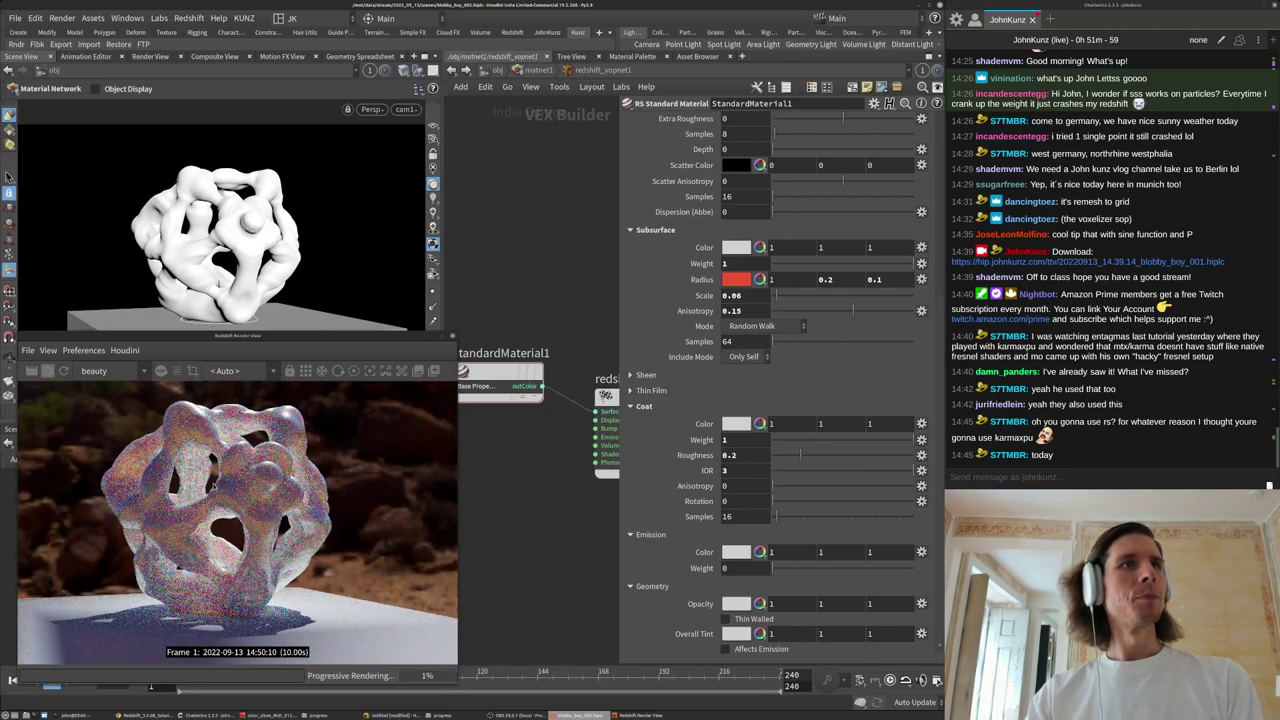
pyautogui.scroll(5, 777, 468)
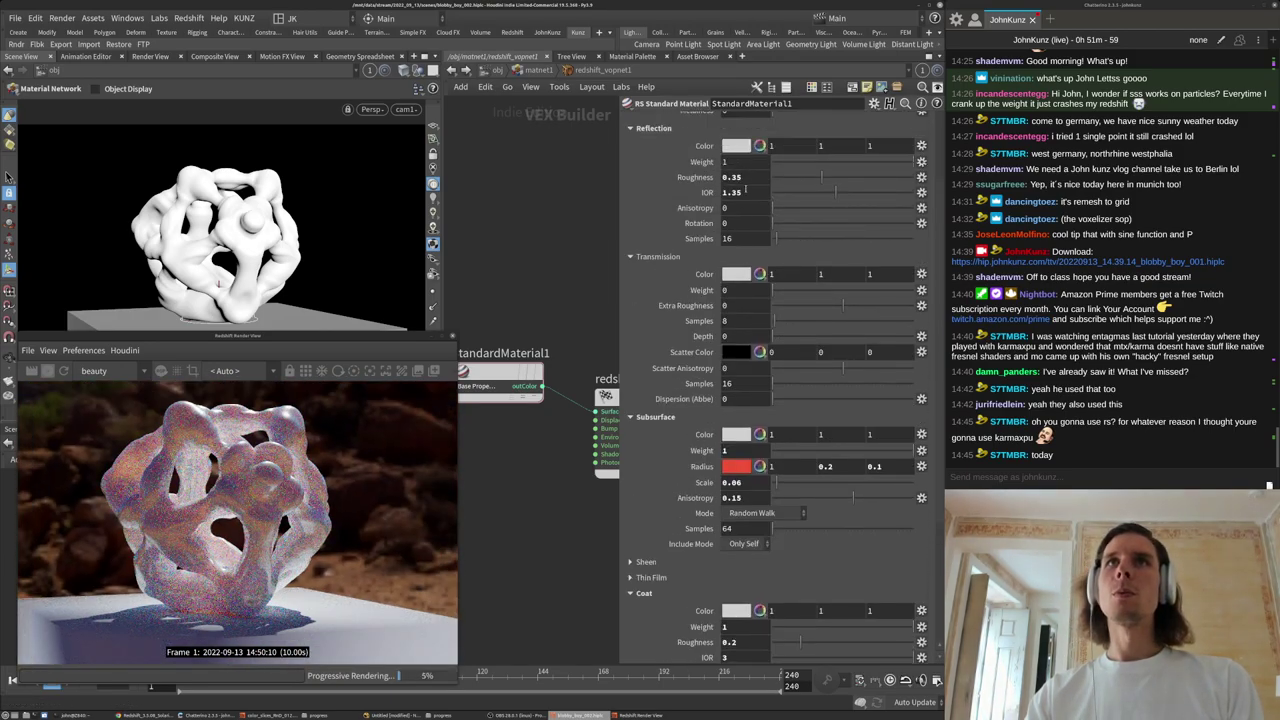
pyautogui.moveTo(735, 187); pyautogui.dragTo(731, 187)
pyautogui.write('2')
pyautogui.press('Return')
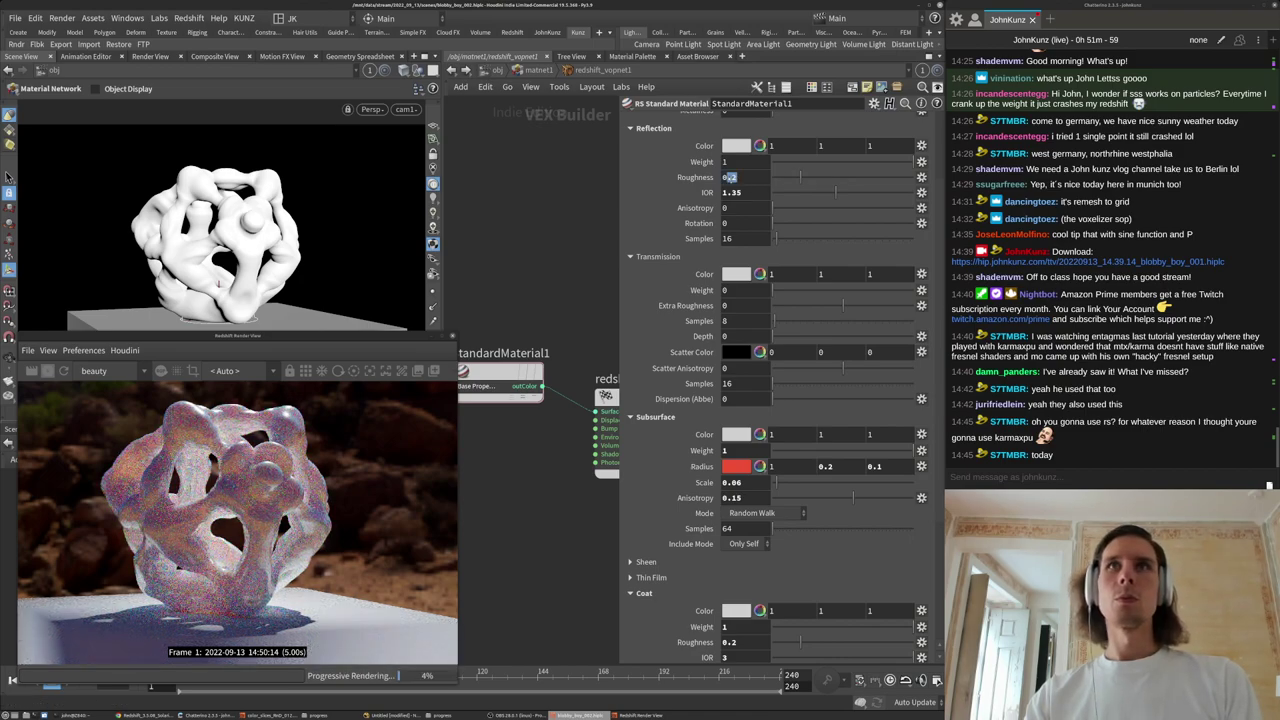
pyautogui.press('Return')
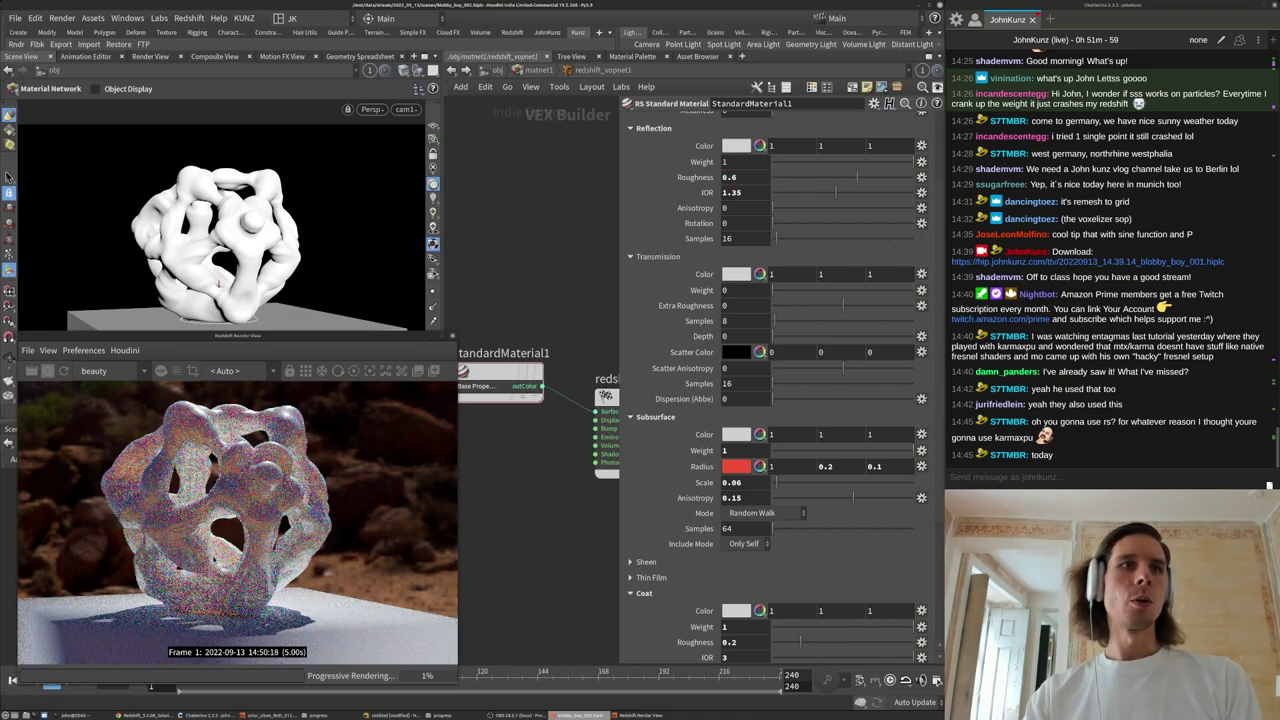
# Set the reflection weight to 0.36 and view the whole object in the render.
pyautogui.scroll(-2, 215, 571)
pyautogui.click(813, 163)
pyautogui.moveTo(742, 163); pyautogui.dragTo(733, 165)
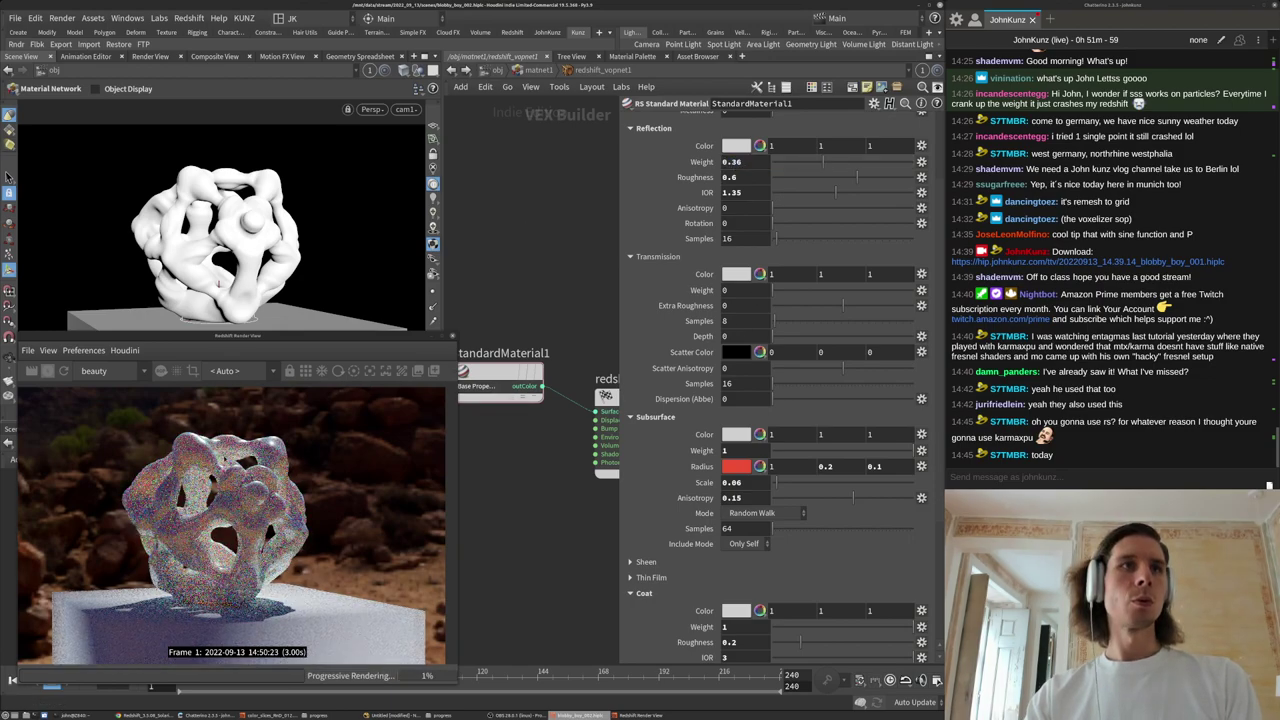
pyautogui.scroll(-2, 699, 343)
# Desaturate the subsurface radius colour to a pale pink with saturation 0.252 and check the render.
pyautogui.scroll(-2, 247, 556)
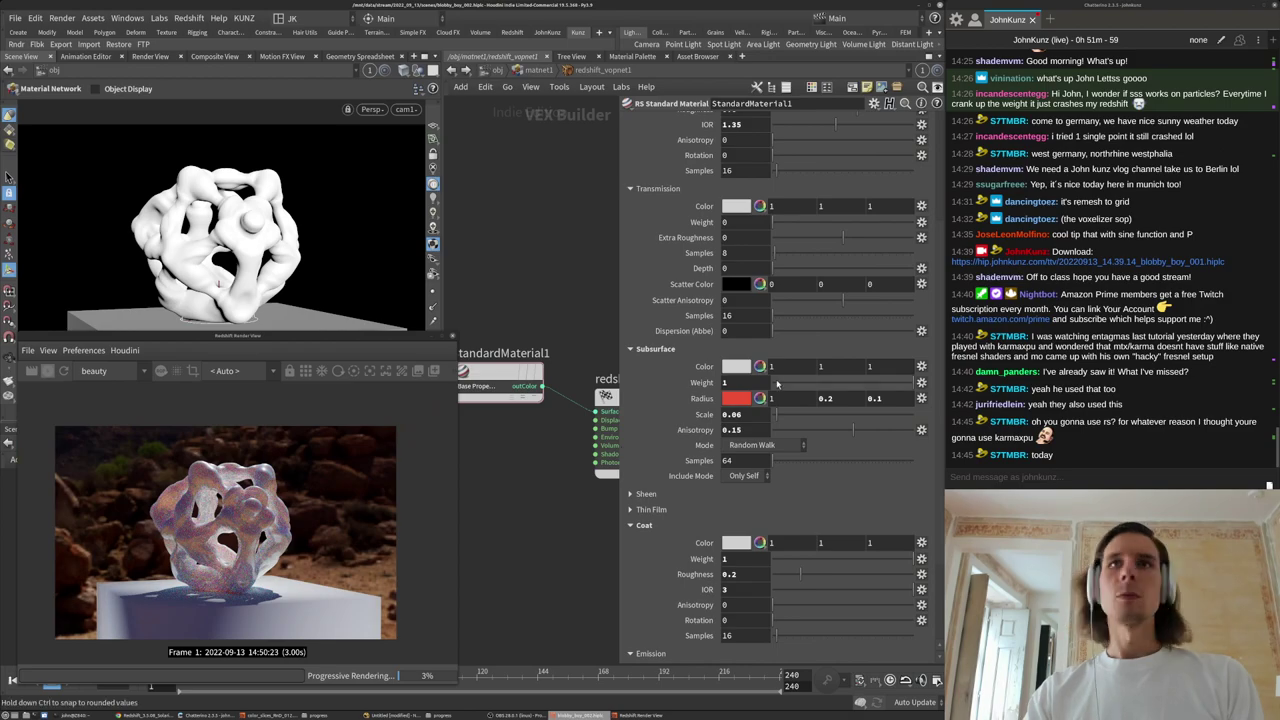
pyautogui.click(736, 400)
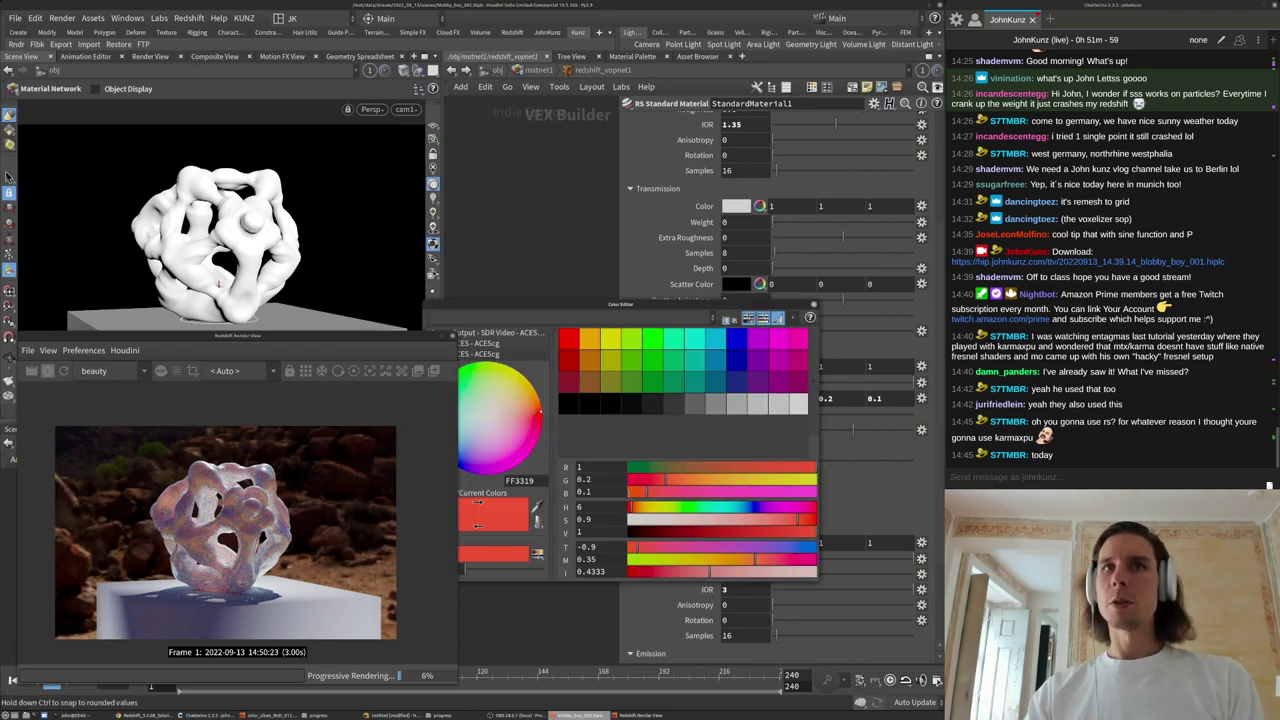
pyautogui.click(677, 520)
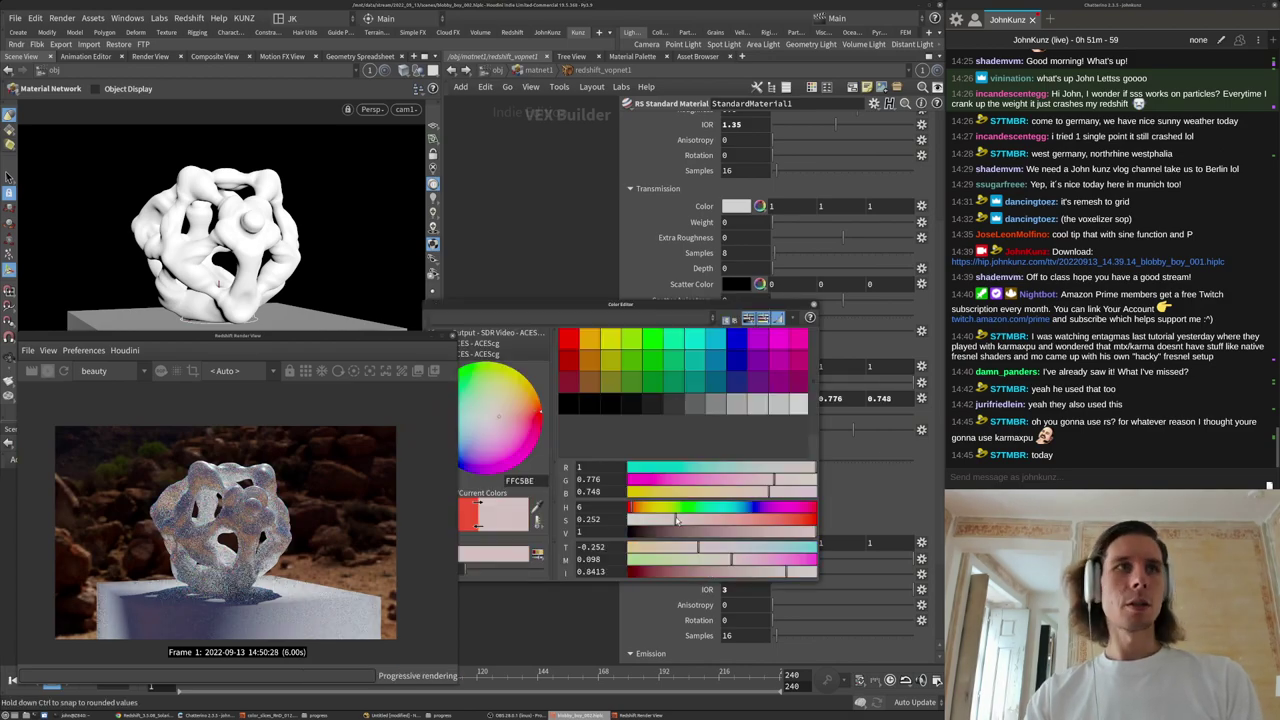
pyautogui.click(814, 305)
pyautogui.scroll(2, 335, 470)
pyautogui.scroll(-2, 370, 460)
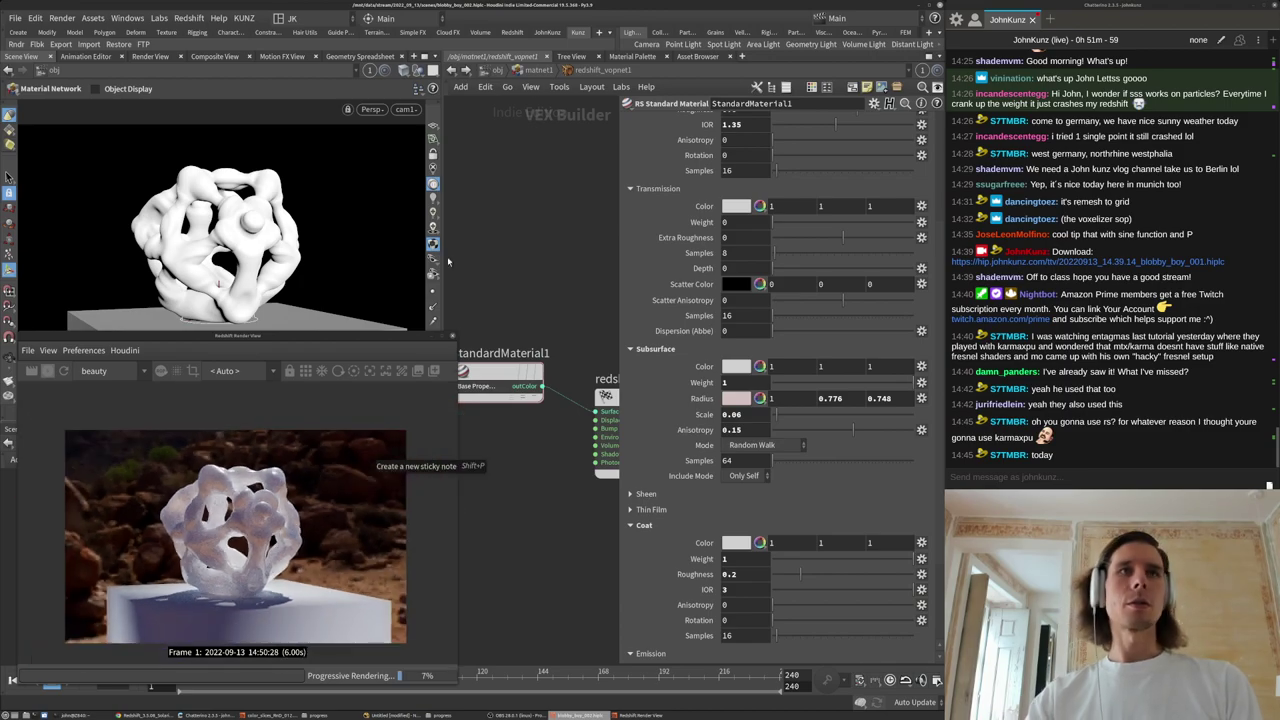
# Change the dome light's texture to table_mountain.hdr and view the object closely in the render.
pyautogui.click(495, 71)
pyautogui.moveTo(585, 498); pyautogui.dragTo(506, 383, button='middle')
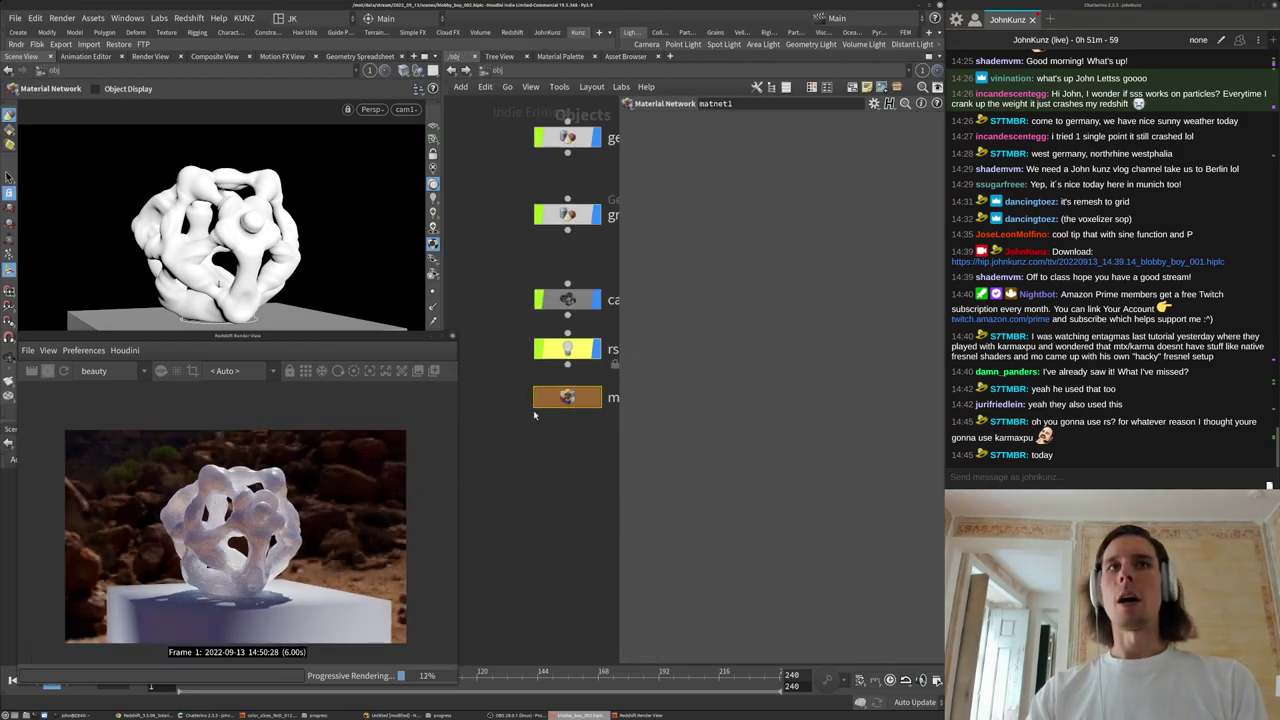
pyautogui.click(569, 350)
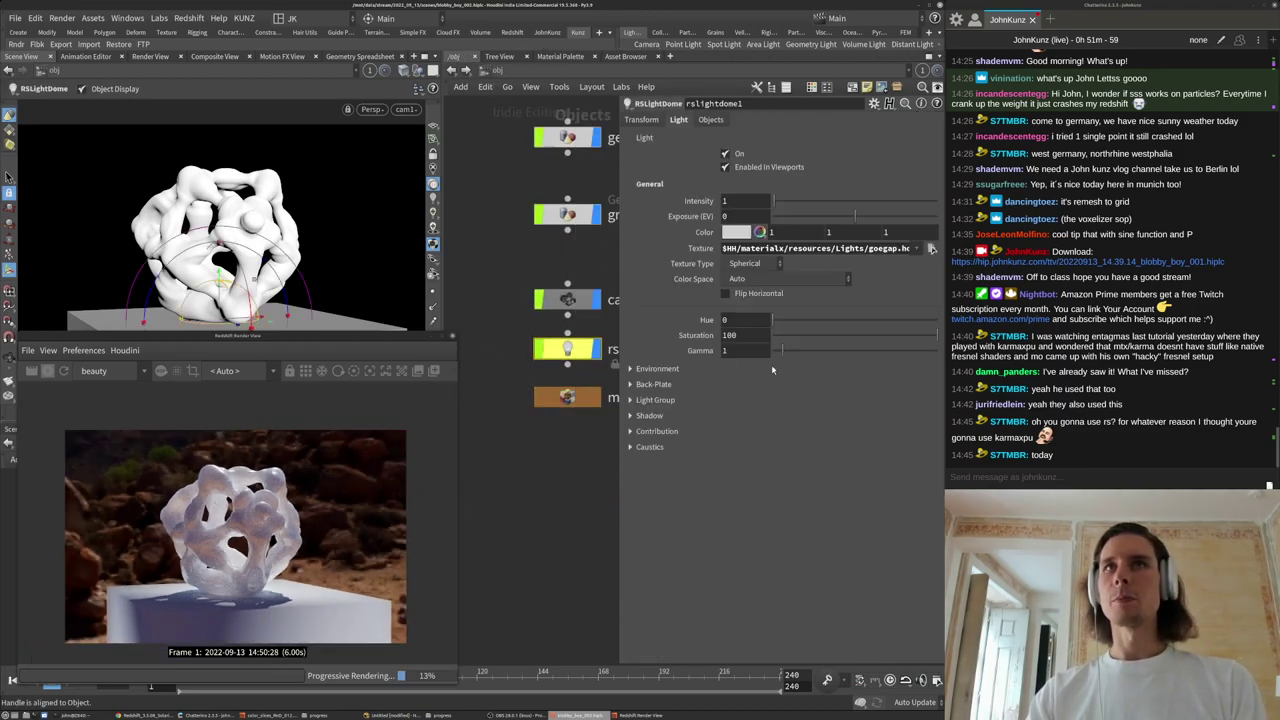
pyautogui.click(930, 249)
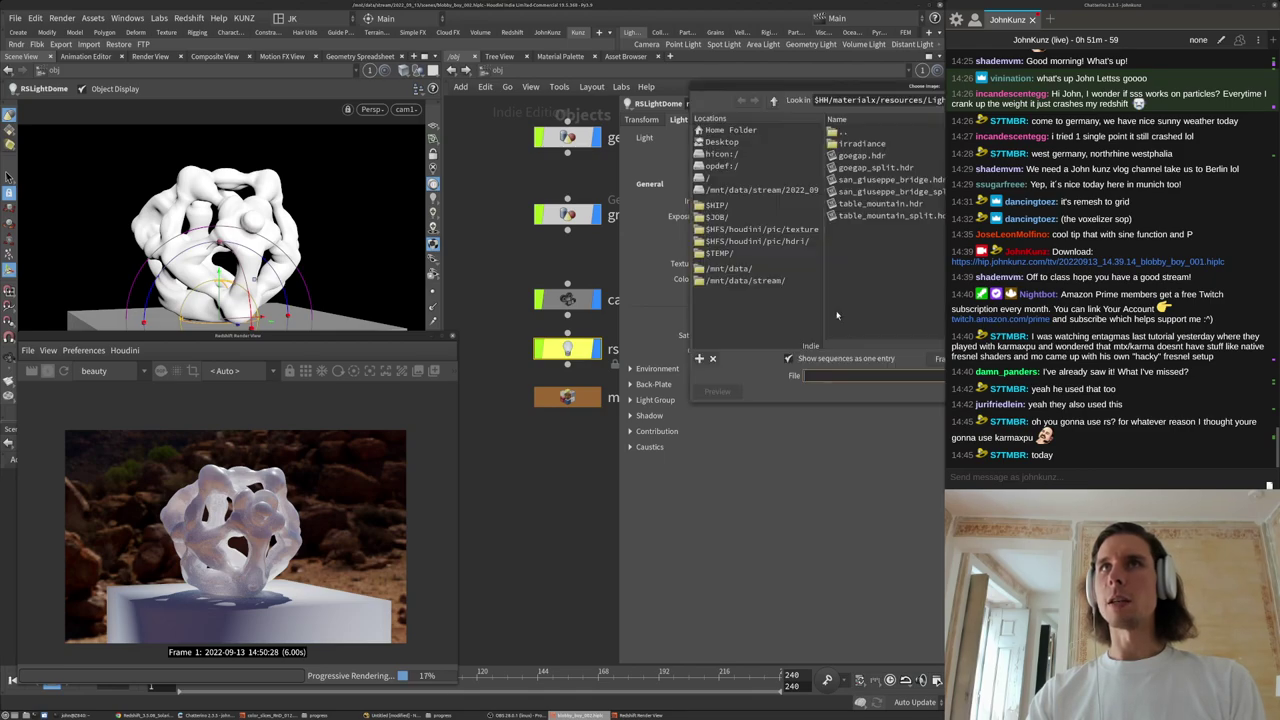
pyautogui.doubleClick(858, 204)
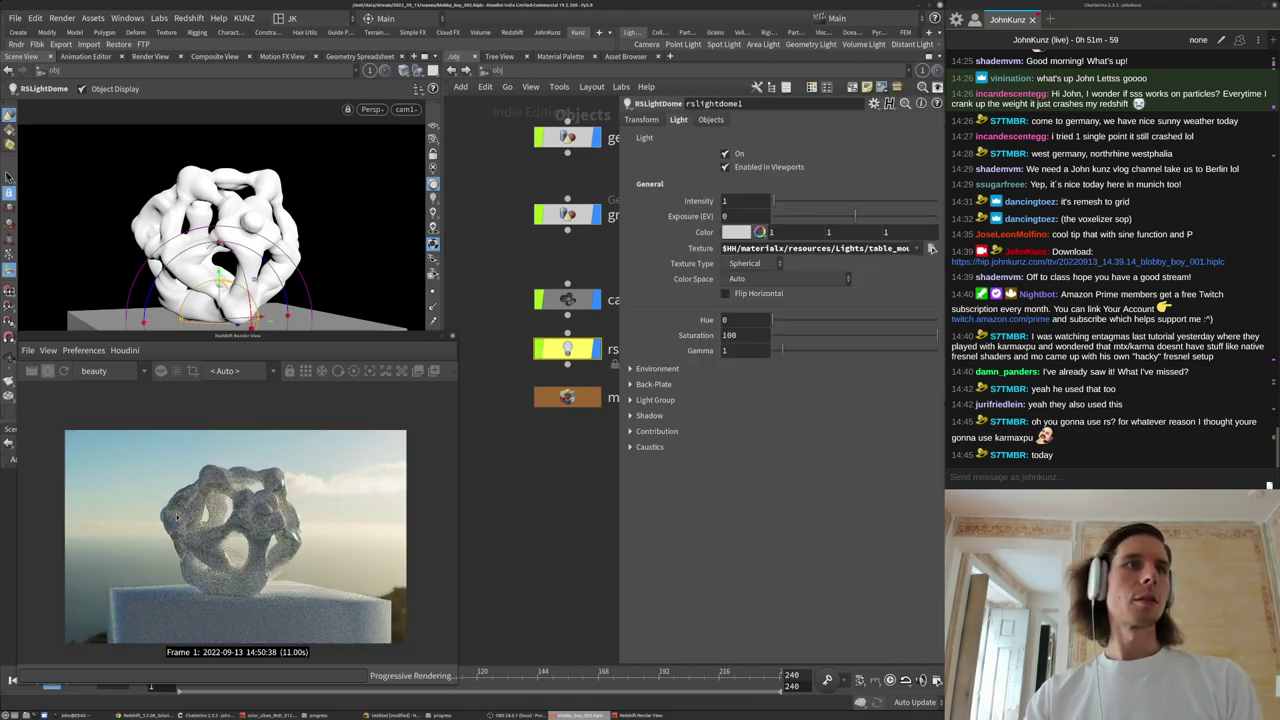
pyautogui.scroll(2, 196, 548)
pyautogui.moveTo(207, 522); pyautogui.dragTo(183, 529, button='middle')
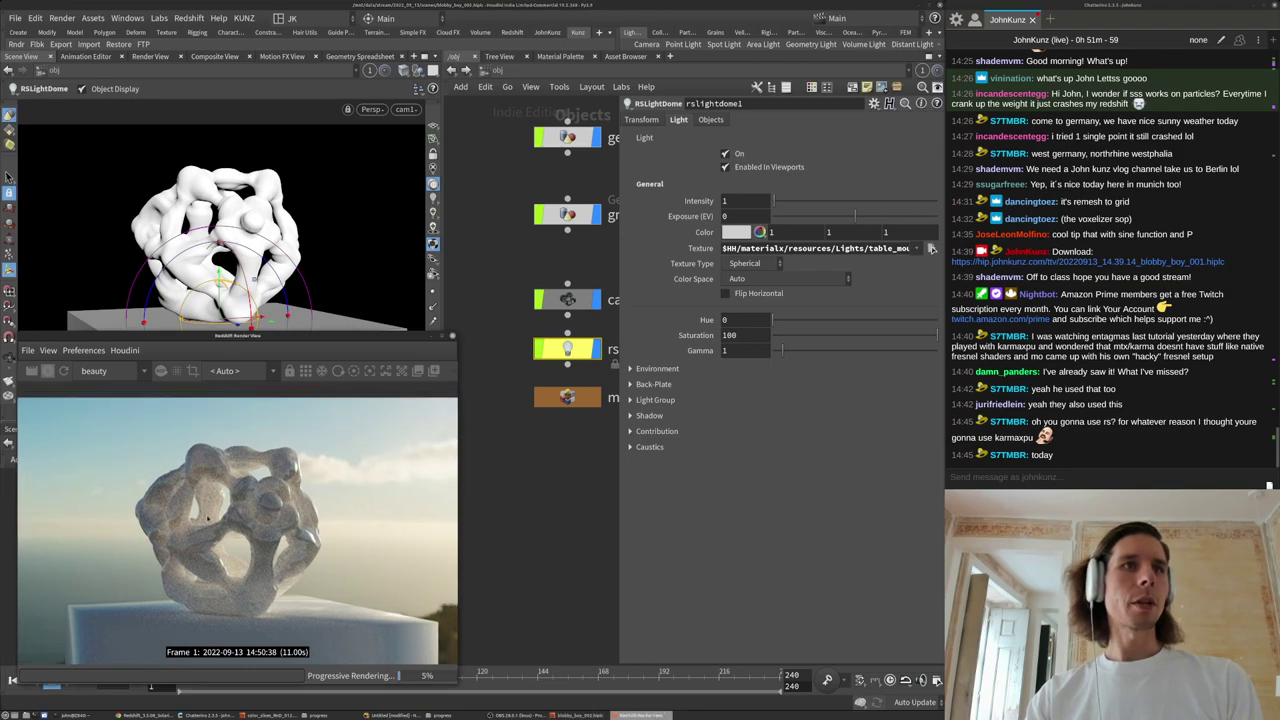
pyautogui.scroll(1, 183, 529)
# In the standard material, try a coat roughness of 0.5, then set the roughness to 0.05 and the coat weight to 0.25.
pyautogui.doubleClick(567, 402)
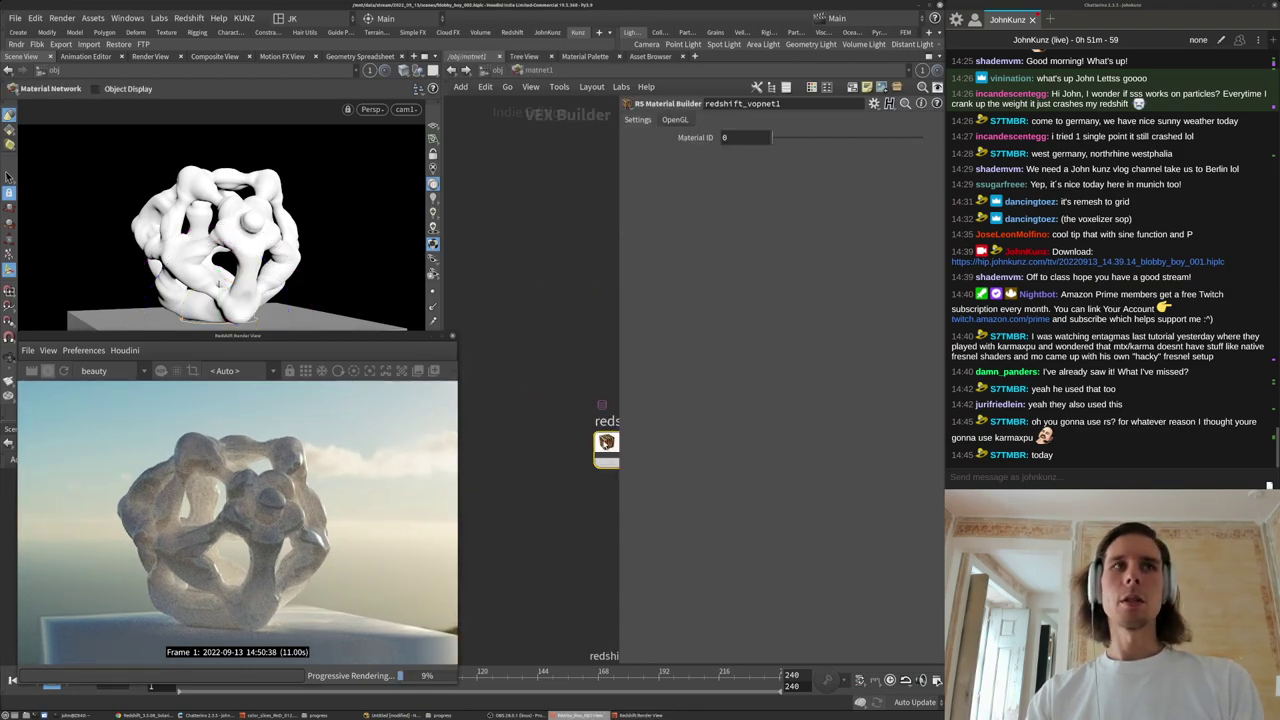
pyautogui.doubleClick(605, 445)
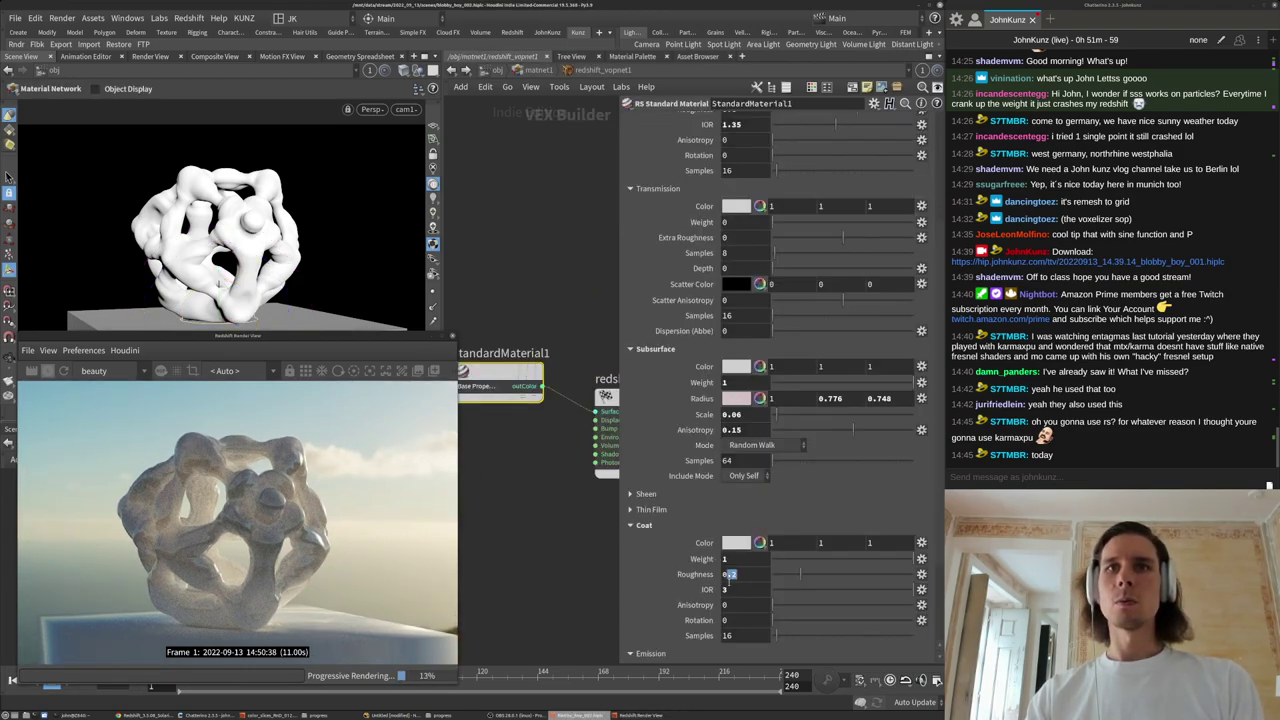
pyautogui.write('5')
pyautogui.press('Return')
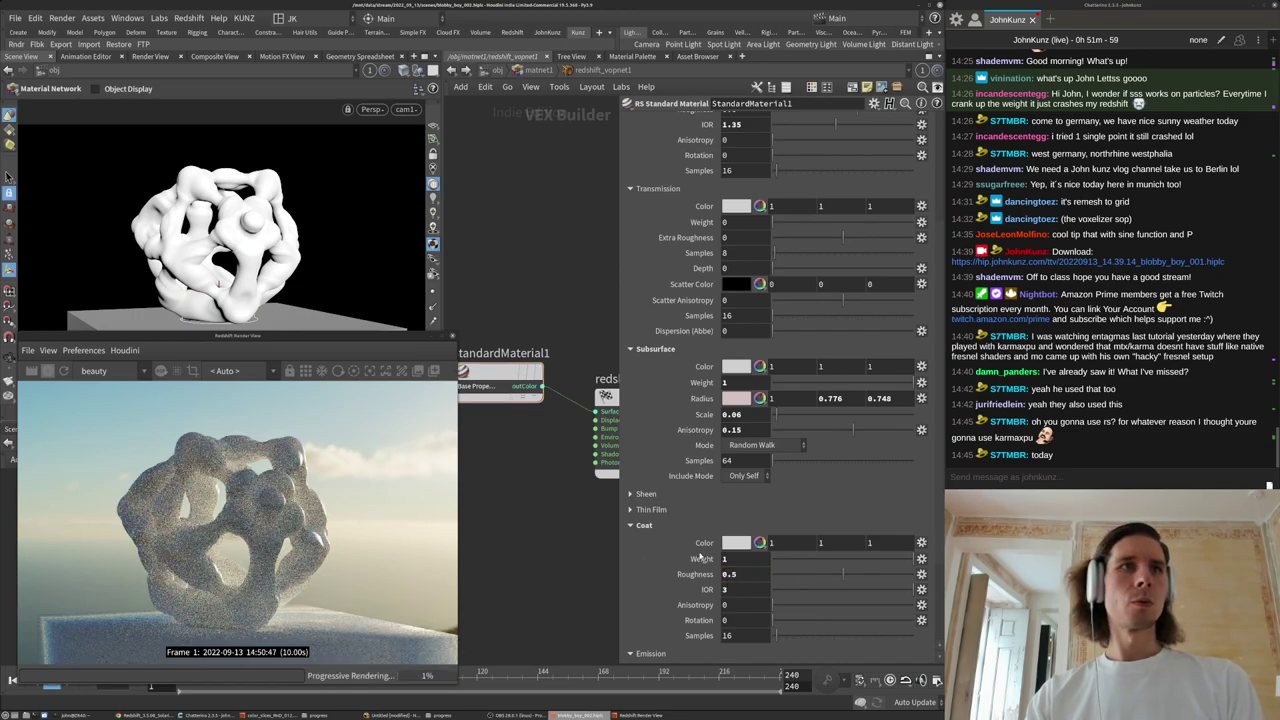
pyautogui.write('0')
pyautogui.press('Return')
pyautogui.click(796, 560)
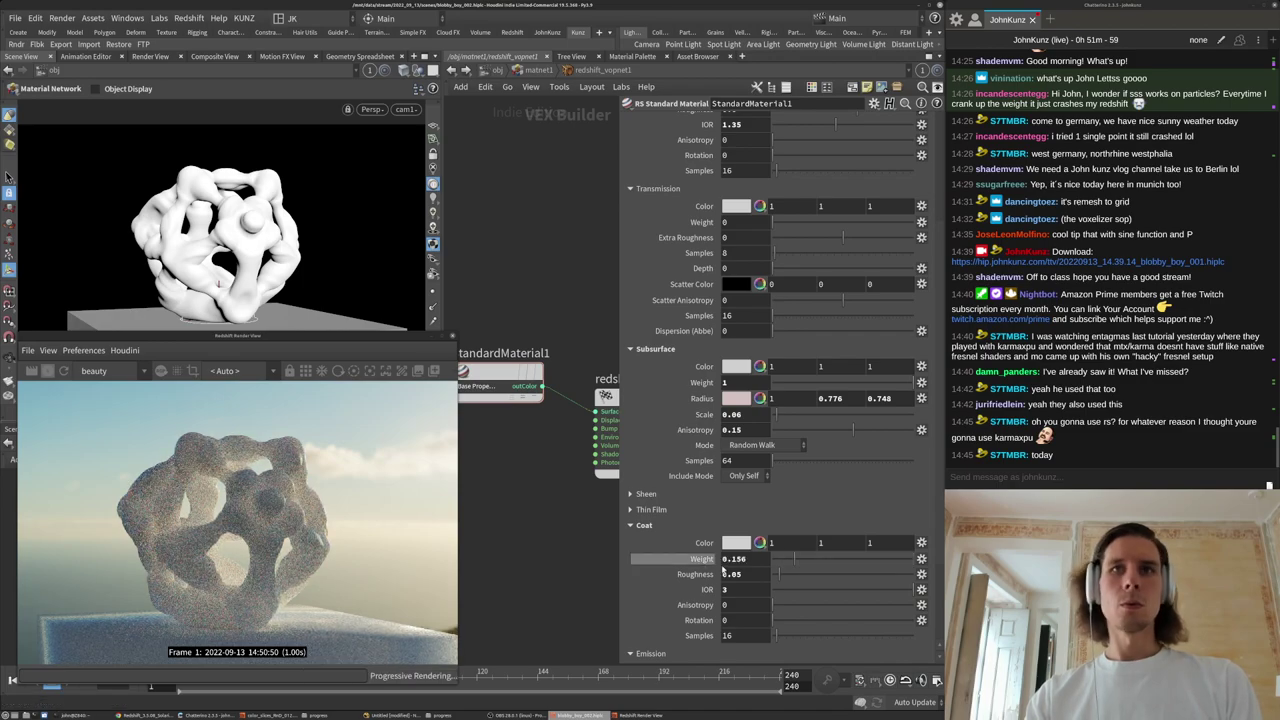
pyautogui.press('Return')
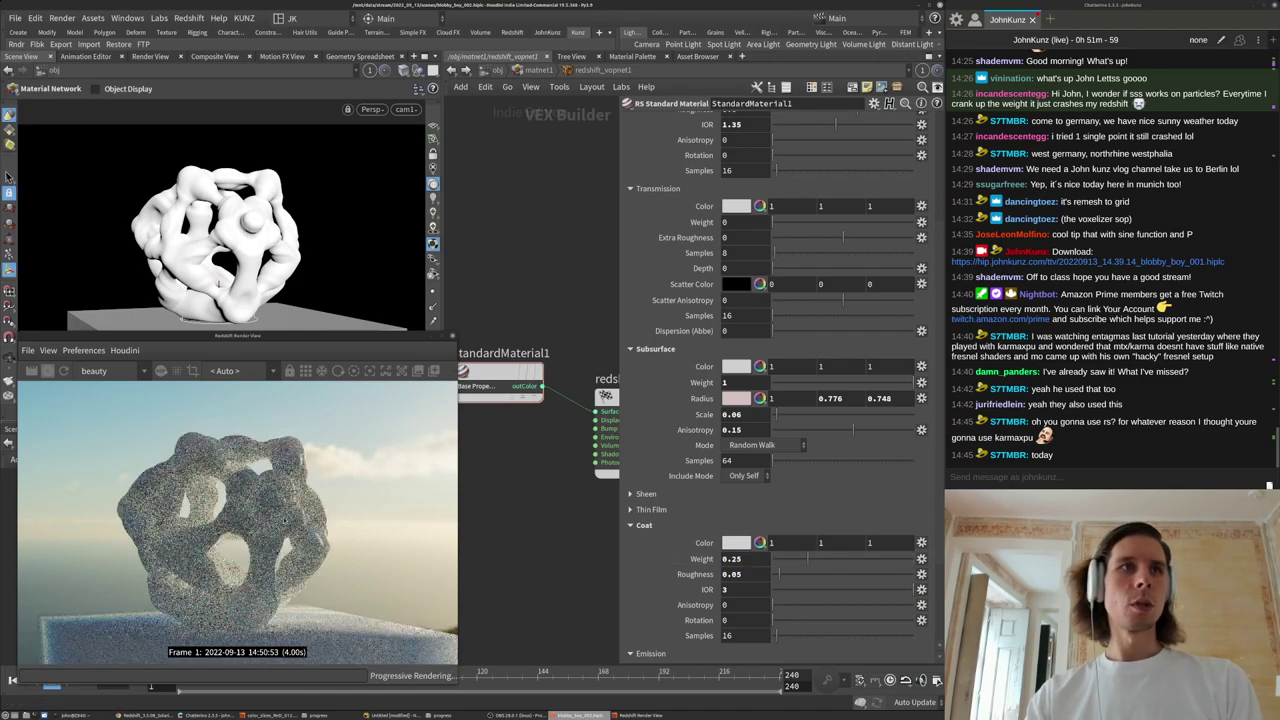
# Examine the blobby object and its pedestal in the render, both up close and as a whole.
pyautogui.scroll(-4, 250, 515)
pyautogui.scroll(3, 219, 549)
pyautogui.scroll(4, 252, 528)
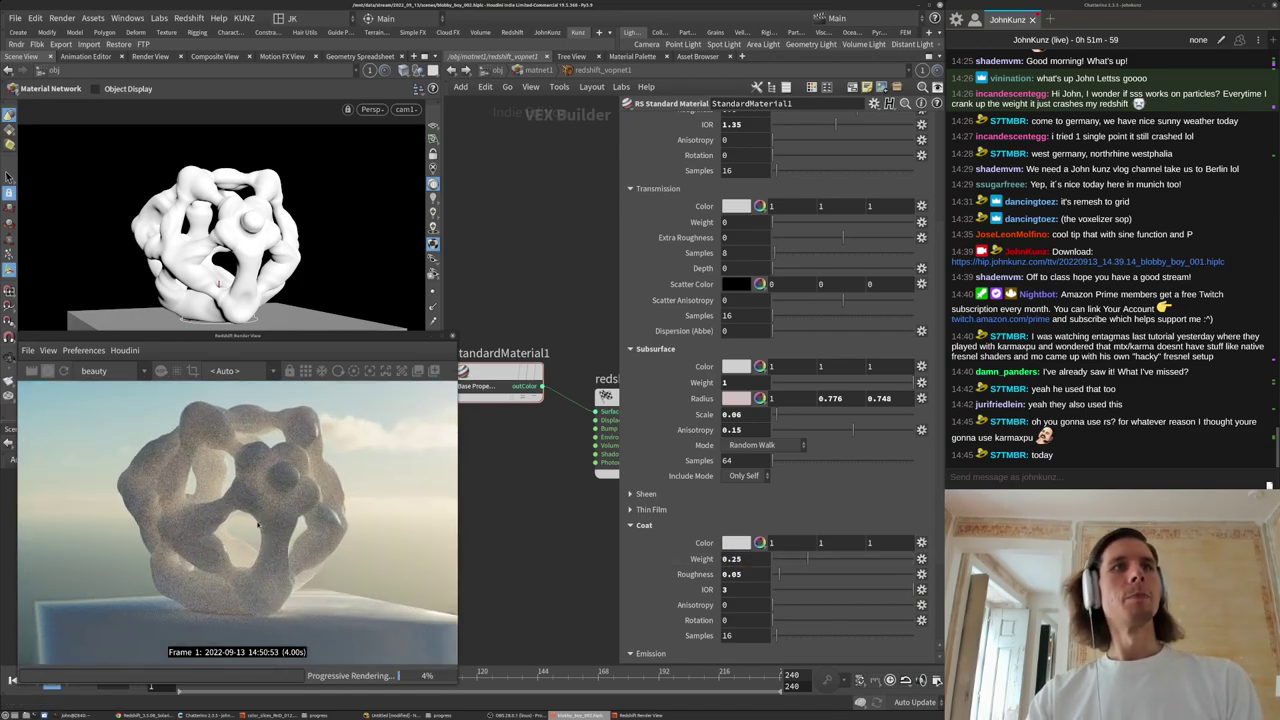
pyautogui.scroll(-3, 252, 530)
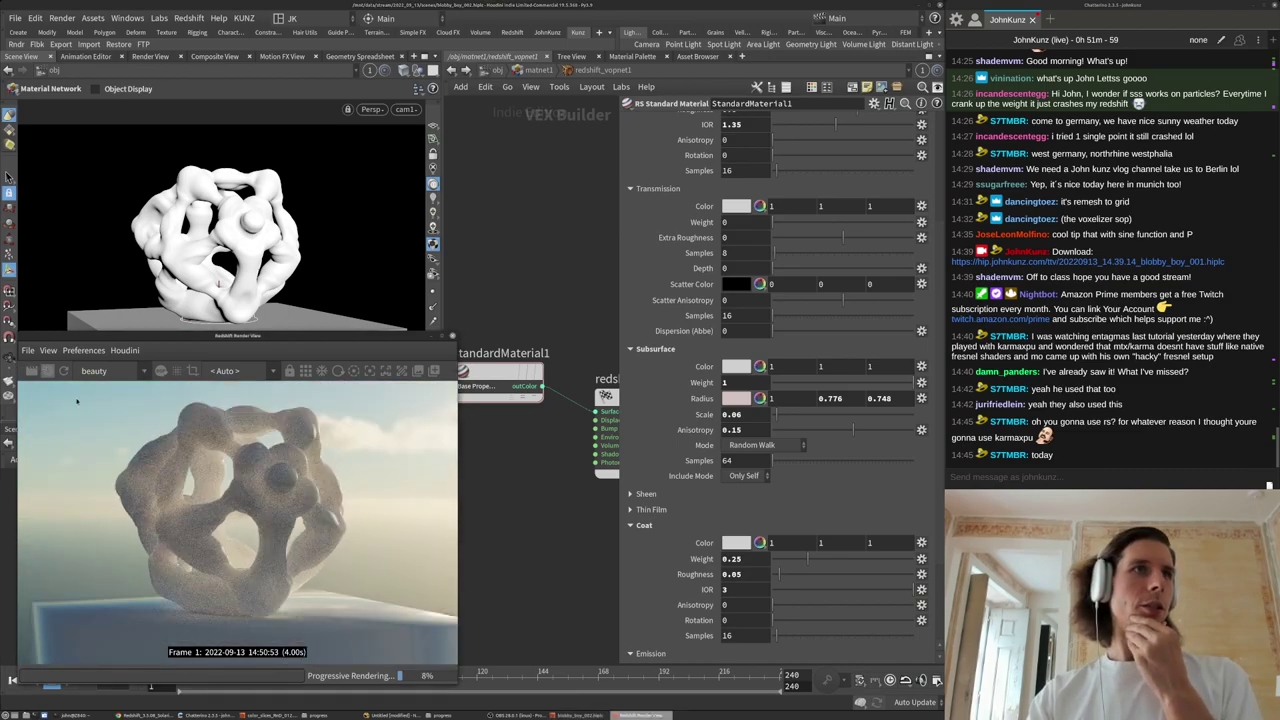
pyautogui.scroll(-4, 246, 521)
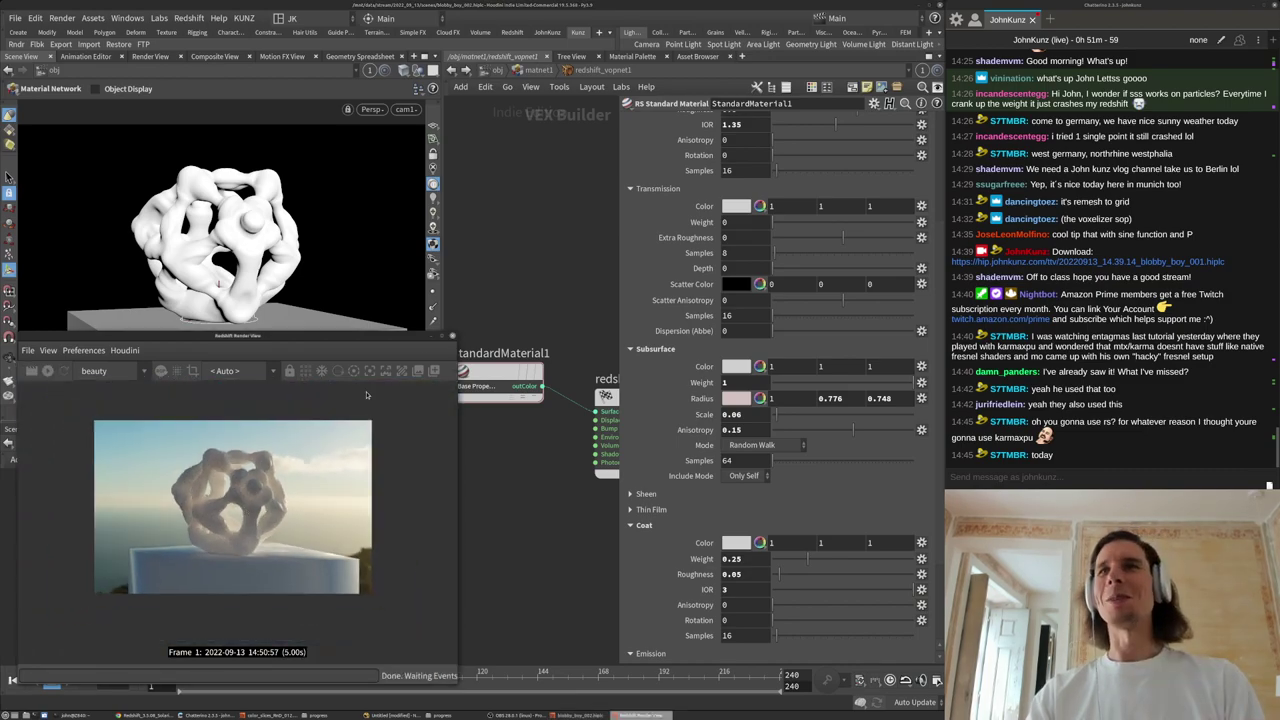
pyautogui.scroll(5, 304, 545)
pyautogui.scroll(-3, 304, 545)
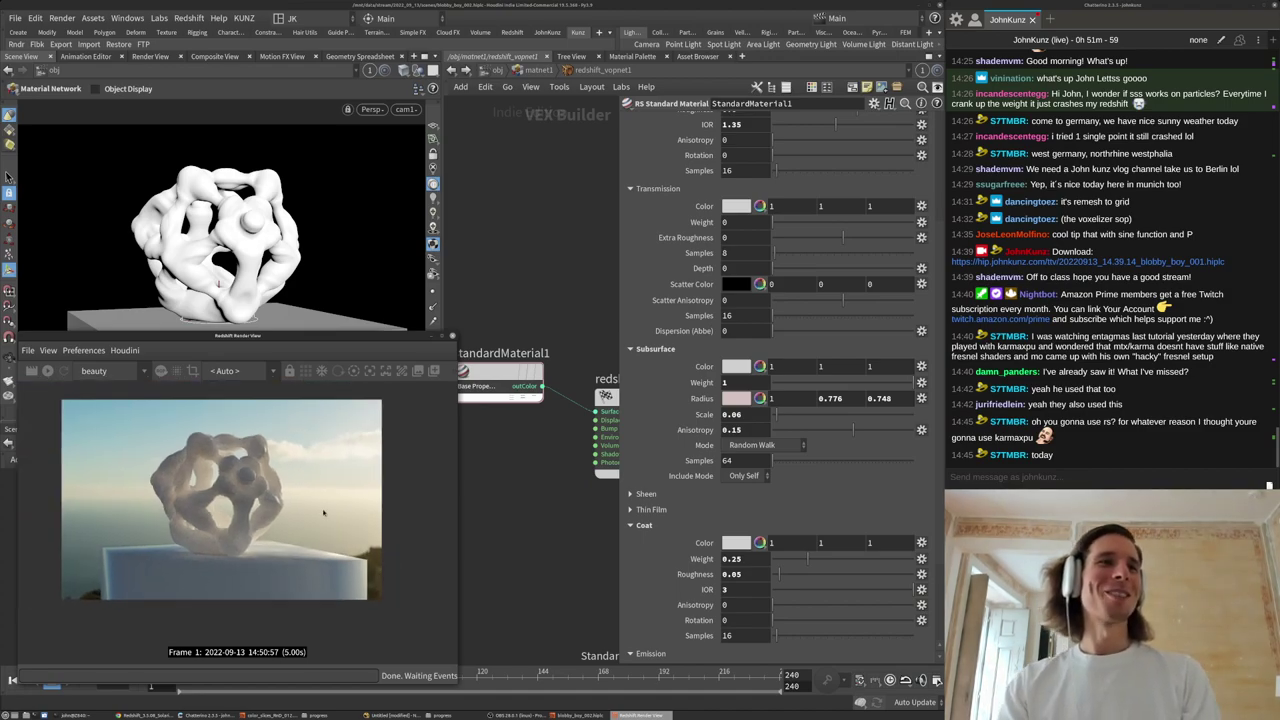
# In the grid1 object, add a Normal node after the transform and make it the displayed output.
pyautogui.click(494, 74)
pyautogui.click(496, 71)
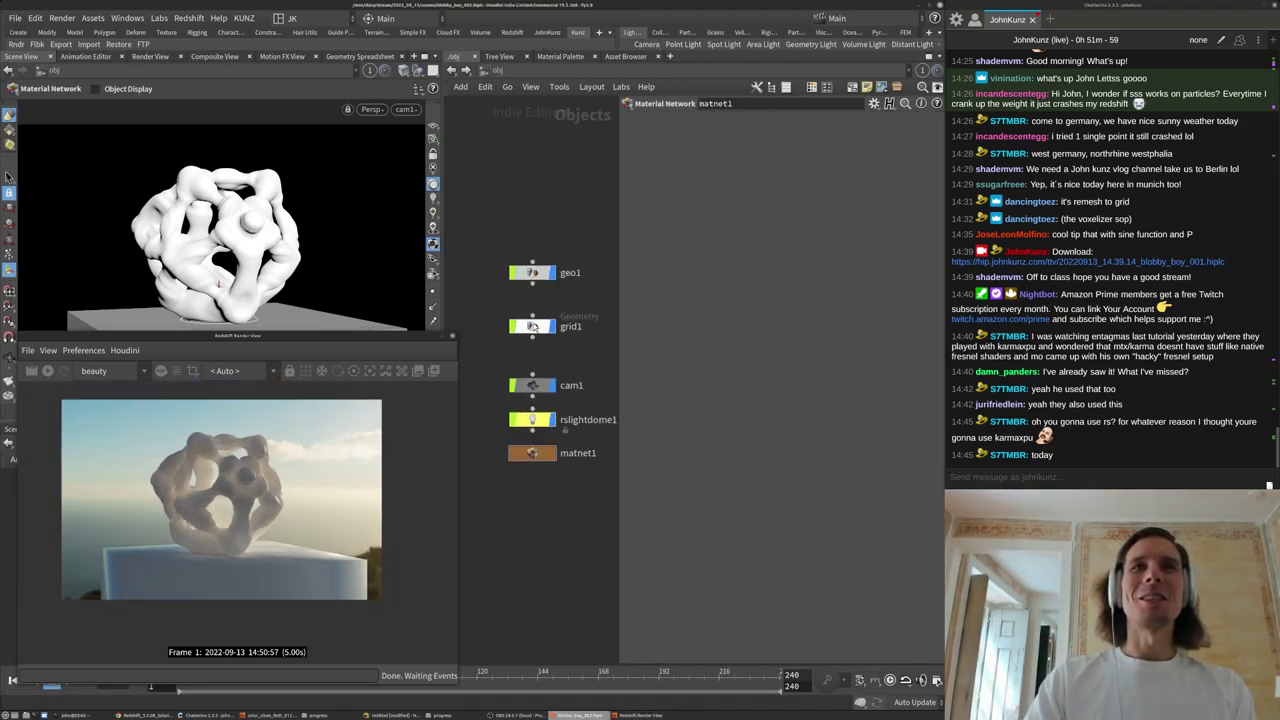
pyautogui.doubleClick(533, 326)
pyautogui.moveTo(576, 658); pyautogui.dragTo(536, 550, button='middle')
pyautogui.press('Tab')
pyautogui.write('no')
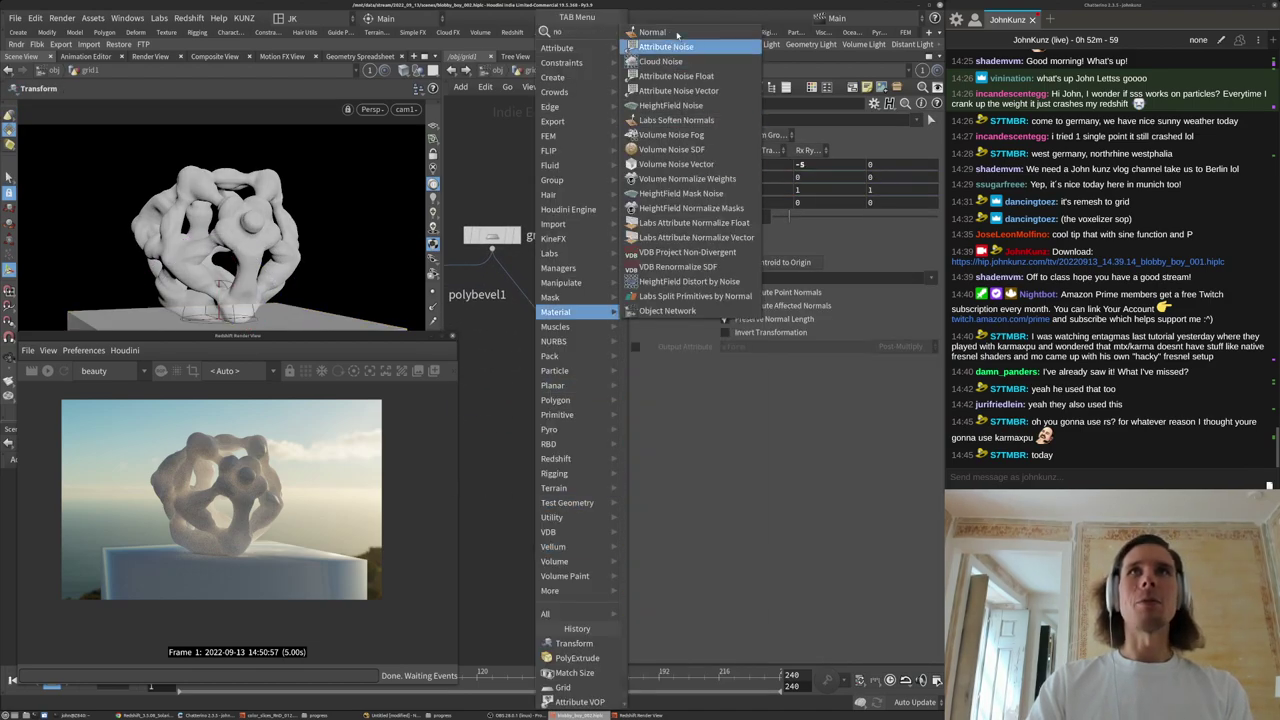
pyautogui.click(674, 33)
pyautogui.click(575, 520)
pyautogui.moveTo(567, 462); pyautogui.dragTo(575, 508)
pyautogui.click(600, 521)
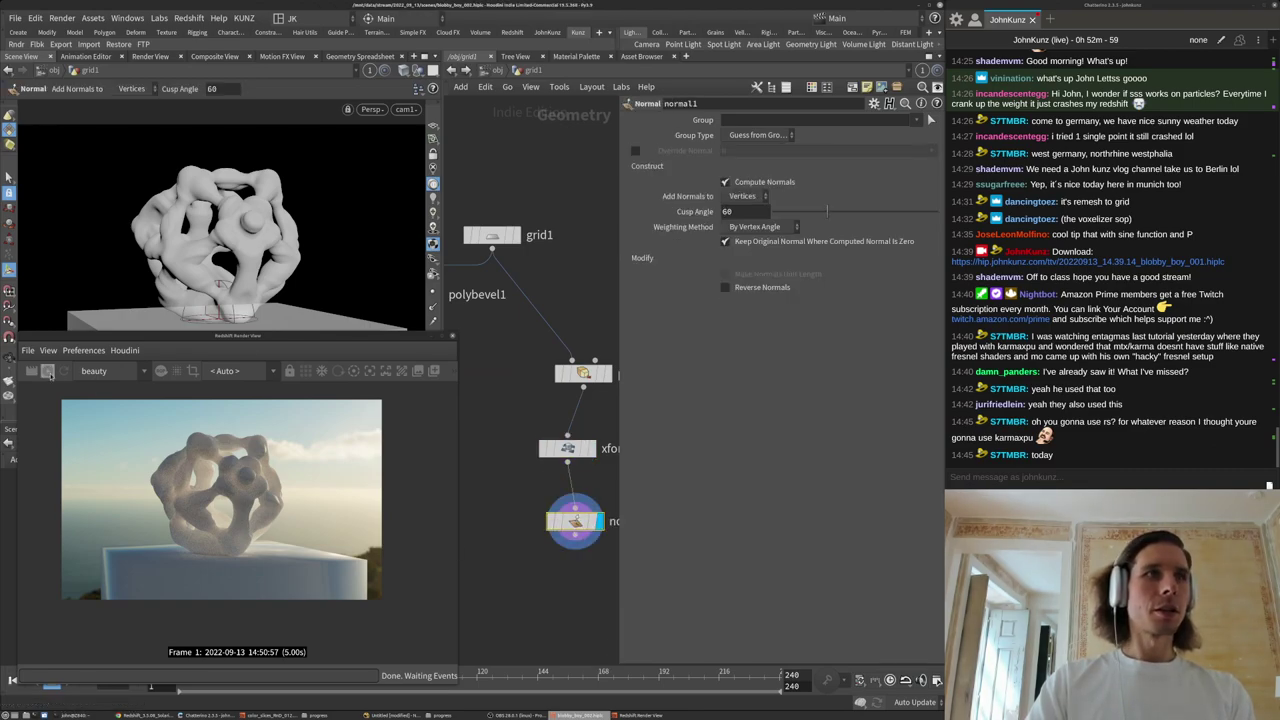
# Rerun the interactive render to refresh the pedestal, stop it, and move the render window clear of the viewport.
pyautogui.click(47, 371)
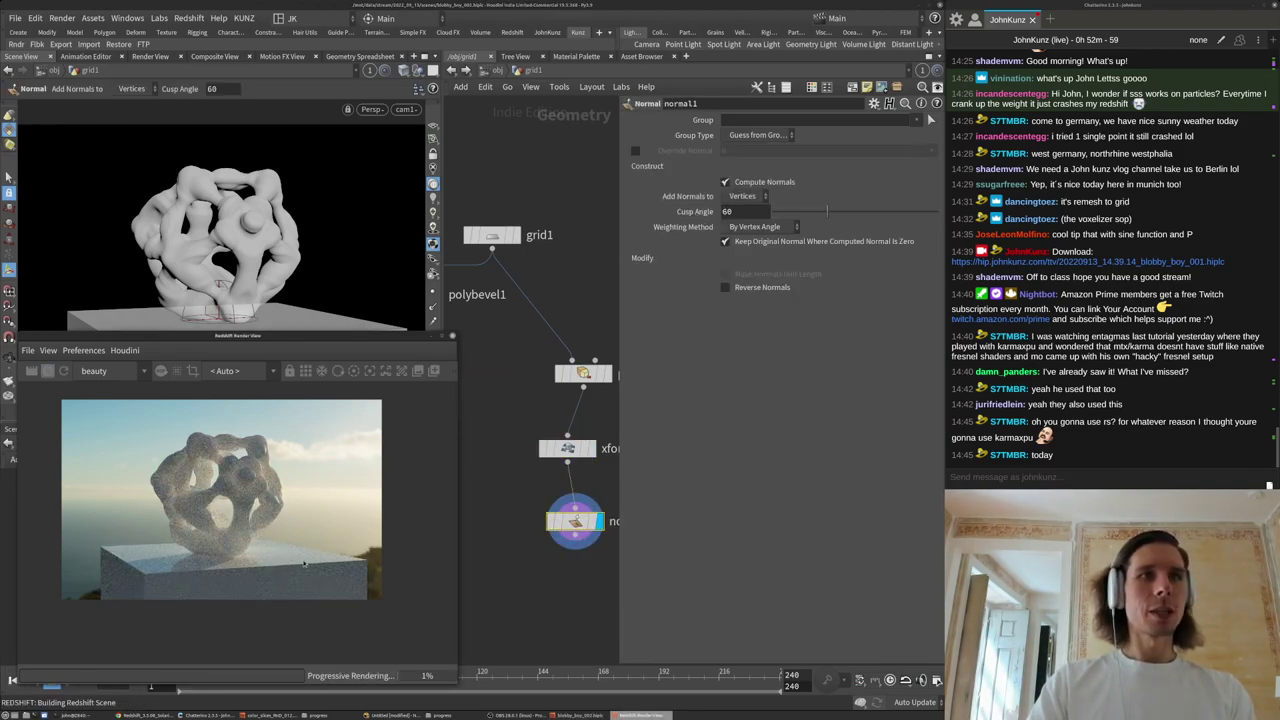
pyautogui.click(50, 373)
pyautogui.moveTo(227, 338); pyautogui.dragTo(209, 409)
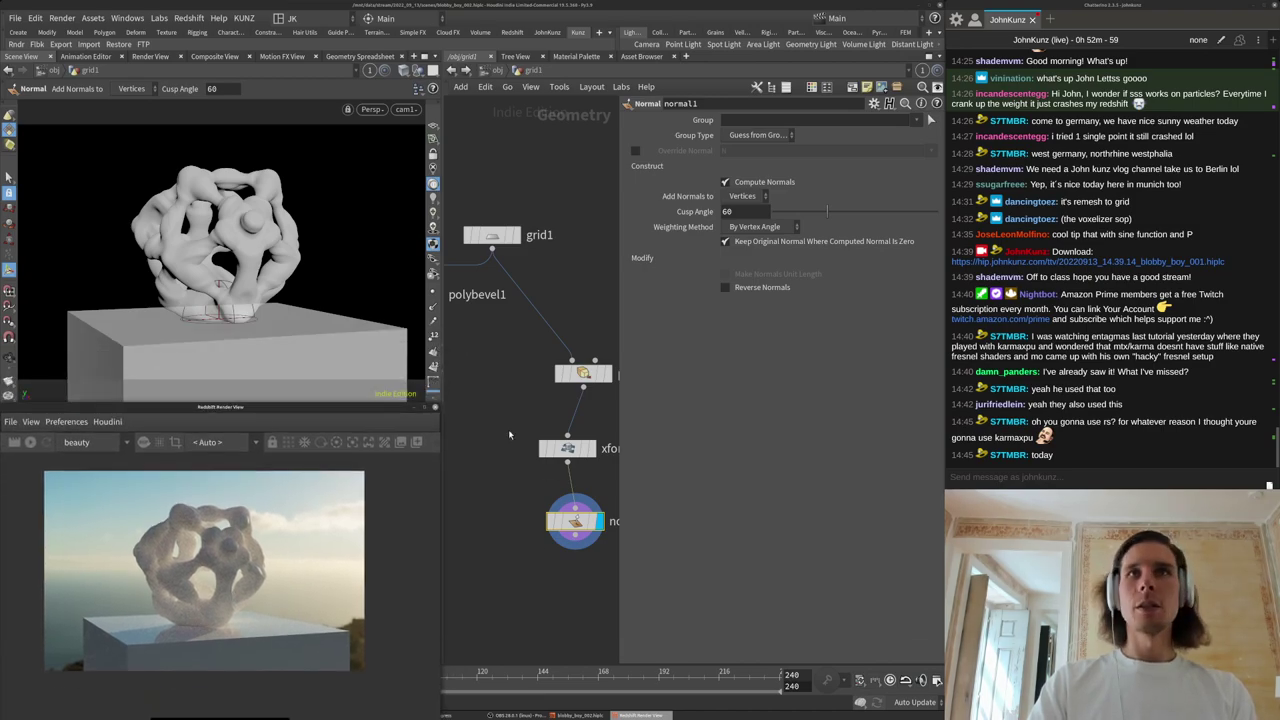
# Go into the geo1 network, enlarge the node area beside the parameters, and save the scene.
pyautogui.click(509, 435)
pyautogui.click(498, 71)
pyautogui.doubleClick(532, 274)
pyautogui.press('s')
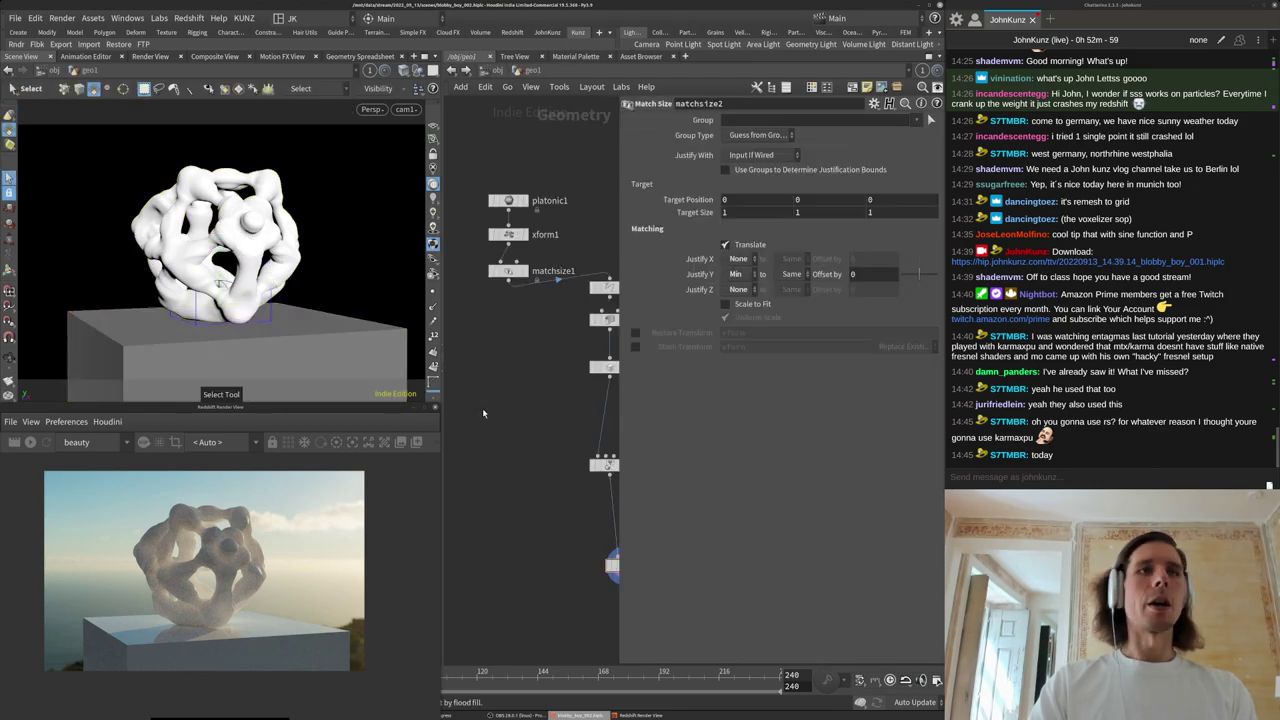
pyautogui.moveTo(523, 562); pyautogui.dragTo(487, 500, button='middle')
pyautogui.moveTo(619, 663); pyautogui.dragTo(762, 660)
pyautogui.click(19, 19)
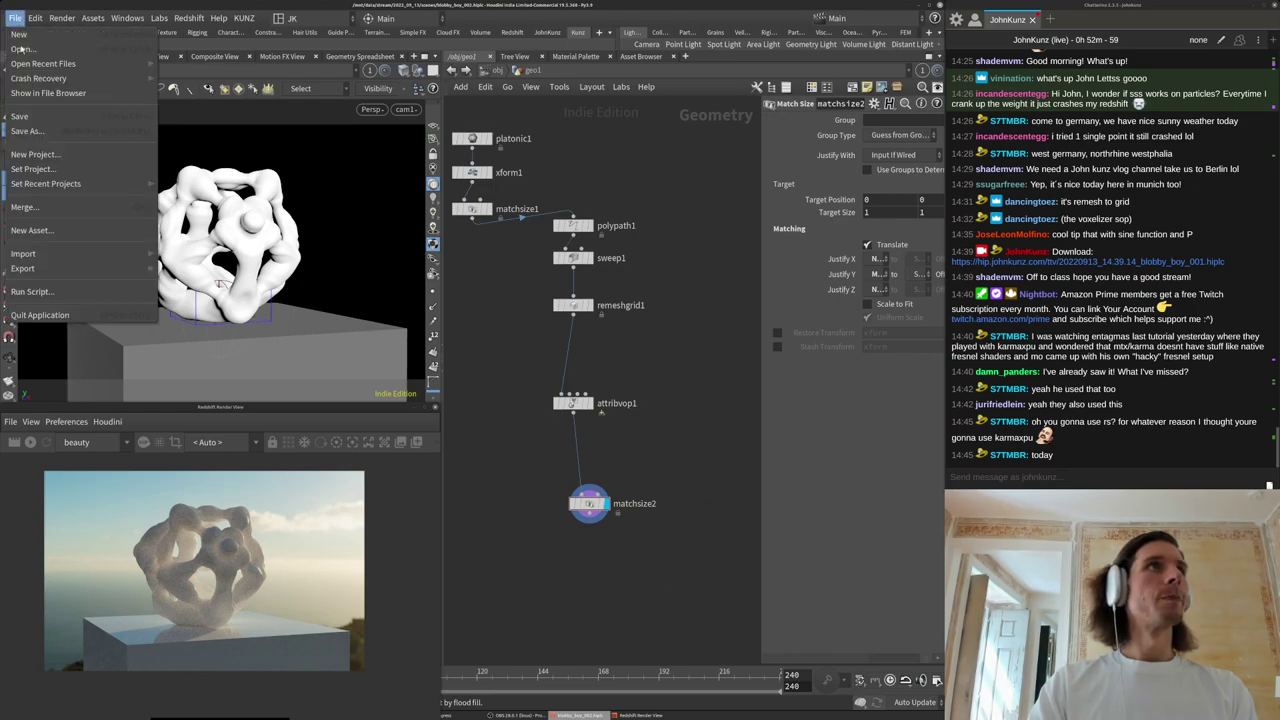
pyautogui.click(34, 115)
# Display the output of attribvop1 instead of matchsize2 in the geo1 network.
pyautogui.scroll(3, 549, 432)
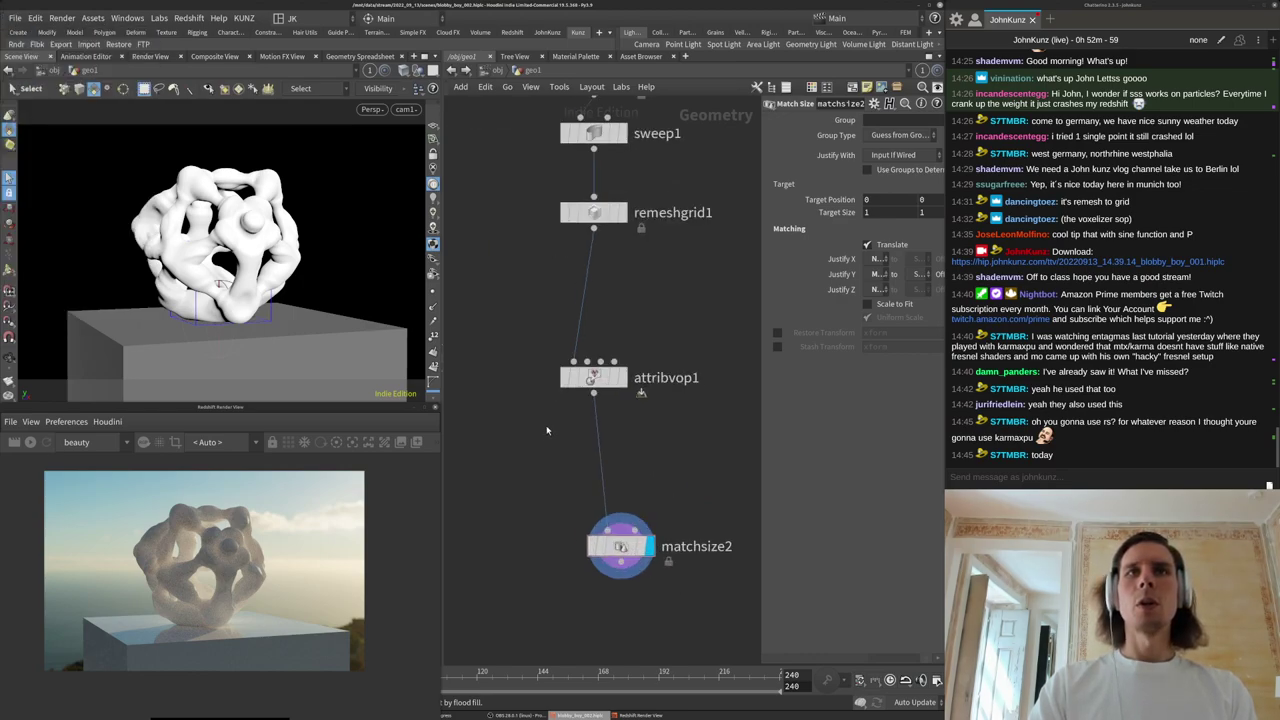
pyautogui.moveTo(540, 471); pyautogui.dragTo(536, 409, button='middle')
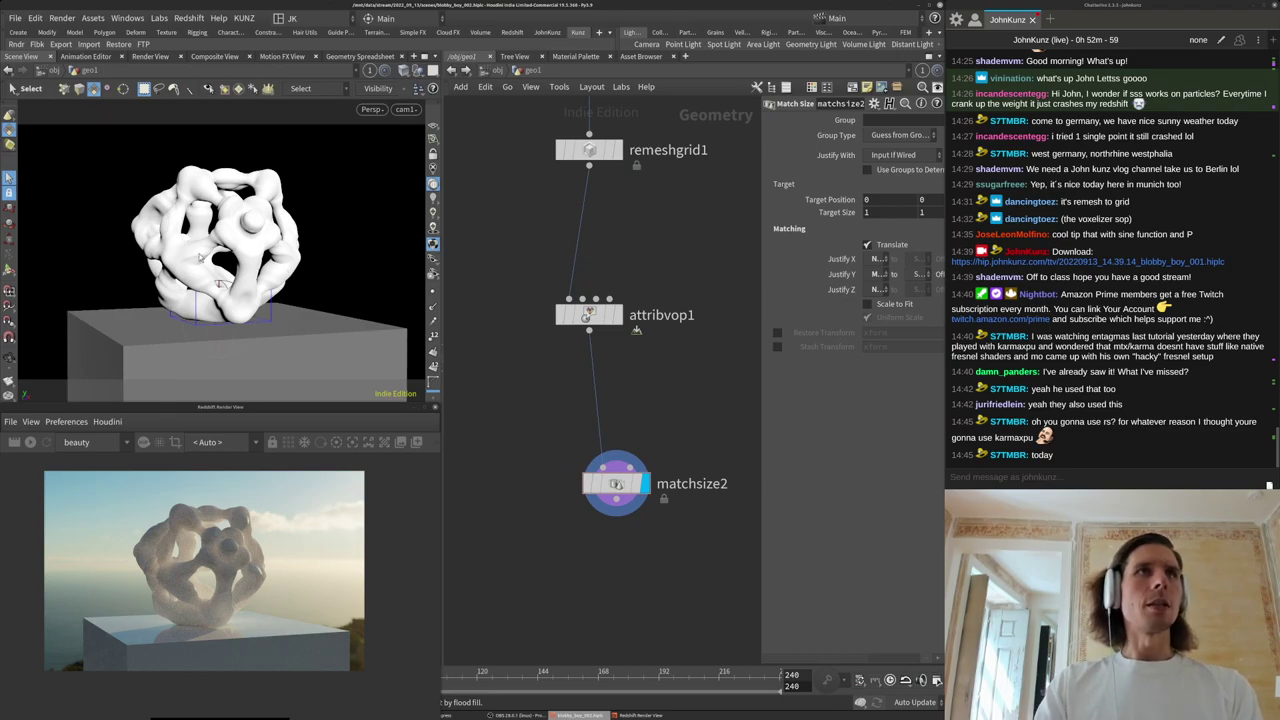
pyautogui.moveTo(630, 278); pyautogui.dragTo(586, 255, button='middle')
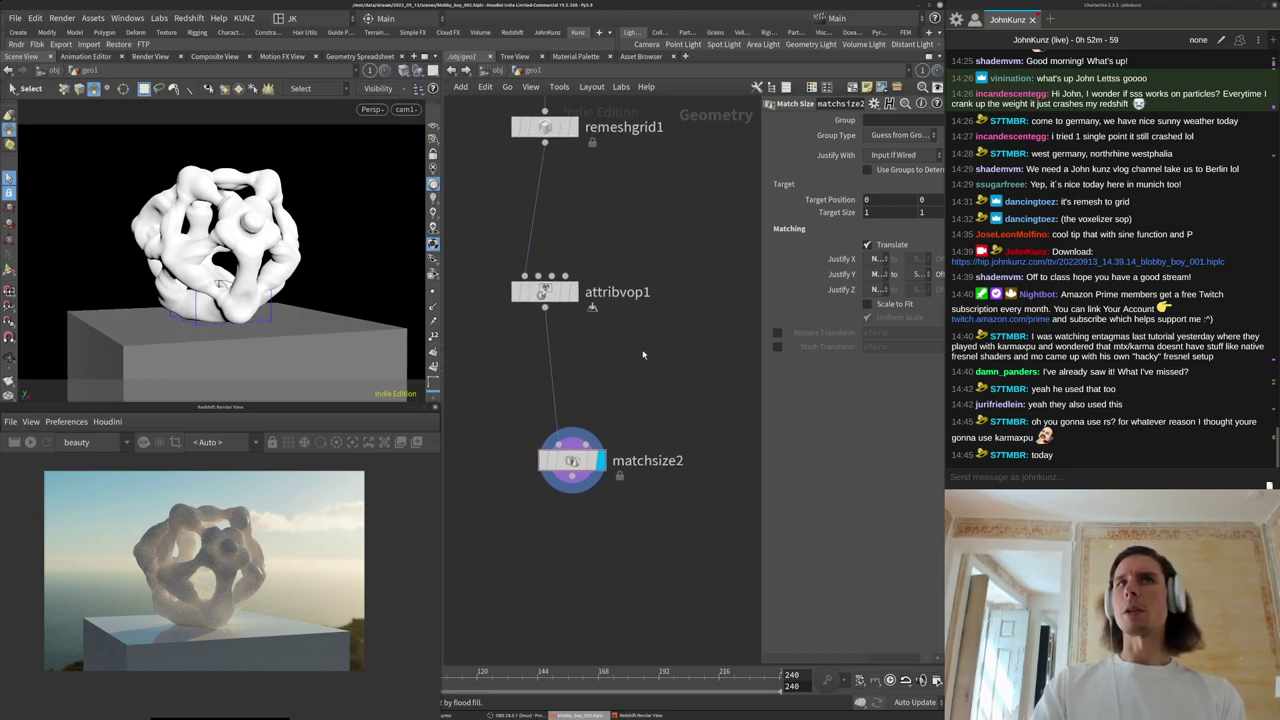
pyautogui.moveTo(643, 354); pyautogui.dragTo(673, 366, button='middle')
pyautogui.click(604, 303)
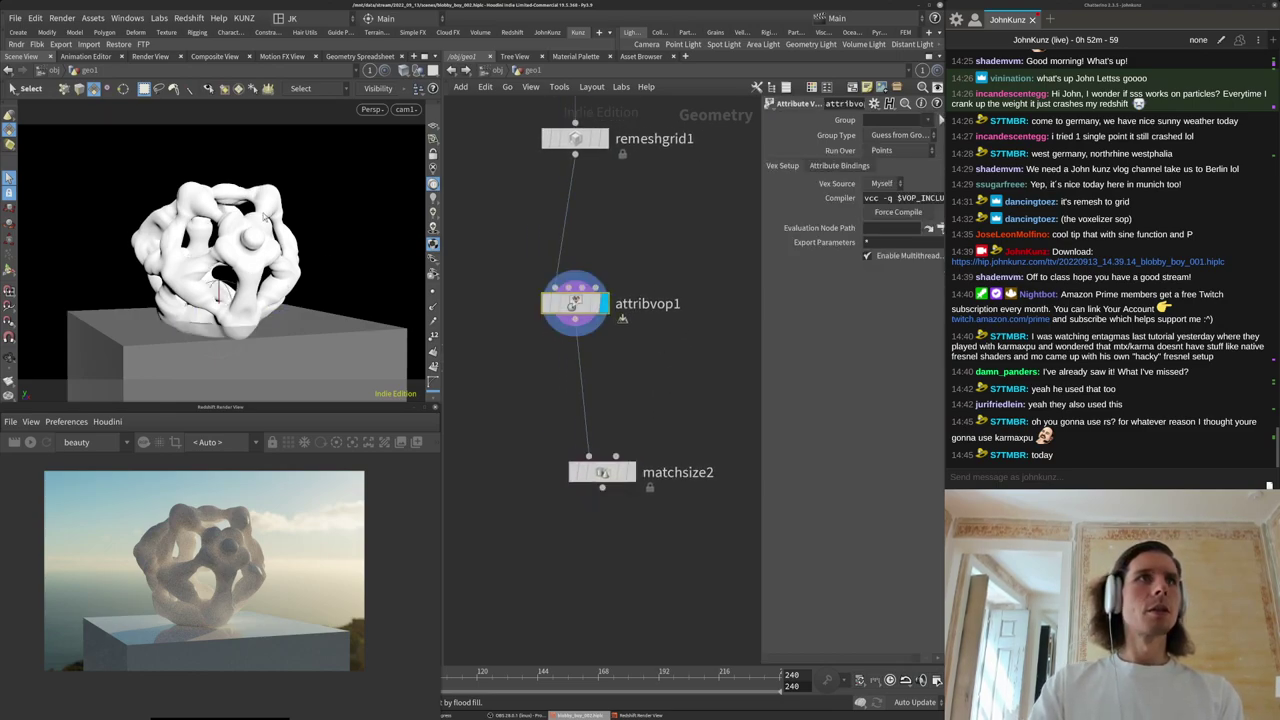
pyautogui.scroll(-5, 665, 333)
pyautogui.moveTo(641, 365); pyautogui.dragTo(629, 354)
pyautogui.moveTo(660, 324); pyautogui.dragTo(555, 298, button='middle')
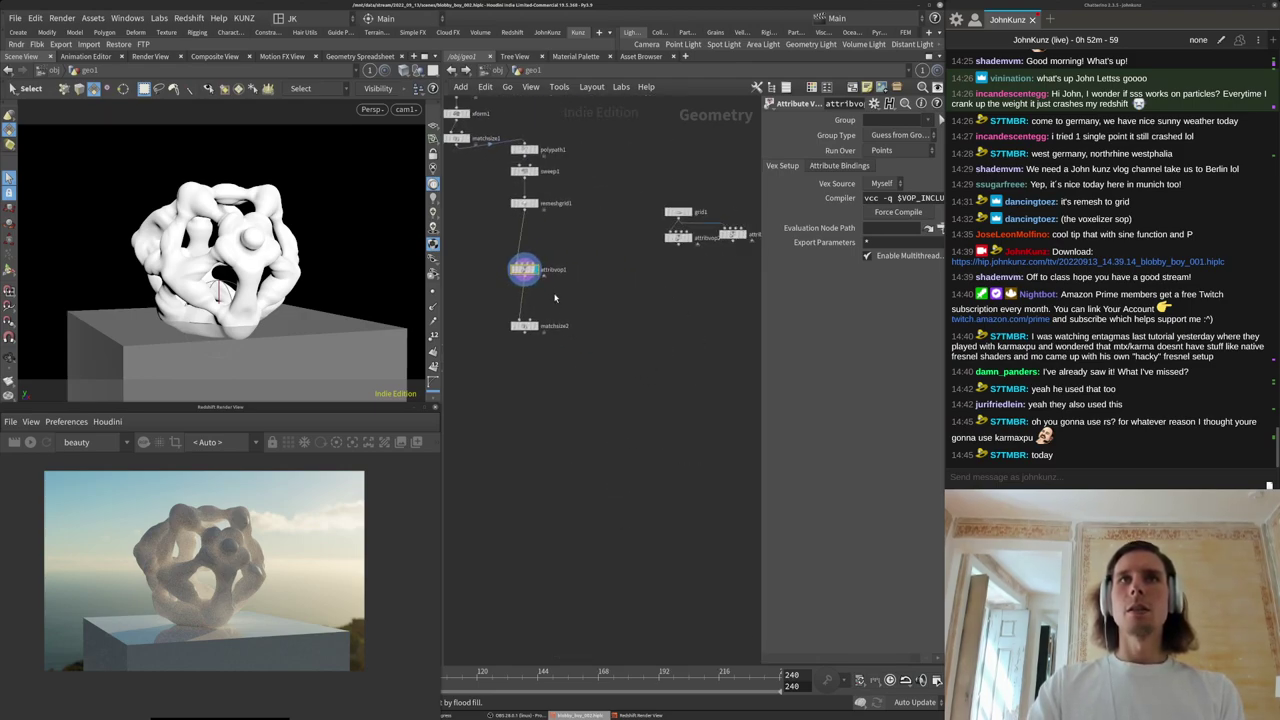
# Duplicate attribvop1 into a parallel branch off remeshgrid1 and show the viewport geometry with its wireframe.
pyautogui.keyDown('alt'); pyautogui.moveTo(529, 271); pyautogui.dragTo(610, 318); pyautogui.keyUp('alt')
pyautogui.scroll(3, 610, 295)
pyautogui.moveTo(573, 177); pyautogui.dragTo(629, 320, button='middle')
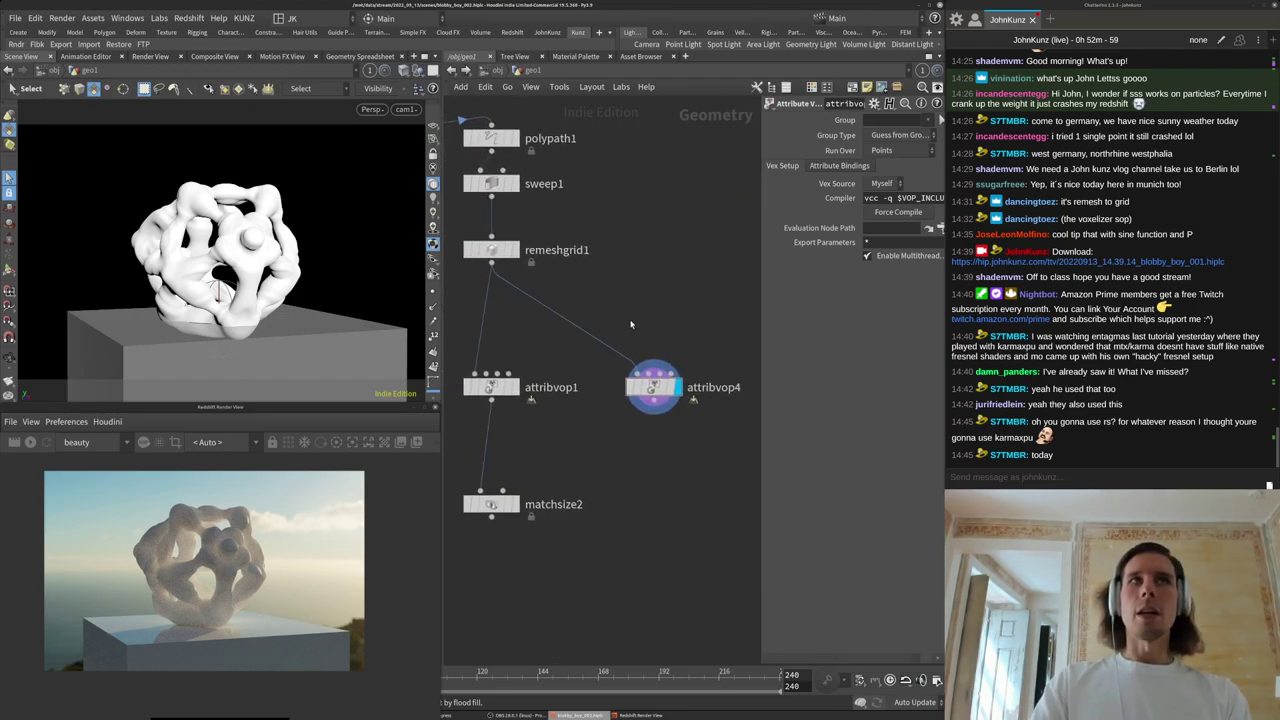
pyautogui.click(403, 75)
pyautogui.click(452, 234)
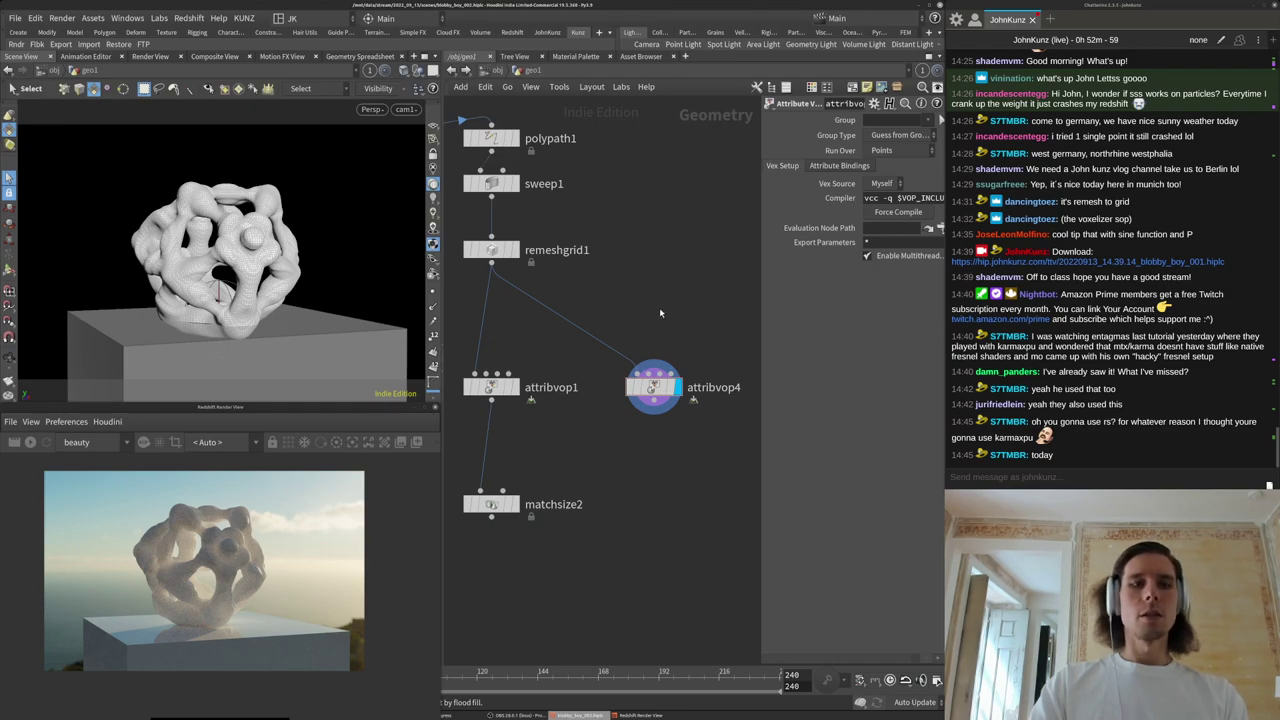
# Wrap the duplicated attribute VOP in a For-Loop with Feedback fed by remeshgrid1, and display the loop's end block.
pyautogui.press('Tab')
pyautogui.write('for')
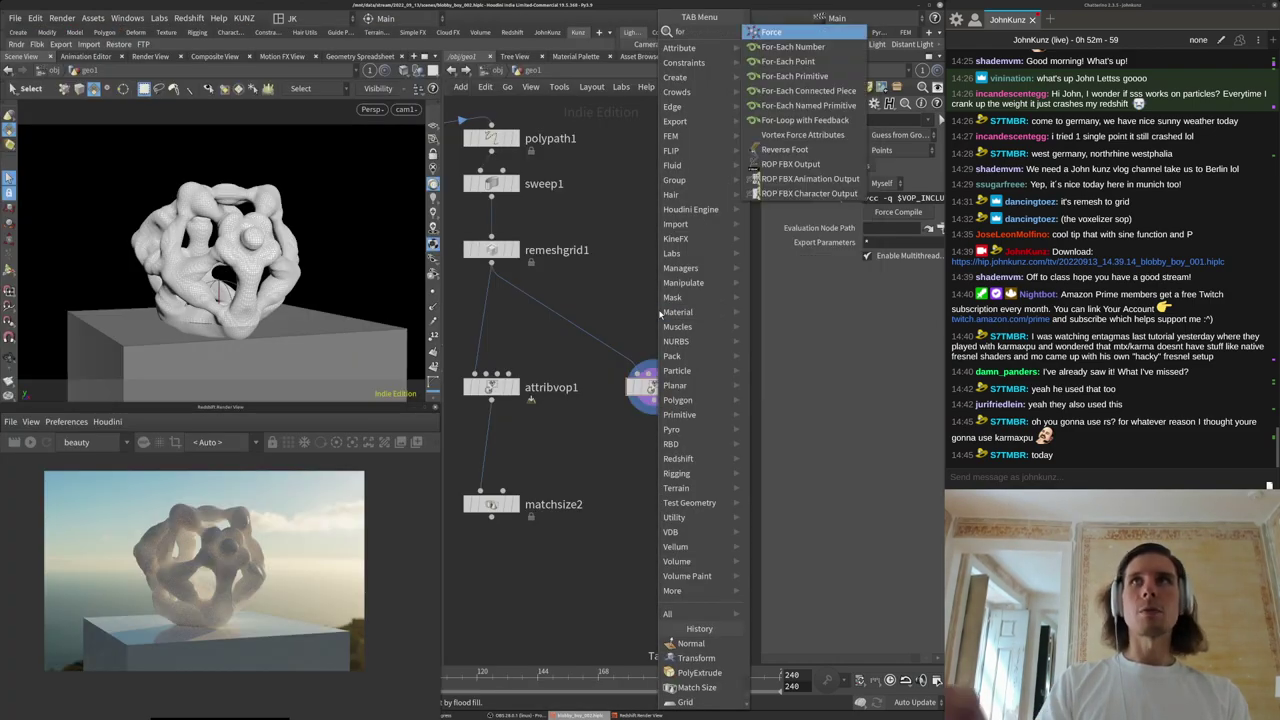
pyautogui.click(854, 120)
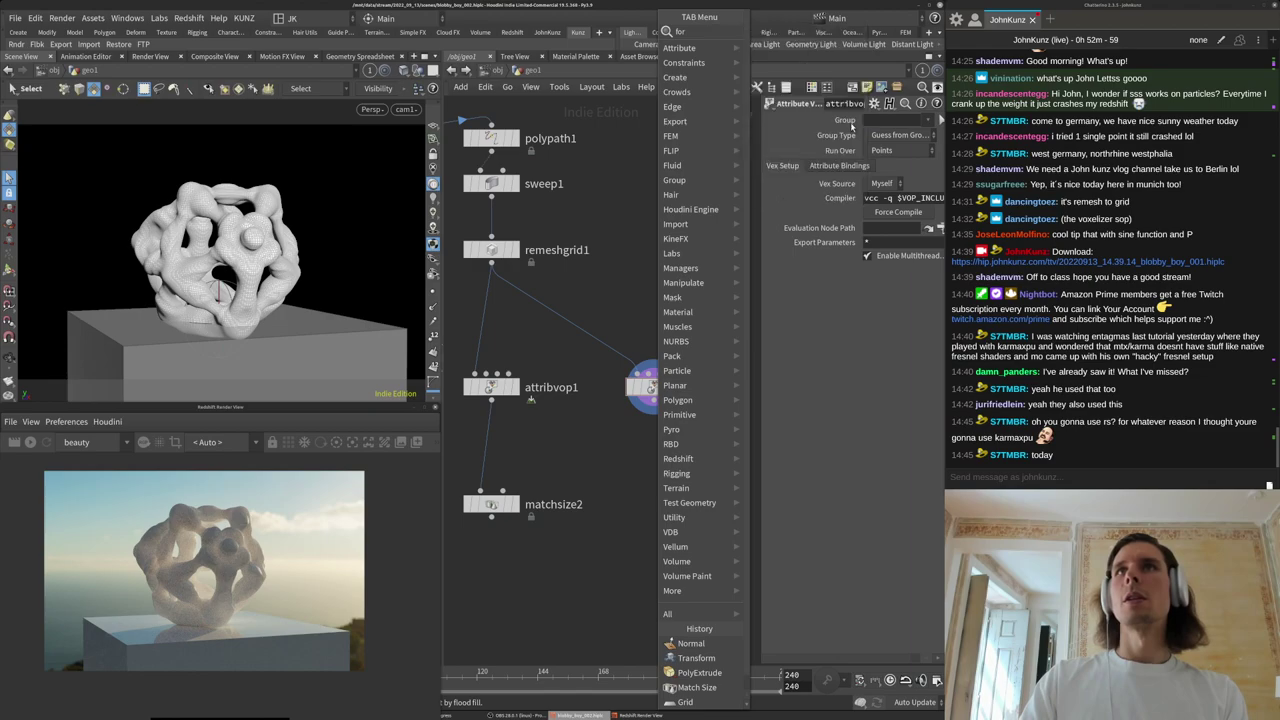
pyautogui.click(684, 497)
pyautogui.moveTo(596, 540); pyautogui.dragTo(554, 522, button='middle')
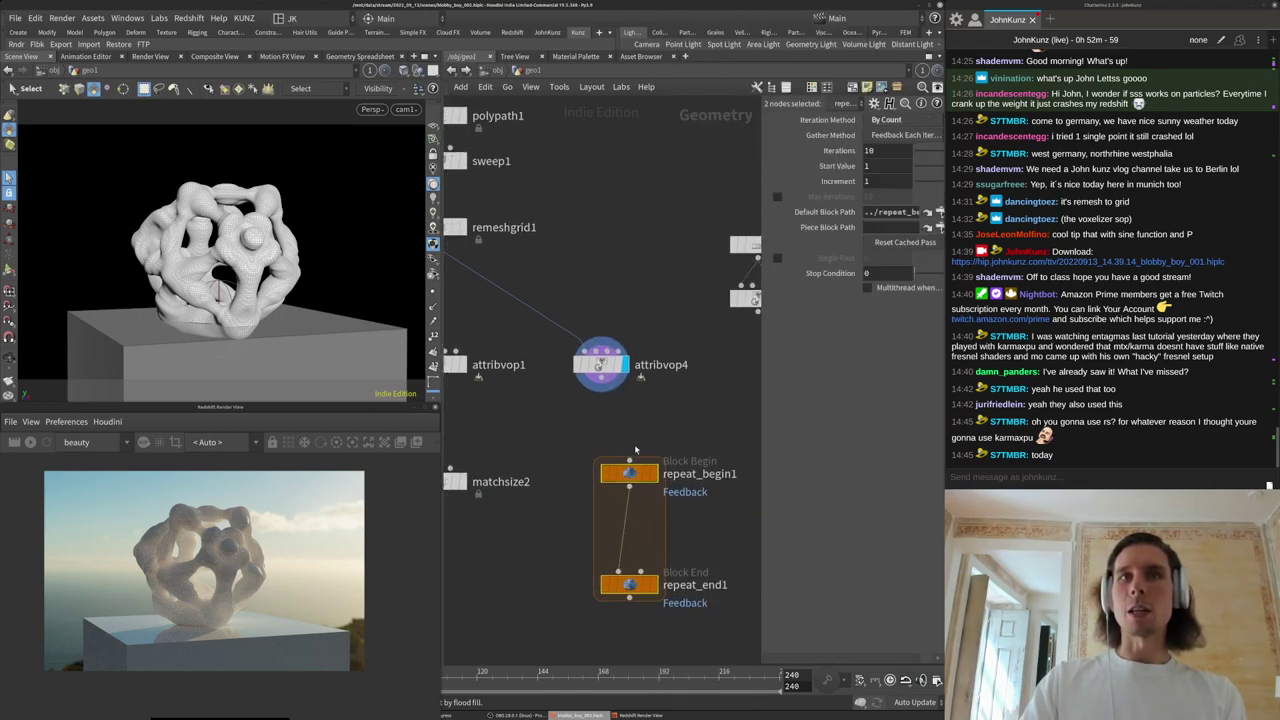
pyautogui.click(621, 425)
pyautogui.moveTo(627, 480); pyautogui.dragTo(599, 322)
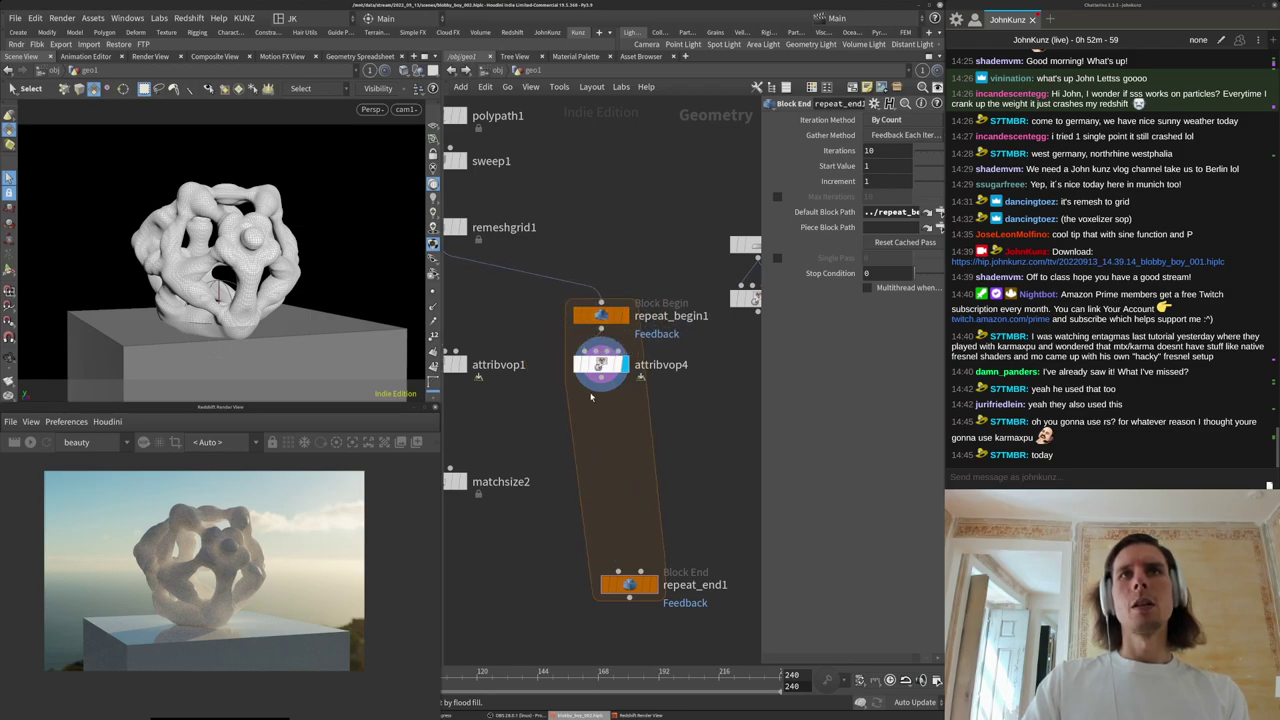
pyautogui.moveTo(645, 585); pyautogui.dragTo(629, 428)
pyautogui.click(629, 428)
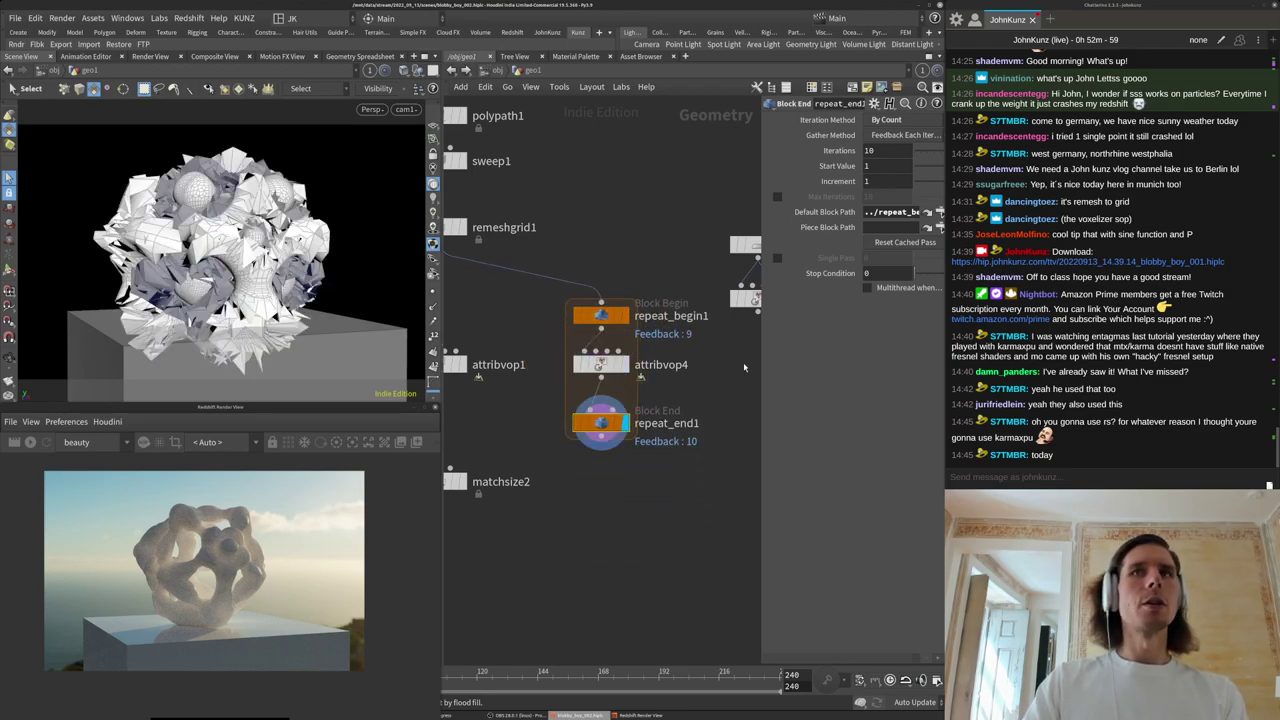
# Inside the looped attribute VOP, set the Displace Along Normal scale to 0.01 and return to the geo1 network.
pyautogui.click(601, 364)
pyautogui.doubleClick(601, 364)
pyautogui.moveTo(730, 396); pyautogui.dragTo(541, 395, button='middle')
pyautogui.click(676, 384)
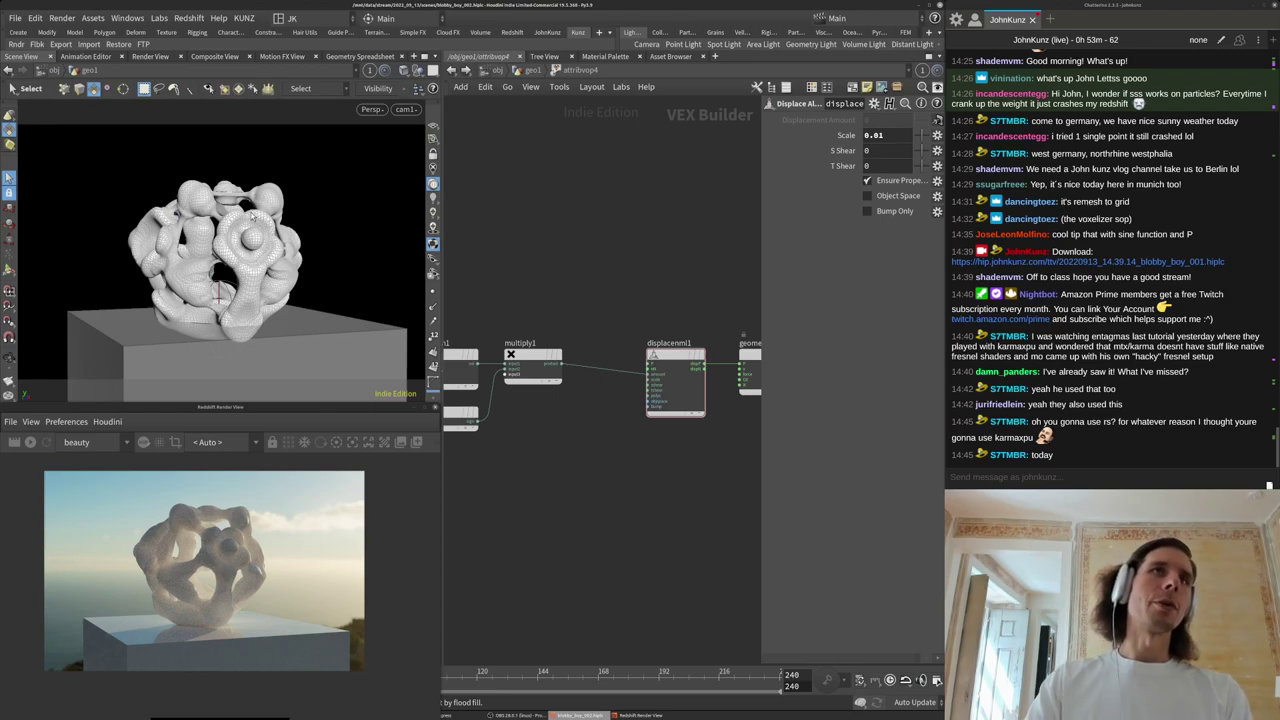
pyautogui.click(533, 70)
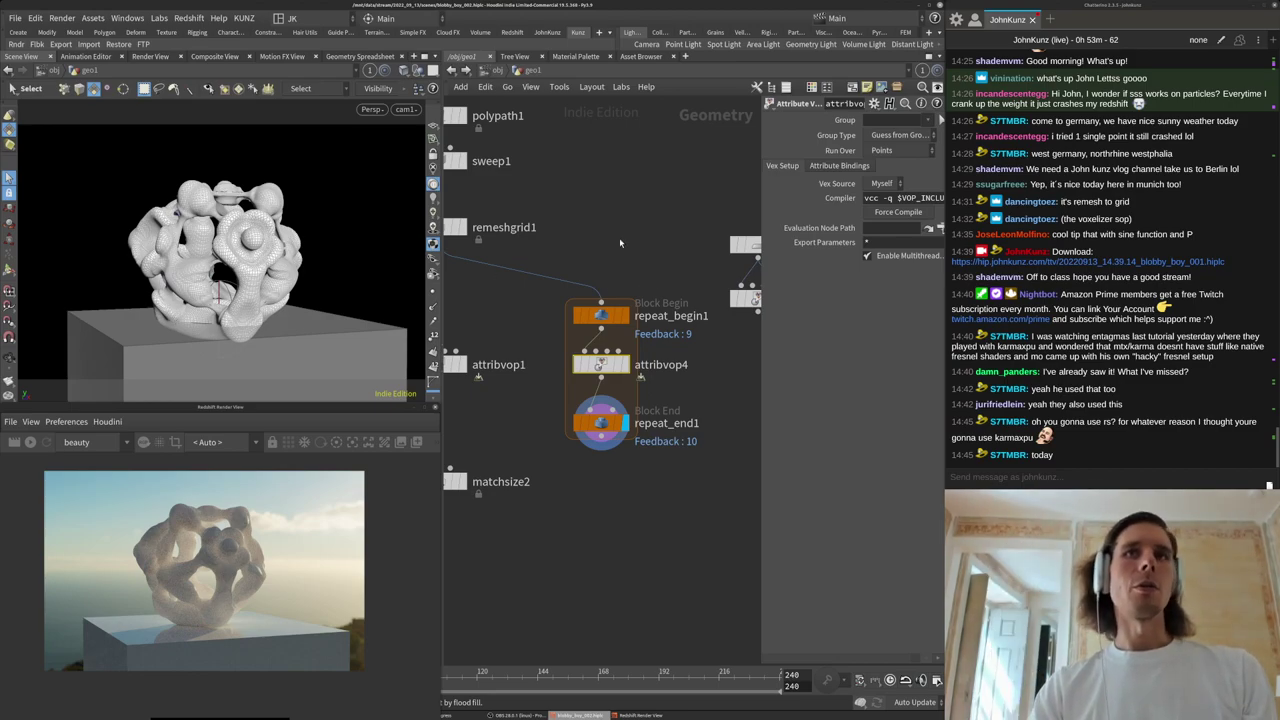
# Hide the other objects in the viewport, move the render view window aside and enlarge the scene view.
pyautogui.click(418, 72)
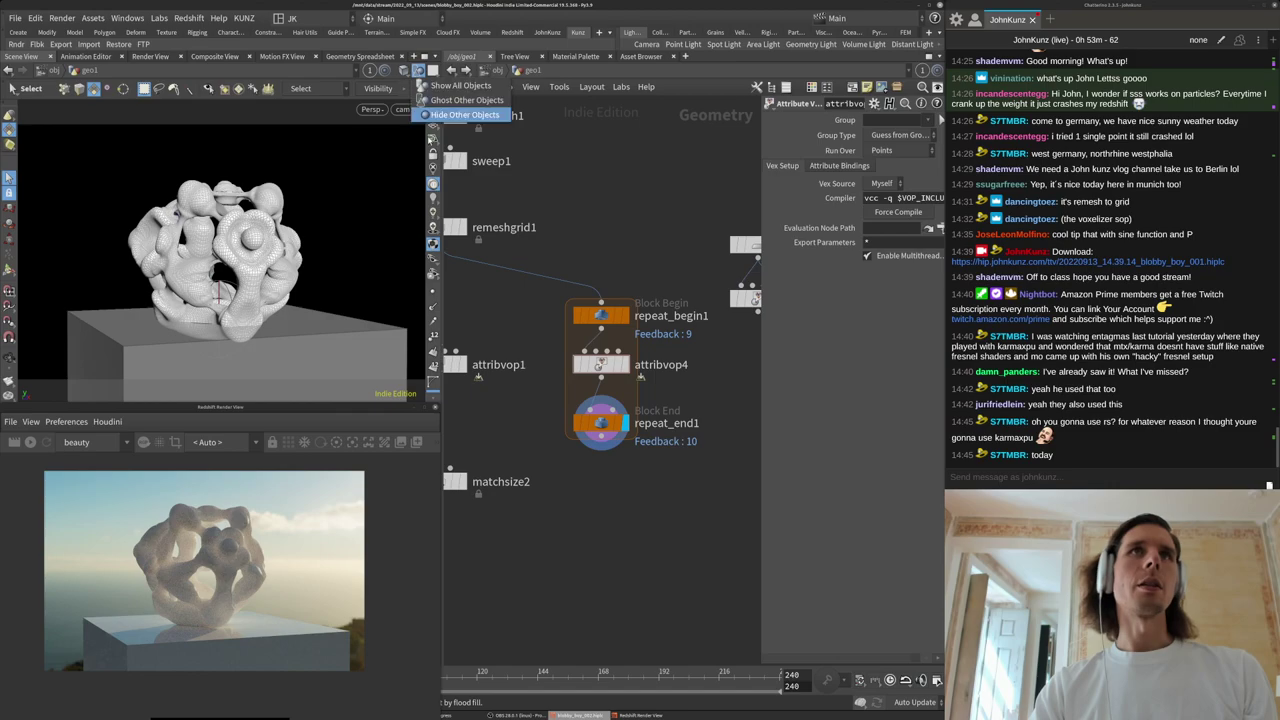
pyautogui.click(446, 115)
pyautogui.moveTo(446, 310); pyautogui.dragTo(482, 310)
pyautogui.moveTo(373, 407); pyautogui.dragTo(410, 507)
pyautogui.click(611, 572)
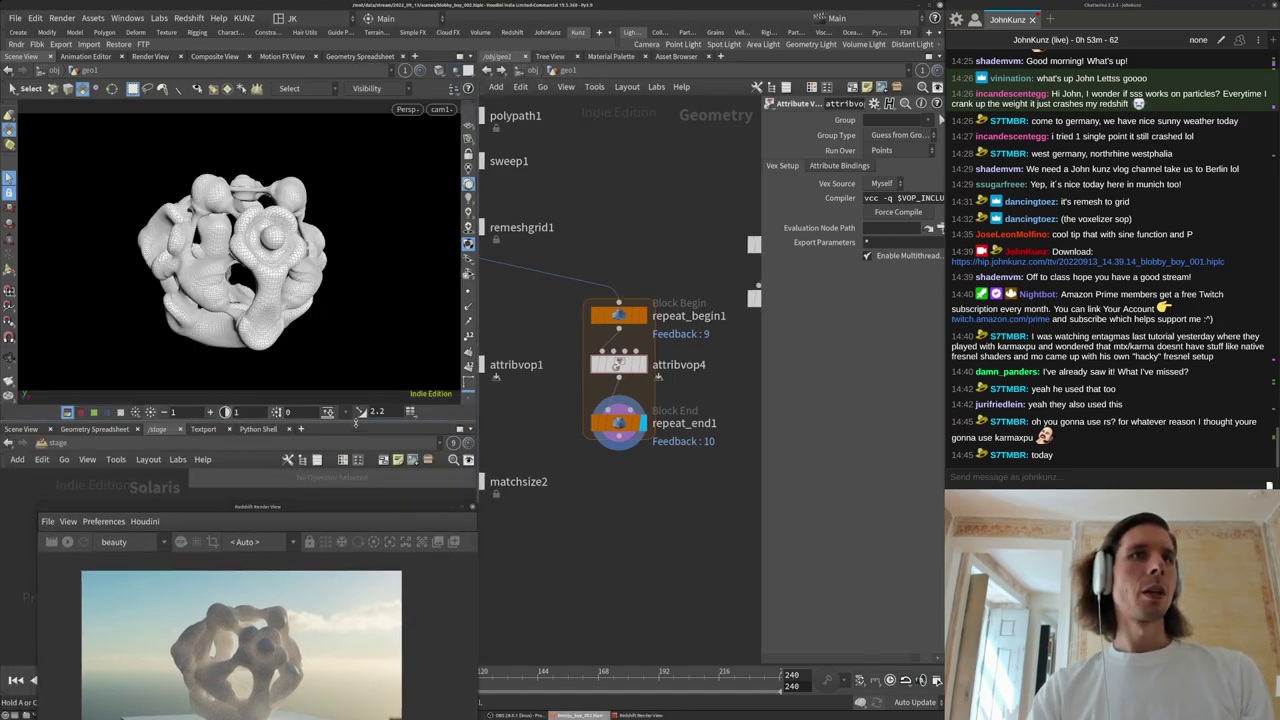
pyautogui.moveTo(356, 423); pyautogui.dragTo(270, 475)
# Examine the loop's displaced mesh up close, especially around the openings where surfaces meet.
pyautogui.hotkey('space', 'g')
pyautogui.moveTo(163, 314); pyautogui.dragTo(178, 276)
pyautogui.moveTo(231, 269); pyautogui.dragTo(299, 241, button='right')
pyautogui.moveTo(299, 241)
pyautogui.mouseDown()
pyautogui.moveTo(270, 265)
pyautogui.moveTo(321, 235)
pyautogui.mouseUp()
pyautogui.moveTo(321, 235); pyautogui.dragTo(376, 194, button='right')
pyautogui.moveTo(330, 225); pyautogui.dragTo(281, 258)
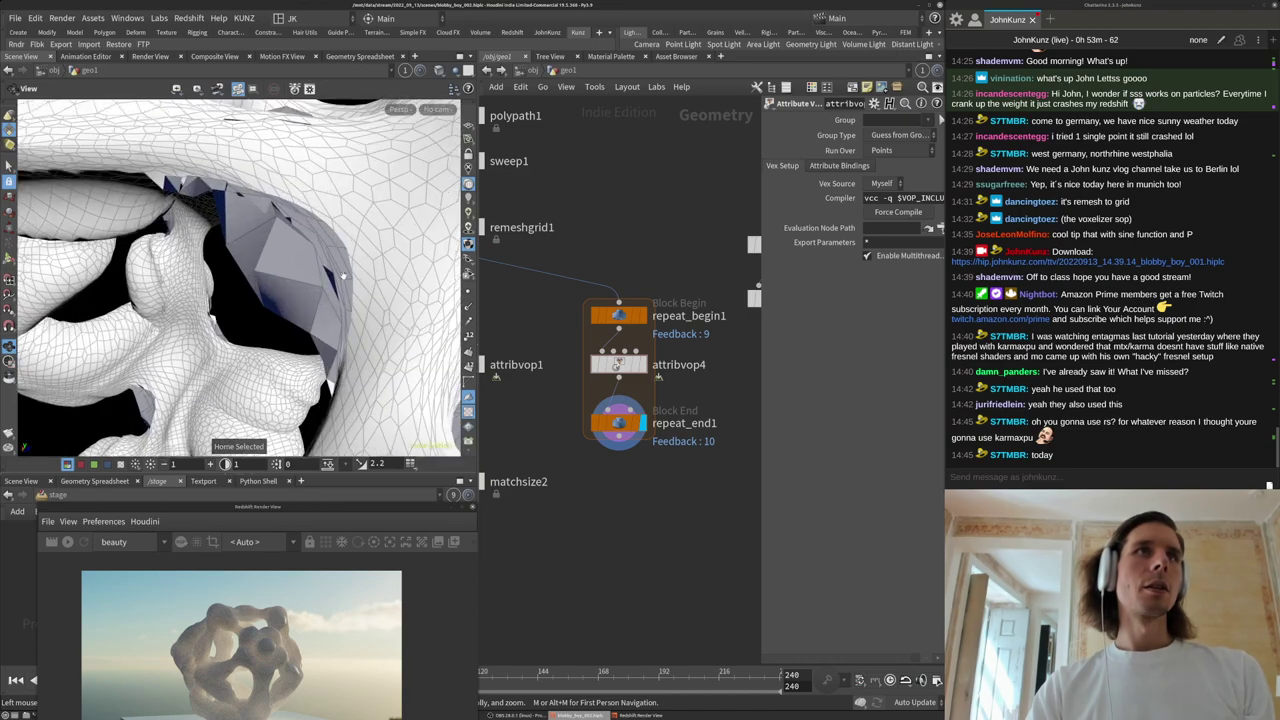
pyautogui.moveTo(276, 211); pyautogui.dragTo(300, 245)
pyautogui.moveTo(300, 245); pyautogui.dragTo(255, 310, button='right')
pyautogui.moveTo(255, 310); pyautogui.dragTo(275, 329)
pyautogui.moveTo(242, 327); pyautogui.dragTo(273, 300, button='right')
pyautogui.keyDown('alt'); pyautogui.moveTo(288, 284); pyautogui.dragTo(300, 271); pyautogui.keyUp('alt')
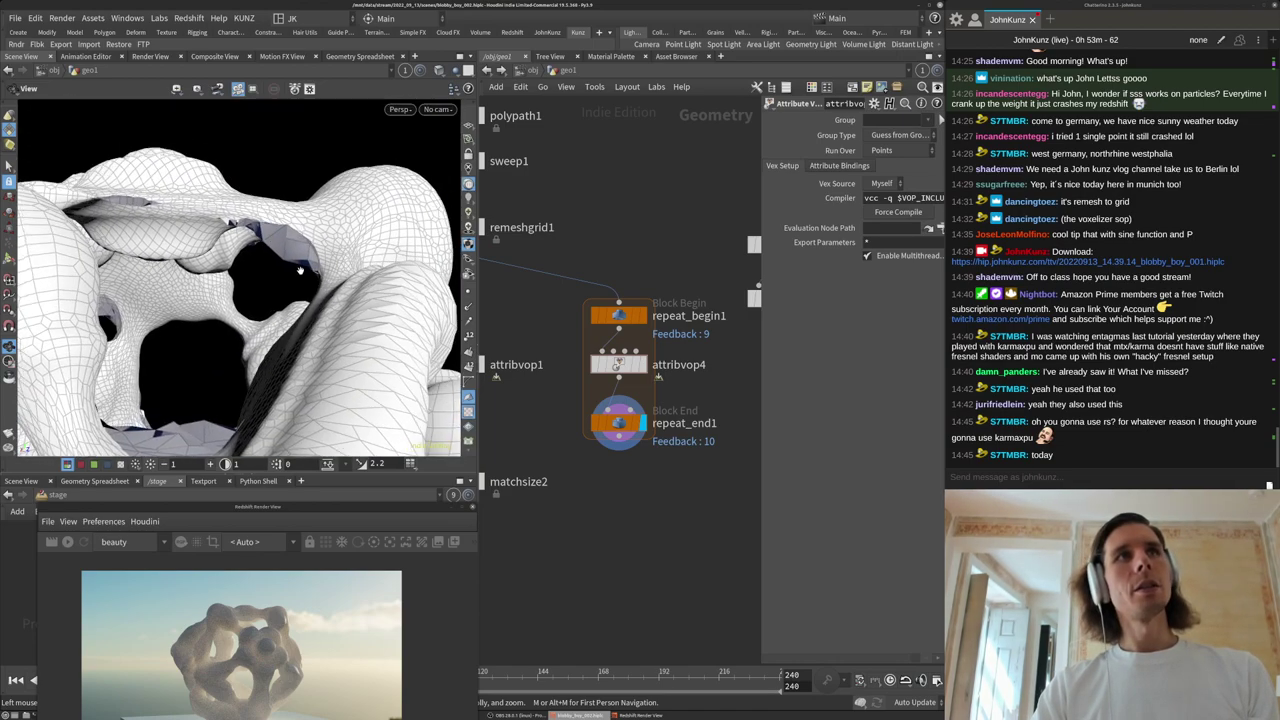
# Add an Attribute Blur node inside the feedback loop between attribvop4 and repeat_end1.
pyautogui.press('Tab')
pyautogui.write('blur')
pyautogui.press('Return')
pyautogui.click(641, 525)
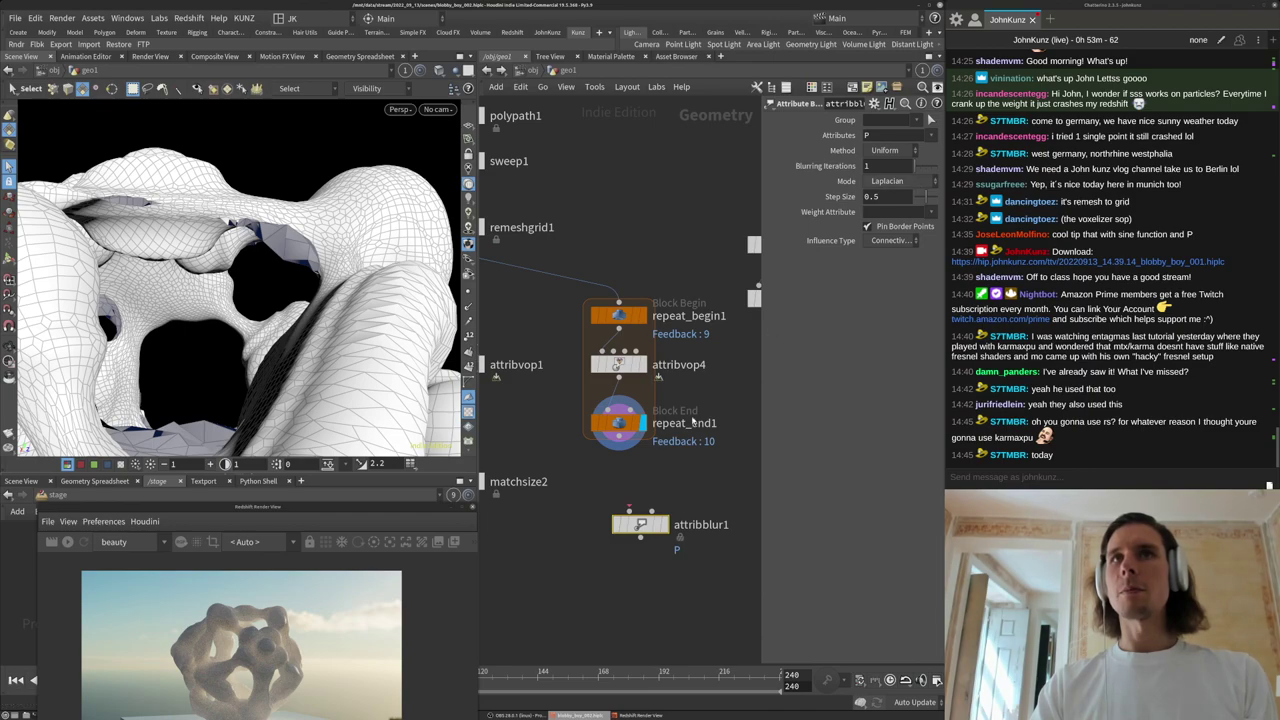
pyautogui.moveTo(640, 524); pyautogui.dragTo(622, 407)
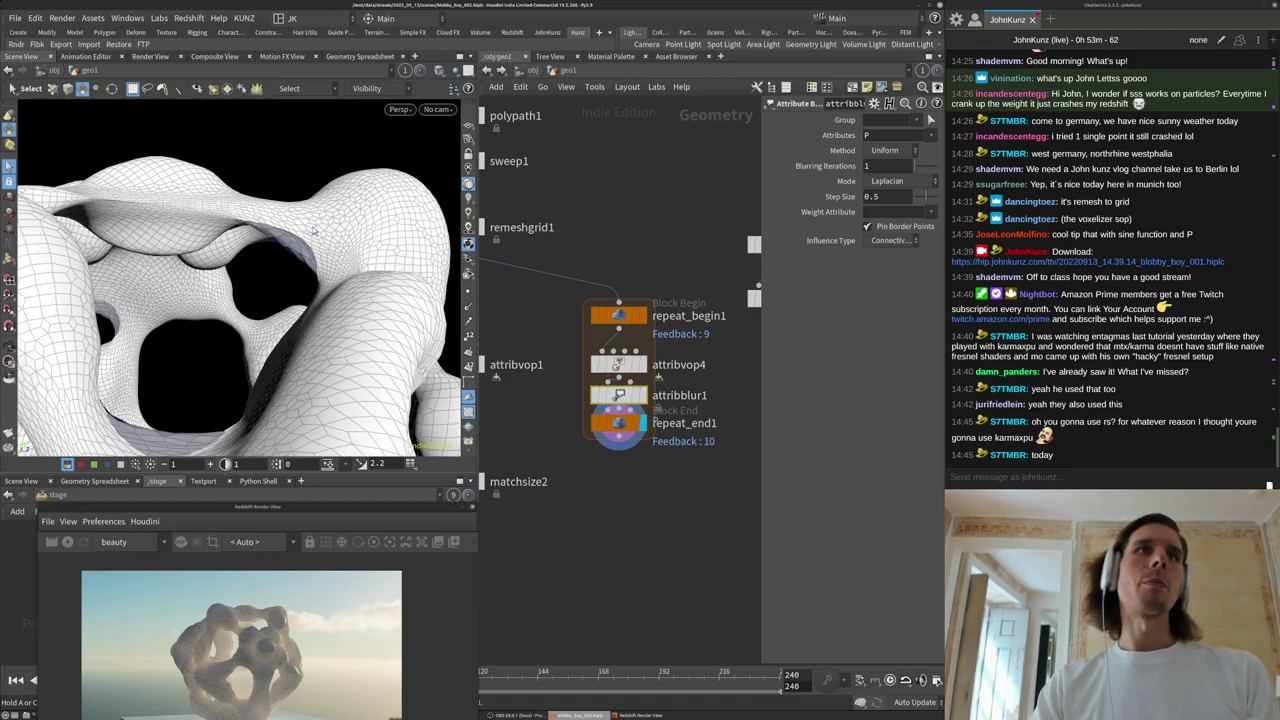
# Space out the nodes at the end of the loop and set the Attribute Blur step size to 0.25.
pyautogui.keyDown('alt'); pyautogui.moveTo(324, 230); pyautogui.dragTo(267, 339, button='right'); pyautogui.keyUp('alt')
pyautogui.keyDown('alt'); pyautogui.moveTo(267, 339); pyautogui.dragTo(312, 265, button='middle'); pyautogui.keyUp('alt')
pyautogui.keyDown('alt'); pyautogui.moveTo(312, 266); pyautogui.dragTo(238, 266); pyautogui.keyUp('alt')
pyautogui.moveTo(254, 322)
pyautogui.keyDown('alt'); pyautogui.mouseDown()
pyautogui.moveTo(318, 340)
pyautogui.moveTo(270, 318)
pyautogui.mouseUp(); pyautogui.keyUp('alt')
pyautogui.moveTo(608, 424); pyautogui.dragTo(611, 472)
pyautogui.moveTo(613, 396); pyautogui.dragTo(615, 414)
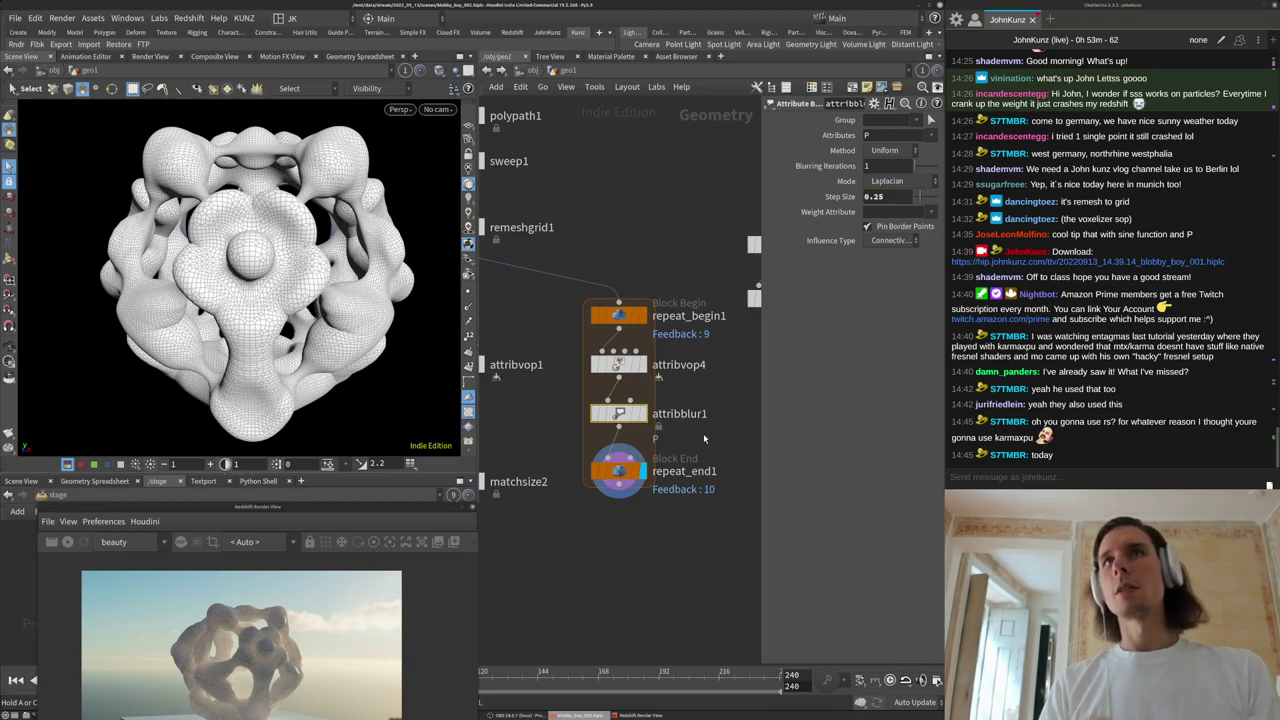
pyautogui.press('Return')
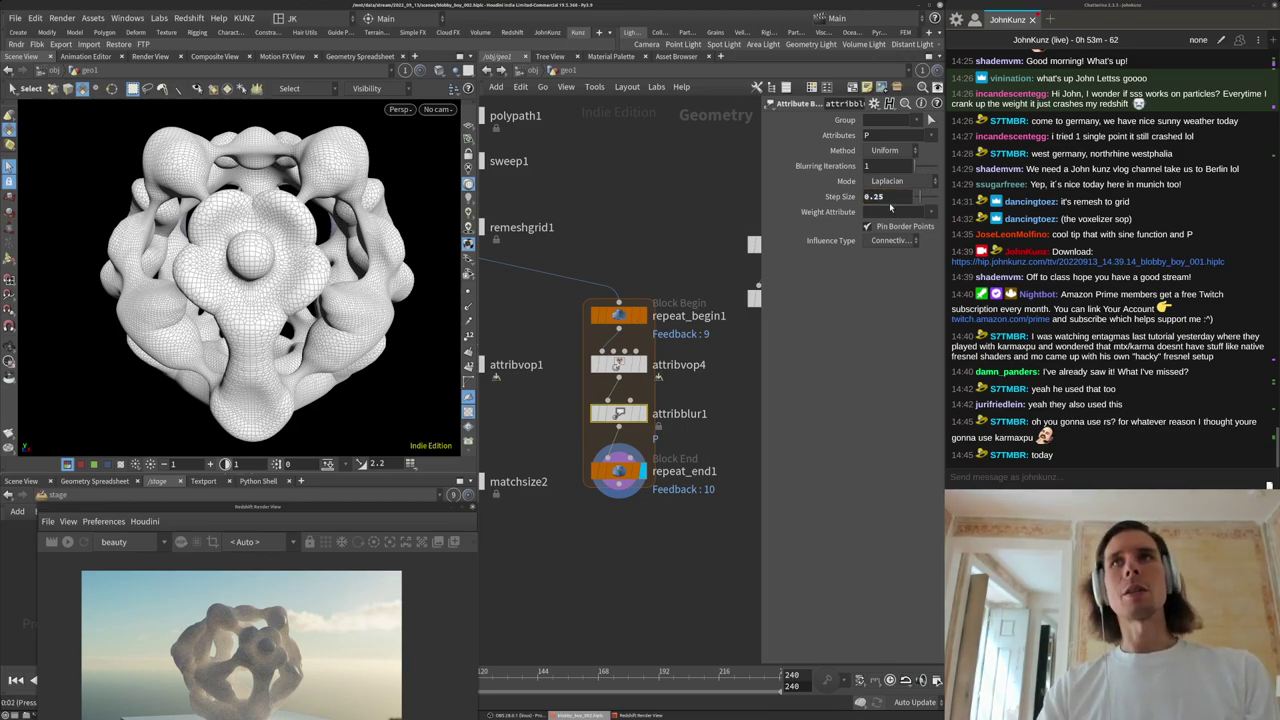
pyautogui.keyDown('alt'); pyautogui.moveTo(314, 285); pyautogui.dragTo(400, 310); pyautogui.keyUp('alt')
# Compare the geometry at repeat_begin1 with the output of remeshgrid1.
pyautogui.click(641, 320)
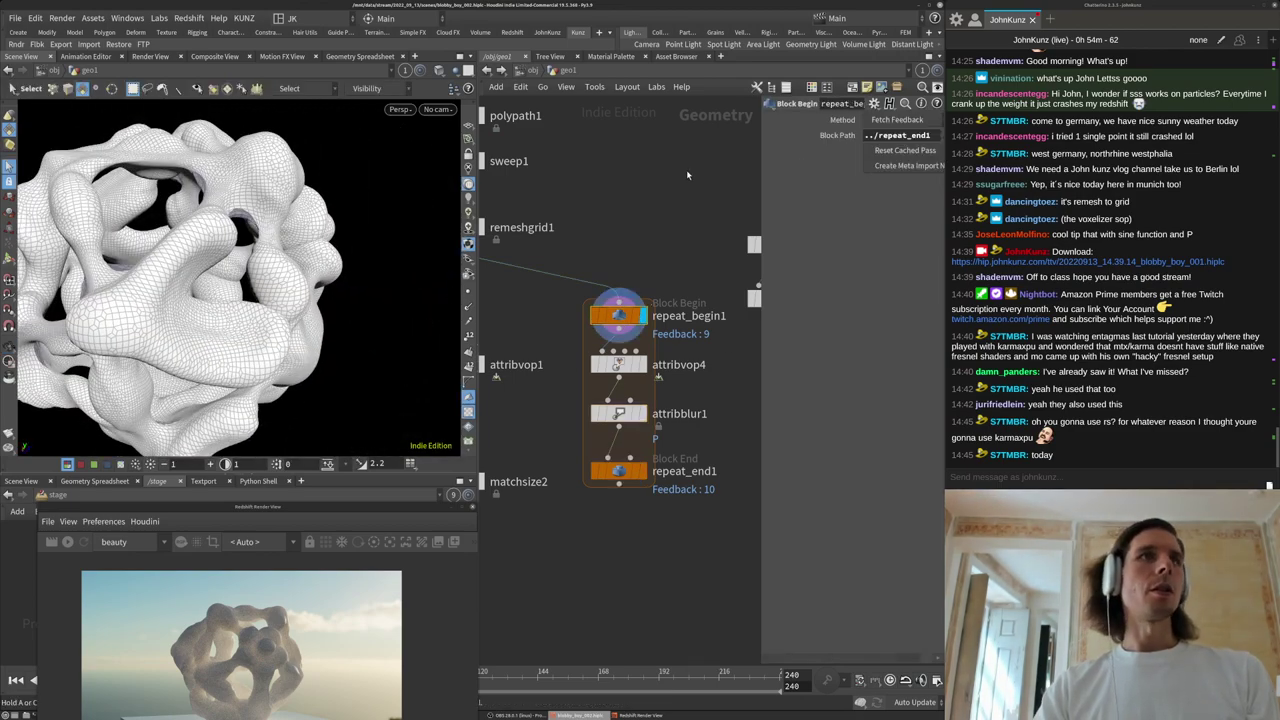
pyautogui.moveTo(627, 177); pyautogui.dragTo(689, 238, button='middle')
pyautogui.click(537, 290)
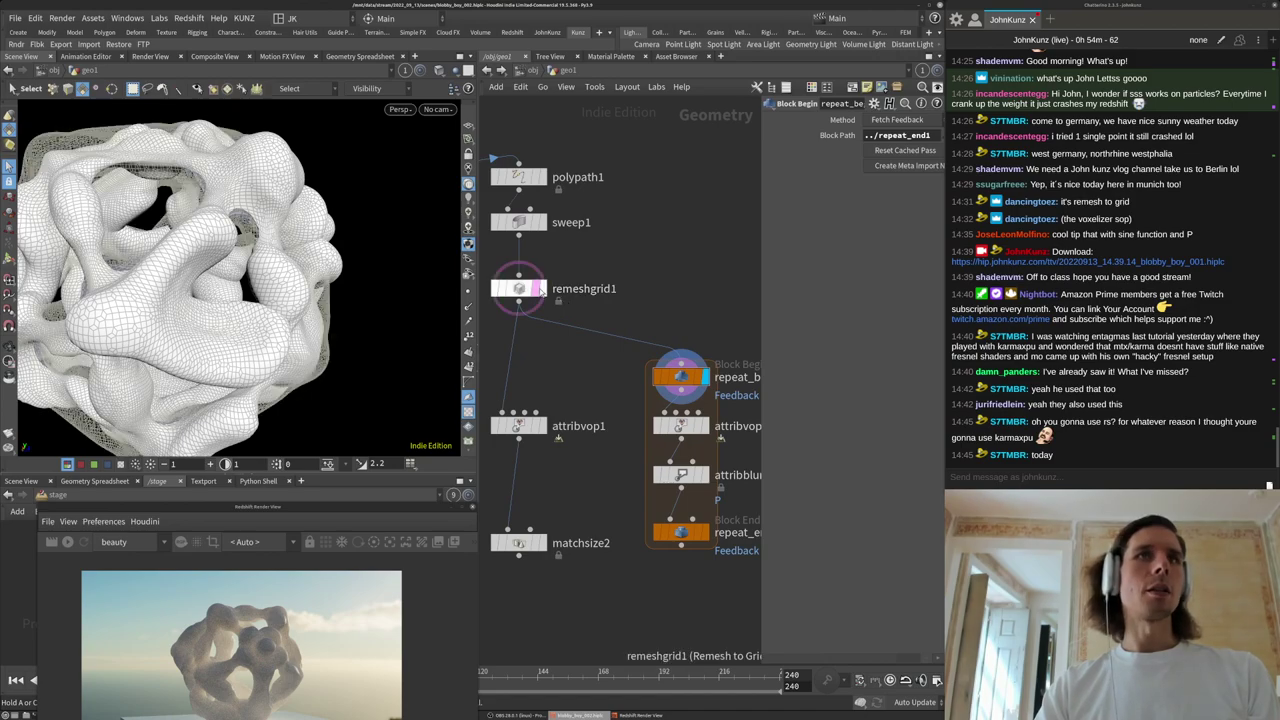
pyautogui.click(543, 290)
pyautogui.hotkey('space', 'g')
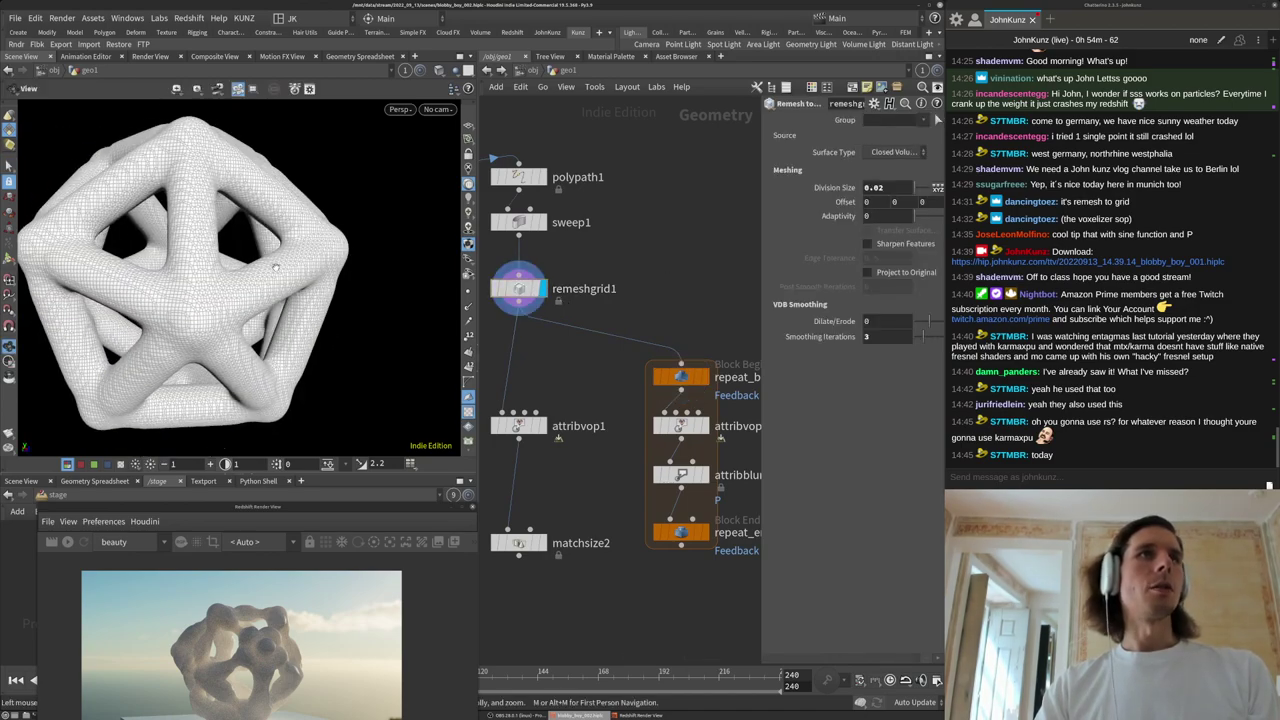
# Move repeat_begin1 away from attribvop4 to make room, display it, and reset the cached pass on repeat_end1.
pyautogui.moveTo(679, 291); pyautogui.dragTo(635, 241, button='middle')
pyautogui.scroll(-3, 684, 236)
pyautogui.scroll(2, 744, 295)
pyautogui.moveTo(625, 284); pyautogui.dragTo(614, 225)
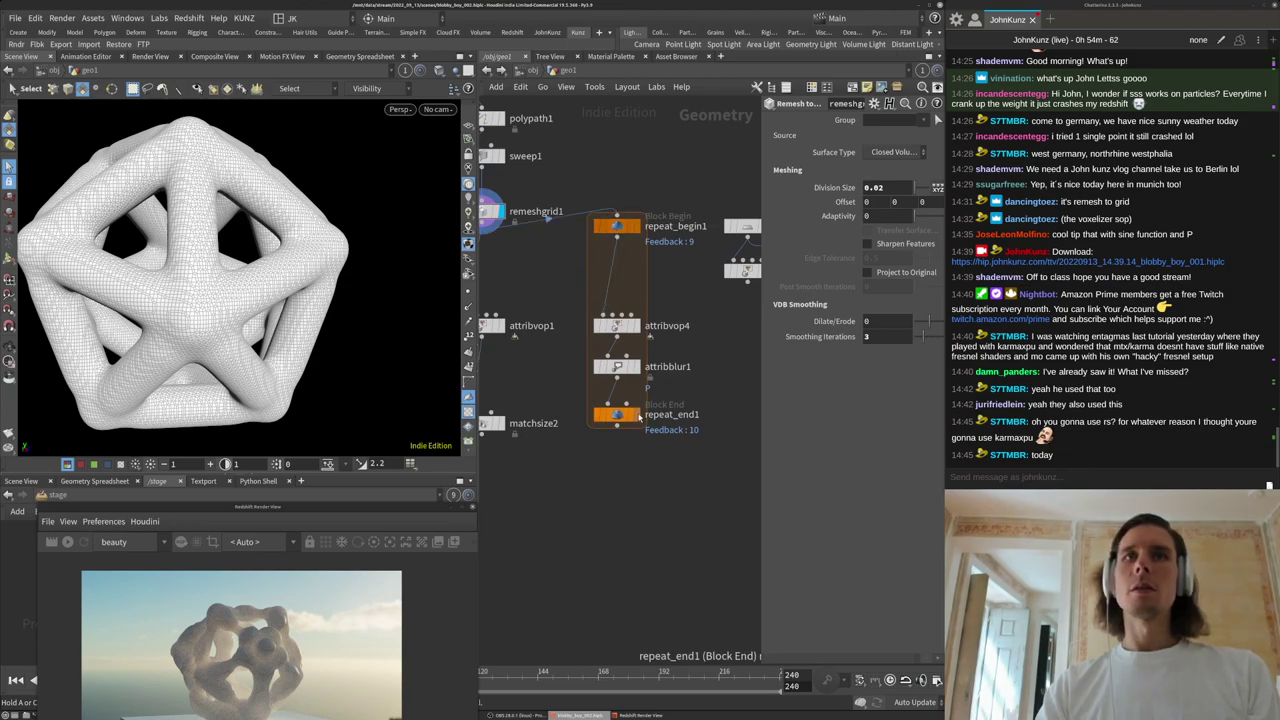
pyautogui.click(637, 226)
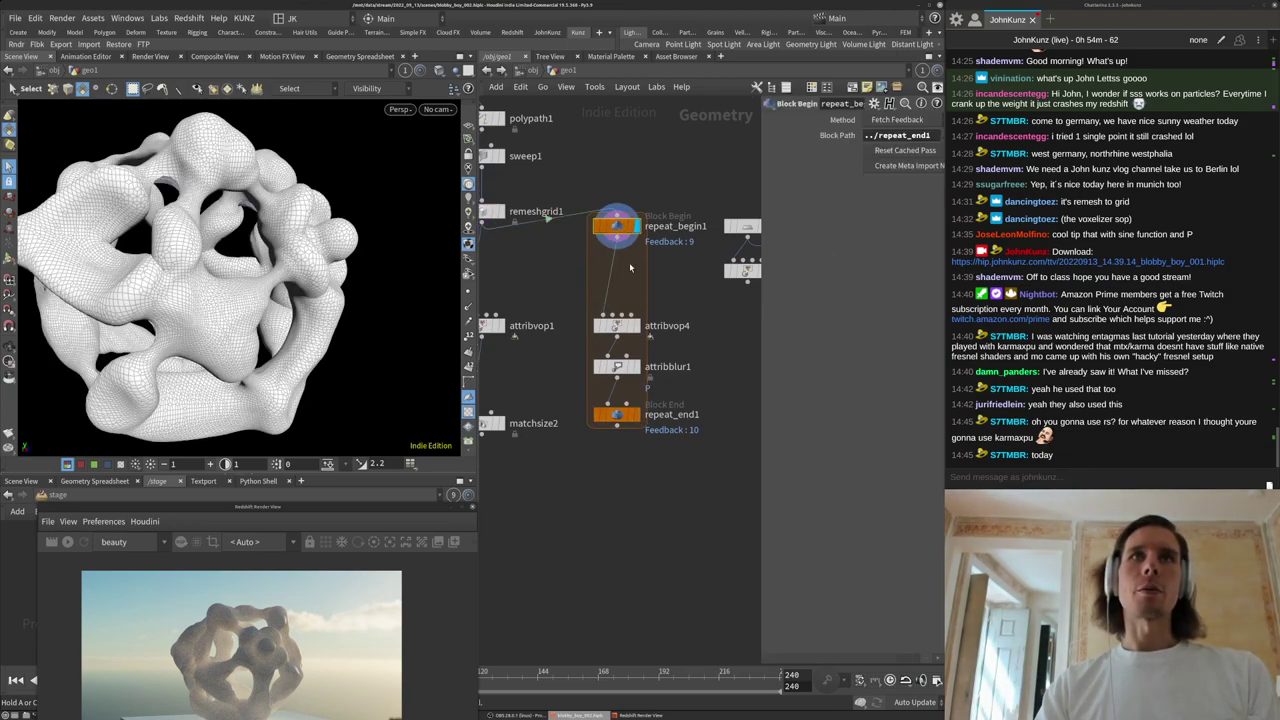
pyautogui.click(617, 411)
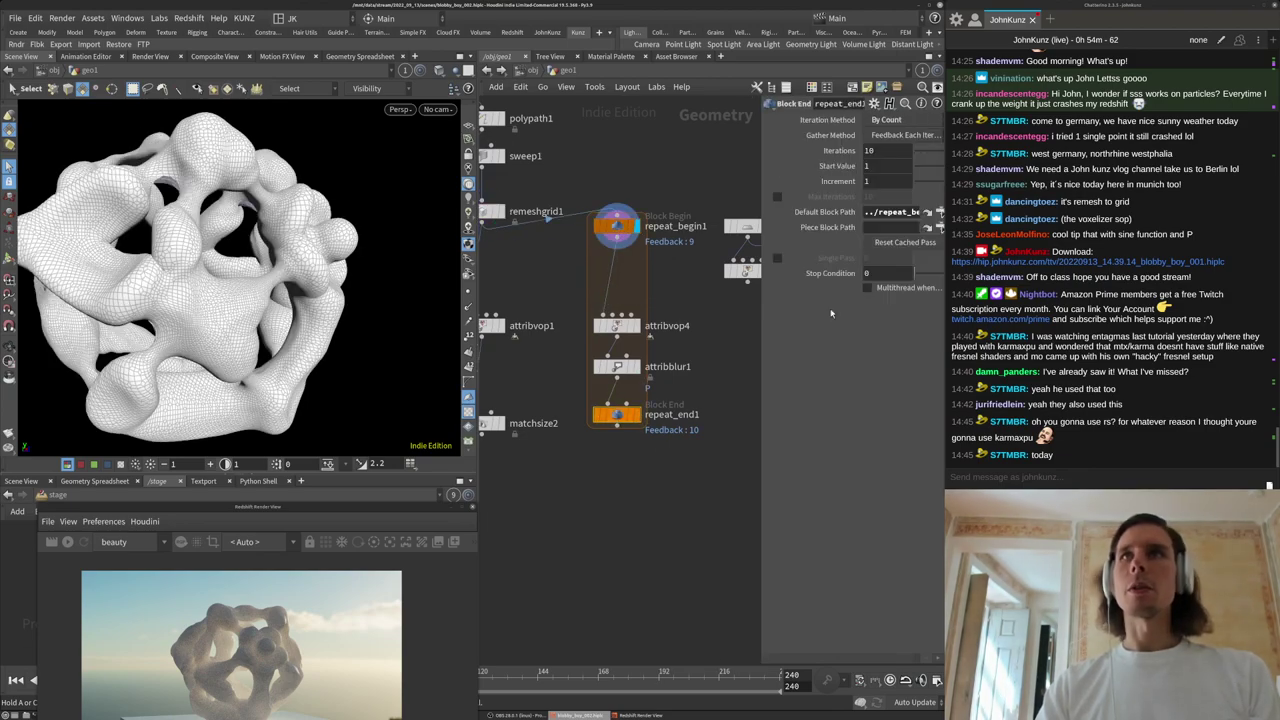
pyautogui.click(893, 242)
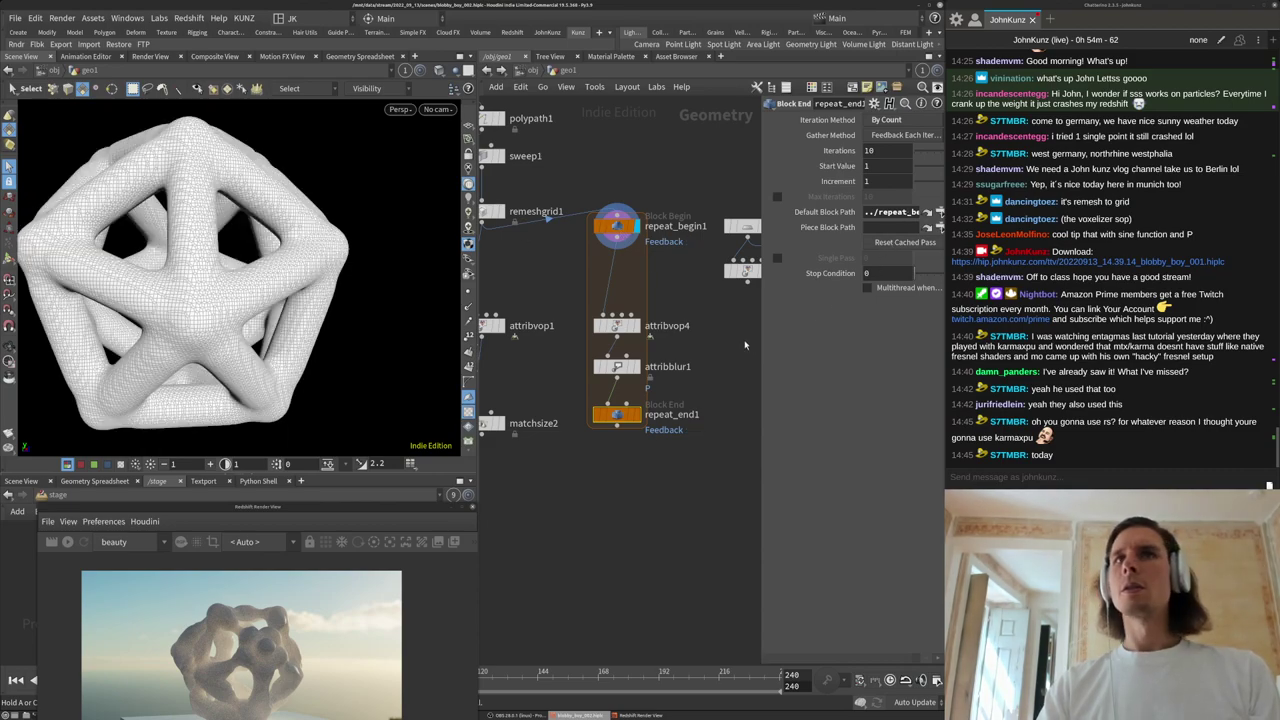
pyautogui.moveTo(760, 337); pyautogui.dragTo(722, 337)
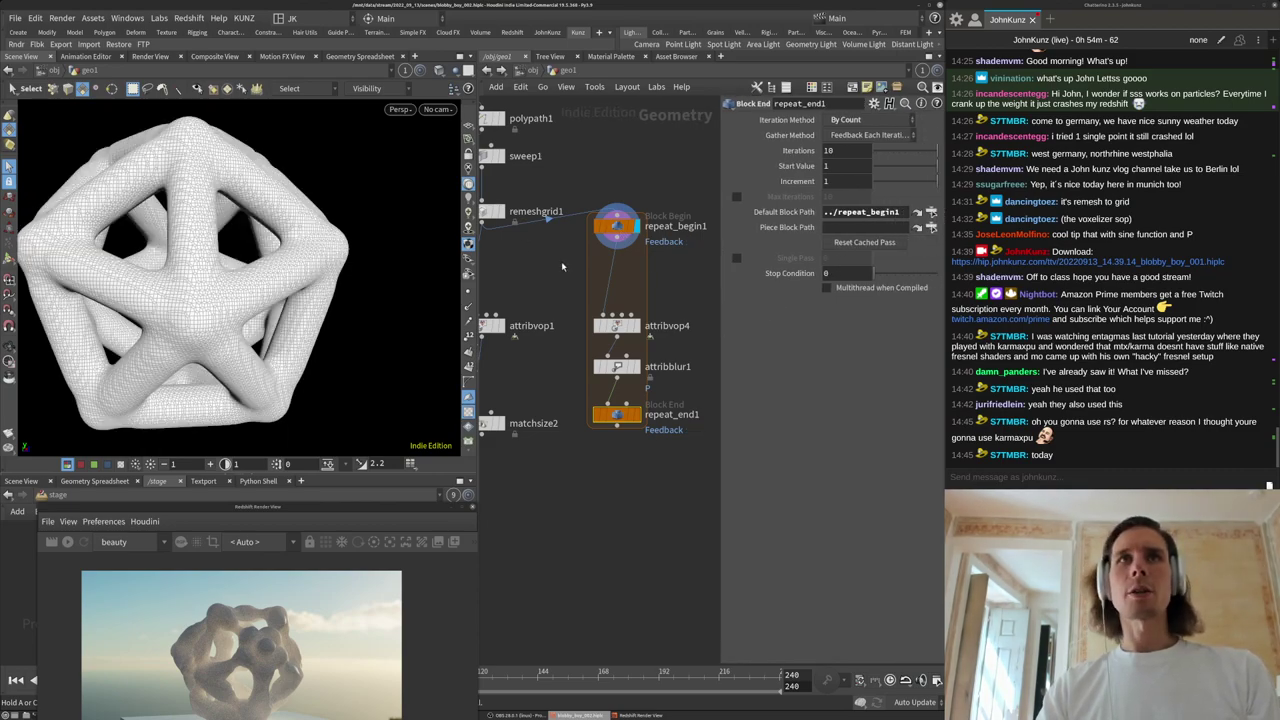
# Insert a Rest Position node between repeat_begin1 and attribvop4 in the loop.
pyautogui.scroll(3, 561, 262)
pyautogui.press('Tab')
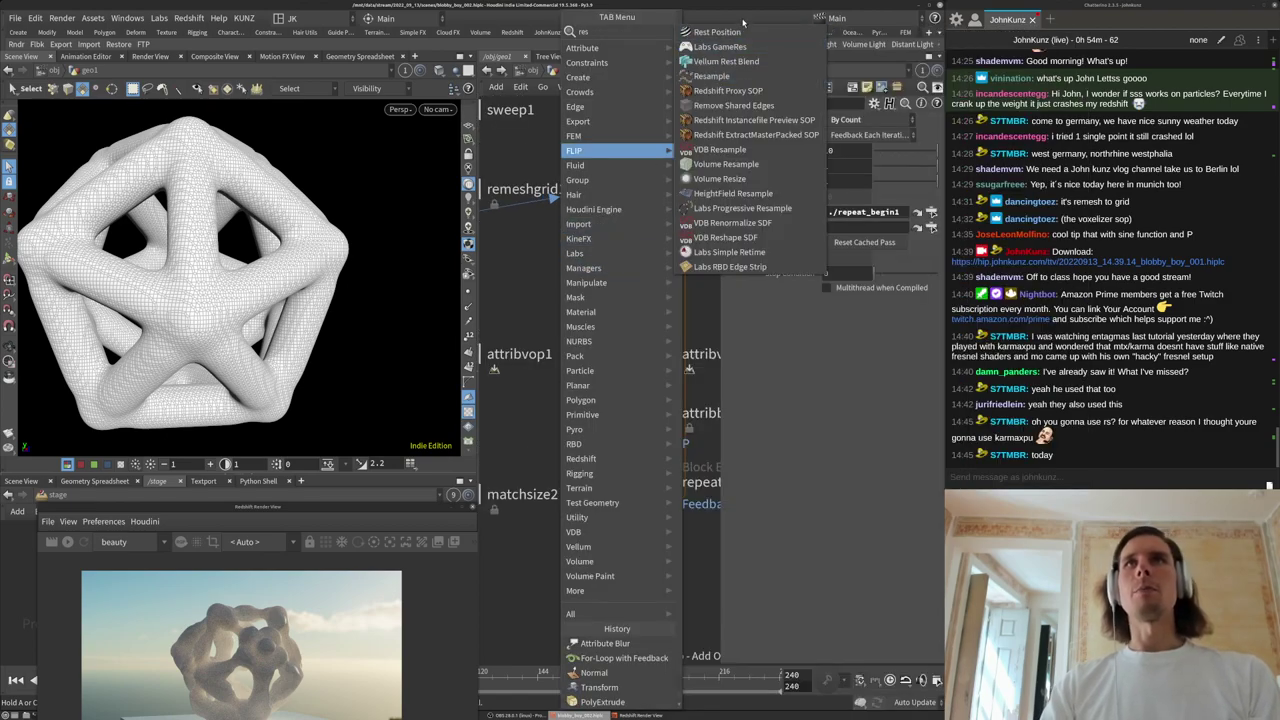
pyautogui.write('rest')
pyautogui.press('Return')
pyautogui.click(595, 280)
pyautogui.moveTo(588, 281); pyautogui.dragTo(634, 281)
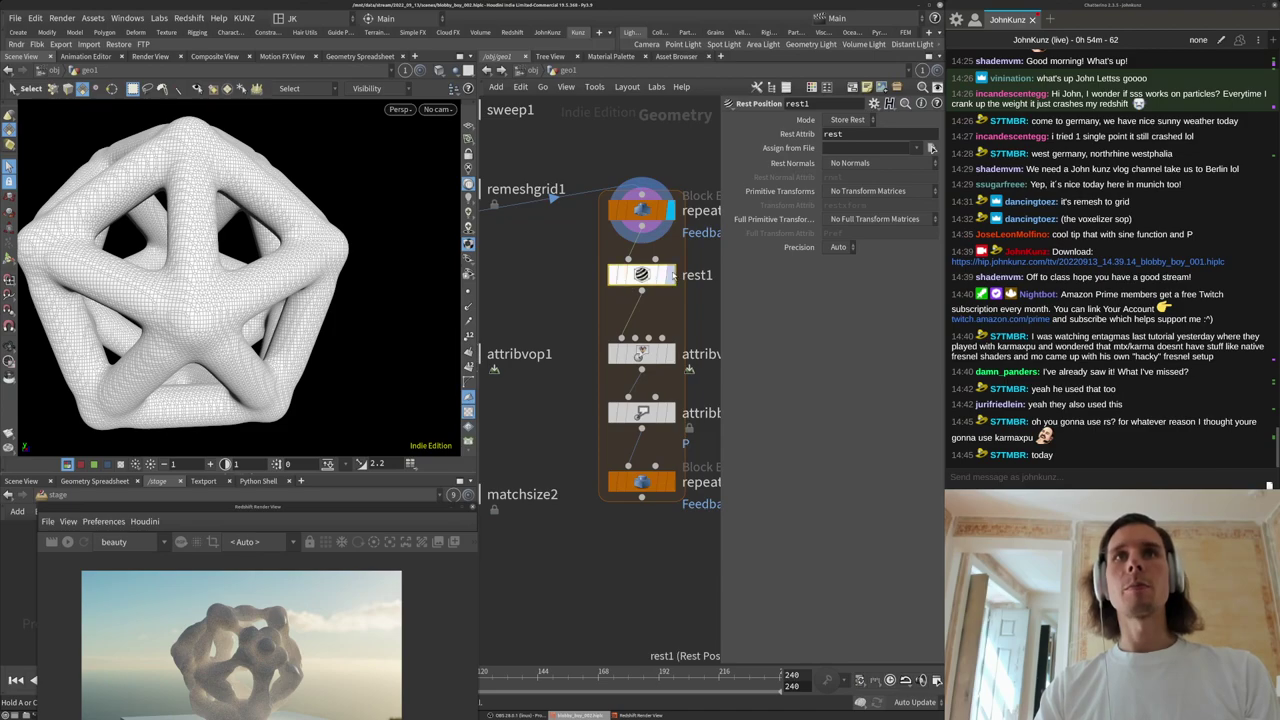
# Display rest1, attribvop4 and attribblur1 in turn to check the geometry at each stage of the loop.
pyautogui.click(673, 276)
pyautogui.click(671, 355)
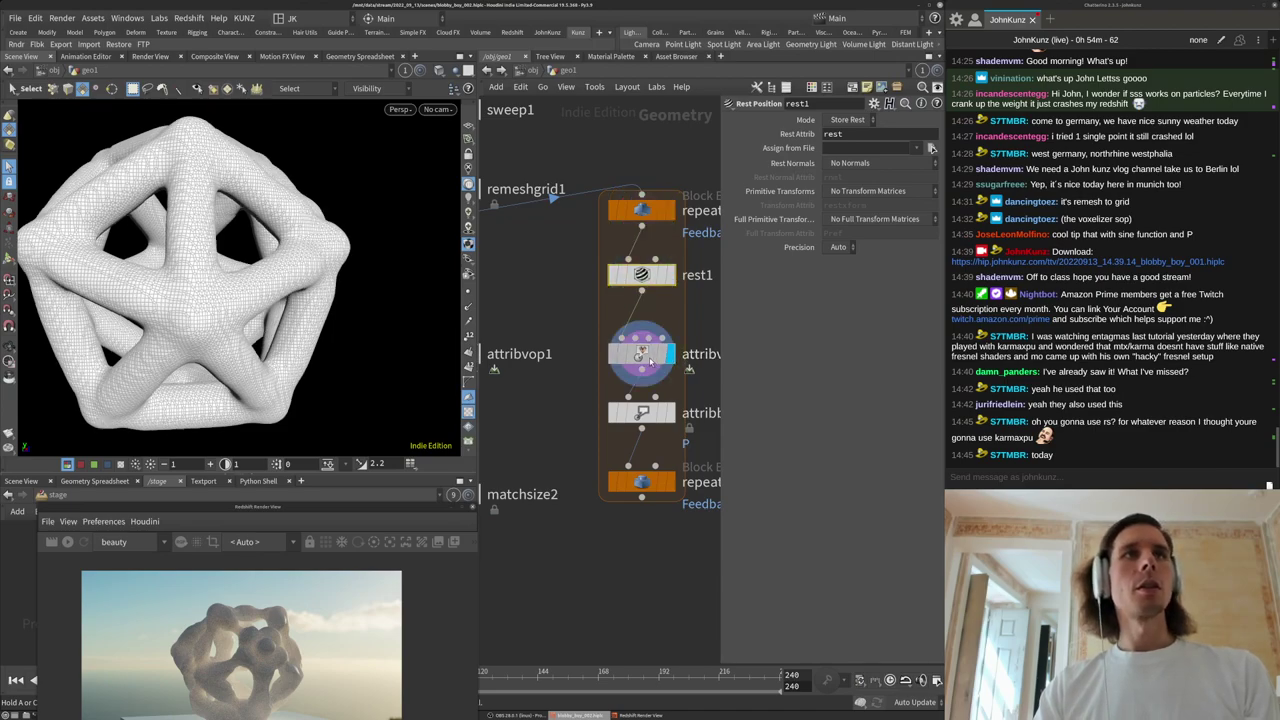
pyautogui.click(652, 366)
pyautogui.keyDown('alt'); pyautogui.moveTo(378, 175); pyautogui.dragTo(183, 212); pyautogui.keyUp('alt')
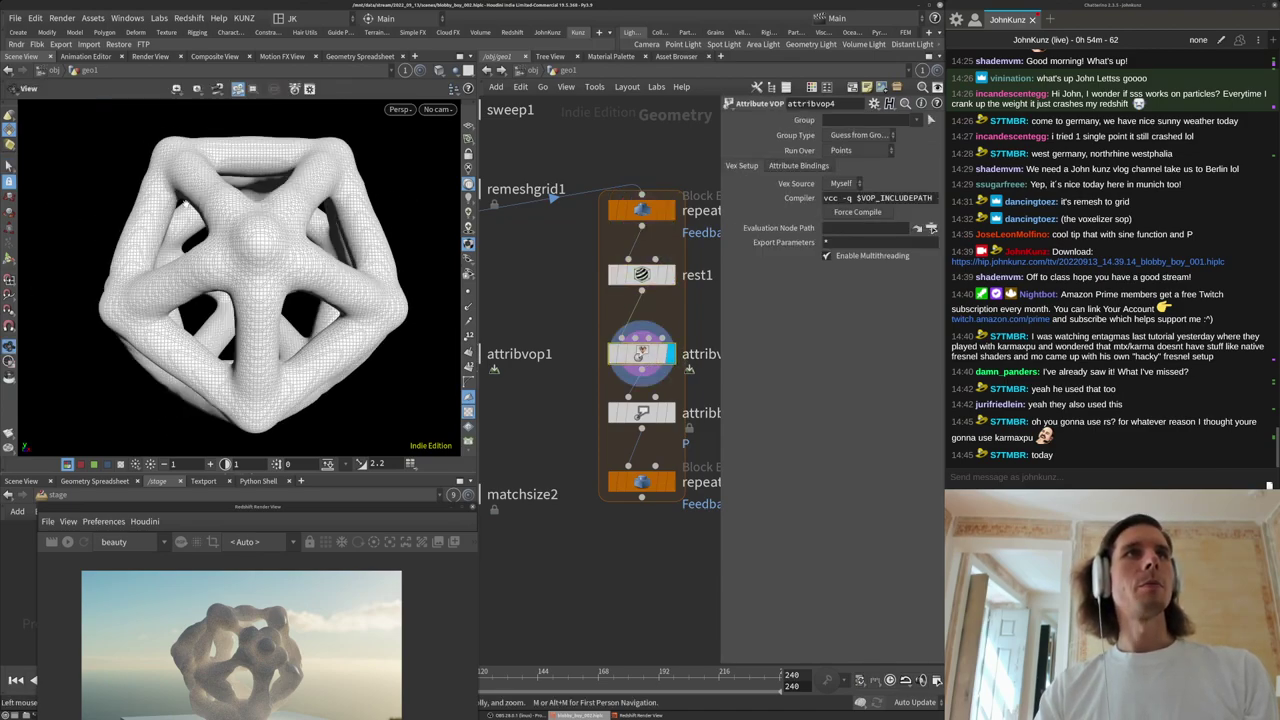
pyautogui.moveTo(572, 428); pyautogui.dragTo(513, 357, button='middle')
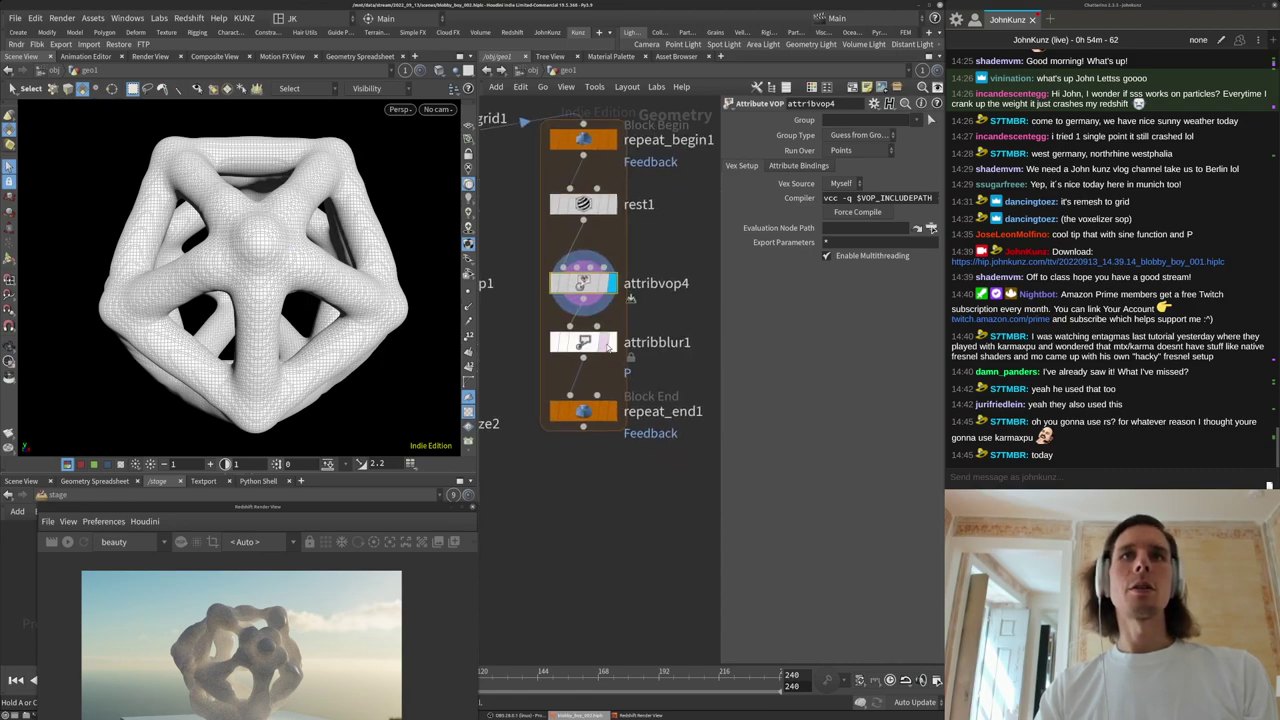
pyautogui.click(605, 346)
pyautogui.click(607, 348)
pyautogui.click(613, 347)
pyautogui.click(592, 347)
# Make room below attribvop4 and insert a Detangle node between it and attribblur1.
pyautogui.moveTo(595, 422); pyautogui.dragTo(594, 456)
pyautogui.moveTo(593, 344); pyautogui.dragTo(593, 396)
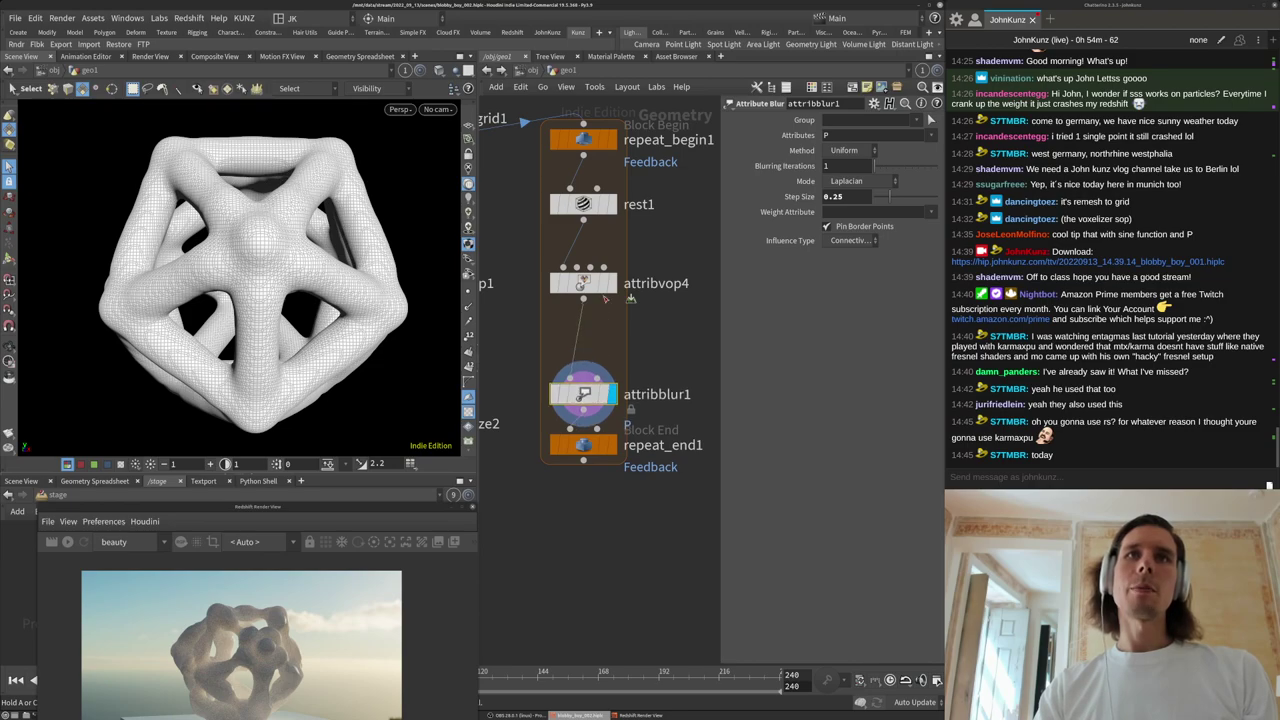
pyautogui.click(612, 284)
pyautogui.moveTo(596, 285); pyautogui.dragTo(596, 267)
pyautogui.press('Tab')
pyautogui.write('det')
pyautogui.click(823, 31)
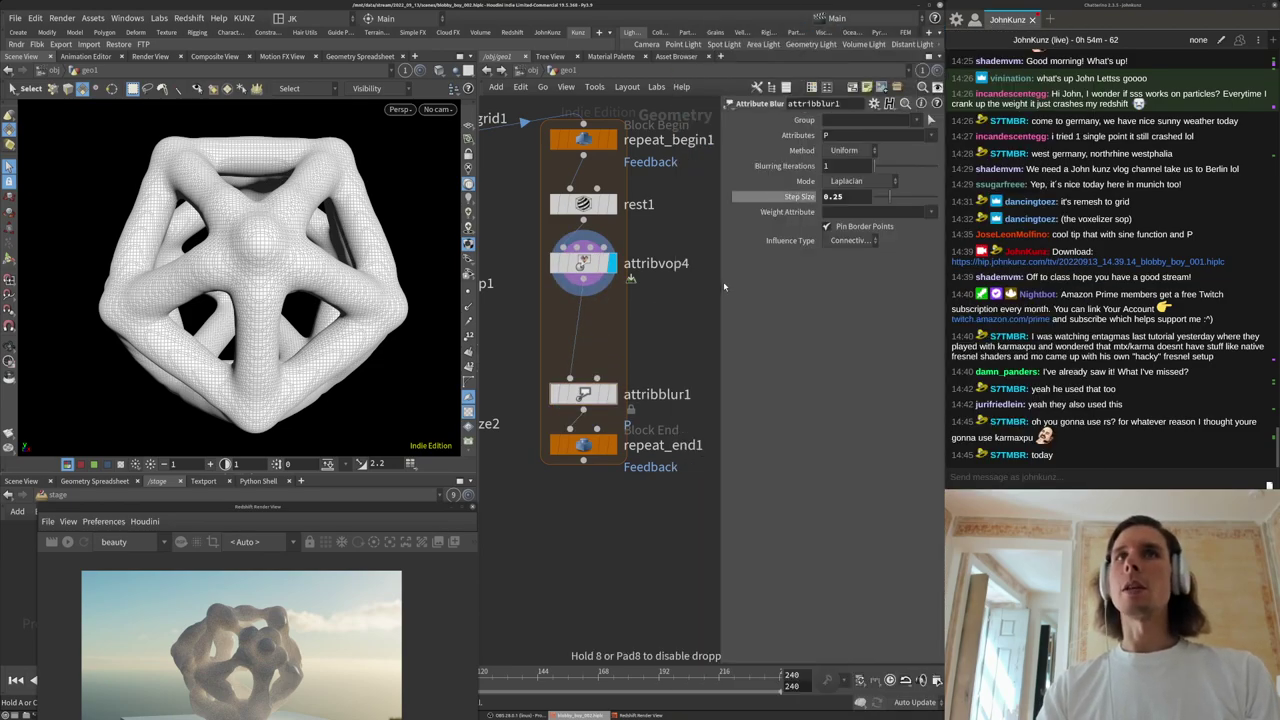
pyautogui.click(585, 330)
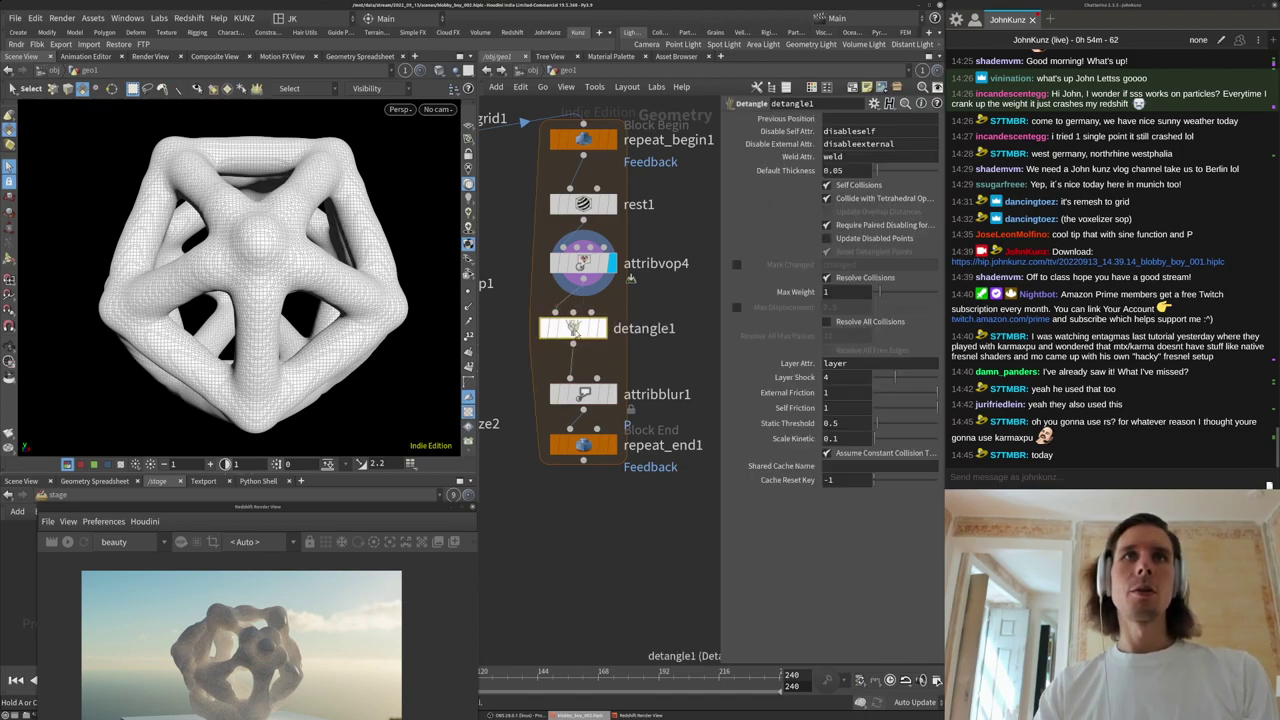
# Display detangle1 and set its previous position attribute to rest and its default thickness to 0.01.
pyautogui.click(600, 330)
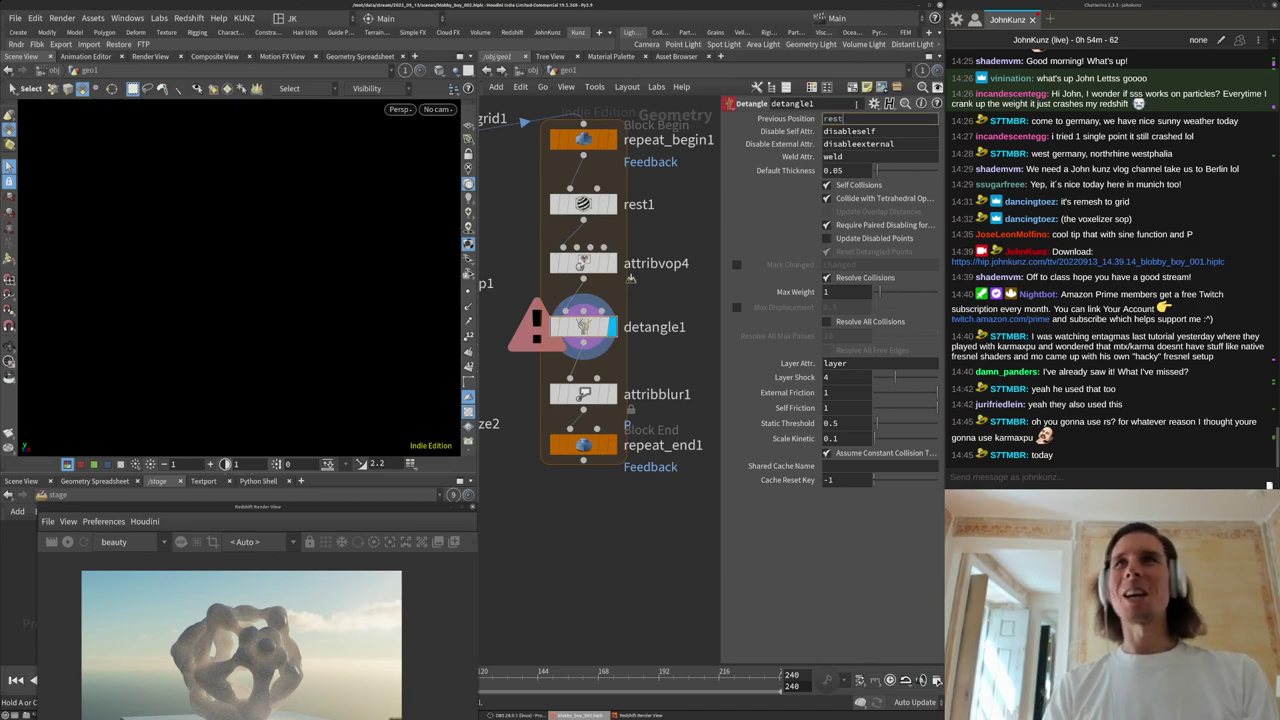
pyautogui.press('Return')
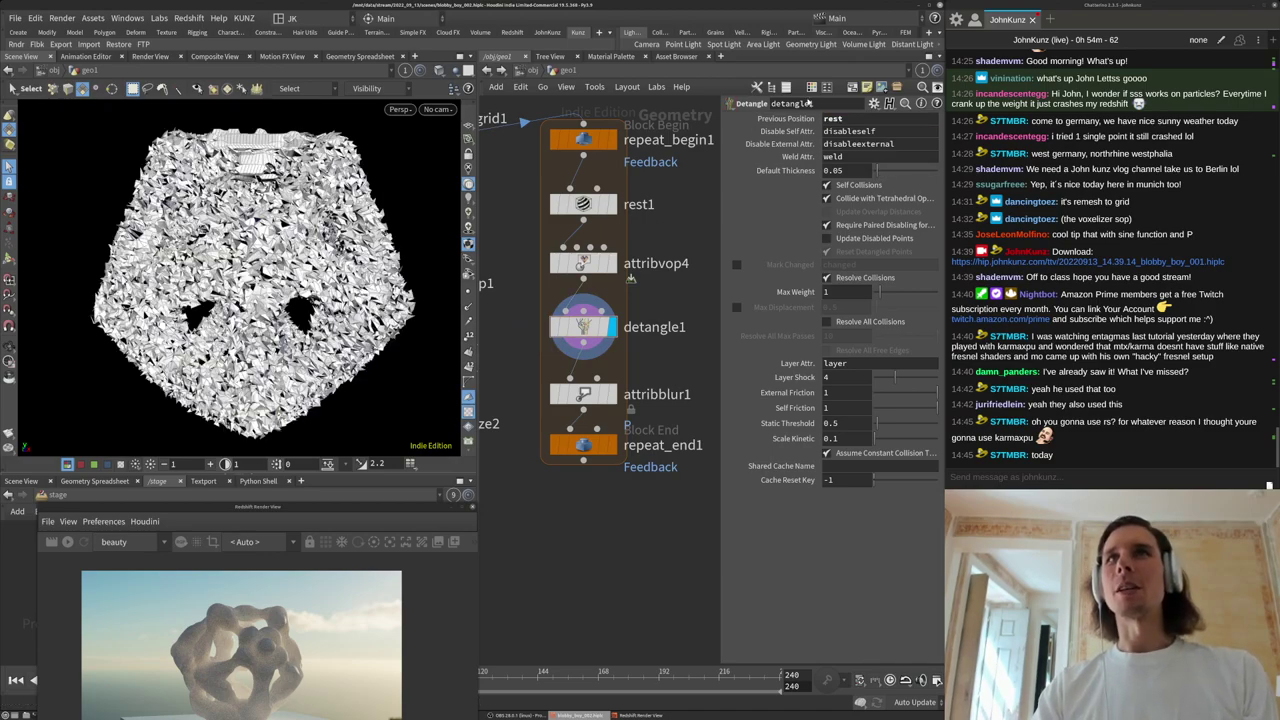
pyautogui.click(848, 172)
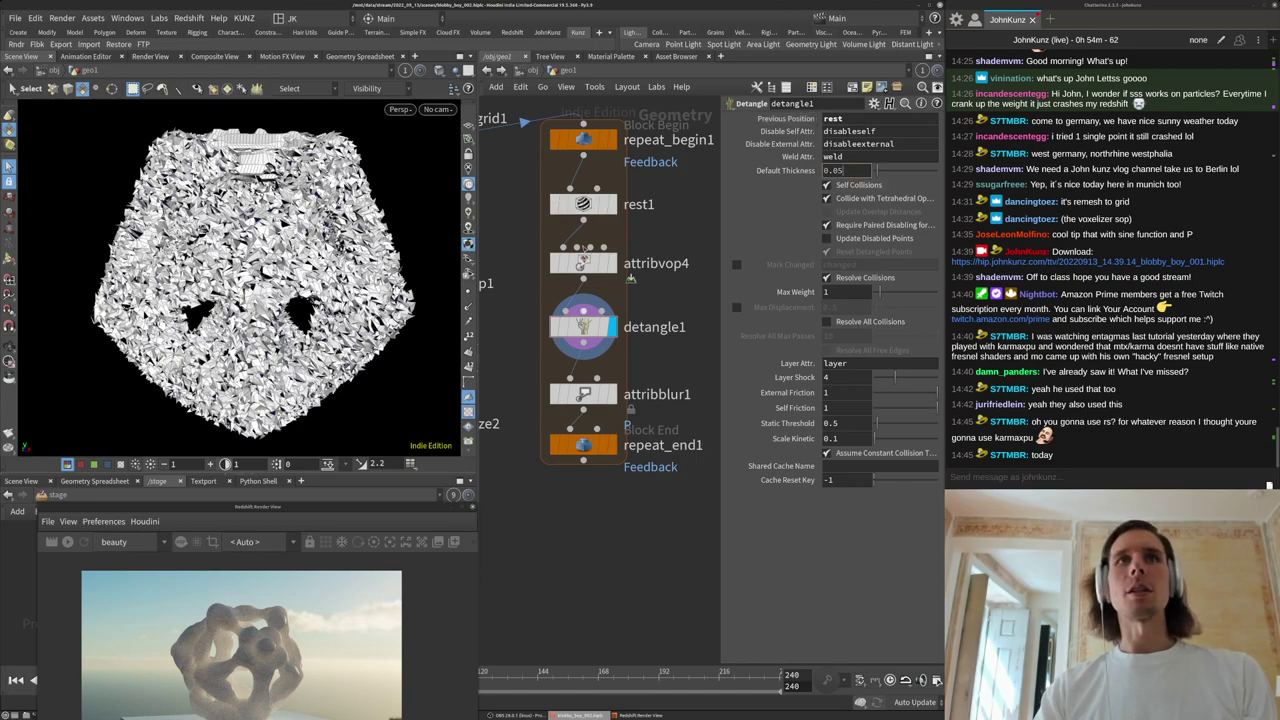
pyautogui.press('BackSpace')
pyautogui.write('1')
pyautogui.press('Return')
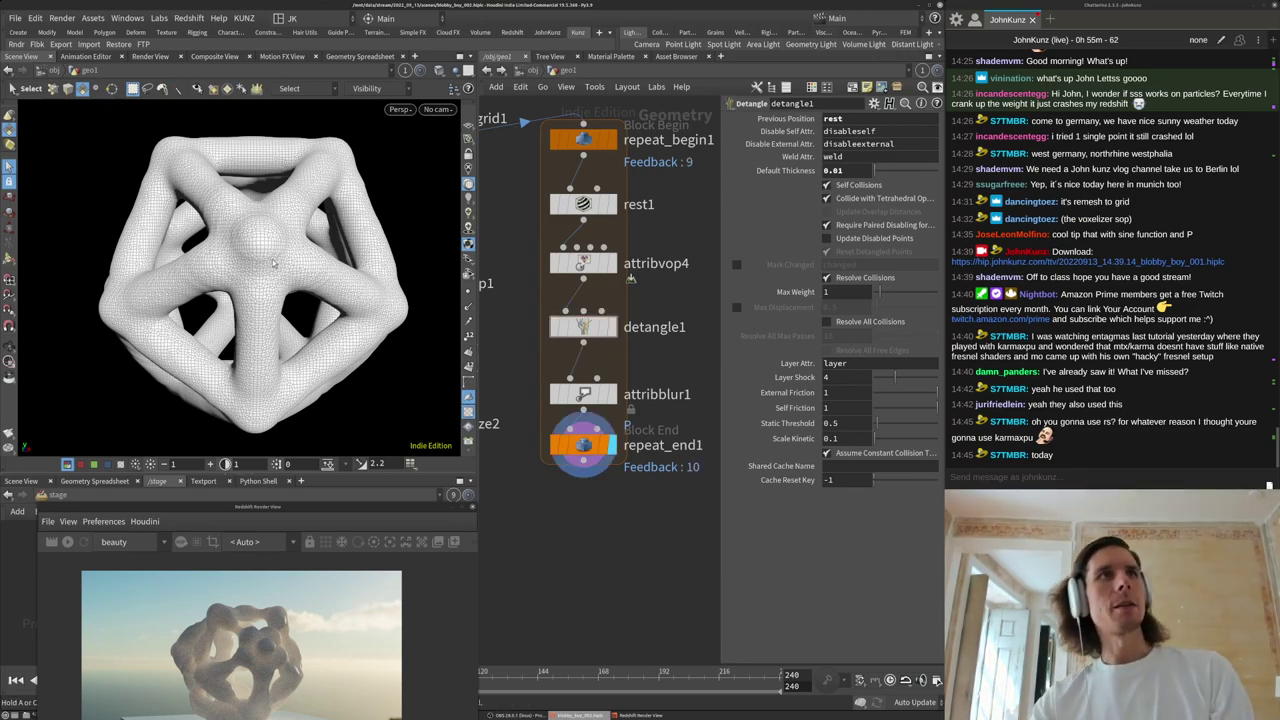
# Examine the detangled result of repeat_end1 up close from several angles, checking the contact areas between blobs.
pyautogui.keyDown('alt'); pyautogui.moveTo(390, 200); pyautogui.dragTo(384, 253); pyautogui.keyUp('alt')
pyautogui.keyDown('alt'); pyautogui.moveTo(286, 189); pyautogui.dragTo(276, 255); pyautogui.keyUp('alt')
pyautogui.keyDown('alt'); pyautogui.moveTo(276, 215); pyautogui.dragTo(225, 235, button='right'); pyautogui.keyUp('alt')
pyautogui.keyDown('alt'); pyautogui.moveTo(240, 240); pyautogui.dragTo(357, 341); pyautogui.keyUp('alt')
pyautogui.keyDown('alt'); pyautogui.moveTo(255, 266); pyautogui.dragTo(229, 220); pyautogui.keyUp('alt')
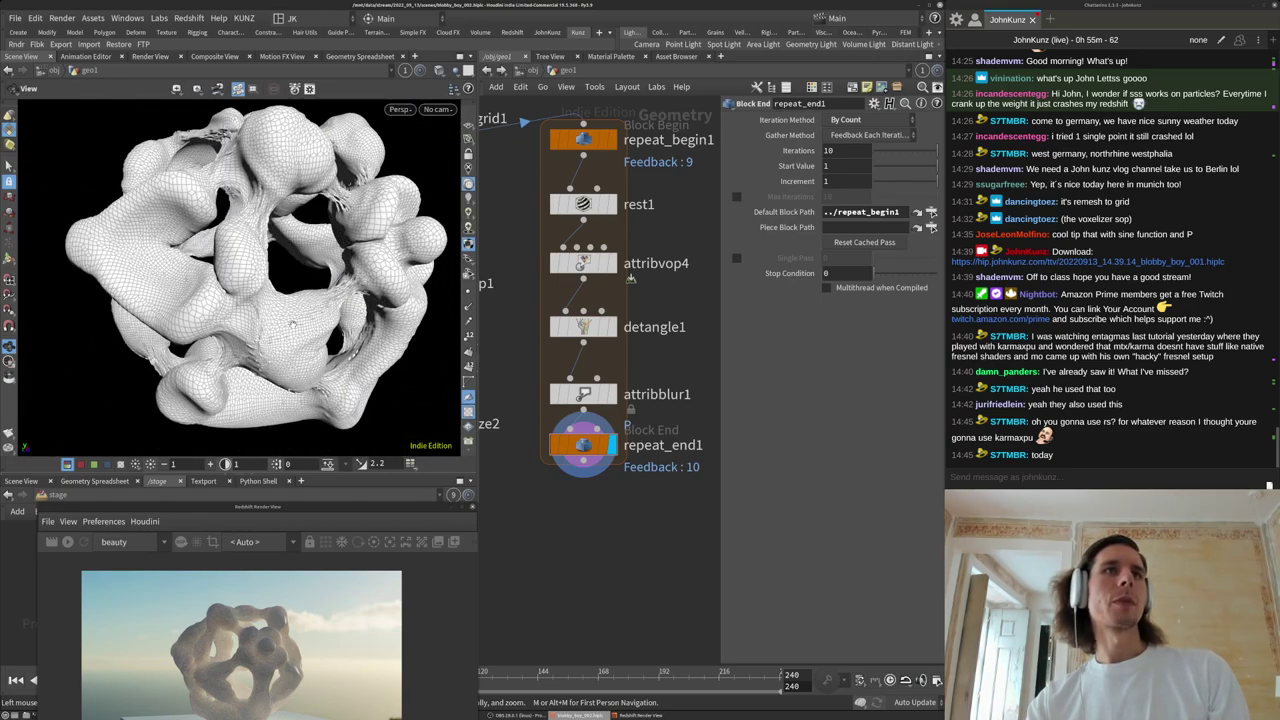
pyautogui.keyDown('alt'); pyautogui.moveTo(229, 220); pyautogui.dragTo(320, 205, button='right'); pyautogui.keyUp('alt')
pyautogui.keyDown('alt'); pyautogui.moveTo(310, 215); pyautogui.dragTo(230, 235); pyautogui.keyUp('alt')
pyautogui.keyDown('alt'); pyautogui.moveTo(228, 203); pyautogui.dragTo(252, 247, button='right'); pyautogui.keyUp('alt')
pyautogui.keyDown('alt'); pyautogui.moveTo(356, 209); pyautogui.dragTo(232, 240); pyautogui.keyUp('alt')
pyautogui.moveTo(217, 224)
pyautogui.keyDown('alt'); pyautogui.mouseDown(button='right')
pyautogui.moveTo(345, 215)
pyautogui.moveTo(235, 240)
pyautogui.mouseUp(button='right'); pyautogui.keyUp('alt')
# Append a Normal node to repeat_end1, display it and set its weighting method to By Face Area.
pyautogui.moveTo(613, 547); pyautogui.dragTo(613, 517, button='middle')
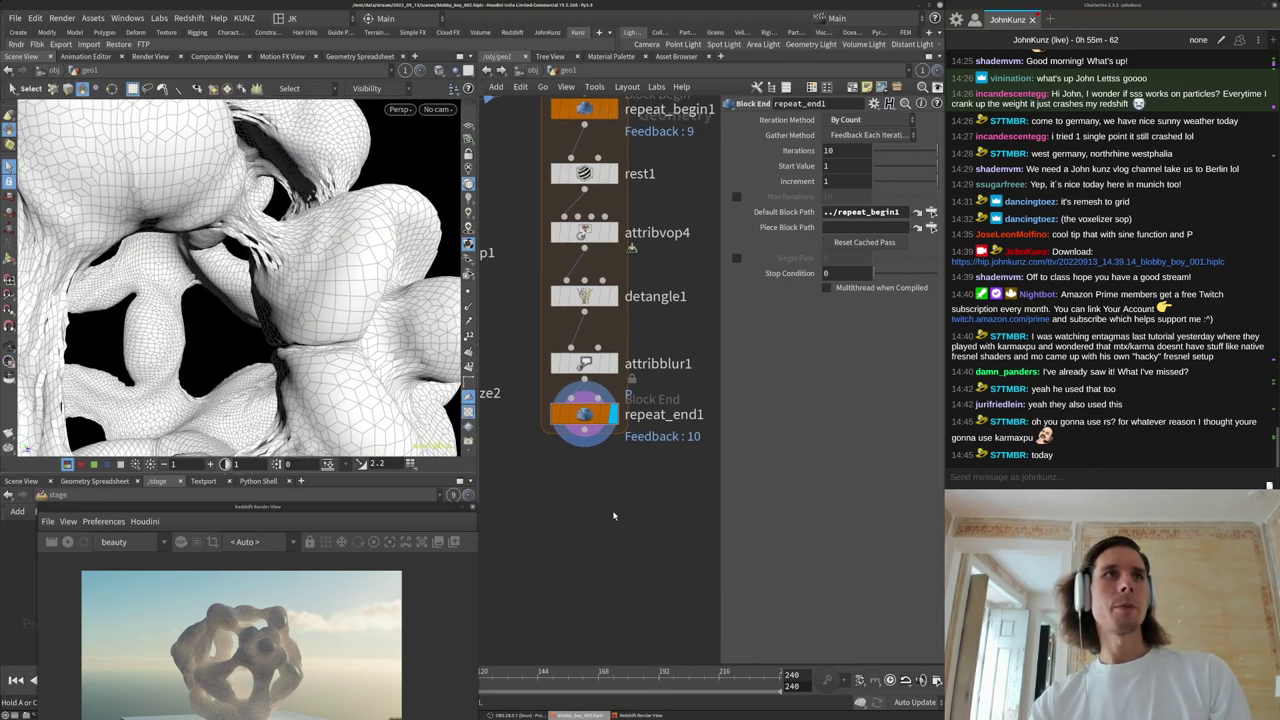
pyautogui.press('Tab')
pyautogui.write('nor')
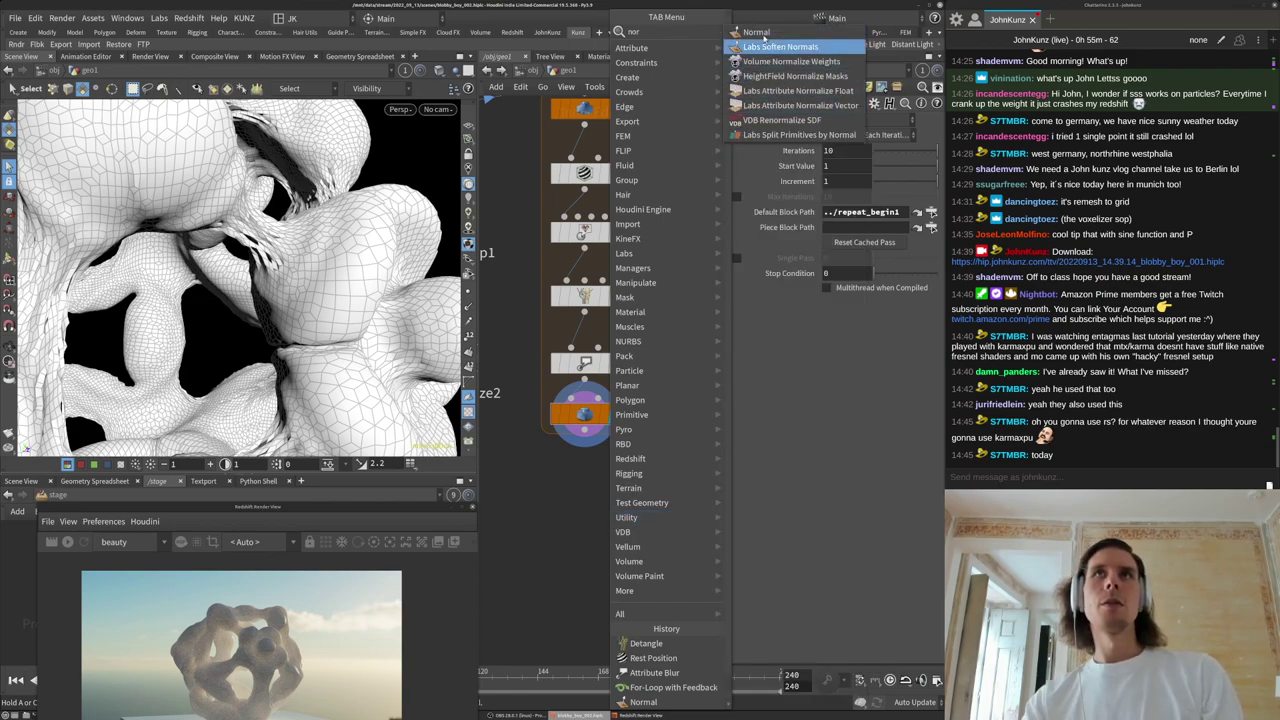
pyautogui.click(764, 33)
pyautogui.click(601, 527)
pyautogui.moveTo(601, 511)
pyautogui.mouseDown()
pyautogui.moveTo(590, 433)
pyautogui.moveTo(601, 510)
pyautogui.moveTo(587, 498)
pyautogui.mouseUp()
pyautogui.click(630, 528)
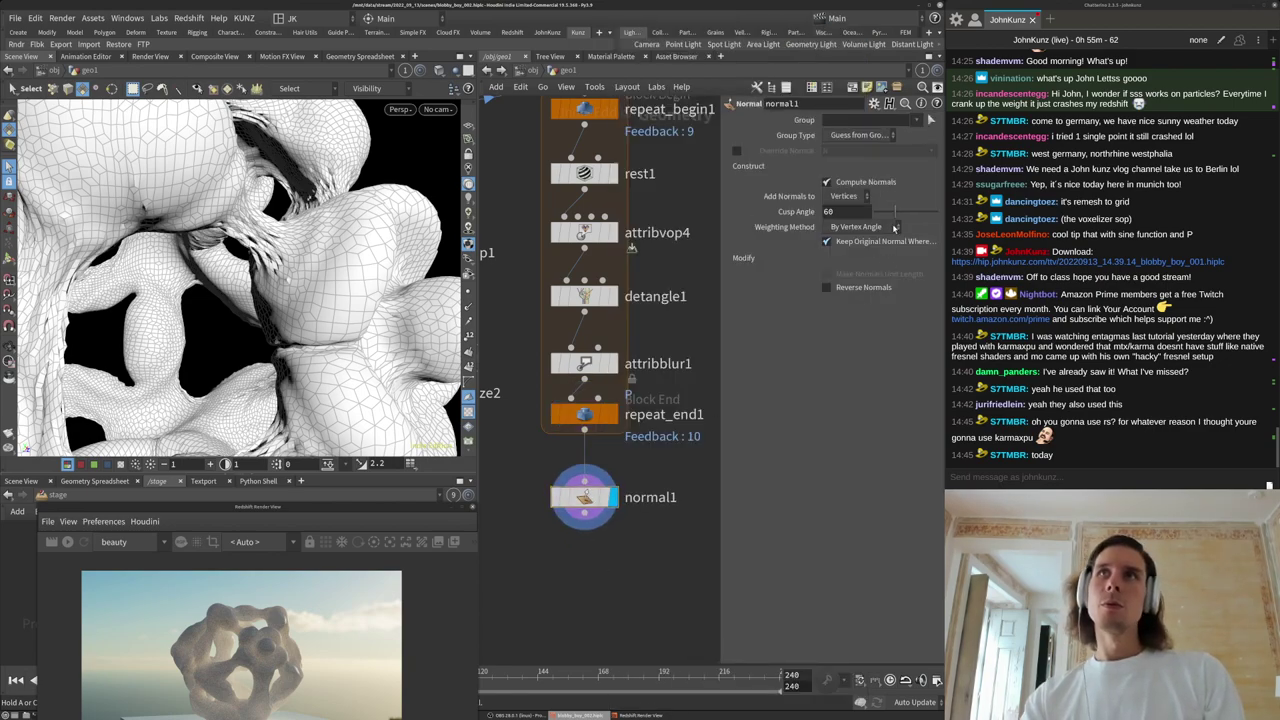
pyautogui.click(847, 227)
pyautogui.click(847, 270)
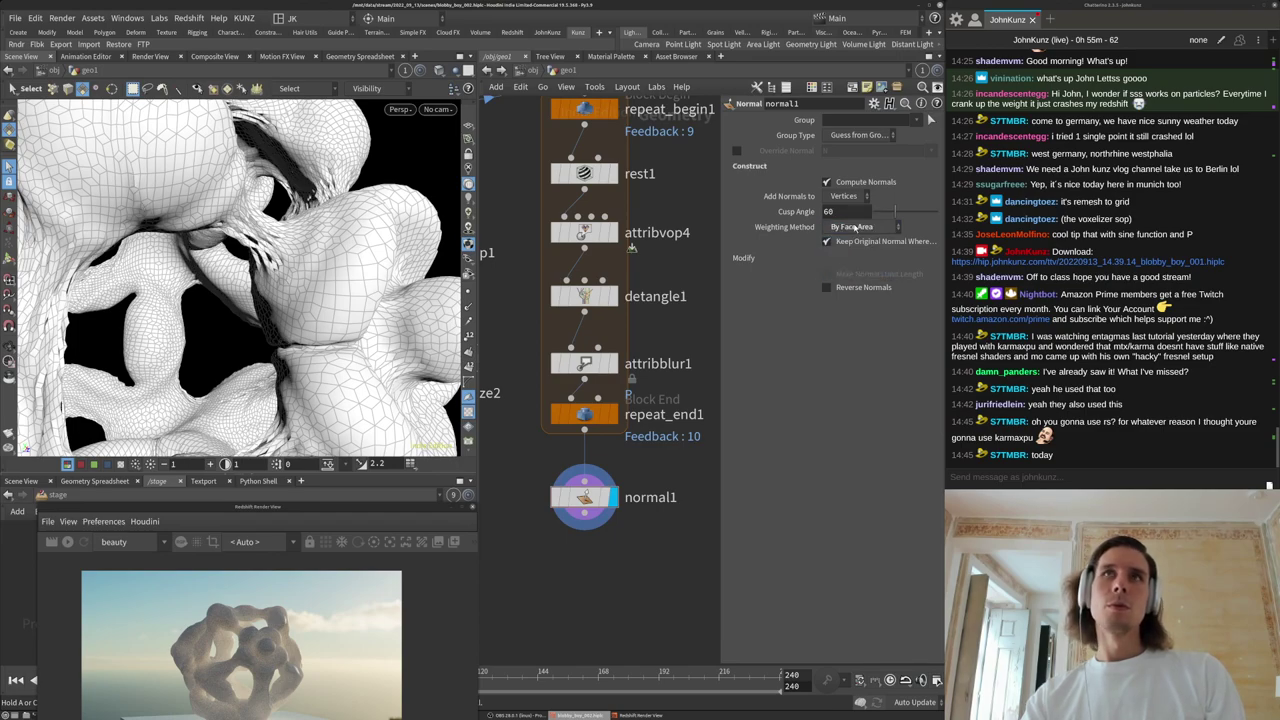
# Switch the viewport to Smooth Shaded and inspect the blobby surface without its wireframe.
pyautogui.hotkey('space', 'g')
pyautogui.moveTo(301, 231); pyautogui.dragTo(396, 221)
pyautogui.click(439, 70)
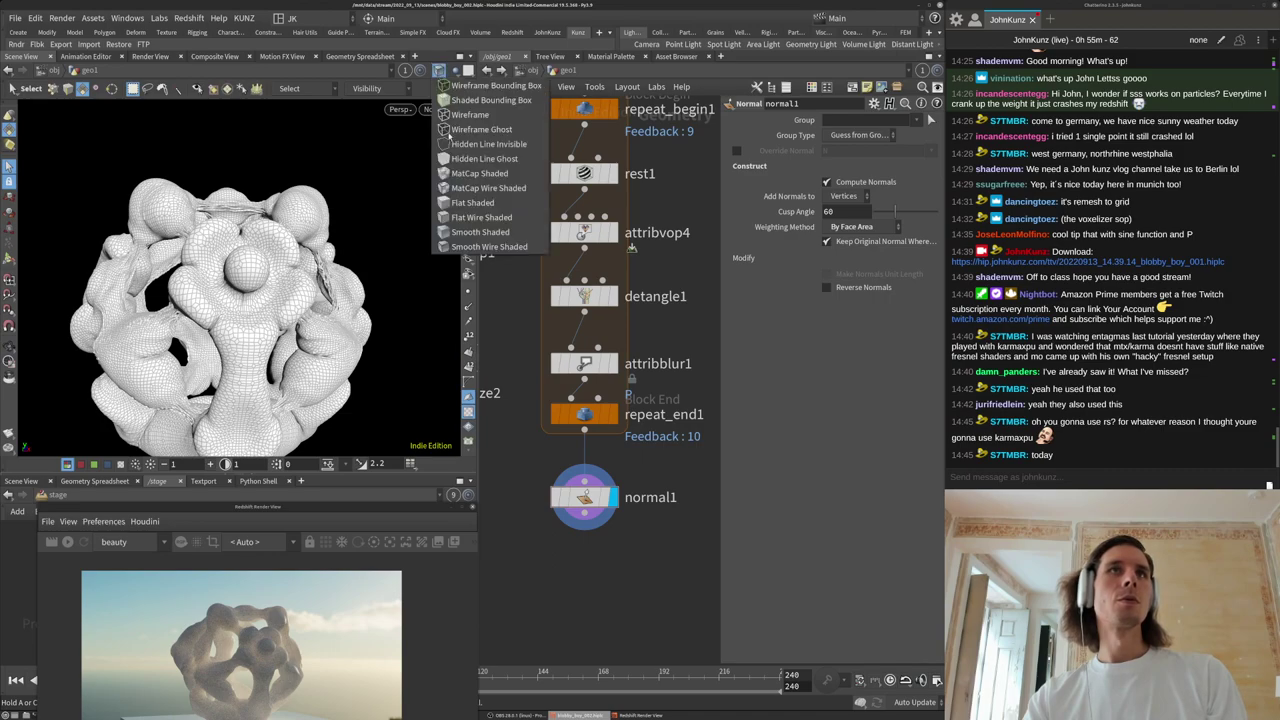
pyautogui.click(475, 228)
pyautogui.keyDown('alt'); pyautogui.moveTo(242, 291); pyautogui.dragTo(259, 285); pyautogui.keyUp('alt')
pyautogui.keyDown('alt'); pyautogui.moveTo(279, 308); pyautogui.dragTo(286, 400, button='right'); pyautogui.keyUp('alt')
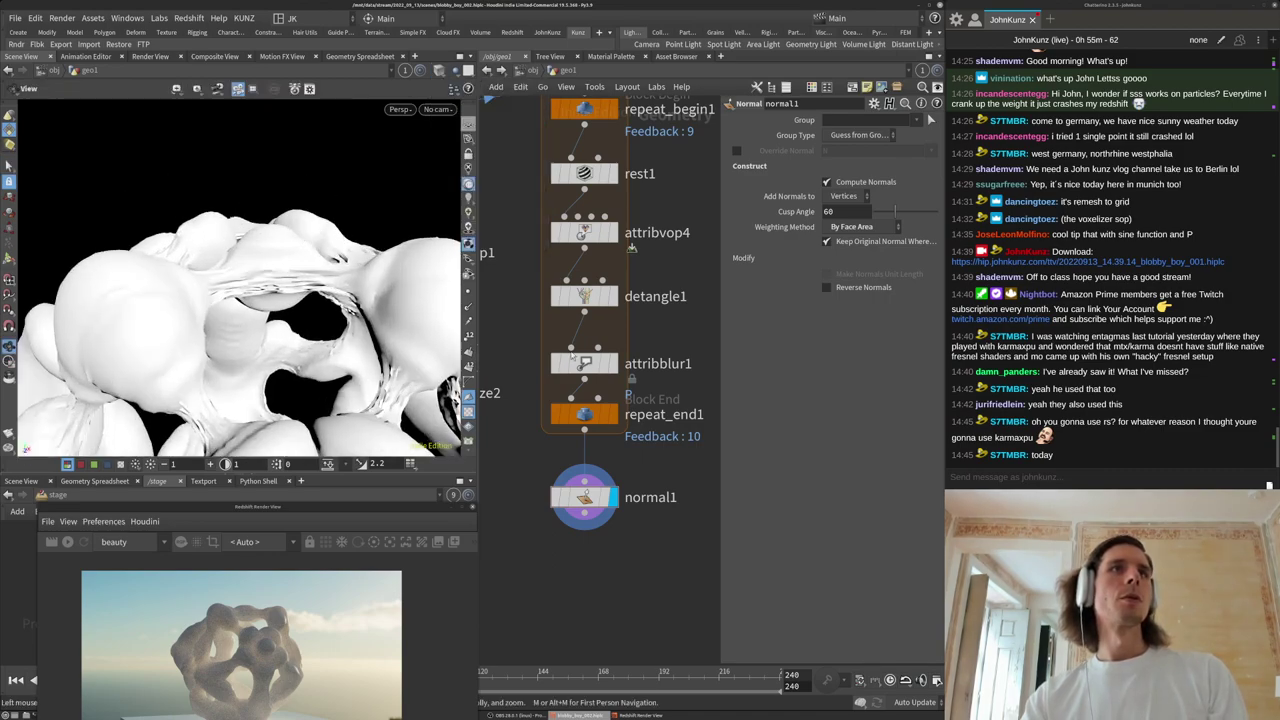
# Inspect the stretched surface folds between the blobs up close in the viewport.
pyautogui.moveTo(617, 393); pyautogui.dragTo(615, 266, button='right')
pyautogui.scroll(4, 550, 252)
pyautogui.moveTo(550, 254); pyautogui.dragTo(594, 241, button='middle')
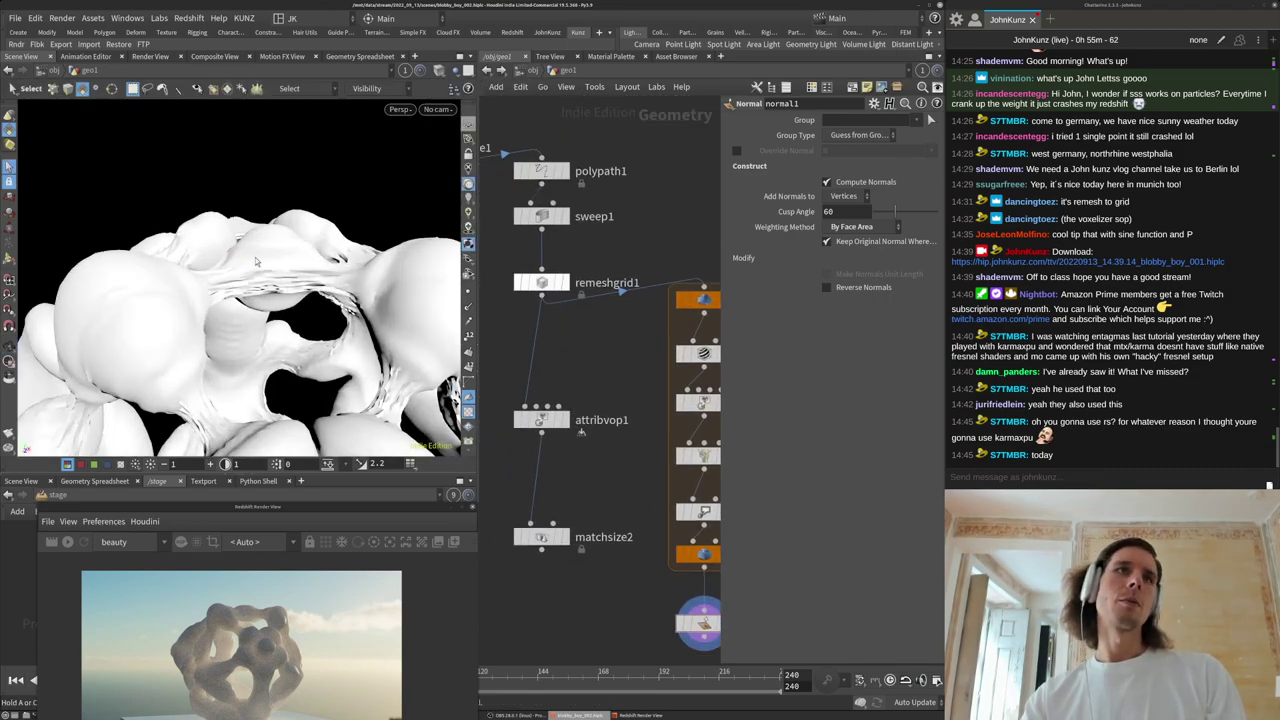
pyautogui.moveTo(631, 401); pyautogui.dragTo(610, 351, button='middle')
pyautogui.keyDown('alt'); pyautogui.moveTo(286, 212); pyautogui.dragTo(302, 270); pyautogui.keyUp('alt')
pyautogui.keyDown('alt'); pyautogui.moveTo(303, 271); pyautogui.dragTo(256, 255, button='right'); pyautogui.keyUp('alt')
pyautogui.keyDown('alt'); pyautogui.moveTo(256, 255); pyautogui.dragTo(315, 197); pyautogui.keyUp('alt')
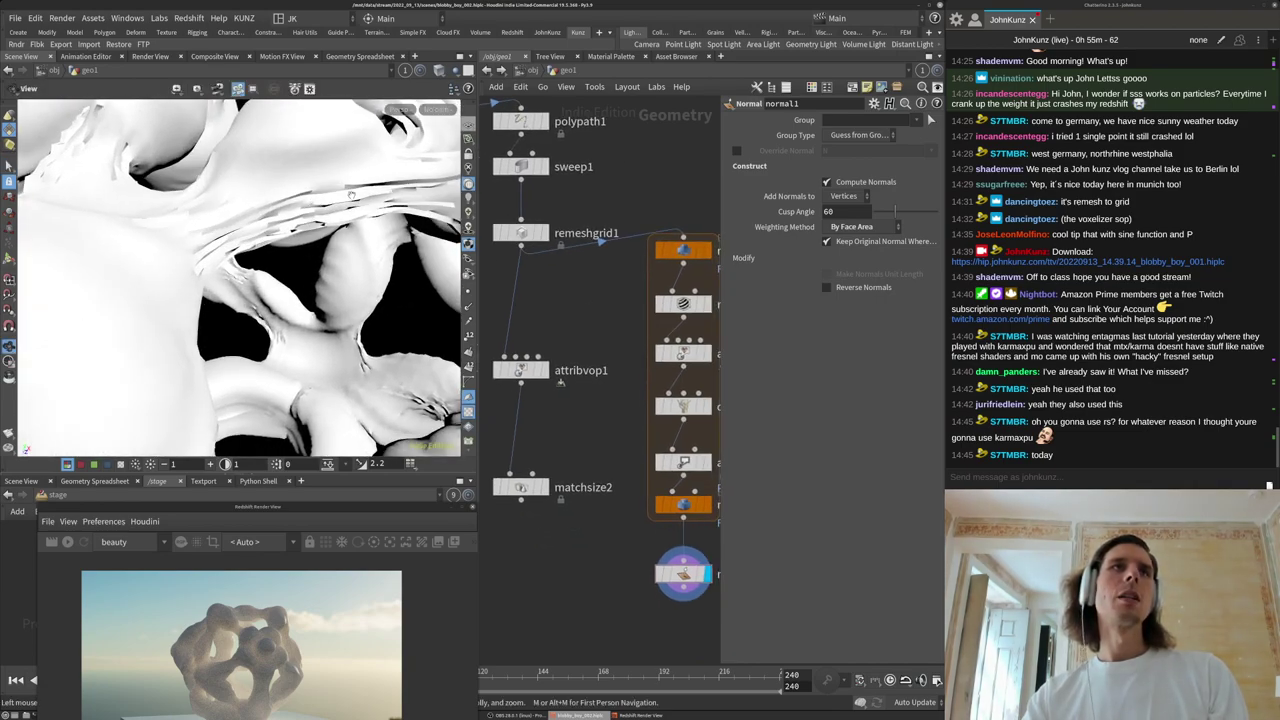
# Open attribvop4 inside the feedback loop, duplicate its smooth1 node and place the copy above multiply1.
pyautogui.moveTo(583, 331); pyautogui.dragTo(549, 311, button='middle')
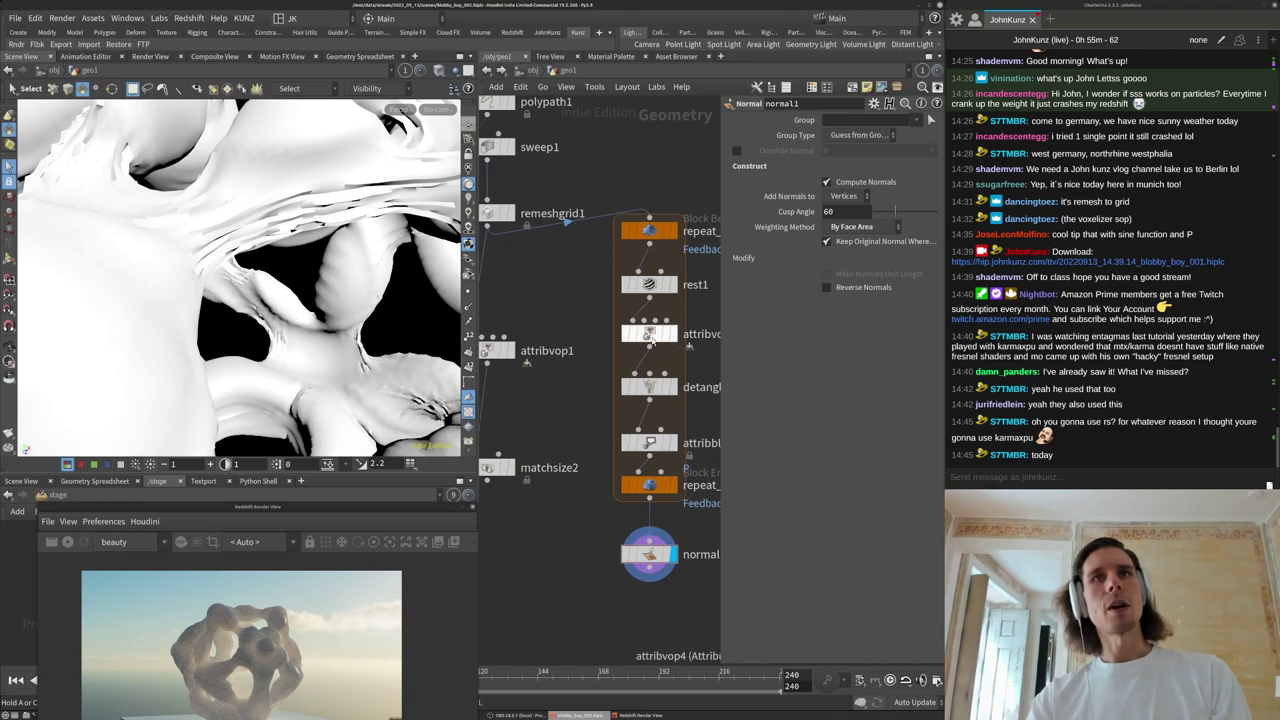
pyautogui.doubleClick(643, 336)
pyautogui.moveTo(641, 478); pyautogui.dragTo(669, 479, button='middle')
pyautogui.scroll(-2, 669, 479)
pyautogui.scroll(2, 625, 424)
pyautogui.scroll(-2, 640, 431)
pyautogui.scroll(2, 615, 450)
pyautogui.moveTo(637, 455); pyautogui.dragTo(629, 412, button='middle')
pyautogui.scroll(-3, 618, 416)
pyautogui.scroll(2, 618, 416)
pyautogui.scroll(-1, 616, 415)
pyautogui.scroll(2, 573, 400)
pyautogui.keyDown('alt'); pyautogui.moveTo(531, 365); pyautogui.dragTo(611, 286); pyautogui.keyUp('alt')
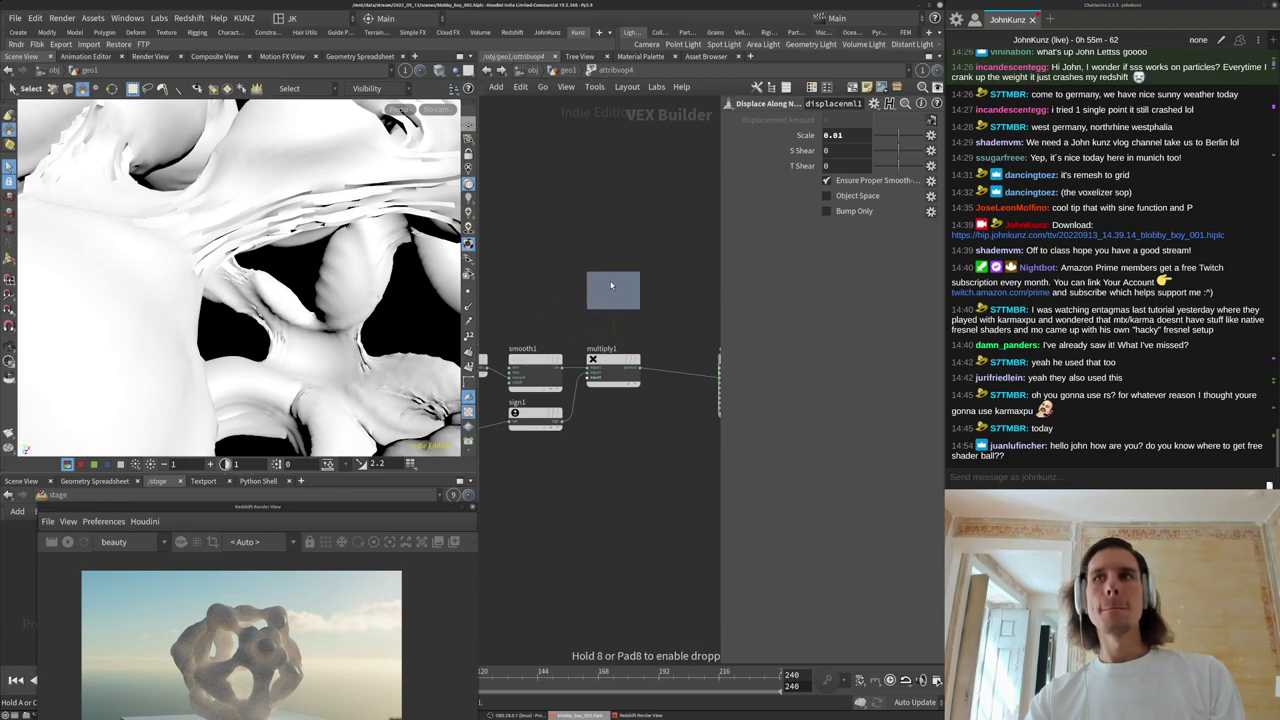
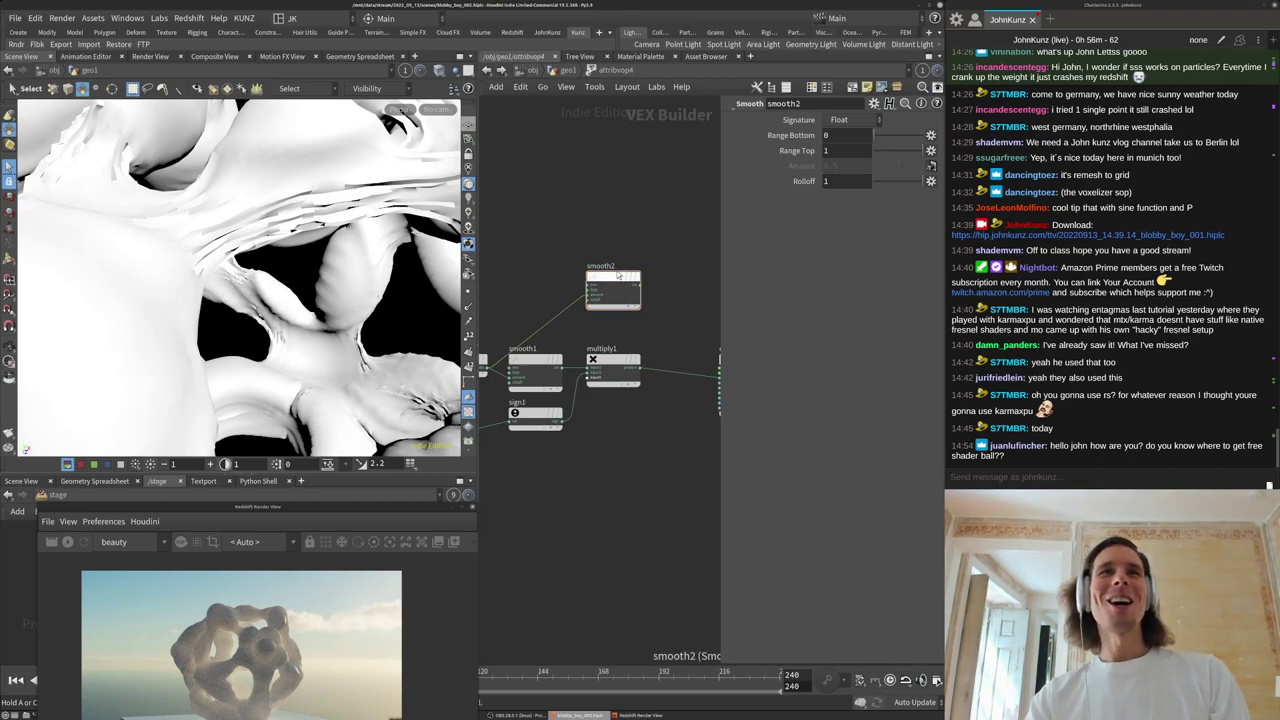
pyautogui.moveTo(638, 270); pyautogui.dragTo(645, 250)
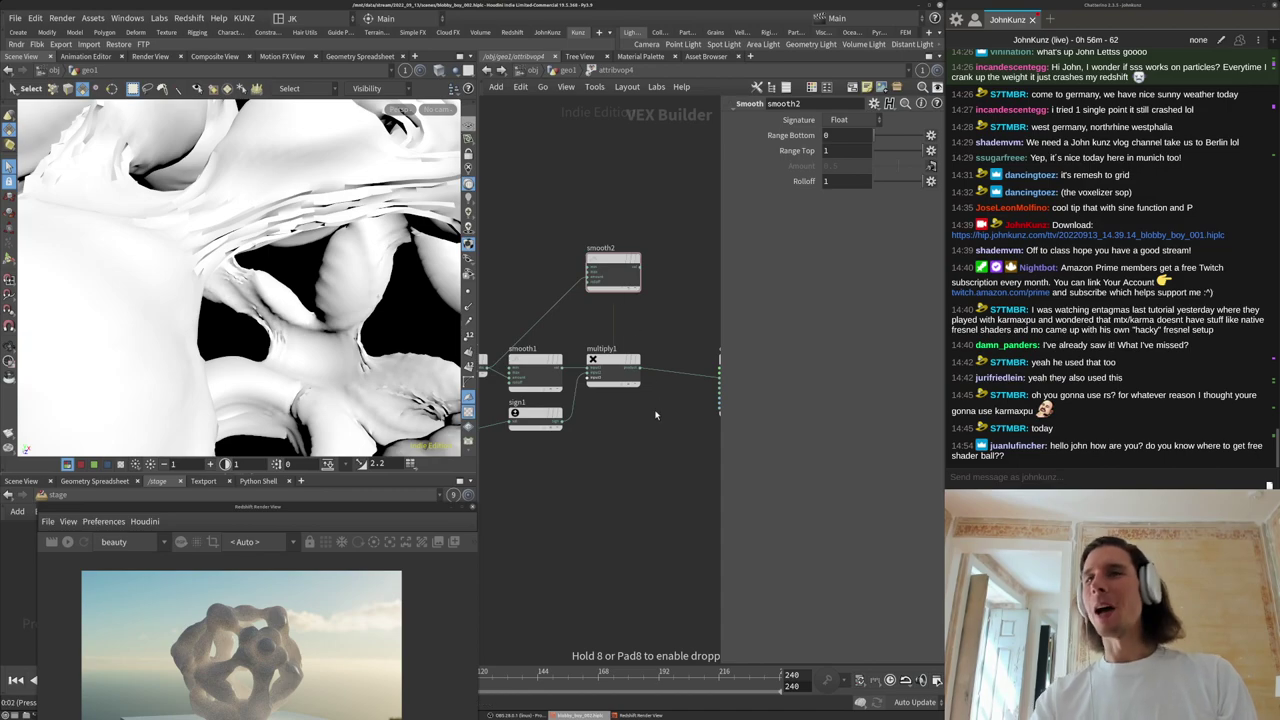
# Try to insert smooth2 into the wire between multiply1 and displacenml1.
pyautogui.moveTo(594, 447); pyautogui.dragTo(661, 377)
pyautogui.moveTo(648, 473); pyautogui.dragTo(597, 454, button='middle')
pyautogui.hotkey('ctrl', 'b')
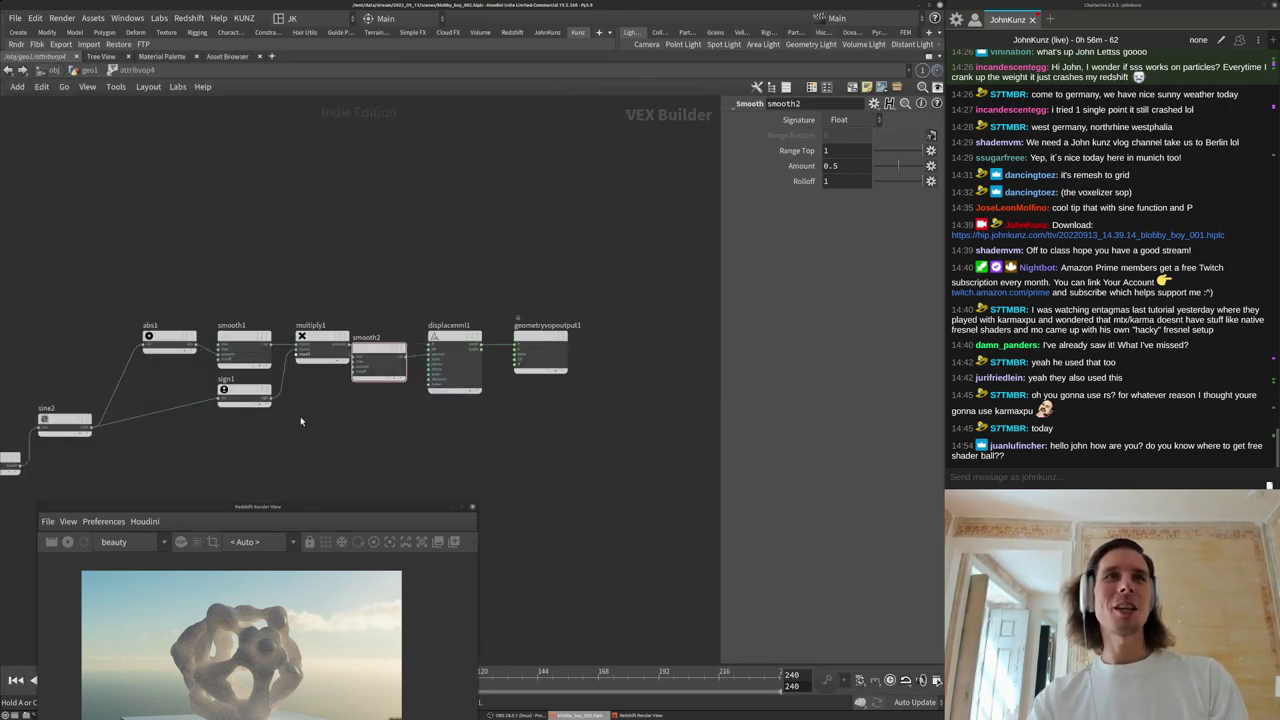
pyautogui.scroll(3, 298, 416)
pyautogui.moveTo(468, 286); pyautogui.dragTo(486, 368)
pyautogui.moveTo(566, 294); pyautogui.dragTo(403, 274)
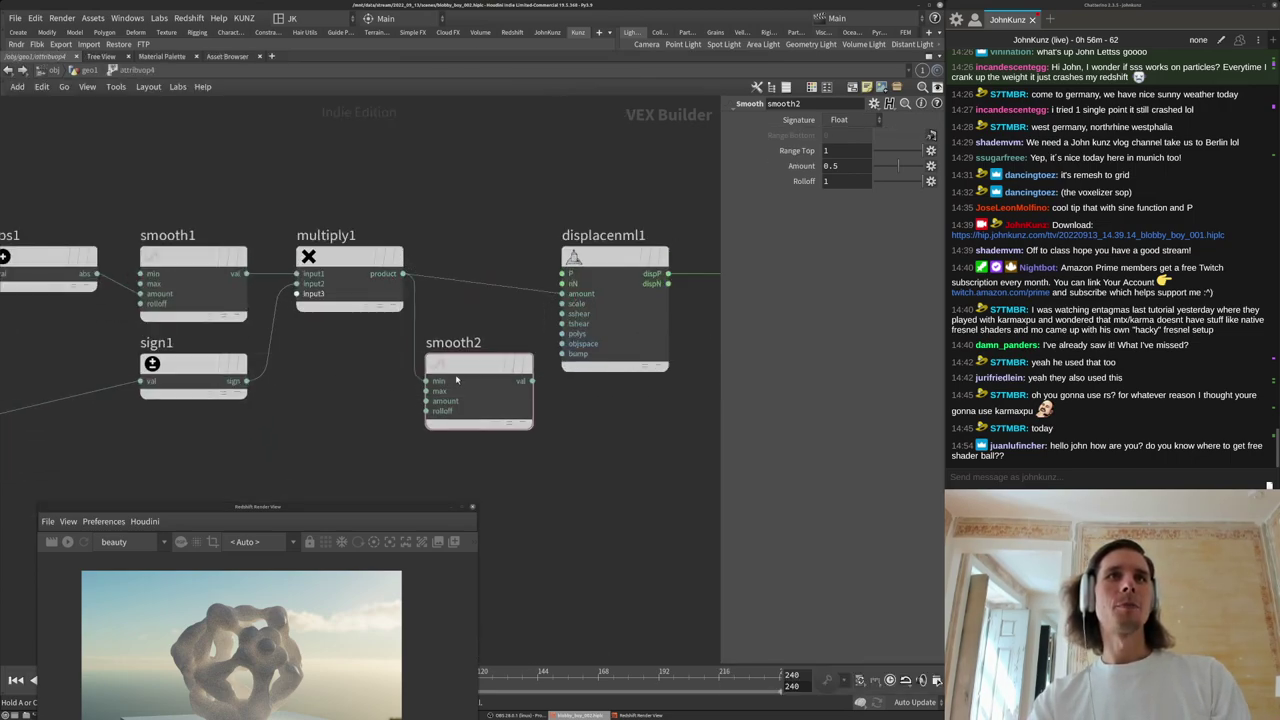
# Route multiply1's product only into smooth2's amount input, and smooth2's output into displacenml1's amount.
pyautogui.click(439, 403)
pyautogui.click(403, 273)
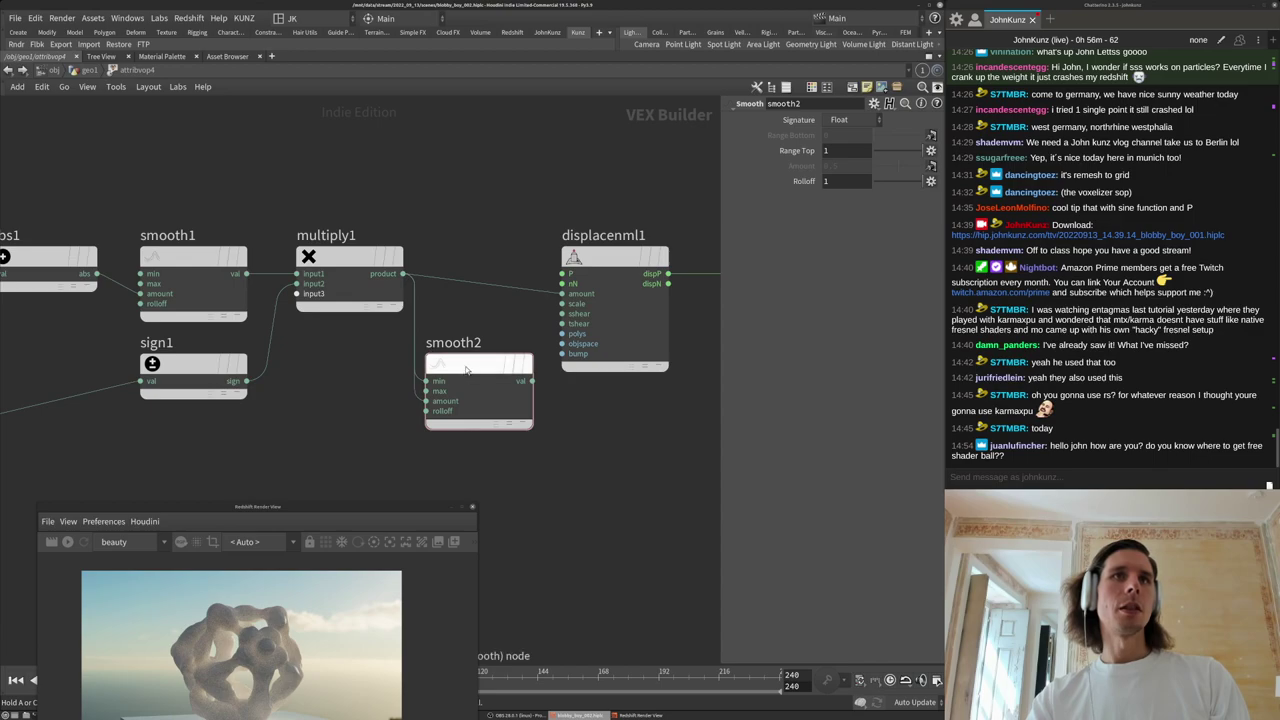
pyautogui.moveTo(472, 365); pyautogui.dragTo(608, 433)
pyautogui.rightClick(536, 430)
pyautogui.click(561, 465)
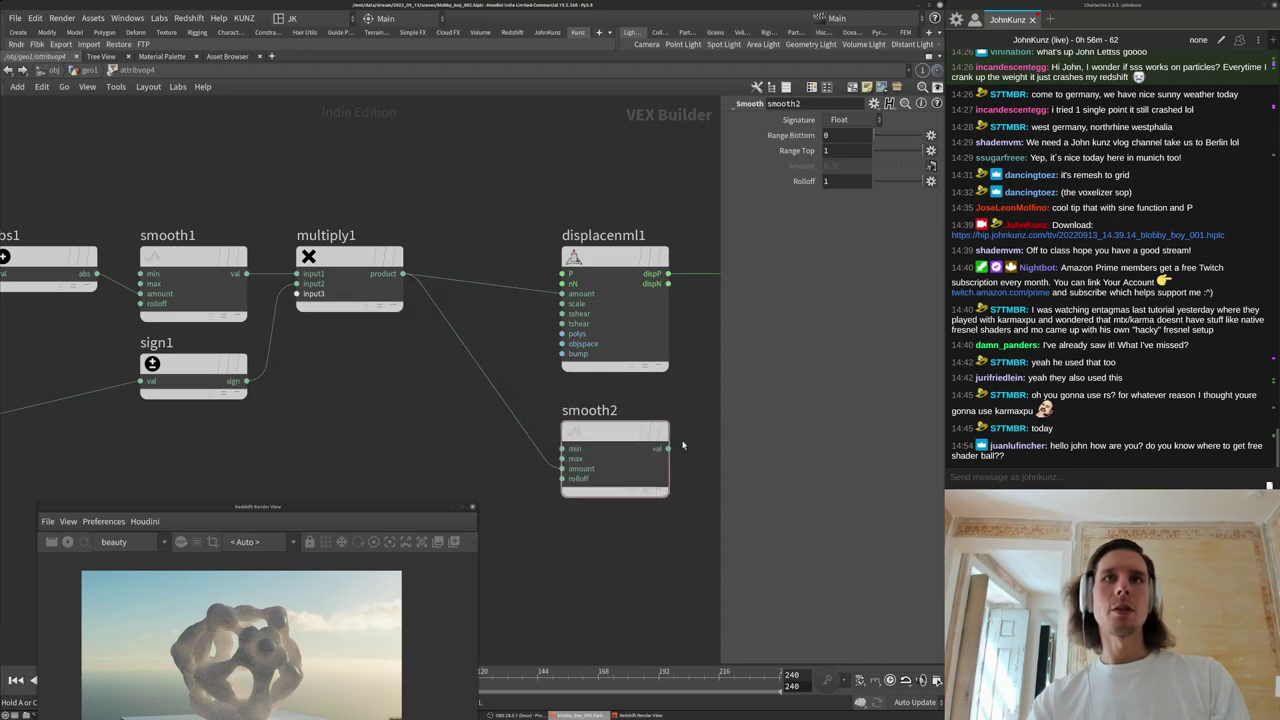
pyautogui.moveTo(594, 425); pyautogui.dragTo(465, 279)
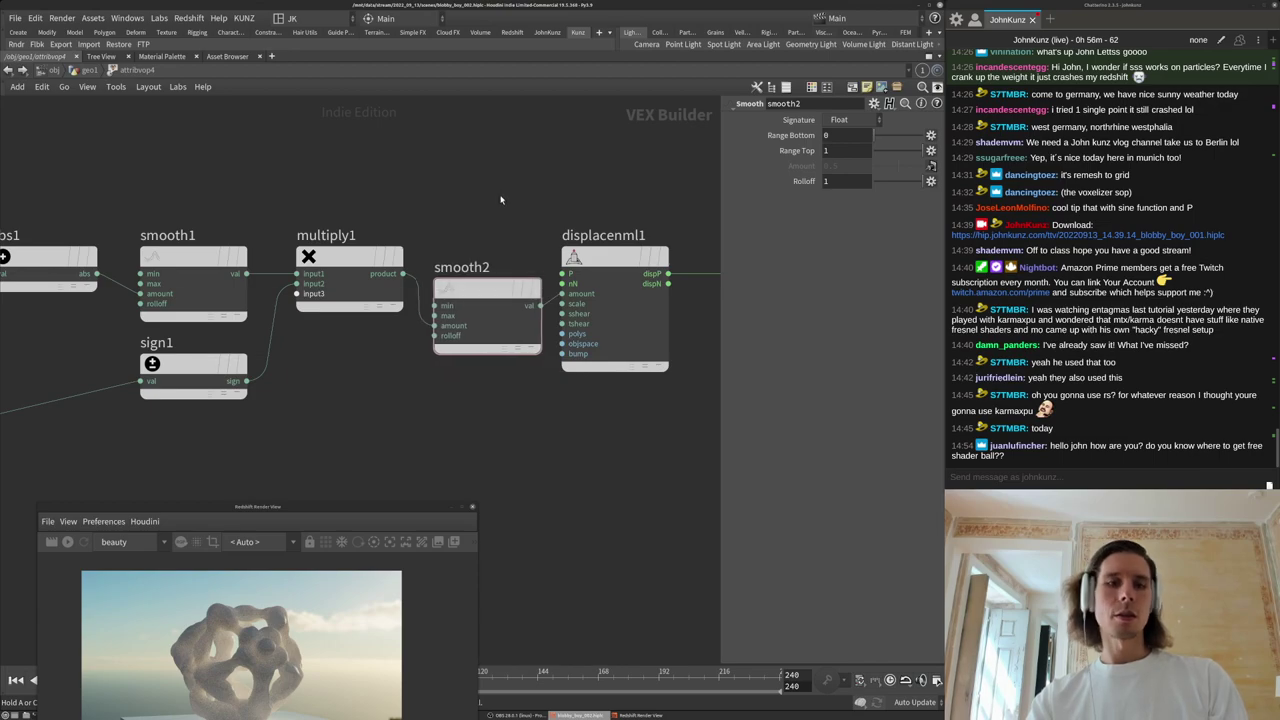
# Return to the geo1 network and add a File node beside the feedback loop, displaying it.
pyautogui.click(85, 72)
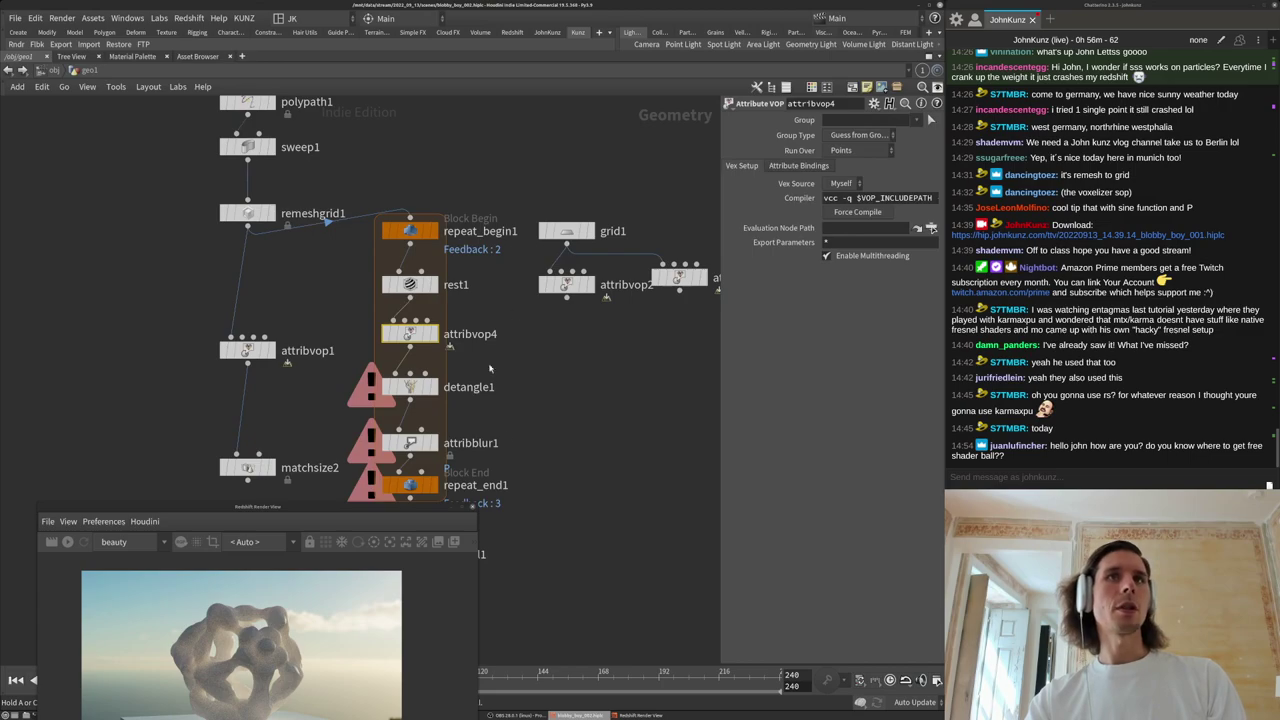
pyautogui.press('Tab')
pyautogui.write('fil')
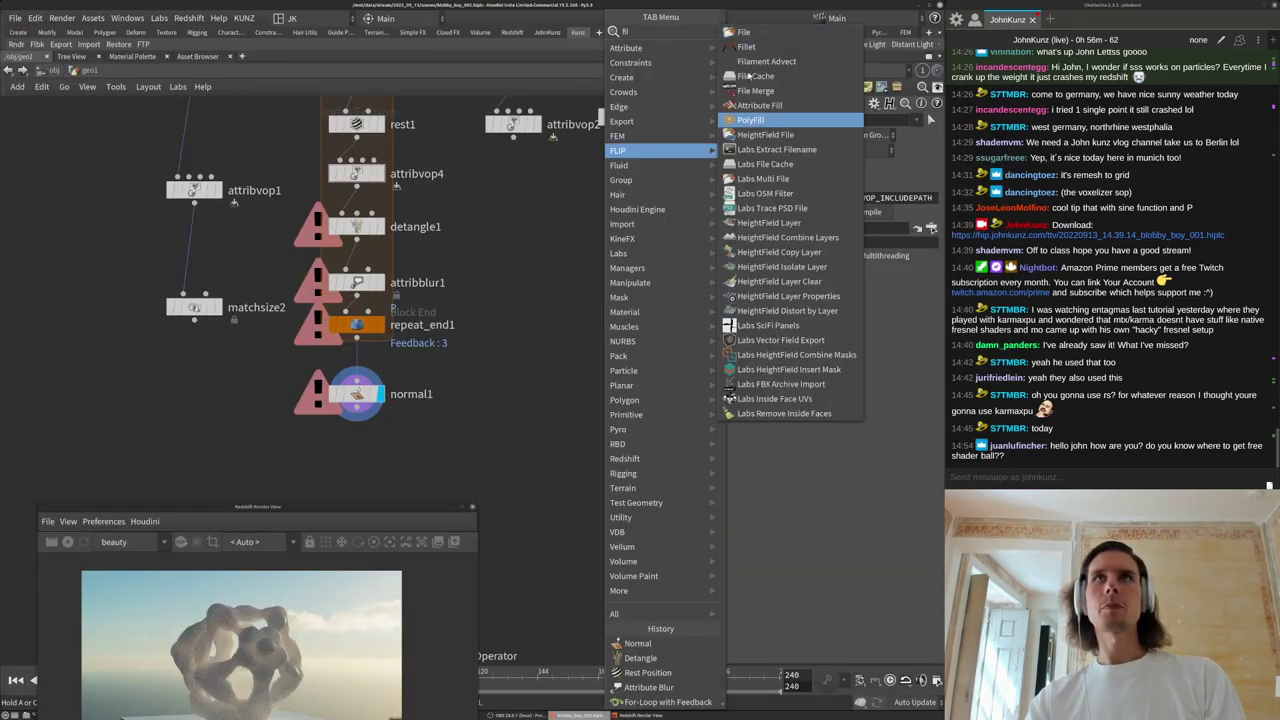
pyautogui.click(750, 32)
pyautogui.click(527, 295)
pyautogui.click(550, 295)
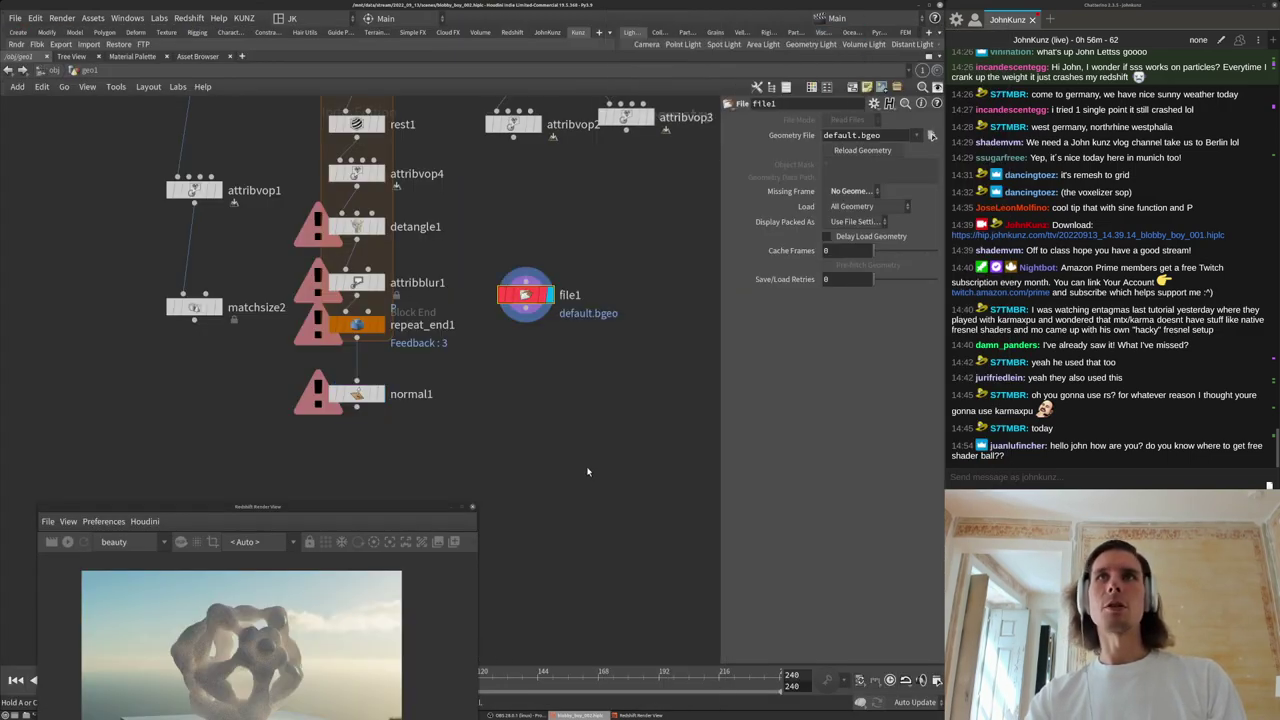
# Load shaderball.obj from $HH/materialx/resources/Geometry into file1.
pyautogui.doubleClick(882, 134)
pyautogui.write('$HH/materials/')
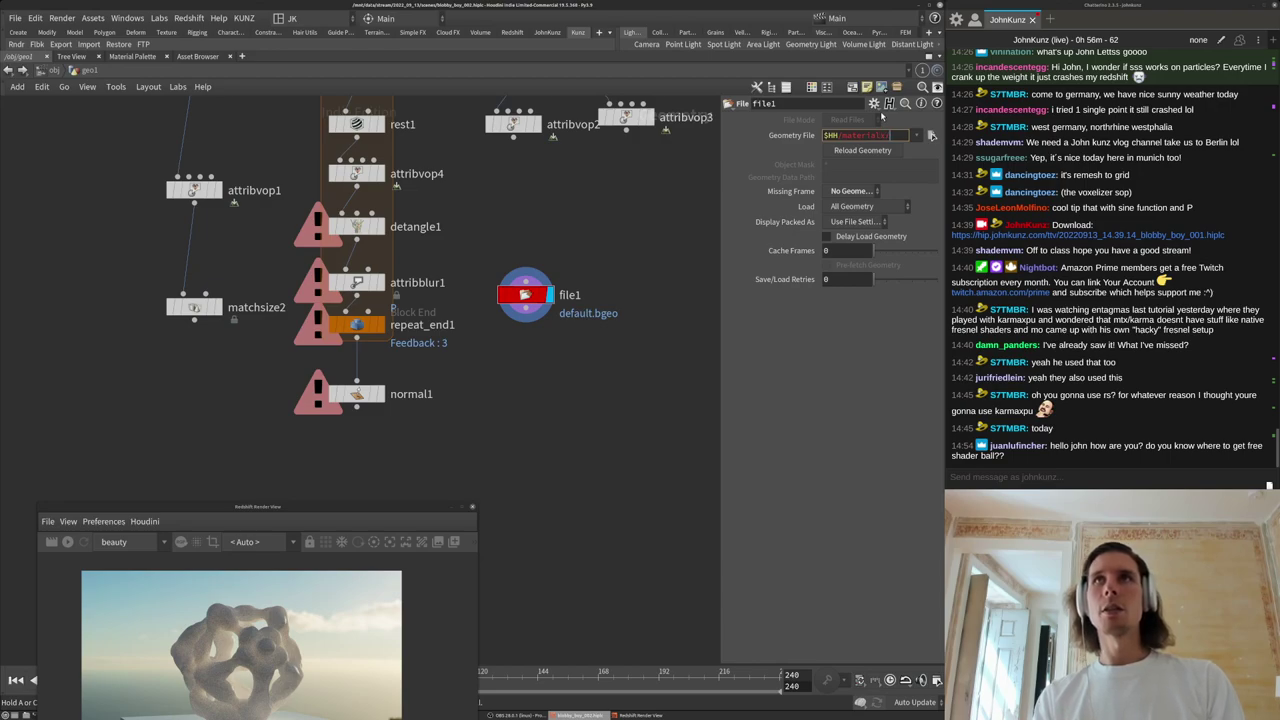
pyautogui.press('Return')
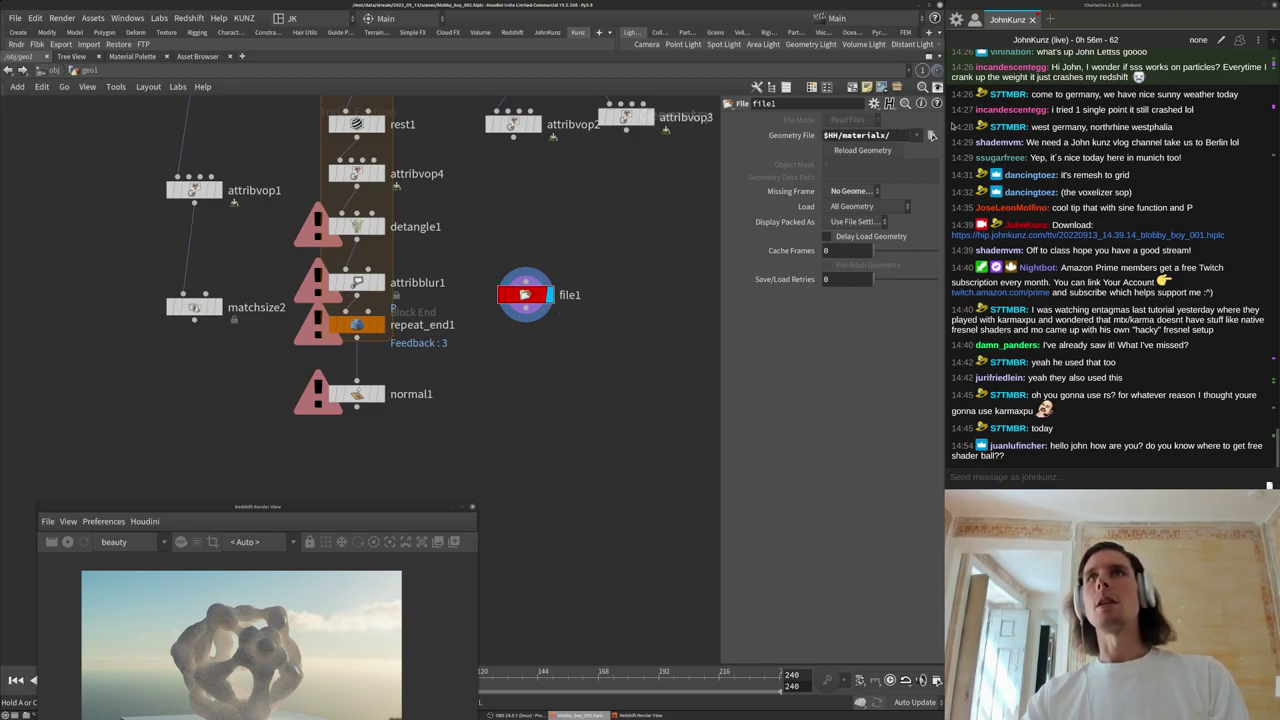
pyautogui.click(931, 136)
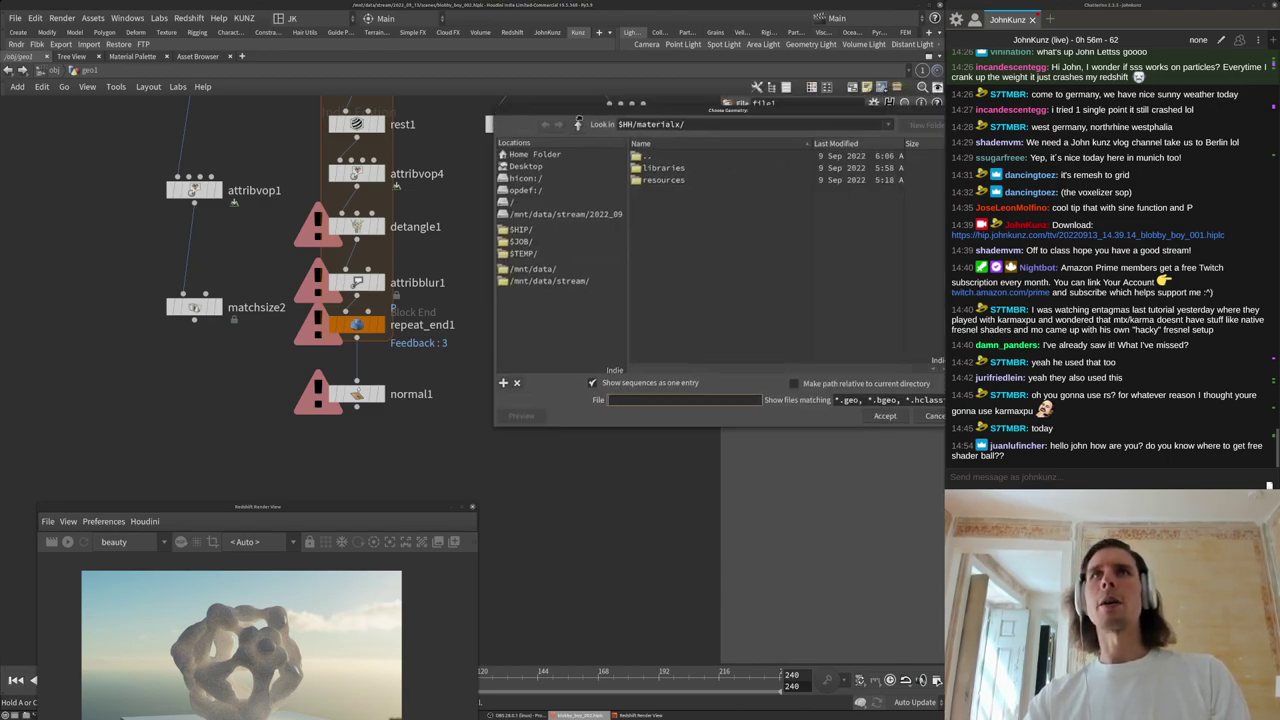
pyautogui.doubleClick(624, 186)
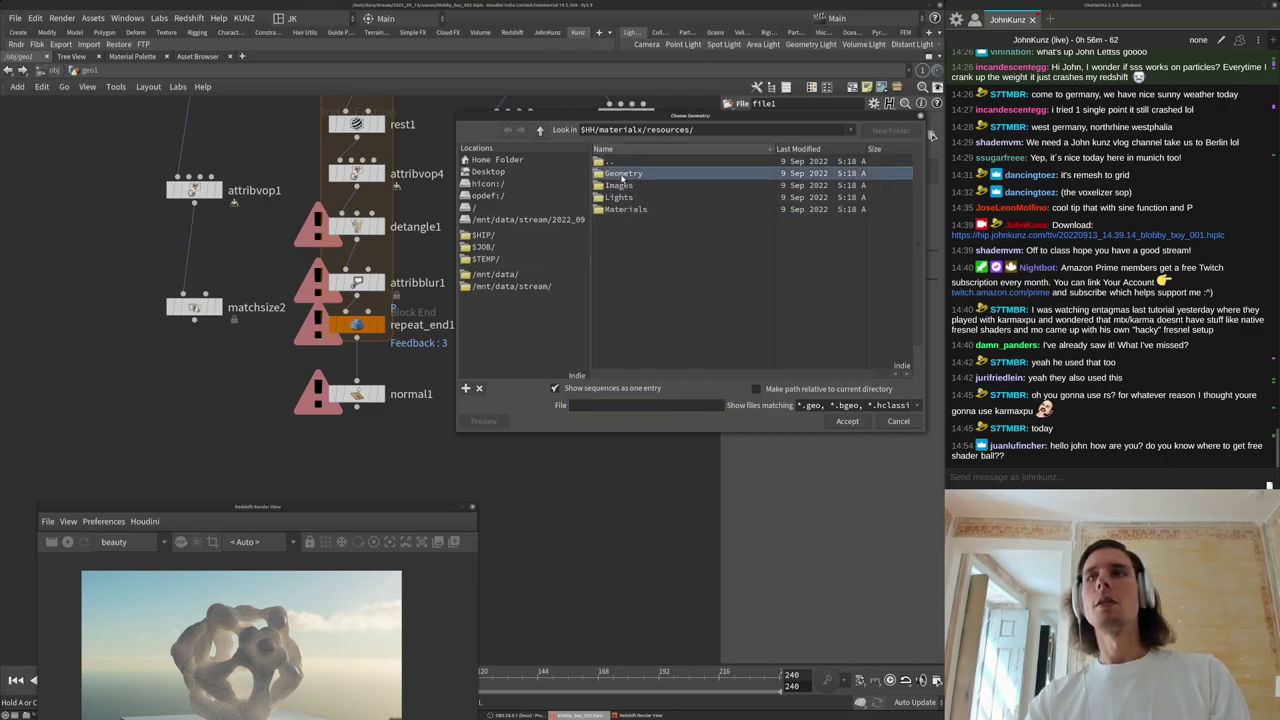
pyautogui.doubleClick(622, 174)
pyautogui.click(638, 197)
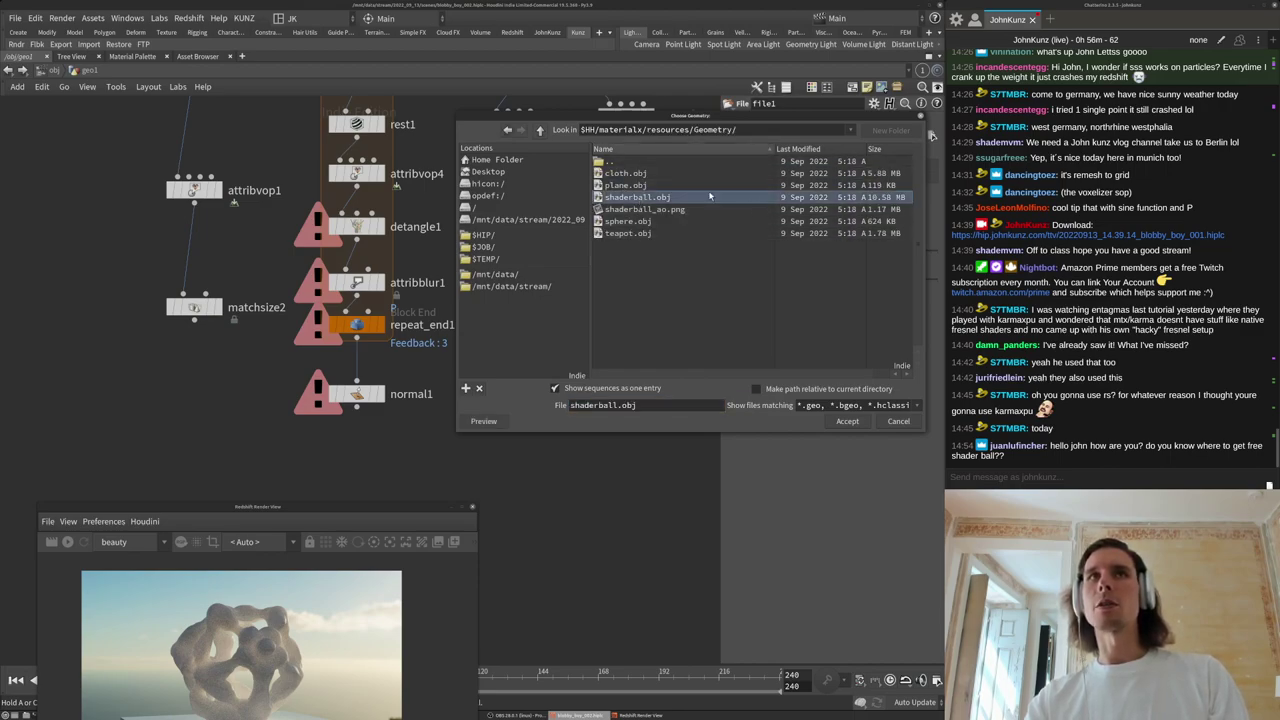
pyautogui.click(847, 421)
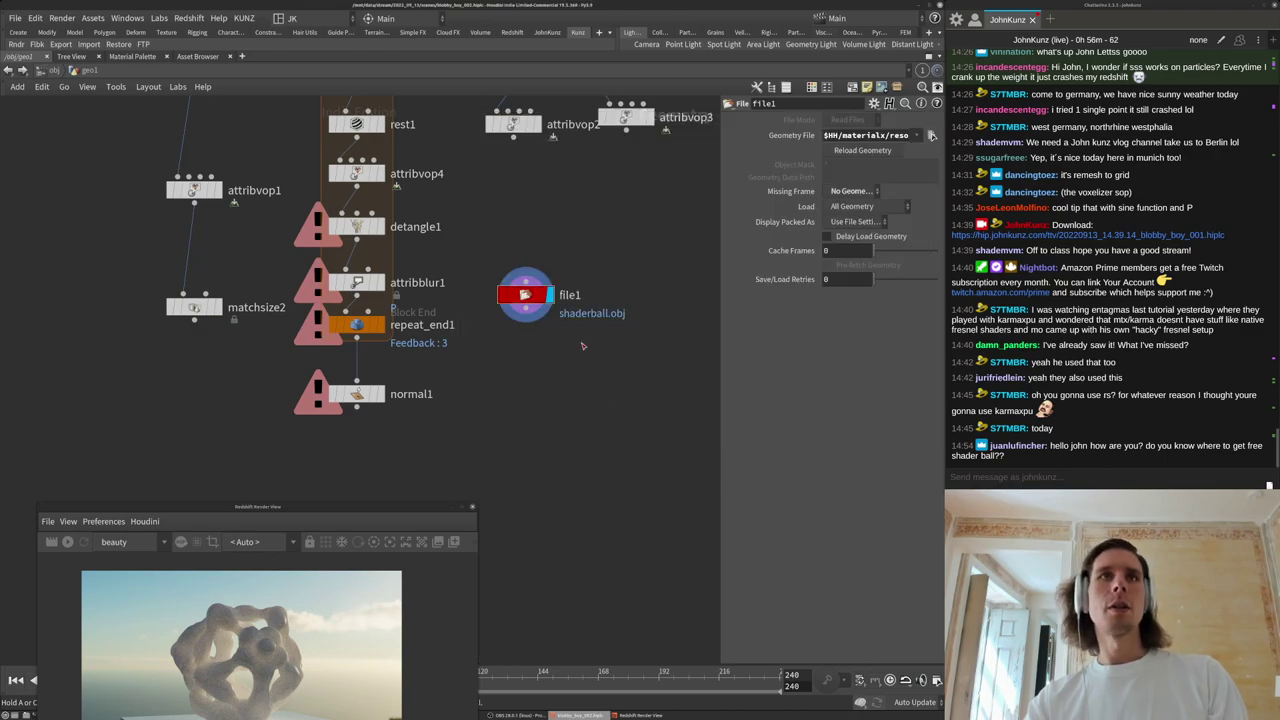
# Restore the viewport layout and frame the shader ball, viewing it at an angle.
pyautogui.hotkey('ctrl', 'b')
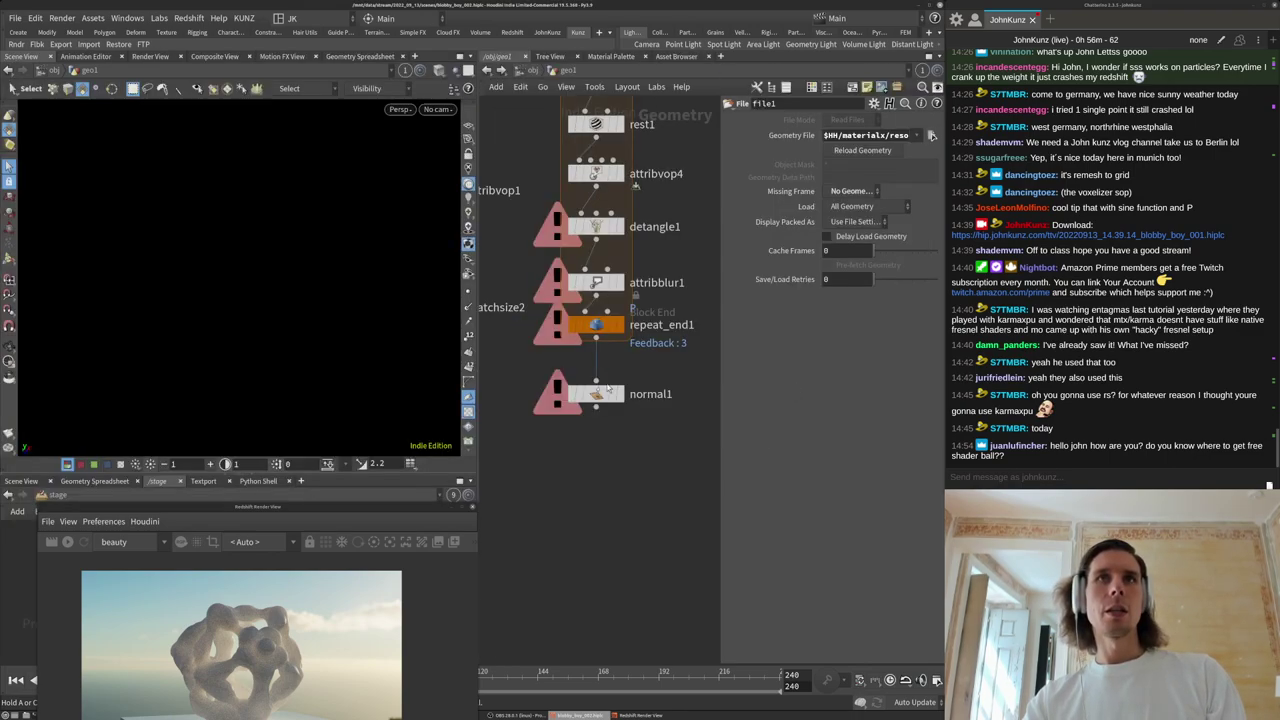
pyautogui.hotkey('space', 'g')
pyautogui.keyDown('alt'); pyautogui.moveTo(314, 285); pyautogui.dragTo(396, 290); pyautogui.keyUp('alt')
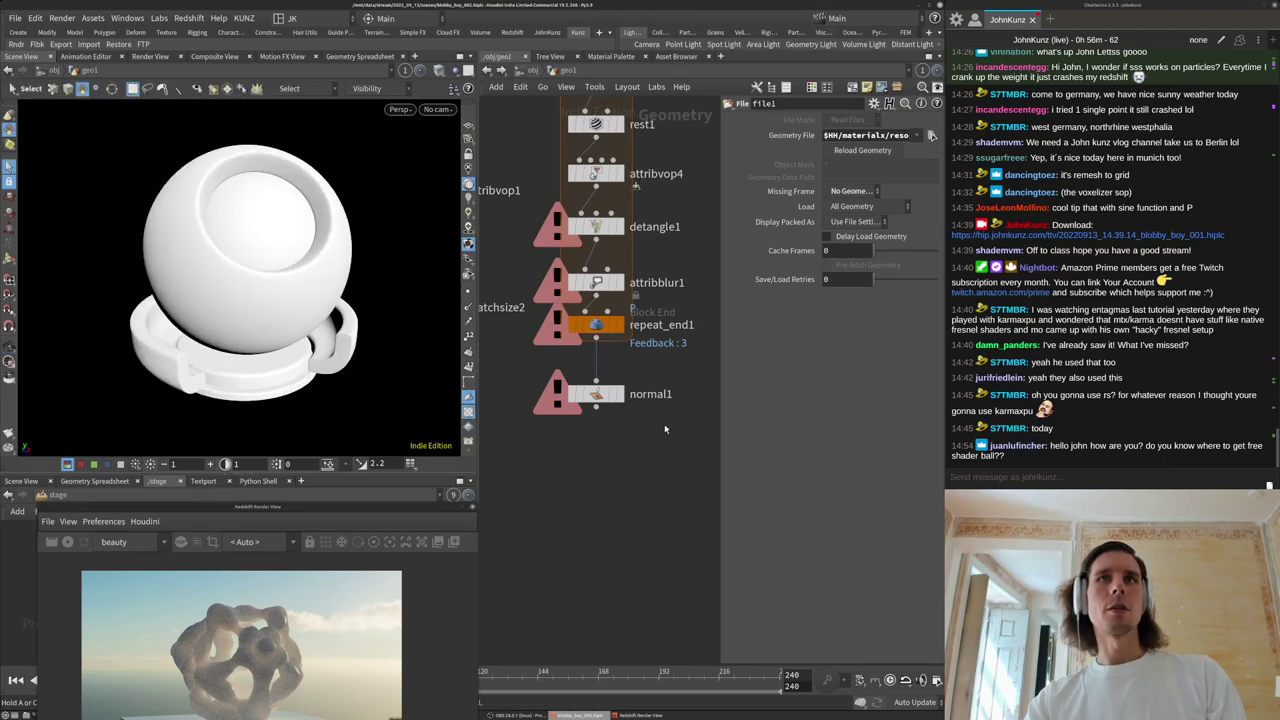
# Append a UV Quick Shade node to file1 and display it.
pyautogui.moveTo(680, 425); pyautogui.dragTo(515, 435, button='middle')
pyautogui.scroll(2, 629, 370)
pyautogui.press('Tab')
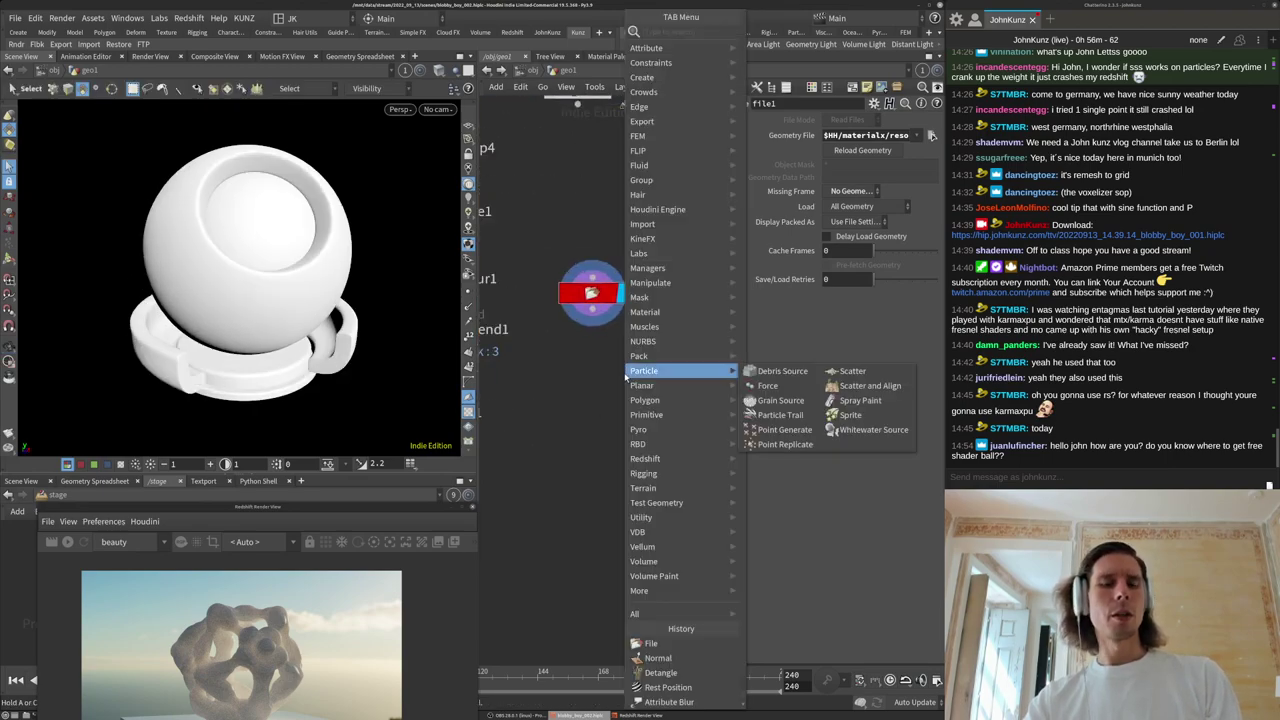
pyautogui.write('uvq')
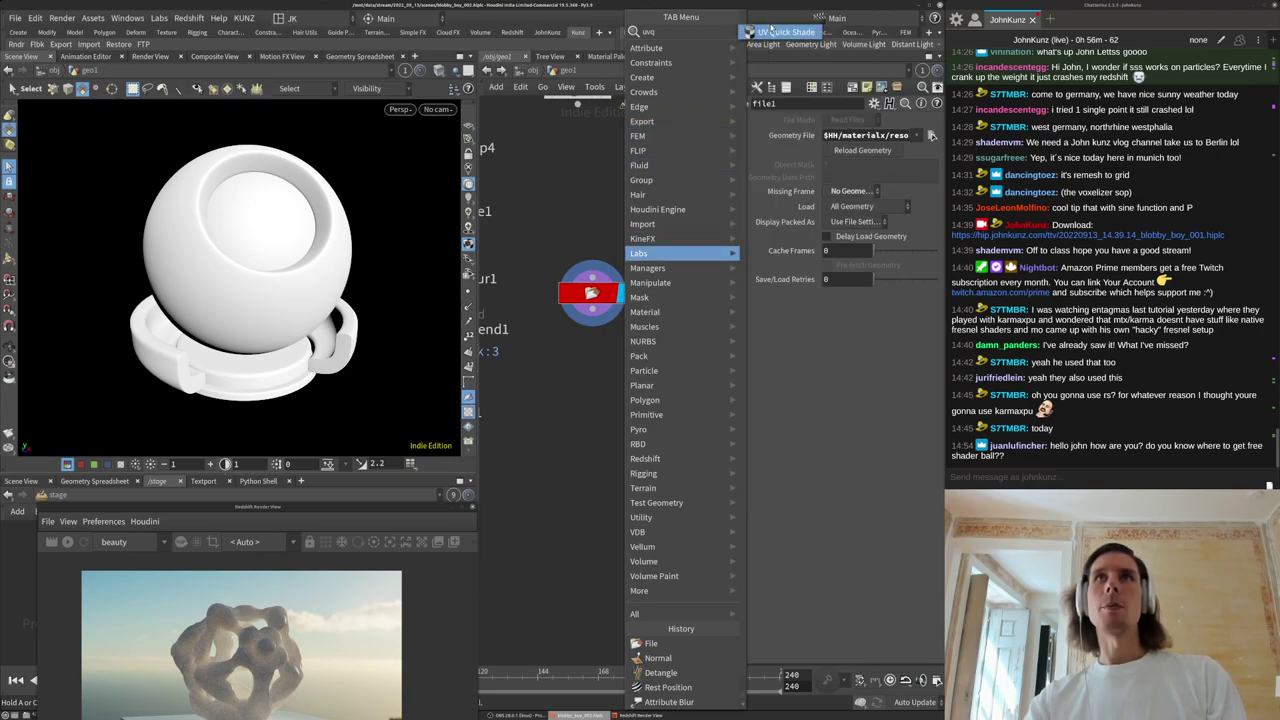
pyautogui.click(771, 29)
pyautogui.click(600, 370)
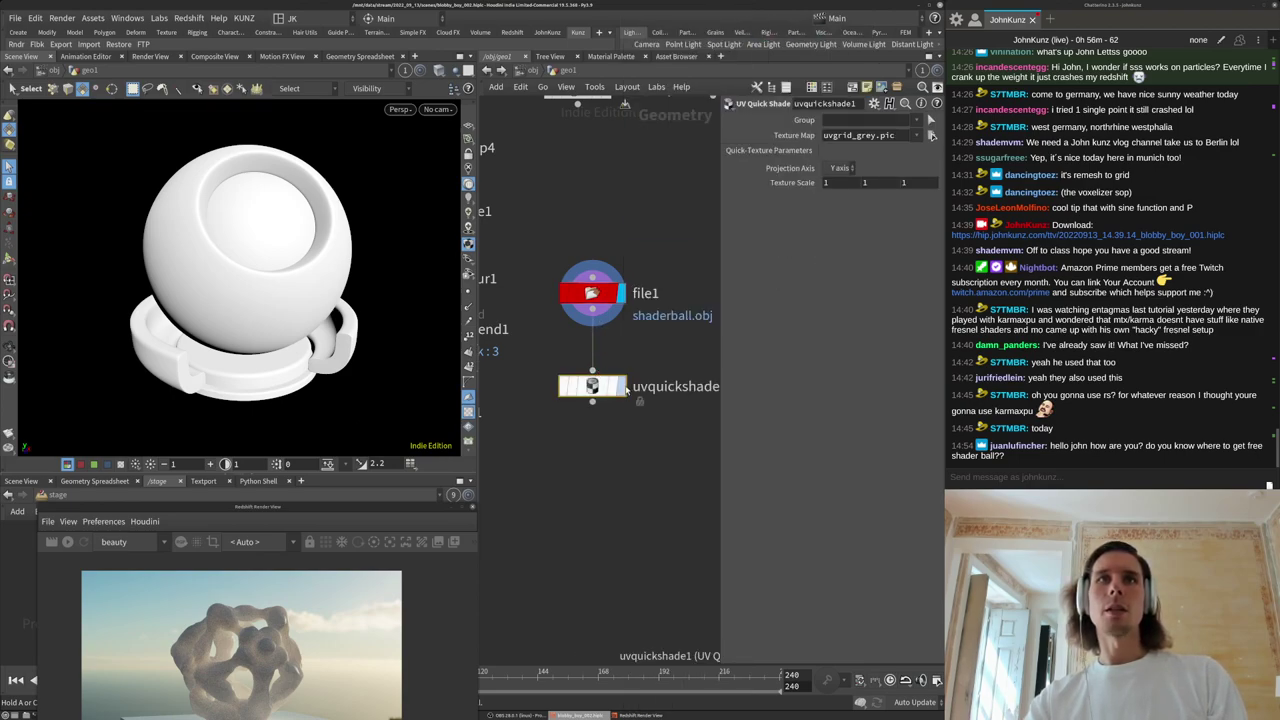
pyautogui.click(622, 387)
# Examine the textured shader ball from several angles and turn on group selection to view its mesh groups.
pyautogui.keyDown('alt'); pyautogui.moveTo(264, 236); pyautogui.dragTo(224, 198); pyautogui.keyUp('alt')
pyautogui.keyDown('alt'); pyautogui.moveTo(328, 278); pyautogui.dragTo(282, 320); pyautogui.keyUp('alt')
pyautogui.keyDown('alt'); pyautogui.moveTo(268, 265); pyautogui.dragTo(330, 216); pyautogui.keyUp('alt')
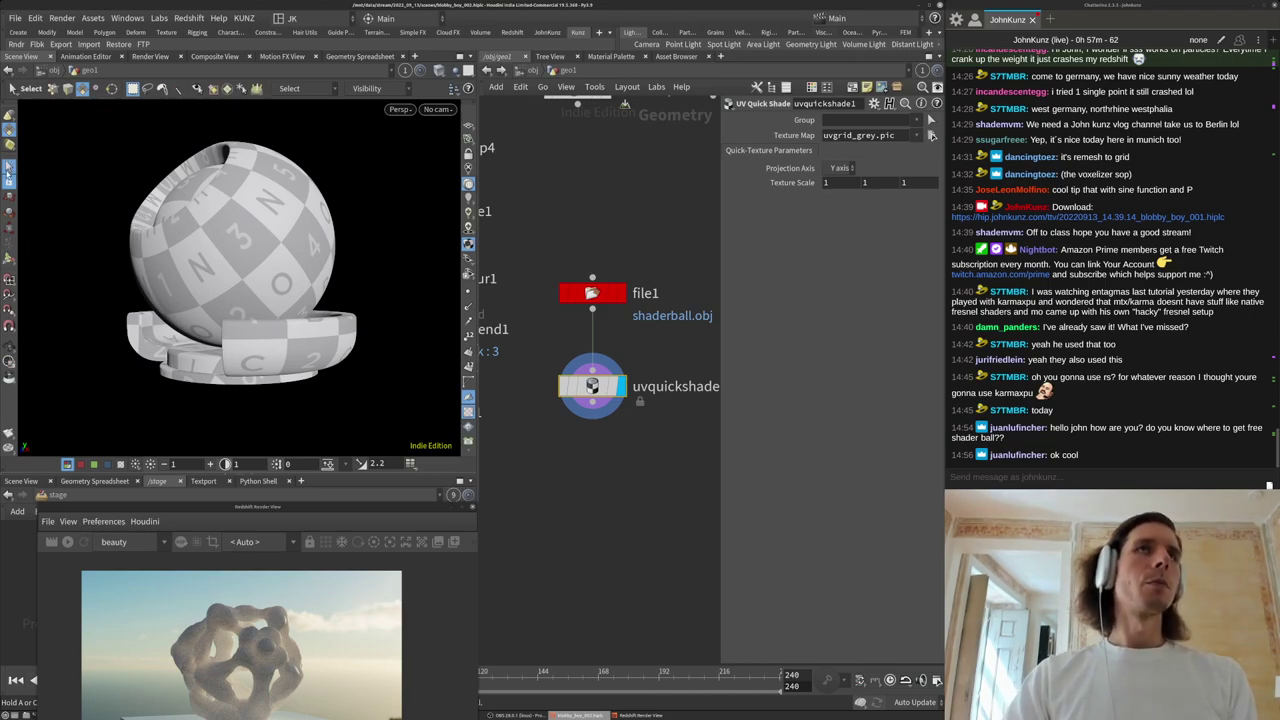
pyautogui.press('9')
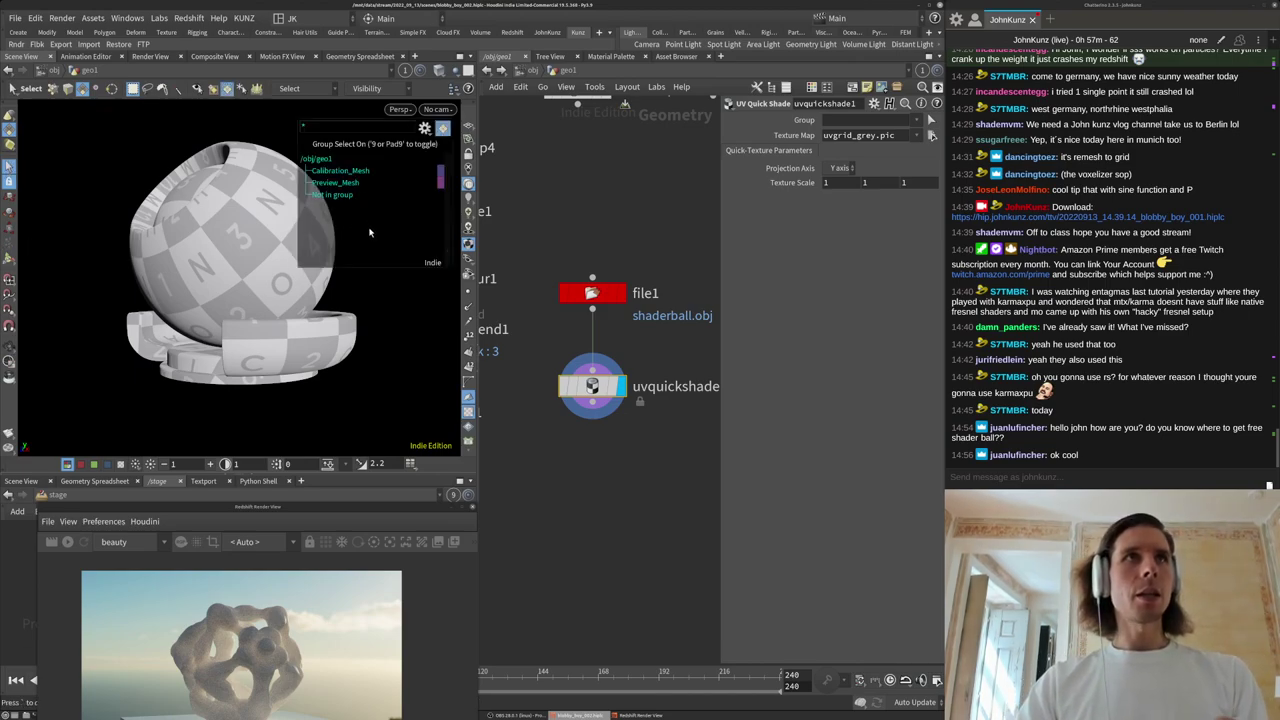
pyautogui.keyDown('alt'); pyautogui.moveTo(205, 268); pyautogui.dragTo(245, 251); pyautogui.keyUp('alt')
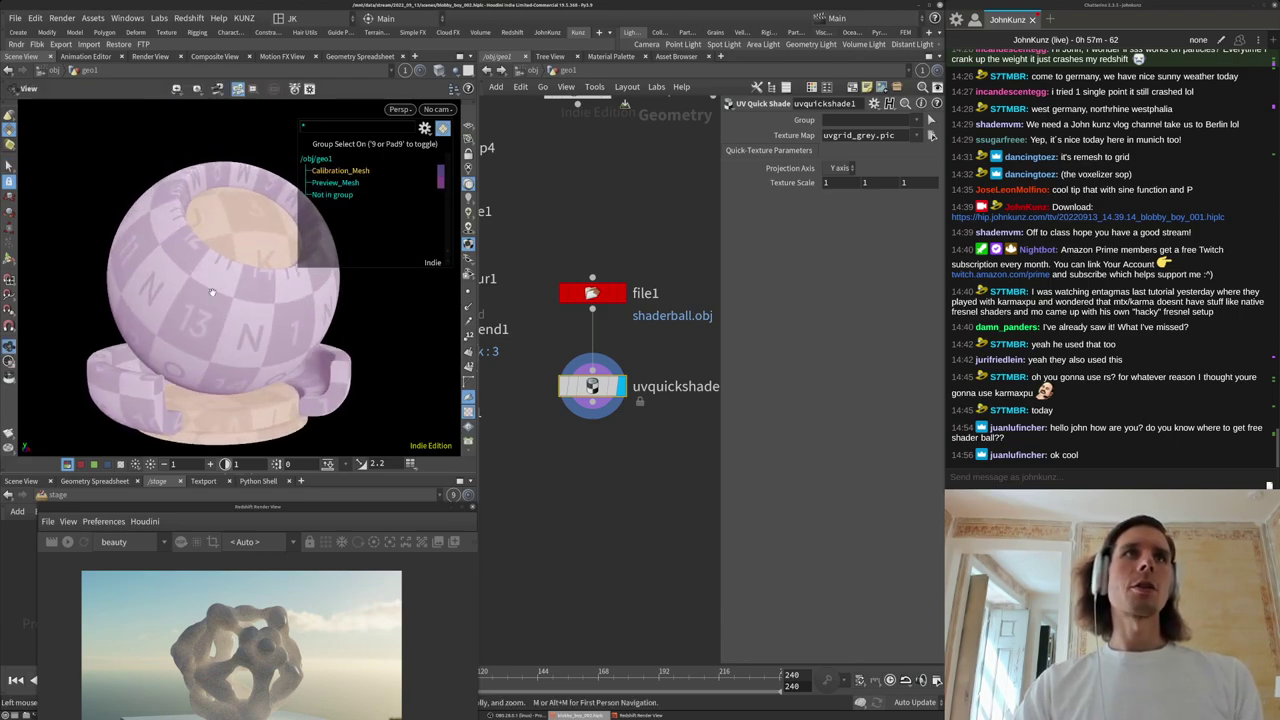
pyautogui.press('s')
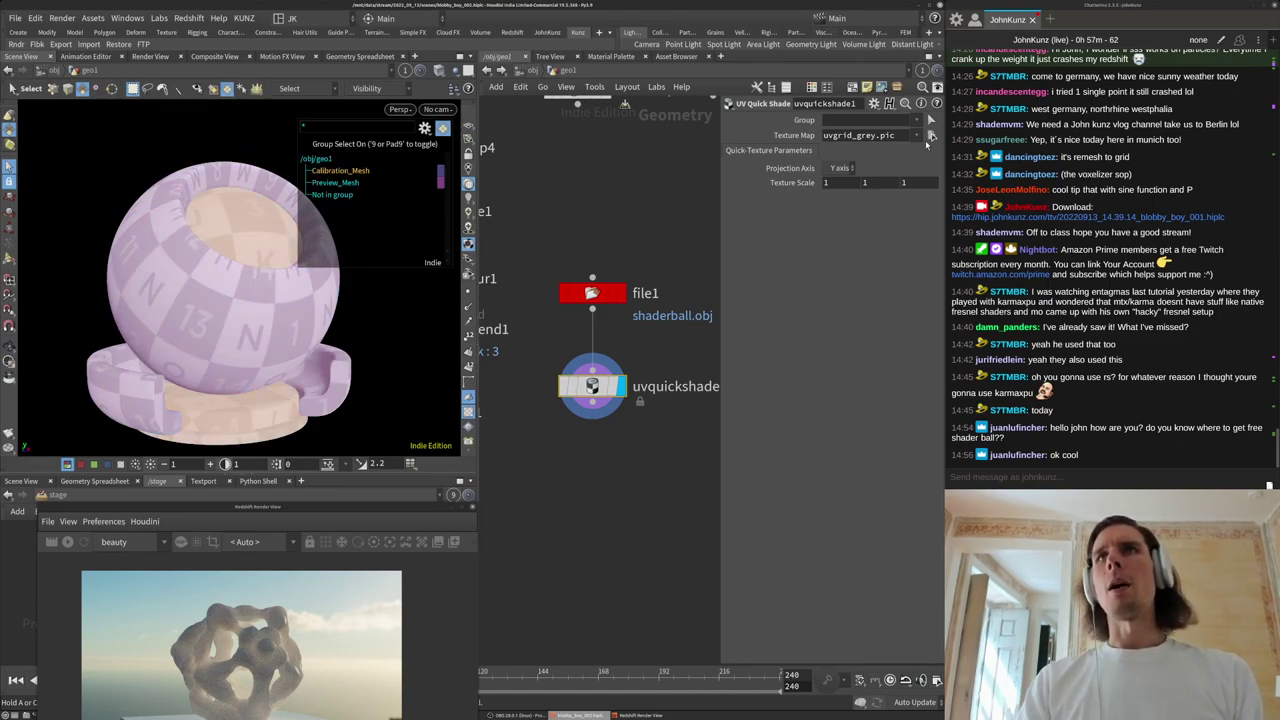
# Set the UV Quick Shade texture map to greysphere_calibration.png from $HH/materialx/resources/Images.
pyautogui.click(931, 135)
pyautogui.moveTo(671, 116); pyautogui.dragTo(661, 325)
pyautogui.doubleClick(616, 372)
pyautogui.doubleClick(607, 394)
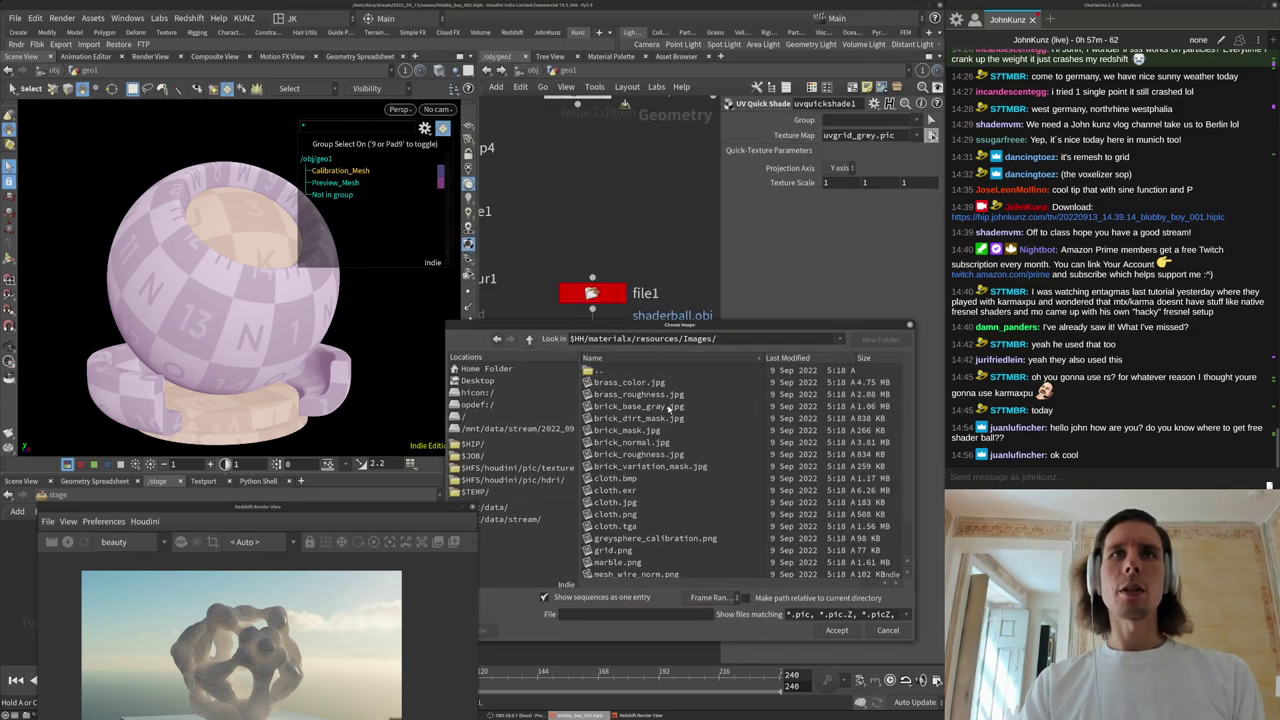
pyautogui.scroll(-2, 640, 470)
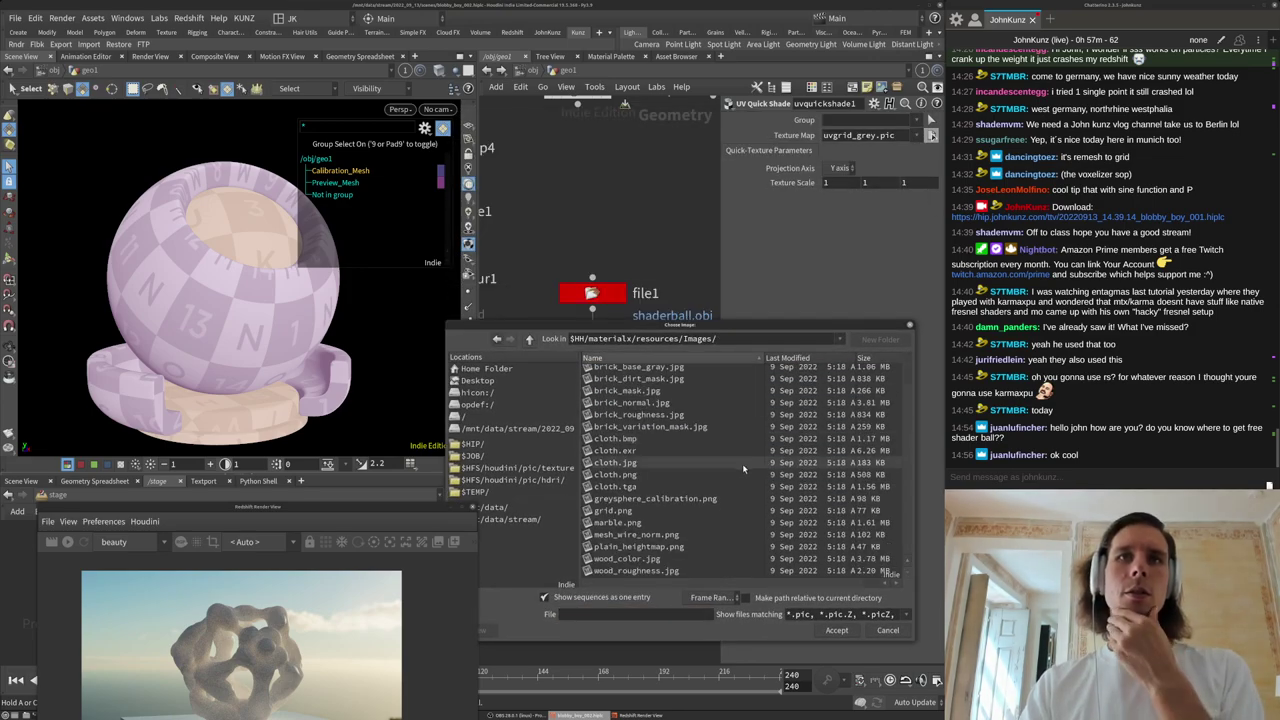
pyautogui.click(686, 499)
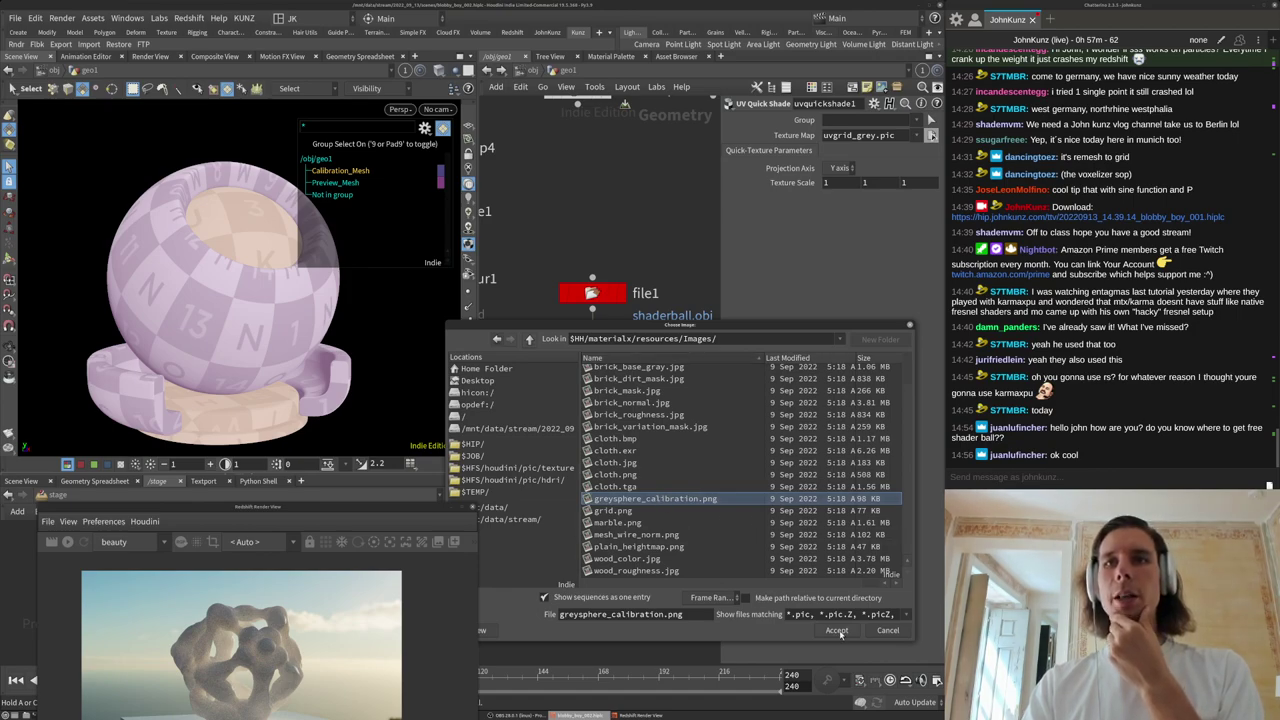
pyautogui.click(838, 631)
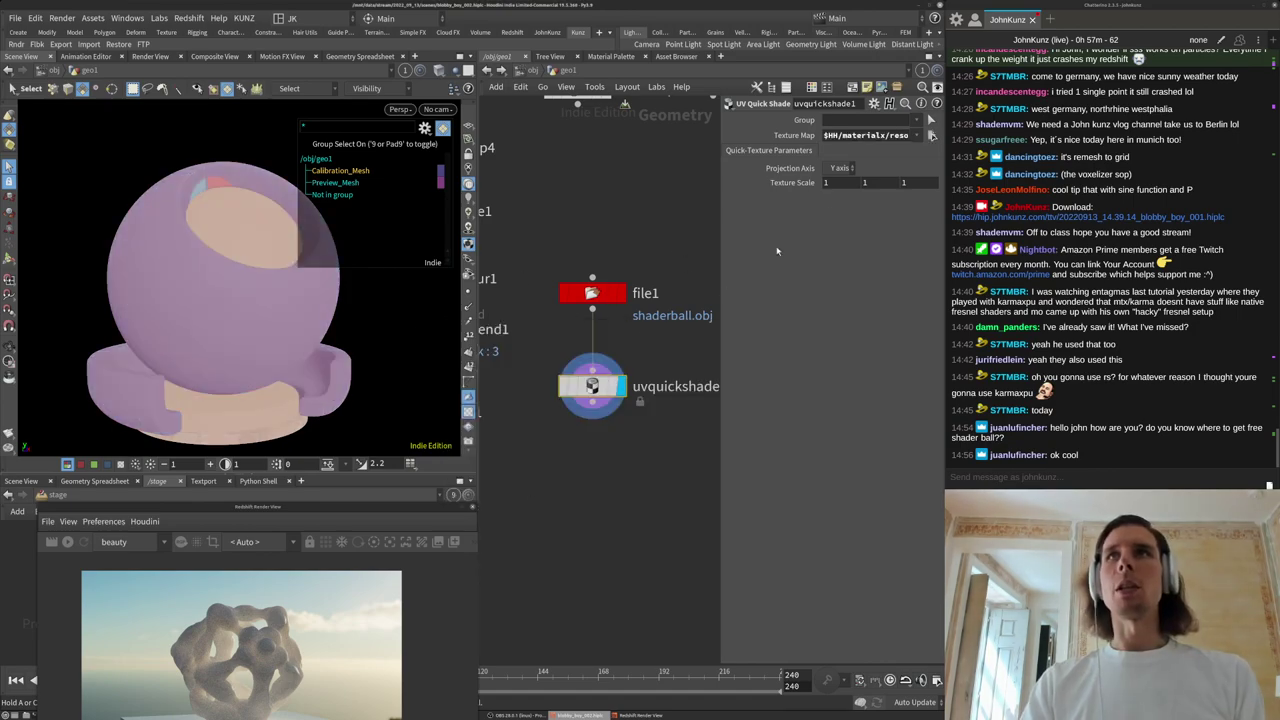
# Restrict the UV Quick Shade to the Calibration_Mesh group and turn off group selection.
pyautogui.click(918, 120)
pyautogui.click(940, 135)
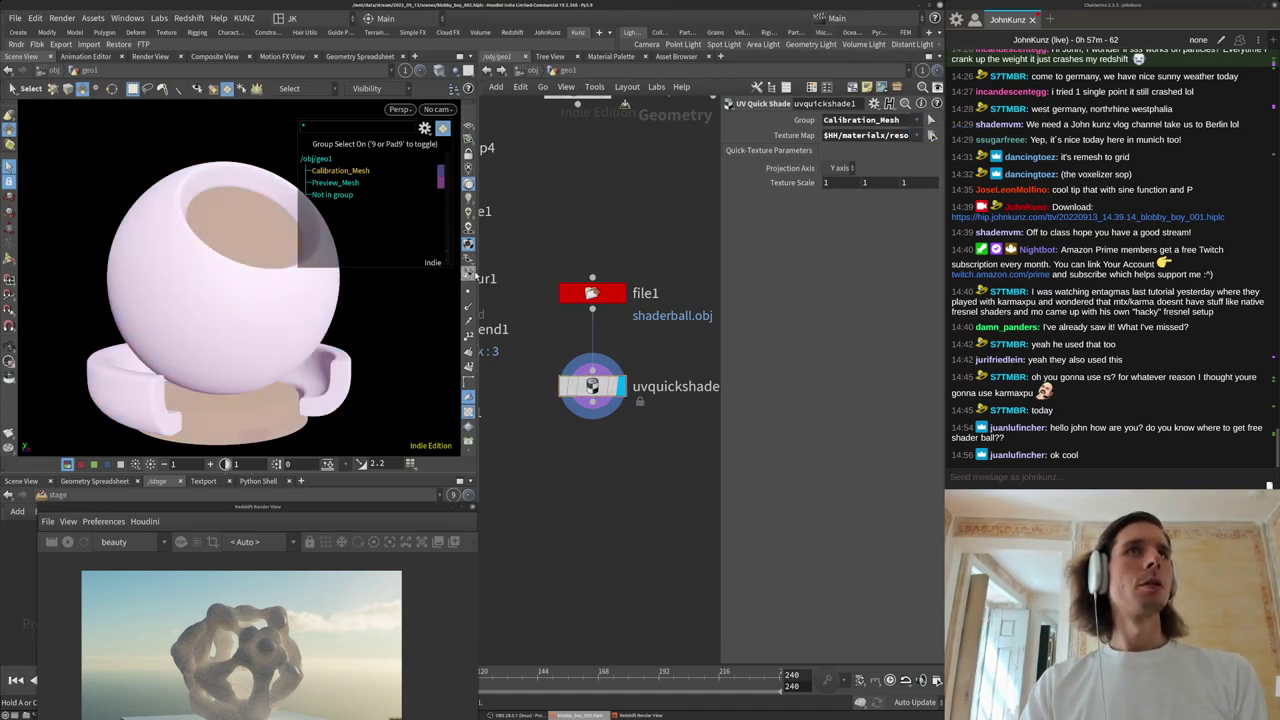
pyautogui.click(469, 185)
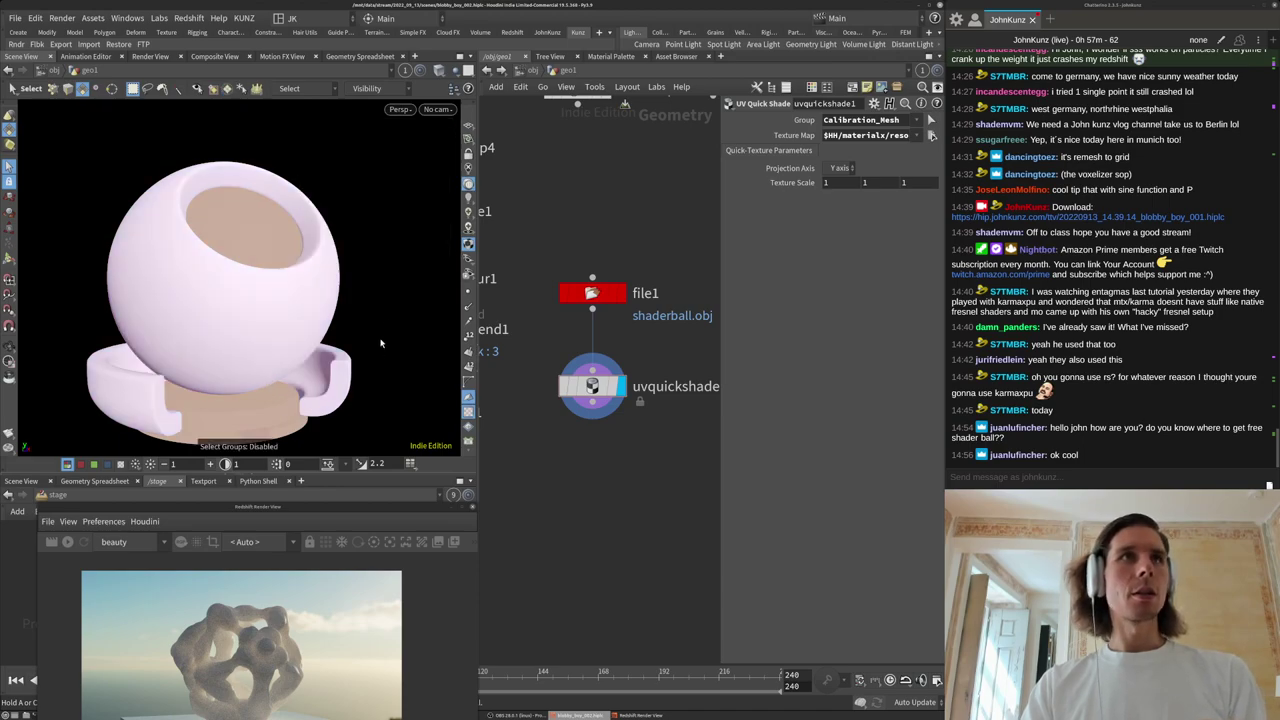
# Insert a UV Transform node between file1 and uvquickshade1.
pyautogui.press('Escape')
pyautogui.keyDown('alt'); pyautogui.moveTo(296, 367); pyautogui.dragTo(246, 316); pyautogui.keyUp('alt')
pyautogui.keyDown('alt'); pyautogui.moveTo(265, 288); pyautogui.dragTo(271, 262, button='middle'); pyautogui.keyUp('alt')
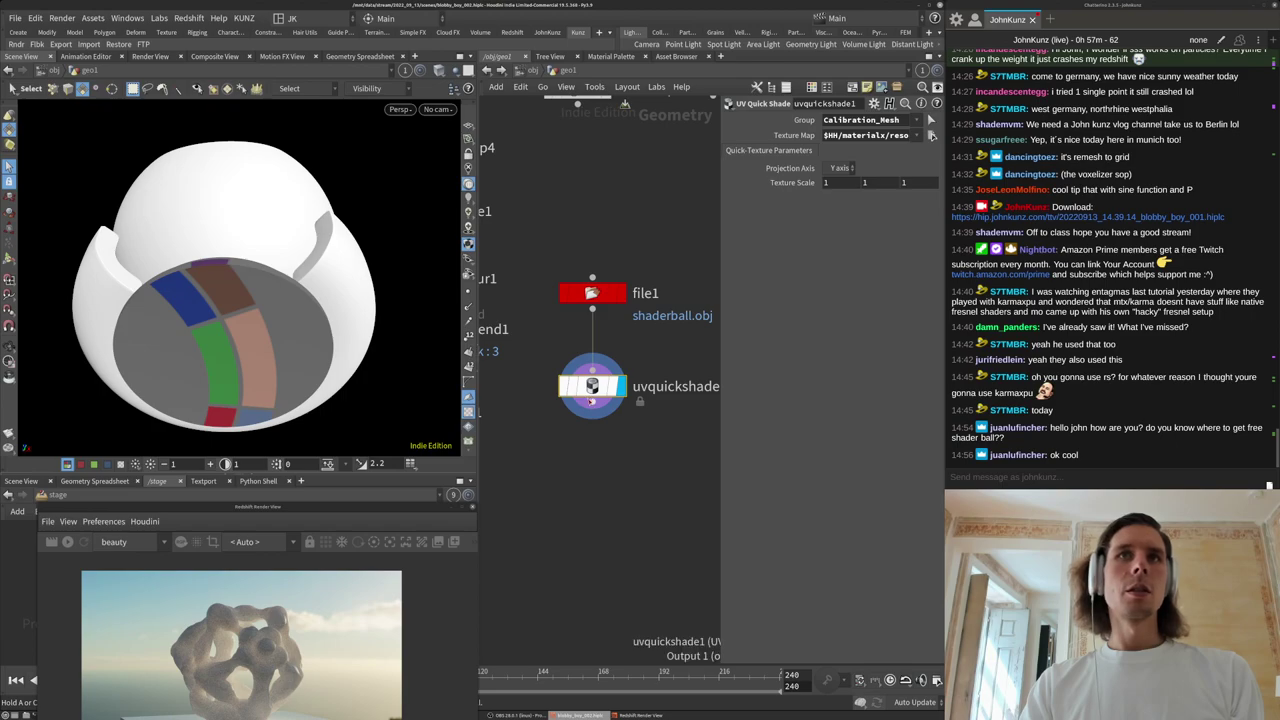
pyautogui.keyDown('alt'); pyautogui.moveTo(254, 268); pyautogui.dragTo(279, 418); pyautogui.keyUp('alt')
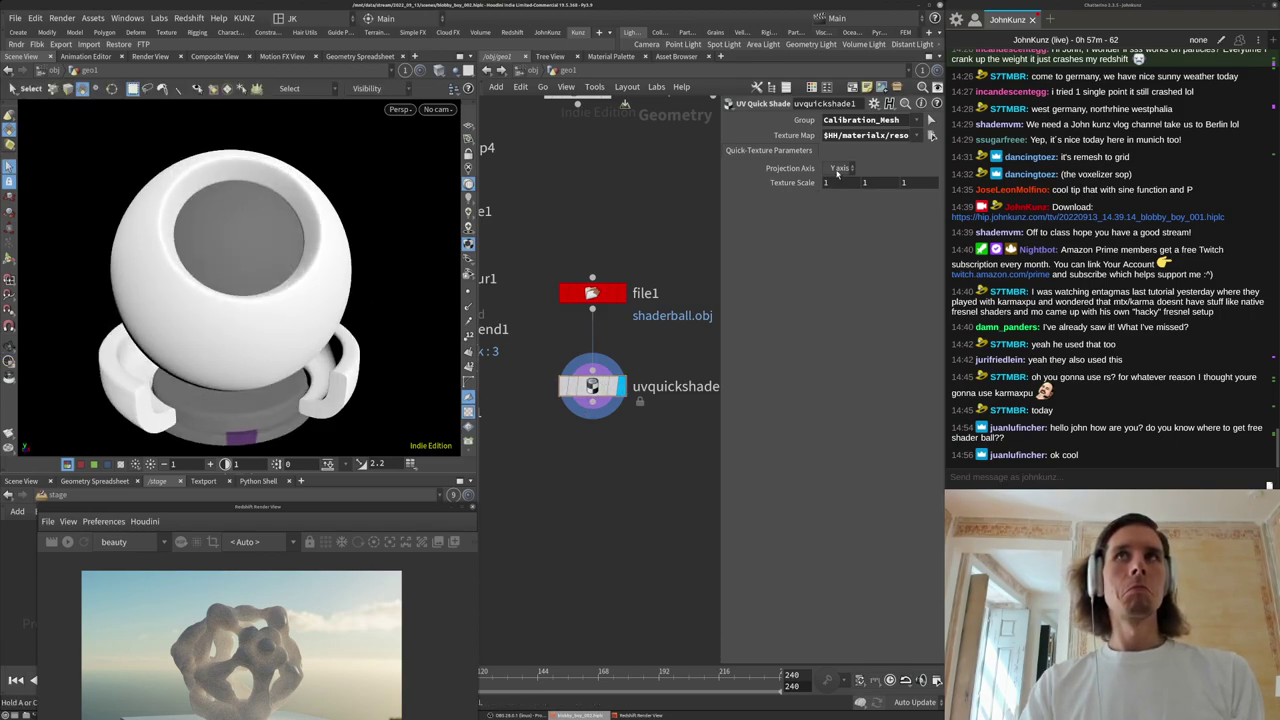
pyautogui.moveTo(590, 296); pyautogui.dragTo(591, 263)
pyautogui.middleClick(591, 263)
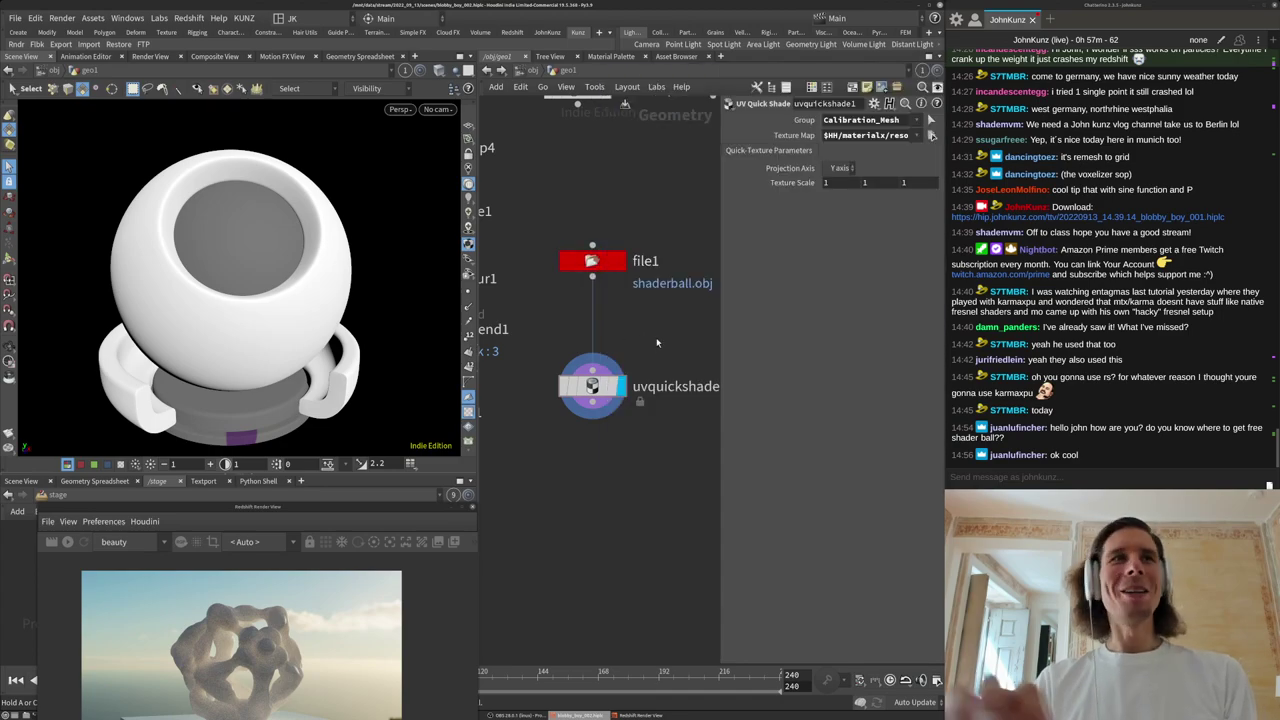
pyautogui.press('Tab')
pyautogui.write('uvtr')
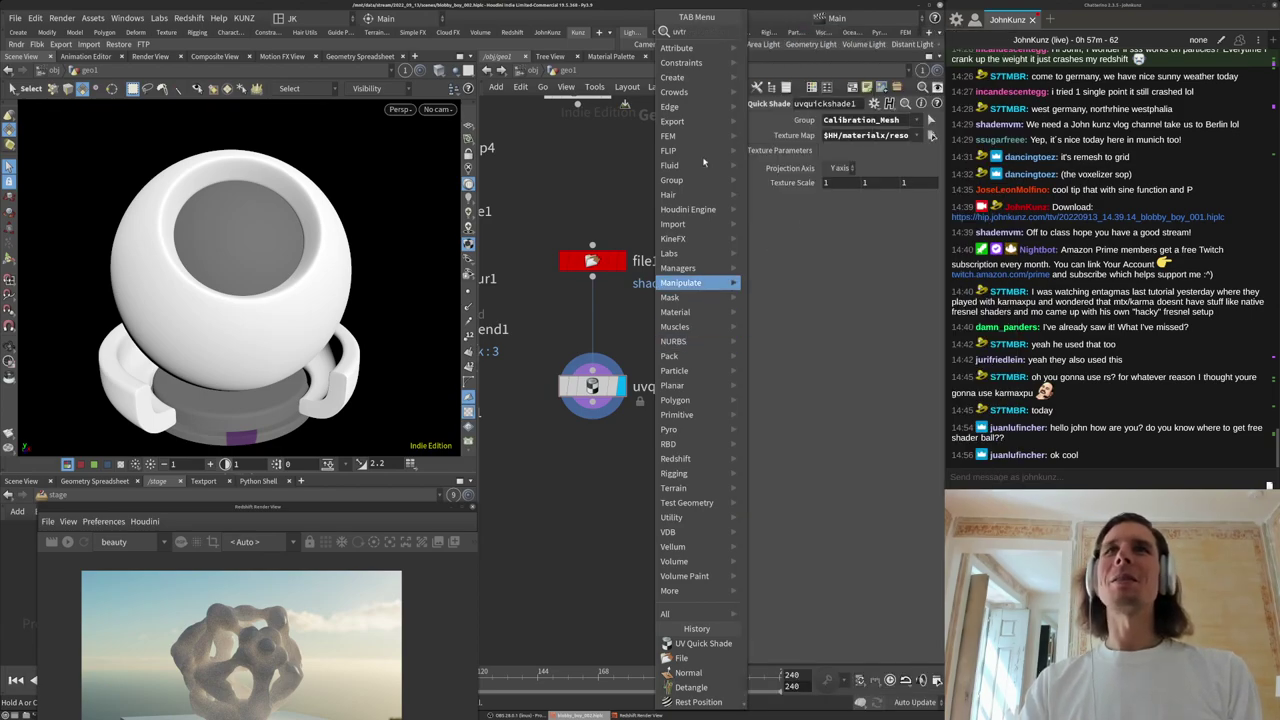
pyautogui.press('Return')
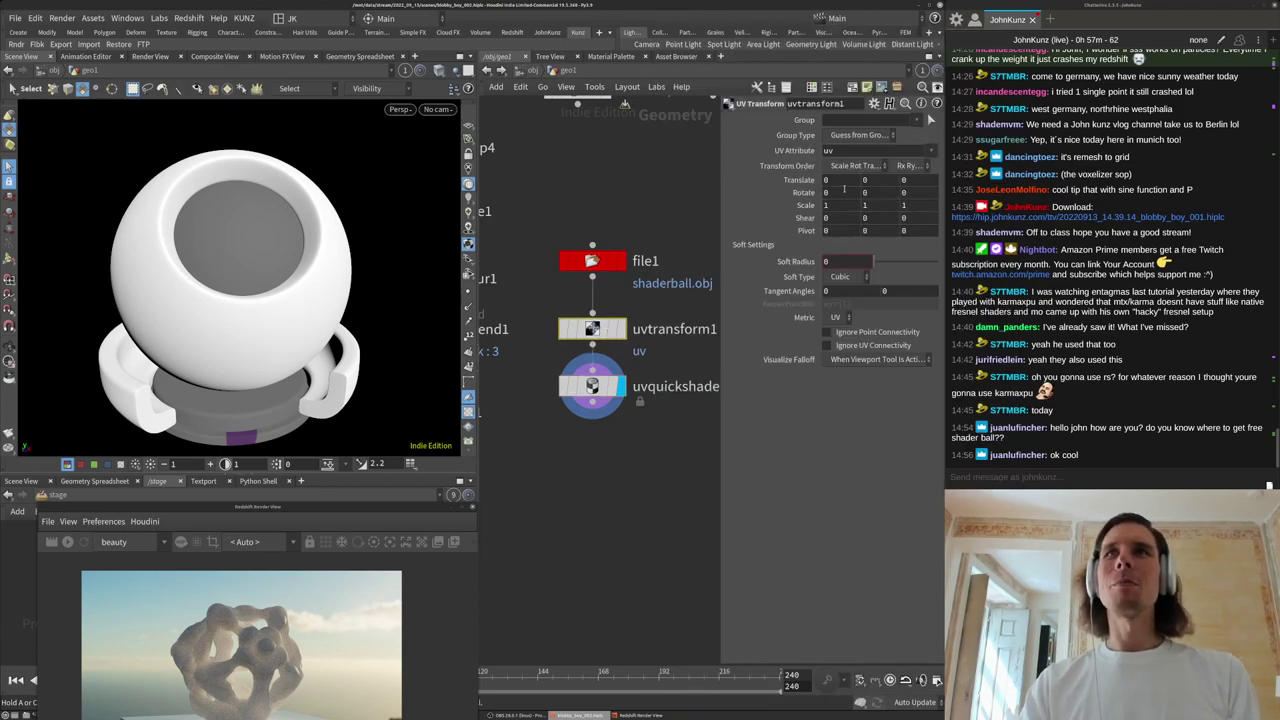
# Set the UV Transform scale to 4 on the first two axes.
pyautogui.moveTo(803, 205); pyautogui.dragTo(748, 207, button='middle')
pyautogui.hotkey('ctrl', 'z')
pyautogui.moveTo(836, 180); pyautogui.dragTo(1200, 179, button='middle')
pyautogui.write('4')
pyautogui.press('Tab')
pyautogui.write('4')
pyautogui.press('Tab')
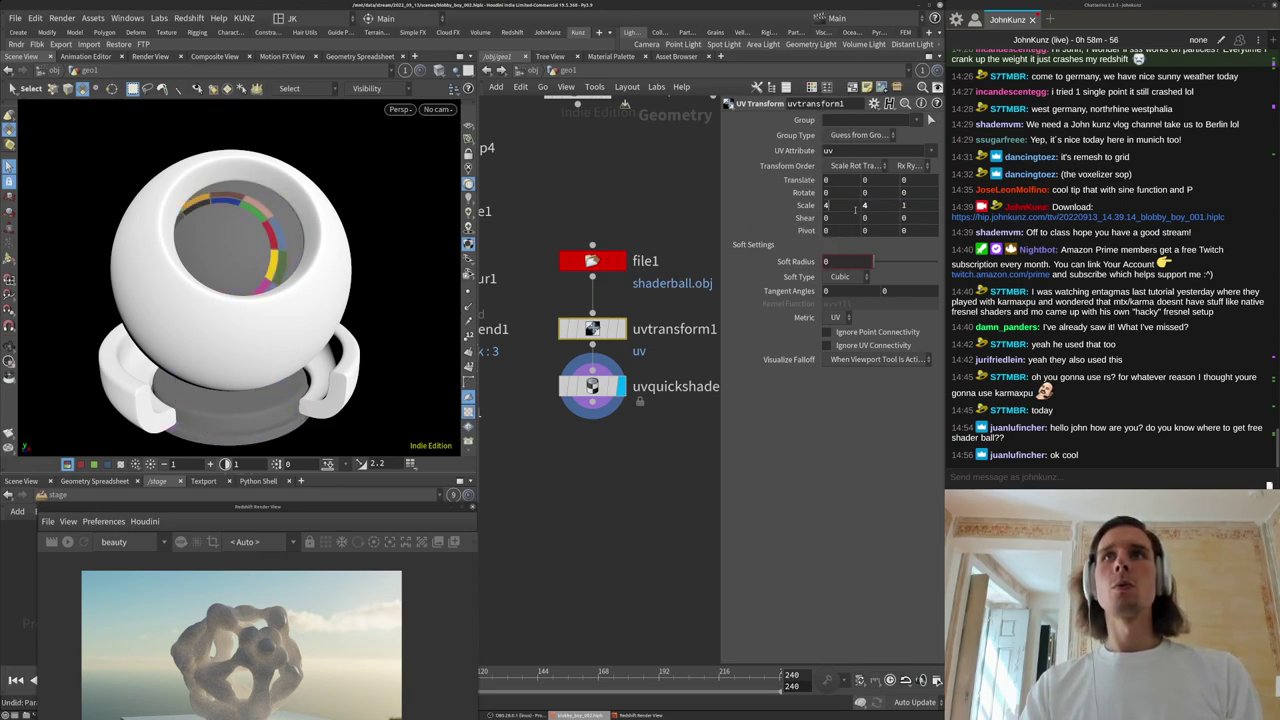
# Try a UV Transform scale of 5 on all three axes.
pyautogui.doubleClick(855, 209)
pyautogui.write('5')
pyautogui.press('Tab')
pyautogui.write('5')
pyautogui.press('Tab')
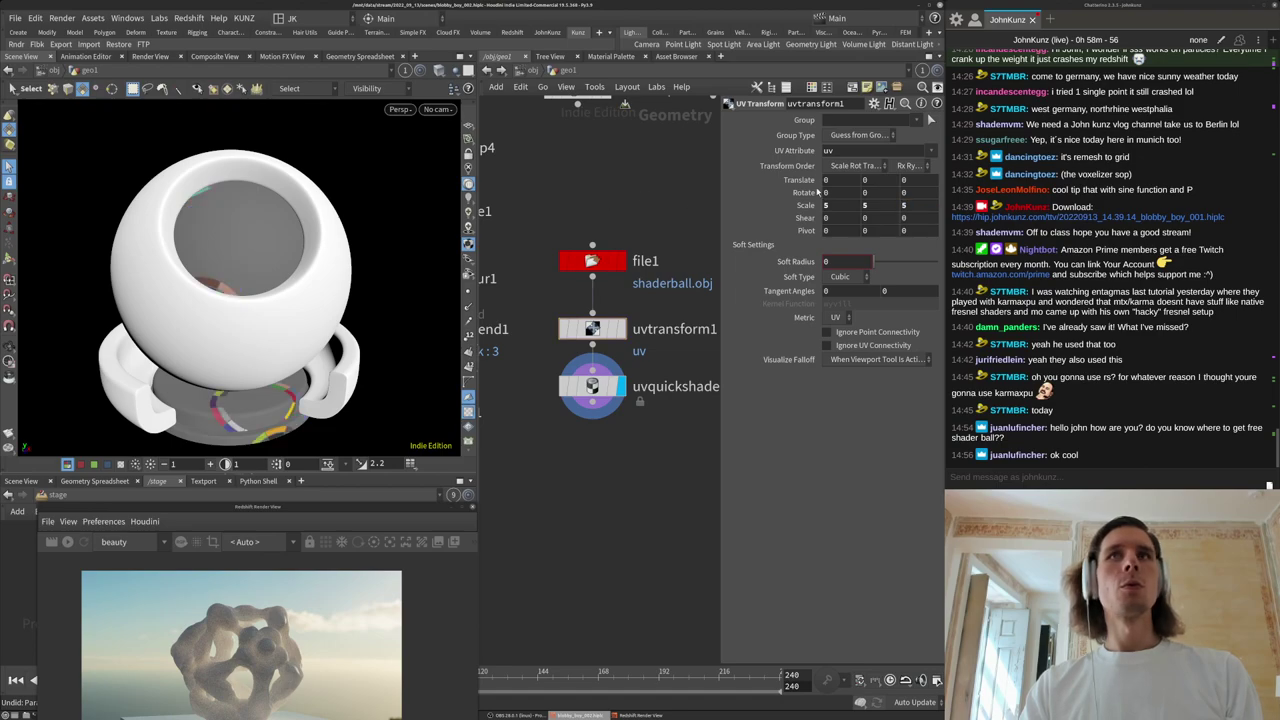
# Set the UV Transform scale to 4 on all axes and shift the UVs to a translate of -0.12, -0.1.
pyautogui.write('4')
pyautogui.press('Tab')
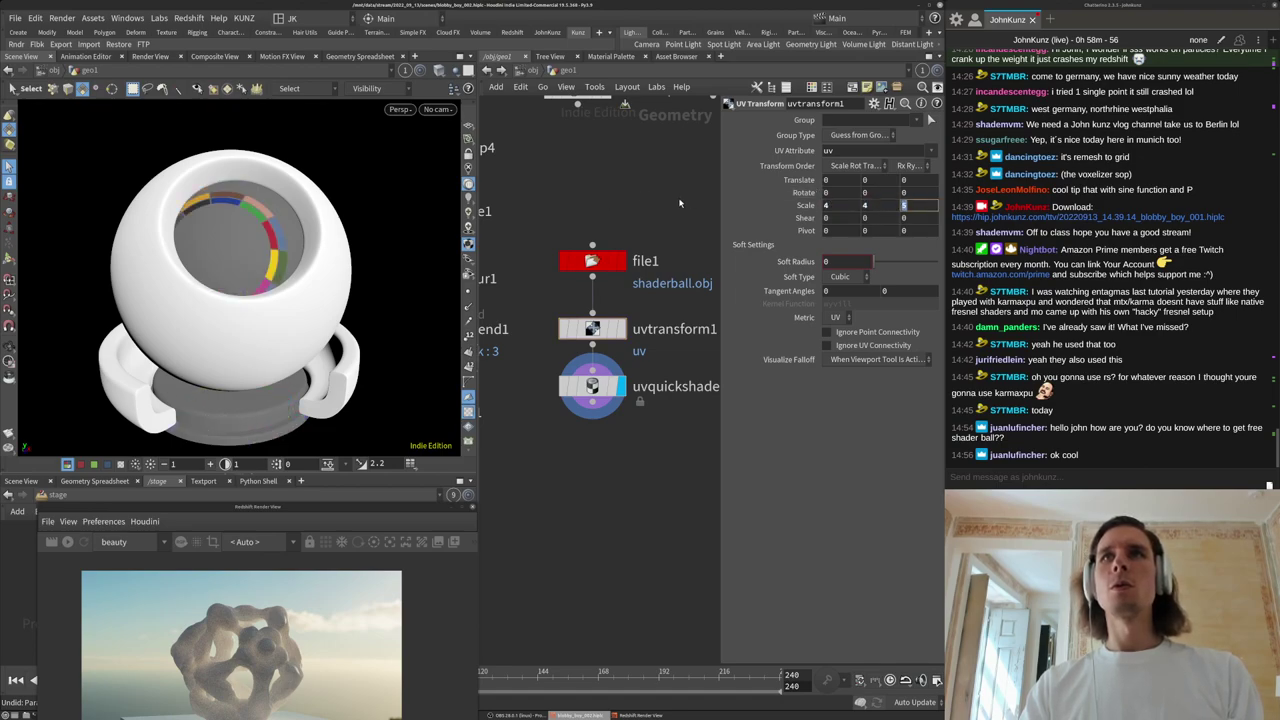
pyautogui.moveTo(835, 182); pyautogui.dragTo(751, 216, button='middle')
pyautogui.moveTo(870, 181)
pyautogui.mouseDown(button='middle')
pyautogui.moveTo(852, 178)
pyautogui.moveTo(862, 181)
pyautogui.mouseUp(button='middle')
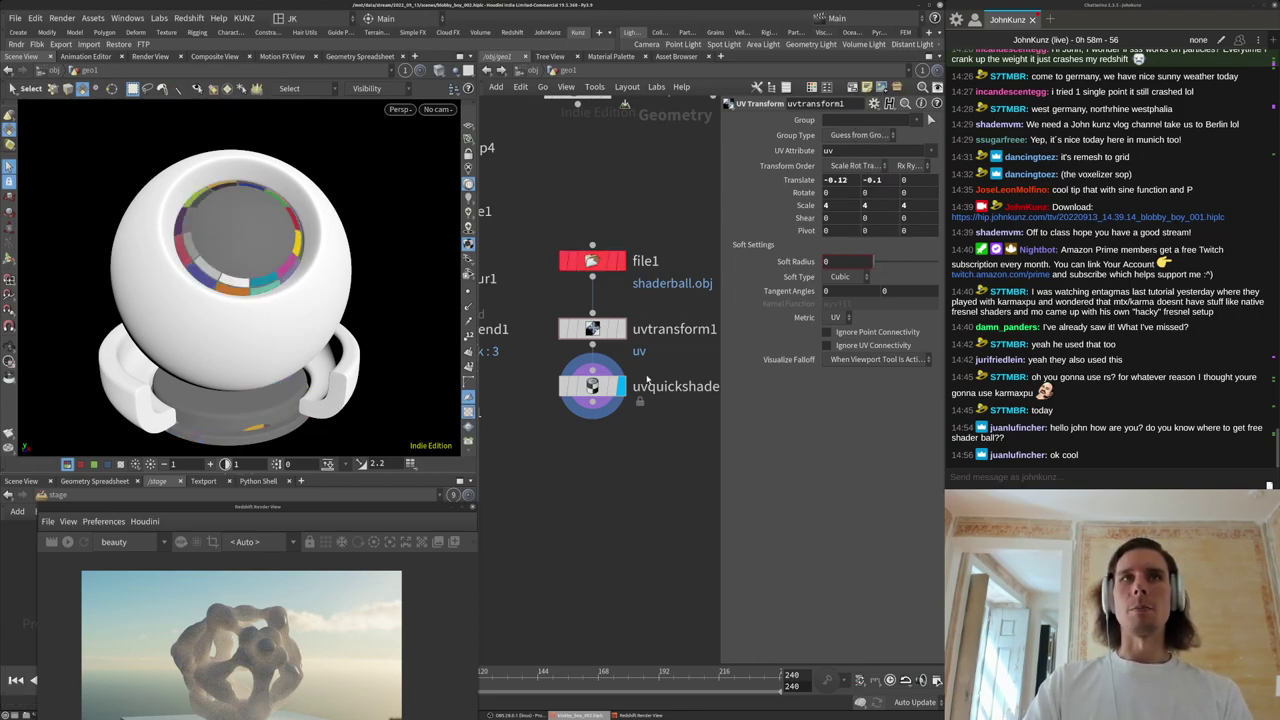
# Add a Test Geometry Shader Ball node beside uvquickshade1, display it and view it framed from another angle.
pyautogui.scroll(-4, 632, 437)
pyautogui.press('Tab')
pyautogui.write('sha')
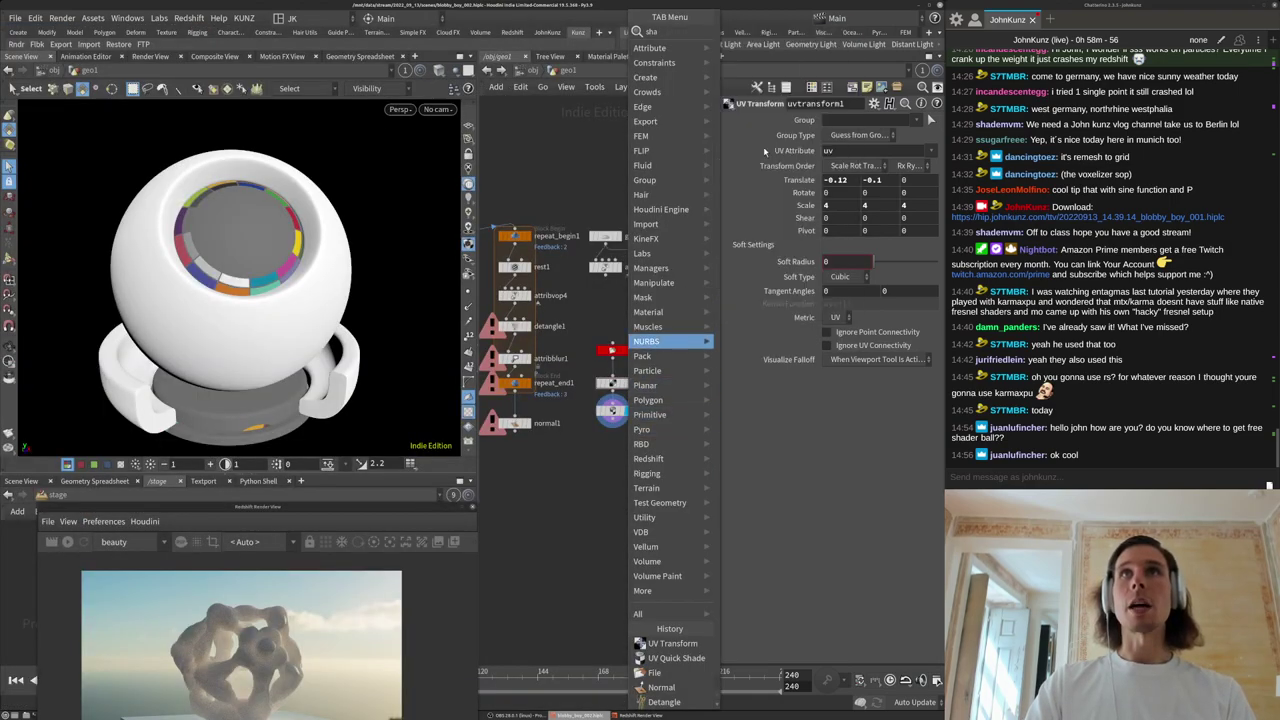
pyautogui.click(756, 93)
pyautogui.click(677, 432)
pyautogui.scroll(4, 684, 432)
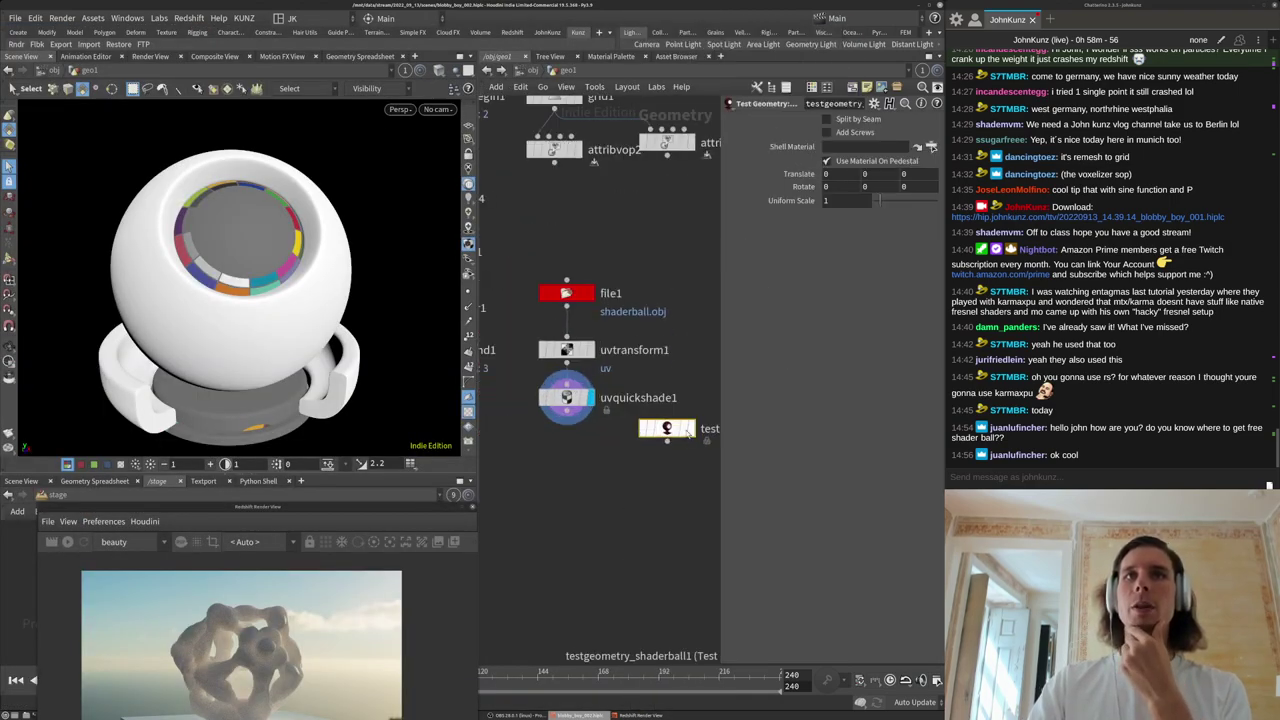
pyautogui.click(688, 428)
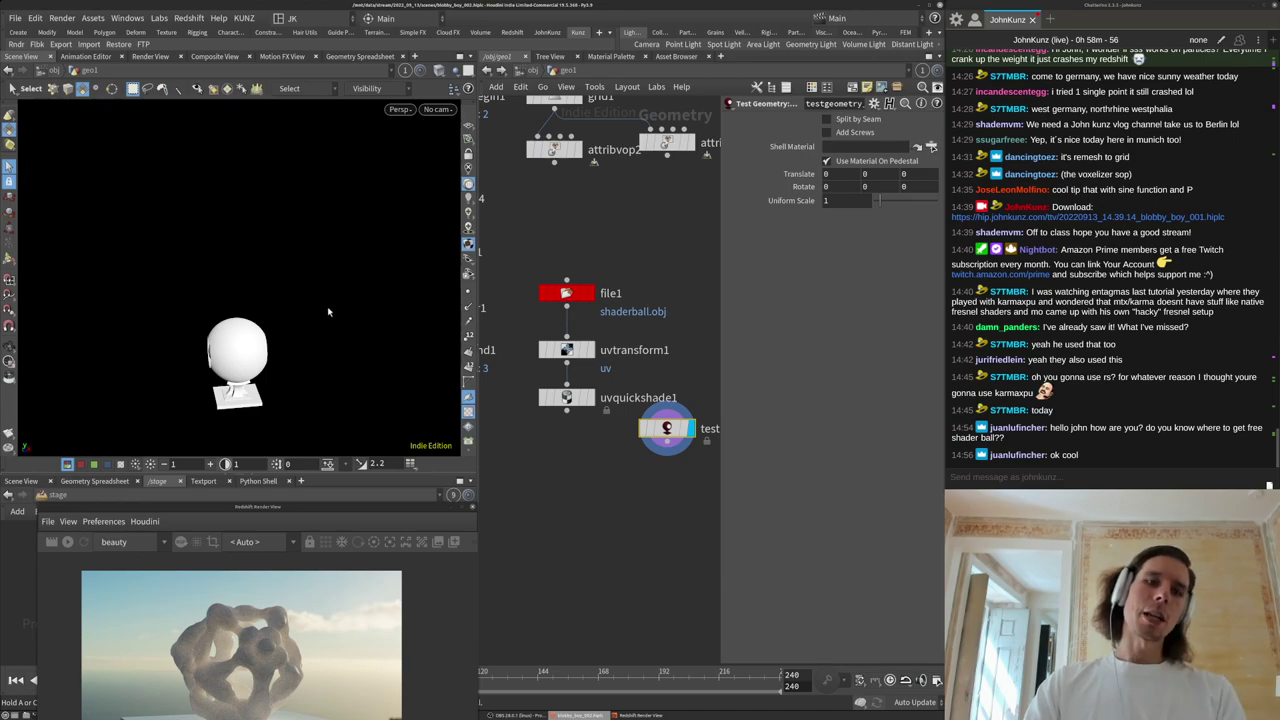
pyautogui.press('Escape')
pyautogui.press('g')
pyautogui.moveTo(253, 317); pyautogui.dragTo(190, 318)
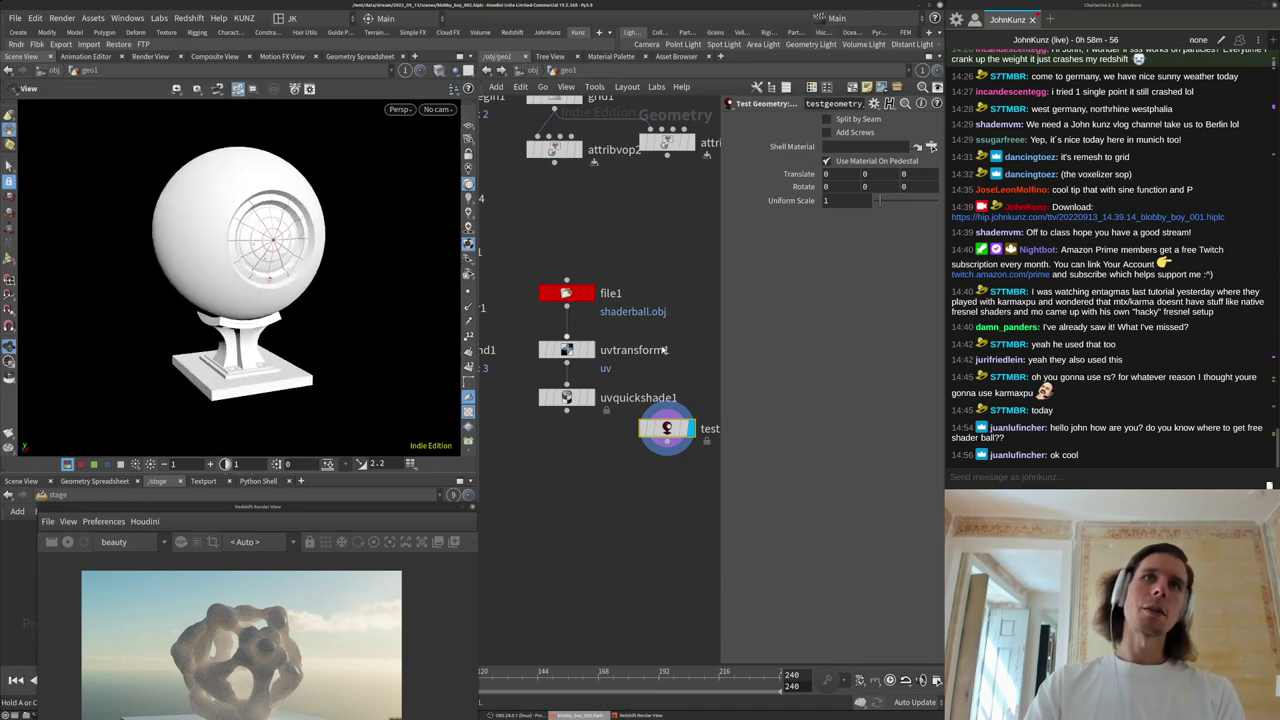
# Display the file1 shader ball again and return to selection mode in the viewport.
pyautogui.click(590, 293)
pyautogui.click(567, 293)
pyautogui.press('g')
pyautogui.press('s')
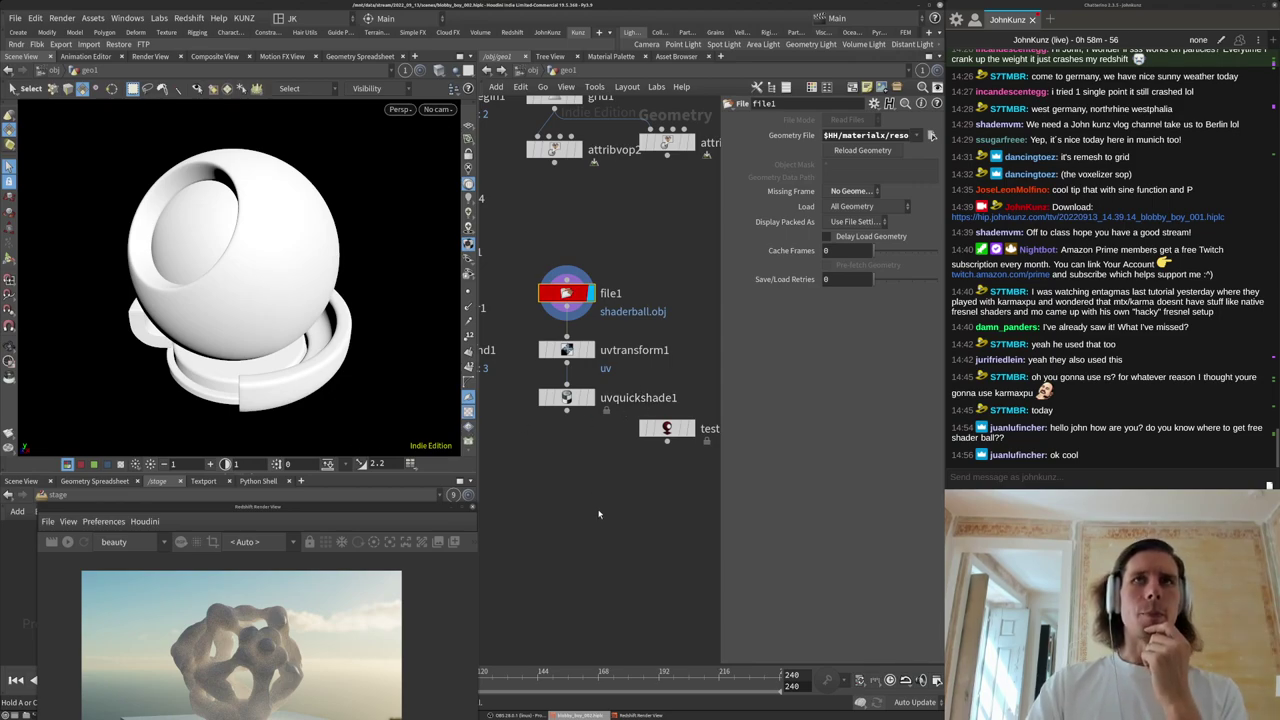
# Move the shader ball node chain farther away from the feedback loop nodes.
pyautogui.scroll(-5, 603, 492)
pyautogui.moveTo(603, 491); pyautogui.dragTo(587, 435, button='middle')
pyautogui.moveTo(644, 320); pyautogui.dragTo(566, 444)
pyautogui.moveTo(577, 347); pyautogui.dragTo(704, 273)
pyautogui.click(673, 362)
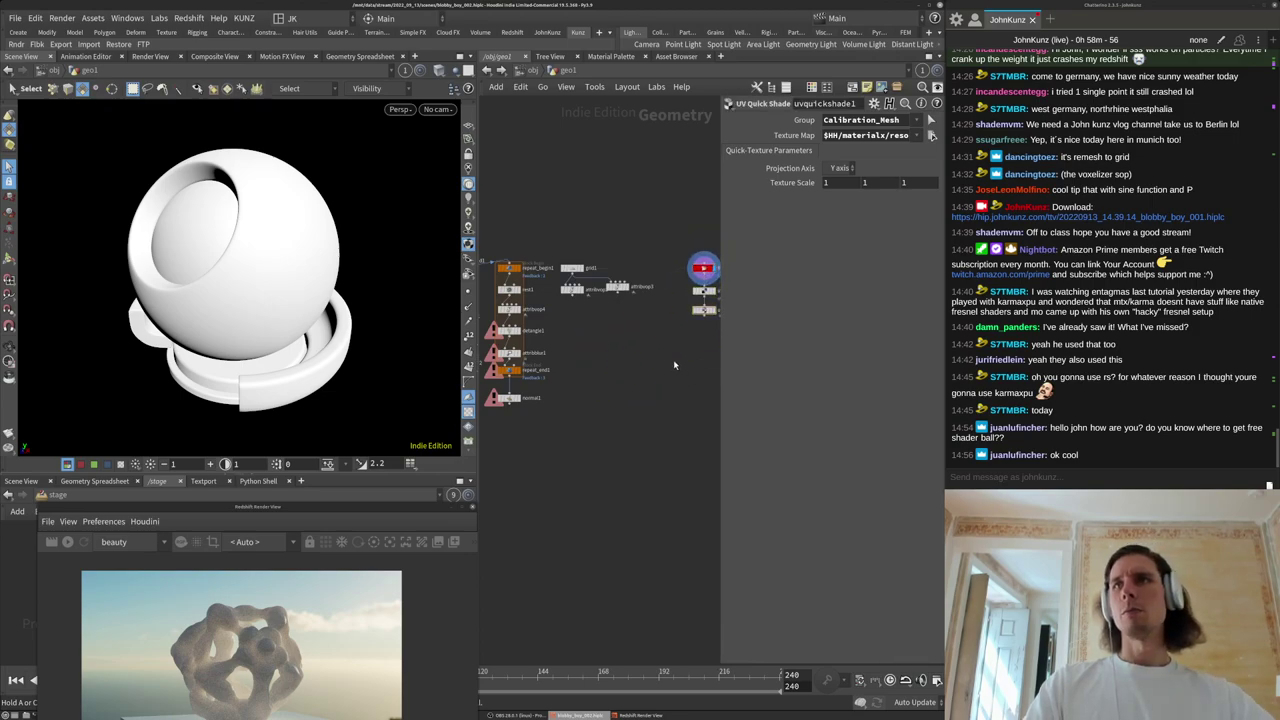
# Display normal1 again, reposition the Redshift render view and examine the blobby geometry from several angles.
pyautogui.keyDown('alt'); pyautogui.moveTo(126, 281); pyautogui.dragTo(222, 259); pyautogui.keyUp('alt')
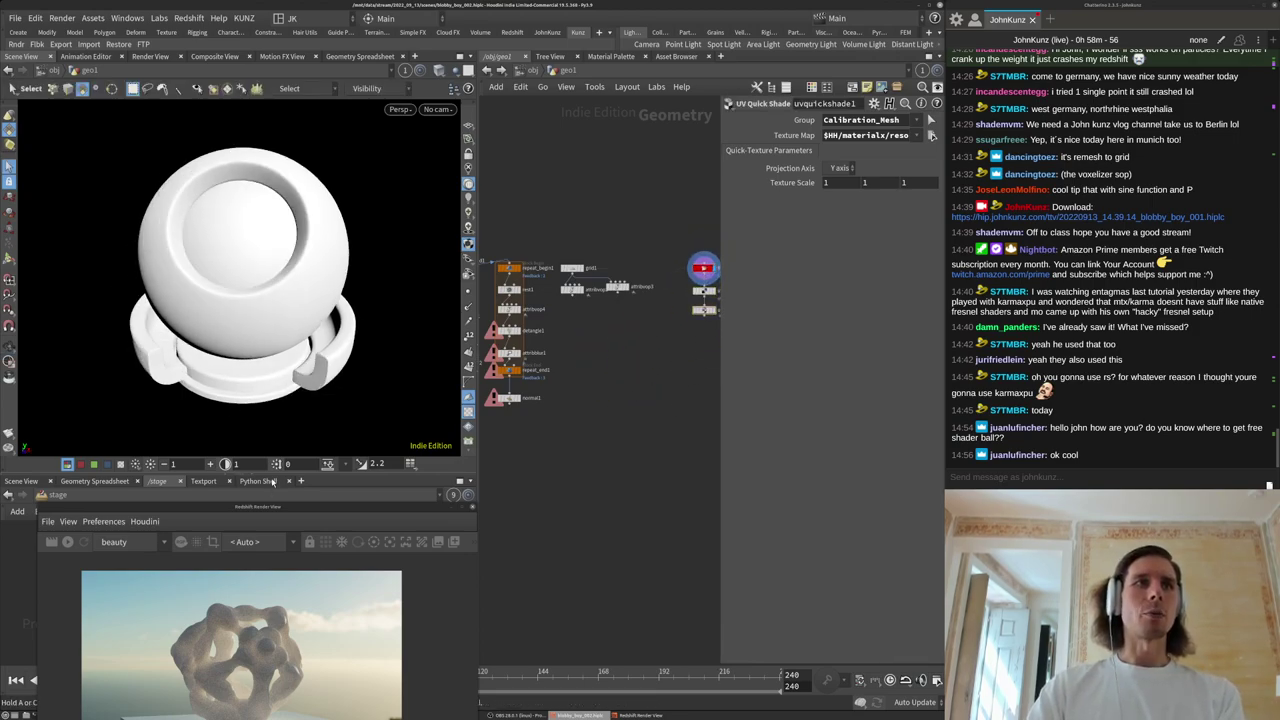
pyautogui.moveTo(258, 507)
pyautogui.mouseDown()
pyautogui.moveTo(317, 488)
pyautogui.moveTo(273, 490)
pyautogui.mouseUp()
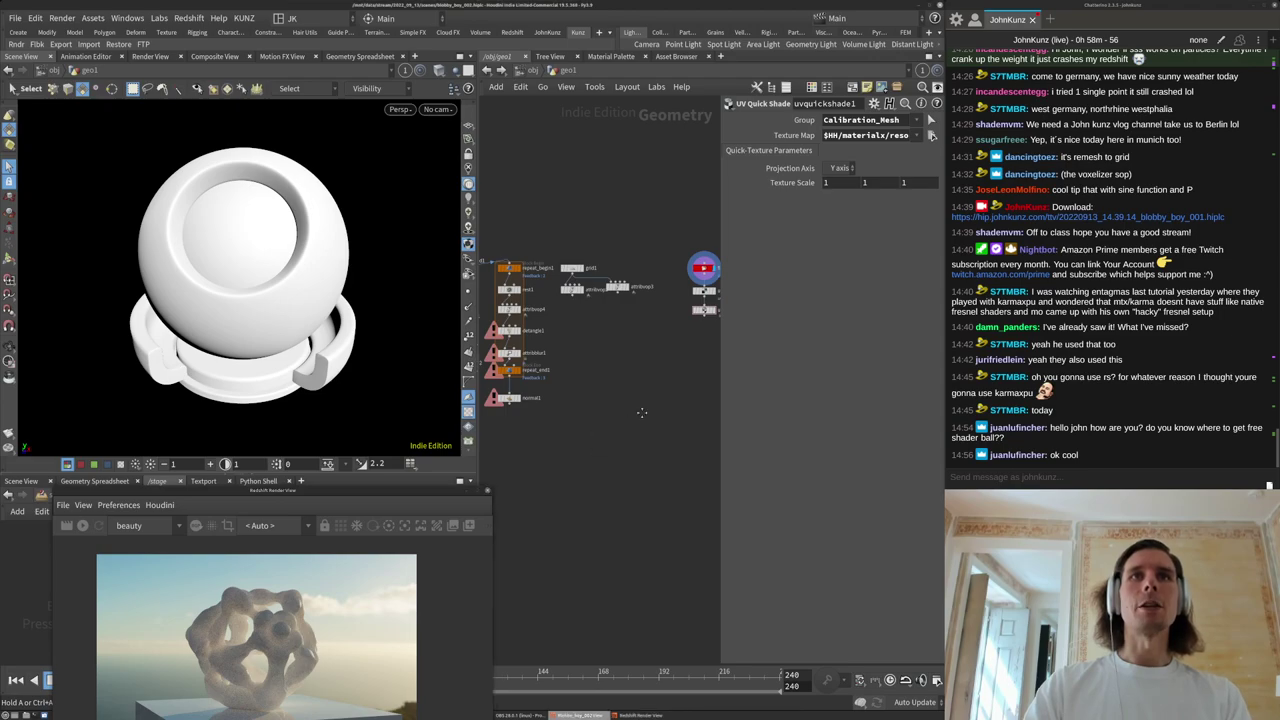
pyautogui.scroll(3, 595, 385)
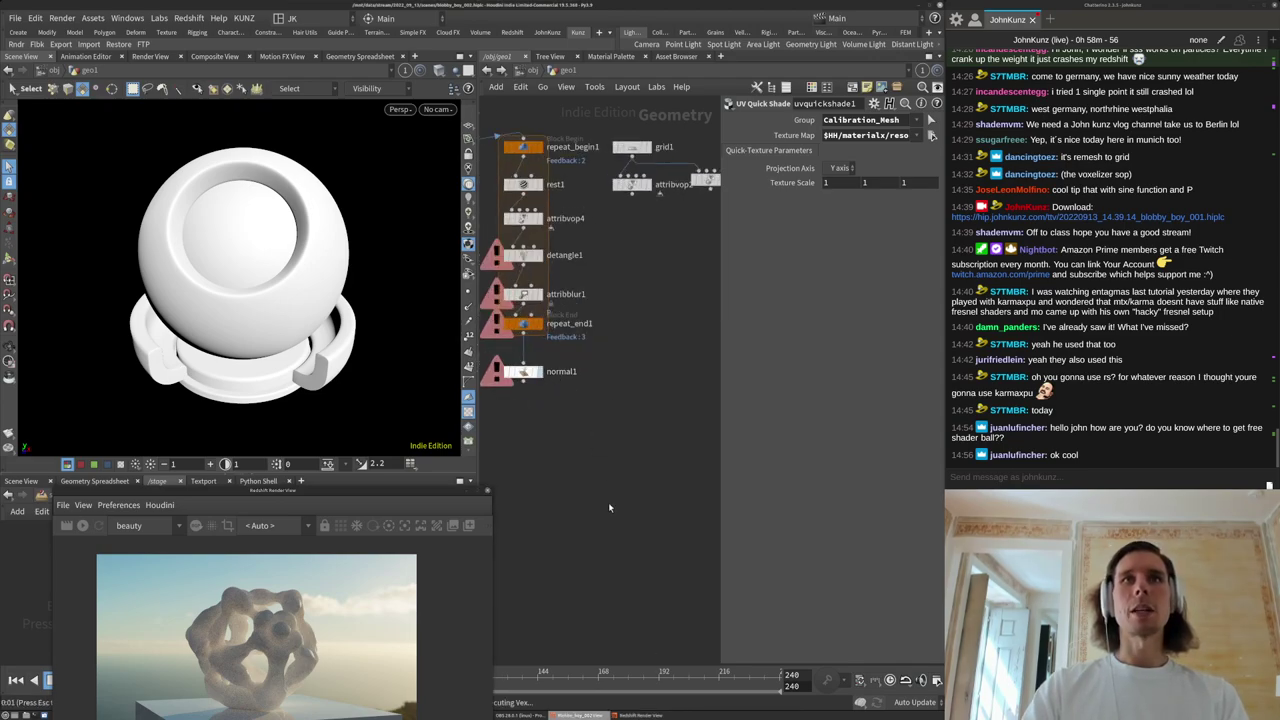
pyautogui.moveTo(365, 492); pyautogui.dragTo(322, 474)
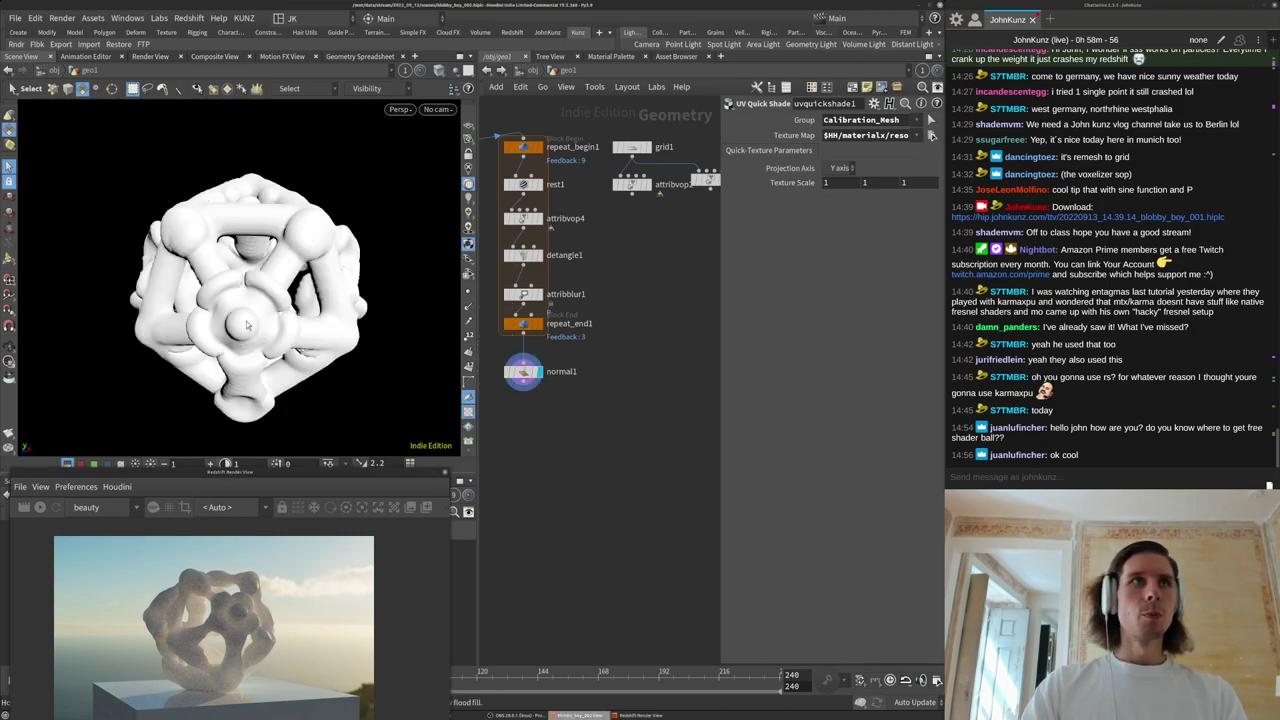
pyautogui.keyDown('alt'); pyautogui.moveTo(249, 333); pyautogui.dragTo(320, 215); pyautogui.keyUp('alt')
pyautogui.scroll(2, 320, 215)
pyautogui.moveTo(340, 291); pyautogui.dragTo(230, 321)
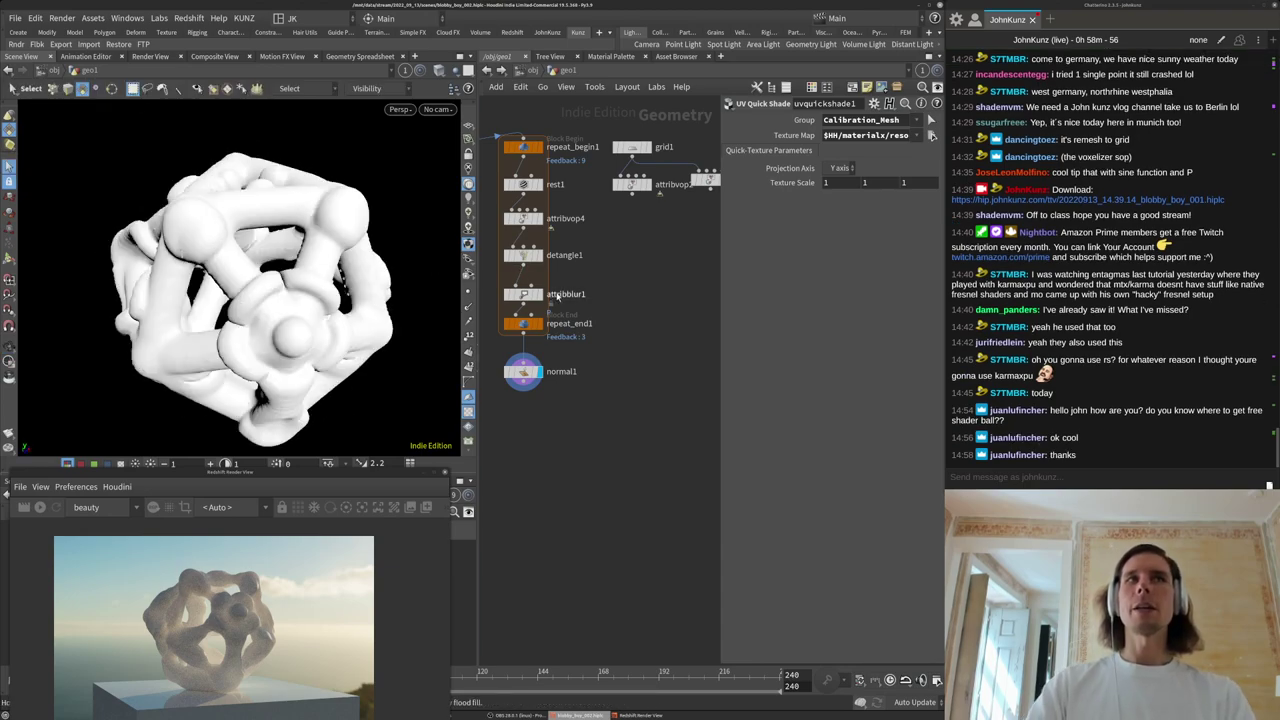
# Open attribvop4 in an enlarged network view and delete the smooth2 node between multiply1 and the displacement node.
pyautogui.doubleClick(525, 219)
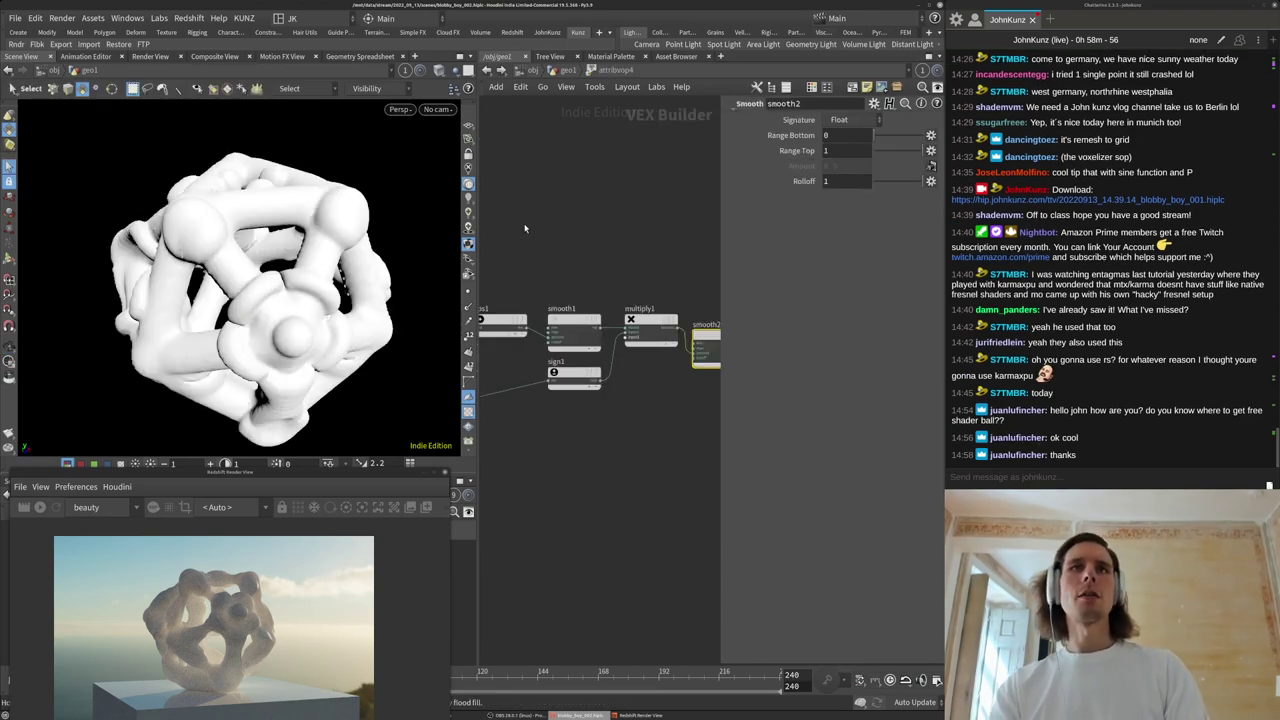
pyautogui.moveTo(591, 437); pyautogui.dragTo(523, 487, button='middle')
pyautogui.moveTo(633, 378); pyautogui.dragTo(627, 439)
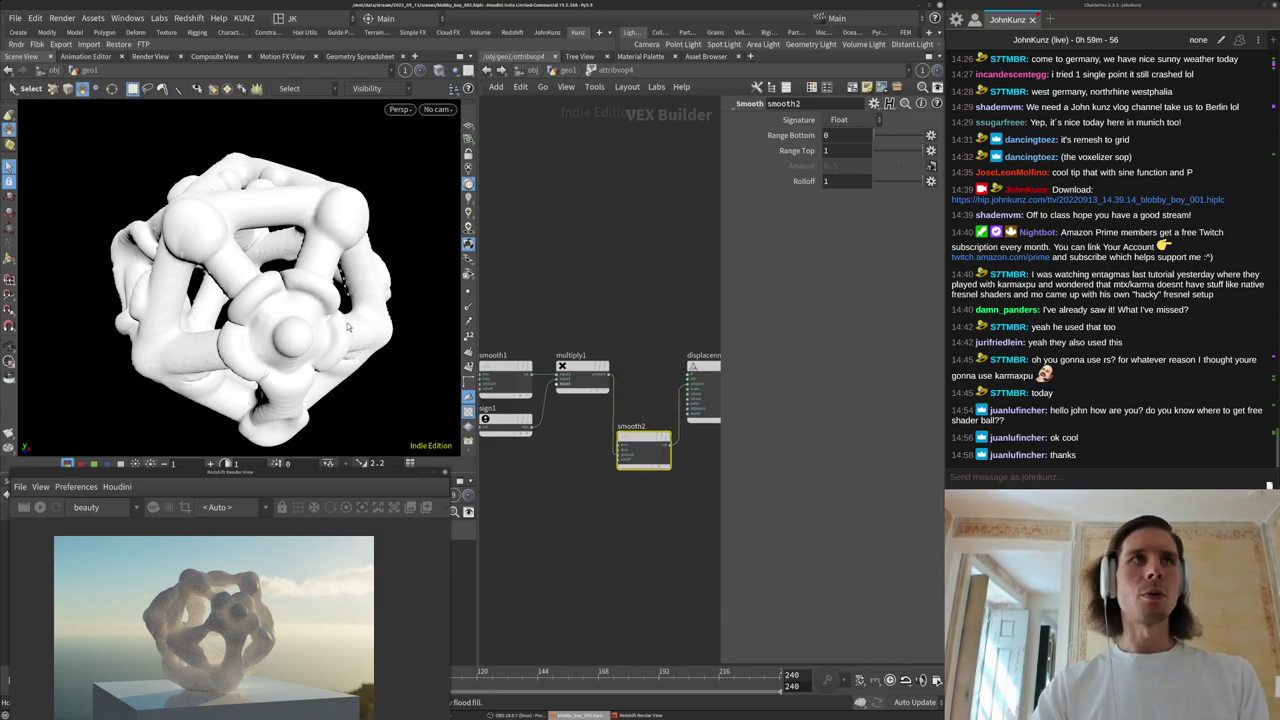
pyautogui.keyDown('alt'); pyautogui.moveTo(217, 259); pyautogui.dragTo(282, 284); pyautogui.keyUp('alt')
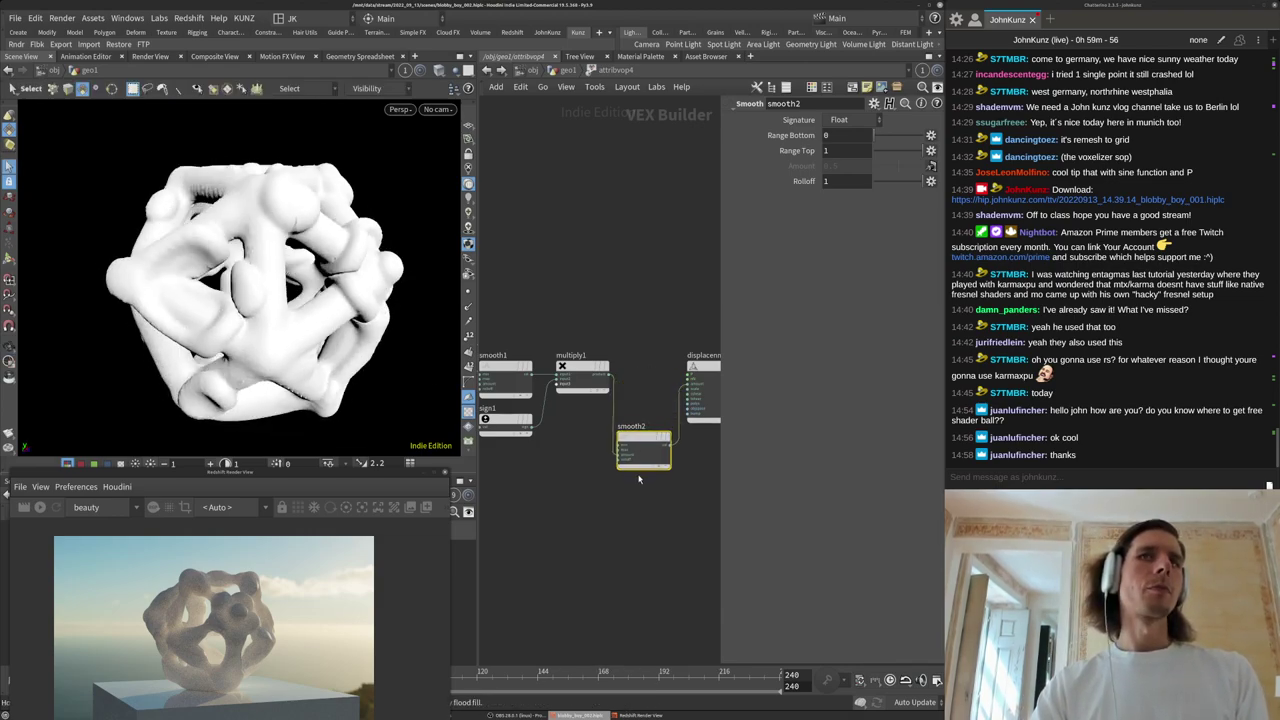
pyautogui.moveTo(596, 474); pyautogui.dragTo(627, 350, button='middle')
pyautogui.hotkey('ctrl', 'b')
pyautogui.click(459, 323)
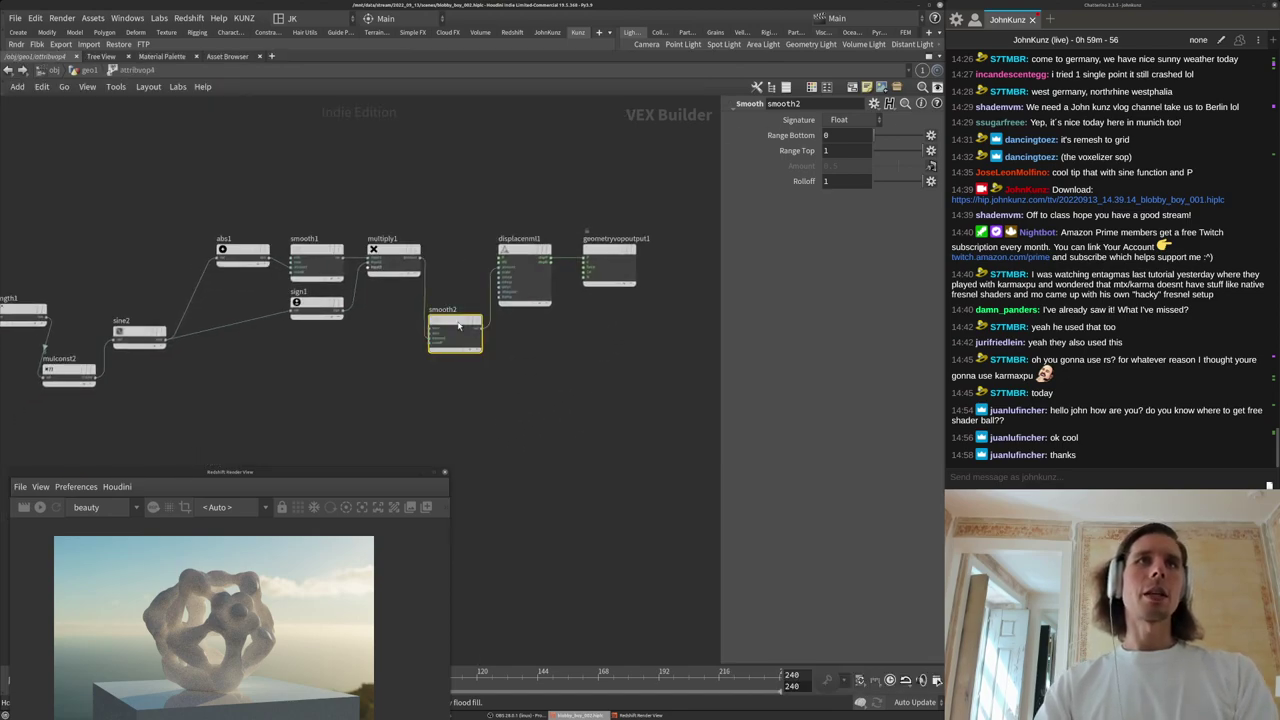
pyautogui.press('Delete')
pyautogui.press('Tab')
pyautogui.write('mi')
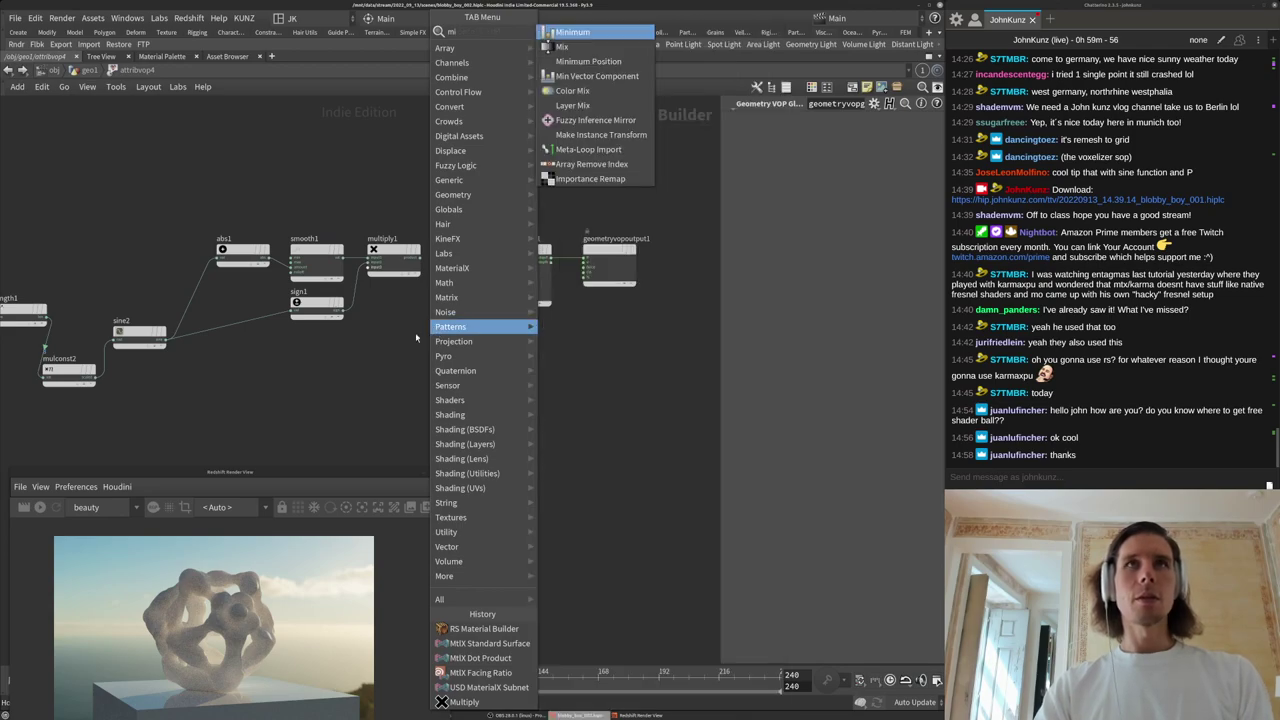
pyautogui.press('Escape')
# Add a Multiply Constant node below multiply1 and sign1, and nudge multiply1 to make room.
pyautogui.press('Tab')
pyautogui.write('mul')
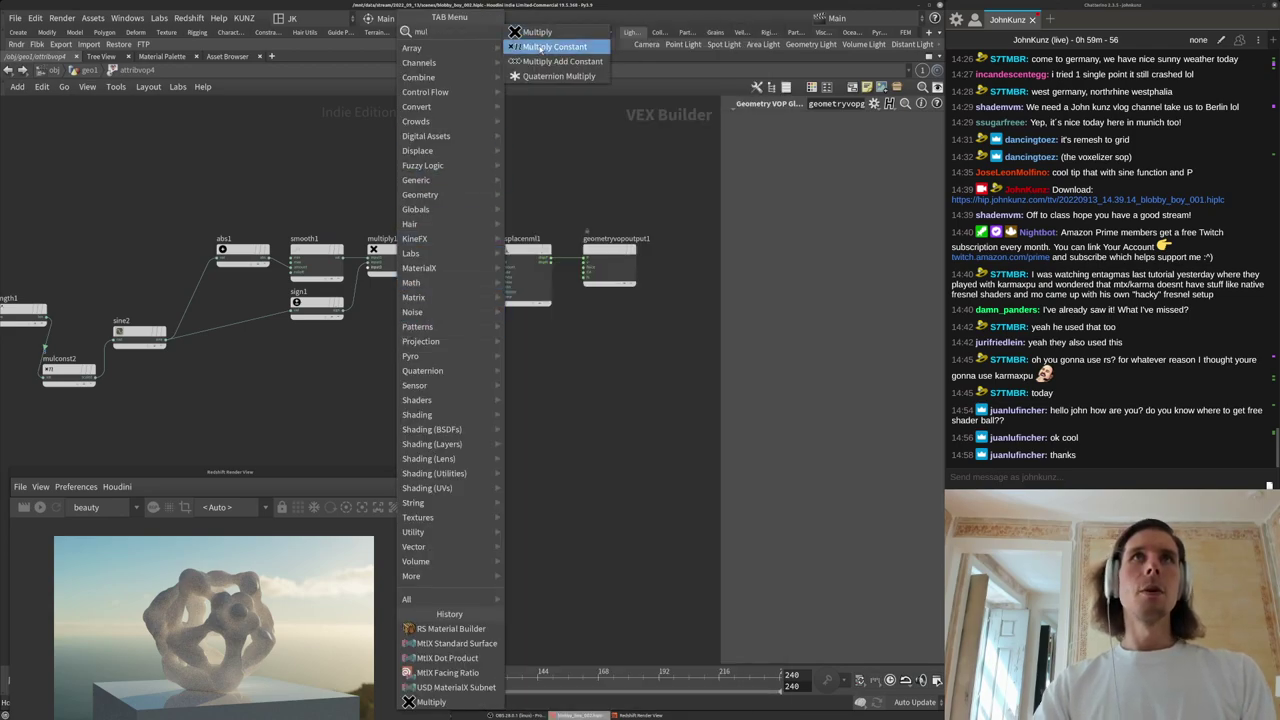
pyautogui.click(541, 48)
pyautogui.click(391, 327)
pyautogui.scroll(3, 297, 301)
pyautogui.moveTo(480, 358); pyautogui.dragTo(471, 460)
pyautogui.moveTo(468, 376); pyautogui.dragTo(504, 329, button='middle')
pyautogui.scroll(-2, 506, 328)
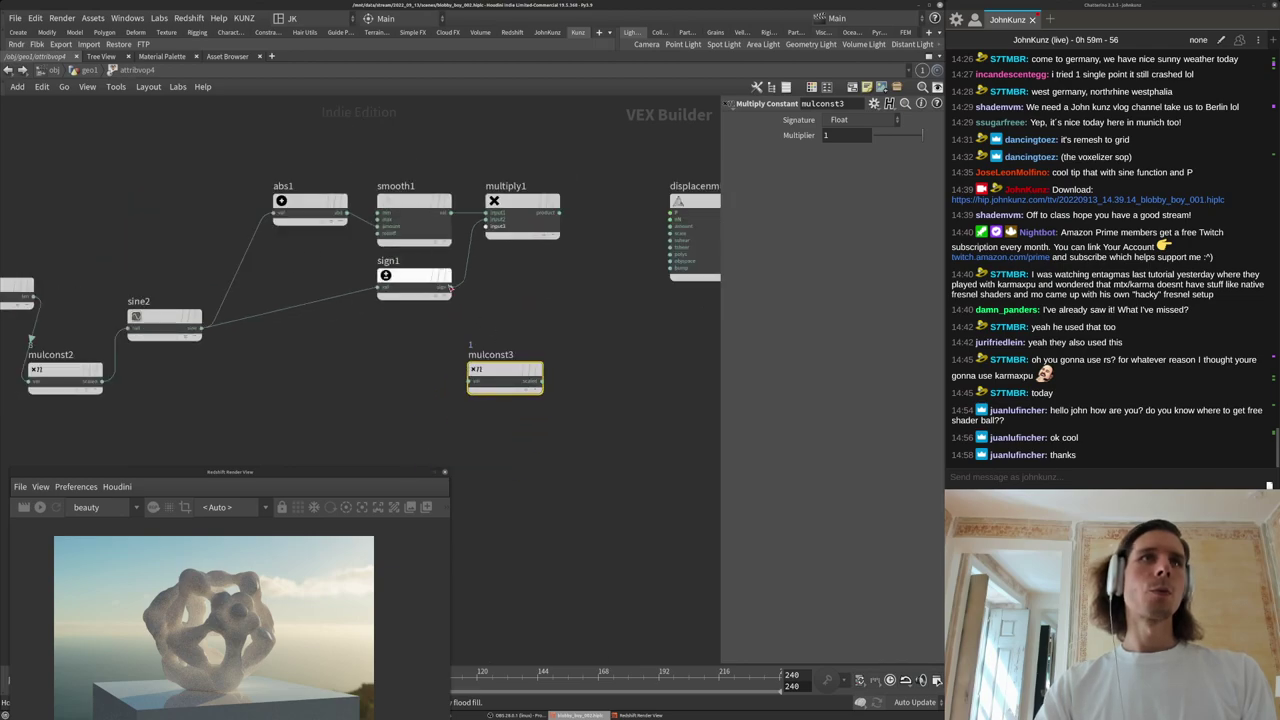
pyautogui.moveTo(424, 276); pyautogui.dragTo(424, 280)
pyautogui.click(539, 279)
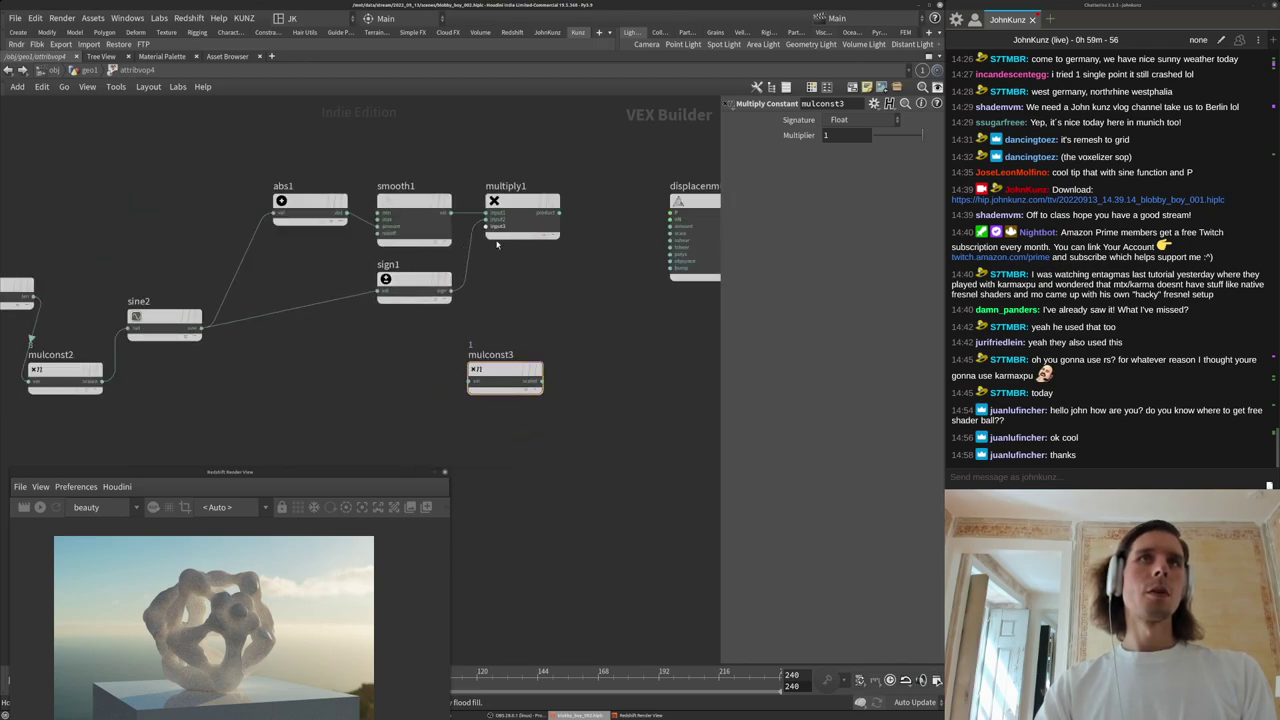
pyautogui.moveTo(522, 203); pyautogui.dragTo(533, 203)
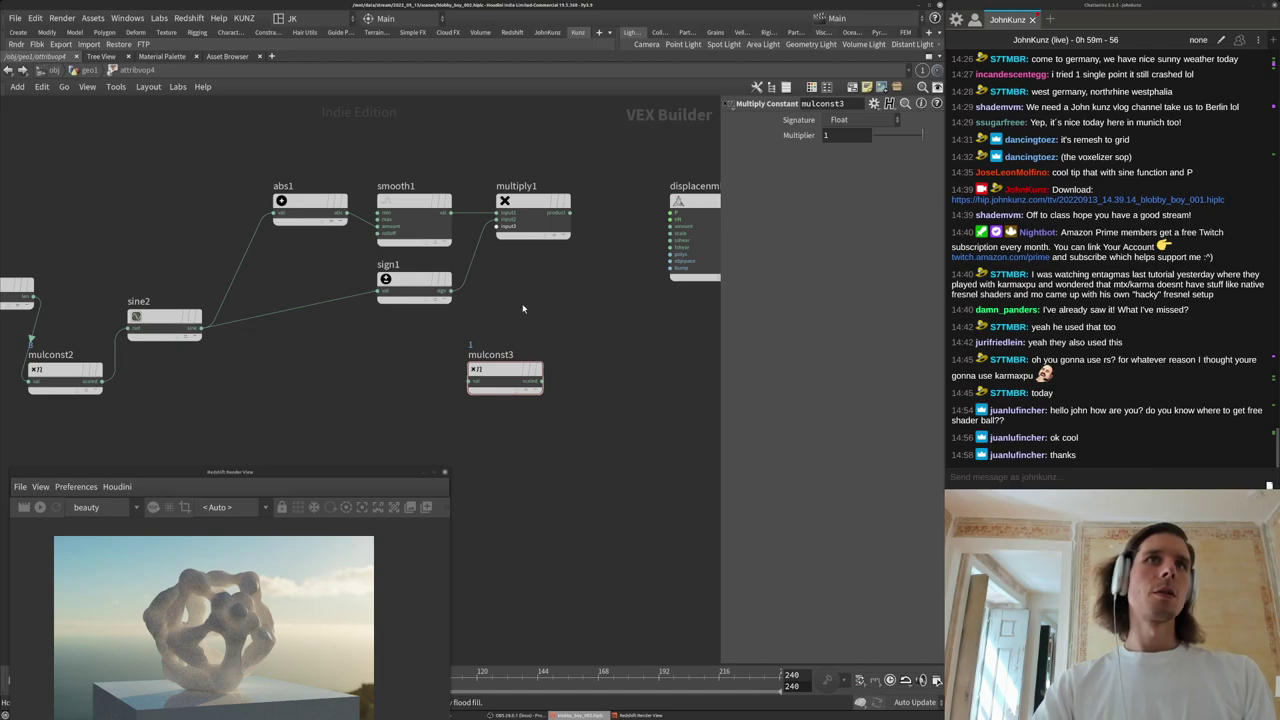
pyautogui.scroll(2, 493, 308)
pyautogui.moveTo(493, 308); pyautogui.dragTo(449, 273, button='middle')
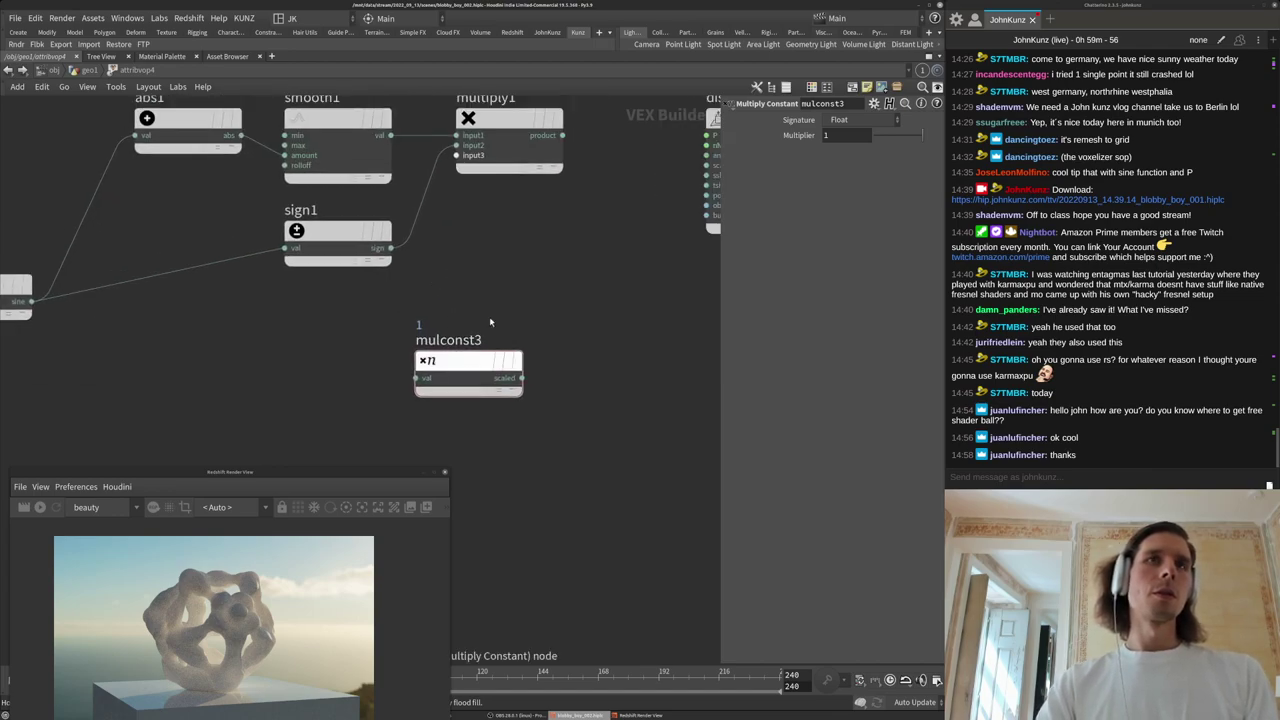
pyautogui.press('Tab')
pyautogui.write('swi')
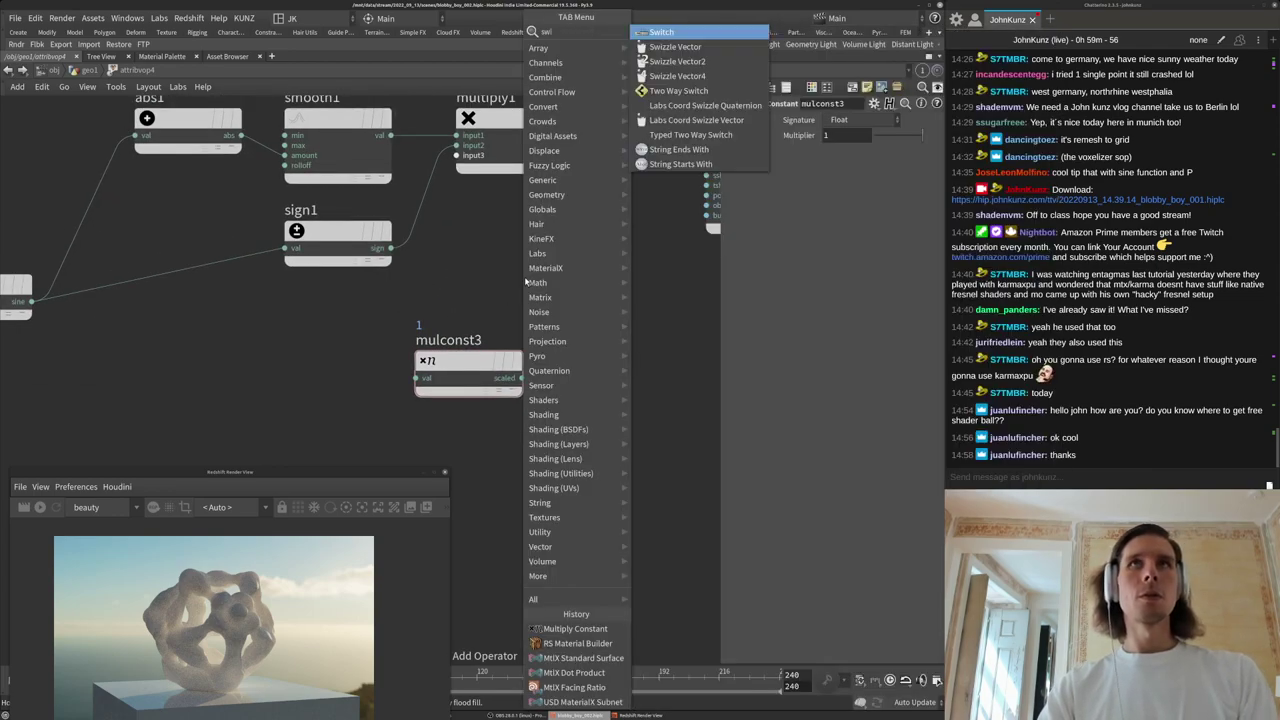
pyautogui.press('Escape')
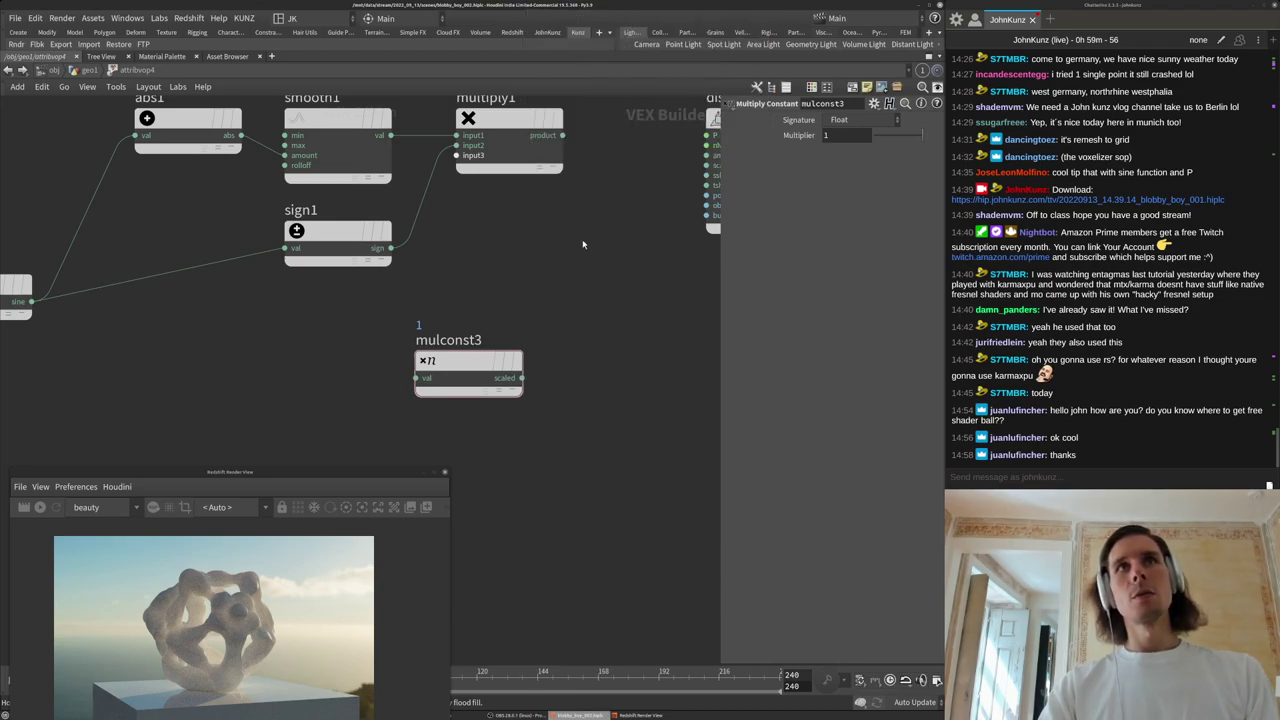
# Add a Compare node and place it beside the mulconst3 node.
pyautogui.press('Tab')
pyautogui.write('comp')
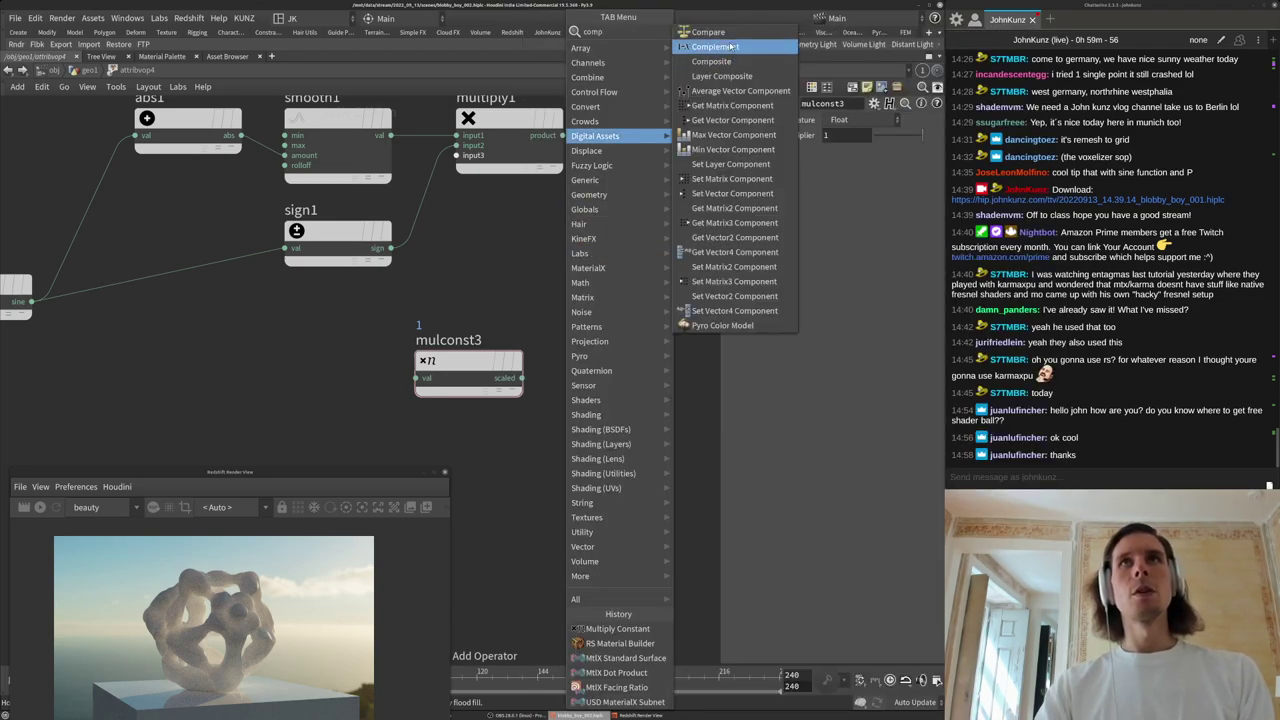
pyautogui.click(724, 33)
pyautogui.click(508, 252)
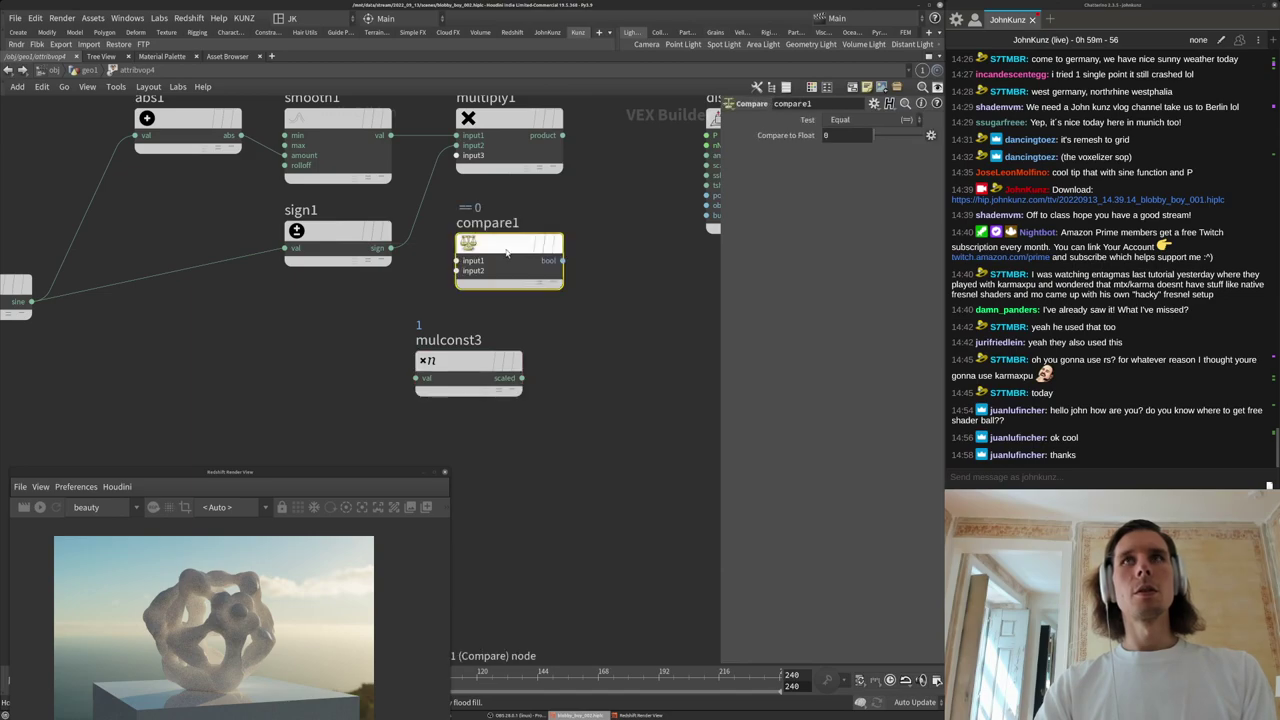
pyautogui.moveTo(532, 268); pyautogui.dragTo(627, 398)
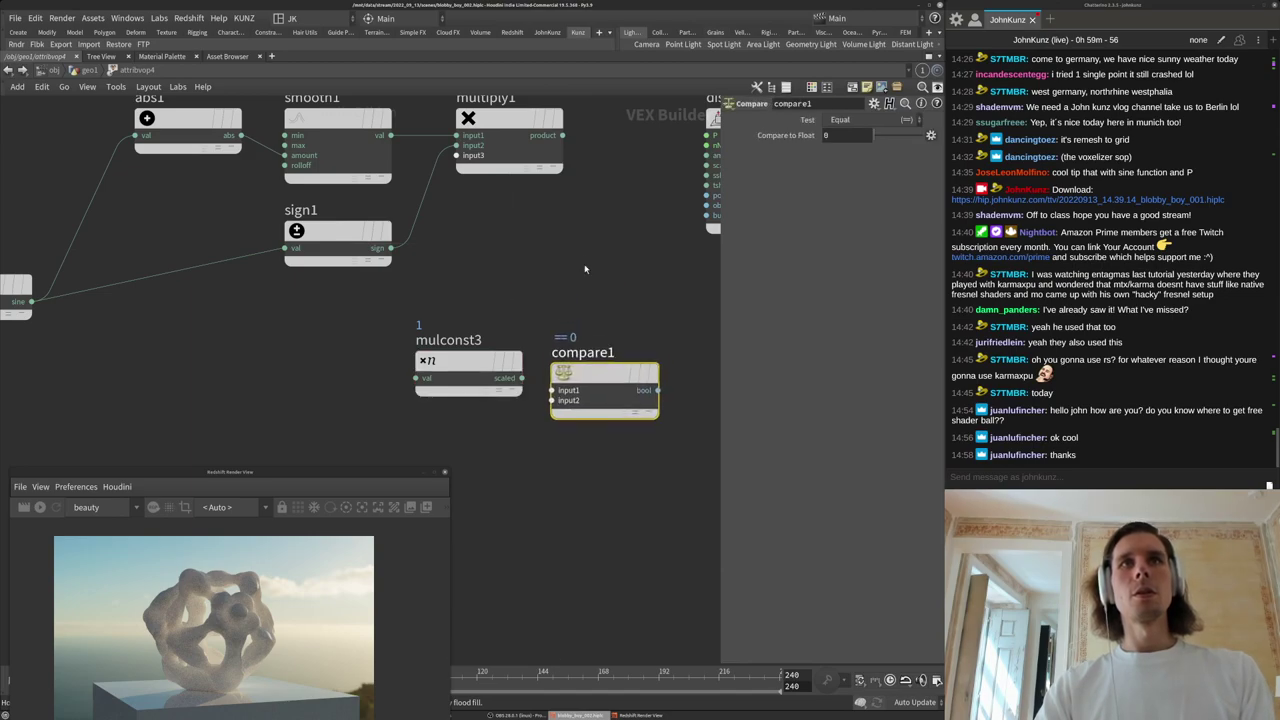
# Add a Two Way Switch node below multiply1, wire sign1 into its condition and check its Condition options.
pyautogui.press('Tab')
pyautogui.write('sw')
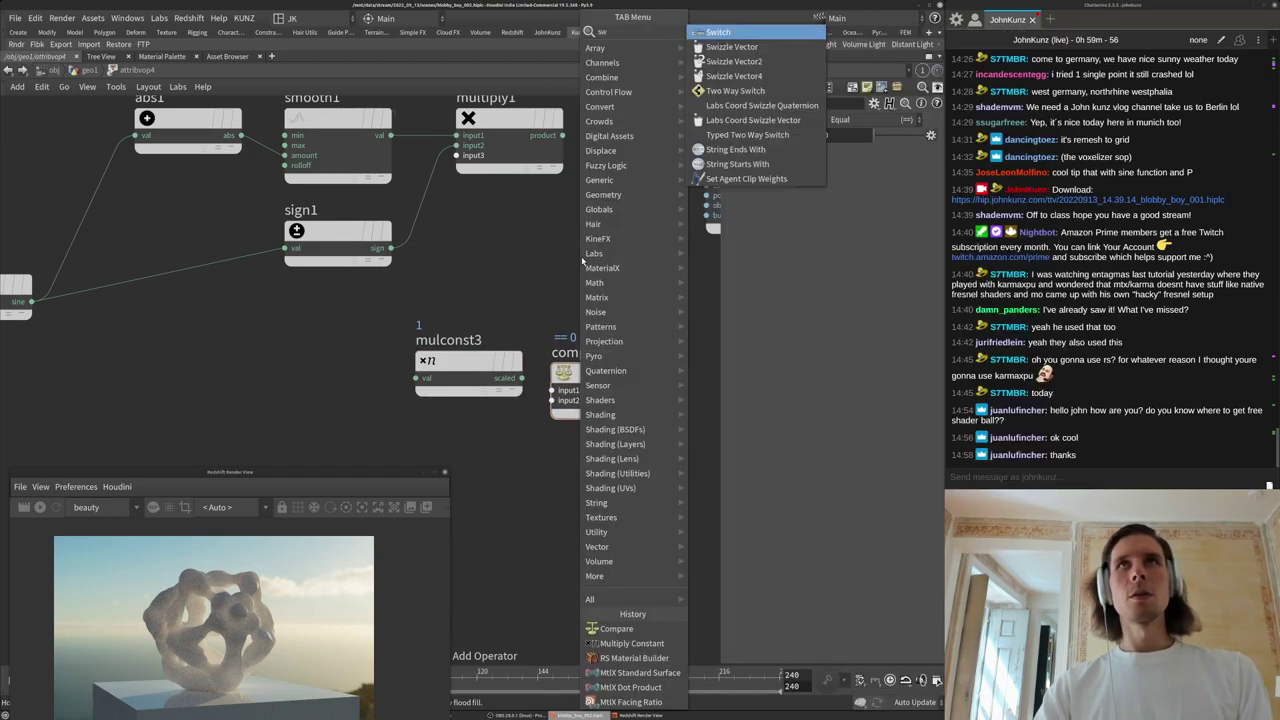
pyautogui.click(706, 91)
pyautogui.click(578, 238)
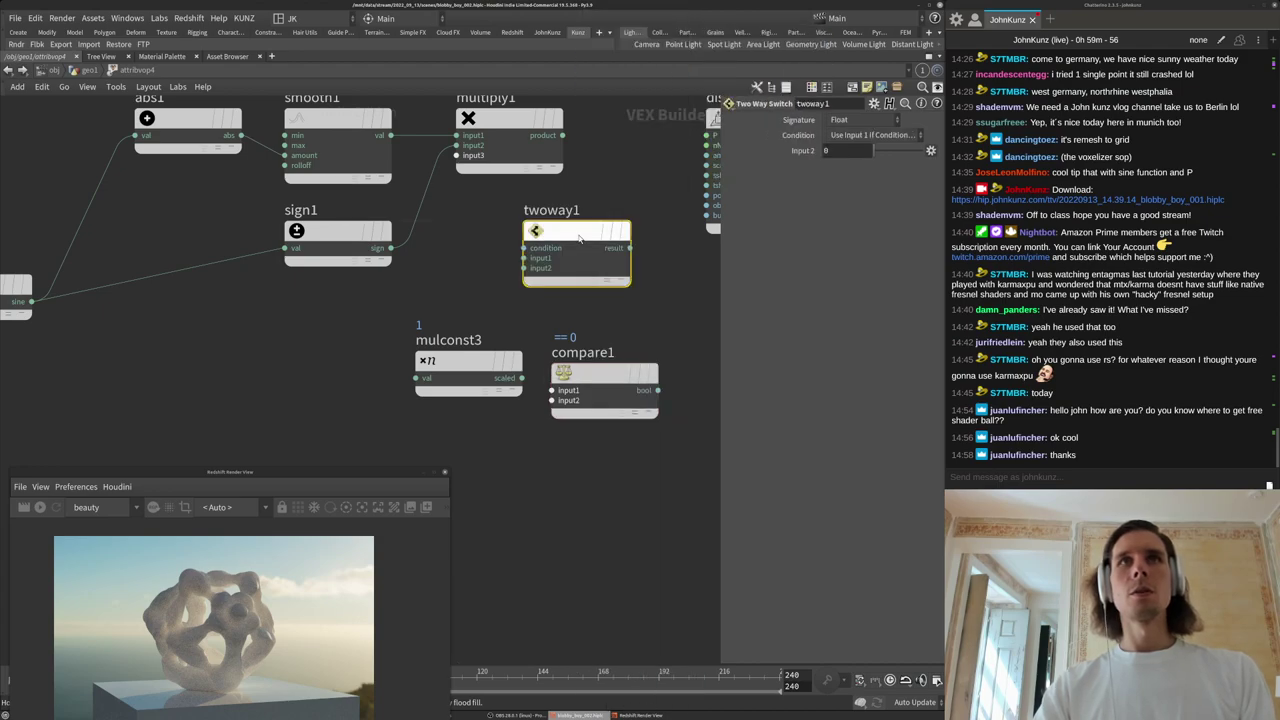
pyautogui.click(524, 248)
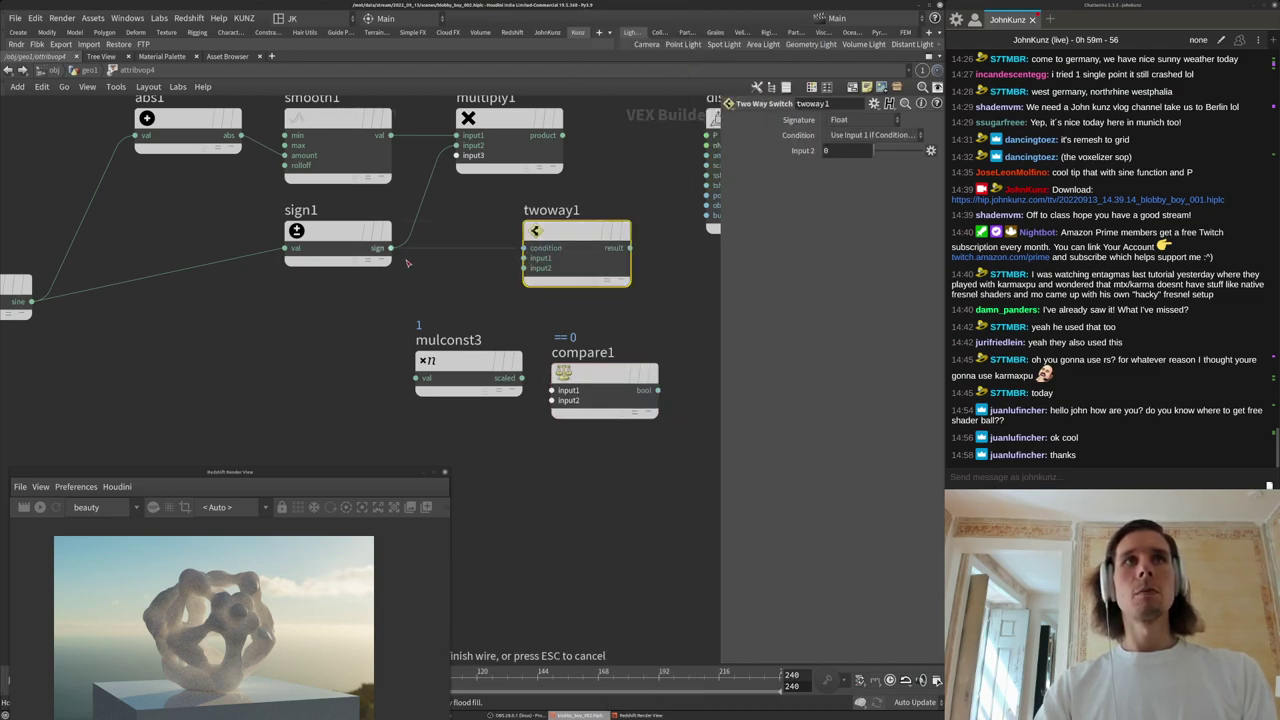
pyautogui.click(391, 248)
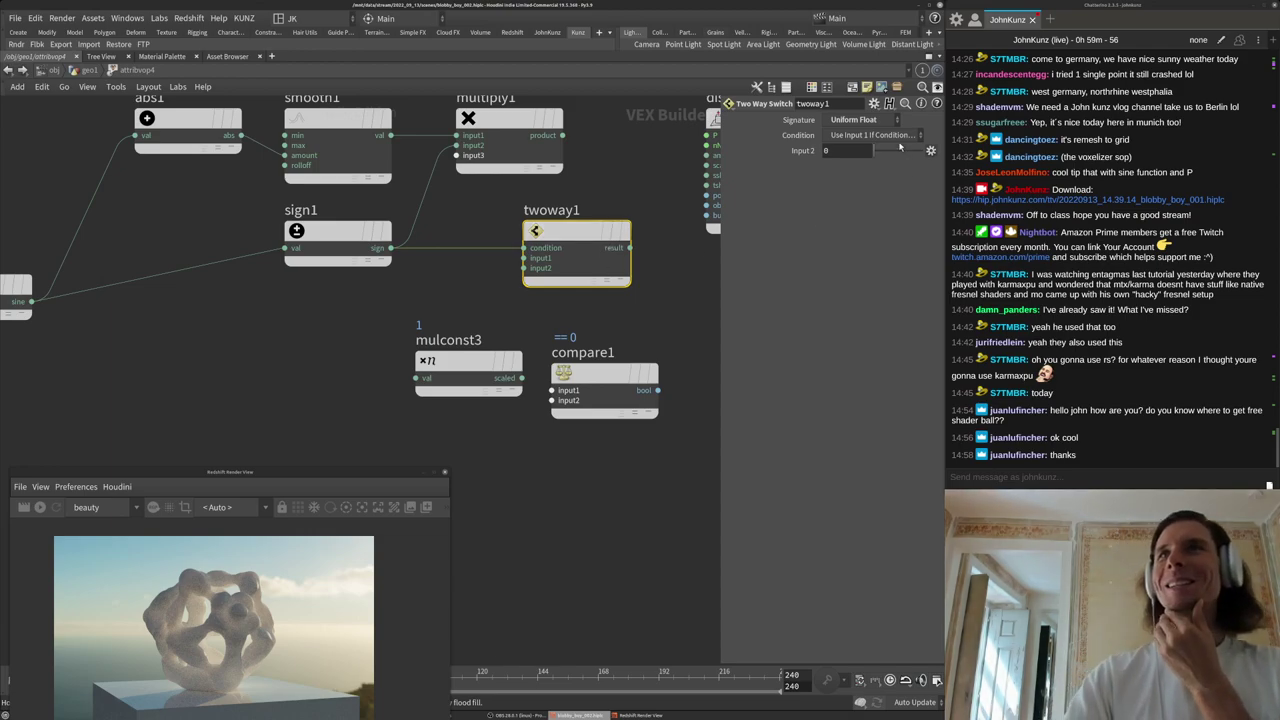
pyautogui.click(888, 136)
pyautogui.click(755, 277)
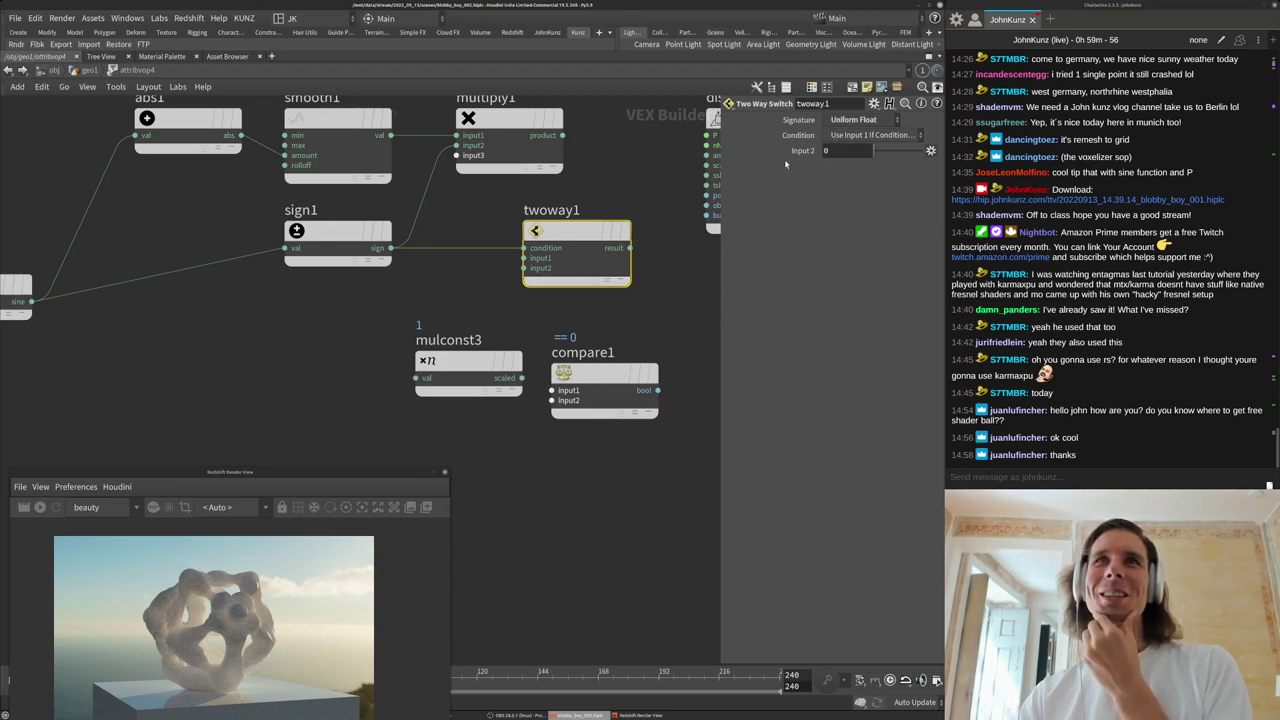
pyautogui.moveTo(563, 233); pyautogui.dragTo(556, 233)
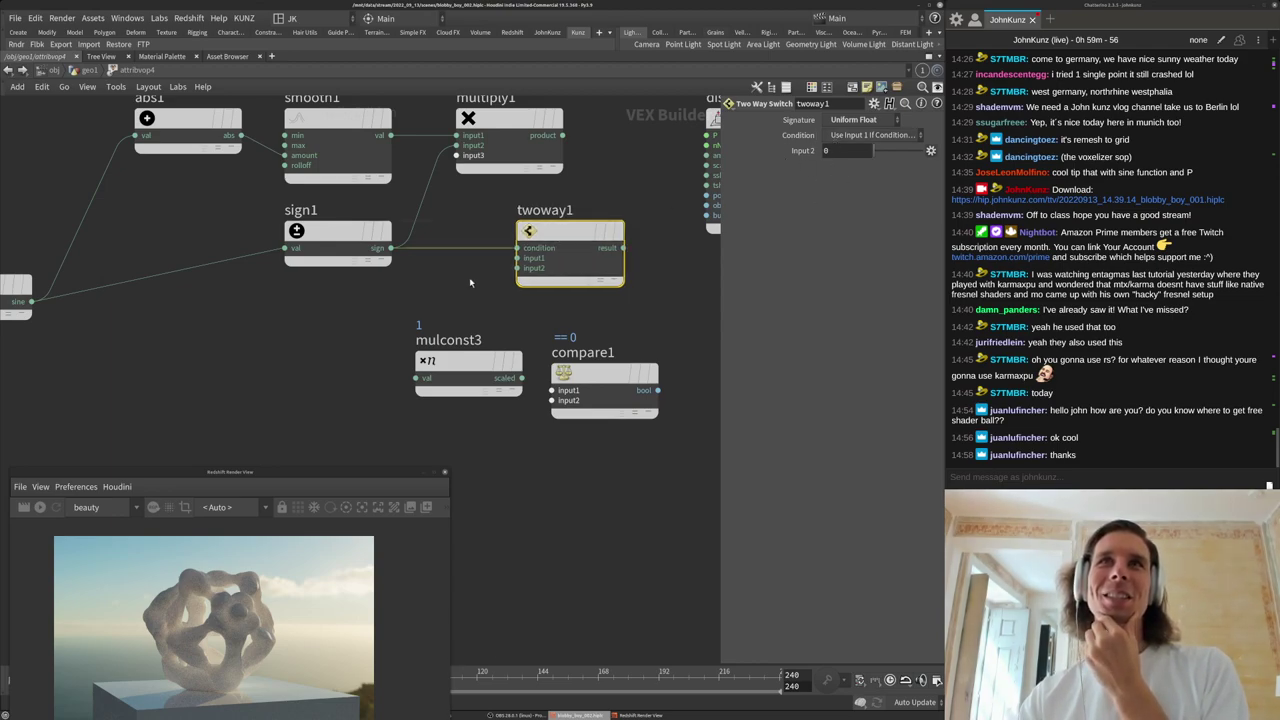
pyautogui.click(854, 138)
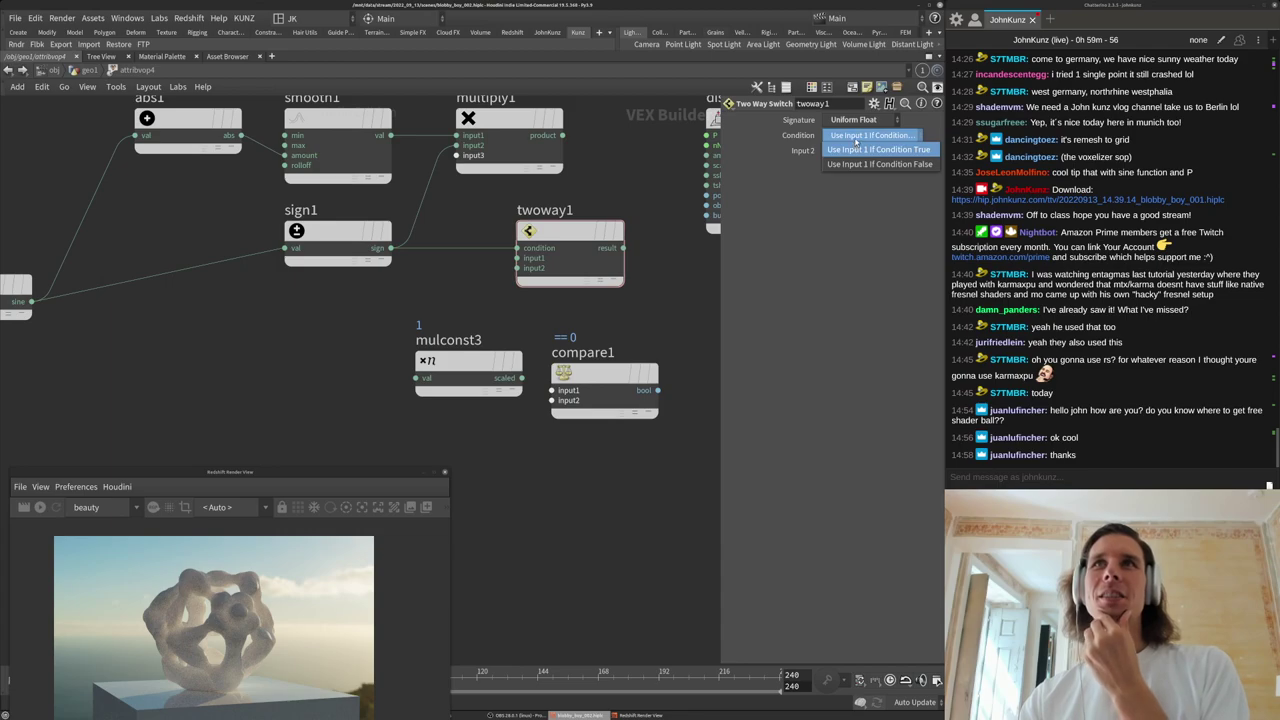
pyautogui.click(694, 287)
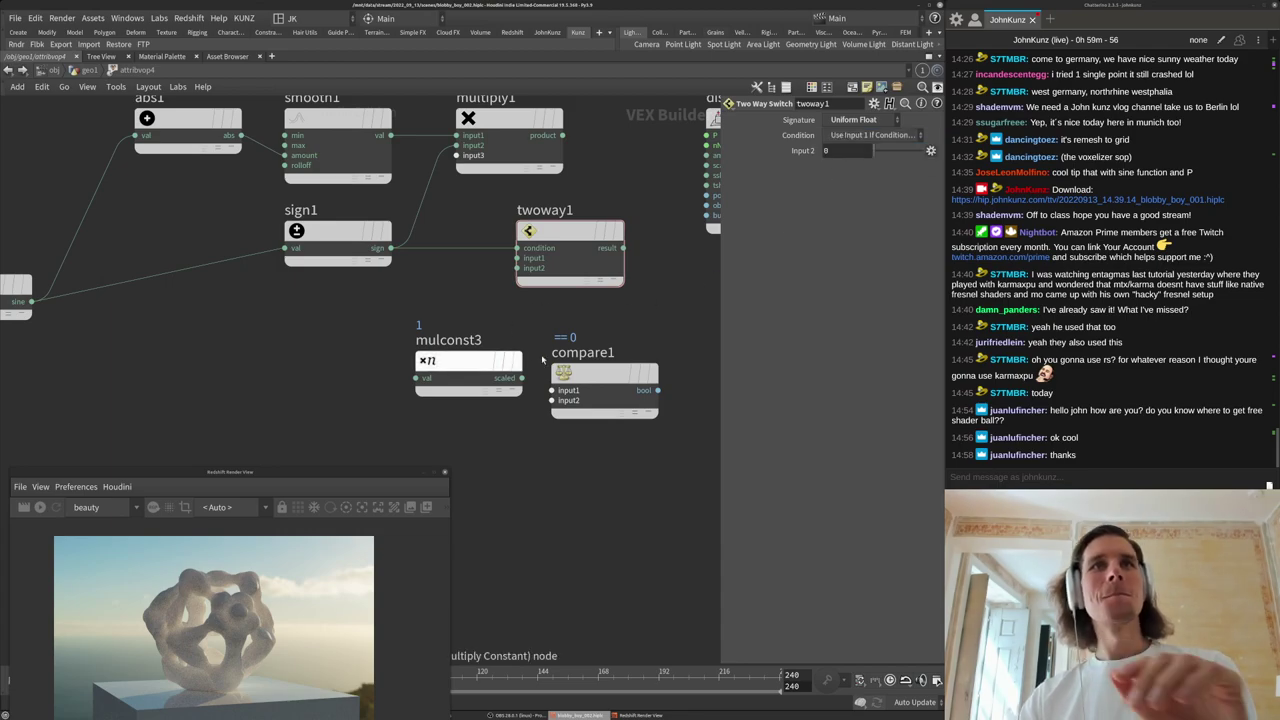
# Place compare1 below sign1 with mulconst3 beneath it, feed sign1 into compare1's first input and set its test to Less Than.
pyautogui.moveTo(455, 362); pyautogui.dragTo(438, 321)
pyautogui.click(405, 364)
pyautogui.click(391, 248)
pyautogui.click(437, 321)
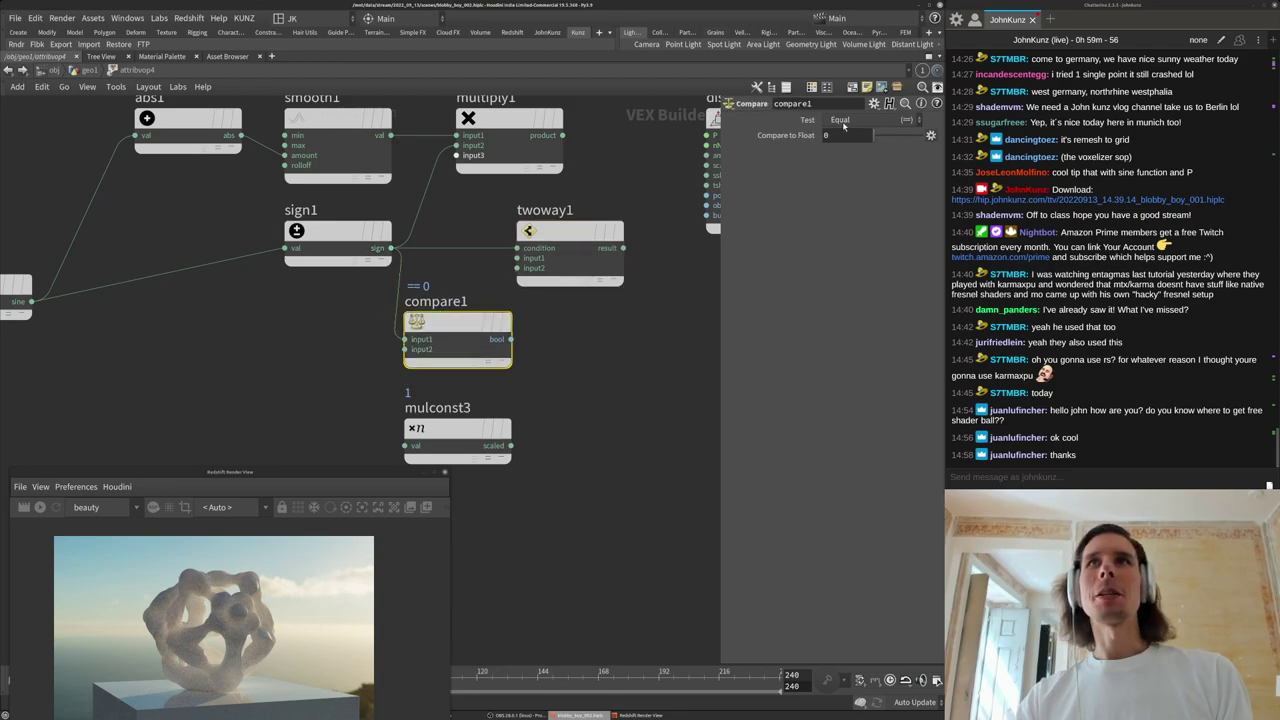
pyautogui.click(859, 121)
pyautogui.click(856, 151)
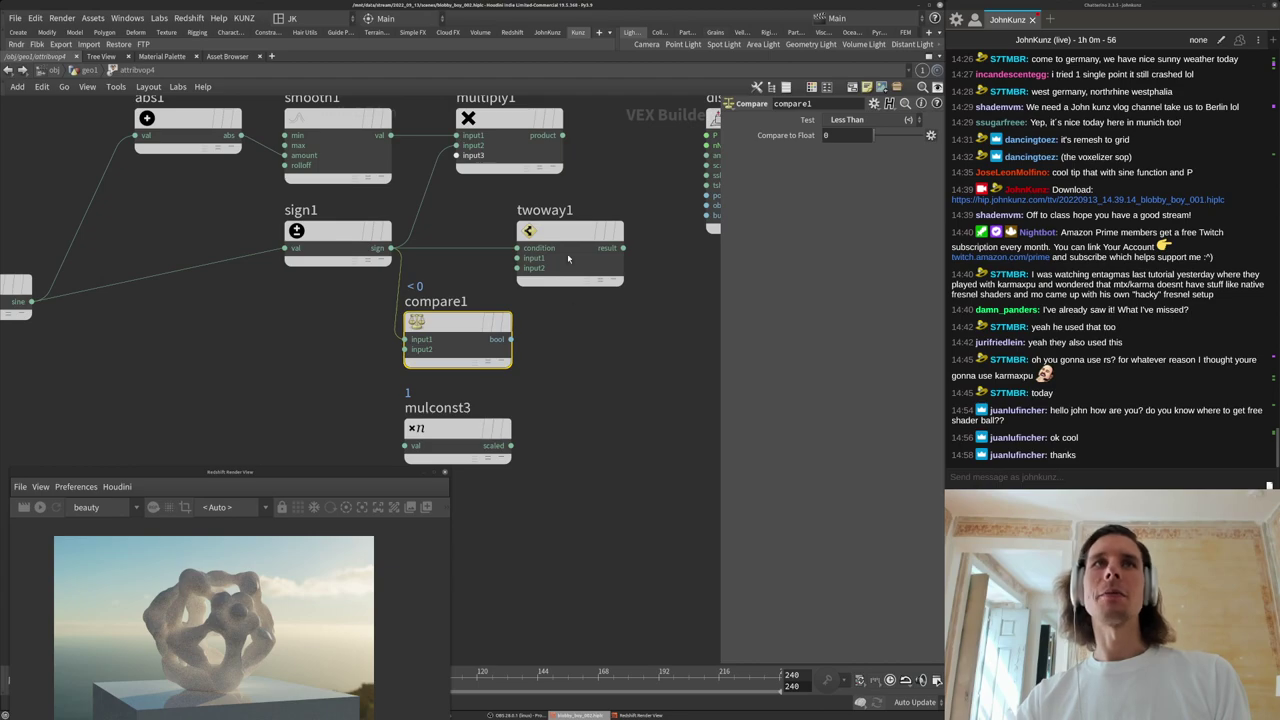
# Connect compare1's bool output to the condition of twoway1 and place the switch beside compare1.
pyautogui.click(517, 248)
pyautogui.click(510, 339)
pyautogui.moveTo(570, 240); pyautogui.dragTo(598, 338)
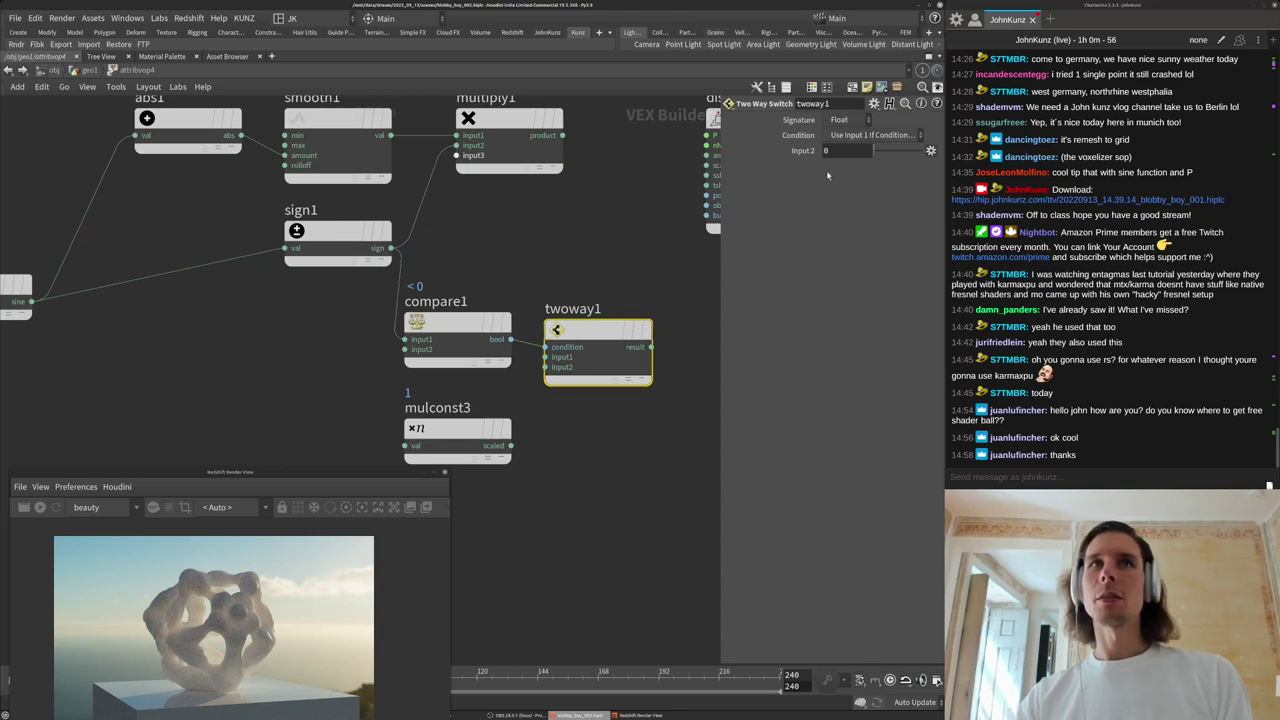
# Feed mulconst3 with a multiplier of 0.2 into twoway1's first input, and set the switch's Input 2 to 1.
pyautogui.click(511, 446)
pyautogui.click(553, 357)
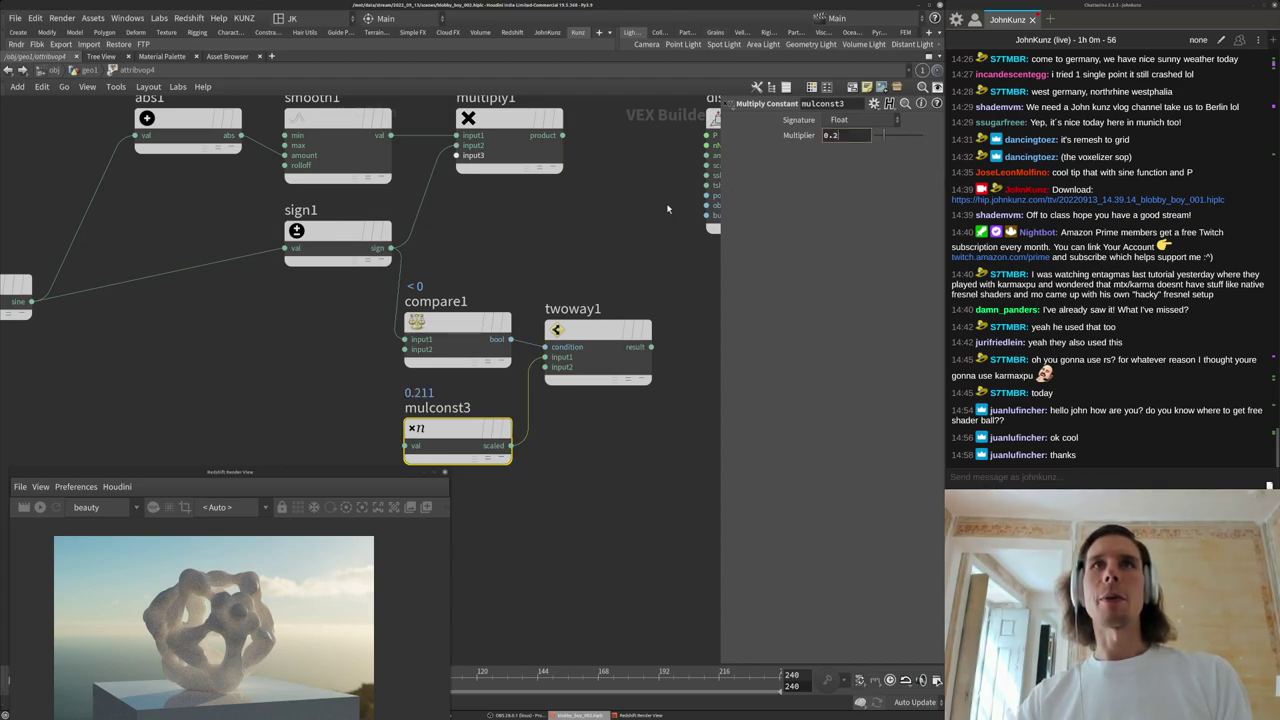
pyautogui.click(606, 331)
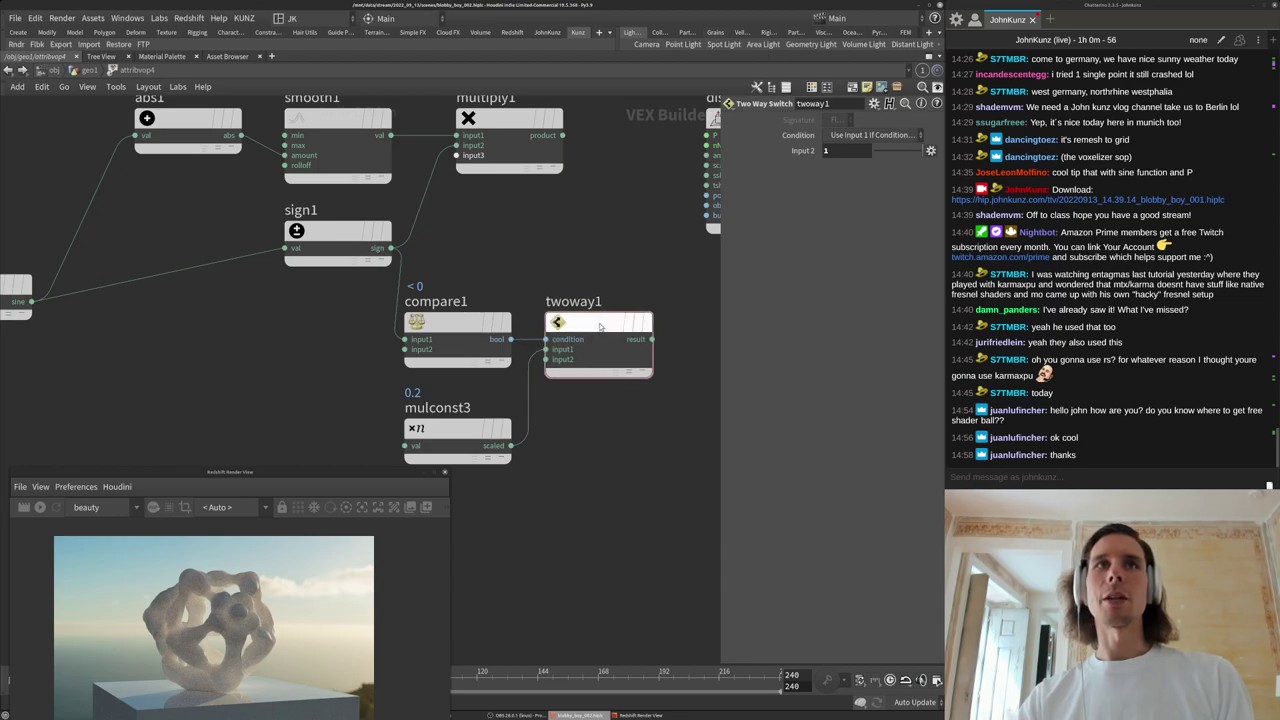
# Wire twoway1's result into multiply1, and multiply1's product into the amount input of the displacement node.
pyautogui.scroll(-3, 617, 331)
pyautogui.click(627, 329)
pyautogui.click(516, 218)
pyautogui.click(577, 213)
pyautogui.click(648, 226)
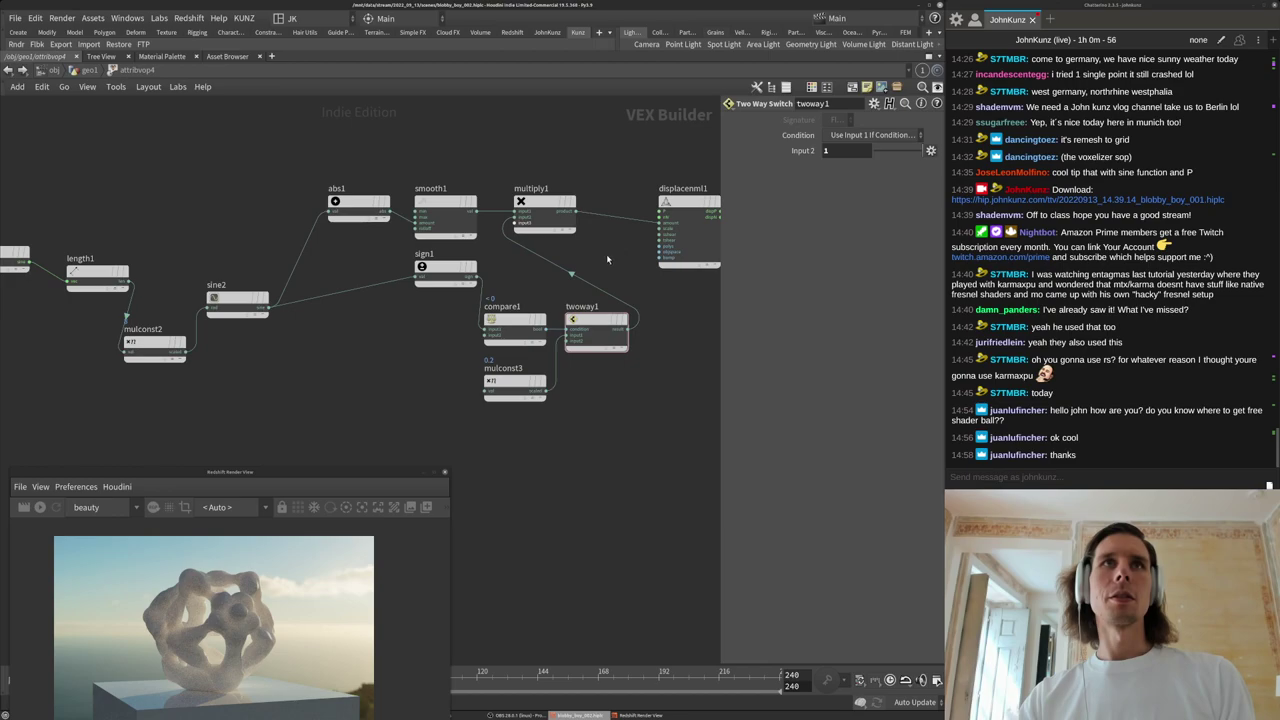
pyautogui.moveTo(607, 259); pyautogui.dragTo(592, 253, button='middle')
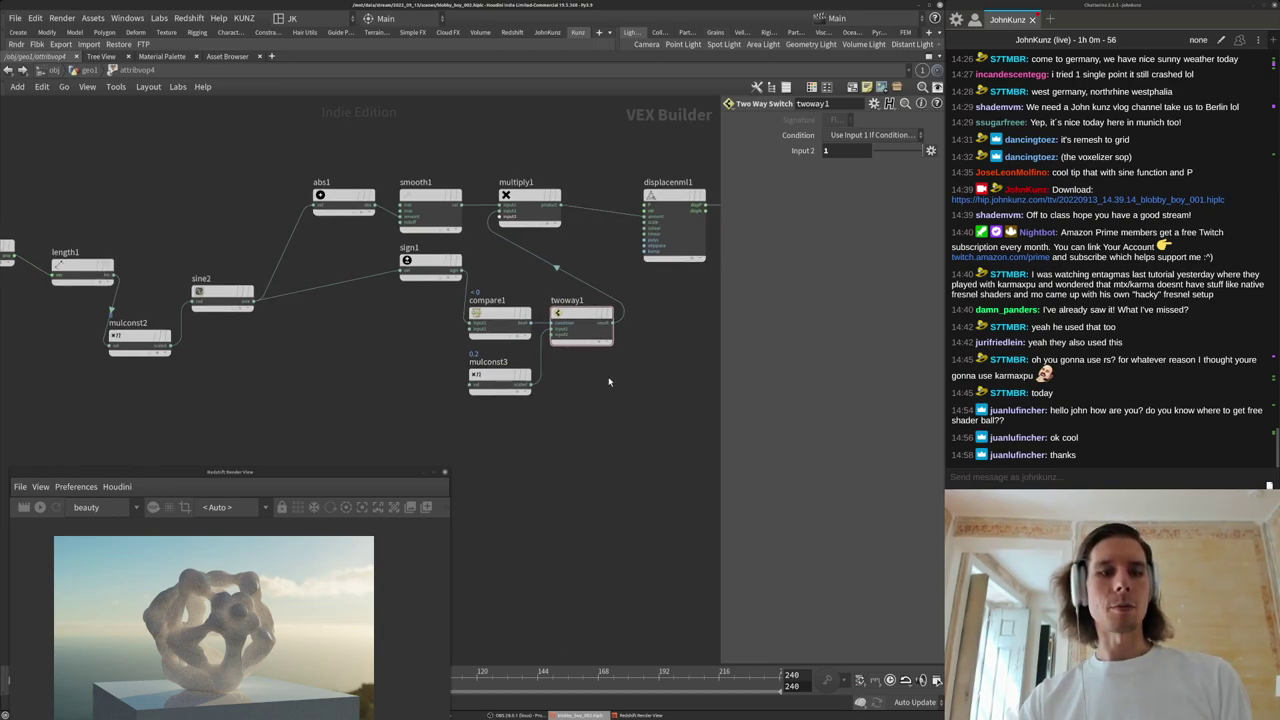
# Restore the layout with the scene view and set mulconst3's multiplier to 0.4 inside attribvop4.
pyautogui.hotkey('ctrl', 'b')
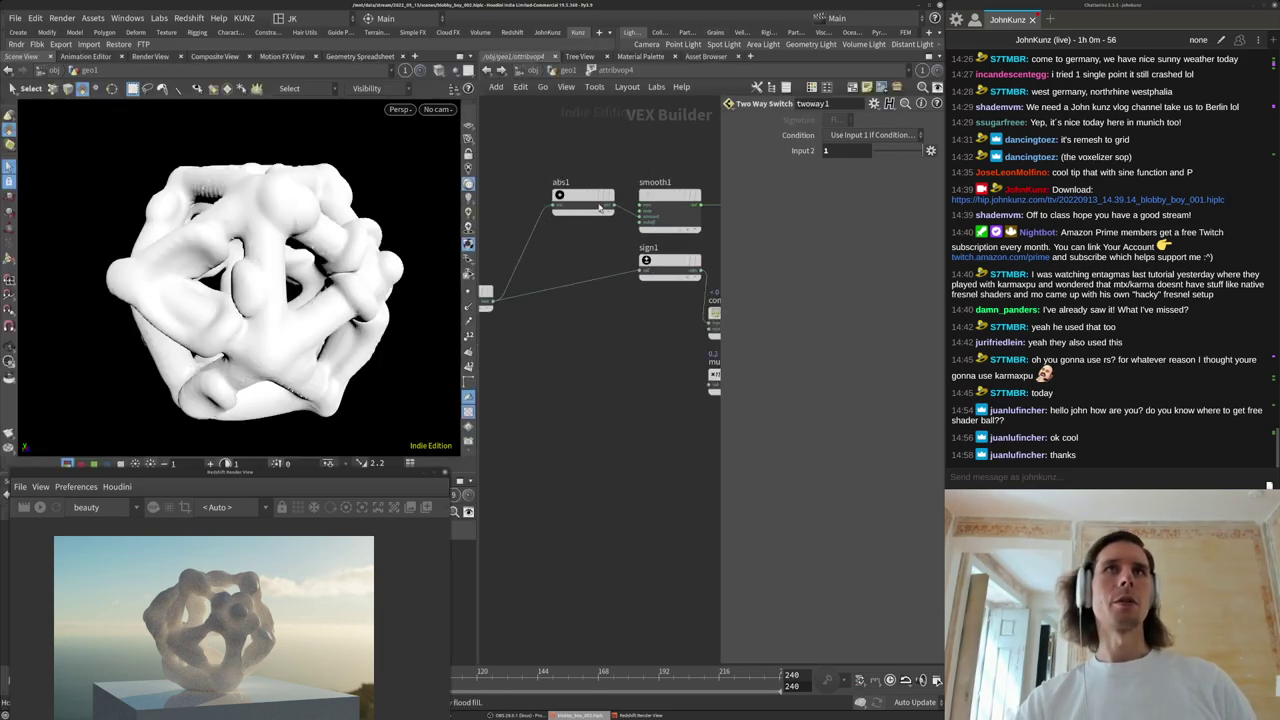
pyautogui.click(556, 70)
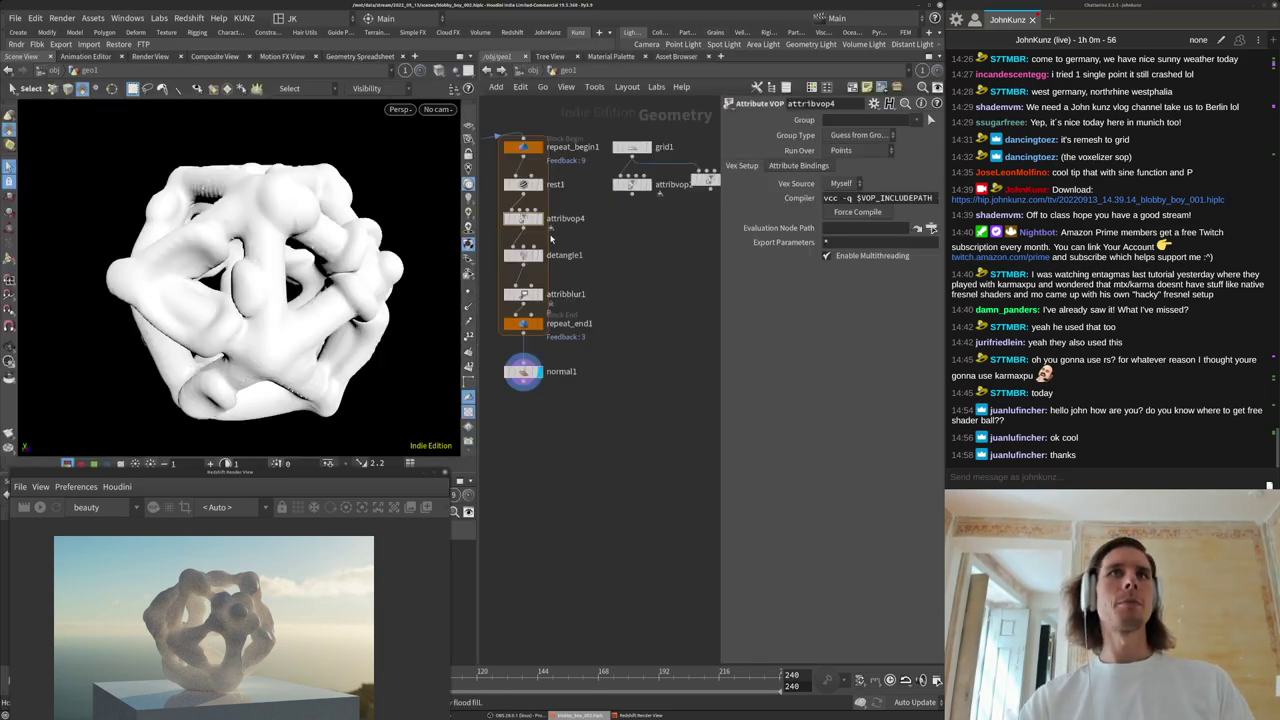
pyautogui.doubleClick(523, 222)
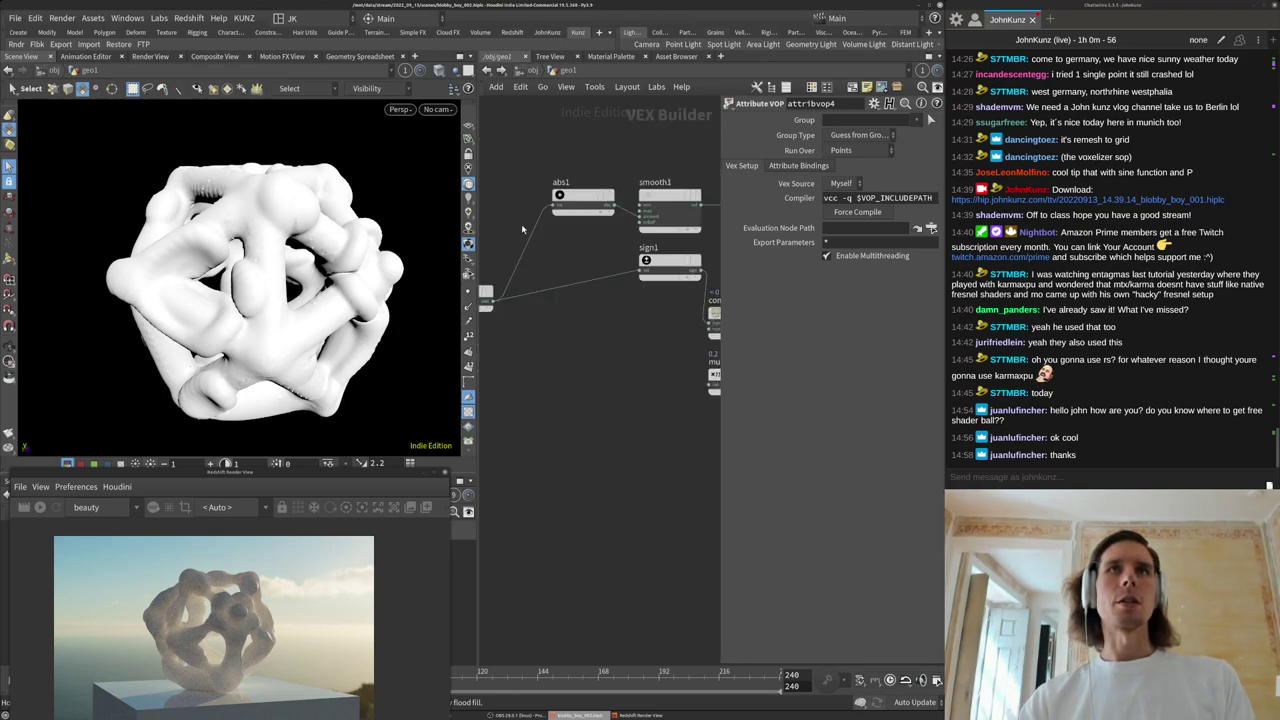
pyautogui.moveTo(601, 371); pyautogui.dragTo(532, 388, button='middle')
pyautogui.scroll(-3, 536, 387)
pyautogui.scroll(2, 630, 372)
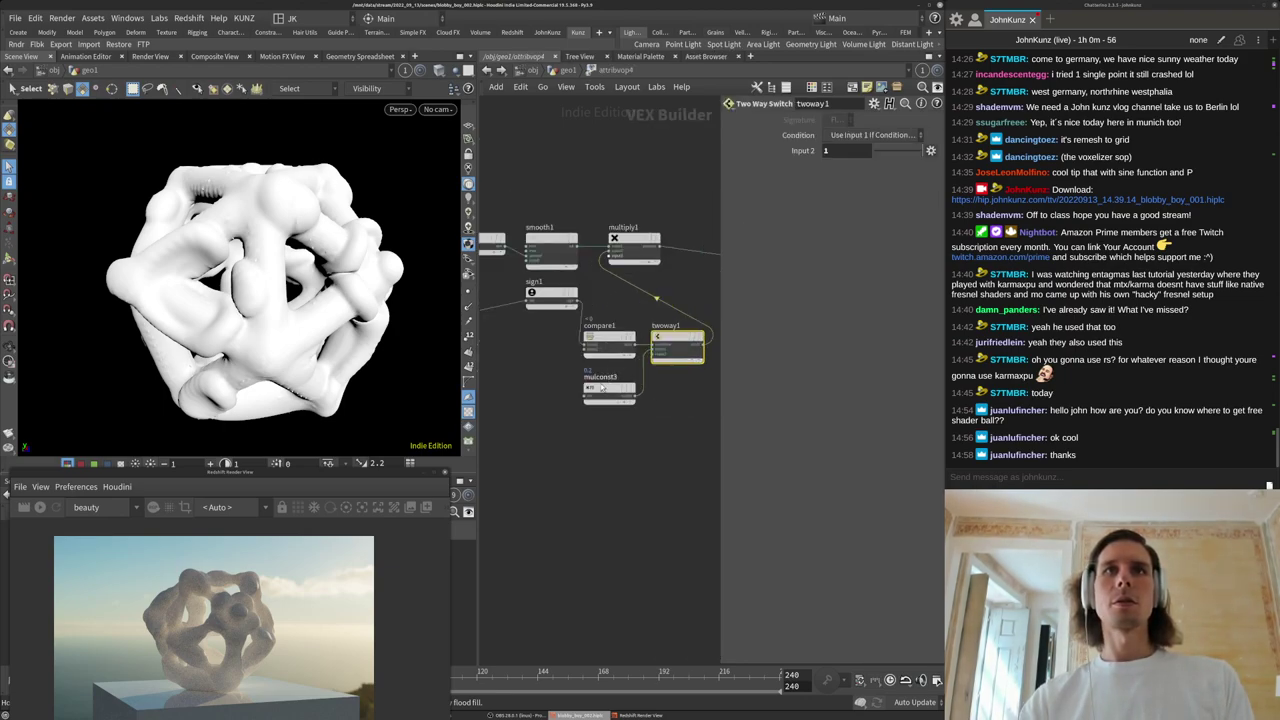
pyautogui.click(604, 387)
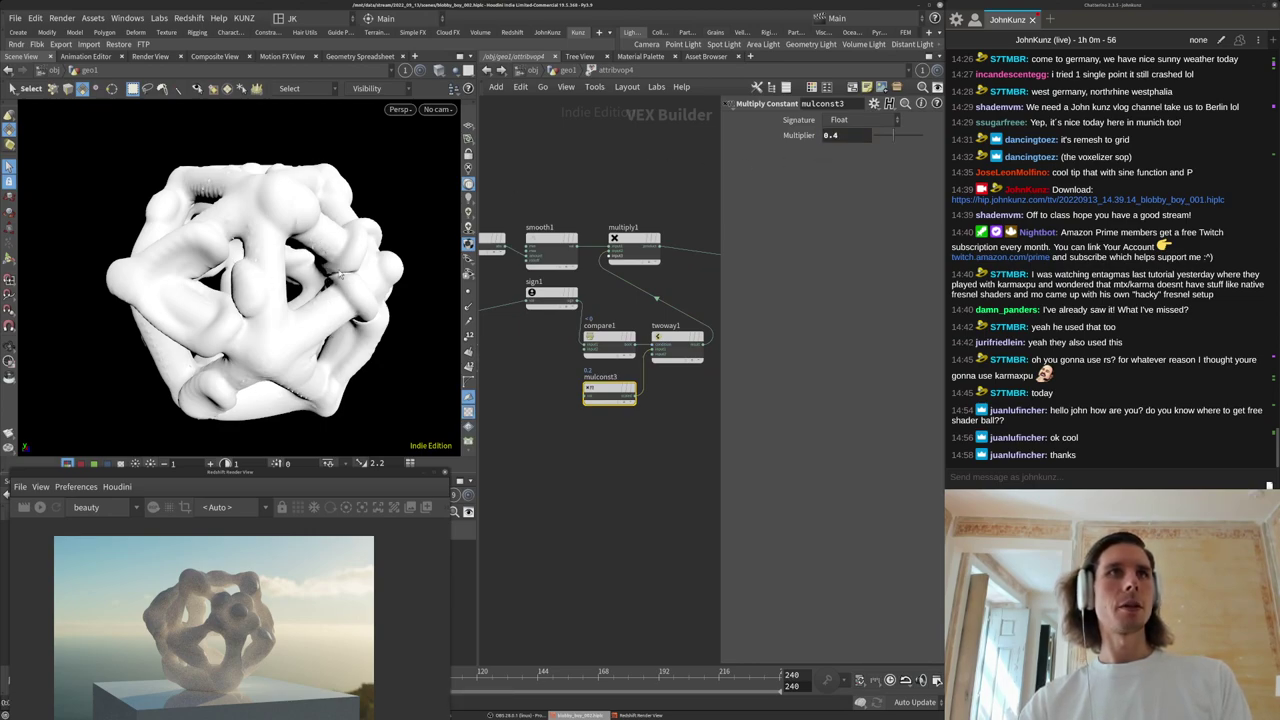
# Shift the Redshift render view slightly, reset the cached pass of repeat_end1 and inspect the recooked geometry.
pyautogui.moveTo(342, 476)
pyautogui.mouseDown()
pyautogui.moveTo(105, 522)
pyautogui.moveTo(310, 315)
pyautogui.moveTo(308, 443)
pyautogui.moveTo(317, 410)
pyautogui.moveTo(330, 457)
pyautogui.mouseUp()
pyautogui.scroll(-4, 595, 416)
pyautogui.scroll(3, 655, 378)
pyautogui.click(668, 336)
pyautogui.click(568, 71)
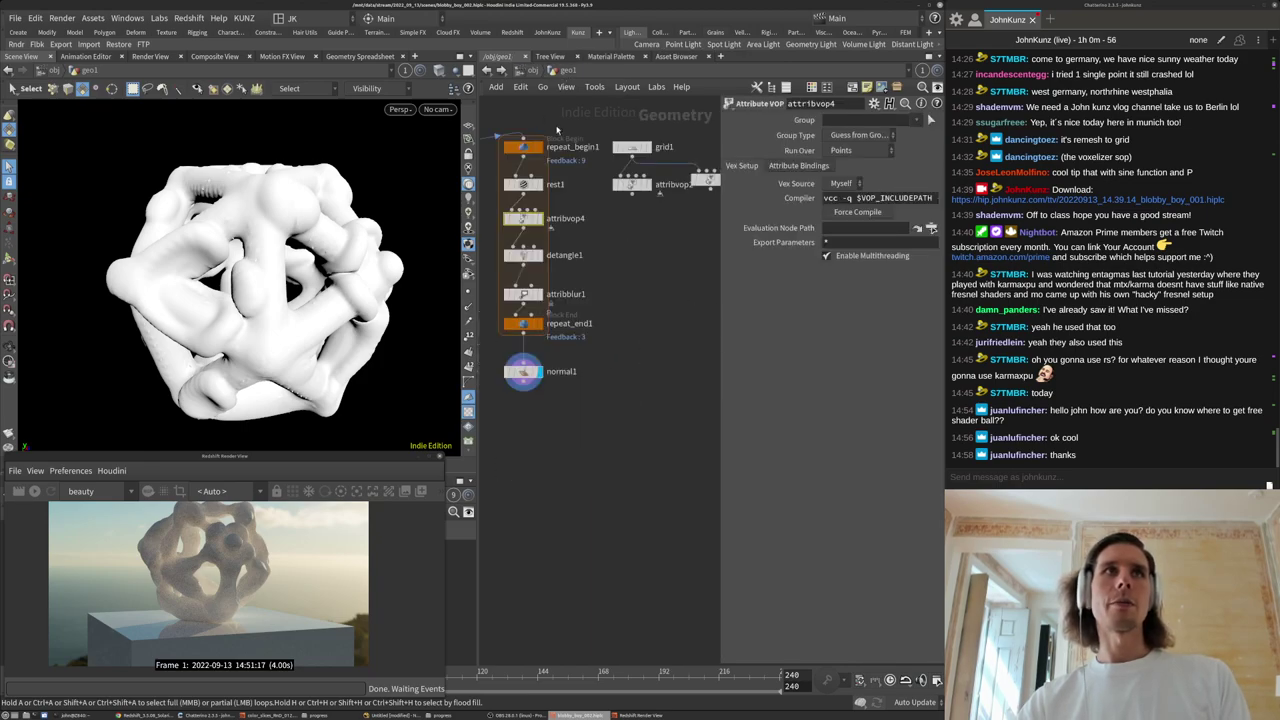
pyautogui.click(527, 323)
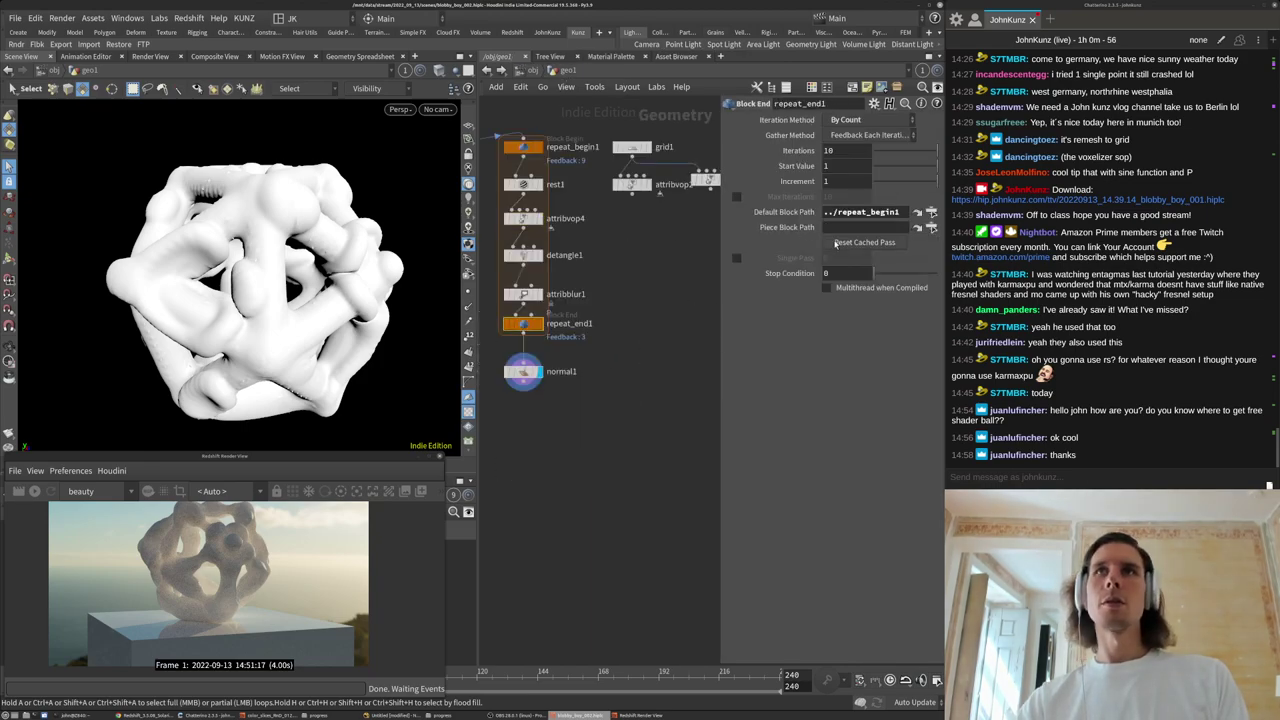
pyautogui.click(860, 243)
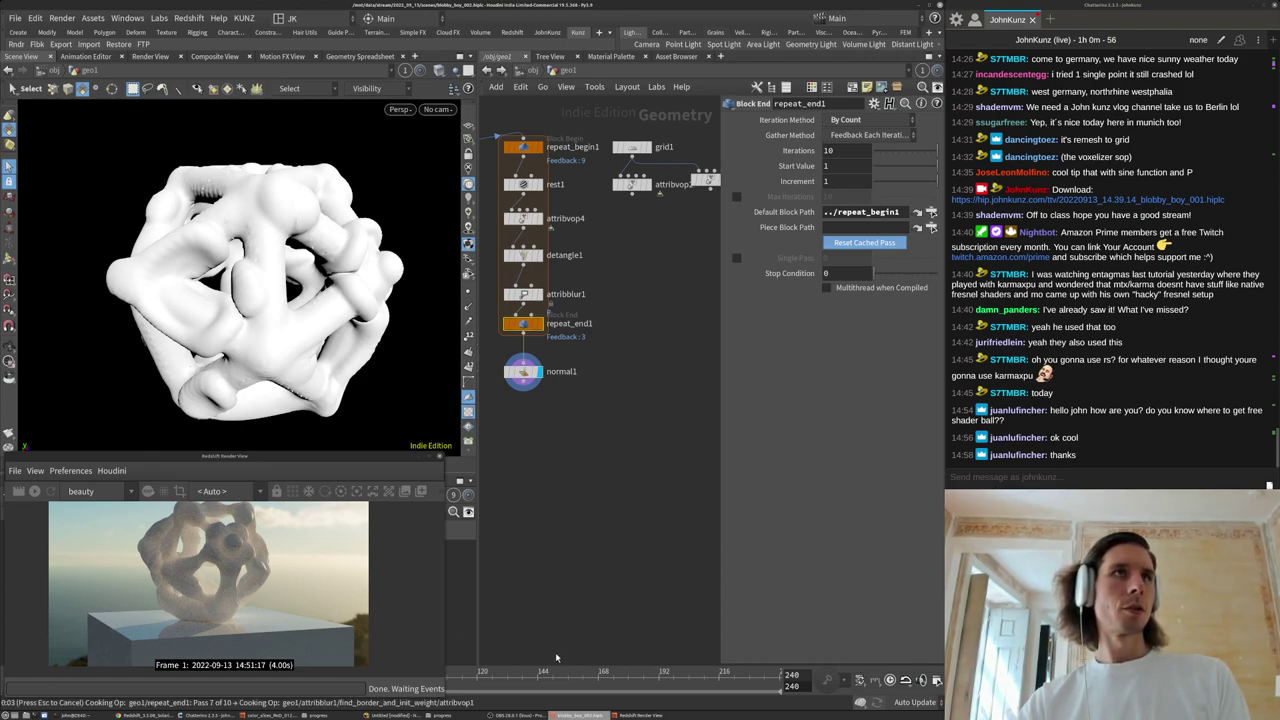
pyautogui.keyDown('alt'); pyautogui.moveTo(368, 258); pyautogui.dragTo(240, 290); pyautogui.keyUp('alt')
pyautogui.scroll(3, 504, 256)
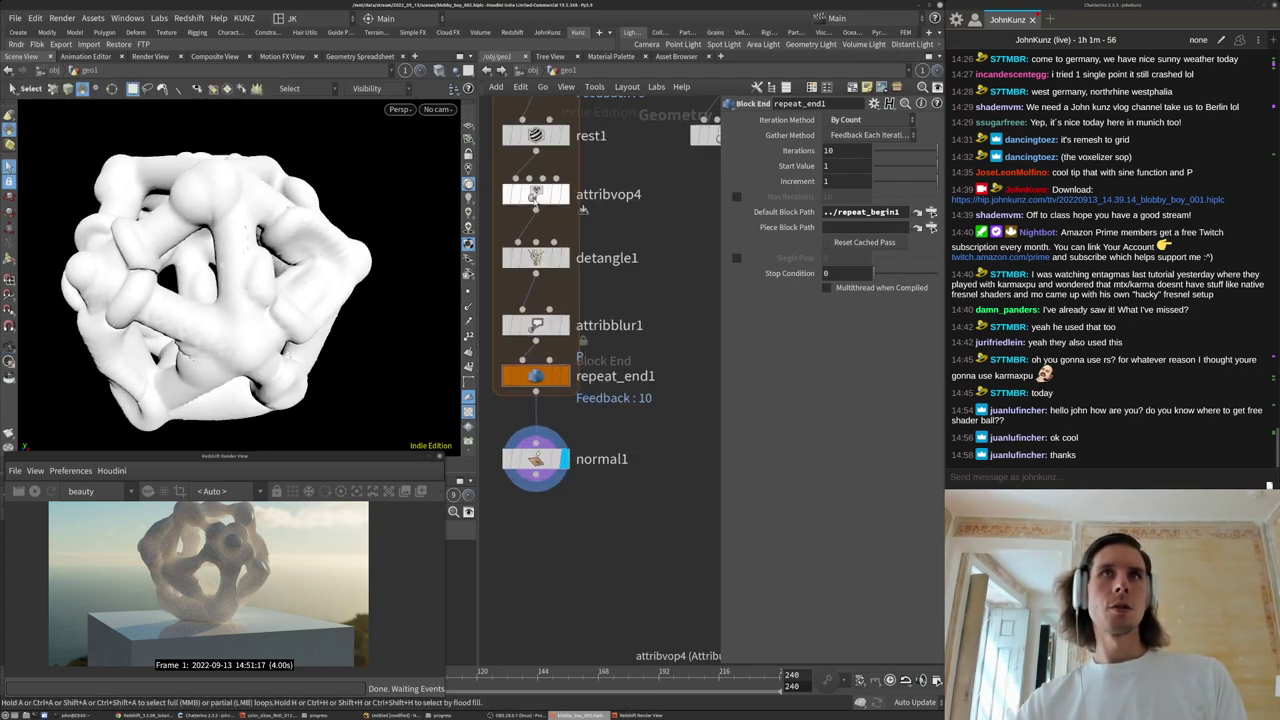
# Reopen attribvop4 and wire the sine2 output into compare1's first input in place of sign1.
pyautogui.doubleClick(538, 195)
pyautogui.moveTo(570, 382); pyautogui.dragTo(624, 330, button='middle')
pyautogui.scroll(2, 506, 343)
pyautogui.scroll(-3, 586, 391)
pyautogui.moveTo(510, 365); pyautogui.dragTo(648, 386, button='middle')
pyautogui.scroll(3, 669, 389)
pyautogui.click(666, 366)
pyautogui.scroll(-3, 597, 370)
pyautogui.moveTo(553, 361); pyautogui.dragTo(575, 355, button='middle')
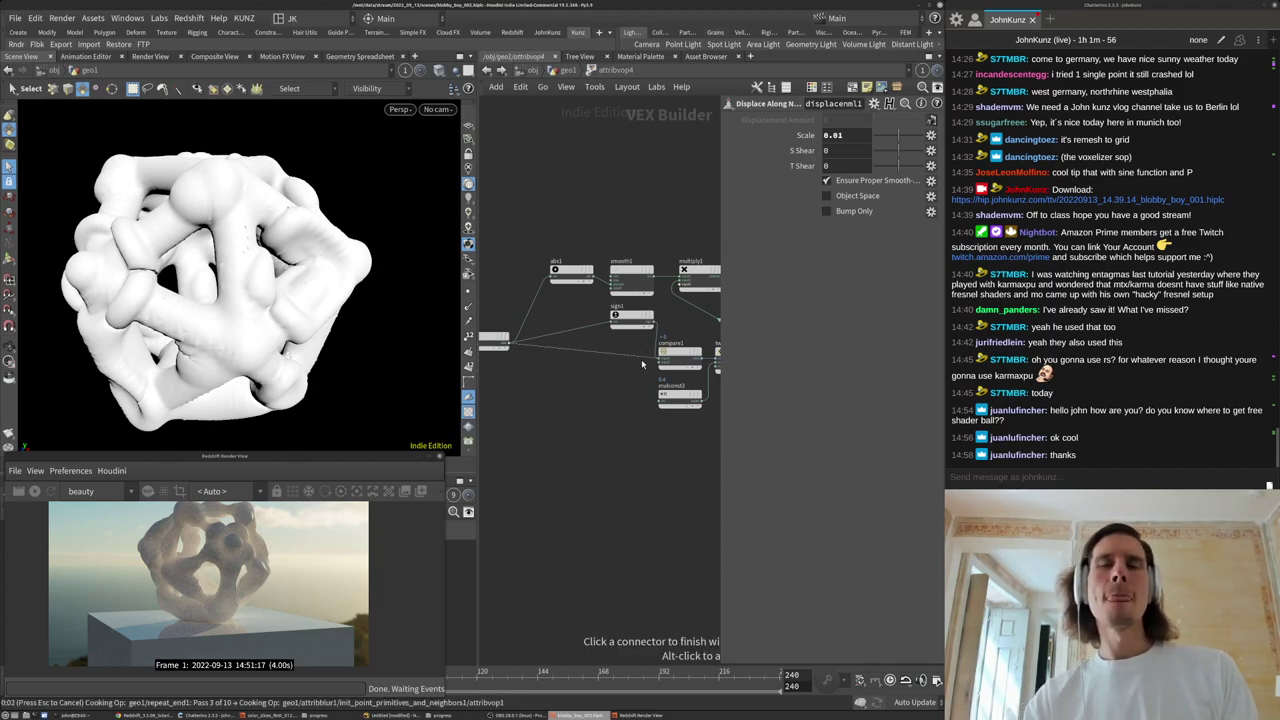
pyautogui.moveTo(680, 362); pyautogui.dragTo(629, 370, button='middle')
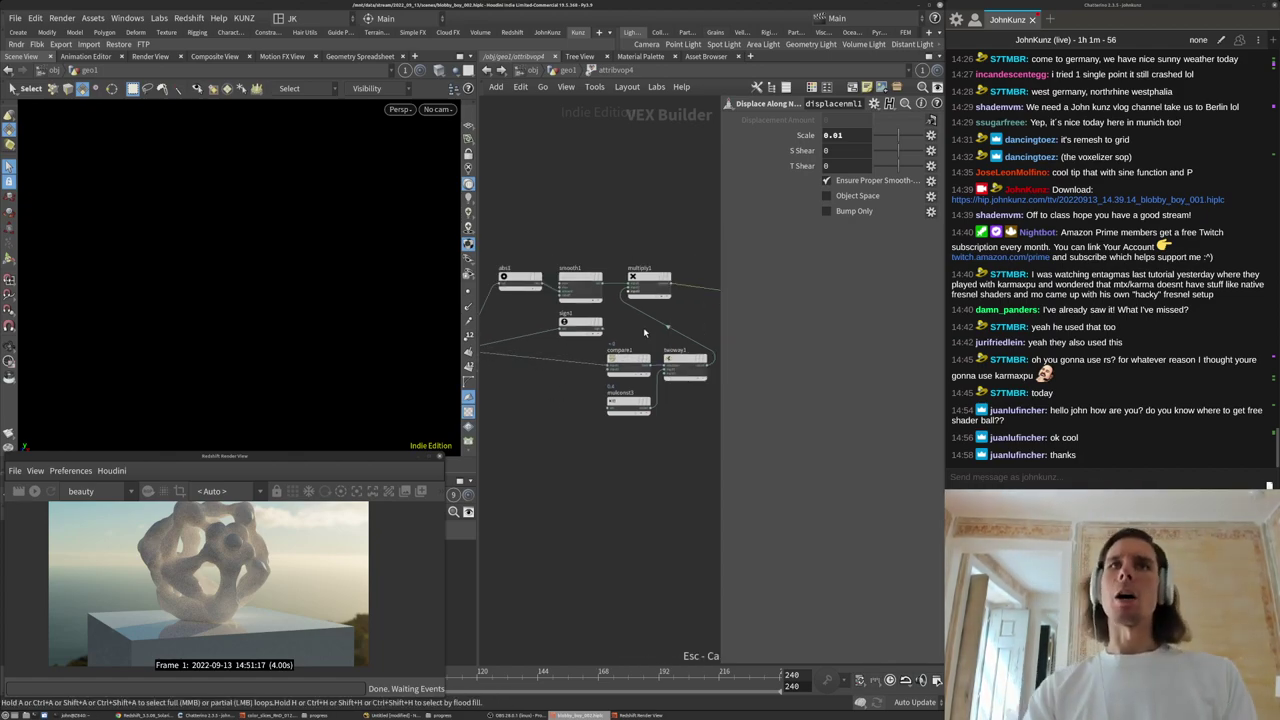
# Wire sign1 into multiply1's second input and twoway1's result into its third input.
pyautogui.scroll(4, 645, 332)
pyautogui.moveTo(605, 232); pyautogui.dragTo(575, 289)
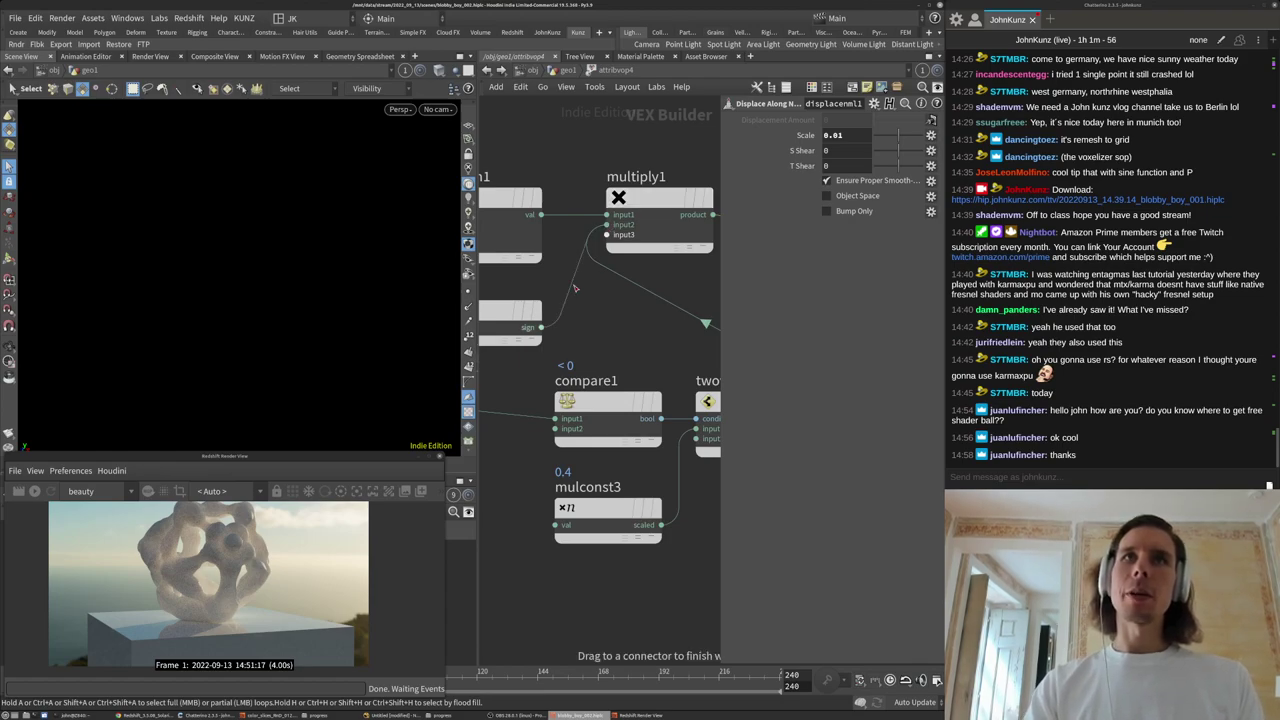
pyautogui.scroll(-5, 573, 310)
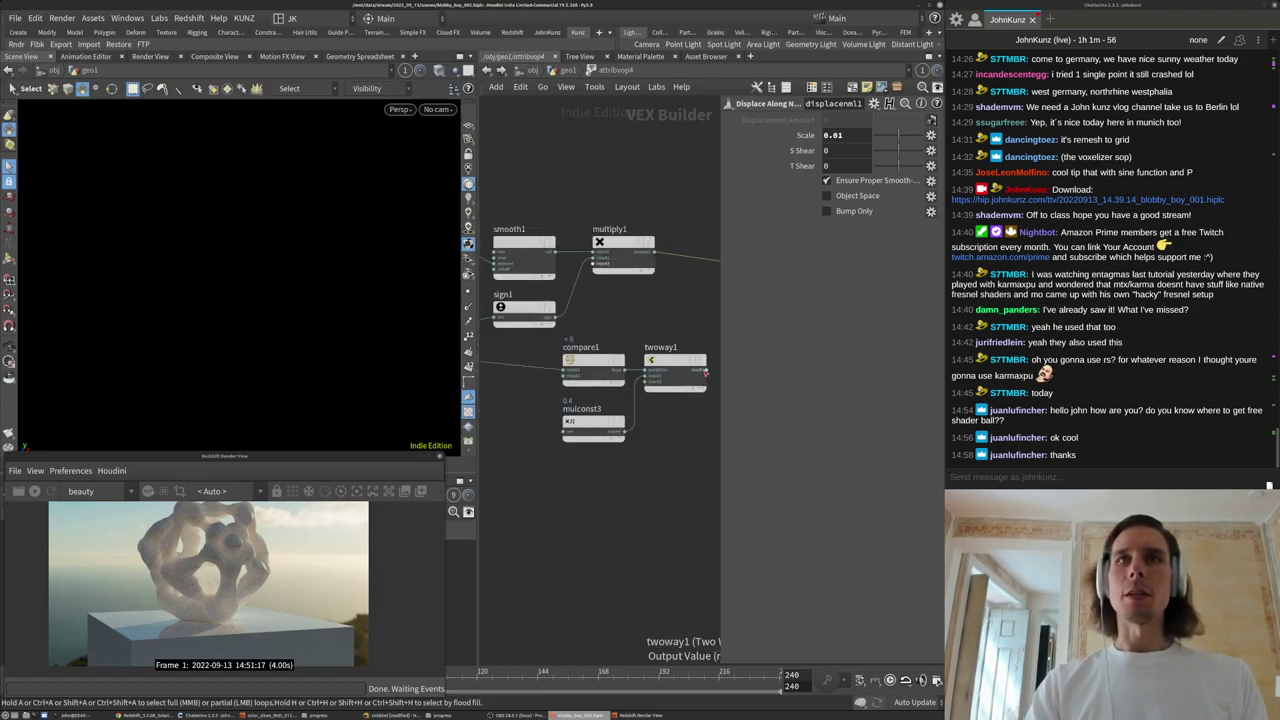
pyautogui.moveTo(621, 292); pyautogui.dragTo(594, 264)
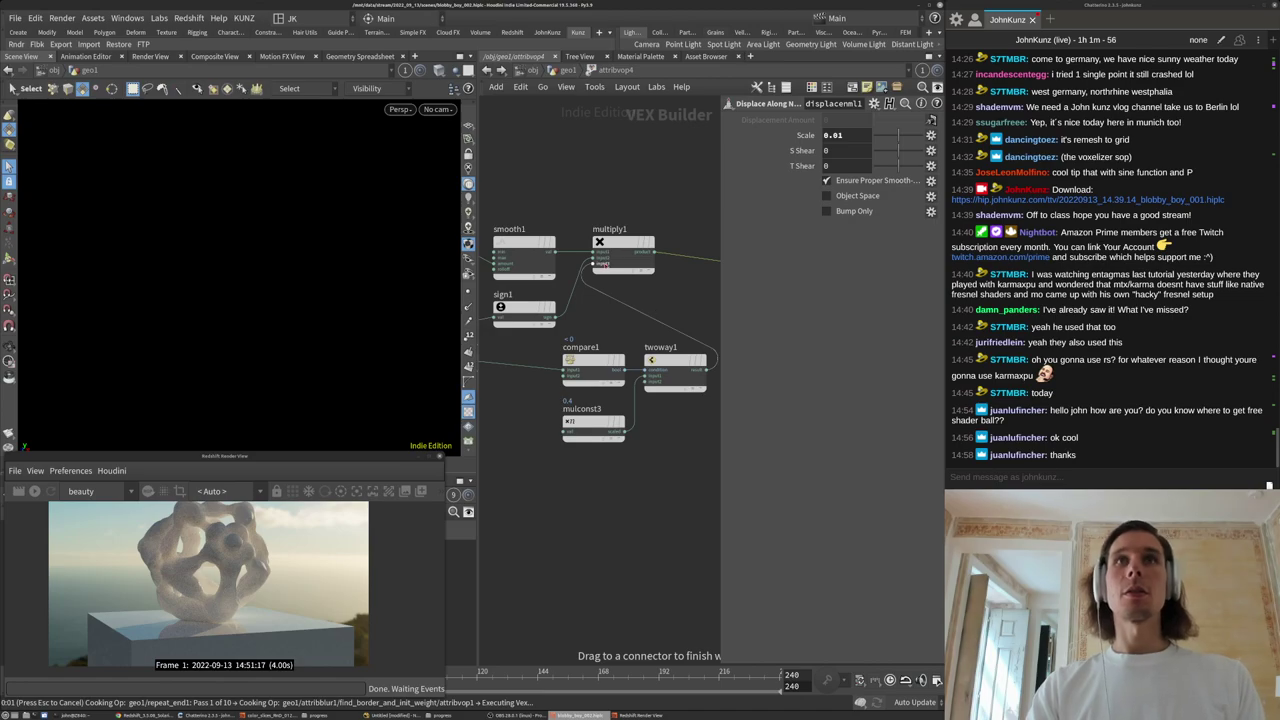
pyautogui.click(607, 377)
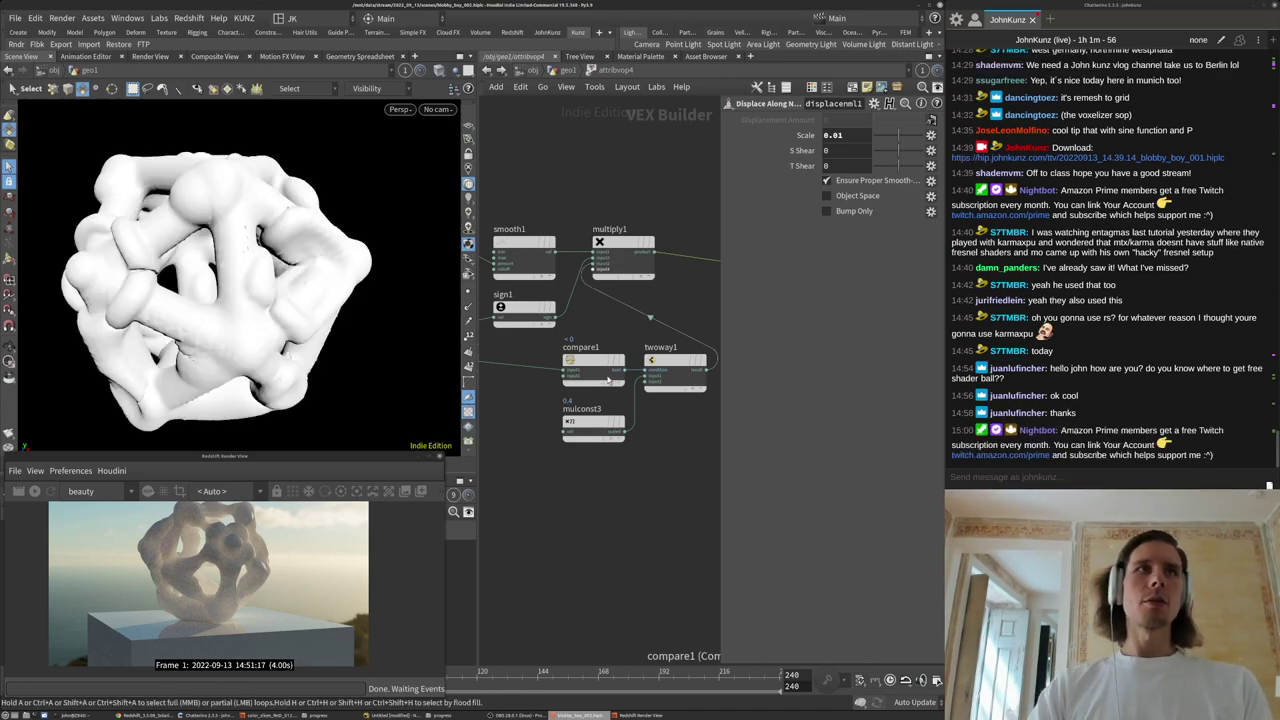
# Move compare1, mulconst3 and twoway1 together so they line up below sign1, and select twoway1.
pyautogui.moveTo(679, 507); pyautogui.dragTo(591, 398)
pyautogui.click(523, 310)
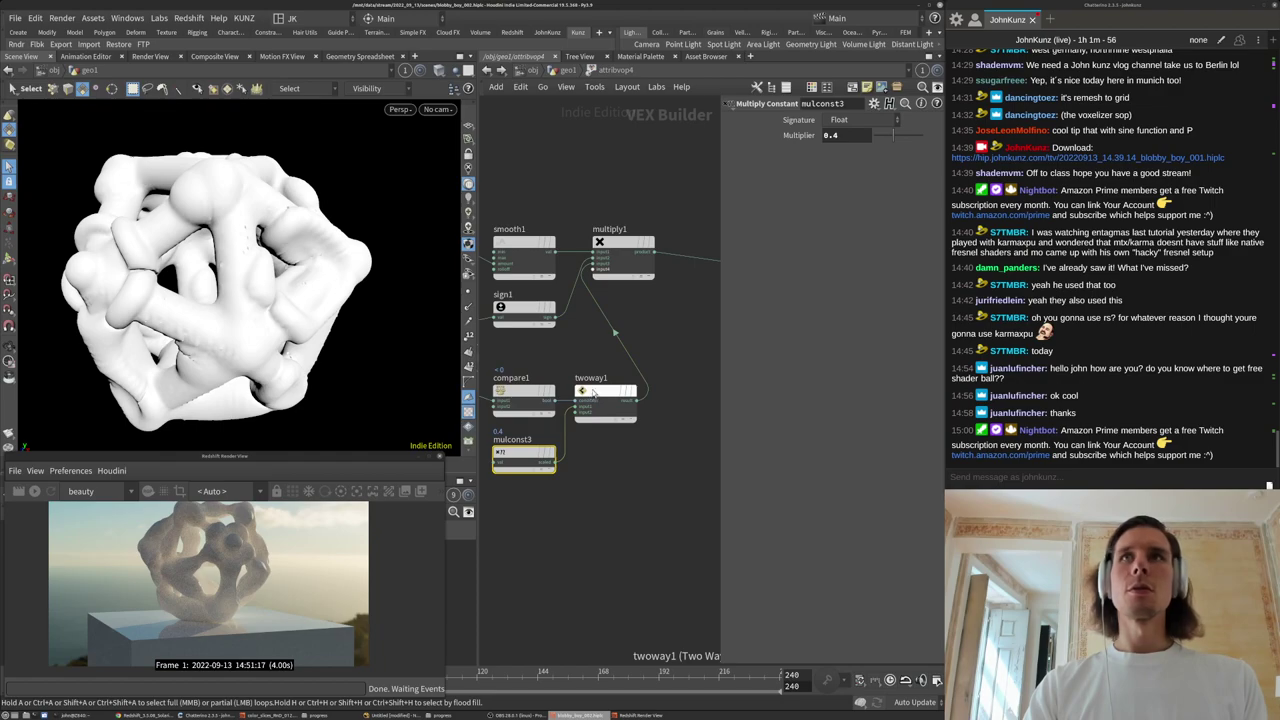
pyautogui.click(598, 392)
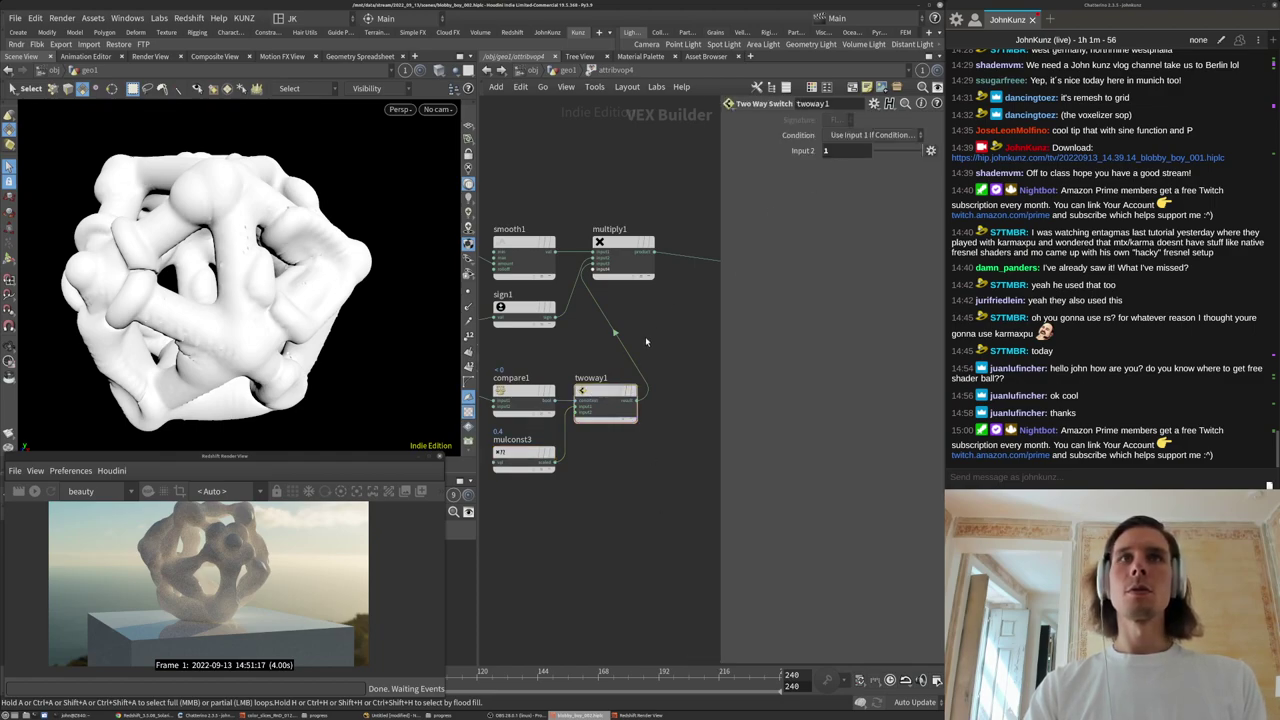
# Set the multiplier of mulconst3 to 0.7.
pyautogui.click(524, 391)
pyautogui.moveTo(613, 421); pyautogui.dragTo(648, 379, button='middle')
pyautogui.click(560, 412)
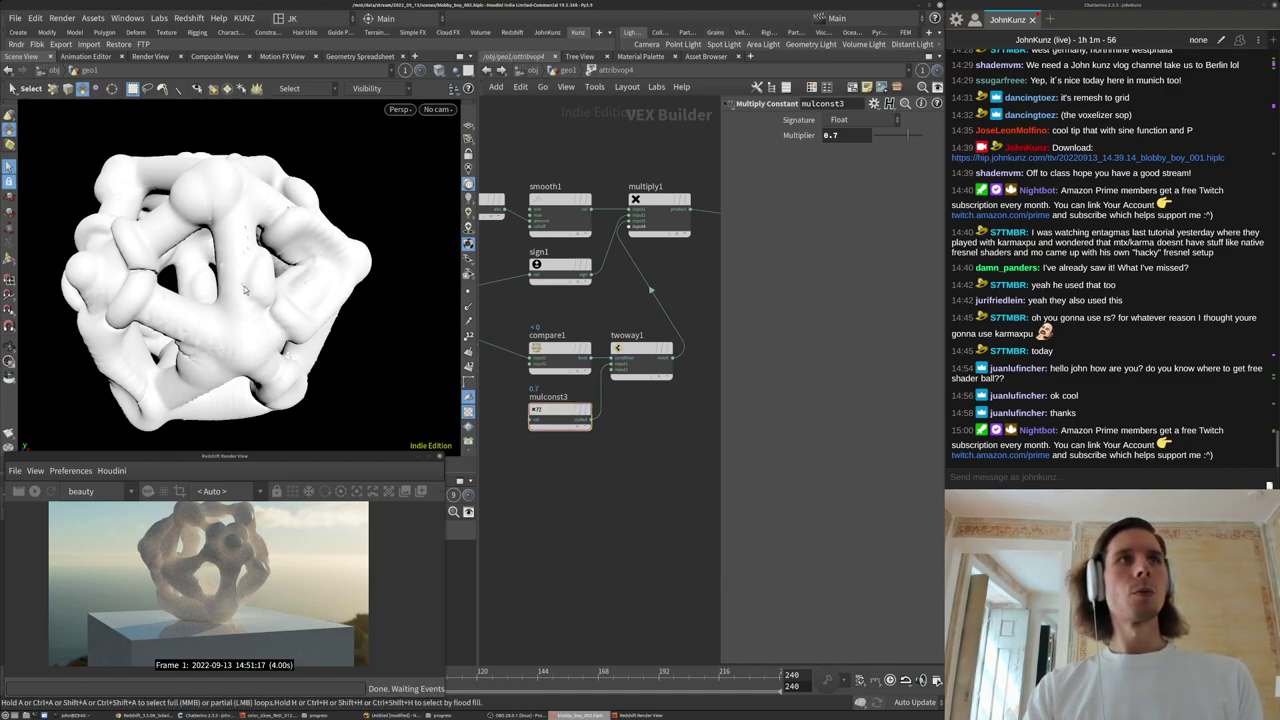
pyautogui.moveTo(620, 468); pyautogui.dragTo(626, 457, button='middle')
# Return to the geo1 network and show the attribute binding settings of attribvop4.
pyautogui.click(553, 71)
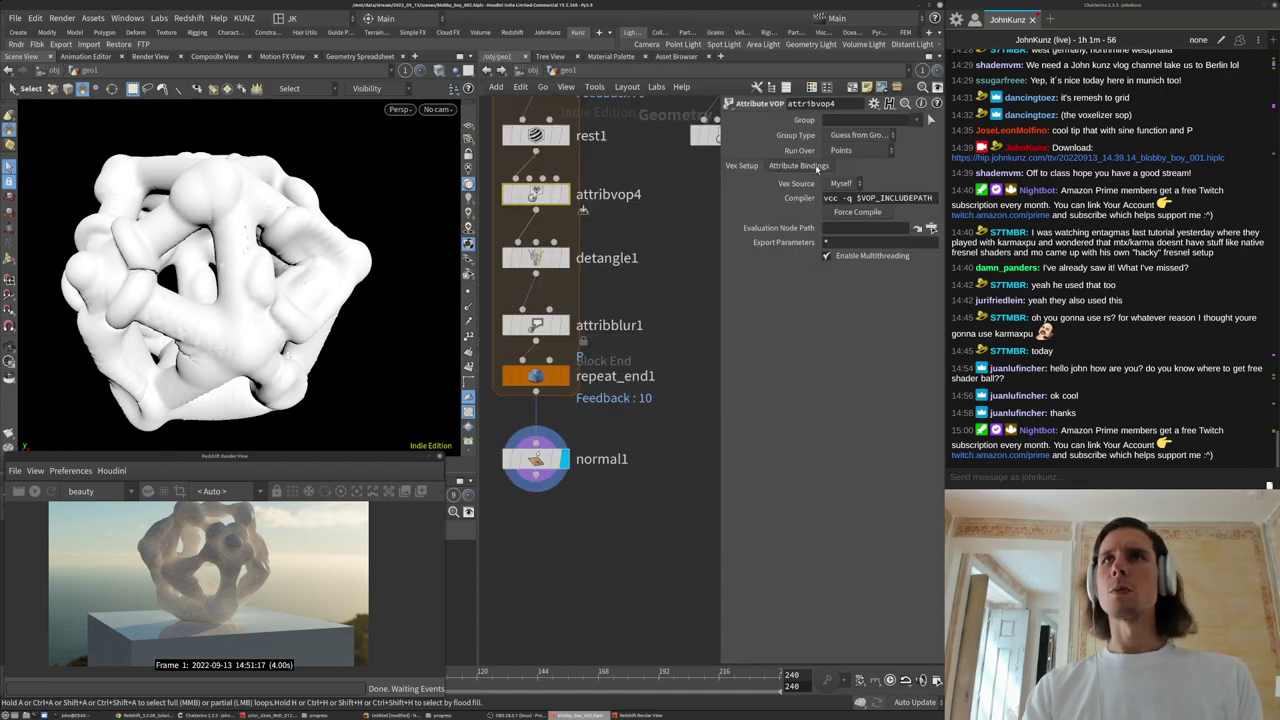
pyautogui.click(806, 166)
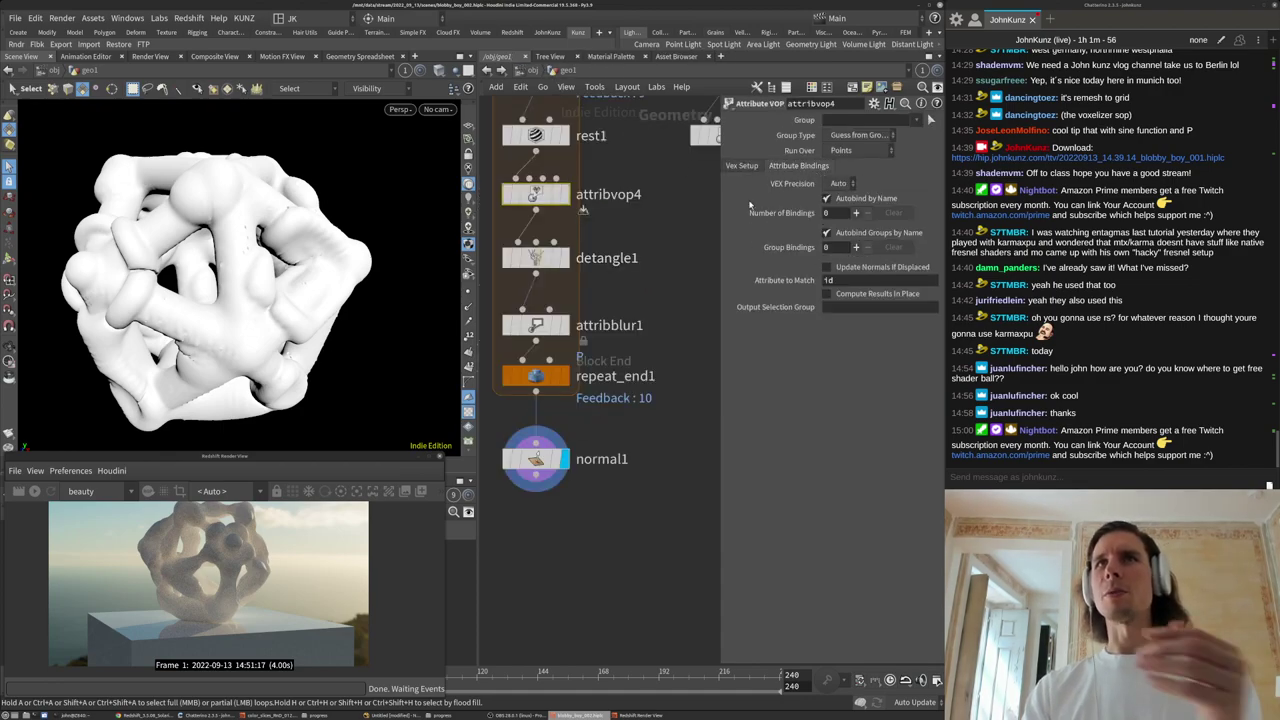
# Show attribvop4's VEX setup settings, reopen its network and inspect the compare1 node's test settings.
pyautogui.click(741, 166)
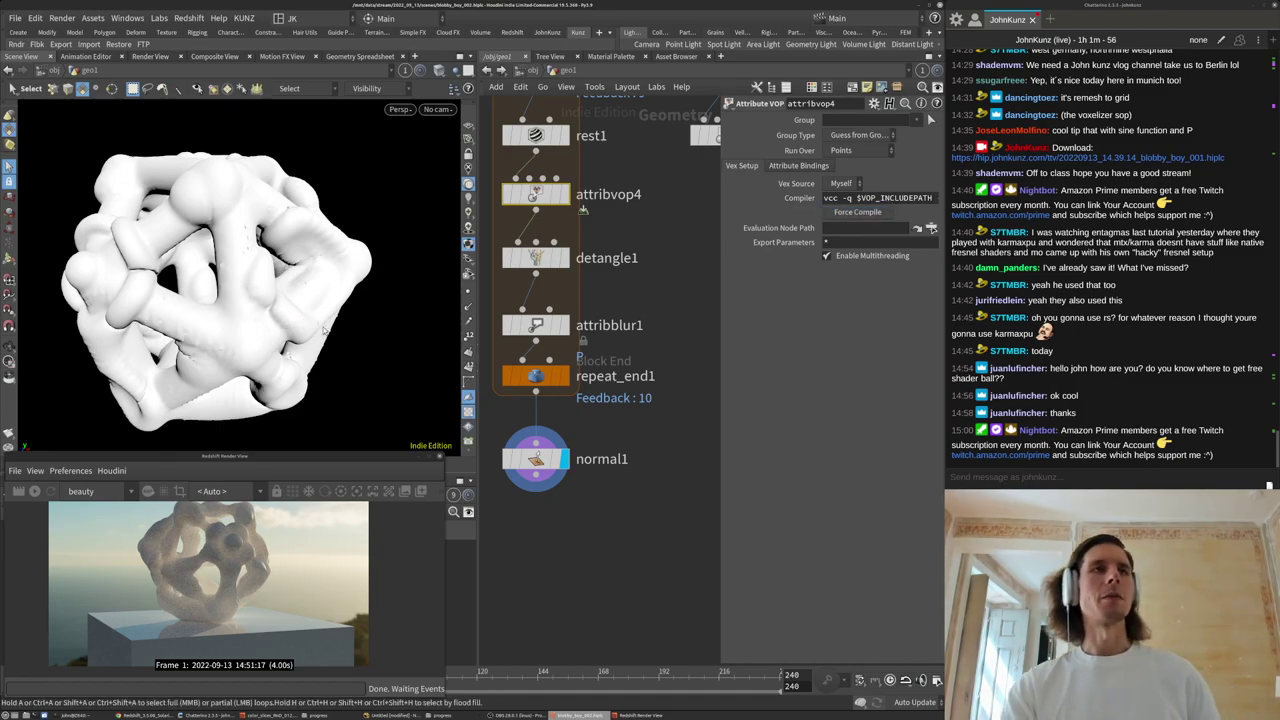
pyautogui.moveTo(654, 272); pyautogui.dragTo(666, 312, button='middle')
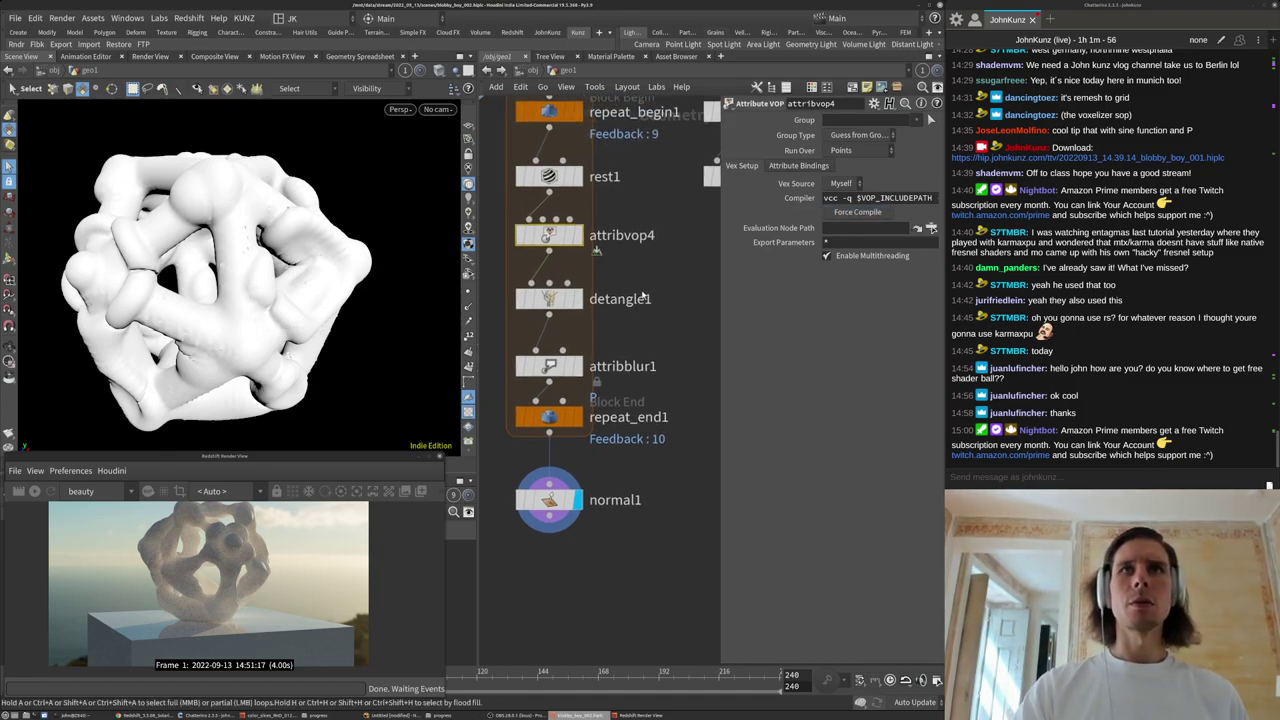
pyautogui.doubleClick(553, 240)
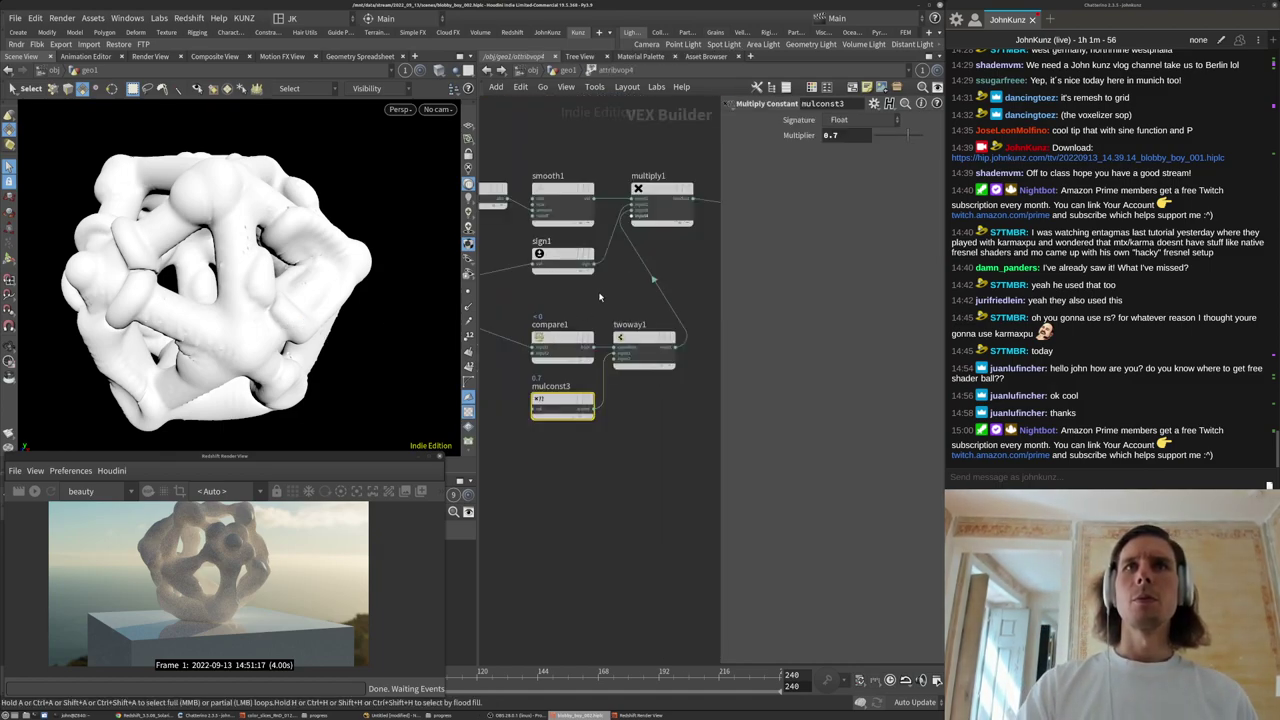
pyautogui.moveTo(636, 386); pyautogui.dragTo(611, 421, button='middle')
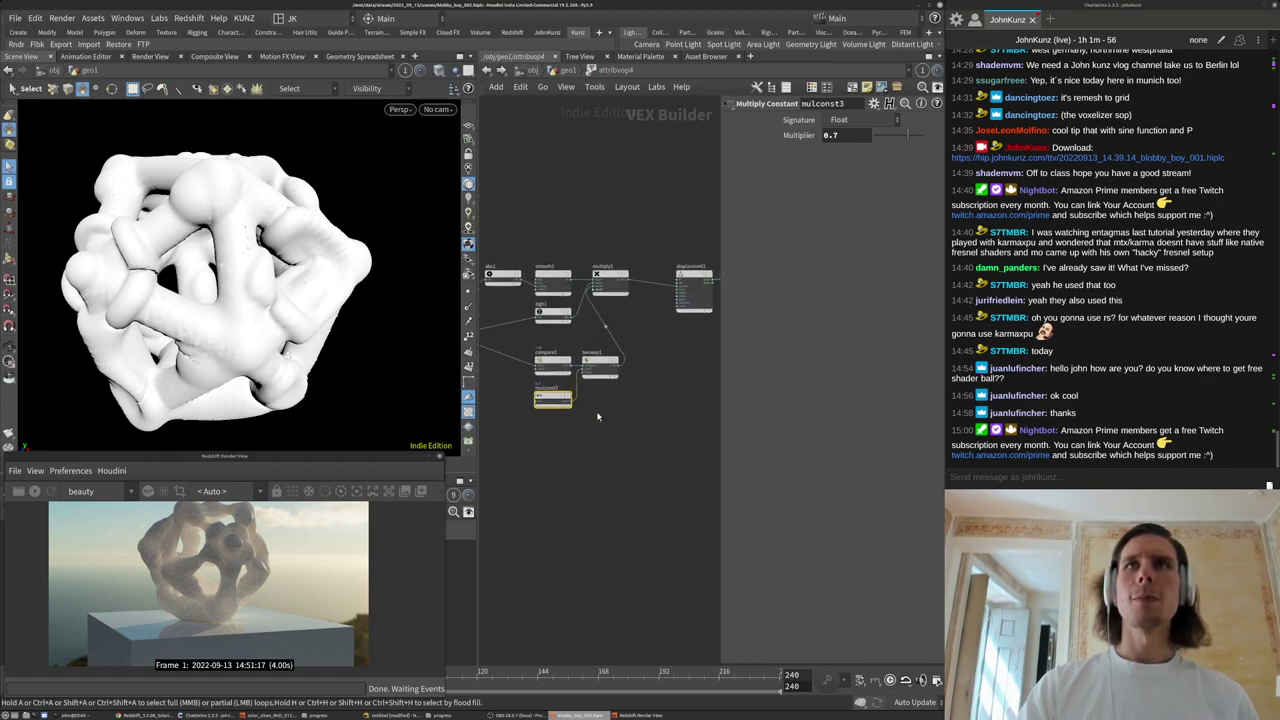
pyautogui.scroll(3, 543, 353)
pyautogui.click(551, 365)
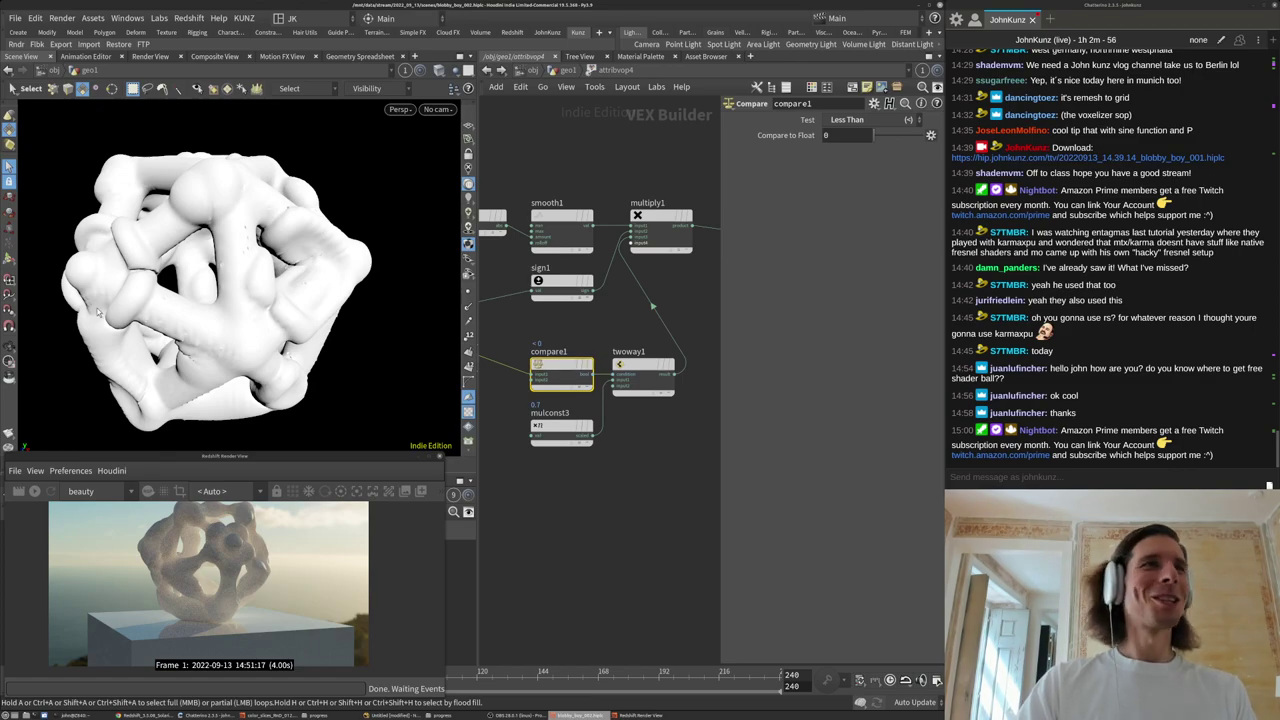
# Switch the condition of twoway1 to the other "Use Input 1 If Condition" option.
pyautogui.click(616, 377)
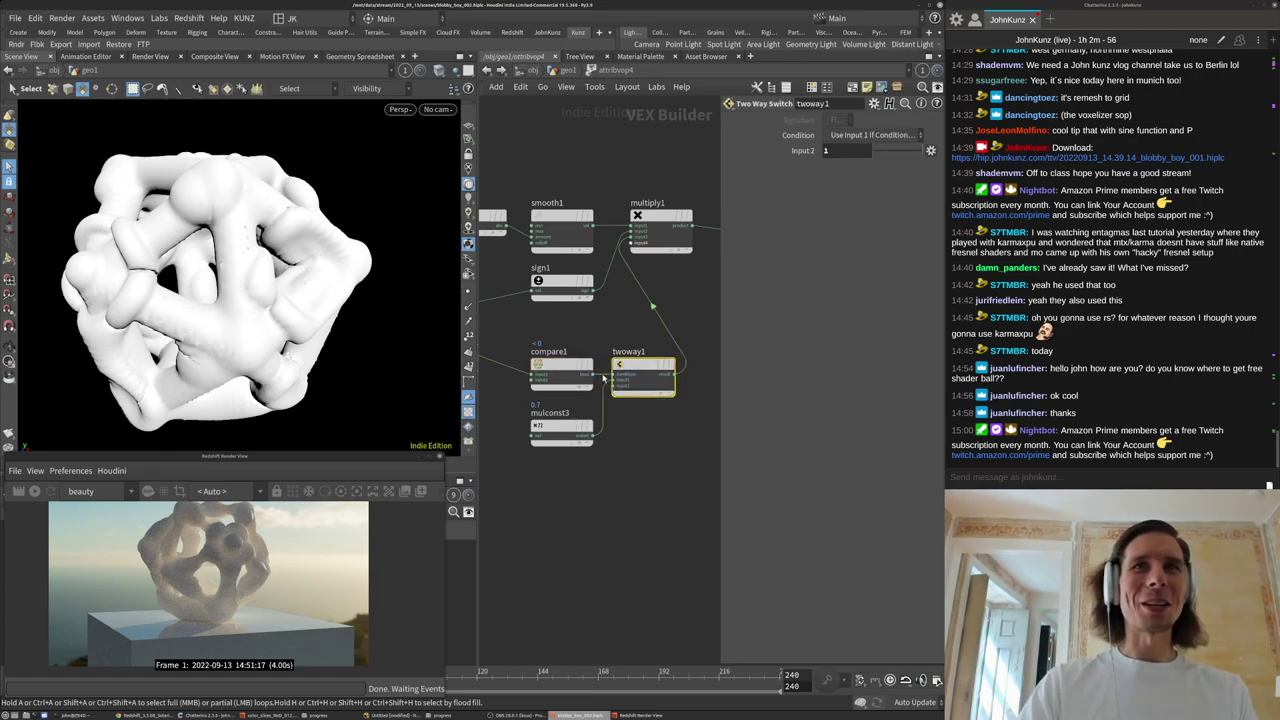
pyautogui.scroll(2, 641, 403)
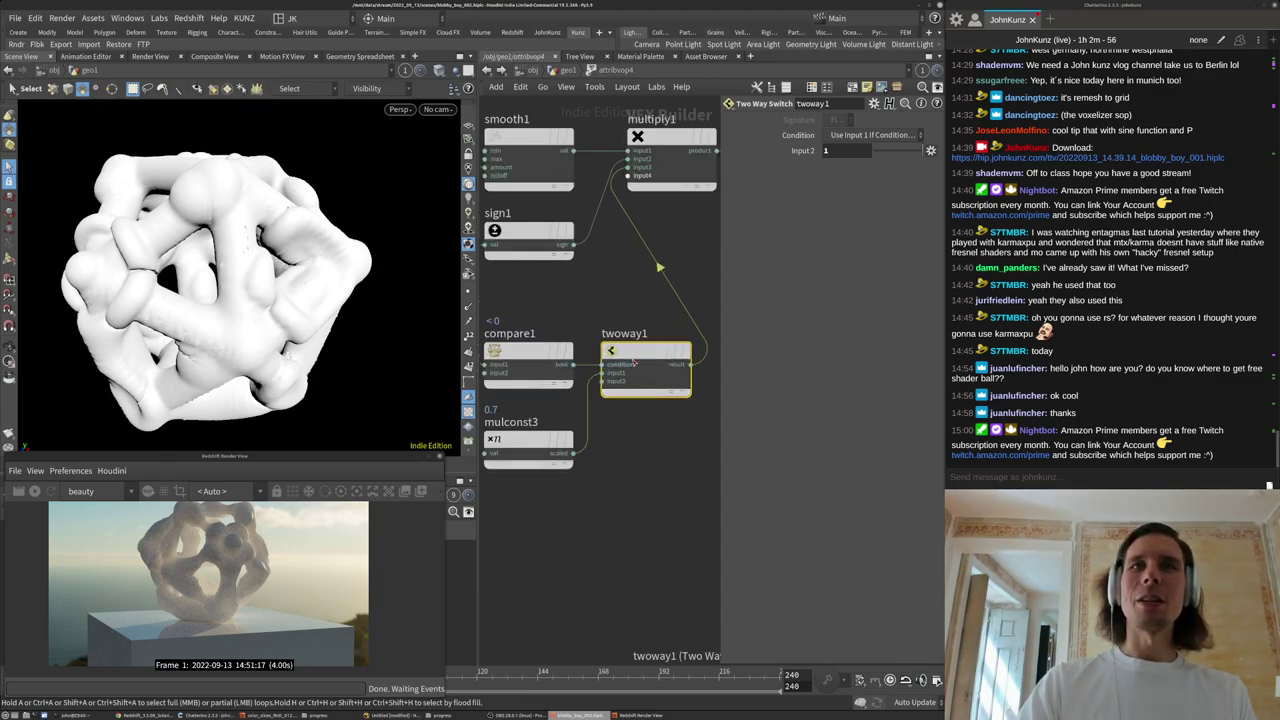
pyautogui.click(856, 136)
pyautogui.click(855, 193)
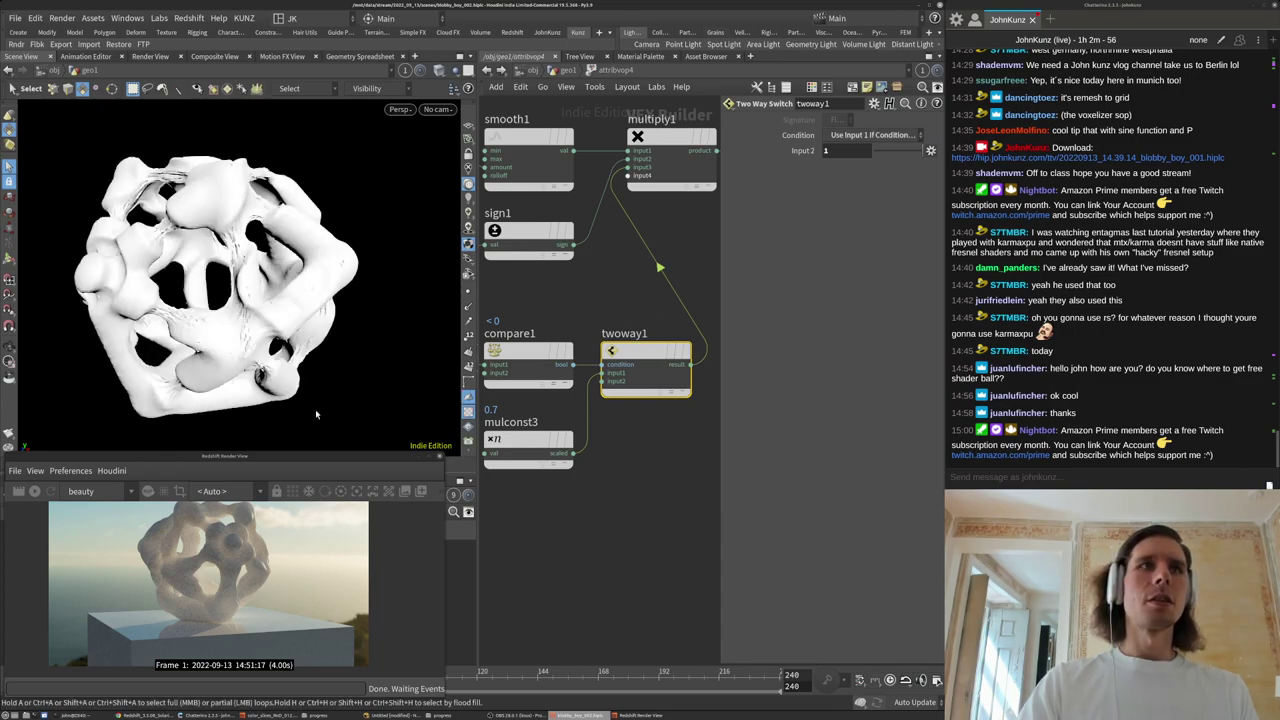
# Set the multiplier of mulconst3 to 0.2.
pyautogui.click(538, 451)
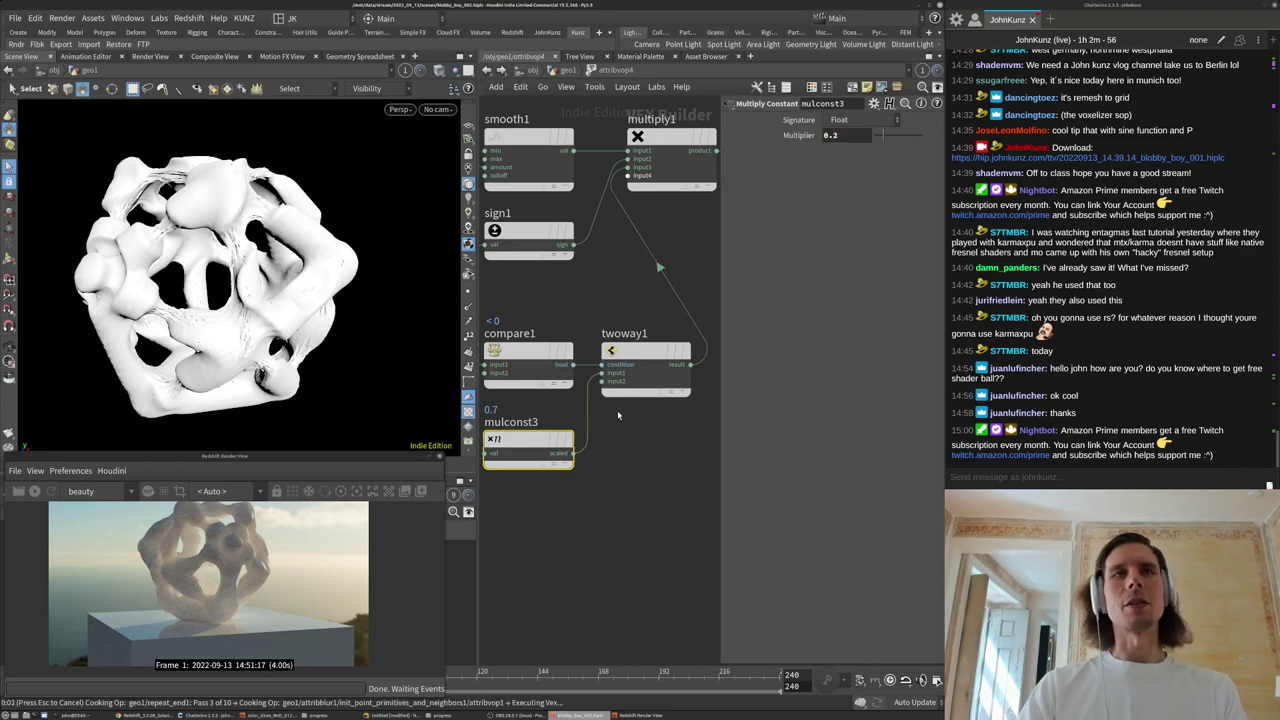
pyautogui.click(660, 267)
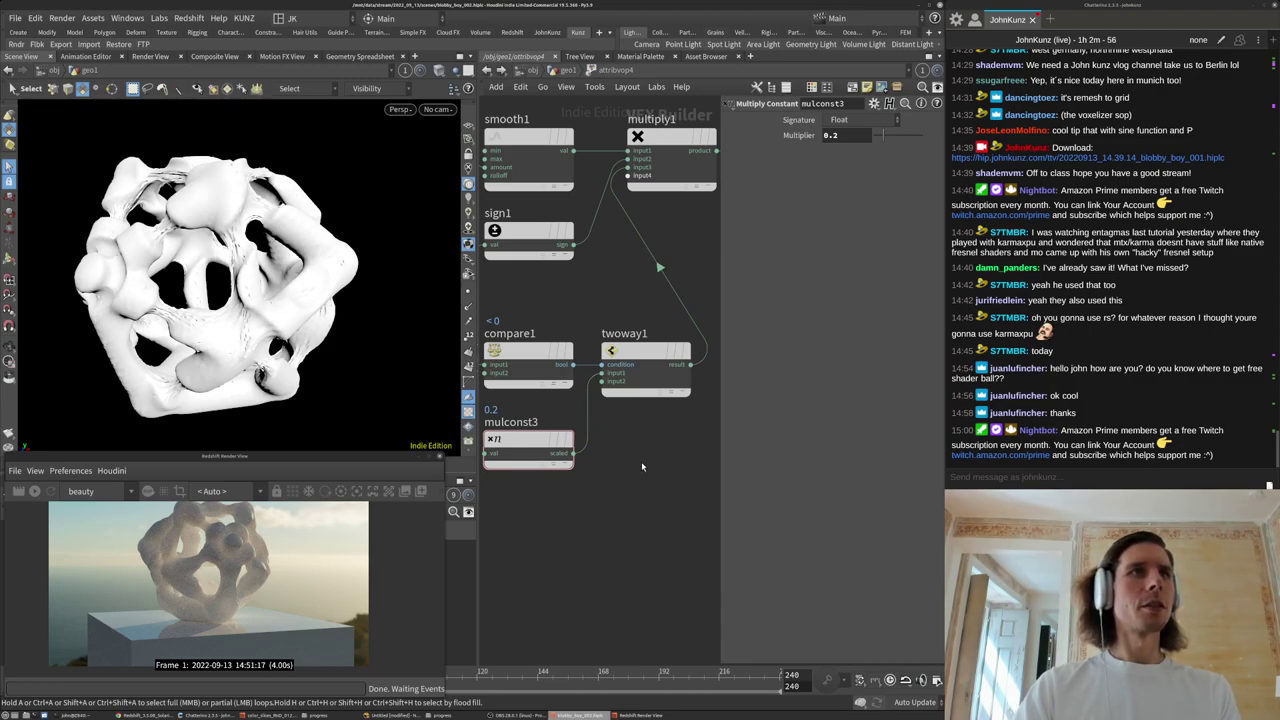
pyautogui.scroll(-3, 642, 465)
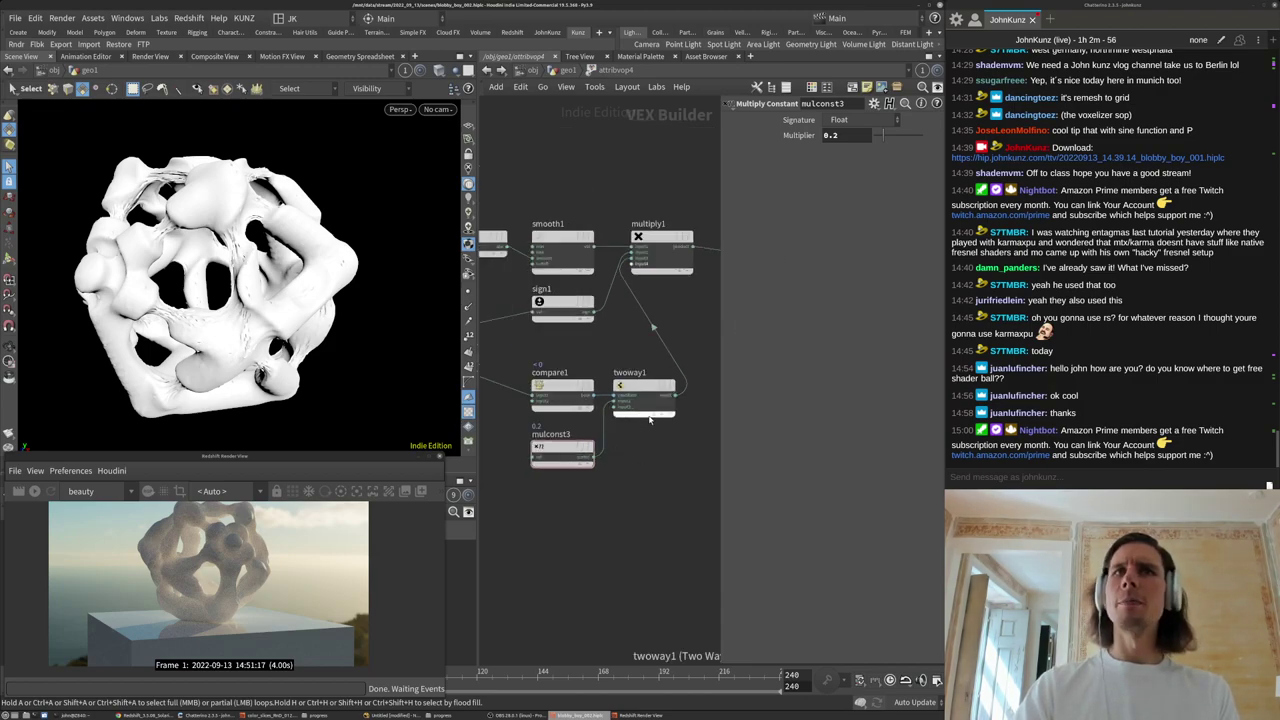
pyautogui.scroll(2, 650, 418)
pyautogui.scroll(-3, 650, 418)
pyautogui.click(289, 253)
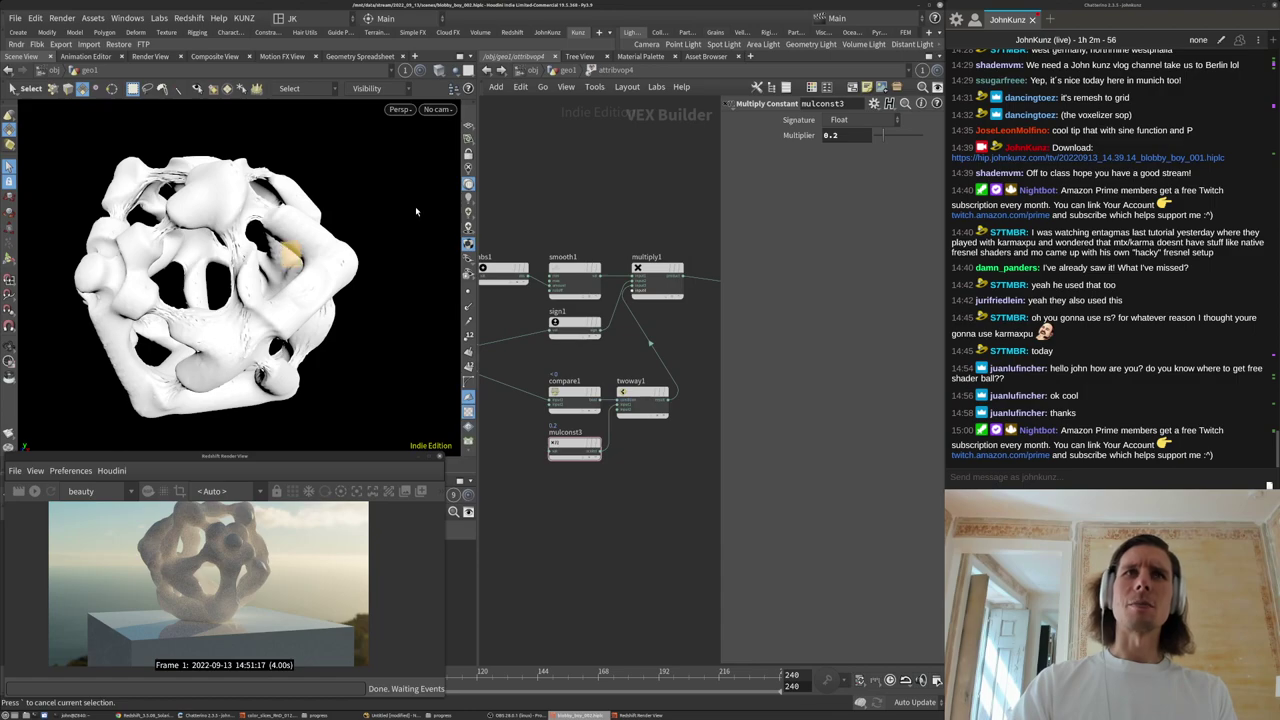
# Remove the wire from twoway1 to multiply1 and delete compare1, mulconst3 and twoway1.
pyautogui.scroll(3, 631, 395)
pyautogui.moveTo(665, 329); pyautogui.dragTo(612, 400, button='middle')
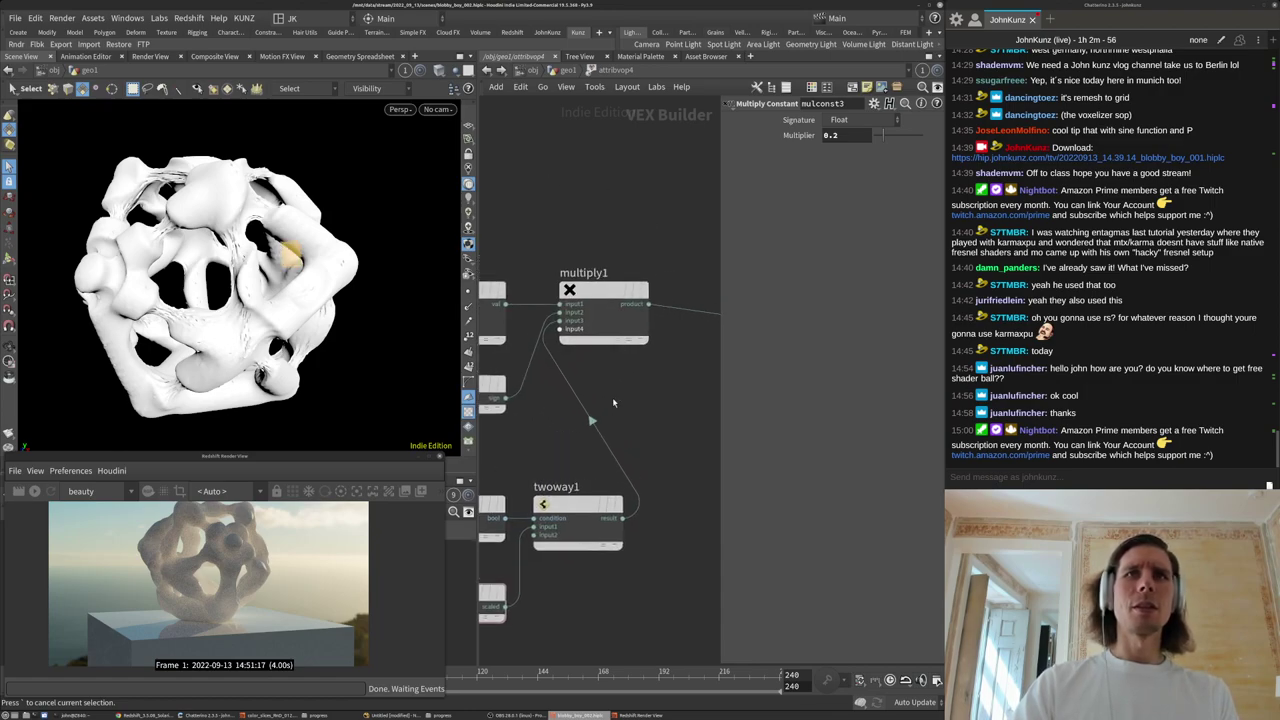
pyautogui.scroll(-3, 611, 401)
pyautogui.rightClick(598, 410)
pyautogui.click(614, 446)
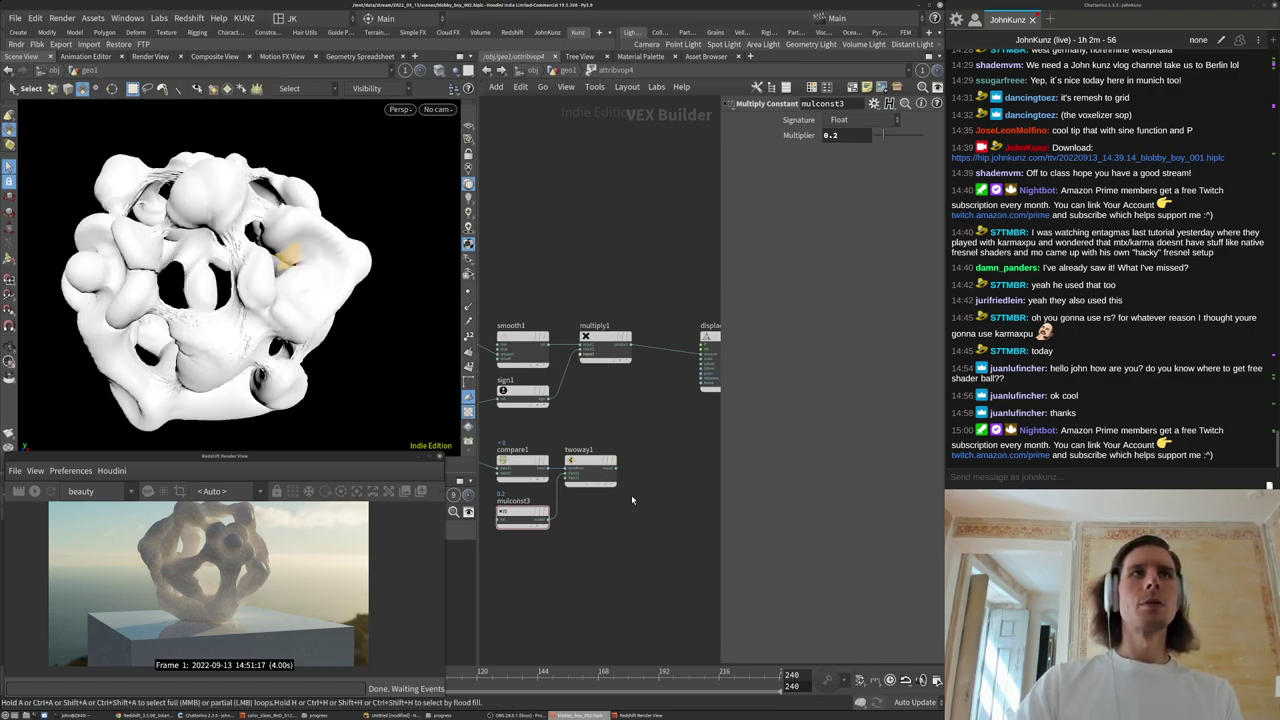
pyautogui.moveTo(654, 496); pyautogui.dragTo(623, 450, button='middle')
pyautogui.scroll(-2, 635, 535)
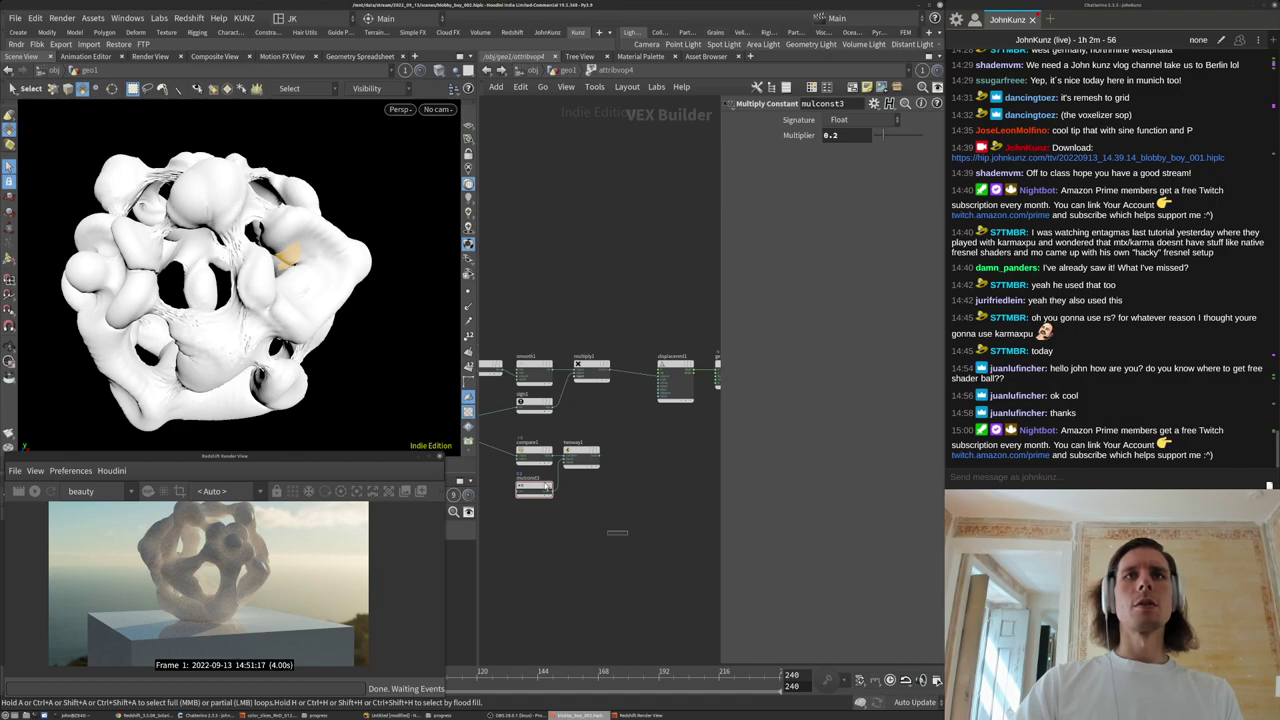
pyautogui.moveTo(627, 535); pyautogui.dragTo(526, 450)
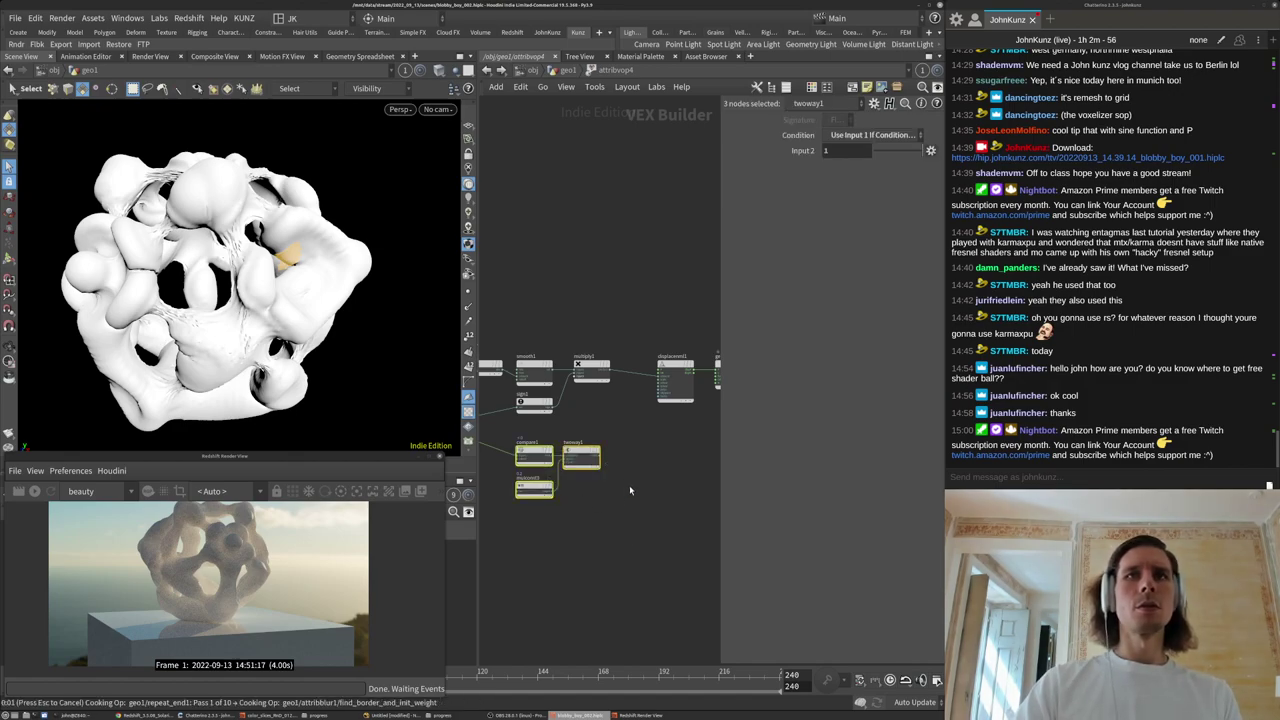
pyautogui.press('Delete')
# Maximize the network editor and add a Smooth node below the gap between multiply1 and displacenml1.
pyautogui.hotkey('ctrl', 'b')
pyautogui.scroll(5, 567, 446)
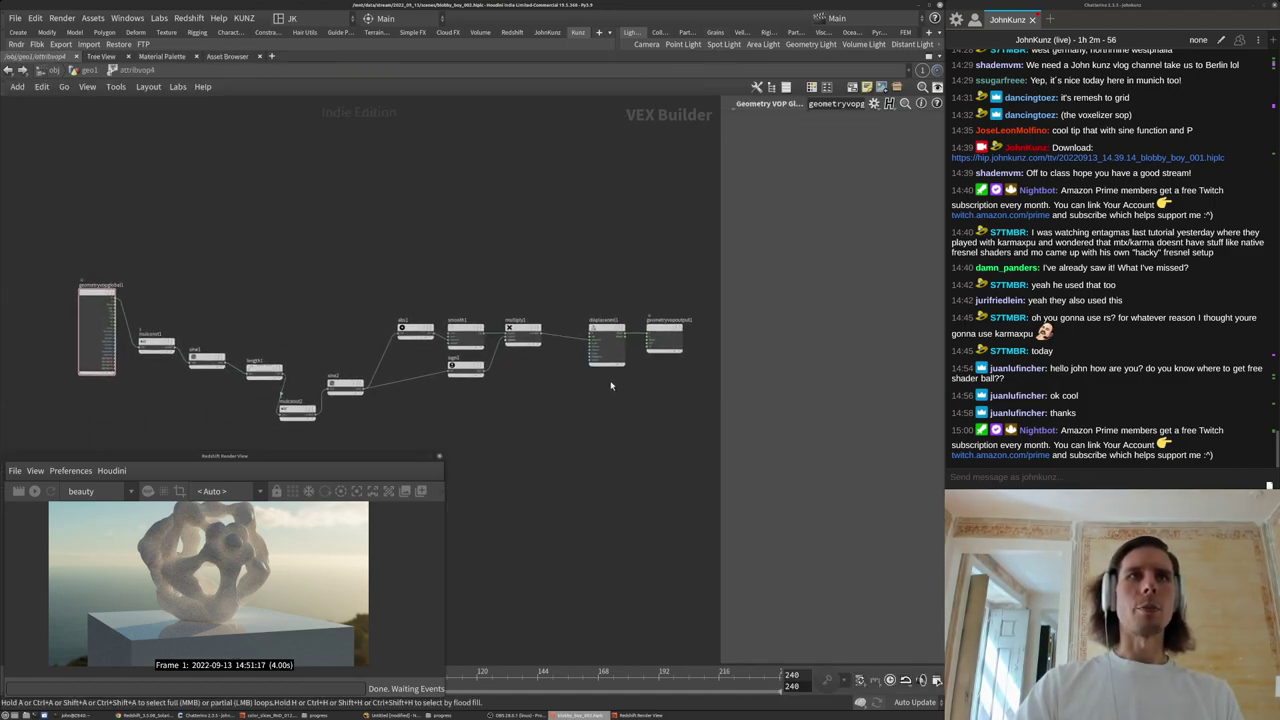
pyautogui.press('Tab')
pyautogui.write('smo')
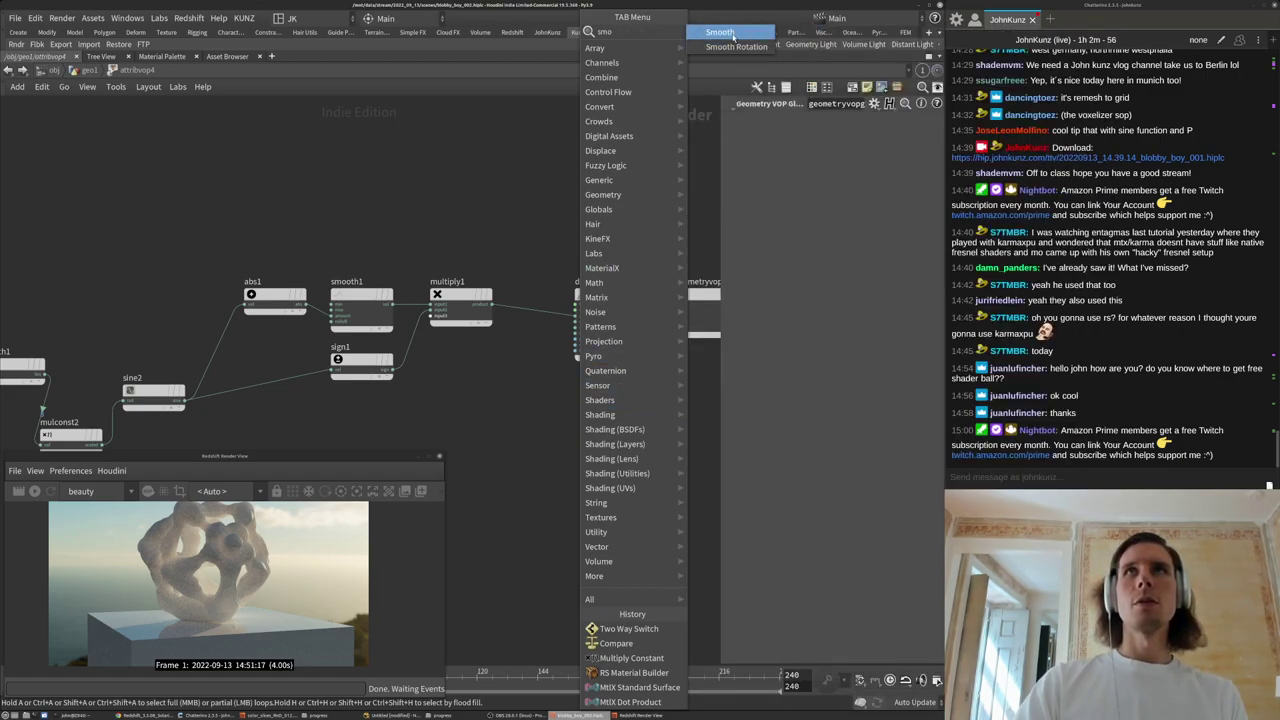
pyautogui.click(733, 38)
pyautogui.click(556, 367)
pyautogui.scroll(4, 558, 374)
pyautogui.moveTo(530, 348); pyautogui.dragTo(503, 410)
pyautogui.click(505, 331)
pyautogui.moveTo(505, 332); pyautogui.dragTo(520, 300, button='middle')
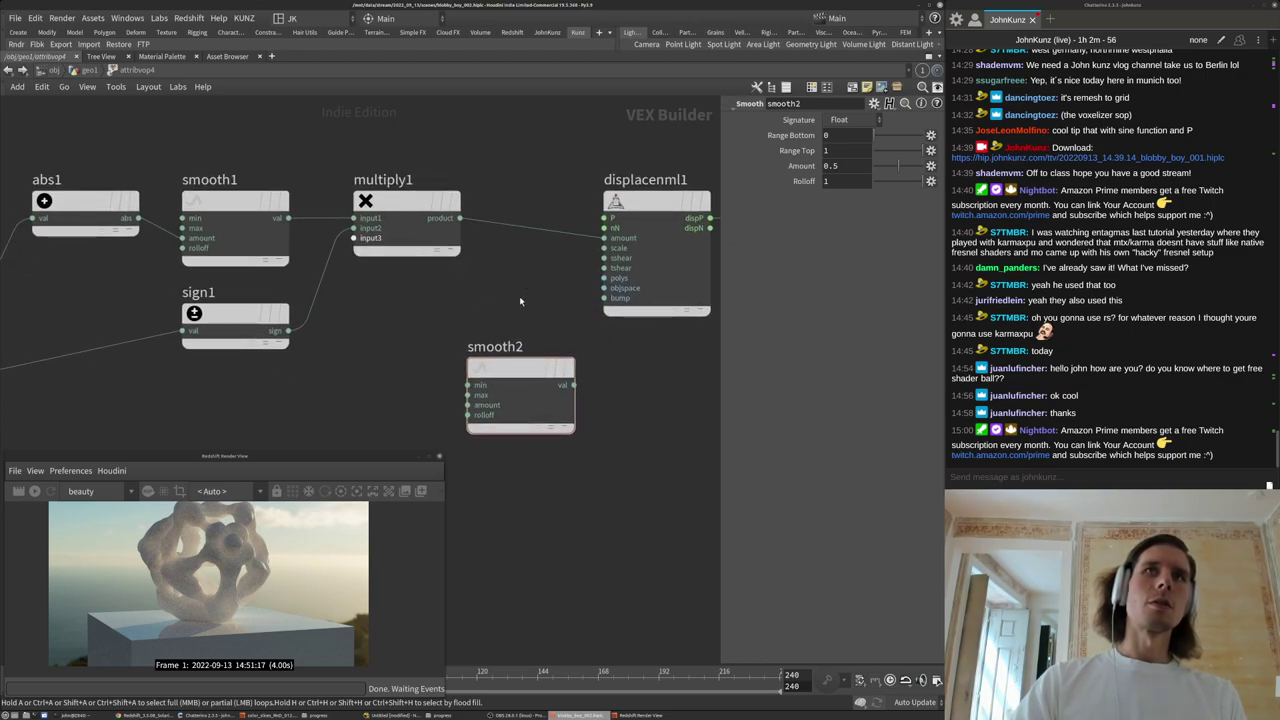
pyautogui.scroll(-2, 500, 300)
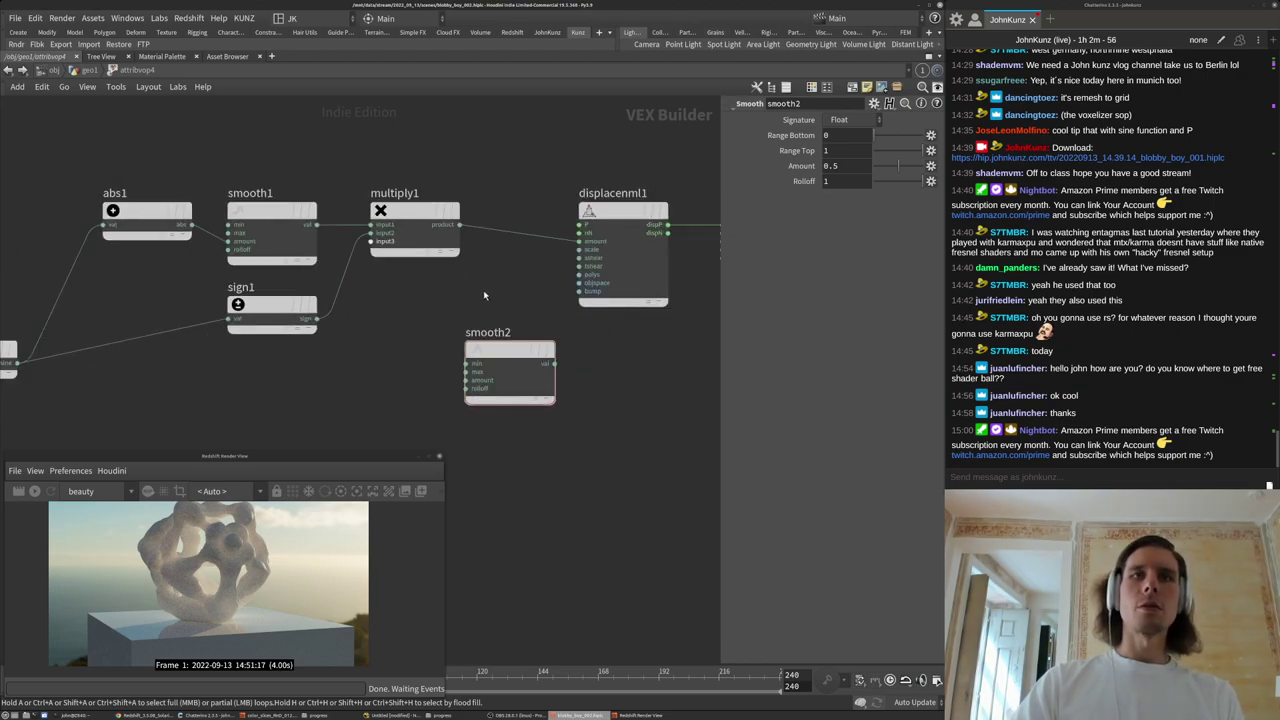
# Insert a Fit Range node between multiply1 and displacenml1, and delete the unconnected smooth2.
pyautogui.press('Tab')
pyautogui.write('fit')
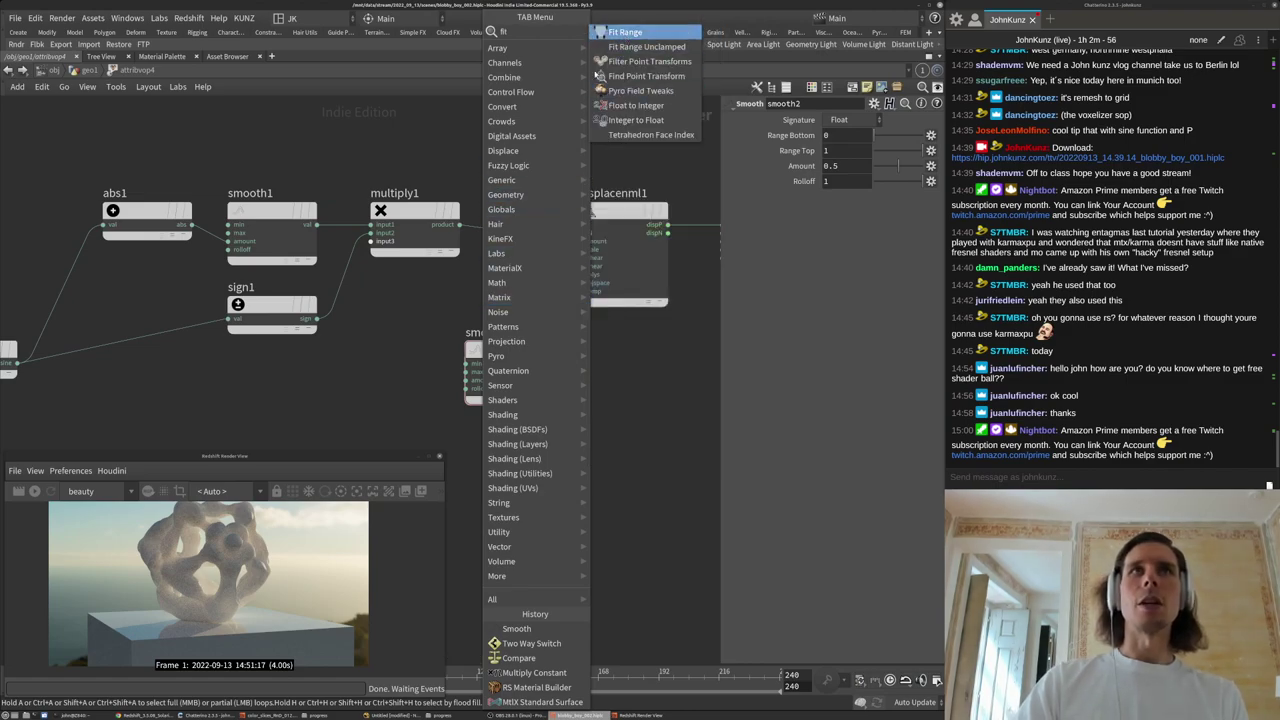
pyautogui.click(622, 34)
pyautogui.click(494, 179)
pyautogui.moveTo(494, 179); pyautogui.dragTo(515, 240)
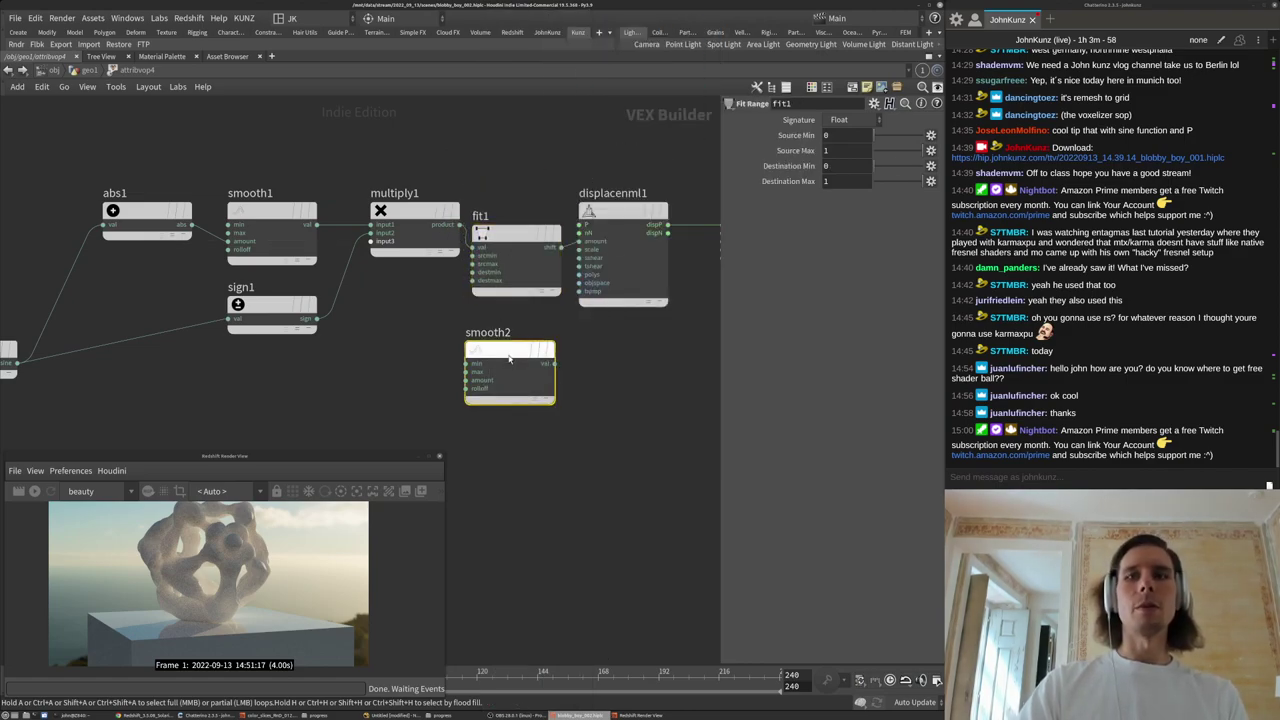
pyautogui.click(509, 355)
pyautogui.press('Delete')
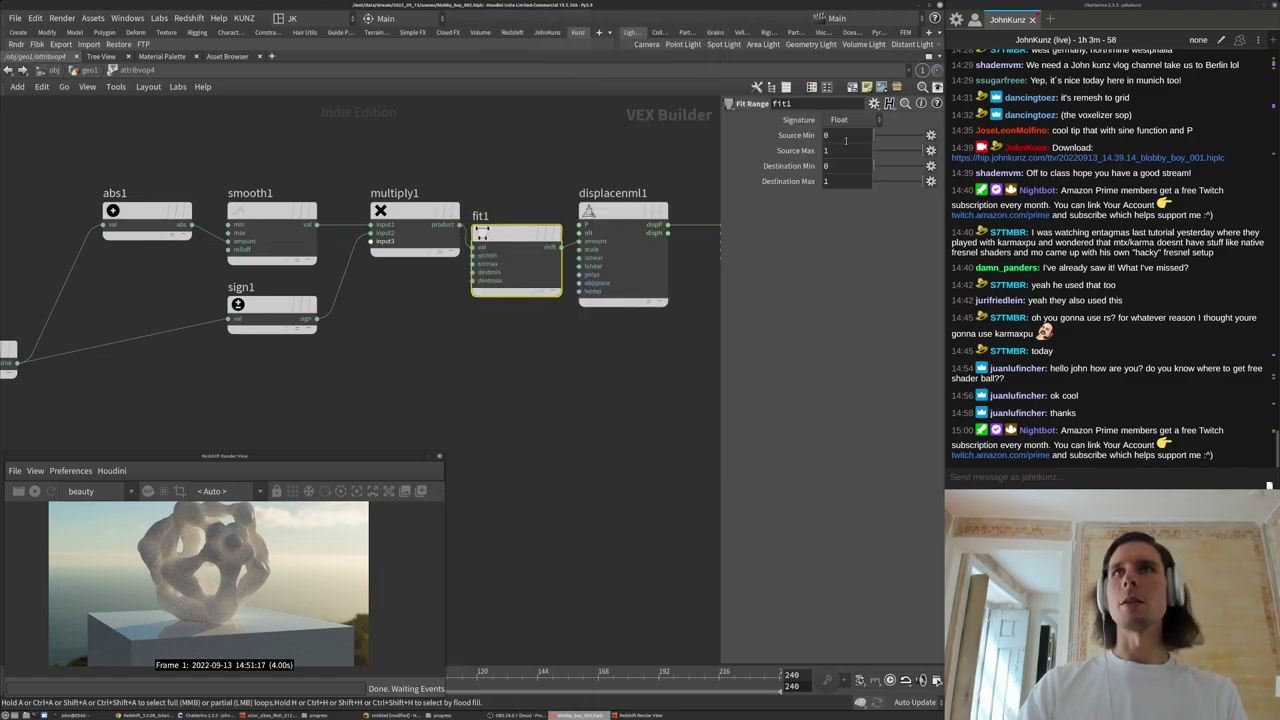
# Set fit1's Source Min to -1 and its Destination Min to -.25.
pyautogui.write('-1')
pyautogui.press('Return')
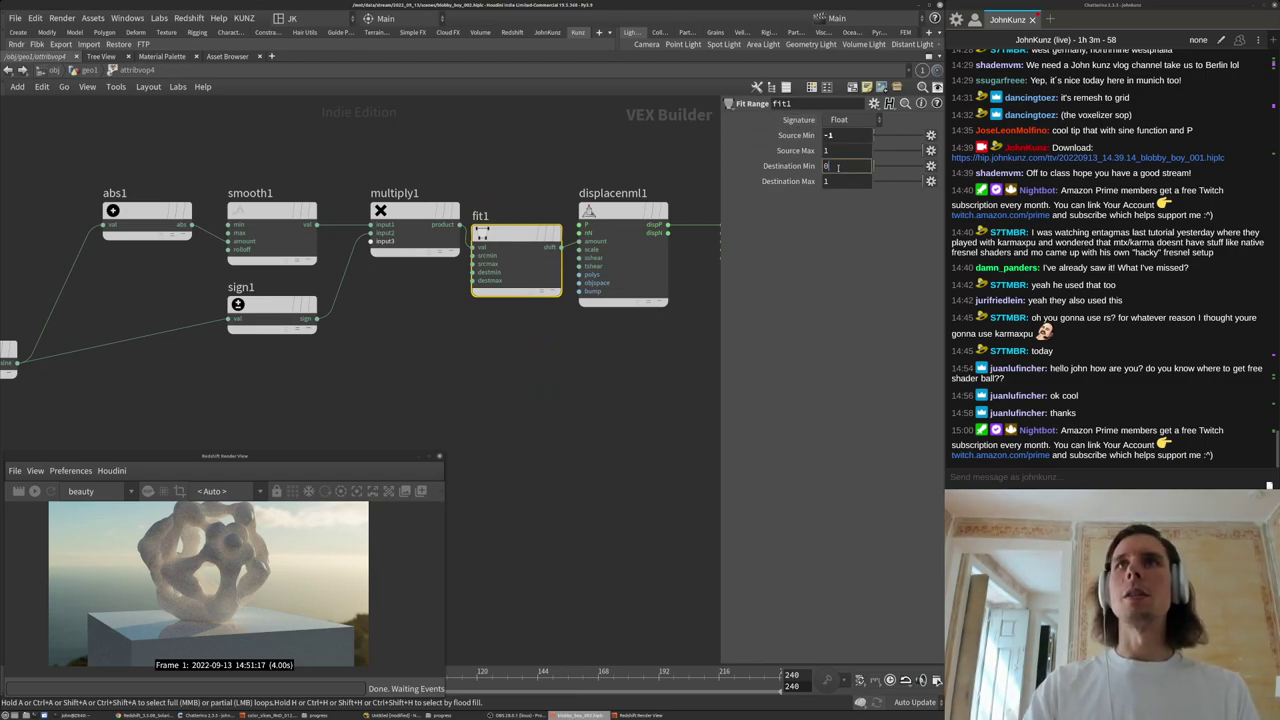
pyautogui.write('-.5')
pyautogui.press('Return')
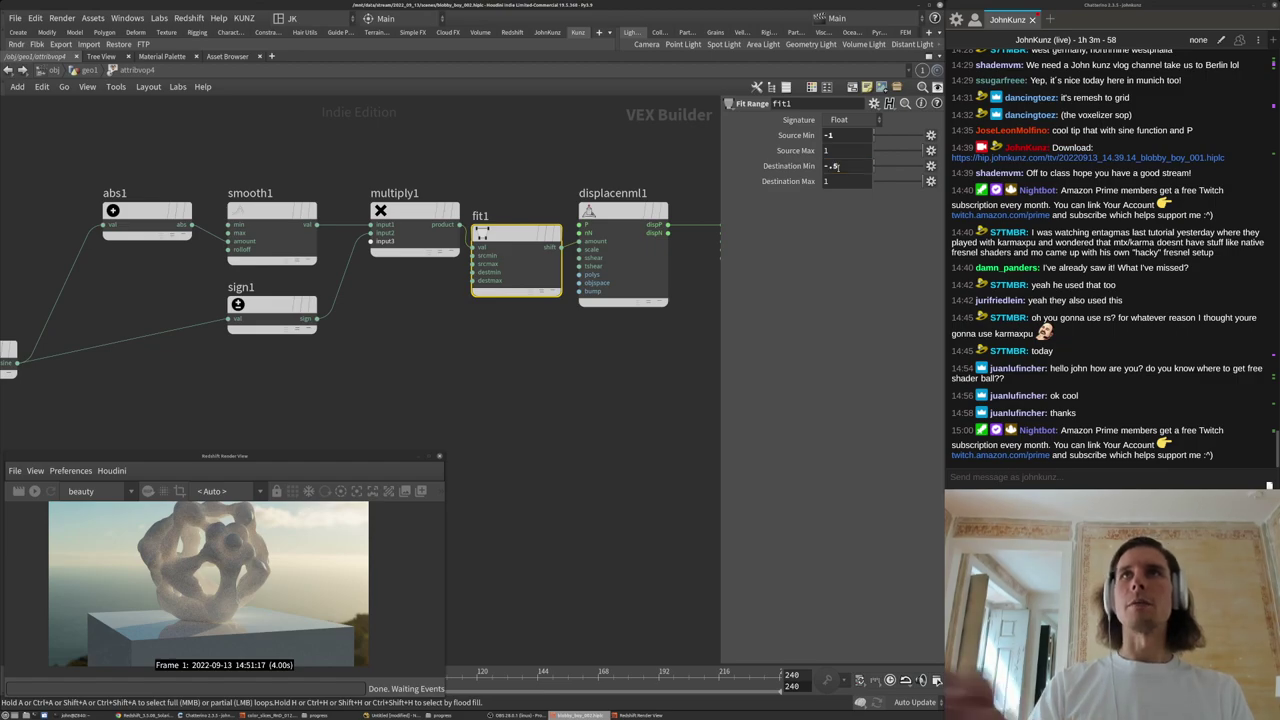
pyautogui.click(831, 168)
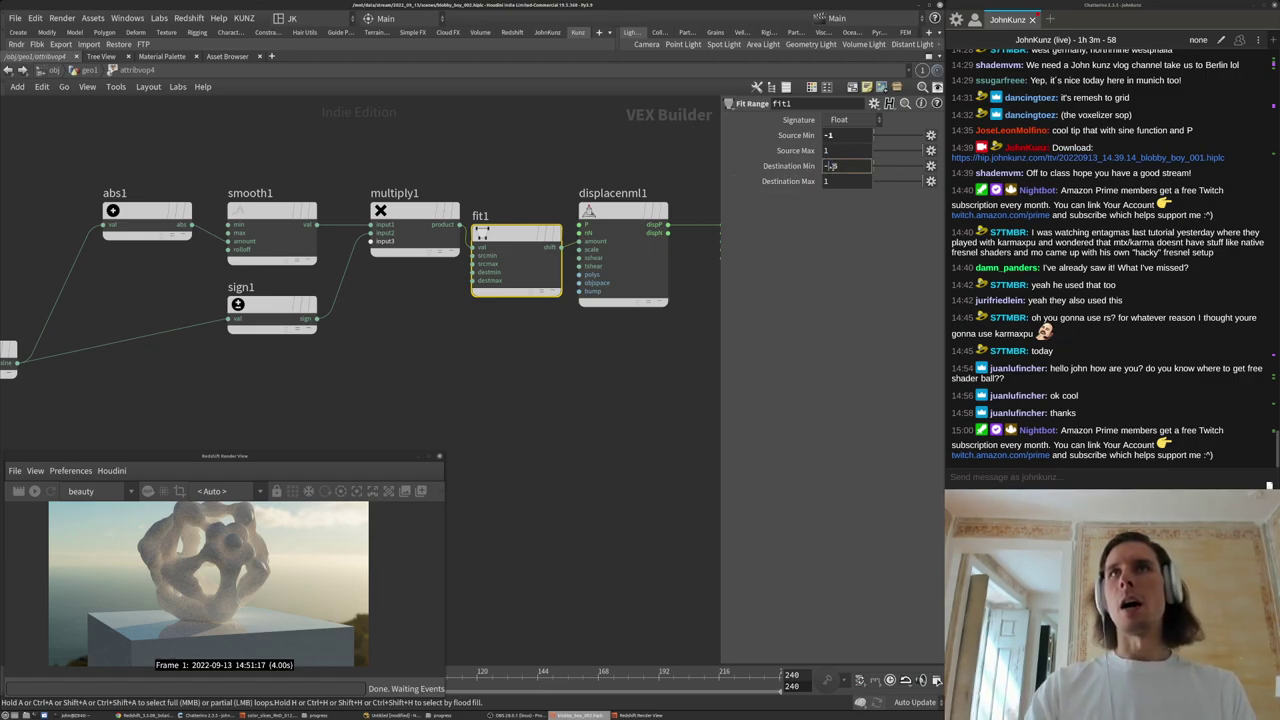
pyautogui.write('2')
pyautogui.press('Return')
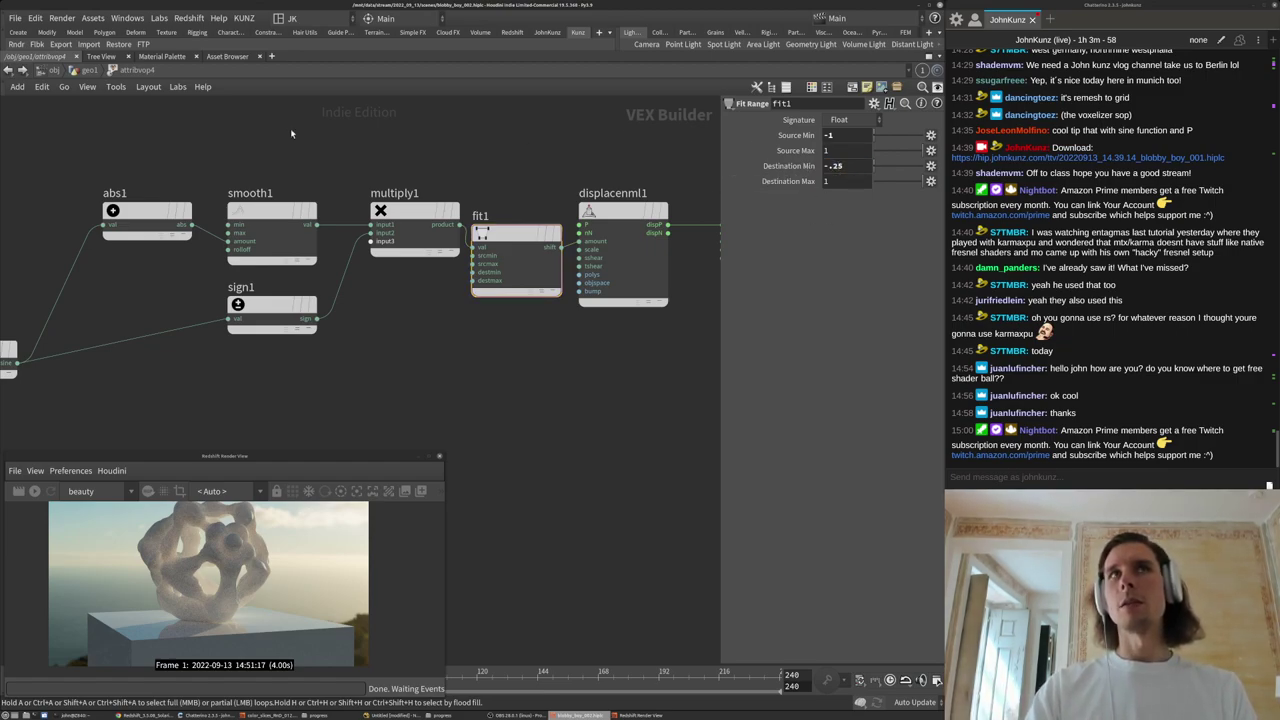
# Return to the geo1 network, restore the split layout and examine the blobby geometry from several sides.
pyautogui.click(96, 70)
pyautogui.moveTo(543, 325); pyautogui.dragTo(579, 257, button='middle')
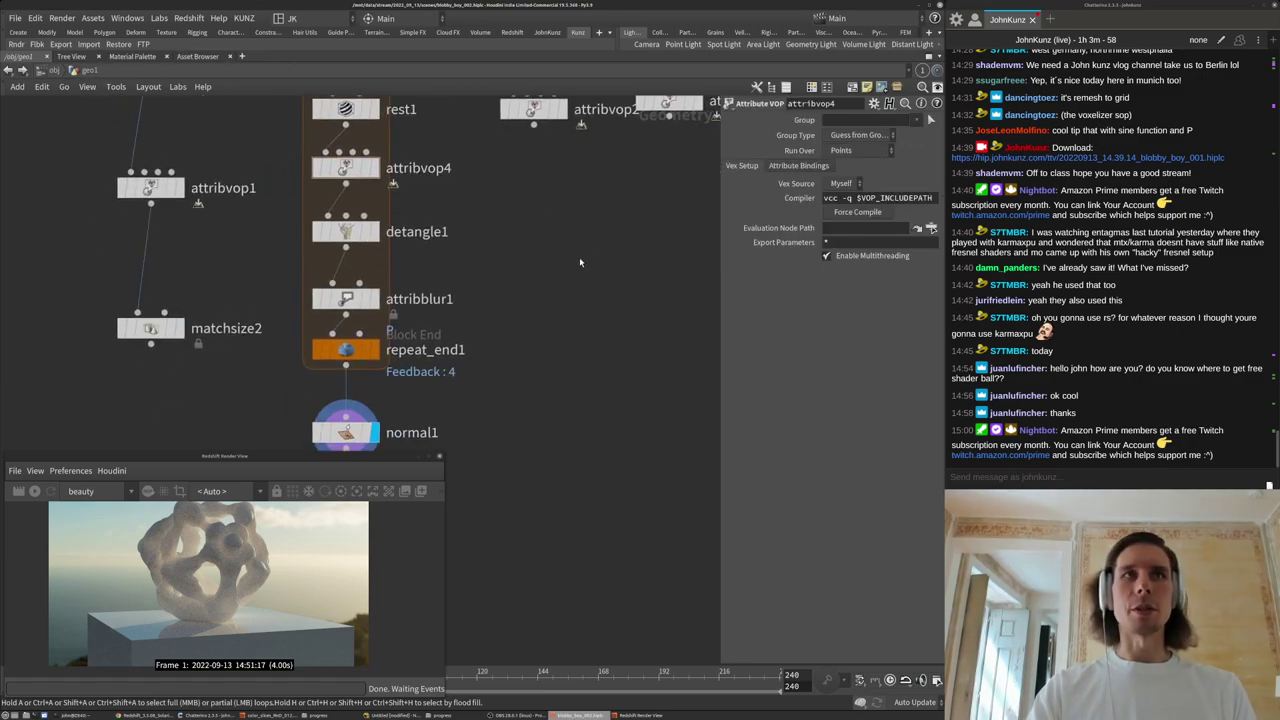
pyautogui.hotkey('ctrl', 'b')
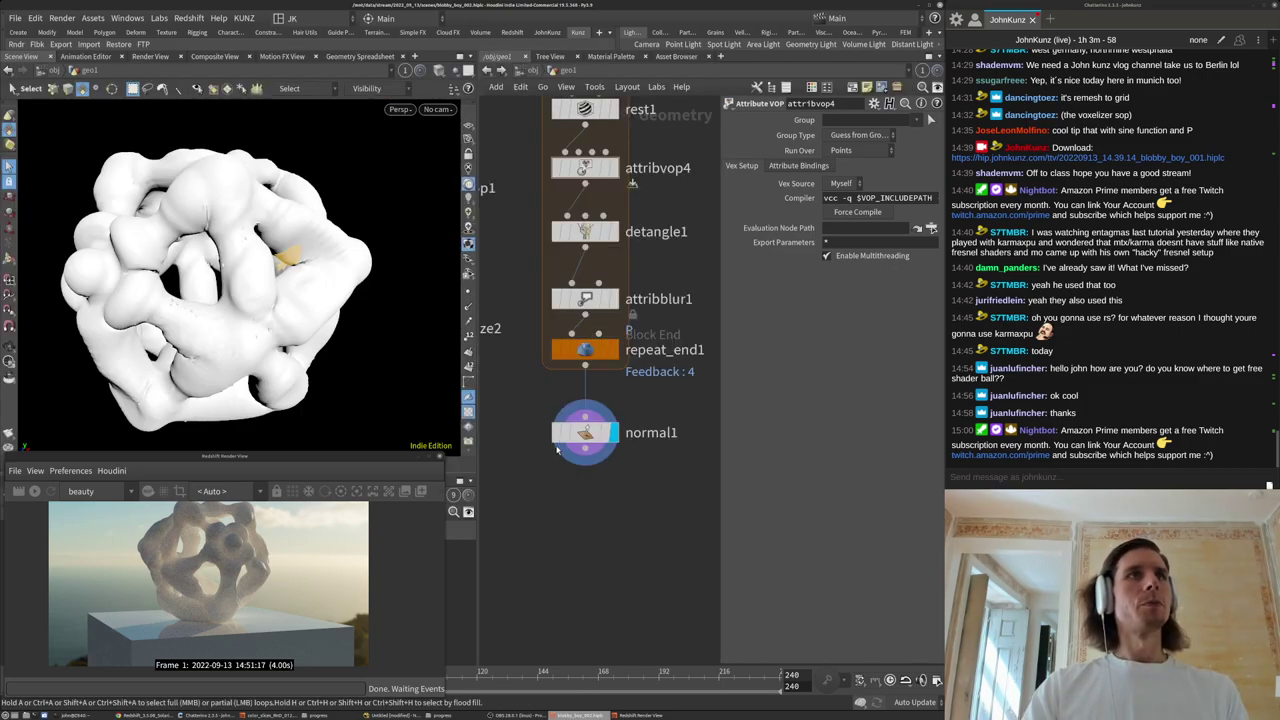
pyautogui.keyDown('alt'); pyautogui.moveTo(284, 213); pyautogui.dragTo(416, 286); pyautogui.keyUp('alt')
pyautogui.keyDown('alt'); pyautogui.moveTo(271, 240); pyautogui.dragTo(229, 256); pyautogui.keyUp('alt')
pyautogui.keyDown('alt'); pyautogui.moveTo(343, 213); pyautogui.dragTo(158, 265); pyautogui.keyUp('alt')
pyautogui.keyDown('alt'); pyautogui.moveTo(232, 251); pyautogui.dragTo(287, 331); pyautogui.keyUp('alt')
pyautogui.scroll(5, 185, 274)
pyautogui.scroll(-6, 176, 328)
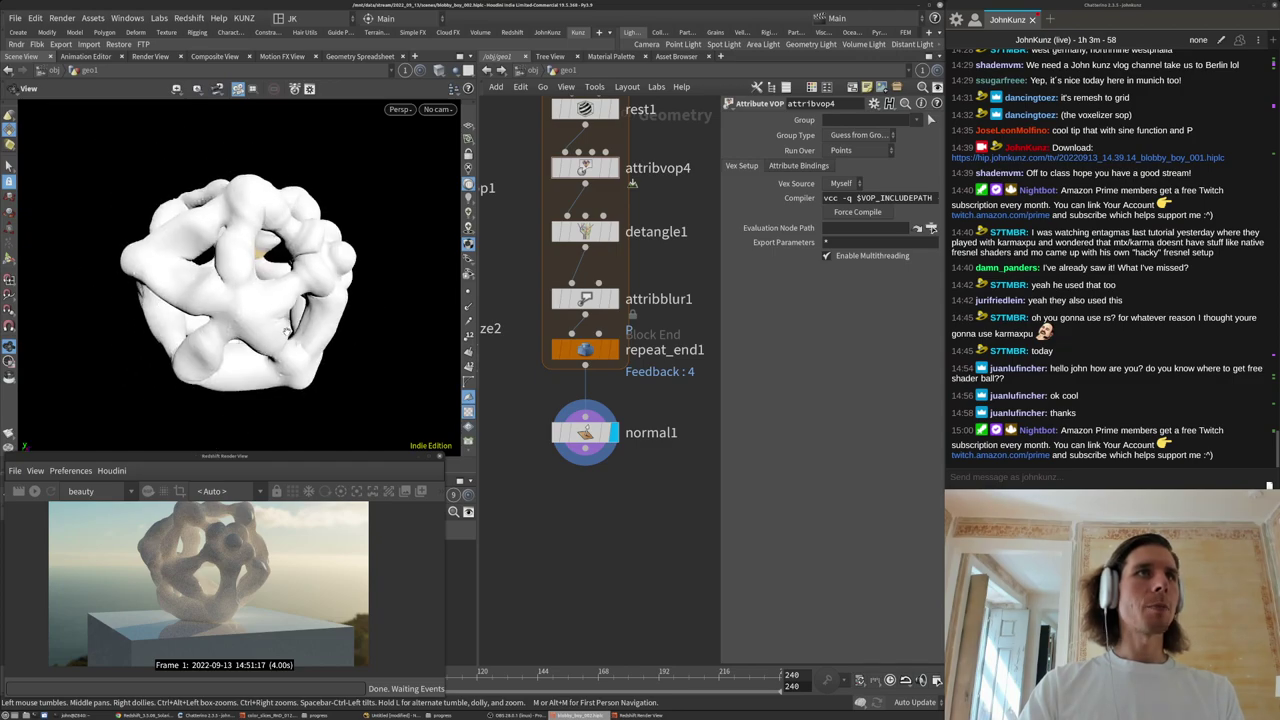
# Examine the settings of detangle1 inside the feedback loop.
pyautogui.moveTo(634, 349); pyautogui.dragTo(653, 456, button='middle')
pyautogui.scroll(-2, 653, 456)
pyautogui.scroll(2, 624, 361)
pyautogui.click(620, 382)
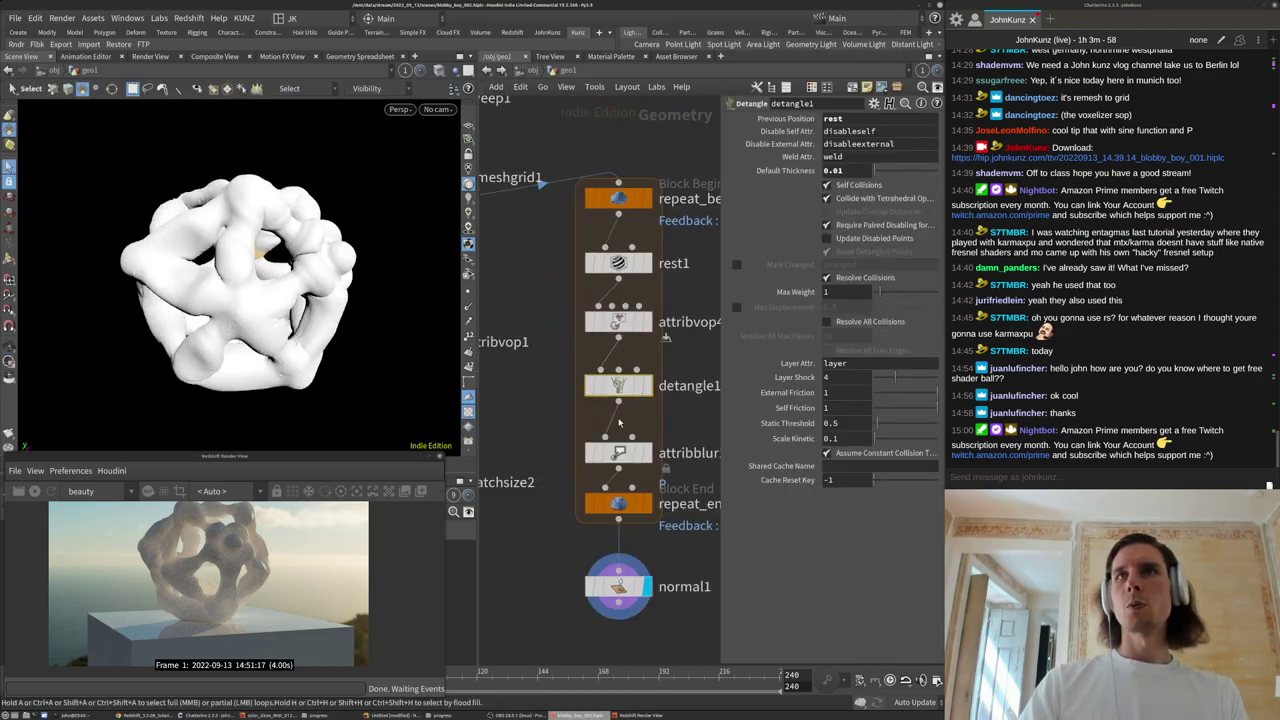
pyautogui.scroll(-5, 619, 422)
pyautogui.scroll(3, 562, 368)
# Reopen attribvop4's network and set the multiplier of mulconst2 to 13.
pyautogui.doubleClick(649, 389)
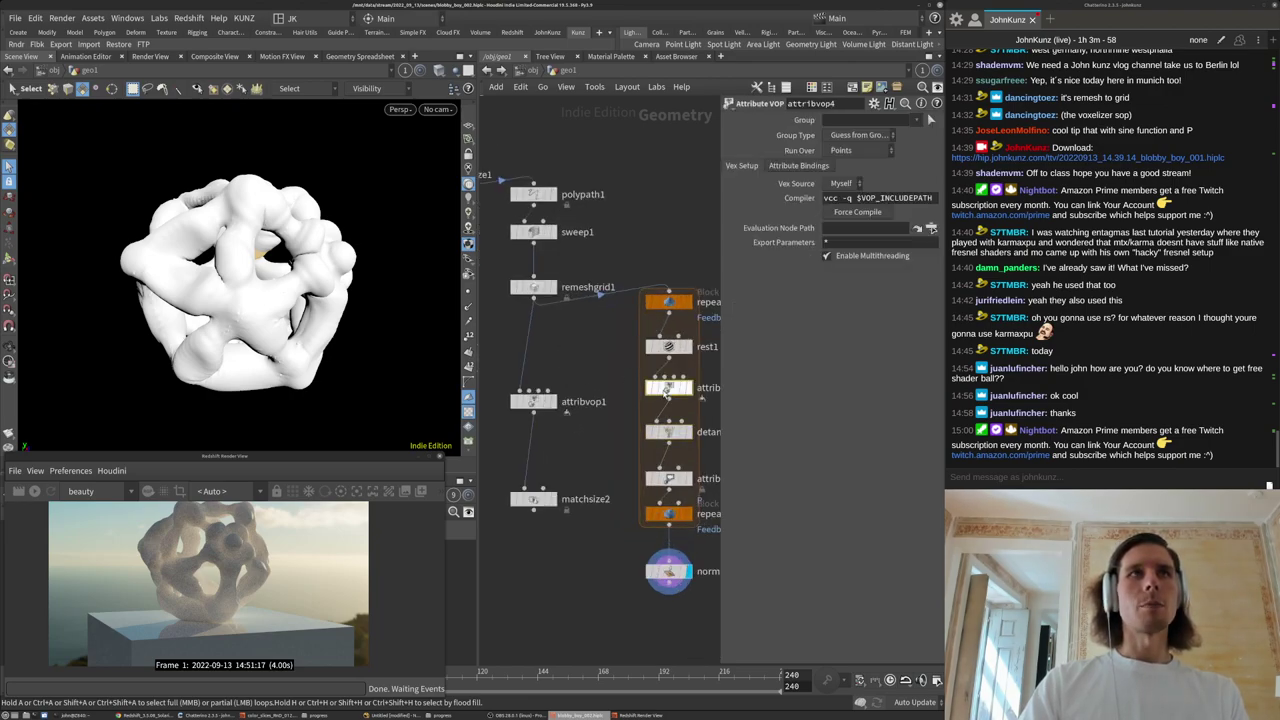
pyautogui.moveTo(656, 362); pyautogui.dragTo(628, 438, button='middle')
pyautogui.scroll(2, 621, 387)
pyautogui.scroll(1, 633, 439)
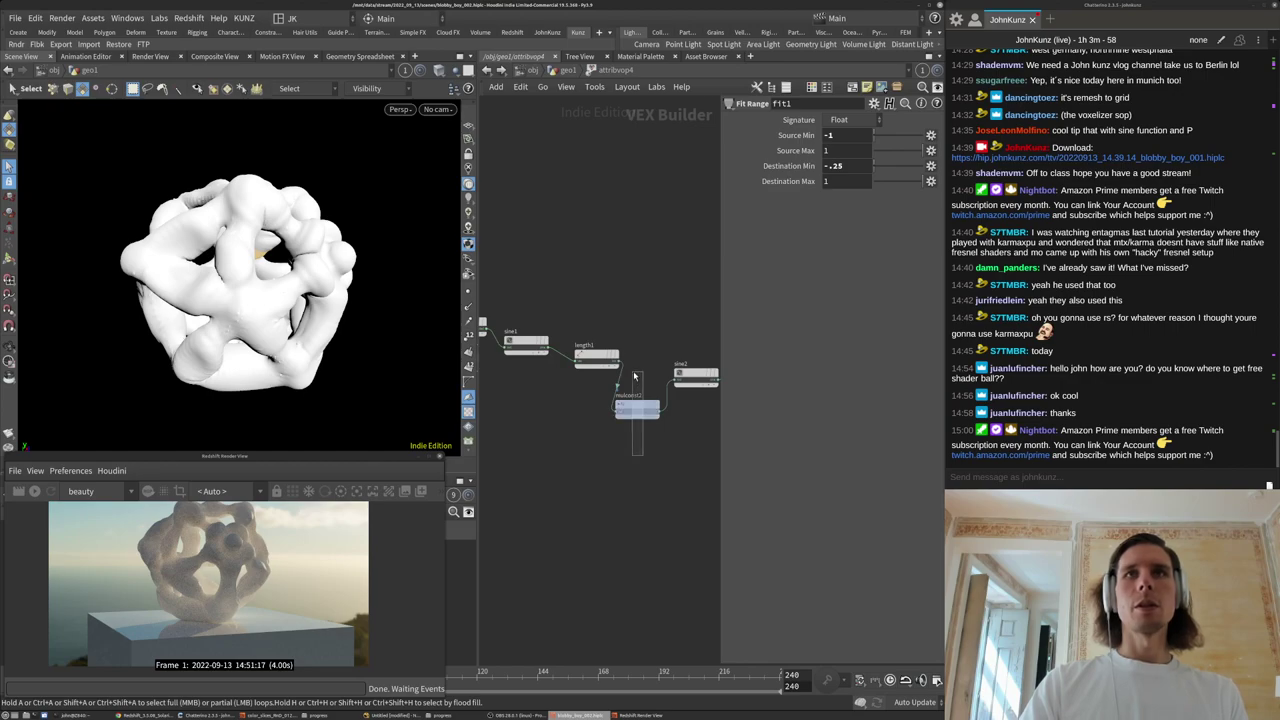
pyautogui.click(636, 405)
pyautogui.doubleClick(828, 136)
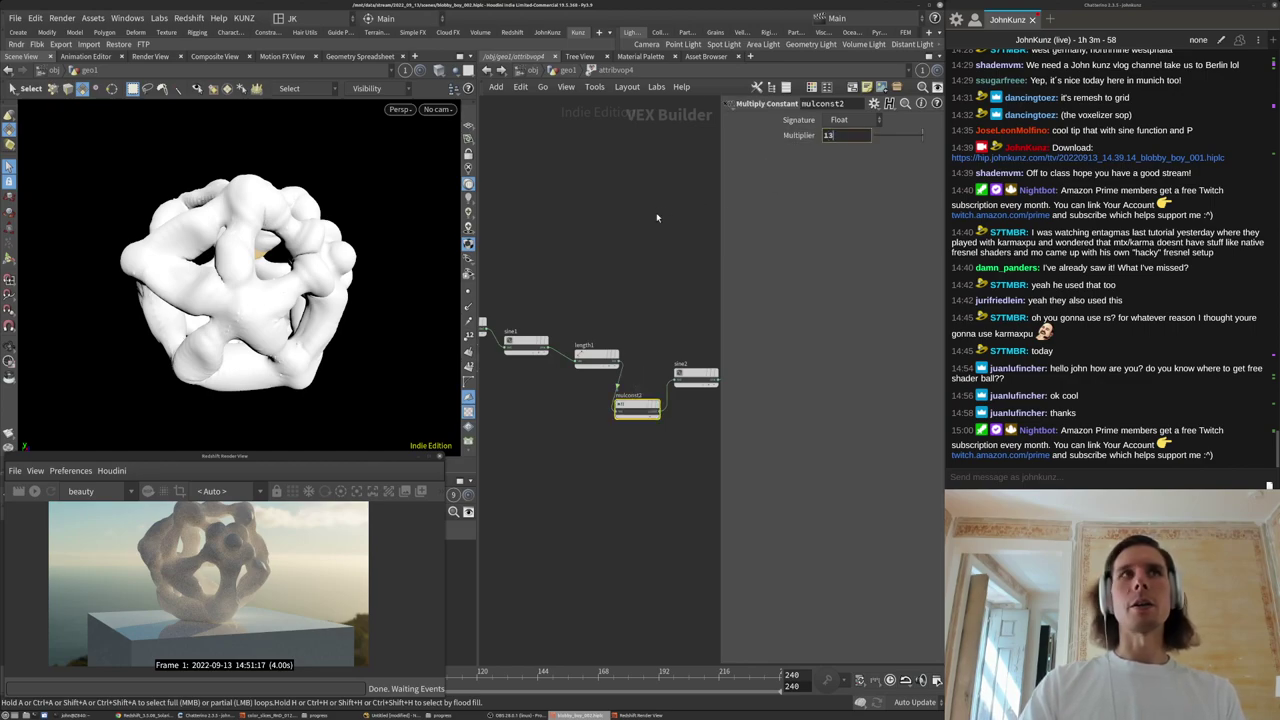
pyautogui.press('Return')
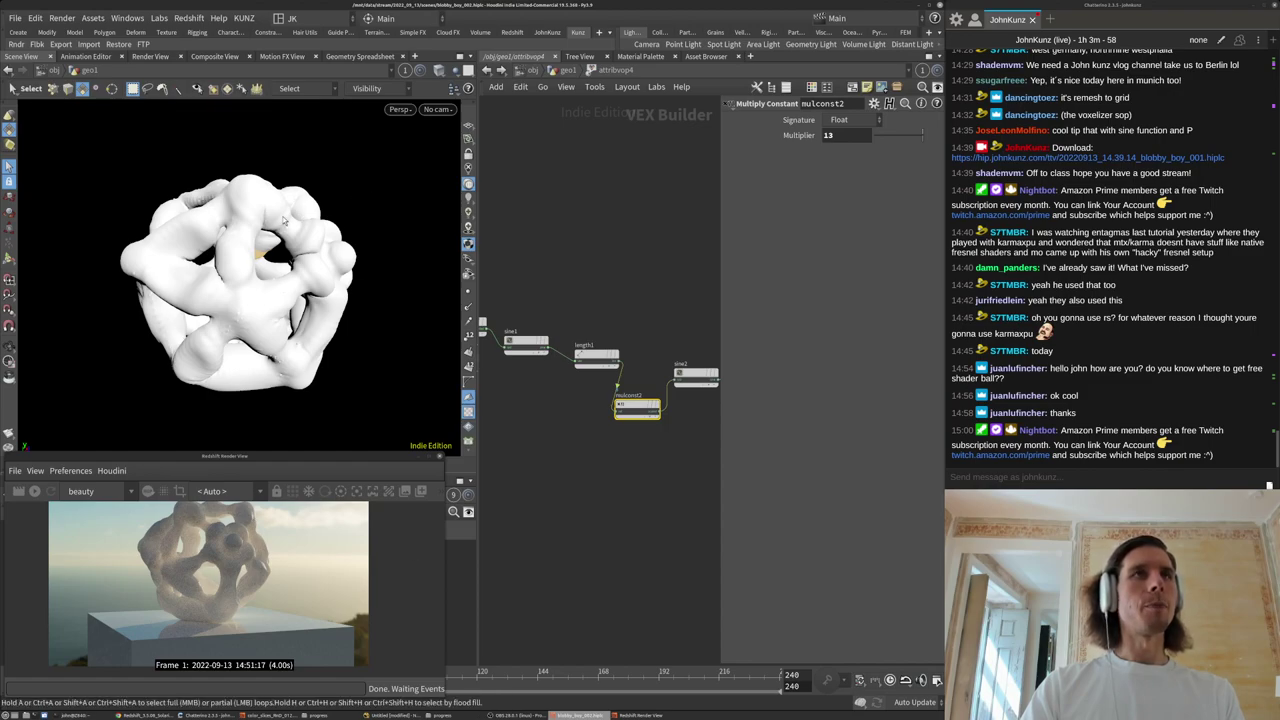
# Set the multiplier of mulconst1 to 6 in attribvop4's network and examine the blobby geometry from another side.
pyautogui.moveTo(555, 245); pyautogui.dragTo(623, 284, button='middle')
pyautogui.scroll(-3, 623, 286)
pyautogui.scroll(3, 563, 293)
pyautogui.moveTo(563, 390); pyautogui.dragTo(573, 265)
pyautogui.moveTo(860, 141); pyautogui.dragTo(758, 160)
pyautogui.write('6')
pyautogui.press('Return')
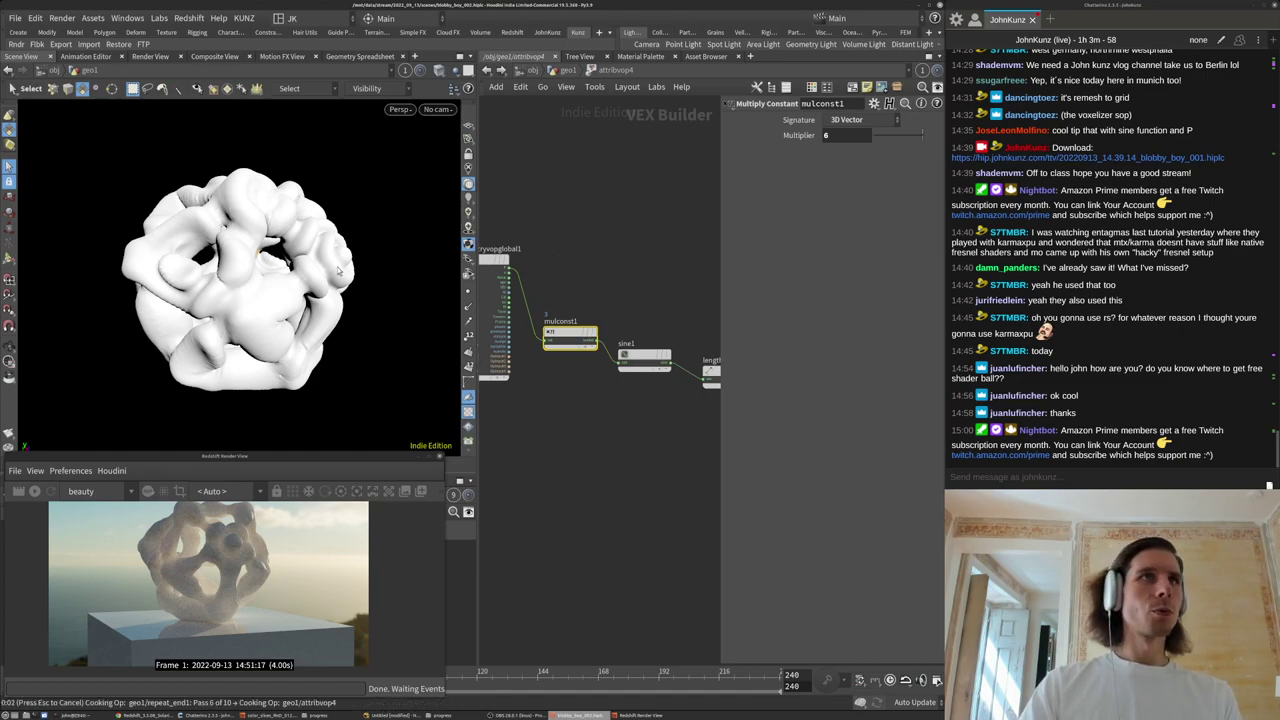
pyautogui.keyDown('alt'); pyautogui.moveTo(382, 289); pyautogui.dragTo(465, 220); pyautogui.keyUp('alt')
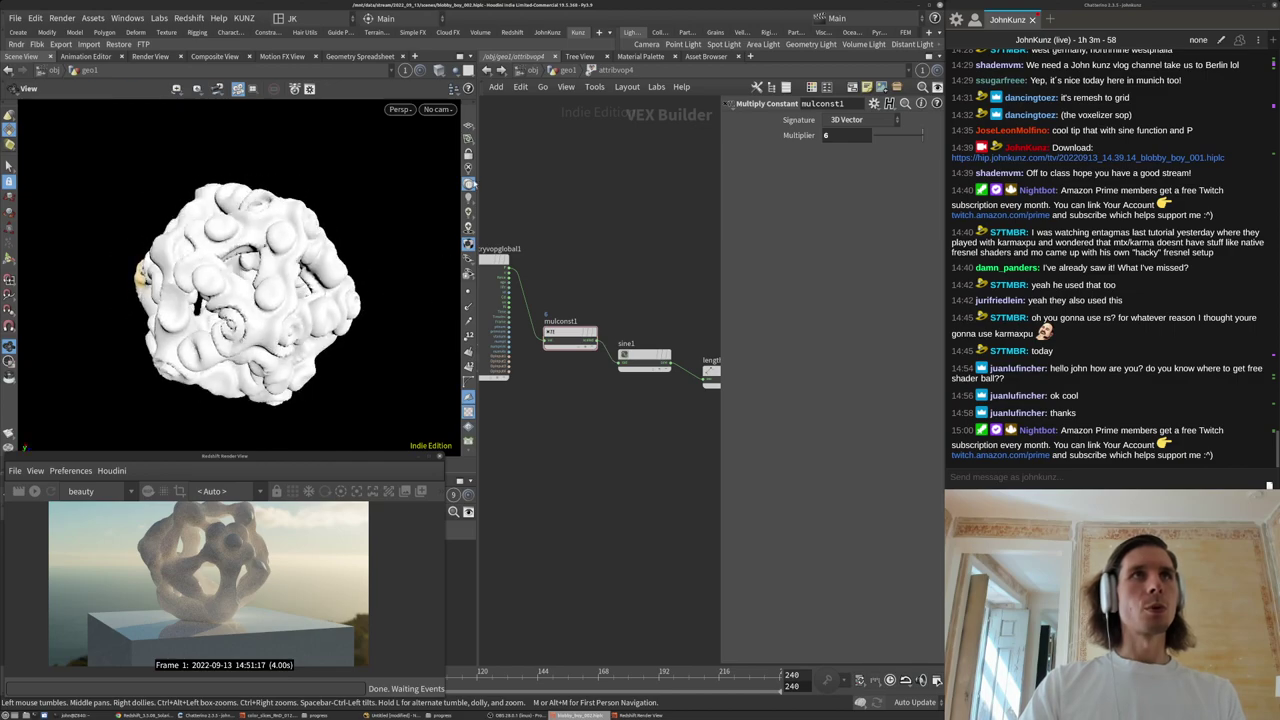
# Switch the viewport to cam1, display matchsize2 in the geo1 network and start a Redshift render.
pyautogui.click(448, 112)
pyautogui.click(453, 180)
pyautogui.click(568, 71)
pyautogui.moveTo(656, 531); pyautogui.dragTo(557, 457)
pyautogui.click(577, 466)
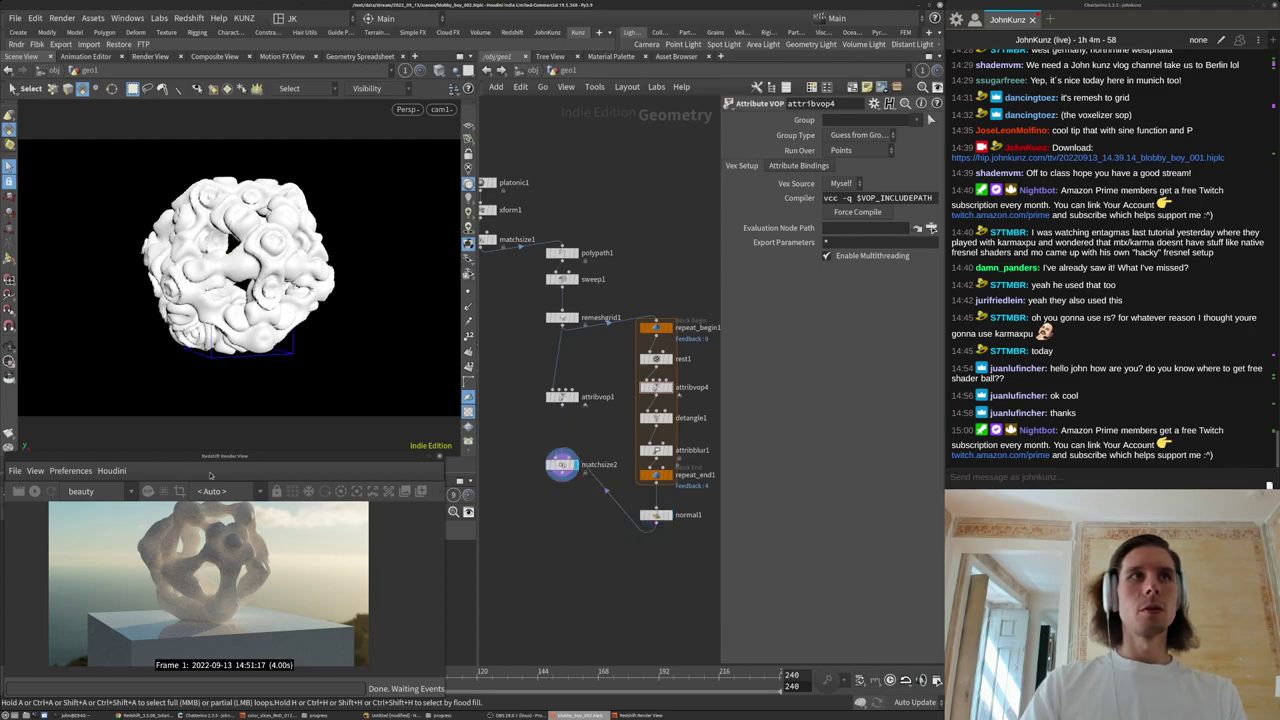
pyautogui.click(40, 496)
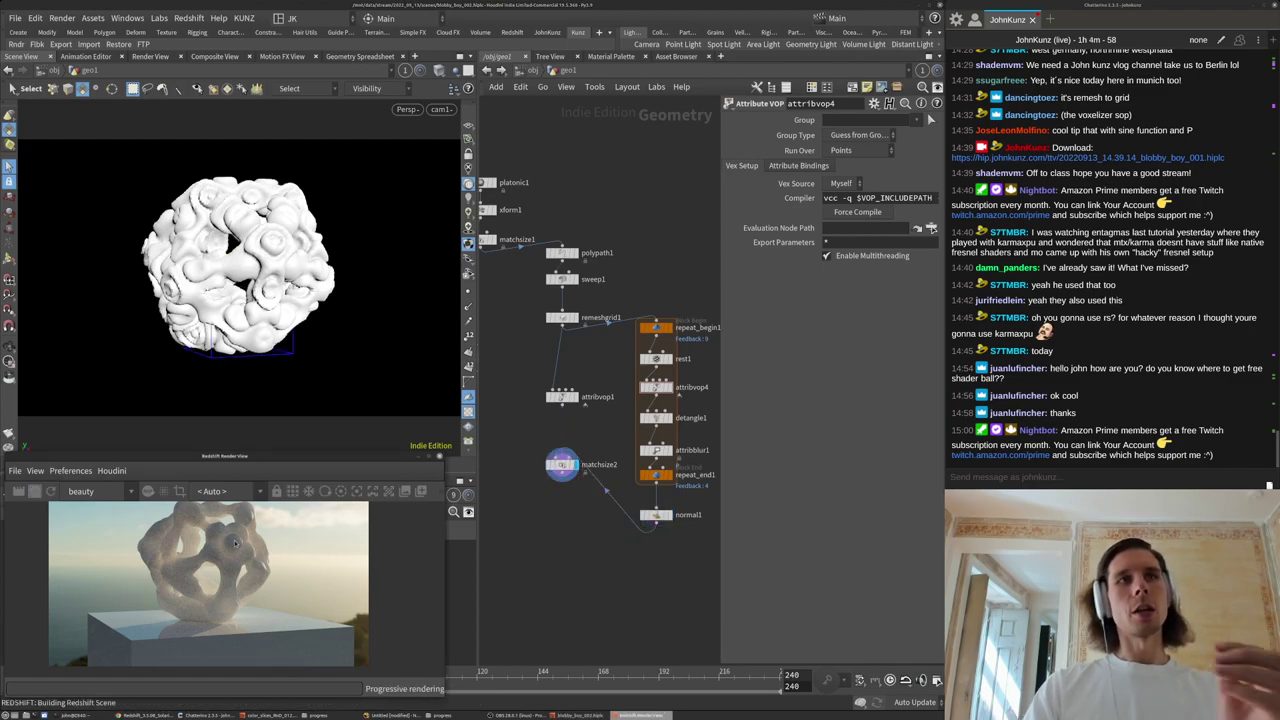
# Examine the blobby shape in the running render at several magnifications and stop the render.
pyautogui.scroll(-1, 248, 541)
pyautogui.scroll(4, 248, 541)
pyautogui.moveTo(248, 541); pyautogui.dragTo(273, 559, button='middle')
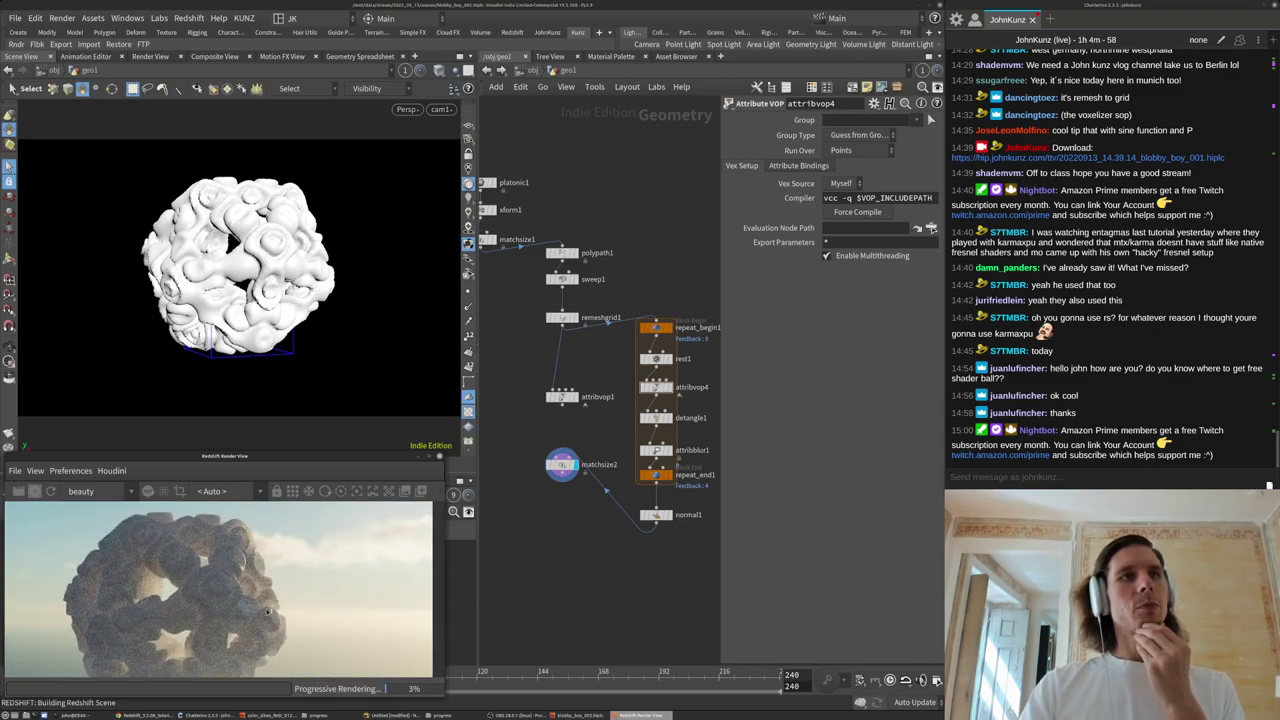
pyautogui.scroll(4, 273, 559)
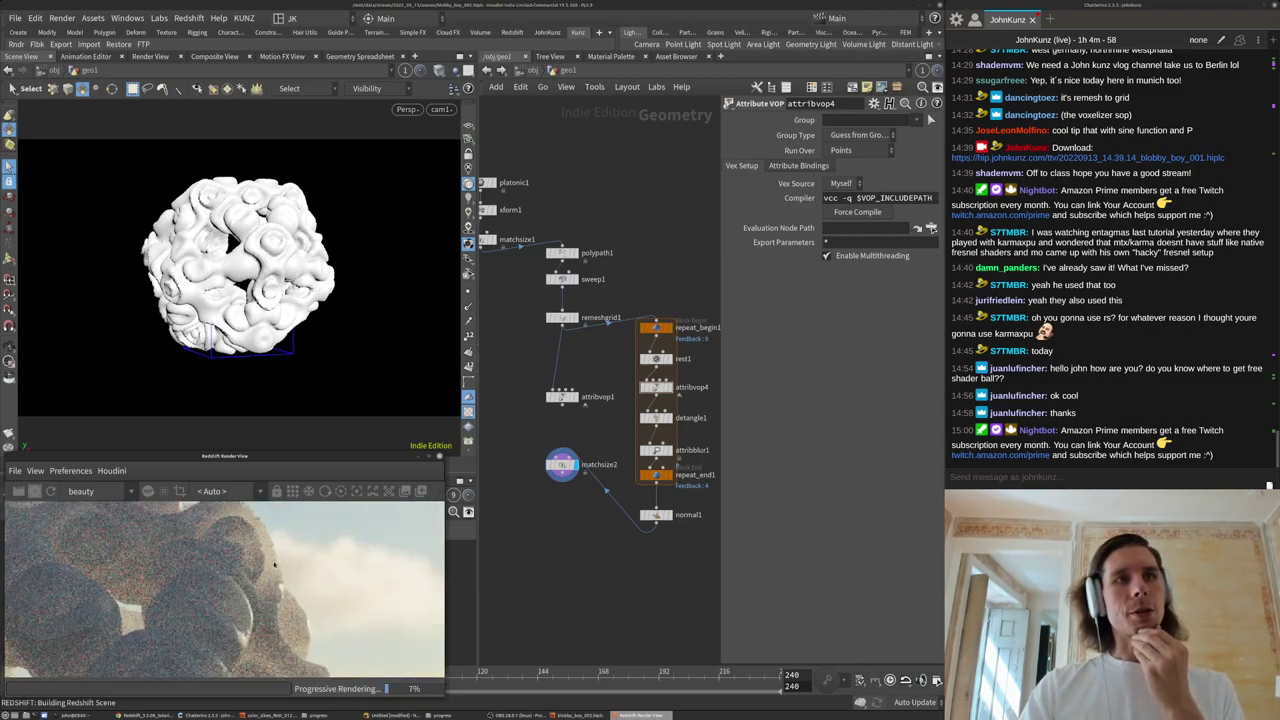
pyautogui.scroll(-5, 278, 565)
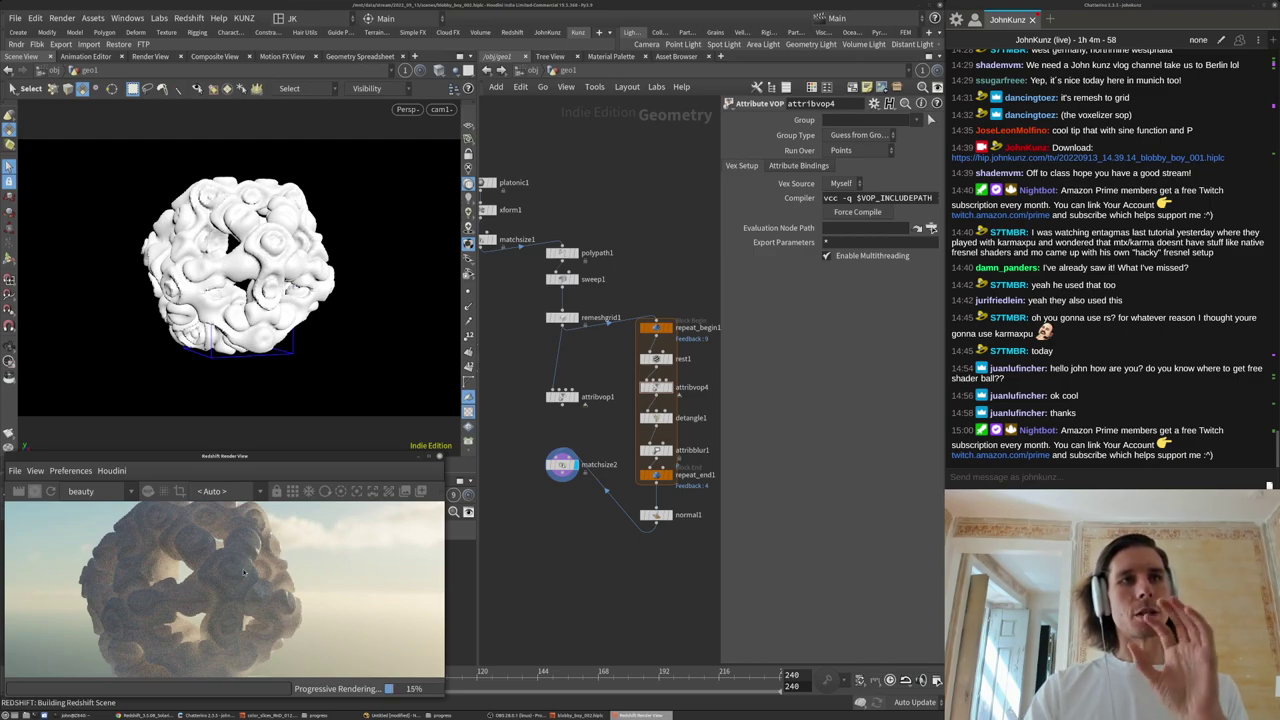
pyautogui.moveTo(234, 517); pyautogui.dragTo(281, 531, button='middle')
pyautogui.scroll(4, 264, 536)
pyautogui.scroll(-2, 281, 531)
pyautogui.scroll(-4, 281, 533)
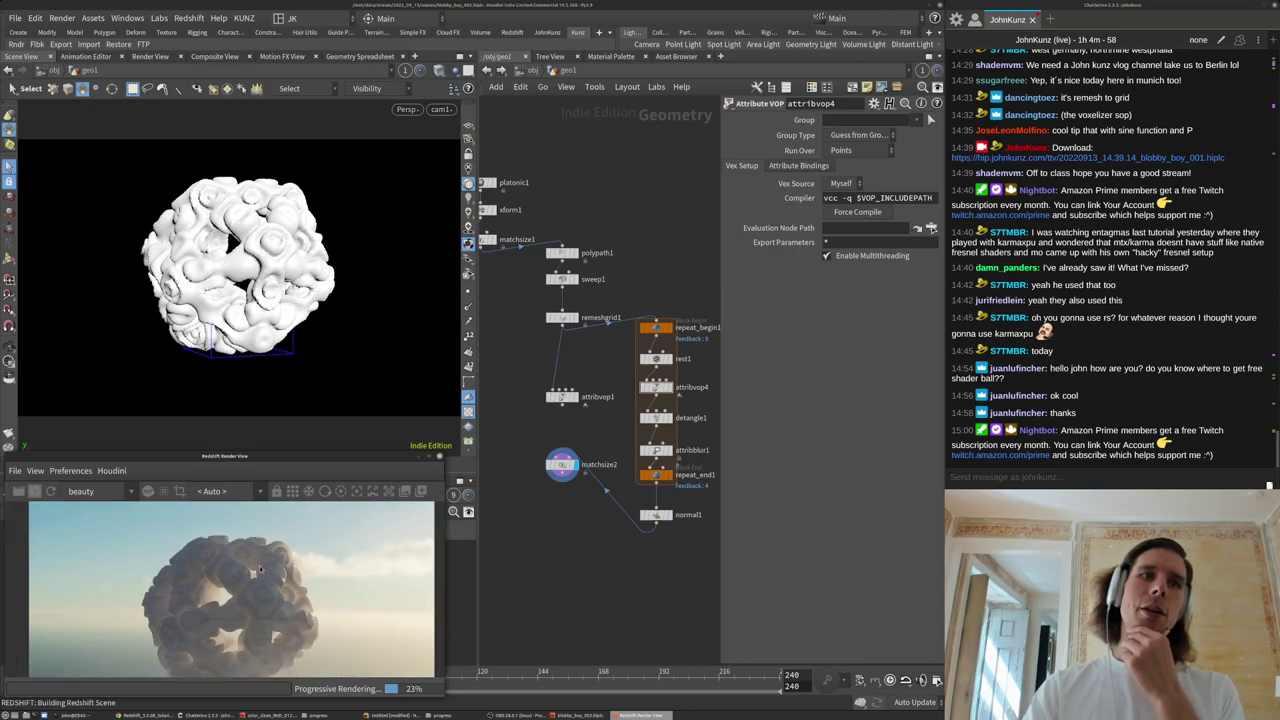
pyautogui.click(38, 491)
# Examine the ring-shaped surface detail up close in the stopped render.
pyautogui.moveTo(634, 597); pyautogui.dragTo(619, 538, button='middle')
pyautogui.scroll(2, 286, 589)
pyautogui.scroll(2, 268, 558)
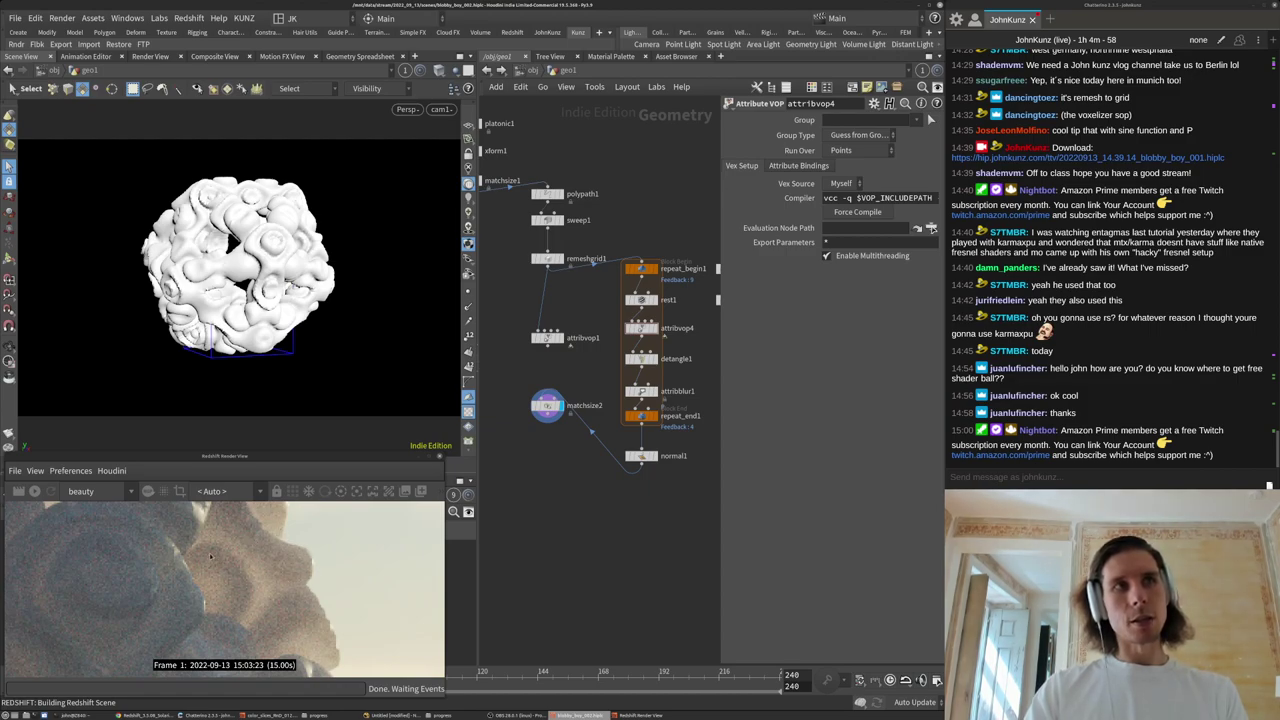
pyautogui.scroll(-2, 257, 566)
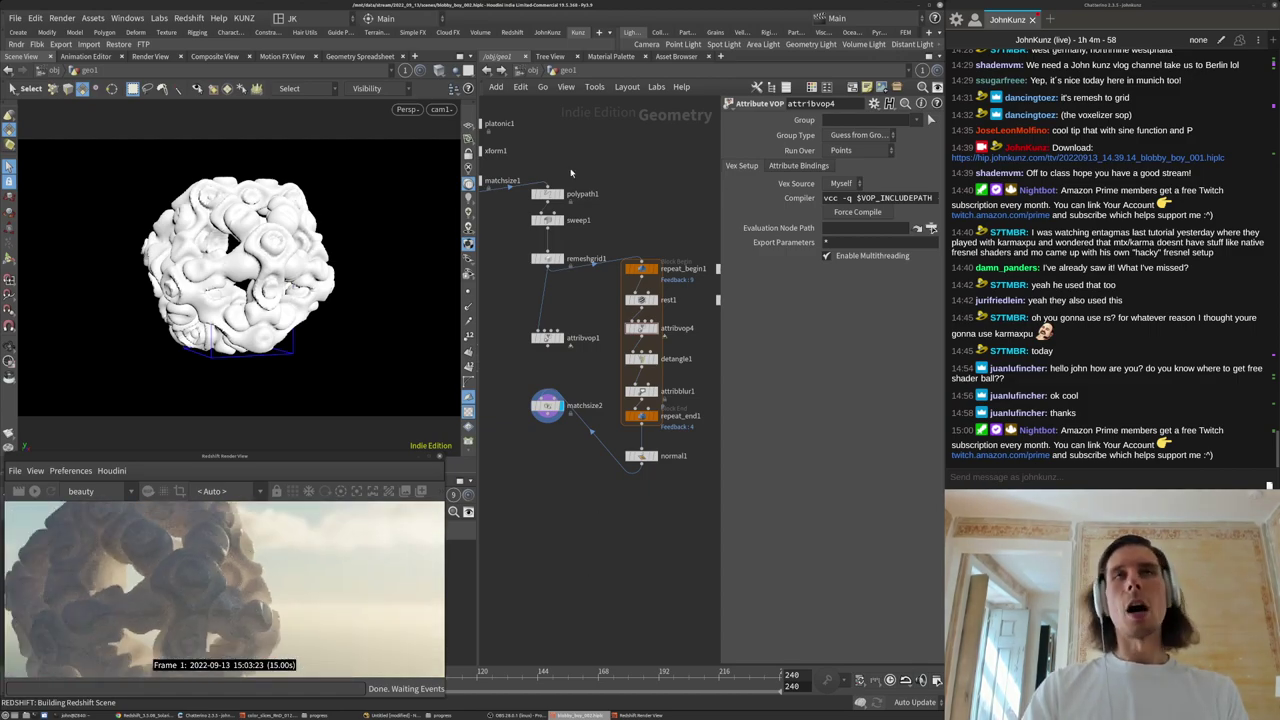
pyautogui.scroll(3, 232, 540)
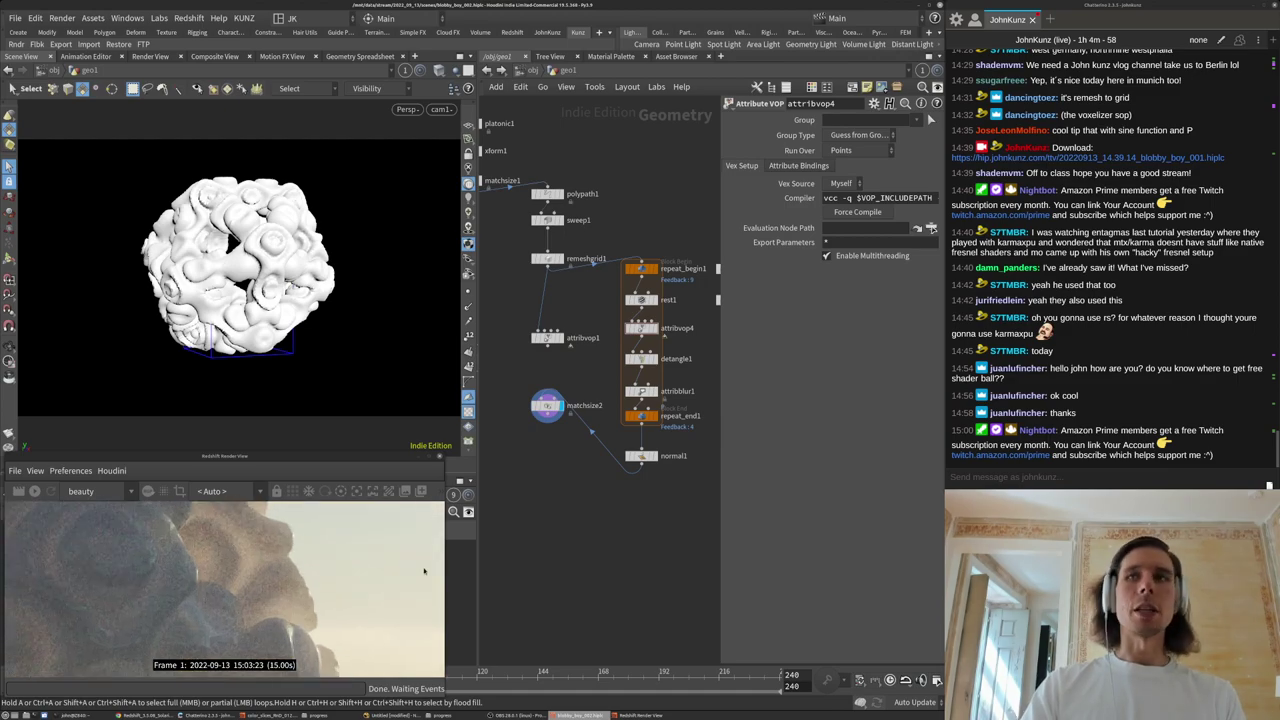
pyautogui.scroll(-2, 190, 588)
# Set remeshgrid1's Division Size to 0.01 and examine the finer surface close up in the viewport.
pyautogui.moveTo(600, 553); pyautogui.dragTo(603, 497, button='middle')
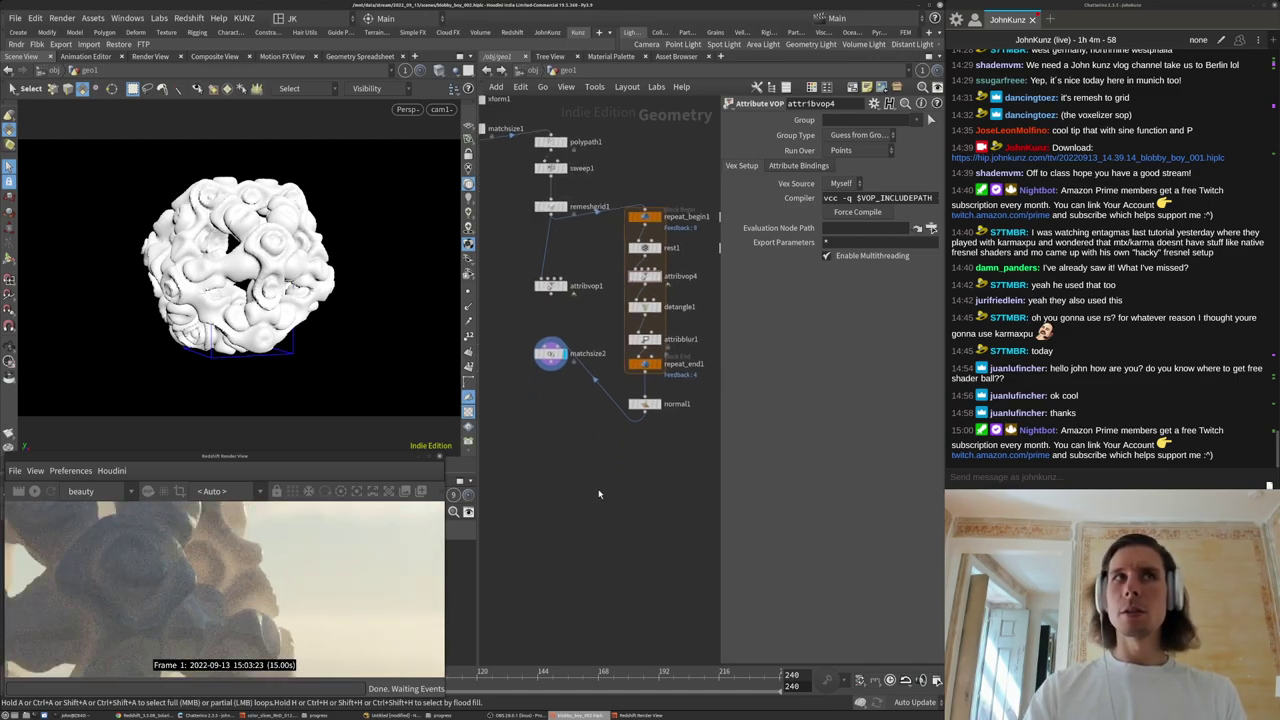
pyautogui.moveTo(597, 261); pyautogui.dragTo(595, 297, button='middle')
pyautogui.scroll(3, 588, 253)
pyautogui.click(522, 236)
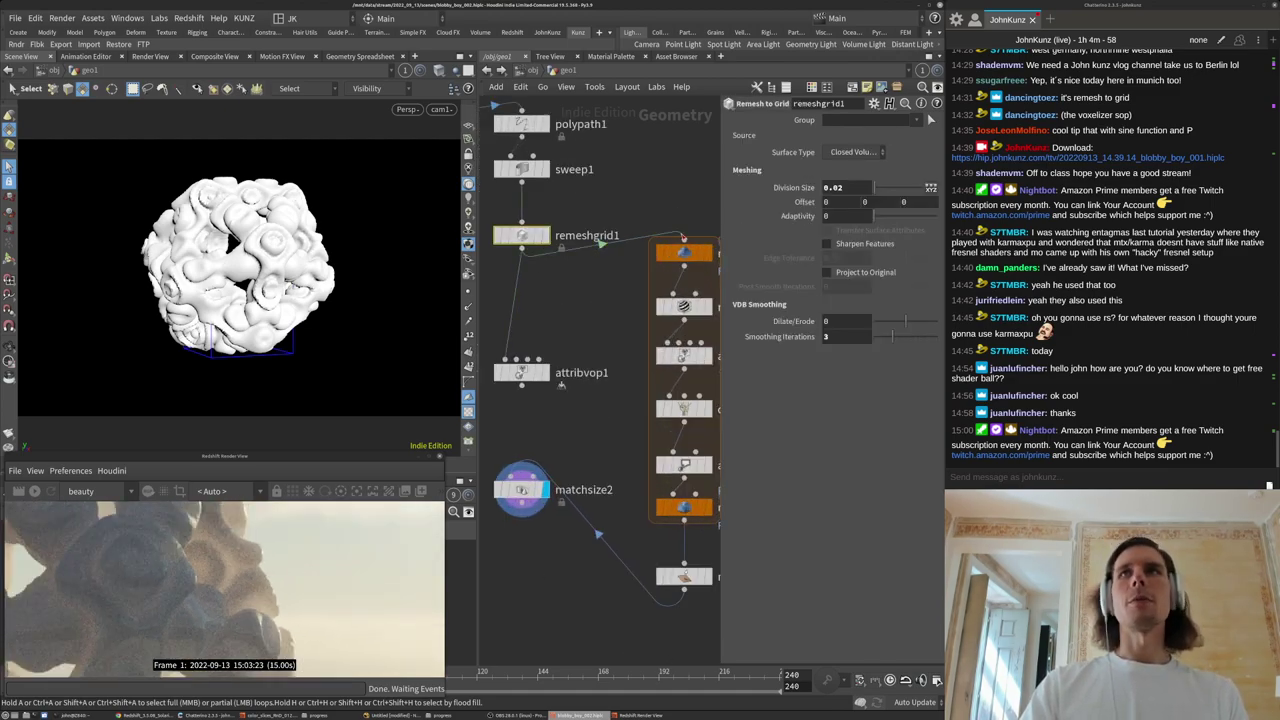
pyautogui.press('Return')
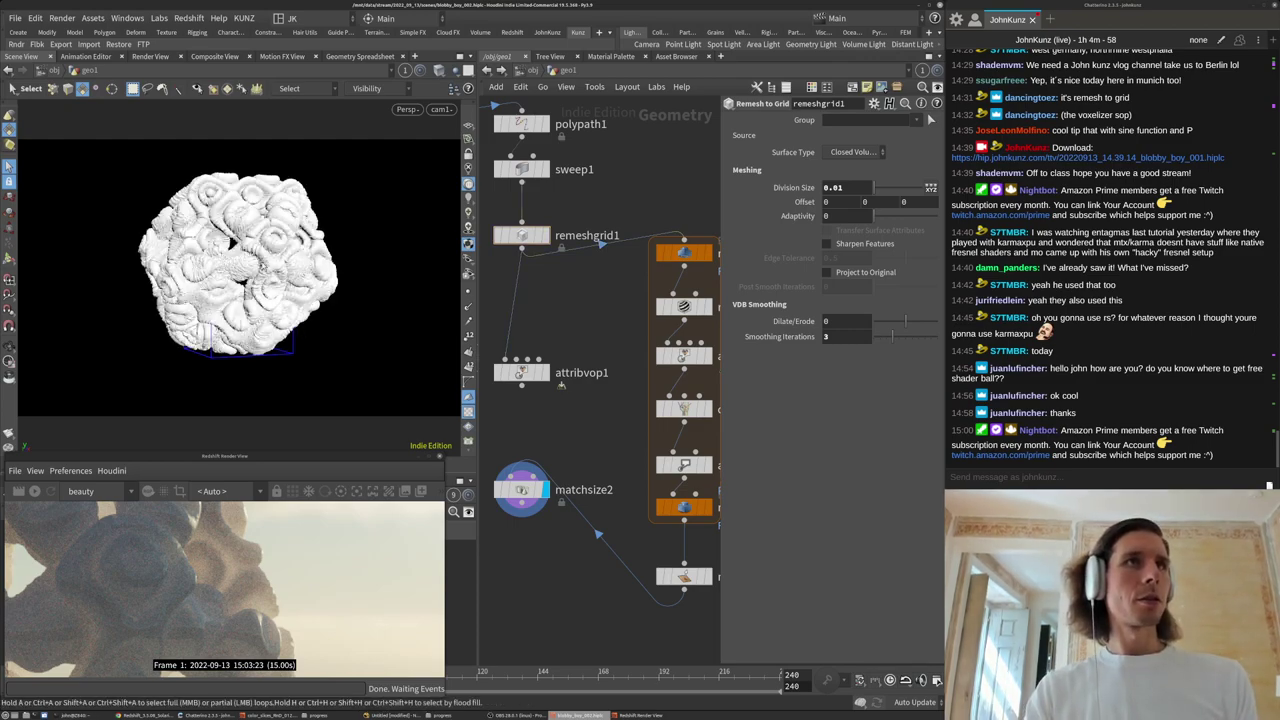
pyautogui.keyDown('alt'); pyautogui.moveTo(230, 270); pyautogui.dragTo(320, 270, button='right'); pyautogui.keyUp('alt')
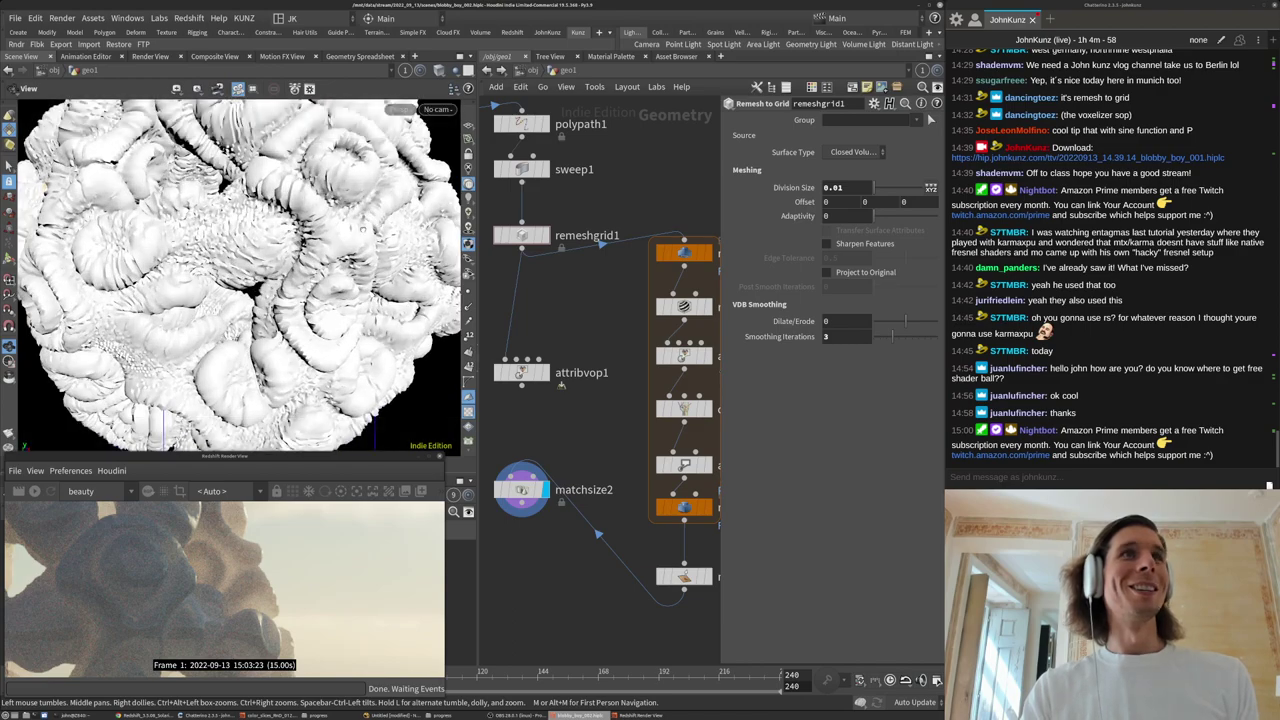
pyautogui.keyDown('alt'); pyautogui.moveTo(320, 270); pyautogui.dragTo(325, 300); pyautogui.keyUp('alt')
# Move the matchsize2 node below the normal1 node in the geo1 network.
pyautogui.moveTo(583, 380); pyautogui.dragTo(586, 331, button='middle')
pyautogui.moveTo(560, 520); pyautogui.dragTo(560, 422, button='middle')
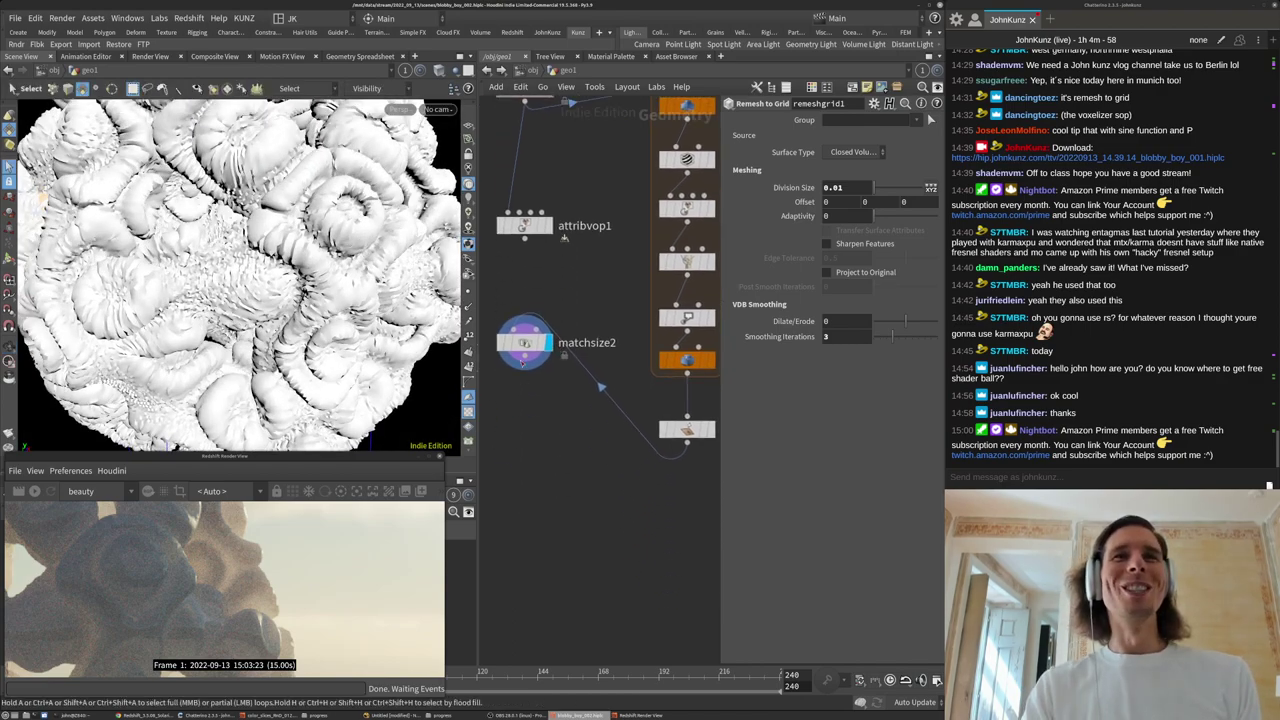
pyautogui.click(527, 346)
pyautogui.moveTo(527, 346); pyautogui.dragTo(611, 540)
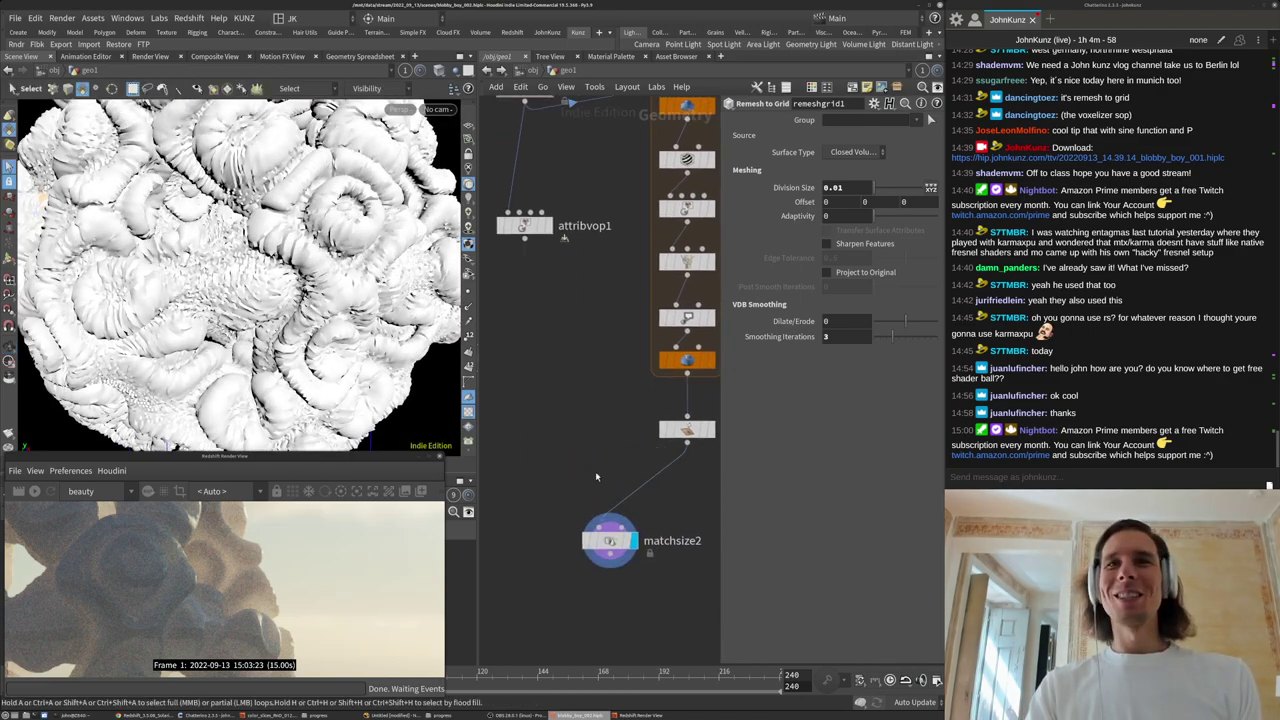
# Add a Subdivide node with the OpenSubdiv Loop algorithm and insert it between repeat_end1 and normal1.
pyautogui.moveTo(597, 473); pyautogui.dragTo(576, 417, button='middle')
pyautogui.press('Tab')
pyautogui.write('sub')
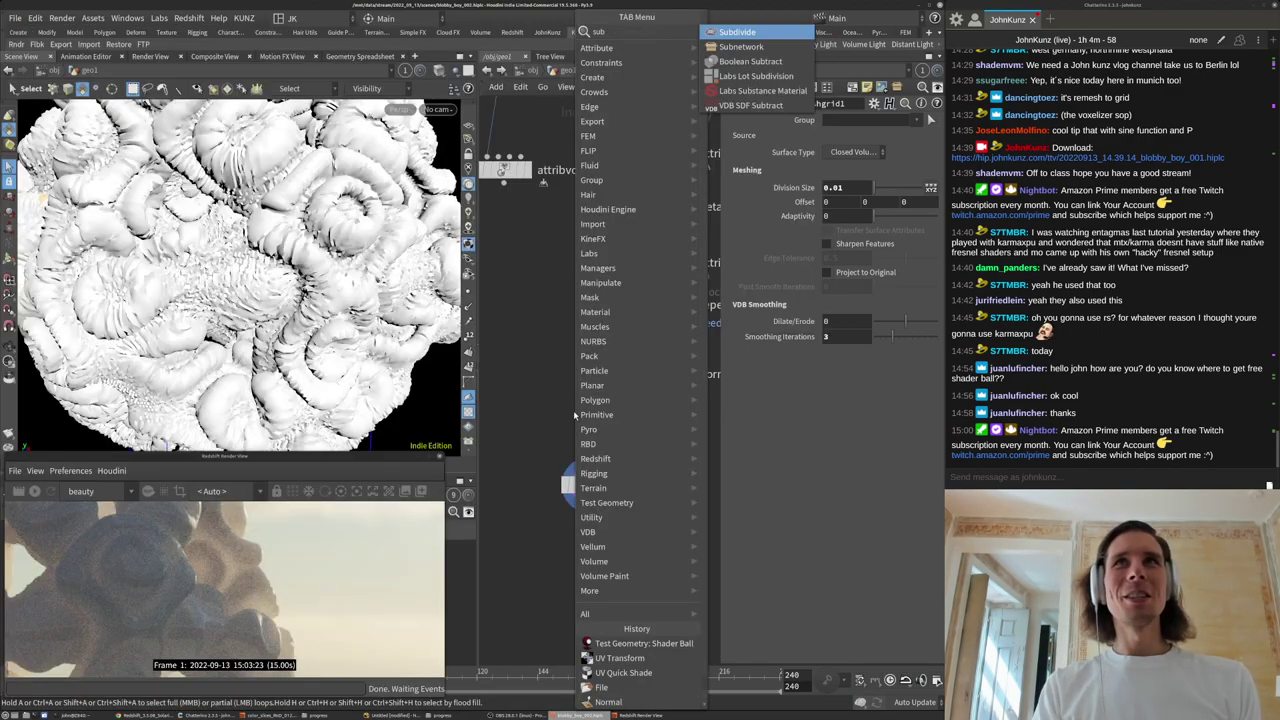
pyautogui.press('Return')
pyautogui.click(573, 412)
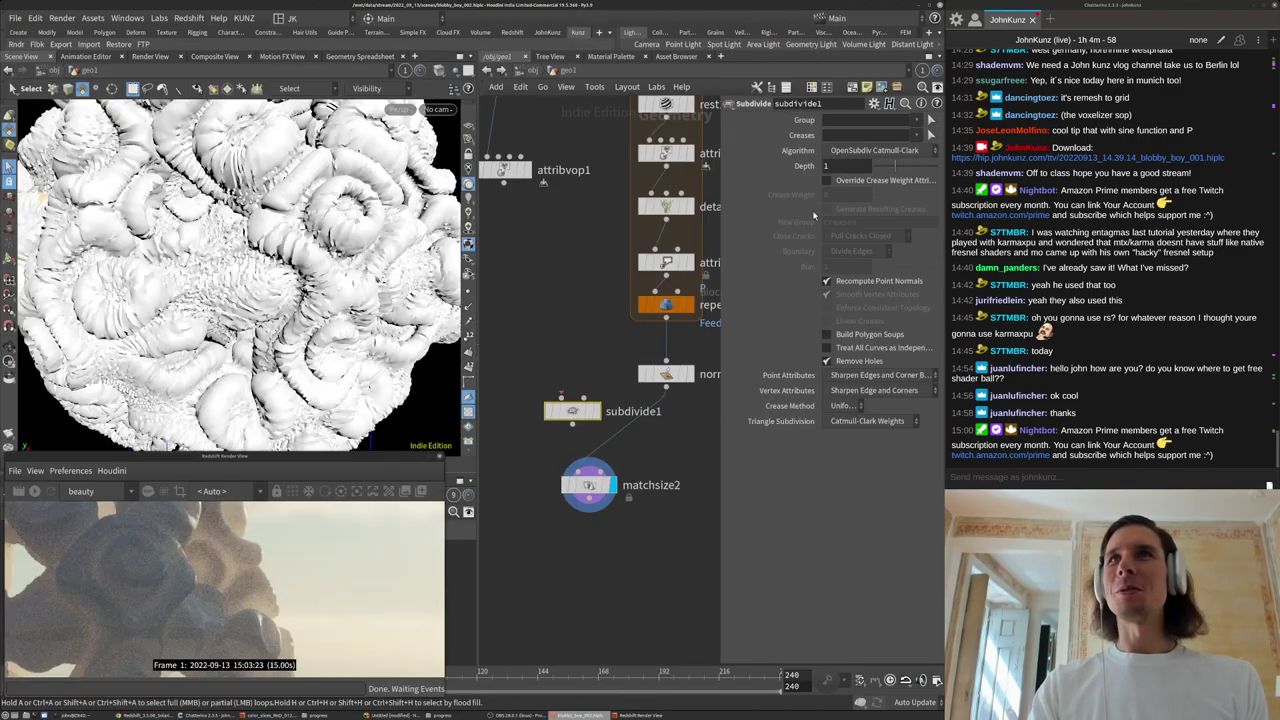
pyautogui.click(871, 152)
pyautogui.click(869, 208)
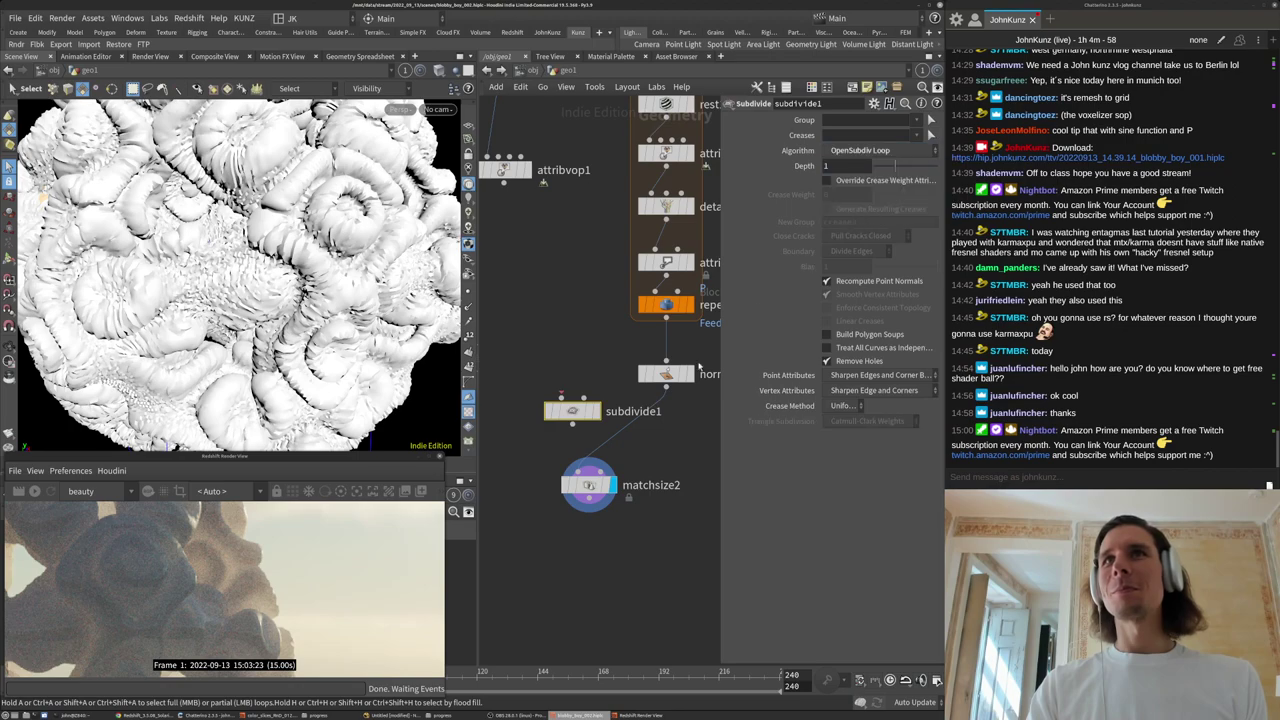
pyautogui.moveTo(674, 380); pyautogui.dragTo(674, 417)
pyautogui.moveTo(567, 416); pyautogui.dragTo(661, 369)
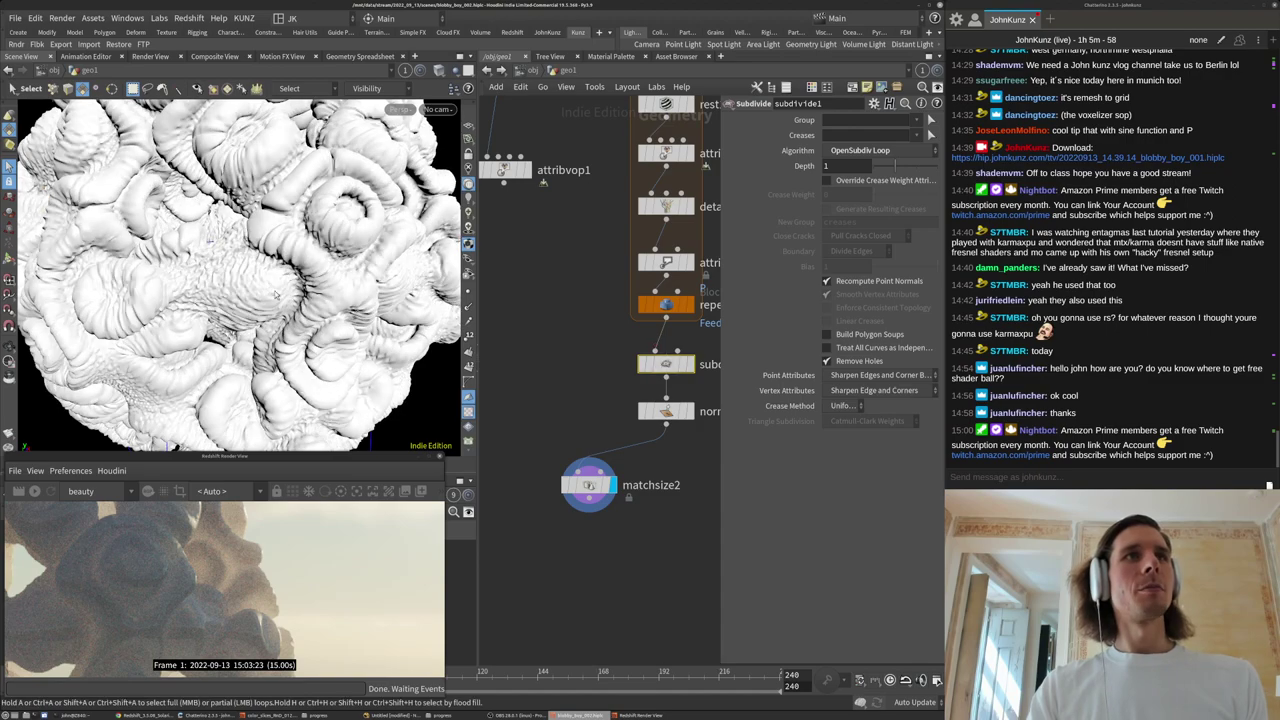
# Switch the viewport back to cam1 and render the subdivided geometry in an enlarged, repositioned Redshift Render View.
pyautogui.click(435, 114)
pyautogui.click(453, 177)
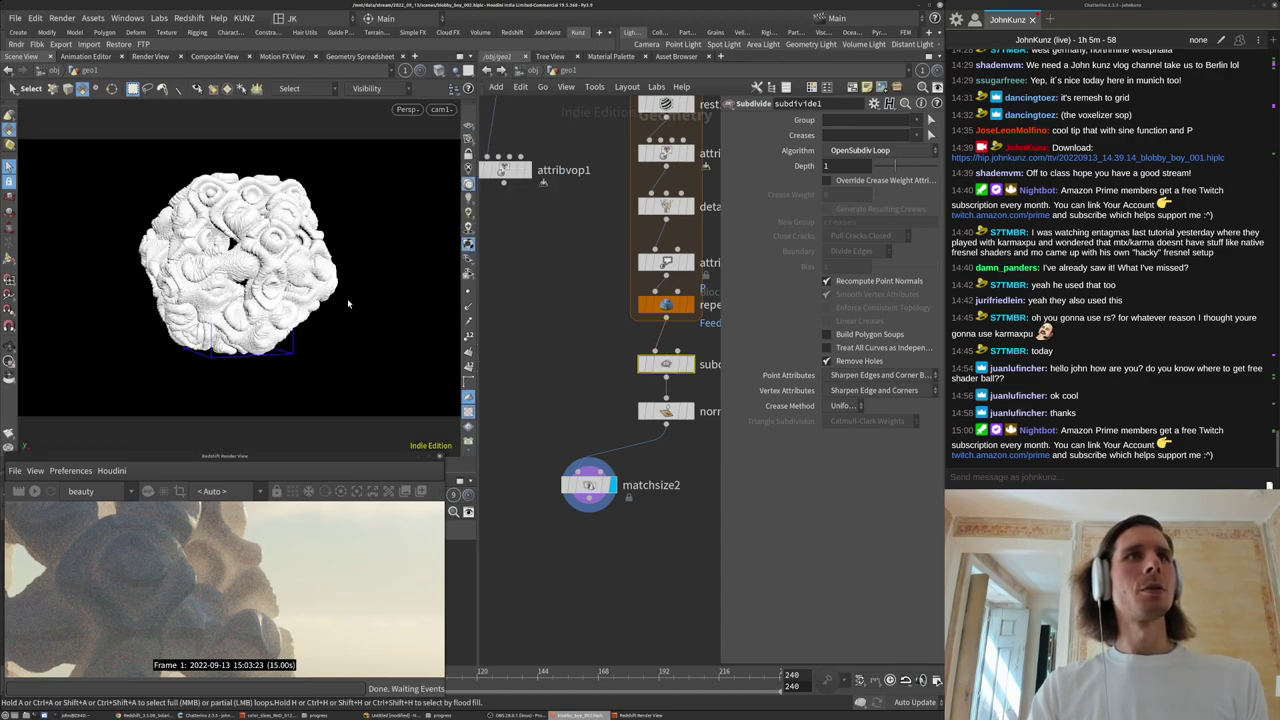
pyautogui.moveTo(265, 457); pyautogui.dragTo(416, 385)
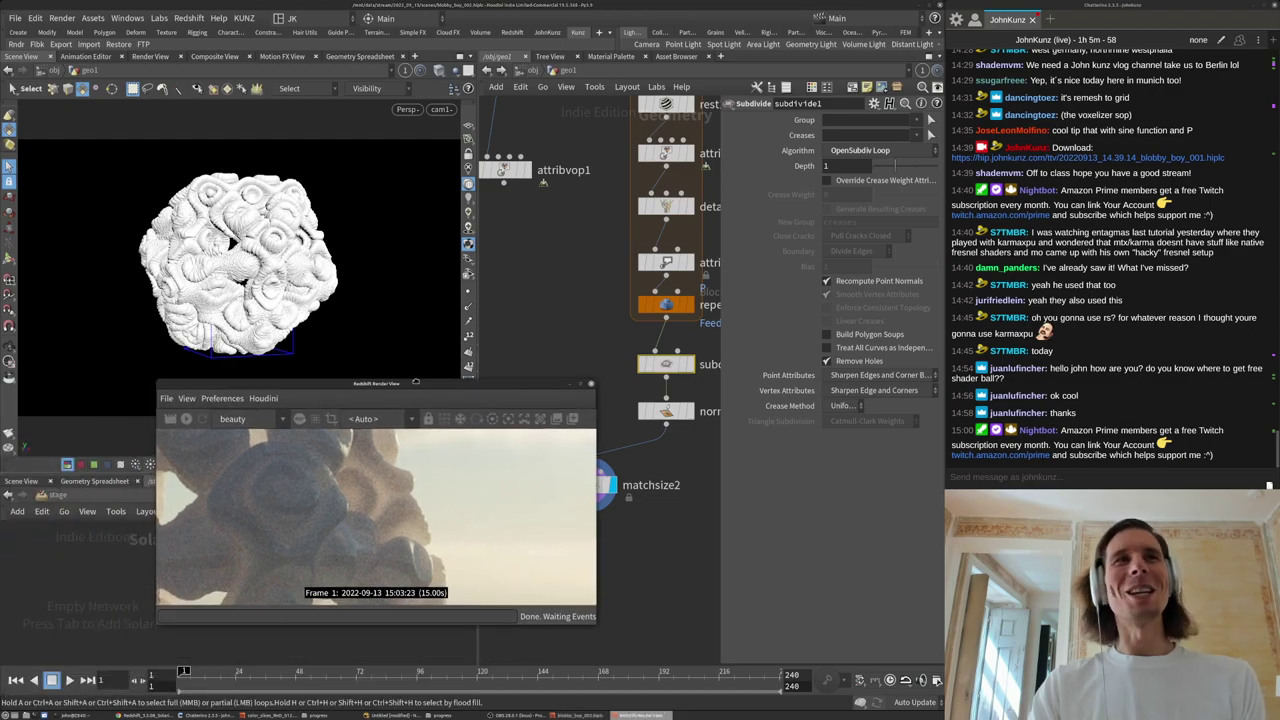
pyautogui.moveTo(180, 390); pyautogui.dragTo(124, 438)
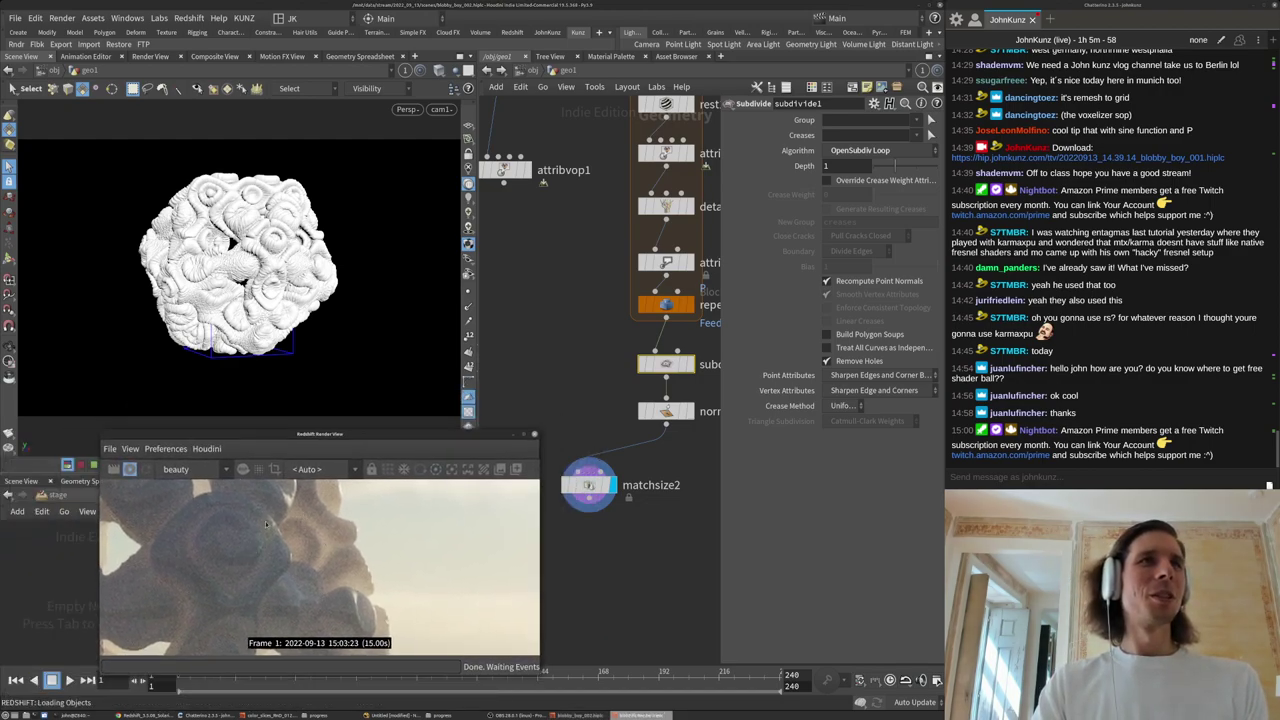
pyautogui.moveTo(253, 433); pyautogui.dragTo(254, 392)
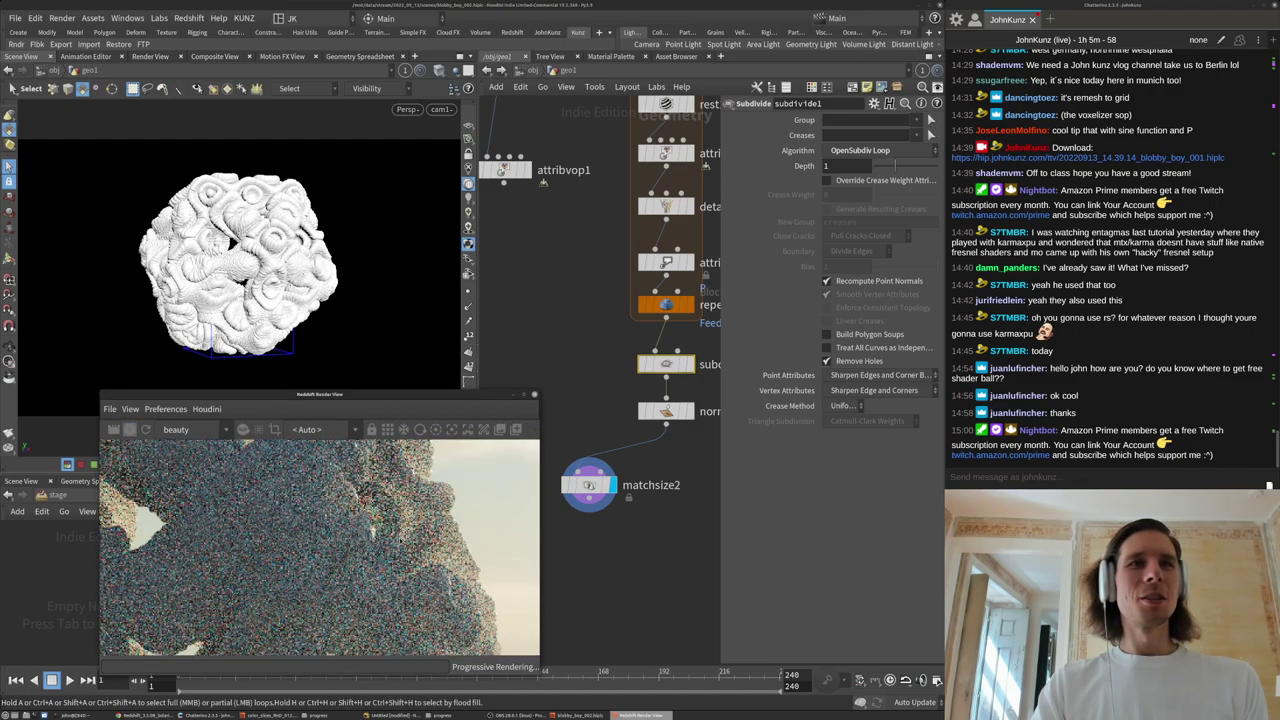
pyautogui.moveTo(391, 512); pyautogui.dragTo(361, 562, button='middle')
pyautogui.scroll(-3, 361, 558)
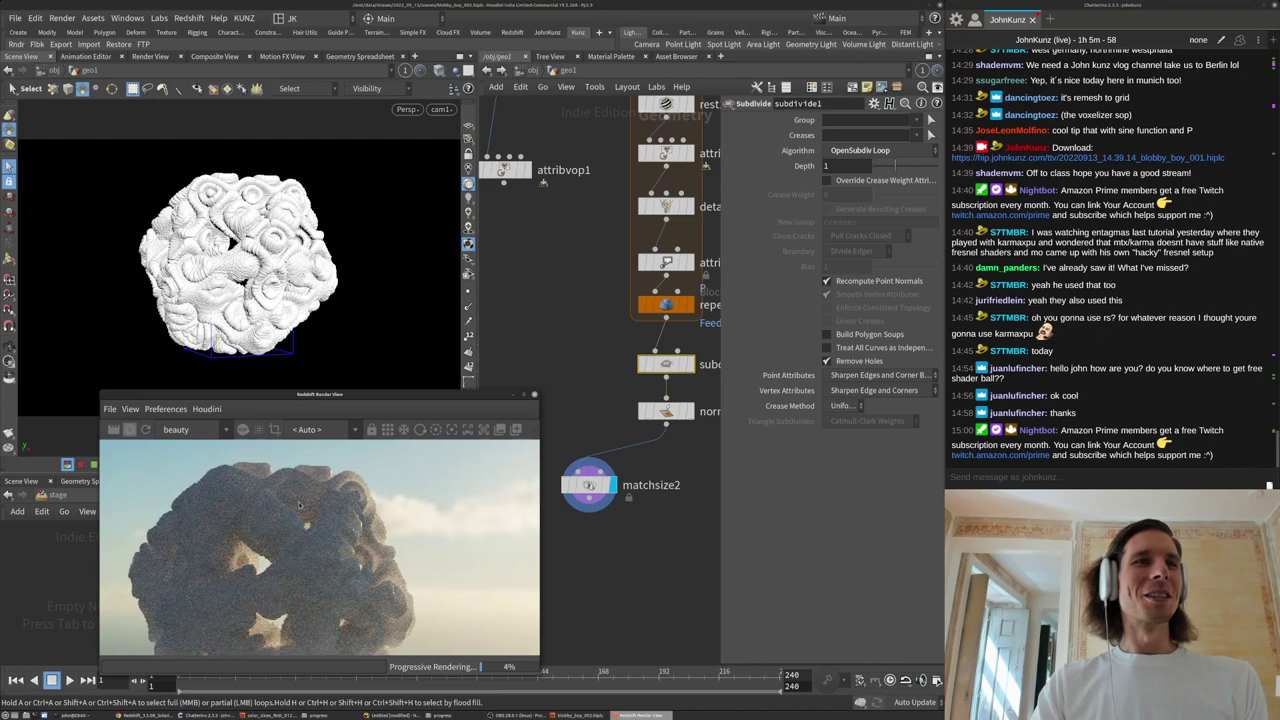
pyautogui.scroll(3, 255, 548)
pyautogui.scroll(-3, 255, 548)
pyautogui.moveTo(343, 394); pyautogui.dragTo(291, 403)
# Open redshift_vopnet1 inside matnet1 and set StandardMaterial1's coat roughness to 0.25.
pyautogui.click(548, 75)
pyautogui.click(531, 73)
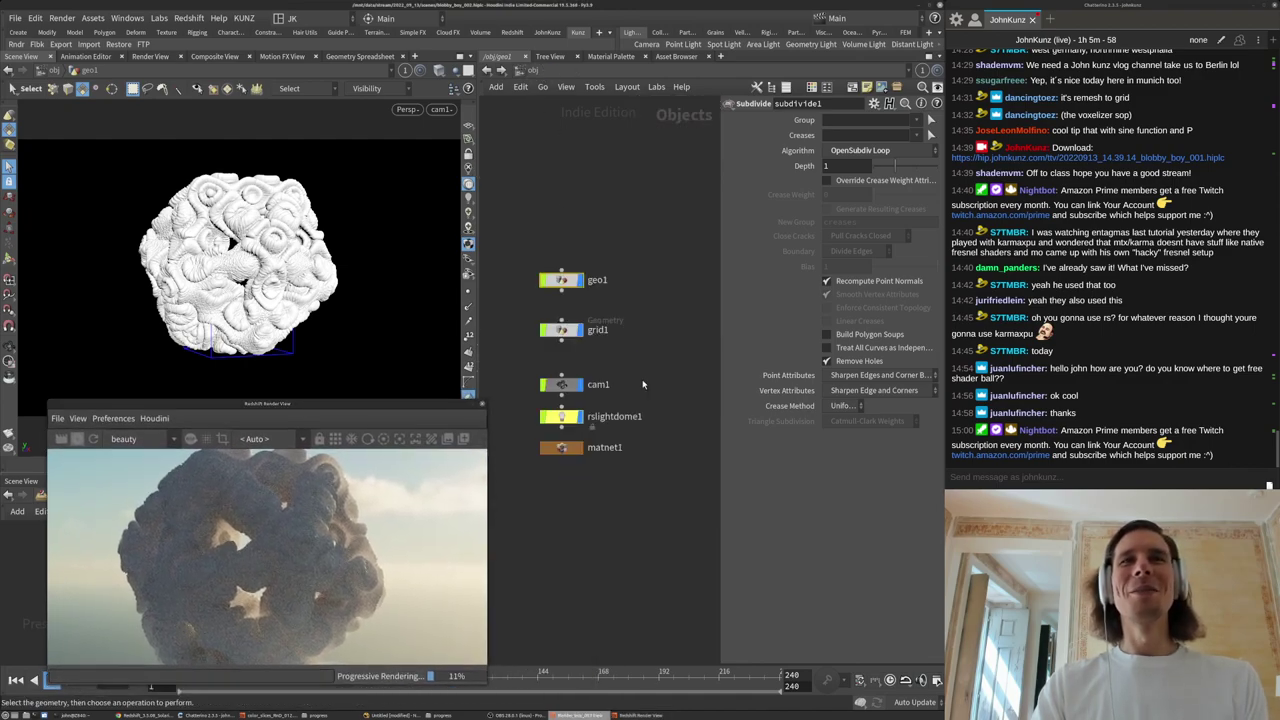
pyautogui.doubleClick(571, 449)
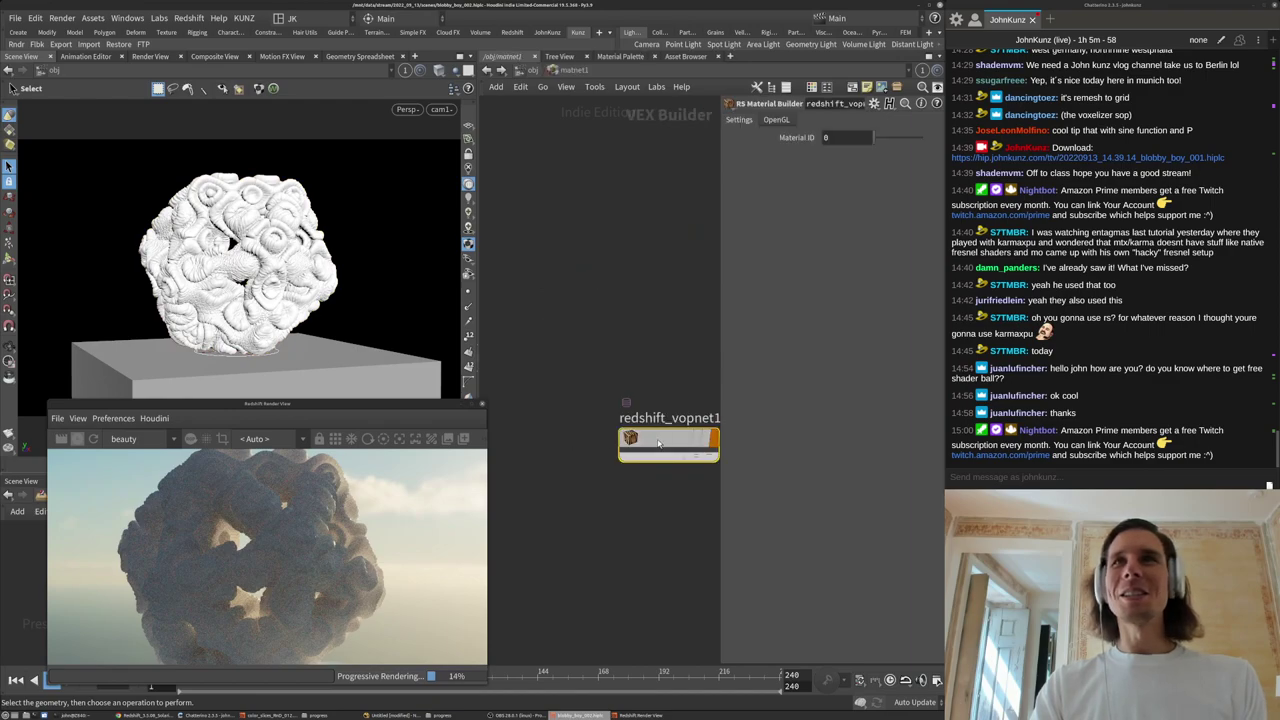
pyautogui.doubleClick(622, 441)
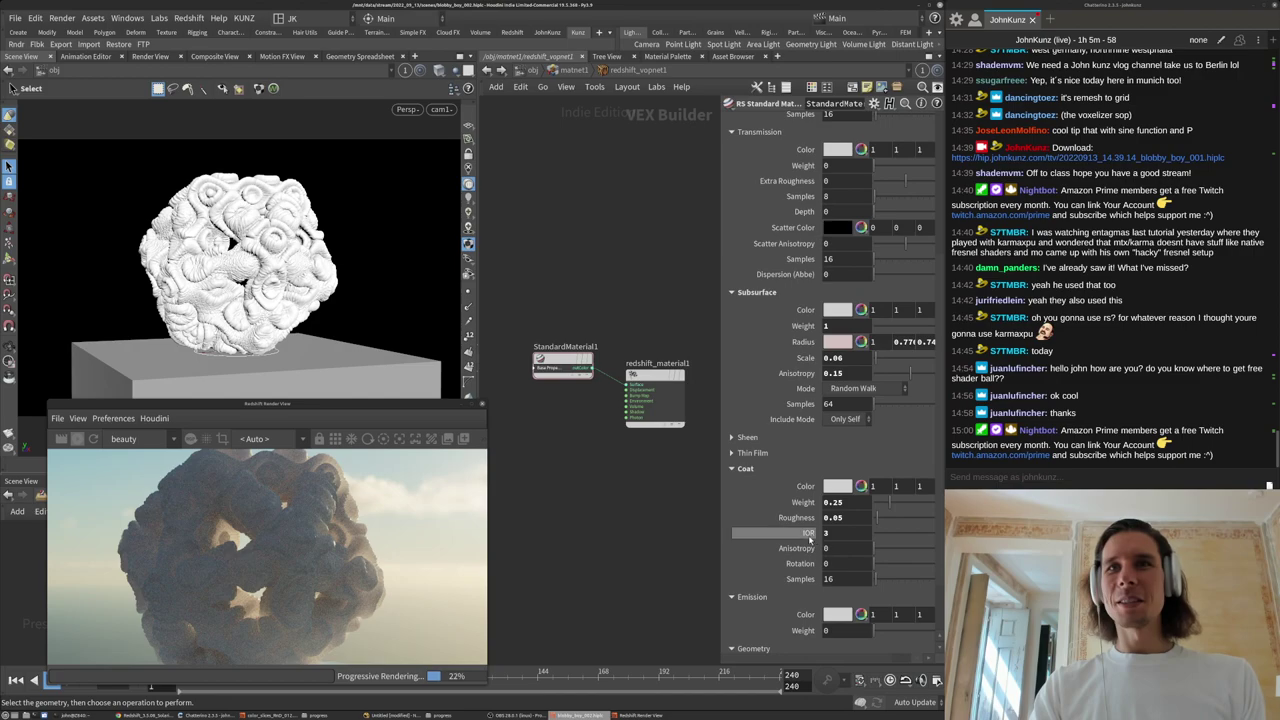
pyautogui.scroll(-2, 852, 479)
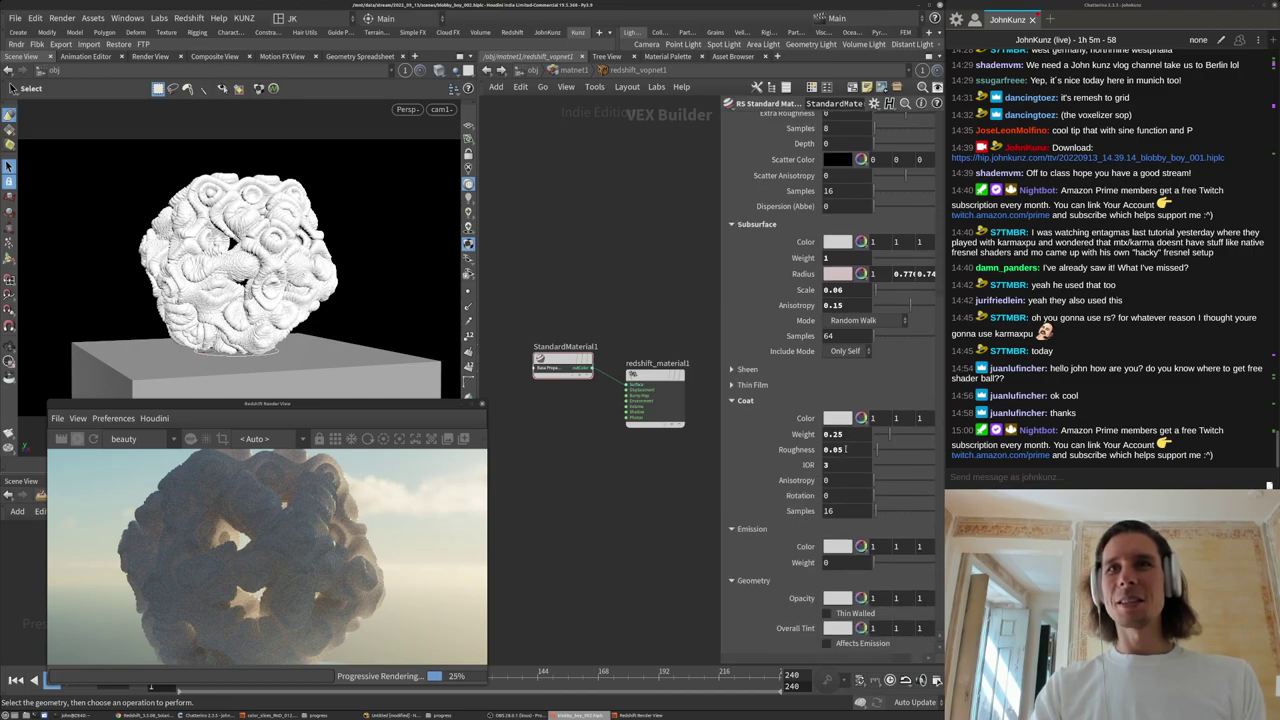
pyautogui.write('25')
pyautogui.press('Return')
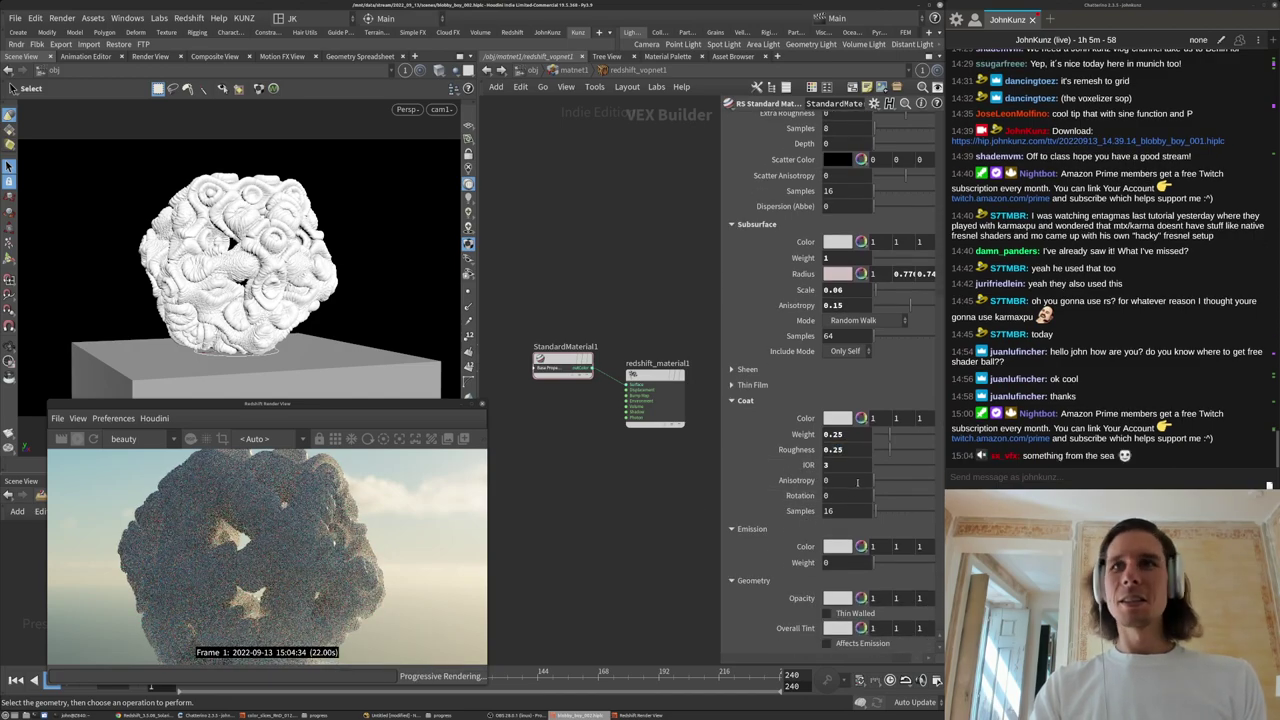
# Set StandardMaterial1's coat weight to 0.251 and examine the updated render.
pyautogui.click(848, 435)
pyautogui.press('Return')
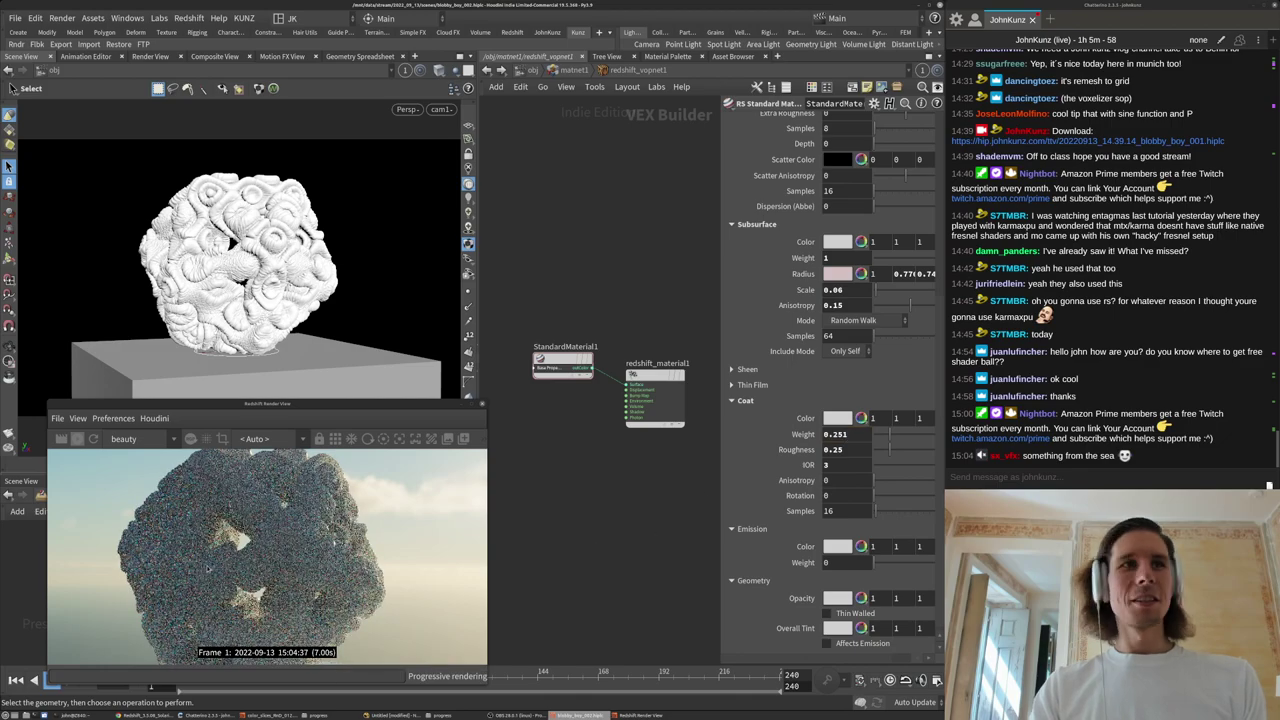
pyautogui.scroll(-1, 350, 535)
pyautogui.scroll(4, 346, 532)
pyautogui.scroll(-4, 346, 534)
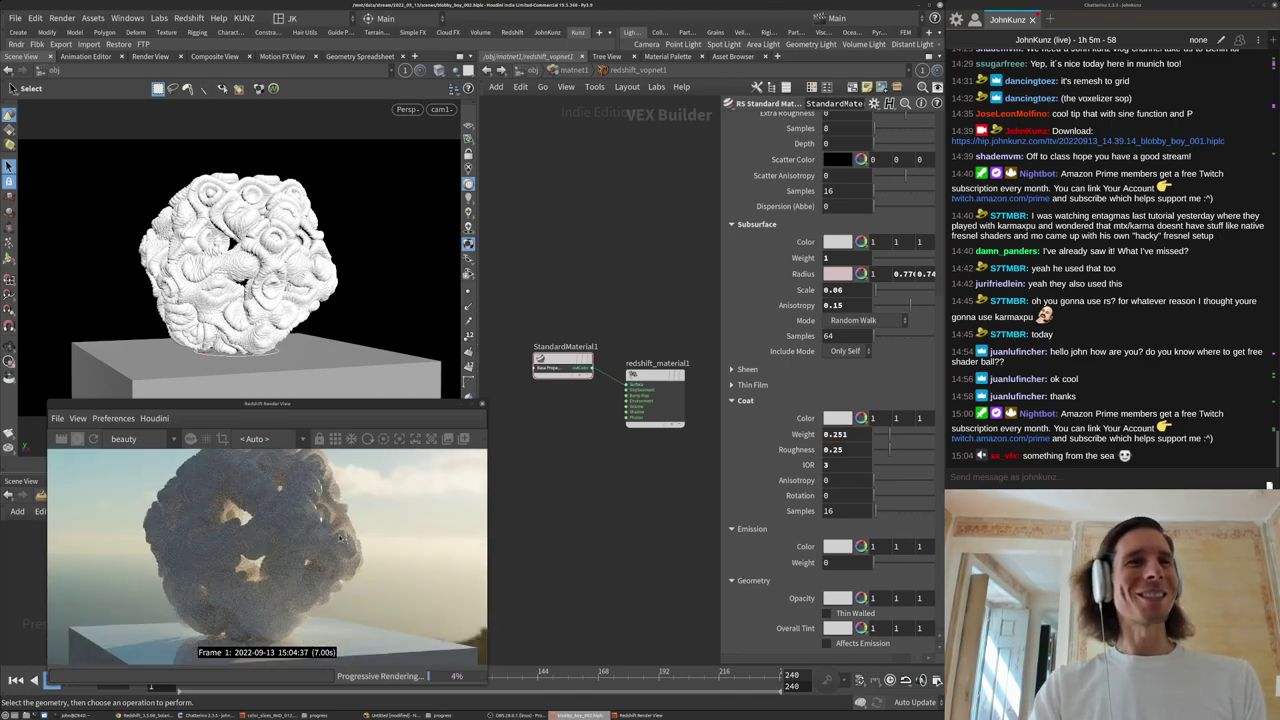
pyautogui.scroll(1, 352, 538)
pyautogui.scroll(-1, 478, 555)
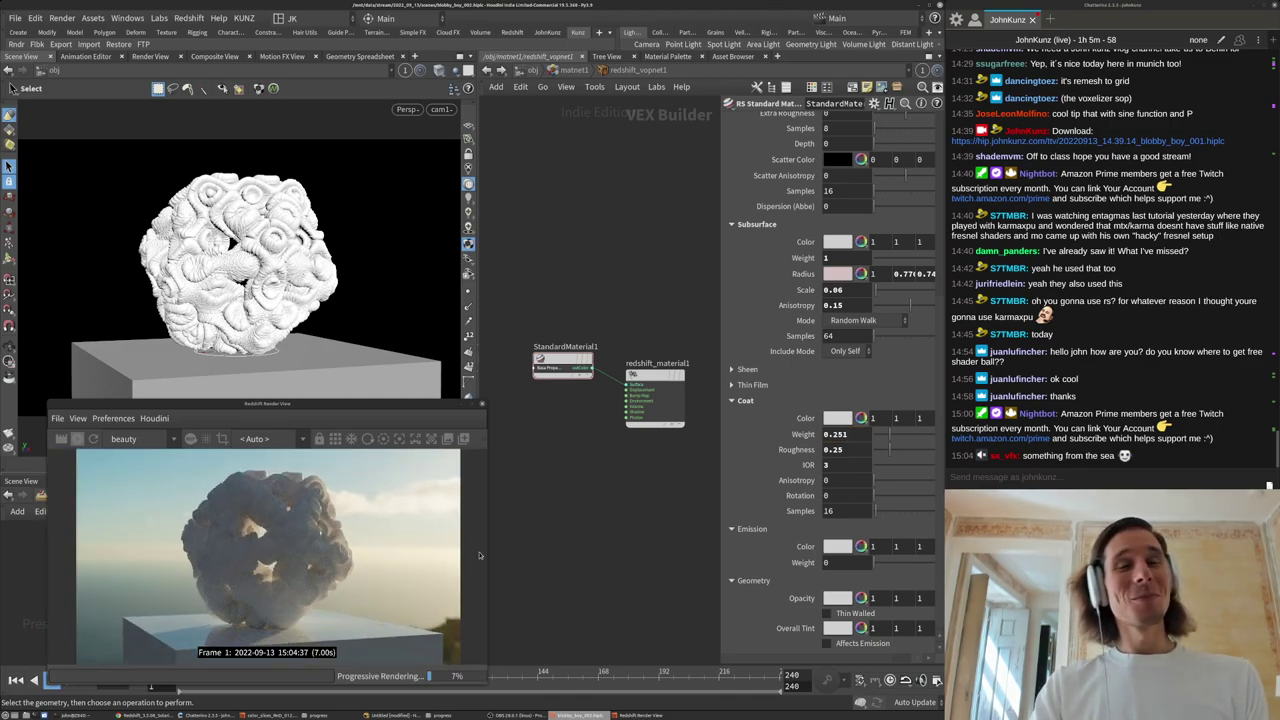
# Set StandardMaterial1's coat IOR to 7.
pyautogui.doubleClick(841, 469)
pyautogui.write('7')
pyautogui.press('Return')
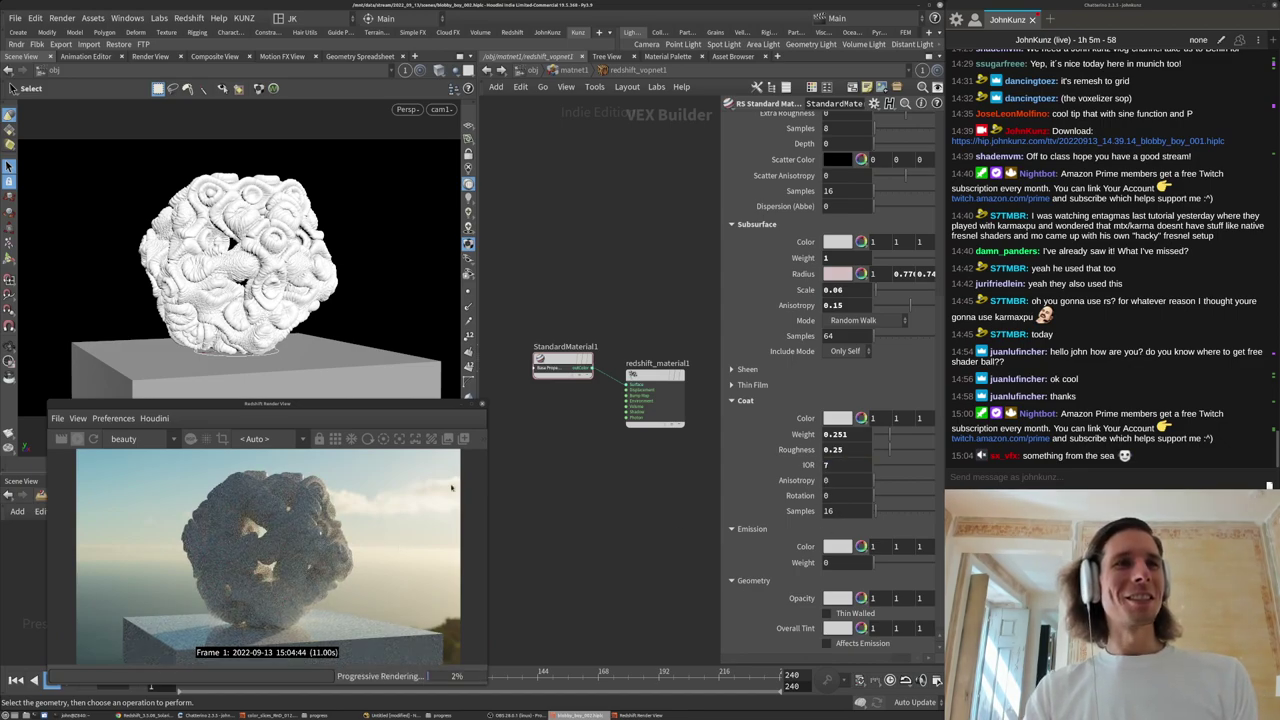
# Set StandardMaterial1's coat weight to 1 and its coat roughness to 0.15, inspecting the surface detail in the render.
pyautogui.doubleClick(855, 434)
pyautogui.write('1')
pyautogui.press('Return')
pyautogui.scroll(3, 184, 531)
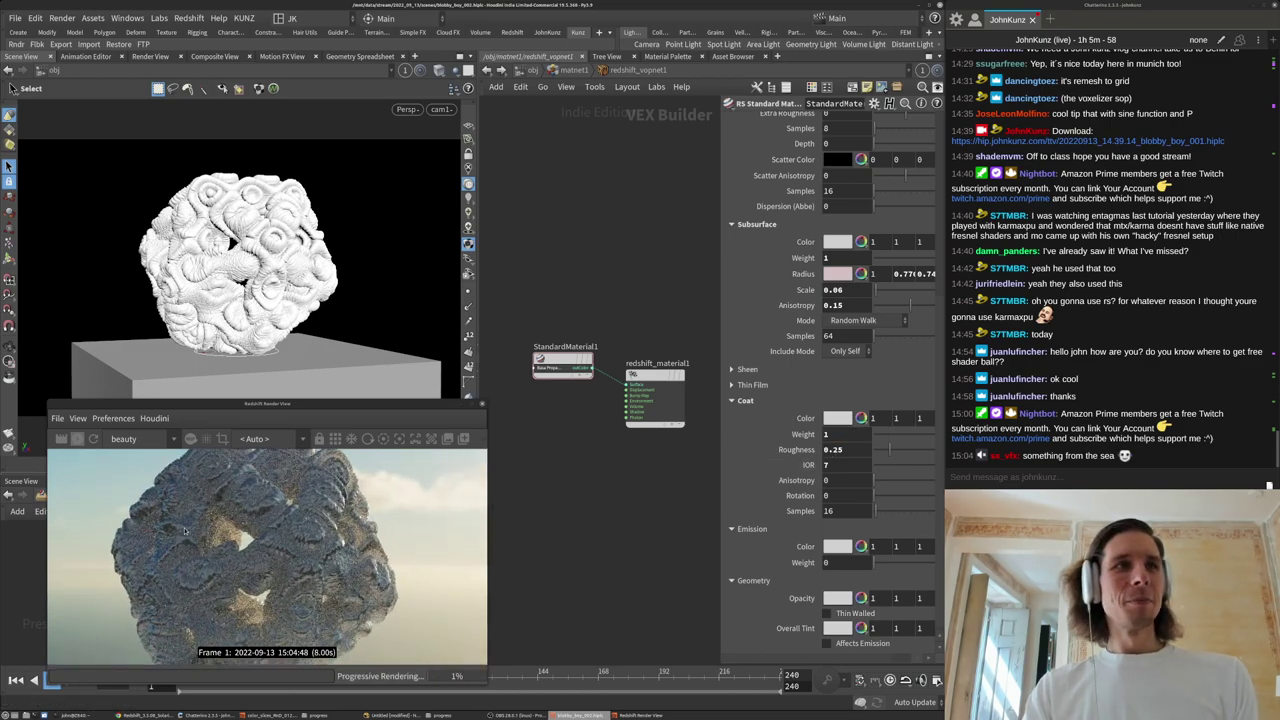
pyautogui.write('1')
pyautogui.press('Return')
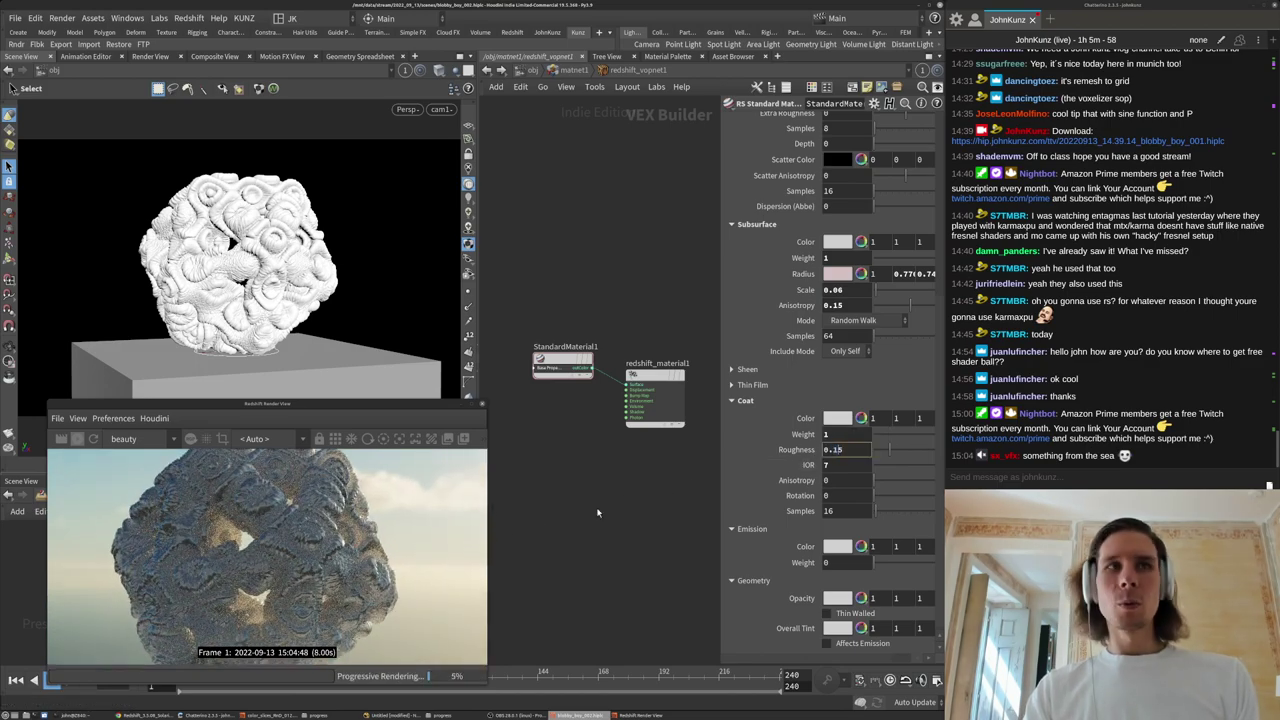
pyautogui.scroll(3, 285, 554)
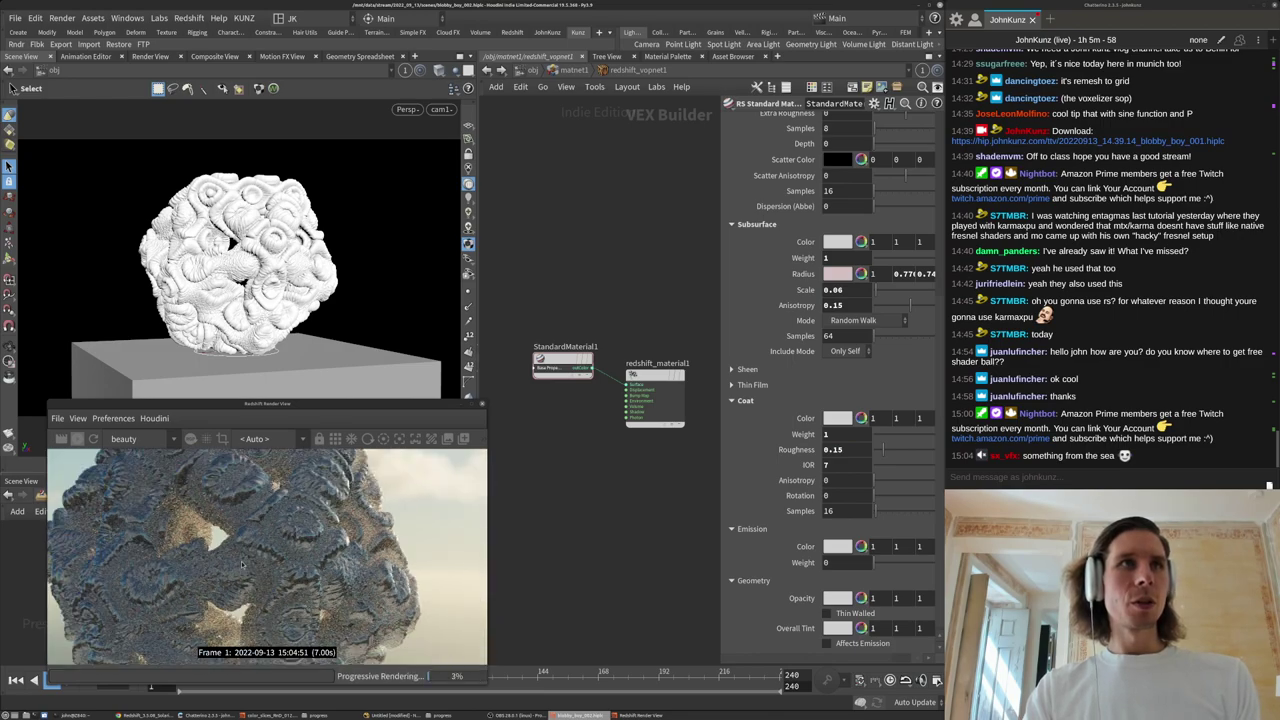
pyautogui.moveTo(628, 499); pyautogui.dragTo(628, 481, button='middle')
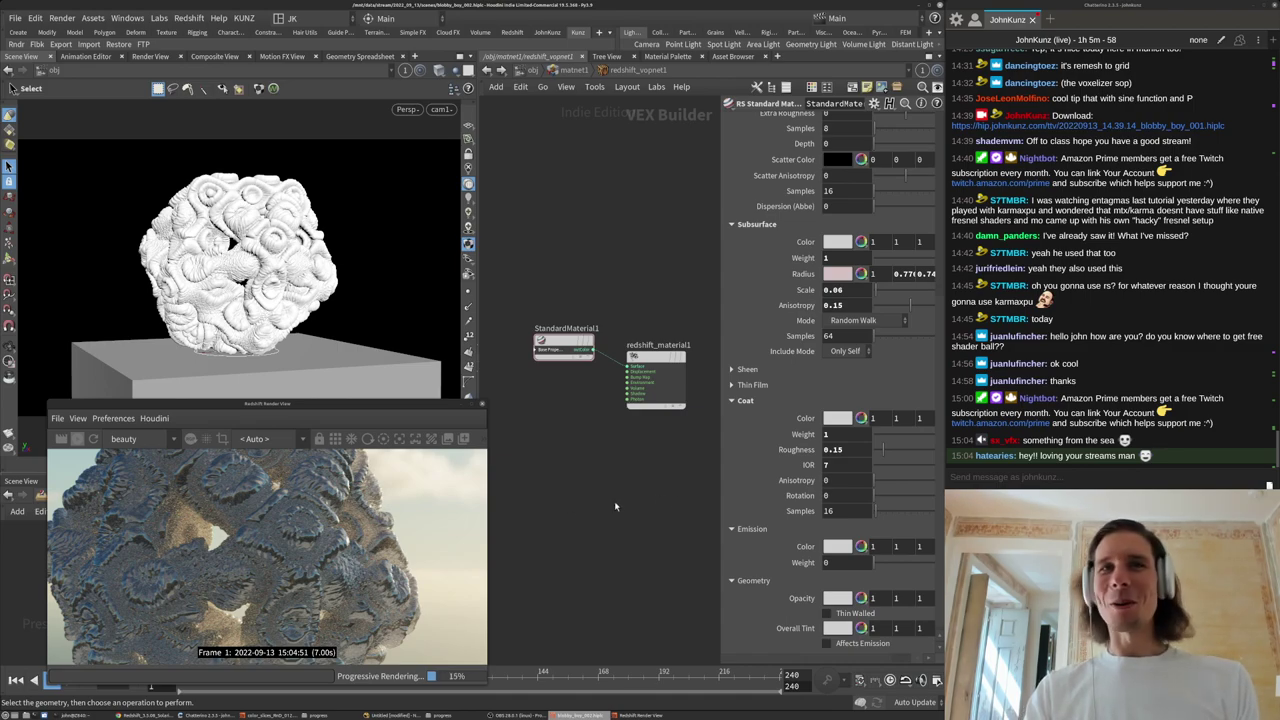
# Raise StandardMaterial1's subsurface scale to 0.1 and on to 0.14, and set its subsurface anisotropy to -0.15.
pyautogui.scroll(2, 280, 543)
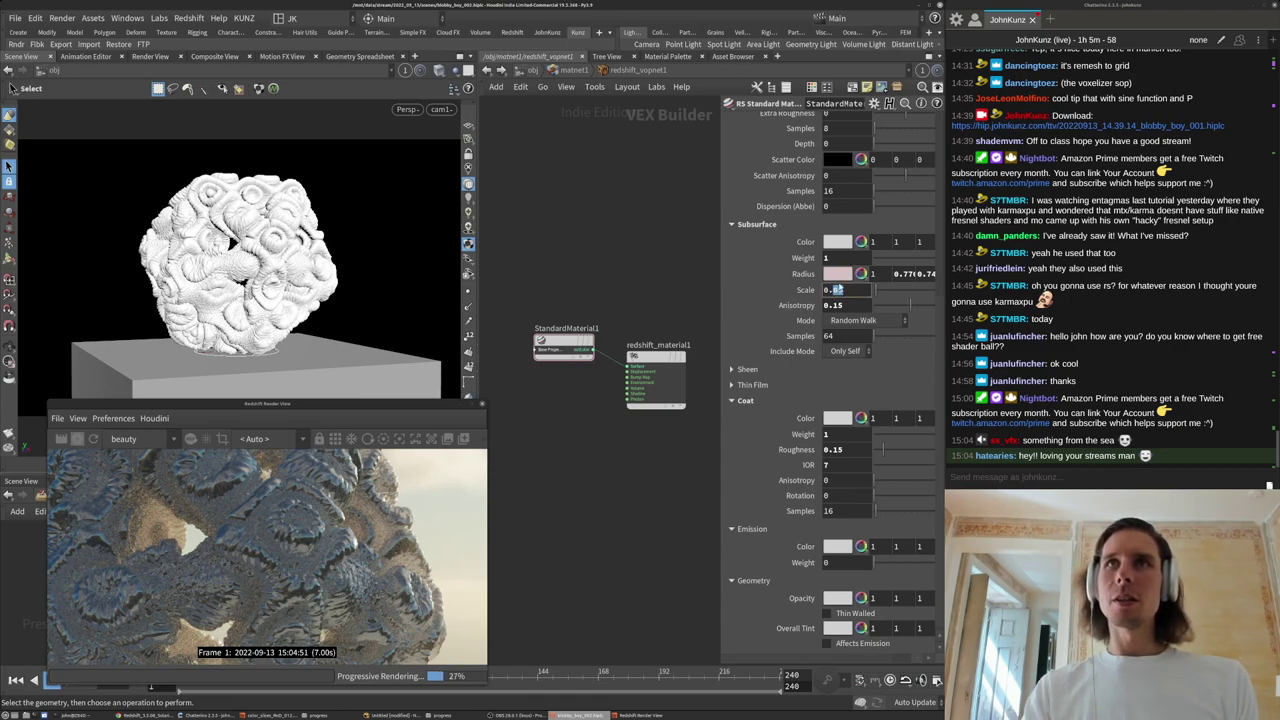
pyautogui.write('1')
pyautogui.press('Tab')
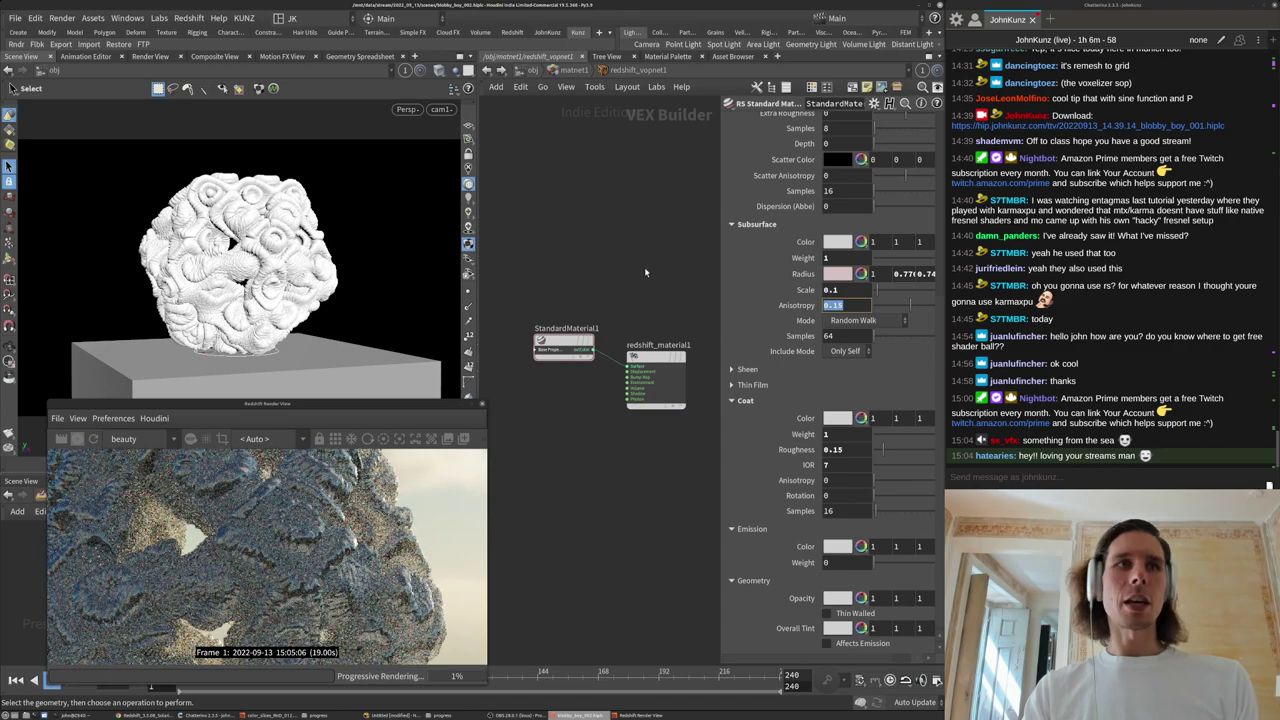
pyautogui.click(848, 290)
pyautogui.write('4')
pyautogui.press('Return')
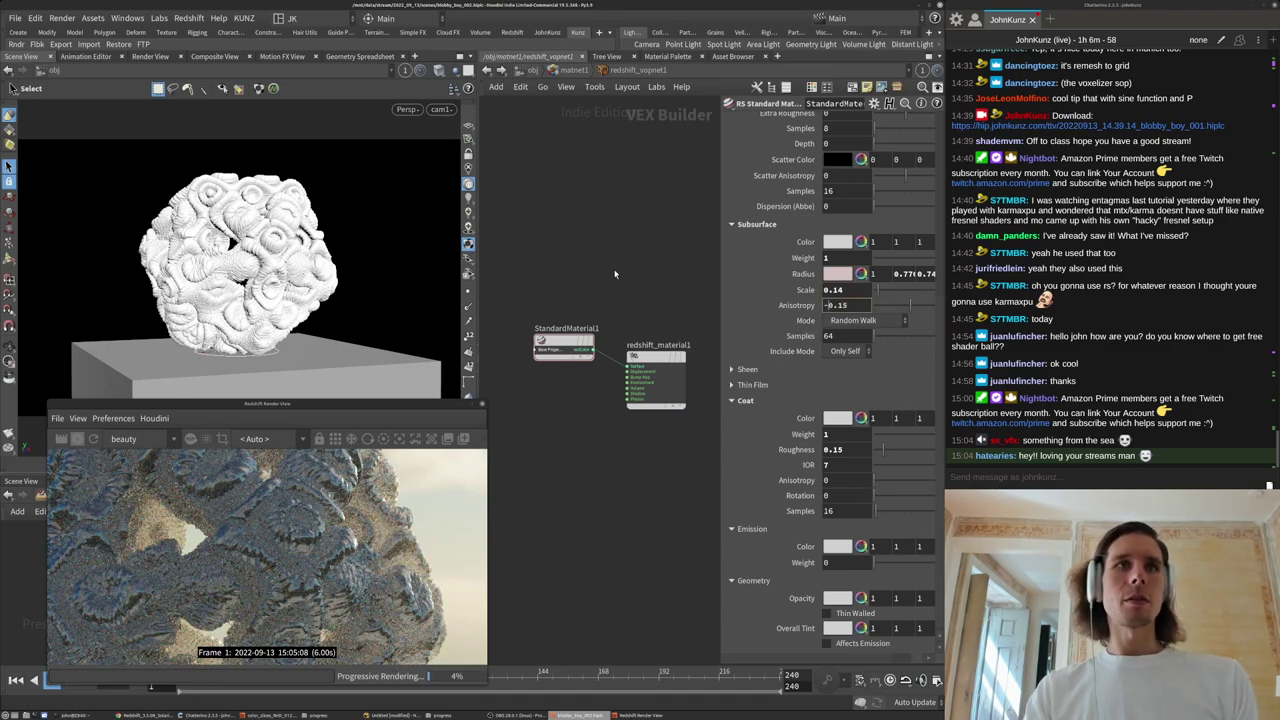
pyautogui.press('Return')
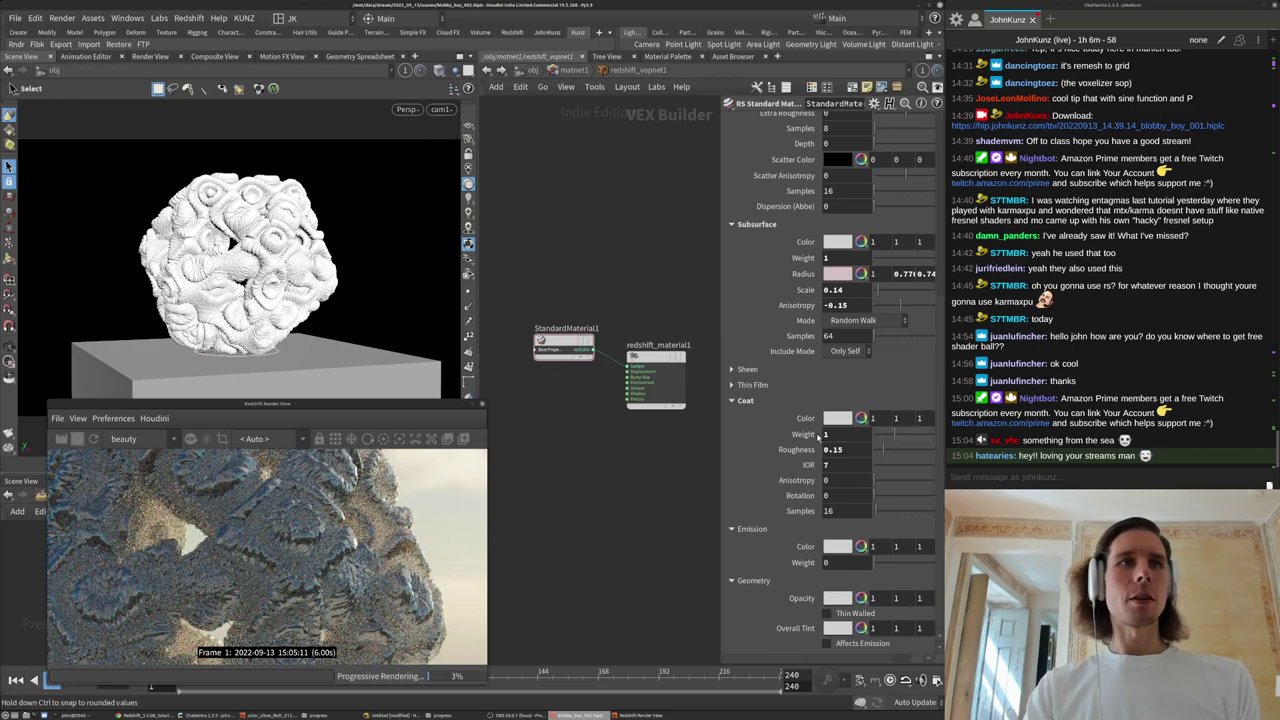
# Reduce StandardMaterial1's coat weight to 0, set its subsurface scale to 0.4, and examine the updated render.
pyautogui.moveTo(859, 437); pyautogui.dragTo(557, 443)
pyautogui.scroll(-4, 337, 614)
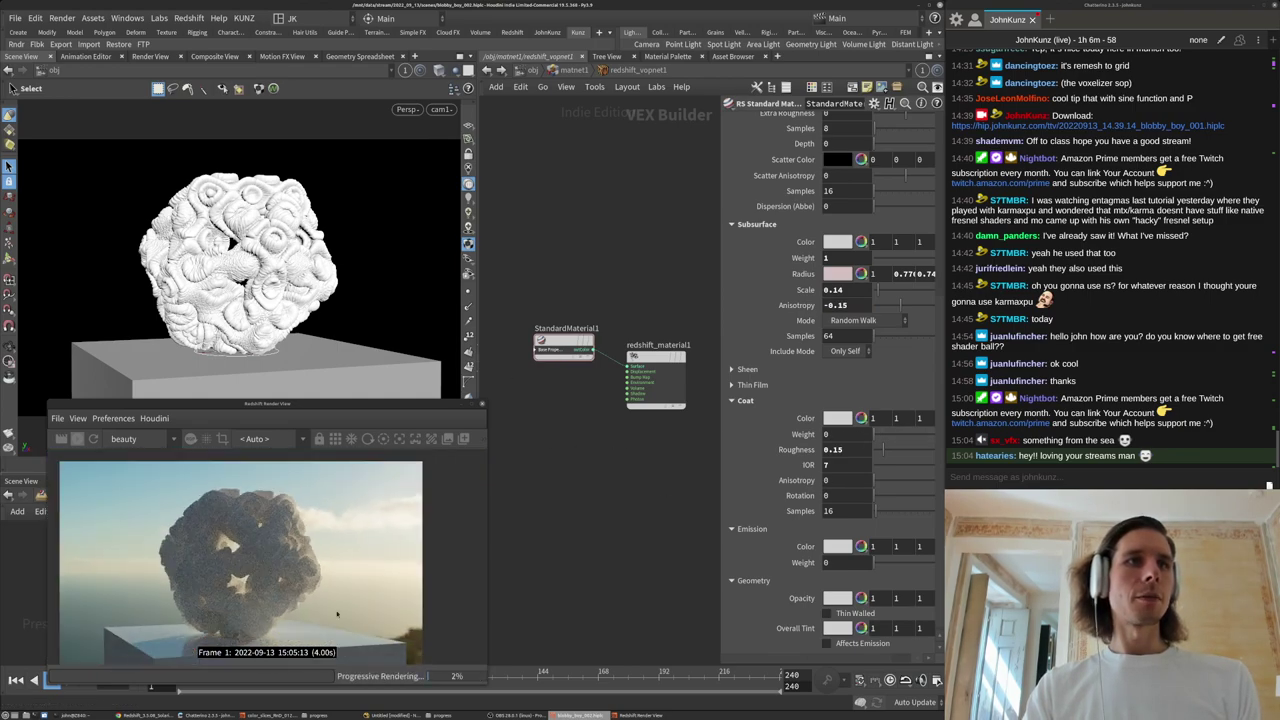
pyautogui.moveTo(346, 570); pyautogui.dragTo(358, 540, button='middle')
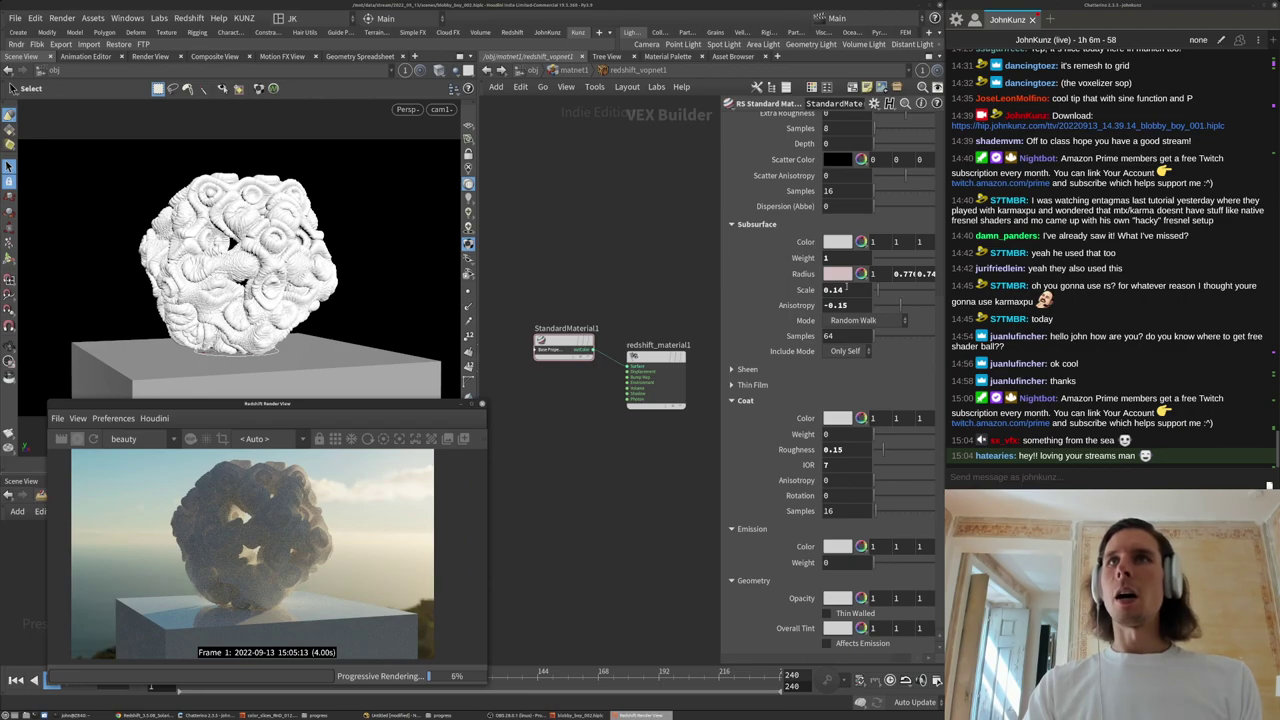
pyautogui.doubleClick(841, 290)
pyautogui.write('0.4')
pyautogui.press('Return')
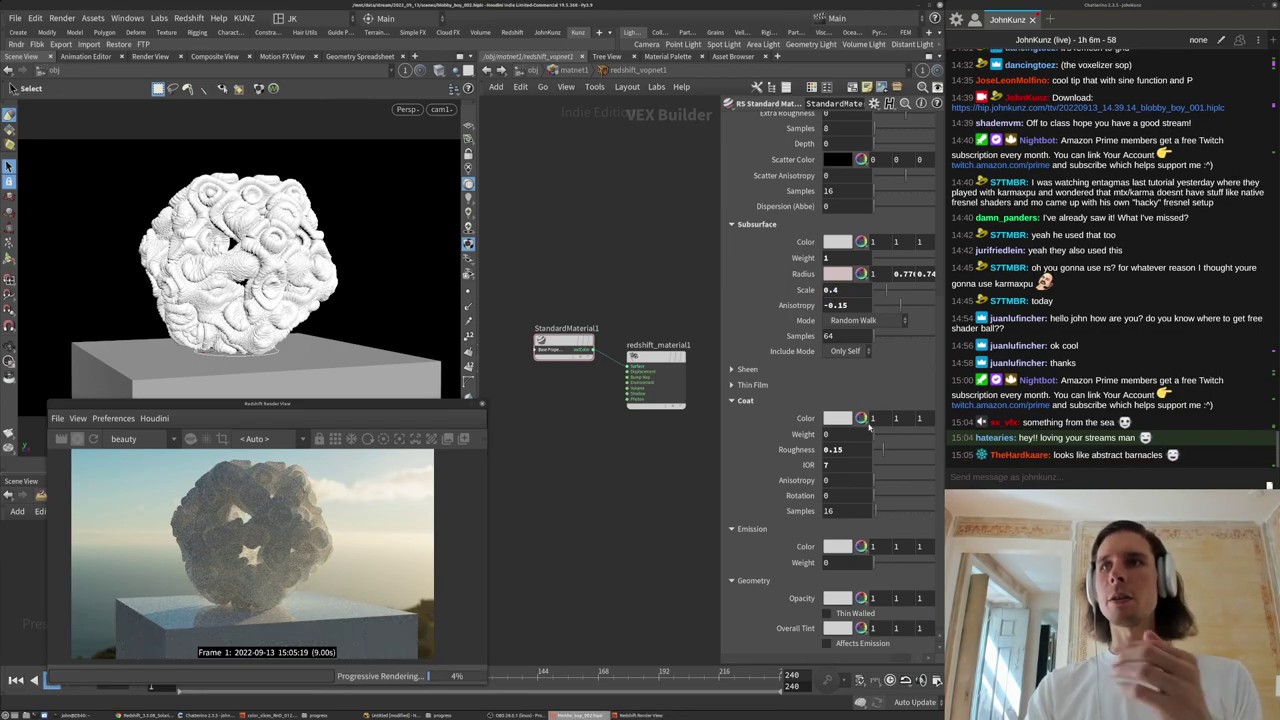
pyautogui.scroll(4, 344, 499)
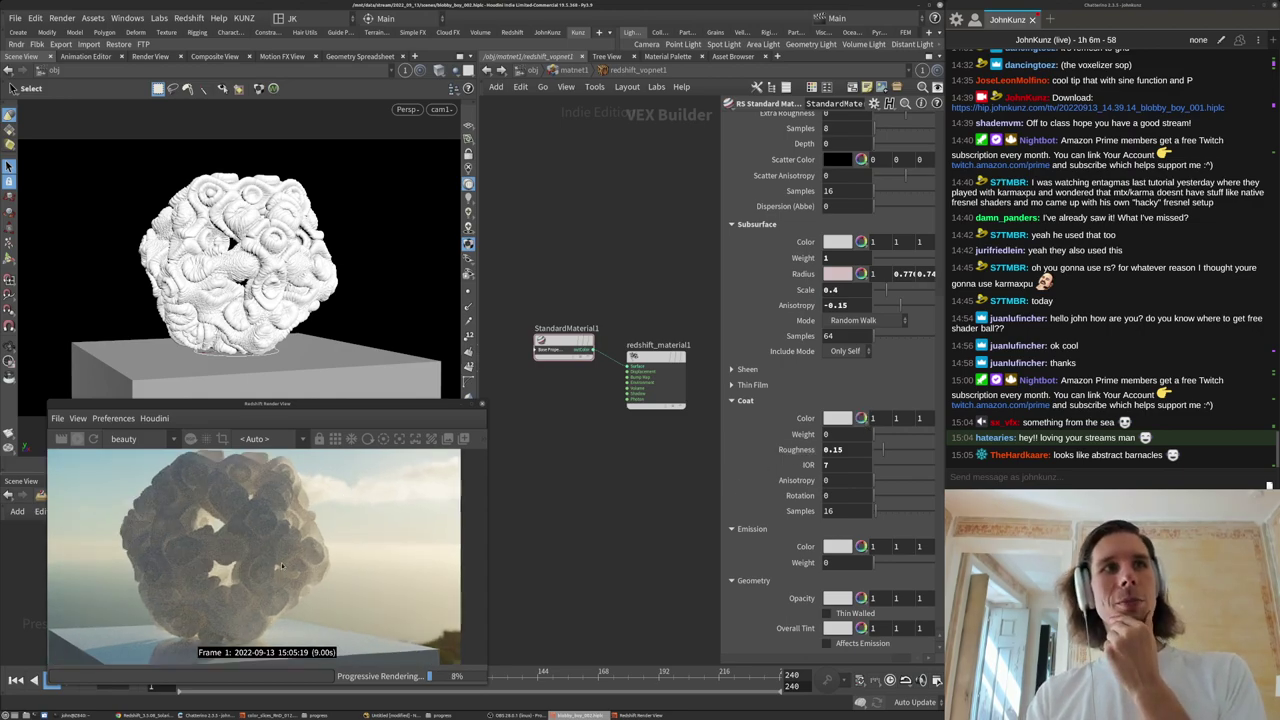
pyautogui.scroll(-3, 281, 546)
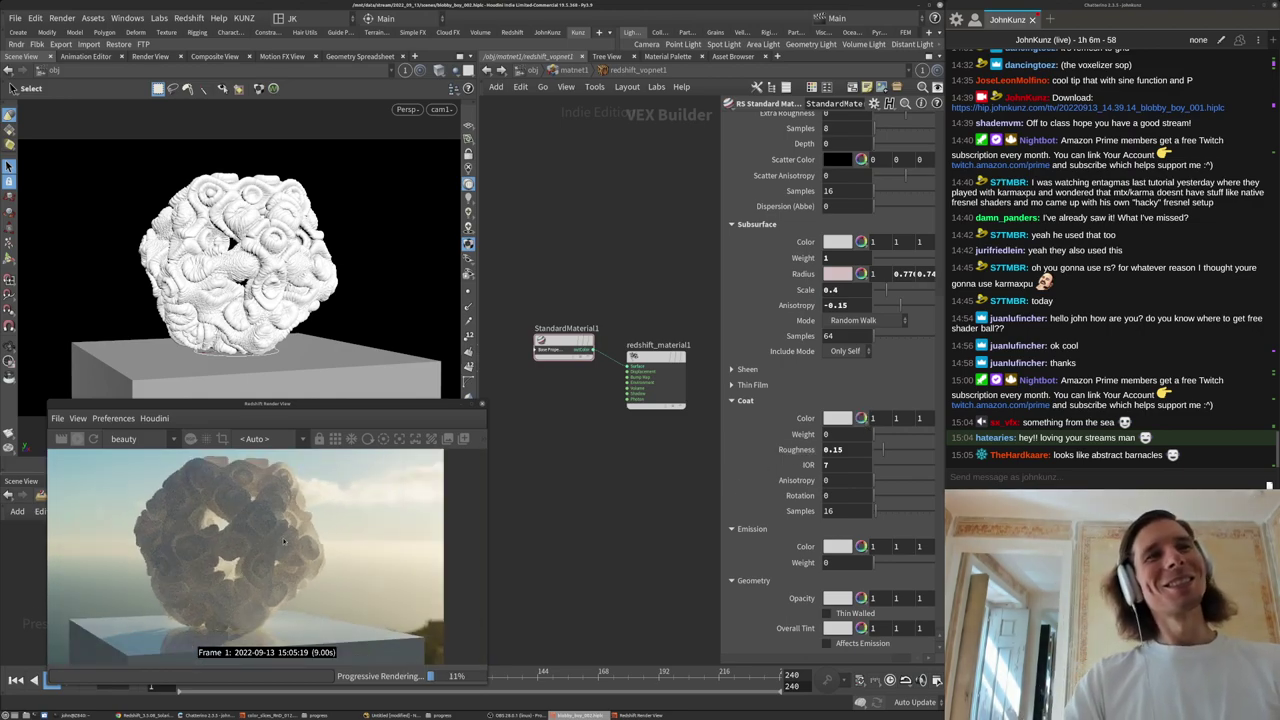
pyautogui.scroll(-1, 283, 542)
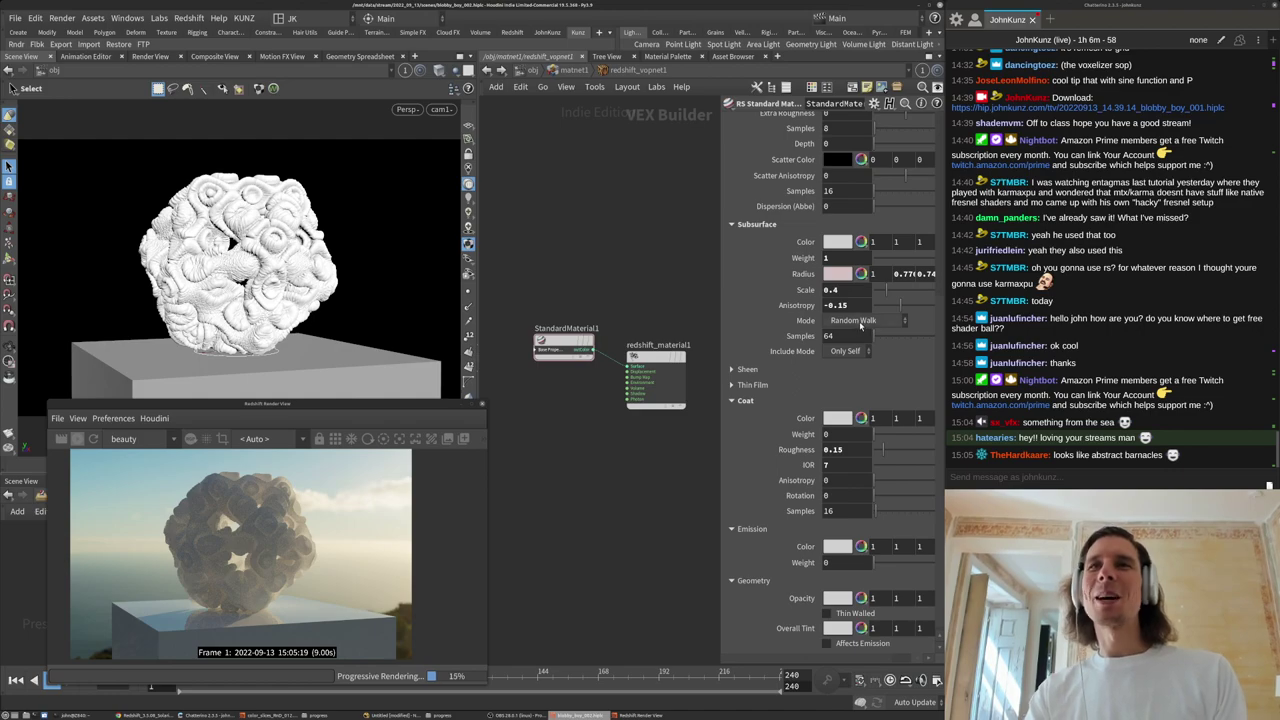
# Try the Ray-Traced Diffusion subsurface mode with a subsurface scale of 0.04 and inspect the render.
pyautogui.click(860, 322)
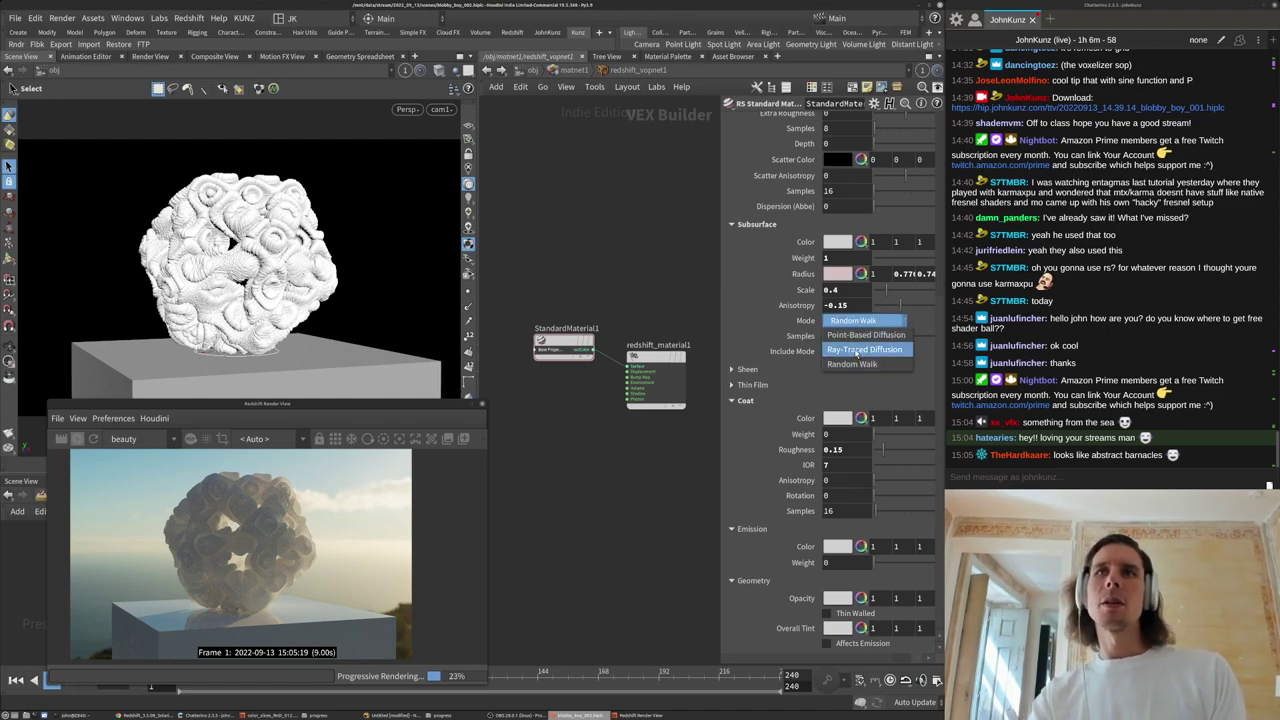
pyautogui.click(857, 350)
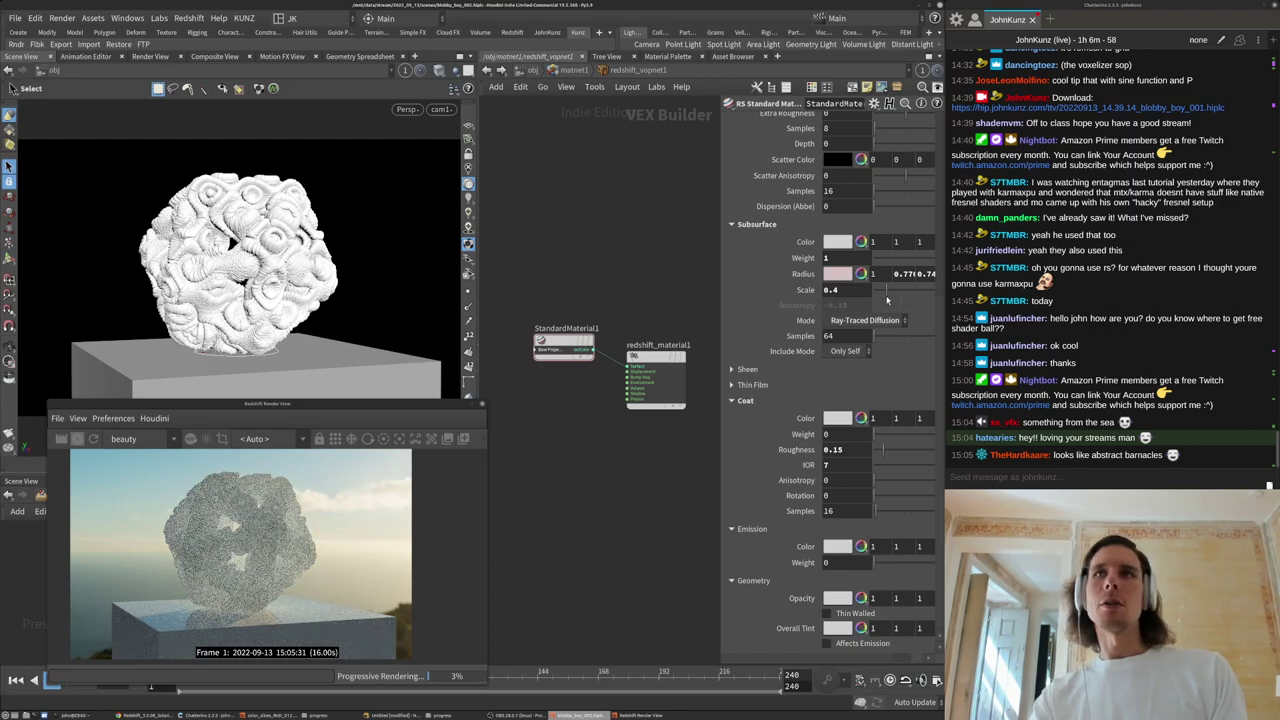
pyautogui.press('Return')
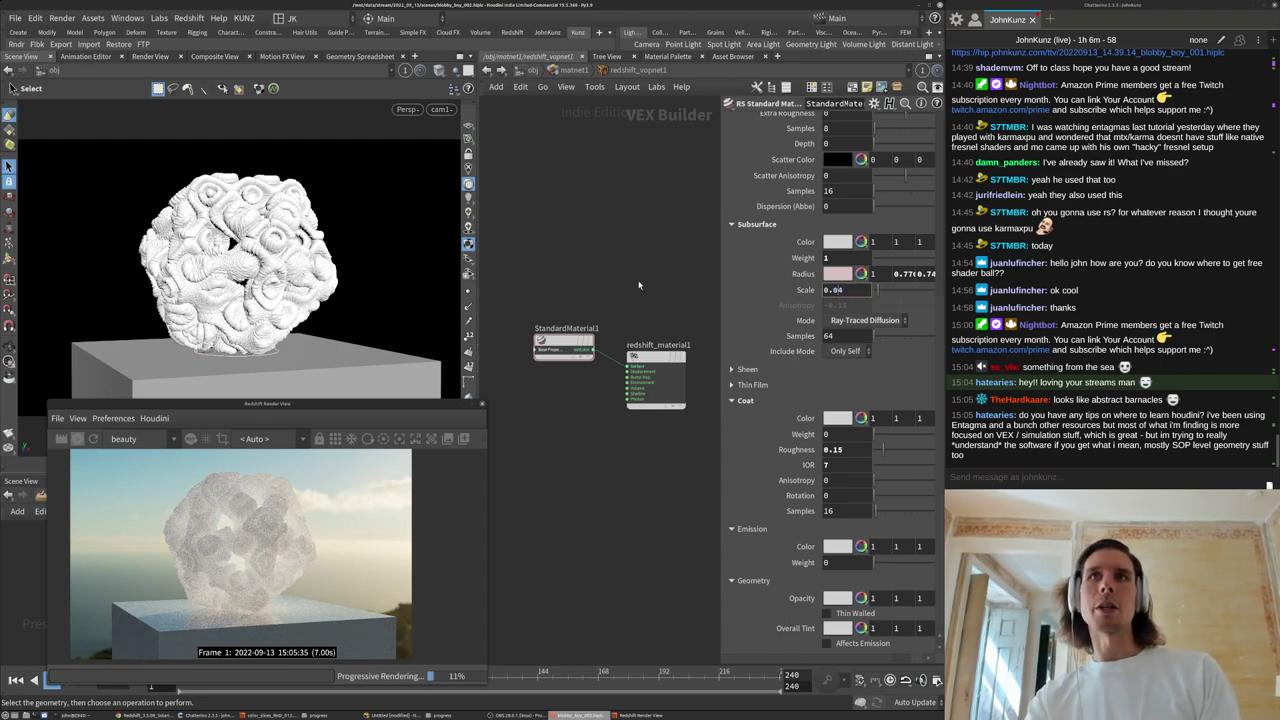
pyautogui.press('Return')
pyautogui.scroll(3, 265, 513)
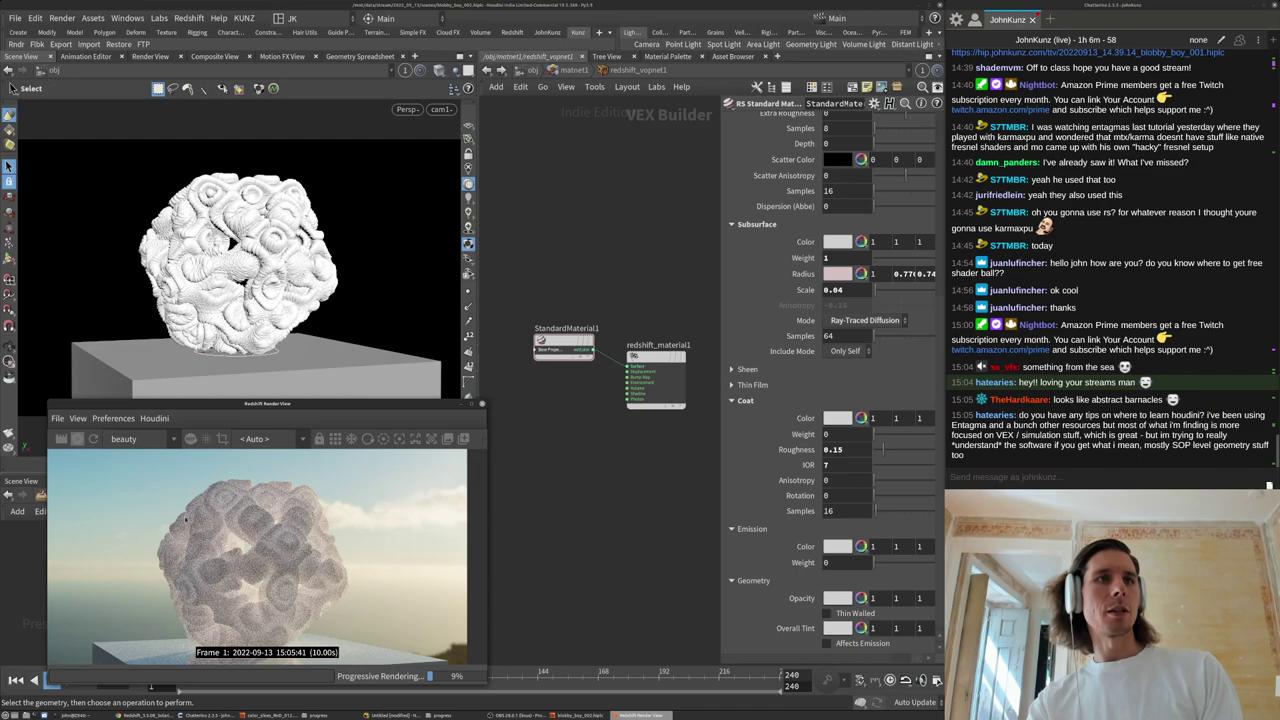
pyautogui.scroll(-3, 210, 530)
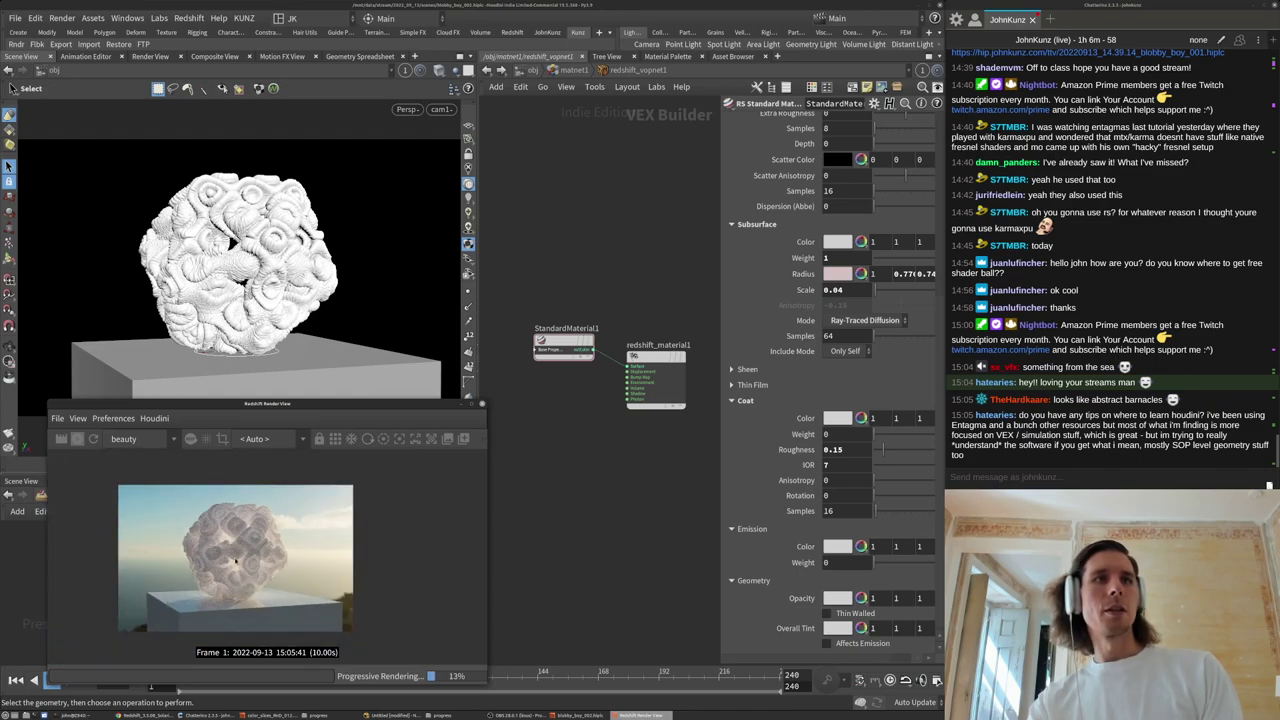
# Return the subsurface mode to Random Walk and test subsurface scales of 0.085 and 0.2.
pyautogui.click(852, 321)
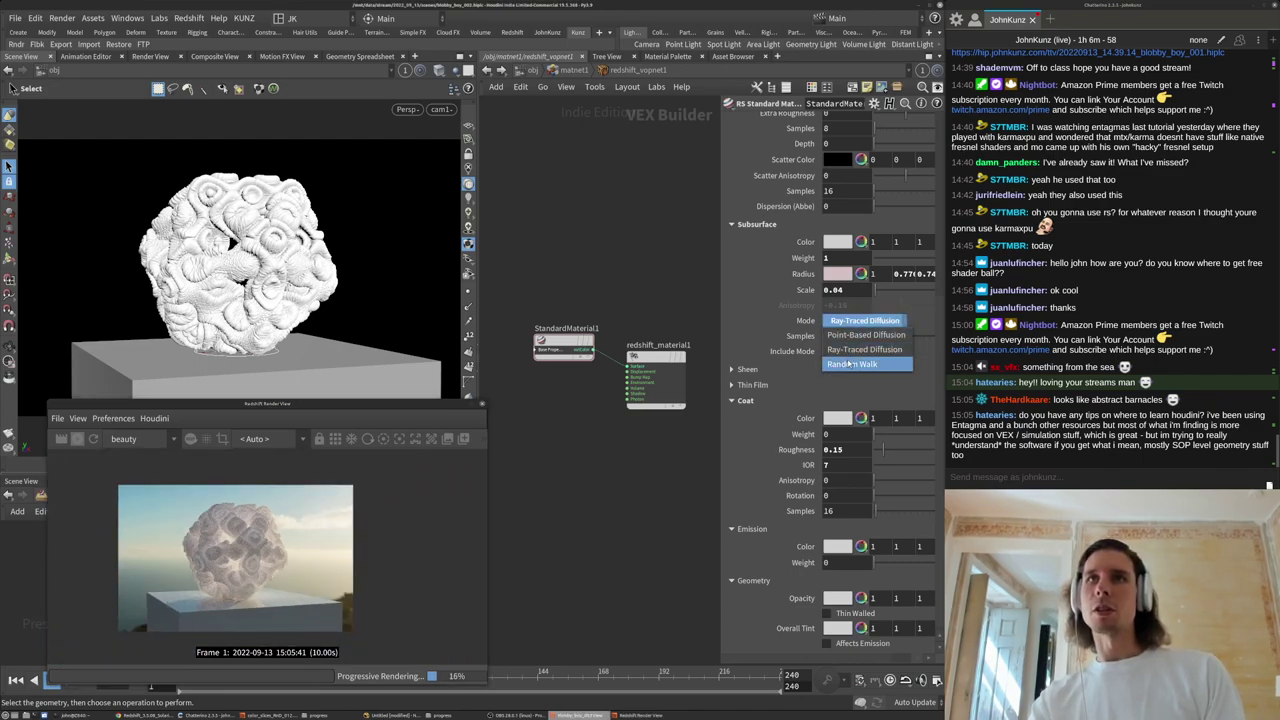
pyautogui.click(855, 350)
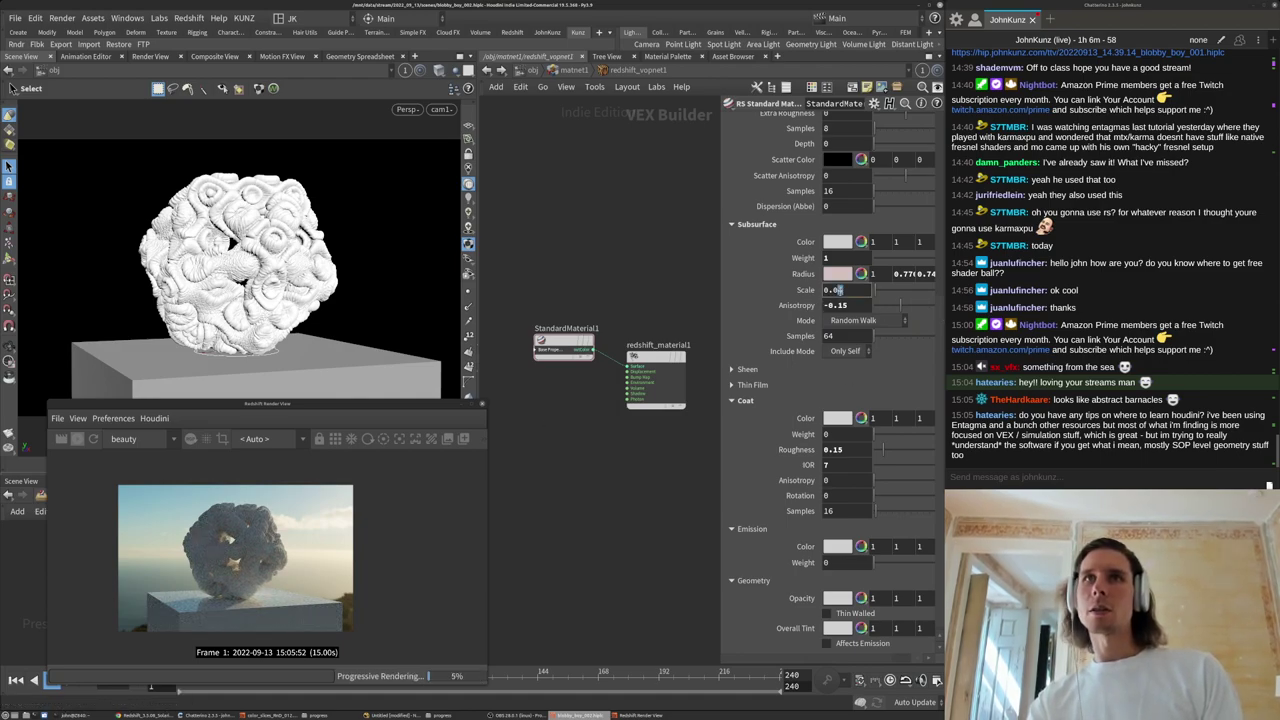
pyautogui.write('85')
pyautogui.press('Return')
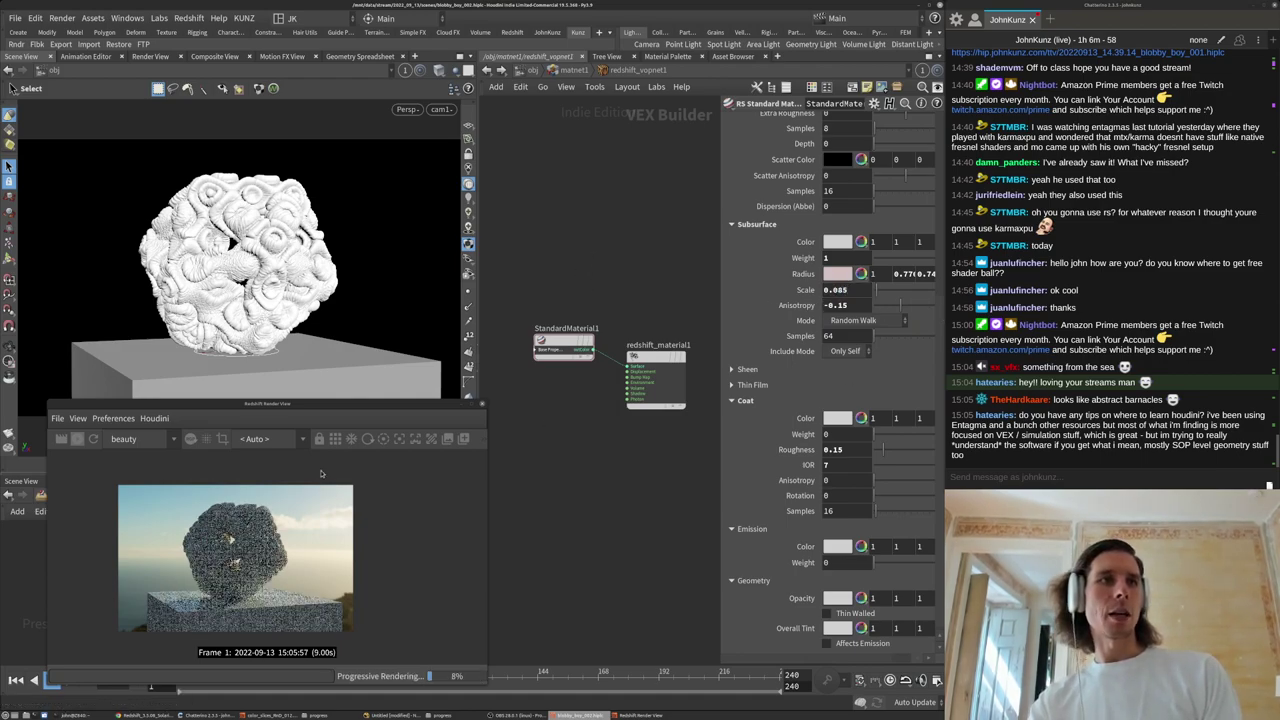
pyautogui.moveTo(849, 290); pyautogui.dragTo(835, 292)
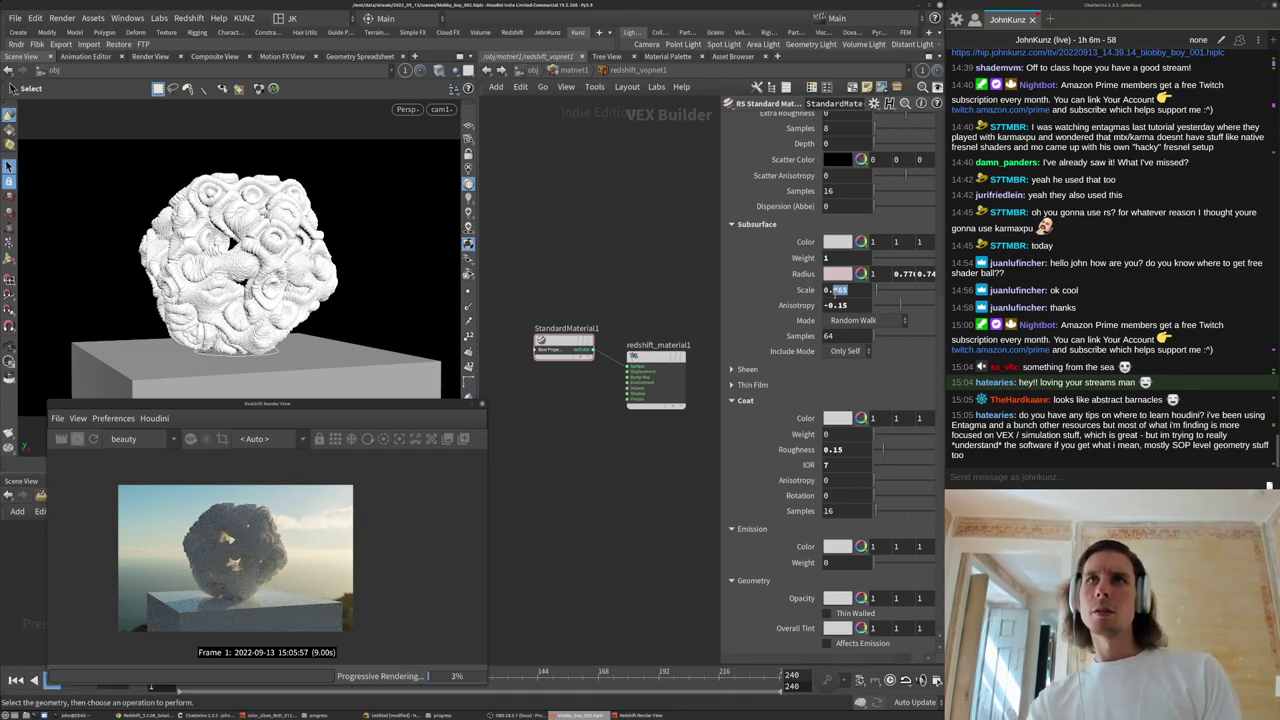
pyautogui.write('2')
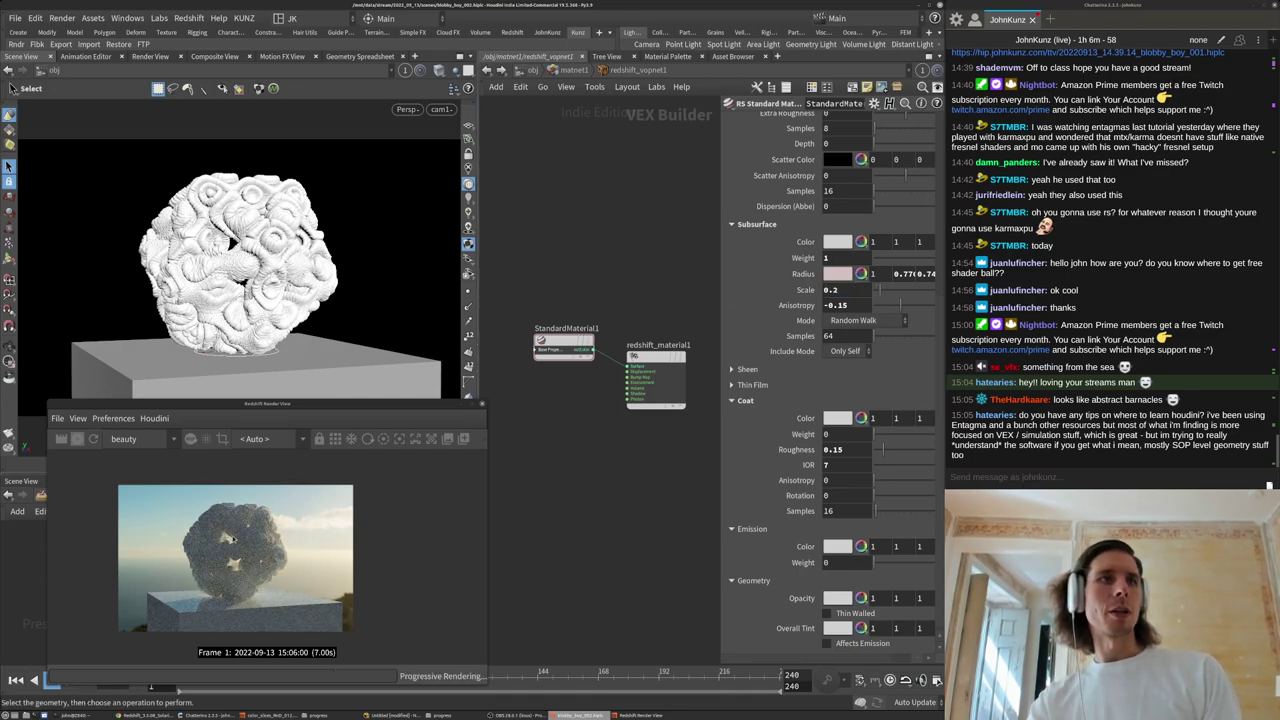
# Test a subsurface scale of 0.6 in an enlarged render and set the final scale to 0.4.
pyautogui.scroll(3, 235, 538)
pyautogui.moveTo(841, 292); pyautogui.dragTo(832, 293)
pyautogui.press('Return')
pyautogui.write('6')
pyautogui.press('Return')
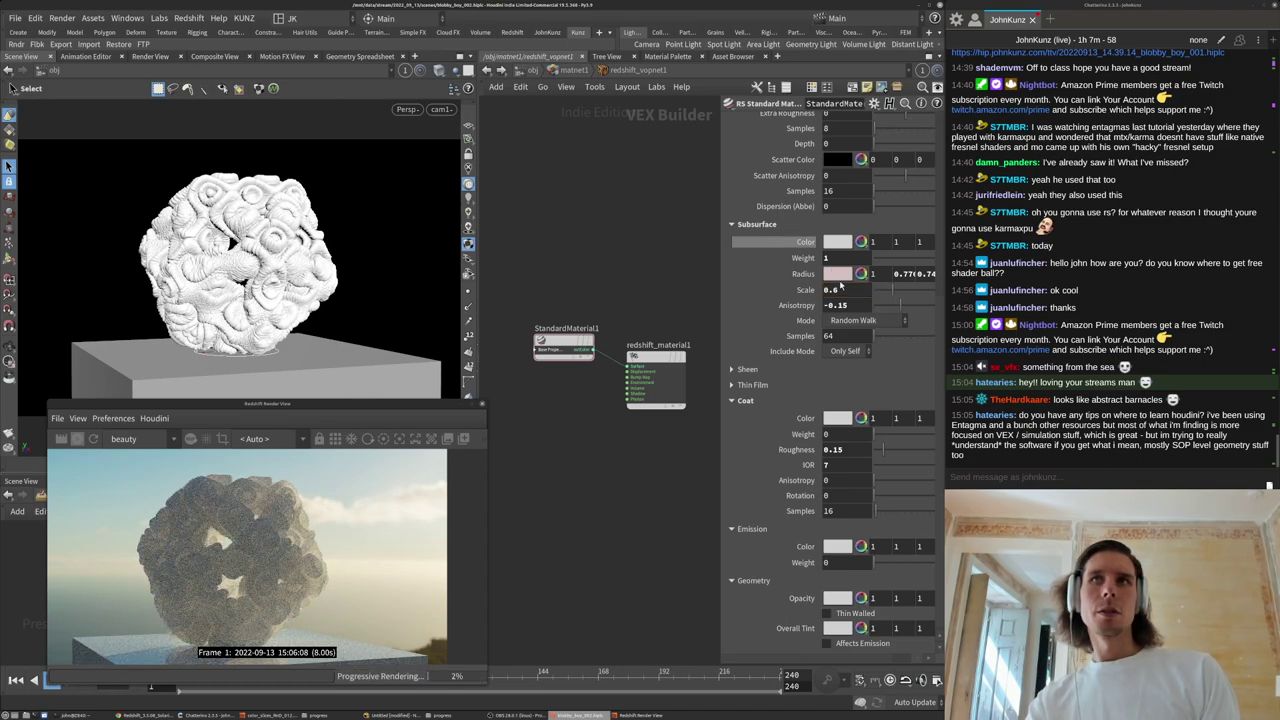
pyautogui.moveTo(843, 290); pyautogui.dragTo(833, 290)
pyautogui.write('4')
pyautogui.press('Return')
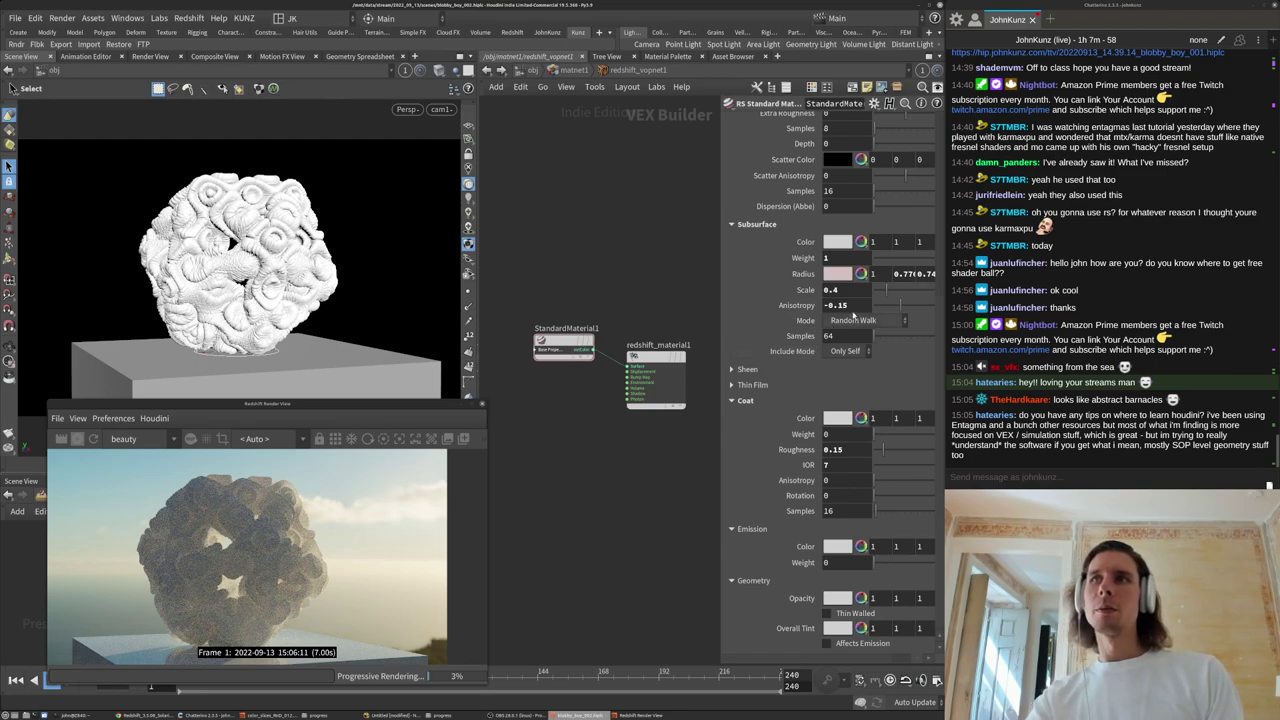
pyautogui.moveTo(538, 219); pyautogui.dragTo(536, 257, button='middle')
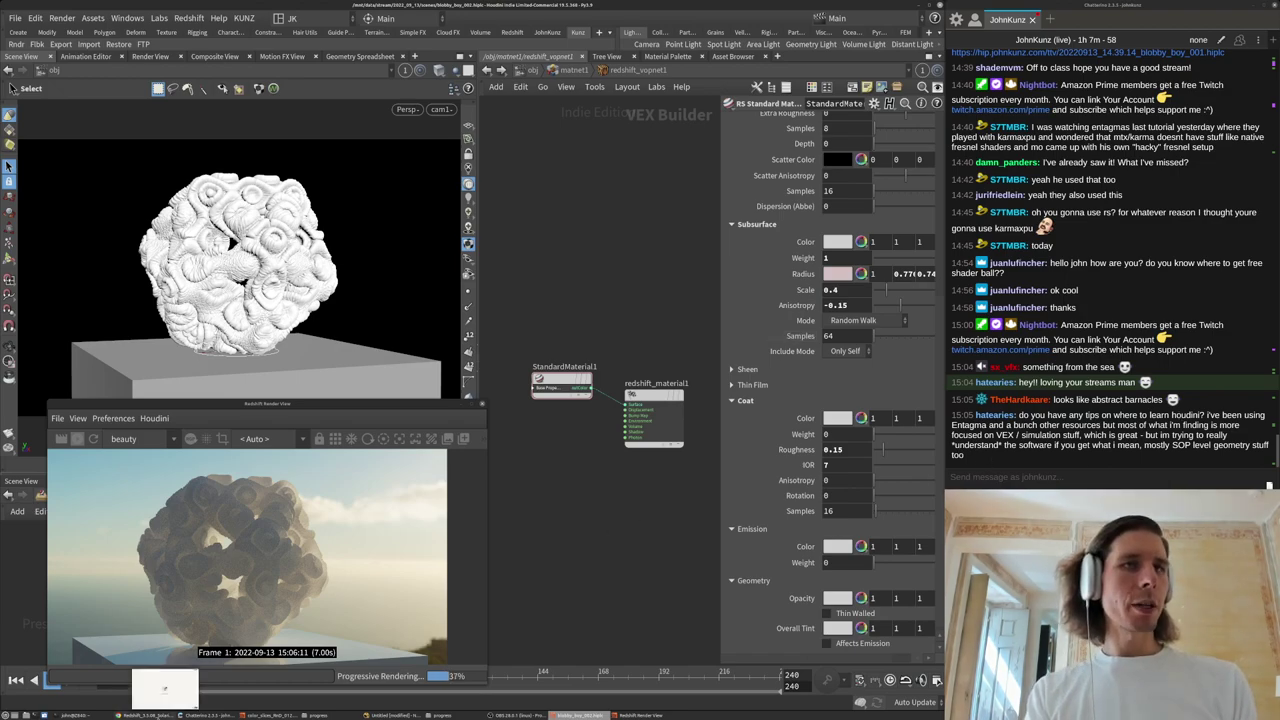
# Switch to Chrome and search the web for "secret language of houdini" in a new tab.
pyautogui.click(147, 715)
pyautogui.hotkey('ctrl', 't')
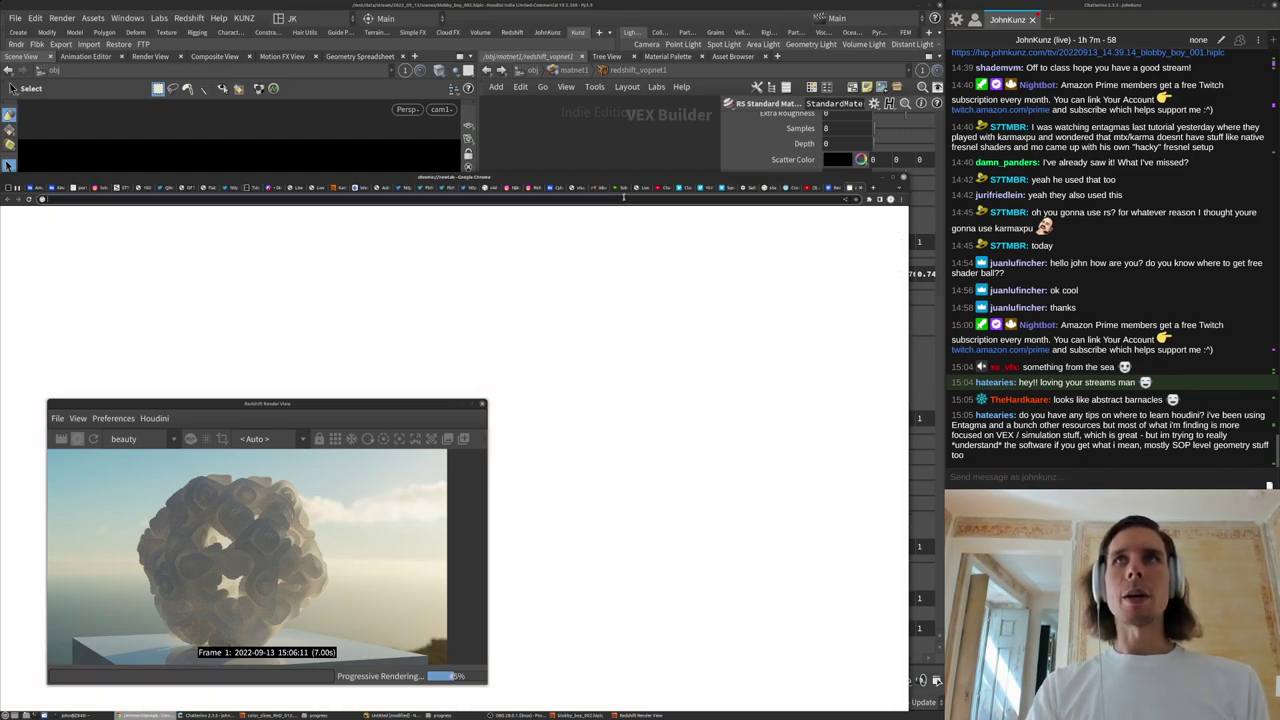
pyautogui.write('secret l')
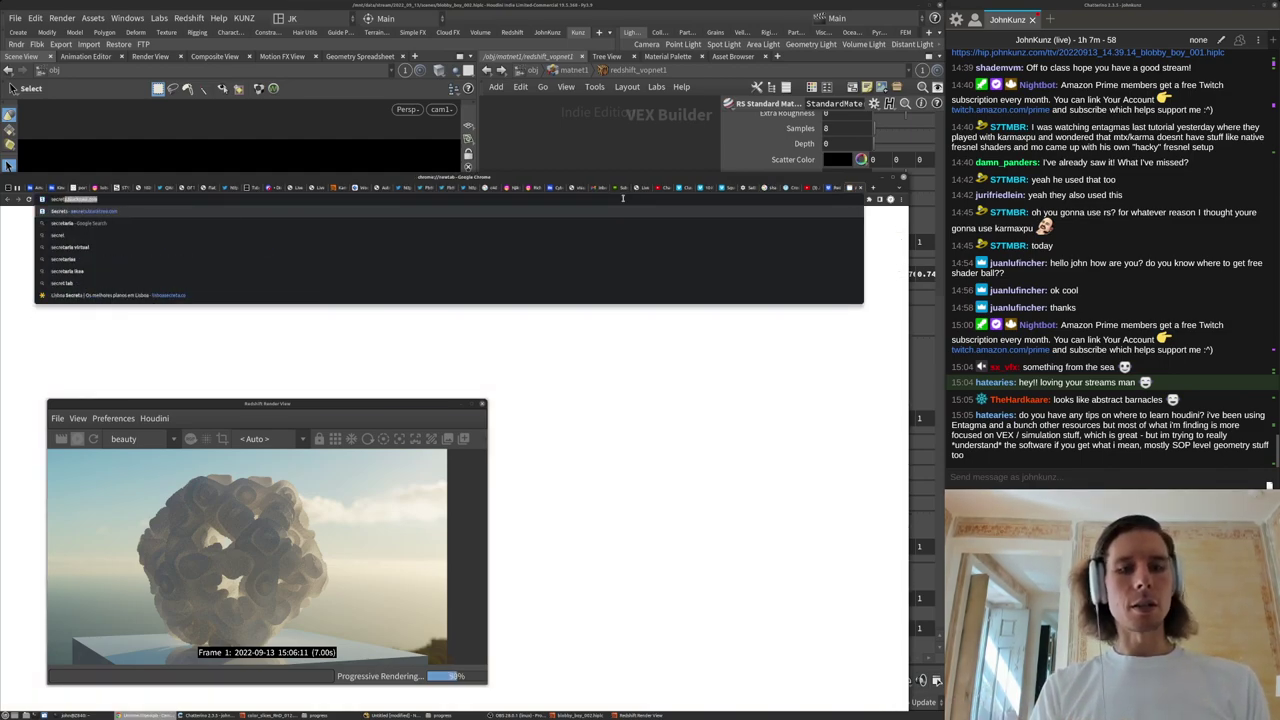
pyautogui.write('anguage of houdini')
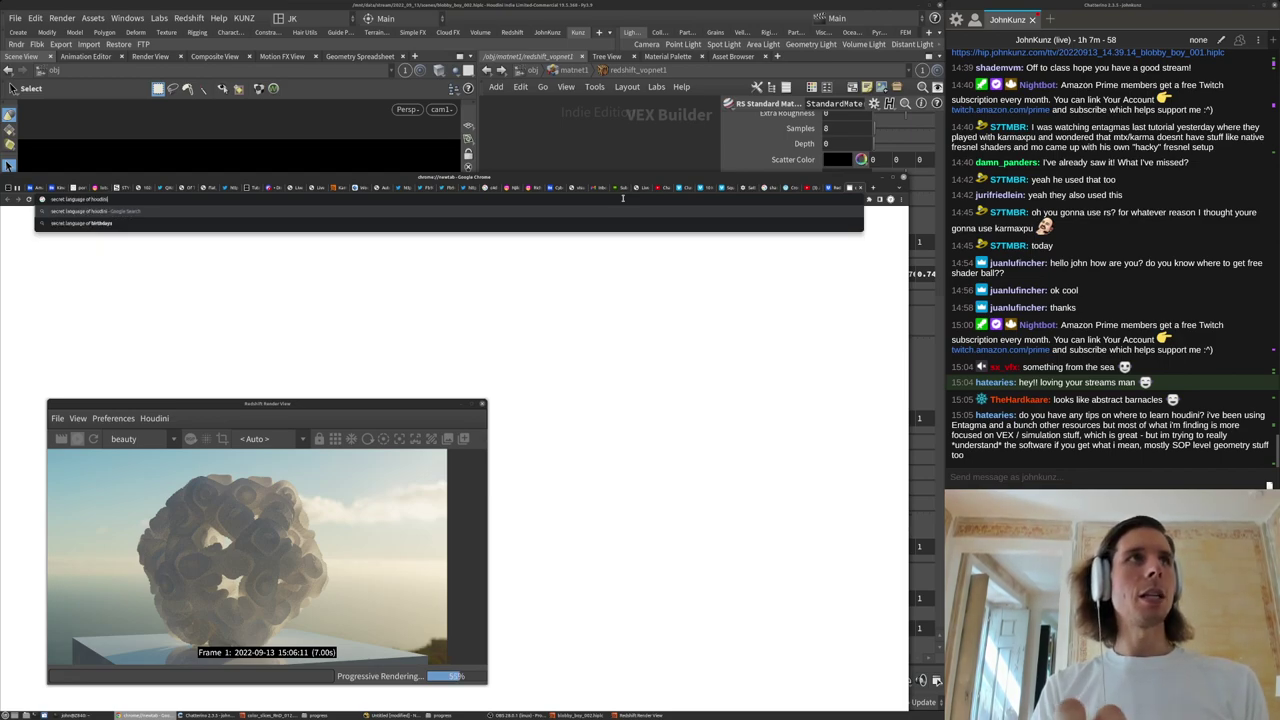
pyautogui.press('Return')
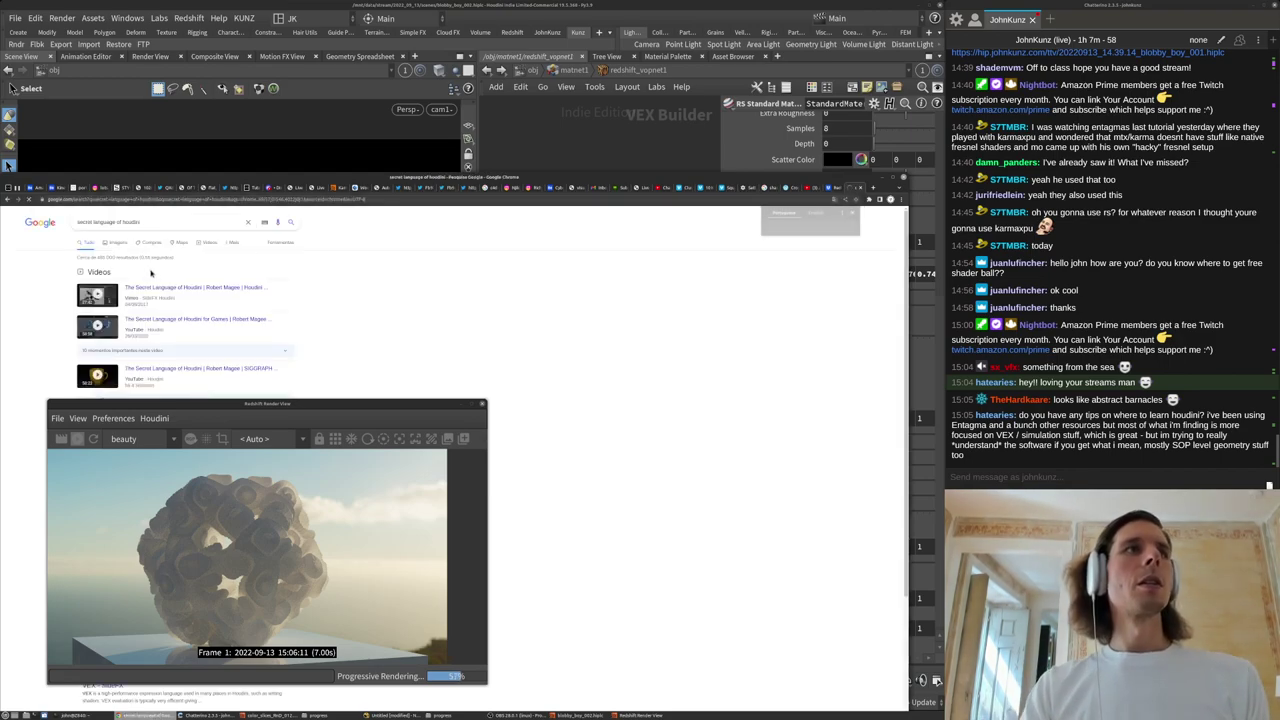
# Rearrange the browser and render windows, look through the search results, and open the Secret Language of Houdini talk on Vimeo.
pyautogui.scroll(-3, 201, 257)
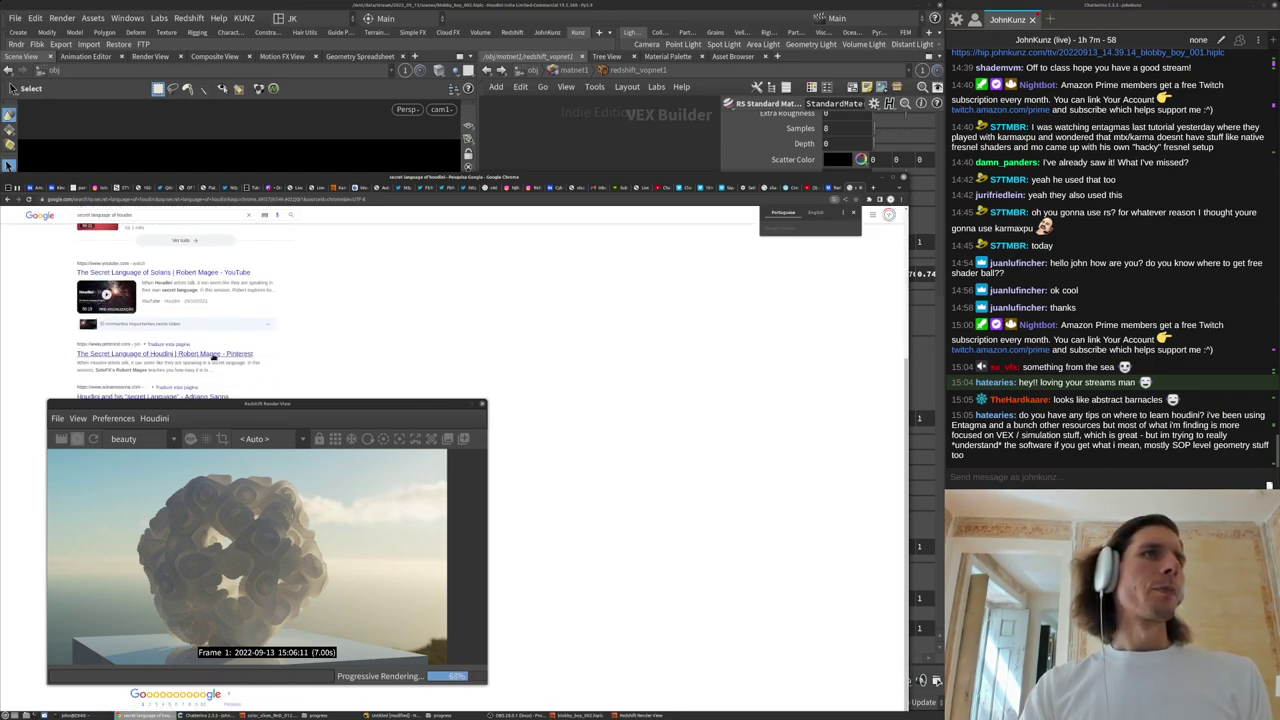
pyautogui.doubleClick(396, 179)
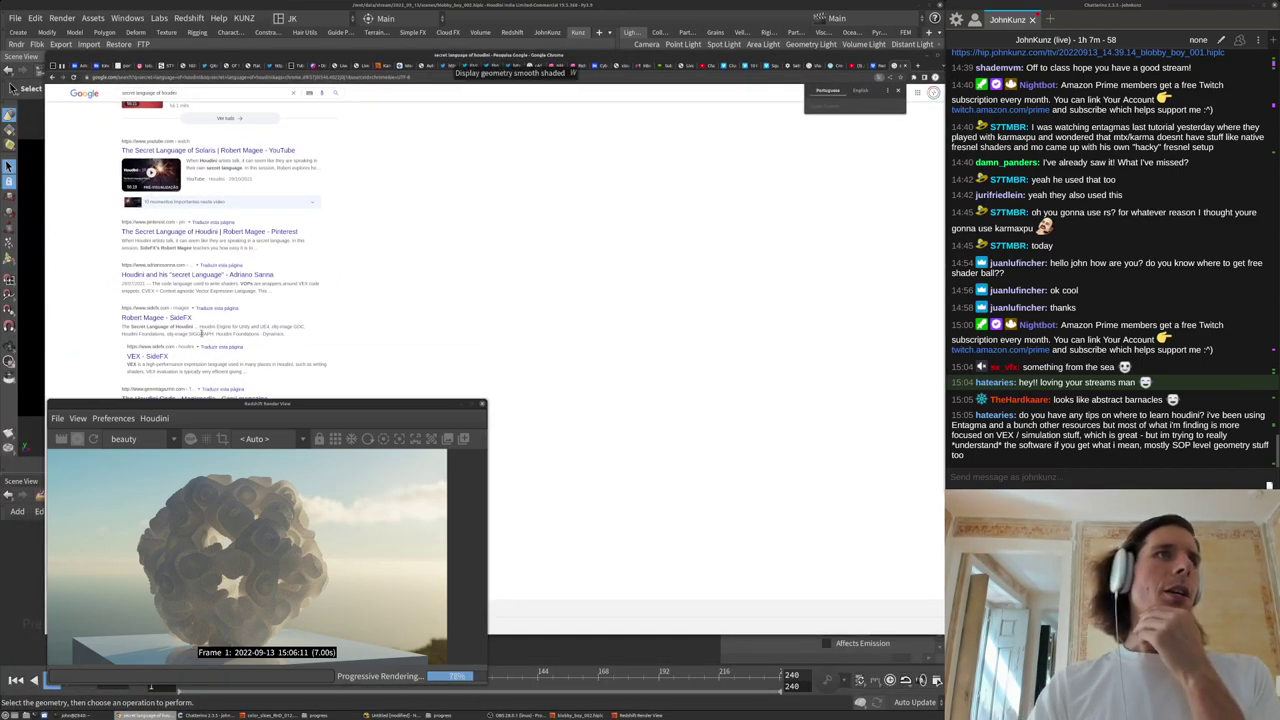
pyautogui.moveTo(207, 405); pyautogui.dragTo(205, 547)
pyautogui.scroll(4, 320, 438)
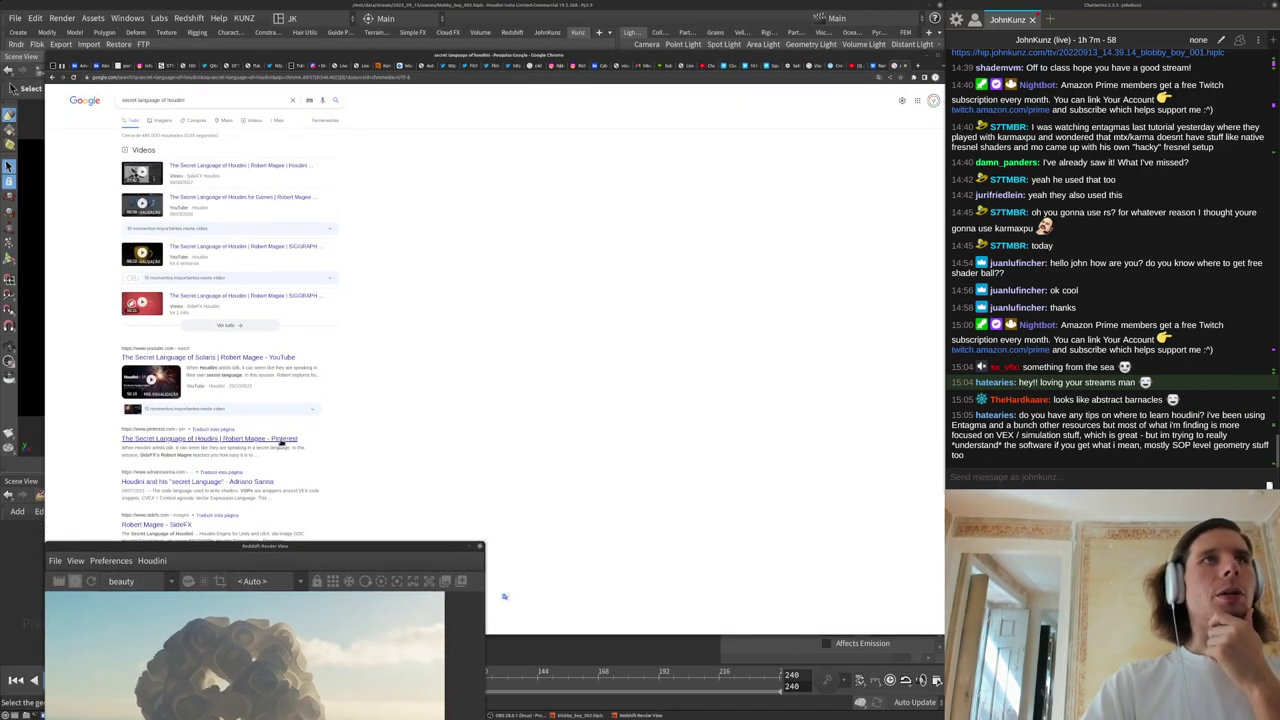
pyautogui.scroll(-2, 307, 420)
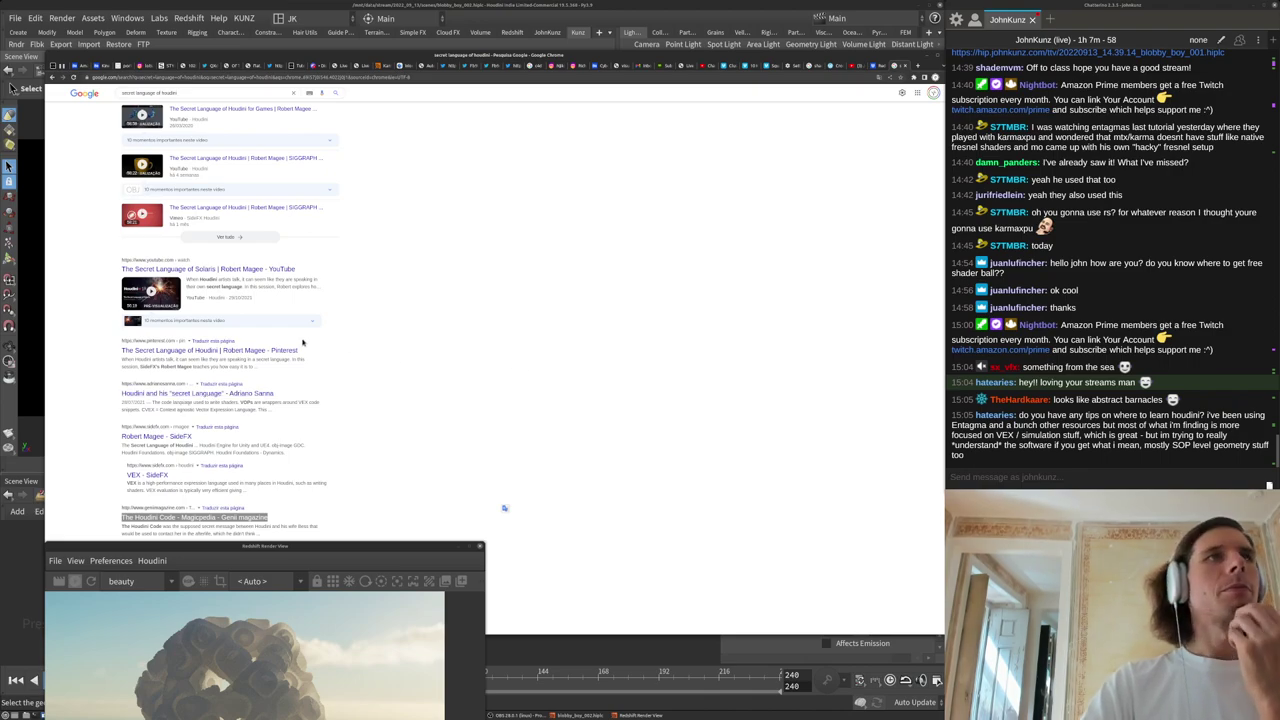
pyautogui.scroll(2, 304, 349)
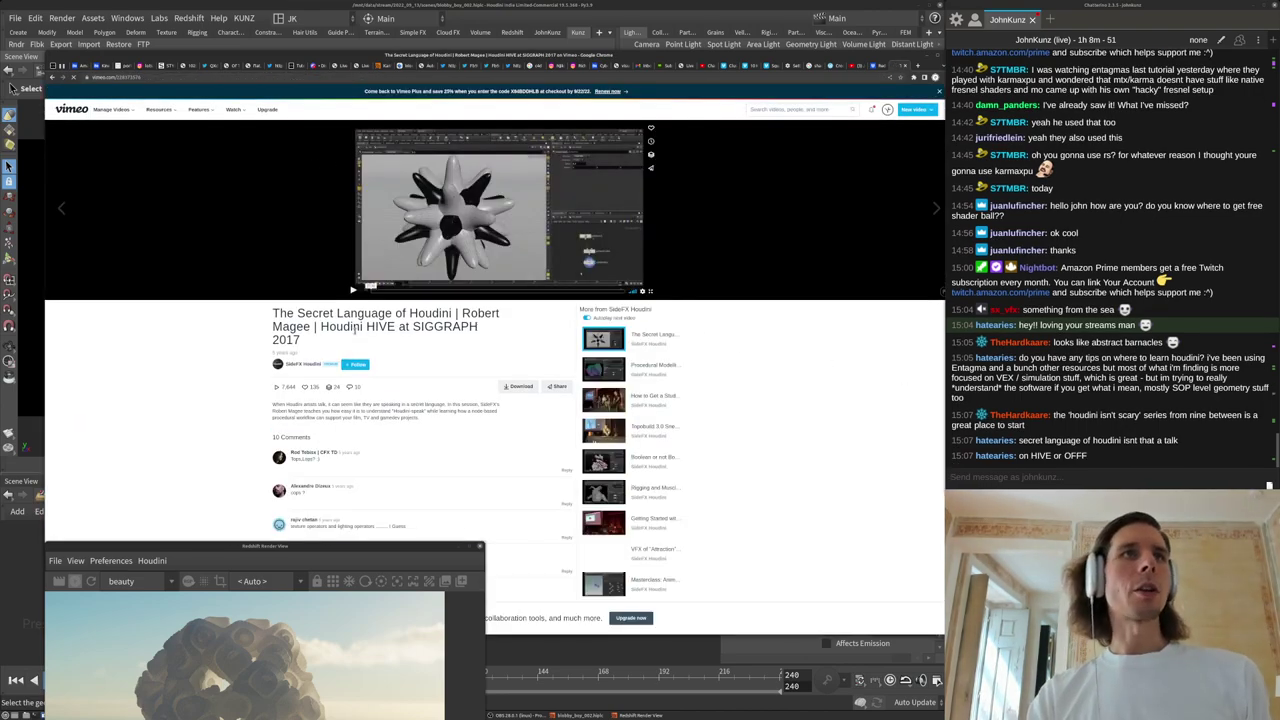
# Look over the Vimeo page of the Houdini HIVE at SIGGRAPH 2017 talk, including its description and comments.
pyautogui.scroll(-2, 358, 338)
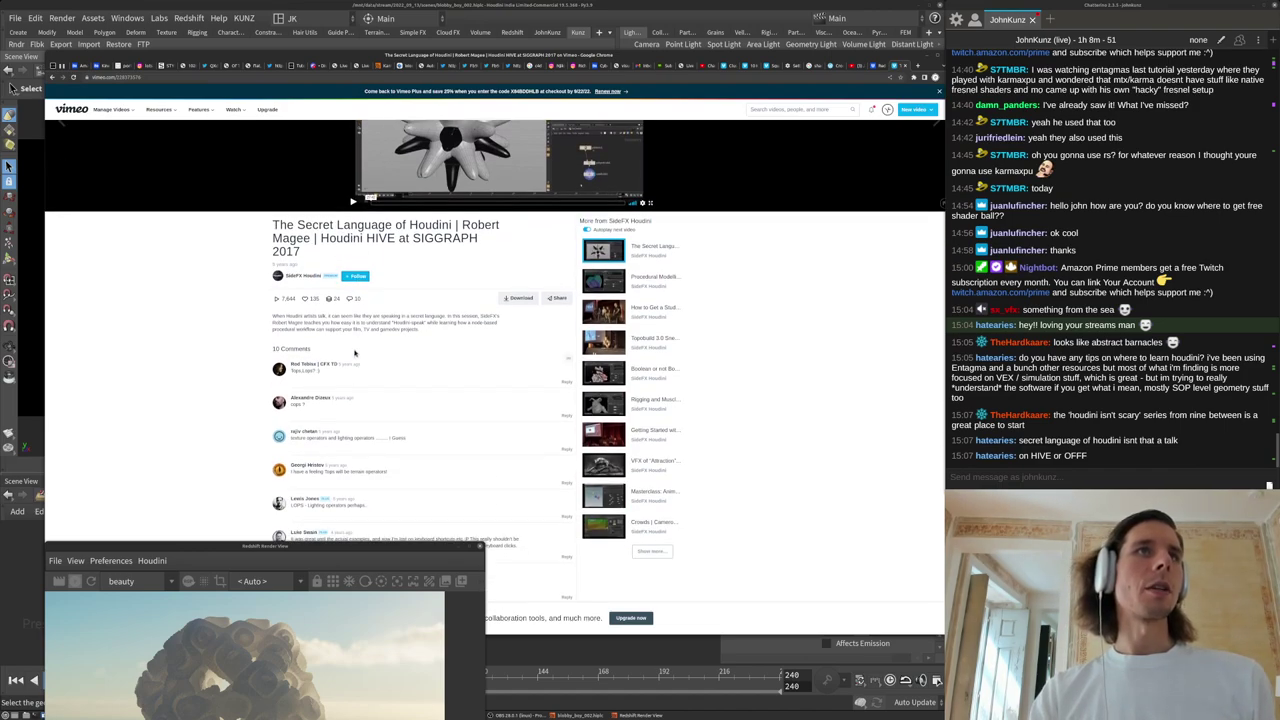
pyautogui.scroll(3, 356, 354)
pyautogui.scroll(-3, 372, 415)
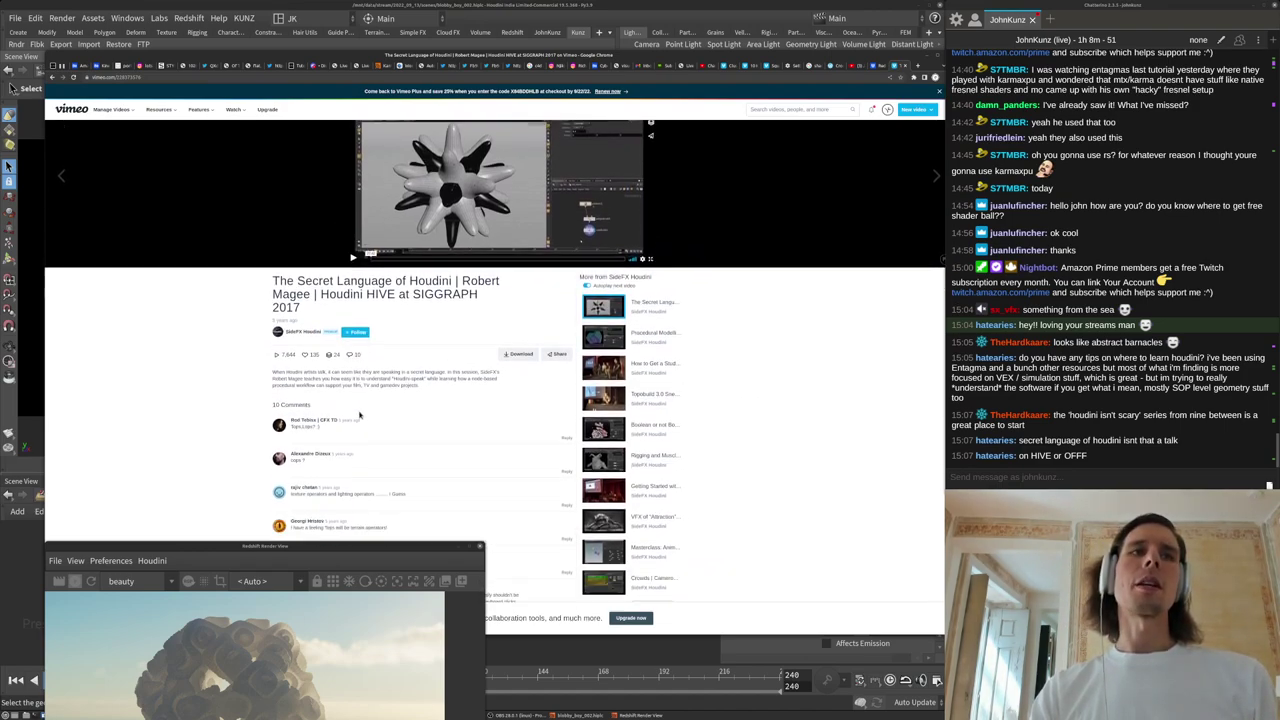
pyautogui.scroll(-4, 372, 414)
pyautogui.scroll(6, 373, 425)
pyautogui.scroll(1, 382, 434)
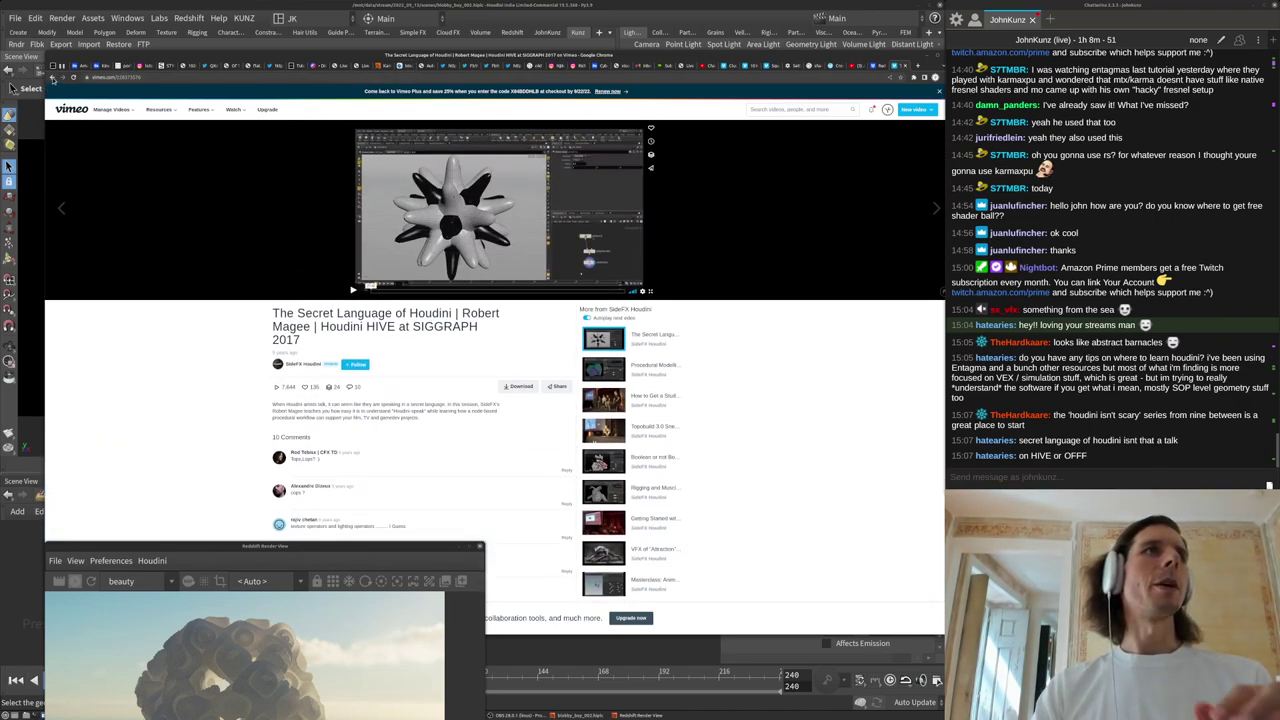
# Return to the search results, open "The Secret Language of Solaris" video, and skip its advertisement.
pyautogui.click(53, 78)
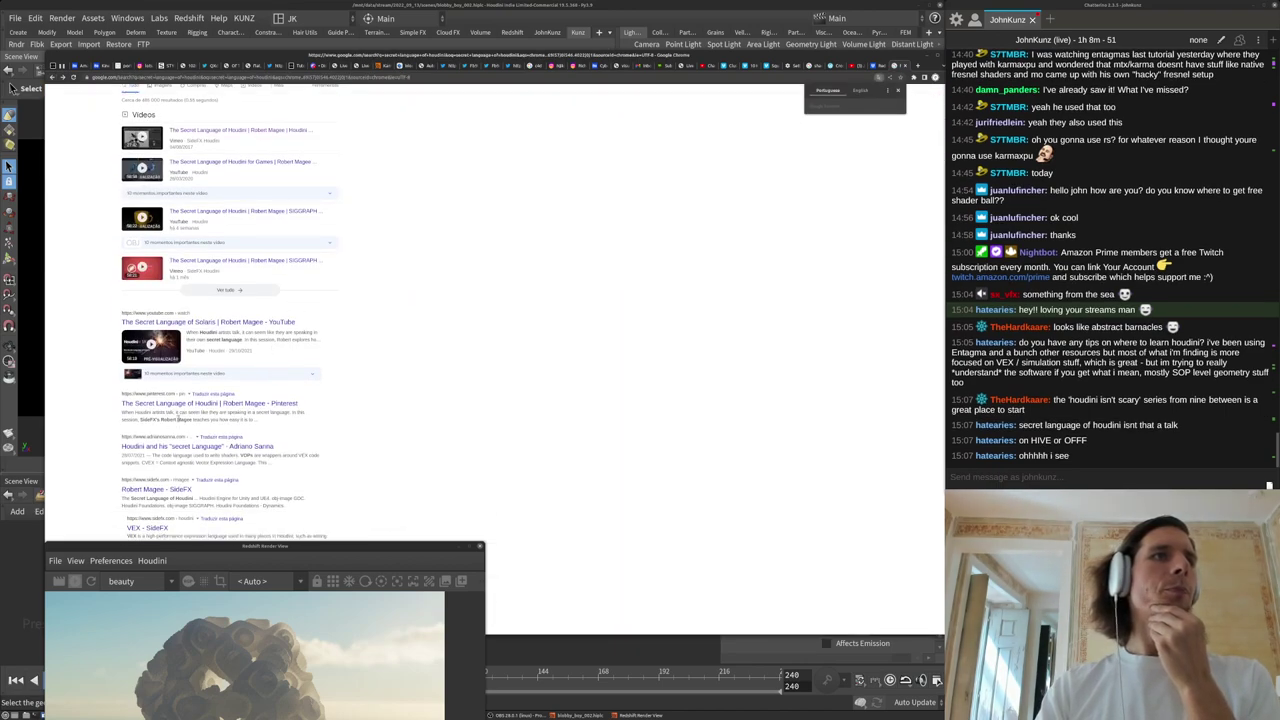
pyautogui.click(276, 324)
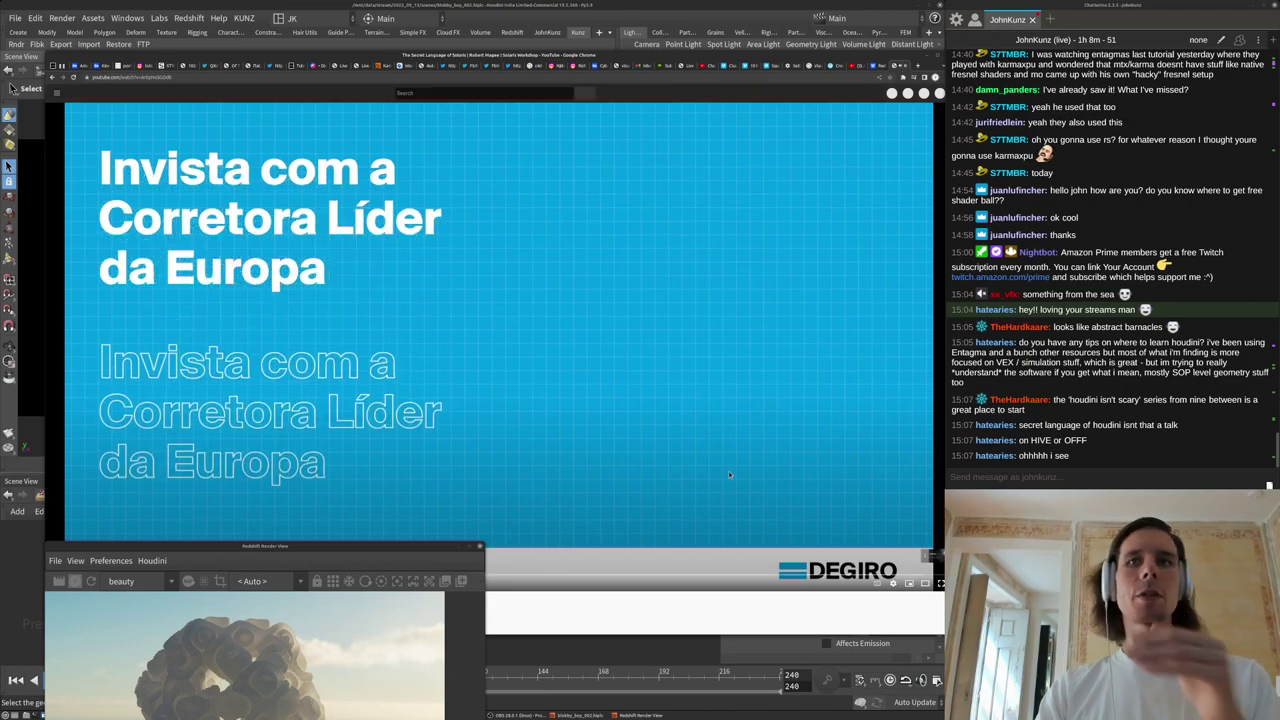
pyautogui.moveTo(337, 546); pyautogui.dragTo(309, 637)
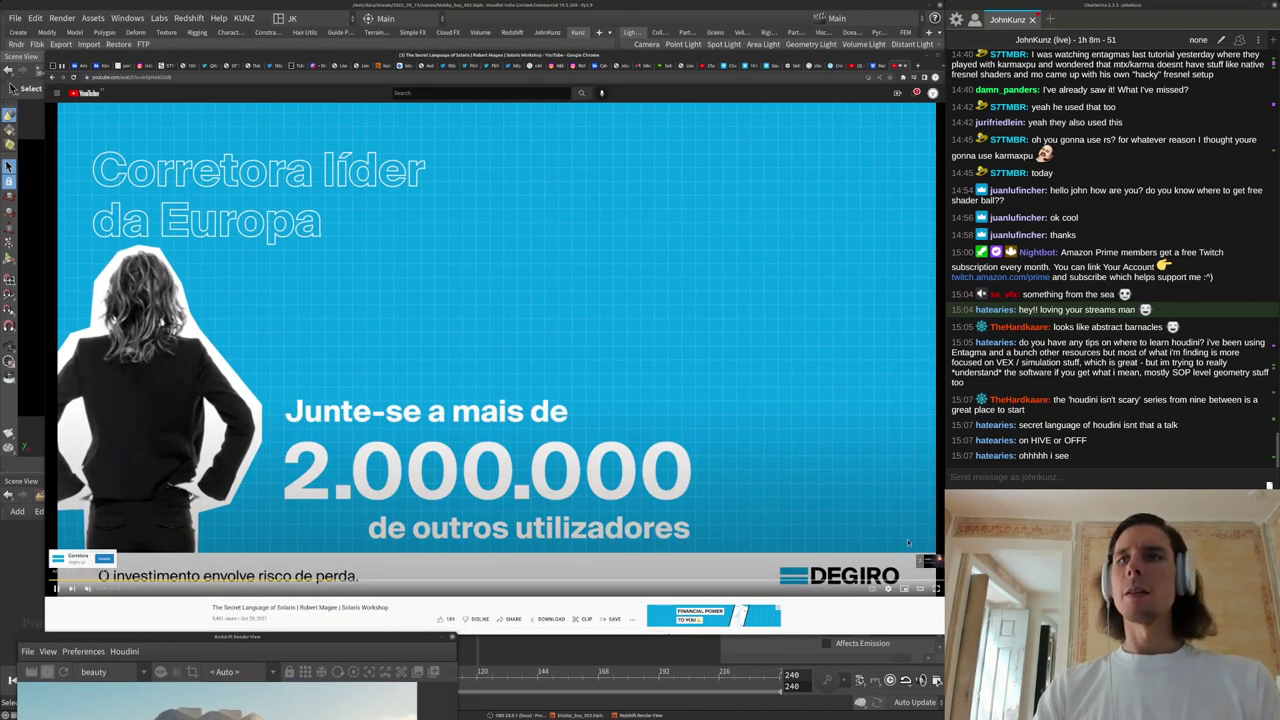
pyautogui.click(928, 560)
# Expand the Solaris workshop video's description and look through it and the comments.
pyautogui.scroll(-6, 551, 478)
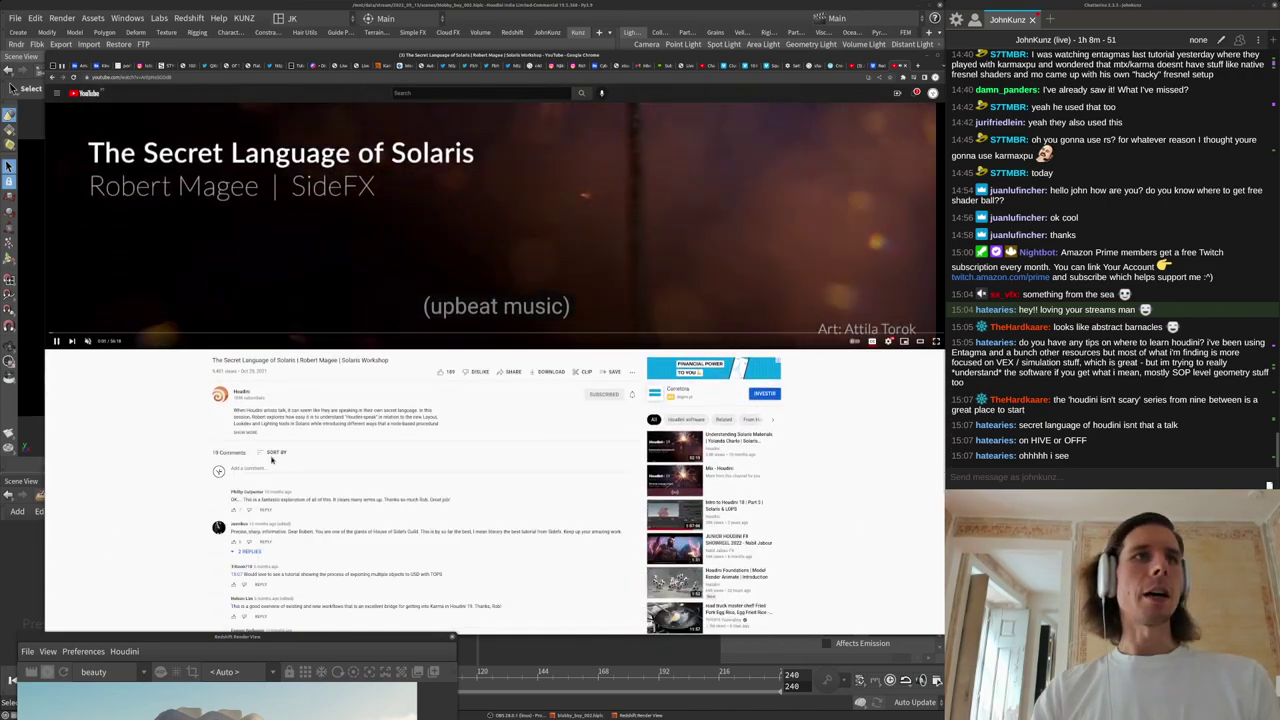
pyautogui.click(246, 433)
pyautogui.scroll(-5, 337, 436)
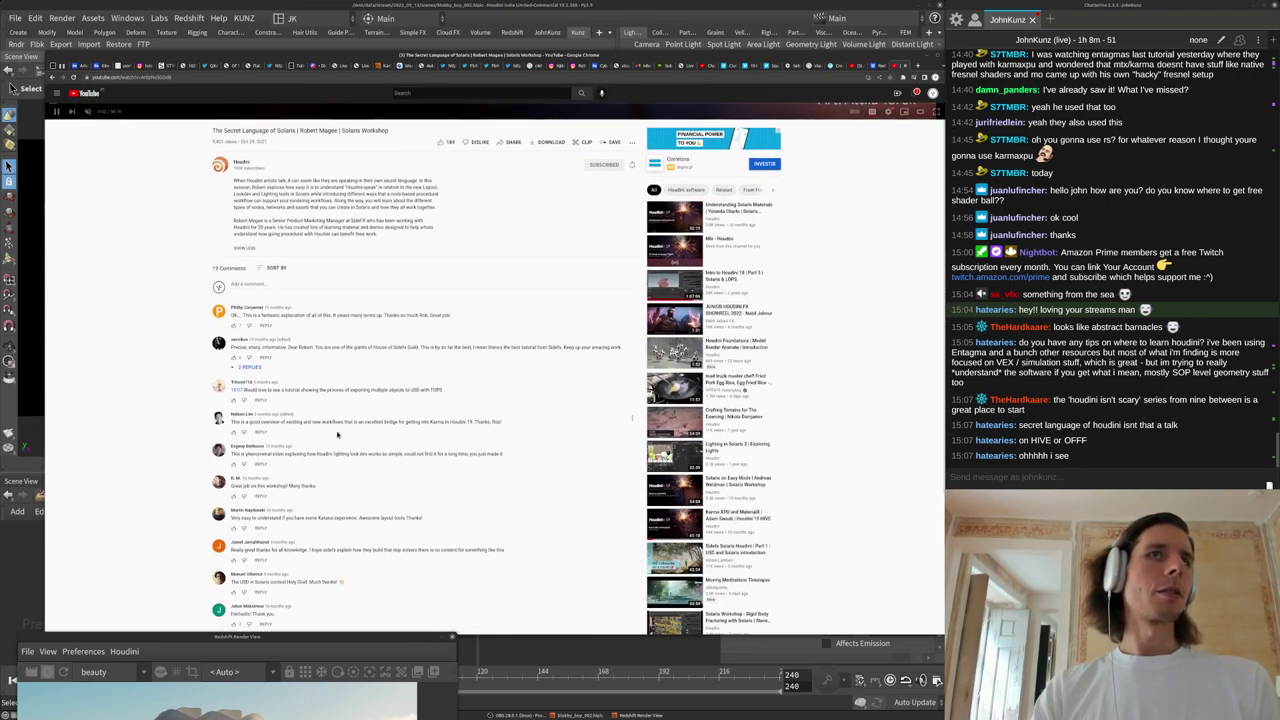
# Search the web for "houdini foundations" and open the "Overview 1 | The Houdini Workspace" video.
pyautogui.click(530, 78)
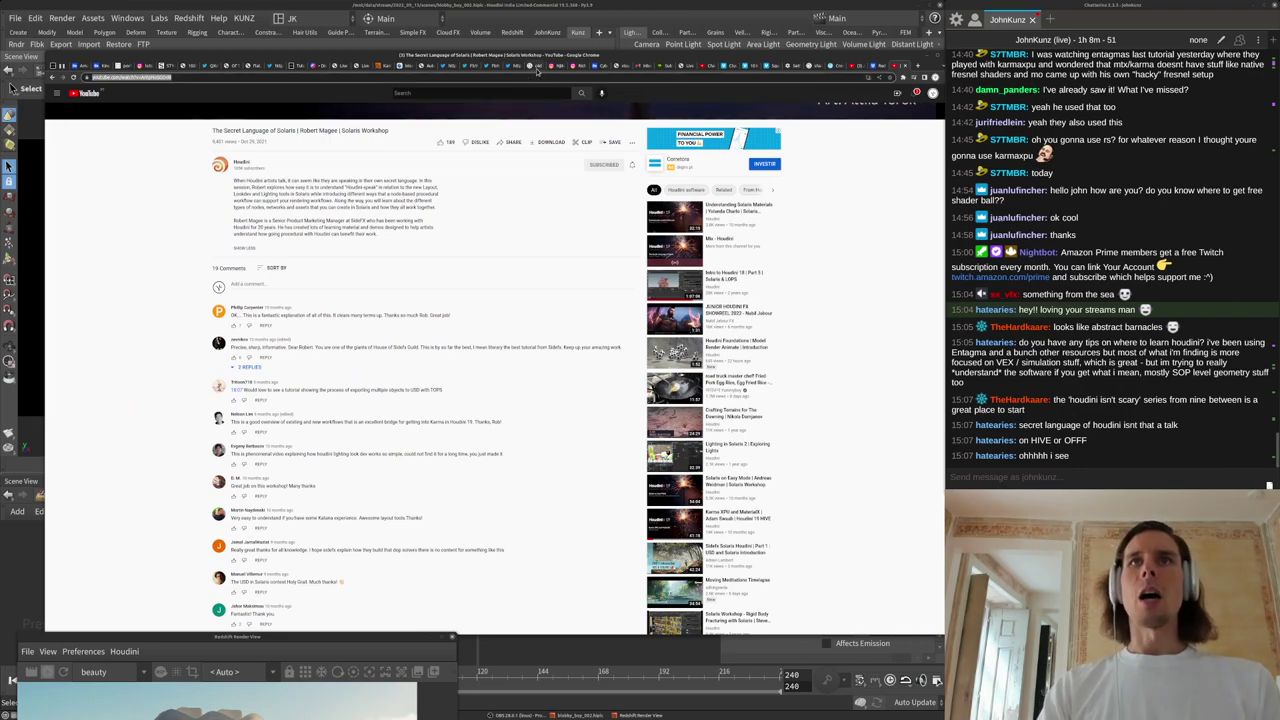
pyautogui.write('houdini')
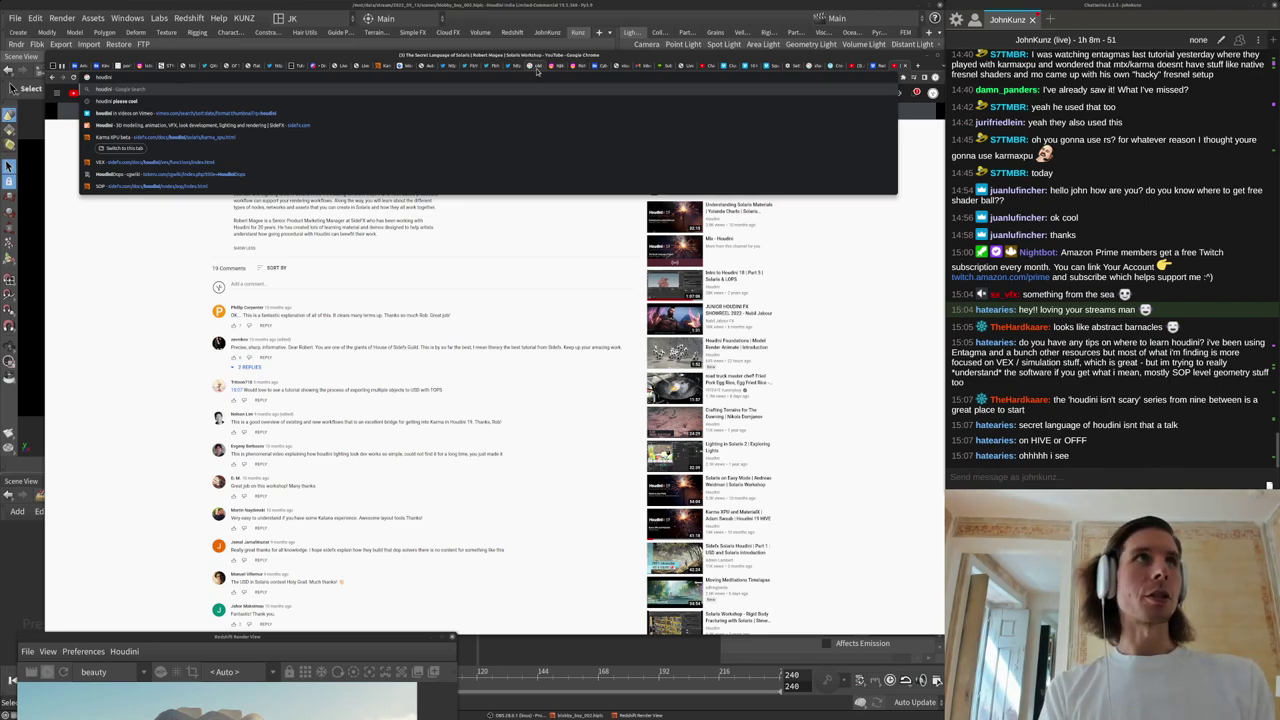
pyautogui.write('foundat')
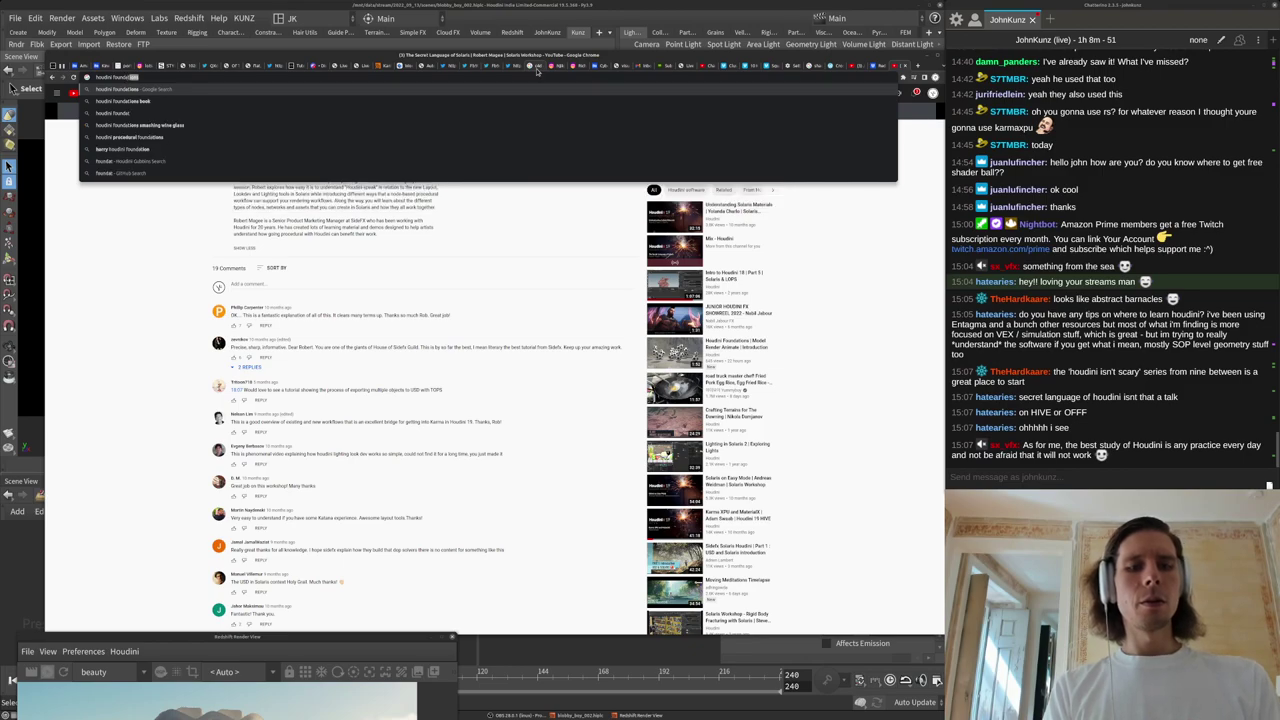
pyautogui.press('Return')
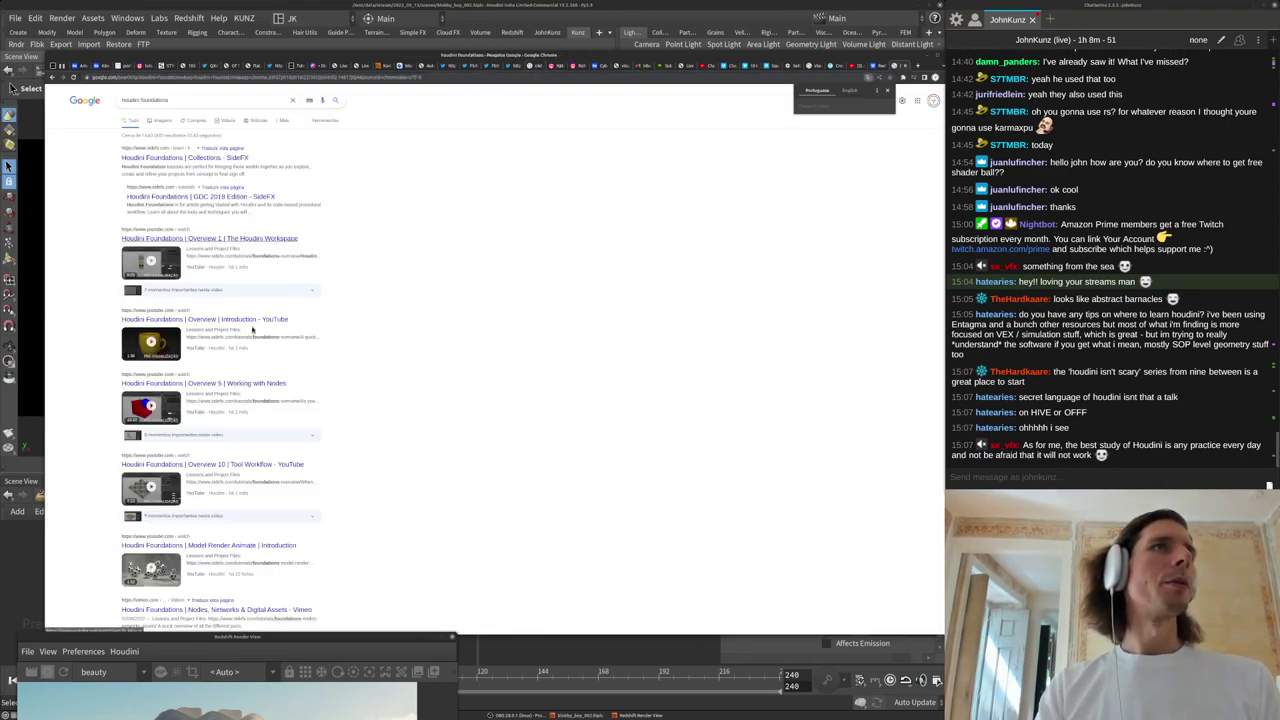
pyautogui.click(225, 240)
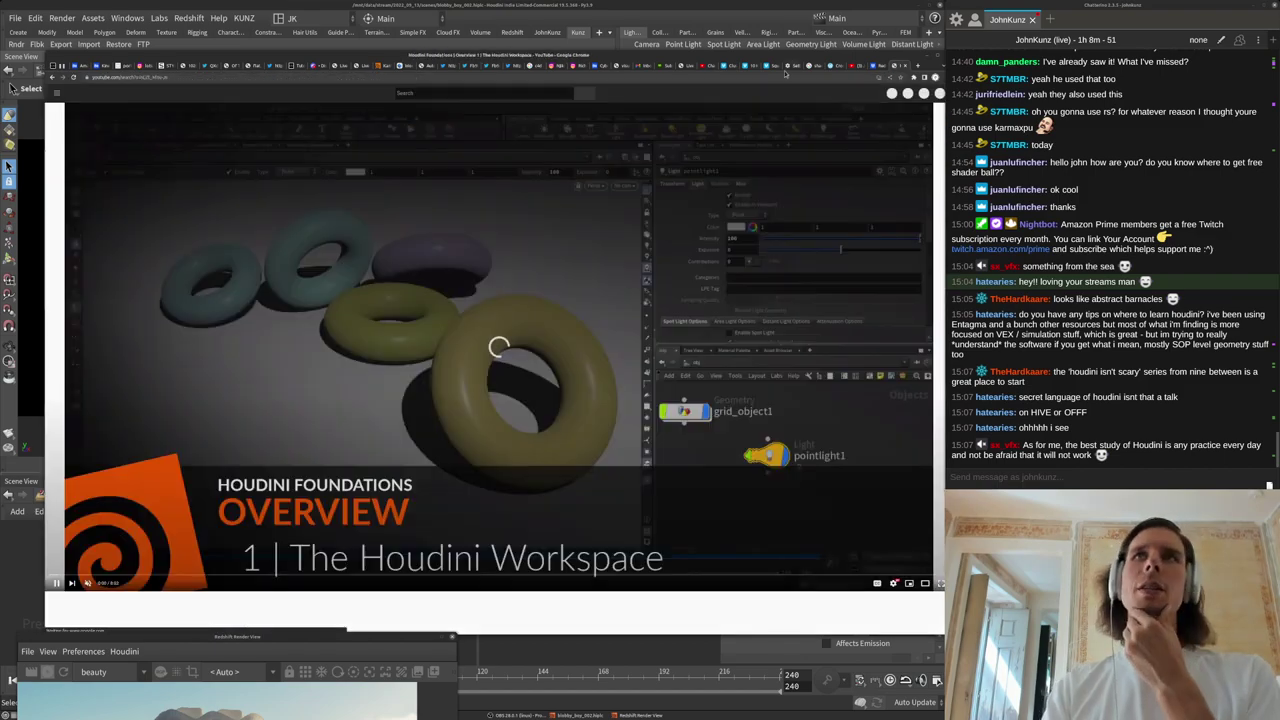
# Expand the Houdini Workspace video's description and open its lessons and project files link on the SideFX site.
pyautogui.scroll(-2, 200, 525)
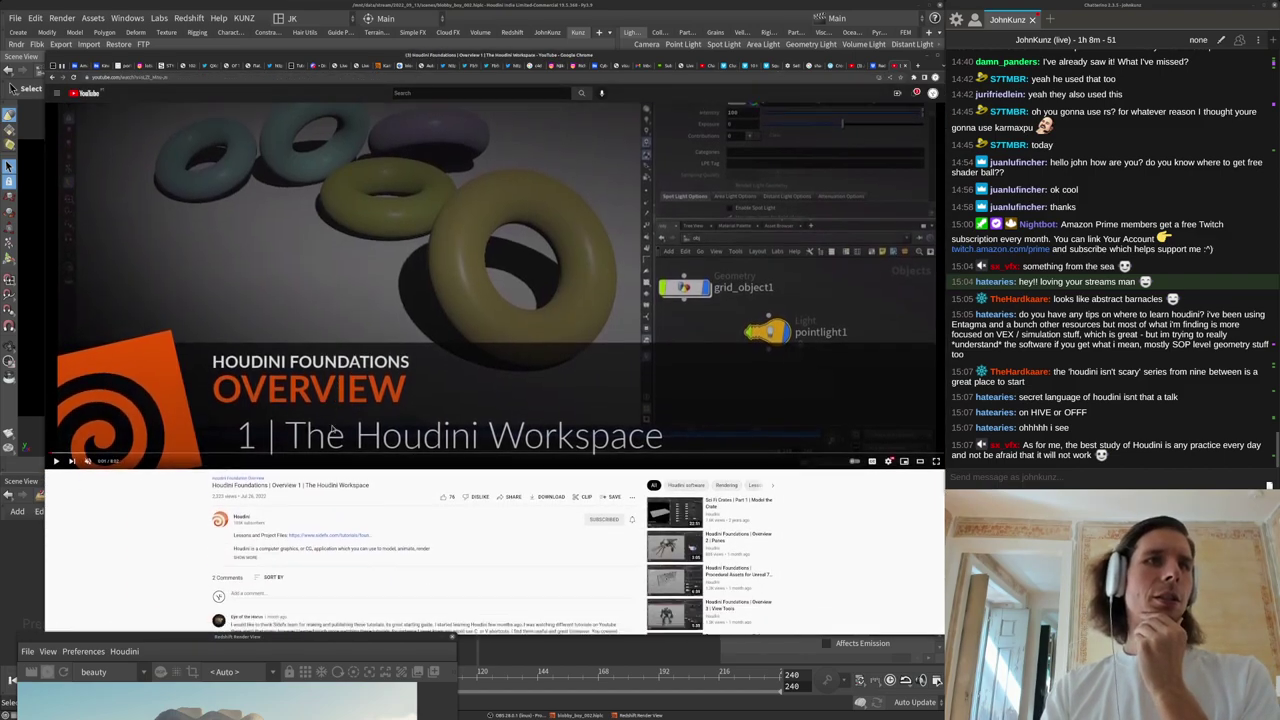
pyautogui.click(247, 508)
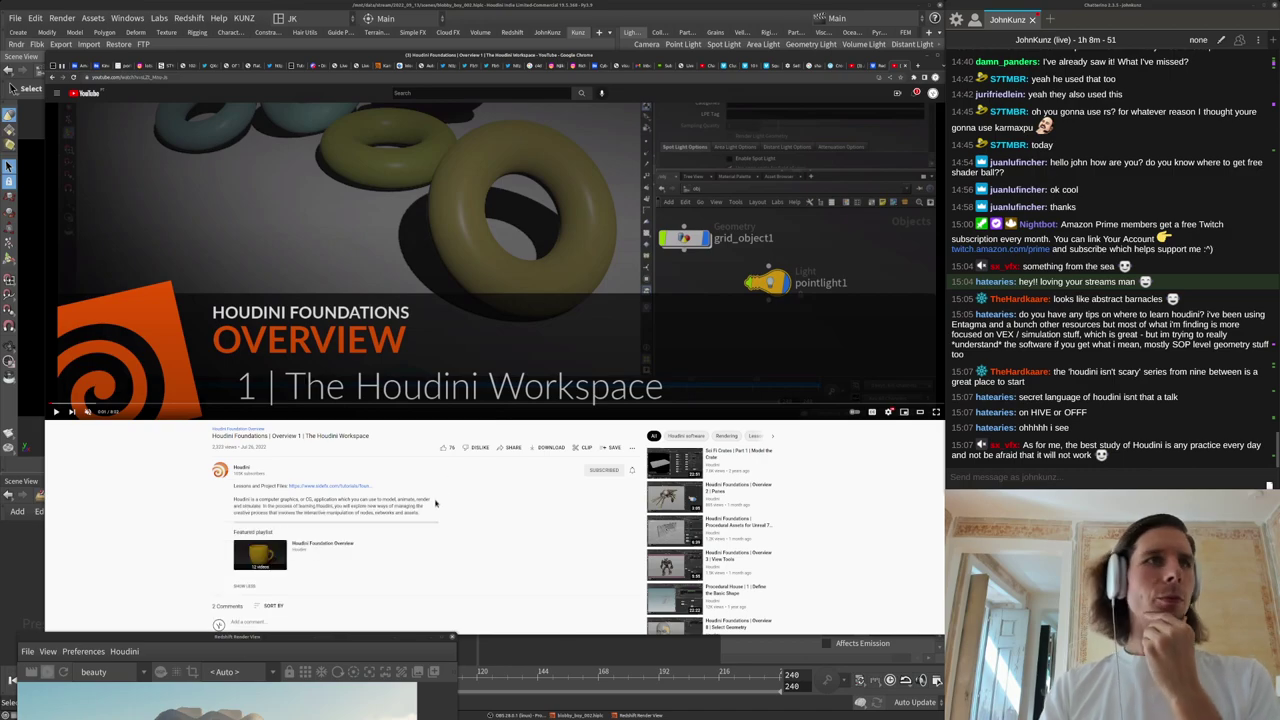
pyautogui.scroll(-6, 331, 513)
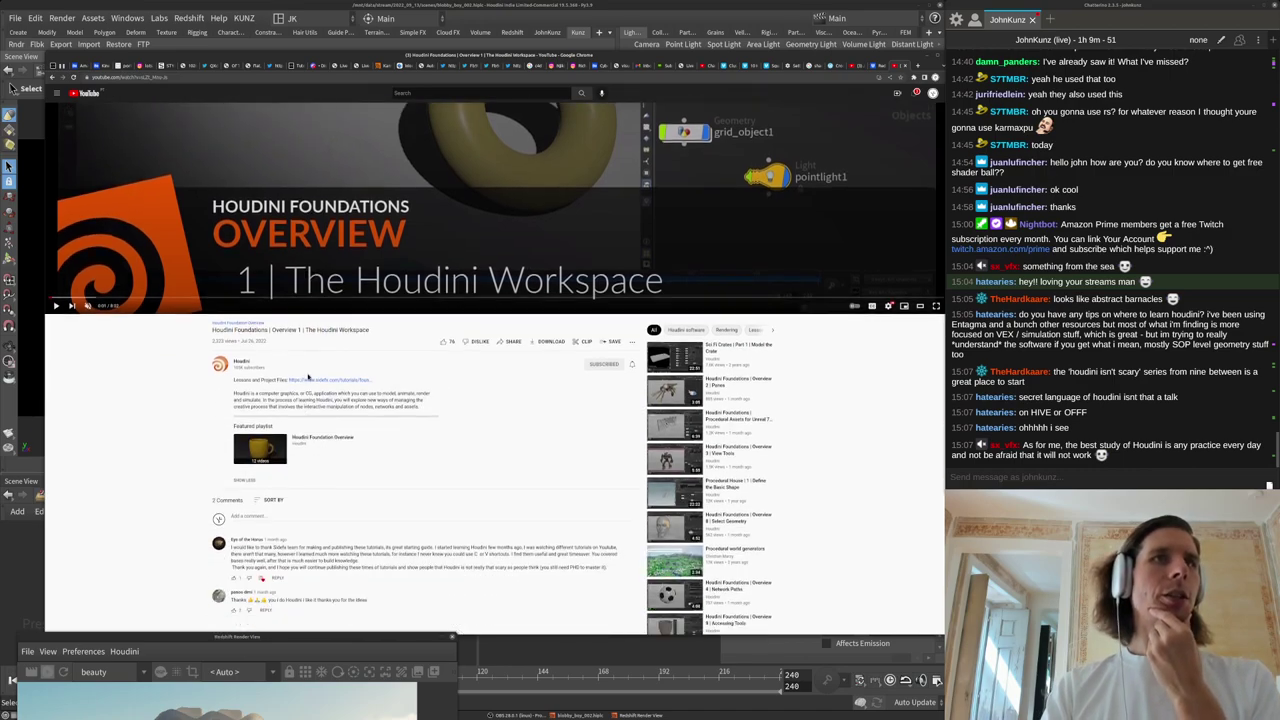
pyautogui.click(307, 378)
pyautogui.click(874, 66)
pyautogui.click(893, 67)
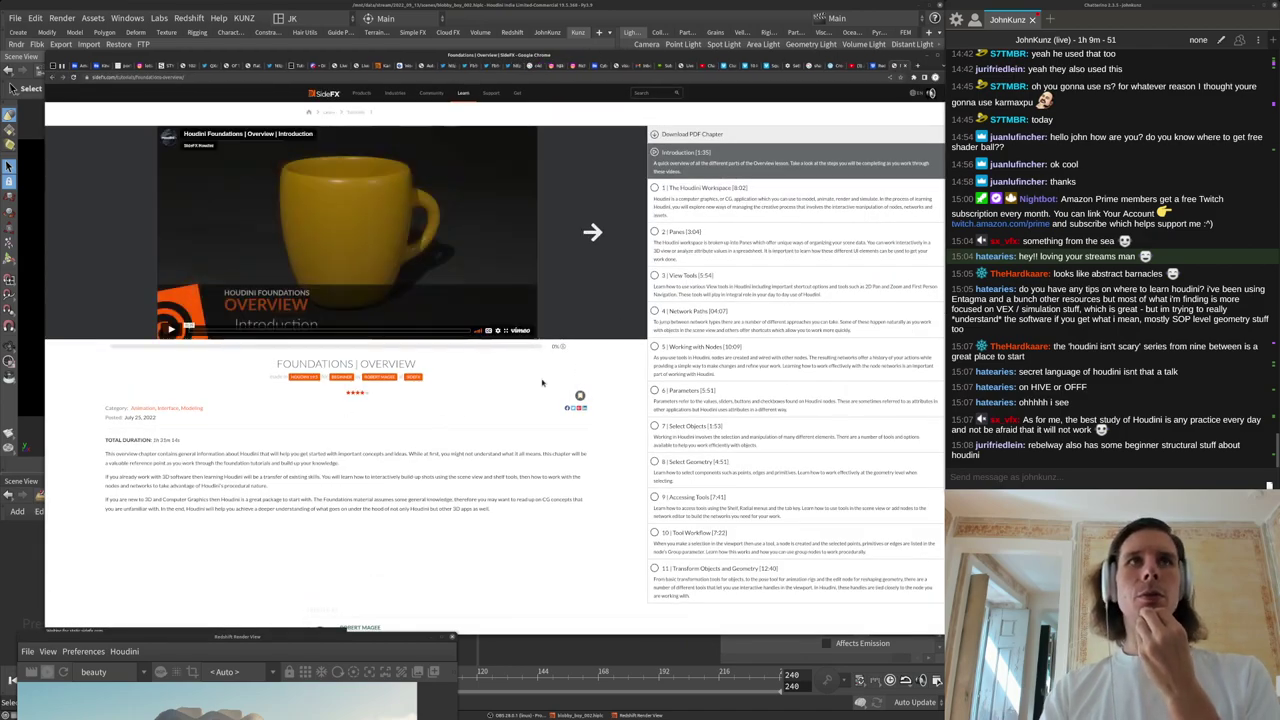
# Look through the Foundations Overview page and open the football tutorial linked in its comments.
pyautogui.scroll(-3, 593, 468)
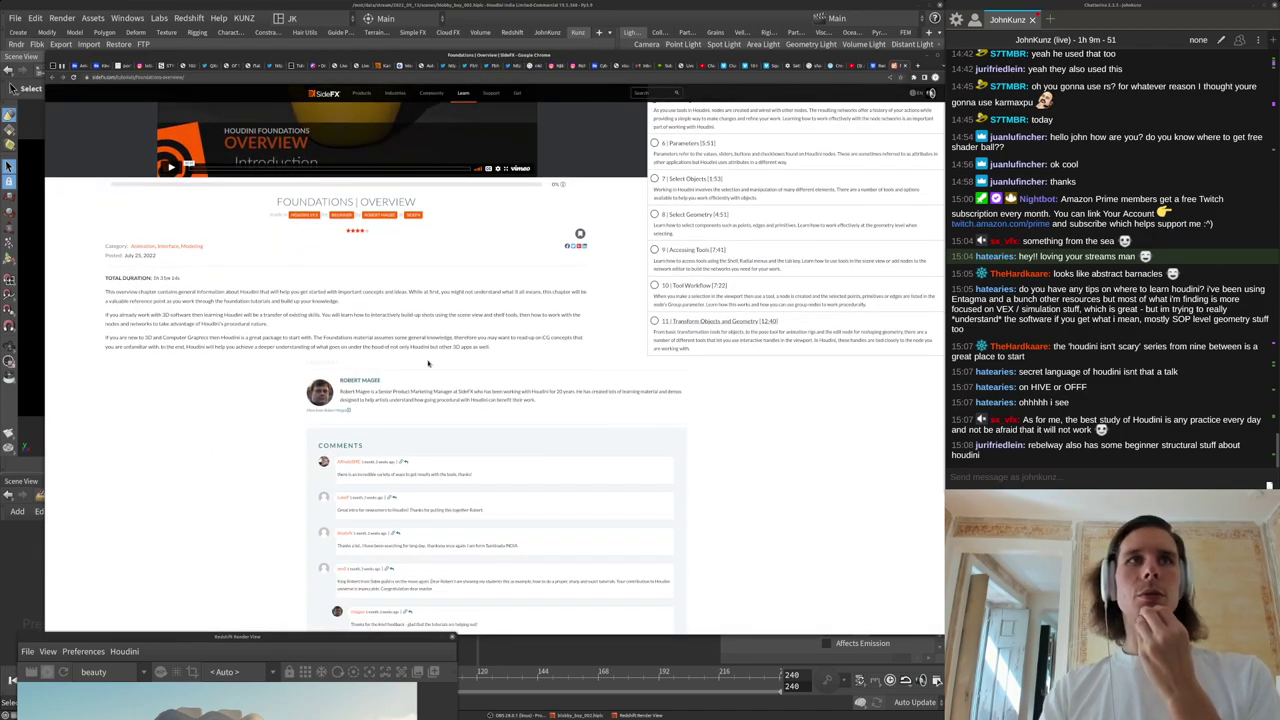
pyautogui.scroll(3, 914, 340)
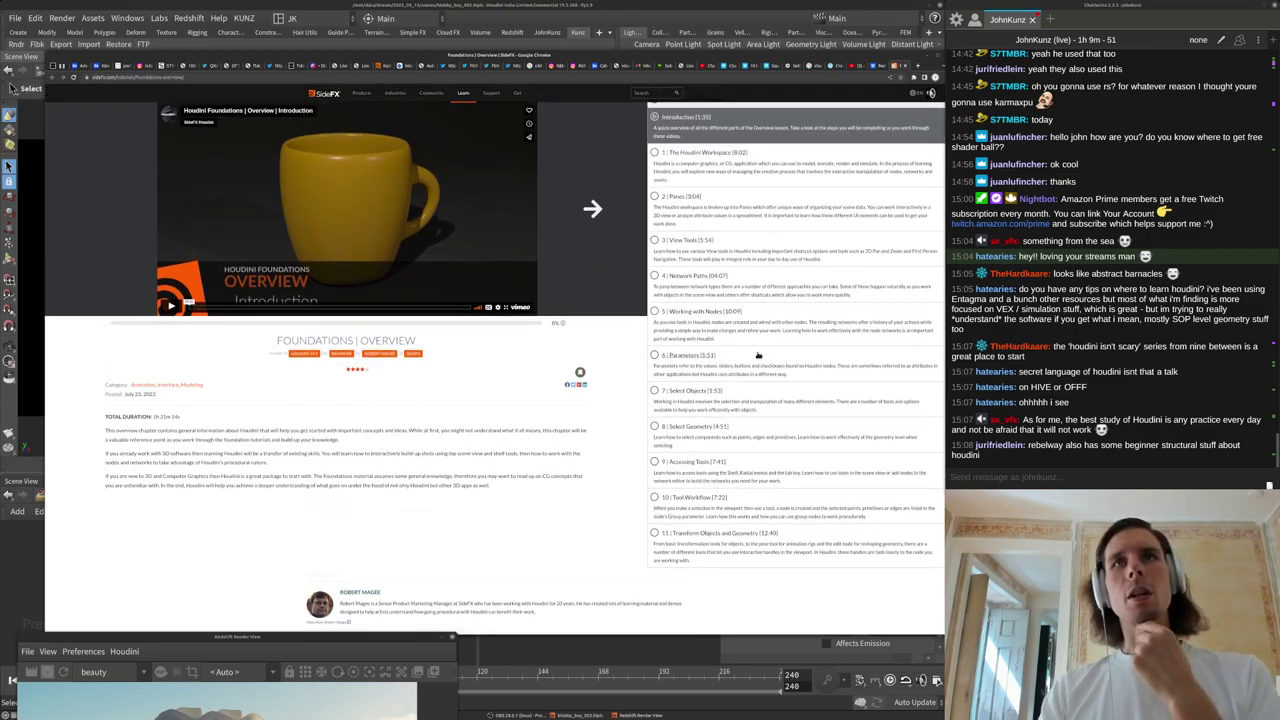
pyautogui.scroll(-7, 730, 365)
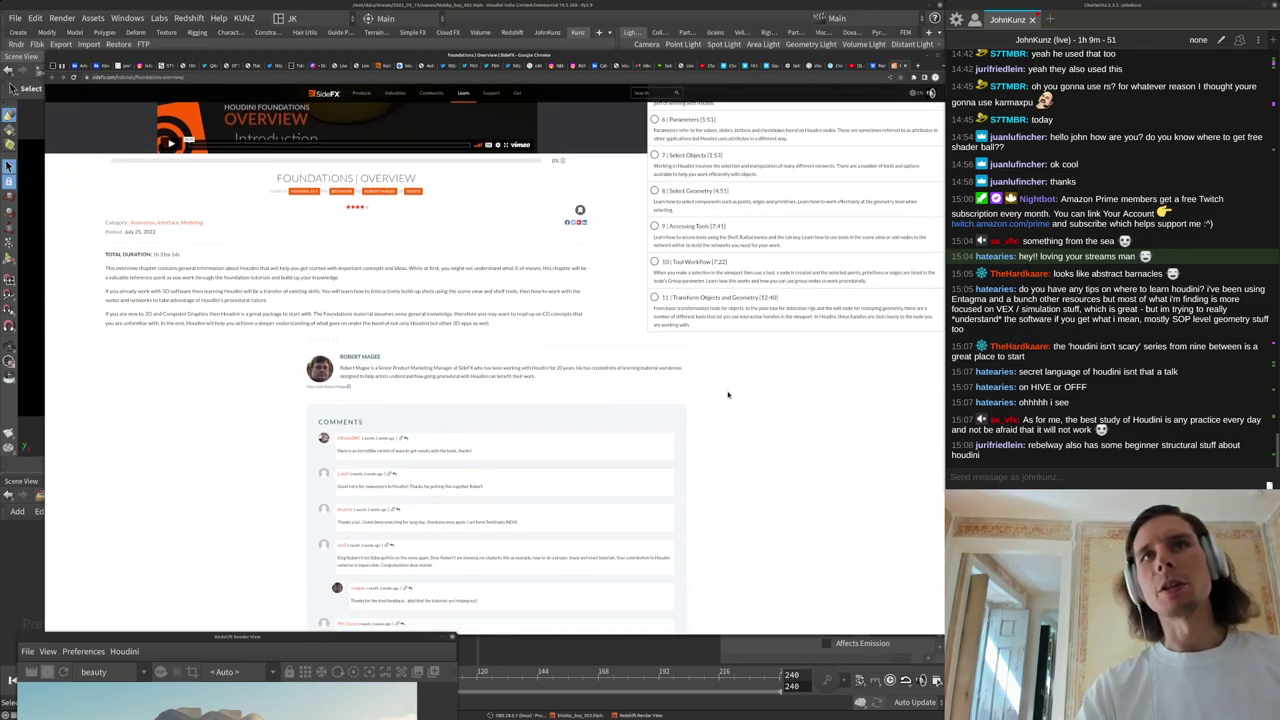
pyautogui.scroll(-3, 710, 364)
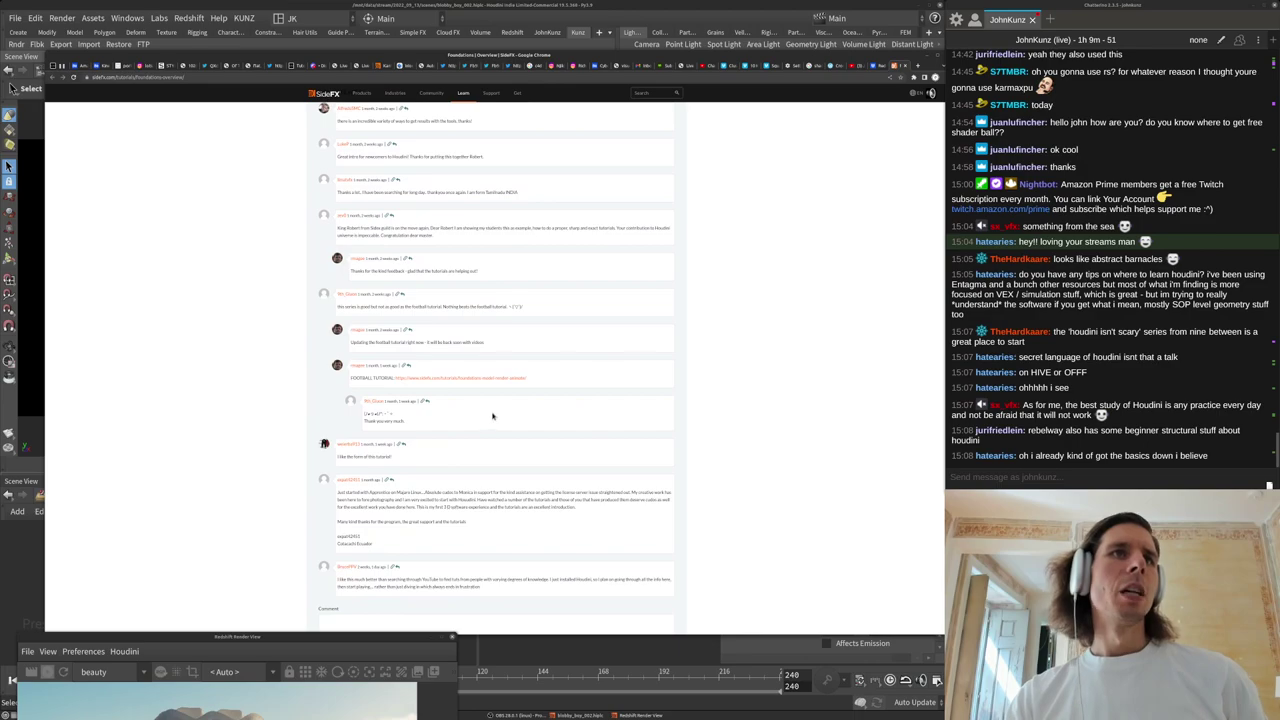
pyautogui.click(443, 381)
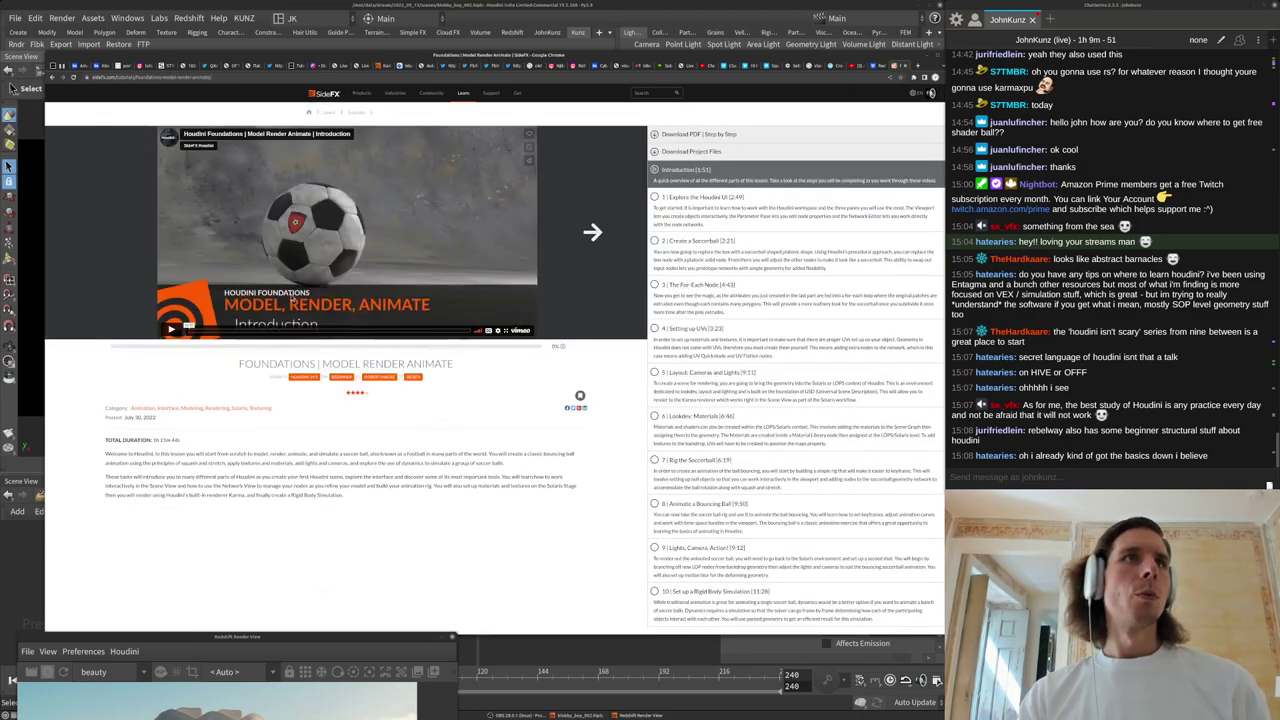
# Examine the Foundations Model Render Animate page's lesson list and description.
pyautogui.scroll(-4, 295, 350)
pyautogui.scroll(2, 588, 360)
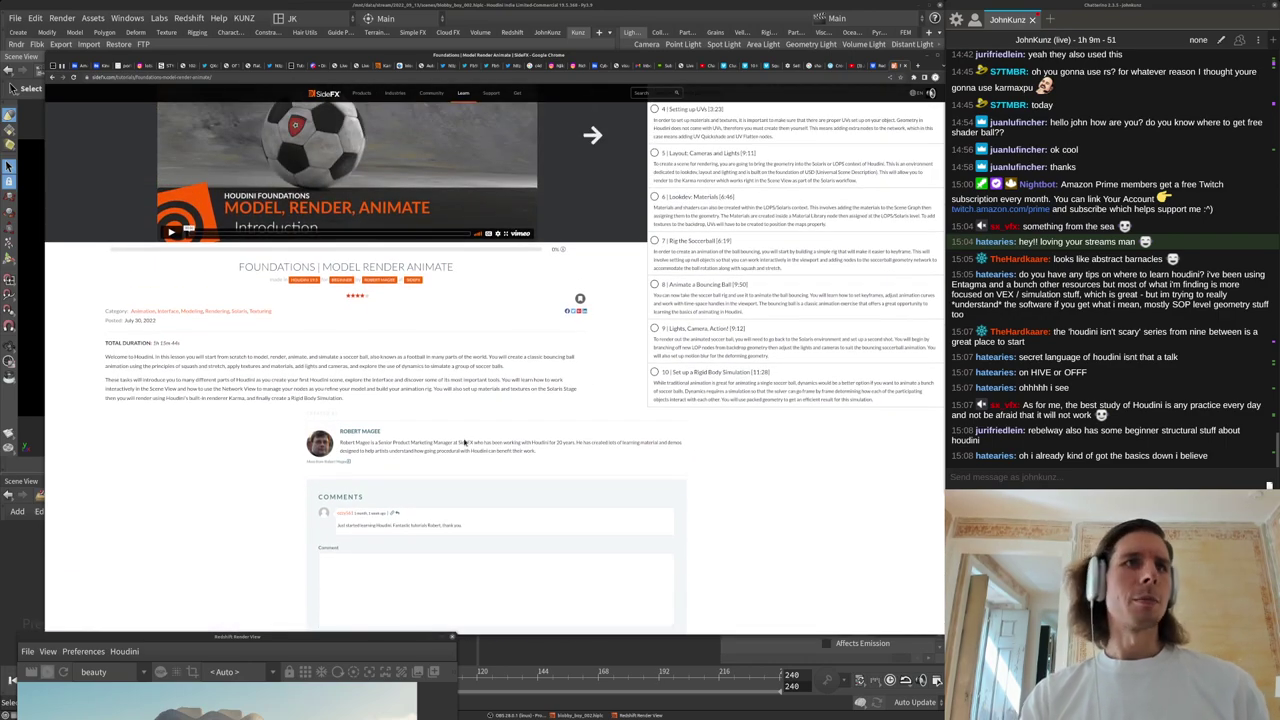
pyautogui.scroll(1, 450, 452)
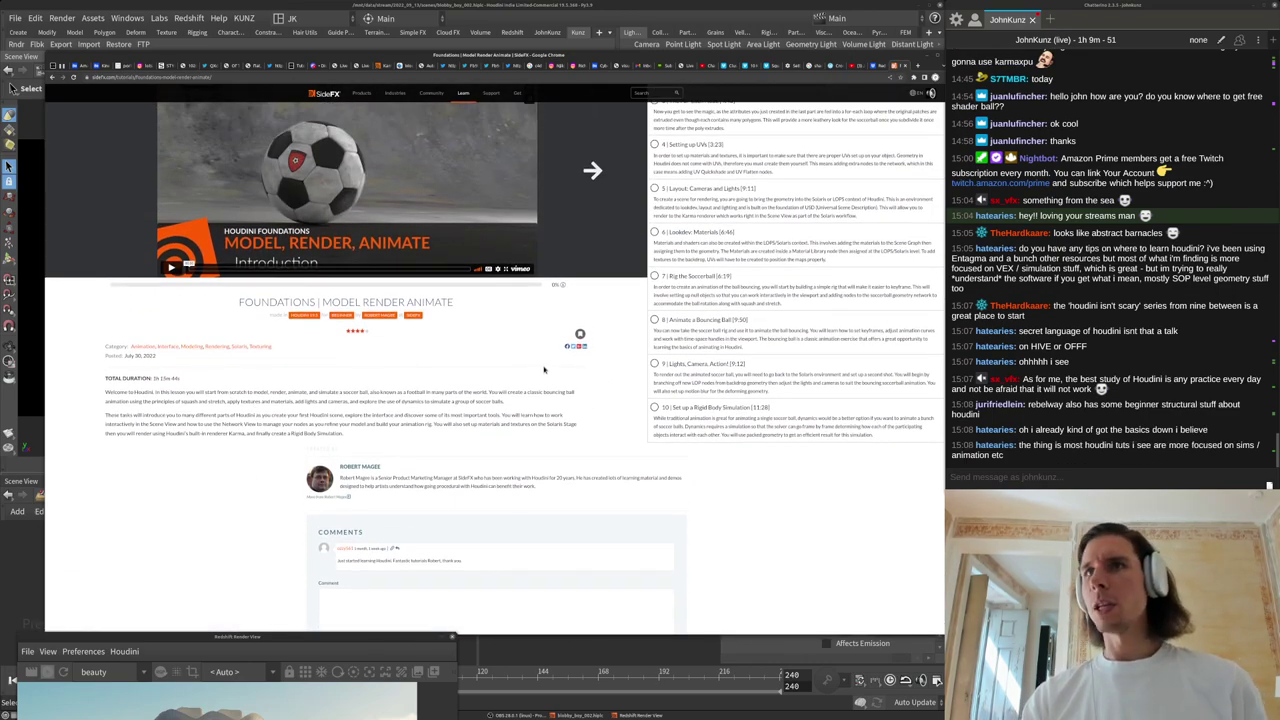
pyautogui.scroll(4, 542, 358)
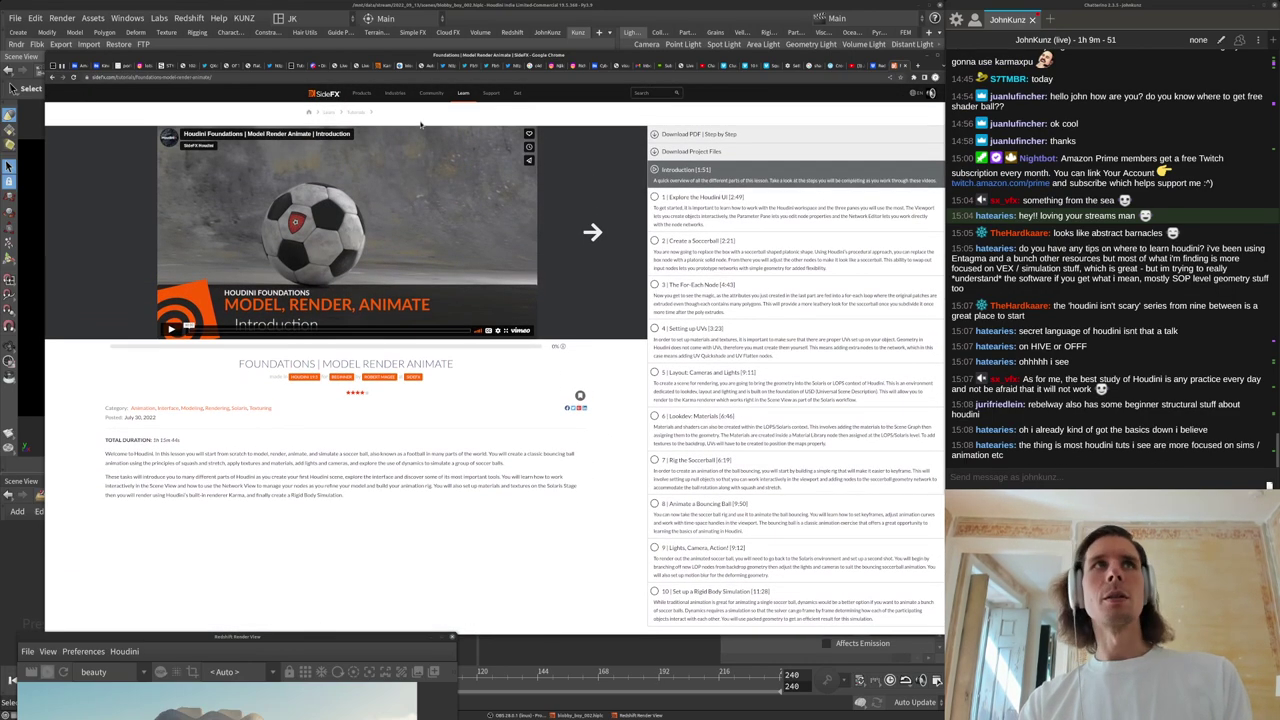
# Search the web for "houdini on the spot" and open the book's Amazon page.
pyautogui.click(402, 76)
pyautogui.write('houdini')
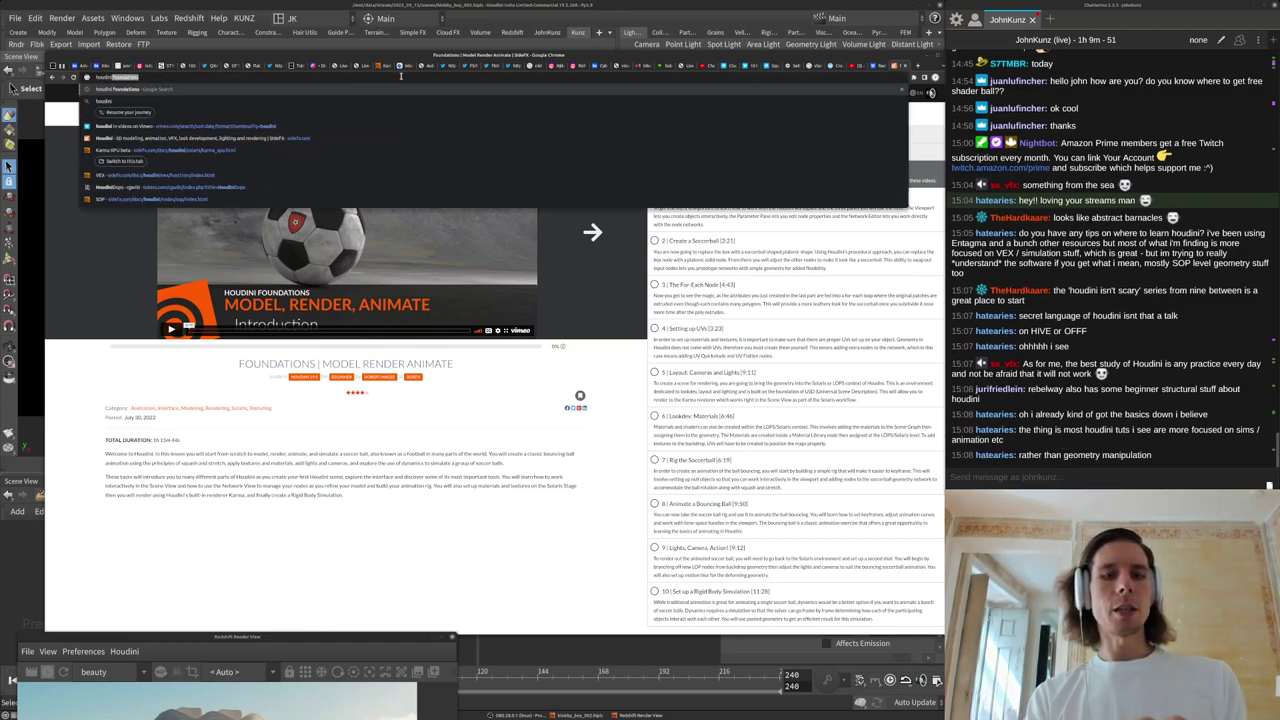
pyautogui.write(' on the spot')
pyautogui.press('Return')
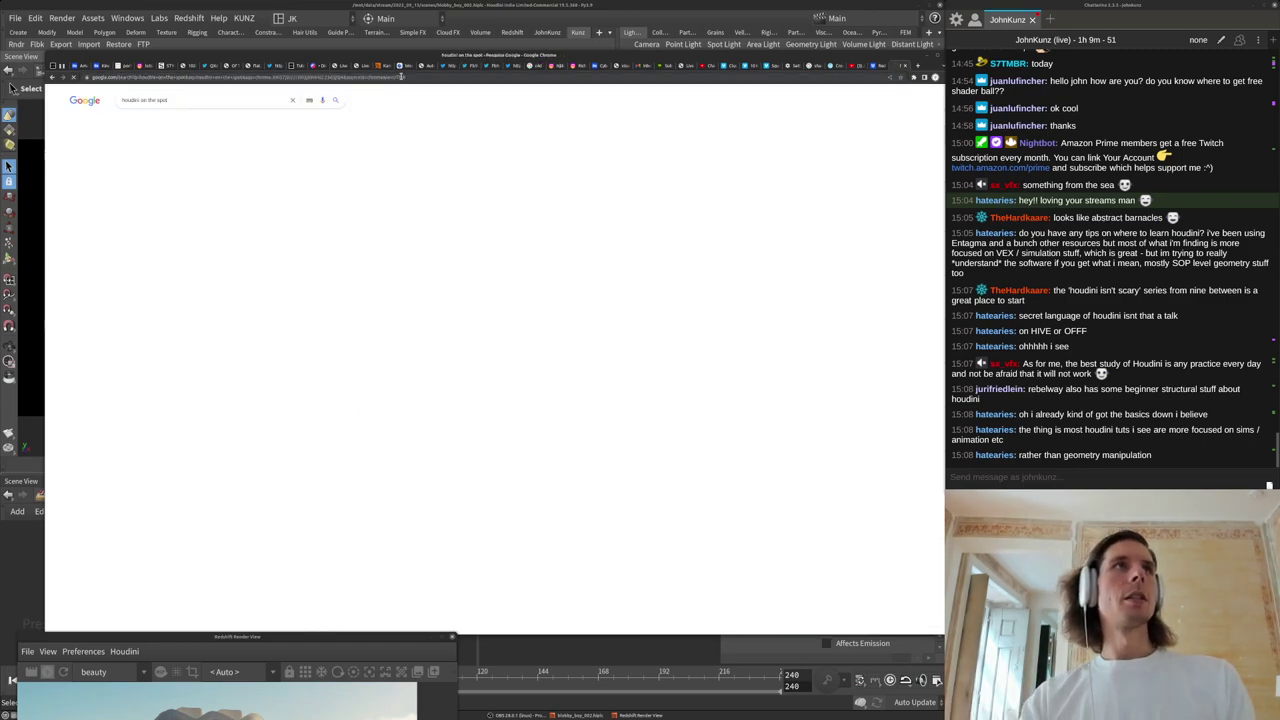
pyautogui.click(155, 178)
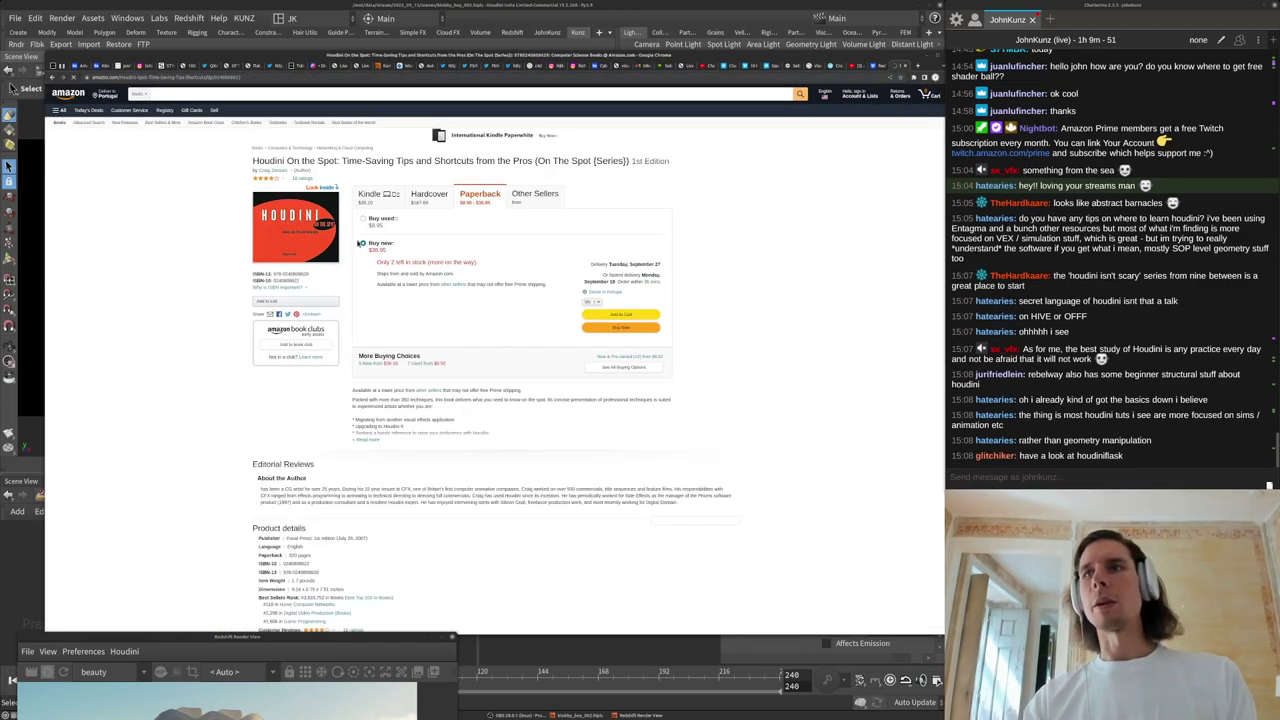
# Preview the Houdini On the Spot sample, browse its pages up to the index, and close it.
pyautogui.click(305, 228)
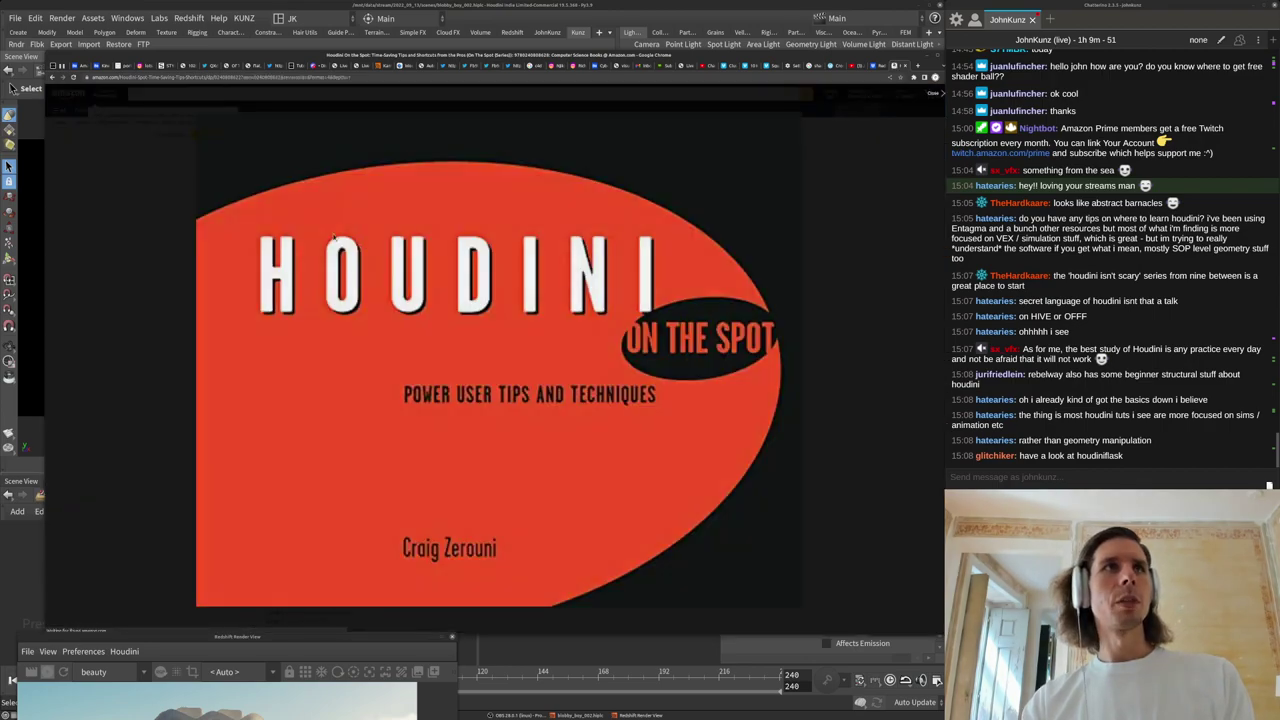
pyautogui.scroll(-5, 466, 389)
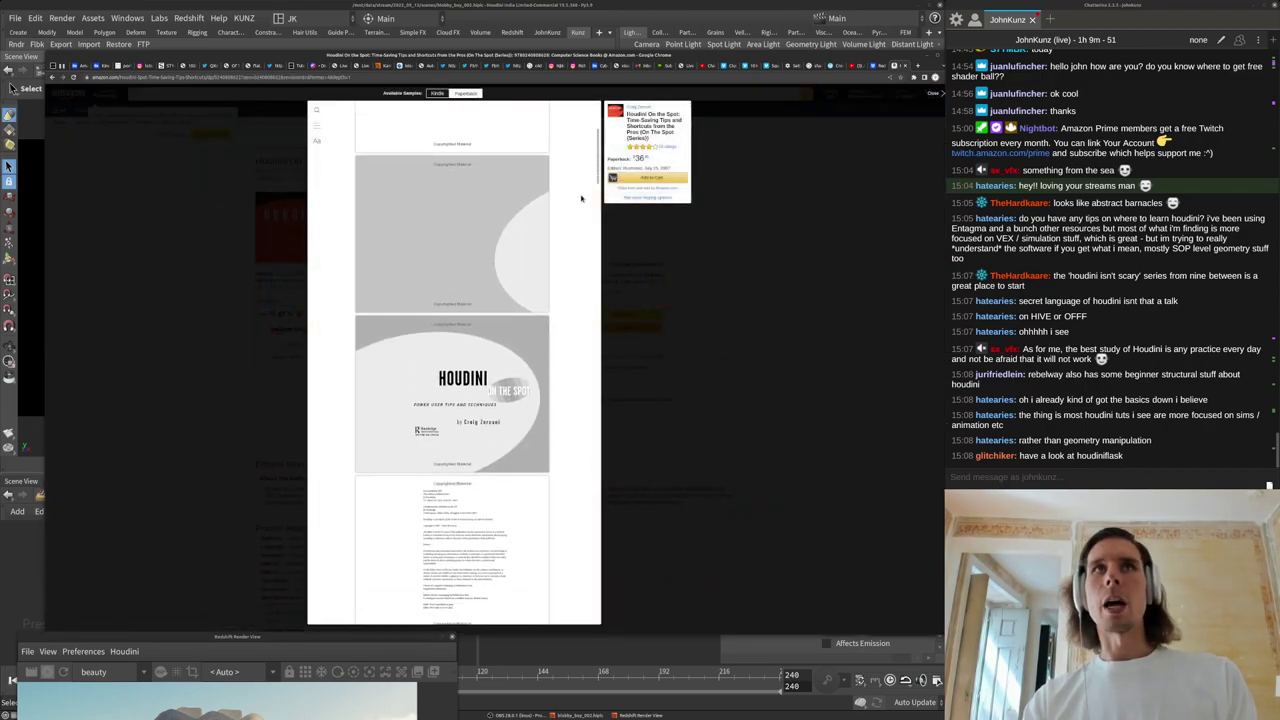
pyautogui.moveTo(600, 156); pyautogui.dragTo(600, 498)
pyautogui.scroll(-2, 470, 265)
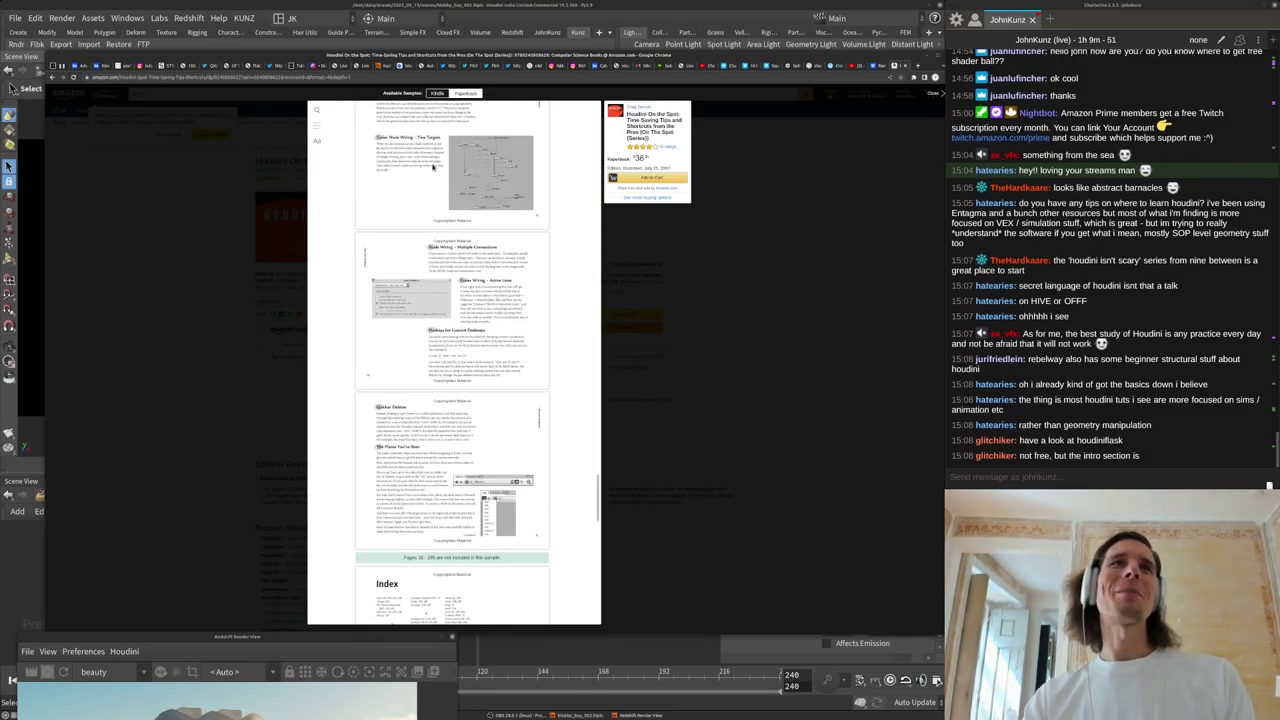
pyautogui.scroll(1, 330, 175)
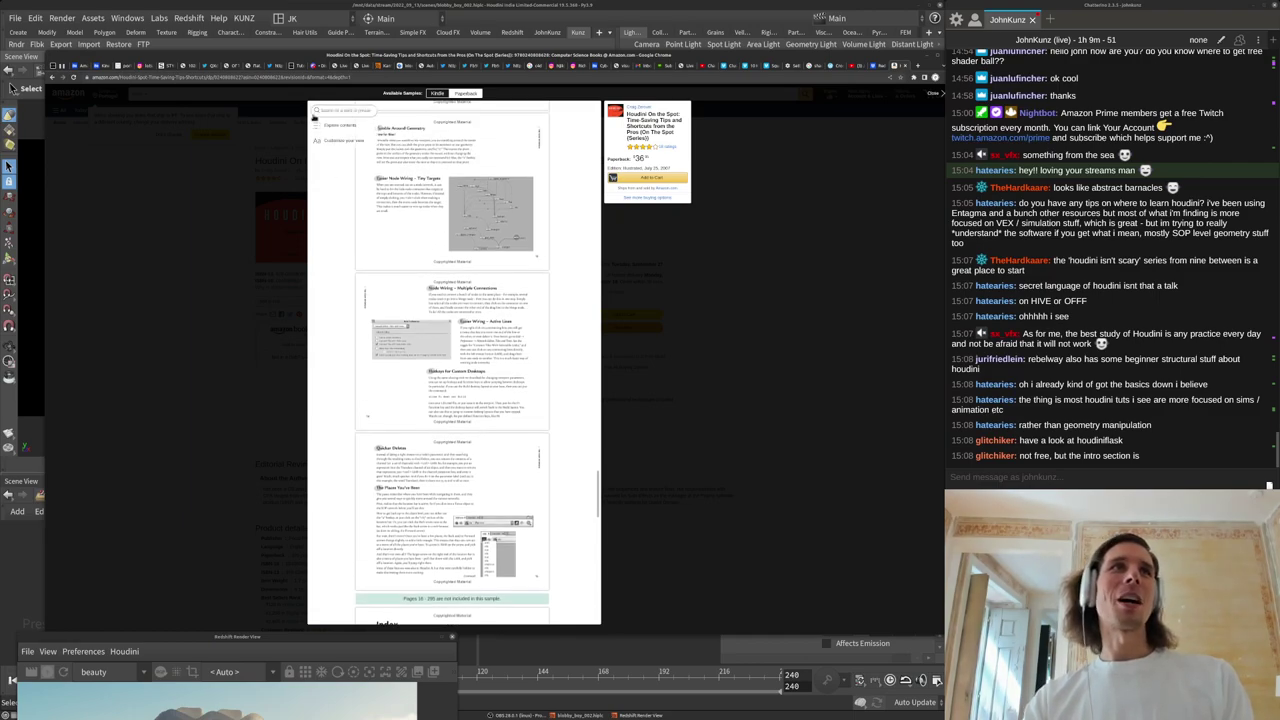
pyautogui.click(274, 204)
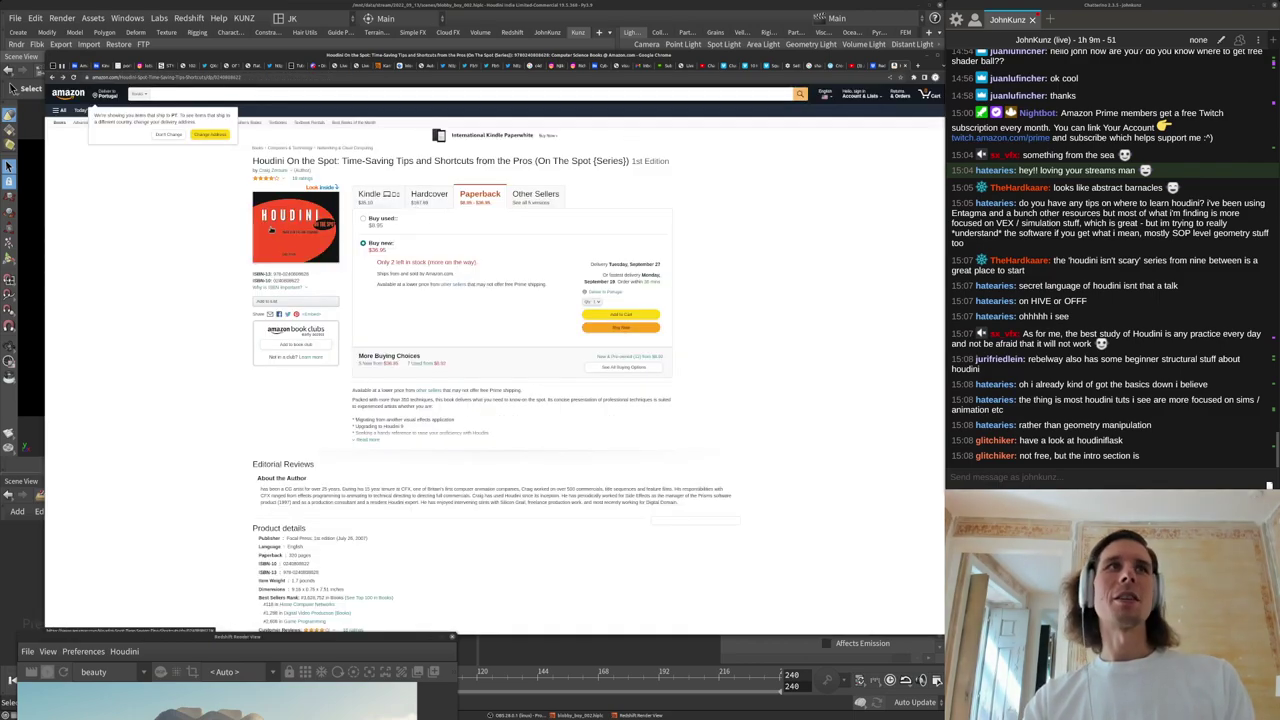
# Reopen the Houdini On the Spot sample and enlarge the page to read the table of contents.
pyautogui.click(271, 230)
pyautogui.scroll(-6, 548, 440)
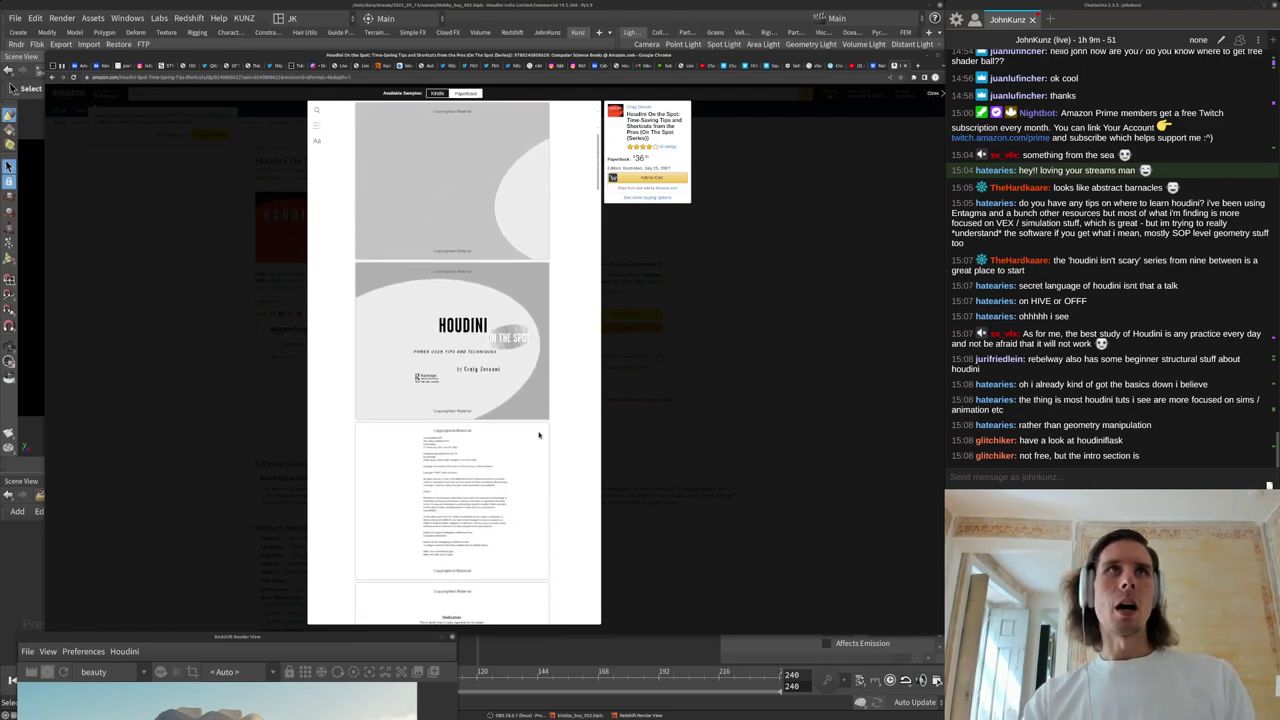
pyautogui.scroll(-2, 538, 432)
pyautogui.moveTo(321, 115)
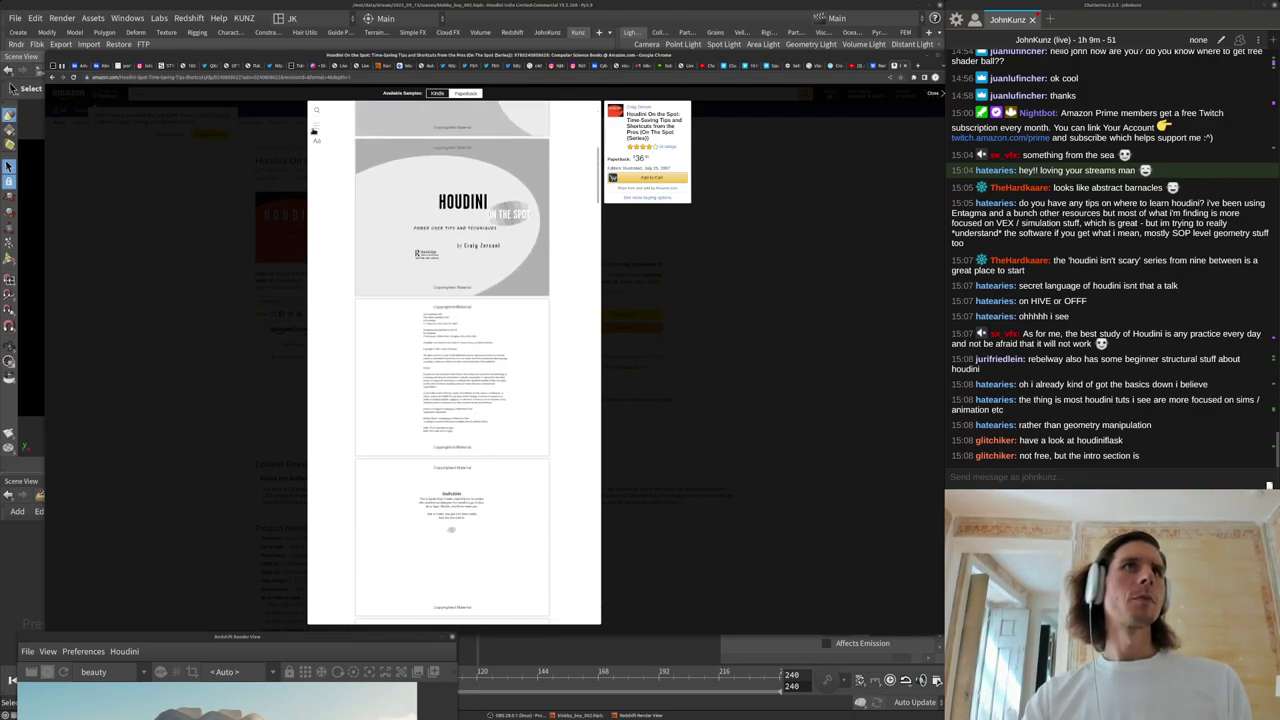
pyautogui.keyDown('ctrl'); pyautogui.scroll(3, 418, 297); pyautogui.keyUp('ctrl')
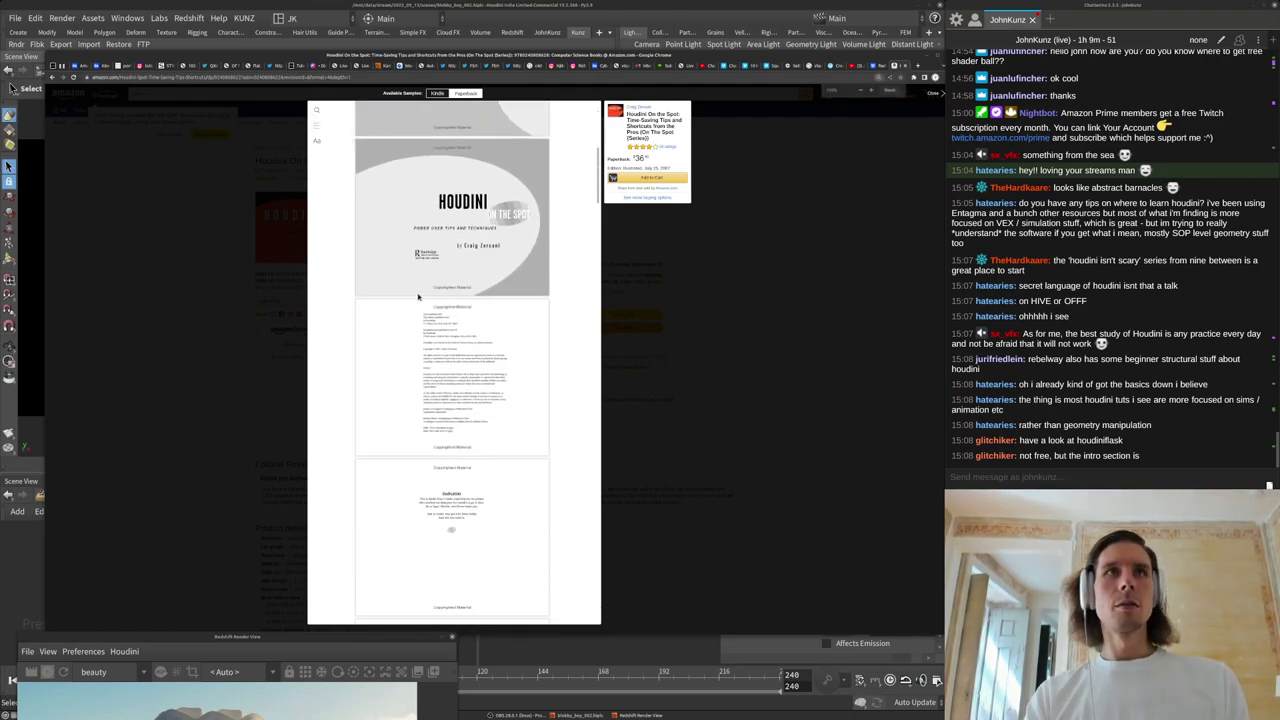
pyautogui.scroll(-10, 490, 273)
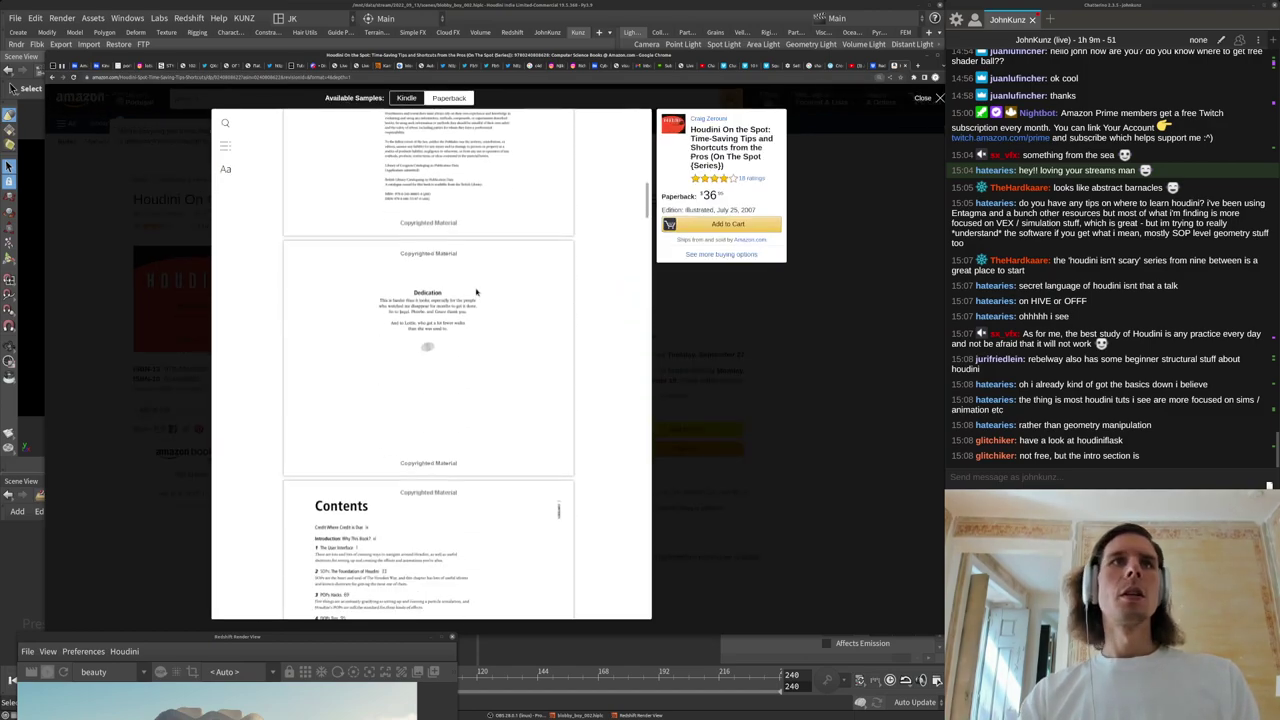
pyautogui.keyDown('ctrl'); pyautogui.scroll(3, 464, 301); pyautogui.keyUp('ctrl')
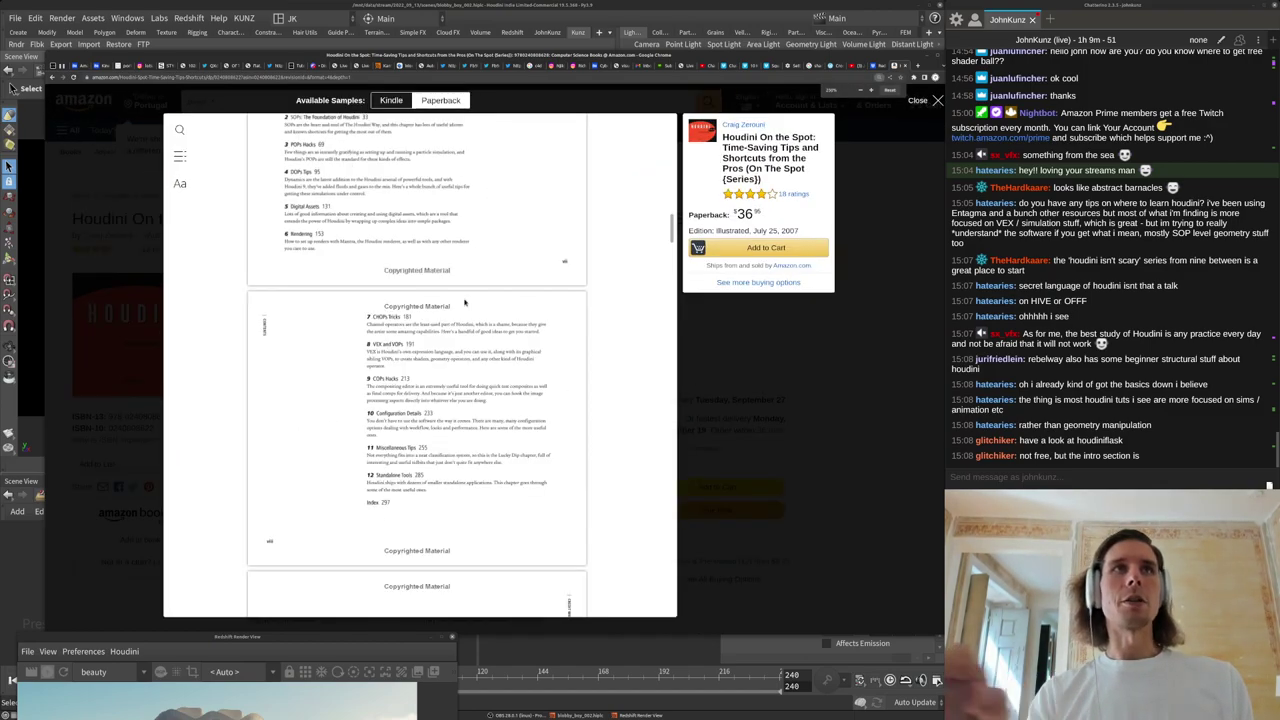
# Read through the Houdini On the Spot sample's user interface tips, from Diving into Nodes to The Shelf, and close the sample.
pyautogui.scroll(-5, 472, 364)
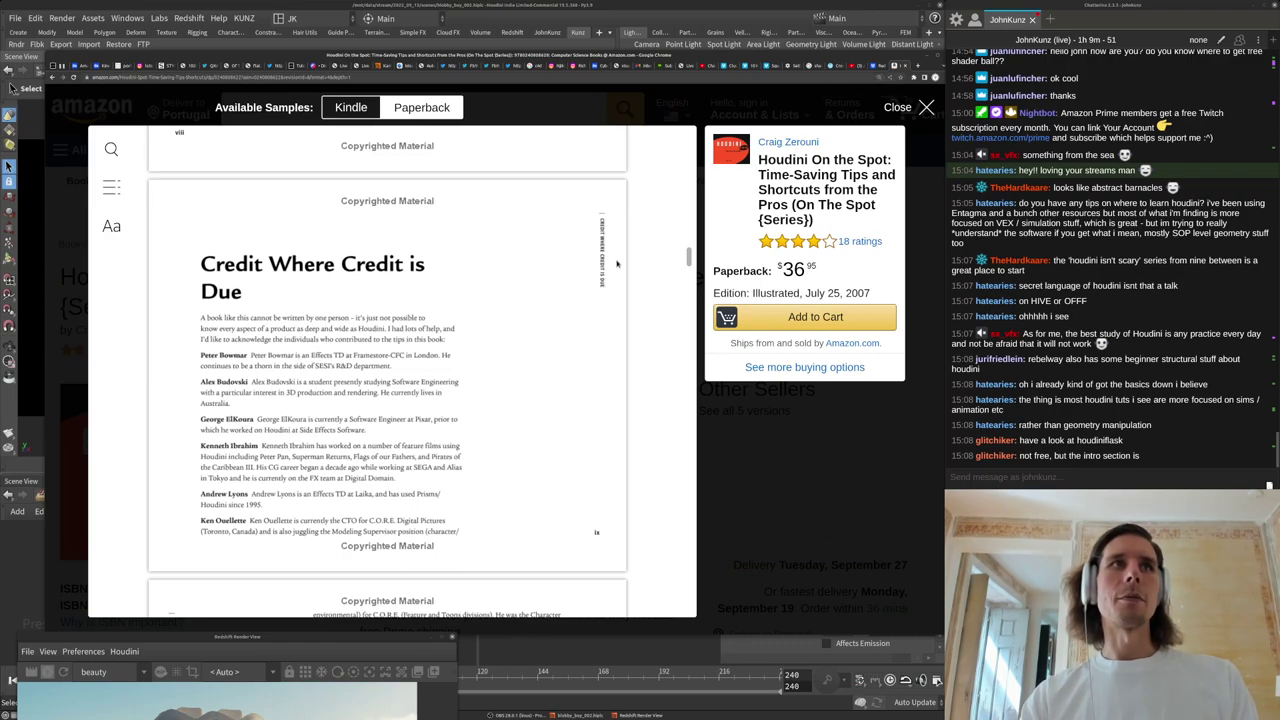
pyautogui.scroll(-10, 676, 275)
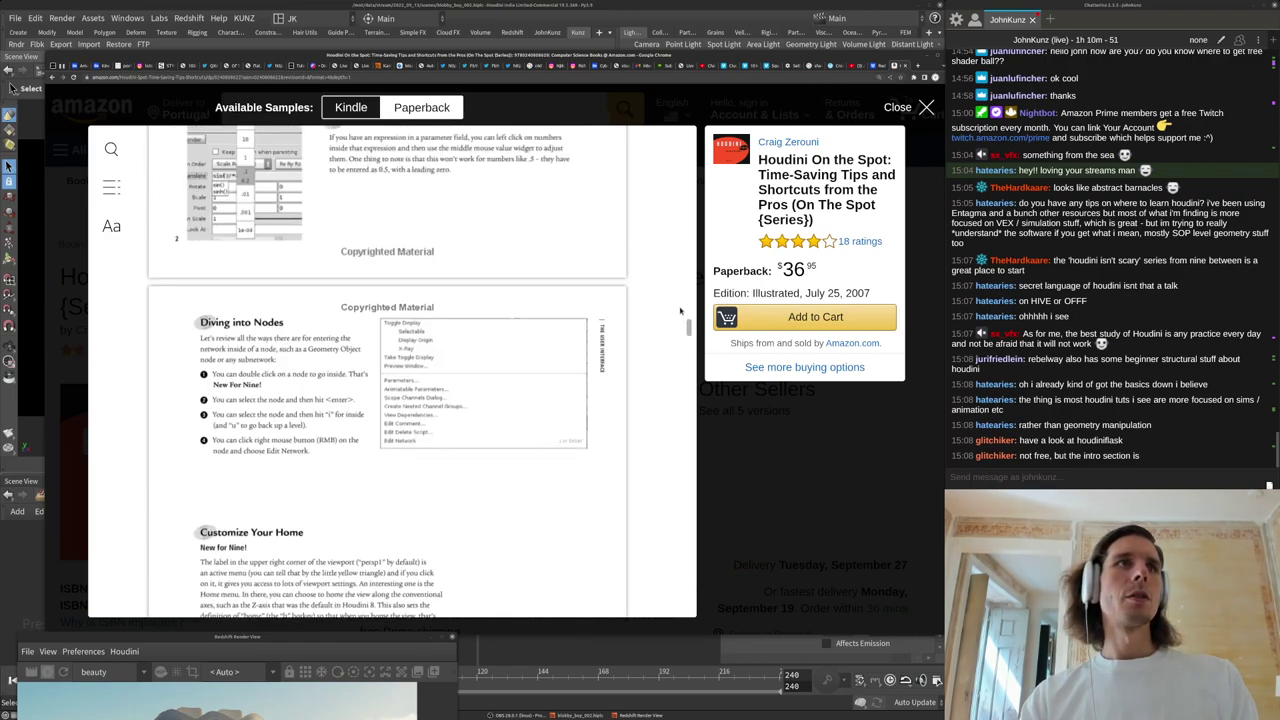
pyautogui.moveTo(681, 312); pyautogui.dragTo(677, 322)
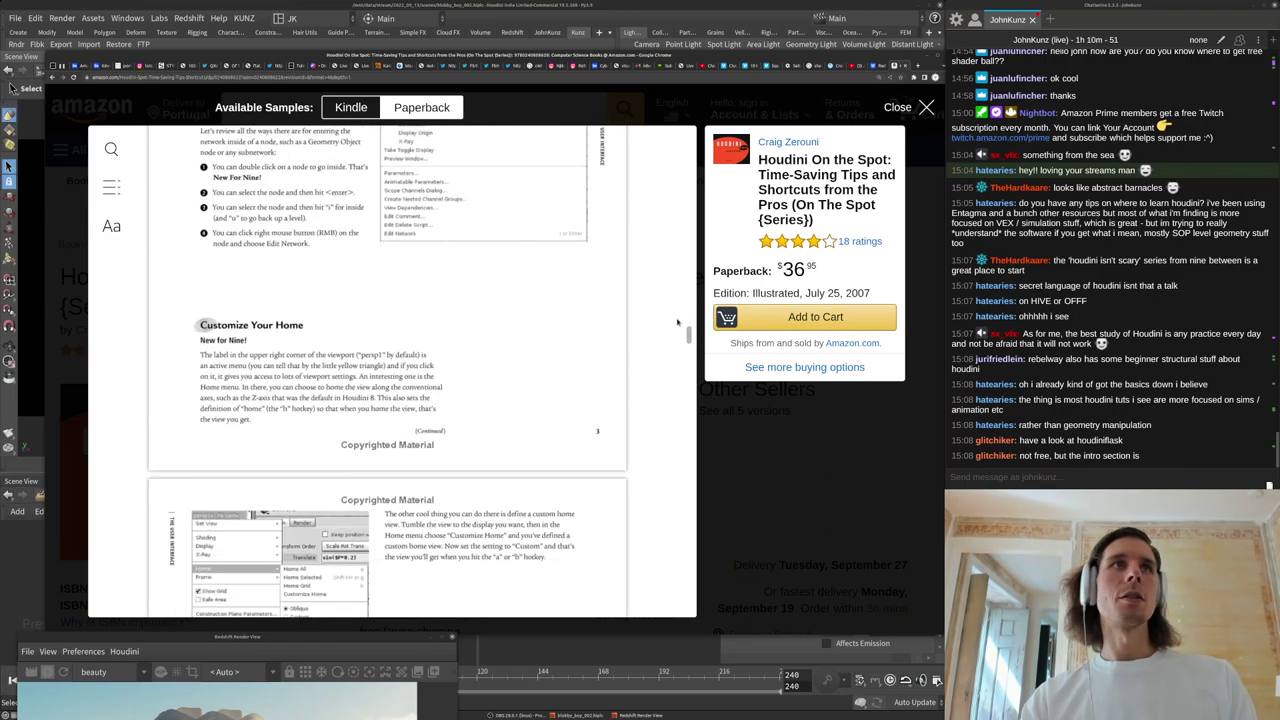
pyautogui.scroll(-8, 677, 323)
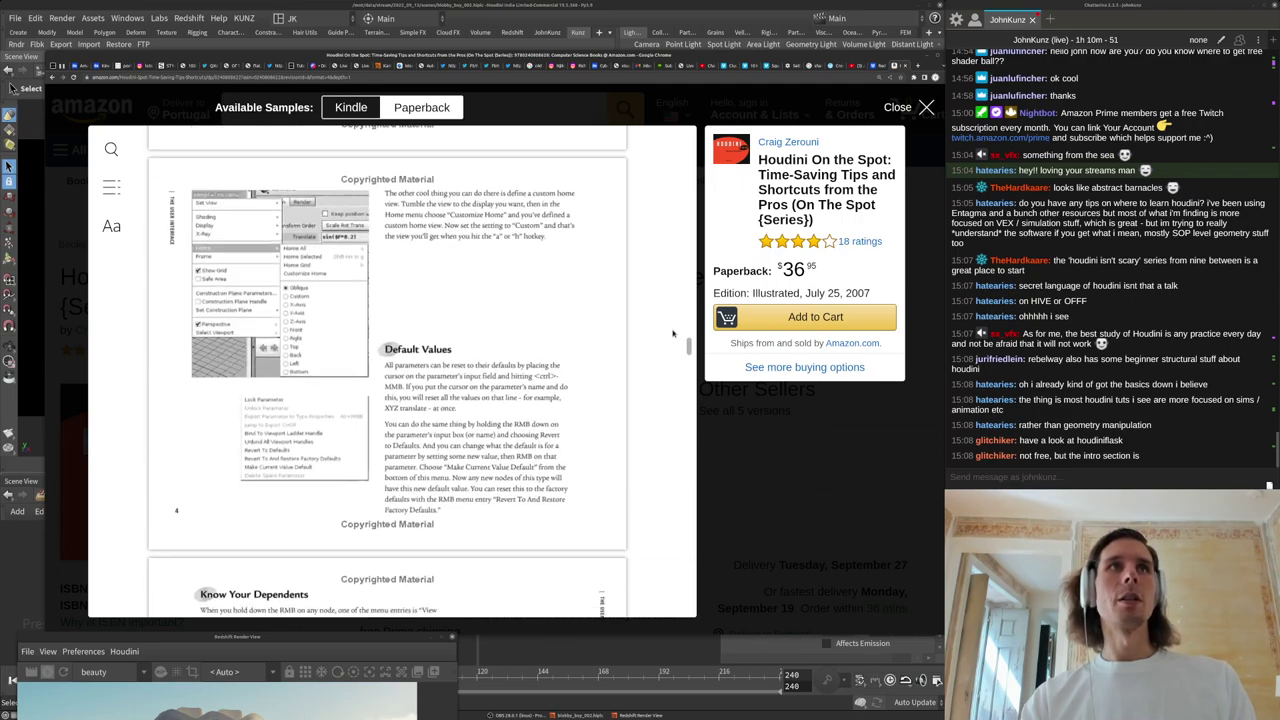
pyautogui.scroll(-8, 662, 368)
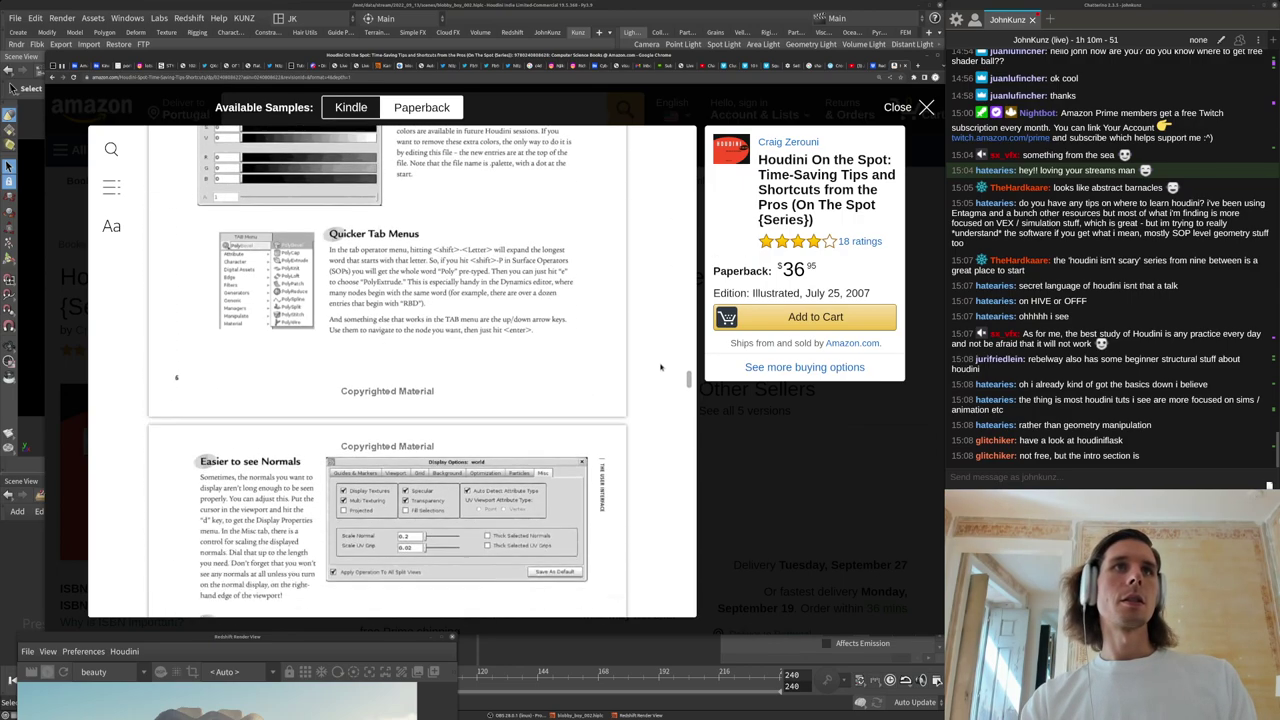
pyautogui.scroll(-8, 658, 375)
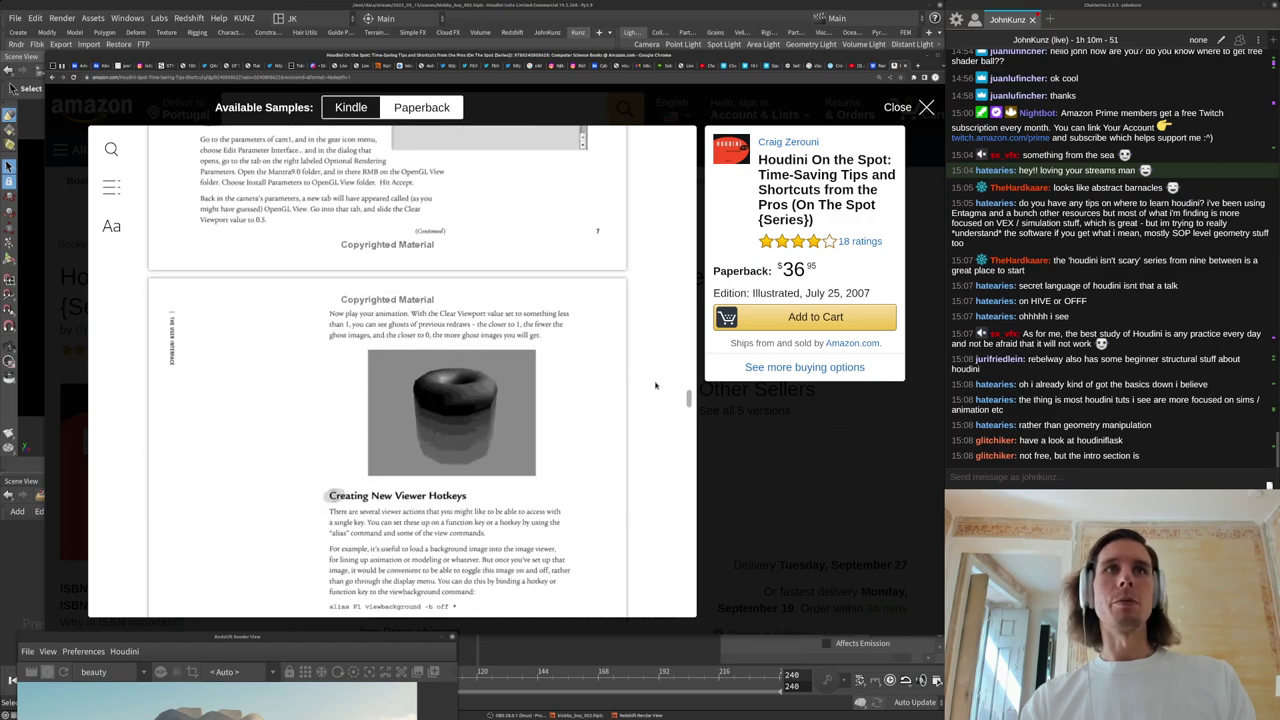
pyautogui.scroll(-5, 655, 391)
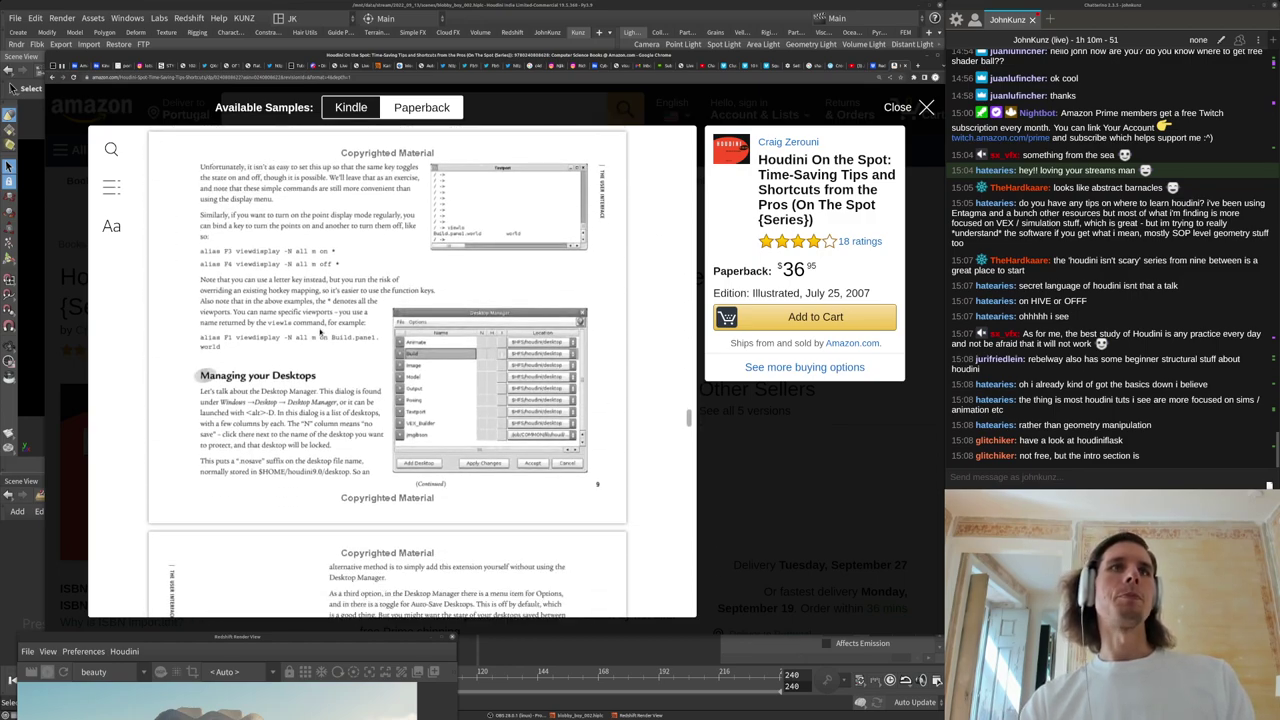
pyautogui.scroll(-5, 552, 394)
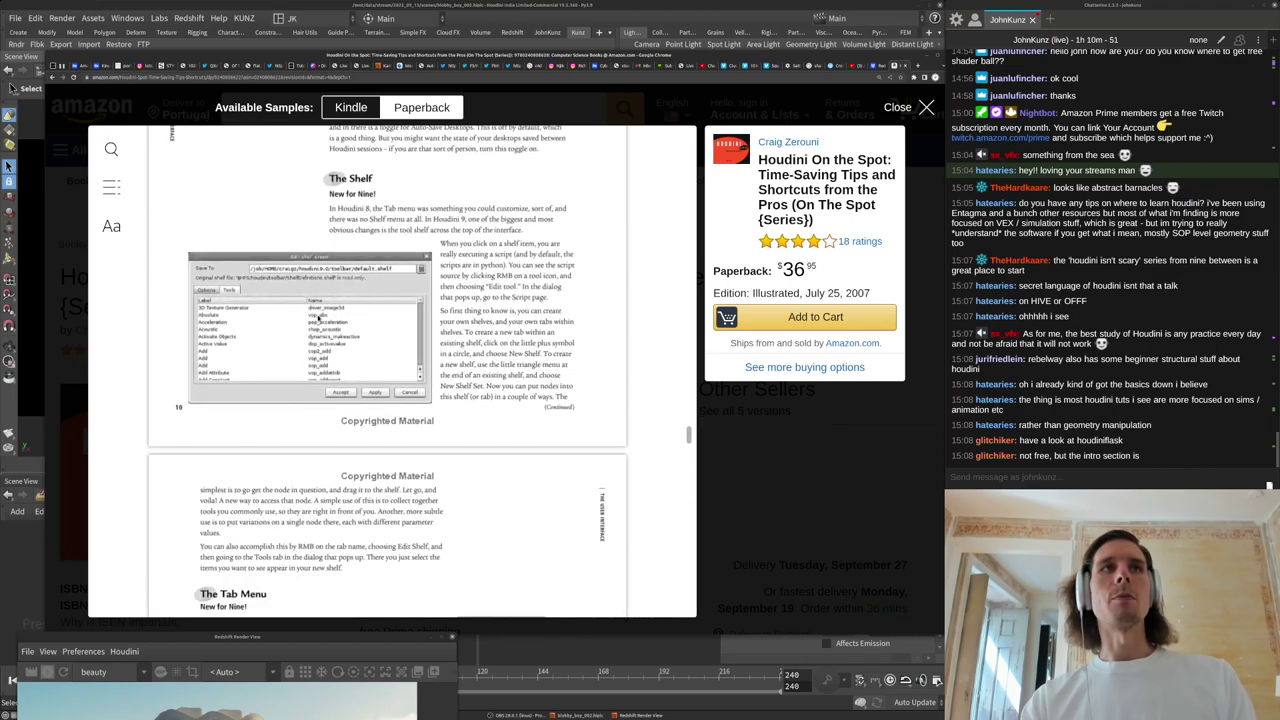
pyautogui.moveTo(687, 437); pyautogui.dragTo(647, 428)
pyautogui.scroll(10, 640, 424)
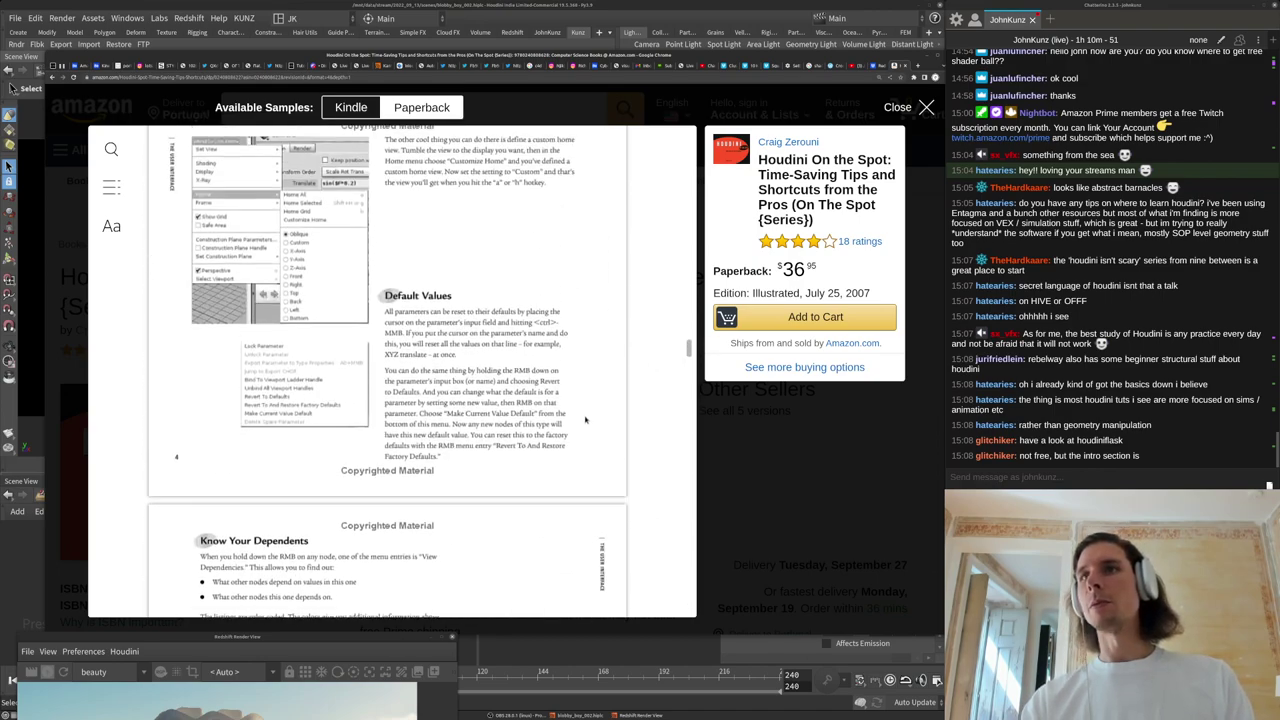
pyautogui.click(769, 435)
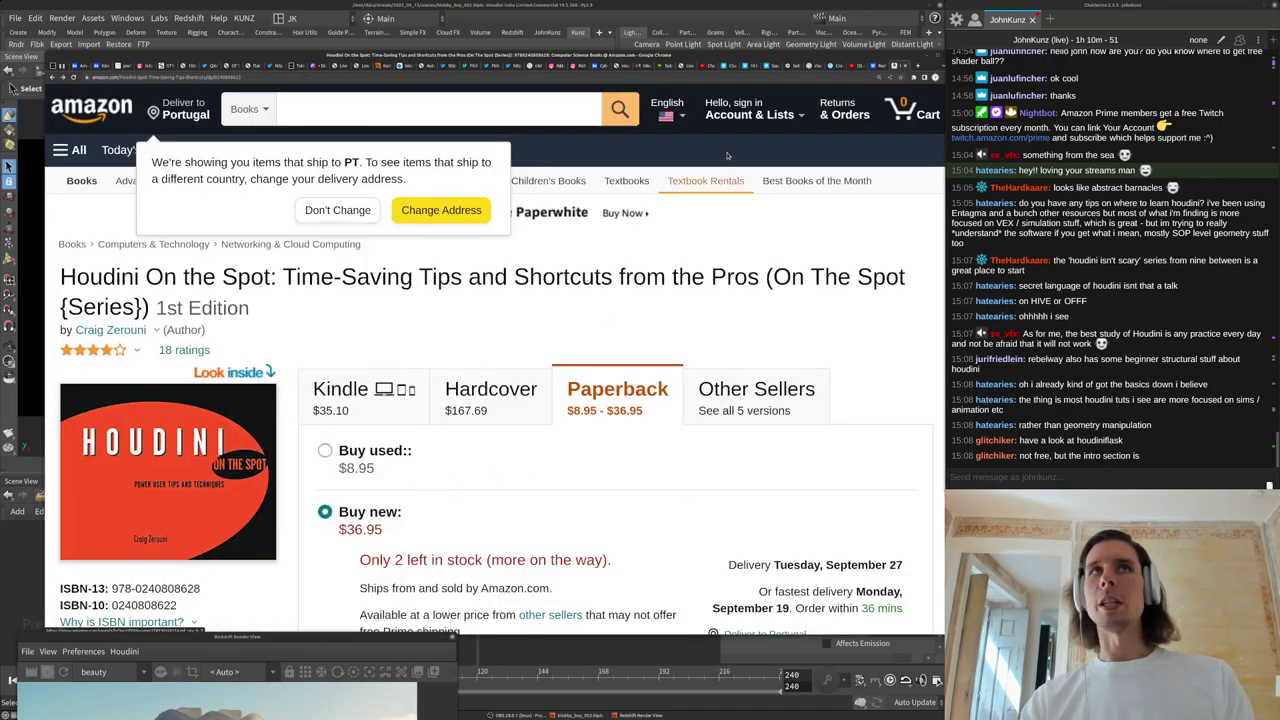
# Search the web for "houdini pdf fundamentals" and open the SideFX Houdini Foundations Book page.
pyautogui.click(858, 77)
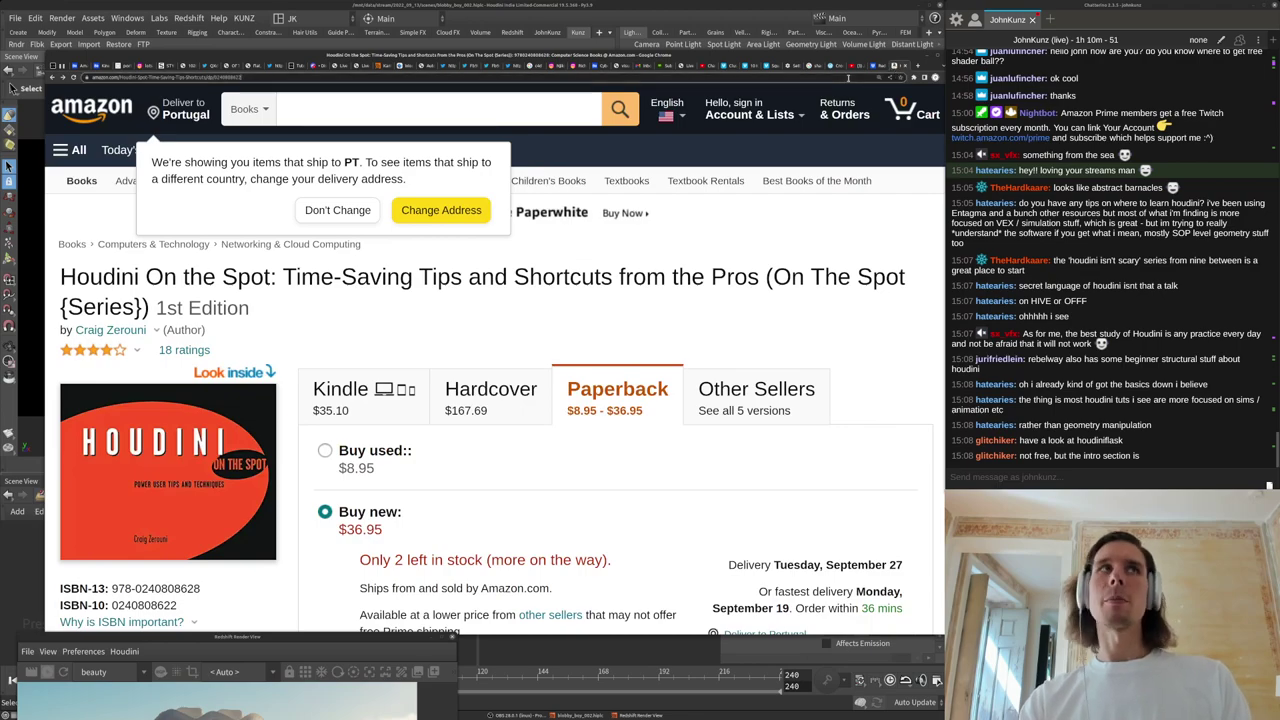
pyautogui.write('houdini')
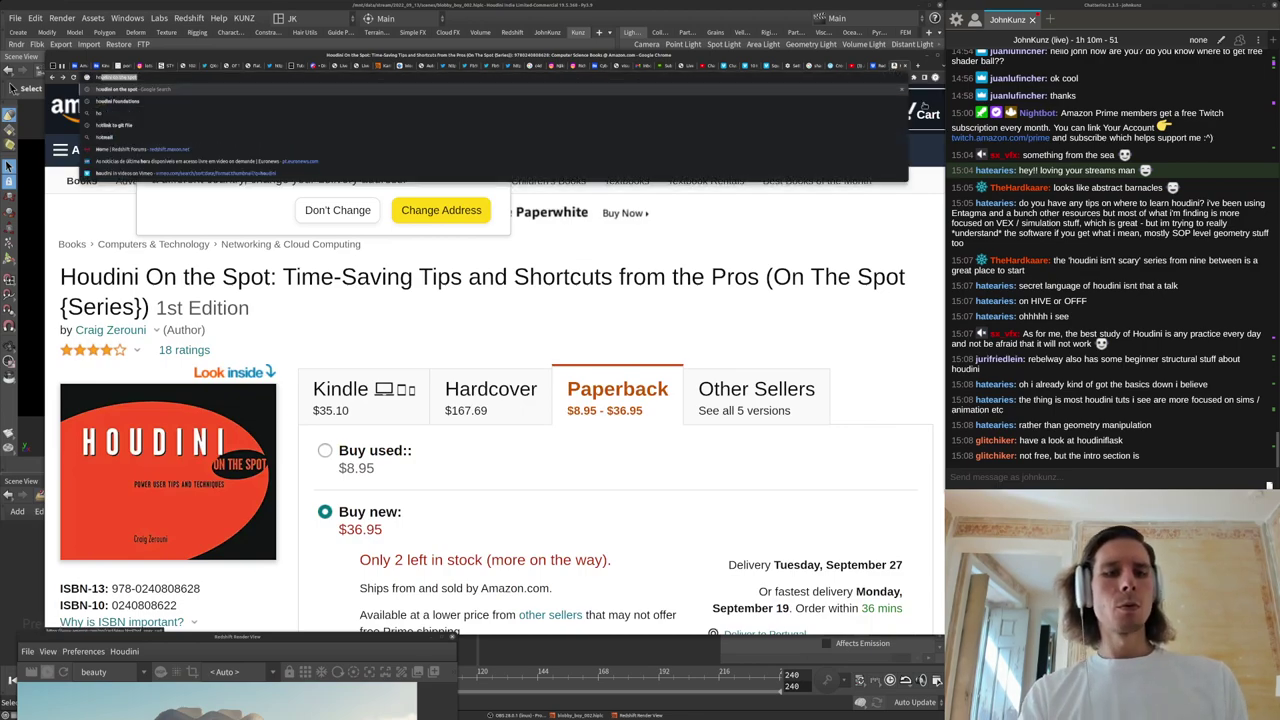
pyautogui.write(' pdf f')
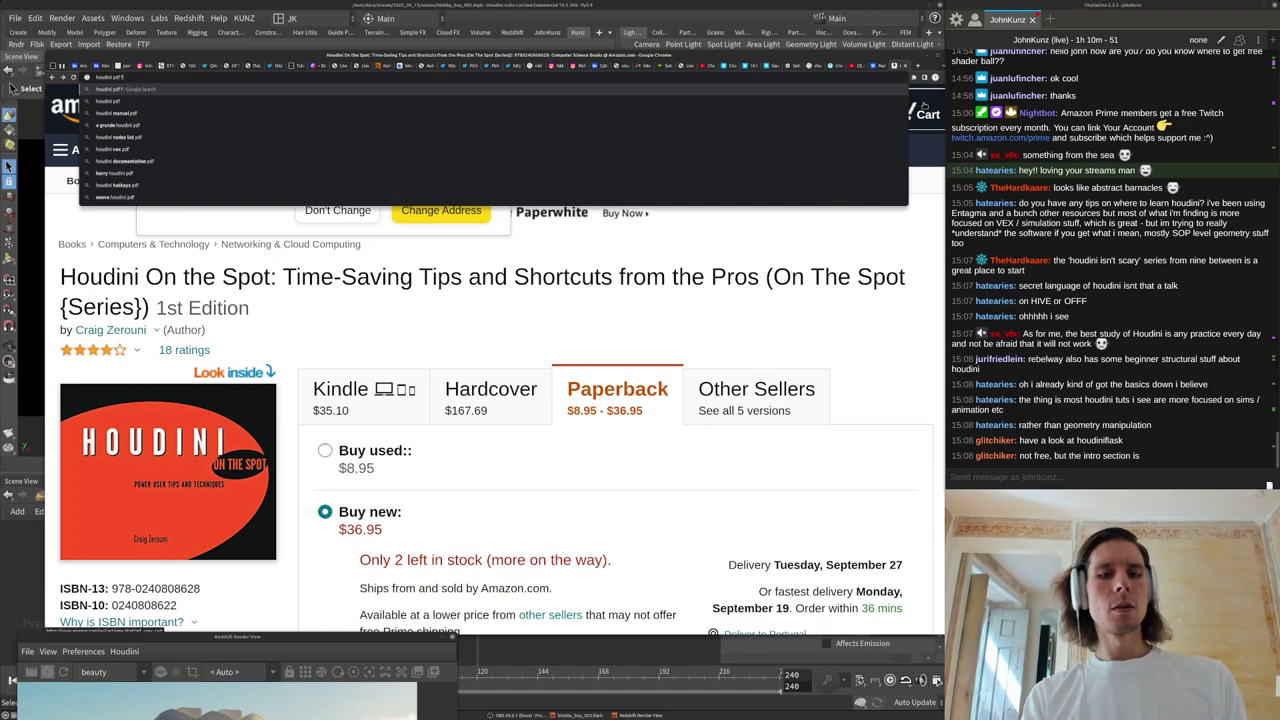
pyautogui.write('undamentals')
pyautogui.press('Return')
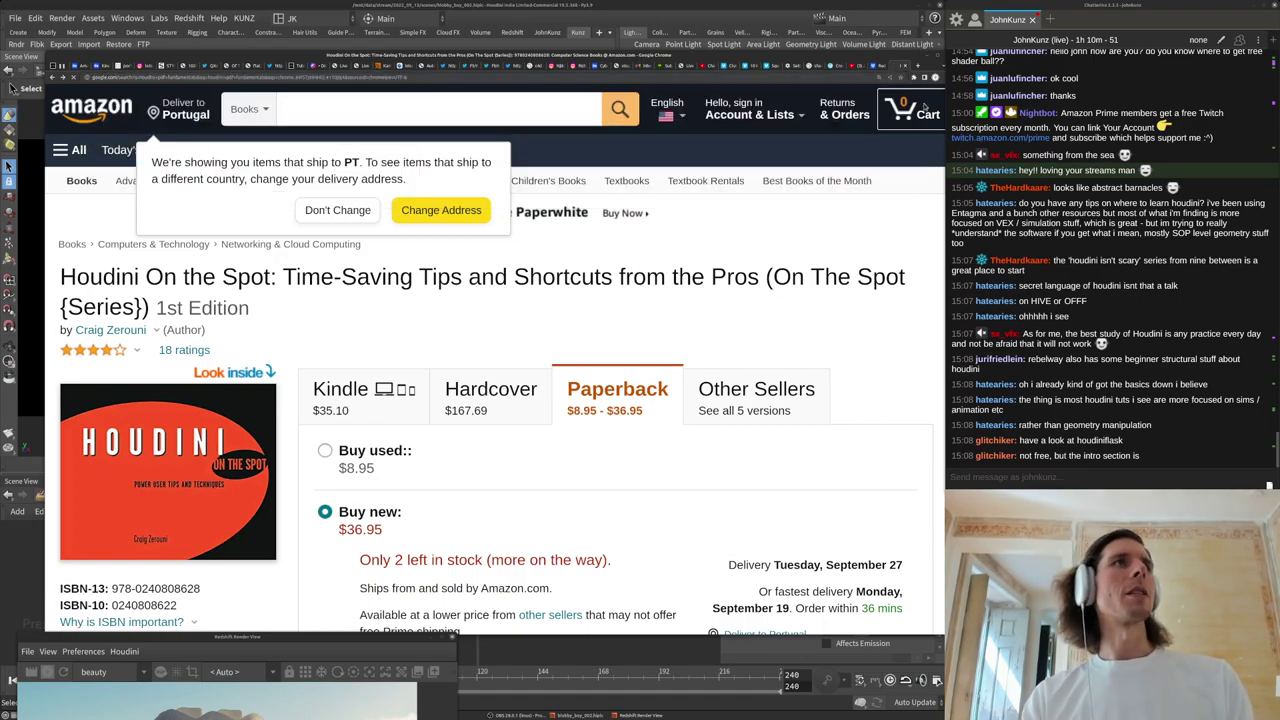
pyautogui.click(140, 157)
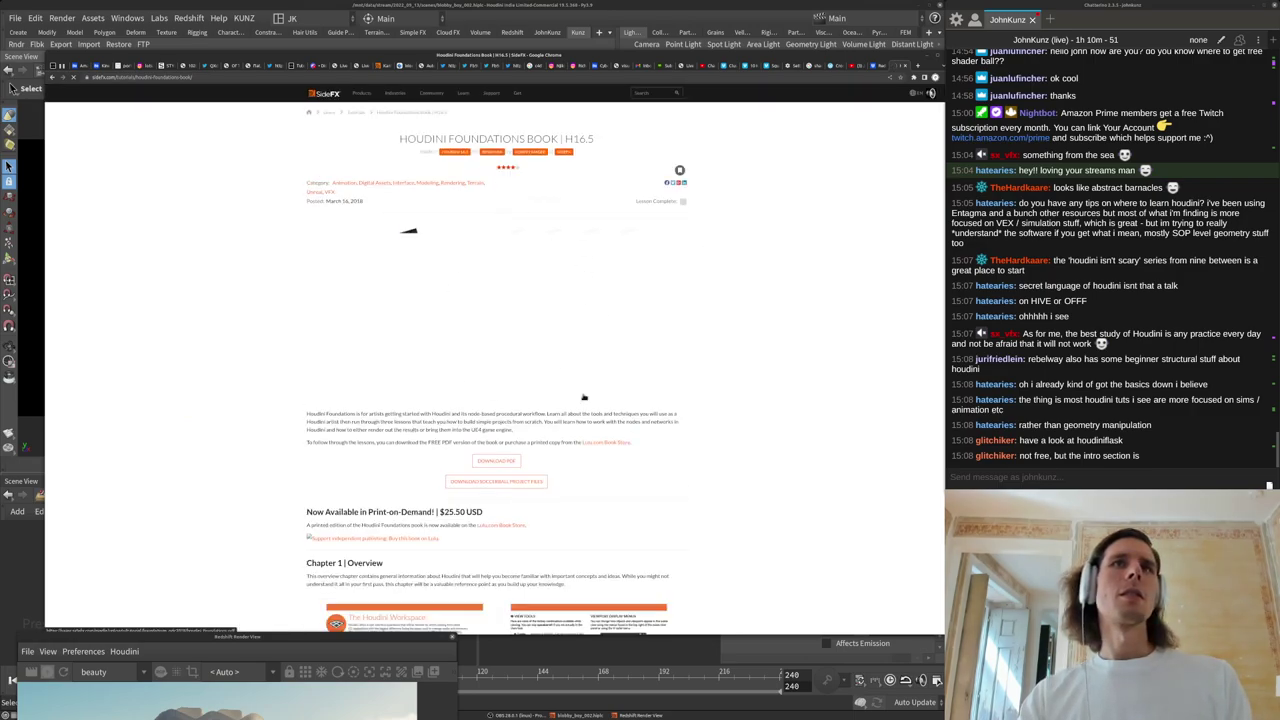
pyautogui.scroll(-5, 488, 310)
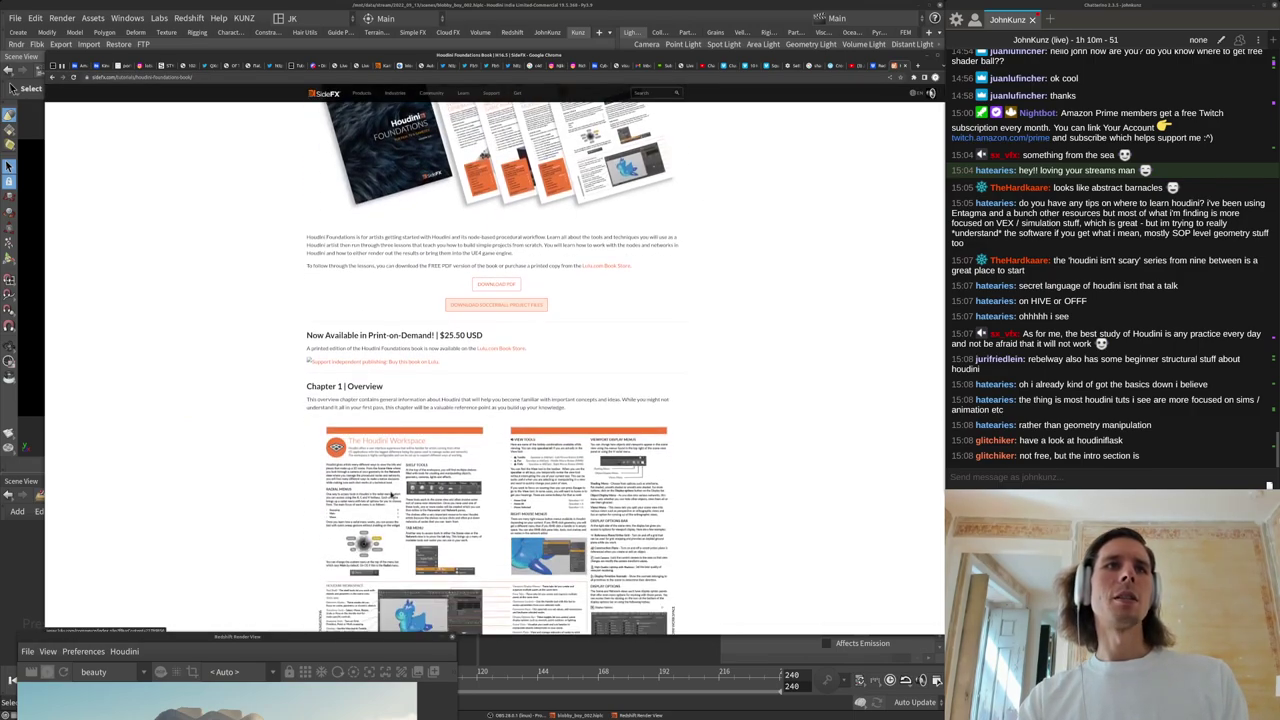
pyautogui.click(443, 77)
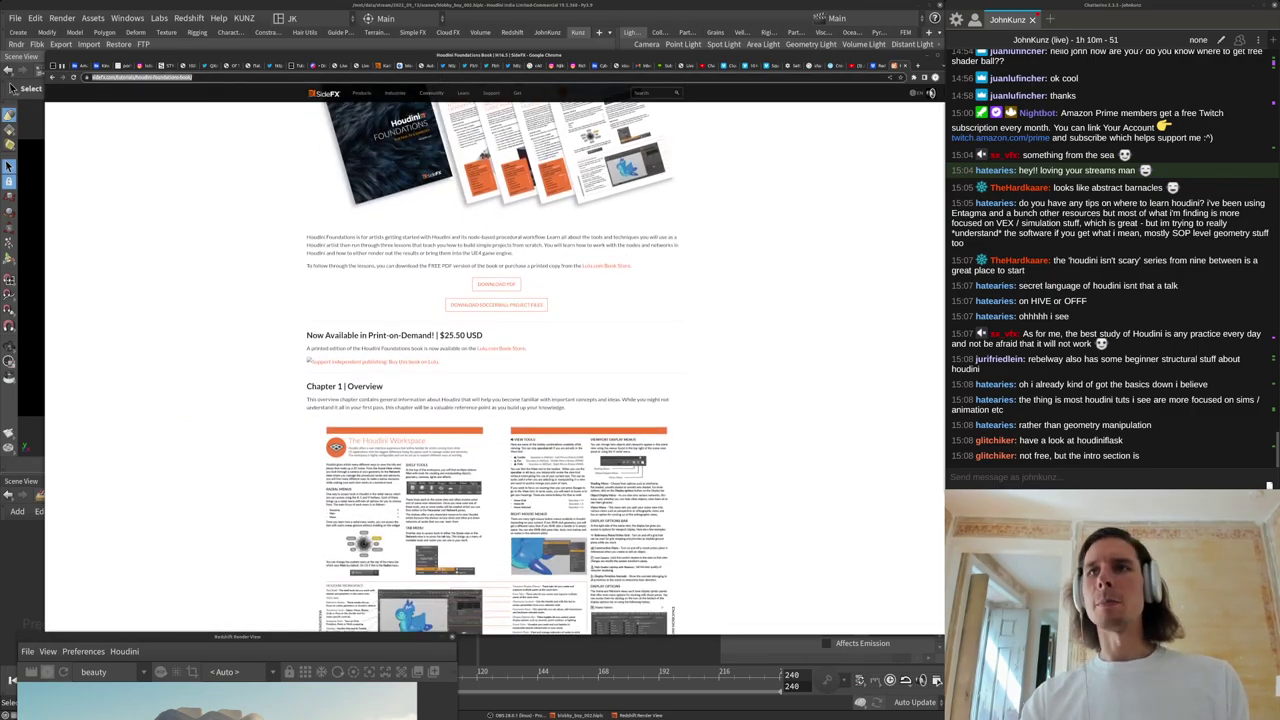
pyautogui.click(1047, 482)
pyautogui.write('https://www.sidefx.com/tutorials/houdini-foundations-book/')
pyautogui.press('Return')
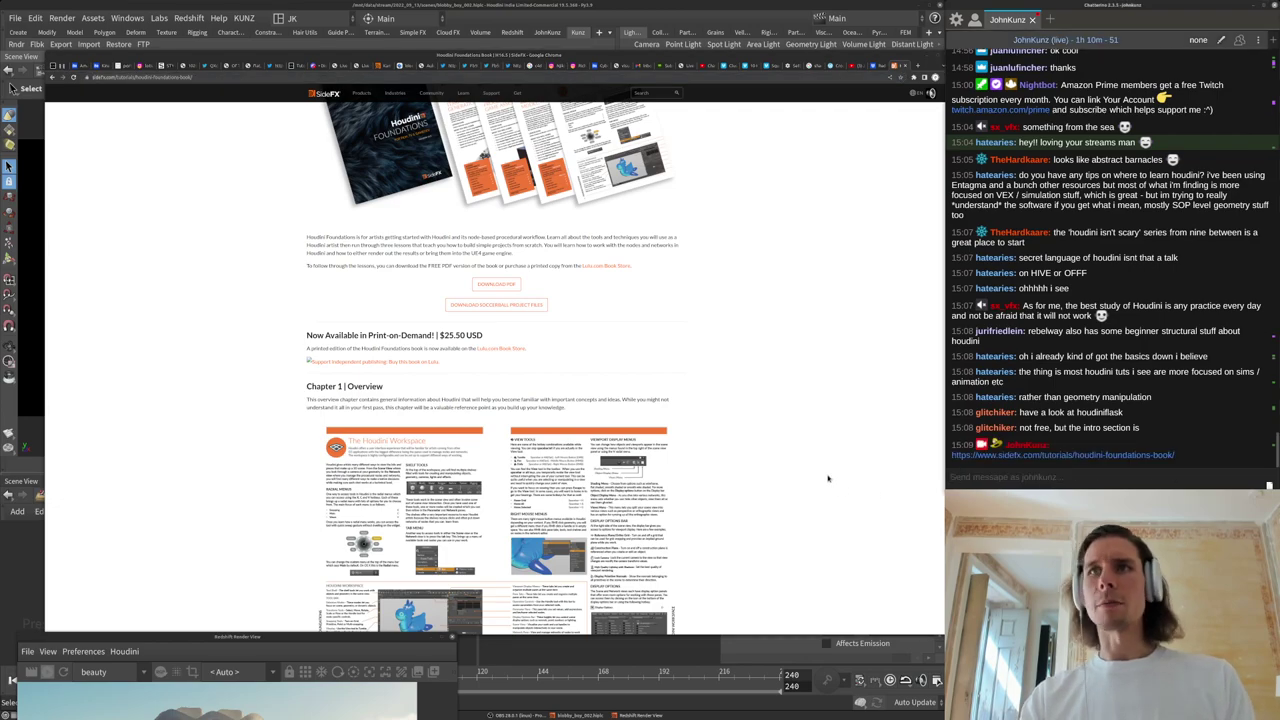
# Look over the chapter descriptions on the Houdini Foundations Book page and open the book's free PDF.
pyautogui.scroll(-5, 441, 425)
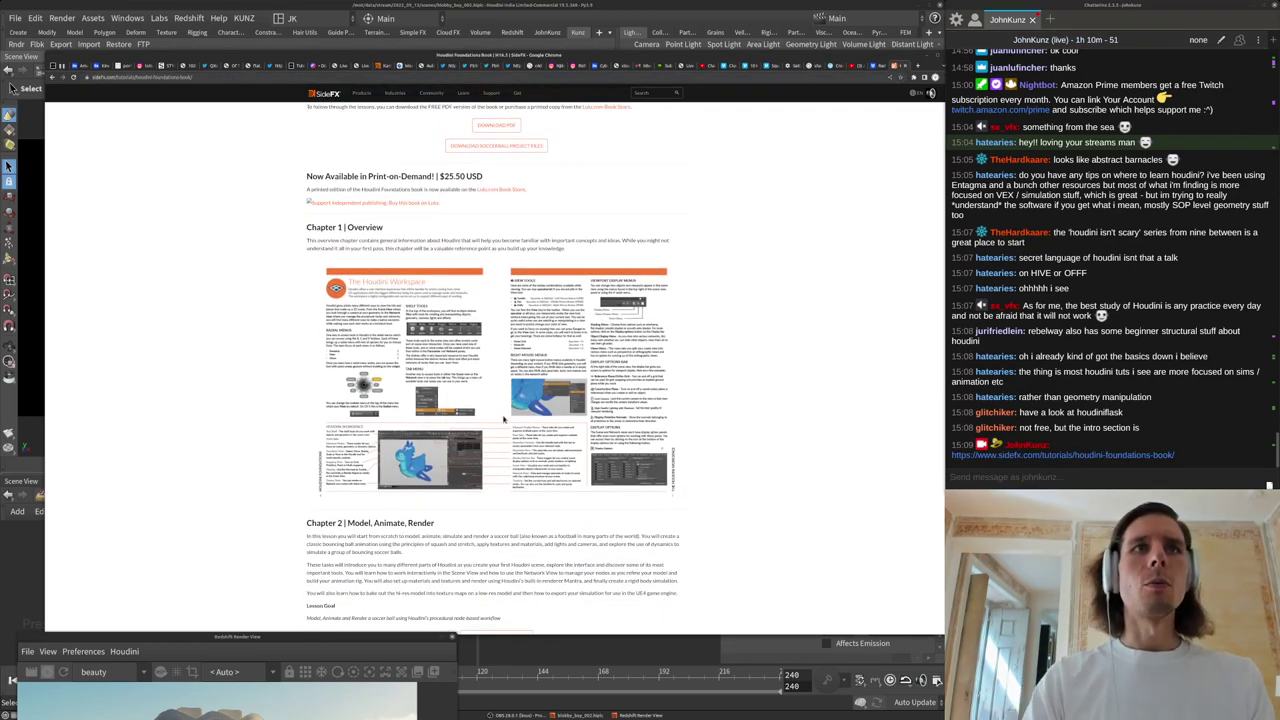
pyautogui.scroll(-3, 454, 394)
pyautogui.scroll(2, 459, 382)
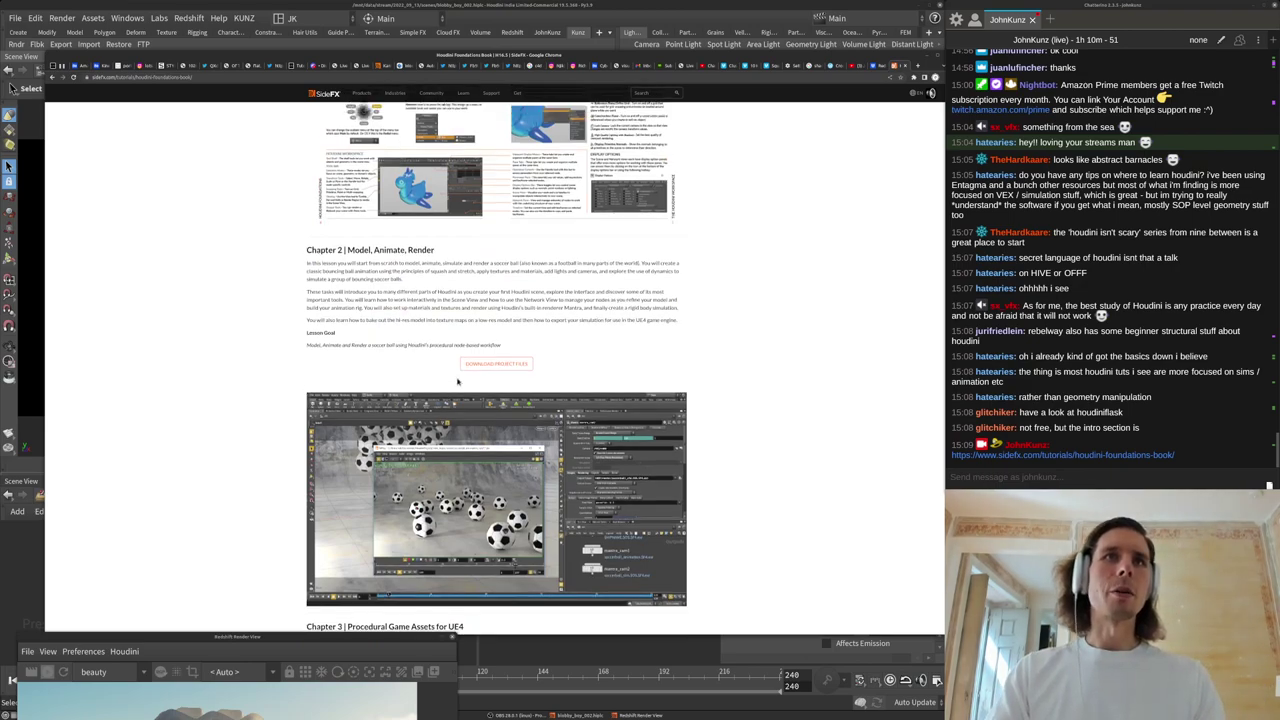
pyautogui.scroll(2, 463, 399)
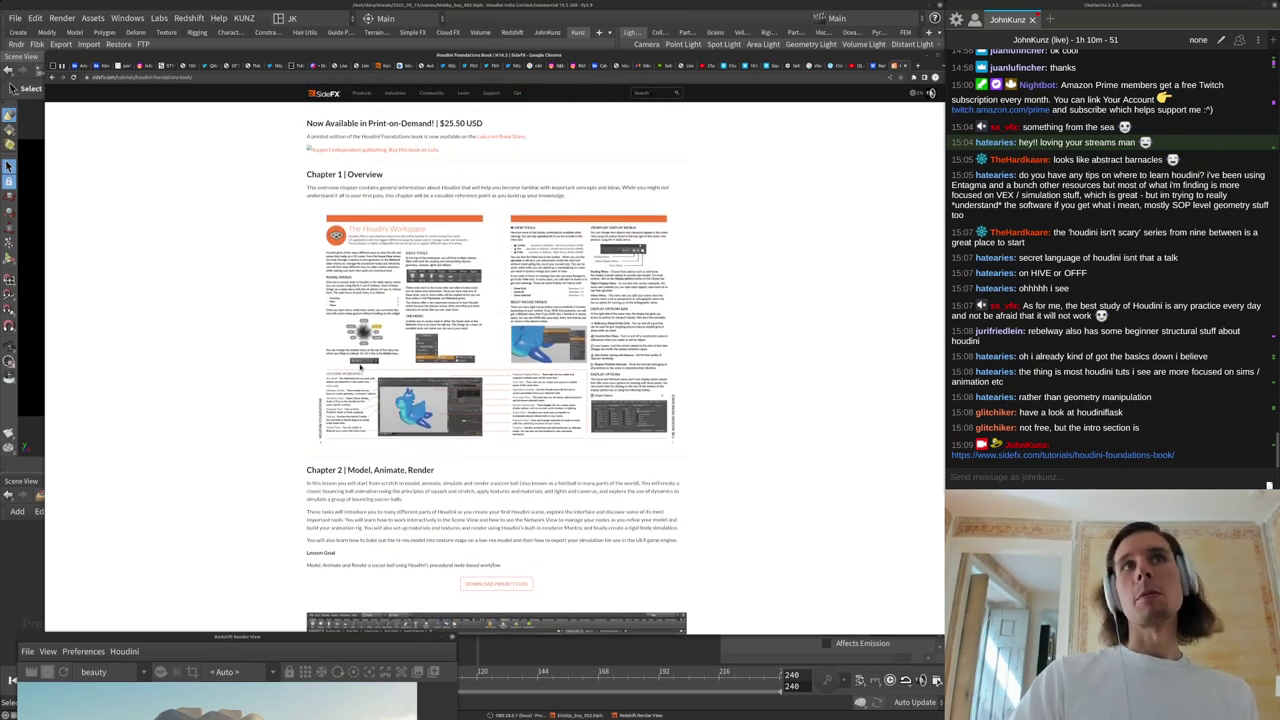
pyautogui.scroll(7, 361, 368)
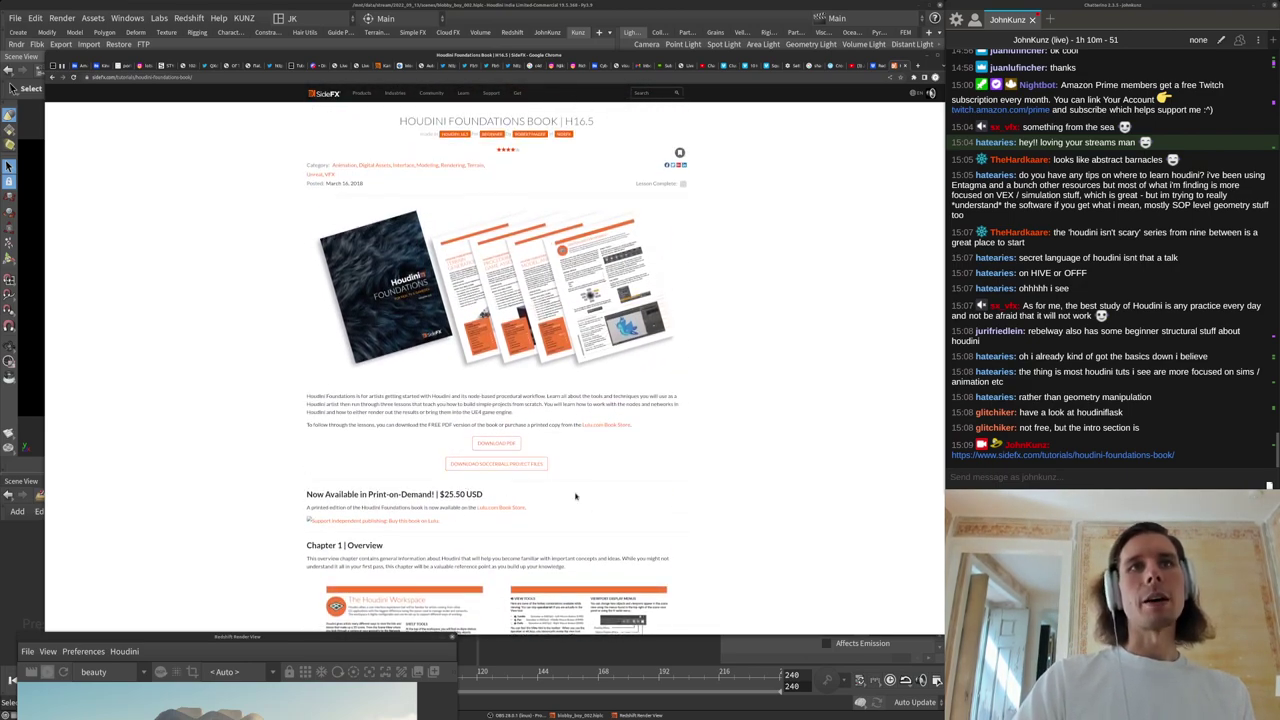
pyautogui.click(496, 443)
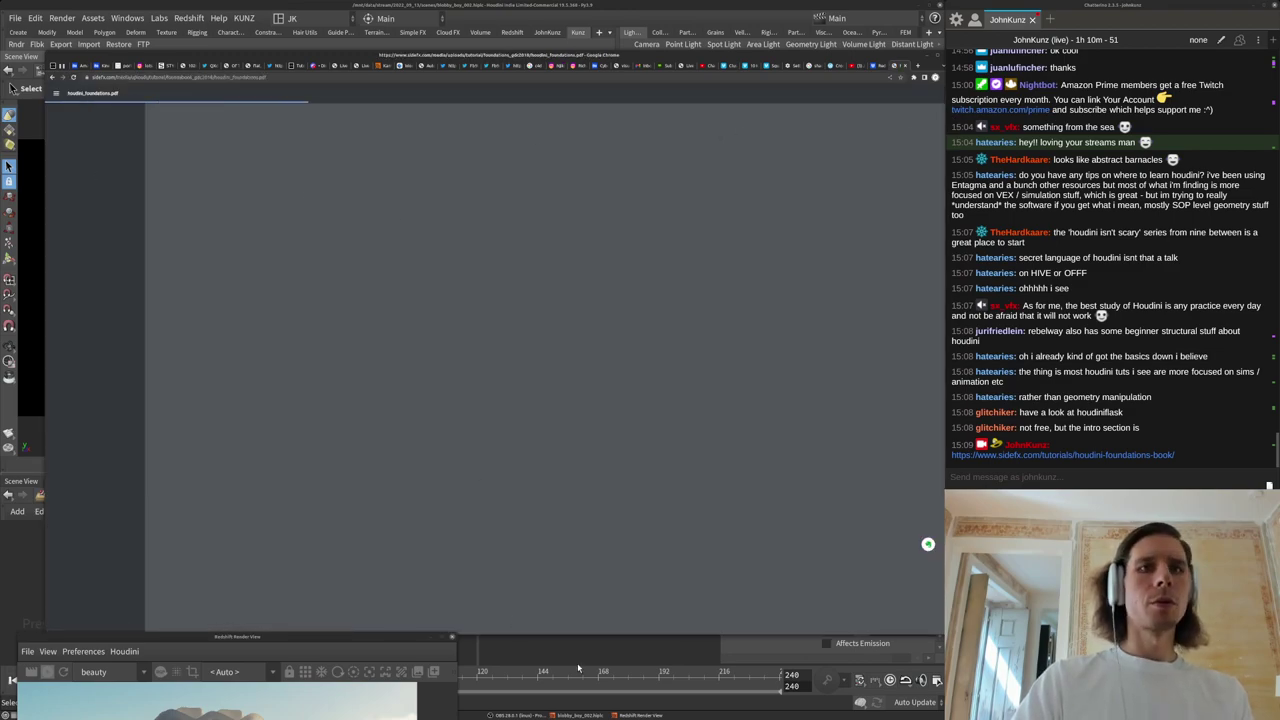
# Move the Redshift Render View up to uncover the taskbar and switch back to the browser with the PDF.
pyautogui.click(534, 651)
pyautogui.keyDown('alt'); pyautogui.moveTo(298, 654); pyautogui.dragTo(325, 389); pyautogui.keyUp('alt')
pyautogui.click(152, 715)
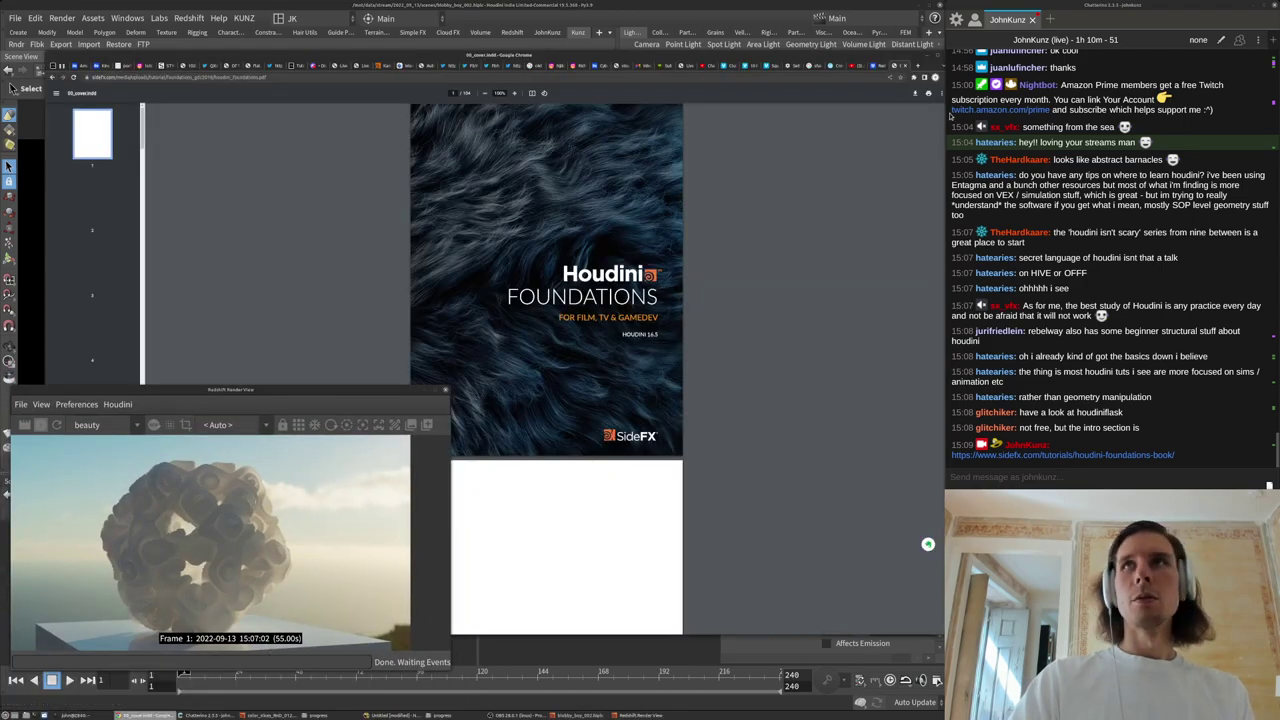
# Browse the opening pages of the Houdini Foundations PDF and jump to page 9.
pyautogui.scroll(-3, 518, 213)
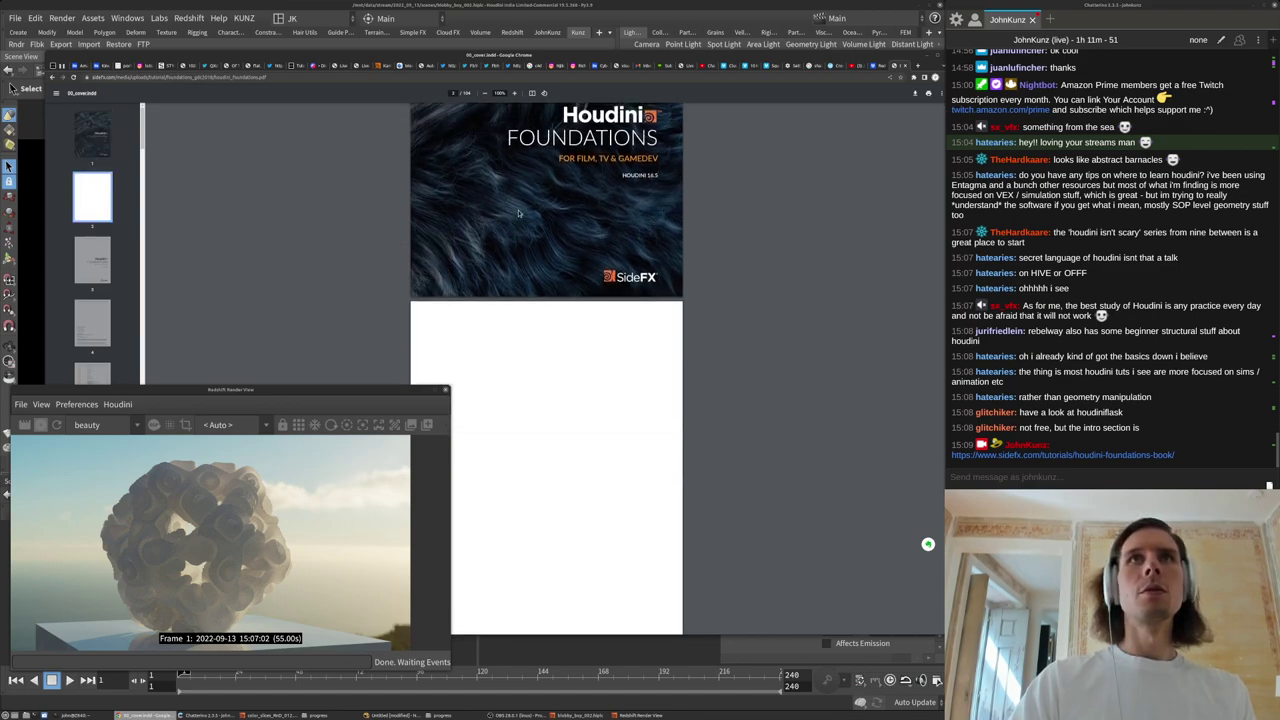
pyautogui.click(95, 260)
pyautogui.scroll(-2, 515, 262)
pyautogui.scroll(-7, 75, 296)
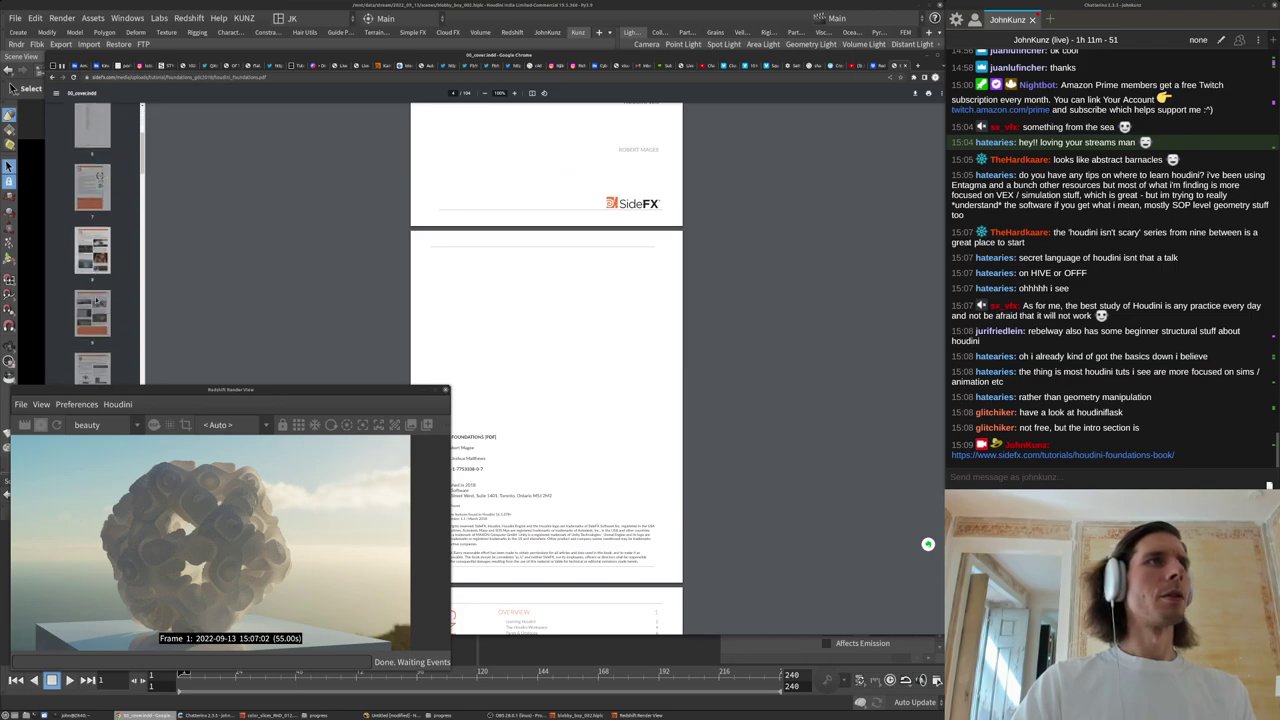
pyautogui.click(93, 284)
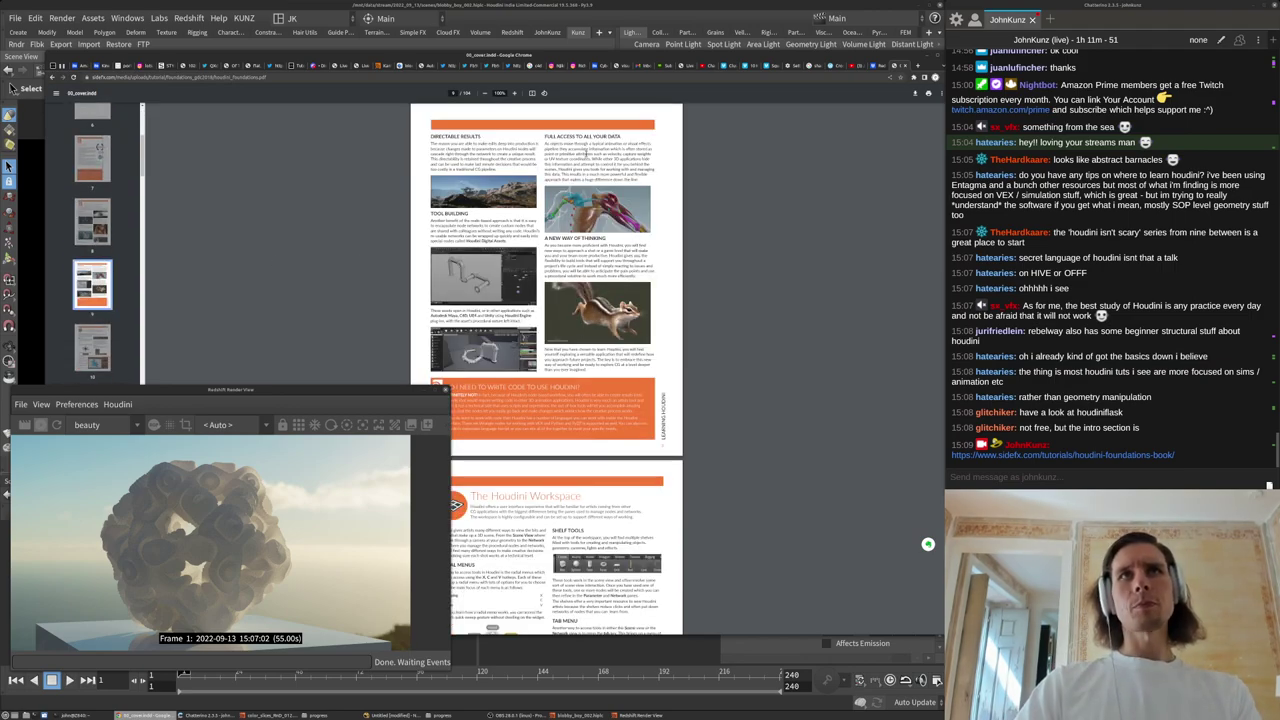
# Examine the PDF's UVs & Textures and Rendering pages, and close the PDF.
pyautogui.scroll(-9, 93, 245)
pyautogui.scroll(-6, 755, 301)
pyautogui.scroll(-13, 101, 323)
pyautogui.click(100, 323)
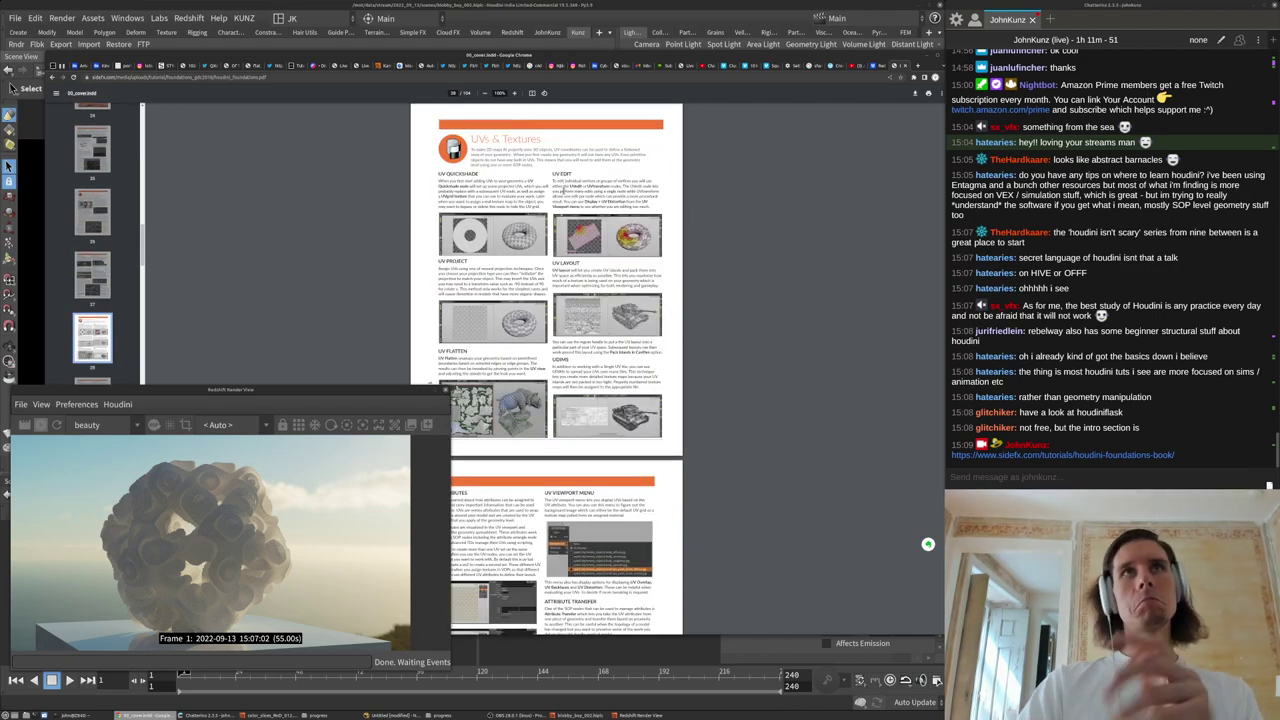
pyautogui.scroll(-6, 556, 294)
pyautogui.scroll(-5, 610, 330)
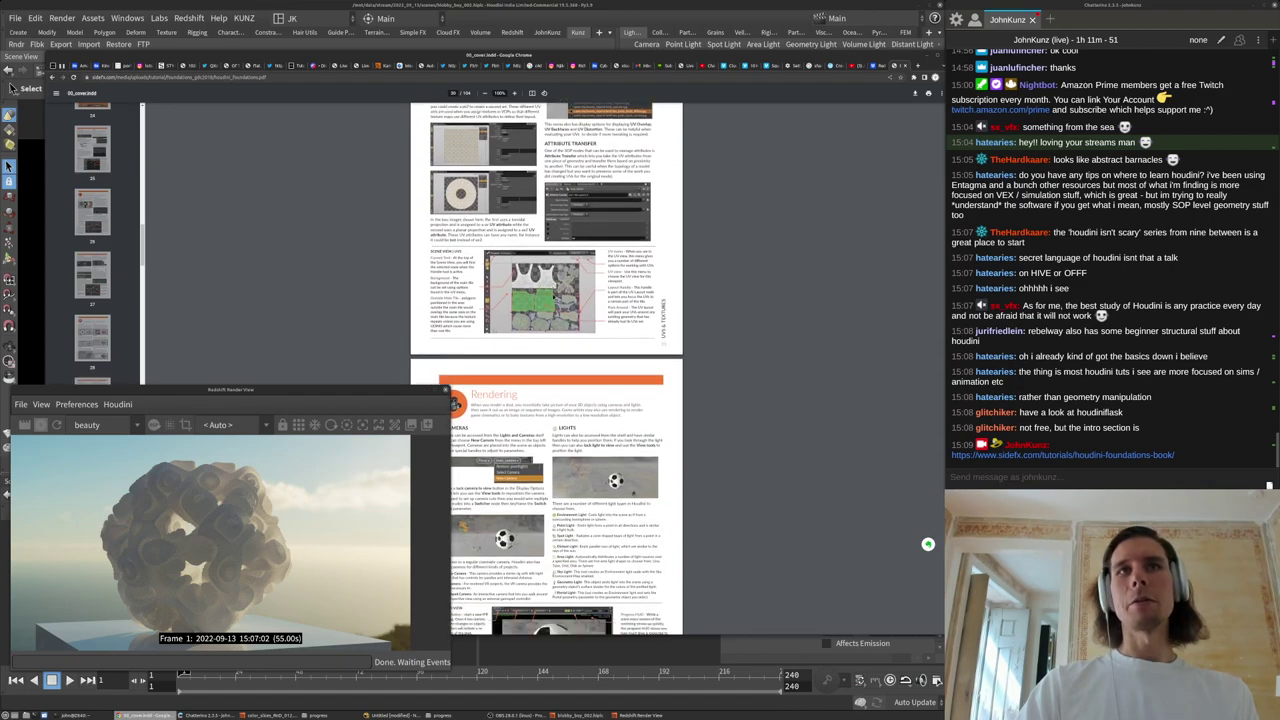
pyautogui.scroll(-5, 610, 330)
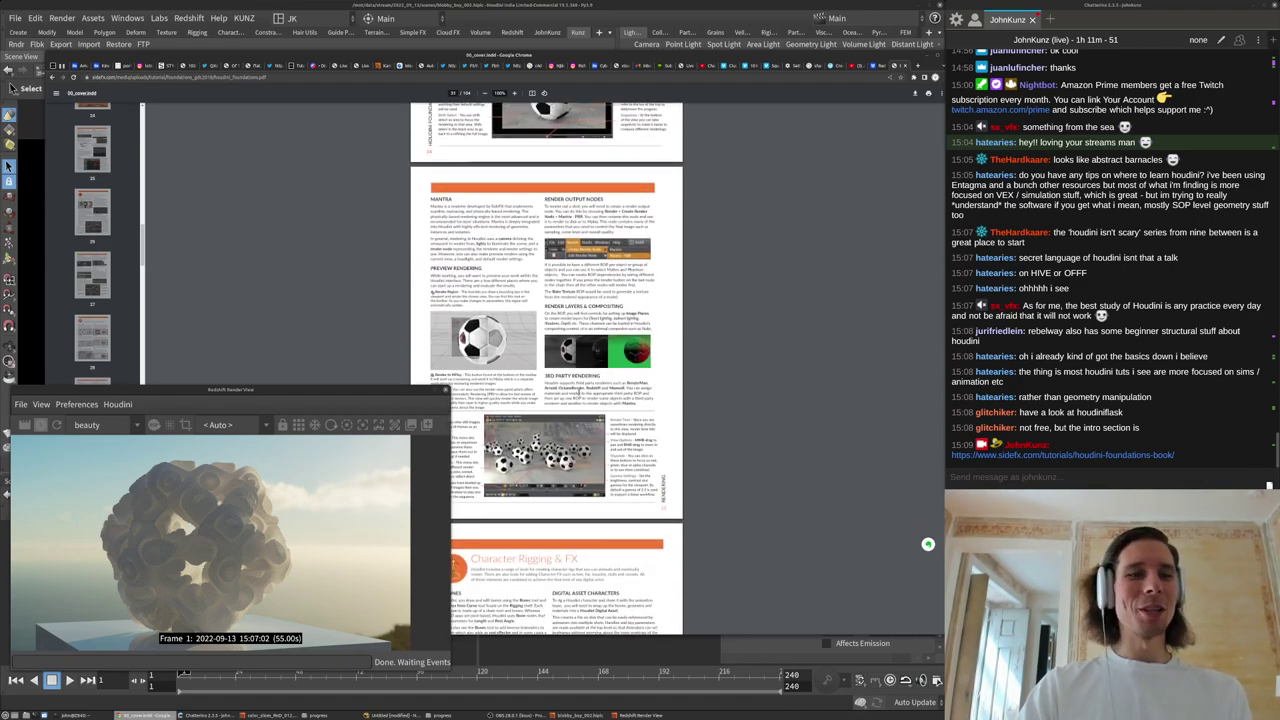
pyautogui.hotkey('ctrl', 'w')
# Switch to Houdini, leave the Redshift material network for the object level, and open the geo1 geometry network.
pyautogui.click(547, 641)
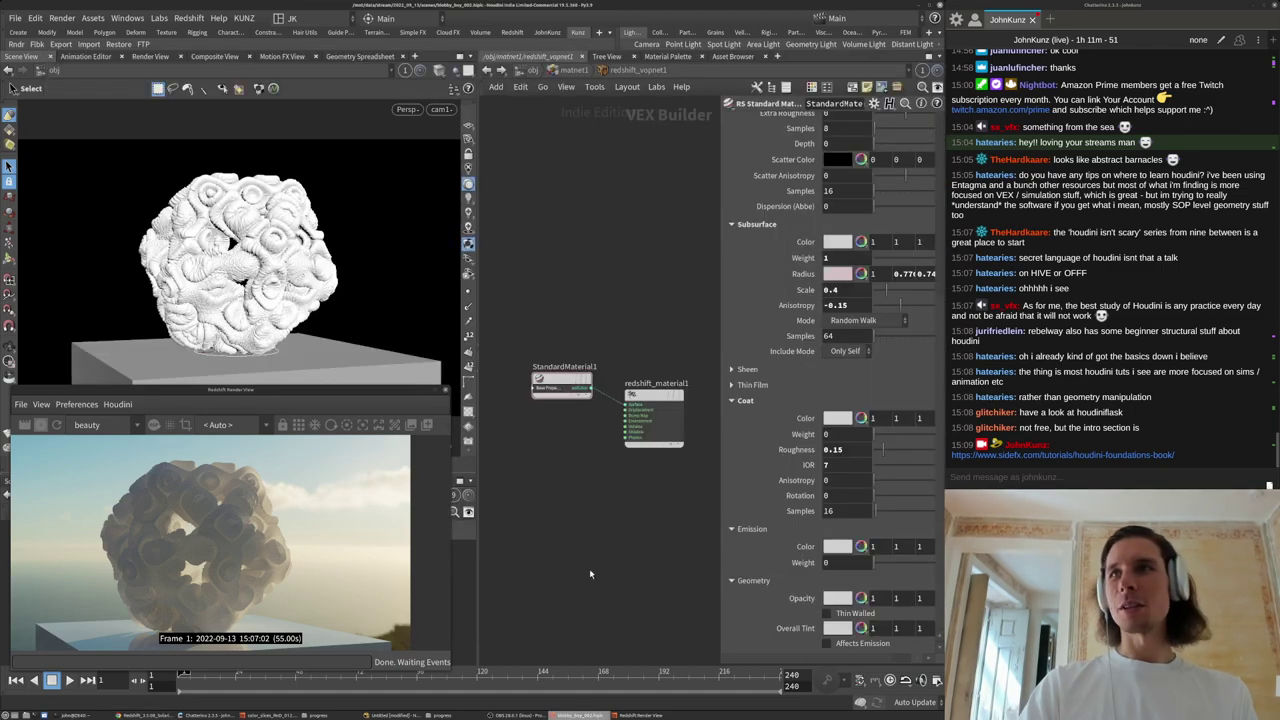
pyautogui.moveTo(611, 426); pyautogui.dragTo(635, 382, button='middle')
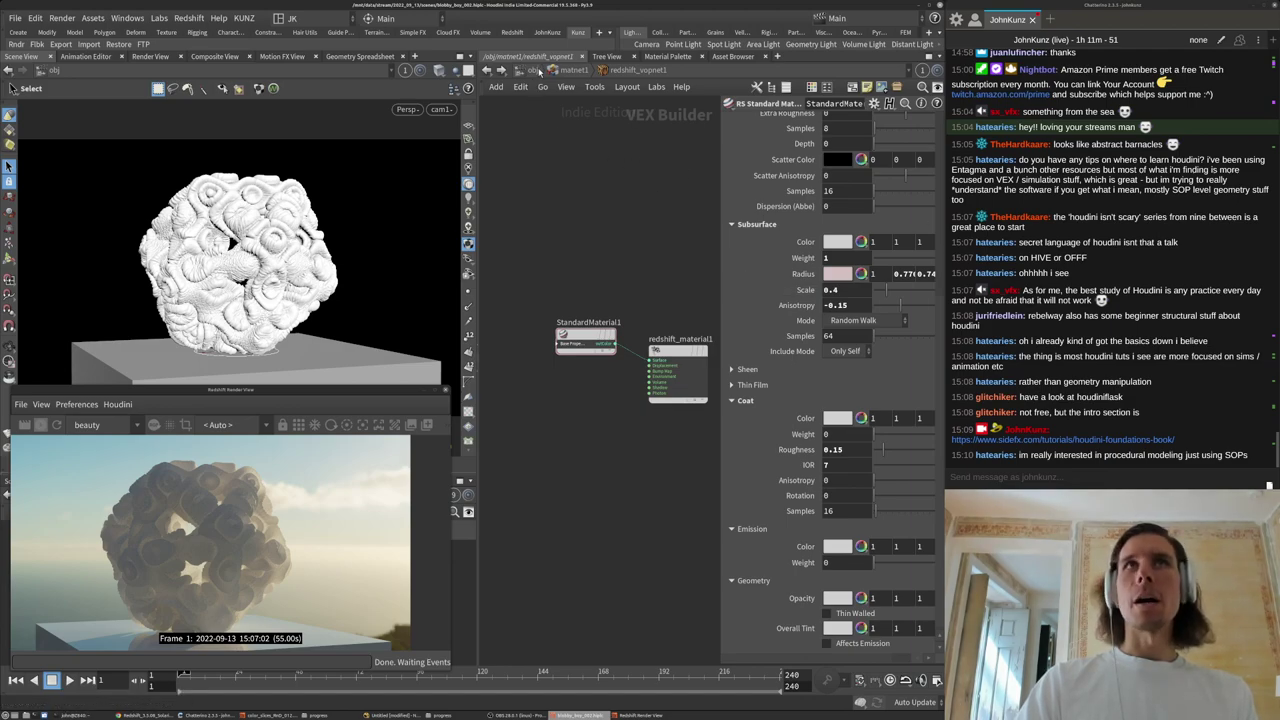
pyautogui.click(538, 71)
pyautogui.click(614, 416)
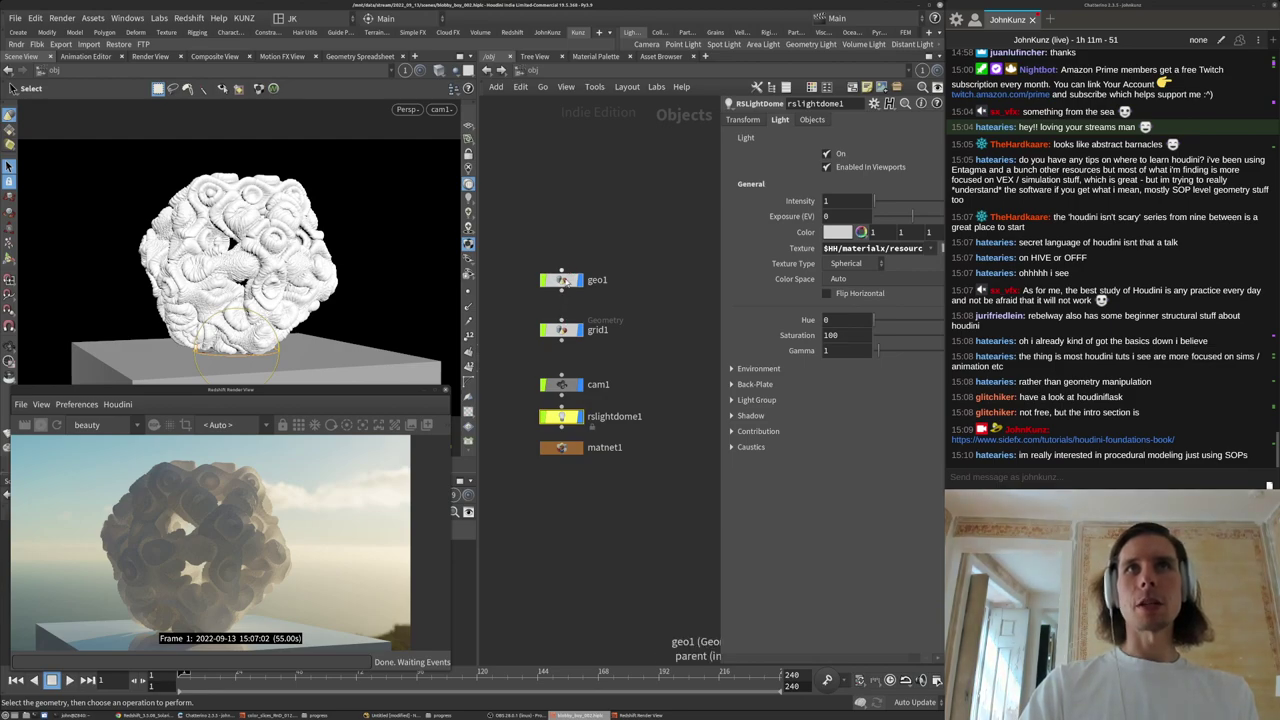
pyautogui.doubleClick(562, 280)
pyautogui.click(569, 277)
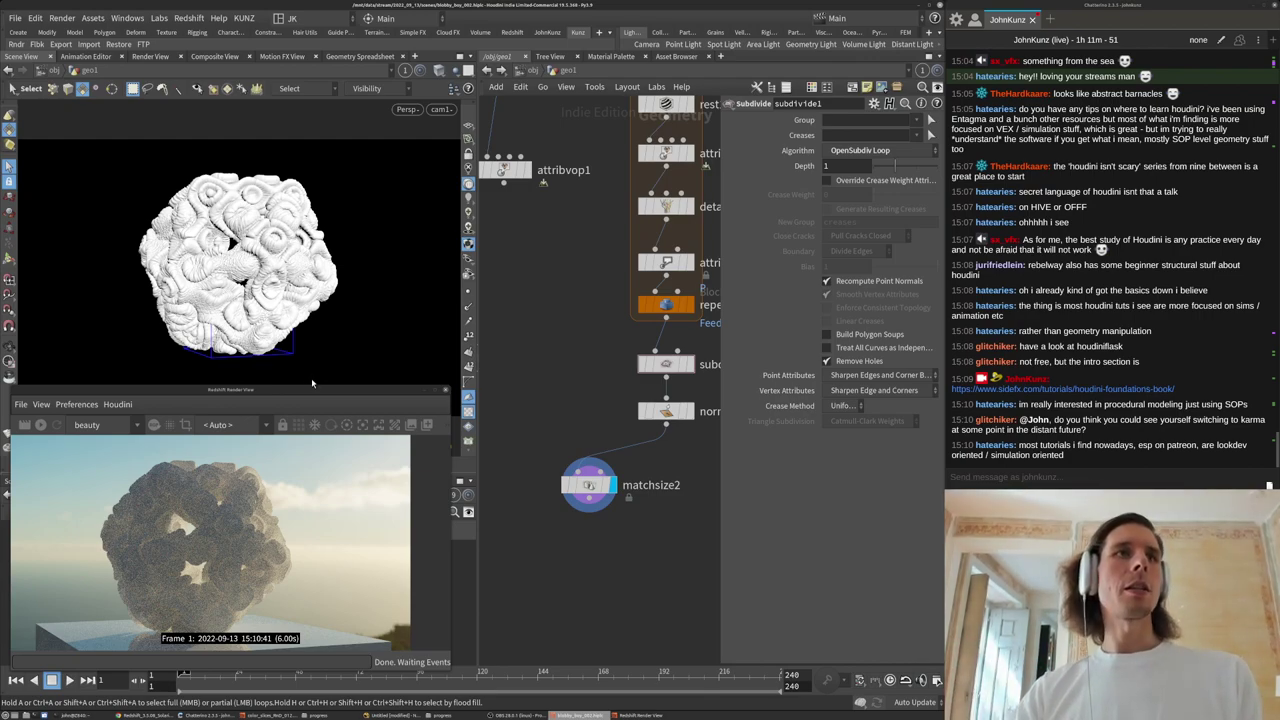
# Move the Redshift Render View below the viewport and bring the end of the geo1 node chain into view.
pyautogui.moveTo(311, 391); pyautogui.dragTo(321, 428)
pyautogui.moveTo(531, 397); pyautogui.dragTo(547, 340, button='middle')
pyautogui.scroll(-2, 547, 340)
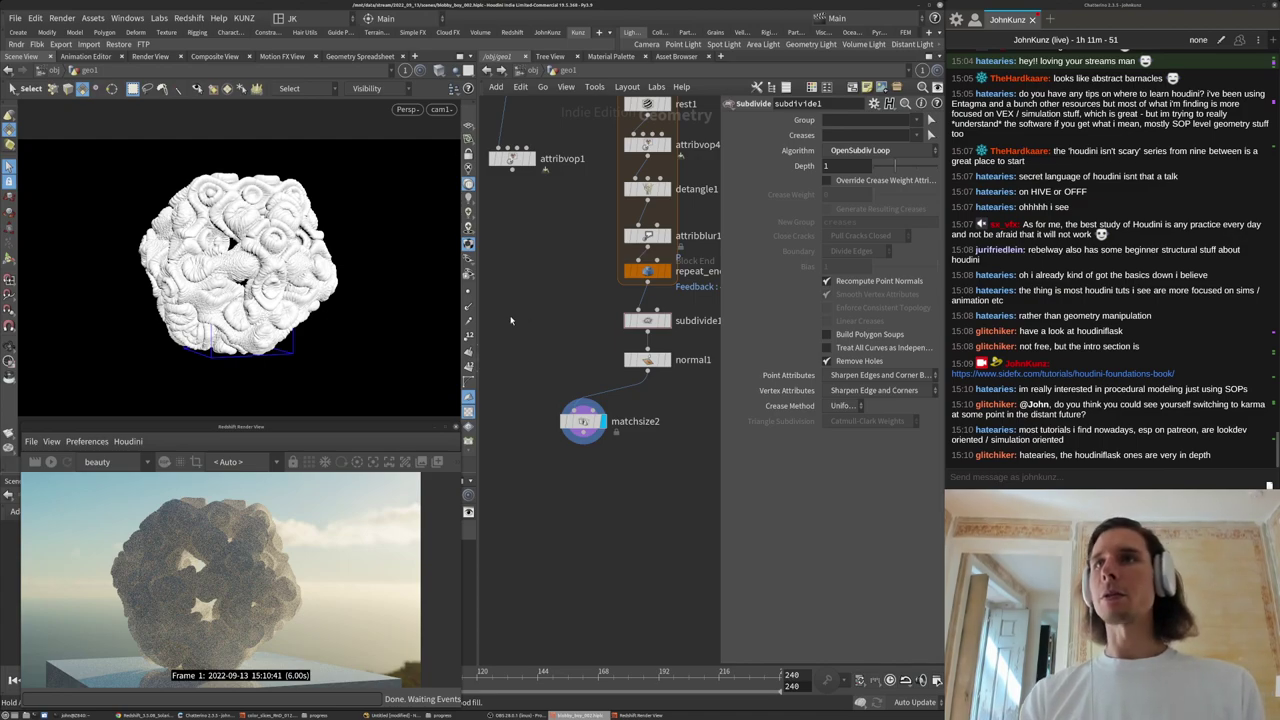
# Place the matchsize2 node beneath normal1 and lower the Redshift Render View to uncover more of the viewport.
pyautogui.moveTo(582, 422); pyautogui.dragTo(646, 418)
pyautogui.moveTo(541, 459); pyautogui.dragTo(519, 433, button='middle')
pyautogui.moveTo(400, 427); pyautogui.dragTo(404, 470)
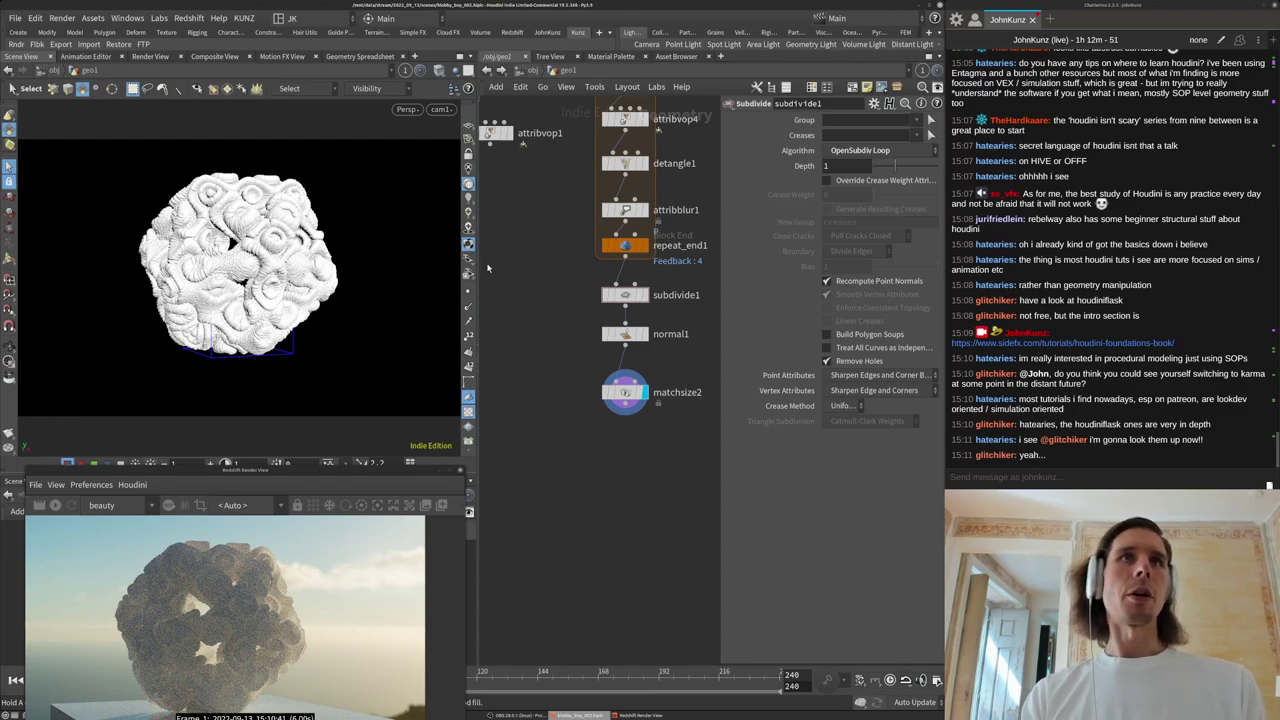
# Examine the displaced geometry's surface from several sides and up close, along with the geo1 node chain.
pyautogui.keyDown('alt'); pyautogui.moveTo(306, 255); pyautogui.dragTo(309, 281); pyautogui.keyUp('alt')
pyautogui.keyDown('alt'); pyautogui.moveTo(254, 280); pyautogui.dragTo(342, 241, button='right'); pyautogui.keyUp('alt')
pyautogui.press('s')
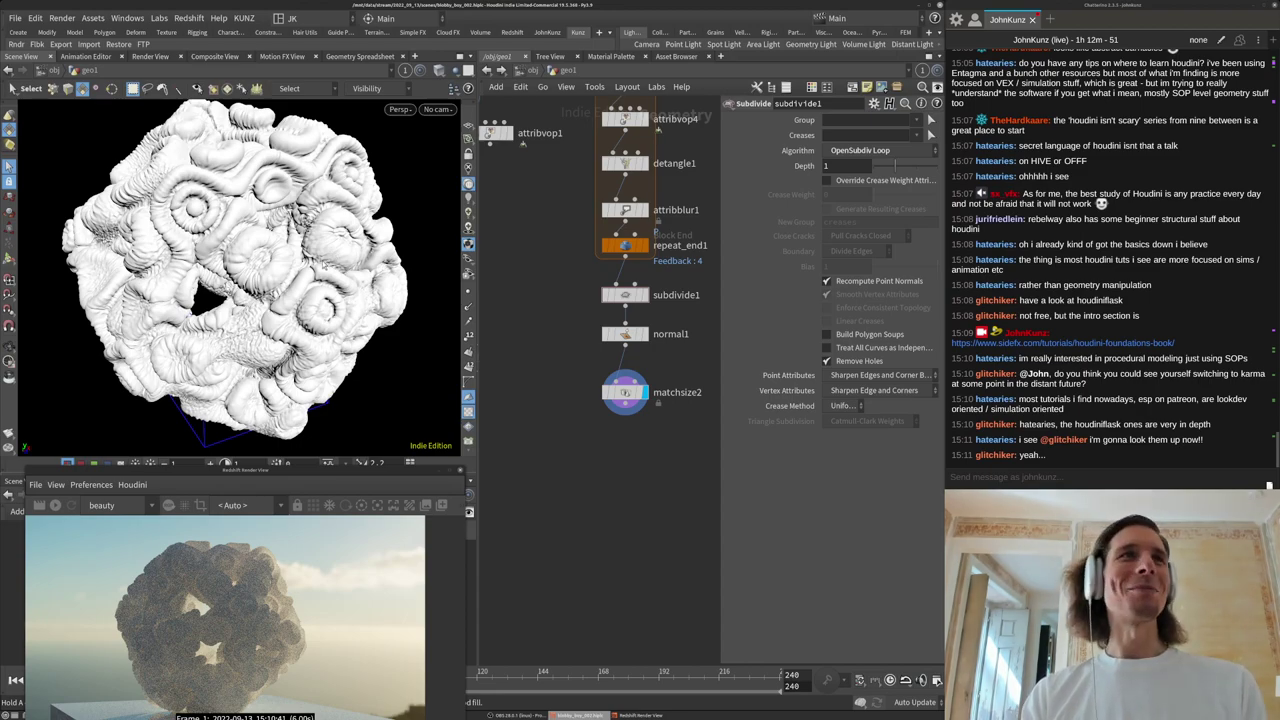
pyautogui.keyDown('alt'); pyautogui.moveTo(205, 240); pyautogui.dragTo(286, 274); pyautogui.keyUp('alt')
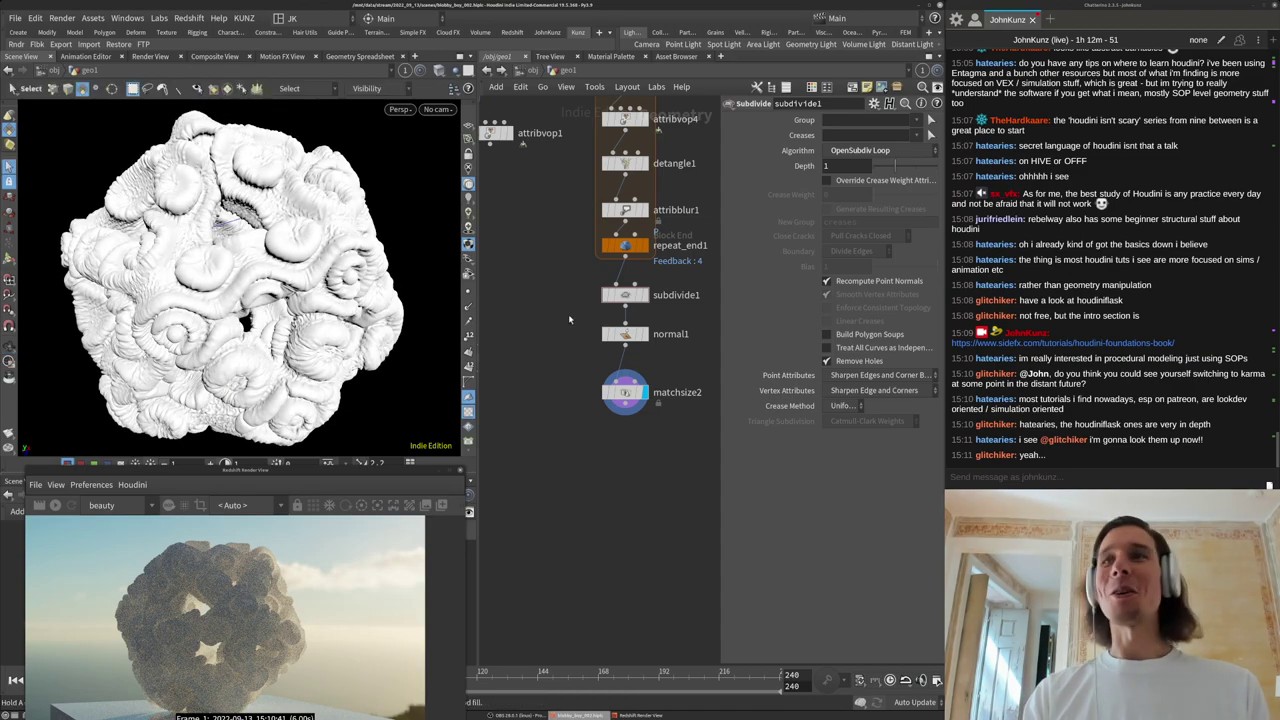
pyautogui.moveTo(569, 324); pyautogui.dragTo(583, 433, button='middle')
pyautogui.scroll(-2, 583, 433)
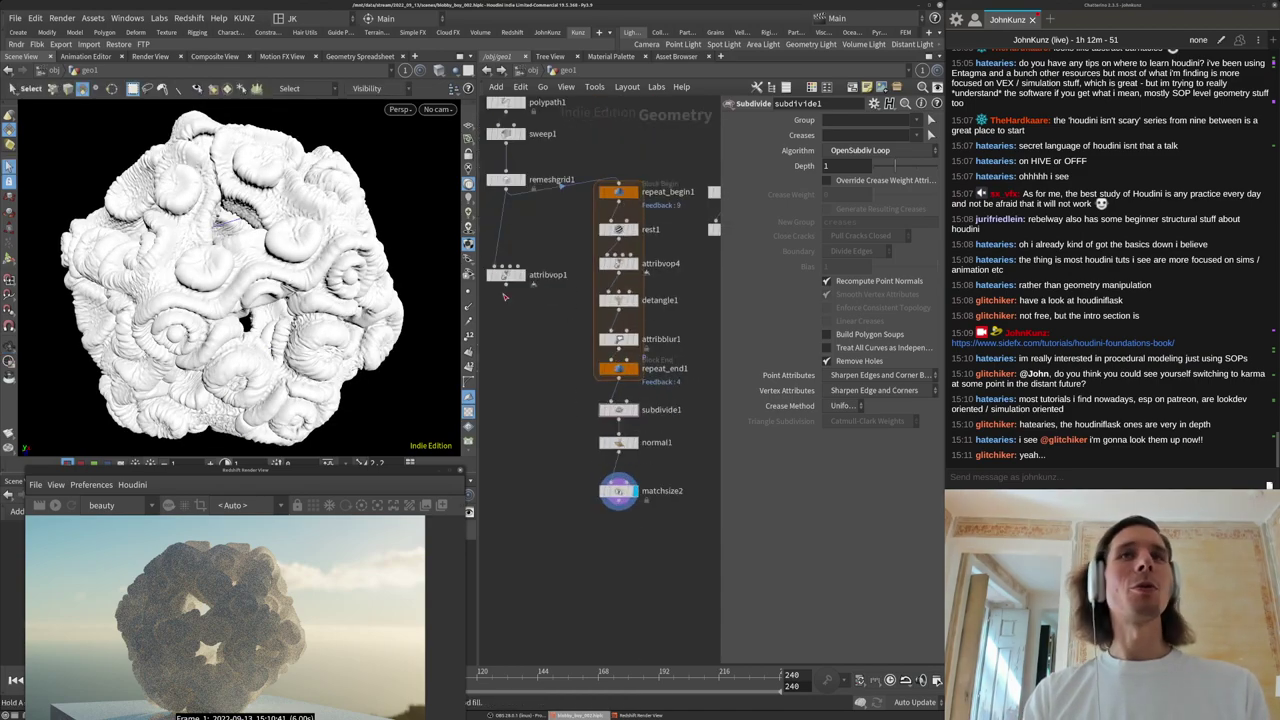
pyautogui.keyDown('alt'); pyautogui.moveTo(248, 278); pyautogui.dragTo(171, 280); pyautogui.keyUp('alt')
pyautogui.keyDown('alt'); pyautogui.moveTo(171, 280); pyautogui.dragTo(131, 305, button='right'); pyautogui.keyUp('alt')
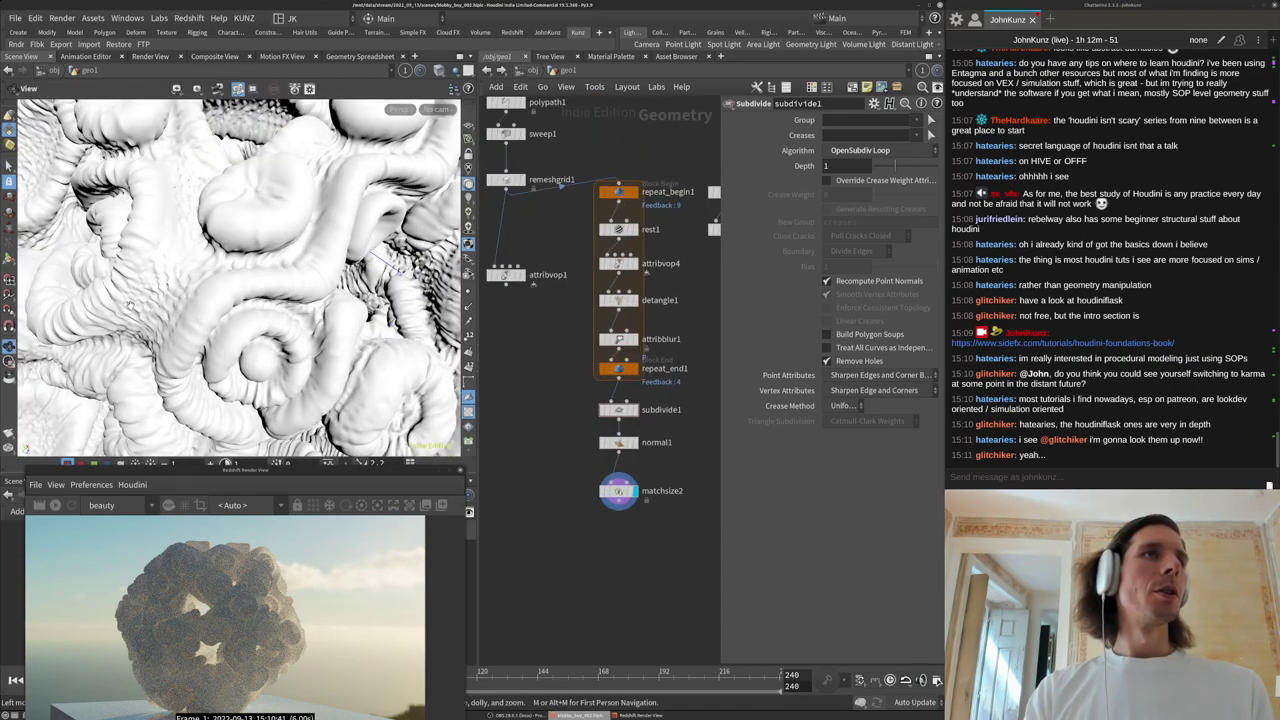
pyautogui.keyDown('alt'); pyautogui.moveTo(131, 305); pyautogui.dragTo(200, 279); pyautogui.keyUp('alt')
# Set the attribblur1 Step Size to 0.75 and check the smoothed surface from near and far.
pyautogui.click(621, 339)
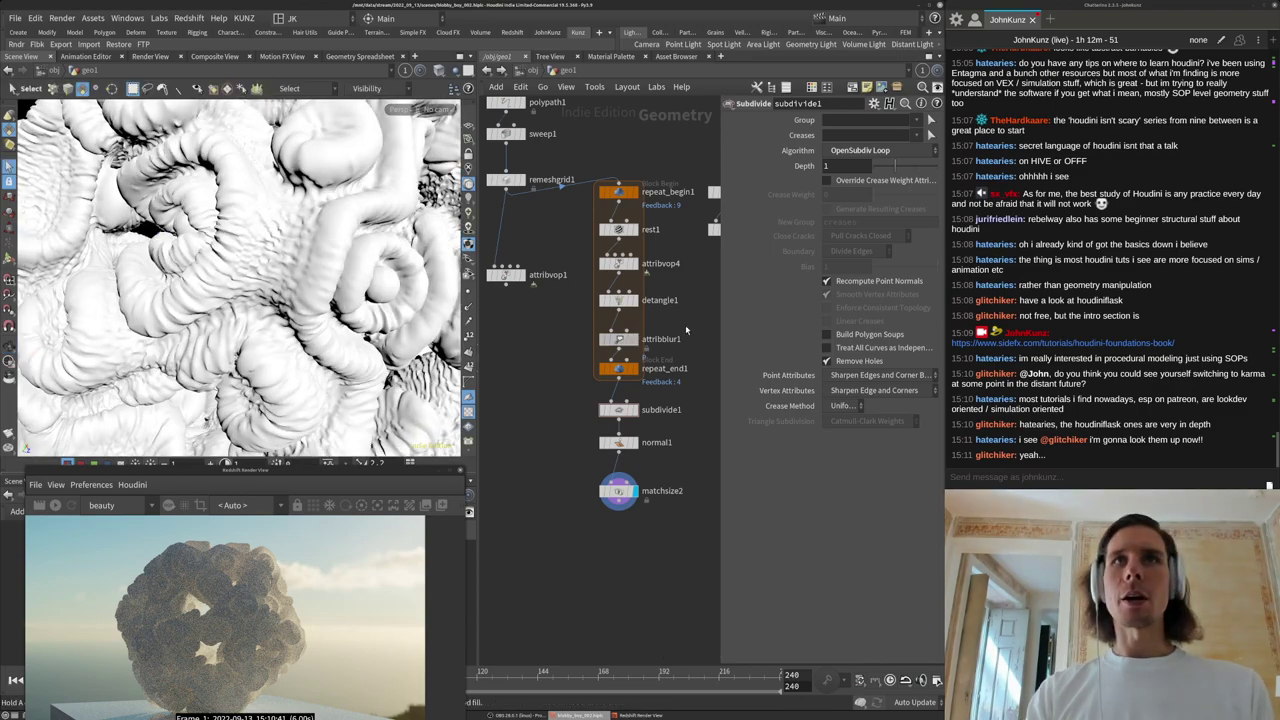
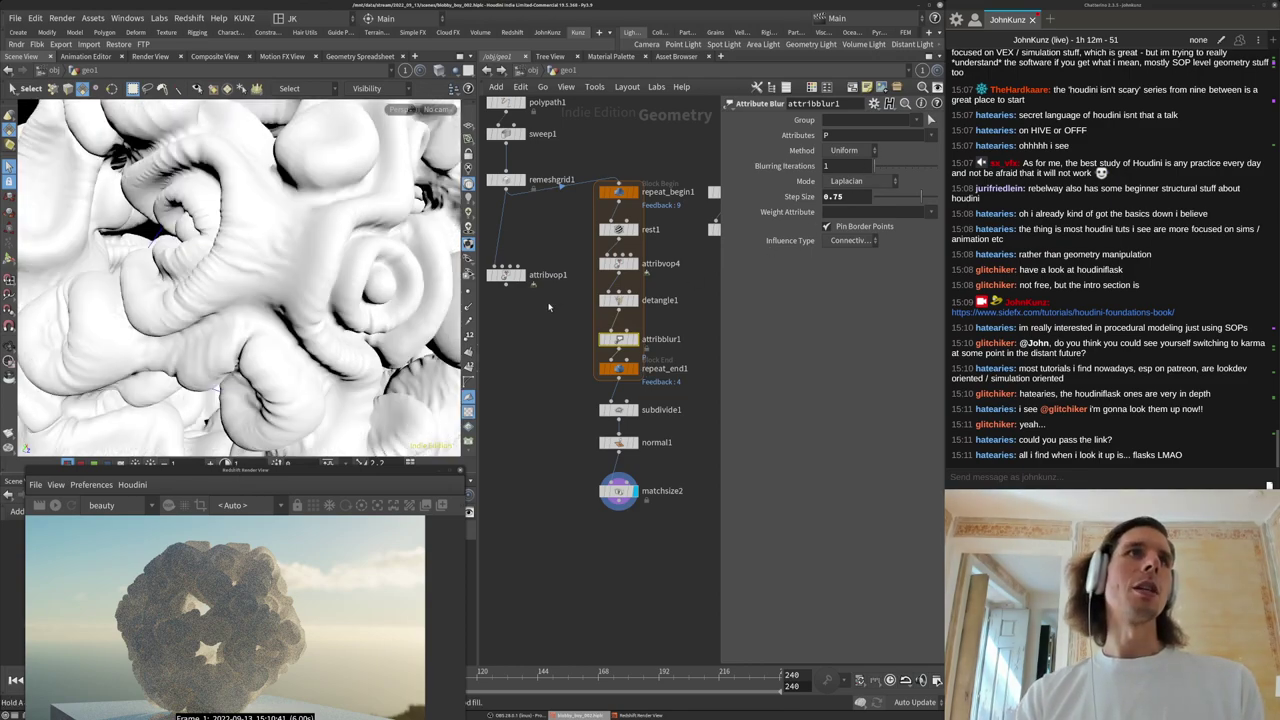
pyautogui.keyDown('alt'); pyautogui.moveTo(293, 216); pyautogui.dragTo(220, 256, button='right'); pyautogui.keyUp('alt')
pyautogui.keyDown('alt'); pyautogui.moveTo(220, 256); pyautogui.dragTo(238, 262); pyautogui.keyUp('alt')
pyautogui.keyDown('alt'); pyautogui.moveTo(238, 262); pyautogui.dragTo(308, 243, button='right'); pyautogui.keyUp('alt')
pyautogui.keyDown('alt'); pyautogui.moveTo(198, 238); pyautogui.dragTo(230, 245); pyautogui.keyUp('alt')
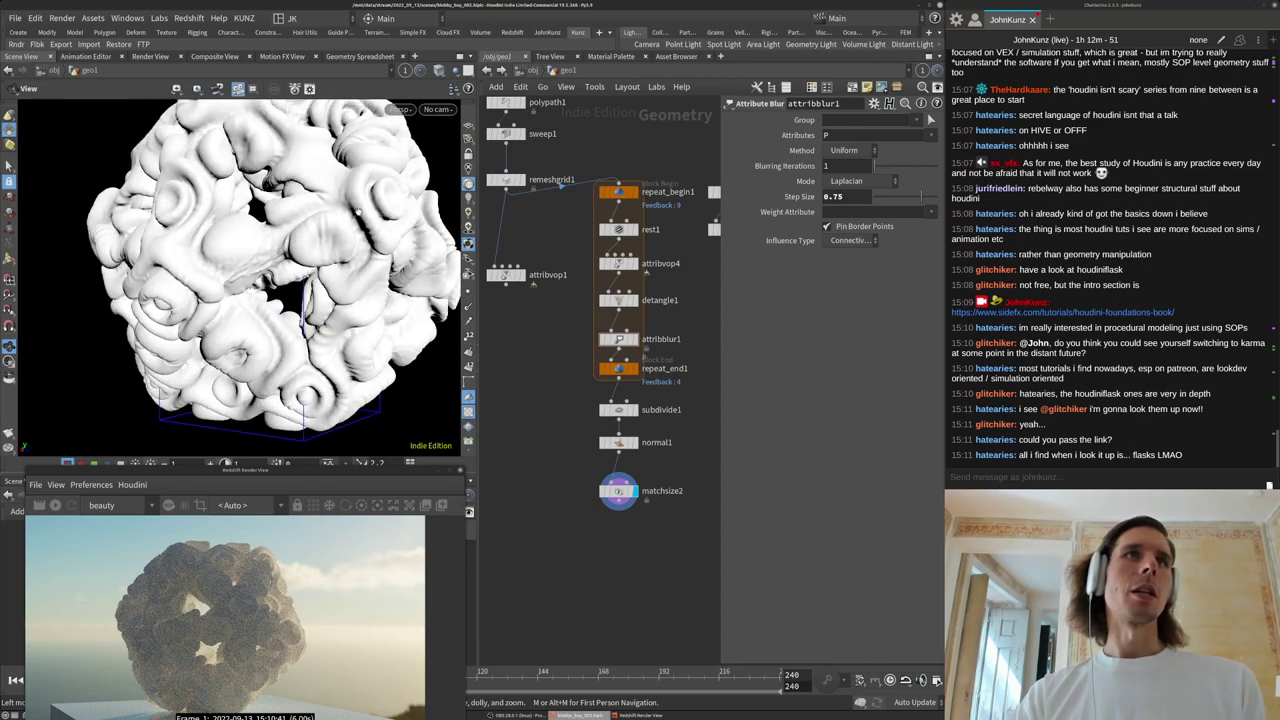
# Open the attribvop4 network and set the Displace Along Normal scale to 0.025.
pyautogui.doubleClick(620, 265)
pyautogui.moveTo(617, 383); pyautogui.dragTo(490, 421, button='middle')
pyautogui.scroll(3, 631, 366)
pyautogui.moveTo(609, 361); pyautogui.dragTo(643, 250)
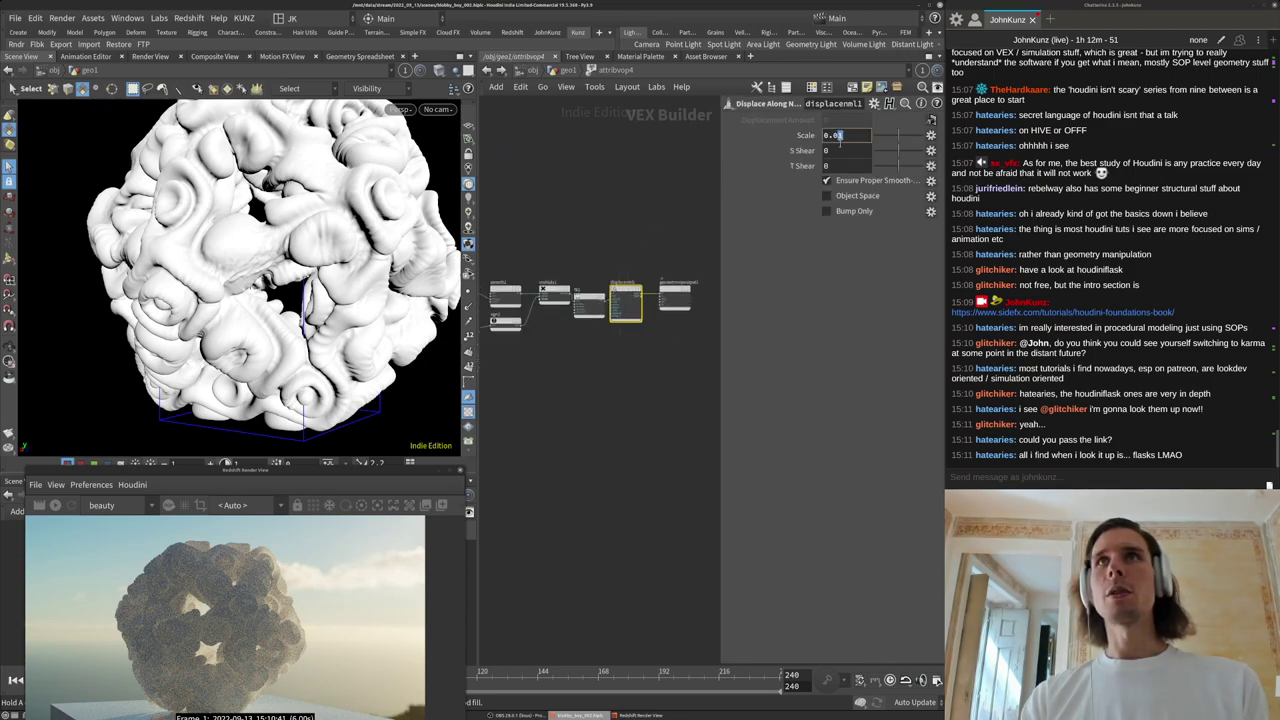
pyautogui.write('5')
pyautogui.press('Return')
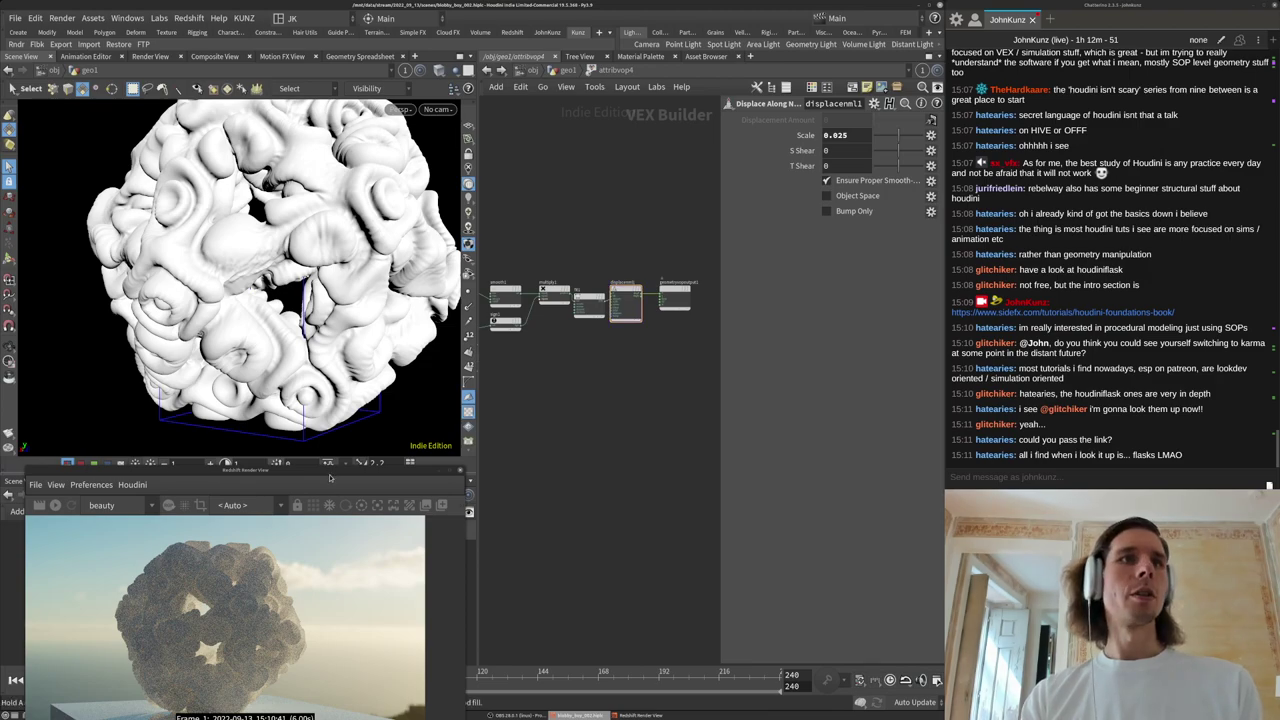
# Move the Redshift Render View clear of the viewport and inspect the more strongly displaced geometry from several angles.
pyautogui.moveTo(330, 472); pyautogui.dragTo(334, 588)
pyautogui.click(649, 507)
pyautogui.press('Escape')
pyautogui.scroll(-3, 233, 315)
pyautogui.moveTo(233, 315); pyautogui.dragTo(284, 375)
pyautogui.scroll(-2, 218, 375)
pyautogui.scroll(5, 236, 365)
pyautogui.scroll(-5, 236, 365)
pyautogui.moveTo(284, 375); pyautogui.dragTo(339, 283, button='right')
pyautogui.moveTo(339, 283); pyautogui.dragTo(327, 338)
# Bring the start of the attribvop4 network into view and show the parameters of the mulconst1 node.
pyautogui.moveTo(571, 343); pyautogui.dragTo(667, 349, button='middle')
pyautogui.moveTo(576, 416); pyautogui.dragTo(645, 390, button='middle')
pyautogui.scroll(-2, 645, 390)
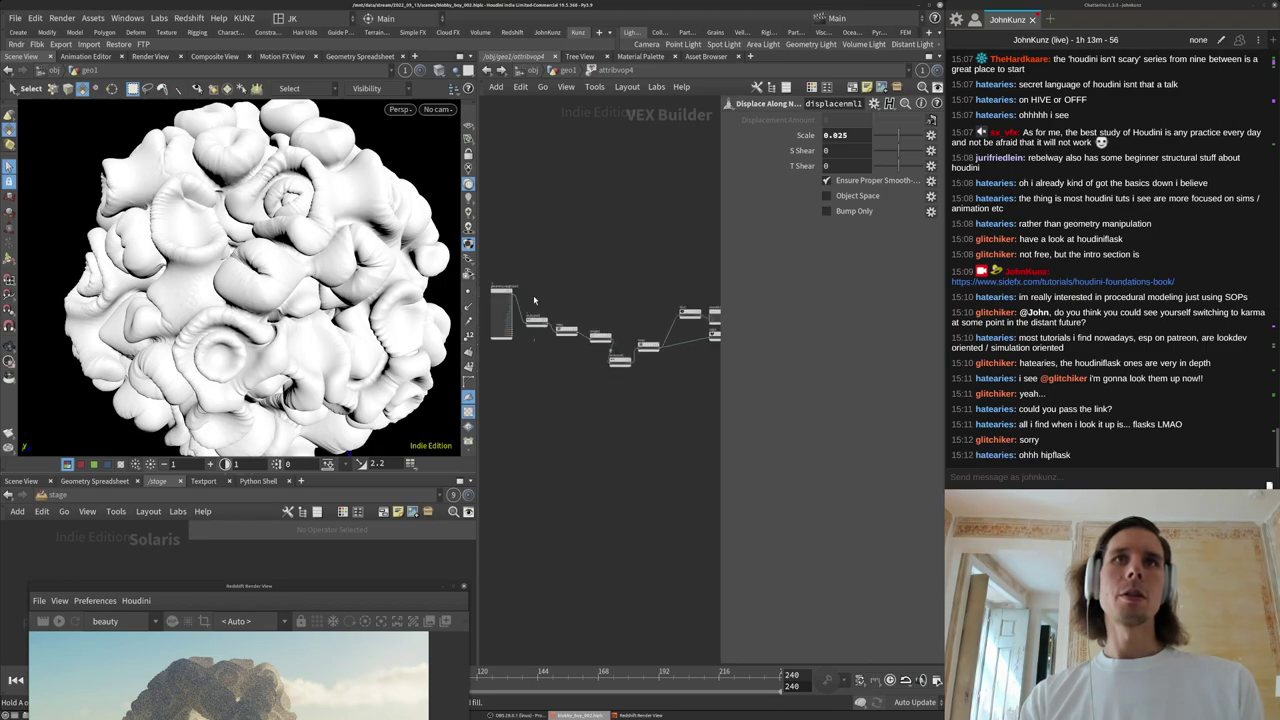
pyautogui.click(536, 321)
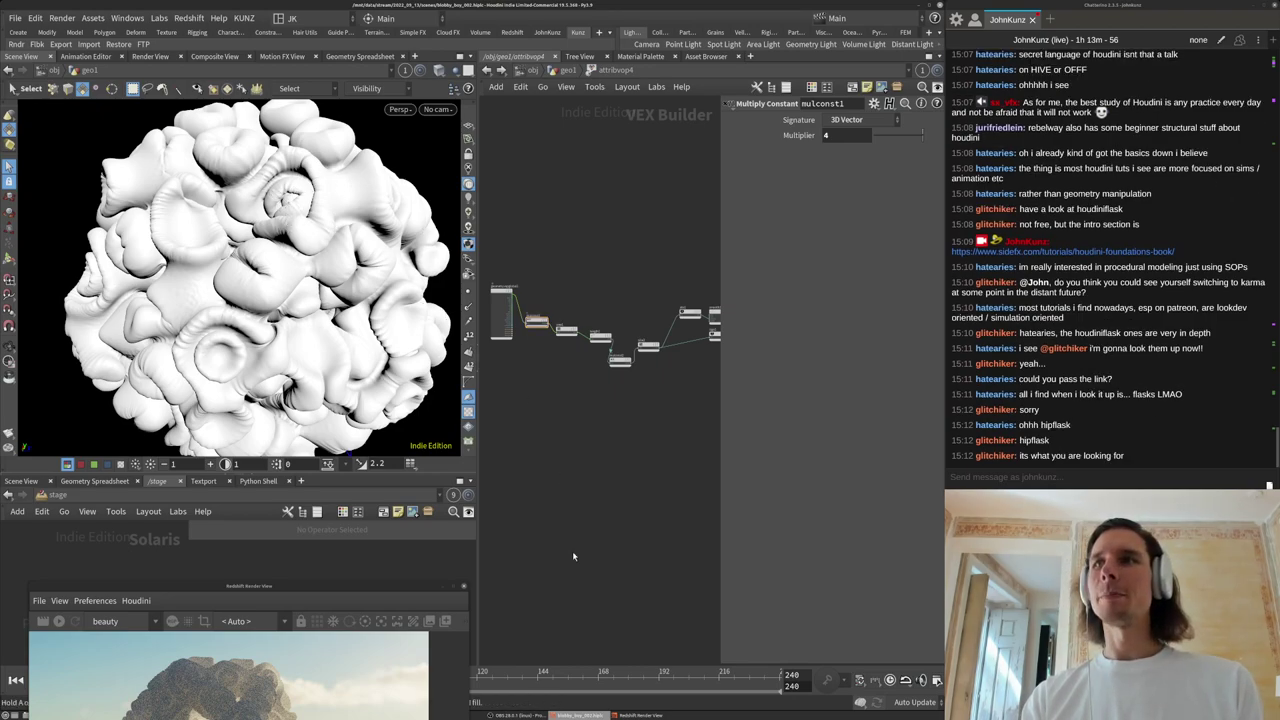
# Look through cam1 in the viewport and raise the Redshift Render View to just beneath the model.
pyautogui.keyDown('alt'); pyautogui.moveTo(245, 310); pyautogui.dragTo(308, 388); pyautogui.keyUp('alt')
pyautogui.click(437, 109)
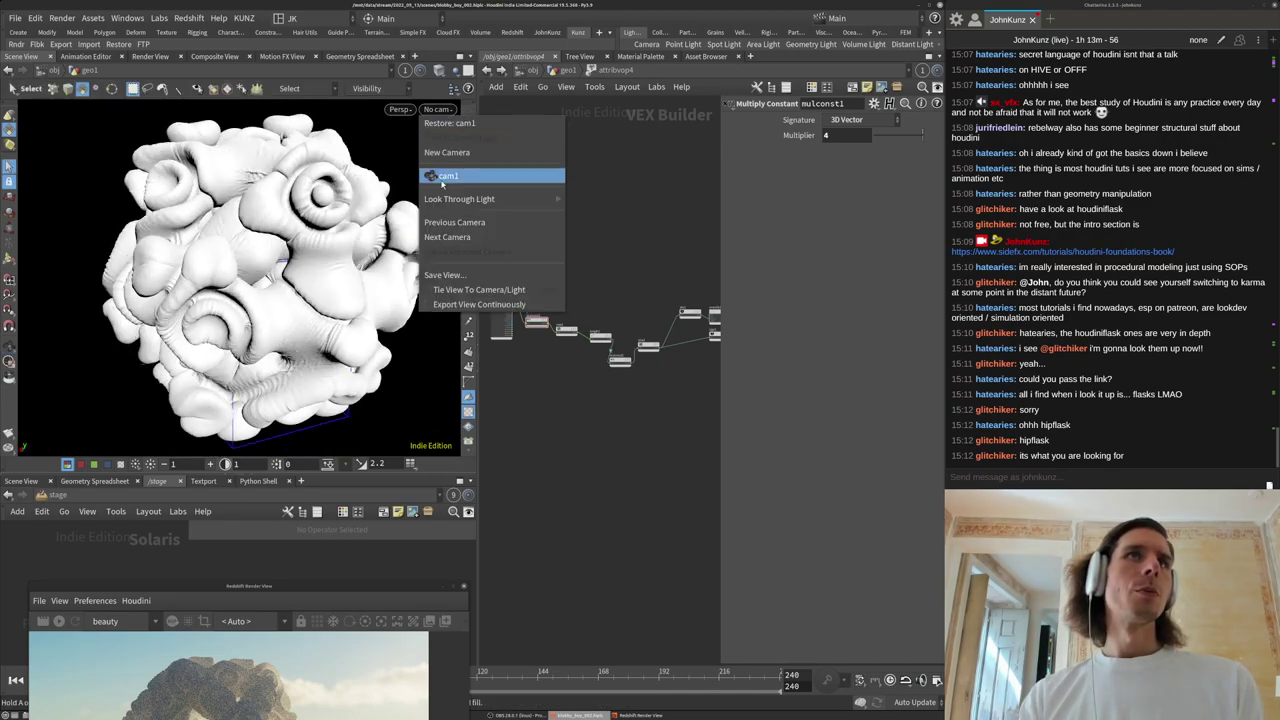
pyautogui.click(450, 175)
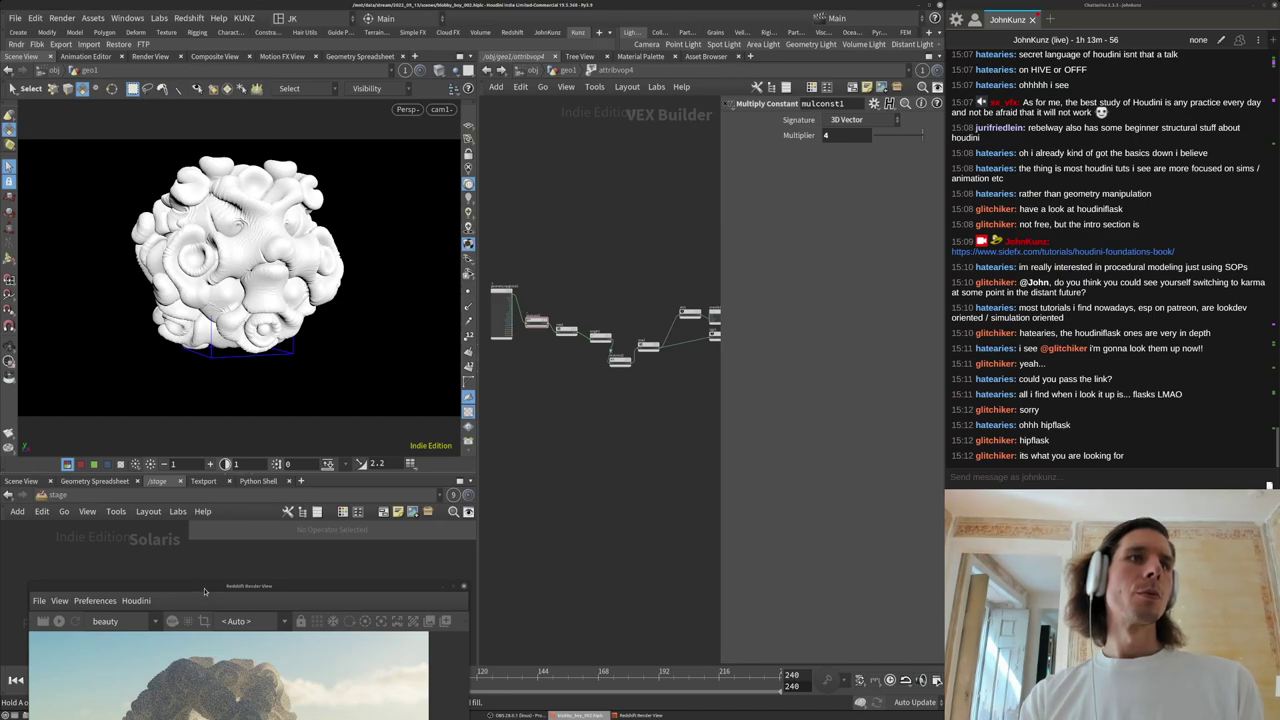
pyautogui.moveTo(204, 591); pyautogui.dragTo(226, 327)
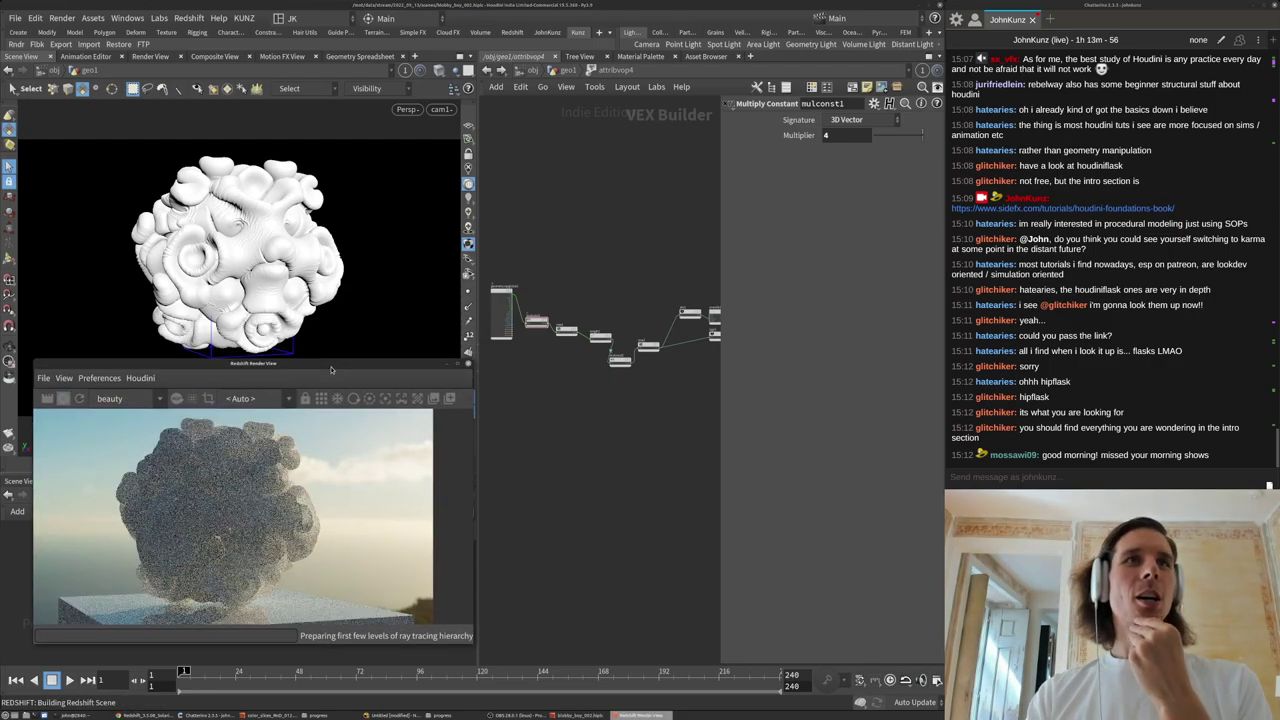
# Examine the updated Redshift render of the displaced object up close and as a whole.
pyautogui.scroll(5, 297, 541)
pyautogui.scroll(-4, 297, 541)
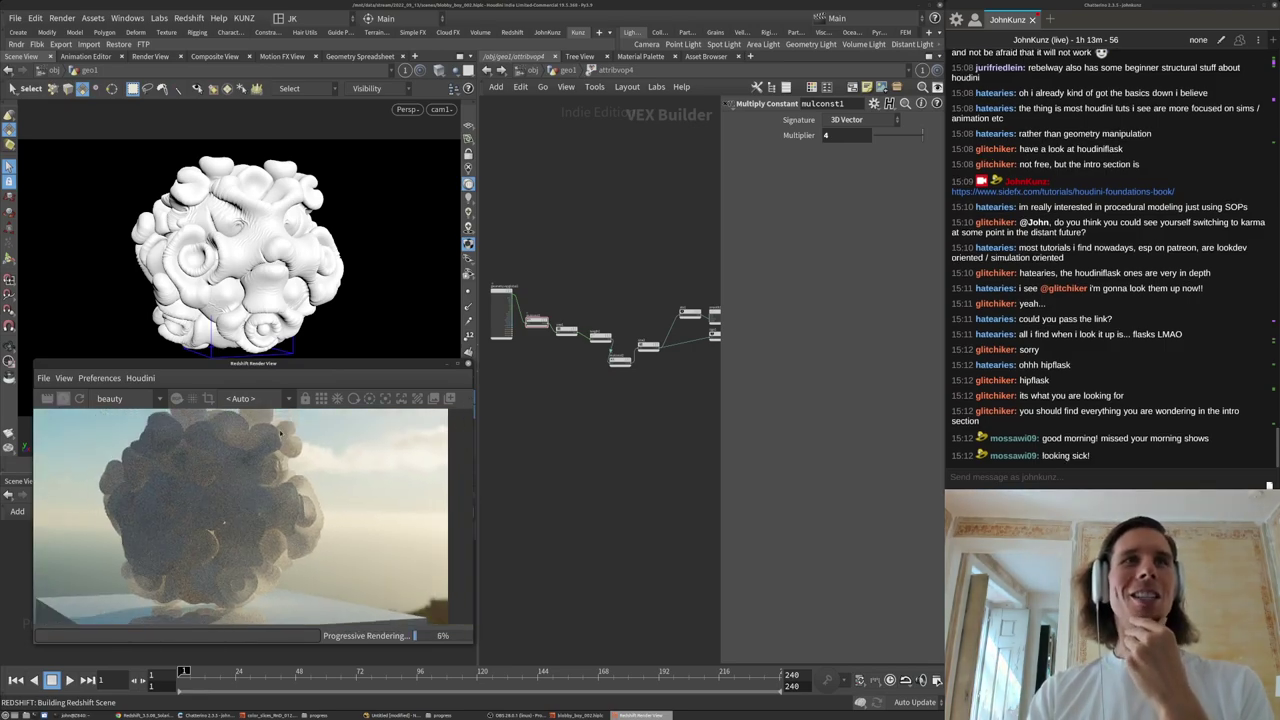
pyautogui.scroll(2, 280, 434)
pyautogui.scroll(3, 296, 572)
pyautogui.scroll(-3, 290, 570)
pyautogui.scroll(4, 310, 540)
pyautogui.scroll(-5, 310, 540)
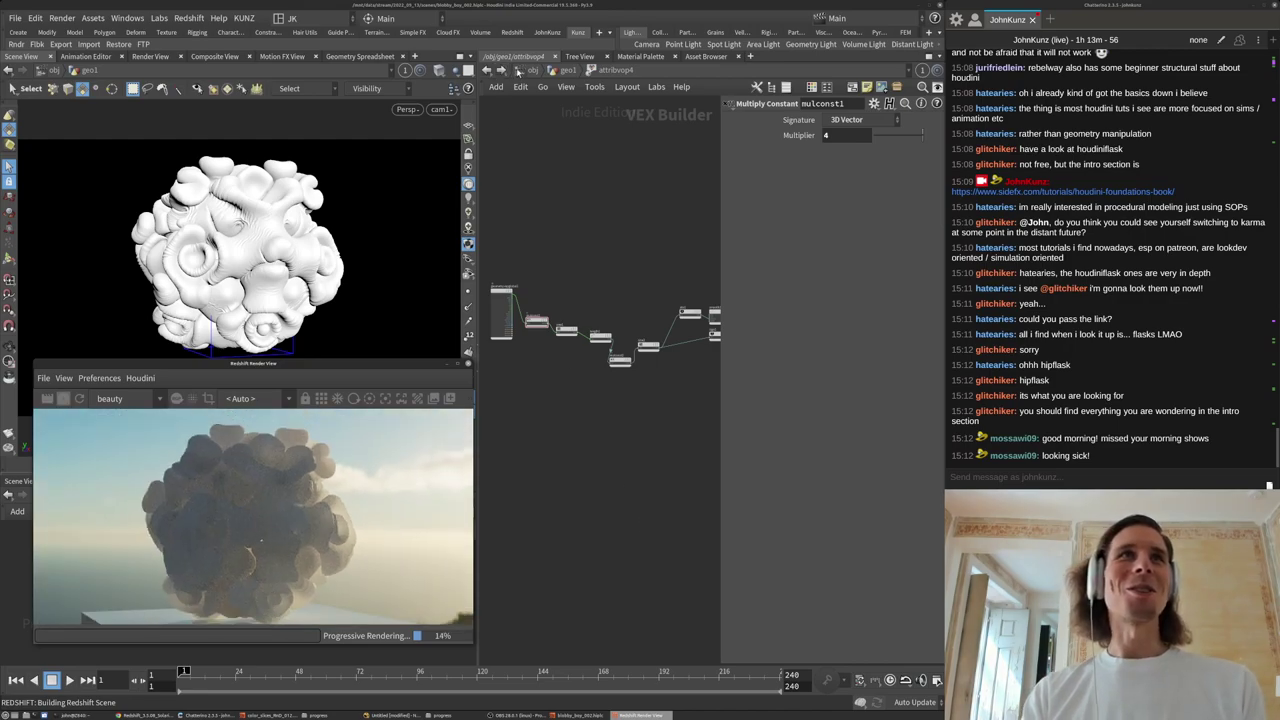
# Return the network to the object level and shift the Redshift Render View slightly lower.
pyautogui.click(519, 72)
pyautogui.moveTo(601, 254); pyautogui.dragTo(624, 216, button='middle')
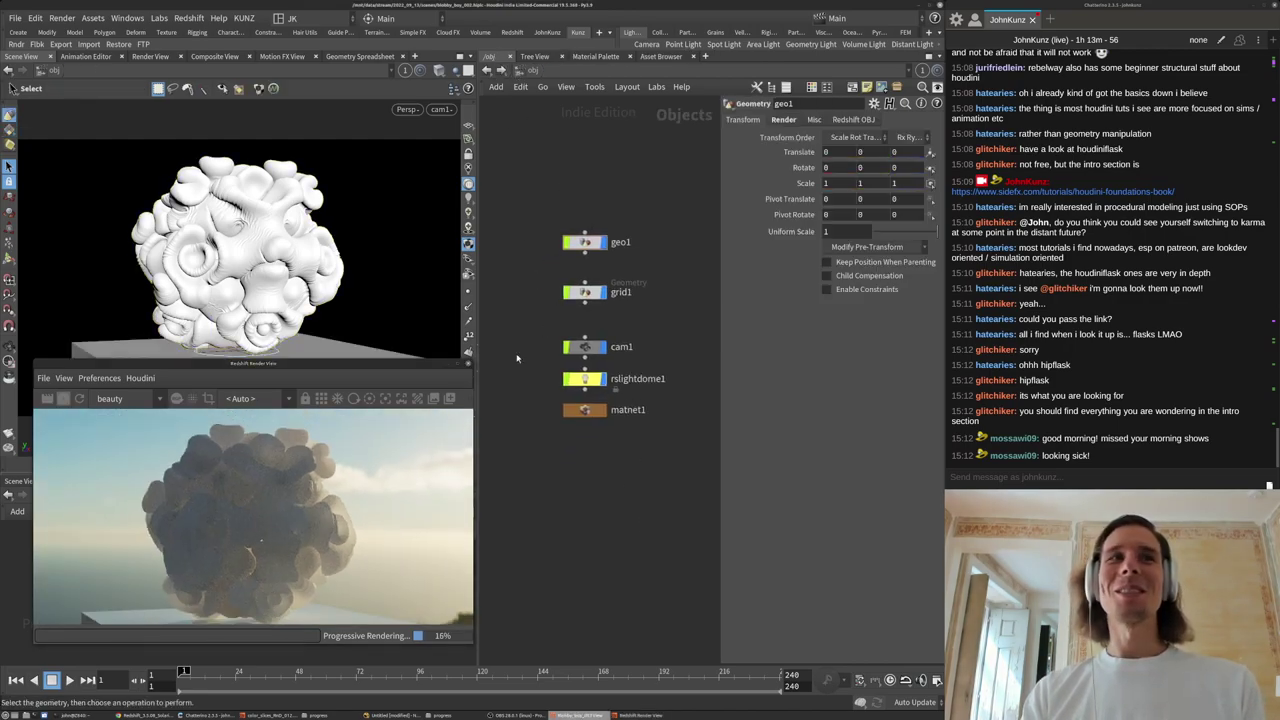
pyautogui.moveTo(322, 365); pyautogui.dragTo(314, 377)
pyautogui.click(623, 482)
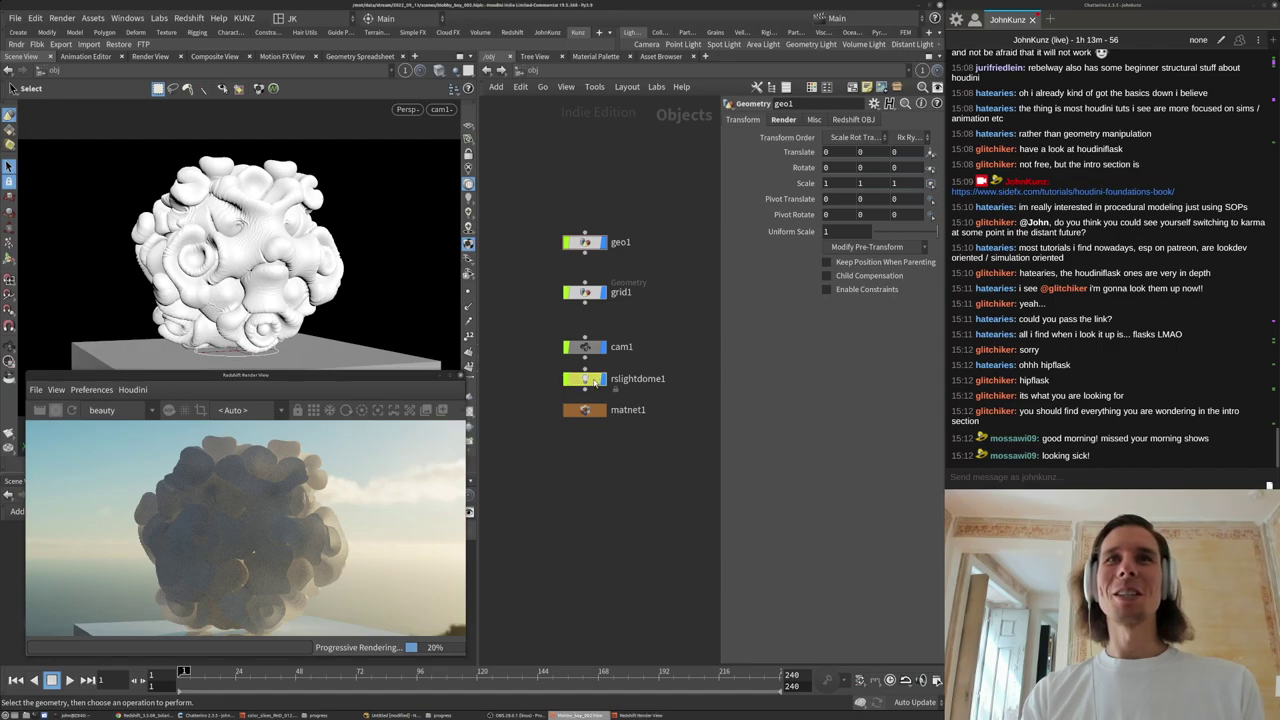
# Try a Y rotation of 45 on the rslightdome1 dome light, settle on 12, and check the full render.
pyautogui.click(585, 384)
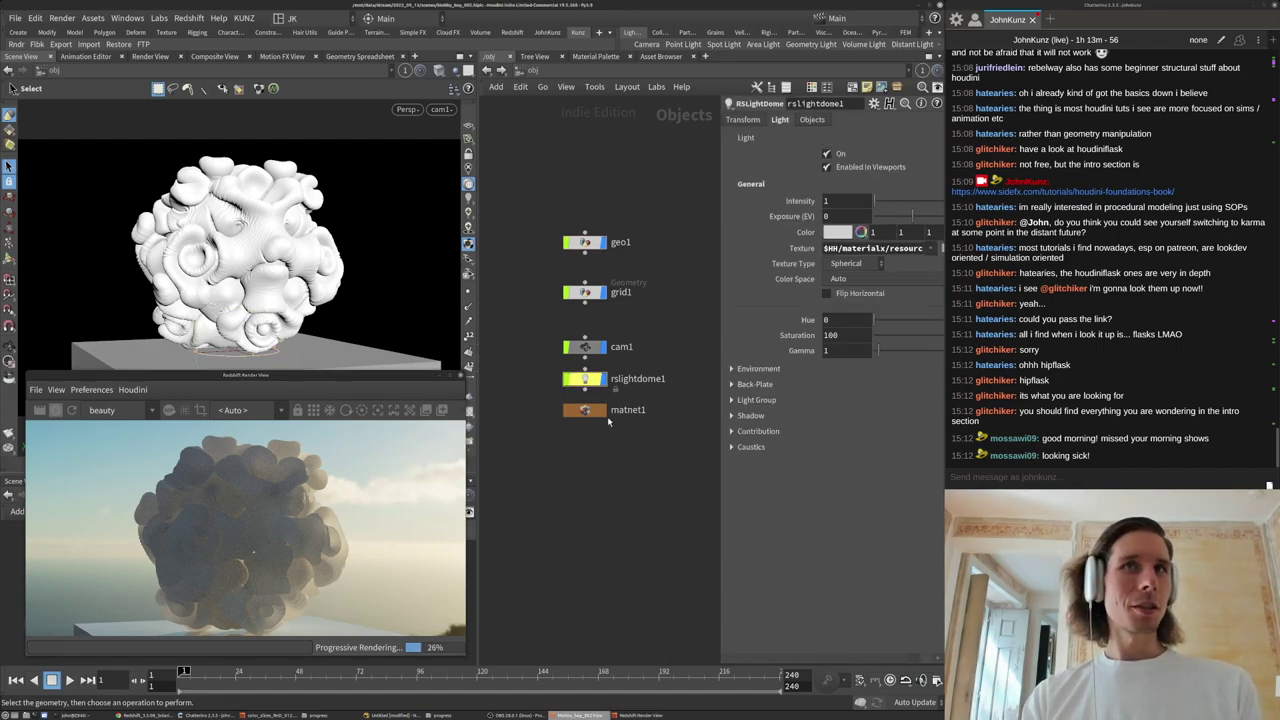
pyautogui.click(742, 120)
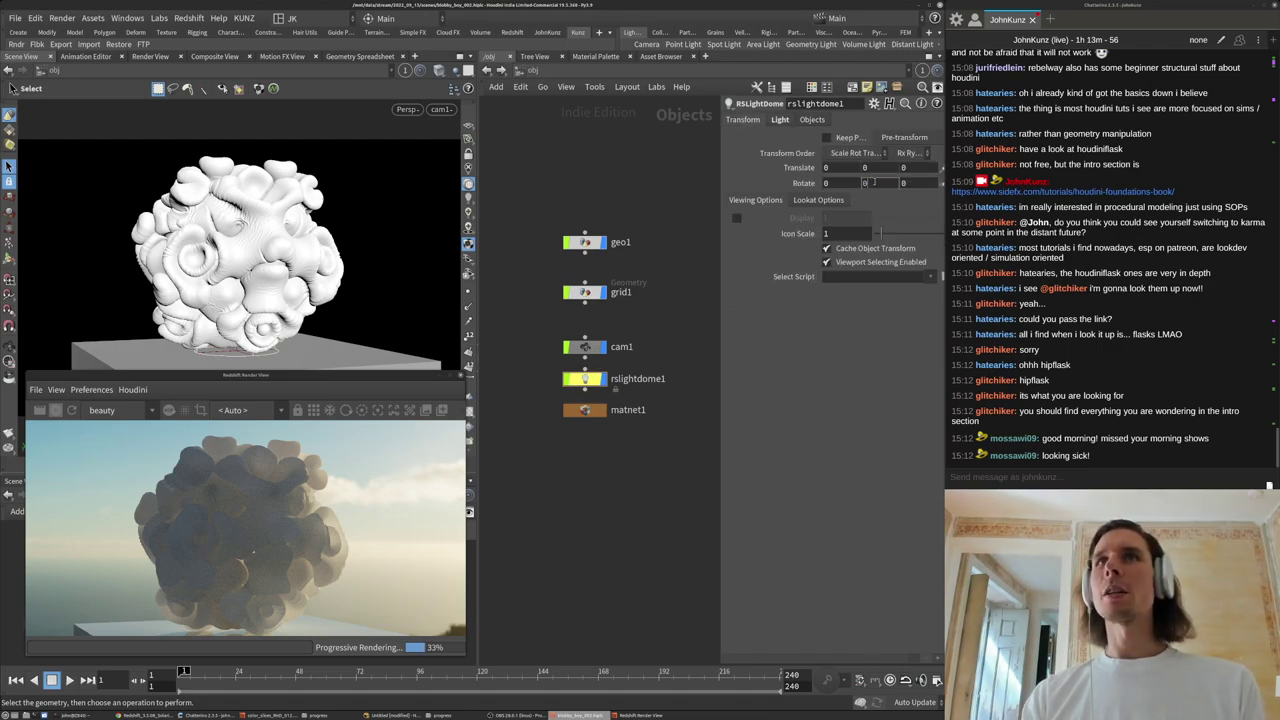
pyautogui.press('Return')
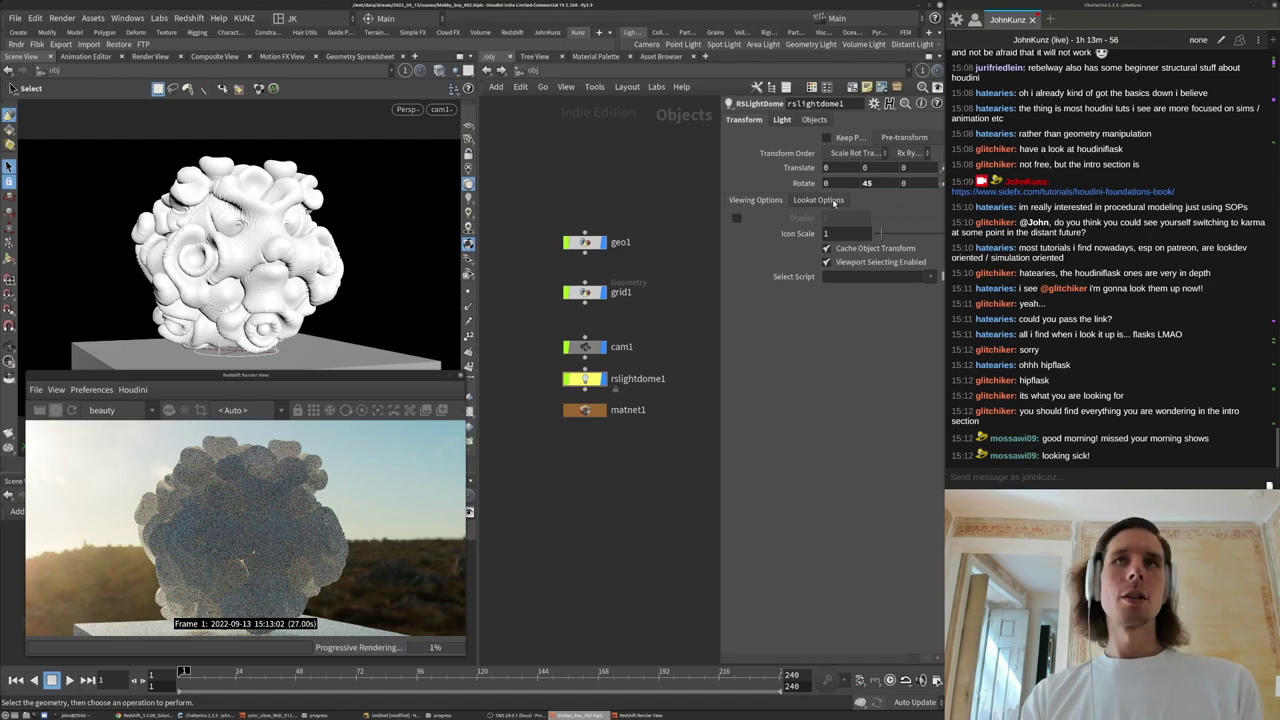
pyautogui.moveTo(876, 183)
pyautogui.mouseDown(button='middle')
pyautogui.moveTo(874, 163)
pyautogui.moveTo(917, 159)
pyautogui.moveTo(678, 159)
pyautogui.moveTo(716, 162)
pyautogui.moveTo(209, 207)
pyautogui.moveTo(834, 227)
pyautogui.moveTo(642, 240)
pyautogui.moveTo(680, 242)
pyautogui.moveTo(875, 186)
pyautogui.mouseUp(button='middle')
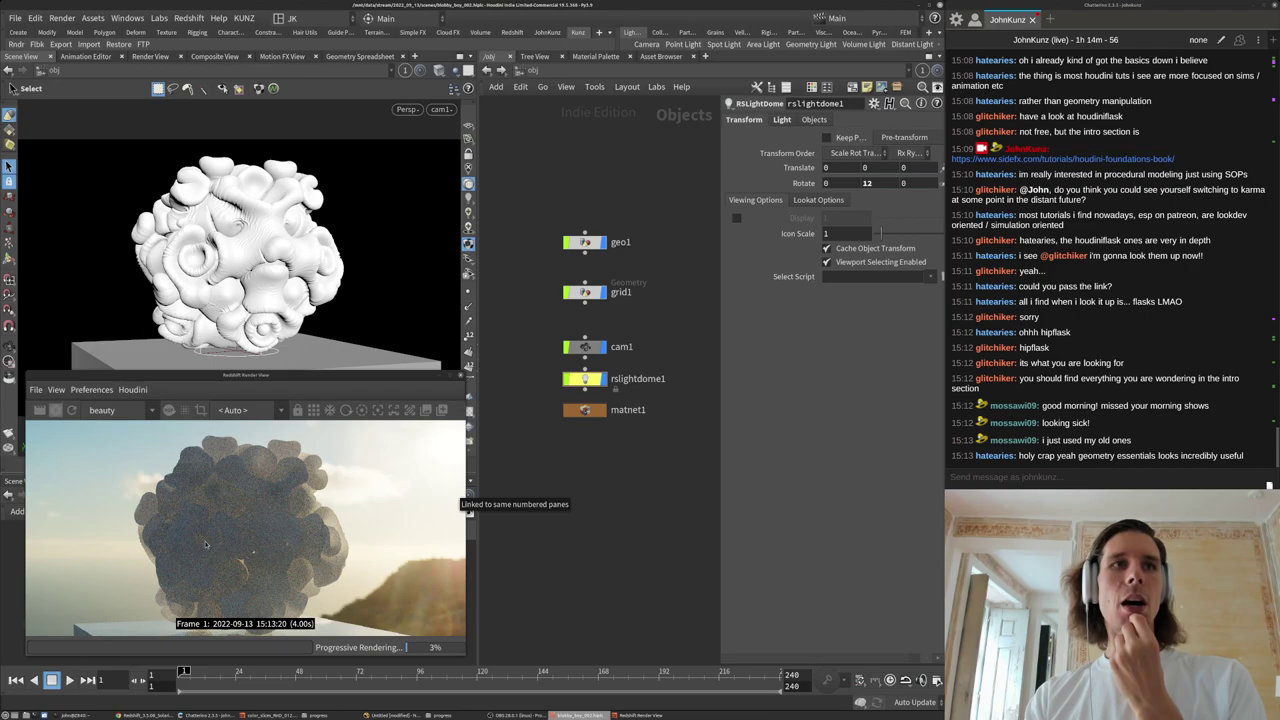
pyautogui.scroll(-2, 203, 535)
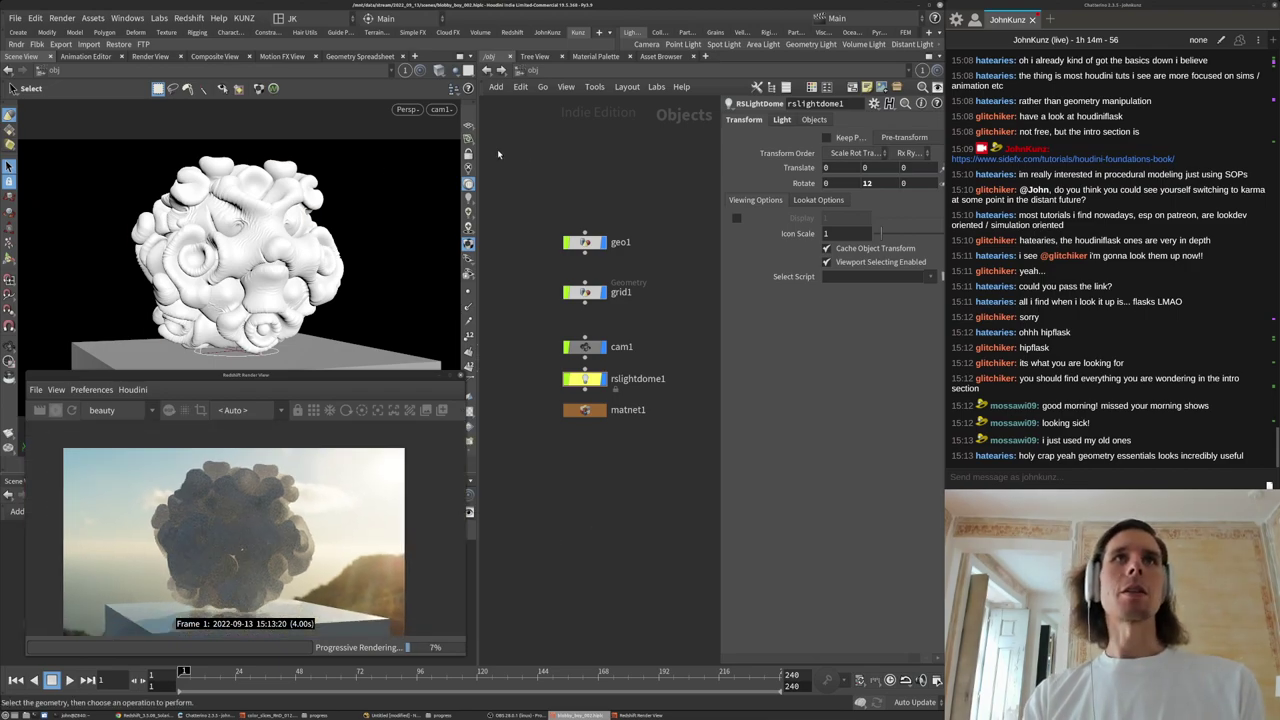
# Create a Redshift light from a high viewpoint above the object and set the Redshift Render View camera to /obj/cam1.
pyautogui.click(527, 74)
pyautogui.click(506, 127)
pyautogui.keyDown('alt'); pyautogui.moveTo(245, 215); pyautogui.dragTo(209, 312); pyautogui.keyUp('alt')
pyautogui.scroll(-5, 201, 295)
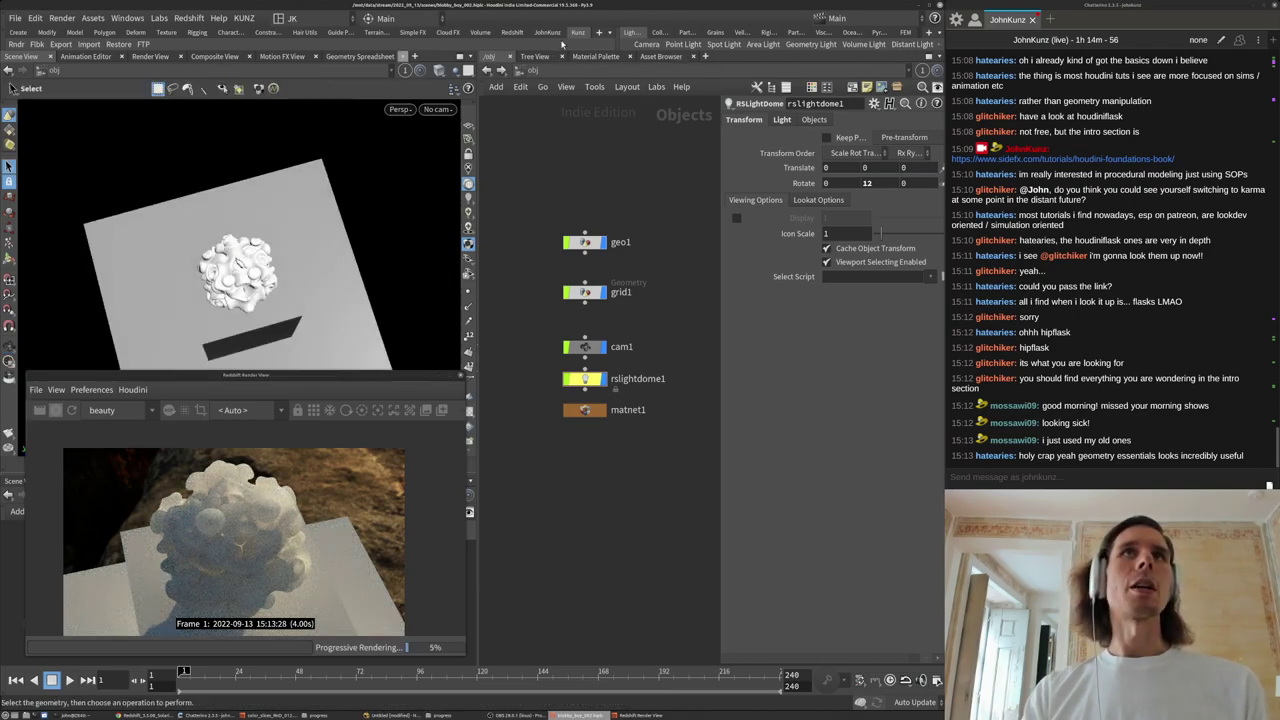
pyautogui.click(511, 32)
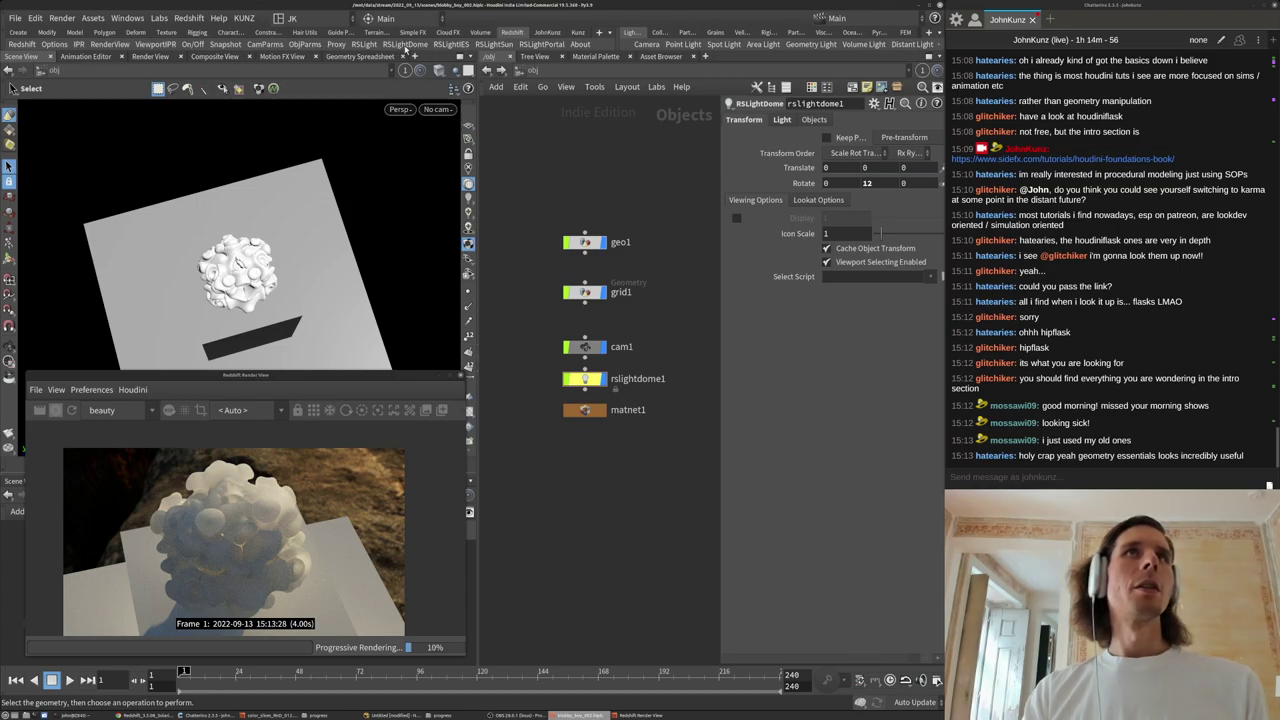
pyautogui.keyDown('ctrl'); pyautogui.click(365, 45); pyautogui.keyUp('ctrl')
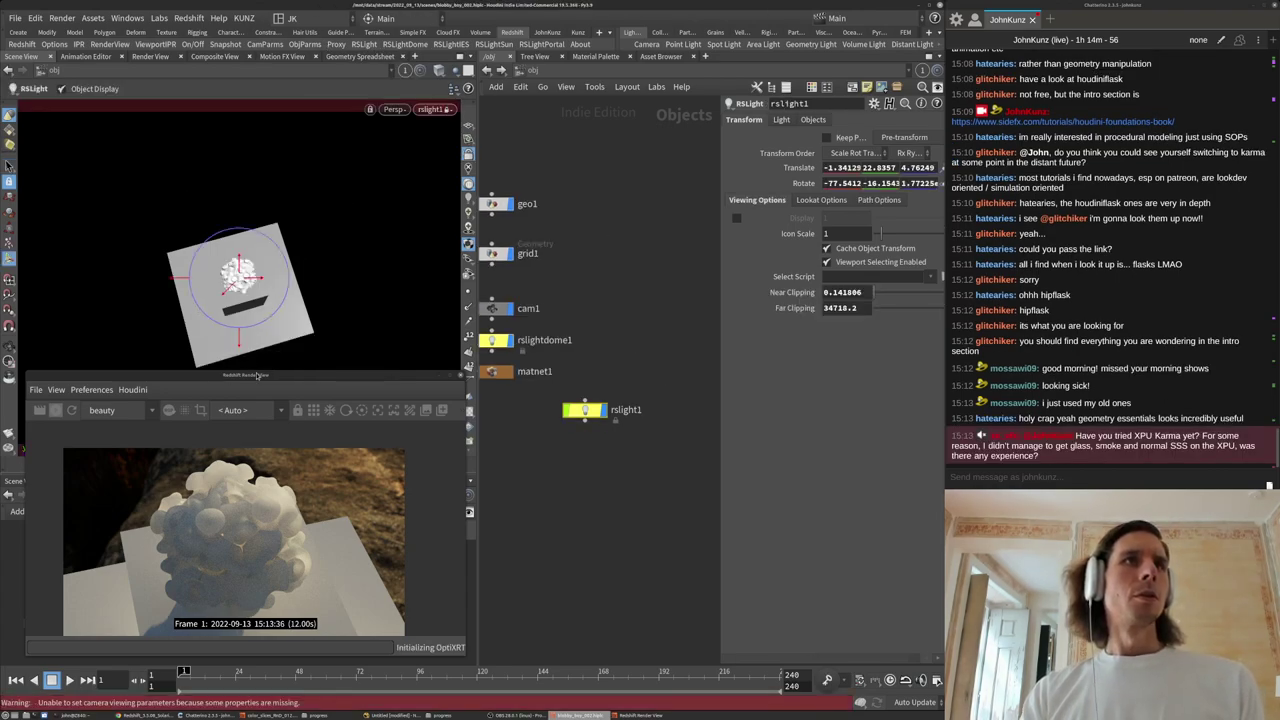
pyautogui.click(258, 412)
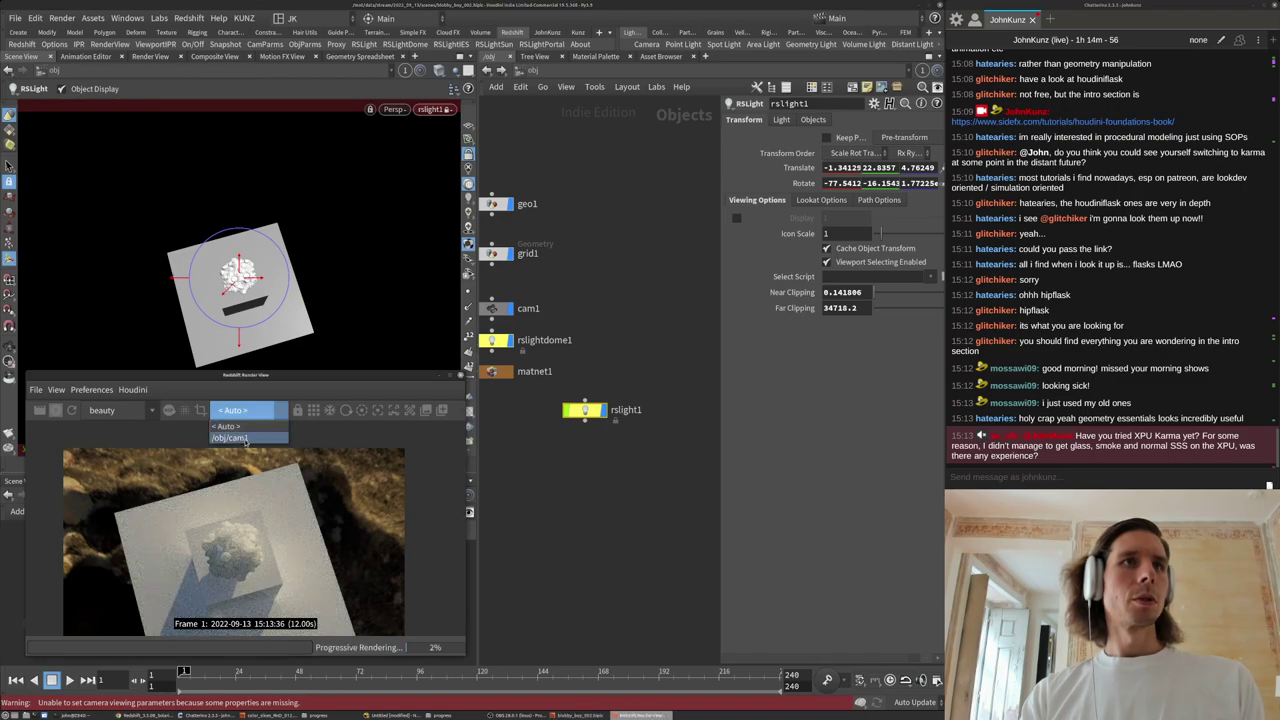
pyautogui.click(245, 438)
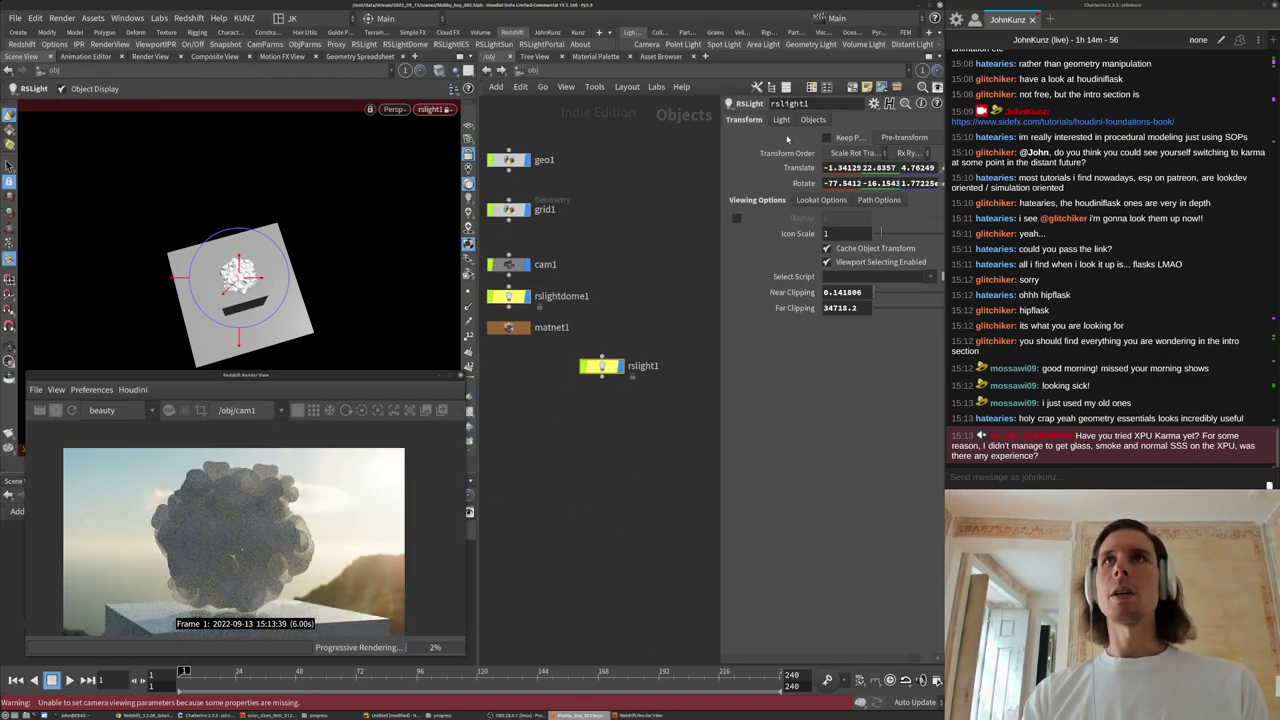
# Set the first two size values of the rslight1 area light to 4 and 4.
pyautogui.click(781, 120)
pyautogui.press('BackSpace')
pyautogui.write('4')
pyautogui.press('Tab')
pyautogui.write('4')
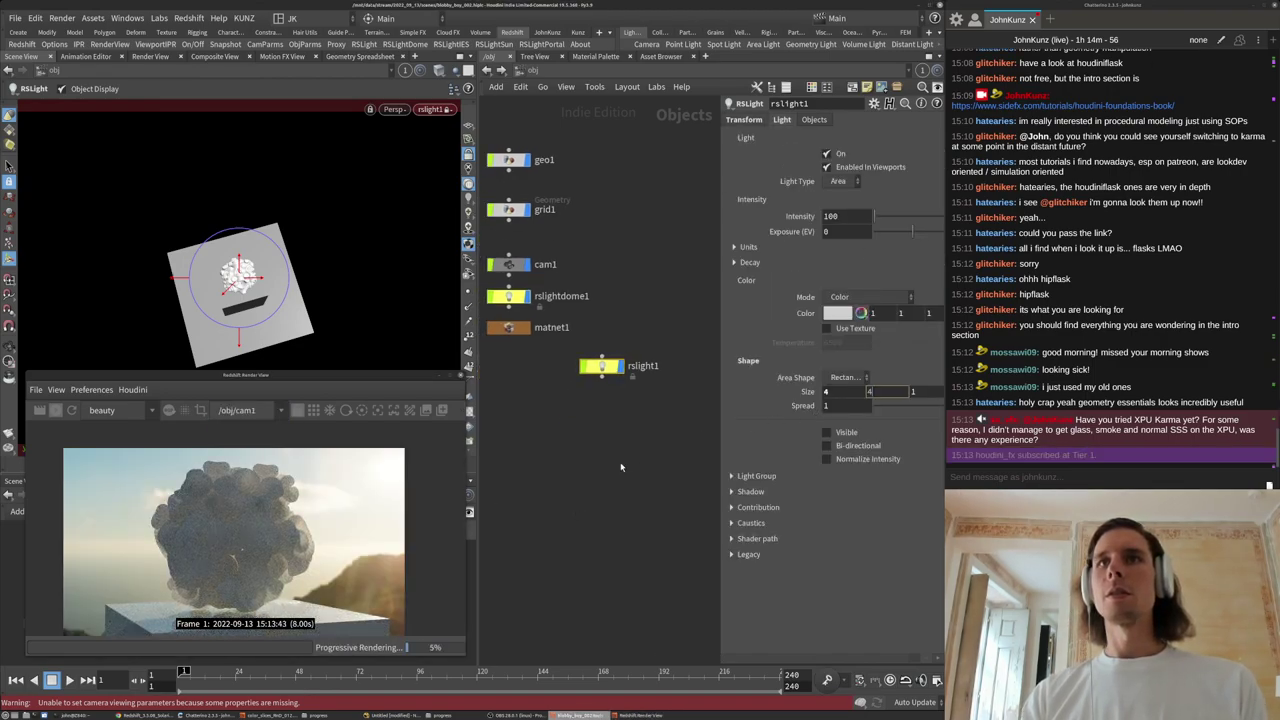
pyautogui.press('Return')
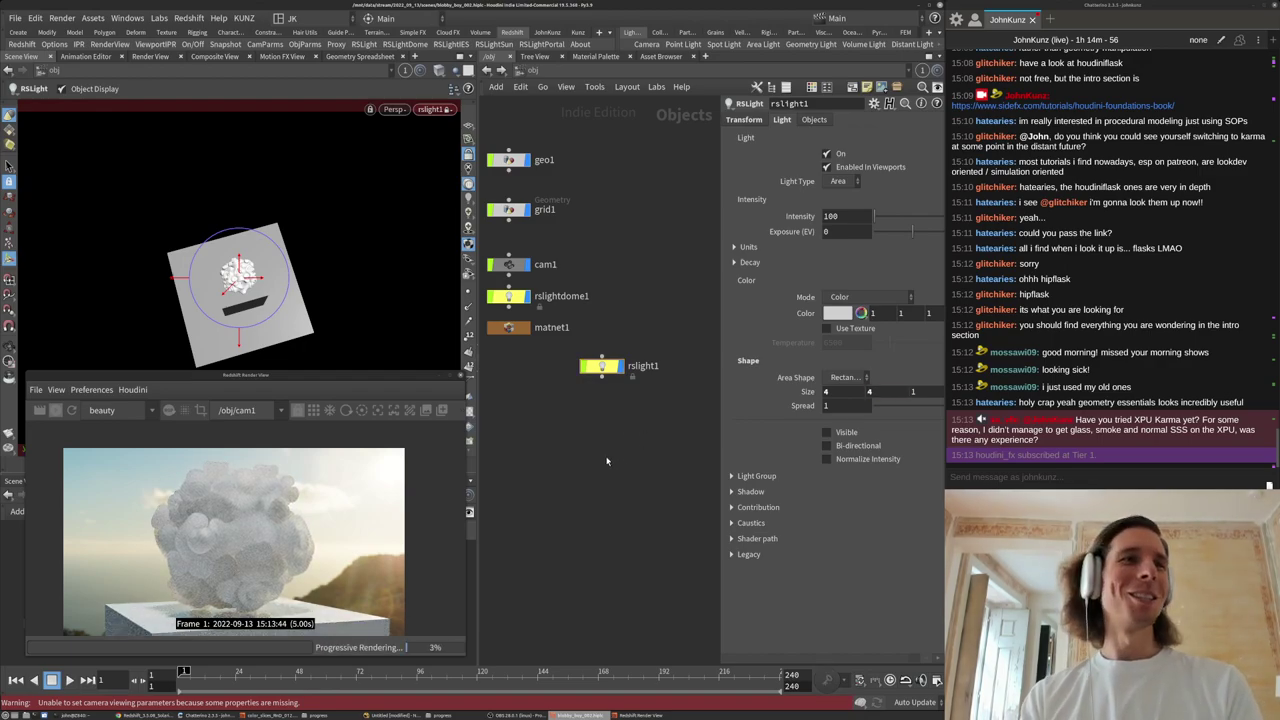
# Inspect the render lit by the new area light, both close up and in full.
pyautogui.scroll(3, 213, 516)
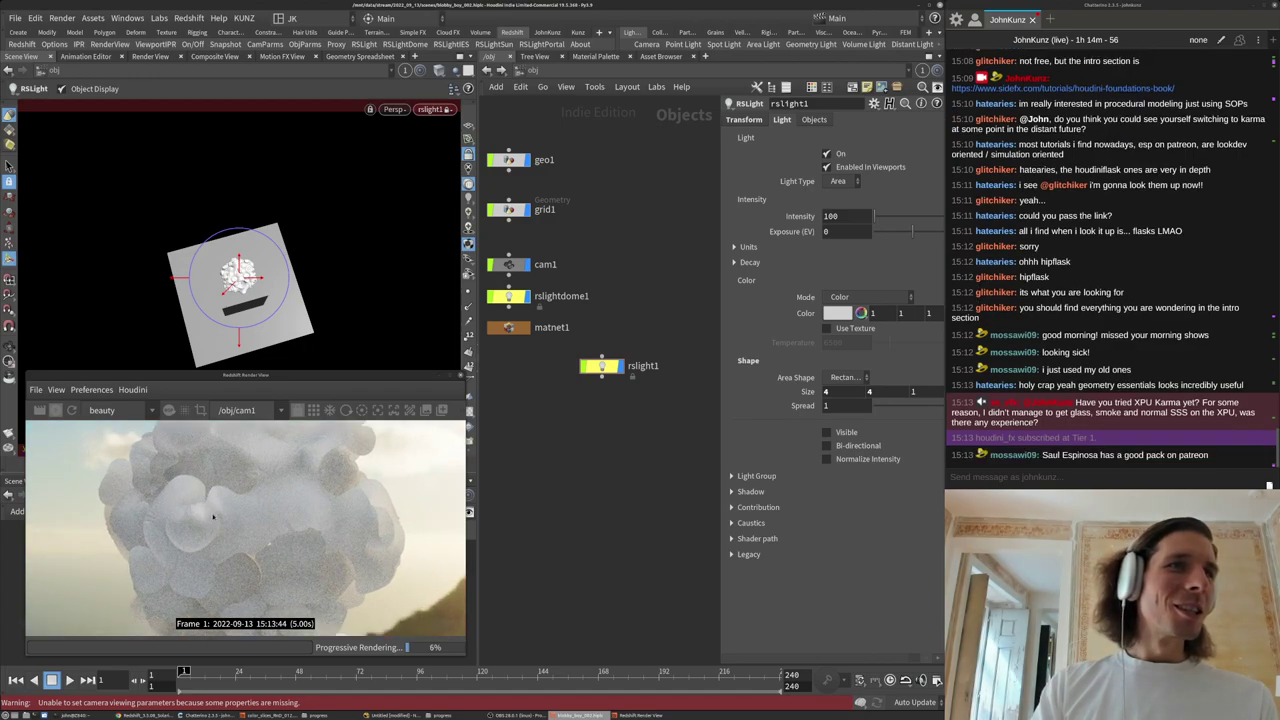
pyautogui.scroll(-3, 213, 516)
pyautogui.moveTo(613, 512); pyautogui.dragTo(655, 416, button='middle')
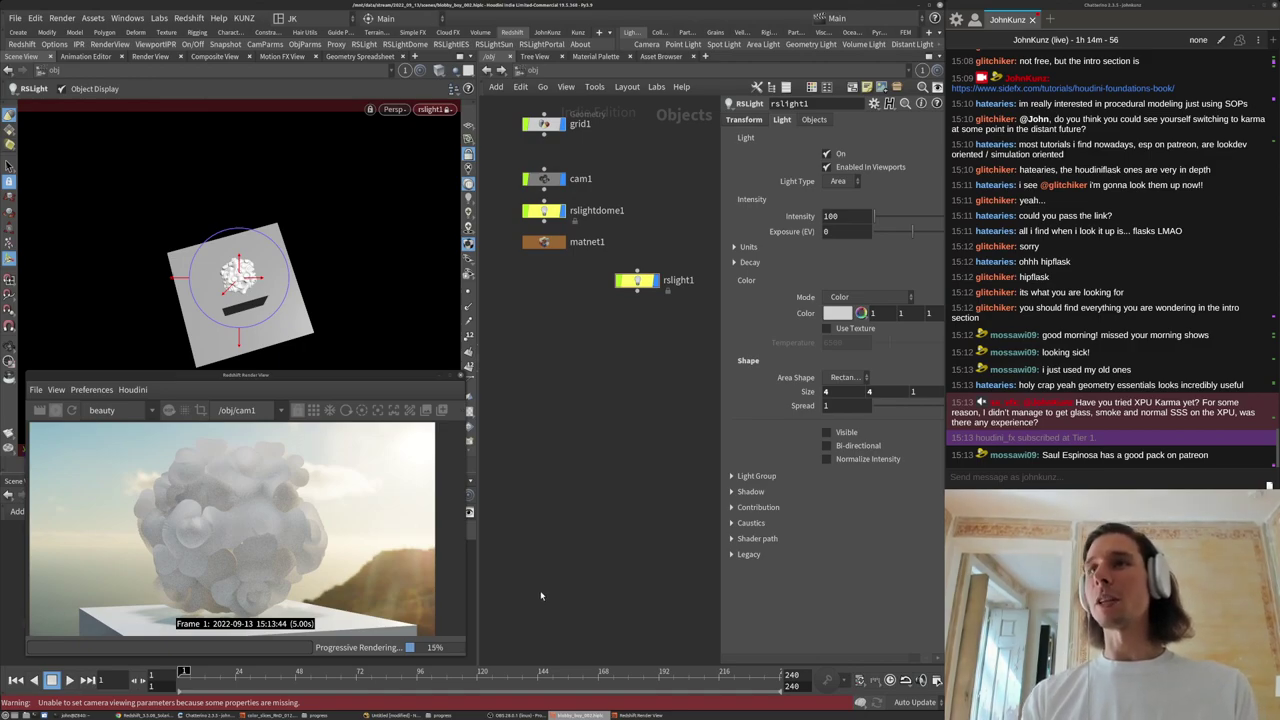
pyautogui.scroll(1, 253, 519)
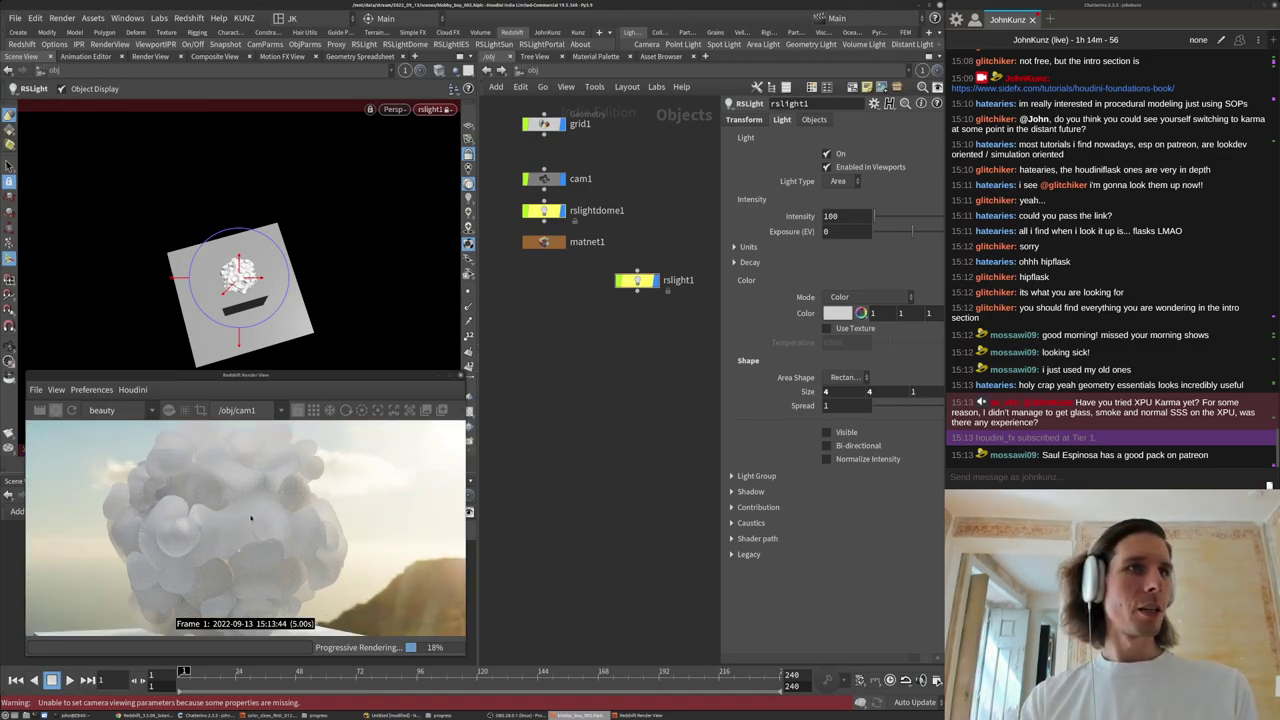
pyautogui.moveTo(230, 544); pyautogui.dragTo(257, 529, button='middle')
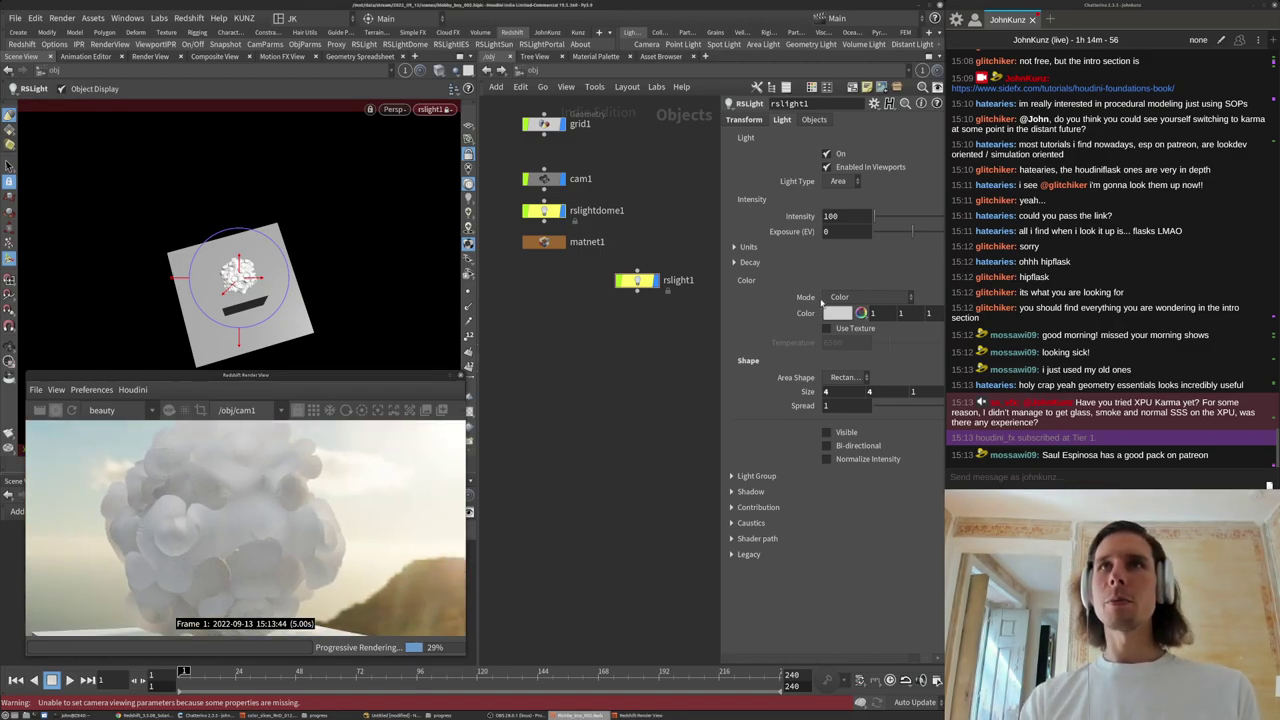
# Set the rslight1 area light's Y translation to 14 and check the full render.
pyautogui.click(747, 120)
pyautogui.write('14')
pyautogui.press('Return')
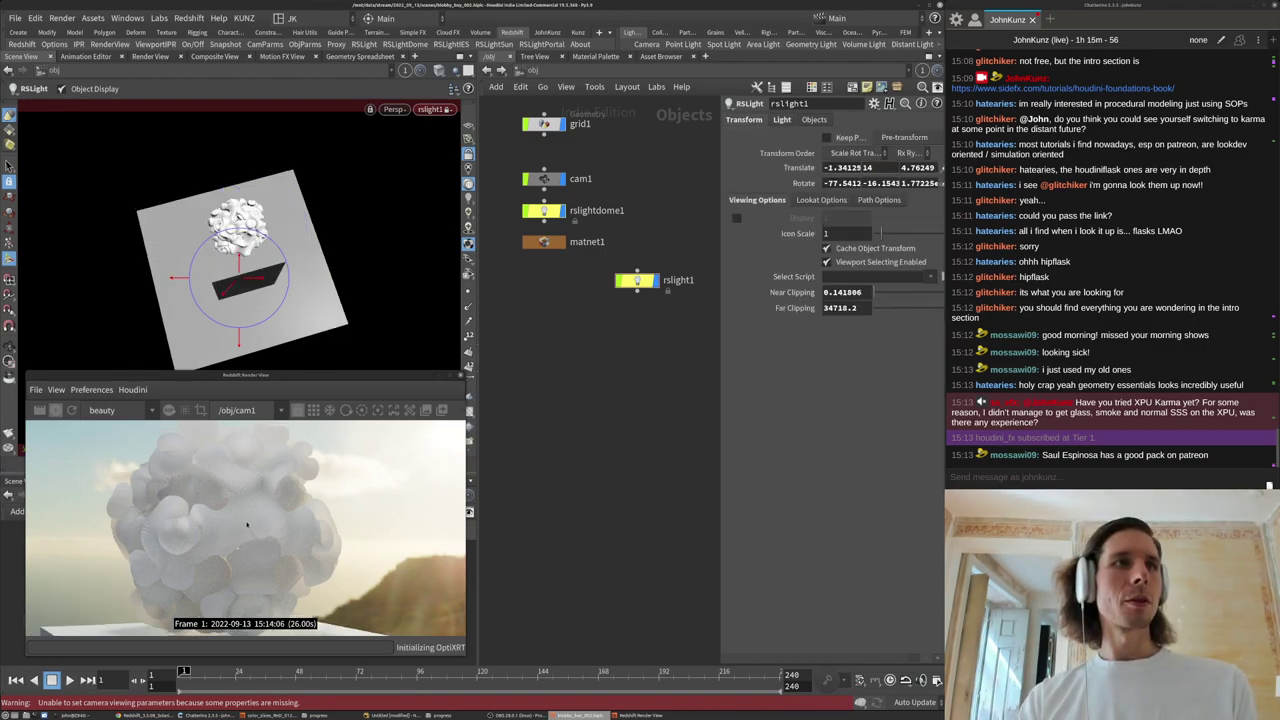
pyautogui.scroll(-5, 242, 533)
pyautogui.scroll(2, 242, 533)
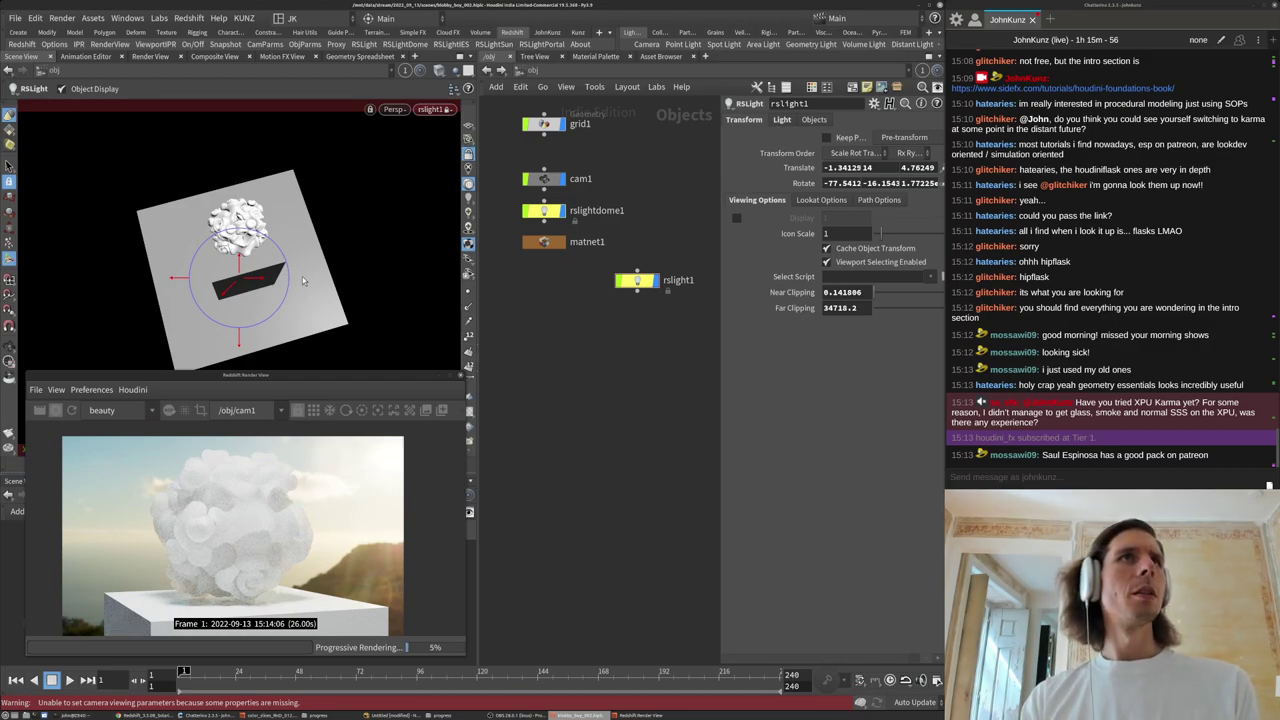
# Reposition and tilt the rslight1 area light through its own view so it looks down on the object, centred, from above.
pyautogui.keyDown('alt'); pyautogui.moveTo(295, 235); pyautogui.dragTo(296, 265, button='middle'); pyautogui.keyUp('alt')
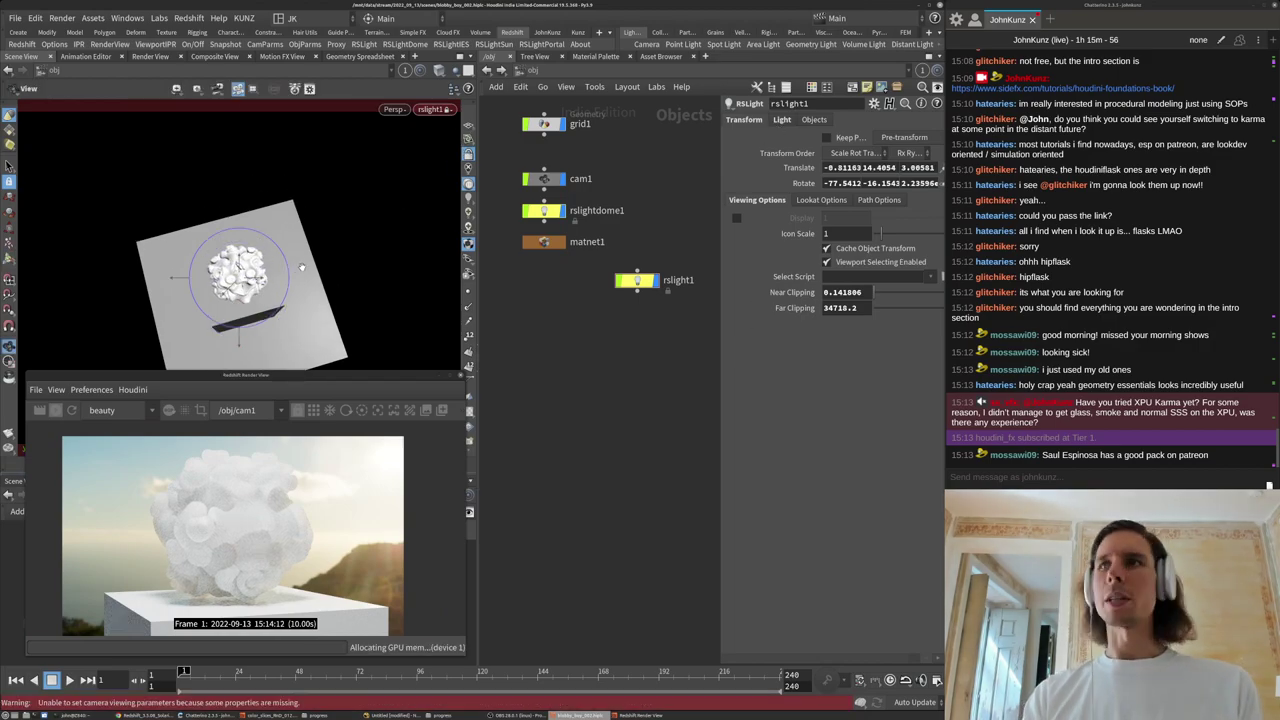
pyautogui.keyDown('alt'); pyautogui.moveTo(298, 270); pyautogui.dragTo(330, 285); pyautogui.keyUp('alt')
pyautogui.scroll(-2, 200, 530)
pyautogui.scroll(1, 195, 532)
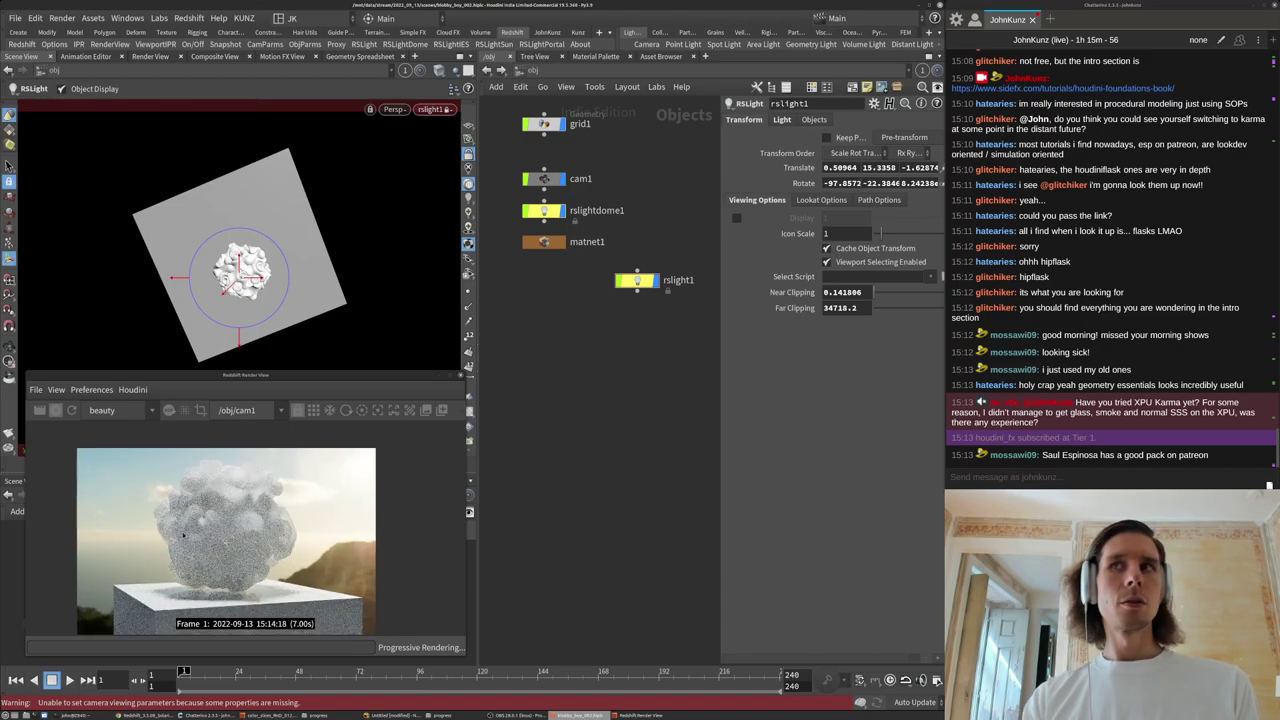
pyautogui.moveTo(332, 522); pyautogui.dragTo(325, 496, button='middle')
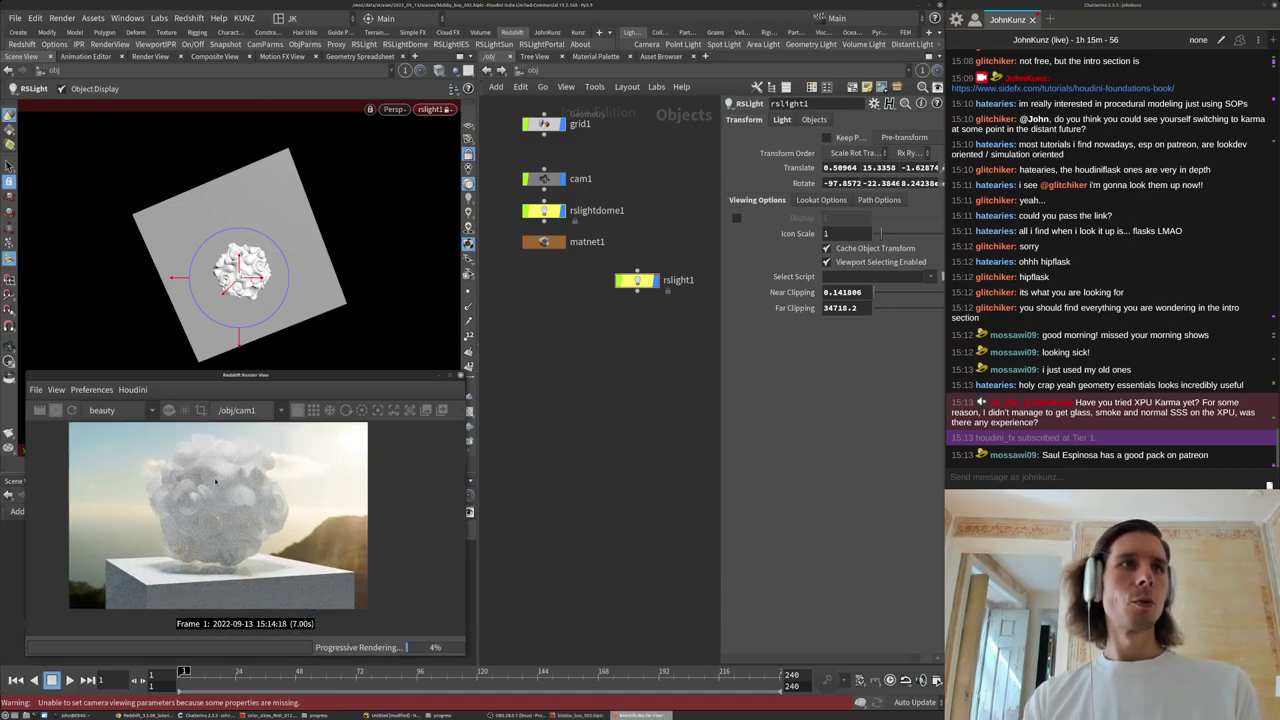
pyautogui.keyDown('alt'); pyautogui.moveTo(334, 275); pyautogui.dragTo(339, 248); pyautogui.keyUp('alt')
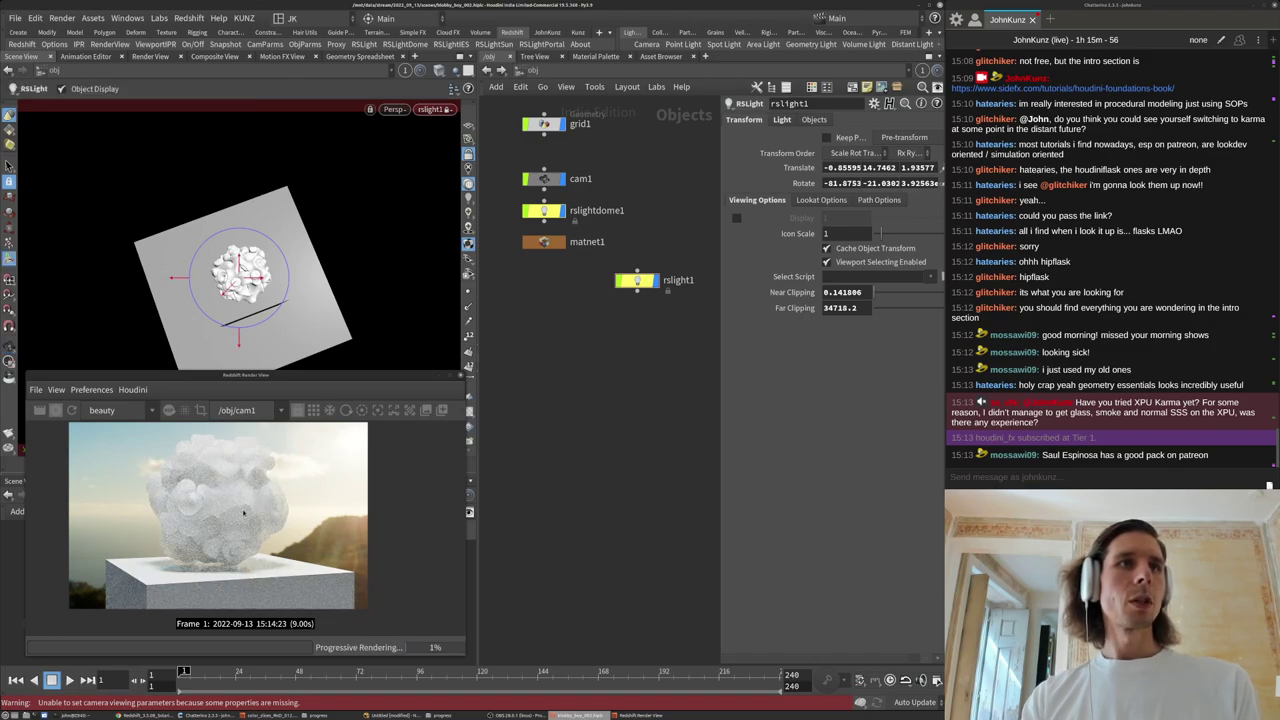
# Set the first two size values of the rslight1 area light to 2 and 2 and check the render.
pyautogui.scroll(-2, 209, 495)
pyautogui.click(781, 119)
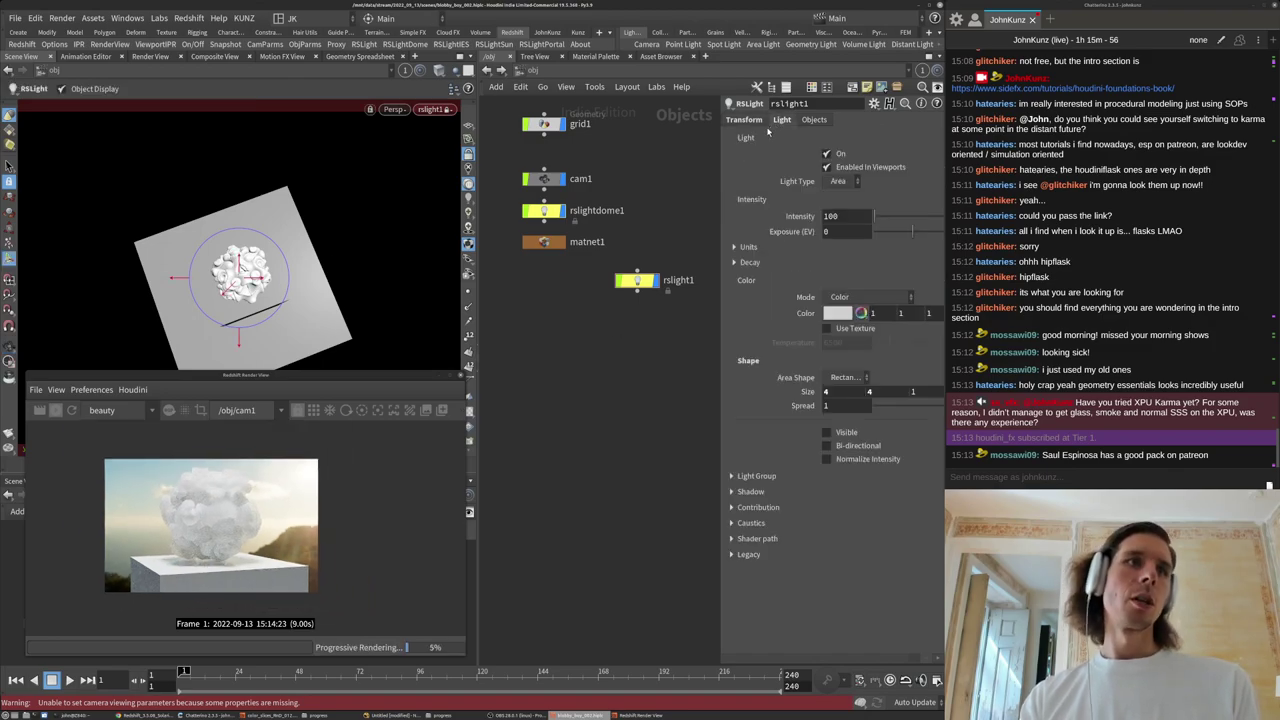
pyautogui.write('2')
pyautogui.press('Tab')
pyautogui.write('2')
pyautogui.press('Return')
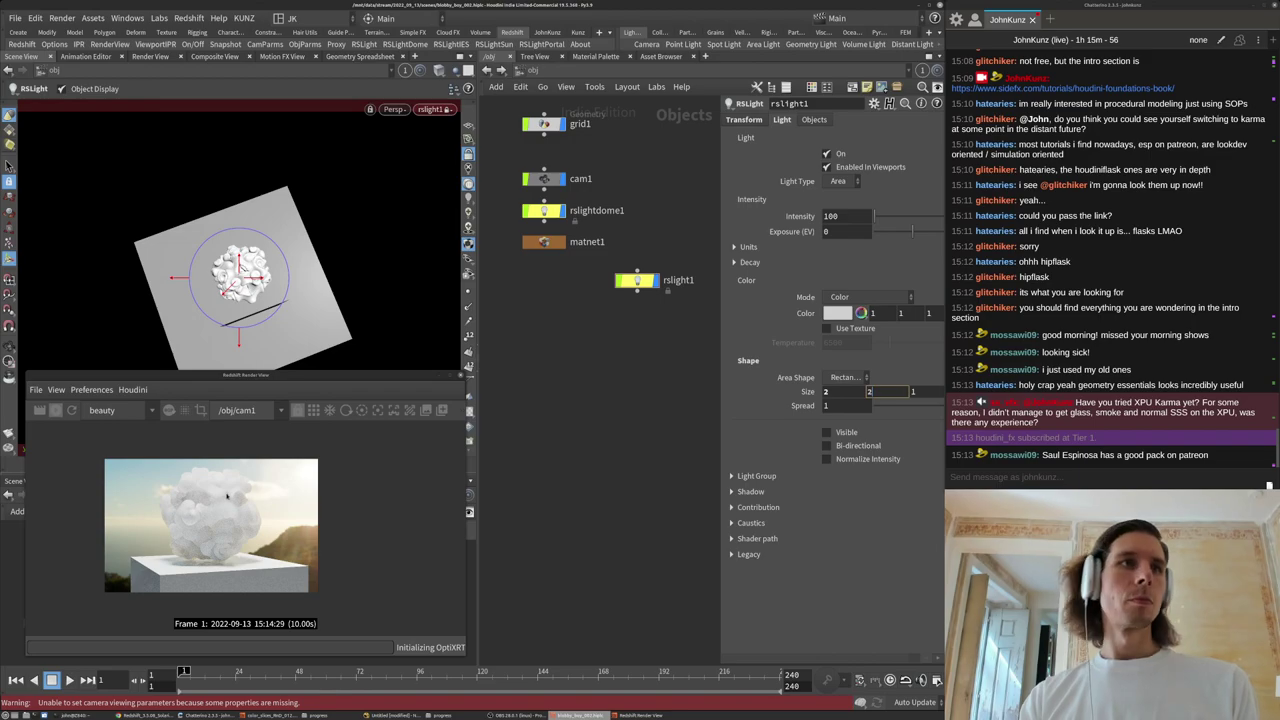
pyautogui.scroll(3, 206, 515)
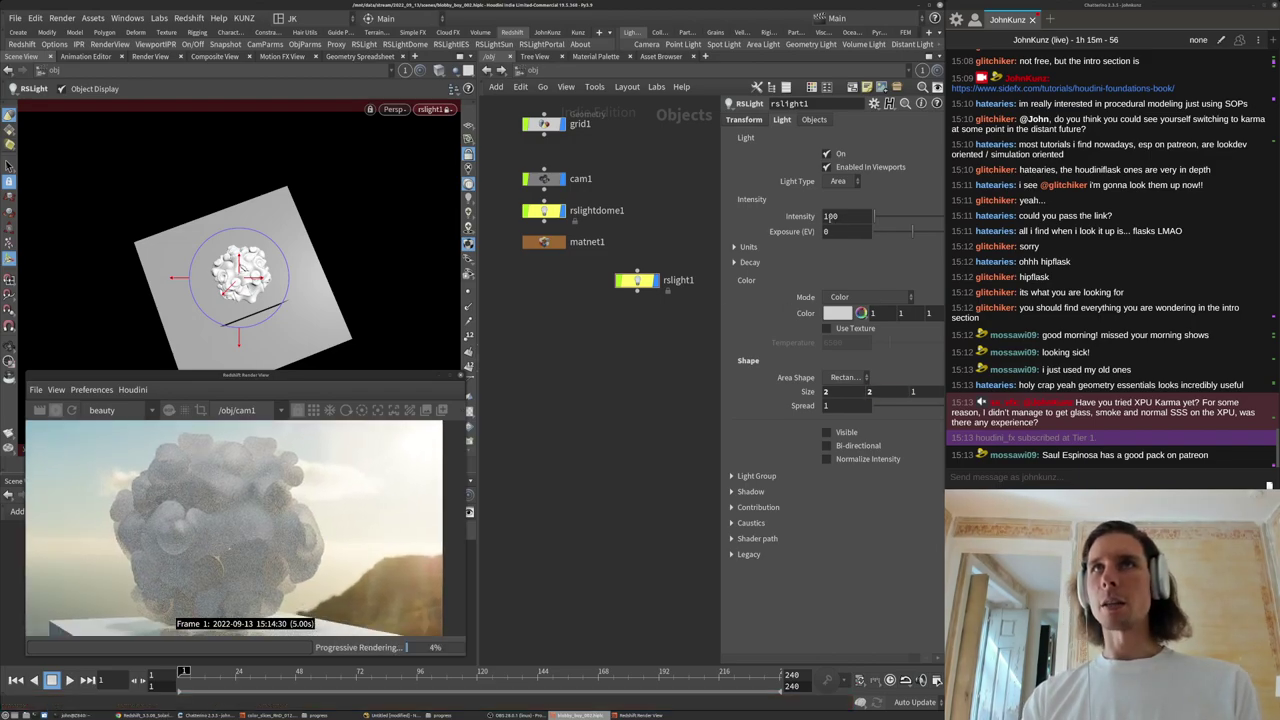
# Set the rslight1 intensity to 400 and inspect the render both close up and in full.
pyautogui.write('4')
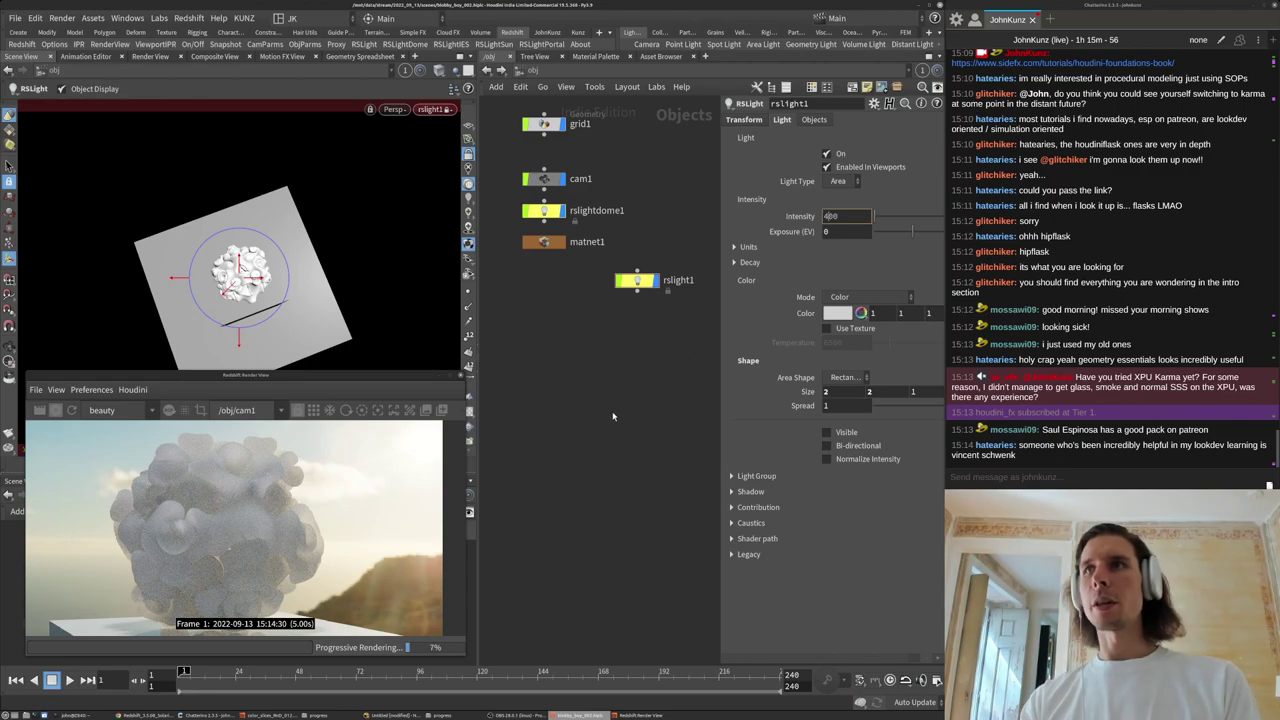
pyautogui.press('Return')
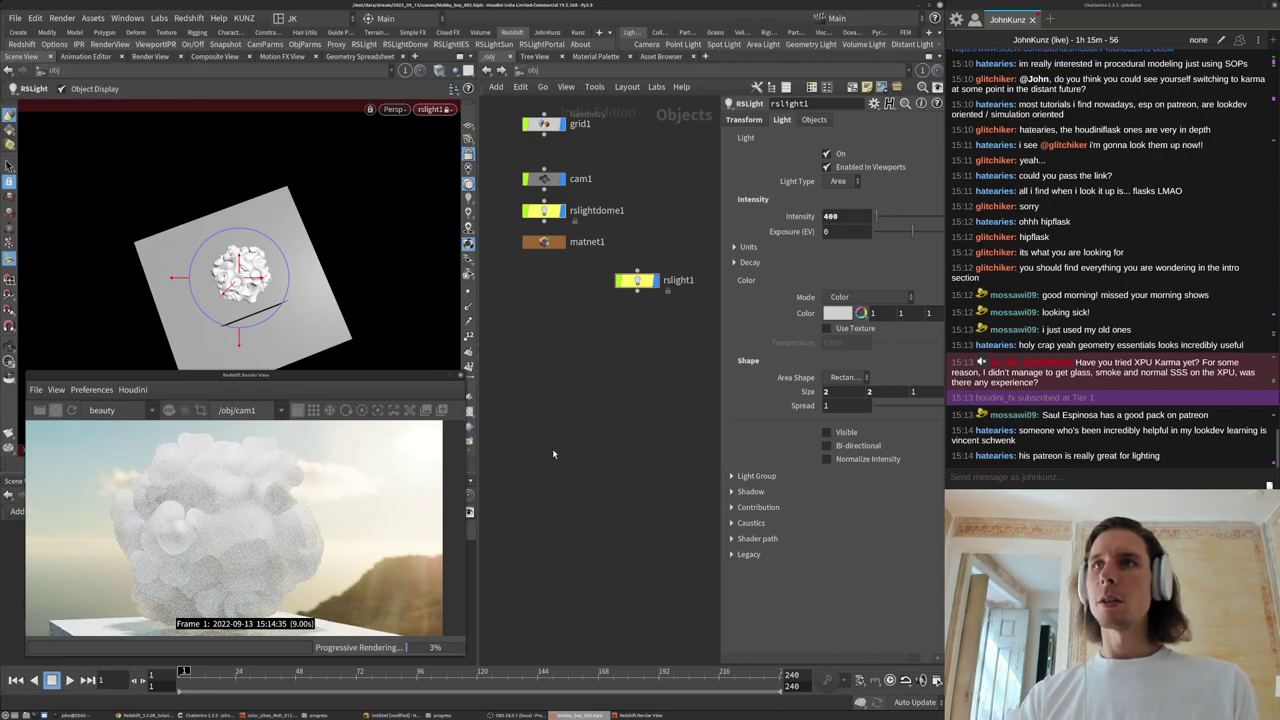
pyautogui.scroll(5, 220, 490)
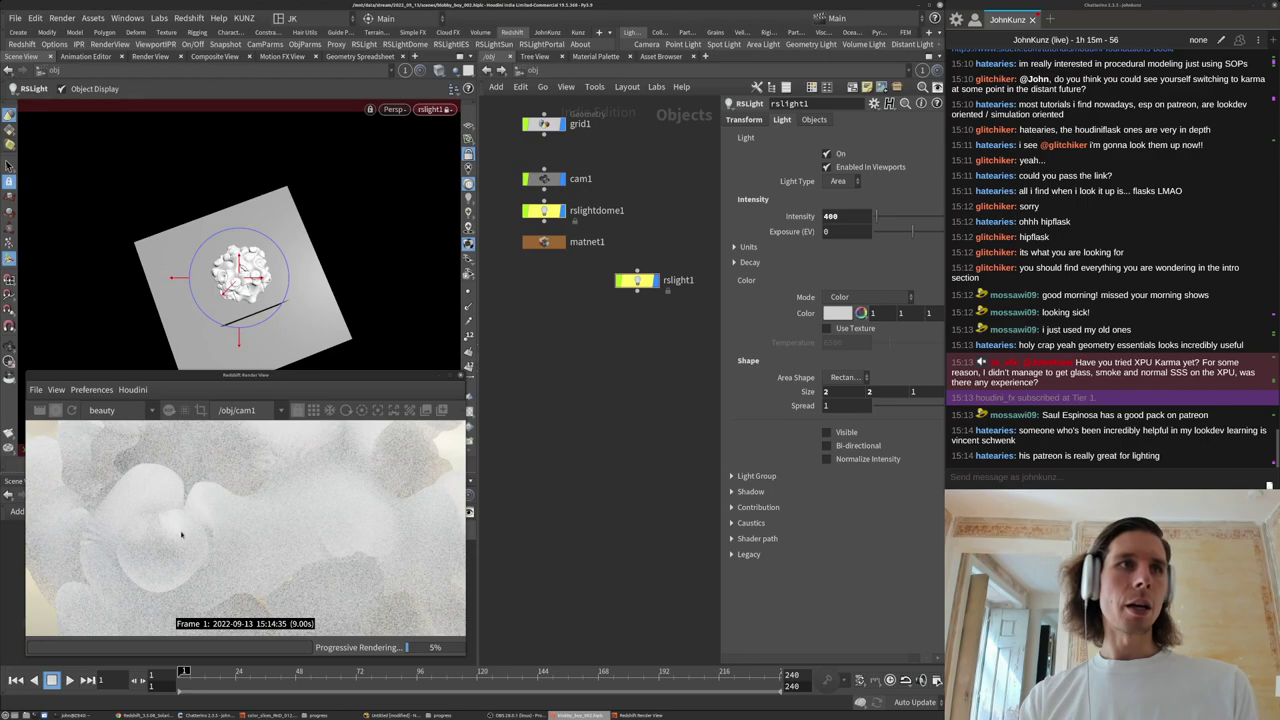
pyautogui.scroll(-4, 182, 533)
pyautogui.scroll(2, 168, 505)
pyautogui.scroll(-3, 225, 480)
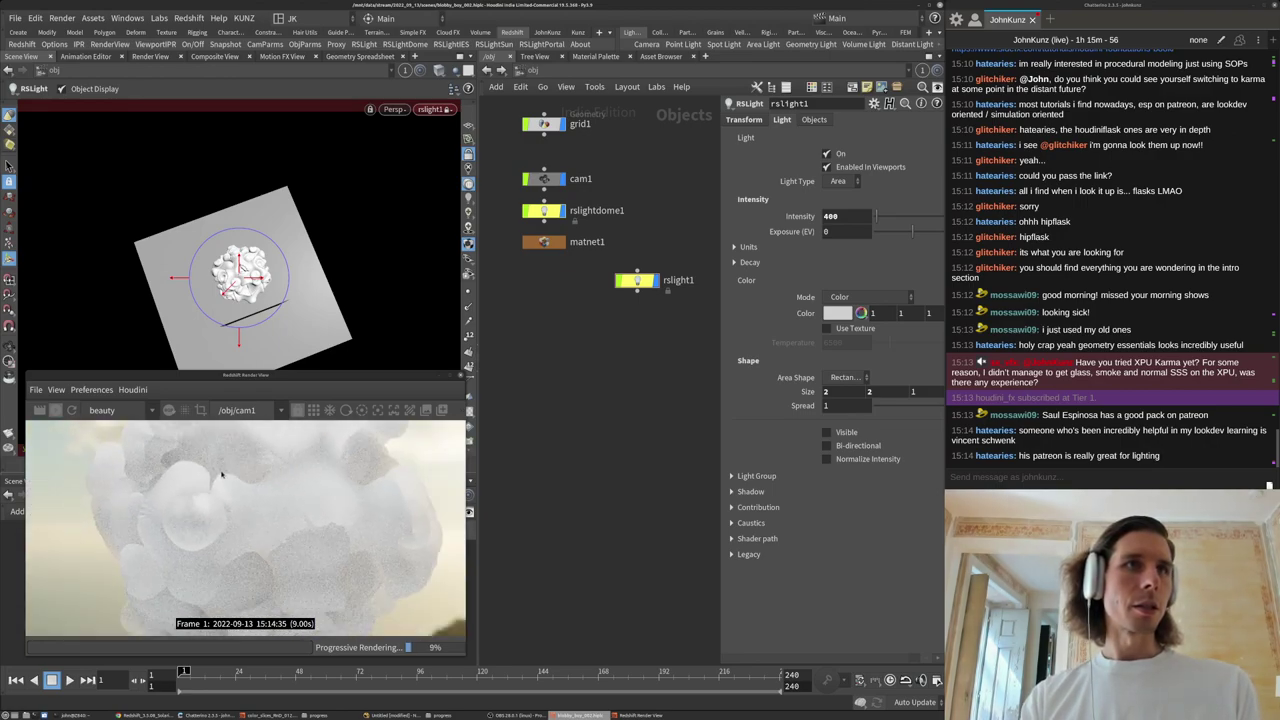
# Open the Redshift material inside matnet1 and set StandardMaterial1's subsurface scale to 0.2.
pyautogui.doubleClick(545, 242)
pyautogui.doubleClick(650, 438)
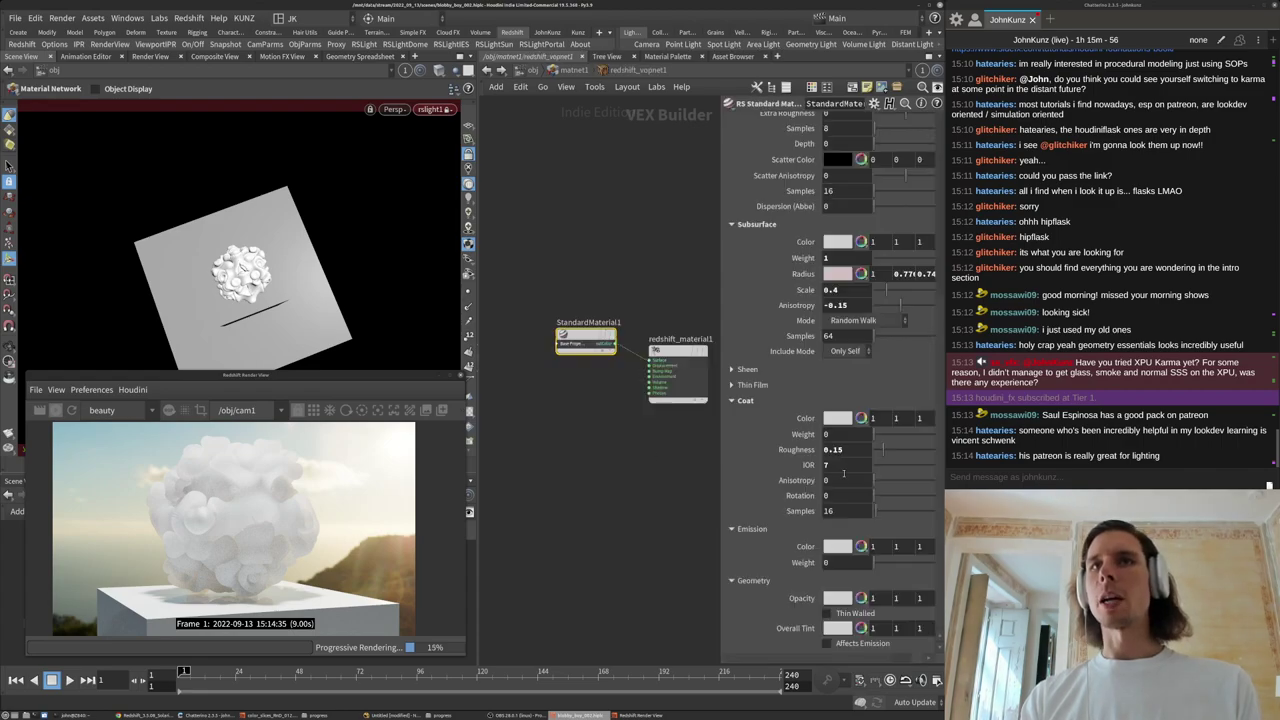
pyautogui.scroll(-1, 840, 476)
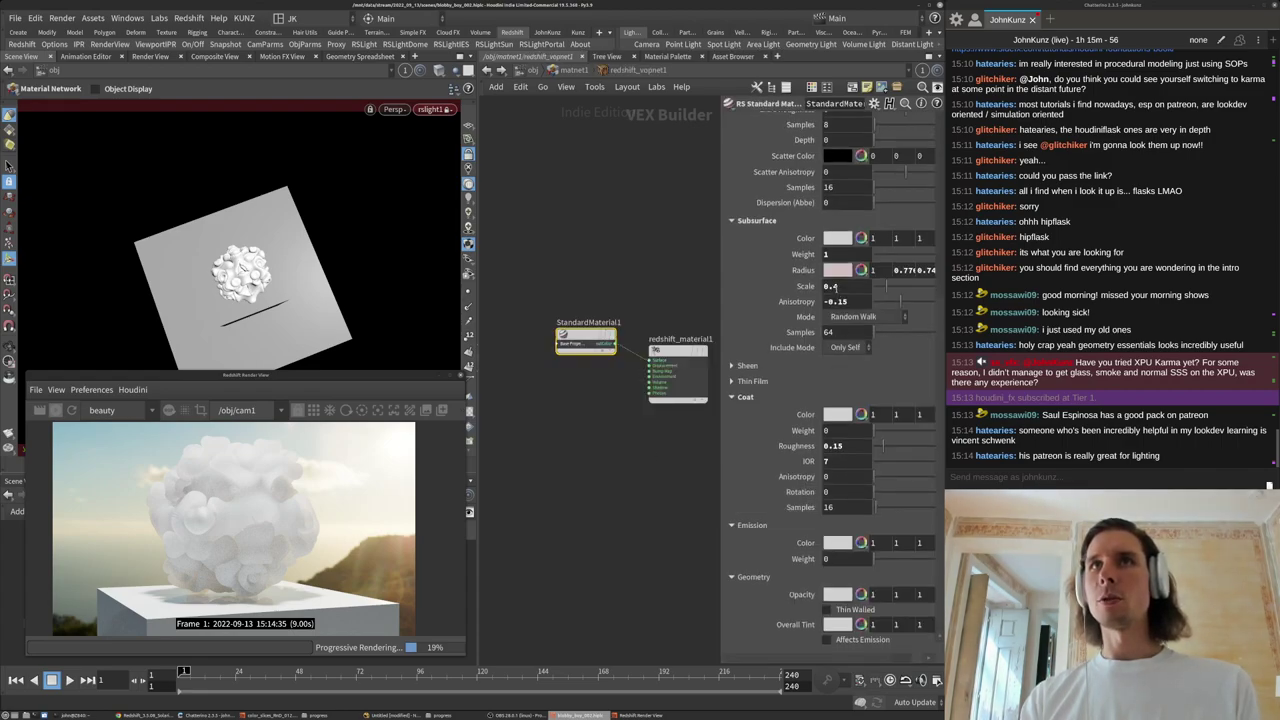
pyautogui.doubleClick(837, 287)
pyautogui.write('2')
pyautogui.click(630, 250)
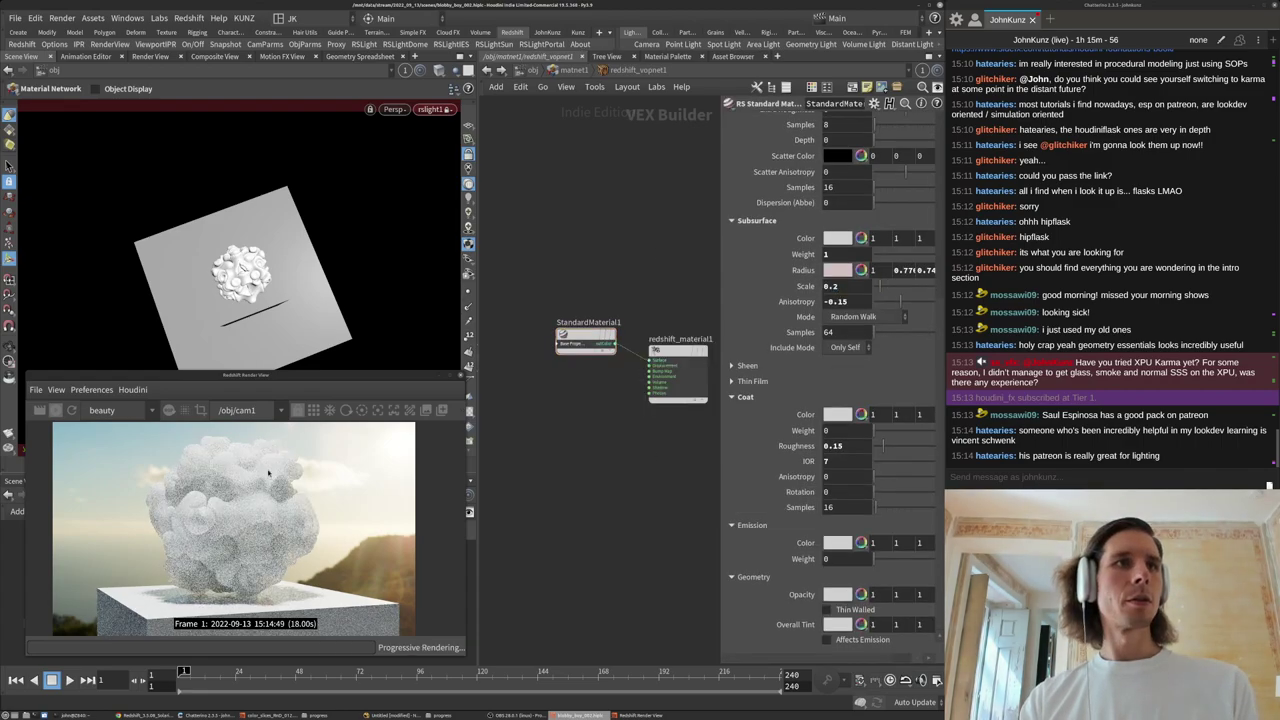
# Try a saturated blue subsurface radius colour with hue 209 and saturation 0.716.
pyautogui.click(836, 270)
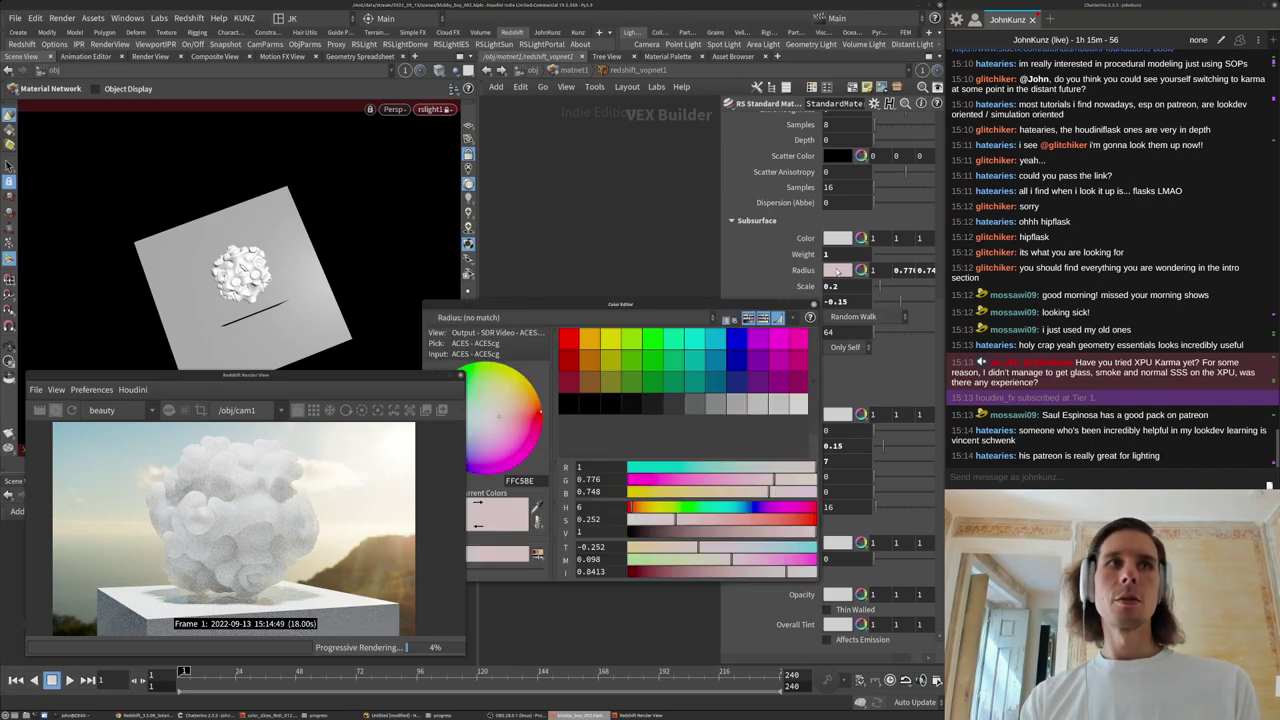
pyautogui.moveTo(787, 520)
pyautogui.mouseDown()
pyautogui.moveTo(728, 520)
pyautogui.moveTo(764, 519)
pyautogui.mouseUp()
pyautogui.click(738, 509)
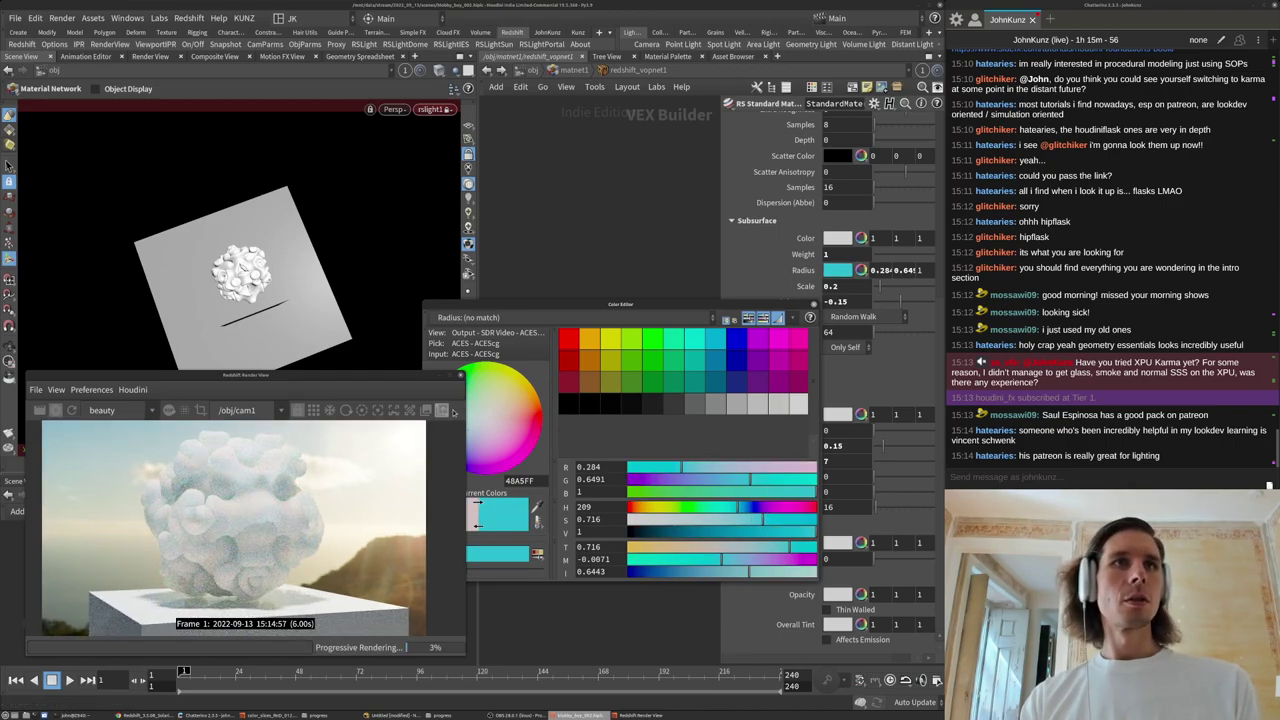
# Enlarge the Redshift Render View window and show its display settings beside the render.
pyautogui.moveTo(462, 413); pyautogui.dragTo(577, 405)
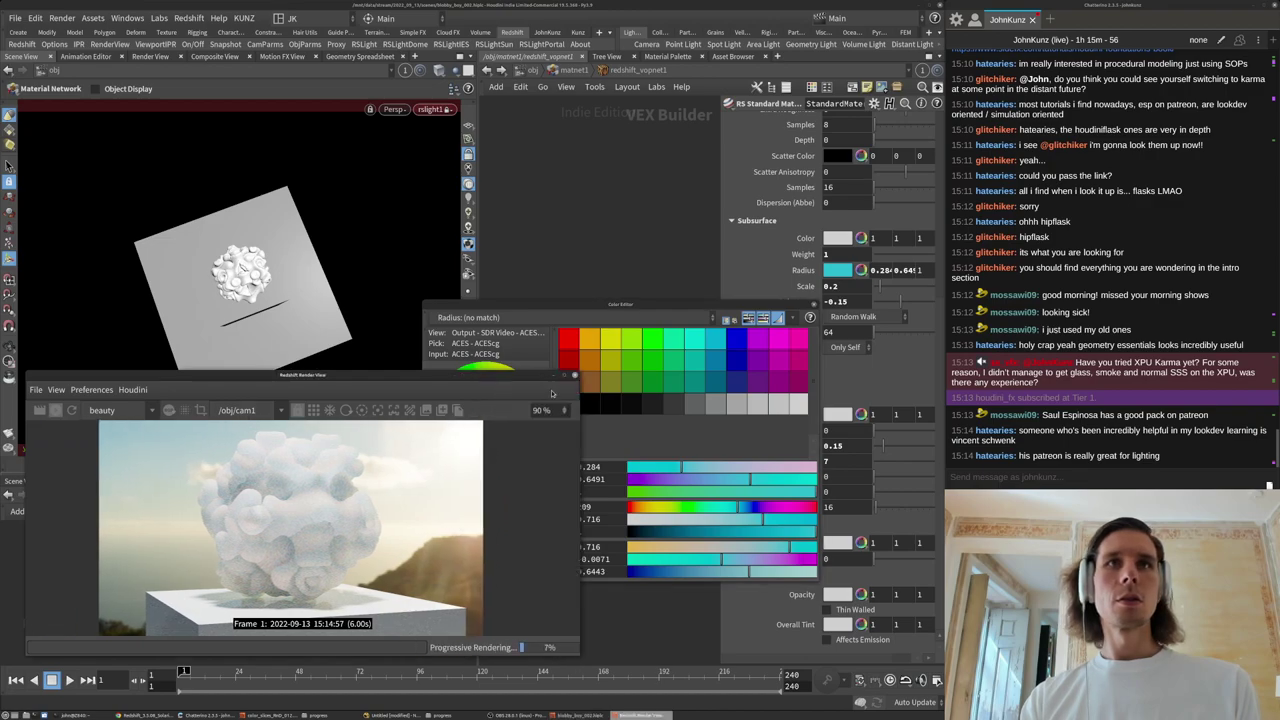
pyautogui.moveTo(519, 371); pyautogui.dragTo(516, 291)
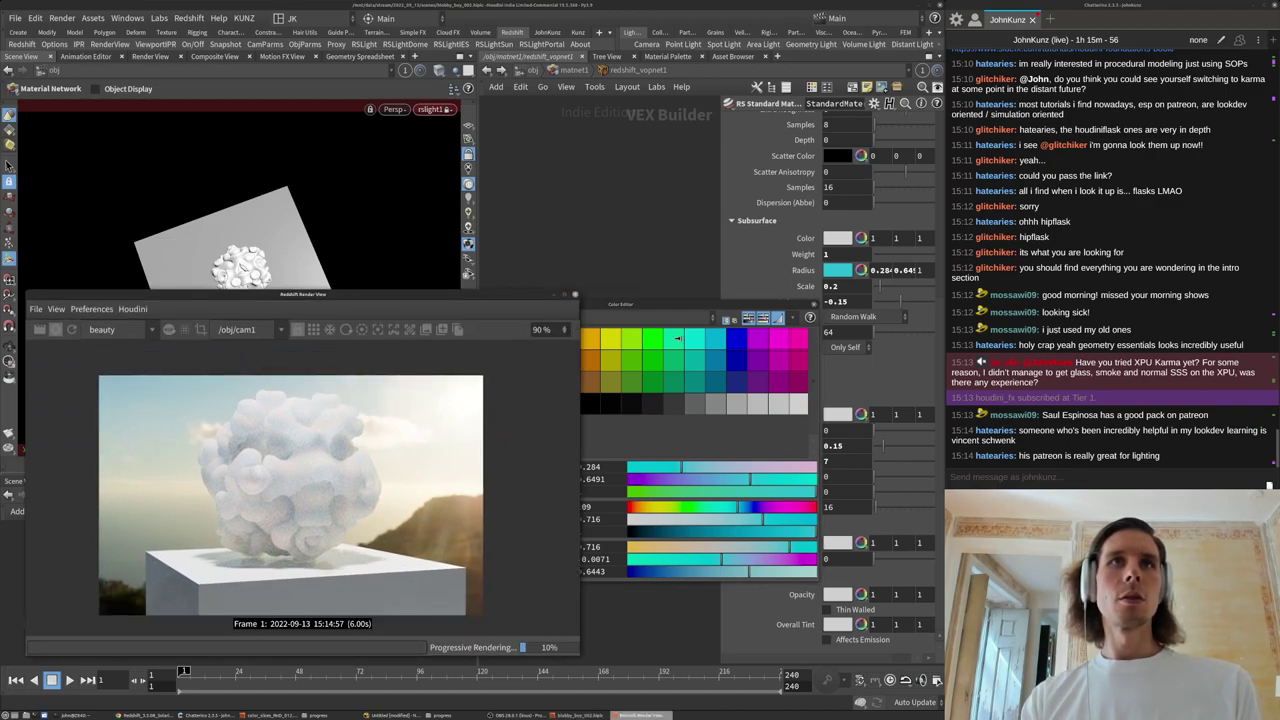
pyautogui.moveTo(678, 338); pyautogui.dragTo(740, 338)
pyautogui.click(734, 331)
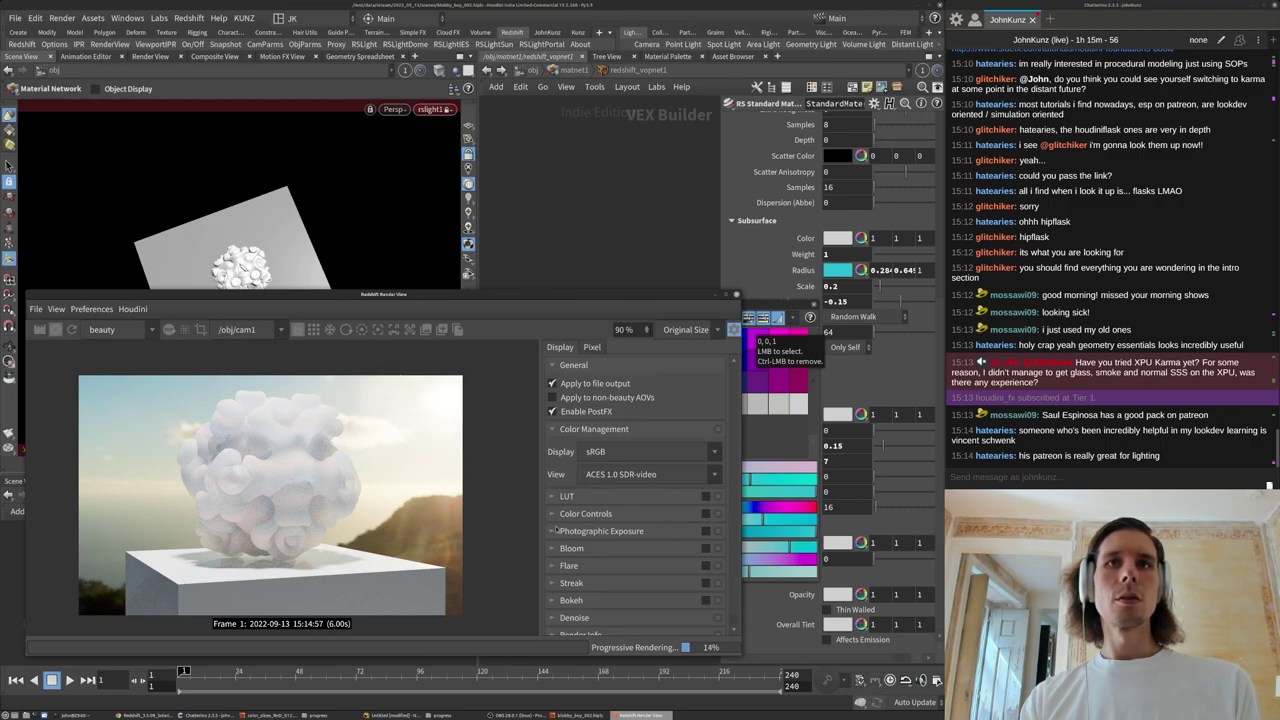
# Enable Photographic Exposure for the render, with allowed overexposure 0.951 and f-Stop 12.769.
pyautogui.click(705, 531)
pyautogui.click(553, 531)
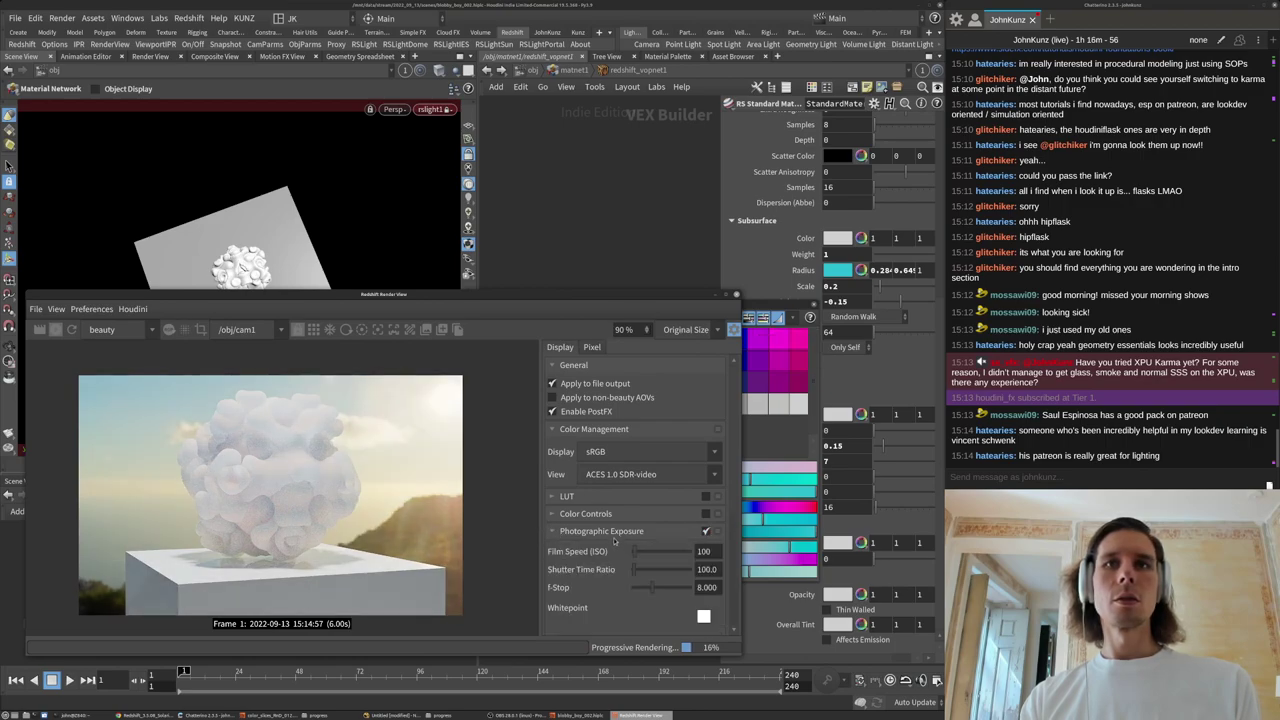
pyautogui.scroll(-7, 630, 543)
pyautogui.click(689, 542)
pyautogui.moveTo(657, 447); pyautogui.dragTo(665, 448)
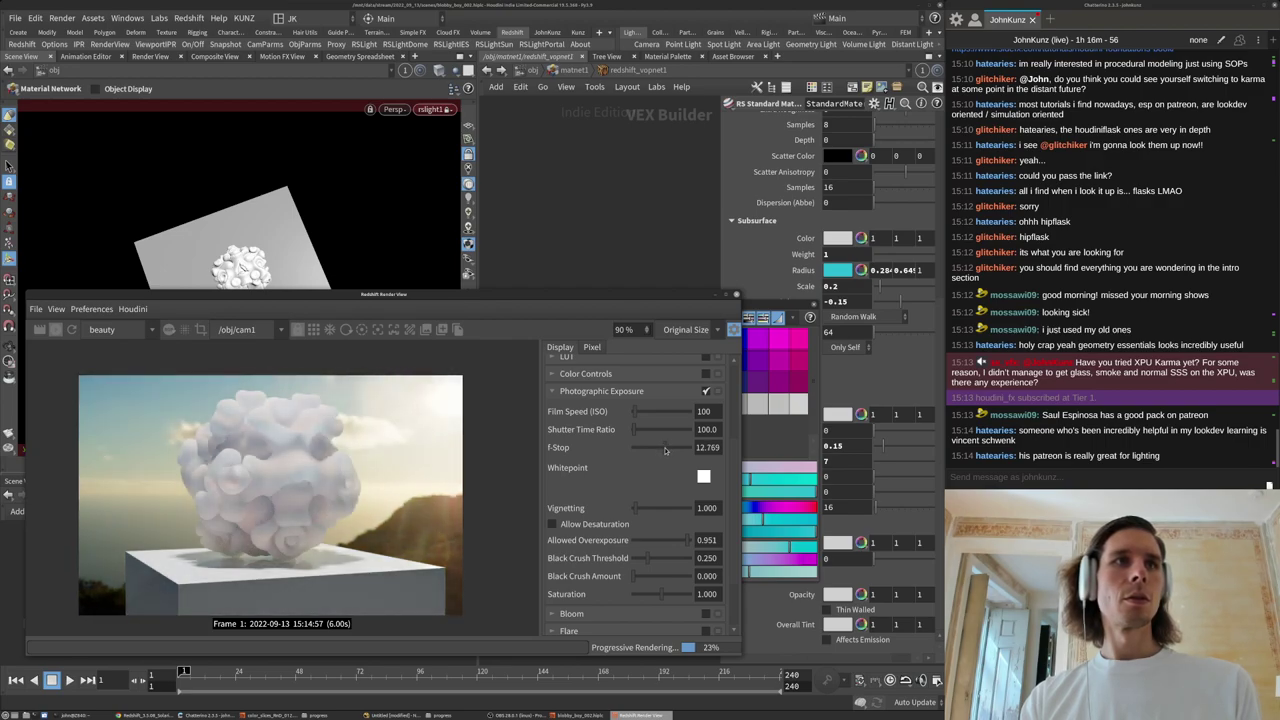
pyautogui.moveTo(529, 297); pyautogui.dragTo(521, 297)
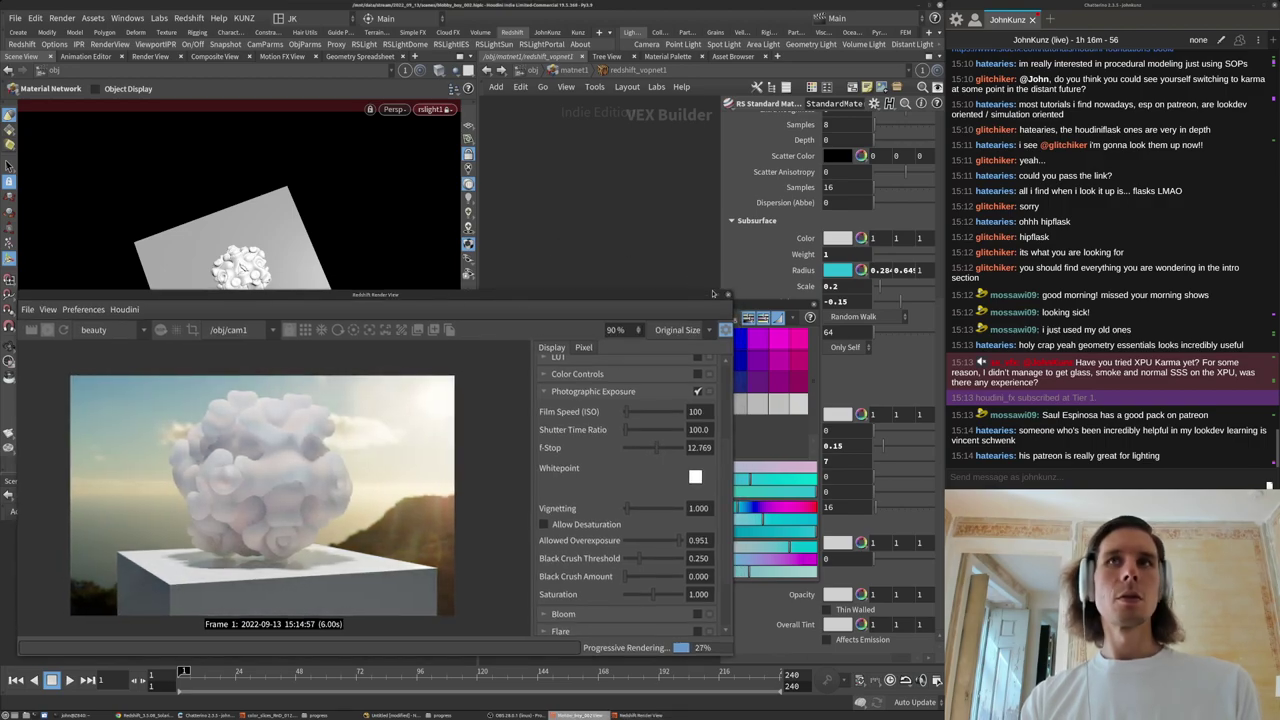
# Close the colour editor and set StandardMaterial1's subsurface anisotropy to 0.1.
pyautogui.click(815, 305)
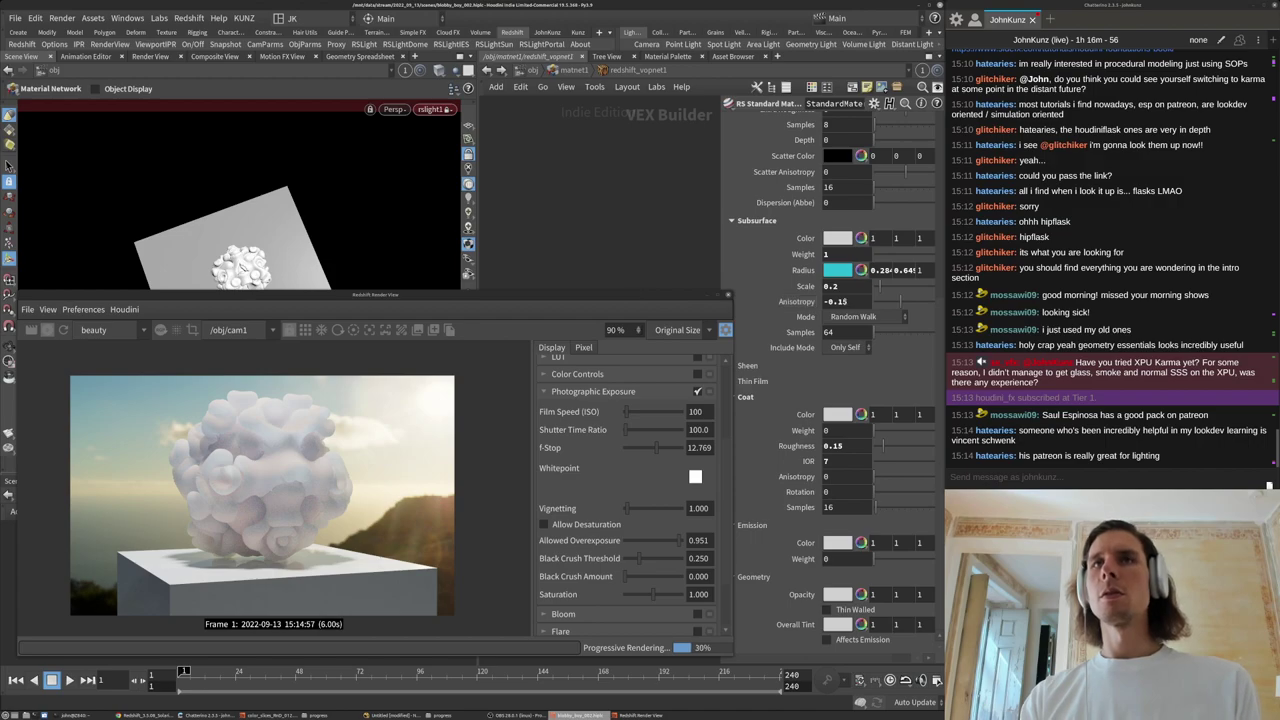
pyautogui.click(828, 302)
pyautogui.press('BackSpace')
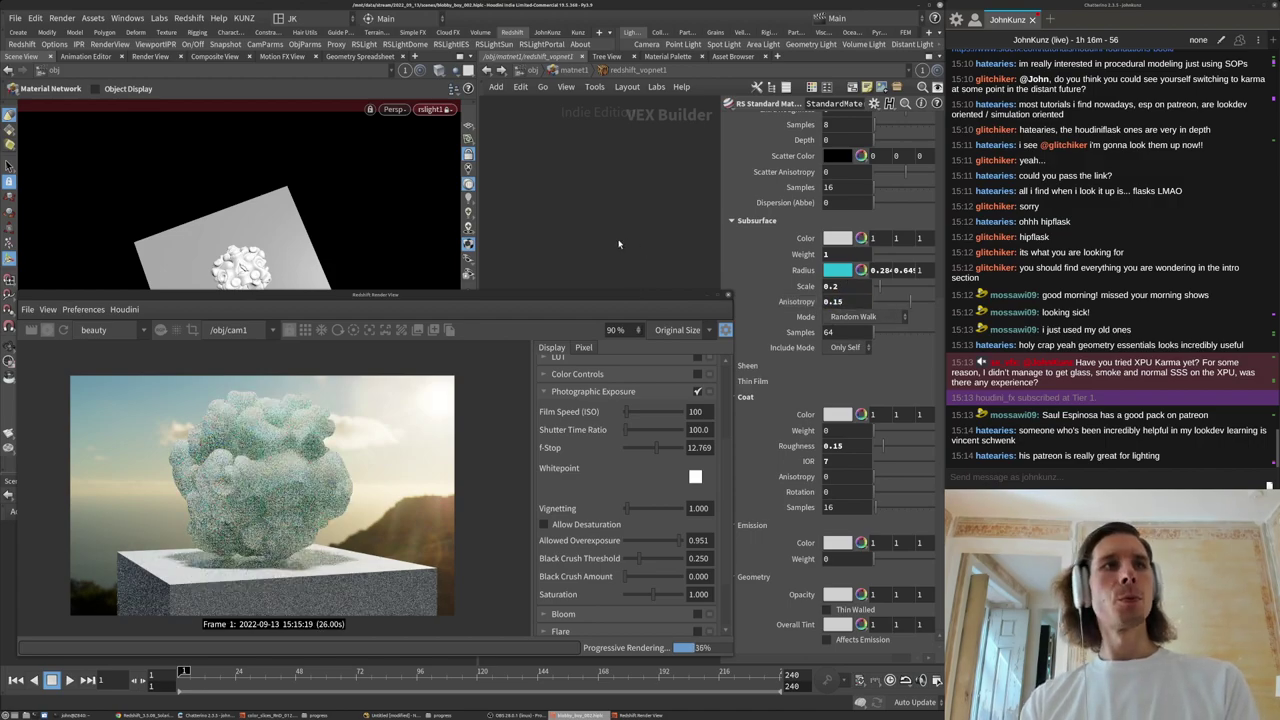
pyautogui.press('BackSpace')
pyautogui.press('Return')
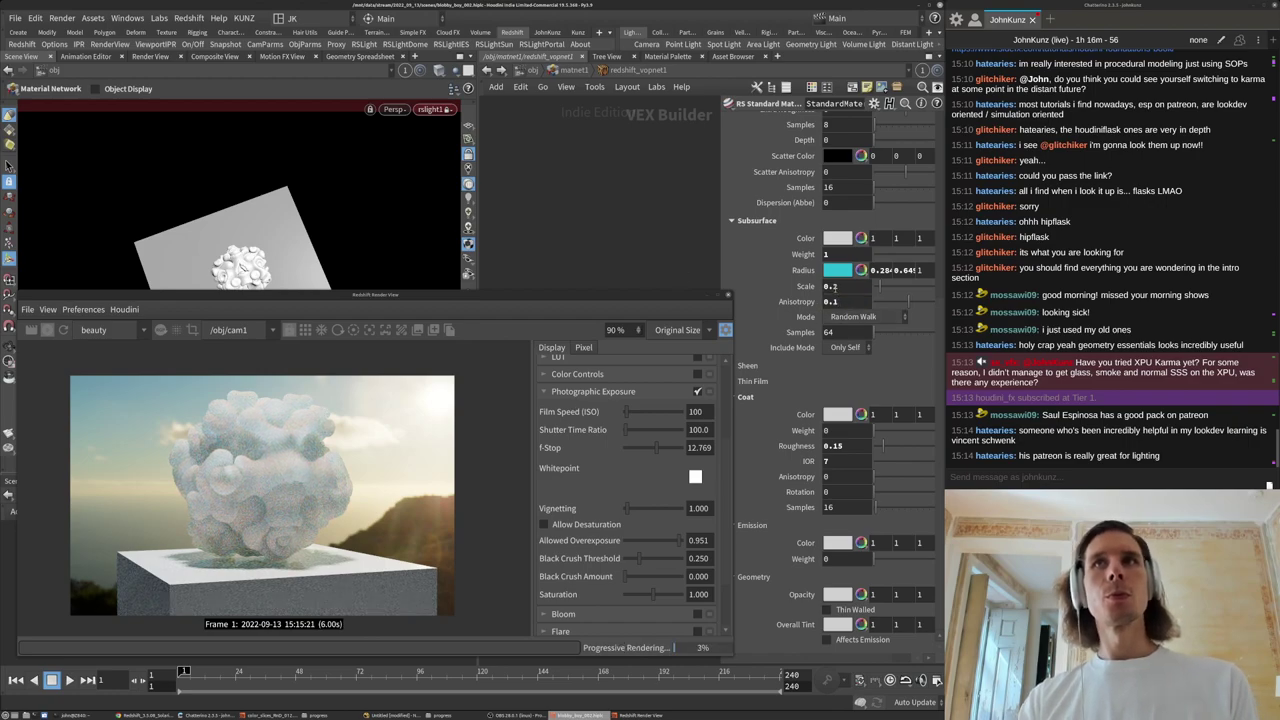
# Change the subsurface radius colour to a warm tan with hue 36 and saturation 0.502.
pyautogui.click(838, 270)
pyautogui.moveTo(748, 305); pyautogui.dragTo(774, 6)
pyautogui.click(666, 208)
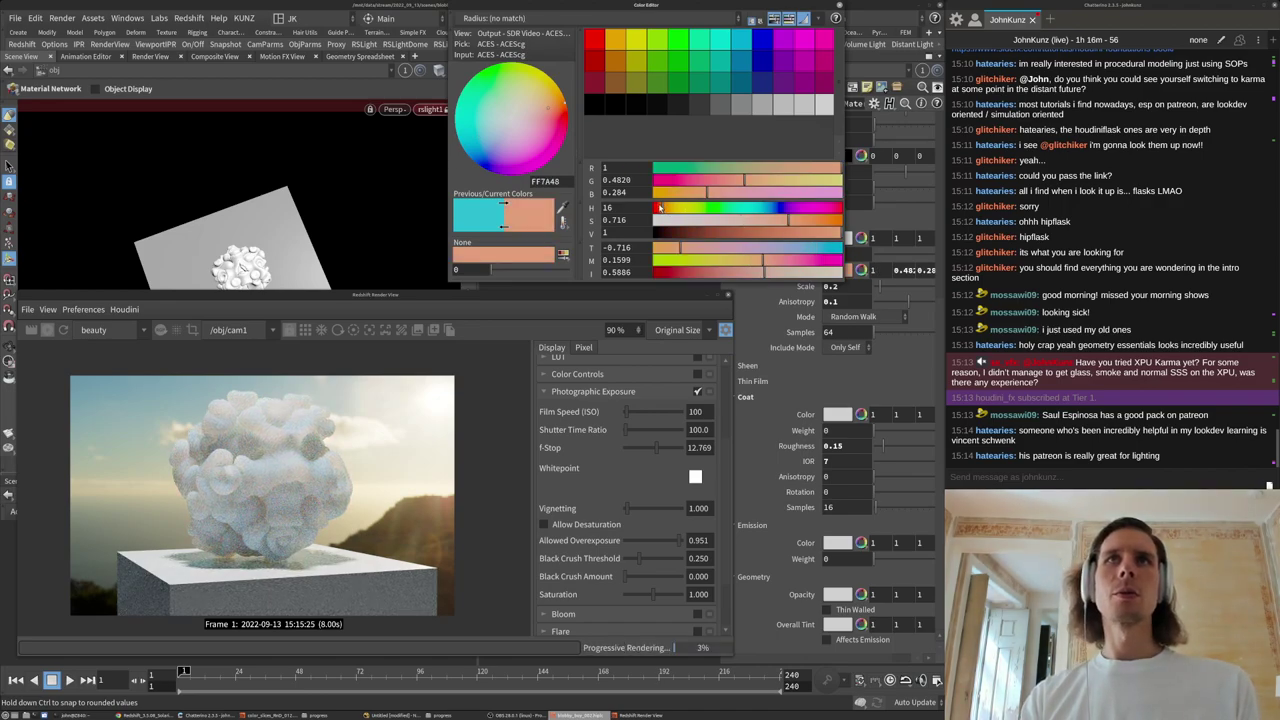
pyautogui.click(656, 208)
pyautogui.click(728, 221)
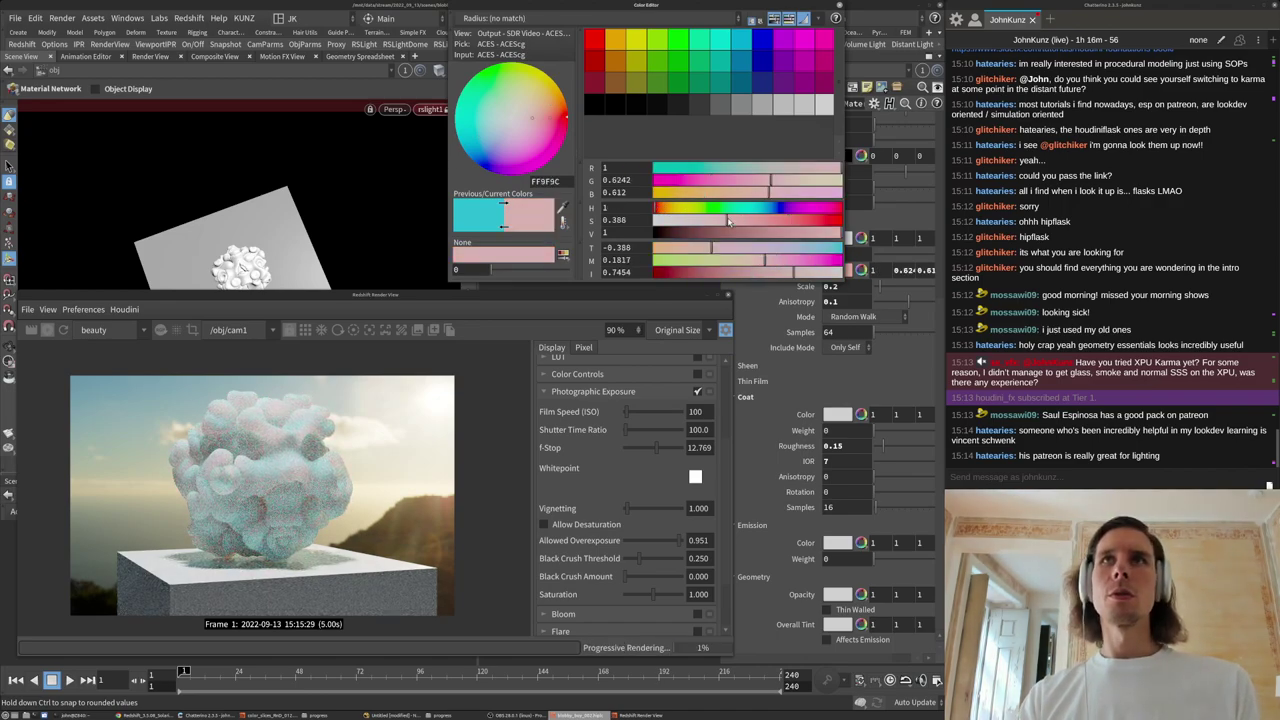
pyautogui.click(673, 208)
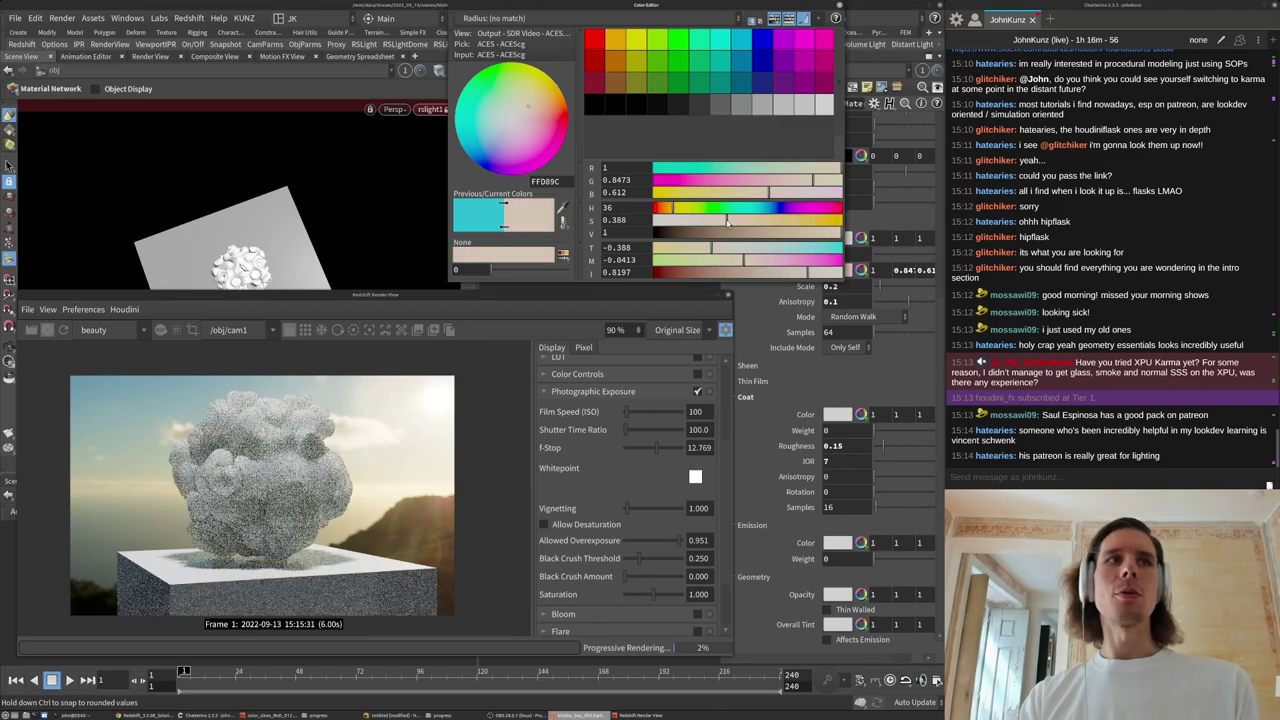
pyautogui.click(748, 221)
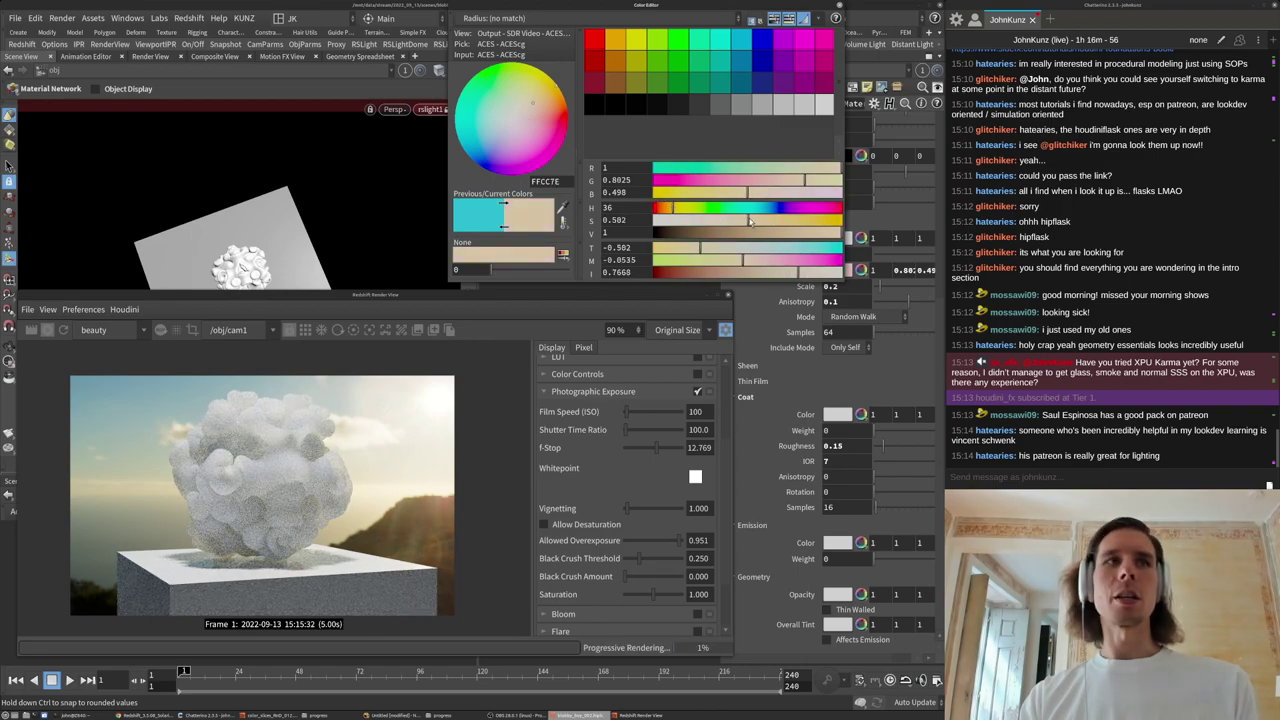
pyautogui.click(839, 6)
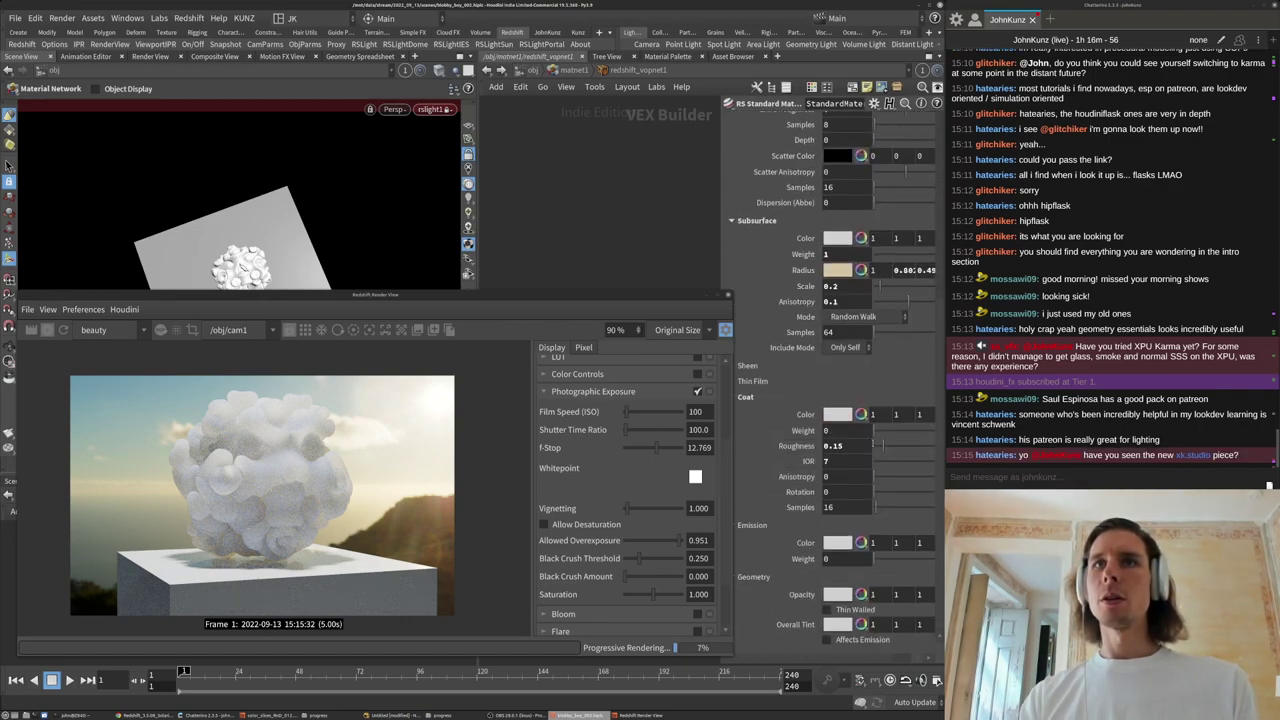
# Set StandardMaterial1's reflection weight to 1 and its coat weight to 1.
pyautogui.scroll(6, 847, 347)
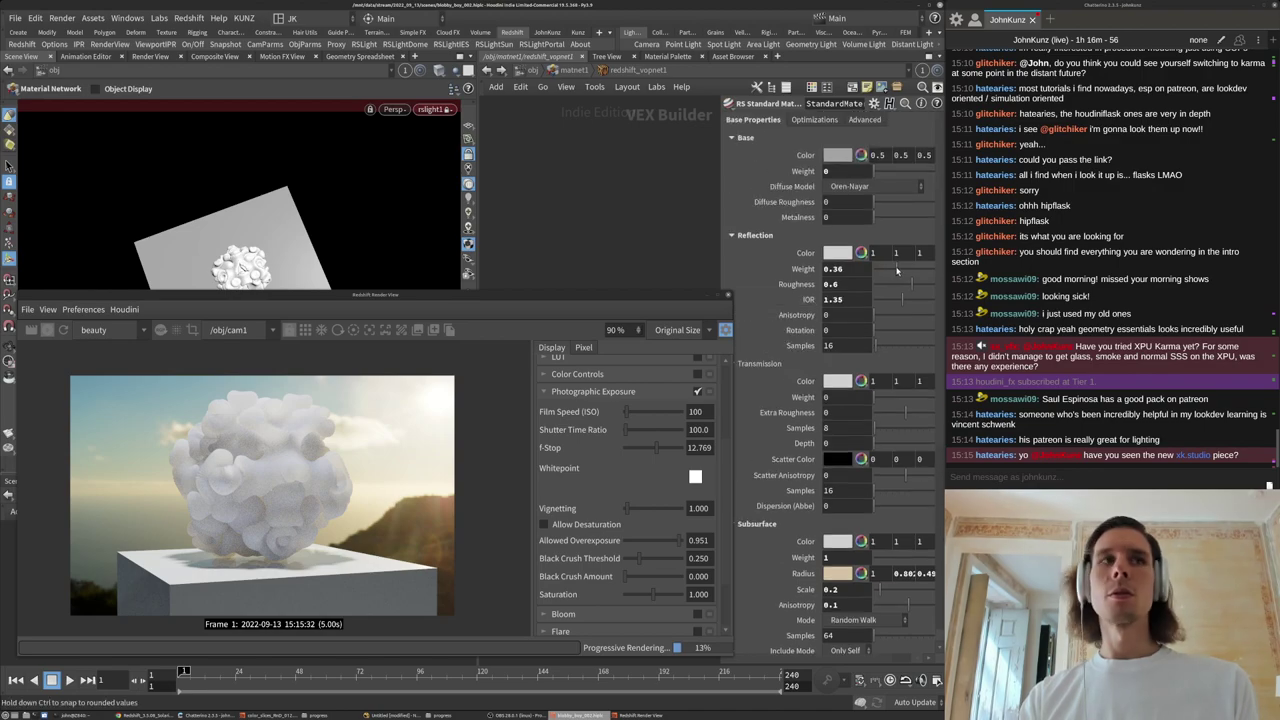
pyautogui.moveTo(897, 270); pyautogui.dragTo(940, 271)
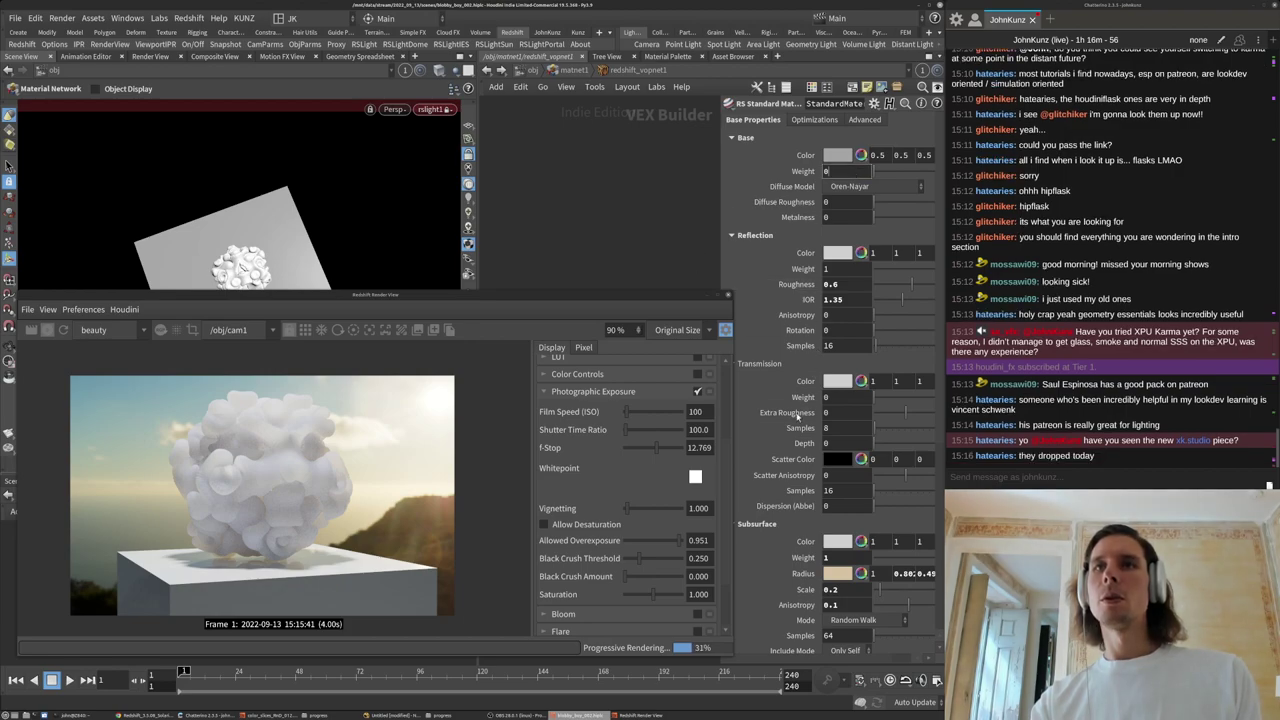
pyautogui.scroll(-5, 775, 413)
pyautogui.click(837, 431)
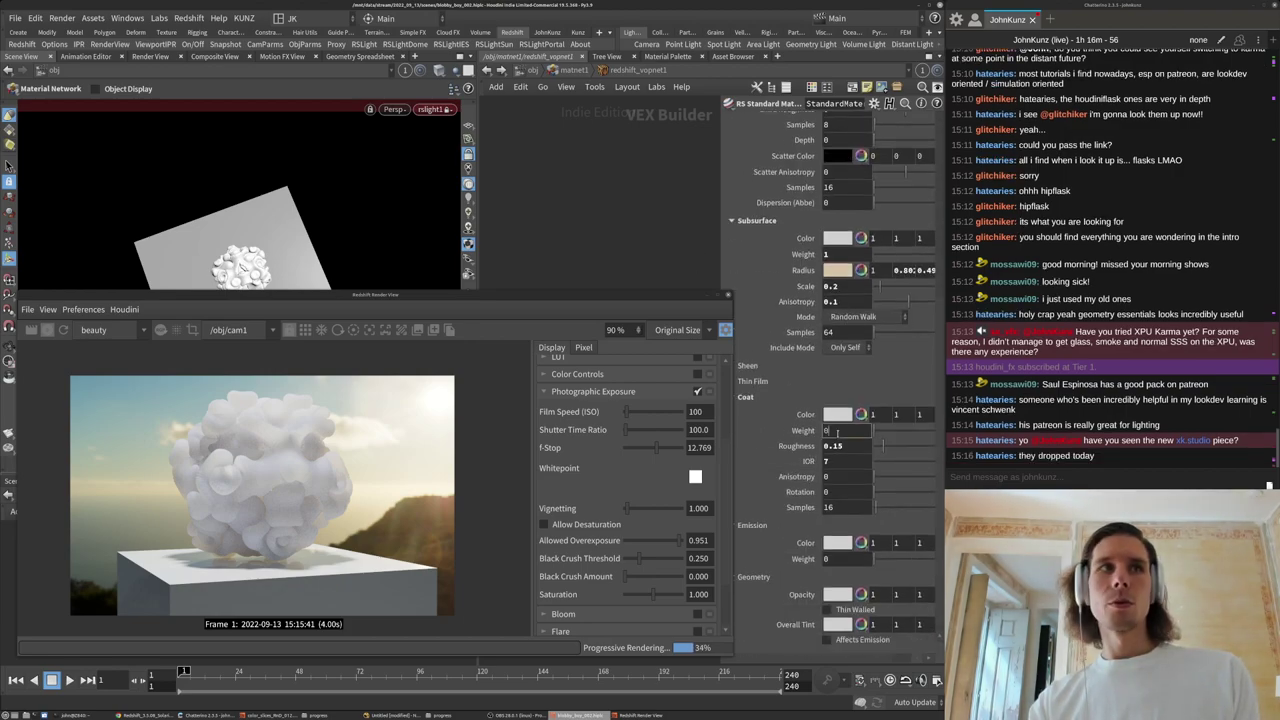
pyautogui.write('1')
pyautogui.press('Return')
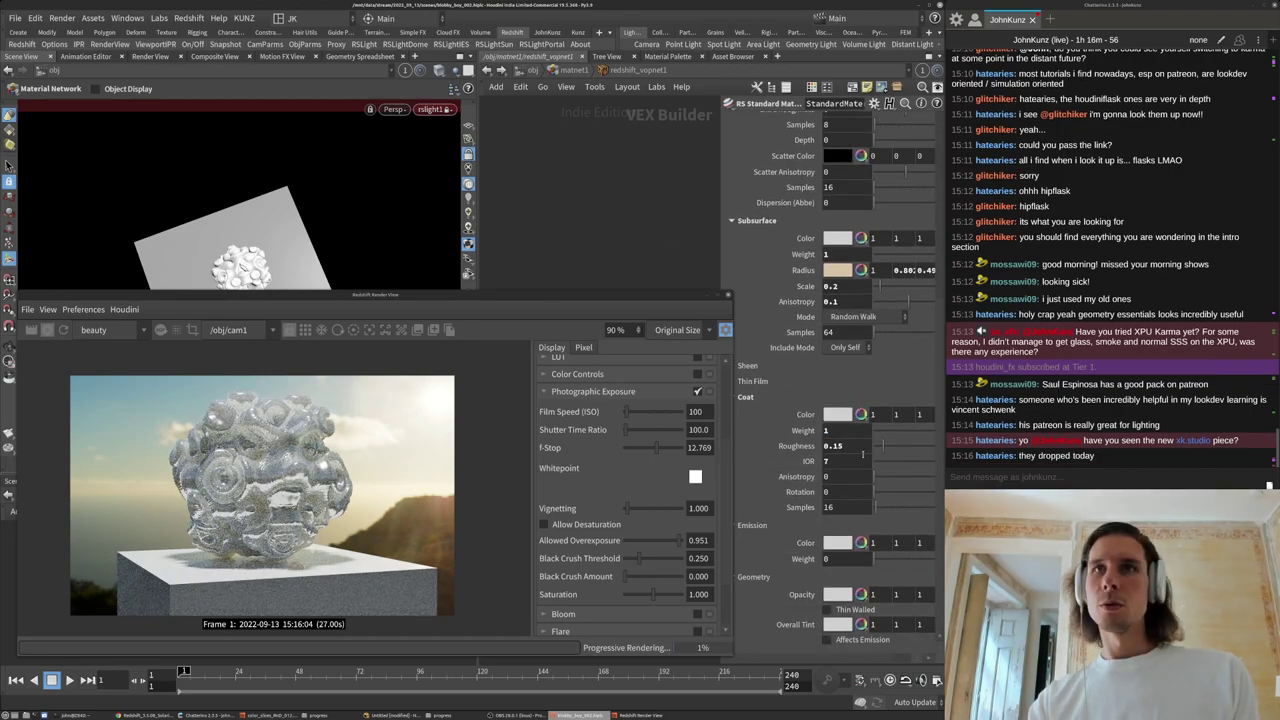
# Try a coat IOR of 3, then settle on a coat IOR of 2.
pyautogui.click(841, 462)
pyautogui.write('3')
pyautogui.press('Return')
pyautogui.doubleClick(838, 461)
pyautogui.write('2')
pyautogui.press('Return')
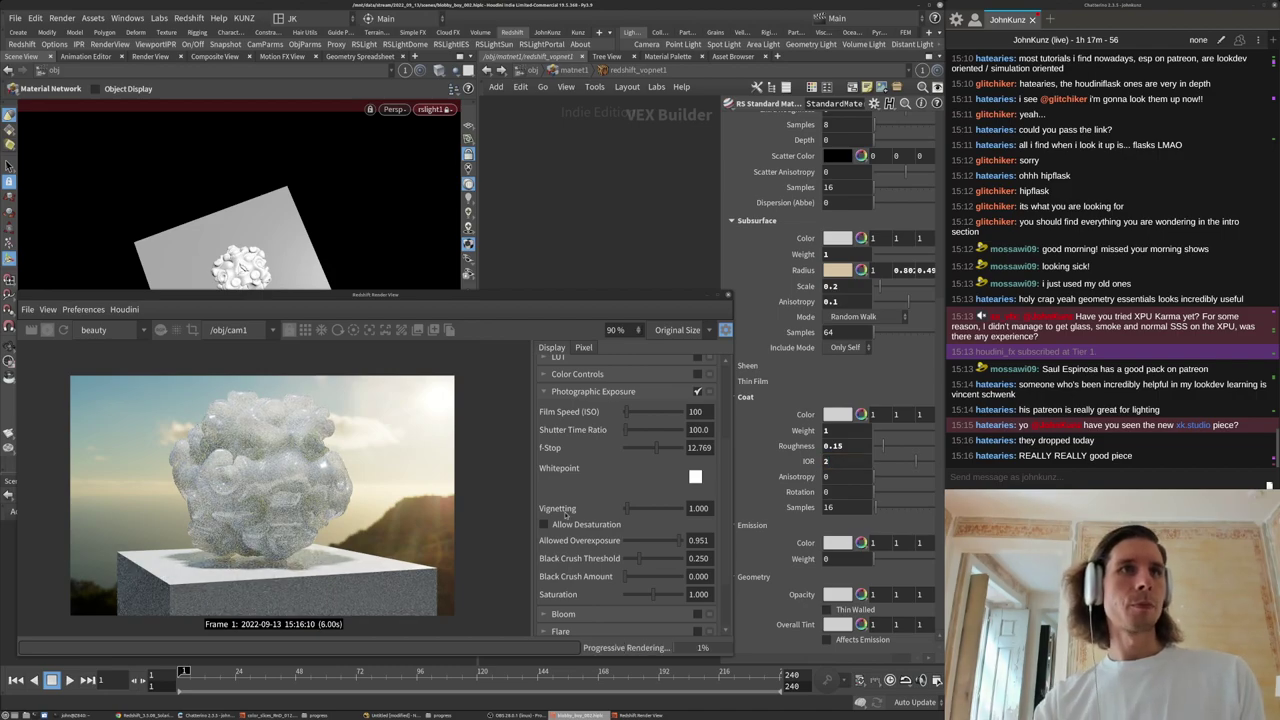
# Set the coat roughness to 0.4 and inspect the coat highlights on the blobby surface in the render.
pyautogui.scroll(3, 183, 473)
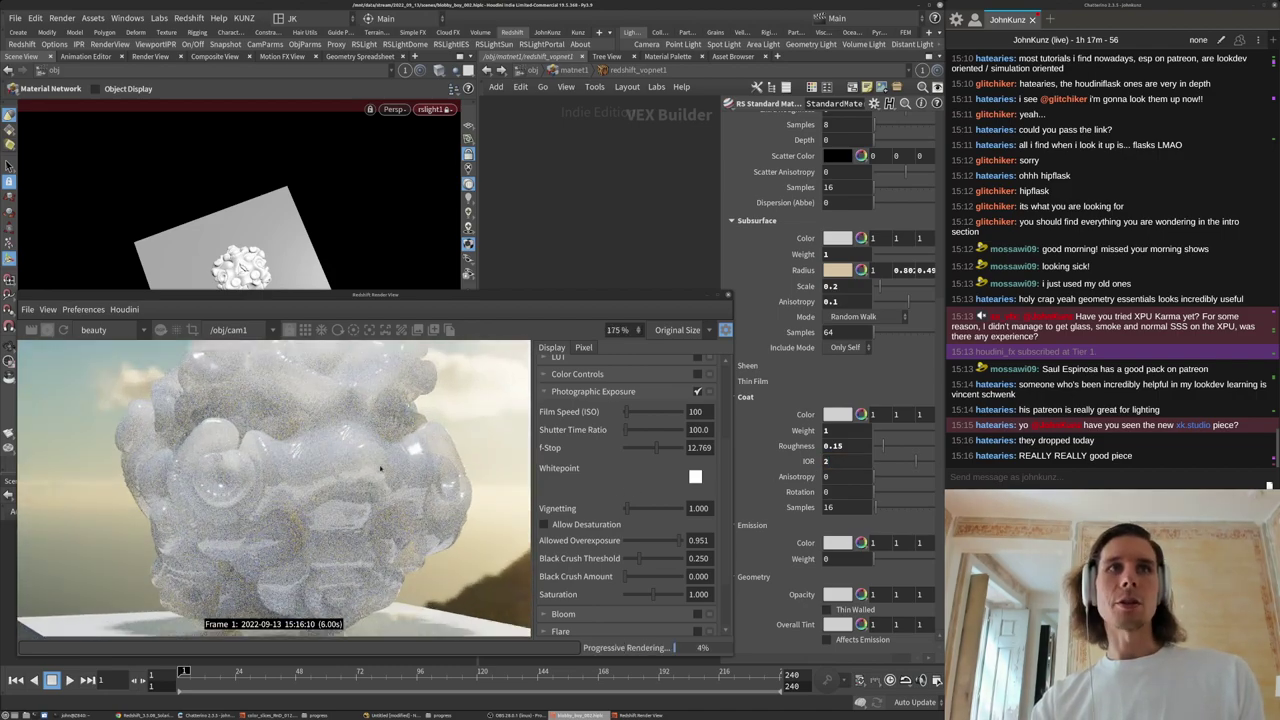
pyautogui.write('4')
pyautogui.press('Return')
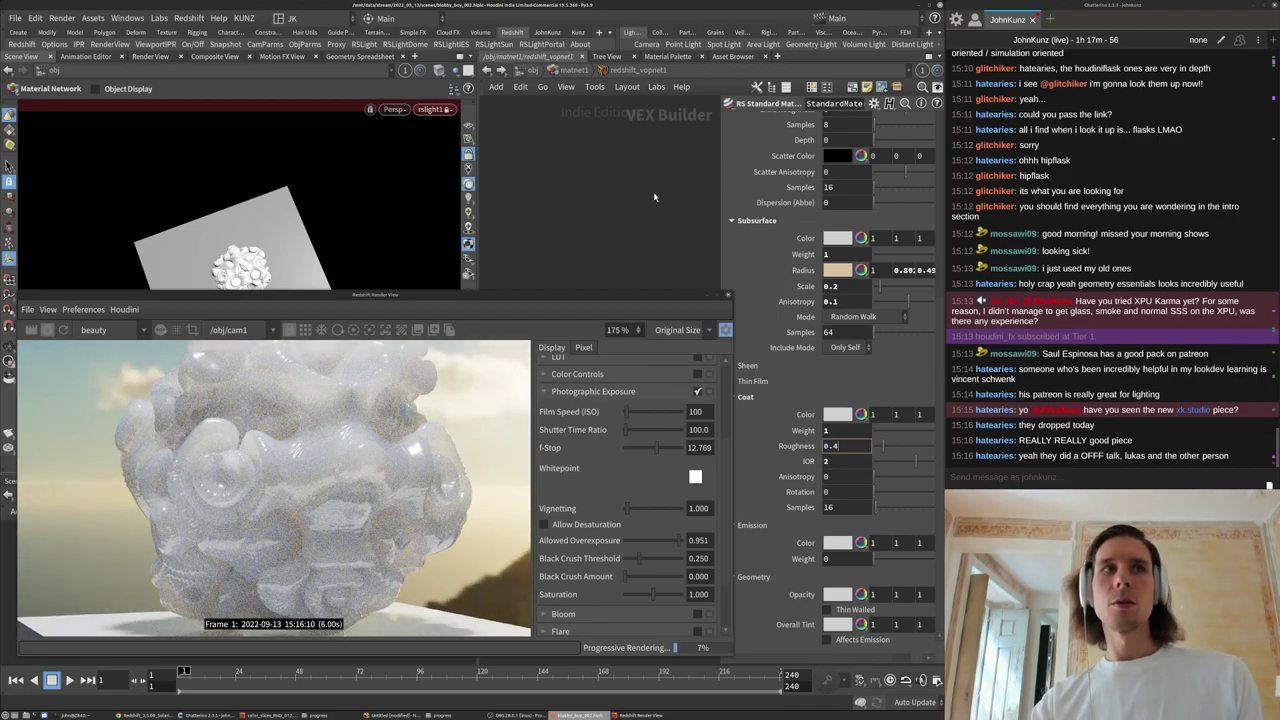
pyautogui.scroll(-2, 206, 515)
pyautogui.scroll(2, 228, 467)
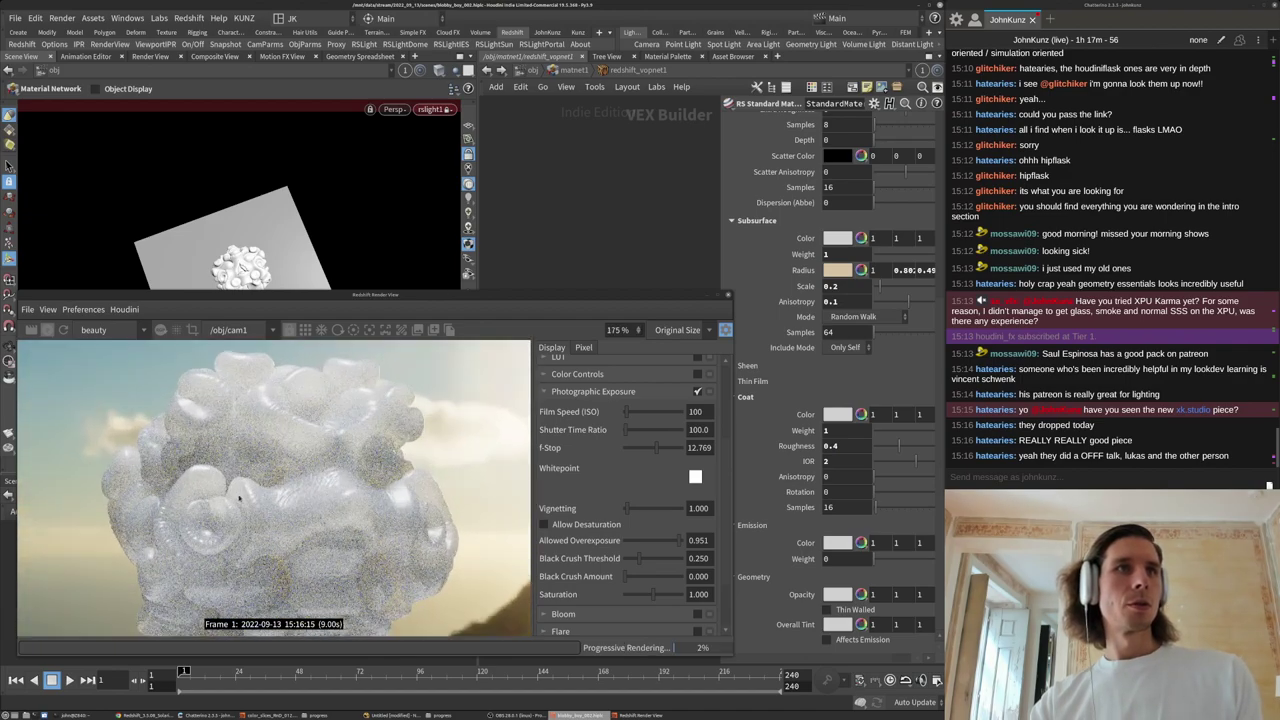
pyautogui.scroll(2, 253, 462)
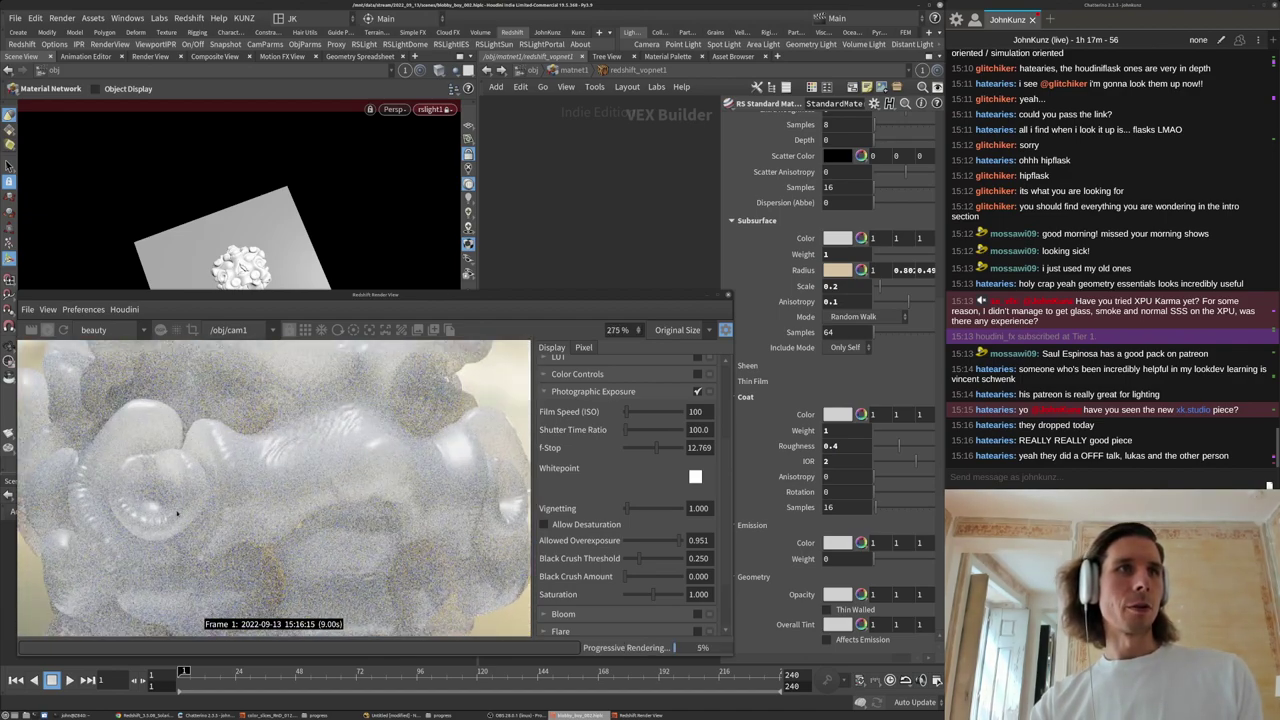
pyautogui.moveTo(144, 514); pyautogui.dragTo(191, 458, button='middle')
pyautogui.scroll(-4, 249, 465)
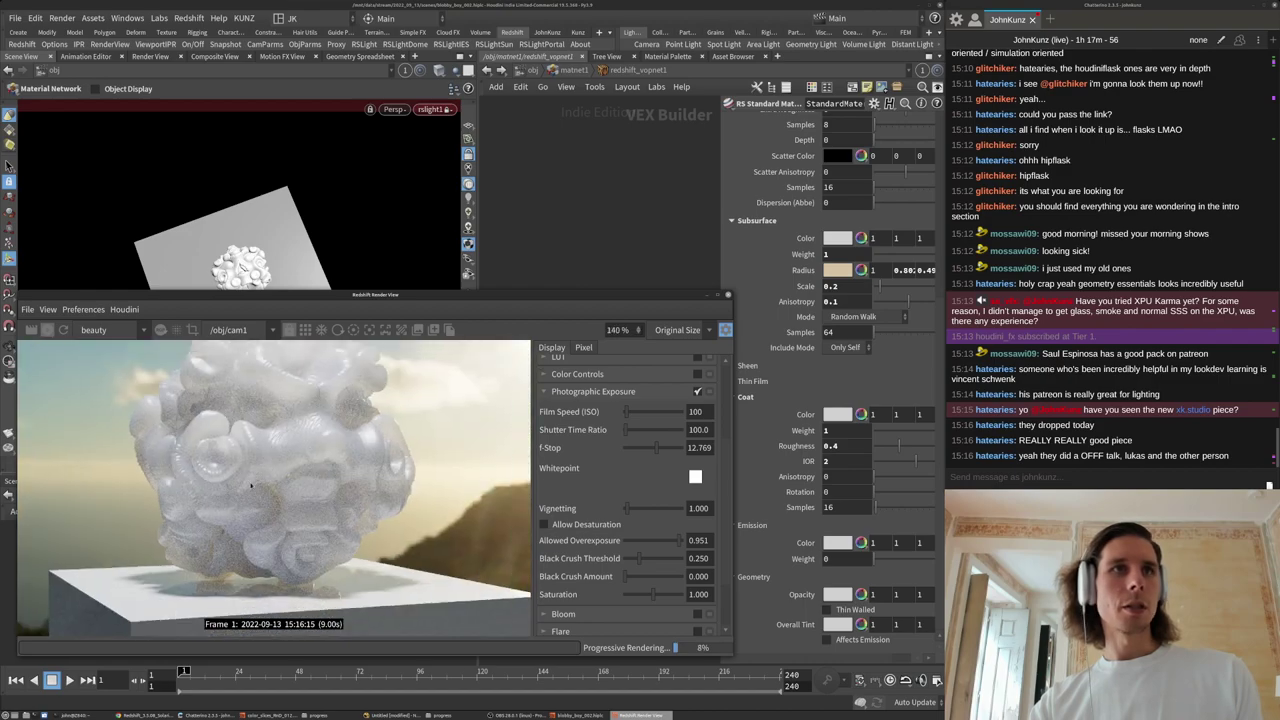
pyautogui.scroll(-1, 237, 508)
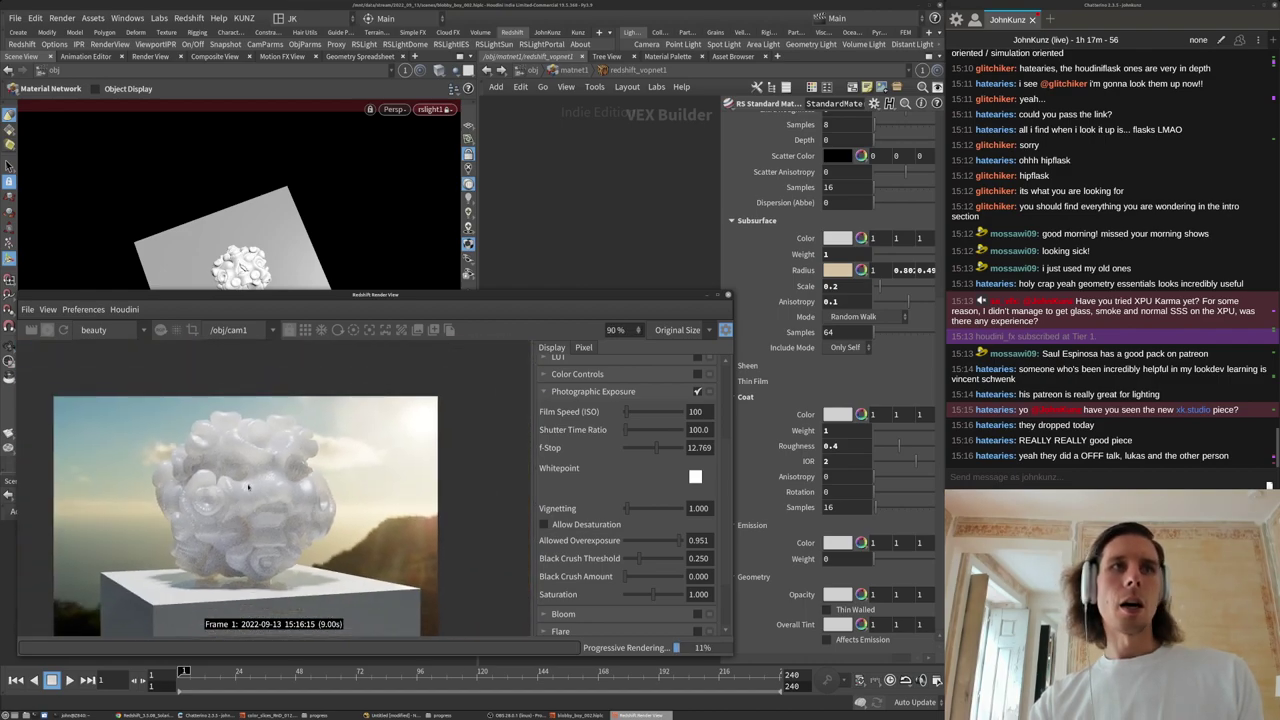
# Move the render window clear of the node network and return to the object level with all scene nodes in view.
pyautogui.moveTo(335, 295); pyautogui.dragTo(257, 475)
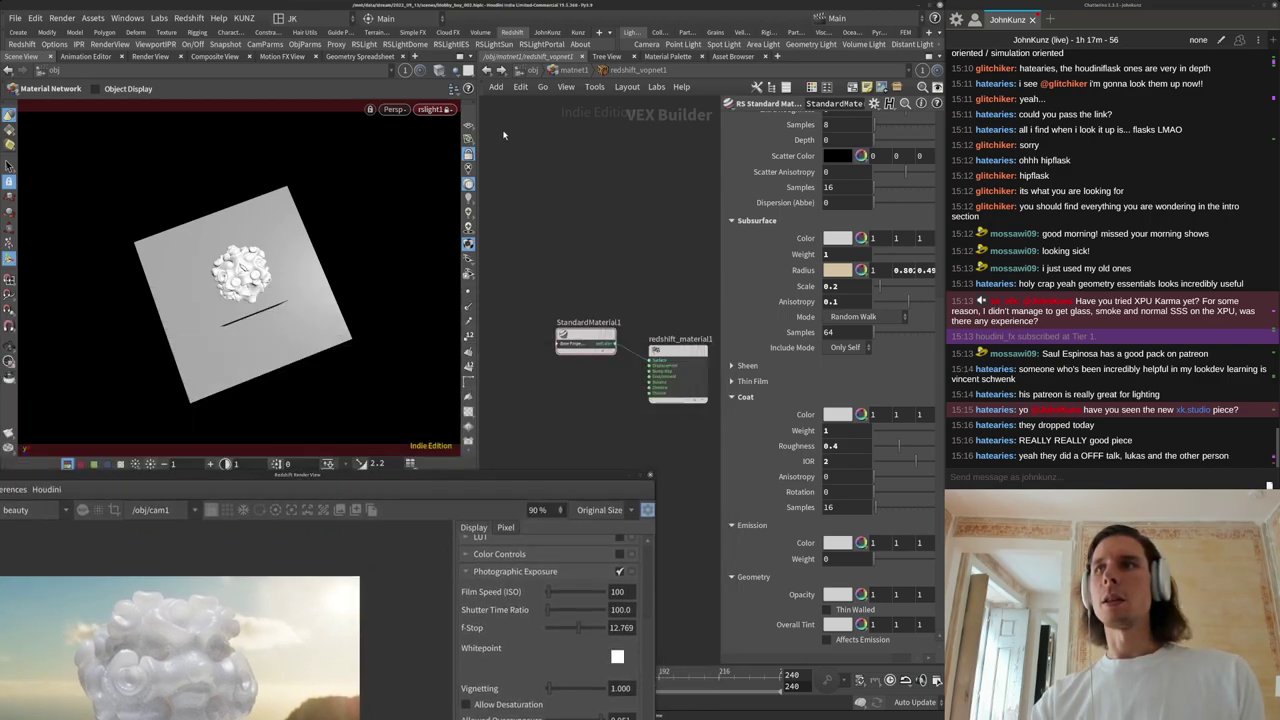
pyautogui.click(527, 71)
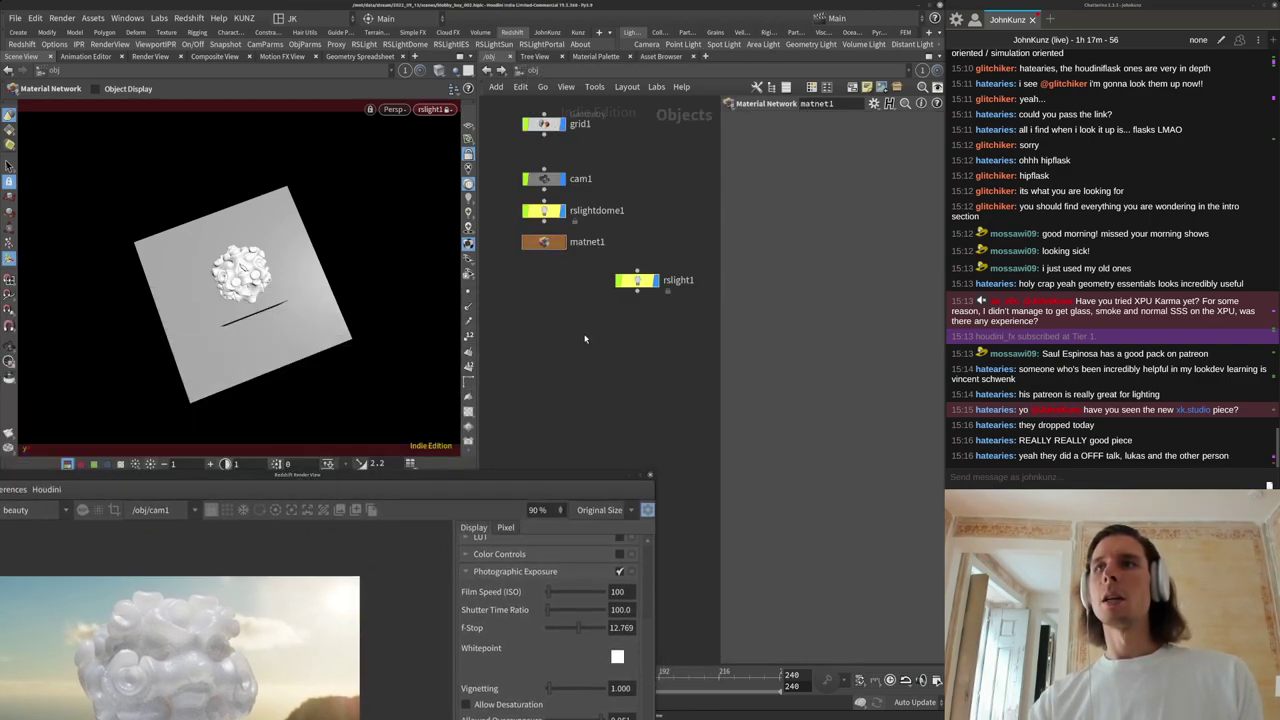
pyautogui.moveTo(586, 338); pyautogui.dragTo(583, 422, button='middle')
pyautogui.scroll(-2, 582, 421)
pyautogui.moveTo(635, 254); pyautogui.dragTo(662, 196, button='middle')
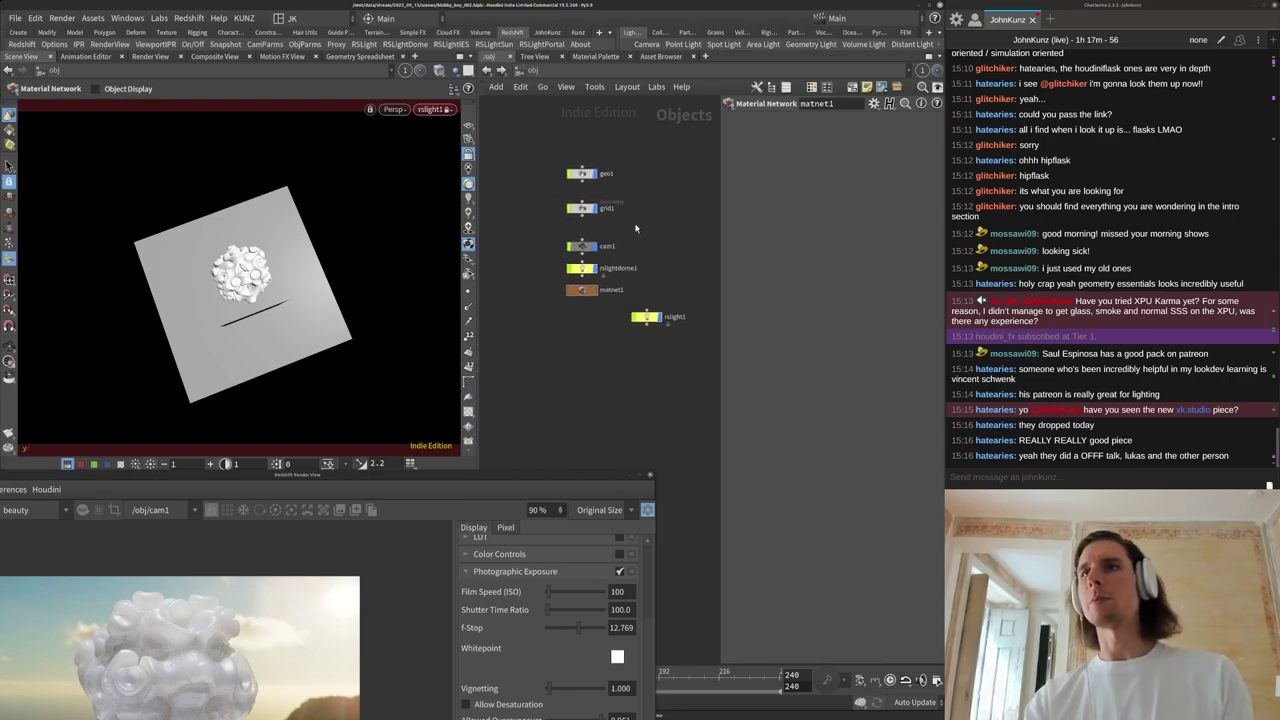
pyautogui.scroll(2, 639, 231)
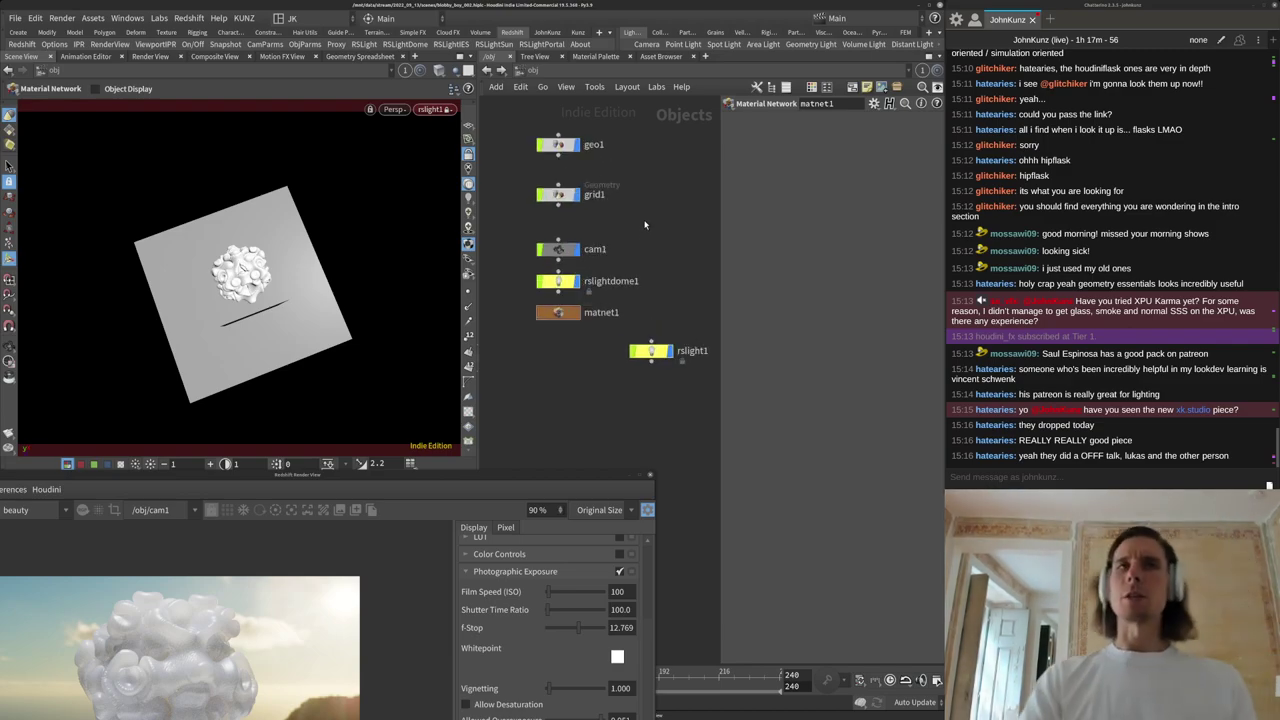
pyautogui.scroll(3, 636, 235)
pyautogui.moveTo(626, 266); pyautogui.dragTo(647, 233, button='middle')
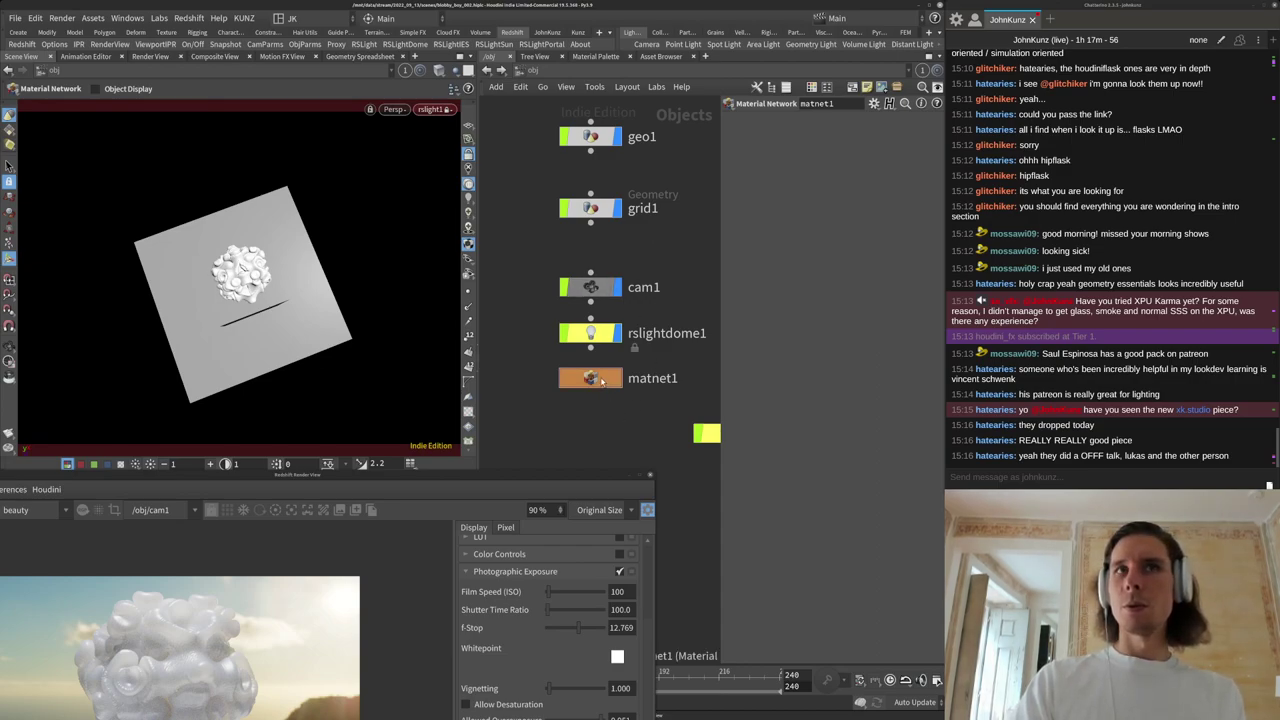
# Save the scene as a new version named blobby_boy_003.hiplc and upload it to share a download link.
pyautogui.click(15, 18)
pyautogui.click(55, 118)
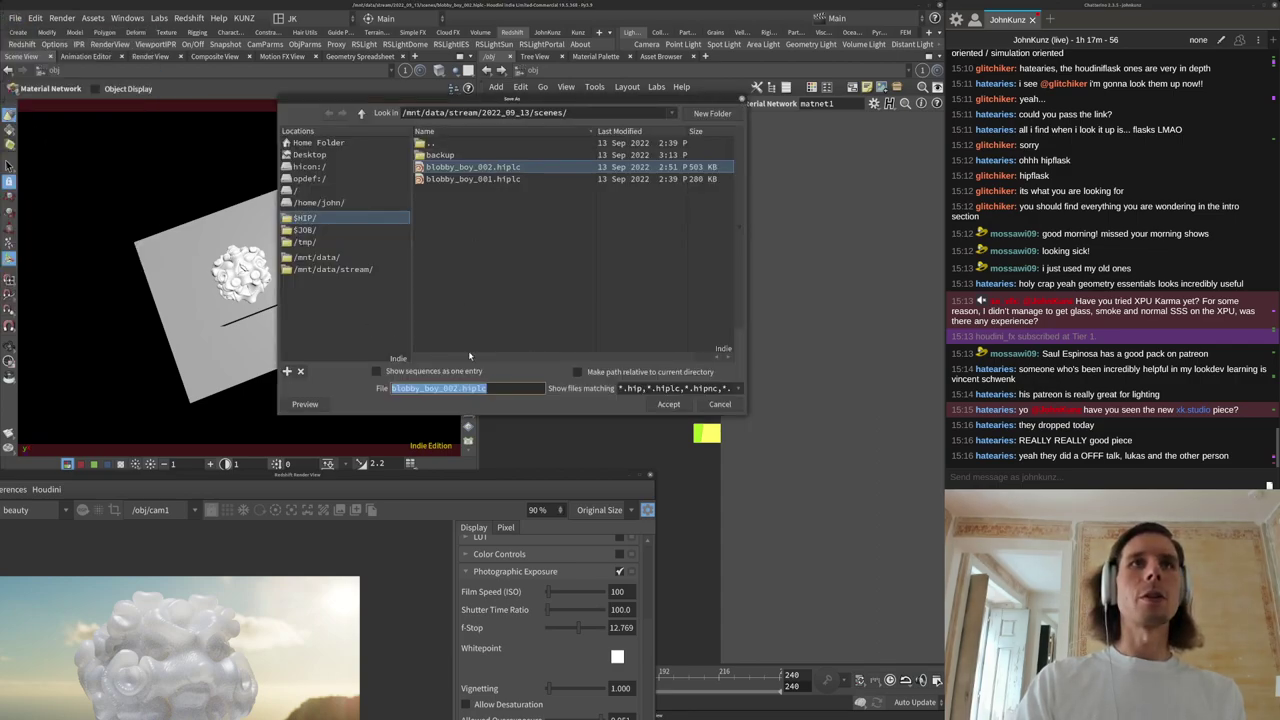
pyautogui.click(472, 404)
pyautogui.write('3')
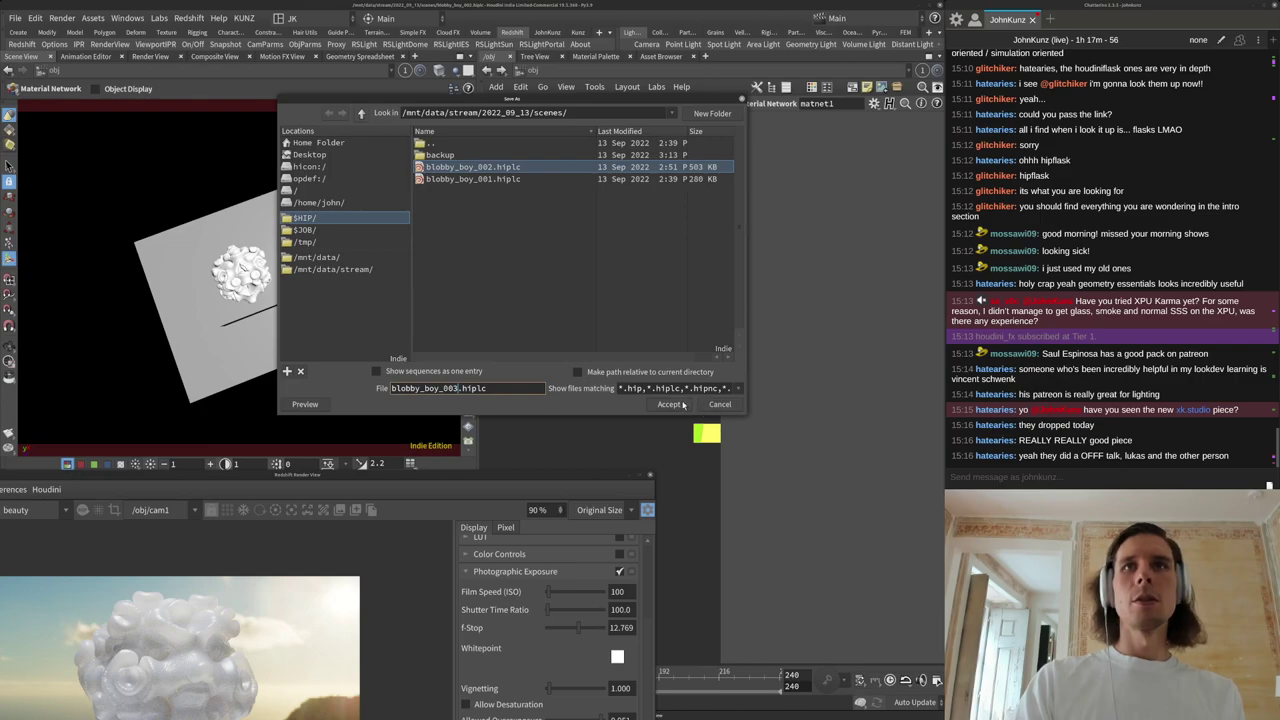
pyautogui.click(668, 404)
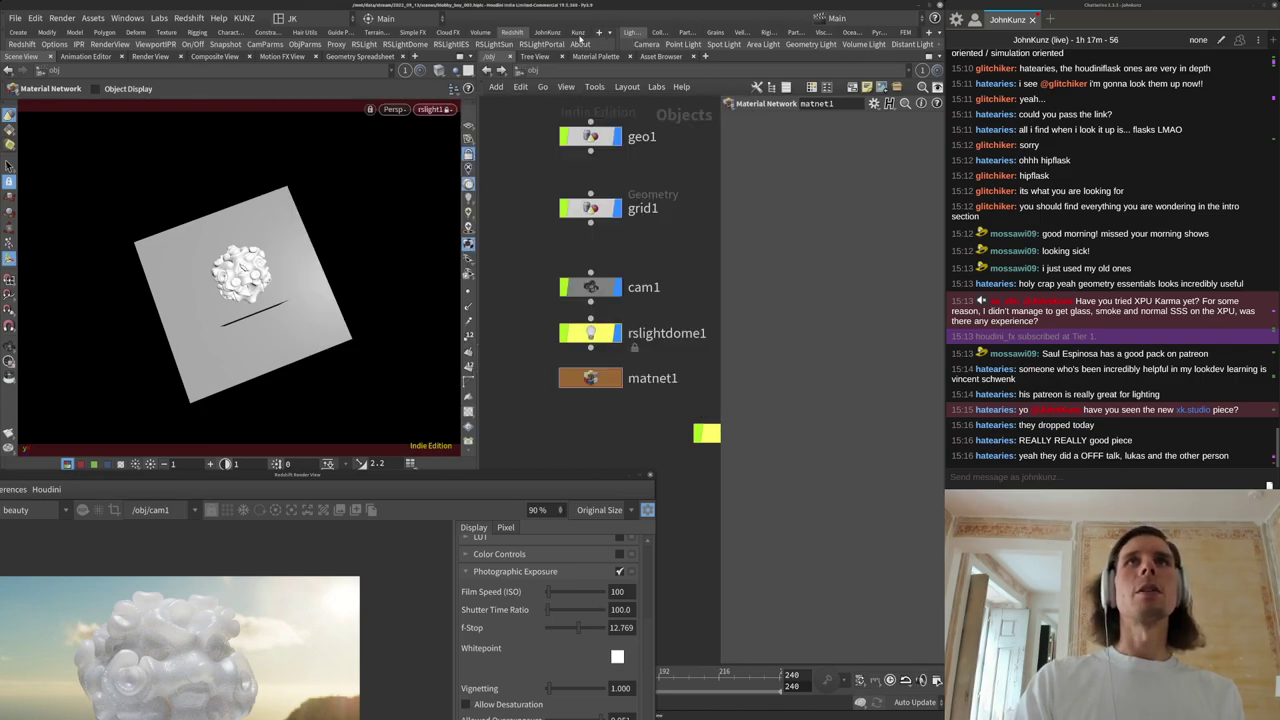
pyautogui.click(578, 33)
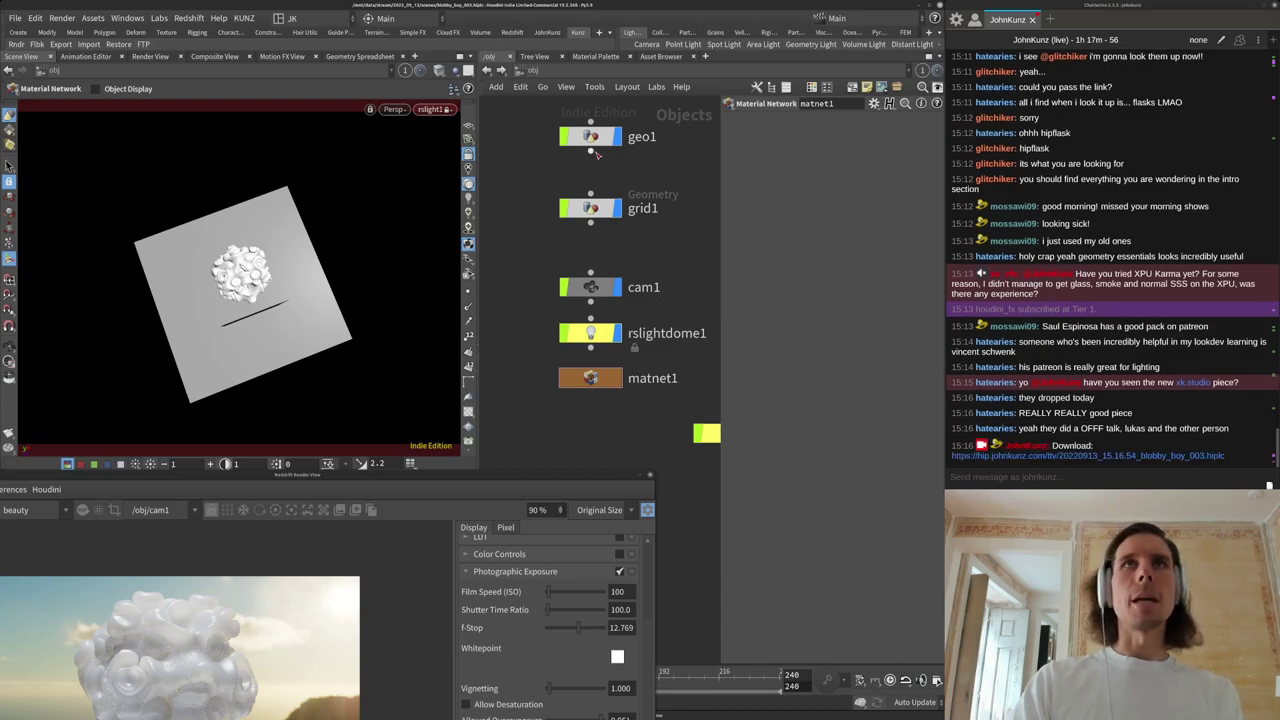
# Enter the geo1 network and frame the blobby geometry in a free perspective view instead of through rslight1.
pyautogui.doubleClick(592, 140)
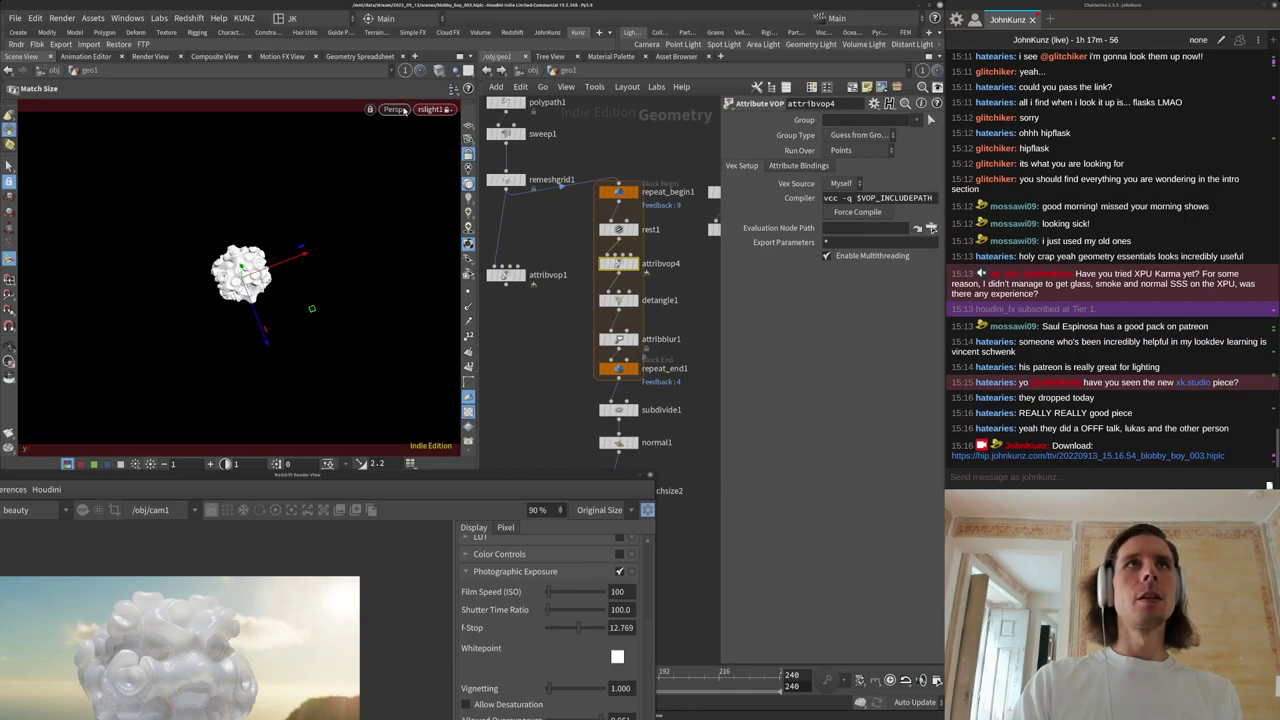
pyautogui.click(468, 154)
pyautogui.hotkey('space', 'g')
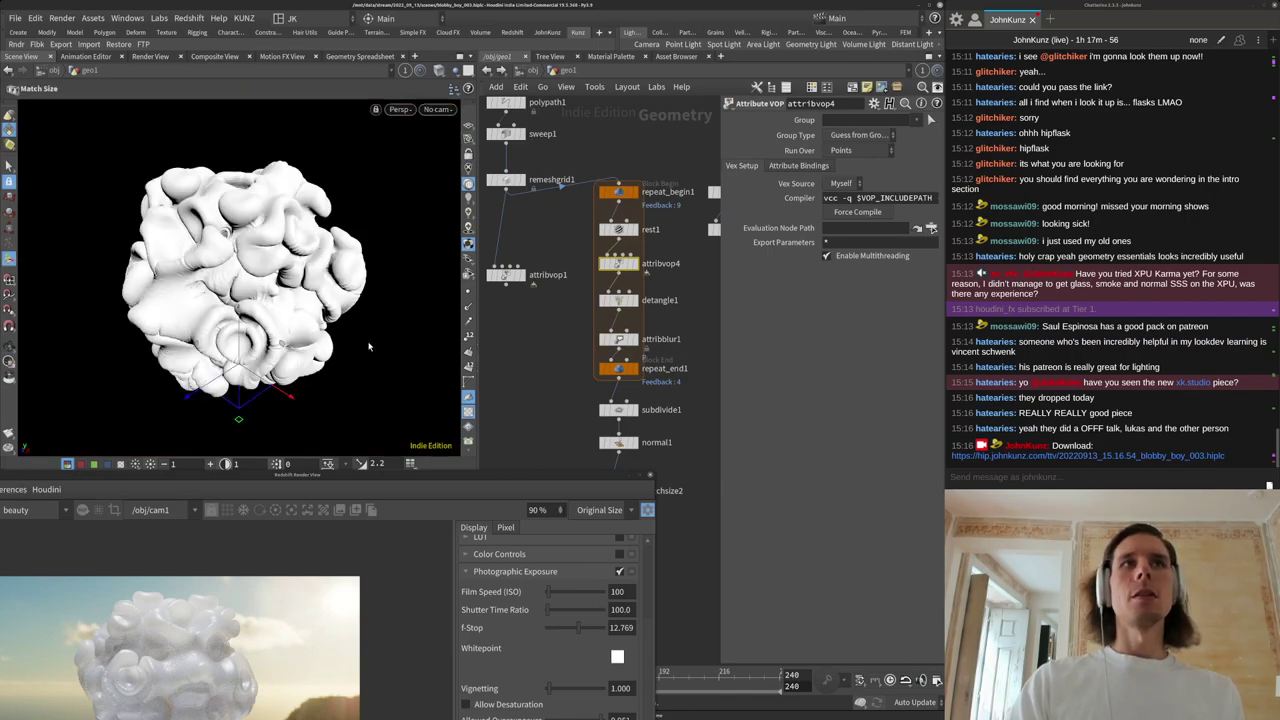
pyautogui.keyDown('alt'); pyautogui.moveTo(411, 363); pyautogui.dragTo(412, 295); pyautogui.keyUp('alt')
pyautogui.scroll(-3, 540, 294)
pyautogui.moveTo(545, 293); pyautogui.dragTo(551, 363, button='middle')
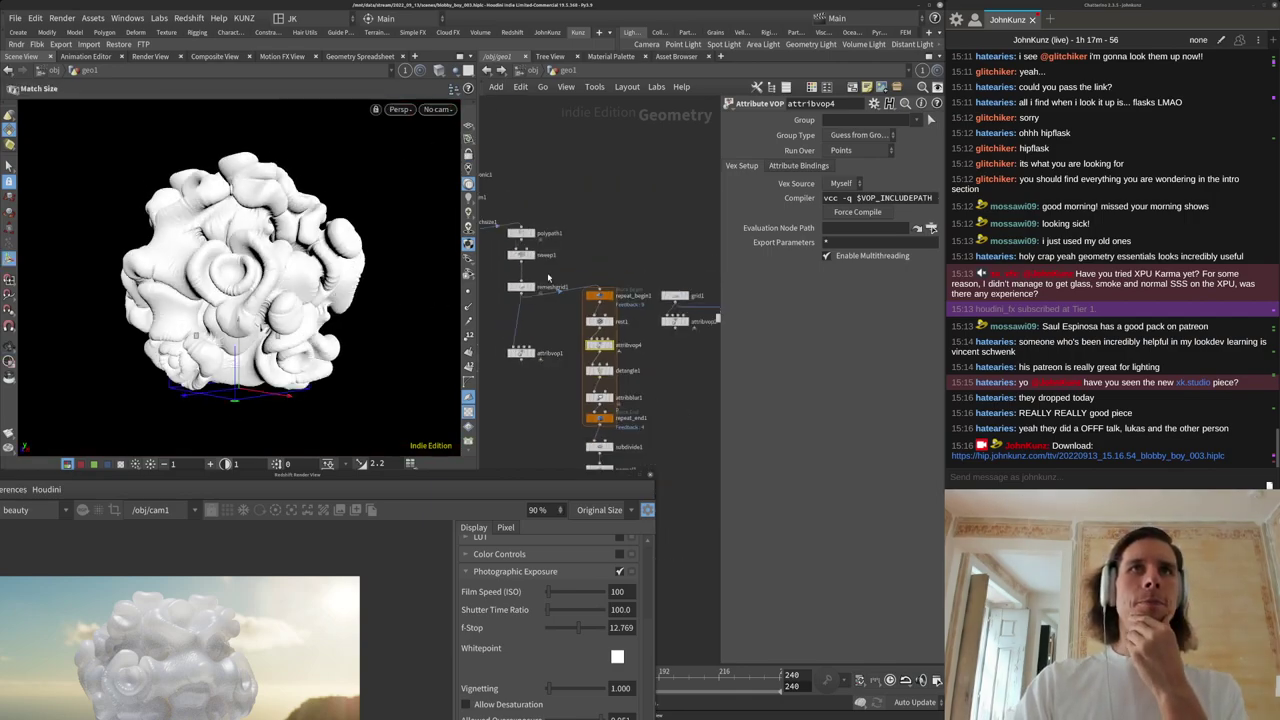
# Set the remeshgrid1 division size to 0.0175.
pyautogui.scroll(3, 548, 278)
pyautogui.click(510, 293)
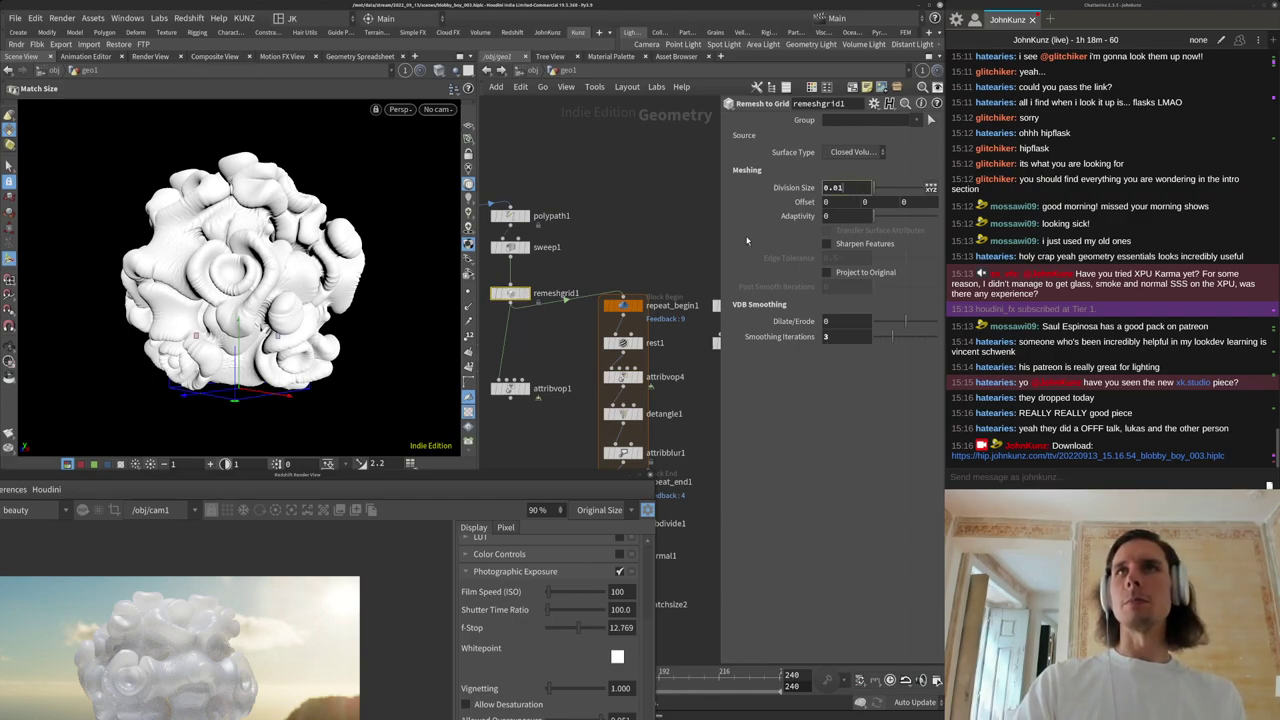
pyautogui.write('75')
pyautogui.press('Return')
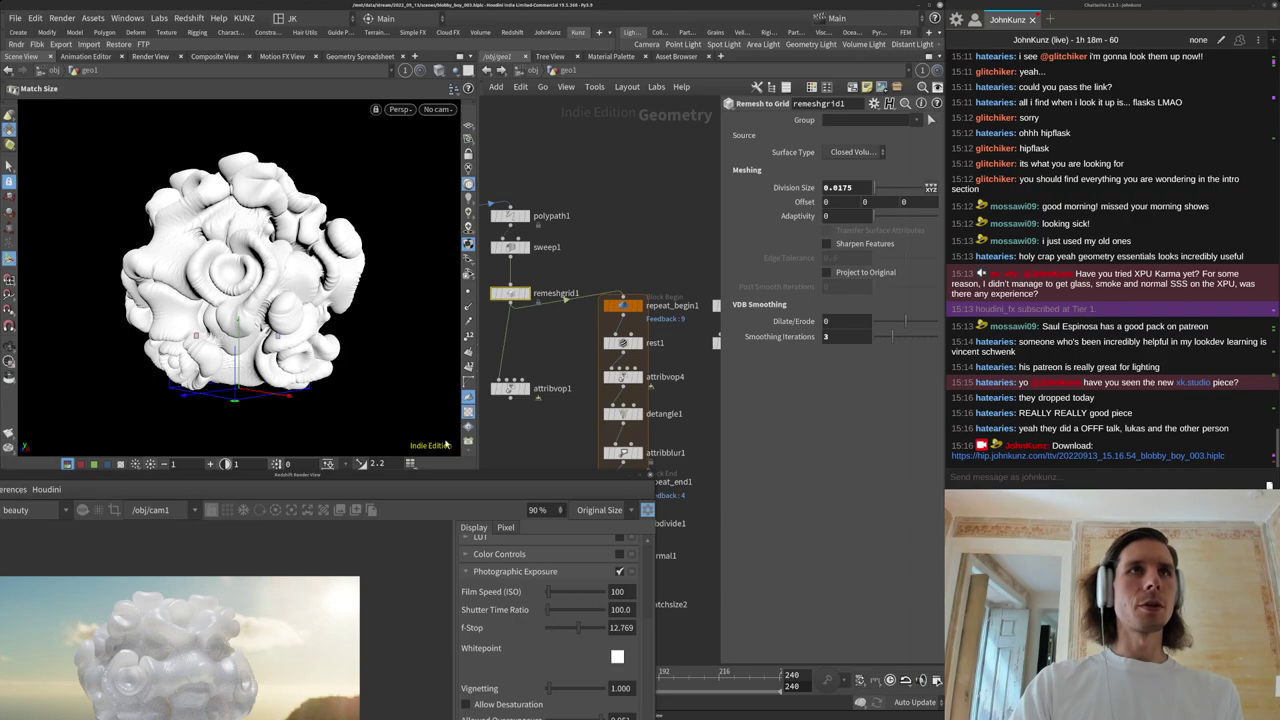
# Collapse the render window and switch the viewport to a darker grey shading of the geometry.
pyautogui.doubleClick(585, 478)
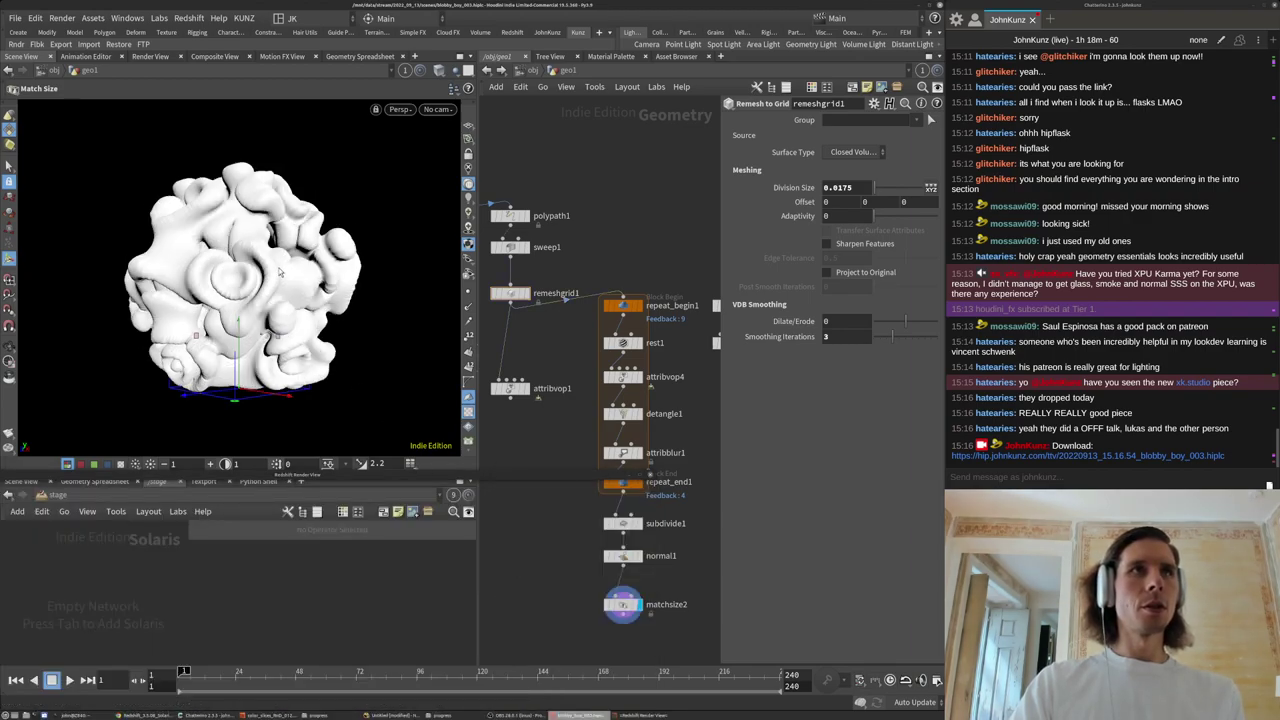
pyautogui.moveTo(560, 442); pyautogui.dragTo(573, 381, button='middle')
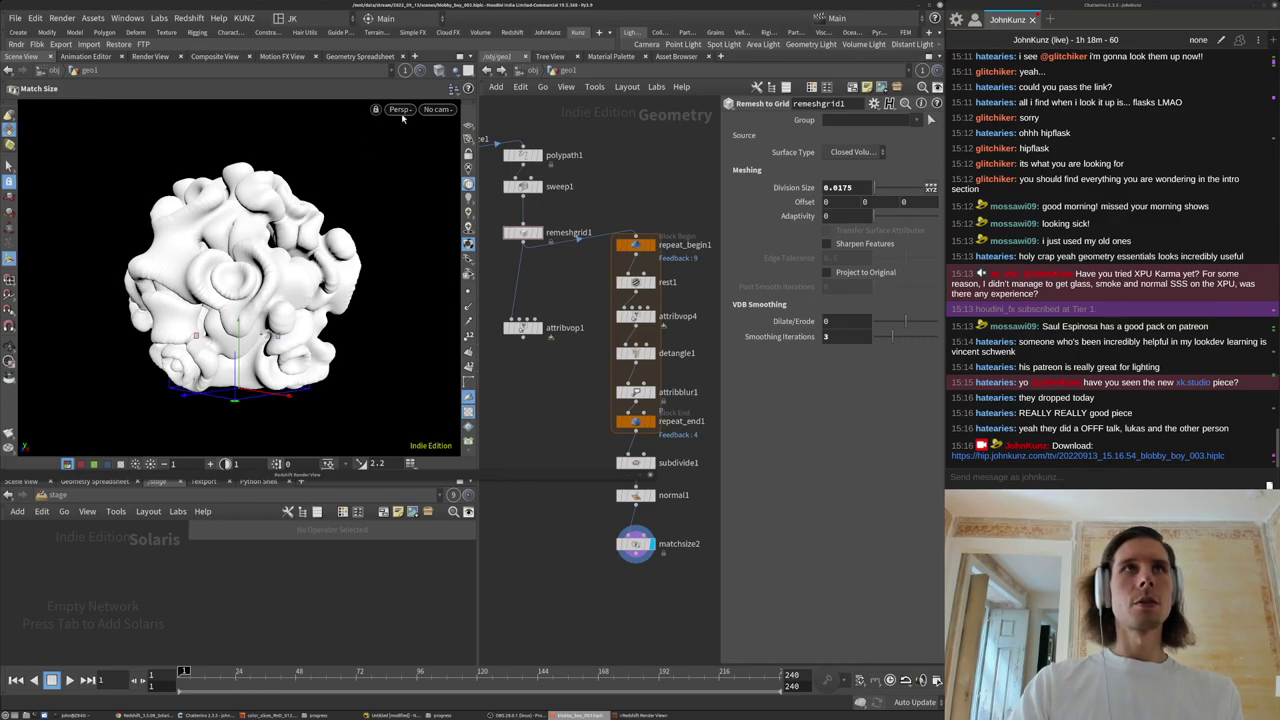
pyautogui.click(442, 73)
pyautogui.click(478, 247)
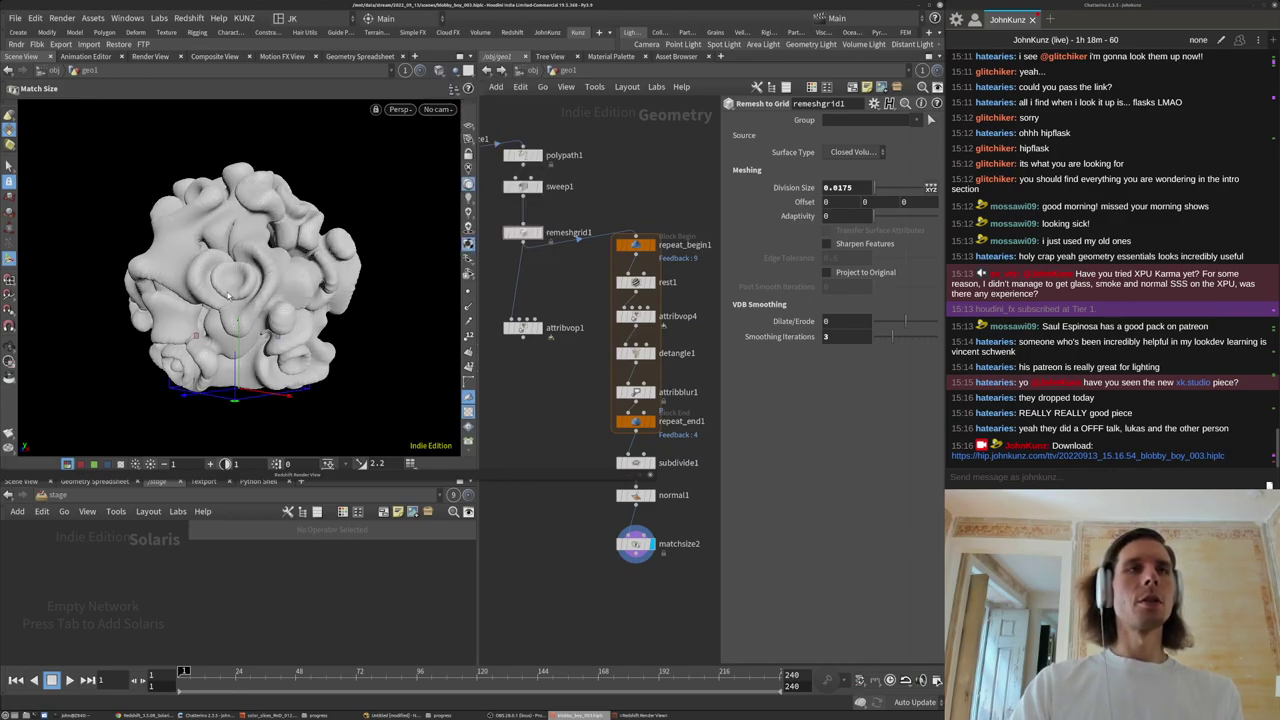
# Coarsen the remeshed geometry by setting remeshgrid1's division size to 0.03.
pyautogui.keyDown('alt'); pyautogui.moveTo(256, 277); pyautogui.dragTo(224, 284, button='right'); pyautogui.keyUp('alt')
pyautogui.write('3')
pyautogui.press('Return')
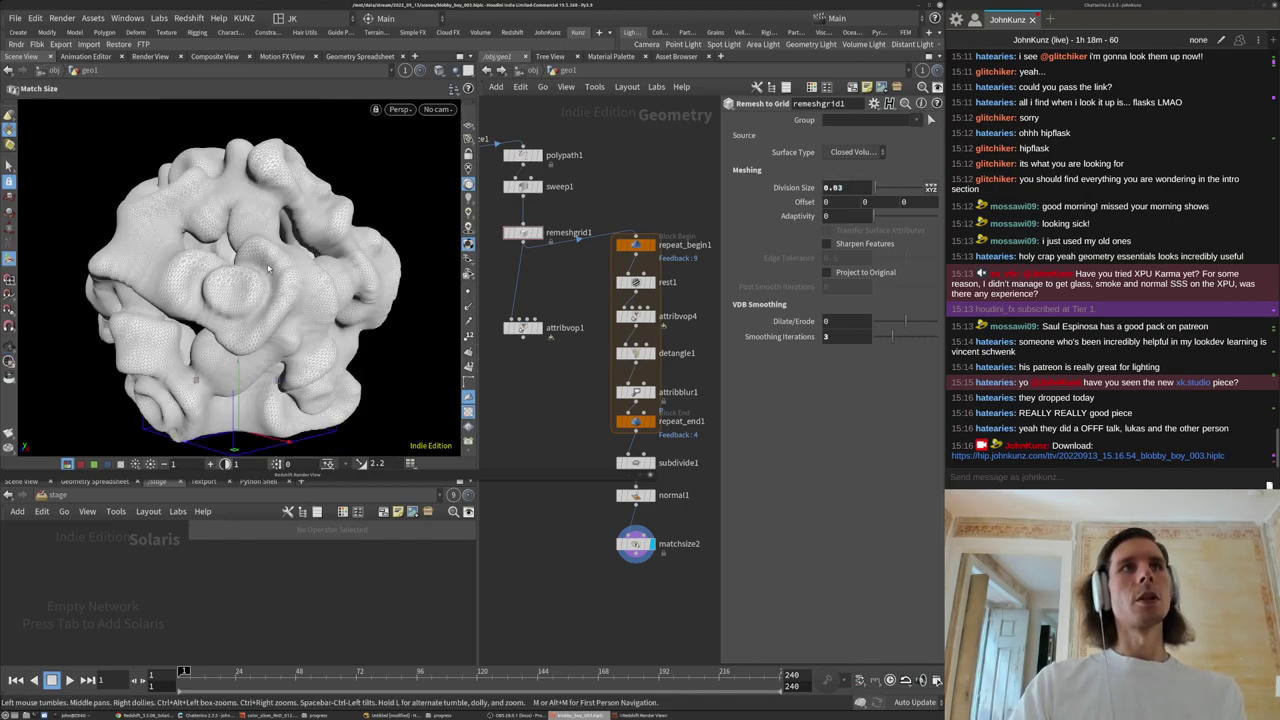
# Open the attribvop4 network inside the repeat loop and move geometryvopglobal1 upward to make room for new nodes.
pyautogui.moveTo(571, 376); pyautogui.dragTo(563, 343, button='middle')
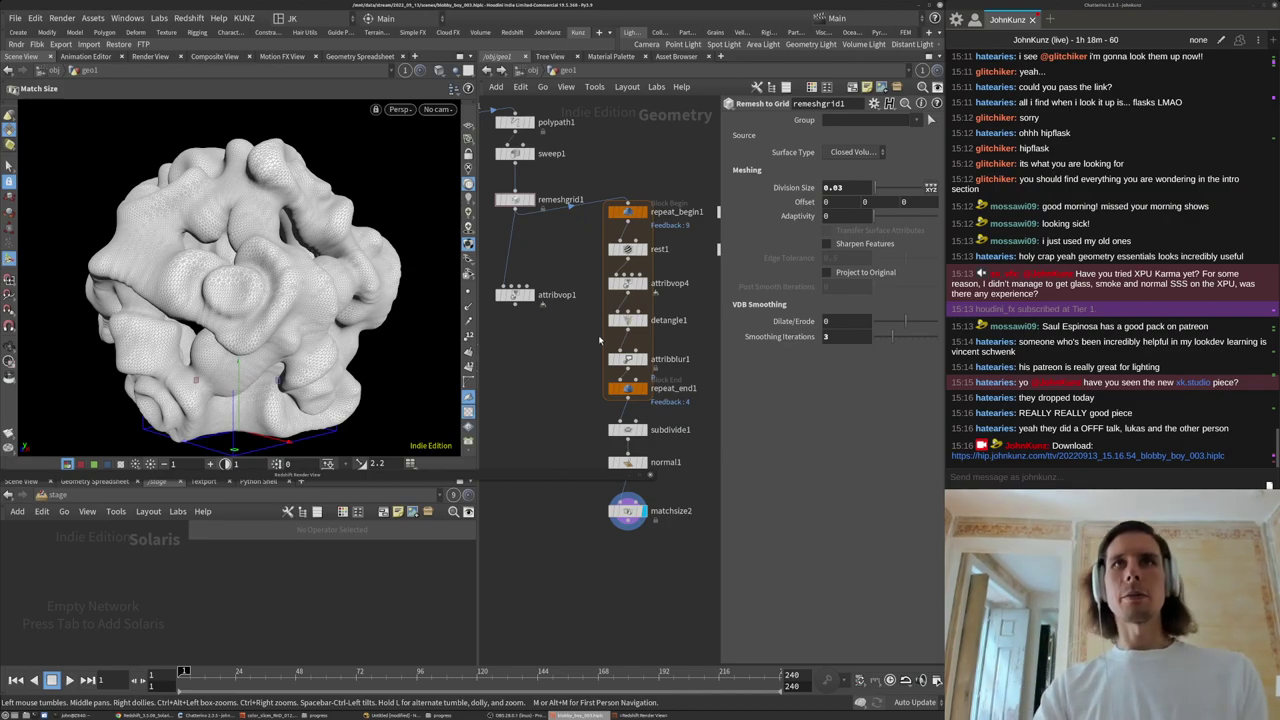
pyautogui.doubleClick(630, 284)
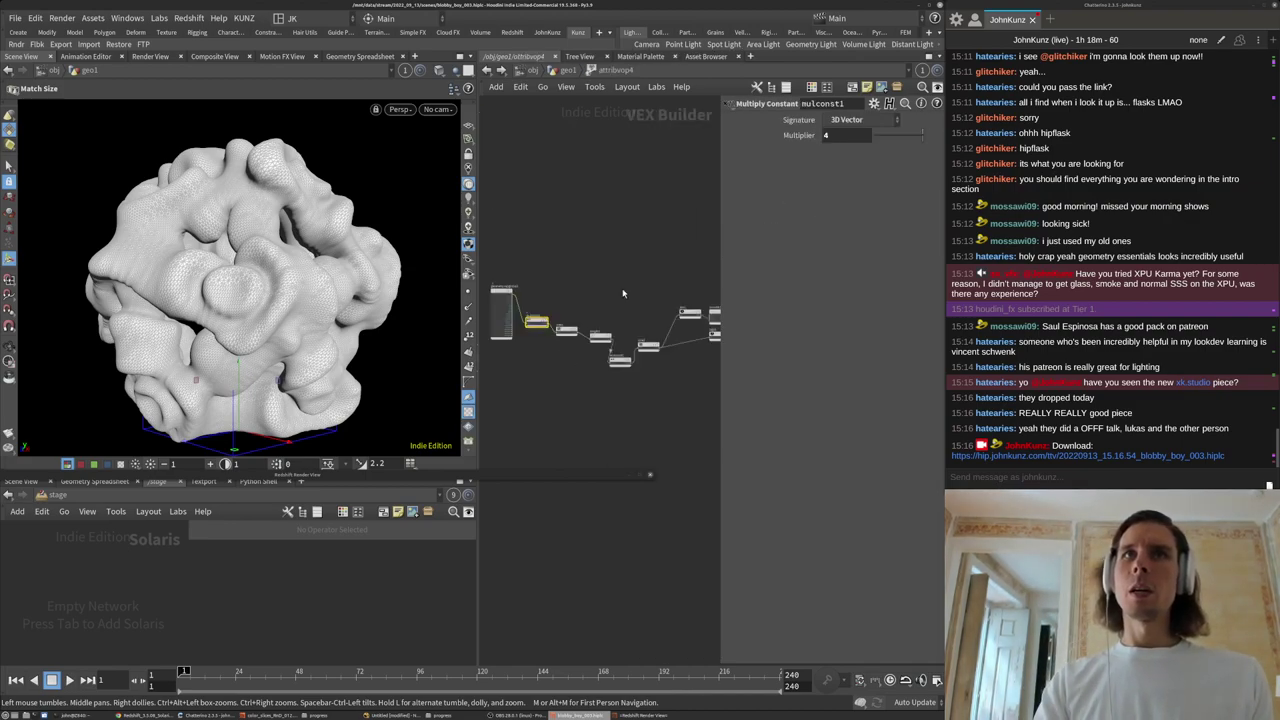
pyautogui.moveTo(502, 363); pyautogui.dragTo(549, 393, button='middle')
pyautogui.scroll(4, 551, 352)
pyautogui.moveTo(546, 290); pyautogui.dragTo(548, 209)
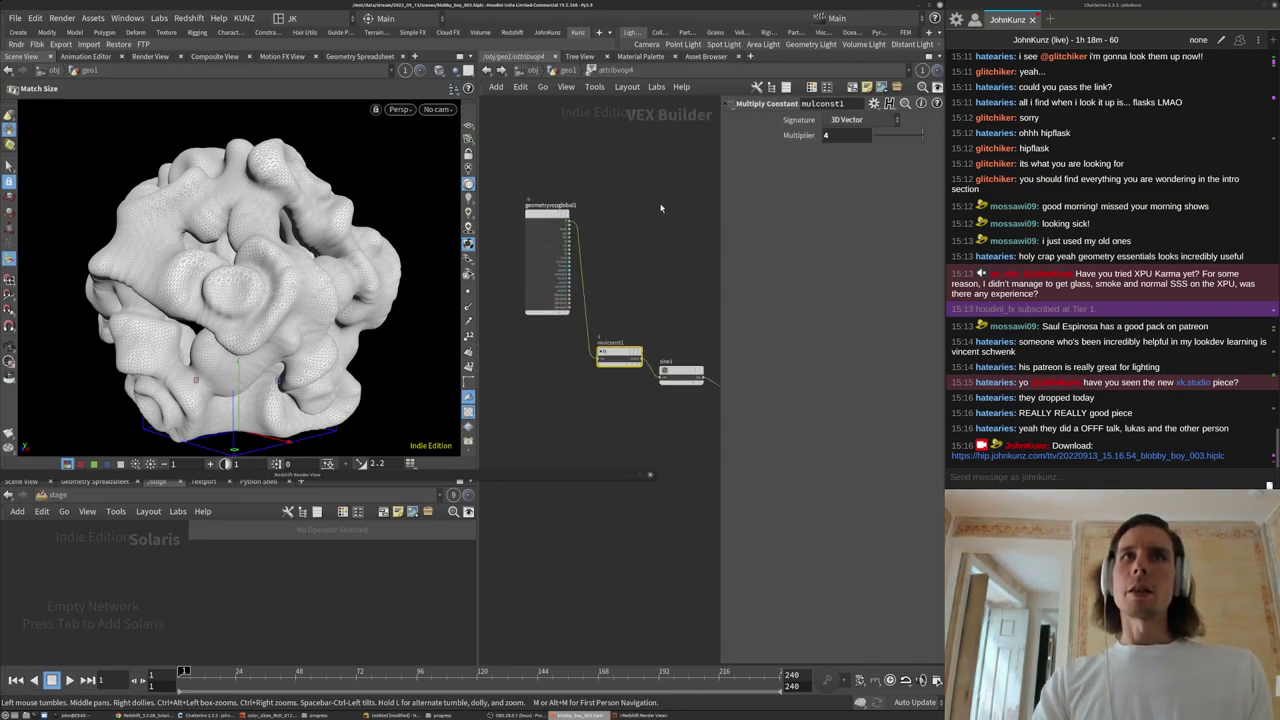
# Add a Curl Noise node in the empty space above the mulconst1 and sine chain.
pyautogui.click(664, 217)
pyautogui.moveTo(664, 217); pyautogui.dragTo(648, 240, button='middle')
pyautogui.press('Tab')
pyautogui.write('curl')
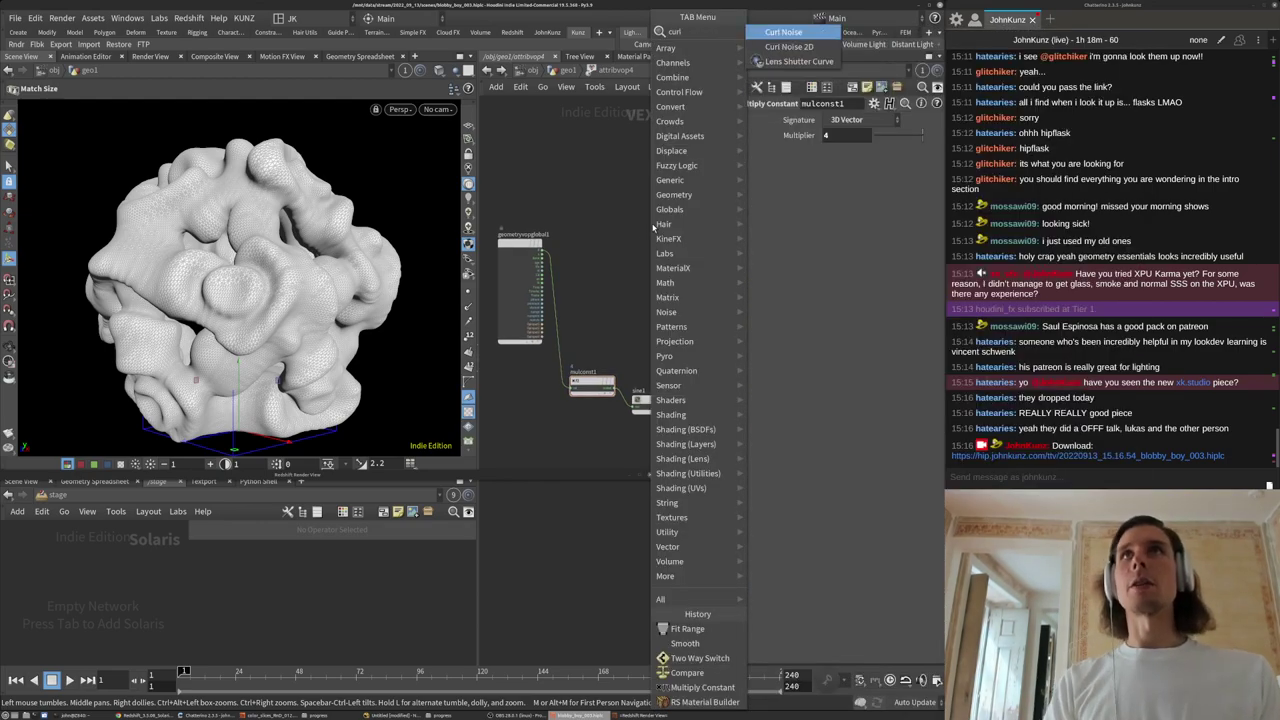
pyautogui.press('Return')
pyautogui.click(653, 228)
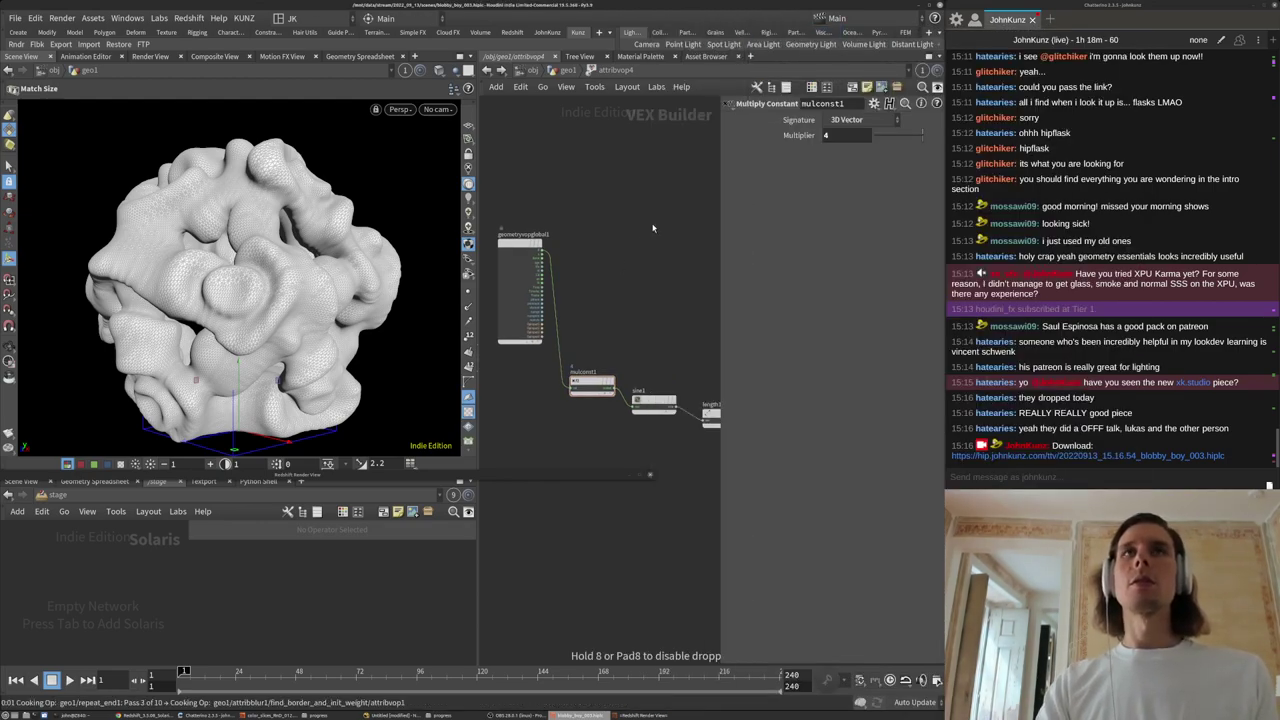
pyautogui.scroll(3, 602, 251)
pyautogui.click(584, 175)
pyautogui.press('Tab')
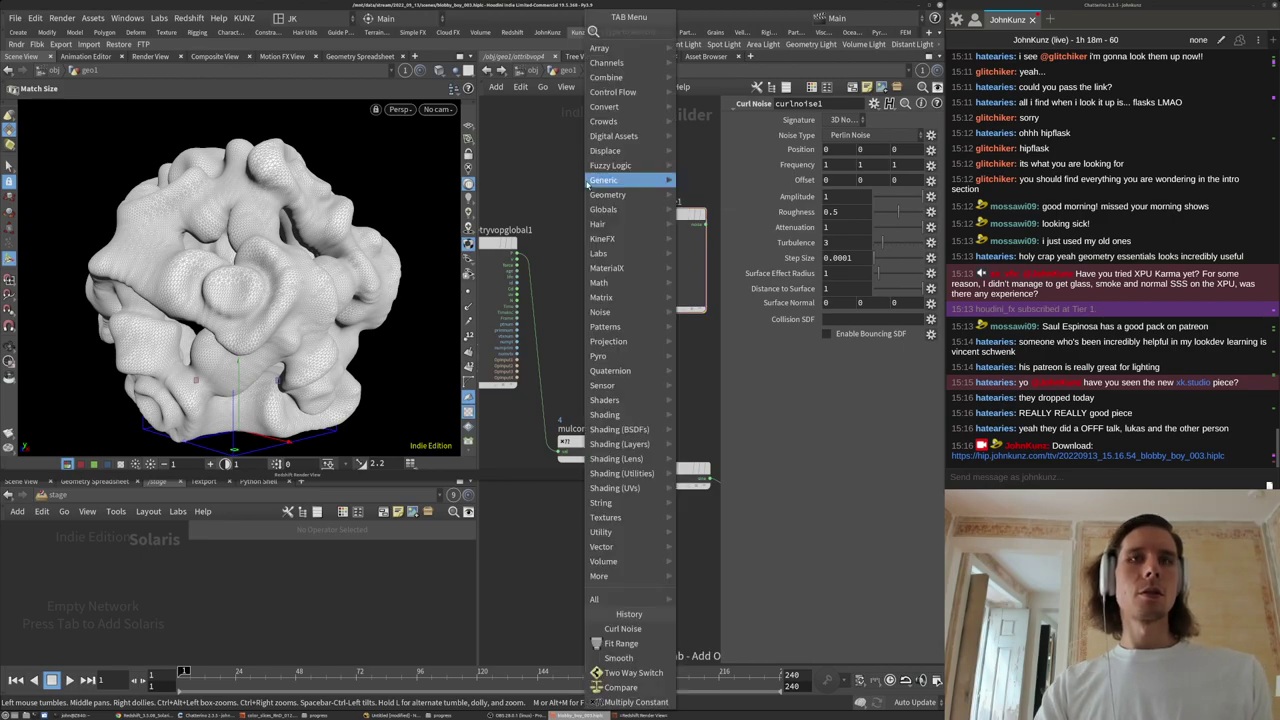
pyautogui.write('vec')
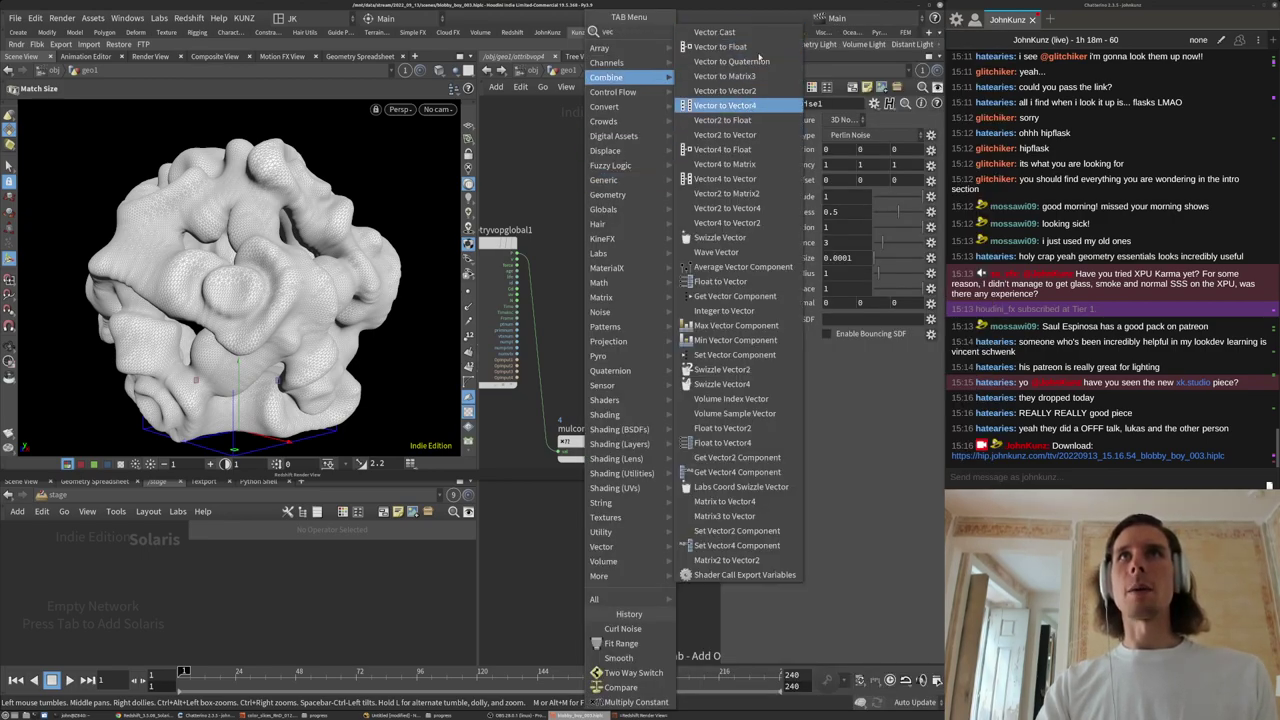
pyautogui.press('Escape')
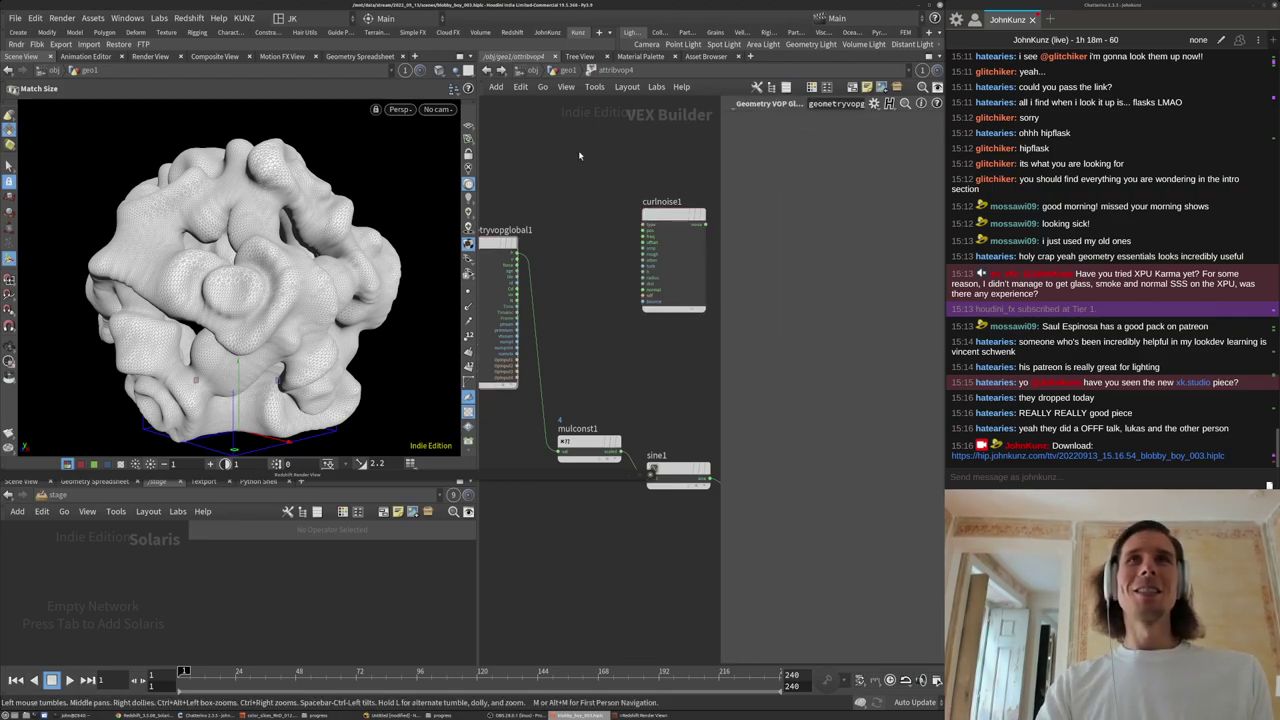
# Add a Vector to Vector4 node and wire the global P through it into the position input of curlnoise1.
pyautogui.press('Tab')
pyautogui.write('vec')
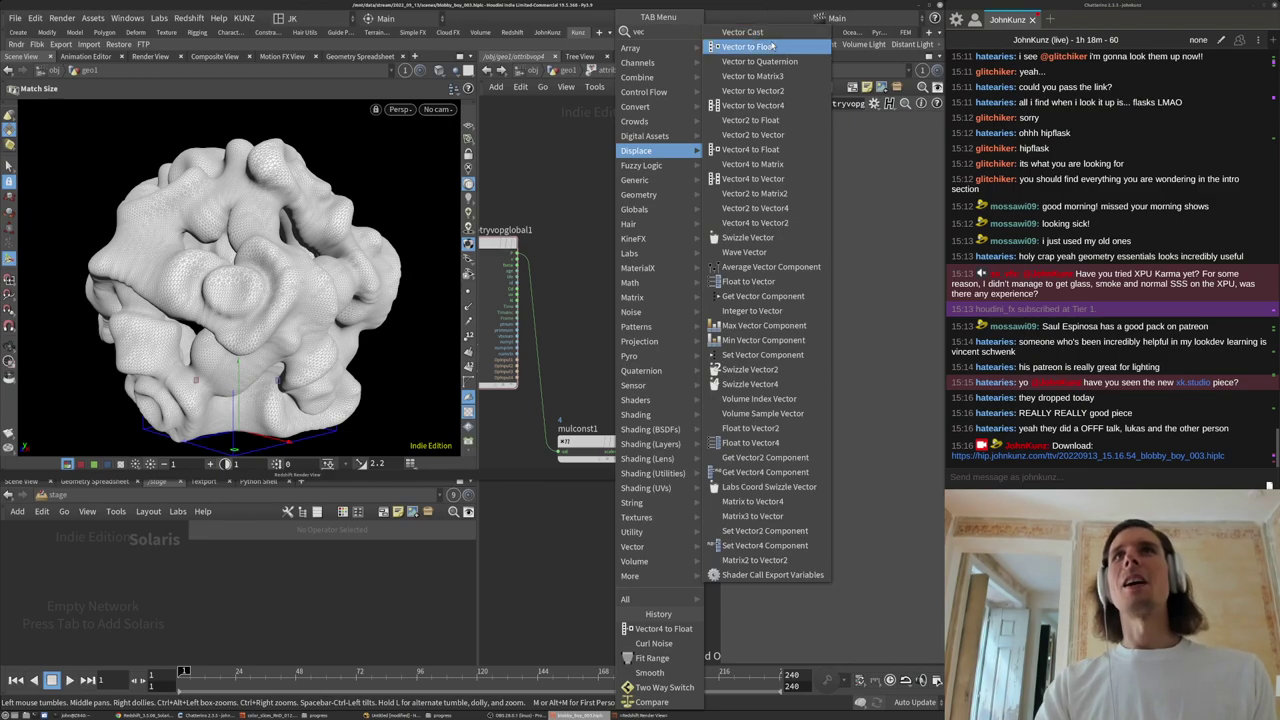
pyautogui.click(762, 117)
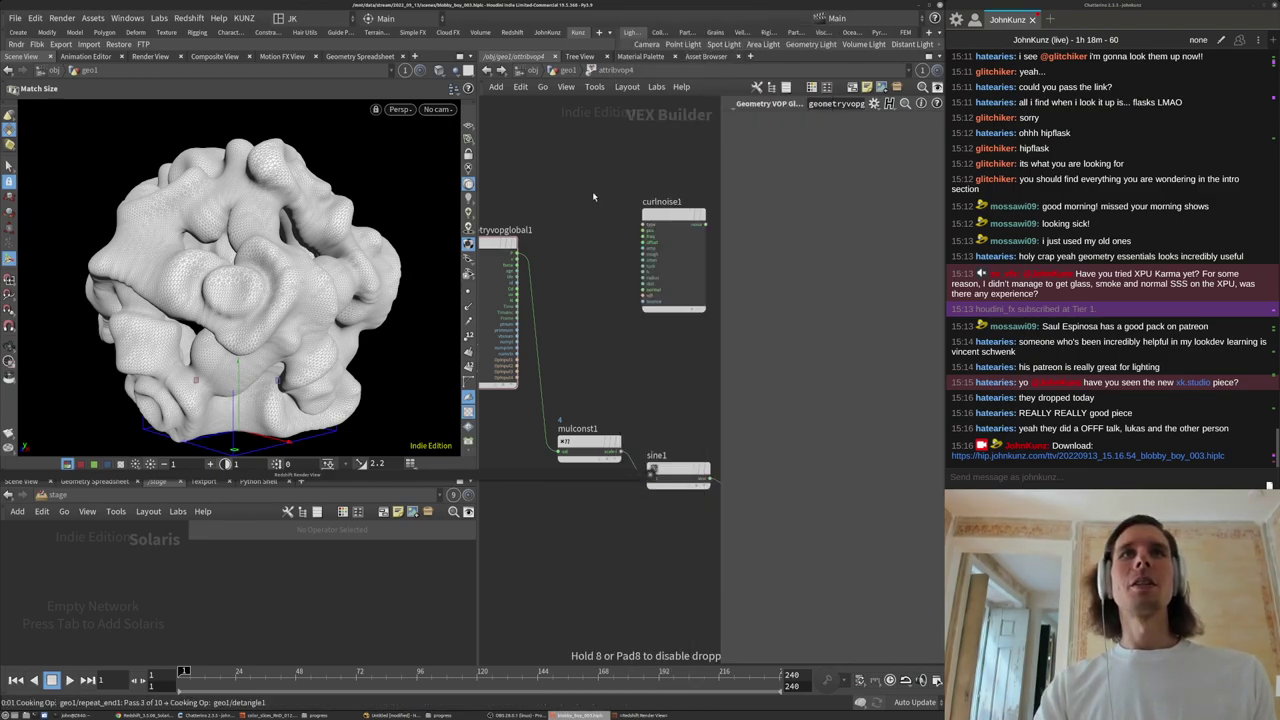
pyautogui.click(612, 193)
pyautogui.moveTo(612, 193); pyautogui.dragTo(596, 184)
pyautogui.moveTo(517, 253); pyautogui.dragTo(645, 238)
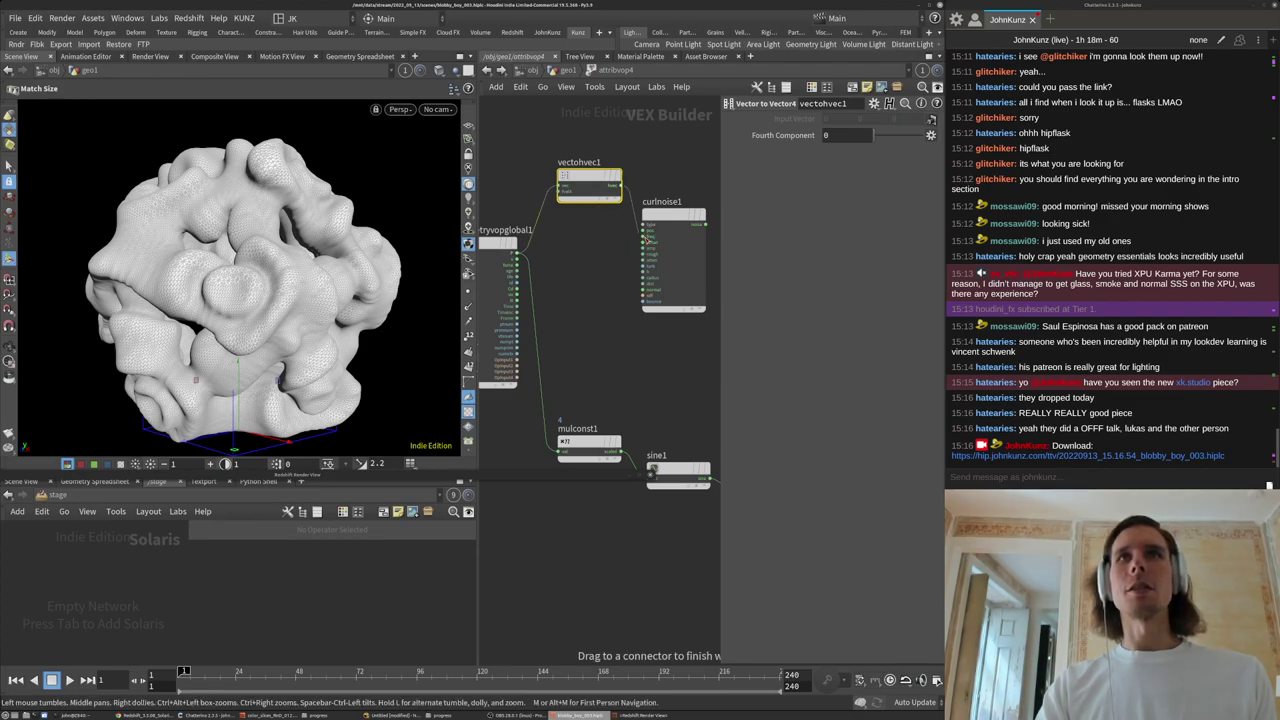
pyautogui.click(667, 220)
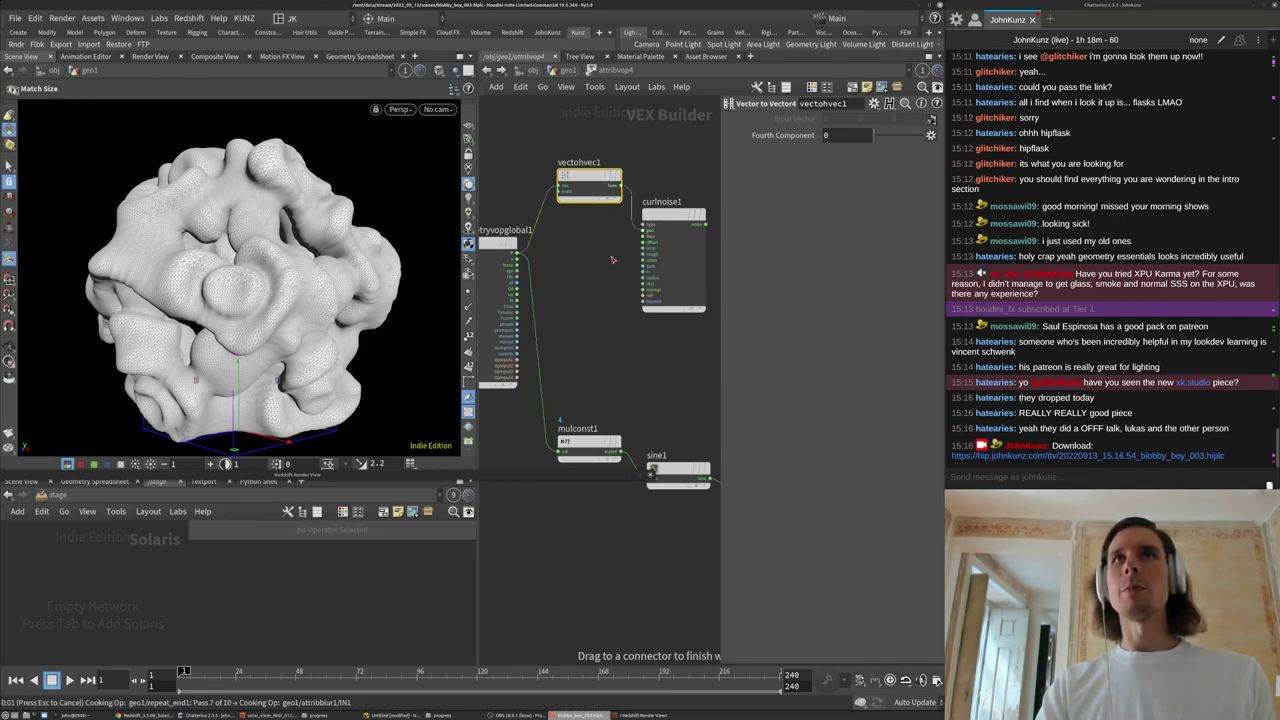
# Switch curlnoise1 to Analytic Simplex Noise and set its first three frequency components to .2.
pyautogui.moveTo(600, 291); pyautogui.dragTo(582, 341, button='middle')
pyautogui.click(885, 140)
pyautogui.click(751, 293)
pyautogui.click(842, 180)
pyautogui.doubleClick(831, 165)
pyautogui.write('.2')
pyautogui.press('Tab')
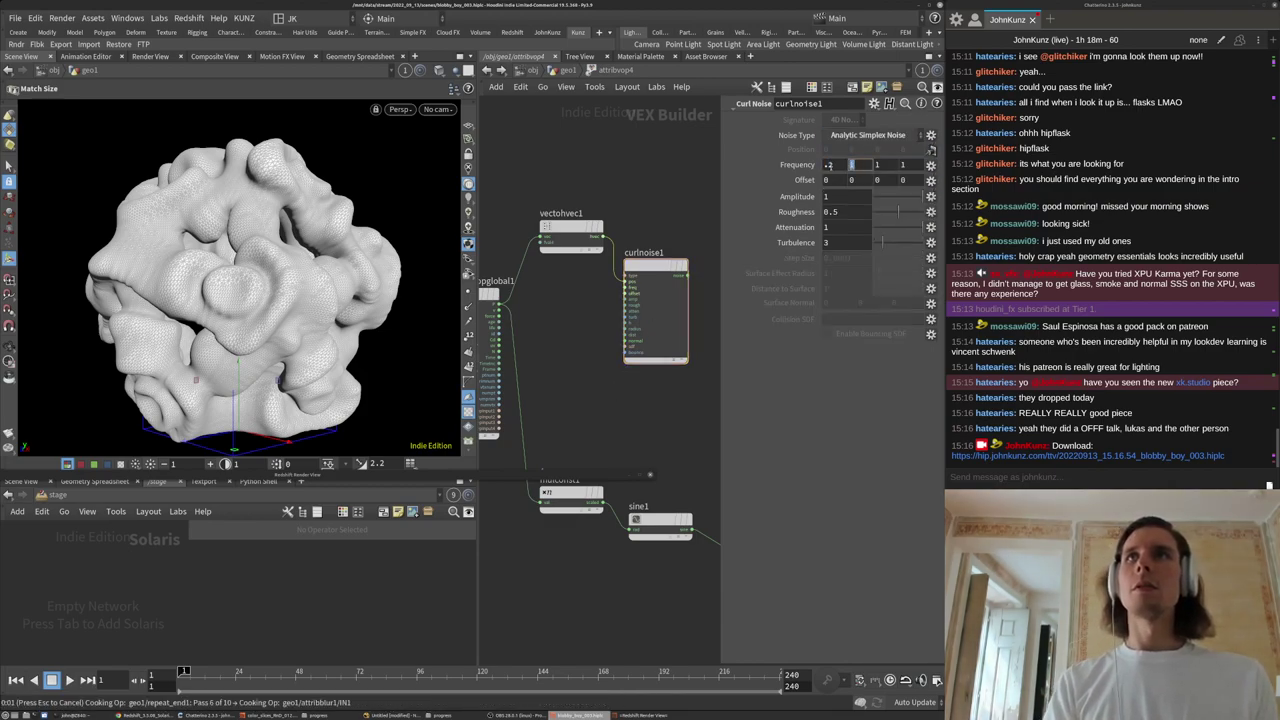
pyautogui.write('.2')
pyautogui.press('Return')
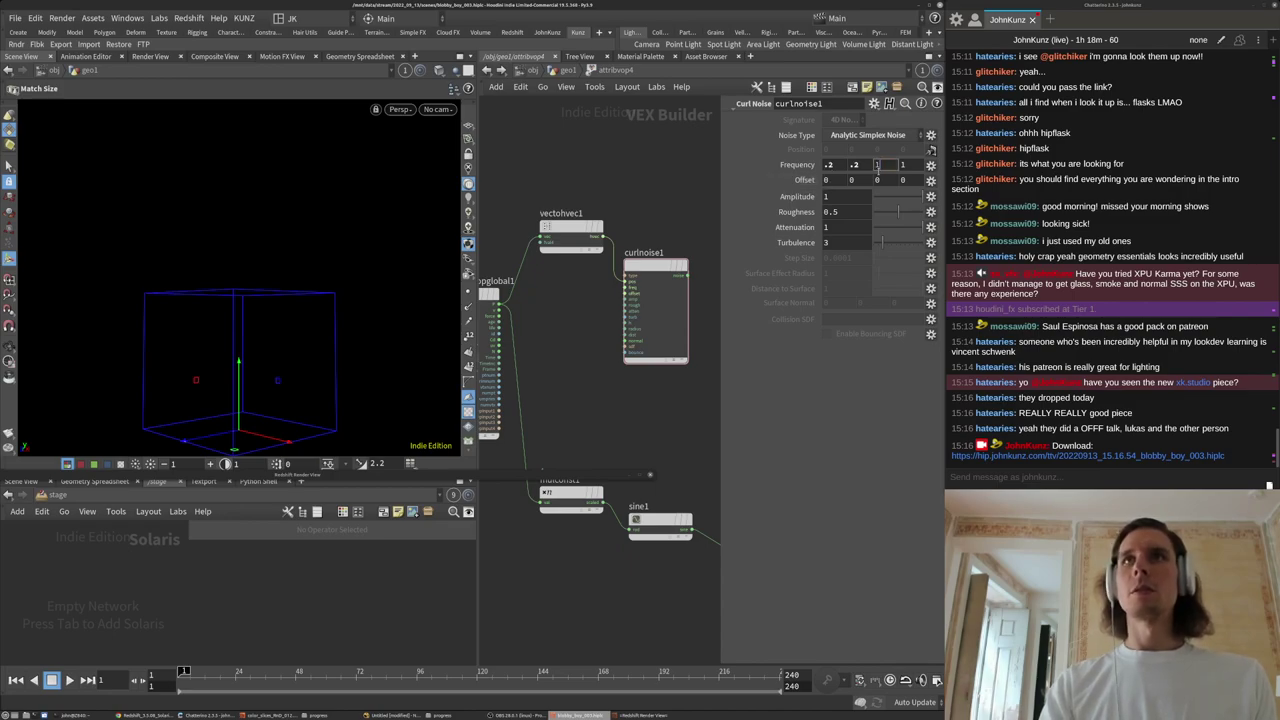
pyautogui.write('.2')
pyautogui.press('Return')
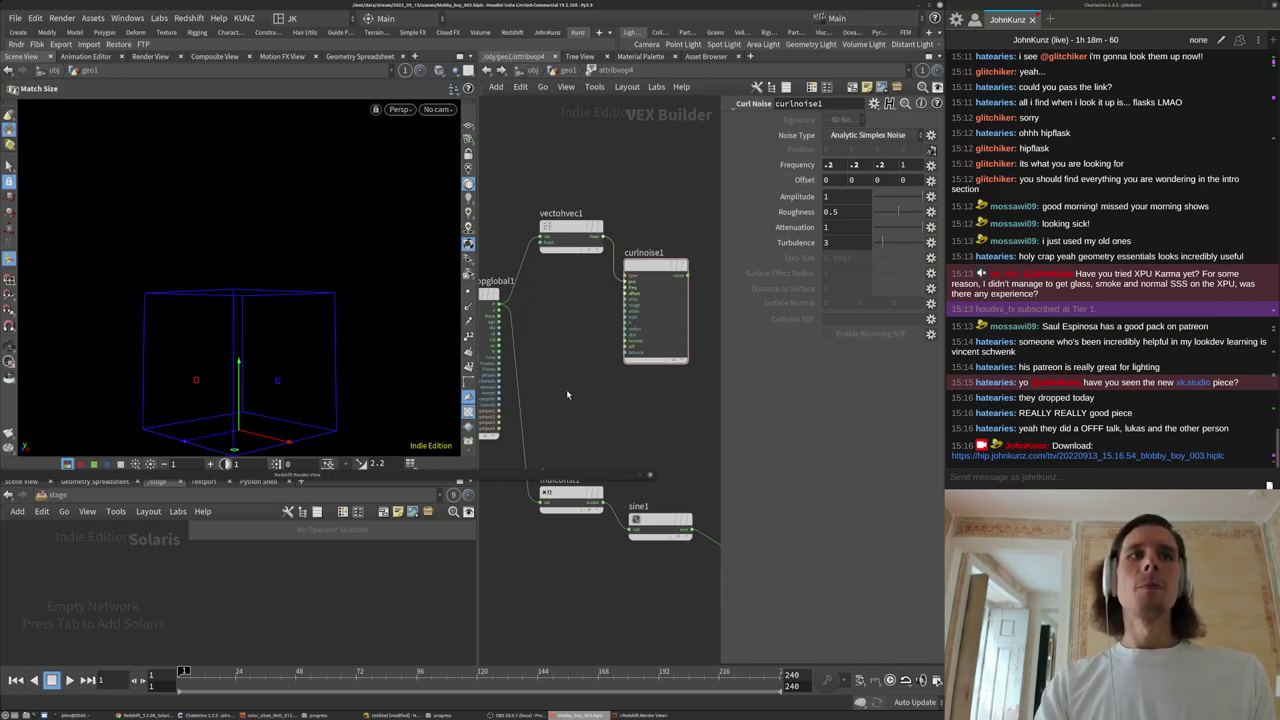
# Insert an Add node between the global P and mulconst1, and connect the curlnoise1 output as its second input.
pyautogui.moveTo(566, 389); pyautogui.dragTo(559, 328, button='middle')
pyautogui.scroll(-3, 559, 328)
pyautogui.press('Tab')
pyautogui.write('ad')
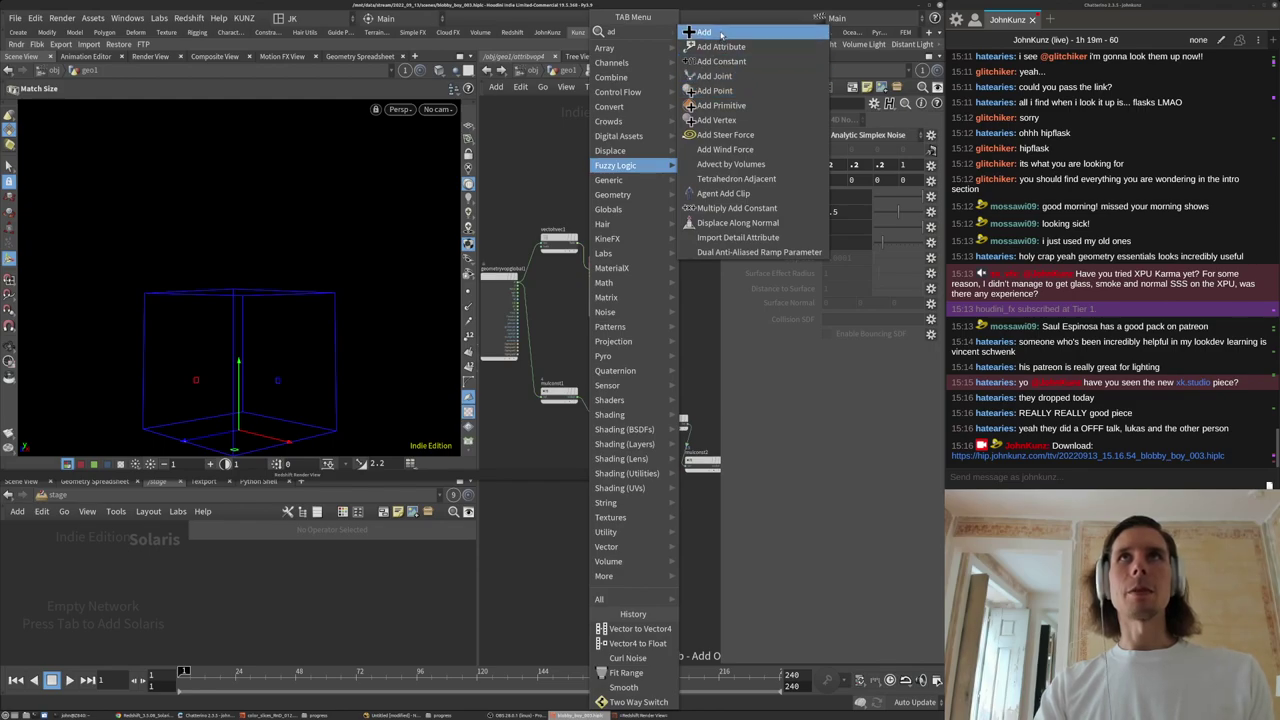
pyautogui.click(721, 35)
pyautogui.click(587, 342)
pyautogui.scroll(3, 585, 345)
pyautogui.moveTo(583, 348); pyautogui.dragTo(657, 221)
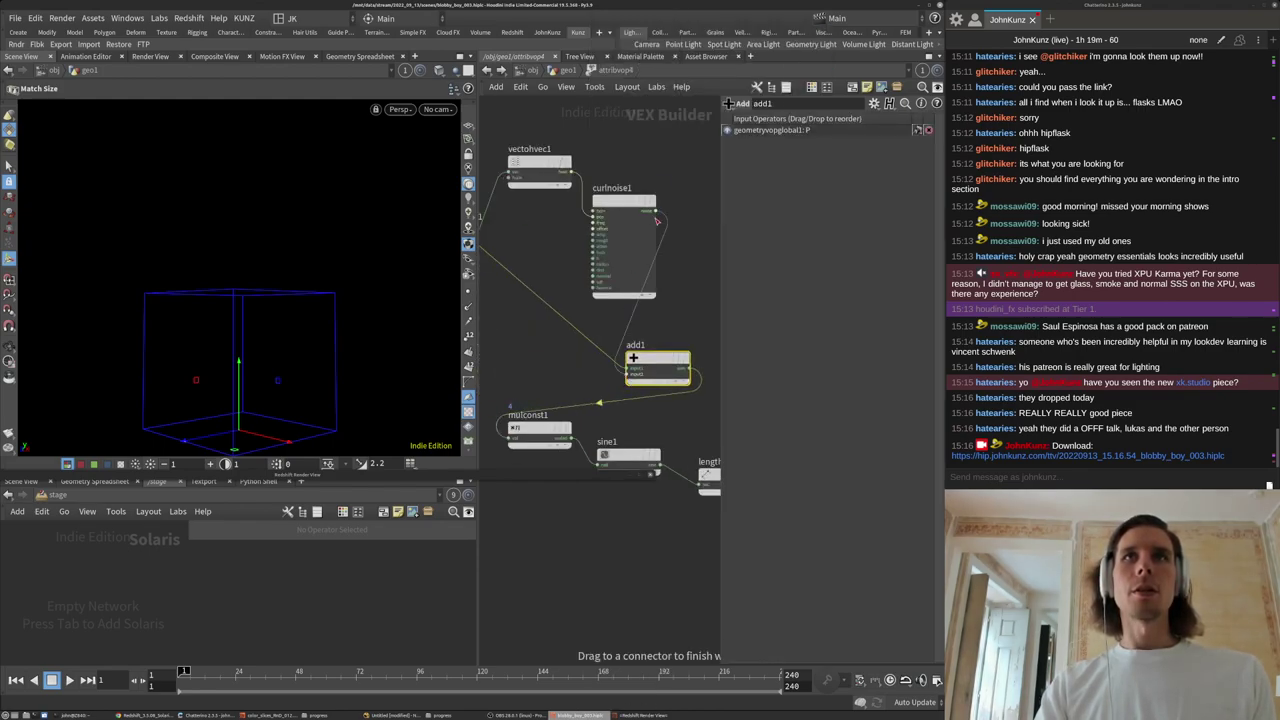
pyautogui.click(655, 213)
pyautogui.scroll(-4, 571, 358)
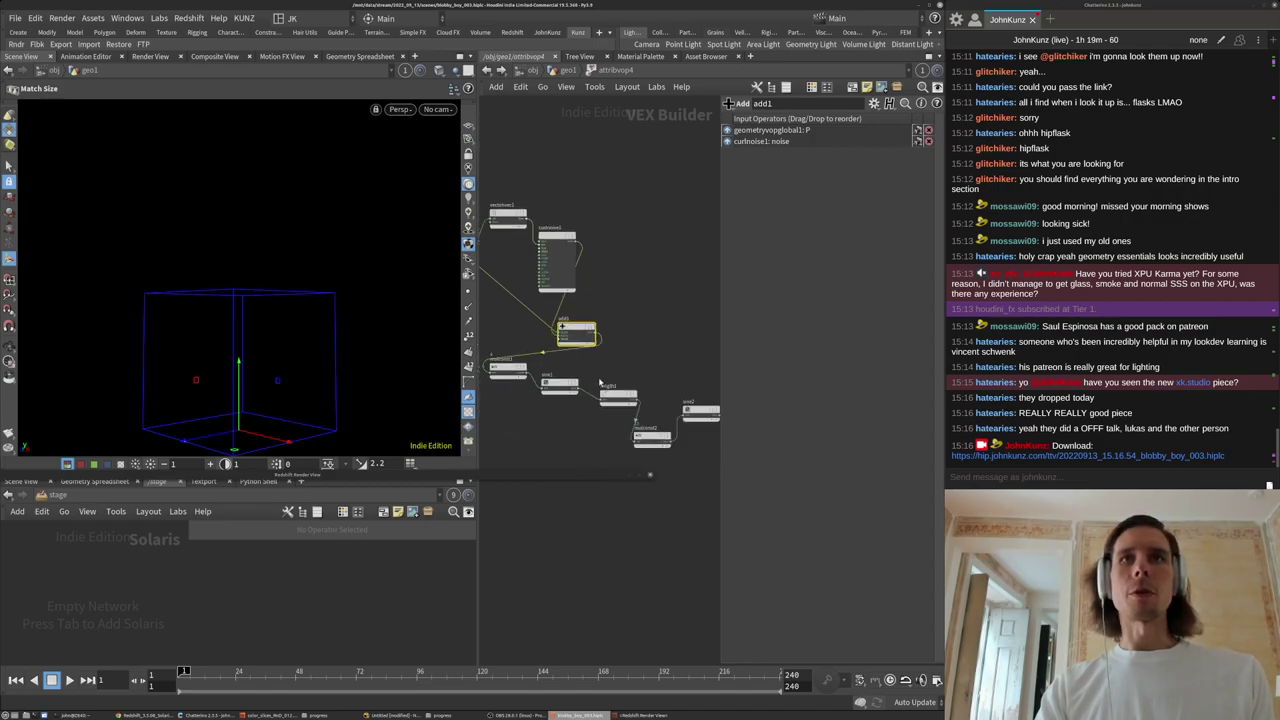
# Set curlnoise1's roughness to 0.15, turbulence to 2 and amplitude to 3, and shift its offset to 2 and 5.9.
pyautogui.click(566, 240)
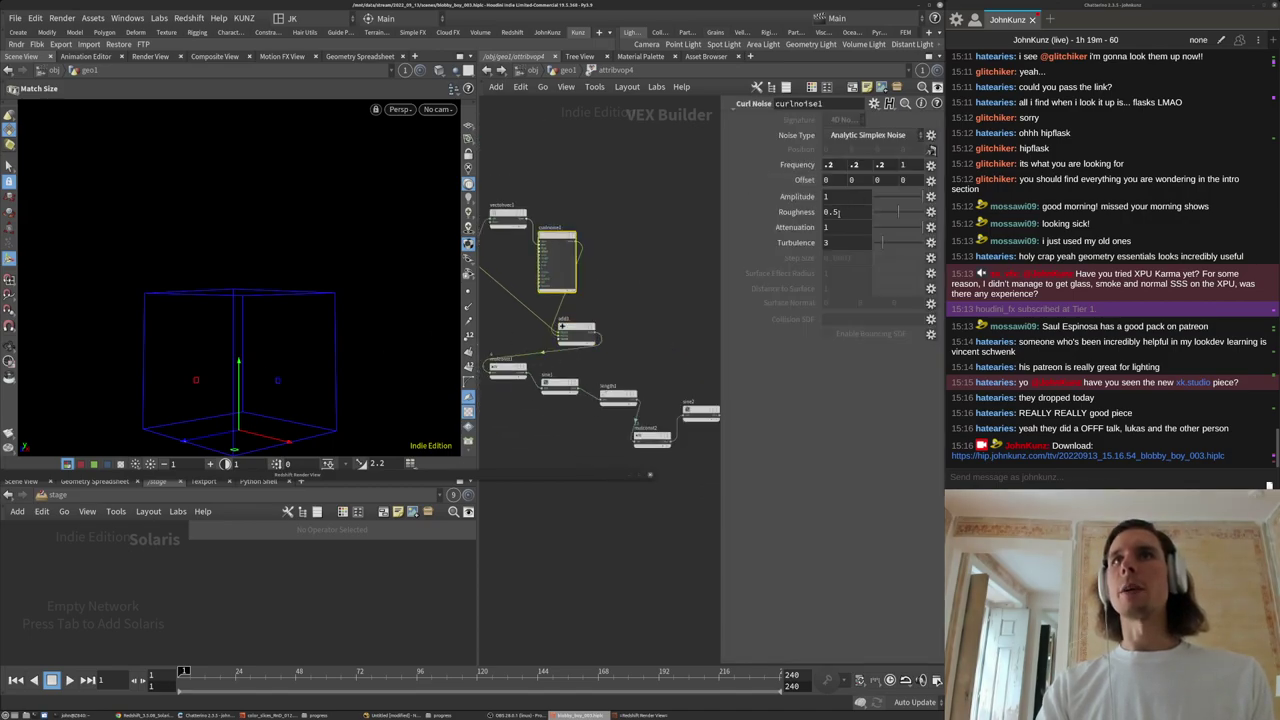
pyautogui.click(835, 212)
pyautogui.write('1')
pyautogui.press('Return')
pyautogui.doubleClick(830, 243)
pyautogui.write('2')
pyautogui.press('Return')
pyautogui.moveTo(837, 197); pyautogui.dragTo(774, 213)
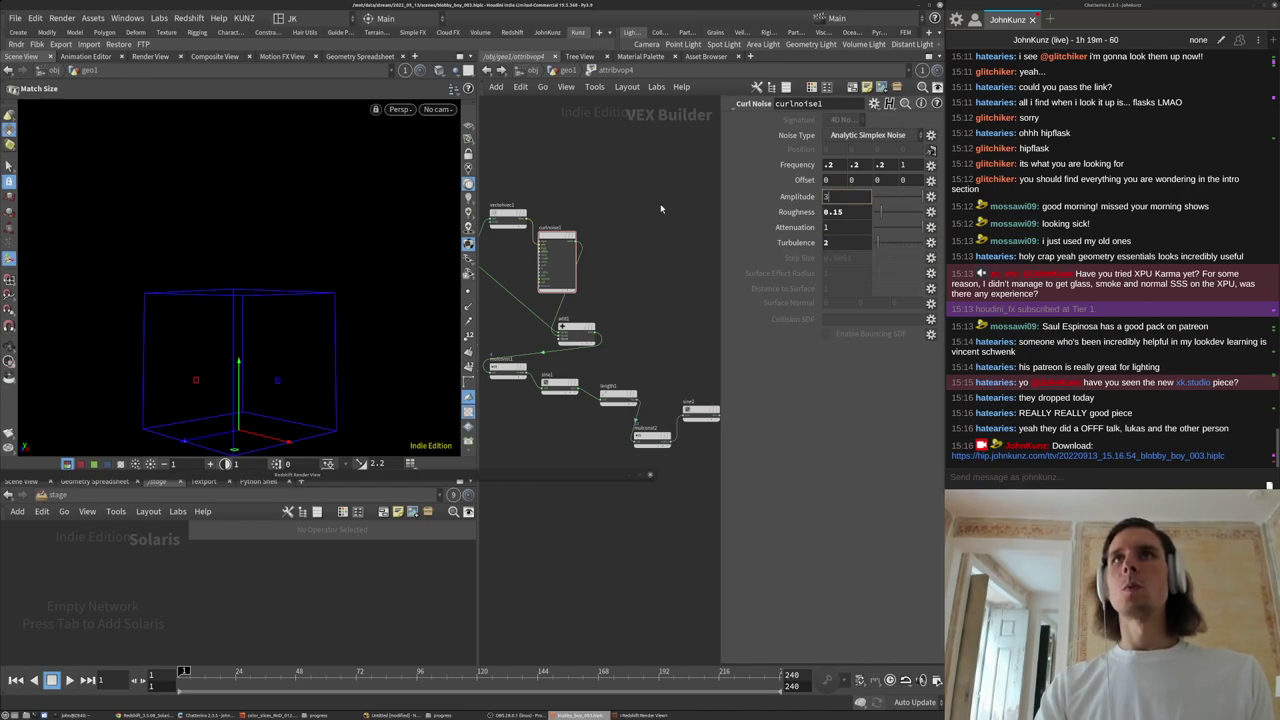
pyautogui.write('3')
pyautogui.press('Return')
pyautogui.moveTo(838, 184); pyautogui.dragTo(961, 180, button='middle')
# Return to the geo1 network and display the repeat_end1 result framed in the viewport.
pyautogui.click(566, 70)
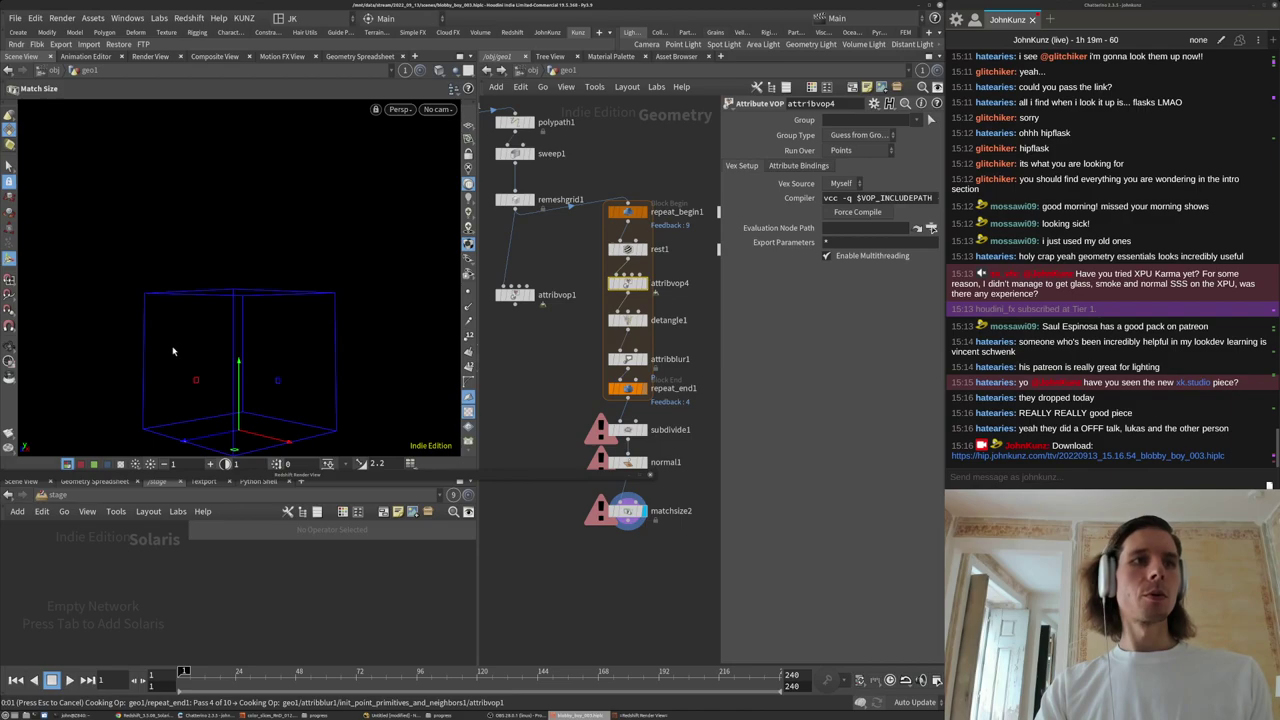
pyautogui.hotkey('space', 'g')
pyautogui.moveTo(303, 288); pyautogui.dragTo(178, 280)
pyautogui.moveTo(274, 259); pyautogui.dragTo(253, 222)
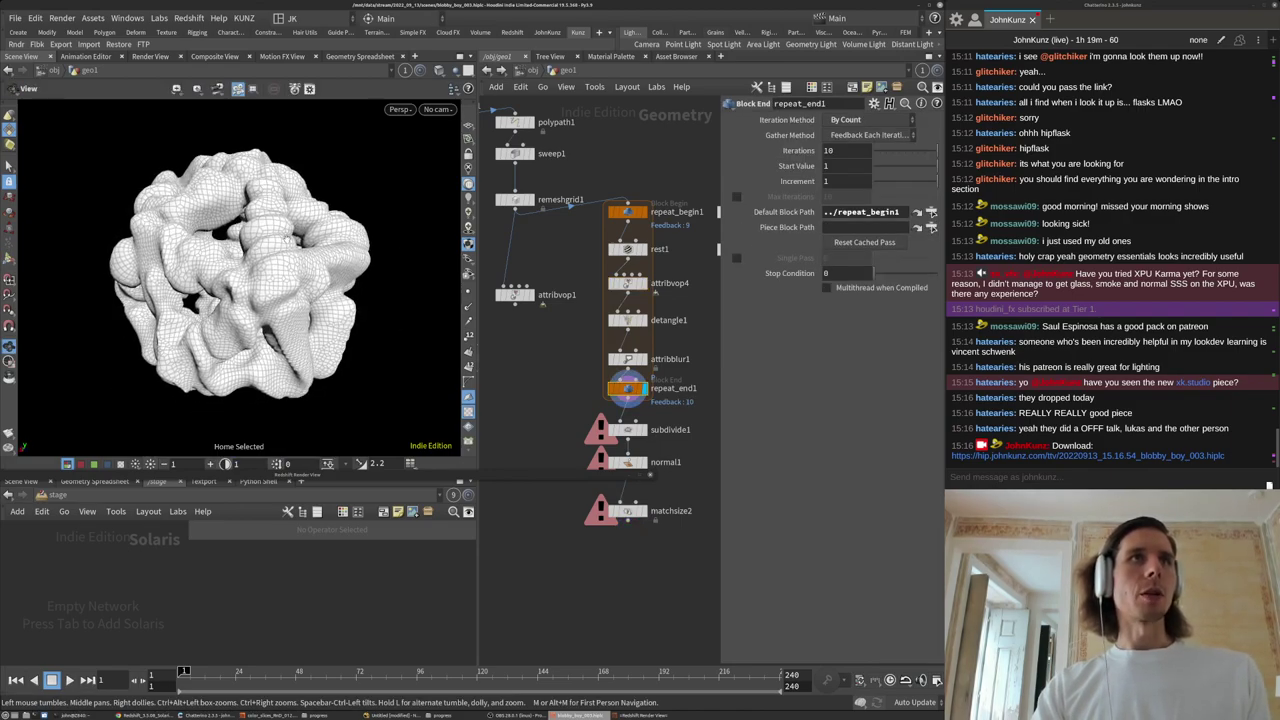
# Reopen attribvop4 and set curlnoise1's amplitude to 1 and its first three frequency components to .4, .3 and .4.
pyautogui.doubleClick(628, 283)
pyautogui.click(842, 198)
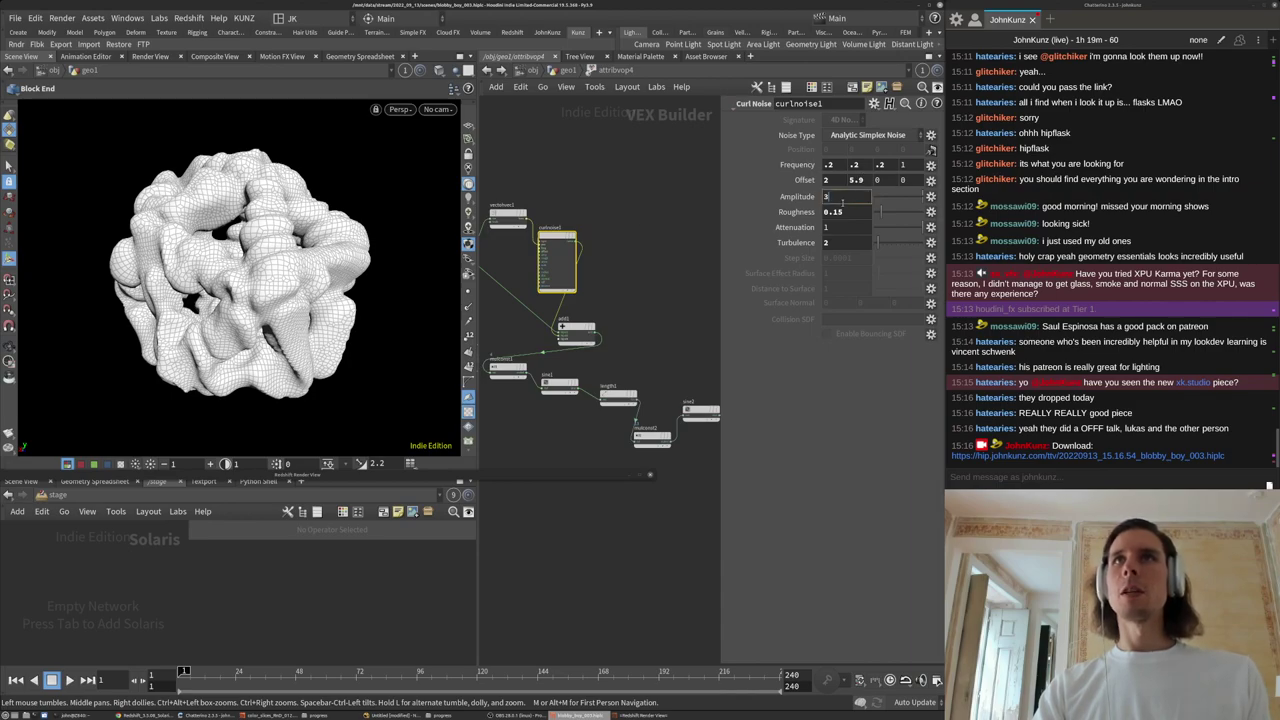
pyautogui.press('Return')
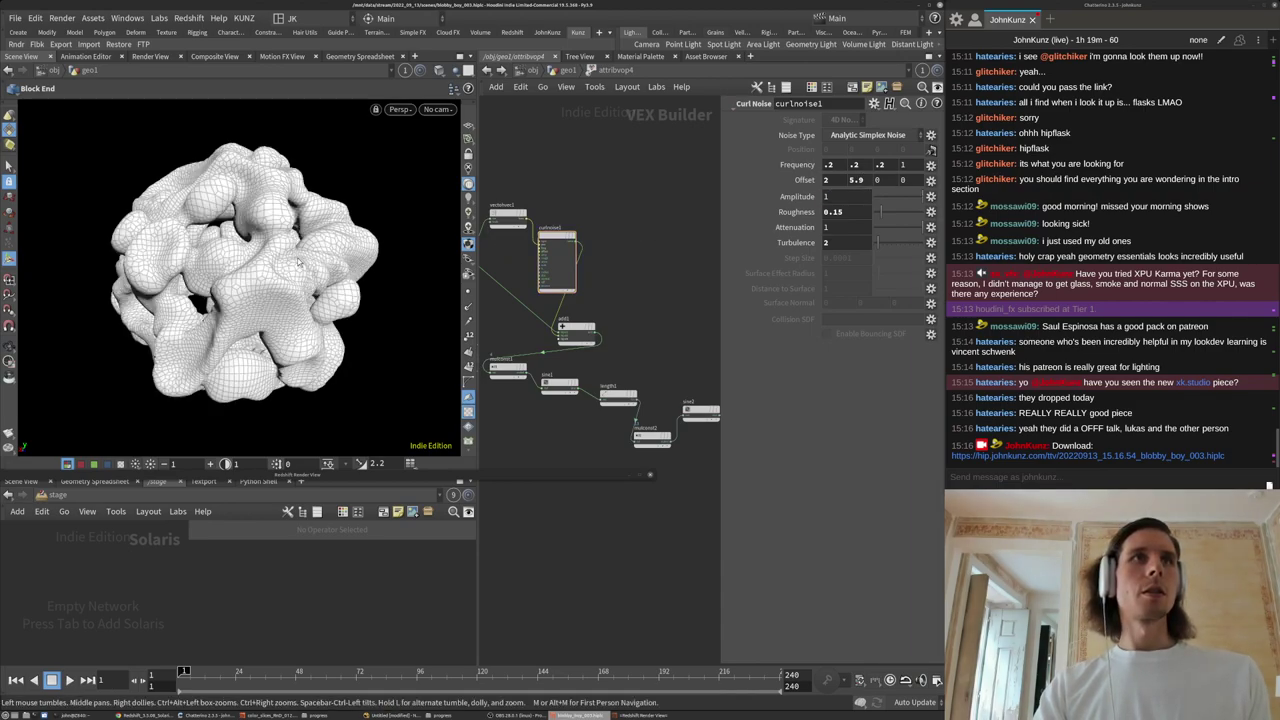
pyautogui.moveTo(308, 254)
pyautogui.mouseDown()
pyautogui.moveTo(377, 251)
pyautogui.moveTo(319, 257)
pyautogui.mouseUp()
pyautogui.moveTo(187, 238)
pyautogui.mouseDown()
pyautogui.moveTo(295, 272)
pyautogui.moveTo(239, 260)
pyautogui.moveTo(312, 262)
pyautogui.moveTo(302, 279)
pyautogui.mouseUp()
pyautogui.scroll(-3, 314, 264)
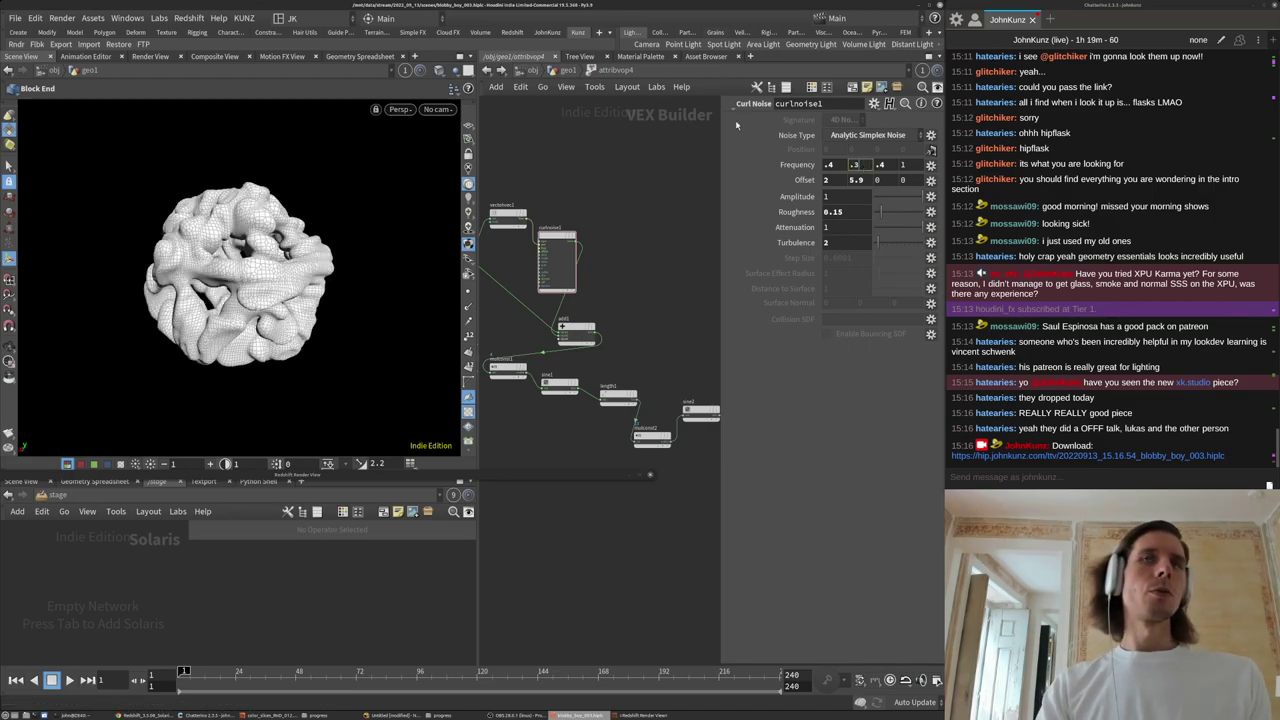
pyautogui.keyDown('alt'); pyautogui.moveTo(316, 324); pyautogui.dragTo(597, 254); pyautogui.keyUp('alt')
pyautogui.keyDown('alt'); pyautogui.moveTo(144, 274); pyautogui.dragTo(213, 233); pyautogui.keyUp('alt')
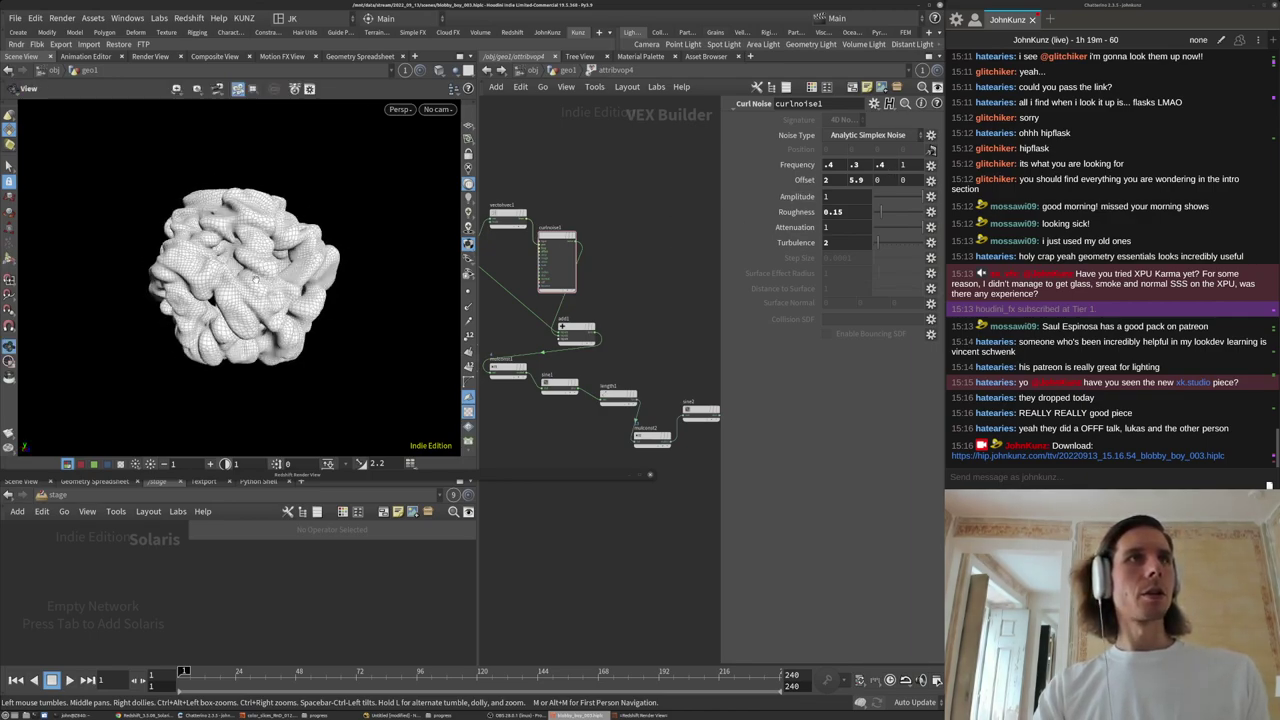
# Set the mulconst2 multiplier to 7 and inspect the deformed shape.
pyautogui.scroll(-3, 604, 328)
pyautogui.moveTo(715, 366); pyautogui.dragTo(631, 338, button='middle')
pyautogui.scroll(3, 631, 338)
pyautogui.moveTo(490, 366); pyautogui.dragTo(569, 342, button='middle')
pyautogui.scroll(3, 560, 340)
pyautogui.click(650, 321)
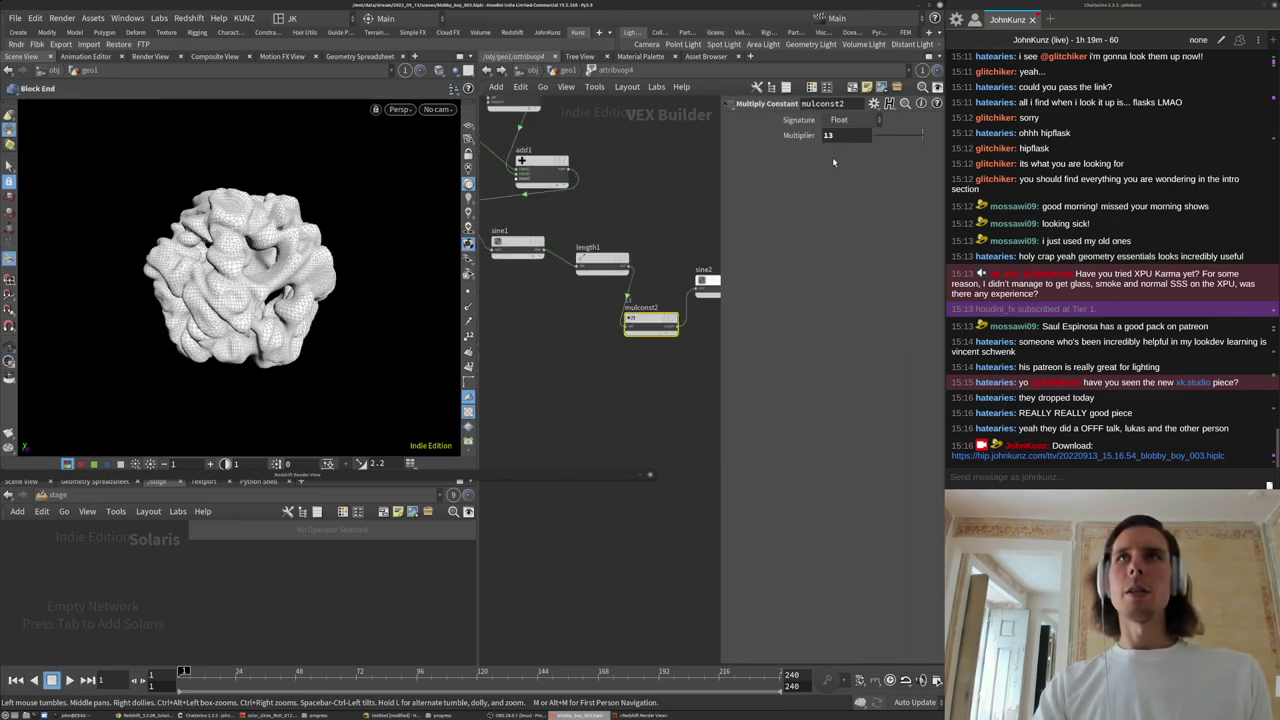
pyautogui.doubleClick(838, 135)
pyautogui.write('7')
pyautogui.press('Return')
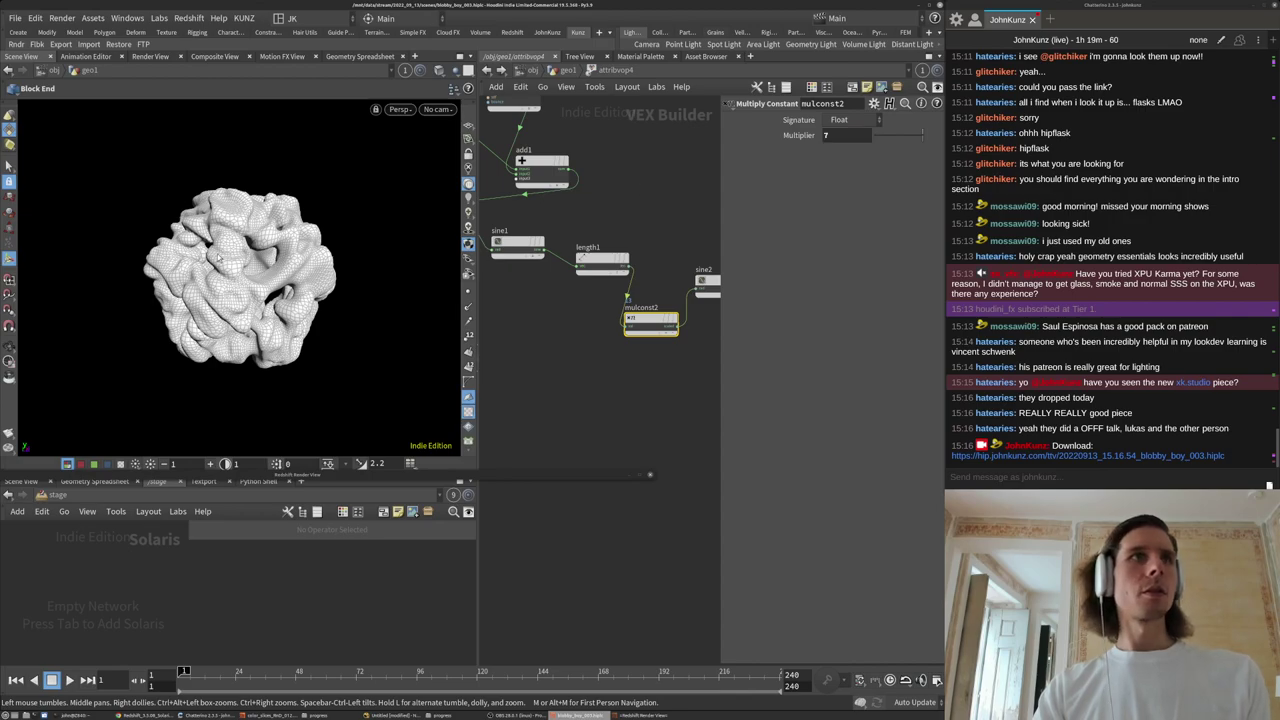
pyautogui.keyDown('alt'); pyautogui.moveTo(350, 295); pyautogui.dragTo(170, 282); pyautogui.keyUp('alt')
# Raise the mulconst2 multiplier to 32 and check the finer folds around the shape.
pyautogui.doubleClick(845, 135)
pyautogui.press('Return')
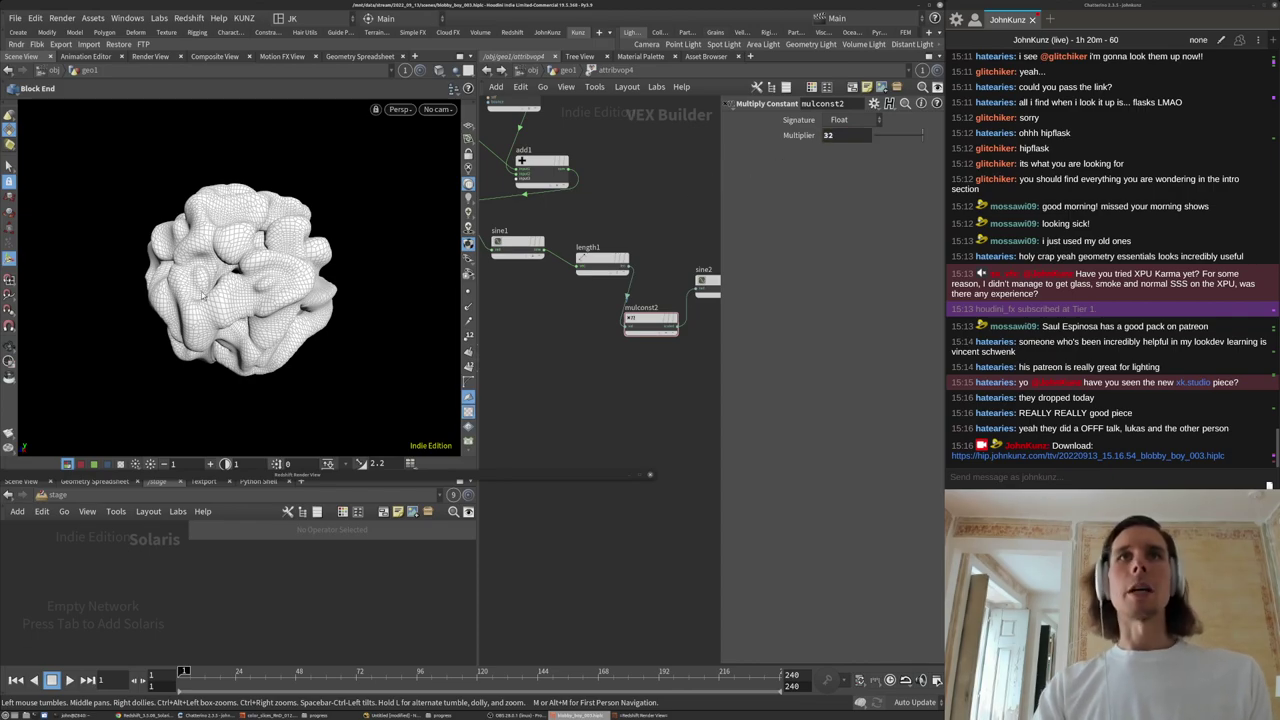
pyautogui.keyDown('alt'); pyautogui.moveTo(288, 276); pyautogui.dragTo(468, 226); pyautogui.keyUp('alt')
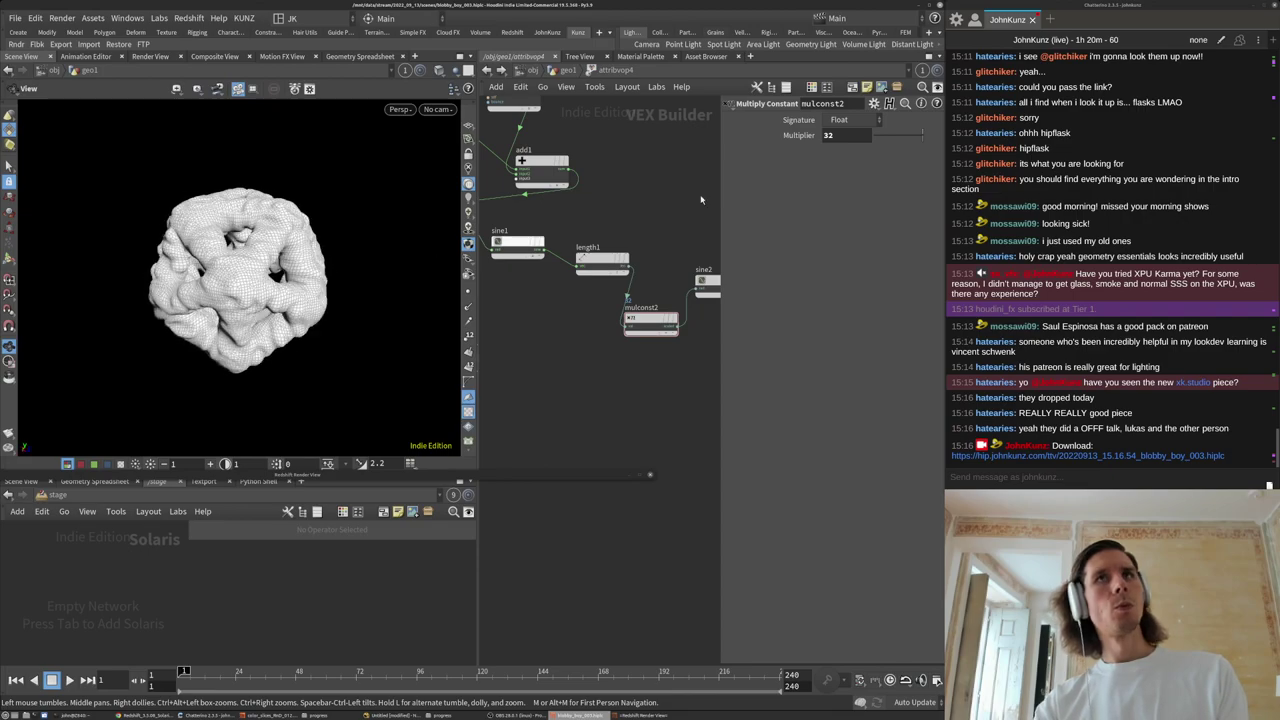
# Set the mulconst2 multiplier to 18 and look over the result.
pyautogui.doubleClick(847, 136)
pyautogui.write('18')
pyautogui.press('Return')
pyautogui.keyDown('alt'); pyautogui.moveTo(292, 224); pyautogui.dragTo(248, 266); pyautogui.keyUp('alt')
# Move fit1 below the wire between multiply1 and the displacement node, and set its destination minimum to -.4.
pyautogui.scroll(-5, 664, 360)
pyautogui.moveTo(661, 365); pyautogui.dragTo(624, 391, button='middle')
pyautogui.scroll(2, 626, 352)
pyautogui.moveTo(578, 279); pyautogui.dragTo(578, 343)
pyautogui.moveTo(839, 171); pyautogui.dragTo(831, 173)
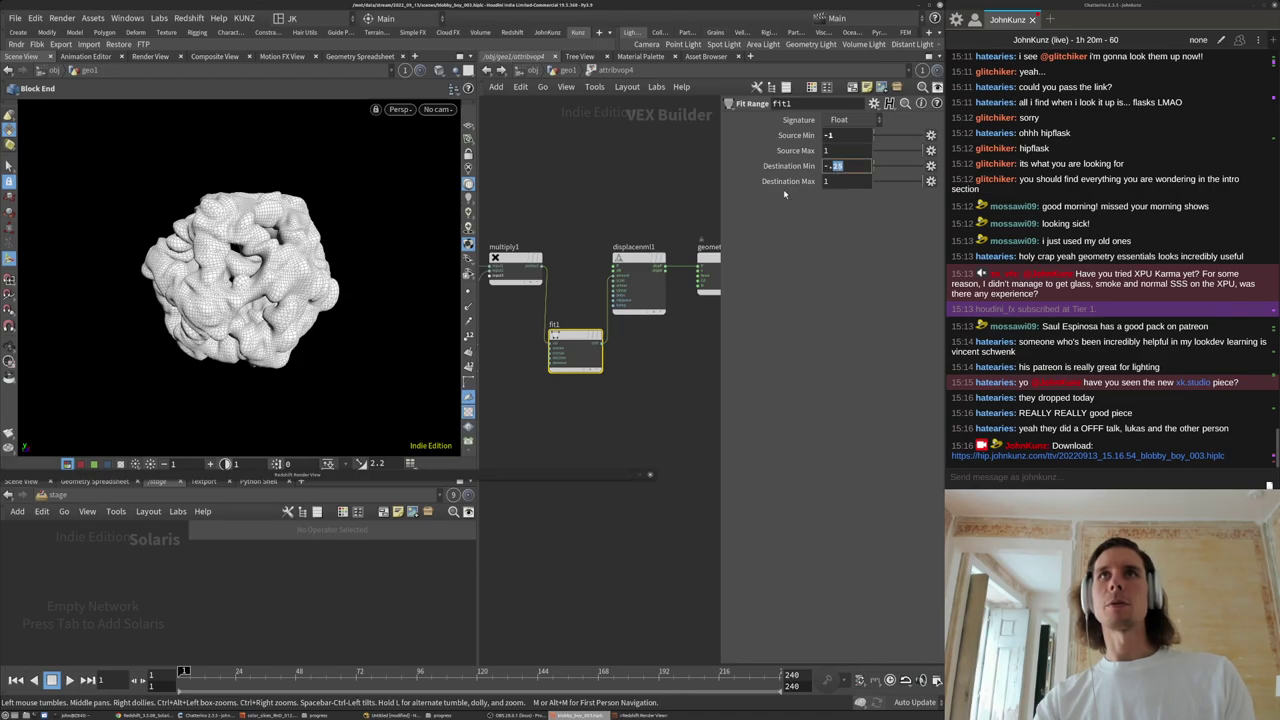
pyautogui.press('Return')
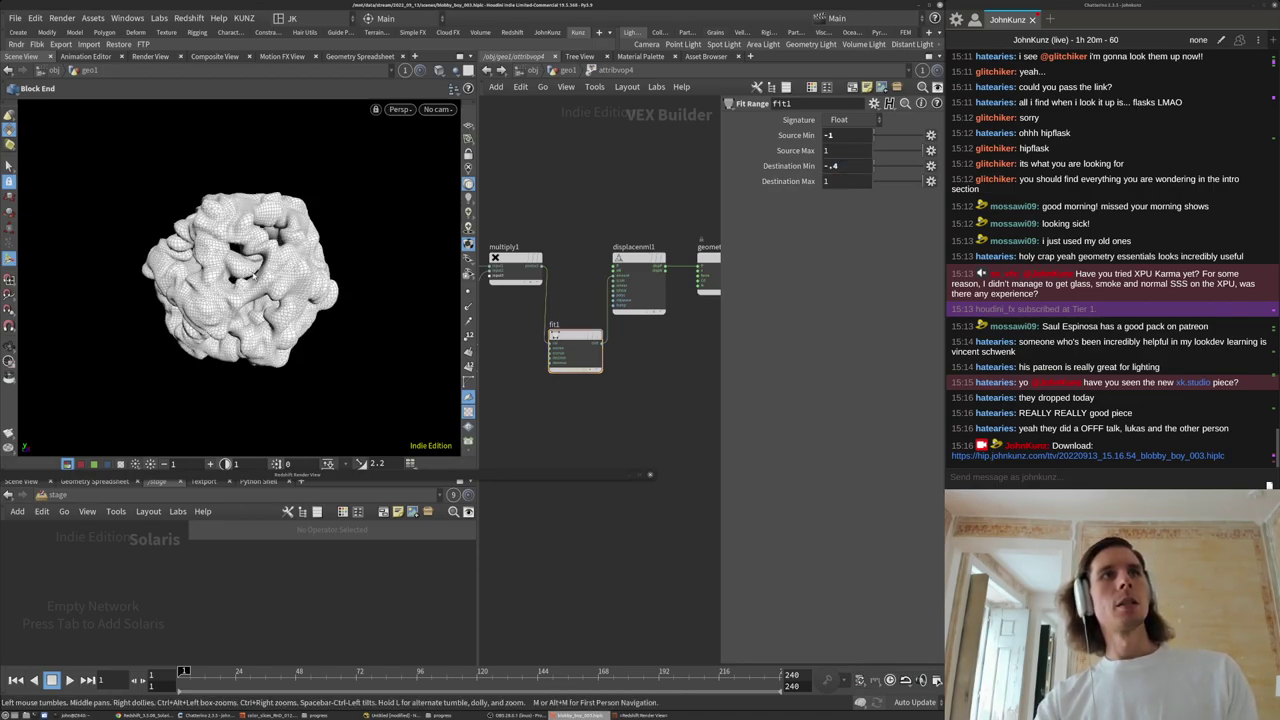
pyautogui.keyDown('alt'); pyautogui.moveTo(343, 243); pyautogui.dragTo(258, 281); pyautogui.keyUp('alt')
pyautogui.scroll(4, 243, 262)
pyautogui.scroll(2, 229, 267)
# Set the mulconst2 multiplier to 12 and inspect the holes and folds up close.
pyautogui.scroll(-5, 638, 318)
pyautogui.moveTo(534, 371); pyautogui.dragTo(692, 352, button='middle')
pyautogui.scroll(1, 604, 359)
pyautogui.click(579, 330)
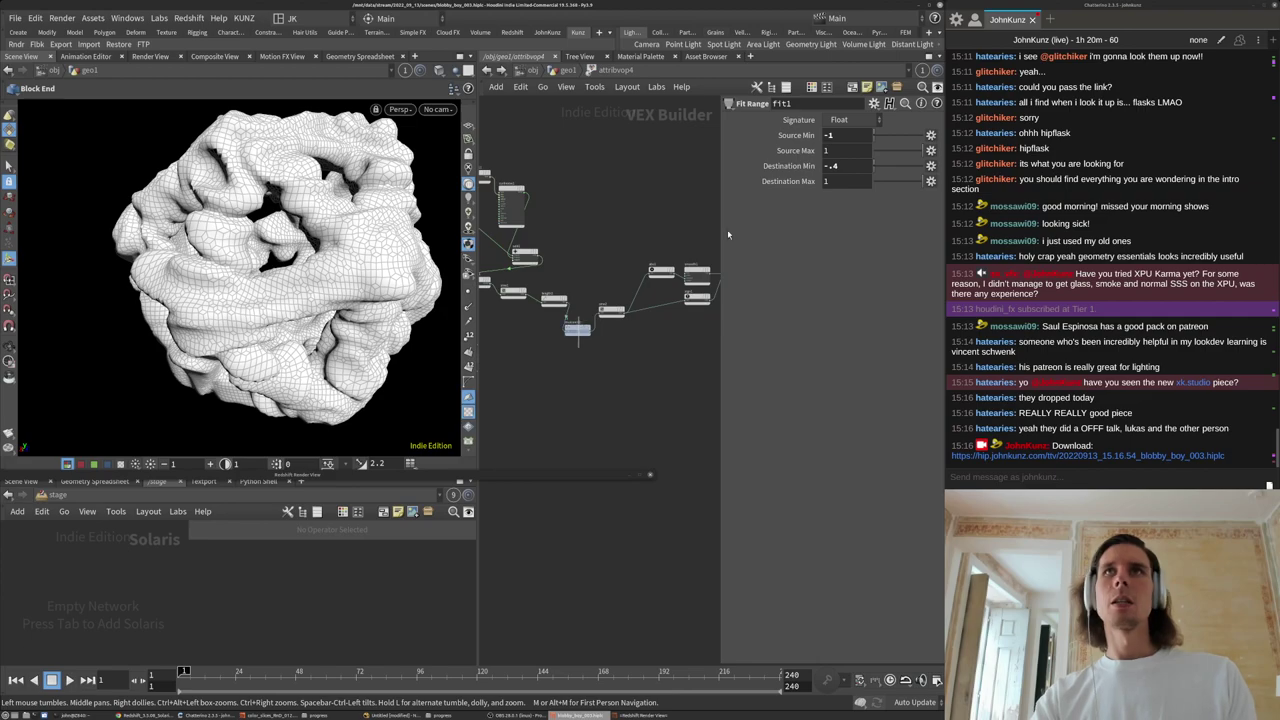
pyautogui.write('12')
pyautogui.press('Return')
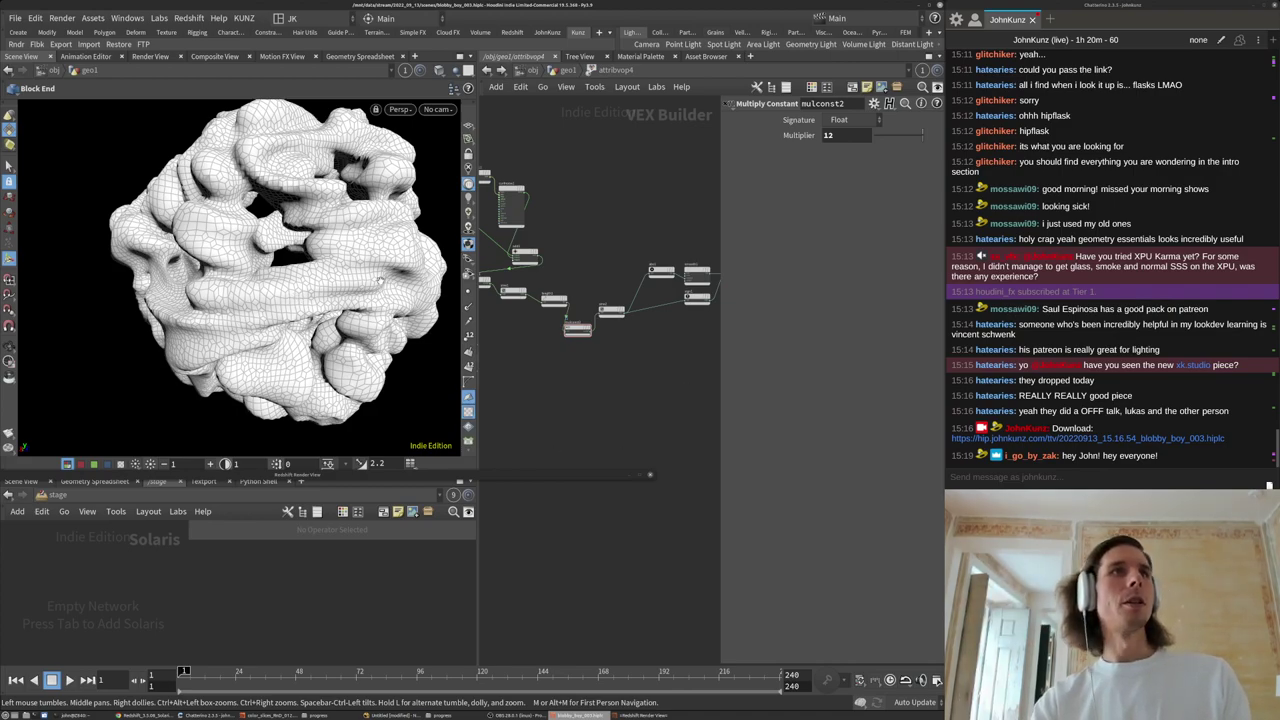
pyautogui.keyDown('alt'); pyautogui.moveTo(384, 284); pyautogui.dragTo(300, 280, button='right'); pyautogui.keyUp('alt')
pyautogui.keyDown('alt'); pyautogui.moveTo(300, 280); pyautogui.dragTo(312, 258); pyautogui.keyUp('alt')
pyautogui.keyDown('alt'); pyautogui.moveTo(312, 258); pyautogui.dragTo(380, 270, button='right'); pyautogui.keyUp('alt')
pyautogui.keyDown('alt'); pyautogui.moveTo(380, 270); pyautogui.dragTo(274, 261); pyautogui.keyUp('alt')
pyautogui.keyDown('alt'); pyautogui.moveTo(274, 261); pyautogui.dragTo(256, 262, button='middle'); pyautogui.keyUp('alt')
# Set fit1's destination minimum to -.6 and view the whole shape.
pyautogui.moveTo(646, 326); pyautogui.dragTo(528, 347, button='middle')
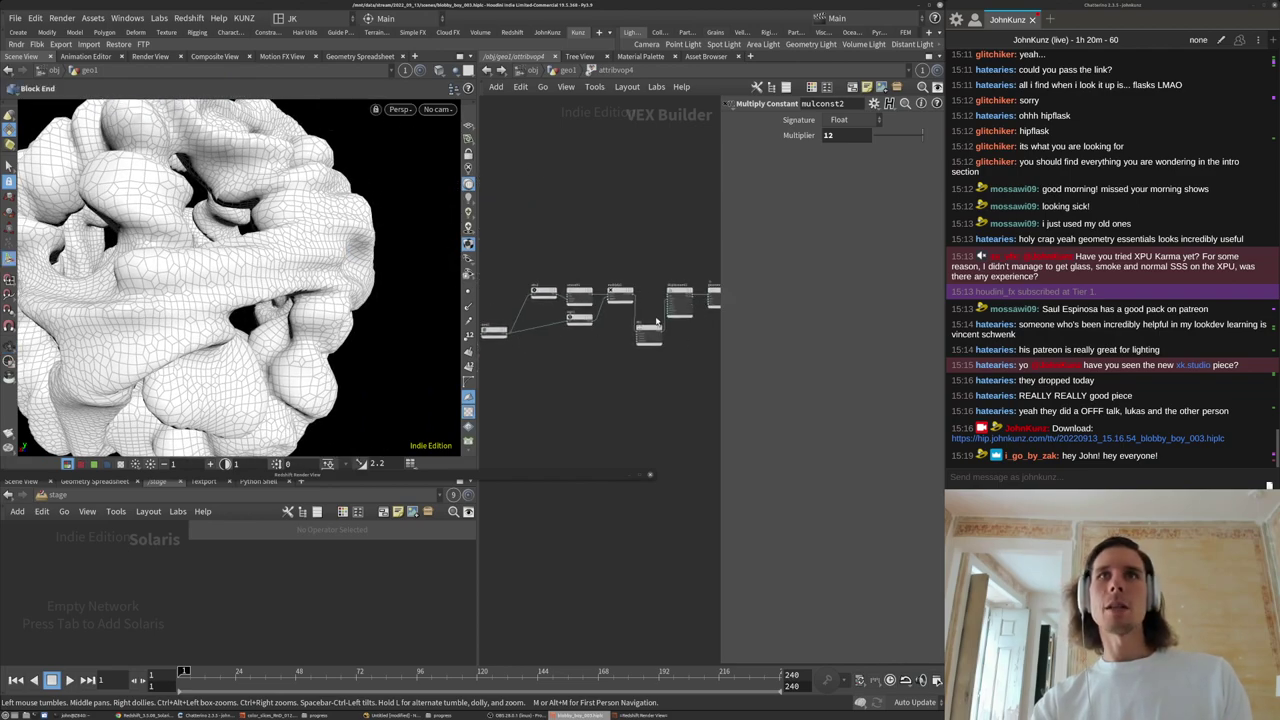
pyautogui.scroll(2, 656, 320)
pyautogui.click(649, 340)
pyautogui.press('BackSpace')
pyautogui.write('6')
pyautogui.press('Return')
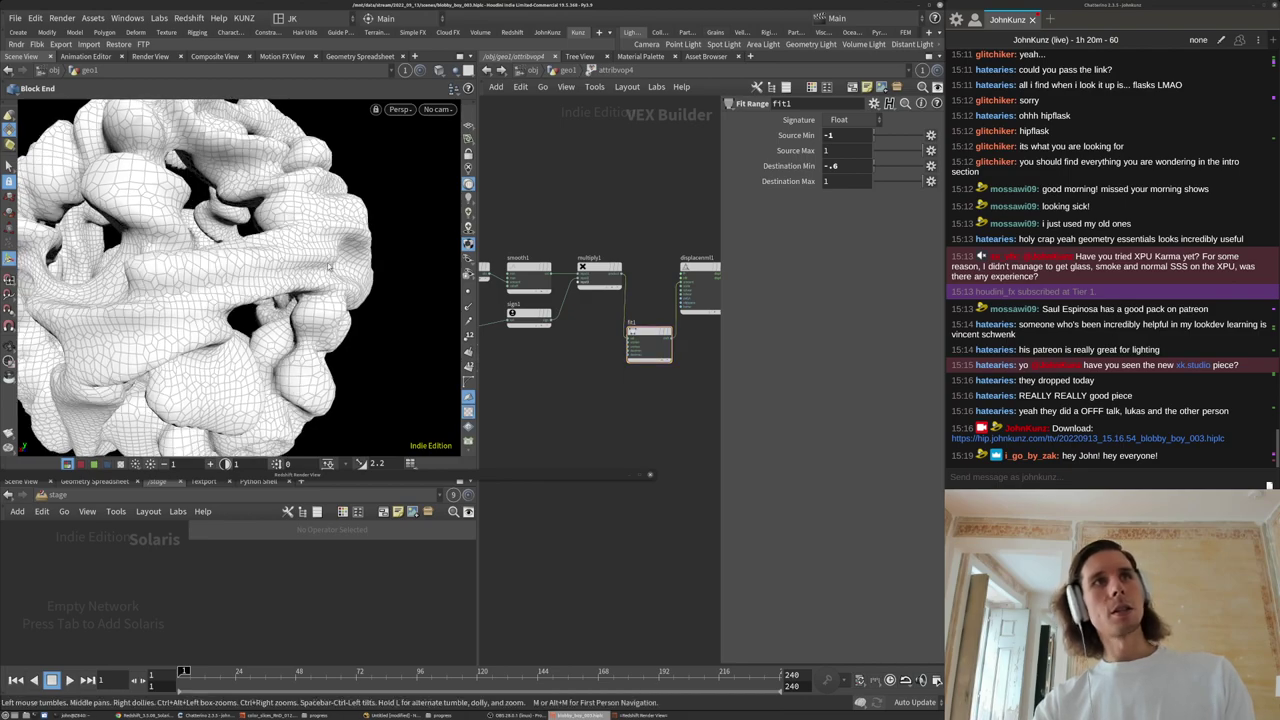
pyautogui.keyDown('alt'); pyautogui.moveTo(382, 229); pyautogui.dragTo(366, 200, button='right'); pyautogui.keyUp('alt')
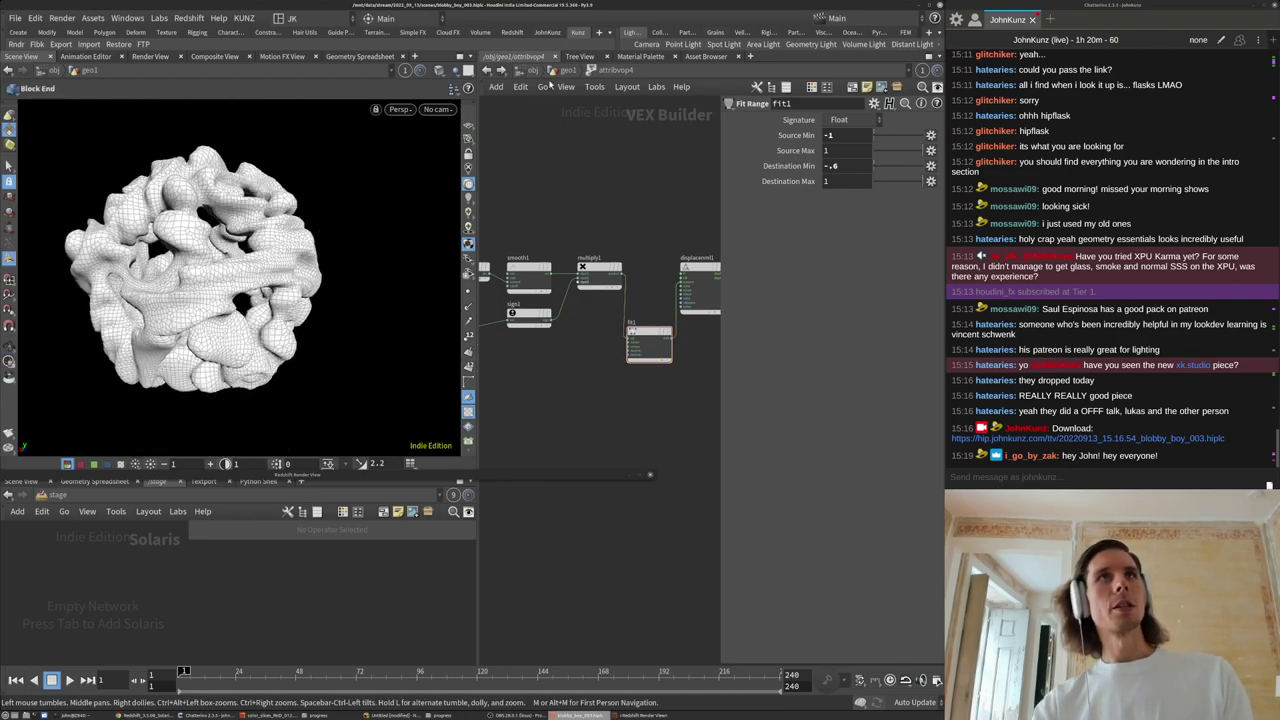
# Return to the geo1 network and refine the mesh by setting remeshgrid1's division size to 0.02.
pyautogui.click(569, 71)
pyautogui.keyDown('alt'); pyautogui.moveTo(212, 260); pyautogui.dragTo(285, 307); pyautogui.keyUp('alt')
pyautogui.keyDown('alt'); pyautogui.moveTo(285, 307); pyautogui.dragTo(322, 350, button='right'); pyautogui.keyUp('alt')
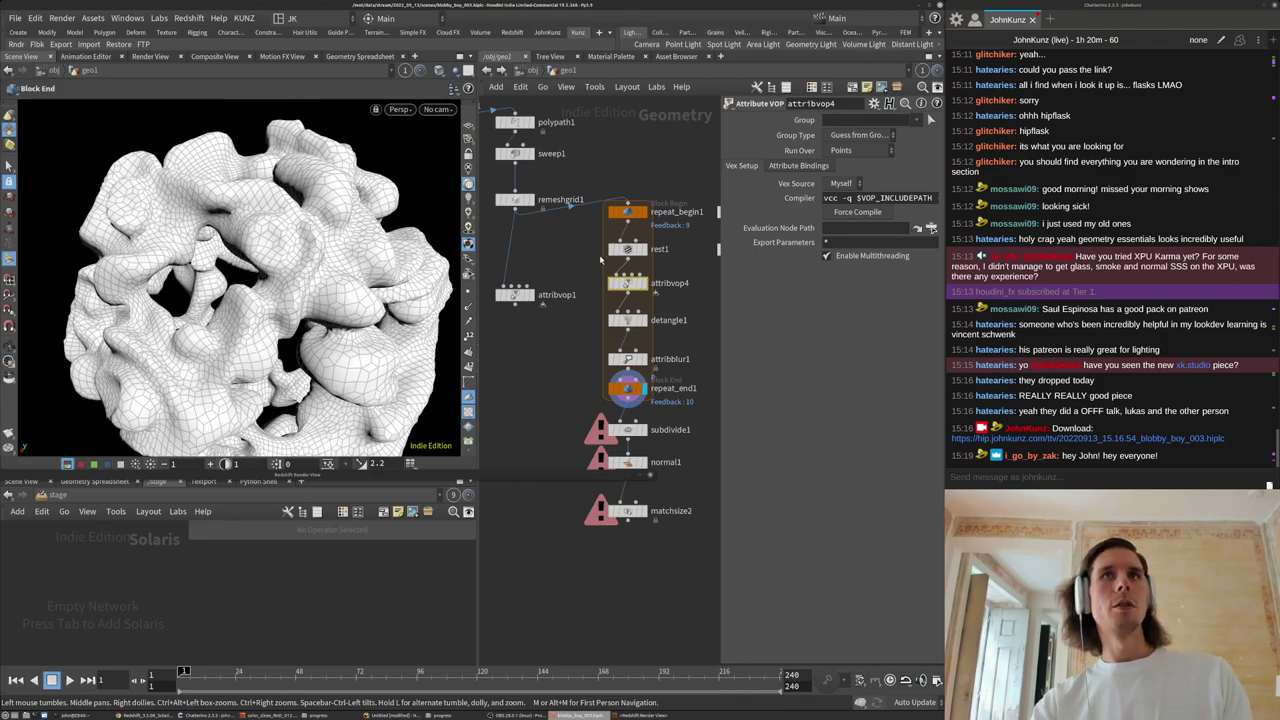
pyautogui.click(515, 199)
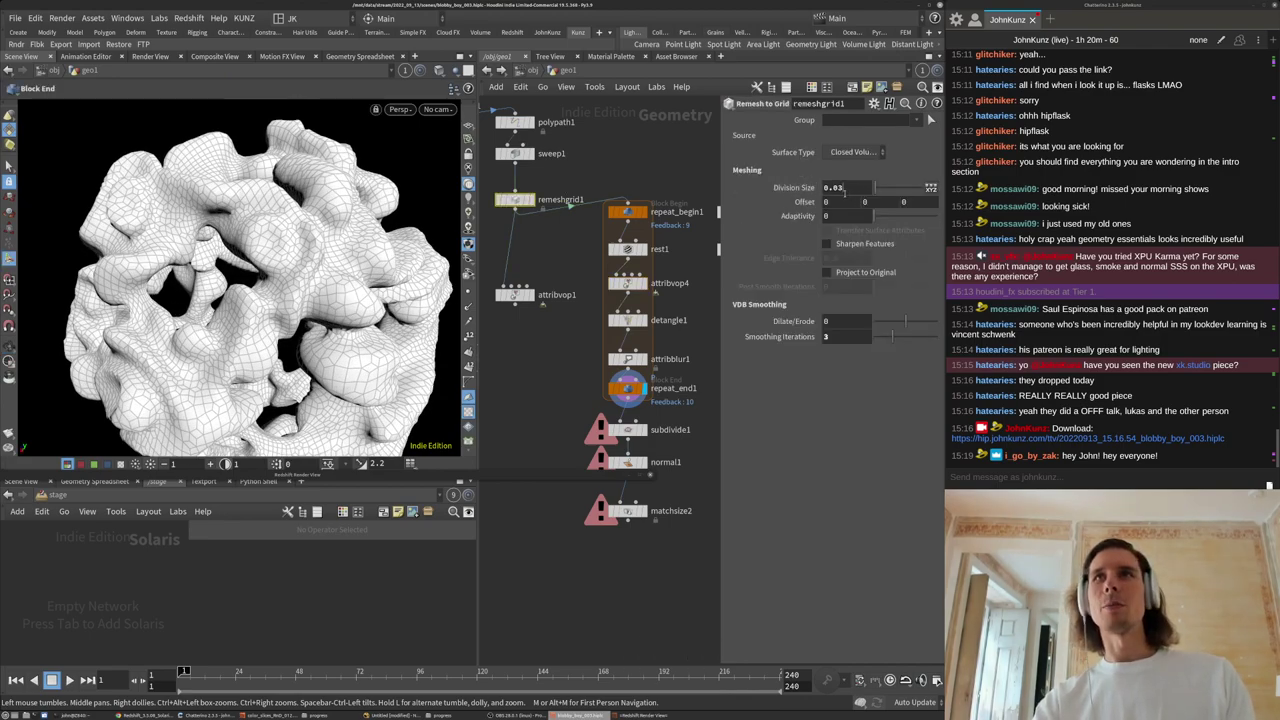
pyautogui.click(842, 189)
pyautogui.press('BackSpace')
pyautogui.write('2')
pyautogui.press('Return')
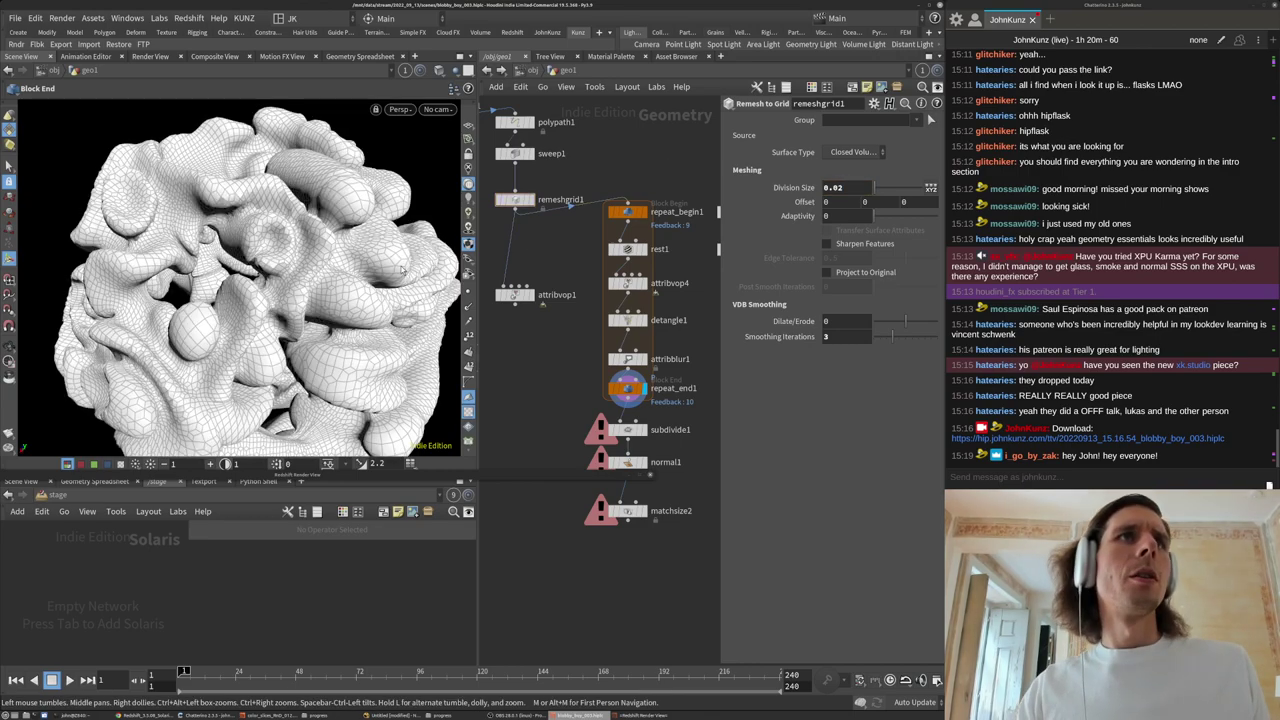
# Orbit around the folded mesh and set attribblur1's blurring iterations to 2.
pyautogui.keyDown('alt'); pyautogui.moveTo(345, 287); pyautogui.dragTo(231, 296); pyautogui.keyUp('alt')
pyautogui.scroll(-3, 290, 275)
pyautogui.moveTo(313, 252); pyautogui.dragTo(443, 308)
pyautogui.moveTo(583, 380)
pyautogui.mouseDown(button='middle')
pyautogui.moveTo(558, 310)
pyautogui.moveTo(551, 361)
pyautogui.moveTo(569, 387)
pyautogui.mouseUp(button='middle')
pyautogui.scroll(-2, 538, 345)
pyautogui.scroll(2, 580, 372)
pyautogui.click(628, 340)
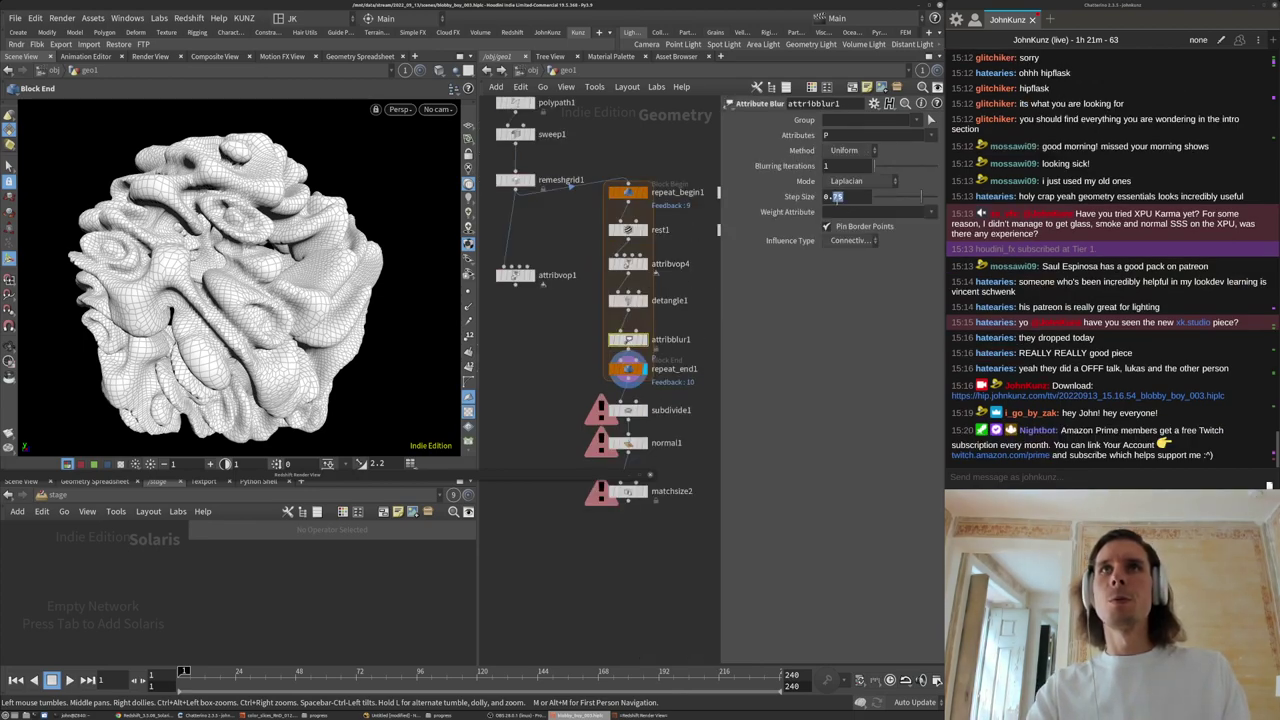
pyautogui.doubleClick(845, 166)
pyautogui.write('2')
pyautogui.press('Return')
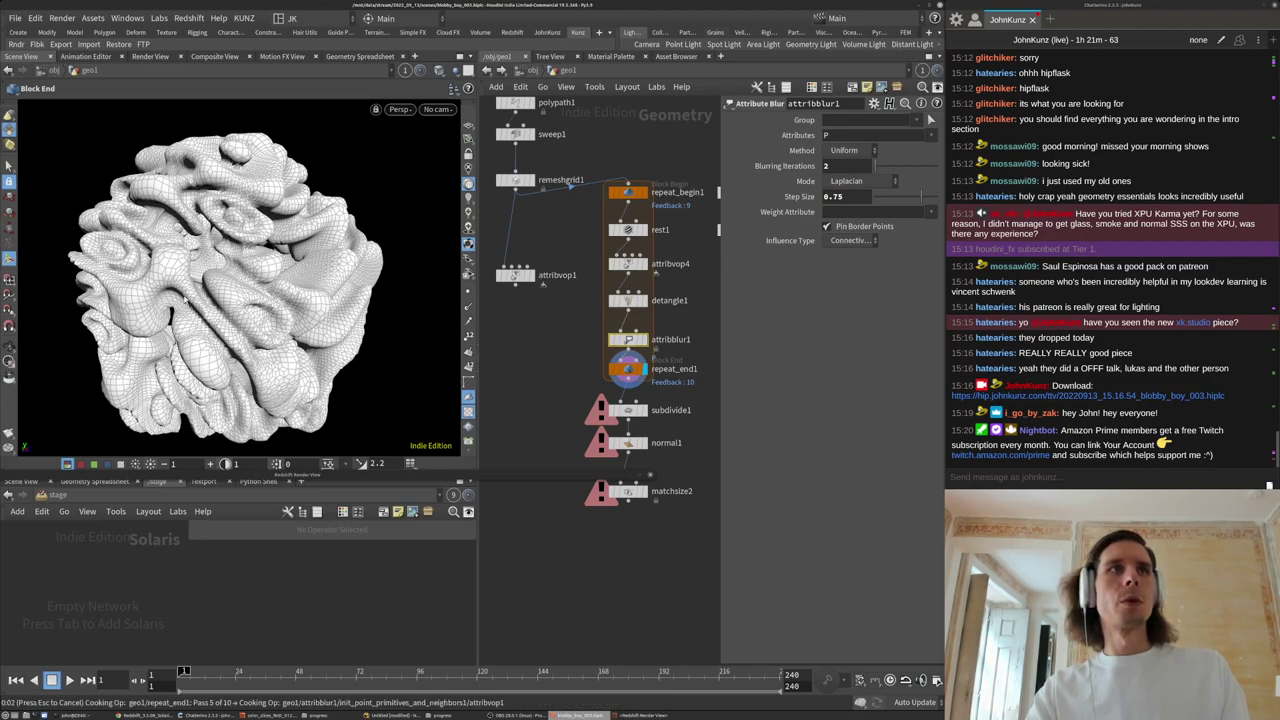
# Set the maximum weight for resolving collisions on detangle1 to .65.
pyautogui.moveTo(533, 371); pyautogui.dragTo(545, 353, button='middle')
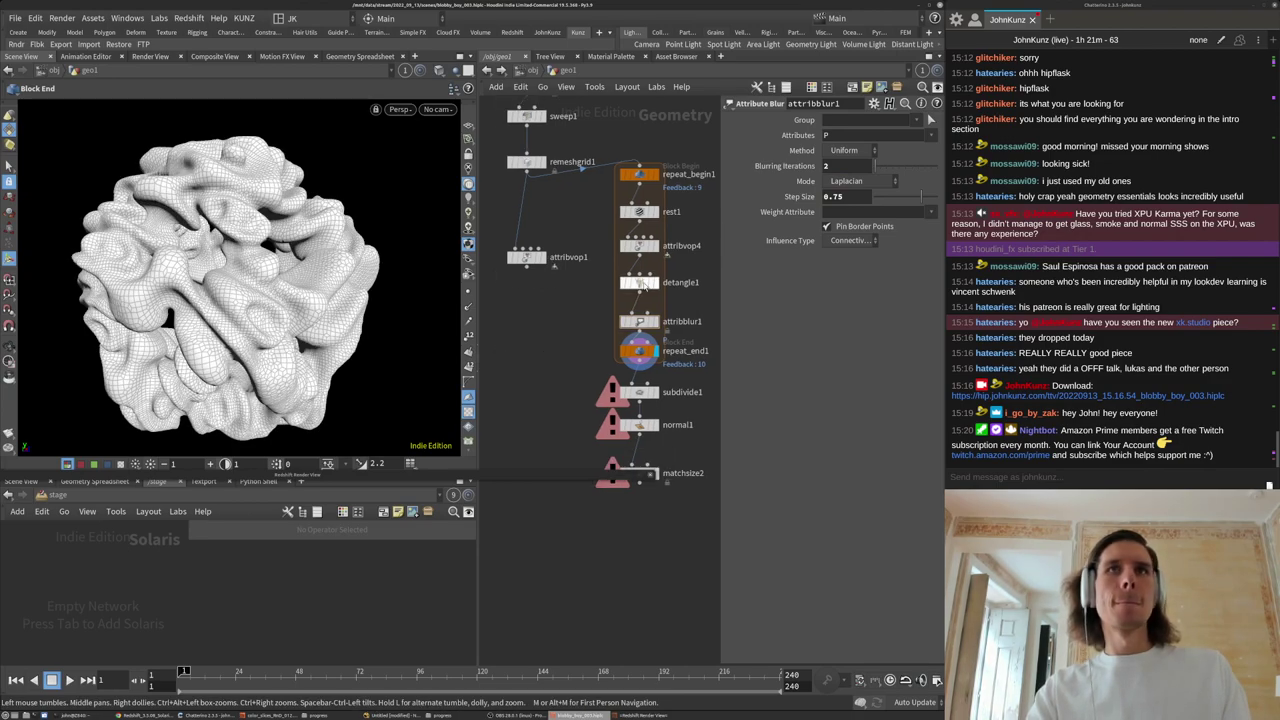
pyautogui.click(641, 285)
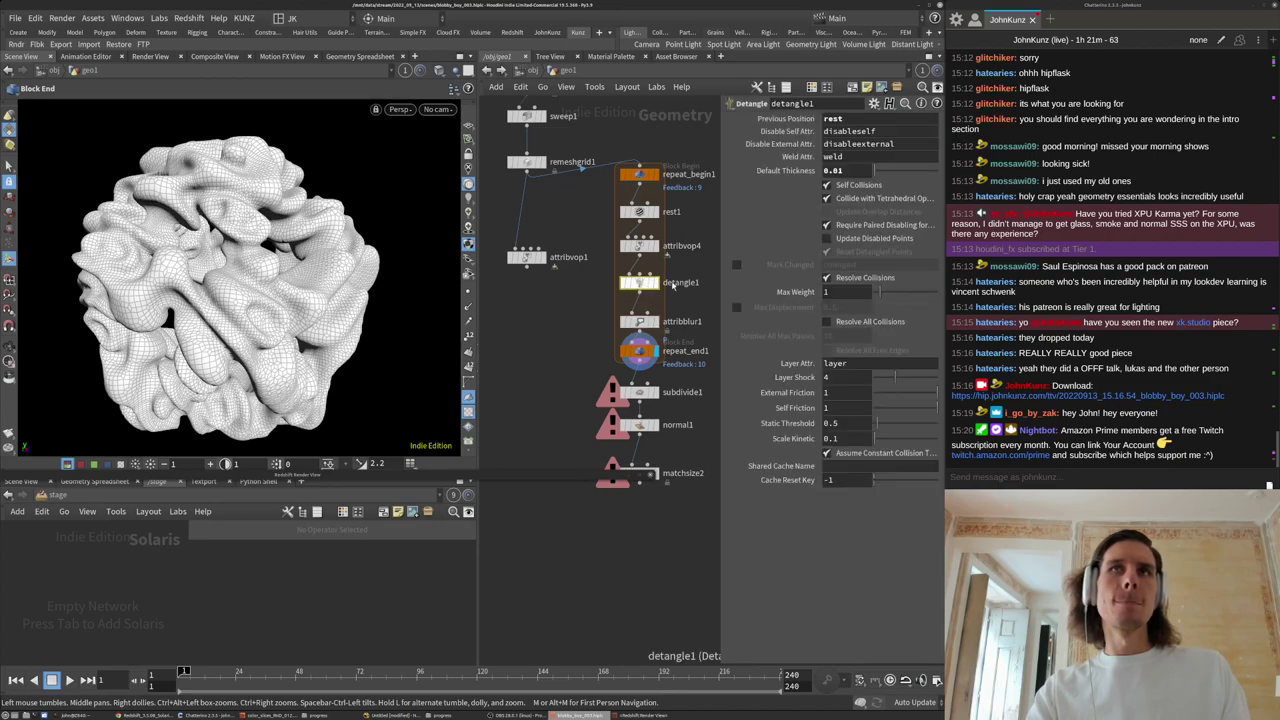
pyautogui.click(843, 297)
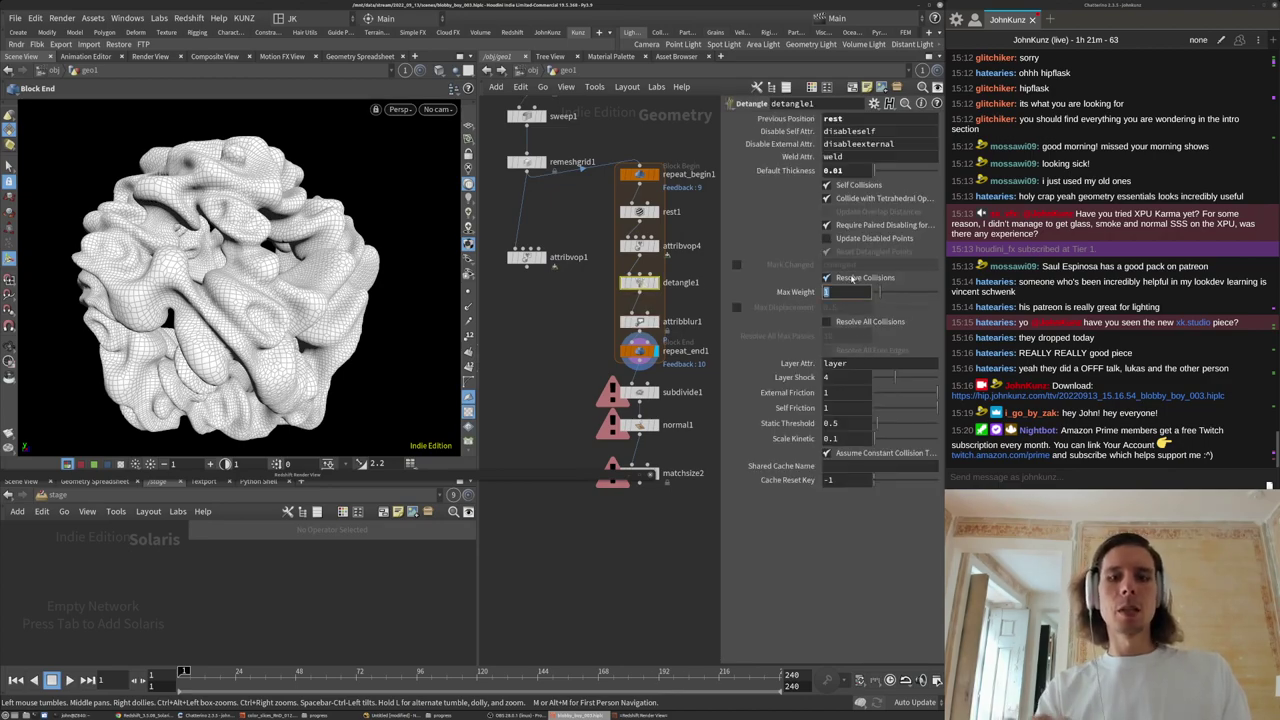
pyautogui.write('.65')
pyautogui.press('Return')
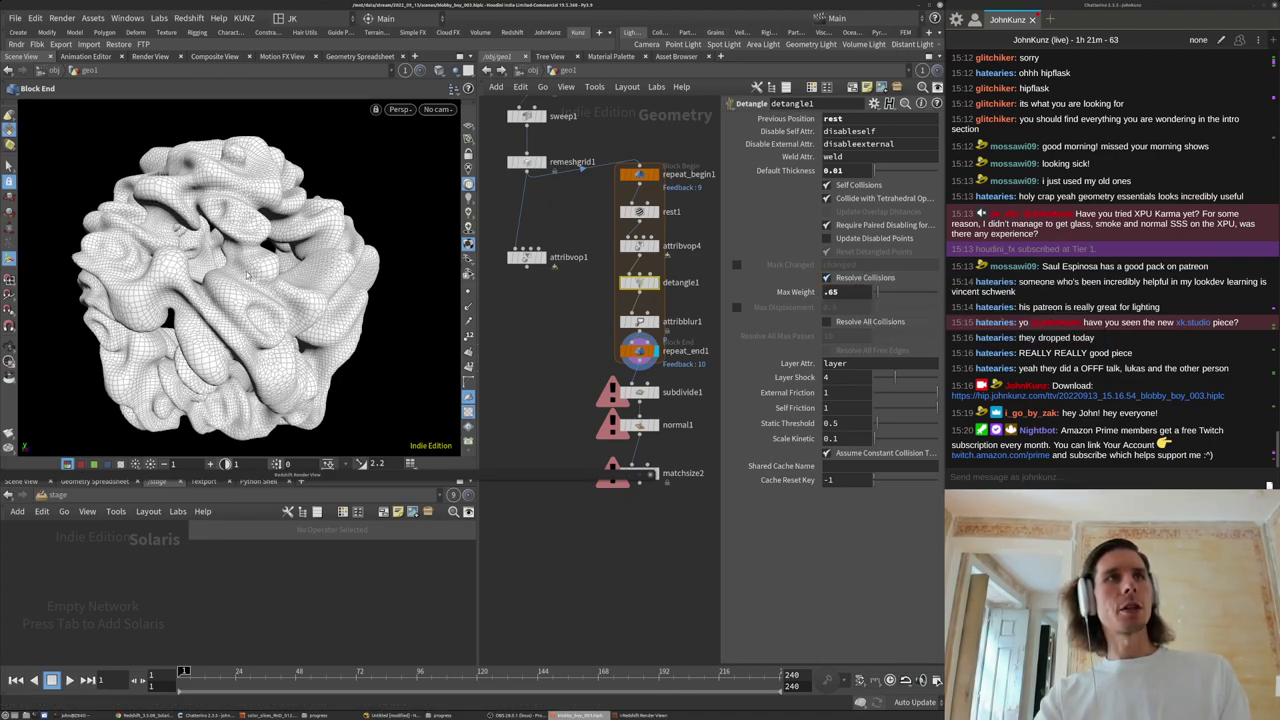
pyautogui.moveTo(567, 344); pyautogui.dragTo(573, 318, button='middle')
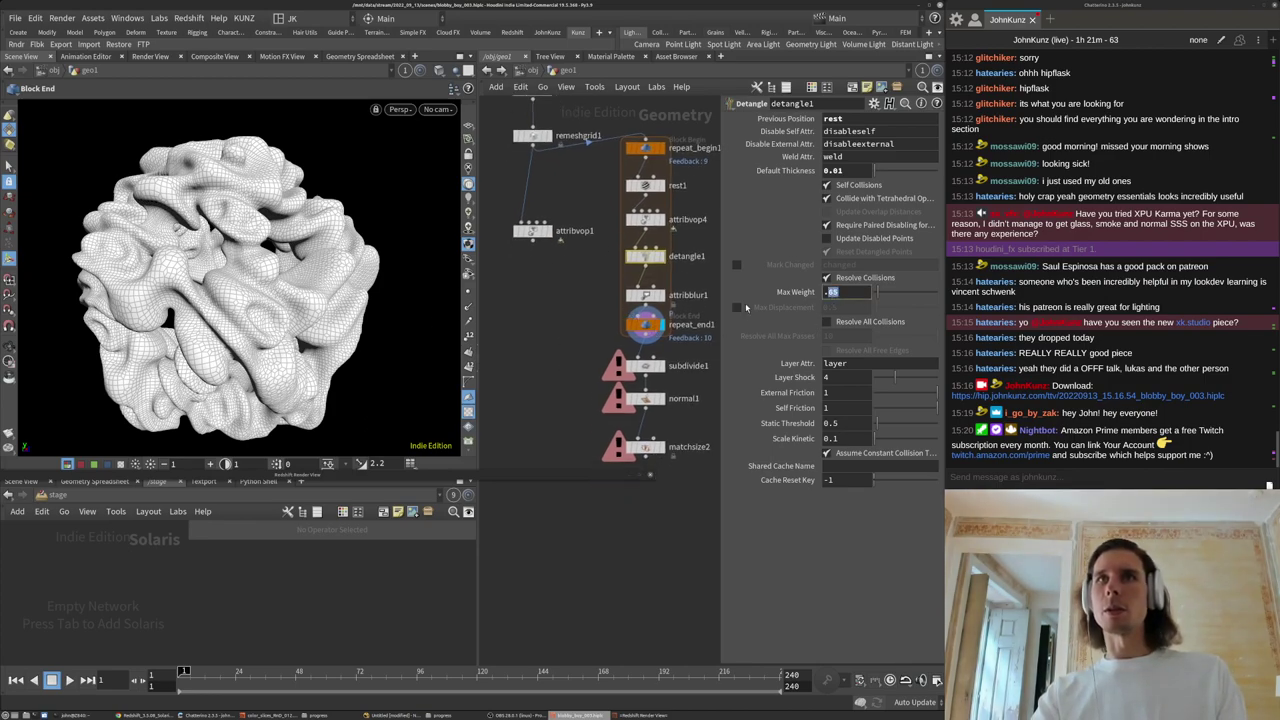
pyautogui.click(567, 319)
# Set remeshgrid1's division size to 0.01 for a denser mesh.
pyautogui.moveTo(565, 255); pyautogui.dragTo(566, 283, button='middle')
pyautogui.moveTo(577, 220); pyautogui.dragTo(578, 252, button='middle')
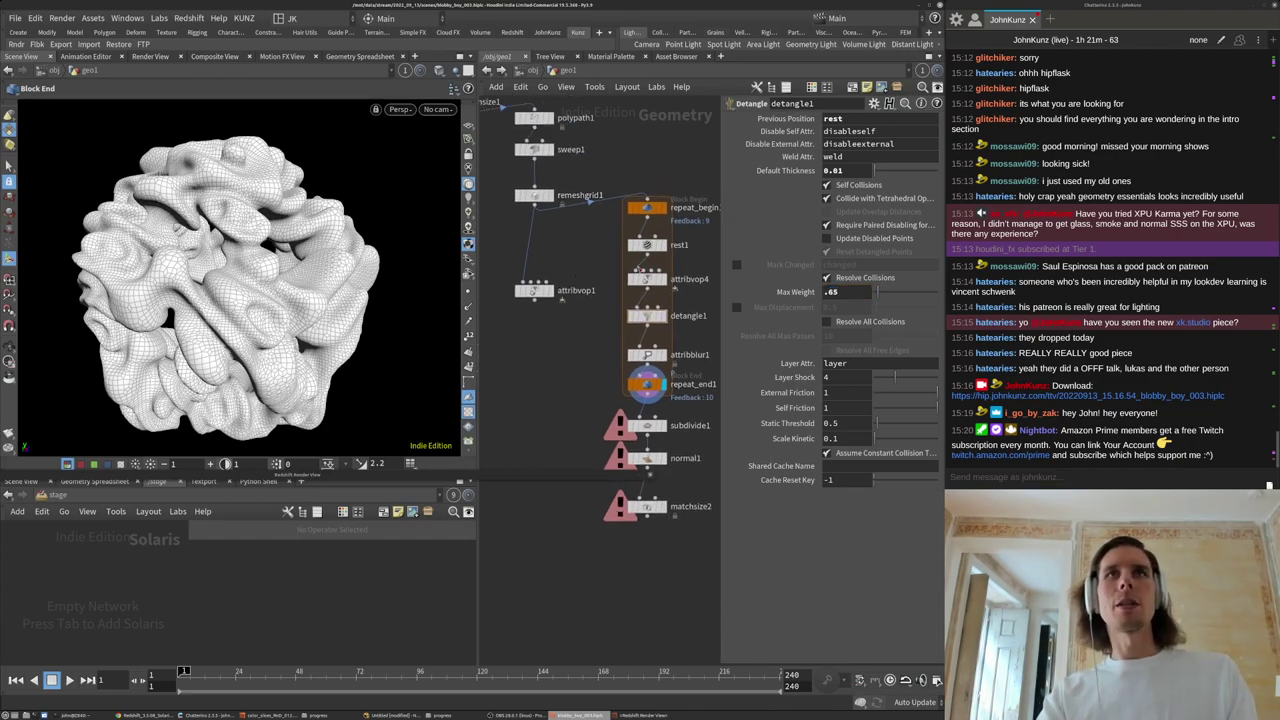
pyautogui.click(647, 384)
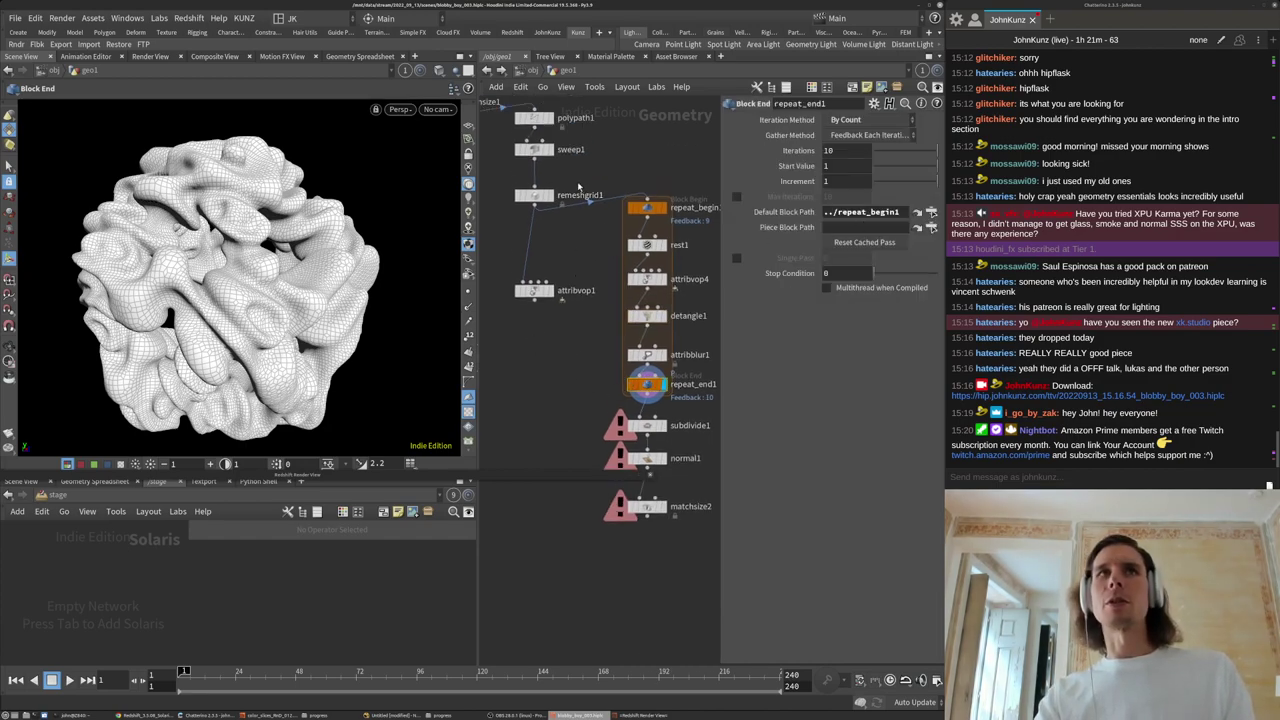
pyautogui.click(545, 195)
pyautogui.moveTo(842, 190); pyautogui.dragTo(773, 180)
pyautogui.press('Return')
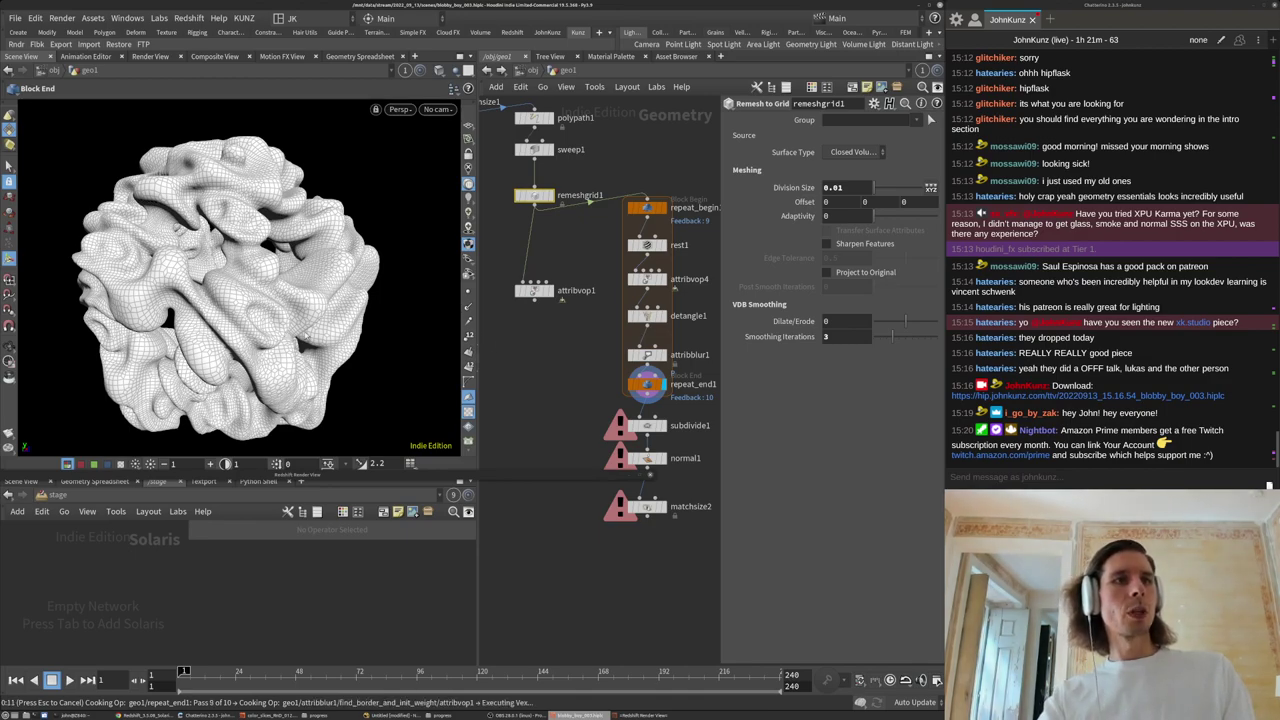
# Inspect the denser mesh up close around its folds, and switch the viewport to look through cam1.
pyautogui.keyDown('alt'); pyautogui.moveTo(350, 301); pyautogui.dragTo(267, 296); pyautogui.keyUp('alt')
pyautogui.keyDown('alt'); pyautogui.moveTo(264, 304); pyautogui.dragTo(323, 265, button='right'); pyautogui.keyUp('alt')
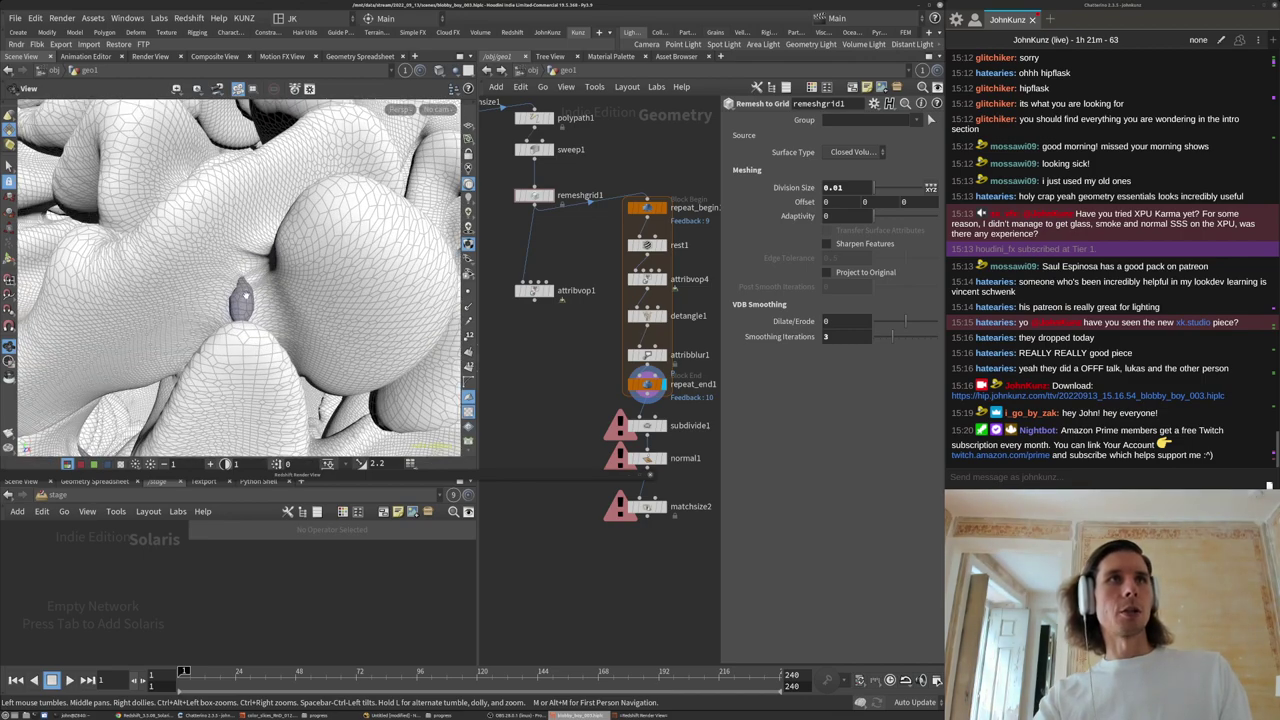
pyautogui.keyDown('alt'); pyautogui.moveTo(224, 293); pyautogui.dragTo(154, 342, button='right'); pyautogui.keyUp('alt')
pyautogui.click(440, 110)
pyautogui.click(450, 176)
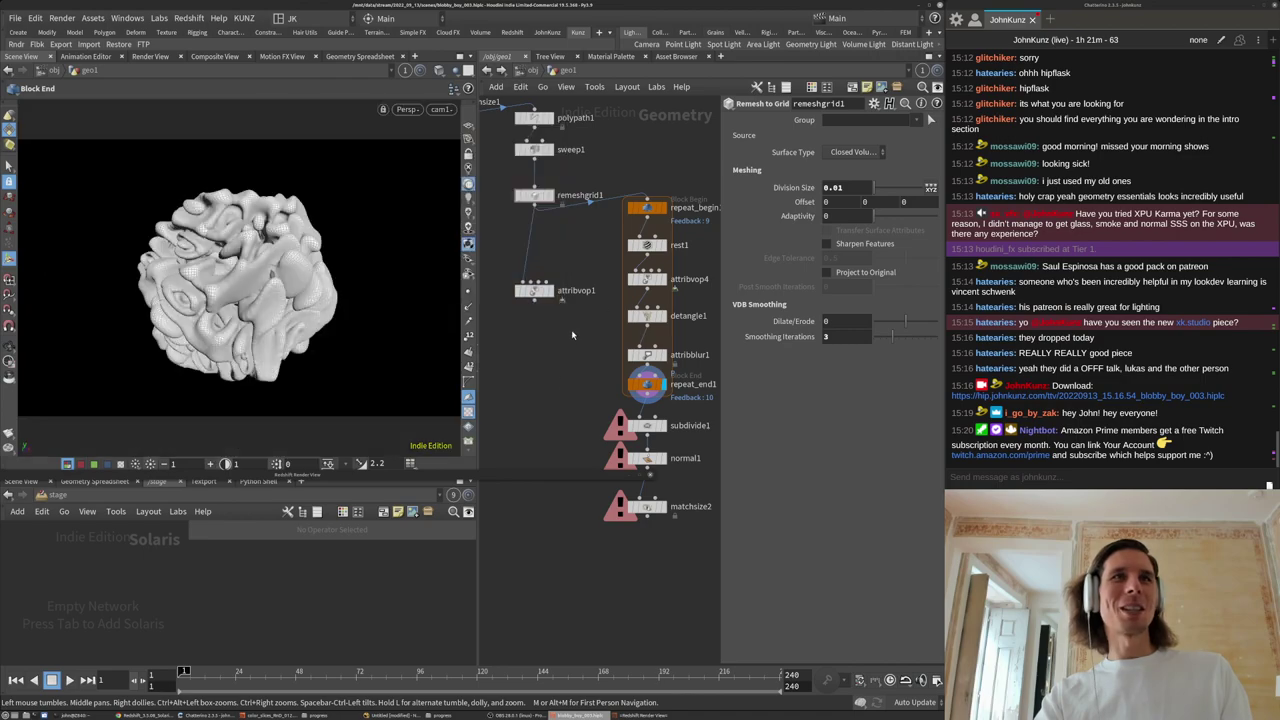
# Bypass subdivide1 below the repeat block and display the output of matchsize2.
pyautogui.scroll(5, 564, 334)
pyautogui.moveTo(525, 322); pyautogui.dragTo(475, 273, button='middle')
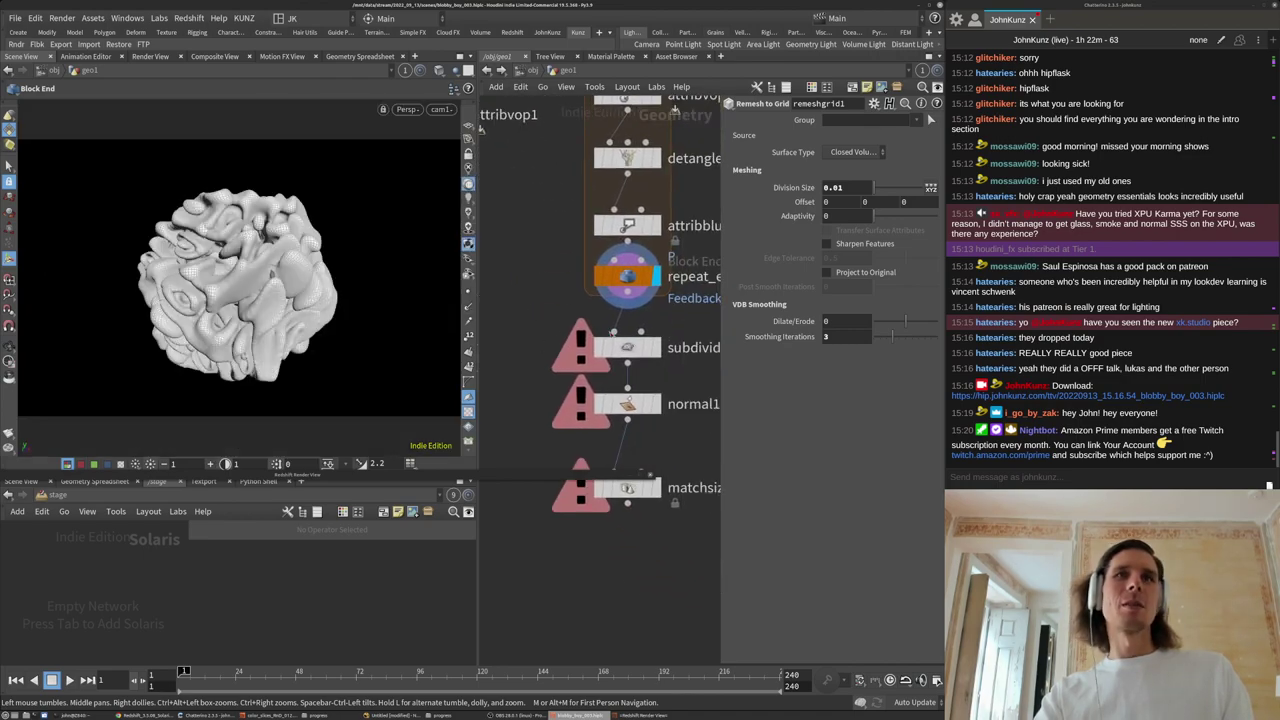
pyautogui.click(599, 350)
pyautogui.click(656, 488)
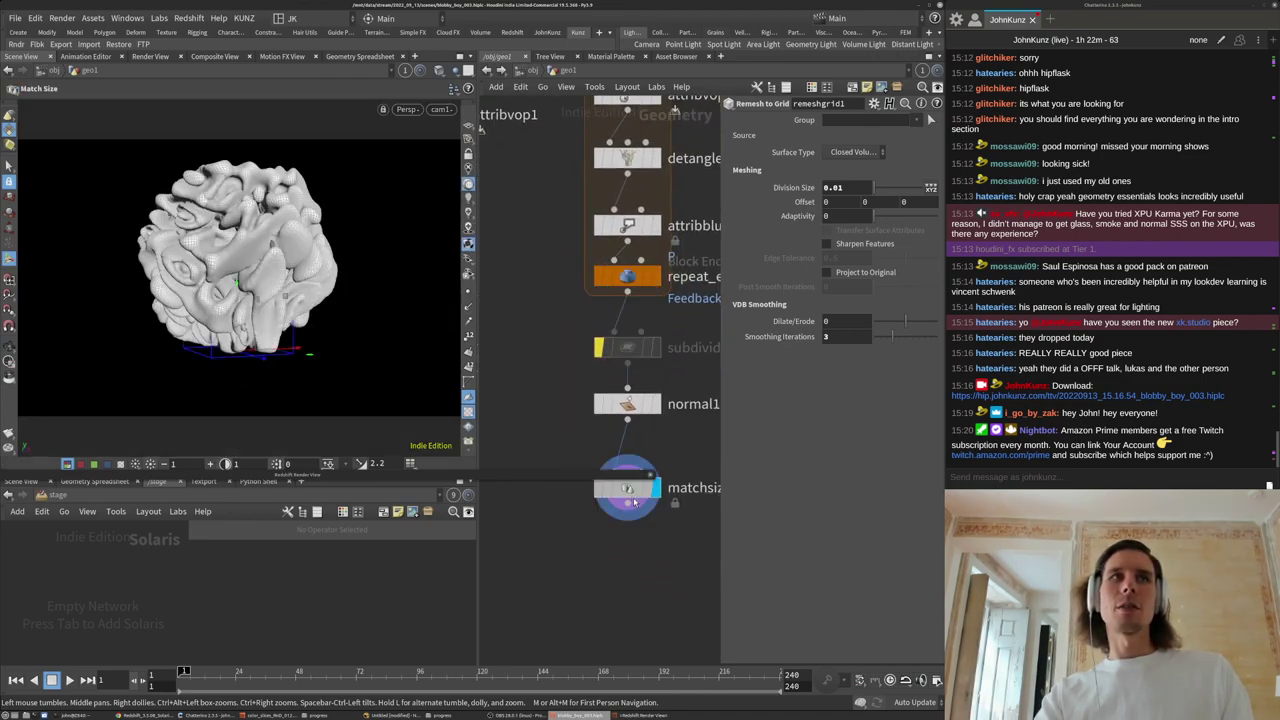
pyautogui.scroll(-1, 386, 477)
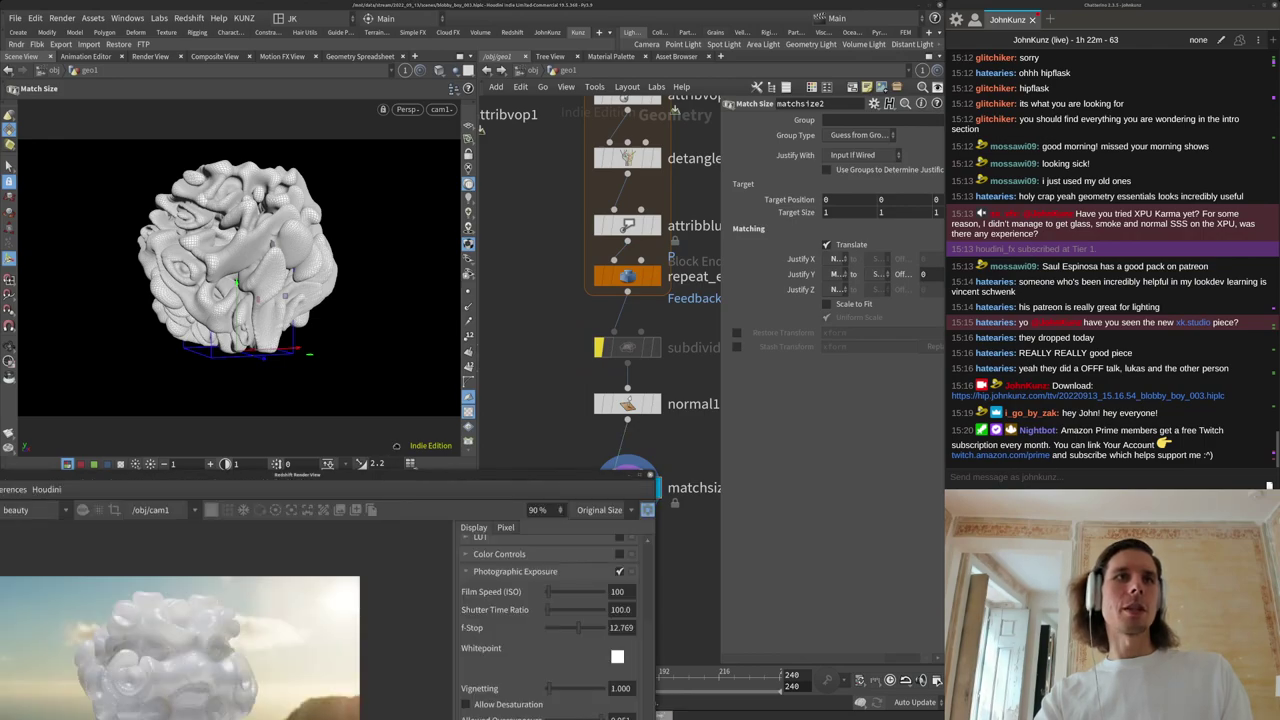
# Bring up the Redshift render view, start a fresh beauty render from cam1, and inspect the rendered shape up close.
pyautogui.moveTo(386, 471); pyautogui.dragTo(409, 336)
pyautogui.moveTo(132, 341); pyautogui.dragTo(224, 345)
pyautogui.click(80, 379)
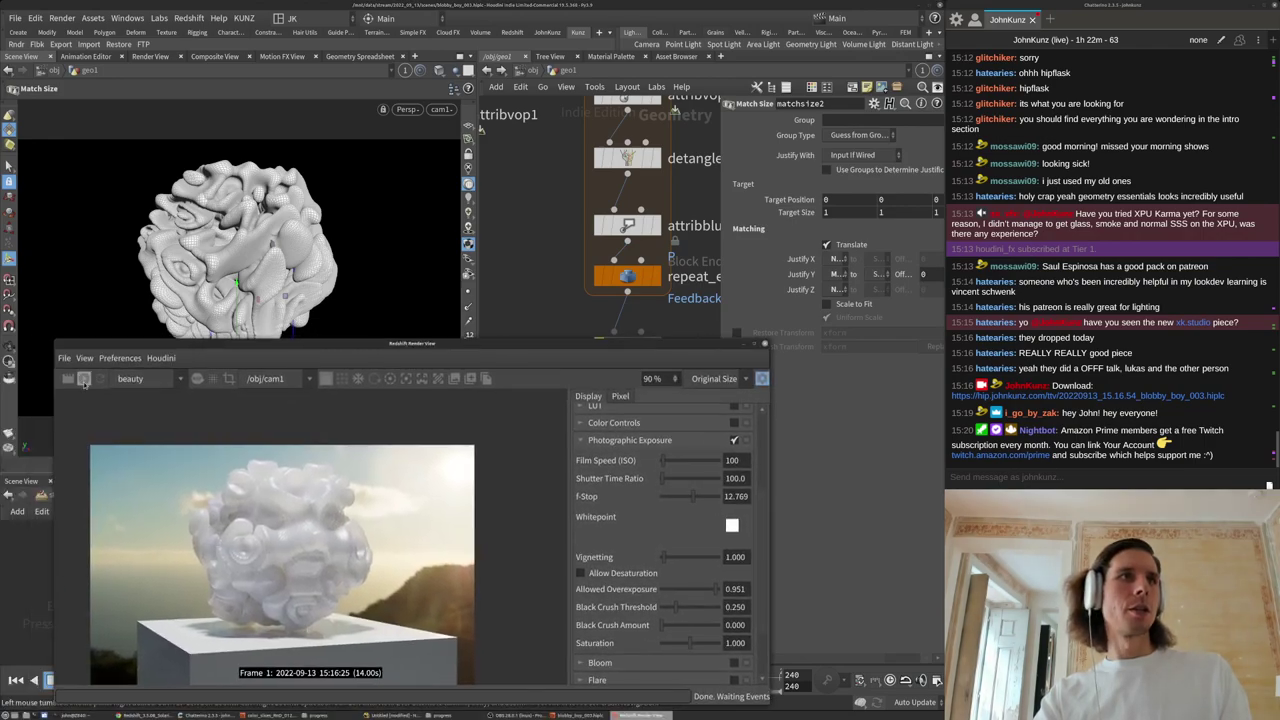
pyautogui.moveTo(128, 345); pyautogui.dragTo(91, 351)
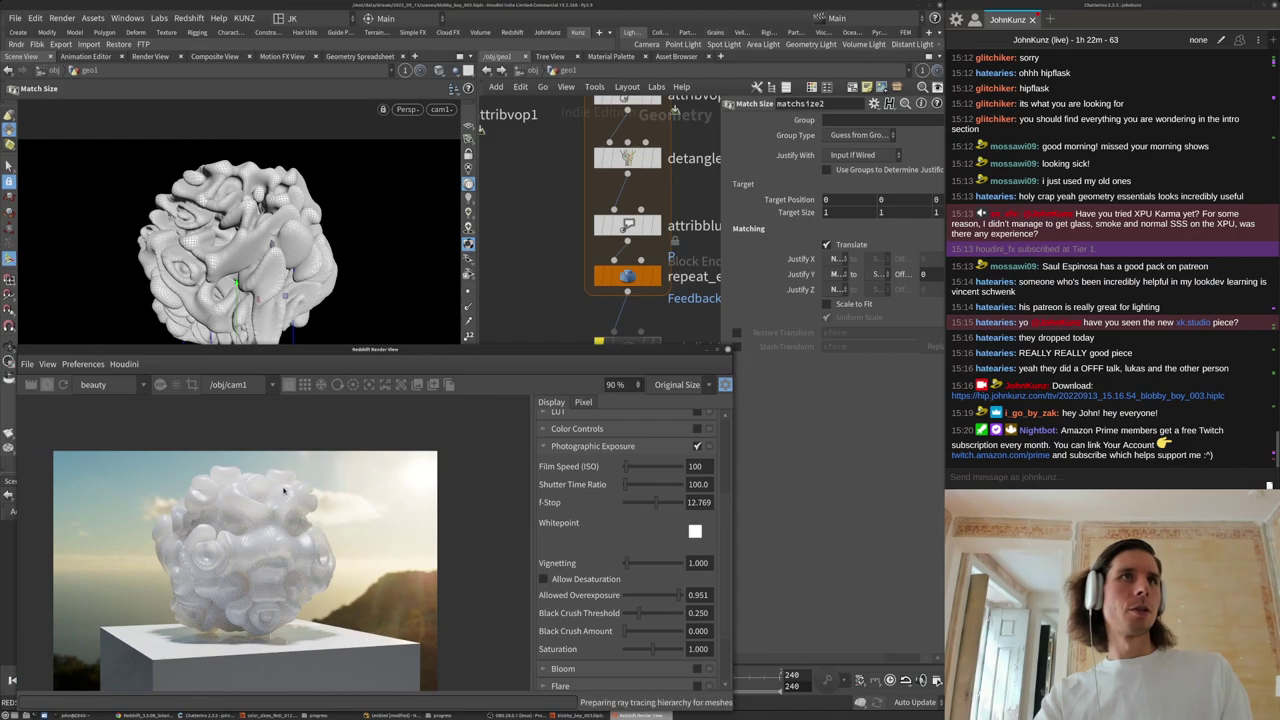
pyautogui.scroll(5, 216, 527)
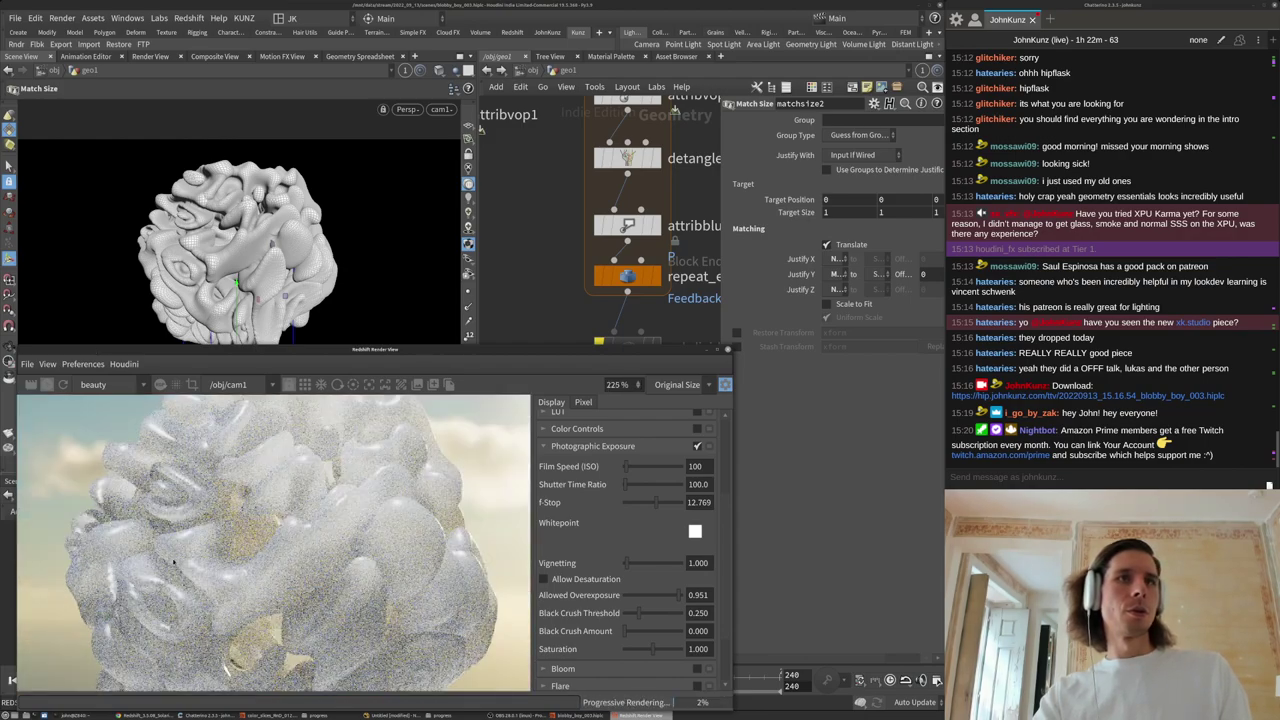
pyautogui.scroll(-4, 173, 563)
pyautogui.moveTo(506, 351); pyautogui.dragTo(512, 303)
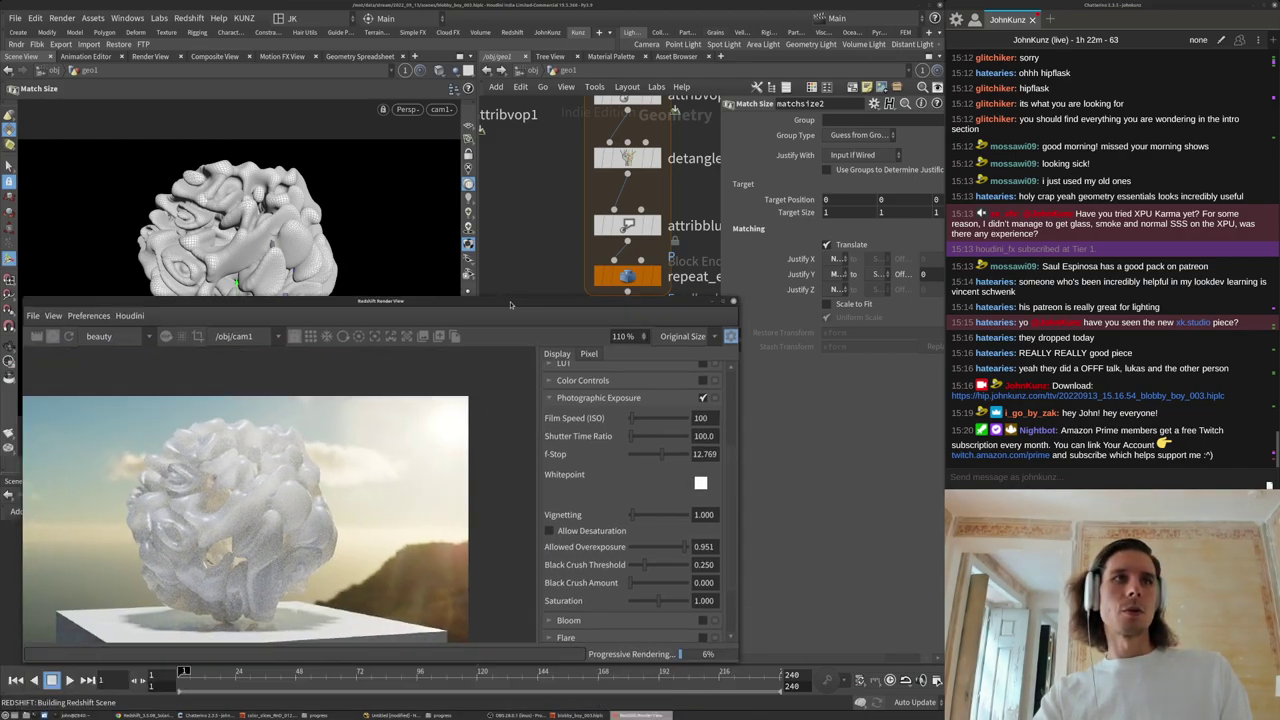
# Return to the object level and turn off the rslightdome1 light.
pyautogui.click(523, 75)
pyautogui.scroll(-3, 546, 214)
pyautogui.moveTo(546, 214); pyautogui.dragTo(543, 144, button='middle')
pyautogui.scroll(3, 571, 217)
pyautogui.click(570, 215)
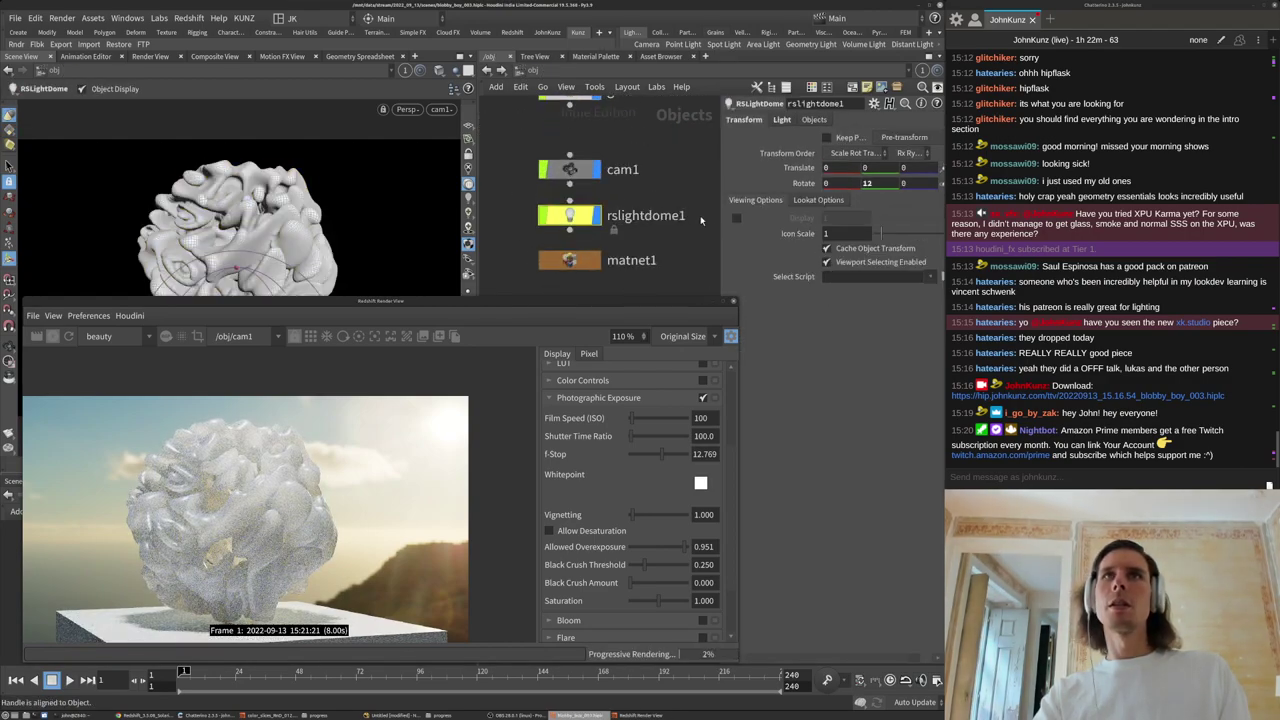
pyautogui.click(783, 119)
pyautogui.click(827, 154)
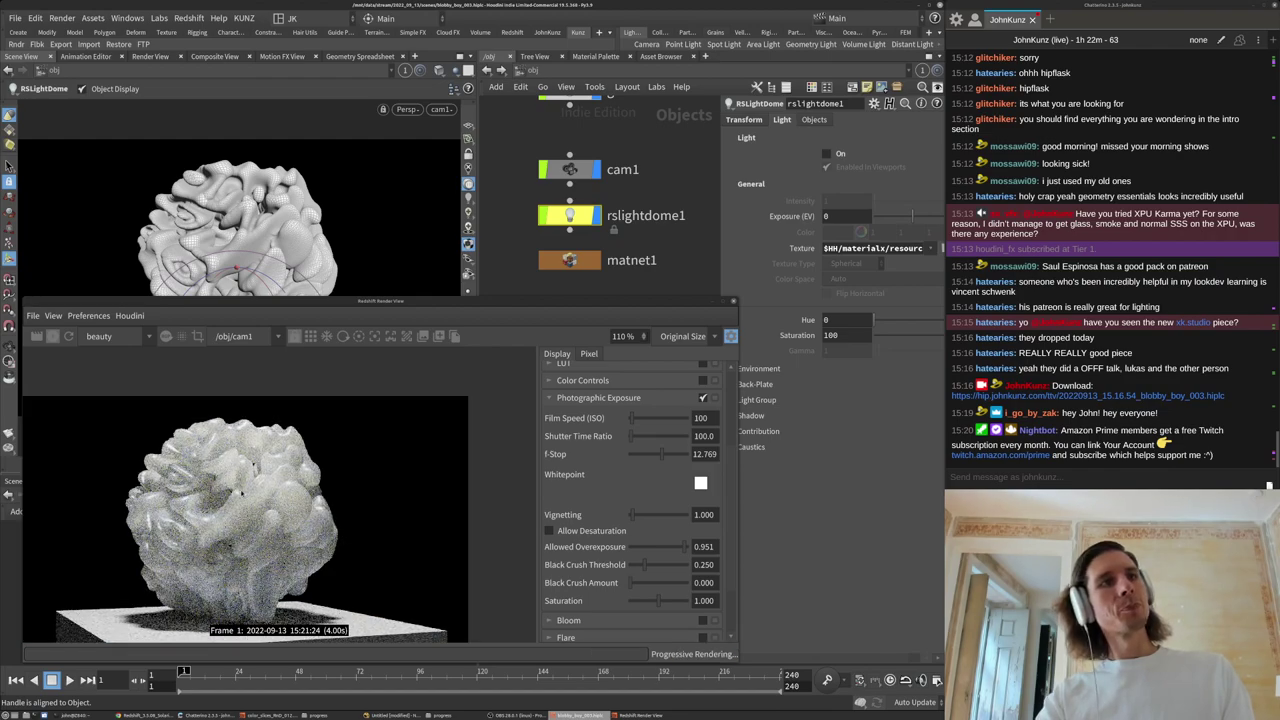
# Zoom the render out to 100 %, narrow the render view window, and move it clear of the network and parameters.
pyautogui.scroll(-4, 218, 507)
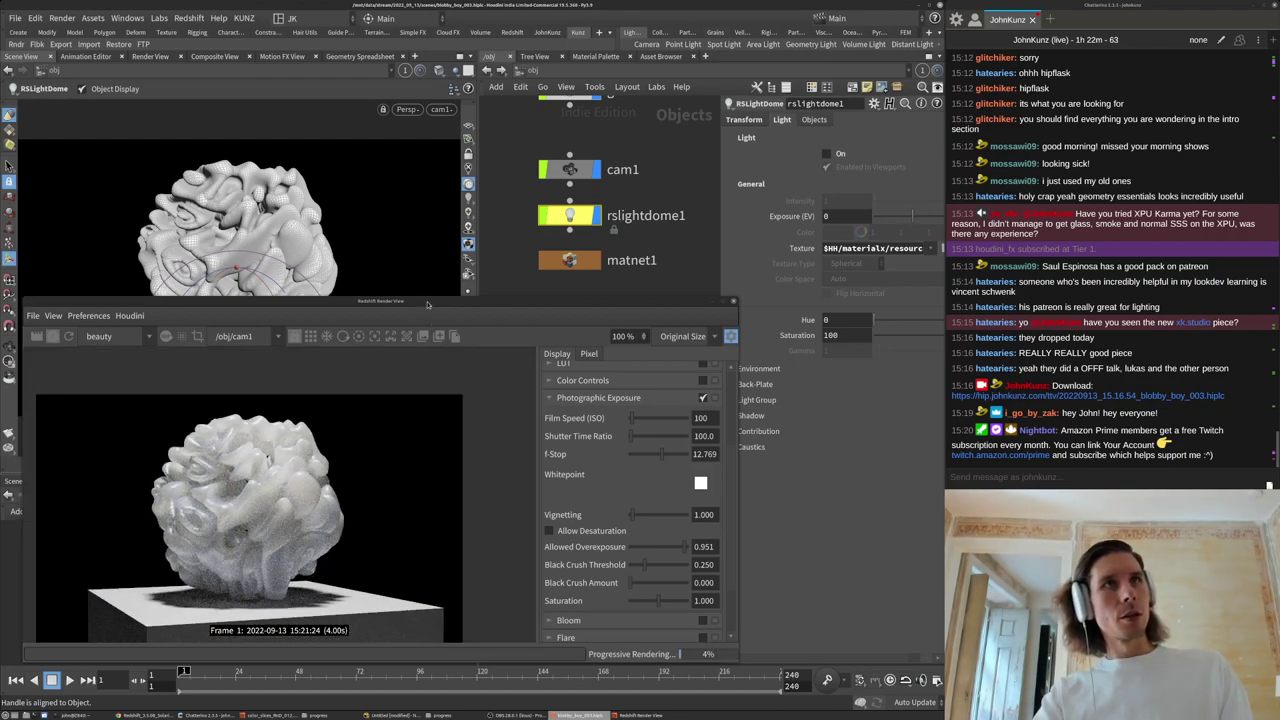
pyautogui.moveTo(427, 304); pyautogui.dragTo(430, 182)
pyautogui.click(560, 583)
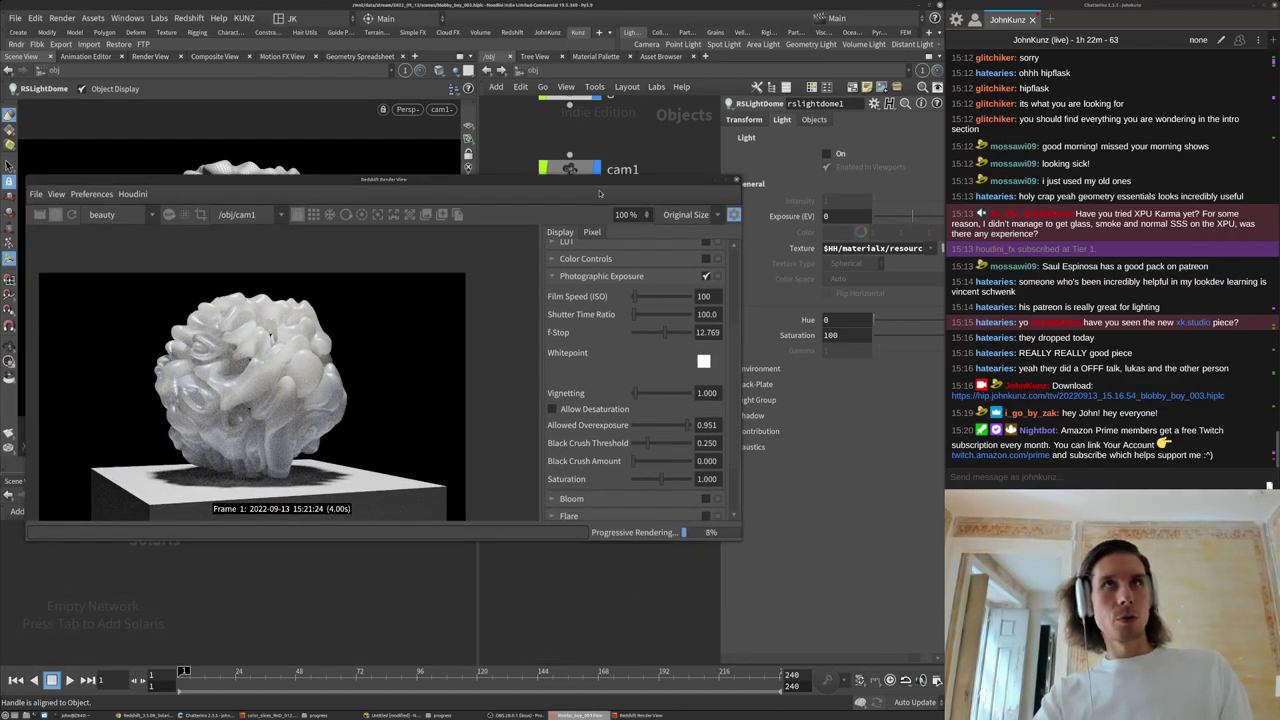
pyautogui.moveTo(601, 182); pyautogui.dragTo(464, 189)
pyautogui.moveTo(600, 183); pyautogui.dragTo(352, 201)
pyautogui.moveTo(230, 212); pyautogui.dragTo(368, 327)
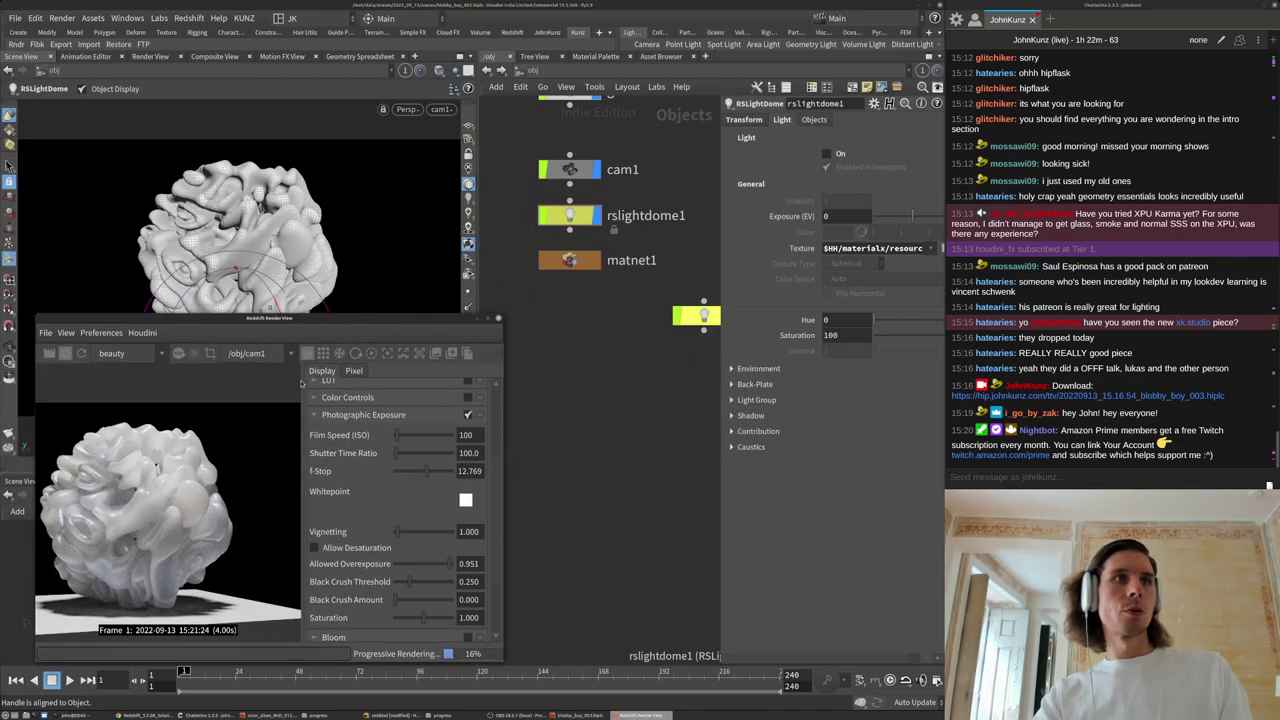
# Open redshift_vopnet1 inside matnet1 and set StandardMaterial1's subsurface radius color to hue 12 and saturation 0.691.
pyautogui.doubleClick(570, 260)
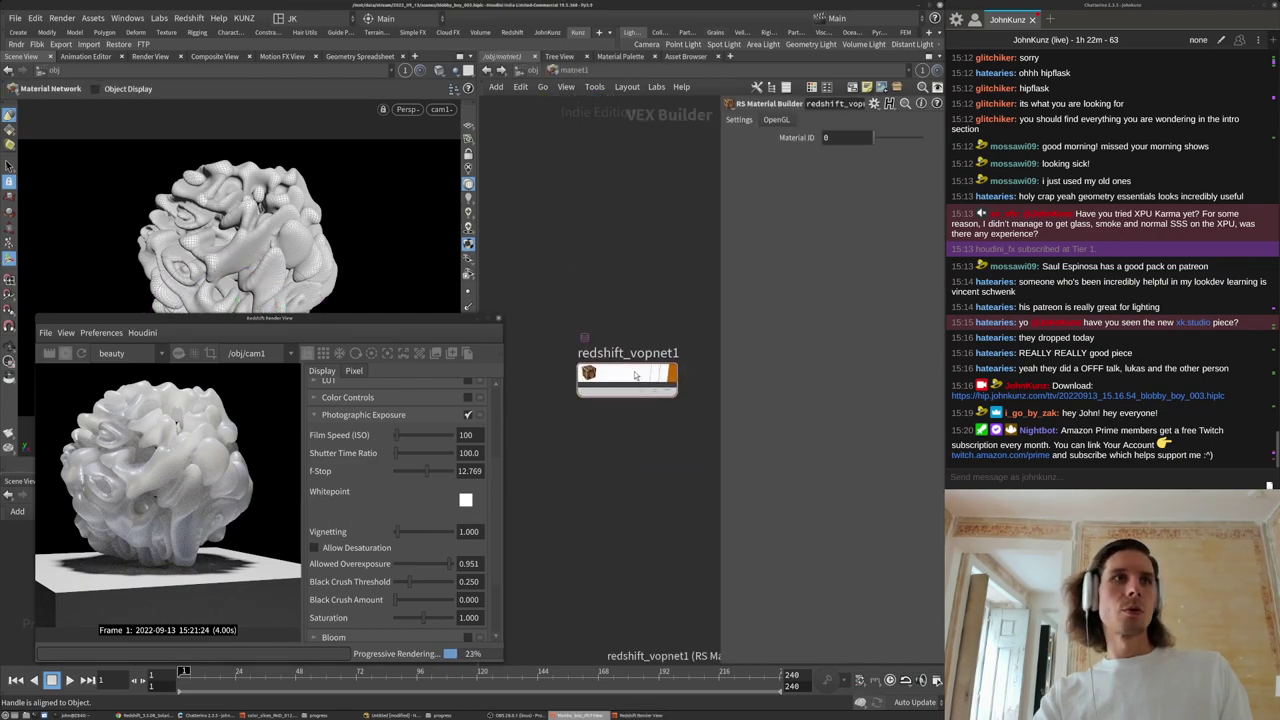
pyautogui.doubleClick(634, 375)
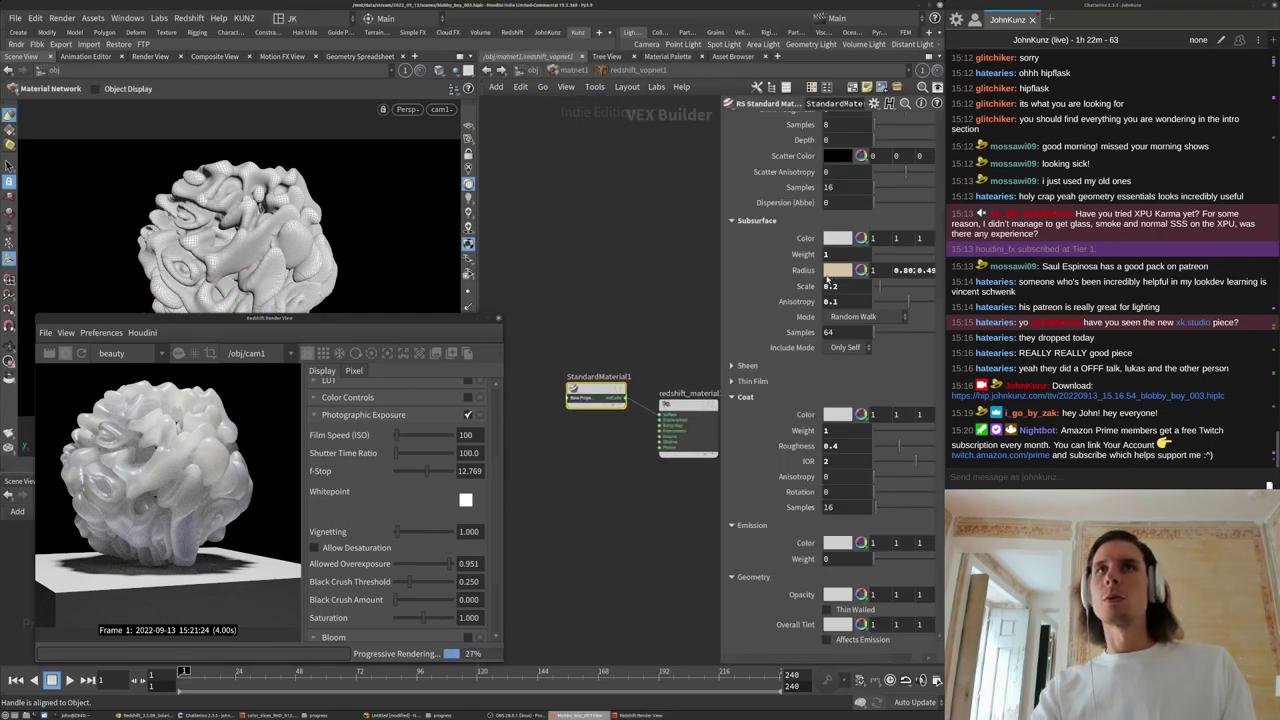
pyautogui.click(832, 271)
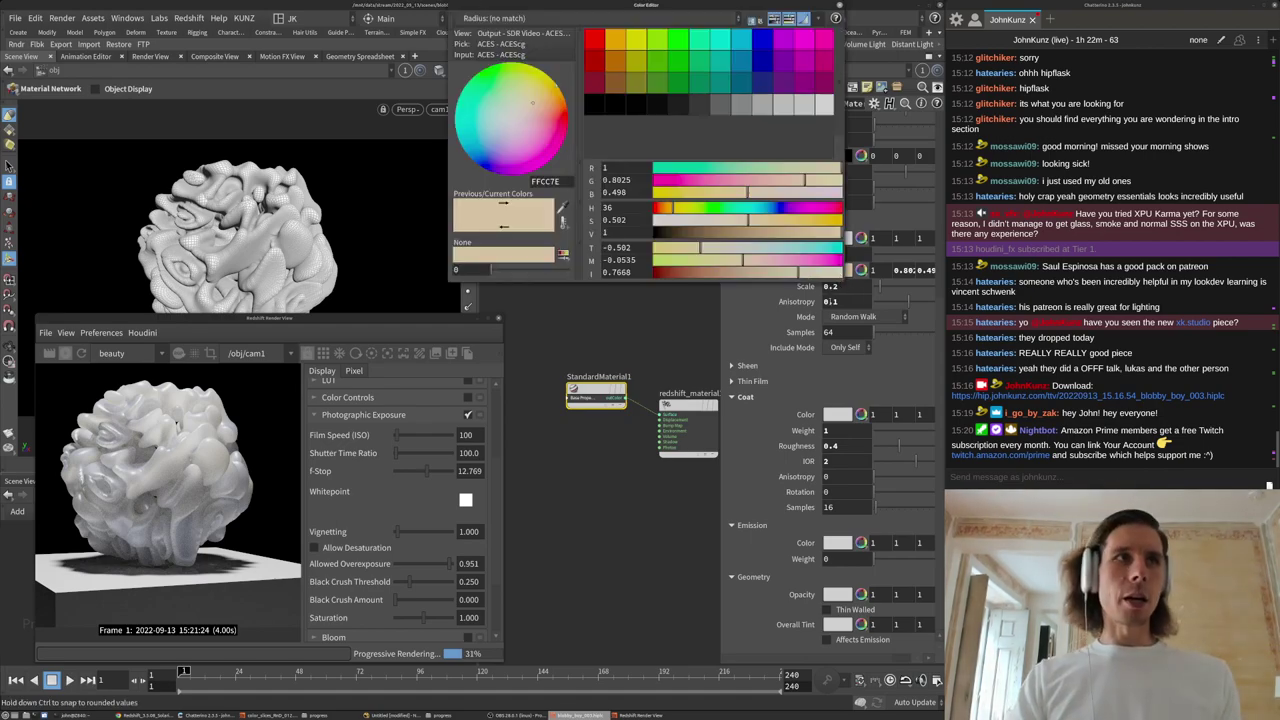
pyautogui.click(660, 209)
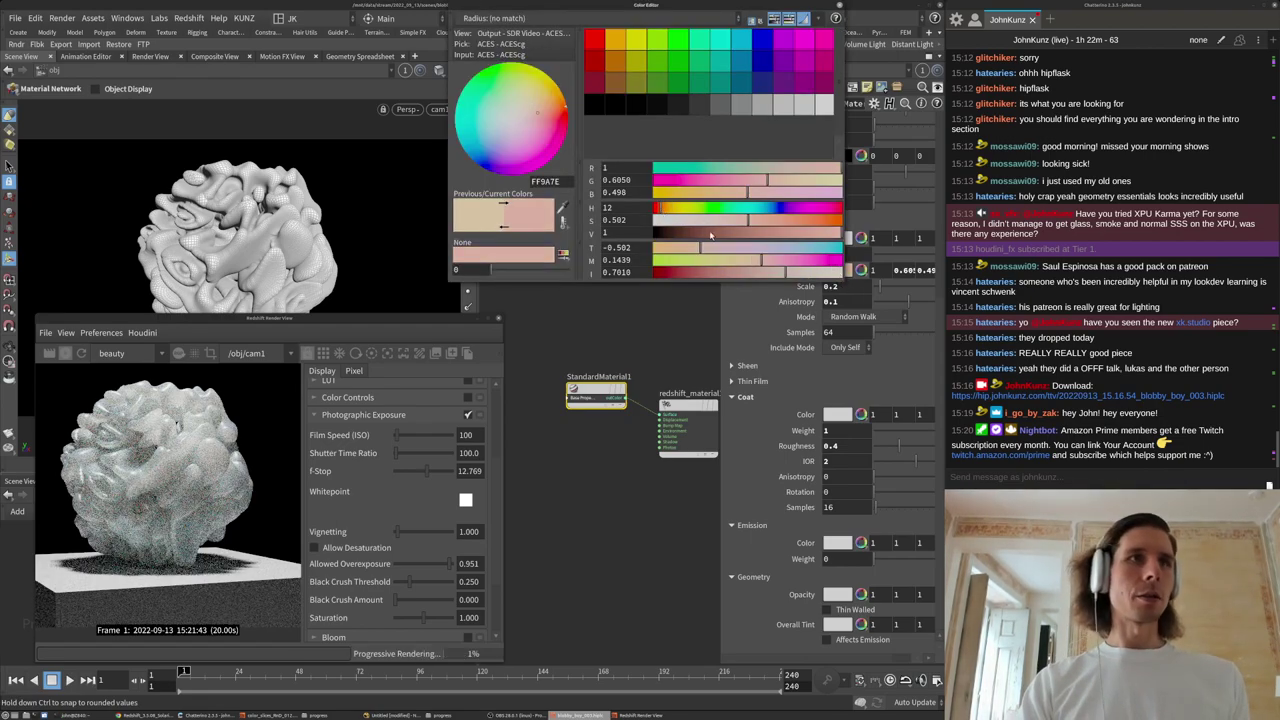
pyautogui.click(783, 222)
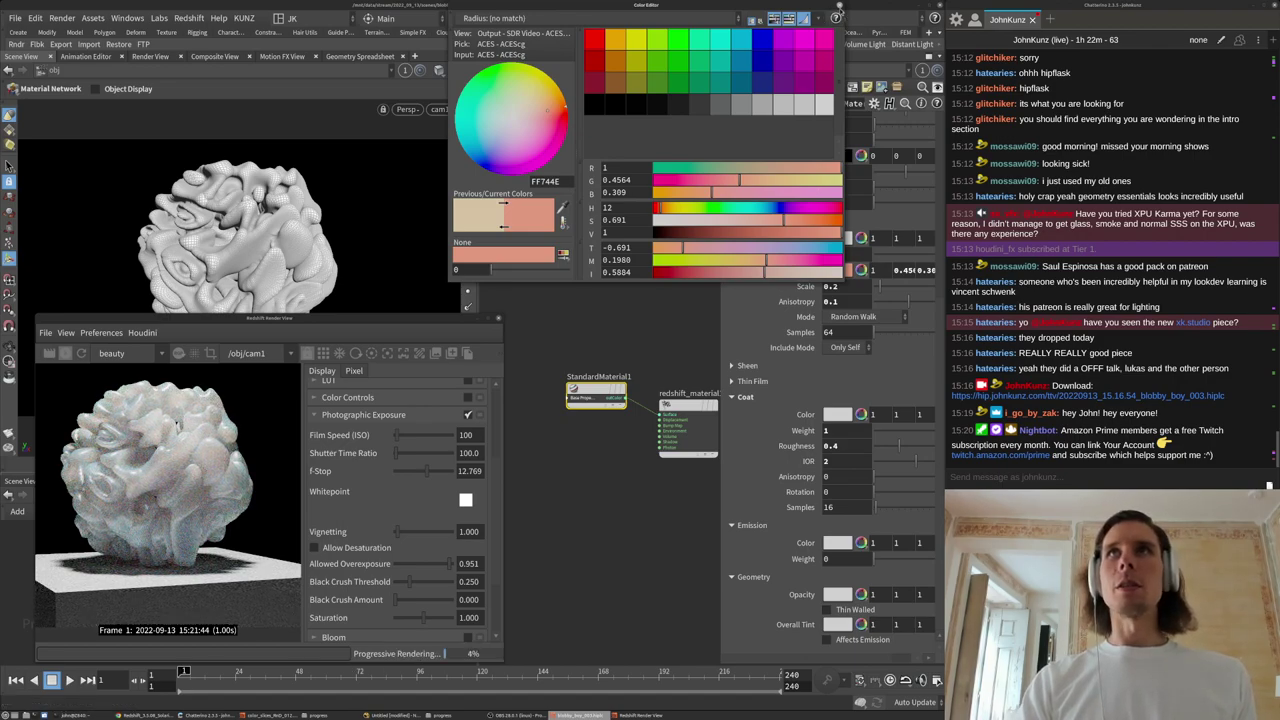
pyautogui.click(839, 6)
# Zoom in on the render and set the material's subsurface anisotropy to 0.05.
pyautogui.scroll(3, 88, 505)
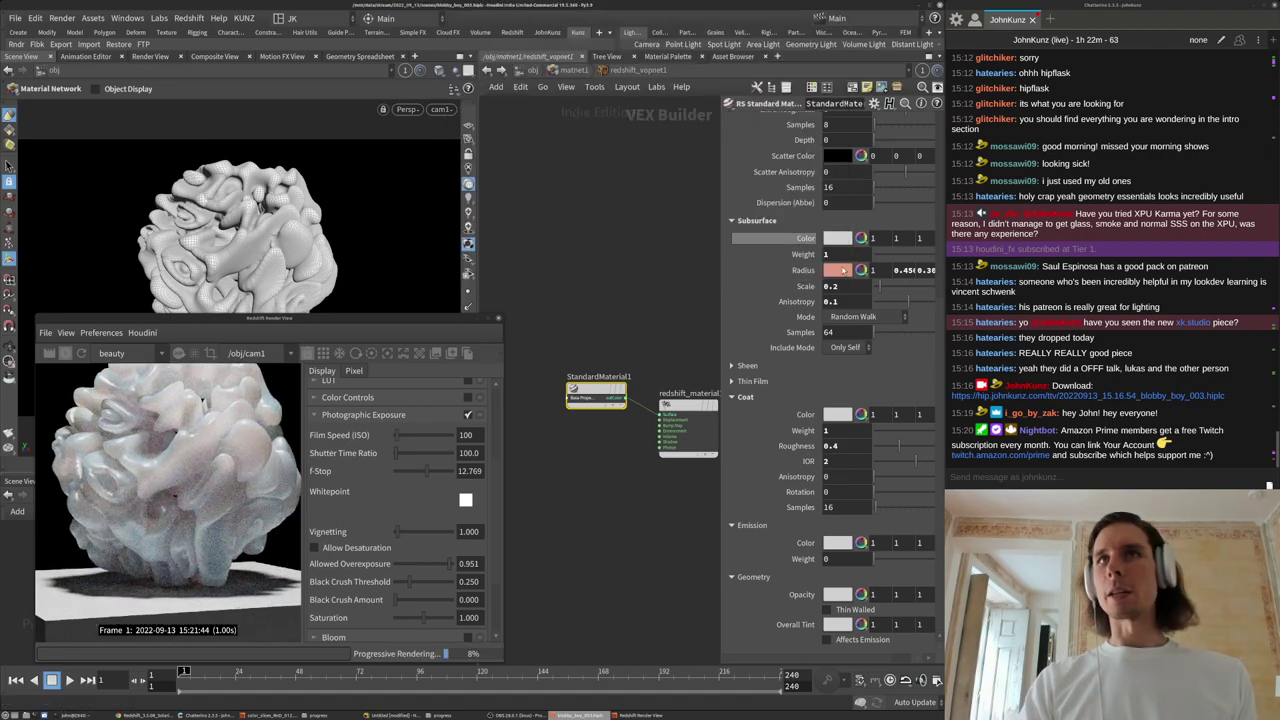
pyautogui.click(848, 302)
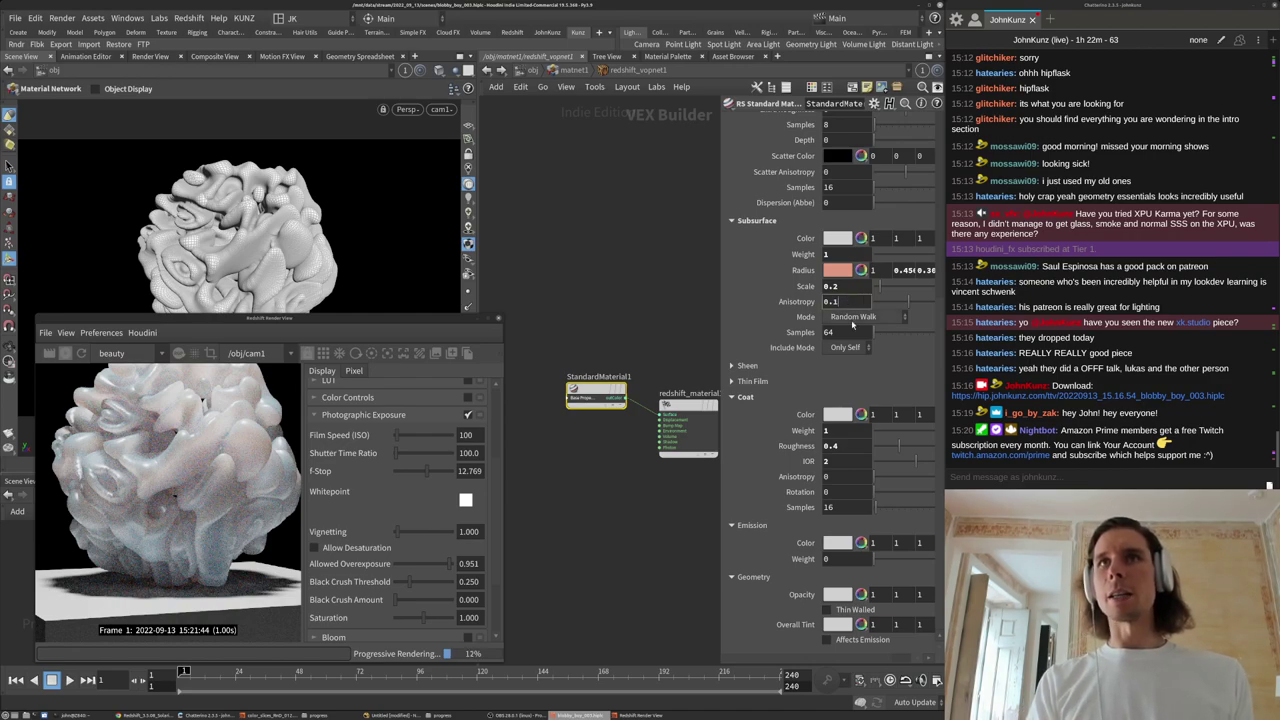
pyautogui.write('05')
pyautogui.press('Return')
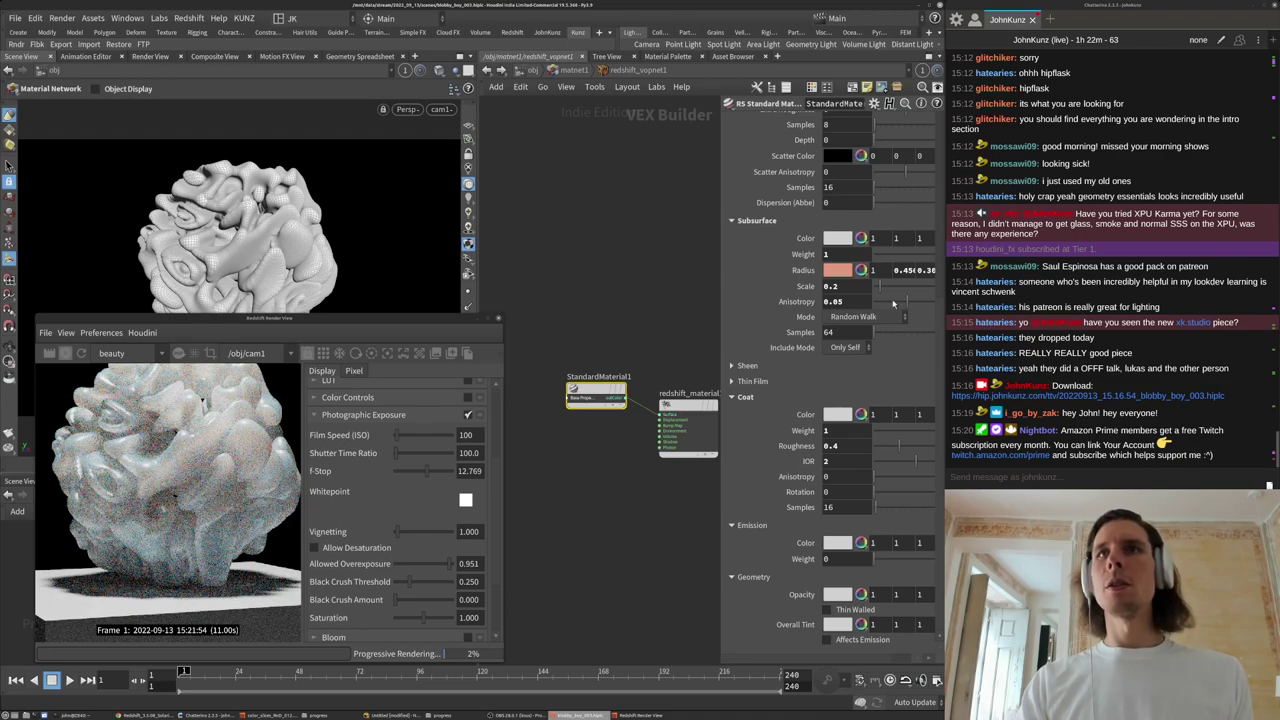
# Shift the subsurface radius color to a yellow with hue 55.
pyautogui.click(851, 269)
pyautogui.moveTo(667, 211); pyautogui.dragTo(684, 209)
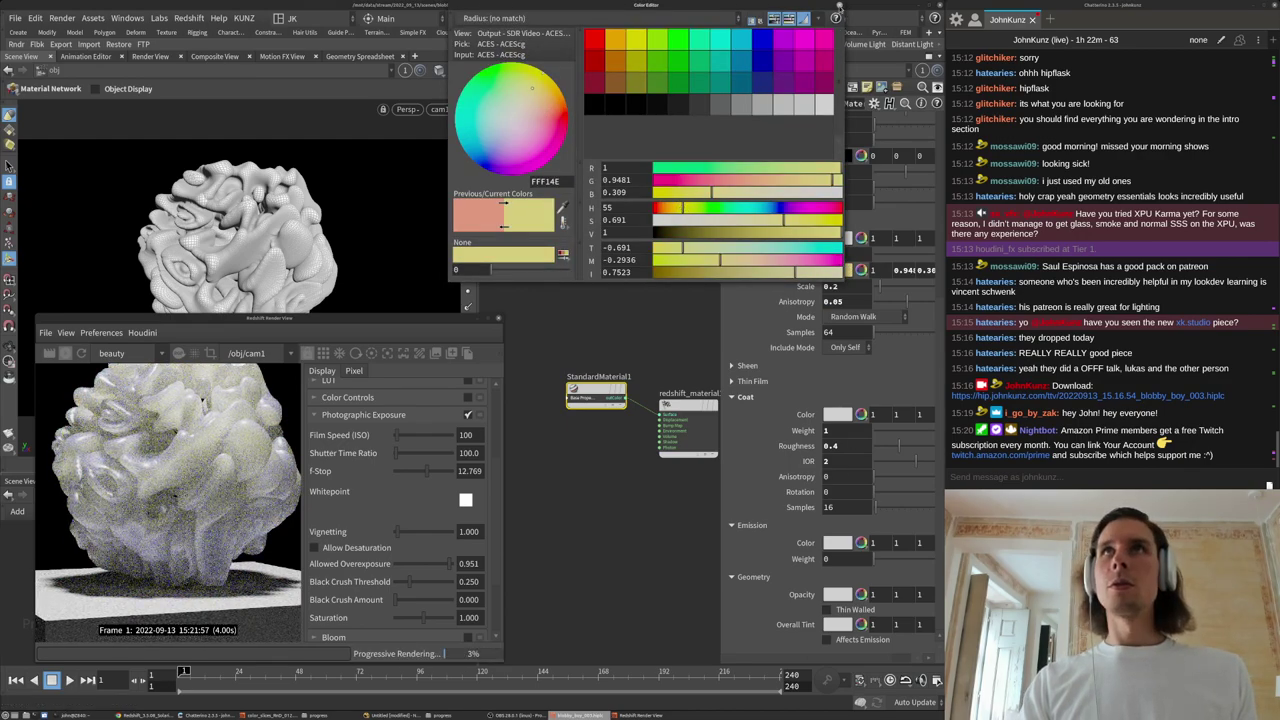
pyautogui.click(839, 6)
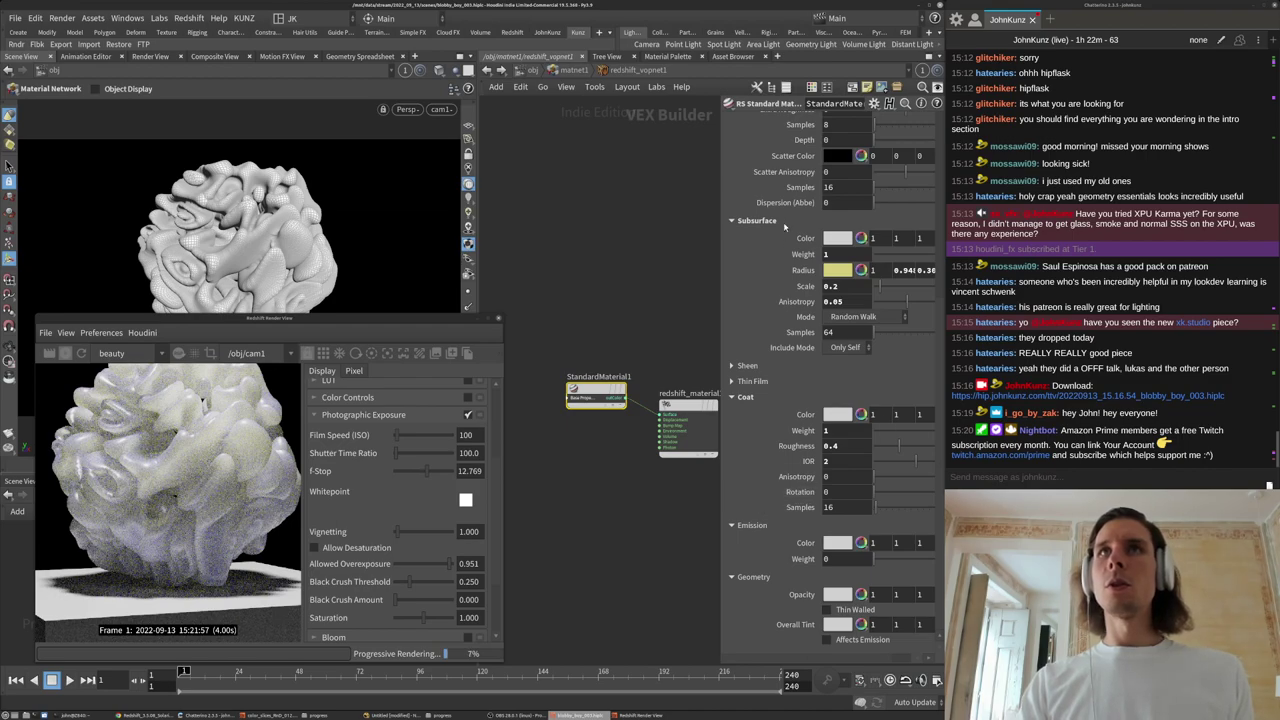
pyautogui.scroll(2, 784, 225)
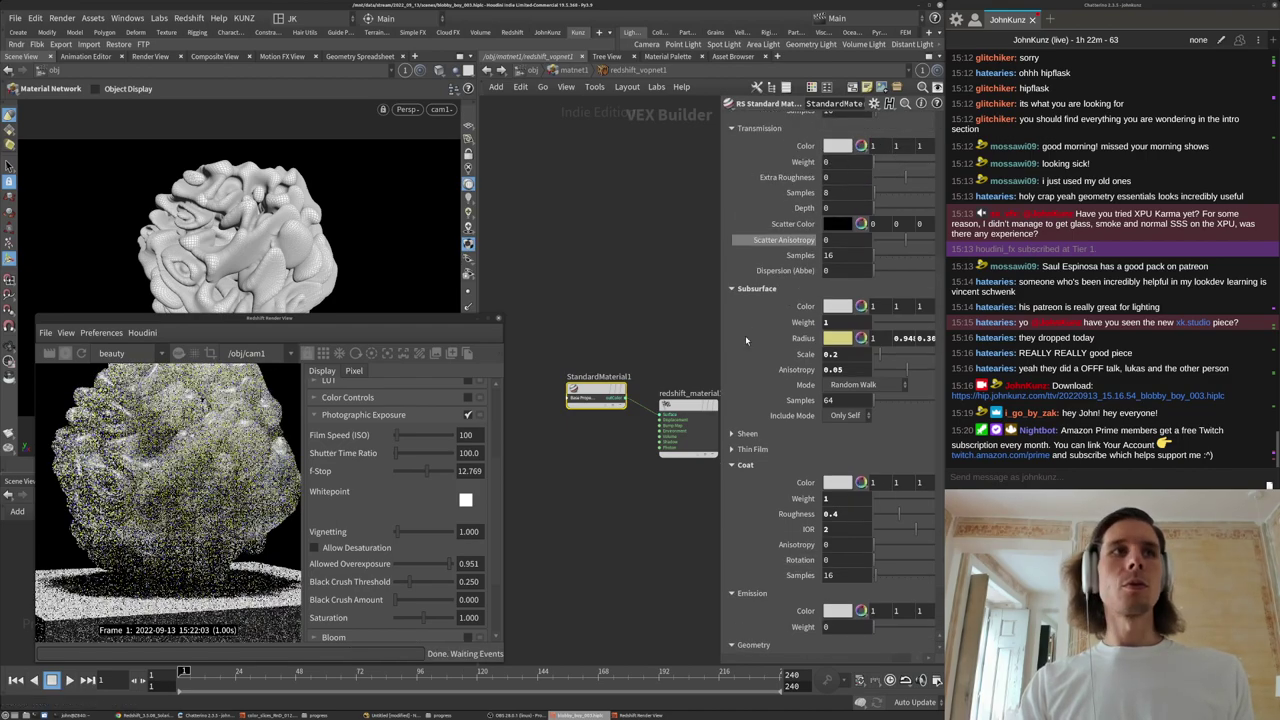
# Set StandardMaterial1's reflection roughness to 0.35 and reduce its coat weight to 0.
pyautogui.scroll(4, 745, 338)
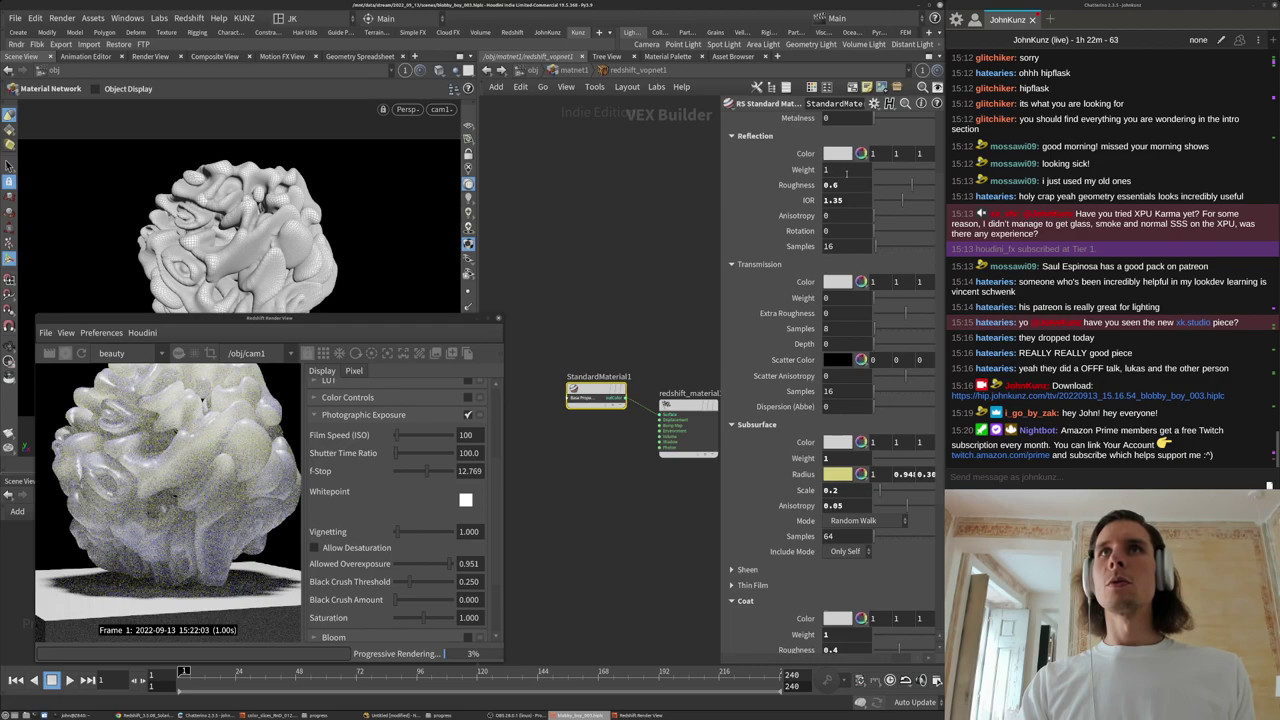
pyautogui.doubleClick(835, 186)
pyautogui.write('35')
pyautogui.press('Return')
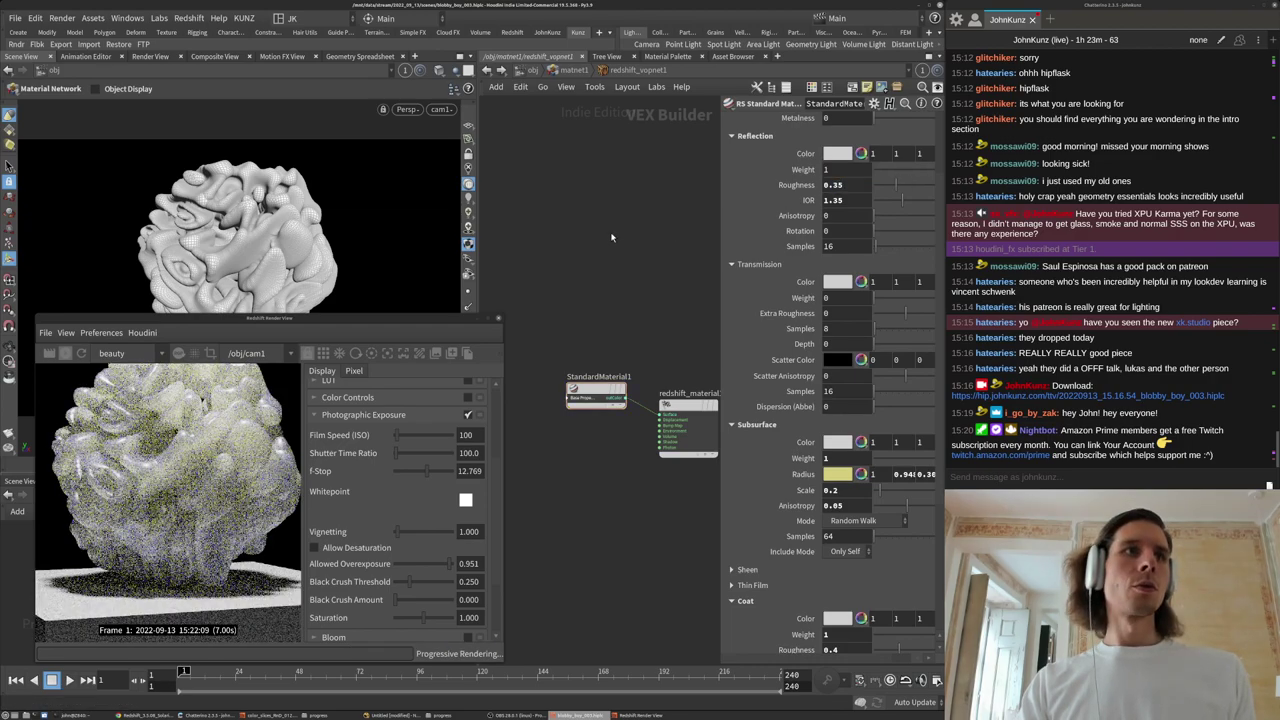
pyautogui.scroll(-6, 810, 260)
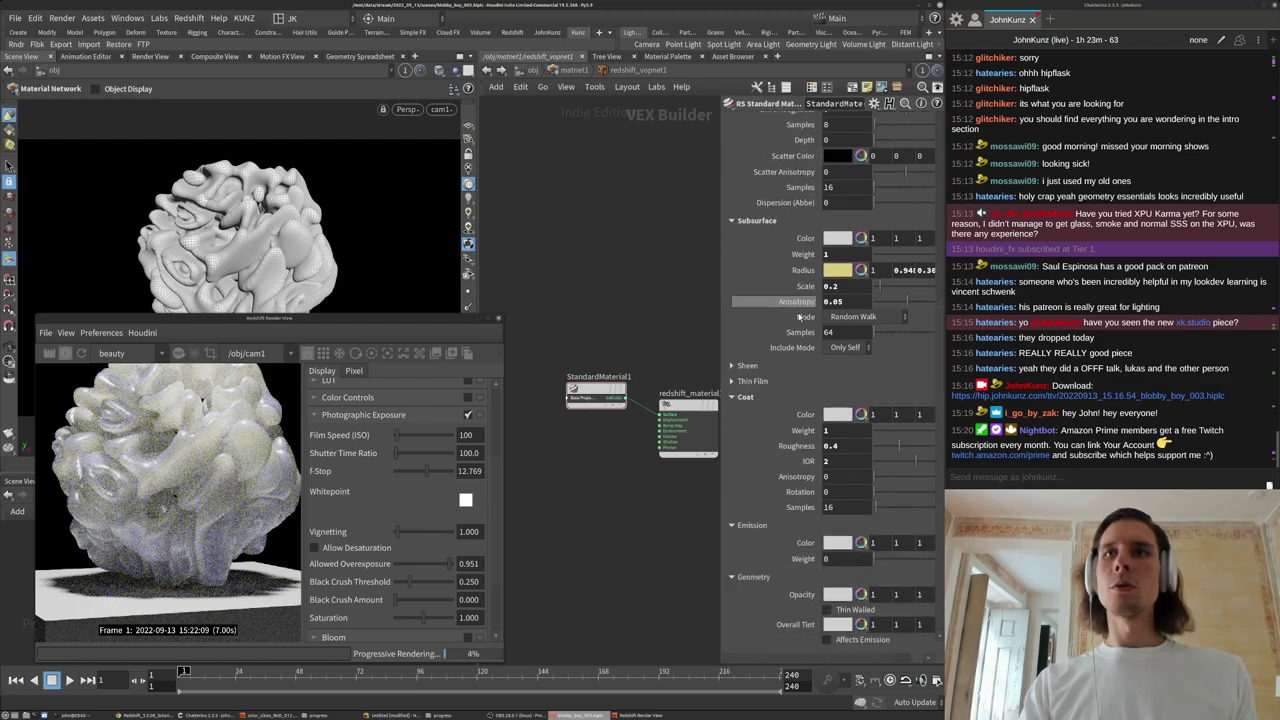
pyautogui.moveTo(879, 432); pyautogui.dragTo(587, 438)
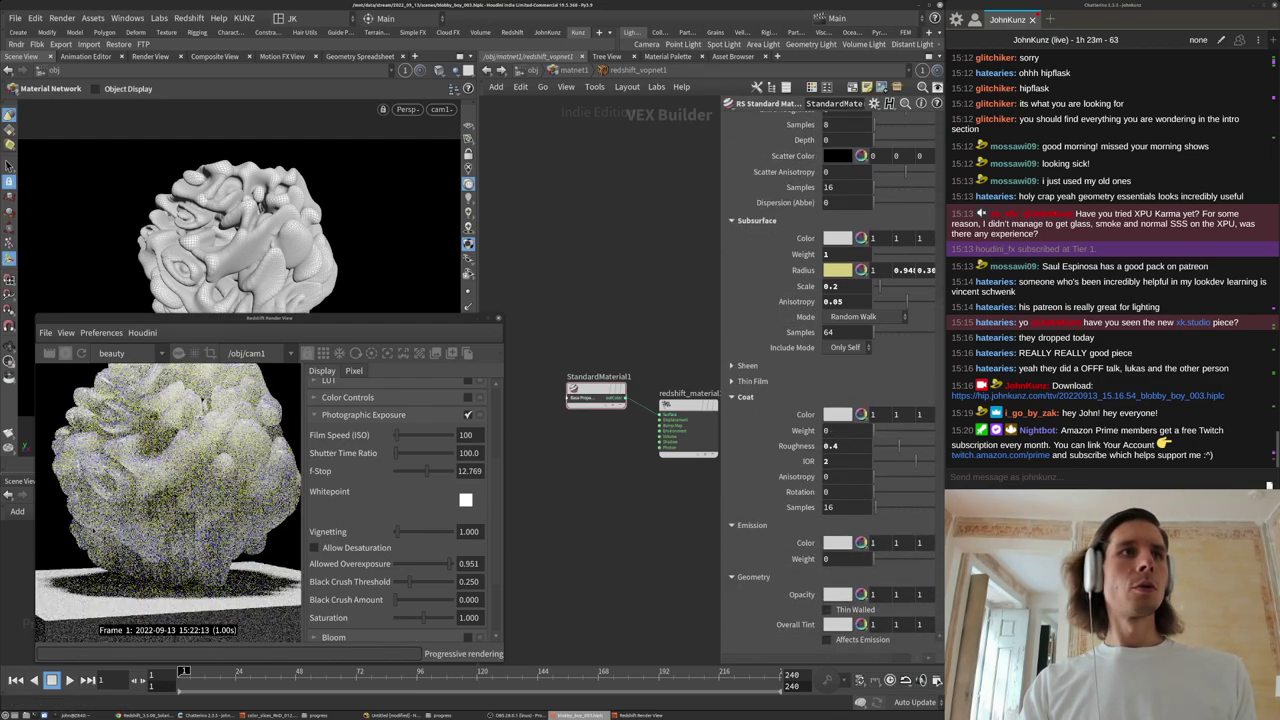
# Change the material's subsurface radius color to a pale orange with hue 16 and saturation 0.426.
pyautogui.click(843, 271)
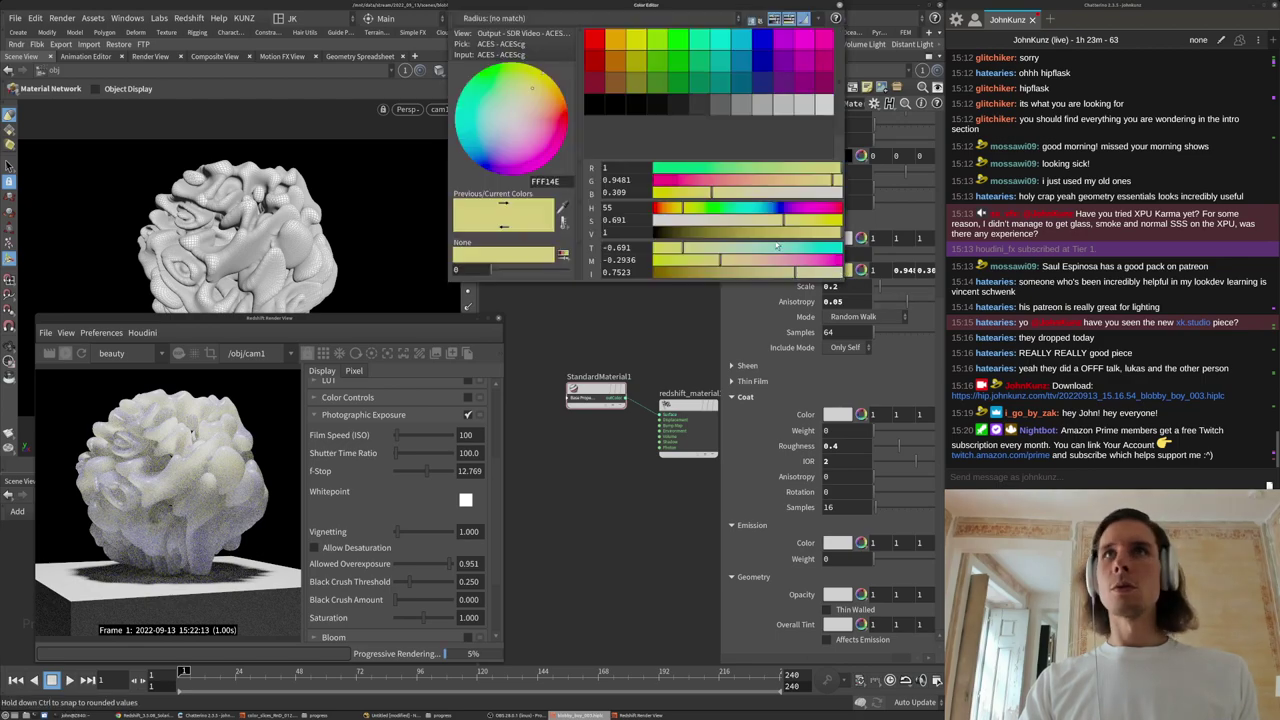
pyautogui.click(709, 211)
pyautogui.moveTo(706, 226); pyautogui.dragTo(660, 210)
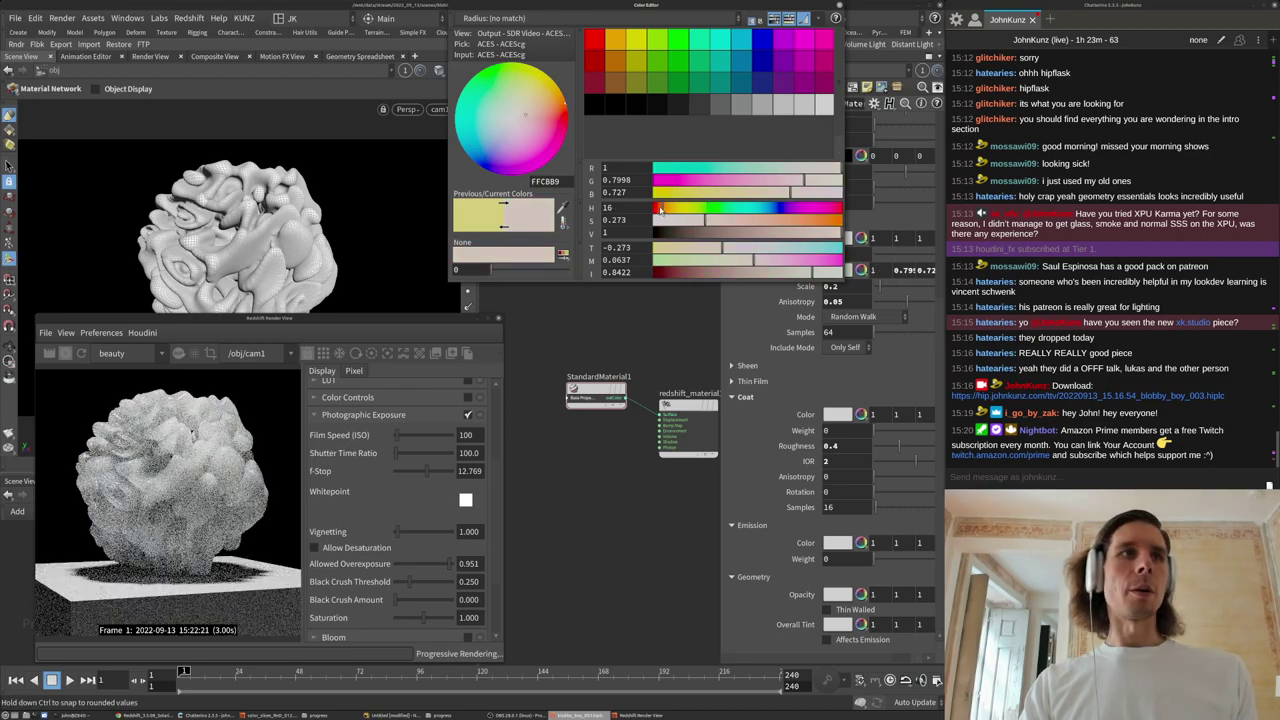
pyautogui.click(780, 210)
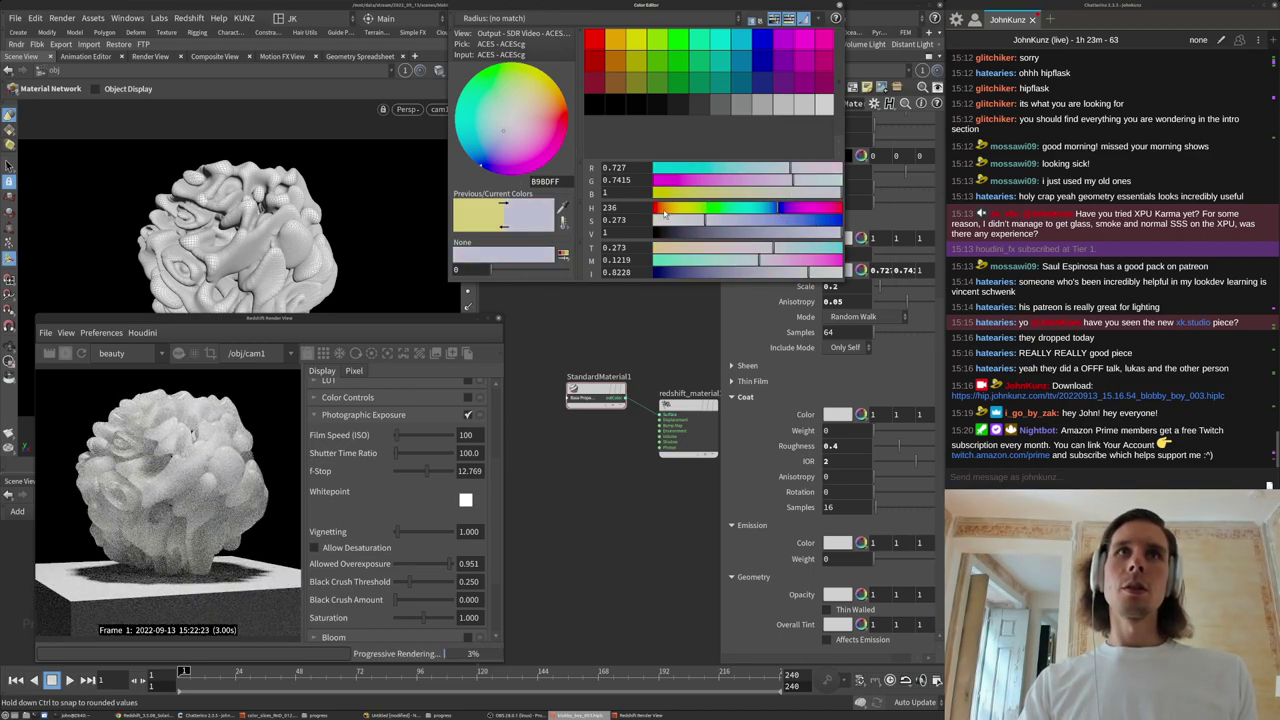
pyautogui.click(662, 210)
pyautogui.click(733, 221)
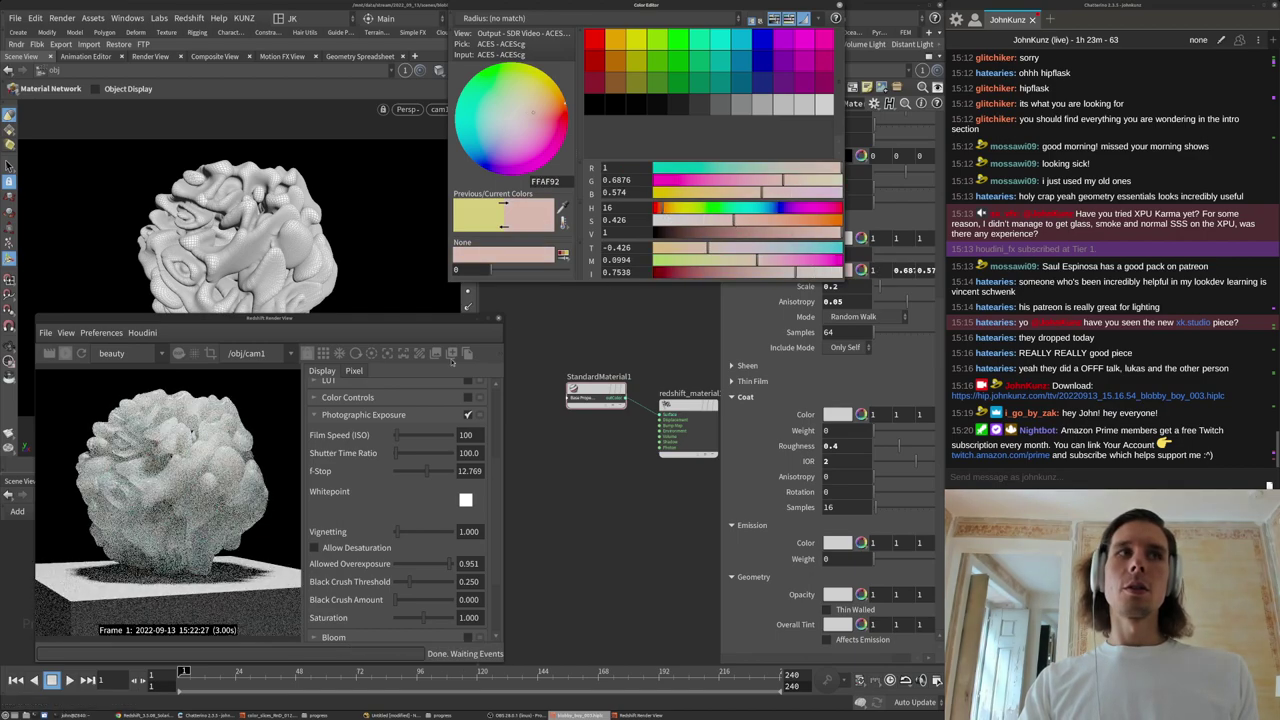
pyautogui.click(839, 6)
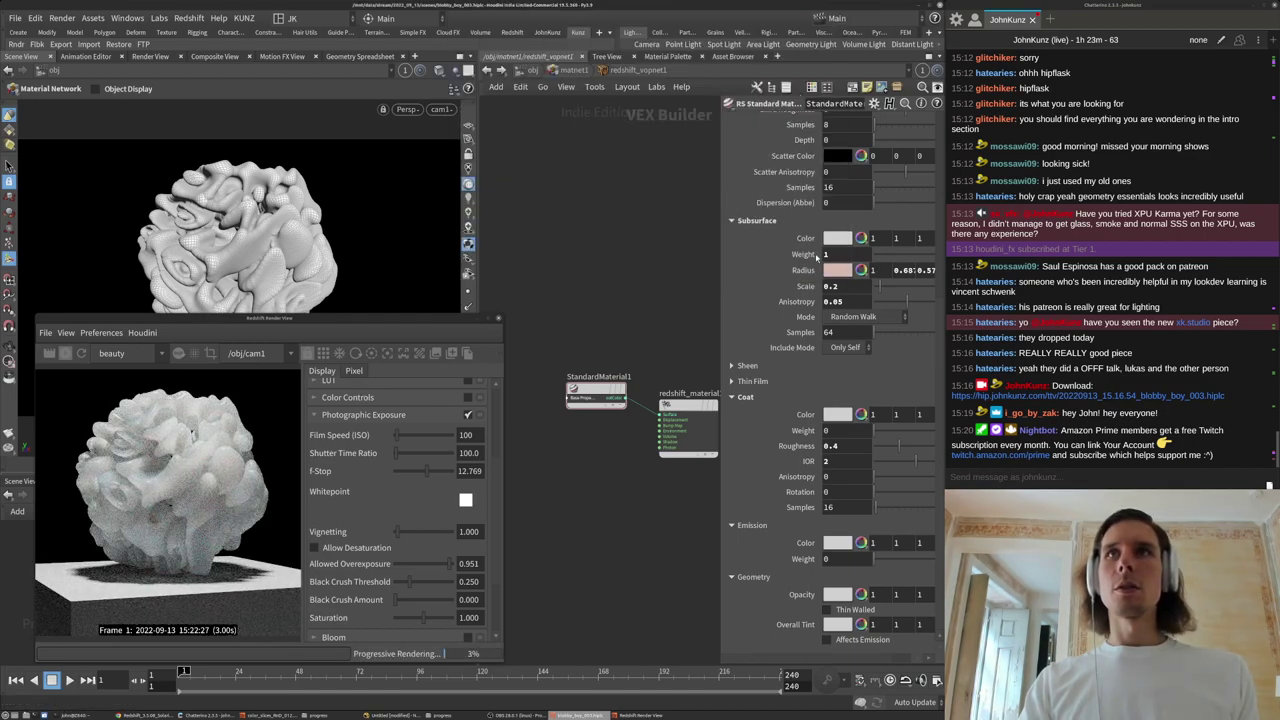
# Set the material's subsurface color to an orange-red with hue 8 and saturation 0.89.
pyautogui.click(850, 238)
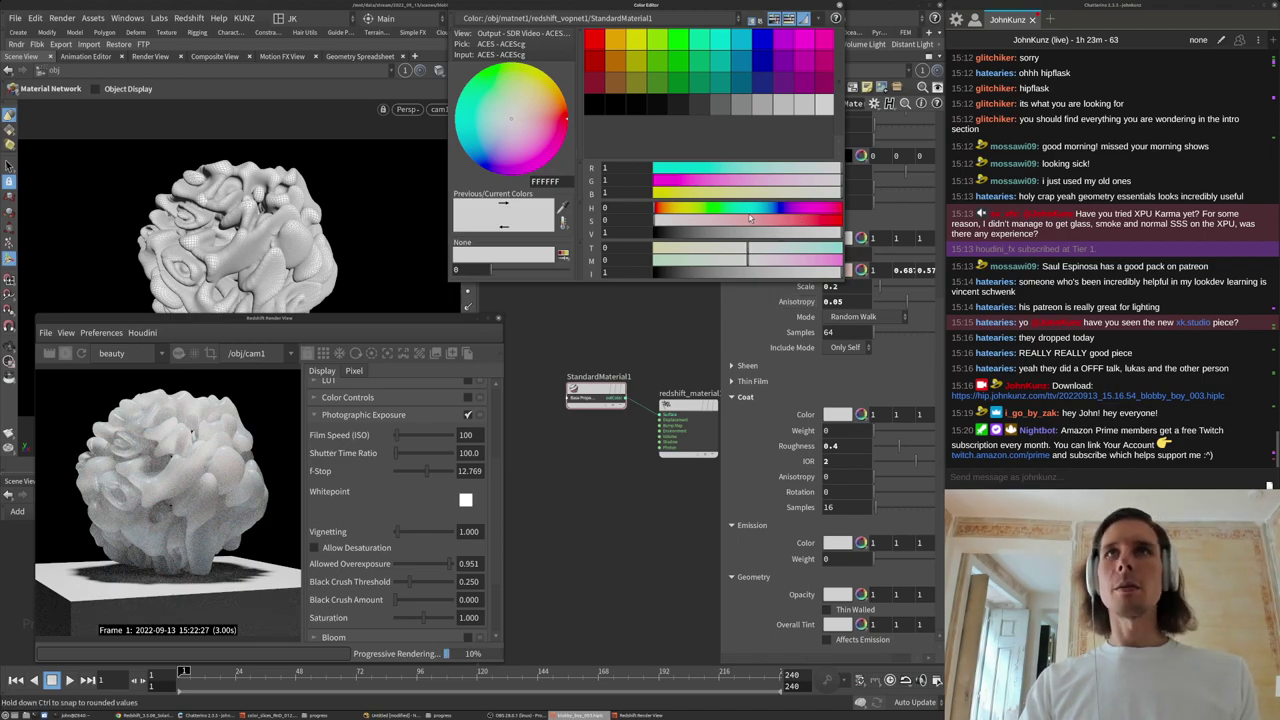
pyautogui.click(763, 220)
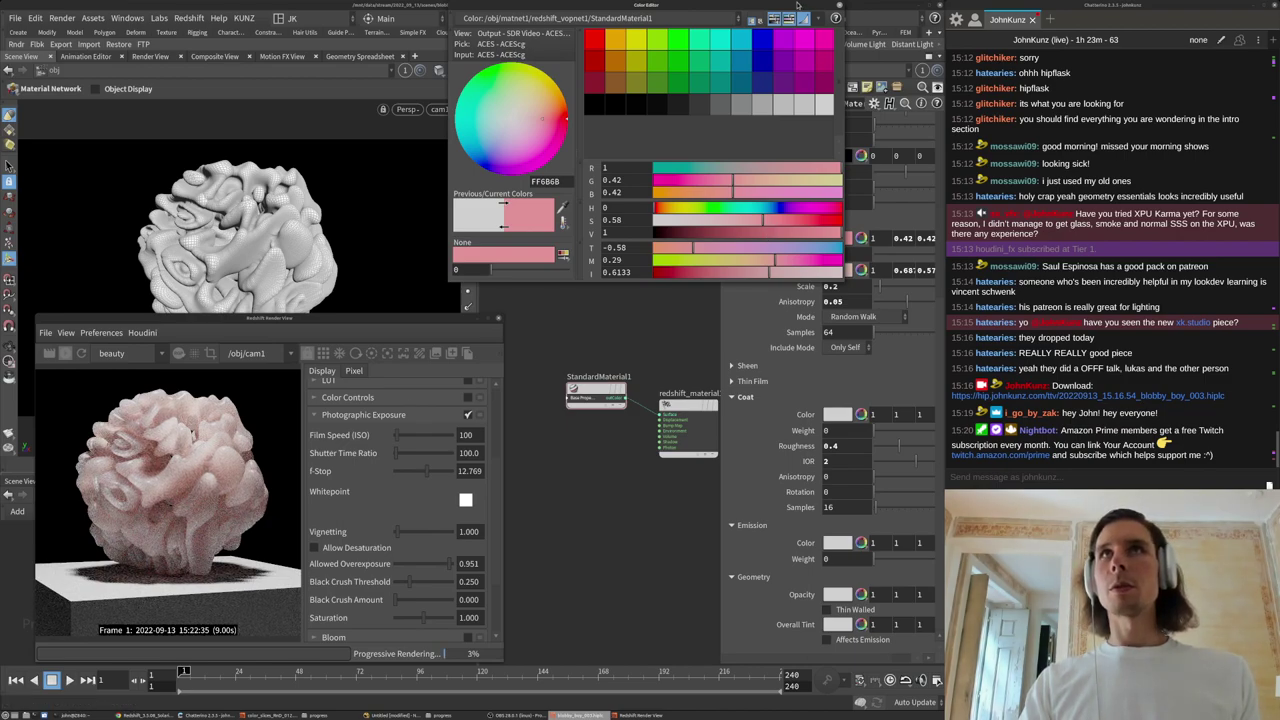
pyautogui.moveTo(768, 7); pyautogui.dragTo(611, 37)
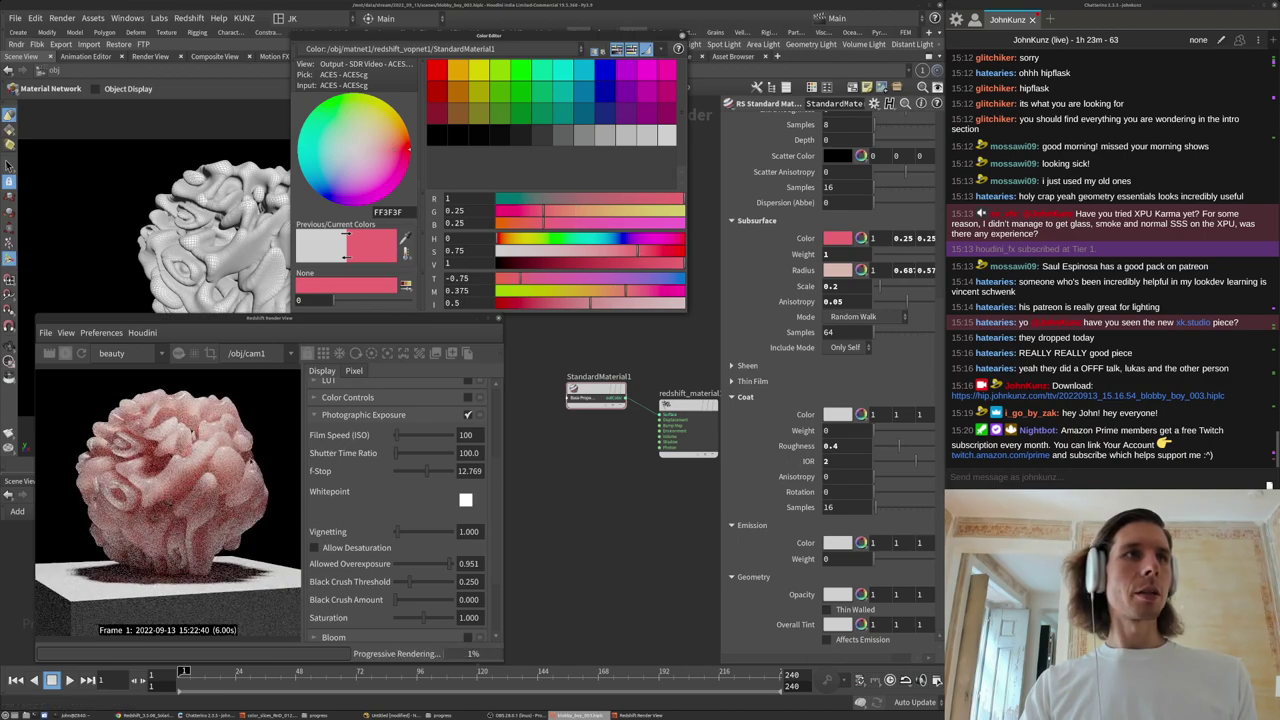
pyautogui.scroll(2, 154, 469)
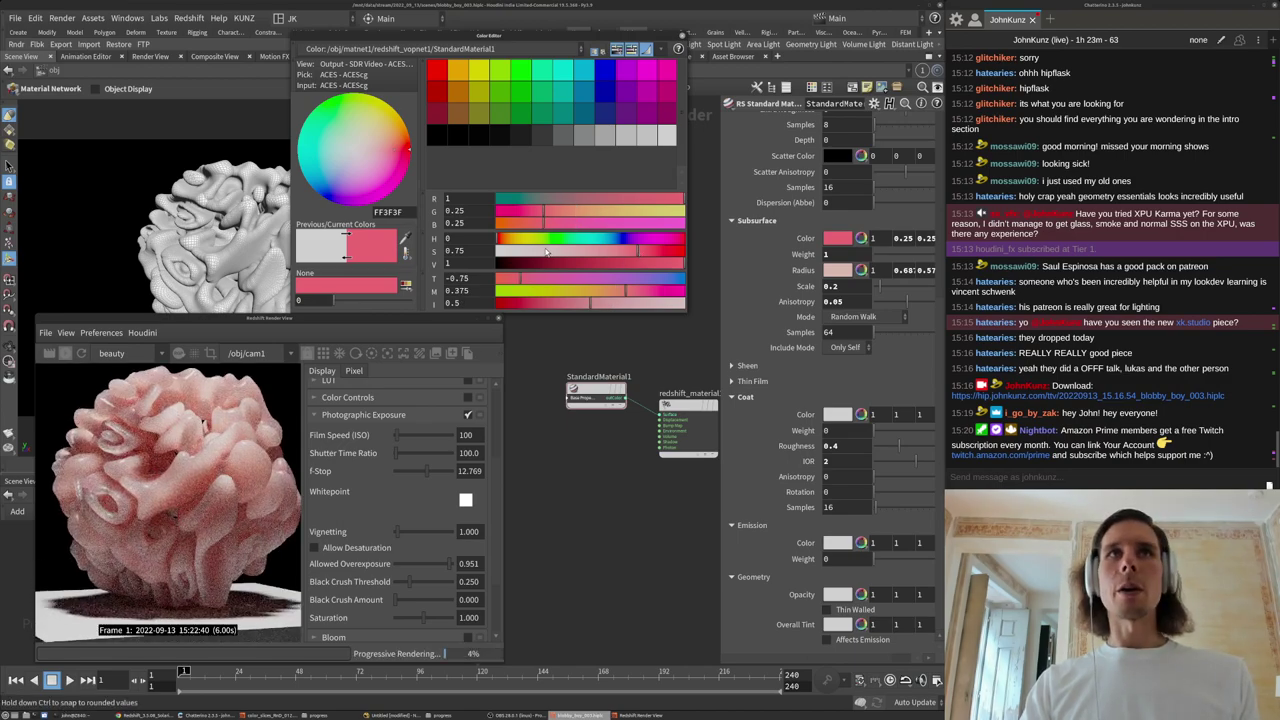
pyautogui.click(512, 240)
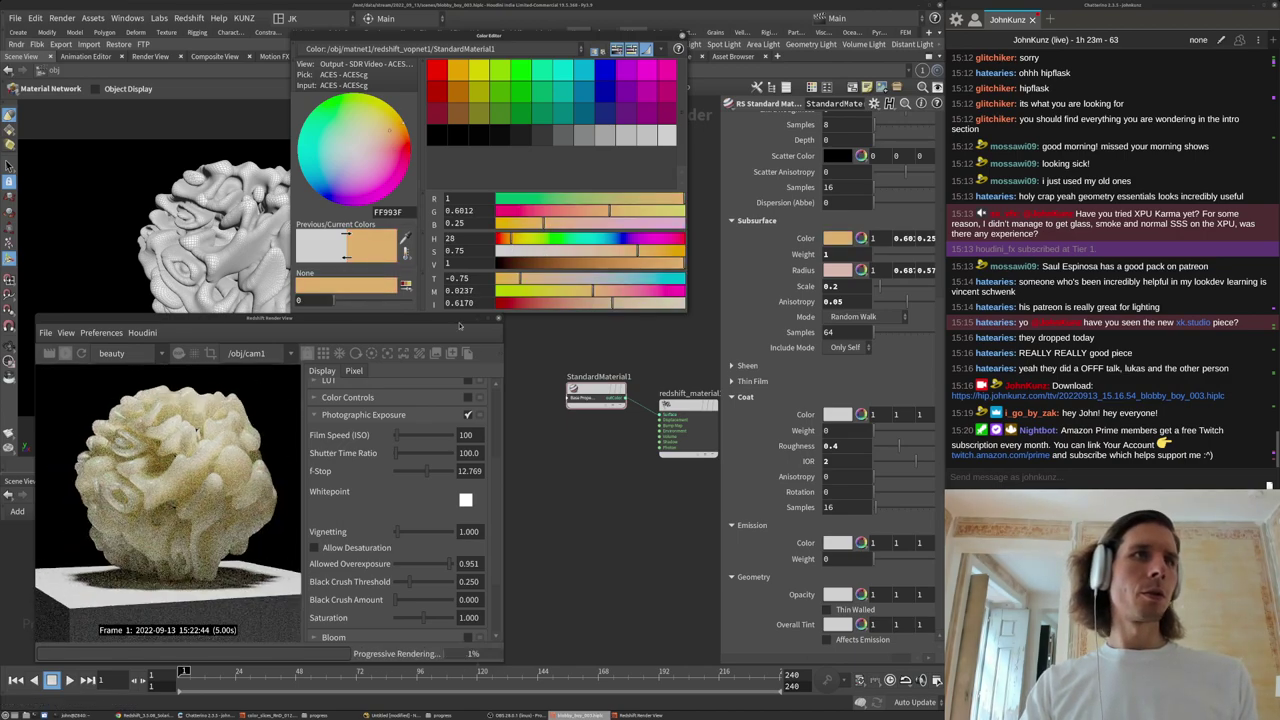
pyautogui.click(664, 254)
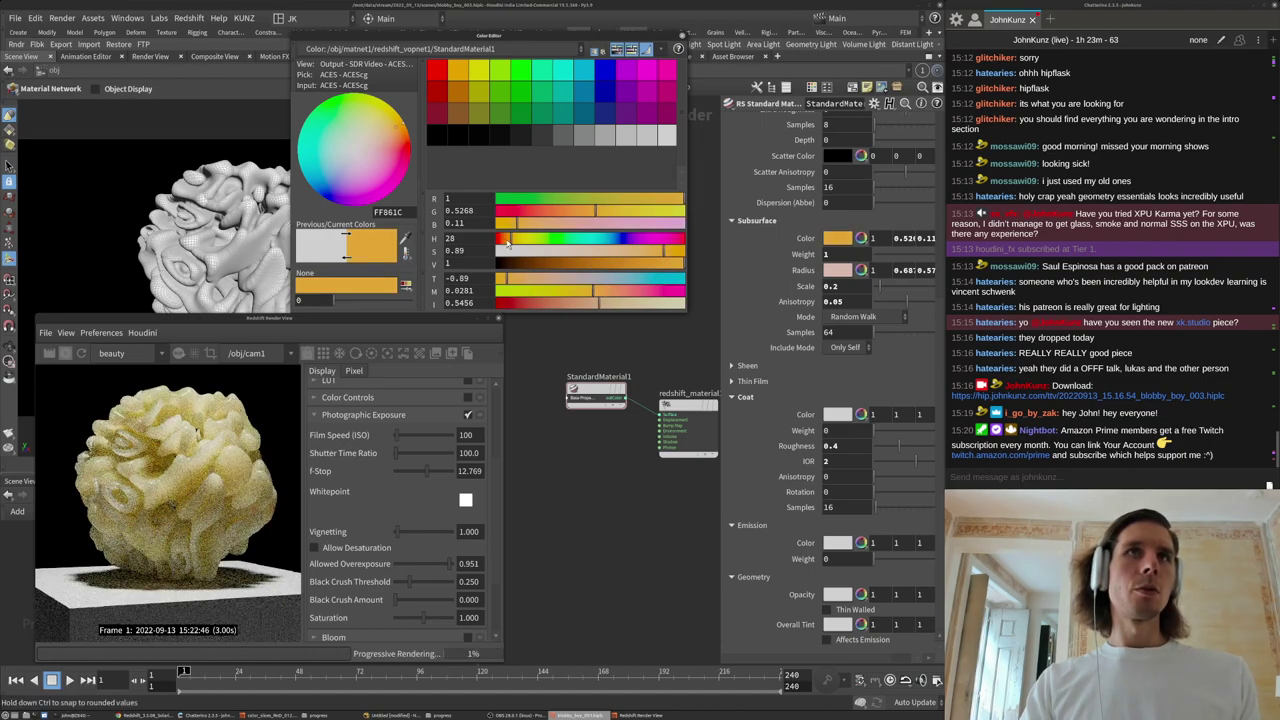
pyautogui.click(502, 241)
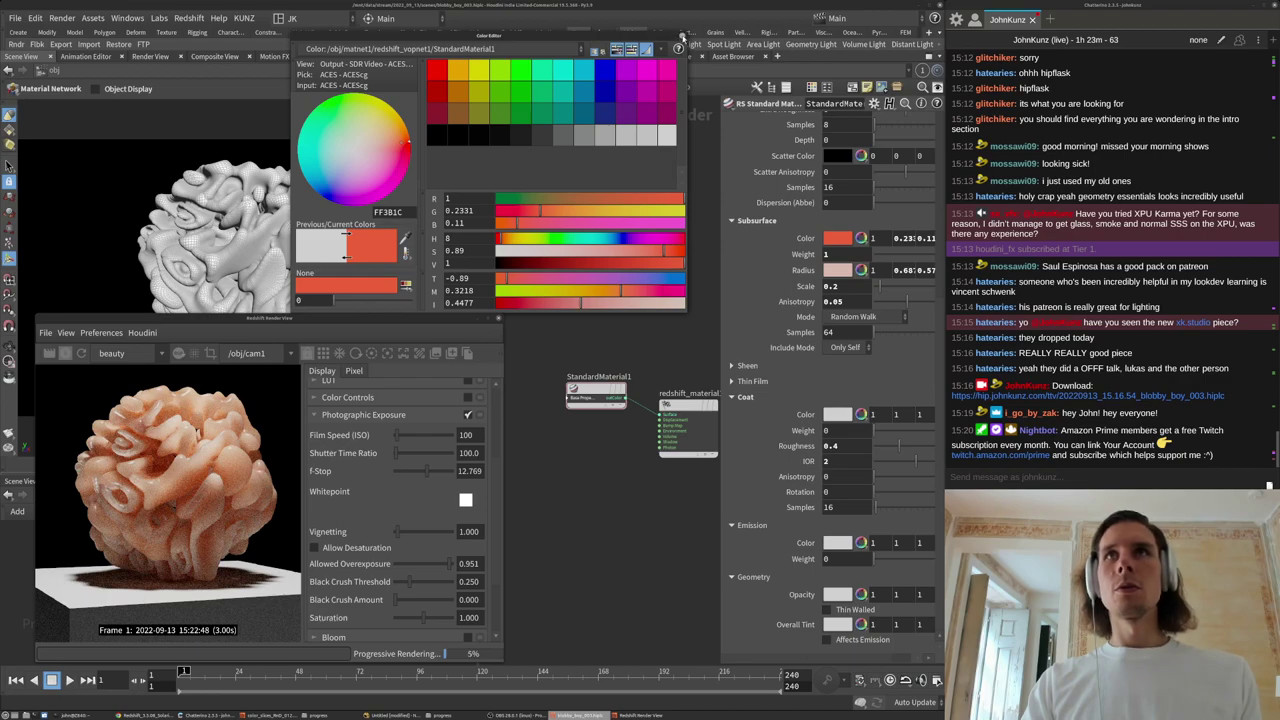
pyautogui.click(681, 36)
# Try a subsurface scale of 0.35 and reduce it to 0.135.
pyautogui.press('Return')
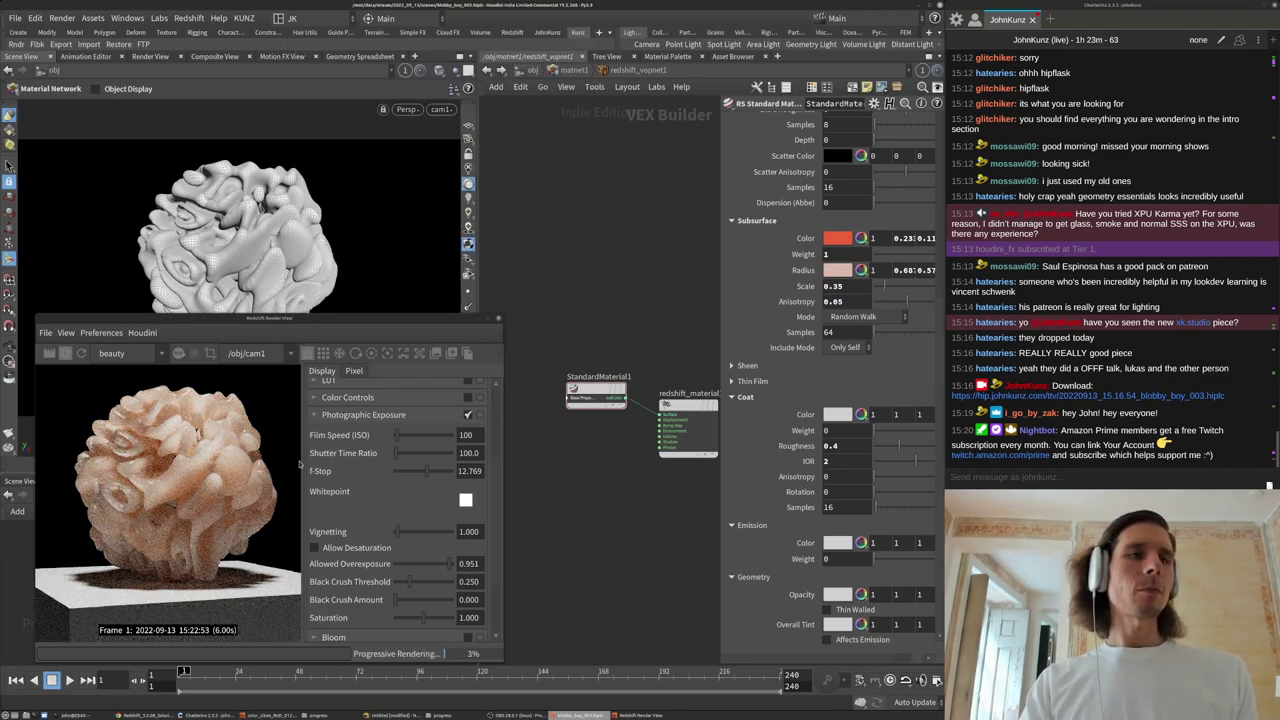
pyautogui.click(833, 285)
pyautogui.write('1')
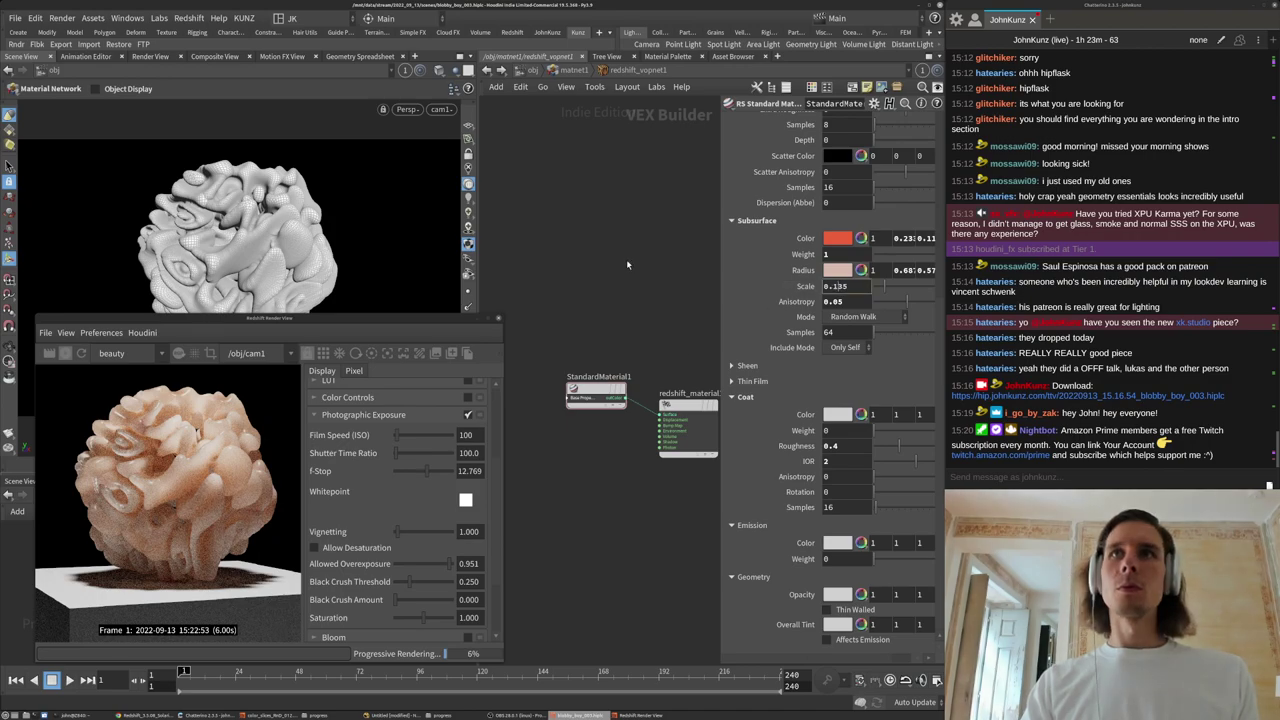
pyautogui.press('Return')
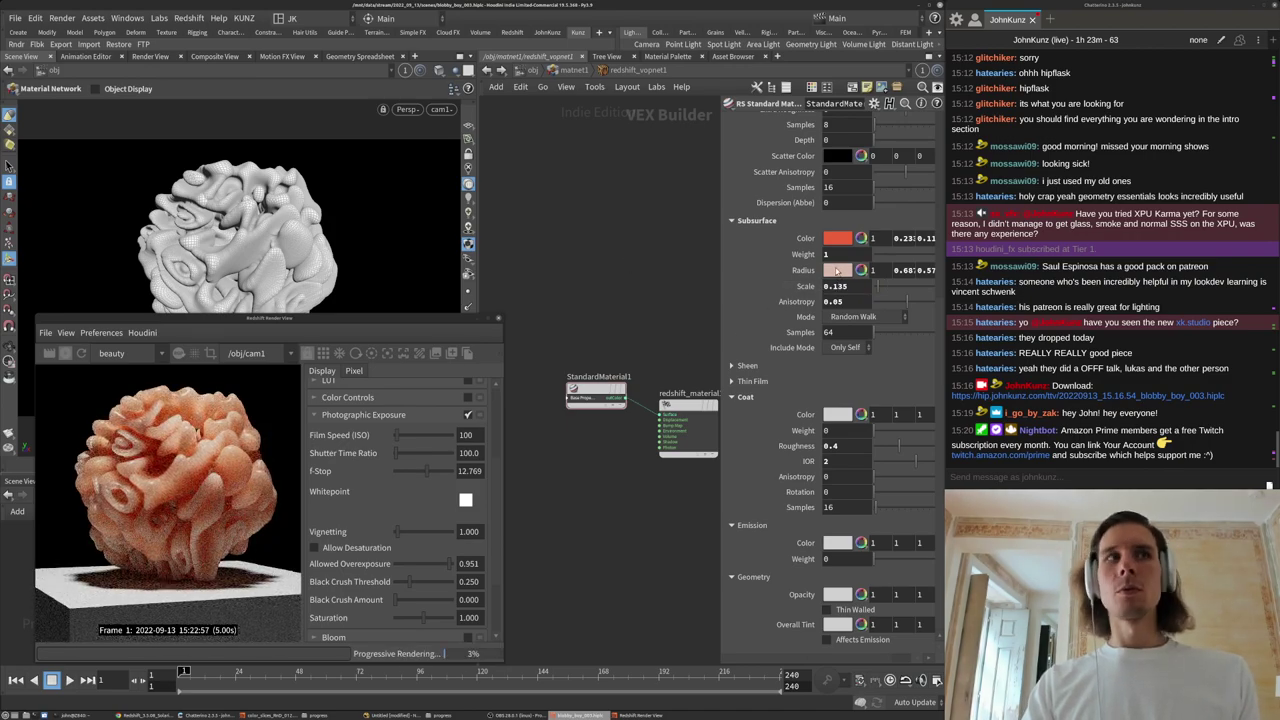
# Set the subsurface radius color to a pale yellow with hue 47 and saturation 0.369, and stop the interactive render.
pyautogui.click(837, 271)
pyautogui.moveTo(602, 253); pyautogui.dragTo(615, 252)
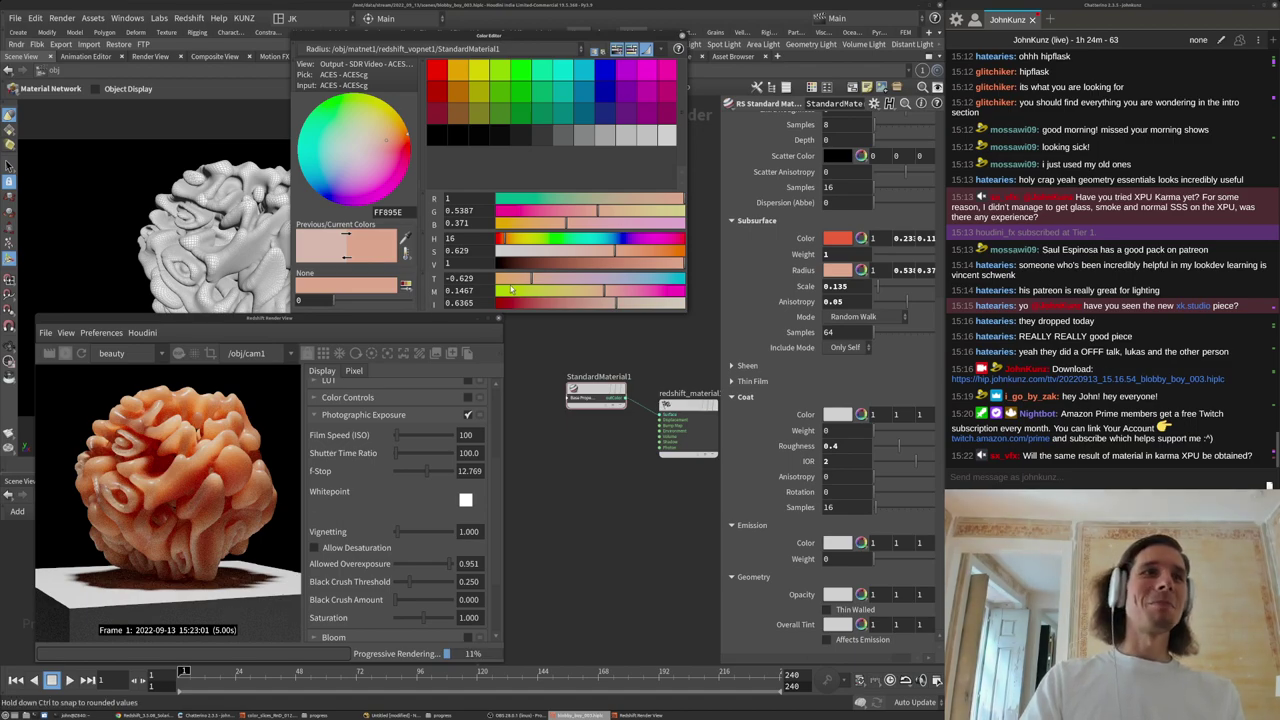
pyautogui.click(517, 240)
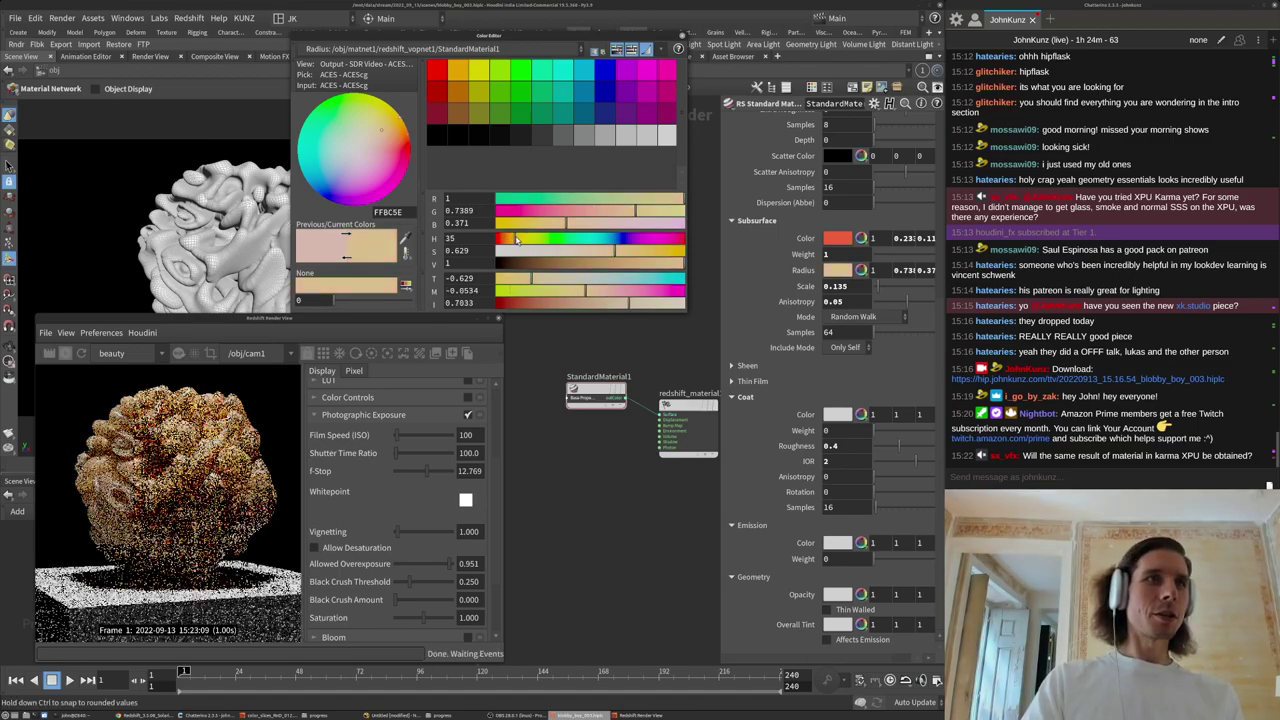
pyautogui.click(499, 240)
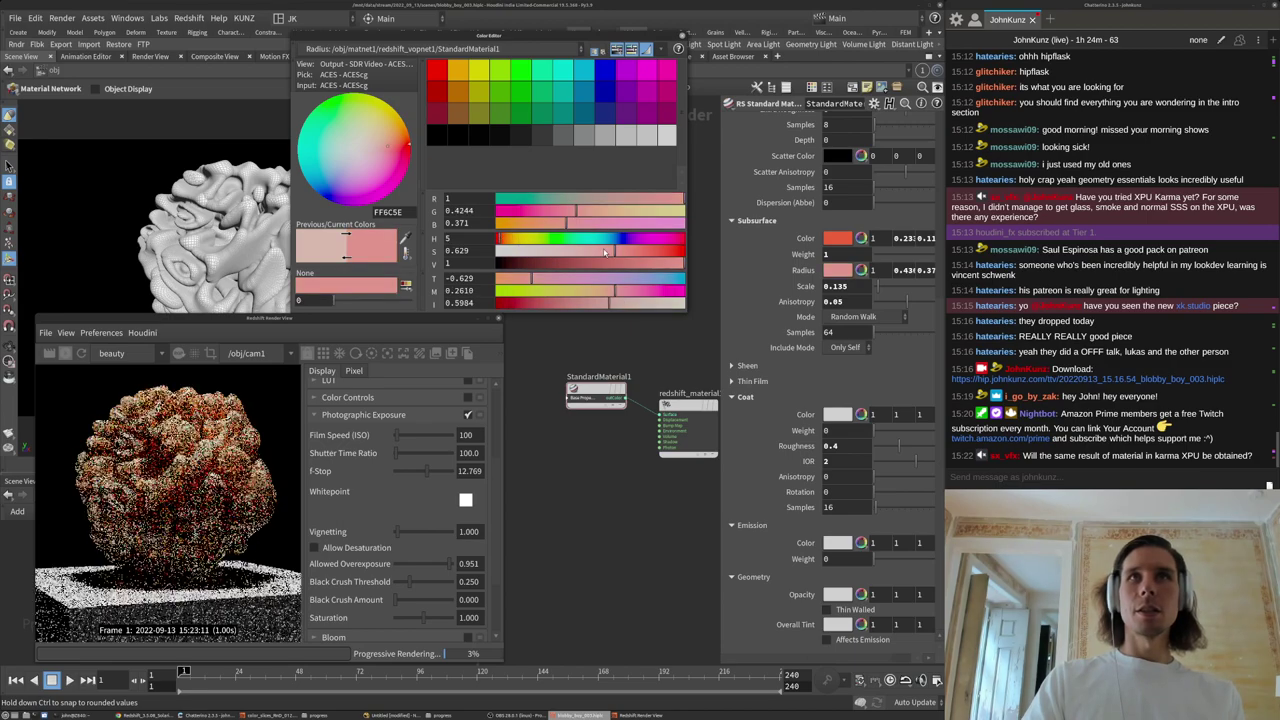
pyautogui.click(566, 252)
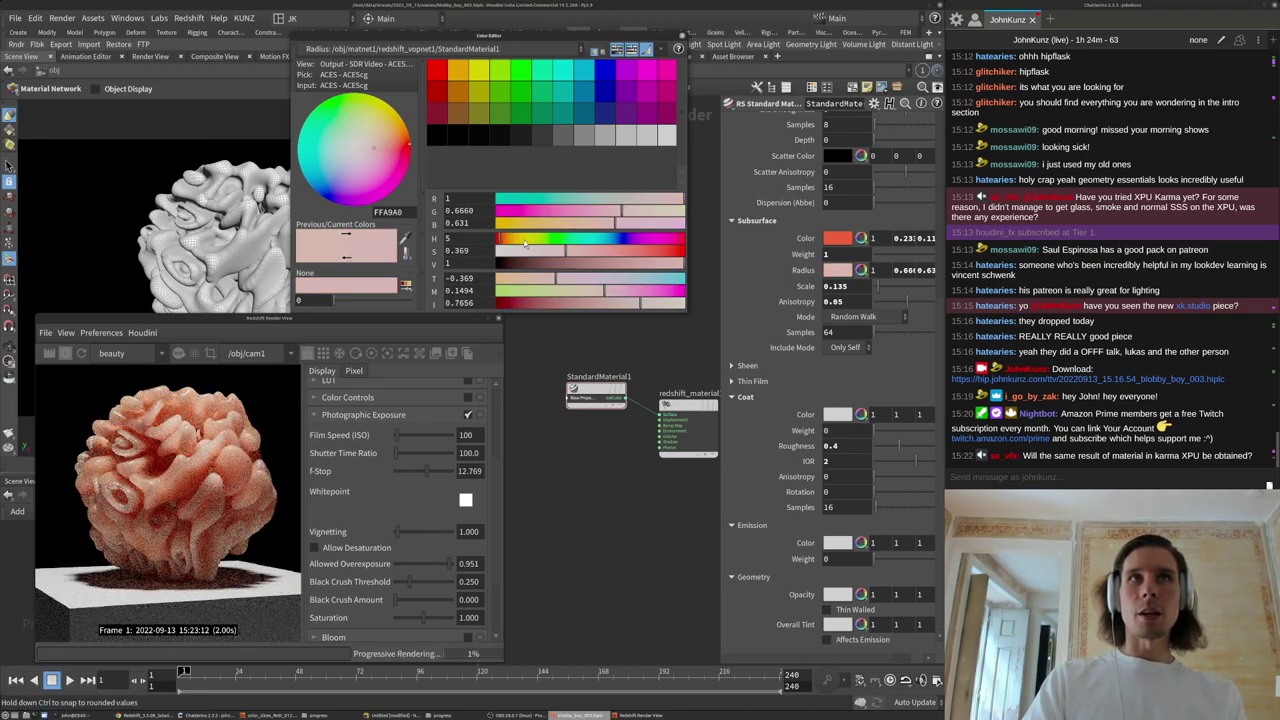
pyautogui.click(526, 240)
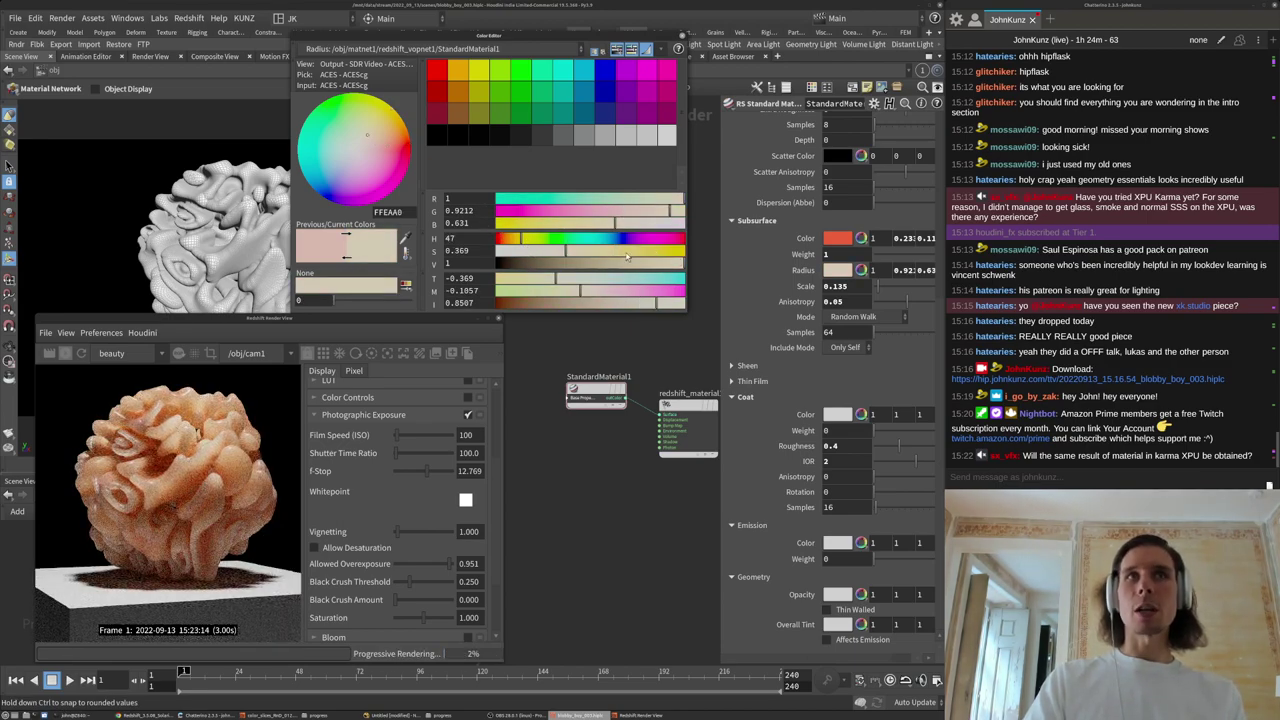
pyautogui.click(682, 36)
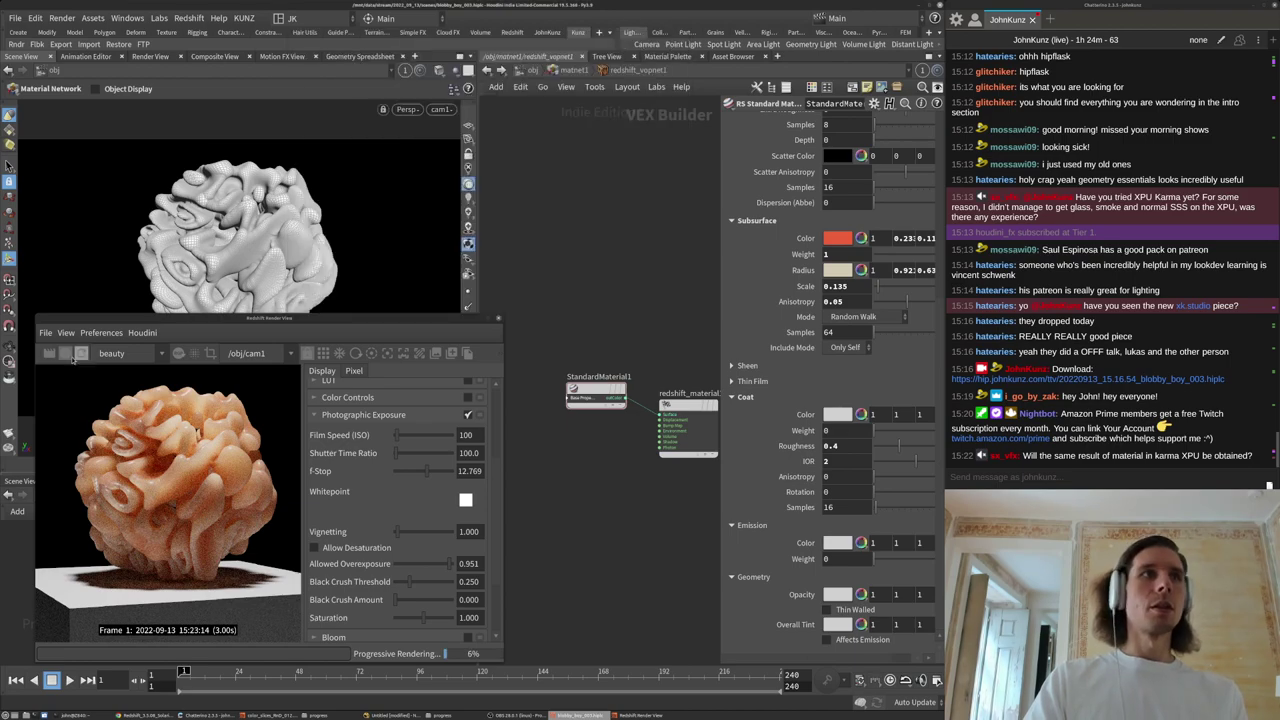
pyautogui.click(78, 355)
# Switch to Chrome and open the Karma XPU beta page of the Houdini documentation in a new tab.
pyautogui.click(145, 715)
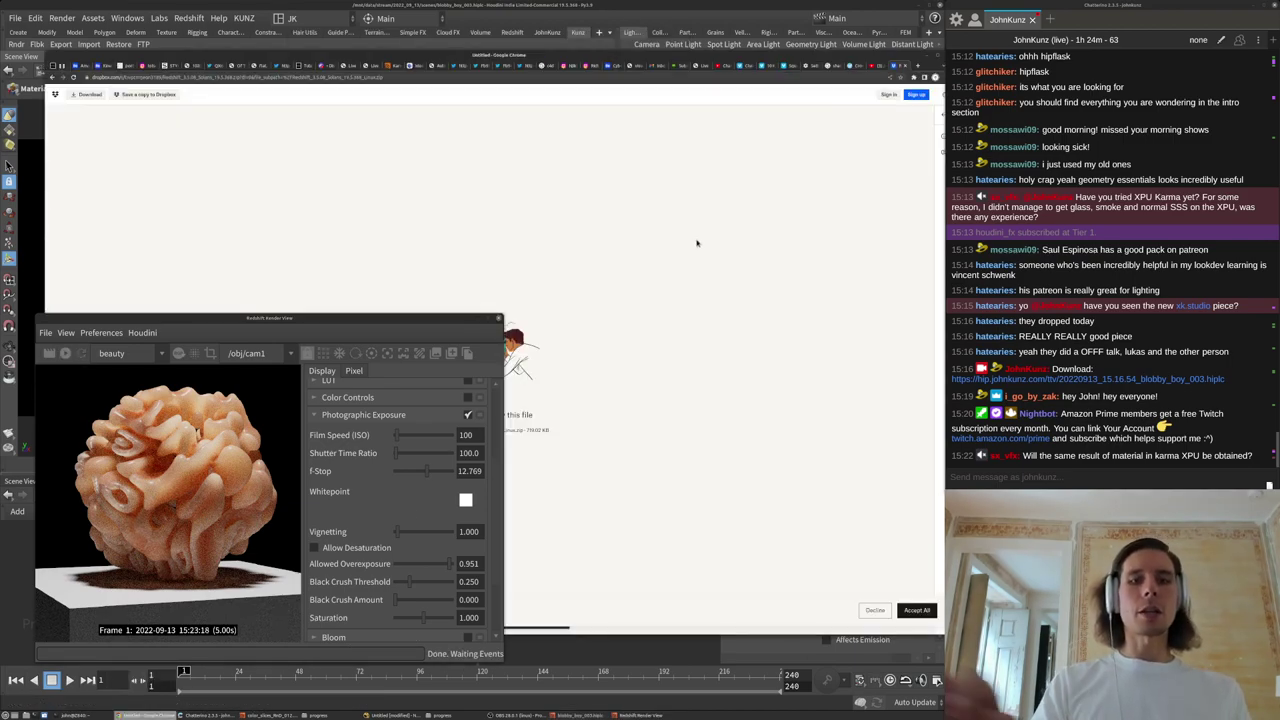
pyautogui.hotkey('ctrl', 't')
pyautogui.write('xpu bet')
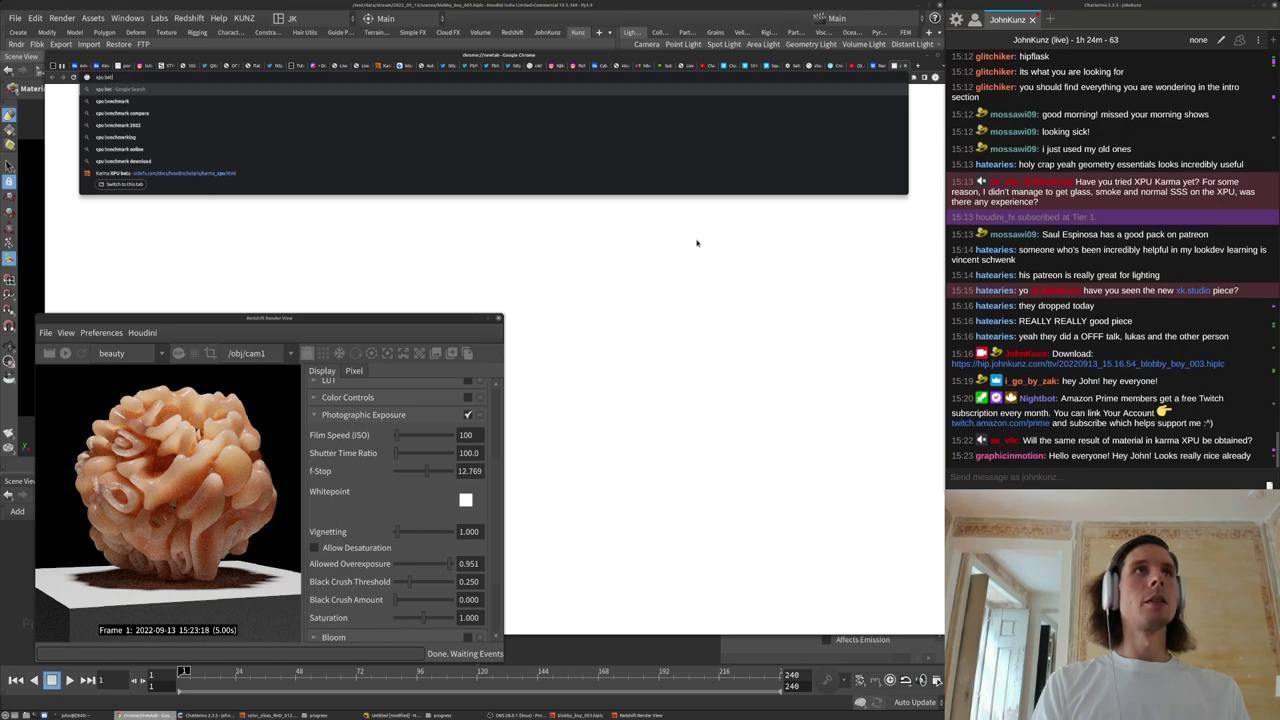
pyautogui.click(352, 105)
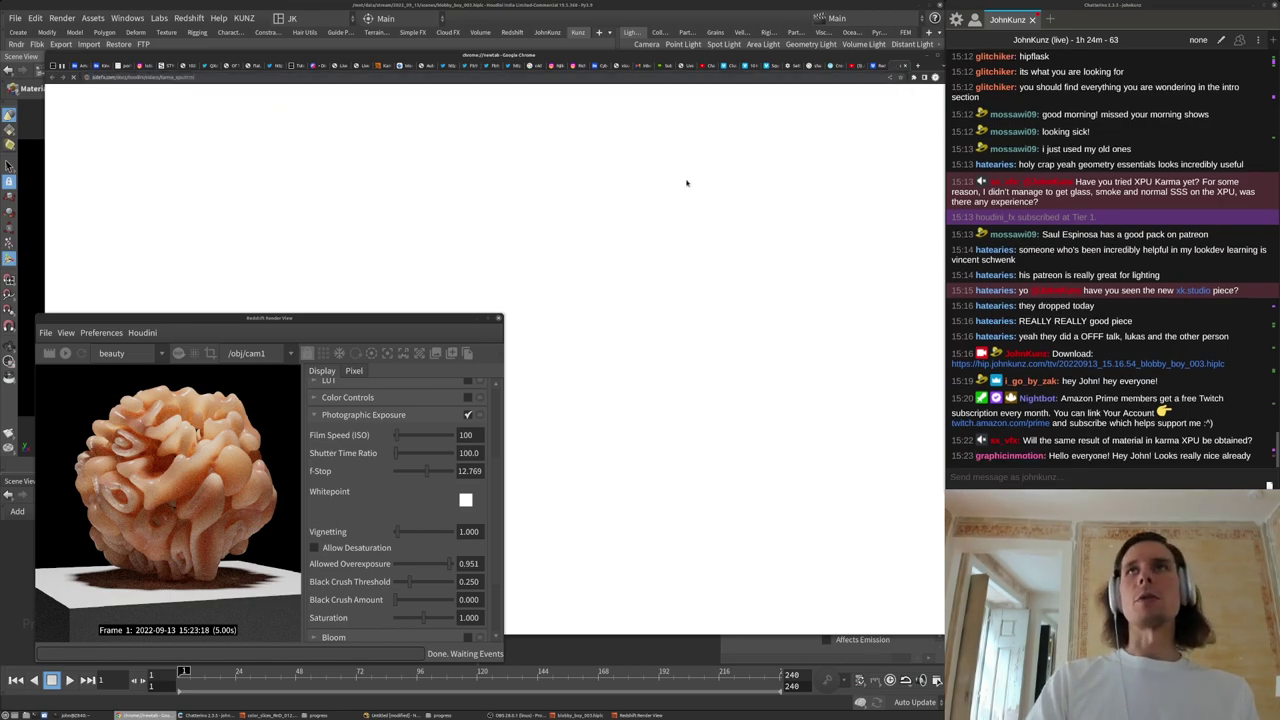
# Move the render view lower to uncover the documentation and examine Karma XPU's supported features and limitations.
pyautogui.moveTo(411, 318); pyautogui.dragTo(395, 459)
pyautogui.scroll(-5, 840, 242)
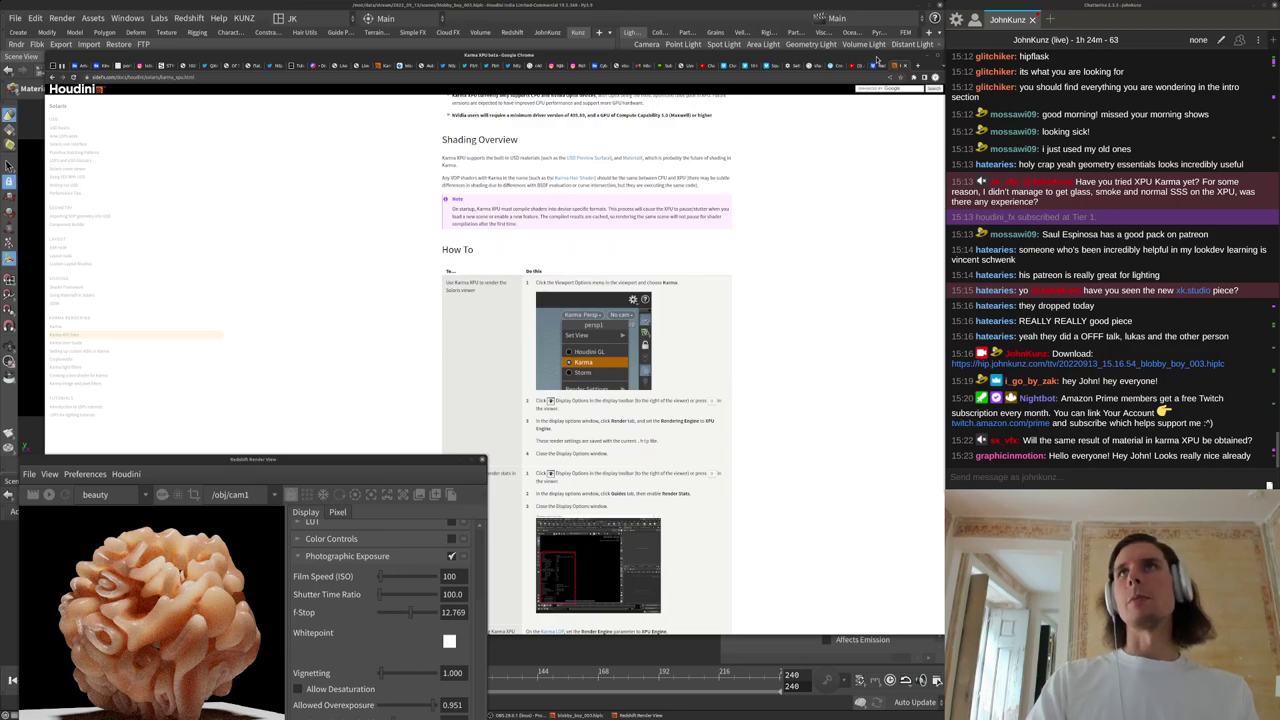
pyautogui.scroll(-10, 785, 215)
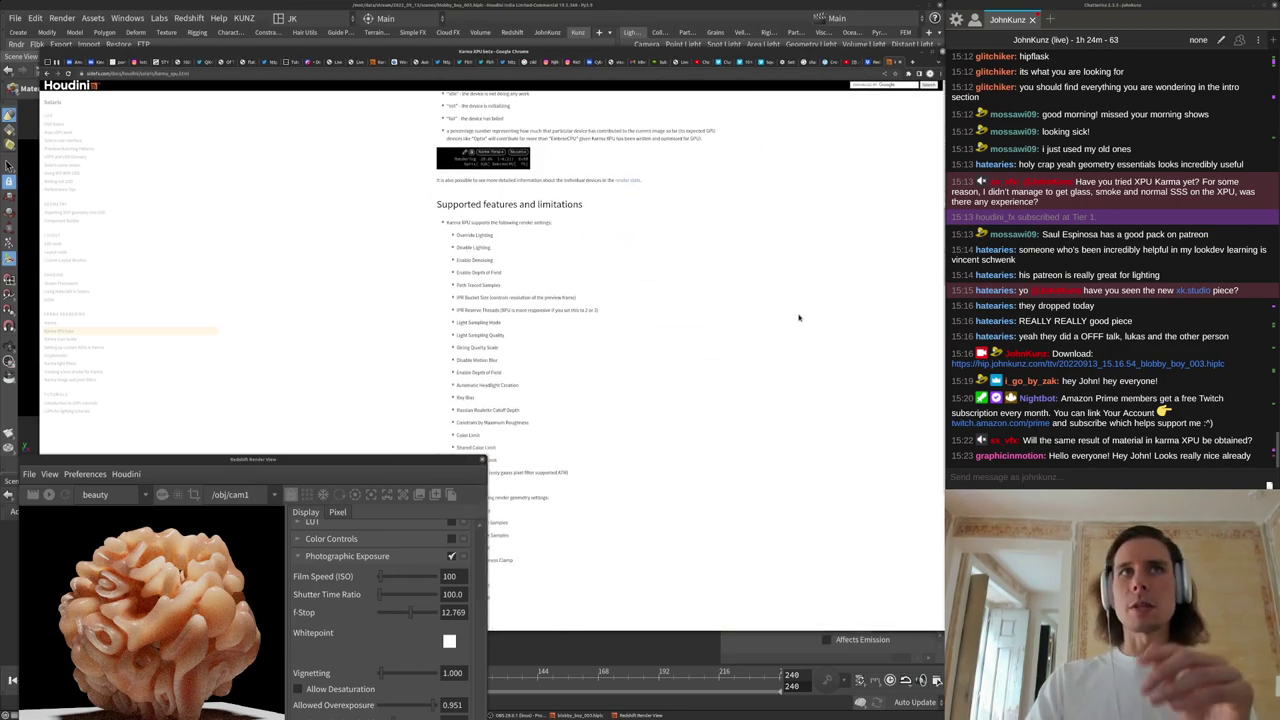
pyautogui.scroll(-1, 798, 318)
pyautogui.scroll(-5, 530, 245)
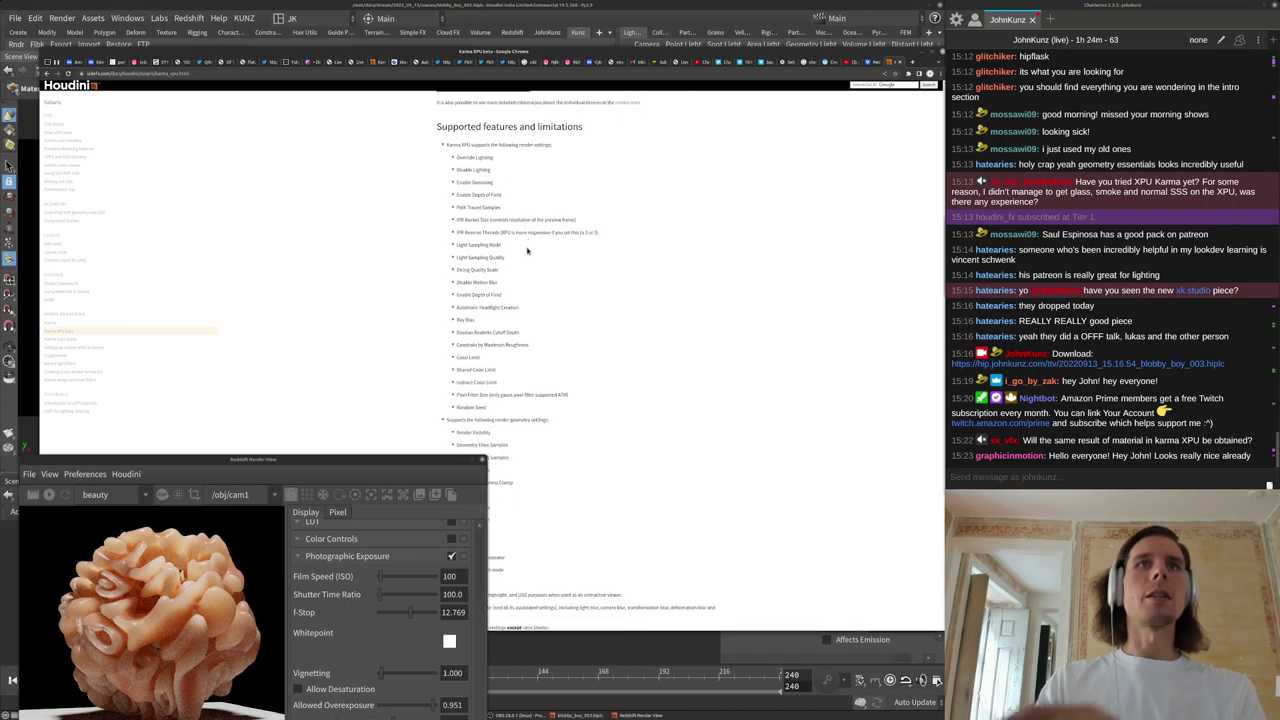
pyautogui.scroll(1, 458, 178)
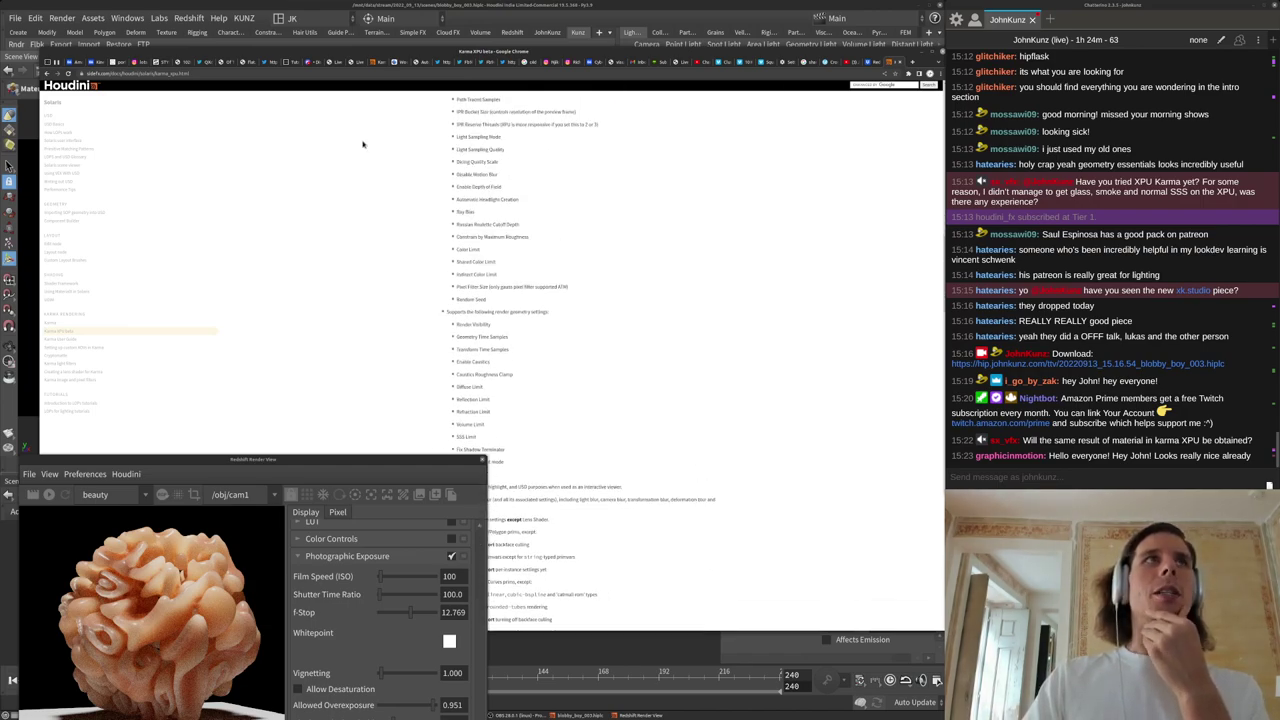
pyautogui.click(1049, 478)
pyautogui.write('https://www.sidefx.com/docs/houdini/solaris/karma_xpu.html')
pyautogui.press('Return')
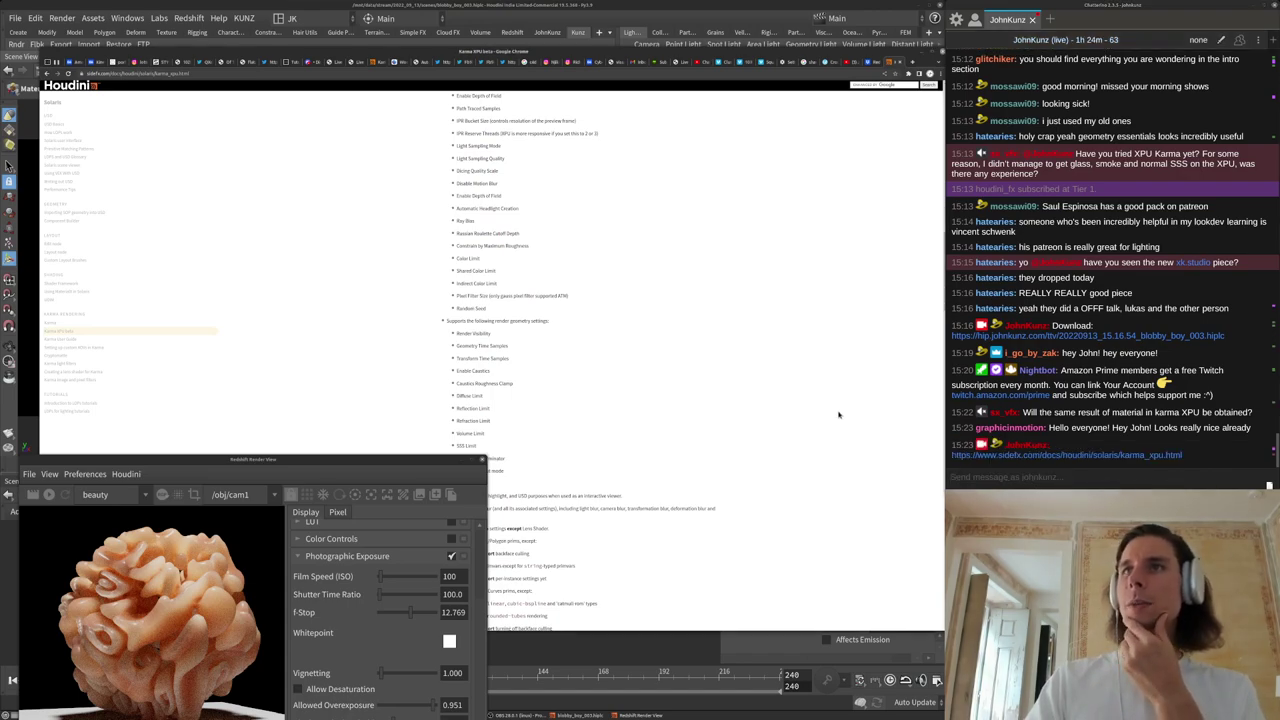
# Examine the Karma XPU page's sections on render settings, geometry, materials and shading, textures, lighting and AOVs.
pyautogui.scroll(-6, 585, 370)
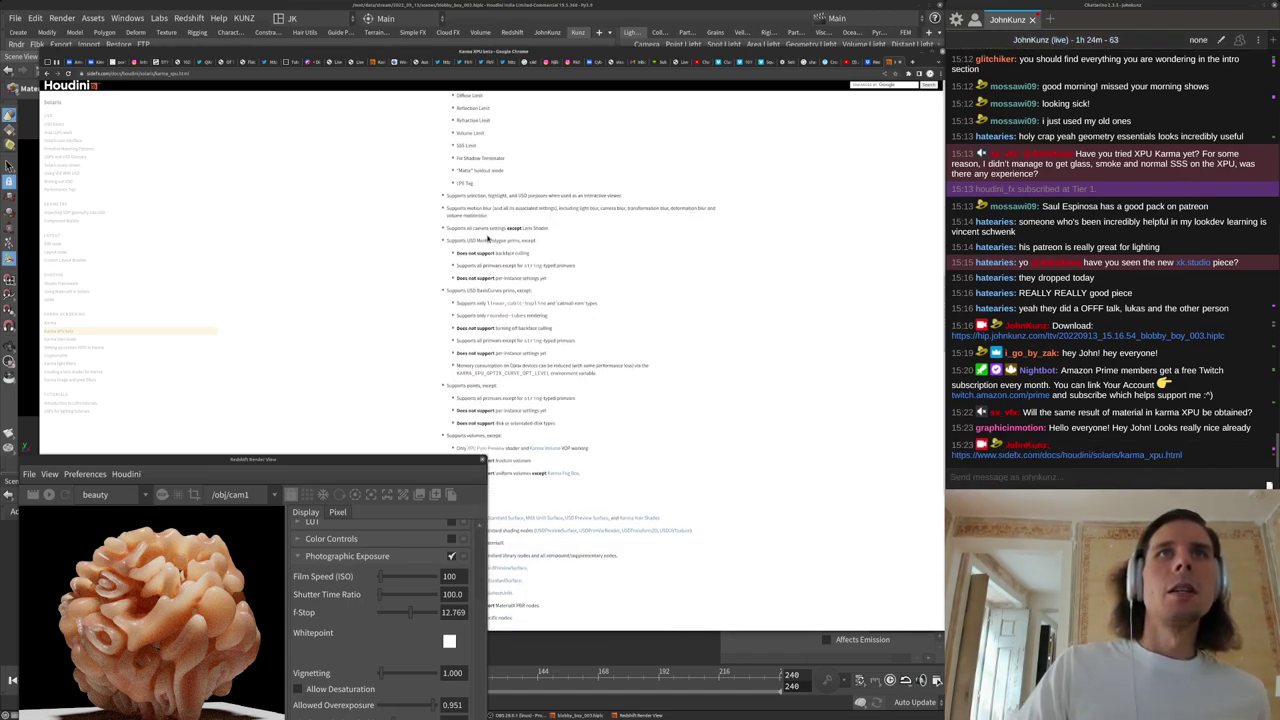
pyautogui.scroll(-3, 492, 290)
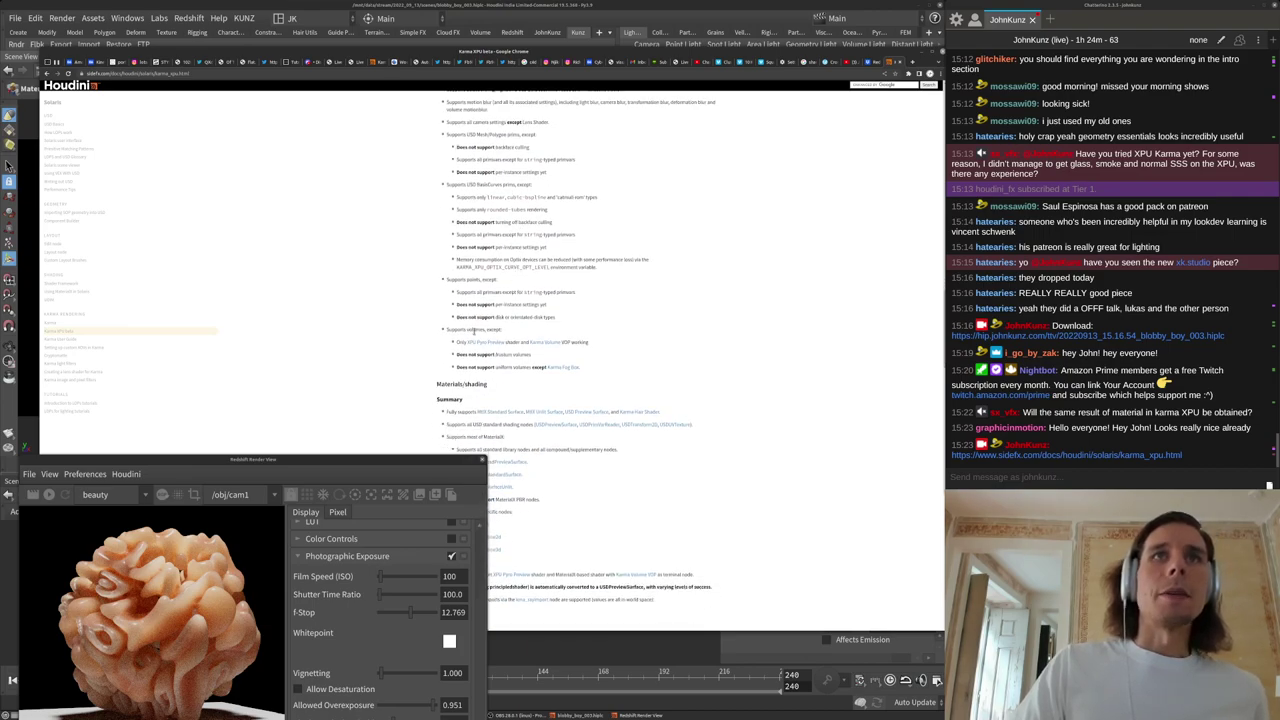
pyautogui.scroll(-3, 494, 328)
pyautogui.scroll(2, 499, 308)
pyautogui.scroll(-5, 505, 331)
pyautogui.scroll(4, 504, 335)
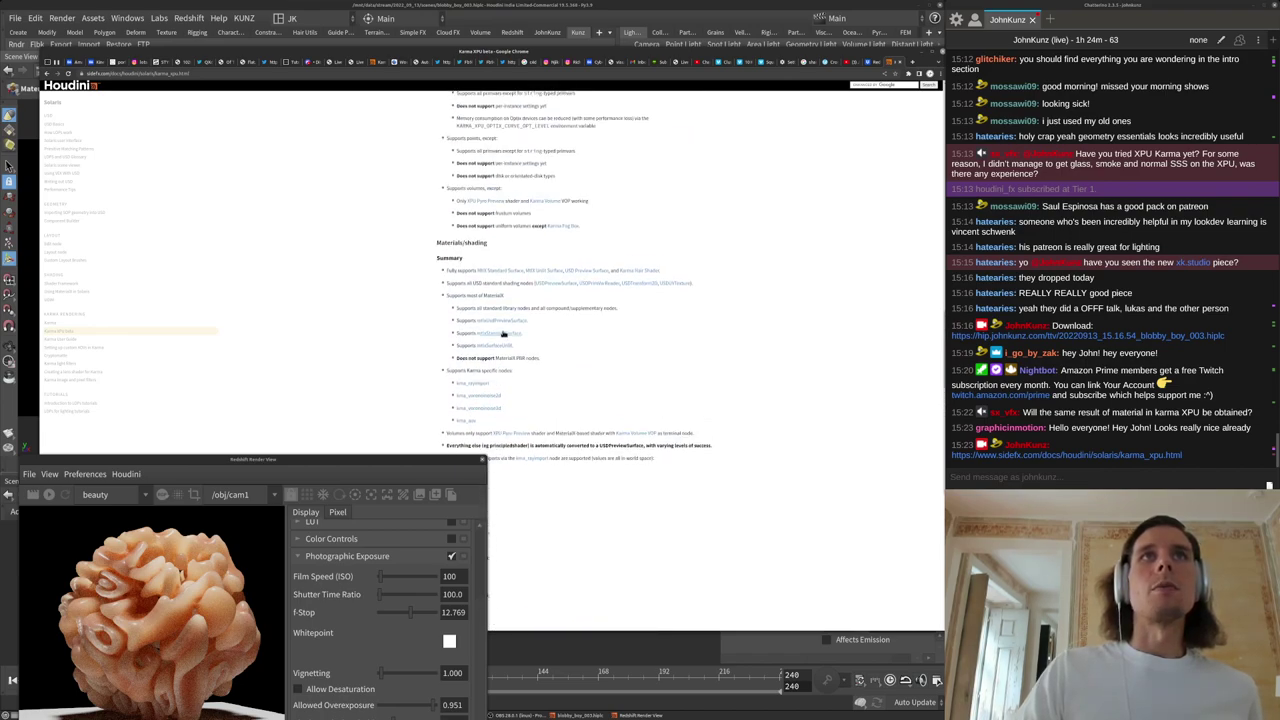
pyautogui.scroll(9, 505, 280)
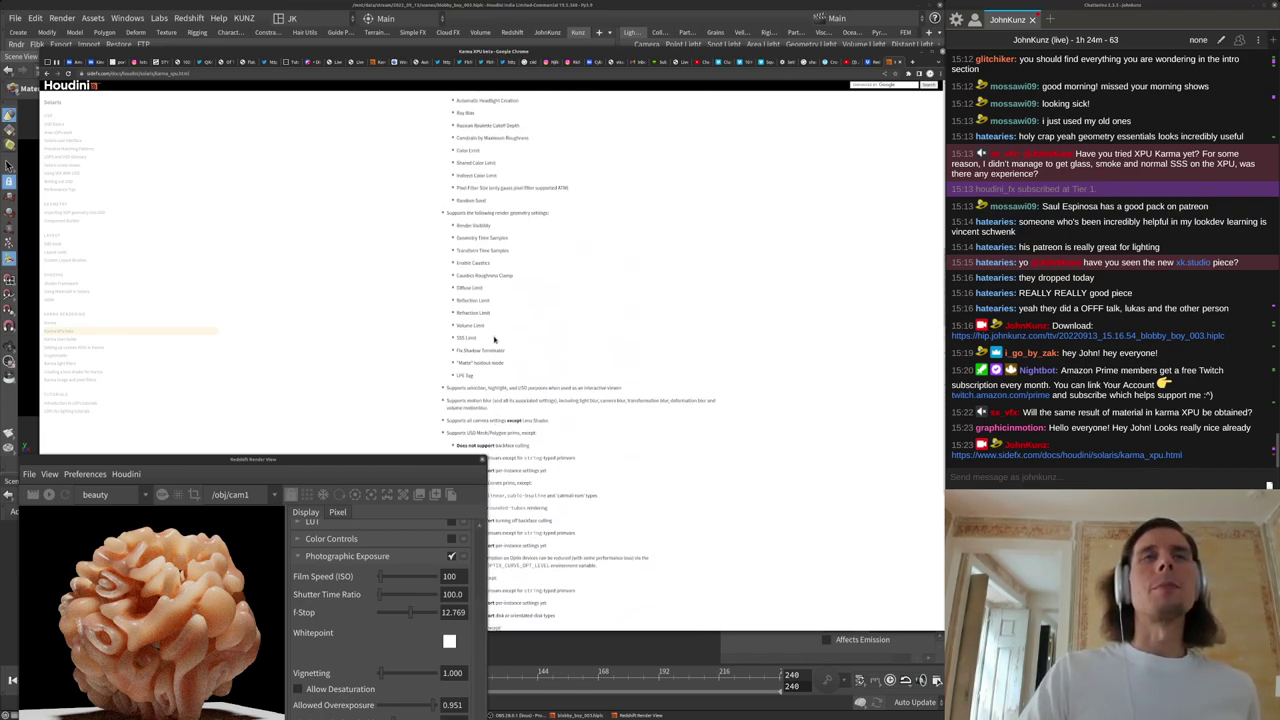
pyautogui.scroll(2, 500, 322)
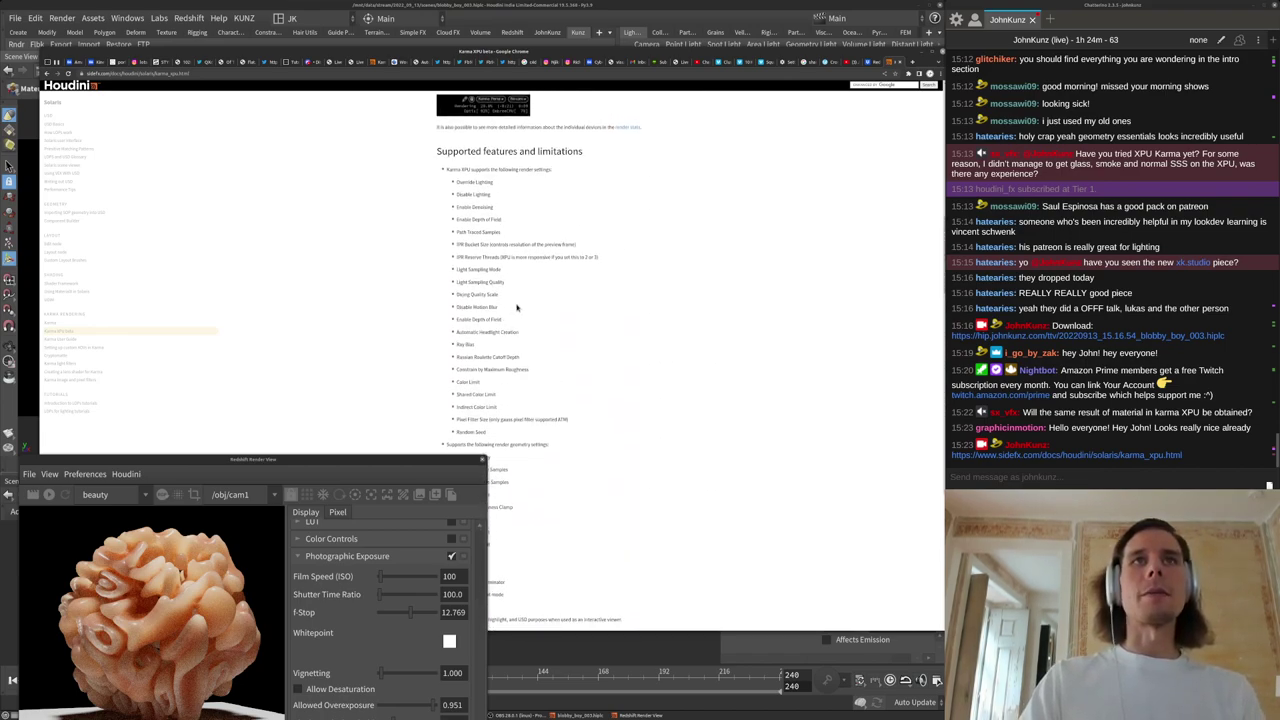
pyautogui.scroll(-15, 517, 307)
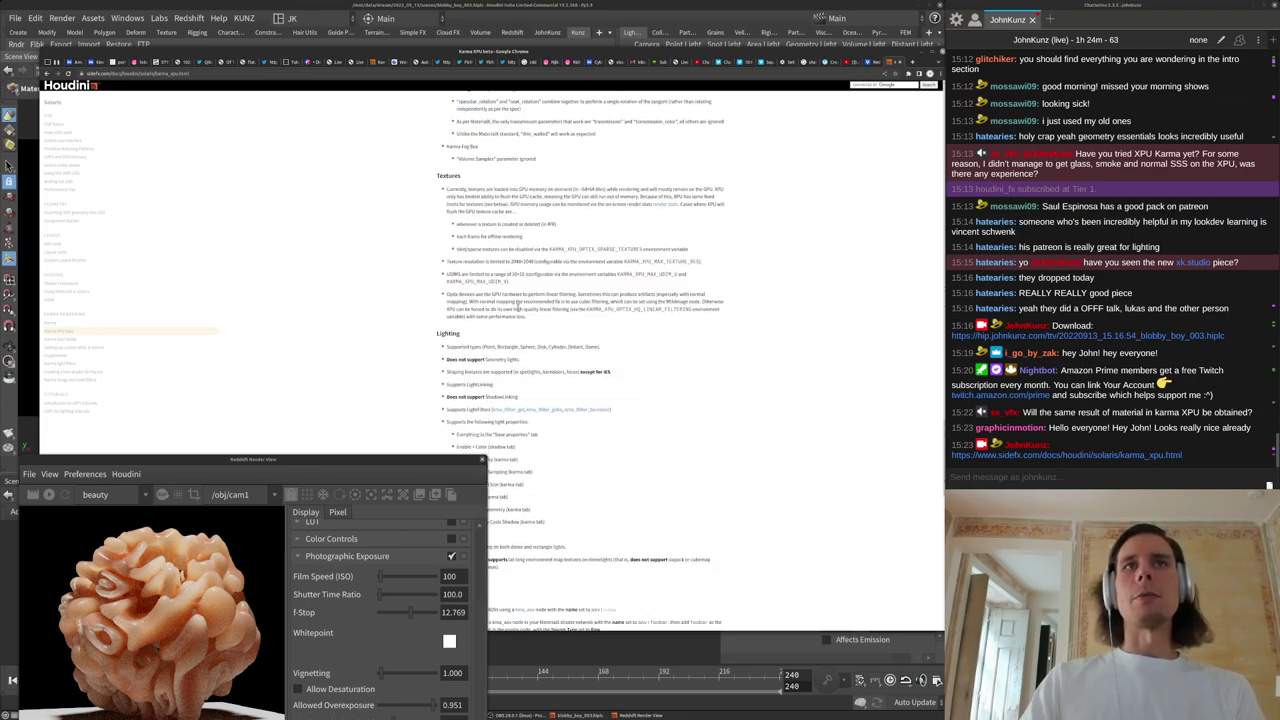
pyautogui.scroll(-10, 517, 316)
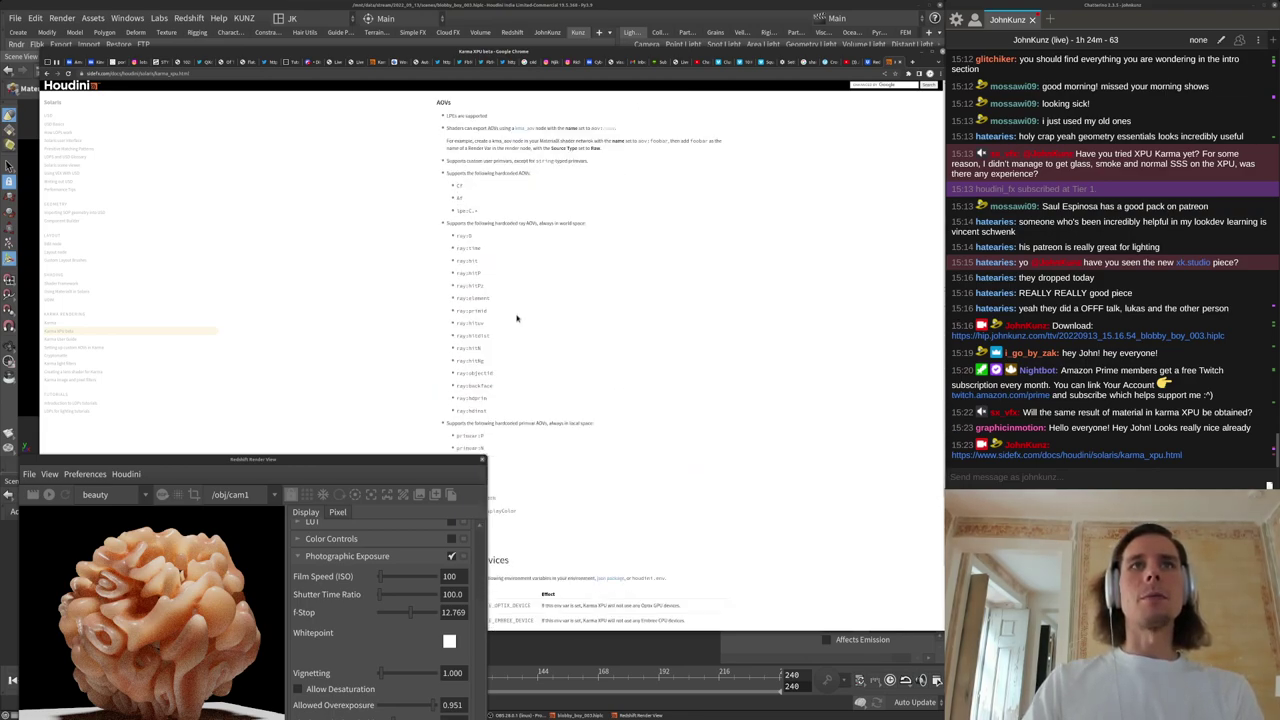
# Switch back to Houdini, move the render view higher so it is fully uncovered, and restart the interactive render.
pyautogui.click(700, 638)
pyautogui.moveTo(650, 562); pyautogui.dragTo(632, 530, button='middle')
pyautogui.scroll(-3, 632, 531)
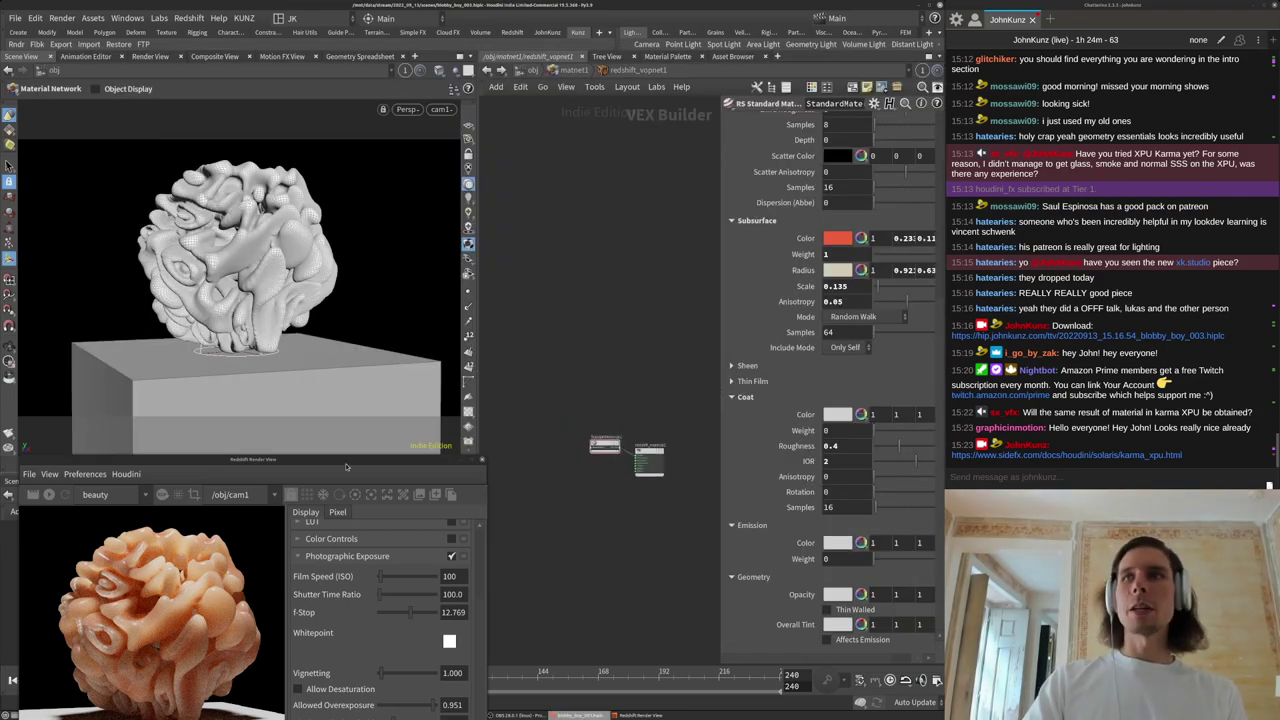
pyautogui.moveTo(345, 461); pyautogui.dragTo(403, 394)
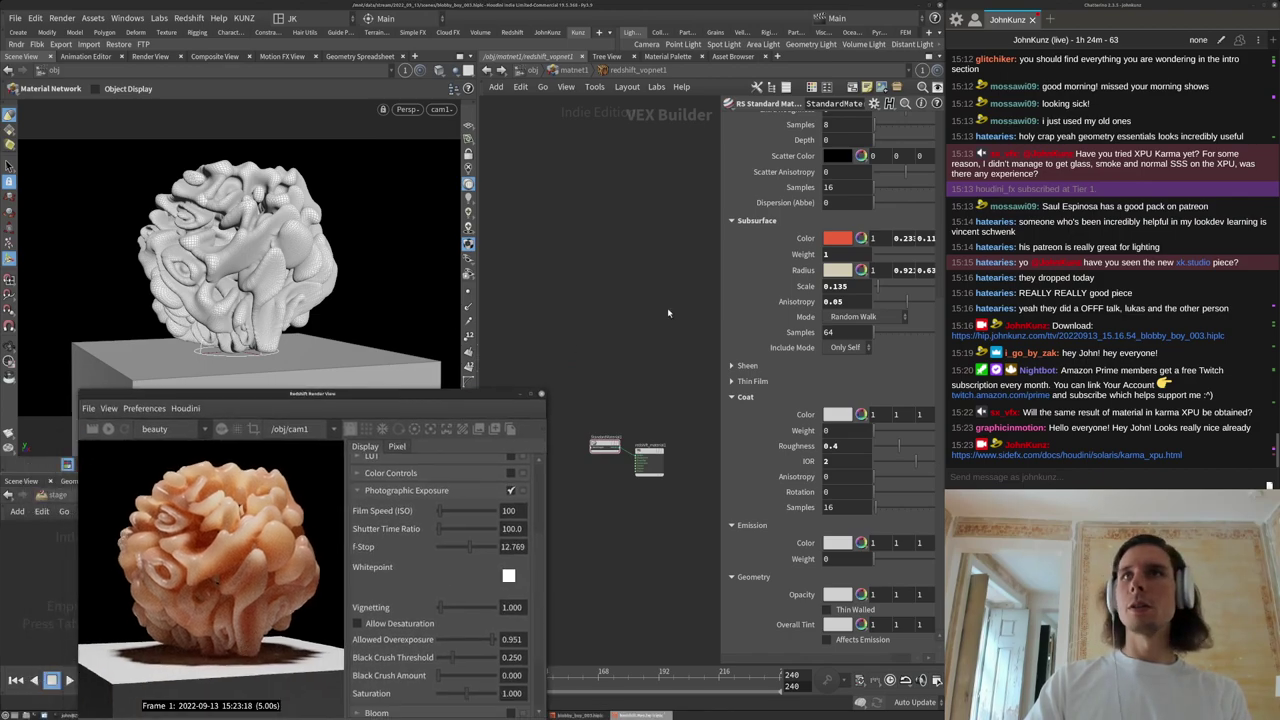
pyautogui.moveTo(139, 394); pyautogui.dragTo(111, 379)
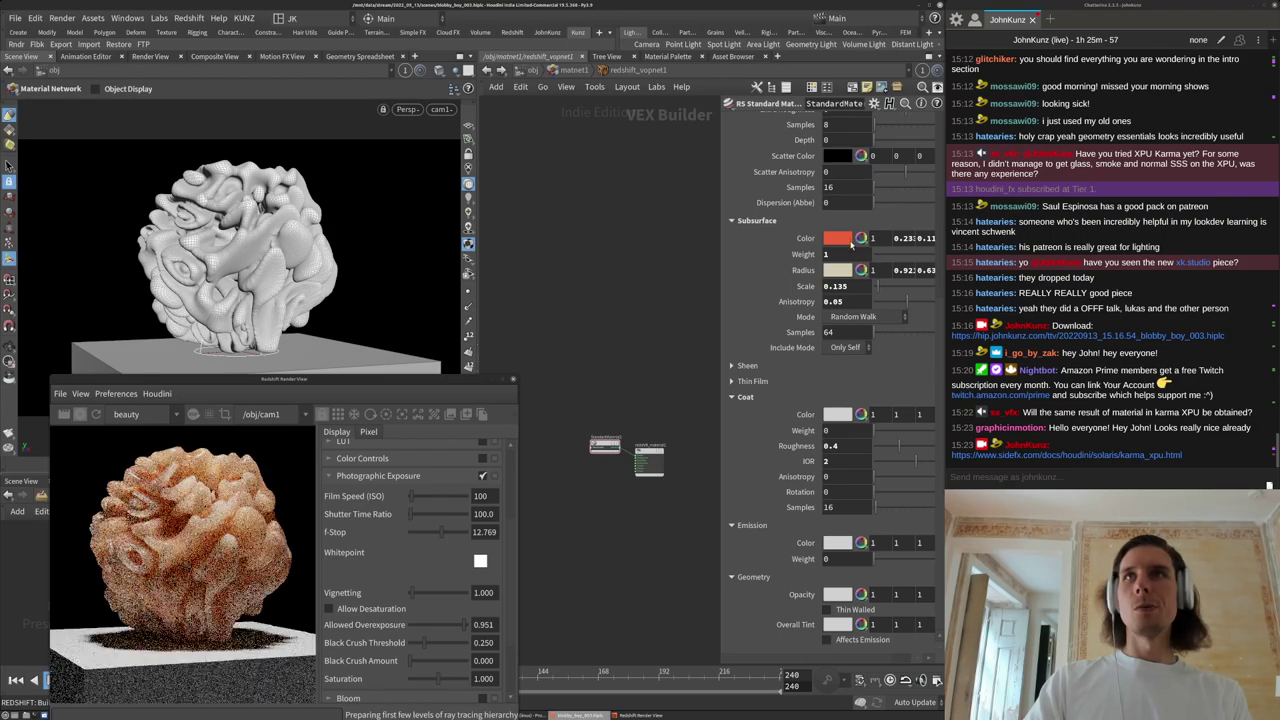
# Set the subsurface radius color to a saturated yellow with hue 58 and saturation 0.837.
pyautogui.click(837, 271)
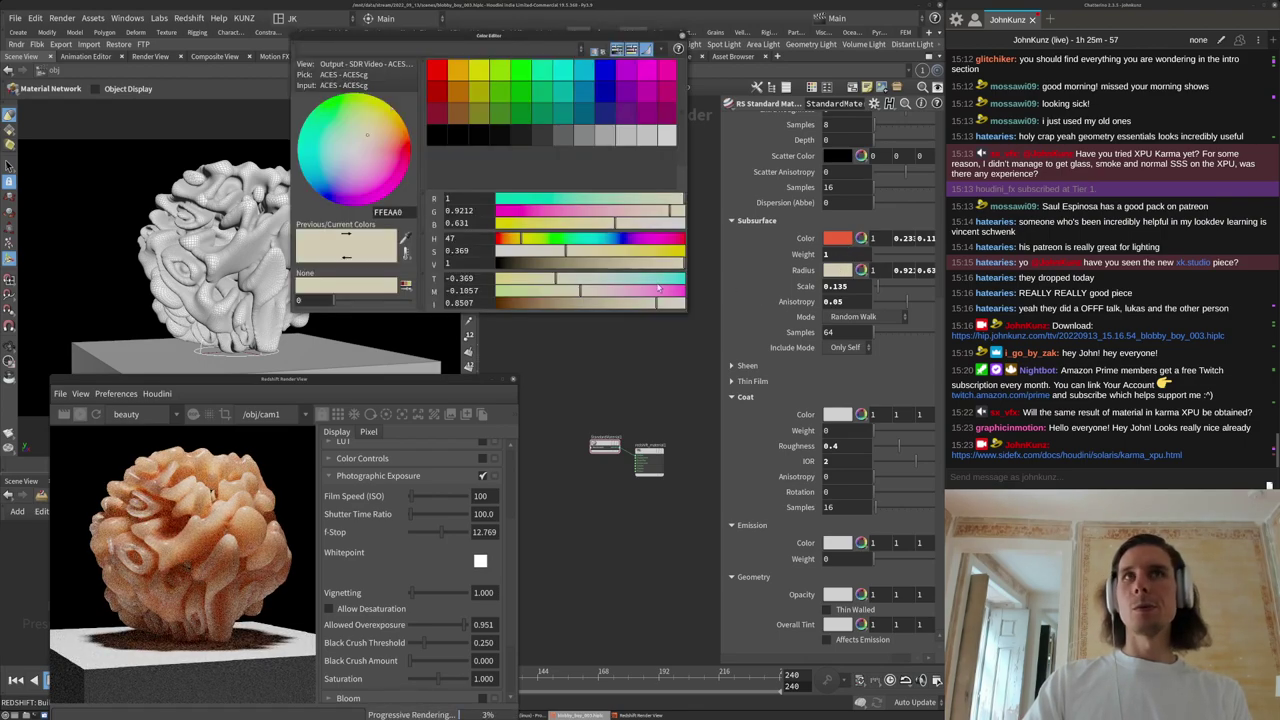
pyautogui.click(656, 252)
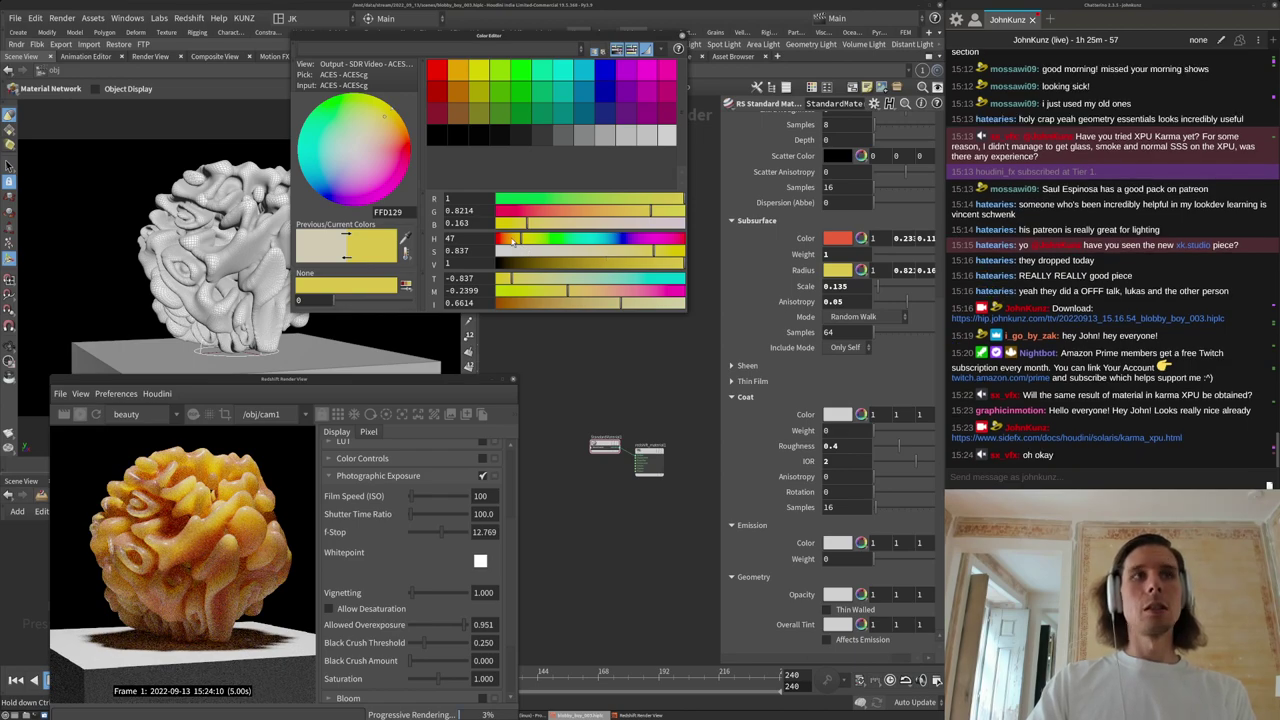
pyautogui.click(508, 240)
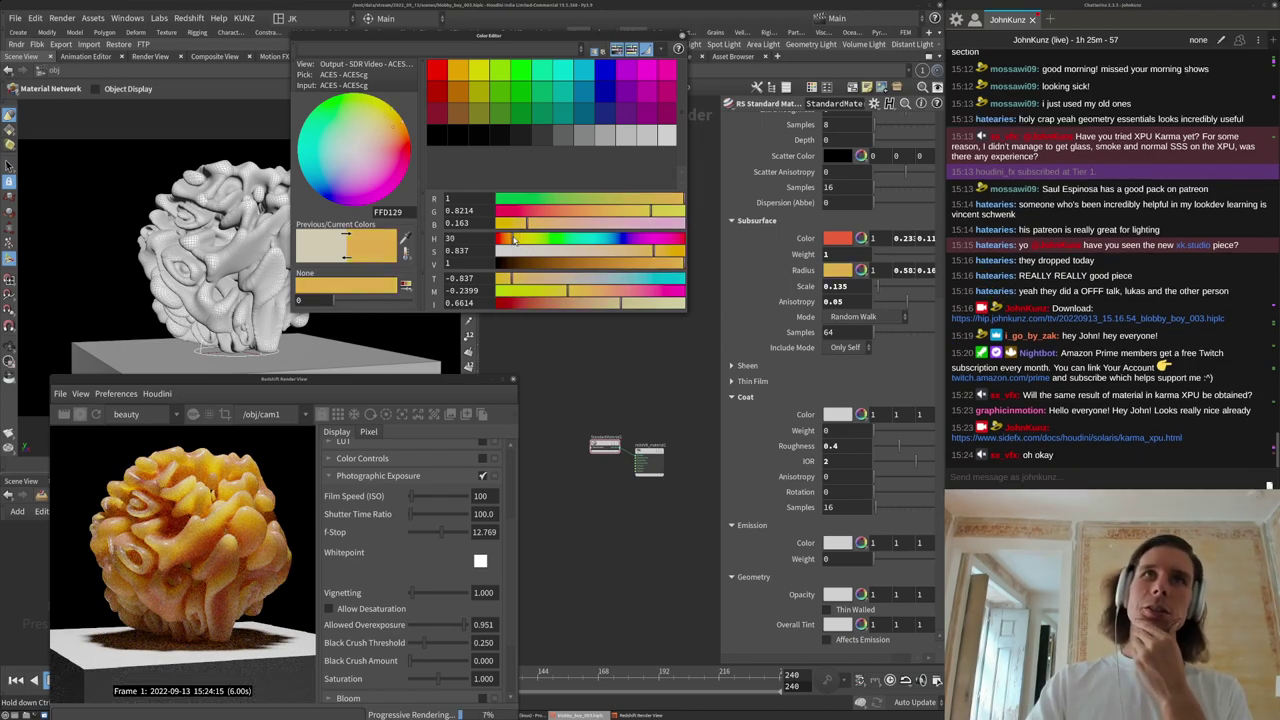
pyautogui.click(501, 240)
pyautogui.click(536, 240)
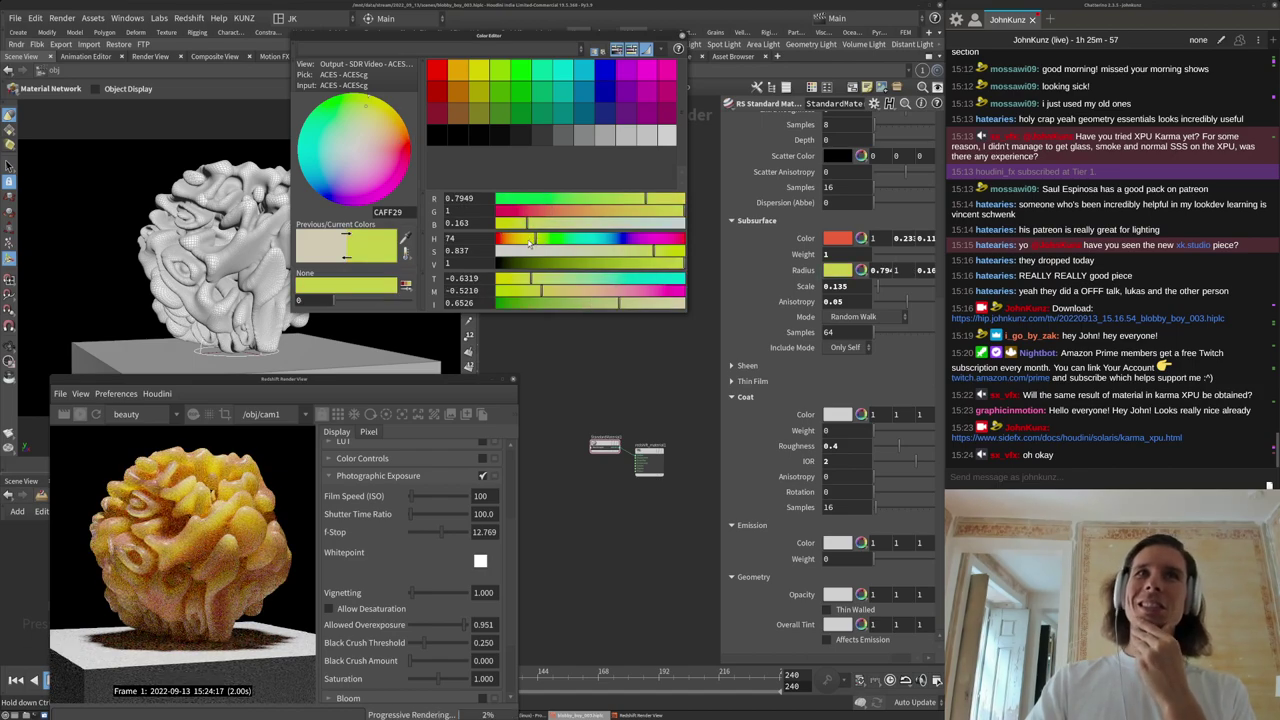
pyautogui.click(527, 240)
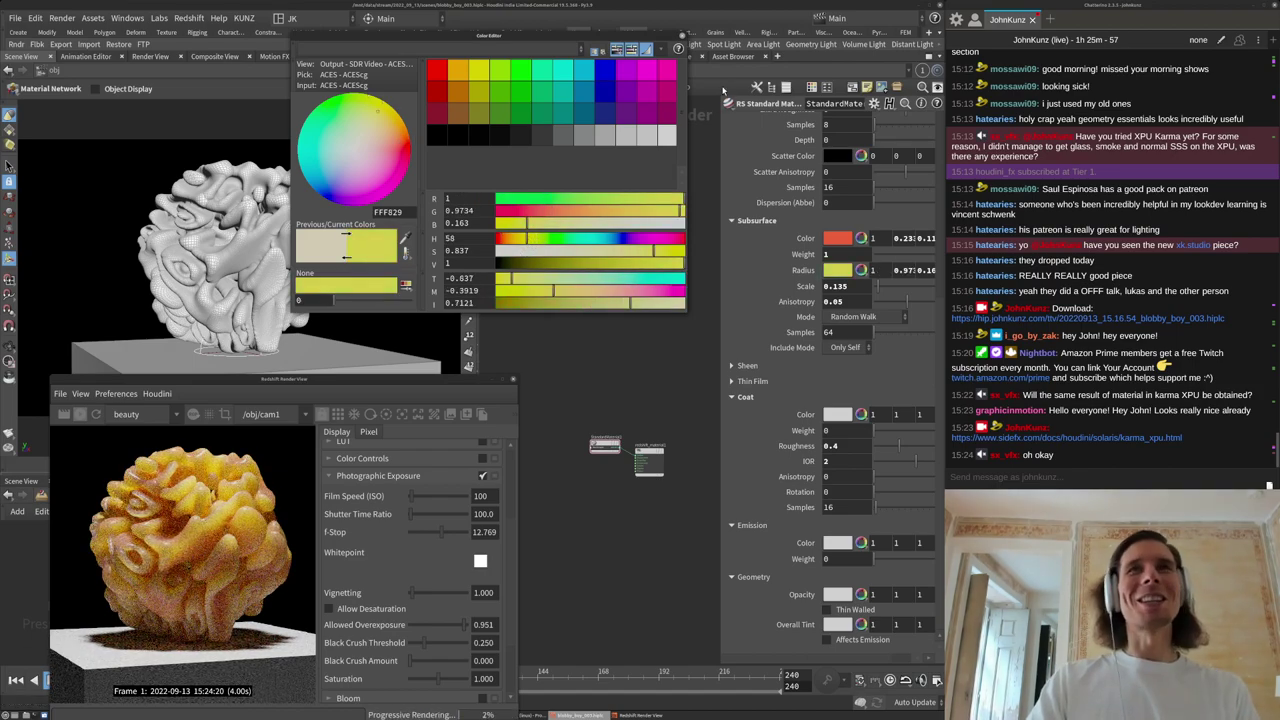
pyautogui.click(683, 37)
# Examine the rendered surface up close and access the Instagram link posted in the stream chat.
pyautogui.scroll(5, 200, 559)
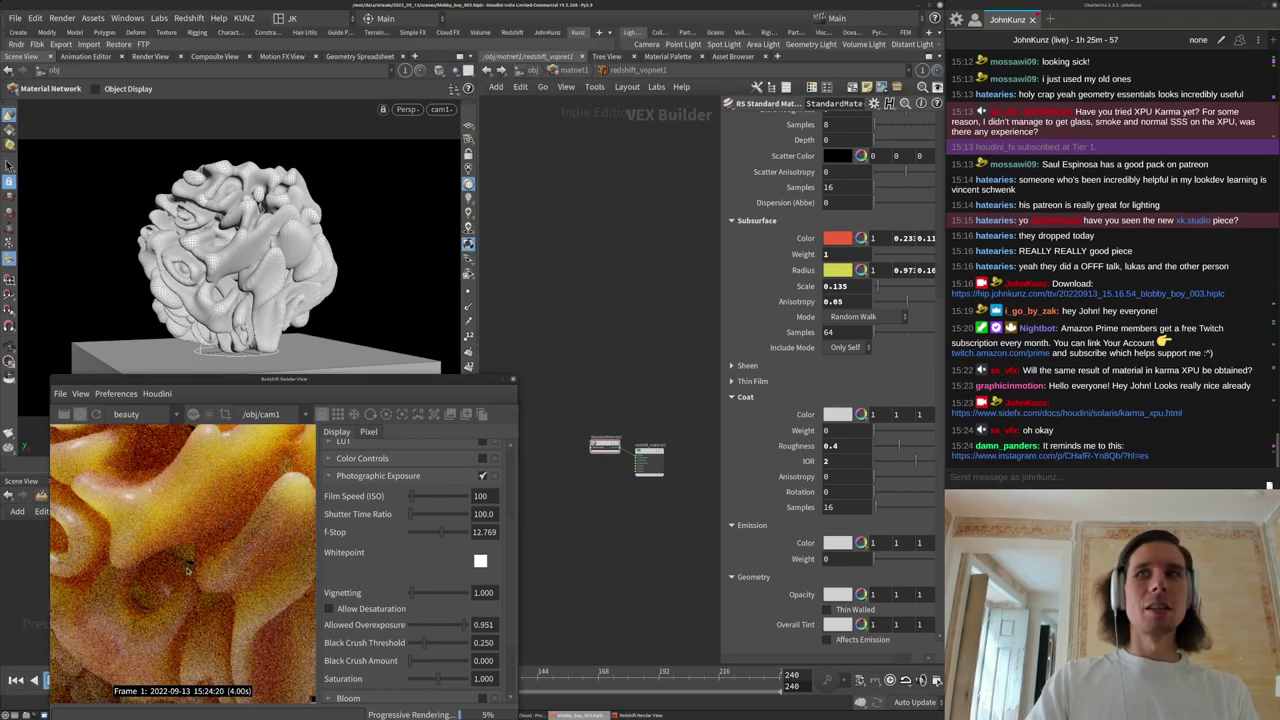
pyautogui.scroll(-2, 200, 559)
pyautogui.scroll(-3, 200, 559)
pyautogui.rightClick(1064, 457)
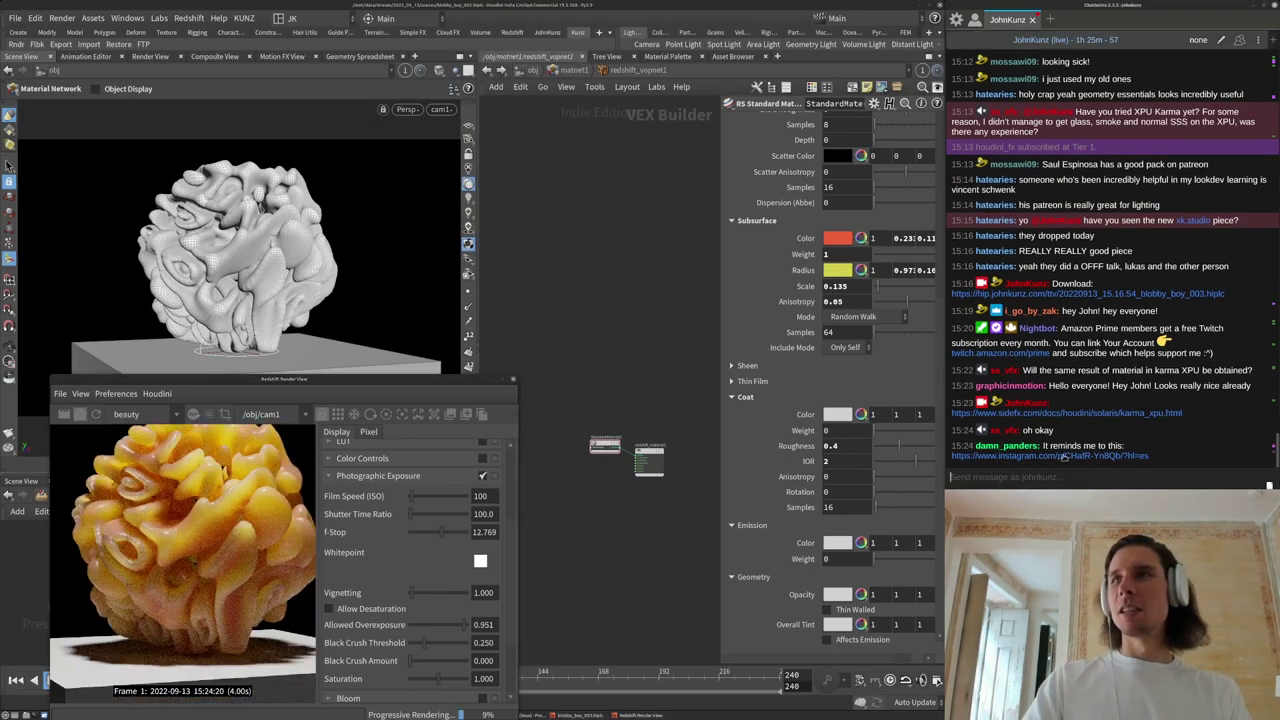
pyautogui.click(1082, 463)
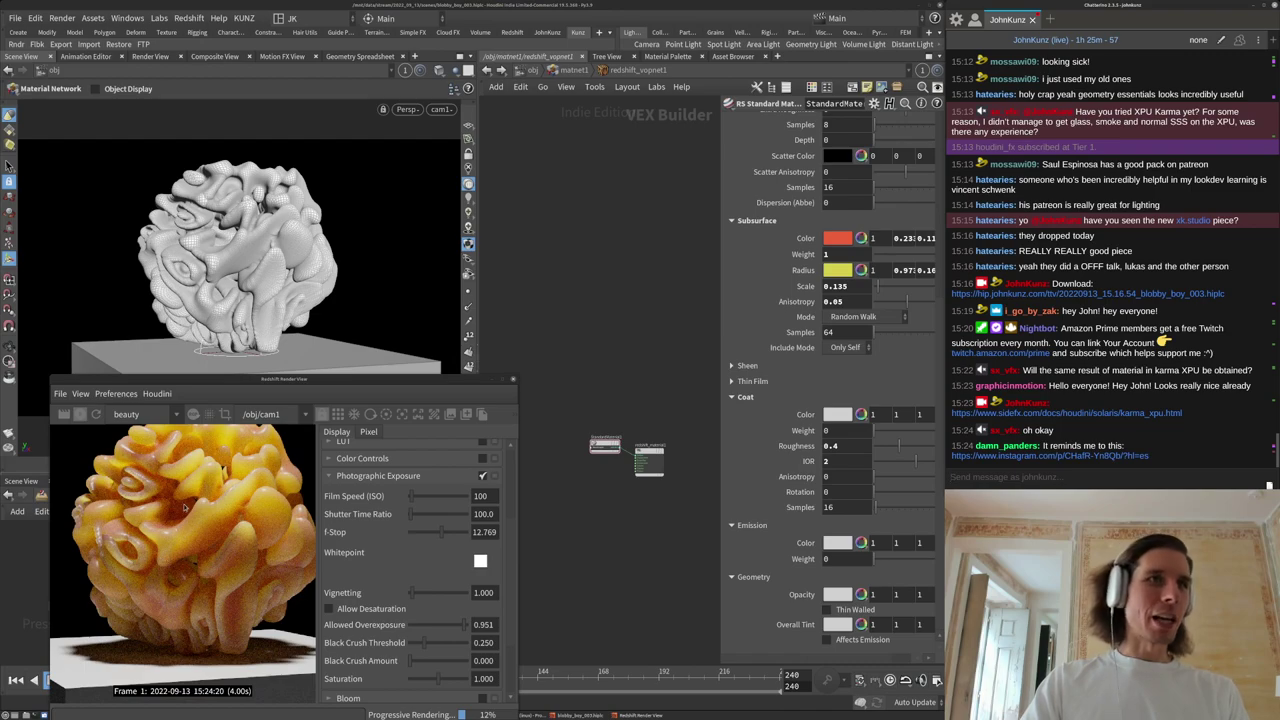
pyautogui.scroll(-2, 185, 505)
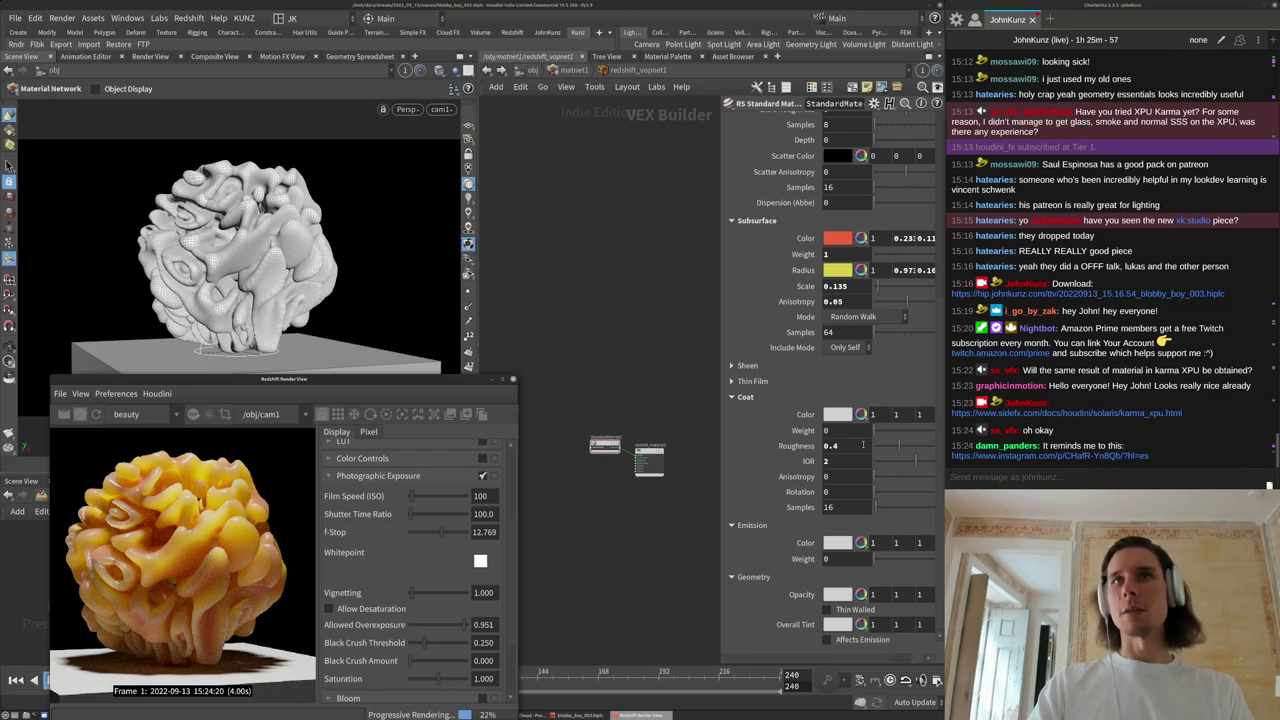
# Try a coat with roughness 0.2, IOR 3 and a weight of about 0.403.
pyautogui.moveTo(852, 446); pyautogui.dragTo(817, 449)
pyautogui.write('0.2')
pyautogui.press('Return')
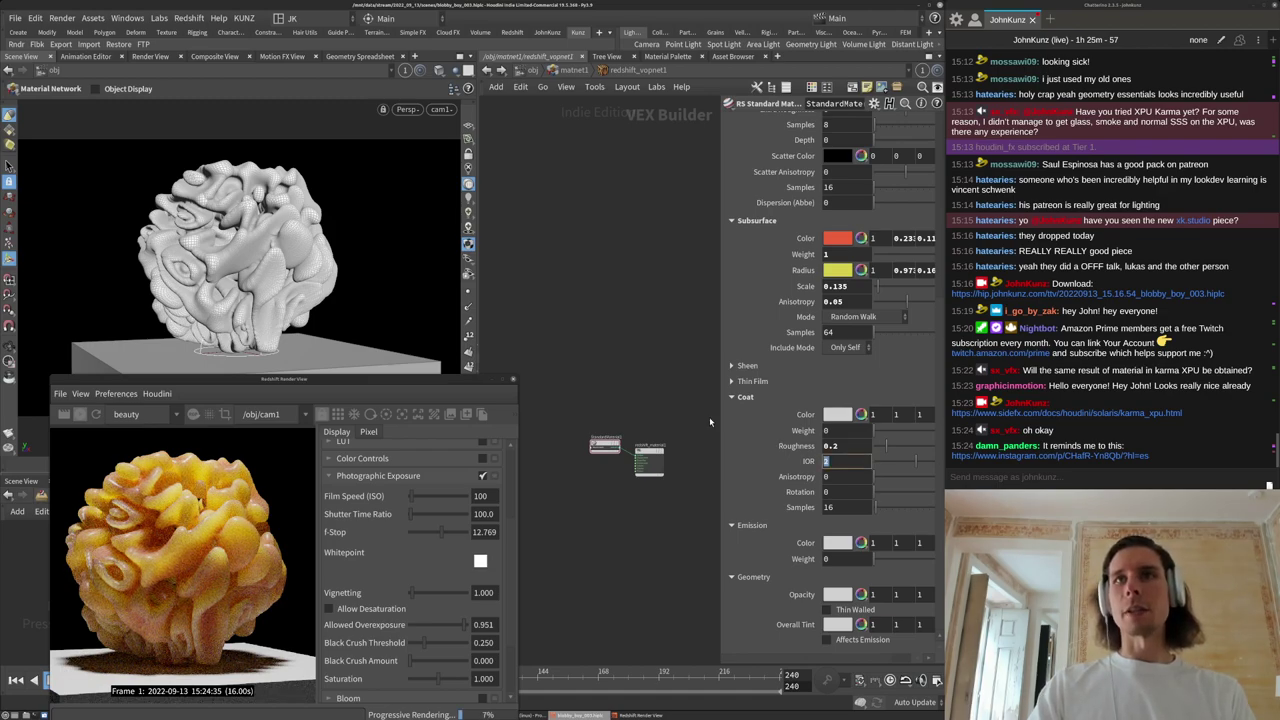
pyautogui.write('3')
pyautogui.press('Return')
pyautogui.moveTo(892, 432); pyautogui.dragTo(903, 429)
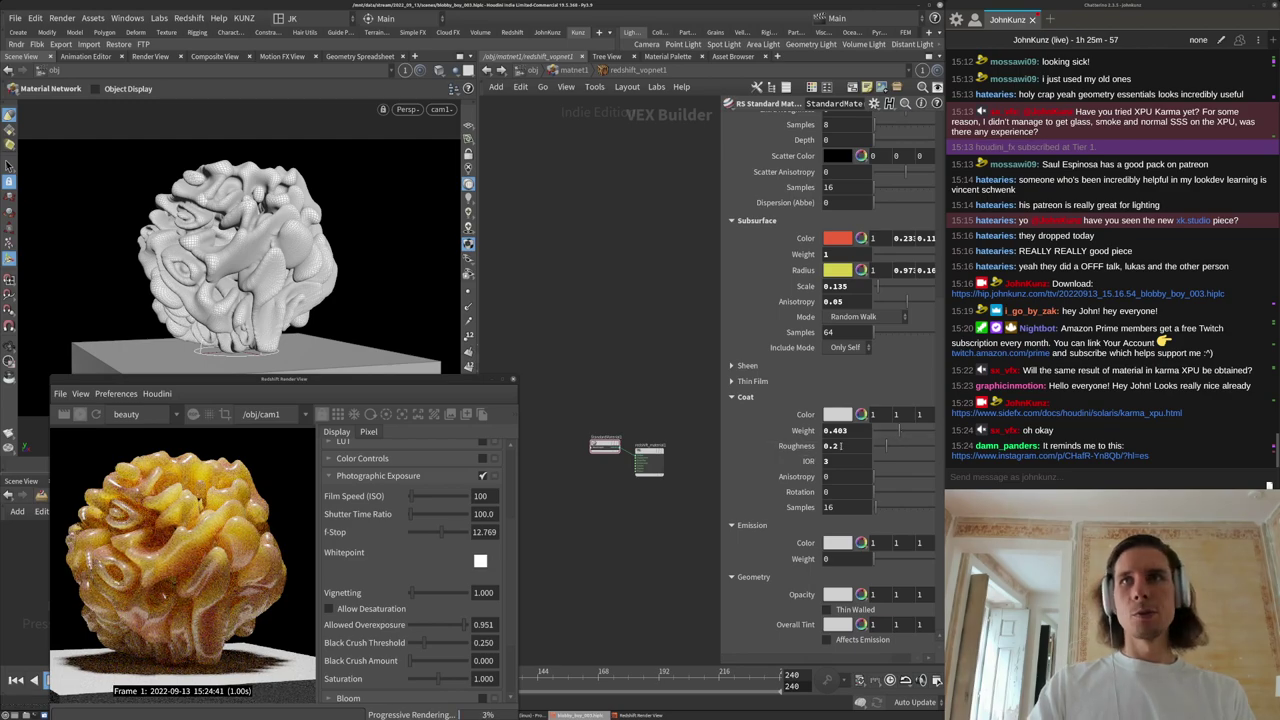
# Set the coat's roughness to 0.6, its weight to about 0.429 and its IOR to 1.7.
pyautogui.write('6')
pyautogui.press('Return')
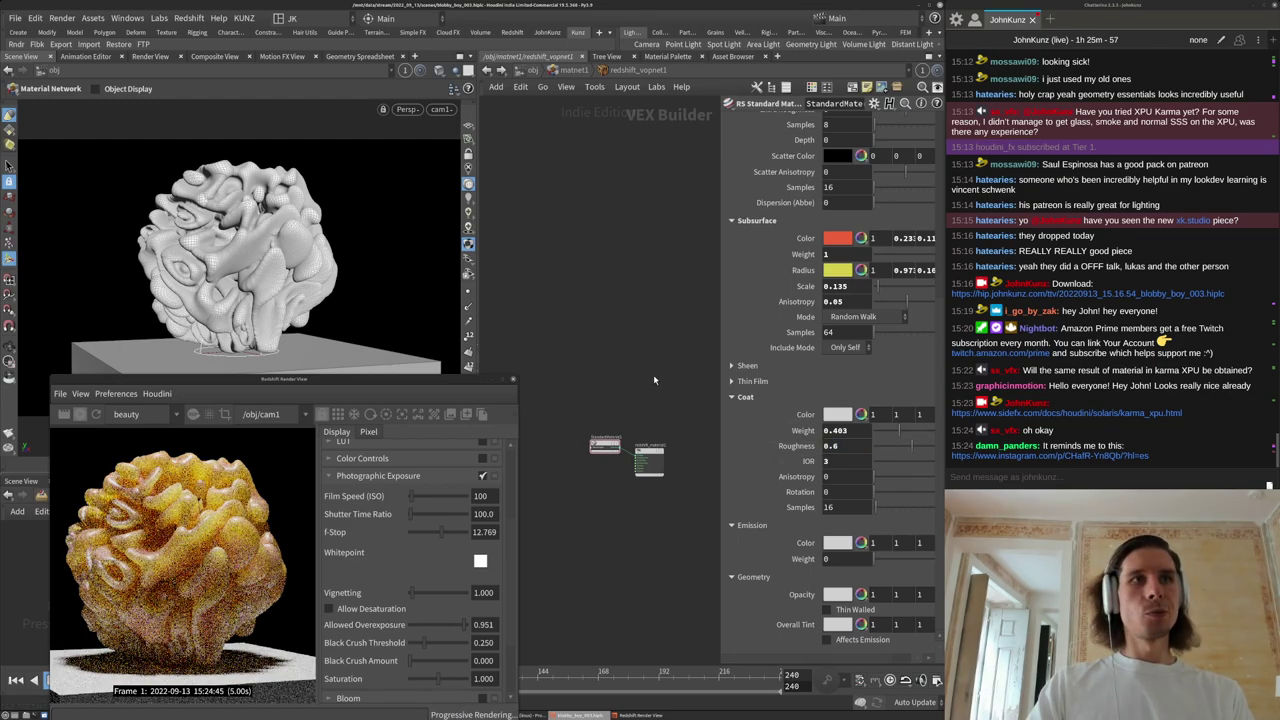
pyautogui.moveTo(1101, 435); pyautogui.dragTo(902, 447)
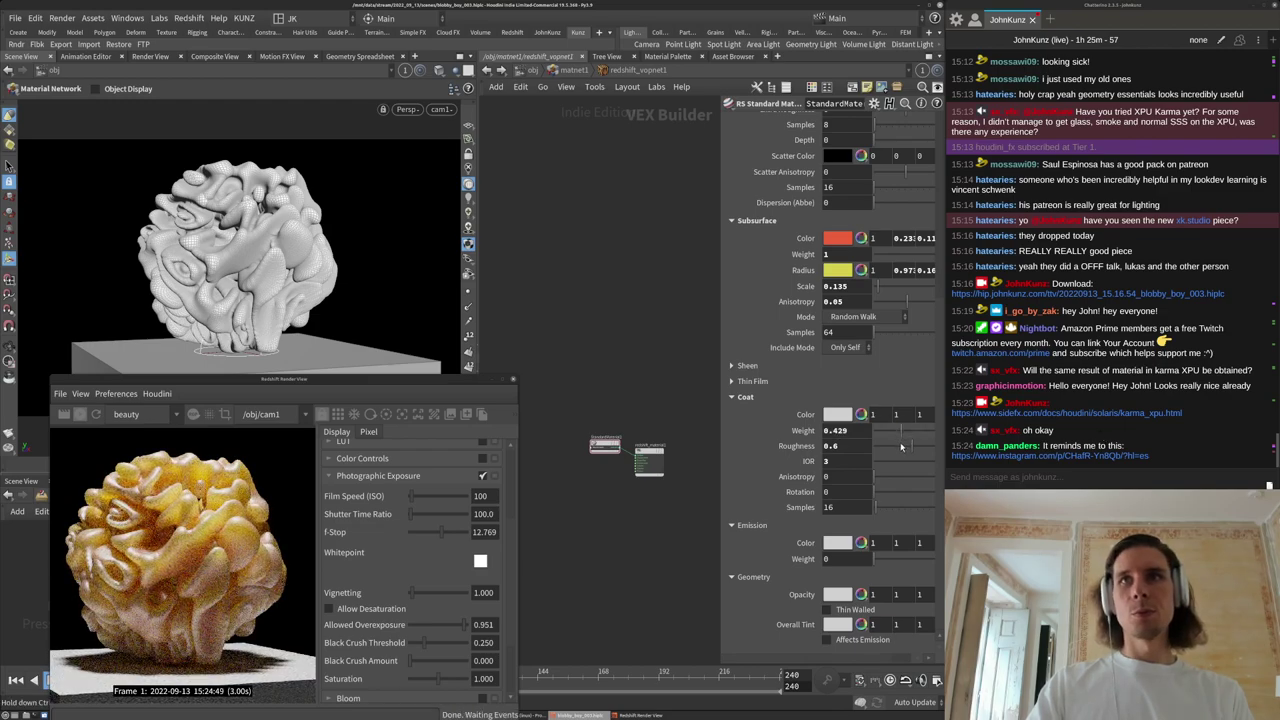
pyautogui.doubleClick(827, 462)
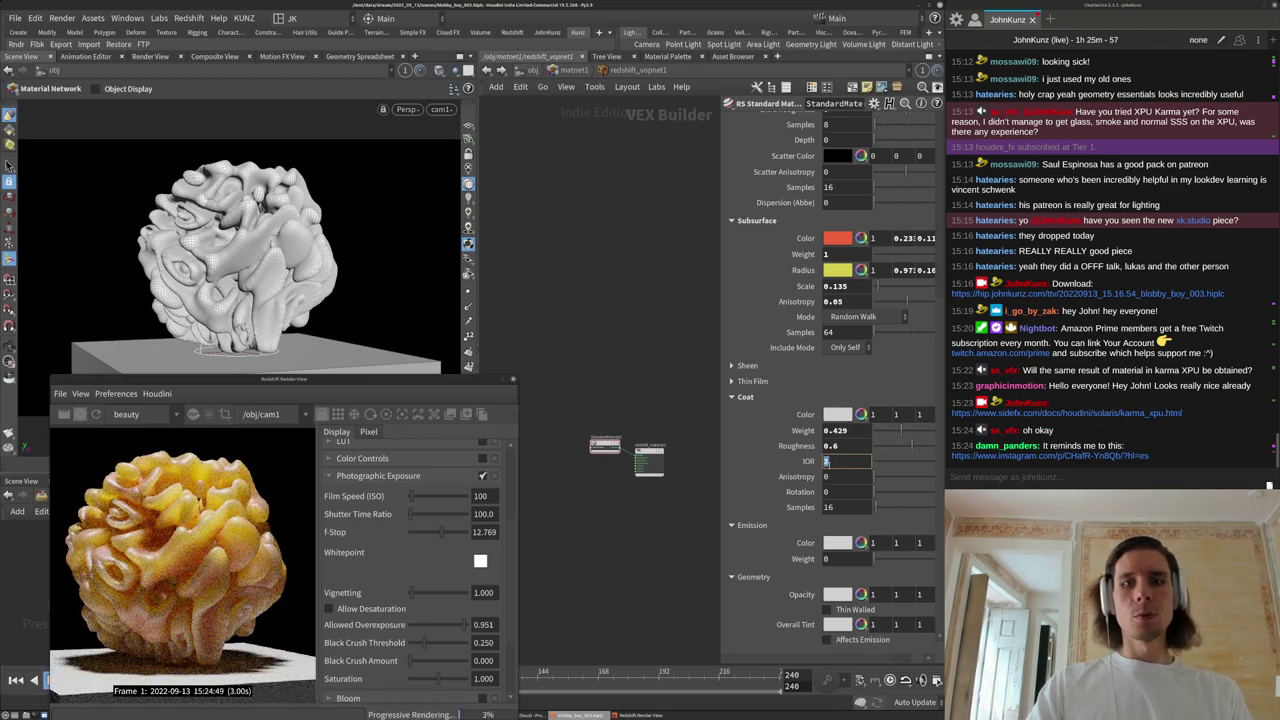
pyautogui.press('Return')
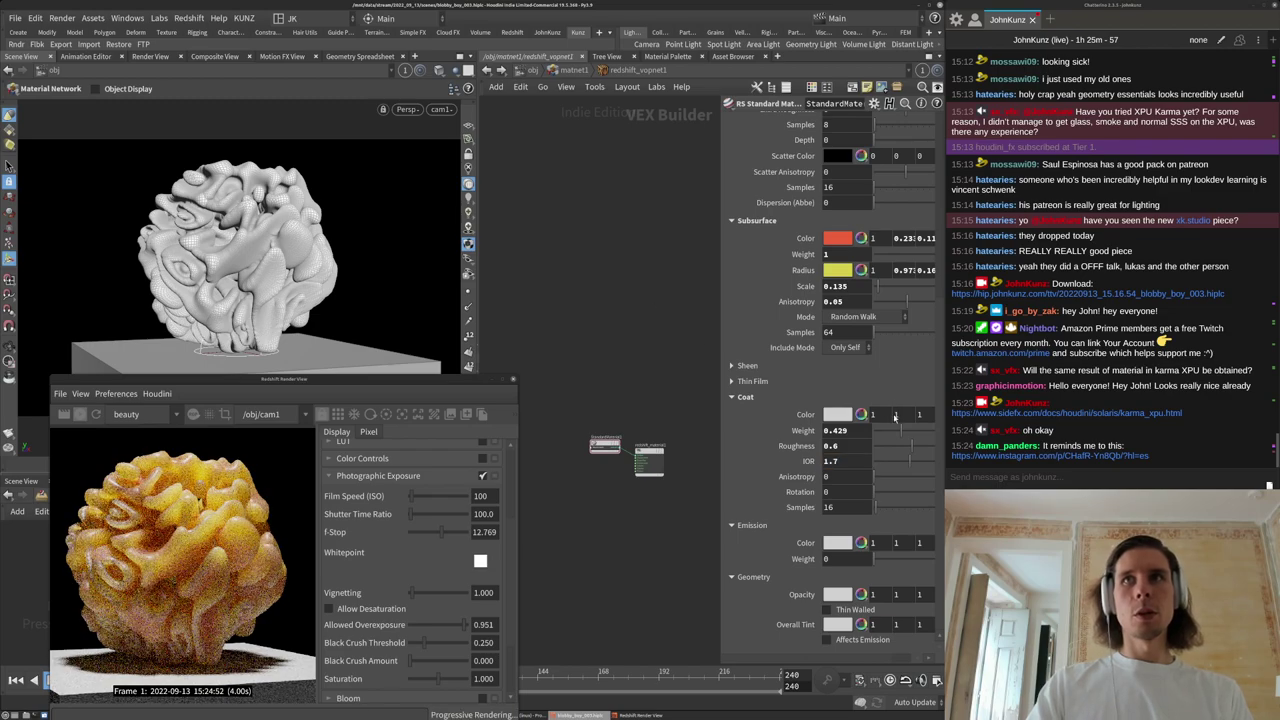
# Set the coat color to a strong red with hue 0 and saturation about 0.926.
pyautogui.click(846, 414)
pyautogui.click(642, 251)
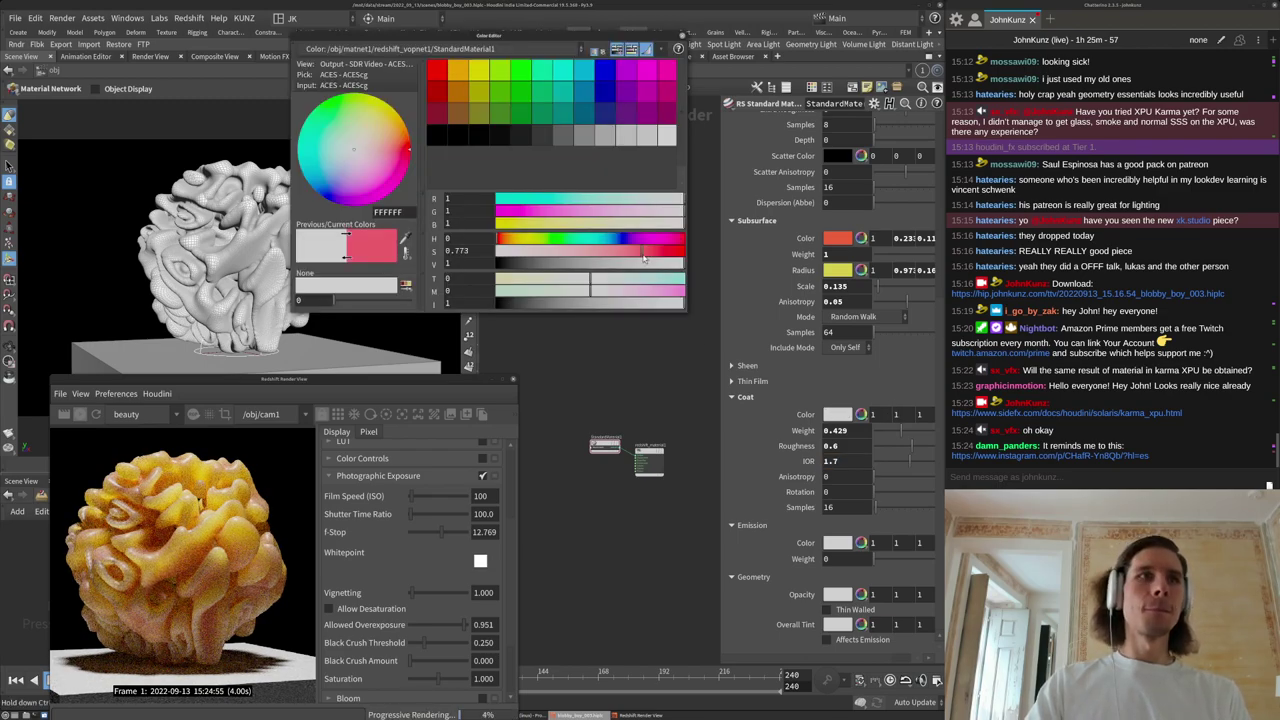
pyautogui.moveTo(670, 249); pyautogui.dragTo(666, 255)
pyautogui.click(683, 37)
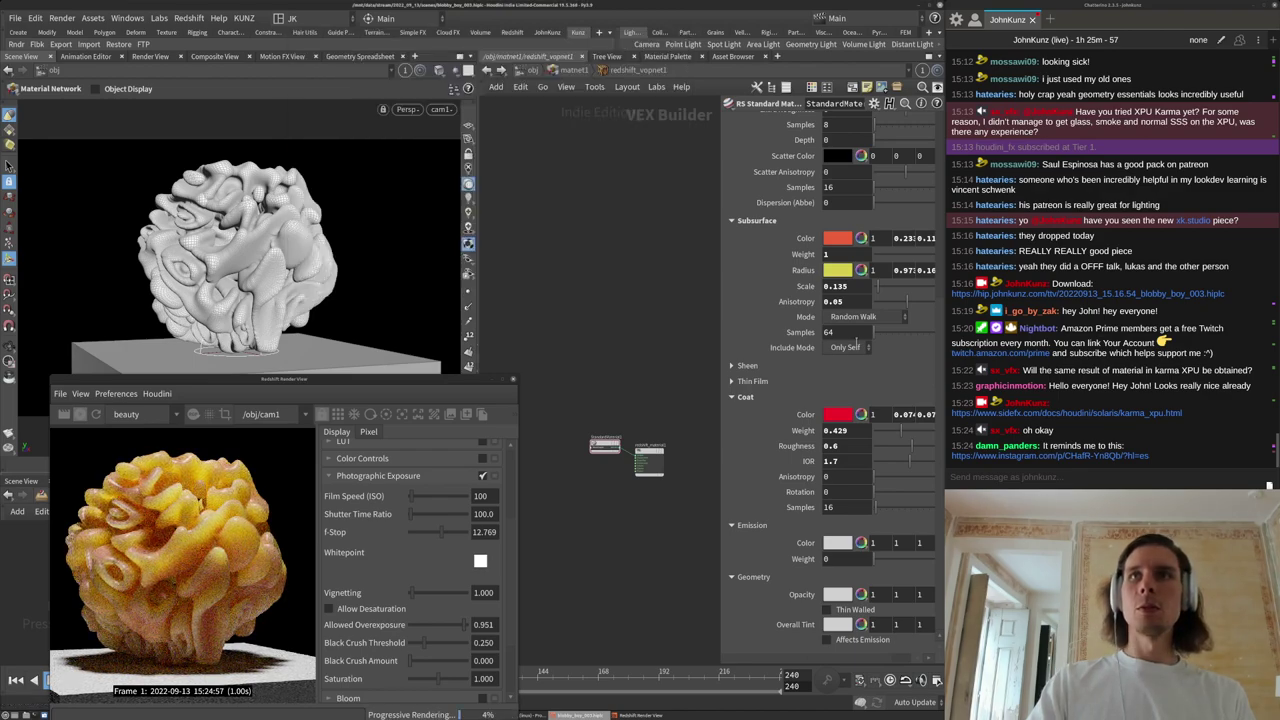
# Raise the coat weight to 1 and lower the coat roughness to about 0.586.
pyautogui.moveTo(914, 431)
pyautogui.mouseDown()
pyautogui.moveTo(947, 430)
pyautogui.moveTo(915, 431)
pyautogui.mouseUp()
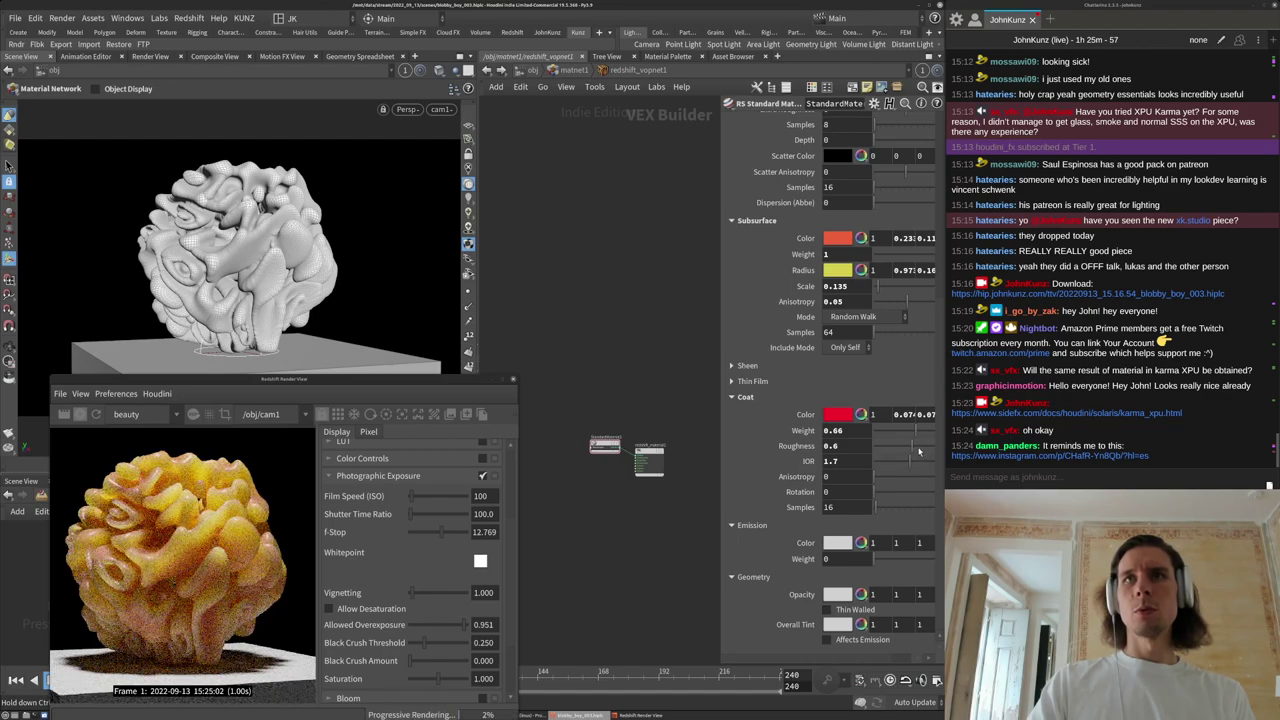
pyautogui.click(890, 447)
pyautogui.moveTo(912, 447); pyautogui.dragTo(947, 432)
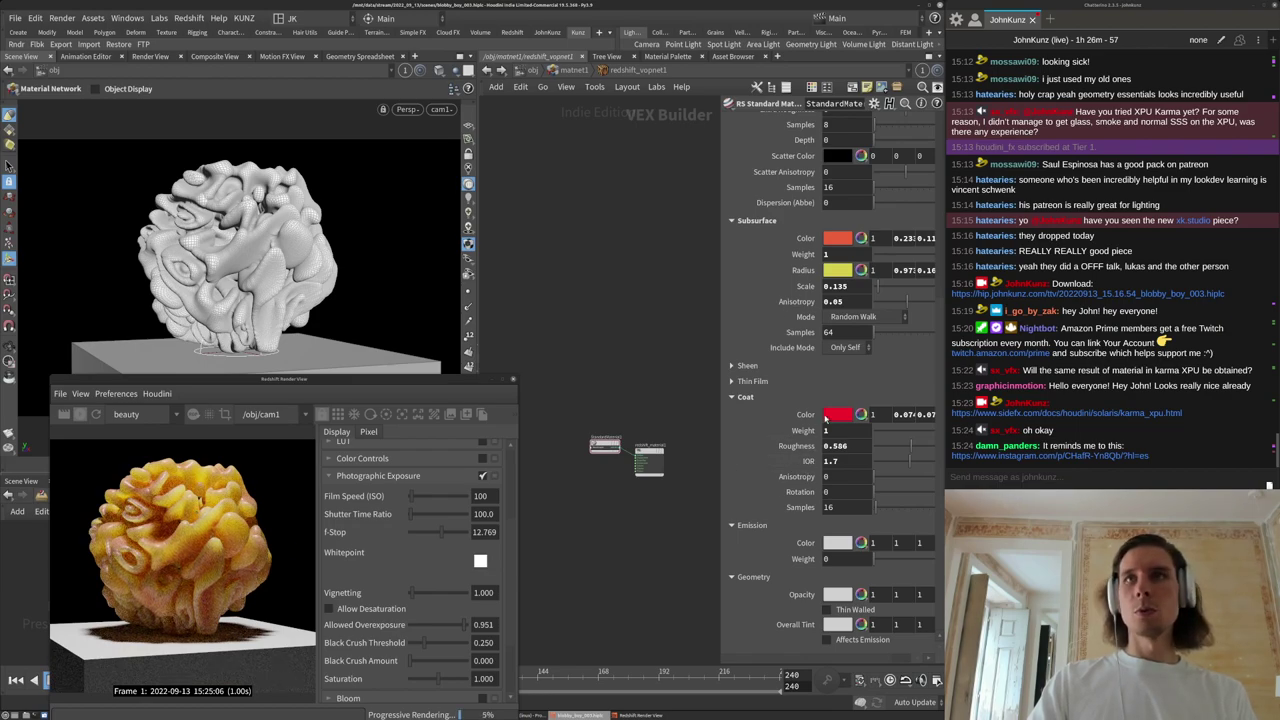
# Change the coat color to orange, about 0.94 red, 0.33 green and 0.07 blue, and stop the interactive render.
pyautogui.click(834, 416)
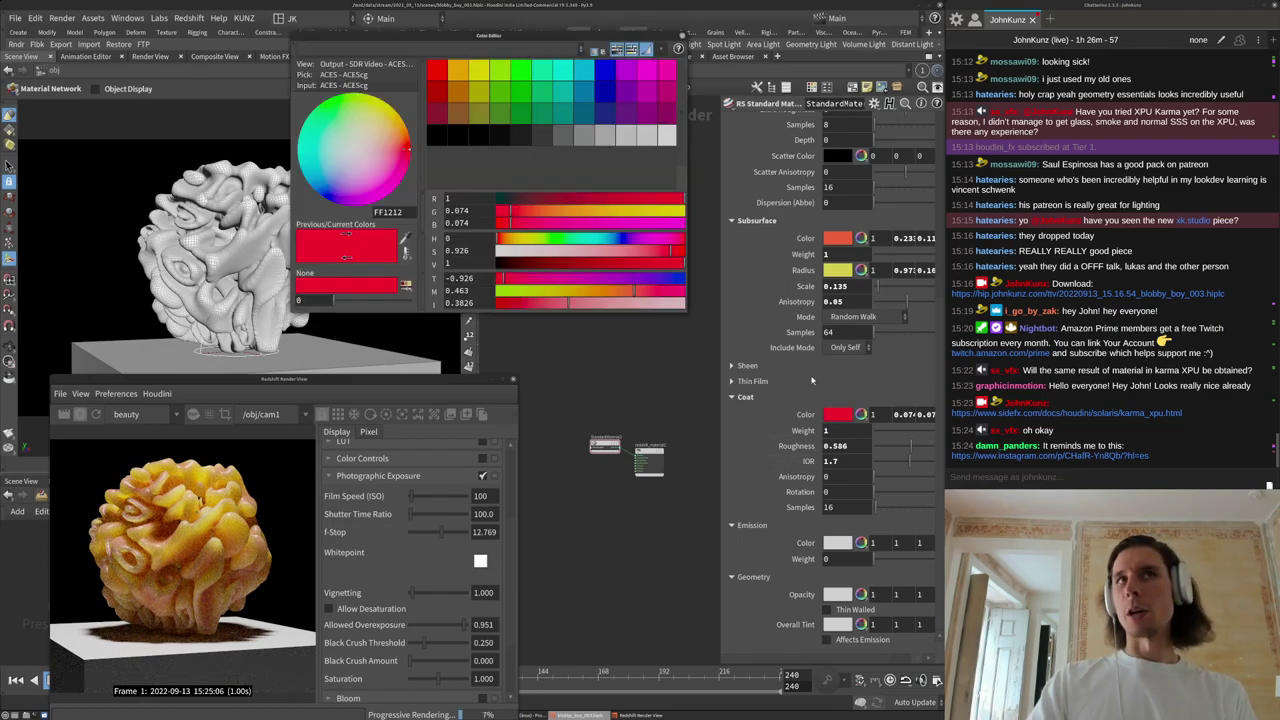
pyautogui.click(586, 280)
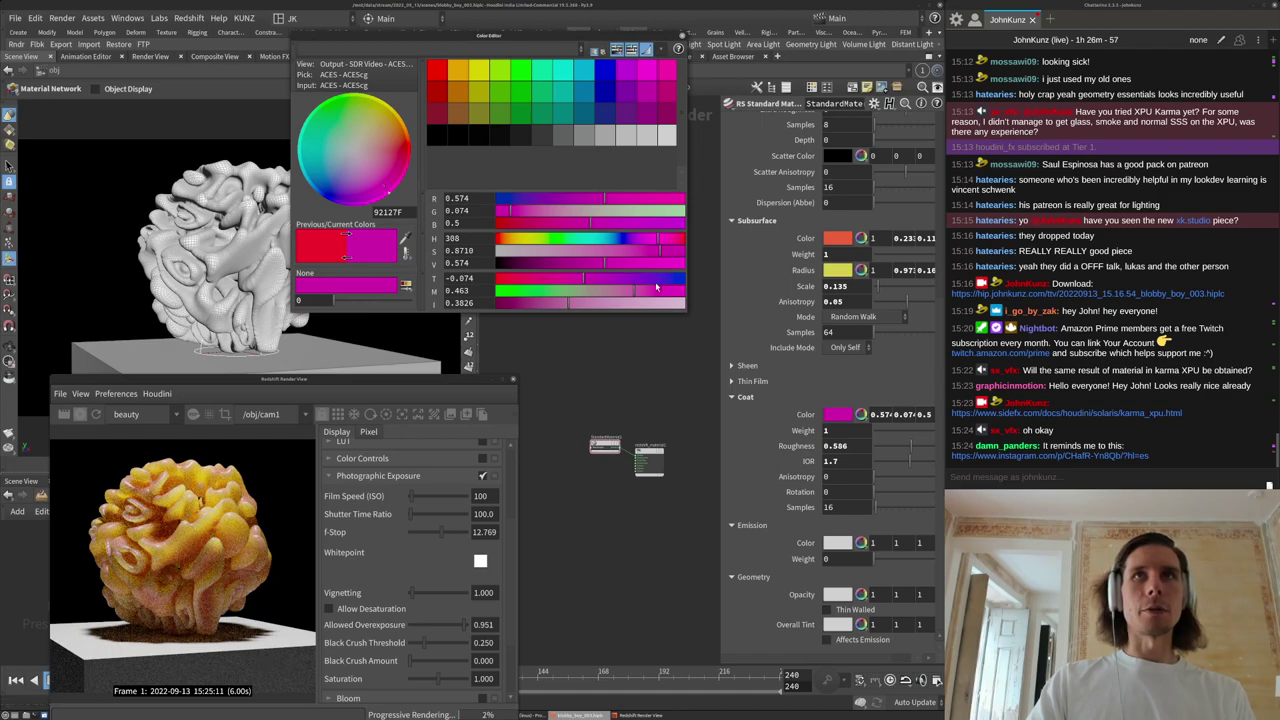
pyautogui.click(668, 280)
pyautogui.scroll(4, 135, 549)
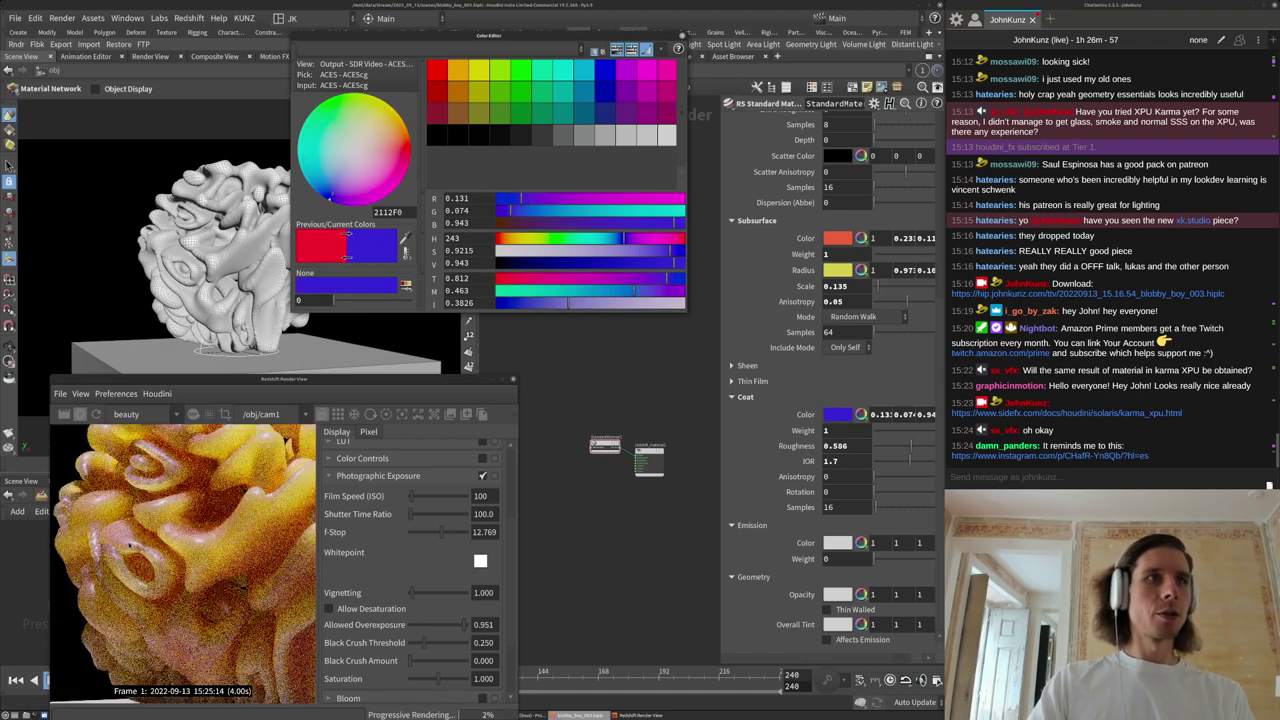
pyautogui.scroll(-4, 135, 549)
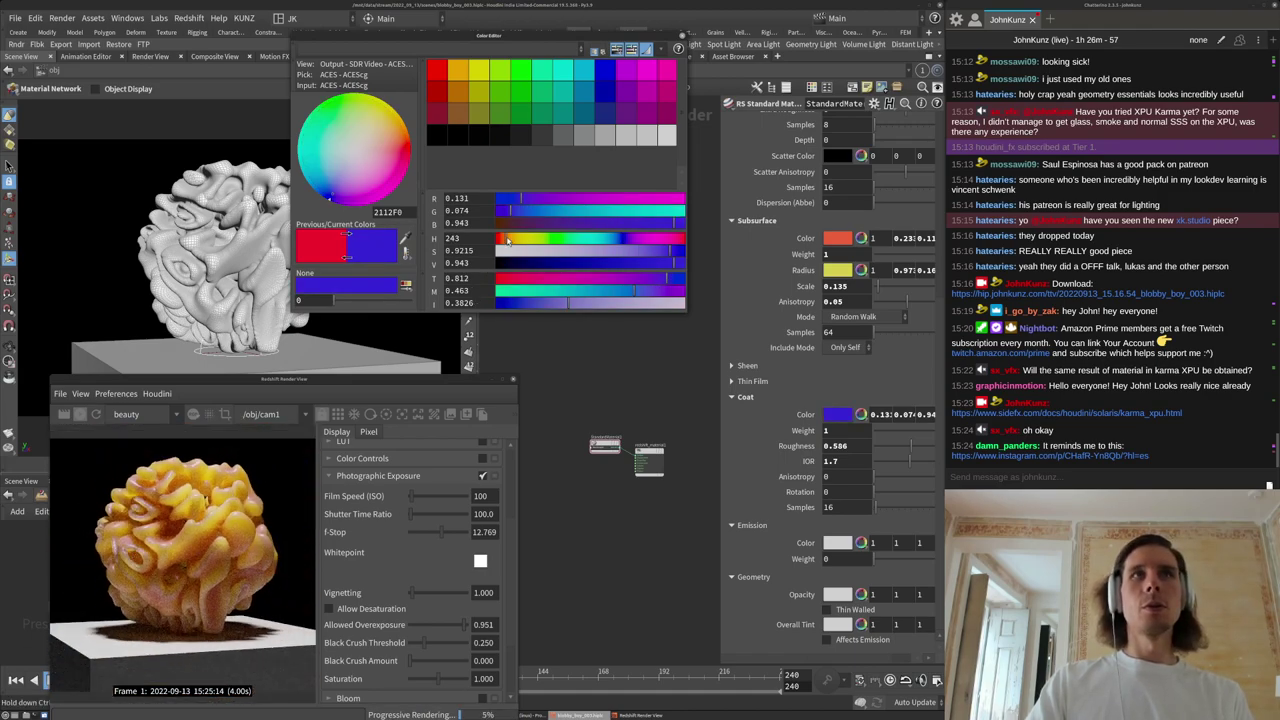
pyautogui.click(507, 240)
pyautogui.click(681, 35)
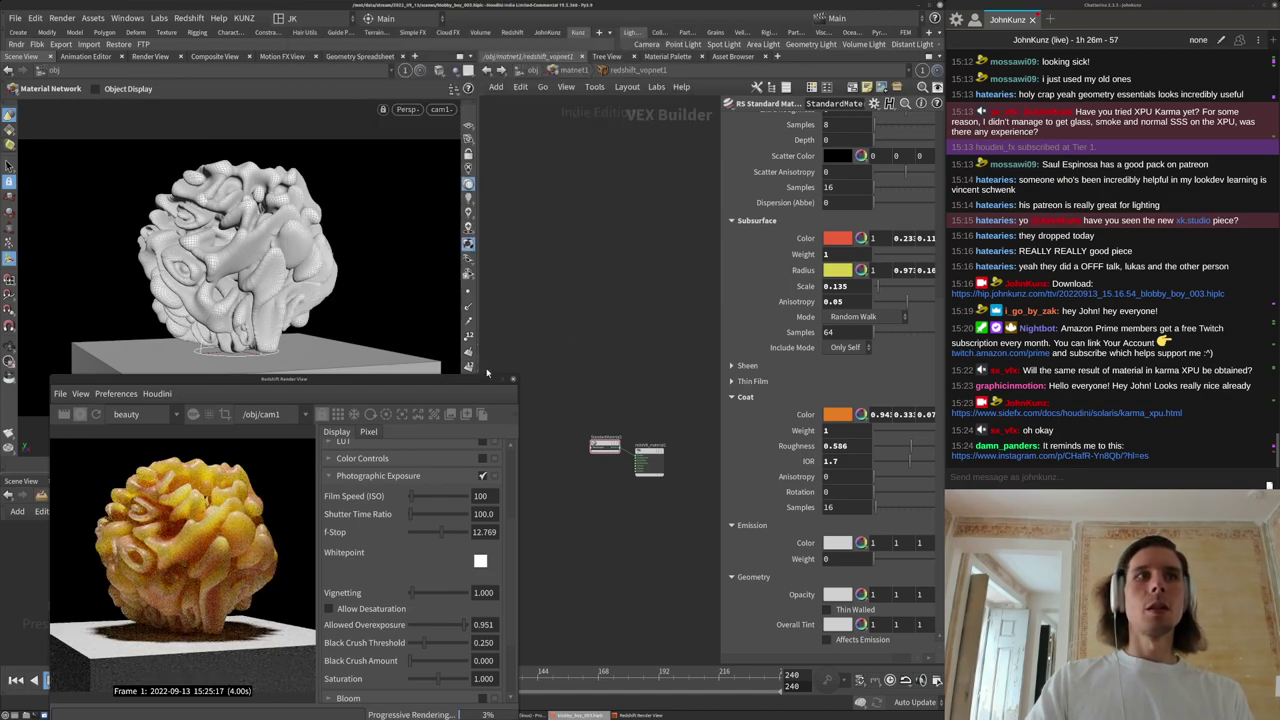
pyautogui.click(82, 418)
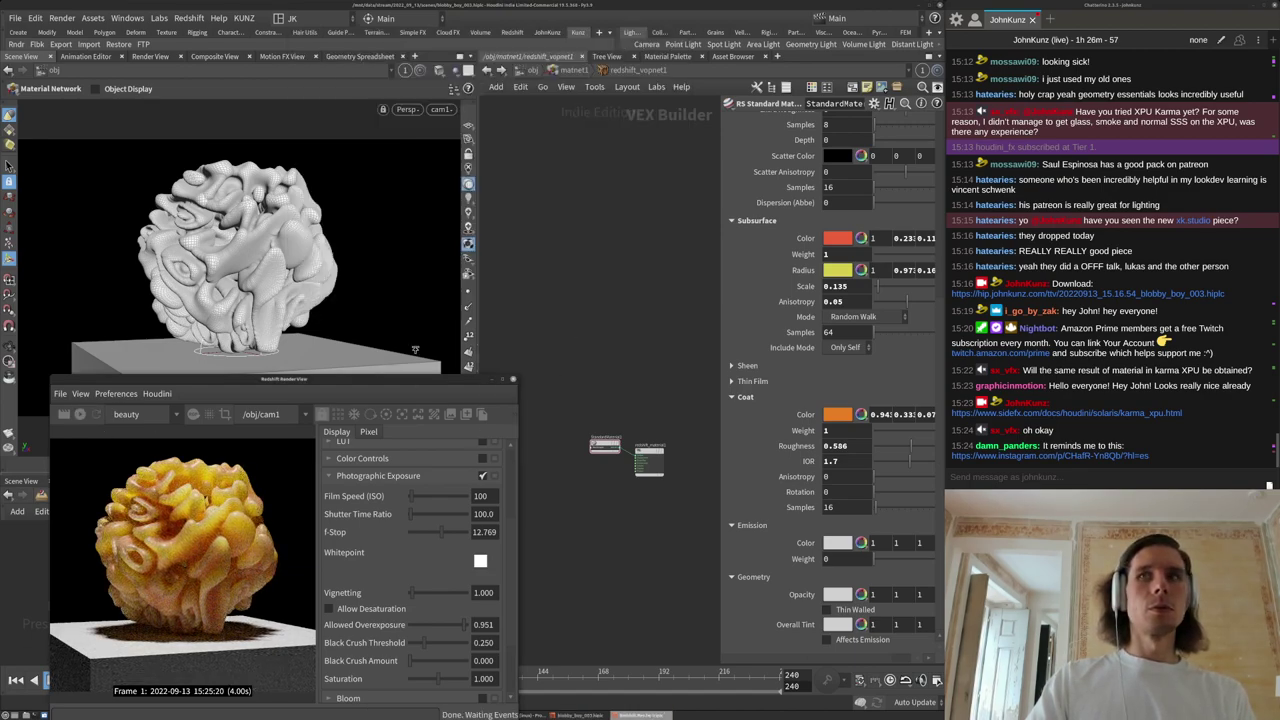
# Switch to the browser, open the Instagram post instagram.com/p/CHAfR-Yn8Qb in a new tab, view it beside the render, and return to Houdini.
pyautogui.moveTo(415, 349); pyautogui.dragTo(440, 297)
pyautogui.moveTo(318, 303); pyautogui.dragTo(316, 219)
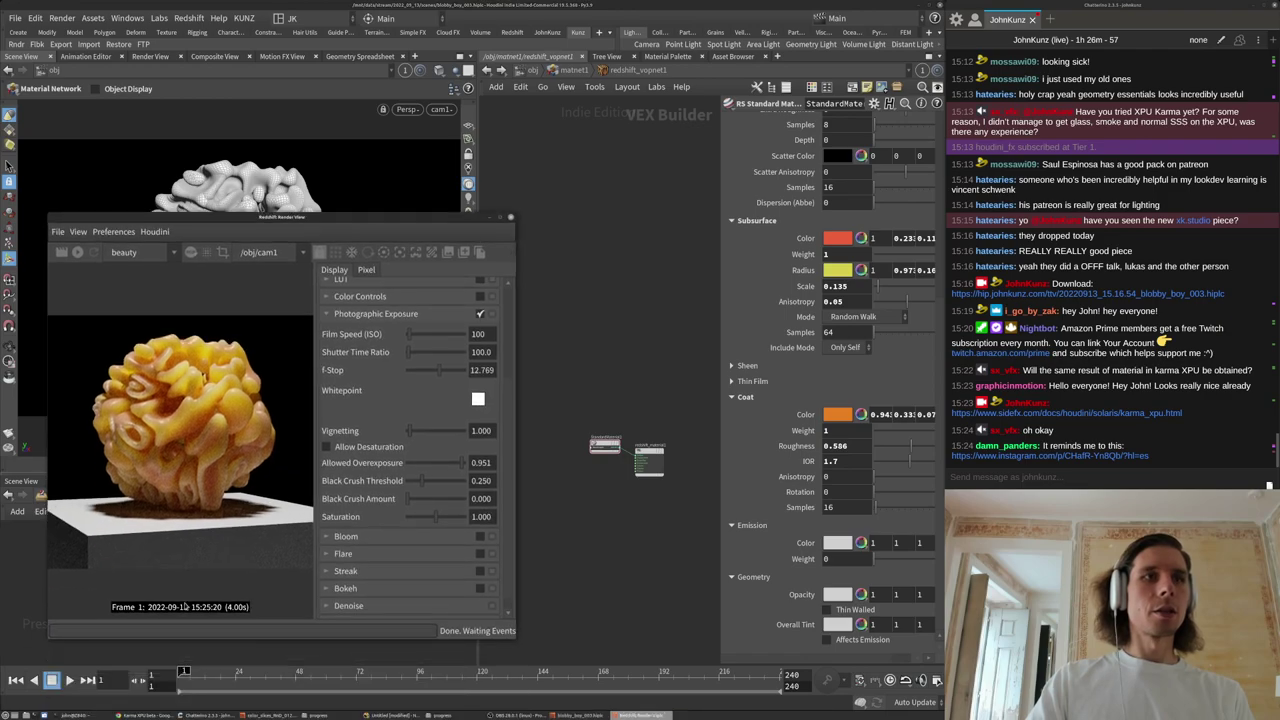
pyautogui.click(144, 715)
pyautogui.hotkey('ctrl', 't')
pyautogui.write('https://www.instagram.com/p/CHAfR-Yn8Qb/?hl=es')
pyautogui.press('Return')
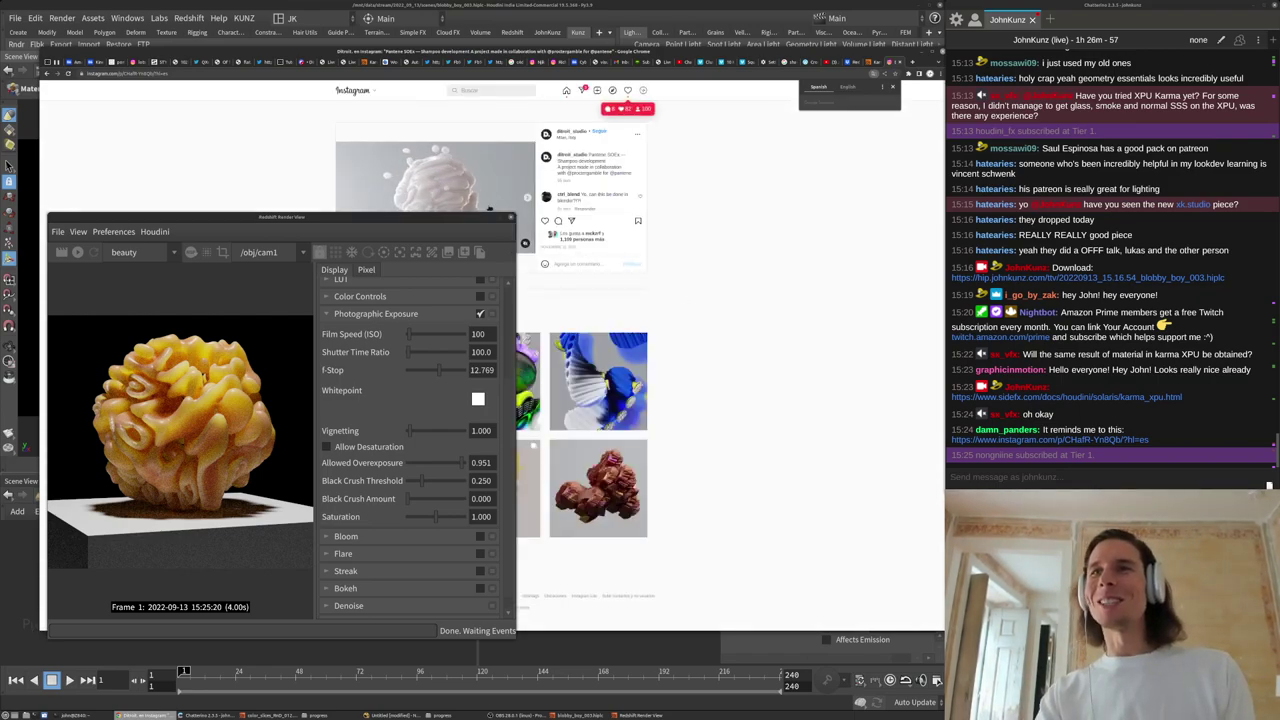
pyautogui.moveTo(347, 215); pyautogui.dragTo(375, 381)
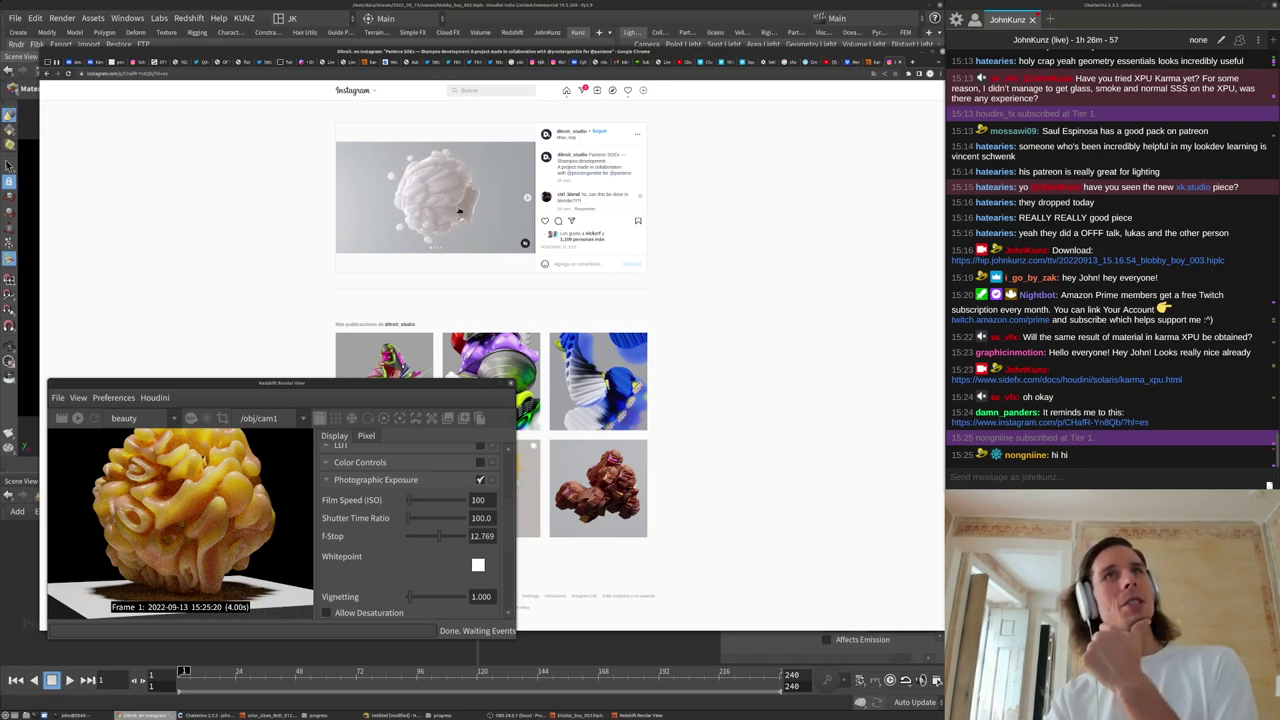
pyautogui.click(631, 651)
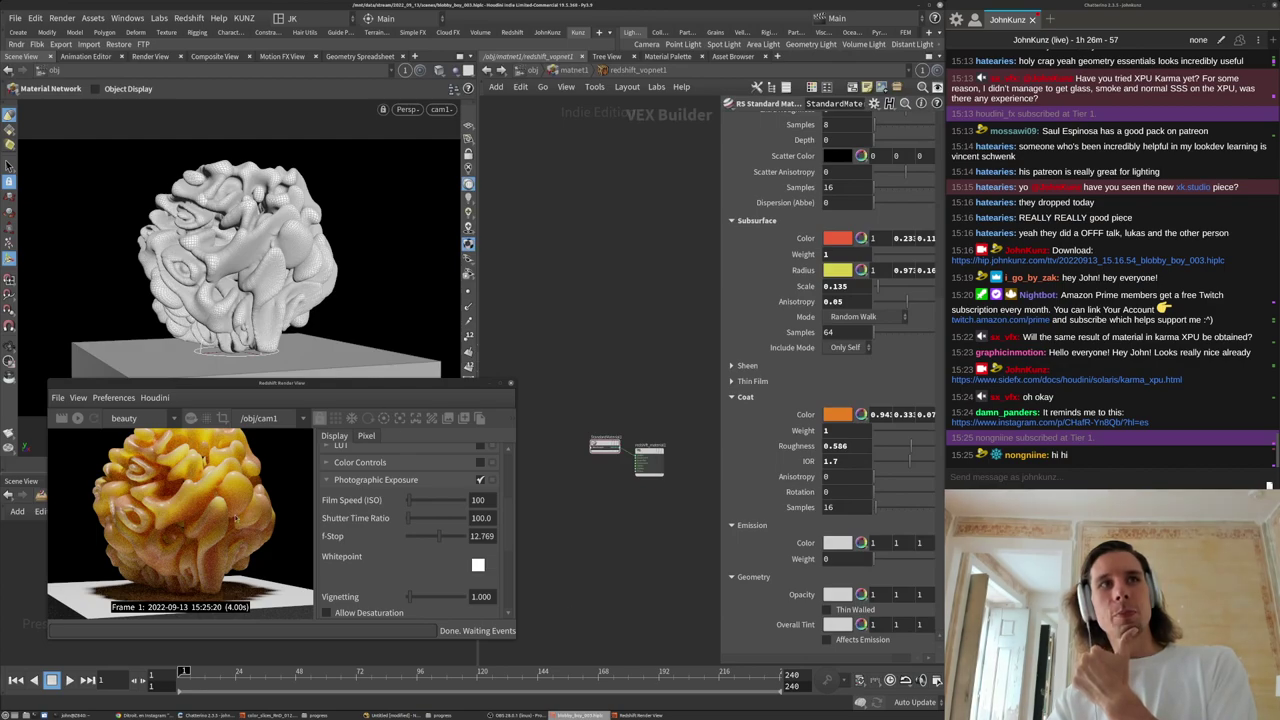
# Set the RS Standard Material's coat weight to 0.25.
pyautogui.scroll(-2, 185, 538)
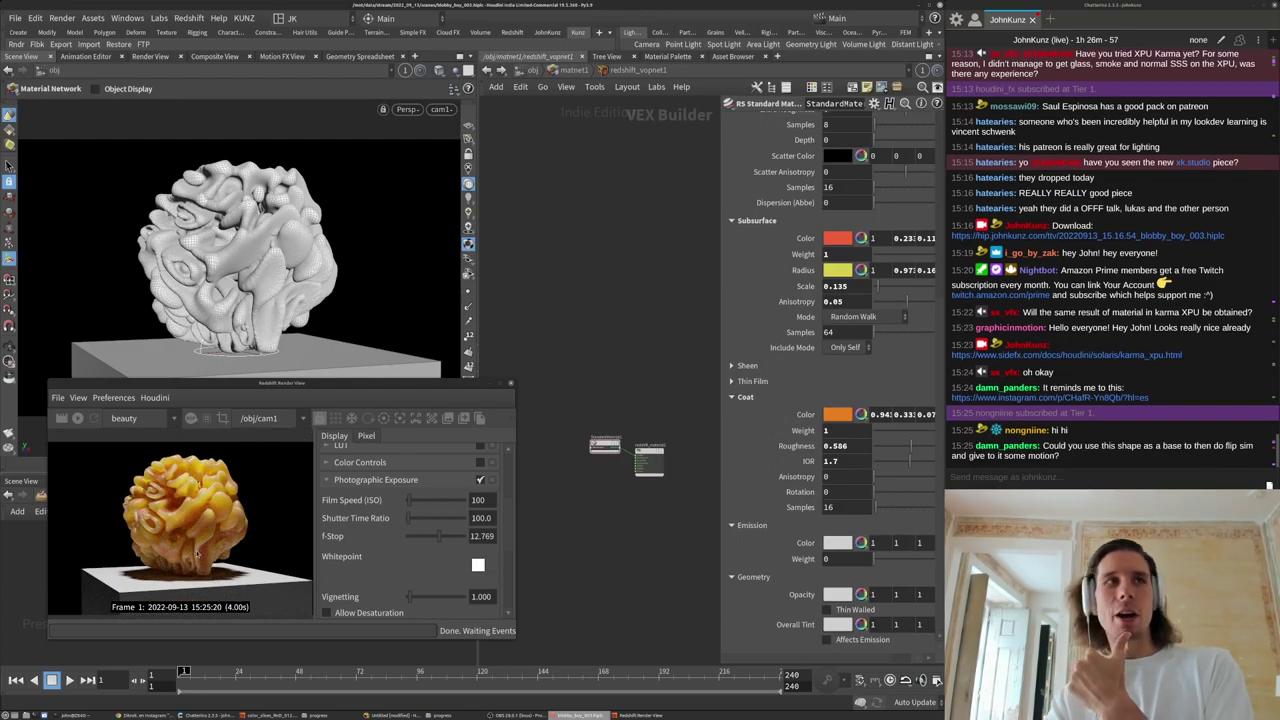
pyautogui.scroll(5, 193, 533)
pyautogui.scroll(1, 194, 510)
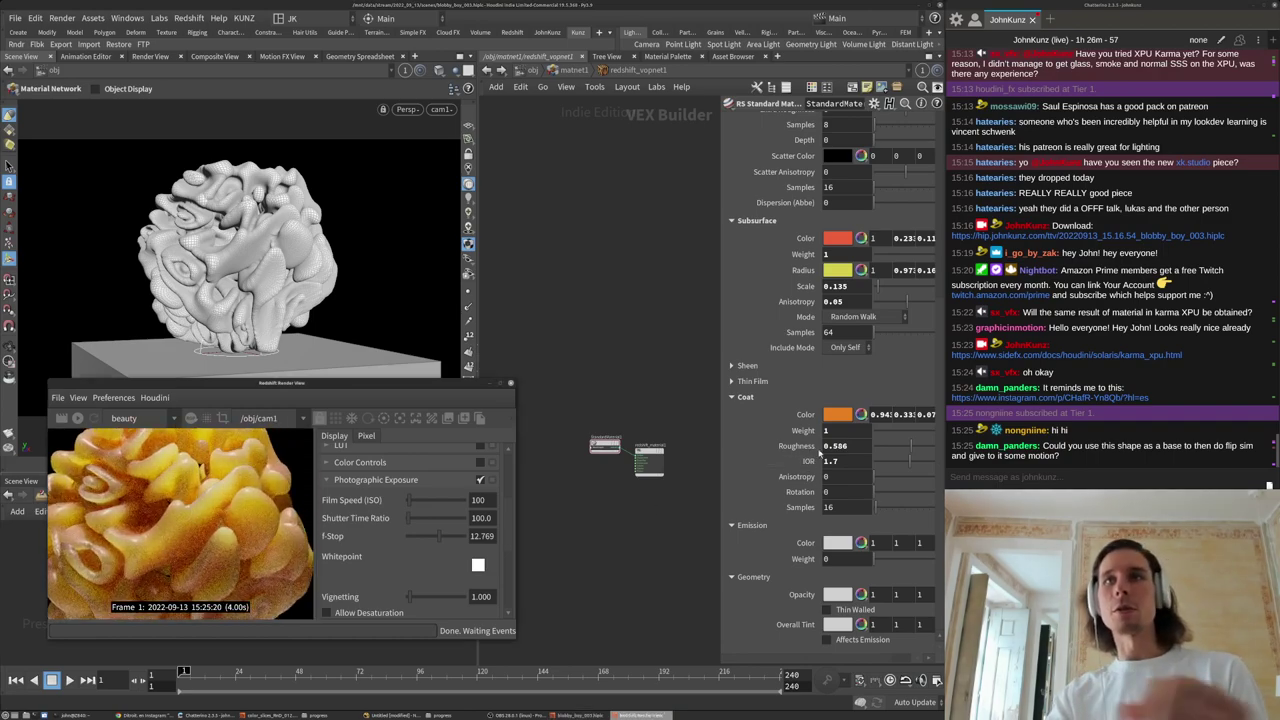
pyautogui.doubleClick(850, 431)
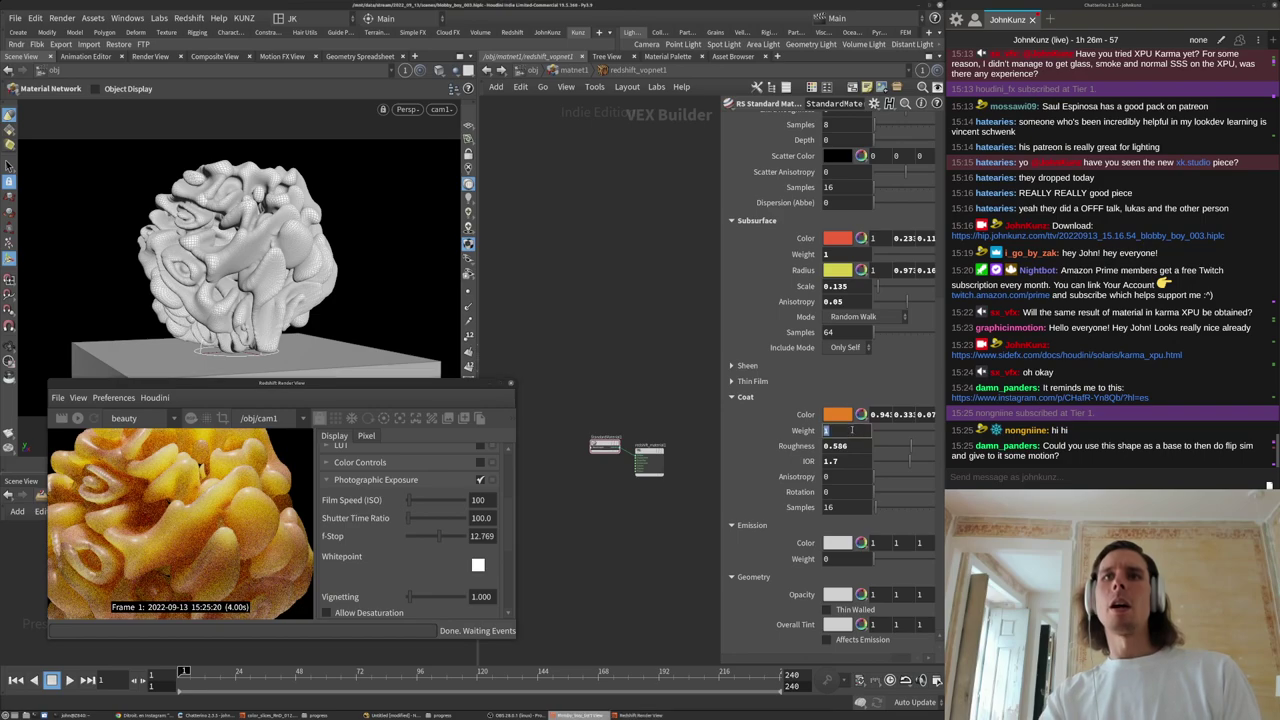
pyautogui.write('.25')
pyautogui.press('Return')
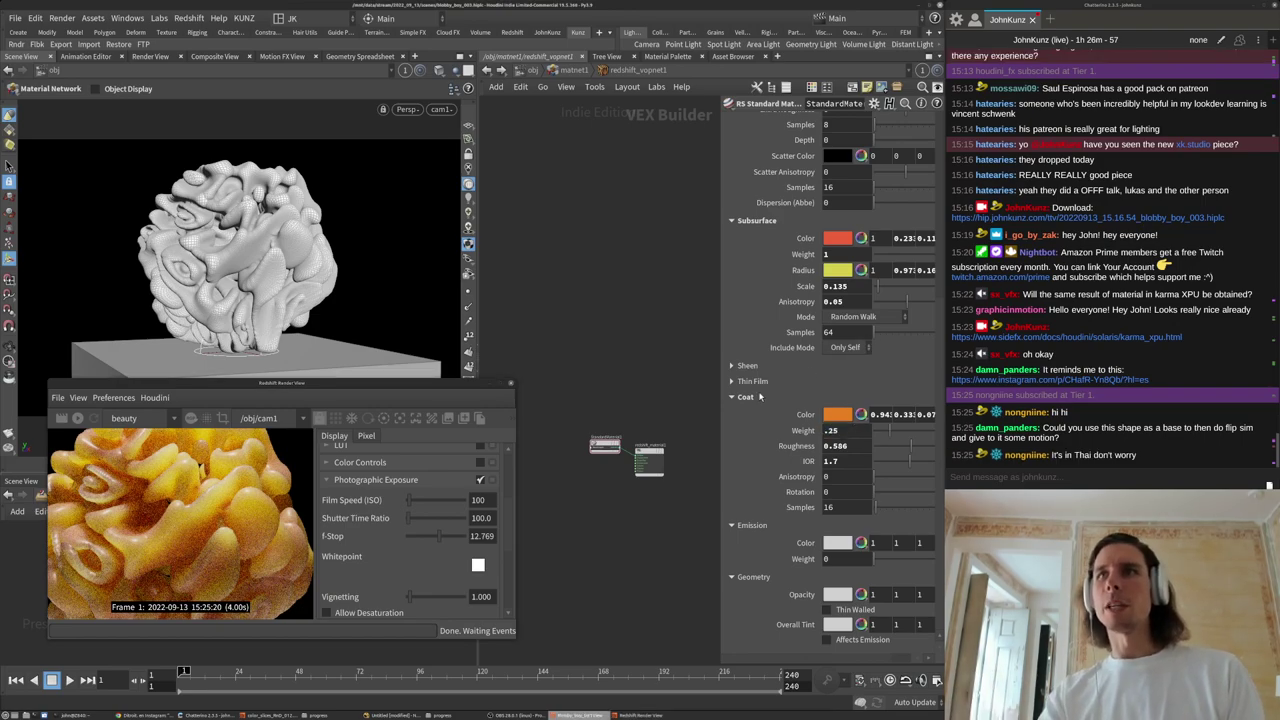
pyautogui.scroll(3, 765, 410)
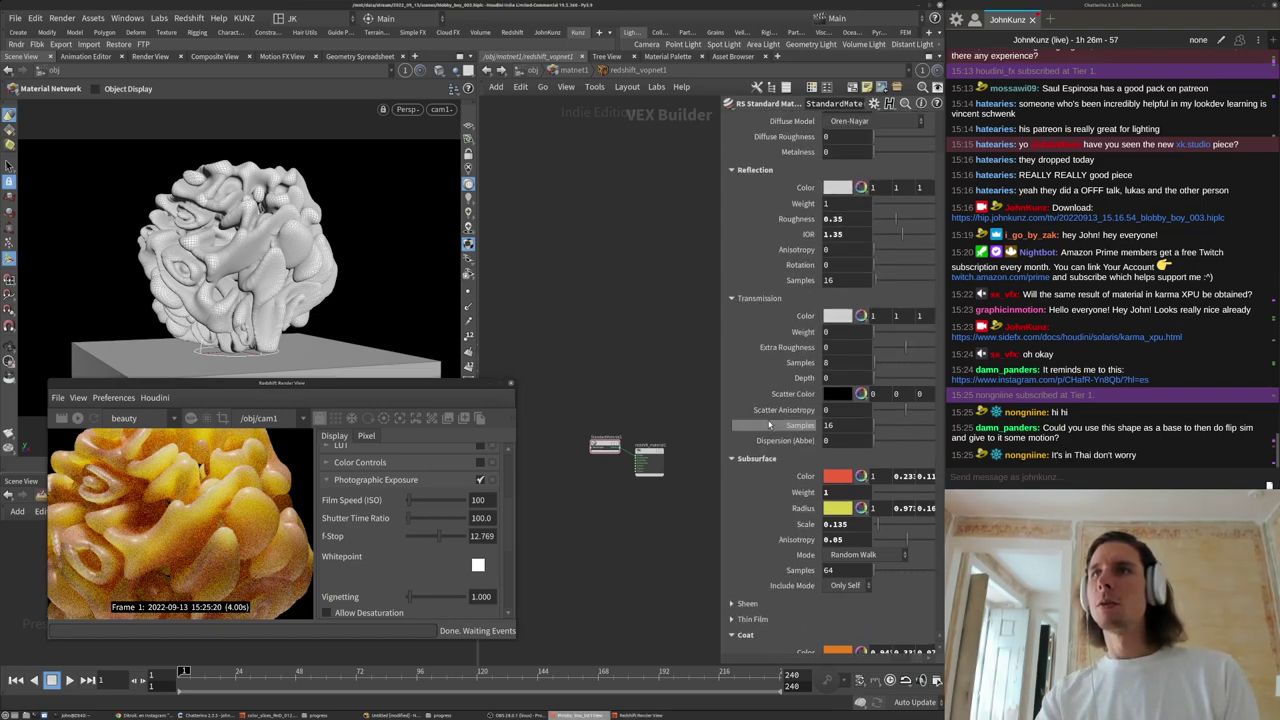
pyautogui.scroll(1, 769, 425)
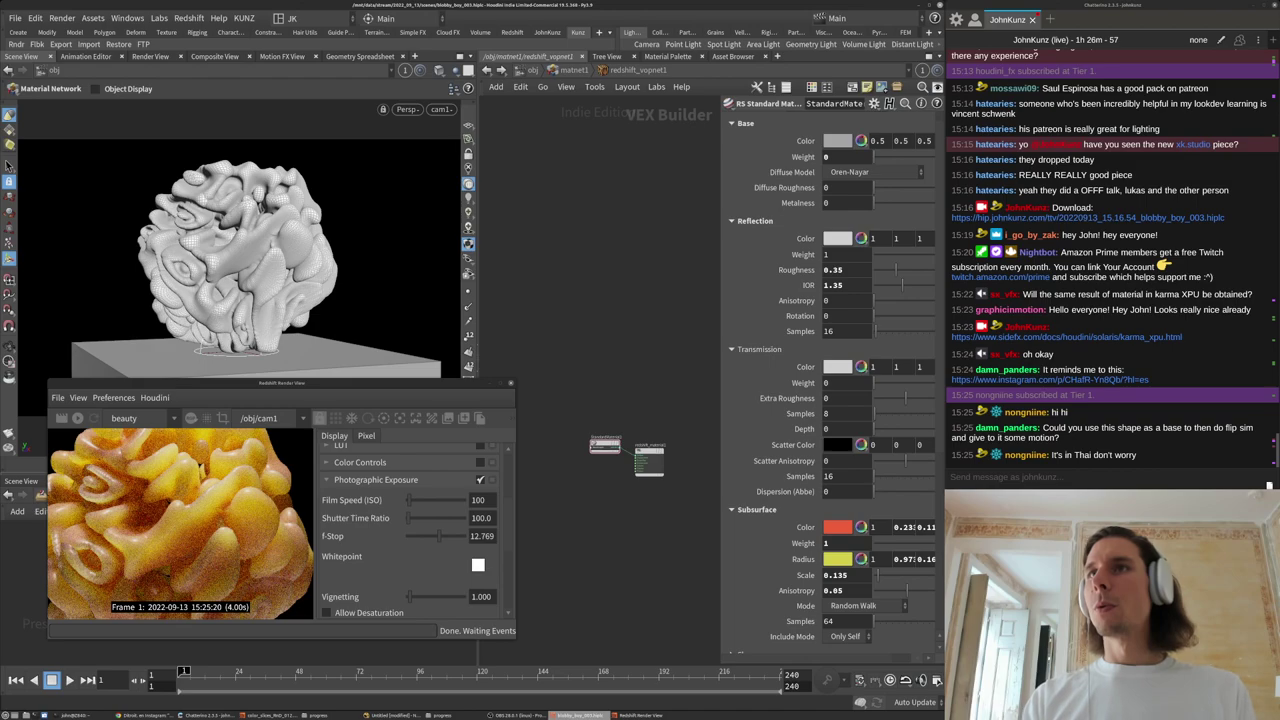
# Leave the material network for the object level and open the geo1 geometry network.
pyautogui.moveTo(510, 346); pyautogui.dragTo(541, 287, button='middle')
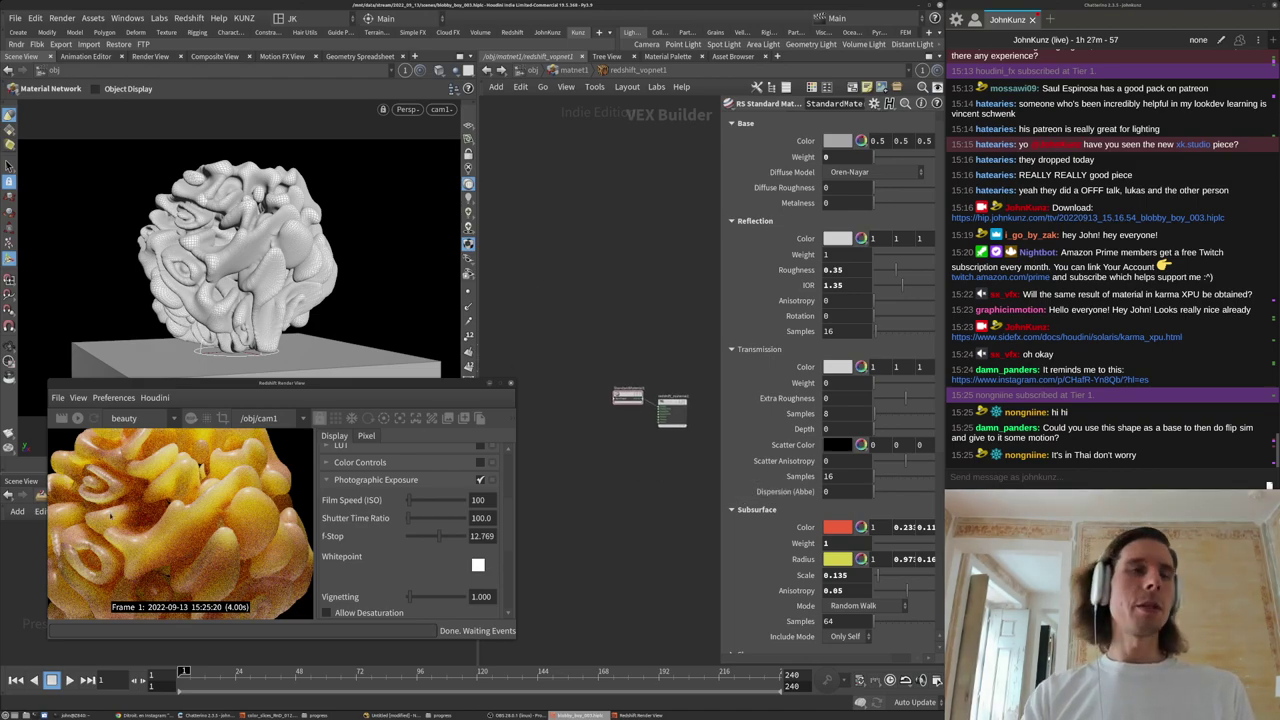
pyautogui.scroll(-4, 182, 526)
pyautogui.moveTo(182, 526); pyautogui.dragTo(182, 510)
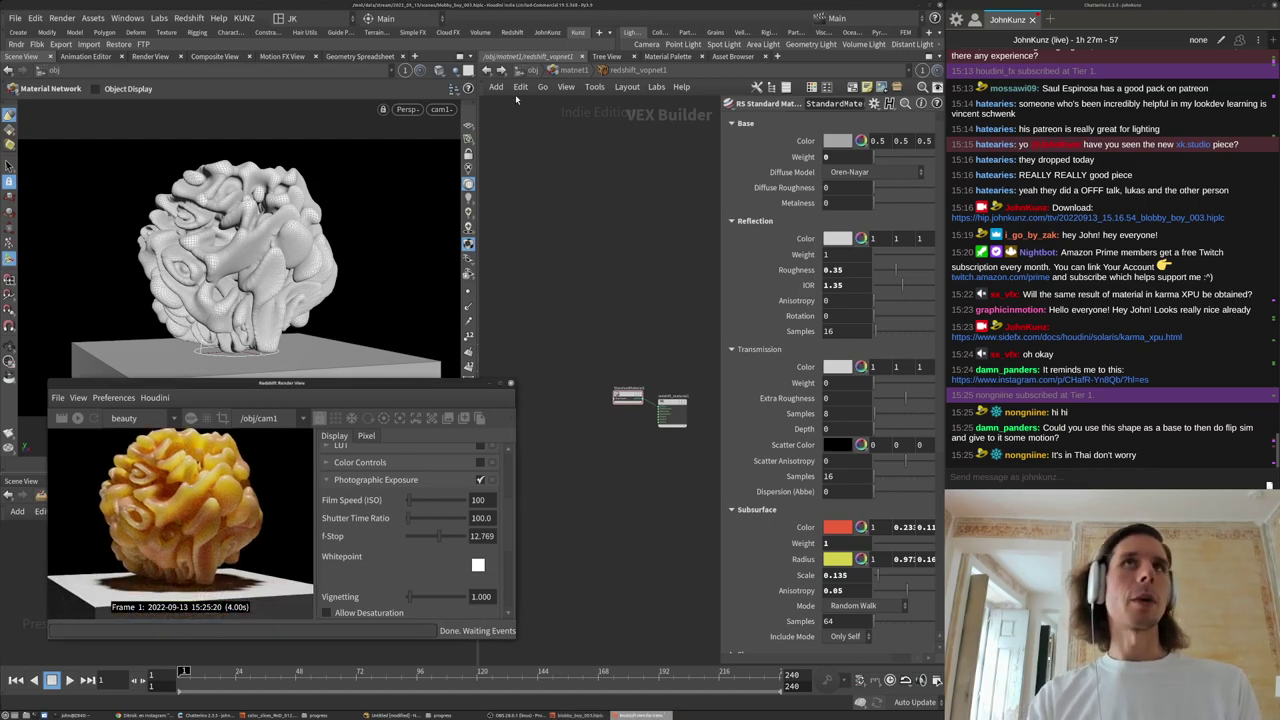
pyautogui.click(553, 73)
pyautogui.click(519, 74)
pyautogui.scroll(-1, 545, 306)
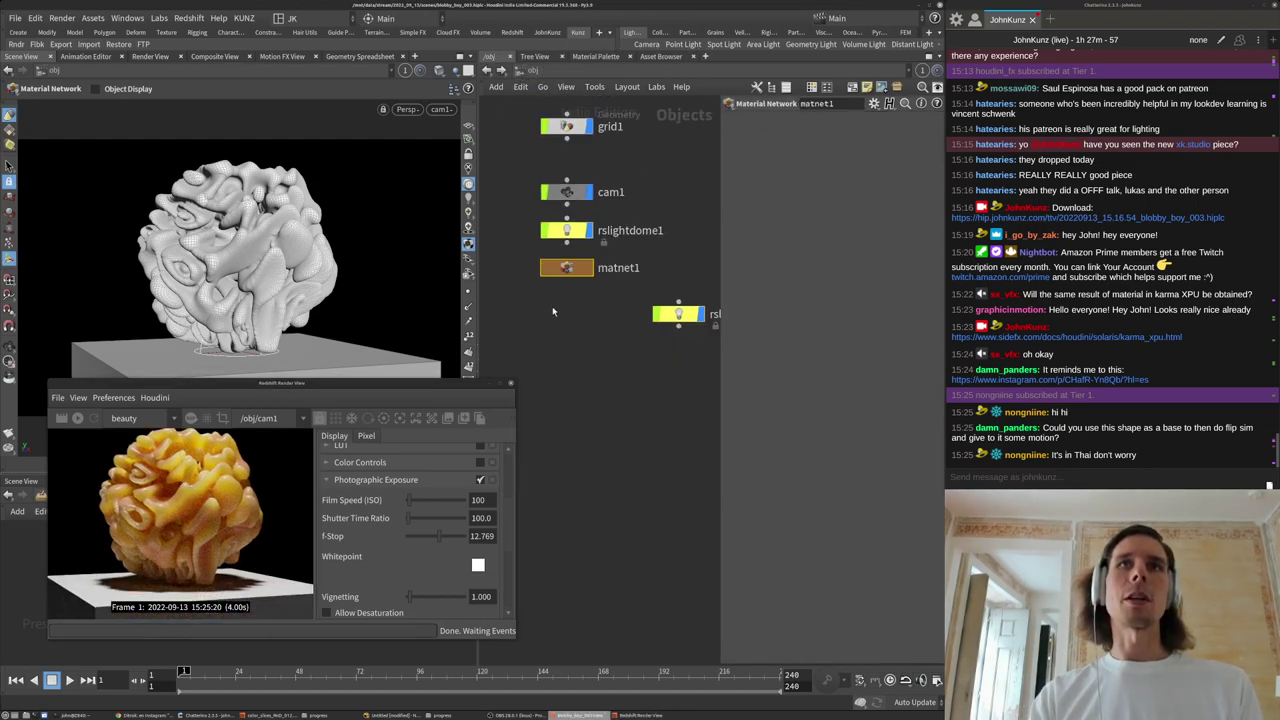
pyautogui.moveTo(641, 237); pyautogui.dragTo(636, 349, button='middle')
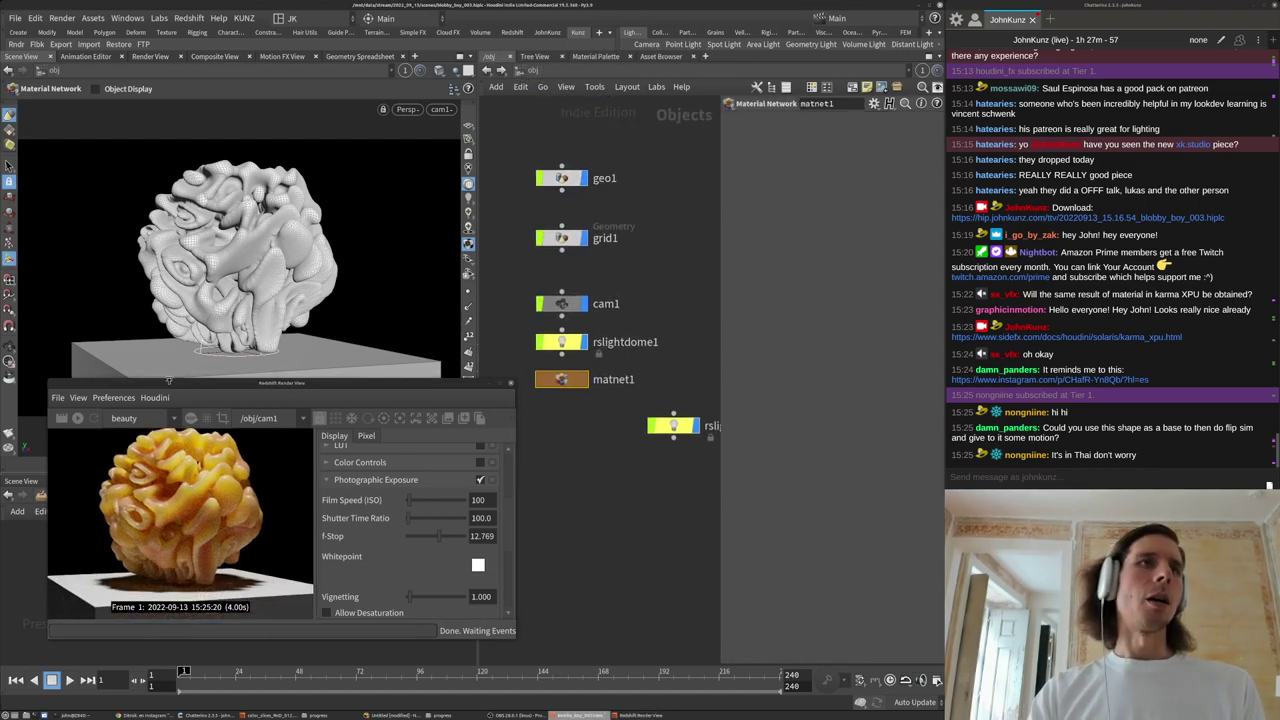
pyautogui.moveTo(164, 386); pyautogui.dragTo(142, 398)
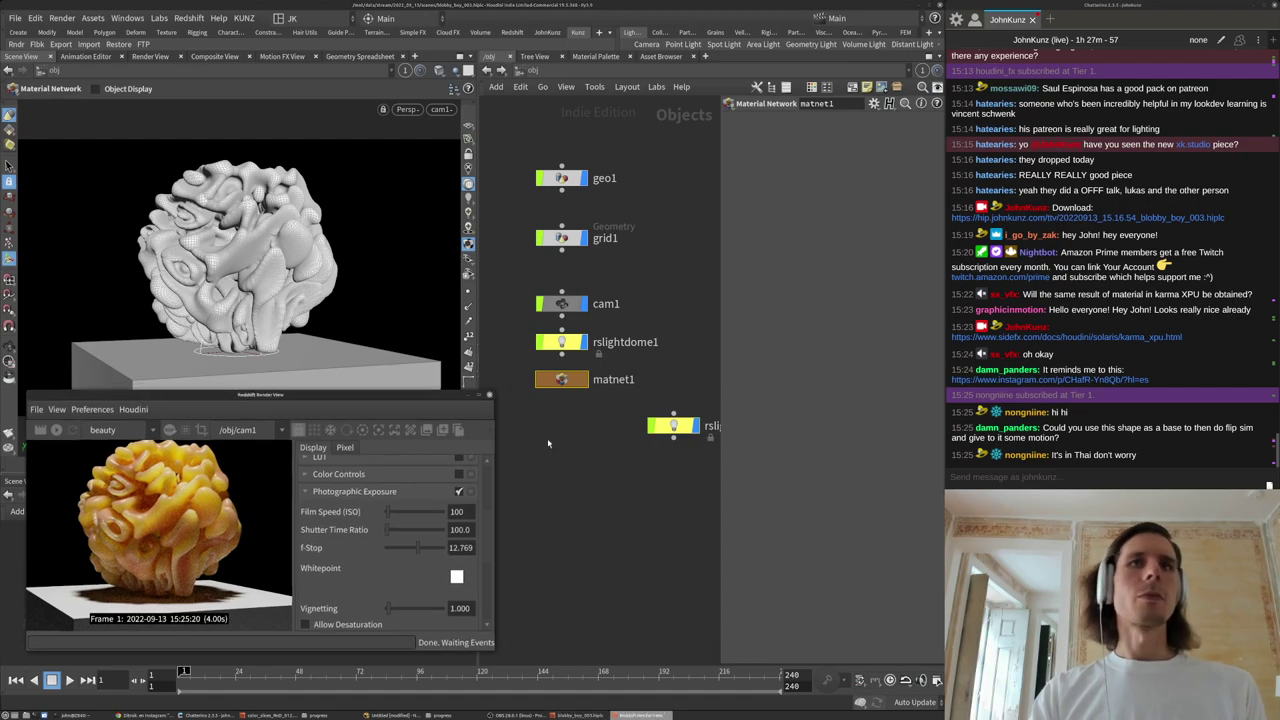
pyautogui.doubleClick(572, 178)
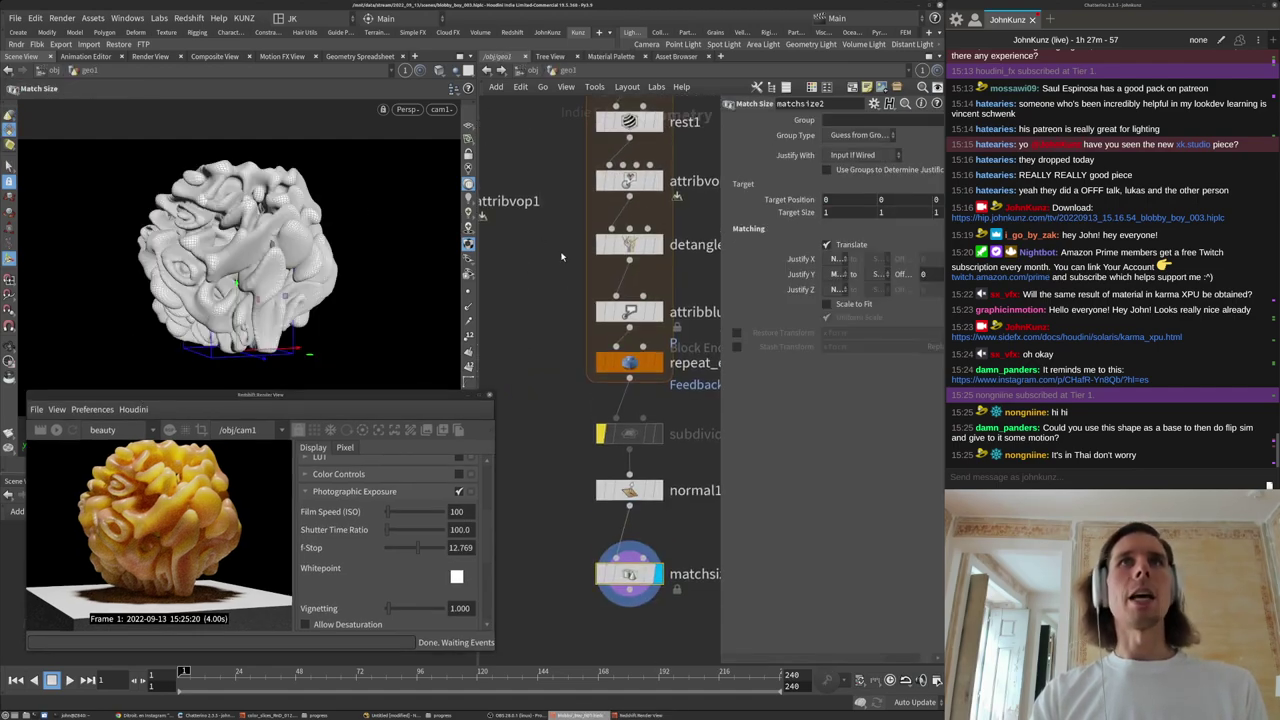
pyautogui.scroll(-3, 561, 257)
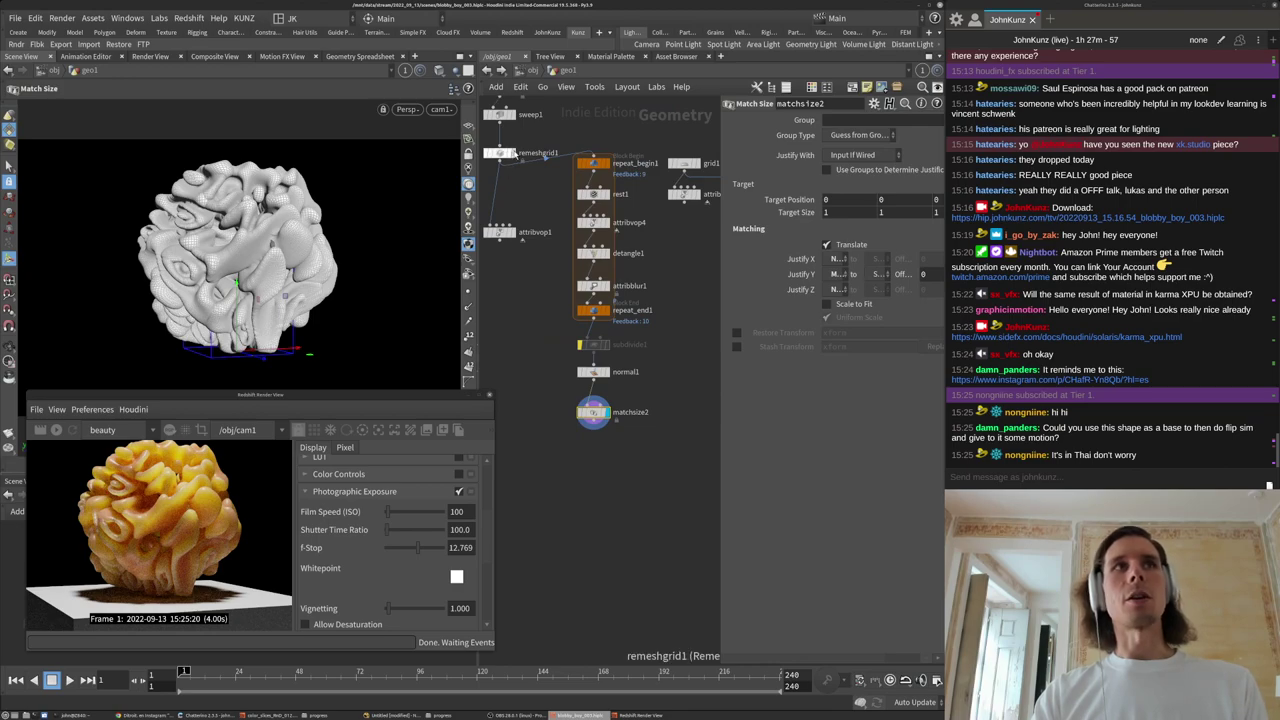
# Display the remeshgrid1 output and check the node information of remeshgrid1 and normal1.
pyautogui.click(514, 153)
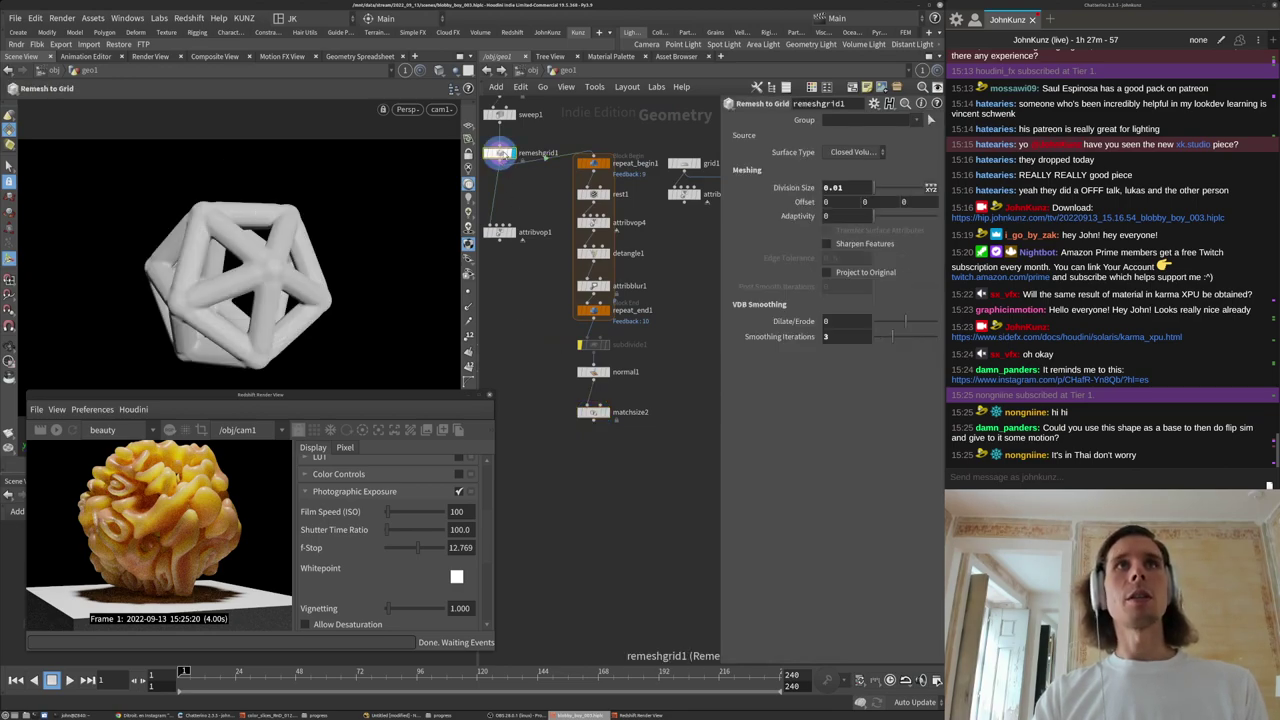
pyautogui.middleClick(498, 153)
pyautogui.middleClick(597, 375)
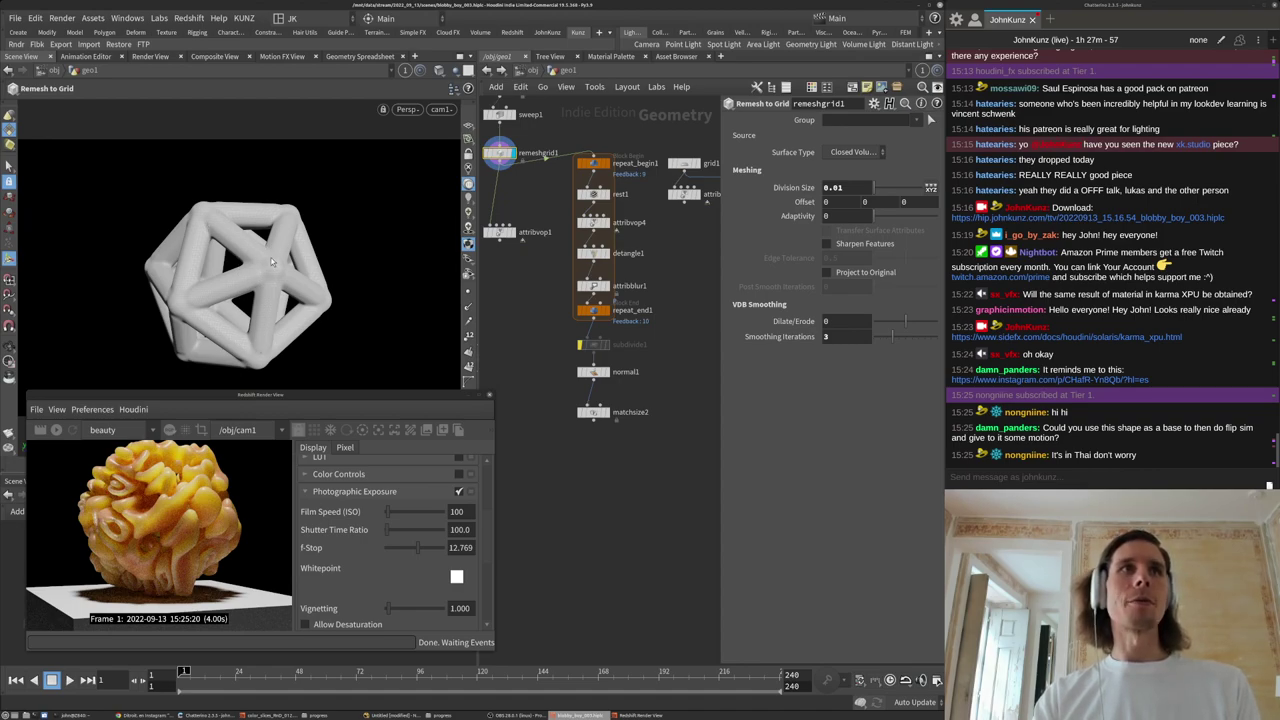
pyautogui.scroll(3, 612, 344)
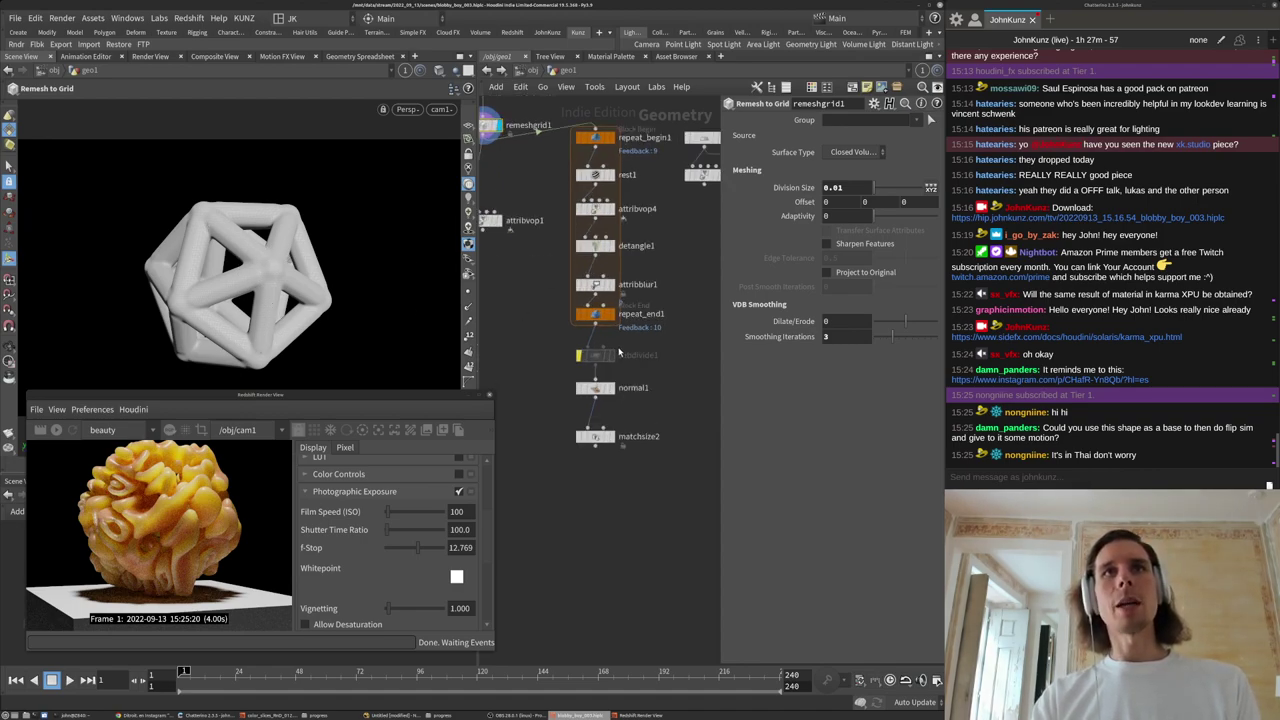
# Display the normal1 node and set the repeat_end1 loop to 3 iterations.
pyautogui.click(609, 410)
pyautogui.click(582, 300)
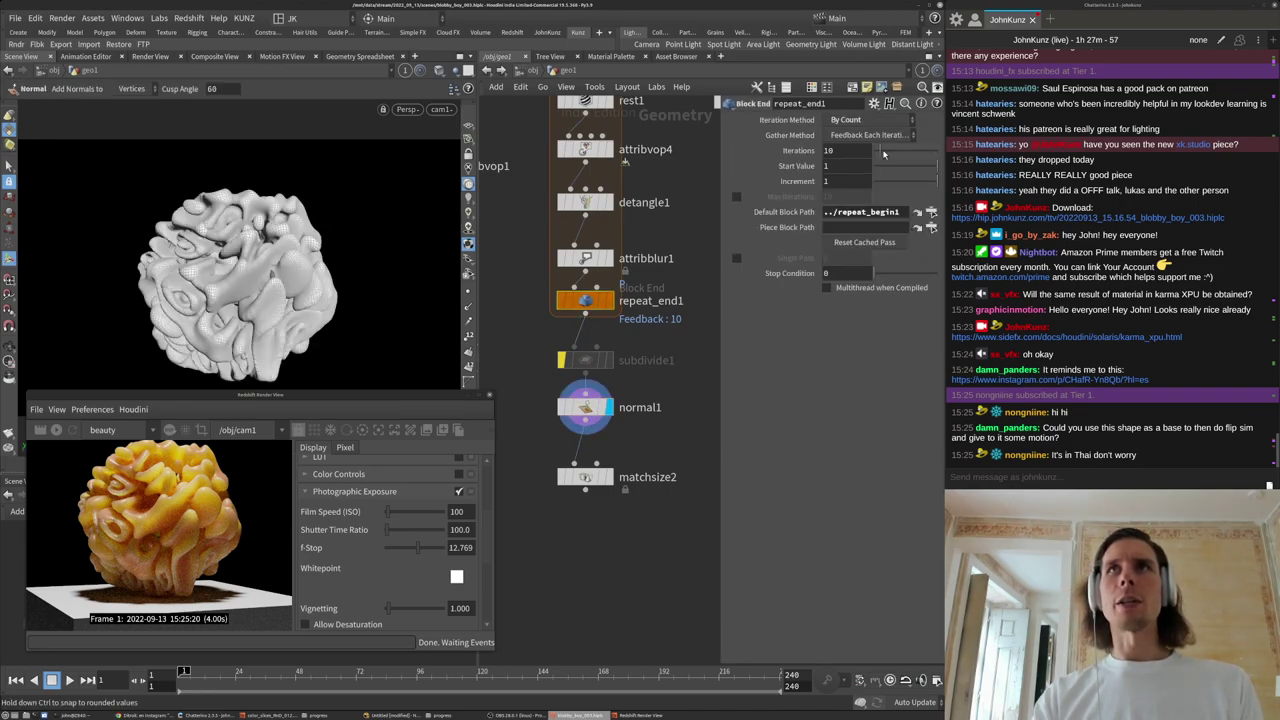
pyautogui.moveTo(883, 153); pyautogui.dragTo(910, 155)
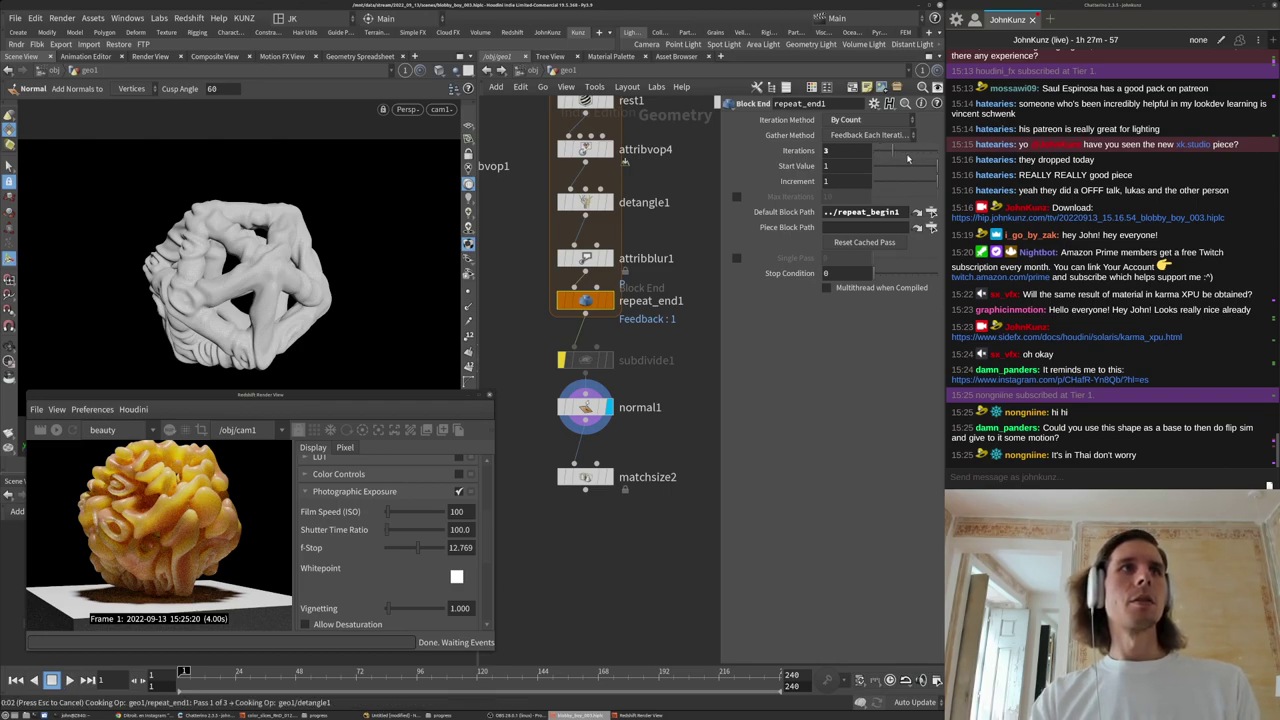
pyautogui.moveTo(853, 152)
pyautogui.mouseDown()
pyautogui.moveTo(790, 165)
pyautogui.moveTo(836, 167)
pyautogui.mouseUp()
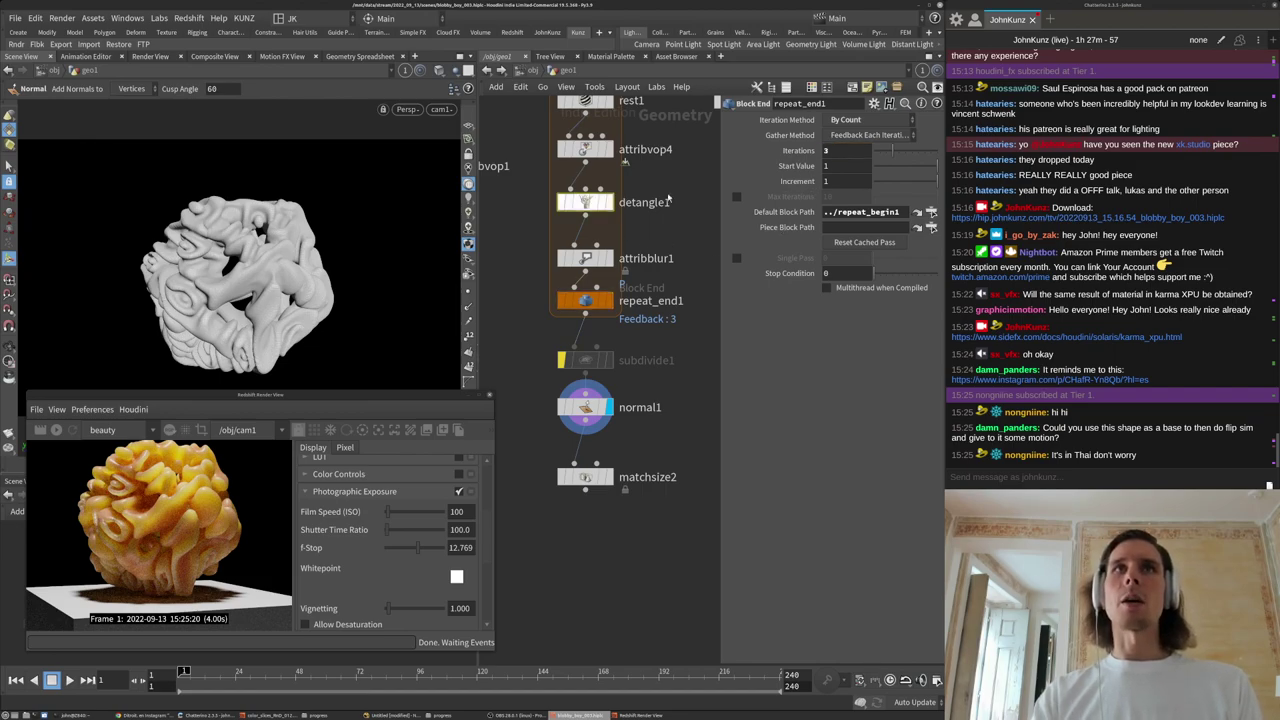
# Reset the detangle1 node's Max Weight to its default.
pyautogui.click(585, 202)
pyautogui.keyDown('ctrl'); pyautogui.middleClick(796, 292); pyautogui.keyUp('ctrl')
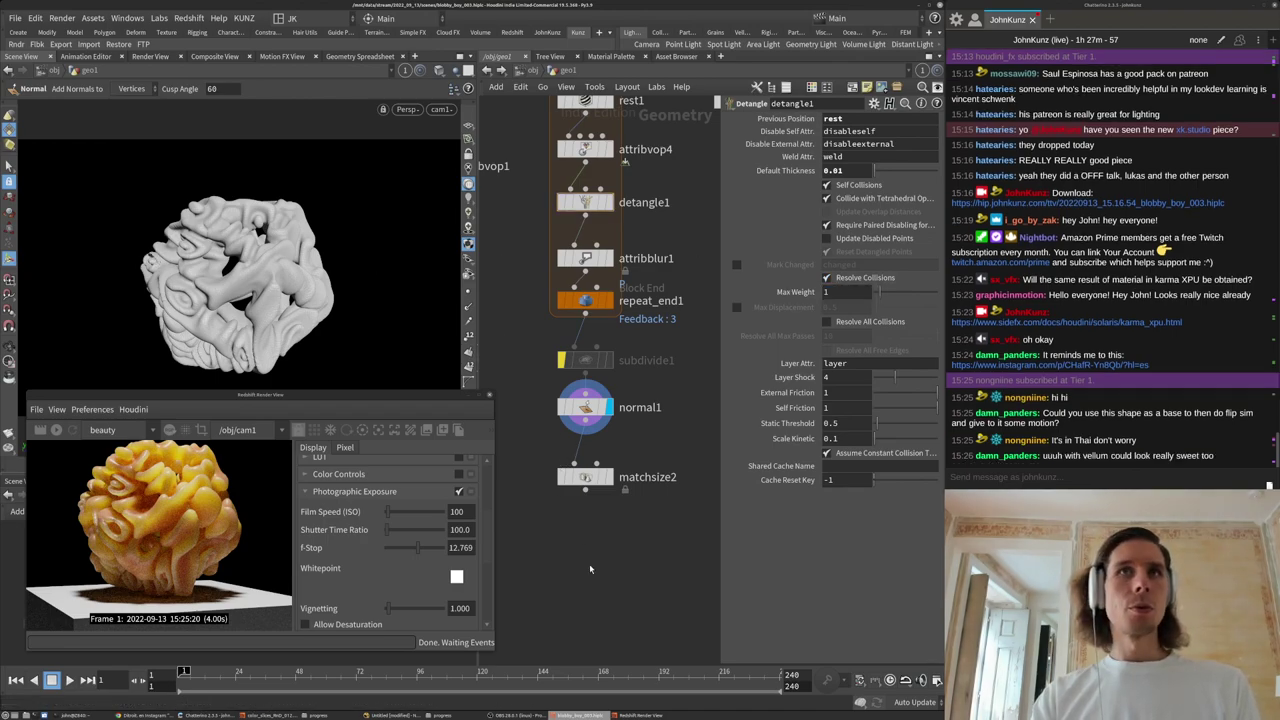
pyautogui.moveTo(589, 563); pyautogui.dragTo(613, 541, button='middle')
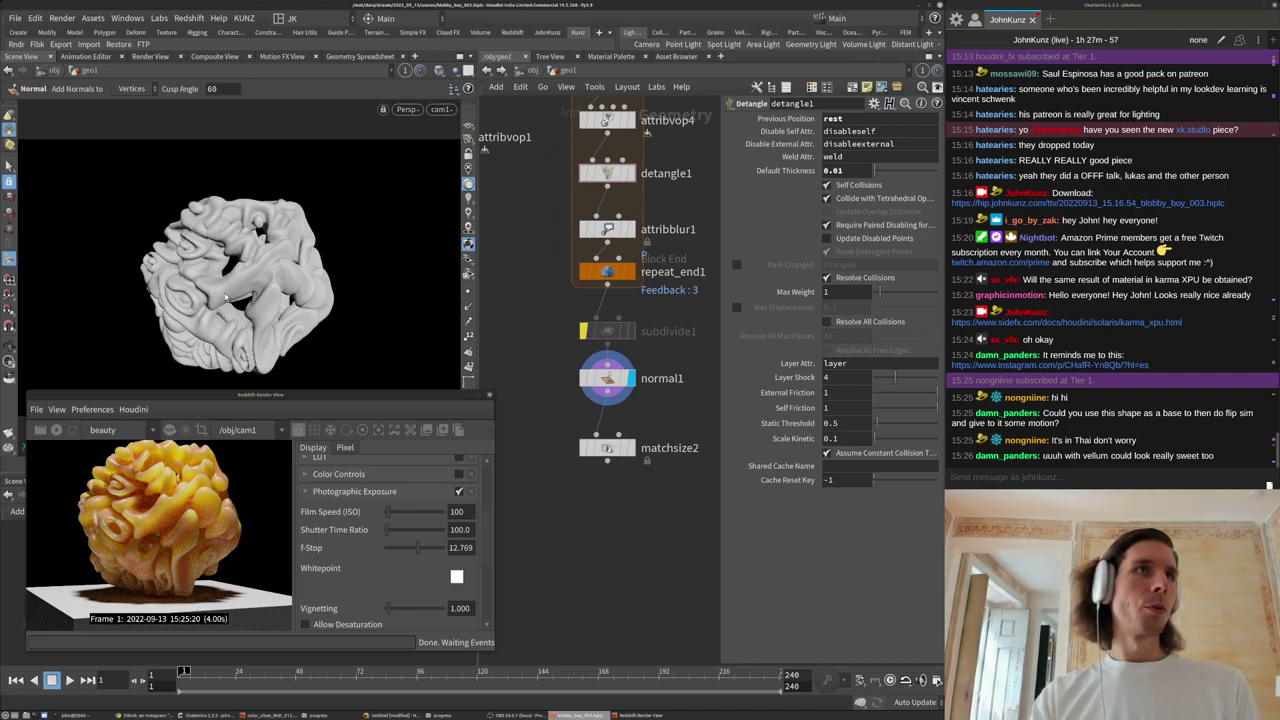
pyautogui.moveTo(533, 349); pyautogui.dragTo(535, 341, button='middle')
pyautogui.press('Escape')
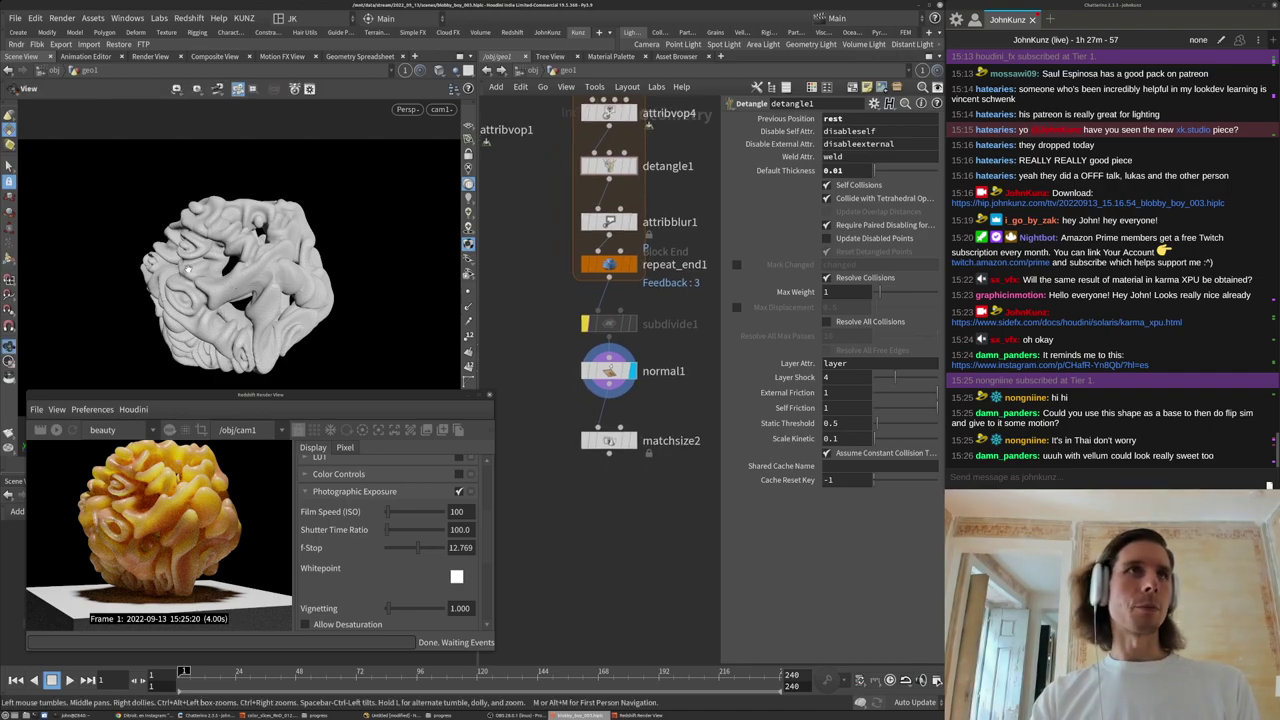
pyautogui.press('Return')
# Inside attribvop4, set the multiplier of the mulconst1 vector node to 3.
pyautogui.moveTo(554, 298); pyautogui.dragTo(548, 424, button='middle')
pyautogui.scroll(-2, 548, 424)
pyautogui.doubleClick(616, 315)
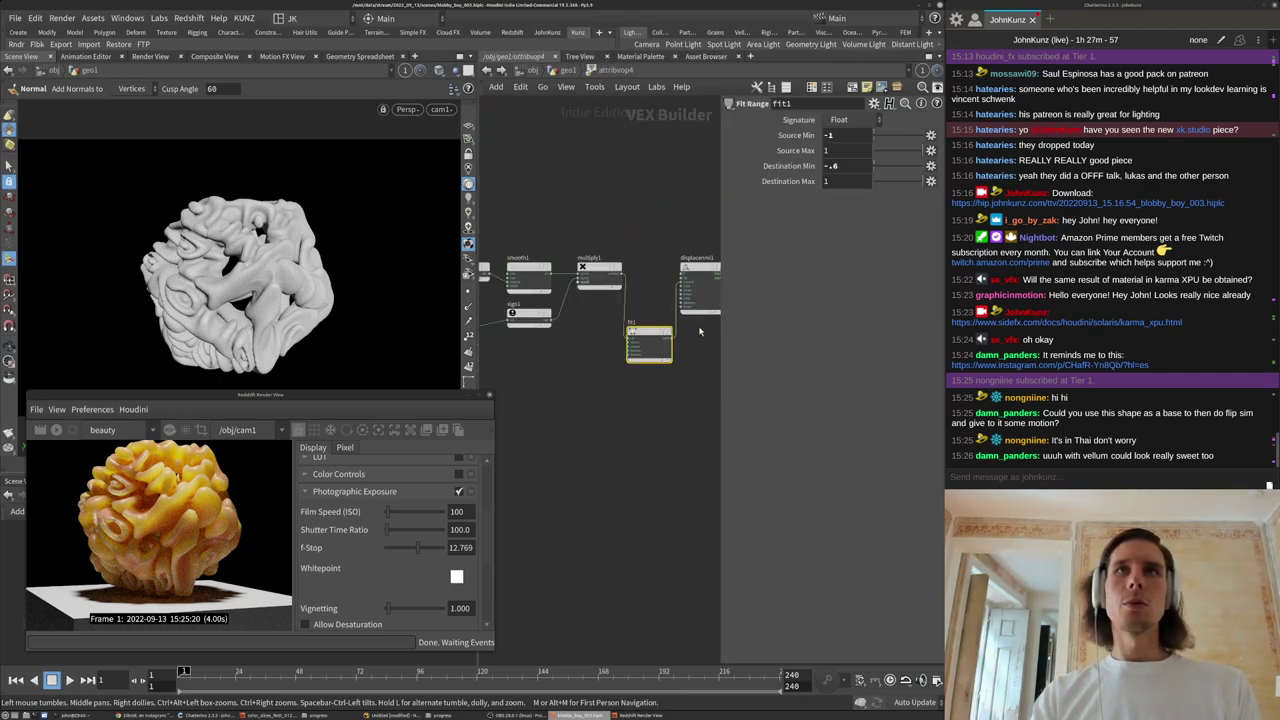
pyautogui.scroll(-3, 640, 319)
pyautogui.moveTo(544, 336); pyautogui.dragTo(624, 420, button='middle')
pyautogui.scroll(3, 578, 345)
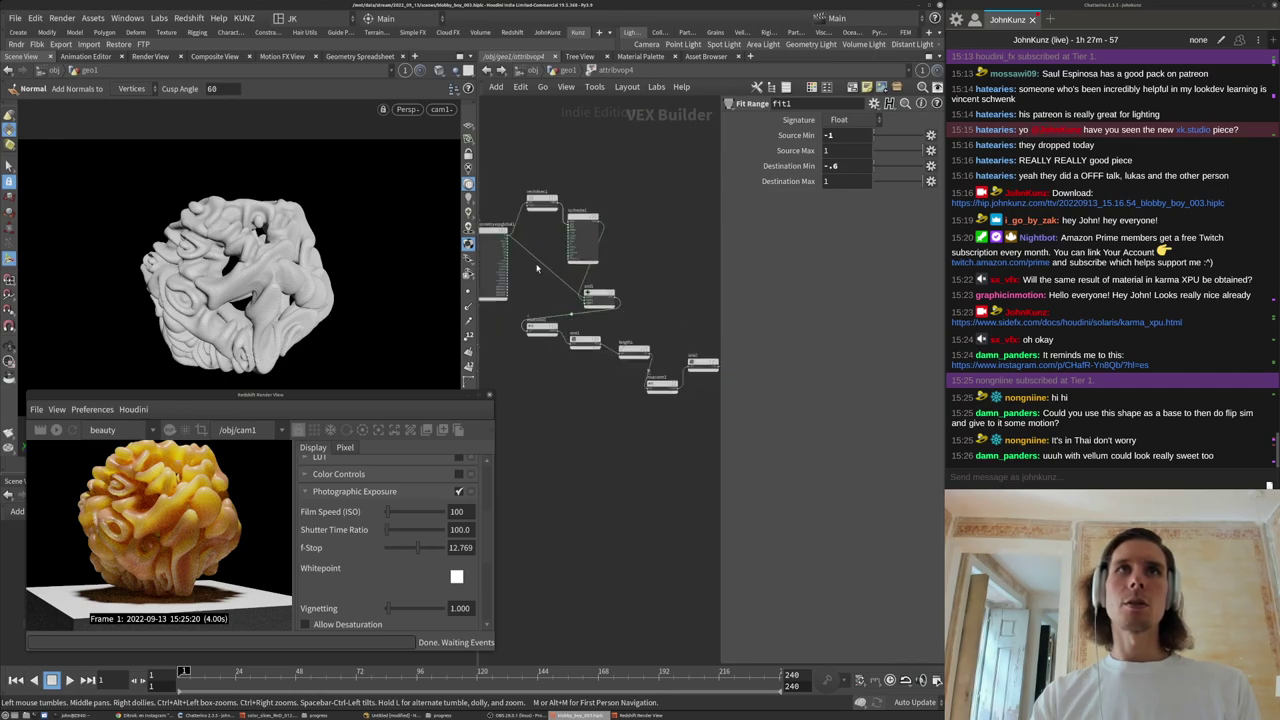
pyautogui.click(542, 329)
pyautogui.click(839, 139)
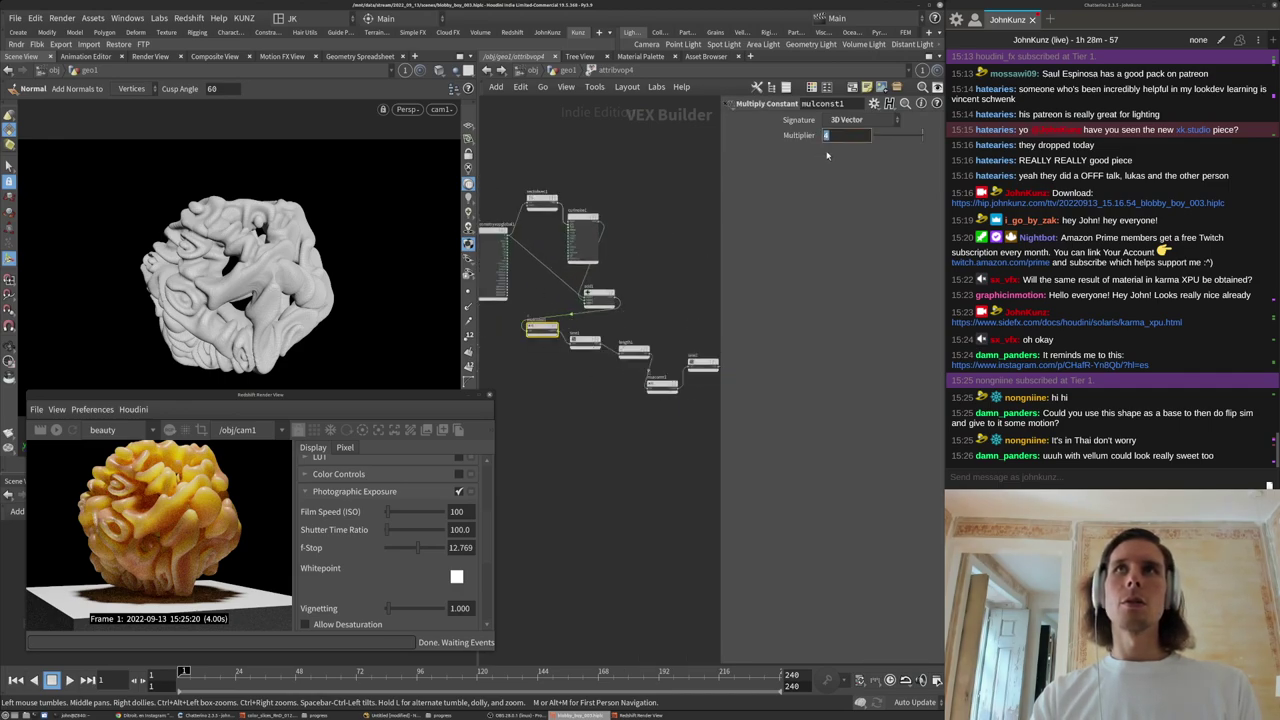
pyautogui.press('Return')
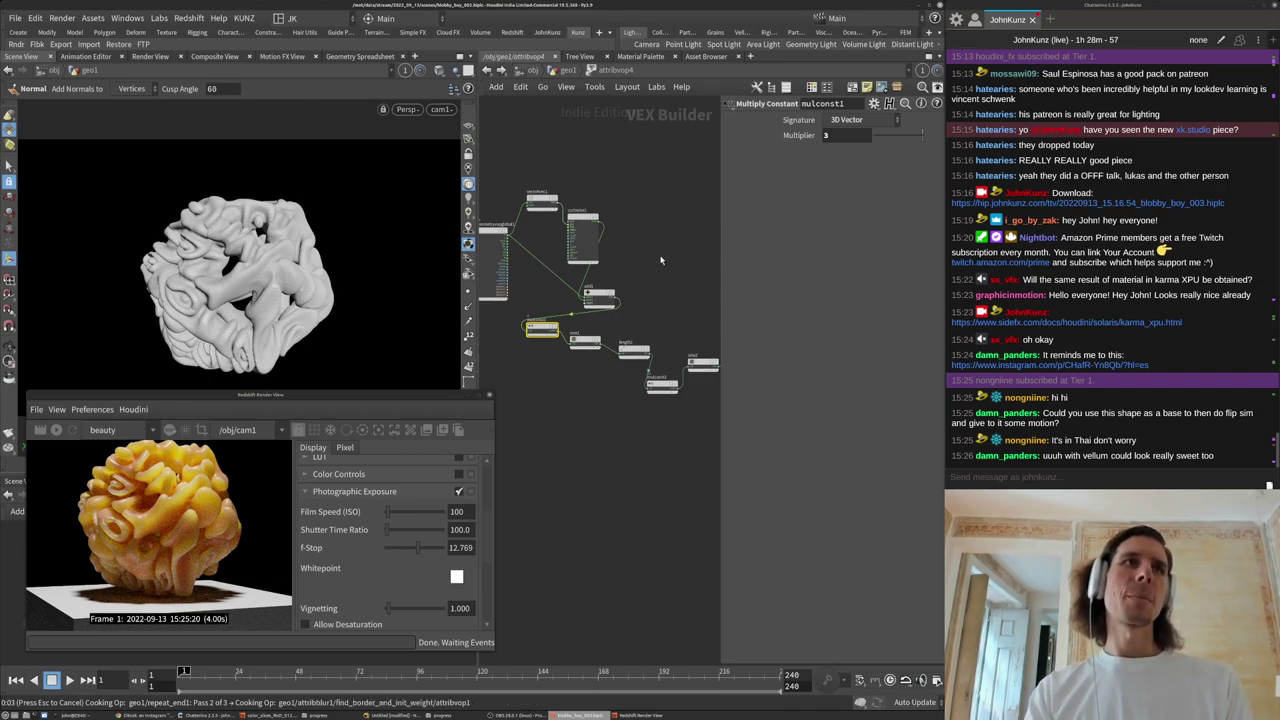
# Set the multiplier of the mulconst2 float node after the length node to 7.
pyautogui.moveTo(660, 261)
pyautogui.mouseDown(button='middle')
pyautogui.moveTo(631, 234)
pyautogui.moveTo(648, 257)
pyautogui.mouseUp(button='middle')
pyautogui.scroll(-1, 631, 234)
pyautogui.moveTo(637, 391); pyautogui.dragTo(555, 400, button='middle')
pyautogui.click(552, 358)
pyautogui.moveTo(855, 136); pyautogui.dragTo(720, 160)
pyautogui.write('7')
pyautogui.press('Return')
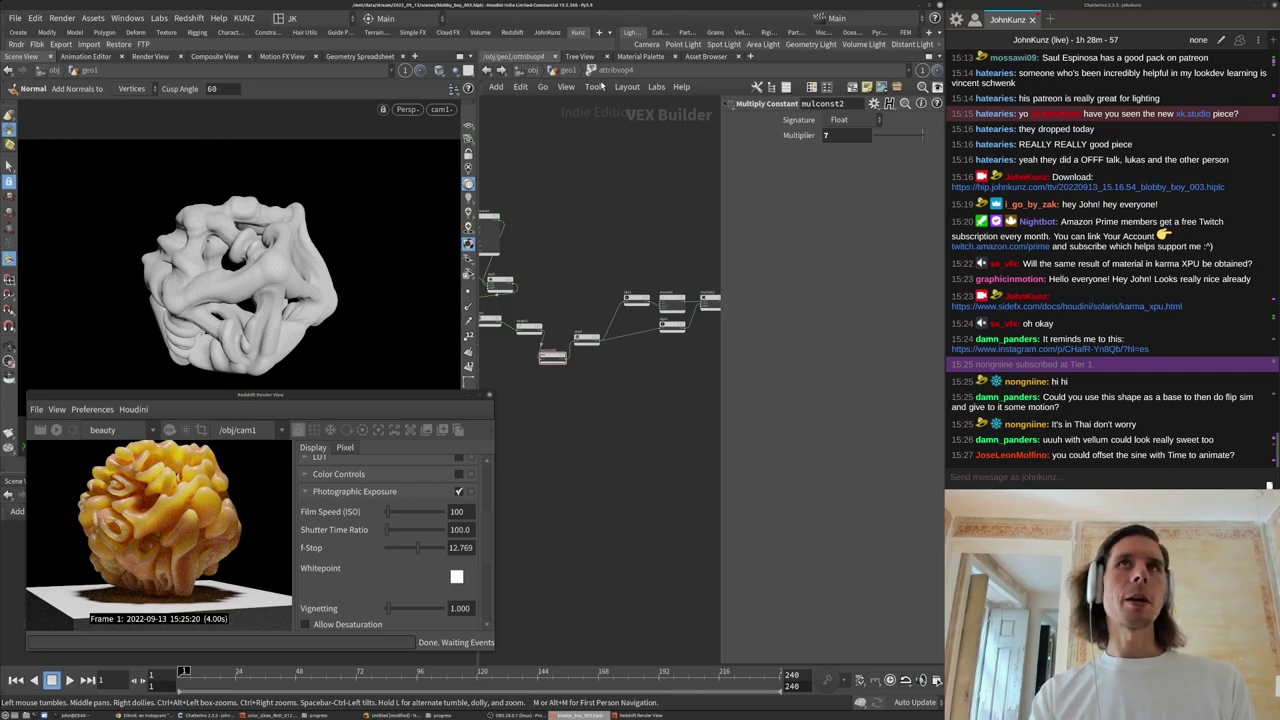
# Return to the geo1 network, inspect the folded geometry up close, and review the detangle1 settings.
pyautogui.click(566, 74)
pyautogui.keyDown('alt'); pyautogui.moveTo(305, 285); pyautogui.dragTo(279, 314); pyautogui.keyUp('alt')
pyautogui.scroll(3, 250, 278)
pyautogui.moveTo(277, 268); pyautogui.dragTo(245, 266)
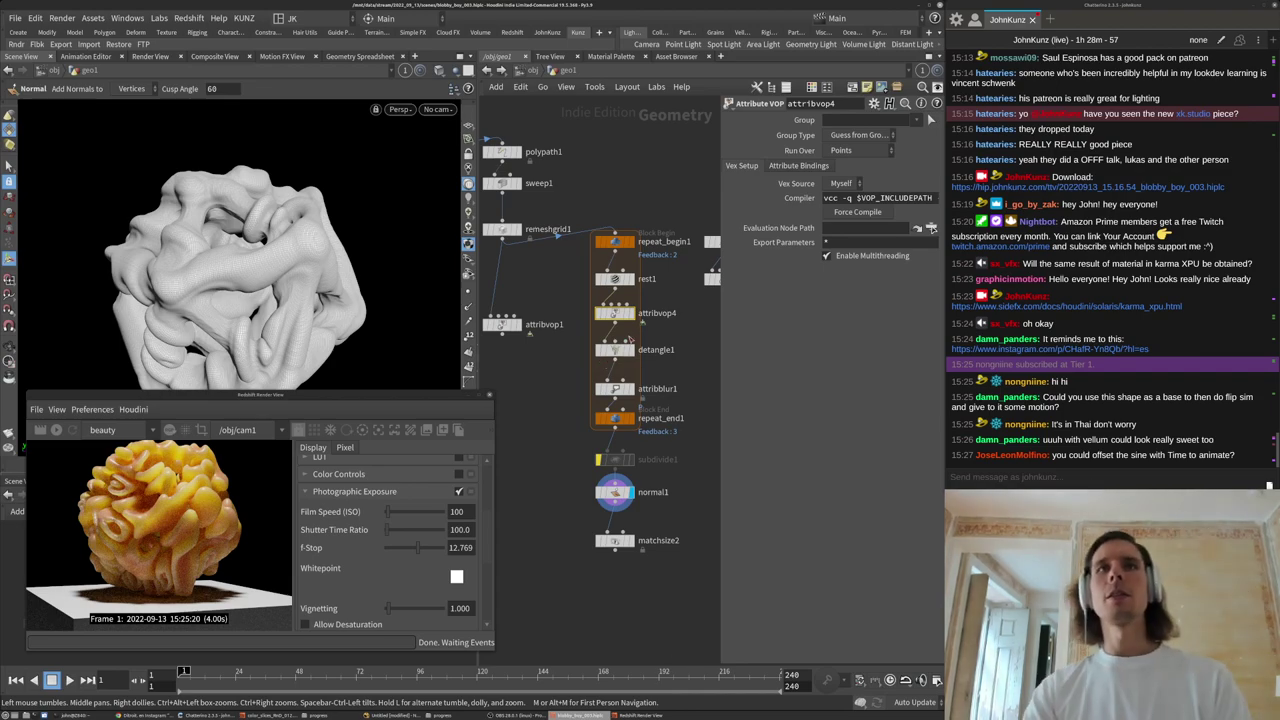
pyautogui.click(614, 350)
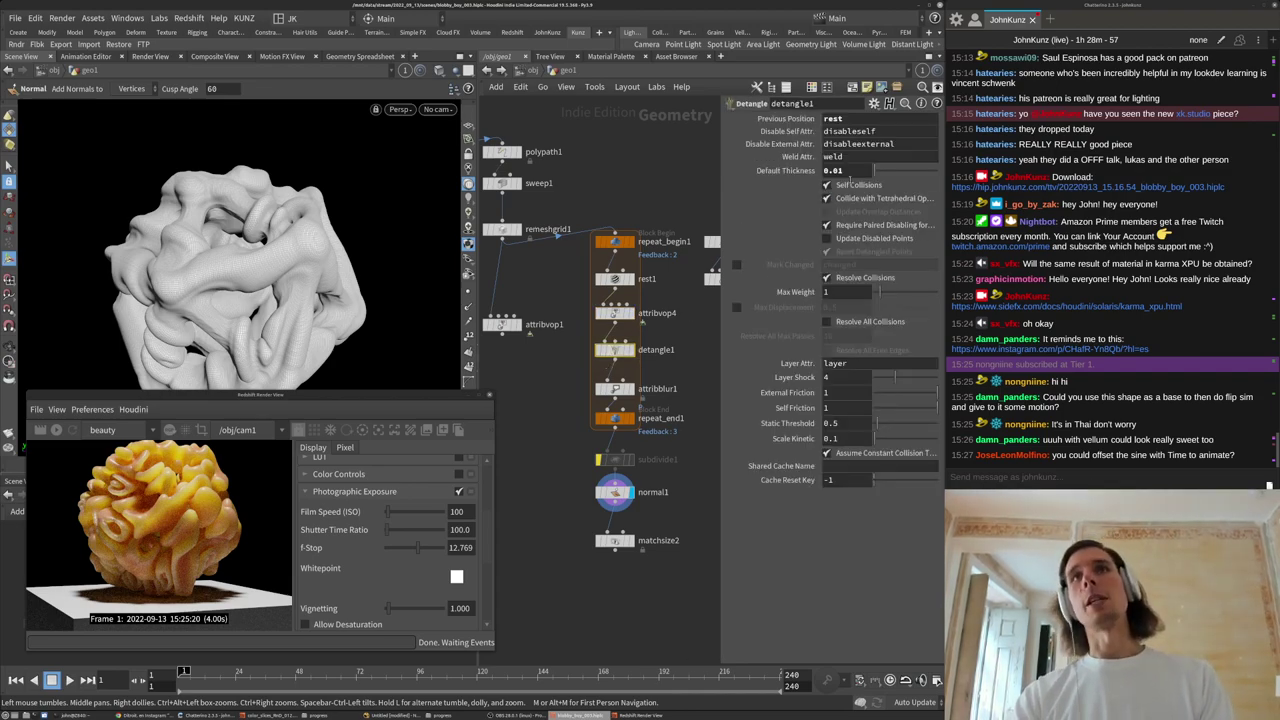
pyautogui.moveTo(548, 409); pyautogui.dragTo(552, 383, button='middle')
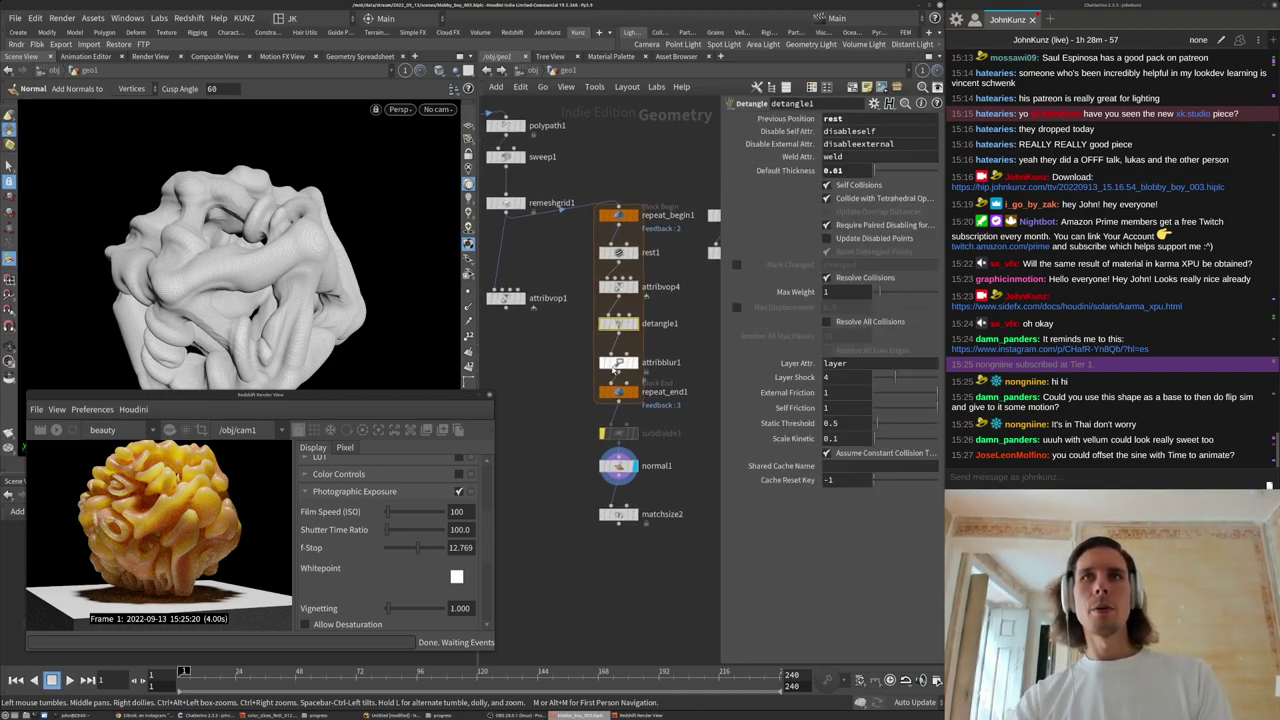
pyautogui.scroll(2, 614, 366)
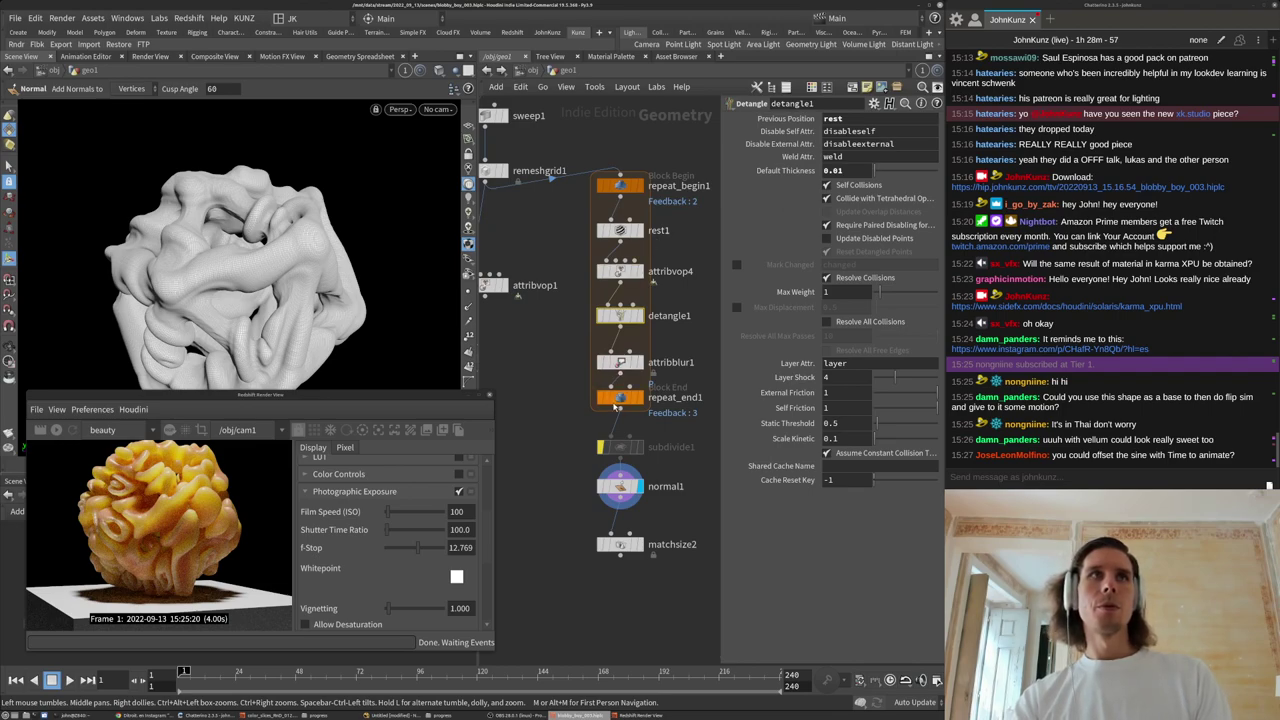
# Try Cube as the solid type of the platonic1 node and move the Redshift Render View clear of the geometry.
pyautogui.click(620, 397)
pyautogui.scroll(-4, 680, 415)
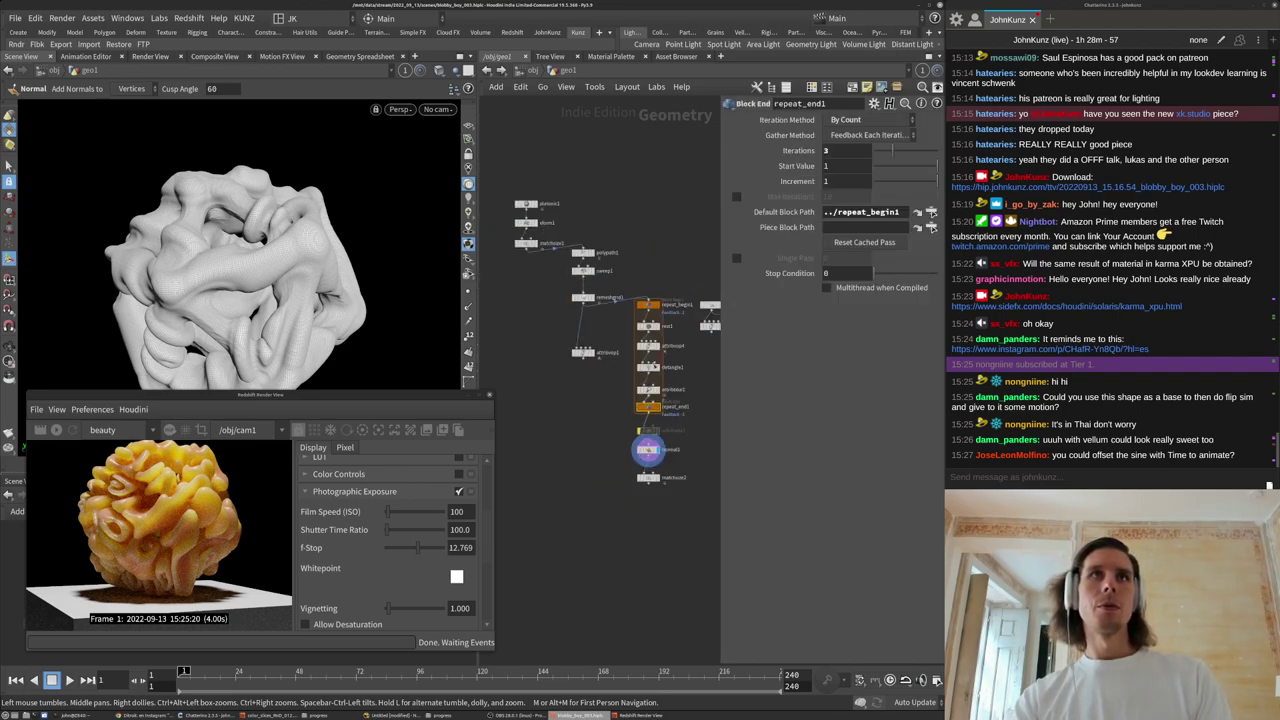
pyautogui.moveTo(574, 248); pyautogui.dragTo(590, 256, button='middle')
pyautogui.scroll(2, 584, 258)
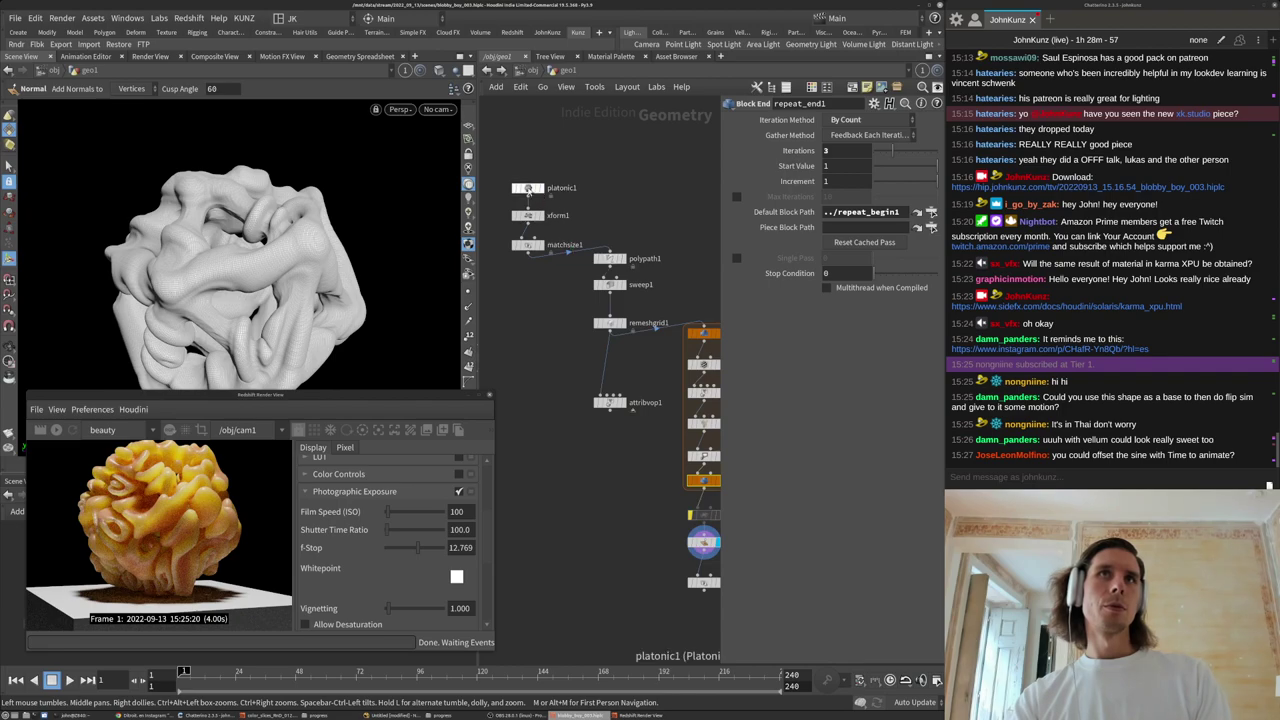
pyautogui.click(530, 188)
pyautogui.click(834, 120)
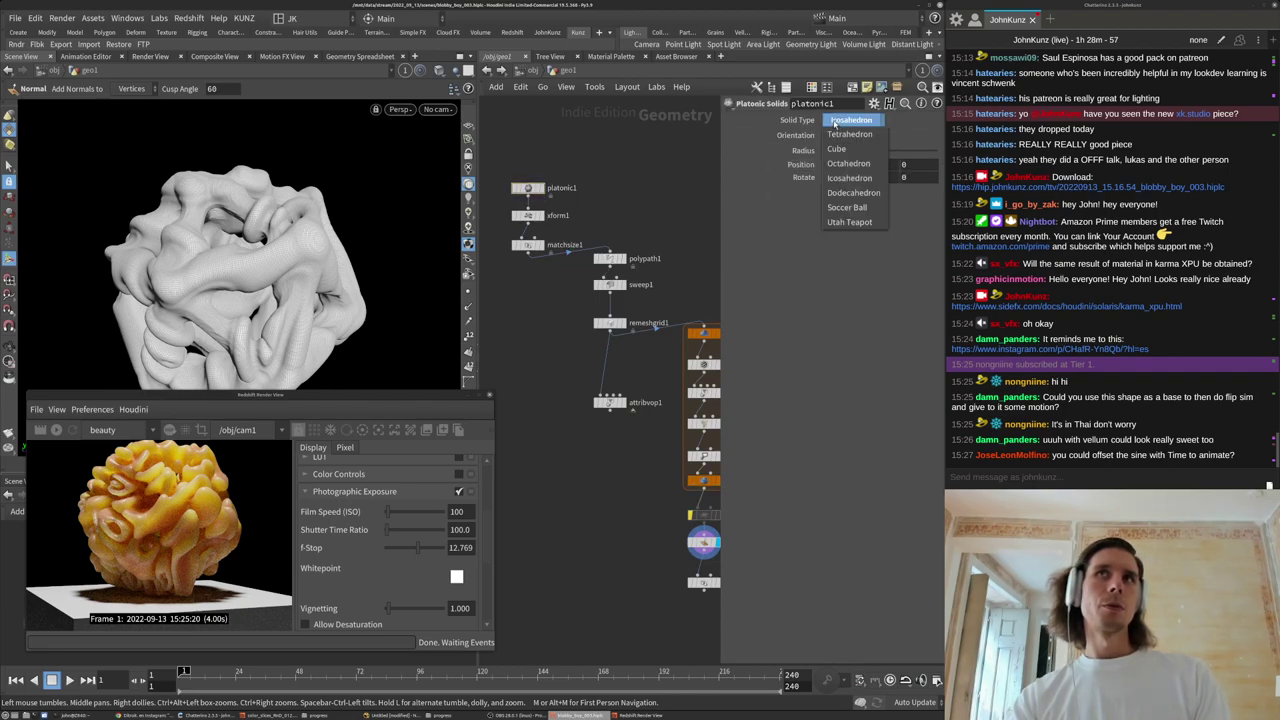
pyautogui.click(848, 135)
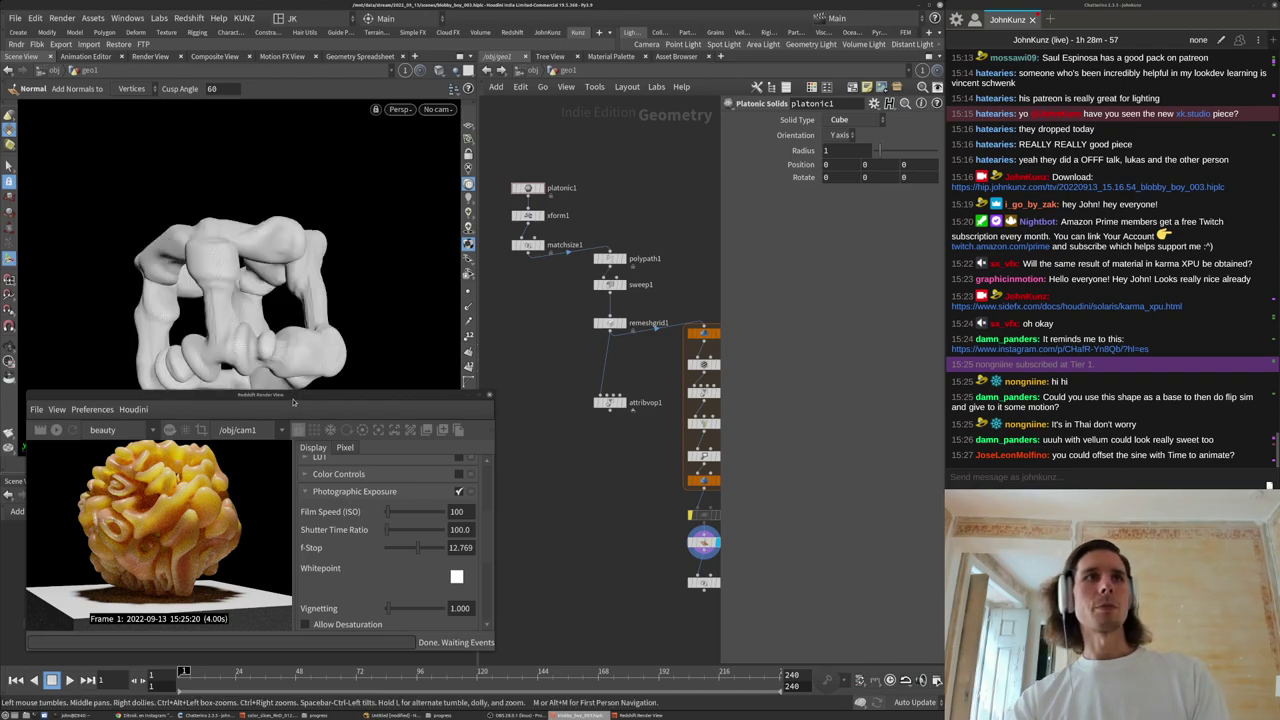
pyautogui.moveTo(285, 395); pyautogui.dragTo(259, 538)
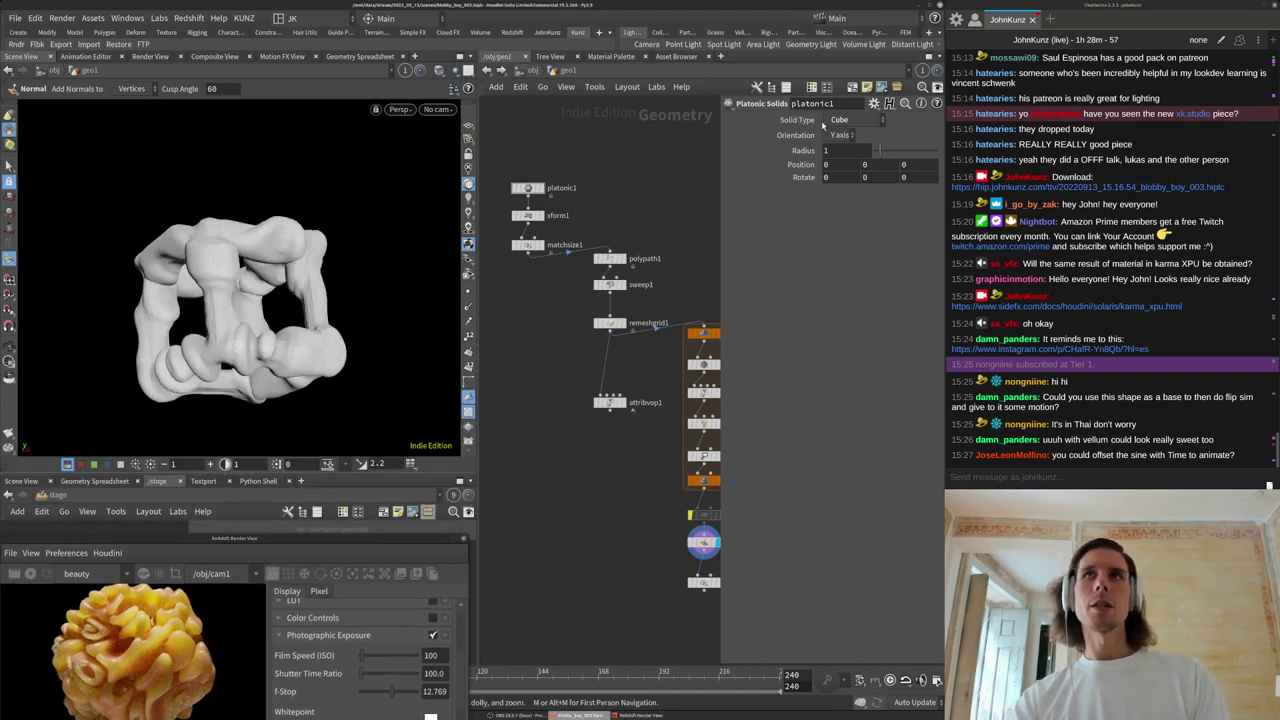
# Review the other solid types for platonic1, bring the Redshift Render View fully back on screen, and undo the solid type change.
pyautogui.click(835, 121)
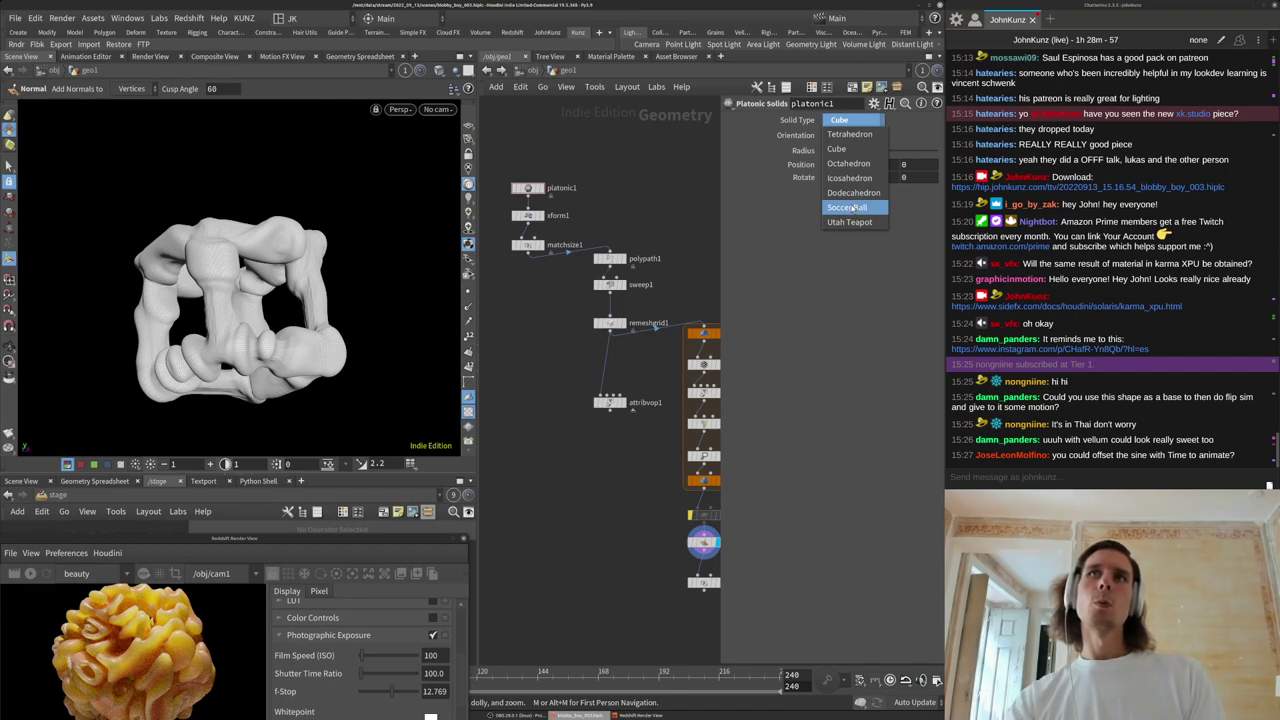
pyautogui.click(649, 184)
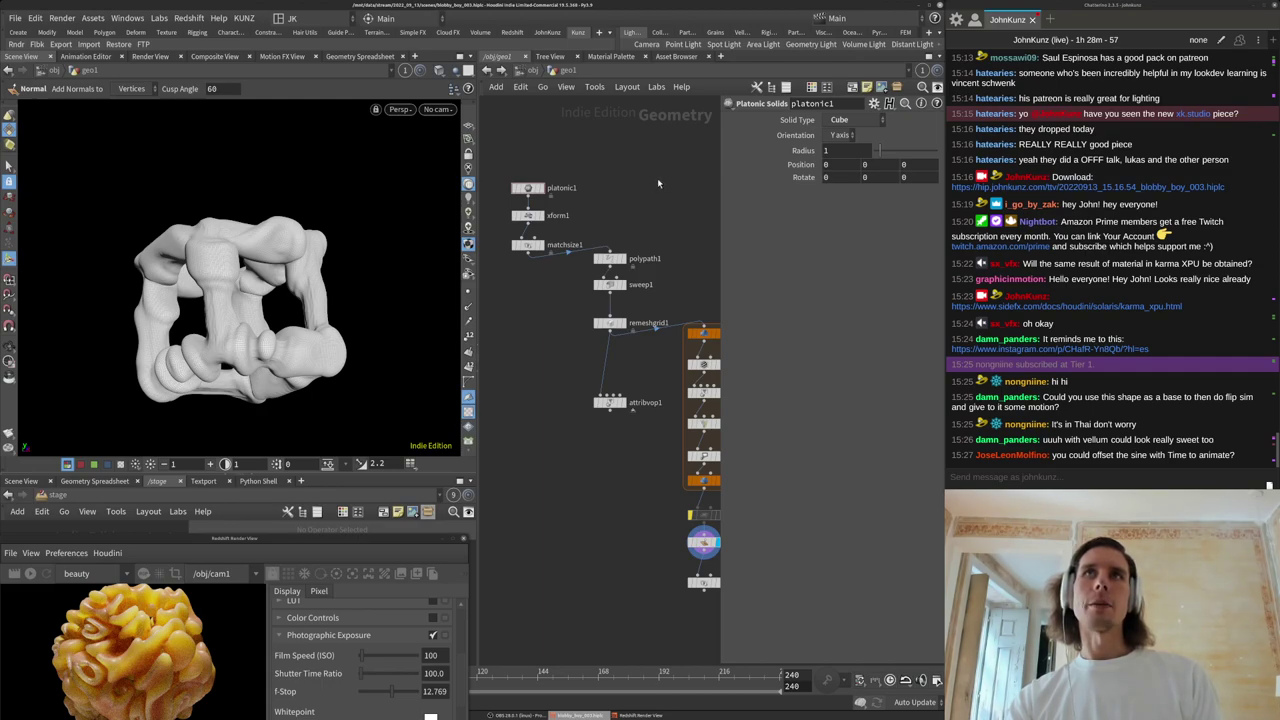
pyautogui.moveTo(294, 542); pyautogui.dragTo(332, 412)
pyautogui.hotkey('ctrl', 'z')
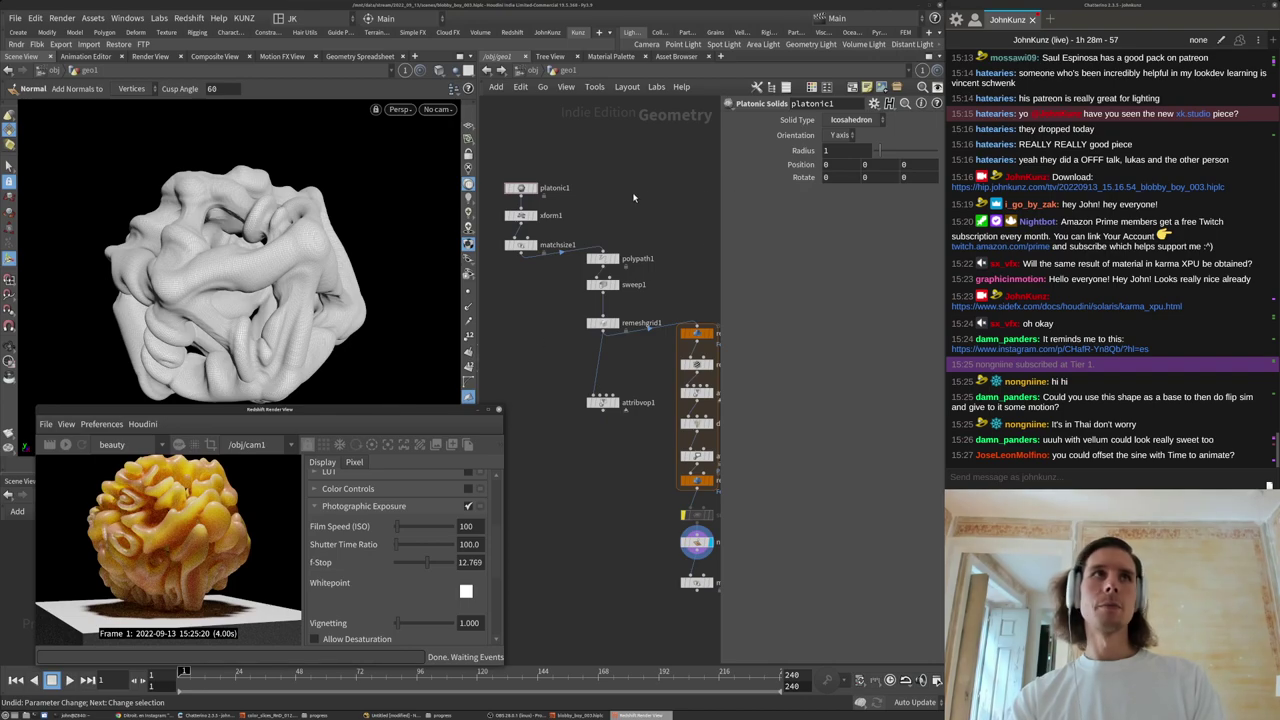
# Look through cam1 in the viewport and open the attribvop4 network inside the repeat loop.
pyautogui.click(437, 109)
pyautogui.click(450, 178)
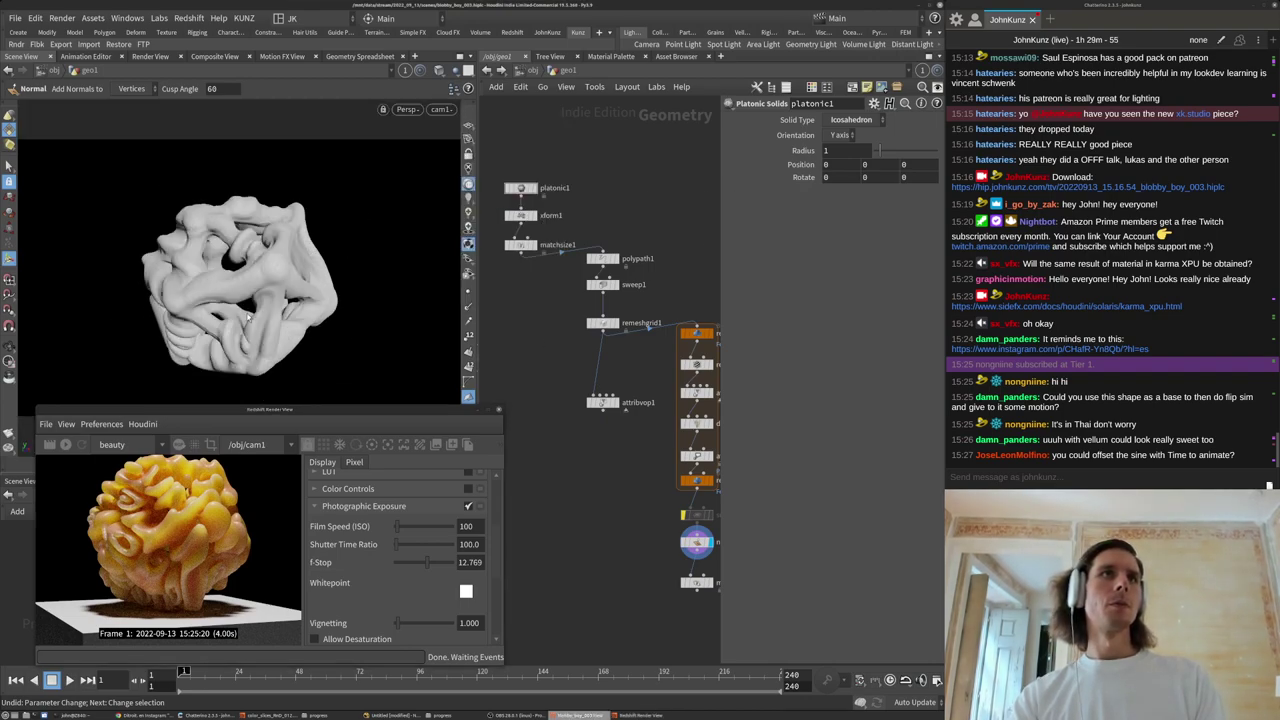
pyautogui.scroll(-3, 525, 358)
pyautogui.scroll(4, 658, 384)
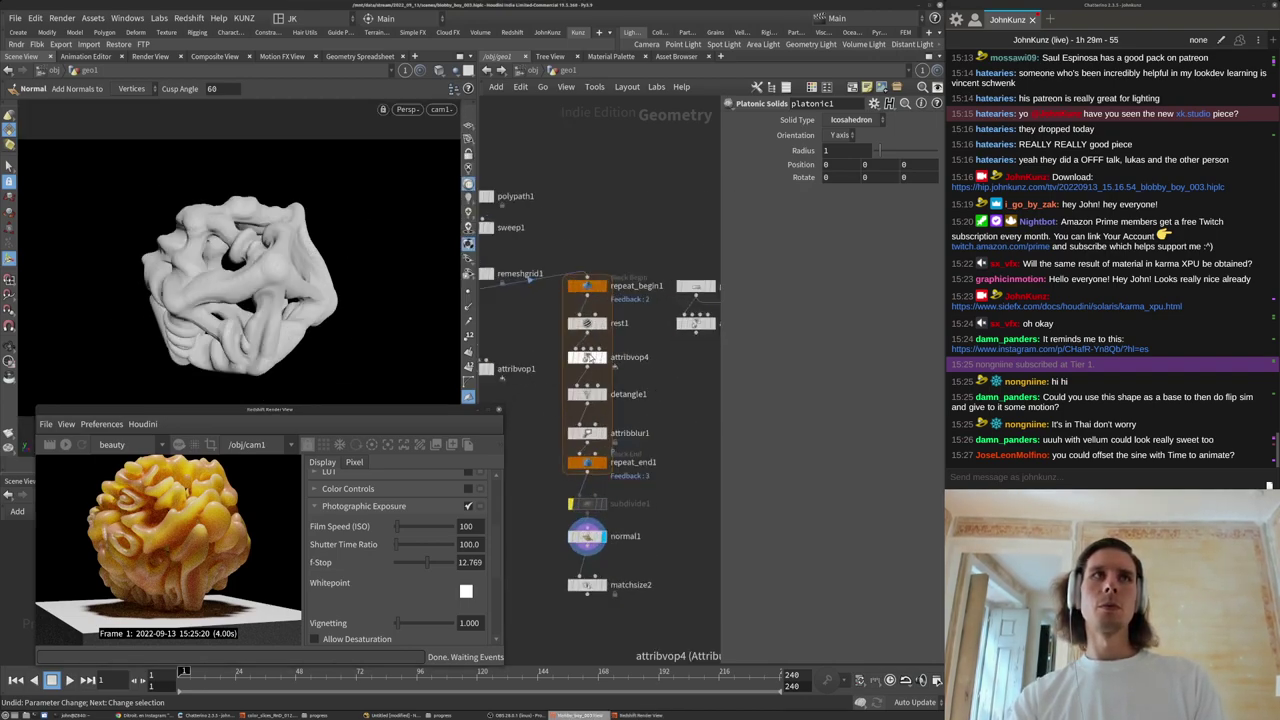
pyautogui.doubleClick(589, 357)
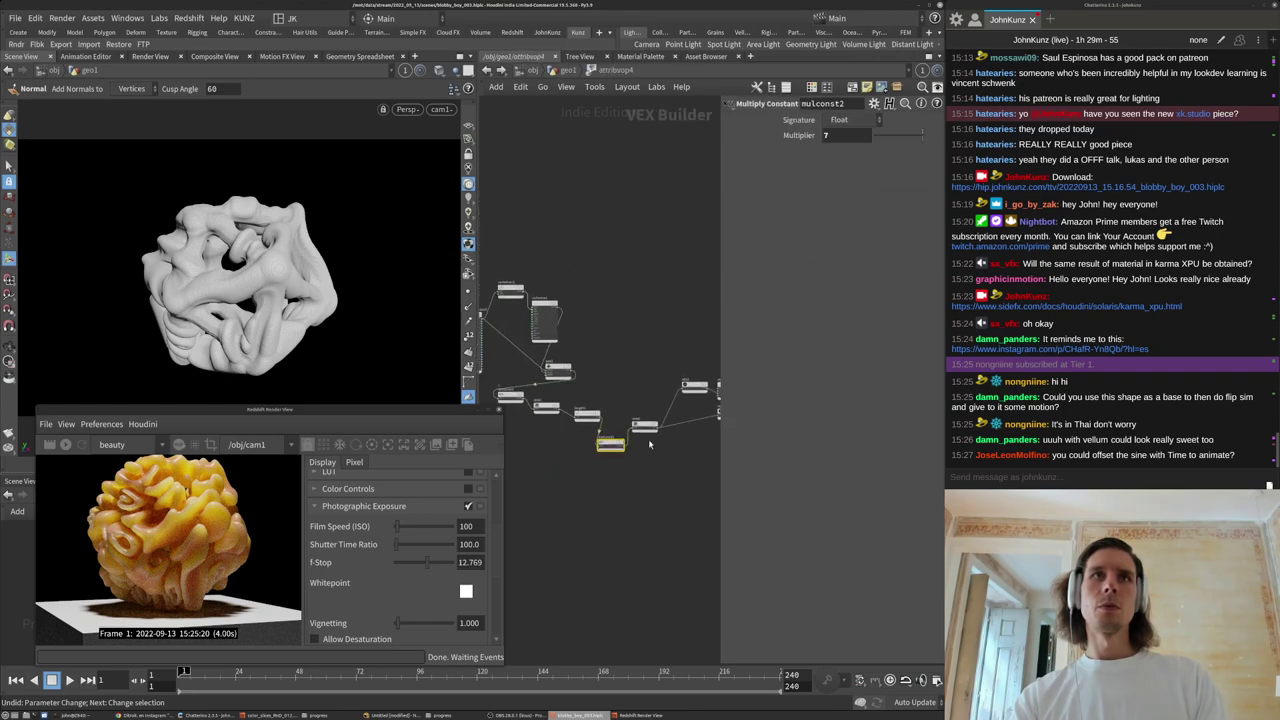
# Set the Multiplier of the mulconst2 node, which follows the length node, to 4.
pyautogui.moveTo(633, 271); pyautogui.dragTo(631, 246, button='middle')
pyautogui.scroll(3, 561, 340)
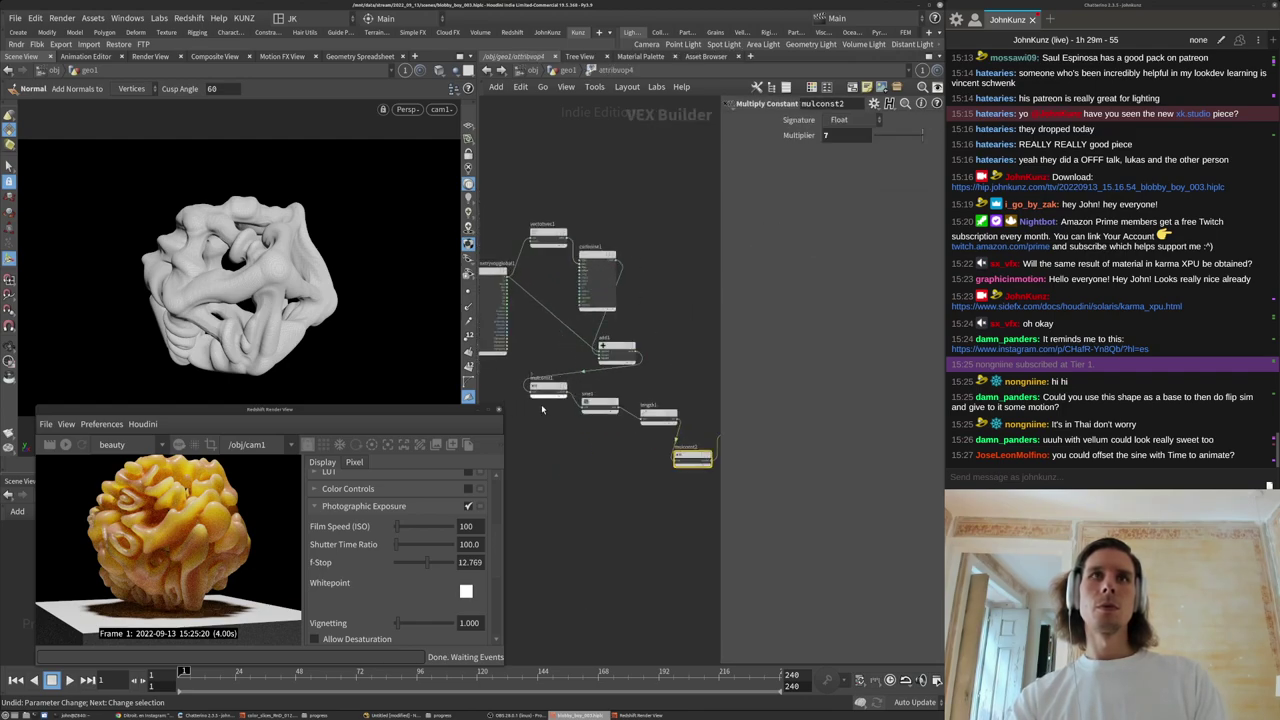
pyautogui.click(548, 388)
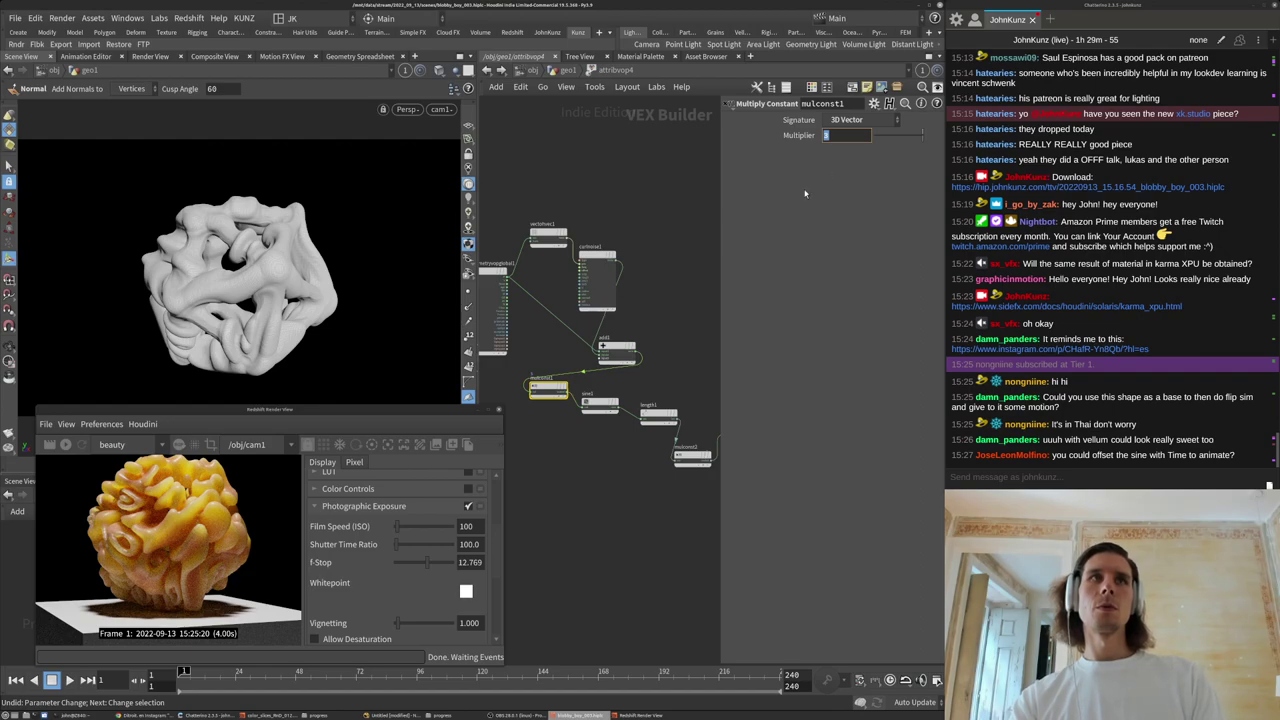
pyautogui.moveTo(642, 214); pyautogui.dragTo(531, 213, button='middle')
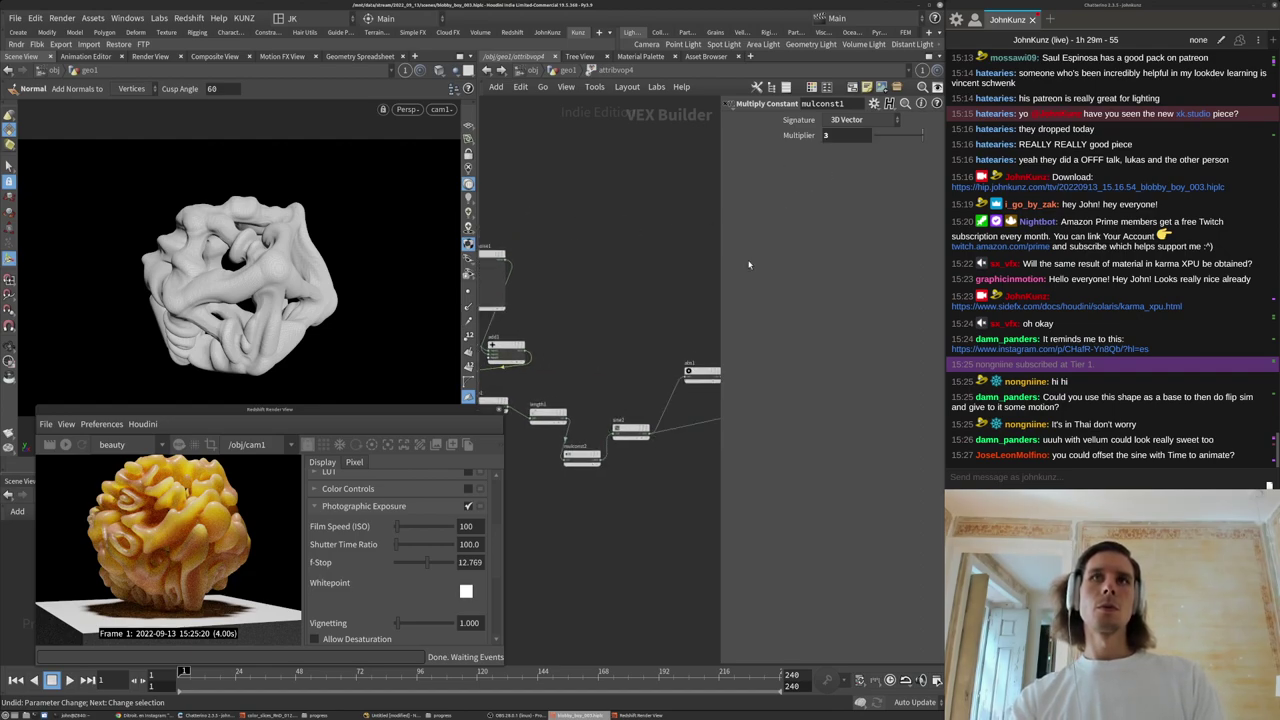
pyautogui.click(583, 456)
pyautogui.click(853, 140)
pyautogui.write('4')
pyautogui.press('Return')
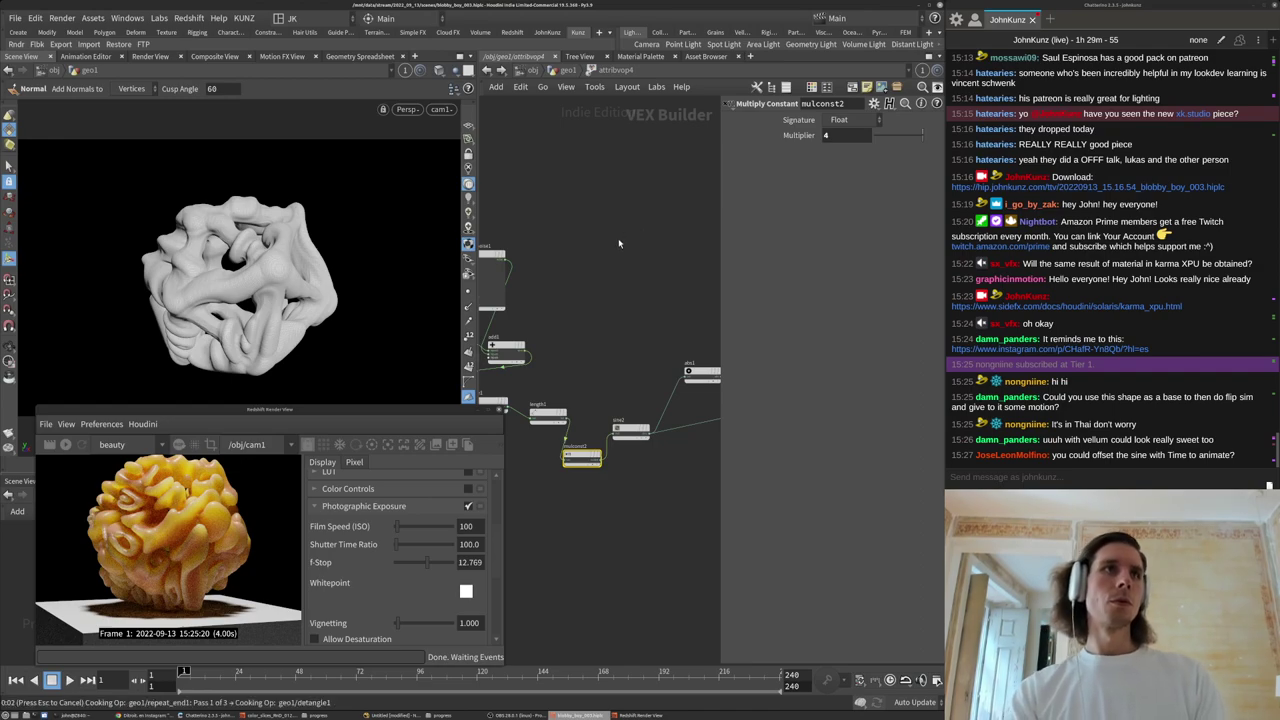
# Set the Multiplier of the mulconst1 node, which feeds the first sine node, to 8.
pyautogui.moveTo(593, 280); pyautogui.dragTo(703, 245, button='middle')
pyautogui.scroll(-3, 668, 269)
pyautogui.scroll(3, 603, 296)
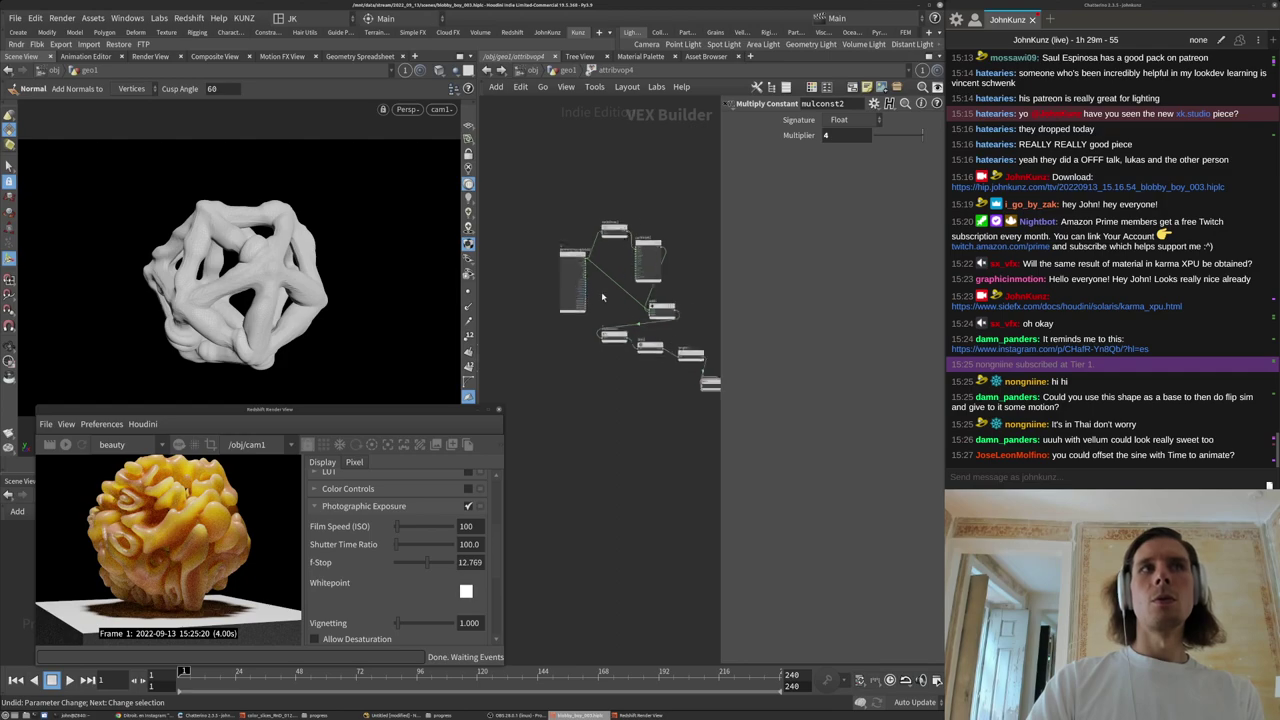
pyautogui.scroll(3, 629, 249)
pyautogui.moveTo(598, 429); pyautogui.dragTo(631, 354)
pyautogui.doubleClick(847, 138)
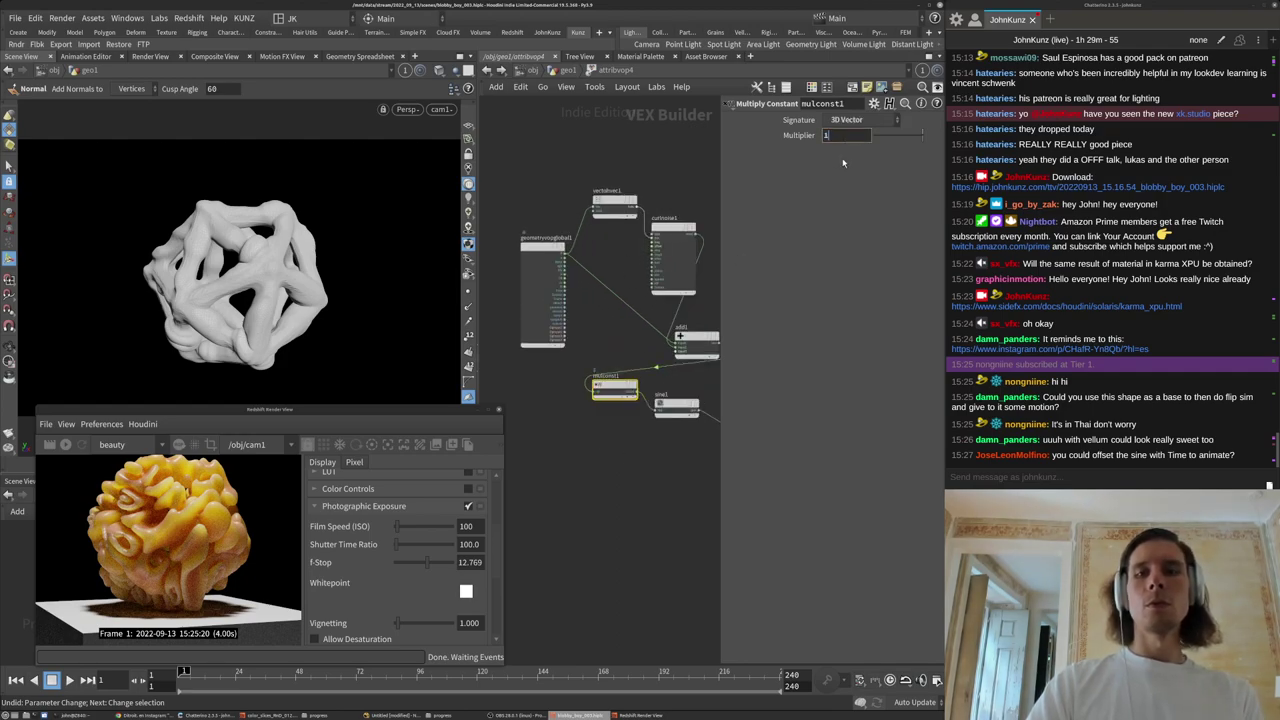
pyautogui.press('BackSpace')
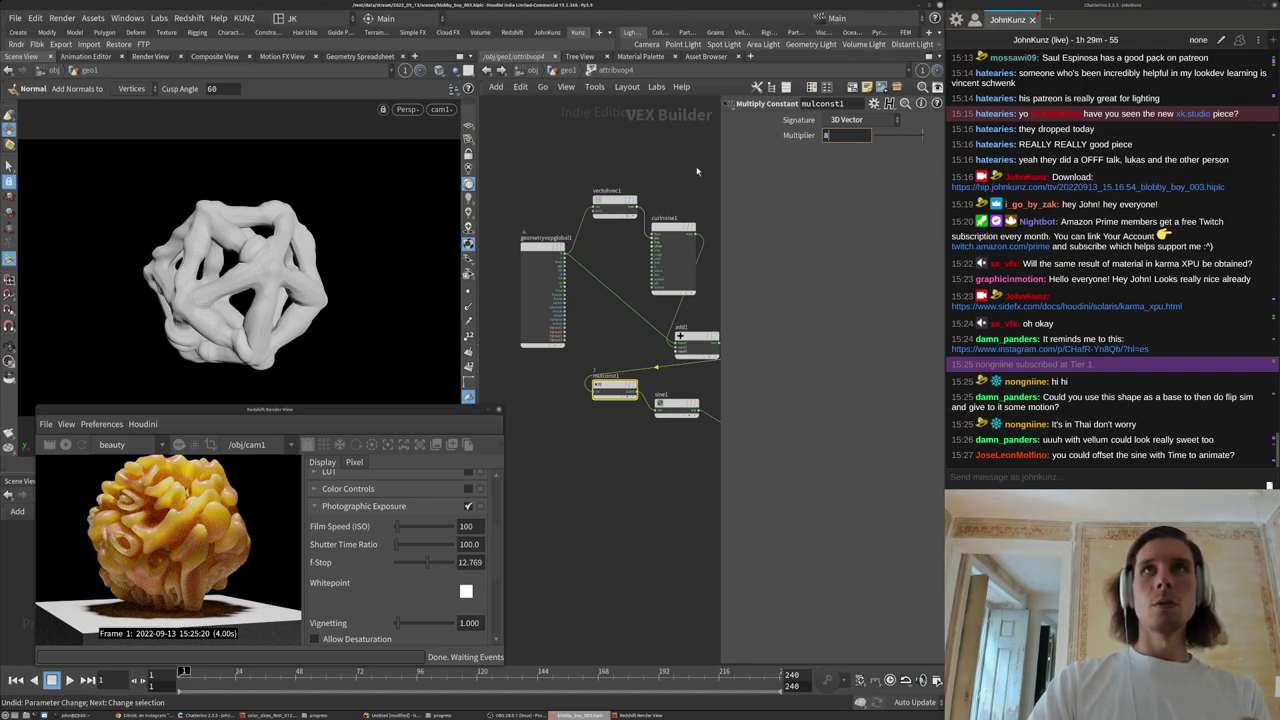
pyautogui.press('Return')
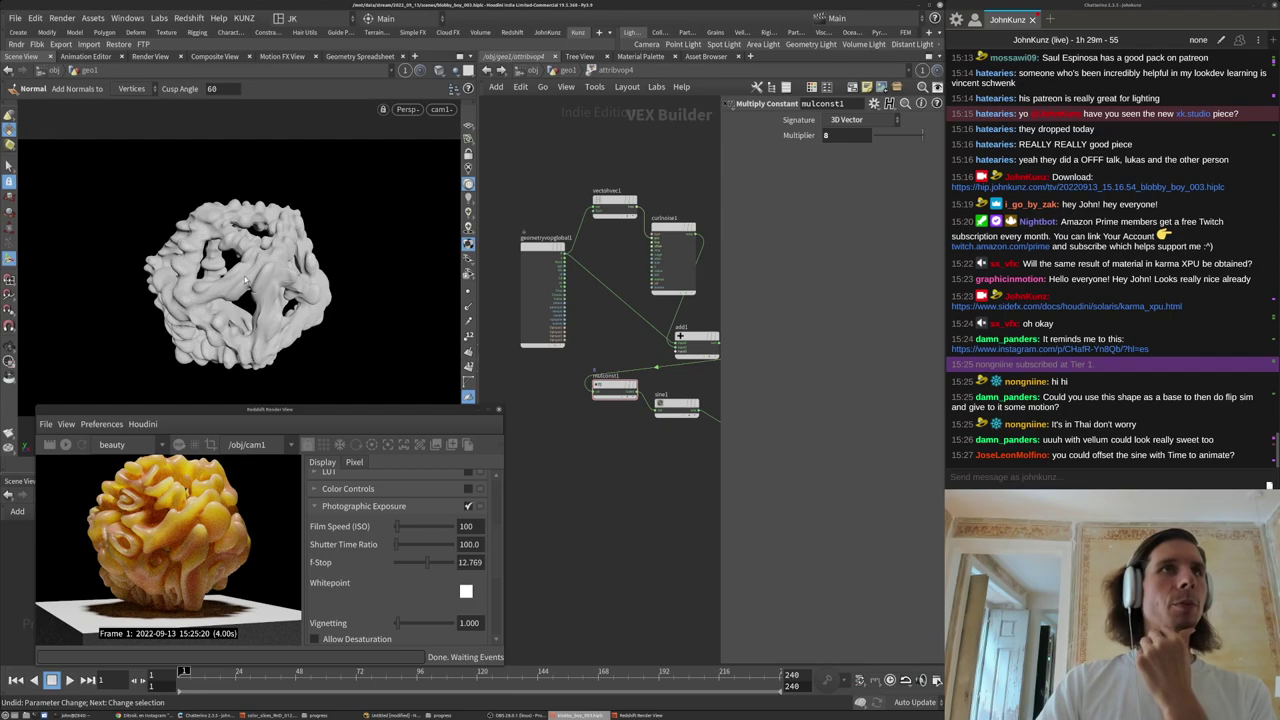
# Examine the displaced mesh from another angle and review the VOP node chain.
pyautogui.keyDown('alt'); pyautogui.moveTo(338, 210); pyautogui.dragTo(366, 251); pyautogui.keyUp('alt')
pyautogui.scroll(4, 297, 258)
pyautogui.keyDown('alt'); pyautogui.moveTo(258, 258); pyautogui.dragTo(333, 254); pyautogui.keyUp('alt')
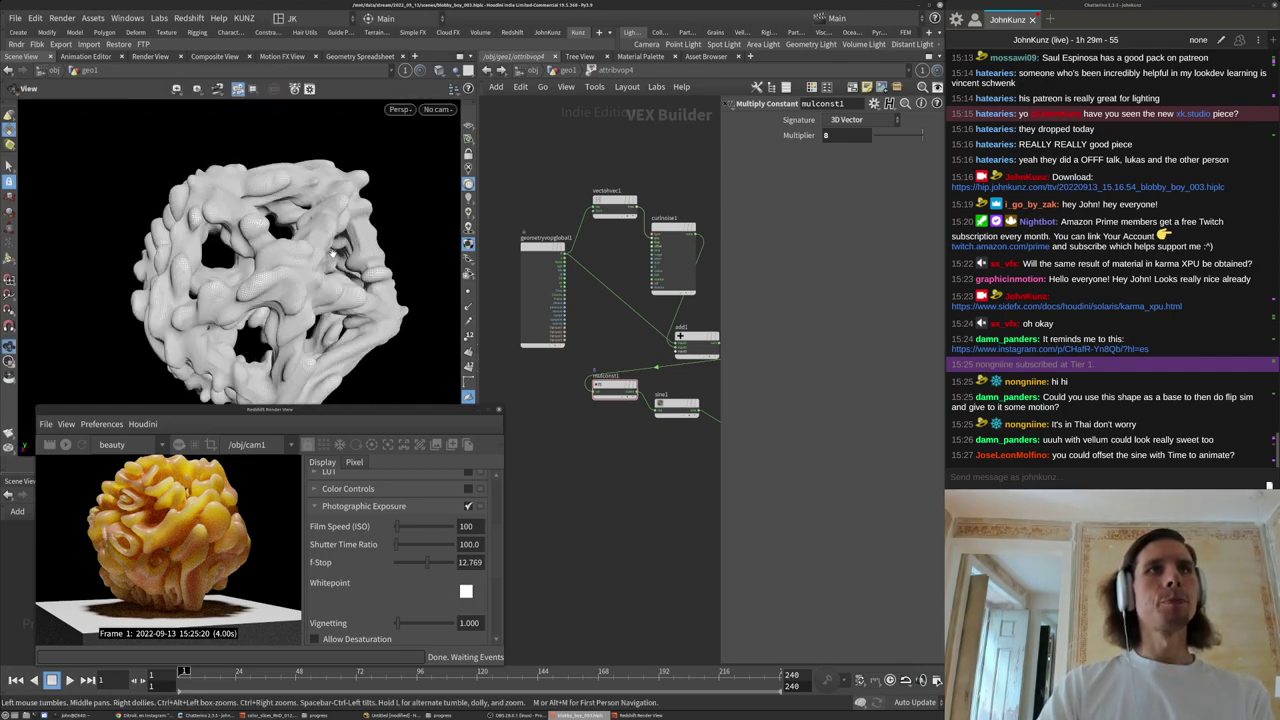
pyautogui.scroll(-3, 580, 298)
pyautogui.moveTo(666, 391); pyautogui.dragTo(610, 383, button='middle')
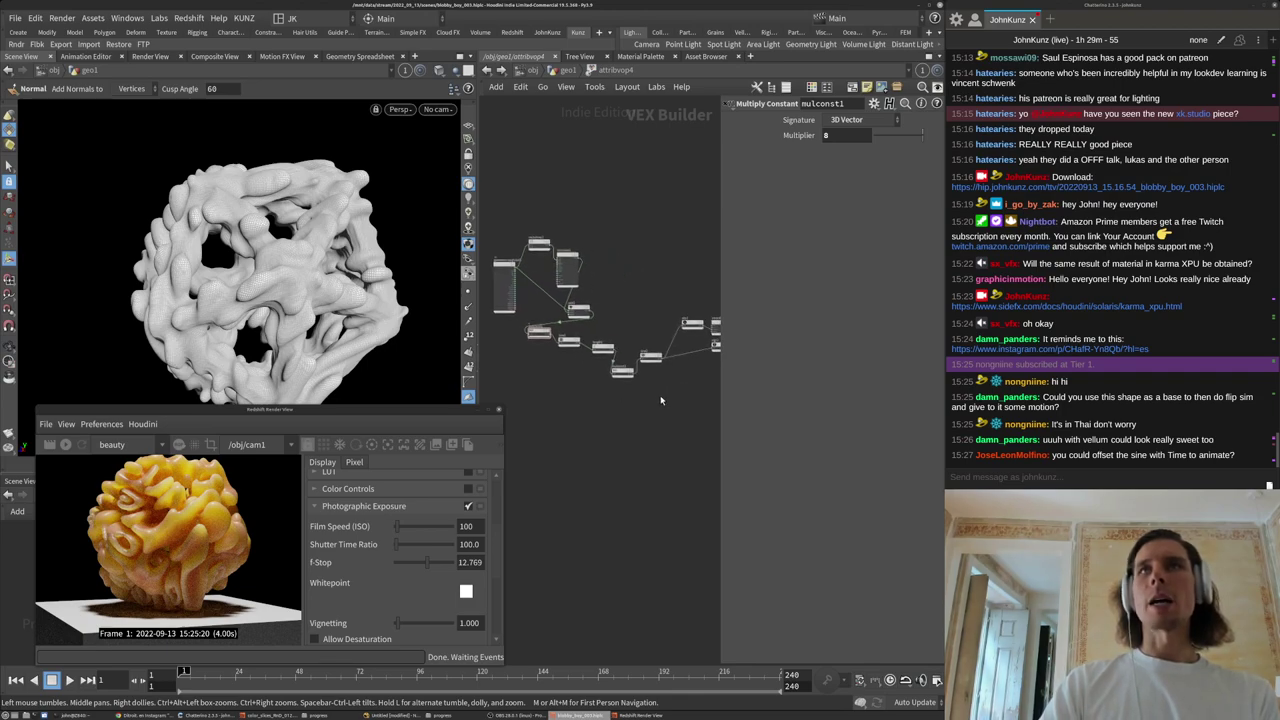
pyautogui.scroll(4, 514, 237)
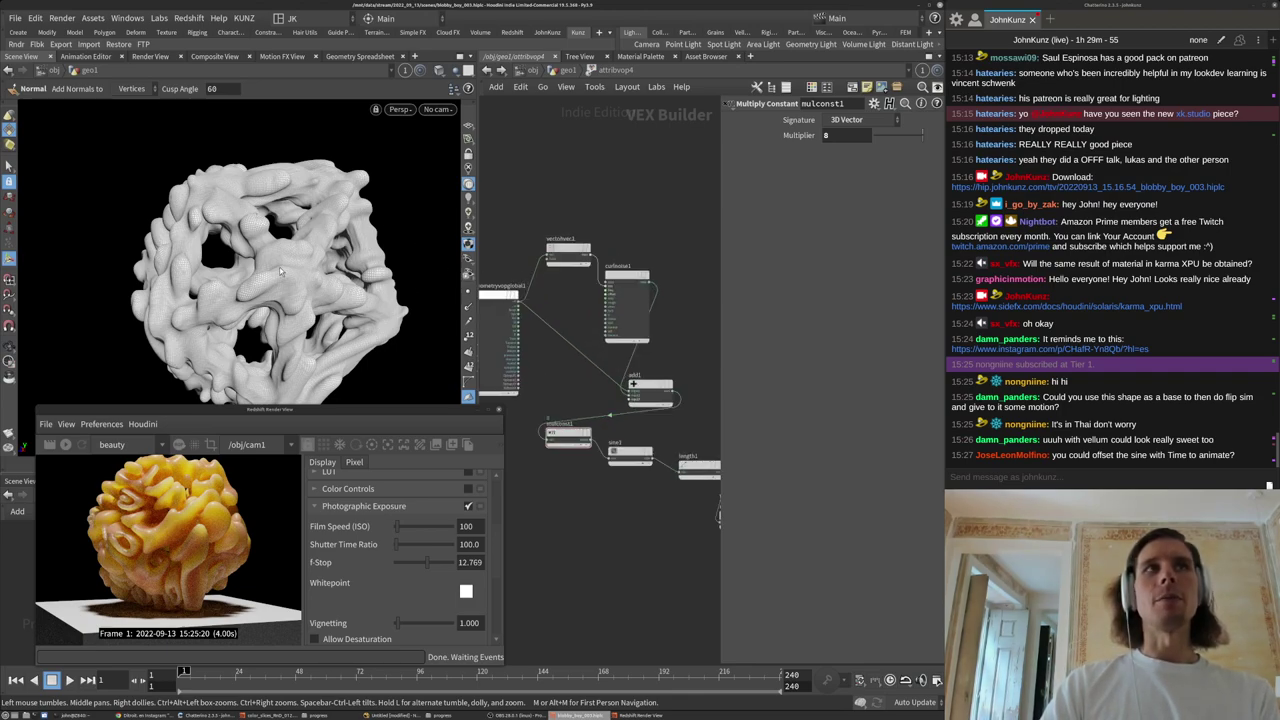
# Return to the geo1 network and set the Iterations of the repeat_end1 node to 14.
pyautogui.click(558, 71)
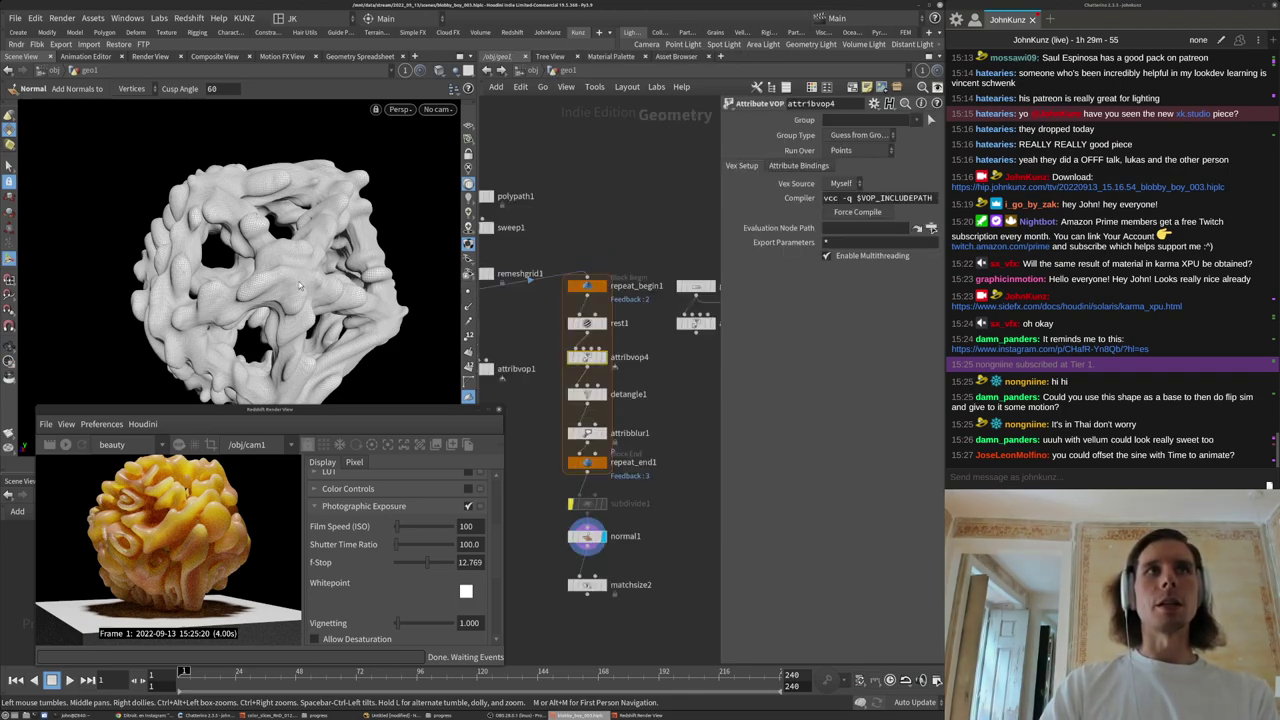
pyautogui.moveTo(292, 279); pyautogui.dragTo(262, 262)
pyautogui.scroll(-4, 264, 280)
pyautogui.scroll(3, 612, 430)
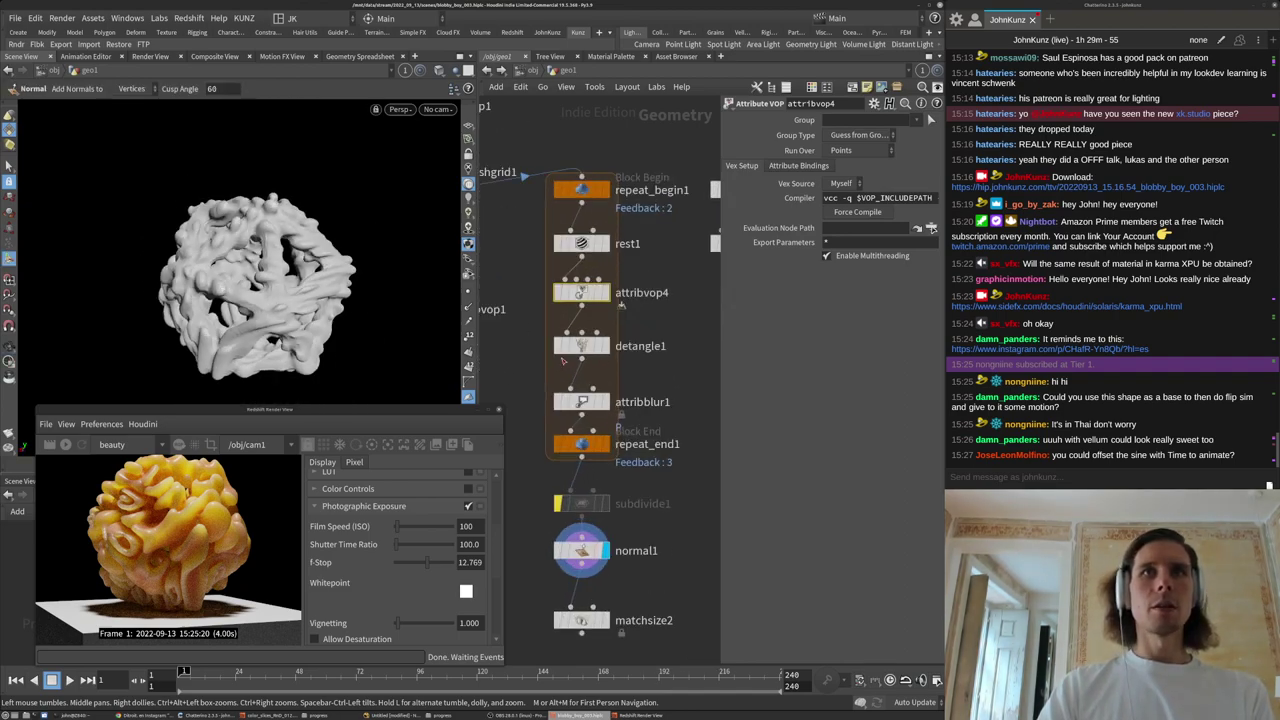
pyautogui.click(581, 444)
pyautogui.click(855, 154)
pyautogui.write('14')
pyautogui.press('Return')
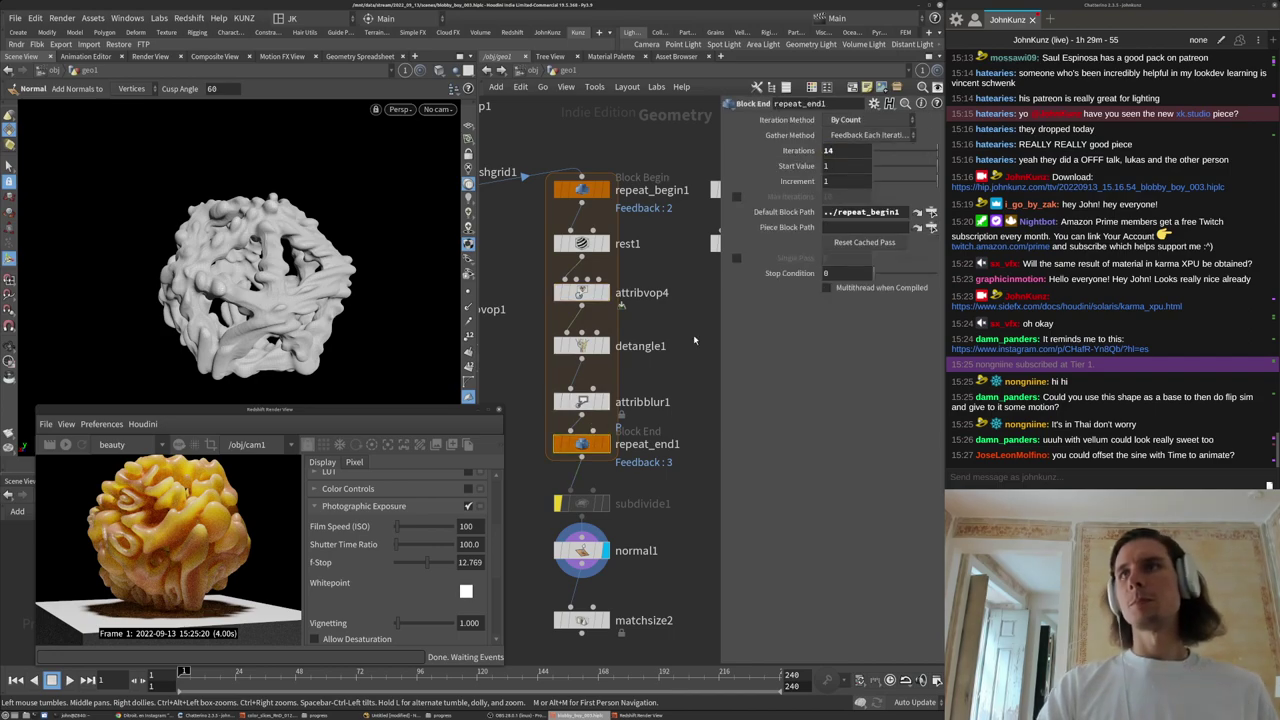
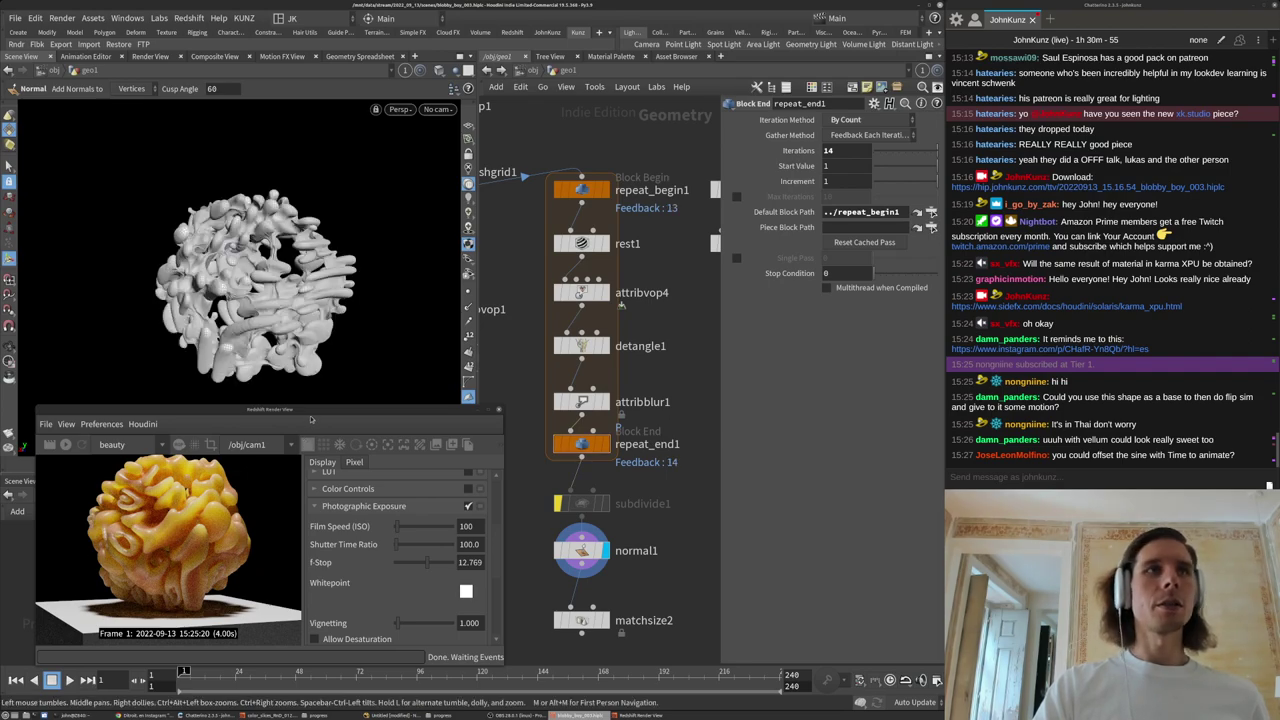
# Examine the surface detail and topology of the repeated mesh up close from several angles.
pyautogui.keyDown('alt'); pyautogui.moveTo(342, 255); pyautogui.dragTo(272, 228); pyautogui.keyUp('alt')
pyautogui.keyDown('alt'); pyautogui.moveTo(272, 228); pyautogui.dragTo(294, 232, button='right'); pyautogui.keyUp('alt')
pyautogui.keyDown('alt'); pyautogui.moveTo(294, 232); pyautogui.dragTo(272, 216); pyautogui.keyUp('alt')
pyautogui.keyDown('alt'); pyautogui.moveTo(272, 216); pyautogui.dragTo(341, 259, button='right'); pyautogui.keyUp('alt')
pyautogui.keyDown('alt'); pyautogui.moveTo(341, 259); pyautogui.dragTo(349, 200); pyautogui.keyUp('alt')
pyautogui.keyDown('alt'); pyautogui.moveTo(317, 216); pyautogui.dragTo(300, 245, button='right'); pyautogui.keyUp('alt')
pyautogui.keyDown('alt'); pyautogui.moveTo(300, 245); pyautogui.dragTo(253, 265); pyautogui.keyUp('alt')
pyautogui.keyDown('alt'); pyautogui.moveTo(253, 265); pyautogui.dragTo(214, 240, button='right'); pyautogui.keyUp('alt')
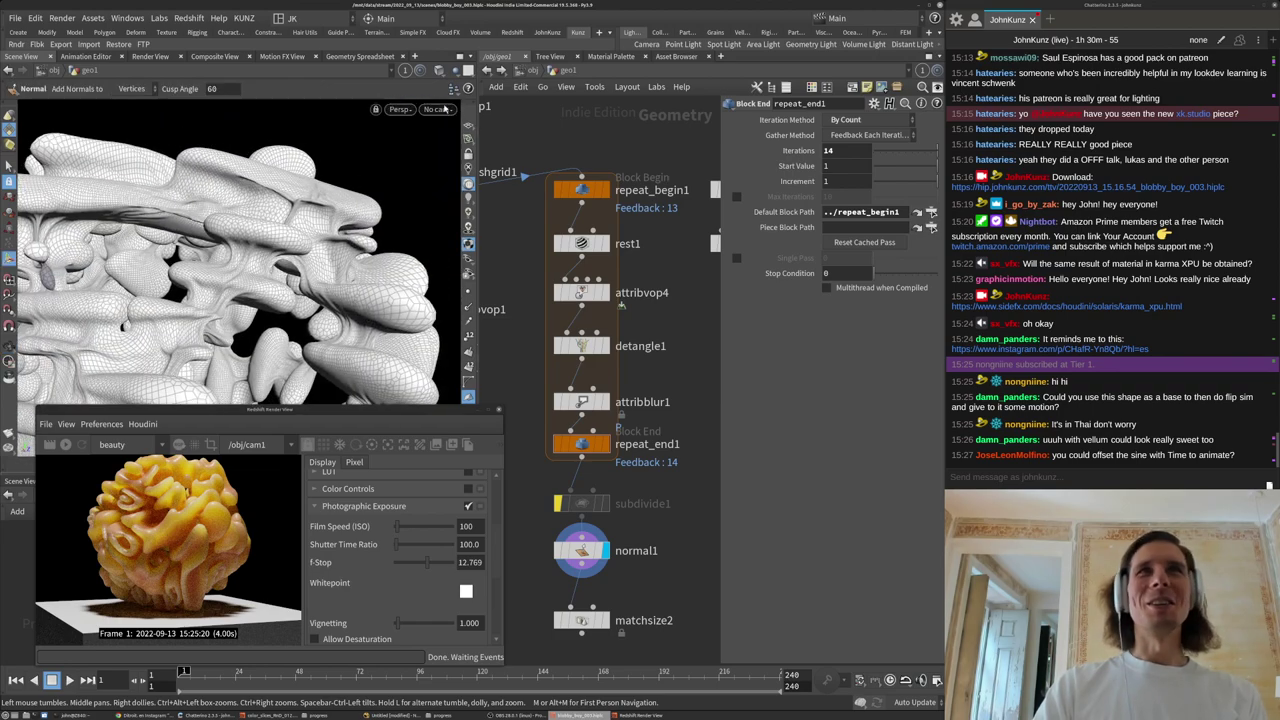
# Return the viewport to cam1 and display the matchsize2 output with subdivide1 no longer bypassed.
pyautogui.click(438, 110)
pyautogui.click(447, 181)
pyautogui.moveTo(656, 558); pyautogui.dragTo(674, 464, button='middle')
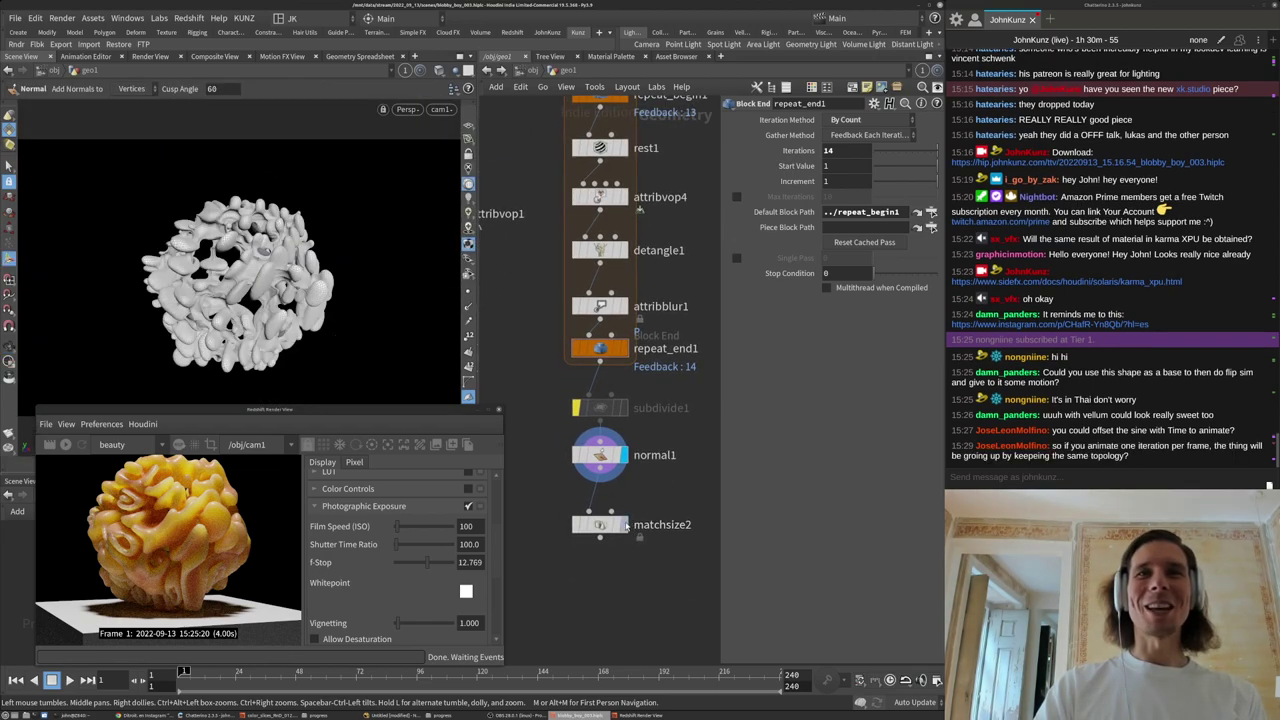
pyautogui.click(624, 525)
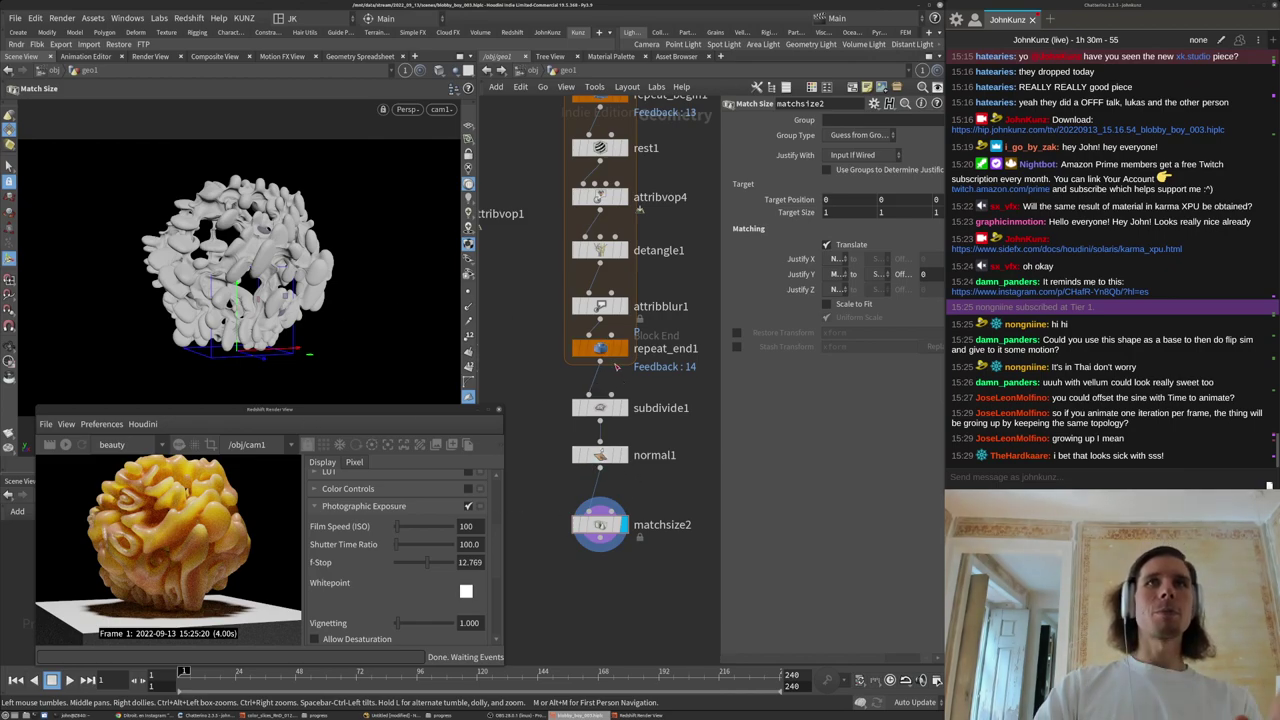
# Open the Iterations value of the repeat_end1 node.
pyautogui.click(600, 348)
pyautogui.doubleClick(839, 153)
pyautogui.click(686, 487)
# Add a Time Blend node beside subdivide1 and connect it to the output of repeat_end1.
pyautogui.moveTo(700, 462); pyautogui.dragTo(678, 458, button='middle')
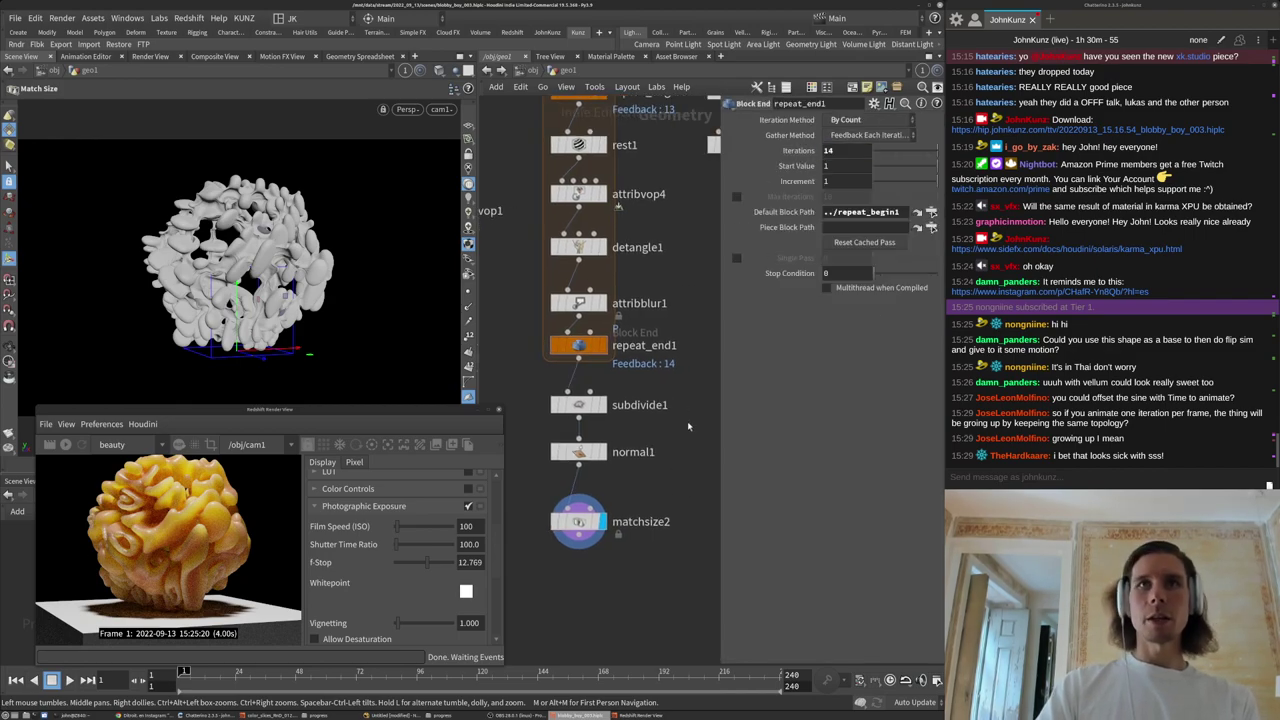
pyautogui.press('Tab')
pyautogui.write('tim')
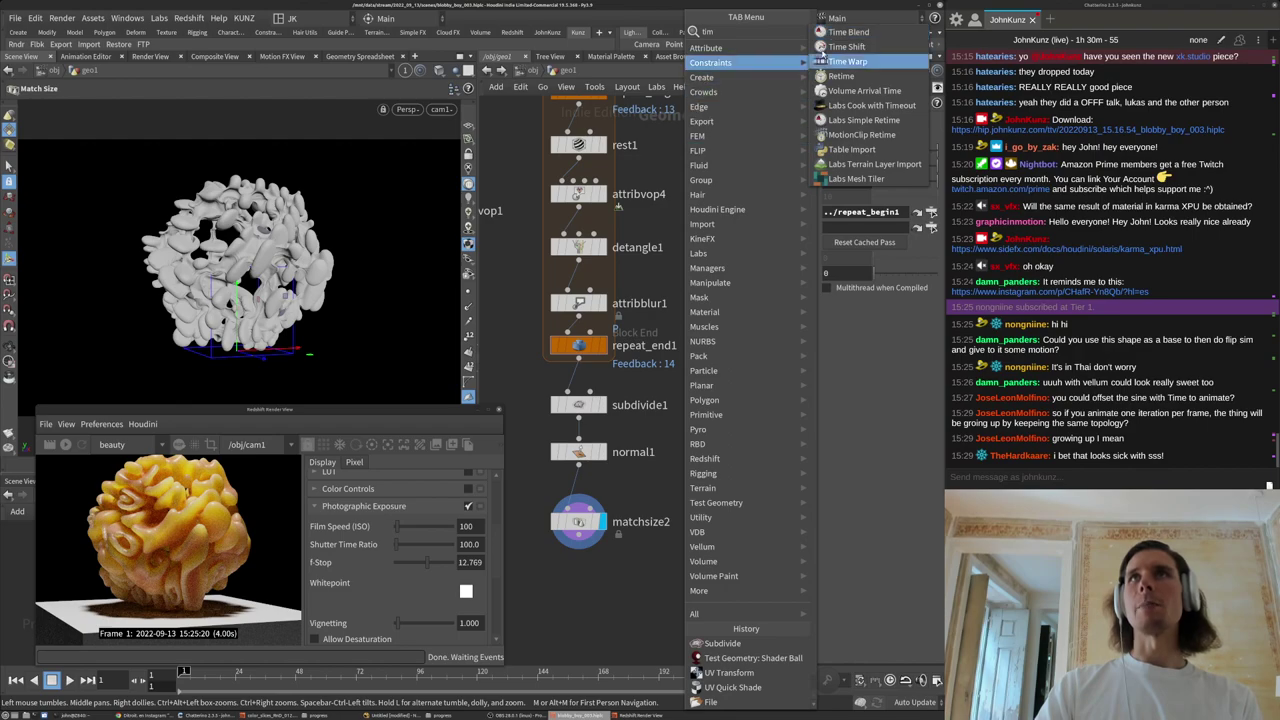
pyautogui.click(847, 34)
pyautogui.click(688, 424)
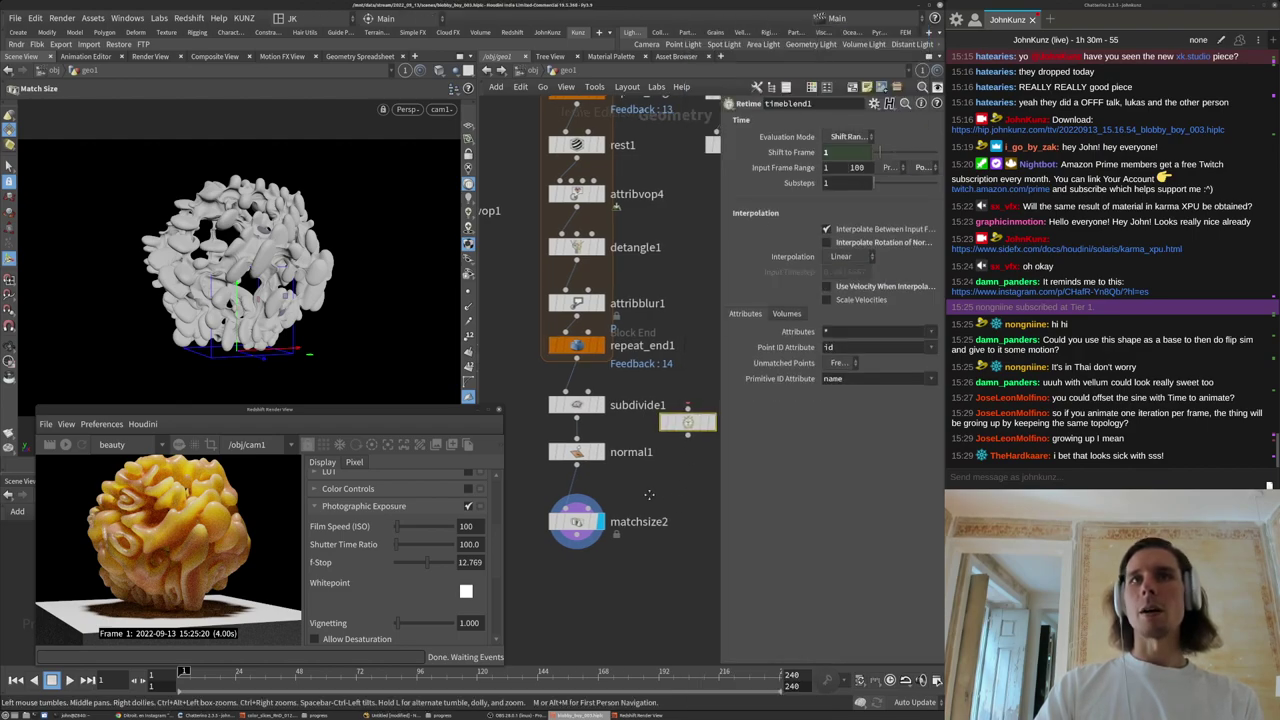
pyautogui.moveTo(672, 508); pyautogui.dragTo(614, 498, button='middle')
pyautogui.moveTo(633, 395); pyautogui.dragTo(520, 350)
pyautogui.moveTo(625, 412); pyautogui.dragTo(645, 395)
pyautogui.moveTo(684, 456); pyautogui.dragTo(610, 434, button='middle')
pyautogui.scroll(-3, 608, 434)
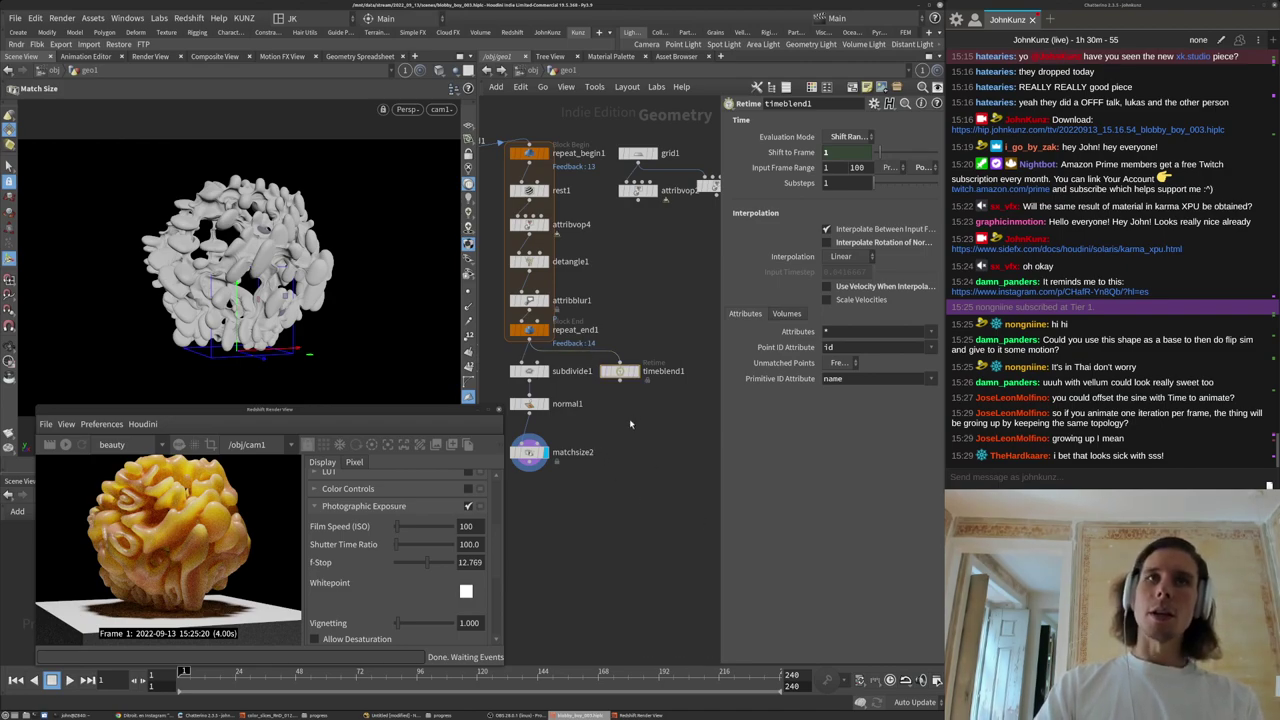
# Add a Time Shift node below timeblend1, connected to its output.
pyautogui.press('Tab')
pyautogui.click(572, 438)
pyautogui.press('Tab')
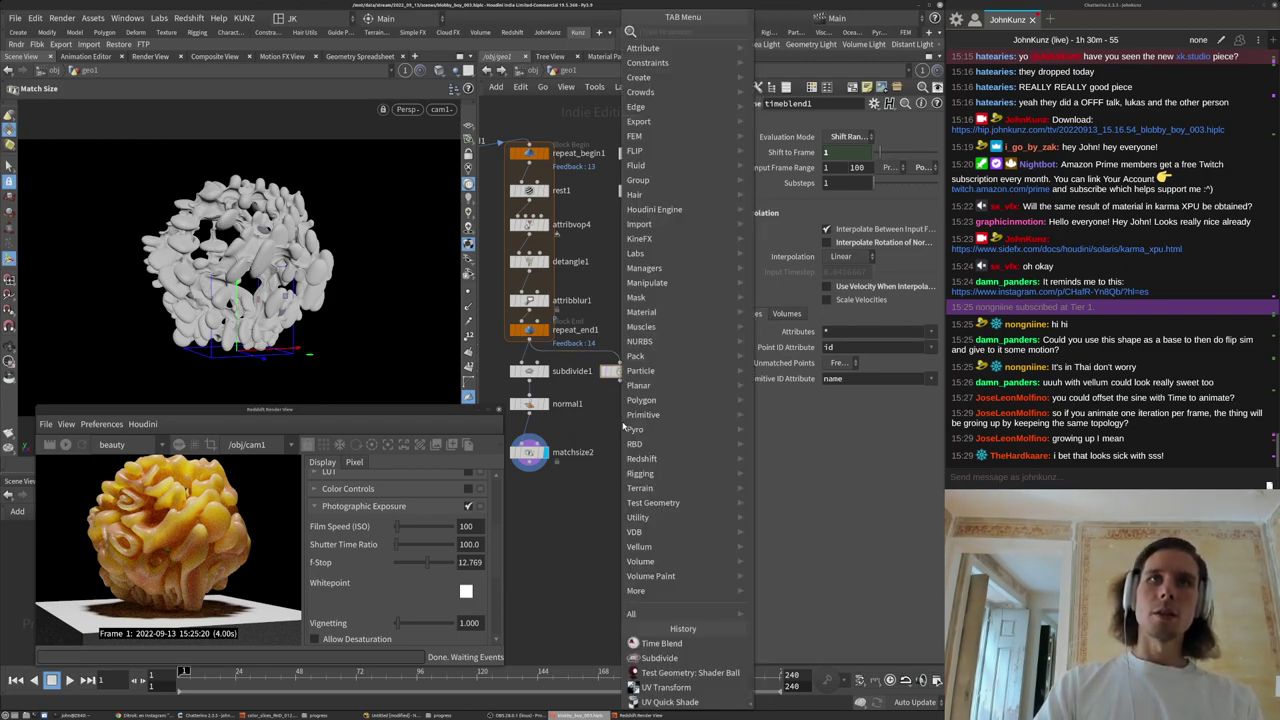
pyautogui.write('tim')
pyautogui.click(780, 47)
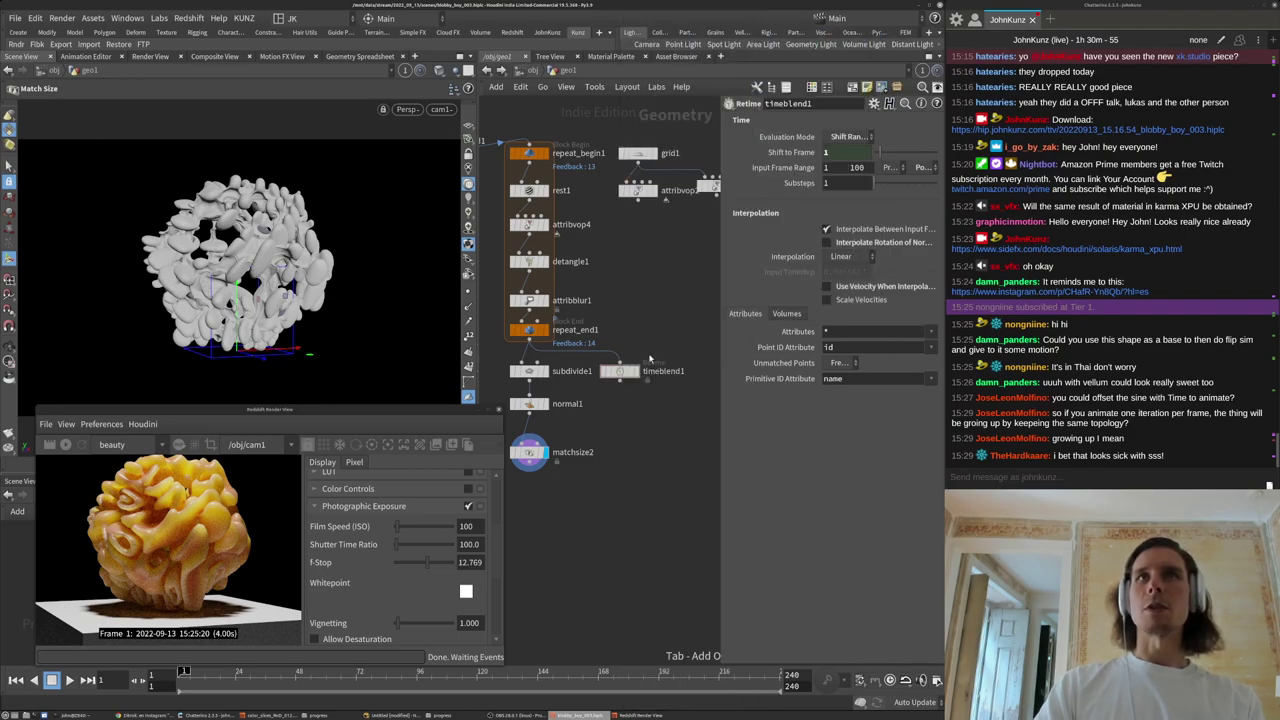
pyautogui.click(622, 404)
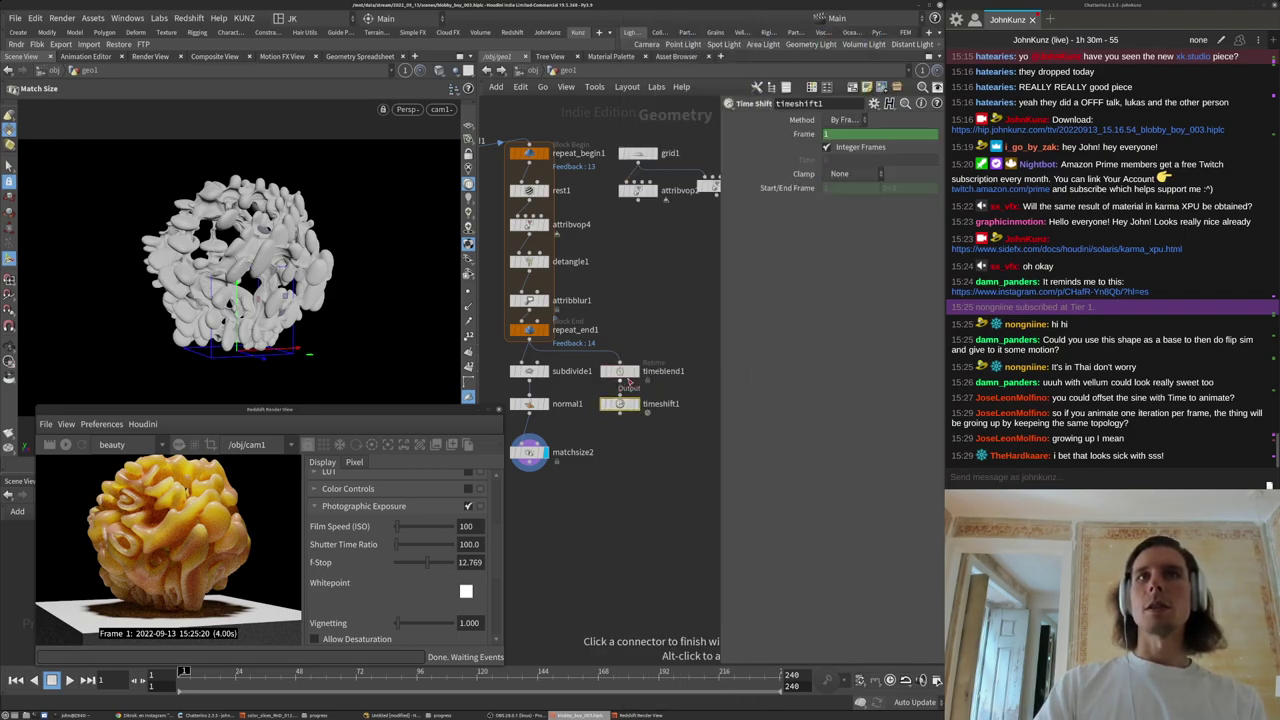
pyautogui.moveTo(620, 405); pyautogui.dragTo(620, 421)
# Set the Frame expression of timeshift1 to $FF/10 and turn off Integer Frames.
pyautogui.click(803, 135)
pyautogui.click(912, 134)
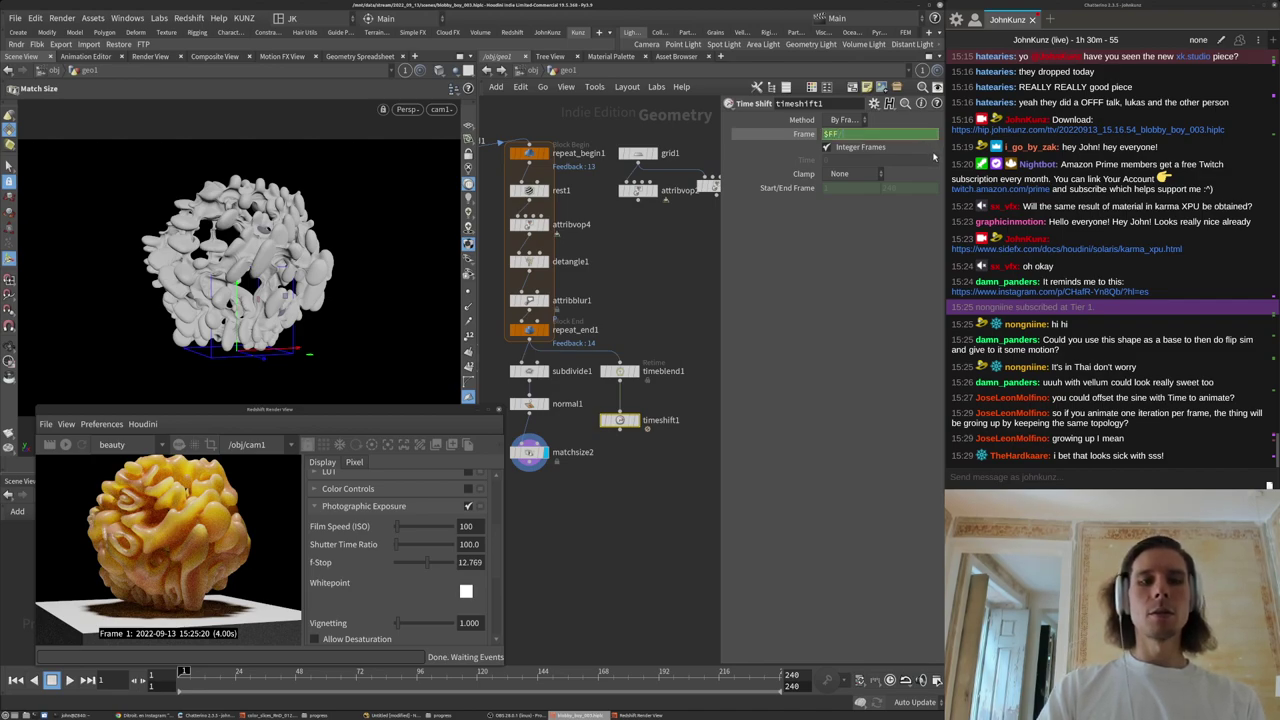
pyautogui.click(837, 148)
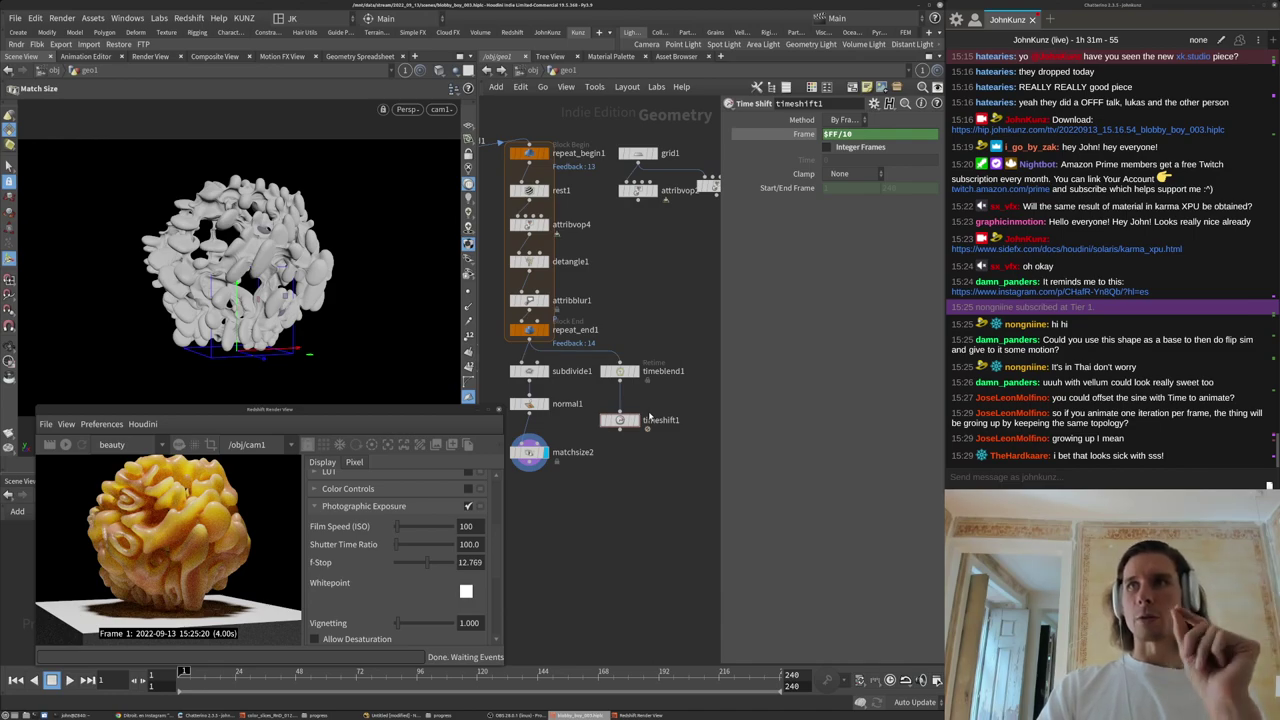
# Rename the timeblend1 node as blending_between_iterations.
pyautogui.moveTo(661, 473); pyautogui.dragTo(677, 459, button='middle')
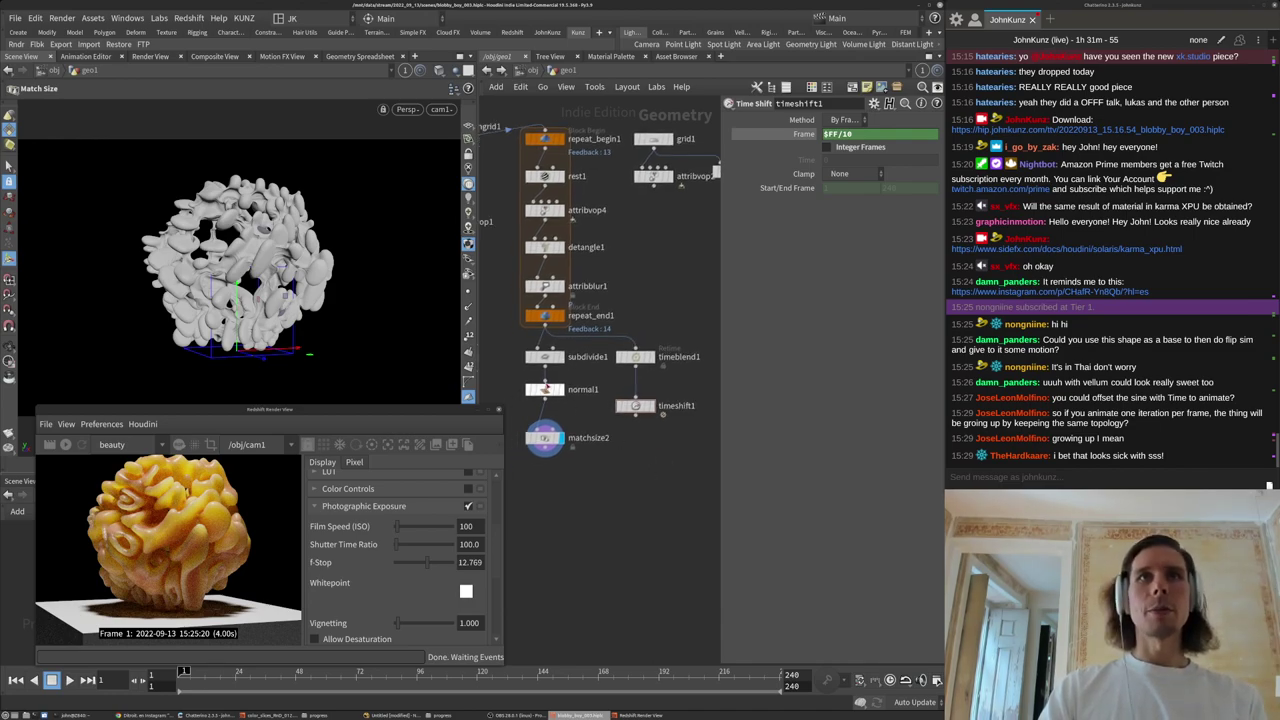
pyautogui.click(685, 357)
pyautogui.write('blending')
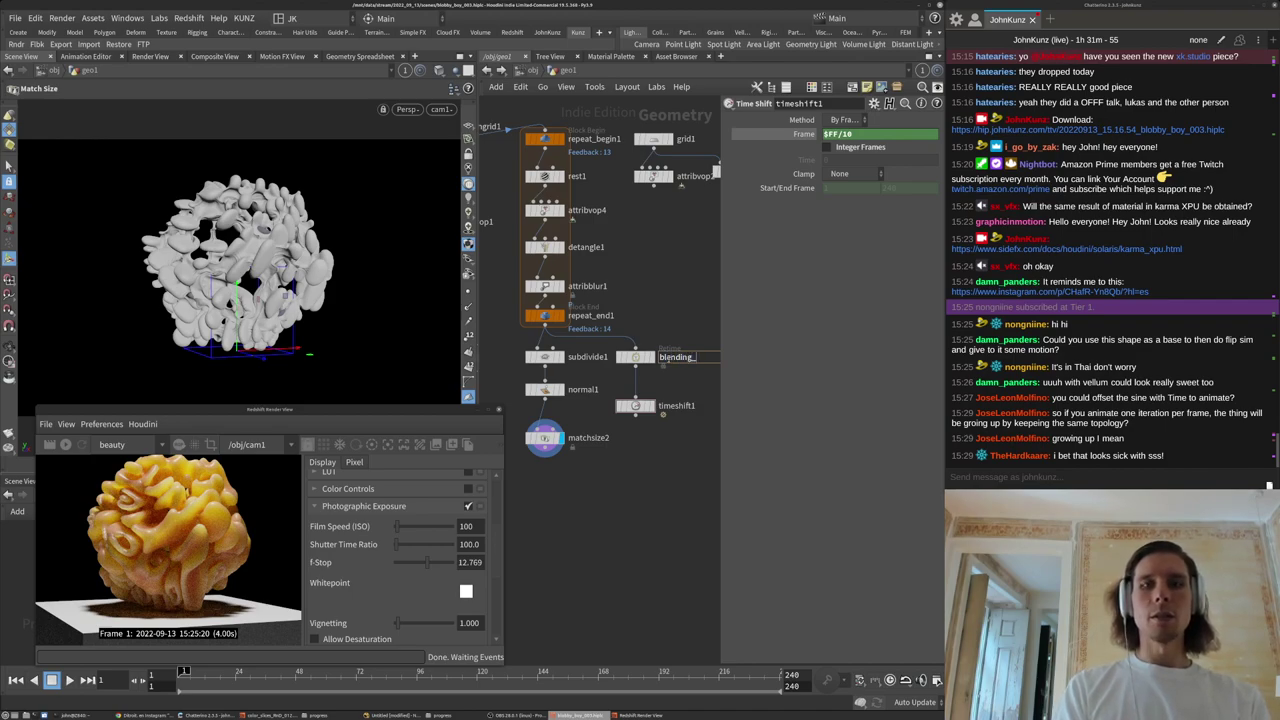
pyautogui.write('_be')
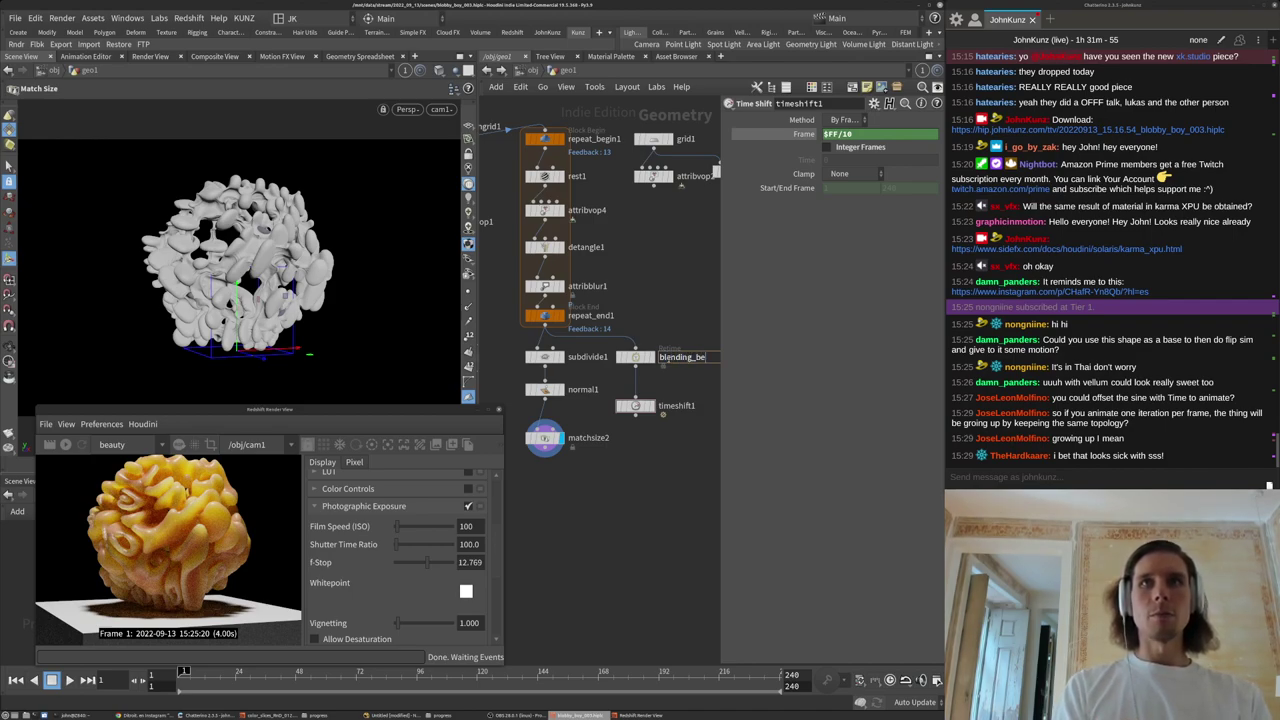
pyautogui.write('tween_iterations')
pyautogui.press('Return')
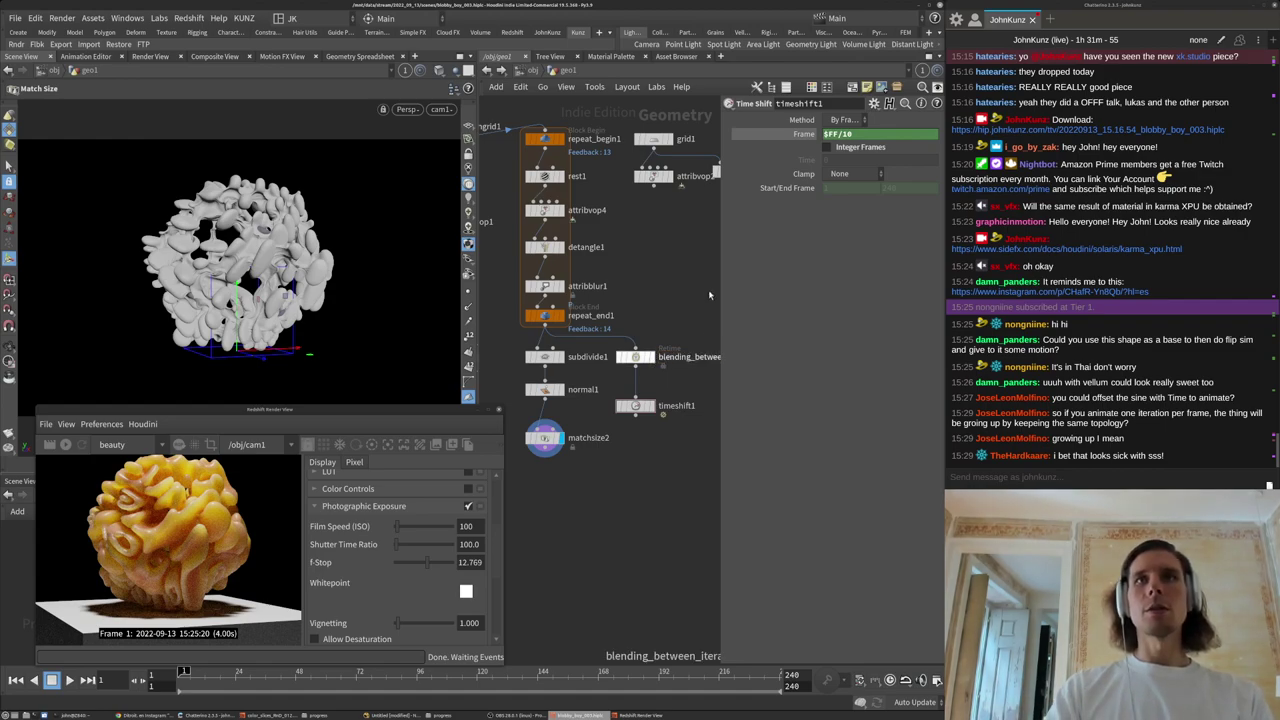
# Rename the timeshift1 node as slowing_down.
pyautogui.moveTo(695, 276); pyautogui.dragTo(598, 238, button='middle')
pyautogui.doubleClick(575, 368)
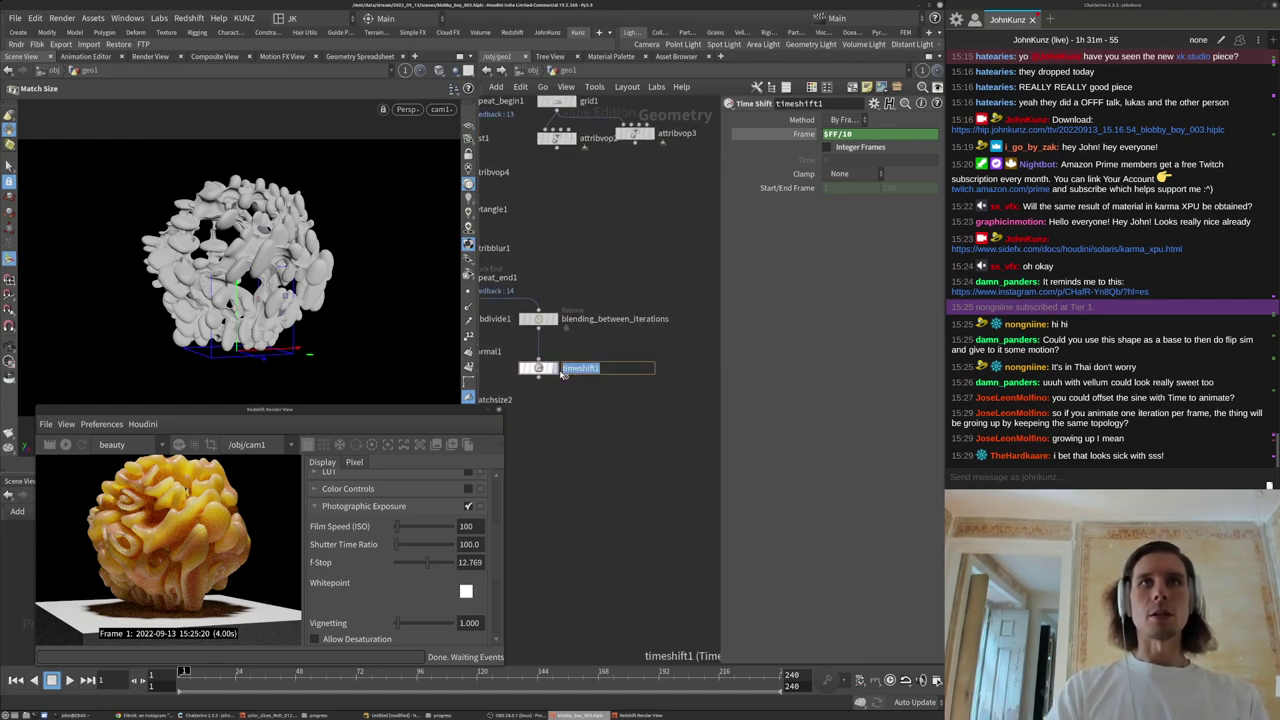
pyautogui.write('slowing_down')
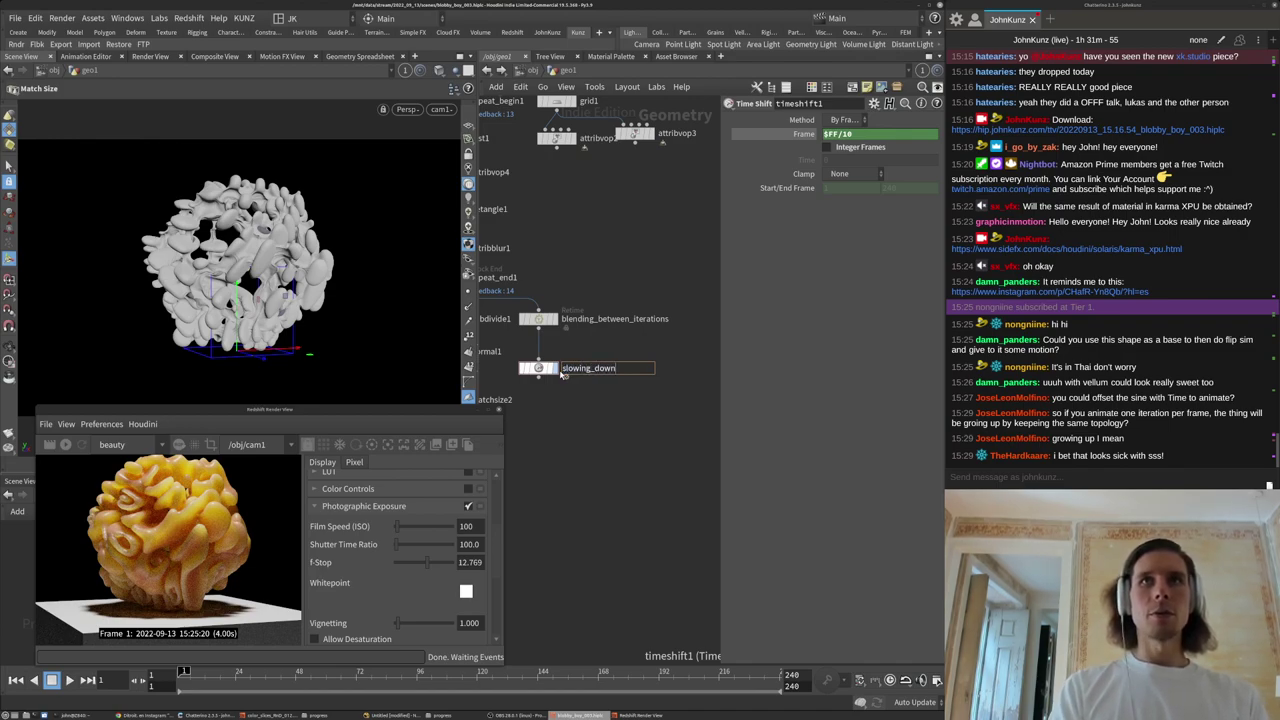
pyautogui.press('Return')
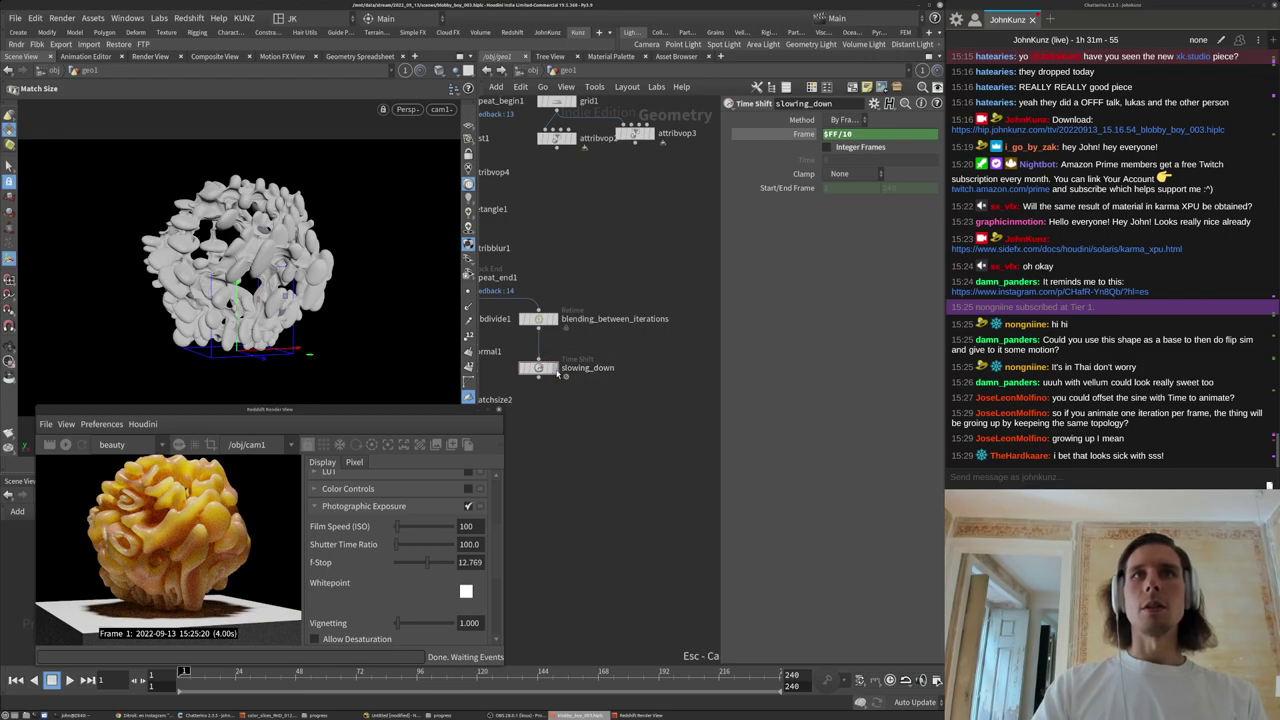
# Change the Frame expression of the slowing_down node to ($FF-1)/10 + 1.
pyautogui.click(817, 136)
pyautogui.click(817, 136)
pyautogui.click(870, 134)
pyautogui.write('(')
pyautogui.write('-1)')
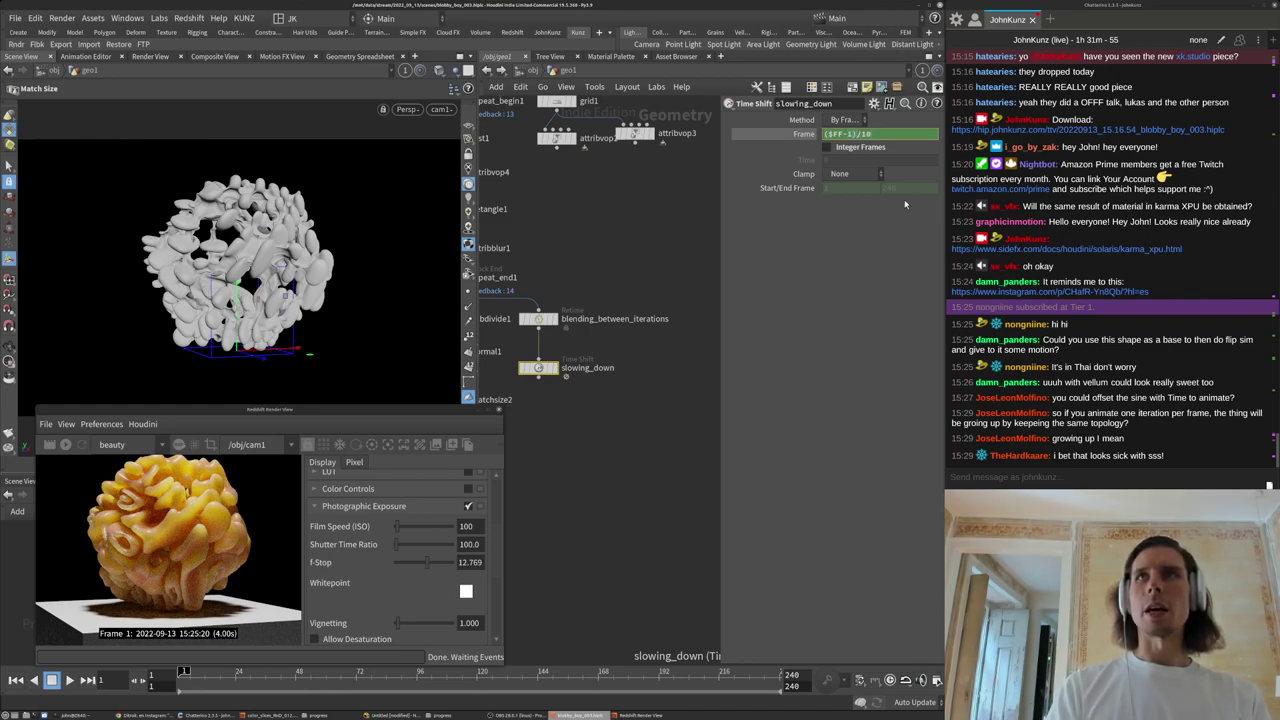
pyautogui.write(' + 1')
pyautogui.press('Return')
pyautogui.click(762, 138)
pyautogui.moveTo(638, 267); pyautogui.dragTo(671, 286, button='middle')
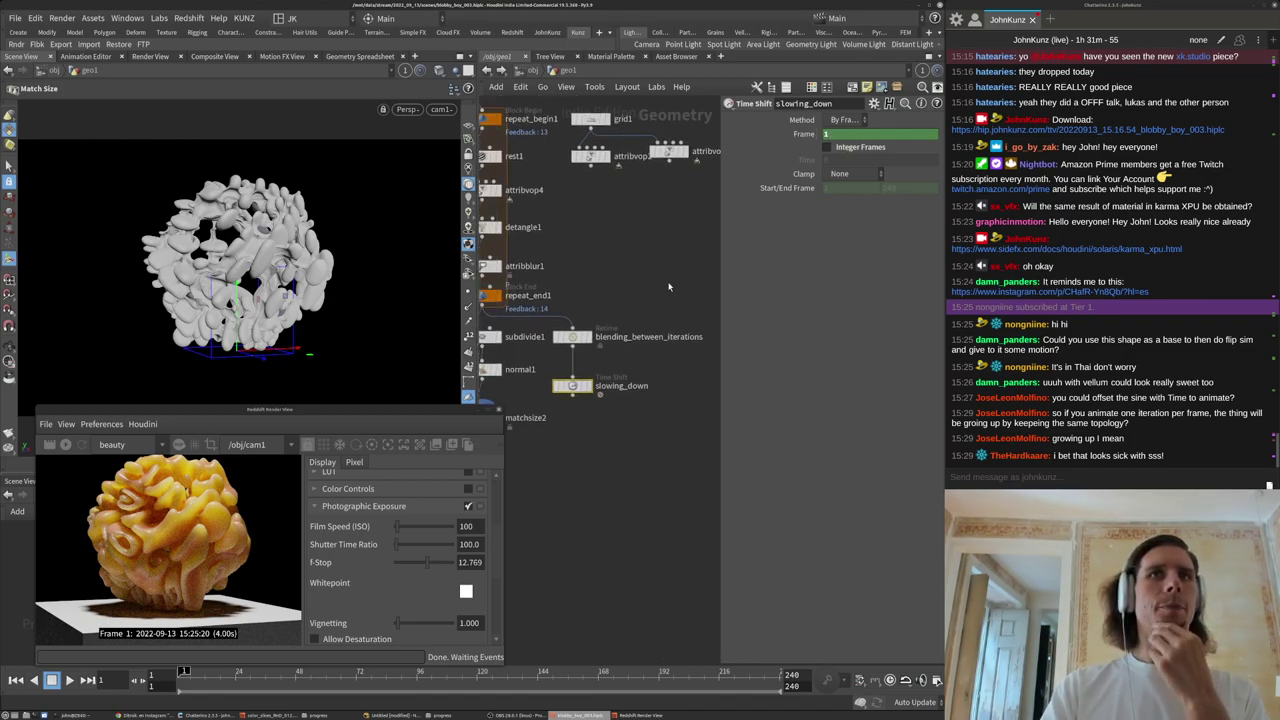
# Run a progressive Redshift render of the current mesh, inspect it up close, and stop the render.
pyautogui.scroll(-3, 665, 288)
pyautogui.moveTo(540, 357); pyautogui.dragTo(598, 406, button='middle')
pyautogui.scroll(3, 575, 448)
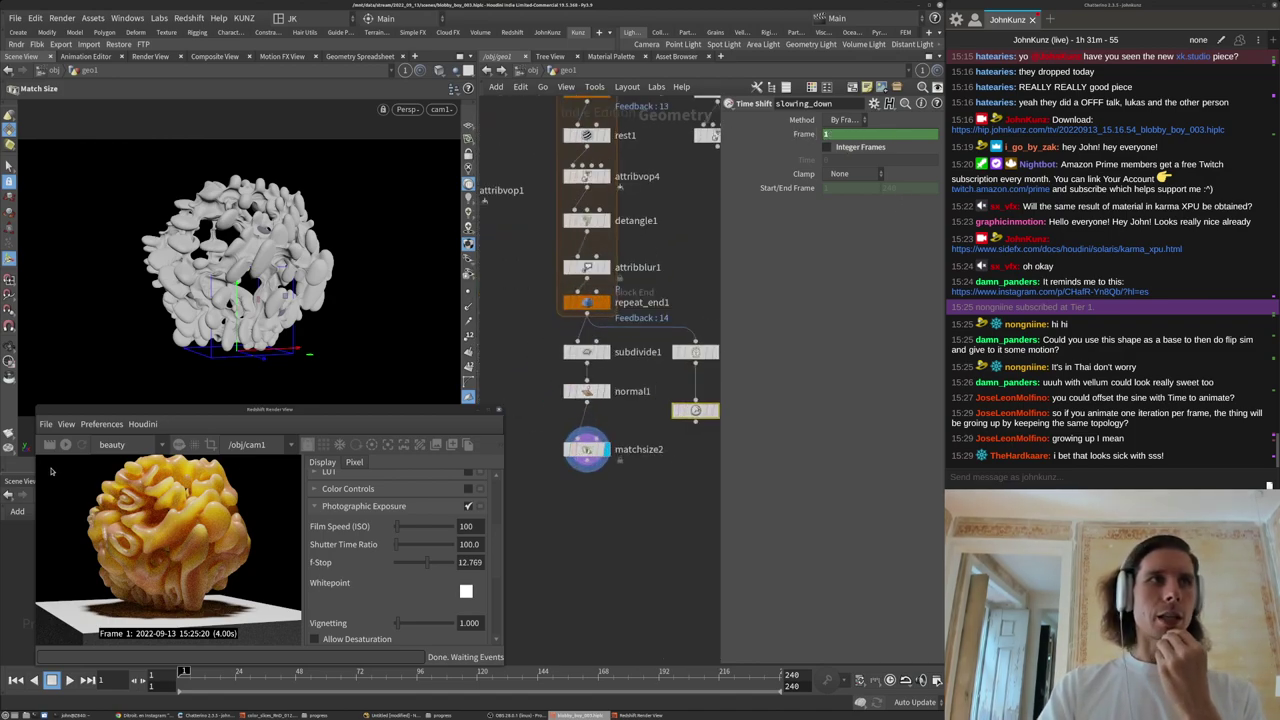
pyautogui.click(65, 444)
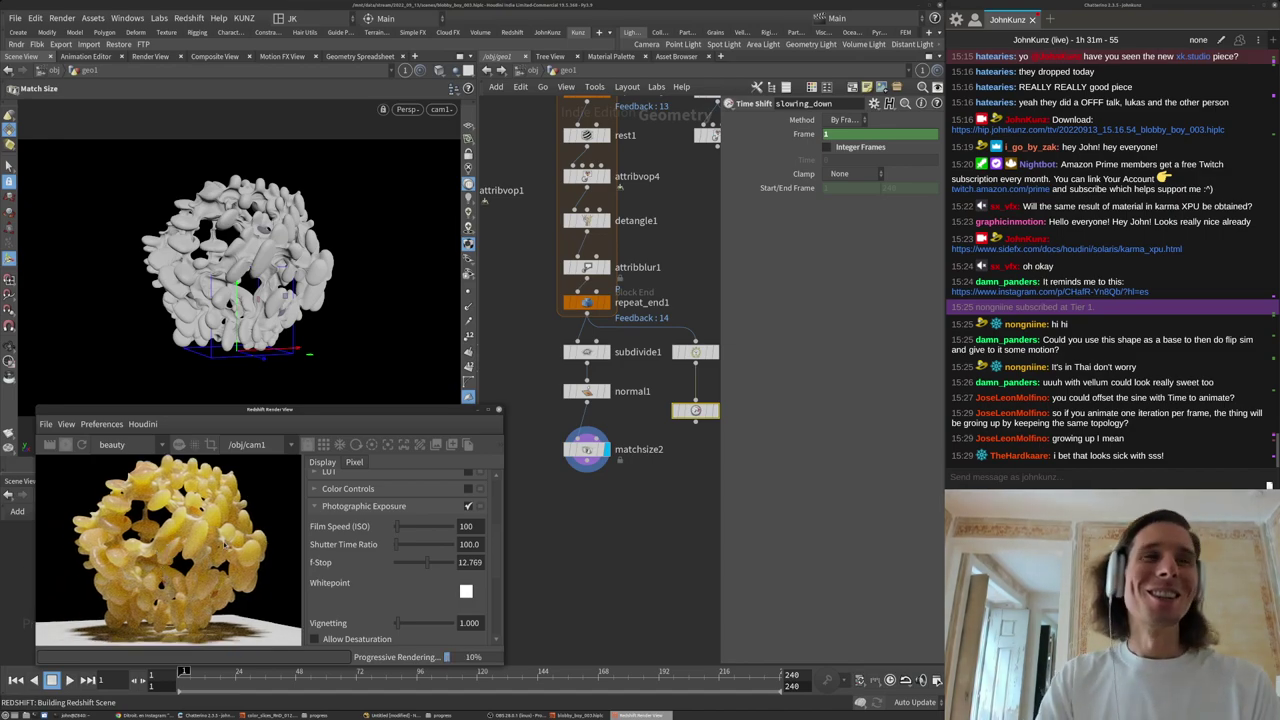
pyautogui.scroll(4, 178, 535)
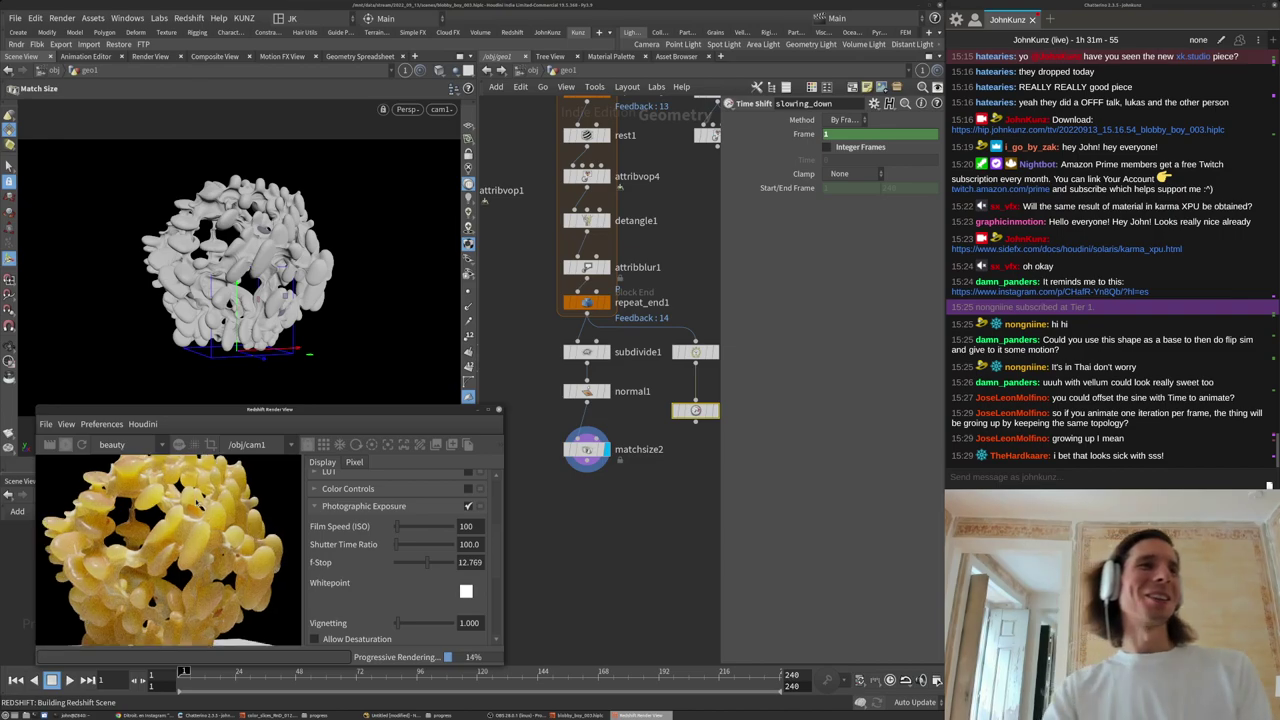
pyautogui.moveTo(178, 535); pyautogui.dragTo(175, 590, button='middle')
pyautogui.scroll(2, 190, 535)
pyautogui.scroll(-6, 190, 535)
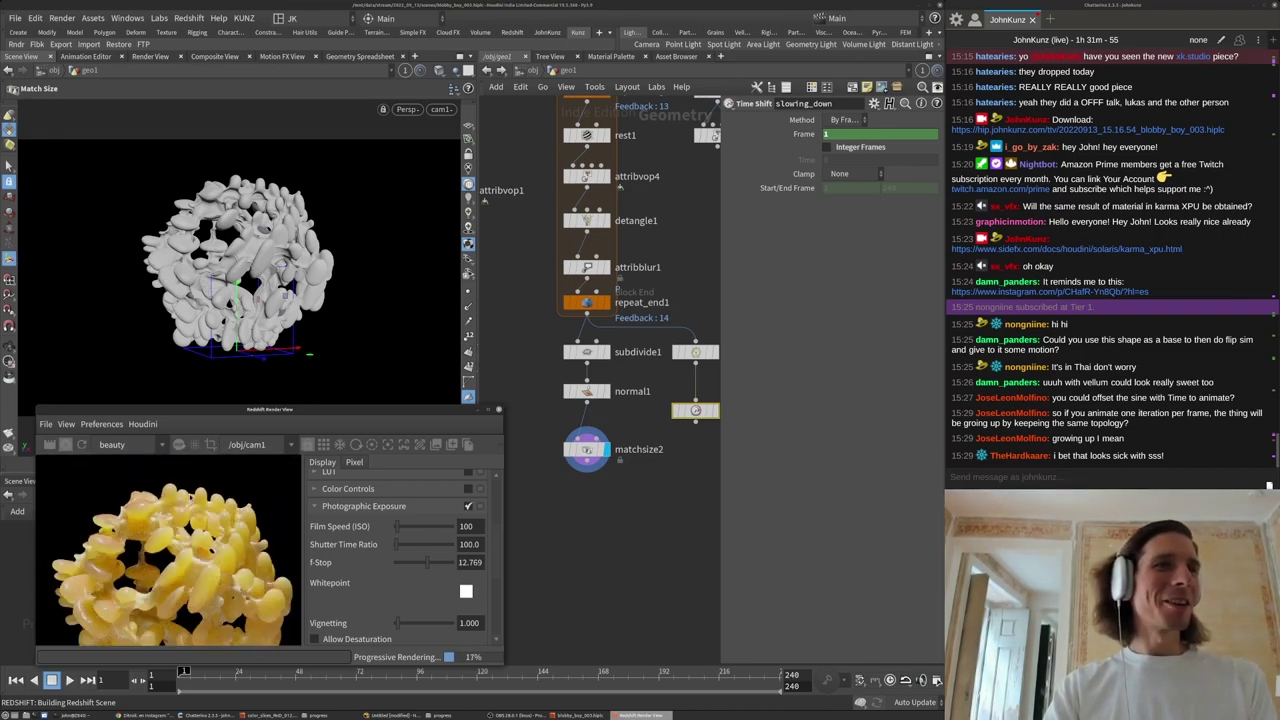
pyautogui.moveTo(190, 535); pyautogui.dragTo(171, 515, button='middle')
pyautogui.click(66, 445)
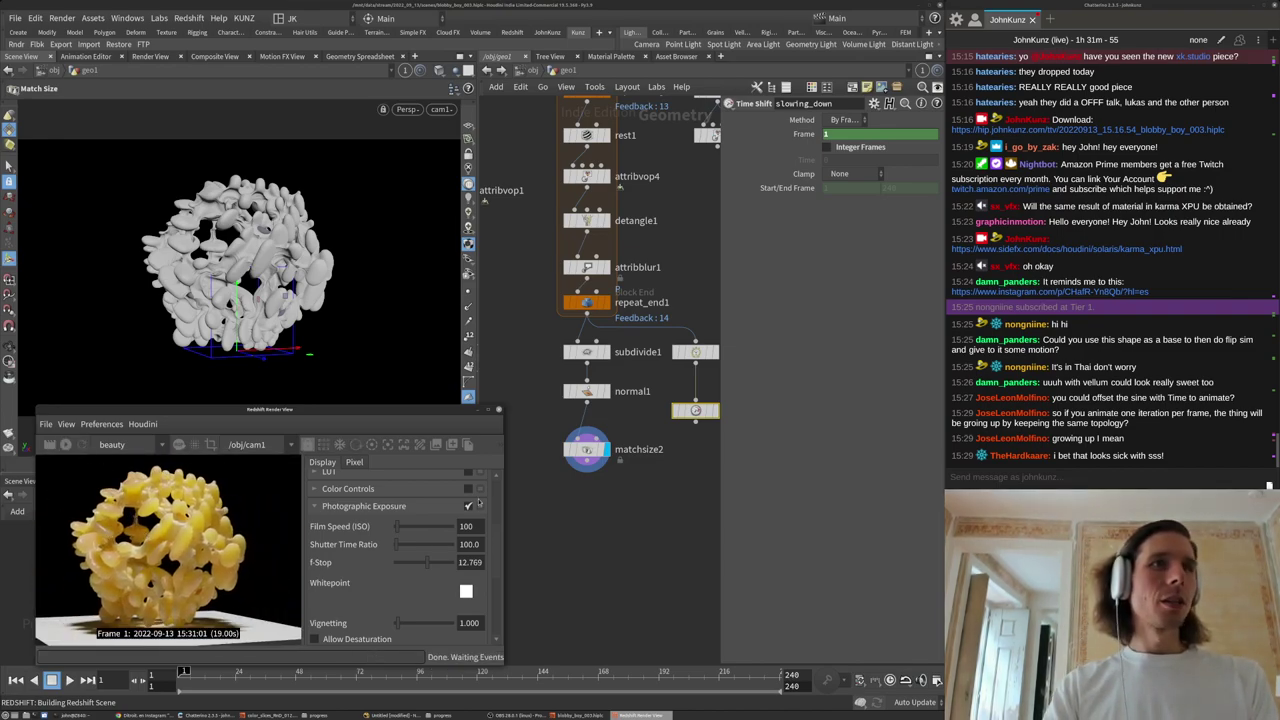
# Set the Iterations of the repeat_end1 block to 4.
pyautogui.moveTo(582, 505); pyautogui.dragTo(600, 592, button='middle')
pyautogui.scroll(-5, 602, 590)
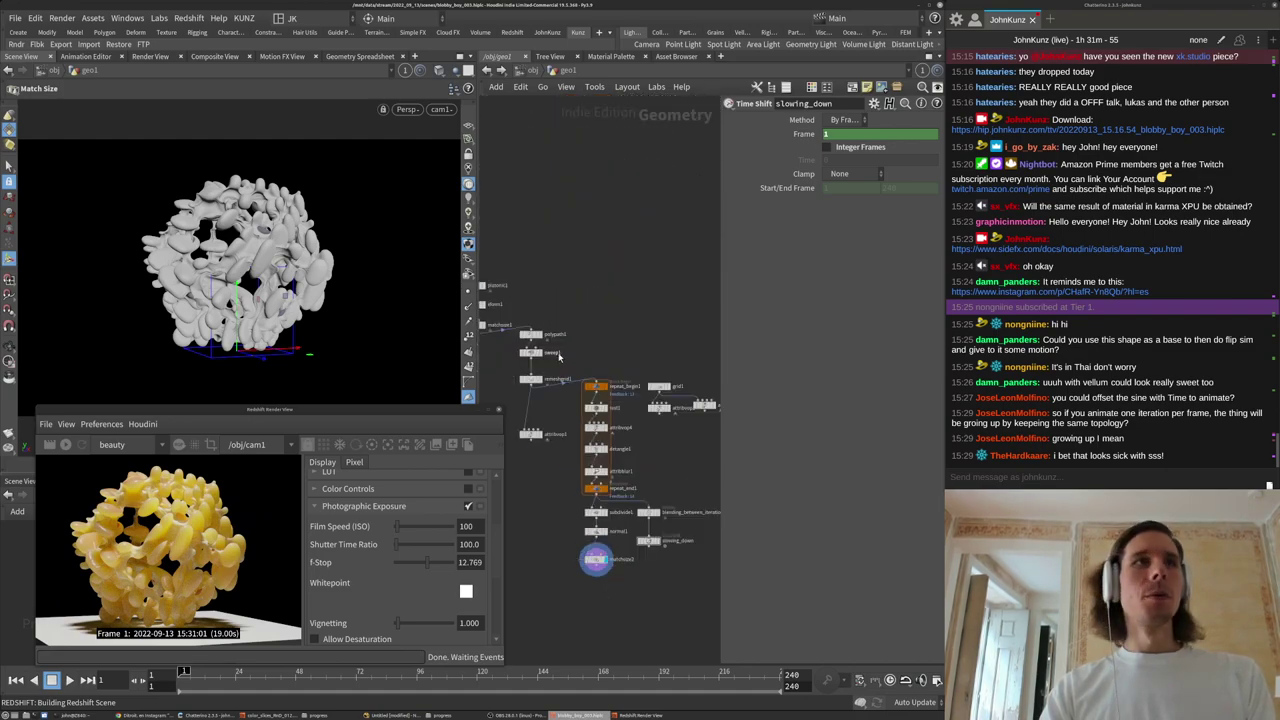
pyautogui.scroll(5, 612, 370)
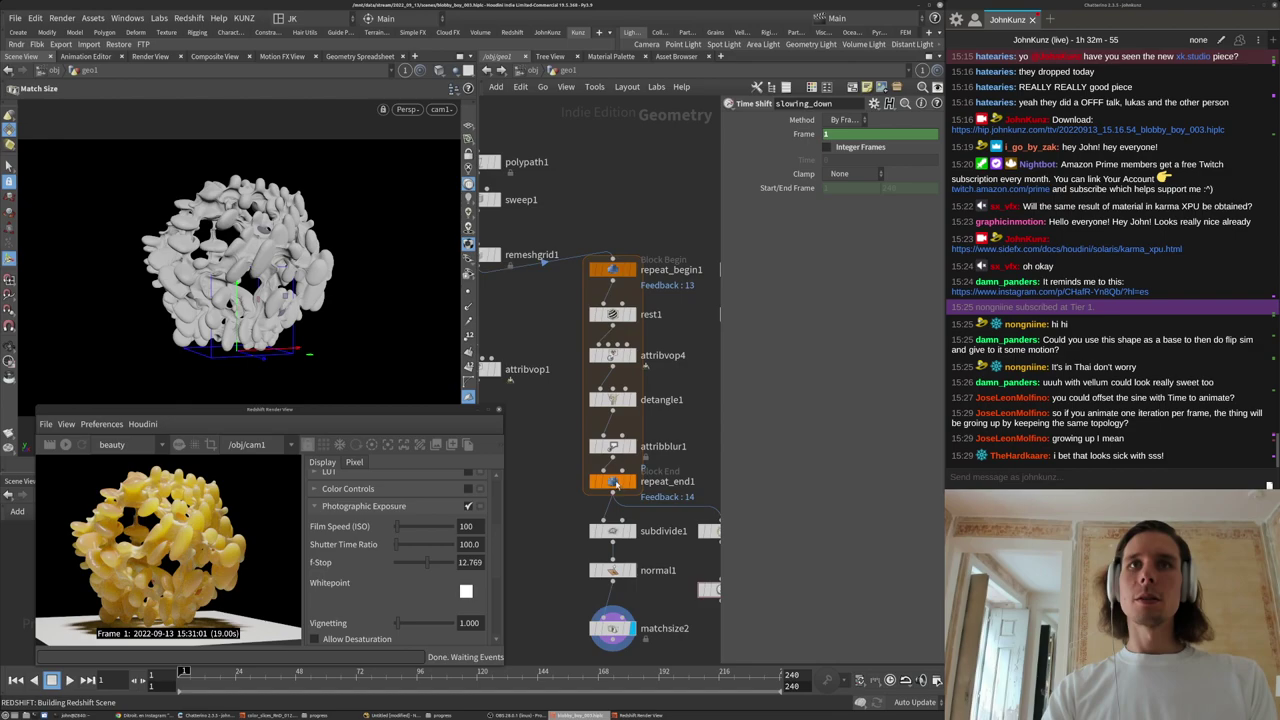
pyautogui.click(617, 483)
pyautogui.moveTo(842, 151); pyautogui.dragTo(715, 175)
pyautogui.write('4')
pyautogui.press('Return')
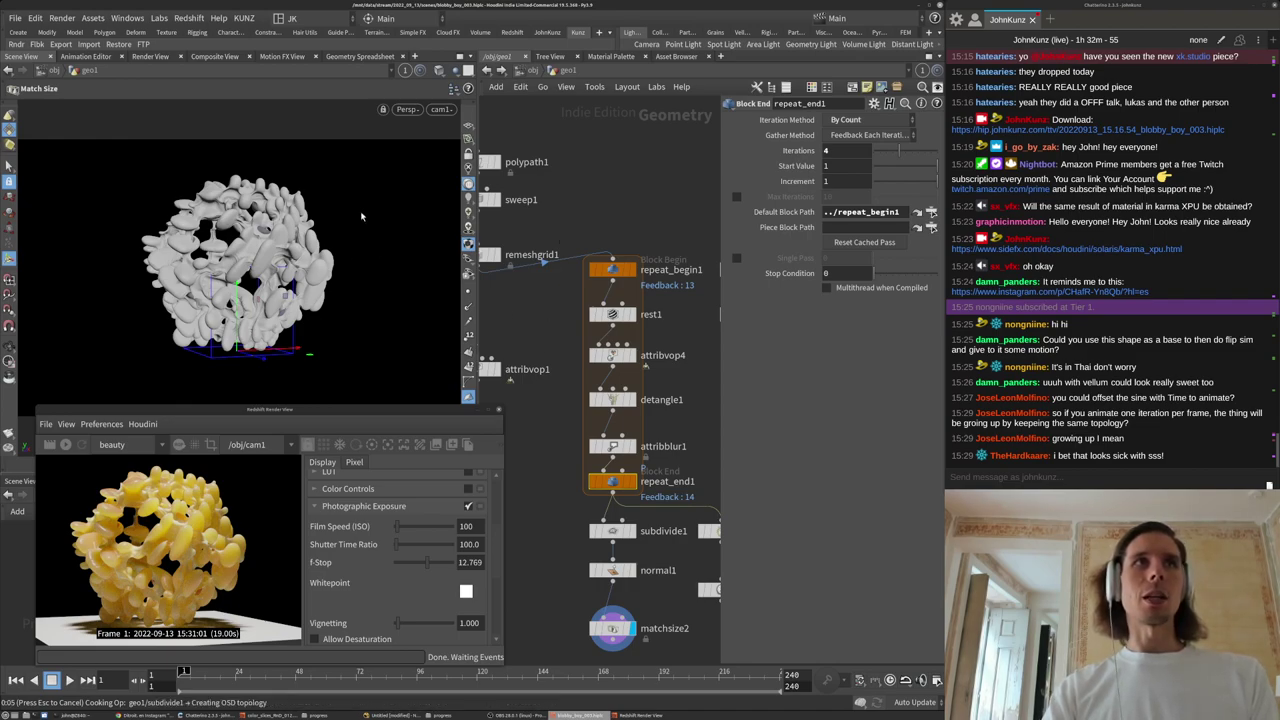
pyautogui.moveTo(547, 375); pyautogui.dragTo(537, 346, button='middle')
pyautogui.moveTo(599, 380); pyautogui.dragTo(607, 334, button='middle')
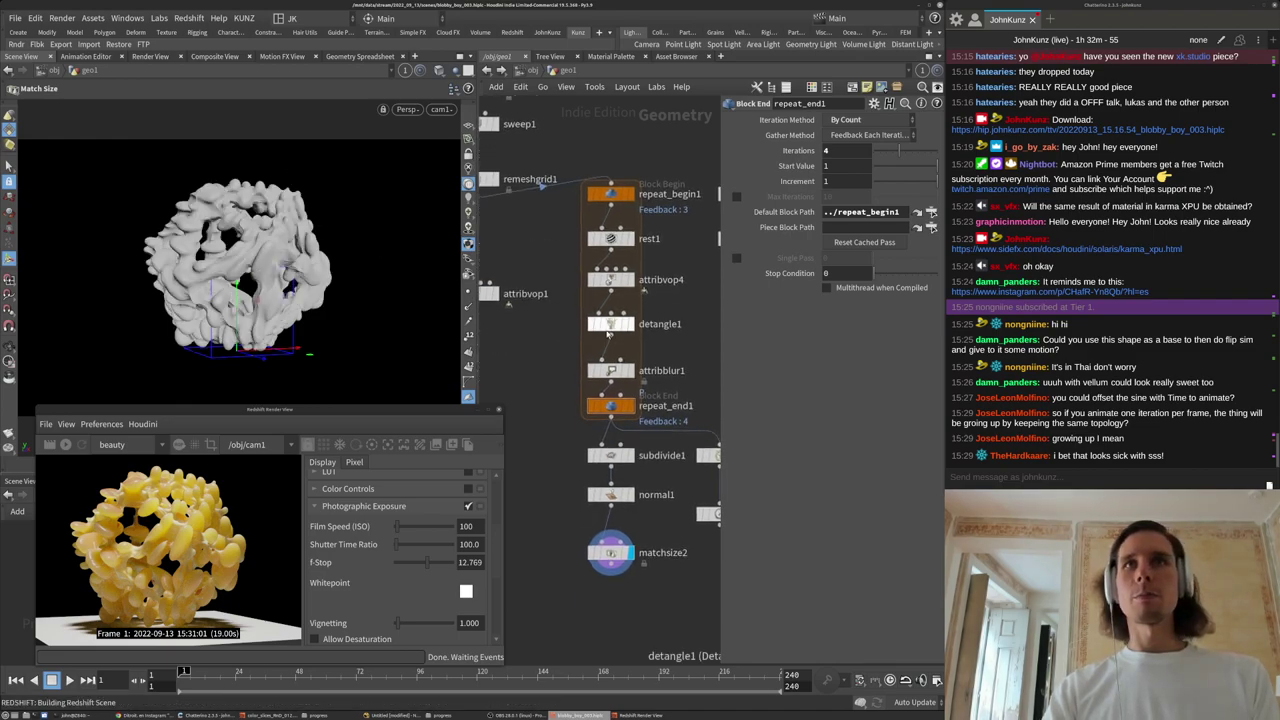
# Inside attribvop4, set the Multiplier of the mulconst1 node to 5.
pyautogui.doubleClick(610, 284)
pyautogui.scroll(-4, 607, 350)
pyautogui.moveTo(675, 520); pyautogui.dragTo(660, 460, button='middle')
pyautogui.scroll(3, 671, 440)
pyautogui.scroll(2, 682, 424)
pyautogui.scroll(-3, 608, 466)
pyautogui.moveTo(511, 434); pyautogui.dragTo(608, 466, button='middle')
pyautogui.scroll(2, 546, 389)
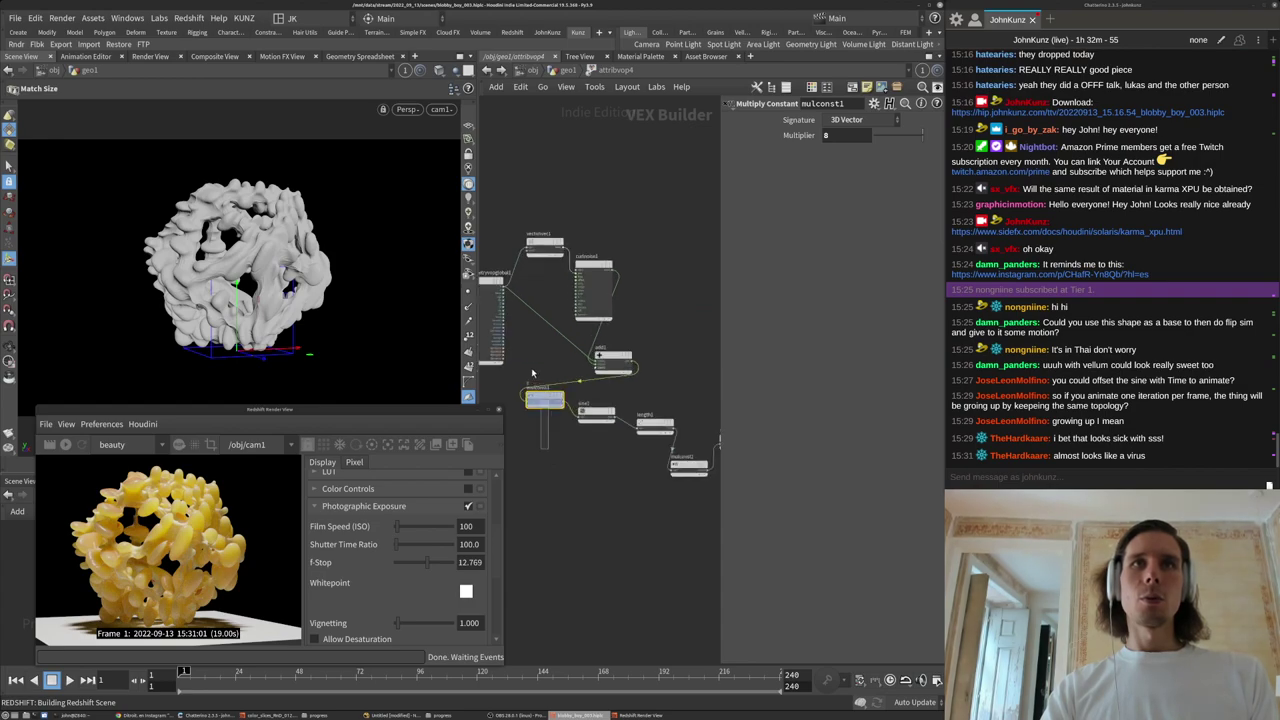
pyautogui.moveTo(845, 137); pyautogui.dragTo(743, 203)
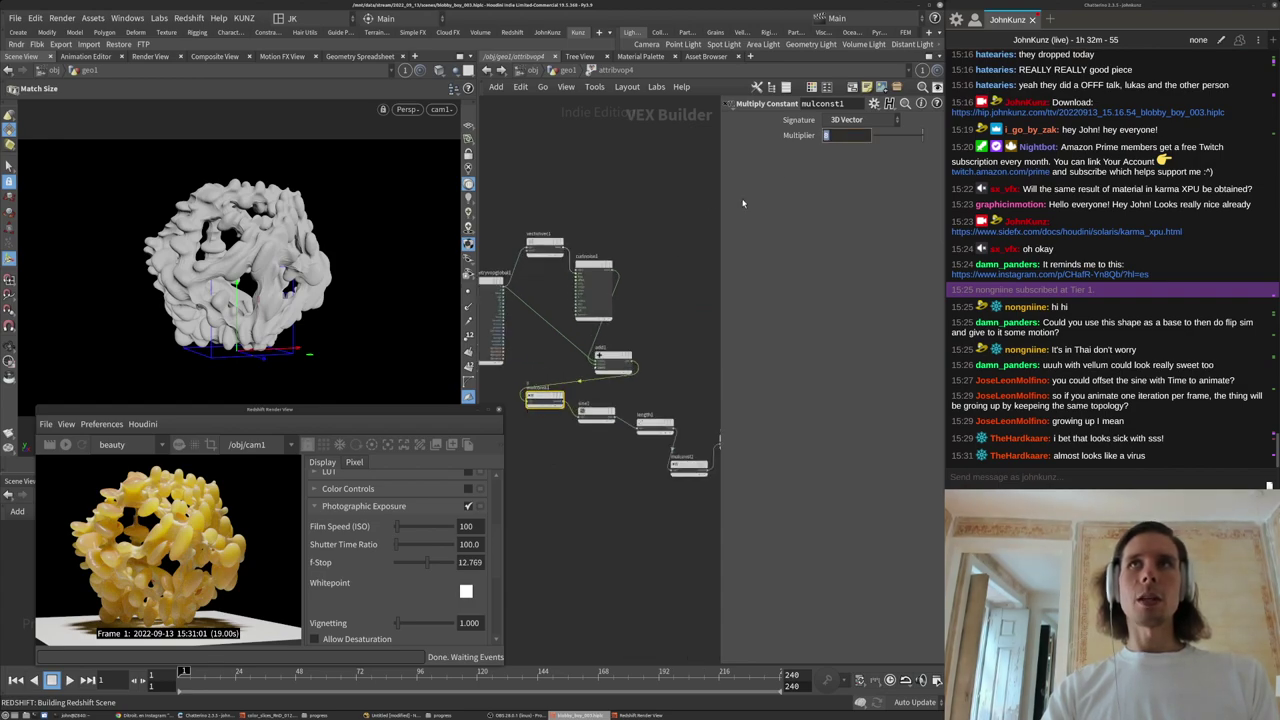
pyautogui.write('5')
pyautogui.press('Return')
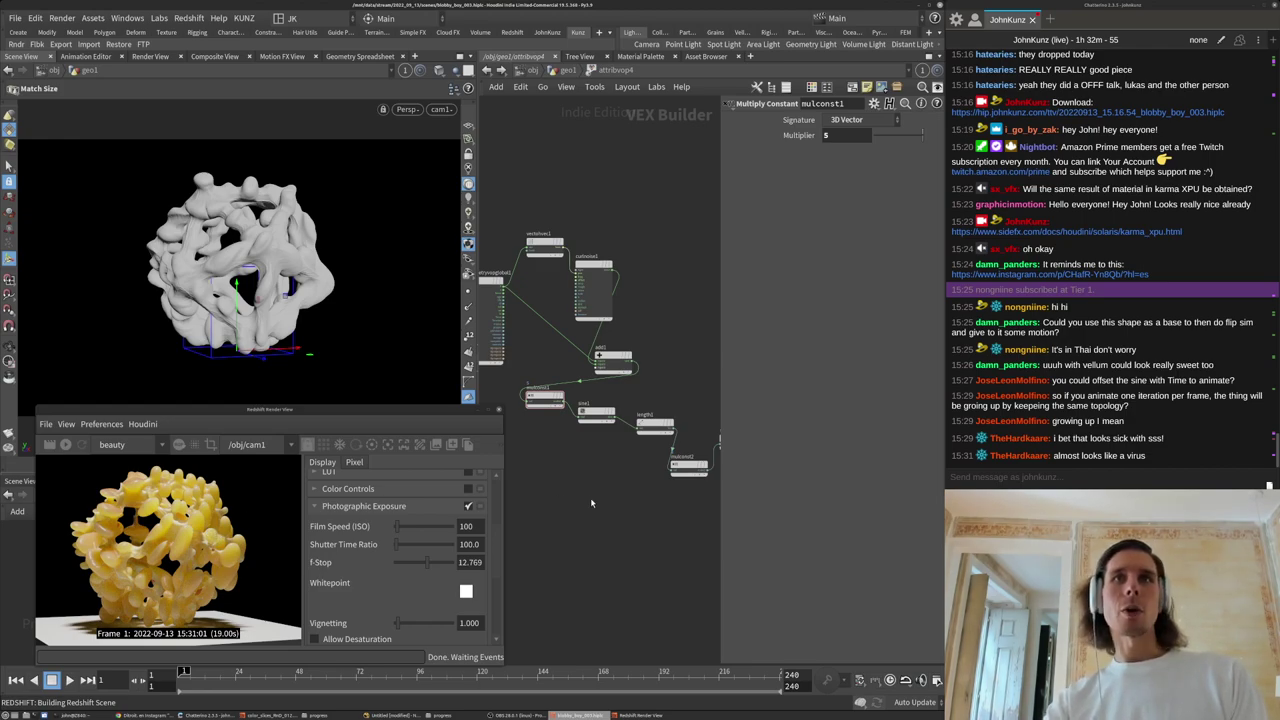
# Examine the smooth1 node's range and rolloff settings and the surrounding VOP network in attribvop4.
pyautogui.scroll(-3, 604, 488)
pyautogui.moveTo(640, 500); pyautogui.dragTo(548, 551, button='middle')
pyautogui.scroll(3, 680, 480)
pyautogui.moveTo(680, 511); pyautogui.dragTo(640, 490, button='middle')
pyautogui.scroll(-2, 629, 520)
pyautogui.scroll(3, 632, 519)
pyautogui.scroll(-1, 640, 410)
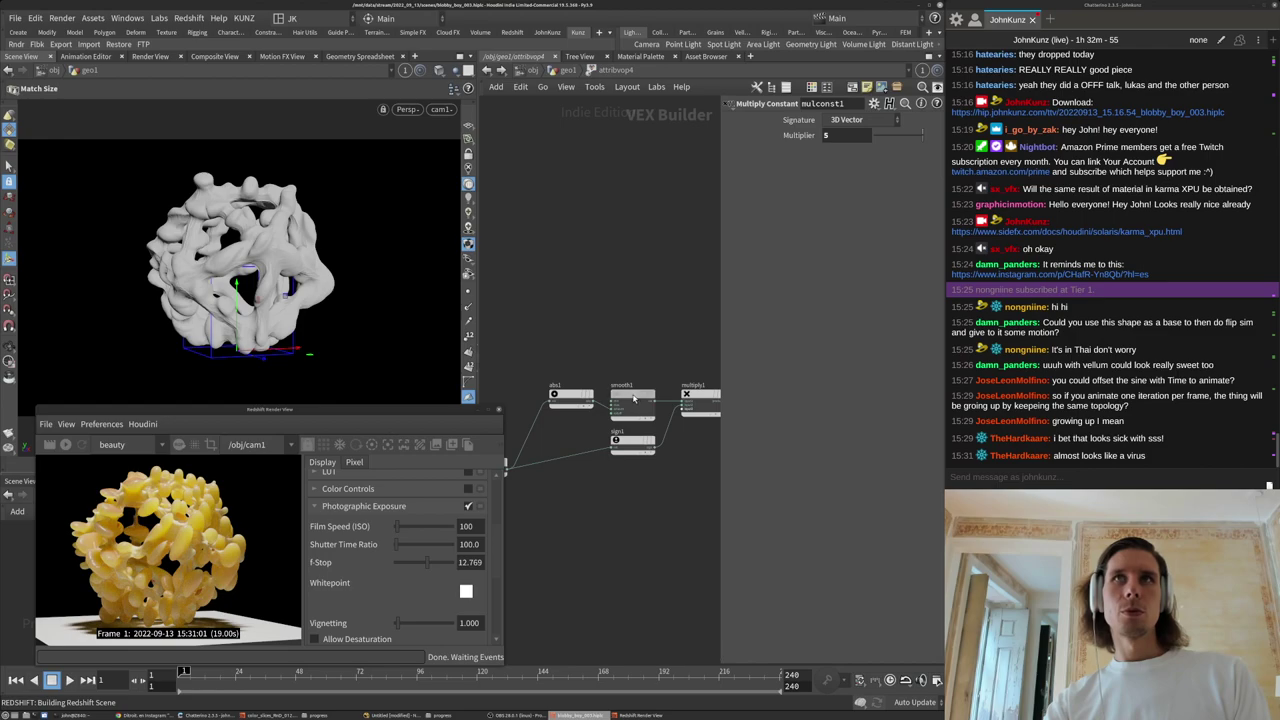
pyautogui.click(638, 402)
pyautogui.moveTo(559, 548); pyautogui.dragTo(653, 499, button='middle')
pyautogui.scroll(-3, 629, 471)
pyautogui.scroll(3, 614, 271)
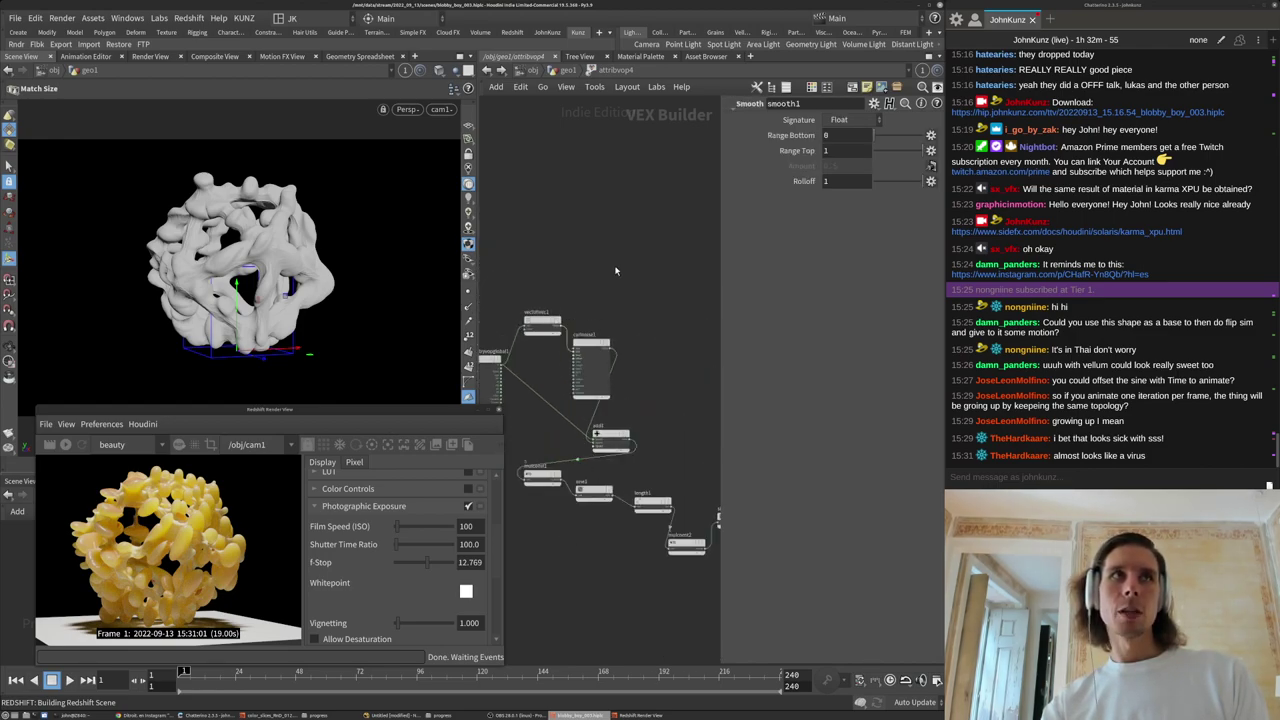
# Set the Destination Min of the fit1 node to -.45.
pyautogui.moveTo(604, 296); pyautogui.dragTo(580, 289, button='middle')
pyautogui.scroll(-3, 580, 290)
pyautogui.moveTo(700, 303); pyautogui.dragTo(593, 322, button='middle')
pyautogui.scroll(2, 627, 422)
pyautogui.click(682, 468)
pyautogui.write('45')
pyautogui.press('Return')
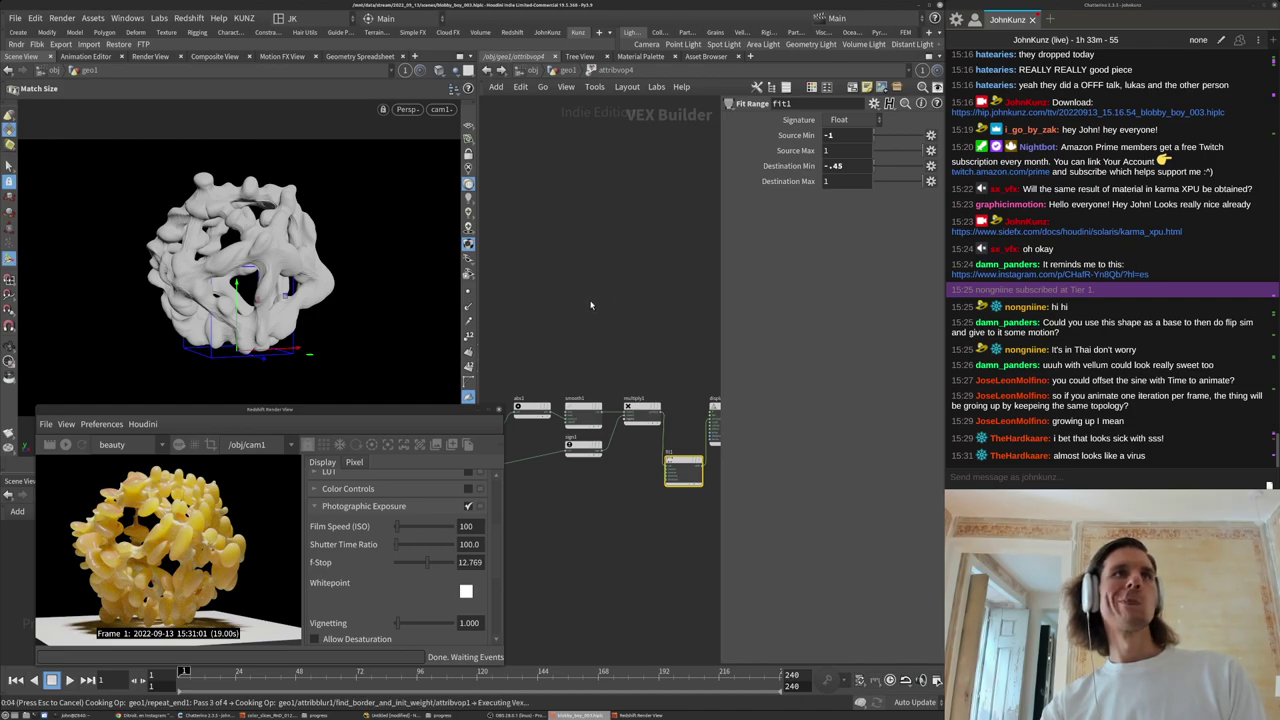
# Set the Multiplier of the mulconst2 node to 7 and inspect the reshaped mesh from another side.
pyautogui.moveTo(597, 286); pyautogui.dragTo(711, 179, button='middle')
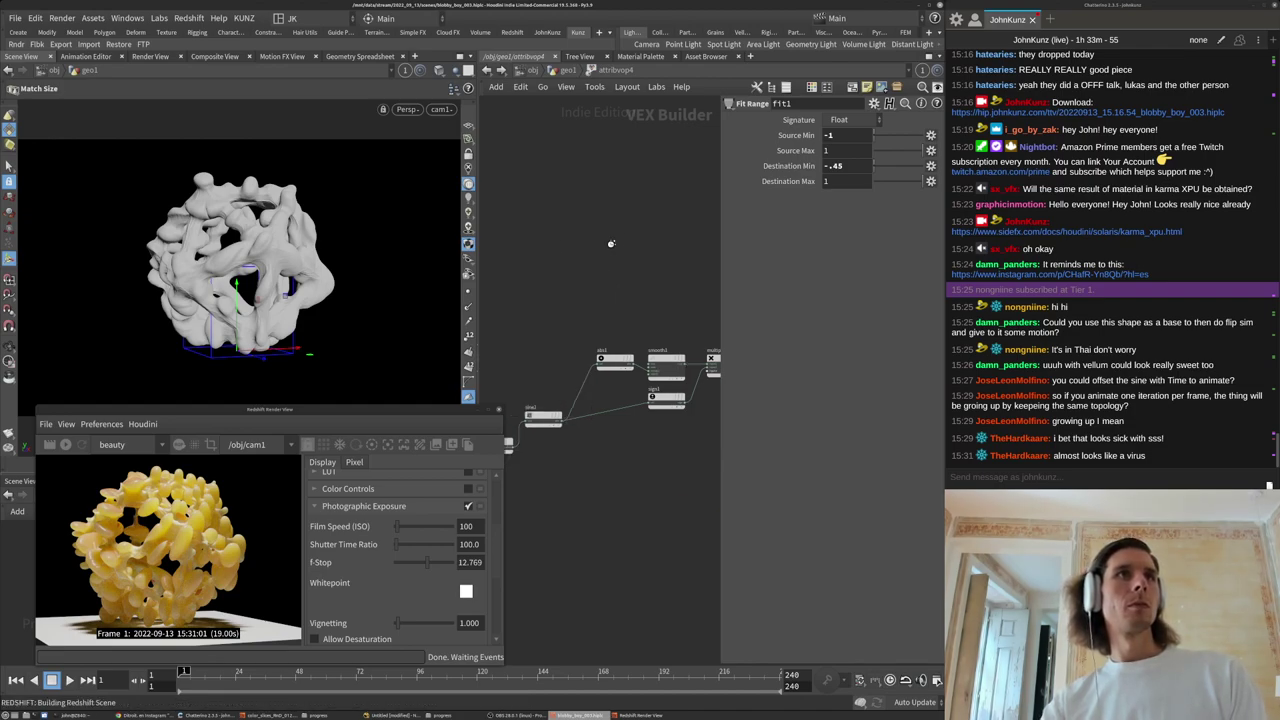
pyautogui.moveTo(588, 491); pyautogui.dragTo(614, 487, button='middle')
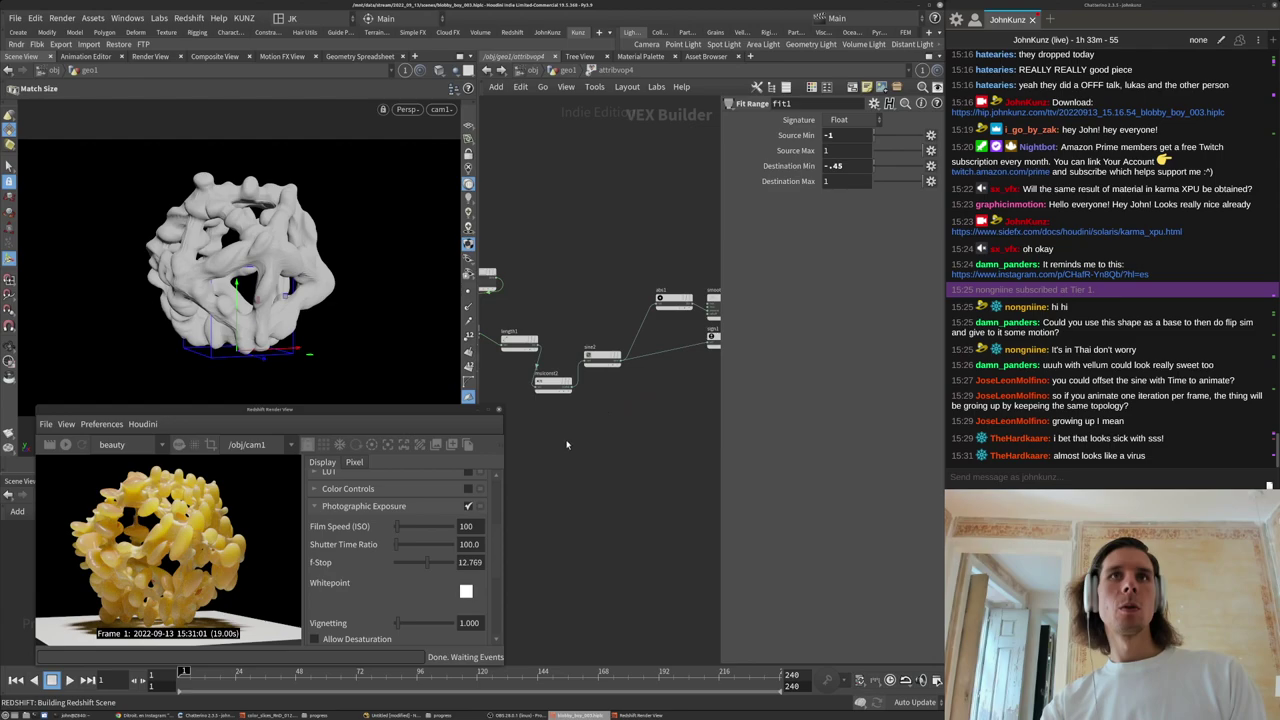
pyautogui.click(548, 363)
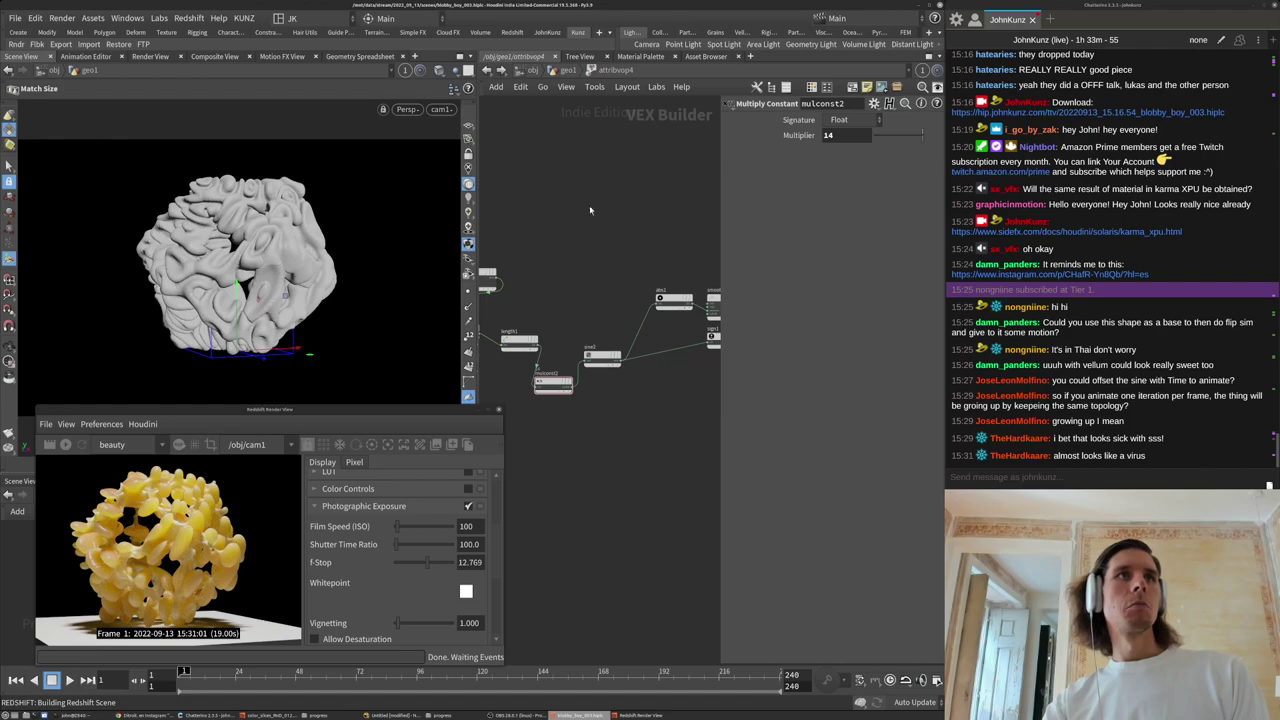
pyautogui.keyDown('alt'); pyautogui.moveTo(207, 257); pyautogui.dragTo(238, 90); pyautogui.keyUp('alt')
pyautogui.scroll(3, 340, 266)
pyautogui.doubleClick(838, 136)
pyautogui.write('7')
pyautogui.press('Return')
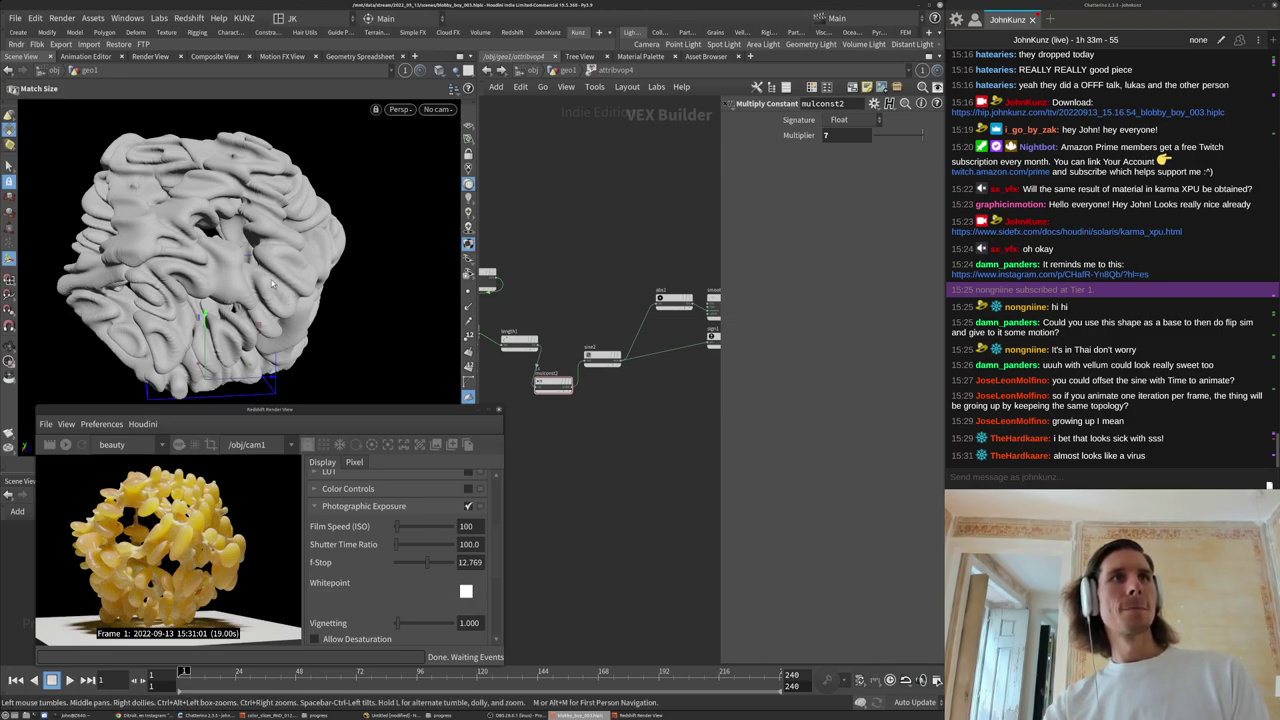
pyautogui.keyDown('alt'); pyautogui.moveTo(275, 281); pyautogui.dragTo(151, 281); pyautogui.keyUp('alt')
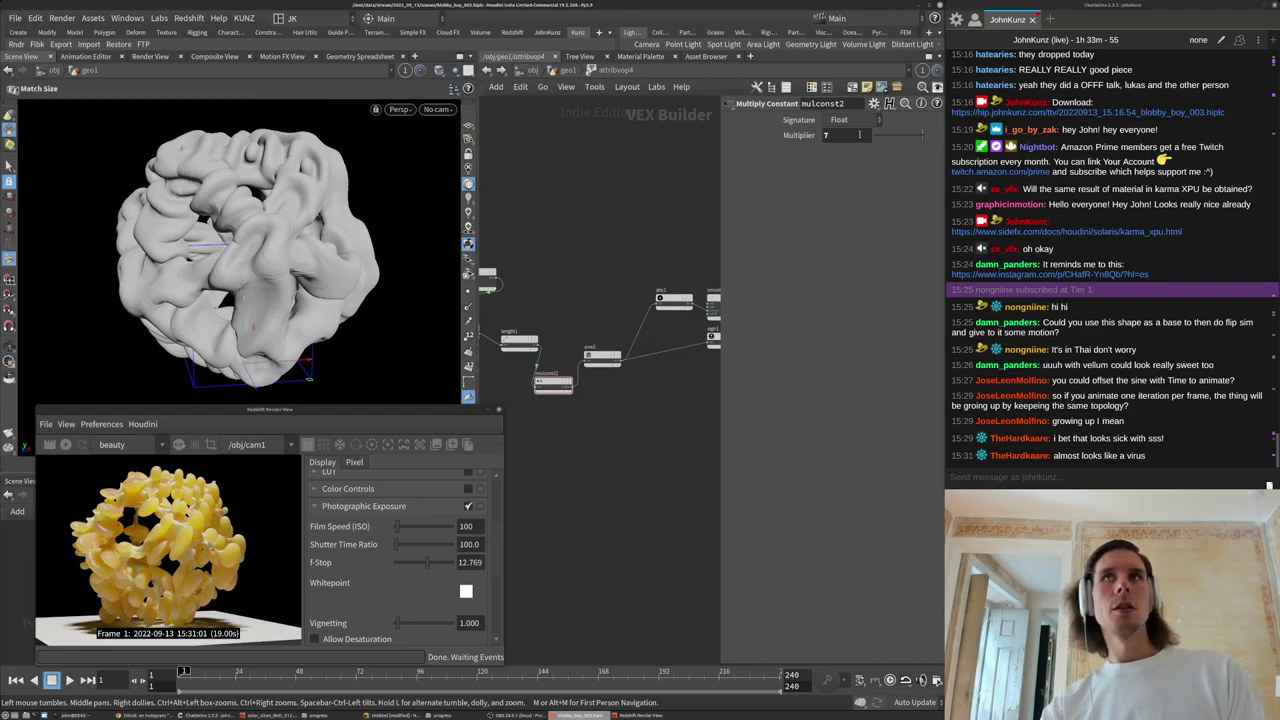
# Try .8 as the first Frequency component of the curlnoise1 node and settle on .2.
pyautogui.moveTo(562, 267); pyautogui.dragTo(668, 286, button='middle')
pyautogui.scroll(2, 557, 223)
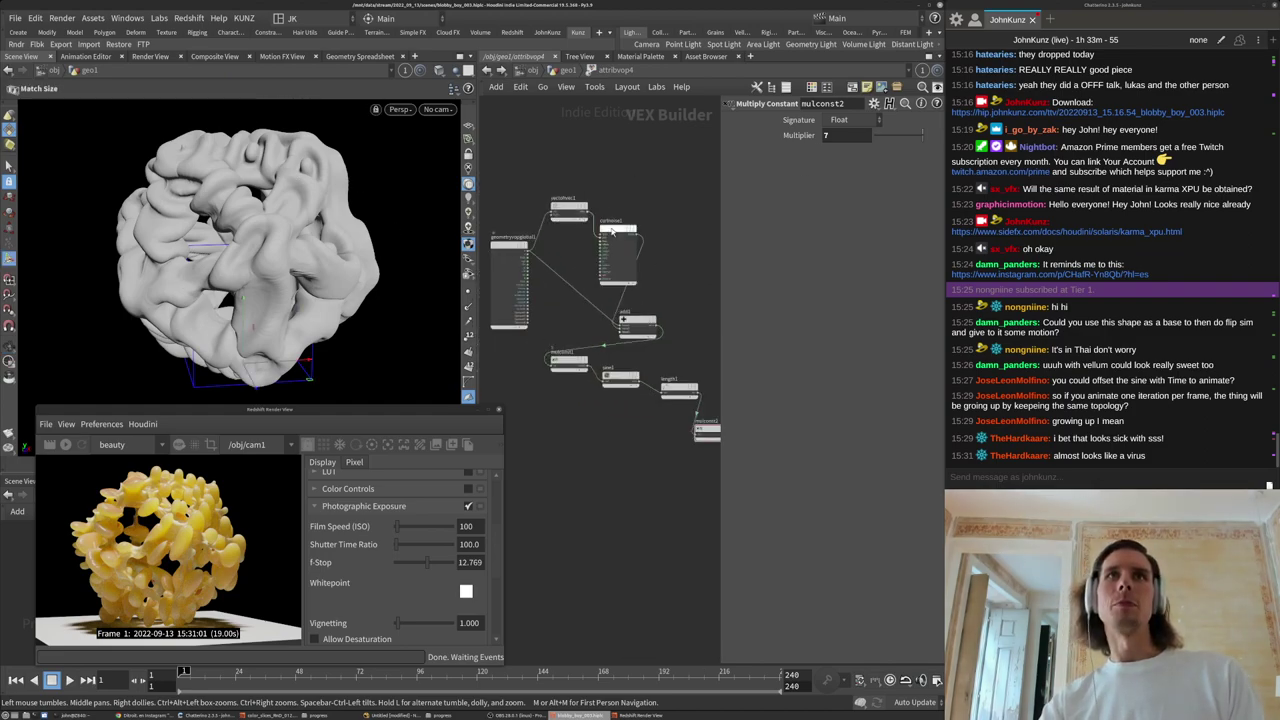
pyautogui.click(618, 232)
pyautogui.click(856, 199)
pyautogui.click(842, 164)
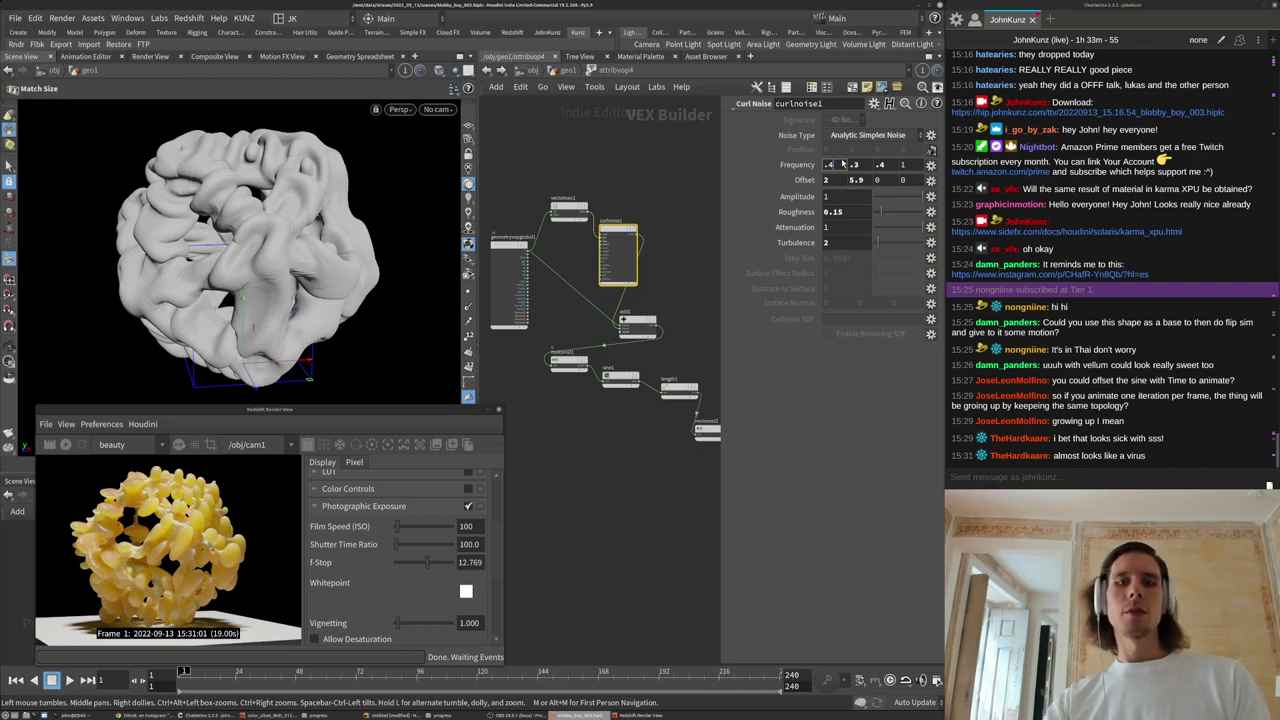
pyautogui.write('.8')
pyautogui.press('Return')
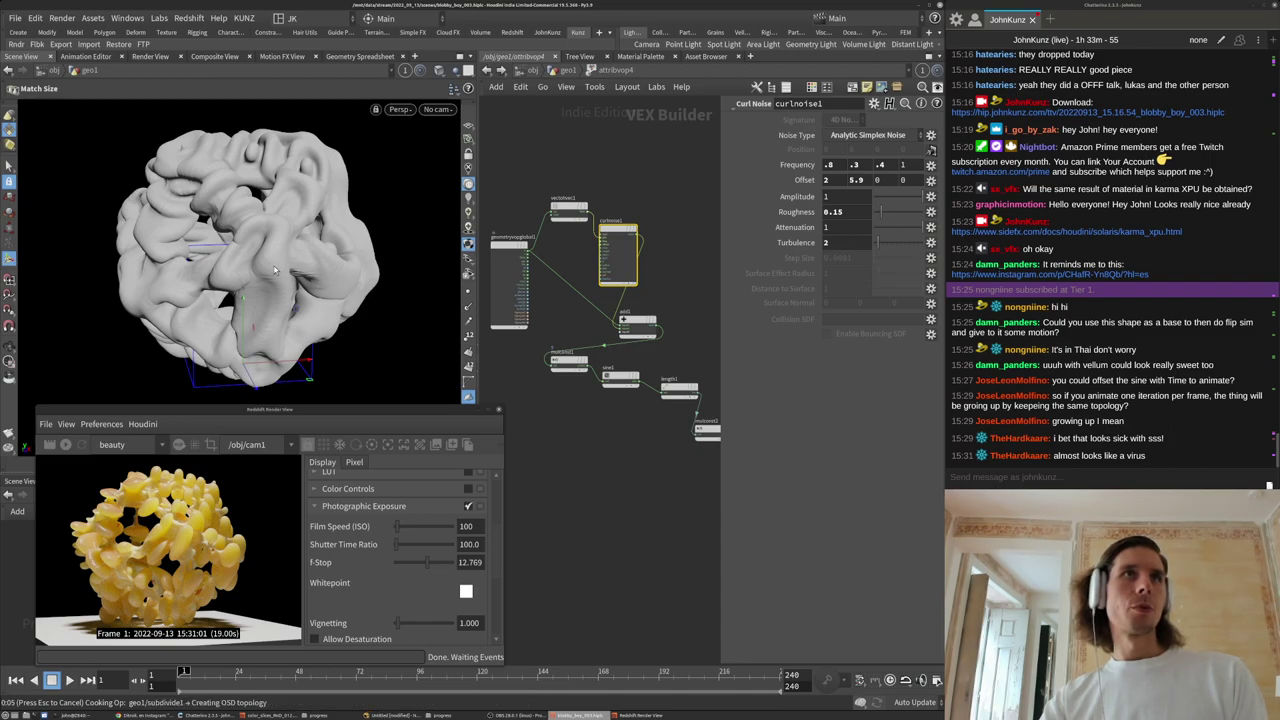
pyautogui.moveTo(333, 254); pyautogui.dragTo(374, 251)
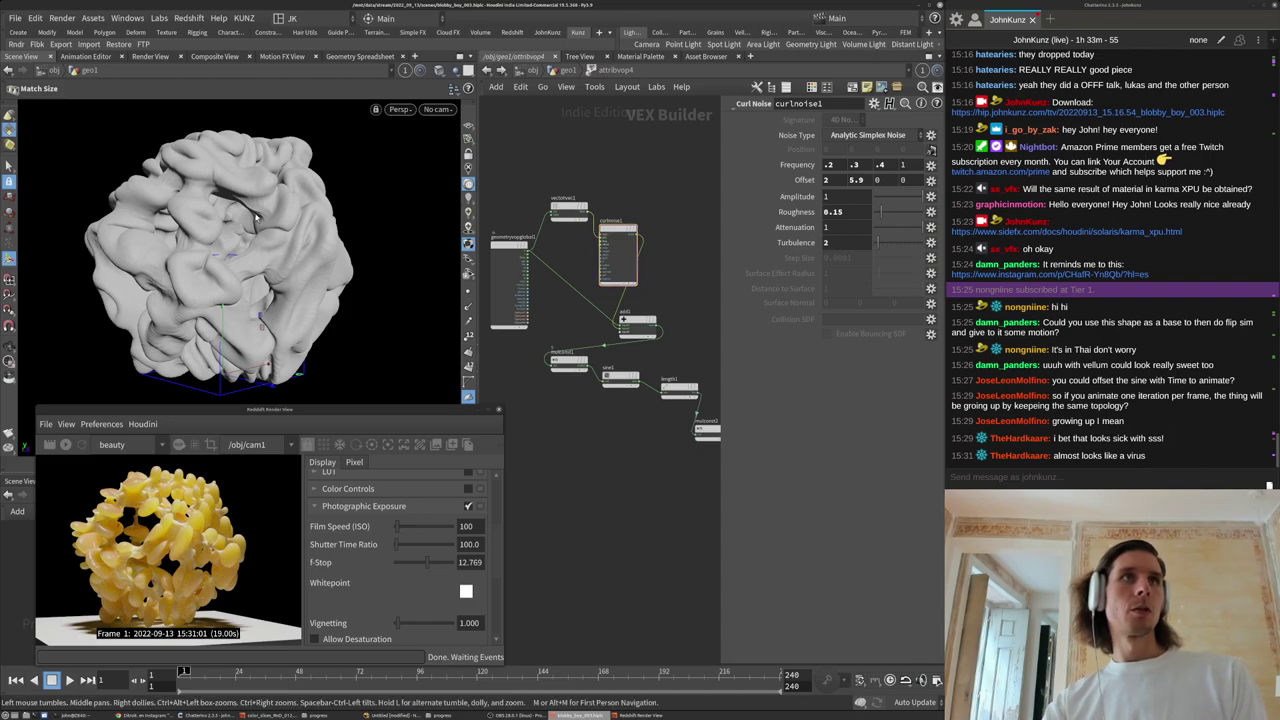
# Return to the geo1 network, display the output of repeat_end1, and inspect the mesh from several sides.
pyautogui.click(573, 73)
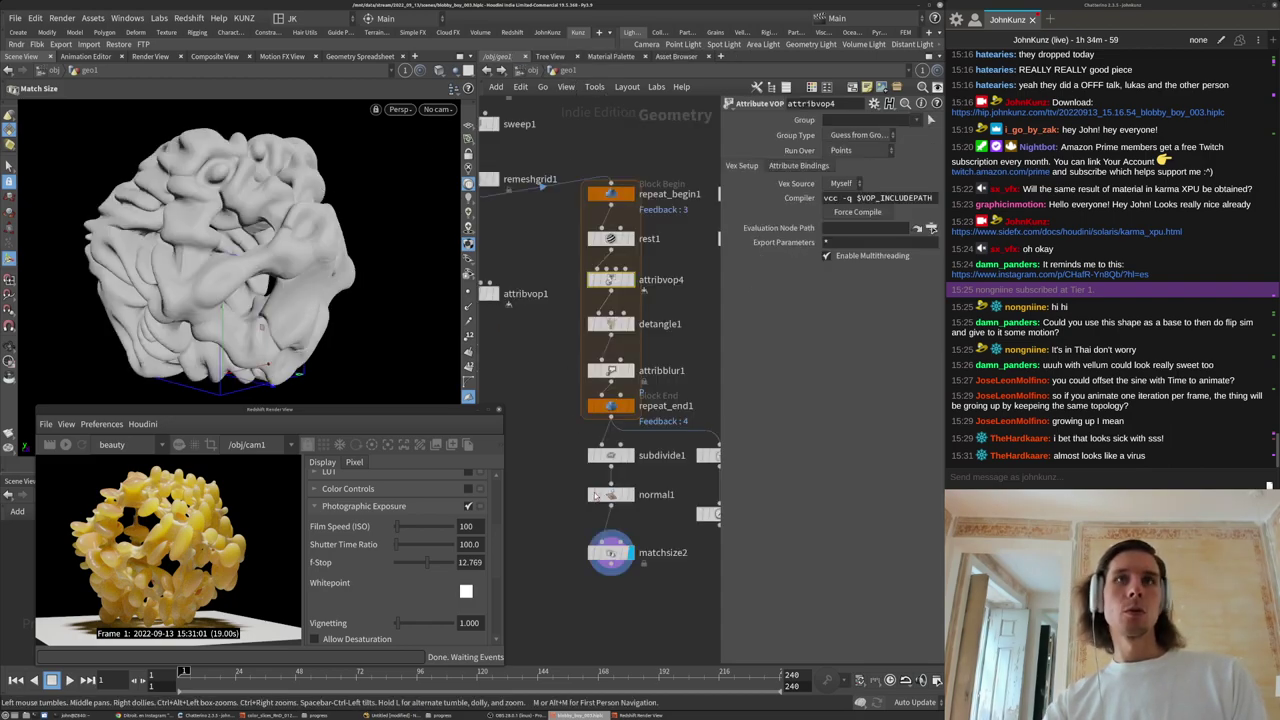
pyautogui.click(630, 406)
pyautogui.click(614, 408)
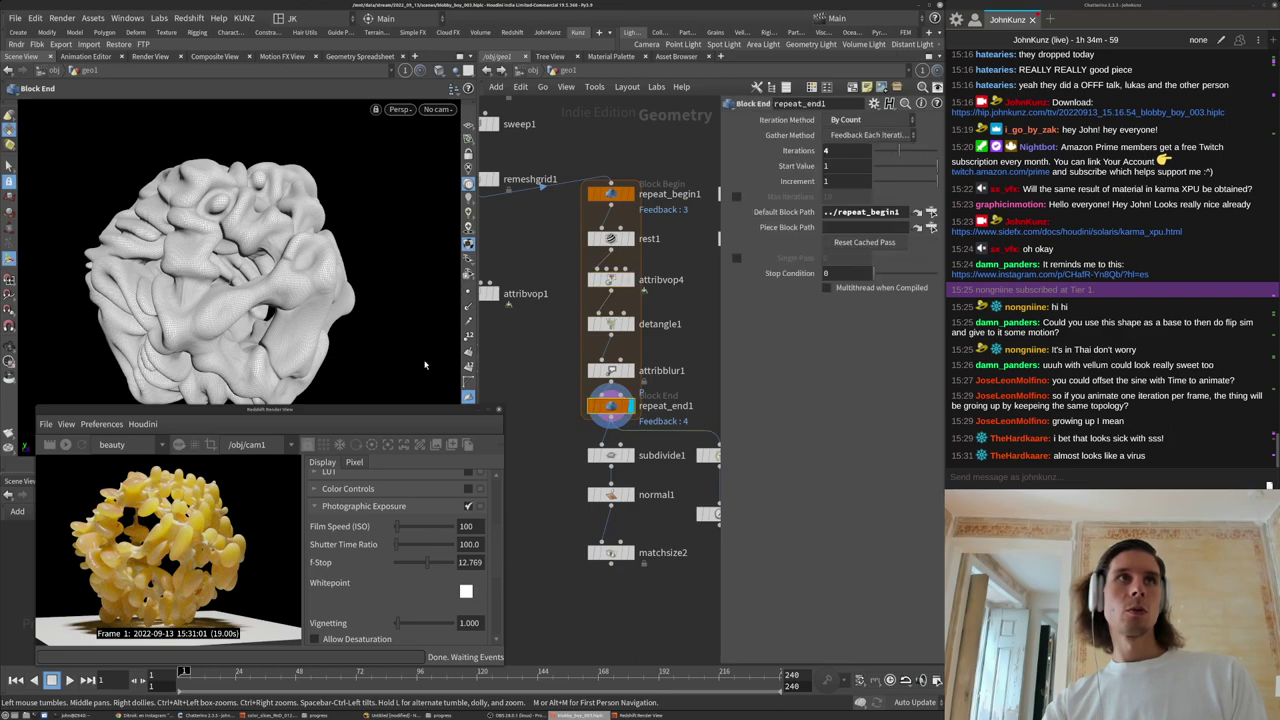
pyautogui.keyDown('alt'); pyautogui.moveTo(200, 265); pyautogui.dragTo(285, 291); pyautogui.keyUp('alt')
pyautogui.keyDown('alt'); pyautogui.moveTo(298, 307); pyautogui.dragTo(312, 281, button='middle'); pyautogui.keyUp('alt')
pyautogui.keyDown('alt'); pyautogui.moveTo(312, 281); pyautogui.dragTo(400, 268); pyautogui.keyUp('alt')
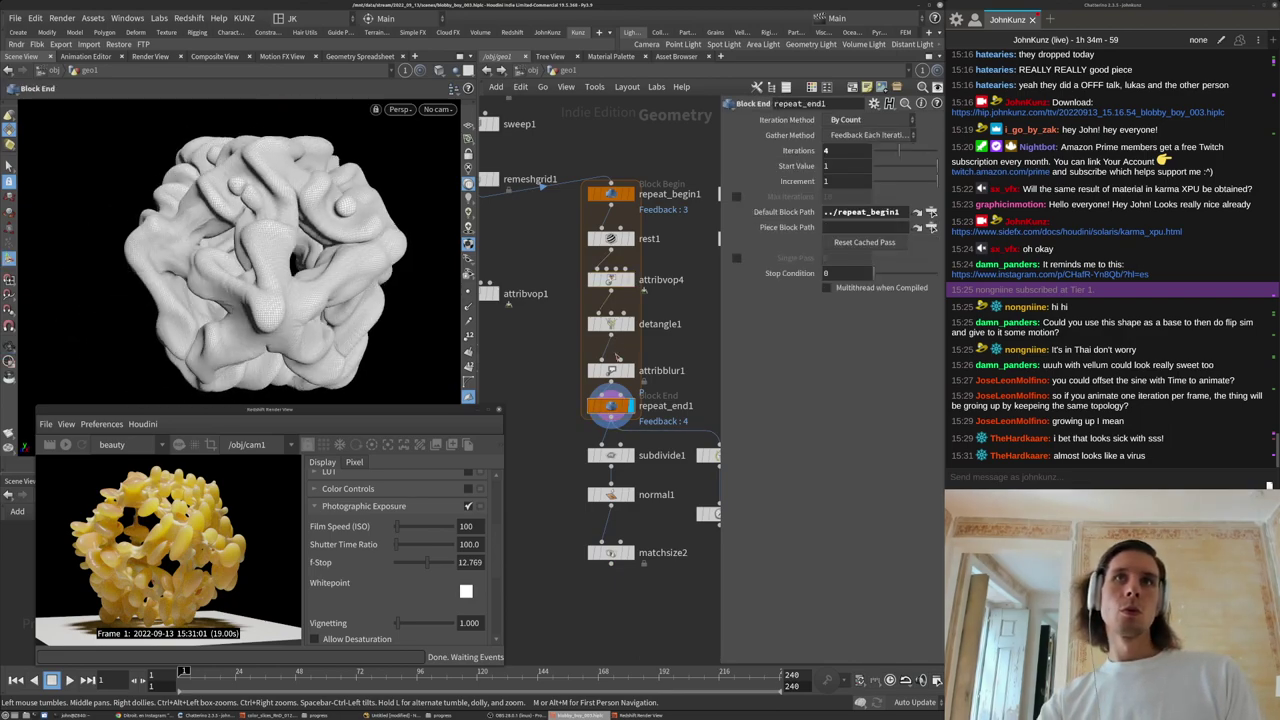
# Inspect the mesh from another angle and set the Iterations of the repeat_end1 node to 17.
pyautogui.click(612, 371)
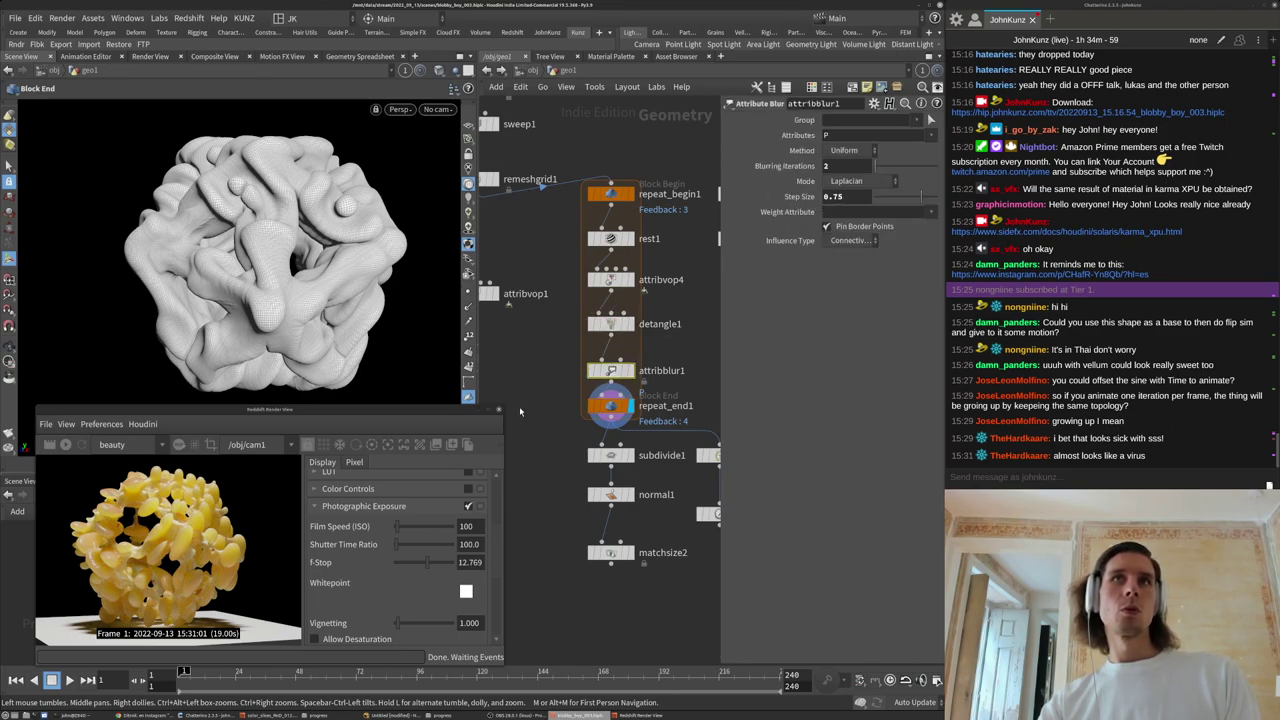
pyautogui.scroll(-3, 540, 340)
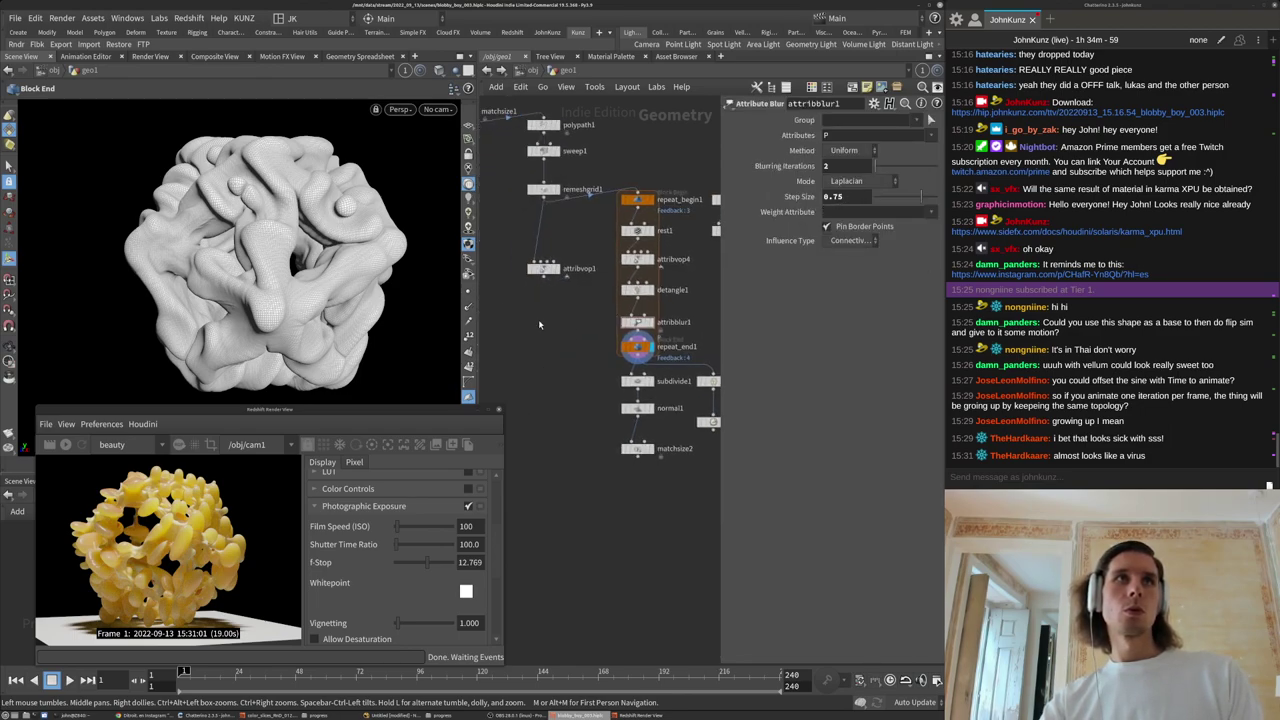
pyautogui.keyDown('alt'); pyautogui.moveTo(409, 175); pyautogui.dragTo(380, 245); pyautogui.keyUp('alt')
pyautogui.scroll(4, 646, 329)
pyautogui.click(637, 366)
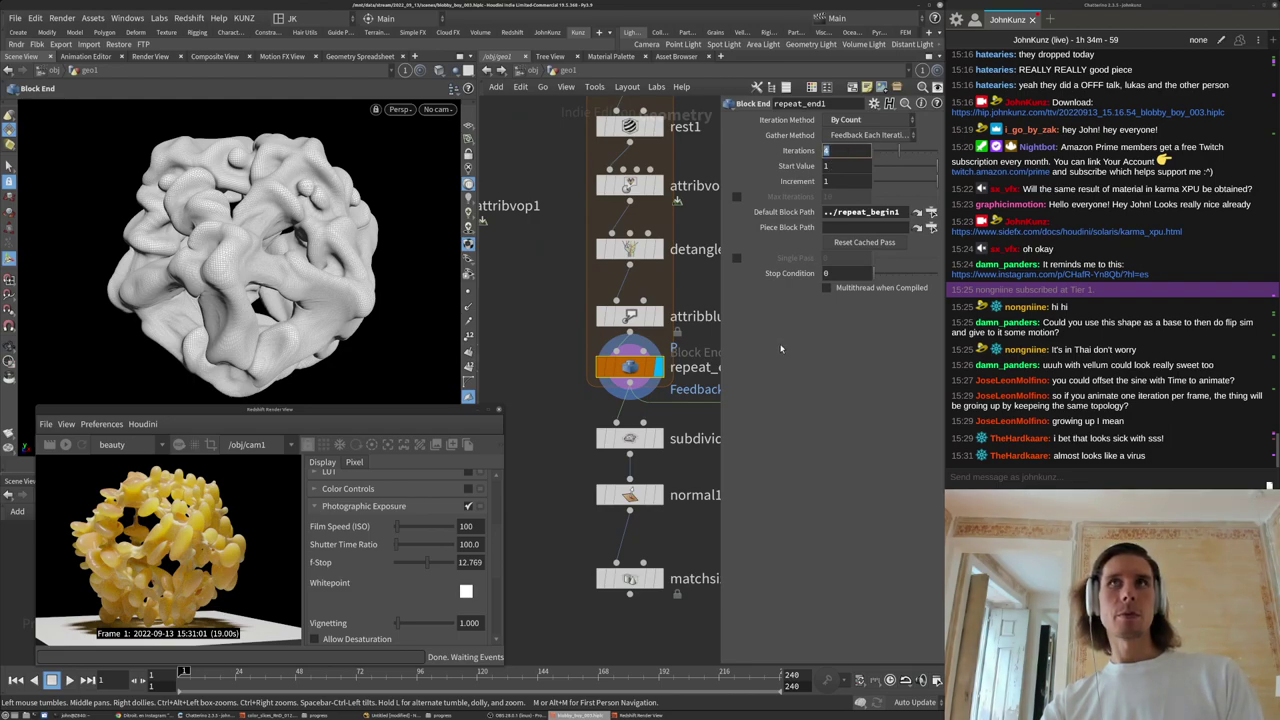
pyautogui.write('17')
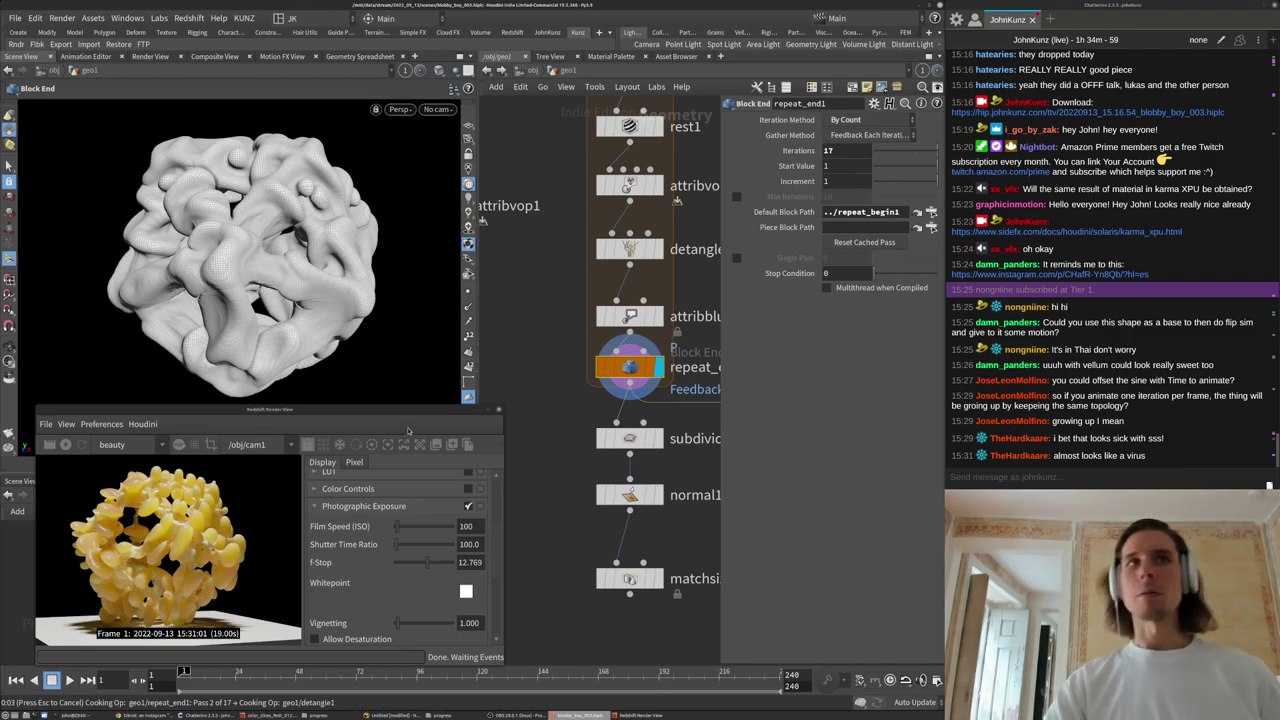
# Look through cam1 in the viewport and display the output of matchsize2.
pyautogui.moveTo(411, 411); pyautogui.dragTo(425, 398)
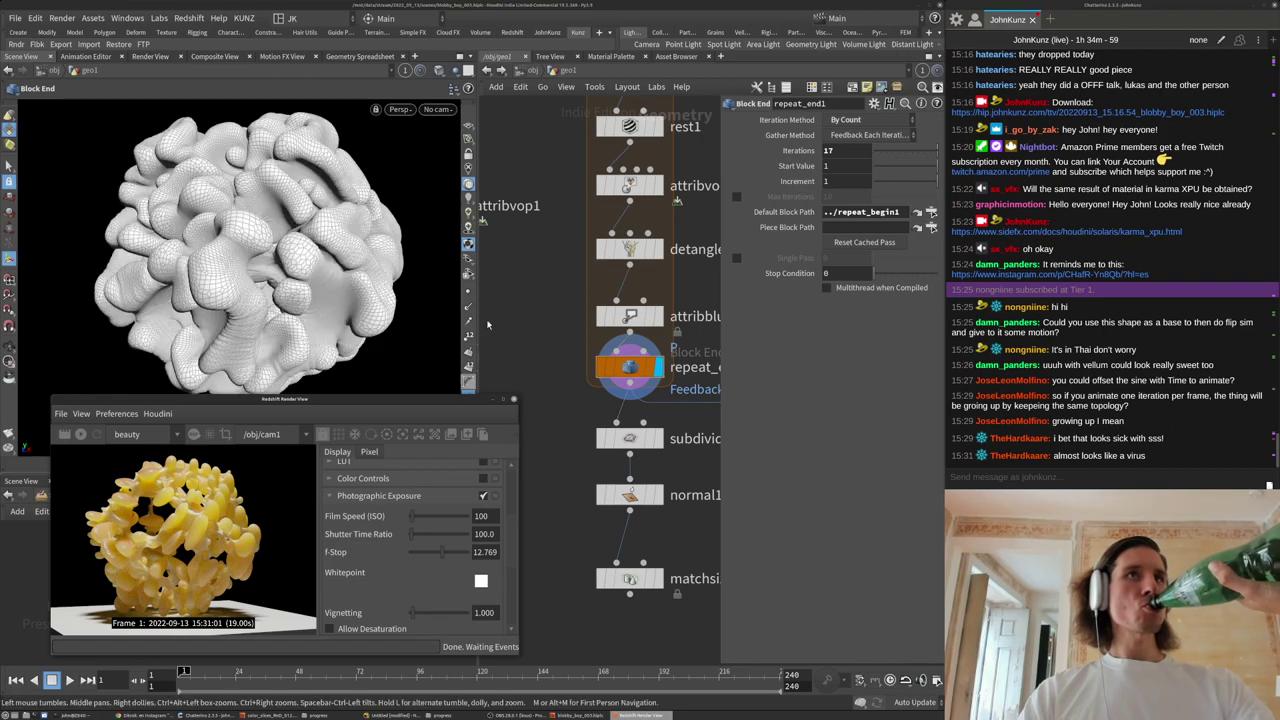
pyautogui.click(440, 109)
pyautogui.click(448, 175)
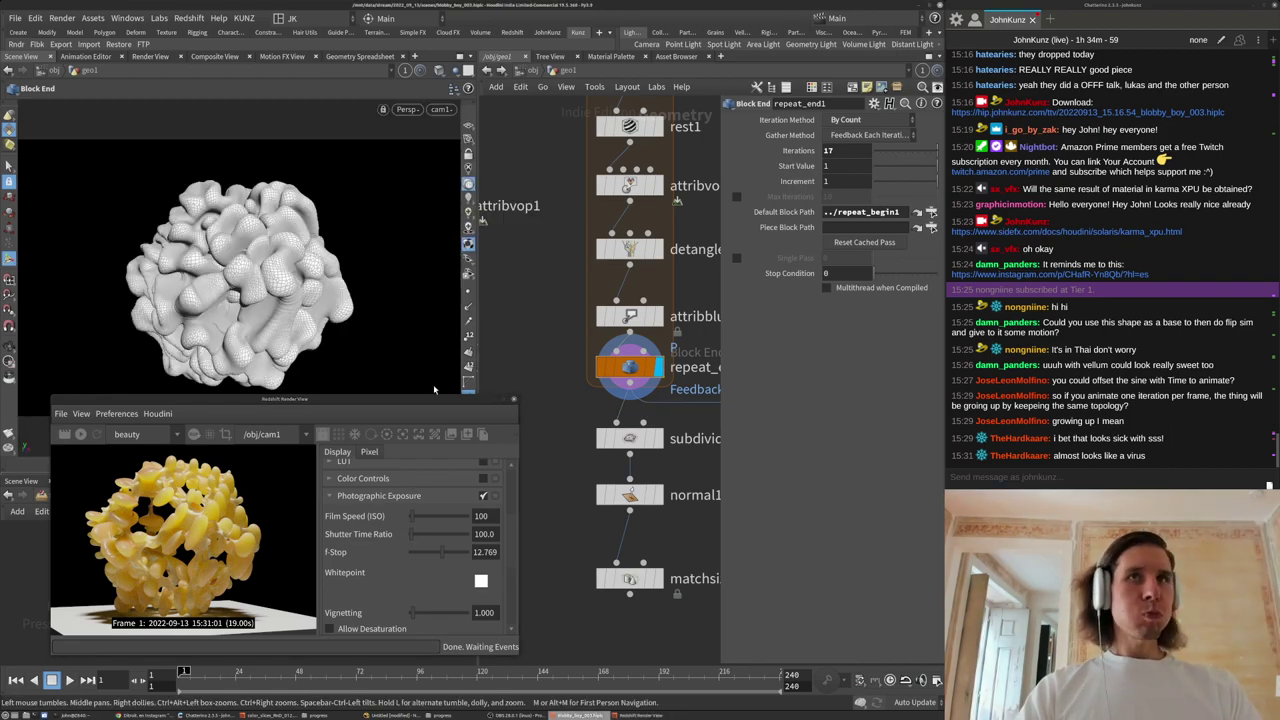
pyautogui.moveTo(555, 371); pyautogui.dragTo(564, 339, button='middle')
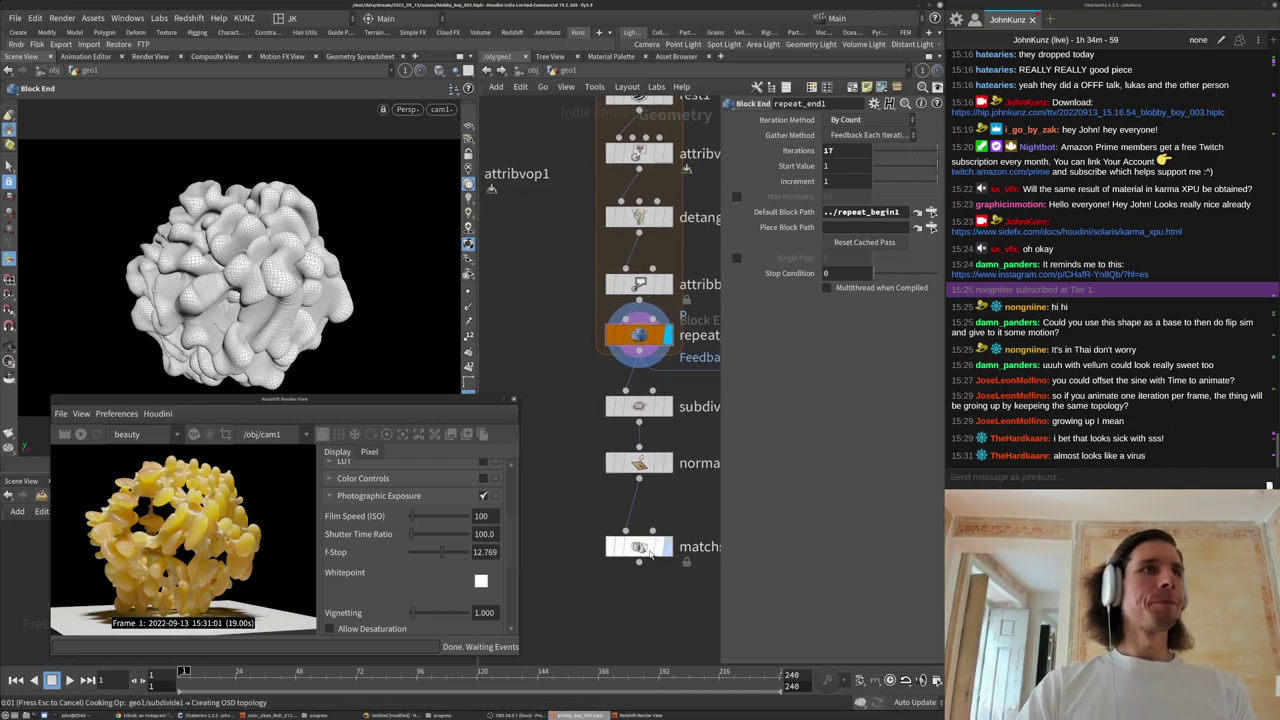
pyautogui.click(666, 547)
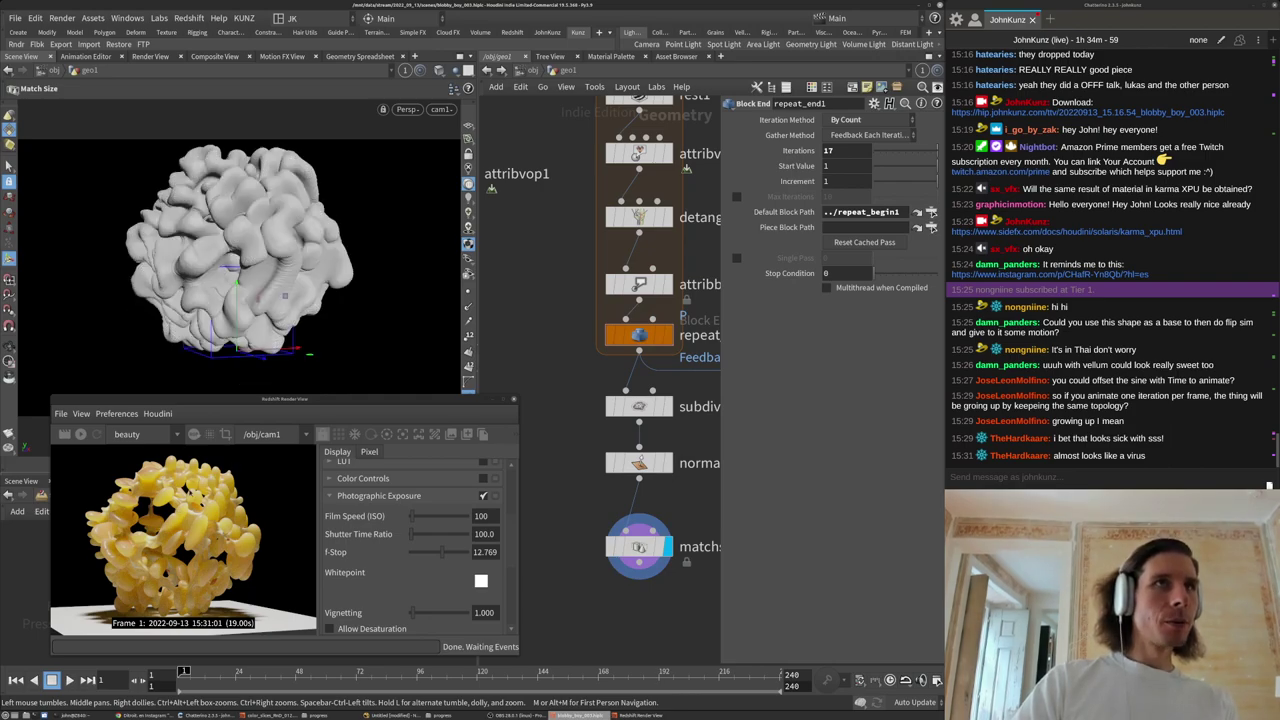
# Run a Redshift preview render of the blobby mesh, examine its surface detail and overall shape, and stop the render.
pyautogui.click(81, 436)
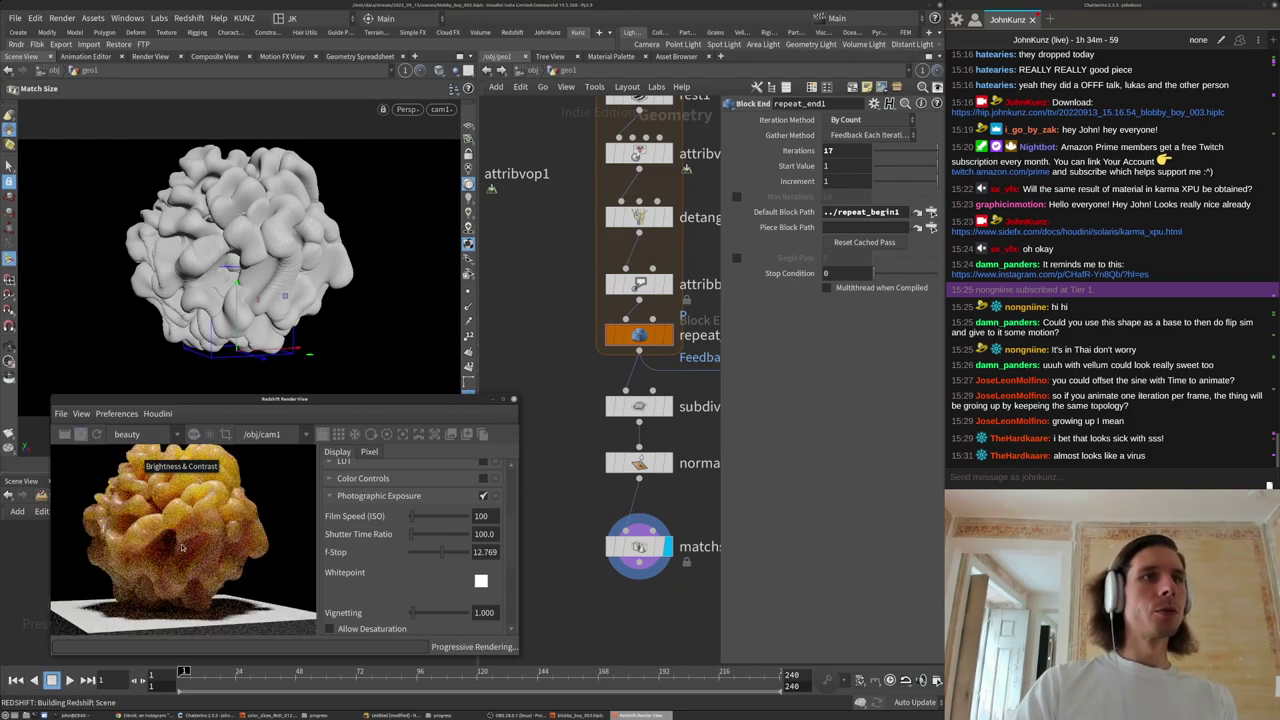
pyautogui.scroll(-1, 190, 558)
pyautogui.scroll(3, 178, 573)
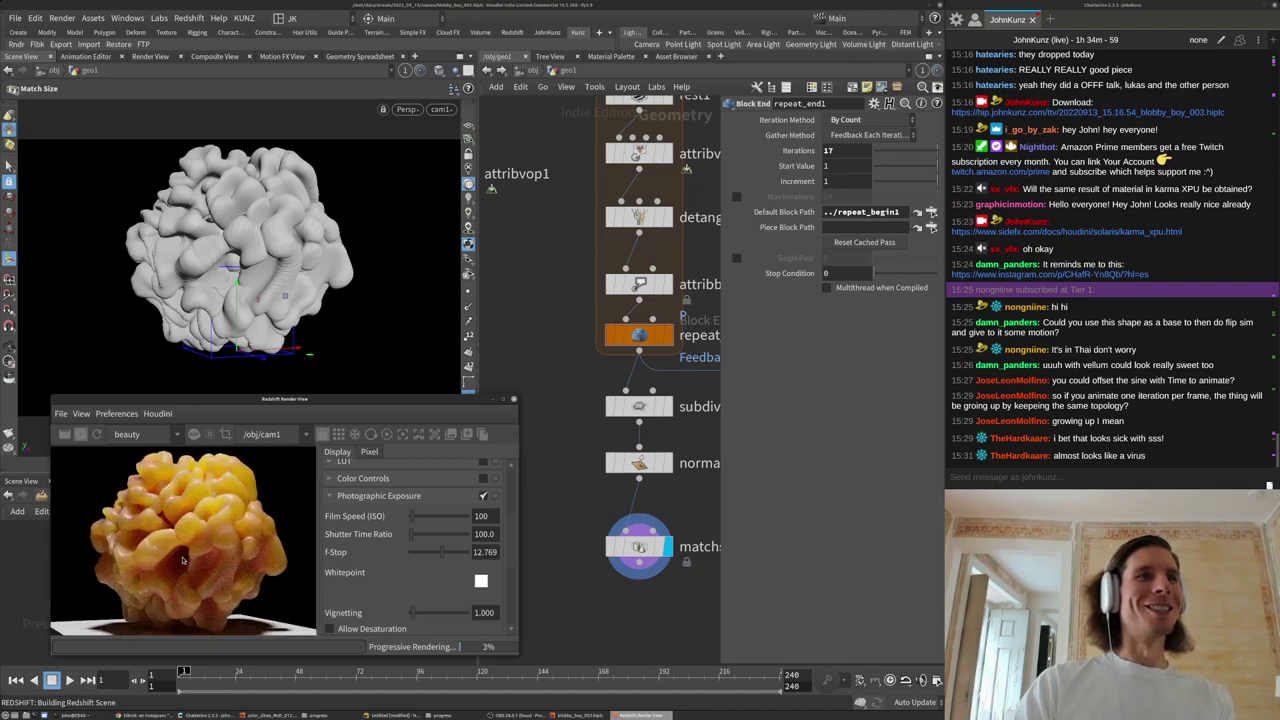
pyautogui.moveTo(186, 464); pyautogui.dragTo(181, 523, button='middle')
pyautogui.scroll(2, 190, 480)
pyautogui.scroll(-2, 170, 492)
pyautogui.scroll(-2, 167, 508)
pyautogui.scroll(1, 180, 510)
pyautogui.scroll(1, 193, 541)
pyautogui.scroll(2, 181, 522)
pyautogui.scroll(-2, 181, 521)
pyautogui.scroll(-2, 182, 522)
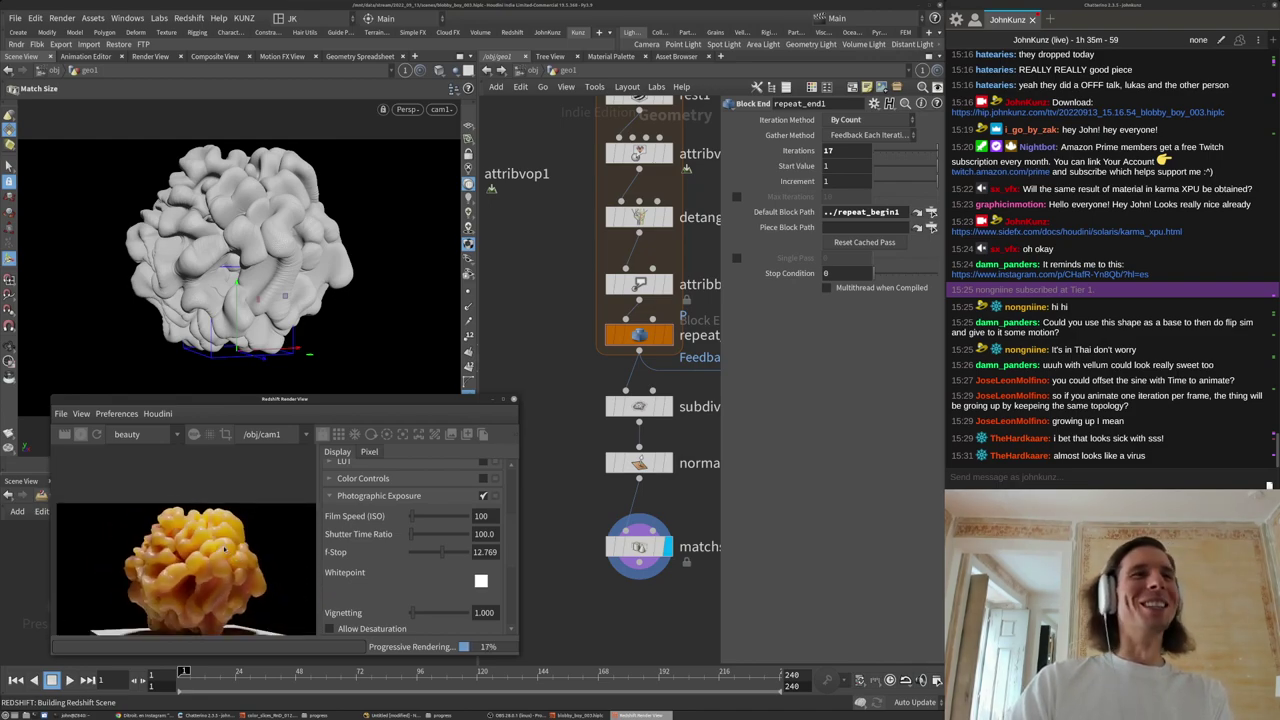
pyautogui.scroll(2, 200, 528)
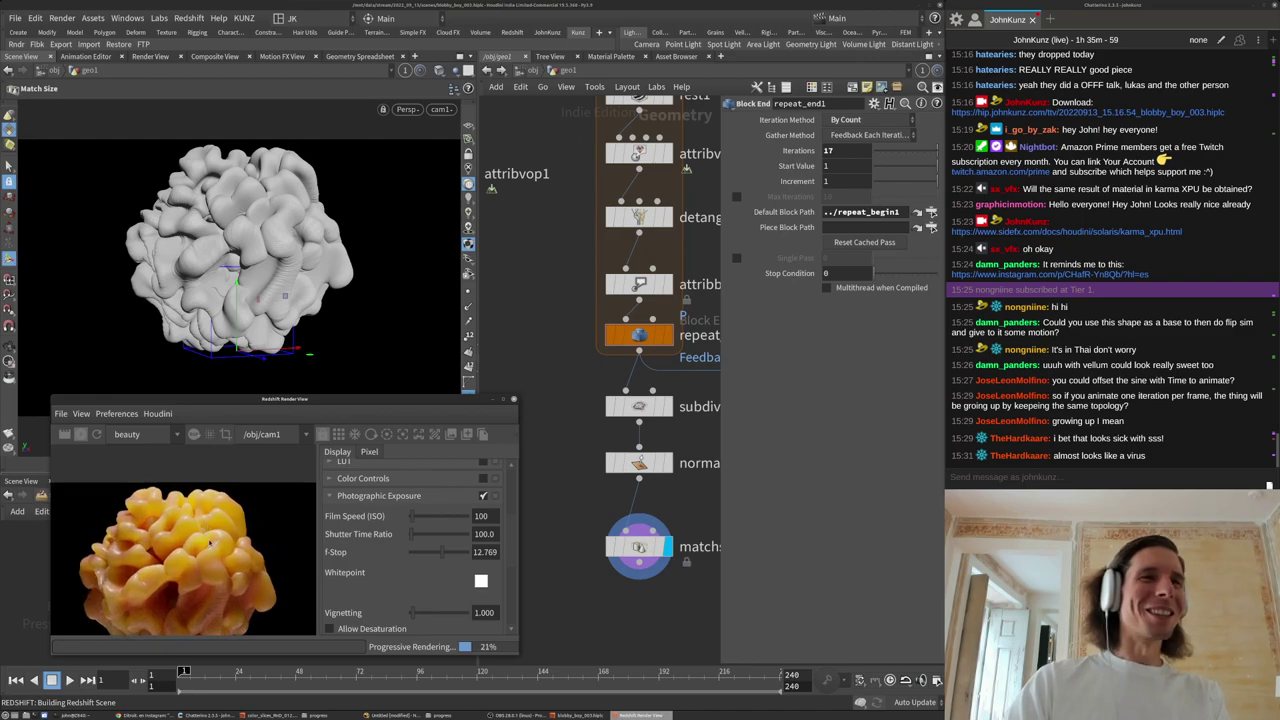
pyautogui.scroll(-1, 203, 532)
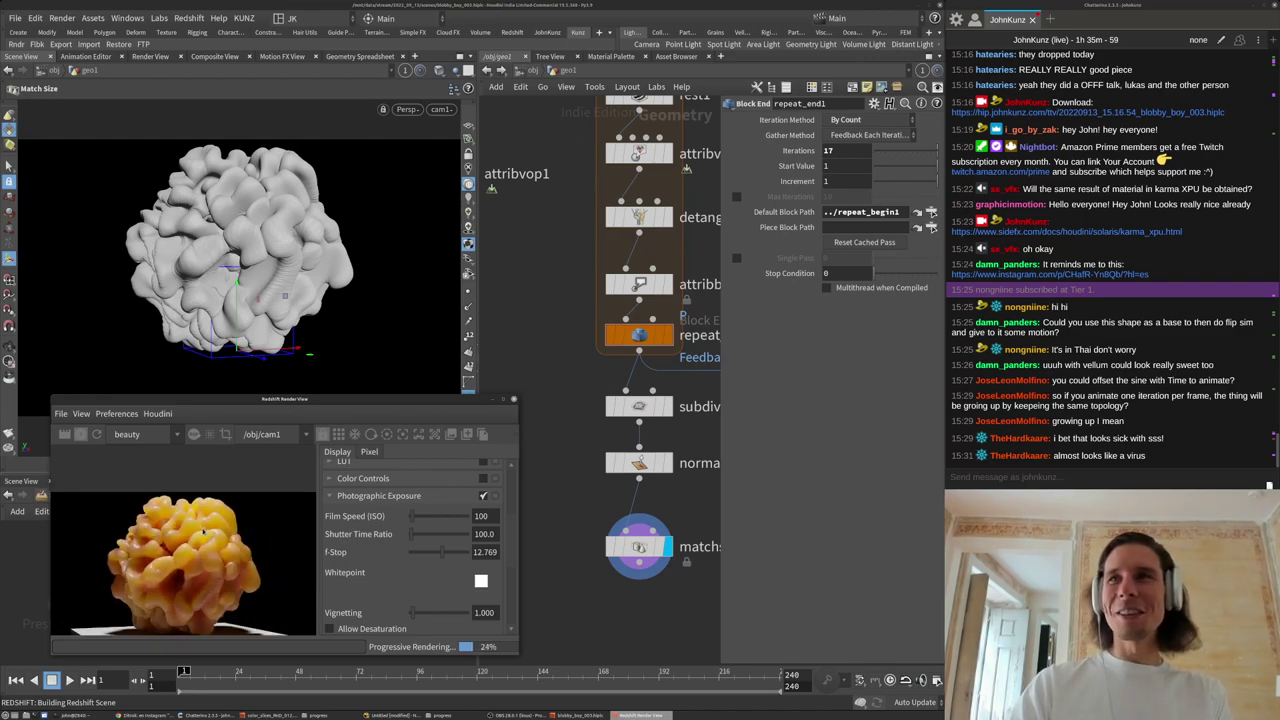
pyautogui.moveTo(94, 515); pyautogui.dragTo(82, 517, button='middle')
pyautogui.click(81, 434)
# Display the sweep1 node and set its tube Radius to 0.12.
pyautogui.scroll(-3, 540, 302)
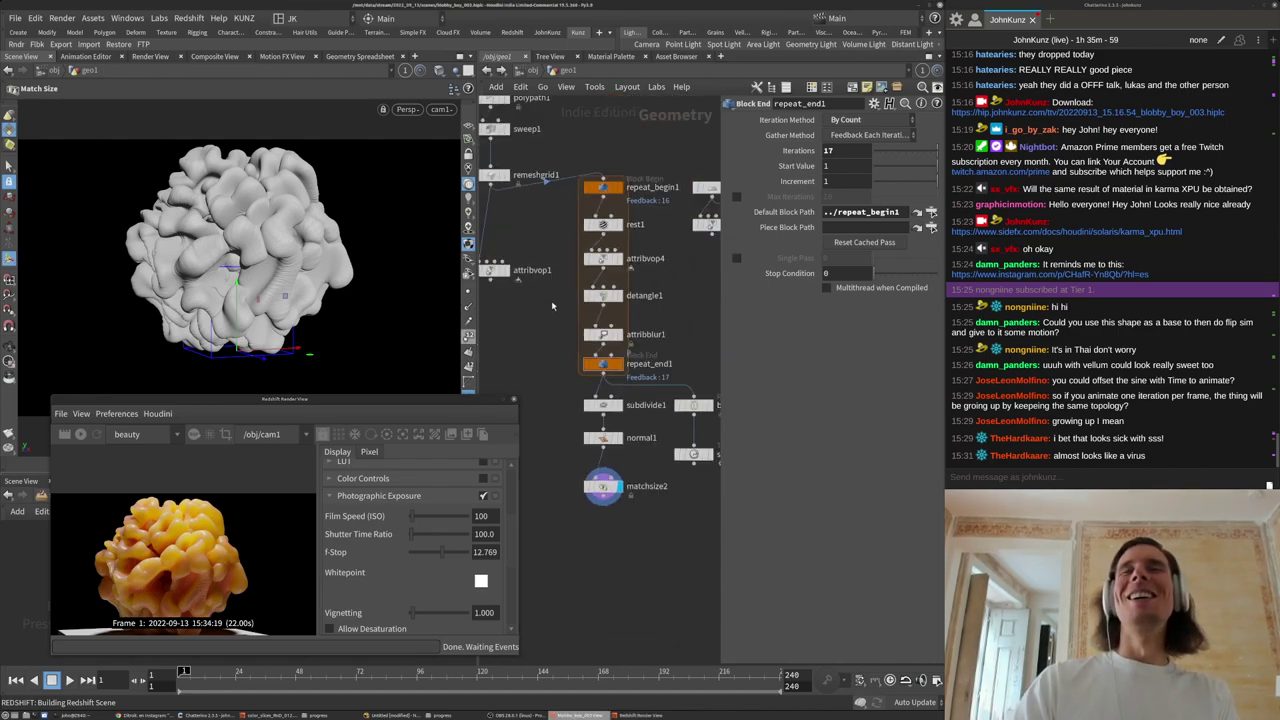
pyautogui.moveTo(562, 281); pyautogui.dragTo(571, 320, button='middle')
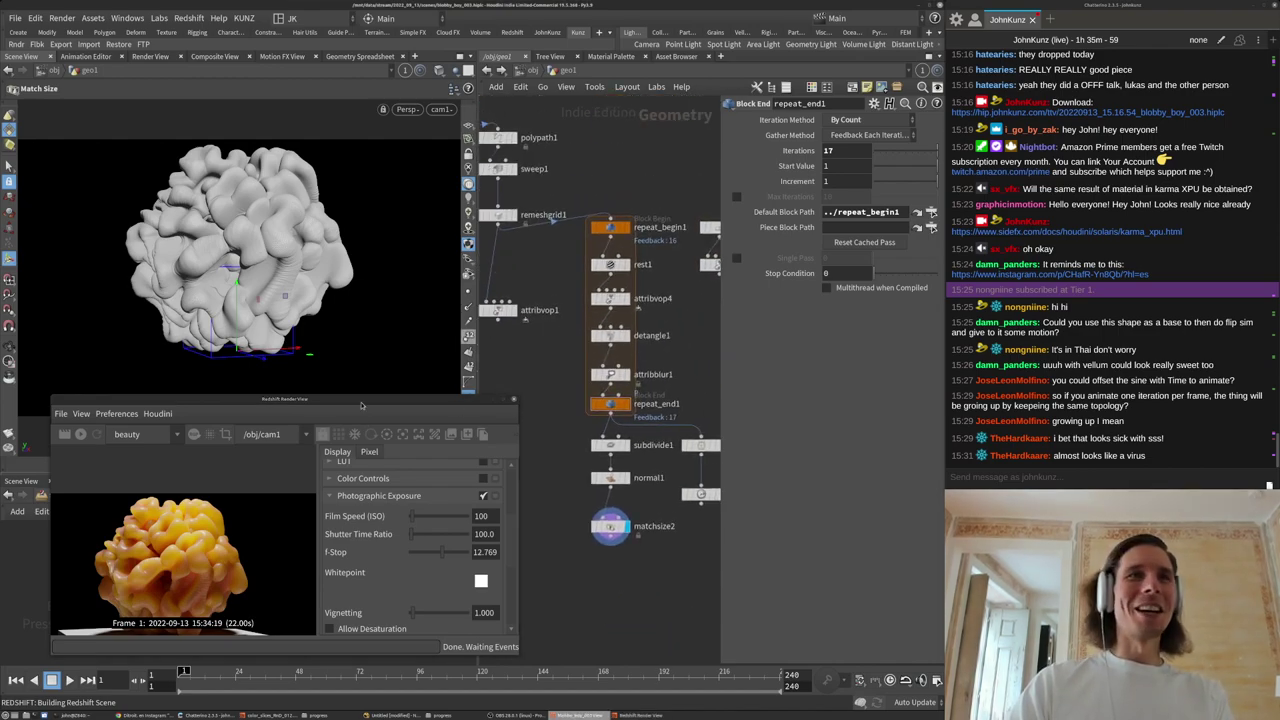
pyautogui.moveTo(365, 413); pyautogui.dragTo(374, 451)
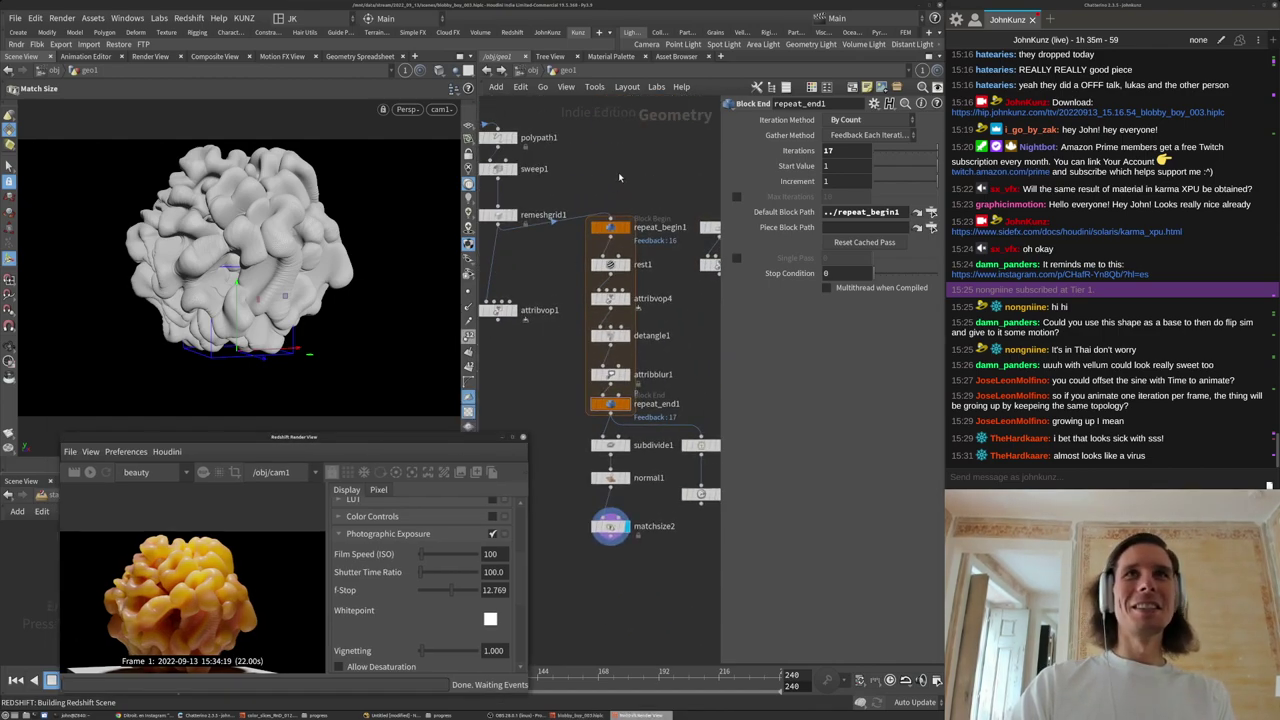
pyautogui.click(515, 173)
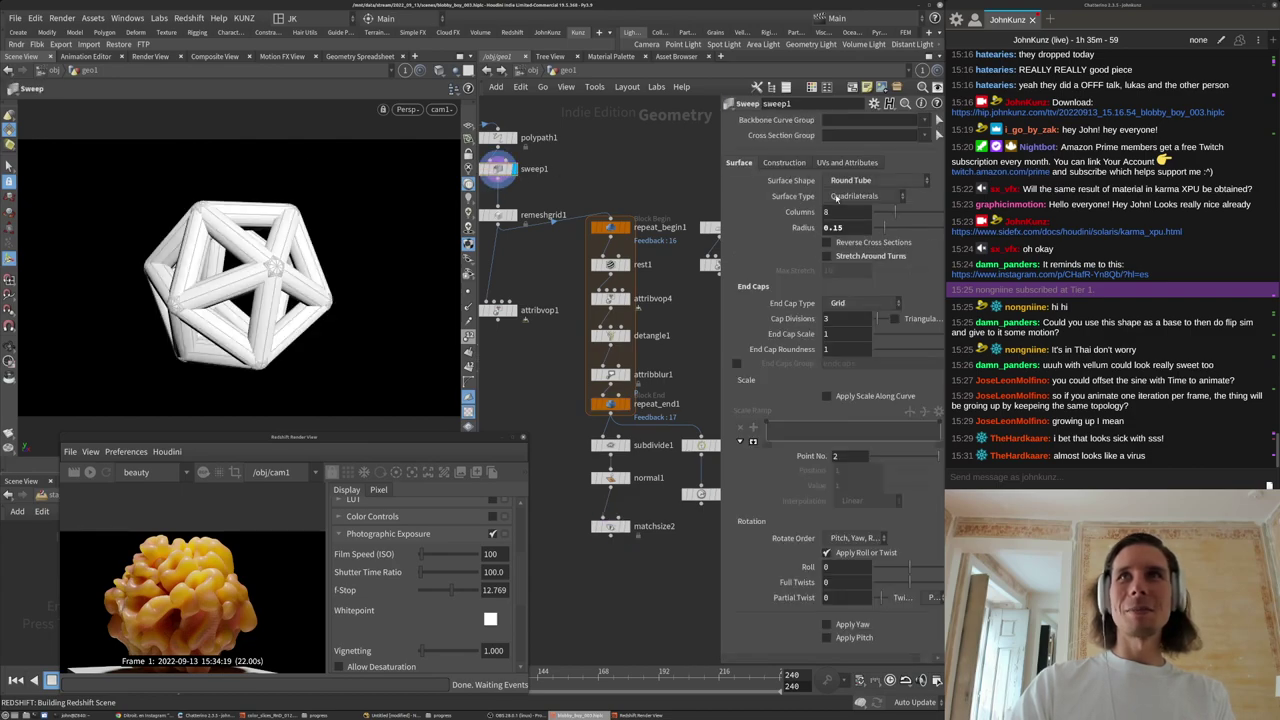
pyautogui.press('Return')
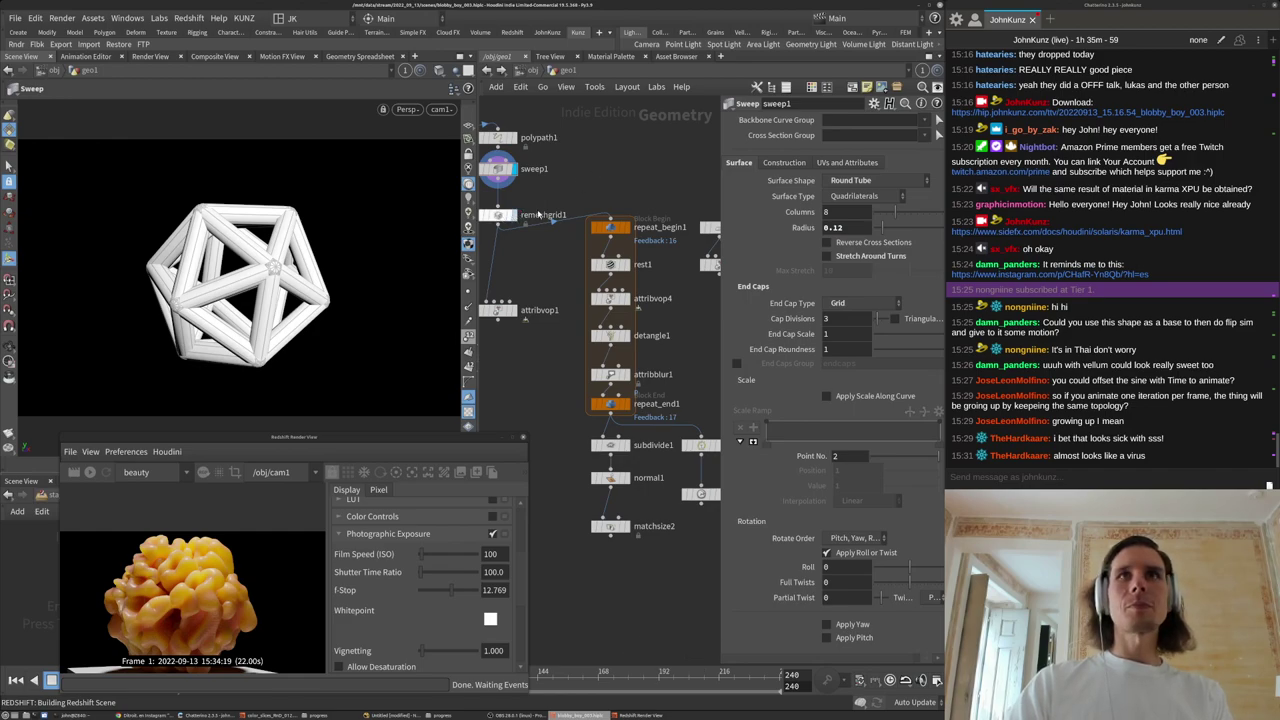
# Display remeshgrid1 with its Division Size set to 0.0185, and set the Iterations of repeat_end1 to 12.
pyautogui.click(498, 215)
pyautogui.click(849, 190)
pyautogui.write('85')
pyautogui.press('Return')
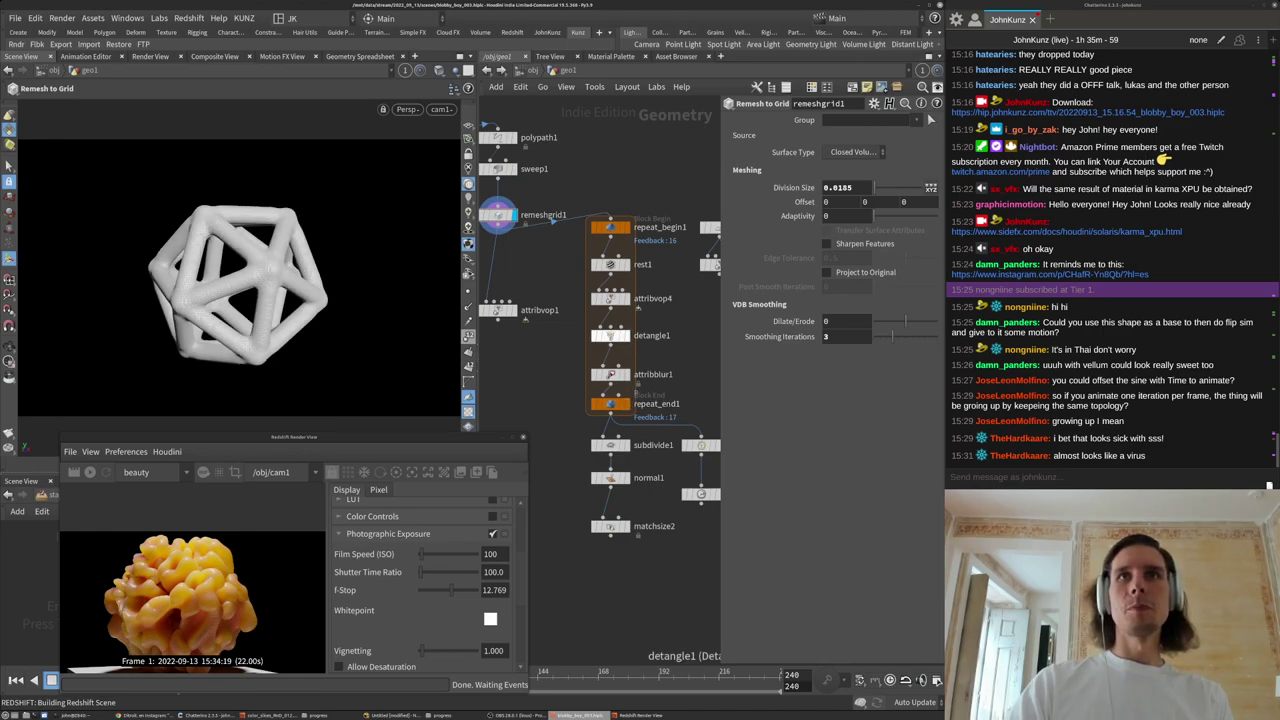
pyautogui.click(612, 403)
pyautogui.click(600, 163)
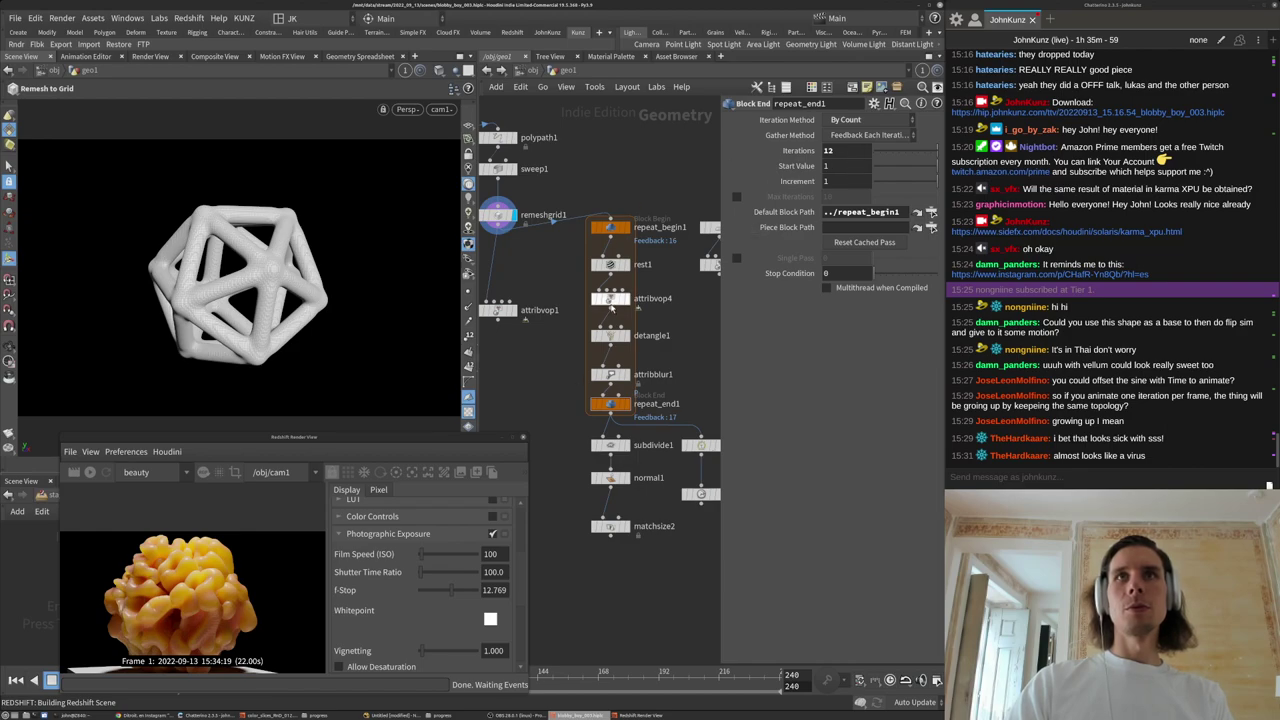
# Inside attribvop4, set the Scale of the displacenml1 node to 0.04.
pyautogui.doubleClick(611, 299)
pyautogui.scroll(-4, 672, 286)
pyautogui.moveTo(712, 312); pyautogui.dragTo(575, 310, button='middle')
pyautogui.scroll(3, 687, 355)
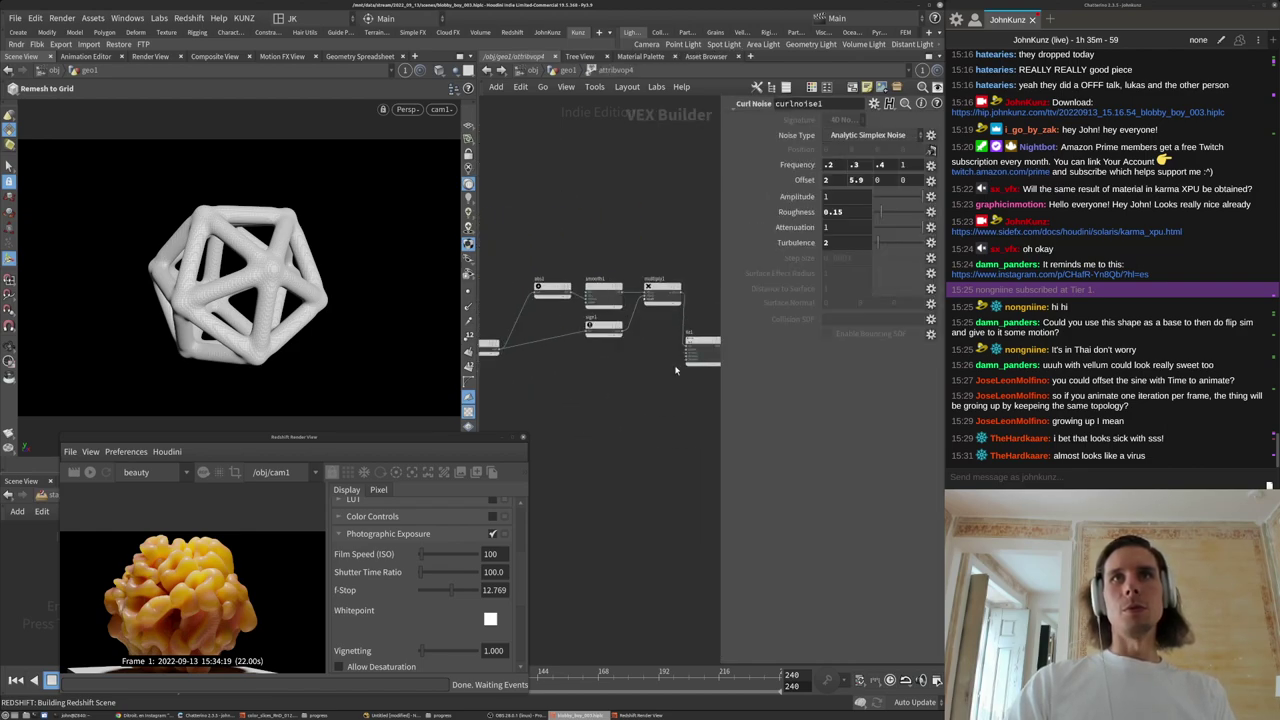
pyautogui.moveTo(680, 372); pyautogui.dragTo(612, 386, button='middle')
pyautogui.click(629, 363)
pyautogui.click(629, 360)
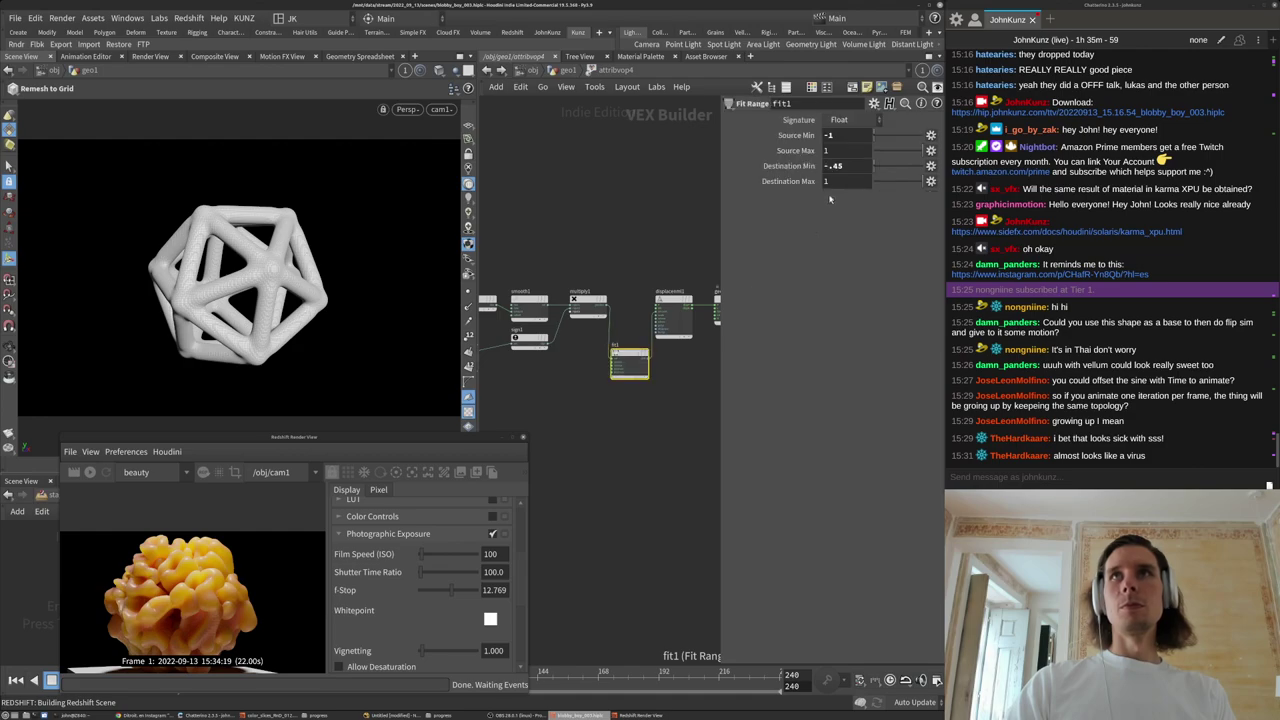
pyautogui.moveTo(662, 385); pyautogui.dragTo(621, 379, button='middle')
pyautogui.click(632, 312)
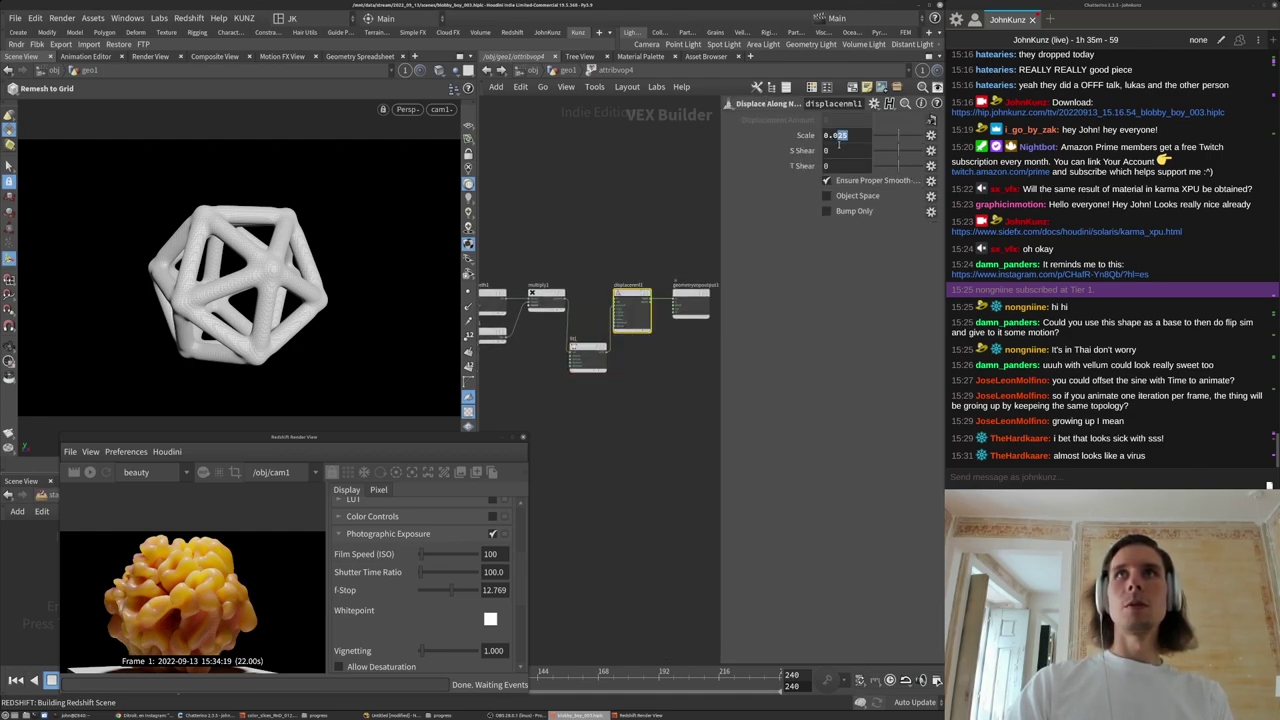
pyautogui.click(598, 212)
# Back in the geo1 network, set the Iterations of repeat_end1 to 4 and display its output.
pyautogui.click(548, 74)
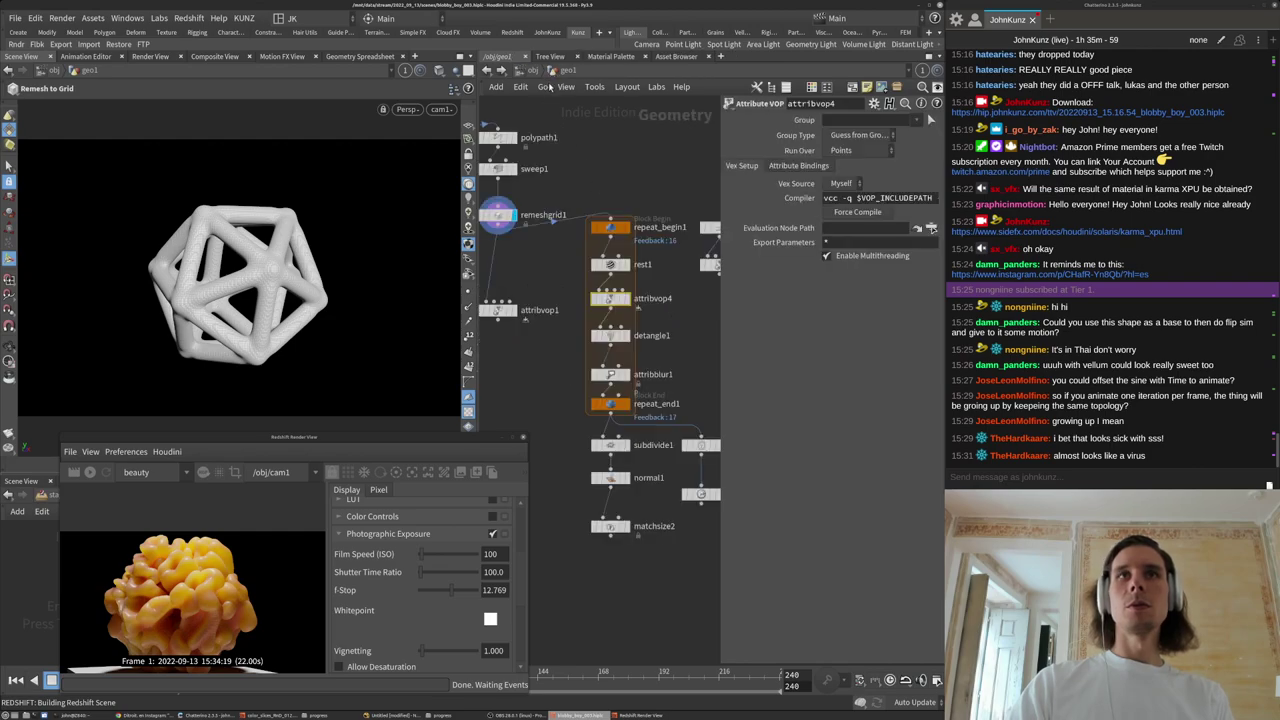
pyautogui.click(614, 405)
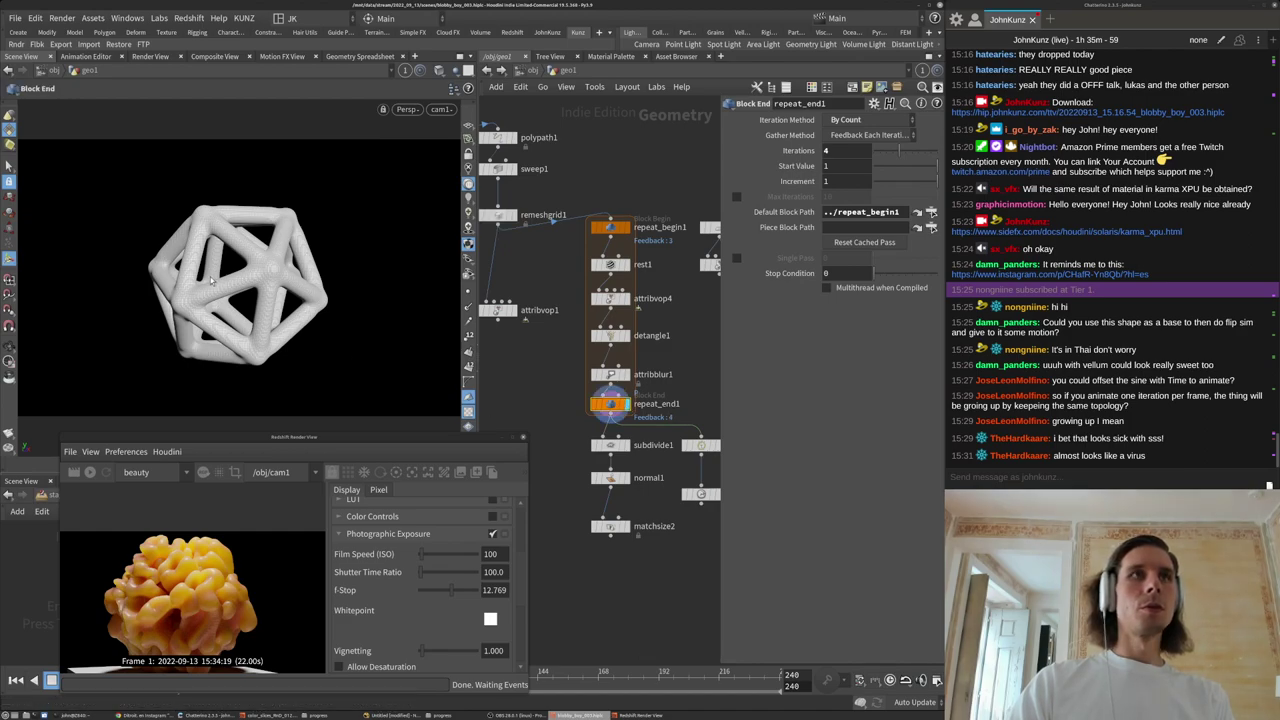
pyautogui.moveTo(580, 338); pyautogui.dragTo(586, 320, button='middle')
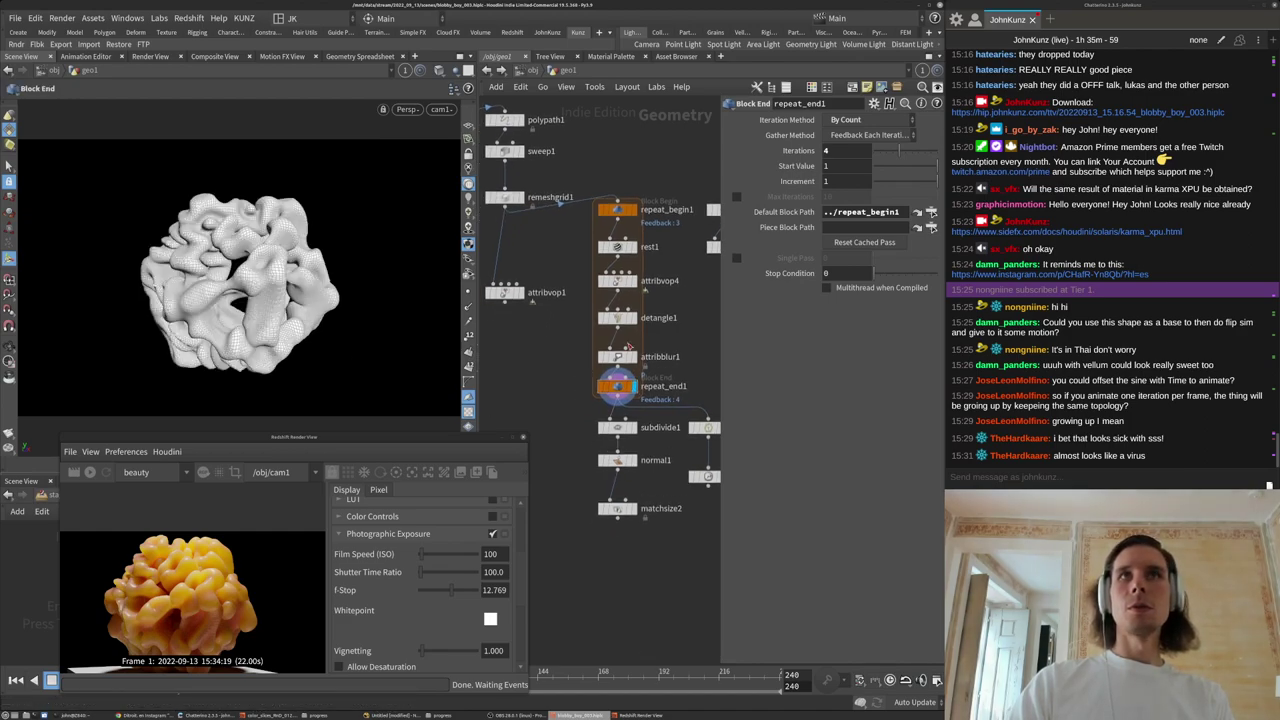
# Inside attribvop4, set the Multiplier of the mulconst1 node to 4.
pyautogui.doubleClick(616, 281)
pyautogui.scroll(-5, 612, 380)
pyautogui.moveTo(560, 391); pyautogui.dragTo(652, 385, button='middle')
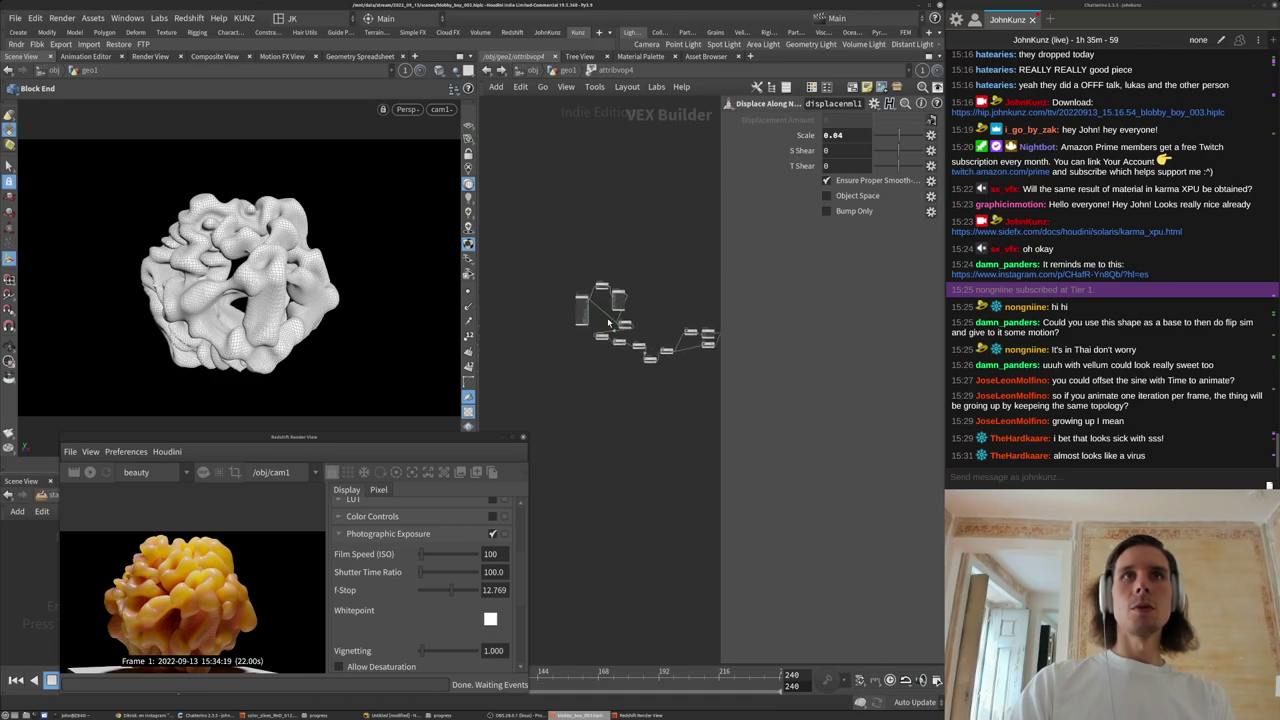
pyautogui.scroll(7, 600, 356)
pyautogui.moveTo(578, 420); pyautogui.dragTo(601, 357)
pyautogui.click(594, 376)
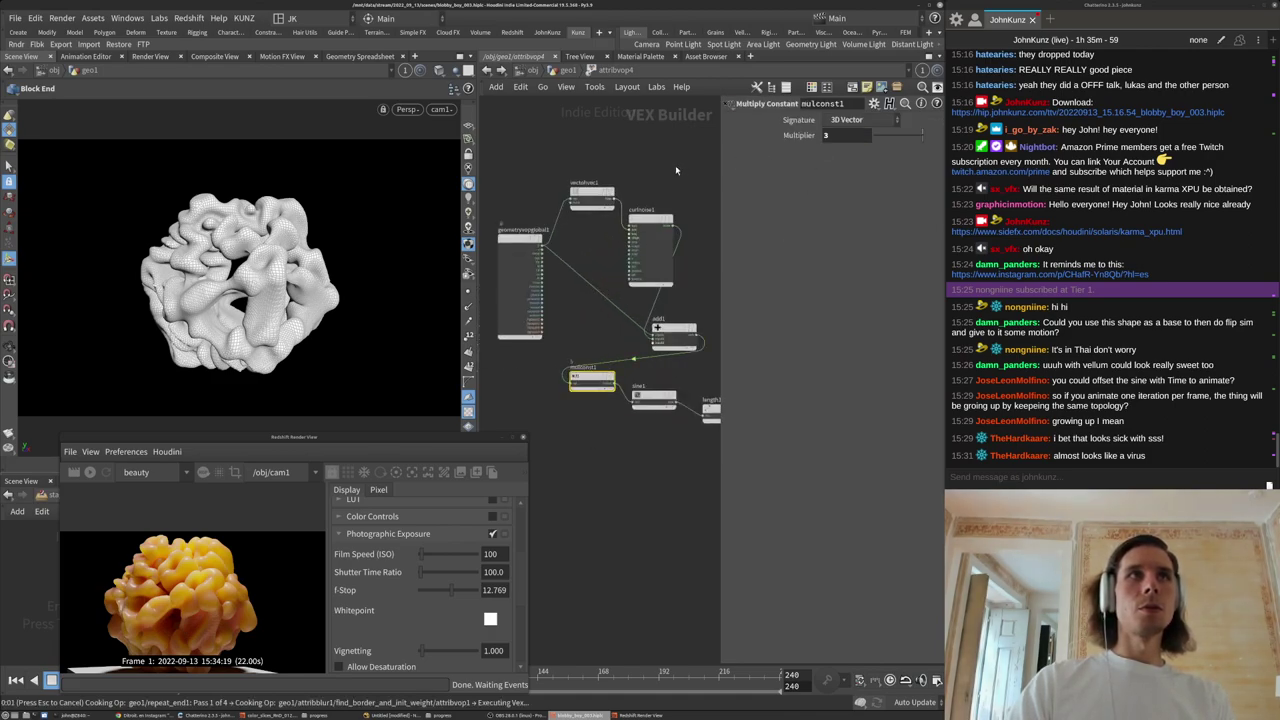
pyautogui.keyDown('alt'); pyautogui.moveTo(300, 207); pyautogui.dragTo(342, 242); pyautogui.keyUp('alt')
pyautogui.click(846, 134)
pyautogui.press('BackSpace')
pyautogui.write('4')
pyautogui.press('Return')
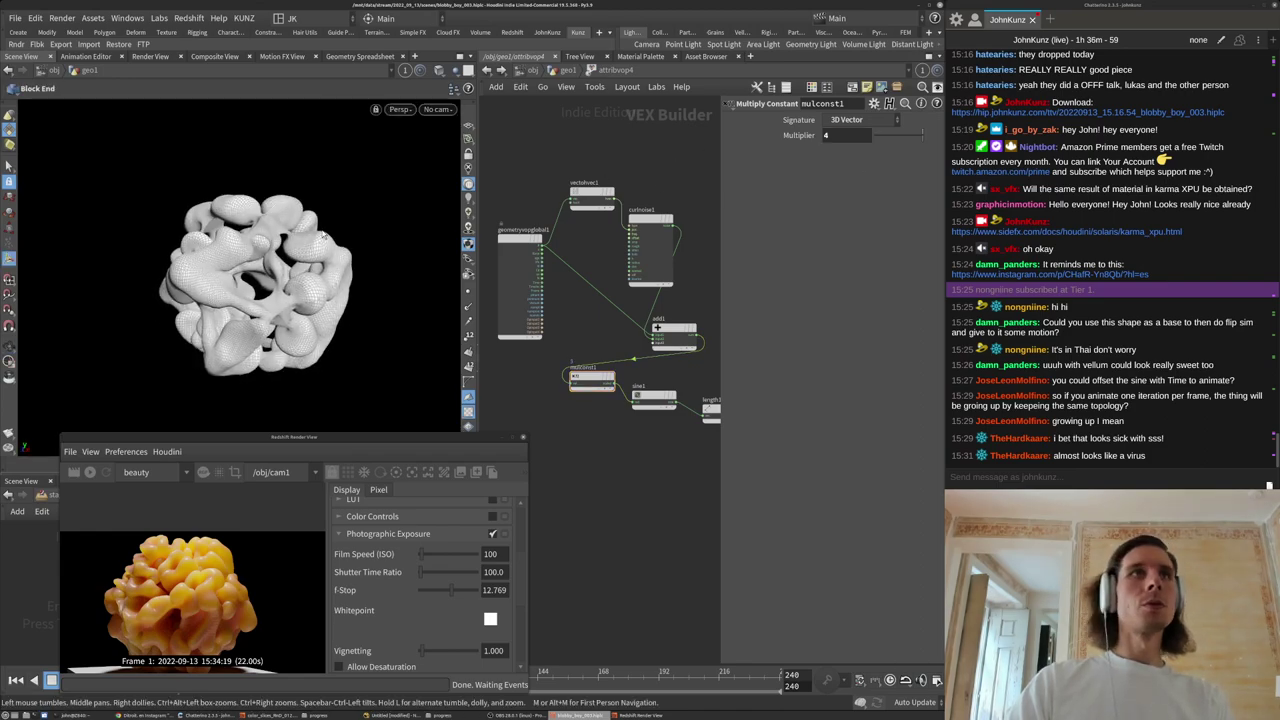
# Inspect the reshaped mesh from another side and look through cam1 again.
pyautogui.keyDown('alt'); pyautogui.moveTo(303, 262); pyautogui.dragTo(330, 270); pyautogui.keyUp('alt')
pyautogui.scroll(-4, 562, 289)
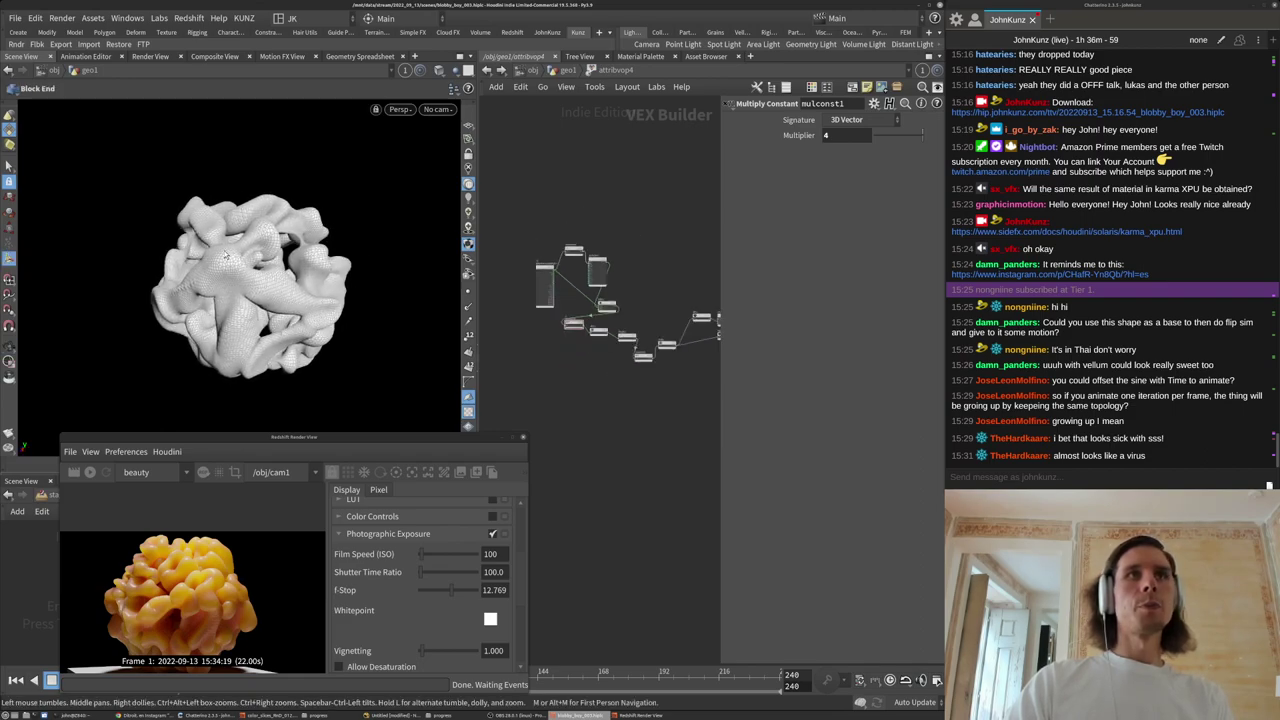
pyautogui.click(438, 110)
pyautogui.click(440, 176)
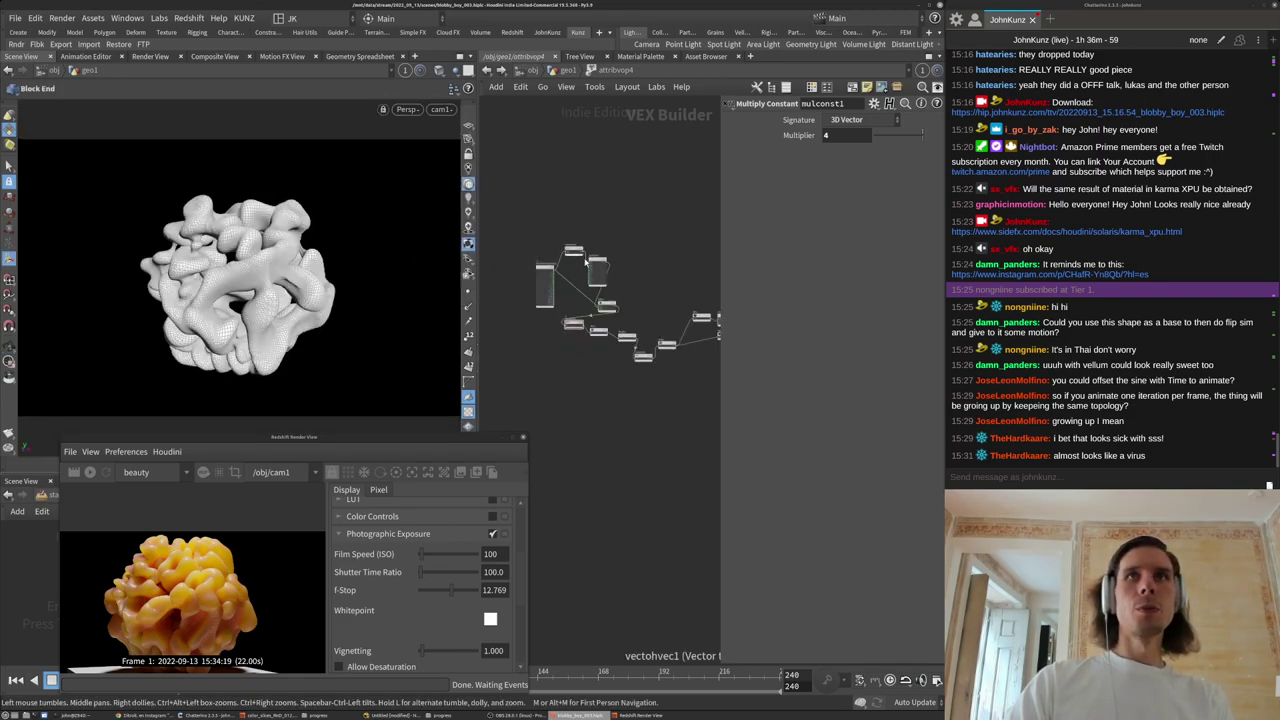
# Try 2 as the Amplitude of the curlnoise1 node and settle on 1.75.
pyautogui.click(597, 270)
pyautogui.write('2')
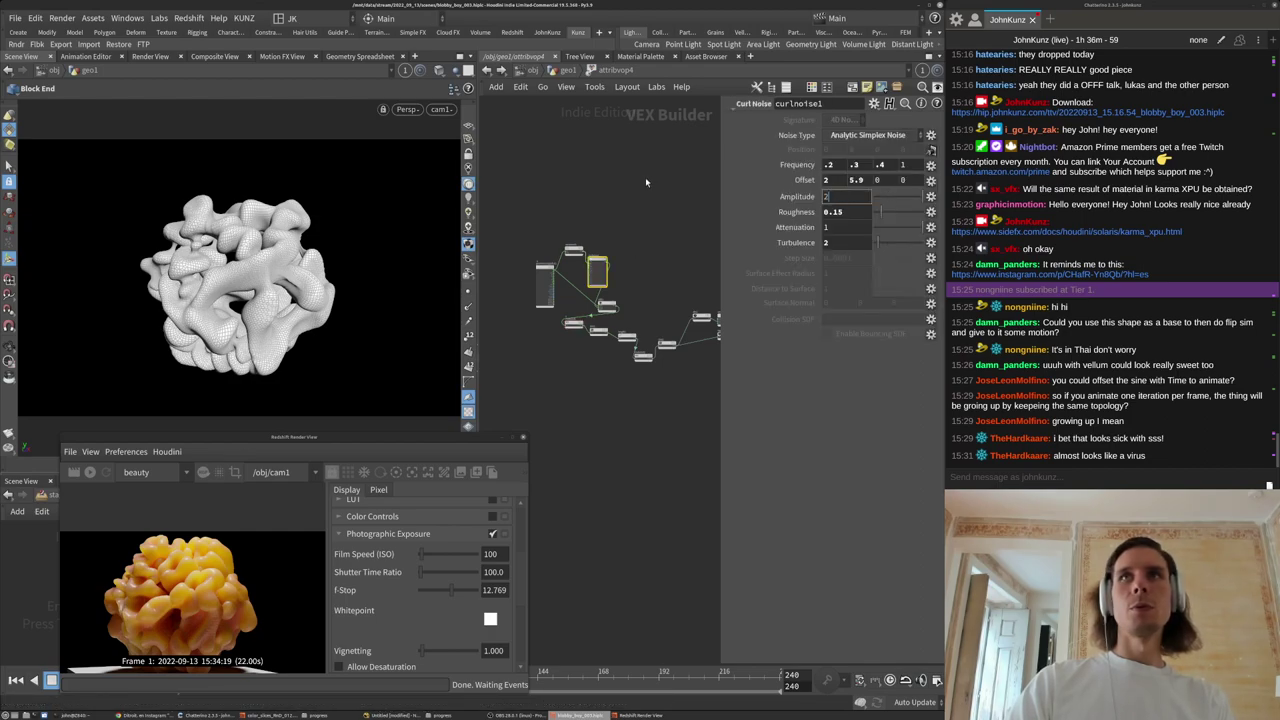
pyautogui.press('Return')
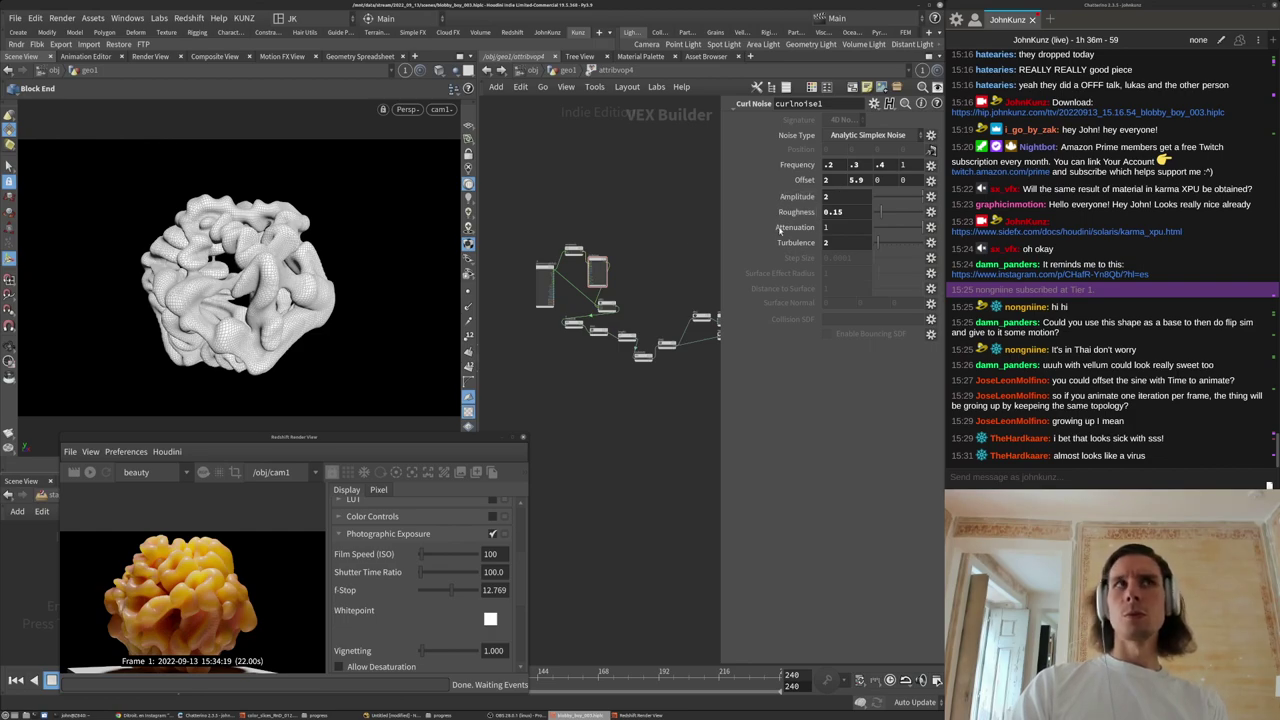
pyautogui.click(848, 199)
pyautogui.write('1.75')
pyautogui.press('Return')
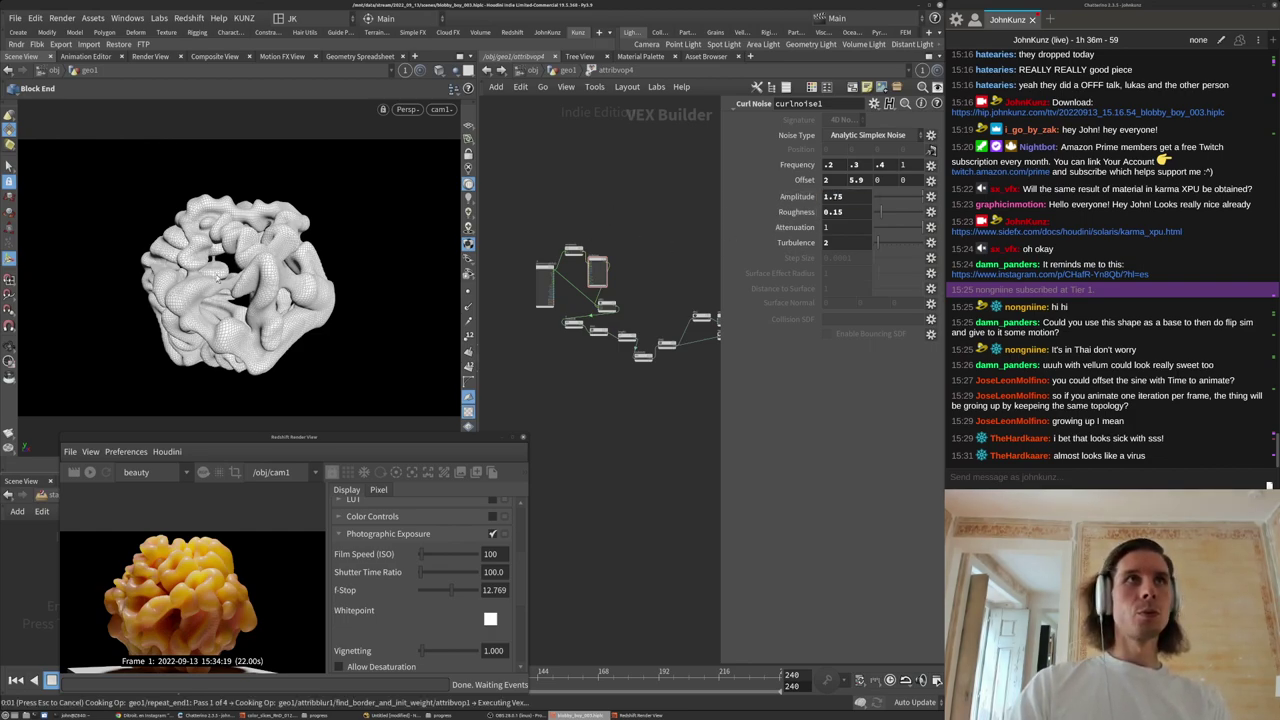
# Set the Multiplier of the mulconst2 node feeding the second sine in attribvop4 to 5.
pyautogui.moveTo(611, 400); pyautogui.dragTo(480, 410, button='middle')
pyautogui.scroll(4, 590, 358)
pyautogui.moveTo(658, 390); pyautogui.dragTo(727, 363, button='middle')
pyautogui.click(555, 327)
pyautogui.moveTo(546, 376); pyautogui.dragTo(608, 326, button='middle')
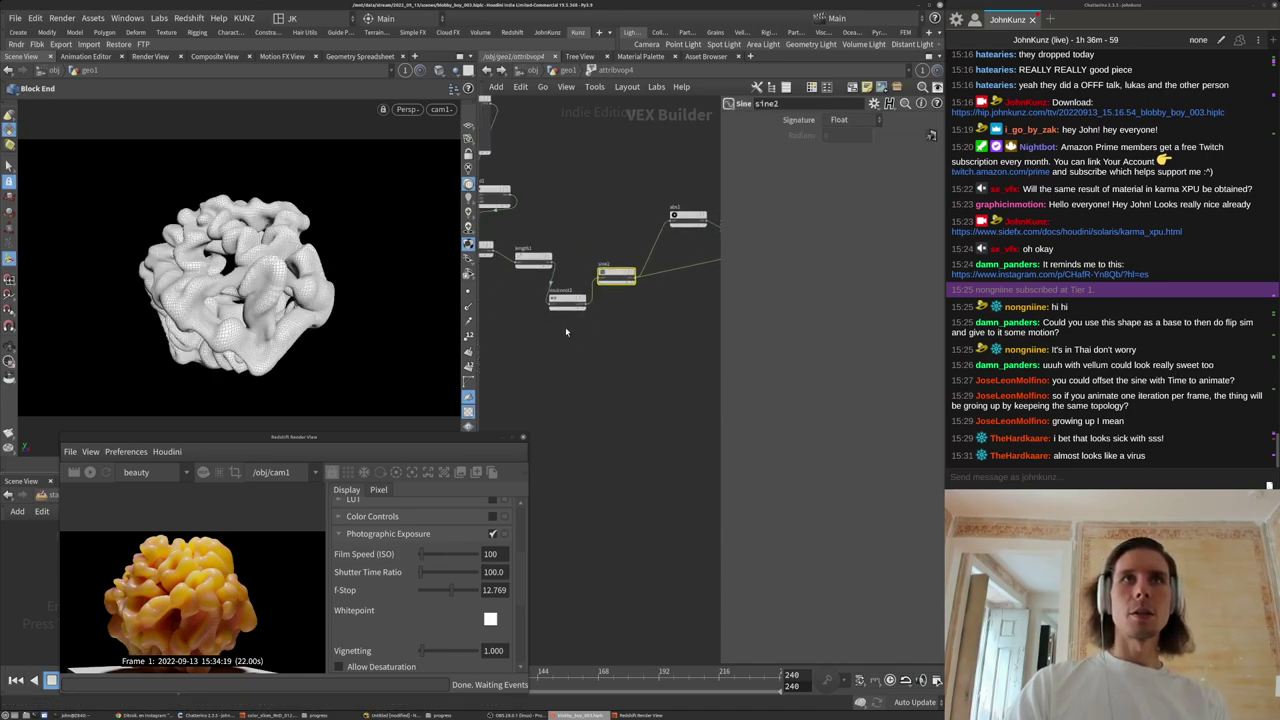
pyautogui.click(567, 303)
pyautogui.click(833, 135)
pyautogui.write('5')
pyautogui.press('Return')
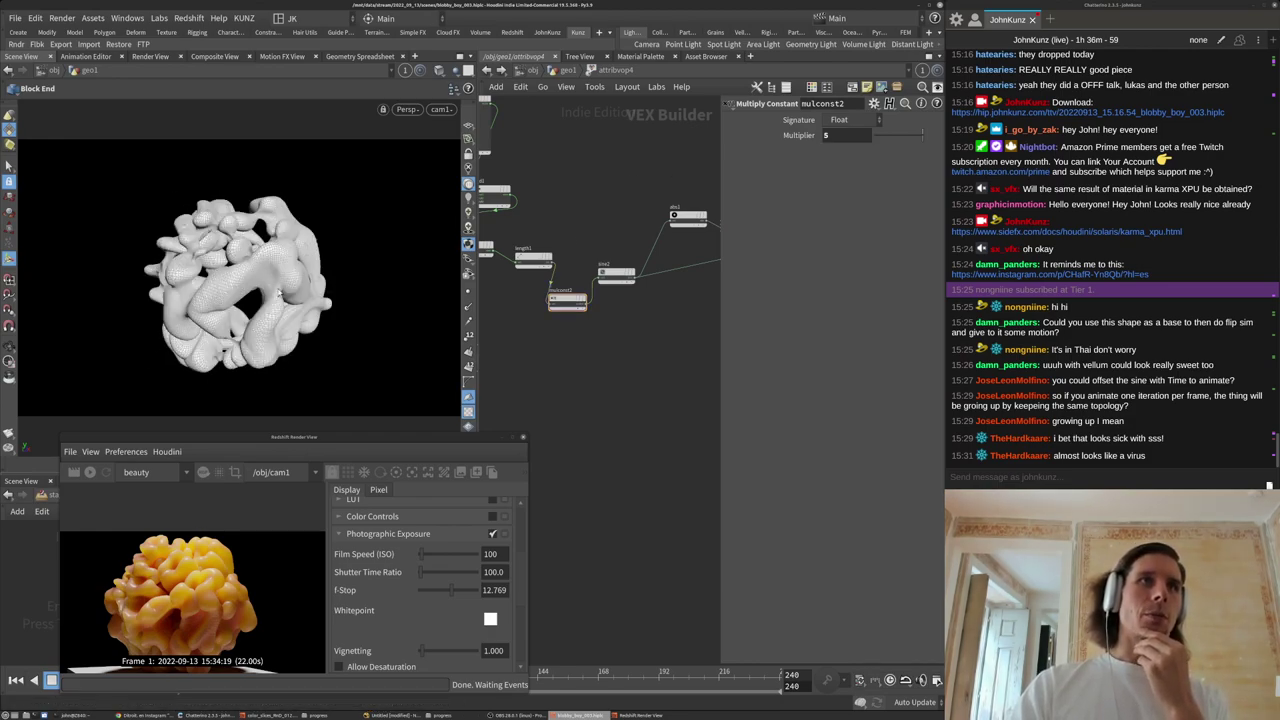
pyautogui.scroll(-3, 177, 525)
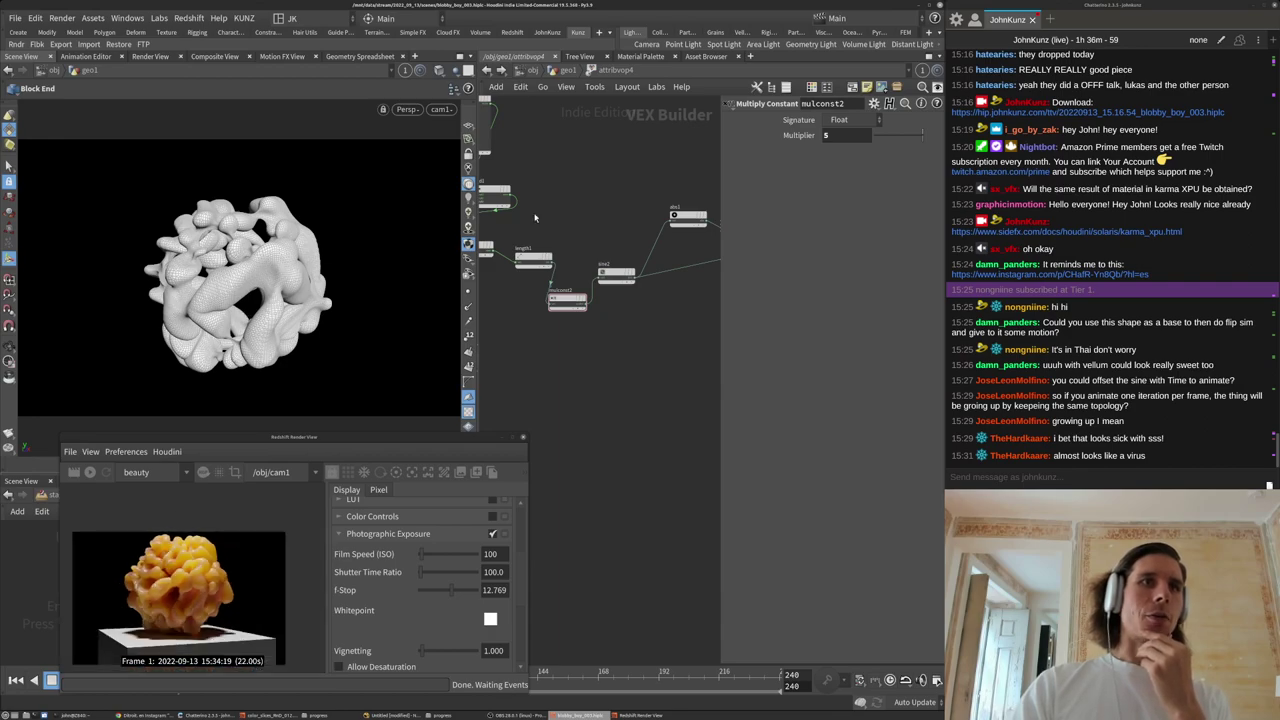
# Return to the geo1 network and set the Iterations of repeat_end1 to 12.
pyautogui.click(567, 71)
pyautogui.moveTo(575, 357); pyautogui.dragTo(573, 302, button='middle')
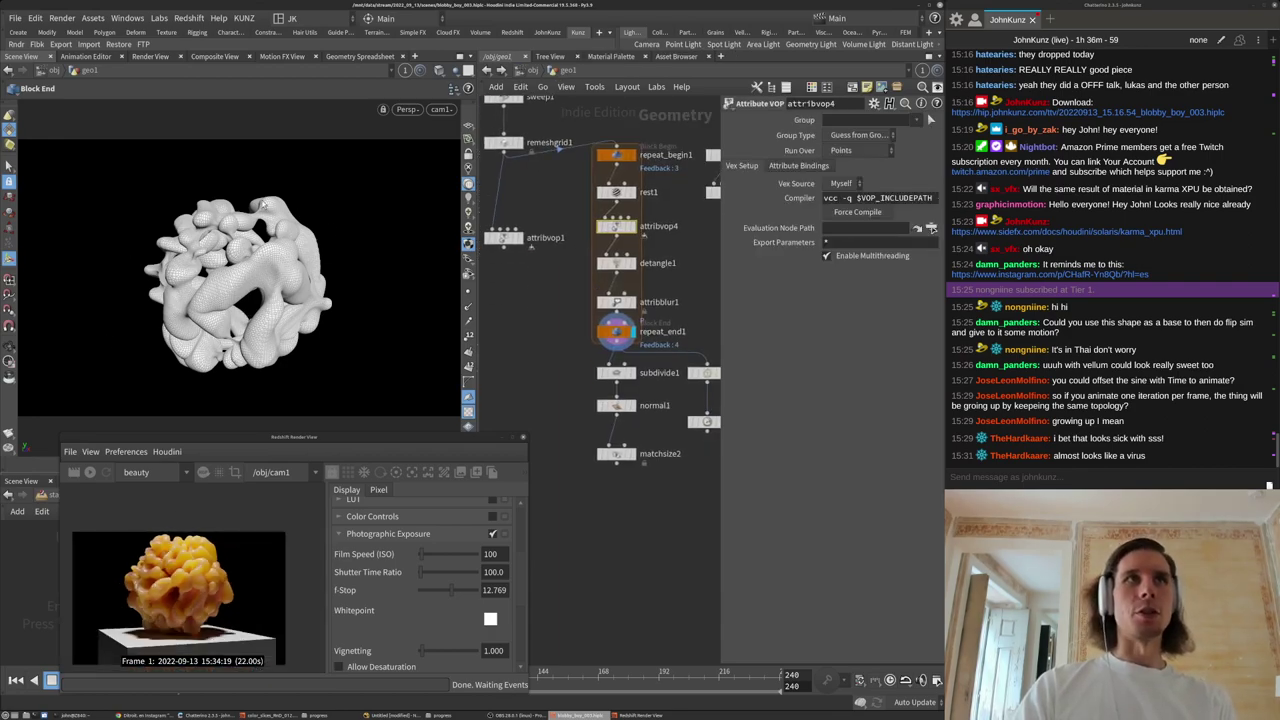
pyautogui.scroll(2, 634, 372)
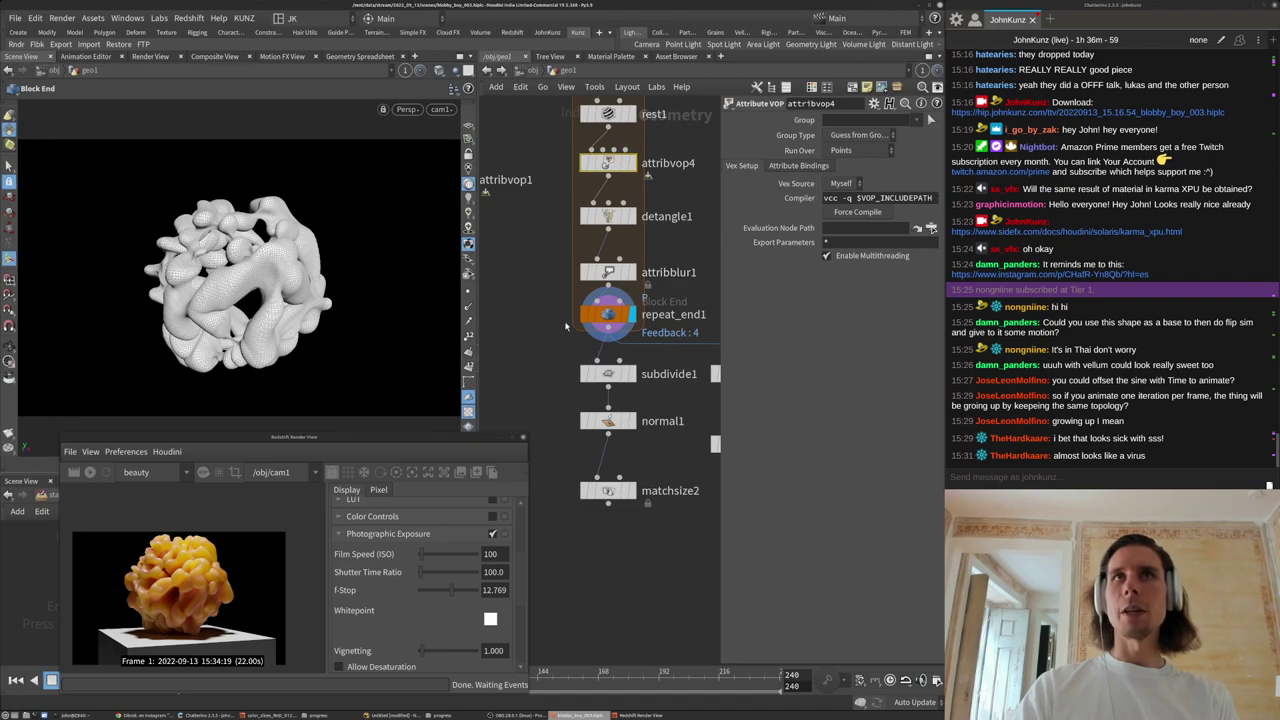
pyautogui.click(607, 315)
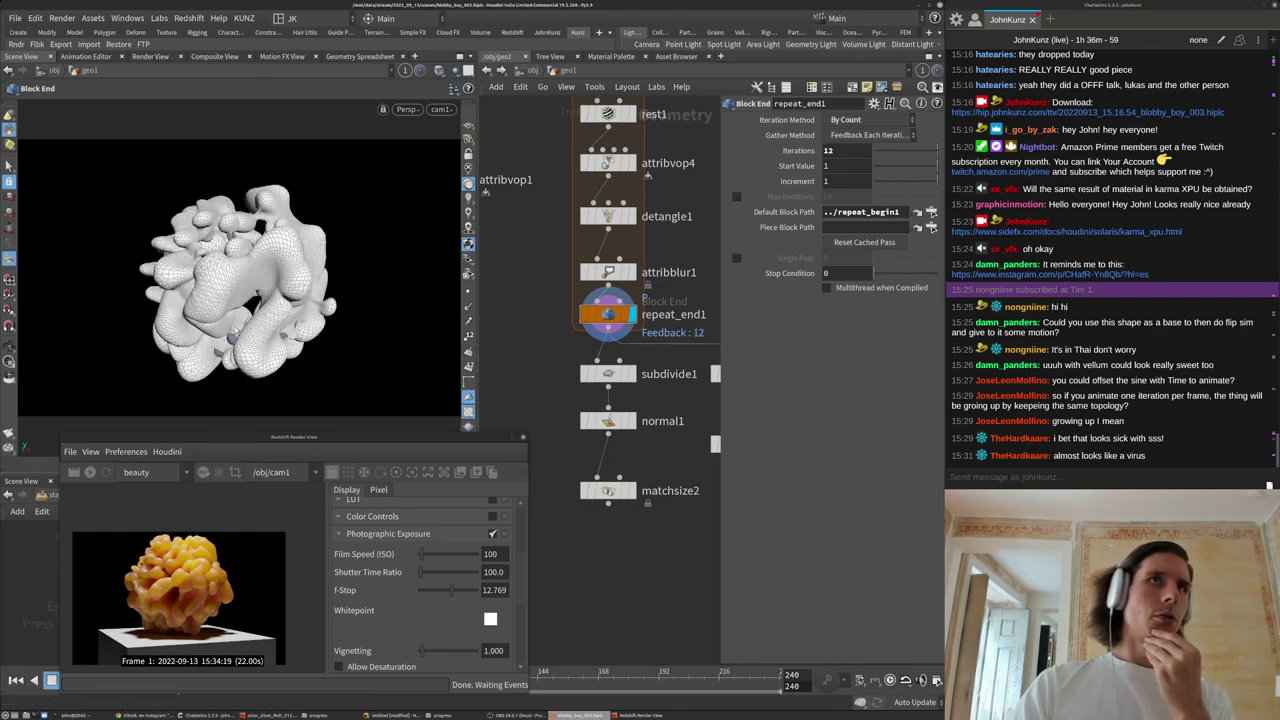
# Set the Default Thickness of the detangle1 node to 0.015 and view the mesh from another side.
pyautogui.click(607, 216)
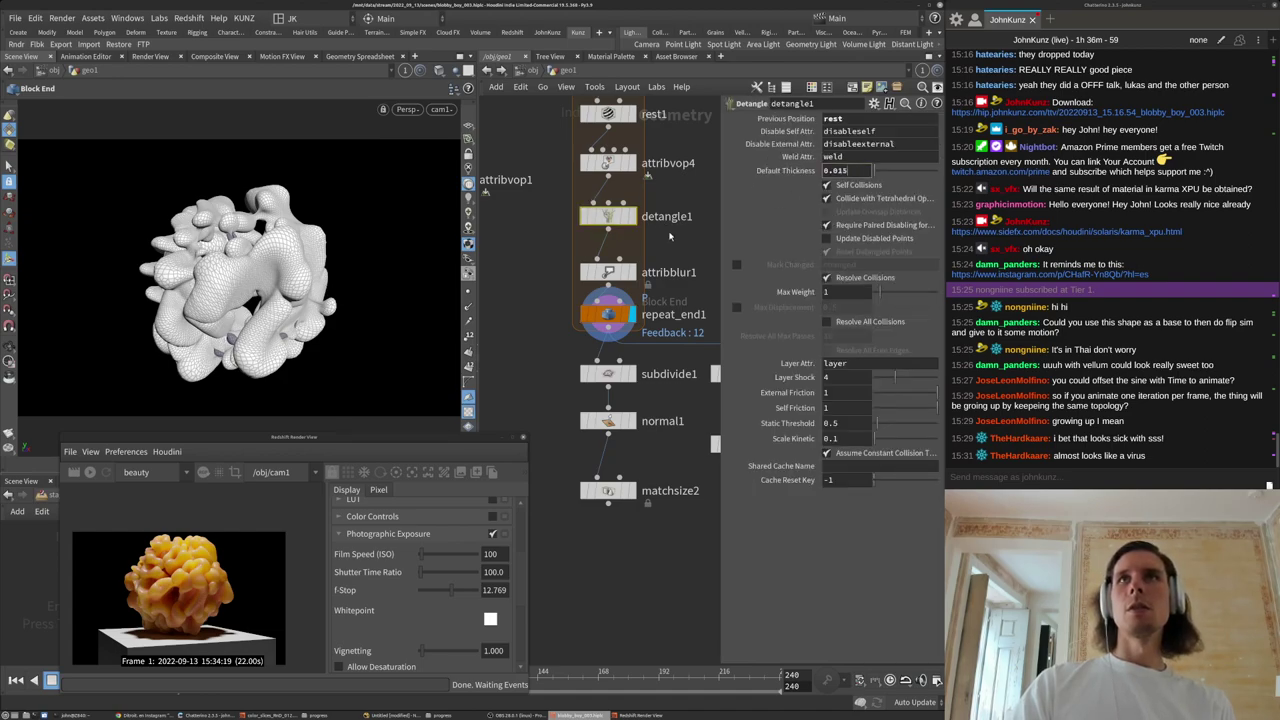
pyautogui.press('Return')
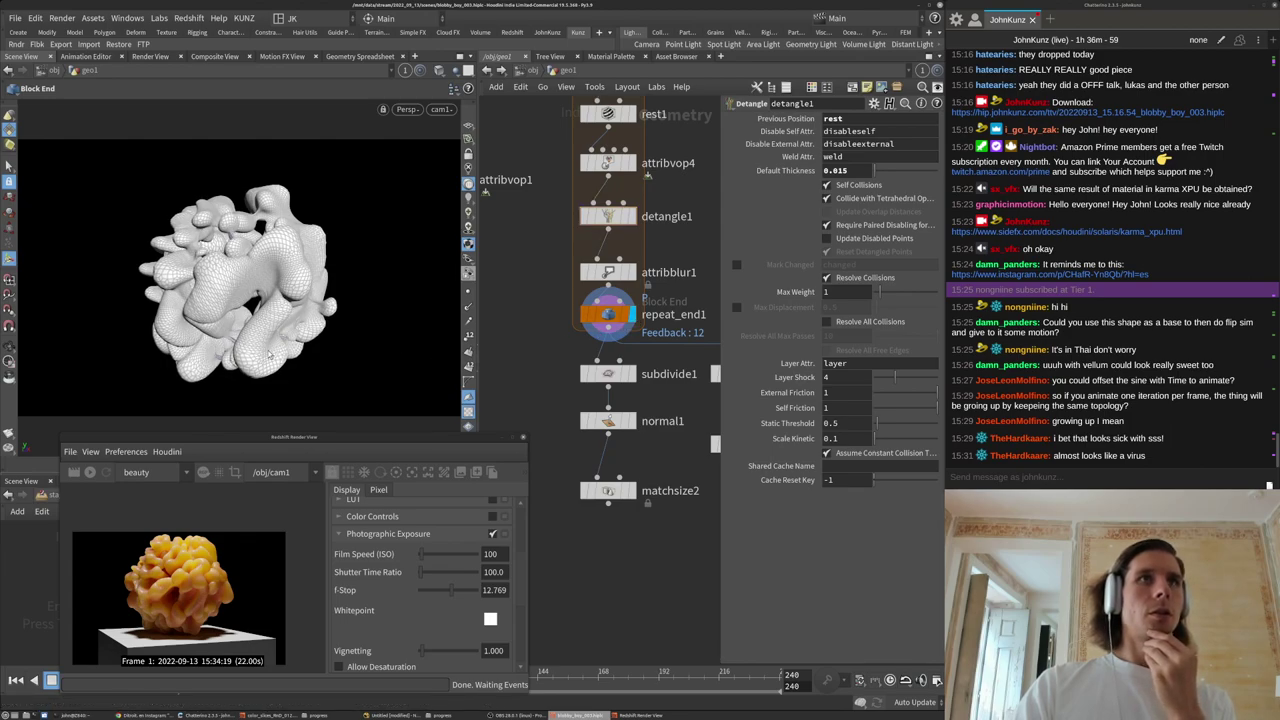
pyautogui.keyDown('alt'); pyautogui.moveTo(275, 272); pyautogui.dragTo(300, 250); pyautogui.keyUp('alt')
# Set the Division Size of the remeshgrid1 node to 0.0075 and shift the render window clear of the timeline.
pyautogui.scroll(-4, 604, 371)
pyautogui.moveTo(574, 353); pyautogui.dragTo(612, 426, button='middle')
pyautogui.scroll(3, 566, 286)
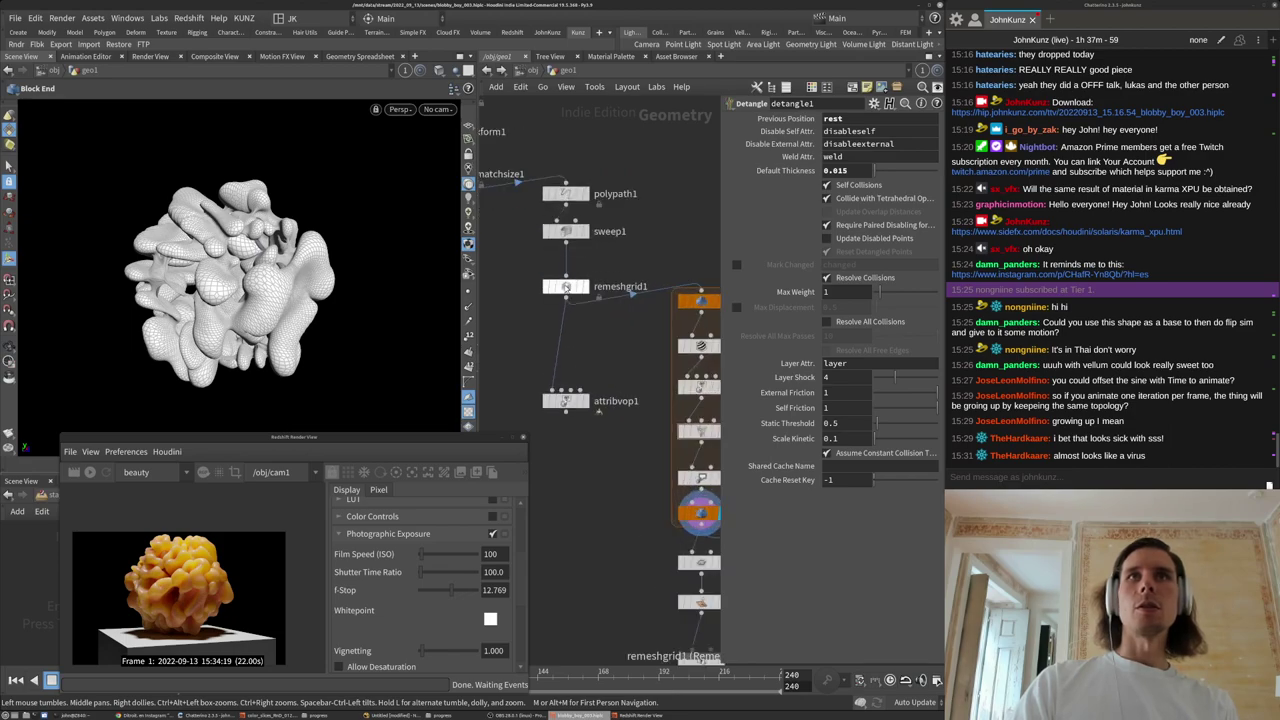
pyautogui.click(566, 287)
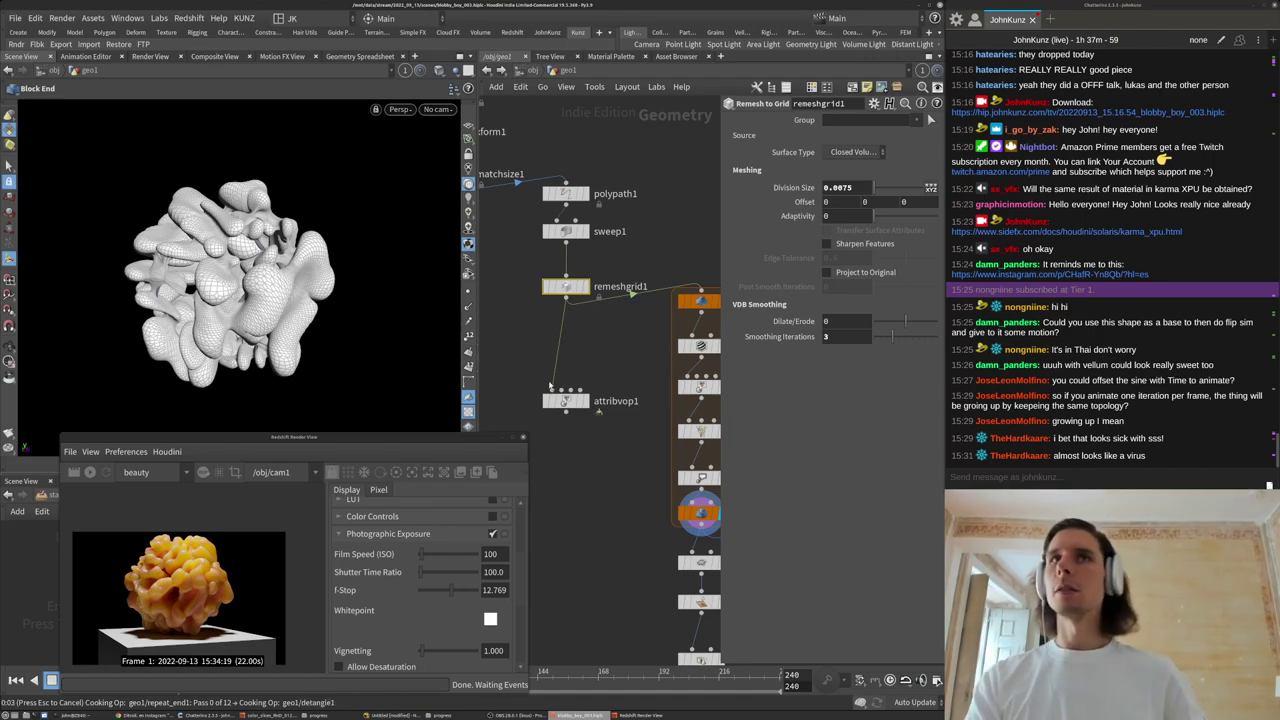
pyautogui.moveTo(265, 441); pyautogui.dragTo(227, 414)
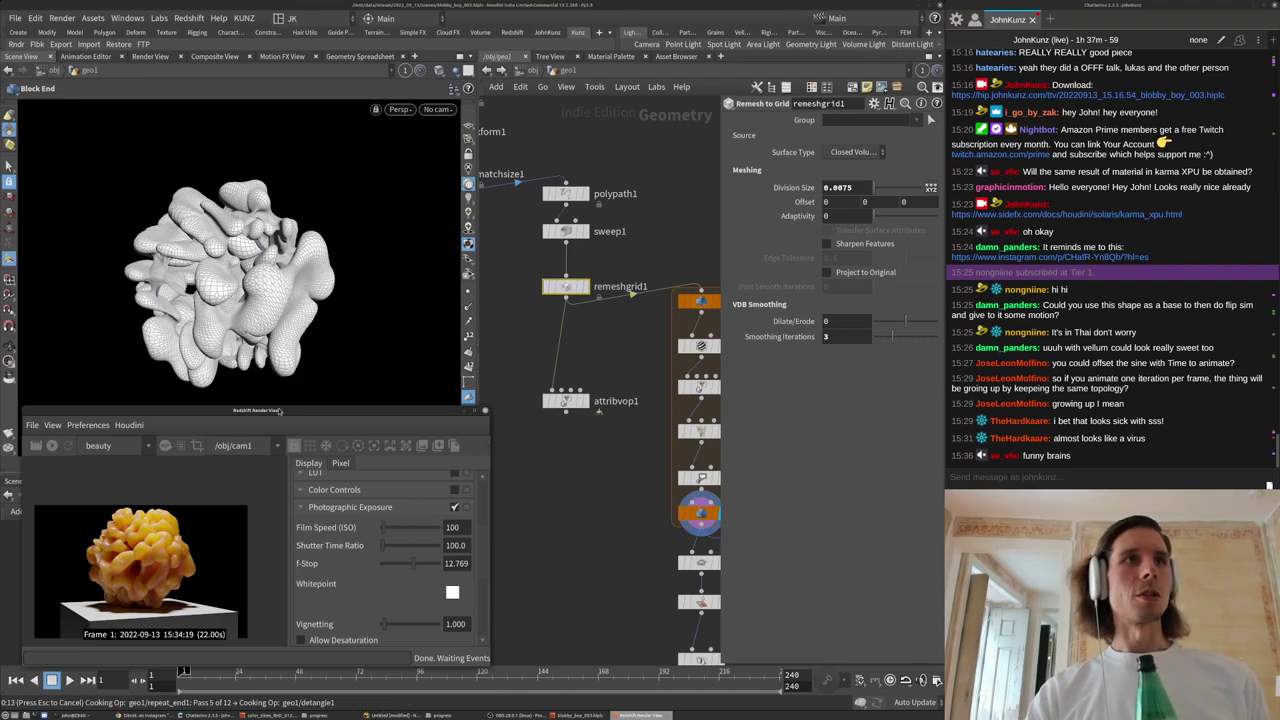
pyautogui.moveTo(279, 408); pyautogui.dragTo(278, 407)
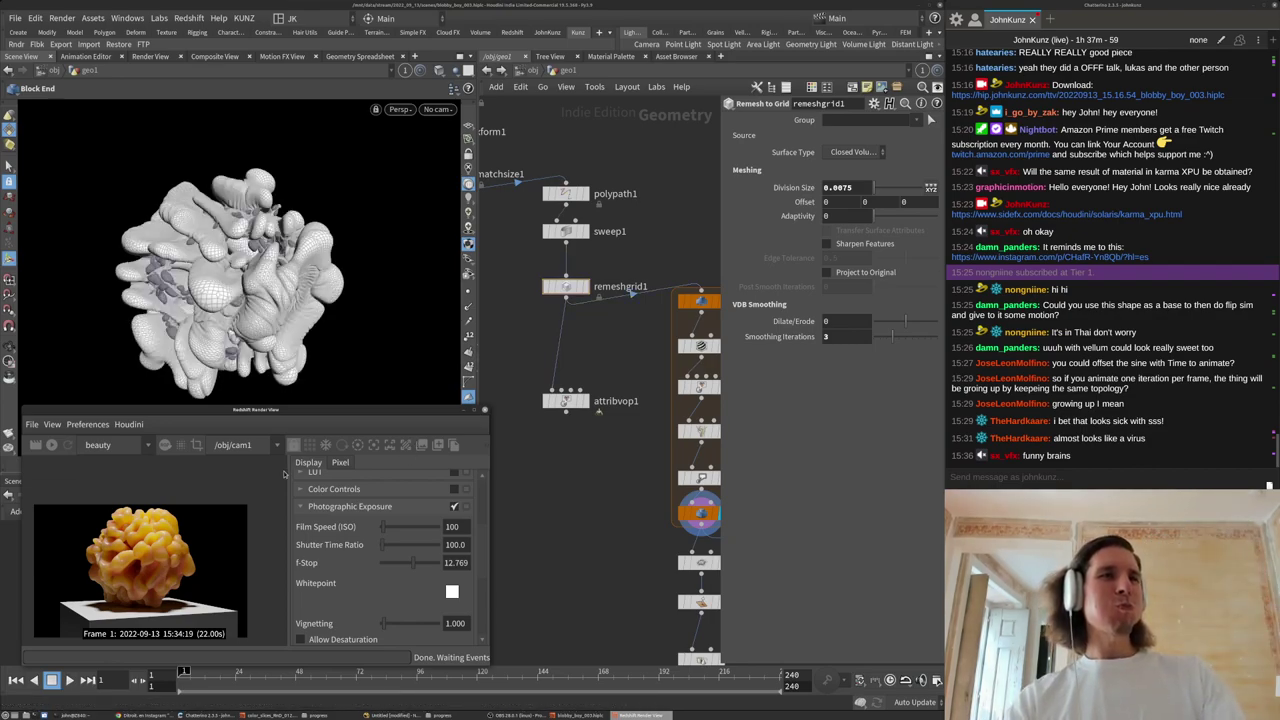
# Inspect the folds and intersections of the denser mesh up close, then look through cam1 again.
pyautogui.keyDown('alt'); pyautogui.moveTo(353, 308); pyautogui.dragTo(318, 254); pyautogui.keyUp('alt')
pyautogui.keyDown('alt'); pyautogui.moveTo(318, 254); pyautogui.dragTo(389, 225, button='right'); pyautogui.keyUp('alt')
pyautogui.keyDown('alt'); pyautogui.moveTo(390, 225); pyautogui.dragTo(372, 192); pyautogui.keyUp('alt')
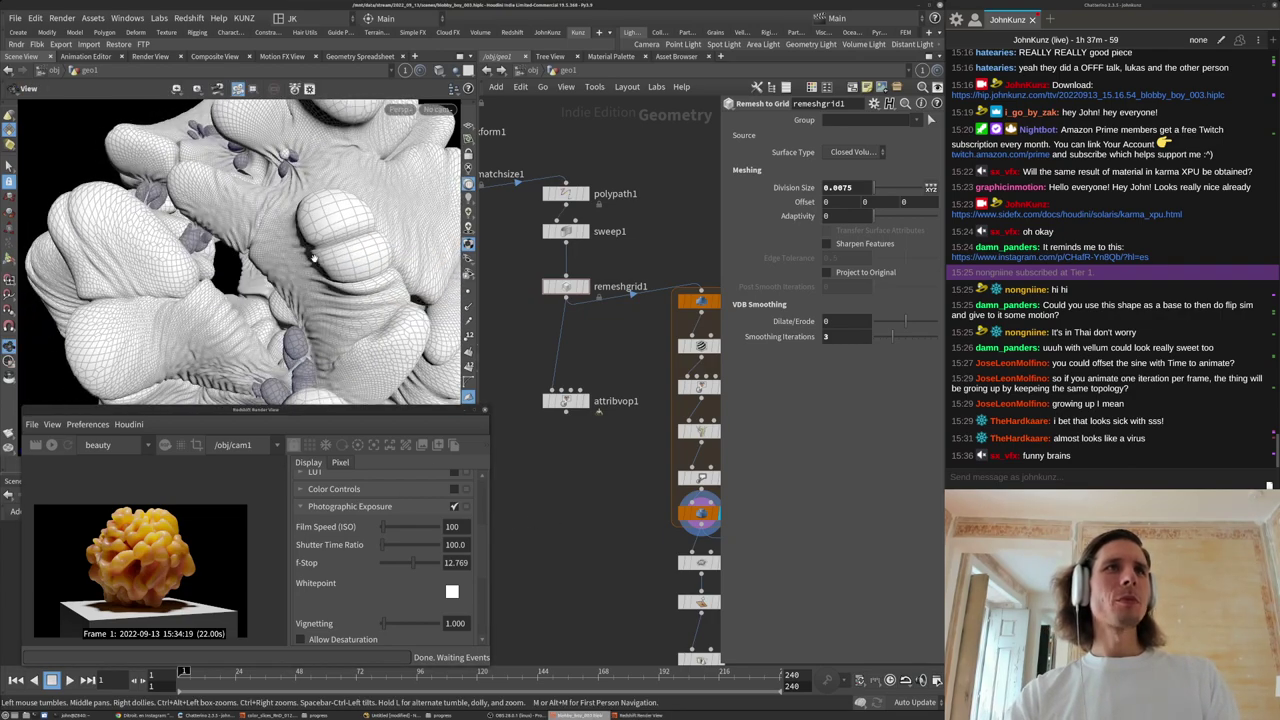
pyautogui.keyDown('alt'); pyautogui.moveTo(372, 192); pyautogui.dragTo(249, 281, button='right'); pyautogui.keyUp('alt')
pyautogui.keyDown('alt'); pyautogui.moveTo(249, 281); pyautogui.dragTo(228, 398); pyautogui.keyUp('alt')
pyautogui.click(436, 111)
pyautogui.click(443, 177)
# Check the geometry info of the repeat_end1 node.
pyautogui.moveTo(588, 532); pyautogui.dragTo(512, 357, button='middle')
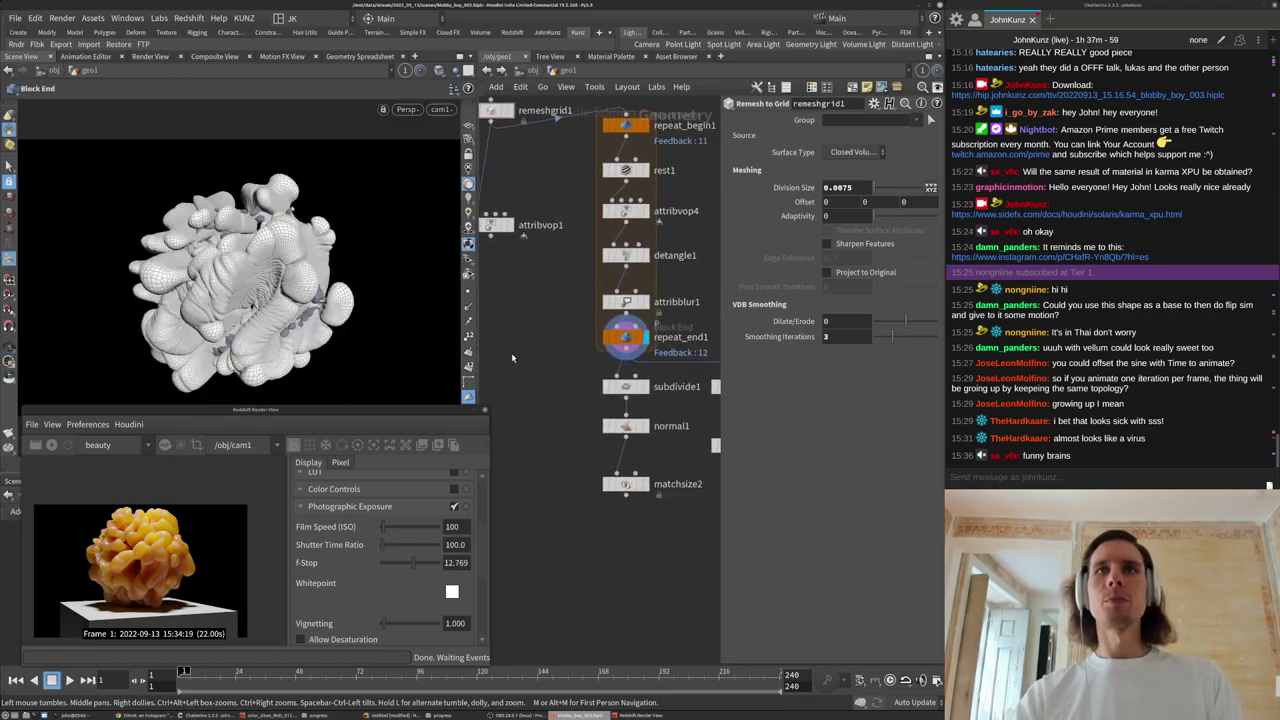
pyautogui.middleClick(625, 336)
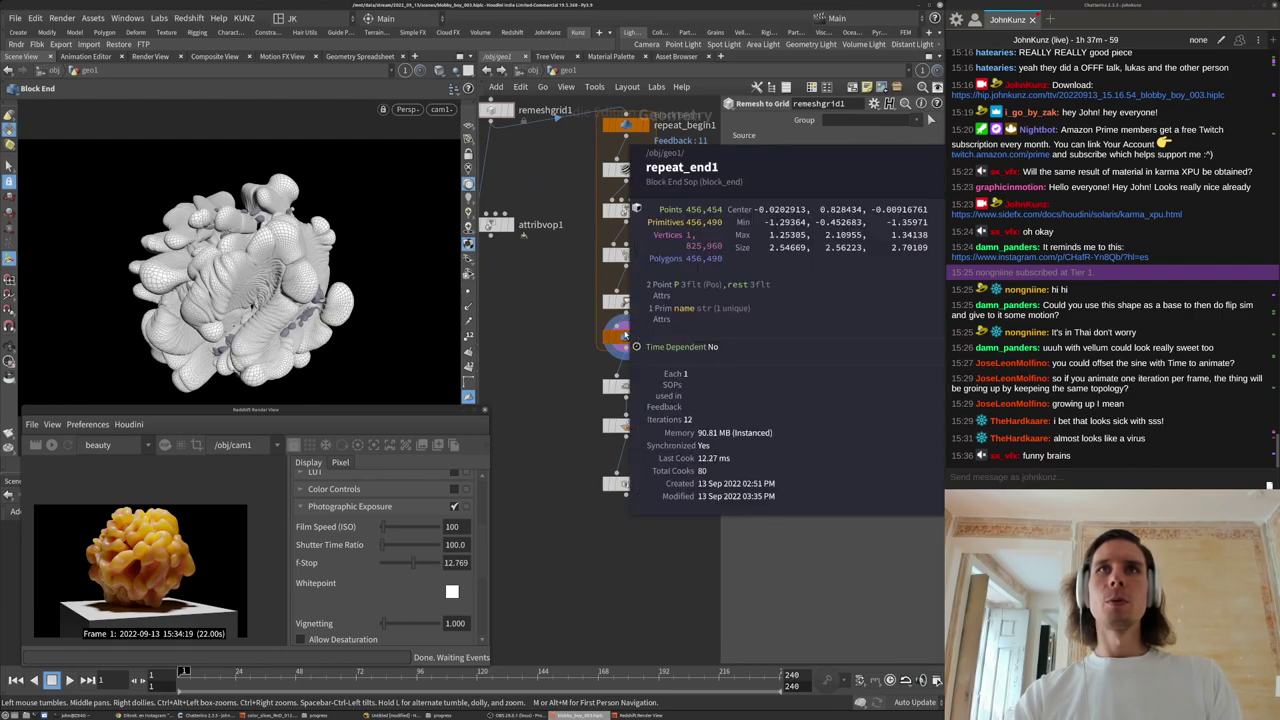
pyautogui.moveTo(615, 384); pyautogui.dragTo(593, 349, button='middle')
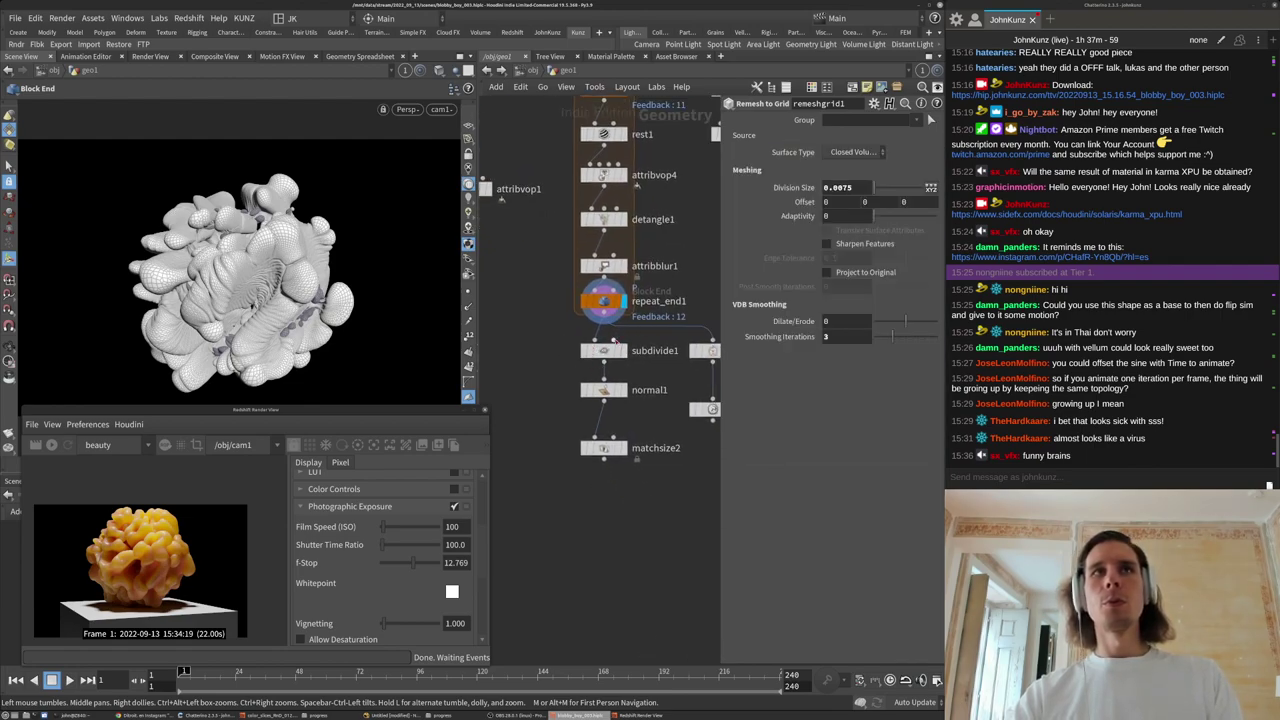
pyautogui.moveTo(541, 387); pyautogui.dragTo(540, 383, button='middle')
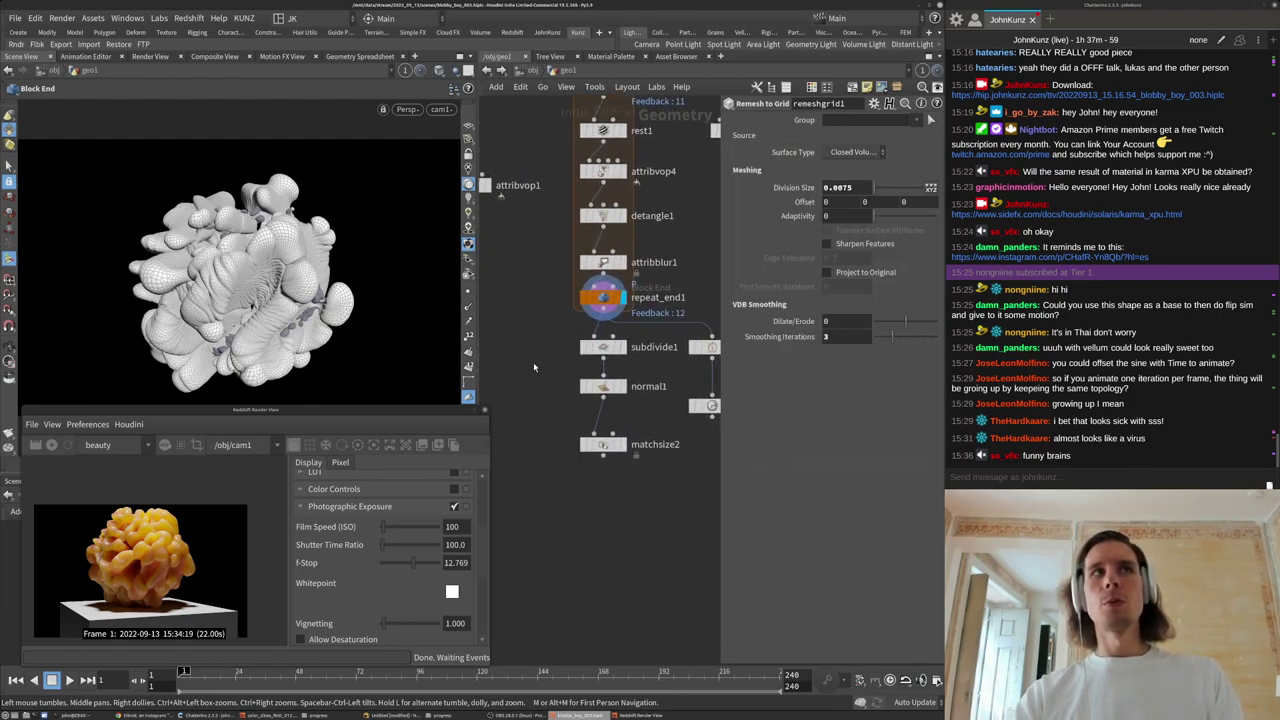
# Bypass subdivide1 and display matchsize2 for a new Redshift test render of the mesh.
pyautogui.click(584, 353)
pyautogui.click(622, 446)
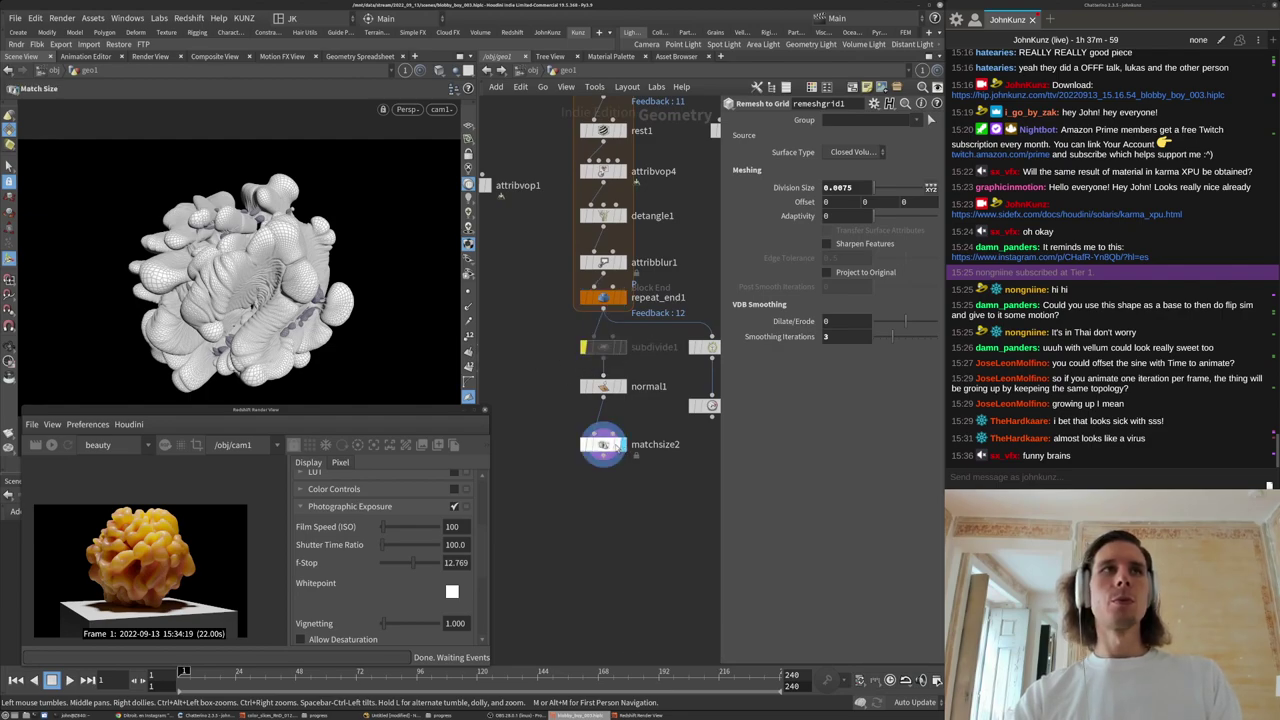
pyautogui.click(603, 446)
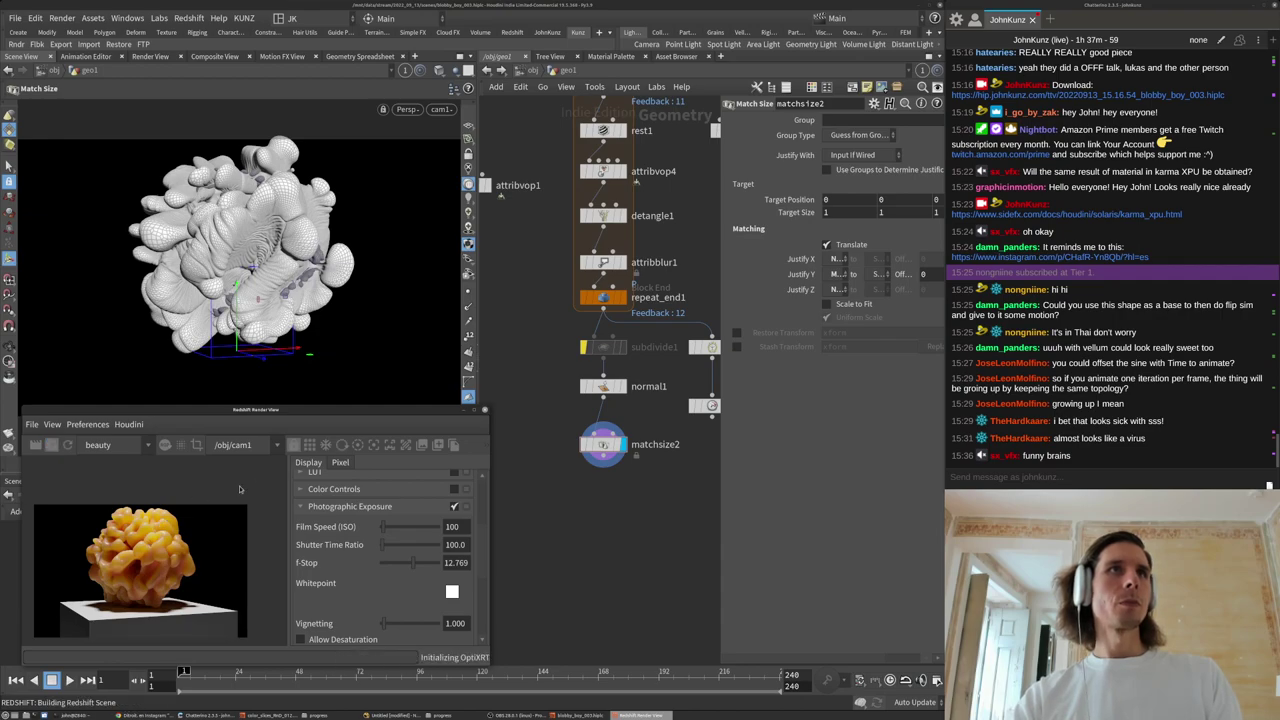
pyautogui.scroll(4, 147, 540)
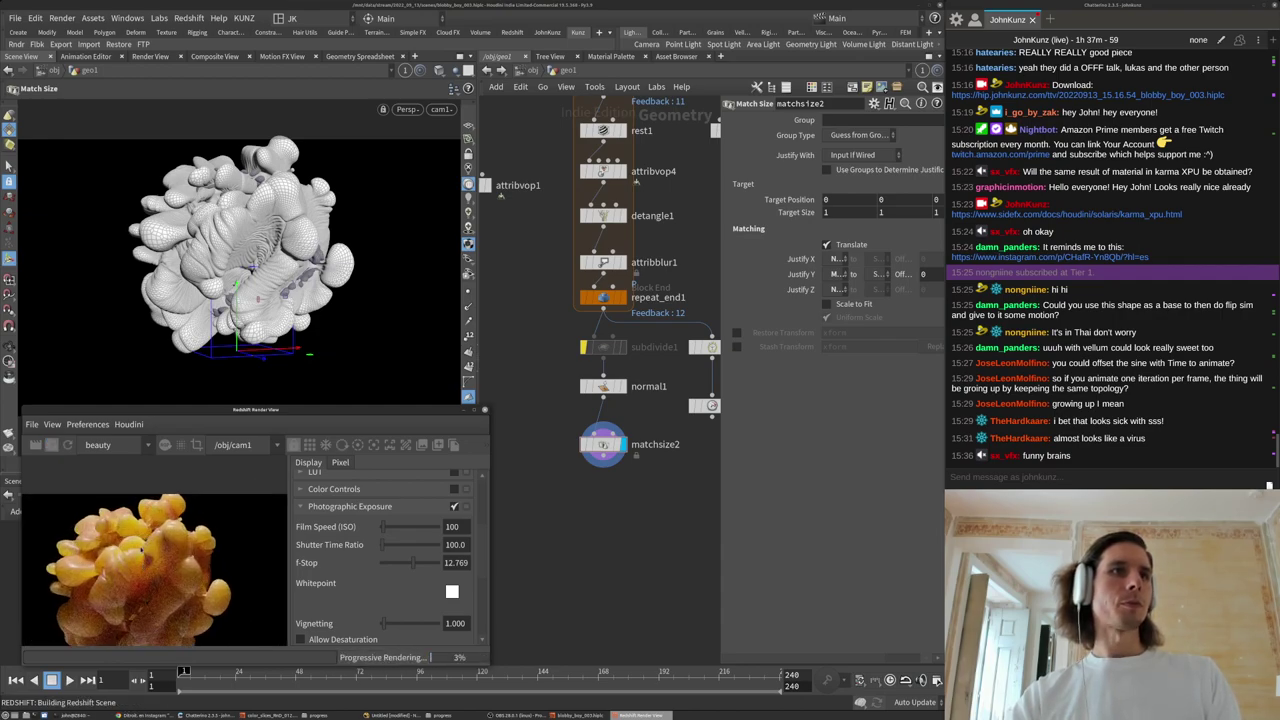
pyautogui.scroll(-4, 147, 543)
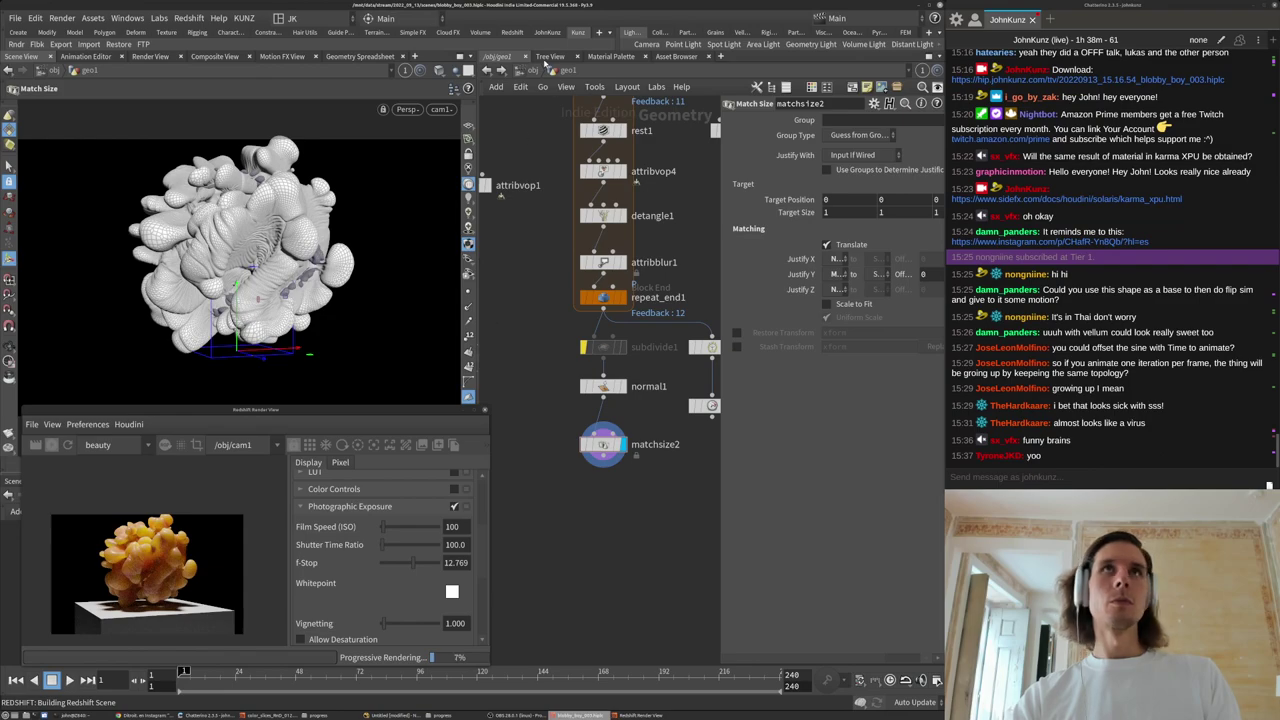
# At object level, pull cam1 back and raise it to about -3.73, 1.33, 9.27 to reframe the blob on its pedestal.
pyautogui.click(533, 72)
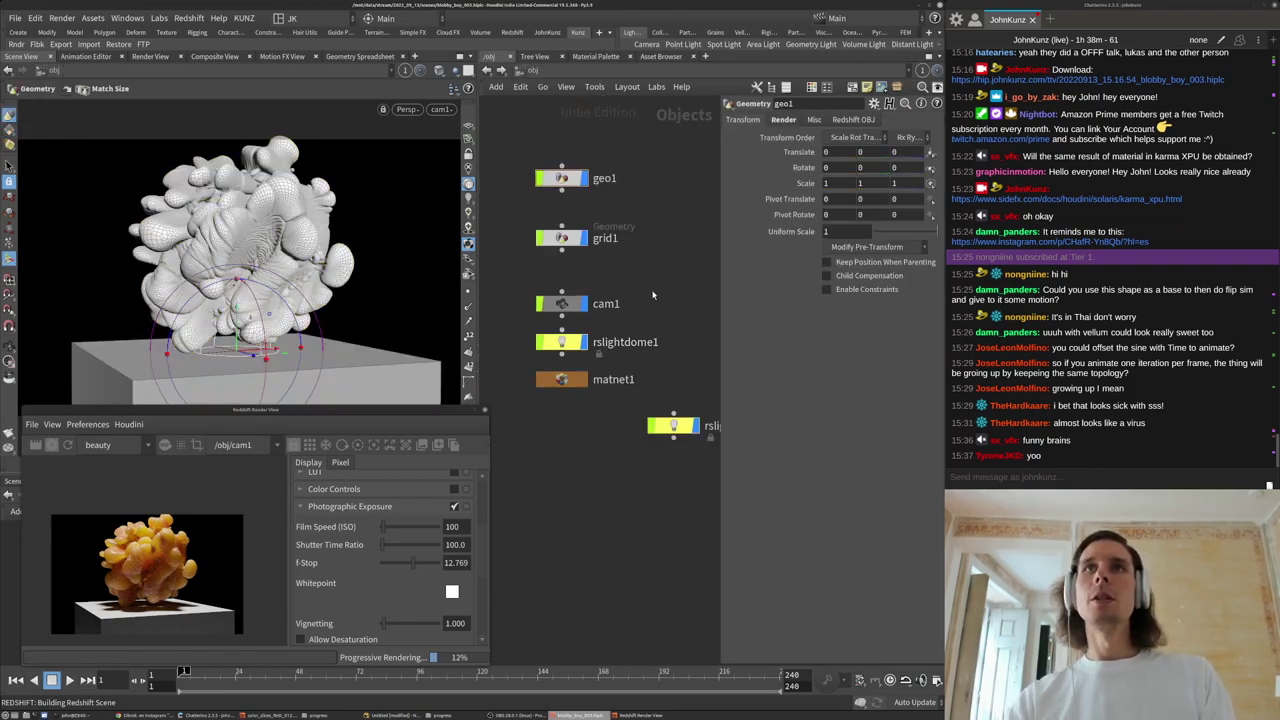
pyautogui.click(562, 303)
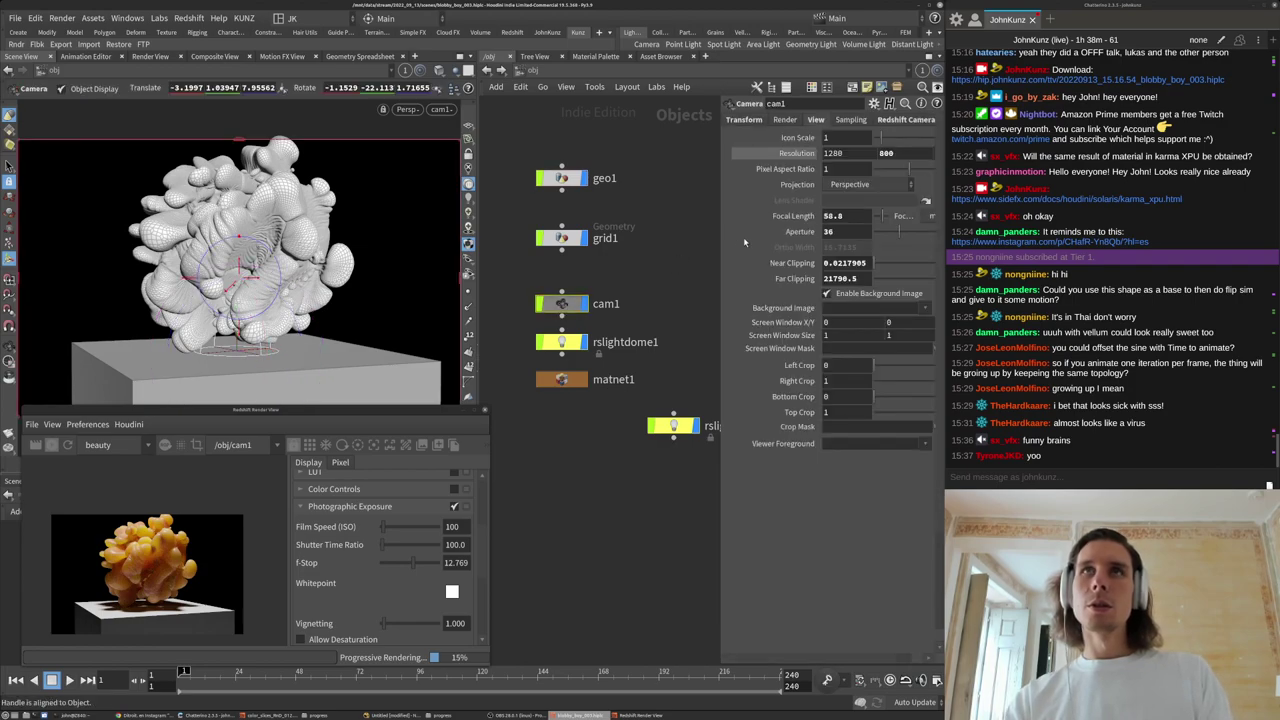
pyautogui.keyDown('alt'); pyautogui.moveTo(232, 289); pyautogui.dragTo(240, 267, button='right'); pyautogui.keyUp('alt')
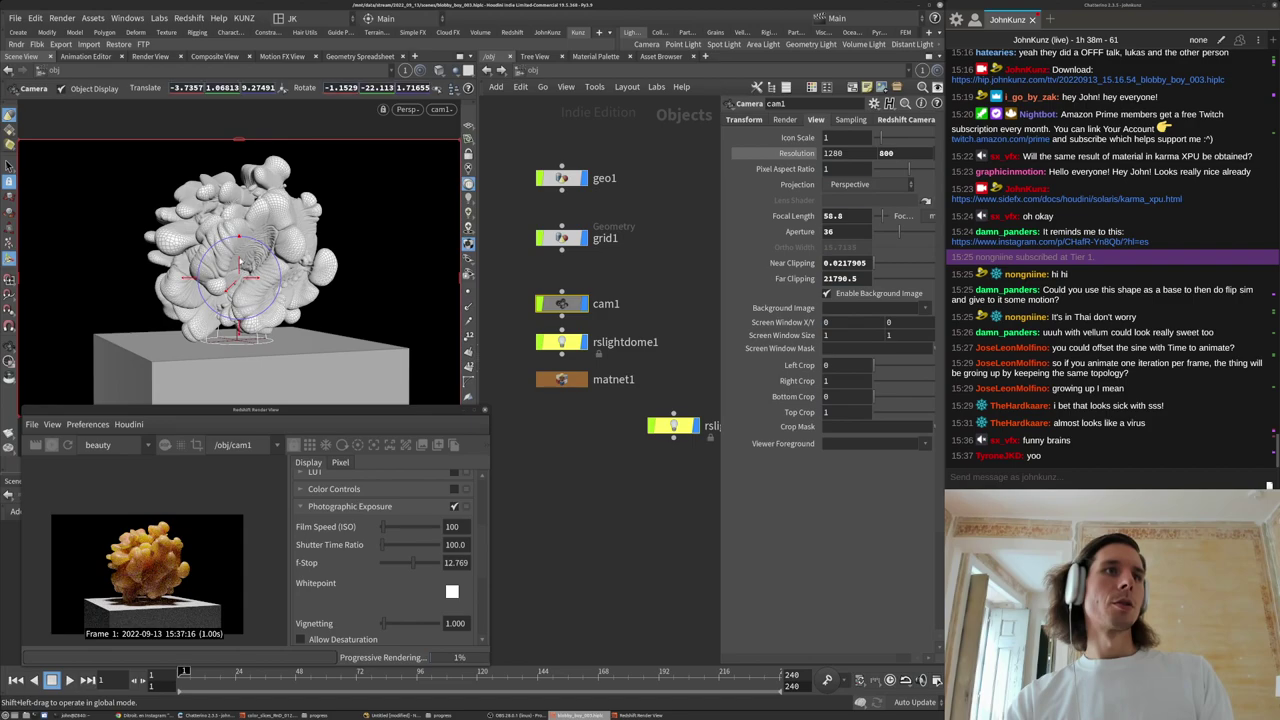
pyautogui.keyDown('alt'); pyautogui.moveTo(240, 267); pyautogui.dragTo(241, 287, button='middle'); pyautogui.keyUp('alt')
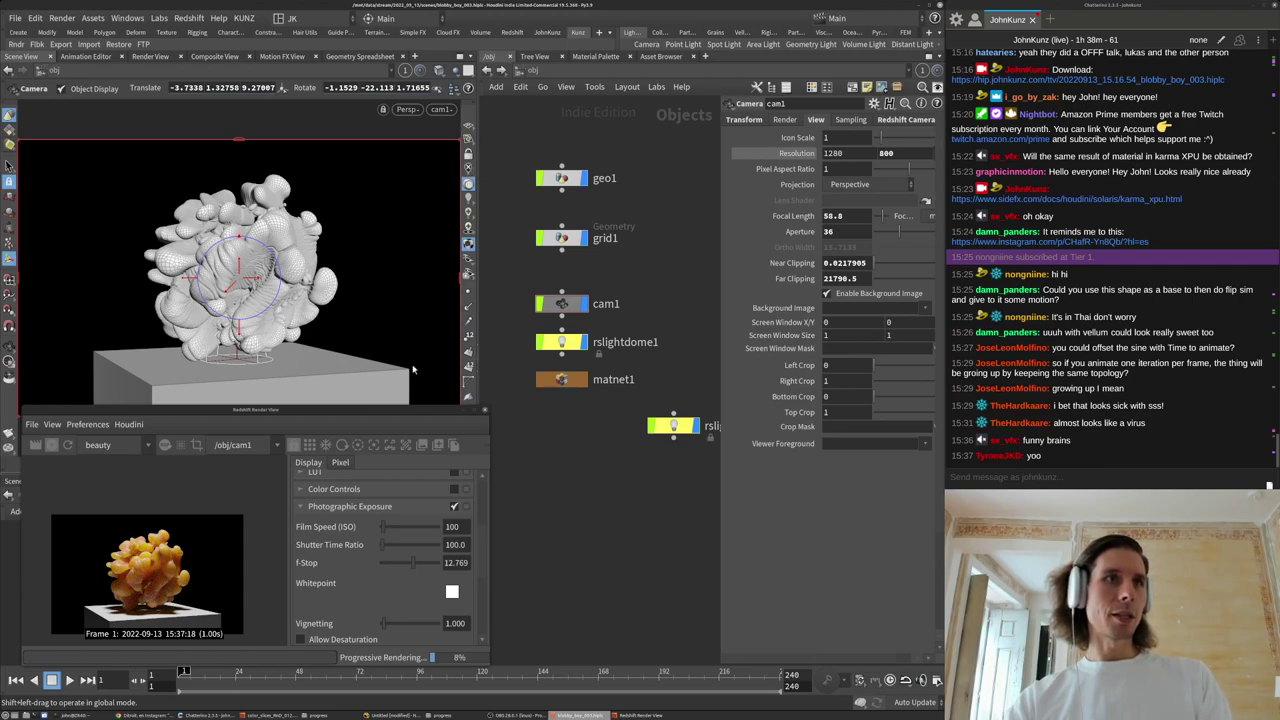
# Leave the camera view for a side view of the blob and create a new Redshift area light from it.
pyautogui.keyDown('alt'); pyautogui.moveTo(186, 247); pyautogui.dragTo(280, 268); pyautogui.keyUp('alt')
pyautogui.keyDown('alt'); pyautogui.moveTo(280, 268); pyautogui.dragTo(268, 285, button='right'); pyautogui.keyUp('alt')
pyautogui.keyDown('alt'); pyautogui.moveTo(268, 285); pyautogui.dragTo(264, 293); pyautogui.keyUp('alt')
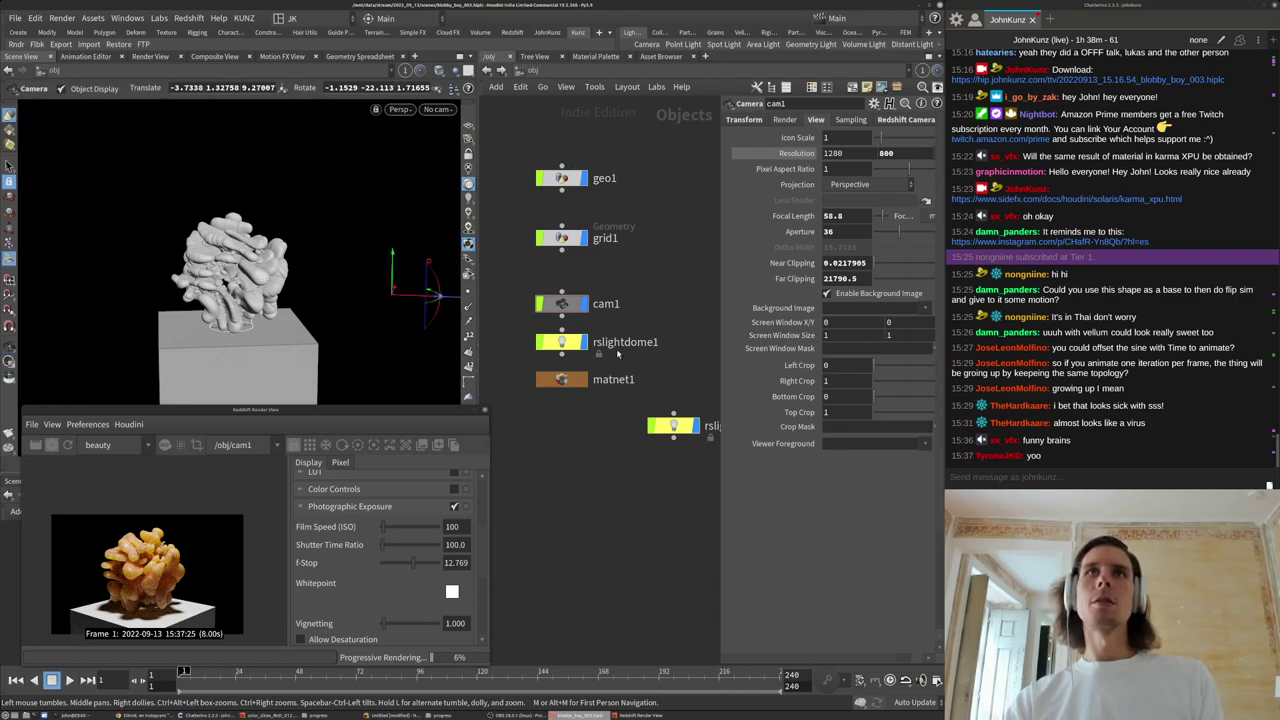
pyautogui.click(514, 33)
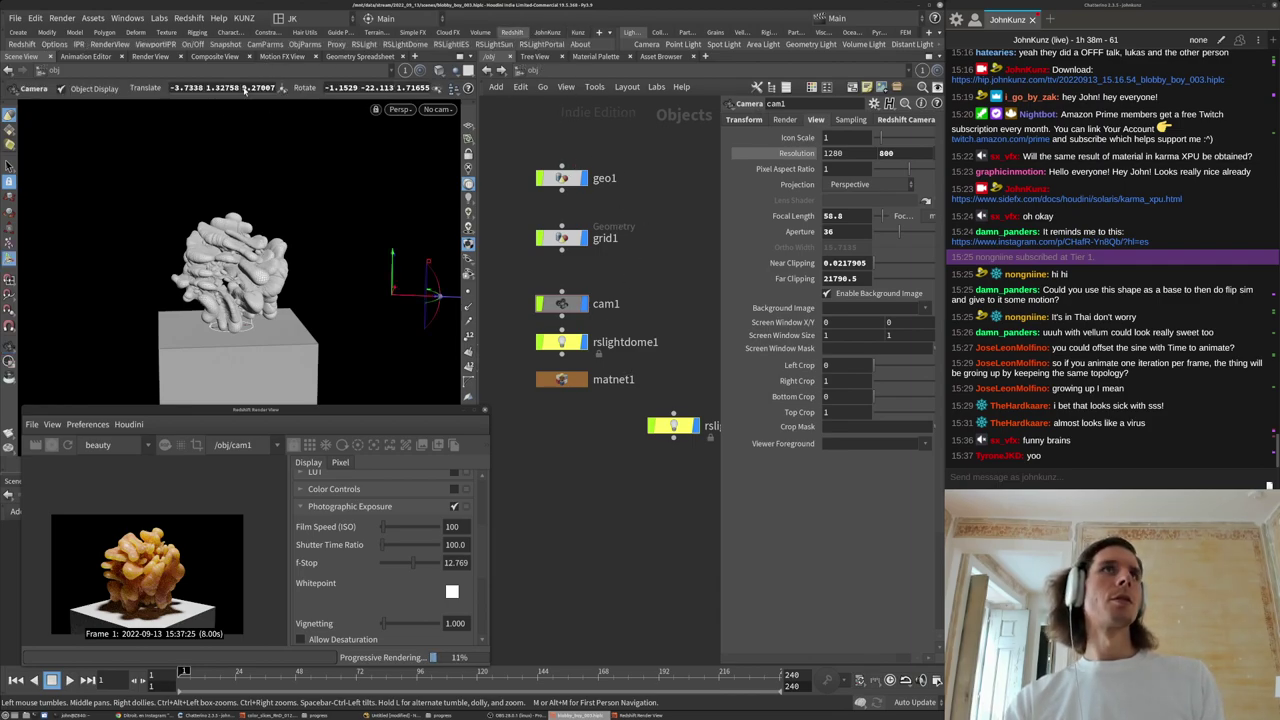
pyautogui.keyDown('ctrl'); pyautogui.click(366, 45); pyautogui.keyUp('ctrl')
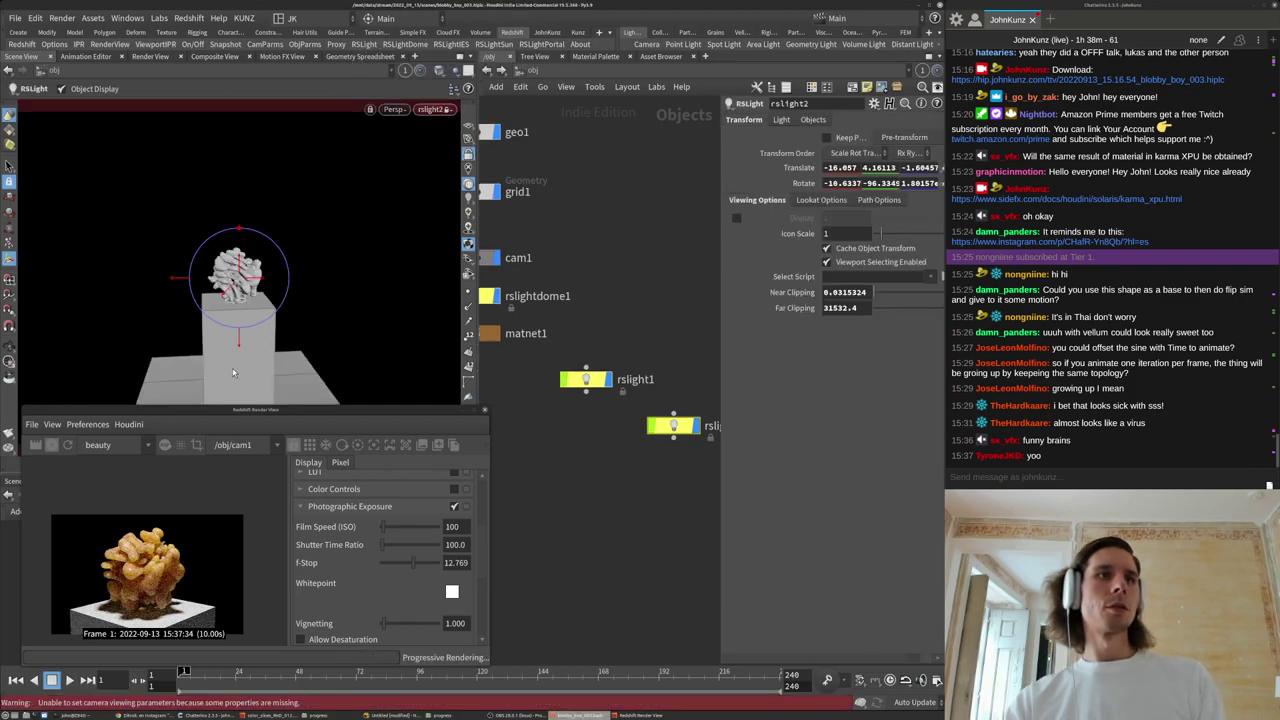
# Set the Intensity of the new rslight2 area light to 255.
pyautogui.moveTo(622, 465); pyautogui.dragTo(583, 423, button='middle')
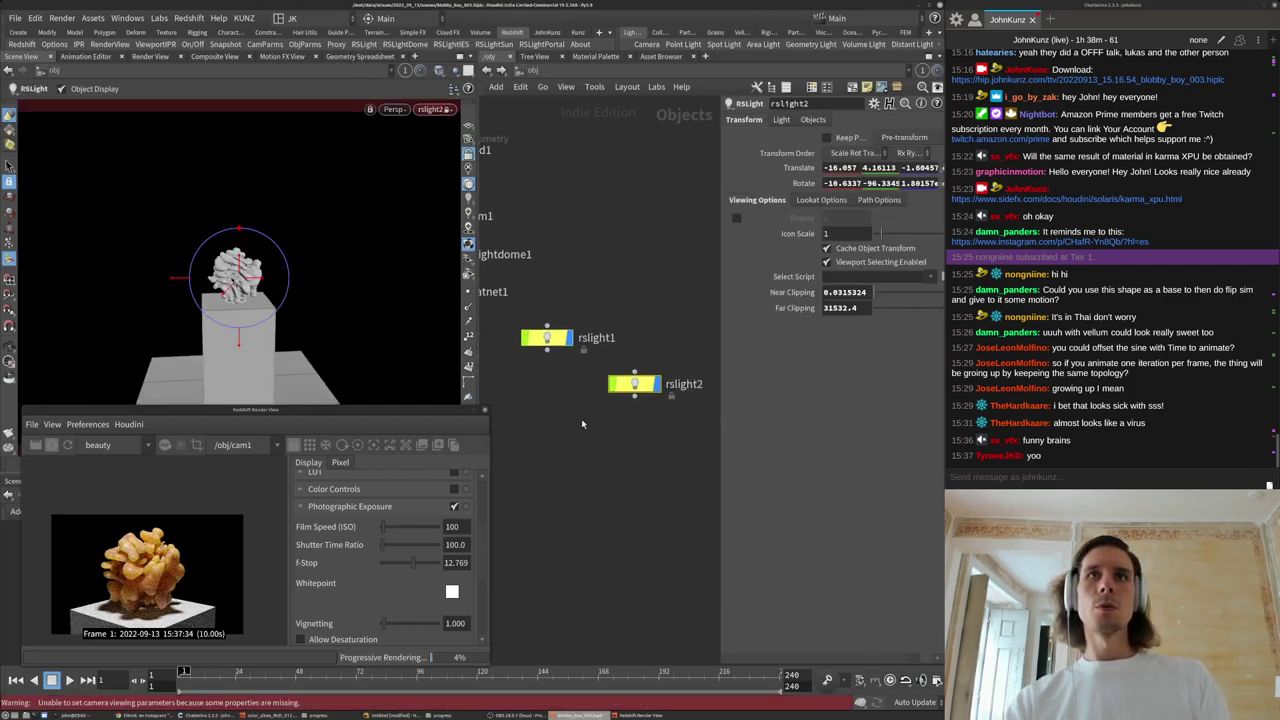
pyautogui.scroll(-3, 583, 422)
pyautogui.click(781, 120)
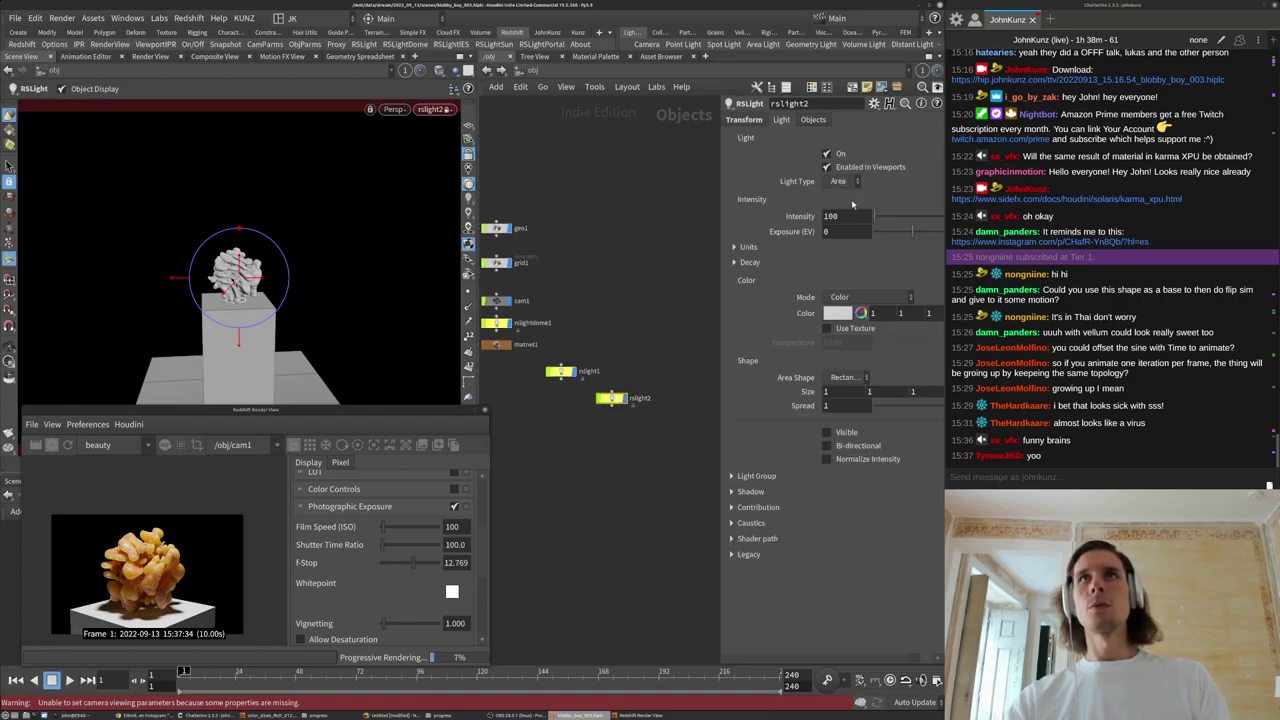
pyautogui.write('255')
pyautogui.press('Return')
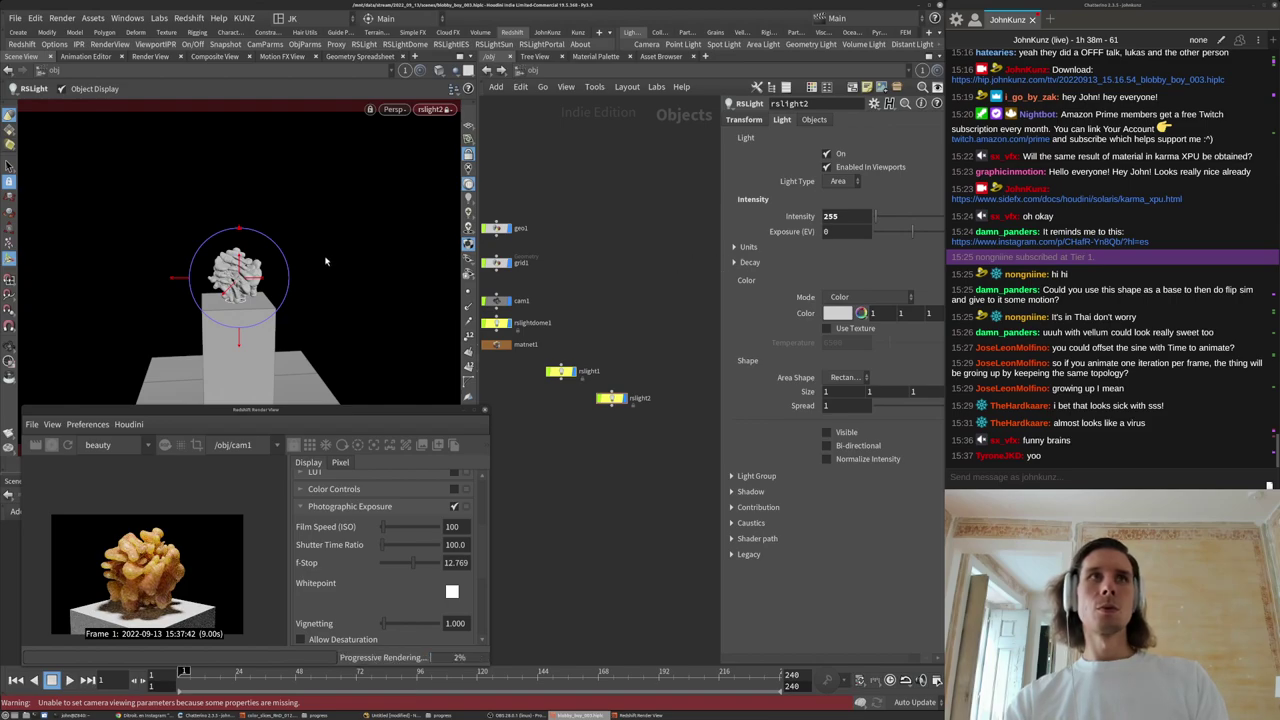
# Looking through rslight2, move the light closer and around the blob, checking its effect in the Redshift render.
pyautogui.moveTo(314, 243)
pyautogui.keyDown('alt'); pyautogui.mouseDown()
pyautogui.moveTo(286, 243)
pyautogui.moveTo(312, 242)
pyautogui.mouseUp(); pyautogui.keyUp('alt')
pyautogui.keyDown('alt'); pyautogui.moveTo(283, 263); pyautogui.dragTo(356, 215, button='right'); pyautogui.keyUp('alt')
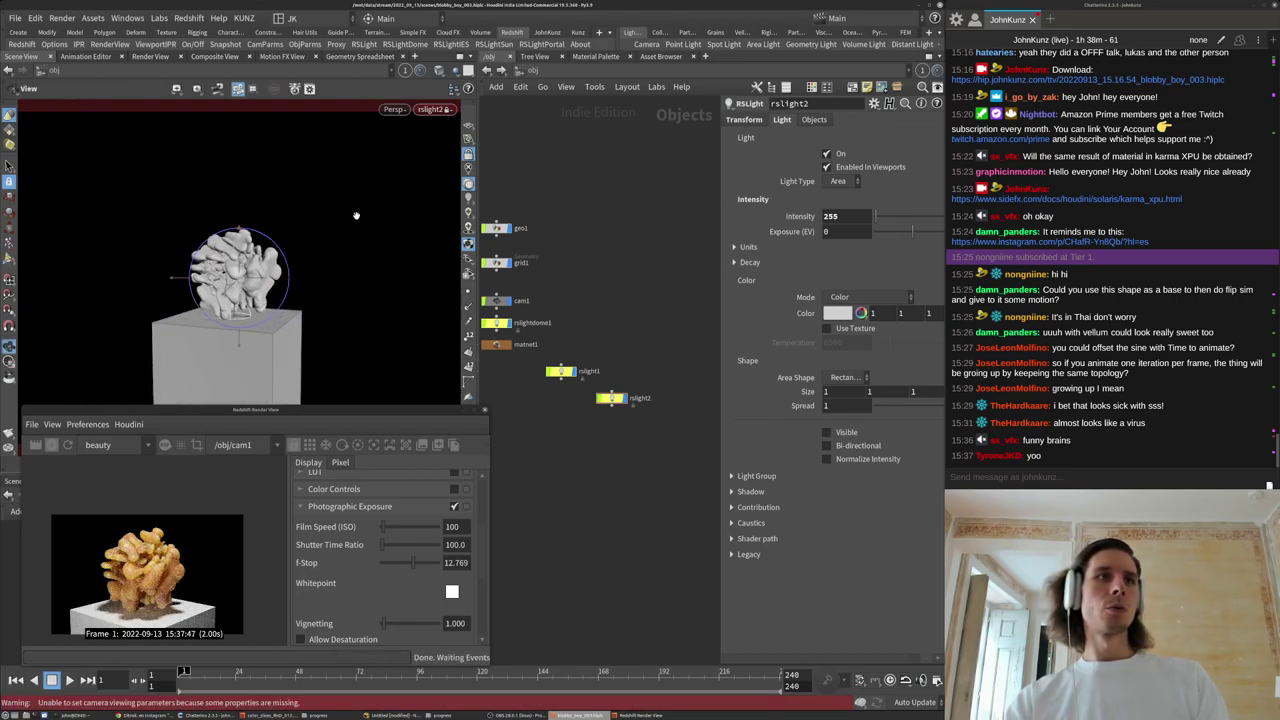
pyautogui.keyDown('alt'); pyautogui.moveTo(346, 222); pyautogui.dragTo(399, 215); pyautogui.keyUp('alt')
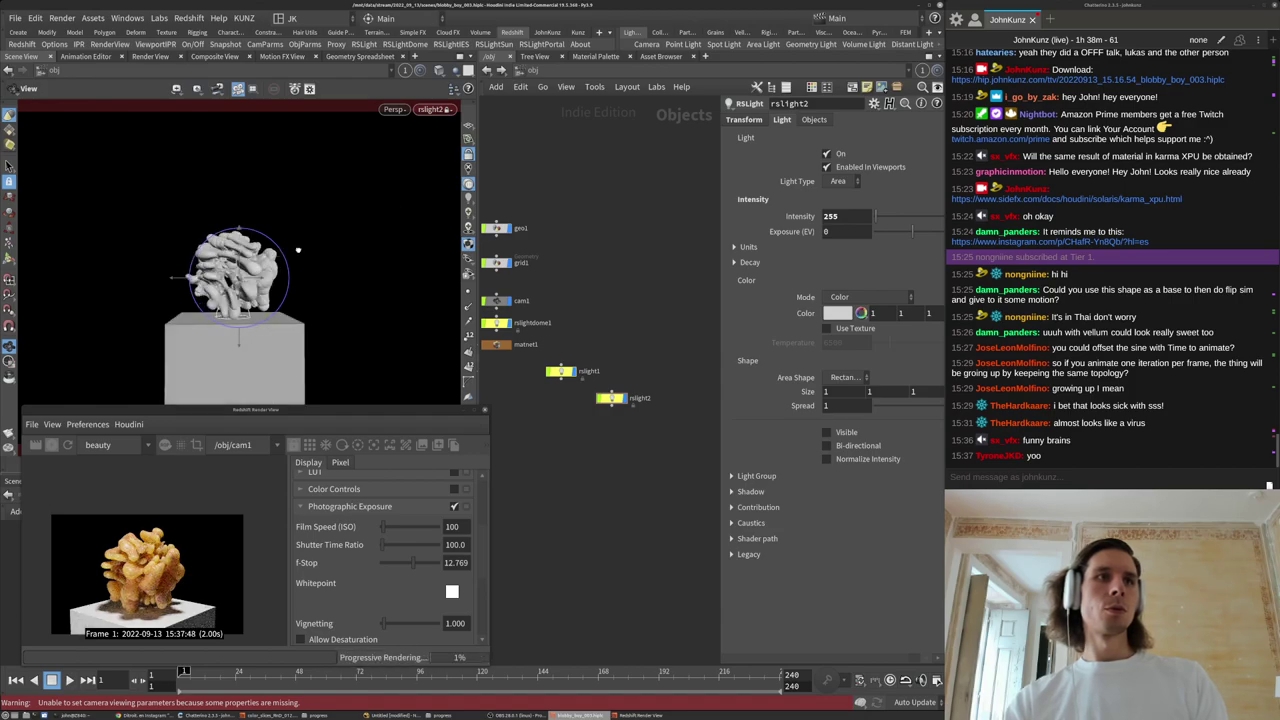
pyautogui.keyDown('alt'); pyautogui.moveTo(288, 249); pyautogui.dragTo(322, 251); pyautogui.keyUp('alt')
pyautogui.scroll(10, 165, 543)
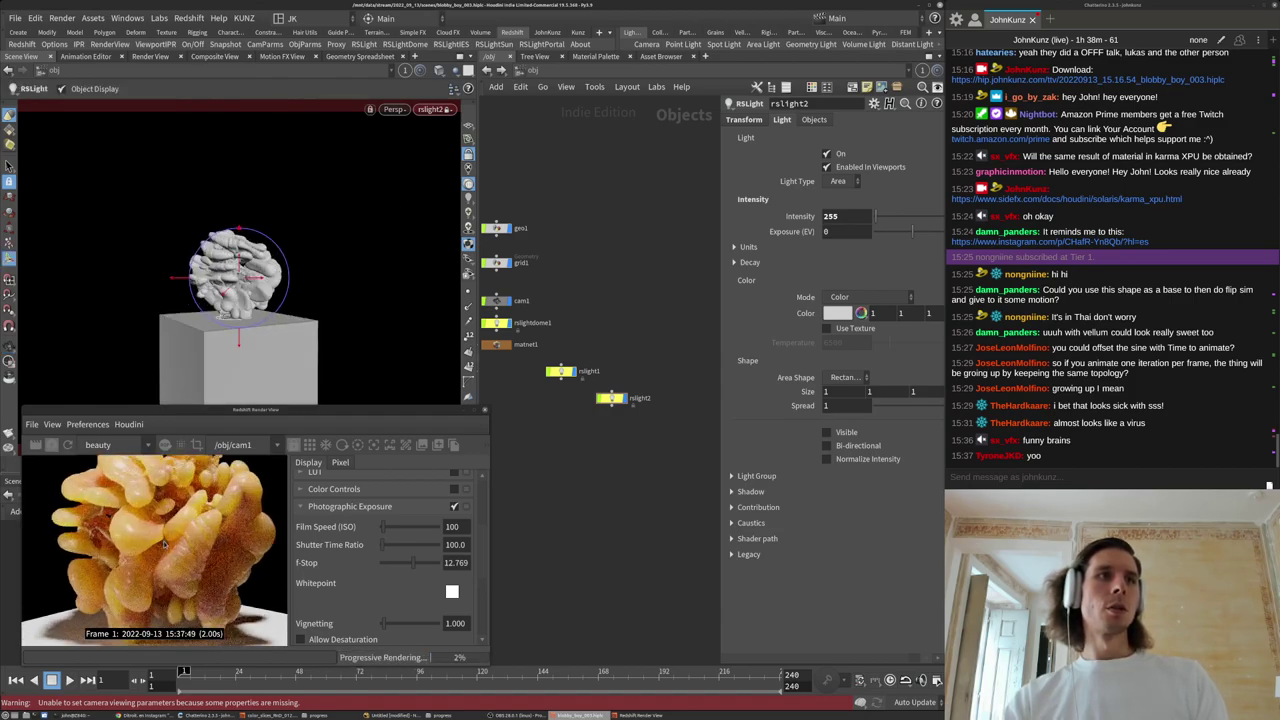
pyautogui.scroll(-4, 211, 548)
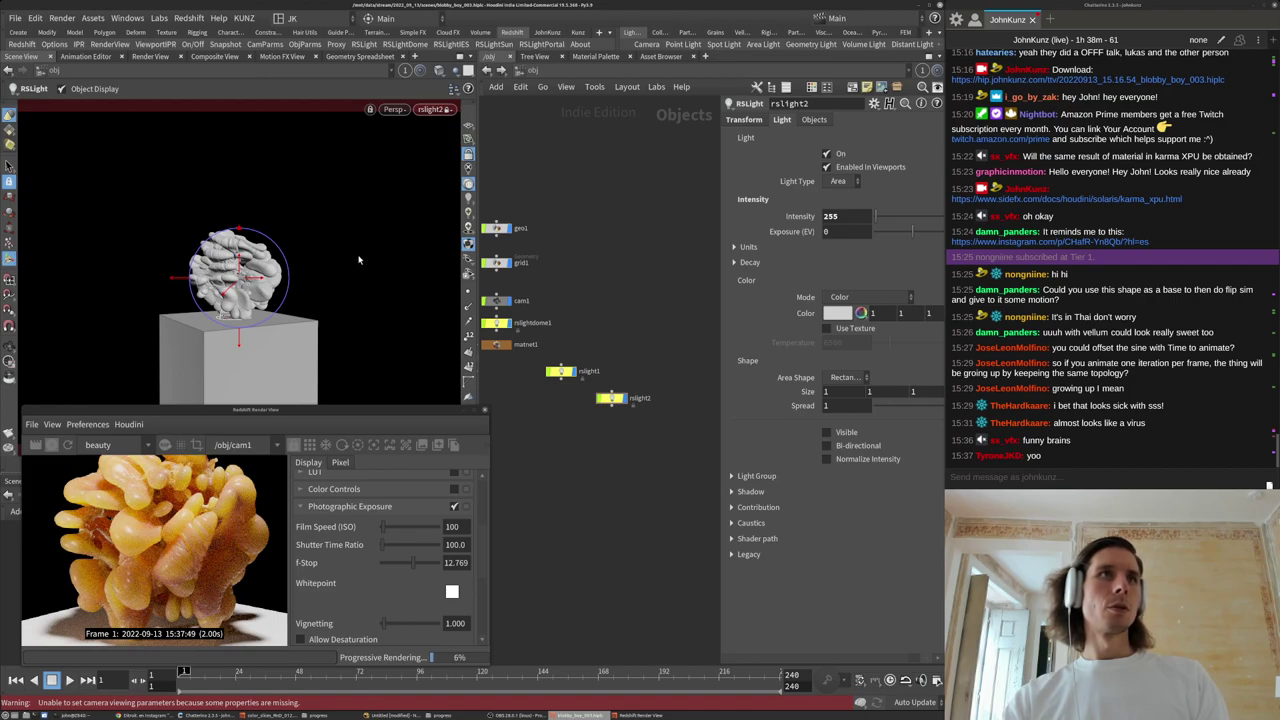
# Orbit rslight2 further around the blob while looking through it, judging the shading in the Redshift render.
pyautogui.keyDown('alt'); pyautogui.moveTo(342, 281); pyautogui.dragTo(91, 264); pyautogui.keyUp('alt')
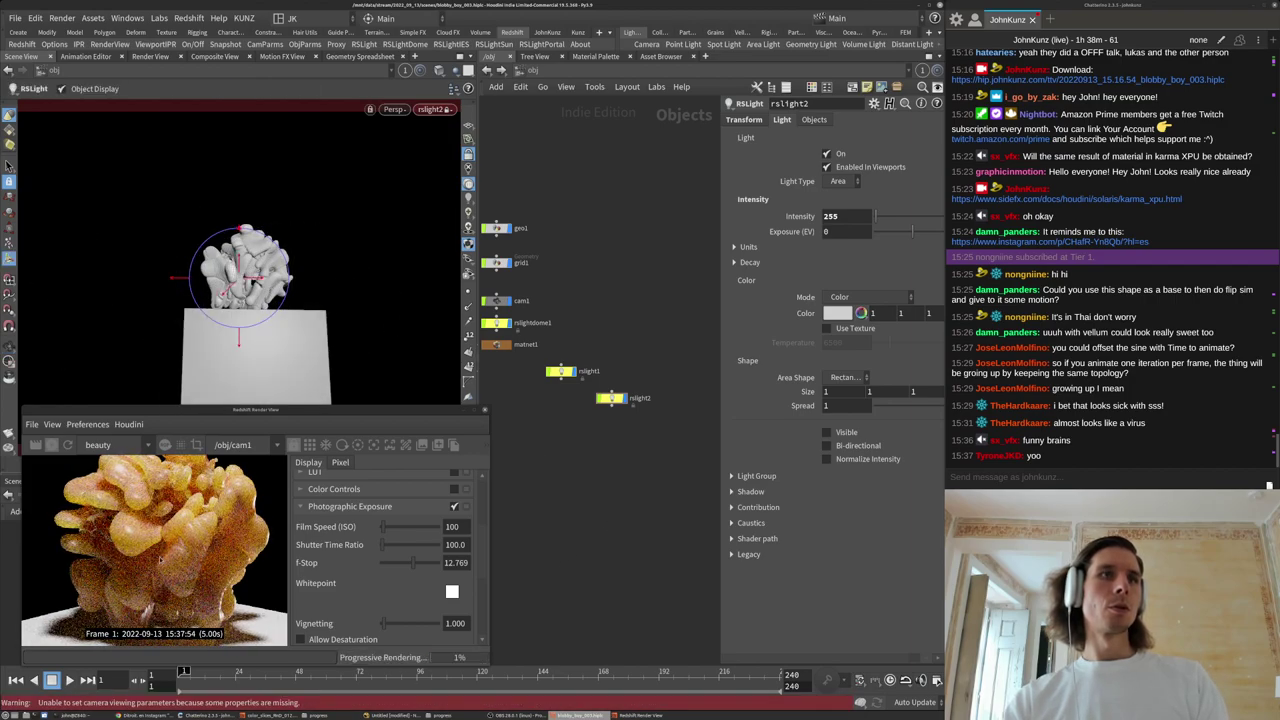
pyautogui.scroll(-5, 161, 554)
pyautogui.keyDown('alt'); pyautogui.moveTo(362, 272); pyautogui.dragTo(63, 211); pyautogui.keyUp('alt')
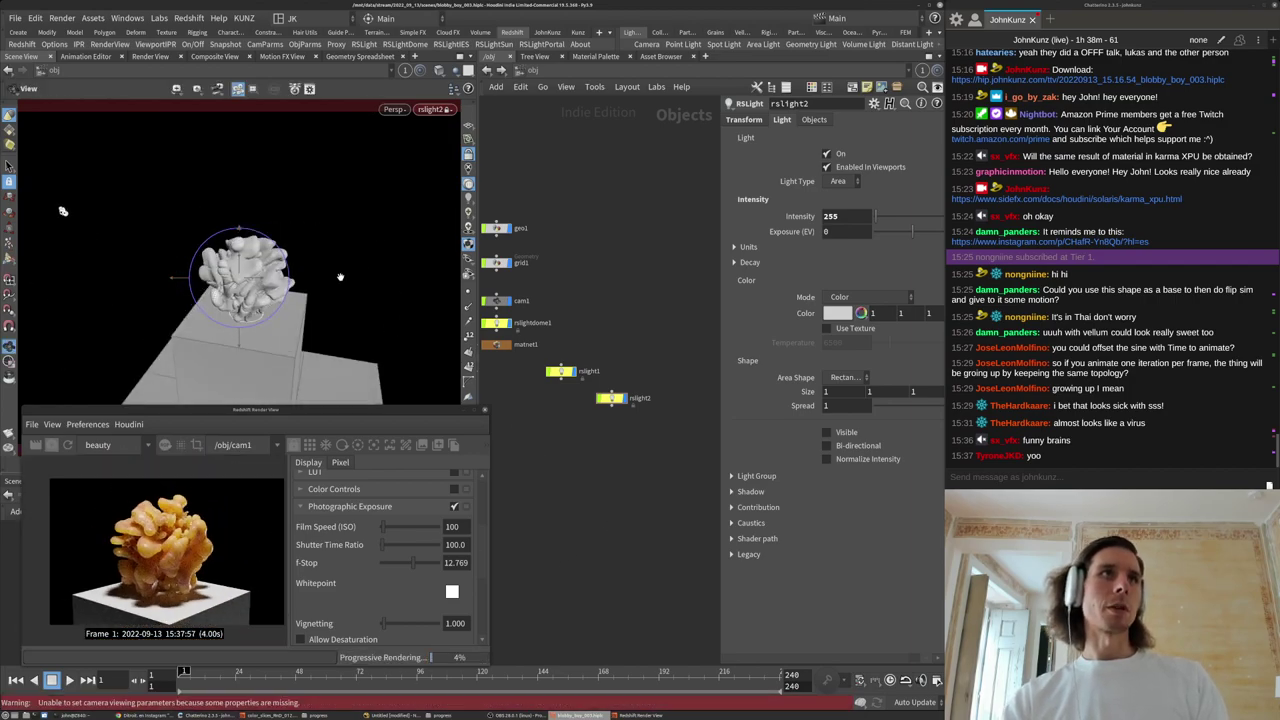
pyautogui.moveTo(340, 264)
pyautogui.mouseDown()
pyautogui.moveTo(320, 263)
pyautogui.moveTo(322, 249)
pyautogui.mouseUp()
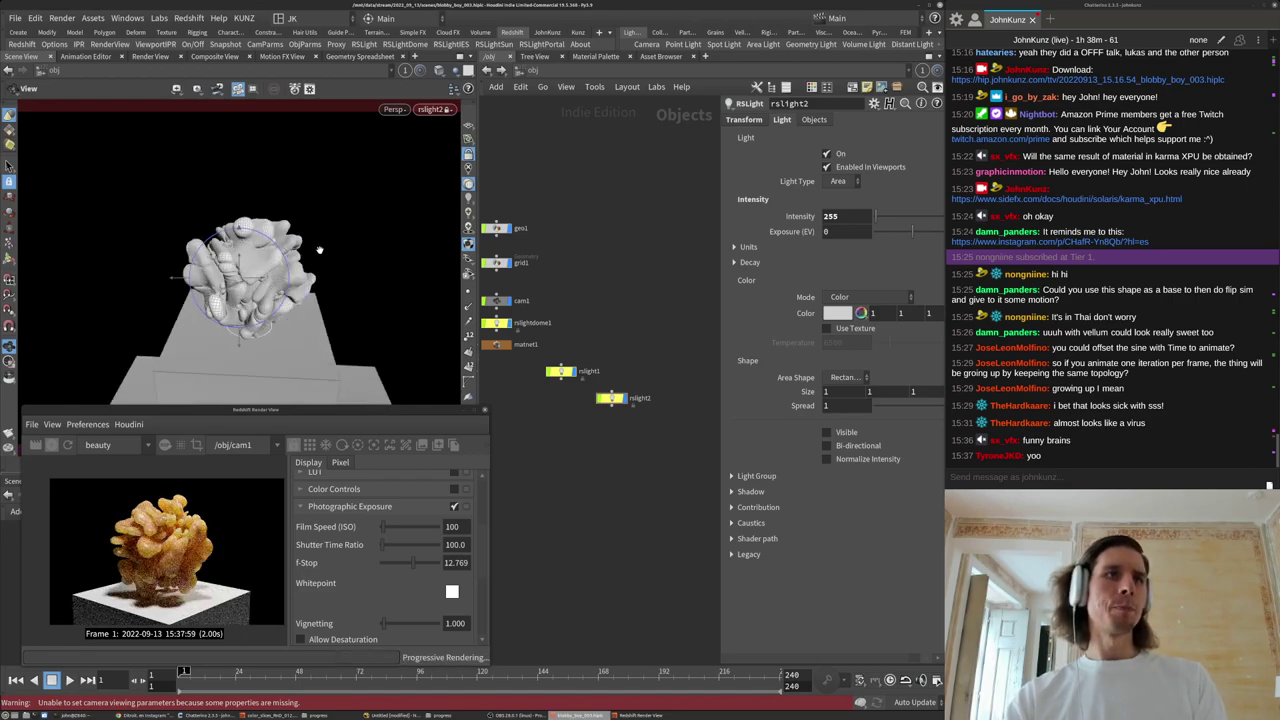
pyautogui.moveTo(255, 318); pyautogui.dragTo(329, 256)
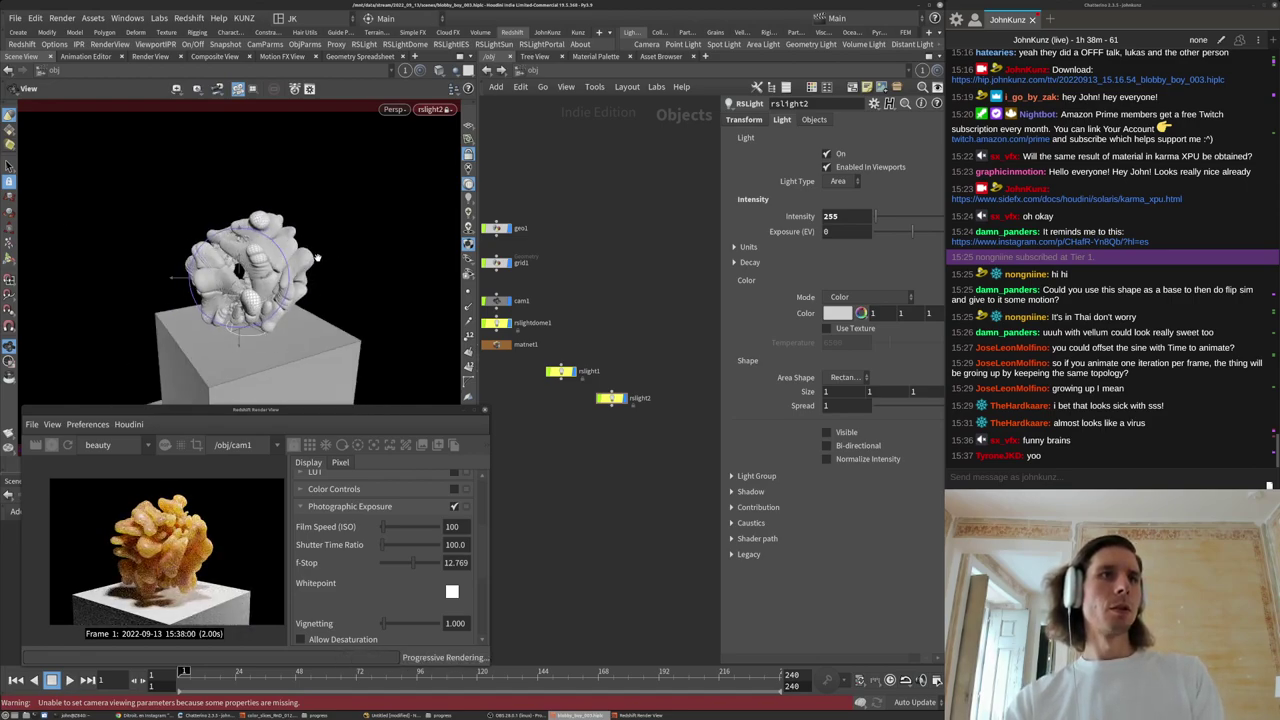
pyautogui.scroll(4, 196, 557)
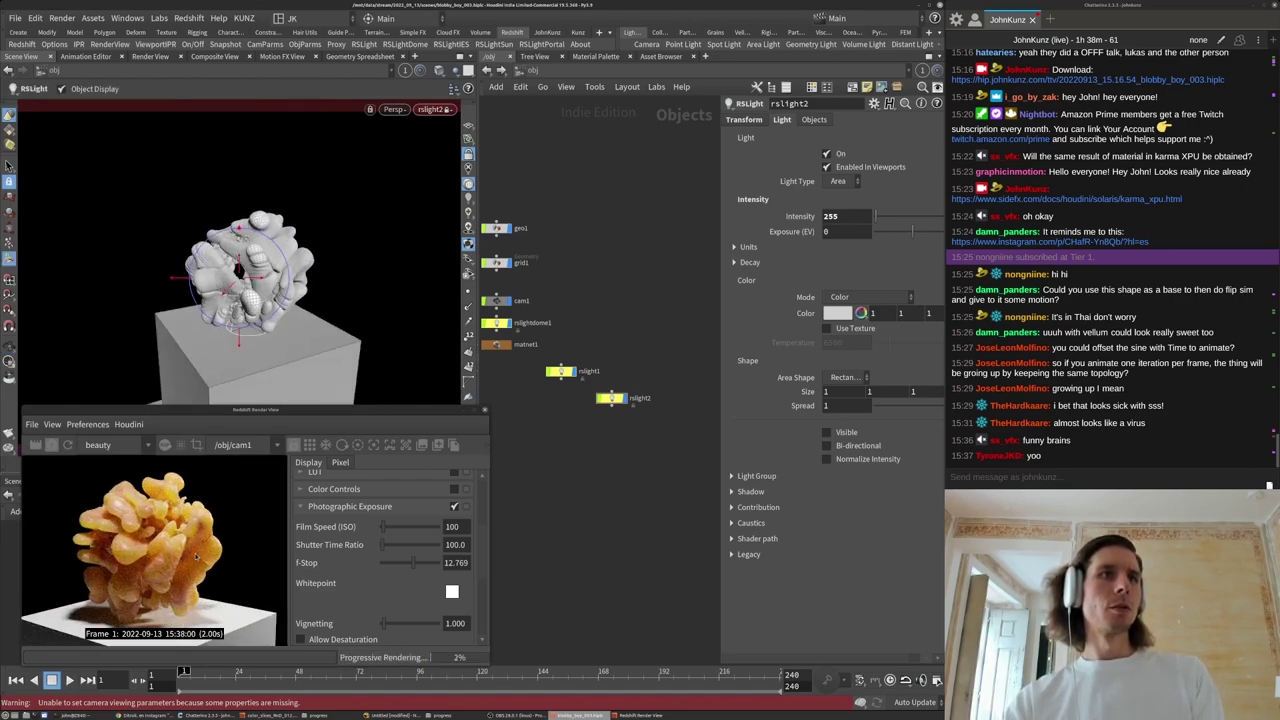
# Look through rslight1 instead and swing that light down and around the blob and its pedestal.
pyautogui.click(435, 109)
pyautogui.moveTo(480, 200)
pyautogui.click(605, 212)
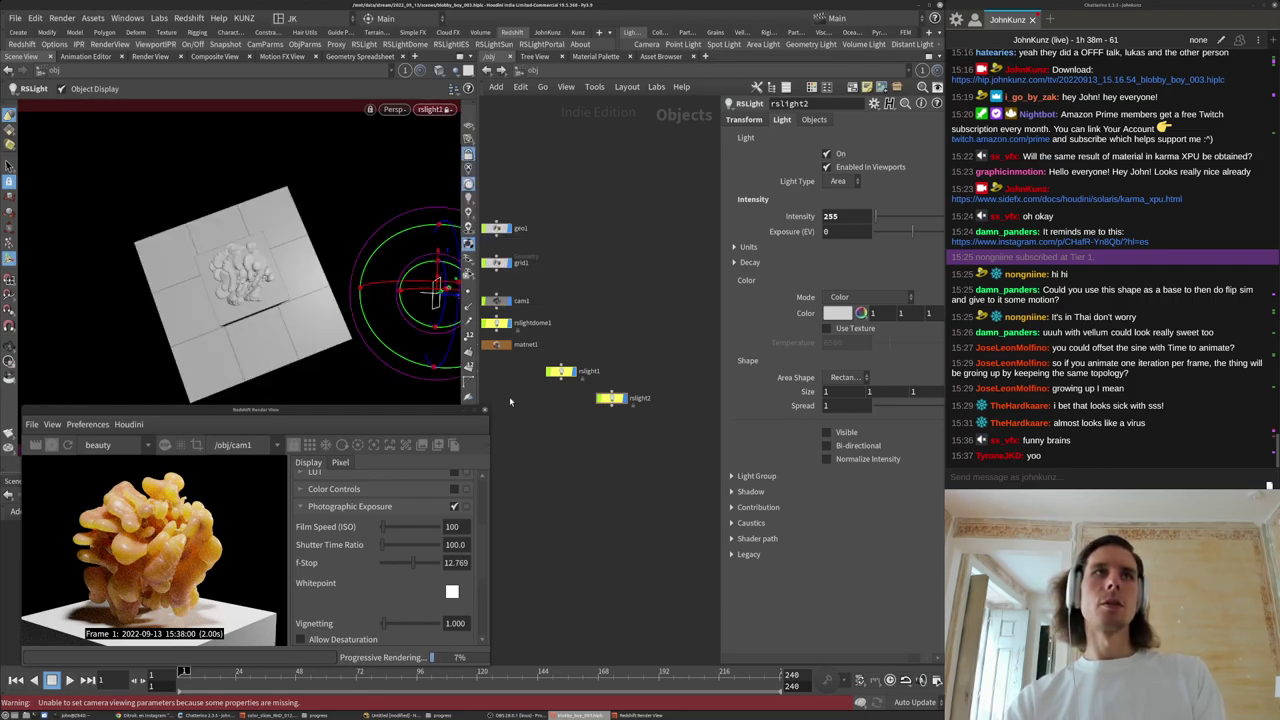
pyautogui.keyDown('alt'); pyautogui.moveTo(267, 273); pyautogui.dragTo(369, 267); pyautogui.keyUp('alt')
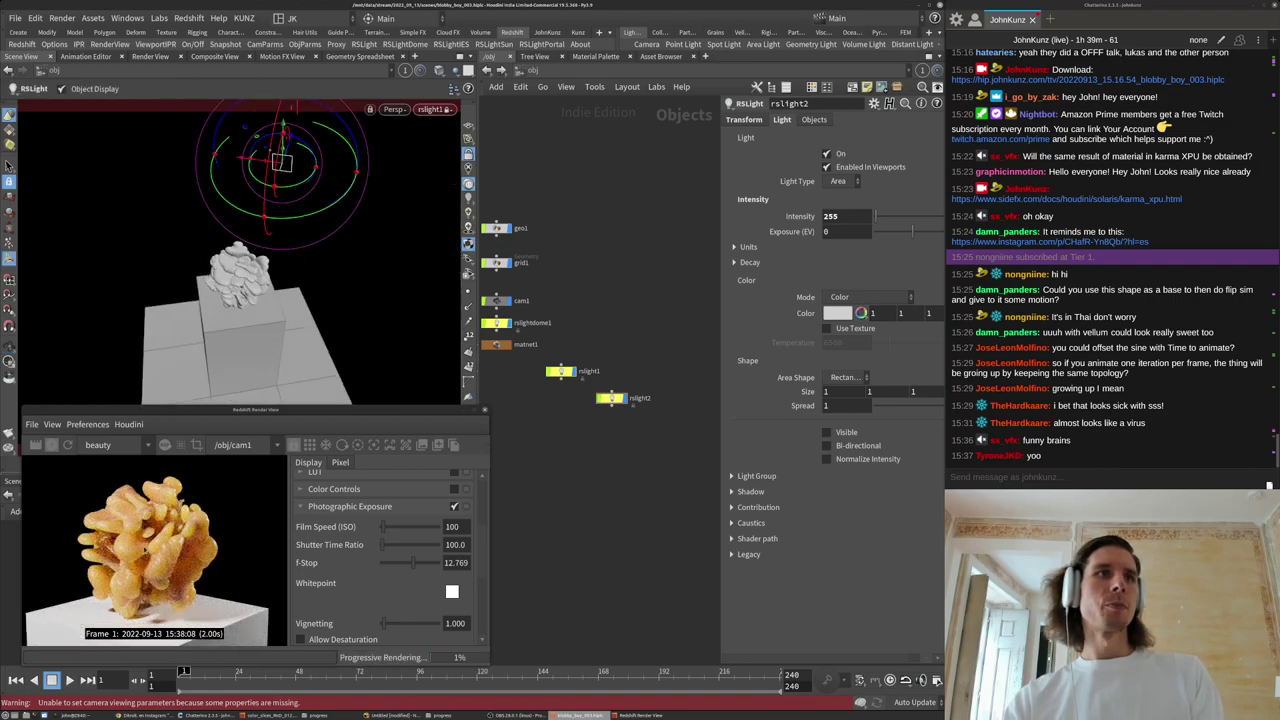
pyautogui.scroll(-4, 196, 551)
pyautogui.keyDown('alt'); pyautogui.moveTo(263, 270); pyautogui.dragTo(301, 296); pyautogui.keyUp('alt')
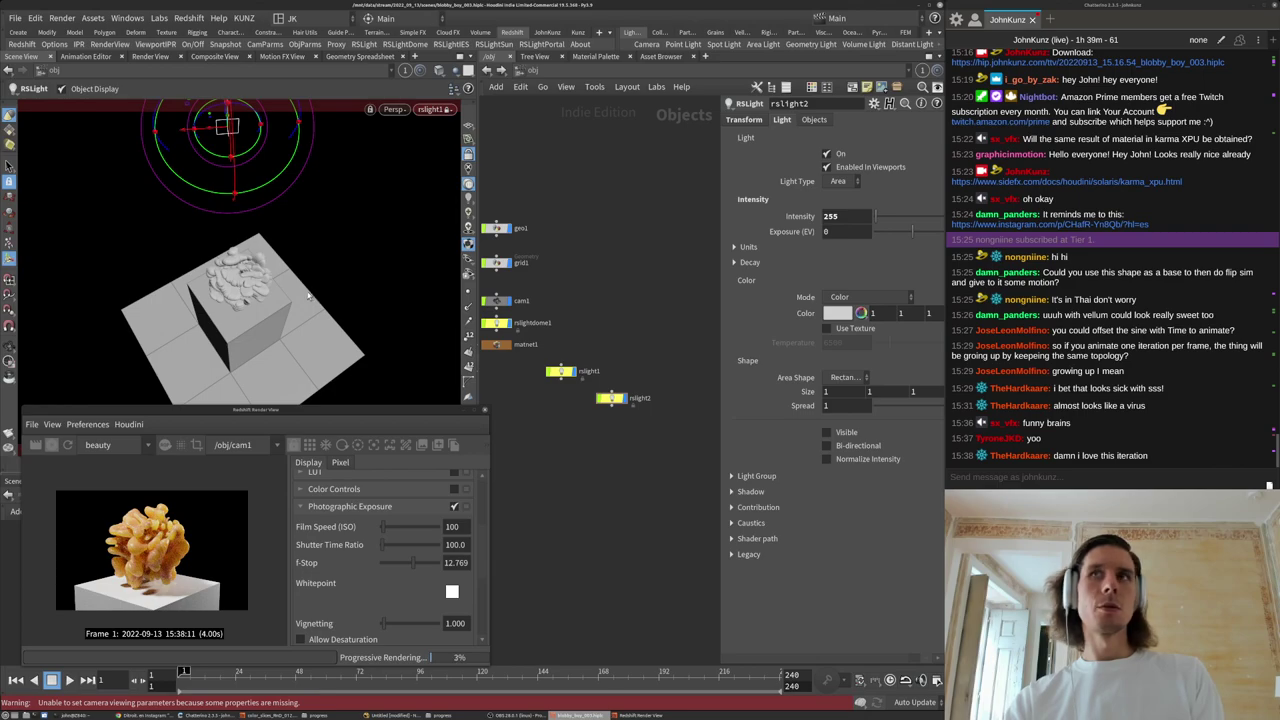
pyautogui.keyDown('alt'); pyautogui.moveTo(334, 303); pyautogui.dragTo(226, 300); pyautogui.keyUp('alt')
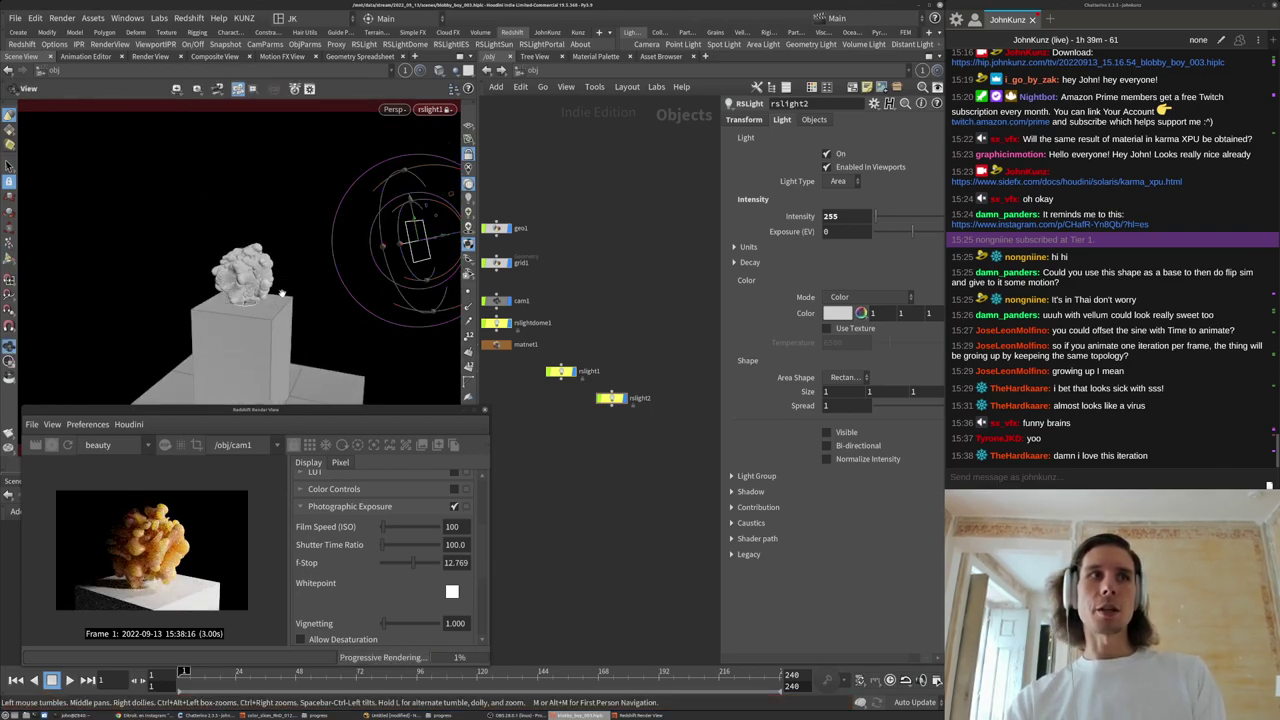
# Bring rslight1 closer and move it around behind the blob as a backlight, inspecting the translucency in the render.
pyautogui.scroll(3, 155, 563)
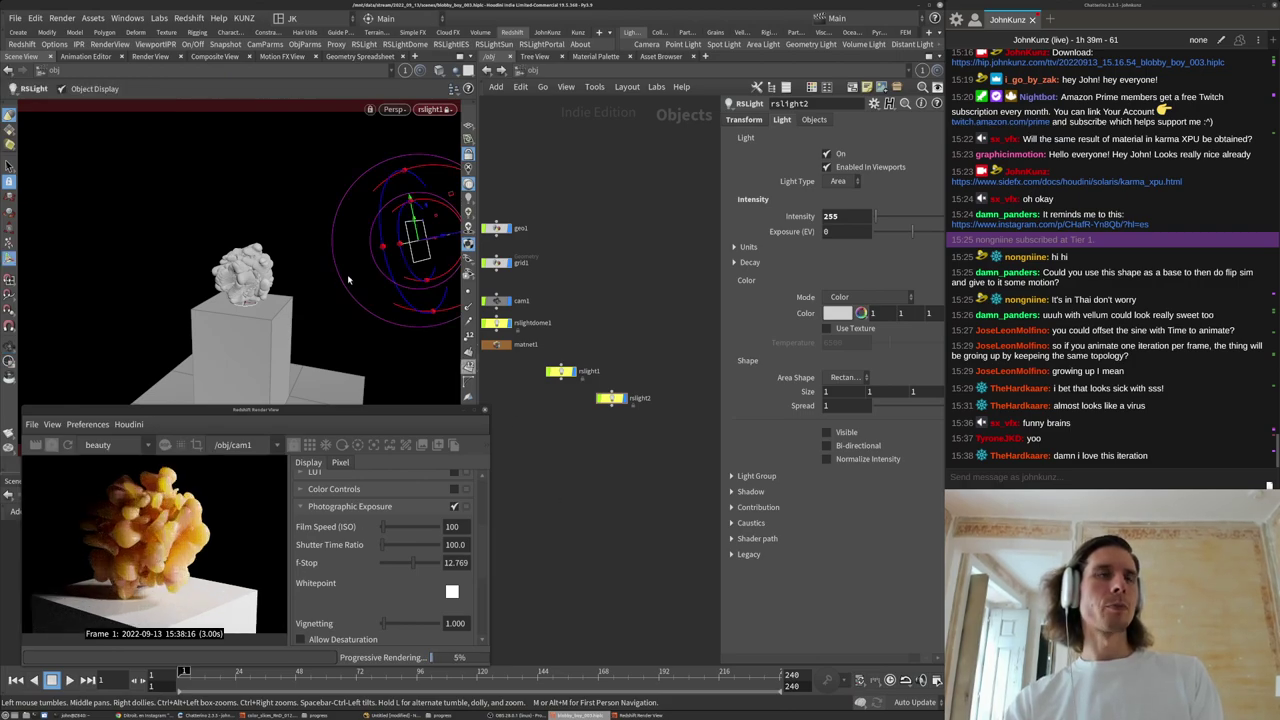
pyautogui.keyDown('alt'); pyautogui.moveTo(280, 276); pyautogui.dragTo(294, 252, button='right'); pyautogui.keyUp('alt')
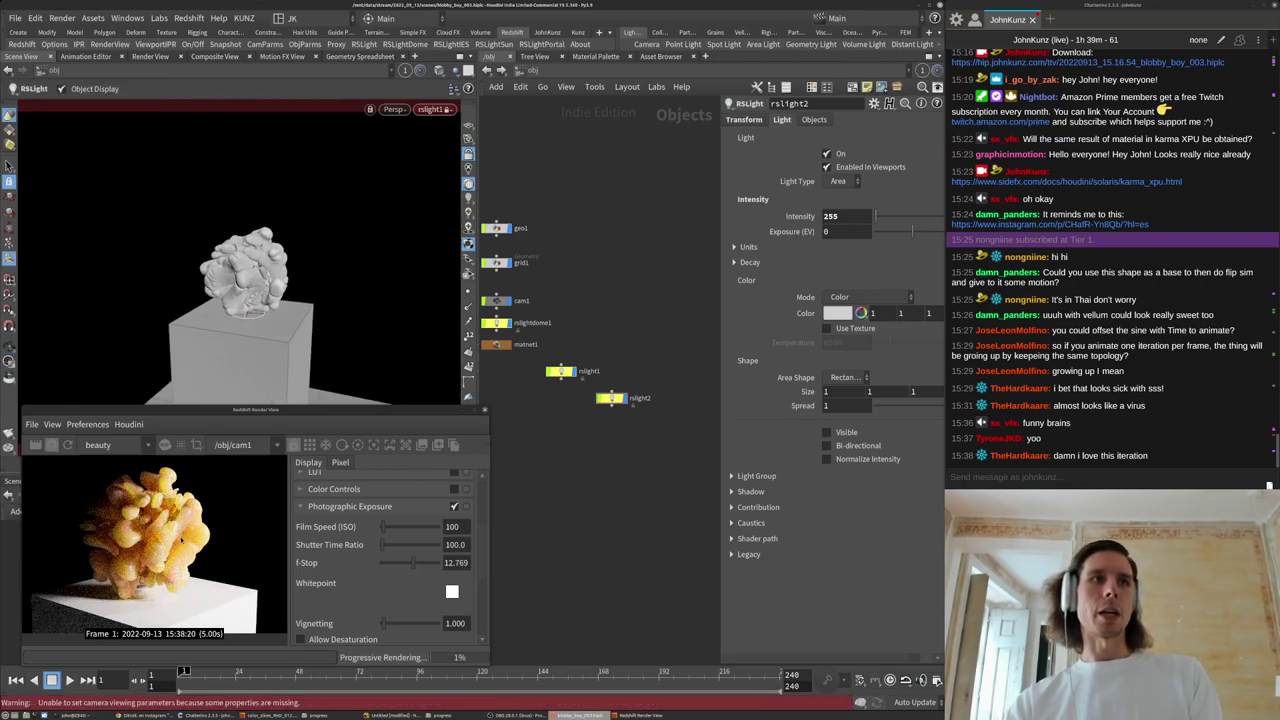
pyautogui.keyDown('alt'); pyautogui.moveTo(284, 284); pyautogui.dragTo(233, 283); pyautogui.keyUp('alt')
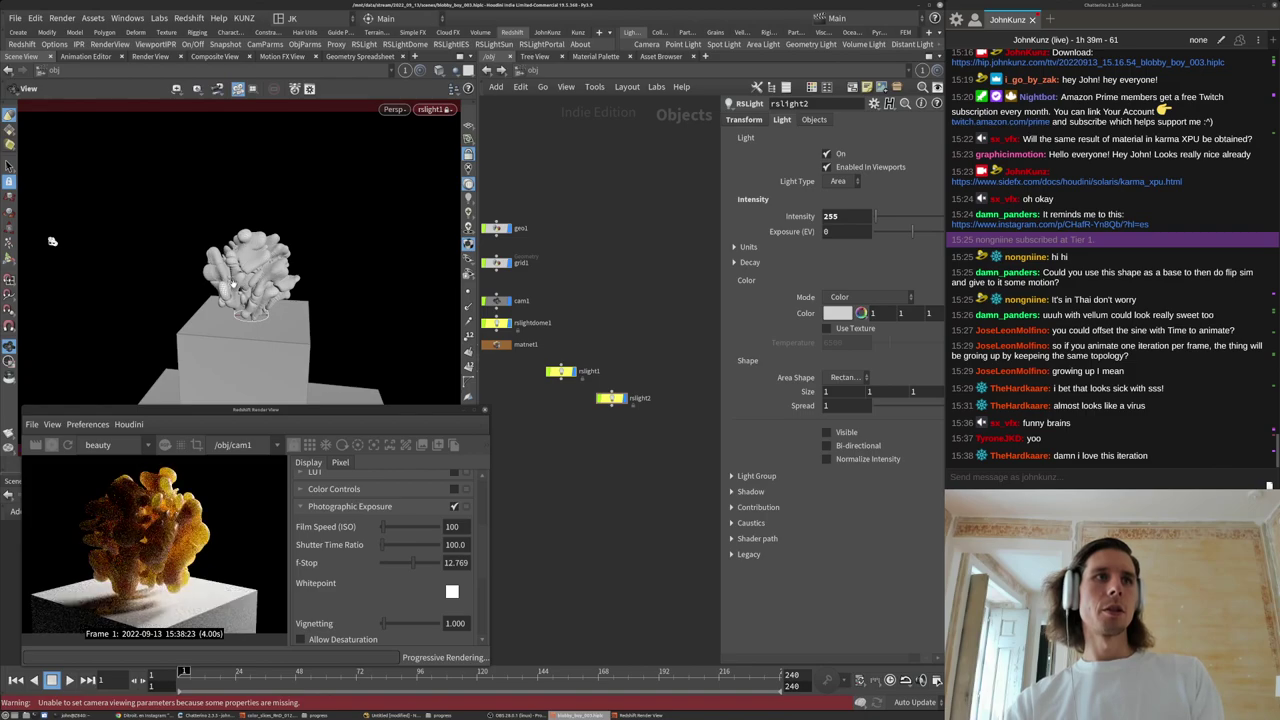
pyautogui.press('Return')
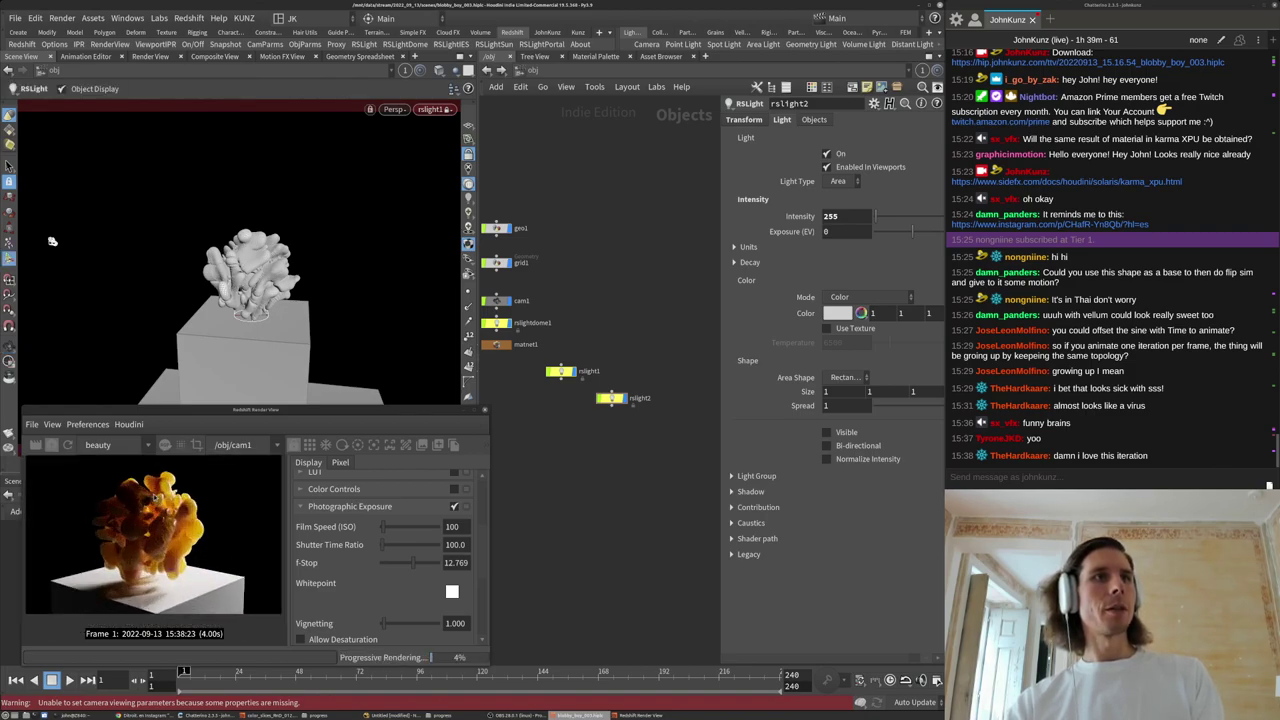
pyautogui.scroll(4, 145, 582)
pyautogui.scroll(-3, 145, 582)
pyautogui.scroll(2, 145, 582)
pyautogui.scroll(2, 145, 582)
pyautogui.scroll(-7, 145, 582)
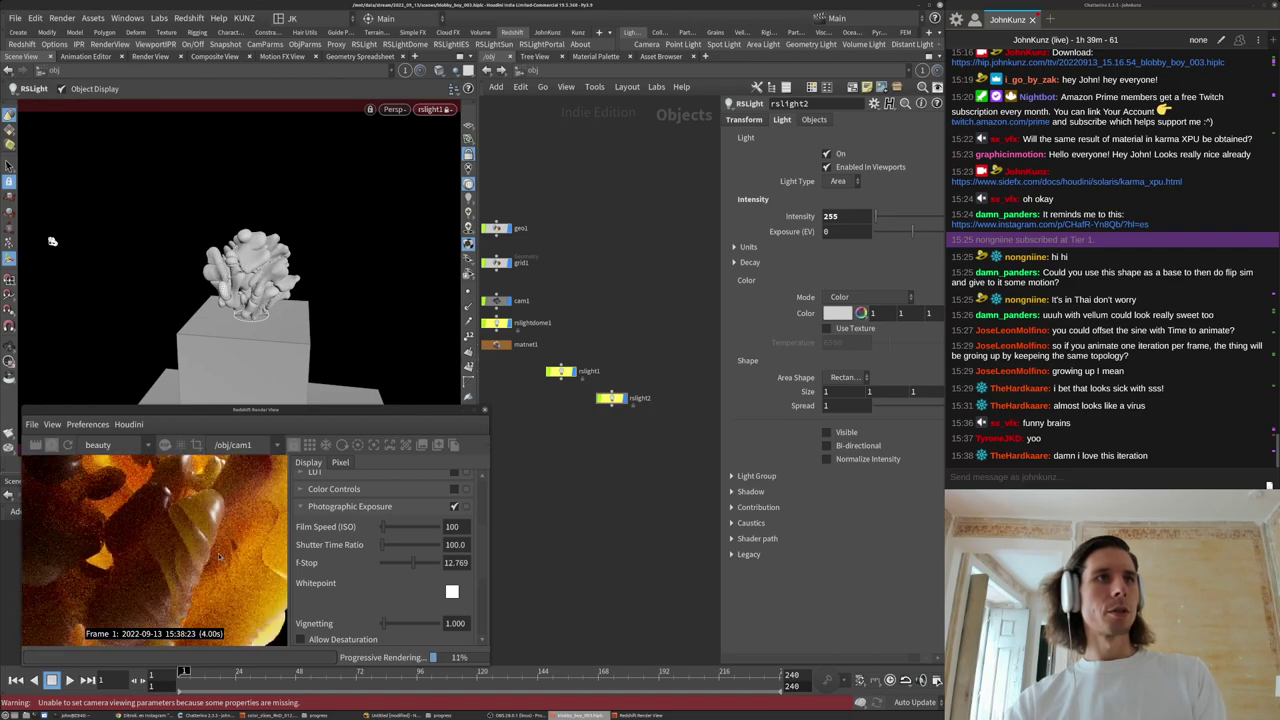
# Swing rslight1 around the blob to a new raised angle and pull it farther back, checking the render.
pyautogui.keyDown('alt'); pyautogui.moveTo(270, 259); pyautogui.dragTo(365, 230); pyautogui.keyUp('alt')
pyautogui.keyDown('alt'); pyautogui.moveTo(151, 270); pyautogui.dragTo(181, 260); pyautogui.keyUp('alt')
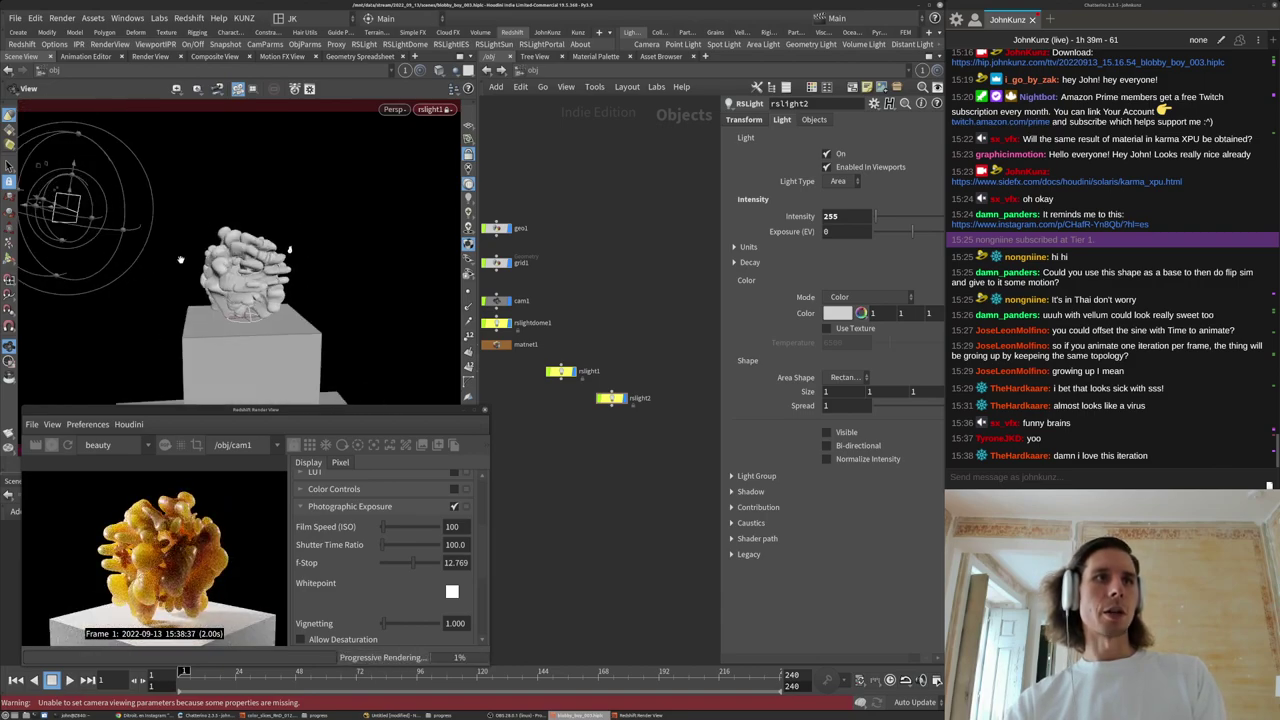
pyautogui.keyDown('alt'); pyautogui.moveTo(221, 260); pyautogui.dragTo(293, 247, button='right'); pyautogui.keyUp('alt')
pyautogui.scroll(-4, 165, 530)
pyautogui.moveTo(335, 320)
pyautogui.keyDown('alt'); pyautogui.mouseDown()
pyautogui.moveTo(297, 326)
pyautogui.moveTo(322, 330)
pyautogui.mouseUp(); pyautogui.keyUp('alt')
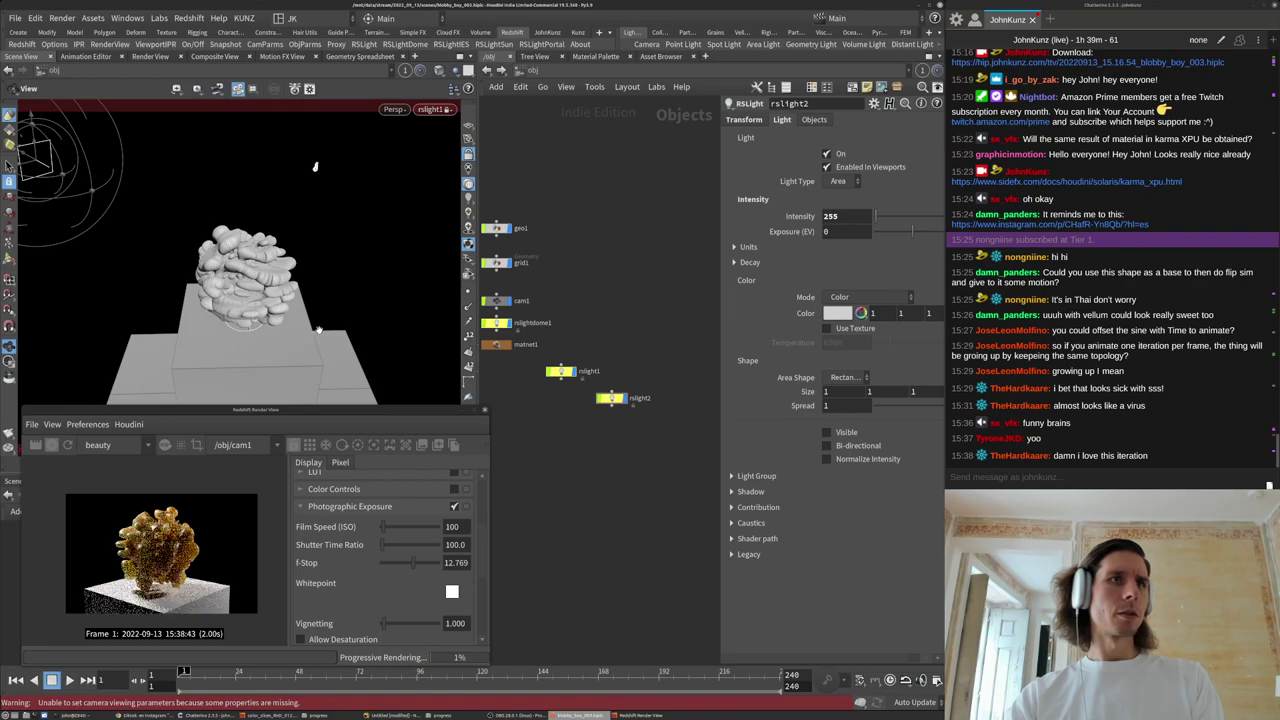
pyautogui.keyDown('alt'); pyautogui.moveTo(259, 310); pyautogui.dragTo(170, 344, button='right'); pyautogui.keyUp('alt')
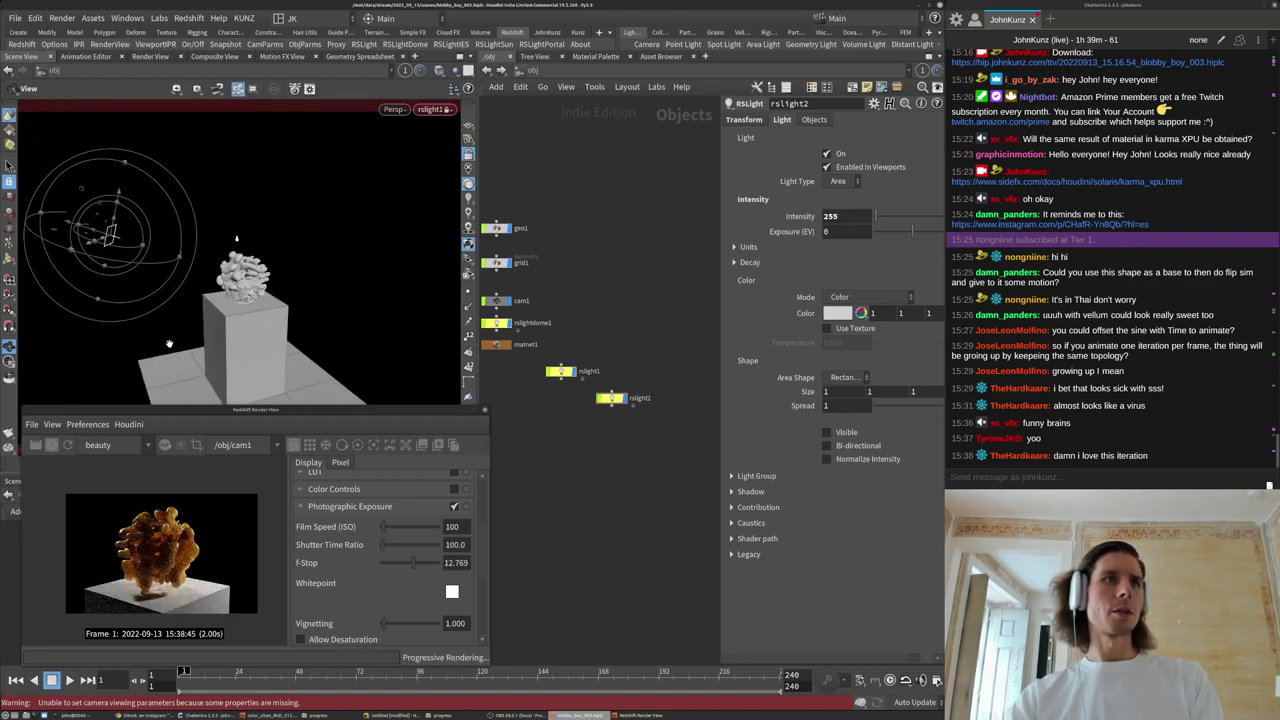
pyautogui.scroll(4, 152, 550)
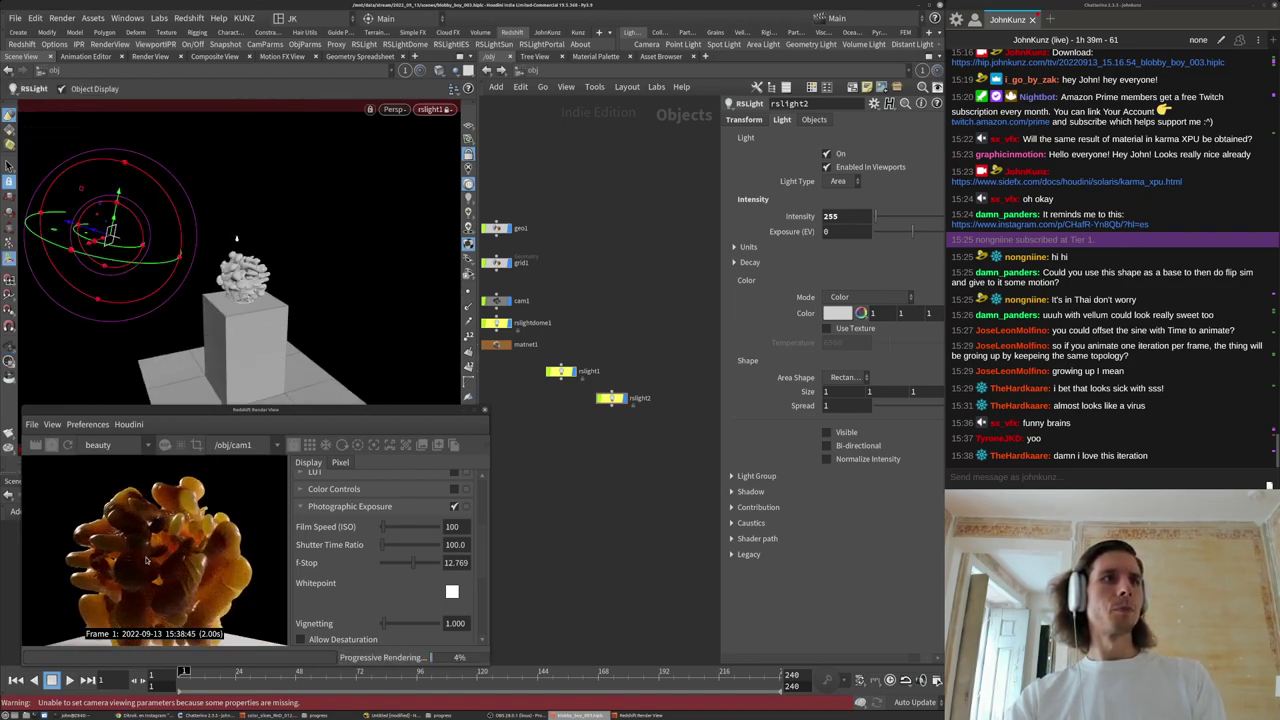
pyautogui.scroll(-2, 125, 526)
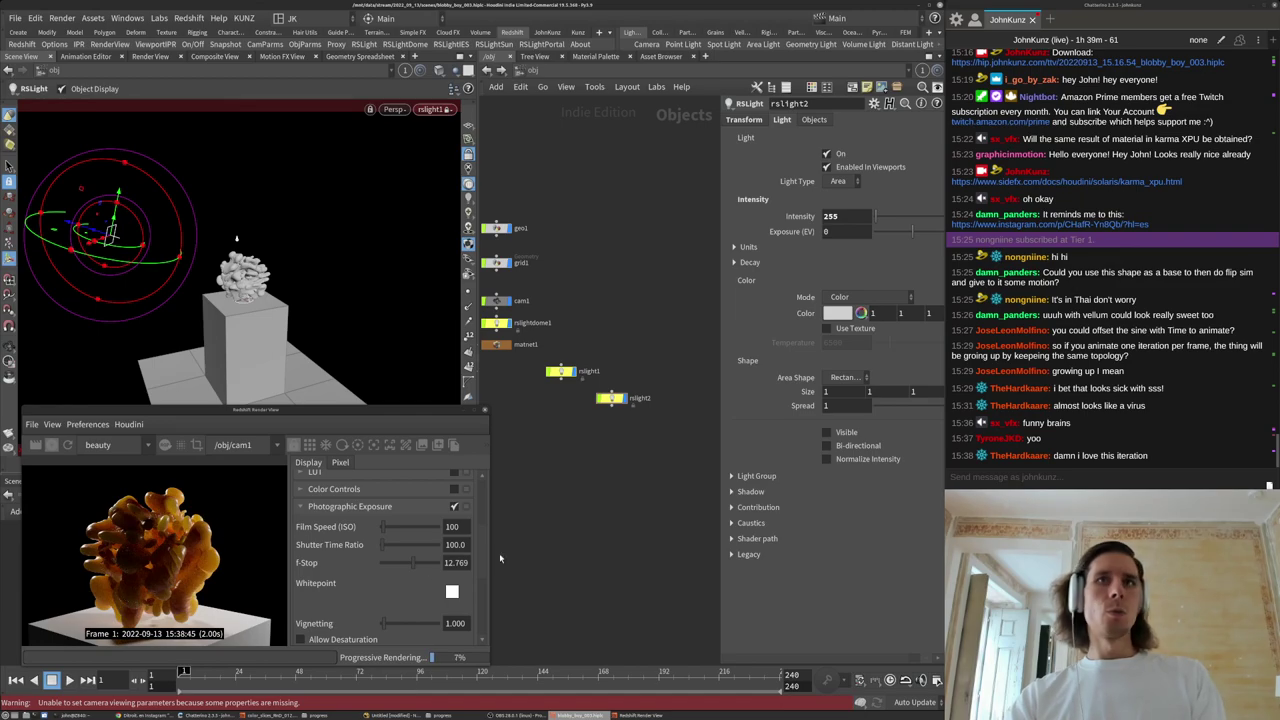
# Turn on the rslightdome1 dome light and try an Intensity of .01.
pyautogui.moveTo(636, 478); pyautogui.dragTo(660, 460, button='middle')
pyautogui.scroll(4, 580, 366)
pyautogui.moveTo(588, 291); pyautogui.dragTo(650, 298, button='middle')
pyautogui.click(550, 271)
pyautogui.click(836, 154)
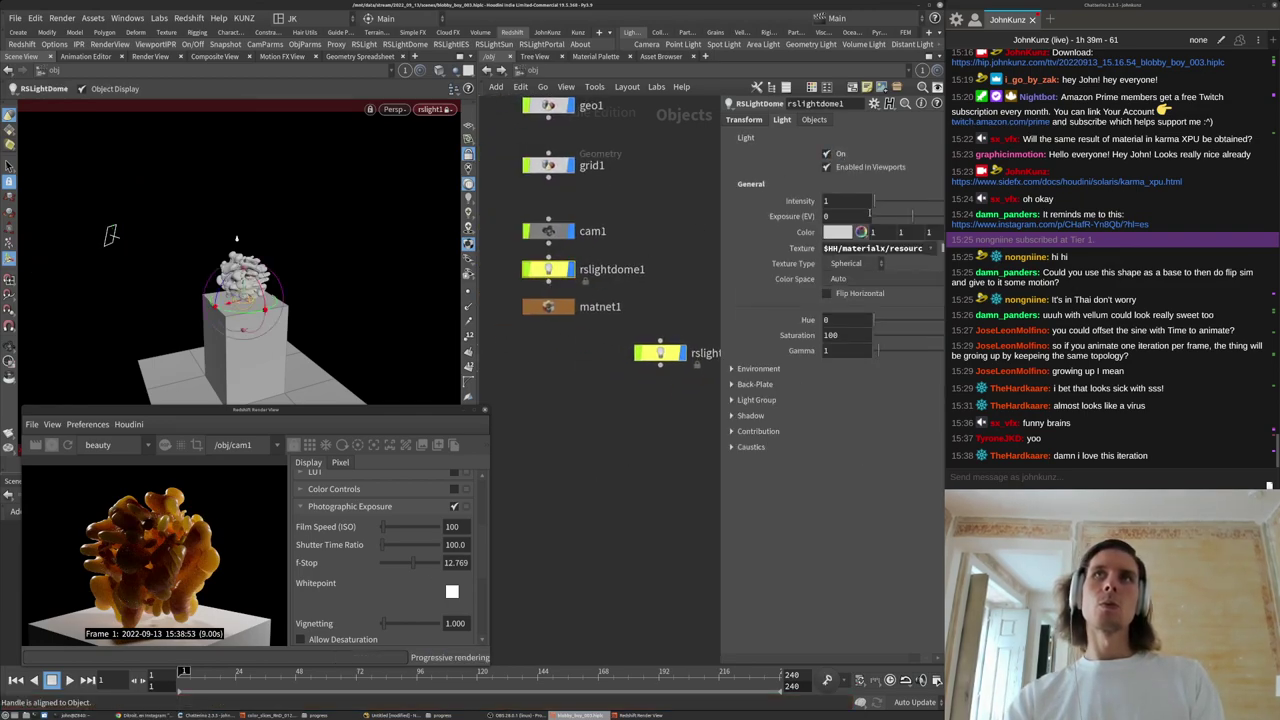
pyautogui.click(868, 204)
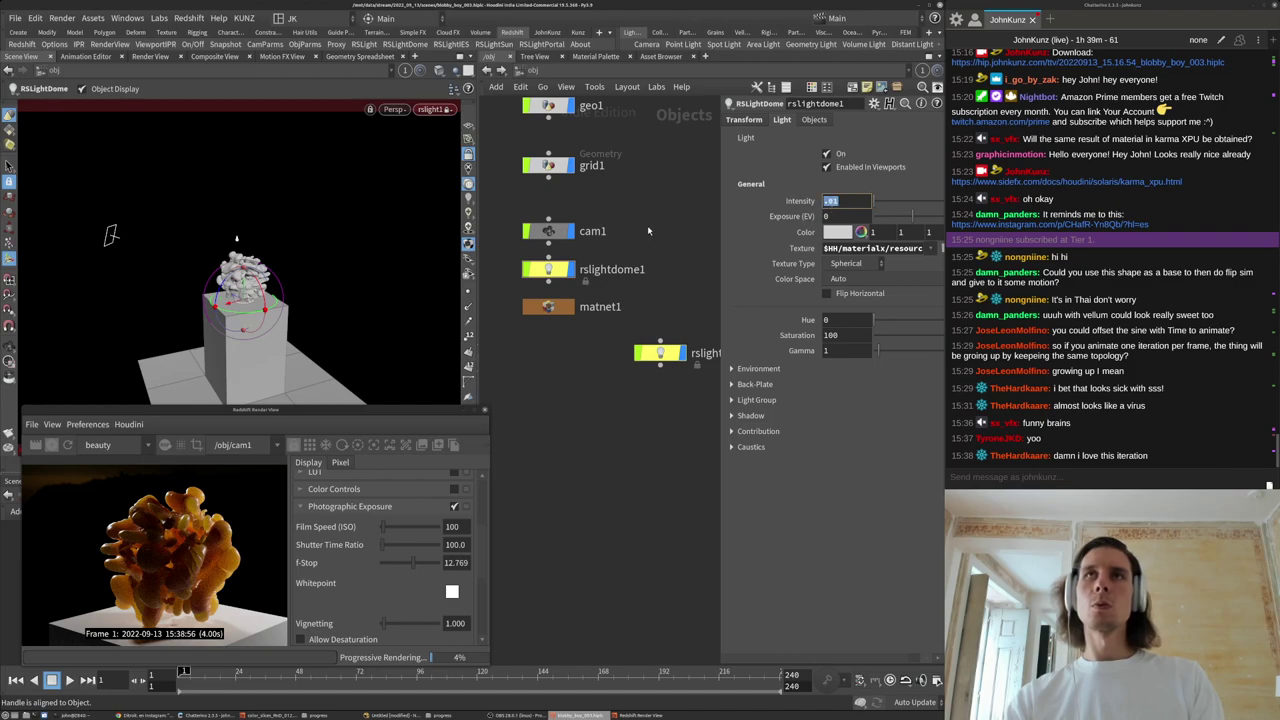
# Try an Intensity of 2 on rslightdome1, compare the render, and turn the dome light off.
pyautogui.scroll(3, 136, 538)
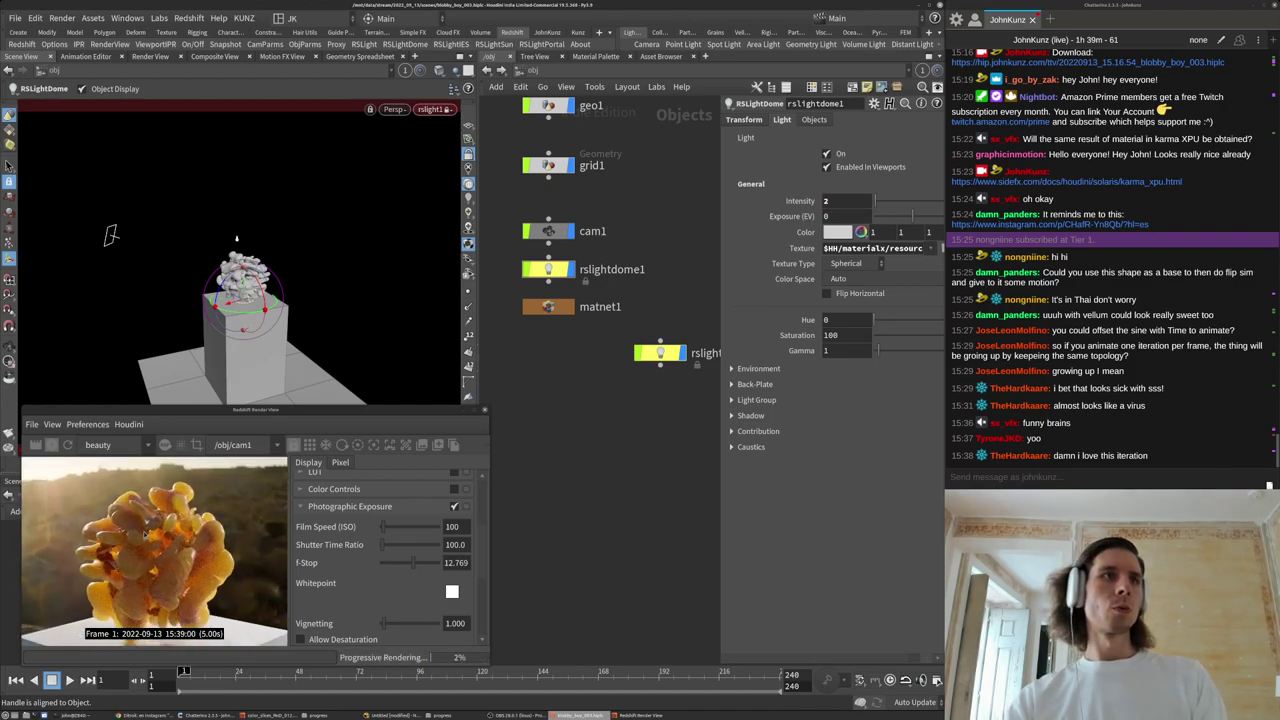
pyautogui.scroll(-4, 138, 548)
pyautogui.scroll(1, 141, 557)
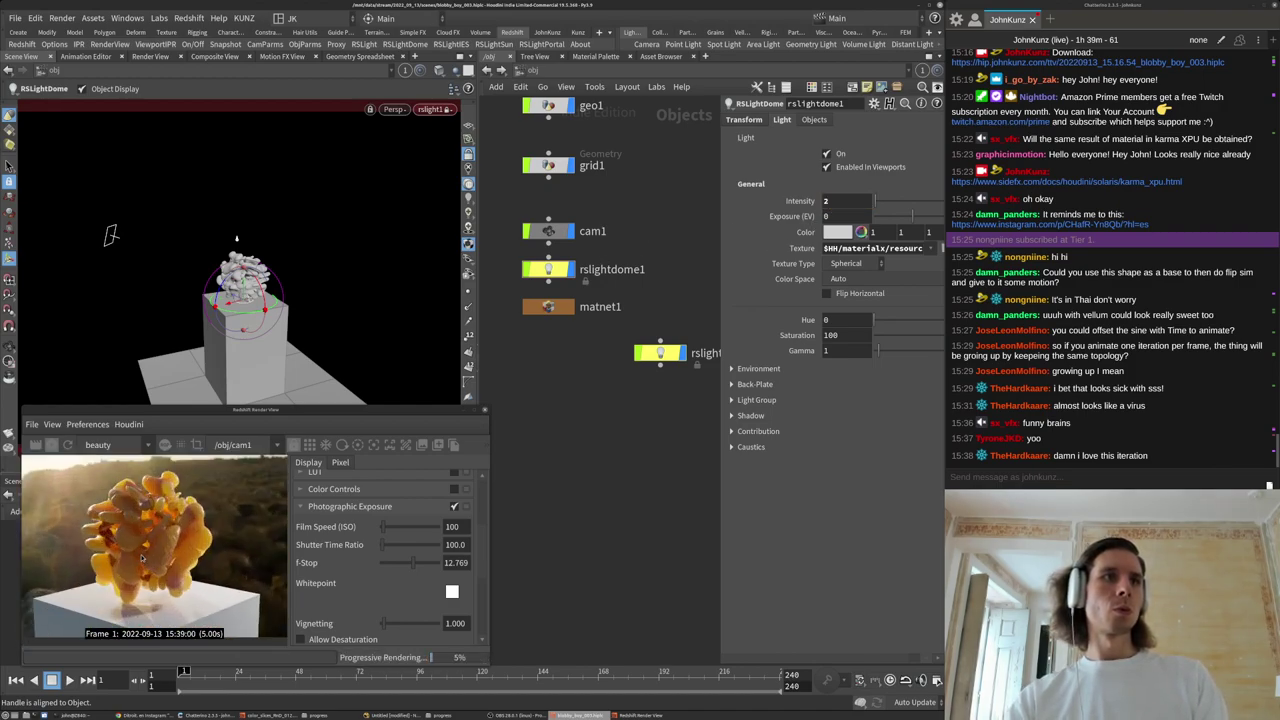
pyautogui.scroll(2, 175, 618)
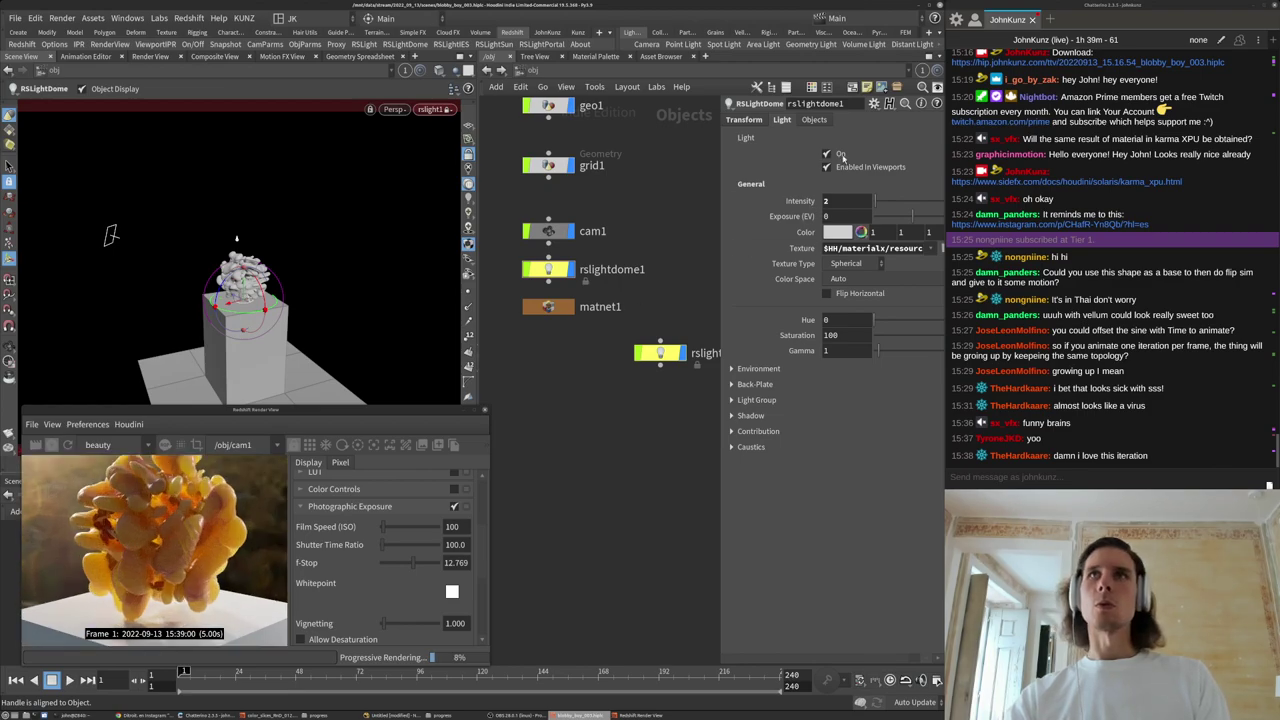
pyautogui.click(841, 155)
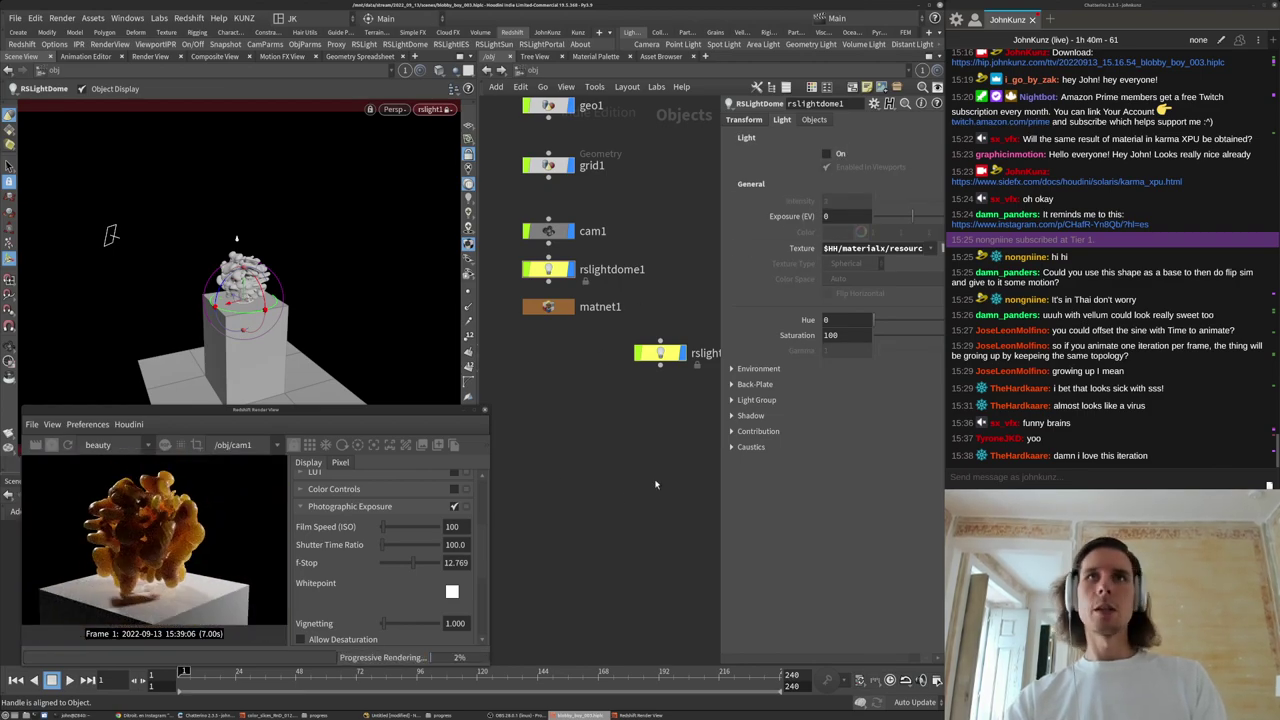
# Move rslight1 closer and rotate it around the blob, inspecting the lit surface in the render.
pyautogui.keyDown('alt'); pyautogui.moveTo(321, 284); pyautogui.dragTo(329, 252, button='right'); pyautogui.keyUp('alt')
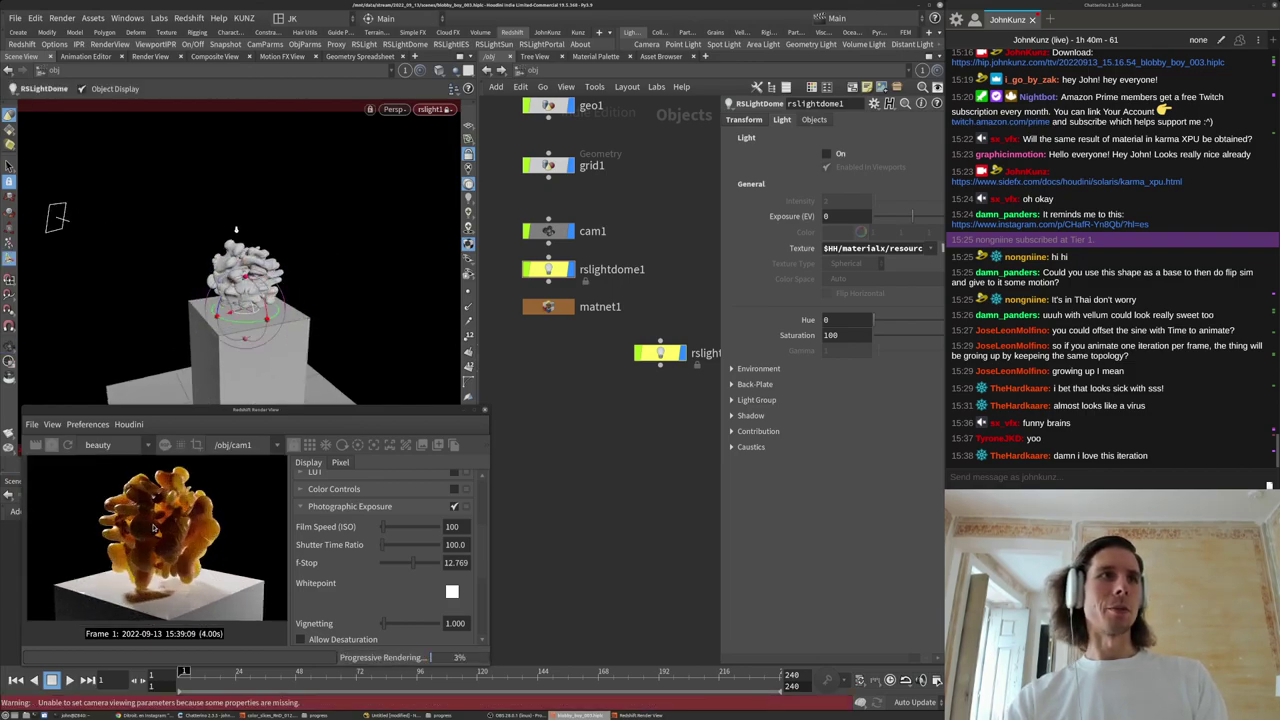
pyautogui.moveTo(293, 289)
pyautogui.keyDown('alt'); pyautogui.mouseDown()
pyautogui.moveTo(316, 270)
pyautogui.moveTo(264, 297)
pyautogui.moveTo(312, 290)
pyautogui.mouseUp(); pyautogui.keyUp('alt')
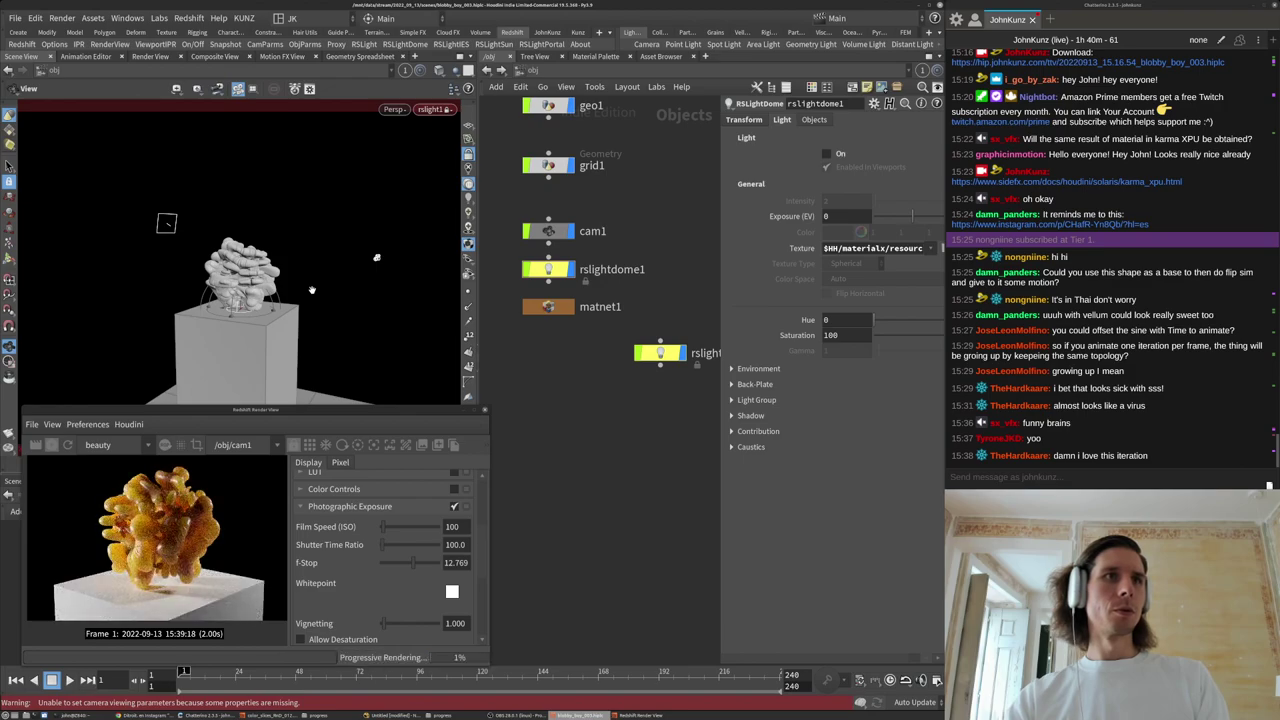
pyautogui.scroll(4, 160, 552)
pyautogui.moveTo(160, 552); pyautogui.dragTo(171, 569, button='middle')
pyautogui.scroll(-4, 560, 420)
# Set the Intensity of the rslight1 area light to 200.
pyautogui.click(588, 392)
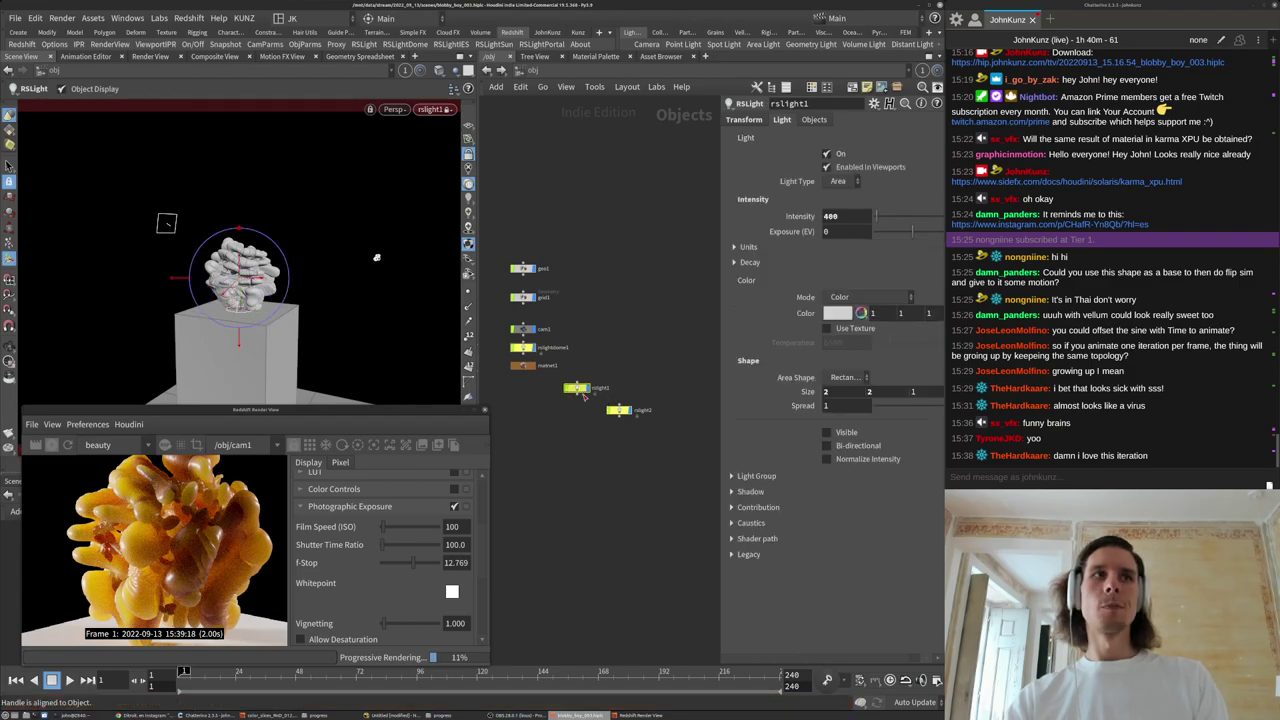
pyautogui.write('2')
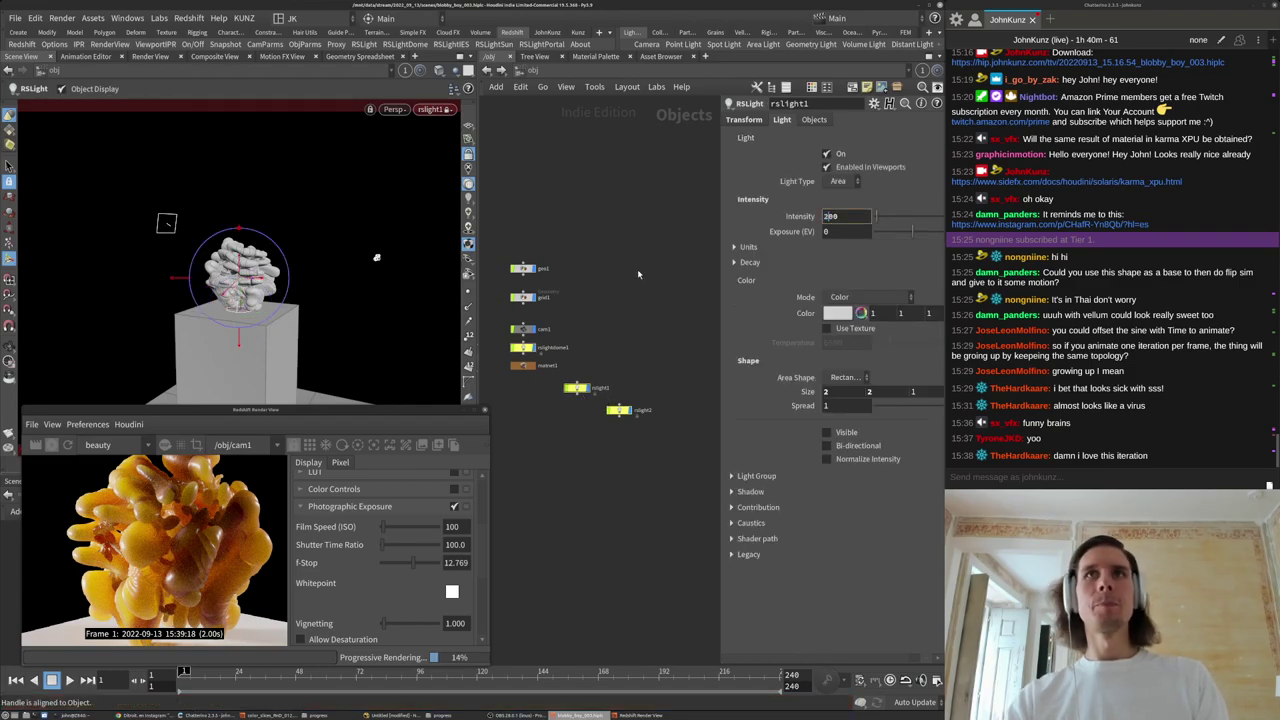
pyautogui.press('Return')
pyautogui.scroll(-3, 135, 556)
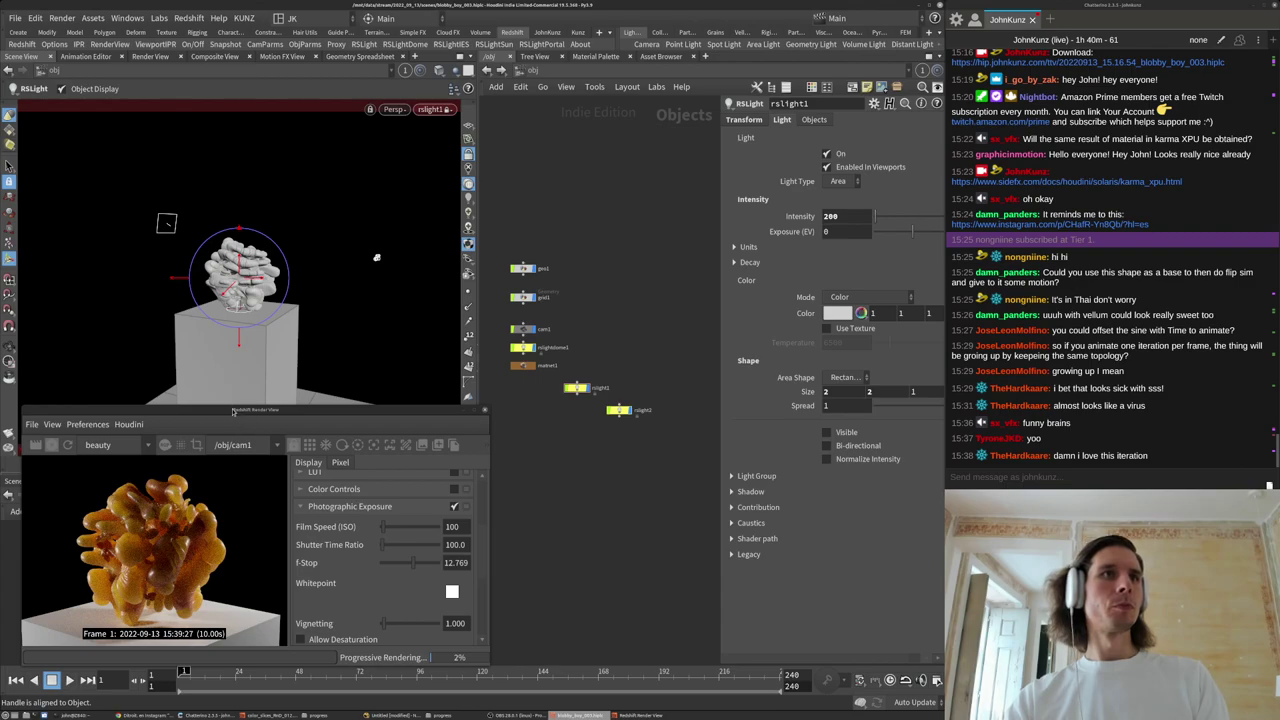
# Enlarge the Redshift render view upward and set the photographic exposure's f-Stop to 11.500.
pyautogui.moveTo(229, 403); pyautogui.dragTo(241, 256)
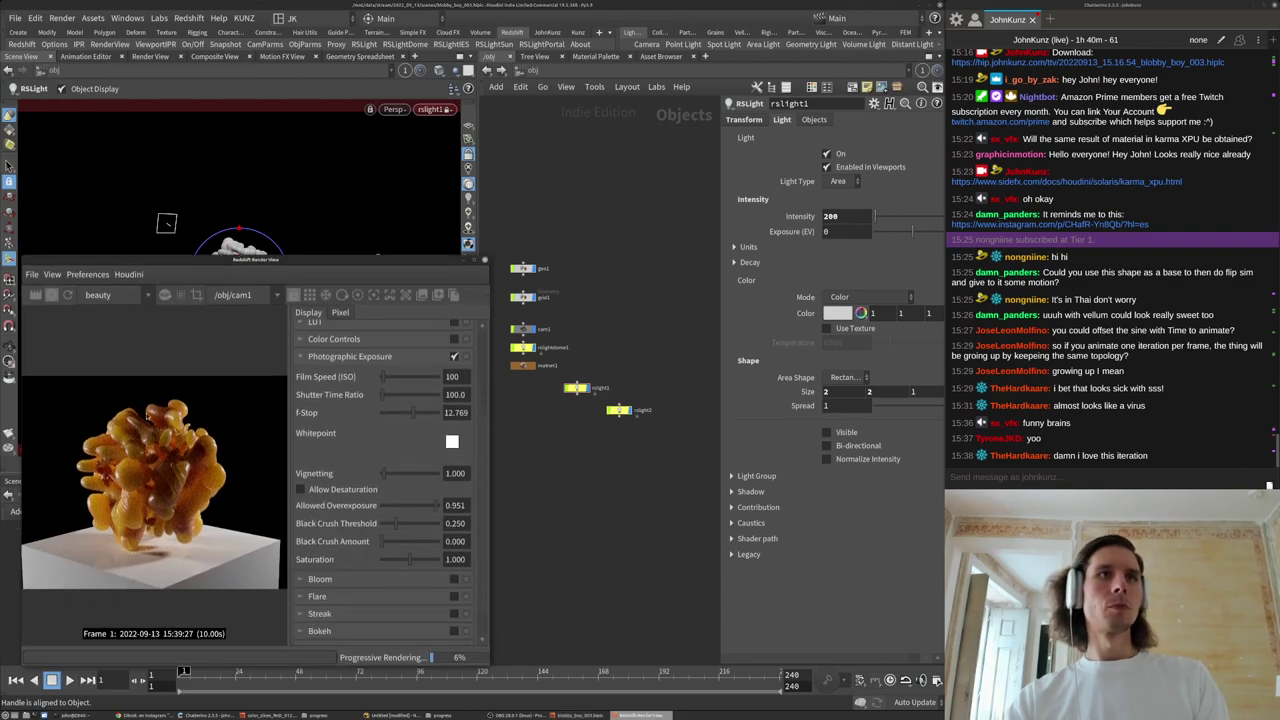
pyautogui.scroll(2, 338, 463)
pyautogui.moveTo(413, 456); pyautogui.dragTo(410, 452)
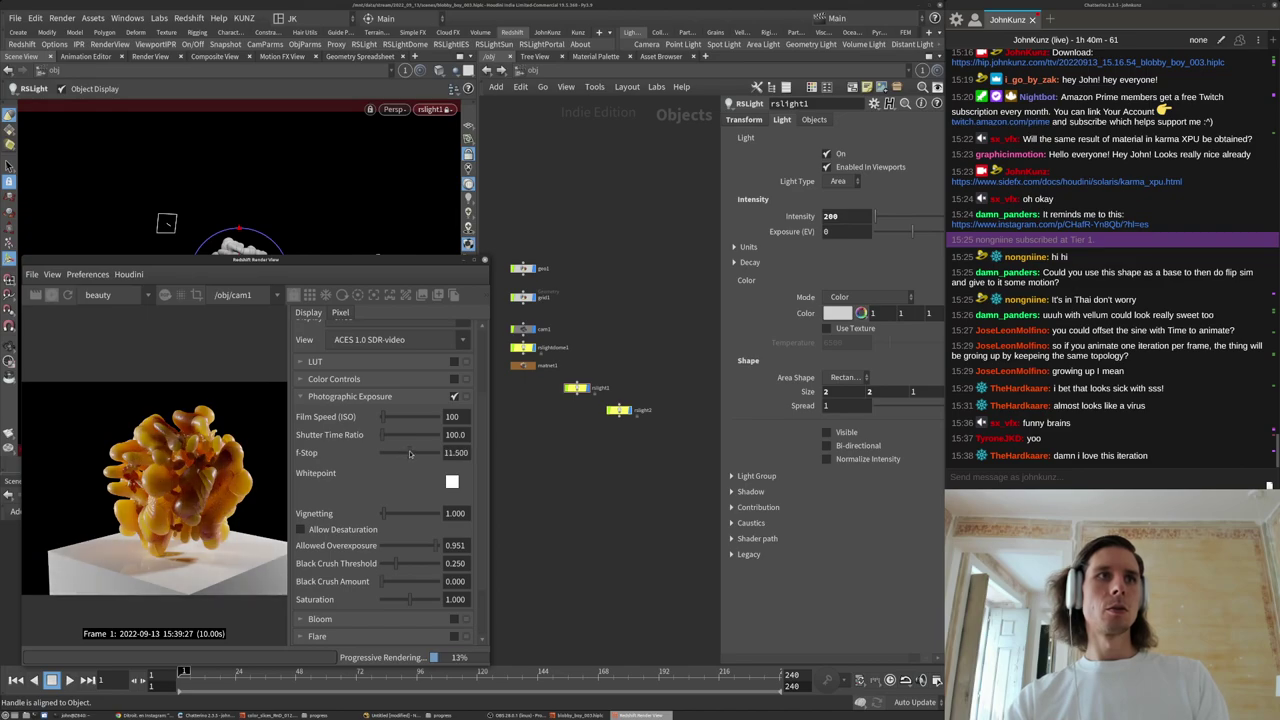
# Examine the blob's surface detail and translucent shading up close and as a whole in the render.
pyautogui.moveTo(199, 461)
pyautogui.mouseDown(button='middle')
pyautogui.moveTo(158, 483)
pyautogui.moveTo(76, 449)
pyautogui.mouseUp(button='middle')
pyautogui.scroll(5, 158, 483)
pyautogui.scroll(-4, 182, 476)
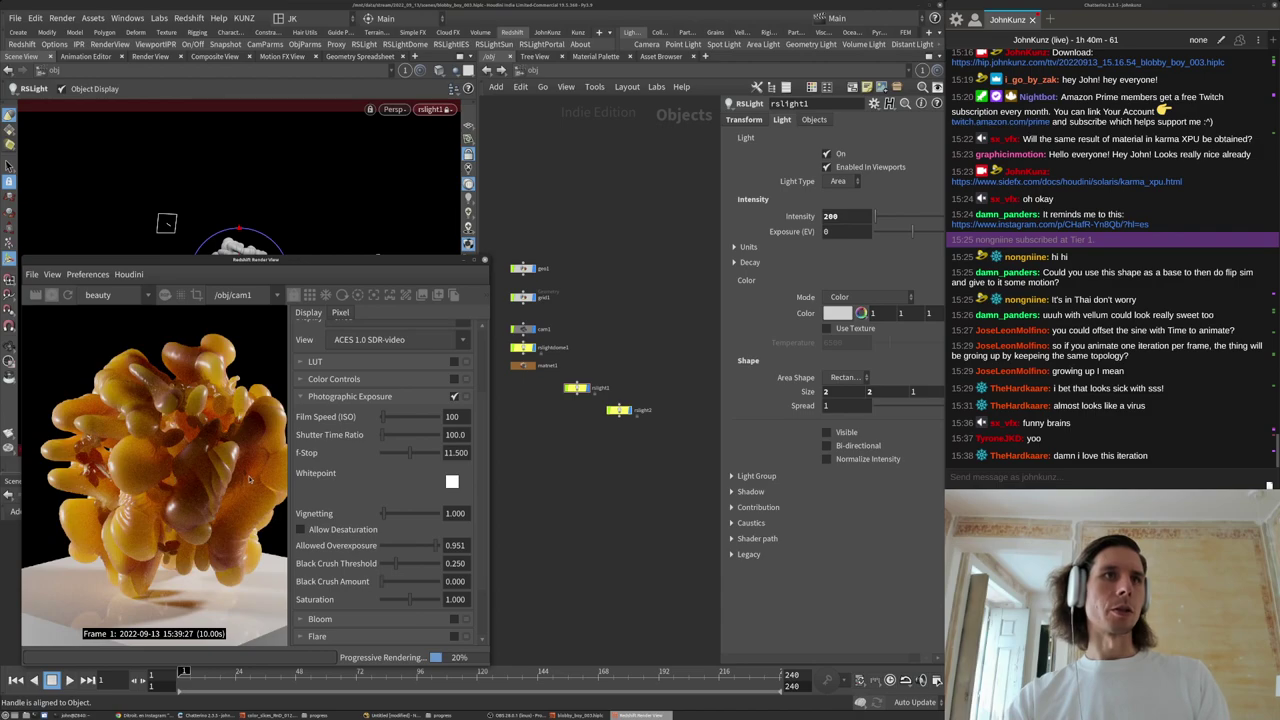
pyautogui.scroll(5, 201, 474)
pyautogui.moveTo(203, 474)
pyautogui.mouseDown(button='middle')
pyautogui.moveTo(136, 450)
pyautogui.moveTo(160, 470)
pyautogui.mouseUp(button='middle')
pyautogui.scroll(-4, 137, 452)
pyautogui.scroll(-6, 160, 471)
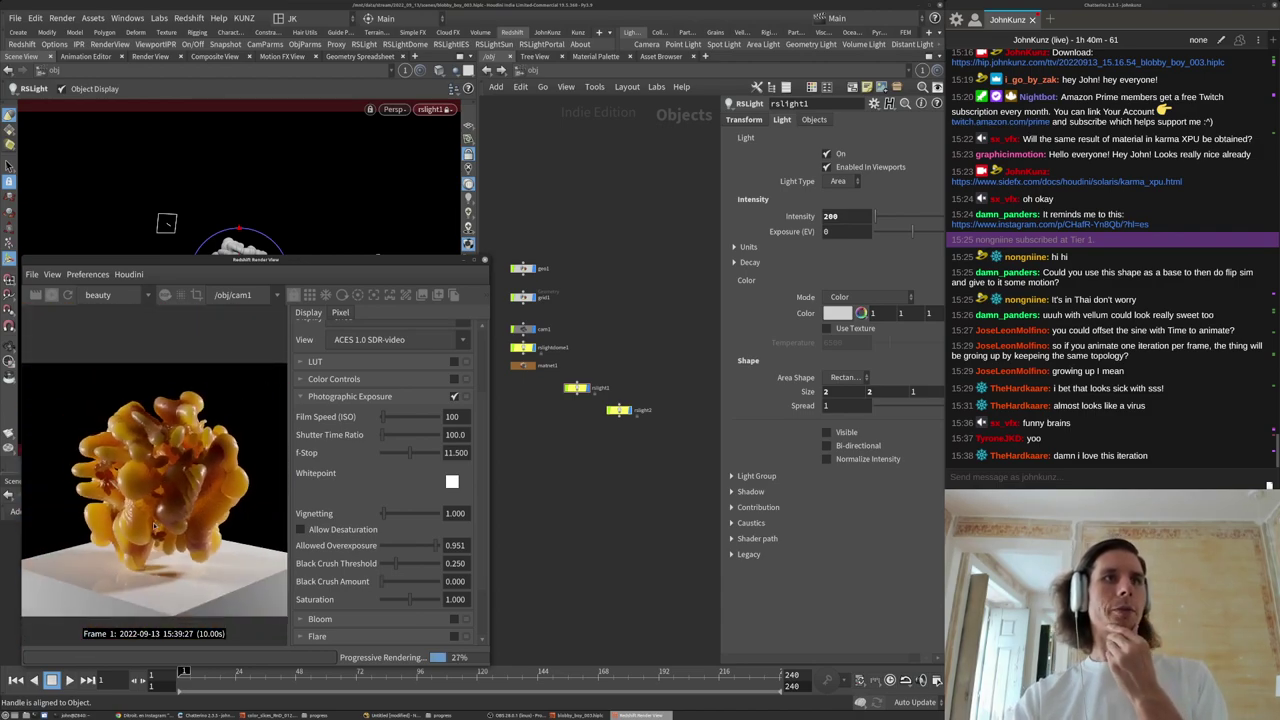
# Add an RS Material Builder in matnet1, assign it to the pedestal box, and open its network.
pyautogui.doubleClick(520, 366)
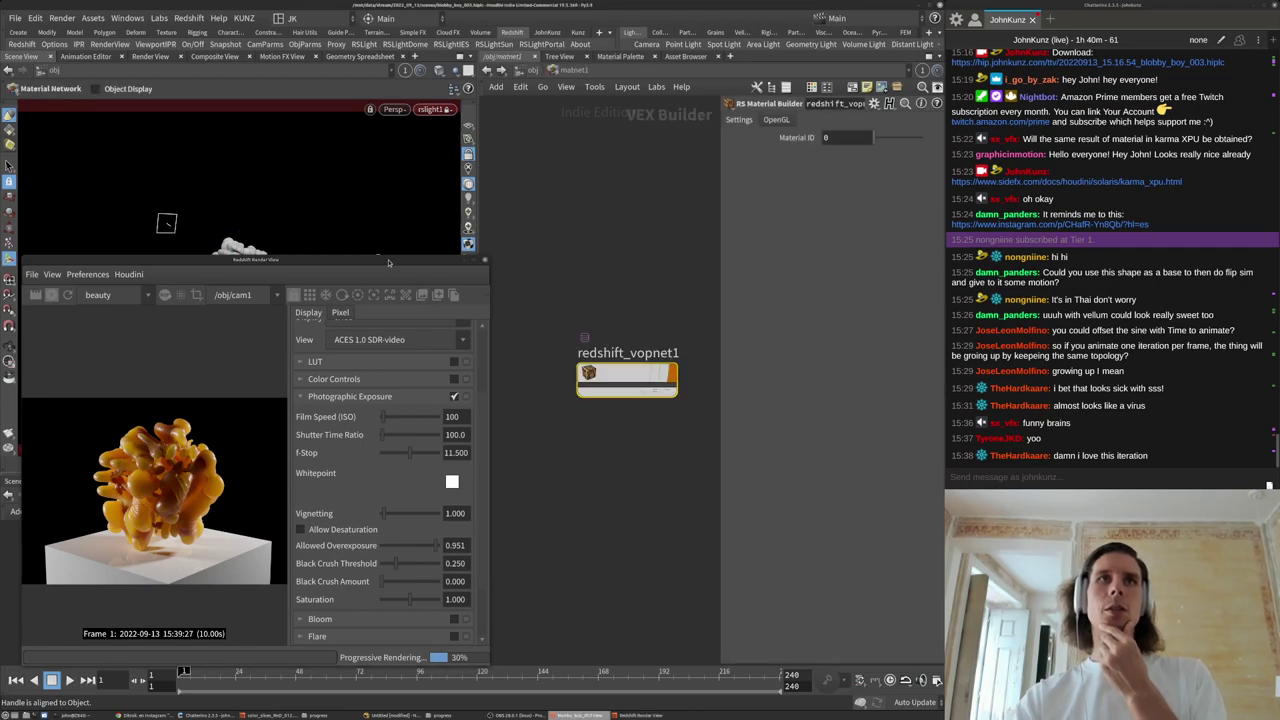
pyautogui.press('Tab')
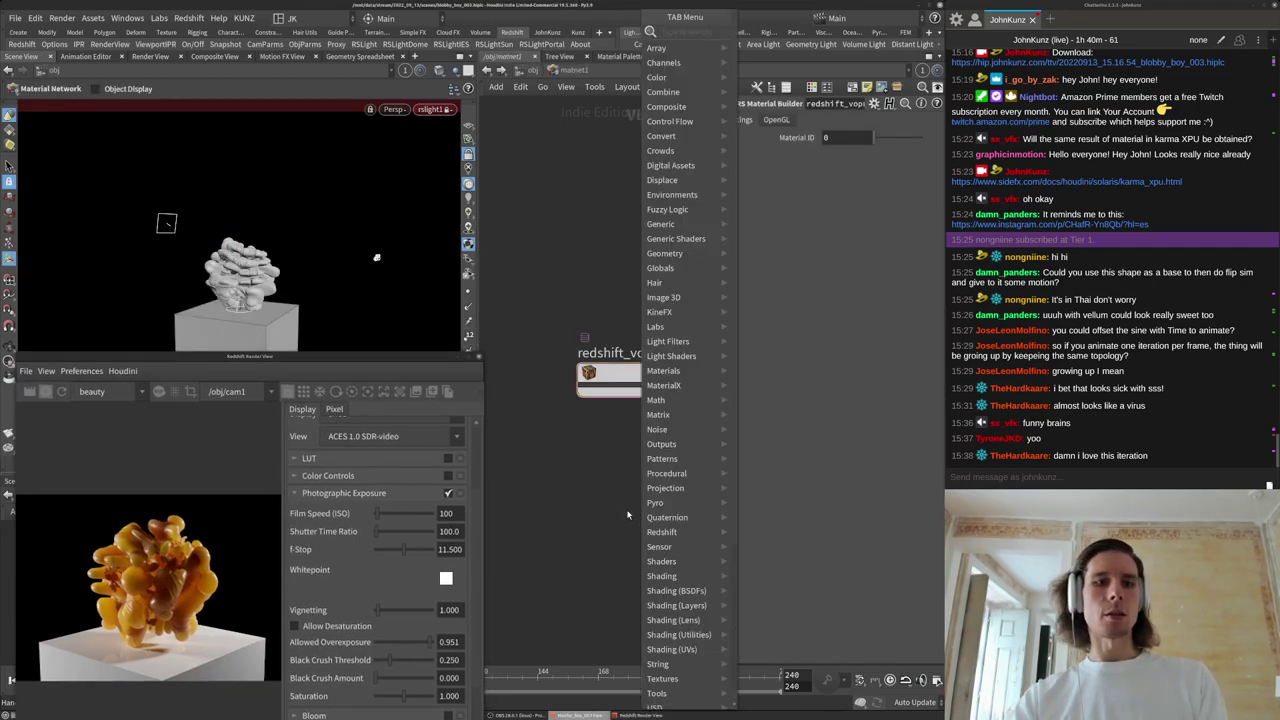
pyautogui.write('mat')
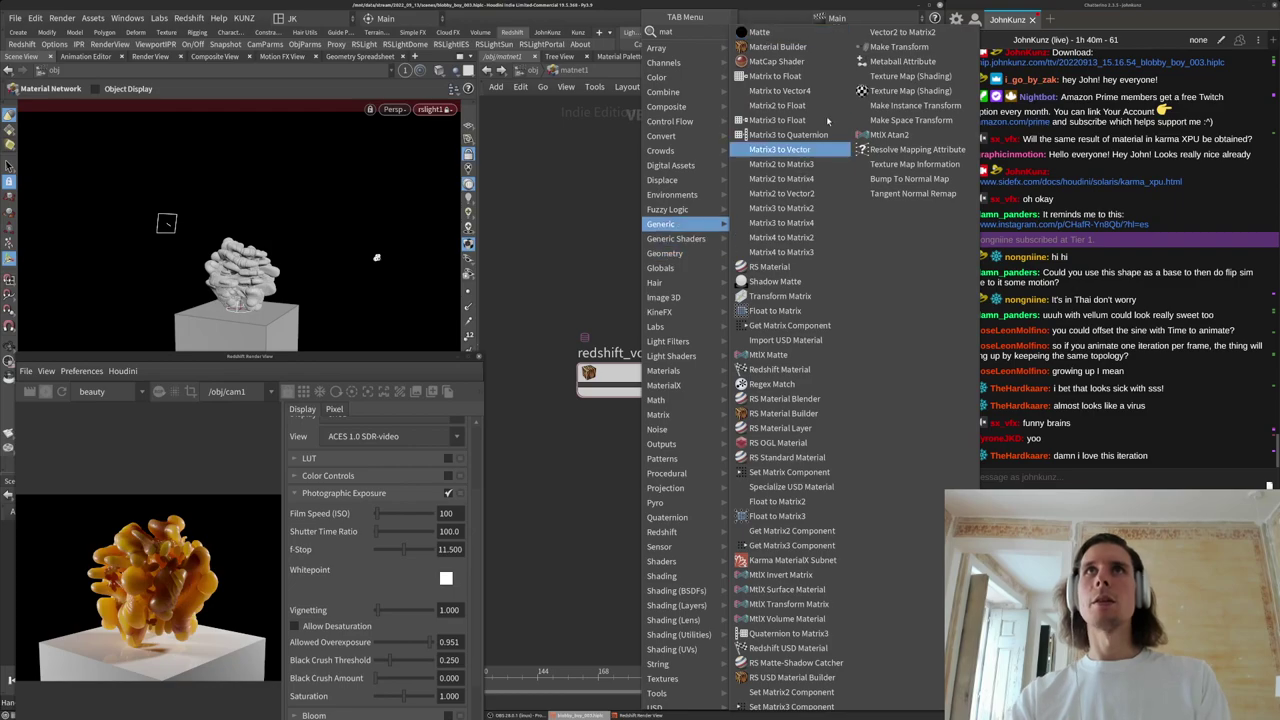
pyautogui.click(783, 413)
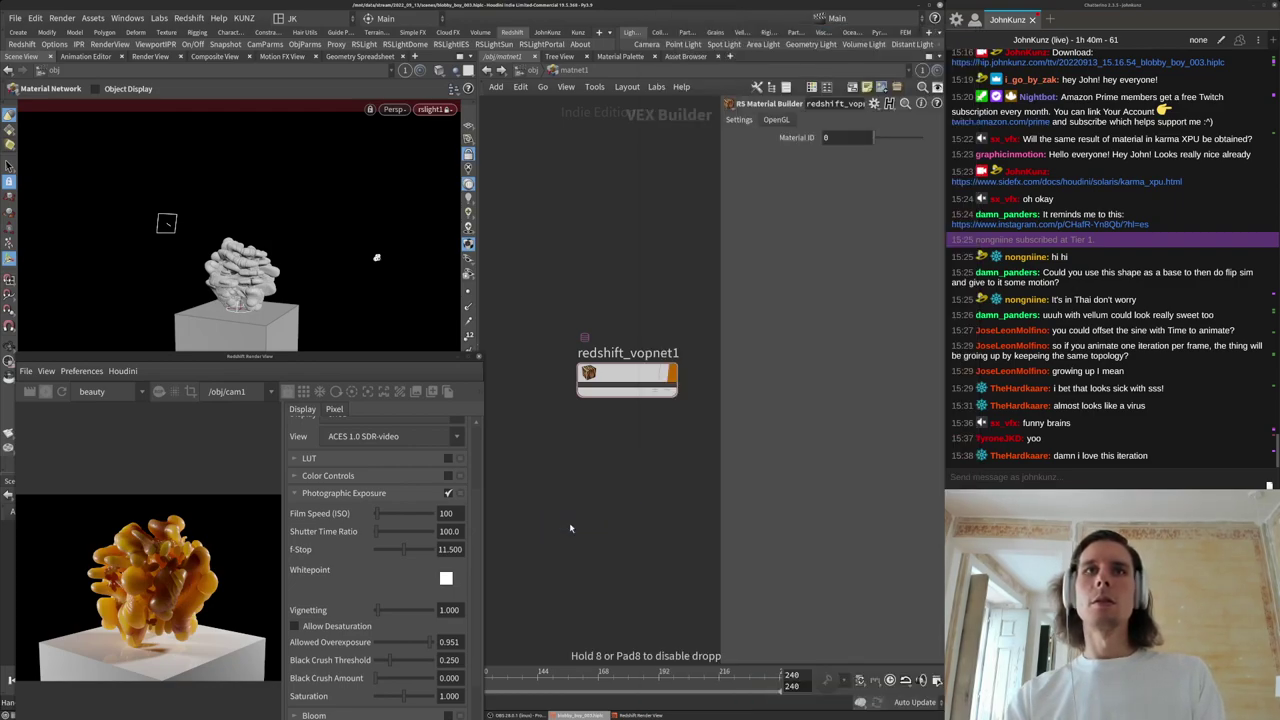
pyautogui.click(562, 525)
pyautogui.moveTo(562, 525); pyautogui.dragTo(268, 323)
pyautogui.doubleClick(565, 535)
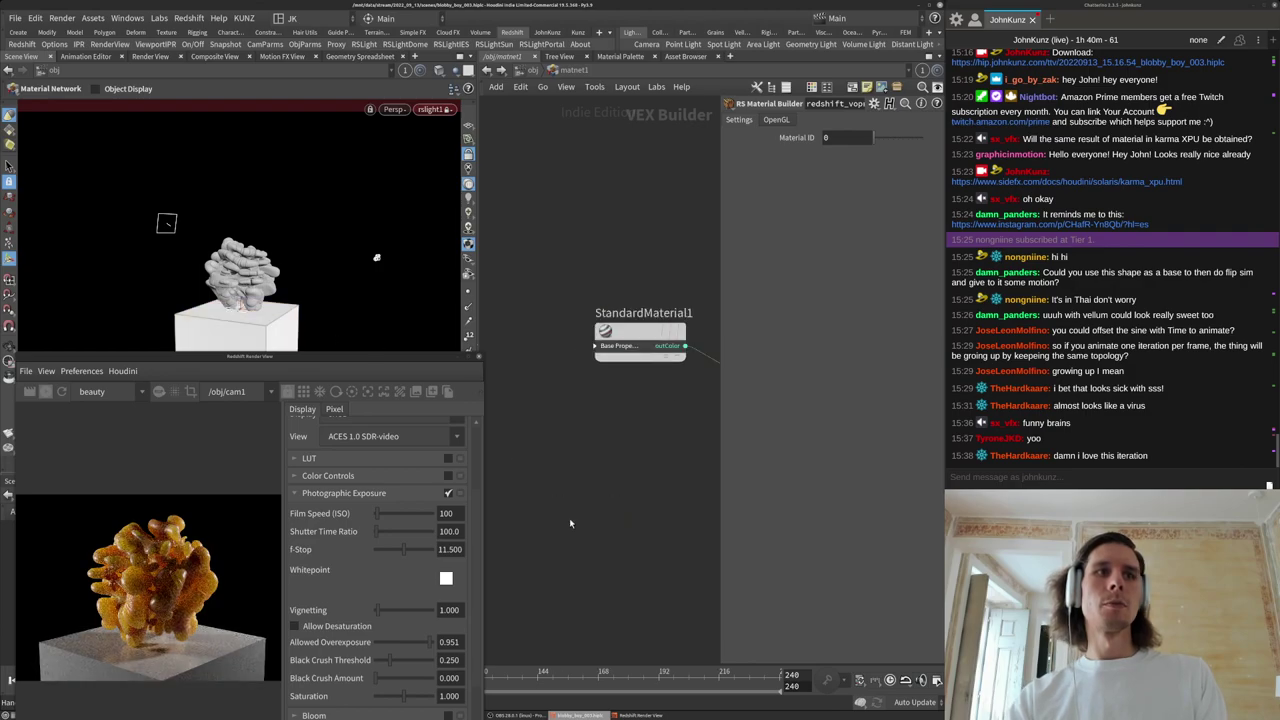
# Set the pedestal's StandardMaterial1 base Weight to 0.225 and reflection Roughness to 0.5.
pyautogui.moveTo(664, 420); pyautogui.dragTo(567, 357, button='middle')
pyautogui.scroll(-4, 563, 358)
pyautogui.moveTo(549, 364); pyautogui.dragTo(551, 261)
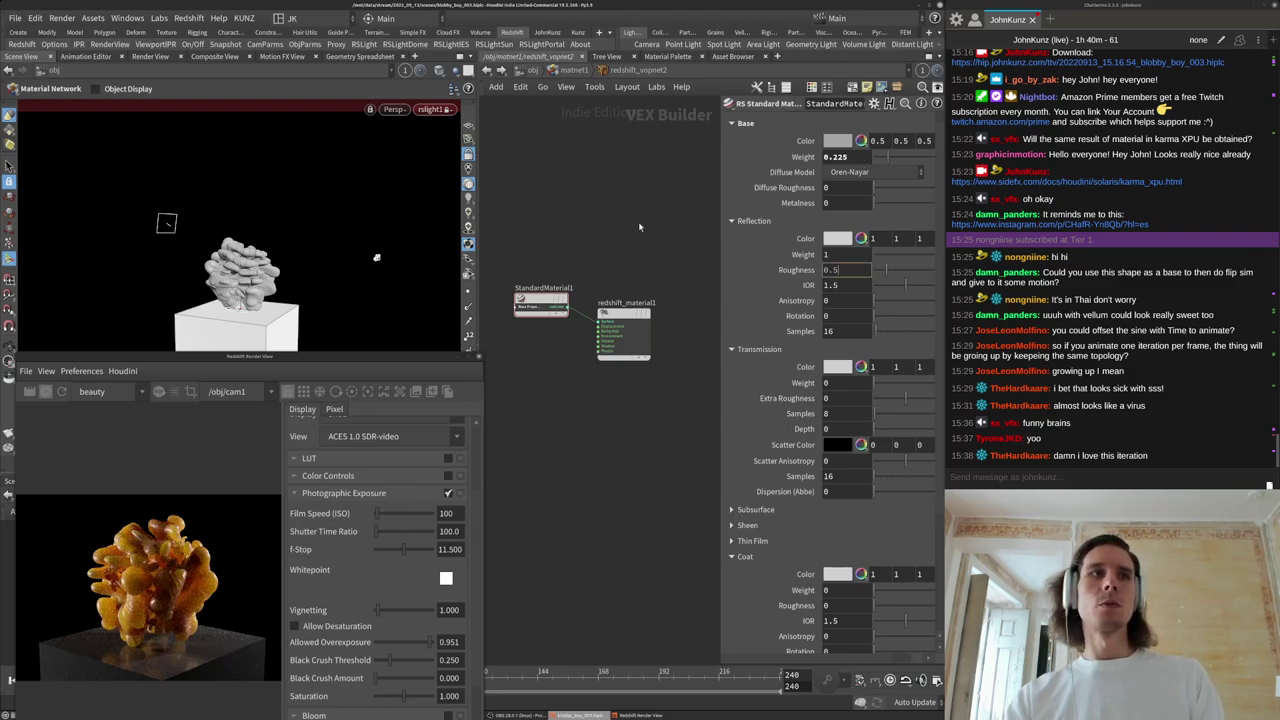
pyautogui.press('Return')
pyautogui.moveTo(647, 388); pyautogui.dragTo(673, 342, button='middle')
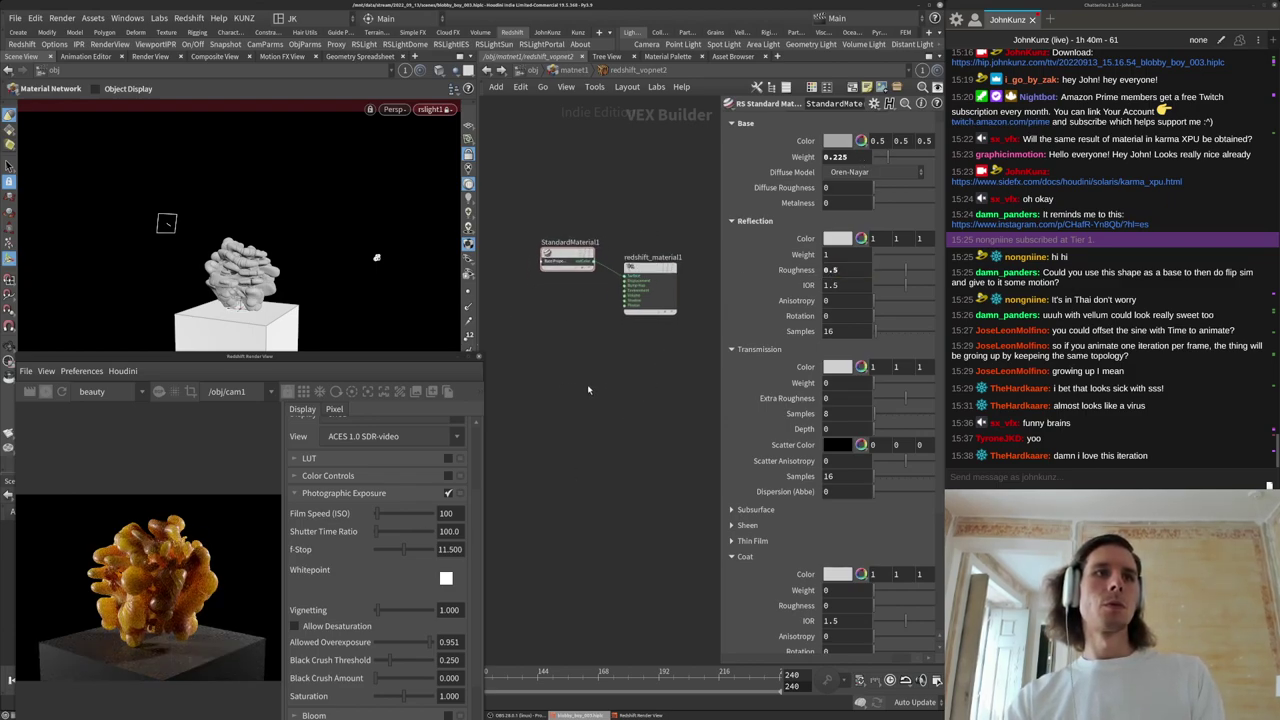
pyautogui.scroll(2, 590, 366)
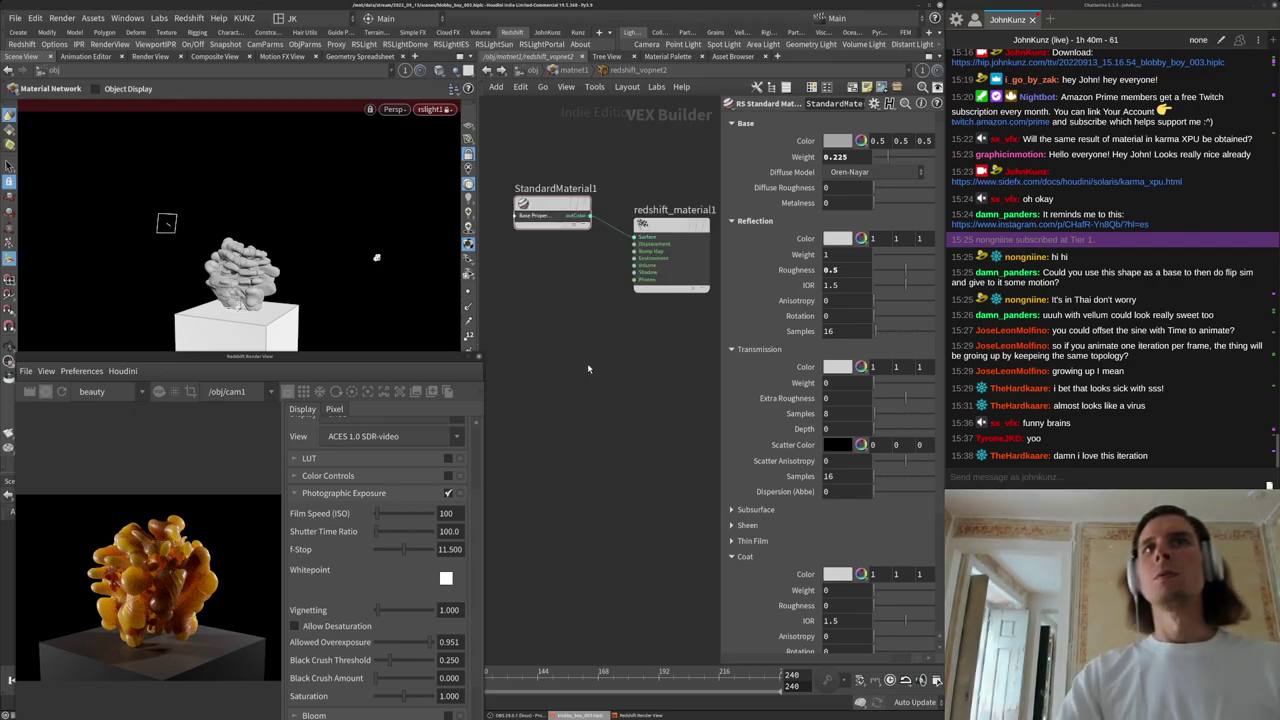
# Add an RS Round Corners node below StandardMaterial1 and connect its output to the Bump Map input of redshift_material1.
pyautogui.press('Tab')
pyautogui.write('rou')
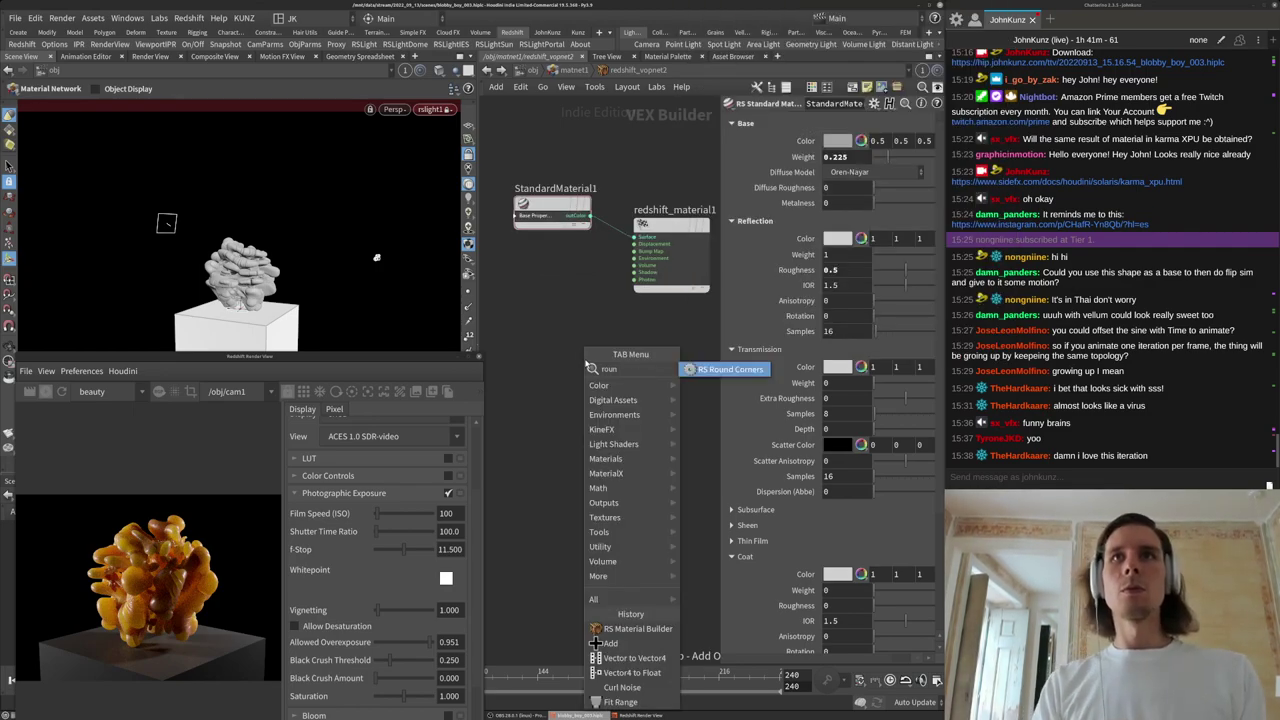
pyautogui.press('Return')
pyautogui.click(587, 363)
pyautogui.moveTo(587, 363); pyautogui.dragTo(532, 242)
pyautogui.scroll(2, 573, 299)
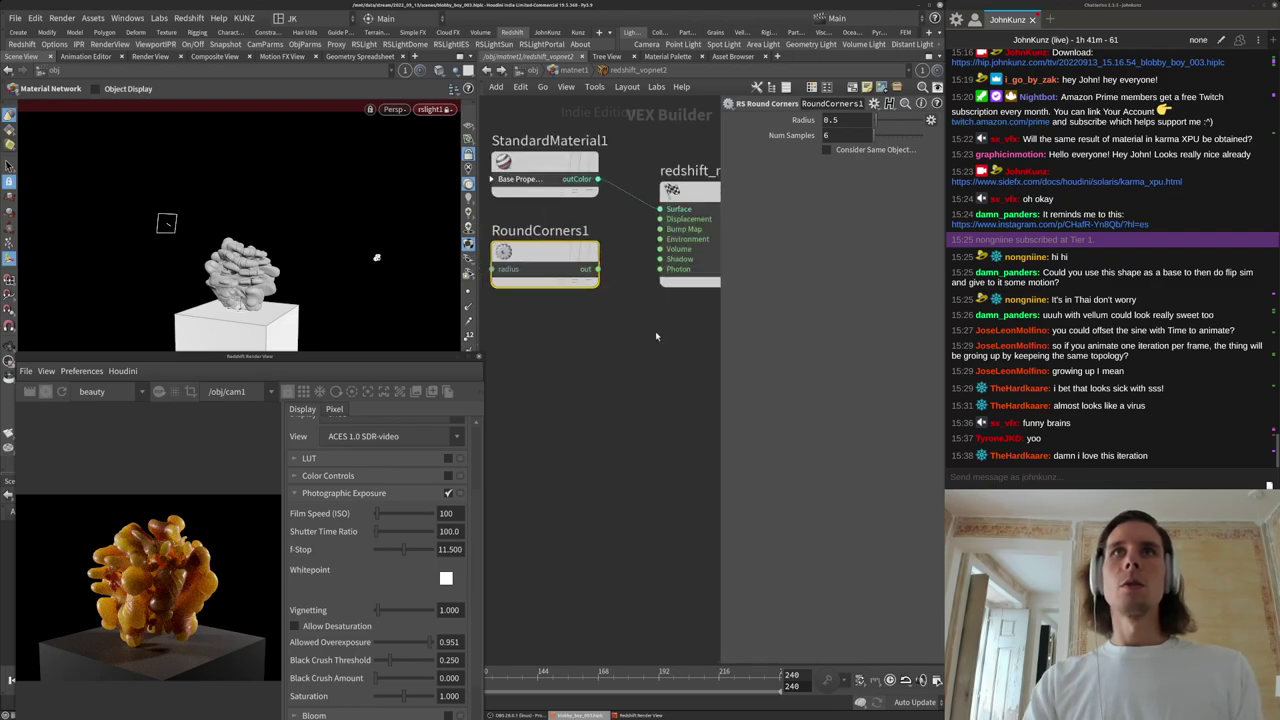
pyautogui.moveTo(652, 304); pyautogui.dragTo(646, 426, button='middle')
pyautogui.moveTo(670, 352); pyautogui.dragTo(592, 391)
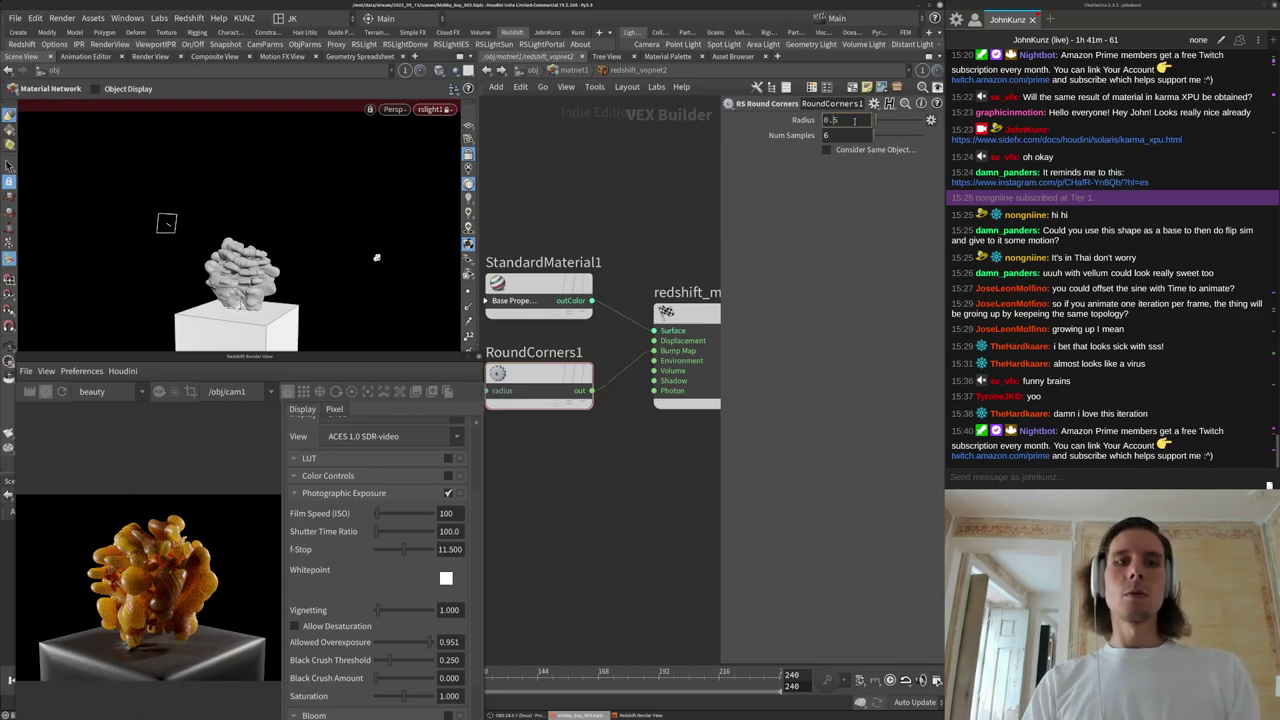
# Set the Round Corners Radius to 0.05 and reduce it further to 0.015, checking the pedestal edge up close.
pyautogui.write('0')
pyautogui.press('Return')
pyautogui.scroll(3, 190, 664)
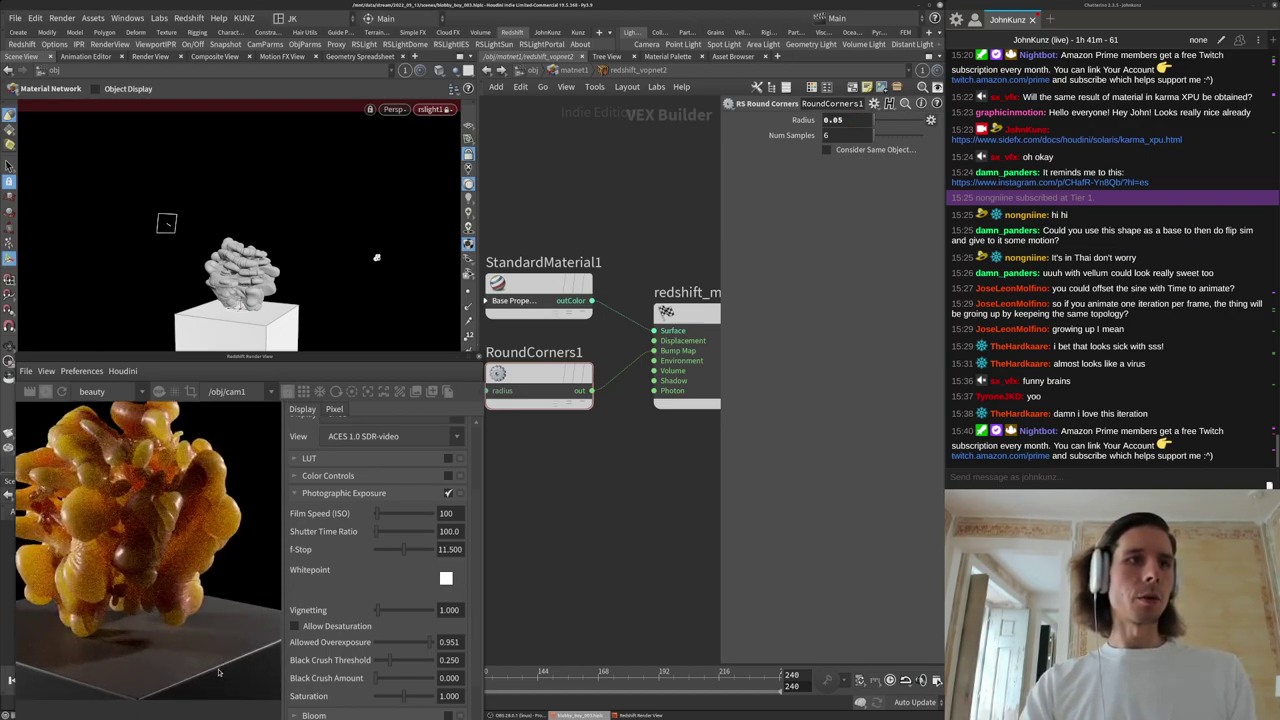
pyautogui.scroll(3, 218, 673)
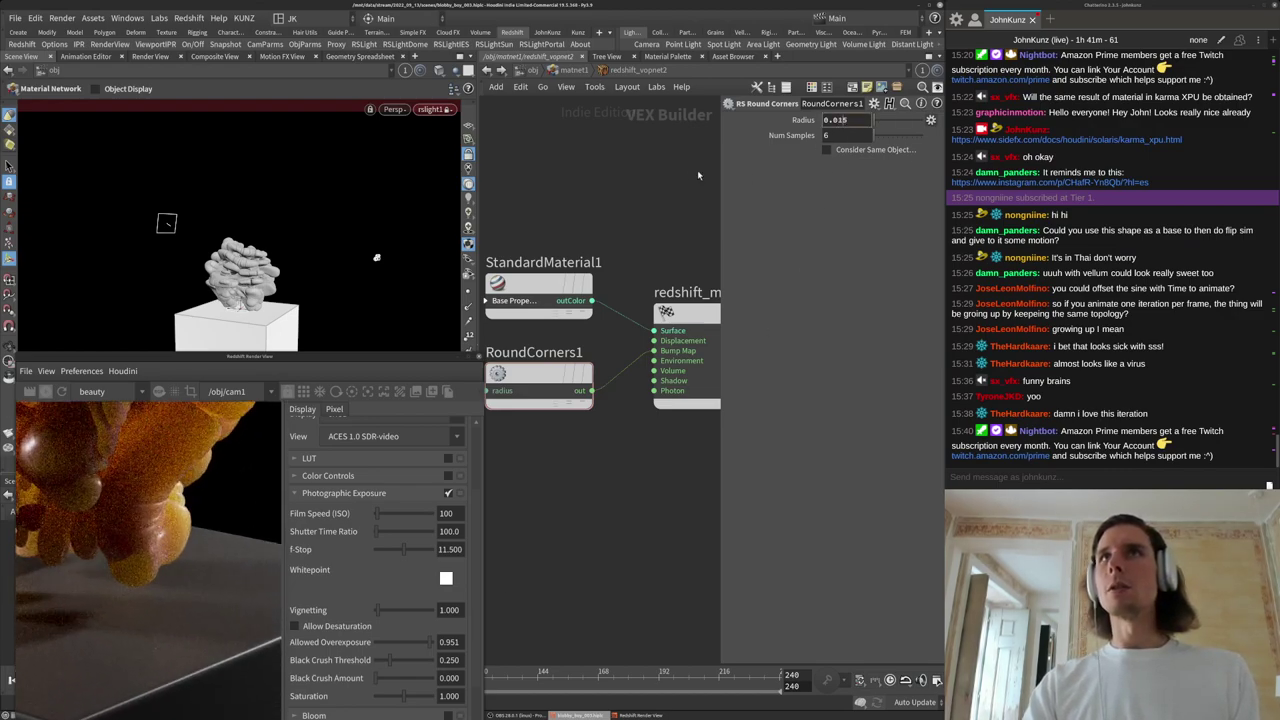
# Examine the pedestal's rounded edges and the blob's contact area in the render, up close and as a whole.
pyautogui.moveTo(160, 590); pyautogui.dragTo(220, 580, button='middle')
pyautogui.scroll(-3, 190, 590)
pyautogui.moveTo(145, 562); pyautogui.dragTo(216, 610, button='middle')
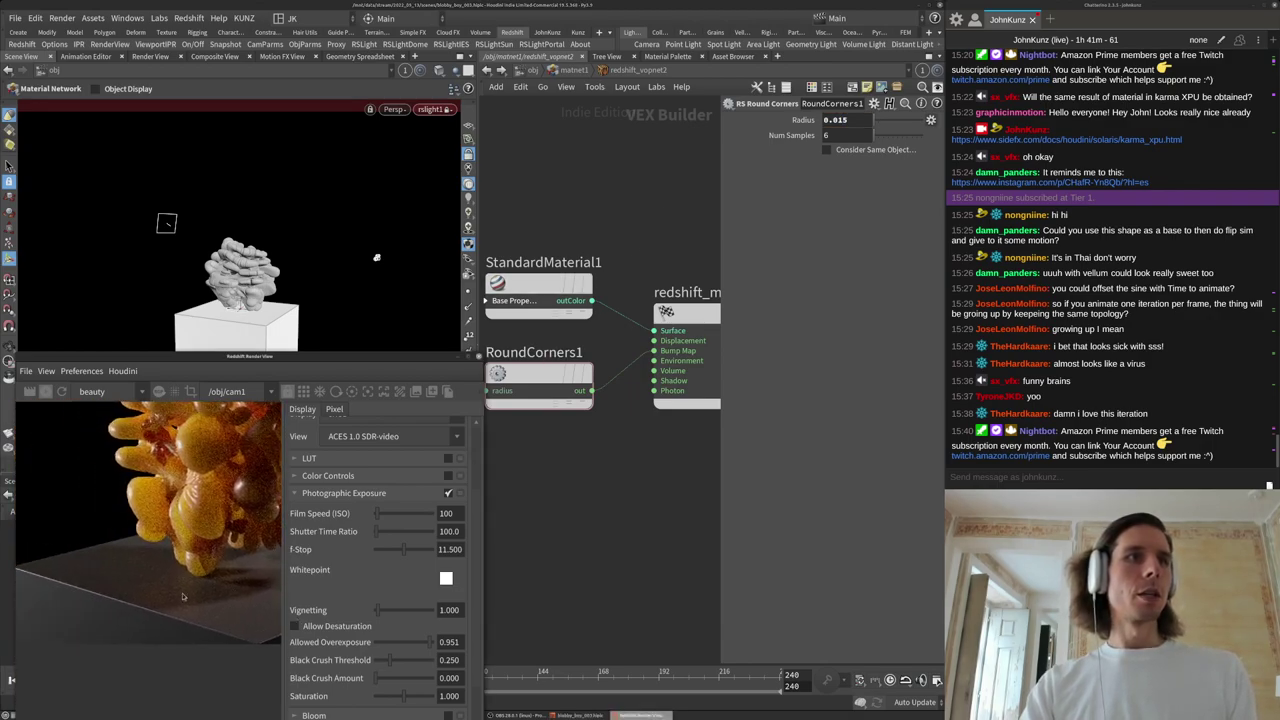
pyautogui.scroll(-1, 150, 566)
pyautogui.moveTo(150, 566); pyautogui.dragTo(104, 556, button='middle')
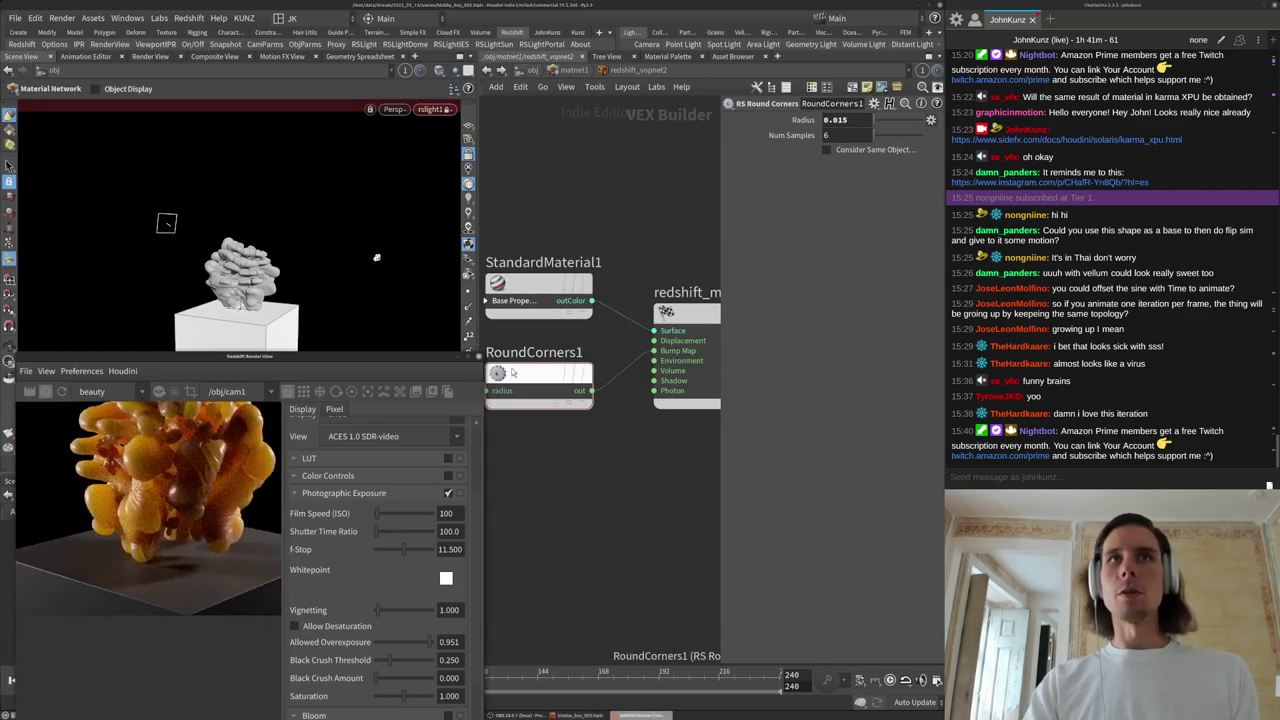
pyautogui.moveTo(510, 375); pyautogui.dragTo(510, 368)
pyautogui.moveTo(257, 586); pyautogui.dragTo(132, 570, button='middle')
pyautogui.scroll(2, 186, 580)
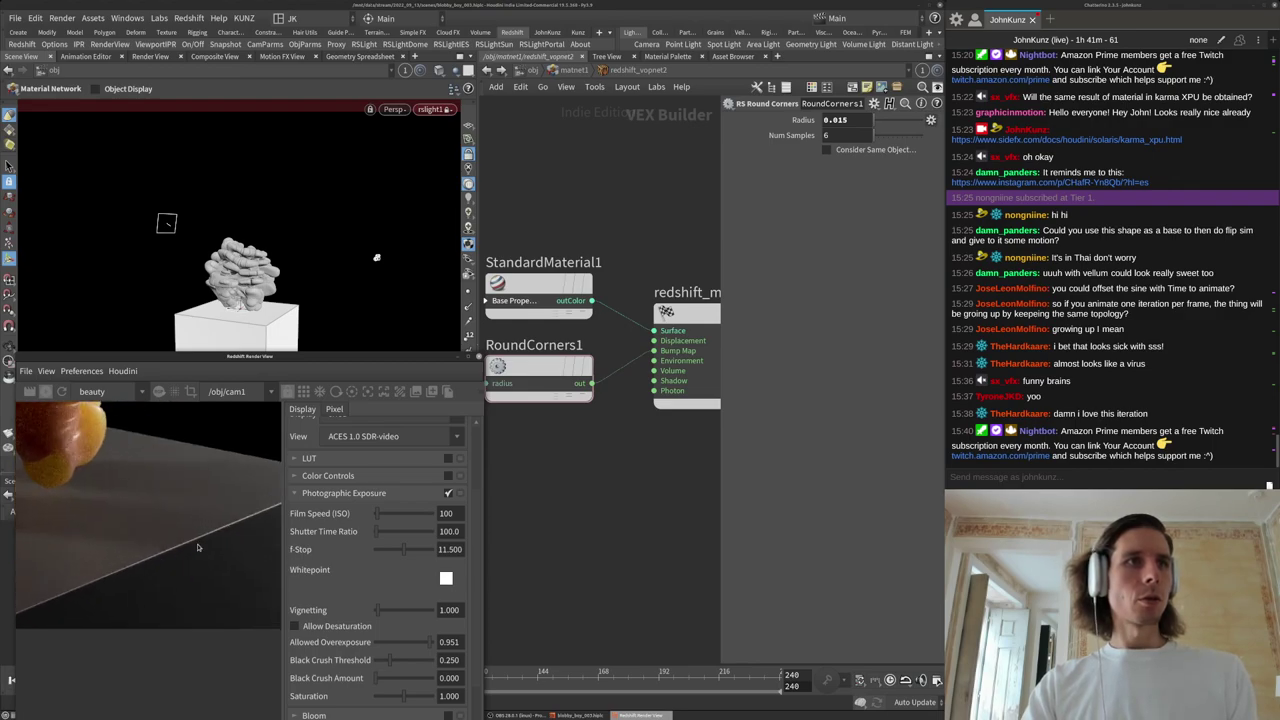
pyautogui.scroll(-2, 196, 548)
pyautogui.scroll(-4, 180, 565)
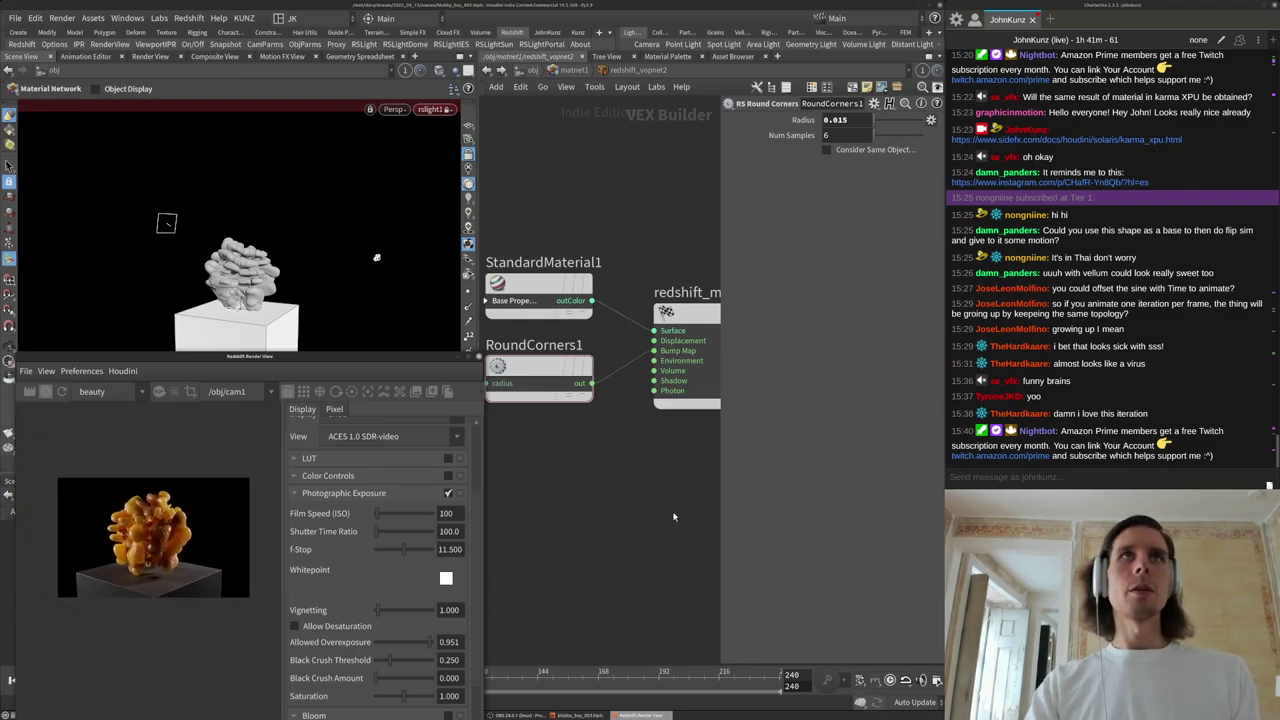
# Look through cam1 and adjust its framing and angle slightly around the blob on the pedestal.
pyautogui.click(432, 109)
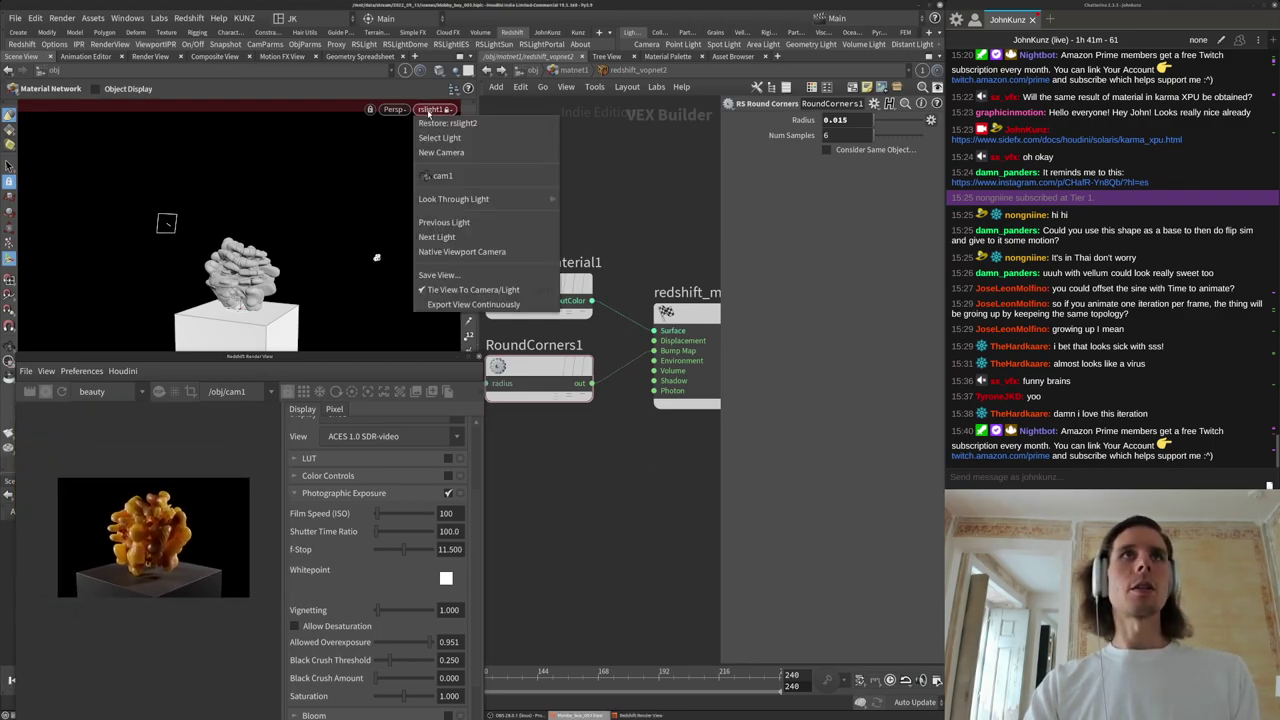
pyautogui.click(445, 176)
pyautogui.moveTo(341, 358); pyautogui.dragTo(349, 449)
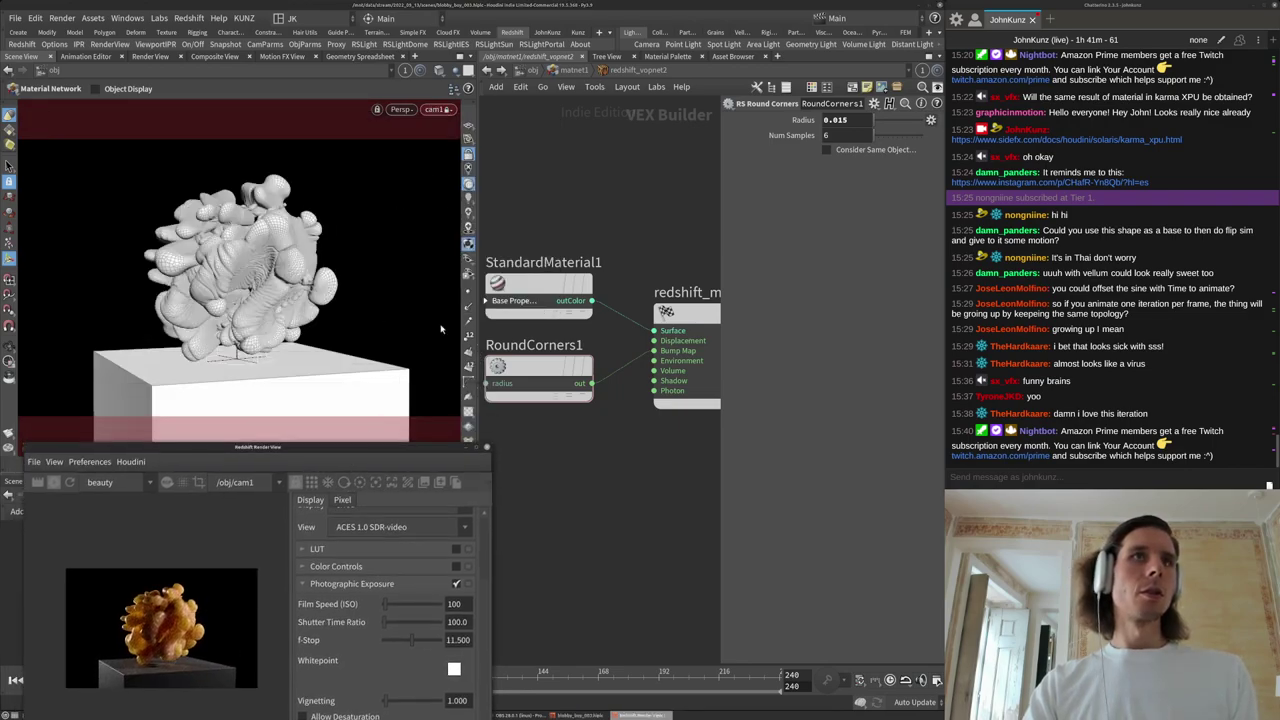
pyautogui.keyDown('alt'); pyautogui.moveTo(287, 328); pyautogui.dragTo(286, 315, button='middle'); pyautogui.keyUp('alt')
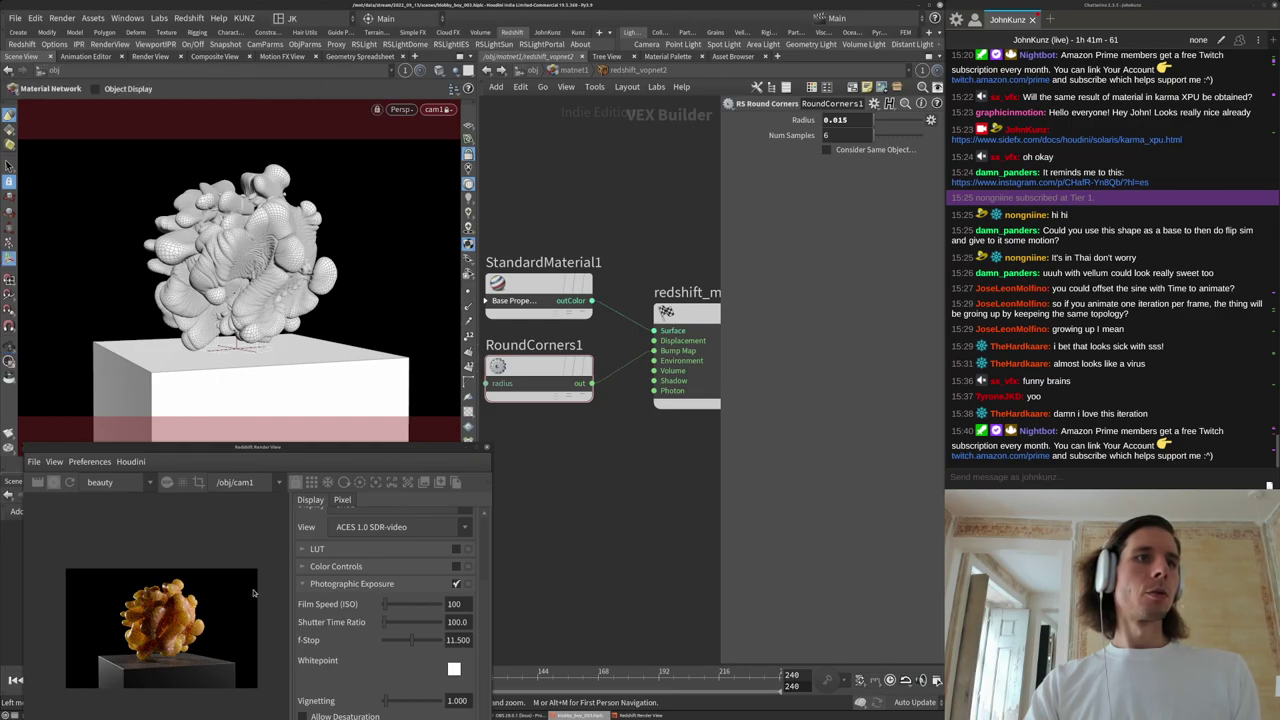
pyautogui.press('Escape')
pyautogui.moveTo(272, 281); pyautogui.dragTo(215, 284)
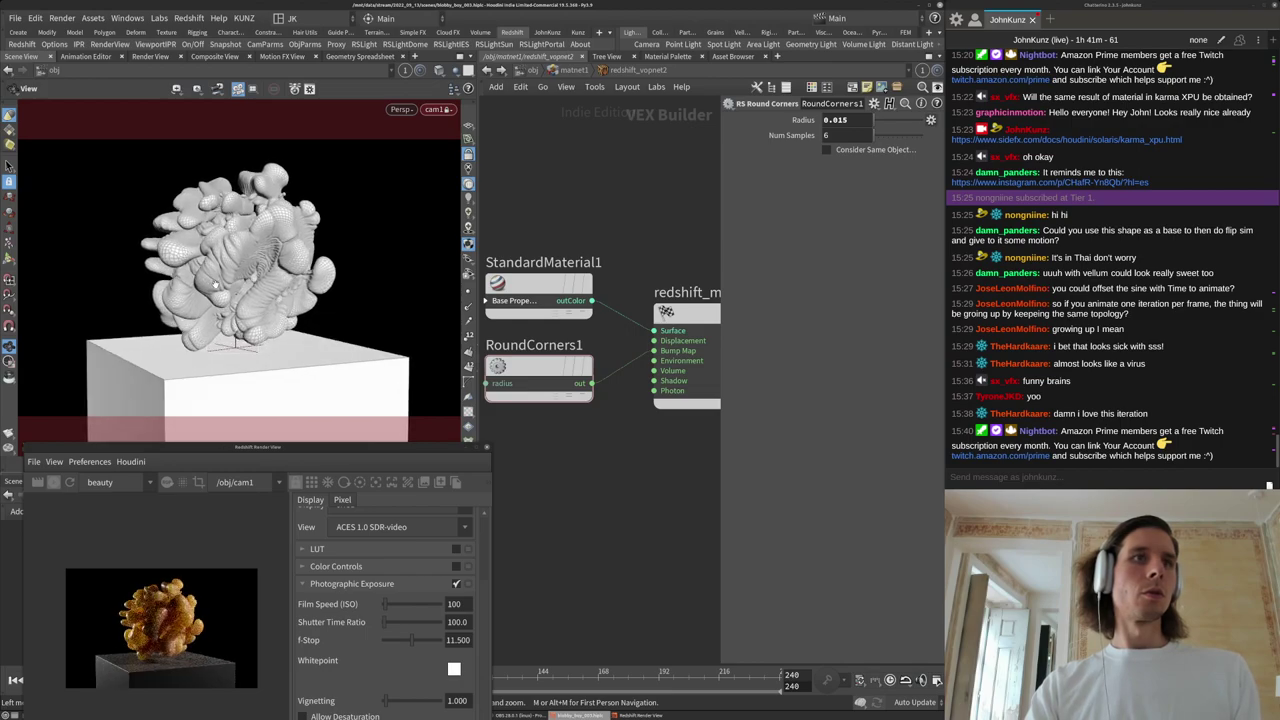
pyautogui.moveTo(235, 444); pyautogui.dragTo(235, 366)
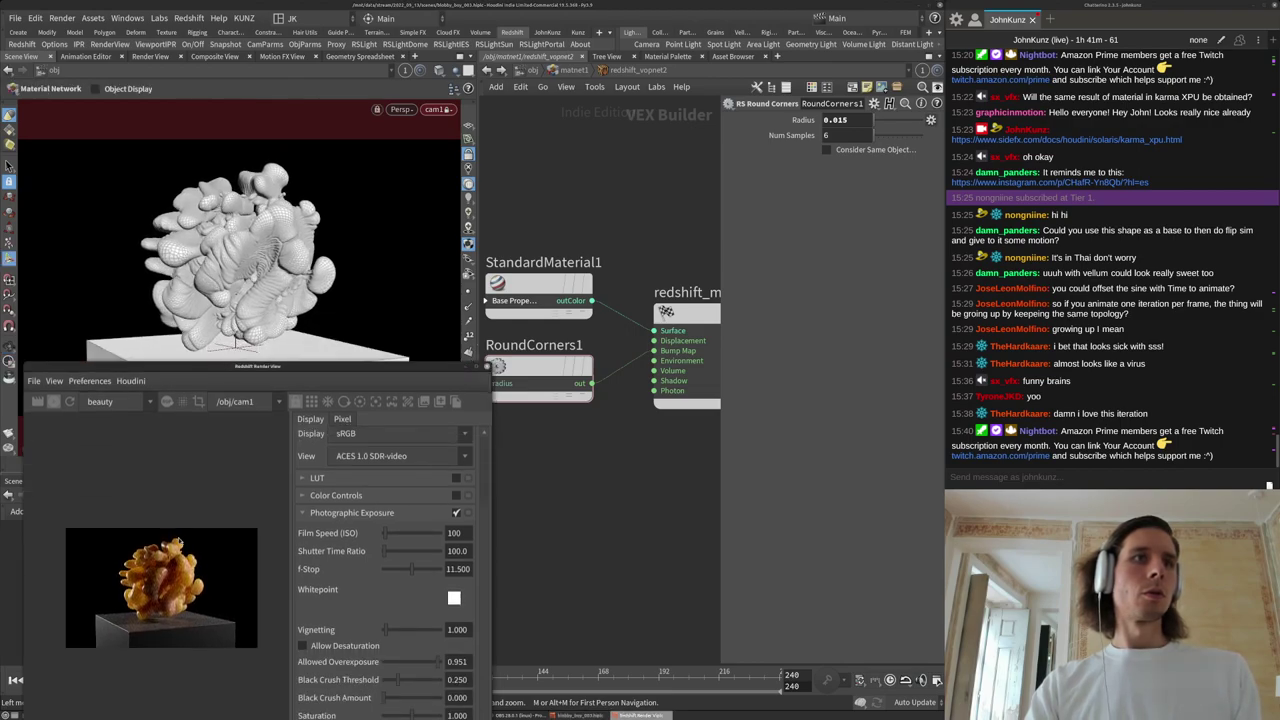
pyautogui.moveTo(175, 592); pyautogui.dragTo(199, 654, button='middle')
# Return to the object level and unlock the camera from the view, pulling back to show both area lights.
pyautogui.click(533, 70)
pyautogui.scroll(3, 575, 460)
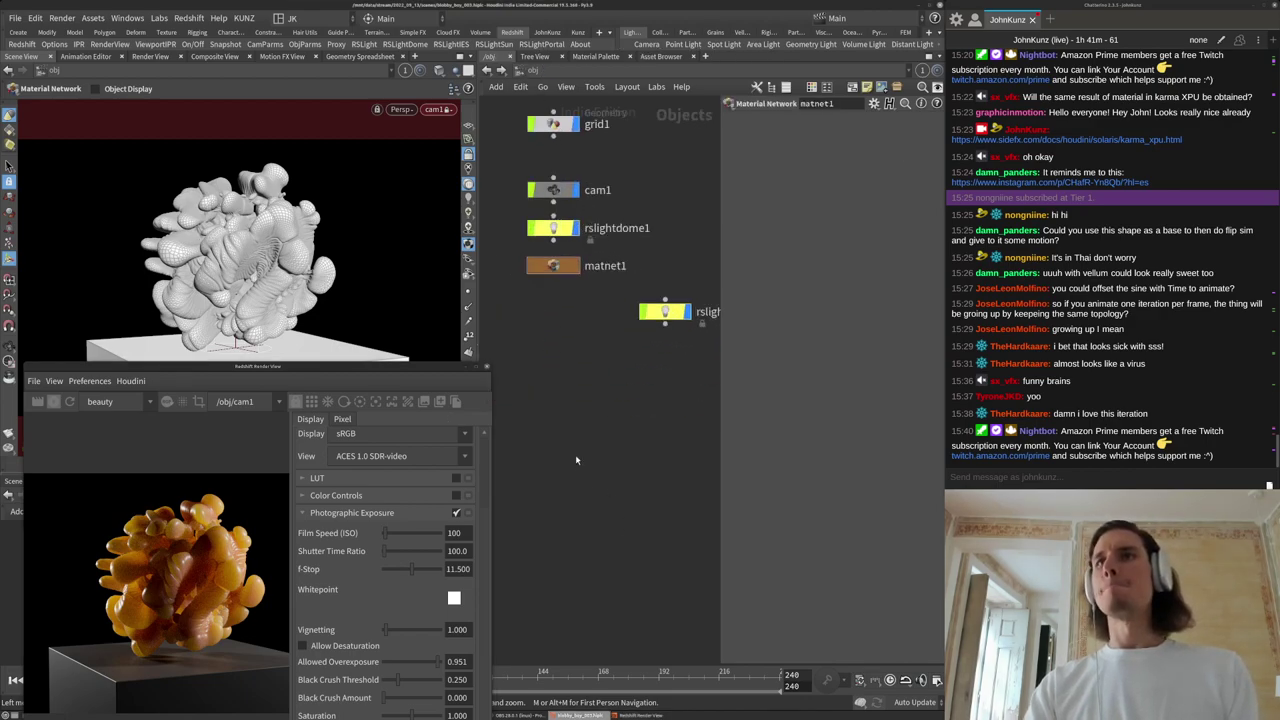
pyautogui.click(468, 155)
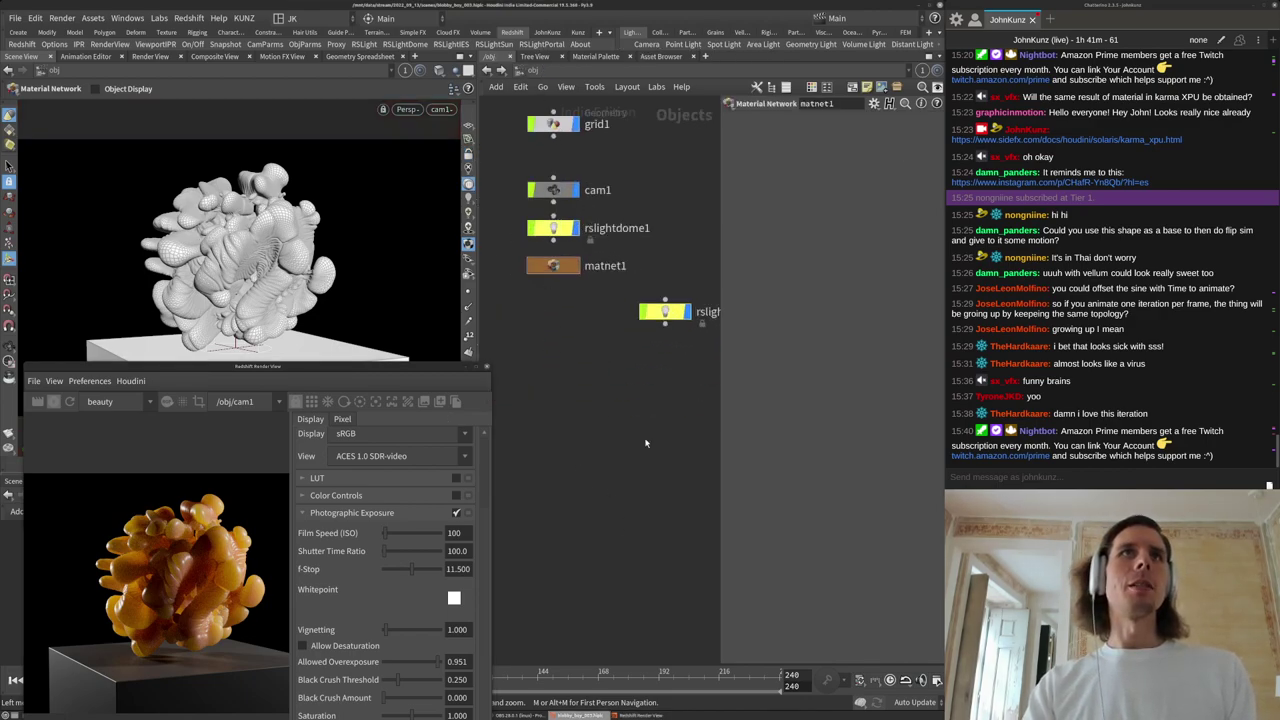
pyautogui.keyDown('alt'); pyautogui.moveTo(366, 206); pyautogui.dragTo(325, 245, button='right'); pyautogui.keyUp('alt')
pyautogui.click(605, 228)
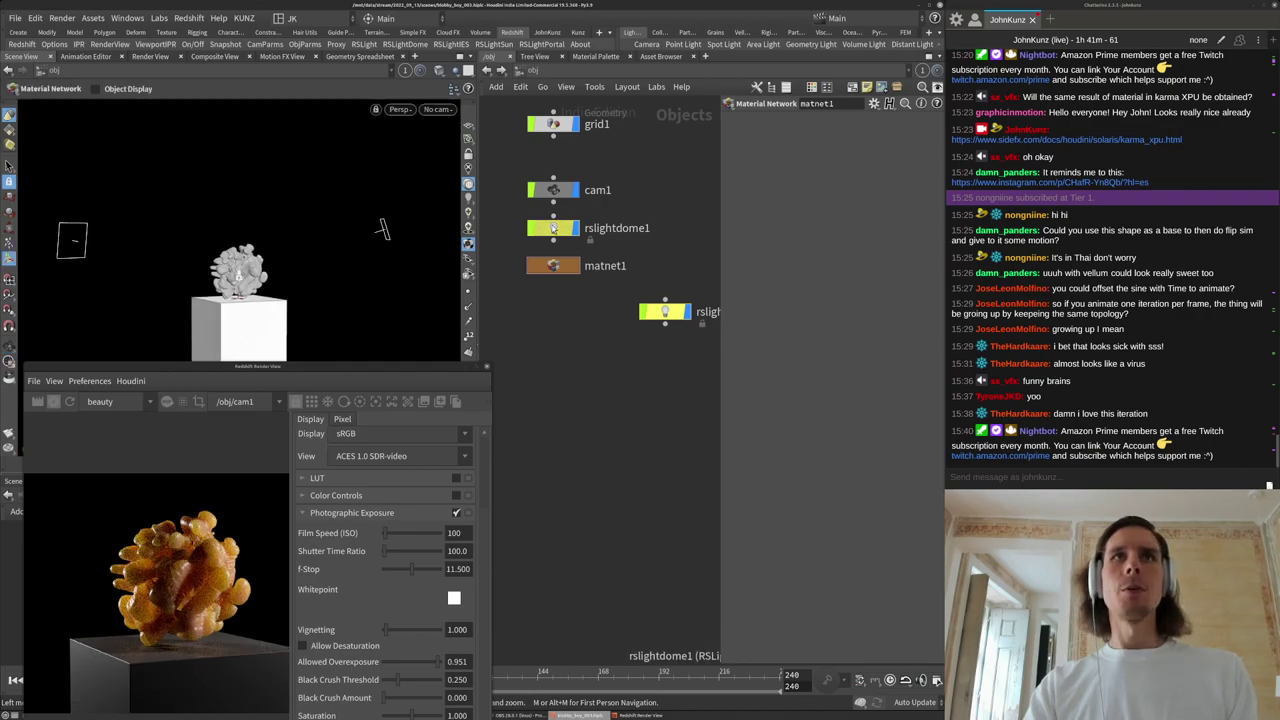
pyautogui.moveTo(672, 387); pyautogui.dragTo(550, 325, button='middle')
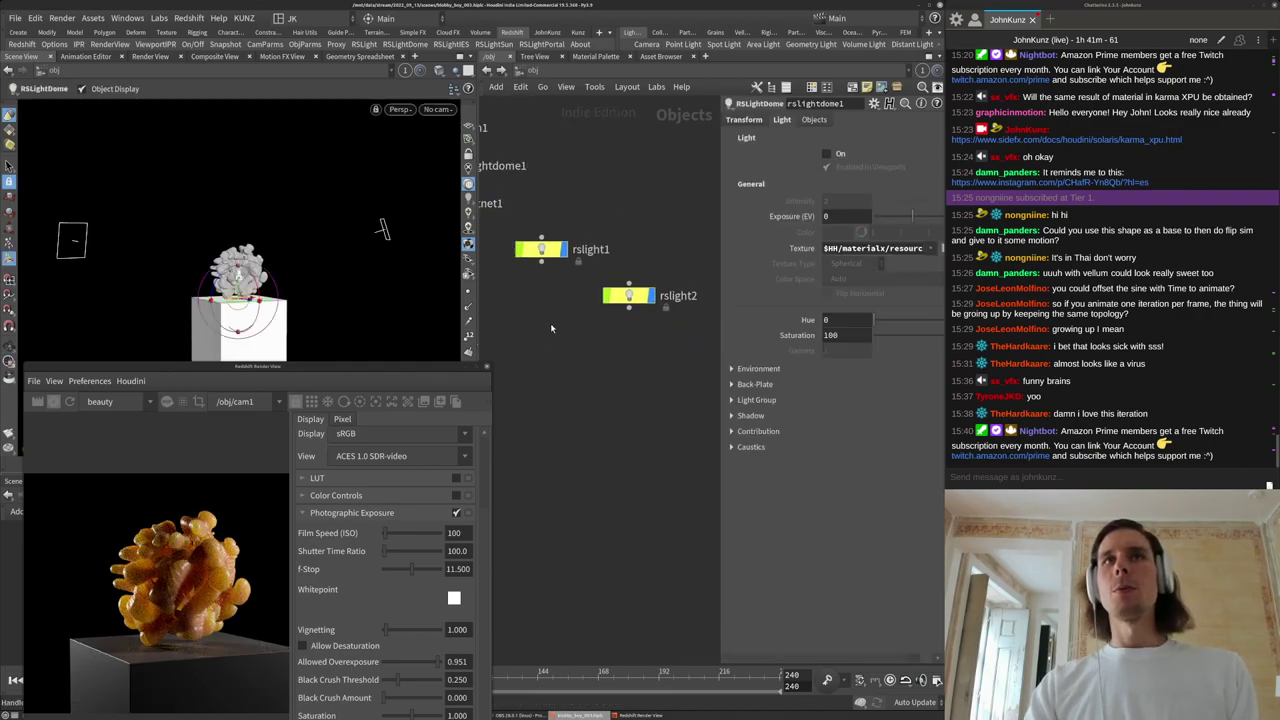
pyautogui.scroll(-2, 548, 325)
# Set the size of the rslight1 area light to 8 by 8.
pyautogui.click(546, 282)
pyautogui.scroll(8, 195, 635)
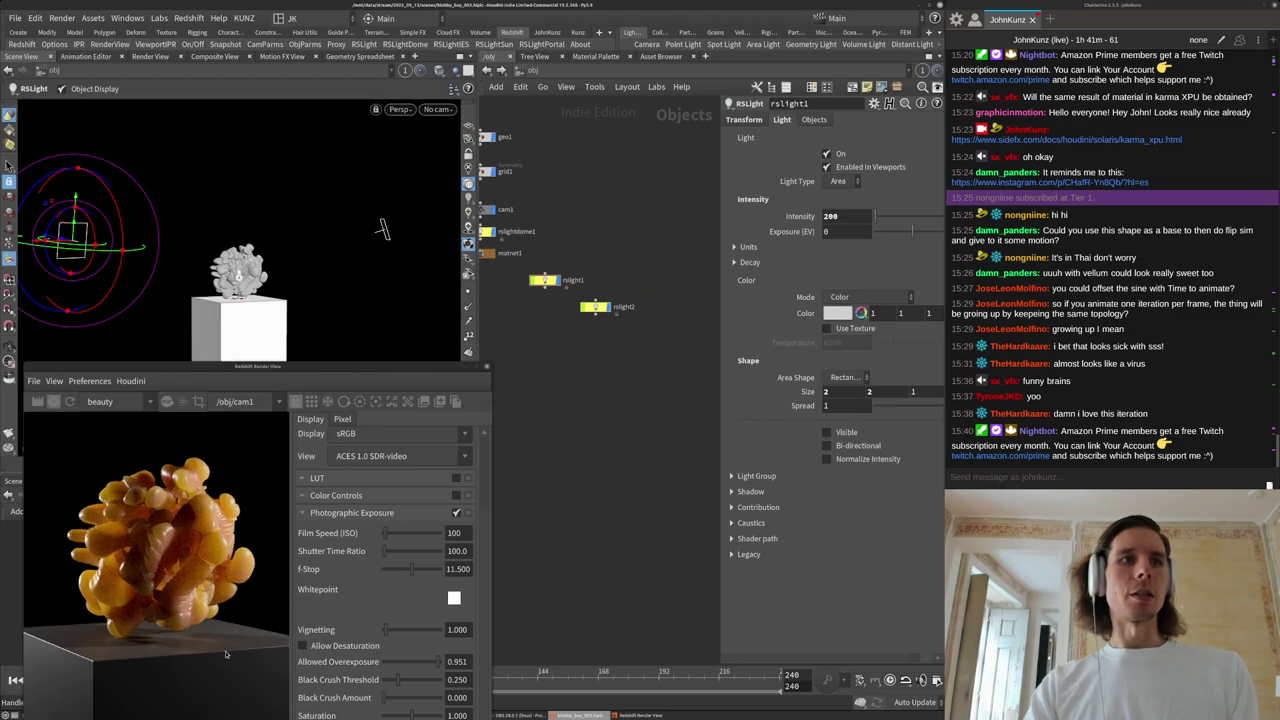
pyautogui.moveTo(222, 603); pyautogui.dragTo(248, 635, button='middle')
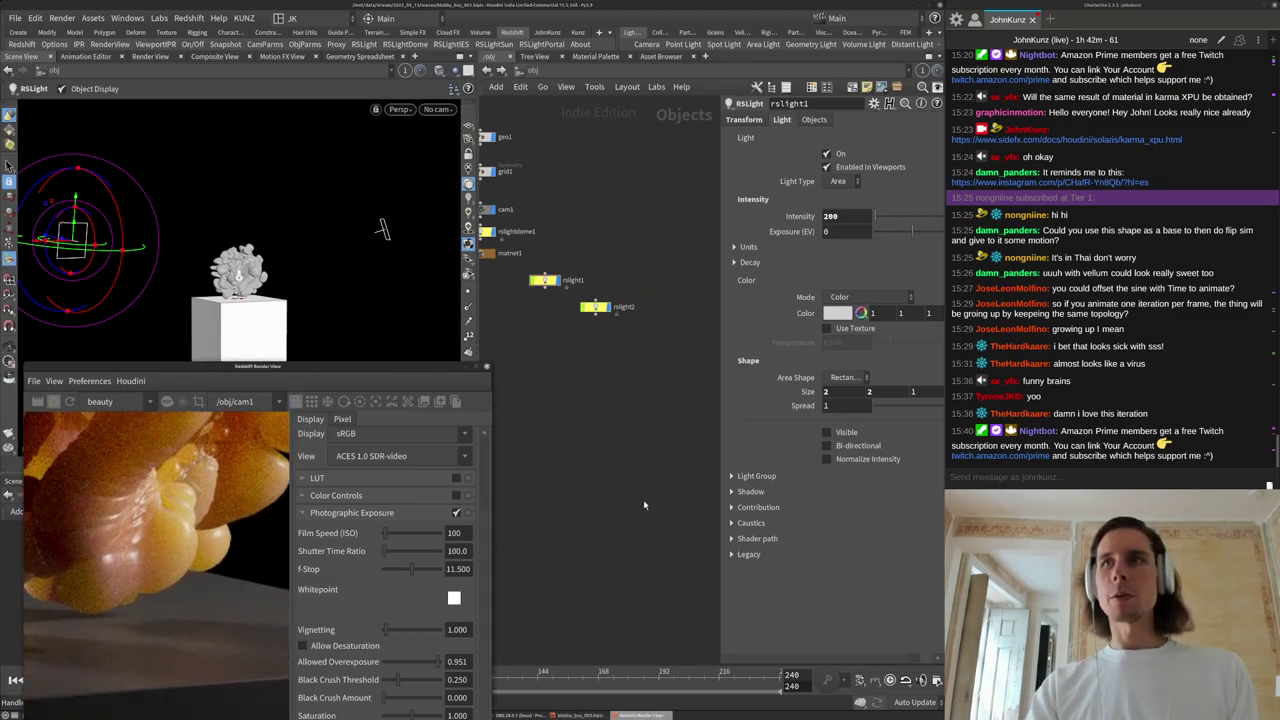
pyautogui.click(546, 281)
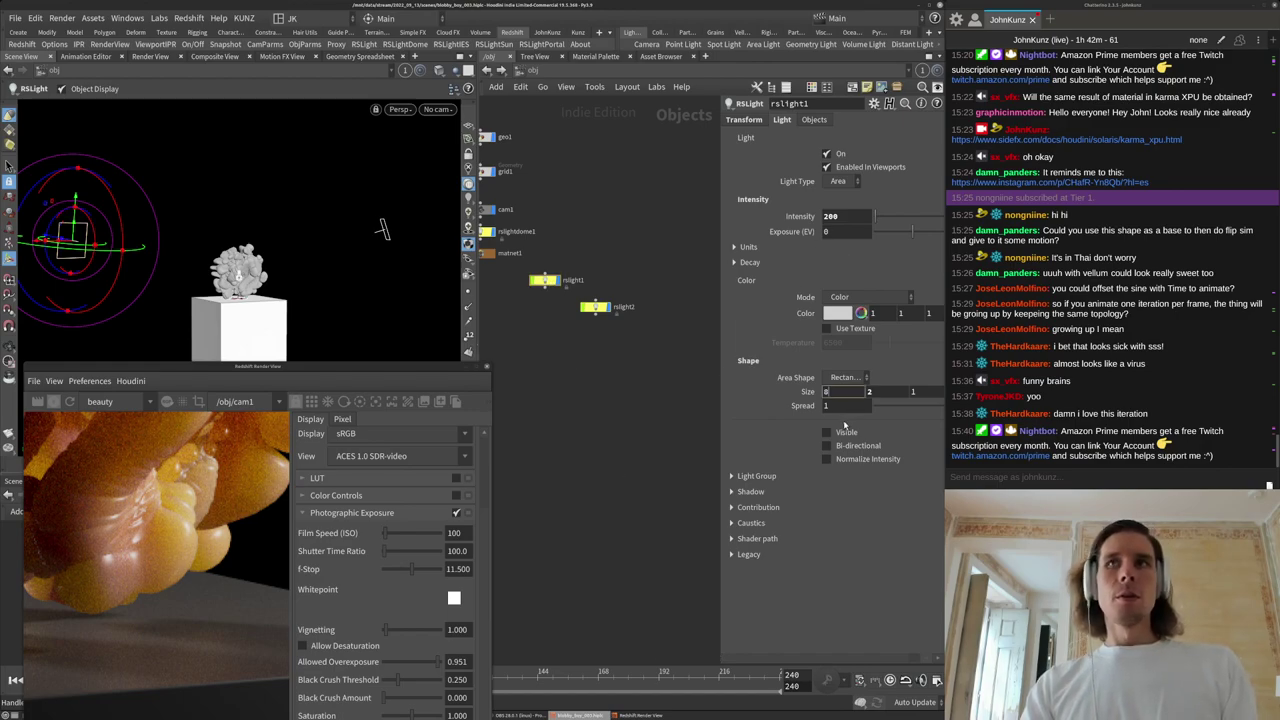
pyautogui.press('Tab')
pyautogui.write('8')
pyautogui.press('Return')
# Set the Intensity of the rslight1 area light to 20 and check the blob in the render.
pyautogui.click(855, 221)
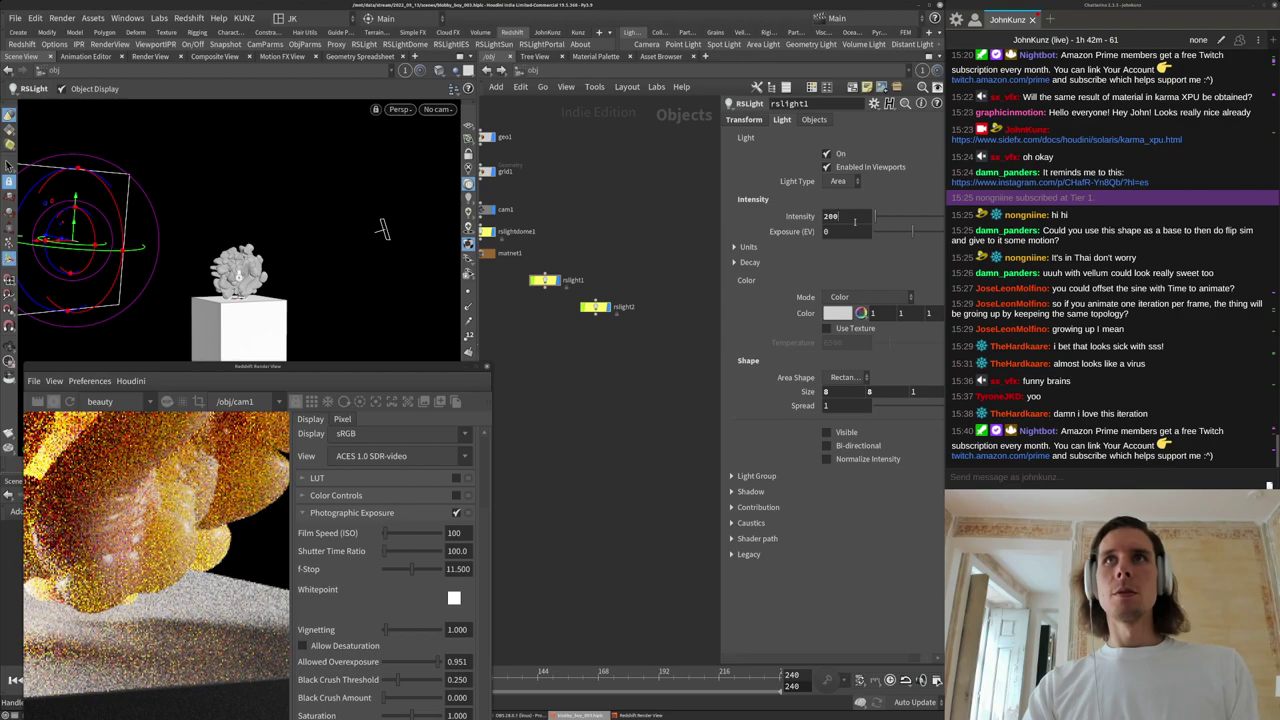
pyautogui.write('0')
pyautogui.press('BackSpace')
pyautogui.press('BackSpace')
pyautogui.press('Return')
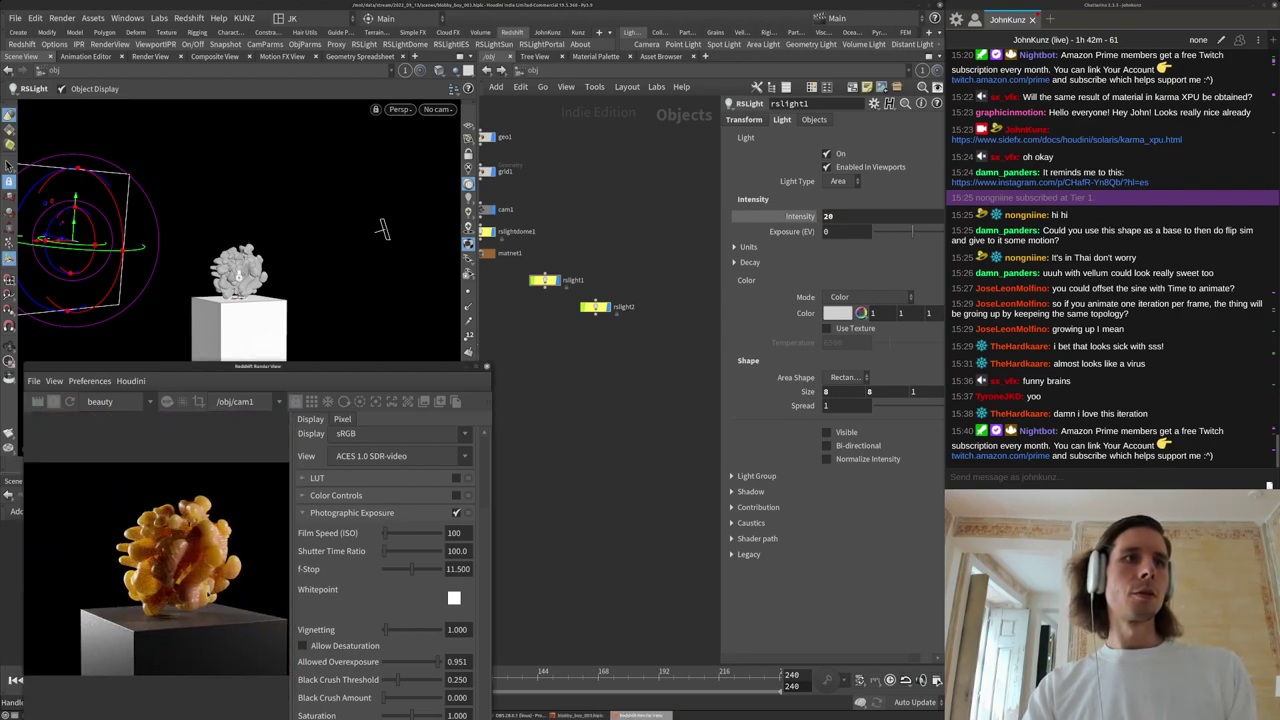
pyautogui.scroll(5, 129, 604)
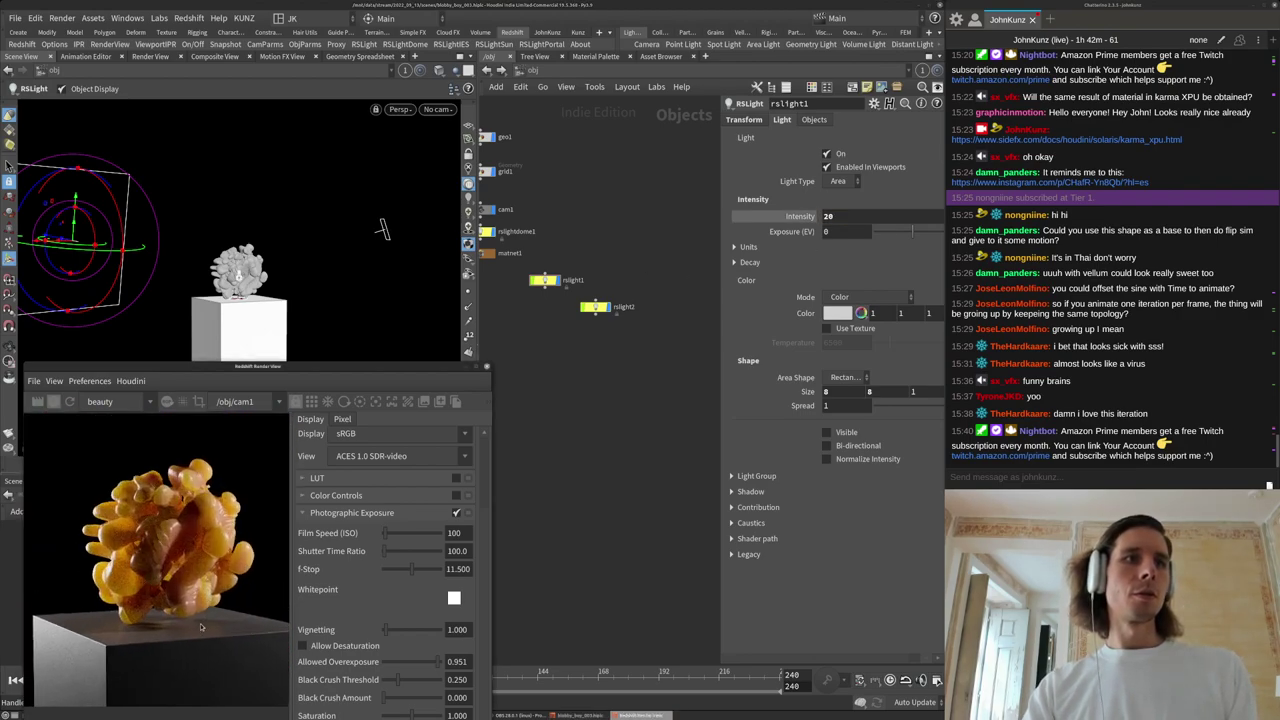
# Lower the Intensity of the rslight1 area light to 15 and view the whole render.
pyautogui.doubleClick(867, 219)
pyautogui.press('Return')
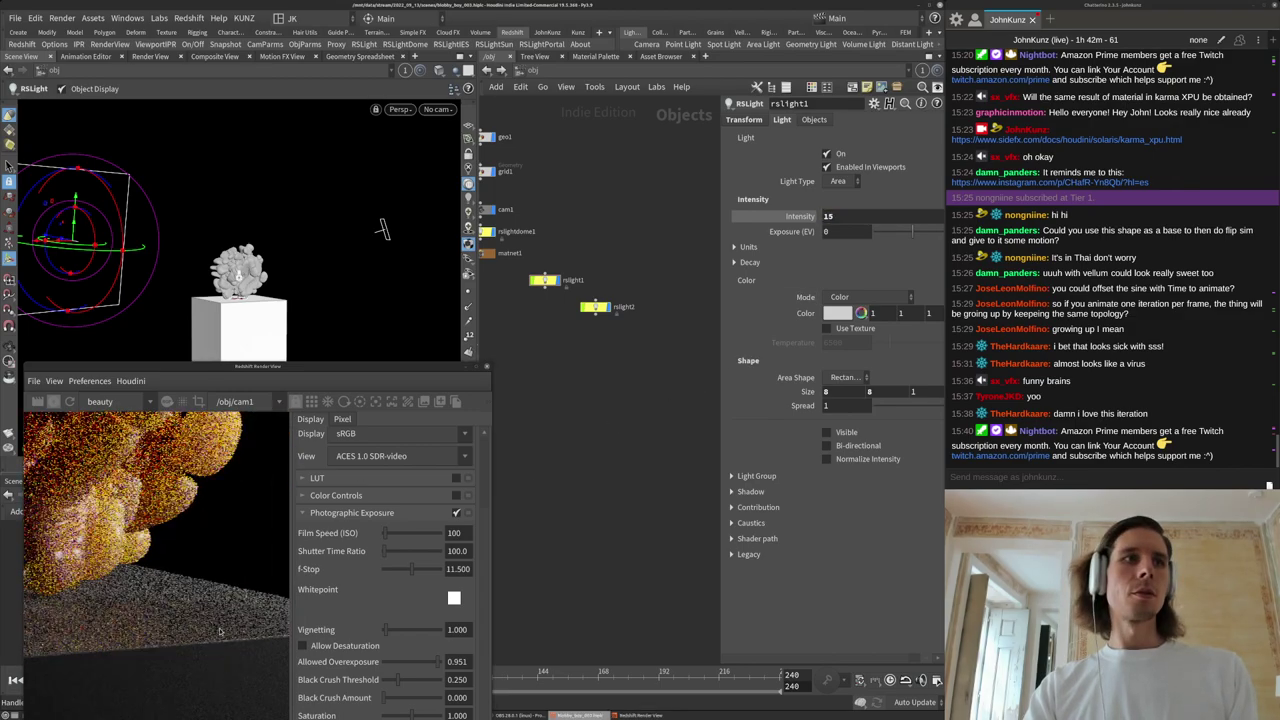
pyautogui.scroll(-5, 208, 618)
pyautogui.moveTo(147, 606)
pyautogui.mouseDown()
pyautogui.moveTo(182, 610)
pyautogui.moveTo(107, 591)
pyautogui.moveTo(153, 595)
pyautogui.mouseUp()
pyautogui.scroll(-1, 107, 591)
# Set the size of the rslight2 area light to 4 by 7.
pyautogui.click(594, 307)
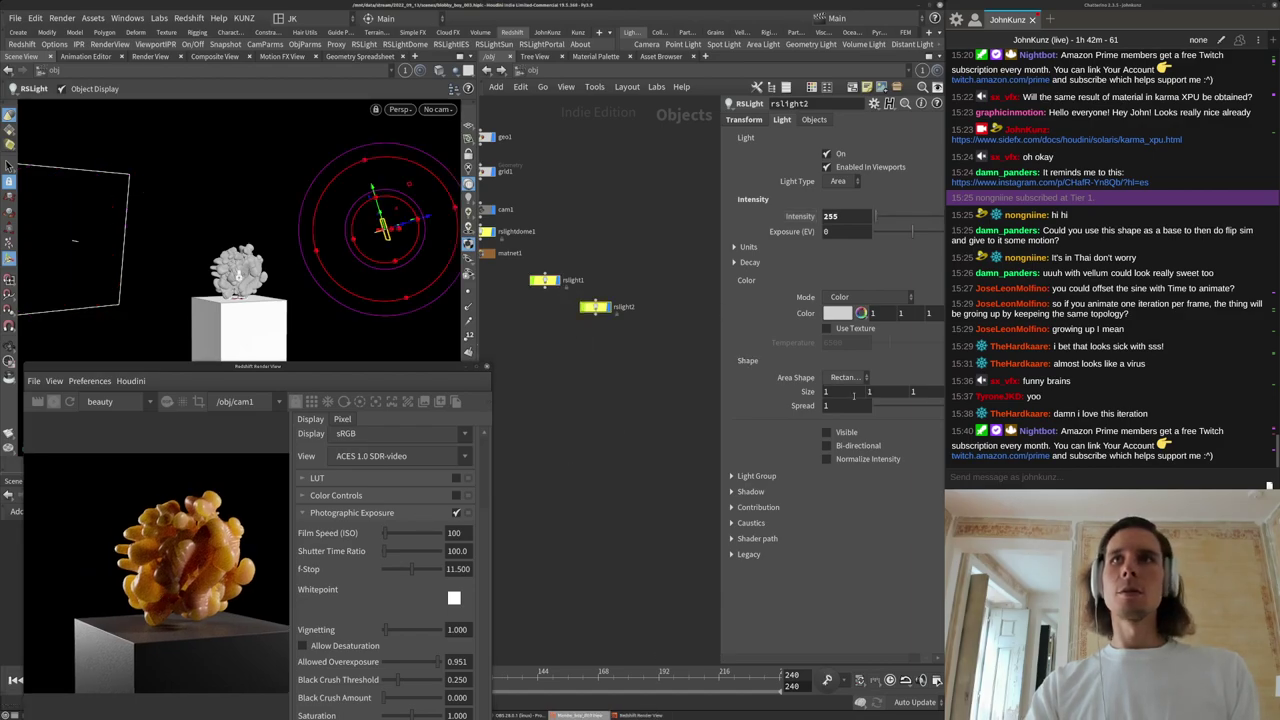
pyautogui.press('Tab')
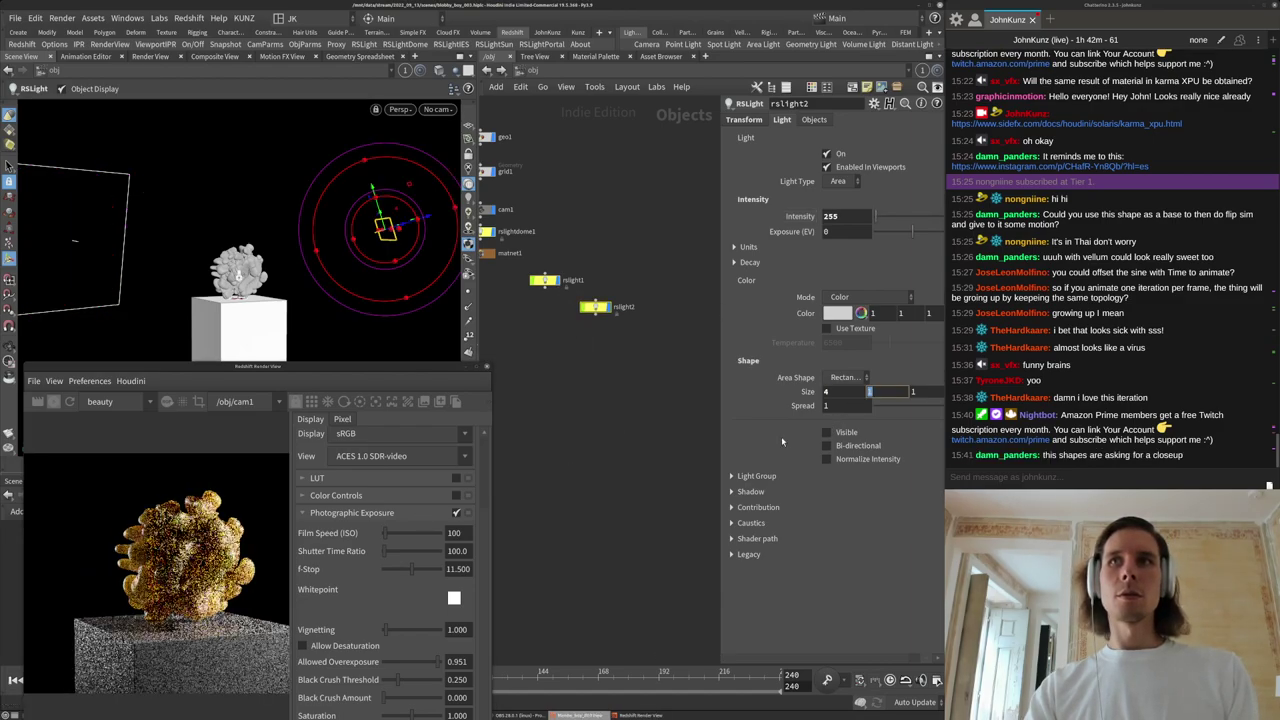
pyautogui.write('7')
pyautogui.press('Return')
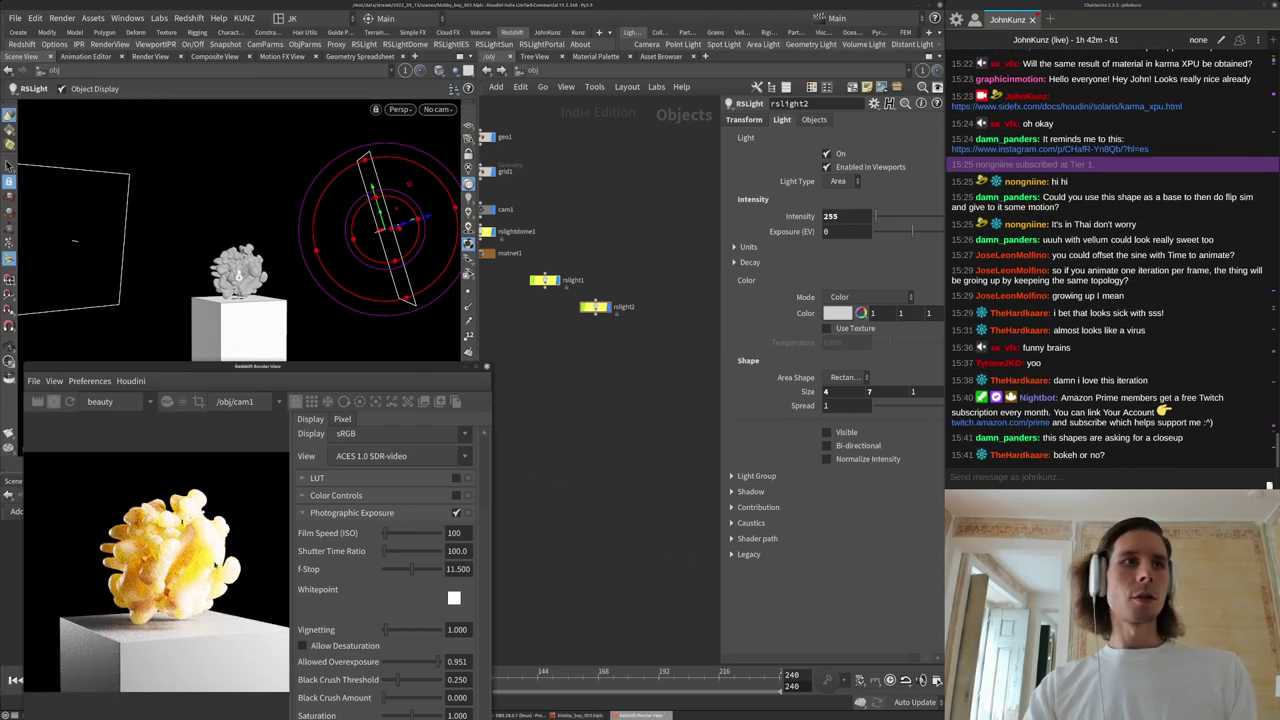
# Try Intensity values of 75, 24 and 5 on the rslight2 area light, settle on 10, and check the blob in the render.
pyautogui.scroll(-1, 236, 553)
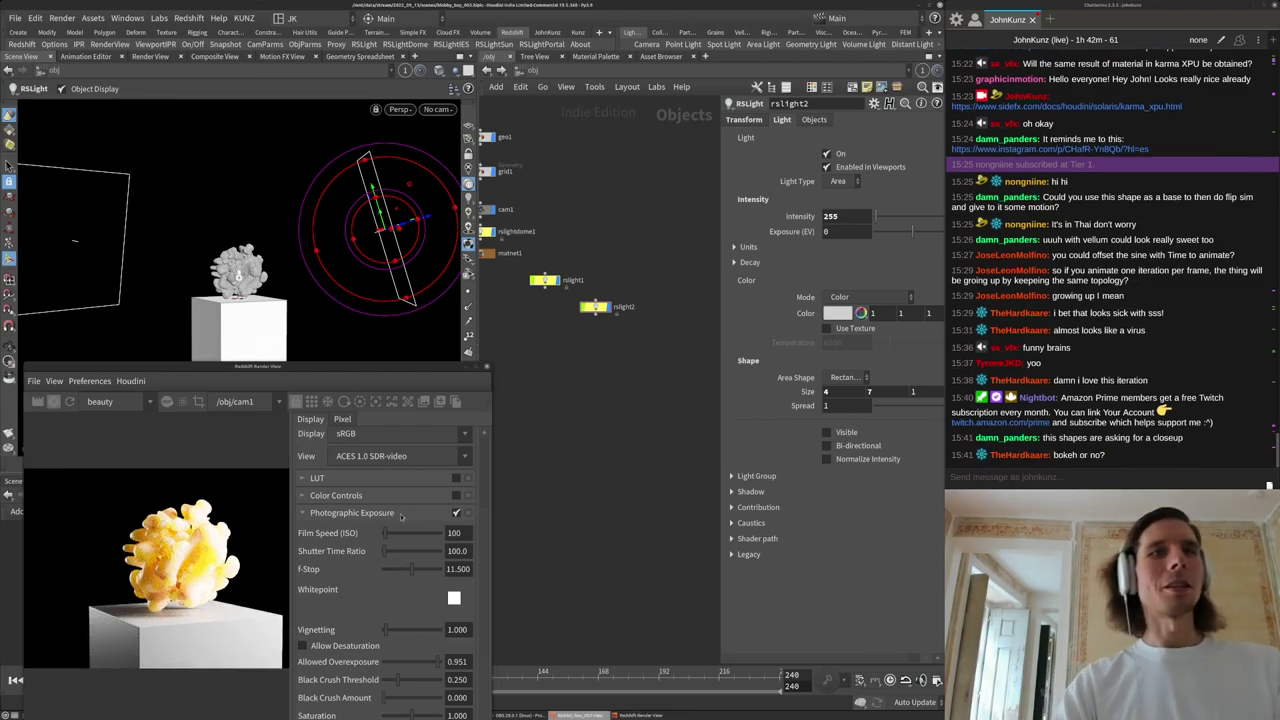
pyautogui.scroll(3, 629, 396)
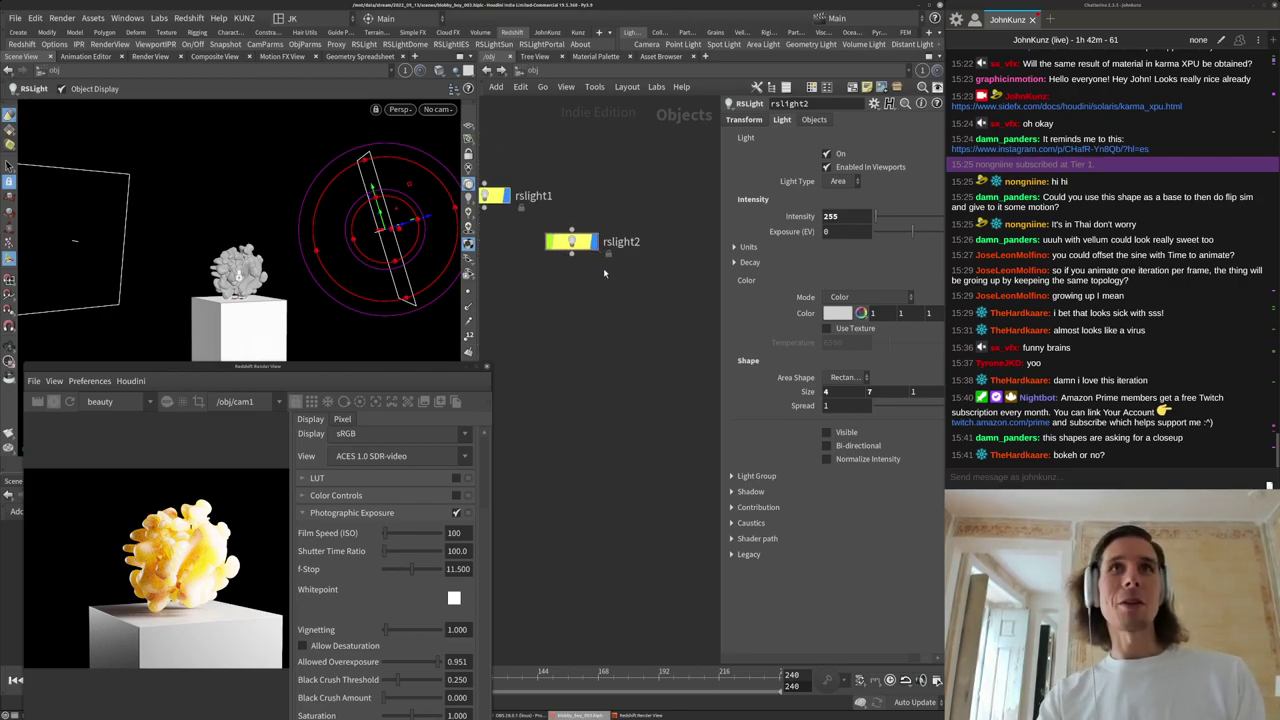
pyautogui.moveTo(614, 325); pyautogui.dragTo(632, 367, button='middle')
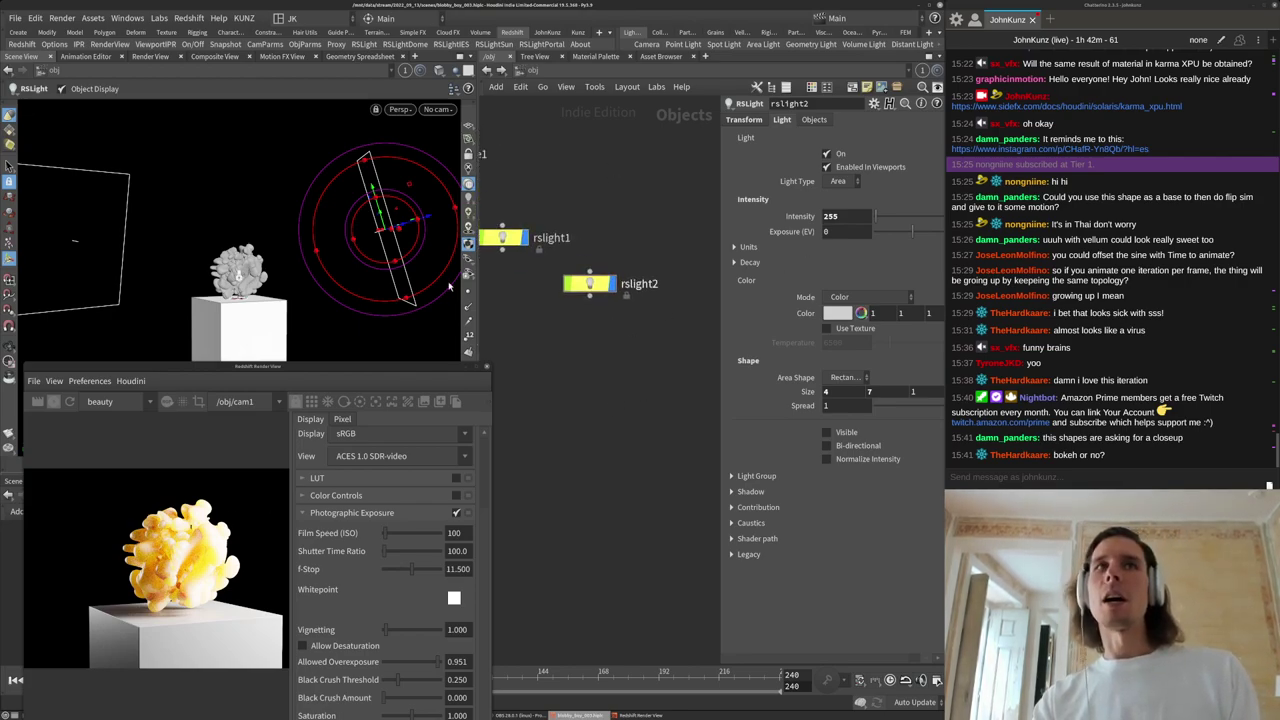
pyautogui.moveTo(195, 540); pyautogui.dragTo(170, 551, button='middle')
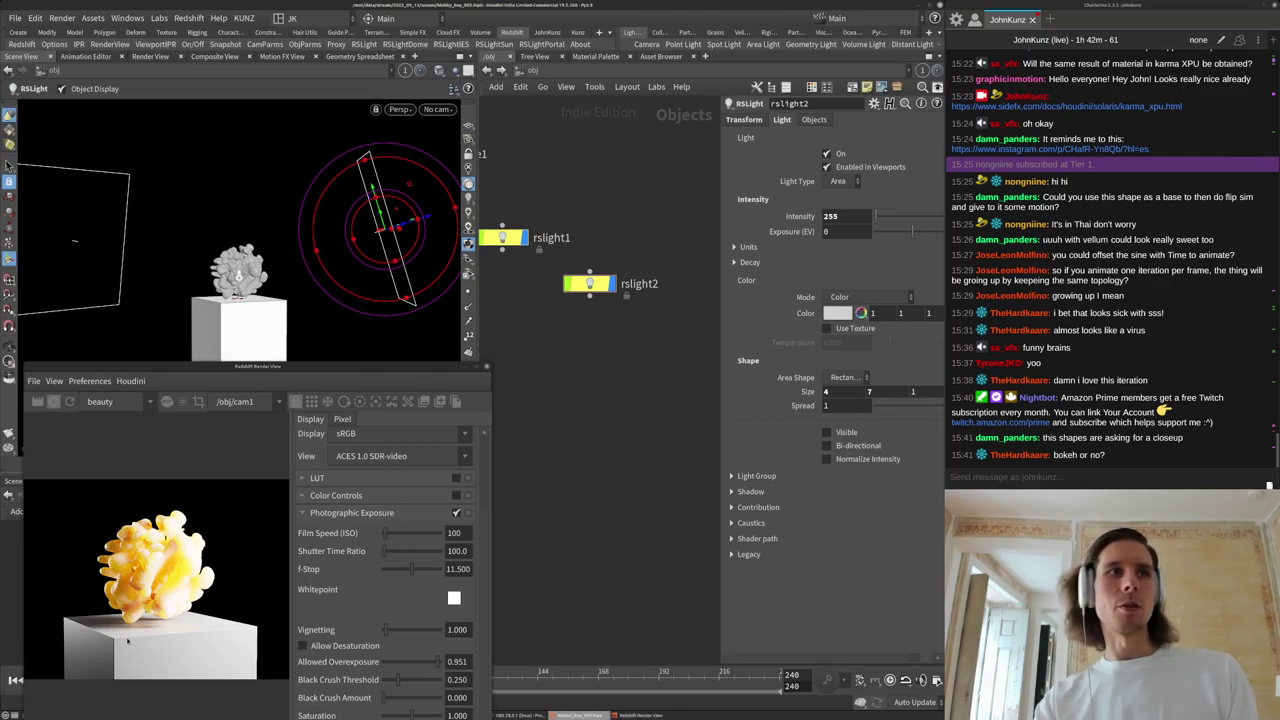
pyautogui.scroll(2, 127, 641)
pyautogui.press('h')
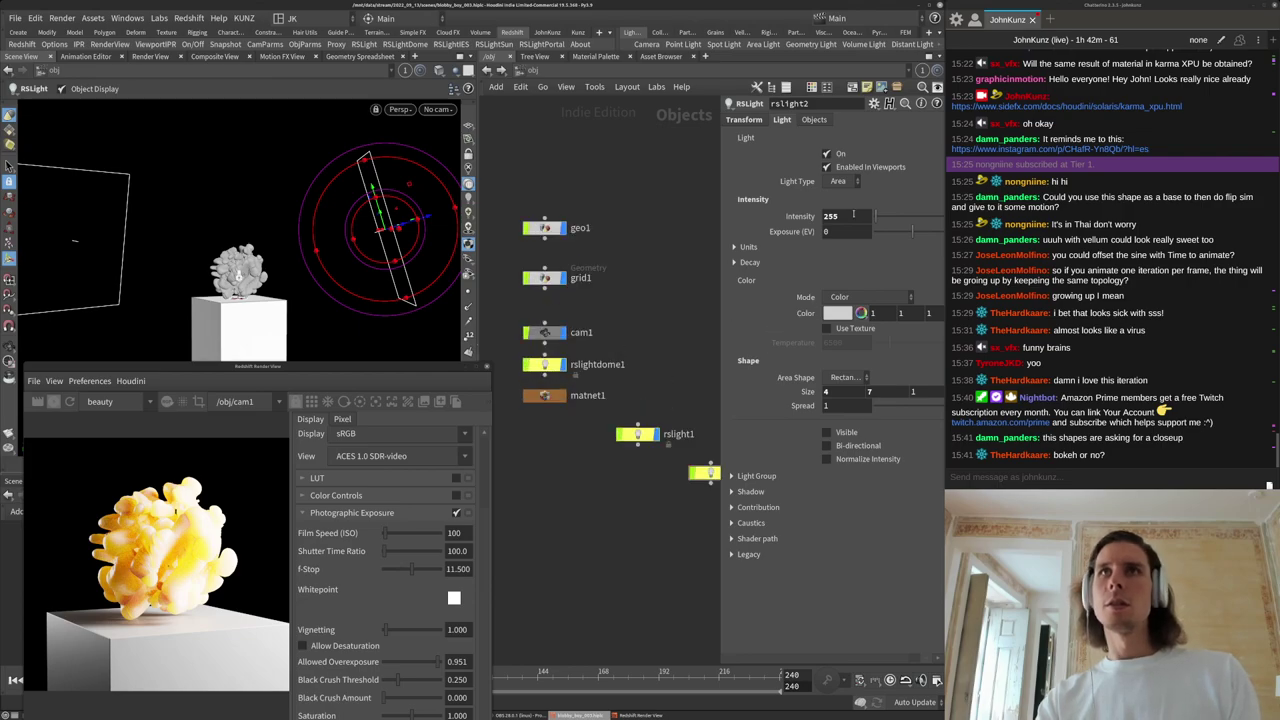
pyautogui.press('Return')
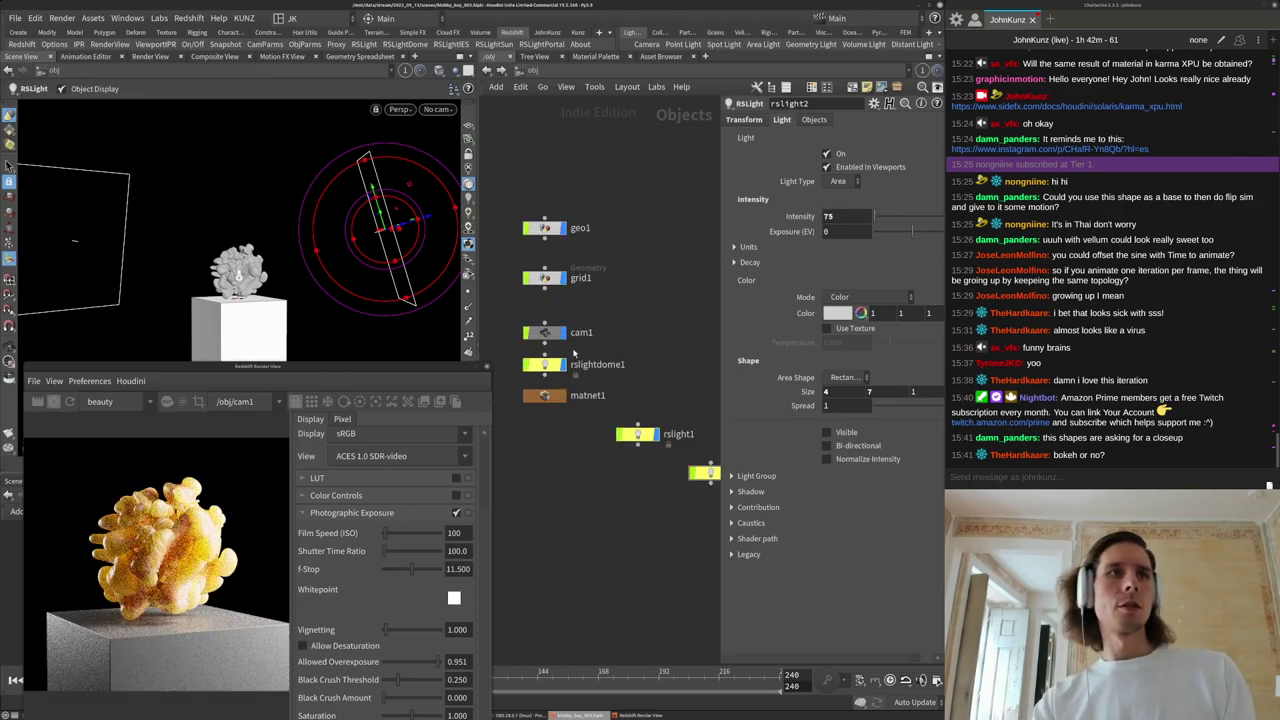
pyautogui.press('Return')
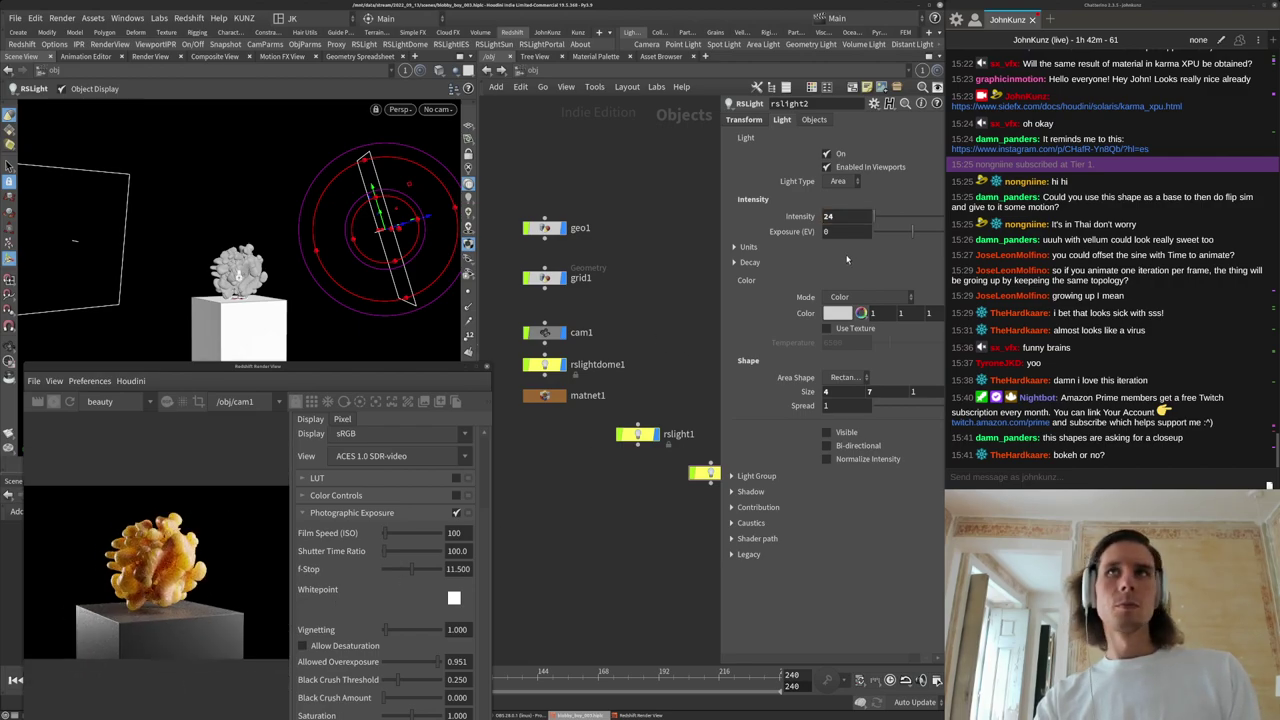
pyautogui.press('Return')
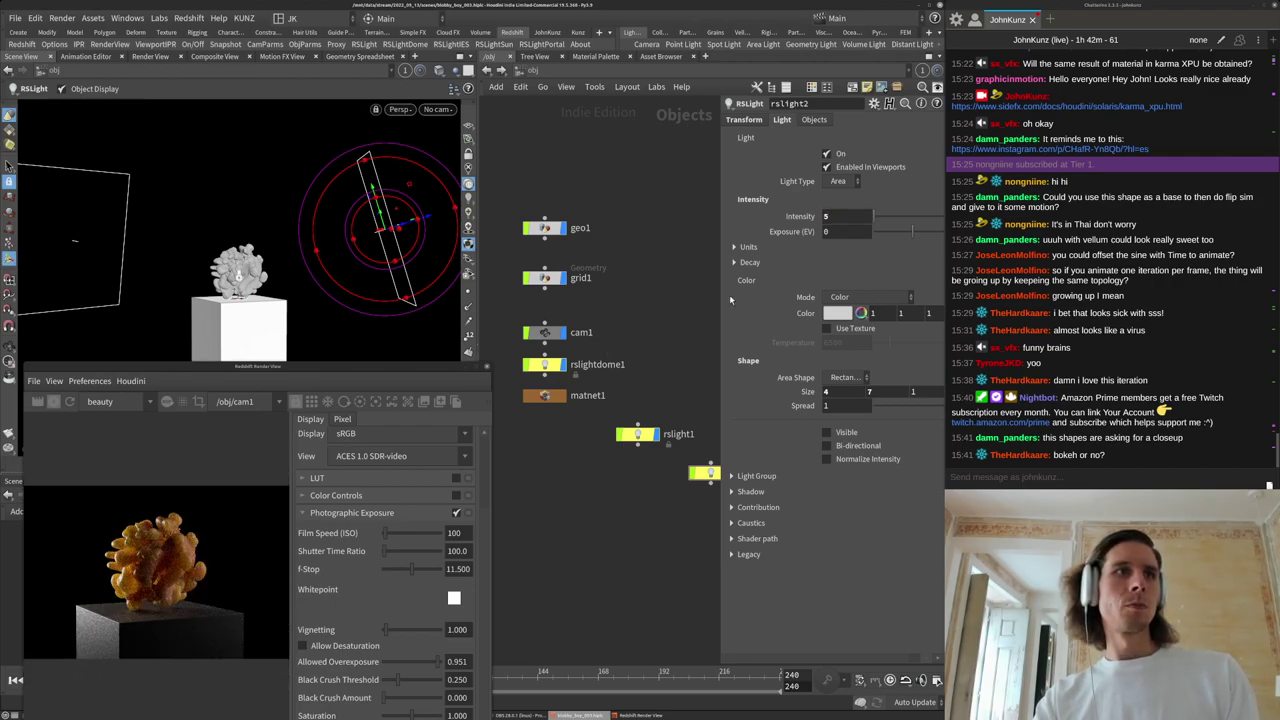
pyautogui.write('0')
pyautogui.press('Return')
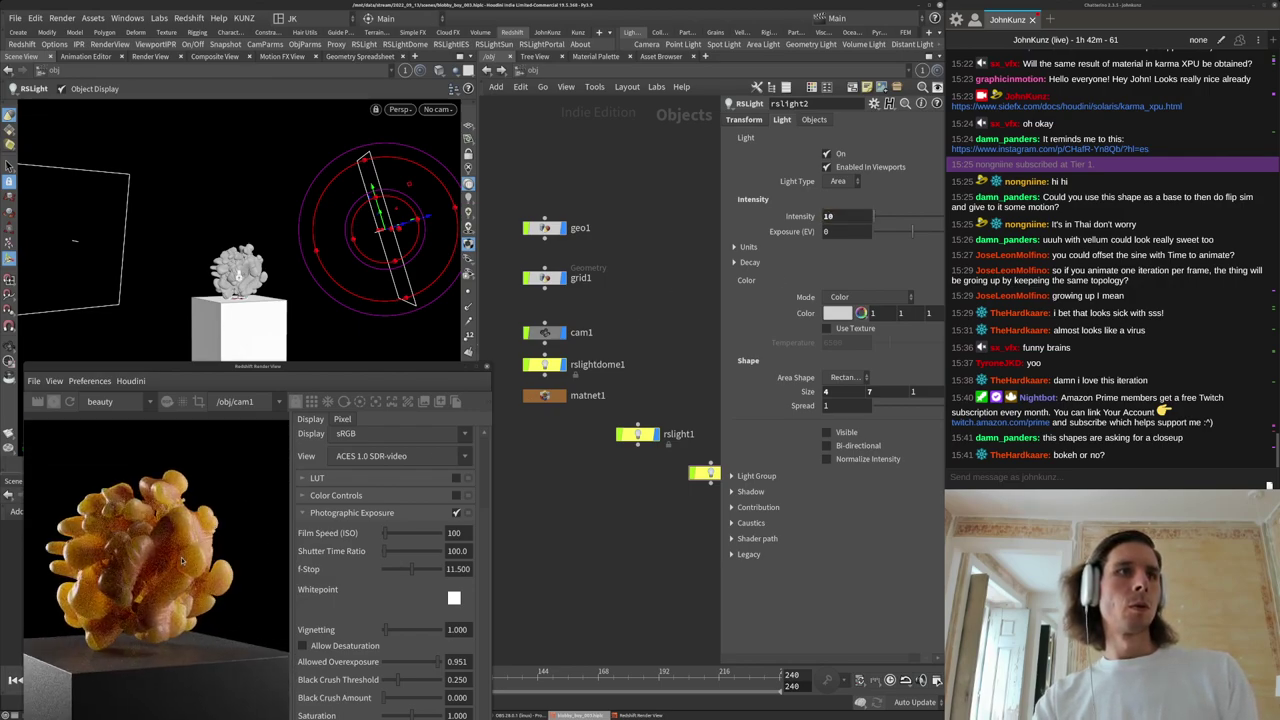
pyautogui.scroll(-4, 193, 558)
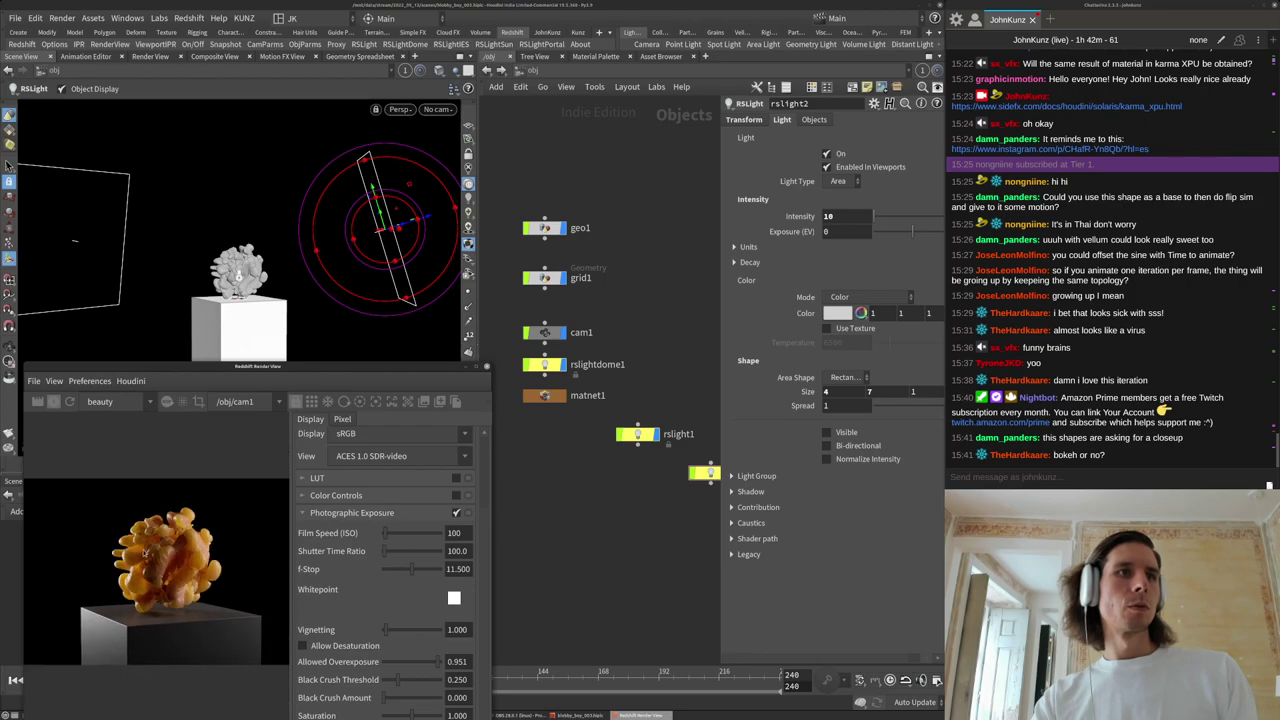
# Select the rslight1 area light, widen its parameter area, and reduce its Spread to 0.133.
pyautogui.click(640, 436)
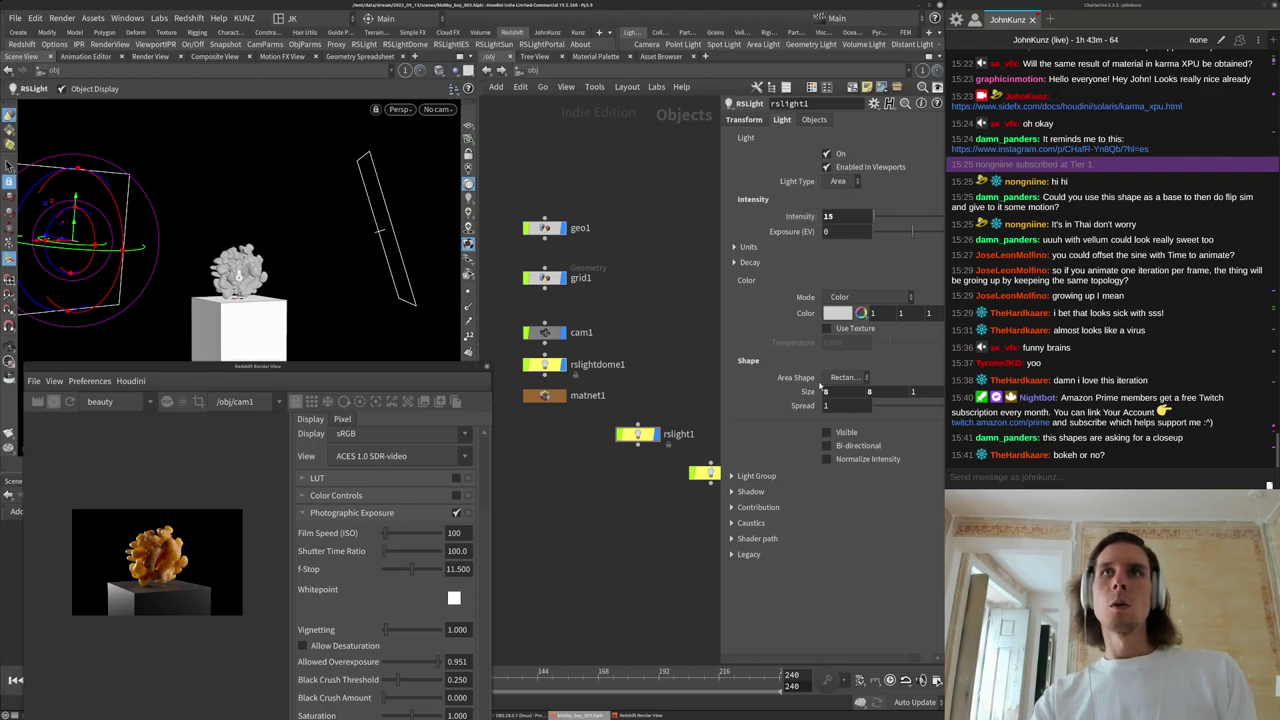
pyautogui.moveTo(719, 322); pyautogui.dragTo(603, 438)
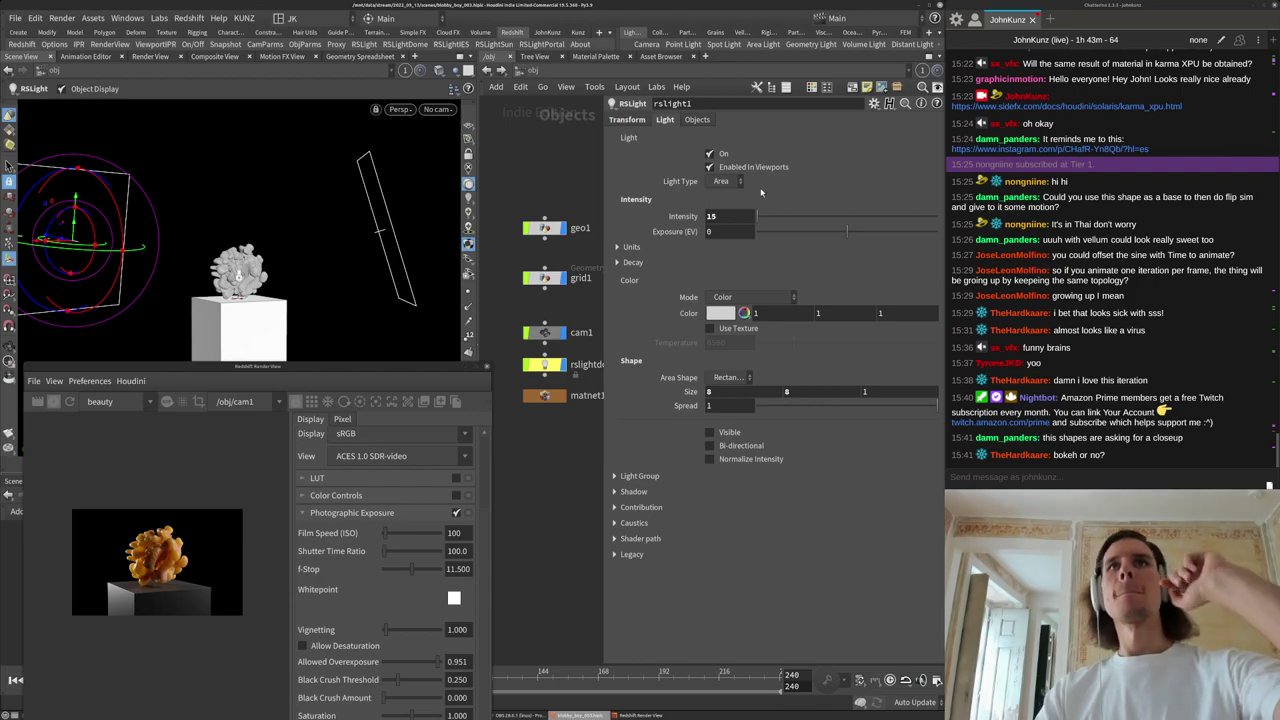
pyautogui.click(781, 405)
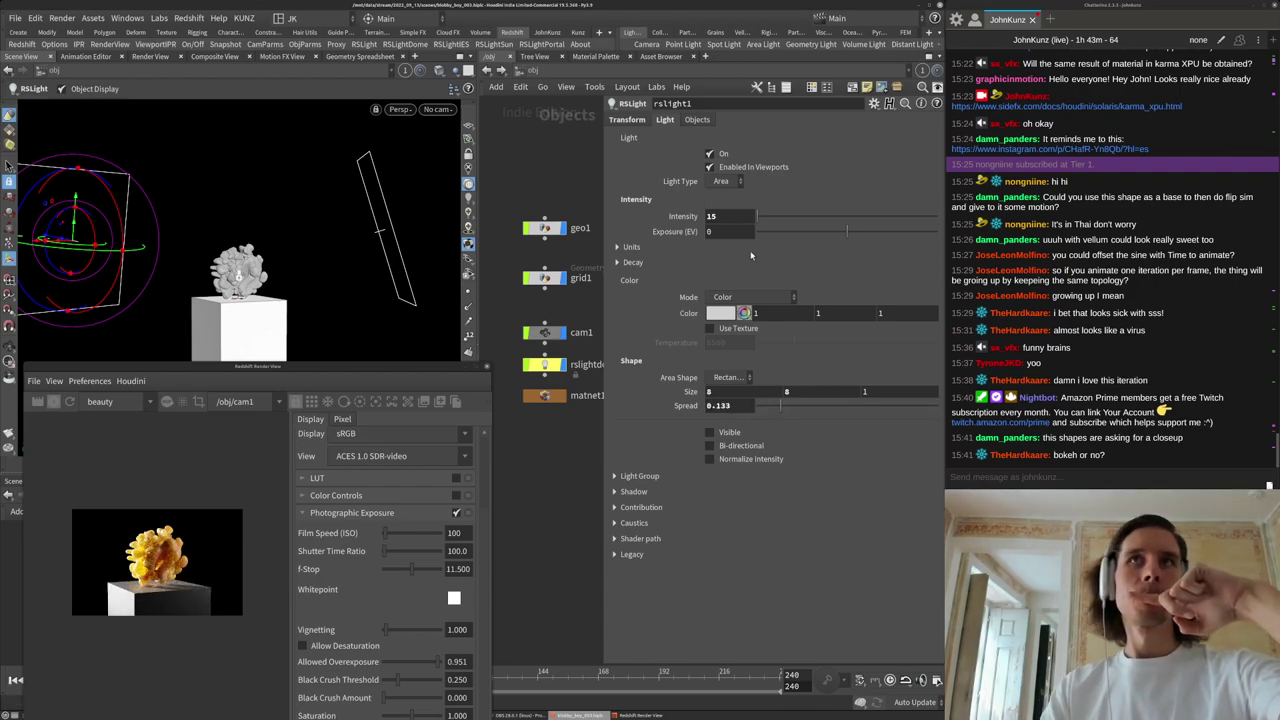
# Lower the Intensity of the rslight1 area light to 1.5, raise it to 2, and check the blob in the render.
pyautogui.click(747, 221)
pyautogui.write('.')
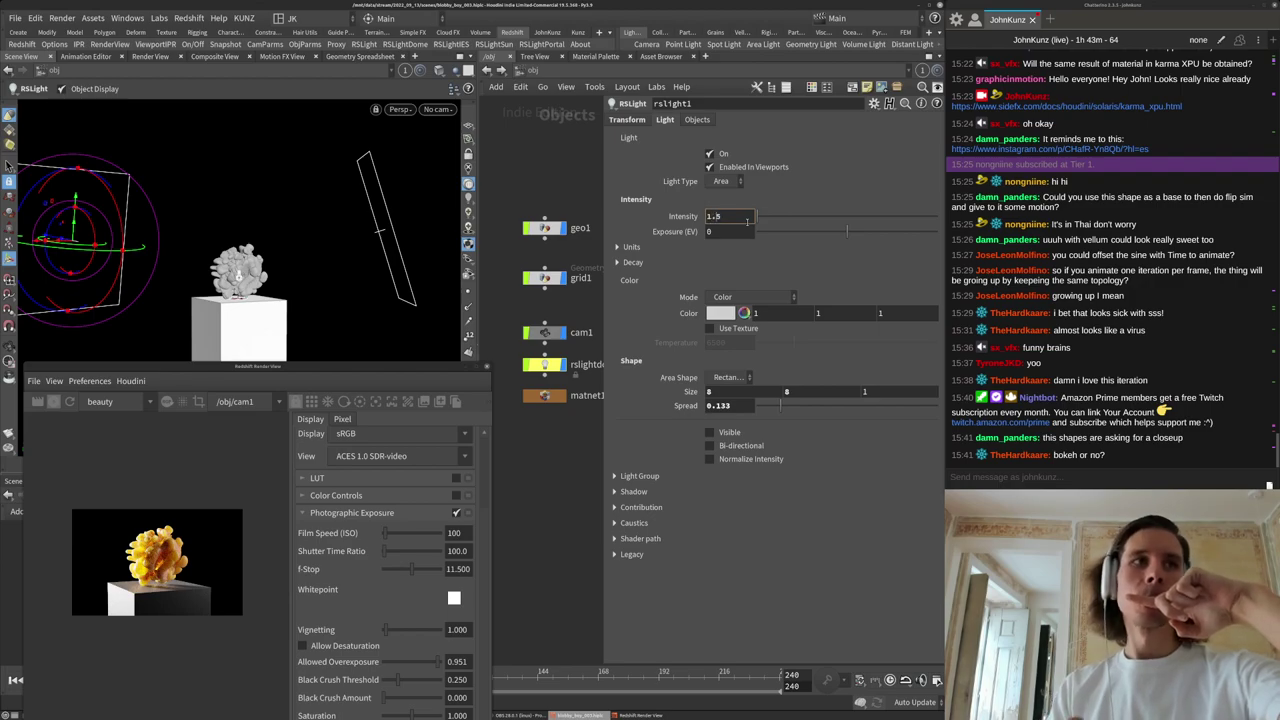
pyautogui.press('Return')
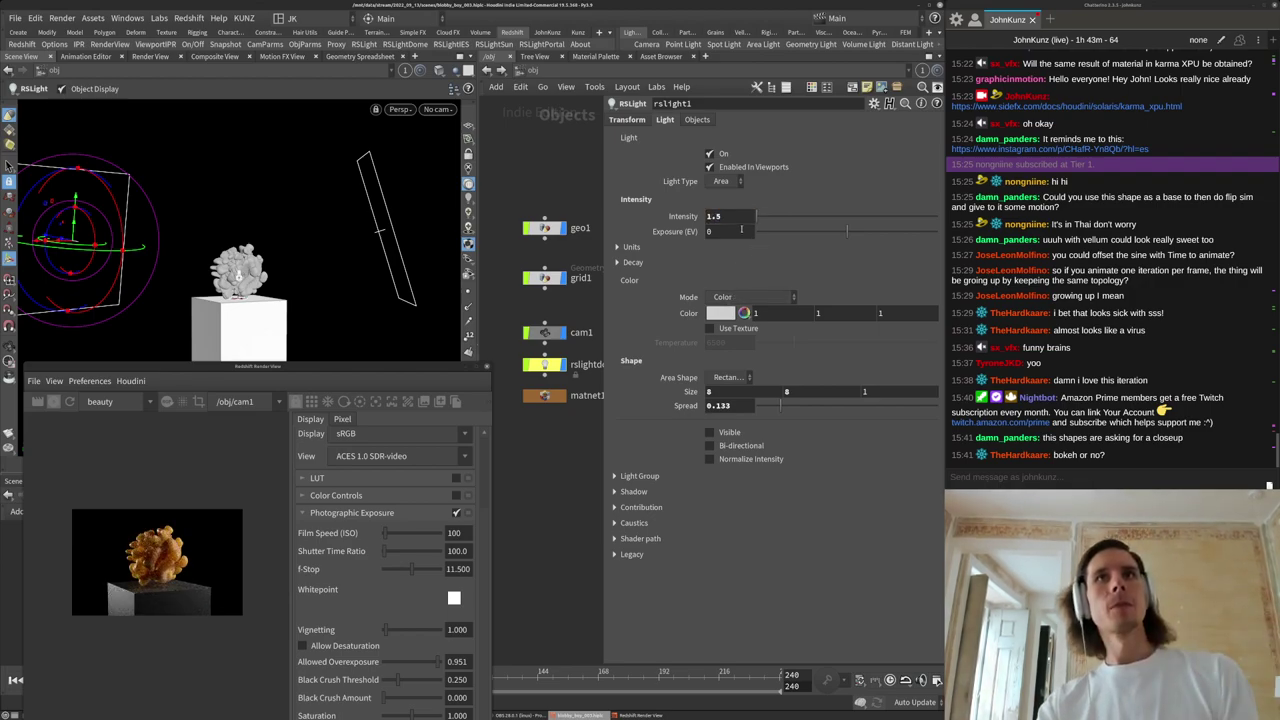
pyautogui.press('Return')
pyautogui.scroll(5, 112, 547)
pyautogui.moveTo(164, 649); pyautogui.dragTo(124, 620, button='middle')
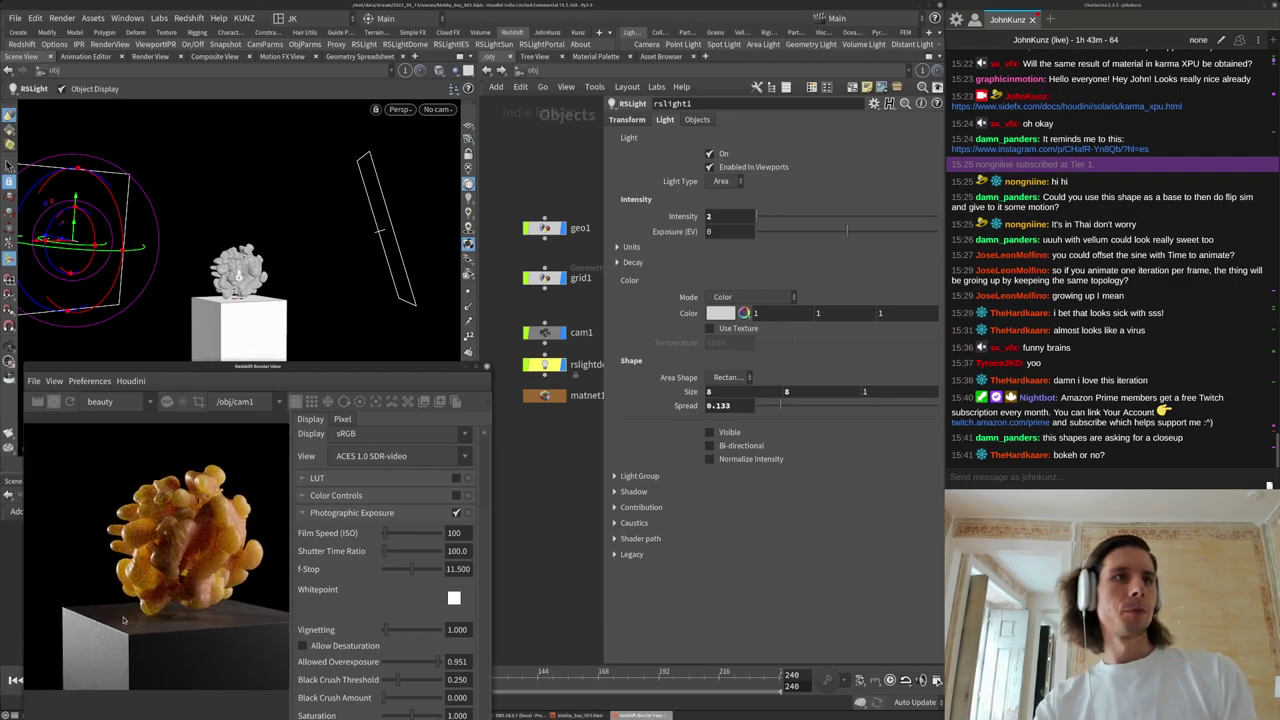
# Try very narrow Spread values of 0.015 and 0.022 on the rslight1 area light.
pyautogui.click(747, 407)
pyautogui.write('0.015')
pyautogui.press('Return')
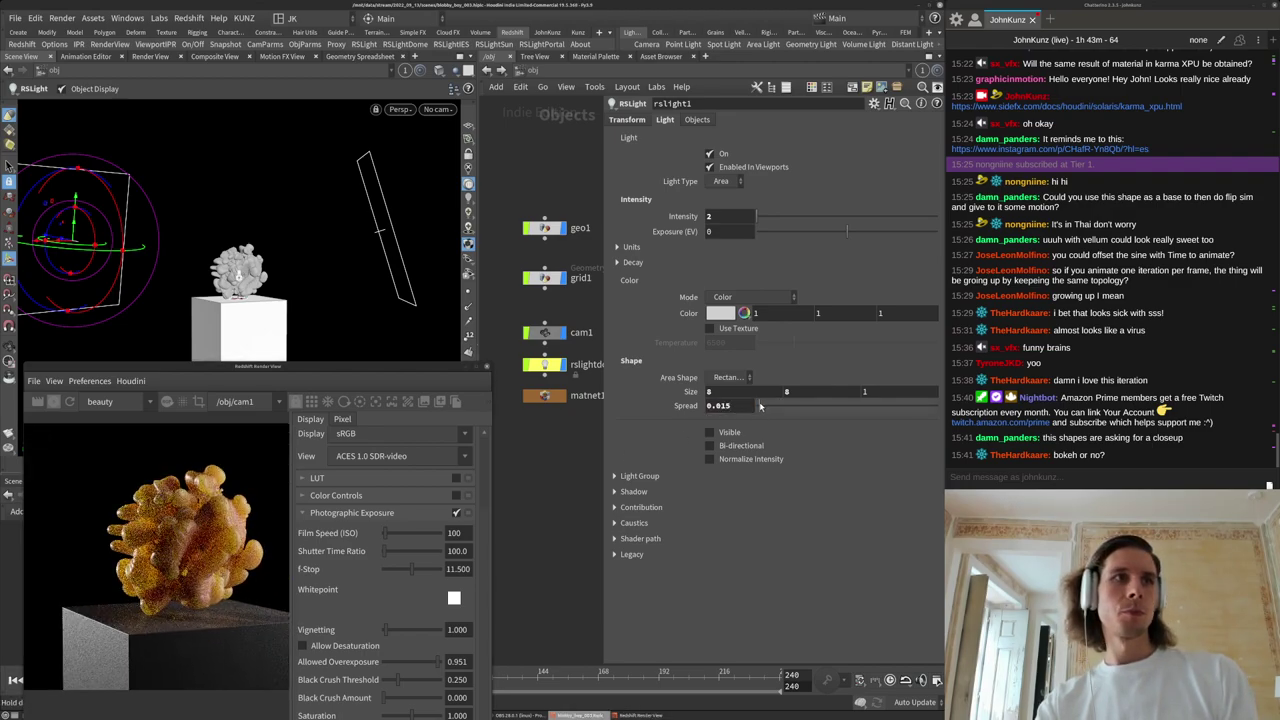
pyautogui.moveTo(757, 408); pyautogui.dragTo(762, 408)
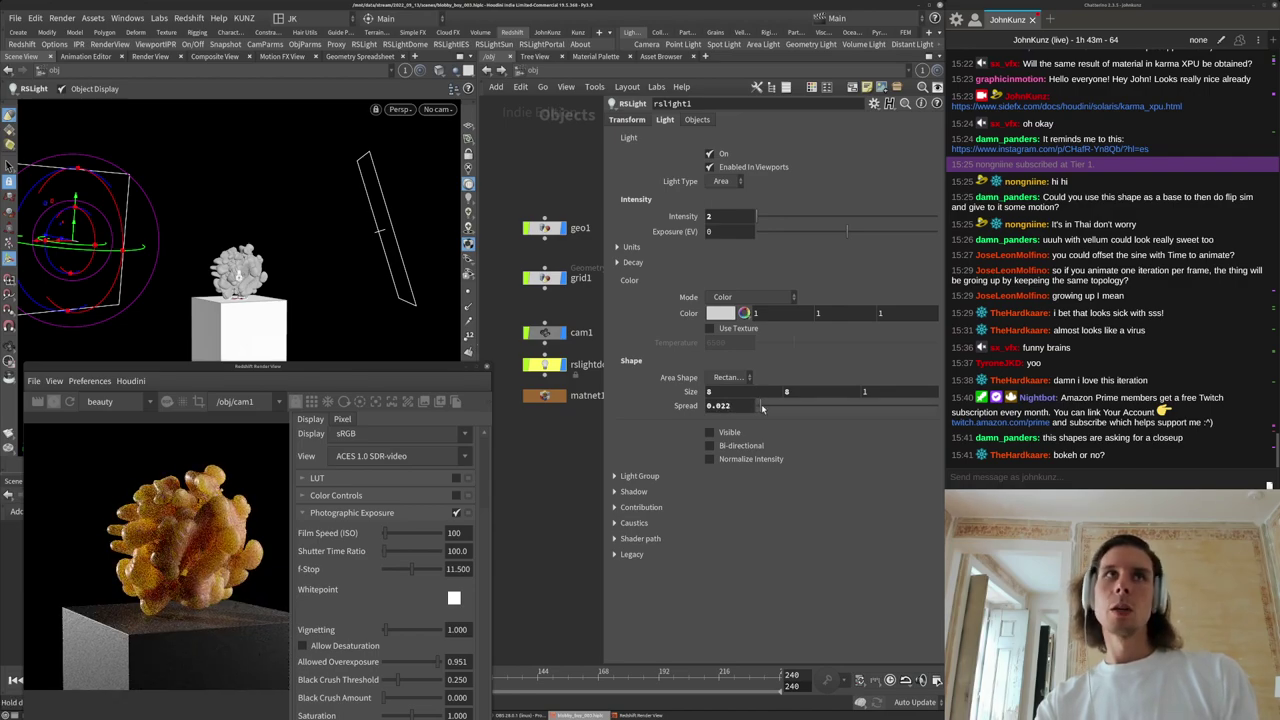
# Widen the Spread of the rslight1 area light to 0.804 and check the softened light in the render.
pyautogui.moveTo(953, 405); pyautogui.dragTo(903, 426)
pyautogui.moveTo(153, 584); pyautogui.dragTo(141, 565, button='middle')
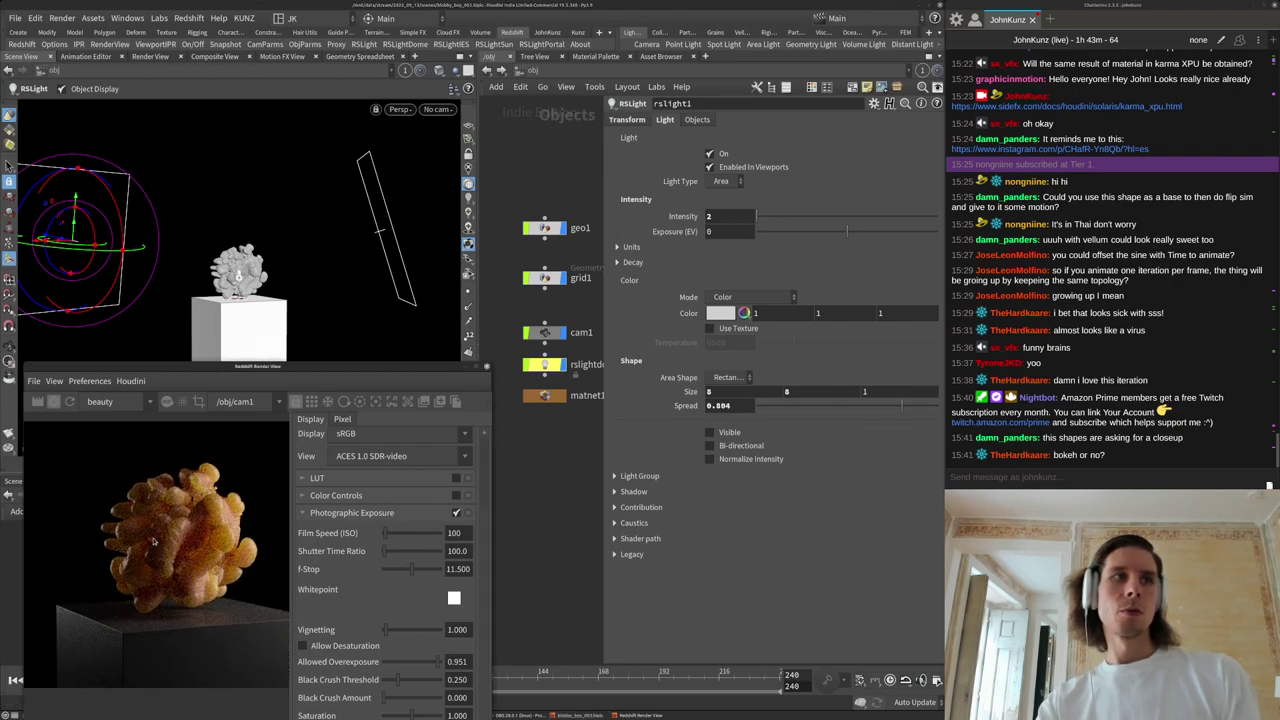
pyautogui.scroll(-3, 141, 565)
# Set the Intensity of the rslight2 area light to 16 and view the whole render.
pyautogui.scroll(-5, 531, 442)
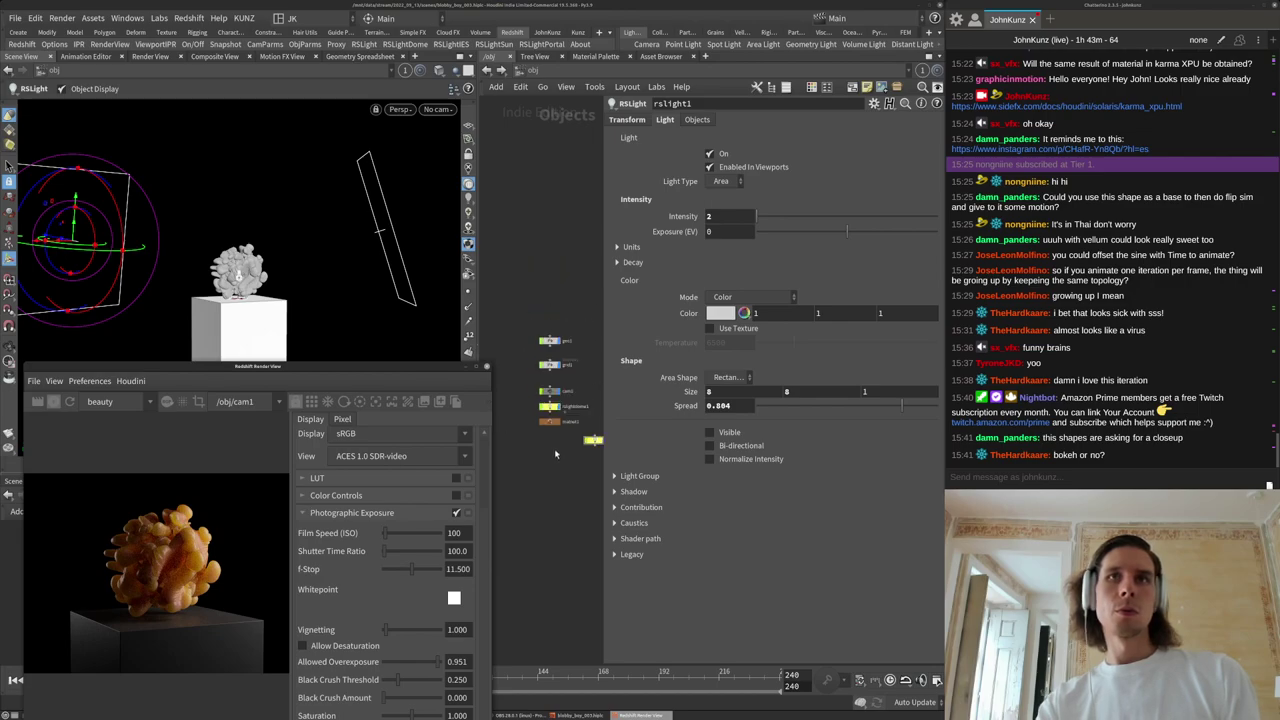
pyautogui.moveTo(582, 476); pyautogui.dragTo(561, 466, button='middle')
pyautogui.scroll(3, 572, 457)
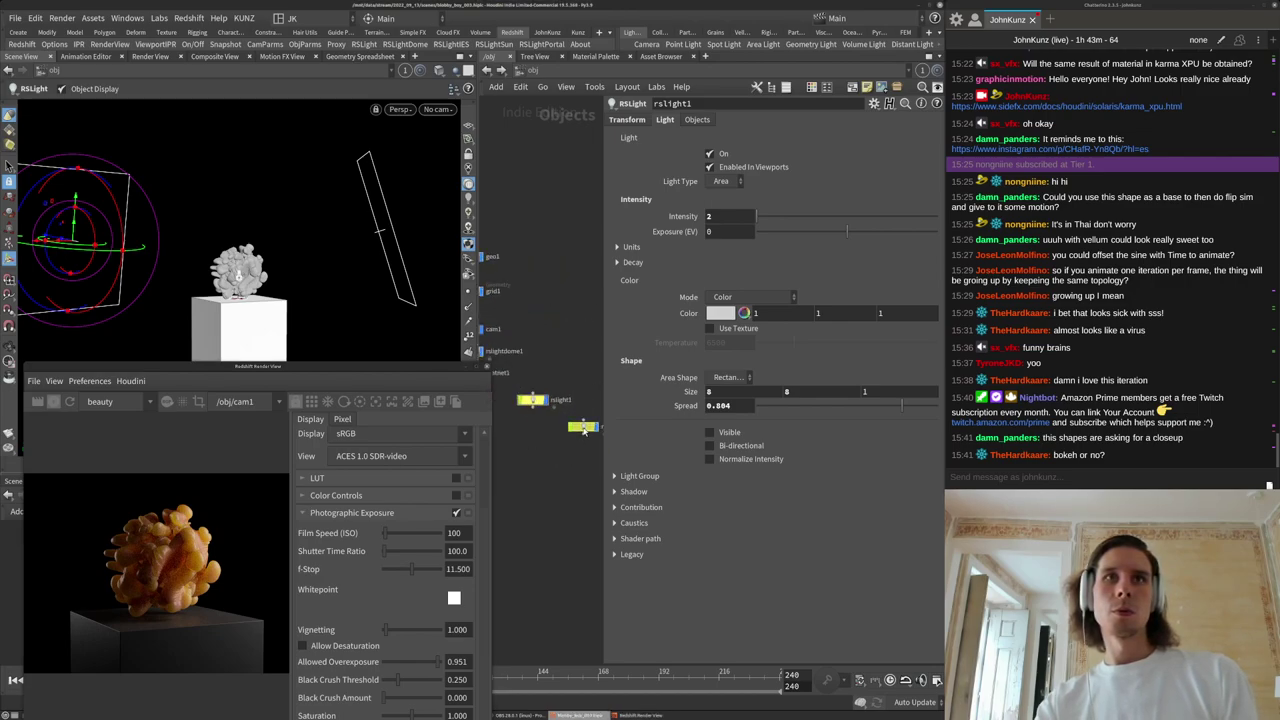
pyautogui.click(584, 428)
pyautogui.write('16')
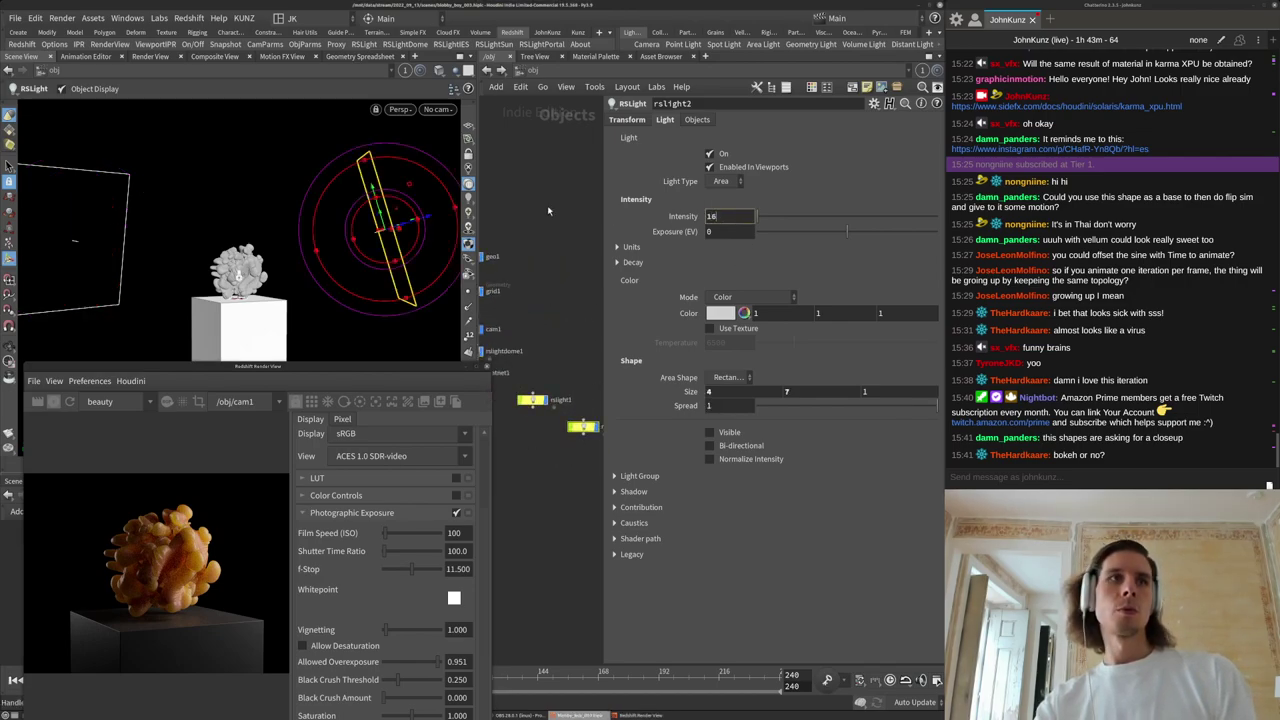
pyautogui.click(535, 226)
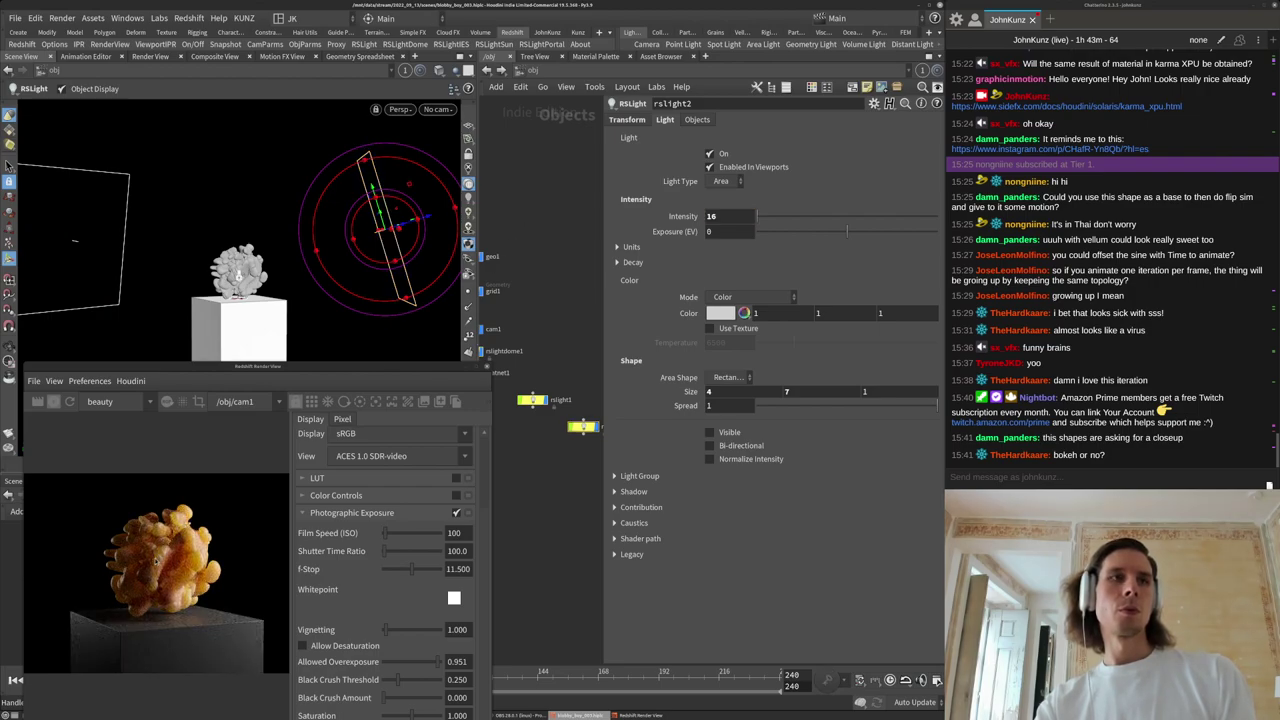
pyautogui.scroll(-1, 144, 553)
# Set the Intensity of the rslight1 area light to 4 and inspect the blob and pedestal in the render.
pyautogui.click(540, 402)
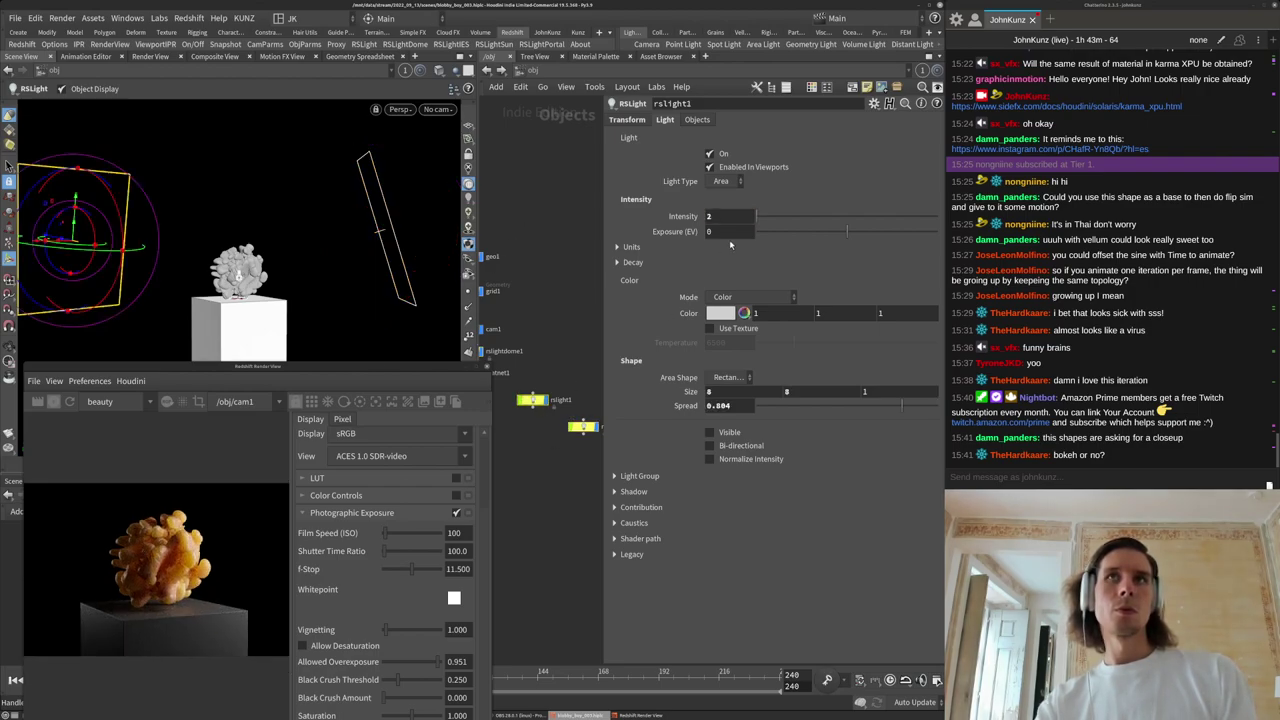
pyautogui.moveTo(745, 217); pyautogui.dragTo(629, 241)
pyautogui.write('4')
pyautogui.click(530, 249)
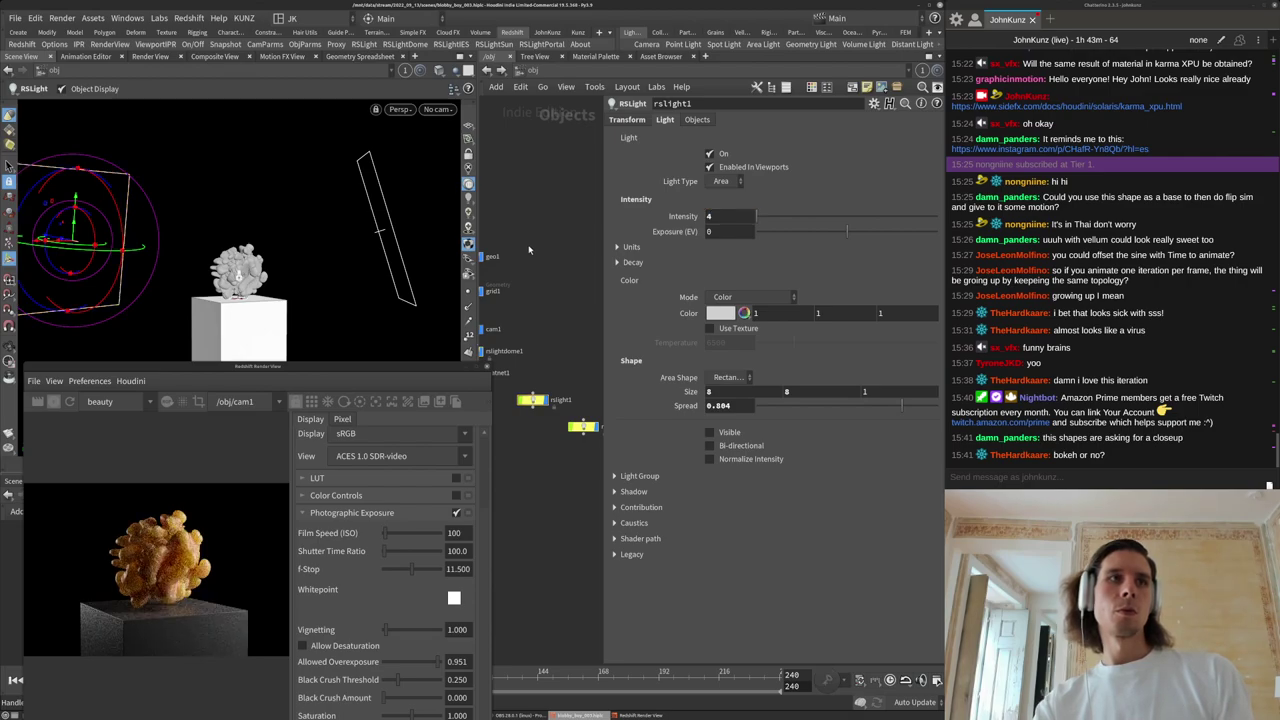
pyautogui.scroll(6, 170, 555)
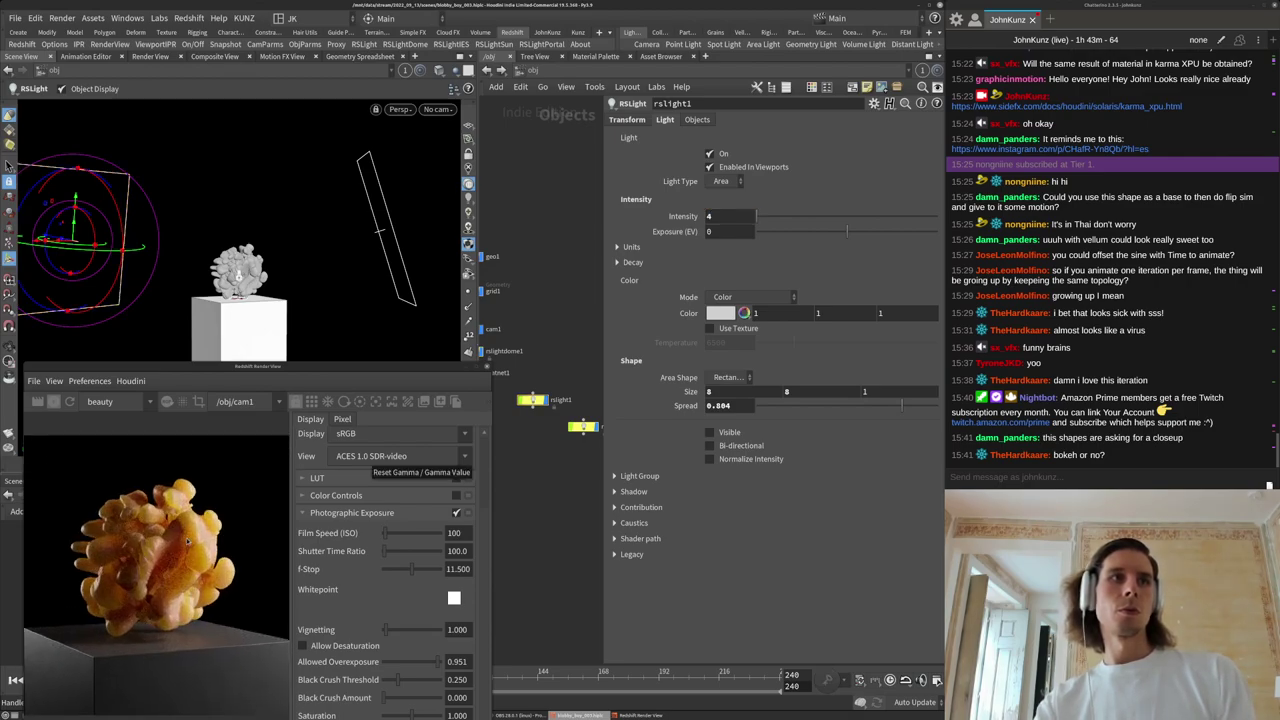
pyautogui.scroll(-5, 152, 612)
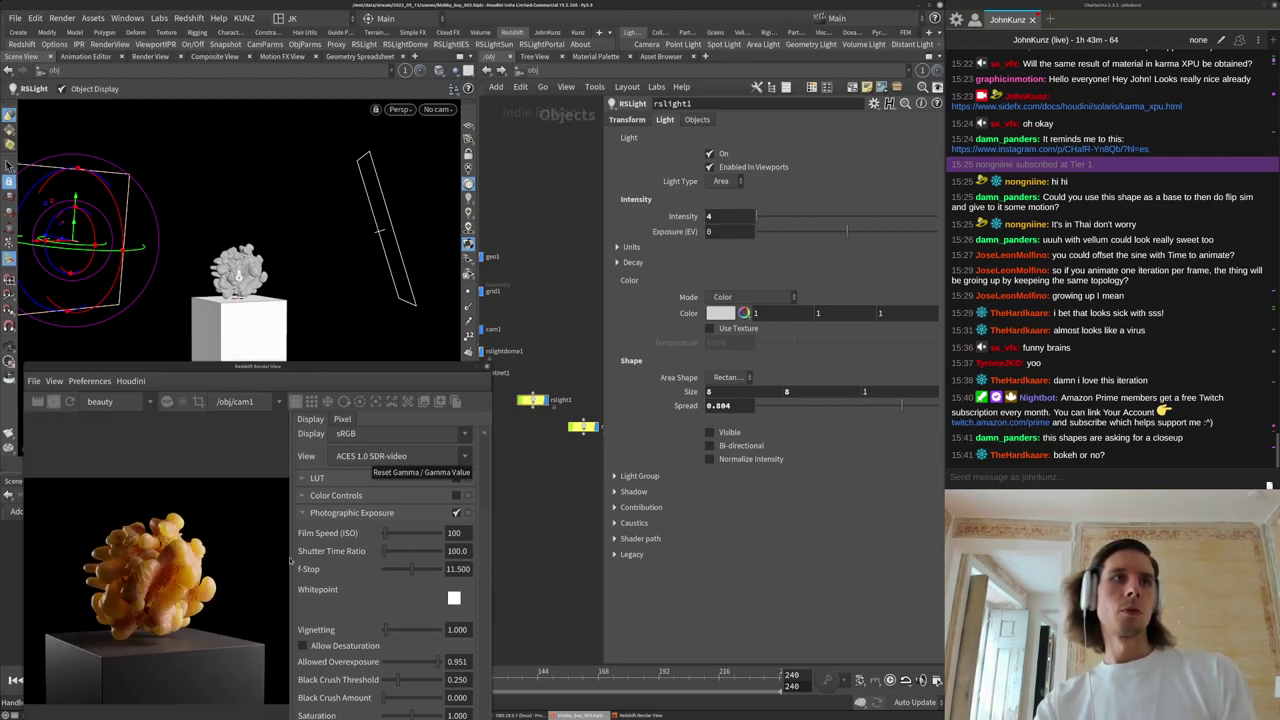
pyautogui.moveTo(151, 589); pyautogui.dragTo(180, 578, button='middle')
pyautogui.scroll(3, 146, 588)
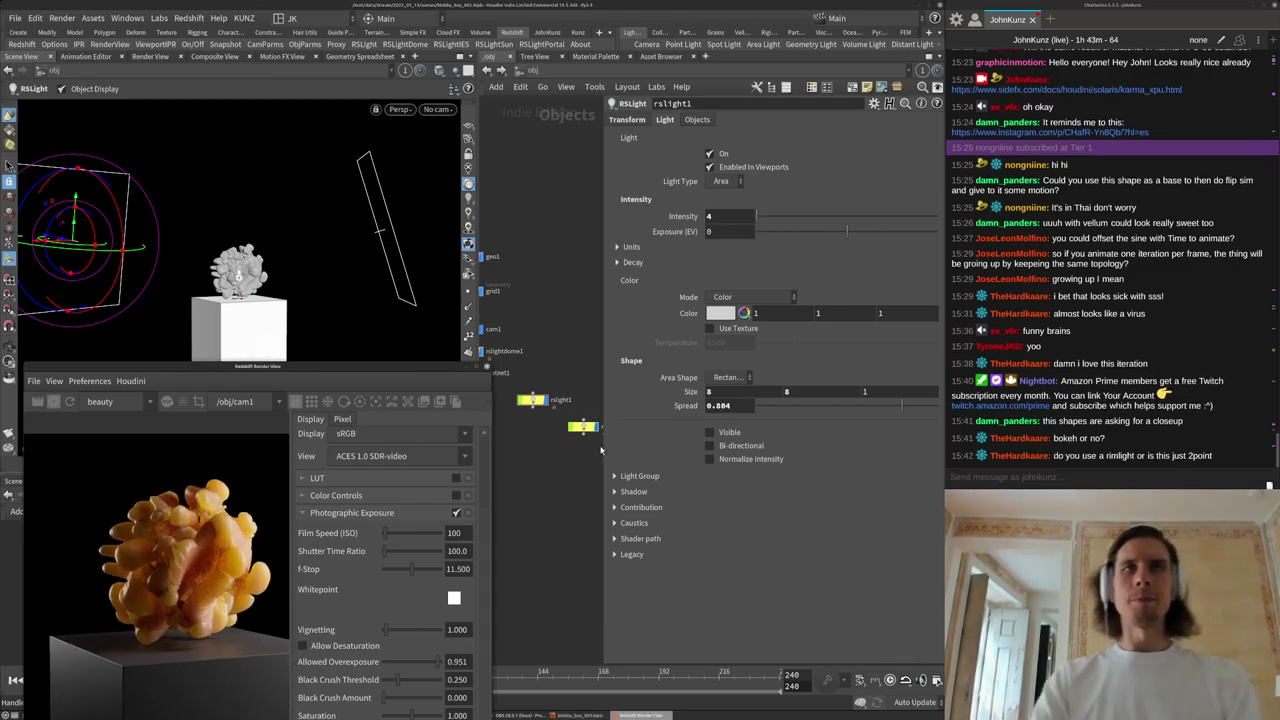
# Enlarge the network area to show both light nodes and examine the blob's surface up close in the render.
pyautogui.moveTo(603, 447); pyautogui.dragTo(661, 447)
pyautogui.moveTo(581, 520); pyautogui.dragTo(617, 518, button='middle')
pyautogui.scroll(-2, 589, 515)
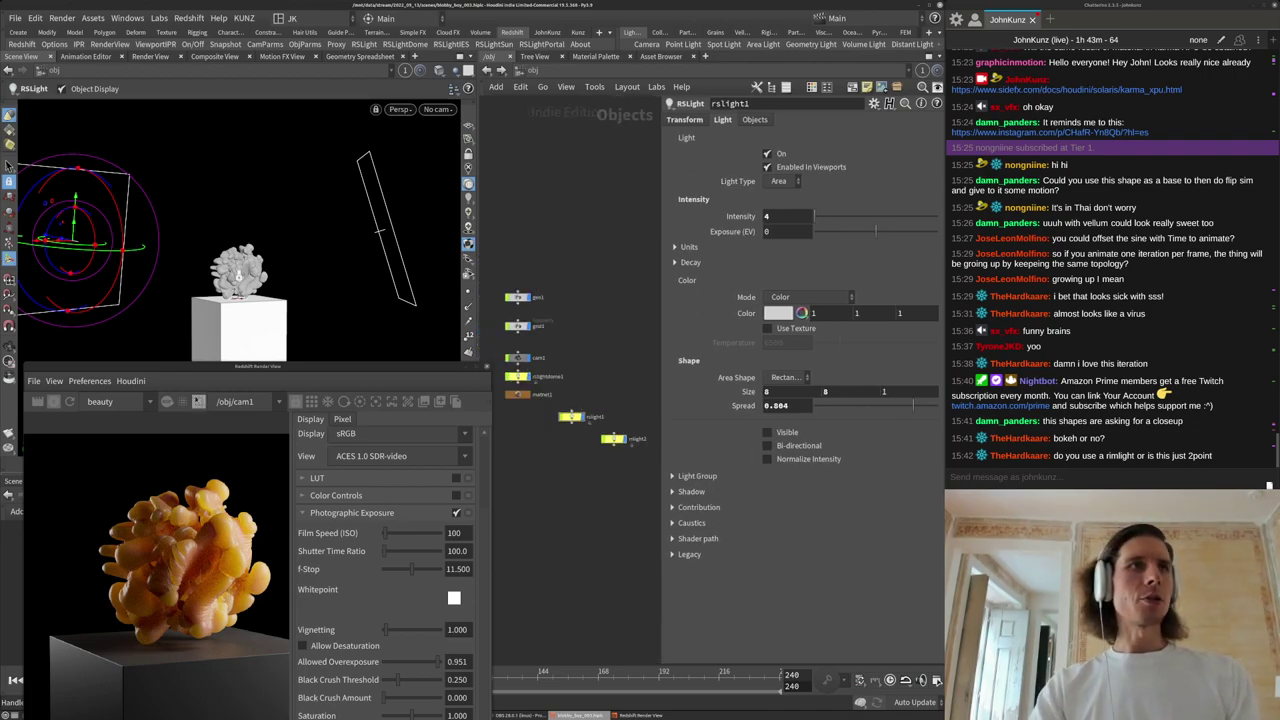
pyautogui.click(222, 367)
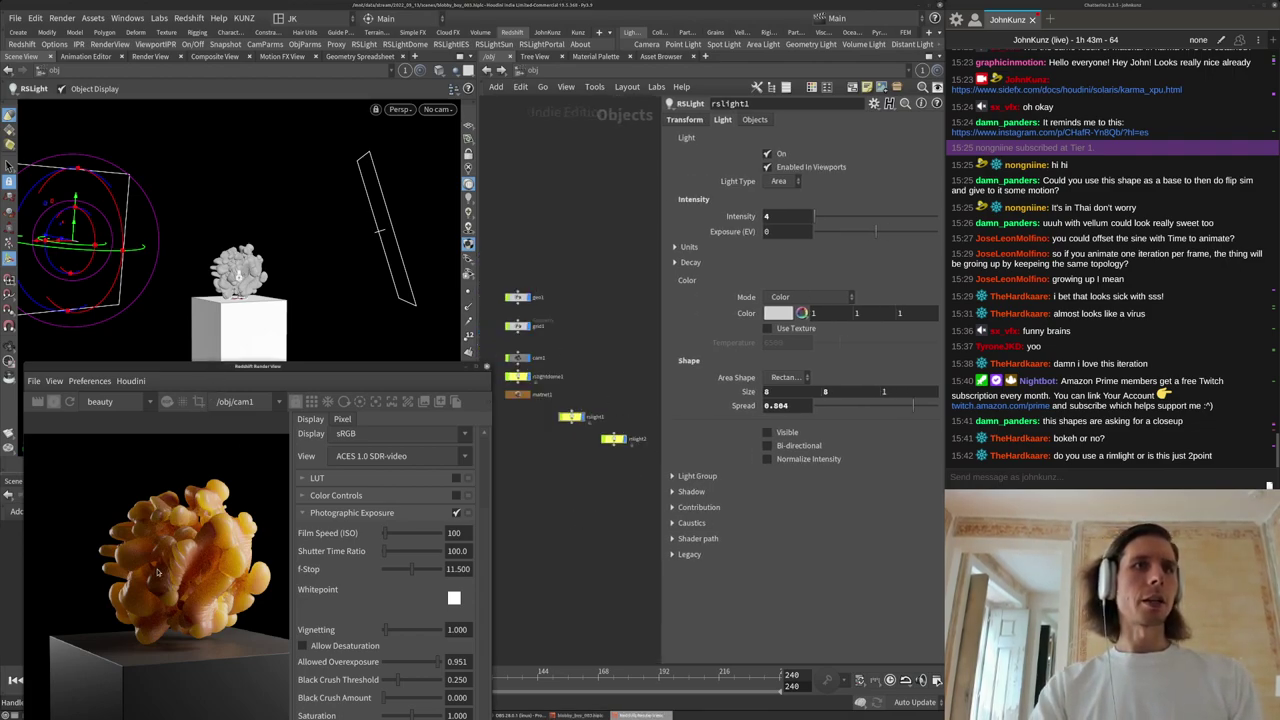
pyautogui.scroll(8, 181, 479)
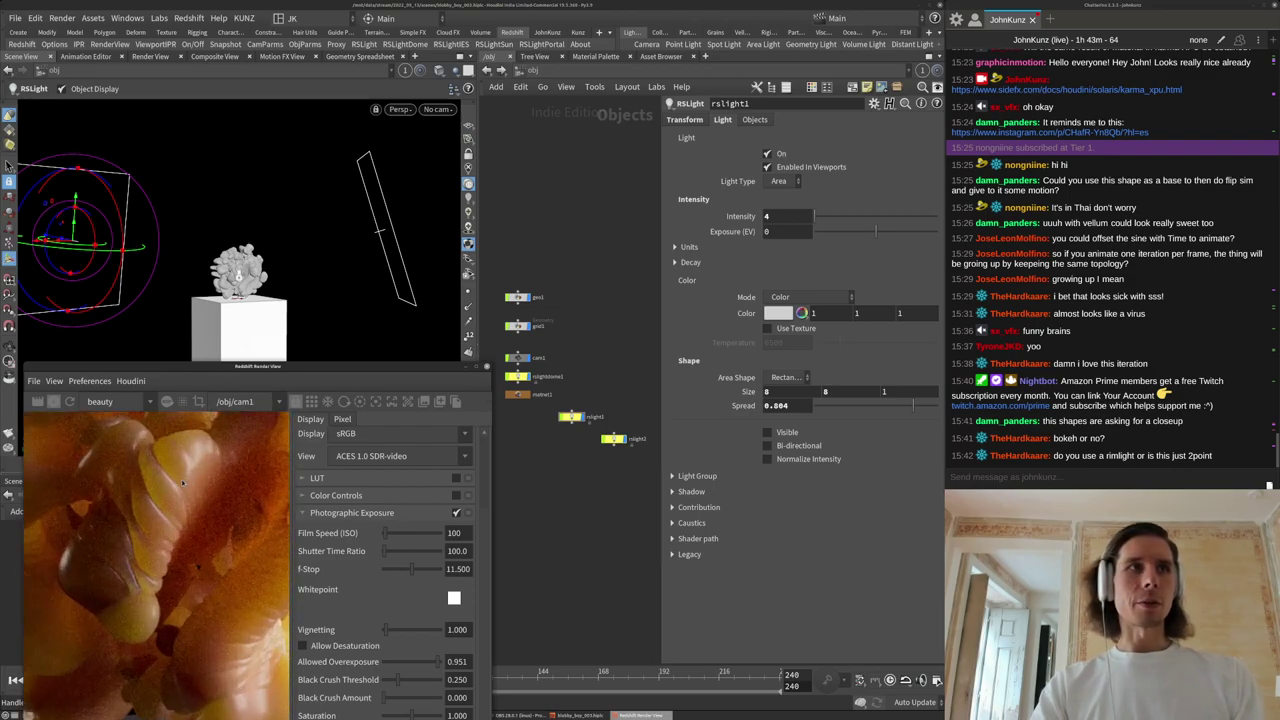
pyautogui.scroll(-8, 155, 527)
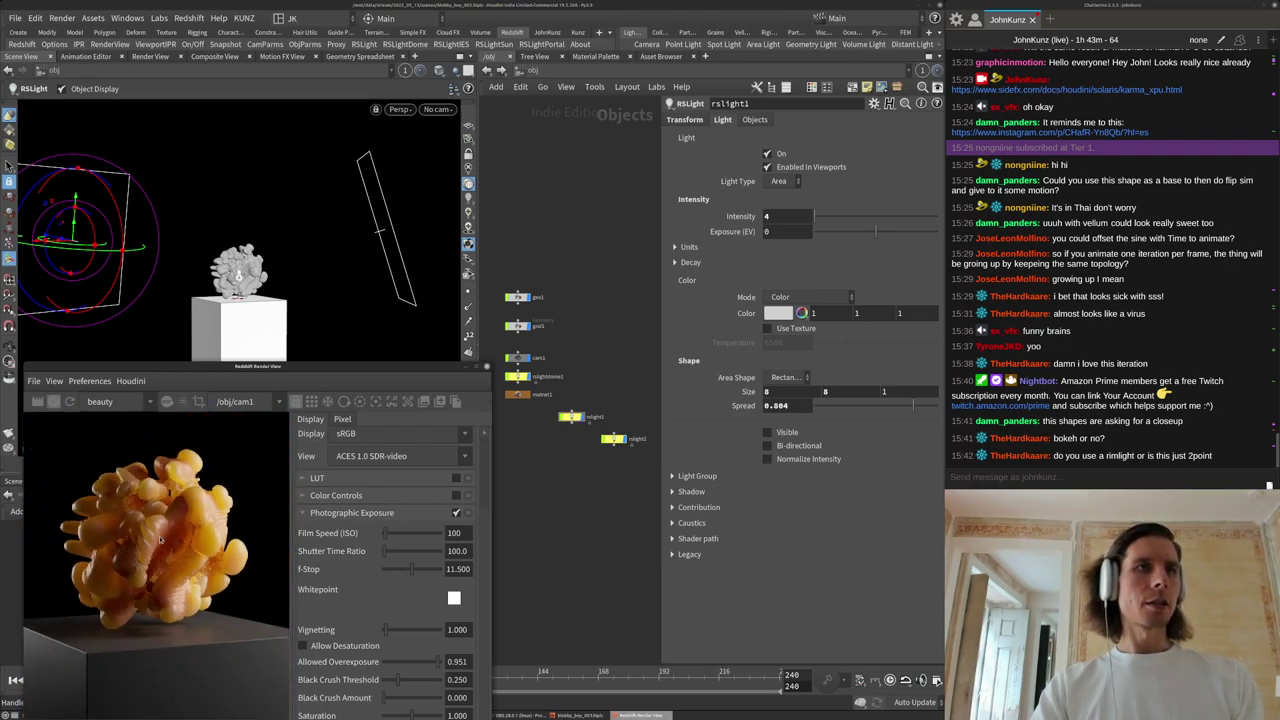
# Inspect the blob in the render, then orbit the scene view out to see both area lights around the pedestal.
pyautogui.scroll(5, 165, 545)
pyautogui.scroll(-6, 165, 570)
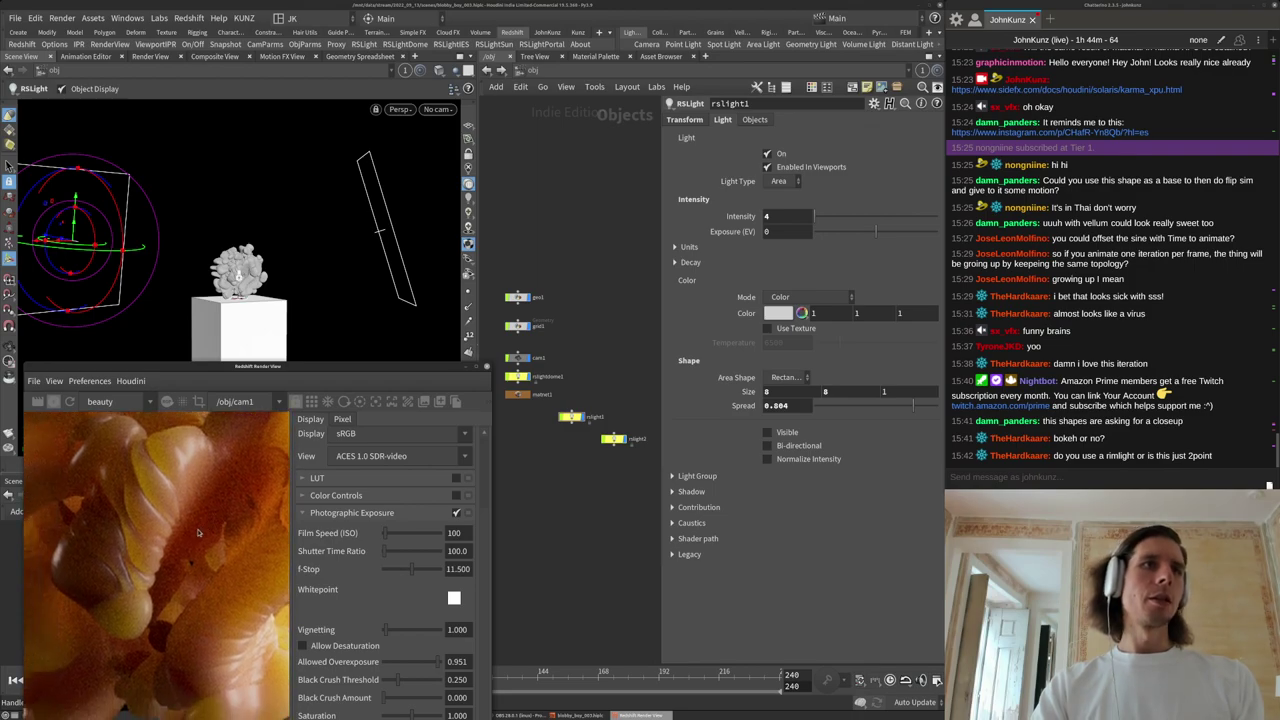
pyautogui.scroll(-2, 193, 594)
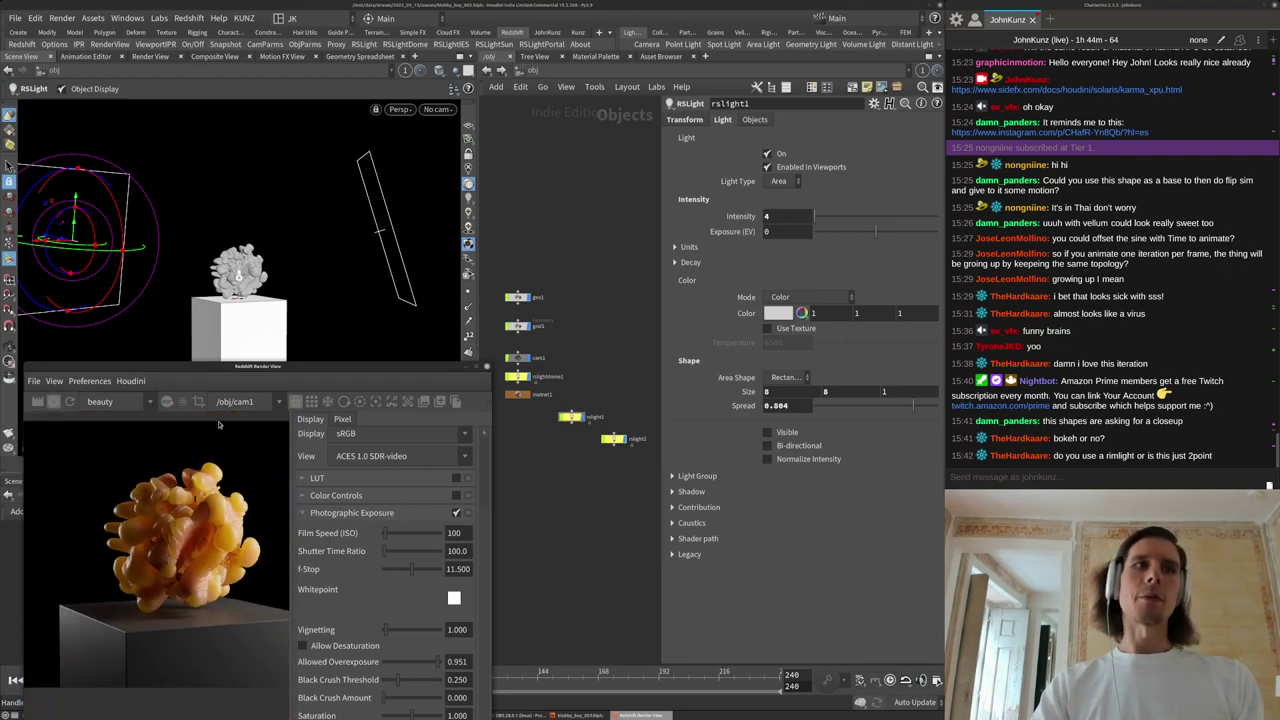
pyautogui.scroll(-1, 160, 548)
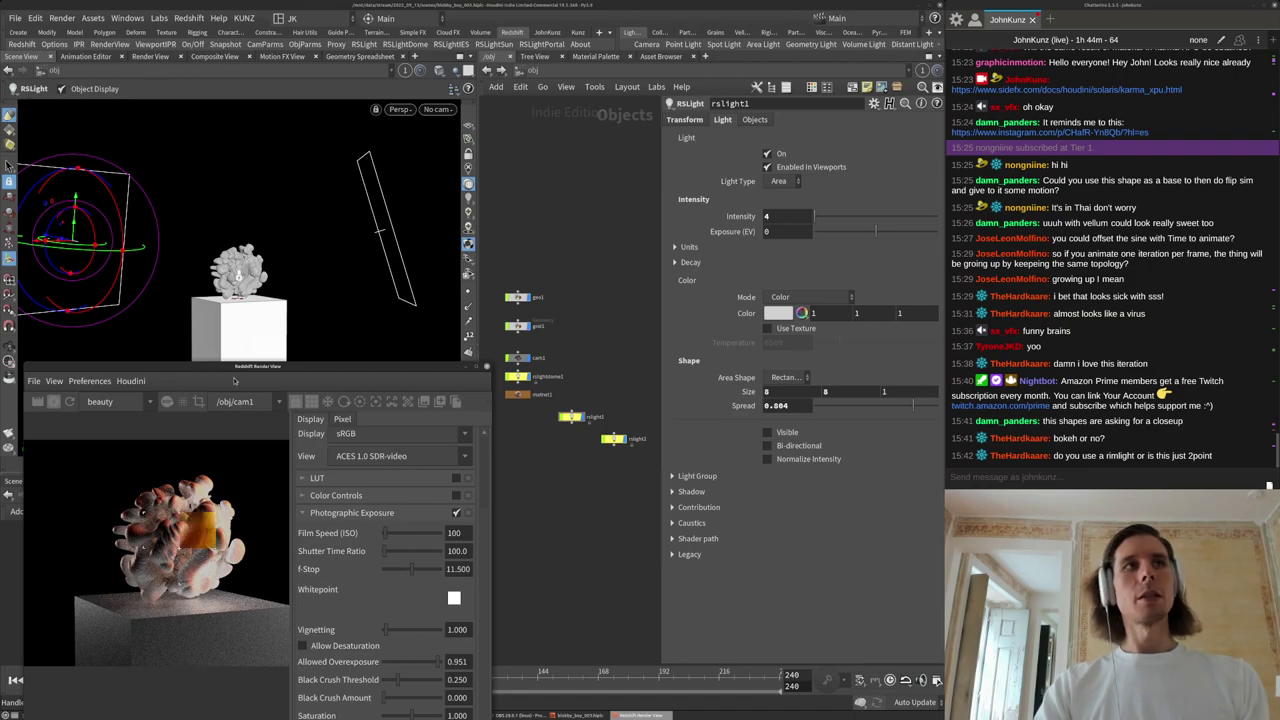
pyautogui.moveTo(233, 367); pyautogui.dragTo(236, 356)
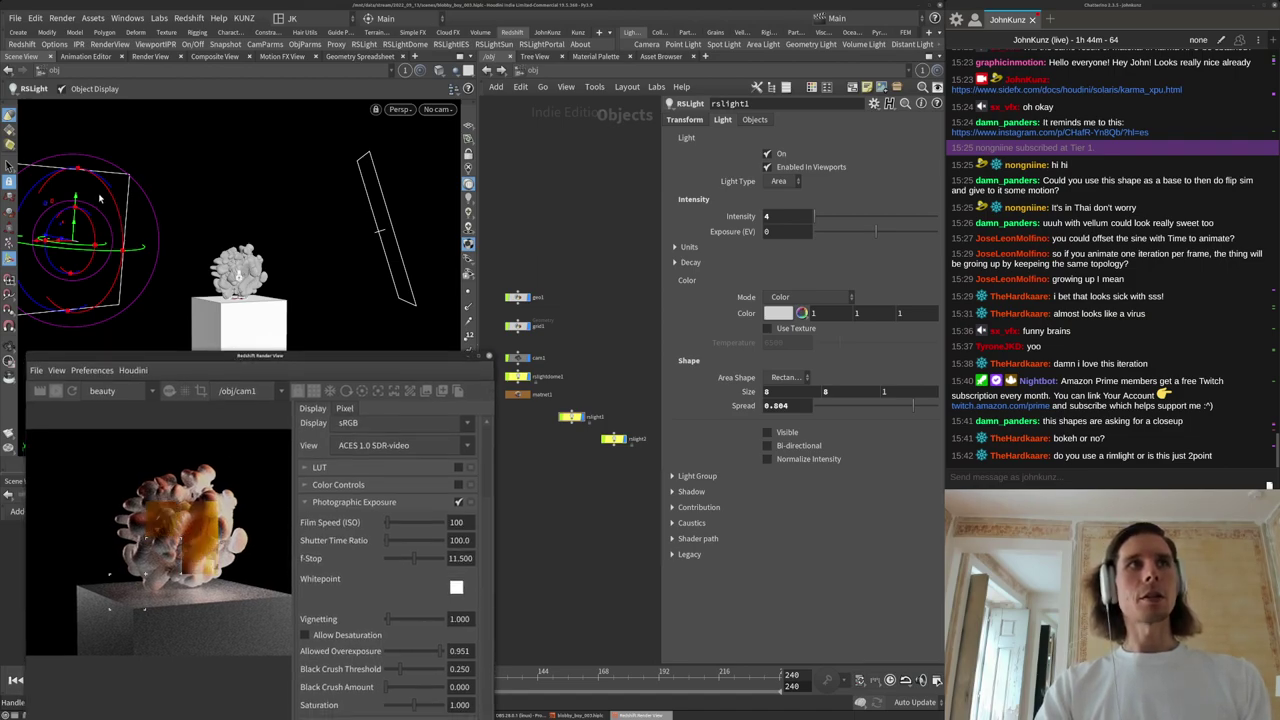
pyautogui.click(484, 226)
pyautogui.press('space')
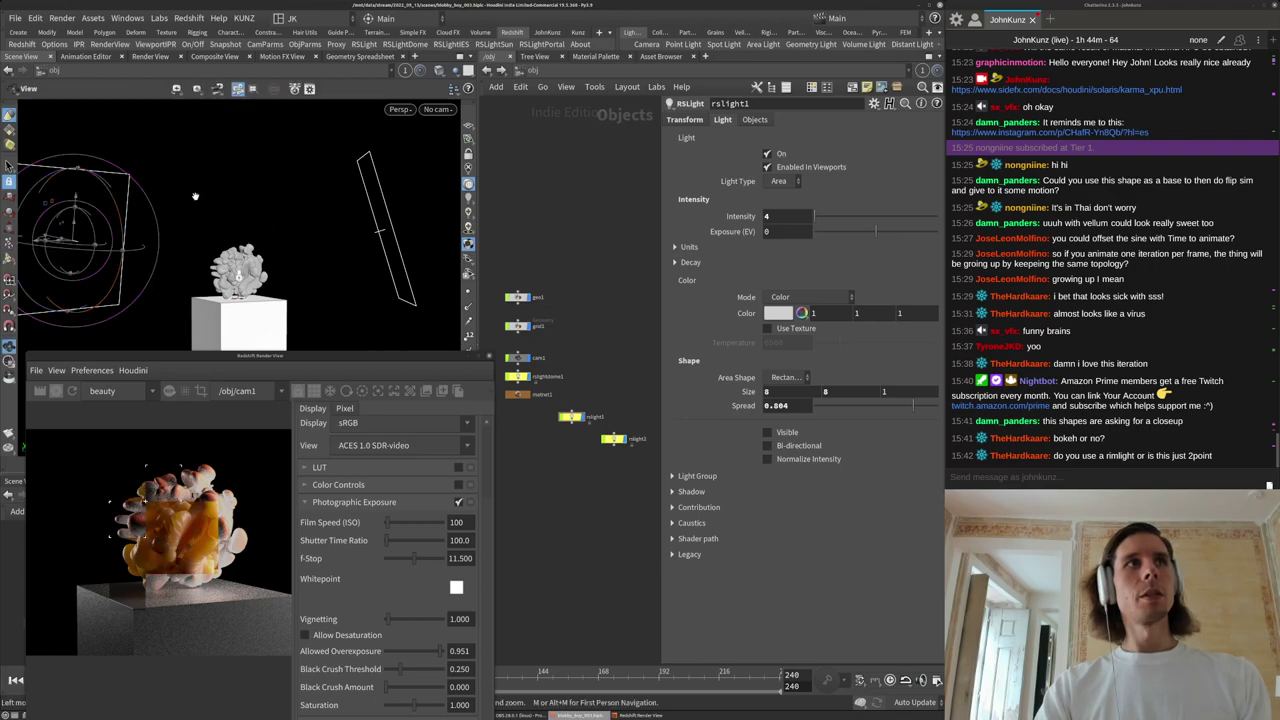
pyautogui.moveTo(195, 196); pyautogui.dragTo(246, 229)
pyautogui.scroll(-5, 246, 229)
pyautogui.moveTo(267, 303); pyautogui.dragTo(275, 324)
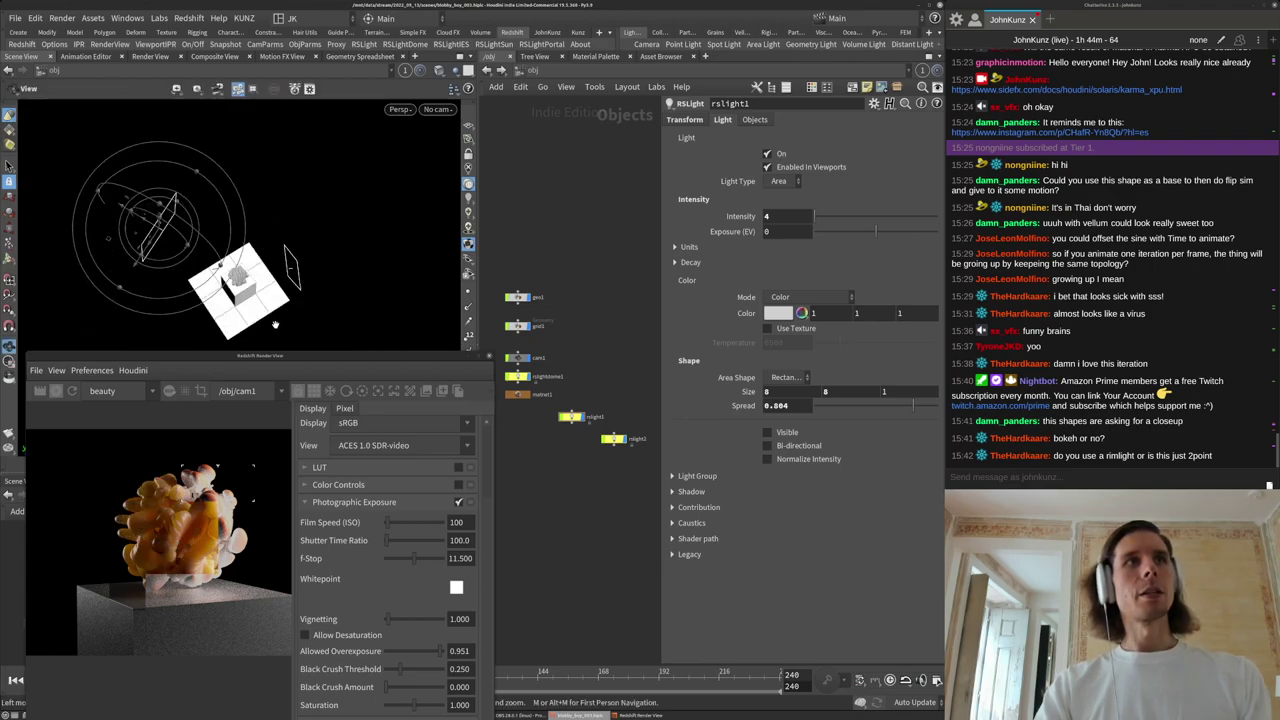
pyautogui.moveTo(275, 324); pyautogui.dragTo(267, 252, button='middle')
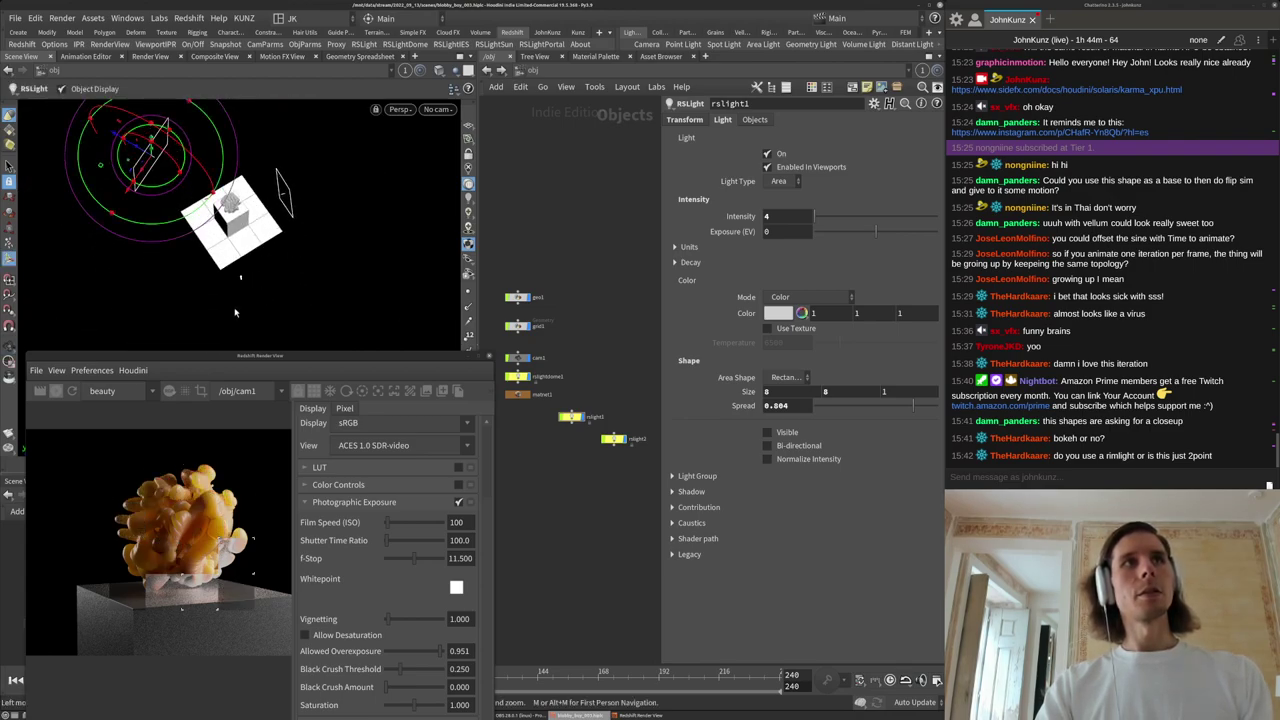
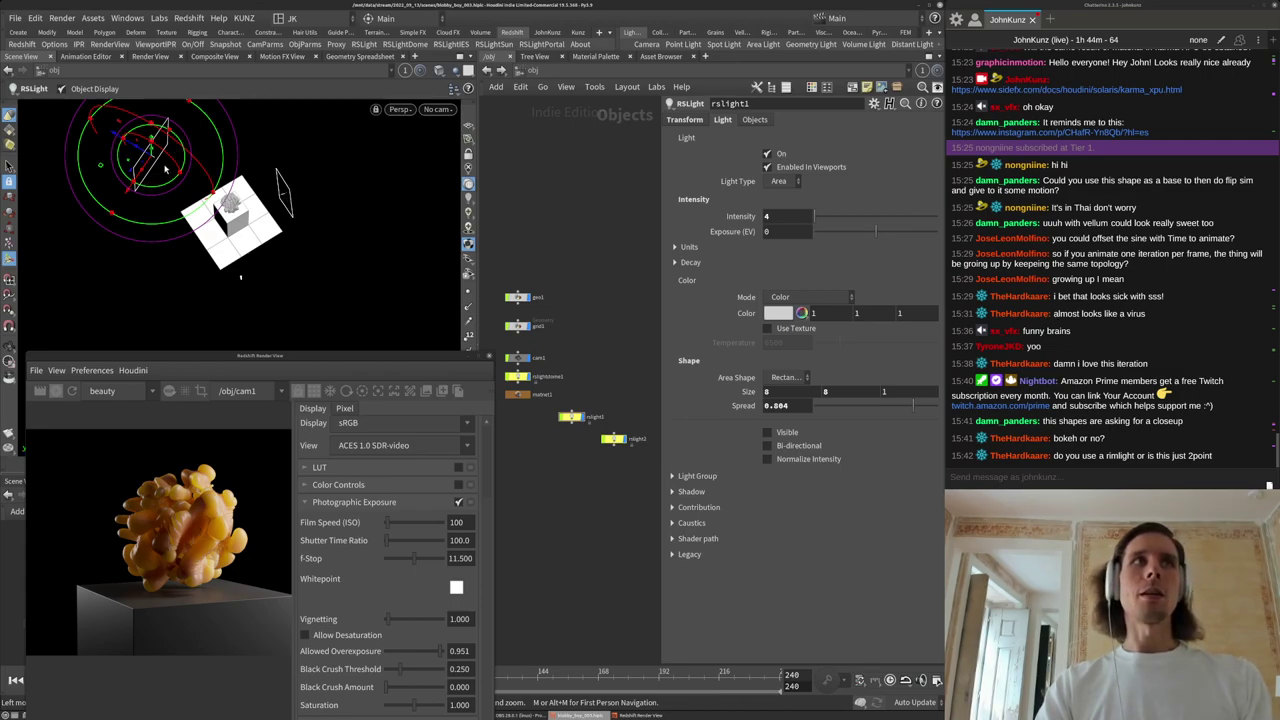
# Examine the blob's folds, lobes and translucent surface up close in several areas of the render.
pyautogui.scroll(5, 140, 561)
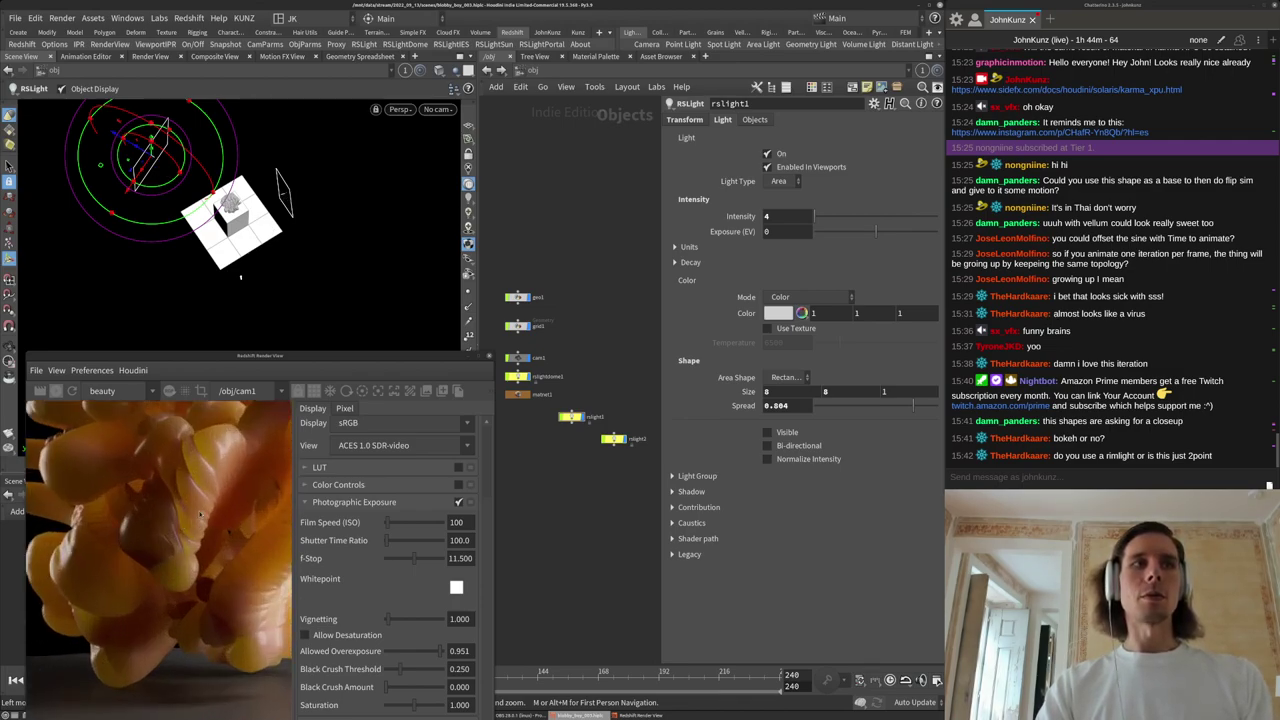
pyautogui.moveTo(147, 564); pyautogui.dragTo(150, 640, button='middle')
pyautogui.scroll(2, 170, 580)
pyautogui.moveTo(170, 580); pyautogui.dragTo(211, 560, button='middle')
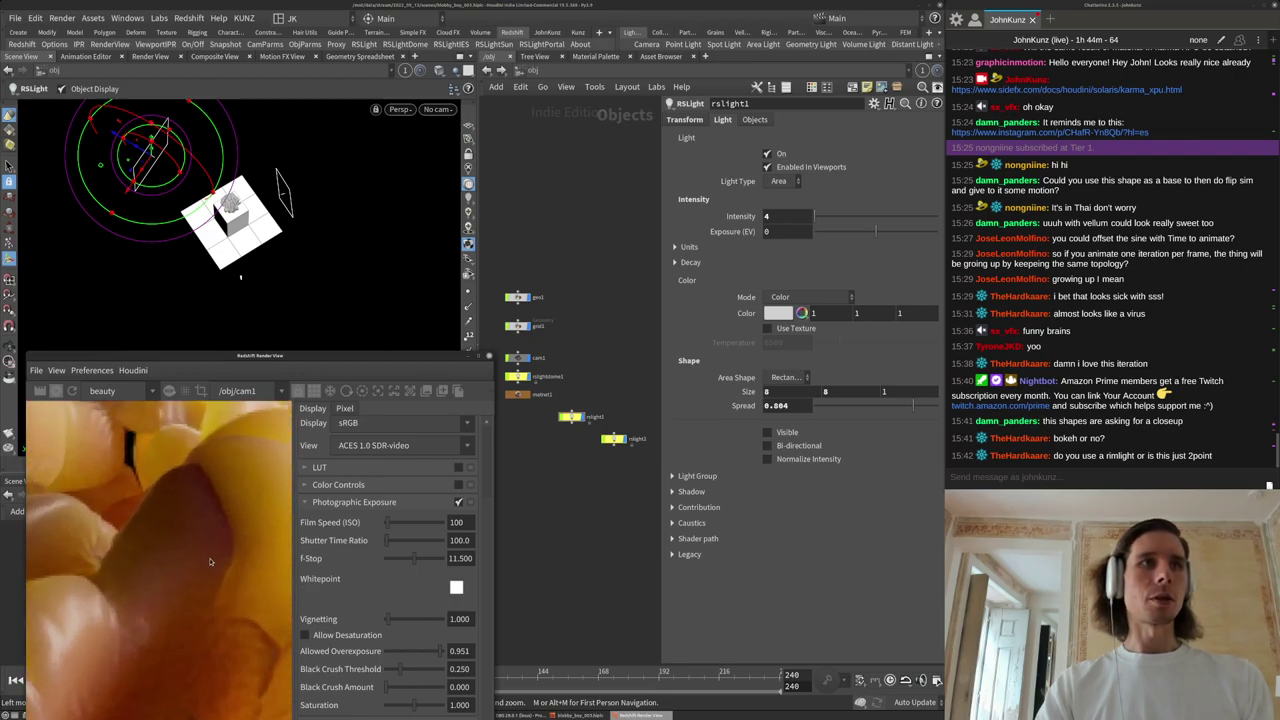
pyautogui.scroll(-2, 210, 526)
pyautogui.scroll(-3, 211, 526)
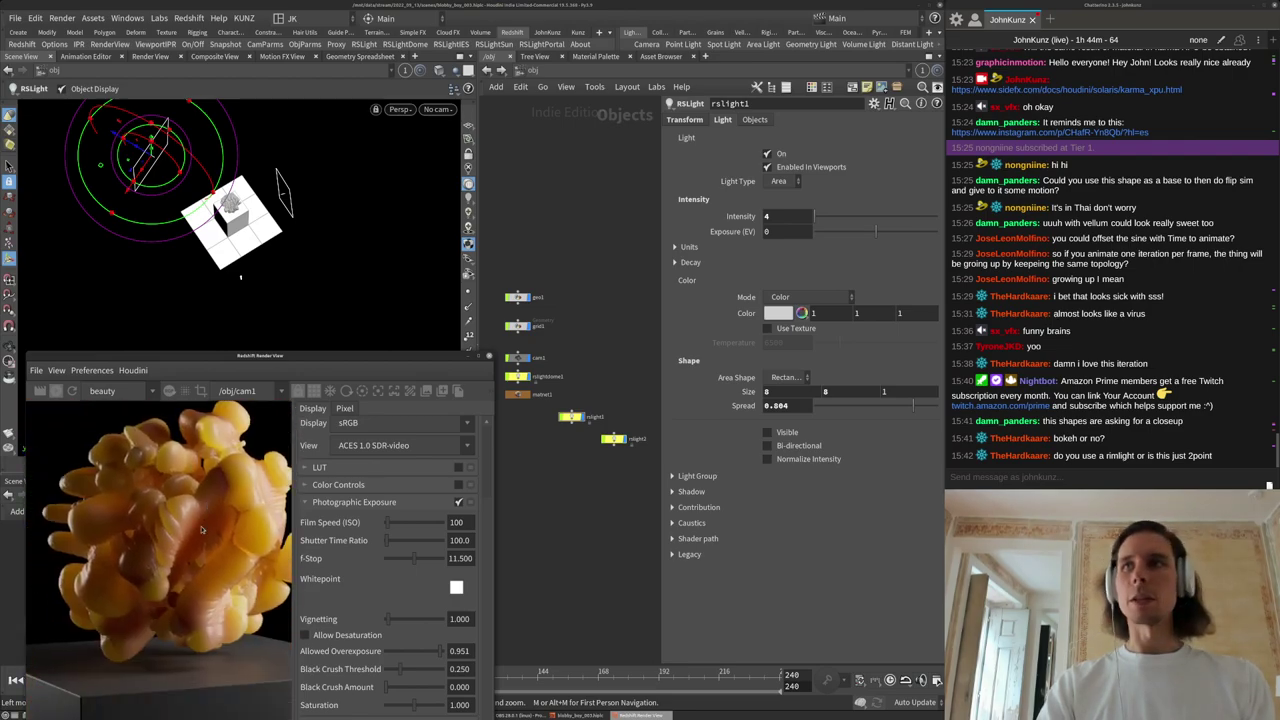
pyautogui.scroll(5, 188, 557)
pyautogui.moveTo(189, 557); pyautogui.dragTo(160, 660, button='middle')
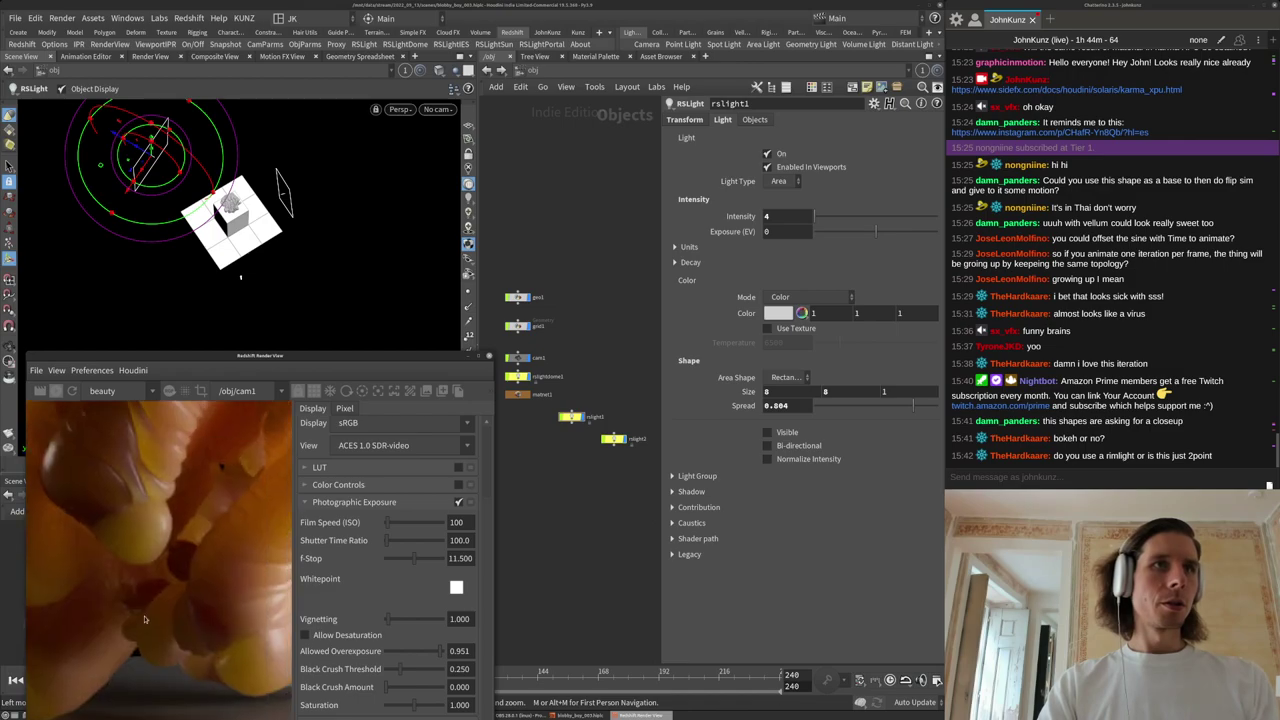
pyautogui.scroll(3, 140, 530)
pyautogui.scroll(-1, 140, 530)
pyautogui.scroll(-10, 140, 530)
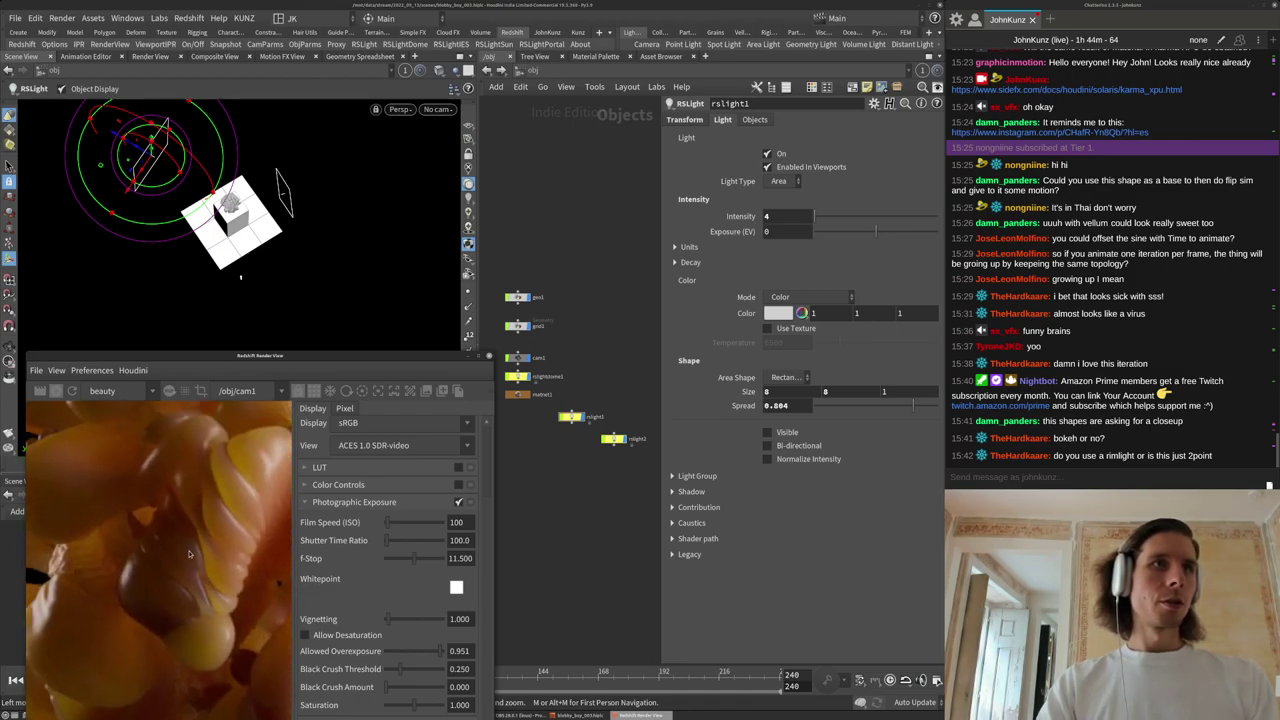
# Open the matnet1 material network and move the redshift_vopnet2 material closer beneath redshift_vopnet1.
pyautogui.moveTo(522, 396); pyautogui.dragTo(546, 410, button='middle')
pyautogui.scroll(4, 546, 410)
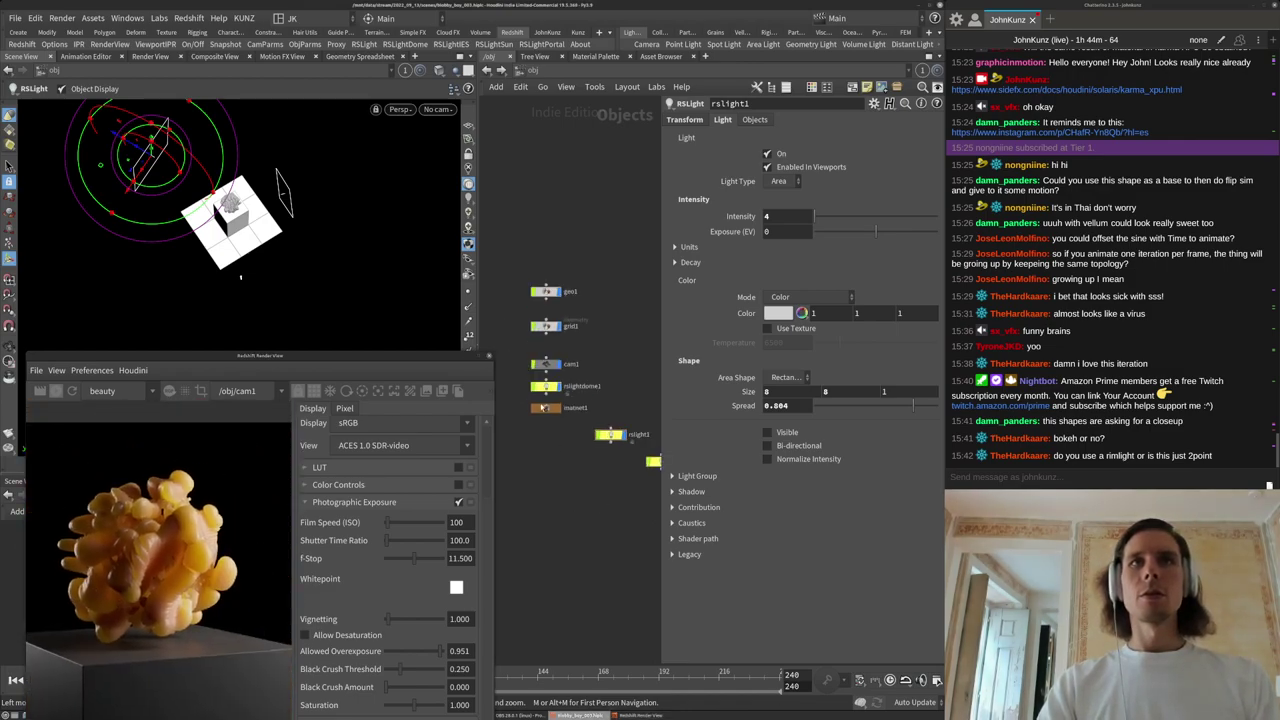
pyautogui.doubleClick(552, 411)
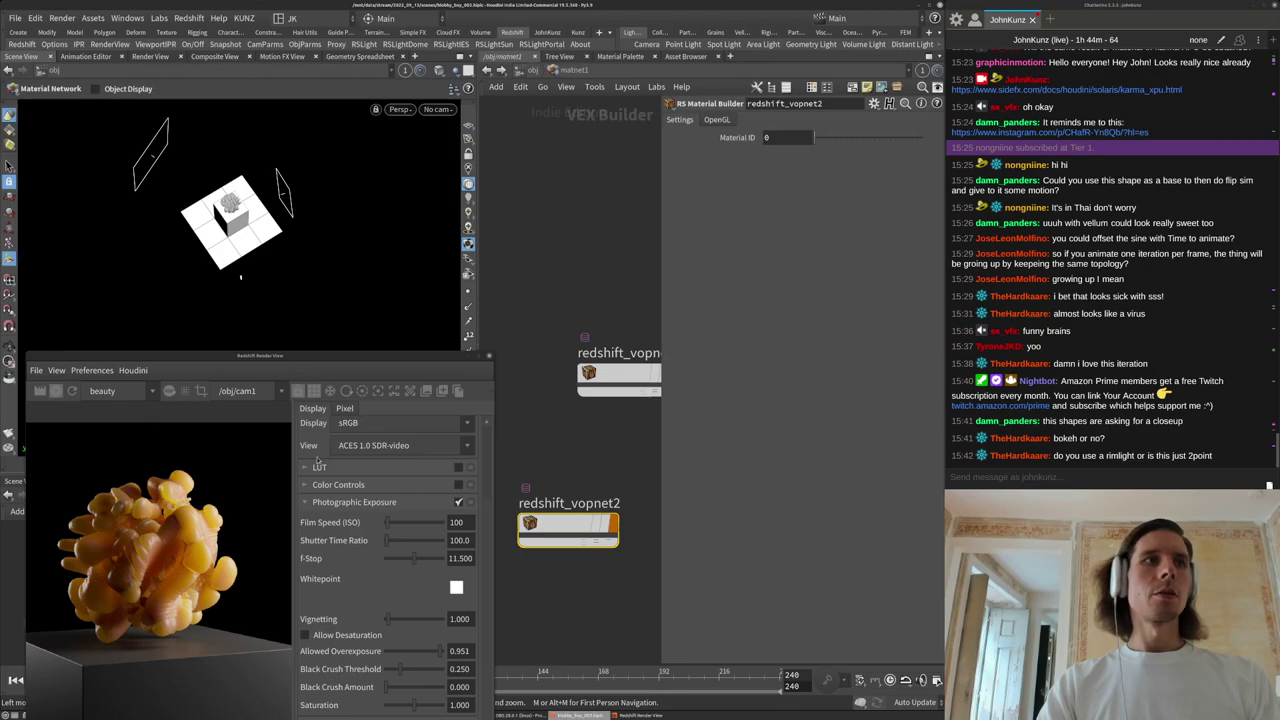
pyautogui.click(314, 393)
pyautogui.click(563, 434)
pyautogui.moveTo(565, 527); pyautogui.dragTo(606, 490)
pyautogui.moveTo(632, 455); pyautogui.dragTo(547, 448, button='middle')
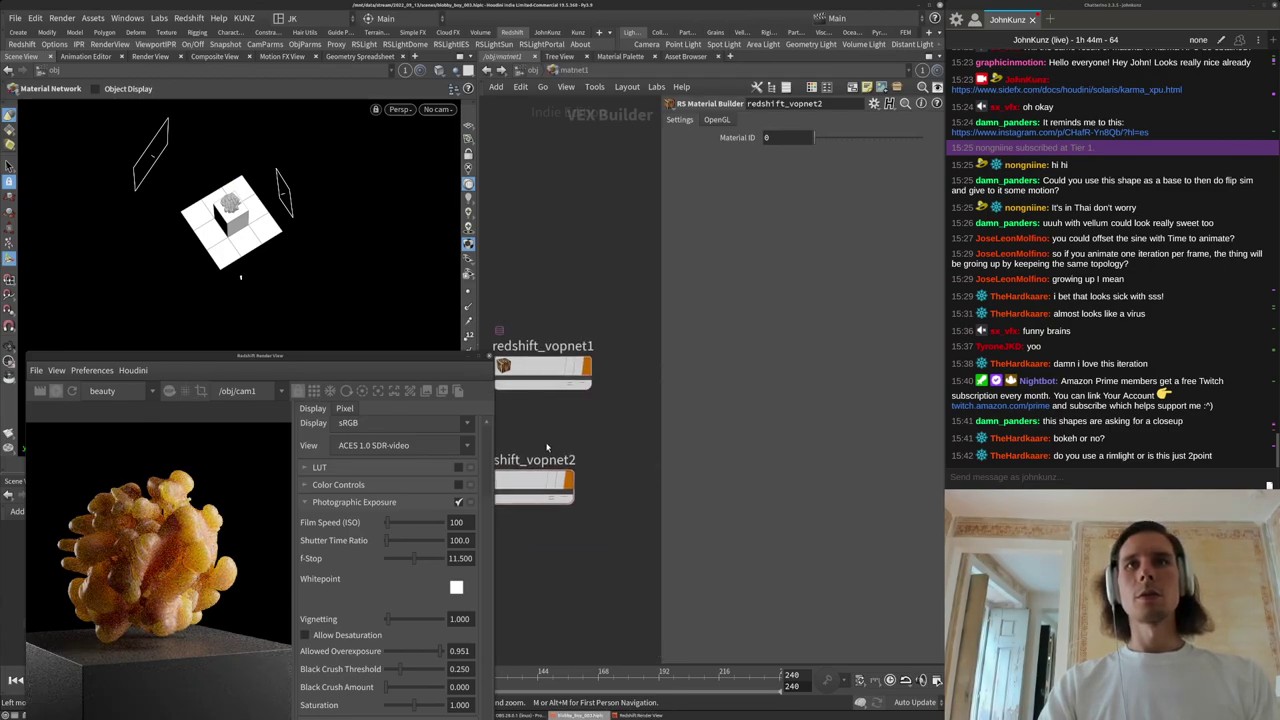
# Rename the redshift_vopnet2 material builder as plinthe.
pyautogui.click(543, 460)
pyautogui.press('BackSpace')
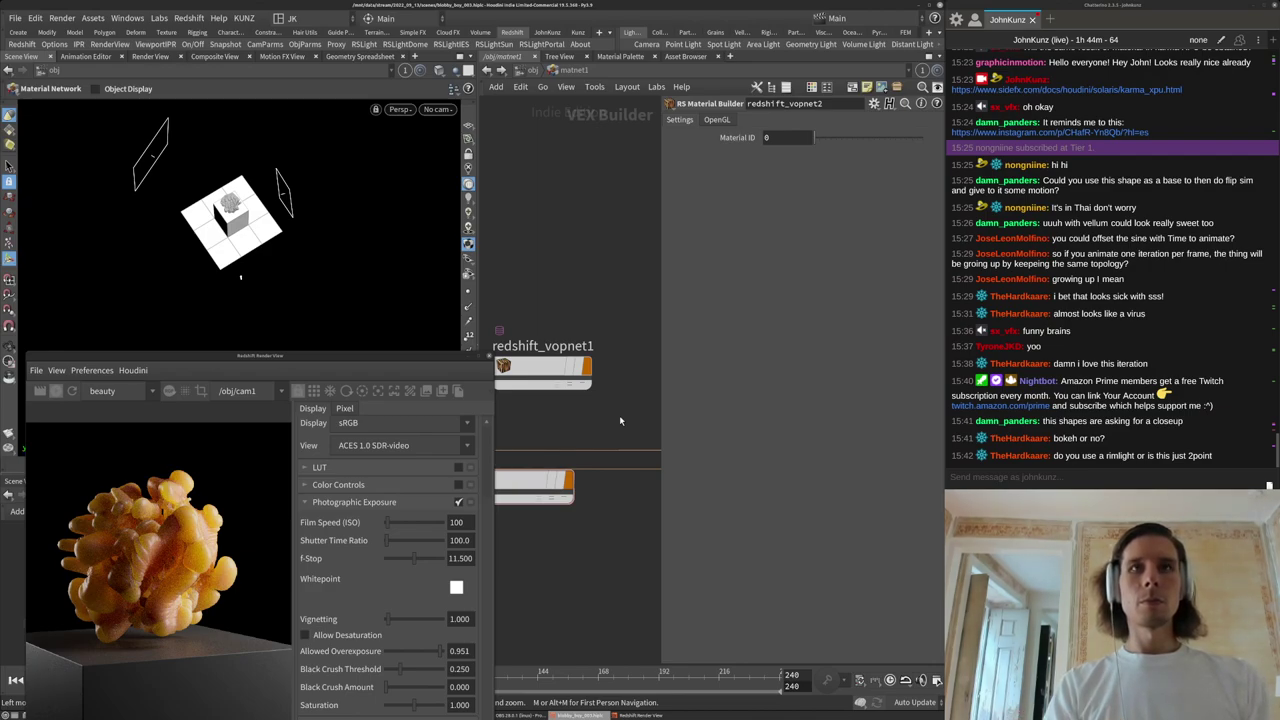
pyautogui.write('pl')
pyautogui.press('Return')
pyautogui.click(570, 427)
pyautogui.click(590, 425)
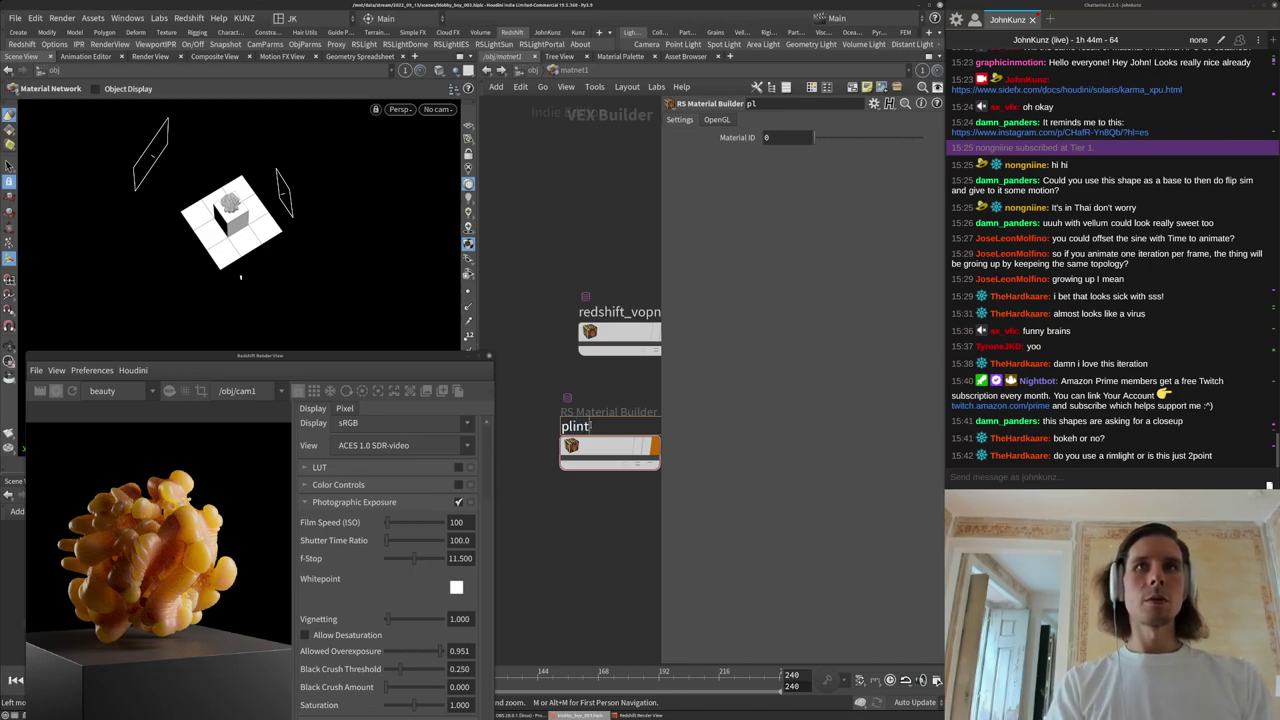
pyautogui.press('Return')
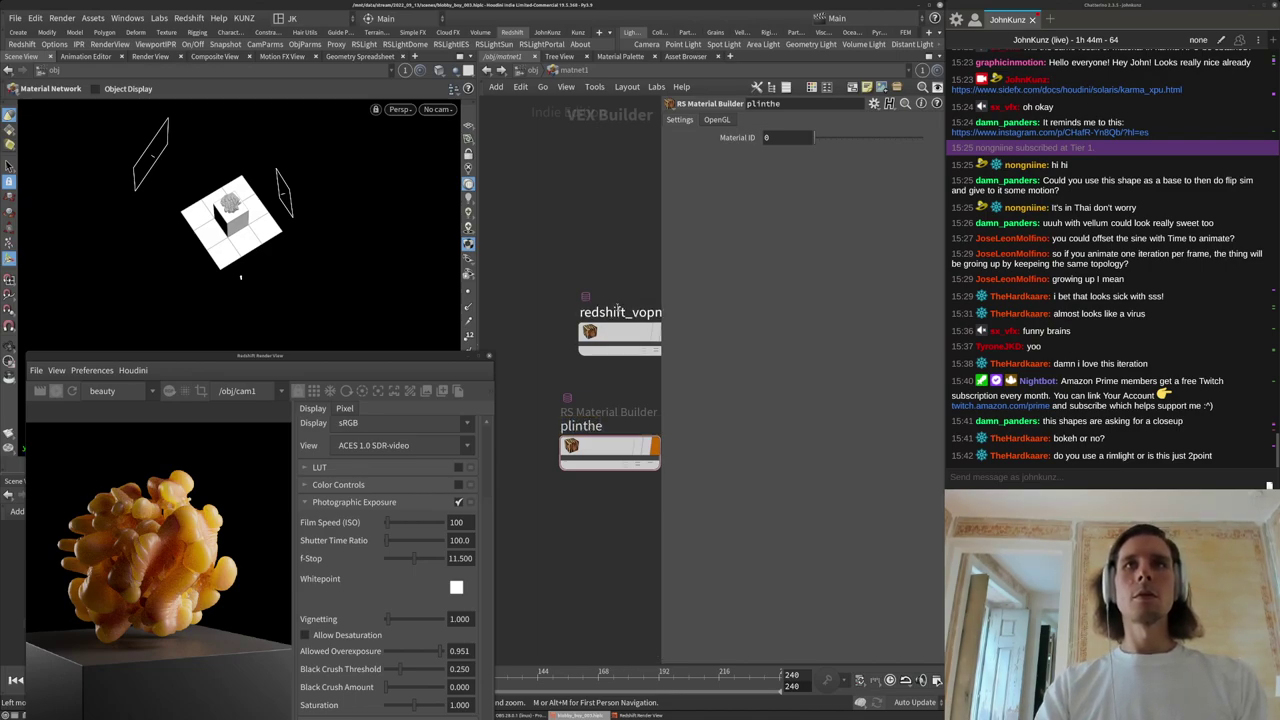
# Rename the redshift_vopnet1 material builder as blobby.
pyautogui.click(614, 312)
pyautogui.write('blobby')
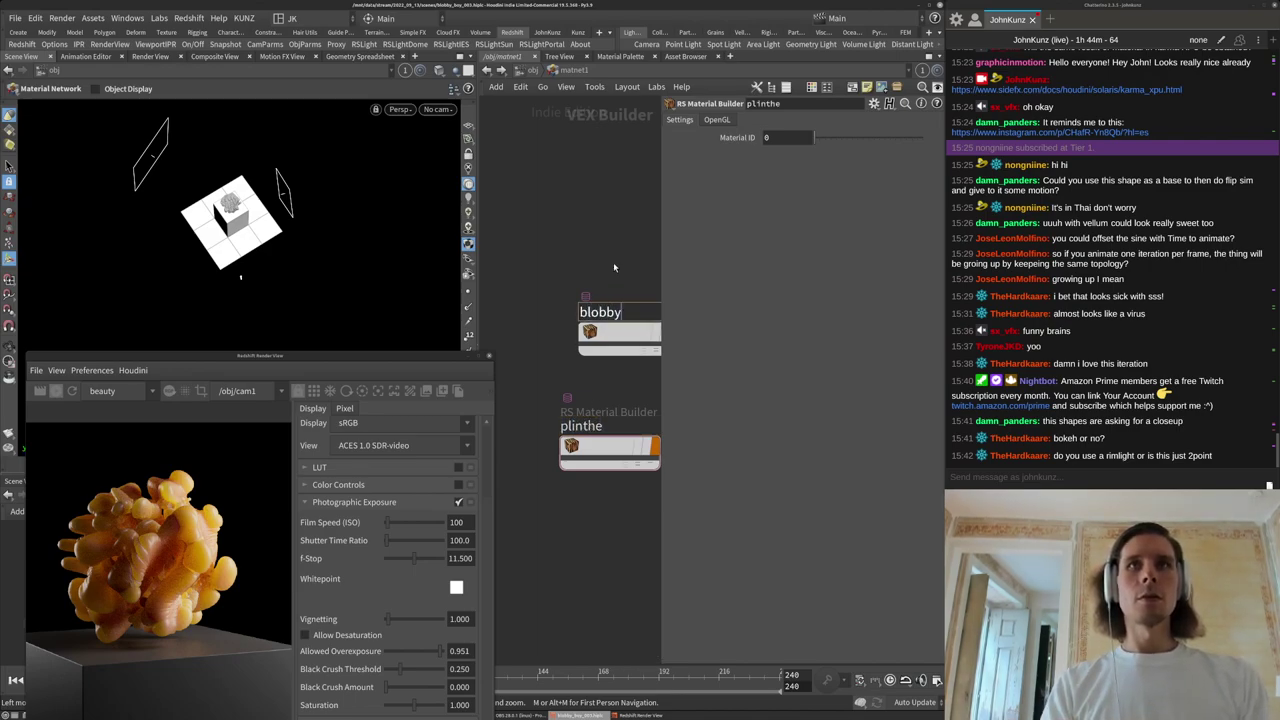
pyautogui.press('Return')
pyautogui.moveTo(611, 264); pyautogui.dragTo(562, 248, button='middle')
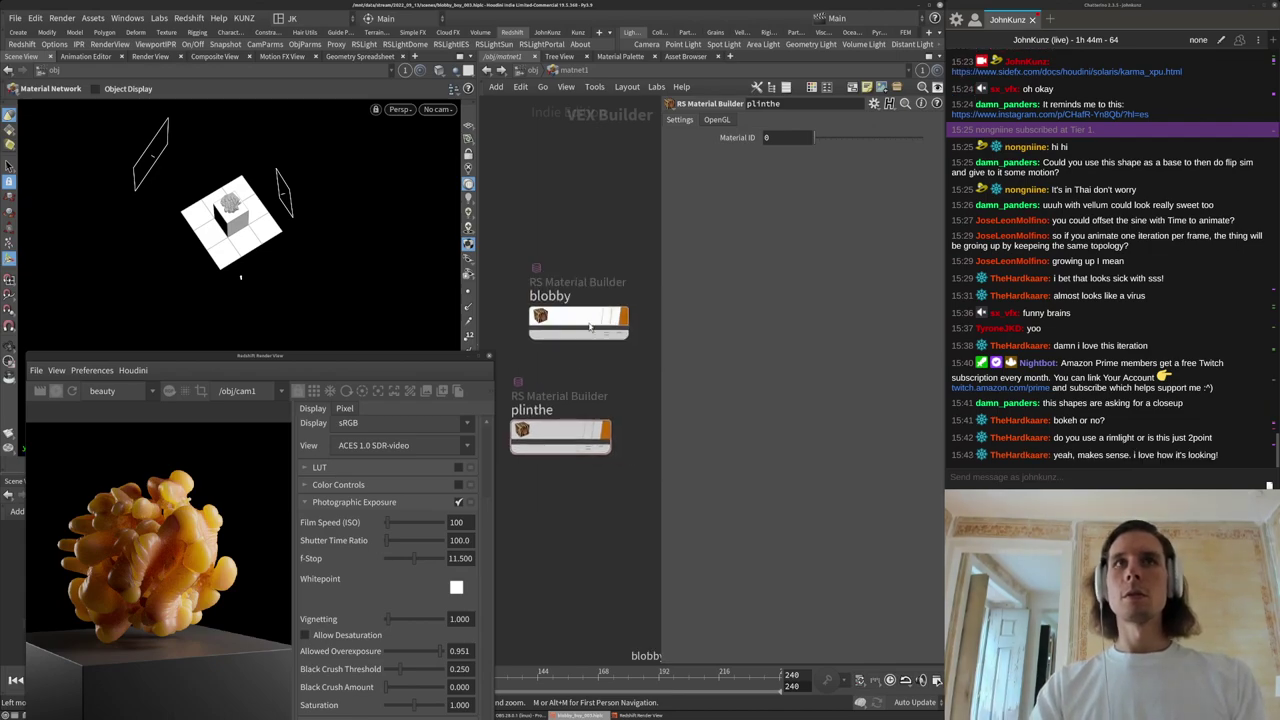
# Open the blobby material's shader network and stop the interactive render.
pyautogui.moveTo(590, 327); pyautogui.dragTo(572, 362)
pyautogui.doubleClick(572, 362)
pyautogui.moveTo(577, 417); pyautogui.dragTo(548, 431, button='middle')
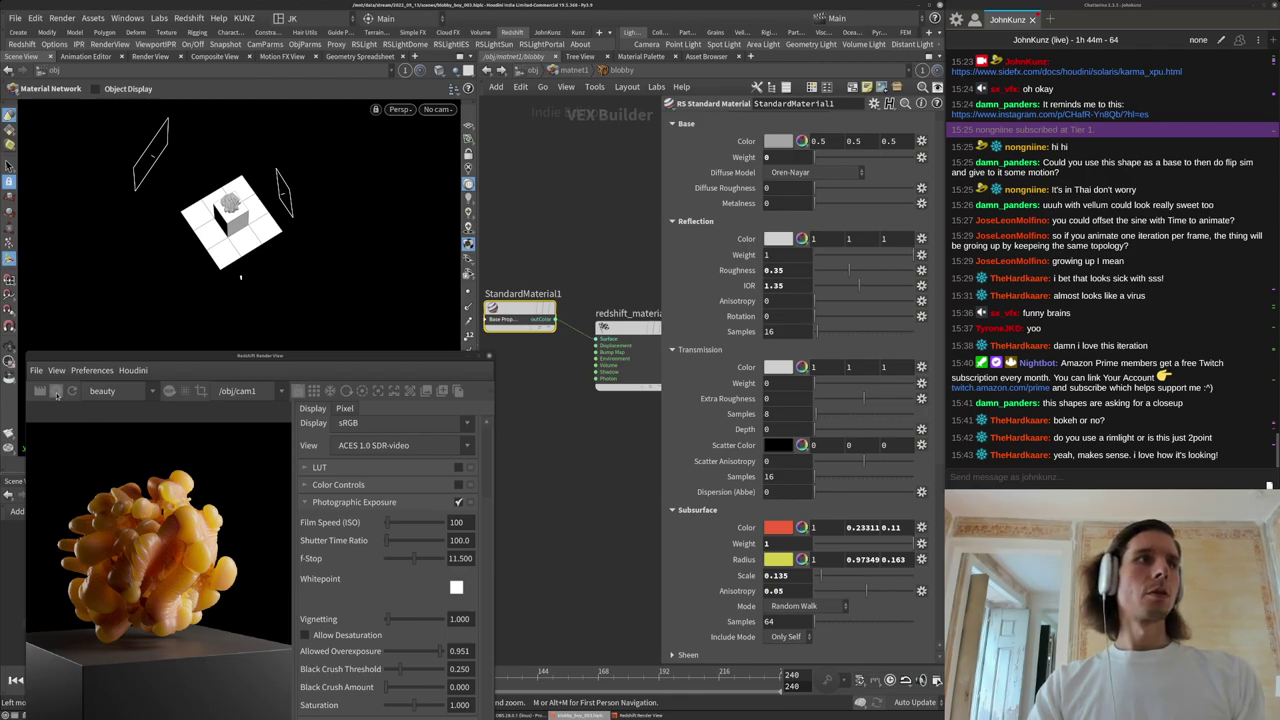
pyautogui.click(57, 396)
pyautogui.moveTo(588, 287); pyautogui.dragTo(599, 336, button='middle')
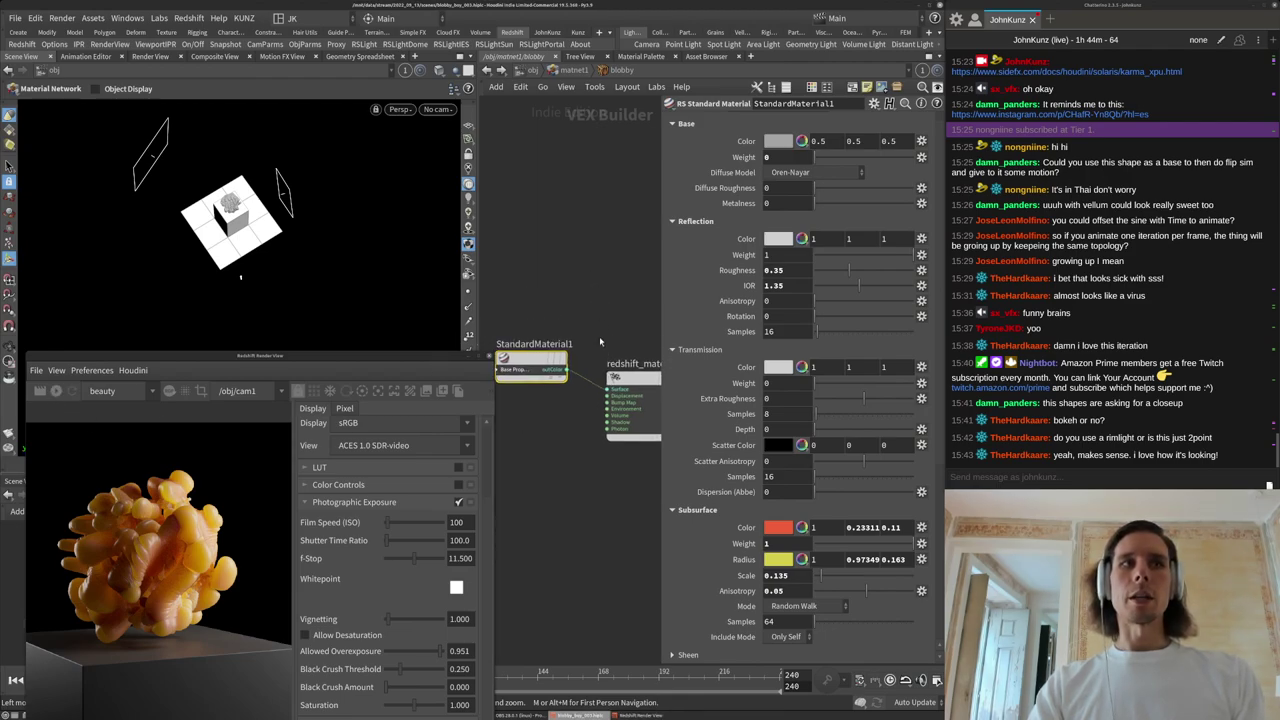
pyautogui.moveTo(632, 378); pyautogui.dragTo(636, 358)
pyautogui.scroll(-3, 587, 480)
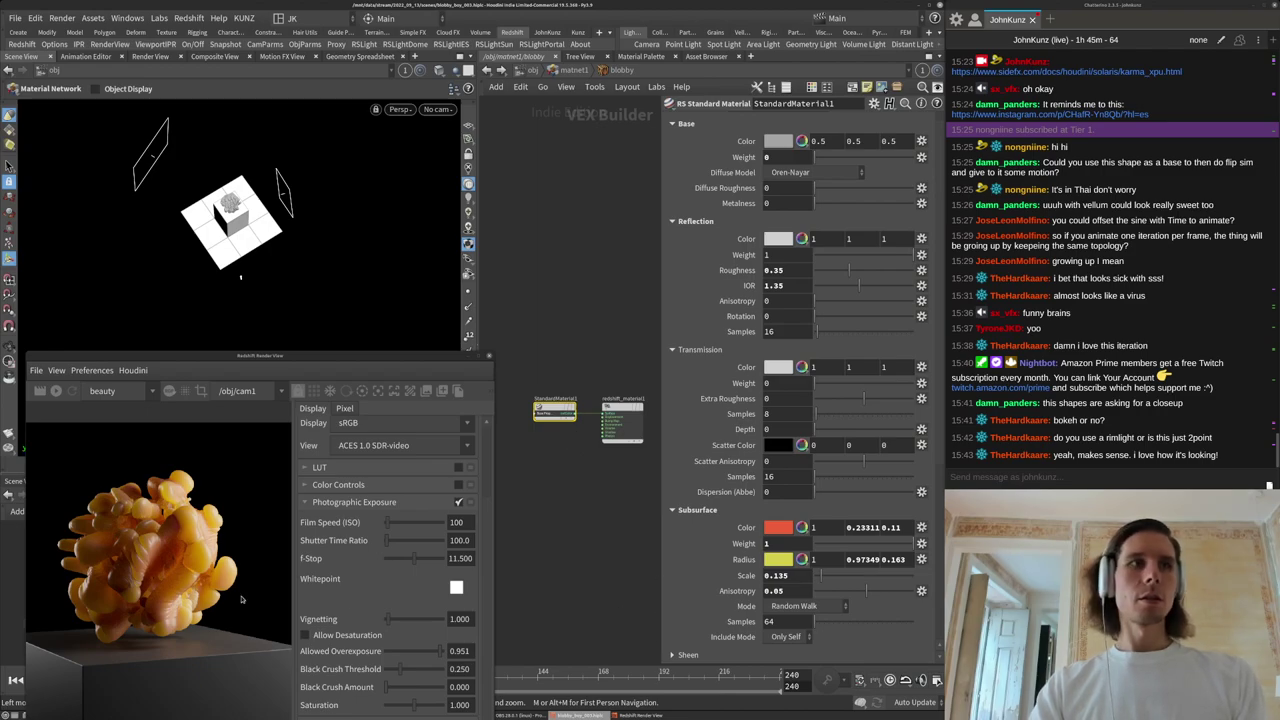
# Add an RS Bump Map node beneath the StandardMaterial1 node in the blobby material.
pyautogui.scroll(3, 570, 445)
pyautogui.press('Tab')
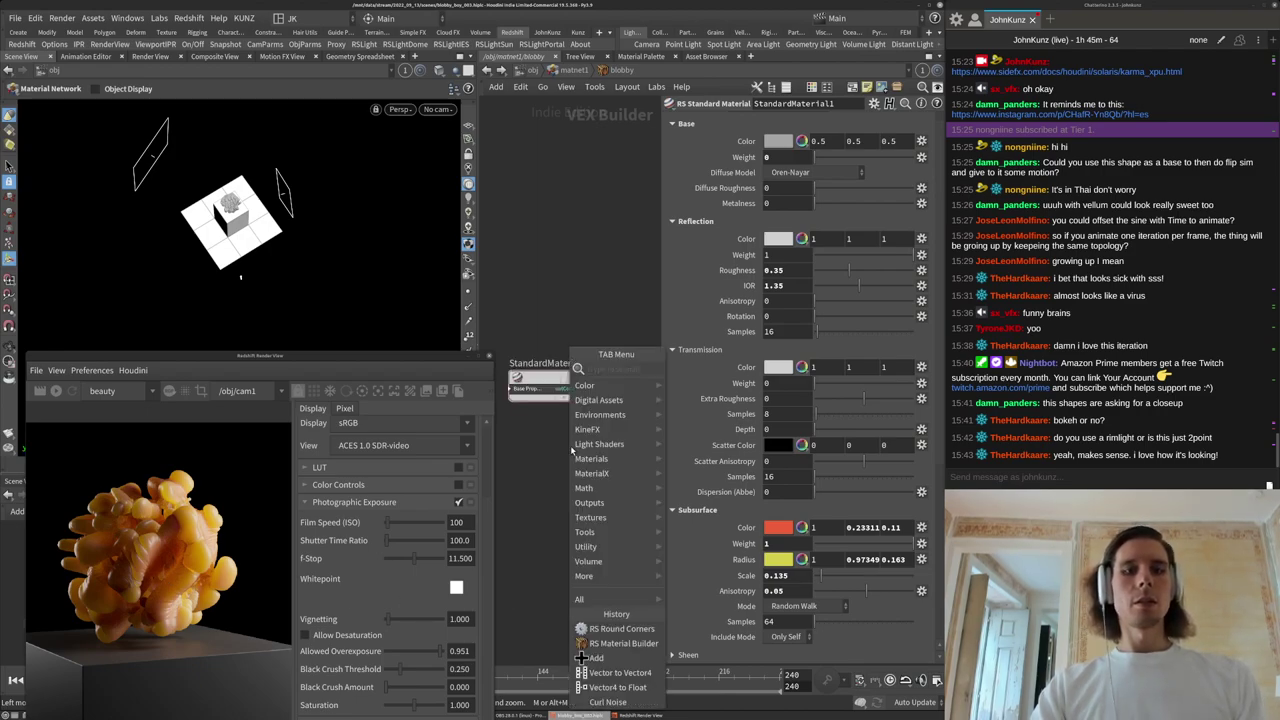
pyautogui.write('bum')
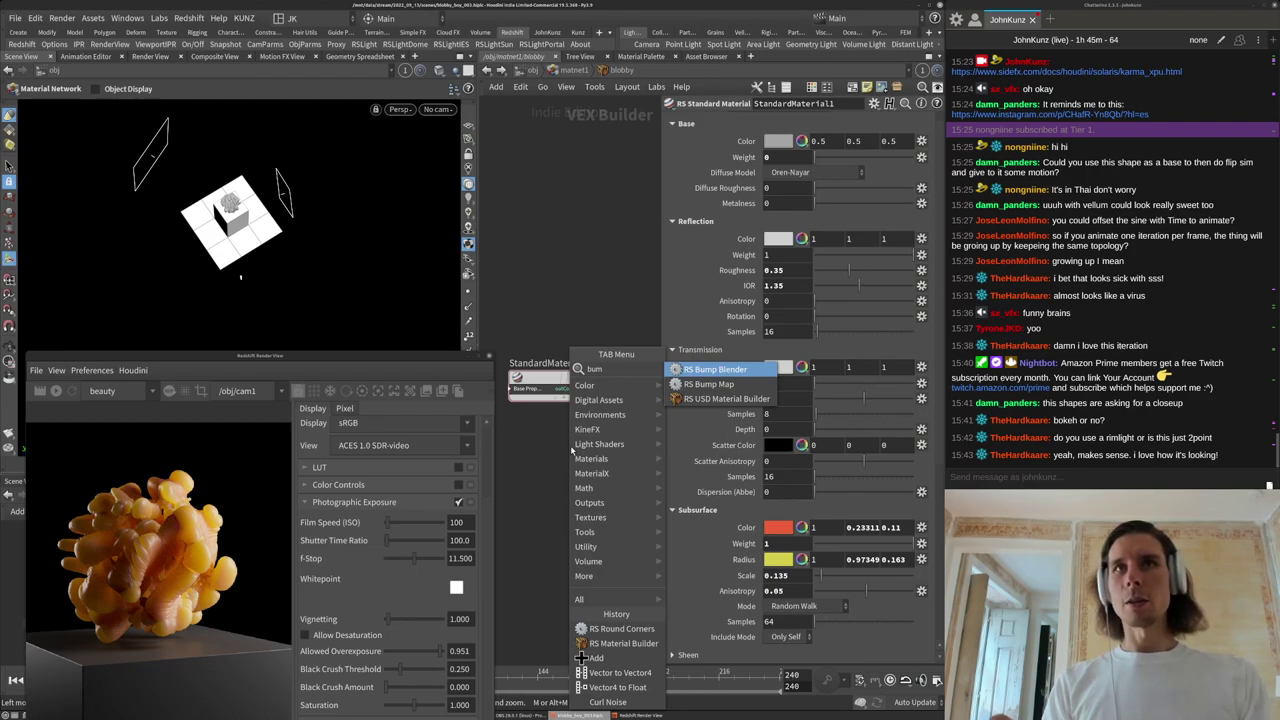
pyautogui.press('Down')
pyautogui.press('Return')
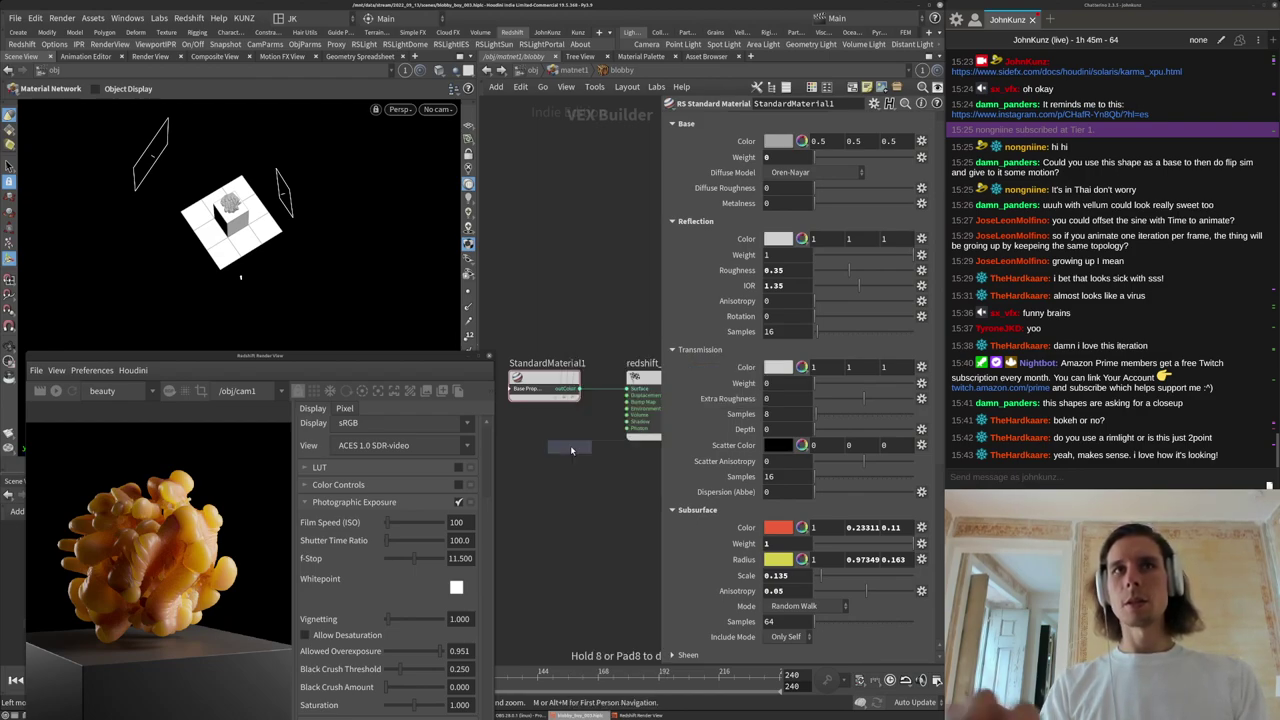
pyautogui.click(569, 460)
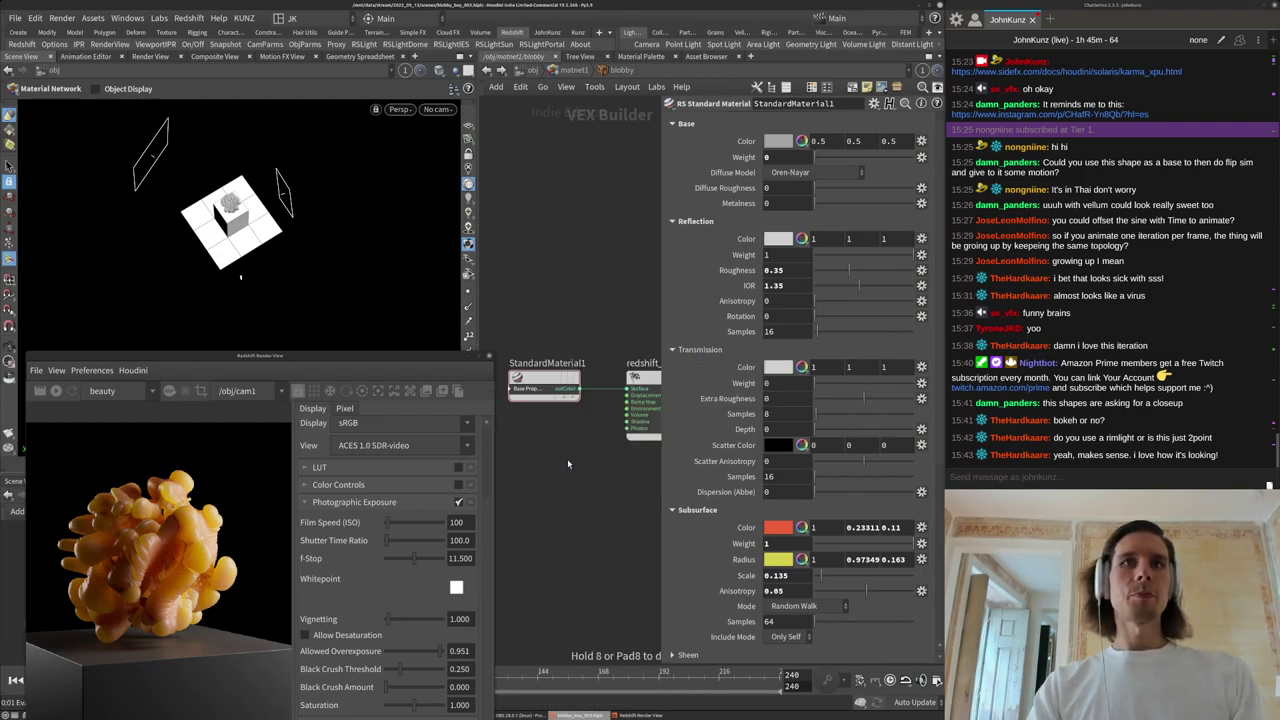
# Restart the interactive render on a close-up of the blob, move BumpMap1 lower and expand its Texture inputs.
pyautogui.click(55, 391)
pyautogui.scroll(8, 140, 576)
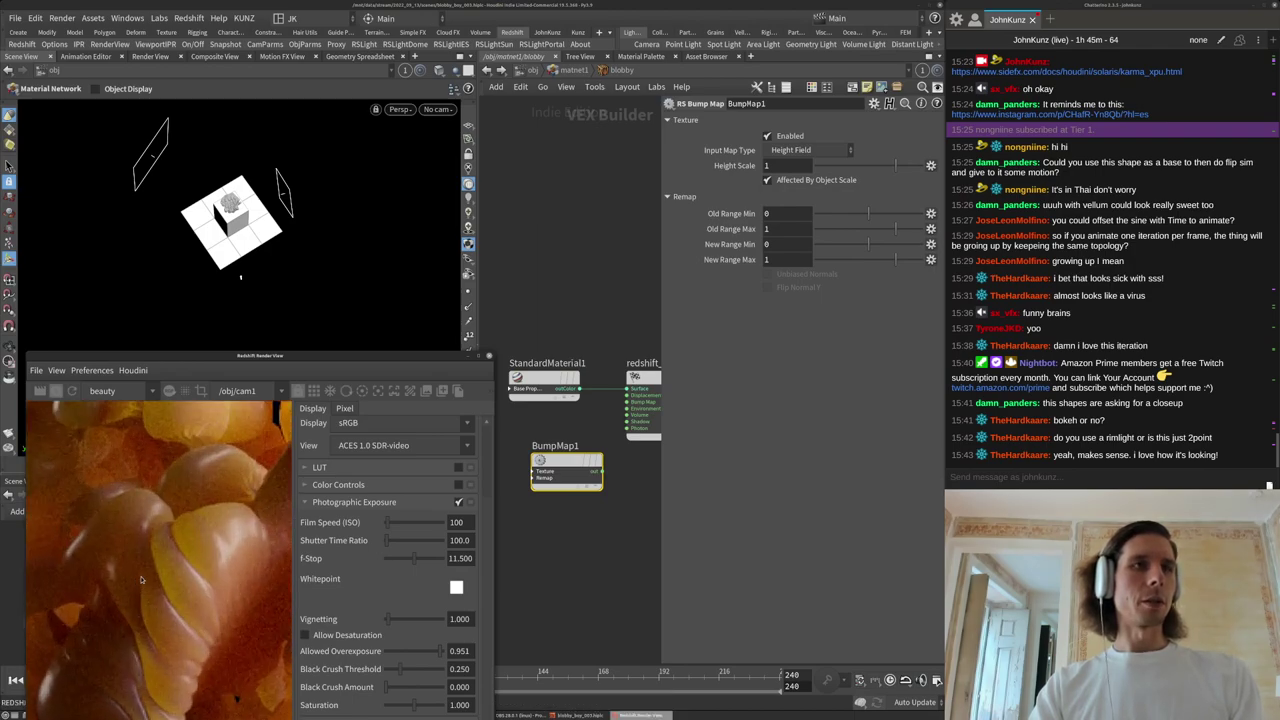
pyautogui.moveTo(578, 494); pyautogui.dragTo(595, 529)
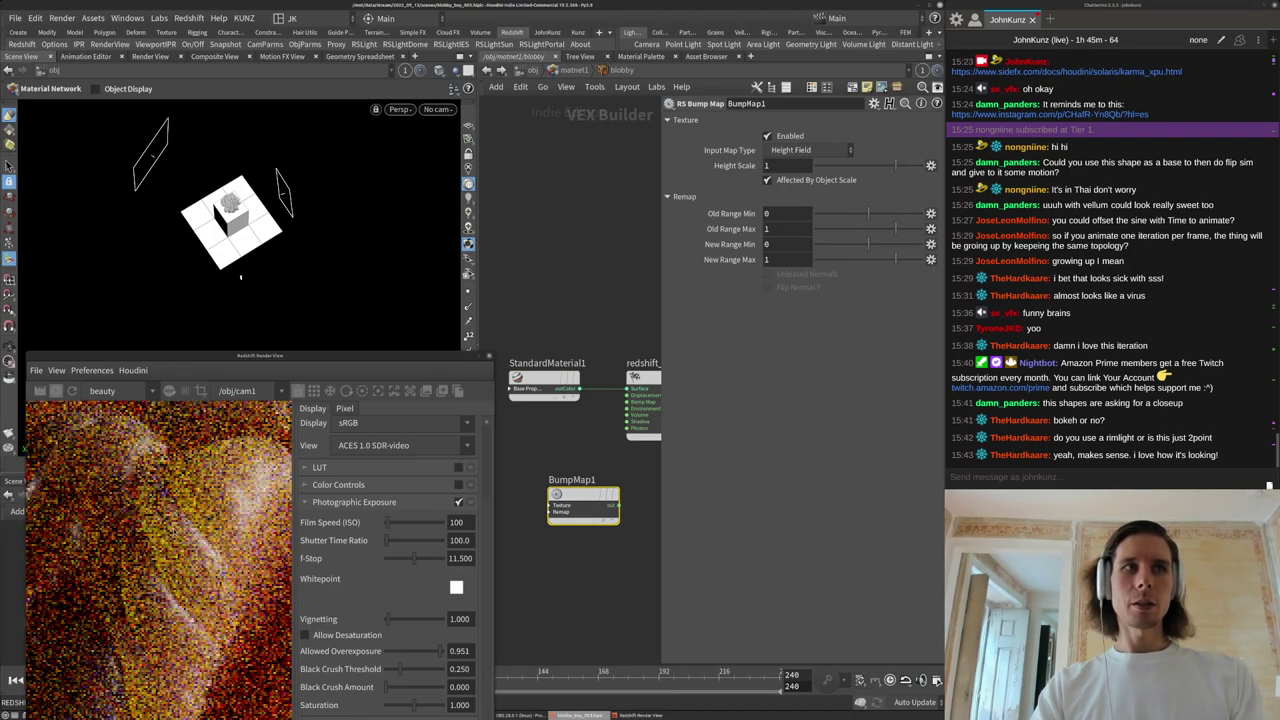
pyautogui.click(549, 506)
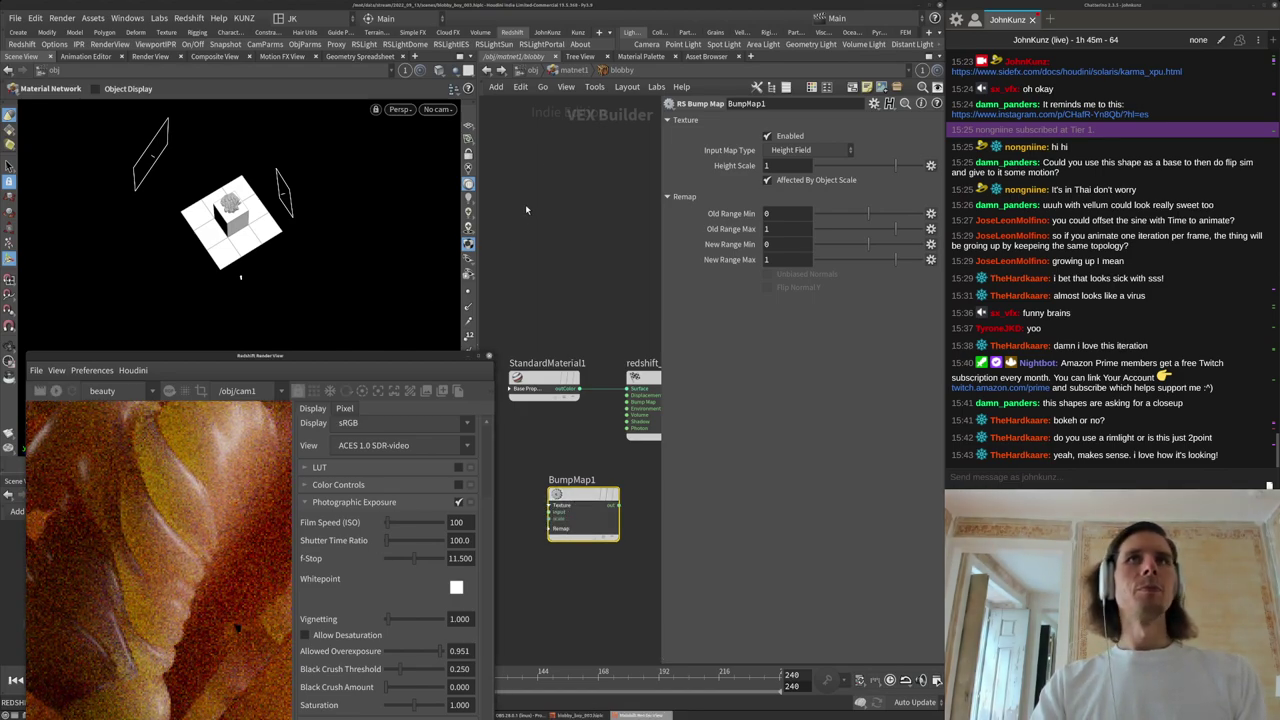
# Return to the object-level network with geo1 in view and show the whole blob in the render.
pyautogui.click(570, 71)
pyautogui.click(531, 72)
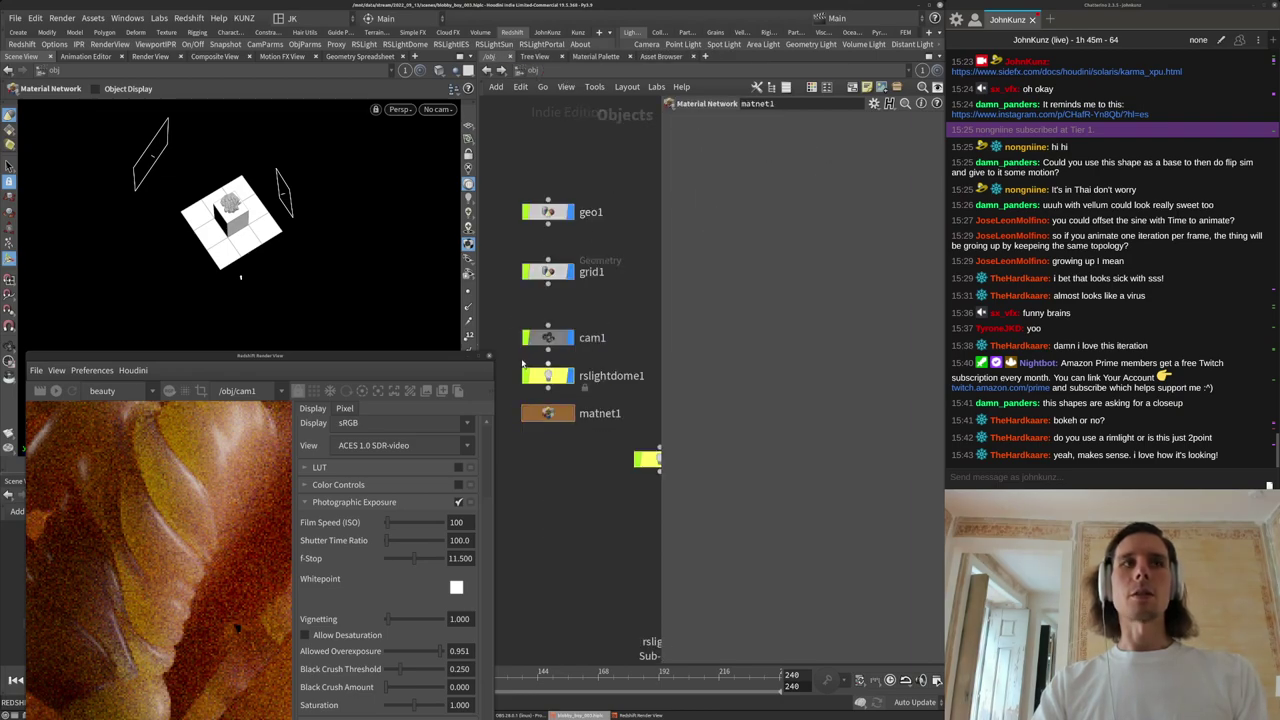
pyautogui.scroll(-4, 164, 509)
pyautogui.scroll(-3, 165, 515)
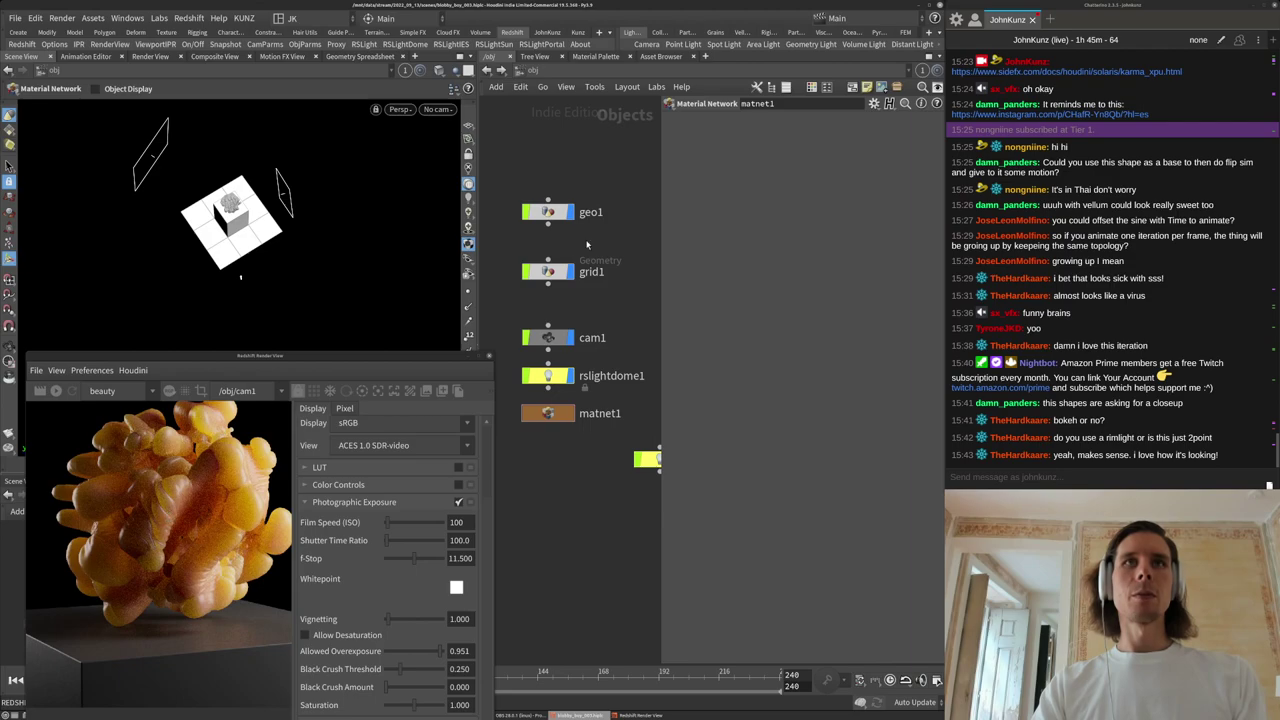
pyautogui.moveTo(628, 209); pyautogui.dragTo(611, 271, button='middle')
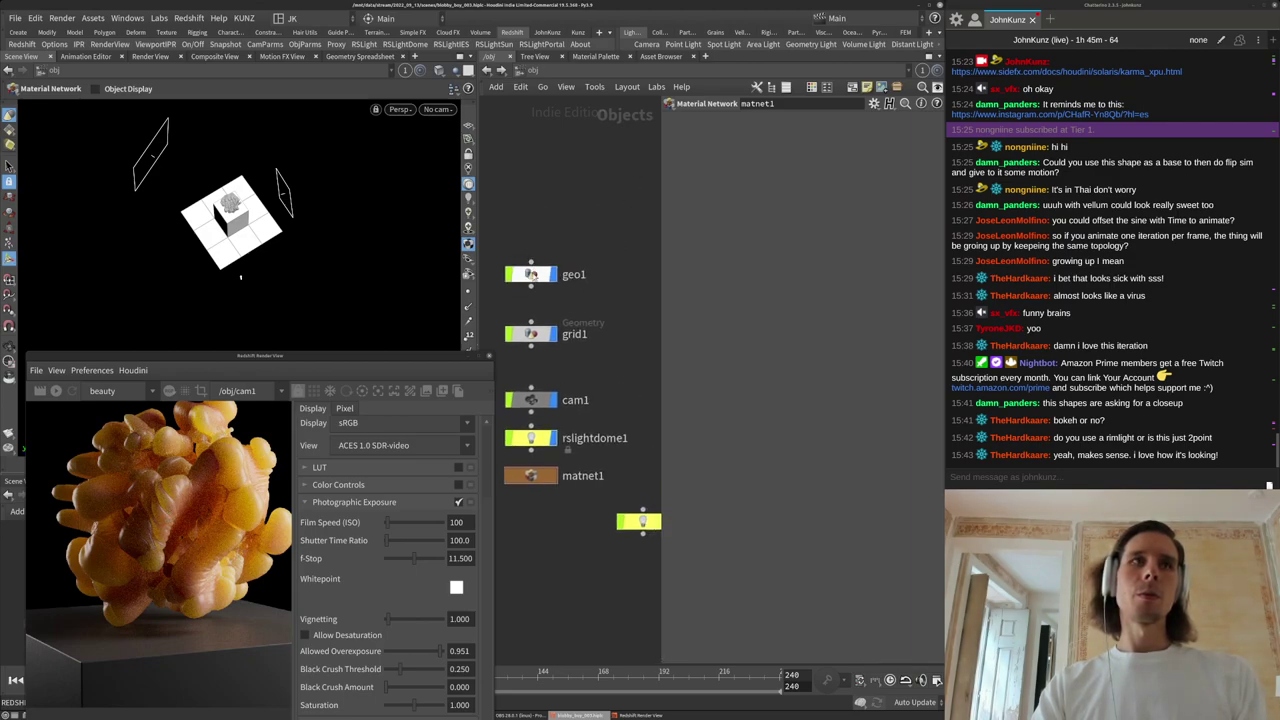
pyautogui.moveTo(607, 216); pyautogui.dragTo(608, 235, button='middle')
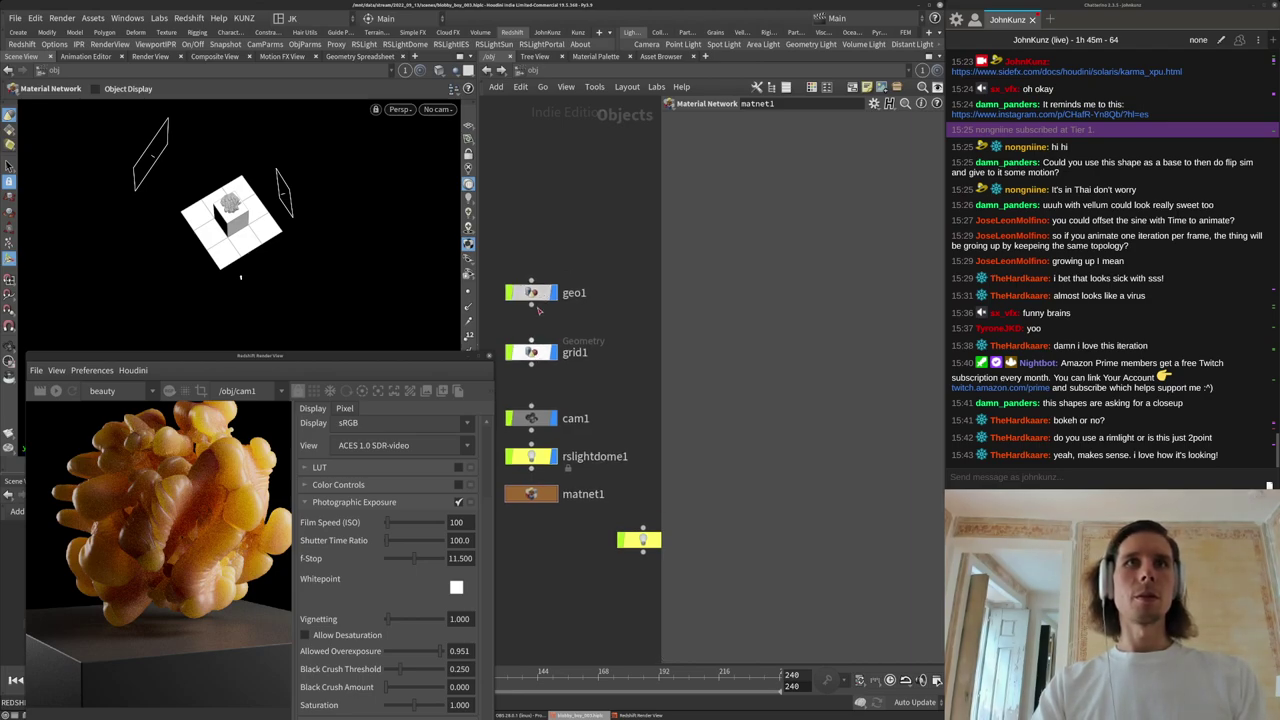
# Add a Rest Position node beside the subdivide node inside geo1 and wire remeshgrid1's output into it as the rest geometry.
pyautogui.doubleClick(531, 292)
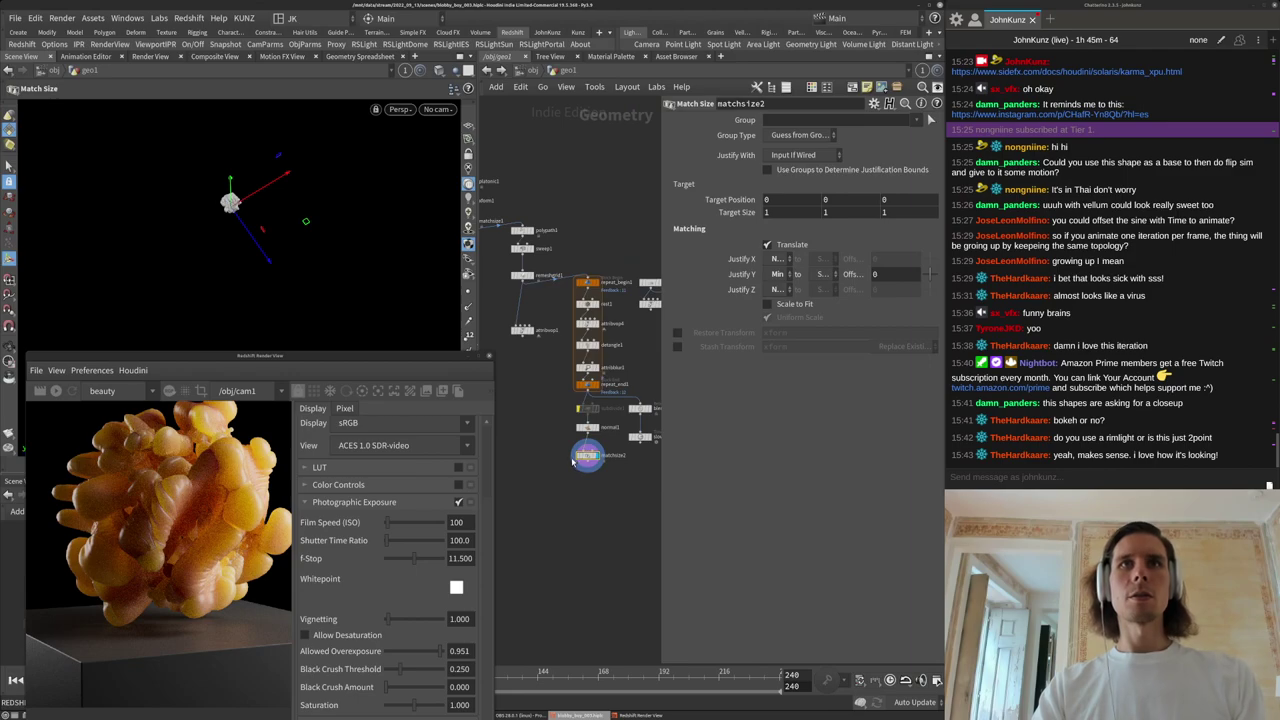
pyautogui.press('Tab')
pyautogui.write('res')
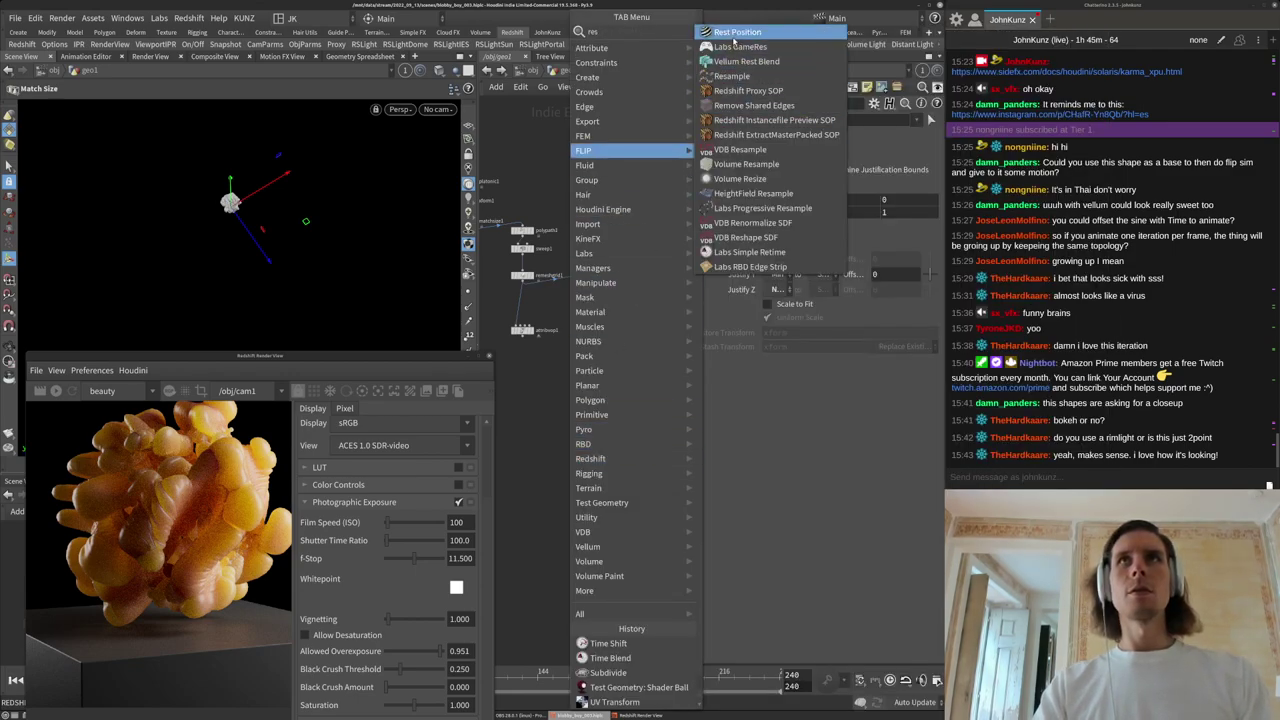
pyautogui.click(734, 37)
pyautogui.click(560, 402)
pyautogui.scroll(4, 551, 403)
pyautogui.moveTo(580, 398)
pyautogui.mouseDown()
pyautogui.moveTo(606, 391)
pyautogui.moveTo(566, 402)
pyautogui.mouseUp()
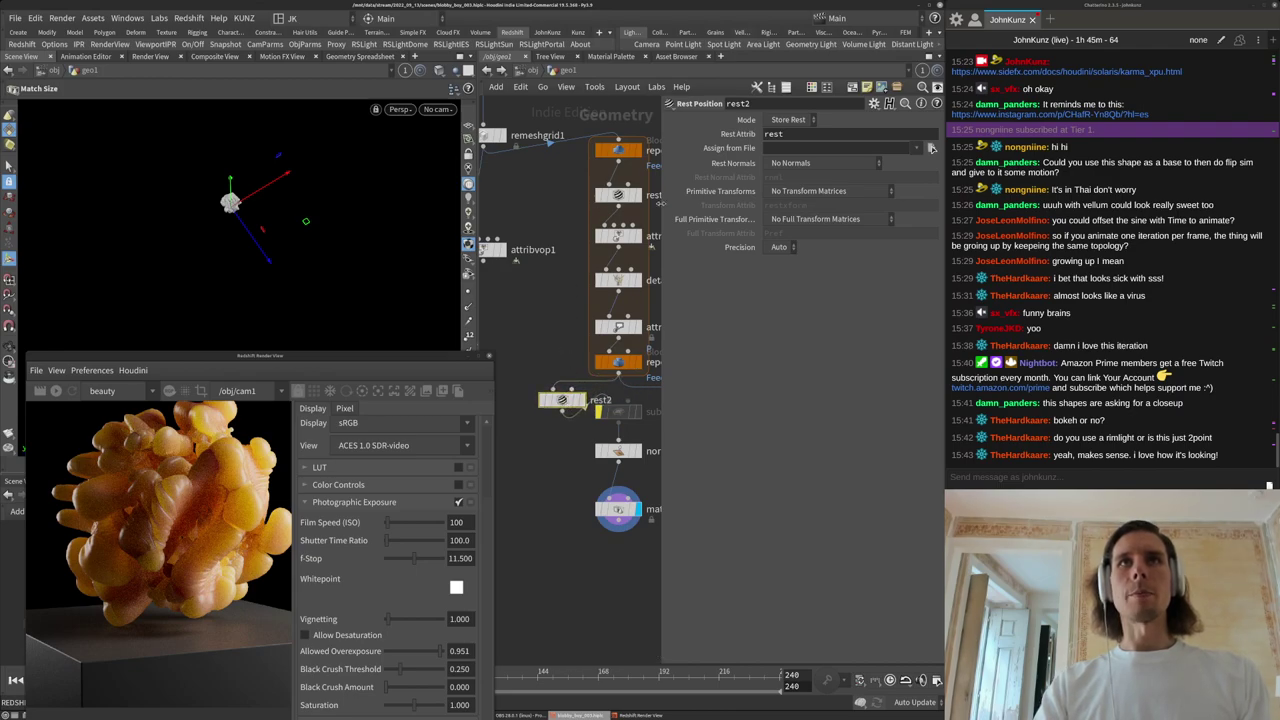
pyautogui.scroll(-3, 547, 343)
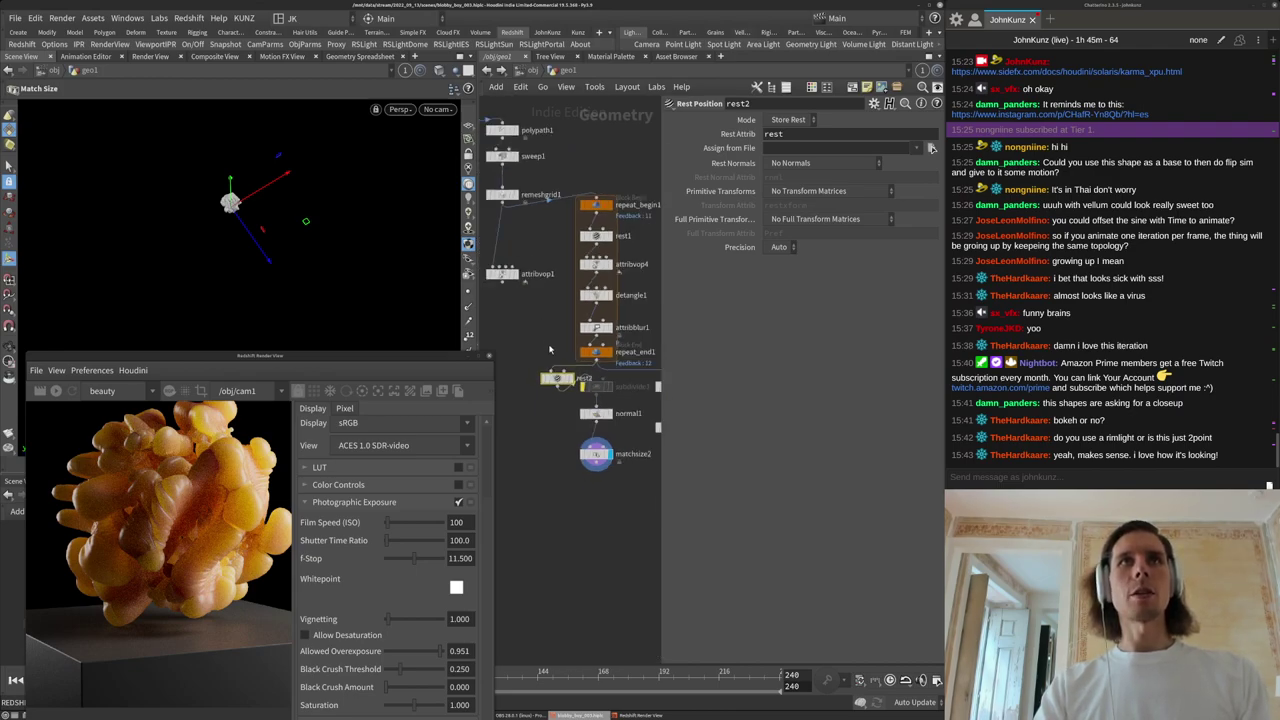
pyautogui.moveTo(563, 318); pyautogui.dragTo(503, 207)
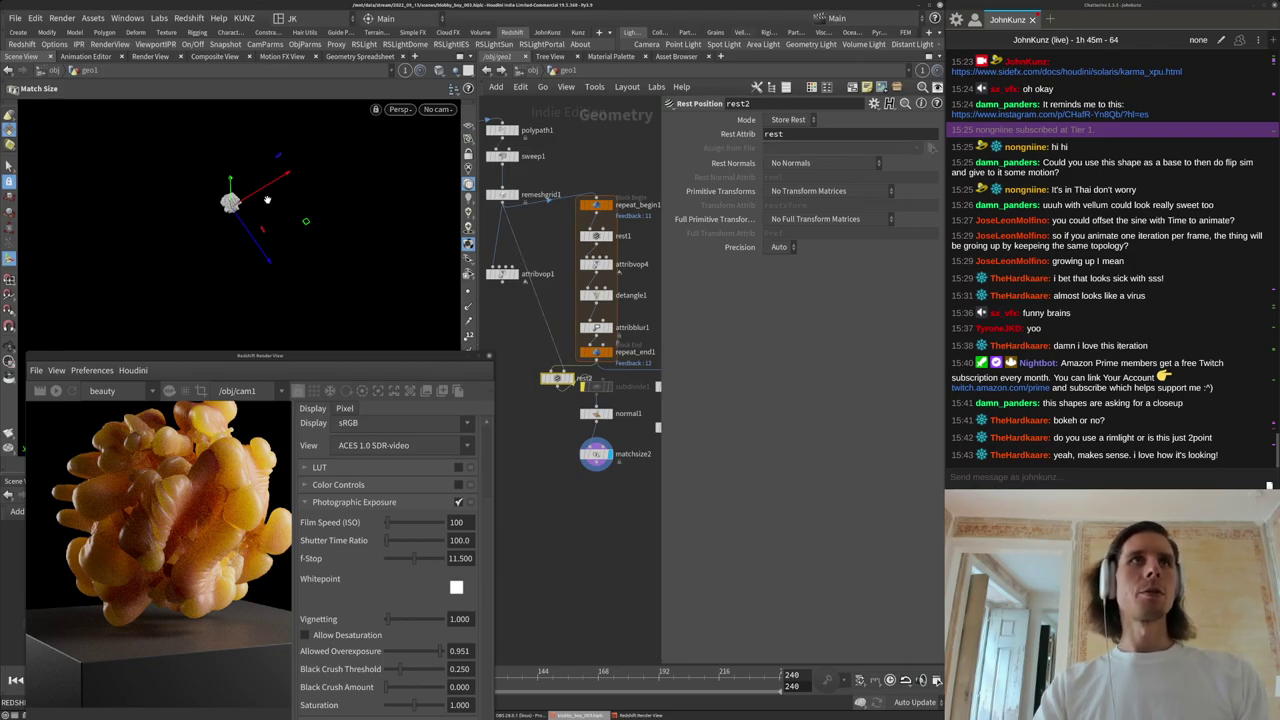
# Frame the blob mesh in the viewport and inspect its surface up close from different angles.
pyautogui.hotkey('space', 'f')
pyautogui.moveTo(218, 244); pyautogui.dragTo(242, 220)
pyautogui.moveTo(222, 284); pyautogui.dragTo(312, 248, button='right')
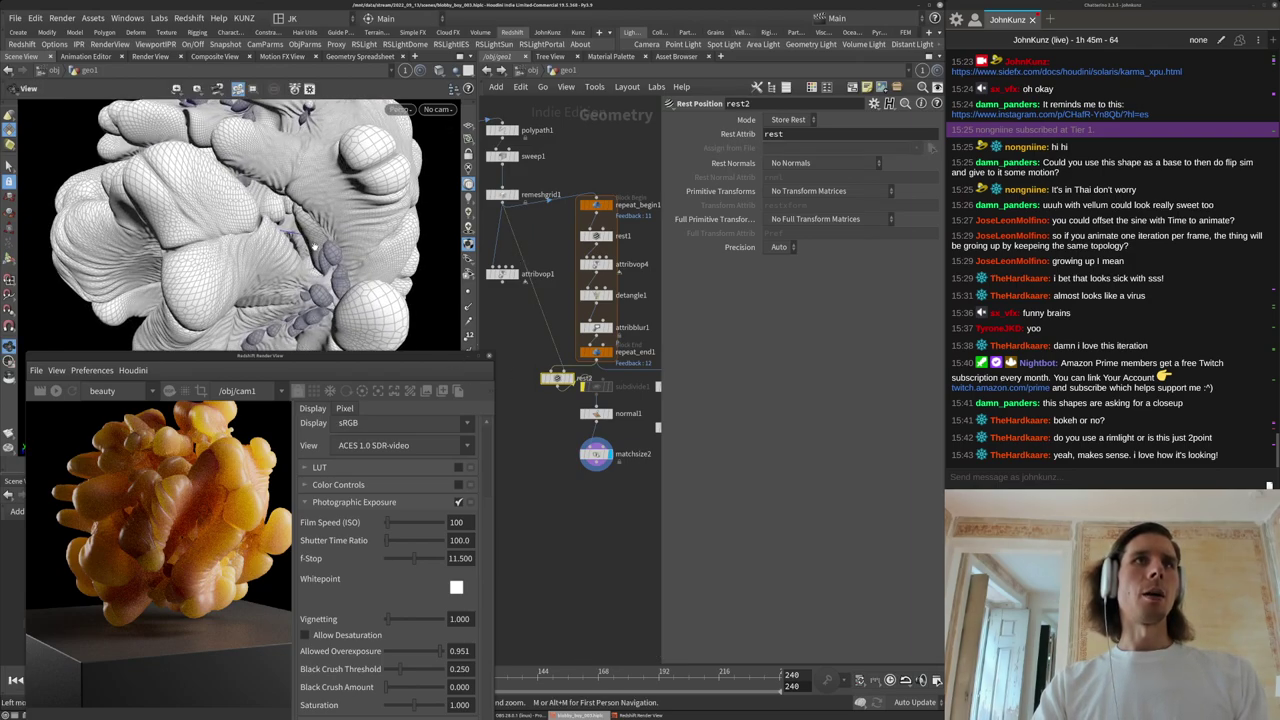
pyautogui.moveTo(362, 228); pyautogui.dragTo(273, 202)
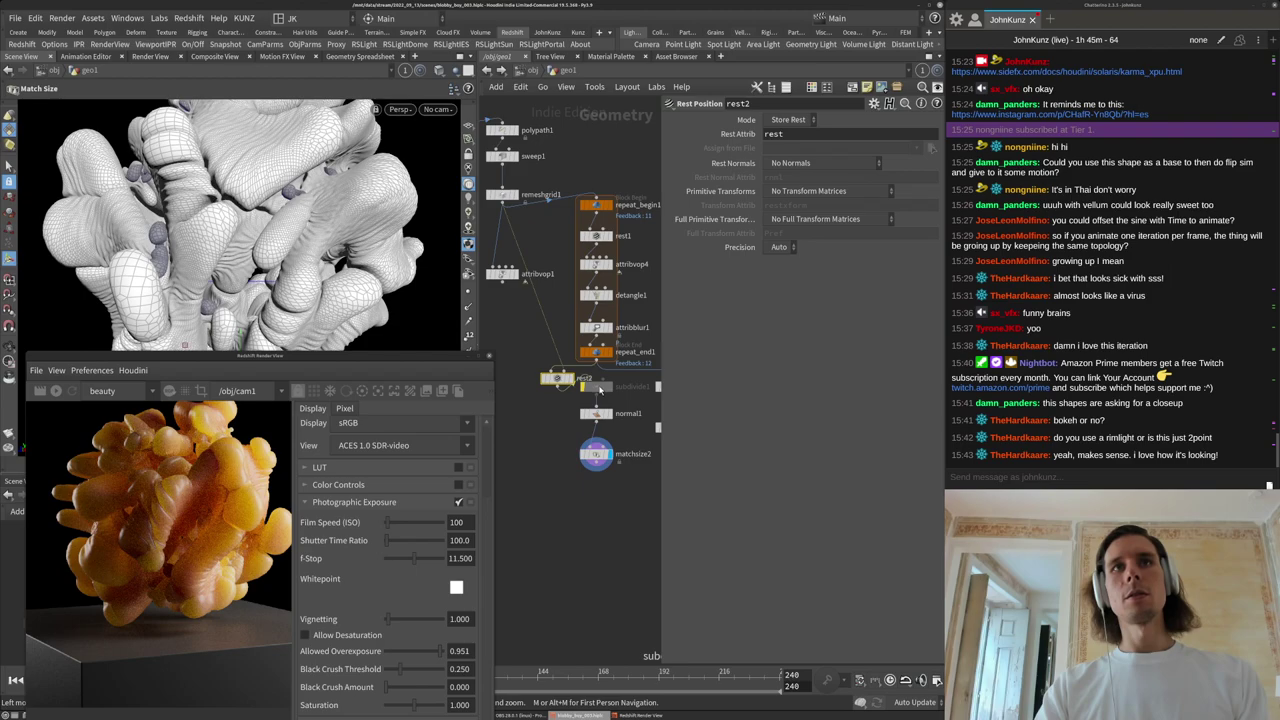
pyautogui.press('Tab')
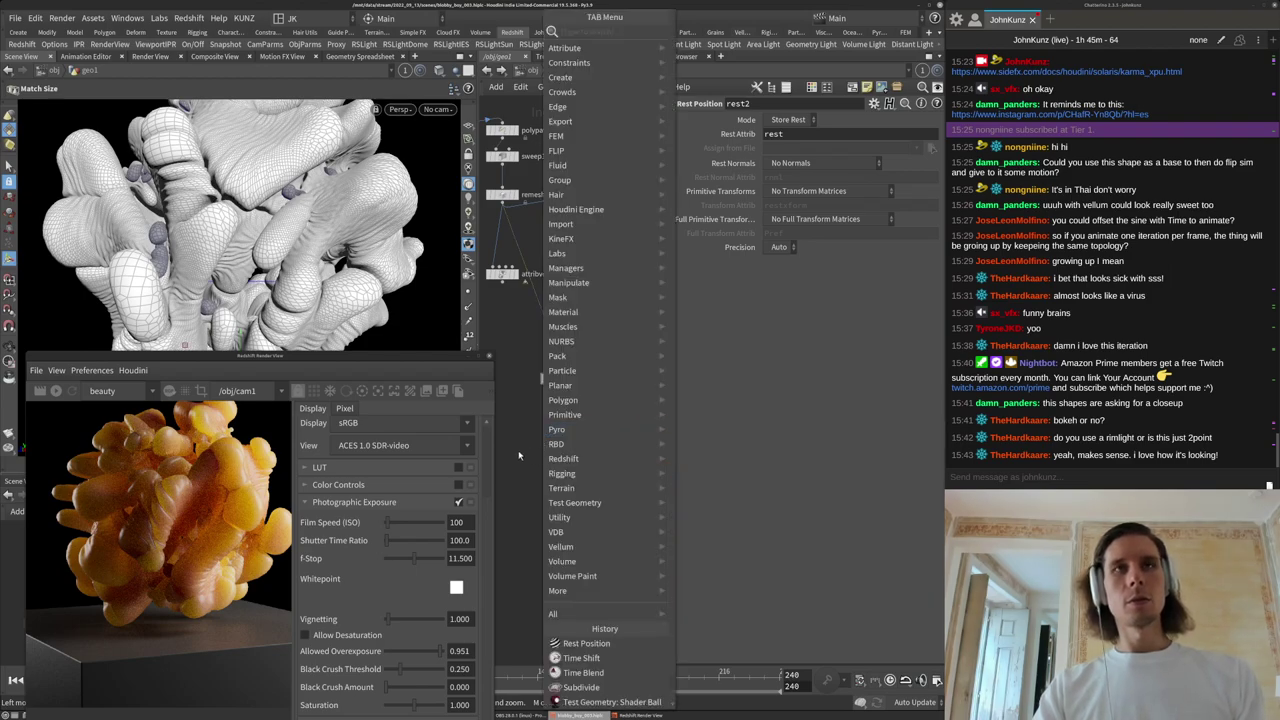
pyautogui.click(520, 456)
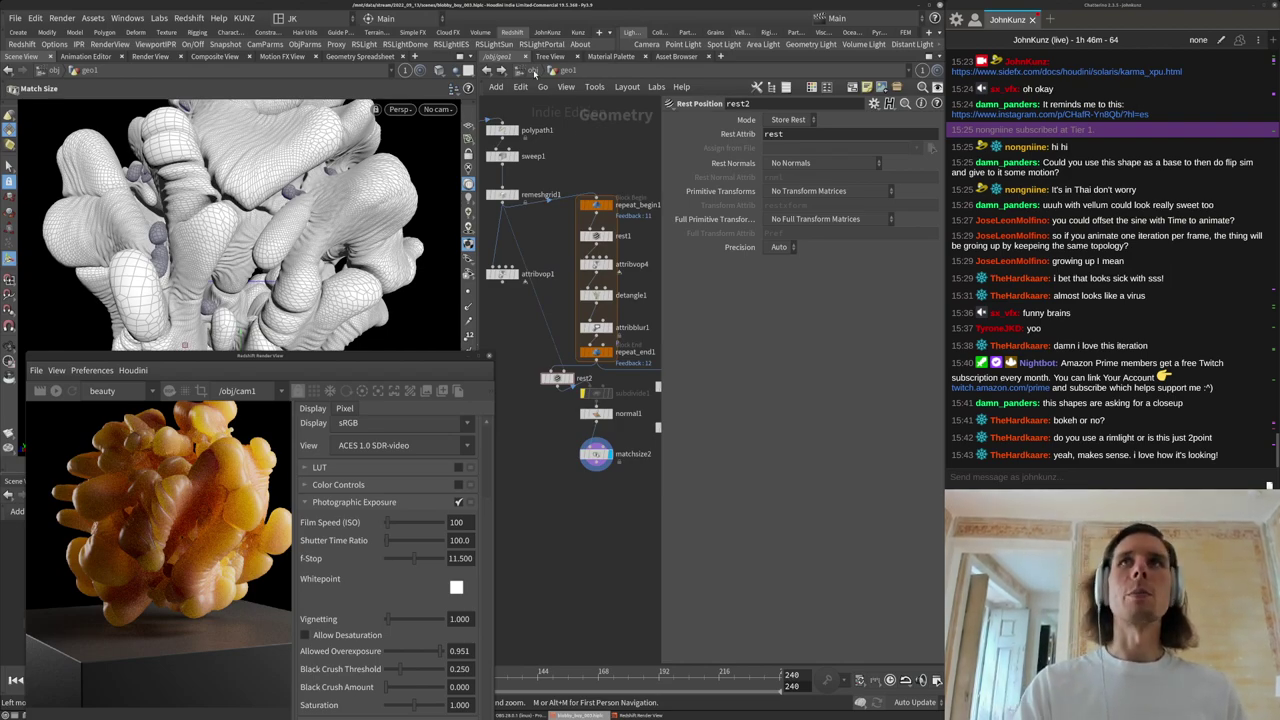
# Look through cam1 in the viewport and open the blobby material's shader network inside matnet1.
pyautogui.click(534, 72)
pyautogui.click(601, 238)
pyautogui.click(438, 110)
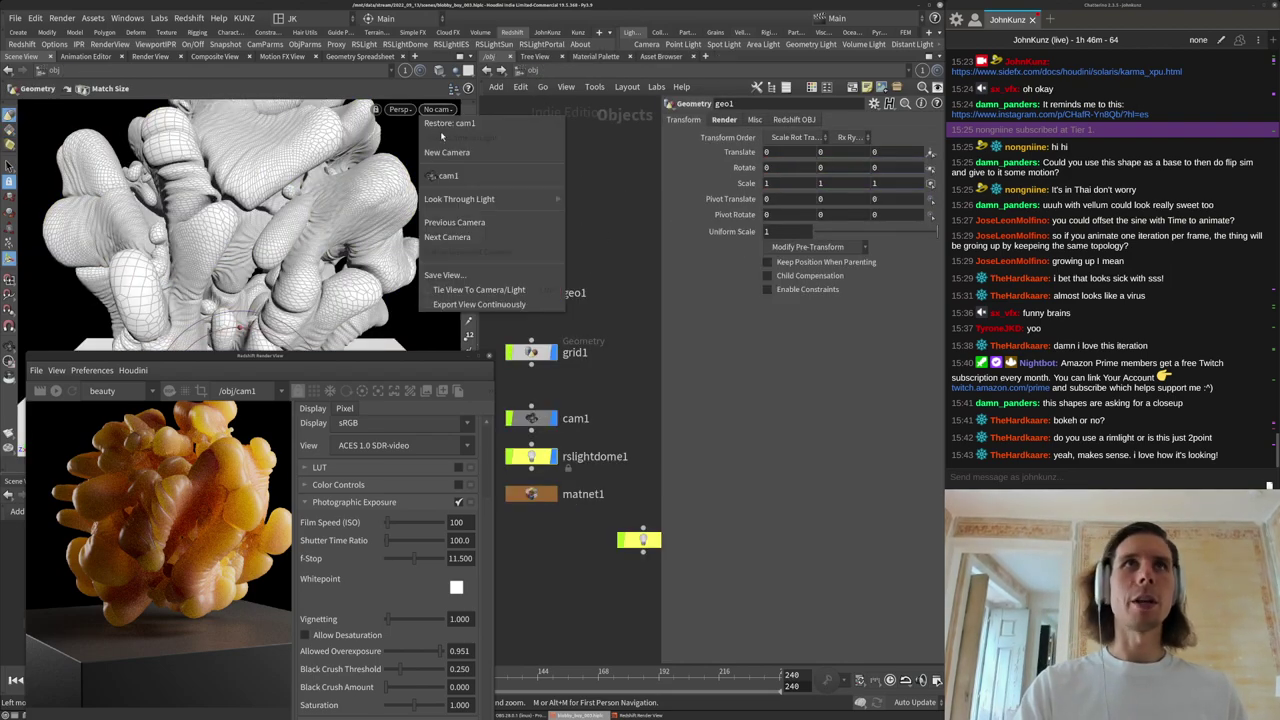
pyautogui.click(448, 175)
pyautogui.doubleClick(530, 493)
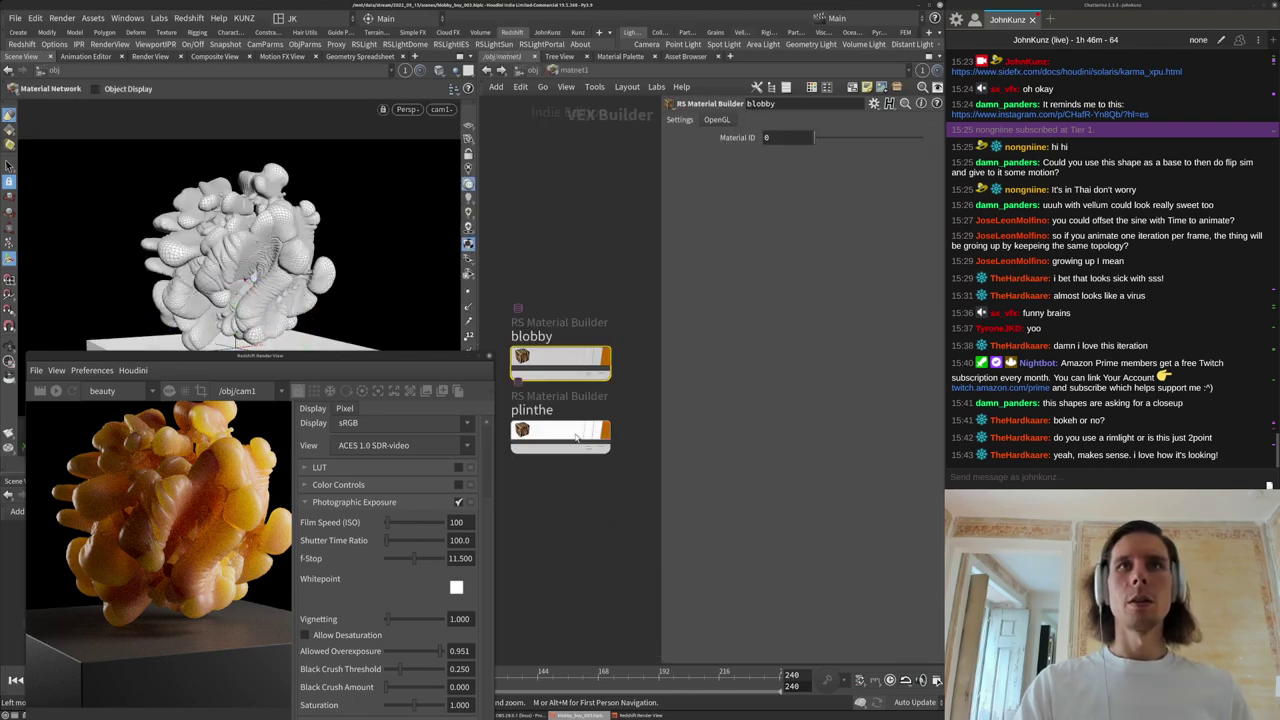
pyautogui.doubleClick(556, 357)
pyautogui.moveTo(587, 450); pyautogui.dragTo(606, 444, button='middle')
# Add an RS Maxon Noise node above StandardMaterial1 and connect its color output to the material output's surface input.
pyautogui.click(562, 385)
pyautogui.press('Tab')
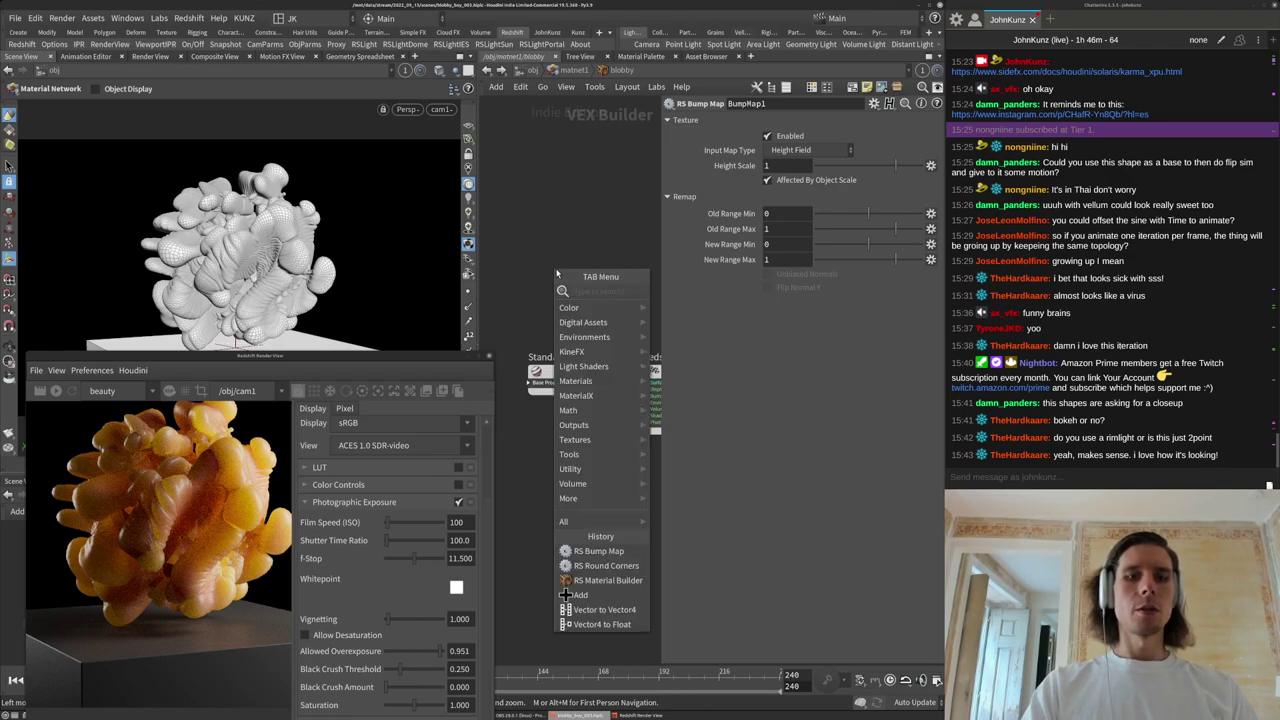
pyautogui.write('rs')
pyautogui.press('Escape')
pyautogui.press('Tab')
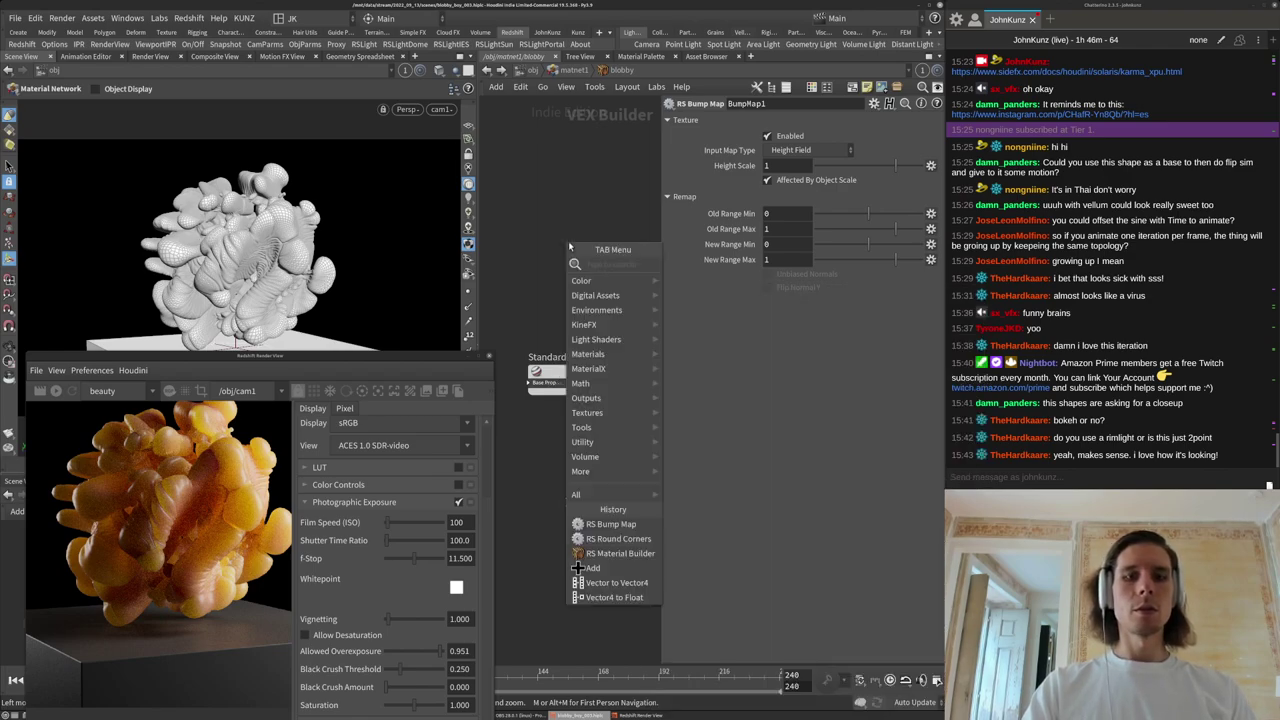
pyautogui.write('max')
pyautogui.click(690, 279)
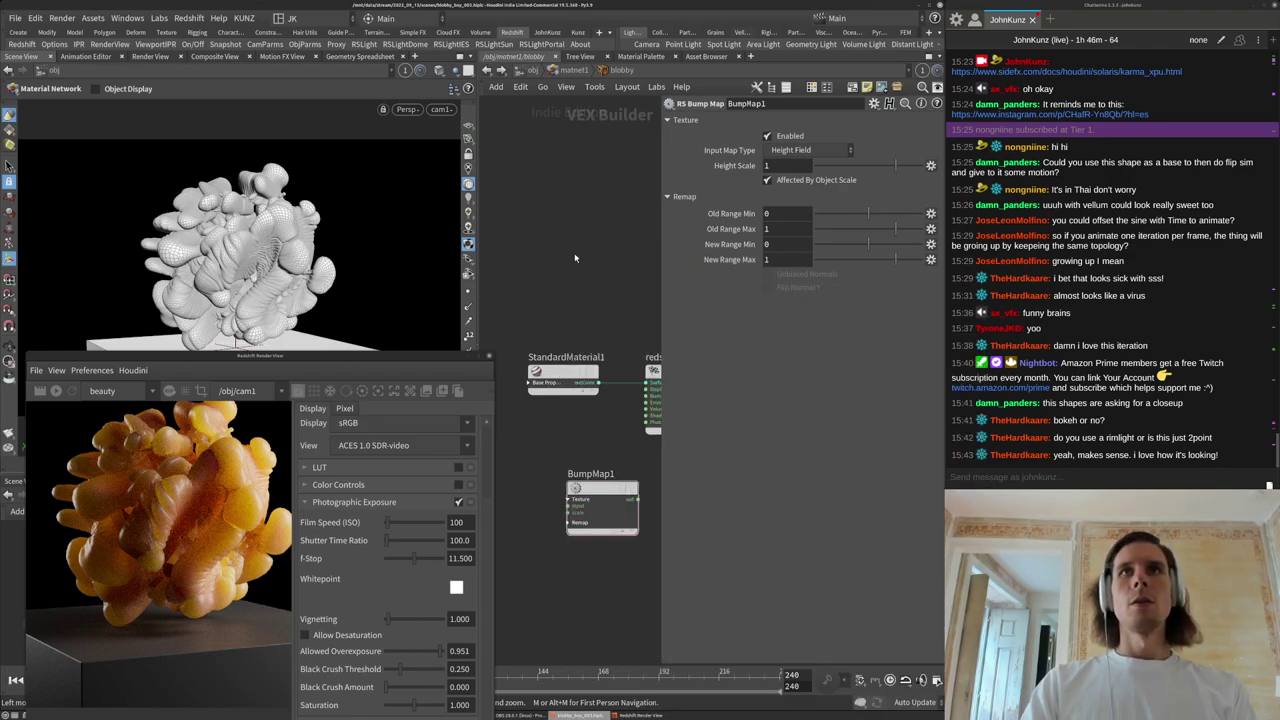
pyautogui.click(569, 262)
pyautogui.moveTo(603, 260); pyautogui.dragTo(646, 380)
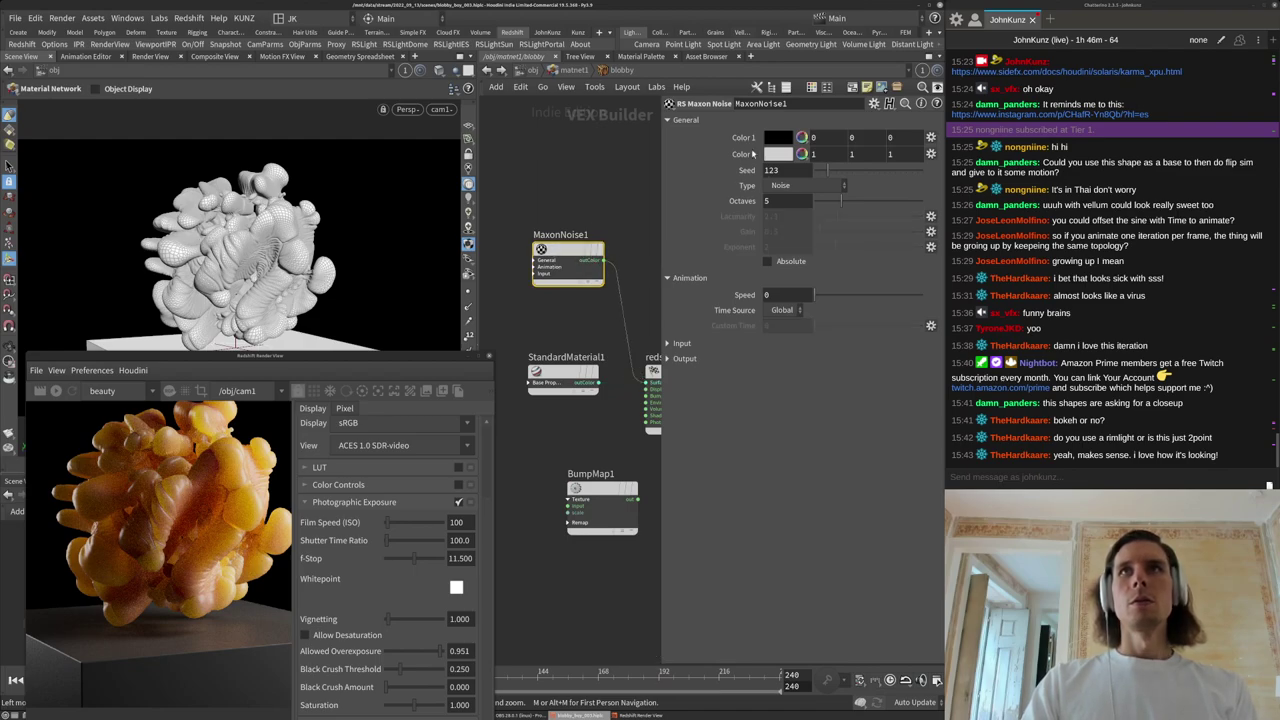
# Expand the Maxon Noise's Input settings, check its Source options and start the interactive render with the whole blob in frame.
pyautogui.click(677, 345)
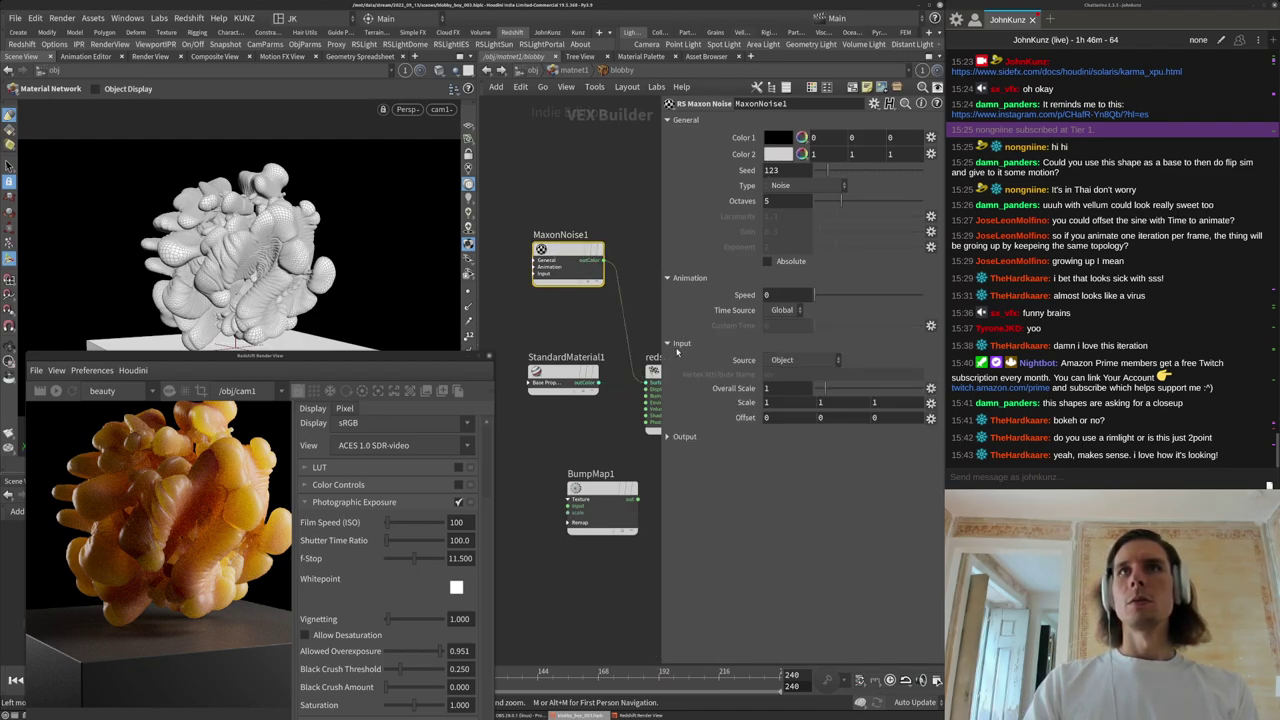
pyautogui.click(783, 361)
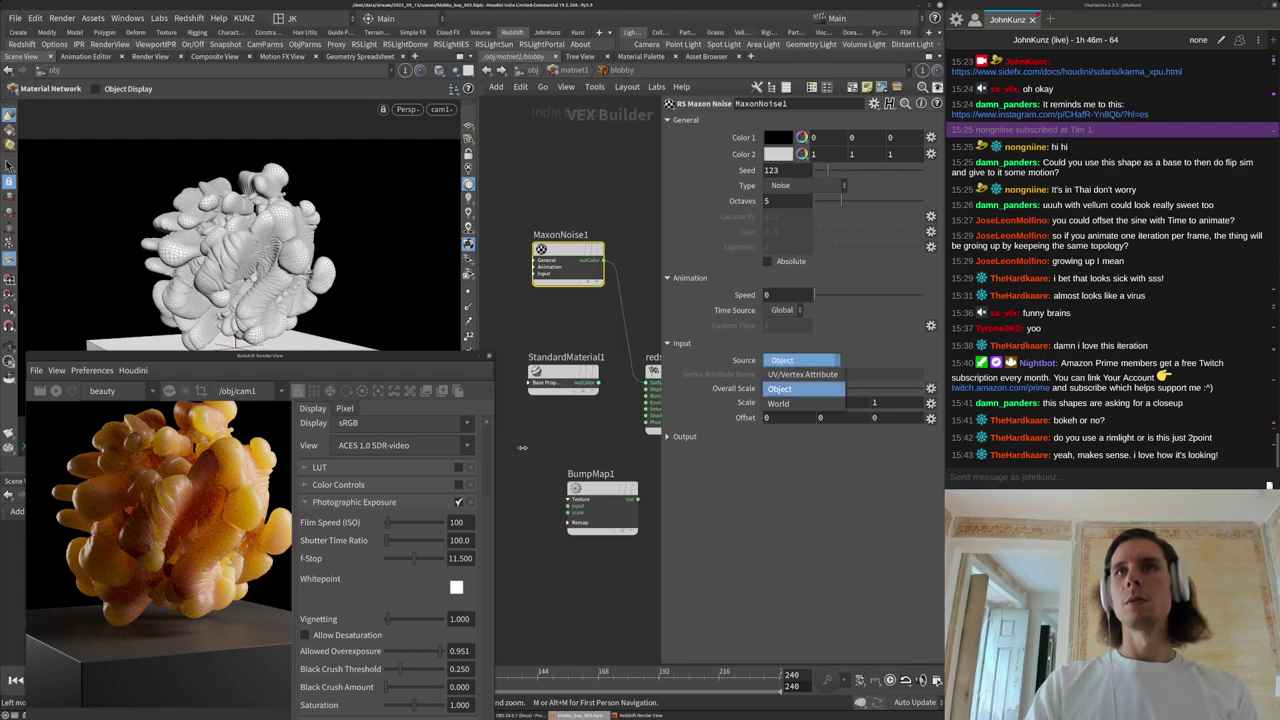
pyautogui.click(637, 422)
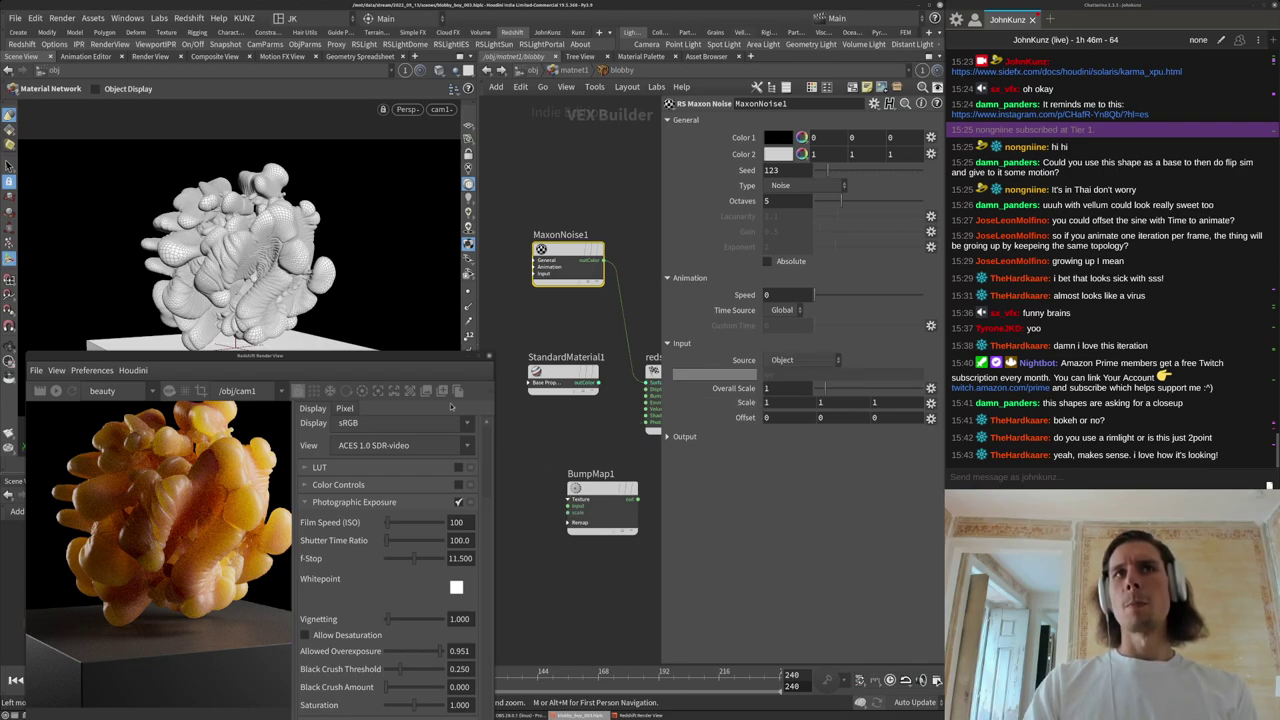
pyautogui.click(55, 394)
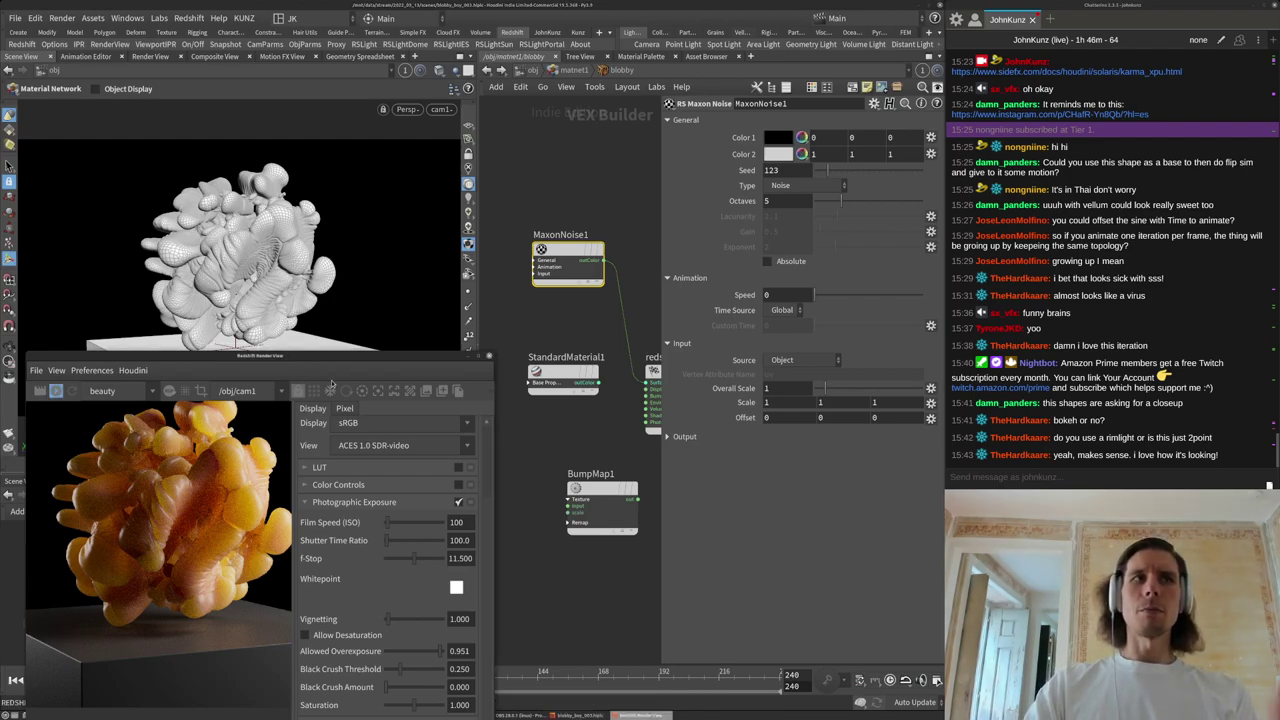
pyautogui.scroll(-2, 190, 511)
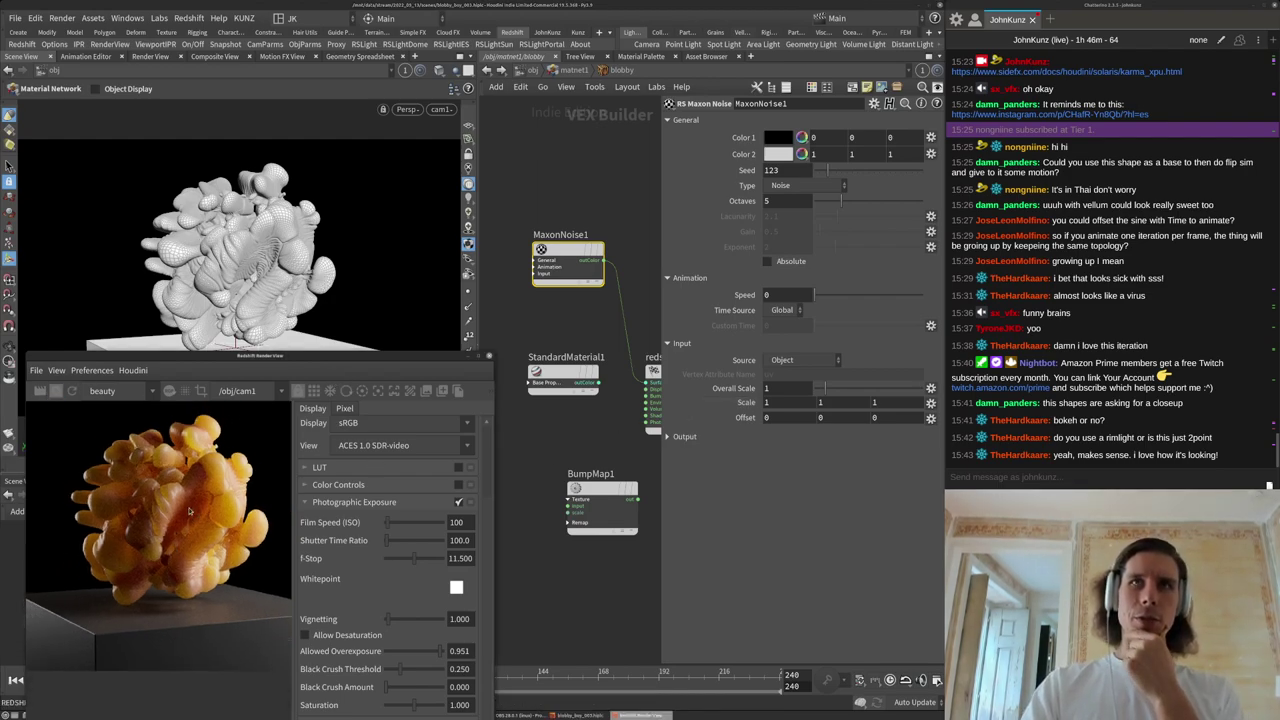
pyautogui.scroll(-2, 183, 550)
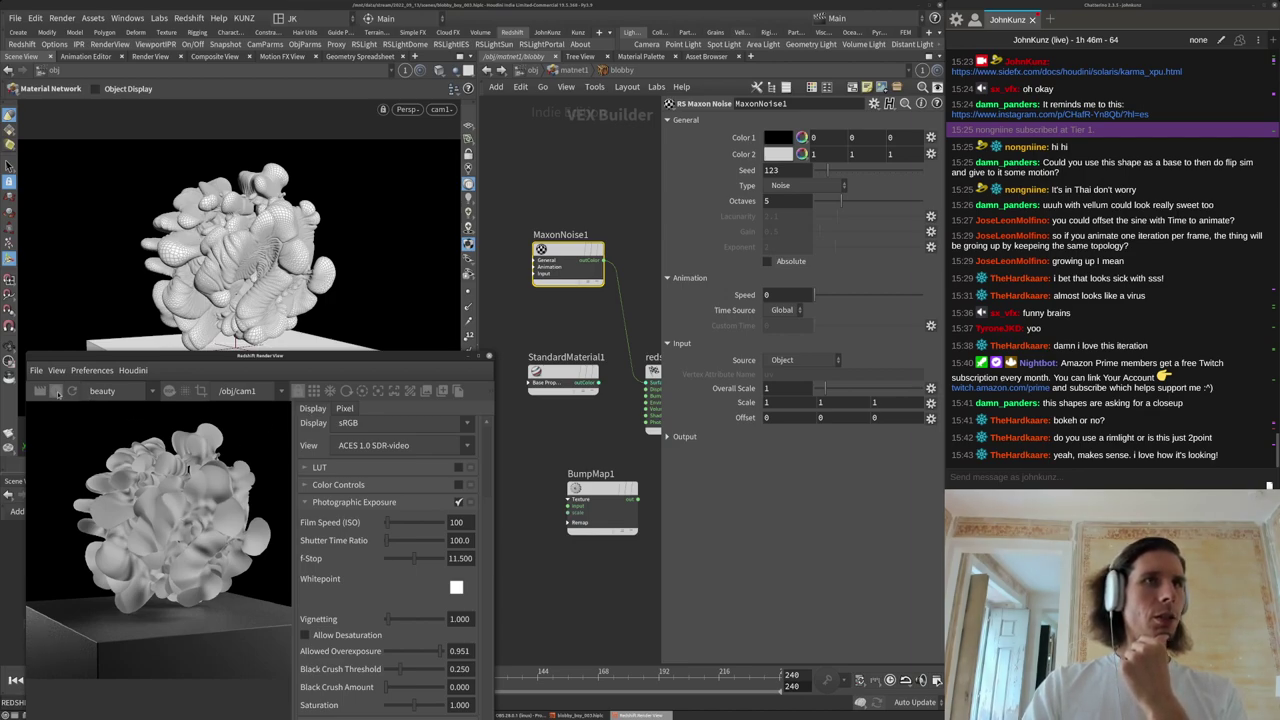
# Set the Maxon Noise type to Displaced turbulence and restart the interactive render.
pyautogui.click(805, 186)
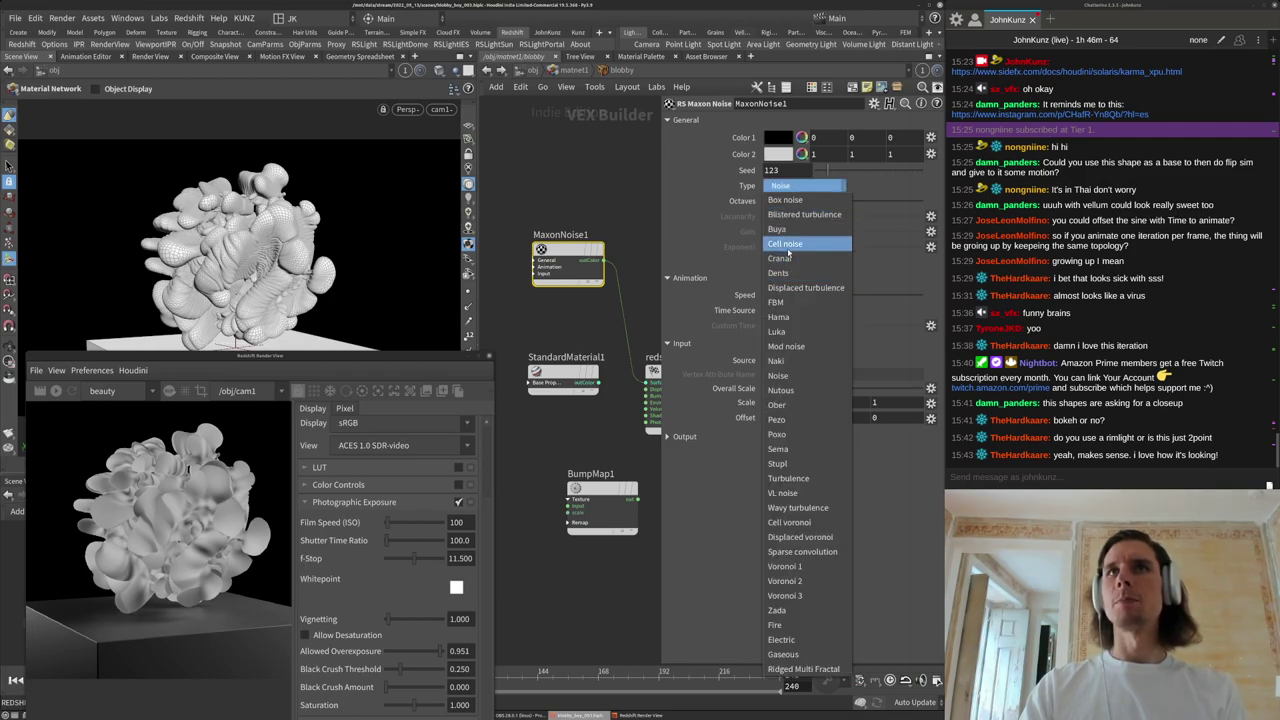
pyautogui.click(805, 287)
pyautogui.click(56, 391)
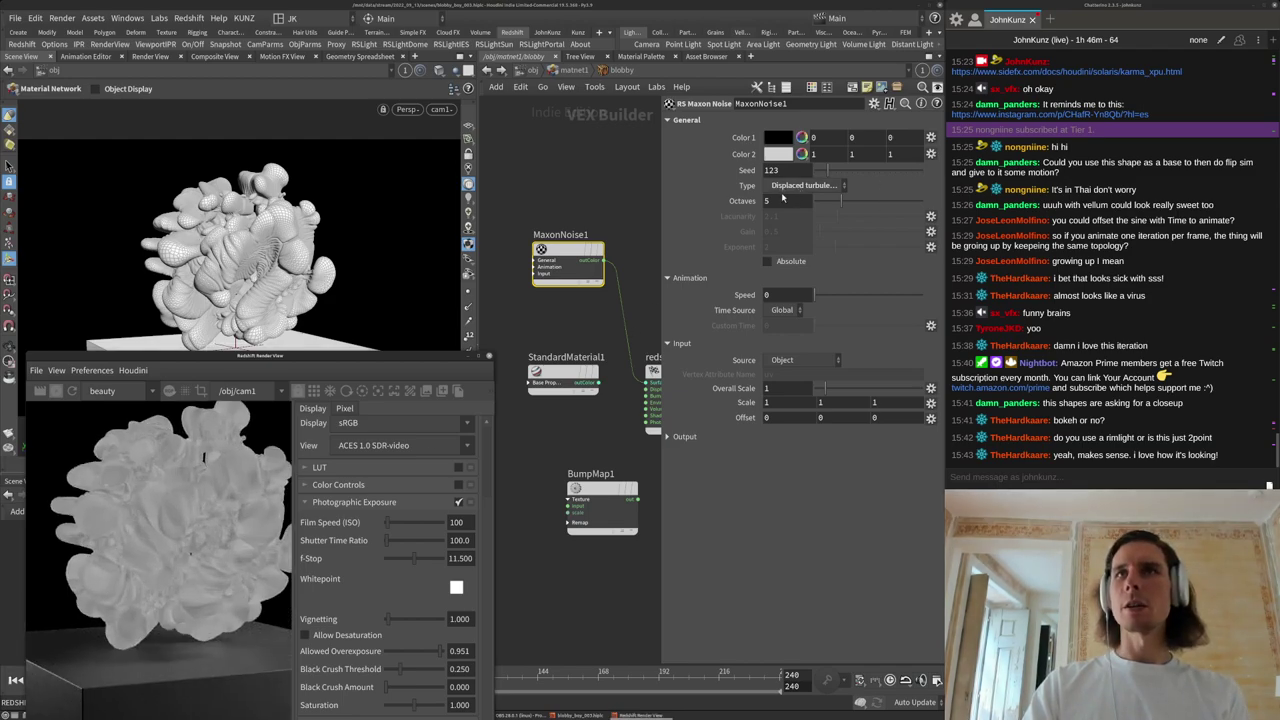
# Change the Maxon Noise type to Stupl.
pyautogui.click(803, 185)
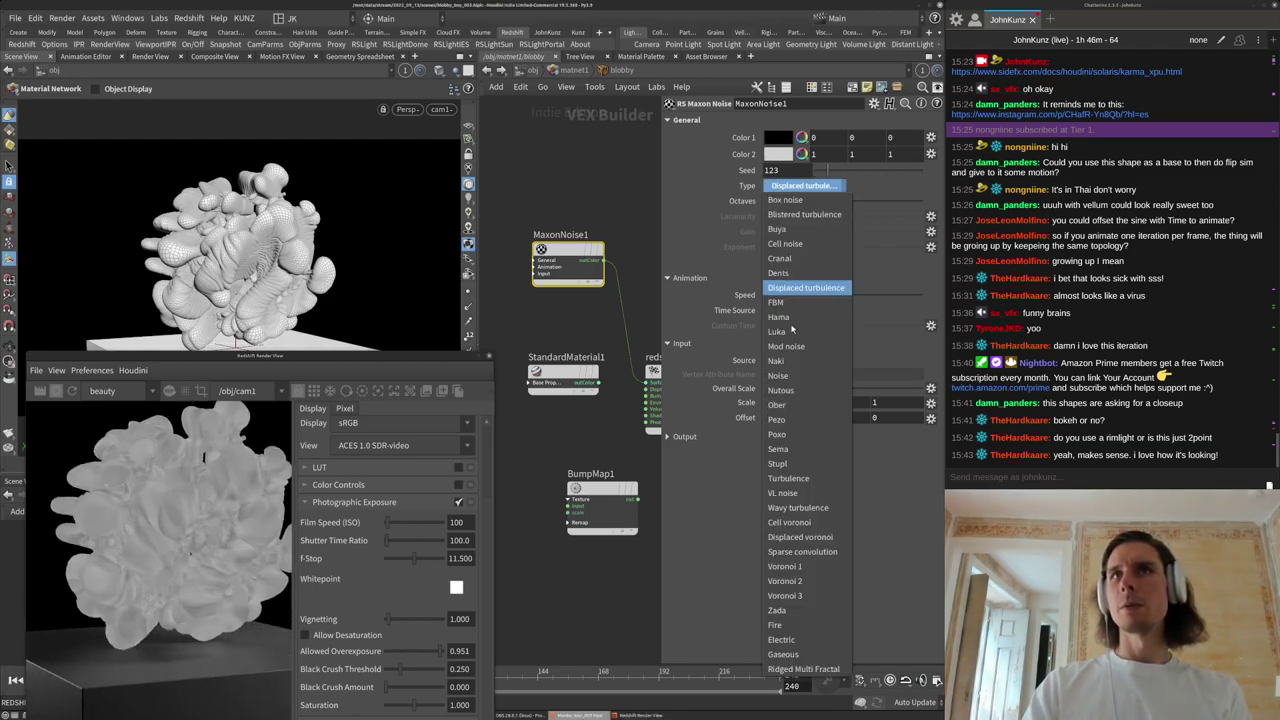
pyautogui.click(778, 463)
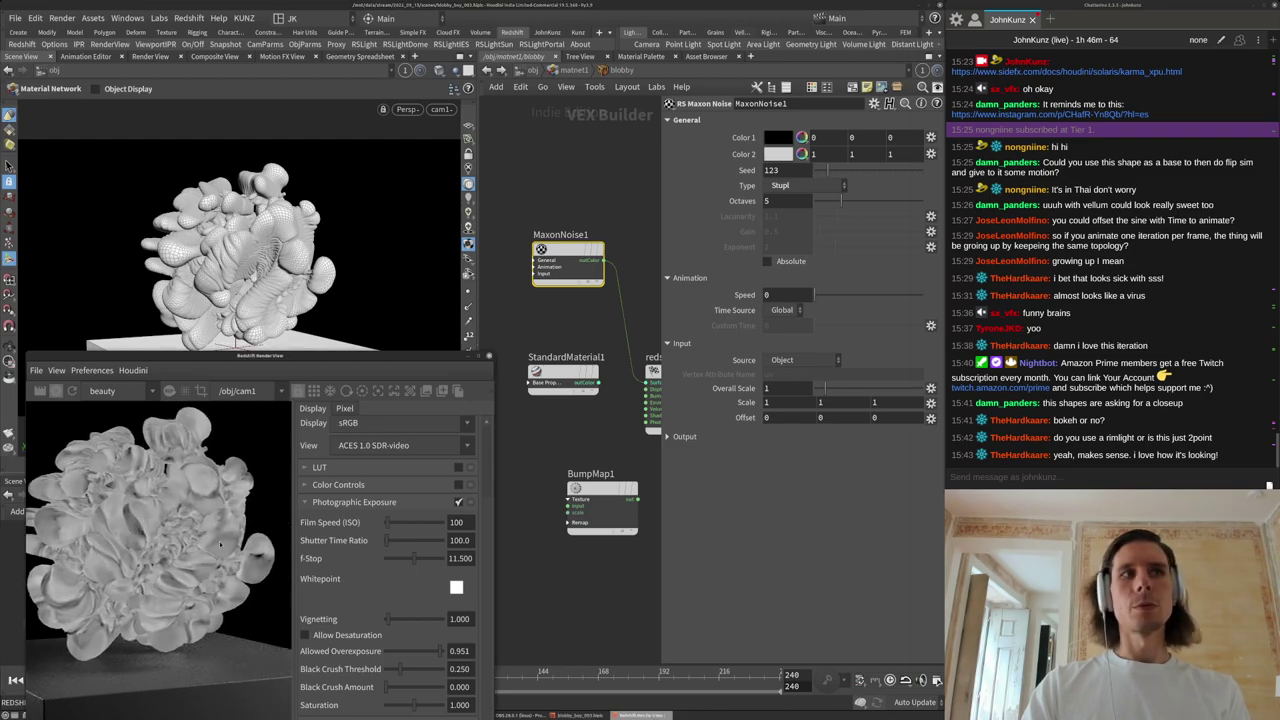
pyautogui.click(785, 205)
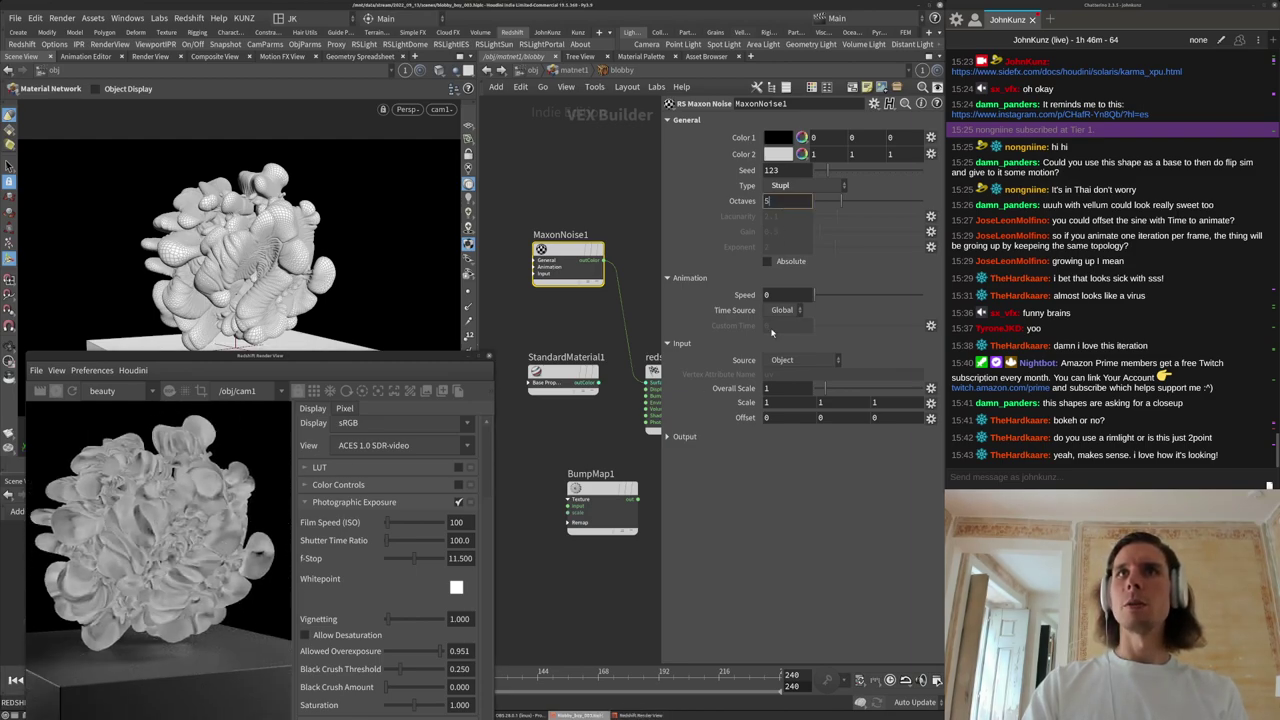
# Try Overall Scale values of 4 and .5 on the Maxon Noise.
pyautogui.doubleClick(781, 387)
pyautogui.write('4')
pyautogui.click(608, 194)
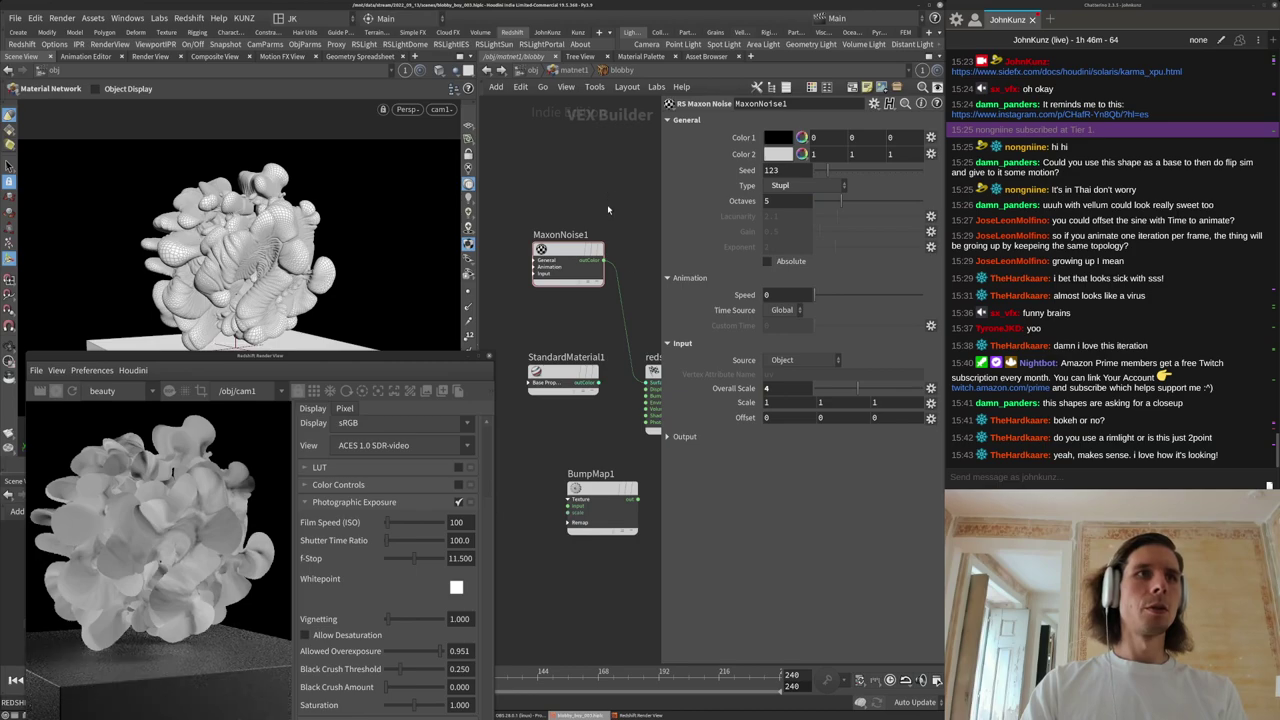
pyautogui.click(804, 390)
pyautogui.write('.5')
pyautogui.press('Return')
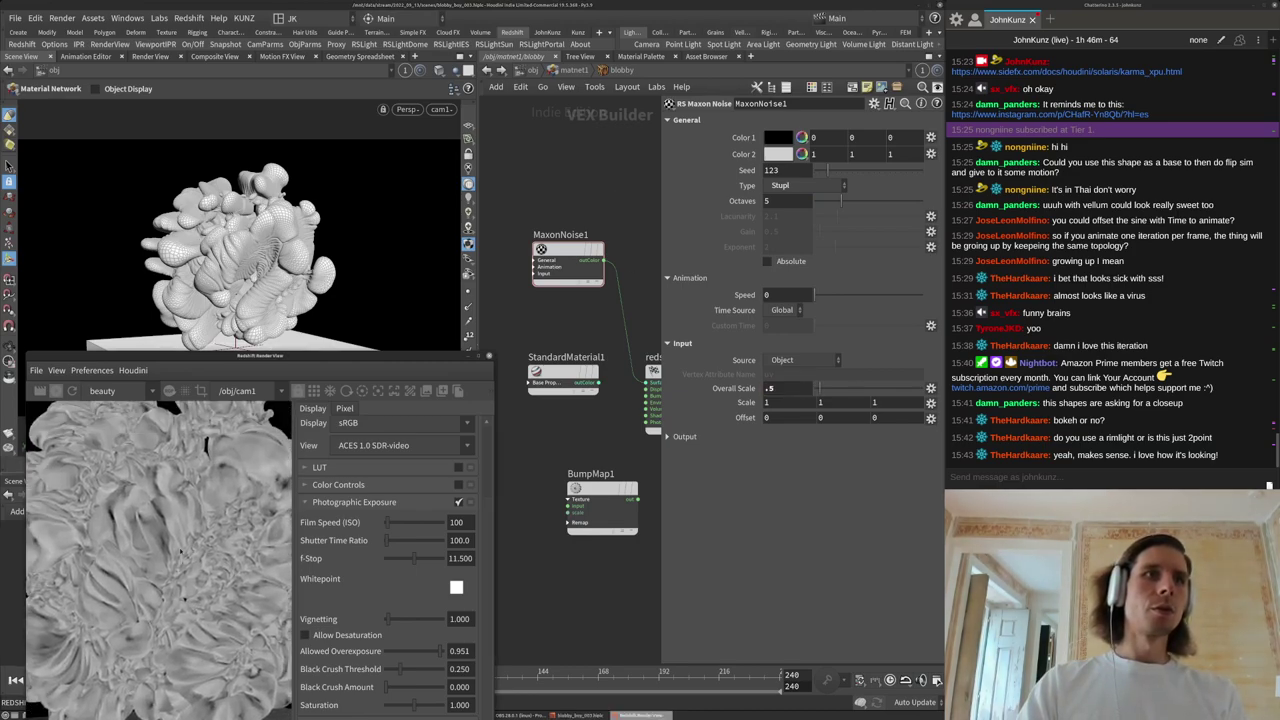
# Set the Maxon Noise's Overall Scale to .25 and examine the pattern on the blob in the render.
pyautogui.click(770, 389)
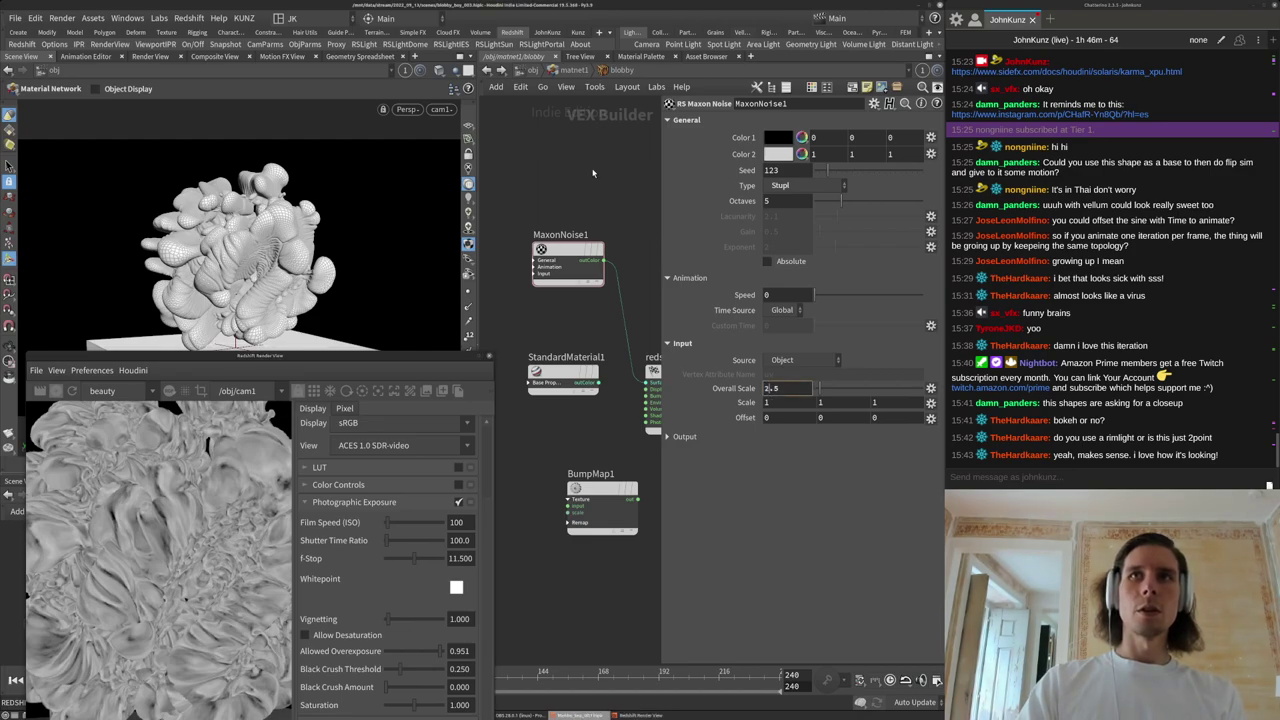
pyautogui.press('BackSpace')
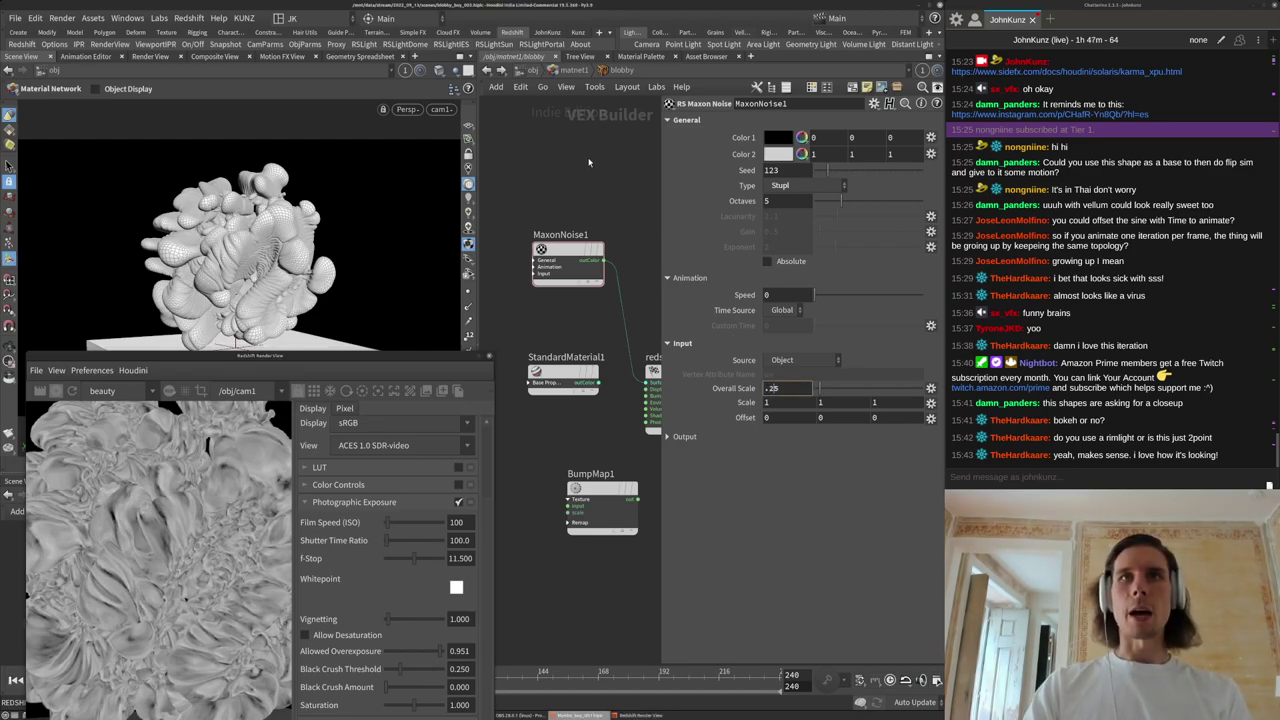
pyautogui.press('Return')
pyautogui.scroll(-3, 141, 526)
pyautogui.moveTo(141, 526); pyautogui.dragTo(100, 556, button='middle')
pyautogui.scroll(3, 100, 556)
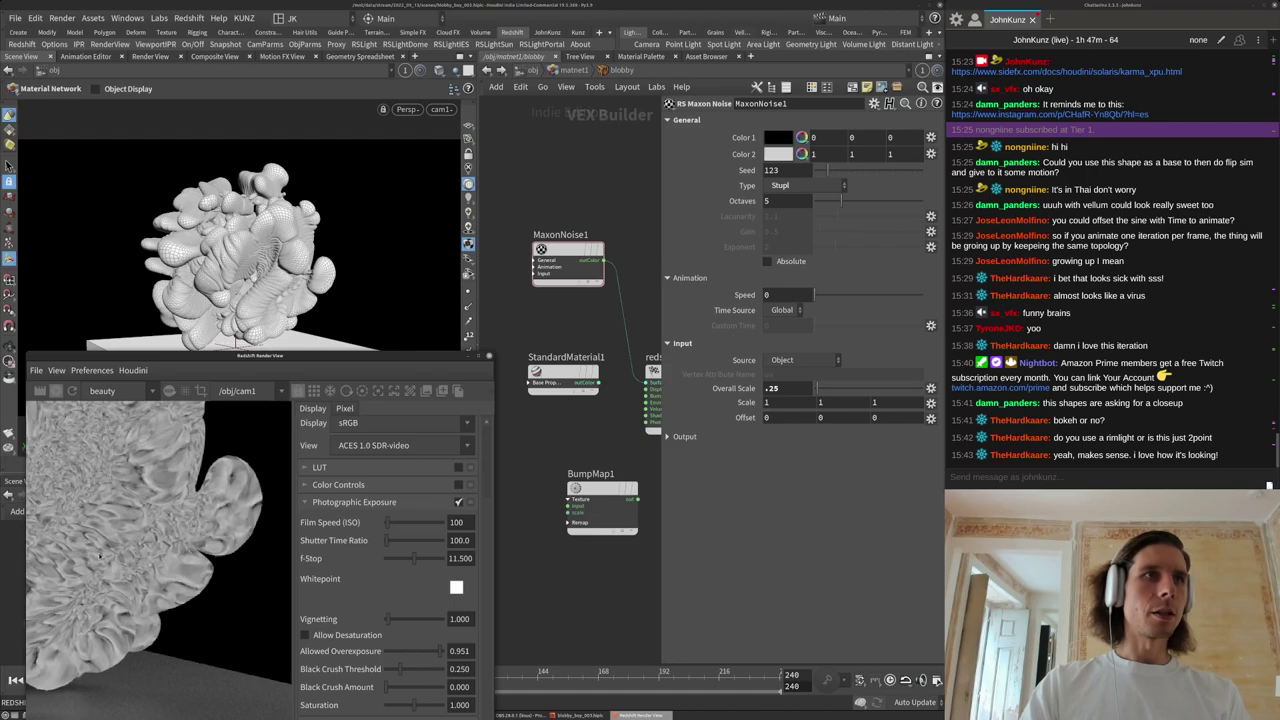
pyautogui.moveTo(172, 521); pyautogui.dragTo(205, 565, button='middle')
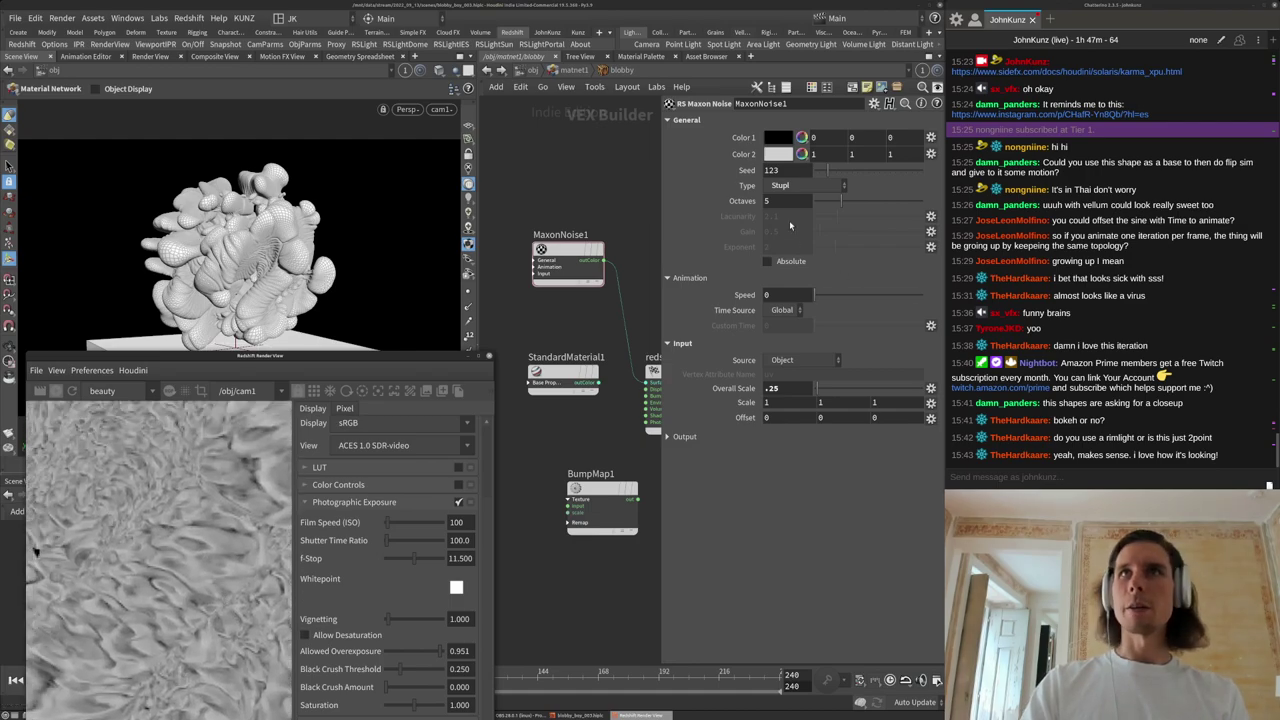
# Set the Maxon Noise's Octaves to 8 and its type to Sema.
pyautogui.moveTo(779, 201); pyautogui.dragTo(625, 198)
pyautogui.write('8')
pyautogui.press('Return')
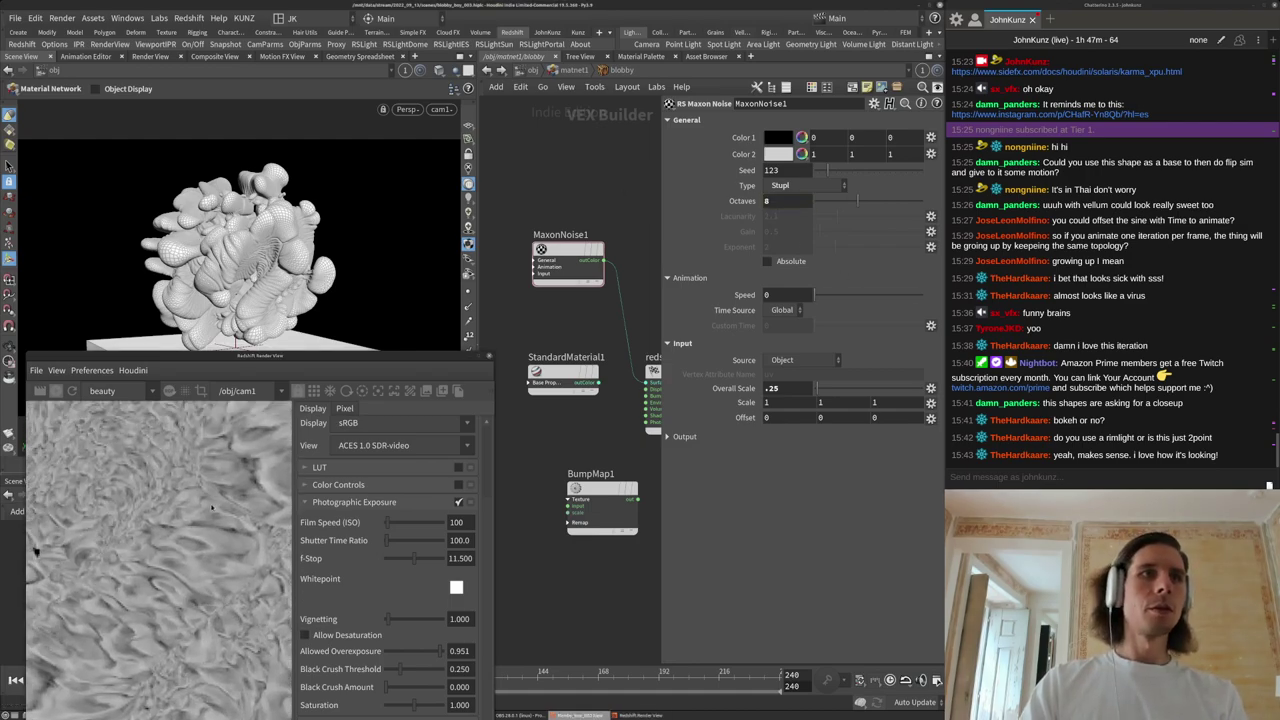
pyautogui.click(779, 186)
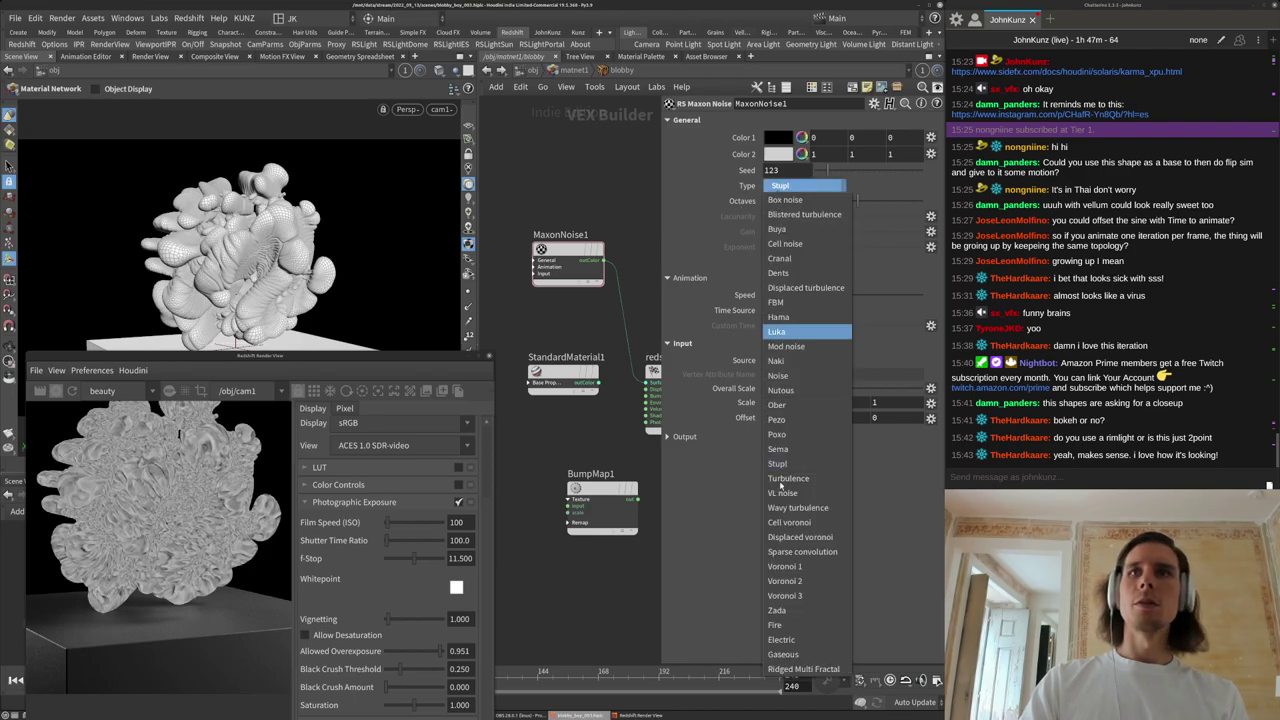
pyautogui.click(785, 450)
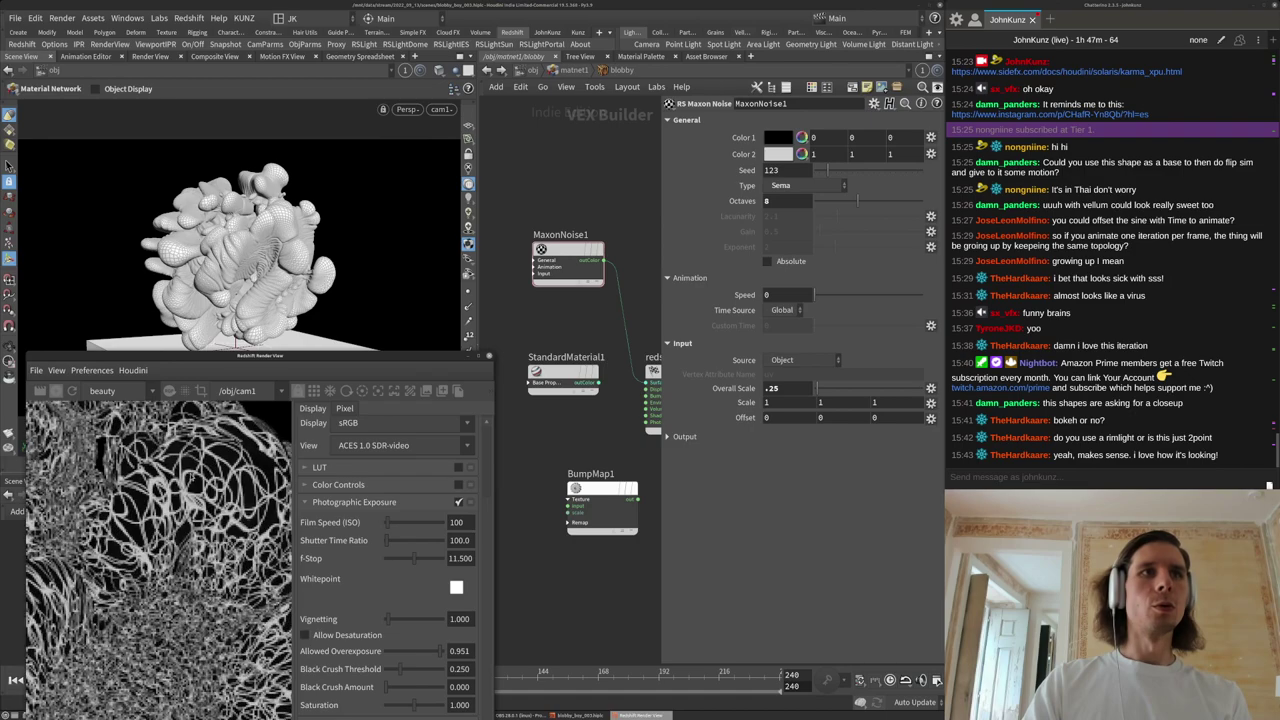
# Change the Maxon Noise type to Cranal and examine the pattern on the blob in the render.
pyautogui.scroll(2, 215, 575)
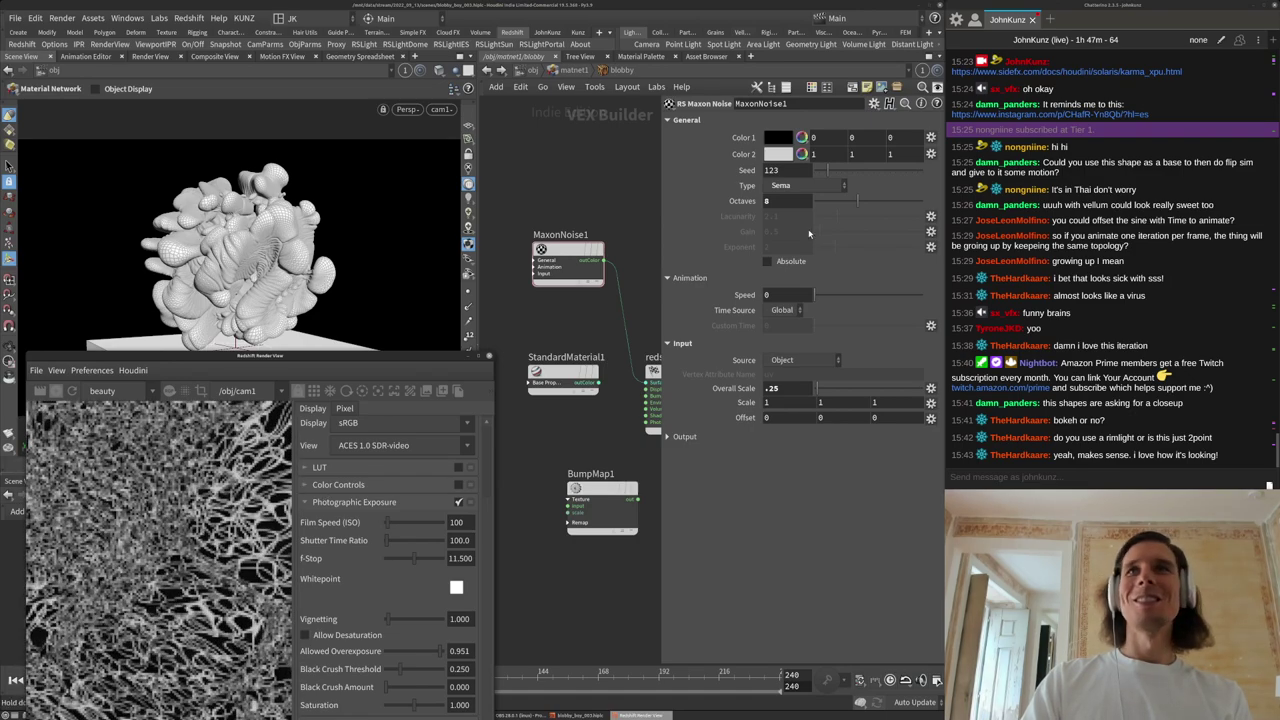
pyautogui.click(800, 186)
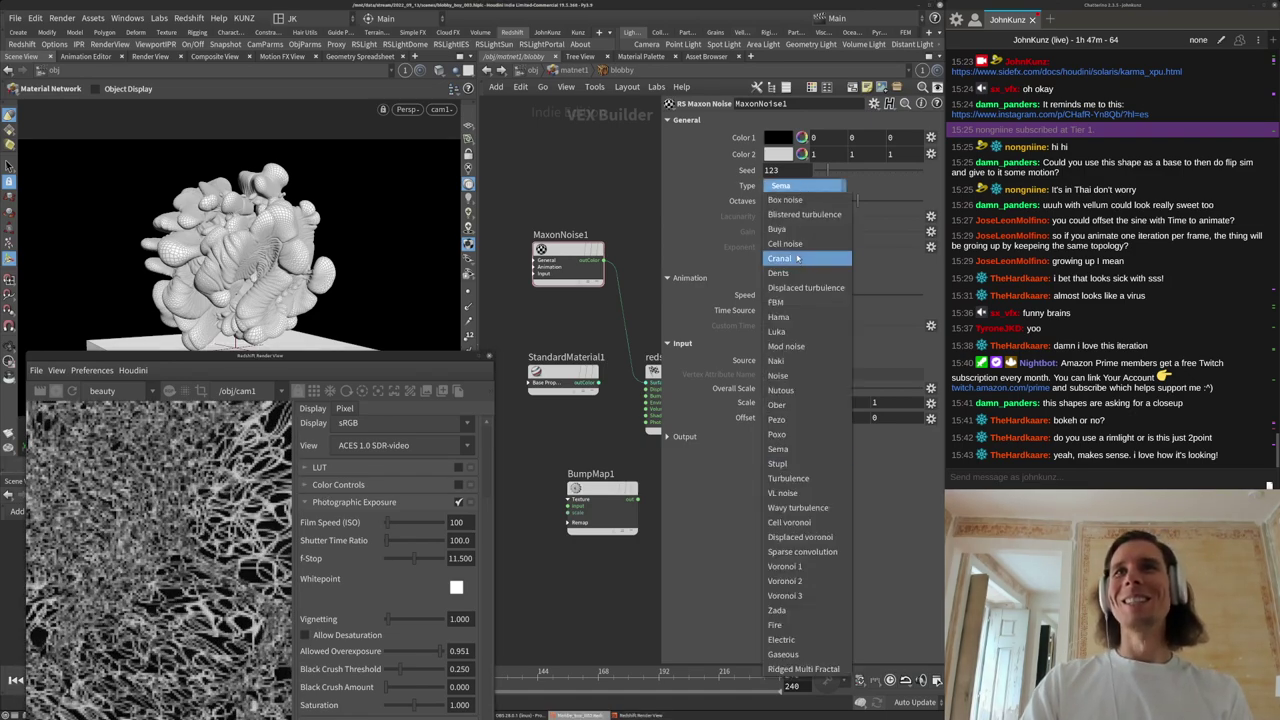
pyautogui.click(790, 261)
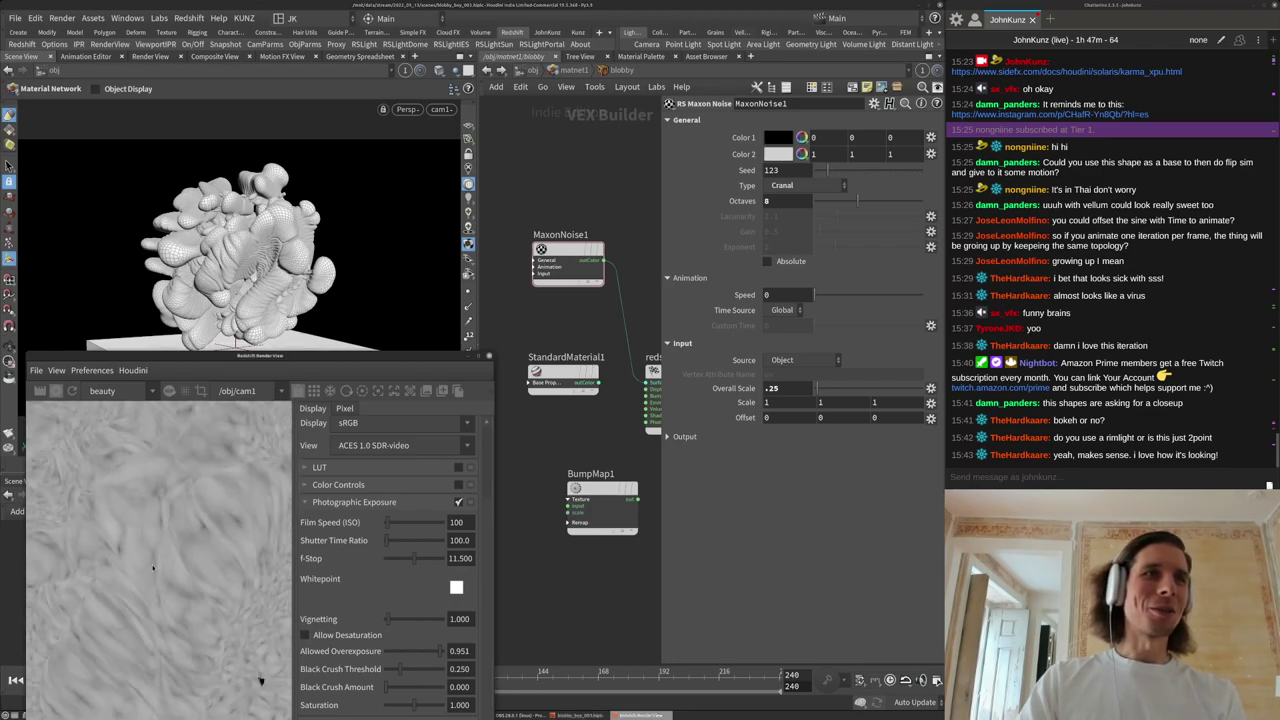
pyautogui.moveTo(262, 532); pyautogui.dragTo(215, 511, button='middle')
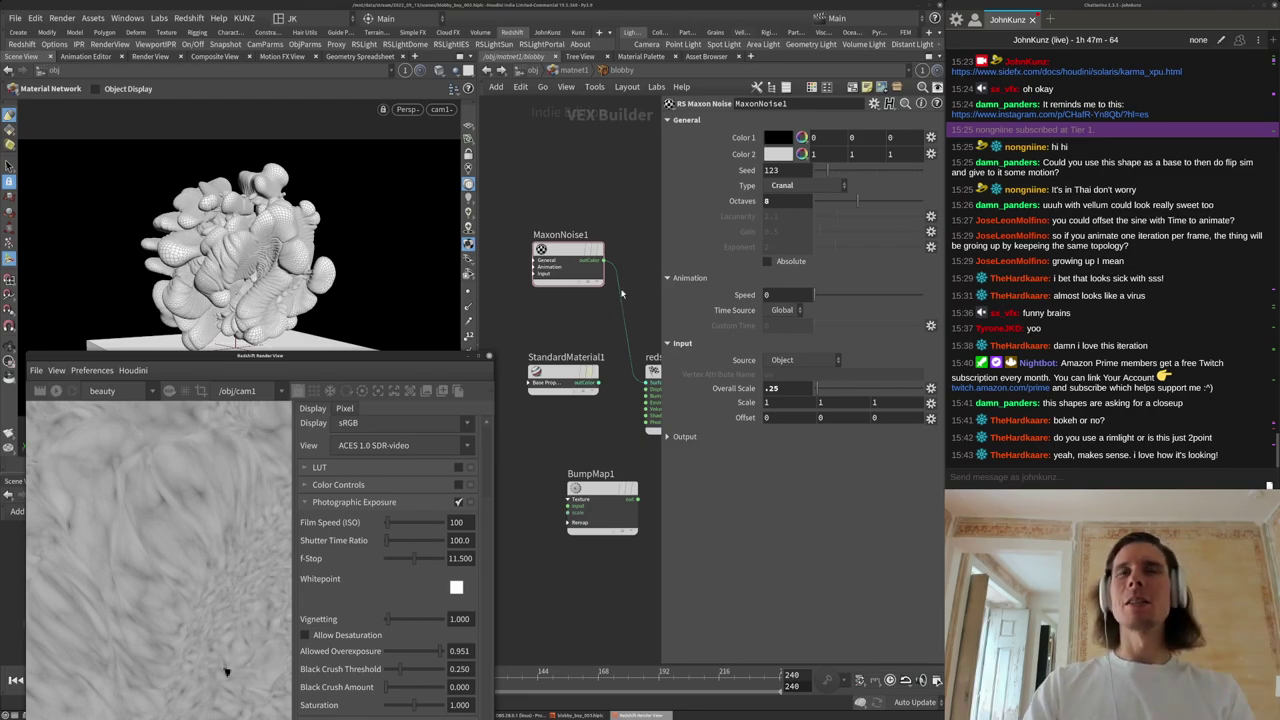
pyautogui.moveTo(595, 215); pyautogui.dragTo(570, 190, button='middle')
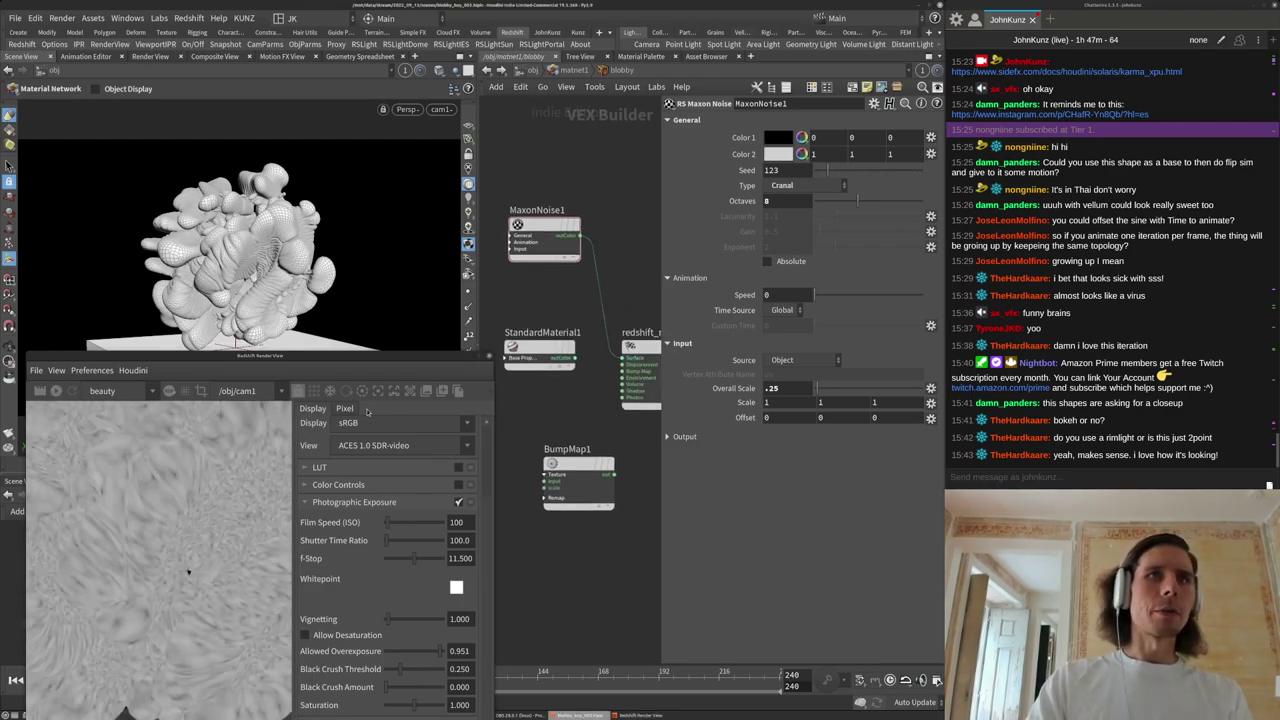
# Store a snapshot of the current noise render in the Redshift Render View.
pyautogui.click(458, 392)
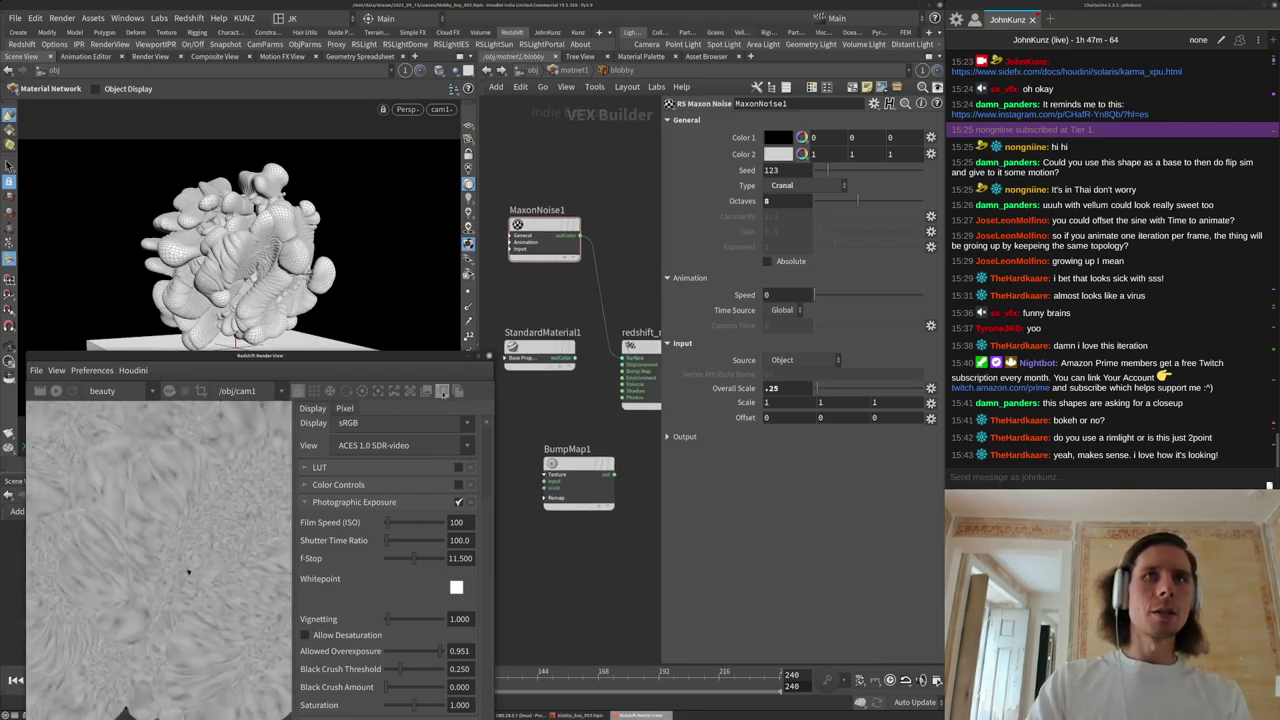
pyautogui.click(442, 392)
pyautogui.moveTo(427, 352); pyautogui.dragTo(396, 225)
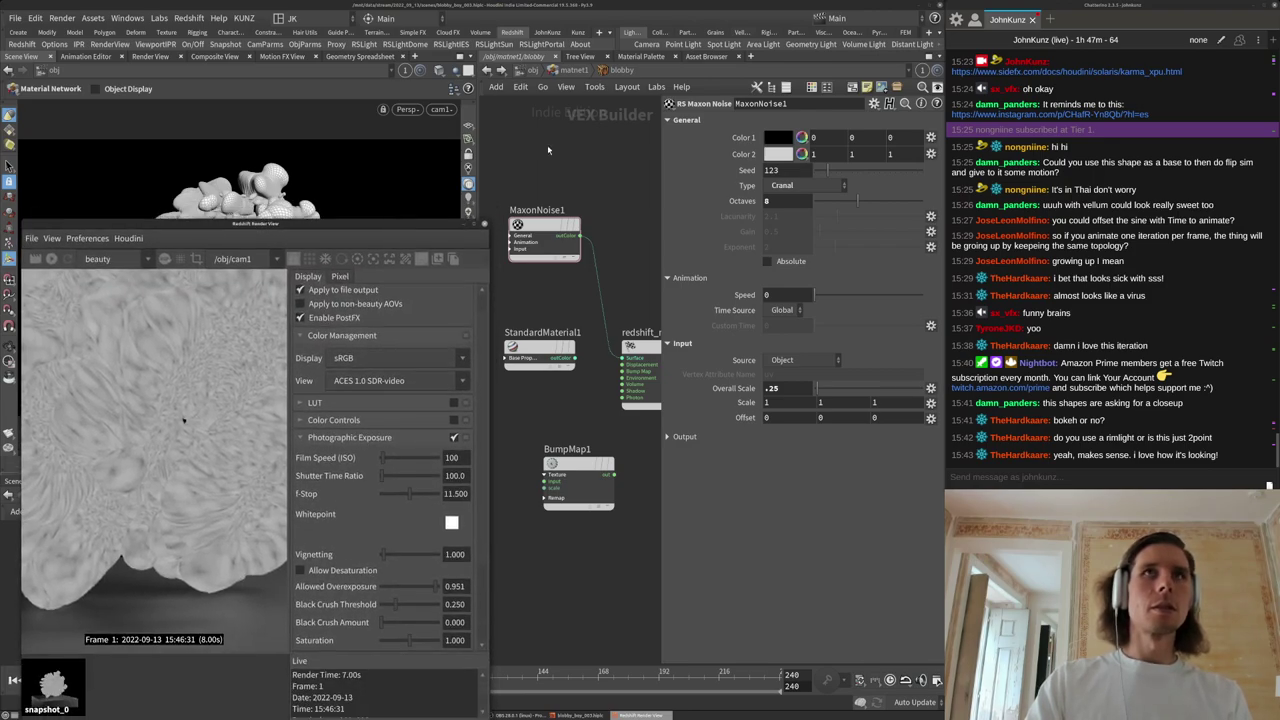
# Bypass the rest2 node inside geo1, restart the live render and compare it with the stored snapshot.
pyautogui.click(532, 71)
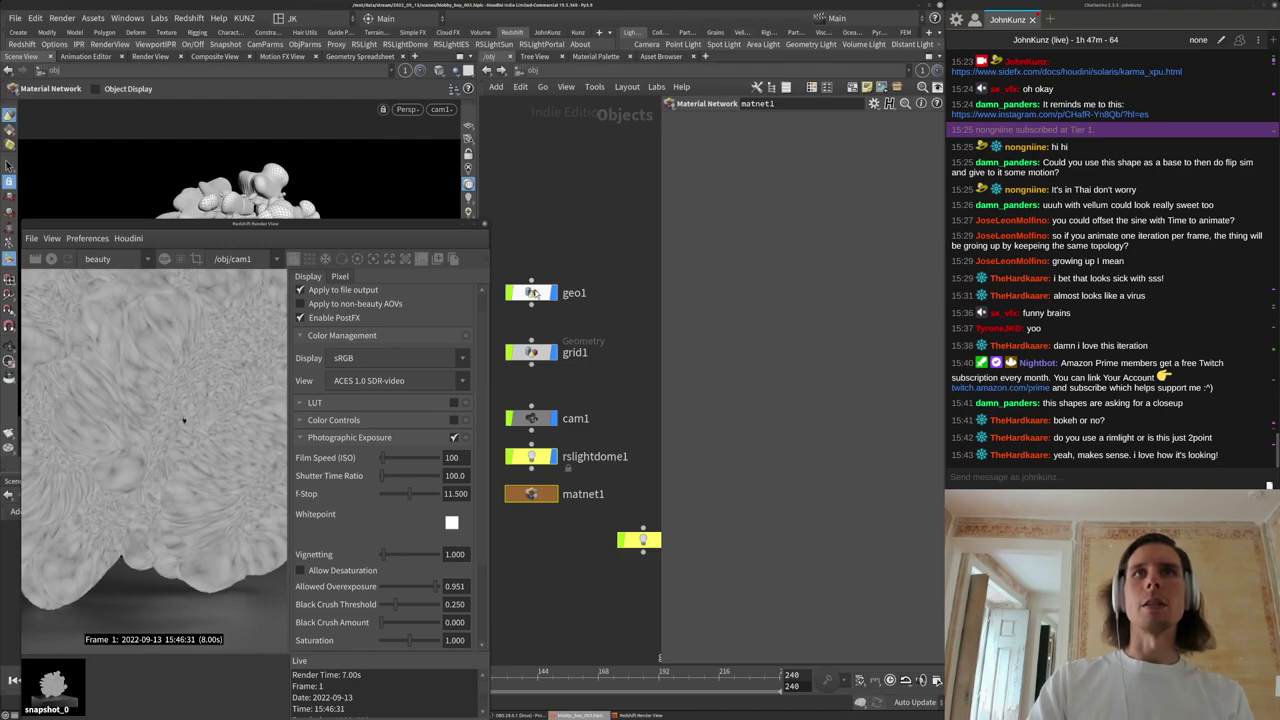
pyautogui.doubleClick(533, 292)
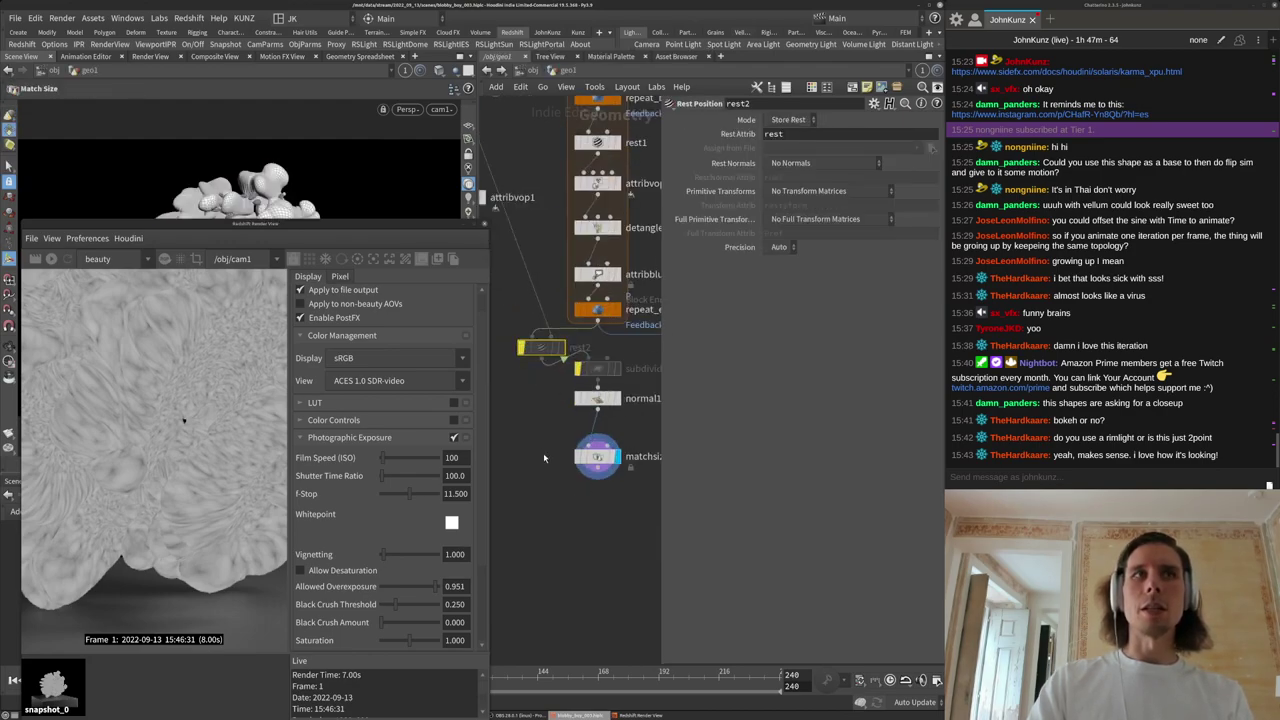
pyautogui.moveTo(308, 225); pyautogui.dragTo(326, 207)
pyautogui.click(69, 241)
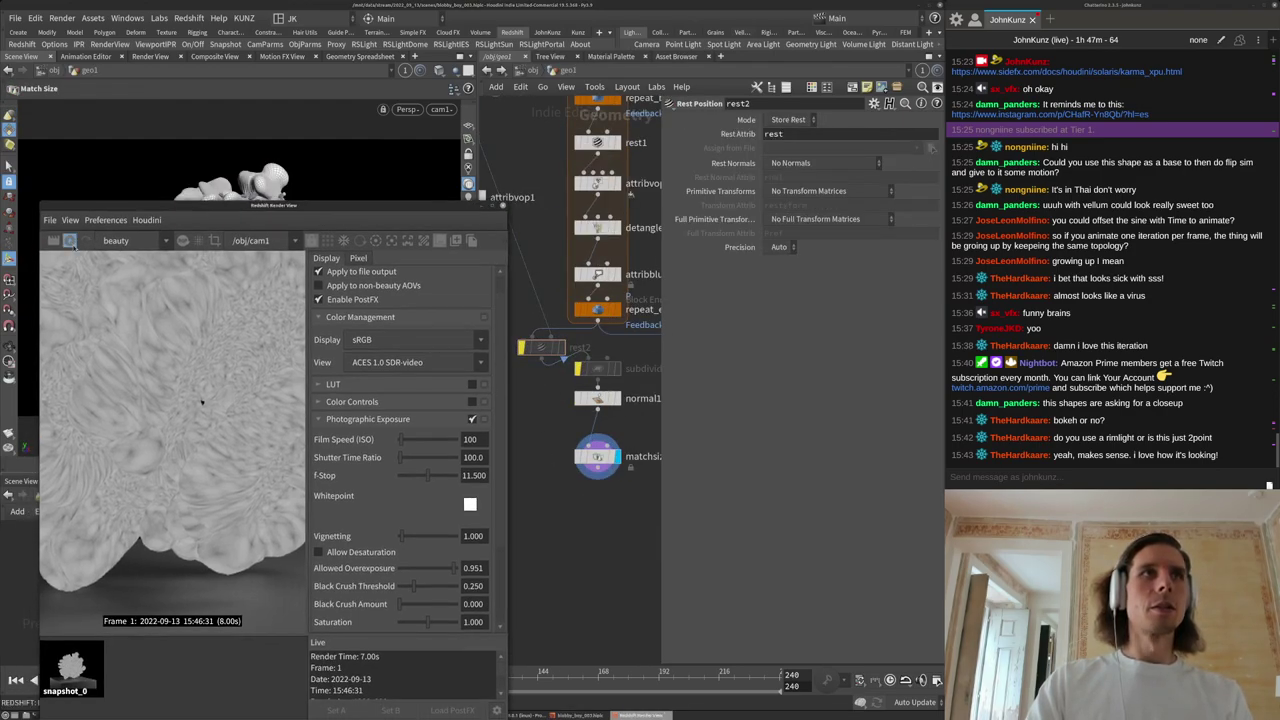
pyautogui.keyDown('alt'); pyautogui.moveTo(197, 391); pyautogui.dragTo(128, 470); pyautogui.keyUp('alt')
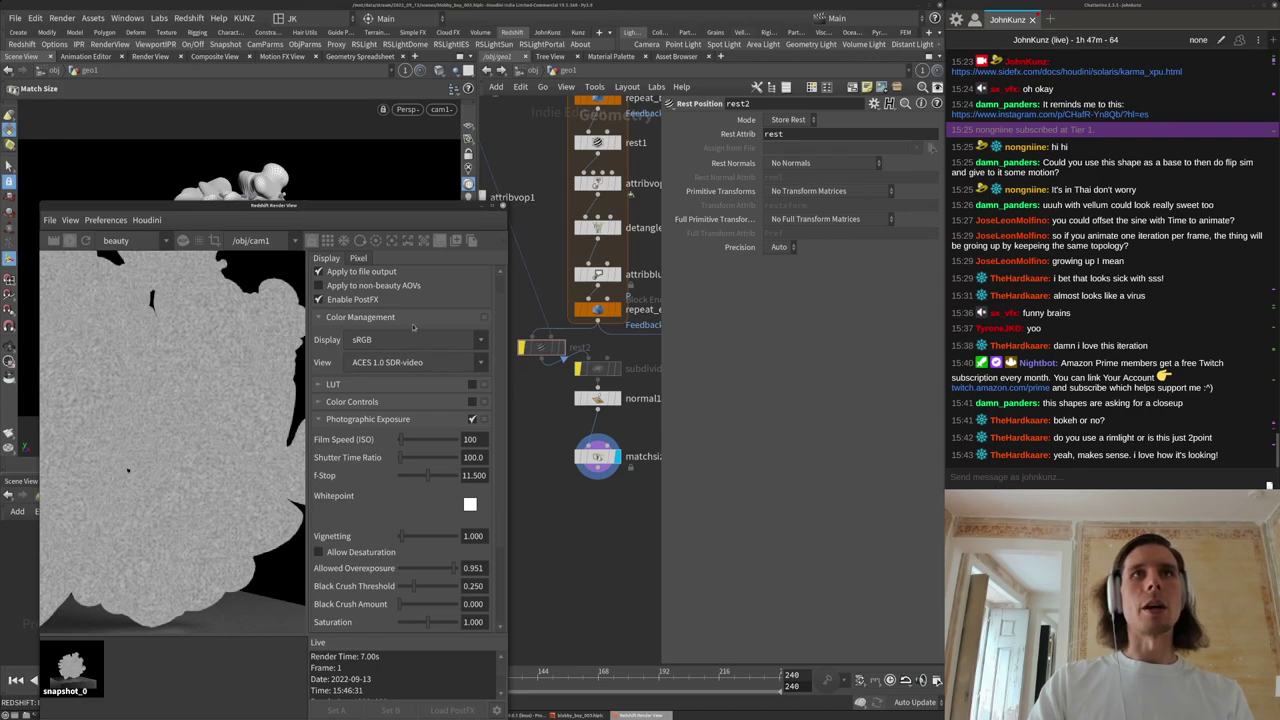
pyautogui.click(72, 665)
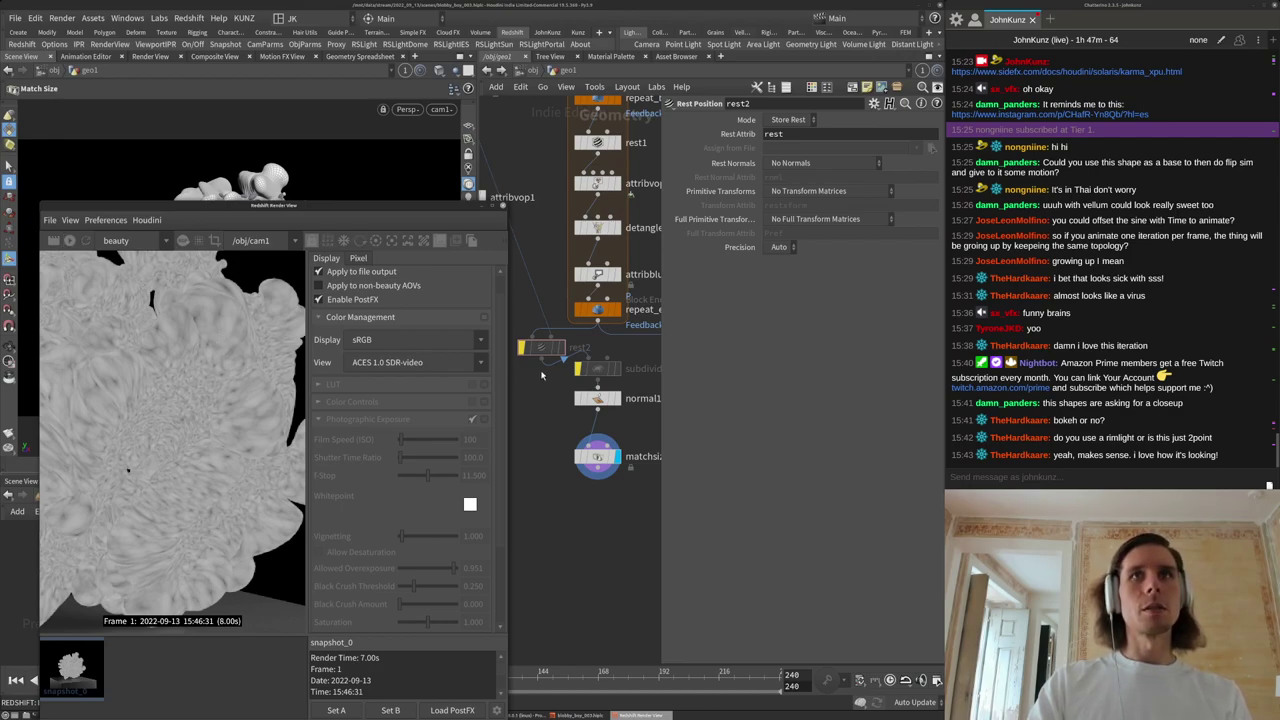
# Re-enable the rest2 node in geo1 and restart the live render.
pyautogui.click(522, 347)
pyautogui.scroll(-1, 537, 370)
pyautogui.moveTo(520, 293); pyautogui.dragTo(557, 331, button='middle')
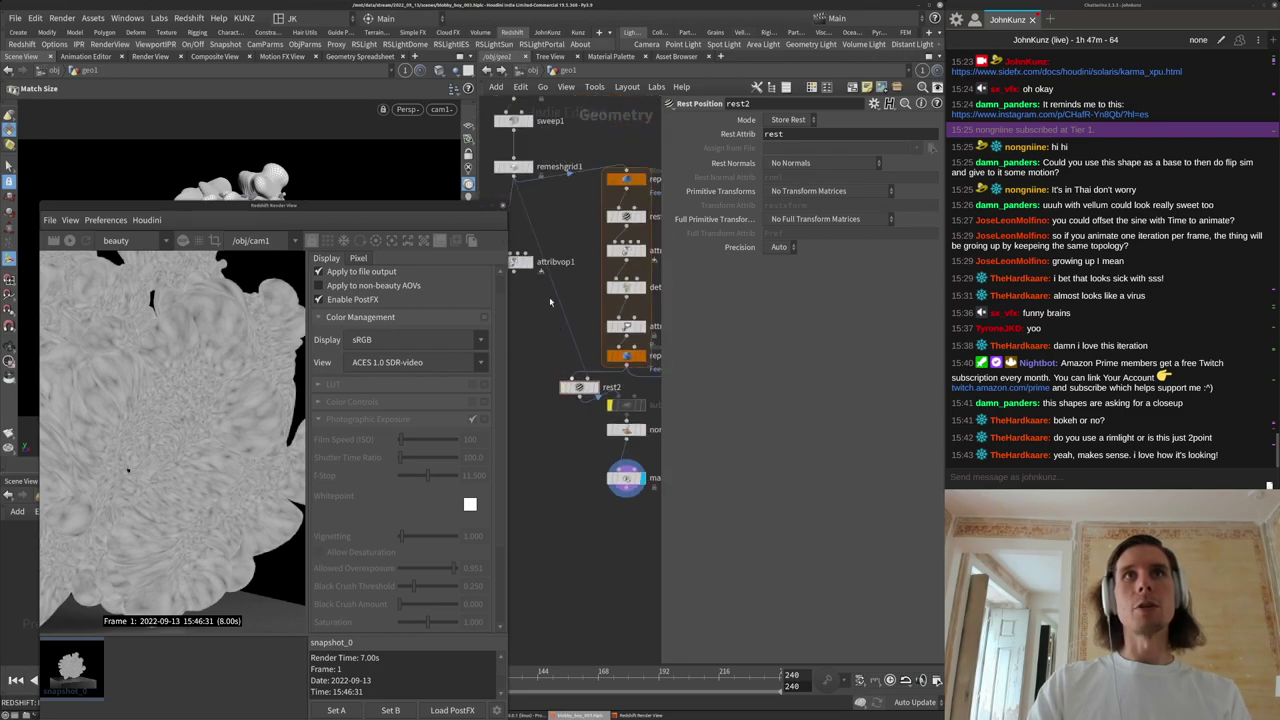
pyautogui.scroll(-1, 557, 331)
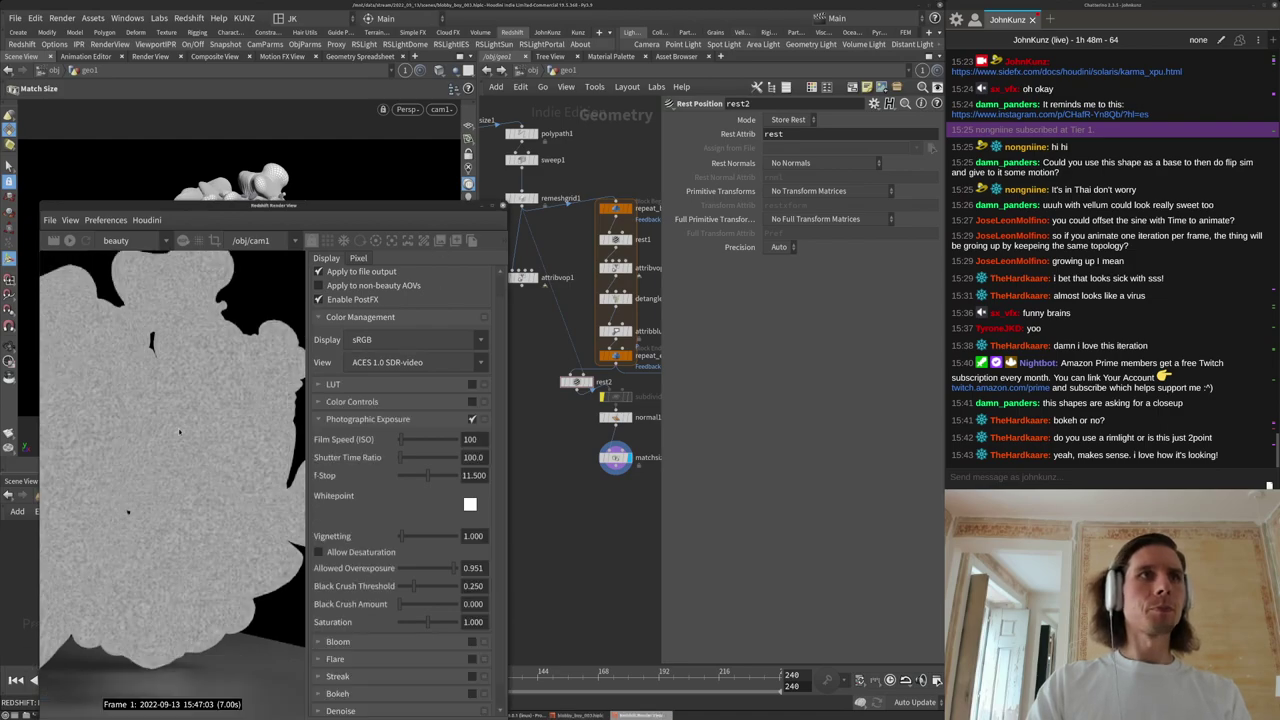
pyautogui.scroll(2, 178, 432)
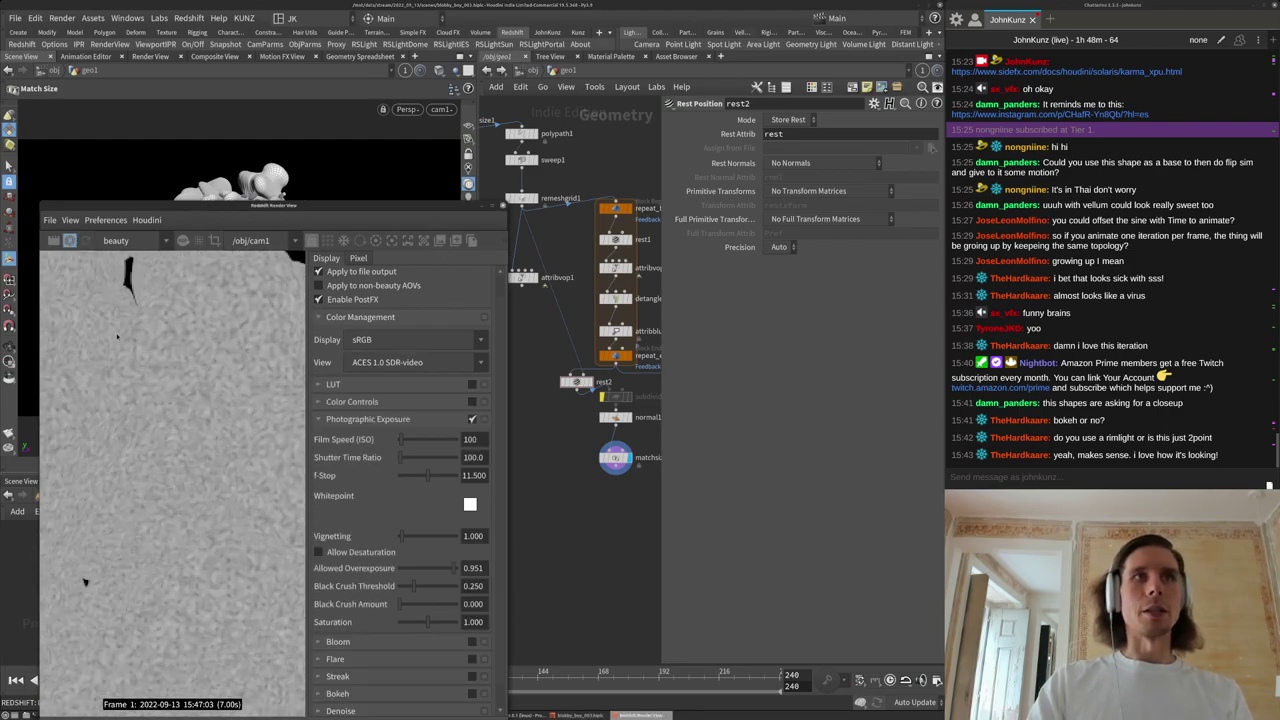
pyautogui.click(69, 240)
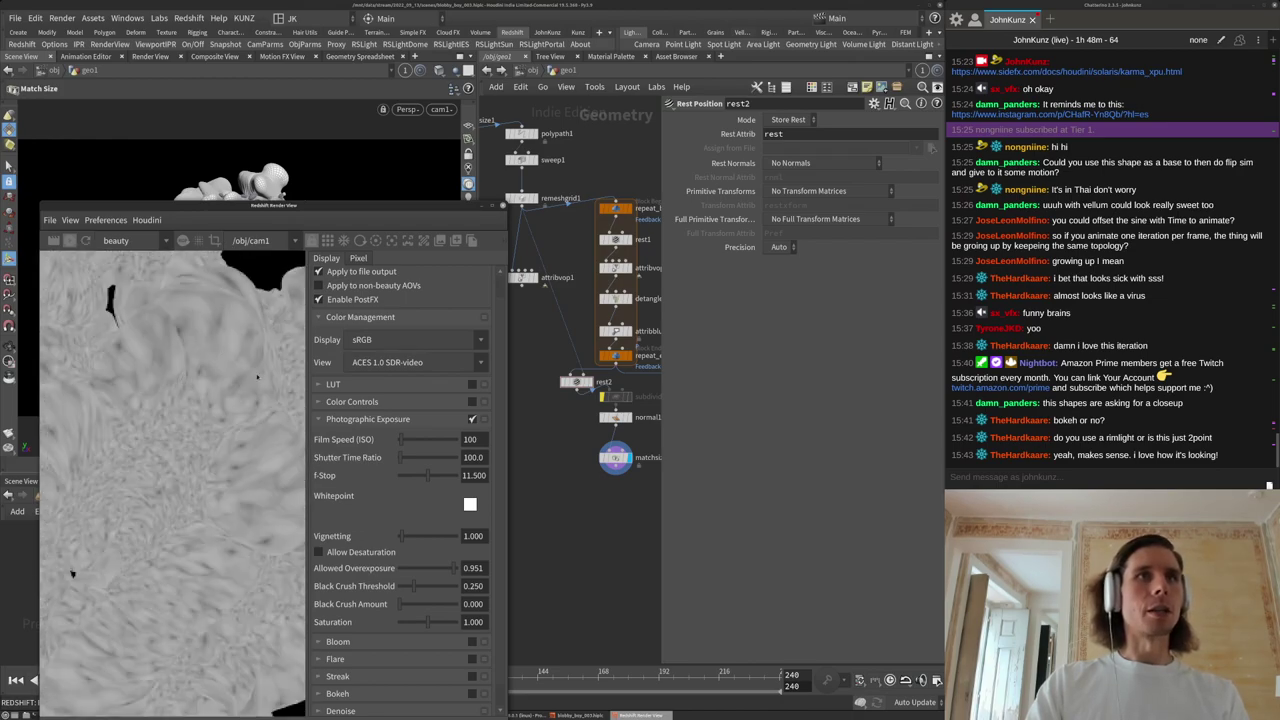
# Return to the blobby material network in matnet1 and shrink the parameter pane to reveal the whole node graph.
pyautogui.click(532, 72)
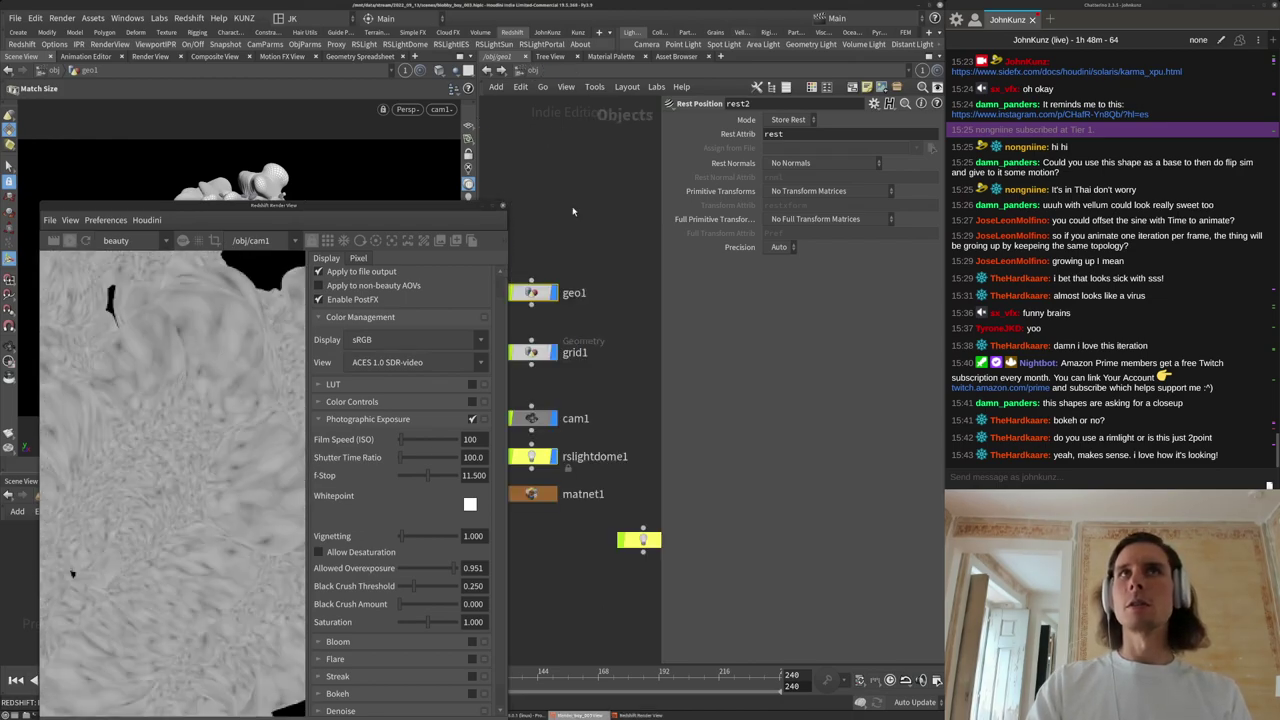
pyautogui.moveTo(524, 512); pyautogui.dragTo(545, 424, button='middle')
pyautogui.doubleClick(550, 407)
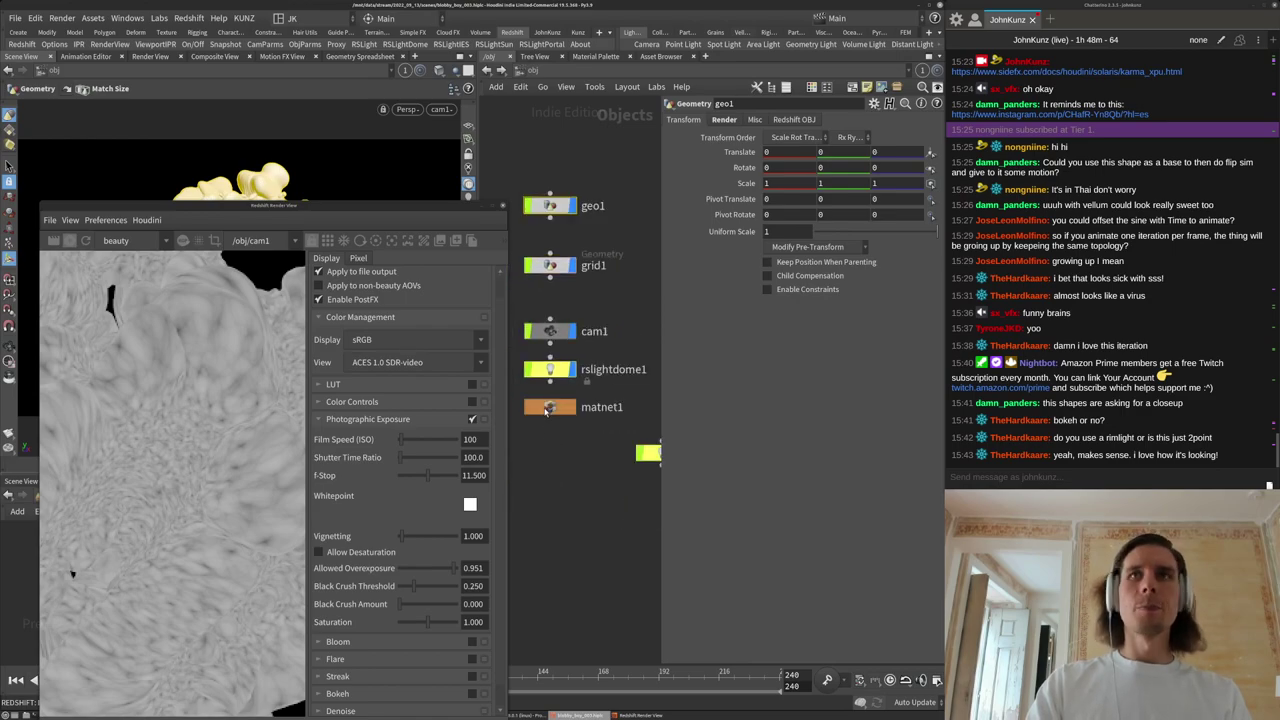
pyautogui.doubleClick(557, 359)
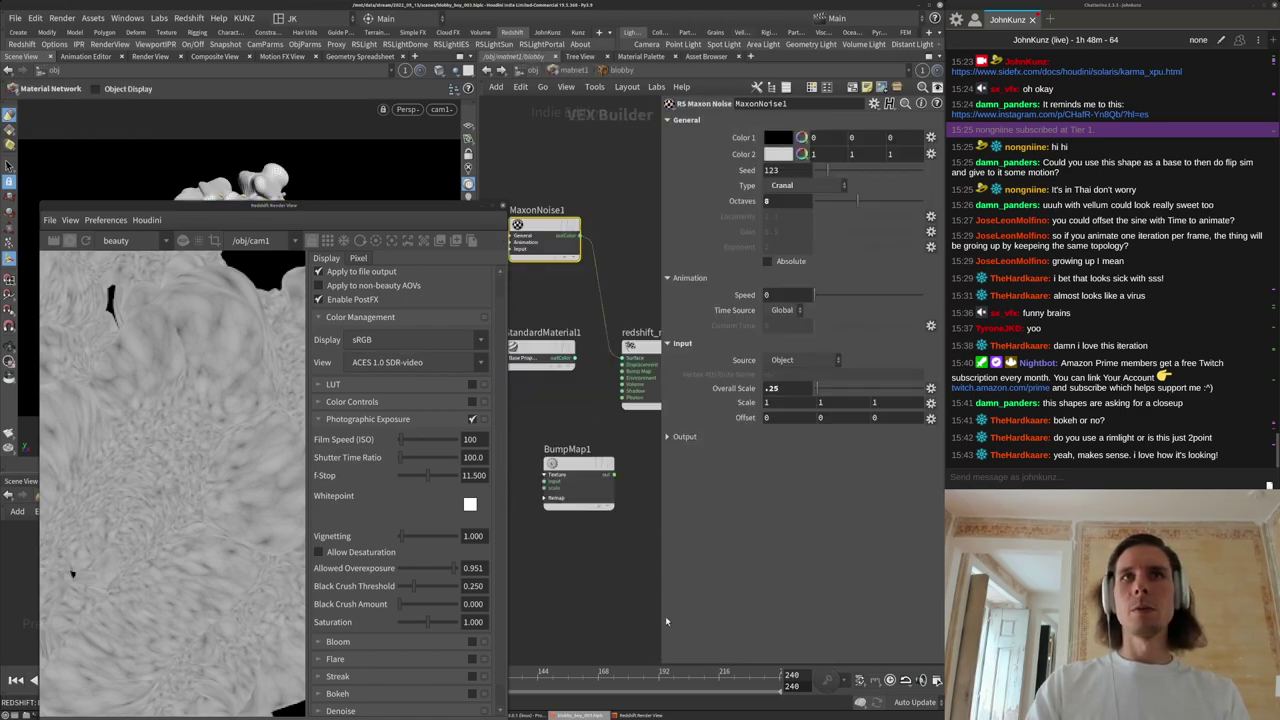
pyautogui.moveTo(661, 665); pyautogui.dragTo(730, 545)
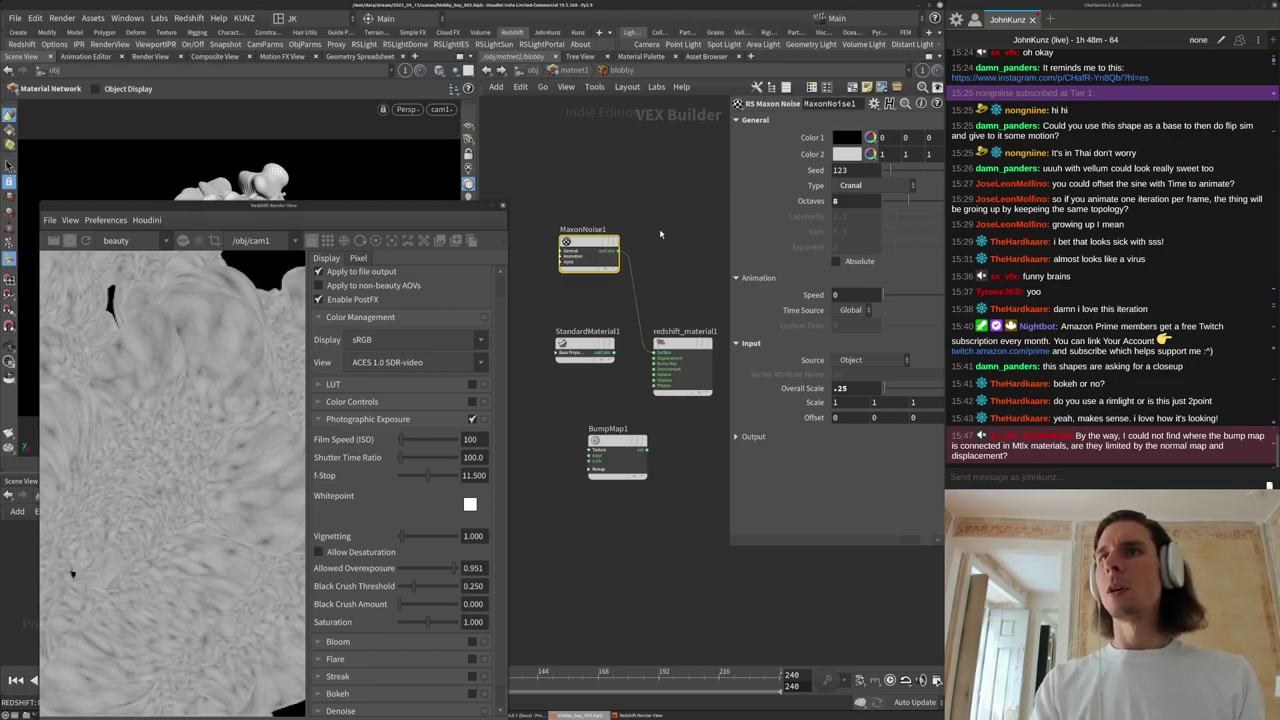
pyautogui.moveTo(660, 234); pyautogui.dragTo(662, 216, button='middle')
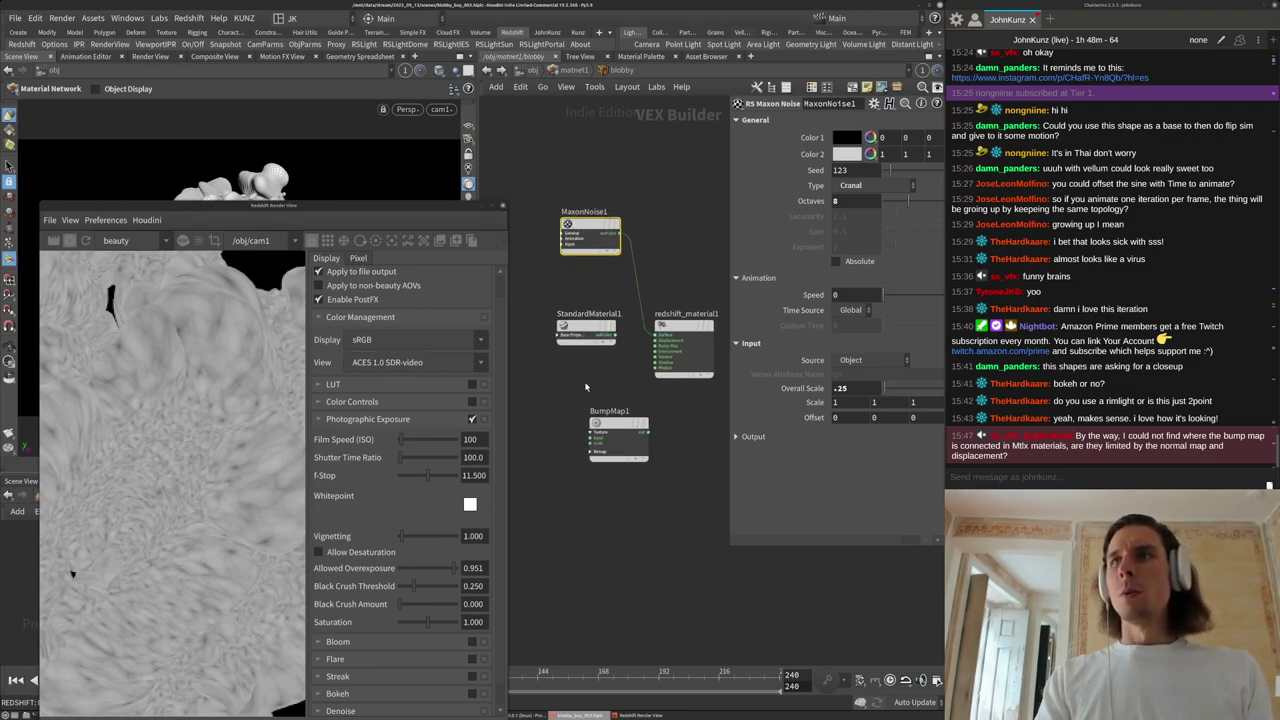
pyautogui.click(790, 600)
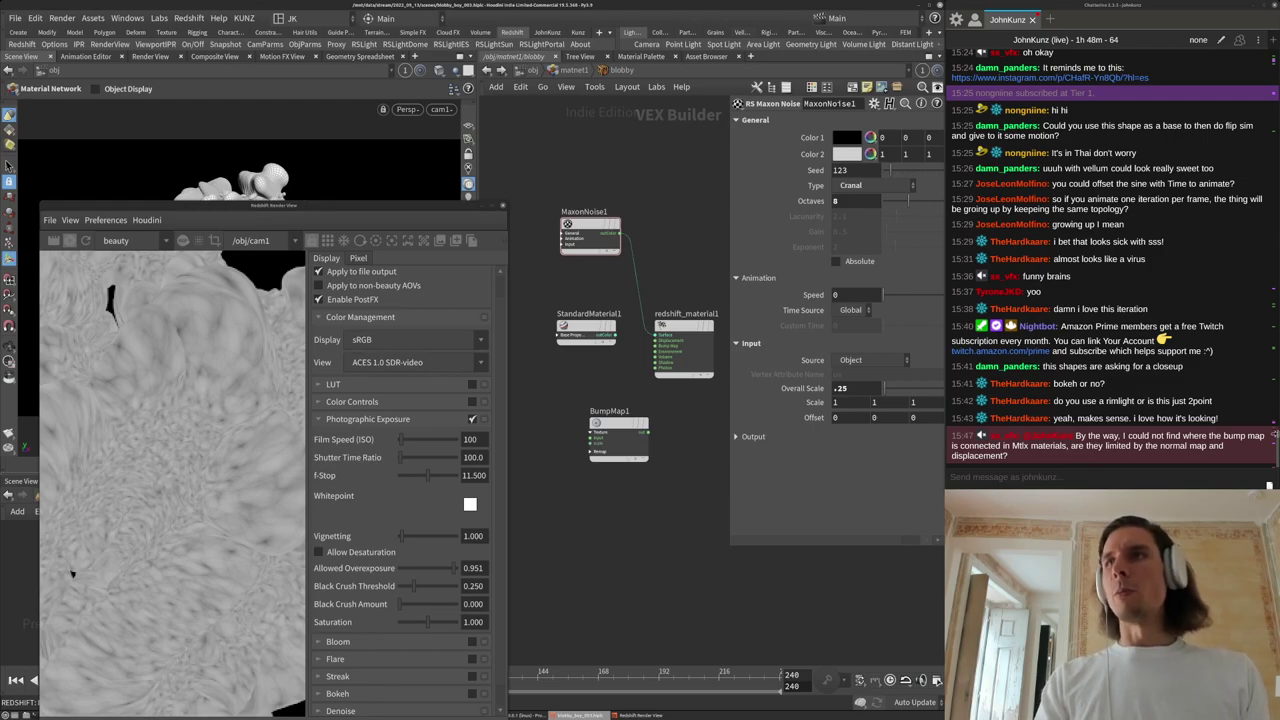
# Switch to the browser, open the Live 2022.08.23 wiki page, examine its MaterialX height-to-normal node setup, and return to Houdini.
pyautogui.click(1145, 453)
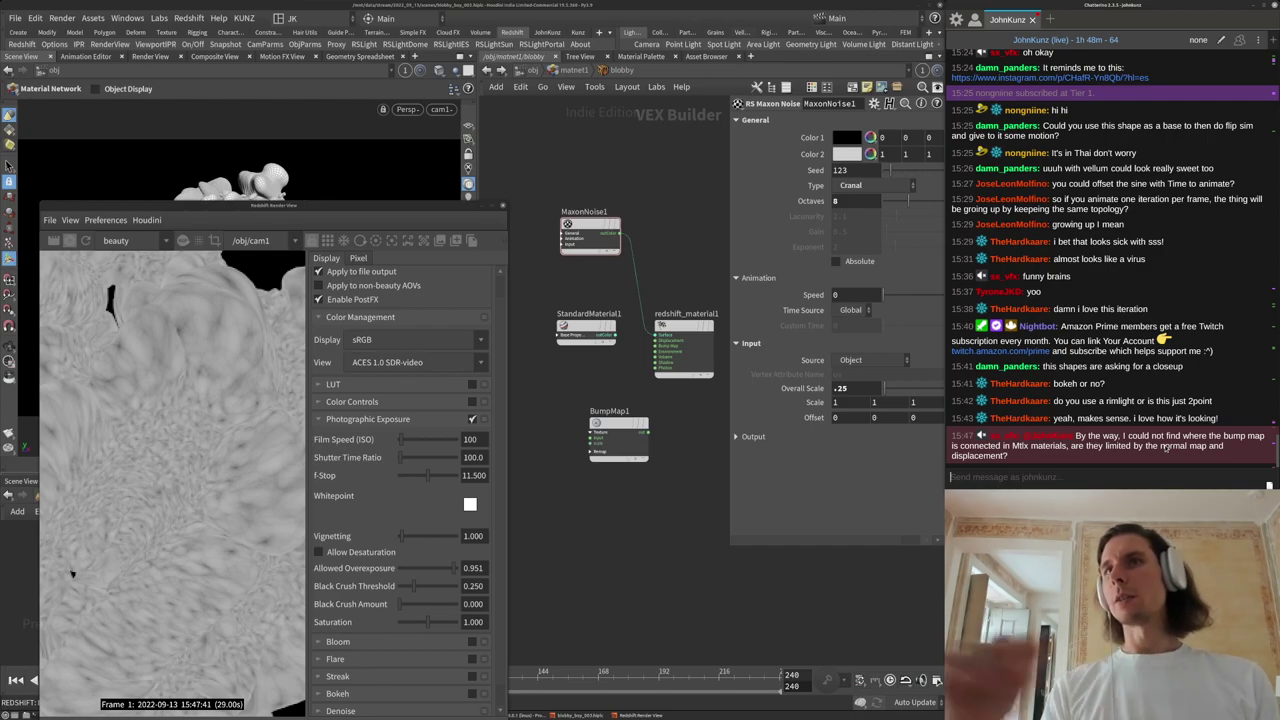
pyautogui.moveTo(345, 207); pyautogui.dragTo(361, 123)
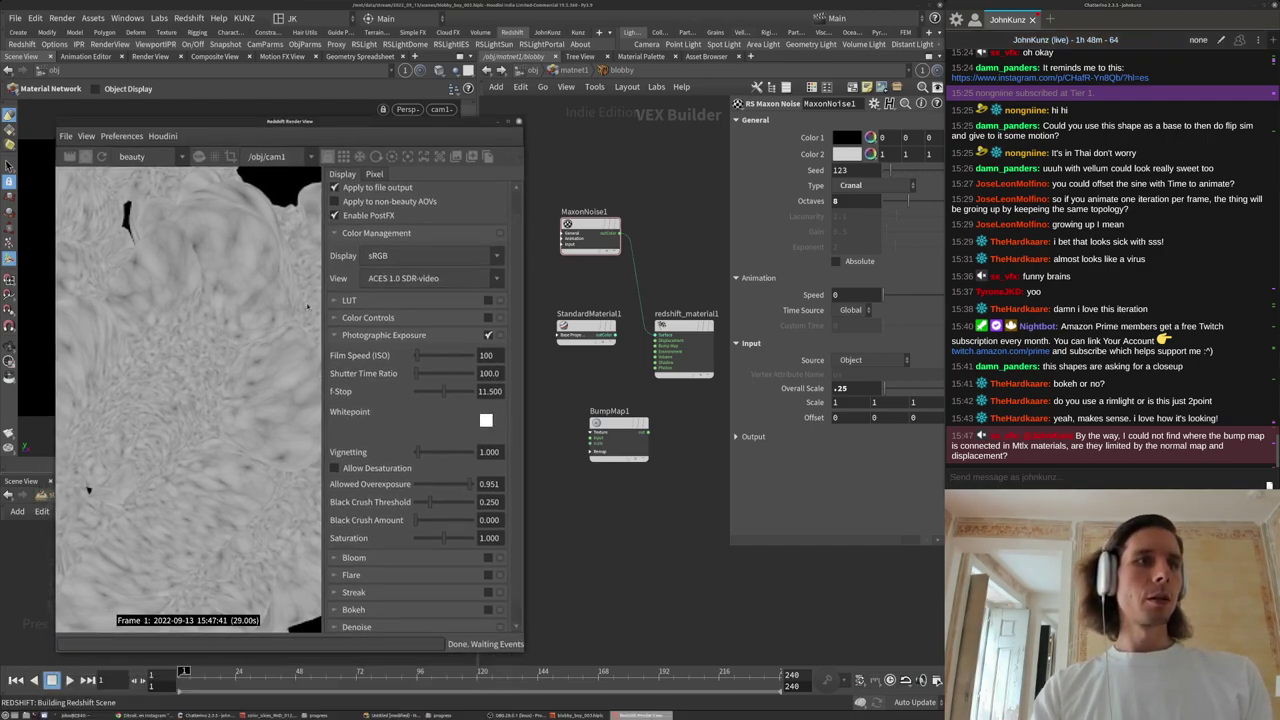
pyautogui.click(143, 715)
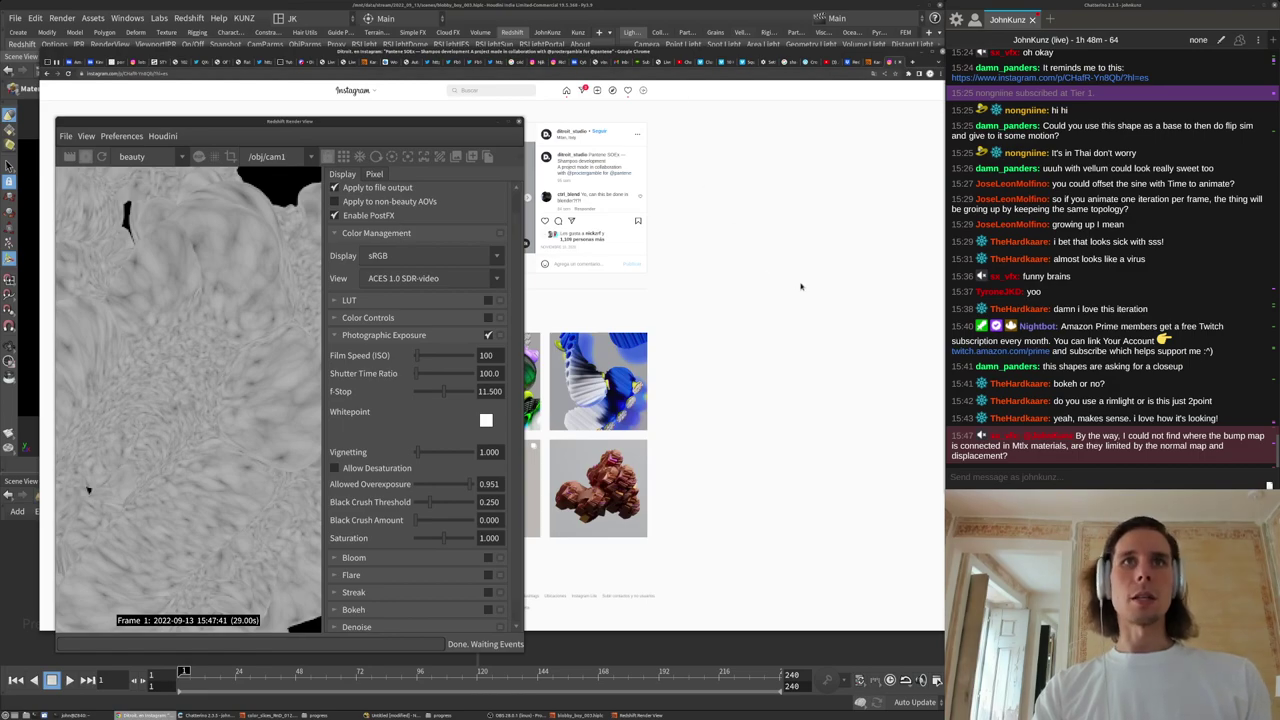
pyautogui.hotkey('ctrl', 't')
pyautogui.write('live')
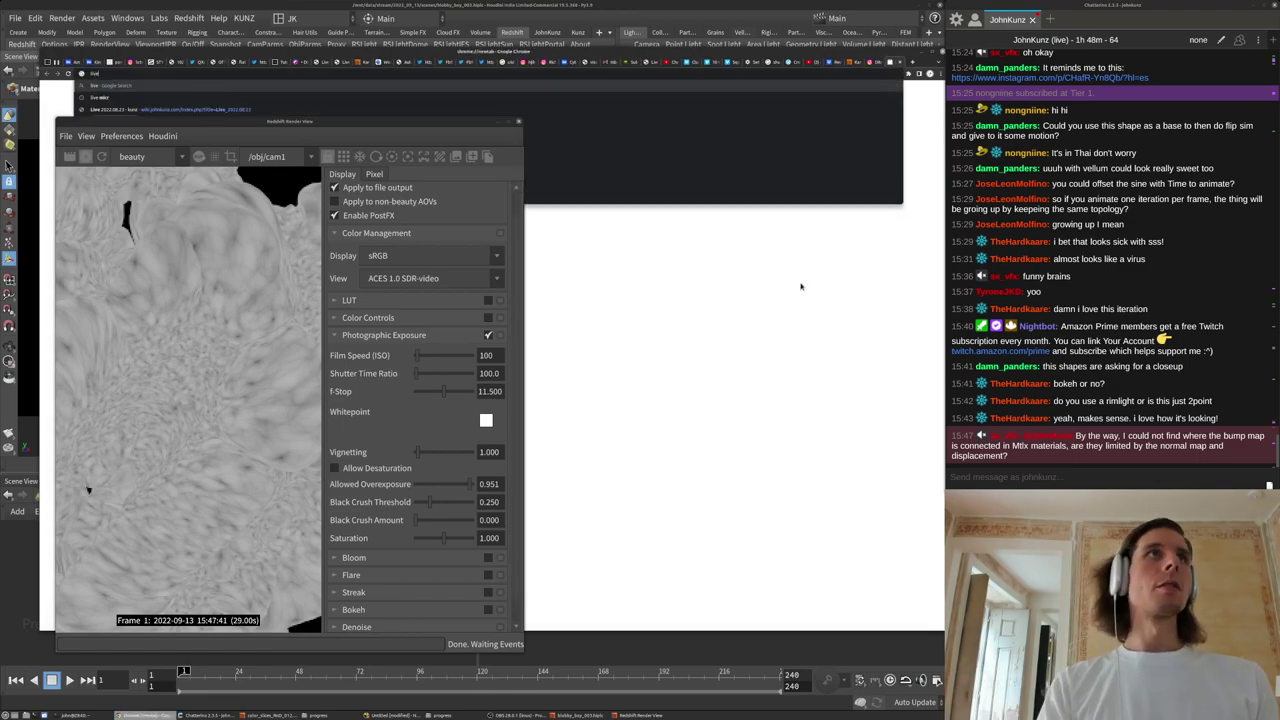
pyautogui.moveTo(378, 122); pyautogui.dragTo(427, 288)
pyautogui.click(612, 165)
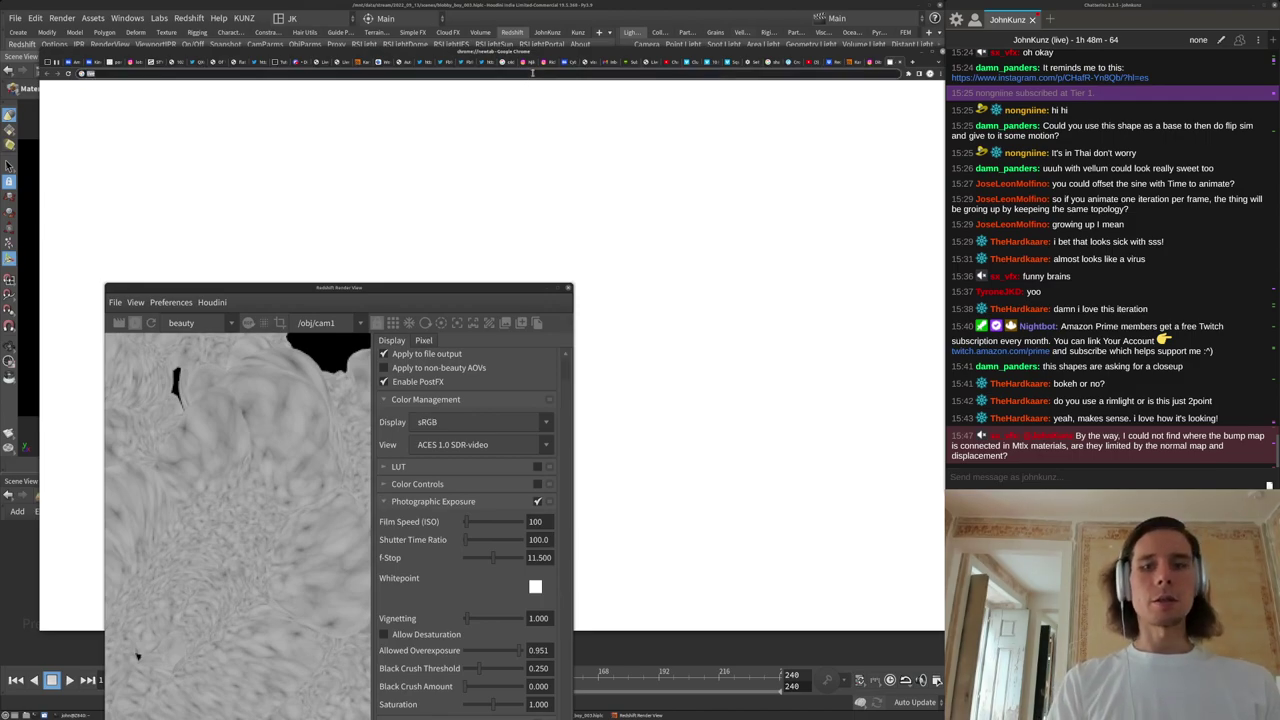
pyautogui.write('live')
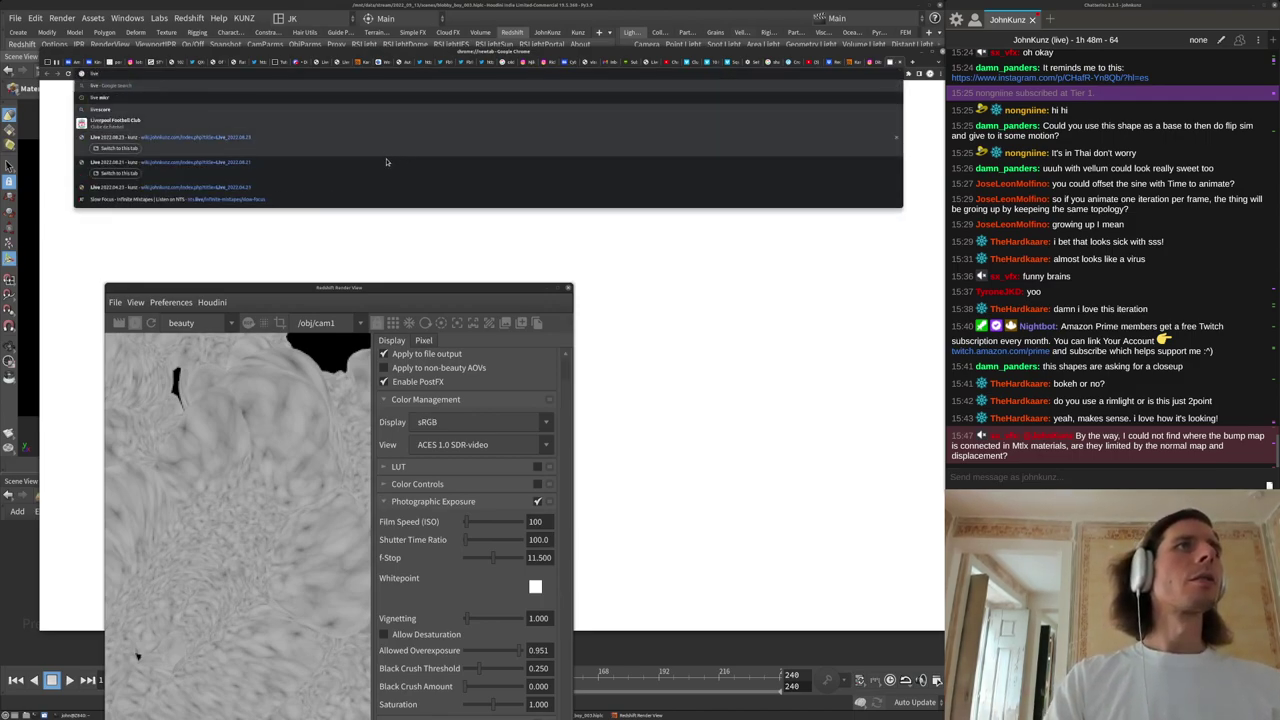
pyautogui.click(371, 136)
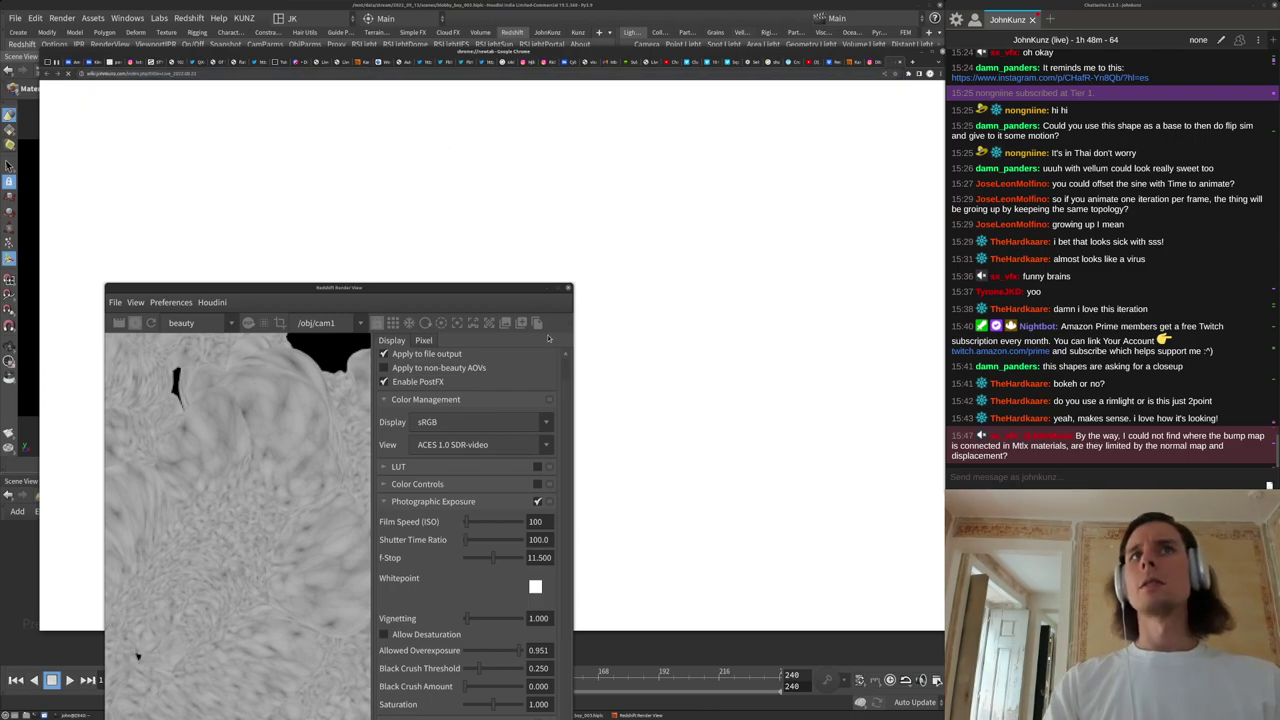
pyautogui.moveTo(518, 287); pyautogui.dragTo(472, 455)
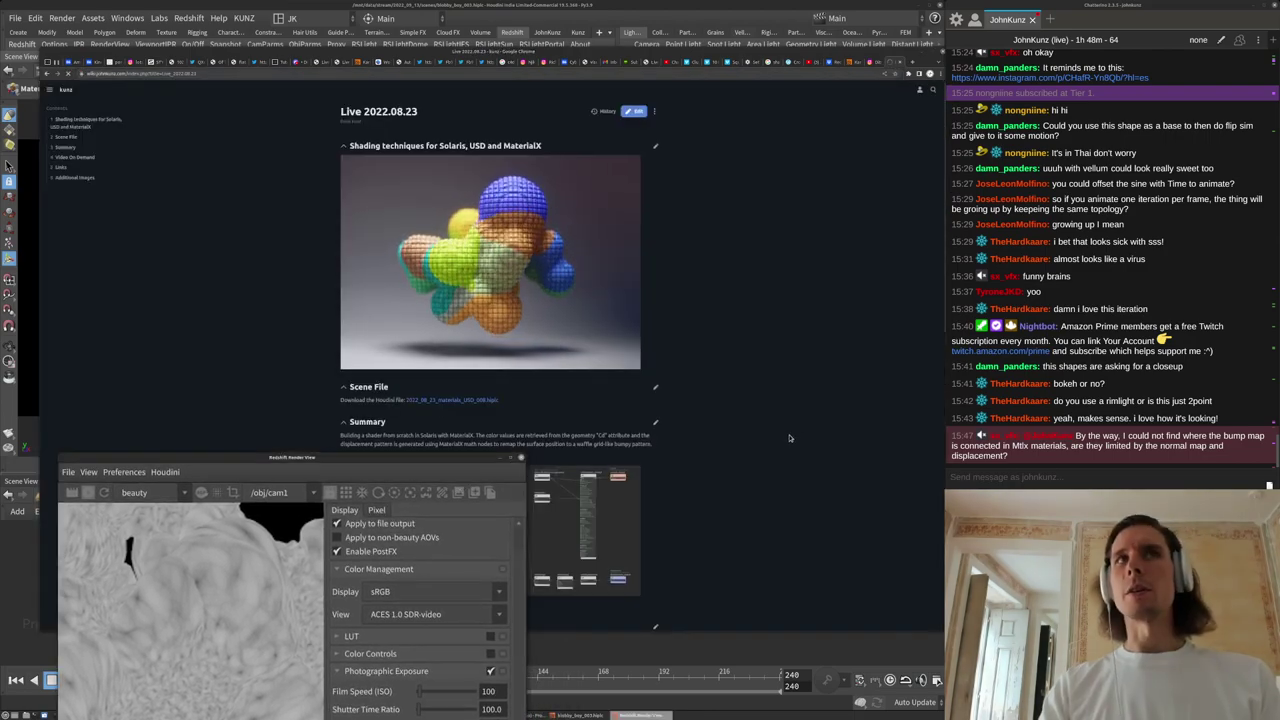
pyautogui.scroll(-5, 789, 431)
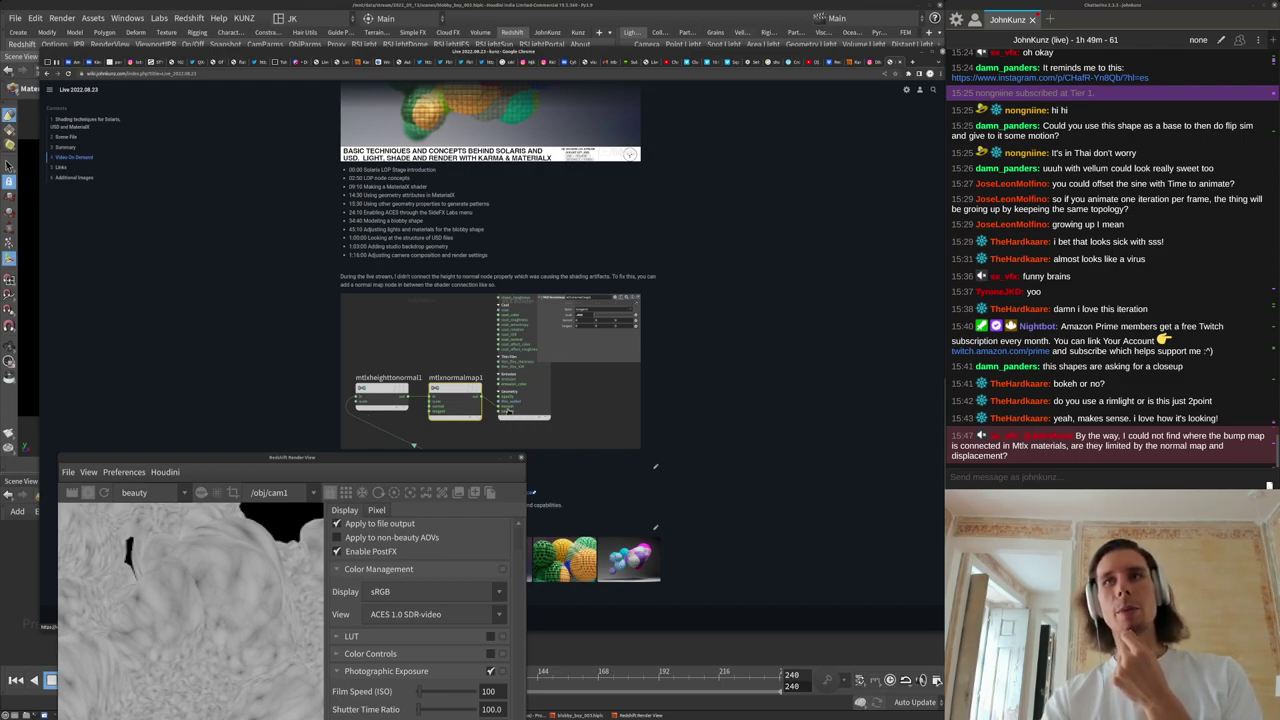
pyautogui.click(656, 657)
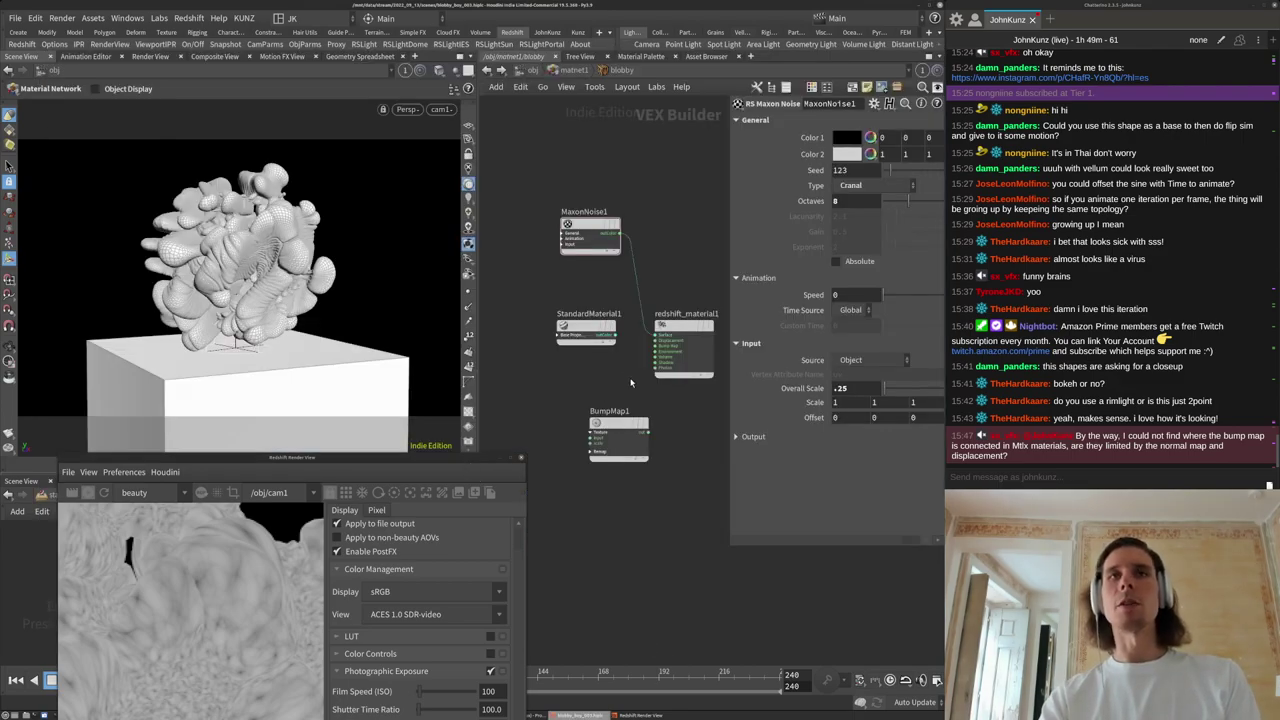
# Wire MaxonNoise1 into BumpMap1's Input, BumpMap1 into the Redshift material's Bump Map, and StandardMaterial1's outColor into its Surface.
pyautogui.scroll(3, 628, 379)
pyautogui.moveTo(618, 445); pyautogui.dragTo(580, 418)
pyautogui.moveTo(586, 178); pyautogui.dragTo(586, 188)
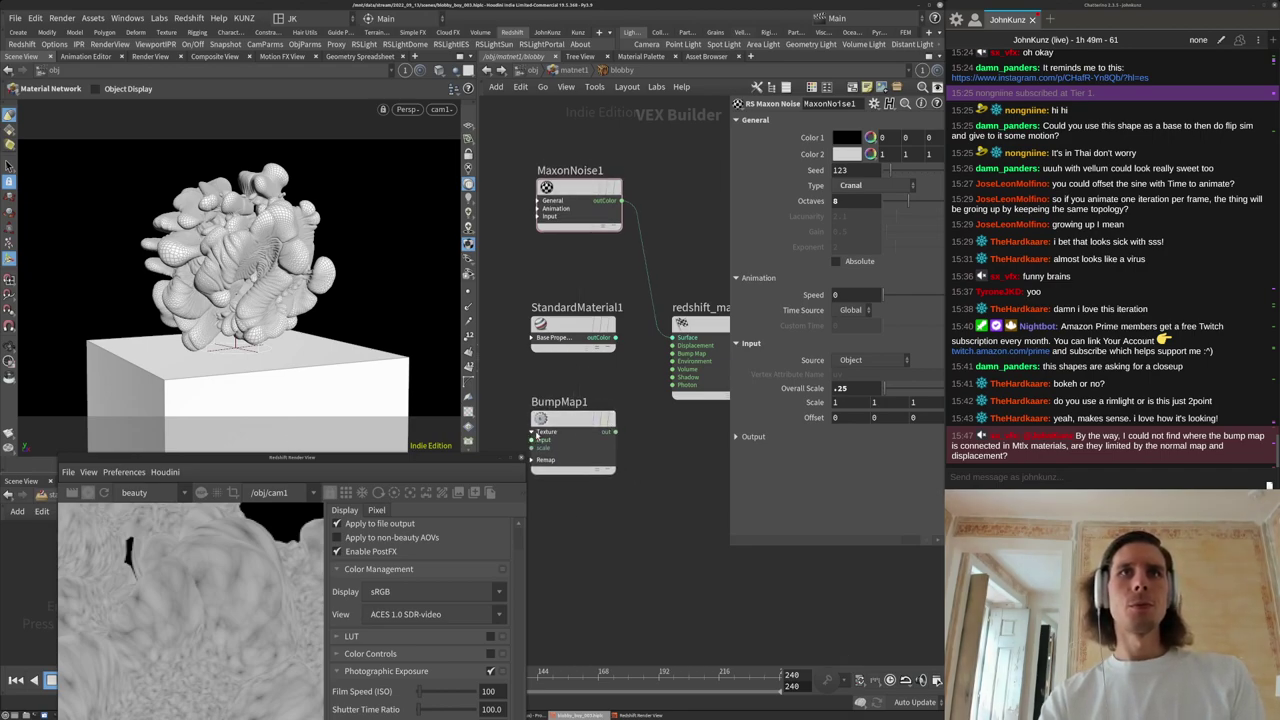
pyautogui.moveTo(532, 440); pyautogui.dragTo(622, 201)
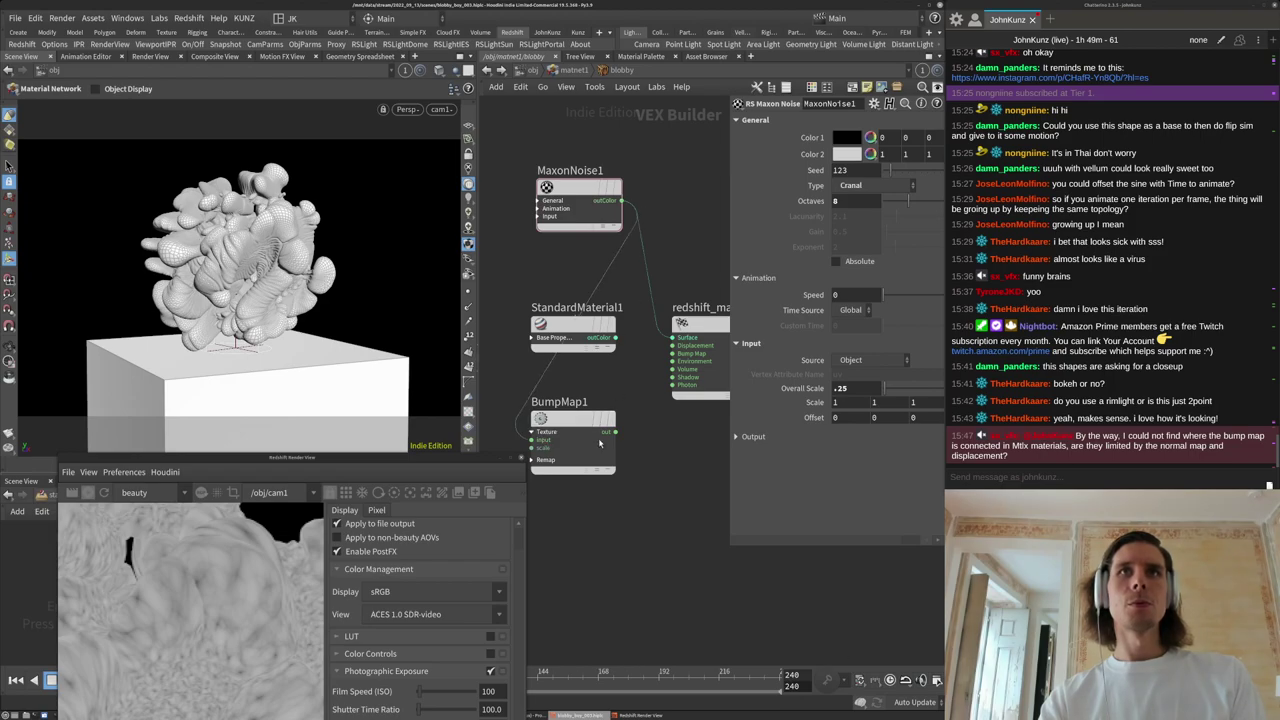
pyautogui.moveTo(616, 432)
pyautogui.mouseDown()
pyautogui.moveTo(676, 354)
pyautogui.moveTo(636, 338)
pyautogui.moveTo(674, 338)
pyautogui.mouseUp()
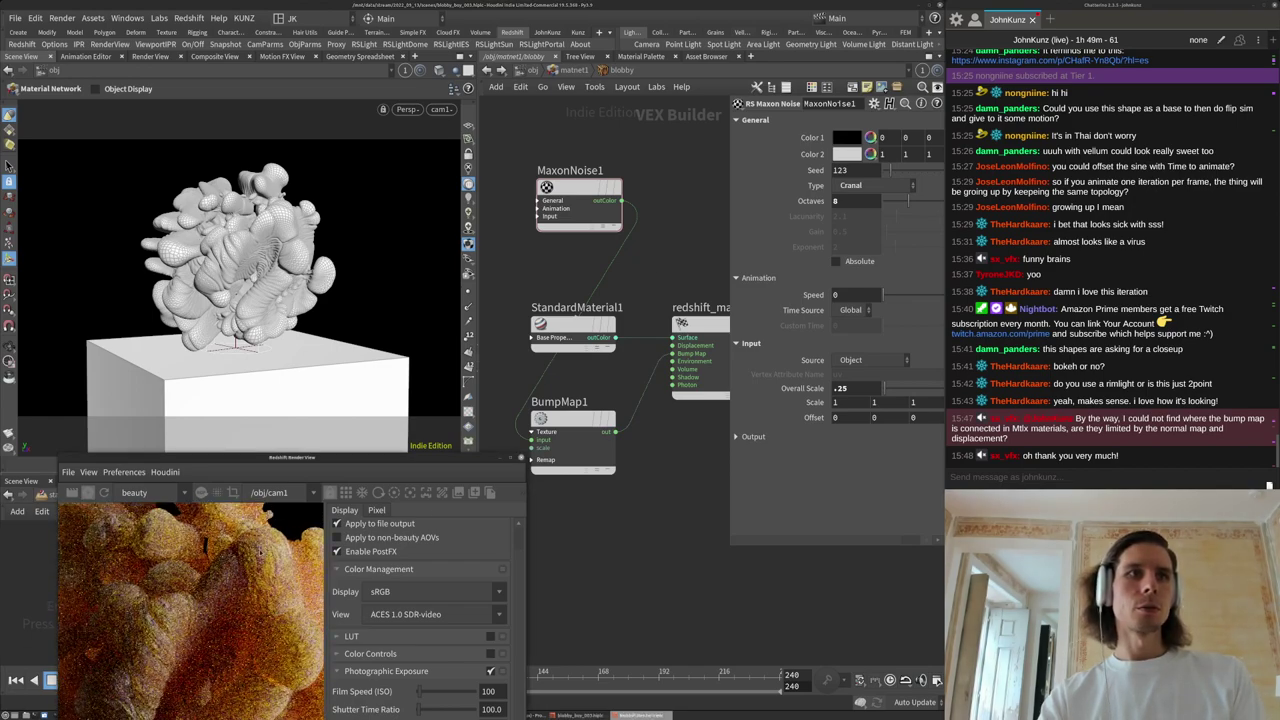
# Try a Height Scale of .02 on BumpMap1, and settle on .05.
pyautogui.scroll(4, 243, 586)
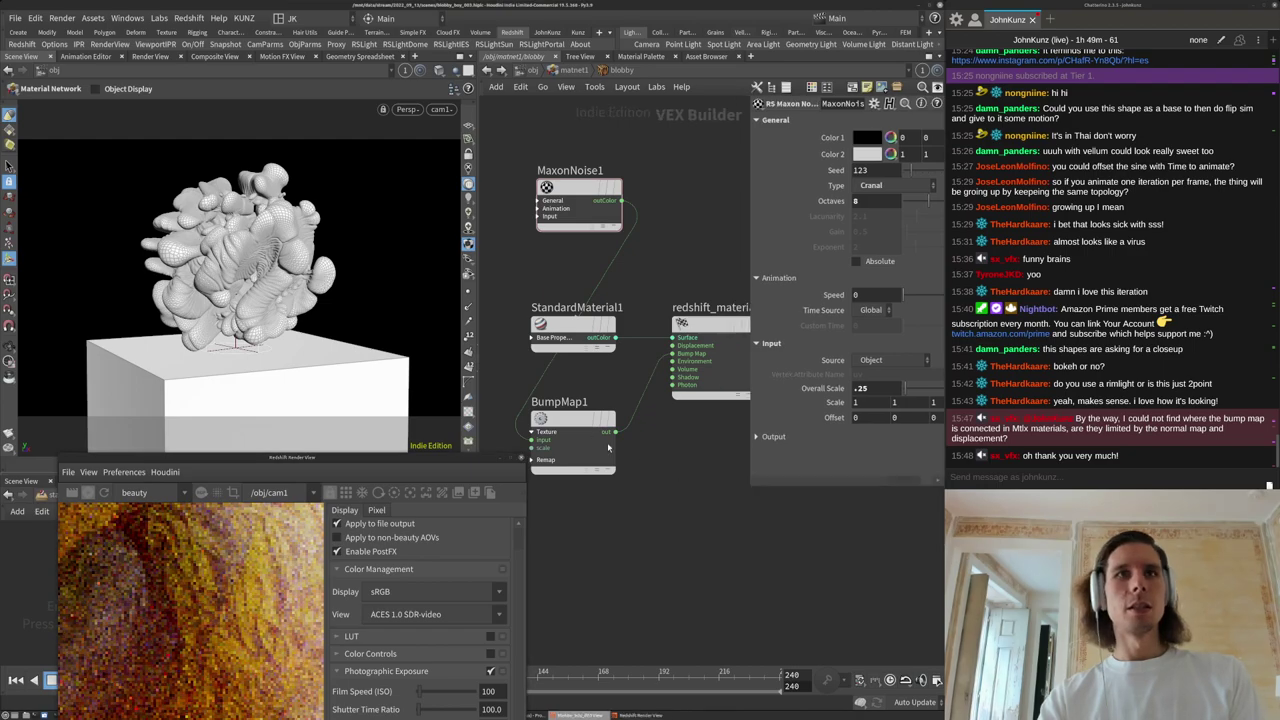
pyautogui.click(573, 440)
pyautogui.press('BackSpace')
pyautogui.write('.02')
pyautogui.press('Return')
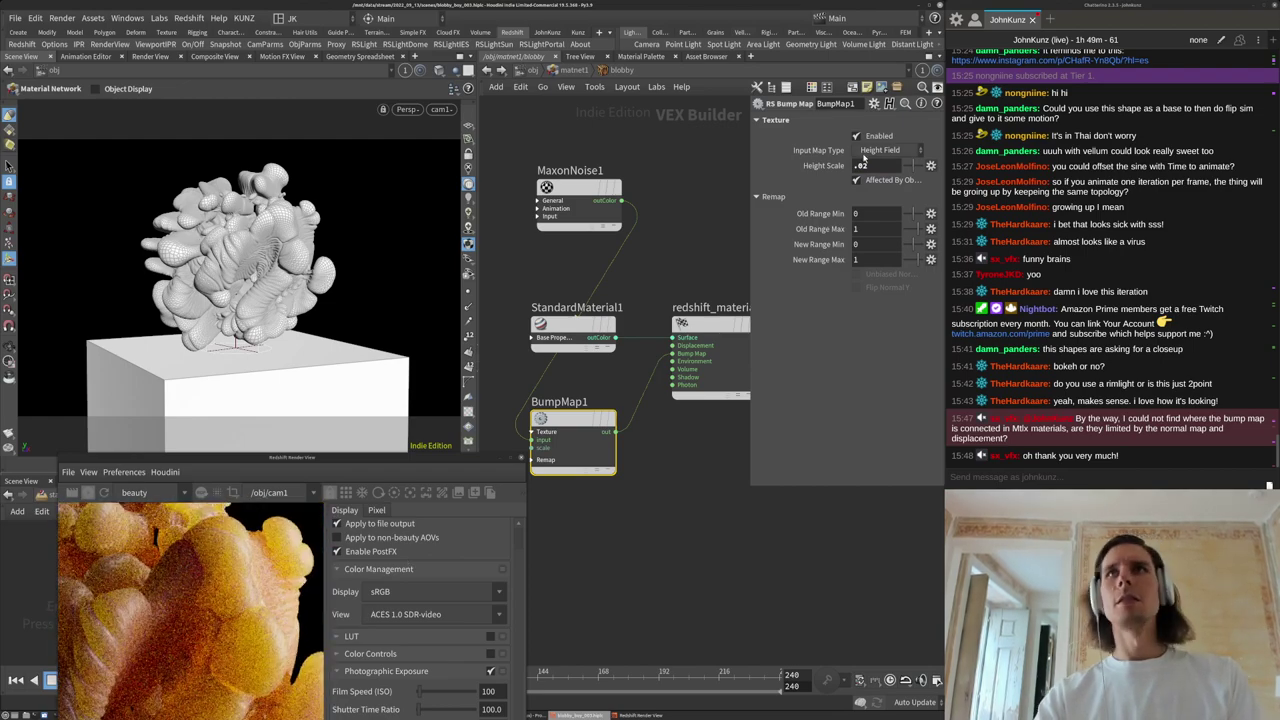
pyautogui.doubleClick(863, 165)
pyautogui.write('.05')
pyautogui.press('Return')
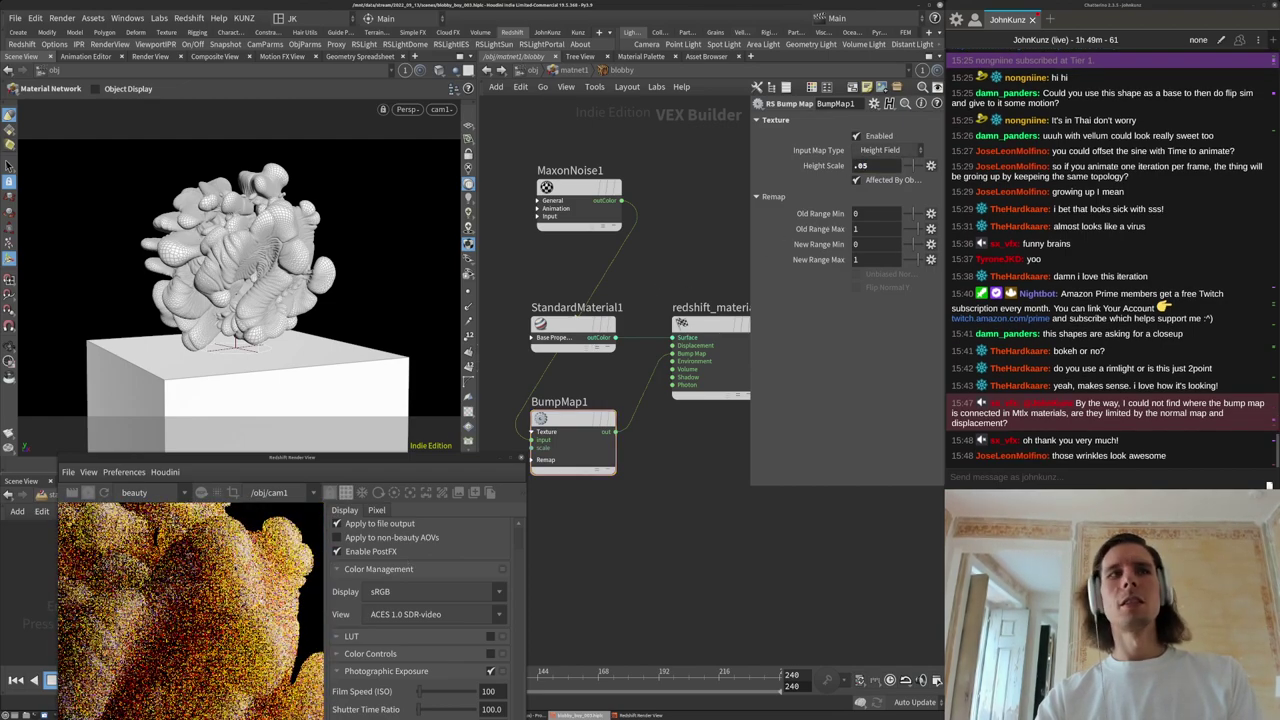
# Examine the bump detail on the blobby mesh in the live render, both close up and across the whole shape.
pyautogui.scroll(5, 243, 564)
pyautogui.scroll(-6, 243, 564)
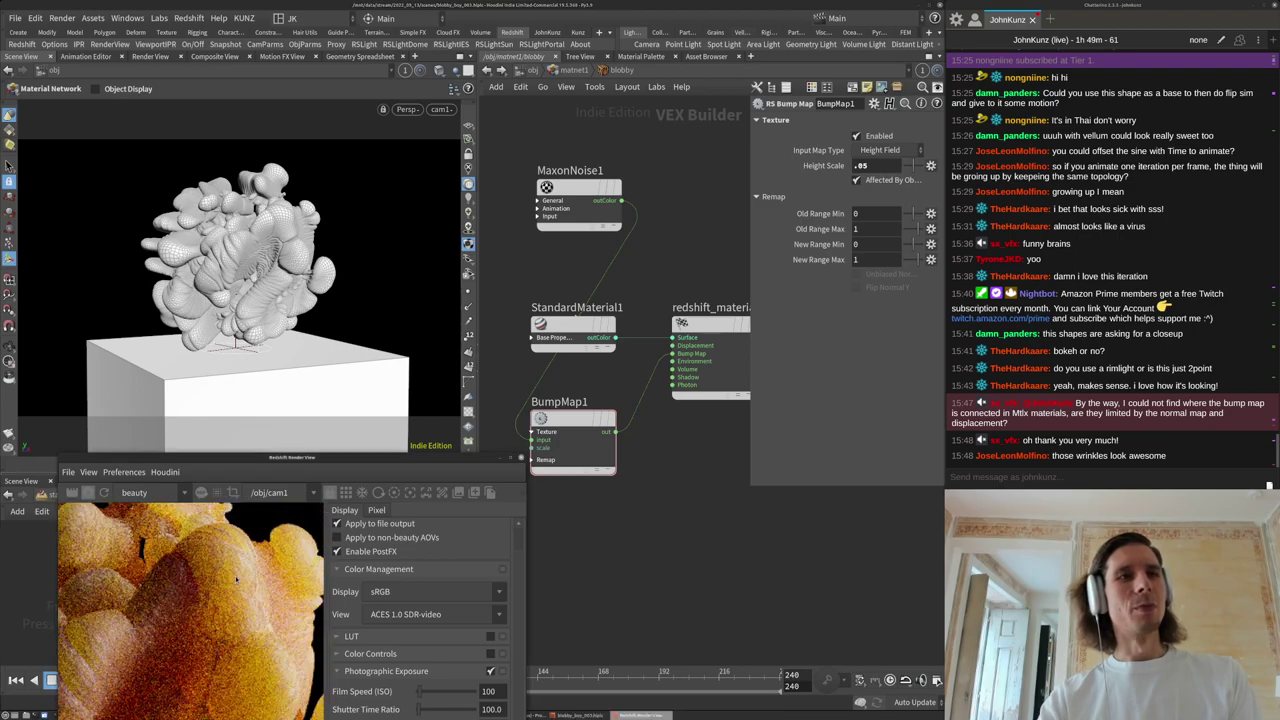
pyautogui.scroll(3, 244, 619)
pyautogui.scroll(-3, 243, 590)
pyautogui.scroll(5, 242, 588)
pyautogui.scroll(-1, 220, 585)
pyautogui.scroll(-5, 219, 581)
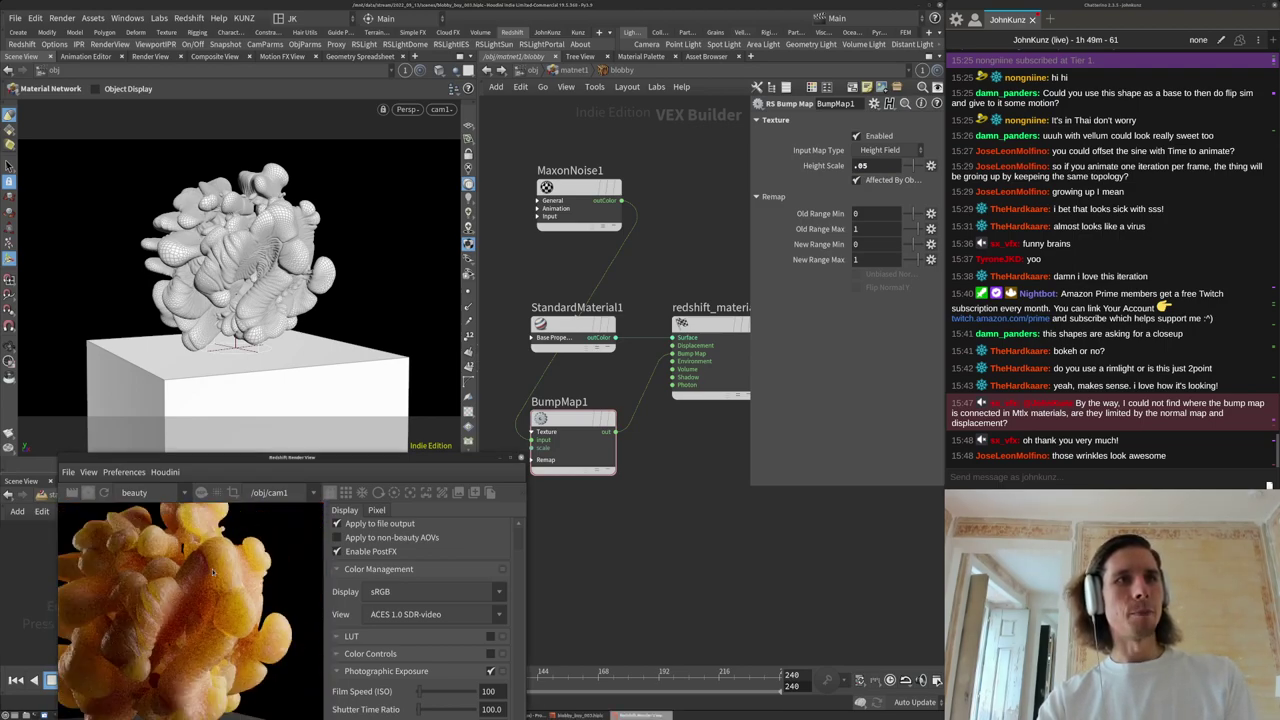
pyautogui.moveTo(630, 481); pyautogui.dragTo(648, 449, button='middle')
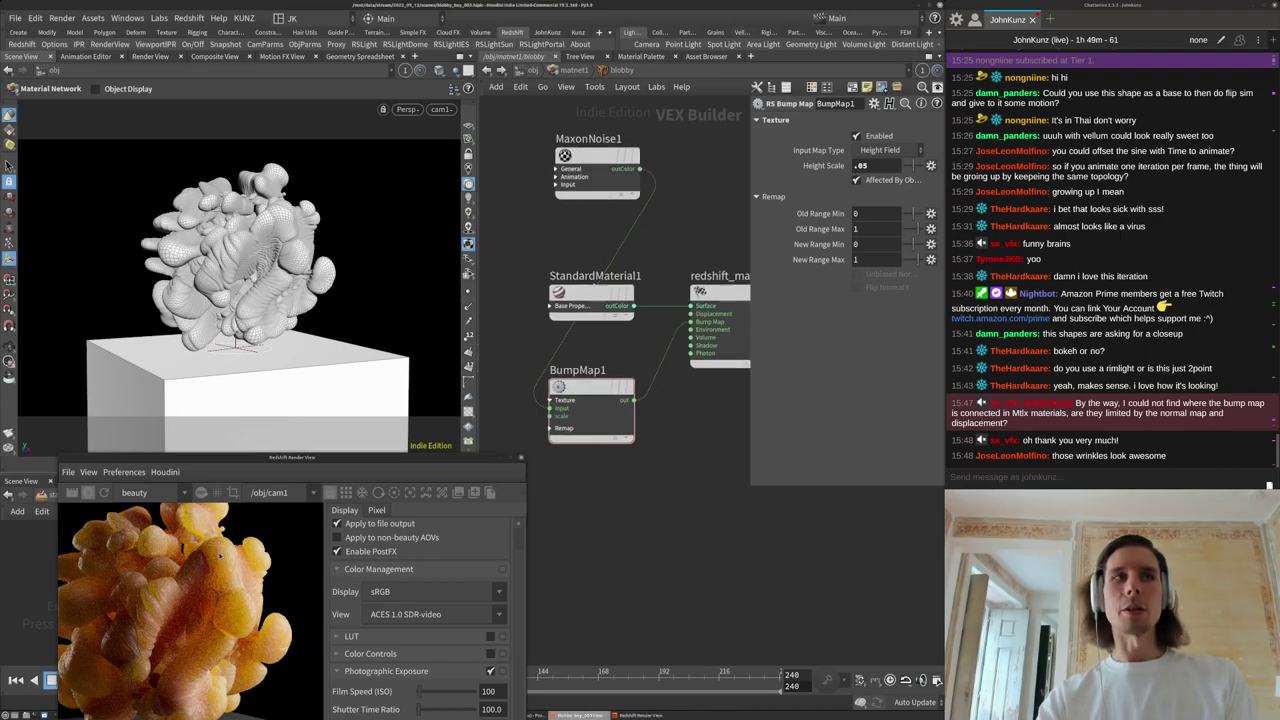
pyautogui.scroll(5, 217, 617)
pyautogui.scroll(-3, 217, 618)
pyautogui.scroll(-2, 217, 617)
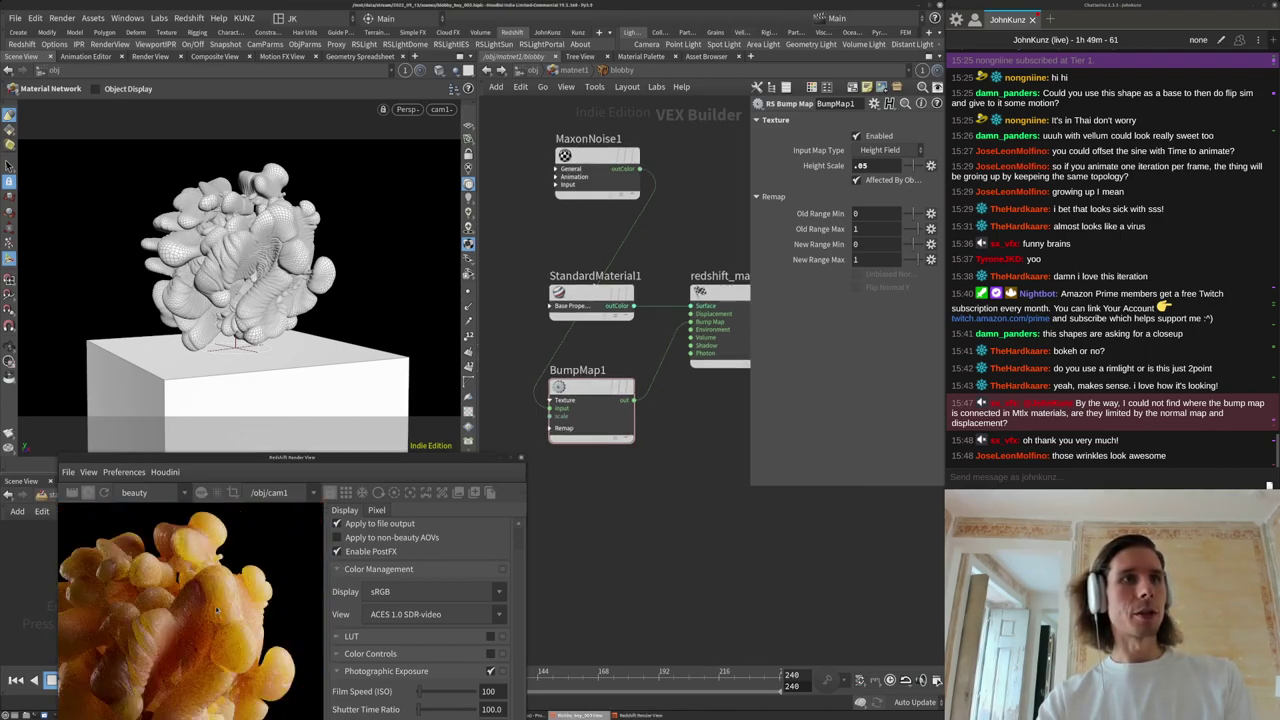
pyautogui.scroll(3, 218, 612)
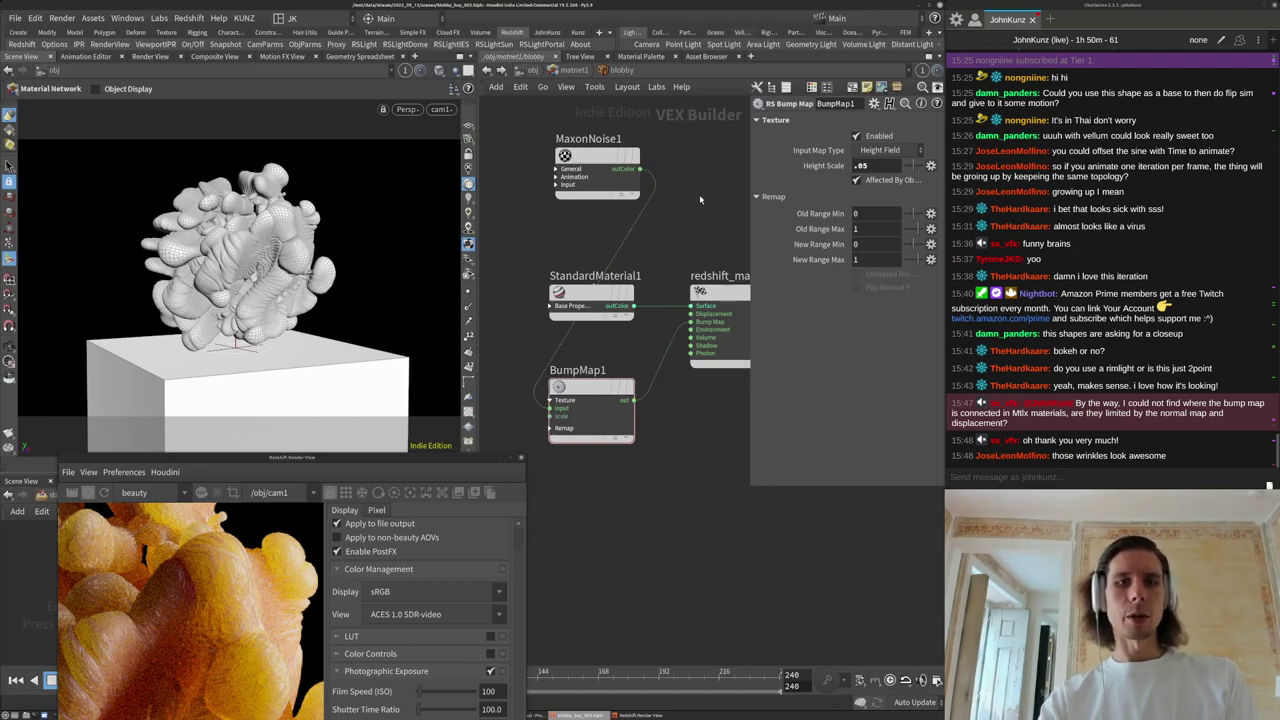
# Add an RS Bias node beside MaxonNoise1 in the blobby material network.
pyautogui.press('Tab')
pyautogui.write('bi')
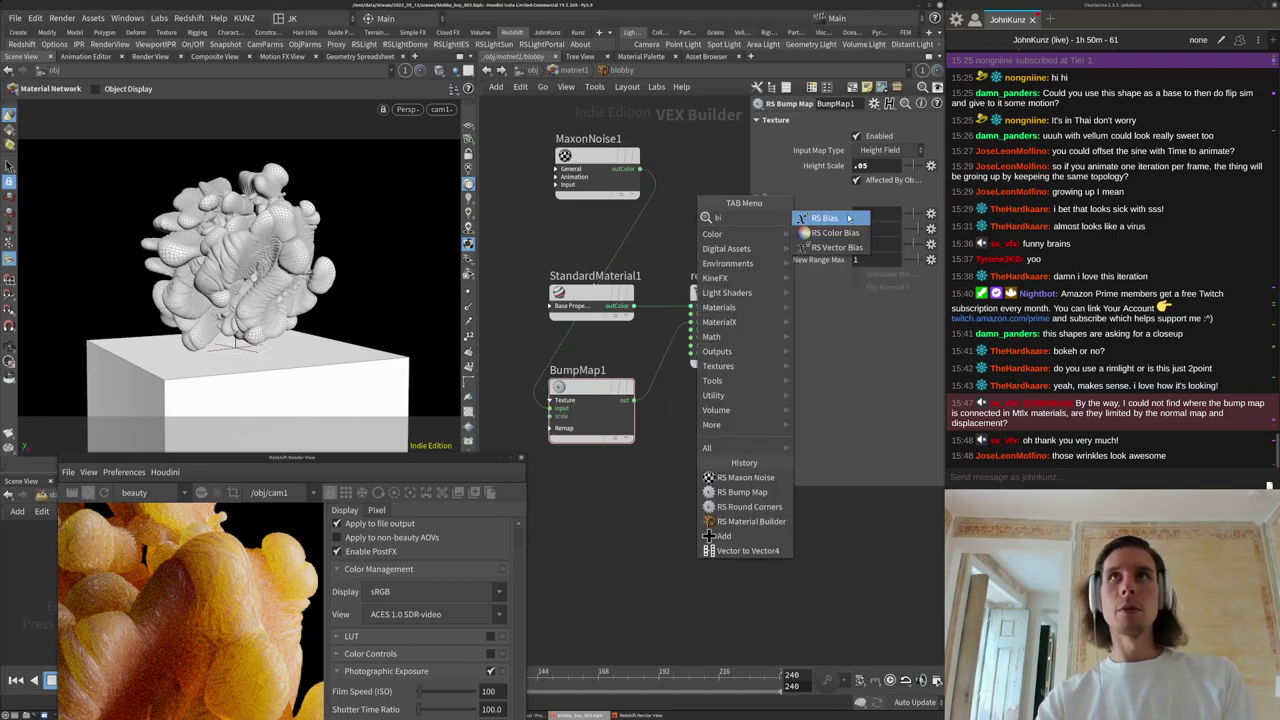
pyautogui.click(843, 218)
pyautogui.click(710, 176)
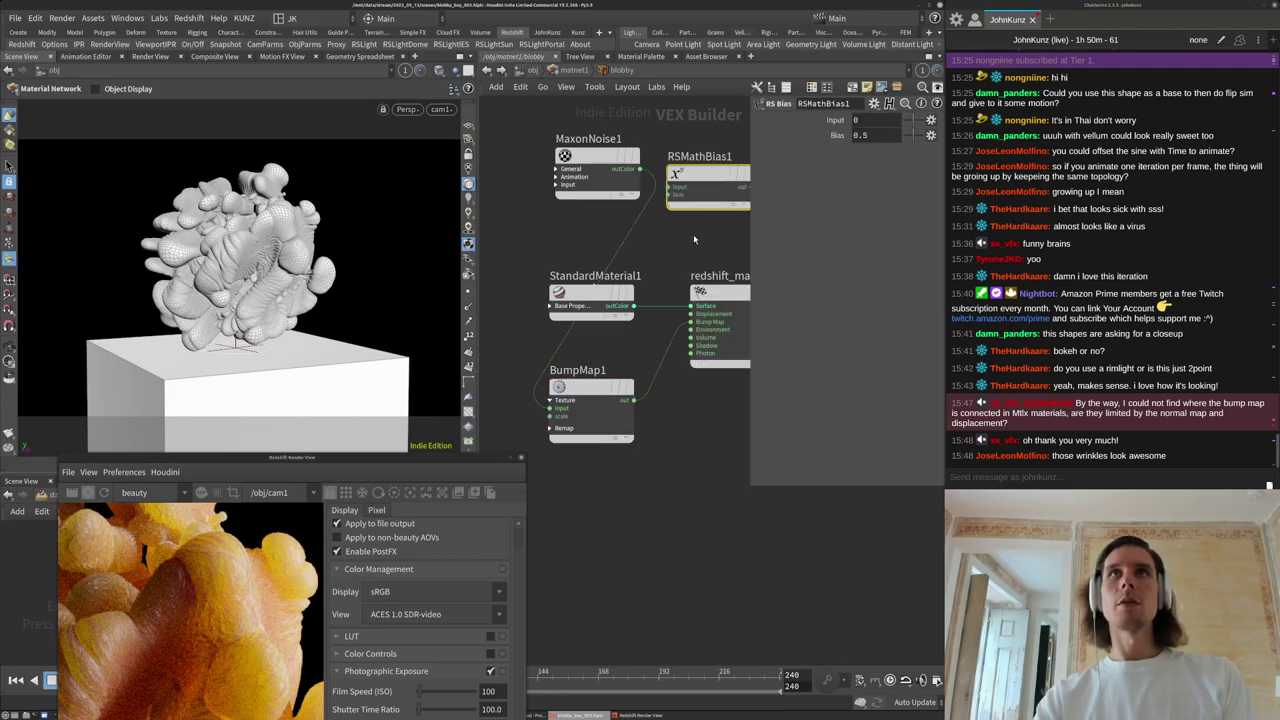
# Insert RSMathBias1 into the wire between MaxonNoise1 and BumpMap1, and connect its output to the Redshift material's Surface.
pyautogui.moveTo(694, 240); pyautogui.dragTo(656, 288, button='middle')
pyautogui.moveTo(671, 222); pyautogui.dragTo(607, 277)
pyautogui.moveTo(663, 366); pyautogui.dragTo(653, 355)
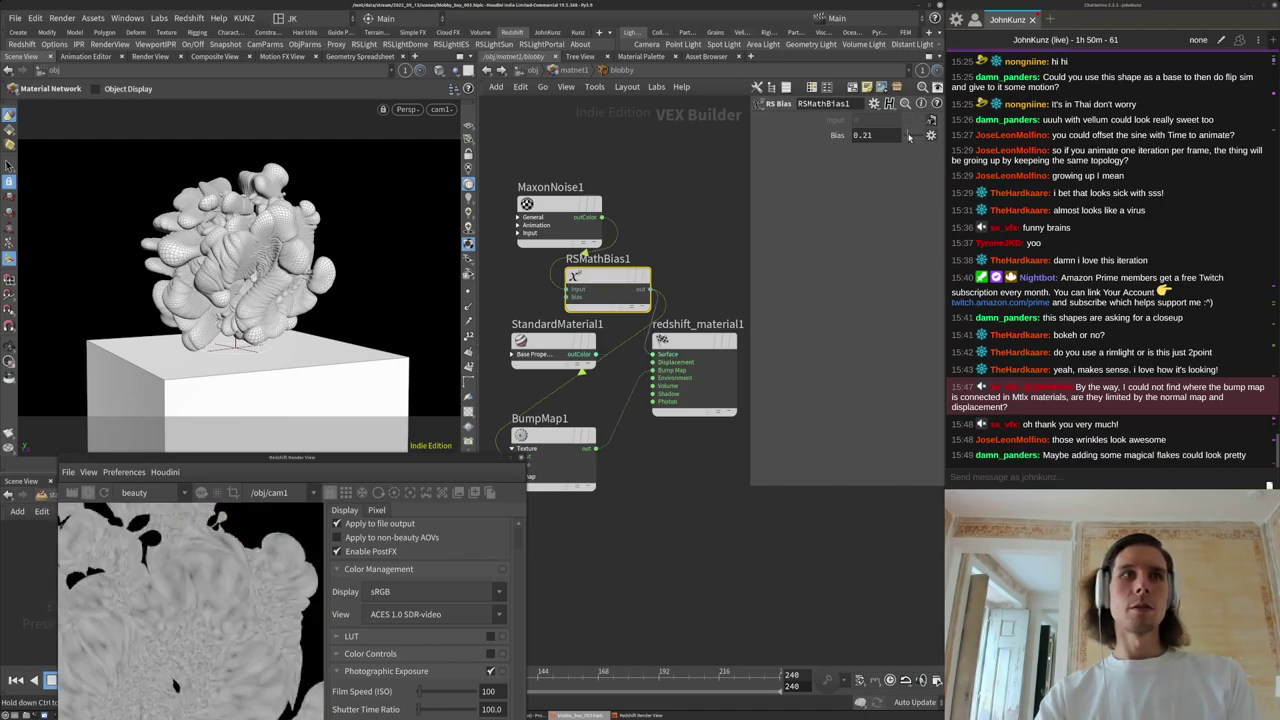
# Raise the Bias value of RSMathBias1 to 0.31 and check the noise pattern in the render.
pyautogui.moveTo(909, 138); pyautogui.dragTo(908, 138)
pyautogui.moveTo(913, 138); pyautogui.dragTo(911, 138)
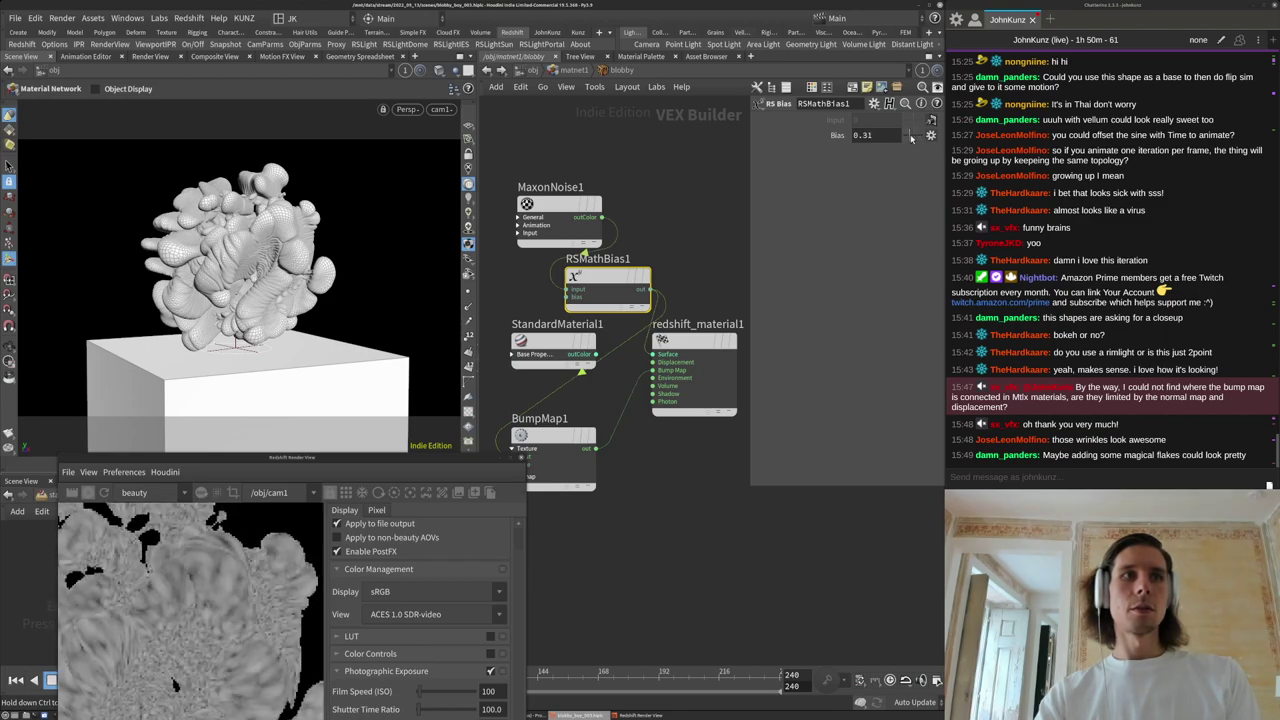
pyautogui.moveTo(663, 228); pyautogui.dragTo(651, 267, button='middle')
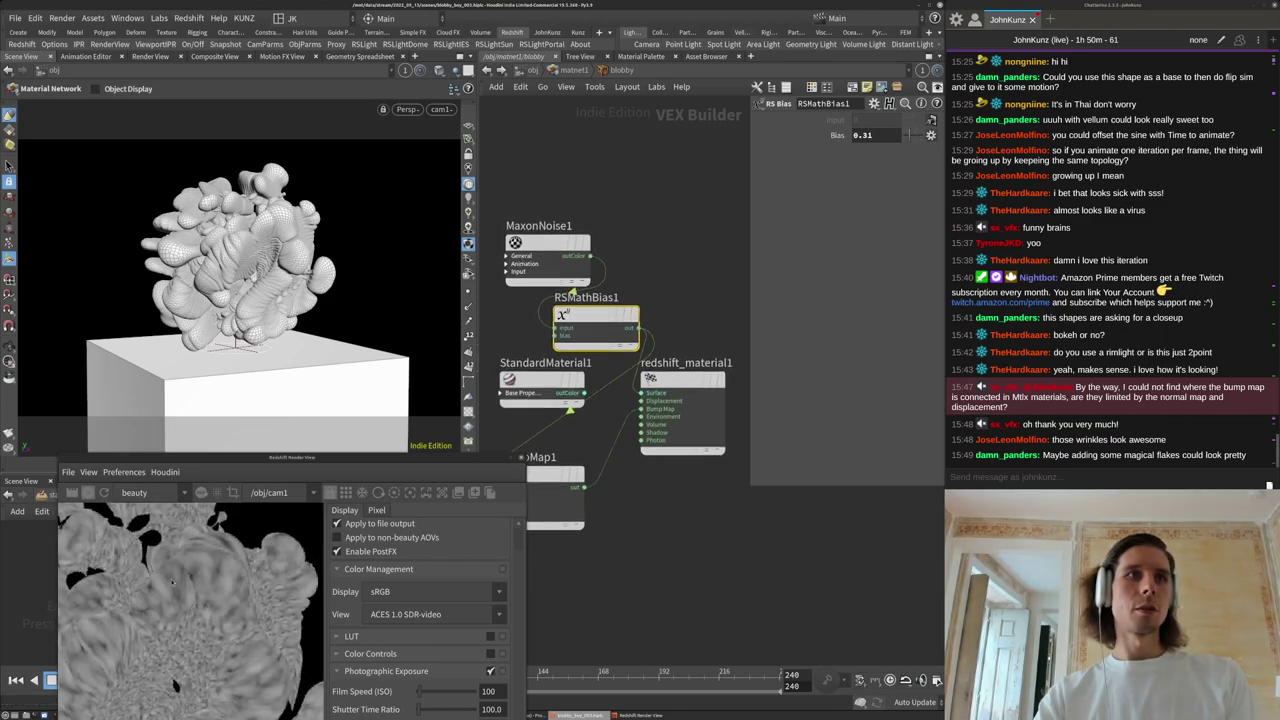
pyautogui.scroll(4, 209, 593)
pyautogui.scroll(2, 224, 583)
# Insert an RS Change Range node between MaxonNoise1 and RSMathBias1, moving the bias node aside for room.
pyautogui.moveTo(601, 323); pyautogui.dragTo(679, 235)
pyautogui.moveTo(675, 165); pyautogui.dragTo(668, 169, button='middle')
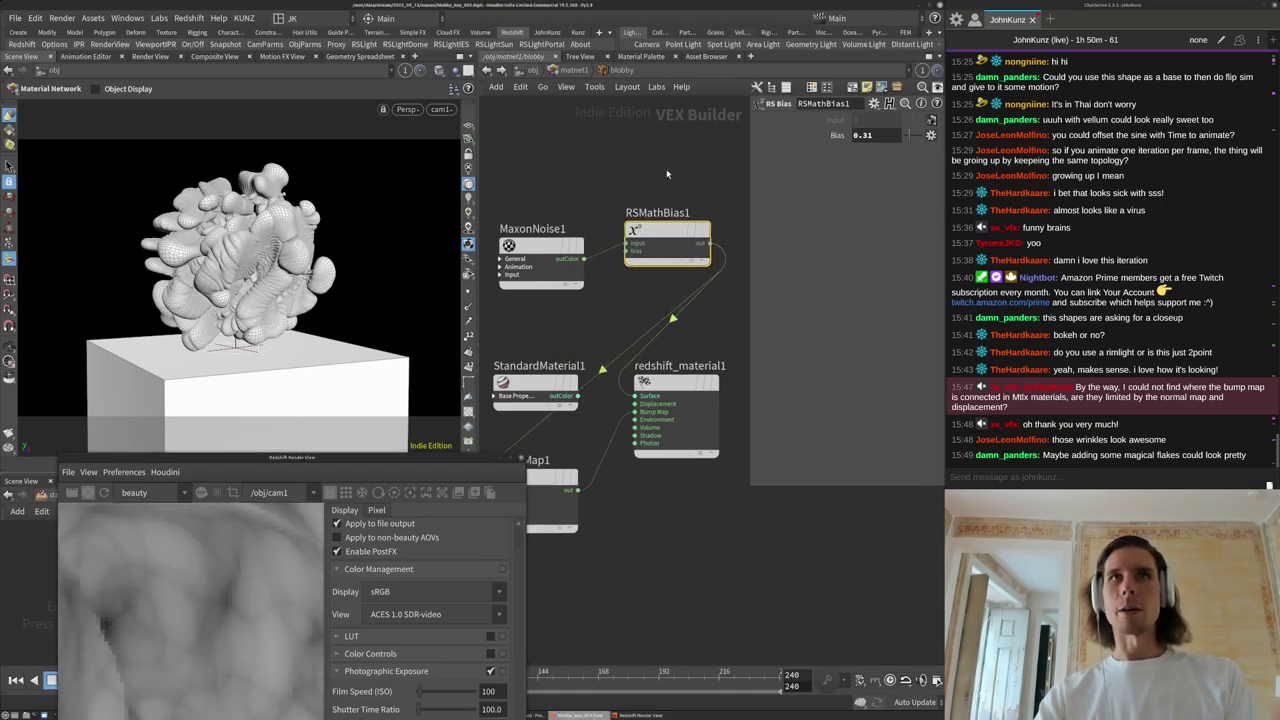
pyautogui.click(648, 166)
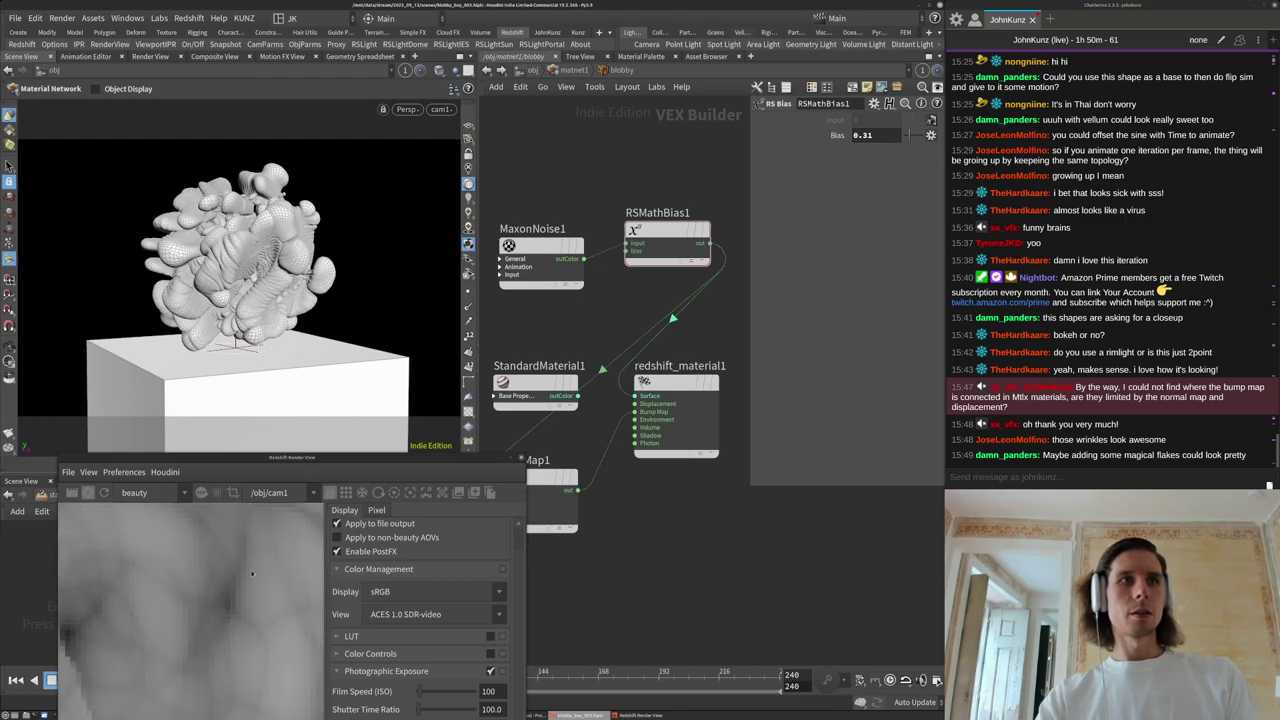
pyautogui.moveTo(709, 163); pyautogui.dragTo(686, 180, button='middle')
pyautogui.press('Tab')
pyautogui.write('range')
pyautogui.press('Return')
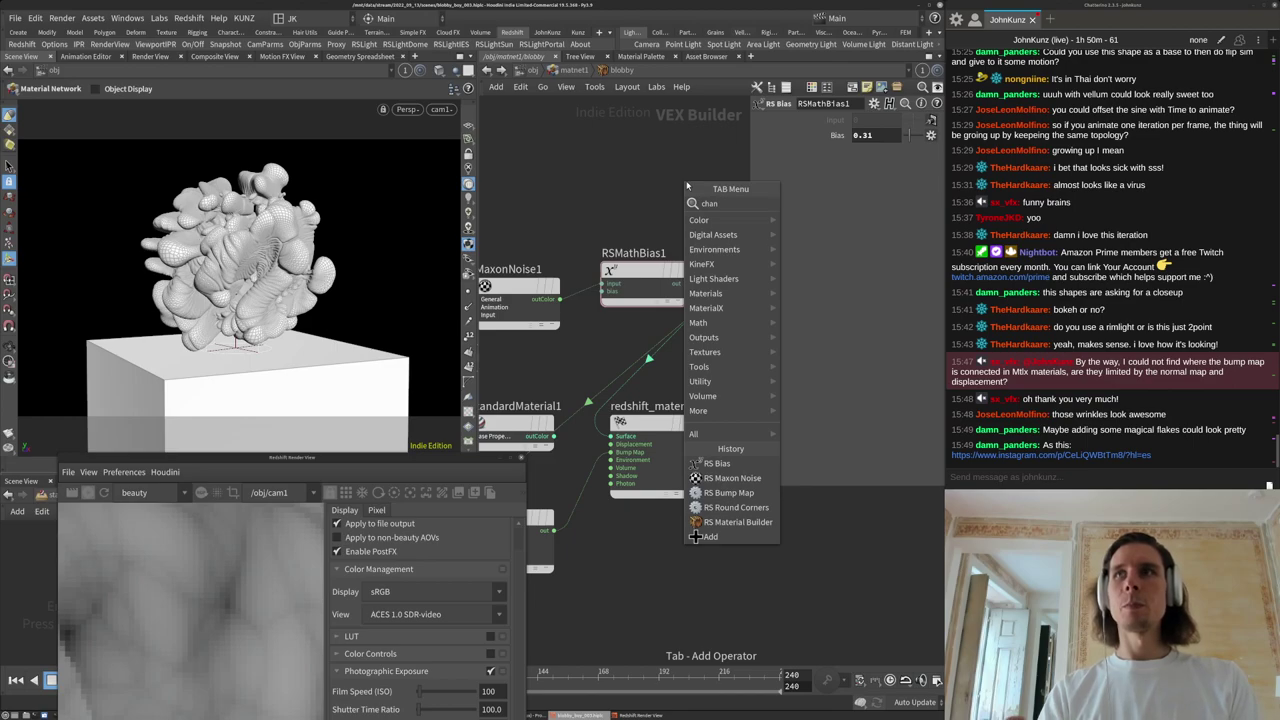
pyautogui.moveTo(687, 185); pyautogui.dragTo(598, 177)
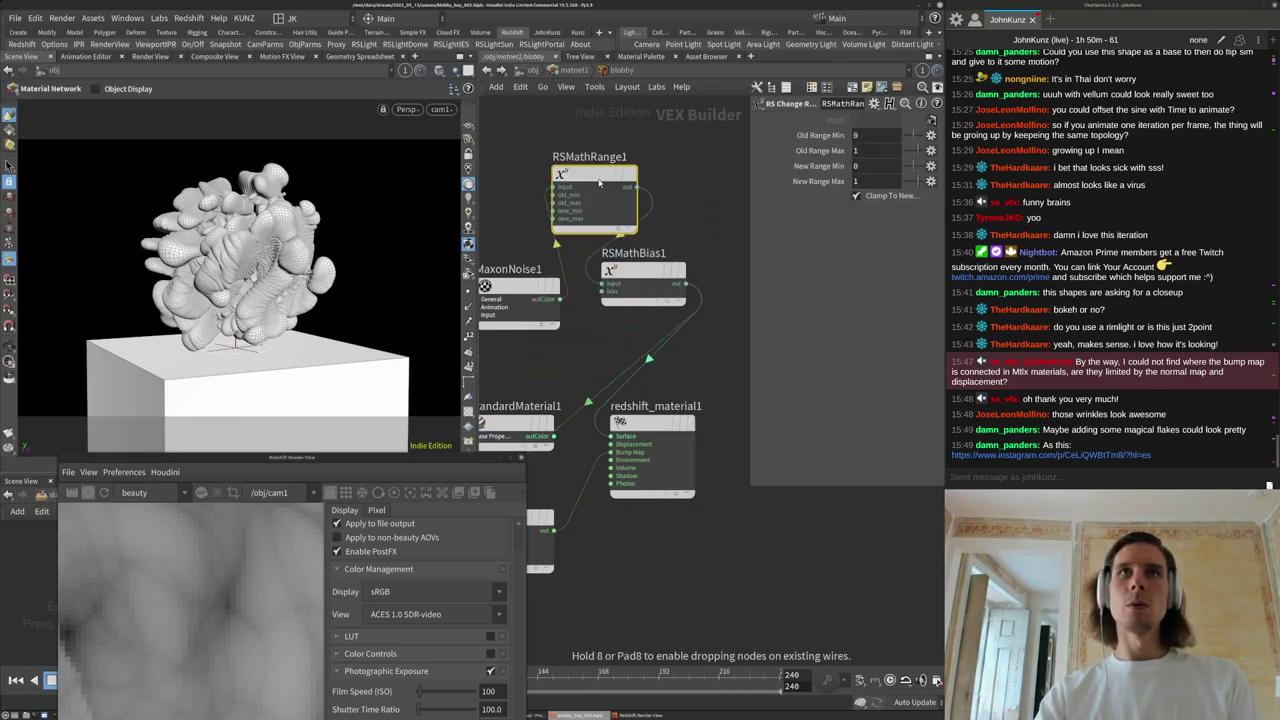
# Invert the noise by setting the range node's Old Range Min to 1 and Old Range Max to 0.
pyautogui.click(627, 272)
pyautogui.click(598, 185)
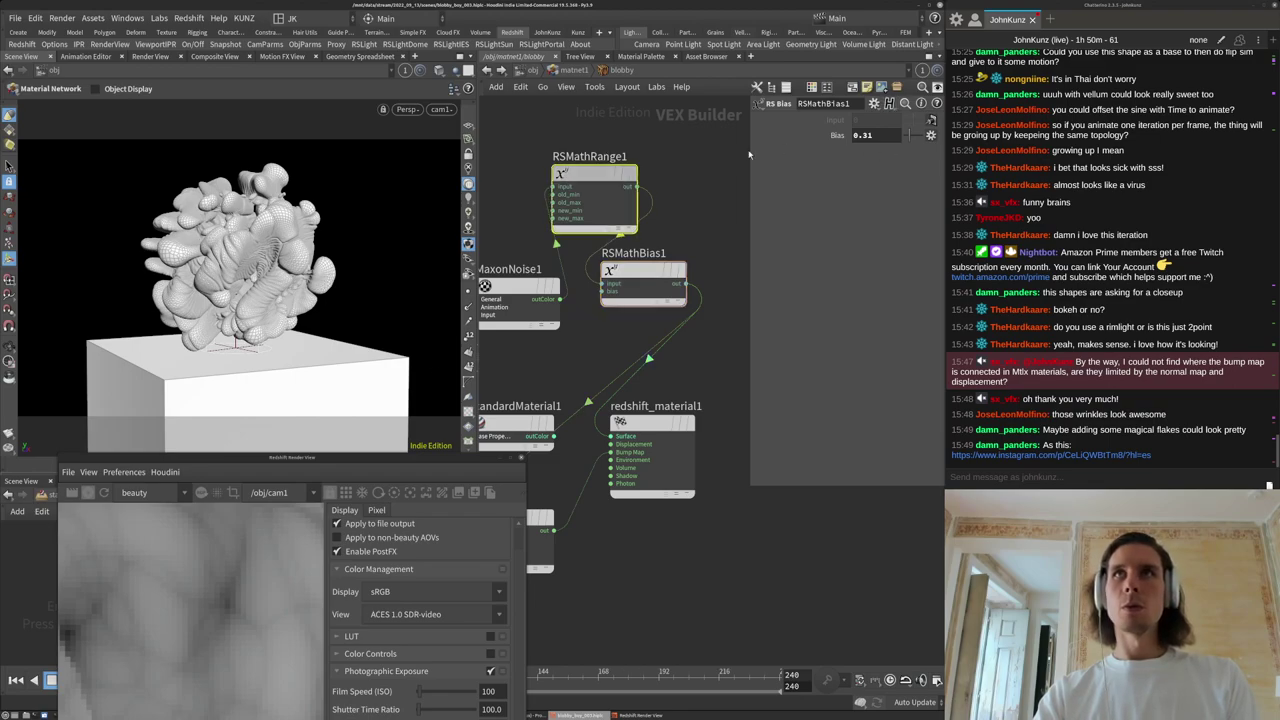
pyautogui.write('0')
pyautogui.press('Return')
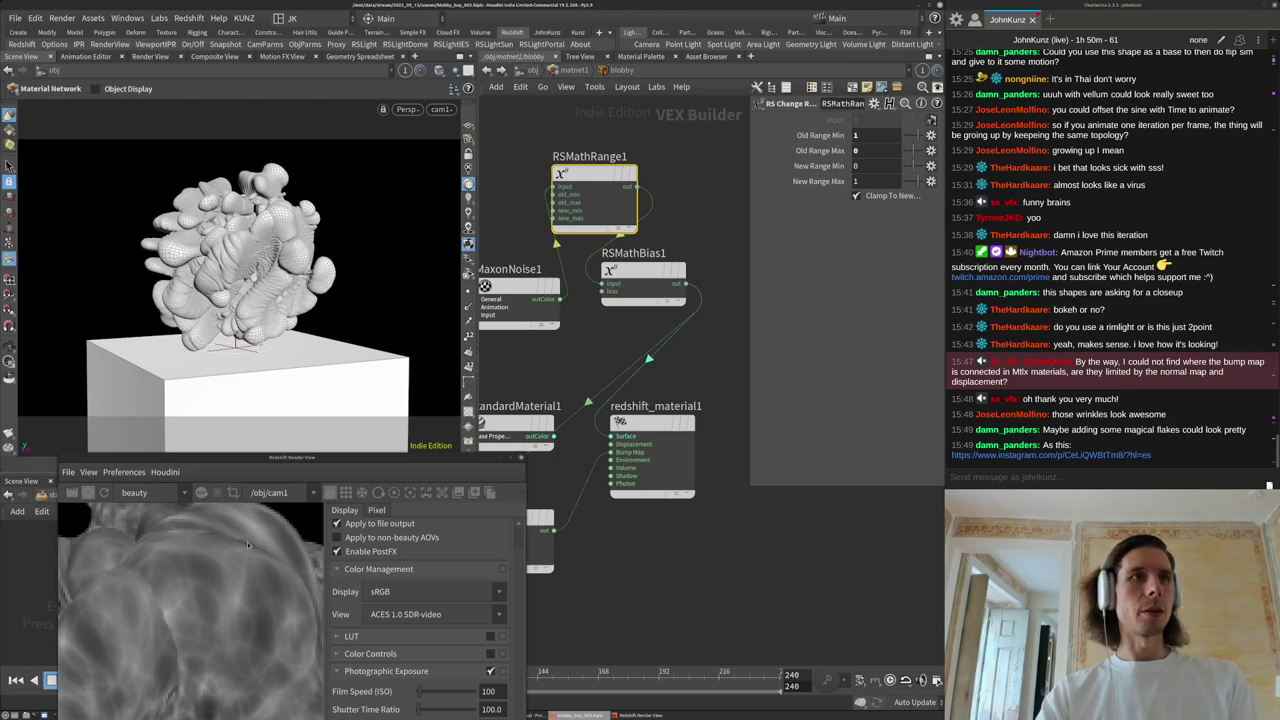
pyautogui.scroll(3, 251, 591)
# Try a Bias of 0.09 on RSMathBias1 and settle on 0.15.
pyautogui.click(645, 276)
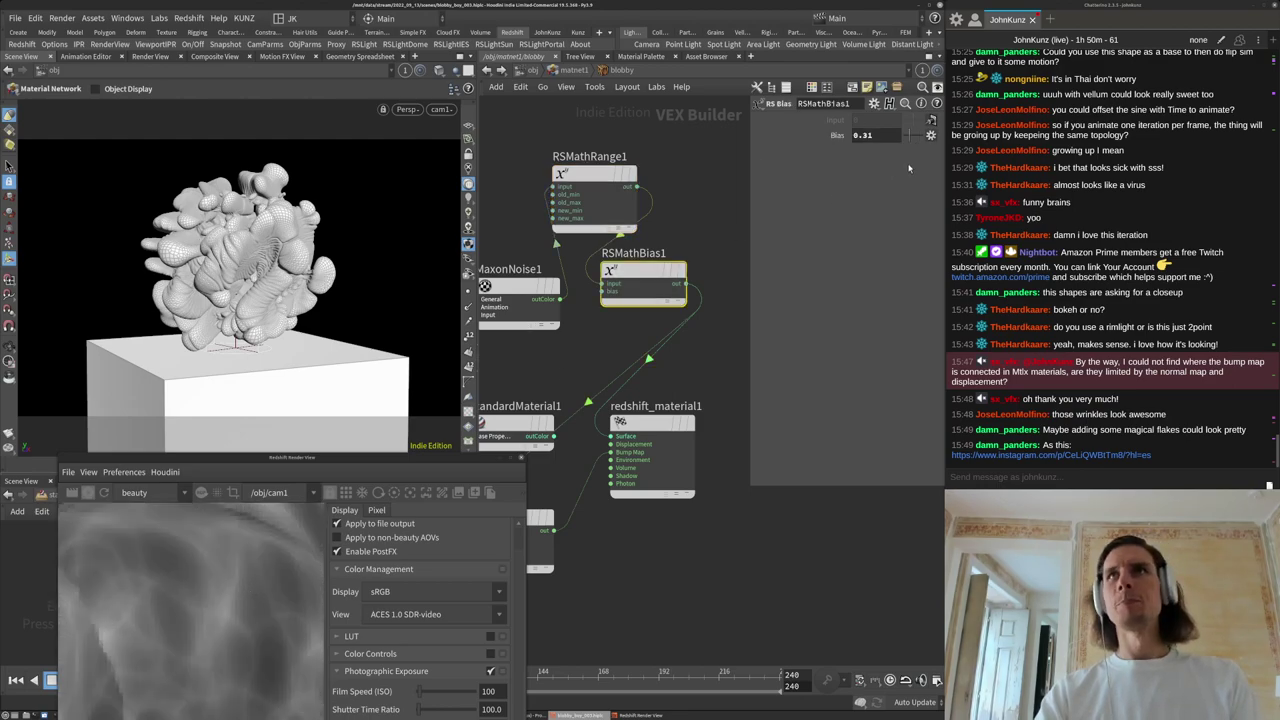
pyautogui.click(918, 136)
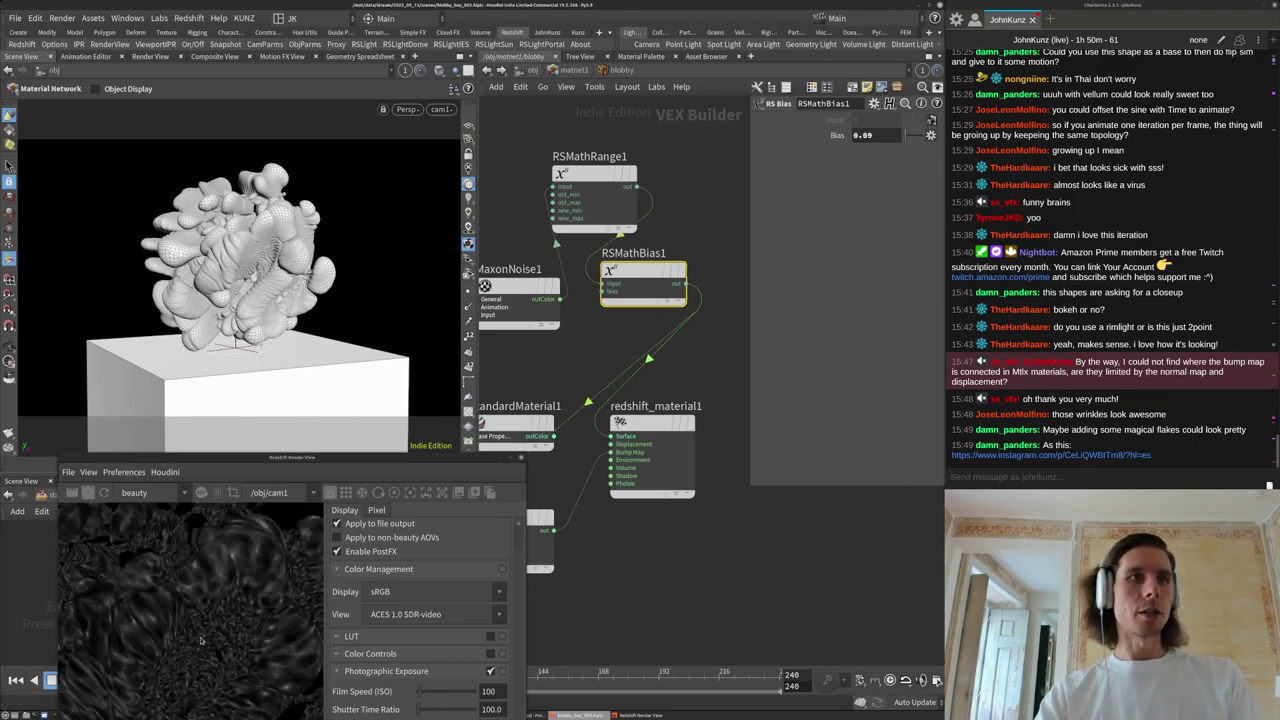
pyautogui.scroll(2, 254, 587)
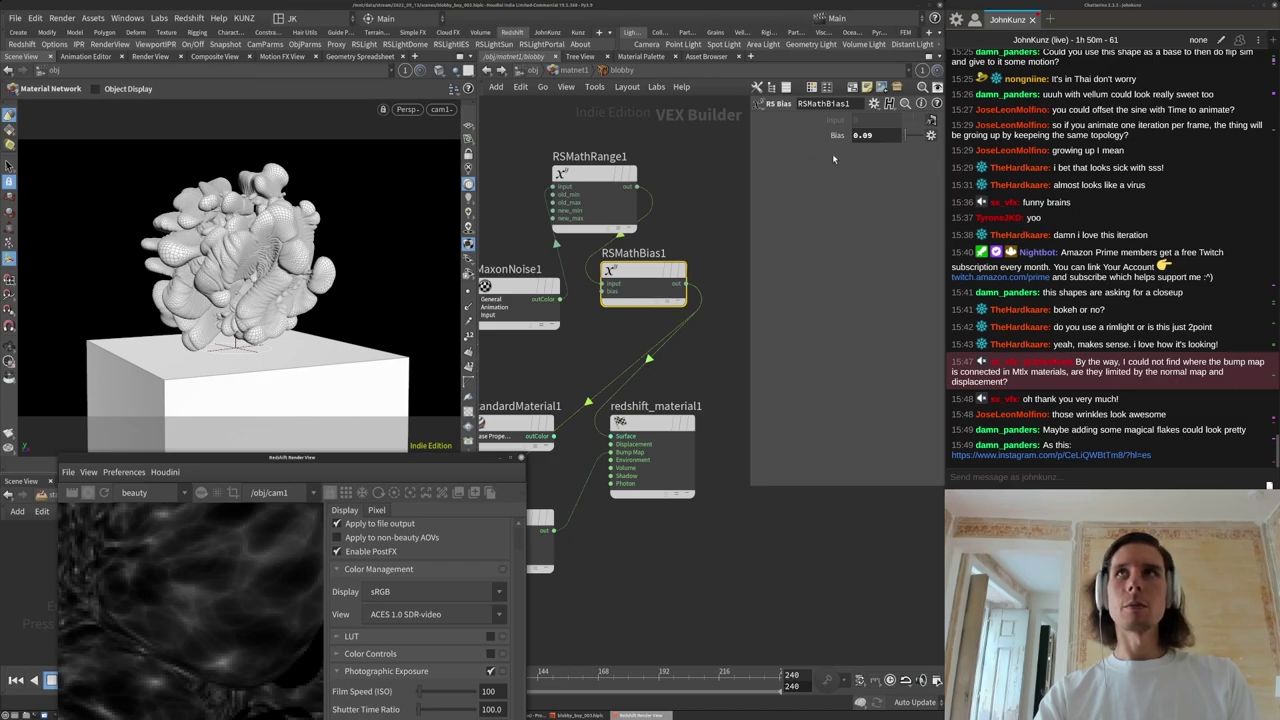
pyautogui.moveTo(880, 139); pyautogui.dragTo(864, 139)
pyautogui.write('0.15')
pyautogui.press('Return')
# Connect the outColor of StandardMaterial1 to the Surface input of redshift_material1 again.
pyautogui.moveTo(618, 557); pyautogui.dragTo(644, 566, button='middle')
pyautogui.moveTo(638, 445); pyautogui.dragTo(572, 446)
pyautogui.scroll(-3, 172, 598)
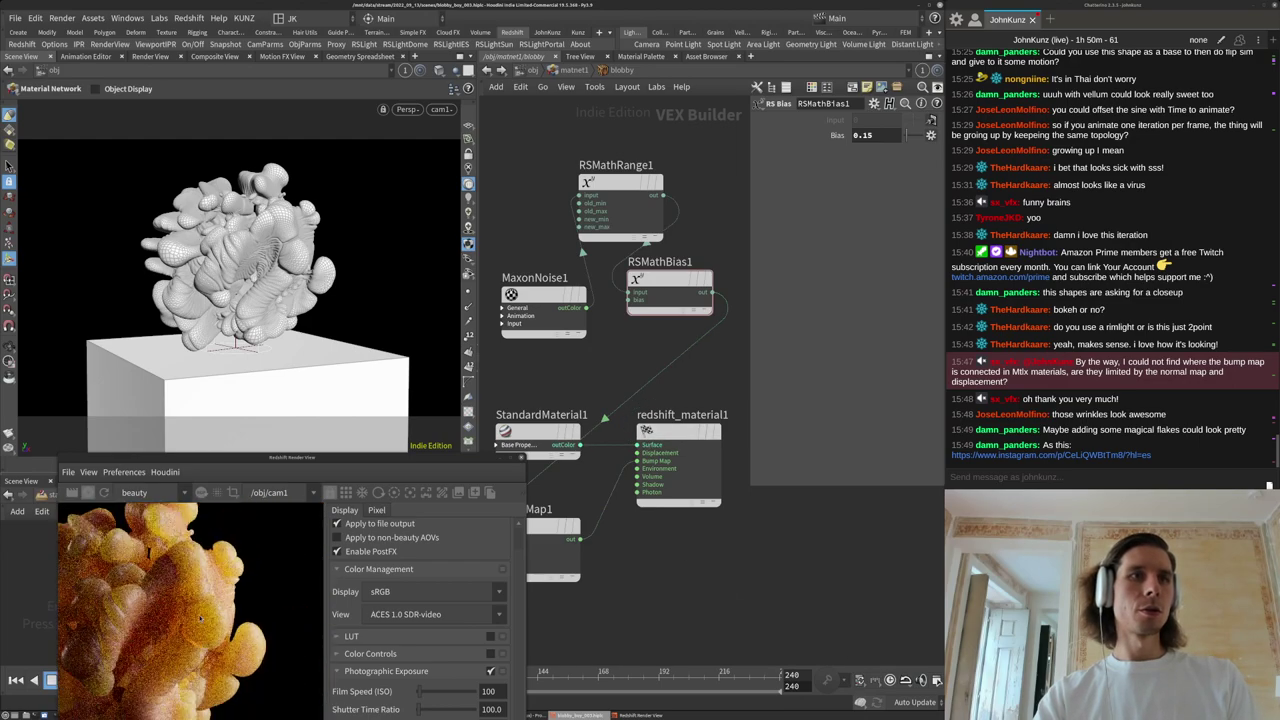
pyautogui.scroll(4, 200, 619)
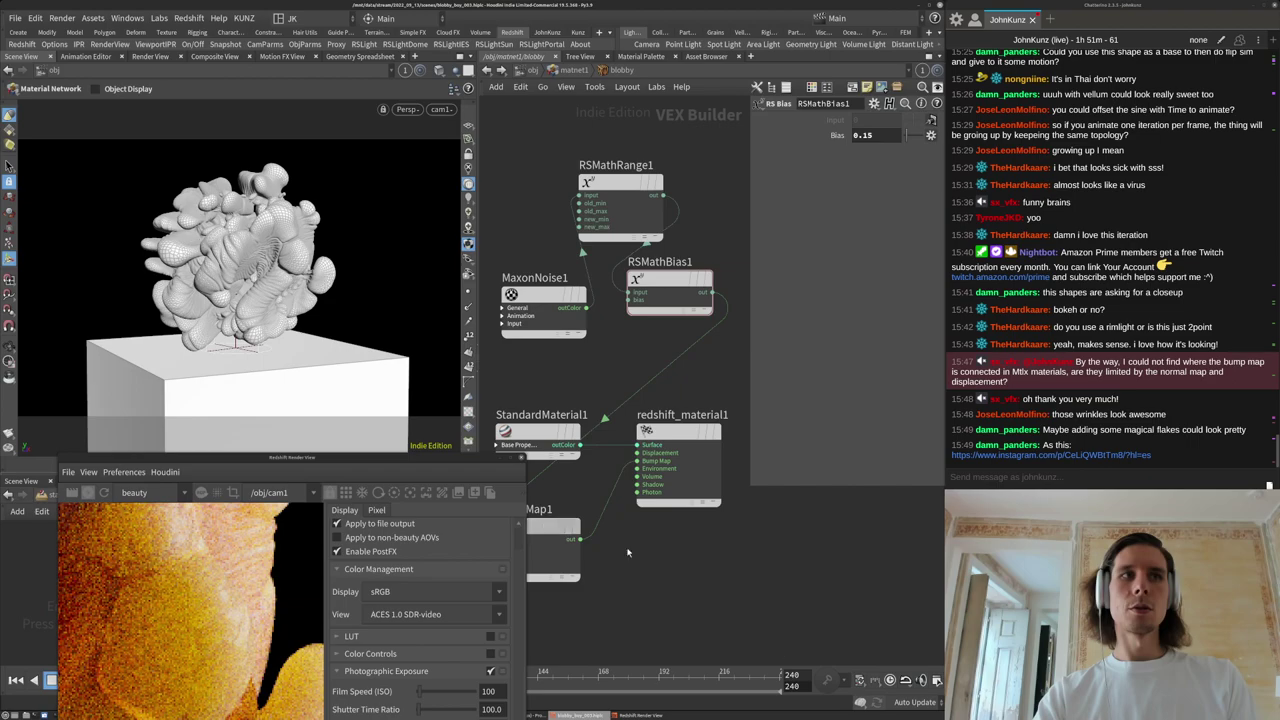
# Set the Height Scale of BumpMap1 to .1 and inspect the bumps in the render close up.
pyautogui.click(562, 524)
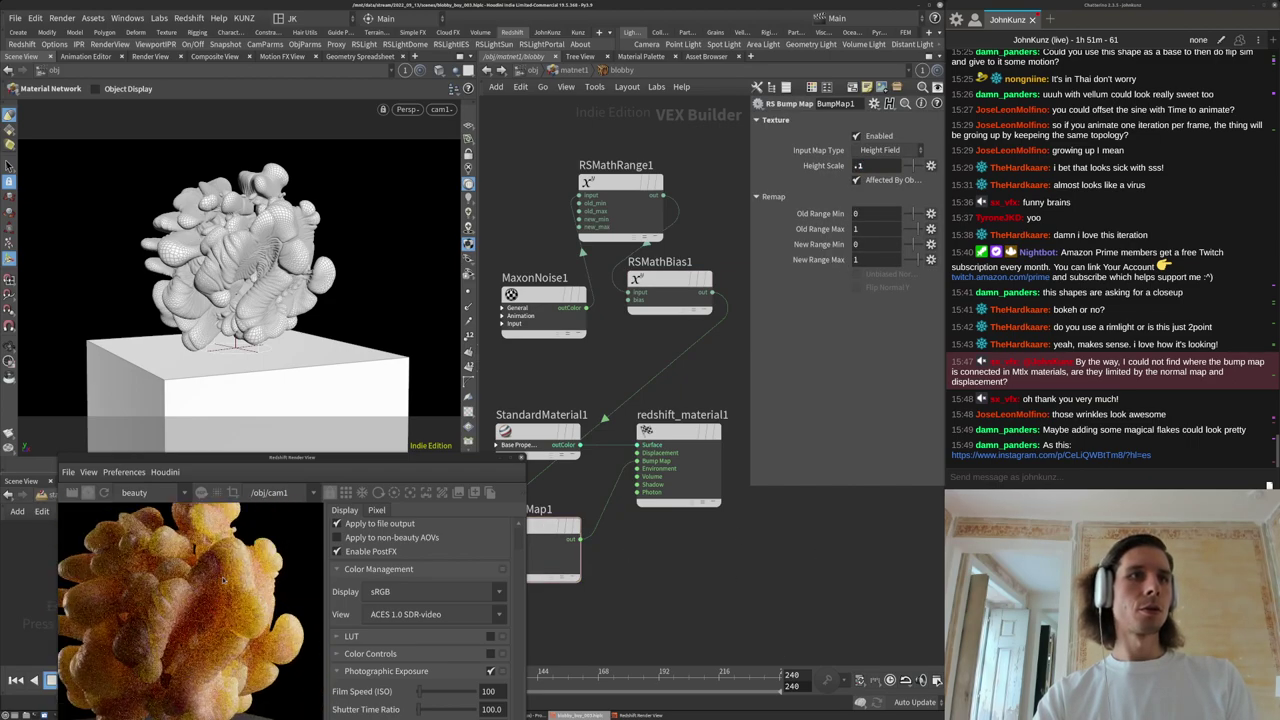
pyautogui.moveTo(124, 650); pyautogui.dragTo(190, 612)
pyautogui.scroll(-3, 200, 615)
pyautogui.scroll(3, 225, 623)
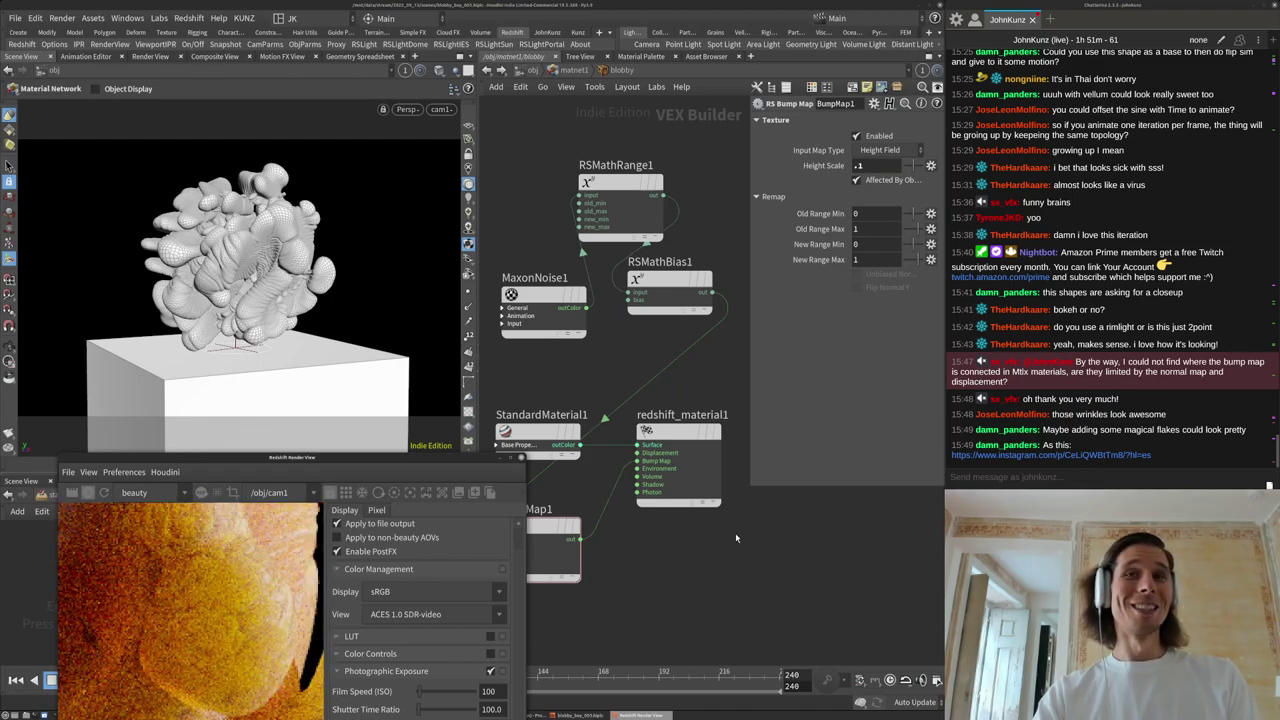
pyautogui.moveTo(720, 573); pyautogui.dragTo(726, 563, button='middle')
pyautogui.scroll(2, 225, 619)
pyautogui.scroll(-3, 220, 590)
pyautogui.moveTo(220, 588)
pyautogui.mouseDown()
pyautogui.moveTo(194, 547)
pyautogui.moveTo(198, 601)
pyautogui.mouseUp()
pyautogui.scroll(2, 192, 565)
pyautogui.moveTo(182, 548)
pyautogui.mouseDown()
pyautogui.moveTo(192, 584)
pyautogui.moveTo(205, 552)
pyautogui.mouseUp()
pyautogui.scroll(-3, 191, 584)
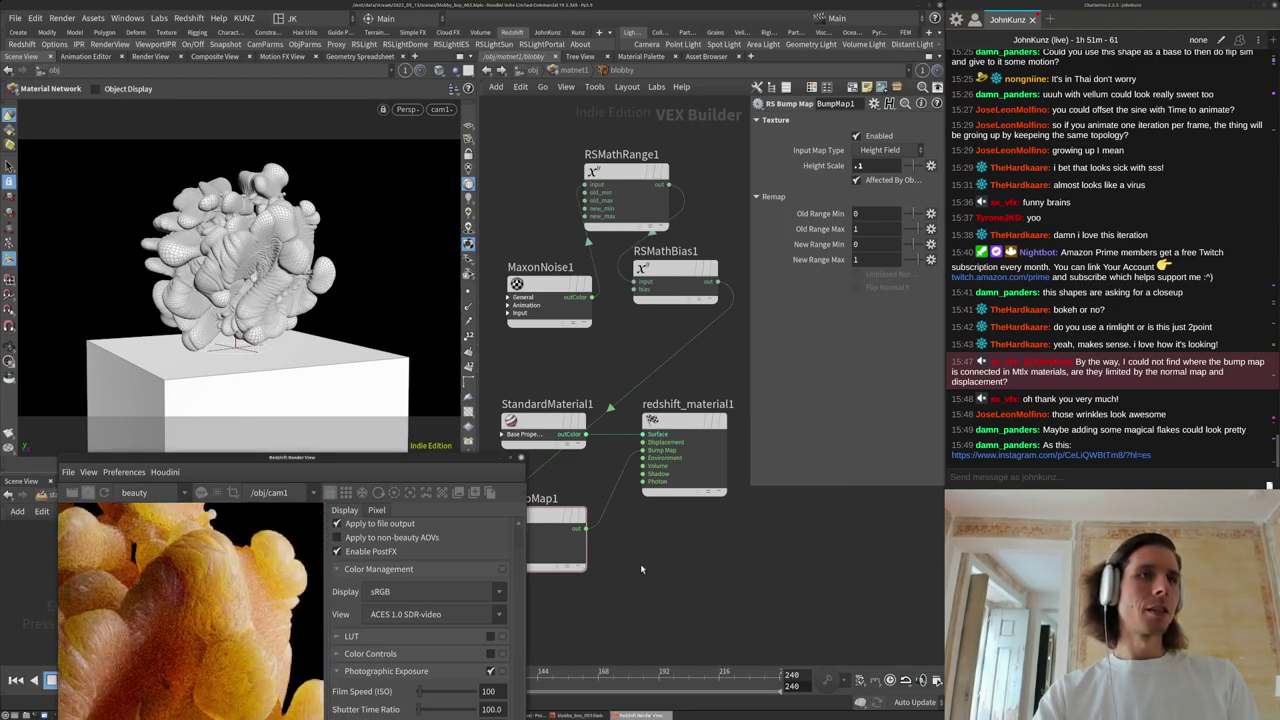
# Set the Overall Scale of MaxonNoise1 to .6 and check the bumps in the render.
pyautogui.moveTo(681, 530); pyautogui.dragTo(719, 496, button='middle')
pyautogui.click(590, 251)
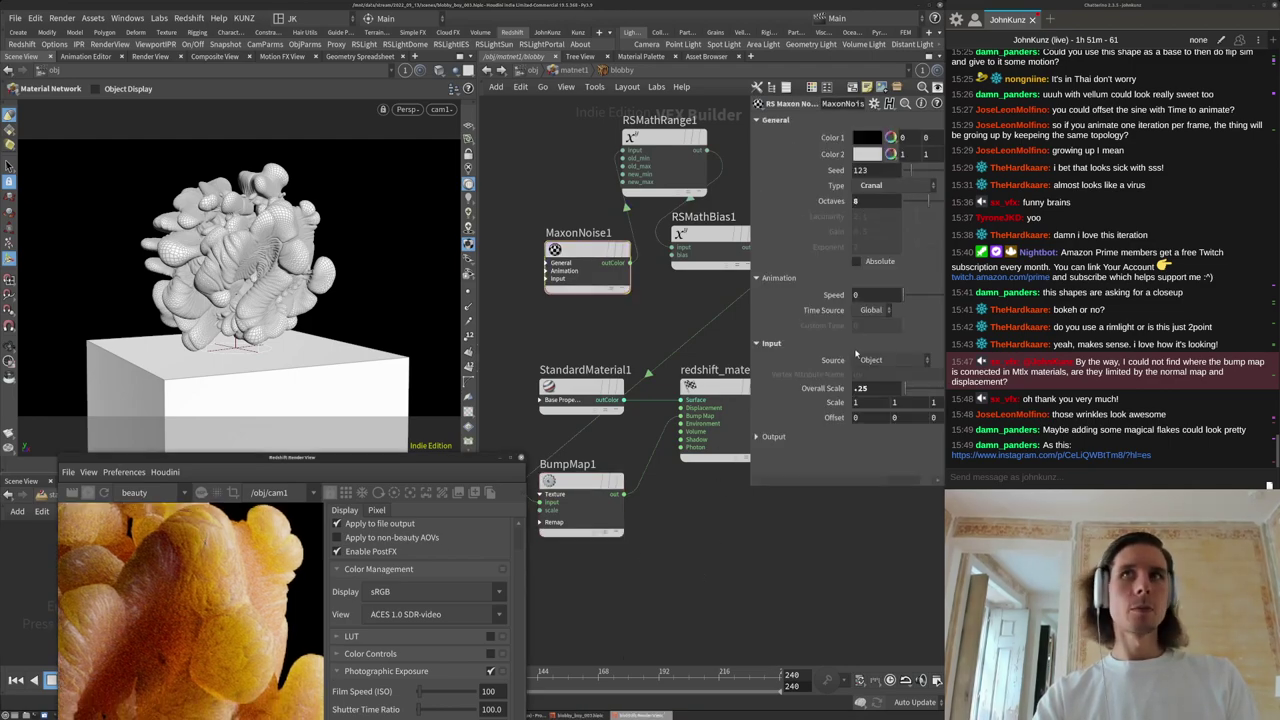
pyautogui.doubleClick(864, 388)
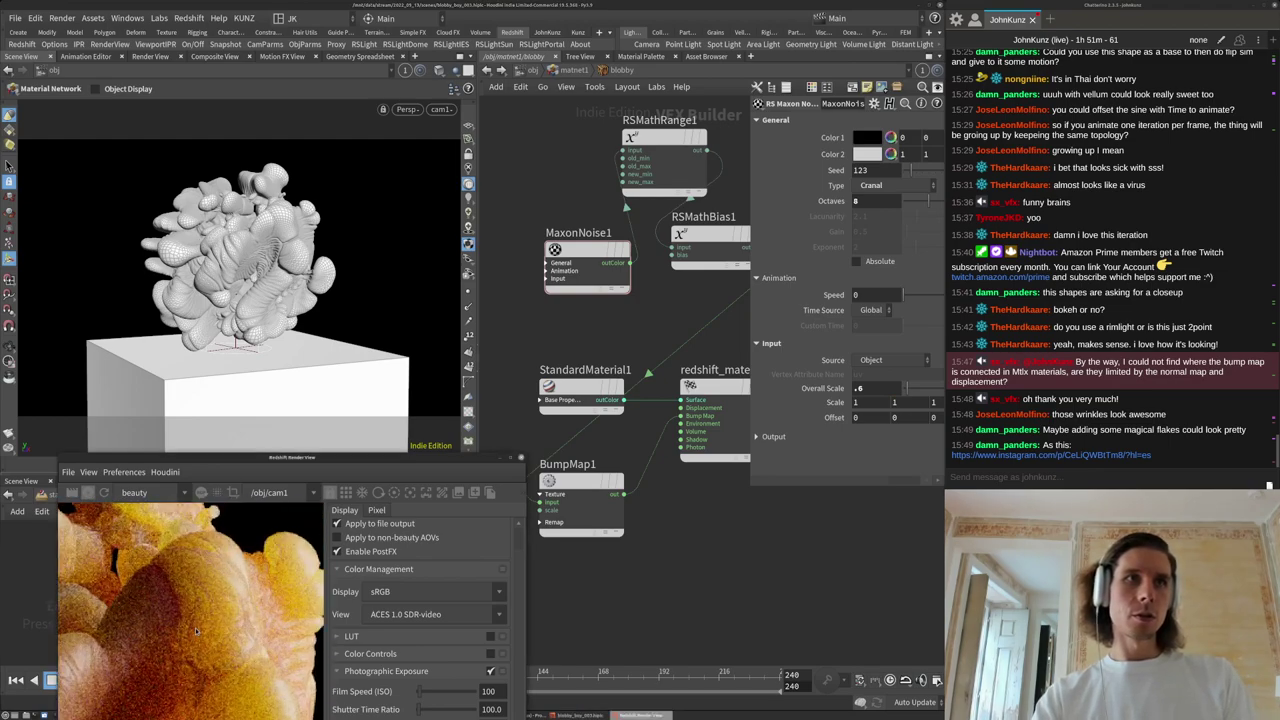
pyautogui.scroll(-3, 680, 560)
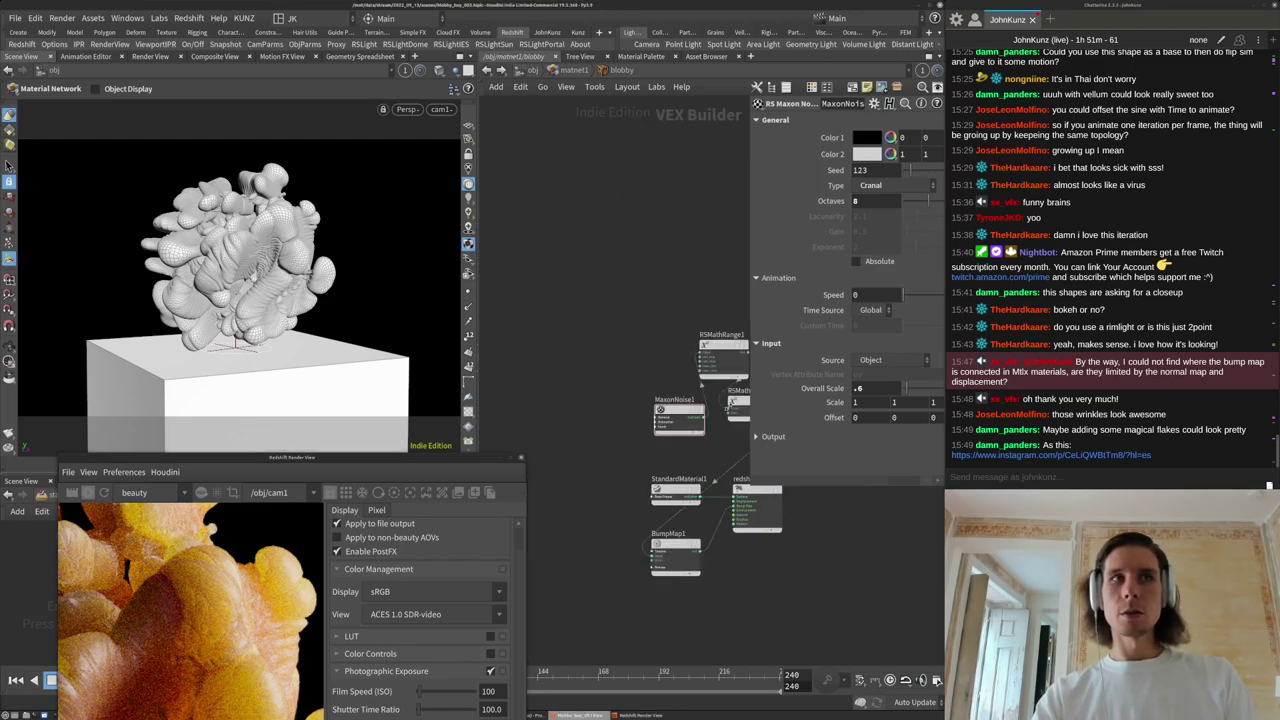
# Set the reflection Roughness of StandardMaterial1 to 0.2.
pyautogui.moveTo(733, 428); pyautogui.dragTo(719, 368)
pyautogui.click(672, 482)
pyautogui.scroll(-2, 792, 220)
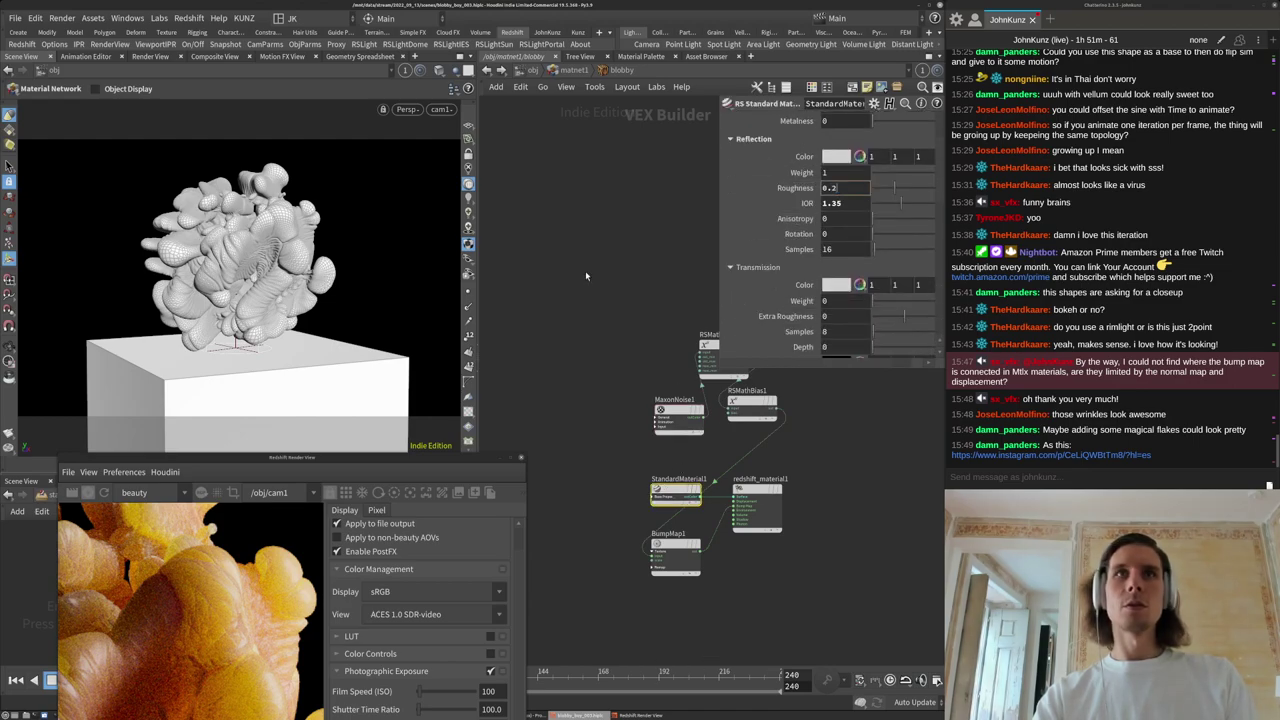
pyautogui.press('Return')
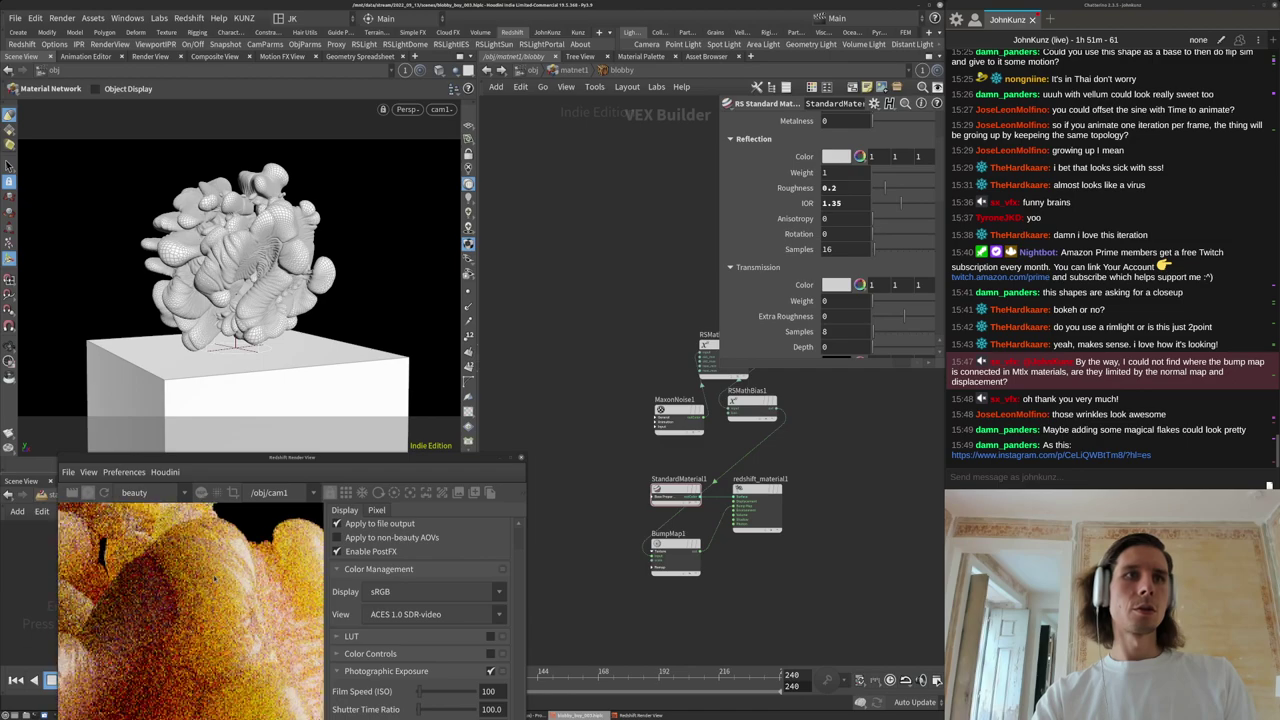
# Examine the reflections and bump detail on different parts of the rendered blob.
pyautogui.scroll(-4, 210, 585)
pyautogui.scroll(2, 207, 614)
pyautogui.moveTo(174, 622); pyautogui.dragTo(192, 588)
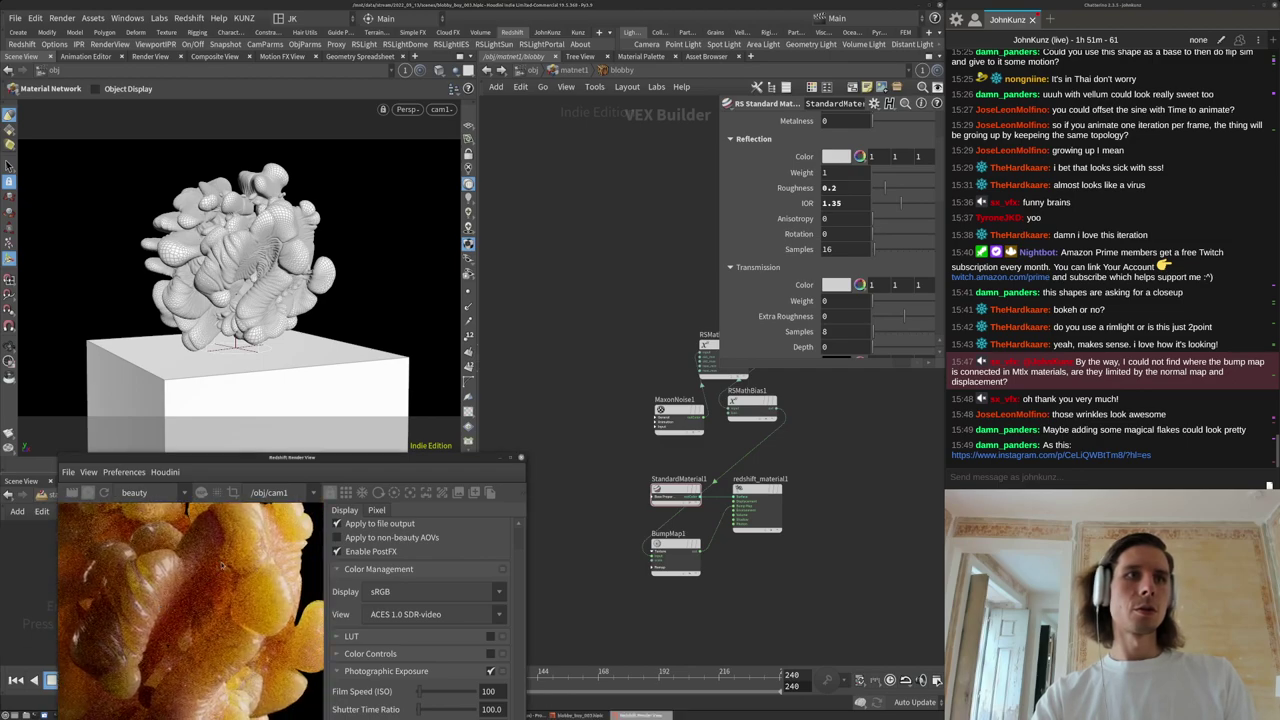
pyautogui.moveTo(226, 706)
pyautogui.mouseDown()
pyautogui.moveTo(206, 640)
pyautogui.moveTo(206, 710)
pyautogui.mouseUp()
pyautogui.scroll(1, 210, 655)
pyautogui.scroll(1, 212, 664)
pyautogui.moveTo(200, 560); pyautogui.dragTo(136, 645)
pyautogui.moveTo(198, 520); pyautogui.dragTo(192, 556)
# Copy the Instagram link from the chat and open it in a new browser tab to view the flakes reference.
pyautogui.moveTo(1171, 457); pyautogui.dragTo(949, 460)
pyautogui.hotkey('ctrl', 'c')
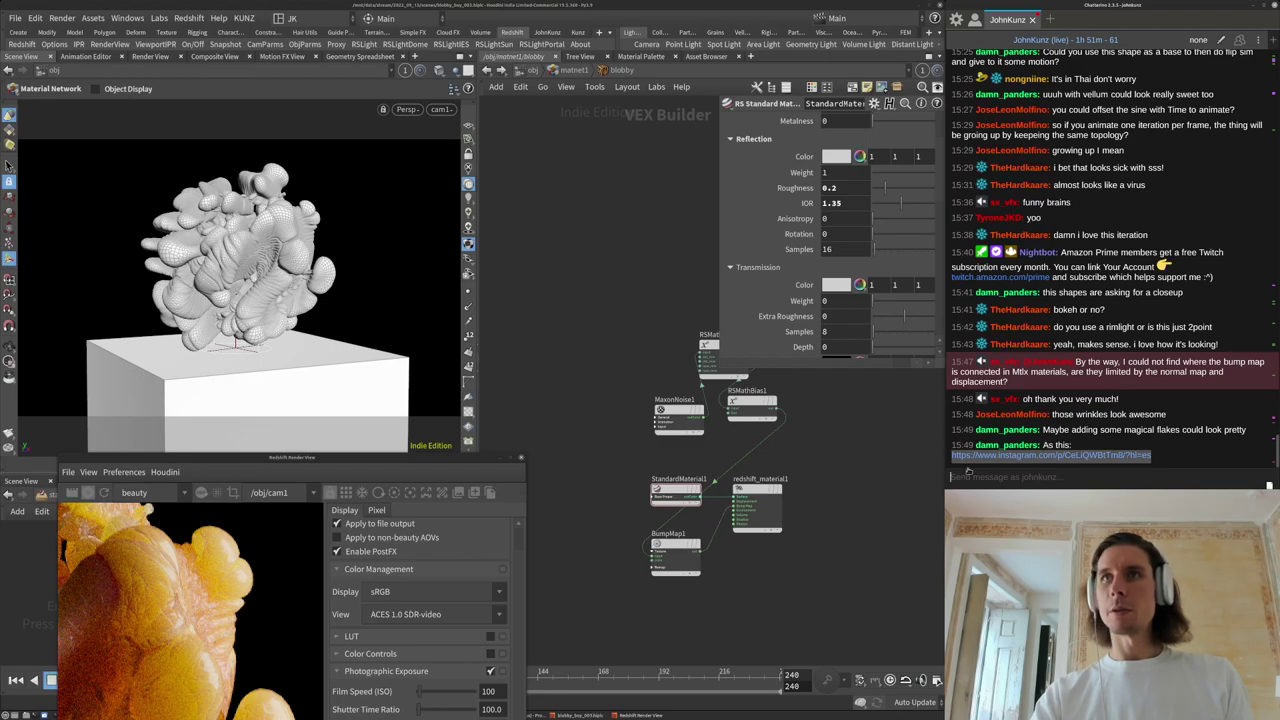
pyautogui.moveTo(381, 461); pyautogui.dragTo(449, 304)
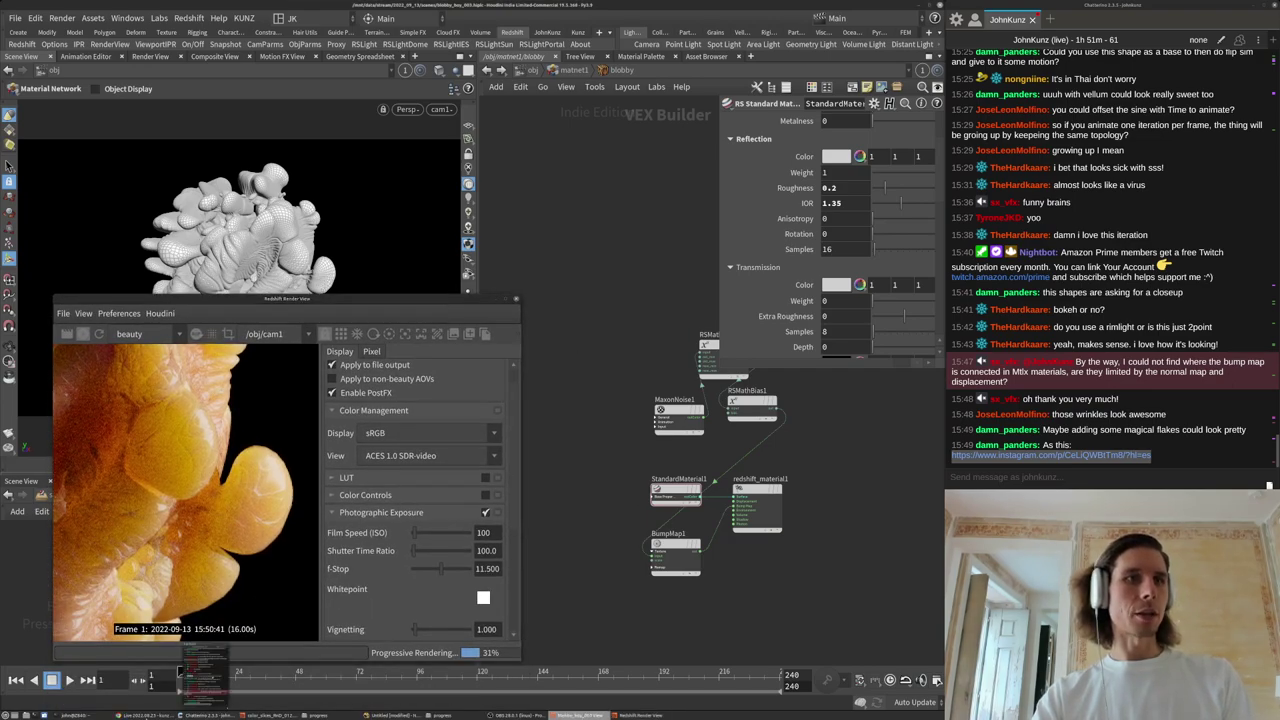
pyautogui.click(147, 715)
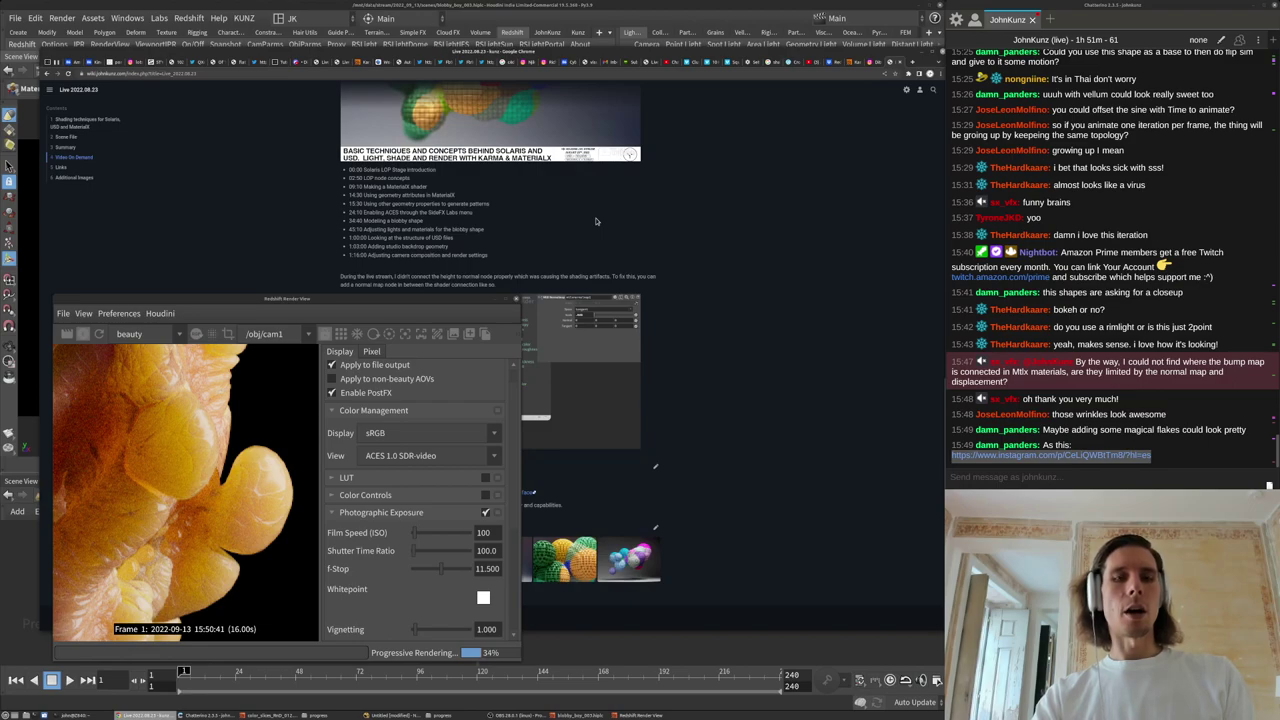
pyautogui.hotkey('ctrl', 't')
pyautogui.hotkey('ctrl', 'v')
pyautogui.press('Return')
pyautogui.moveTo(430, 299); pyautogui.dragTo(420, 533)
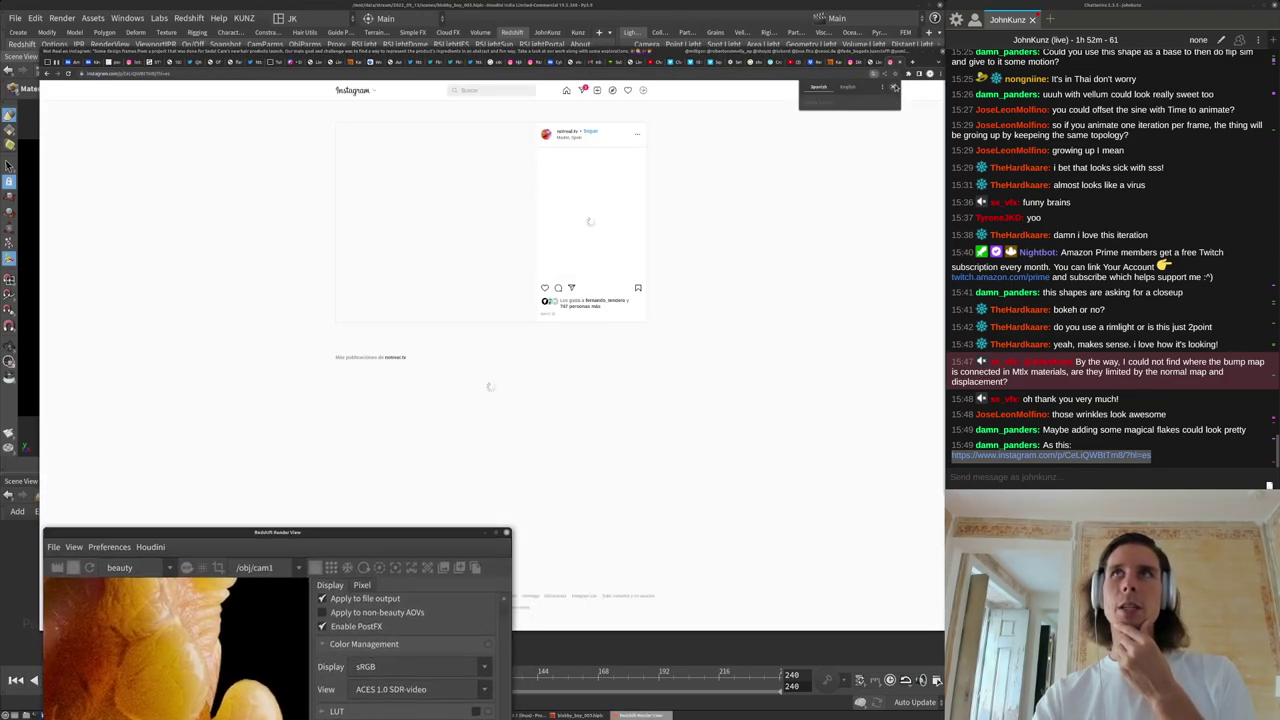
pyautogui.click(893, 87)
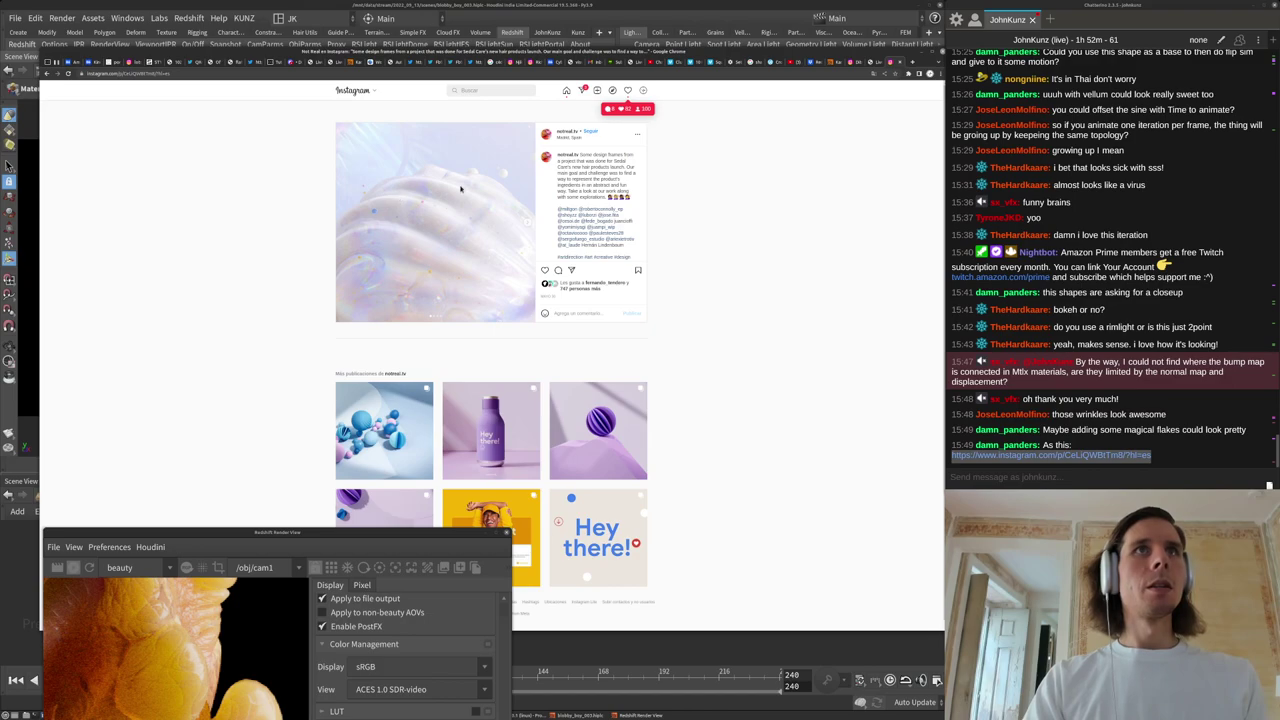
# Switch back to Houdini, move redshift_material1 further from the other nodes, and duplicate MaxonNoise1 beside BumpMap1.
pyautogui.click(588, 647)
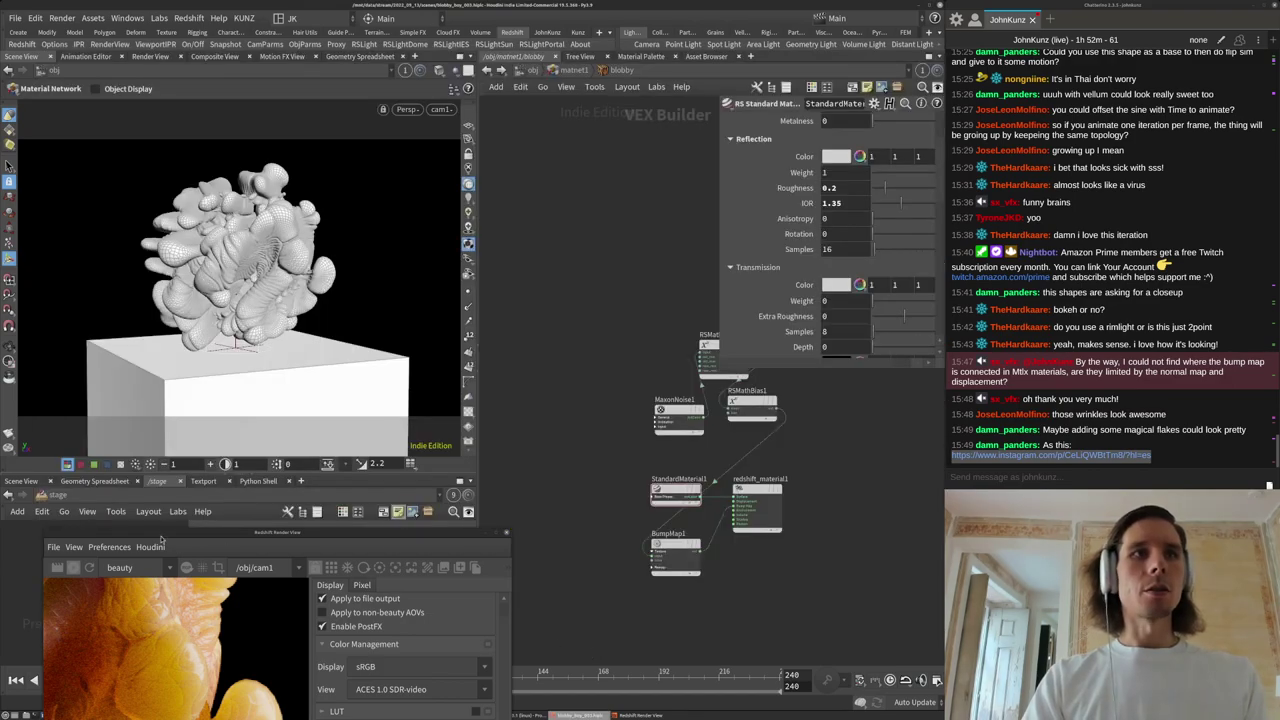
pyautogui.moveTo(97, 533); pyautogui.dragTo(77, 351)
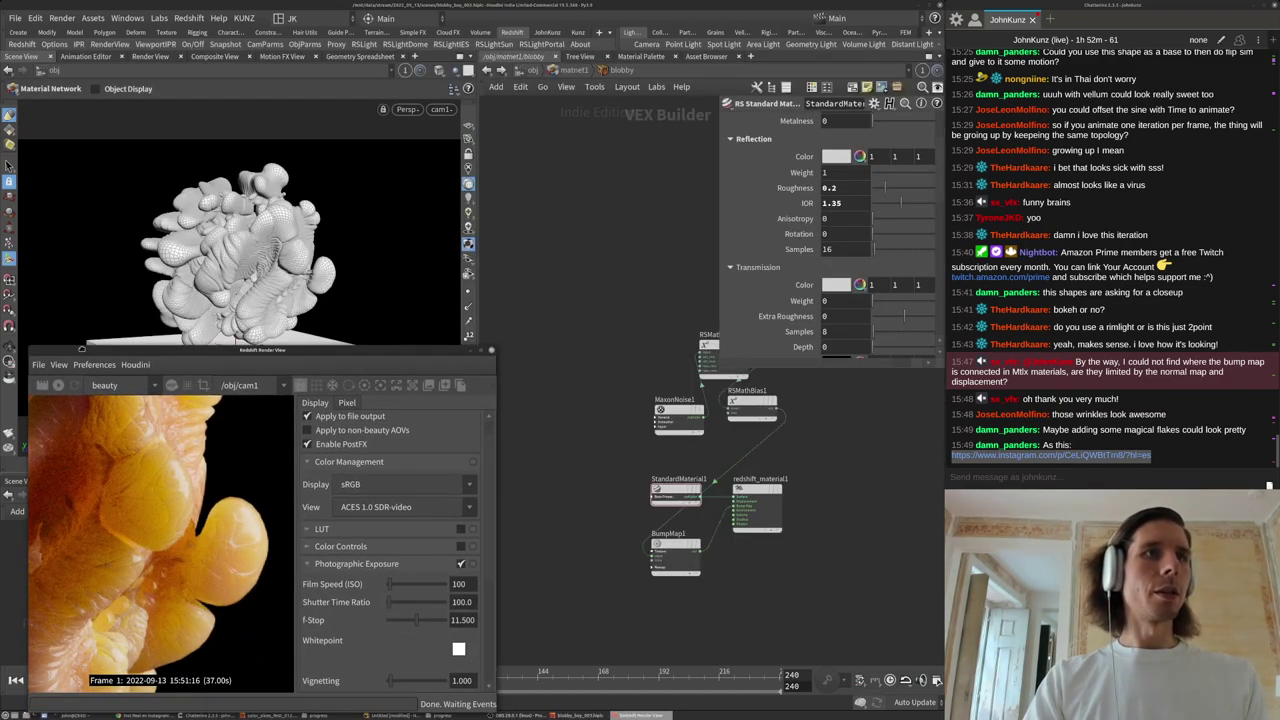
pyautogui.moveTo(684, 446); pyautogui.dragTo(659, 484, button='middle')
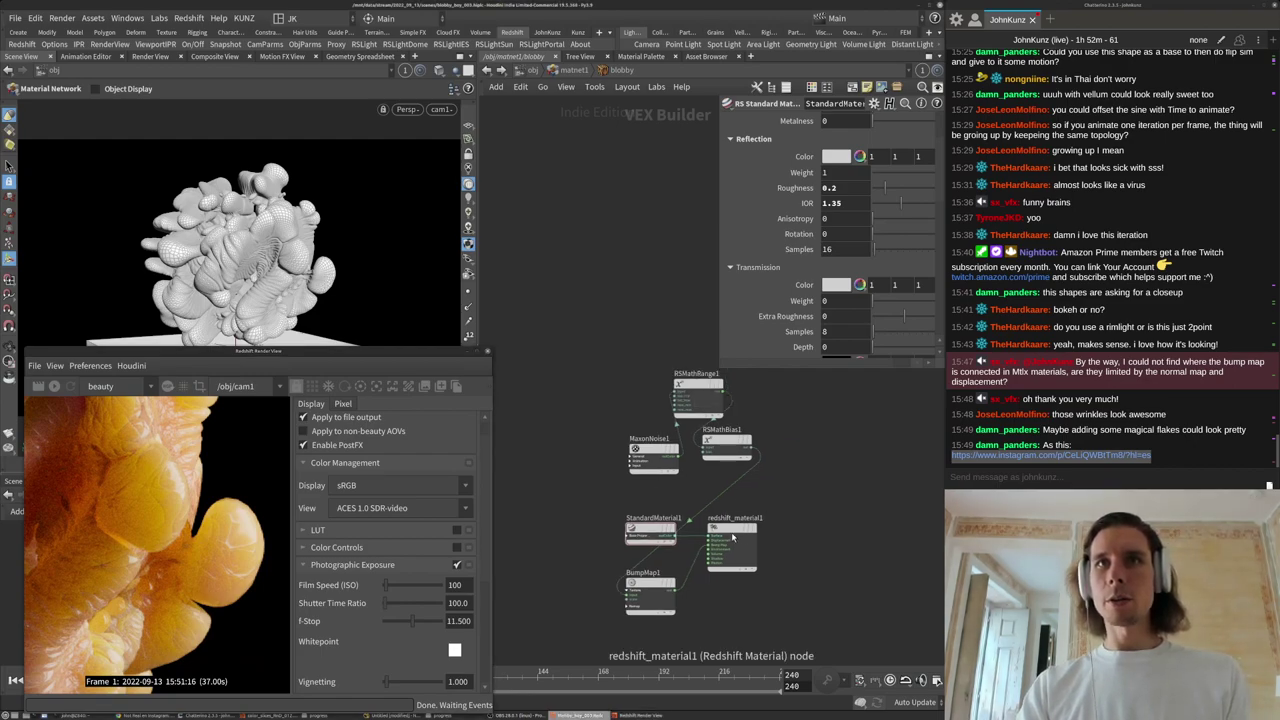
pyautogui.moveTo(729, 534); pyautogui.dragTo(834, 528)
pyautogui.moveTo(786, 590); pyautogui.dragTo(755, 544, button='middle')
pyautogui.keyDown('alt'); pyautogui.moveTo(634, 409); pyautogui.dragTo(726, 560); pyautogui.keyUp('alt')
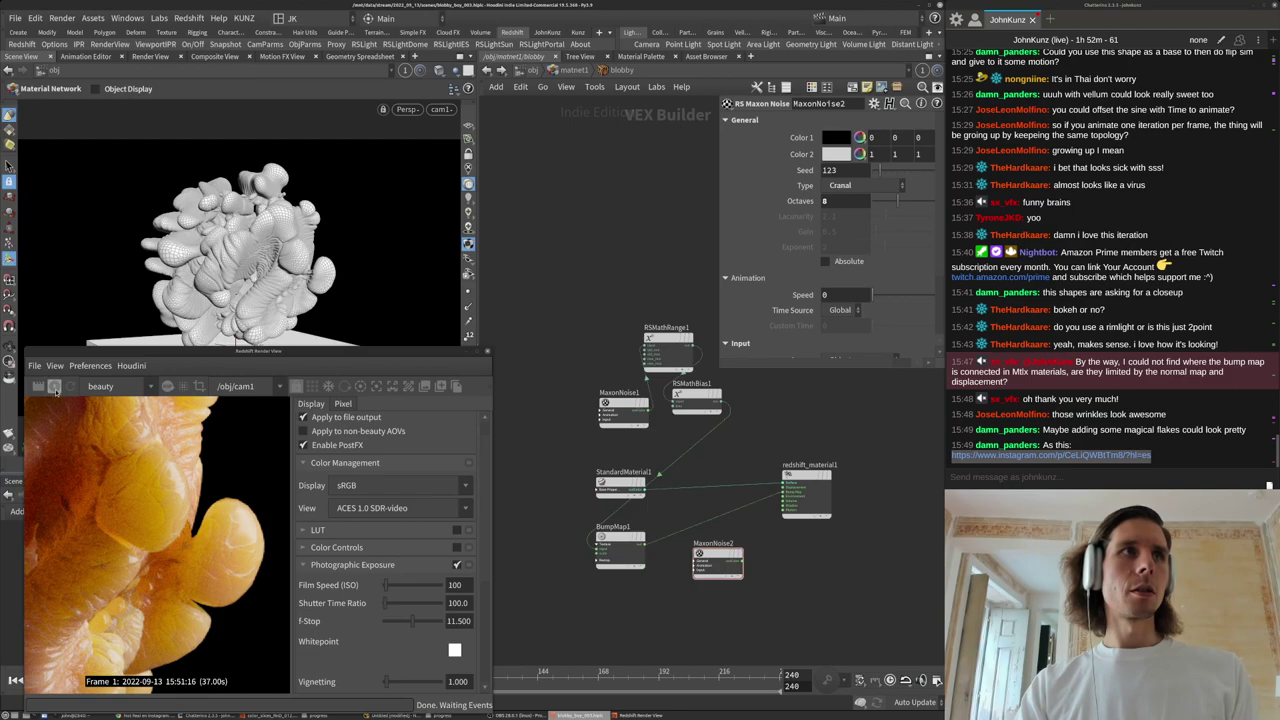
# Restart the interactive render and connect the duplicated noise's outColor to the Surface input of redshift_material1.
pyautogui.click(56, 390)
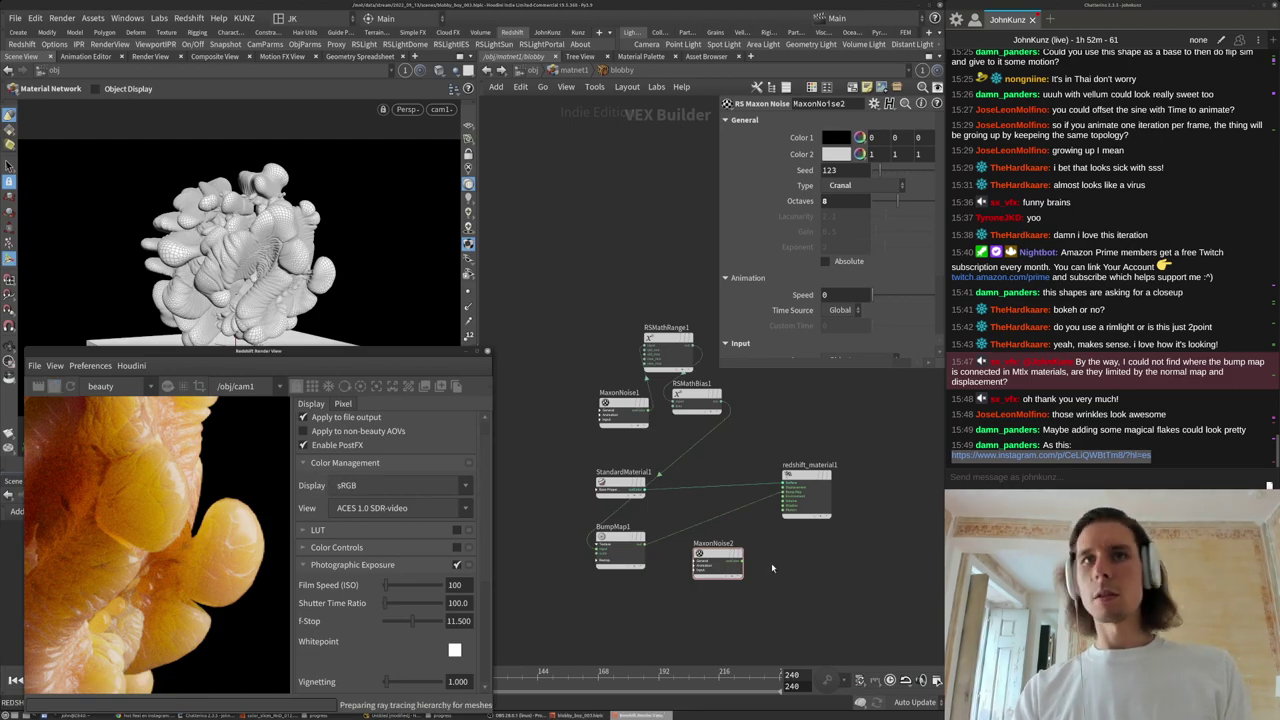
pyautogui.scroll(2, 776, 568)
pyautogui.moveTo(740, 560); pyautogui.dragTo(798, 447)
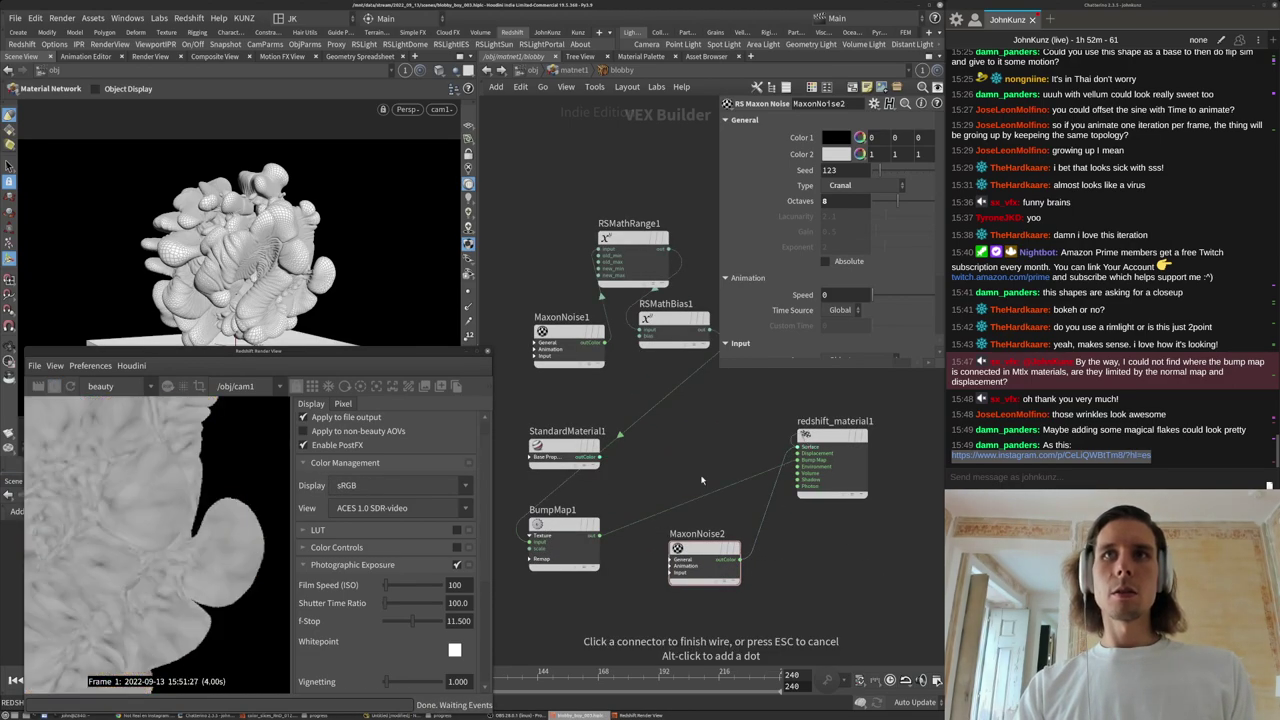
# Enlarge MaxonNoise2's parameter pane and set its noise type to VL noise with an Overall Scale of 0.2.
pyautogui.click(697, 551)
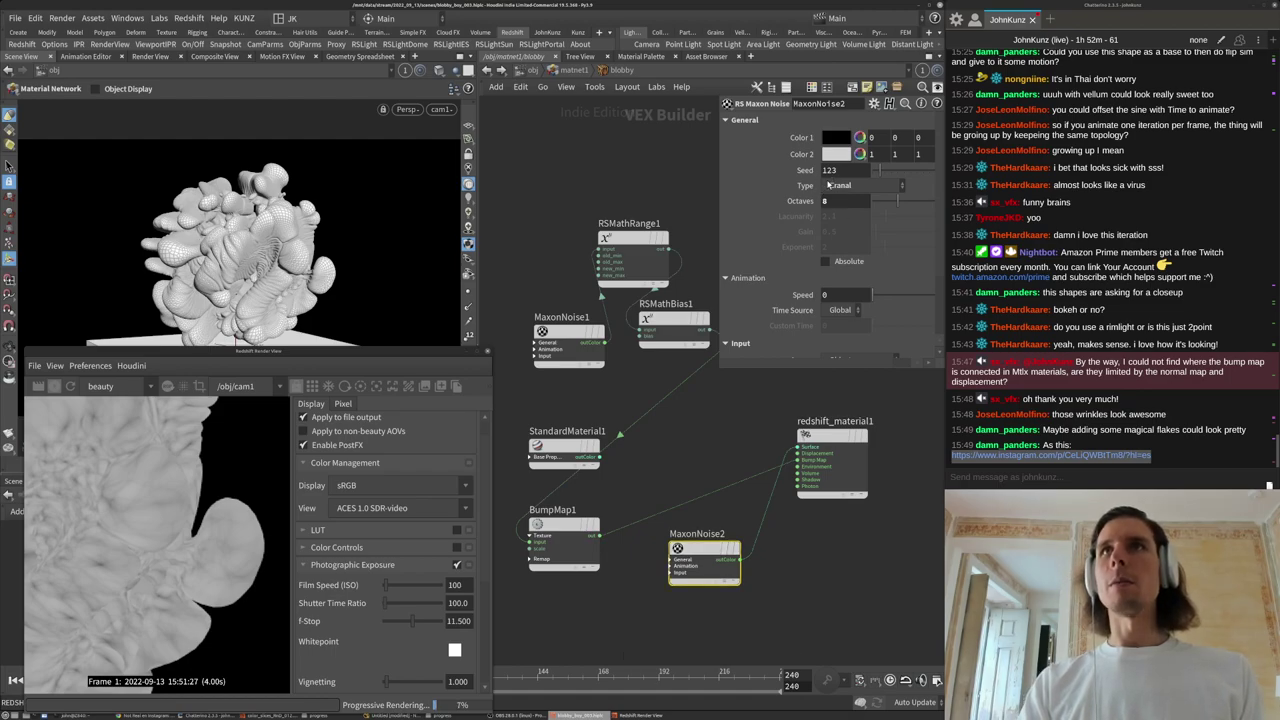
pyautogui.click(830, 186)
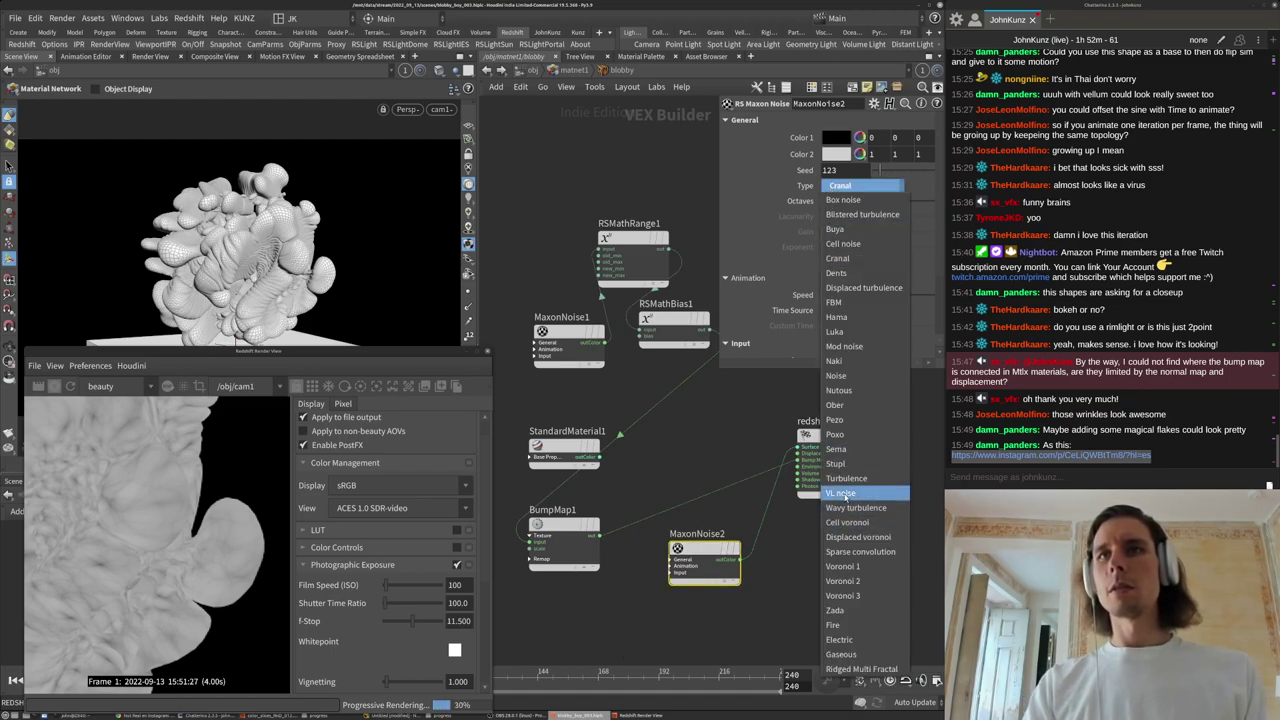
pyautogui.click(846, 494)
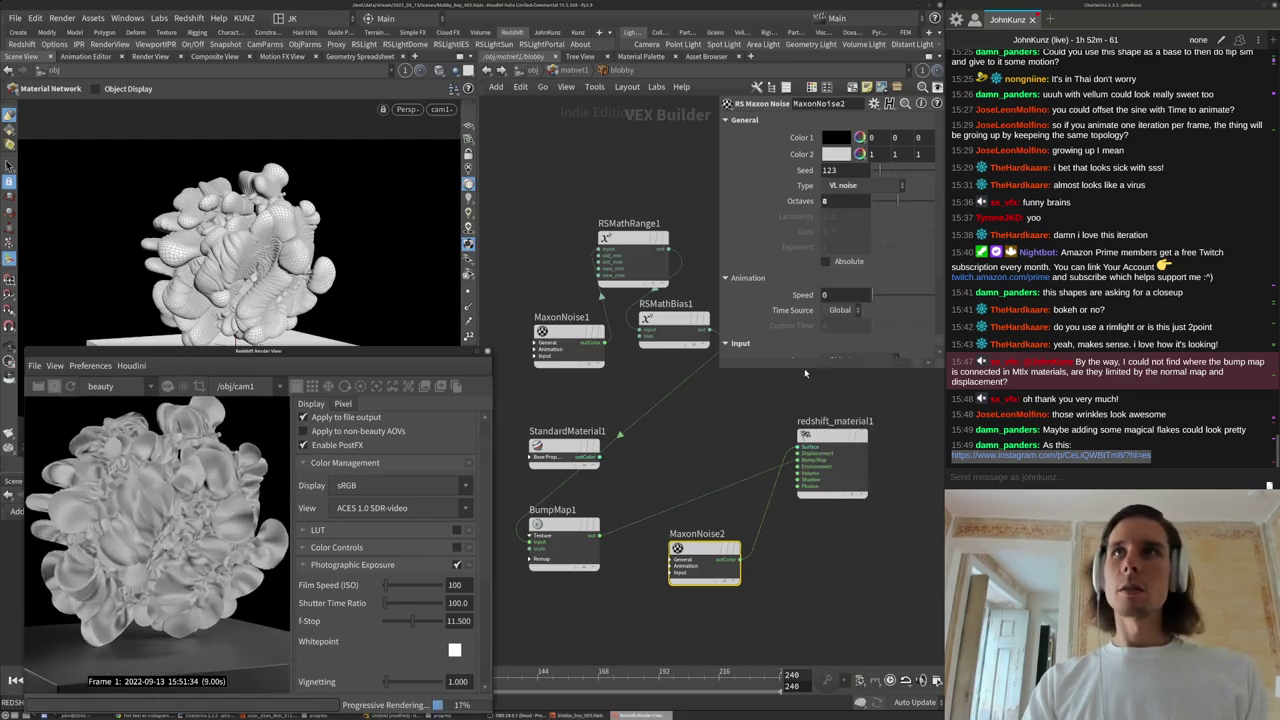
pyautogui.scroll(-3, 780, 310)
pyautogui.moveTo(720, 372); pyautogui.dragTo(535, 455)
pyautogui.press('Return')
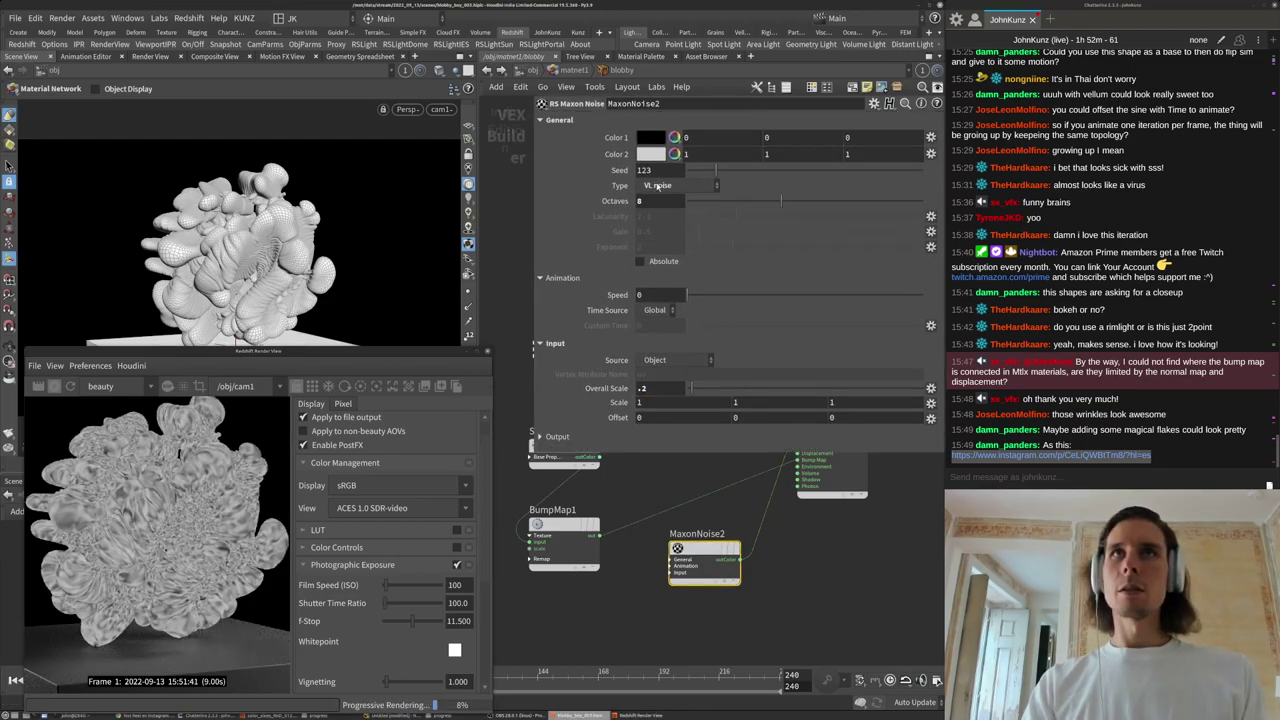
# Try Voronoi 1 as the noise type of MaxonNoise2 and inspect the pattern up close in the render.
pyautogui.click(660, 185)
pyautogui.click(596, 588)
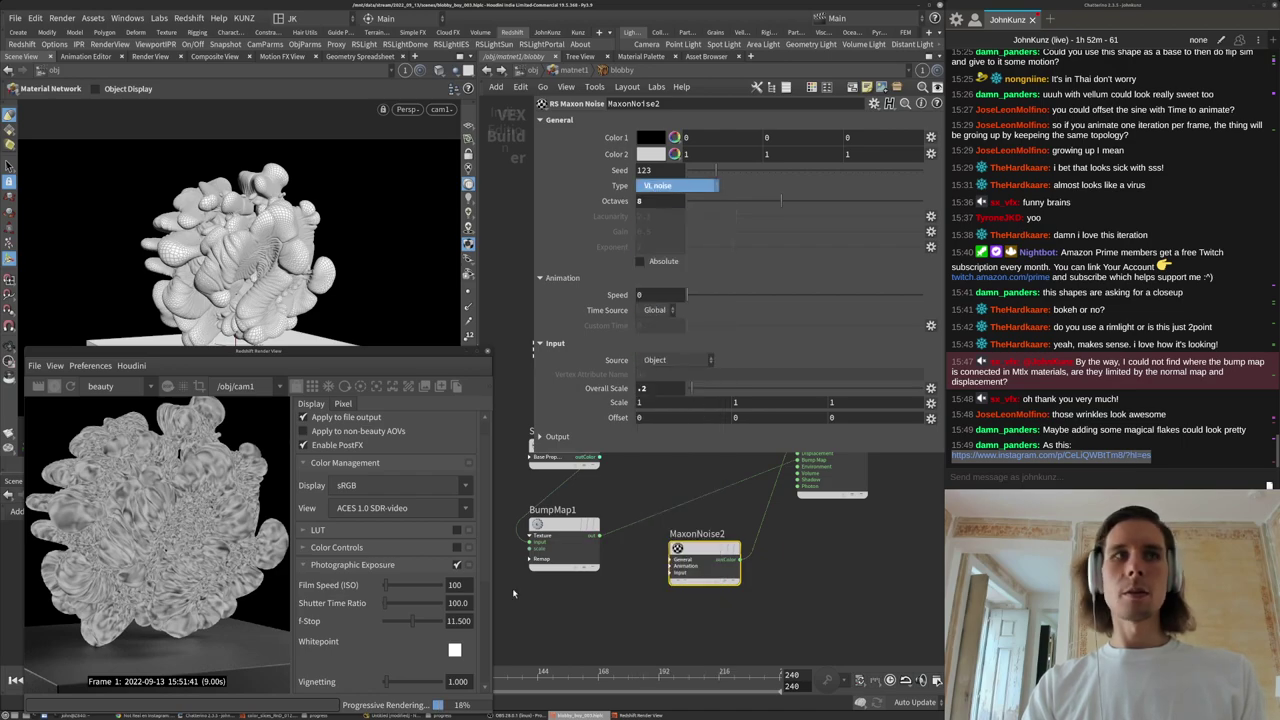
pyautogui.scroll(3, 179, 484)
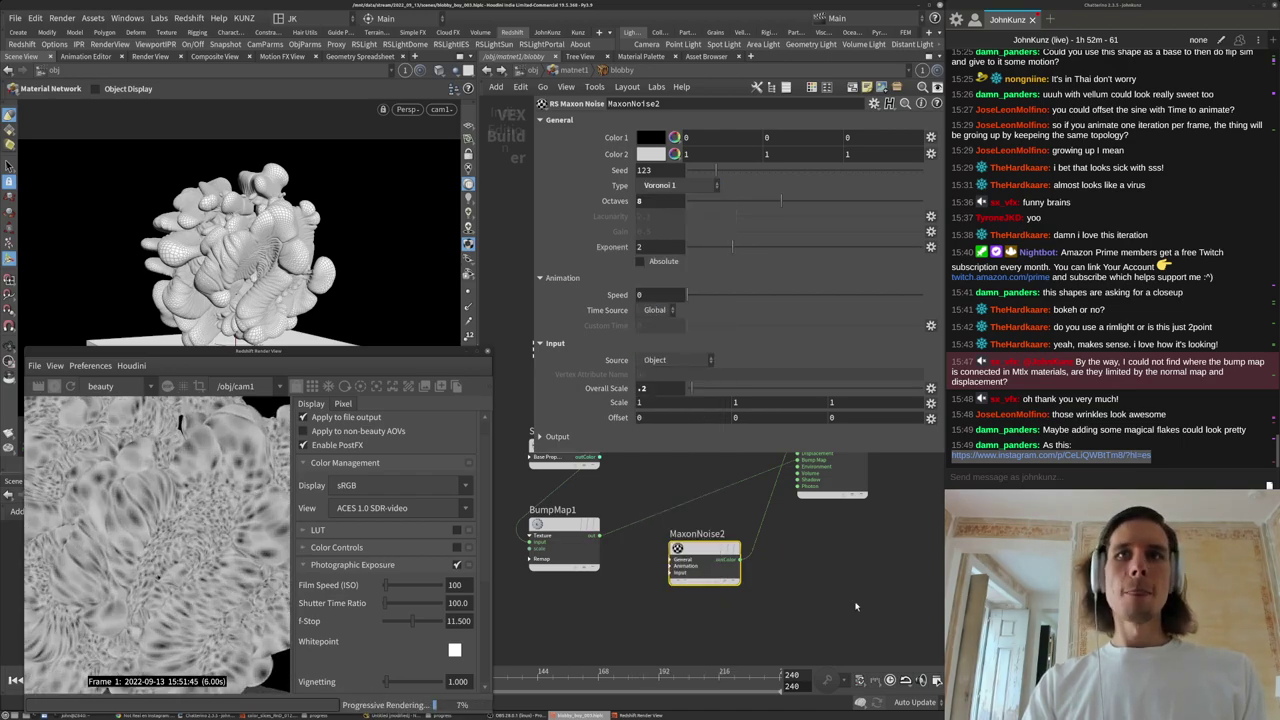
pyautogui.moveTo(857, 605); pyautogui.dragTo(816, 607, button='middle')
pyautogui.moveTo(273, 491); pyautogui.dragTo(187, 519, button='middle')
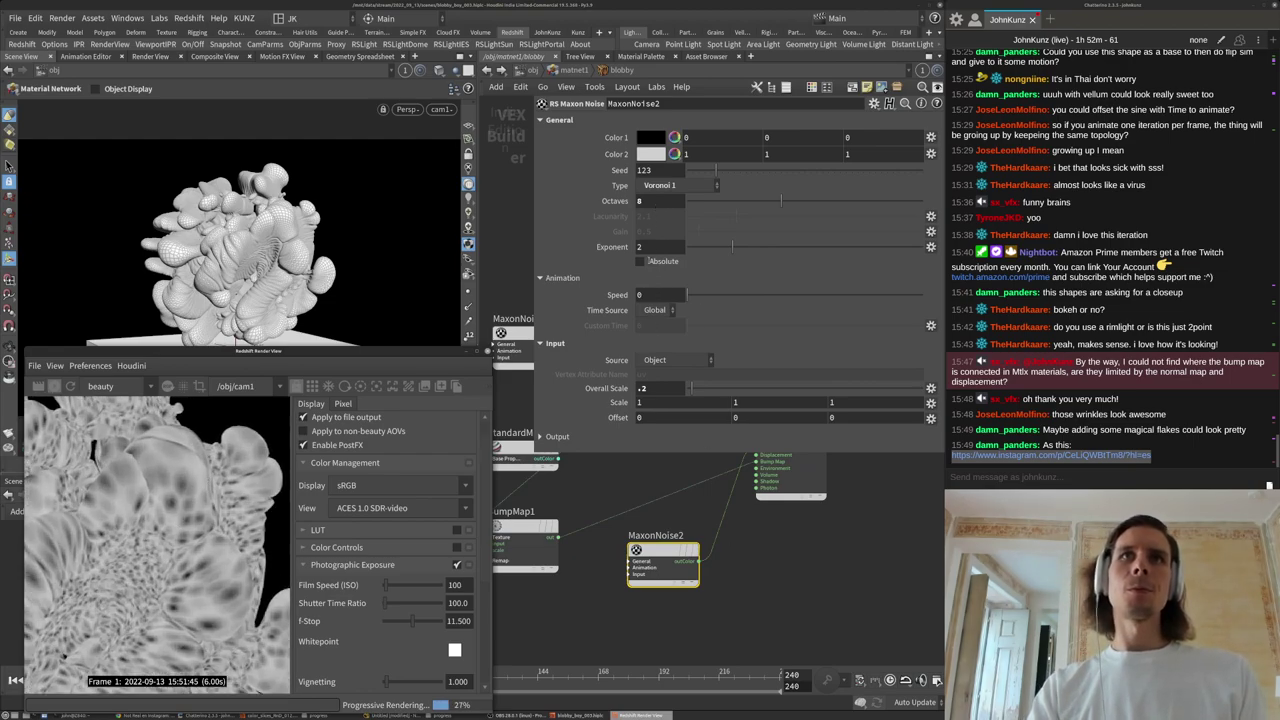
# Try an Exponent of 0.84 on MaxonNoise2's Voronoi noise, inspect the render, and settle on 1.4.
pyautogui.moveTo(732, 247); pyautogui.dragTo(685, 249)
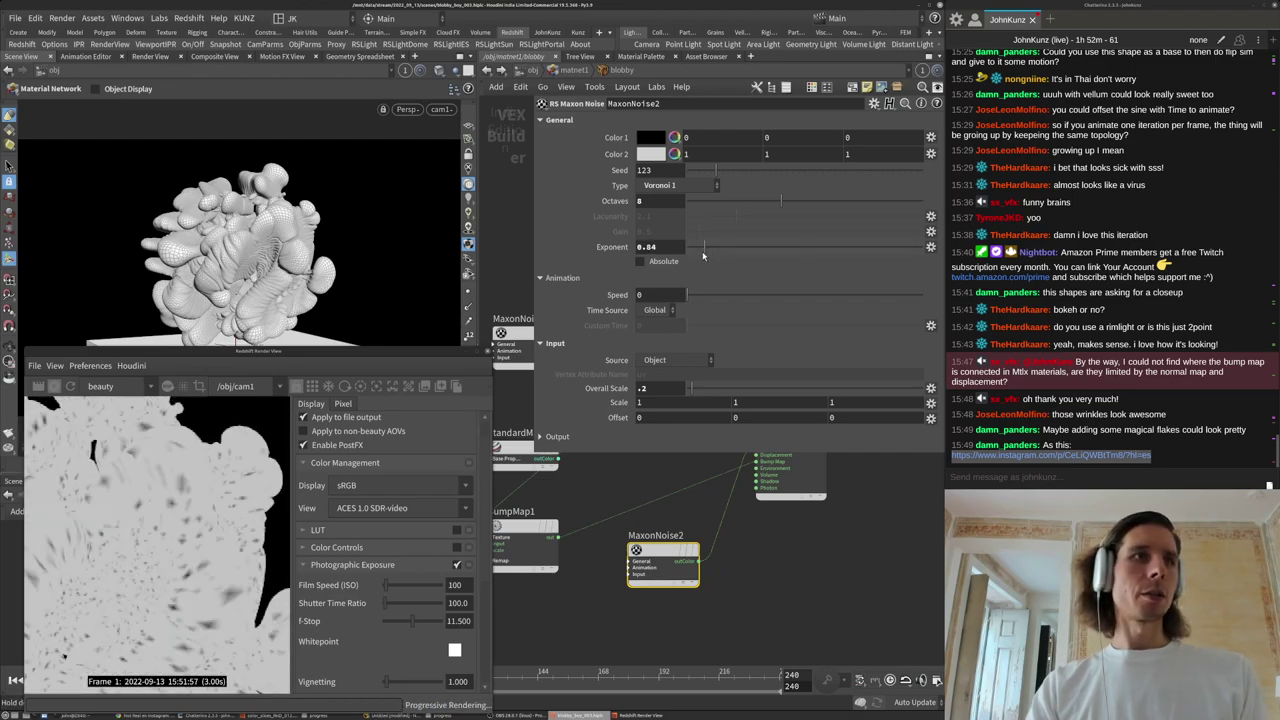
pyautogui.scroll(2, 243, 537)
pyautogui.moveTo(243, 537); pyautogui.dragTo(150, 570, button='middle')
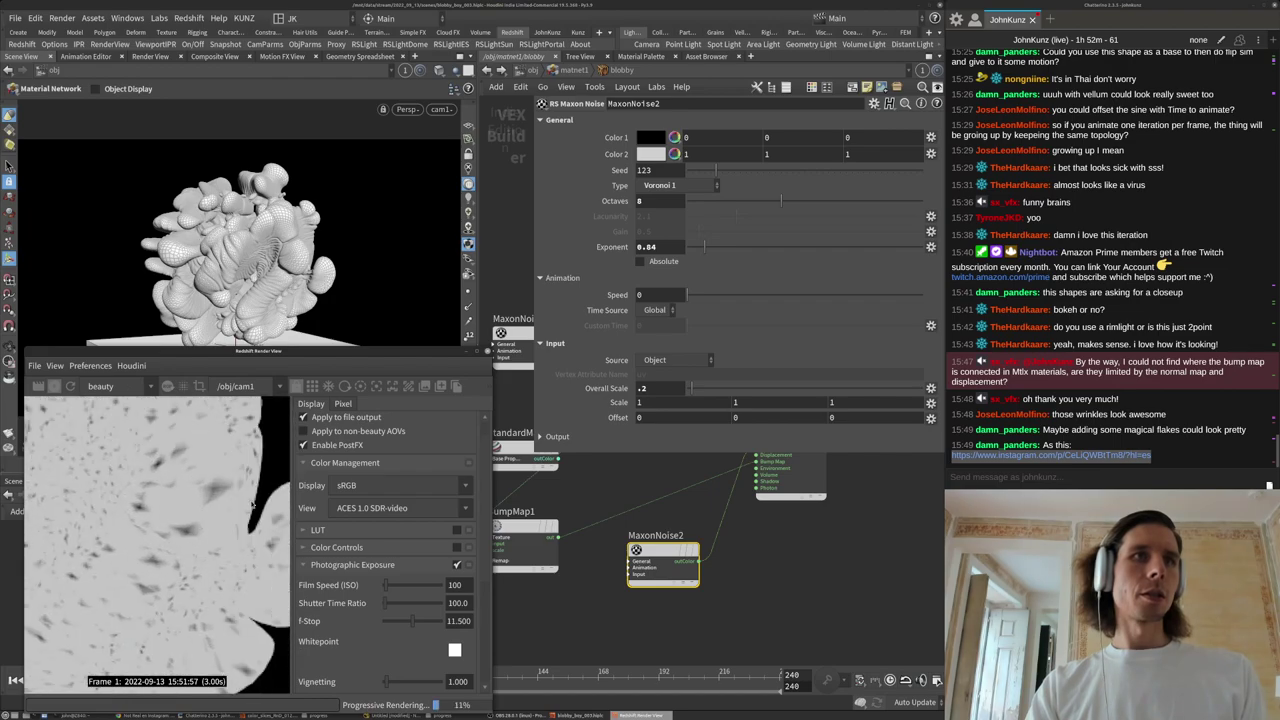
pyautogui.scroll(3, 150, 570)
pyautogui.click(657, 250)
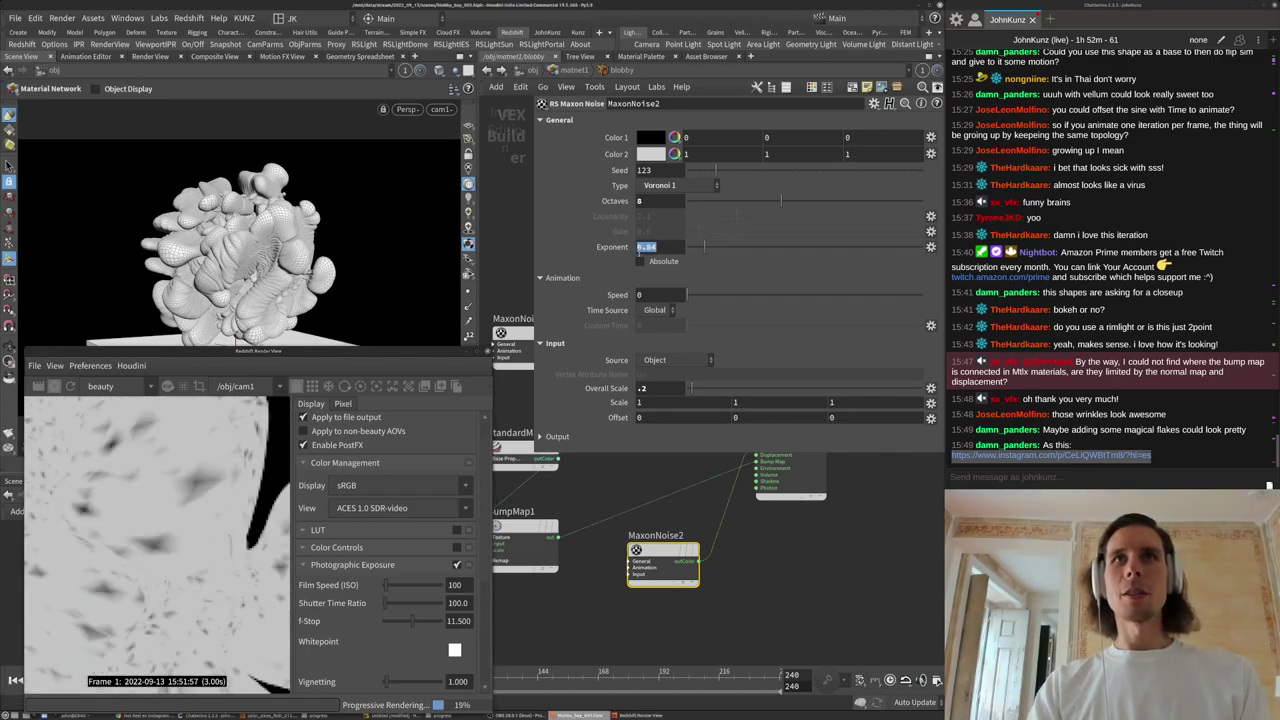
pyautogui.write('.4')
pyautogui.press('Return')
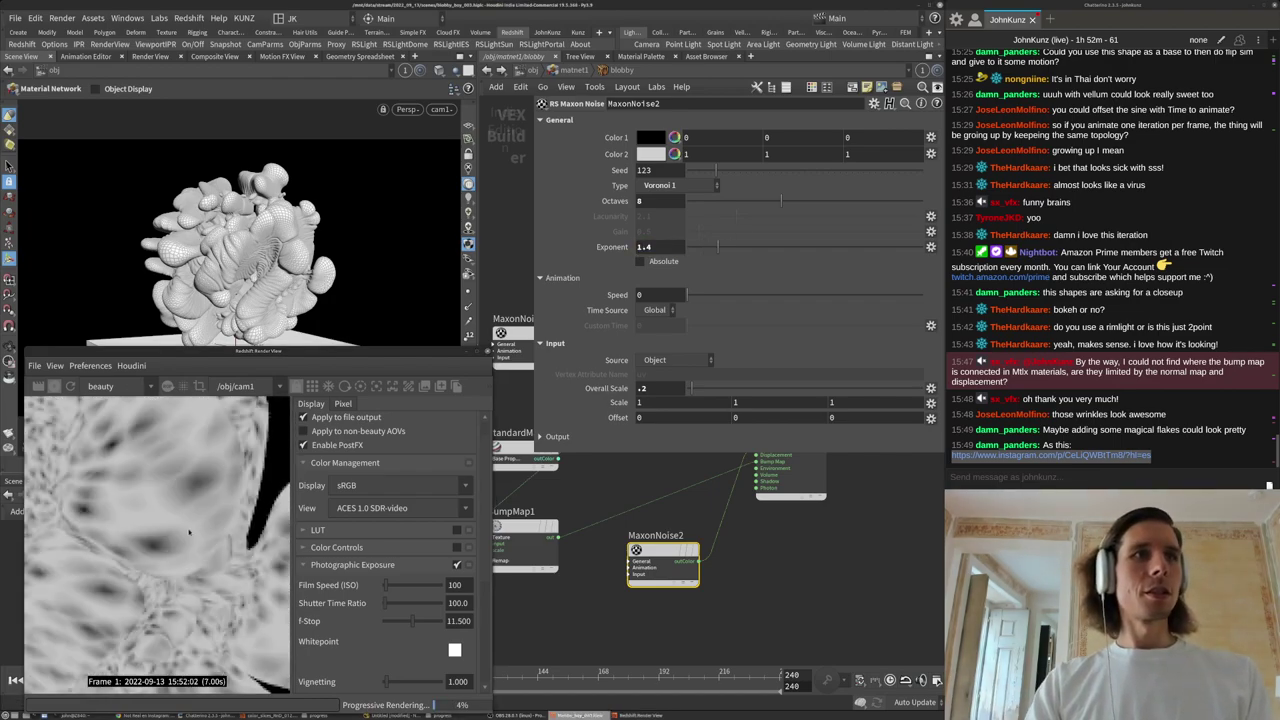
# Compare Voronoi 2 and Voronoi 3 as MaxonNoise2's noise type and switch it to Dents.
pyautogui.click(692, 188)
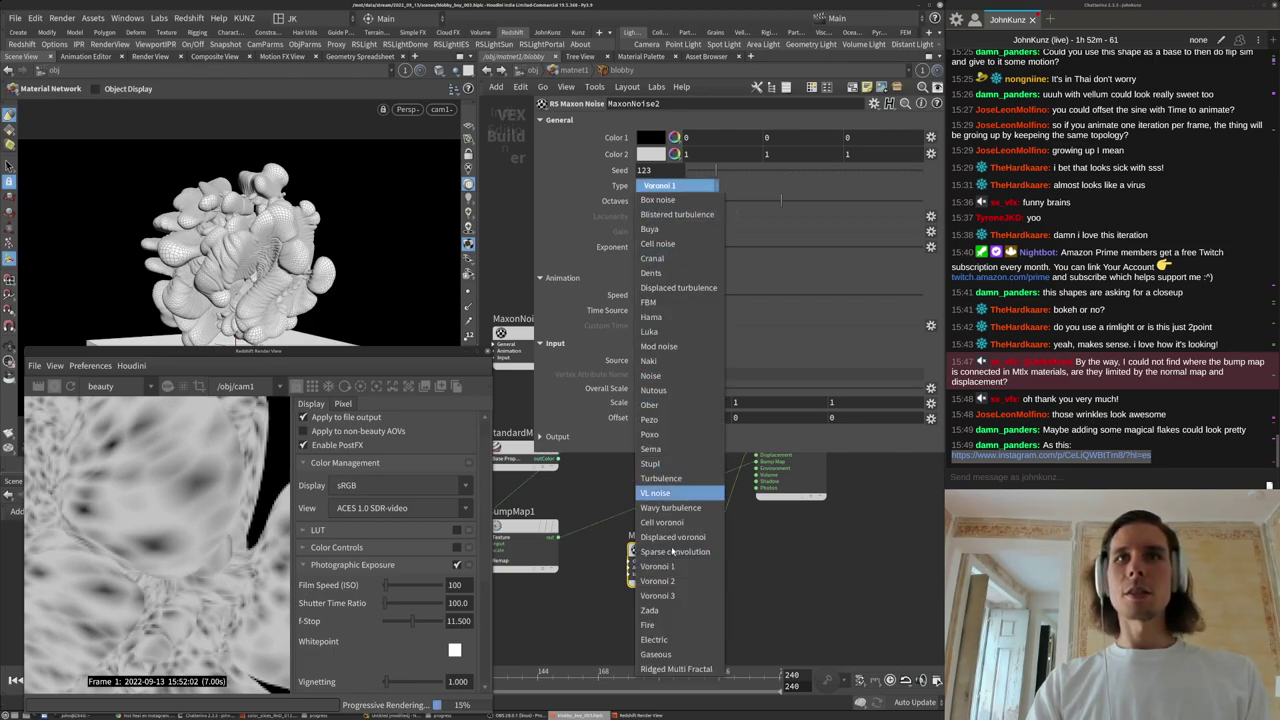
pyautogui.click(668, 582)
pyautogui.scroll(-3, 228, 503)
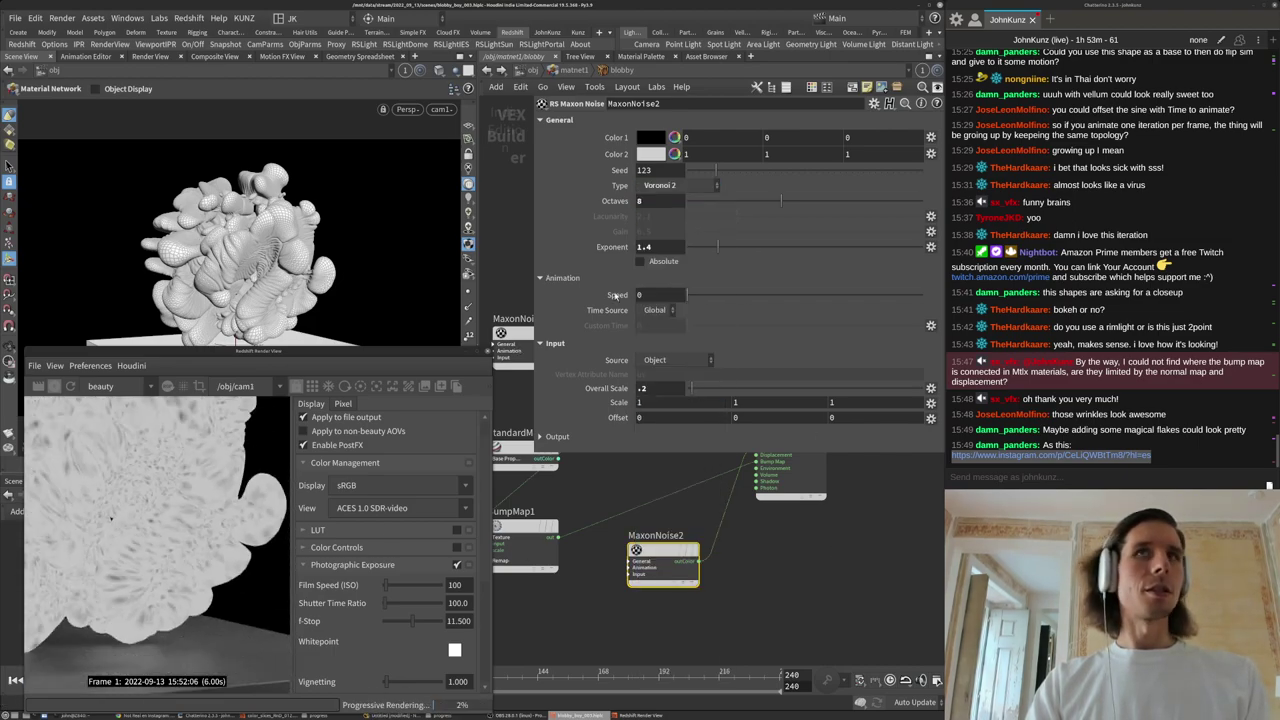
pyautogui.click(680, 187)
pyautogui.click(665, 595)
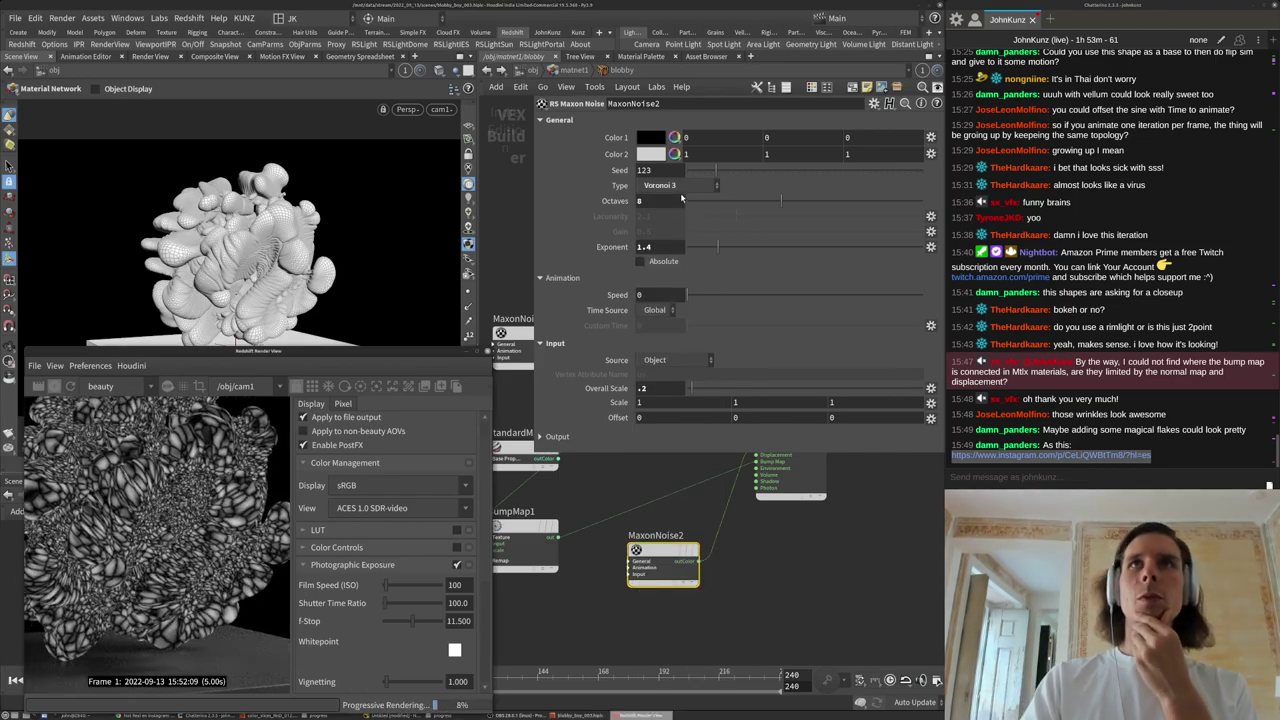
pyautogui.click(677, 187)
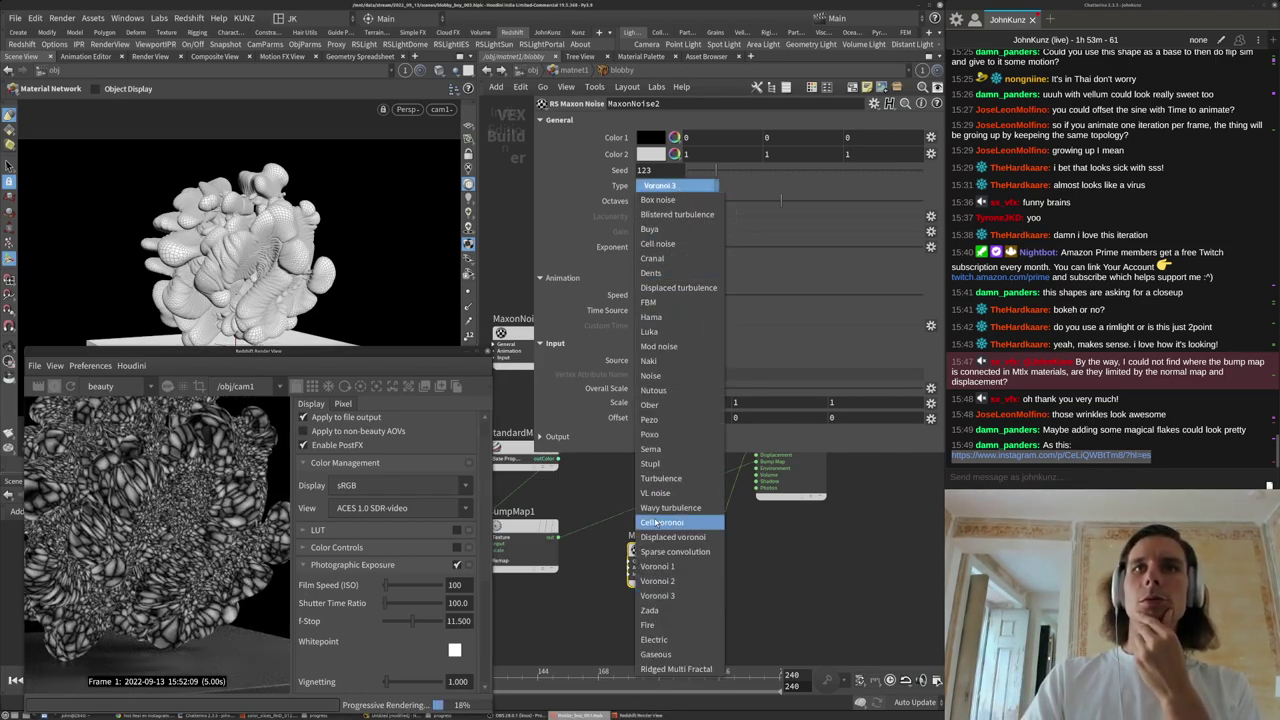
pyautogui.click(676, 274)
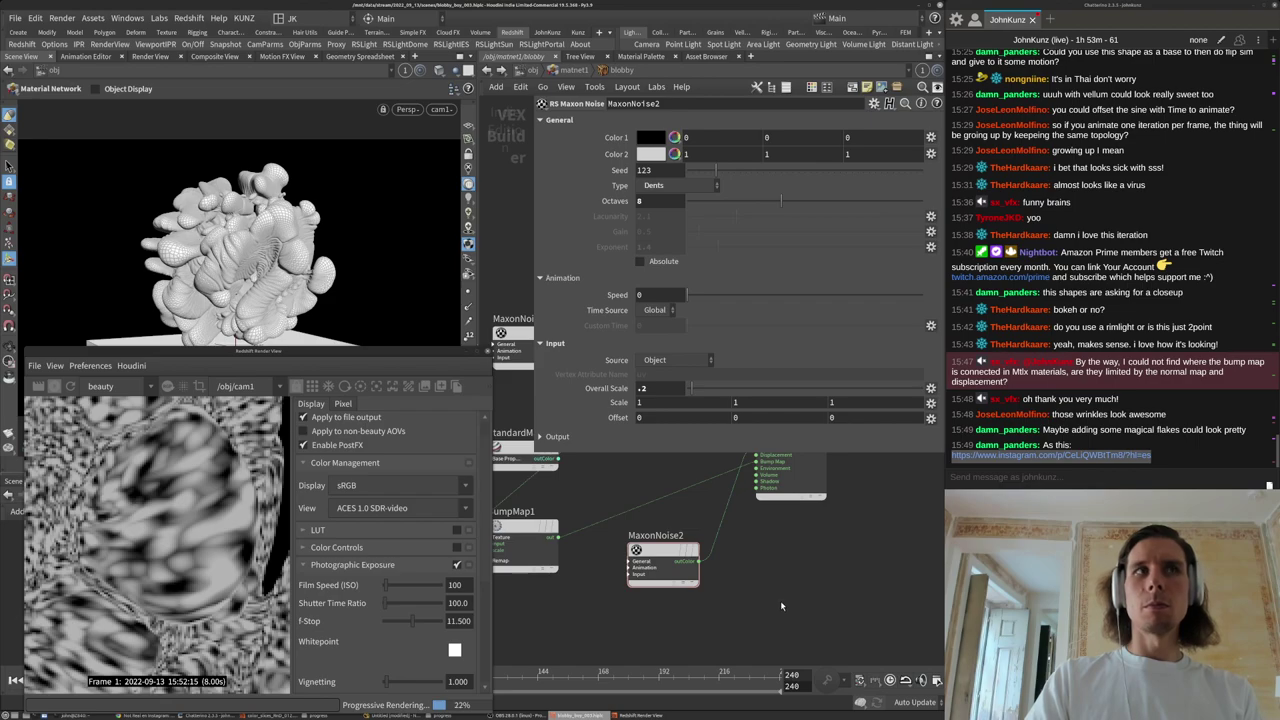
# Add an RS Change Range node and wire it between MaxonNoise2 and the Surface input of redshift_material1.
pyautogui.press('Tab')
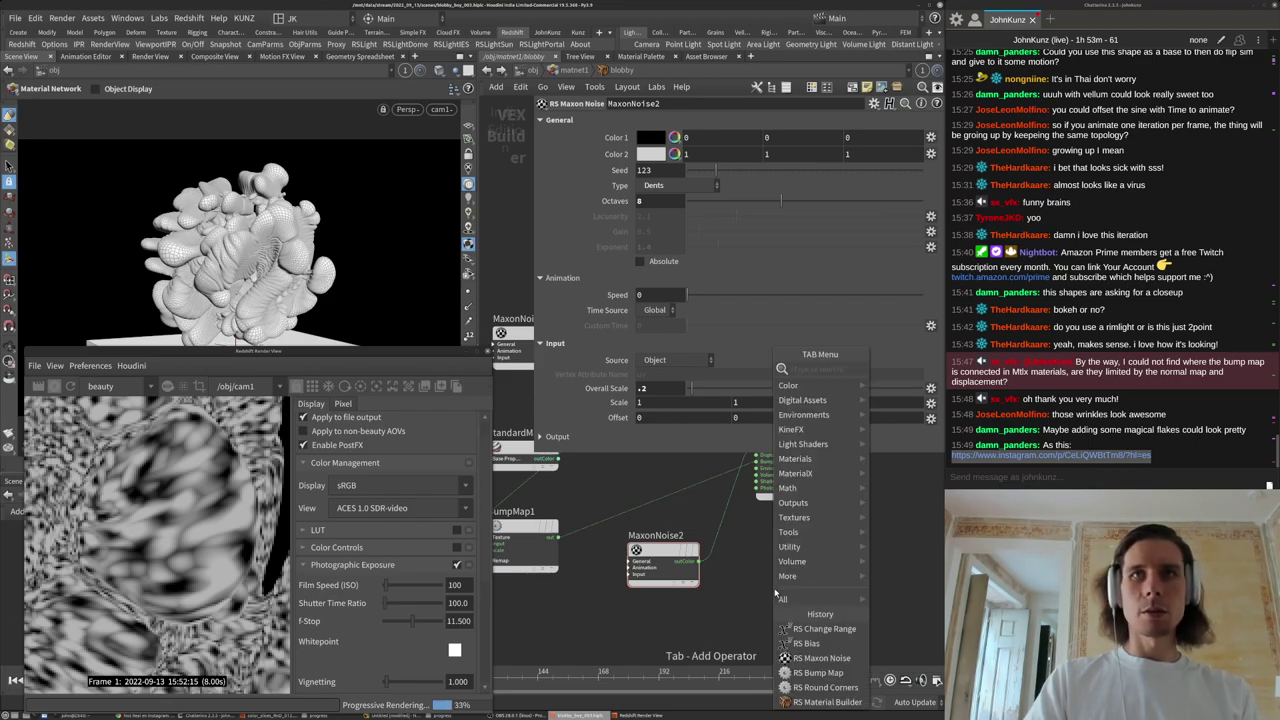
pyautogui.write('cha')
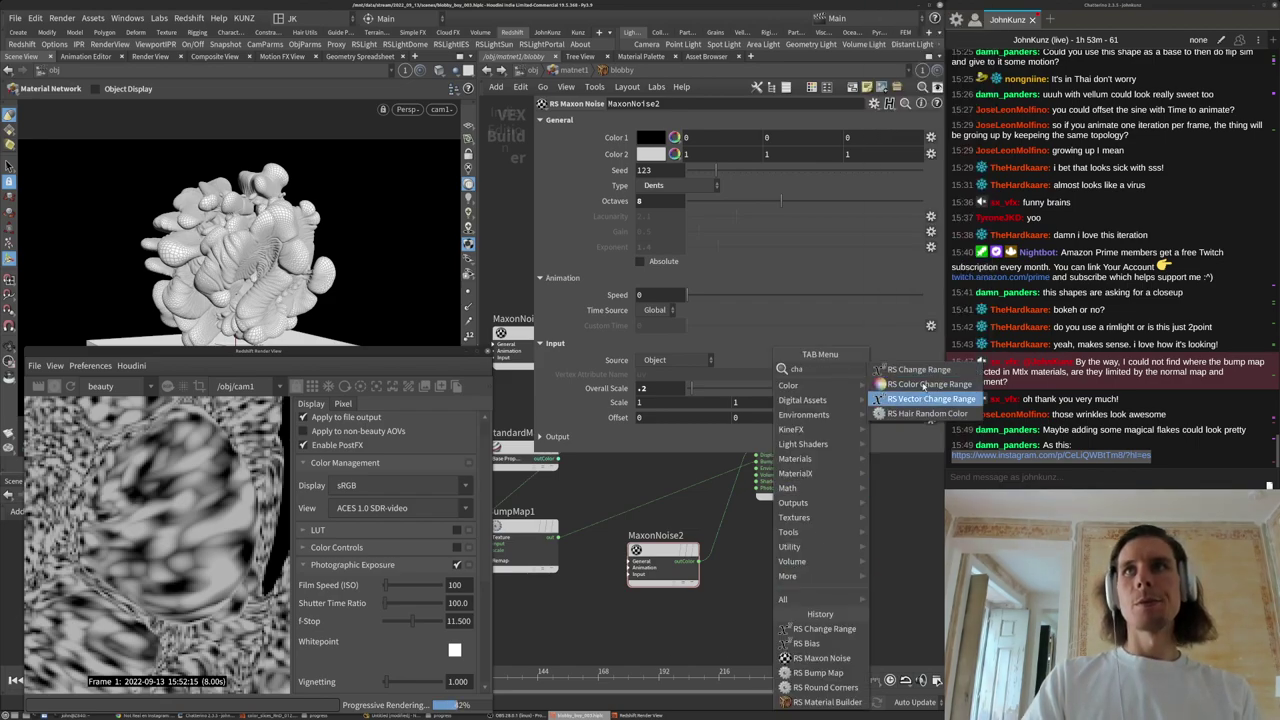
pyautogui.click(922, 371)
pyautogui.click(791, 564)
pyautogui.moveTo(791, 564); pyautogui.dragTo(727, 538)
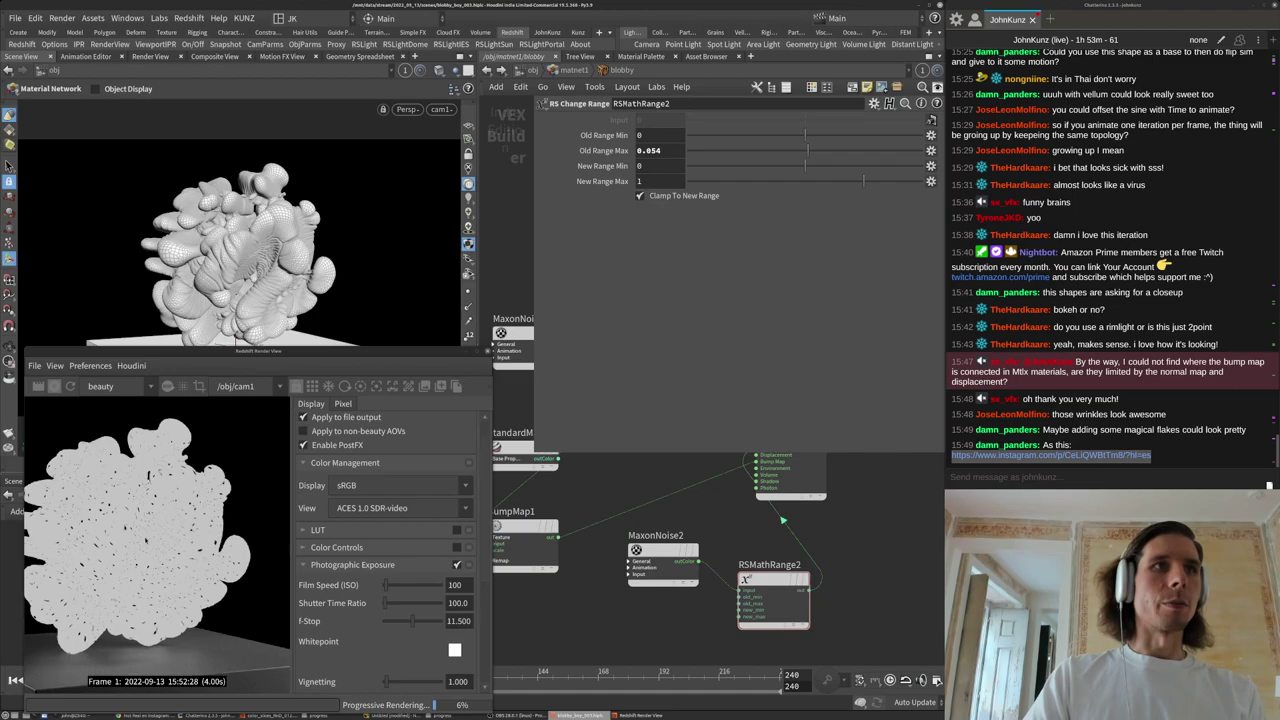
# Set RSMathRange2's Old Range Max to 0.025 and invert its output with New Range Min 1 and New Range Max 0.
pyautogui.scroll(4, 140, 475)
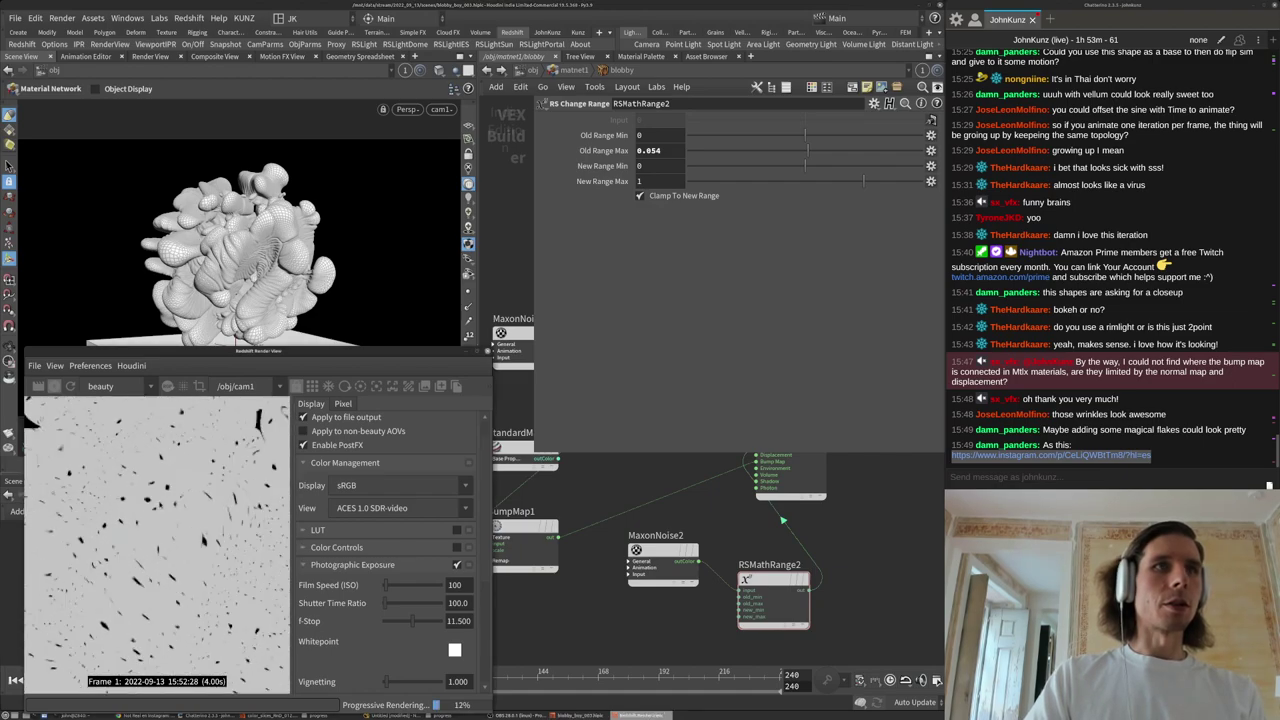
pyautogui.click(653, 152)
pyautogui.write('0.025')
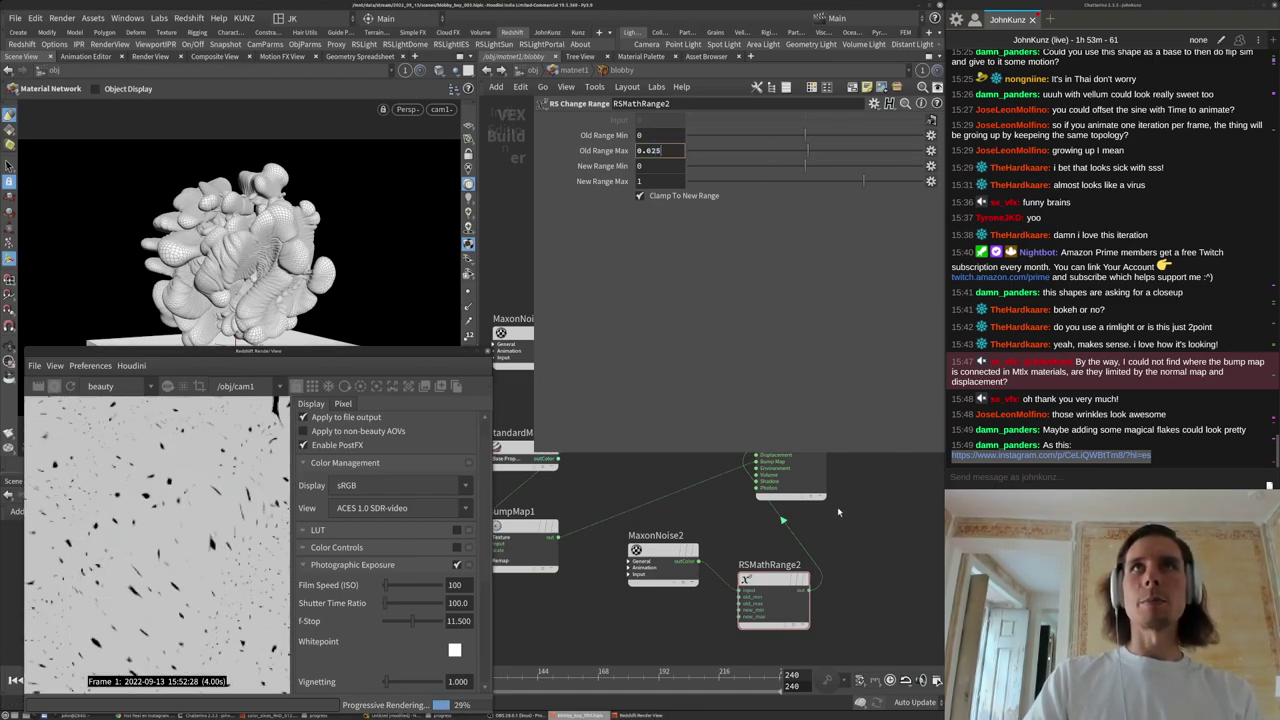
pyautogui.press('Return')
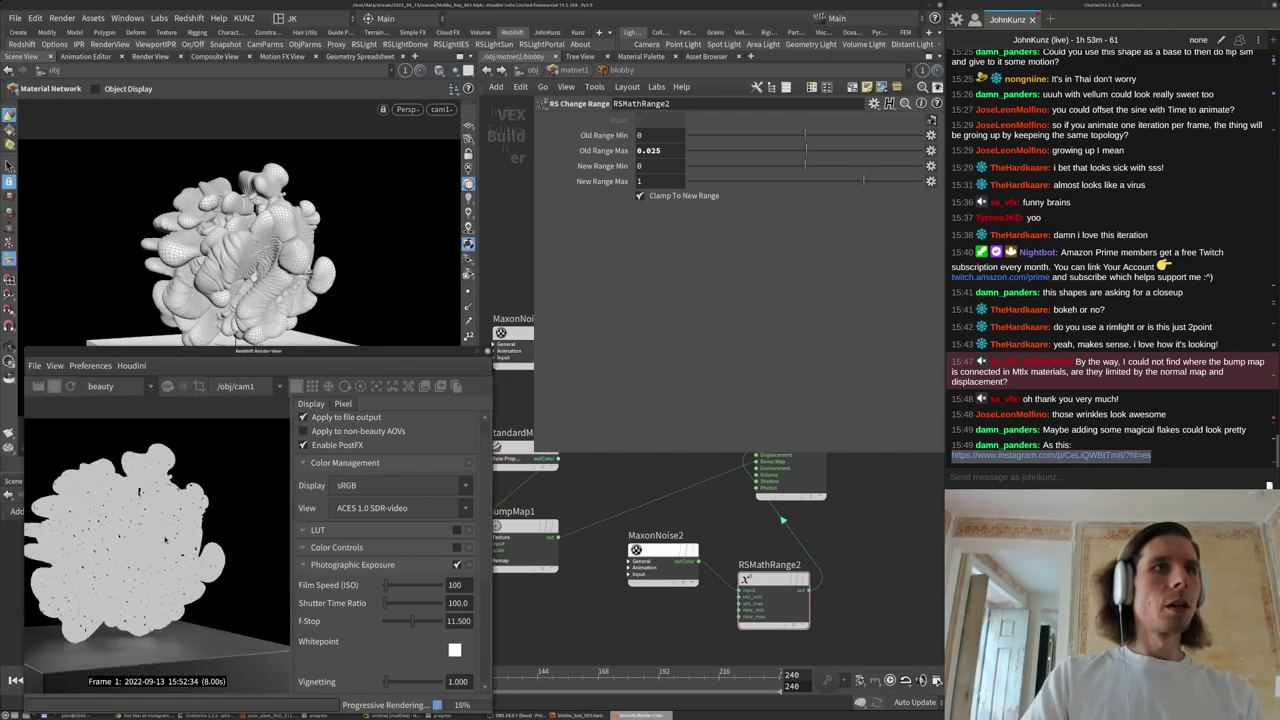
pyautogui.write('1')
pyautogui.press('Tab')
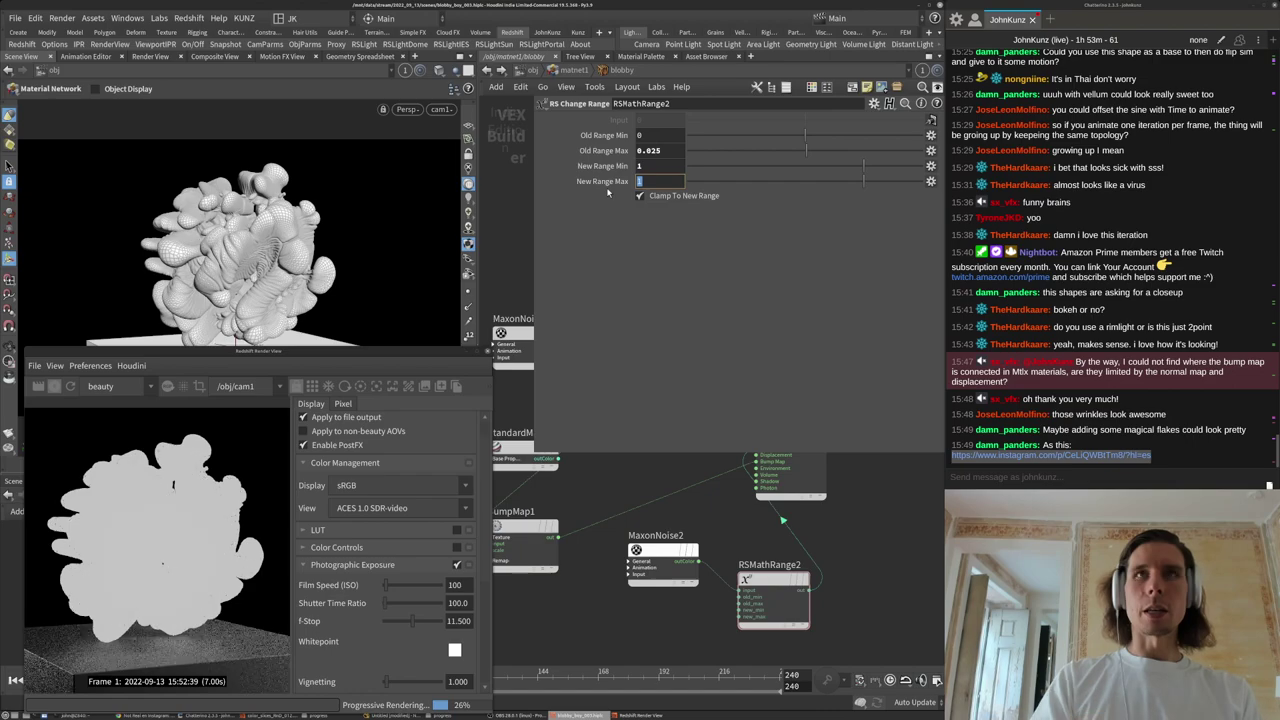
pyautogui.press('Return')
pyautogui.scroll(3, 216, 537)
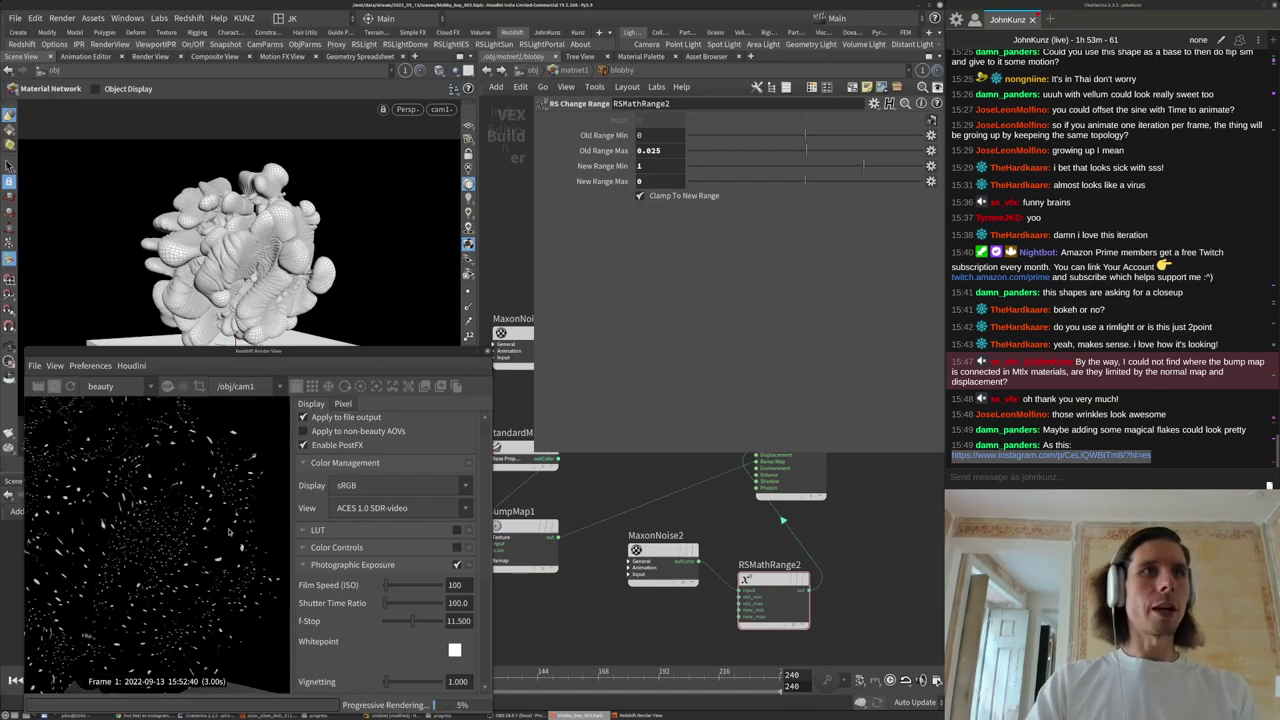
# Adjust MaxonNoise2's Overall Scale to 0.15.
pyautogui.click(667, 558)
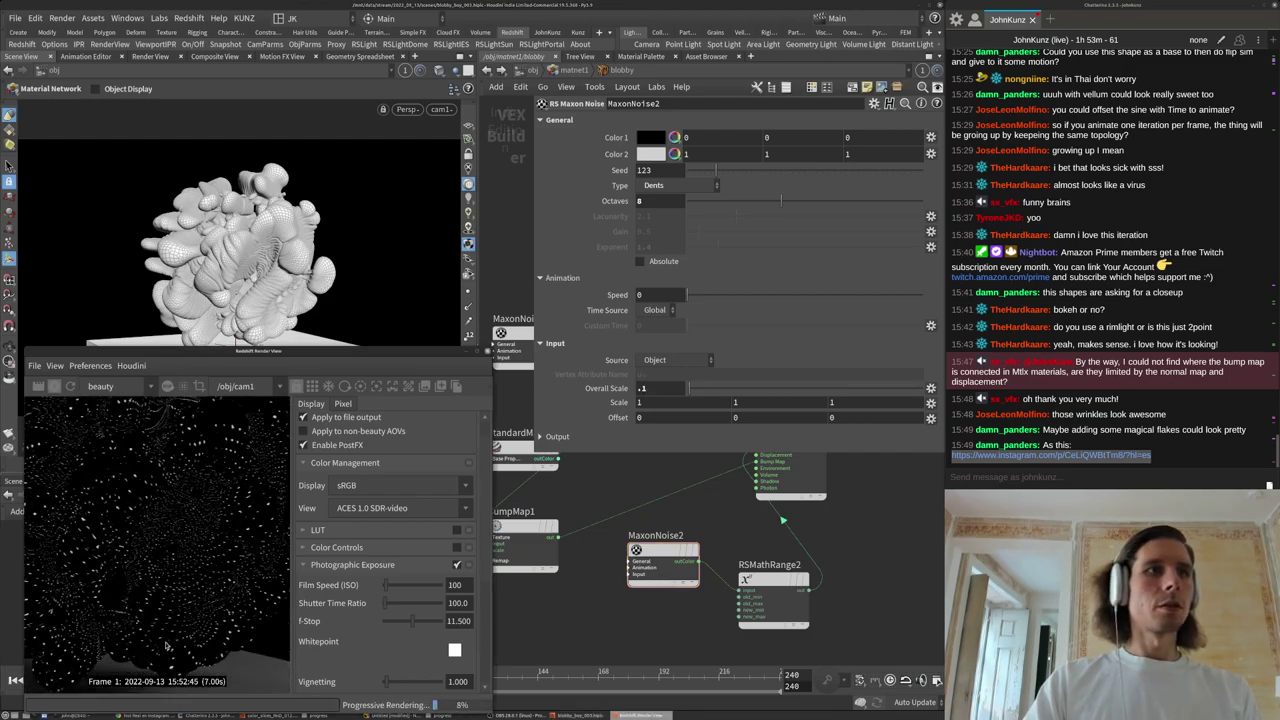
pyautogui.click(656, 388)
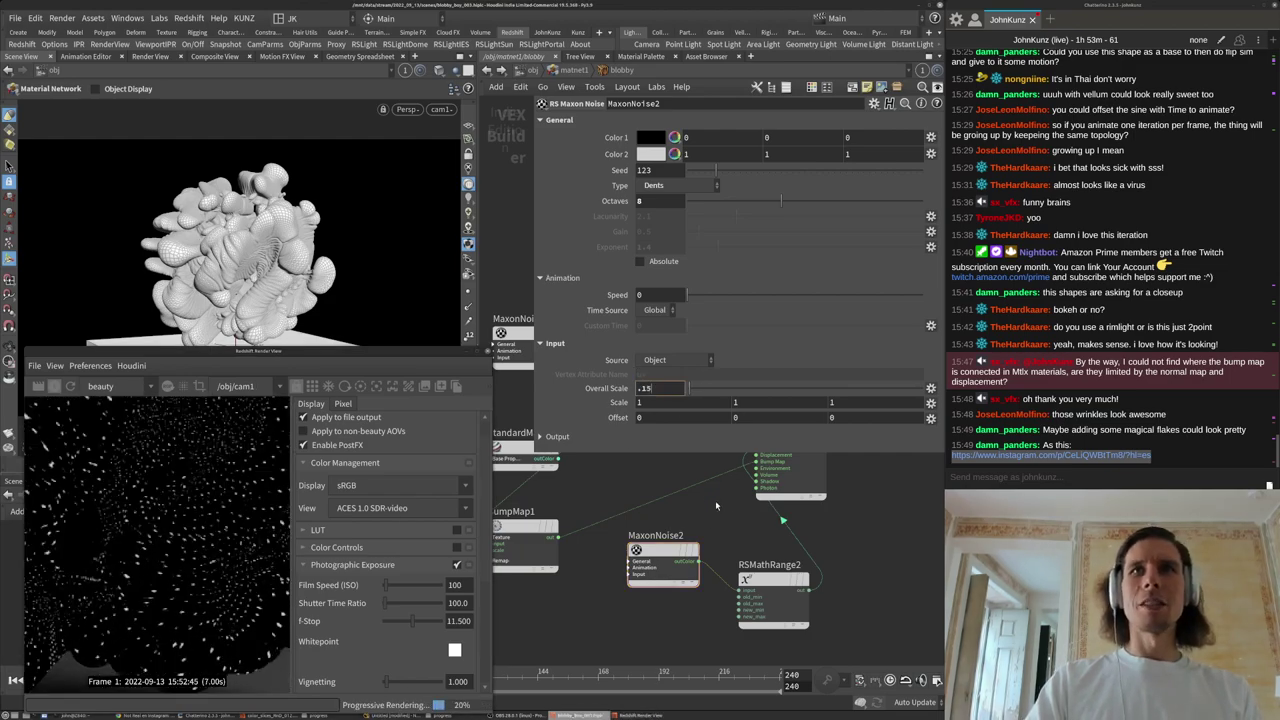
pyautogui.write('5')
pyautogui.press('Return')
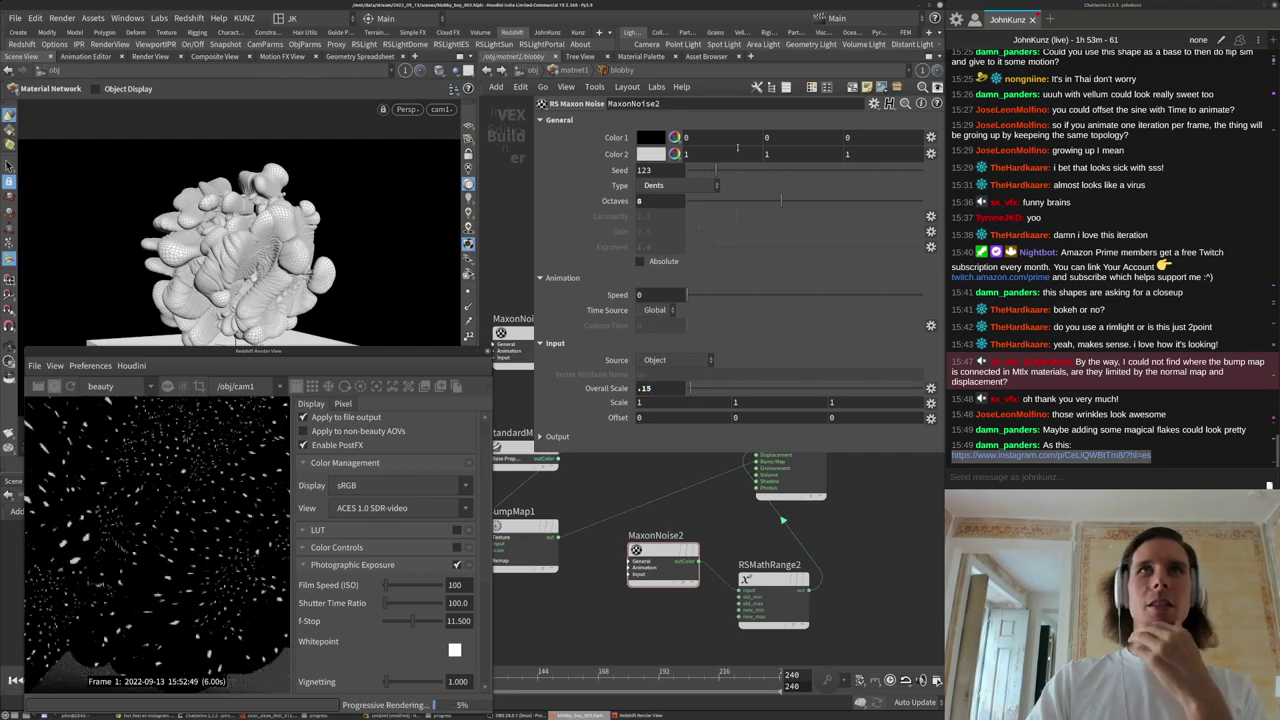
# Change MaxonNoise2's Seed to 379 and its noise type to Luka while checking the flakes in the render.
pyautogui.scroll(-4, 213, 553)
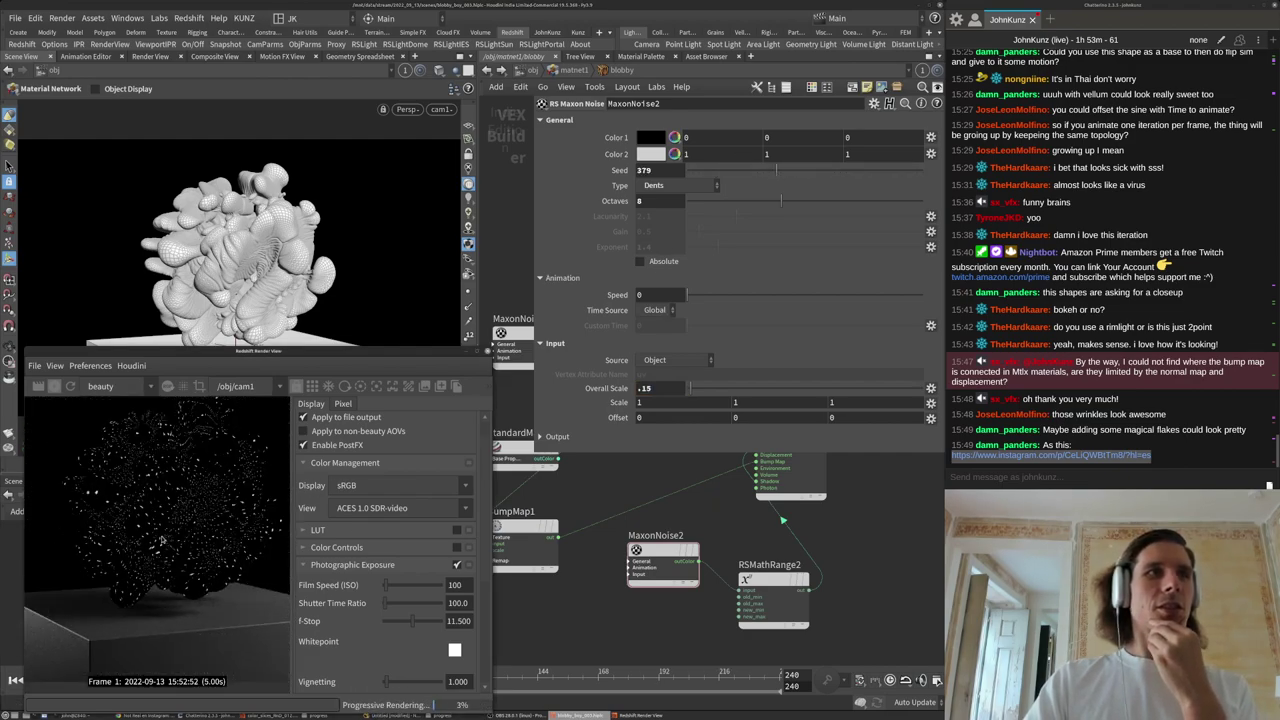
pyautogui.scroll(4, 200, 480)
pyautogui.scroll(4, 221, 490)
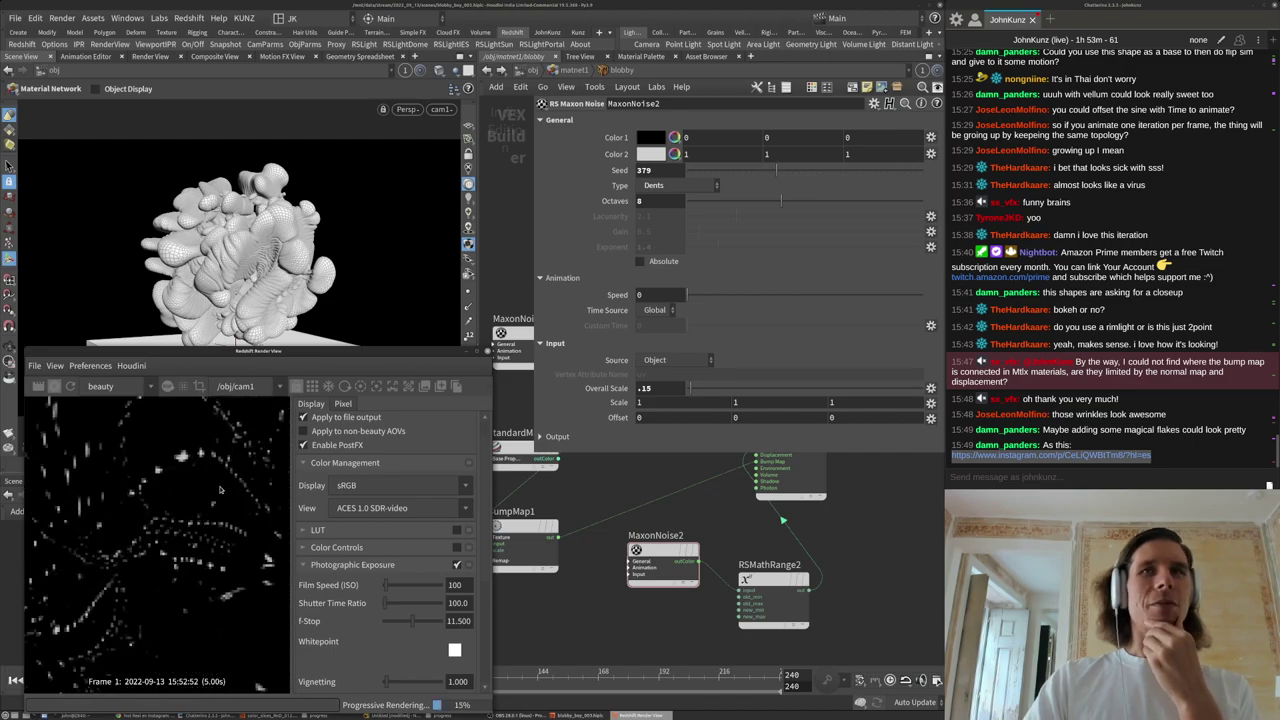
pyautogui.click(679, 187)
pyautogui.click(675, 331)
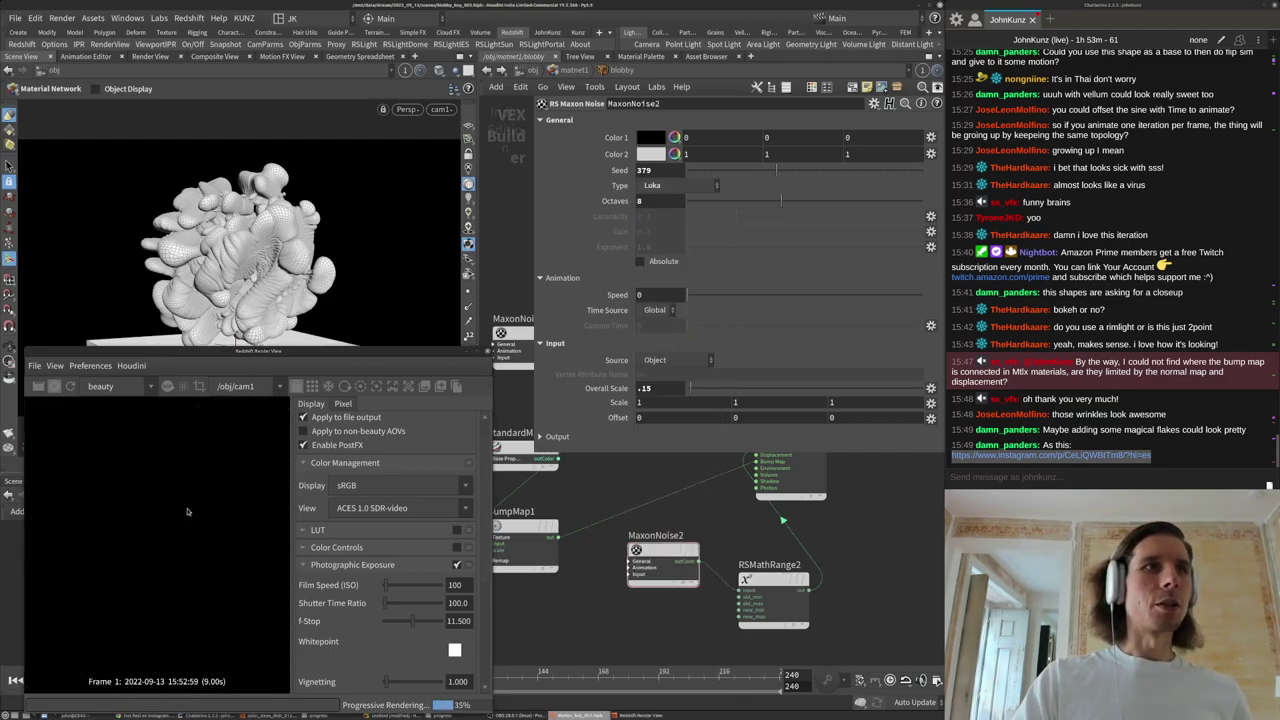
# Tune RSMathRange2's input range to an Old Range Min of 0.082 and an Old Range Max of 0.15.
pyautogui.click(772, 600)
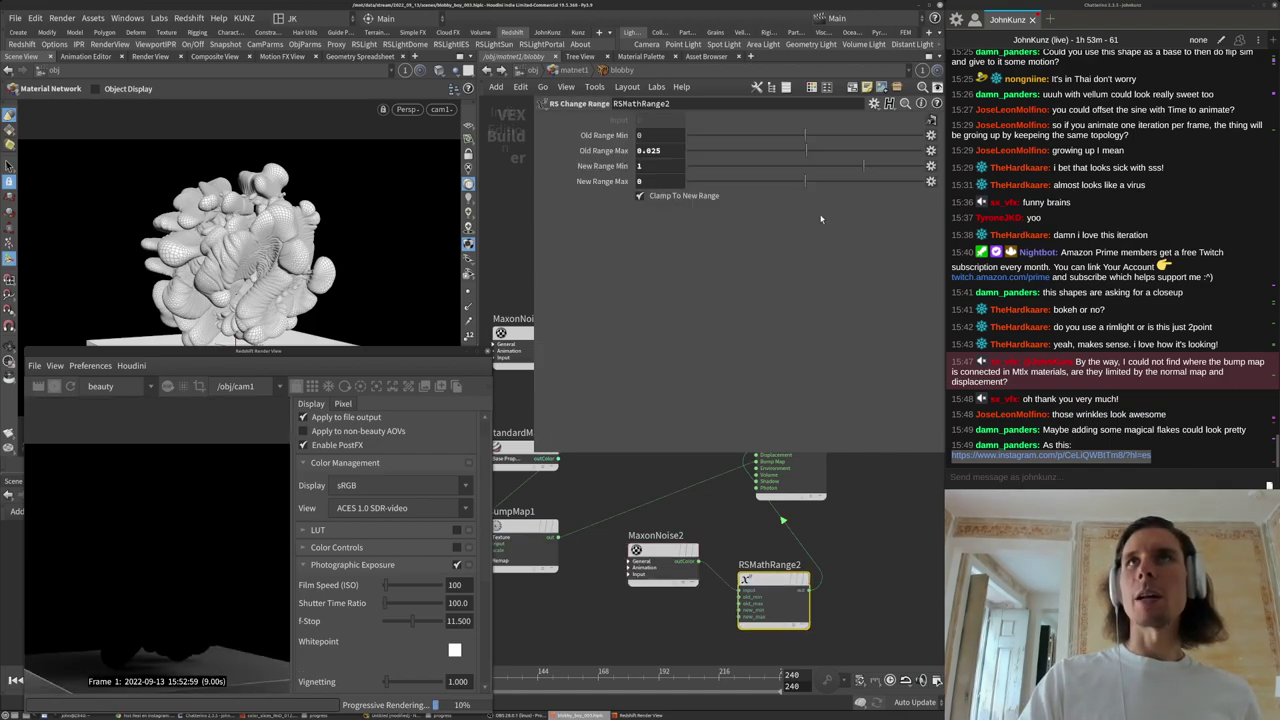
pyautogui.click(817, 151)
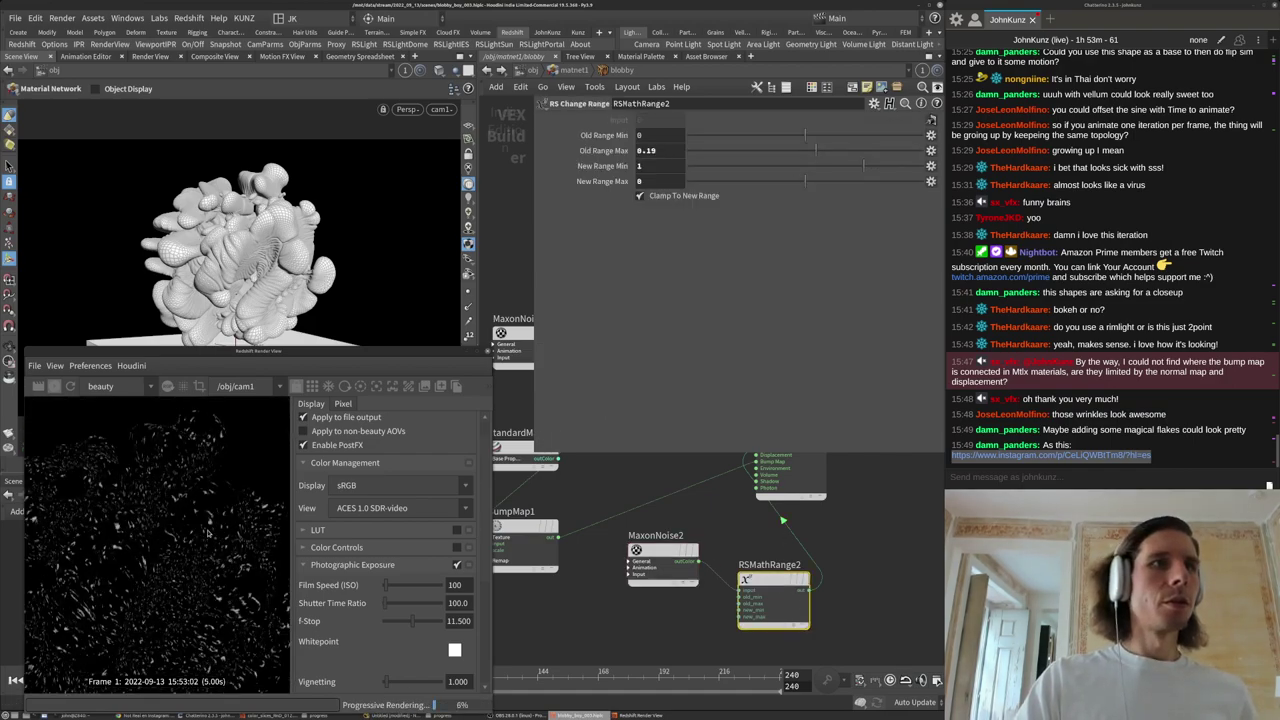
pyautogui.click(816, 151)
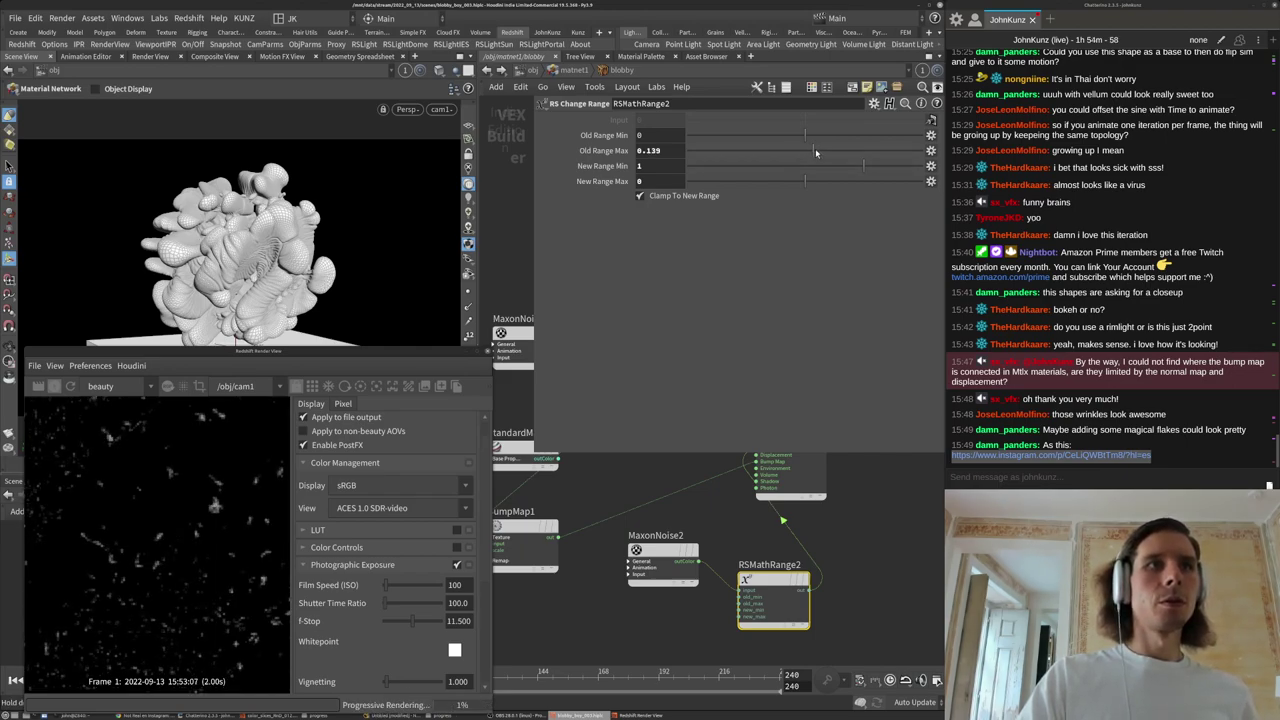
pyautogui.moveTo(816, 151); pyautogui.dragTo(814, 151)
pyautogui.click(810, 135)
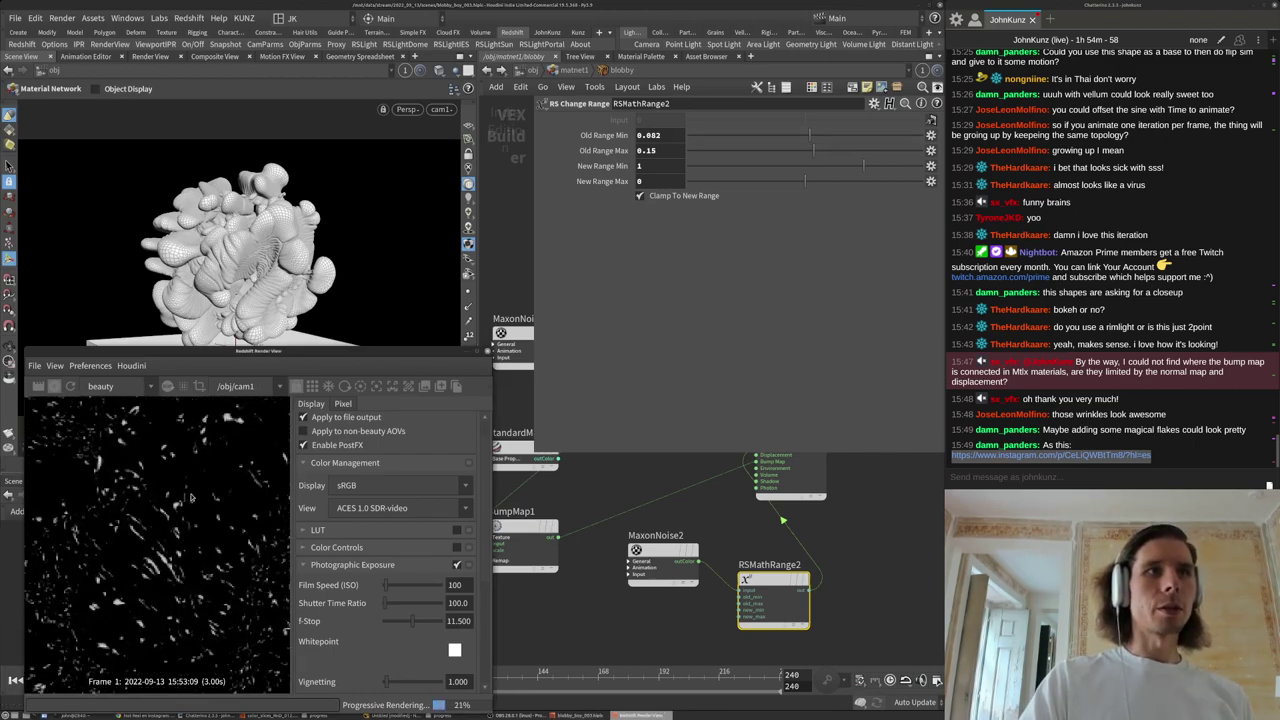
# Set MaxonNoise2's Overall Scale to 0.05 for finer flakes.
pyautogui.click(671, 547)
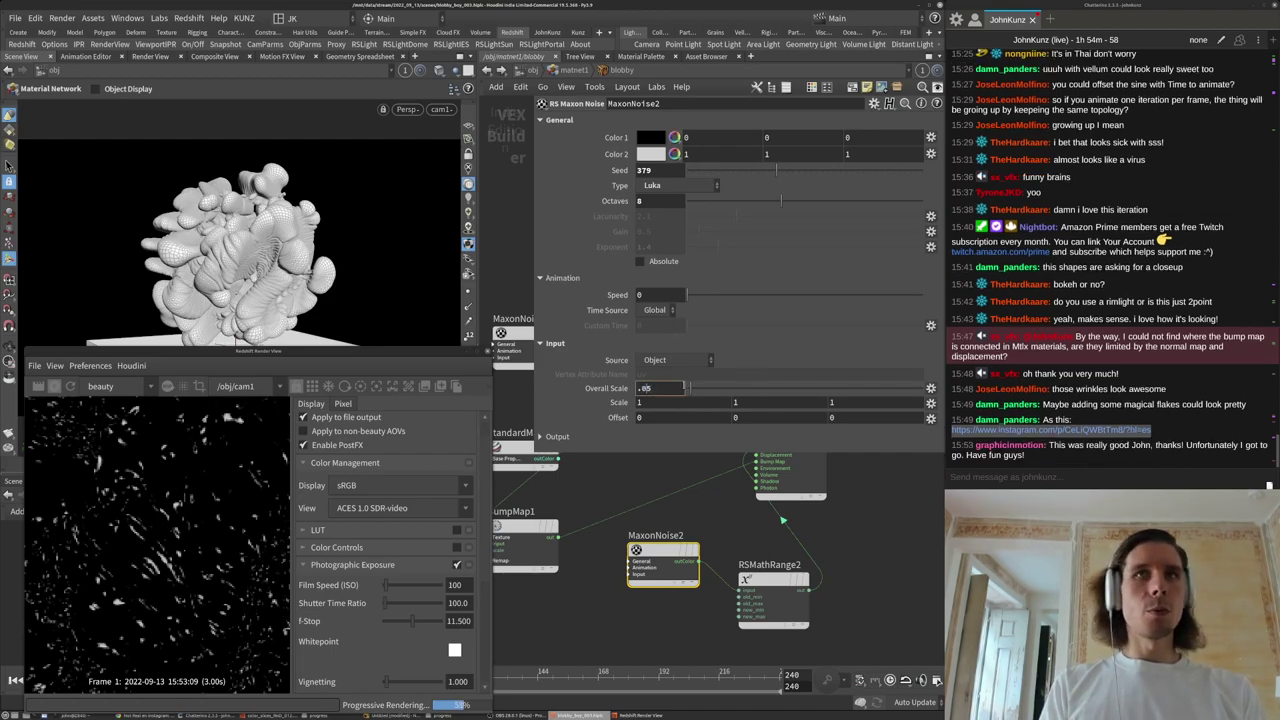
pyautogui.press('Return')
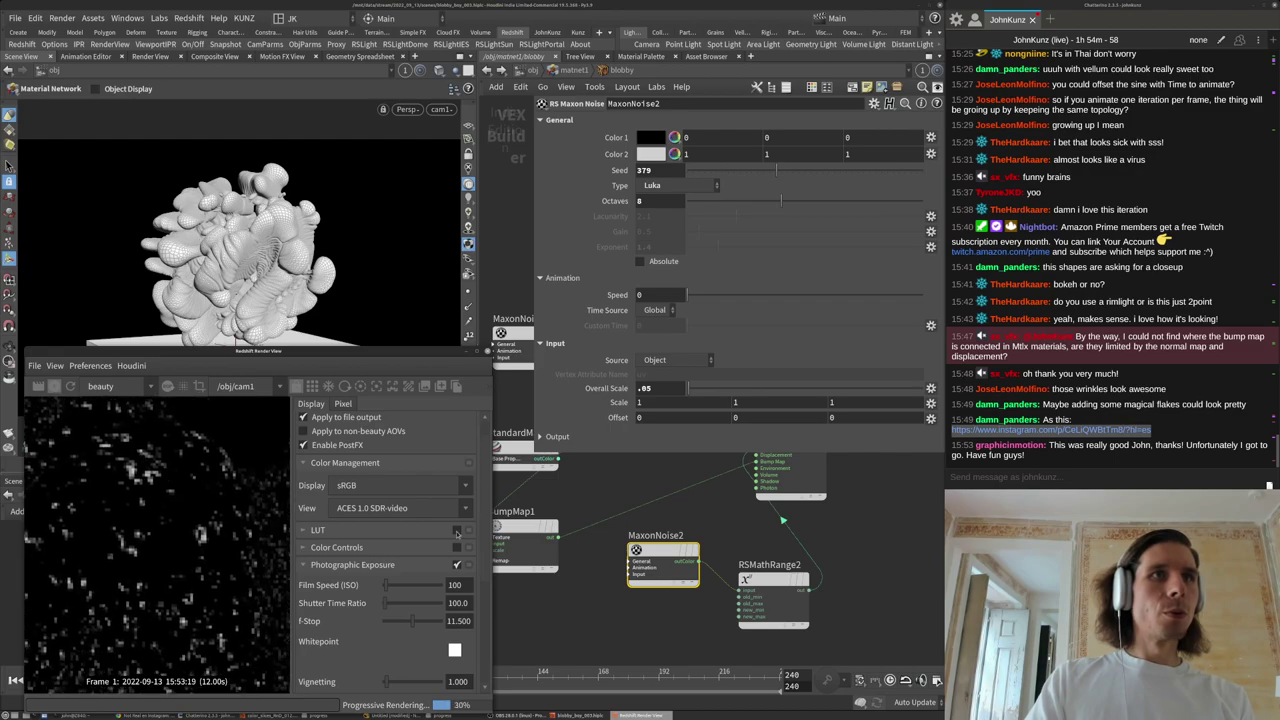
pyautogui.scroll(-5, 643, 605)
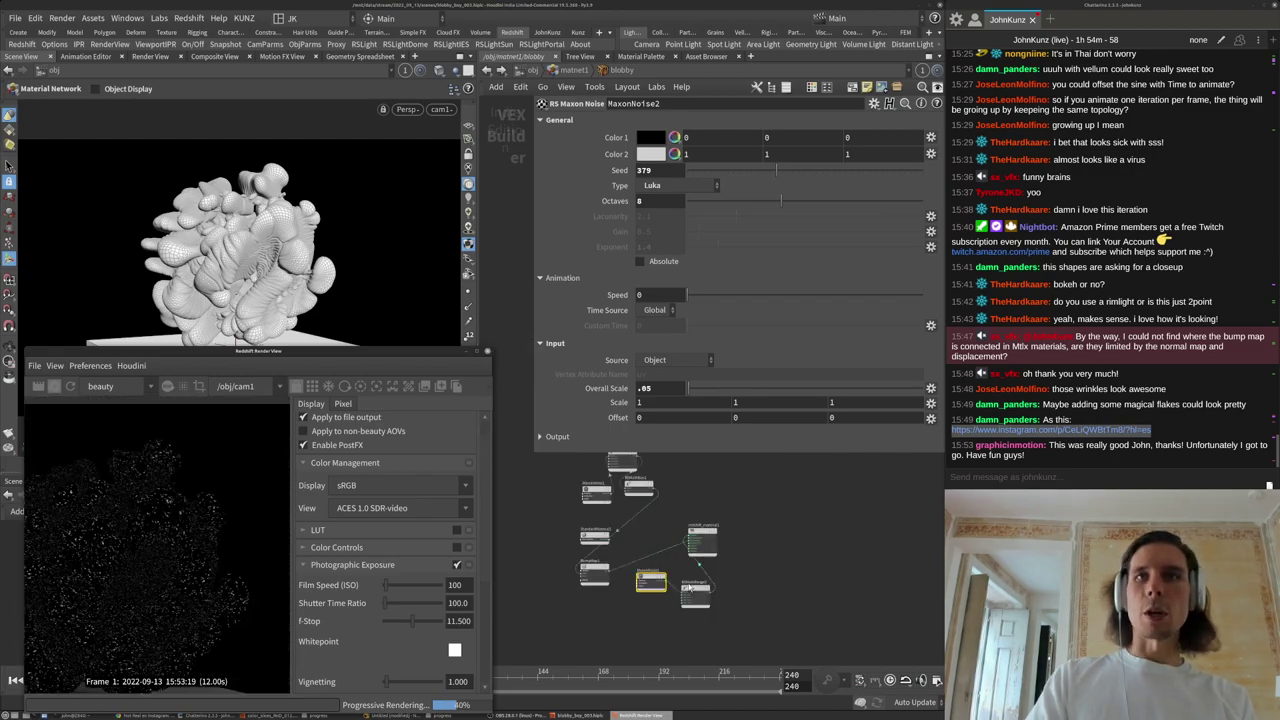
# Rearrange the MaxonNoise2, RSMathRange2, BumpMap1 and redshift_material1 nodes to free up space in the network.
pyautogui.moveTo(644, 579); pyautogui.dragTo(581, 623)
pyautogui.moveTo(695, 594); pyautogui.dragTo(619, 622)
pyautogui.click(55, 388)
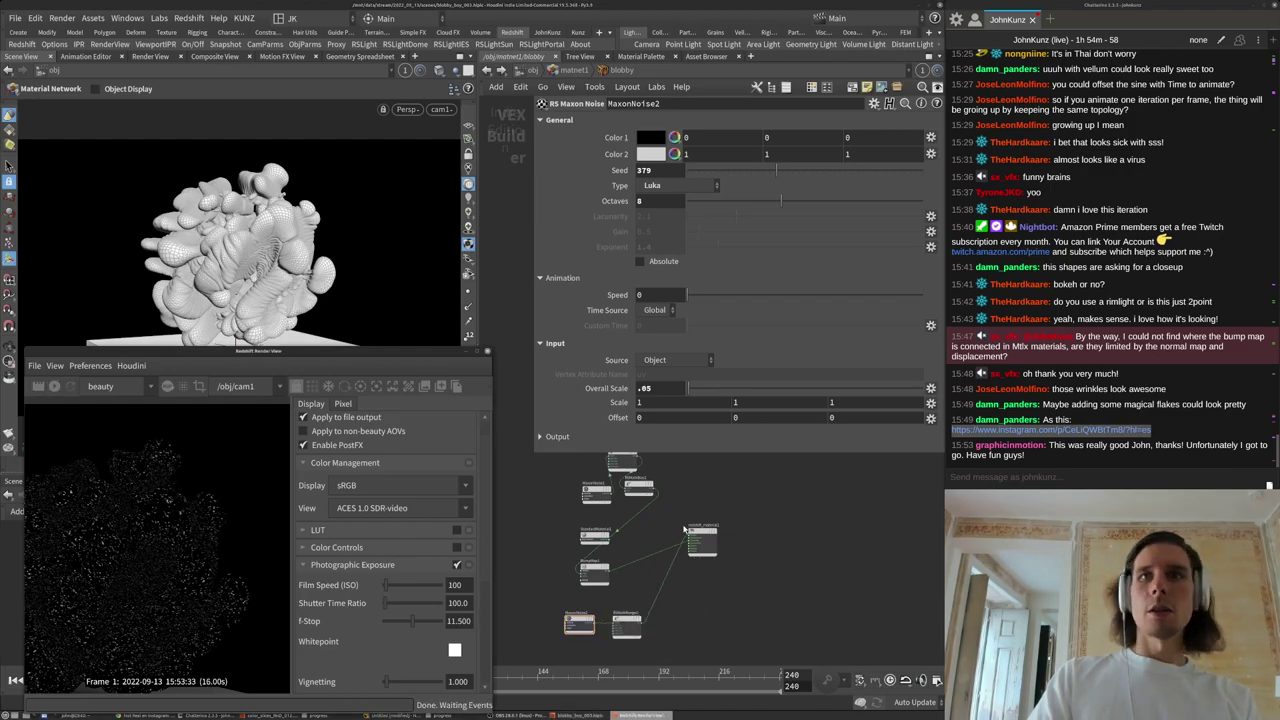
pyautogui.scroll(3, 686, 535)
pyautogui.moveTo(700, 543); pyautogui.dragTo(783, 578)
pyautogui.moveTo(597, 584); pyautogui.dragTo(587, 552, button='middle')
pyautogui.scroll(-3, 620, 530)
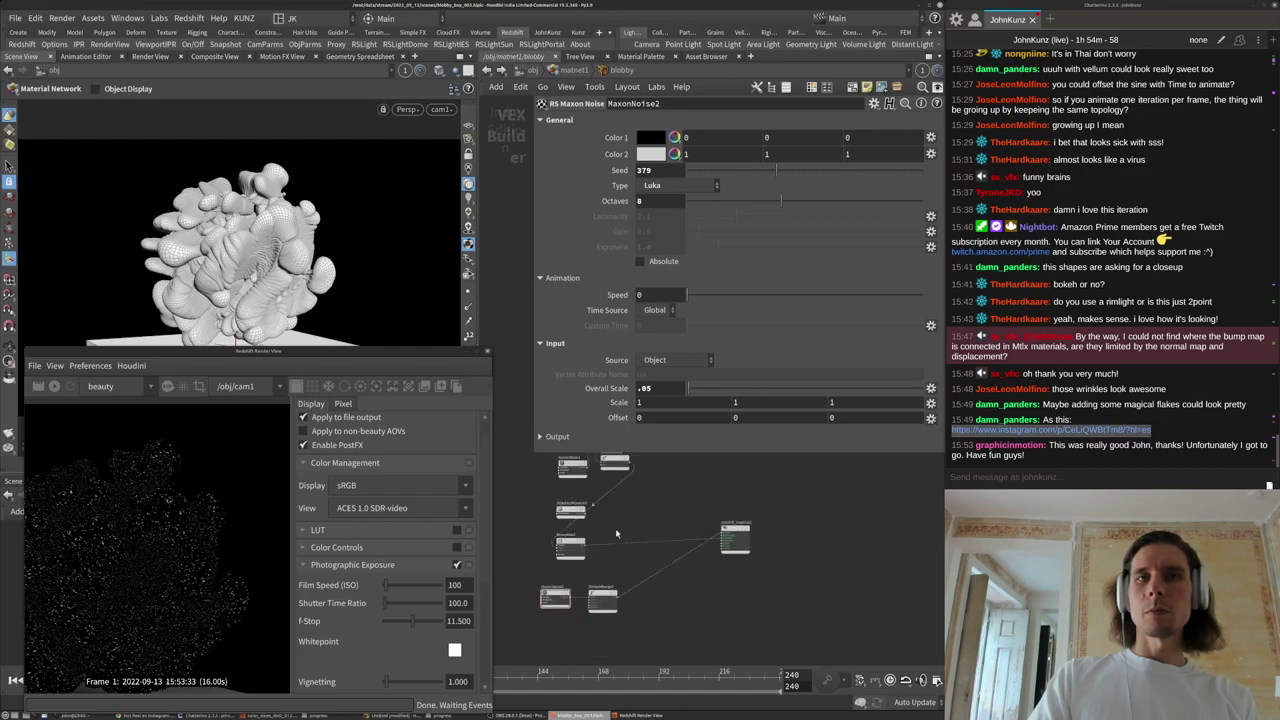
pyautogui.moveTo(581, 541); pyautogui.dragTo(644, 511)
pyautogui.moveTo(666, 476); pyautogui.dragTo(692, 471, button='middle')
pyautogui.scroll(3, 679, 528)
pyautogui.scroll(-2, 690, 475)
pyautogui.scroll(2, 619, 593)
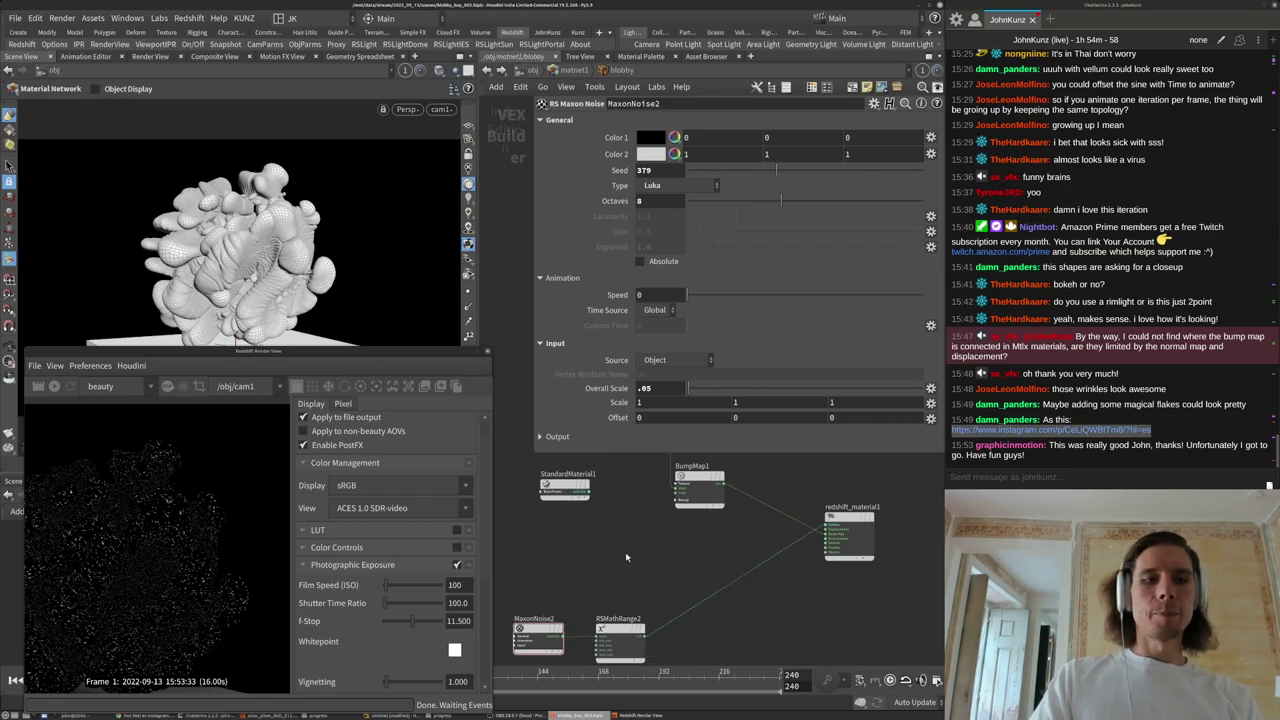
# Add an RS Invert node between RSMathRange2 and redshift_material1's Surface input and render it.
pyautogui.press('Tab')
pyautogui.write('in')
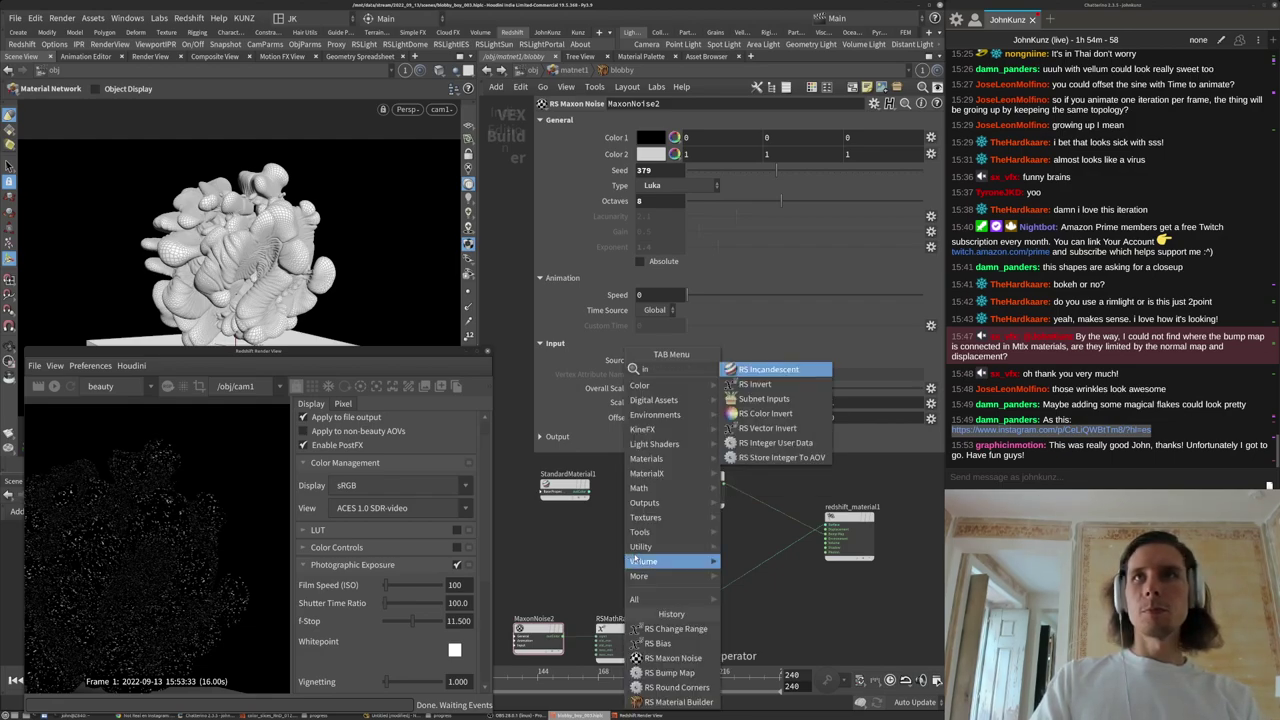
pyautogui.click(765, 385)
pyautogui.click(763, 631)
pyautogui.scroll(3, 714, 650)
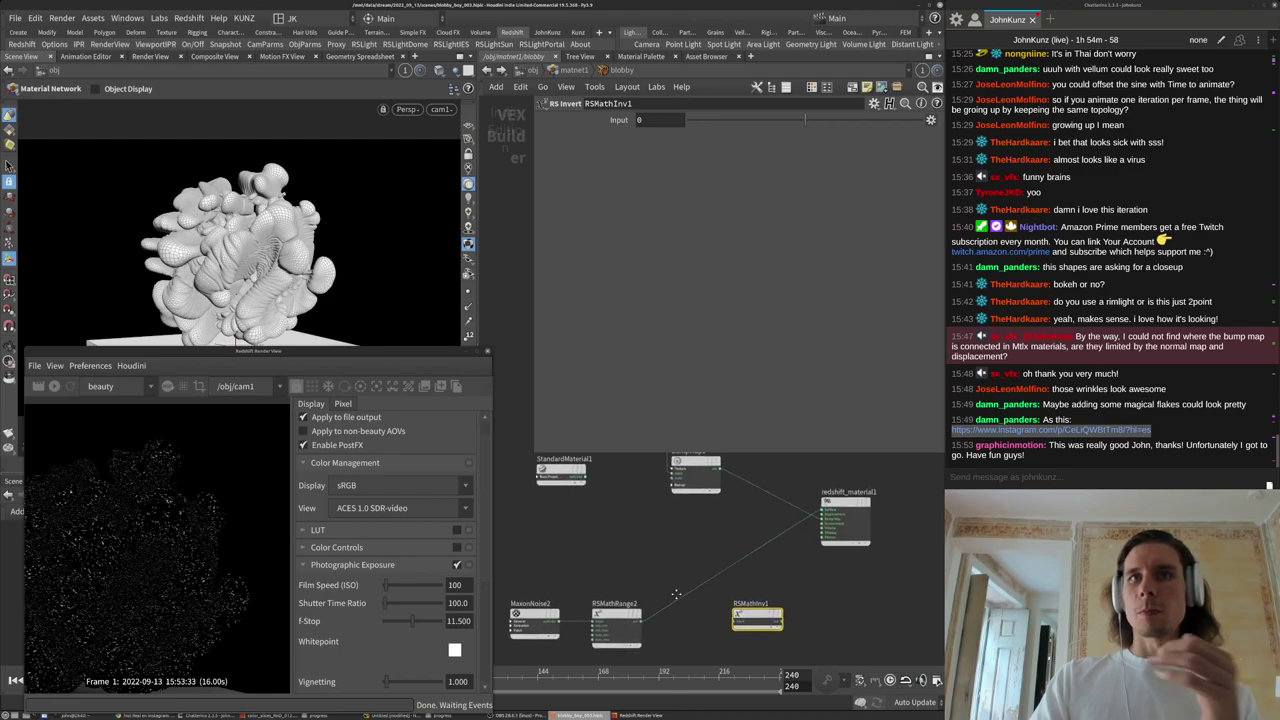
pyautogui.moveTo(766, 606); pyautogui.dragTo(594, 600)
pyautogui.scroll(-4, 594, 600)
pyautogui.scroll(2, 780, 572)
pyautogui.moveTo(743, 514); pyautogui.dragTo(743, 530, button='middle')
pyautogui.moveTo(768, 471); pyautogui.dragTo(700, 630)
pyautogui.click(56, 389)
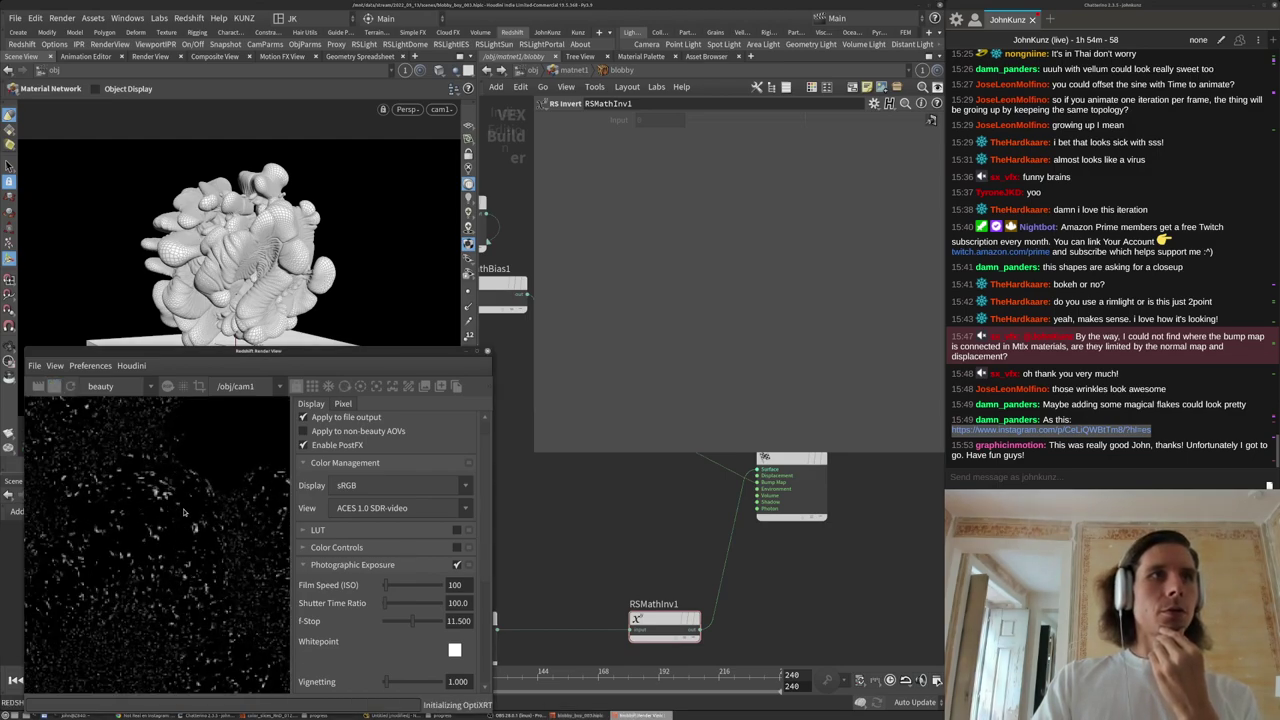
# Move RSMathInv1 up beneath BumpMap1 and check the range settings of RSMathRange1.
pyautogui.scroll(-4, 660, 650)
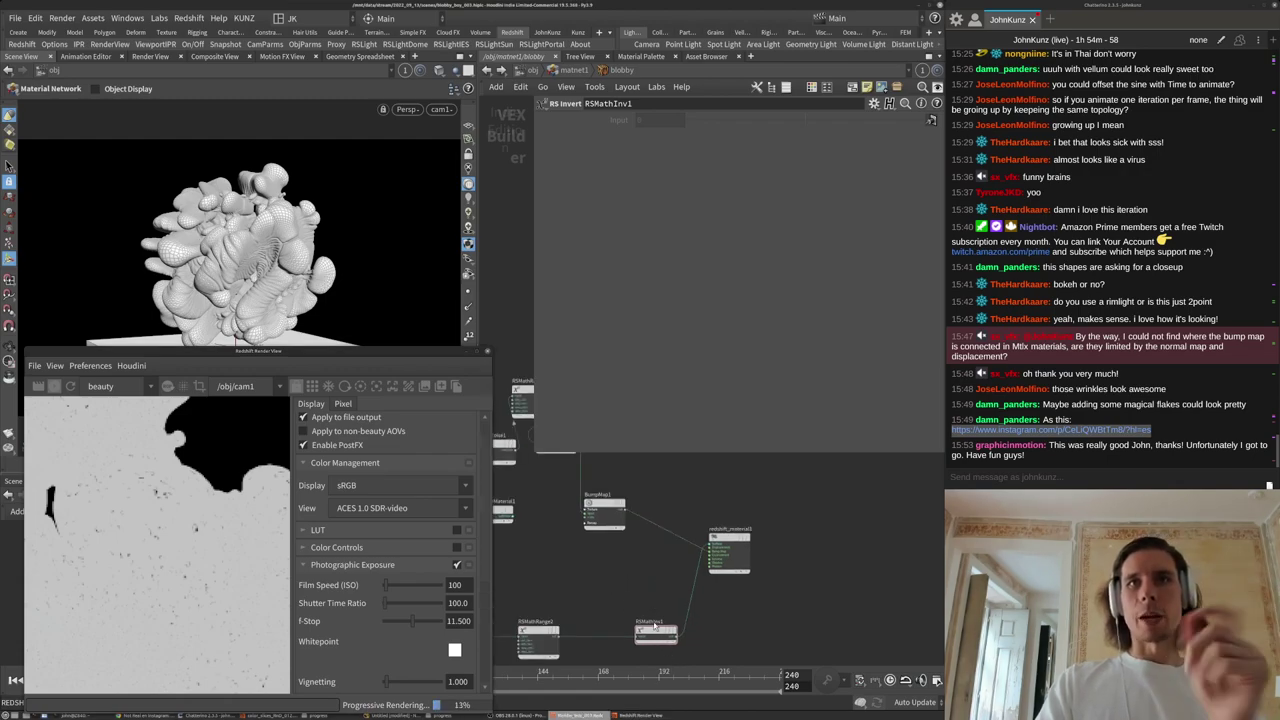
pyautogui.moveTo(637, 624); pyautogui.dragTo(571, 589)
pyautogui.moveTo(543, 586); pyautogui.dragTo(558, 642, button='middle')
pyautogui.moveTo(604, 518); pyautogui.dragTo(700, 458, button='middle')
pyautogui.click(560, 510)
pyautogui.scroll(-1, 655, 566)
pyautogui.scroll(2, 656, 567)
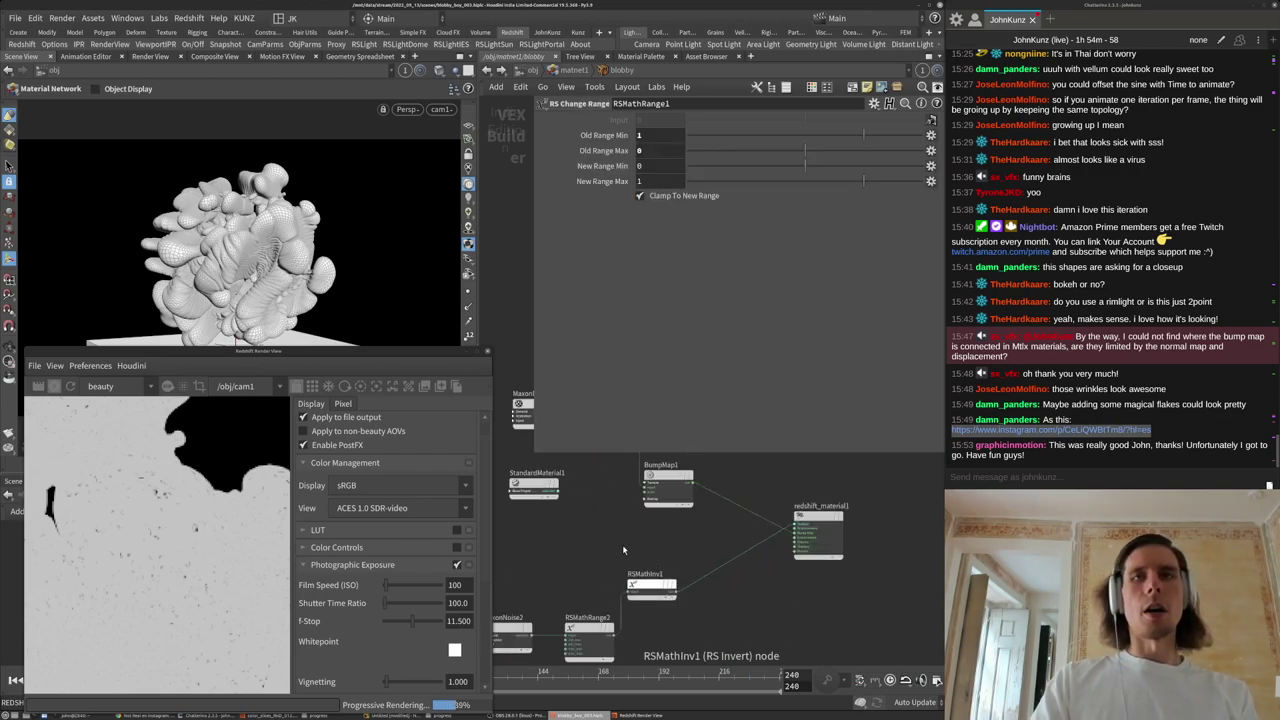
# Make room before BumpMap1 and insert an RS Mul node on its incoming wire from RSMathBias1.
pyautogui.moveTo(584, 539); pyautogui.dragTo(573, 596, button='middle')
pyautogui.moveTo(653, 529); pyautogui.dragTo(729, 533)
pyautogui.press('Tab')
pyautogui.write('mul')
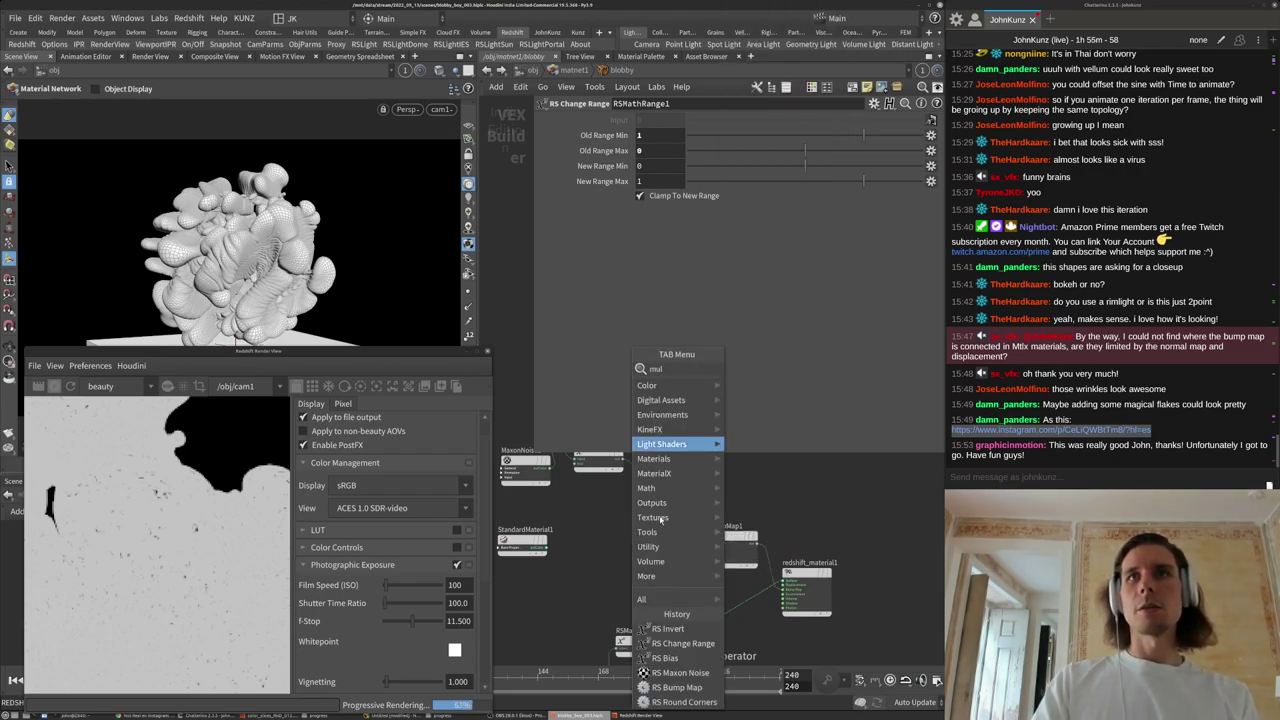
pyautogui.click(754, 369)
pyautogui.click(666, 528)
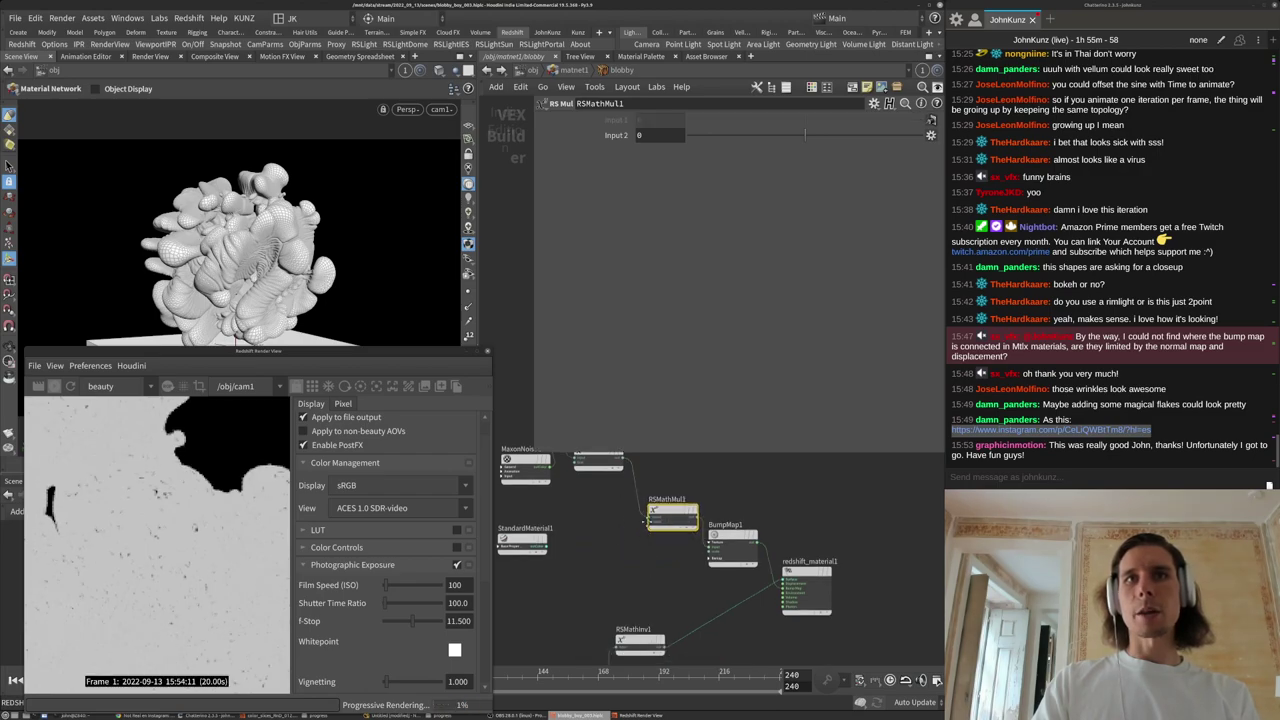
# Connect RSMathInv1's output to the second input of RSMathMul1 and tidy the node's placement.
pyautogui.moveTo(648, 541); pyautogui.dragTo(650, 504, button='middle')
pyautogui.moveTo(650, 487); pyautogui.dragTo(674, 592)
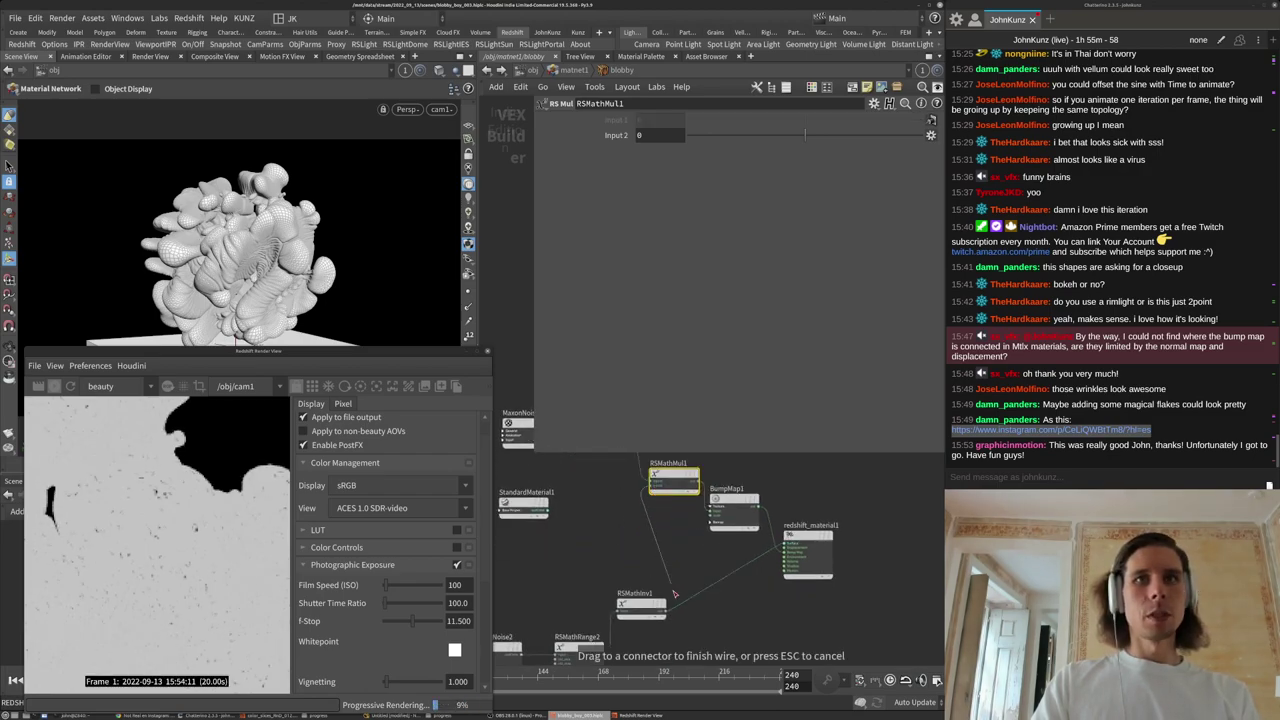
pyautogui.click(670, 603)
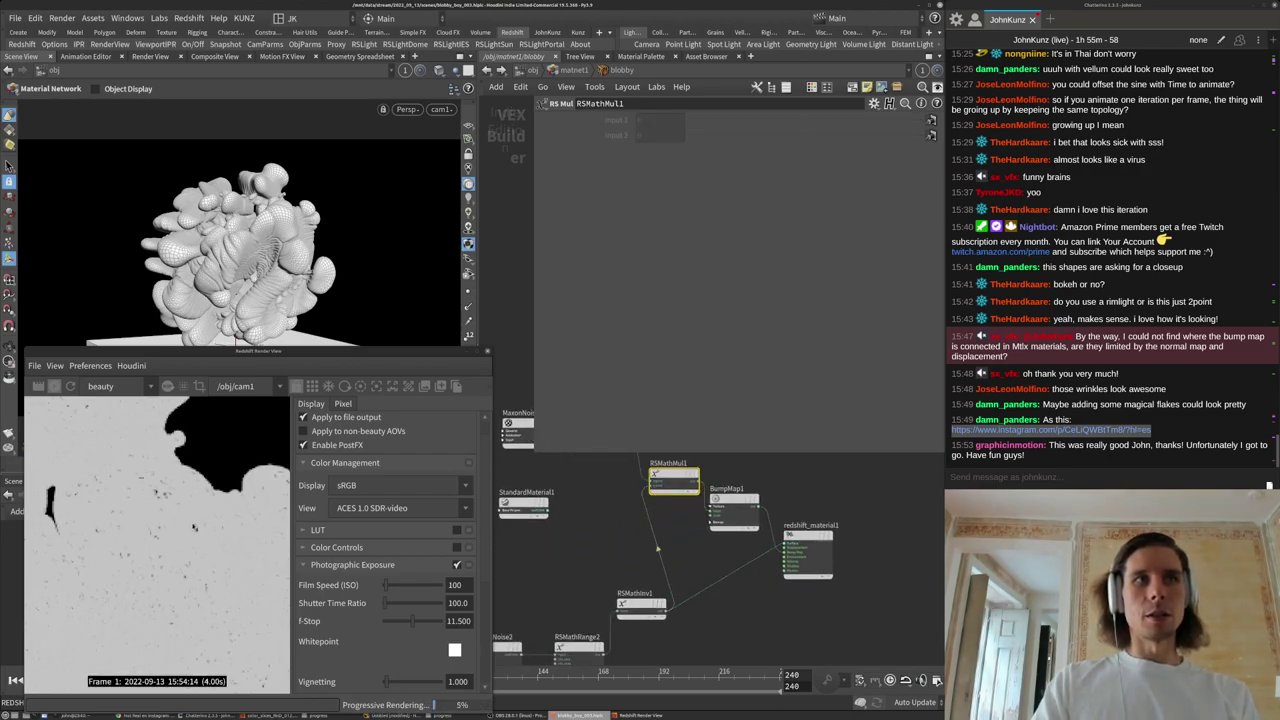
pyautogui.moveTo(586, 573); pyautogui.dragTo(583, 549, button='middle')
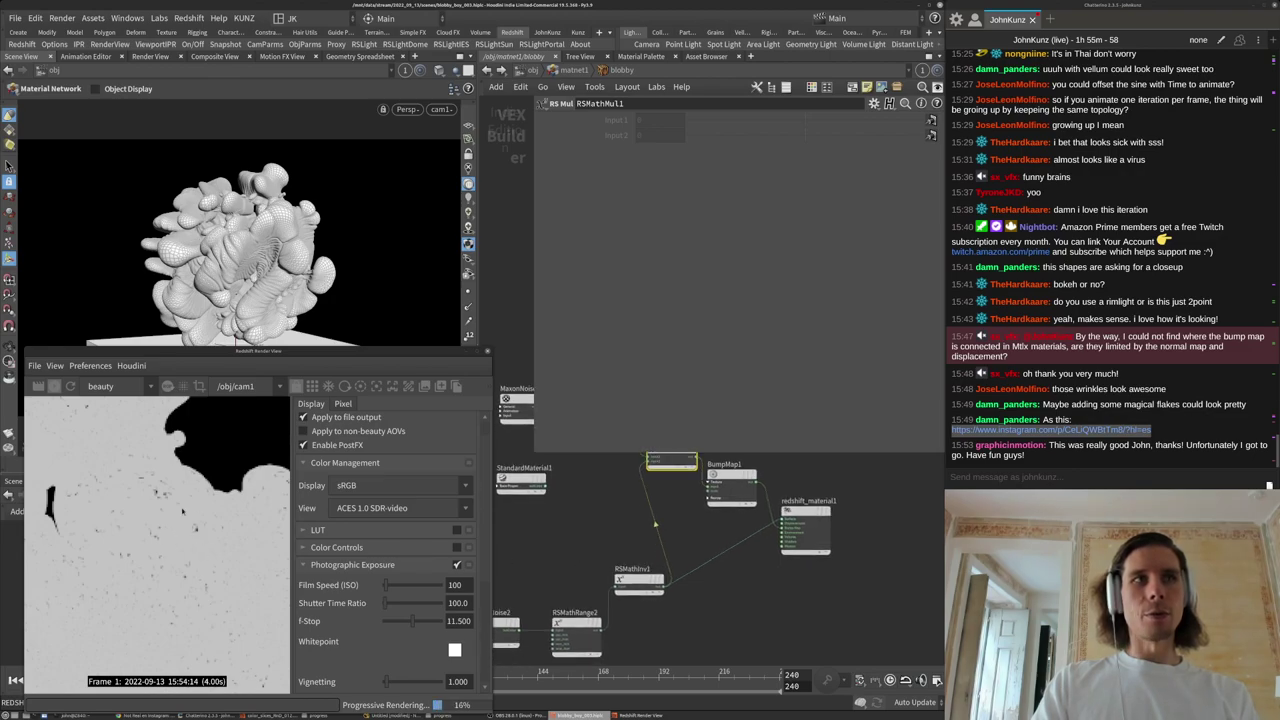
pyautogui.moveTo(632, 579); pyautogui.dragTo(620, 571)
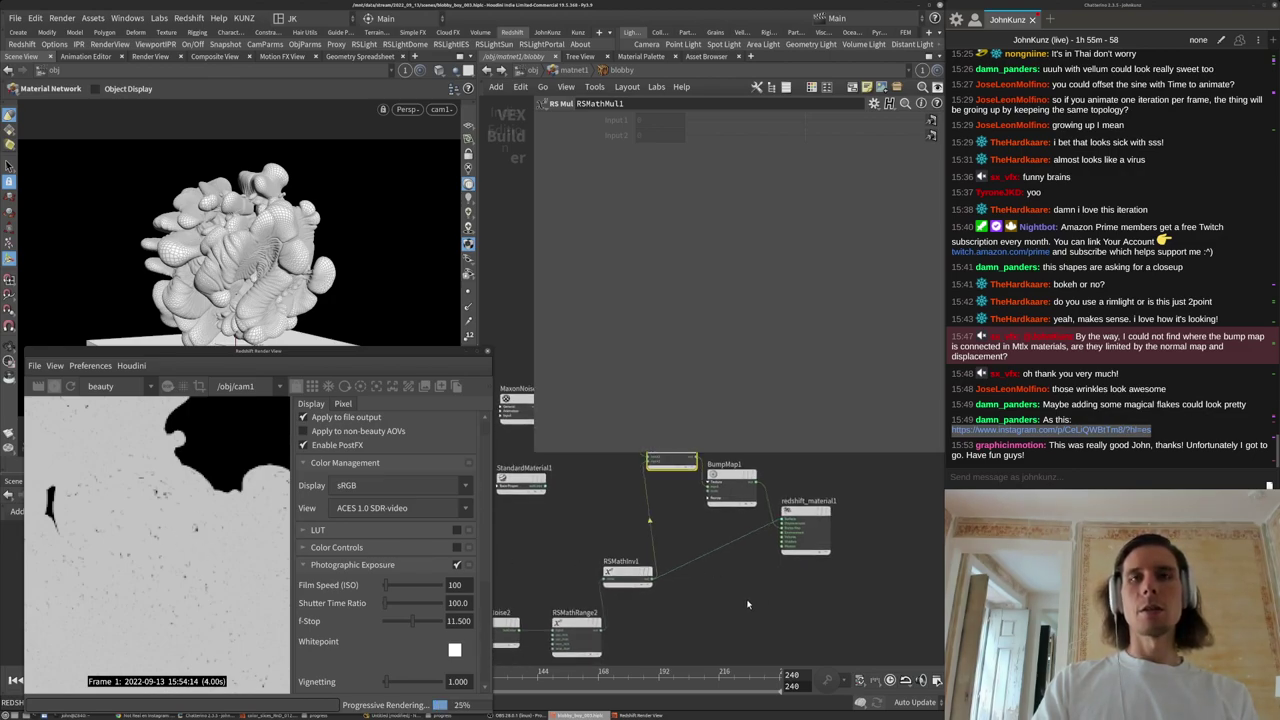
# Move redshift_material1 aside and add an RS Material Blender node below the bump branch.
pyautogui.scroll(-3, 558, 533)
pyautogui.moveTo(549, 527); pyautogui.dragTo(553, 565, button='middle')
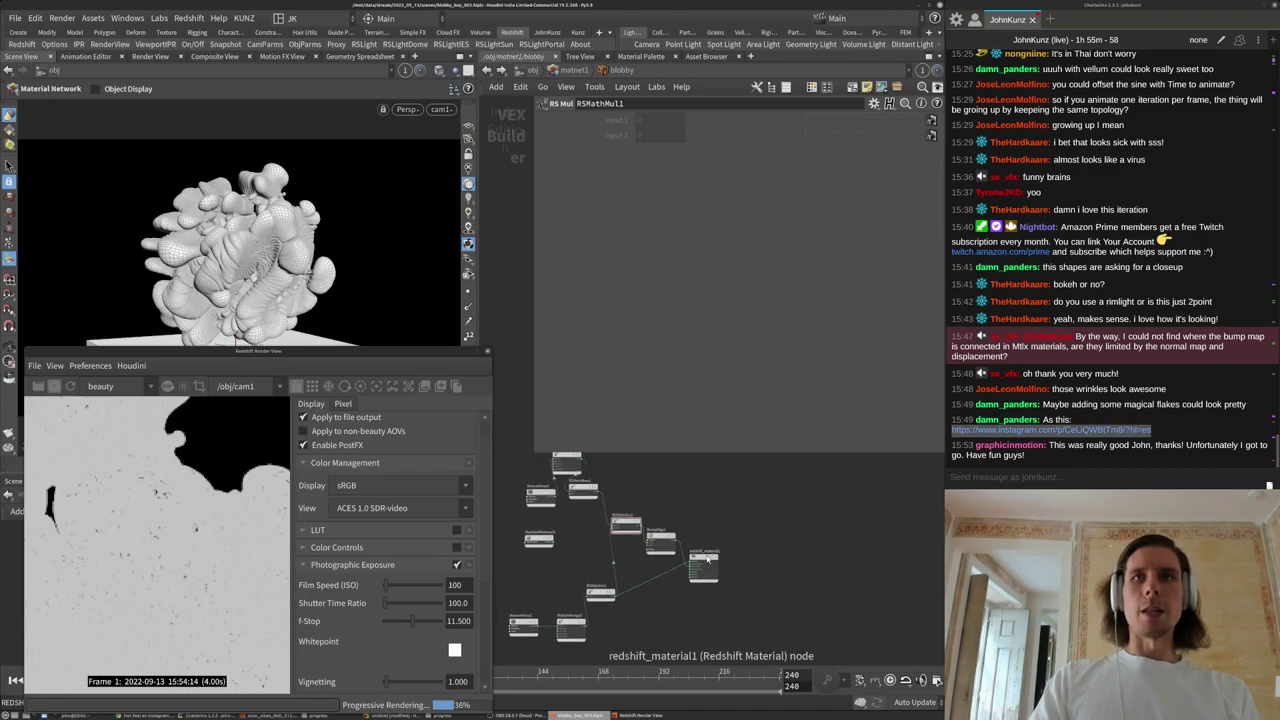
pyautogui.moveTo(705, 560); pyautogui.dragTo(800, 567)
pyautogui.press('Tab')
pyautogui.write('bl')
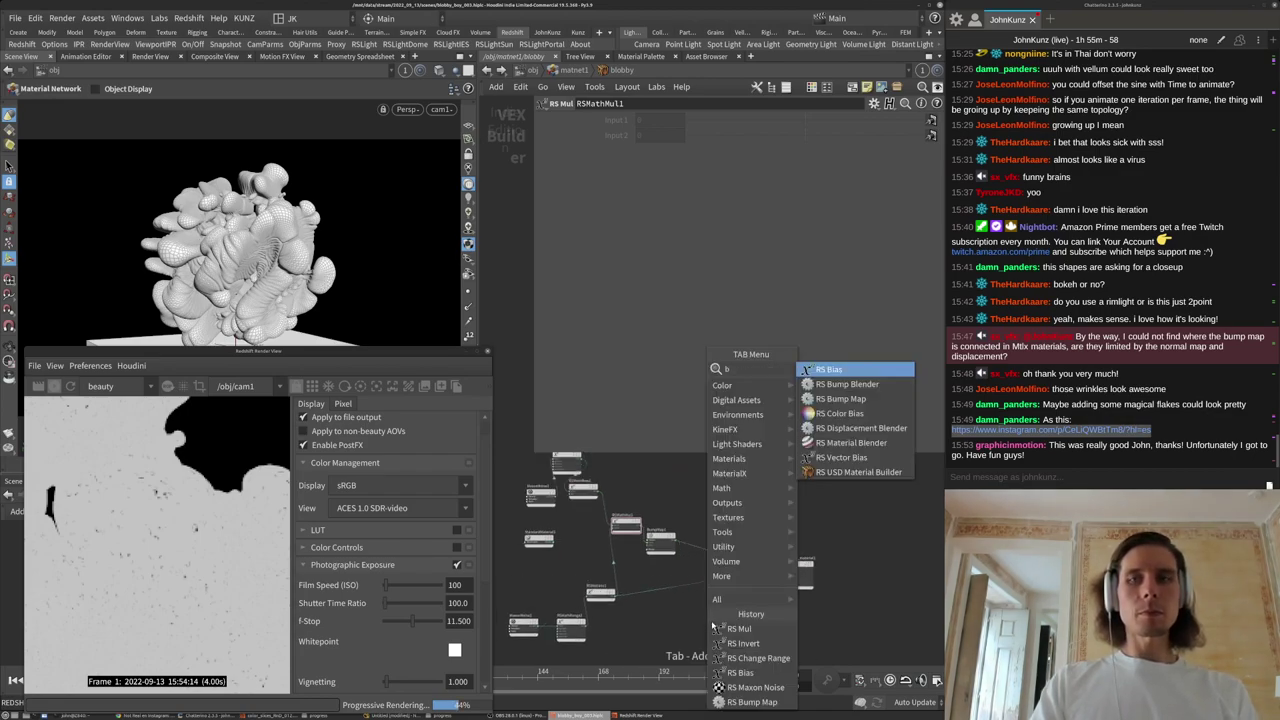
pyautogui.click(831, 405)
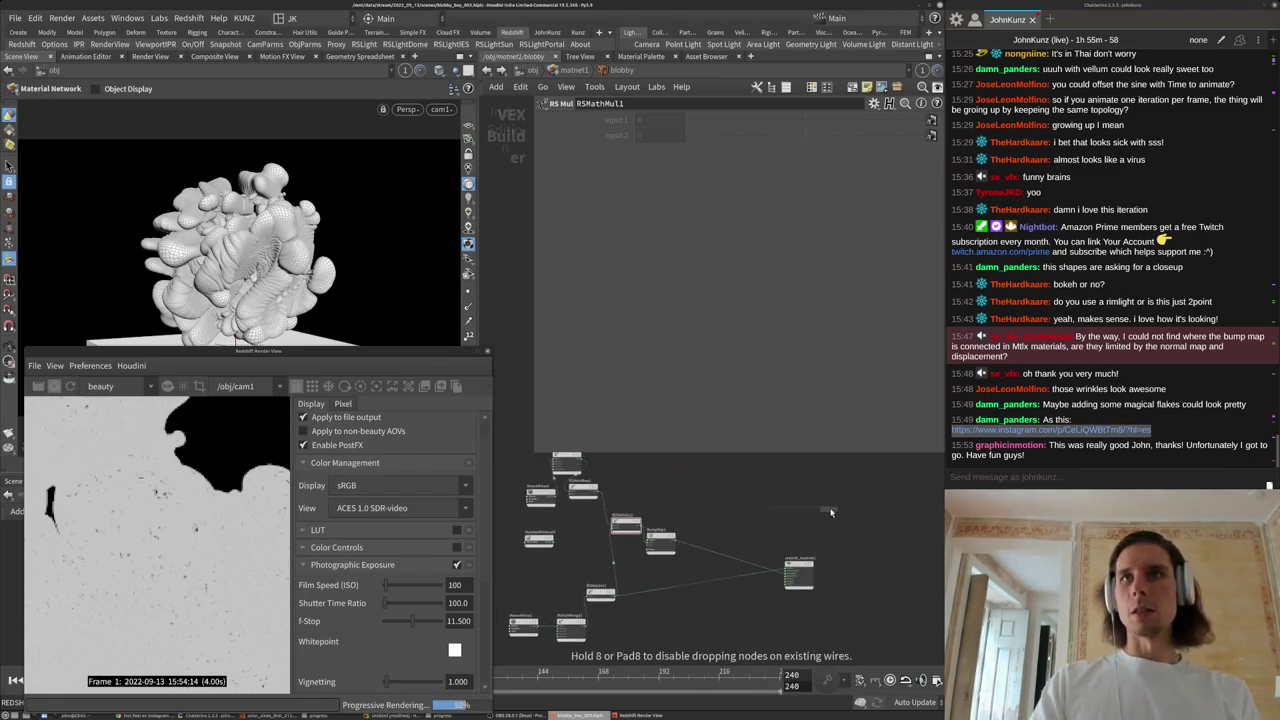
pyautogui.click(829, 513)
pyautogui.moveTo(829, 514); pyautogui.dragTo(718, 615)
# Connect StandardMaterial1's outColor to MaterialBlender1's baseColor input and place the material beside the blender.
pyautogui.scroll(2, 545, 520)
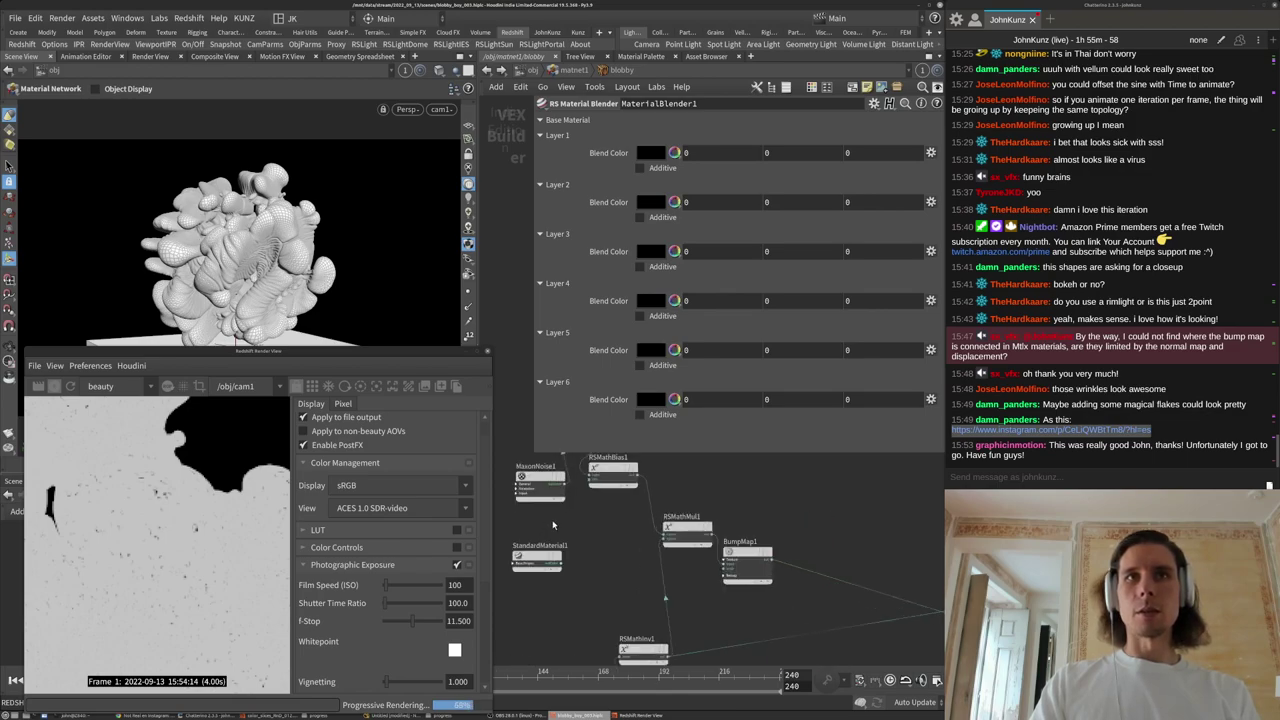
pyautogui.click(560, 565)
pyautogui.moveTo(611, 602); pyautogui.dragTo(587, 537, button='middle')
pyautogui.scroll(-3, 587, 536)
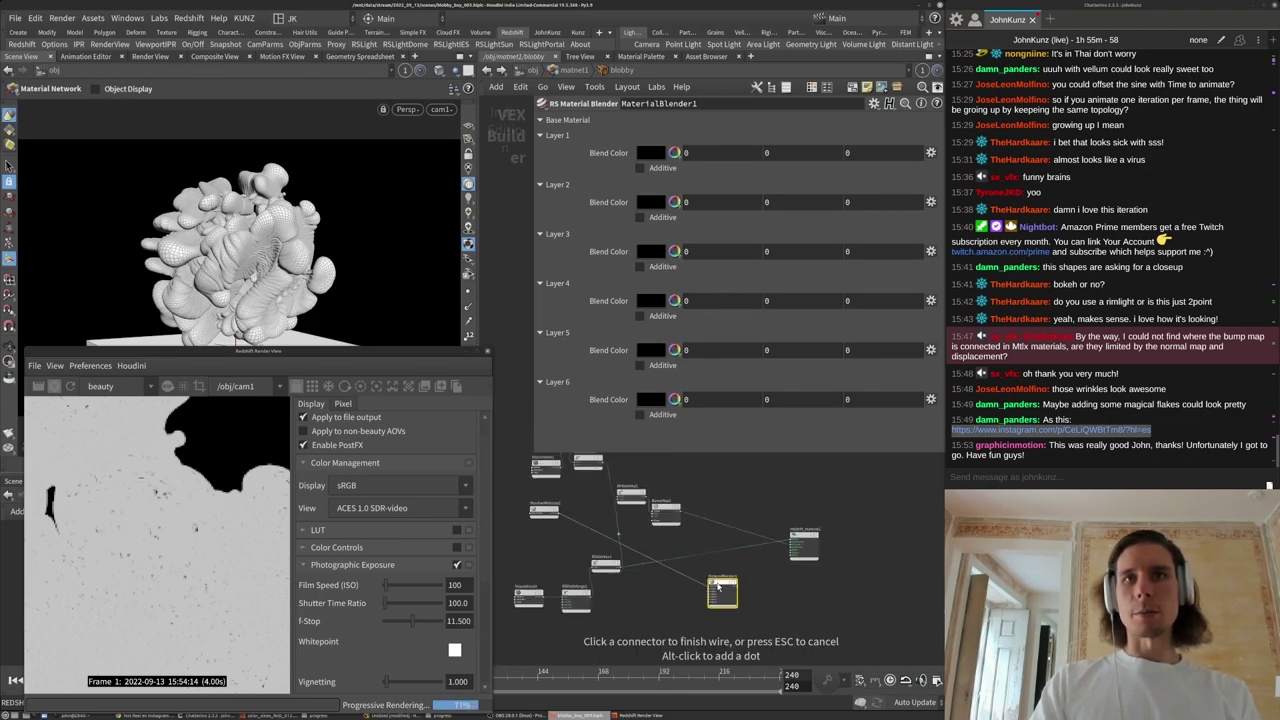
pyautogui.scroll(5, 712, 597)
pyautogui.scroll(2, 711, 602)
pyautogui.click(700, 590)
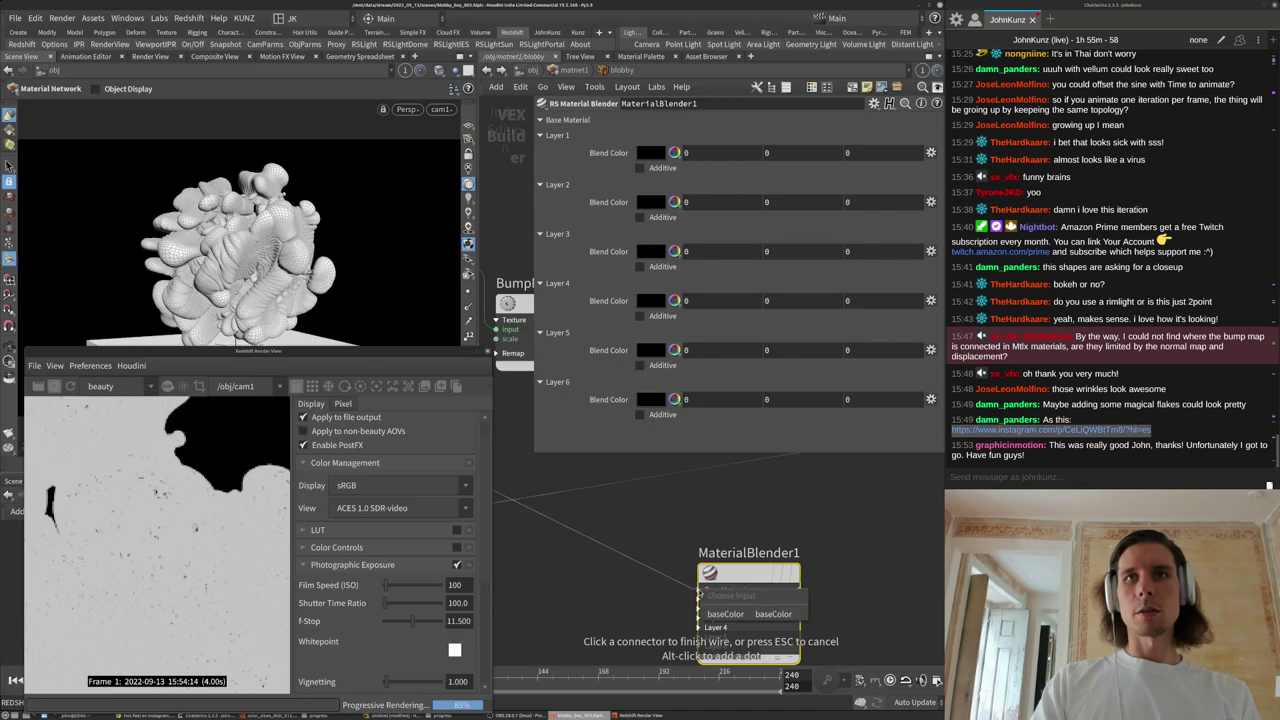
pyautogui.click(716, 614)
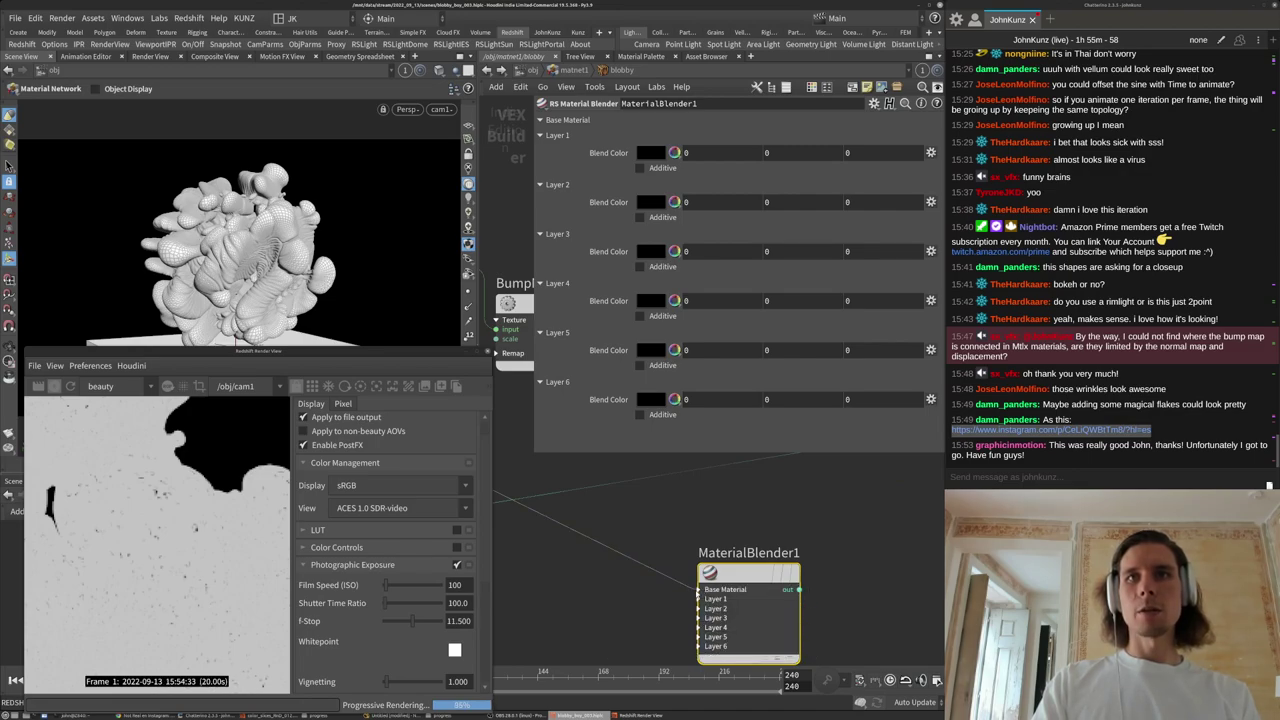
pyautogui.scroll(-5, 684, 598)
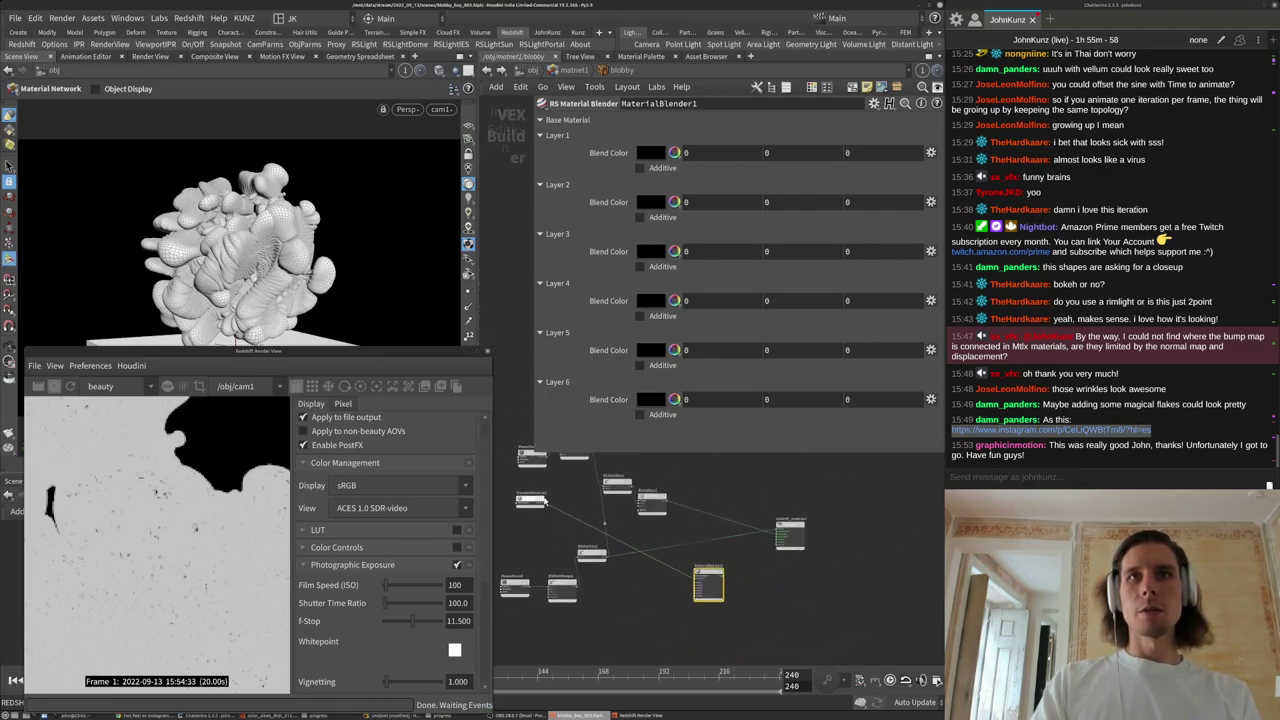
pyautogui.moveTo(537, 503); pyautogui.dragTo(634, 586)
# Connect MaterialBlender1's output to the Surface input of redshift_material1.
pyautogui.scroll(4, 703, 583)
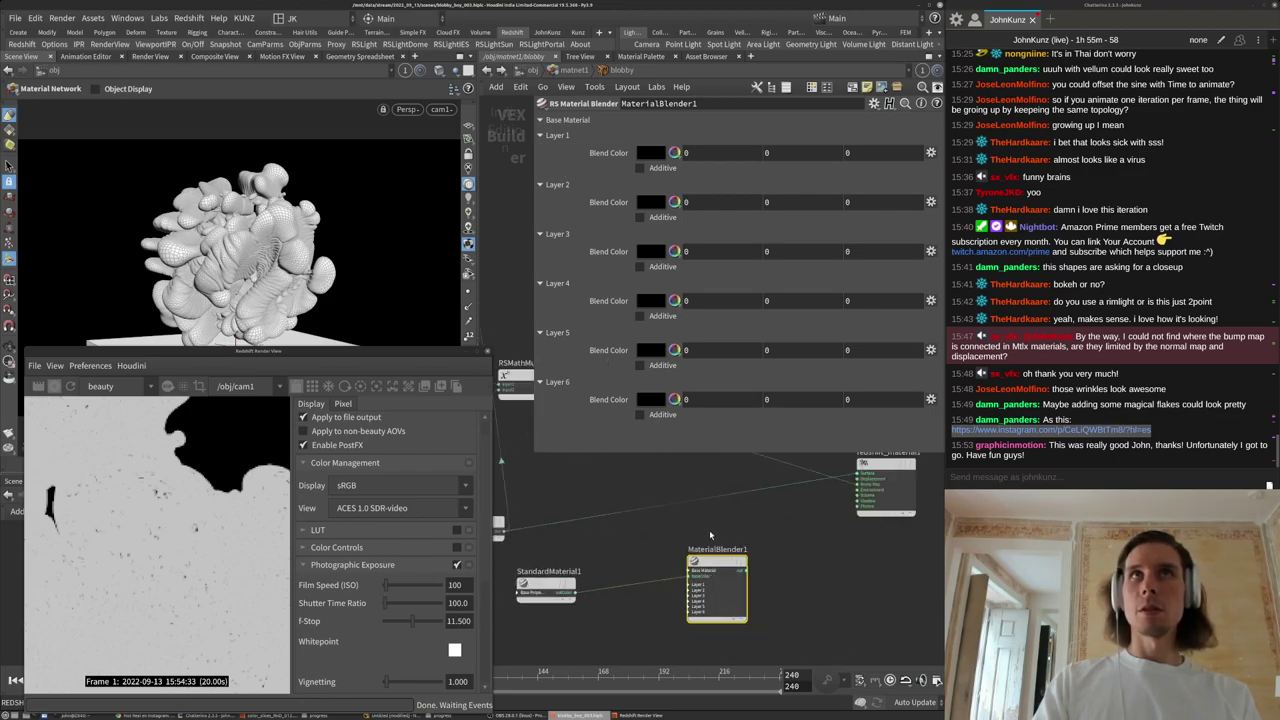
pyautogui.scroll(4, 704, 580)
pyautogui.scroll(-5, 693, 584)
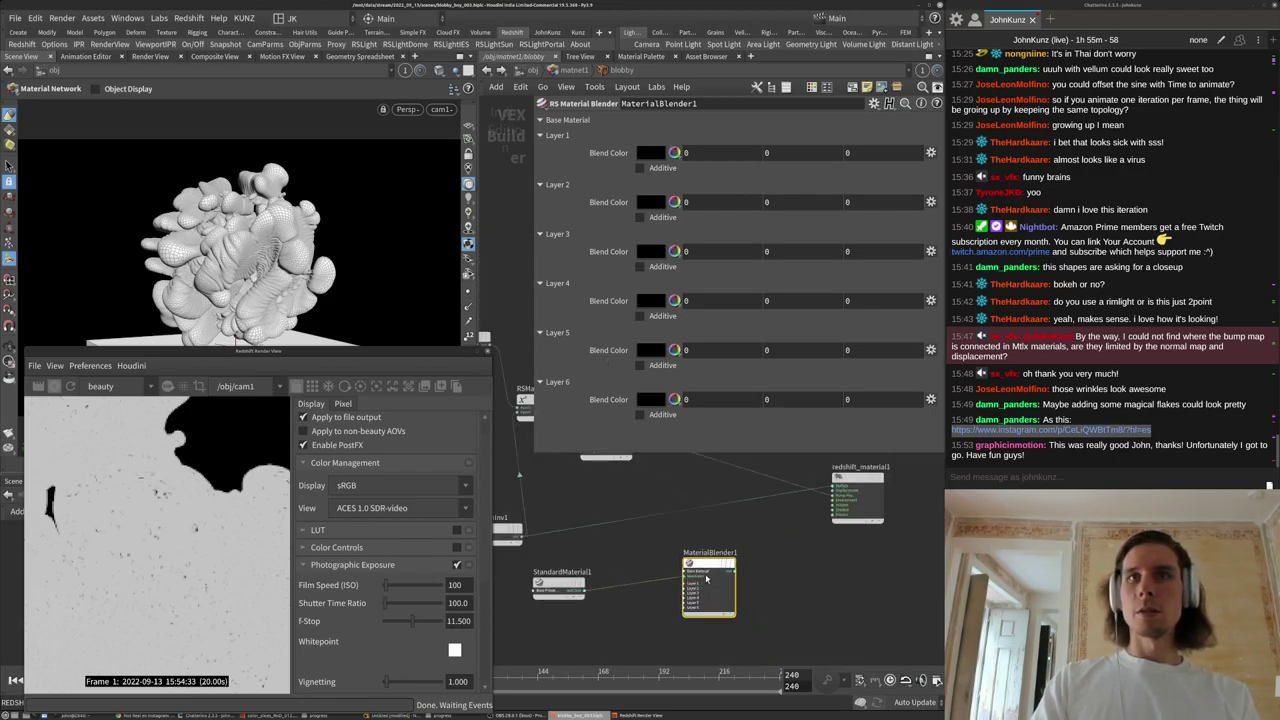
pyautogui.scroll(4, 826, 506)
pyautogui.click(831, 483)
pyautogui.click(665, 632)
pyautogui.scroll(-5, 775, 547)
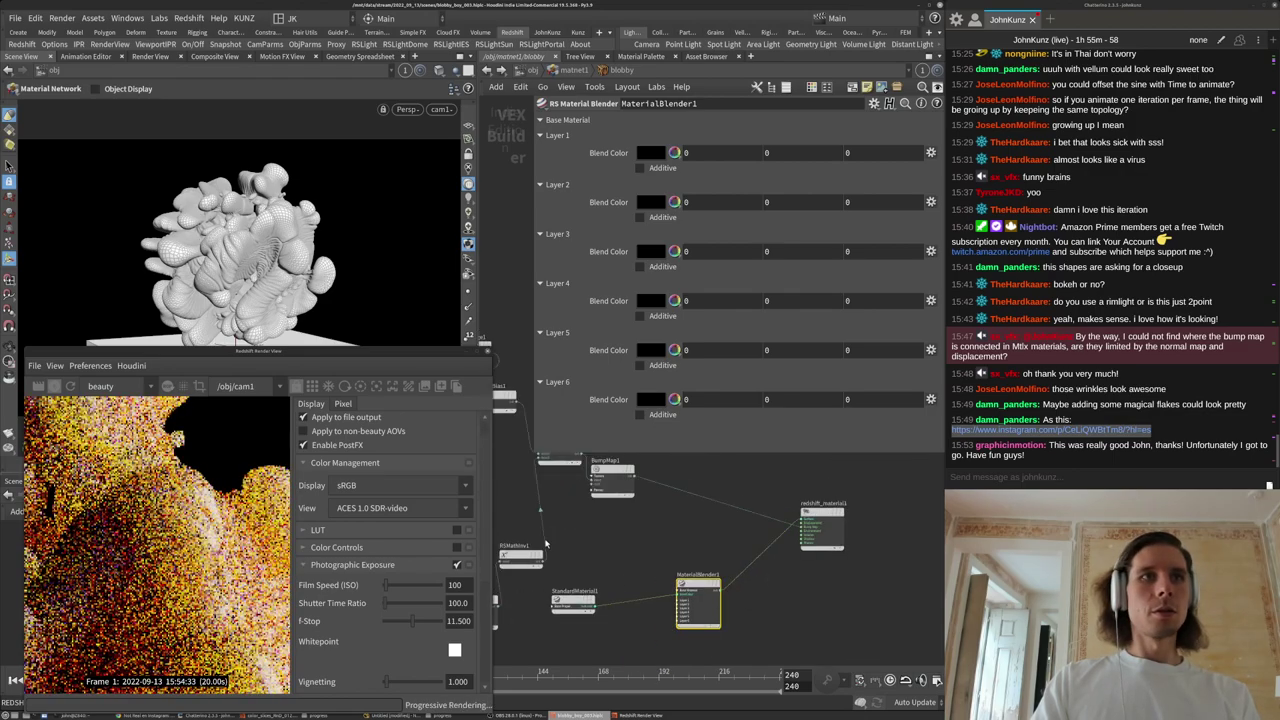
# Expand MaterialBlender1's Layer 1 inputs and connect RSMathRange2's output to blendColor1.
pyautogui.moveTo(621, 564); pyautogui.dragTo(647, 561, button='middle')
pyautogui.scroll(3, 491, 576)
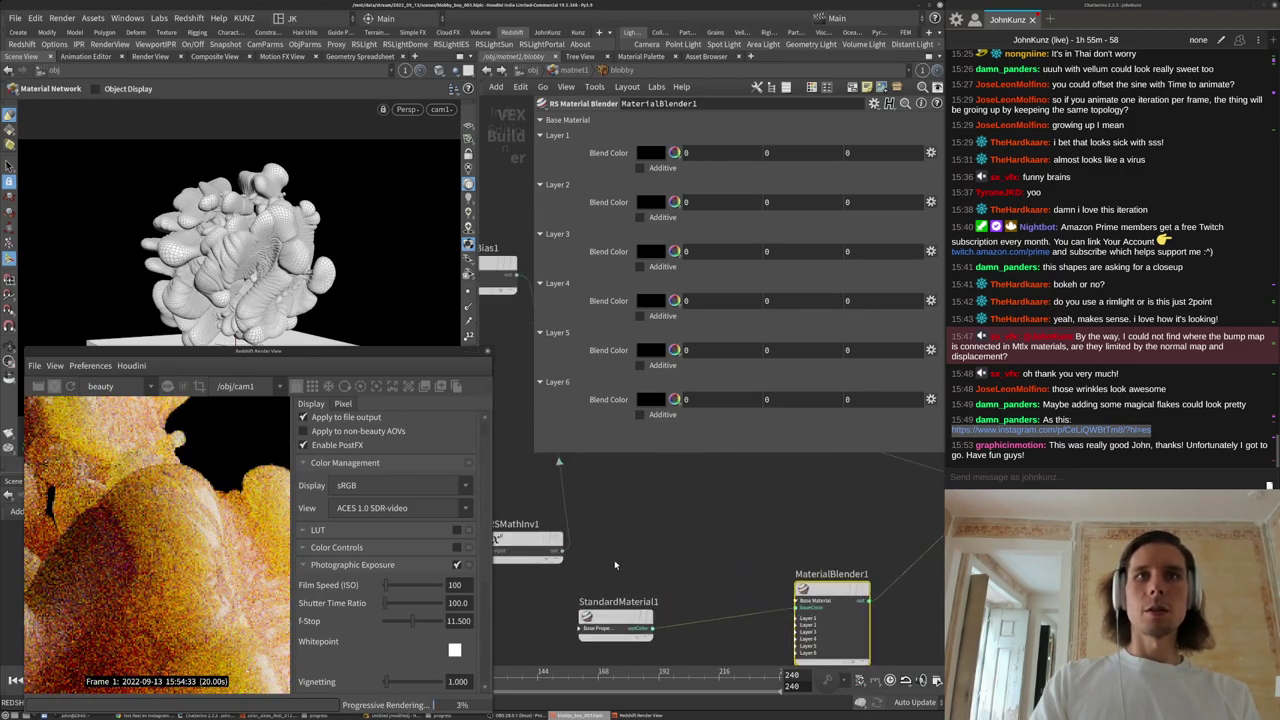
pyautogui.click(826, 618)
pyautogui.click(854, 582)
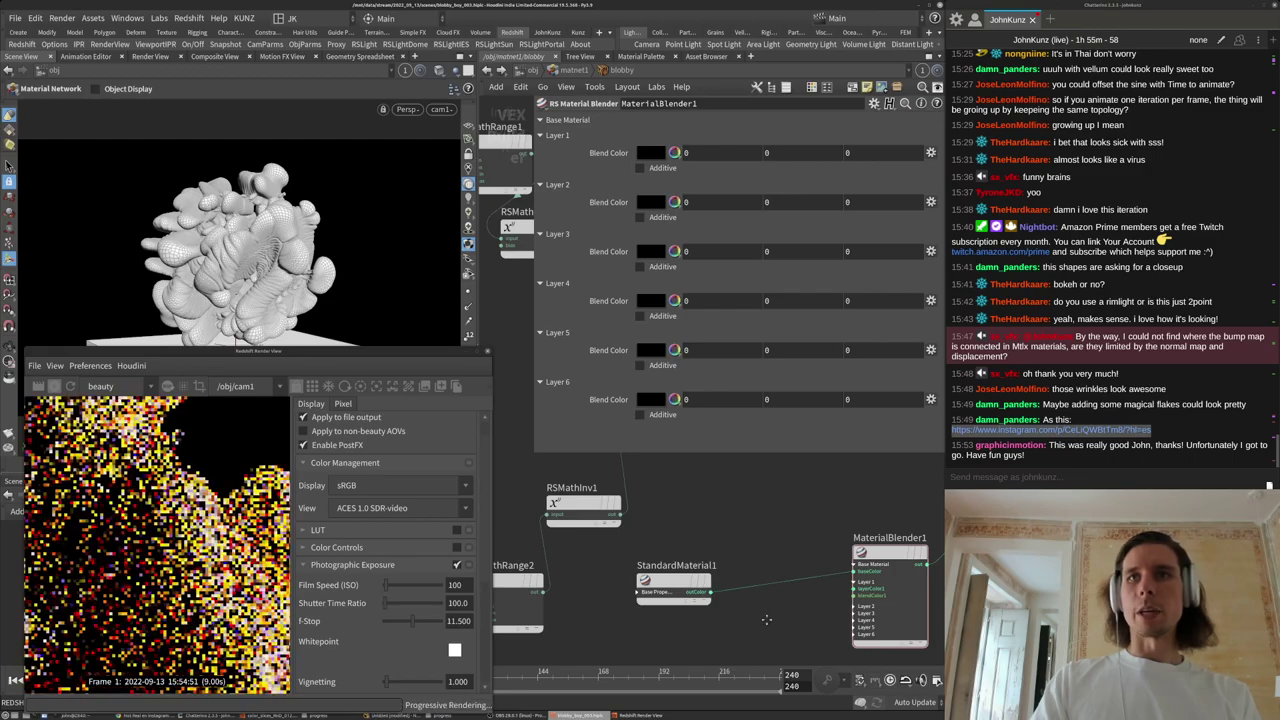
pyautogui.moveTo(767, 617); pyautogui.dragTo(765, 598, button='middle')
pyautogui.moveTo(835, 583); pyautogui.dragTo(542, 574)
pyautogui.moveTo(741, 613); pyautogui.dragTo(731, 598, button='middle')
# Duplicate StandardMaterial1 directly below the original and review the copy's parameters.
pyautogui.moveTo(649, 547); pyautogui.dragTo(664, 610)
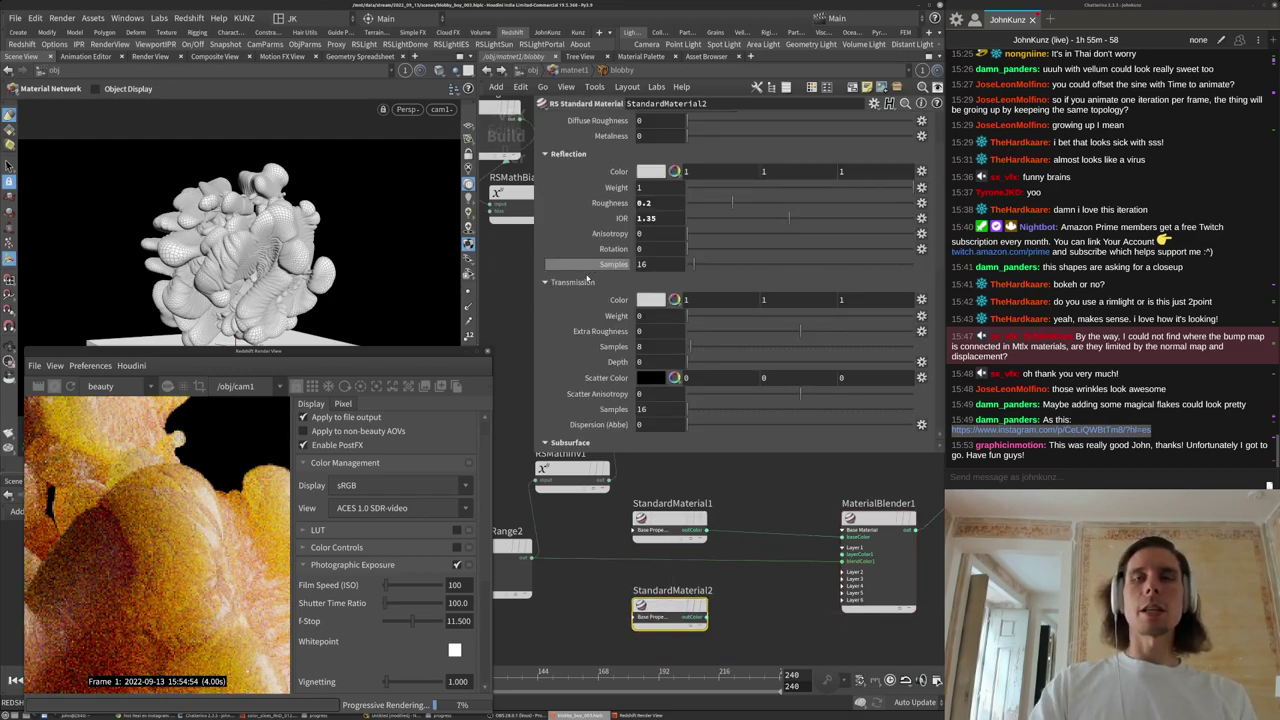
pyautogui.scroll(-5, 600, 255)
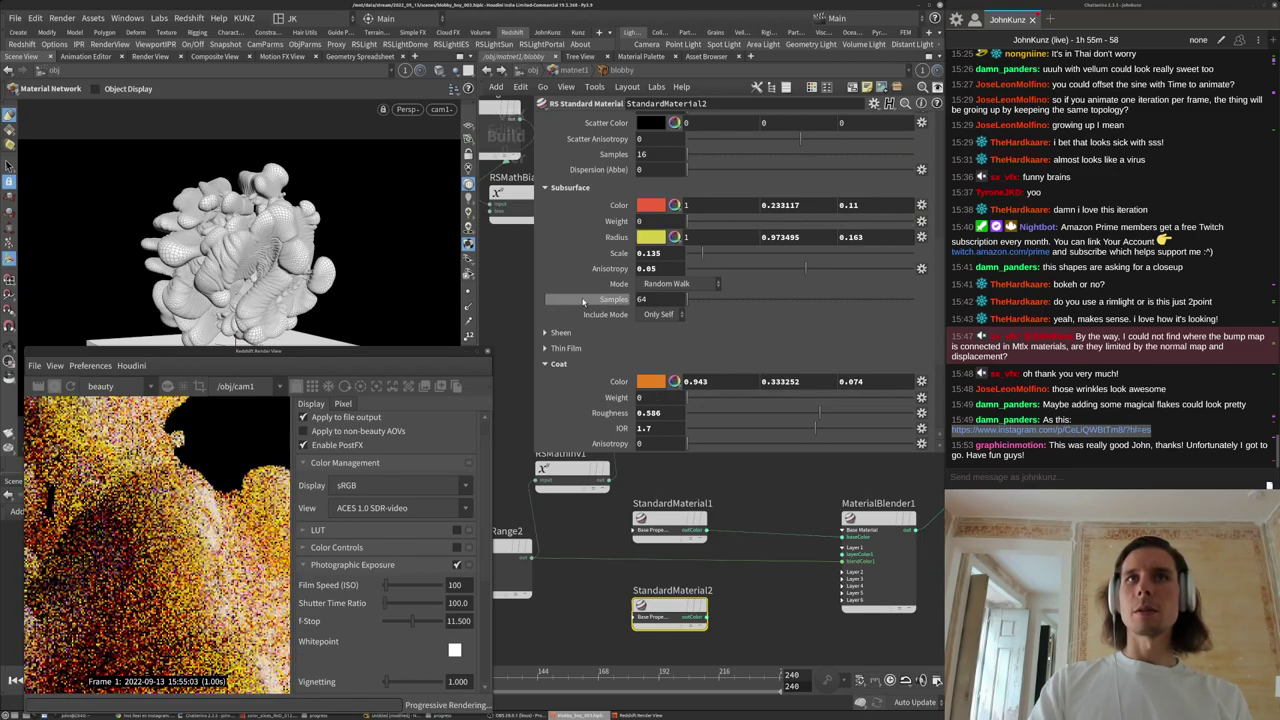
pyautogui.scroll(4, 603, 326)
pyautogui.scroll(3, 603, 326)
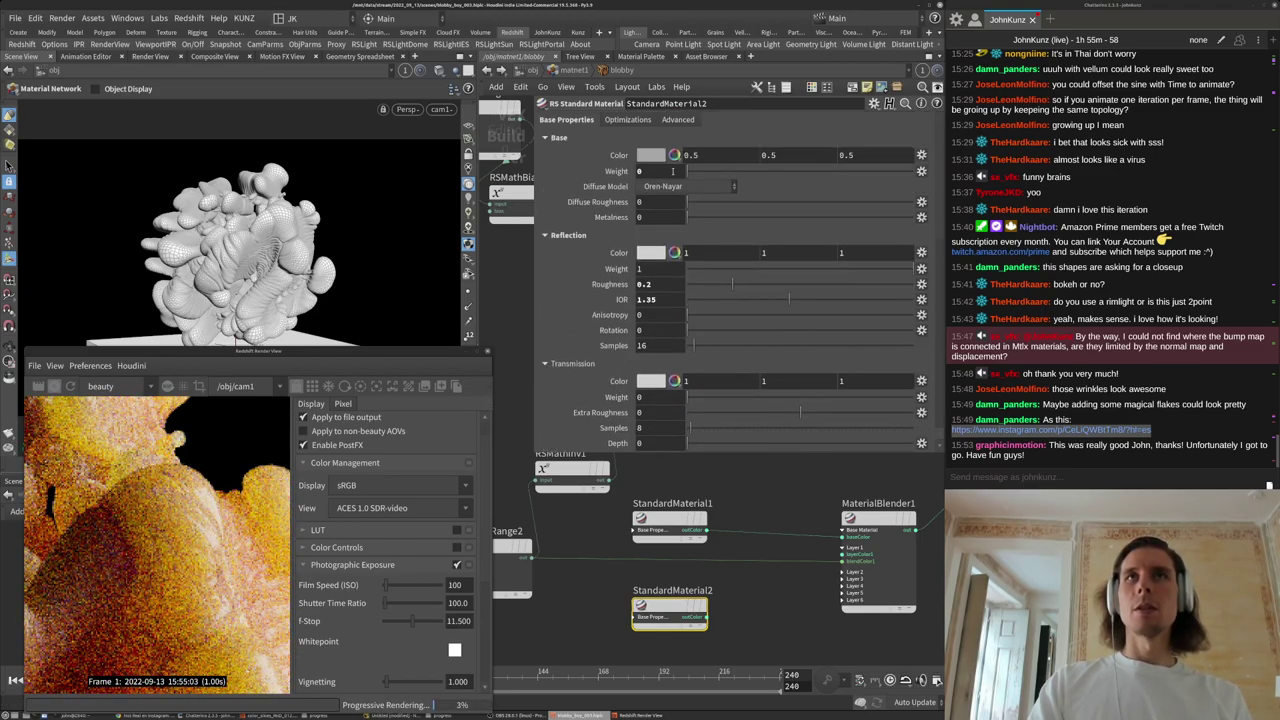
# Set StandardMaterial2's Base Weight to 1 and its Base Color to red (1, 0, 0).
pyautogui.press('Return')
pyautogui.write('1')
pyautogui.press('Tab')
pyautogui.write('0')
pyautogui.press('Tab')
pyautogui.write('0')
pyautogui.press('Return')
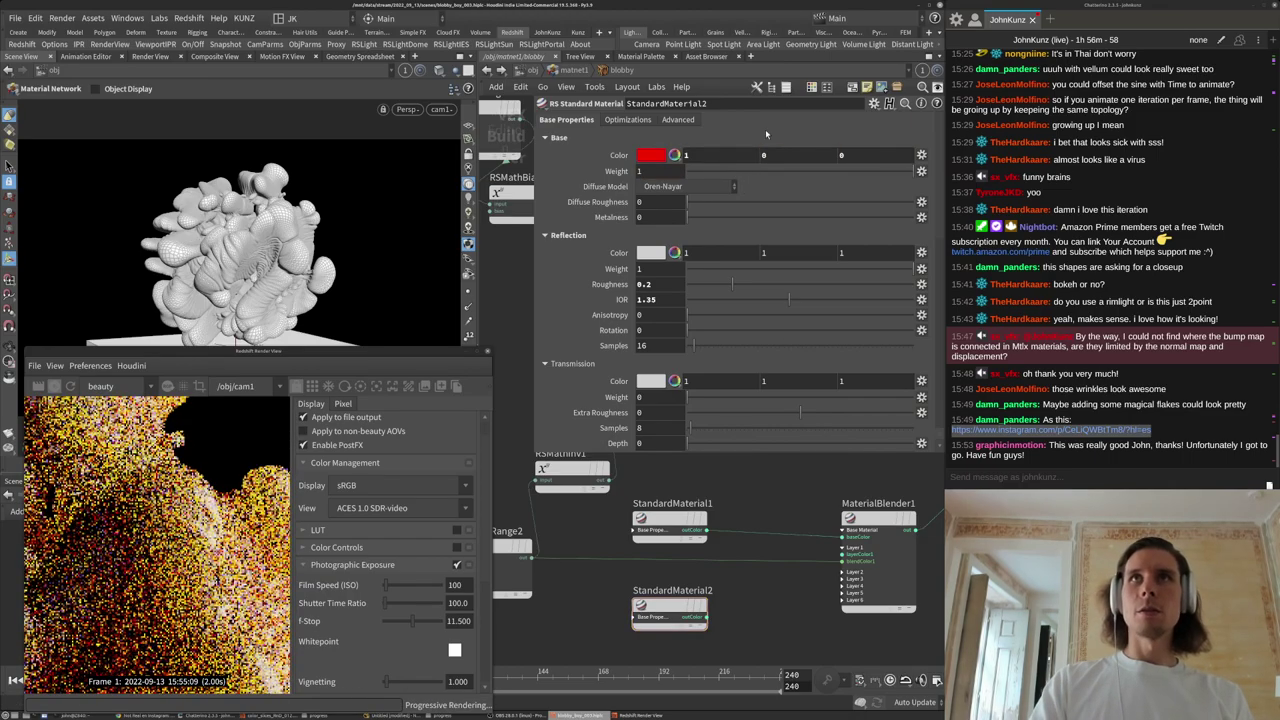
# Change StandardMaterial2's Base Color to blue (0, 0, 1).
pyautogui.press('BackSpace')
pyautogui.write('0')
pyautogui.press('Tab')
pyautogui.press('Tab')
pyautogui.write('1')
pyautogui.press('Return')
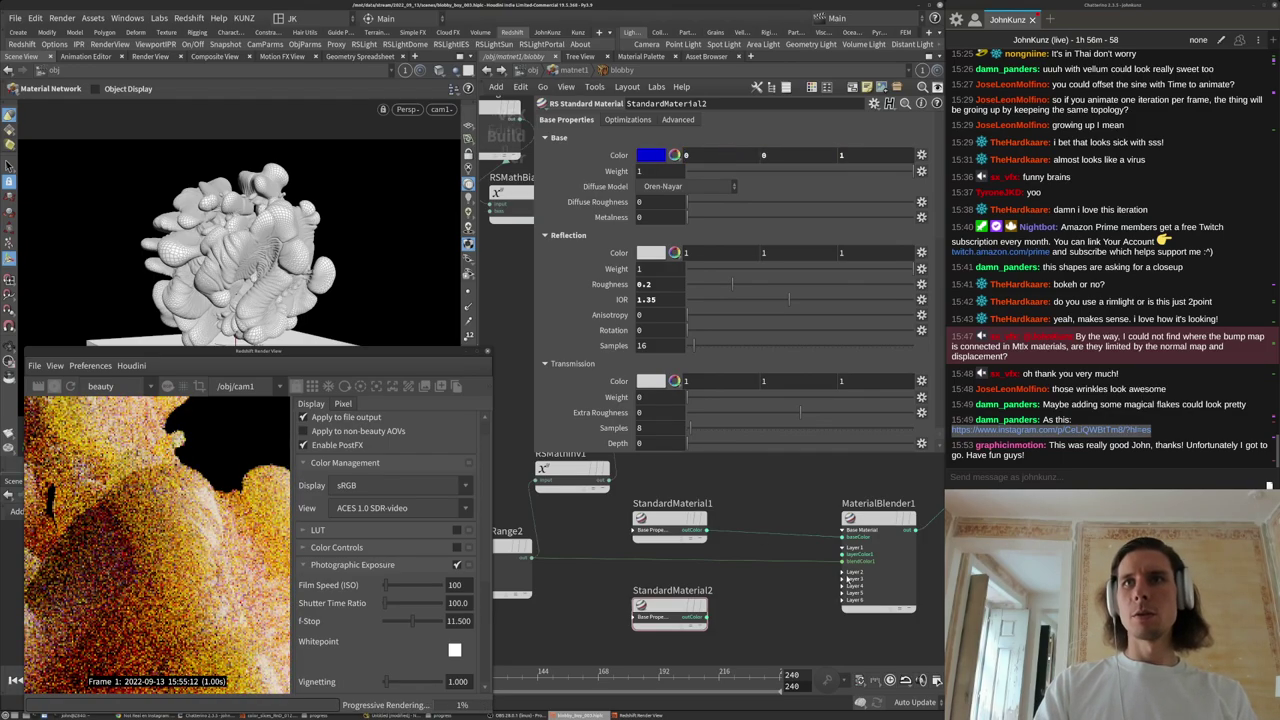
# Connect StandardMaterial2's outColor to MaterialBlender1's layerColor1 and examine the flakes up close in the render.
pyautogui.moveTo(842, 554); pyautogui.dragTo(712, 614)
pyautogui.scroll(-5, 206, 500)
pyautogui.moveTo(244, 438); pyautogui.dragTo(171, 455)
pyautogui.scroll(5, 171, 455)
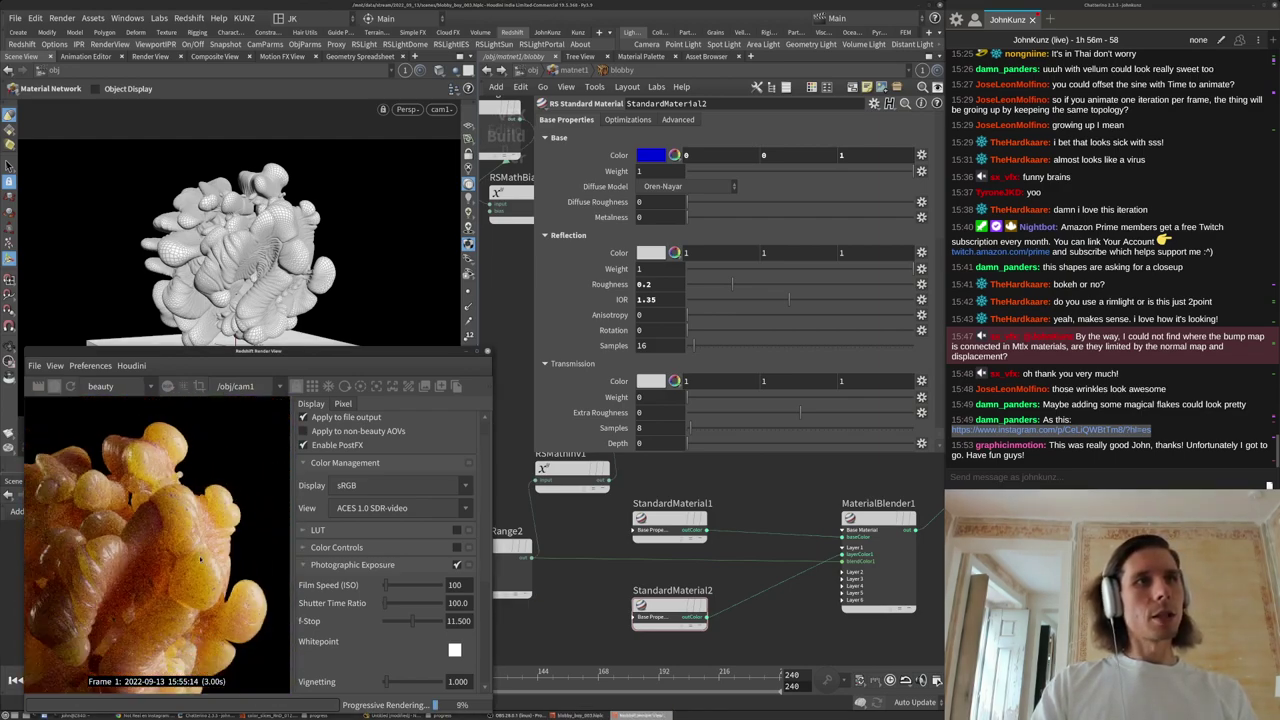
pyautogui.scroll(2, 196, 548)
pyautogui.scroll(-7, 228, 535)
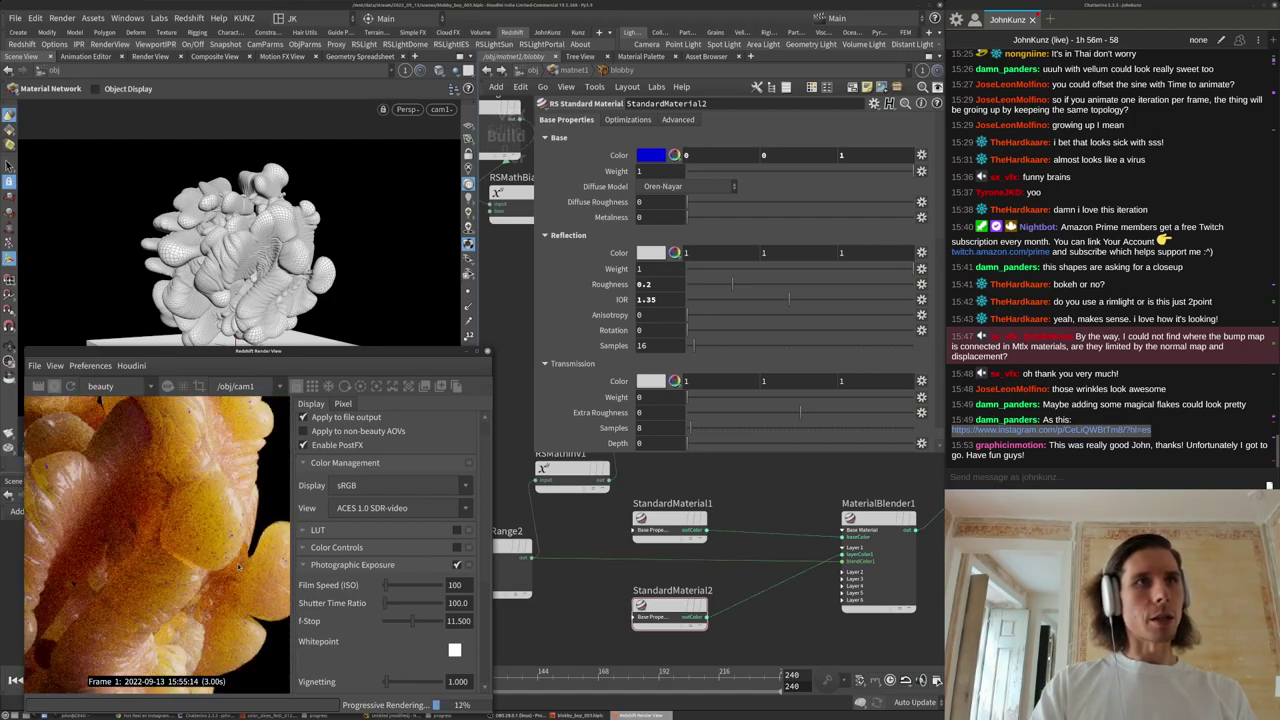
pyautogui.scroll(8, 233, 545)
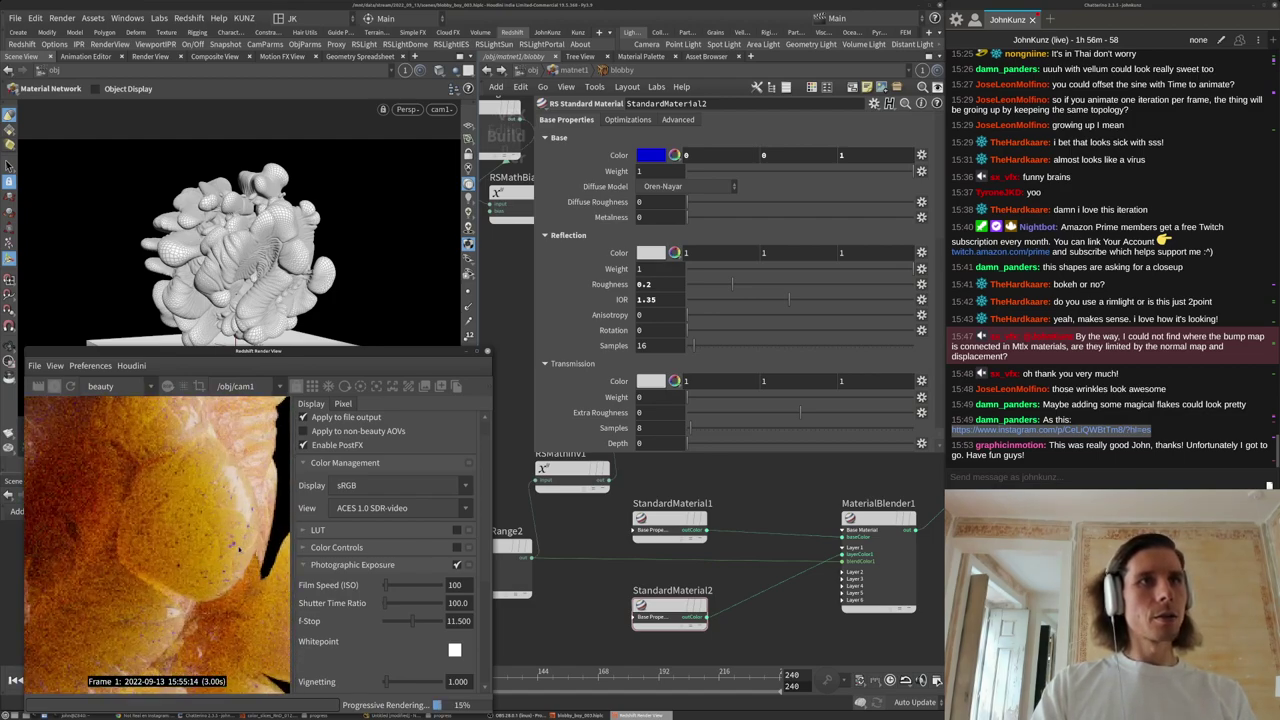
pyautogui.scroll(-7, 204, 571)
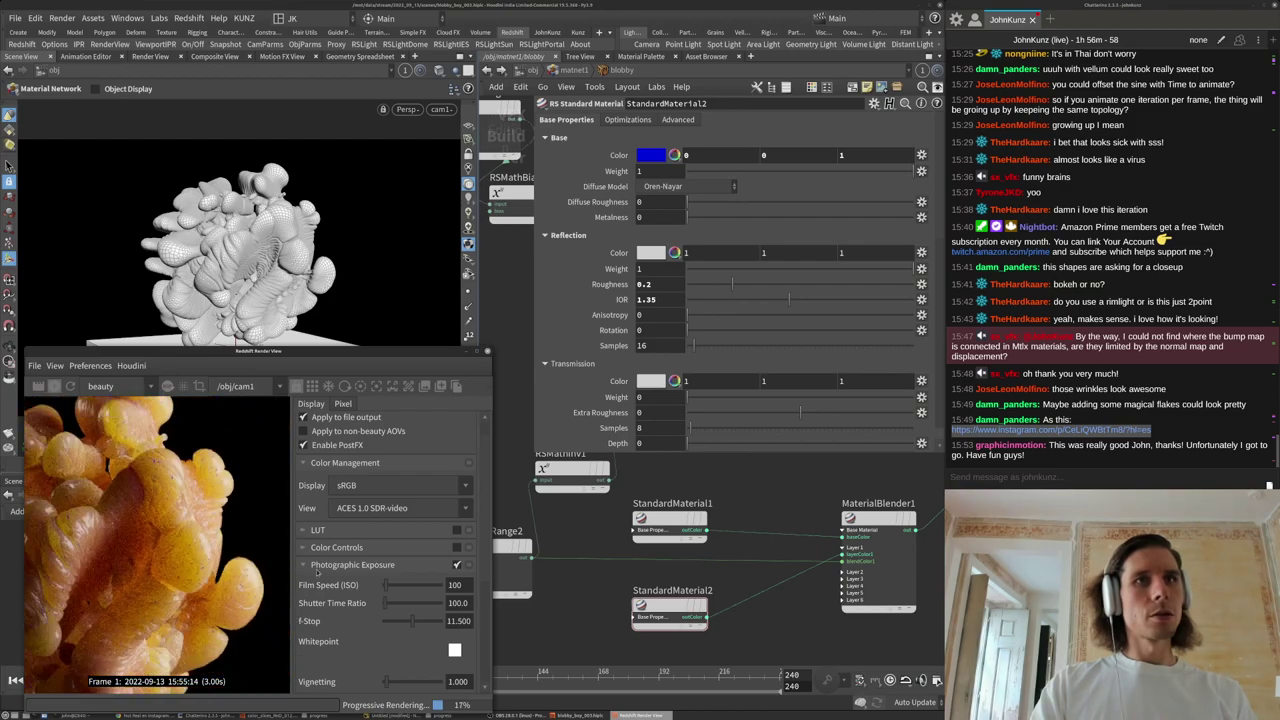
pyautogui.scroll(6, 202, 583)
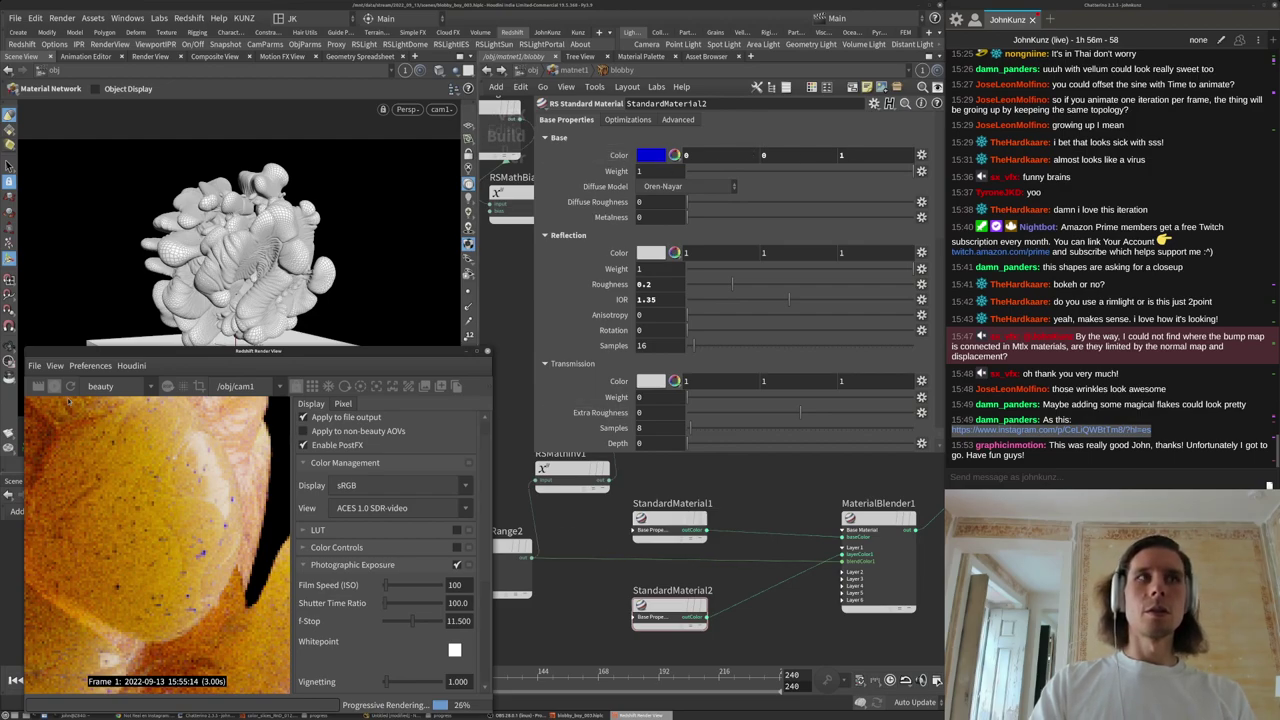
pyautogui.scroll(-5, 740, 575)
# Add an RS Ramp node to the material network below StandardMaterial2.
pyautogui.moveTo(746, 616); pyautogui.dragTo(740, 579, button='middle')
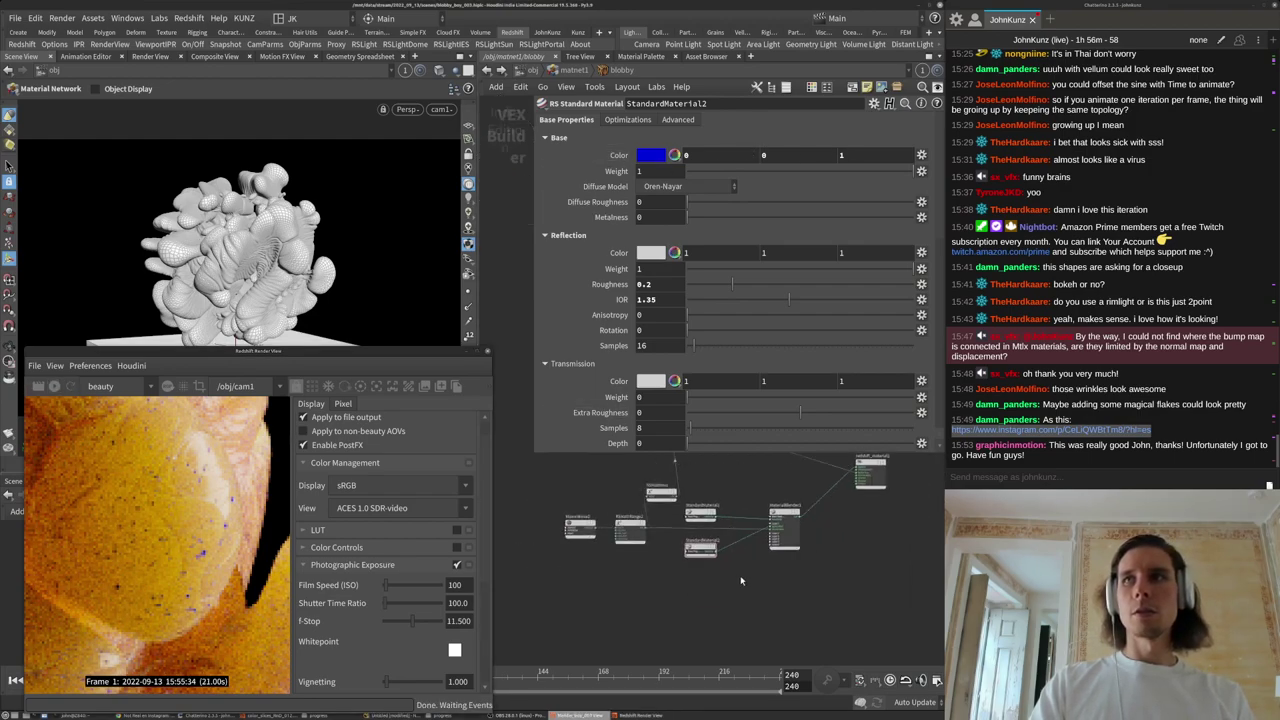
pyautogui.press('Tab')
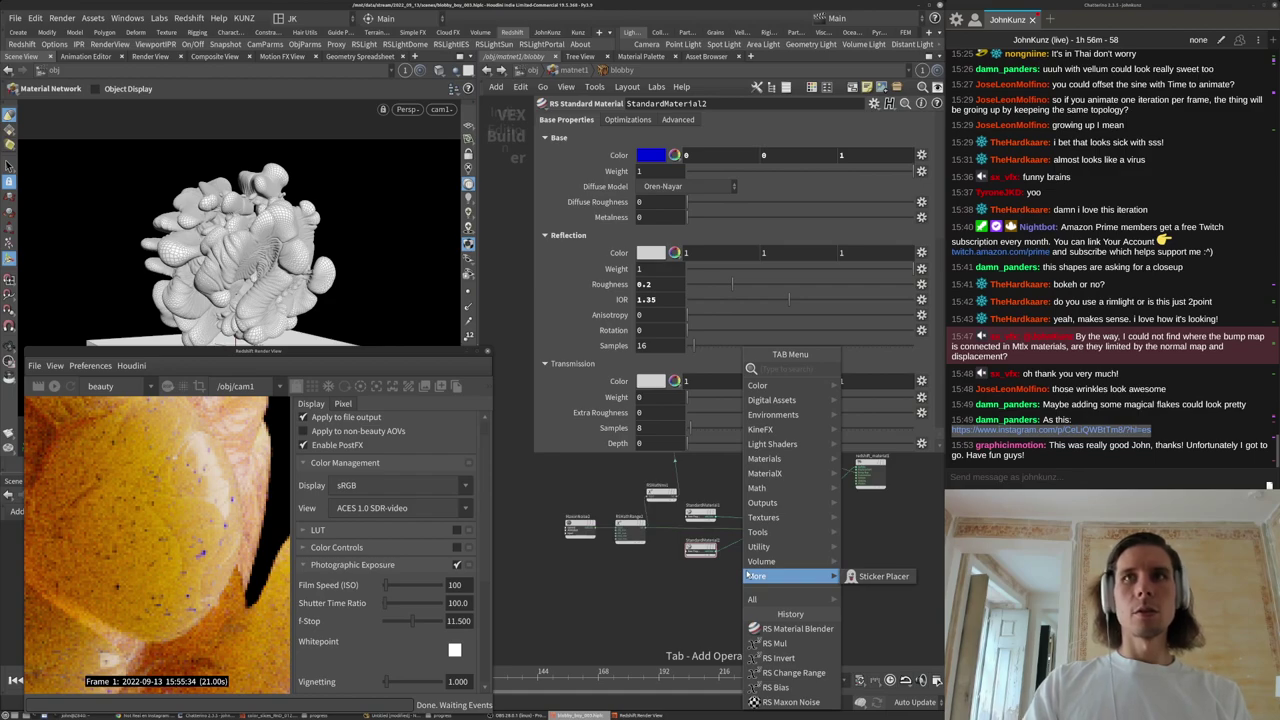
pyautogui.write('ra')
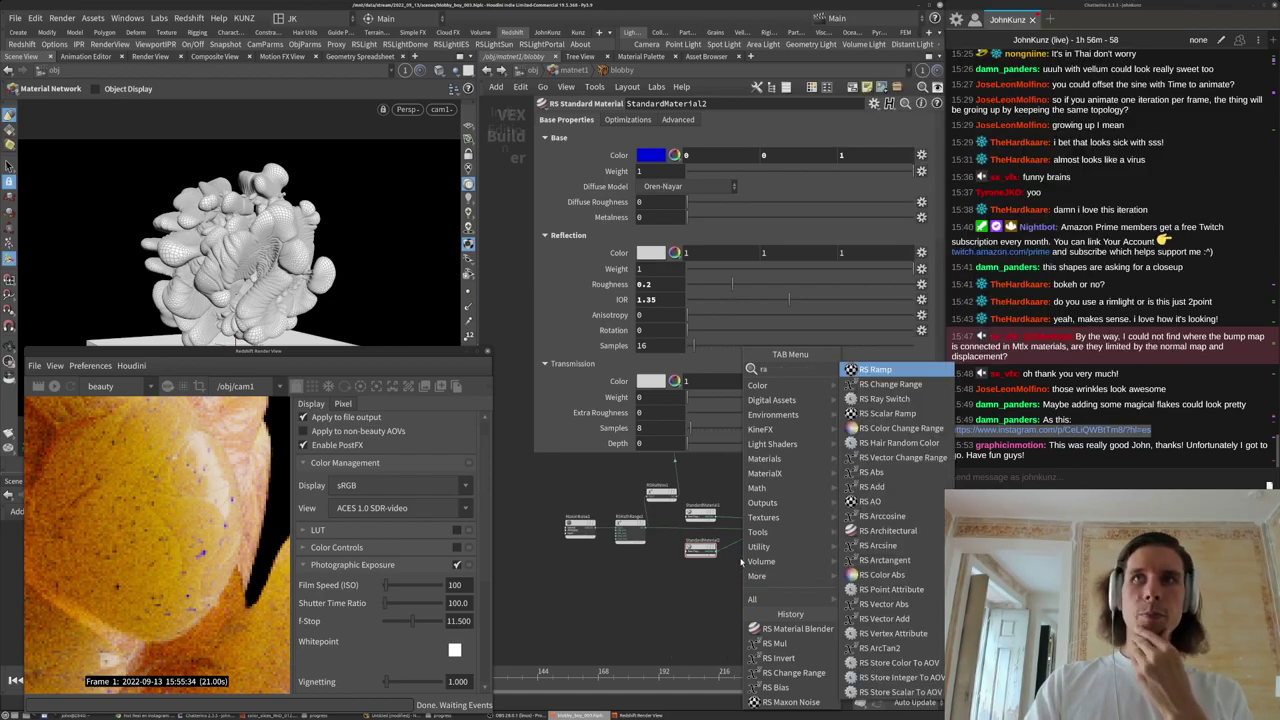
pyautogui.click(870, 371)
pyautogui.click(650, 594)
pyautogui.scroll(3, 640, 590)
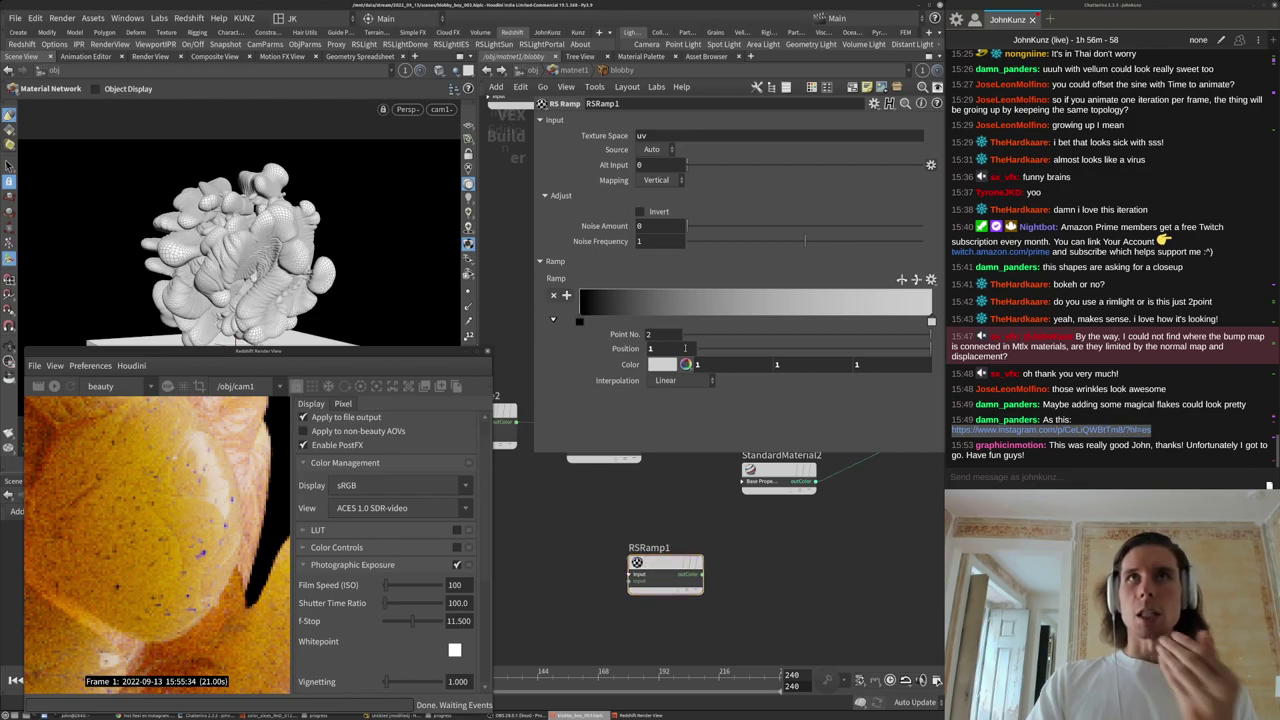
pyautogui.scroll(-2, 695, 537)
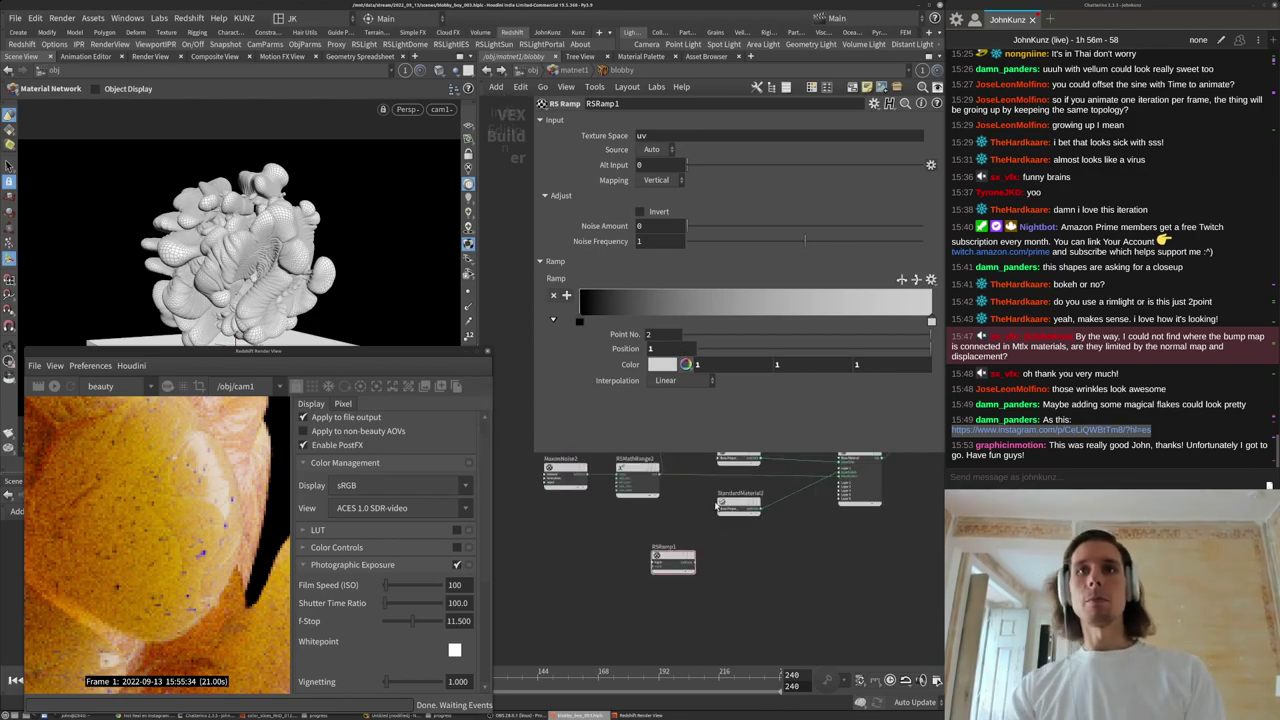
# Set StandardMaterial2's Reflection IOR to 2.4.
pyautogui.click(737, 510)
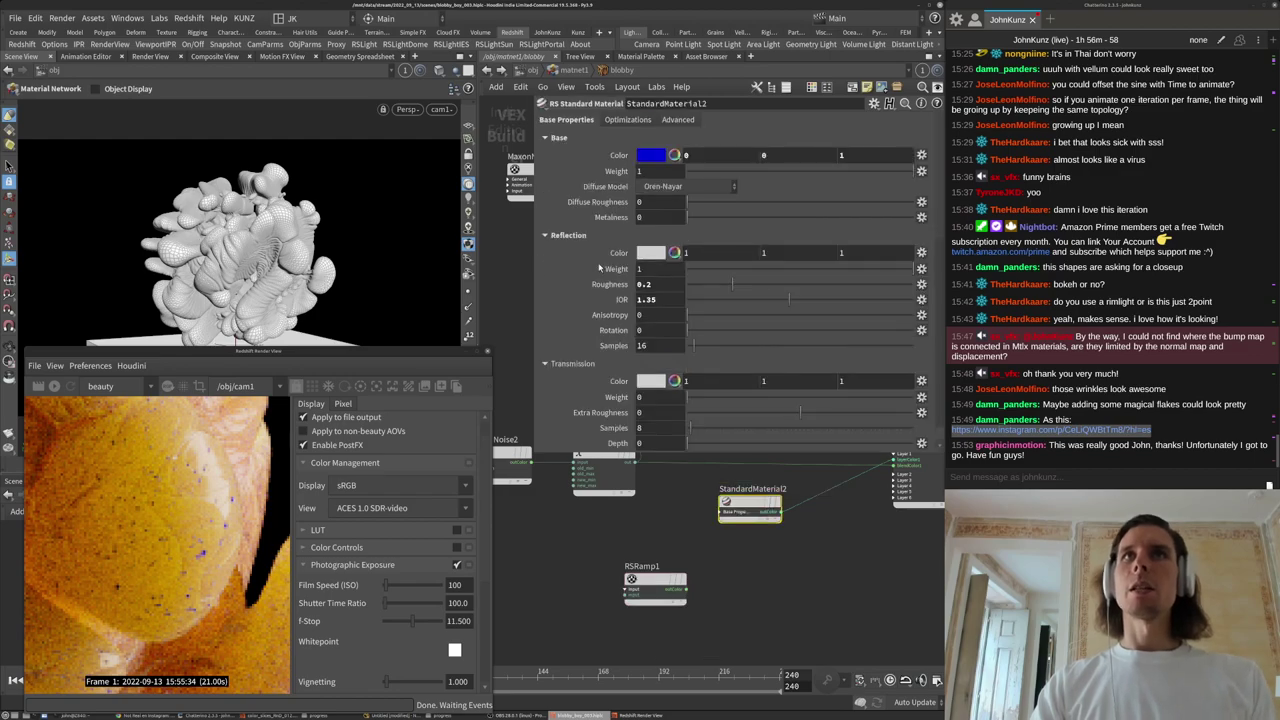
pyautogui.write('2.4')
pyautogui.press('Return')
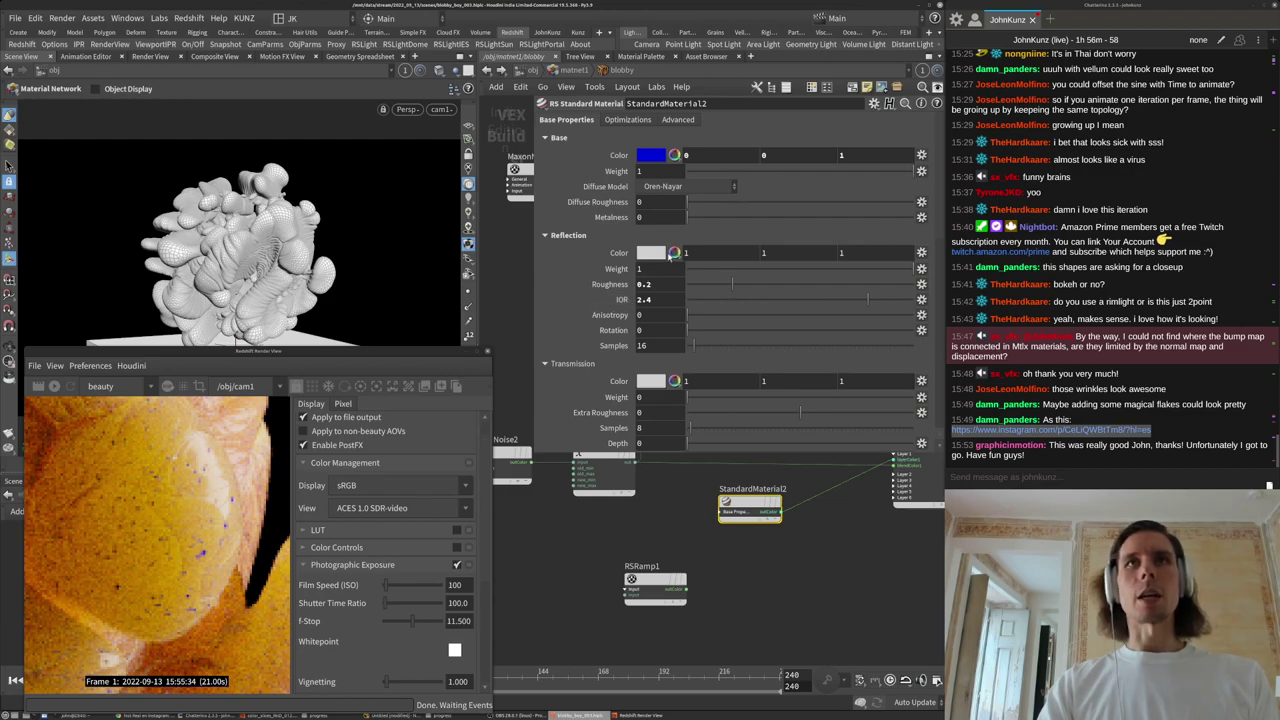
# Duplicate an existing Maxon Noise node and place the copy below RSRamp1.
pyautogui.click(652, 580)
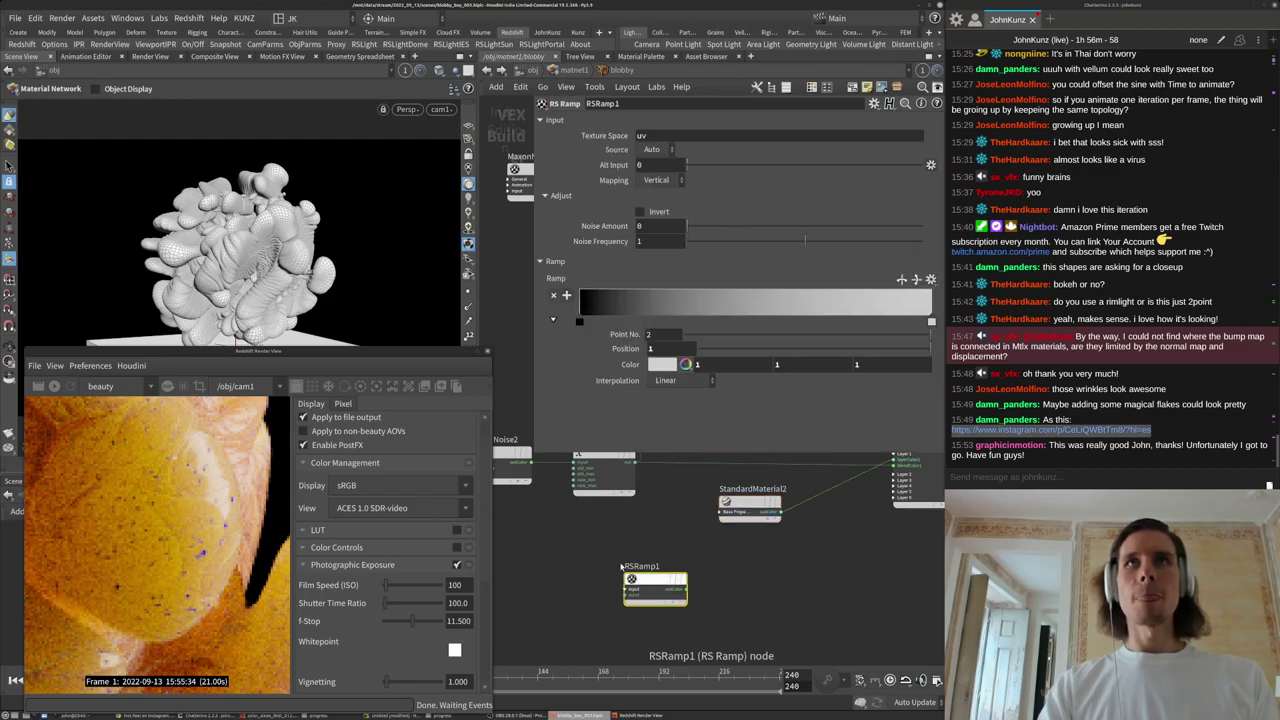
pyautogui.scroll(-2, 570, 551)
pyautogui.keyDown('alt'); pyautogui.moveTo(535, 500); pyautogui.dragTo(651, 633); pyautogui.keyUp('alt')
pyautogui.scroll(1, 566, 600)
pyautogui.scroll(-3, 566, 601)
pyautogui.scroll(2, 666, 644)
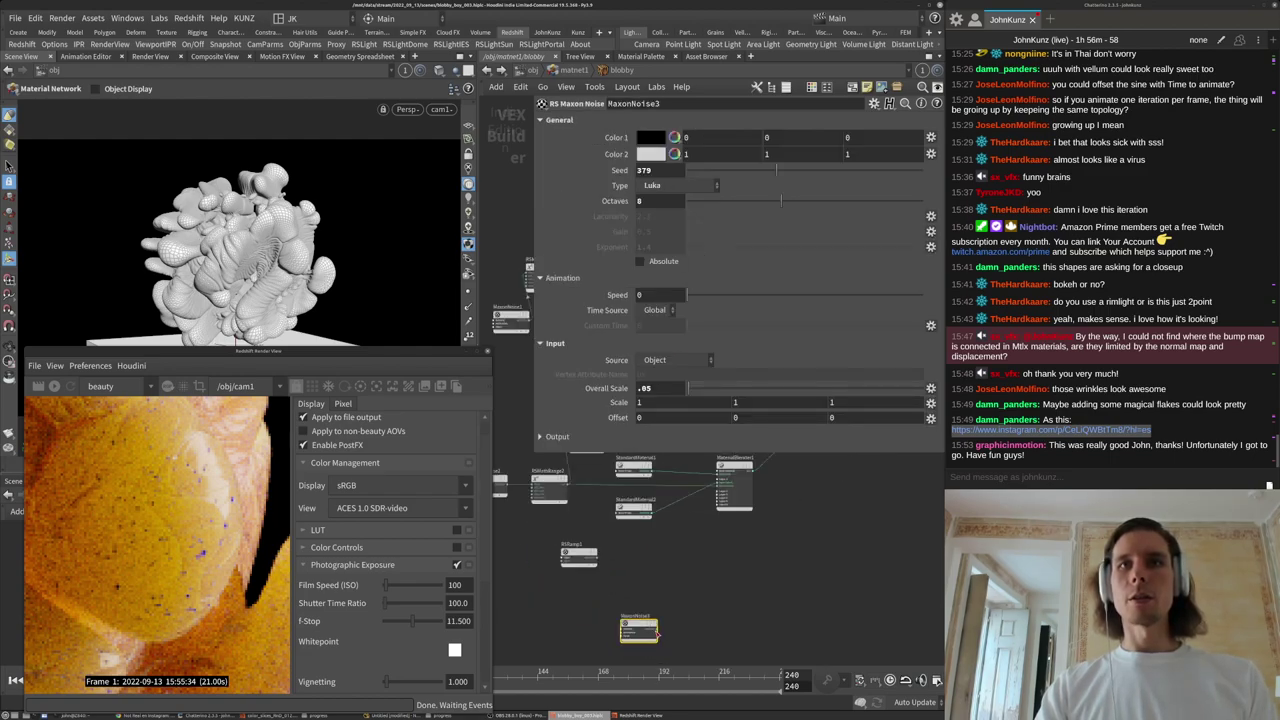
# Connect MaxonNoise3's output to redshift_material1's Surface input and restart the interactive render to preview the noise.
pyautogui.click(659, 630)
pyautogui.moveTo(826, 457); pyautogui.dragTo(782, 532, button='middle')
pyautogui.click(779, 490)
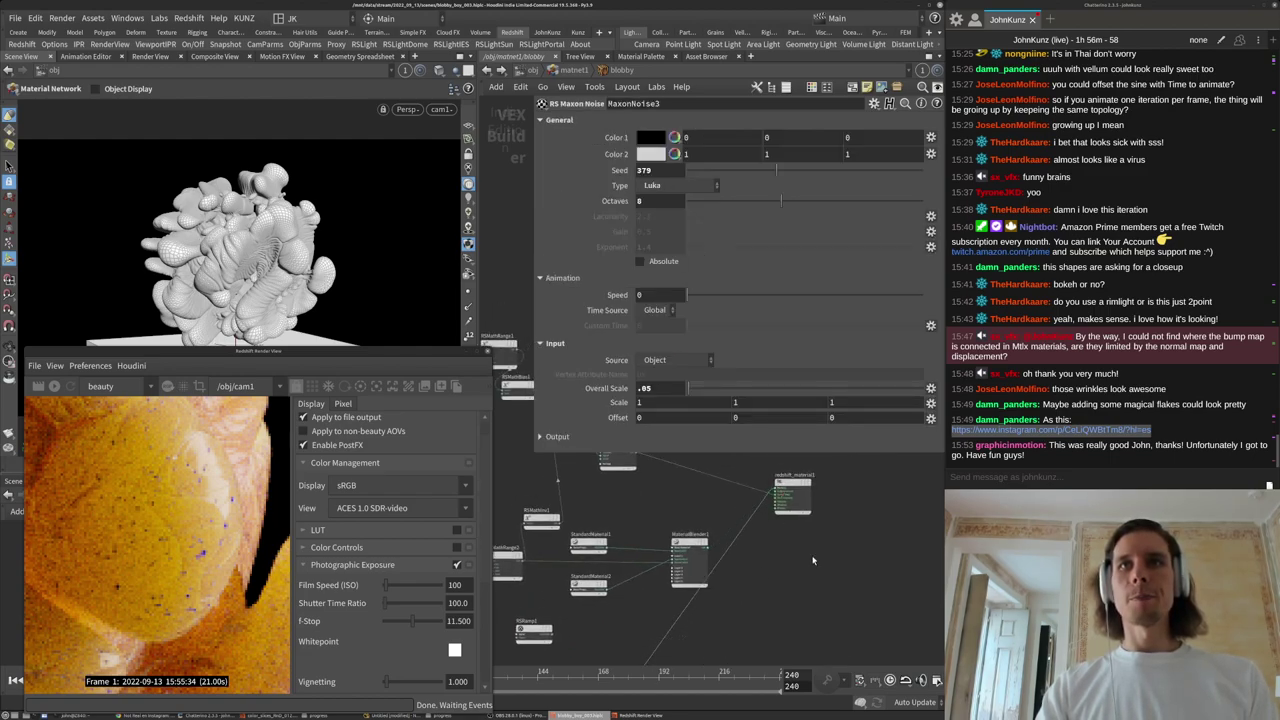
pyautogui.click(55, 387)
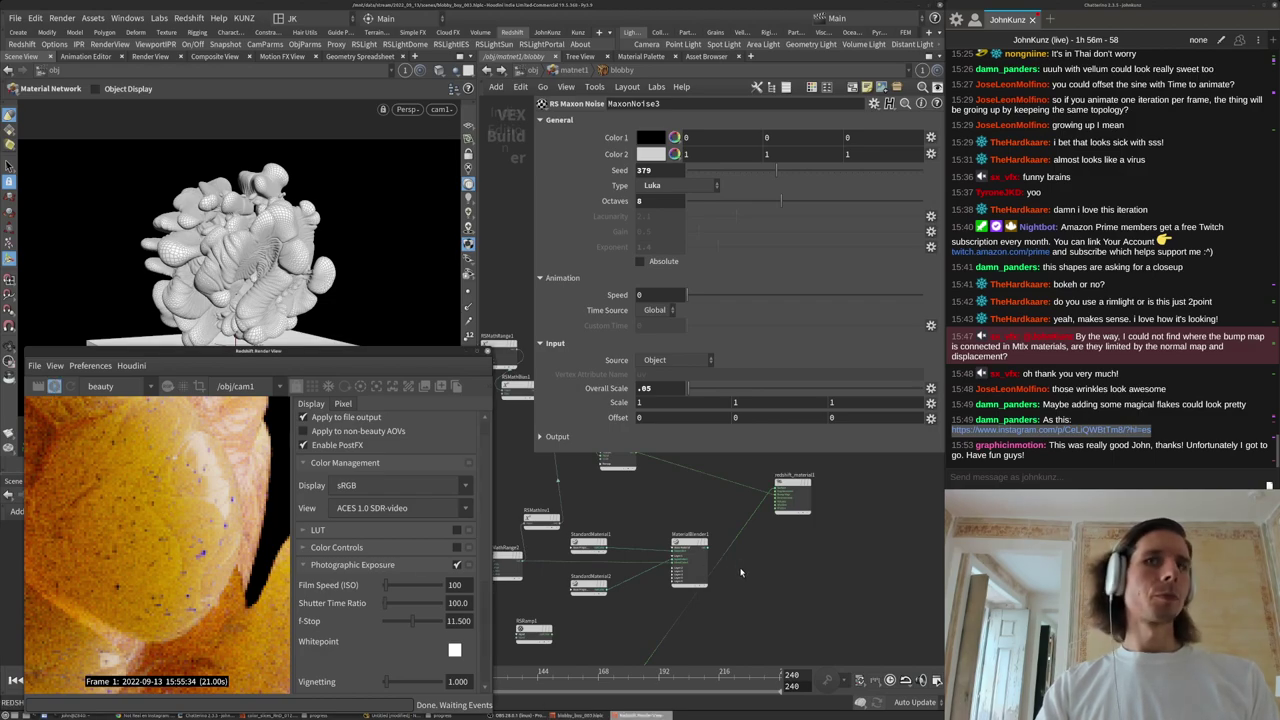
pyautogui.moveTo(743, 586); pyautogui.dragTo(765, 536, button='middle')
pyautogui.scroll(3, 607, 654)
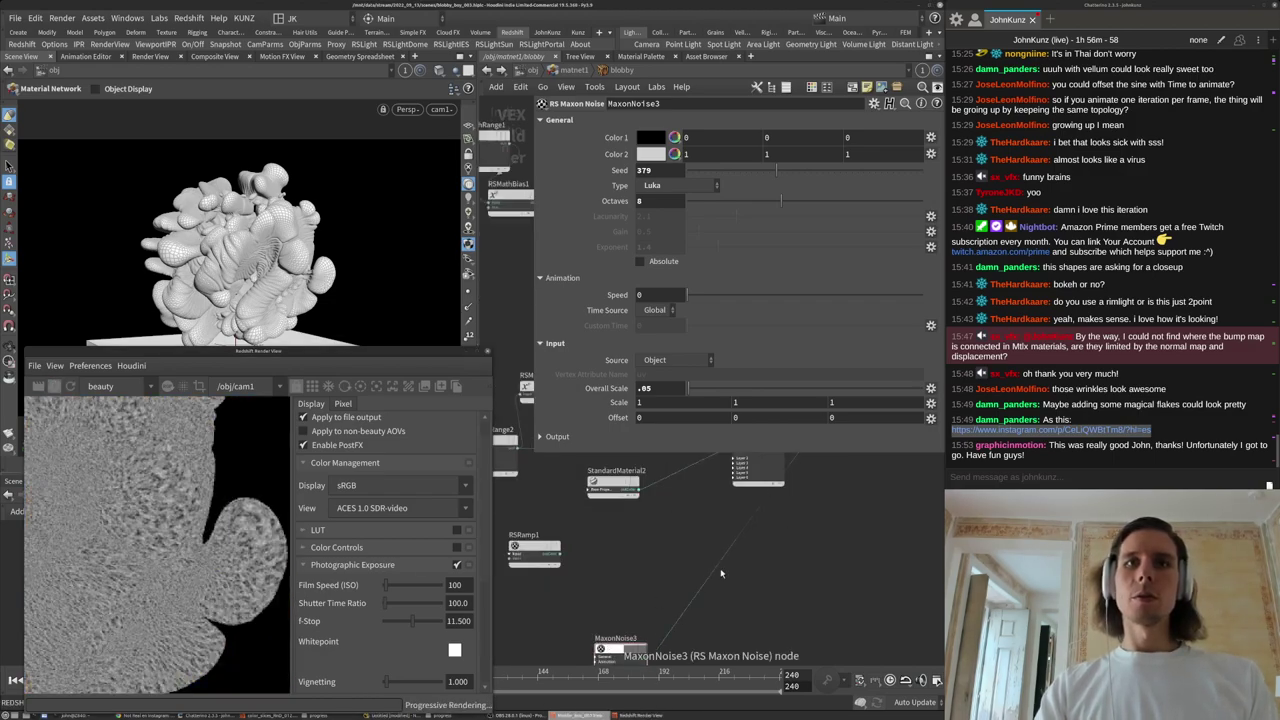
pyautogui.scroll(-2, 230, 495)
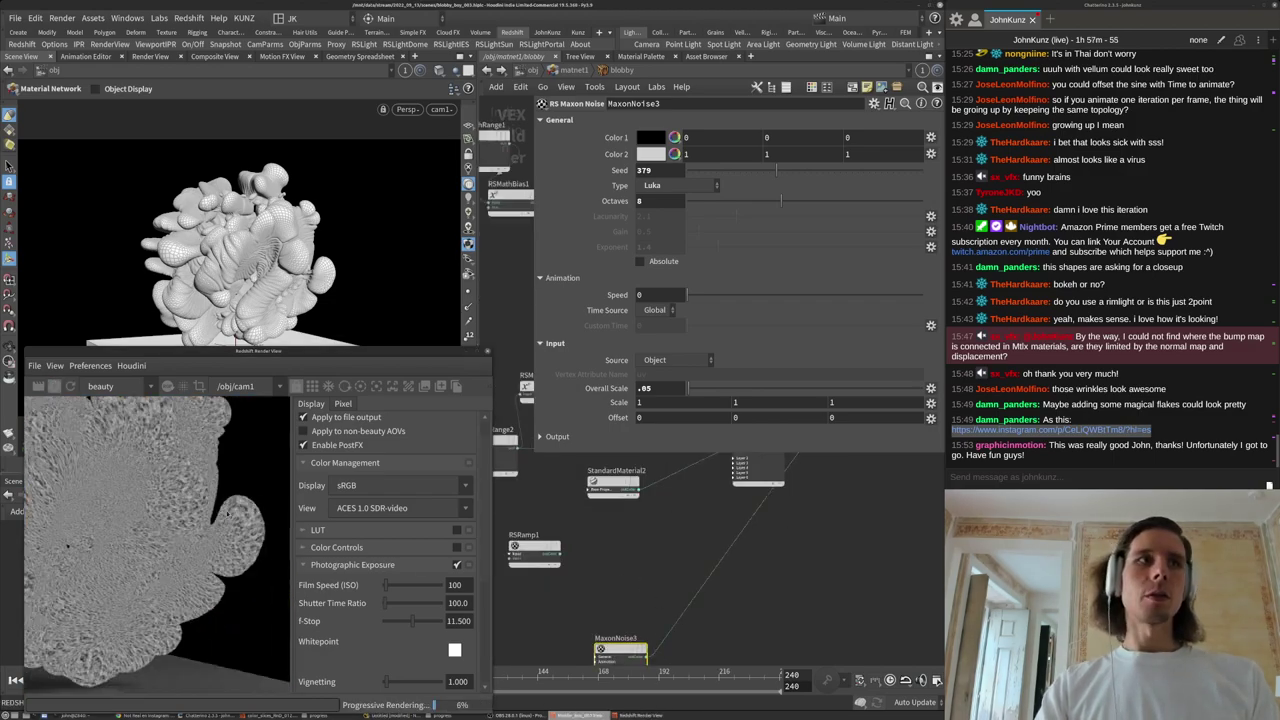
# Change MaxonNoise3's Type to FBM and set its Overall Scale to 3.
pyautogui.click(651, 189)
pyautogui.click(662, 302)
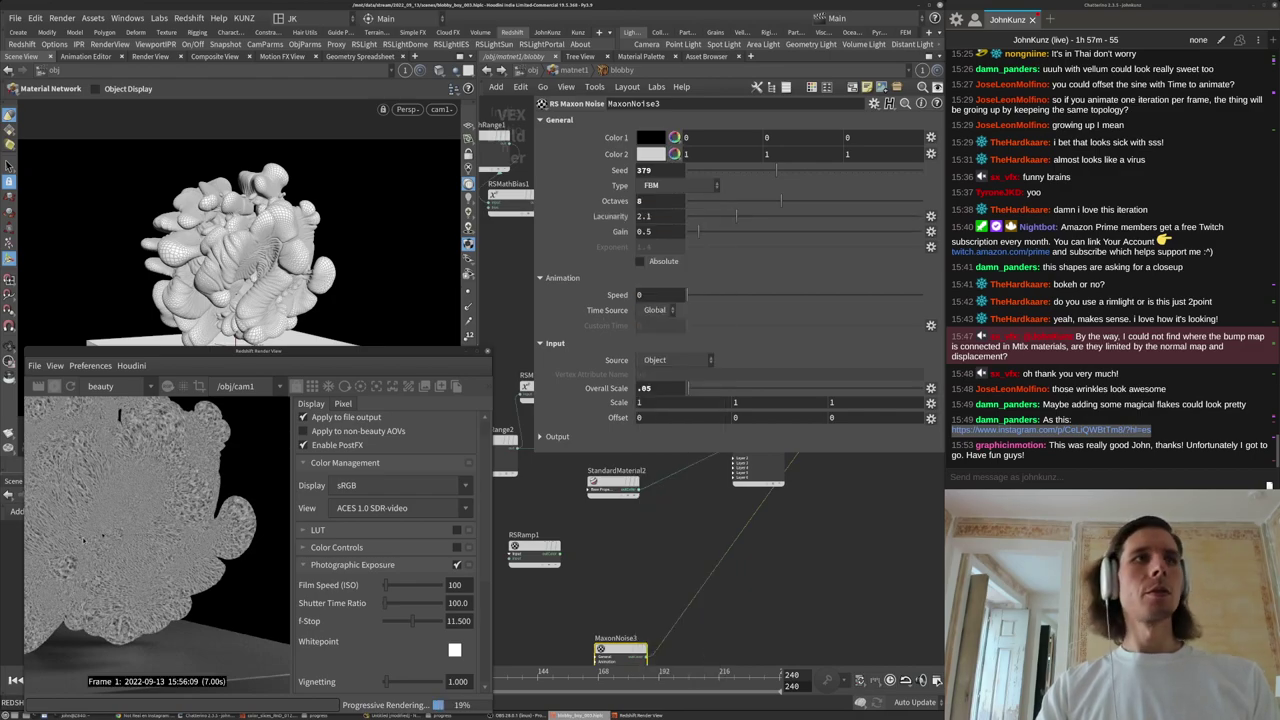
pyautogui.doubleClick(663, 391)
pyautogui.write('3')
pyautogui.press('Return')
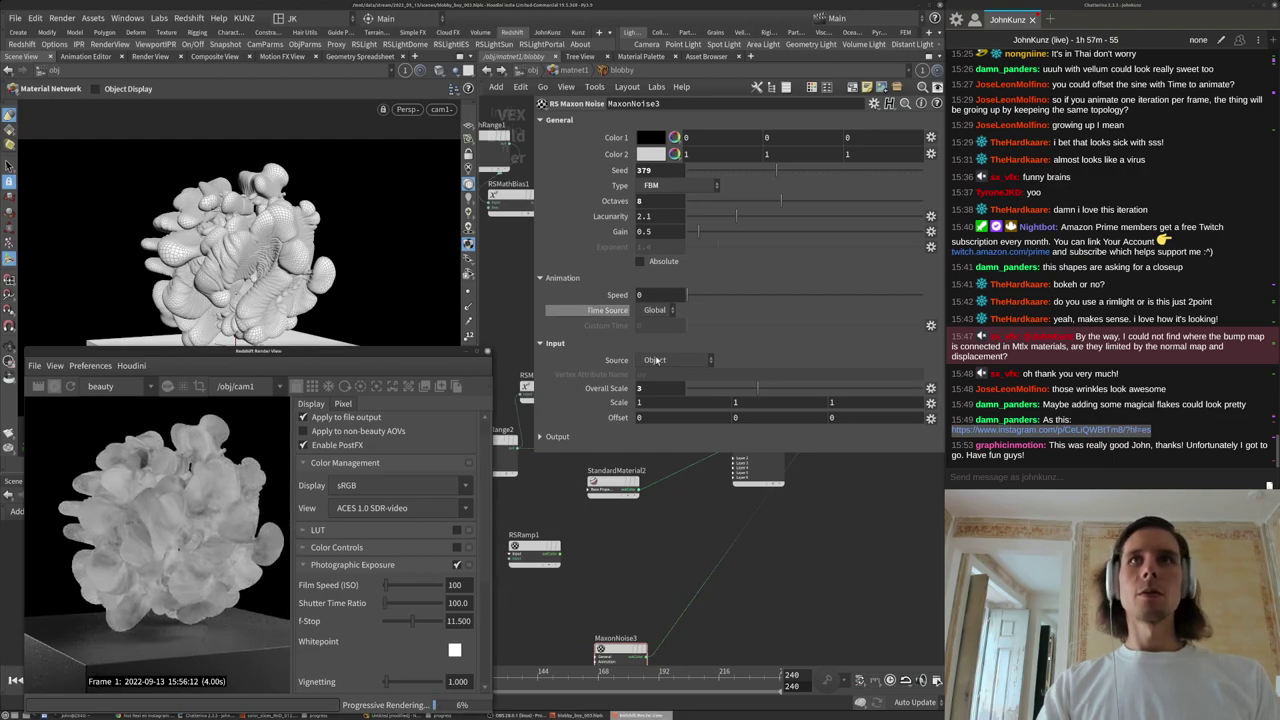
# Set MaxonNoise3's Overall Scale to 8 and its Octaves to 3.
pyautogui.doubleClick(655, 389)
pyautogui.write('8')
pyautogui.press('Return')
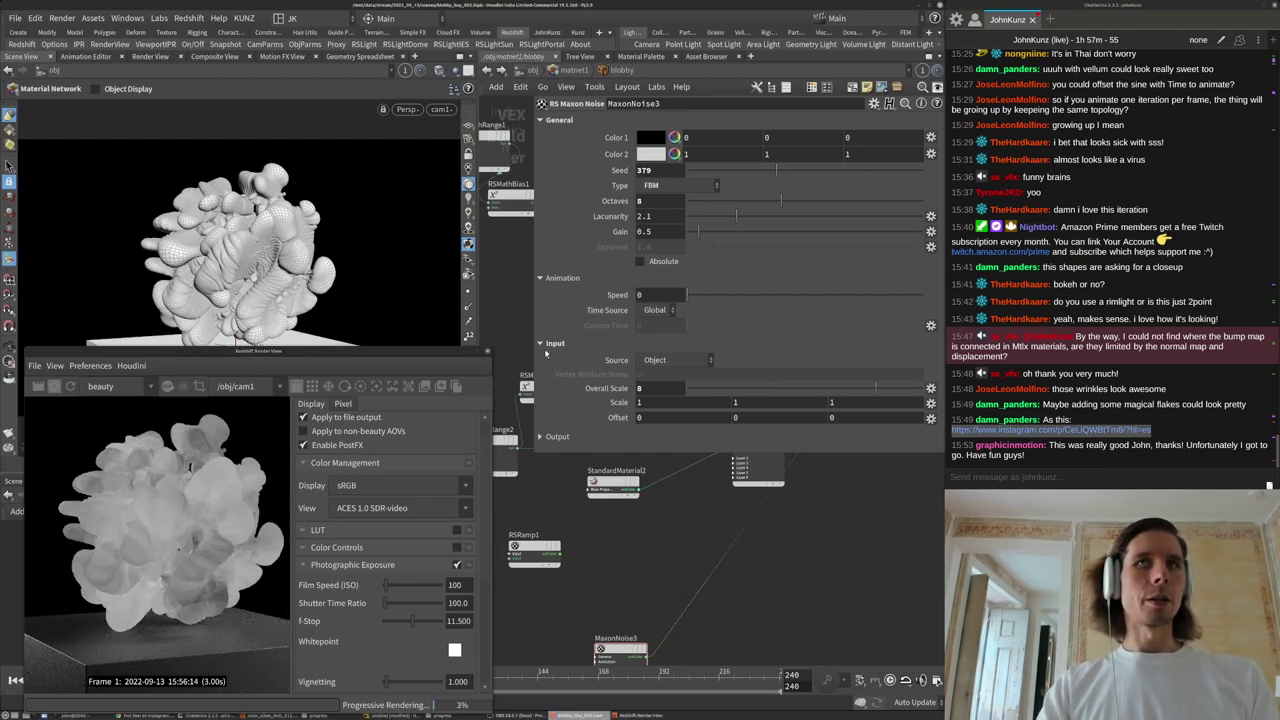
pyautogui.press('Return')
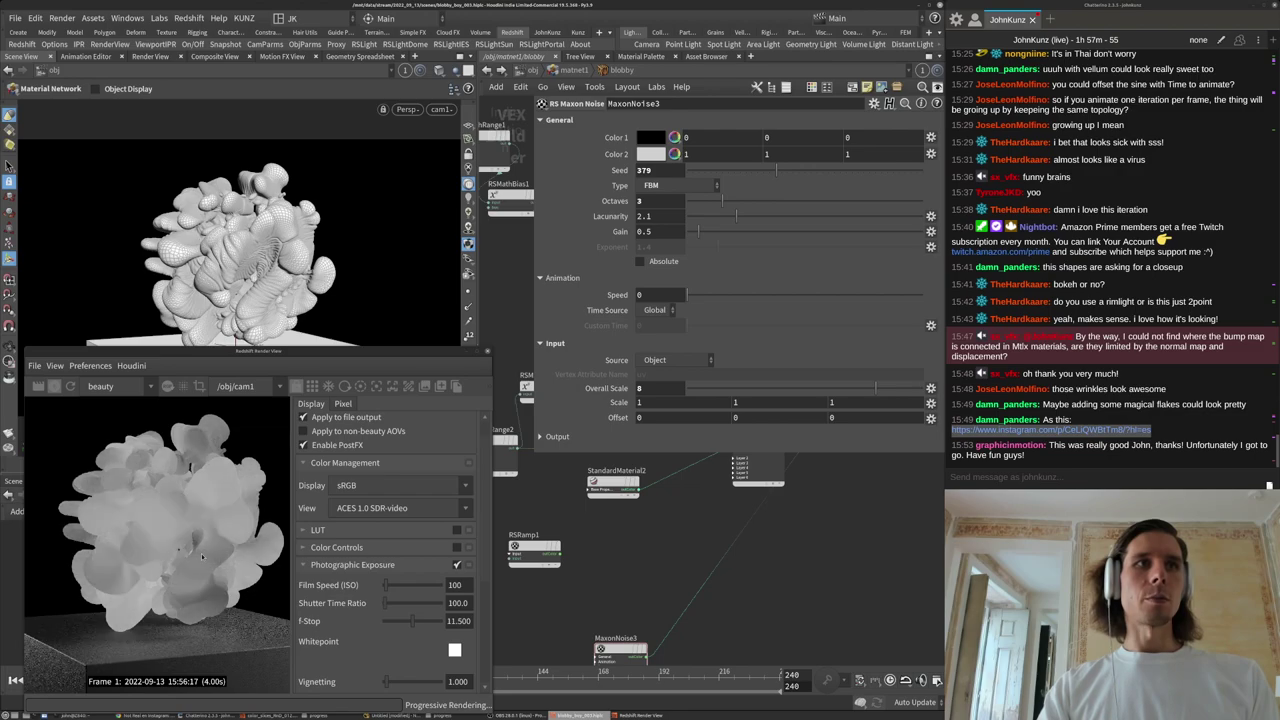
# Change MaxonNoise3's Seed to 784.
pyautogui.scroll(3, 200, 550)
pyautogui.moveTo(222, 550); pyautogui.dragTo(214, 591, button='middle')
pyautogui.scroll(-1, 214, 591)
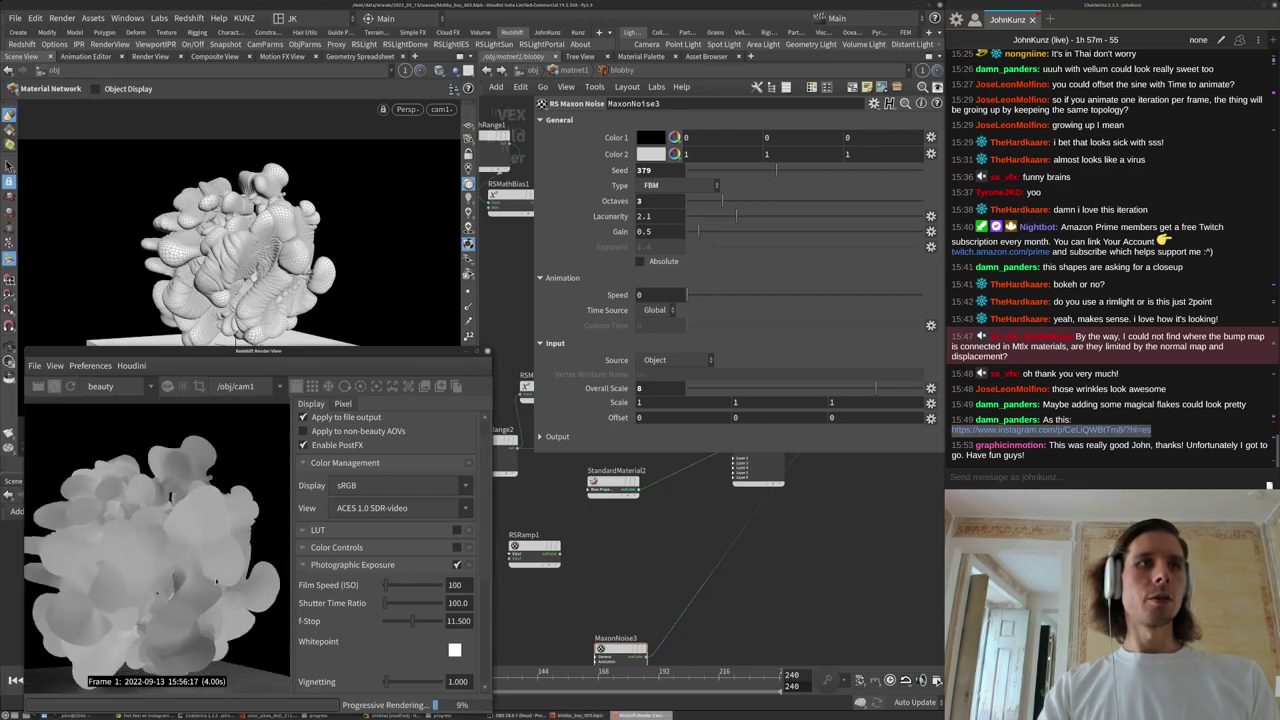
pyautogui.click(667, 389)
pyautogui.click(780, 417)
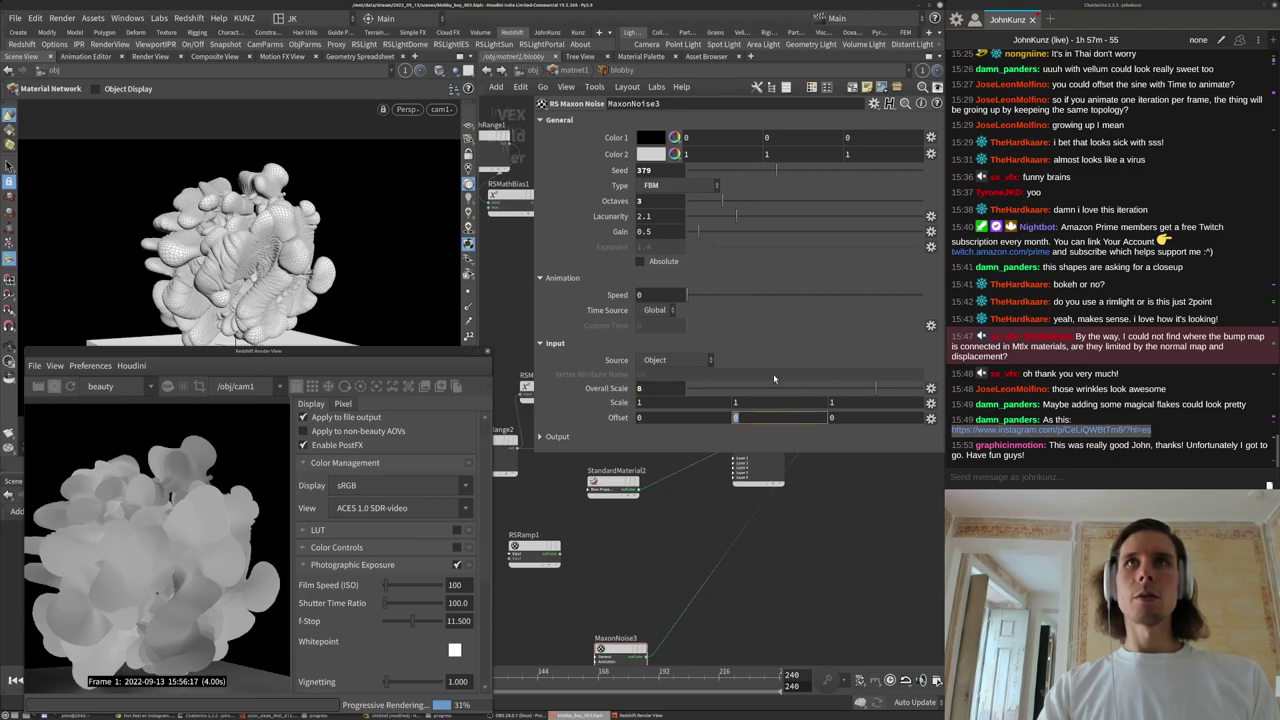
pyautogui.click(849, 171)
pyautogui.click(873, 171)
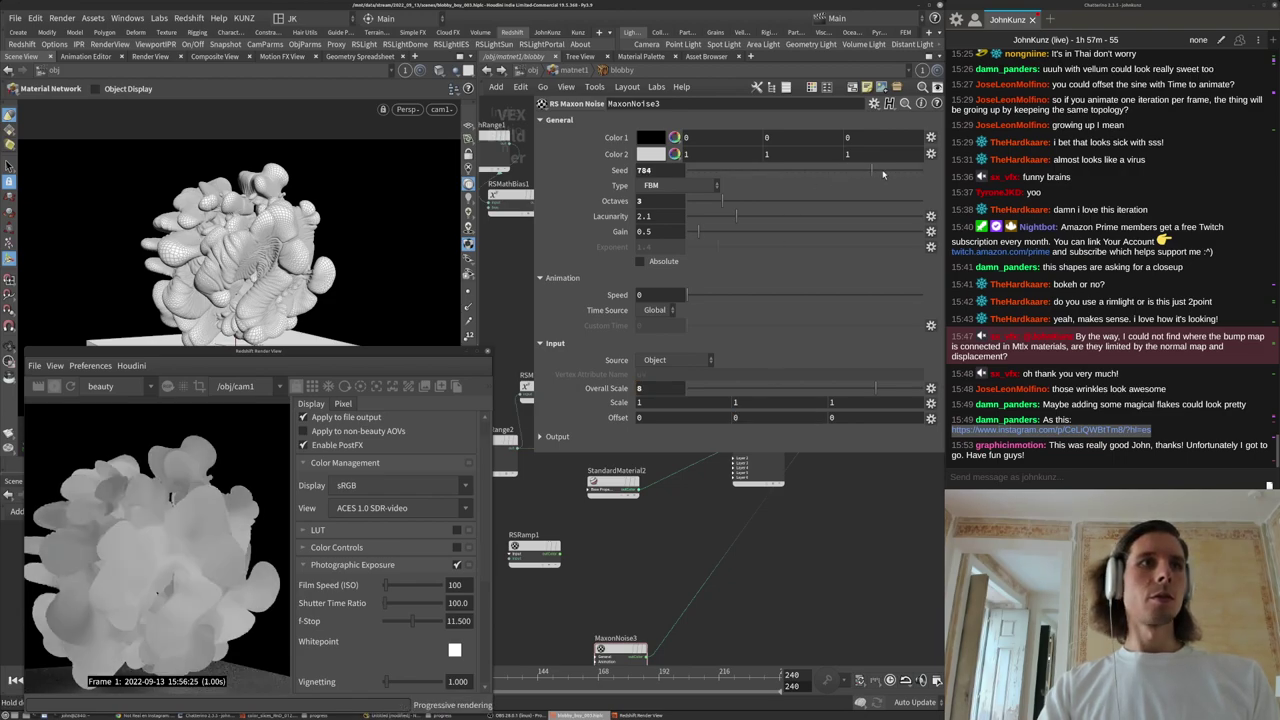
# Connect MaxonNoise3's output to RSRamp1's input and RSRamp1's outColor to redshift_material1's Surface input.
pyautogui.moveTo(786, 589); pyautogui.dragTo(784, 569, button='middle')
pyautogui.moveTo(527, 526); pyautogui.dragTo(647, 637)
pyautogui.moveTo(683, 521); pyautogui.dragTo(670, 568, button='middle')
pyautogui.scroll(-3, 665, 572)
pyautogui.moveTo(765, 527); pyautogui.dragTo(766, 512)
pyautogui.moveTo(804, 464); pyautogui.dragTo(799, 552, button='middle')
pyautogui.scroll(3, 799, 497)
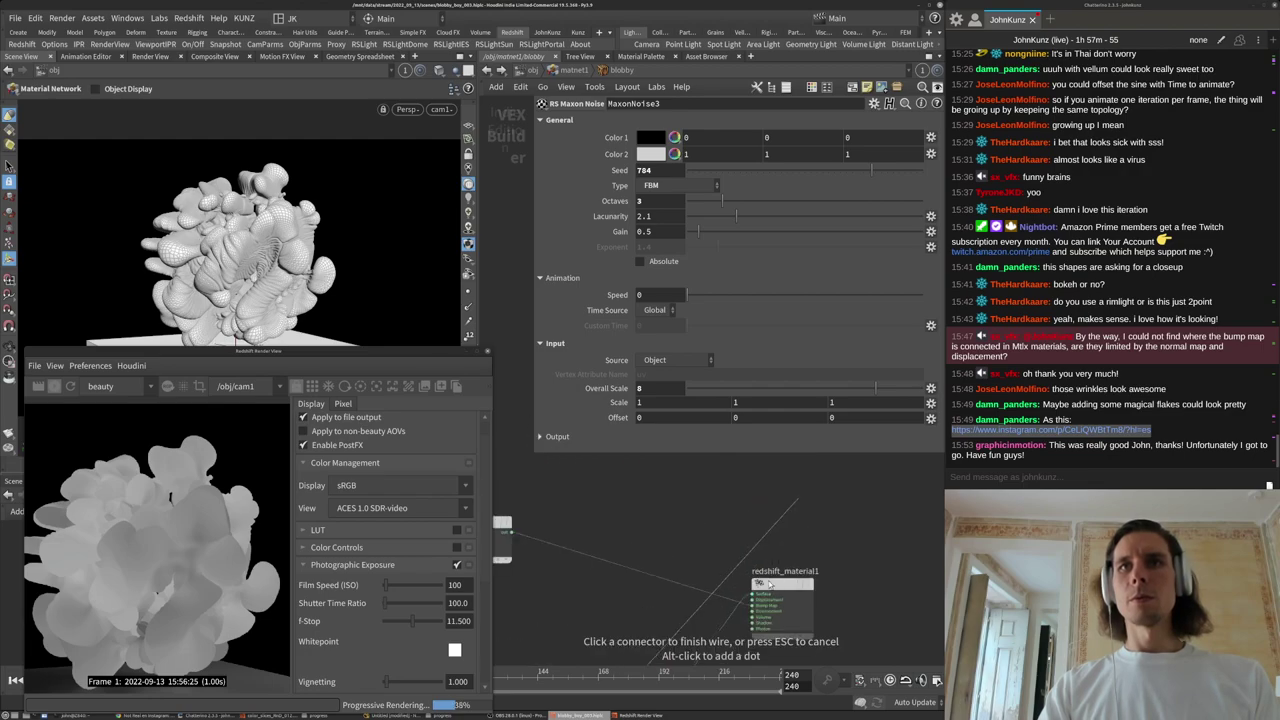
pyautogui.press('Escape')
pyautogui.scroll(-3, 707, 489)
pyautogui.moveTo(625, 655); pyautogui.dragTo(708, 555, button='middle')
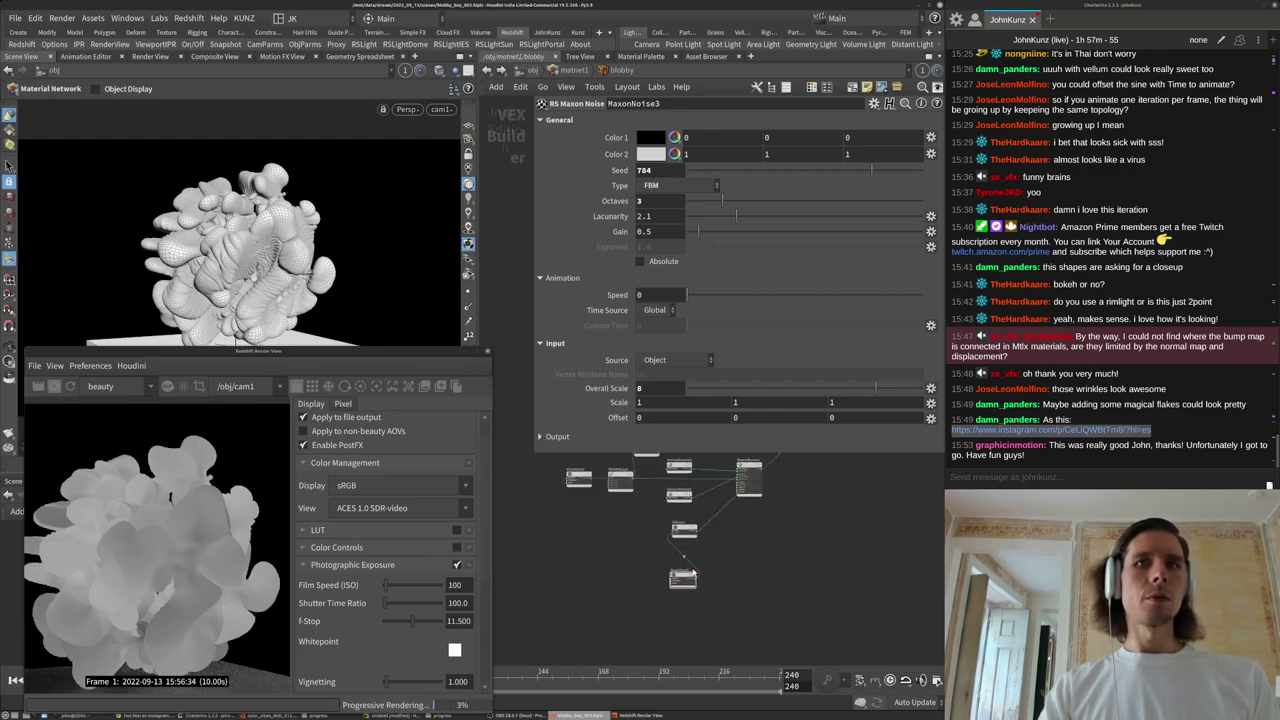
# Move RSRamp1 to the right of MaxonNoise3 and show the ramp's parameters.
pyautogui.scroll(3, 693, 571)
pyautogui.moveTo(688, 508); pyautogui.dragTo(754, 588)
pyautogui.click(754, 586)
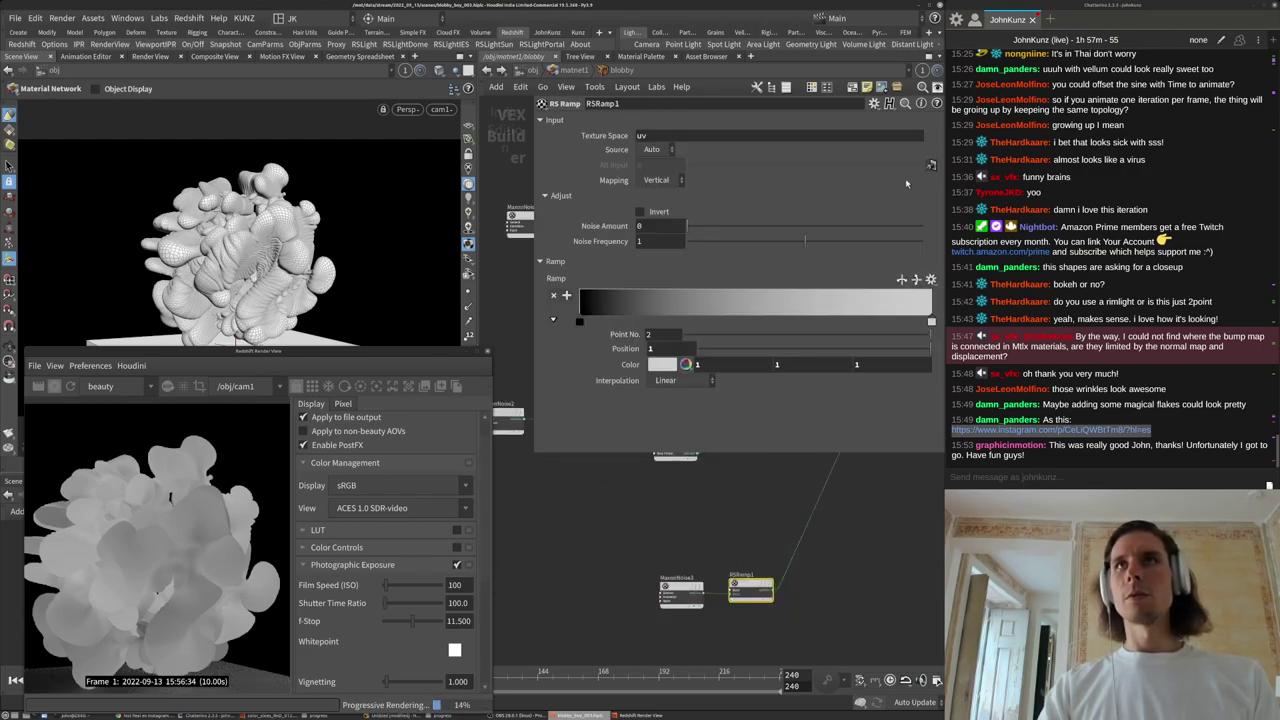
# Try the Infra-Red and Twilight Shifted presets on RSRamp1's color ramp.
pyautogui.click(930, 281)
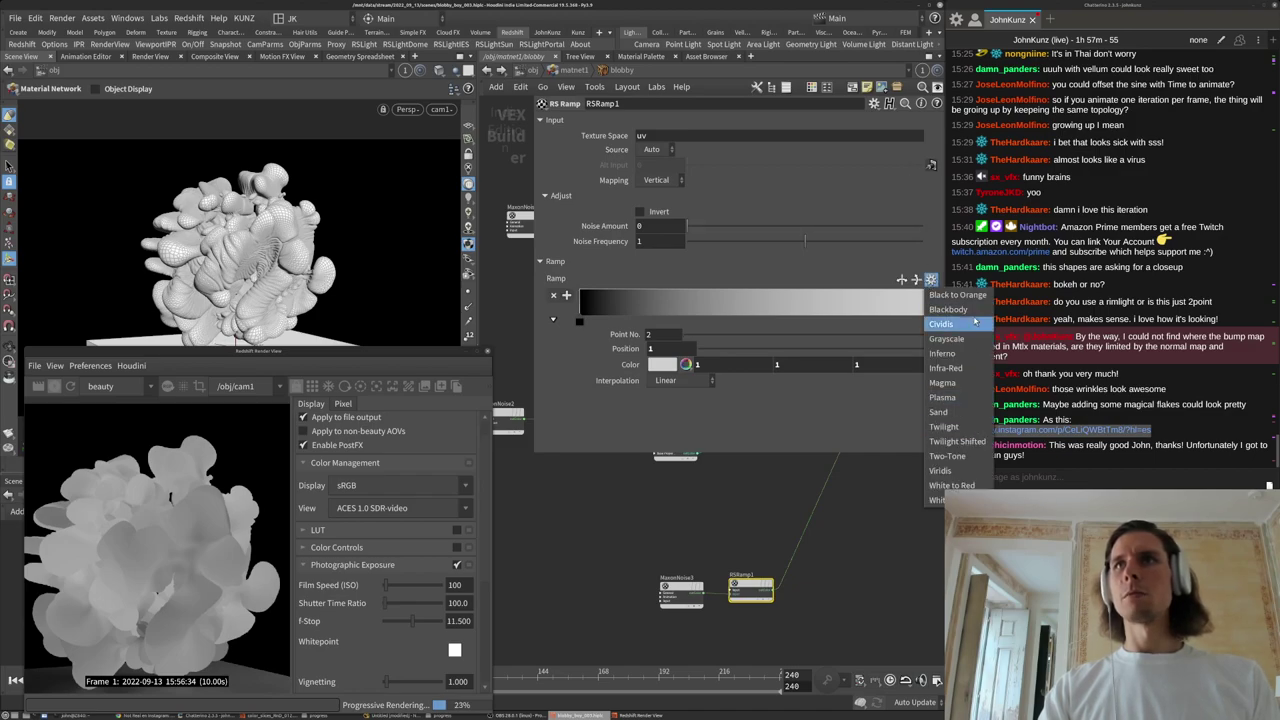
pyautogui.click(946, 368)
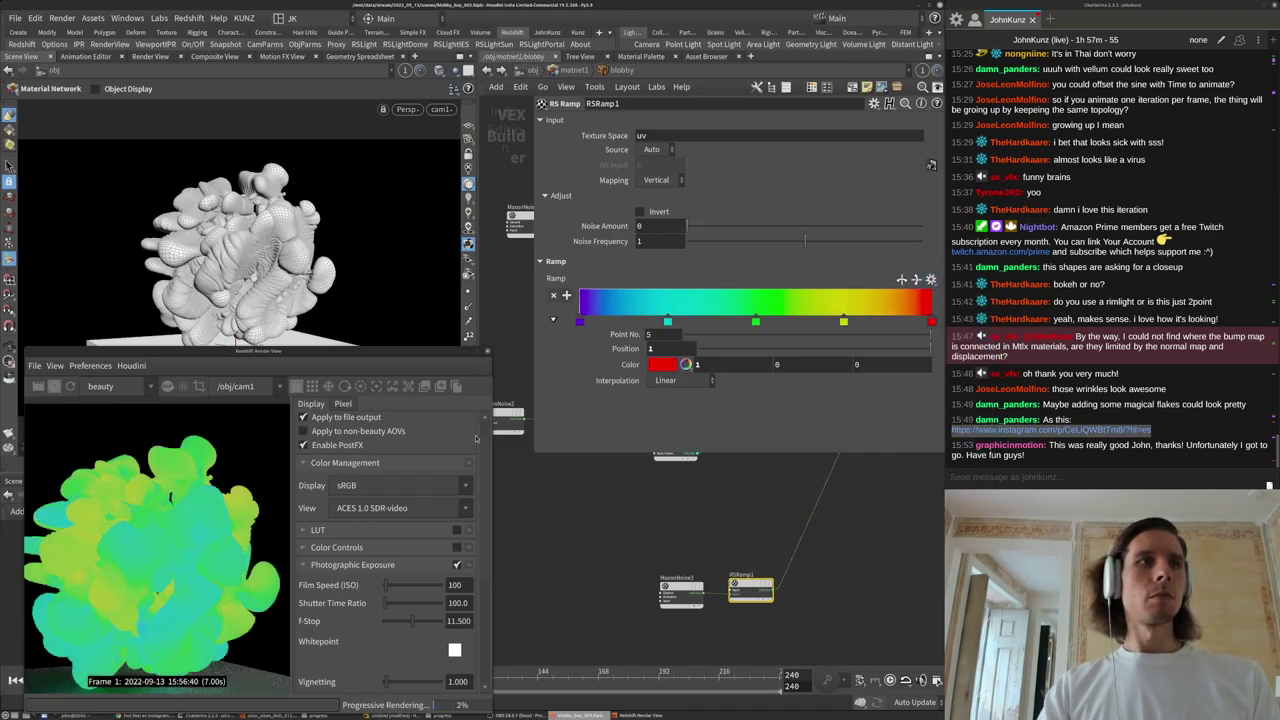
pyautogui.click(930, 281)
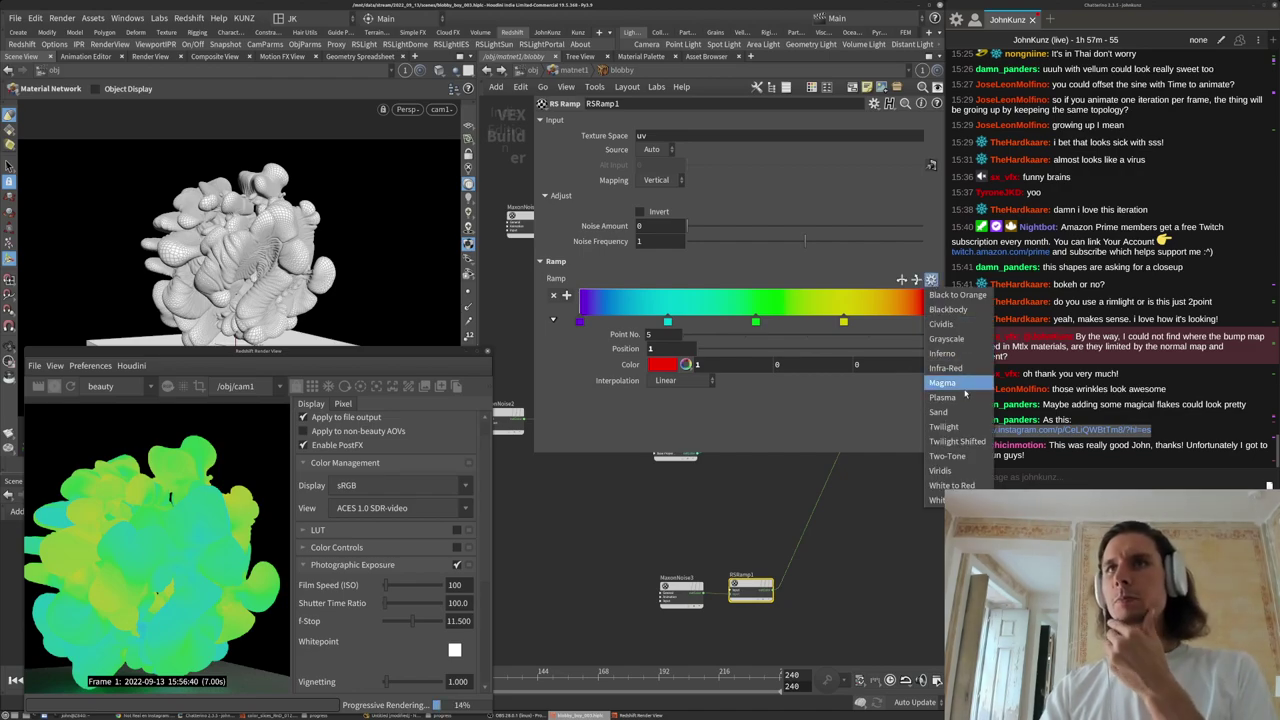
pyautogui.click(960, 442)
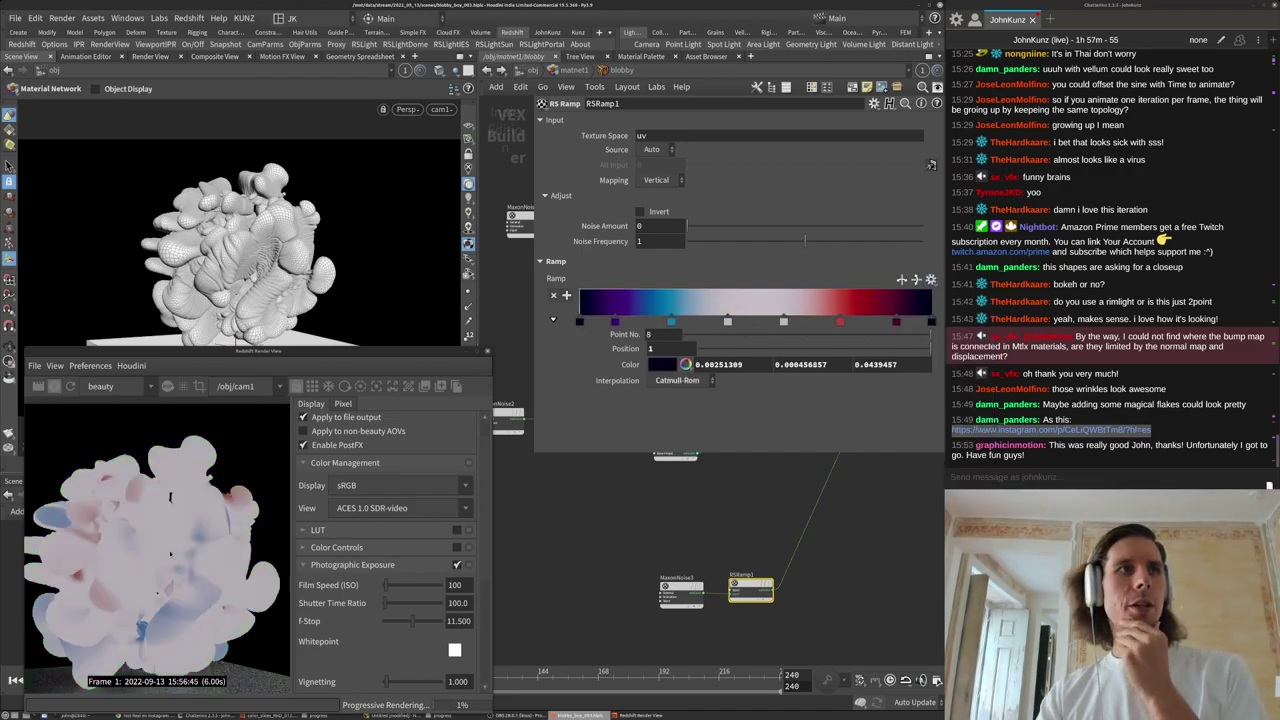
# Try the Black to Orange and Cividis presets on RSRamp1's color ramp, finishing with the Infra-Red preset.
pyautogui.click(930, 280)
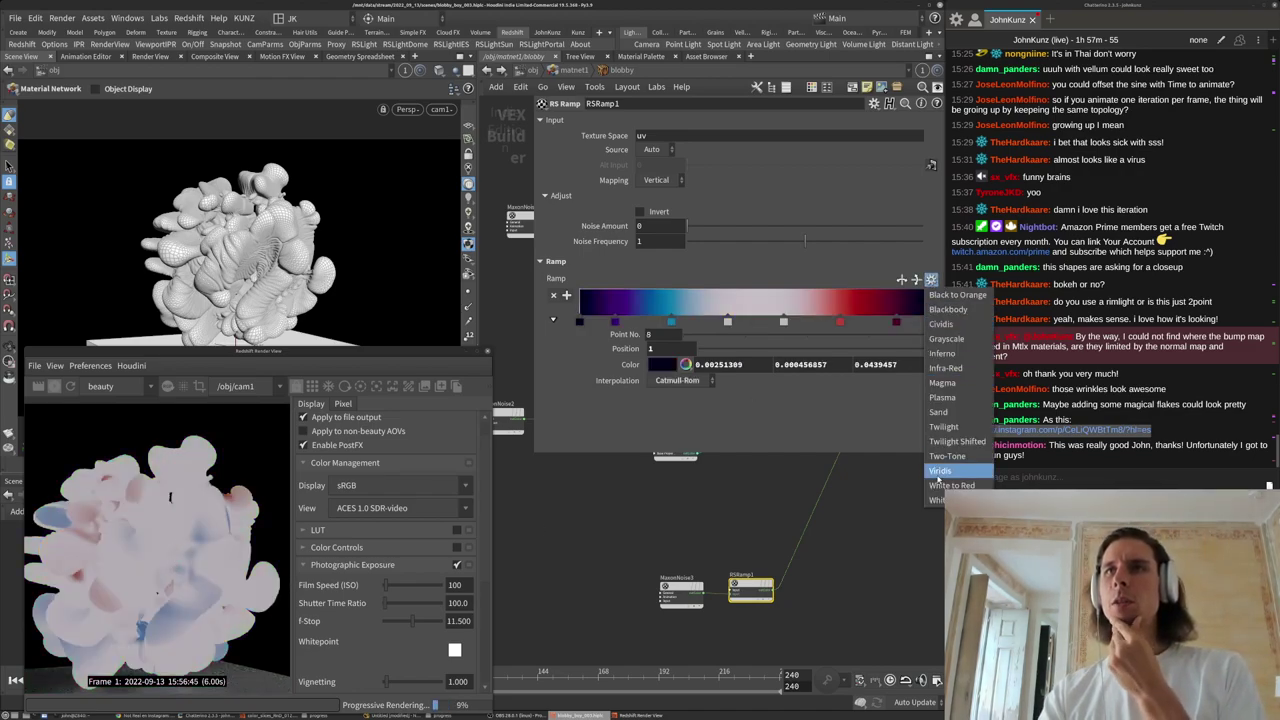
pyautogui.click(958, 296)
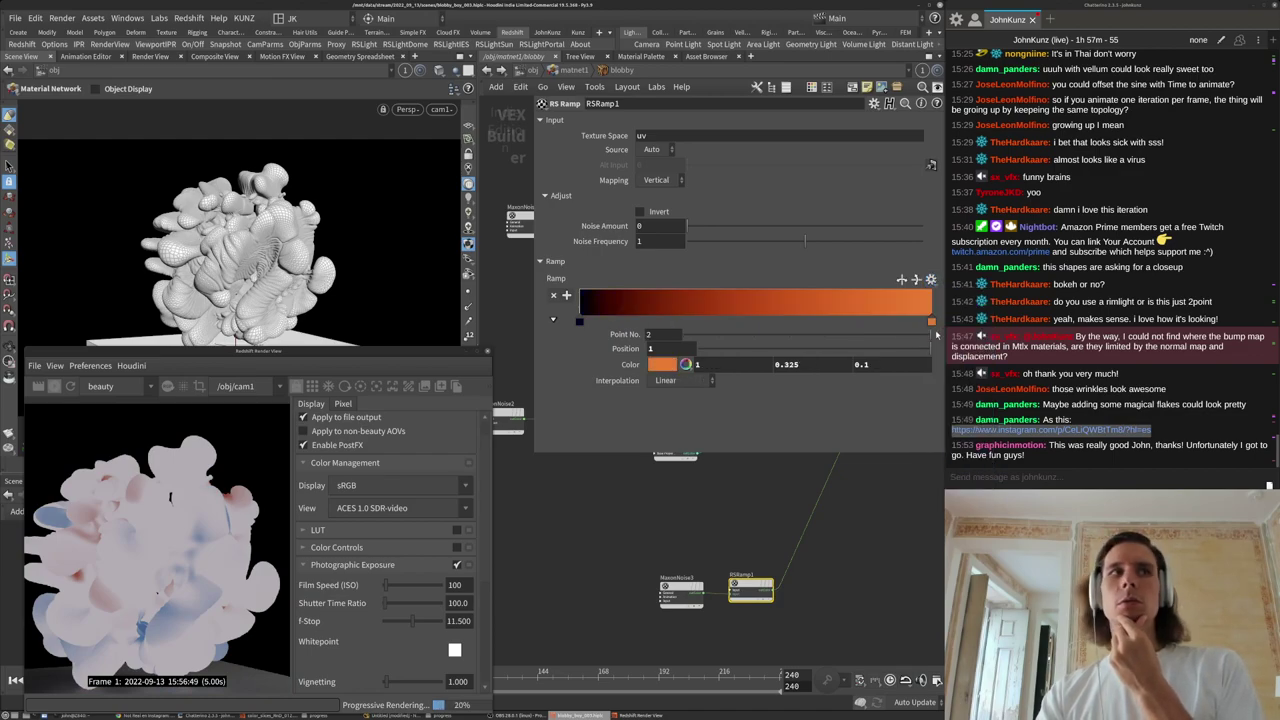
pyautogui.click(930, 280)
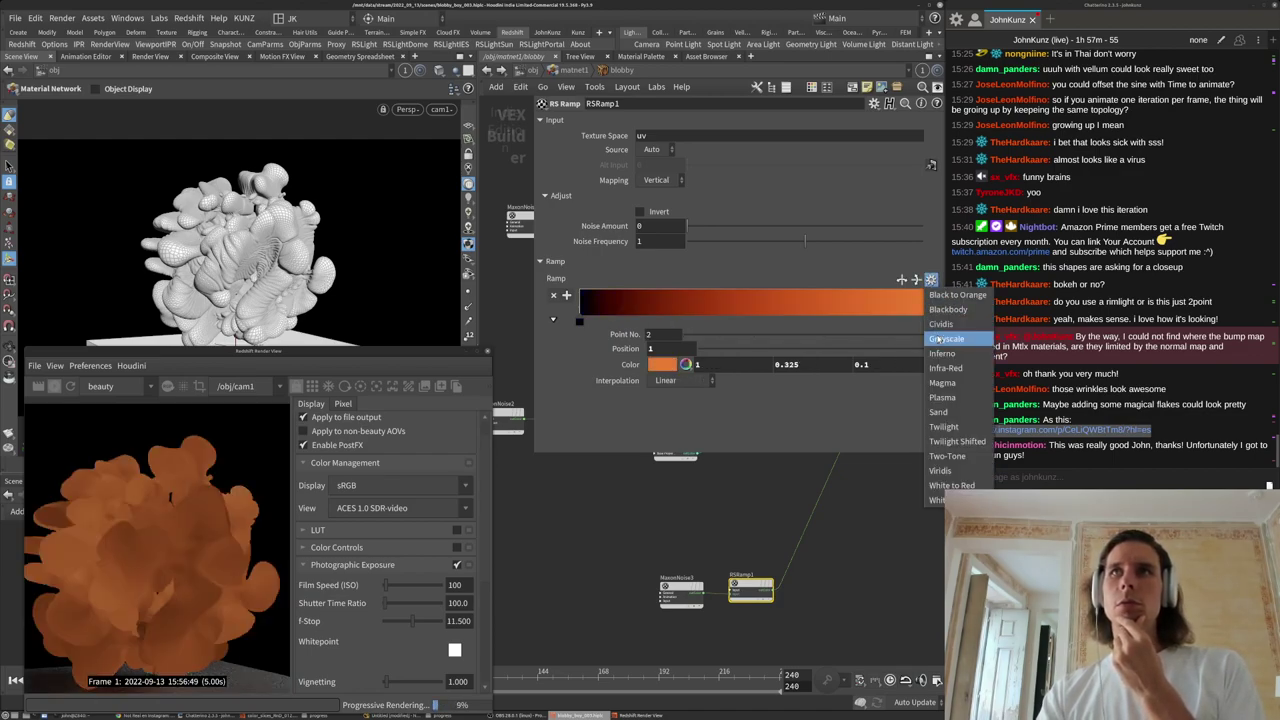
pyautogui.click(941, 324)
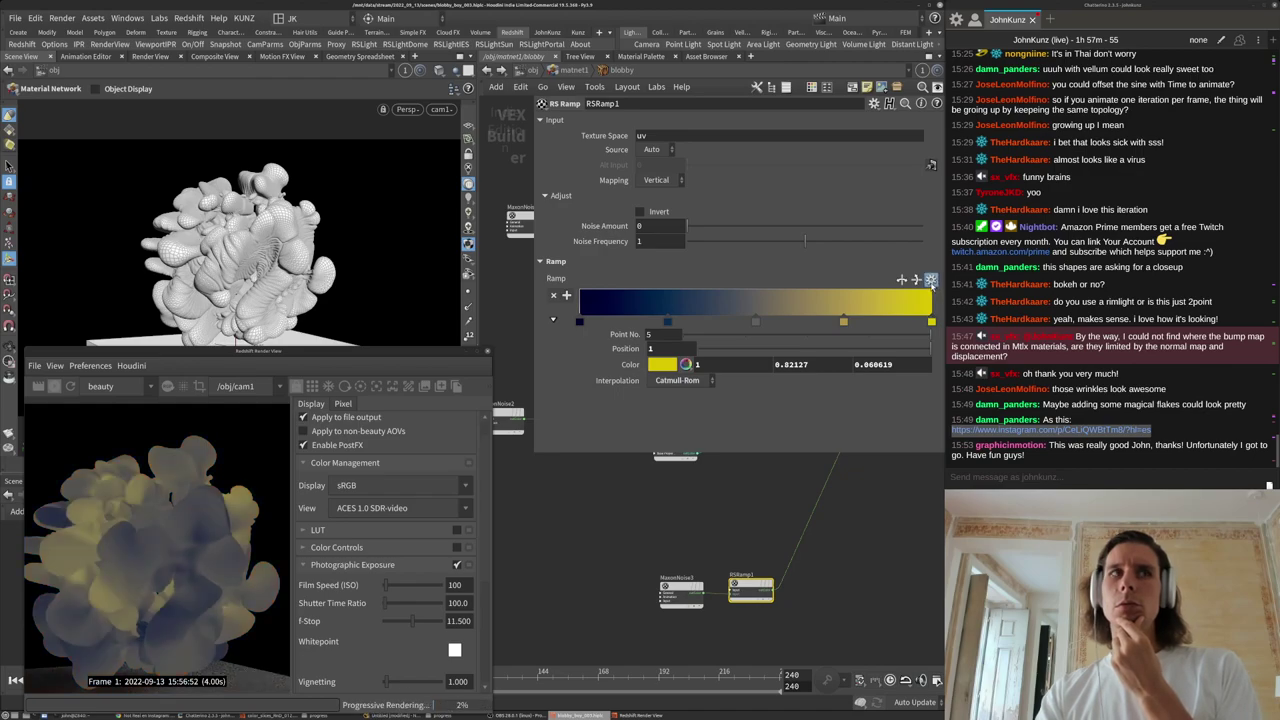
pyautogui.click(930, 280)
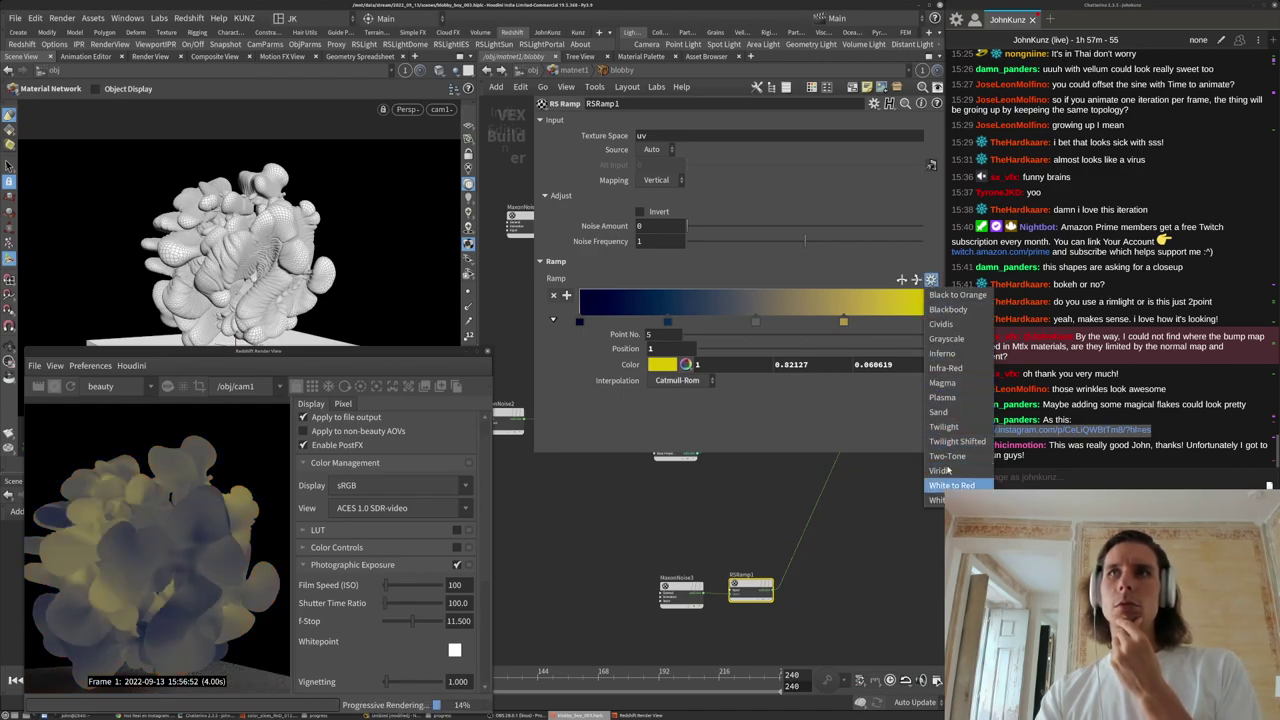
pyautogui.click(955, 368)
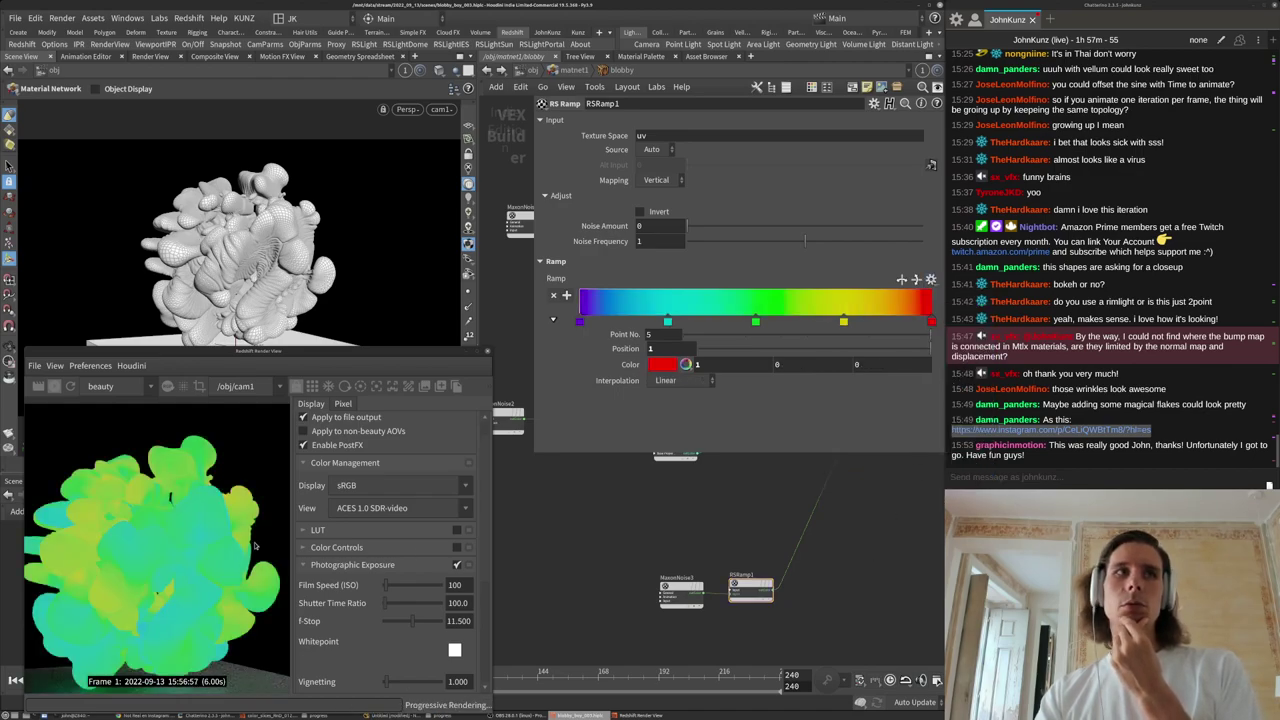
# Try an output Brightness of 0.261 and a Contrast of 0.069 on MaxonNoise3.
pyautogui.moveTo(718, 612); pyautogui.dragTo(738, 588, button='middle')
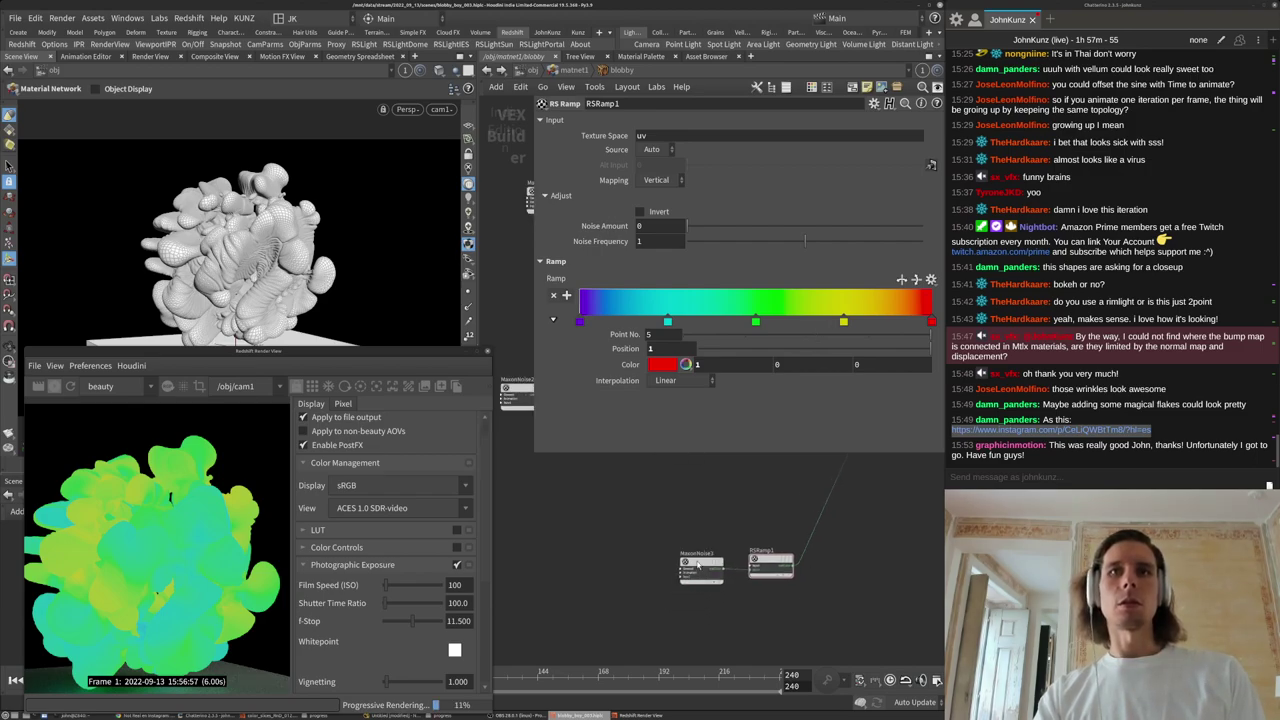
pyautogui.scroll(4, 745, 589)
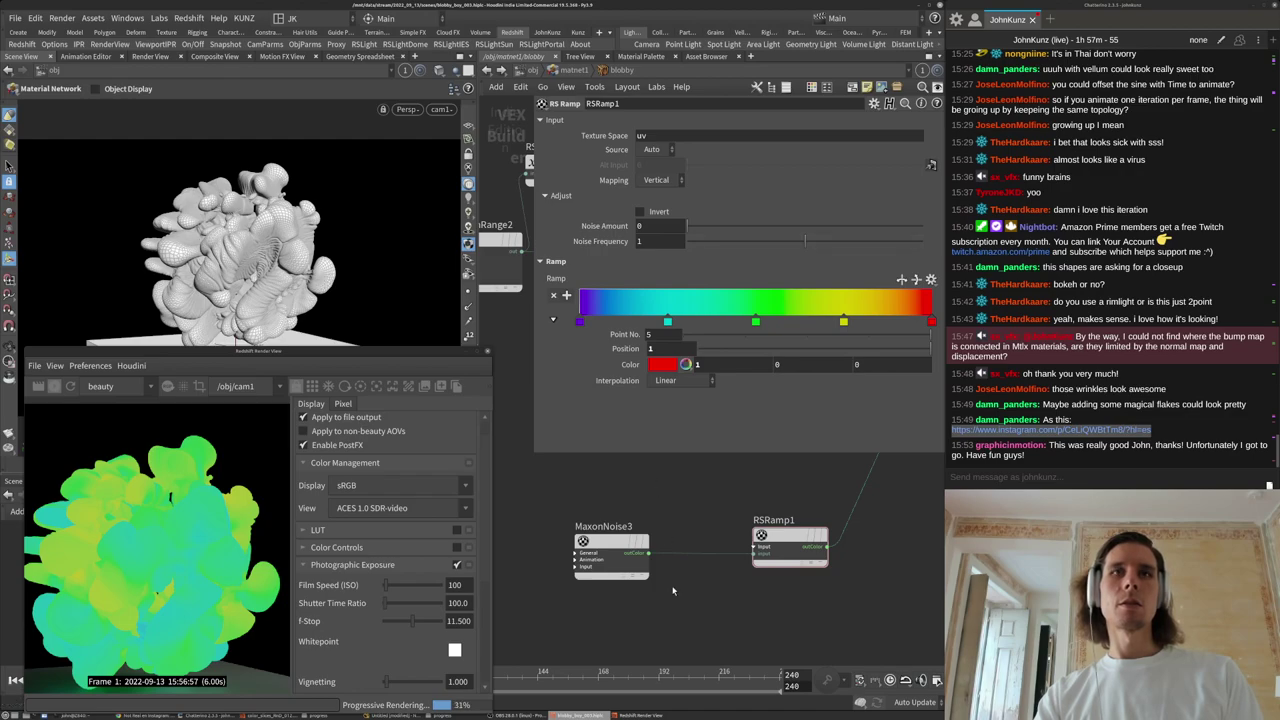
pyautogui.click(627, 552)
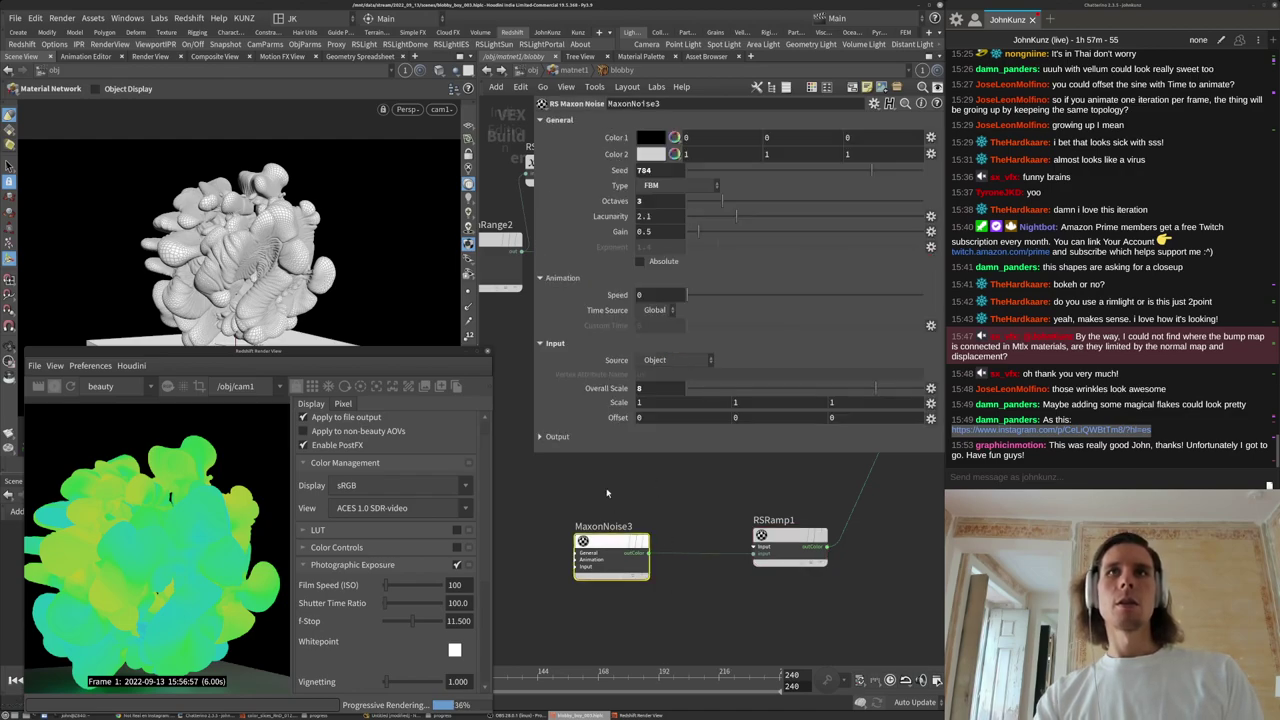
pyautogui.click(557, 436)
pyautogui.scroll(-2, 789, 430)
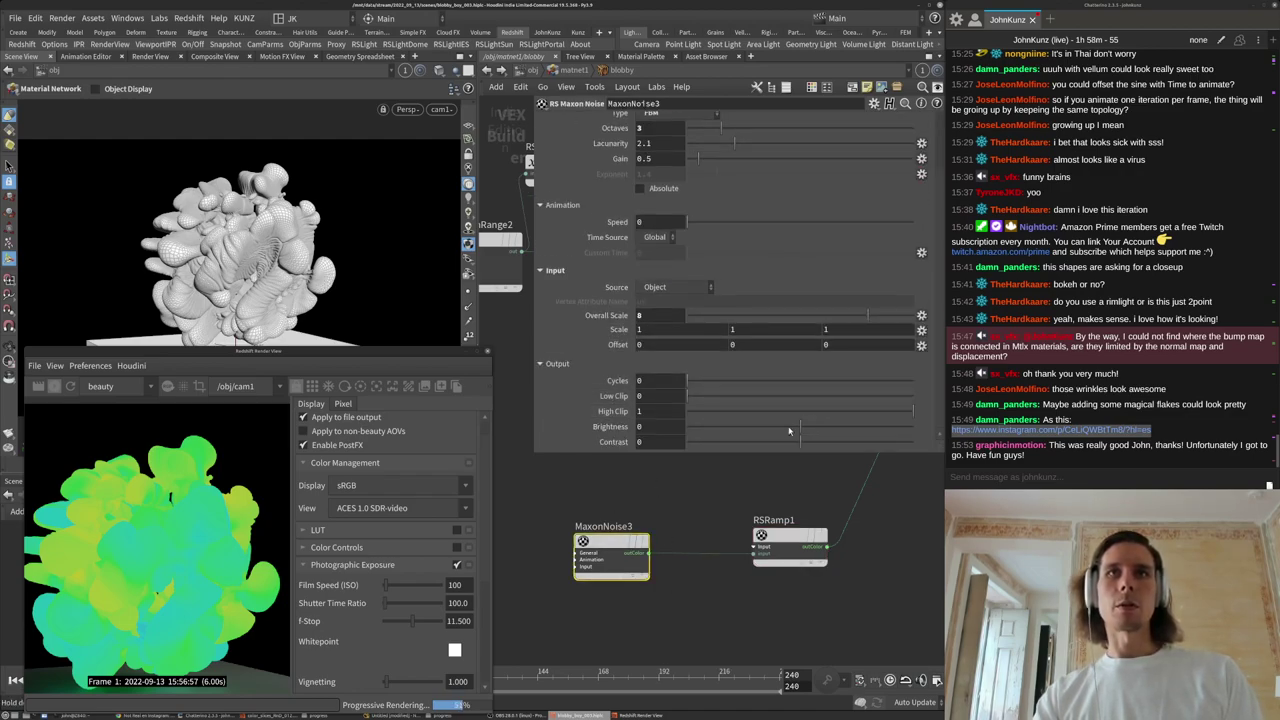
pyautogui.moveTo(820, 427)
pyautogui.mouseDown()
pyautogui.moveTo(848, 427)
pyautogui.moveTo(827, 427)
pyautogui.moveTo(826, 440)
pyautogui.mouseUp()
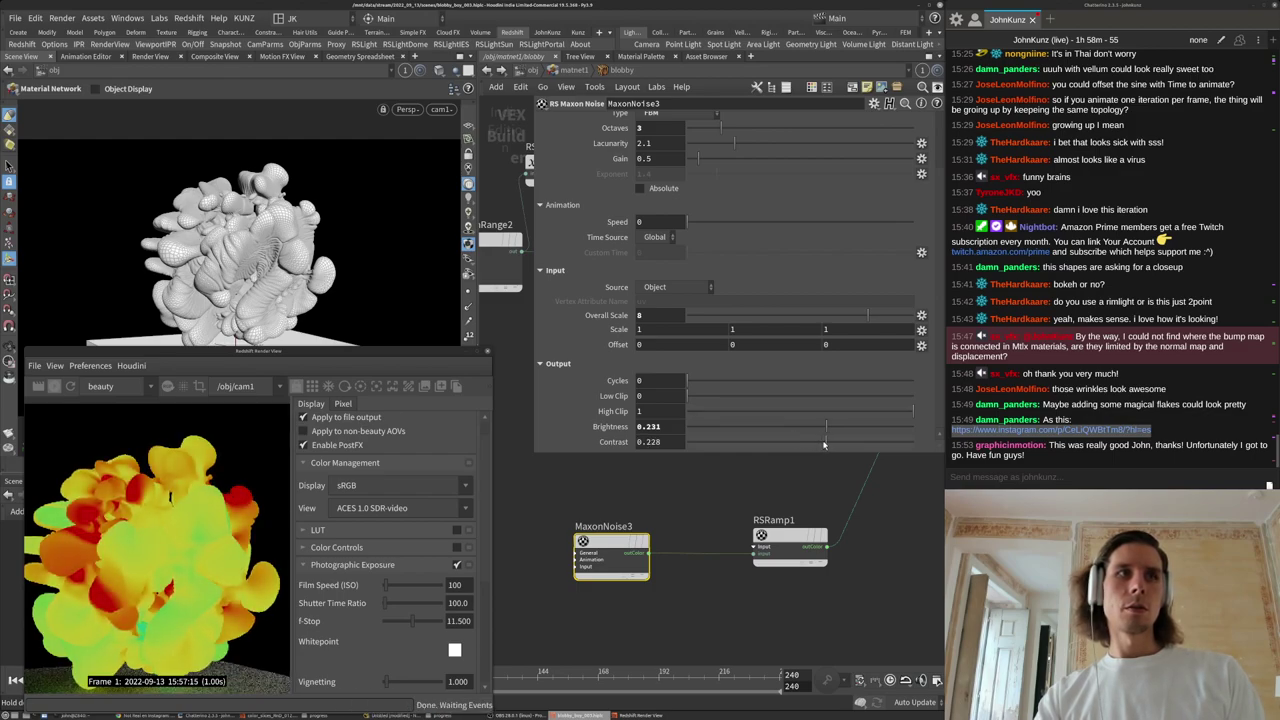
pyautogui.moveTo(829, 427); pyautogui.dragTo(808, 442)
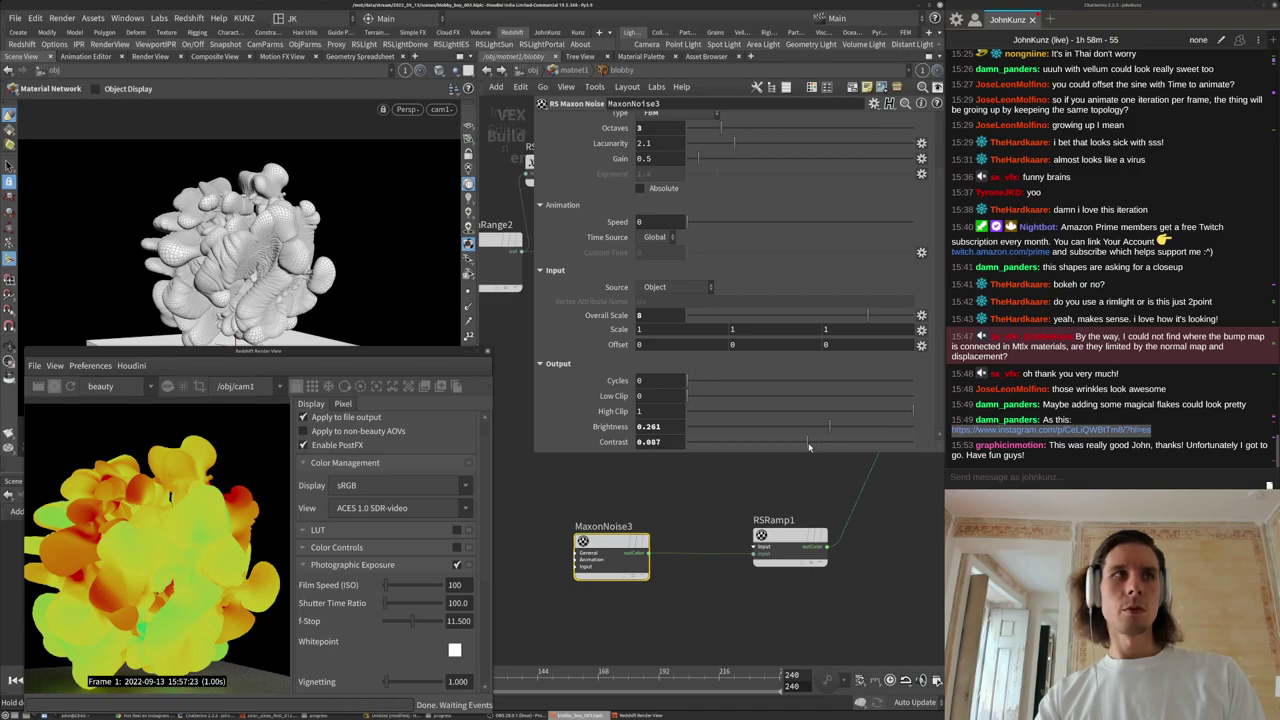
# Try a different Cycles value in MaxonNoise3's output settings.
pyautogui.click(782, 534)
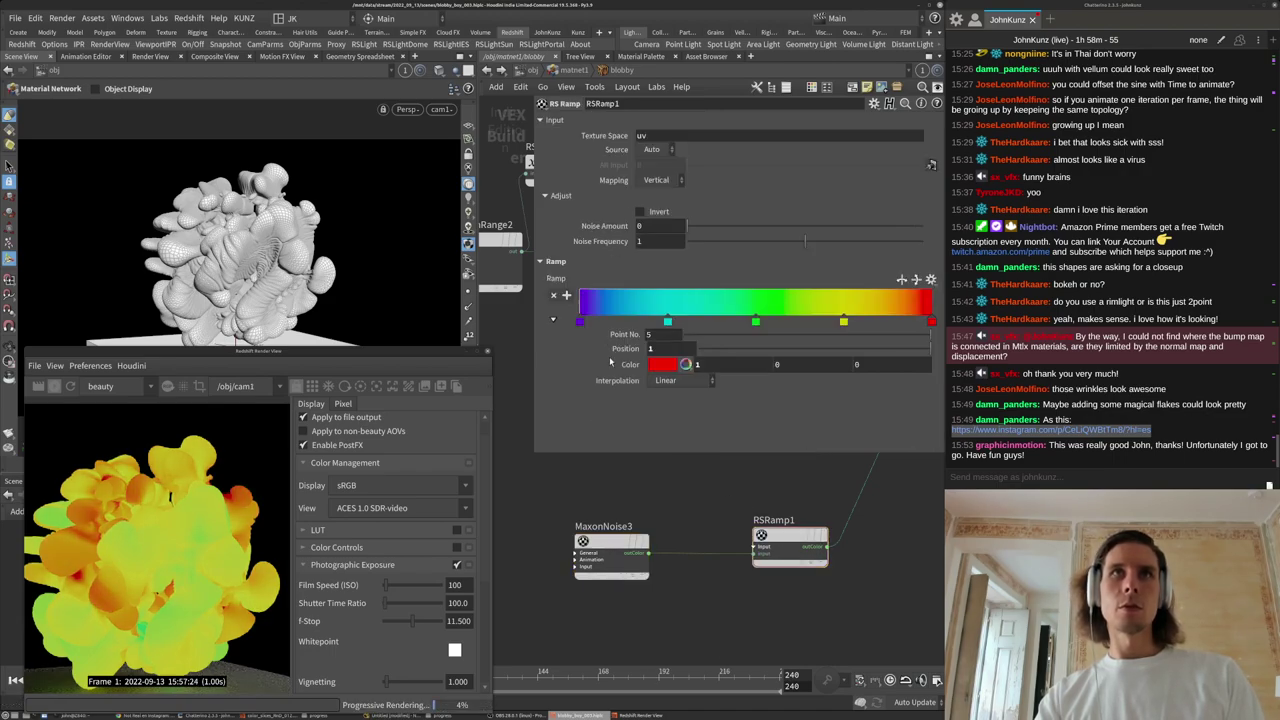
pyautogui.click(627, 541)
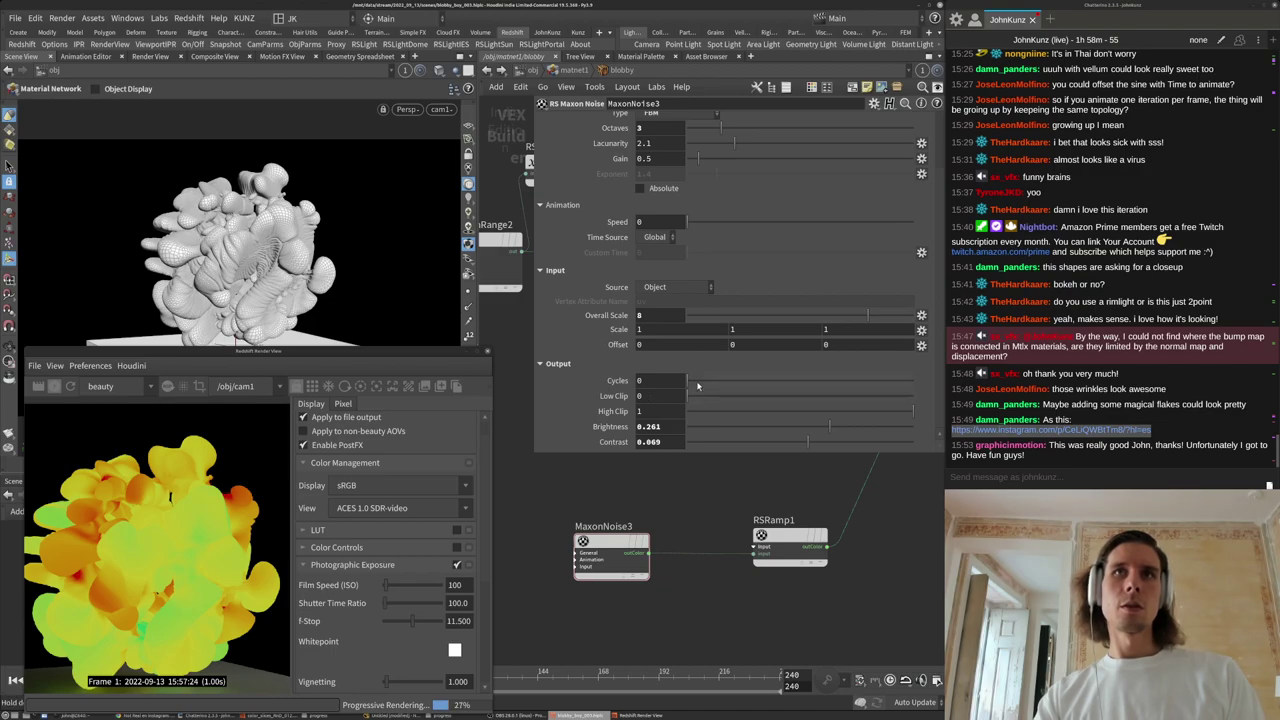
pyautogui.moveTo(699, 382); pyautogui.dragTo(598, 408)
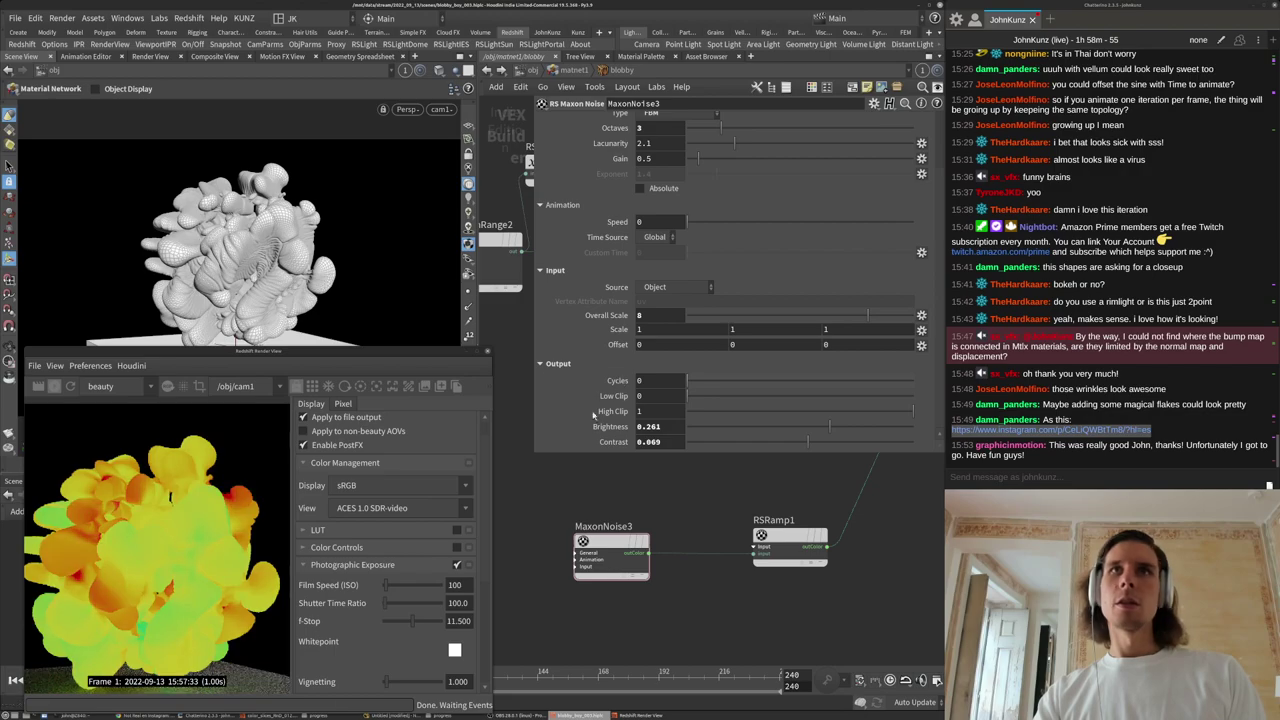
# Try different Gain values on MaxonNoise3 and settle on 0.44.
pyautogui.scroll(2, 597, 425)
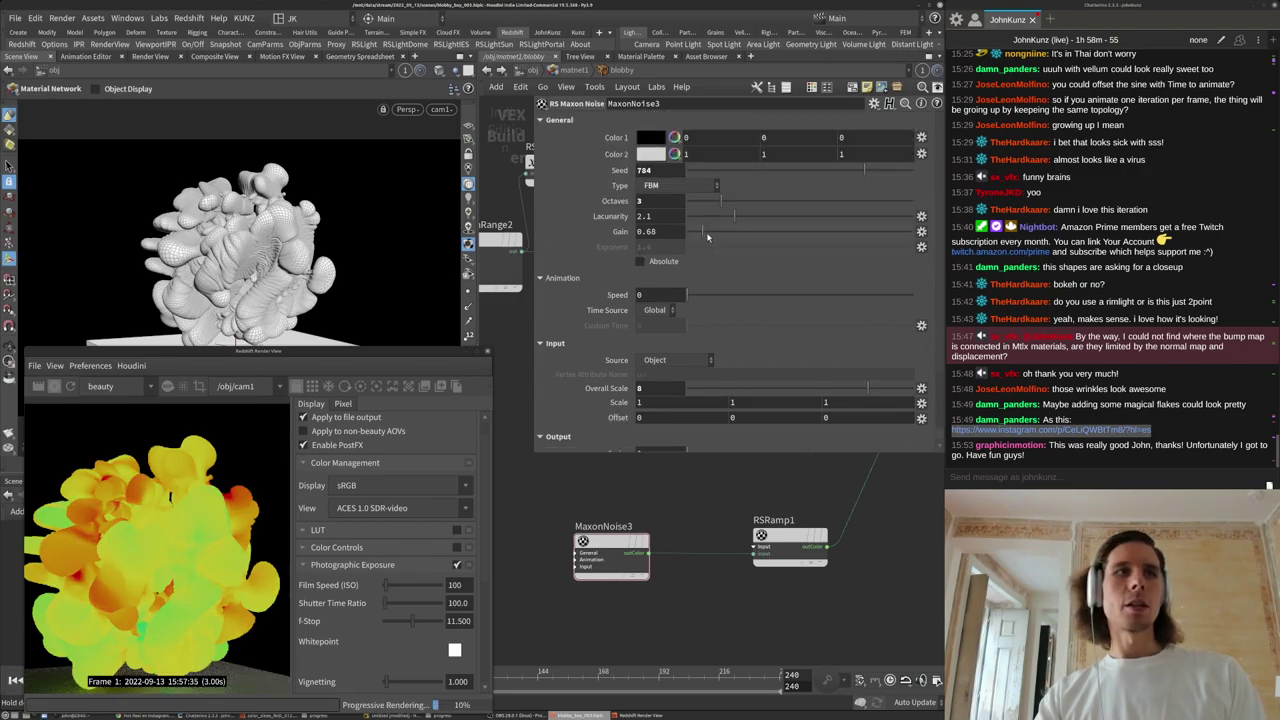
pyautogui.moveTo(707, 236); pyautogui.dragTo(685, 240)
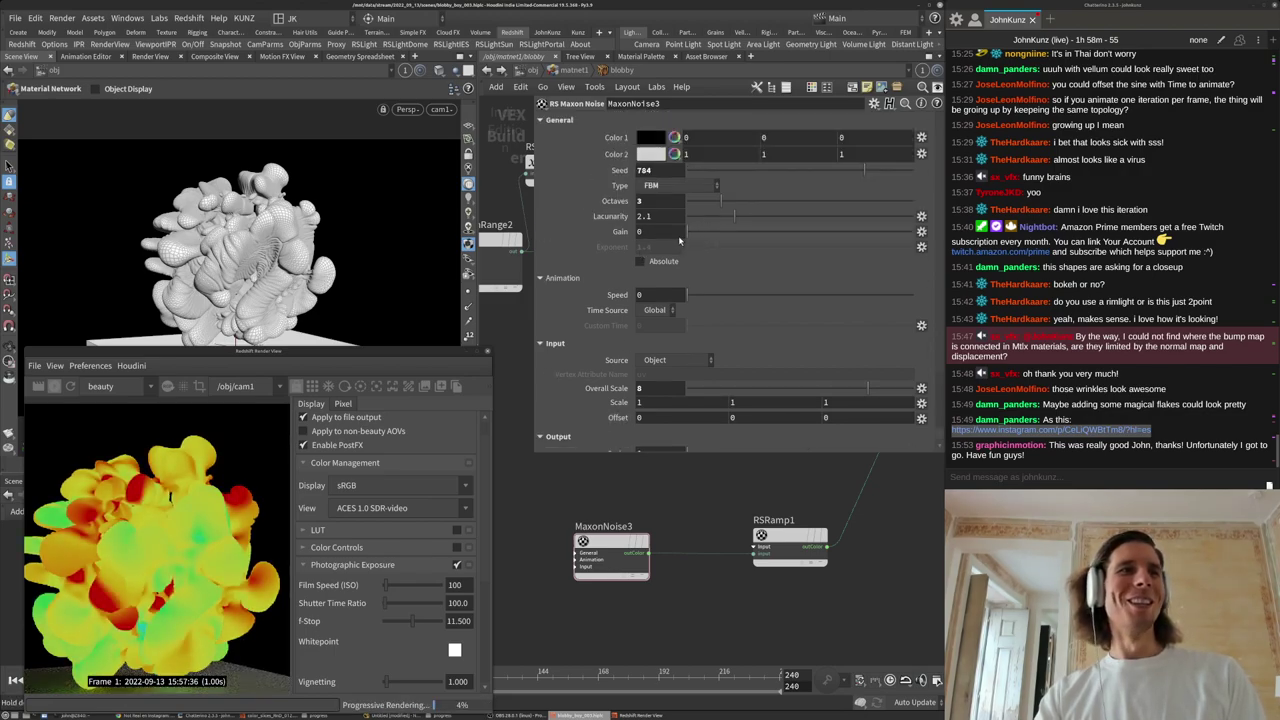
pyautogui.moveTo(700, 238); pyautogui.dragTo(697, 238)
pyautogui.scroll(-2, 605, 395)
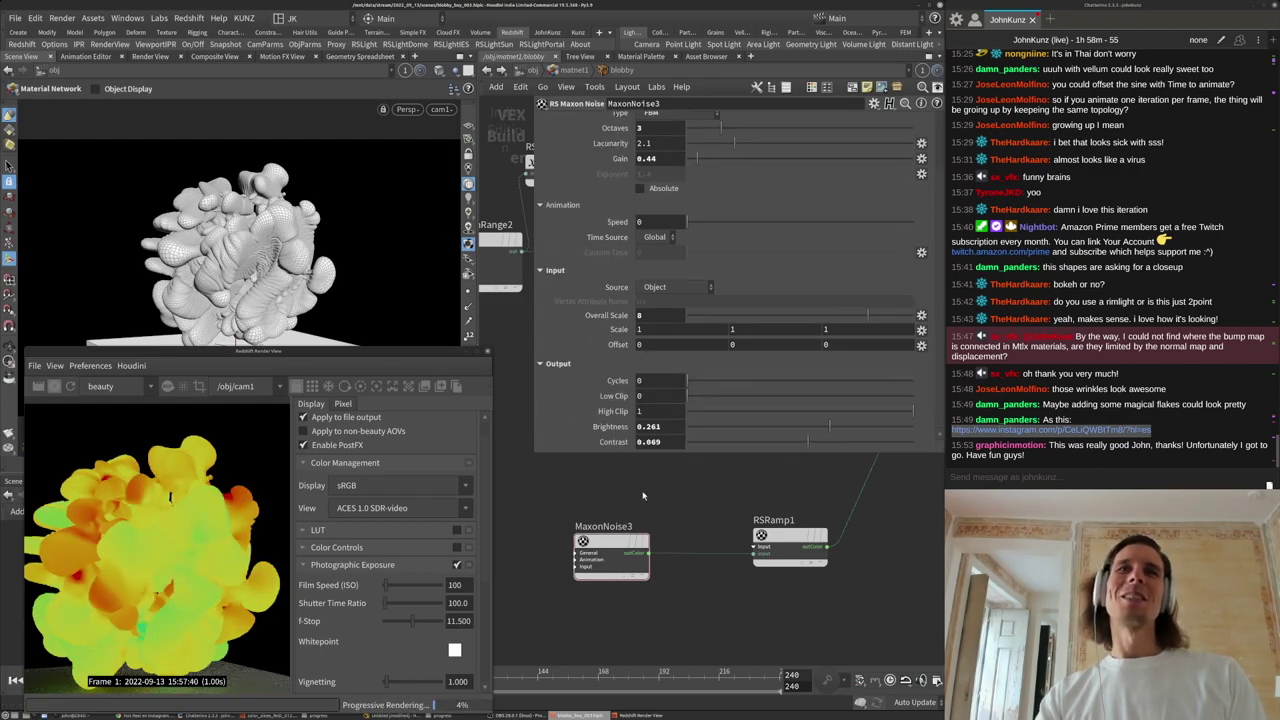
pyautogui.moveTo(704, 603); pyautogui.dragTo(703, 572, button='middle')
pyautogui.press('Tab')
pyautogui.write('m')
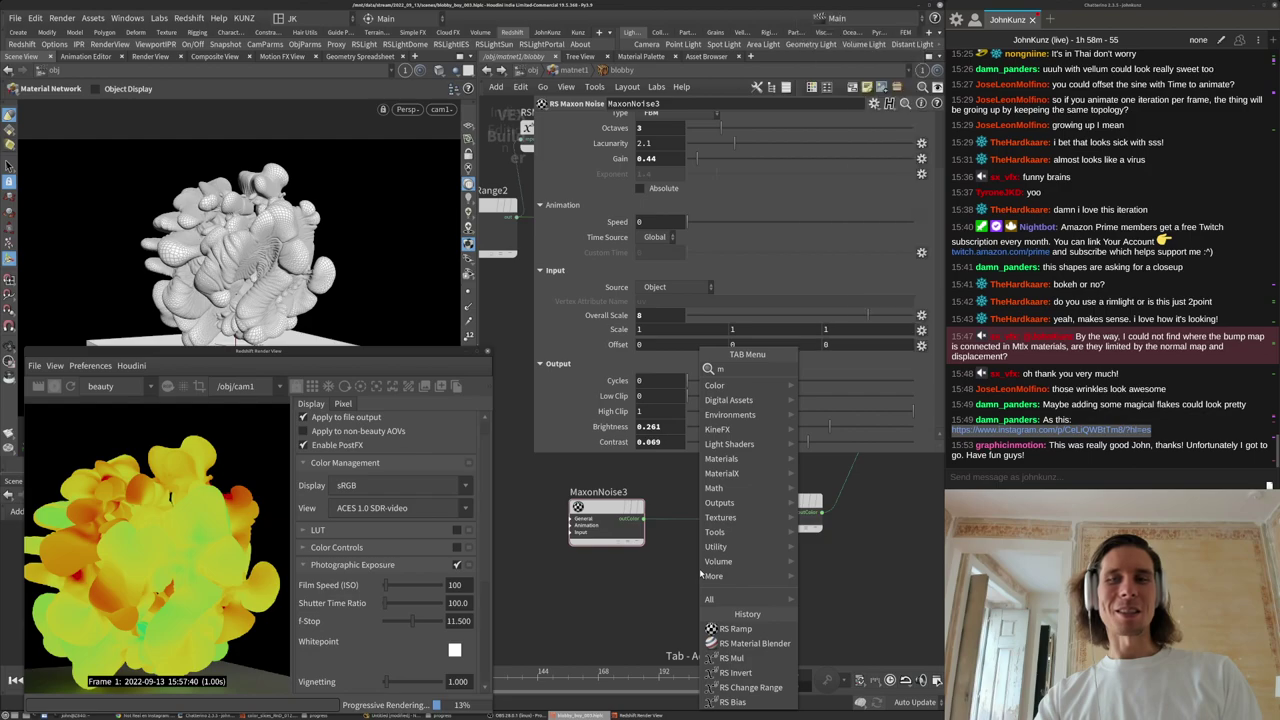
pyautogui.write('ul')
pyautogui.click(660, 552)
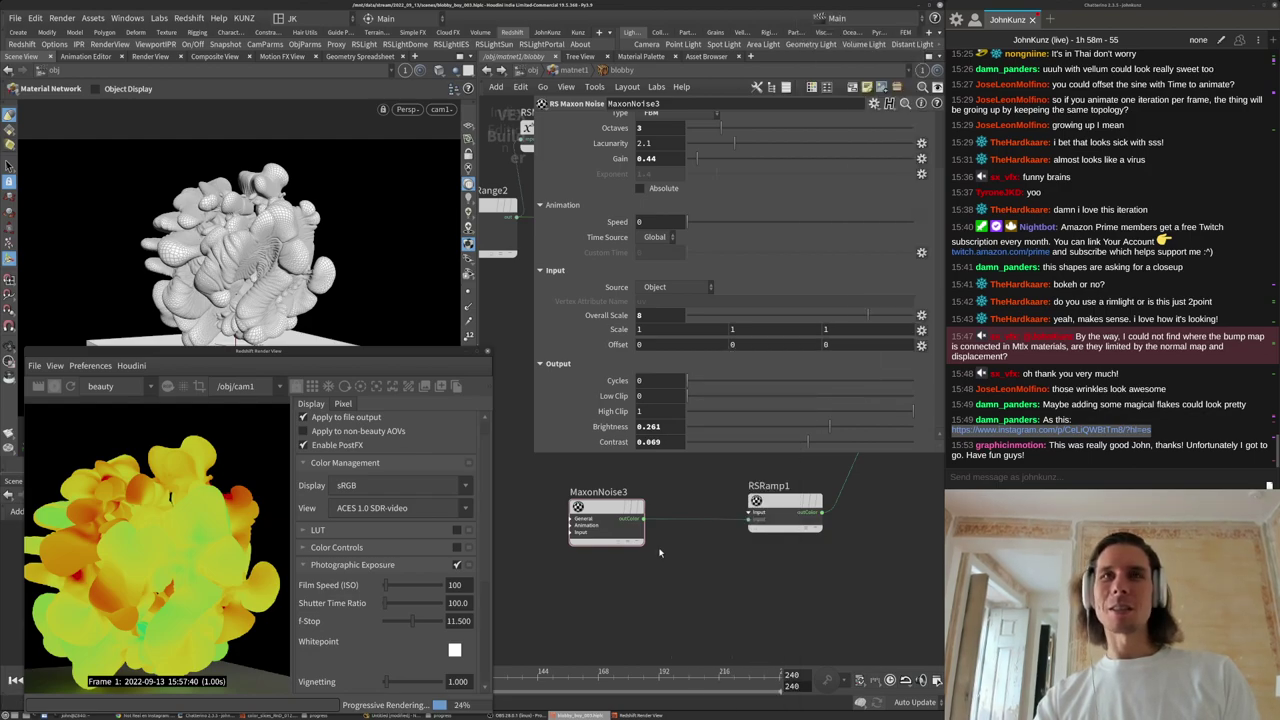
# Reset MaxonNoise3's output Brightness and Contrast to 0.
pyautogui.doubleClick(652, 427)
pyautogui.write('0.')
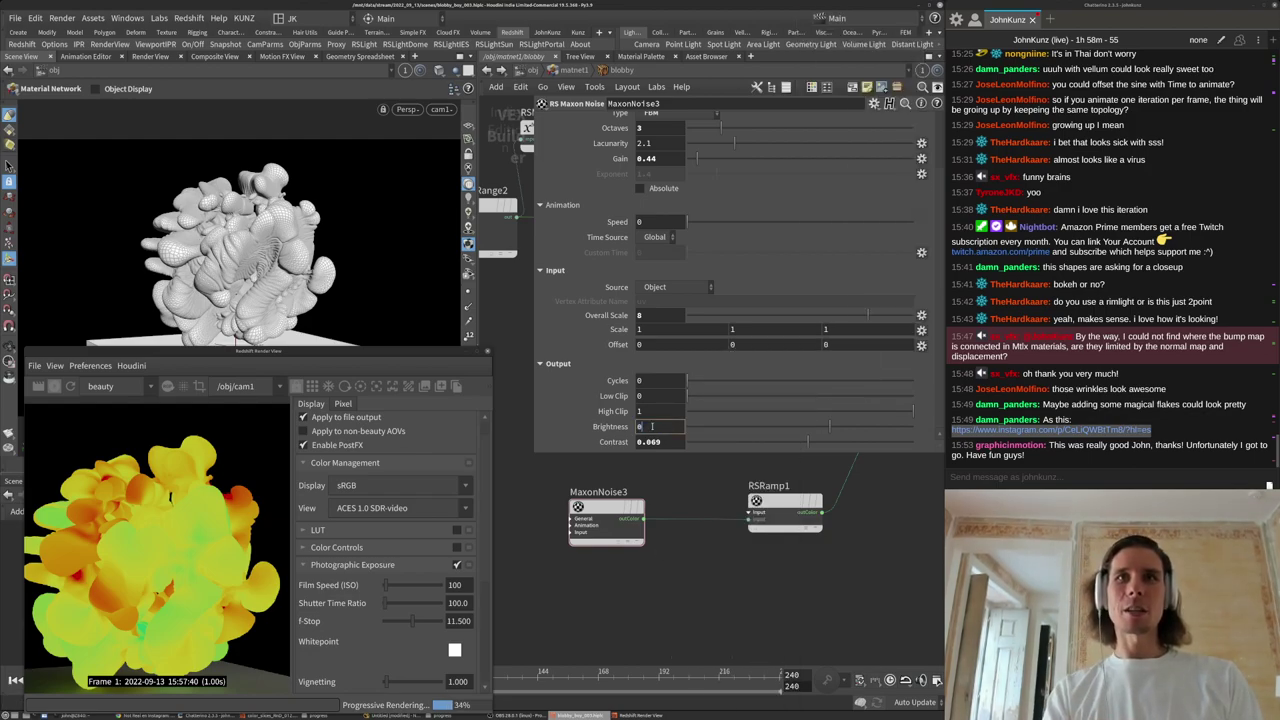
pyautogui.press('Tab')
pyautogui.write('0')
# Add an RS Change Range node and insert it between MaxonNoise3 and RSRamp1.
pyautogui.press('Tab')
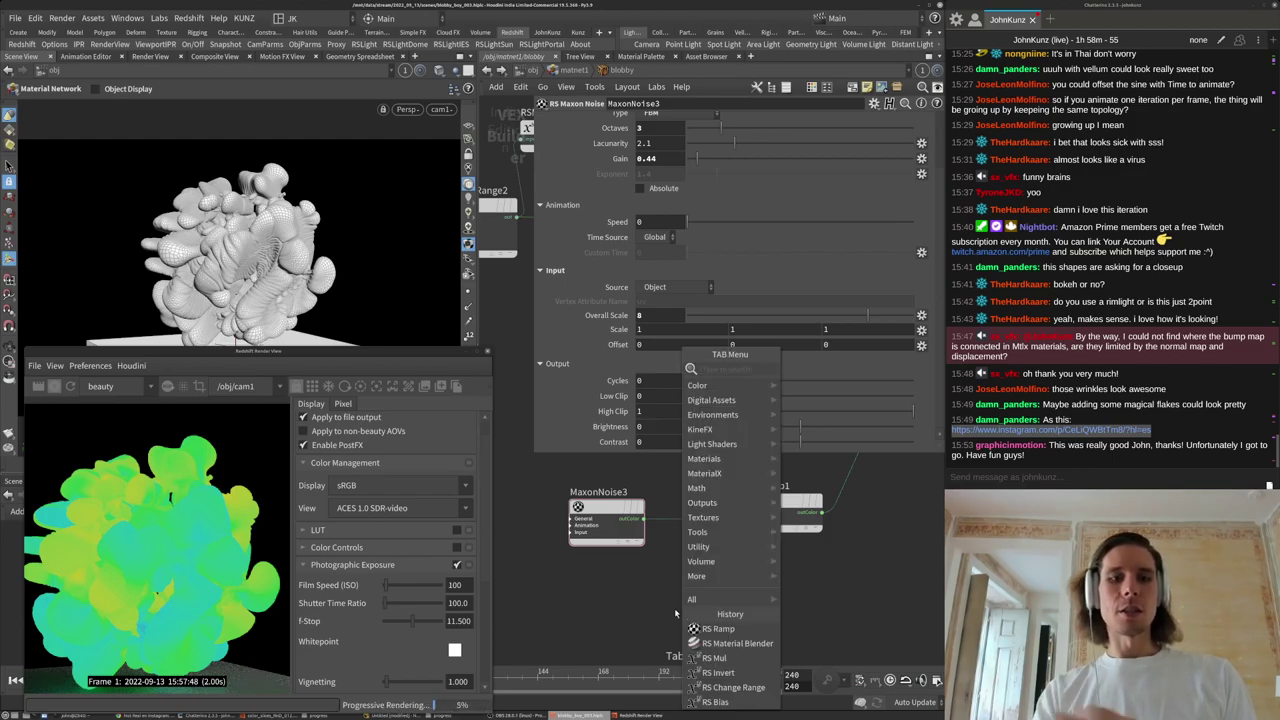
pyautogui.write('chang')
pyautogui.press('Return')
pyautogui.click(678, 575)
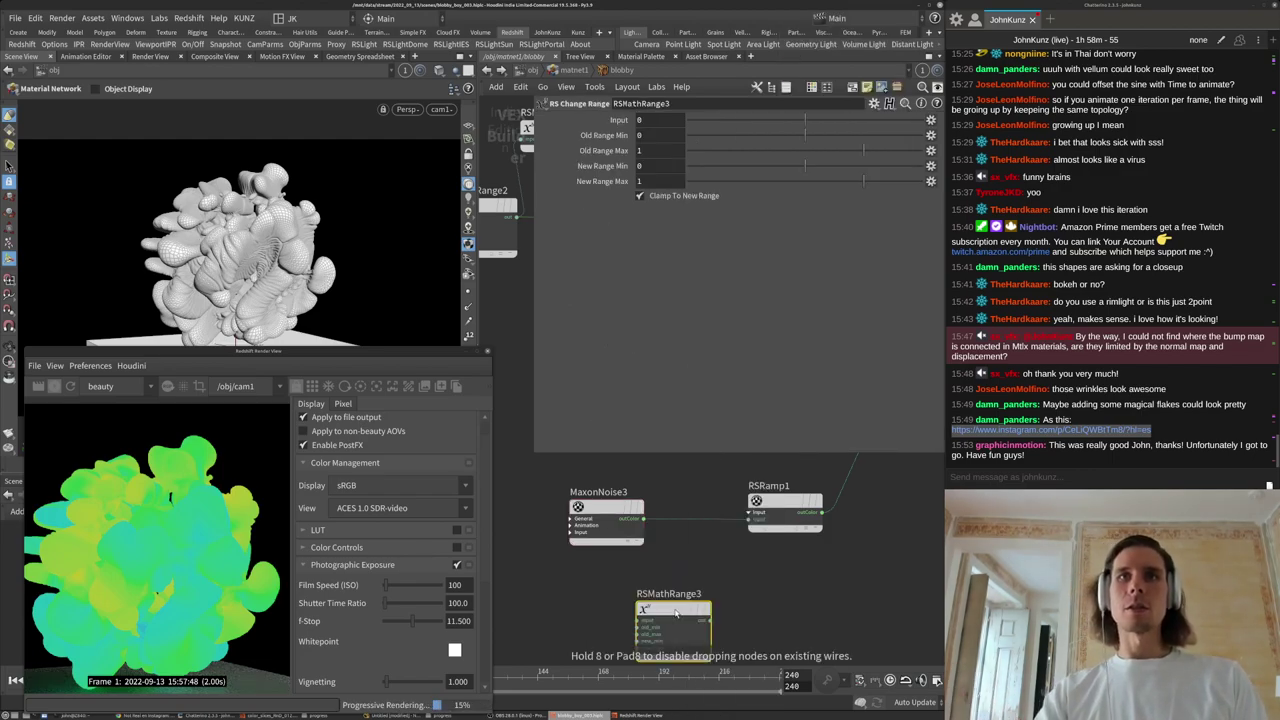
pyautogui.moveTo(686, 574)
pyautogui.mouseDown()
pyautogui.moveTo(697, 514)
pyautogui.moveTo(701, 582)
pyautogui.mouseUp()
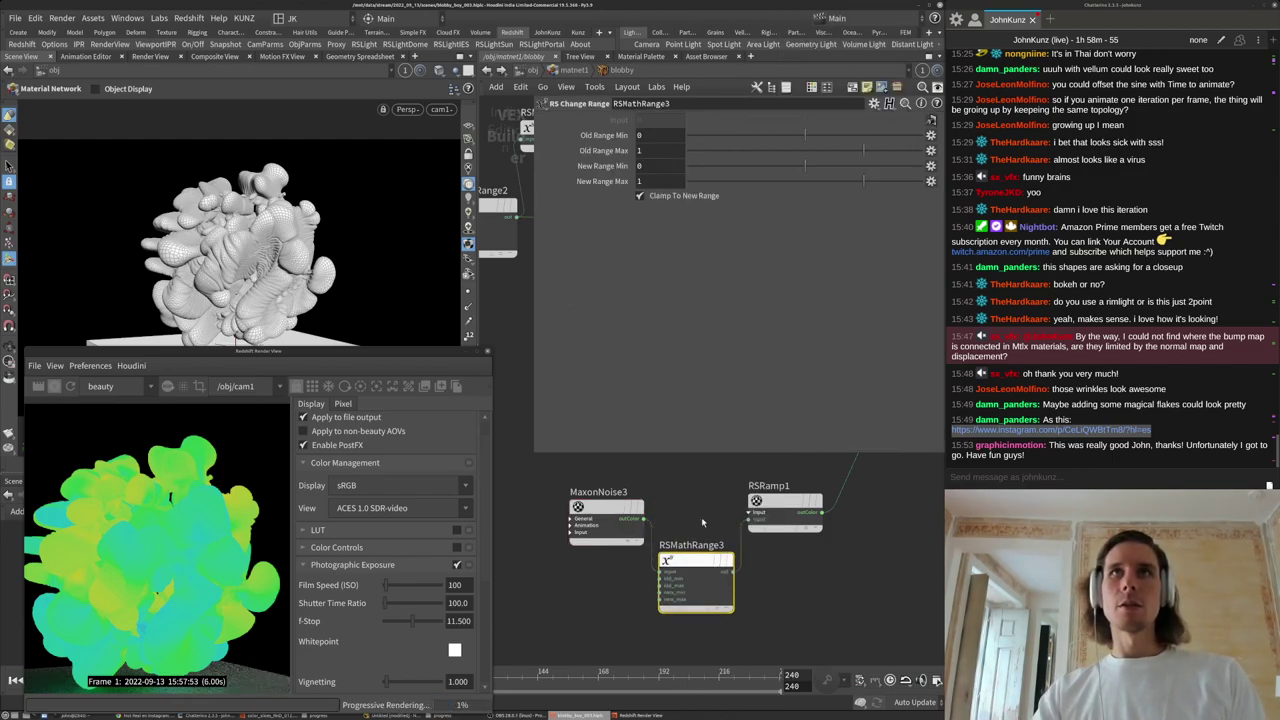
# Set the Change Range node's Old Range Max to 0.687 and Old Range Min to 0.291.
pyautogui.moveTo(853, 155); pyautogui.dragTo(846, 150)
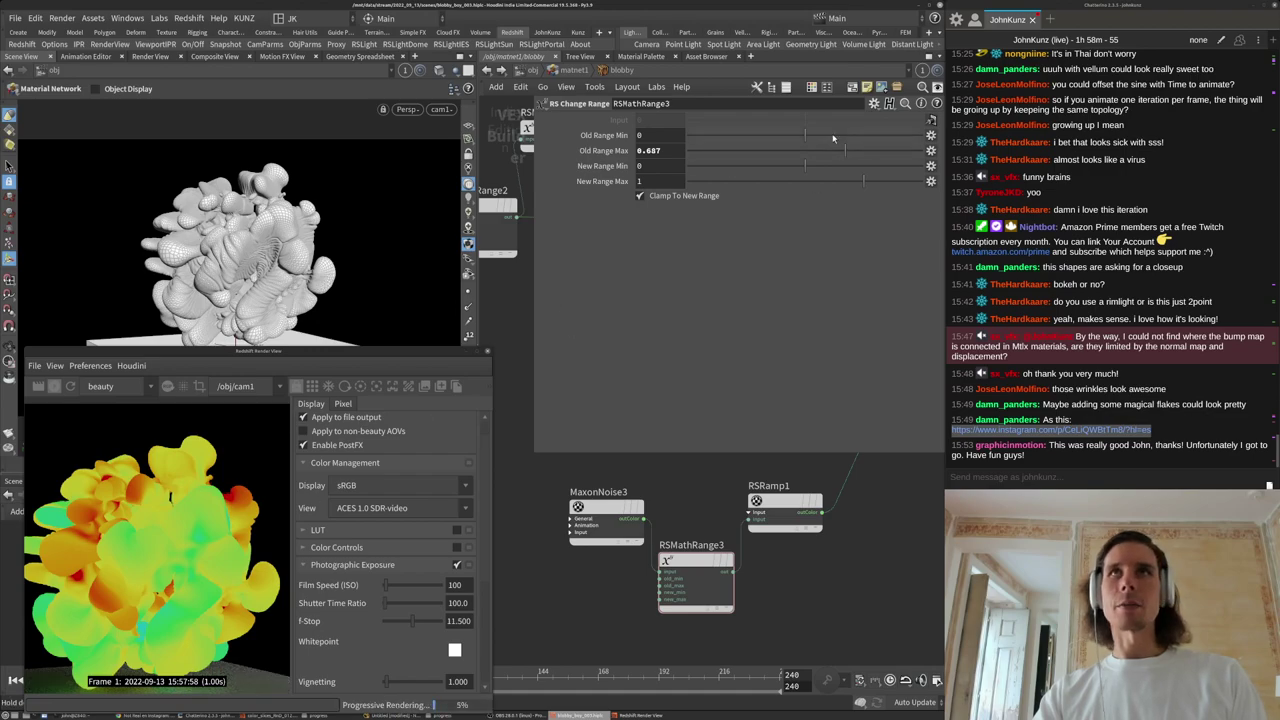
pyautogui.moveTo(819, 134); pyautogui.dragTo(825, 135)
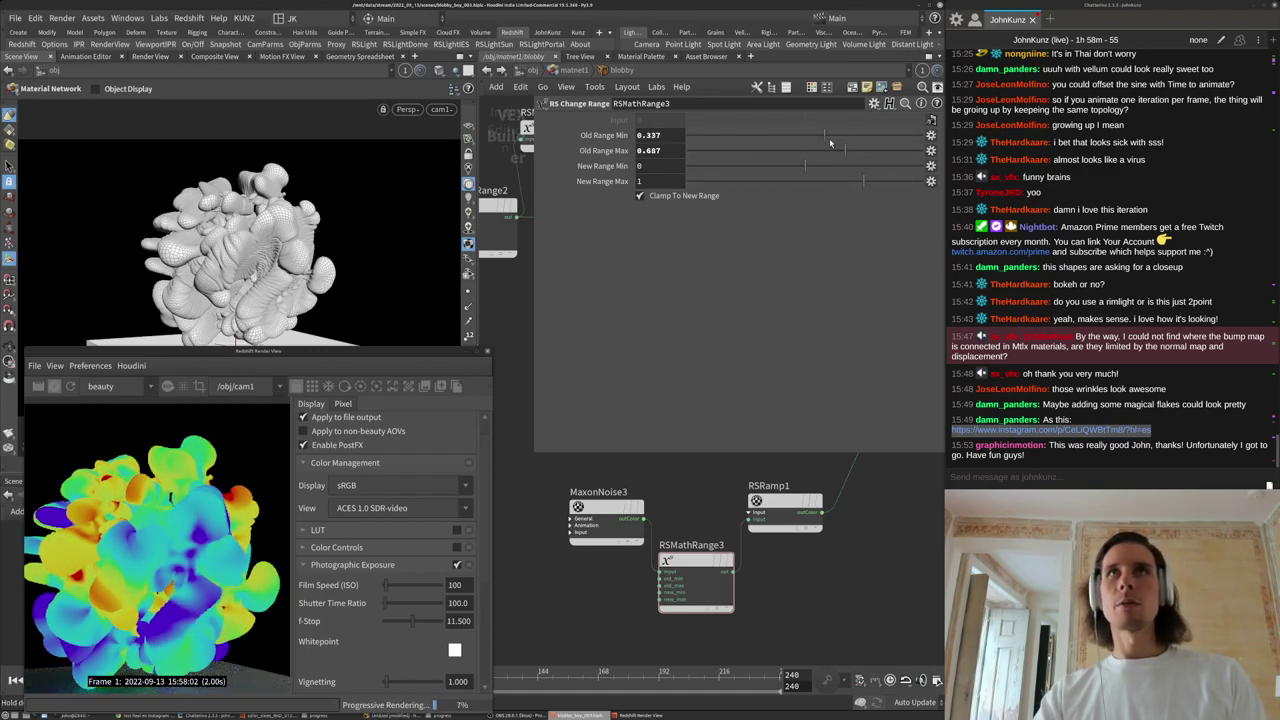
pyautogui.moveTo(821, 137); pyautogui.dragTo(820, 137)
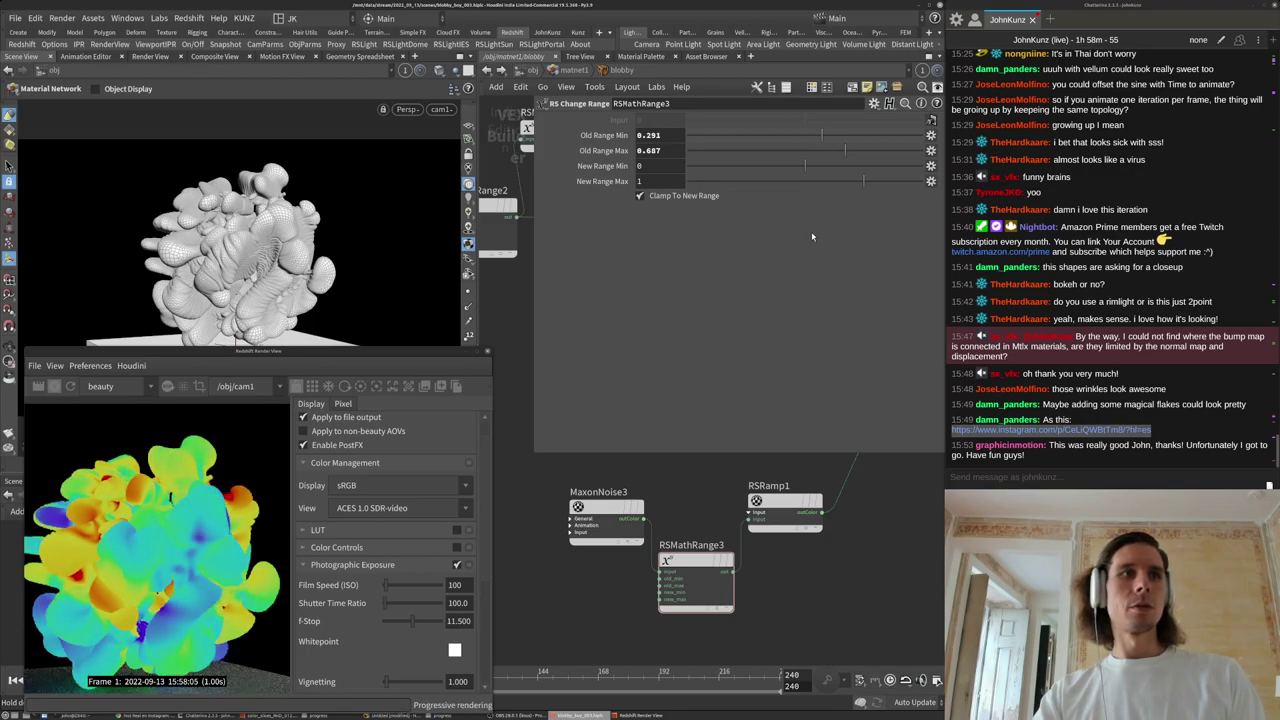
# Recolor RSRamp1's ramp point at position 0.25 to magenta with hue 306.
pyautogui.click(785, 503)
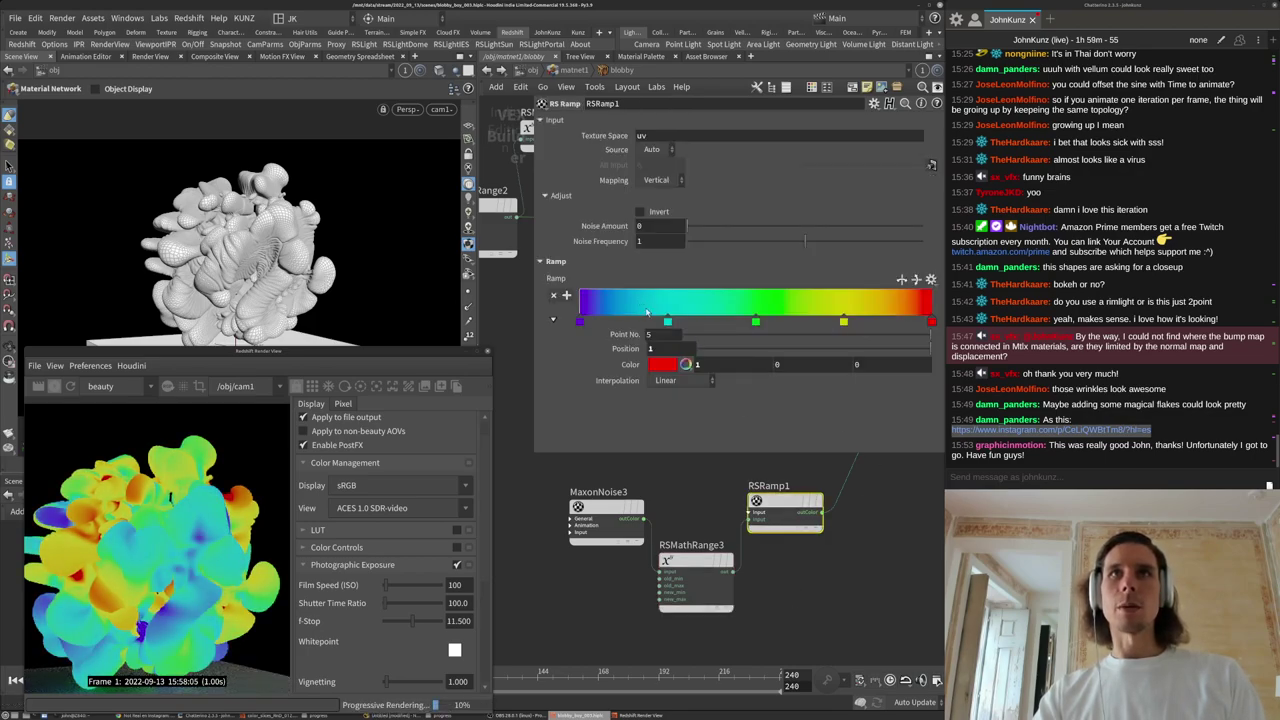
pyautogui.click(672, 366)
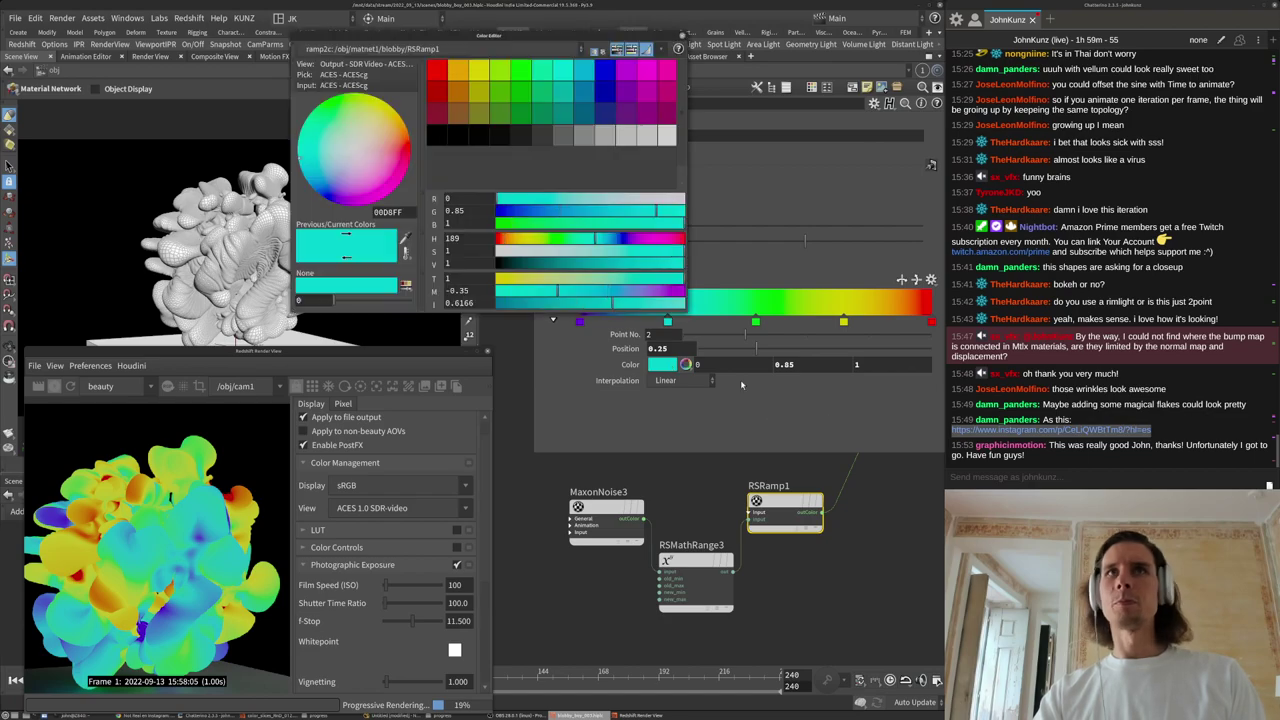
pyautogui.click(658, 241)
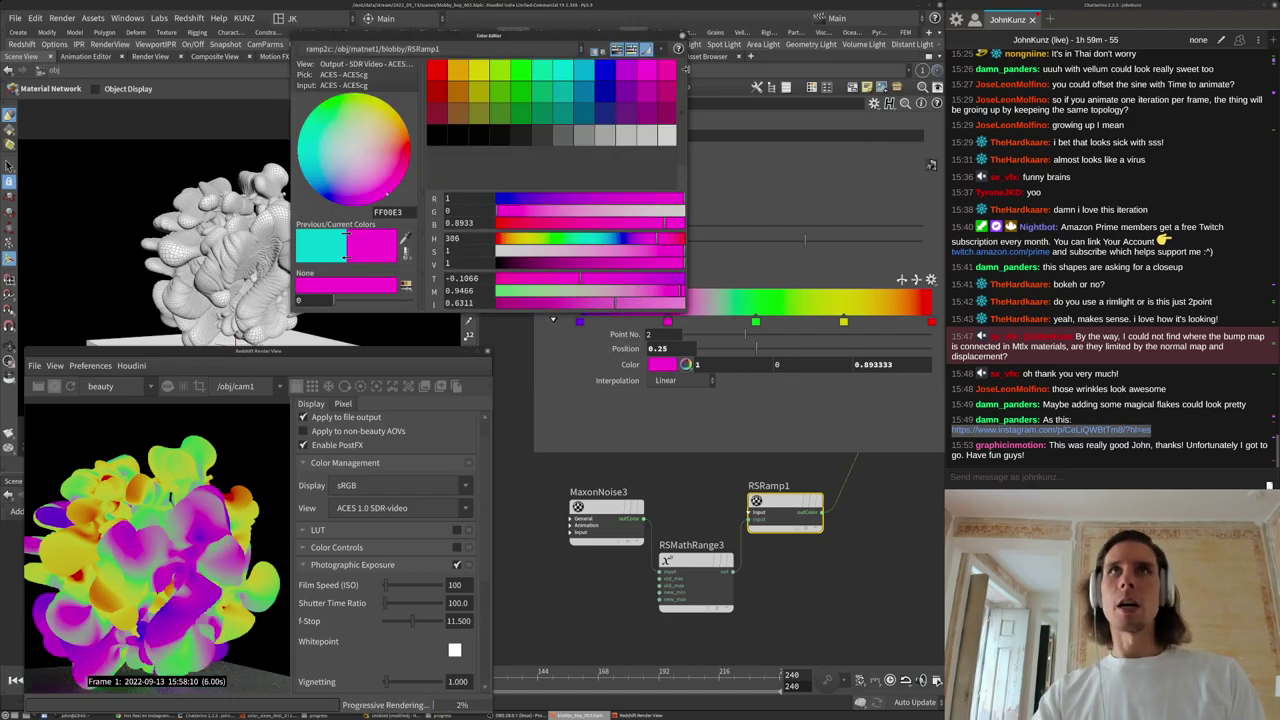
pyautogui.click(681, 35)
# Recolor the ramp point at position 0.75 to a light violet, trying green and purple along the way.
pyautogui.click(844, 322)
pyautogui.click(662, 365)
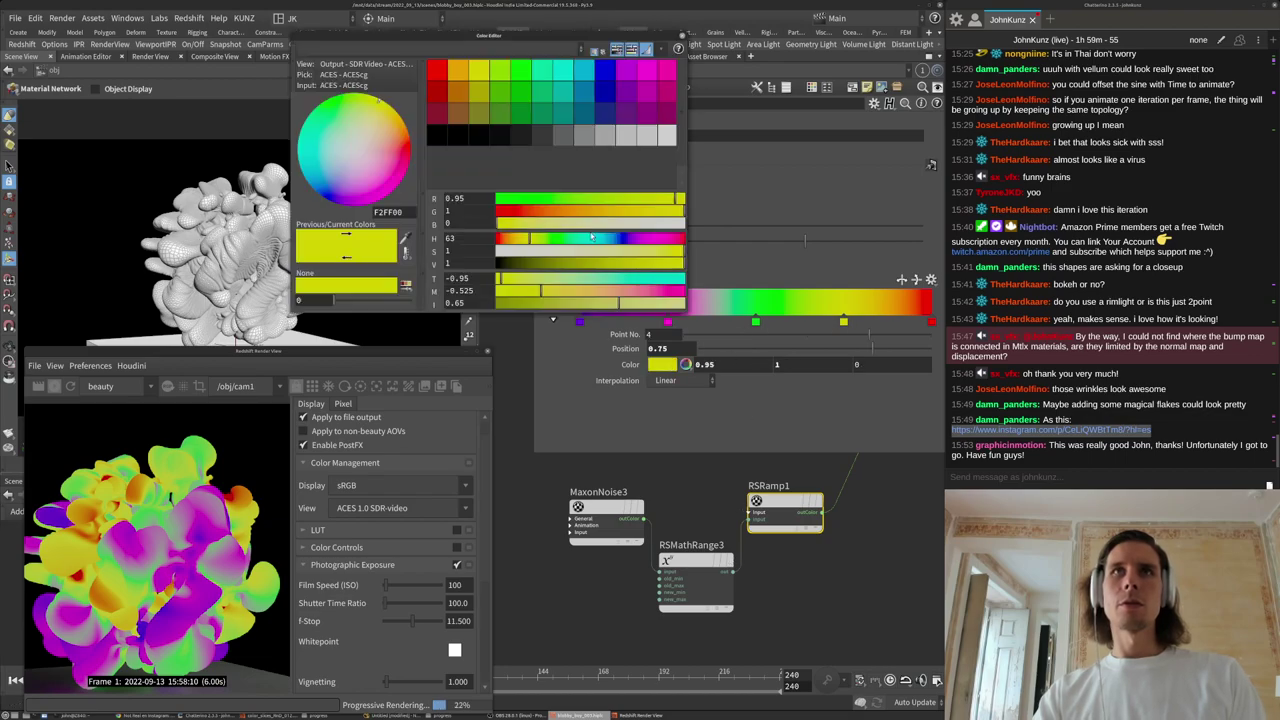
pyautogui.click(572, 241)
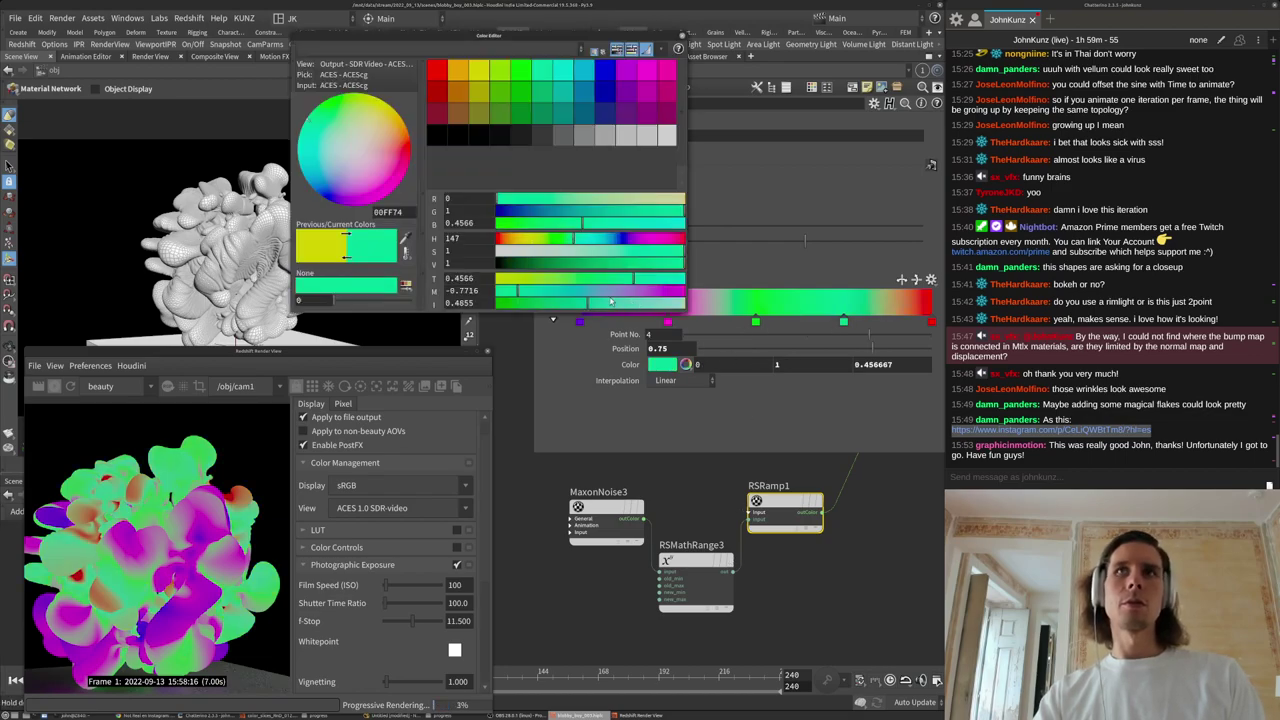
pyautogui.click(653, 291)
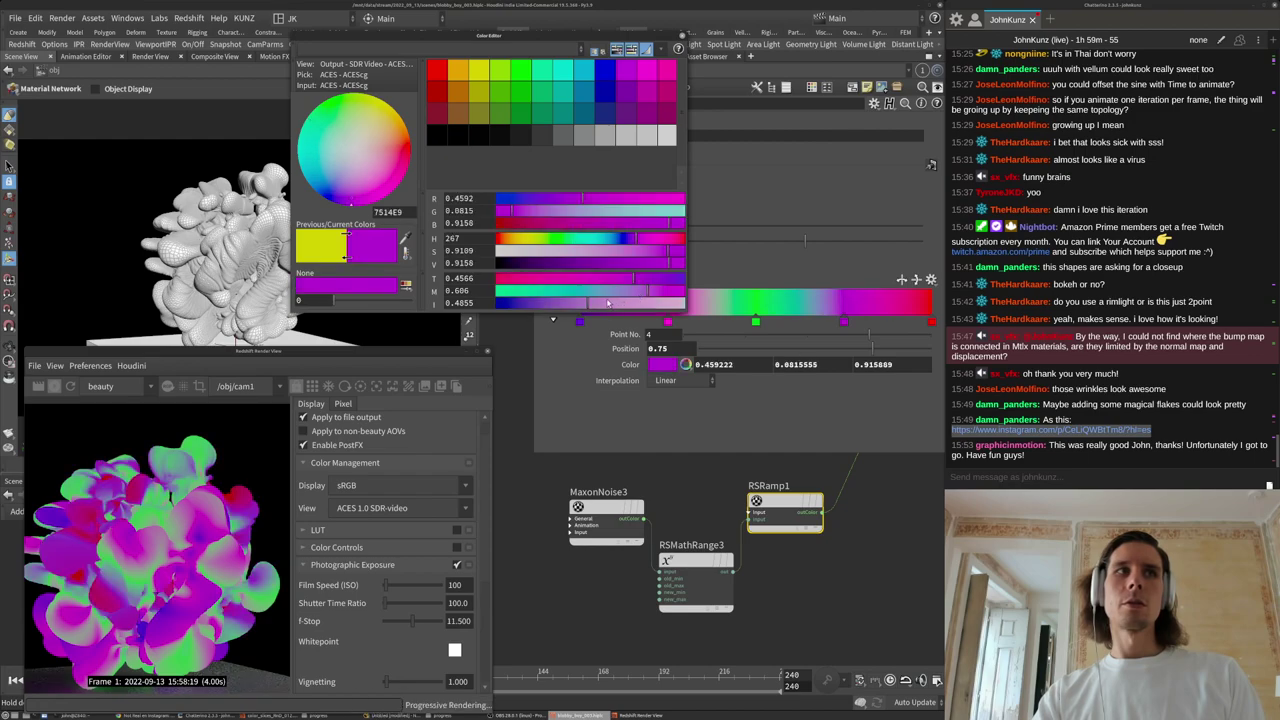
pyautogui.click(608, 291)
pyautogui.click(644, 291)
pyautogui.click(647, 303)
pyautogui.click(682, 37)
# Recolor the ramp point at position 0.5 to yellow with hue 54.
pyautogui.click(756, 321)
pyautogui.click(665, 366)
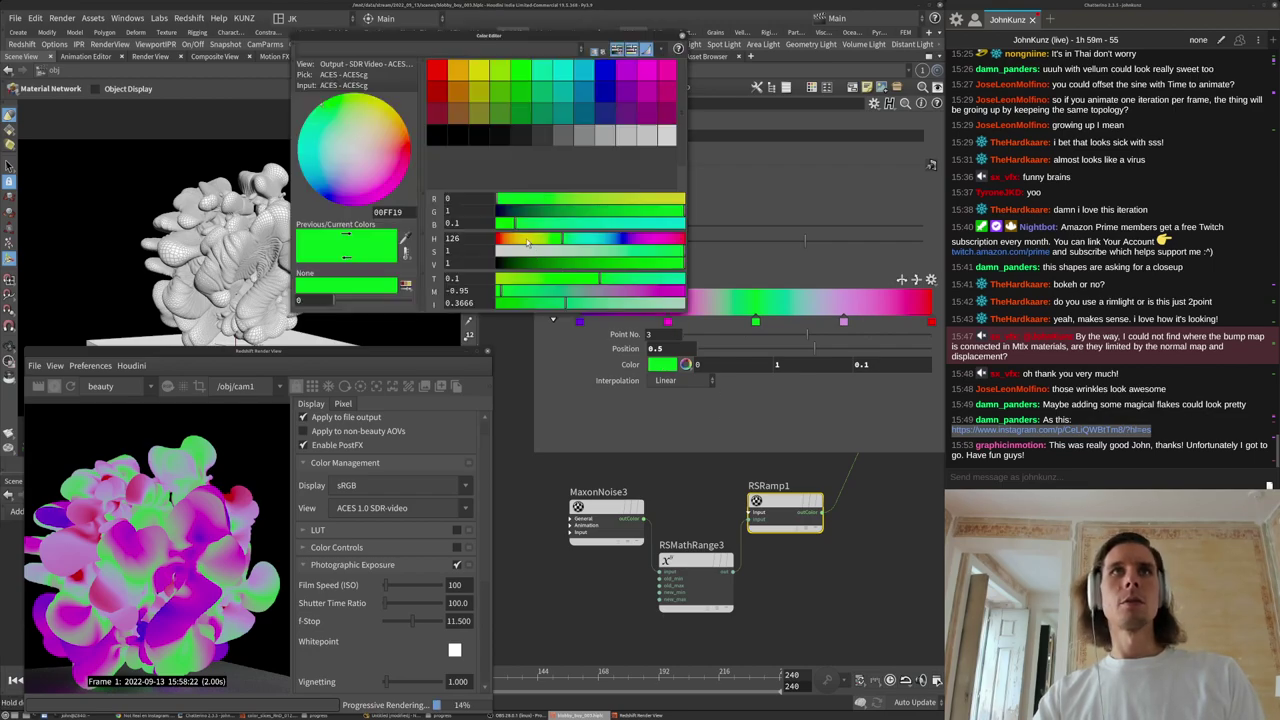
pyautogui.click(528, 242)
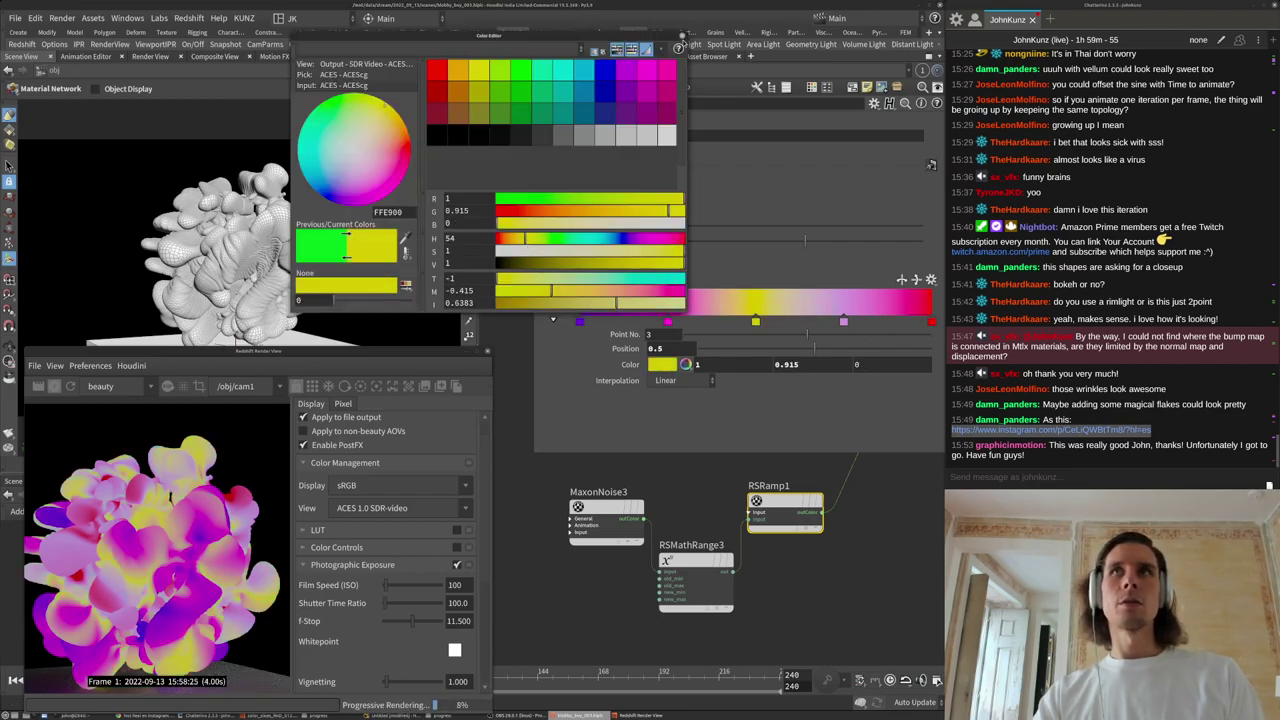
# Recolor RSRamp1's ramp point at position 0 to black.
pyautogui.click(686, 40)
pyautogui.click(579, 321)
pyautogui.click(685, 364)
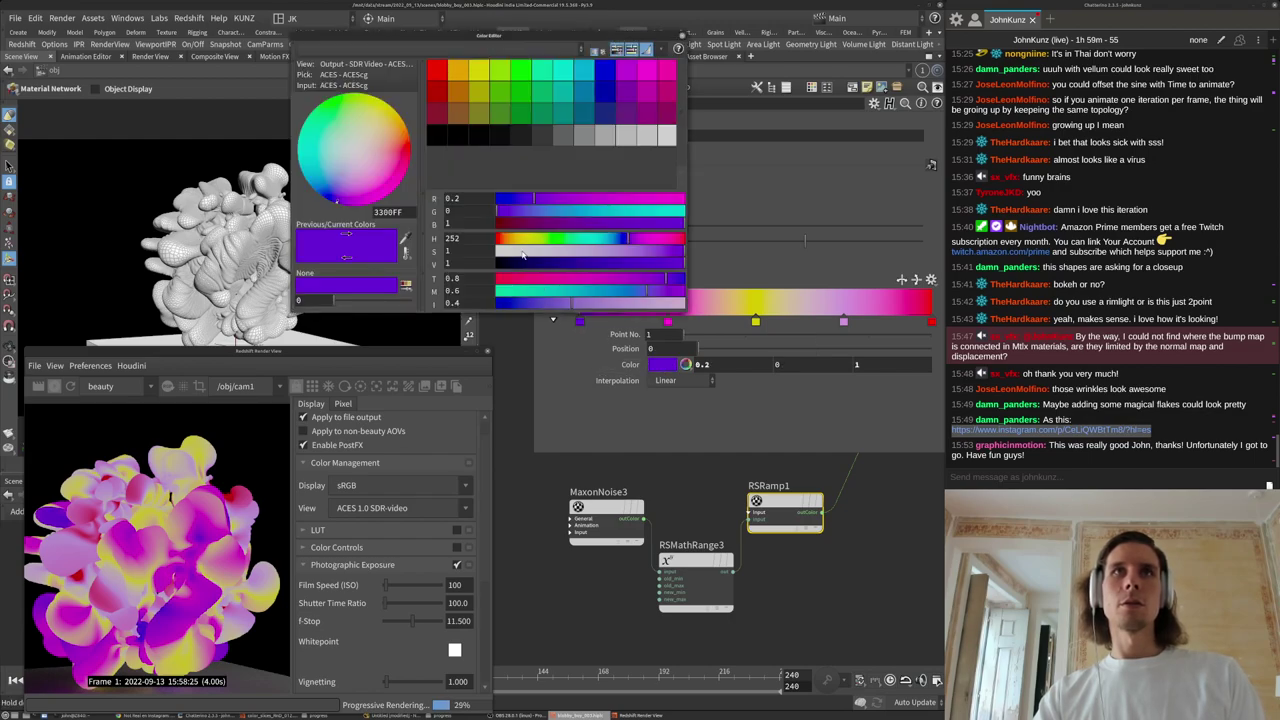
pyautogui.moveTo(519, 263); pyautogui.dragTo(492, 264)
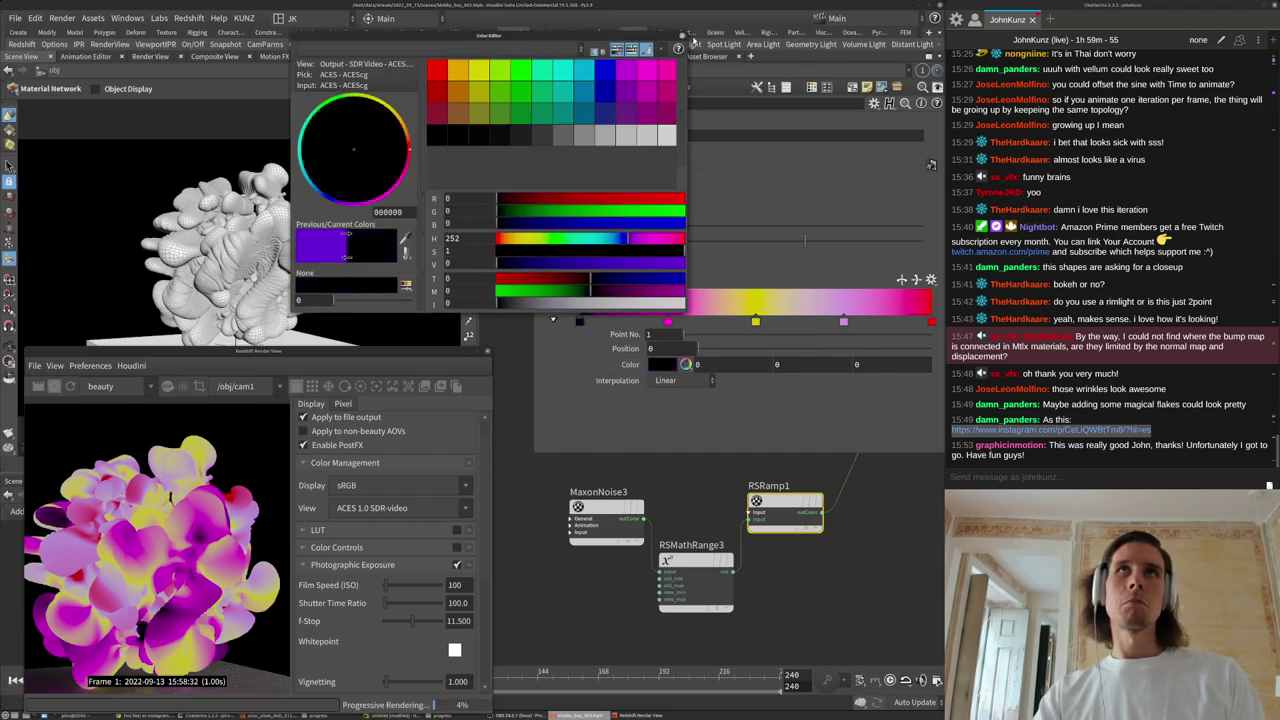
pyautogui.click(684, 37)
# Recolor the ramp point at position 0.5 to blue with hue 228, trying violet-blue and cyan along the way.
pyautogui.click(755, 321)
pyautogui.click(663, 366)
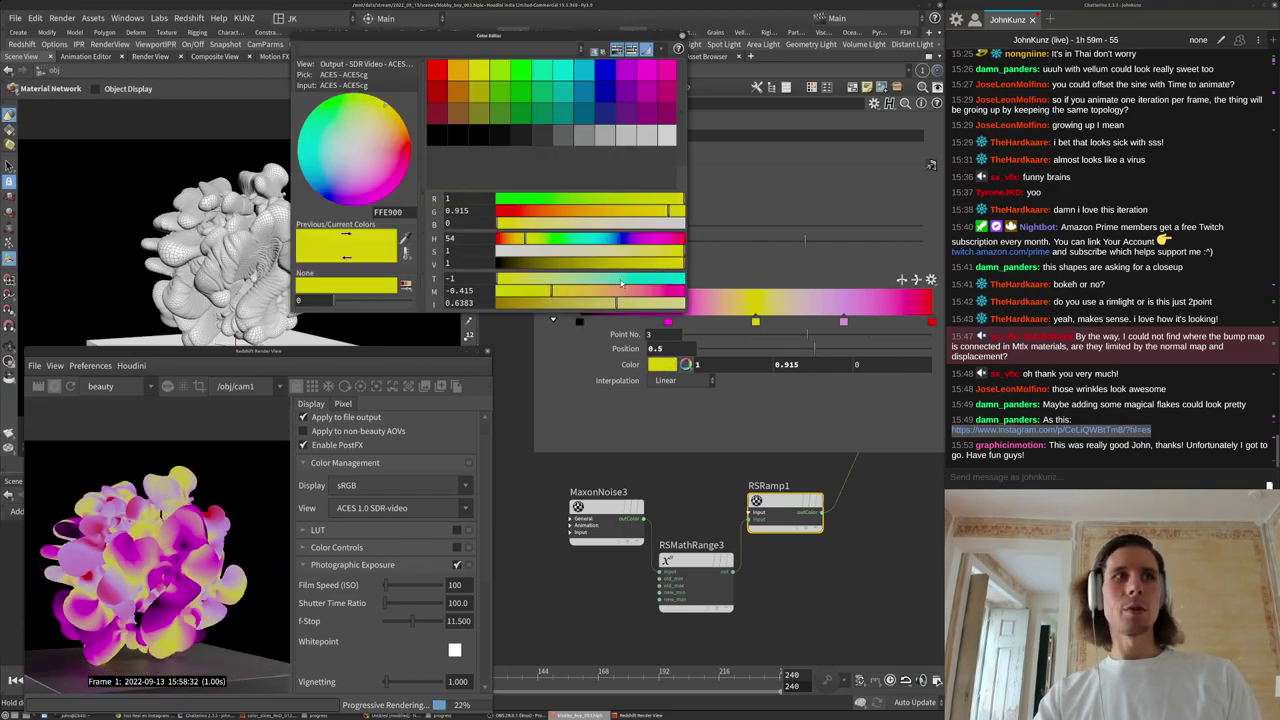
pyautogui.click(626, 242)
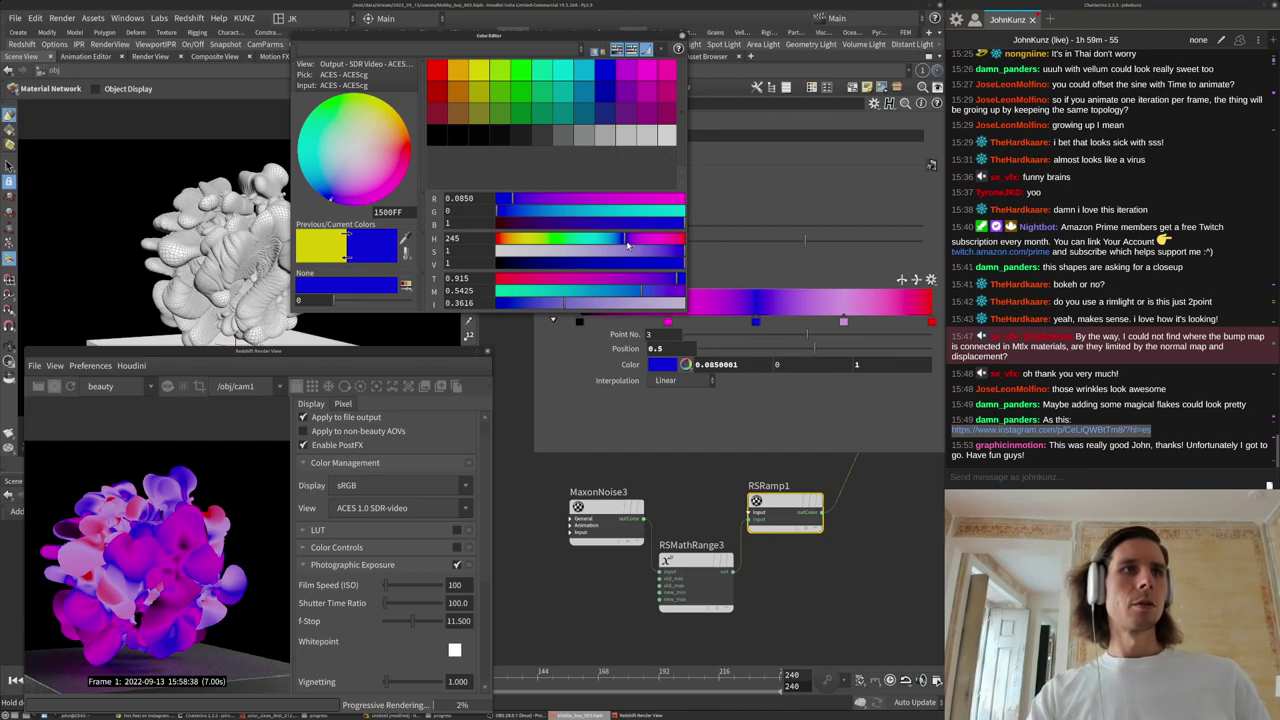
pyautogui.click(602, 239)
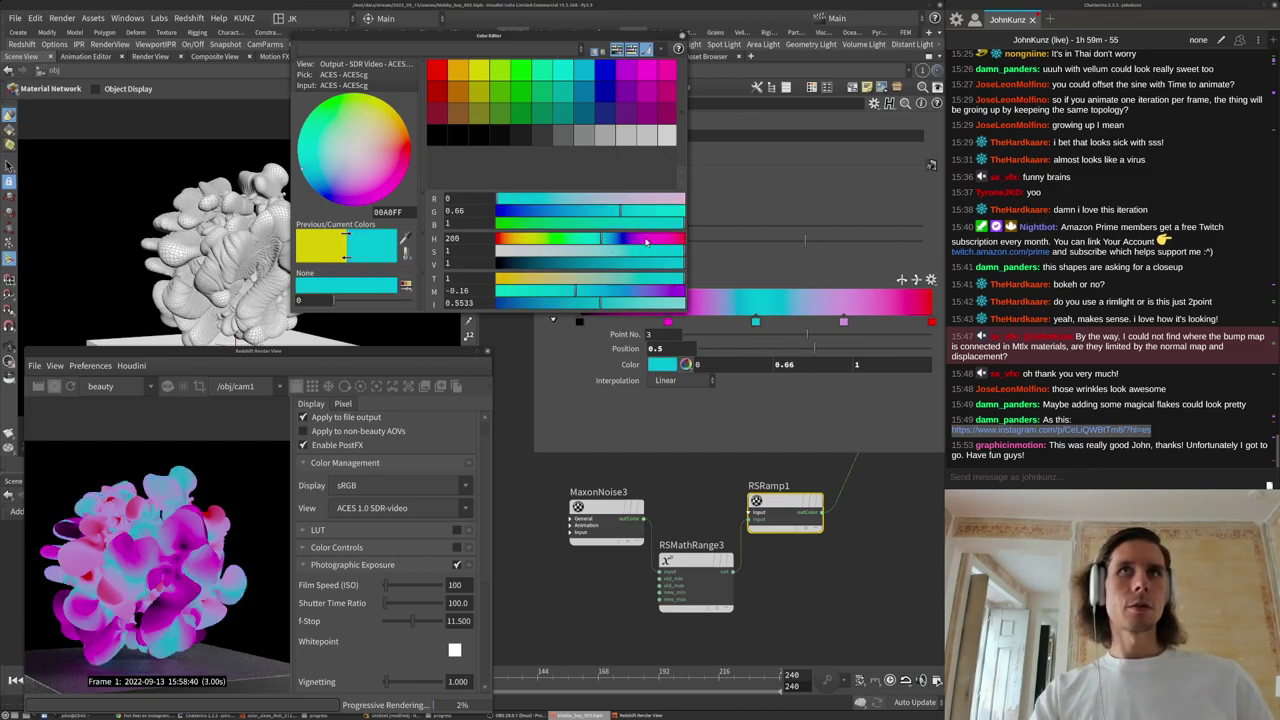
pyautogui.click(646, 242)
pyautogui.click(627, 242)
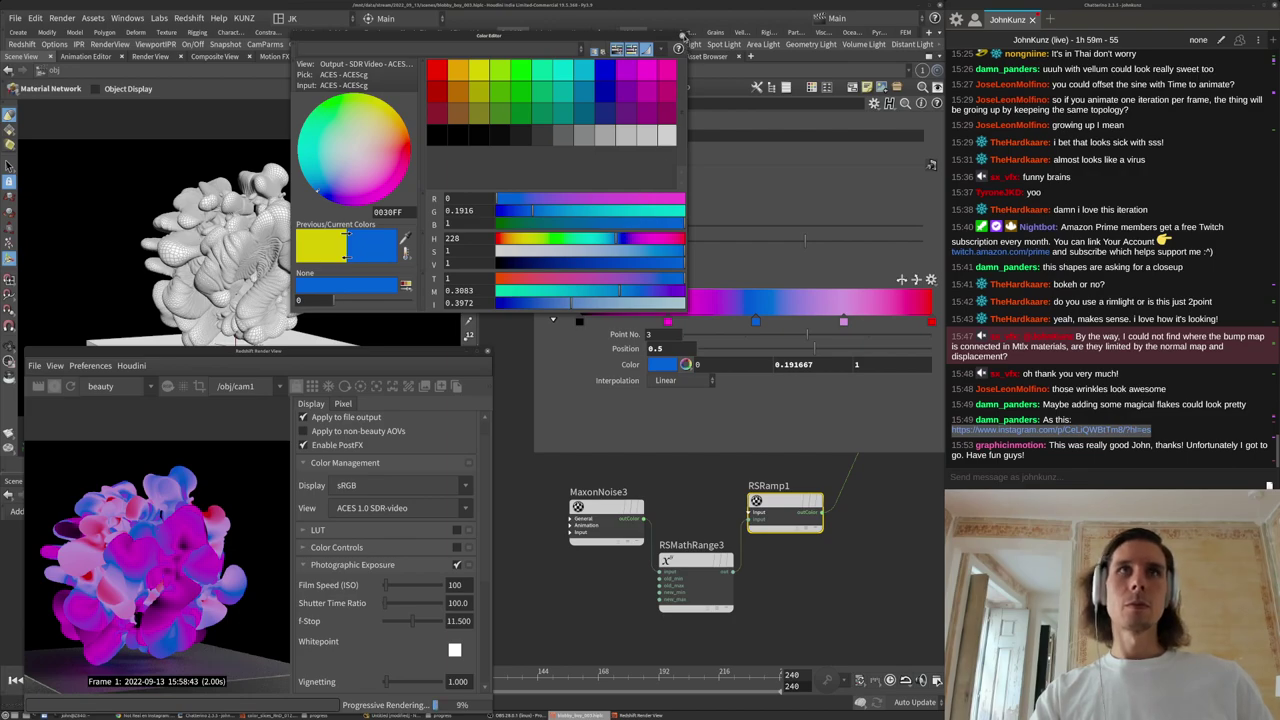
pyautogui.click(682, 36)
# Recolor the ramp point at position 0.25 to a turquoise green with RGB of about 0.134, 1.106, 0.610.
pyautogui.click(668, 322)
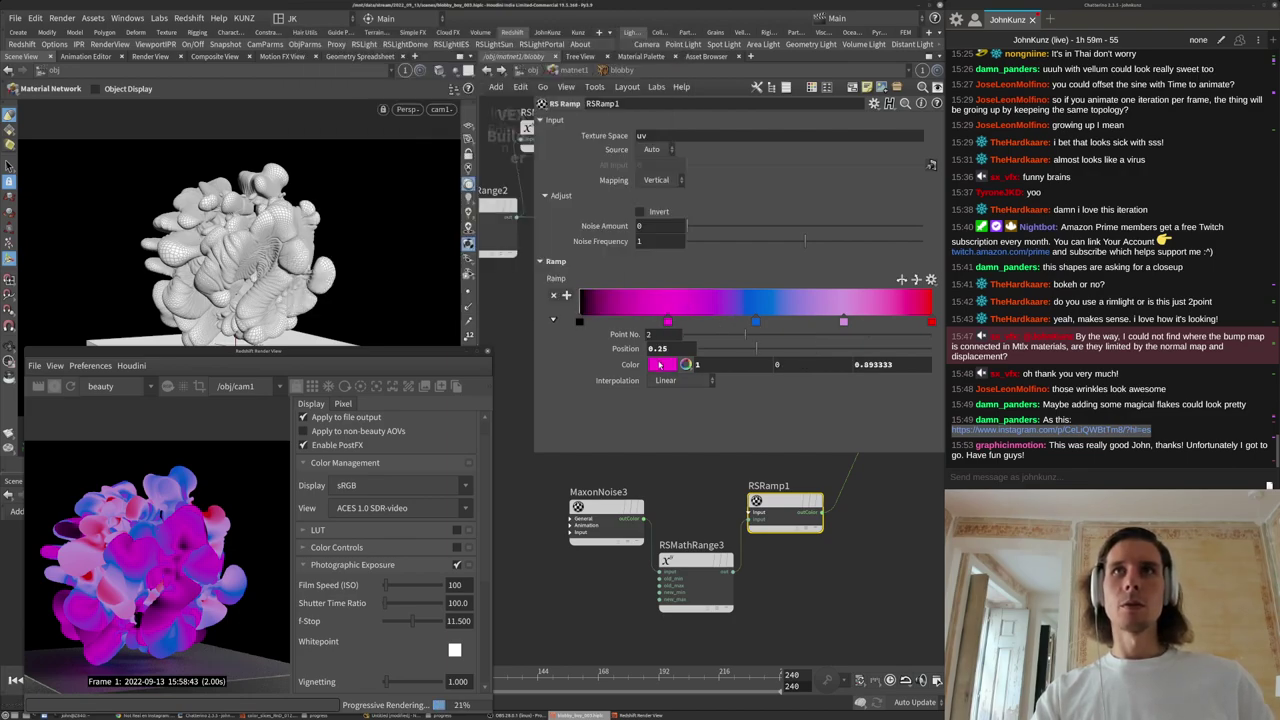
pyautogui.click(662, 365)
pyautogui.click(589, 291)
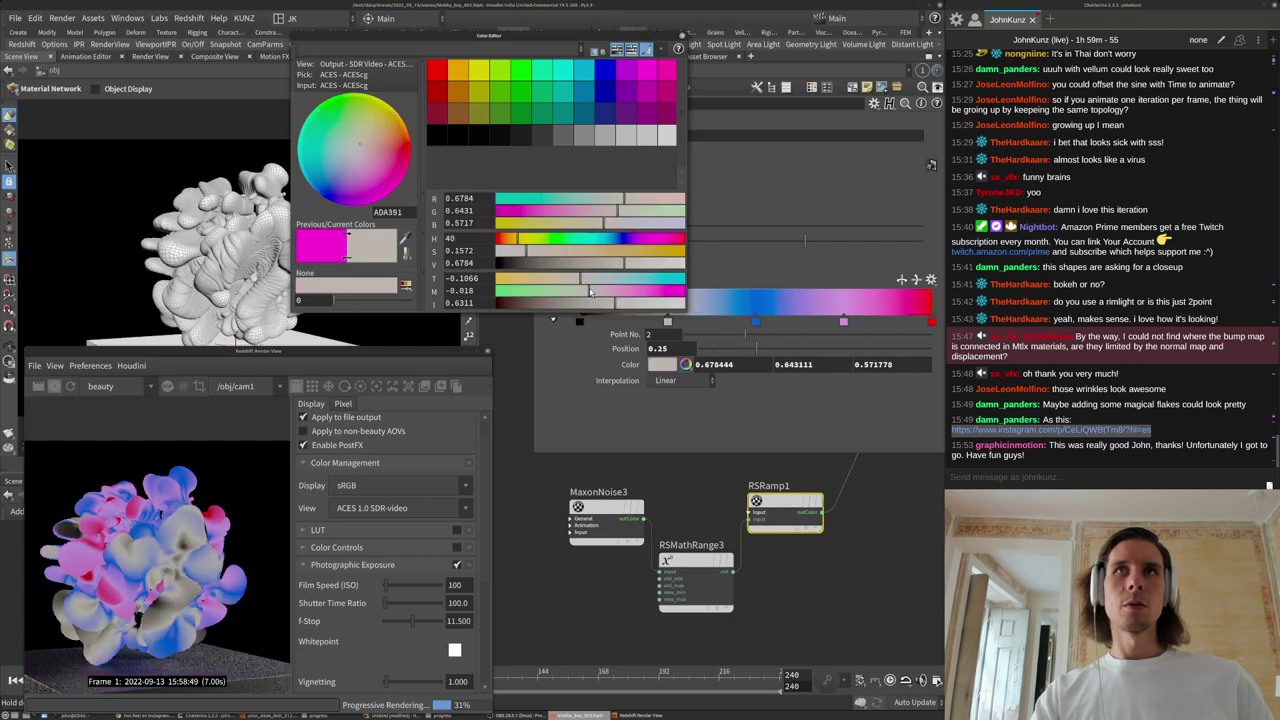
pyautogui.click(605, 292)
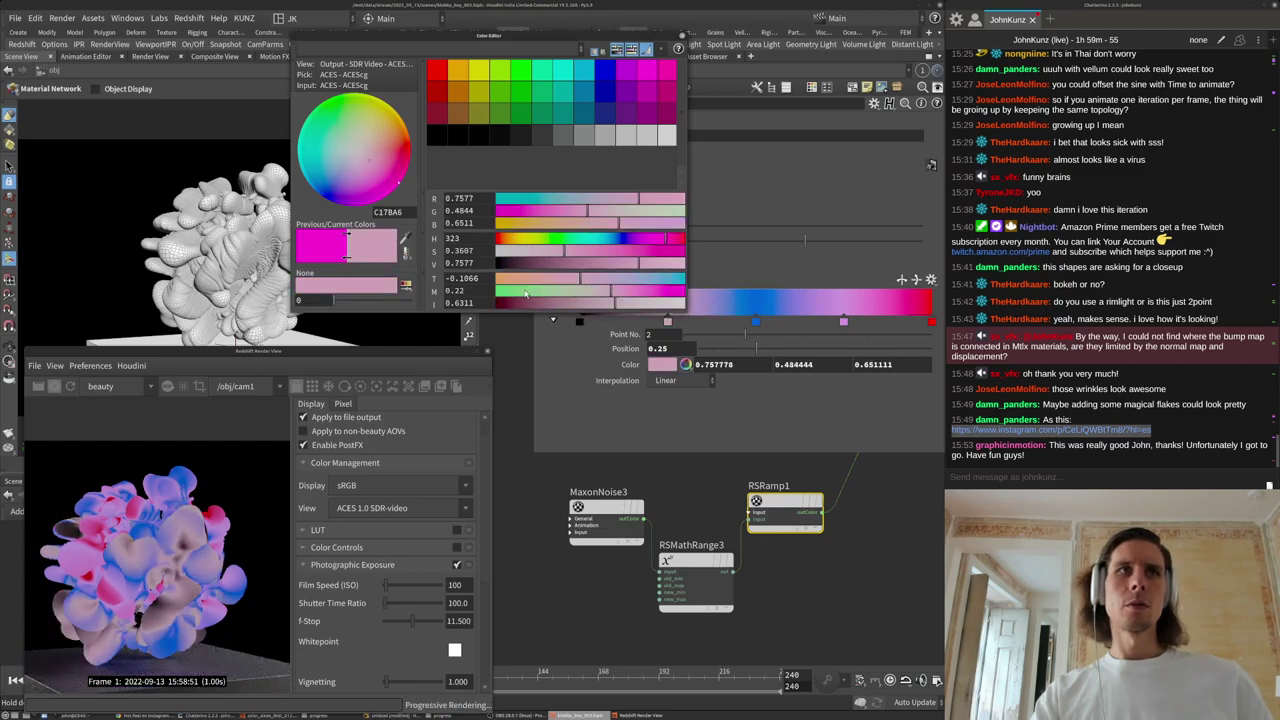
pyautogui.click(523, 291)
pyautogui.click(575, 241)
pyautogui.click(672, 253)
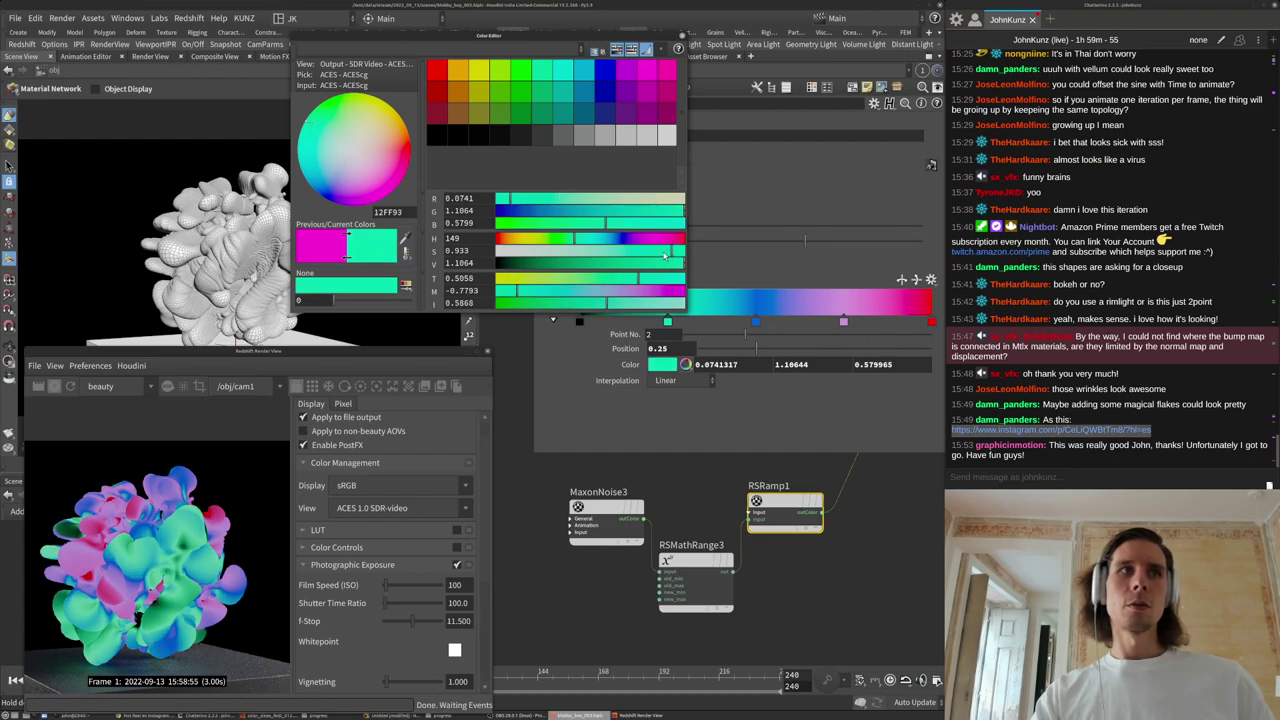
pyautogui.click(662, 253)
pyautogui.click(682, 36)
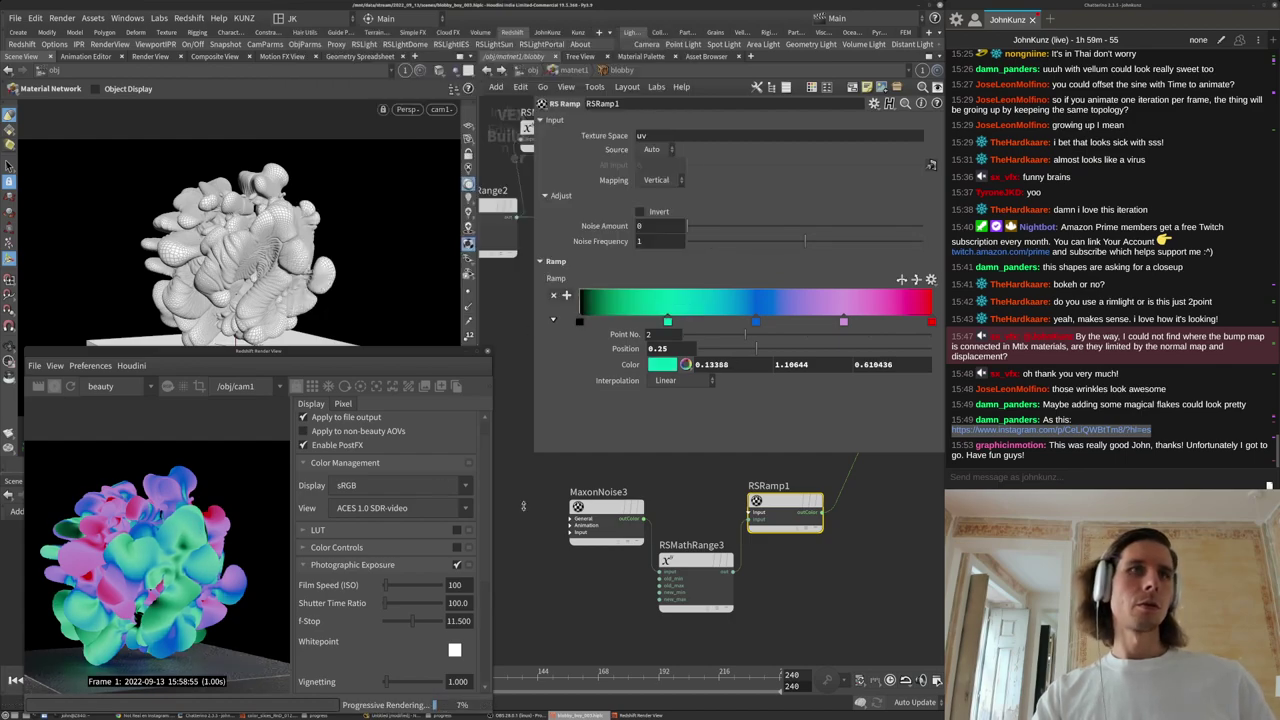
# Connect RSRamp1's color output to the base_color input of StandardMaterial2.
pyautogui.scroll(-5, 701, 526)
pyautogui.moveTo(808, 529); pyautogui.dragTo(794, 580, button='middle')
pyautogui.scroll(-3, 794, 565)
pyautogui.scroll(6, 788, 521)
pyautogui.scroll(-1, 645, 566)
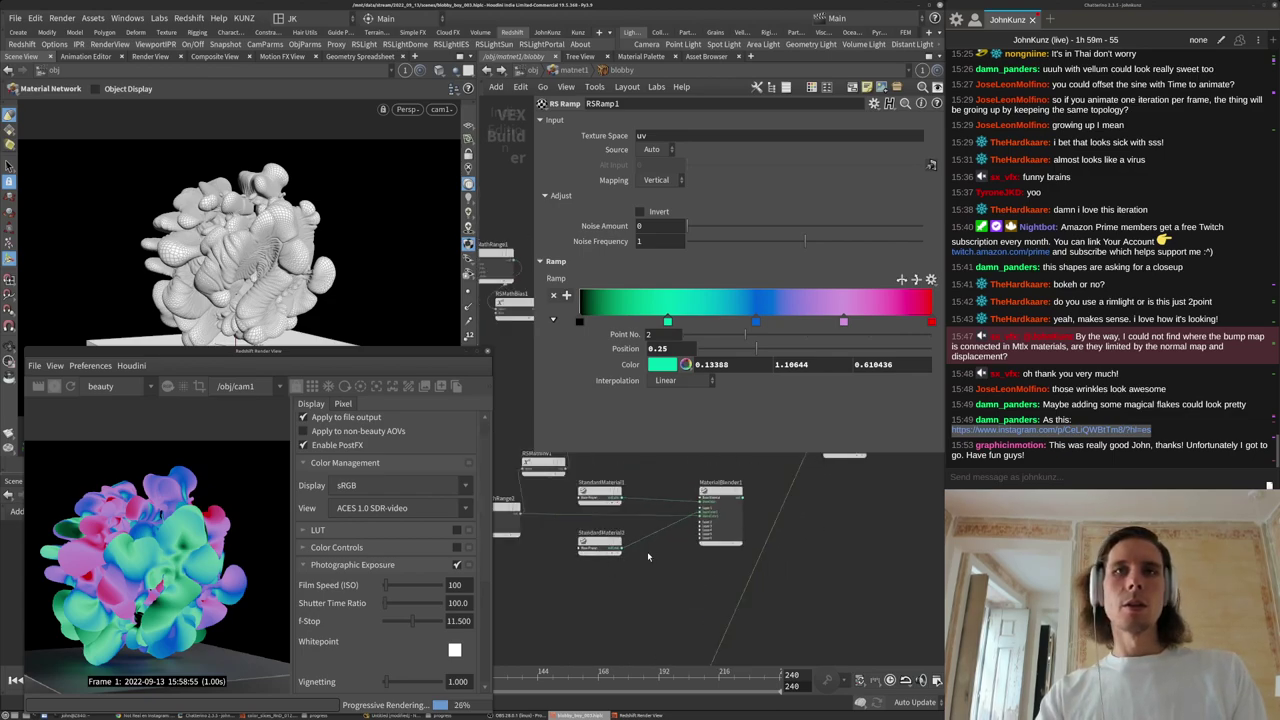
pyautogui.moveTo(653, 560); pyautogui.dragTo(664, 519, button='middle')
pyautogui.scroll(3, 592, 515)
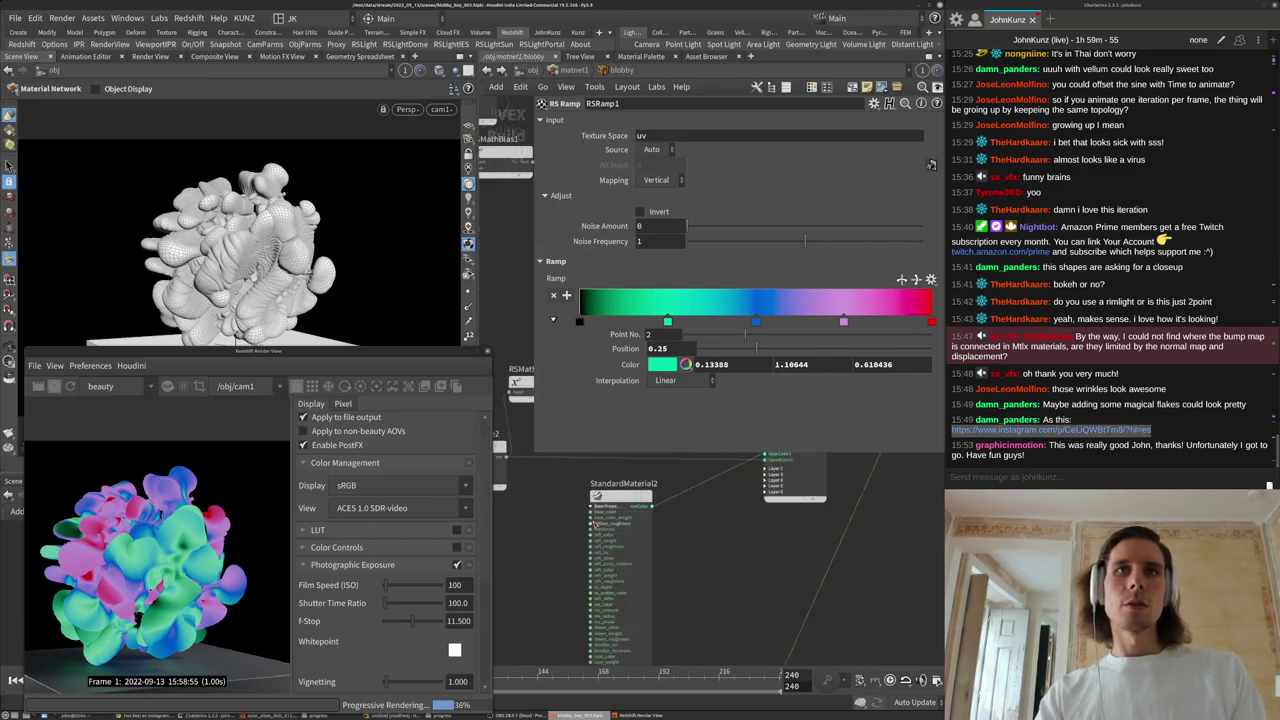
pyautogui.click(590, 512)
pyautogui.scroll(-3, 577, 521)
pyautogui.moveTo(652, 596); pyautogui.dragTo(647, 653, button='middle')
pyautogui.scroll(5, 648, 560)
pyautogui.scroll(3, 728, 502)
pyautogui.moveTo(733, 508); pyautogui.dragTo(636, 564)
# Connect MaterialBlender1's output to the Surface input of redshift_material1.
pyautogui.moveTo(595, 634); pyautogui.dragTo(735, 511)
pyautogui.moveTo(633, 537); pyautogui.dragTo(734, 508, button='middle')
pyautogui.scroll(5, 215, 536)
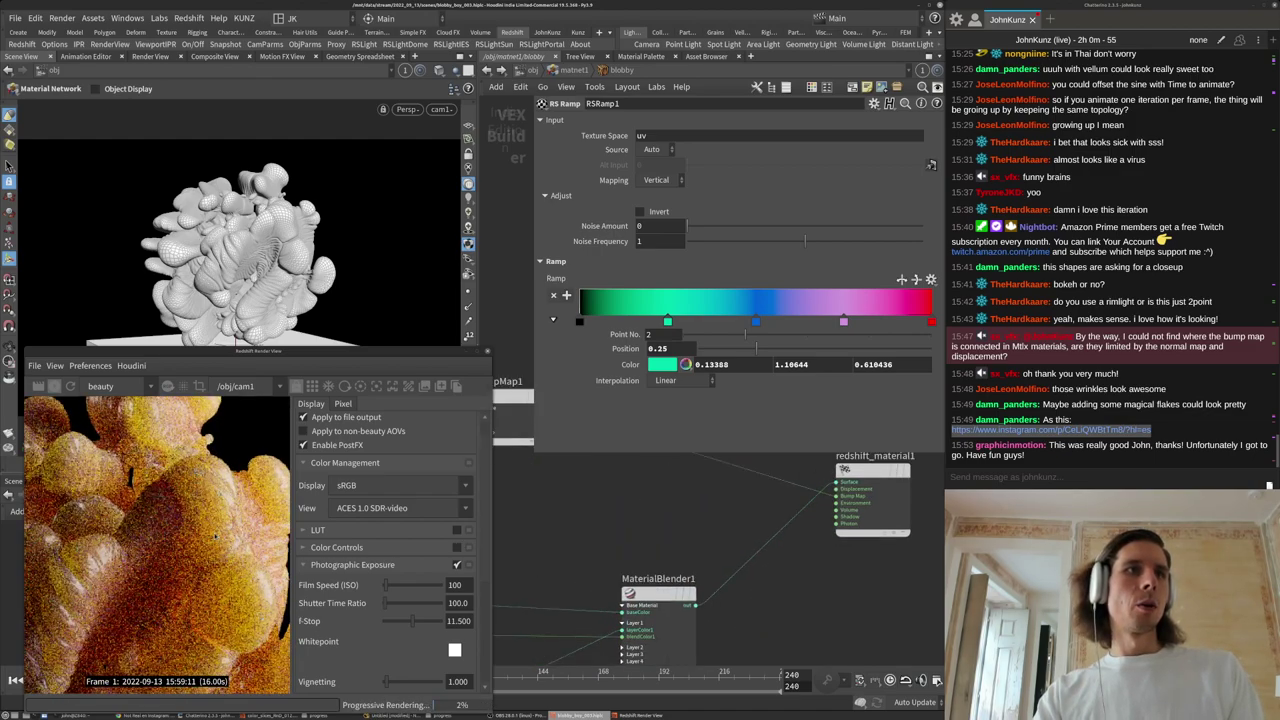
# Move the MaxonNoise3 and RSRamp1 nodes further down, toward the space beneath StandardMaterial2.
pyautogui.scroll(-5, 654, 510)
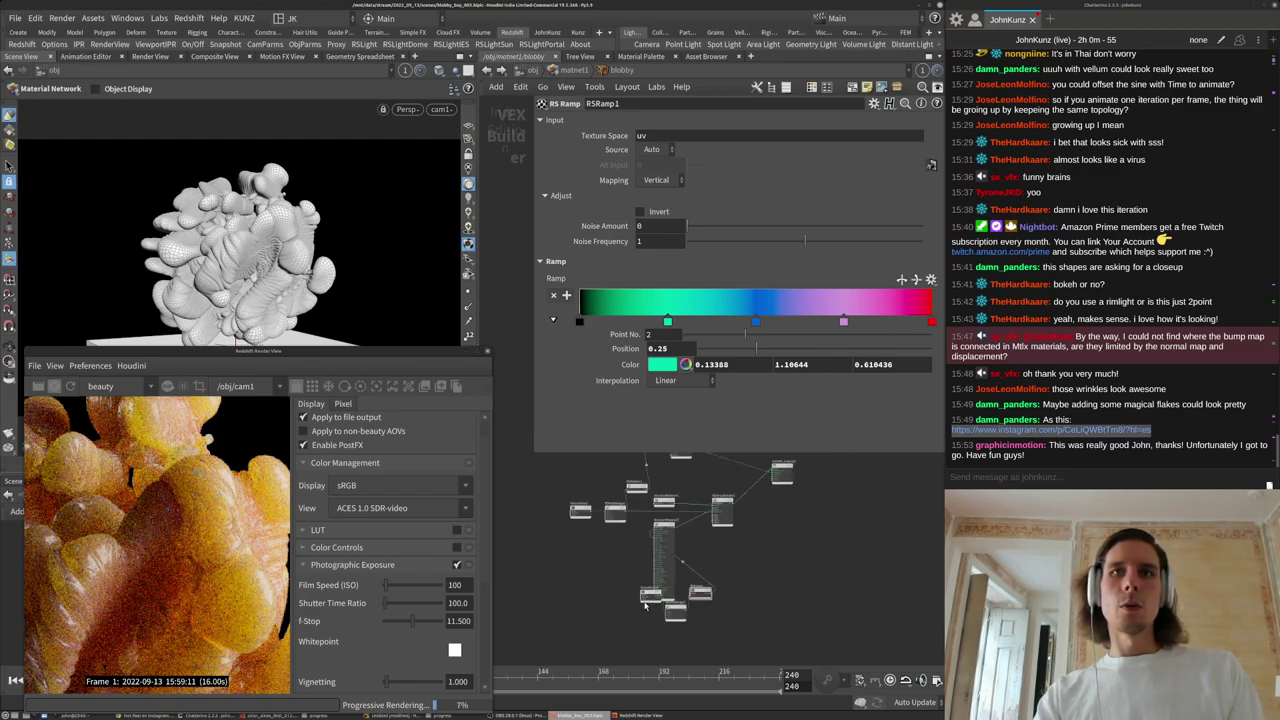
pyautogui.moveTo(649, 597); pyautogui.dragTo(680, 641)
pyautogui.moveTo(697, 592); pyautogui.dragTo(714, 635)
# Set RSMathRange2's Old Range Max to 0.25 and Old Range Min to 0.175.
pyautogui.click(606, 521)
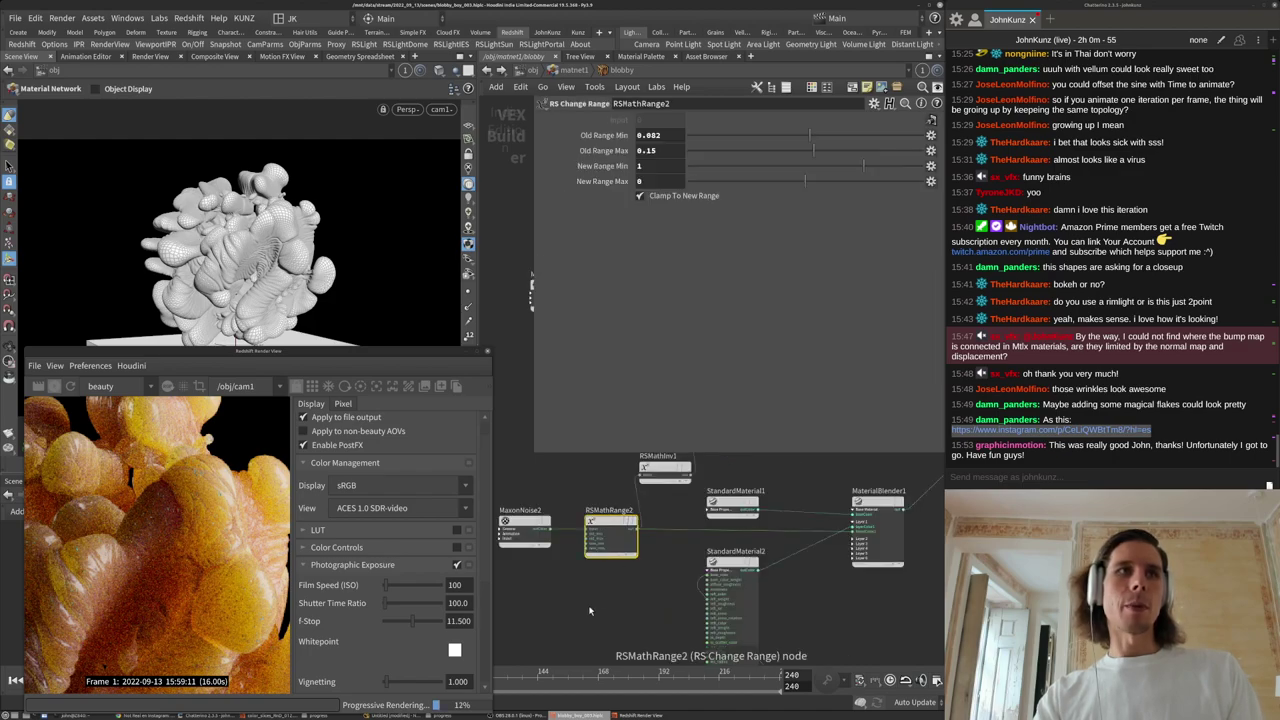
pyautogui.moveTo(667, 150); pyautogui.dragTo(646, 150)
pyautogui.write('25')
pyautogui.press('Return')
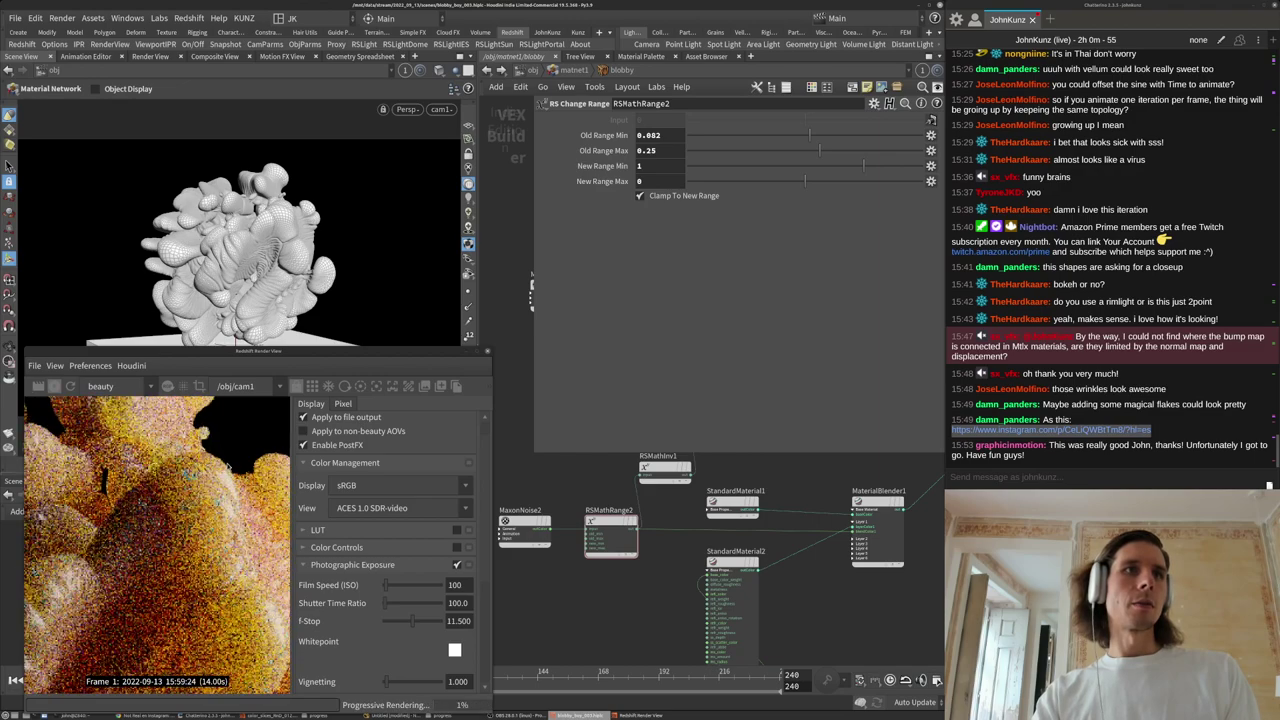
pyautogui.click(670, 141)
pyautogui.write('0.1')
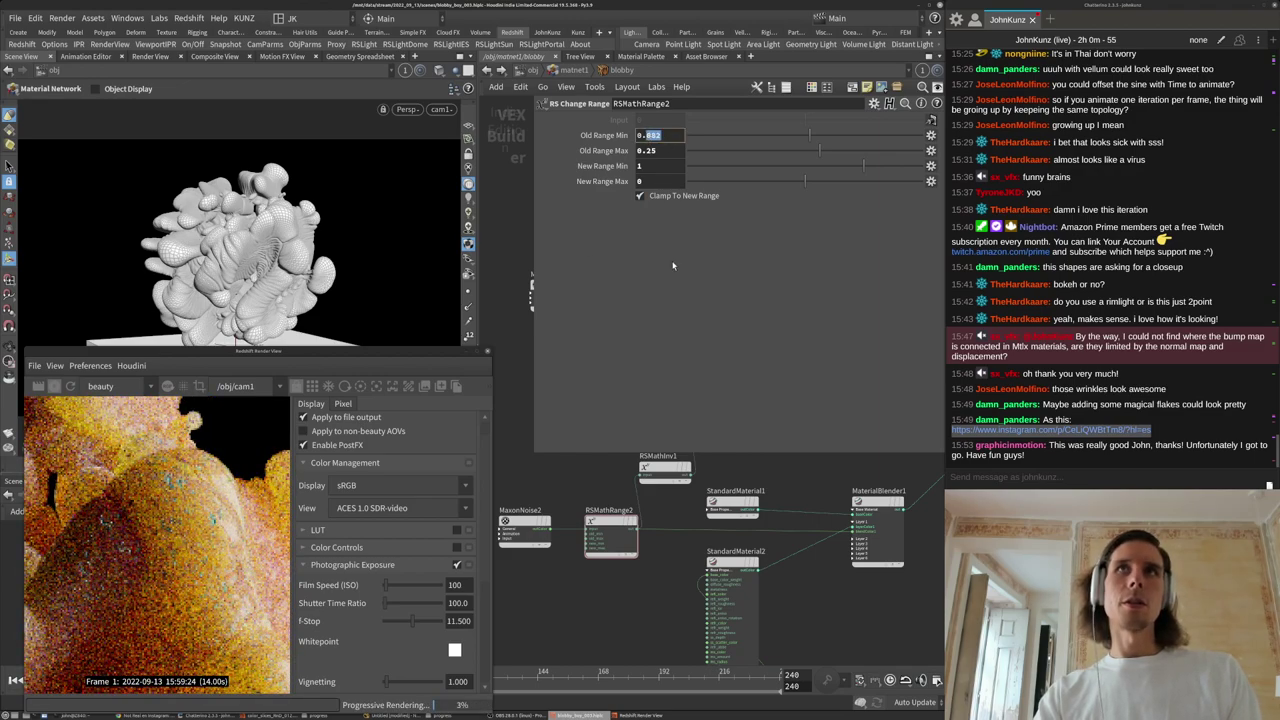
pyautogui.write('75')
pyautogui.press('Return')
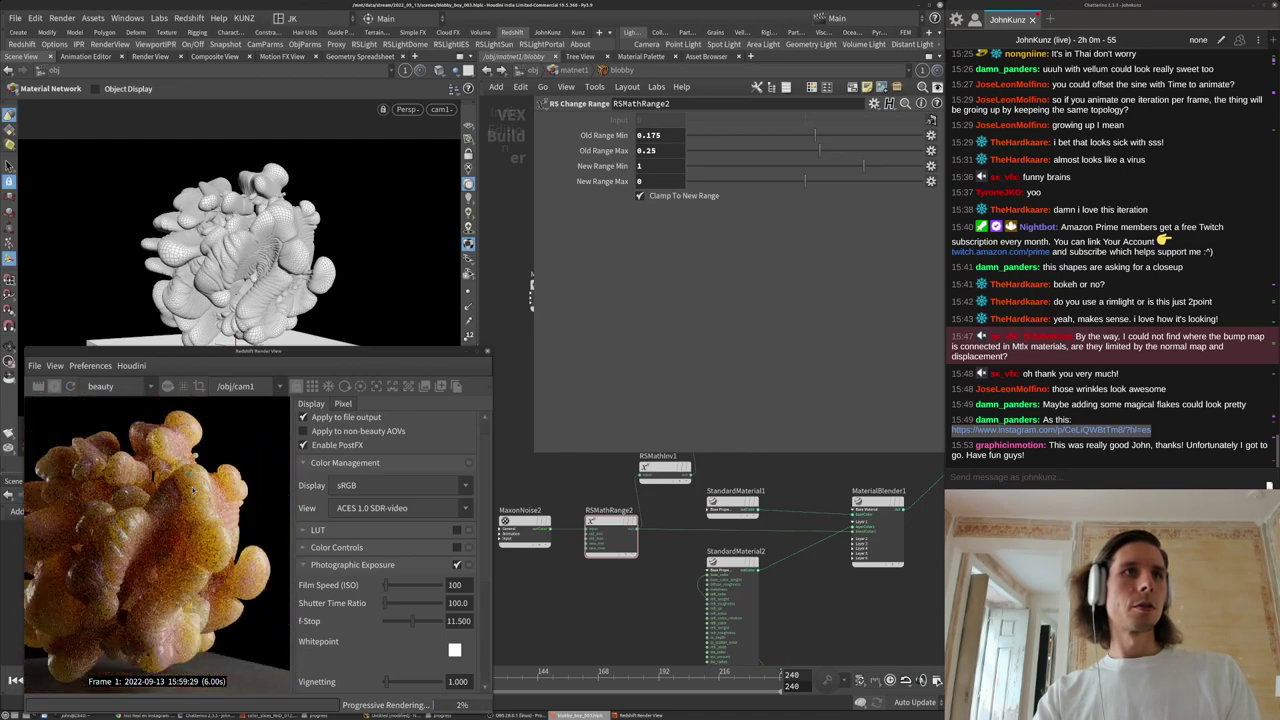
# Examine the colored flakes on the rendered blob, both close up and in the full frame.
pyautogui.scroll(3, 138, 523)
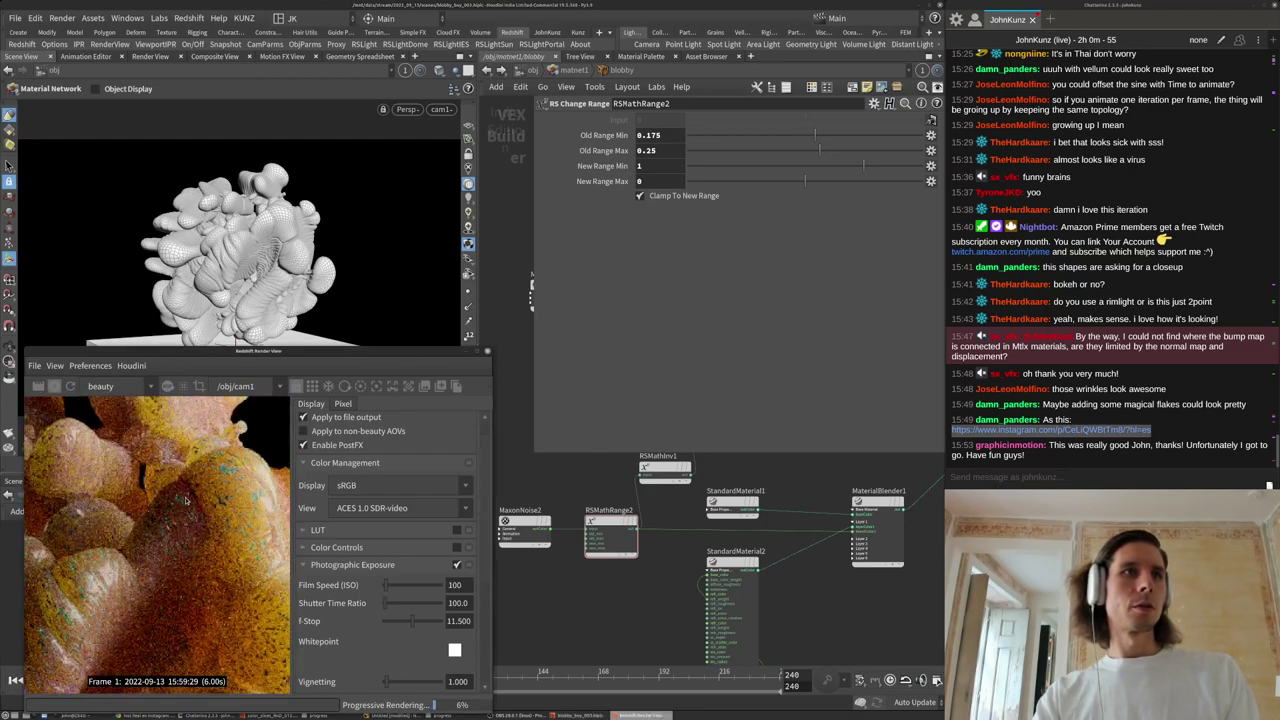
pyautogui.moveTo(121, 486); pyautogui.dragTo(177, 514, button='middle')
pyautogui.scroll(-3, 177, 514)
pyautogui.scroll(3, 206, 459)
pyautogui.scroll(3, 206, 459)
pyautogui.scroll(-5, 206, 459)
pyautogui.scroll(3, 207, 470)
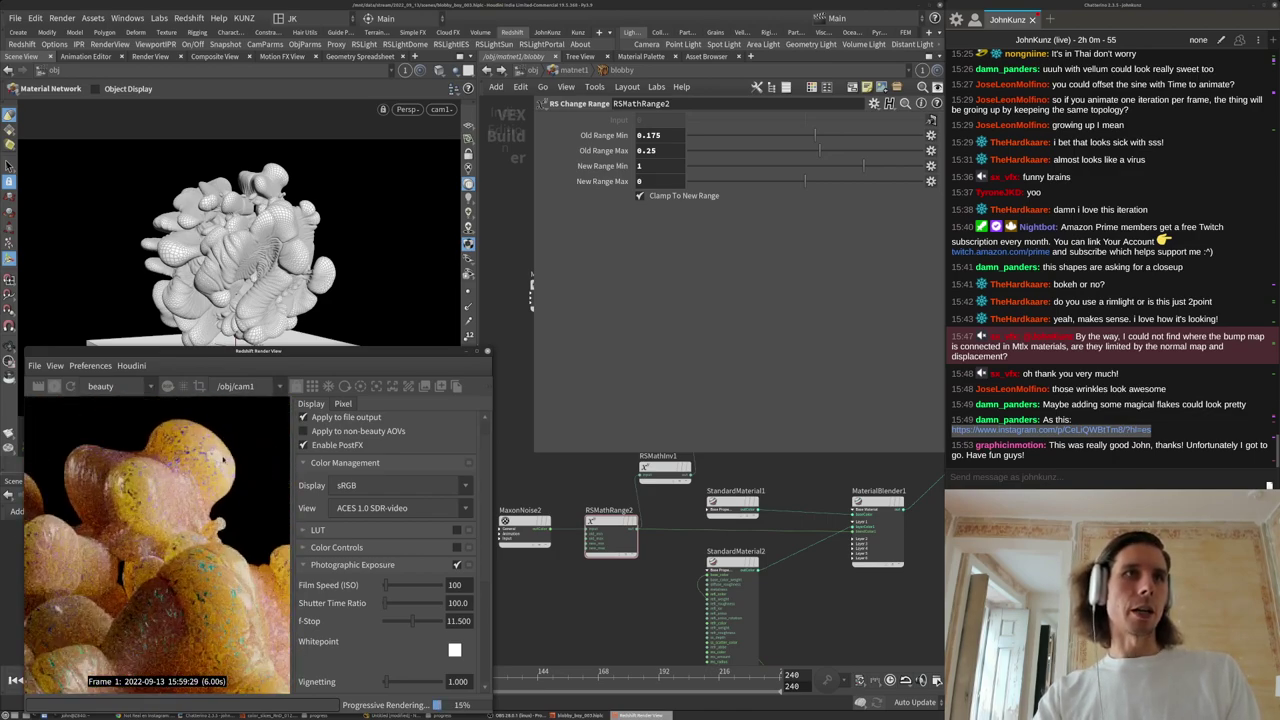
pyautogui.scroll(-2, 200, 520)
pyautogui.scroll(3, 197, 533)
pyautogui.scroll(-4, 185, 540)
pyautogui.scroll(-2, 166, 556)
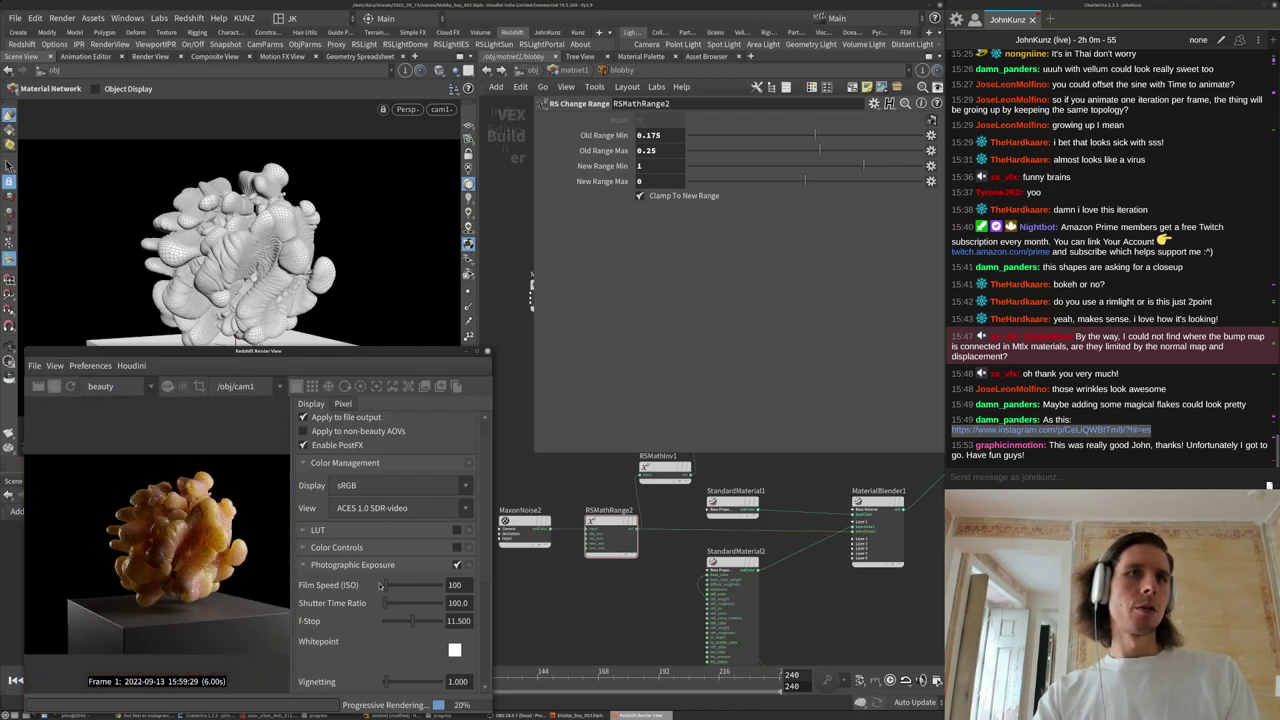
# Set the render view's photographic exposure F-Stop to 10.808, and move and widen the render window.
pyautogui.moveTo(411, 623); pyautogui.dragTo(410, 621)
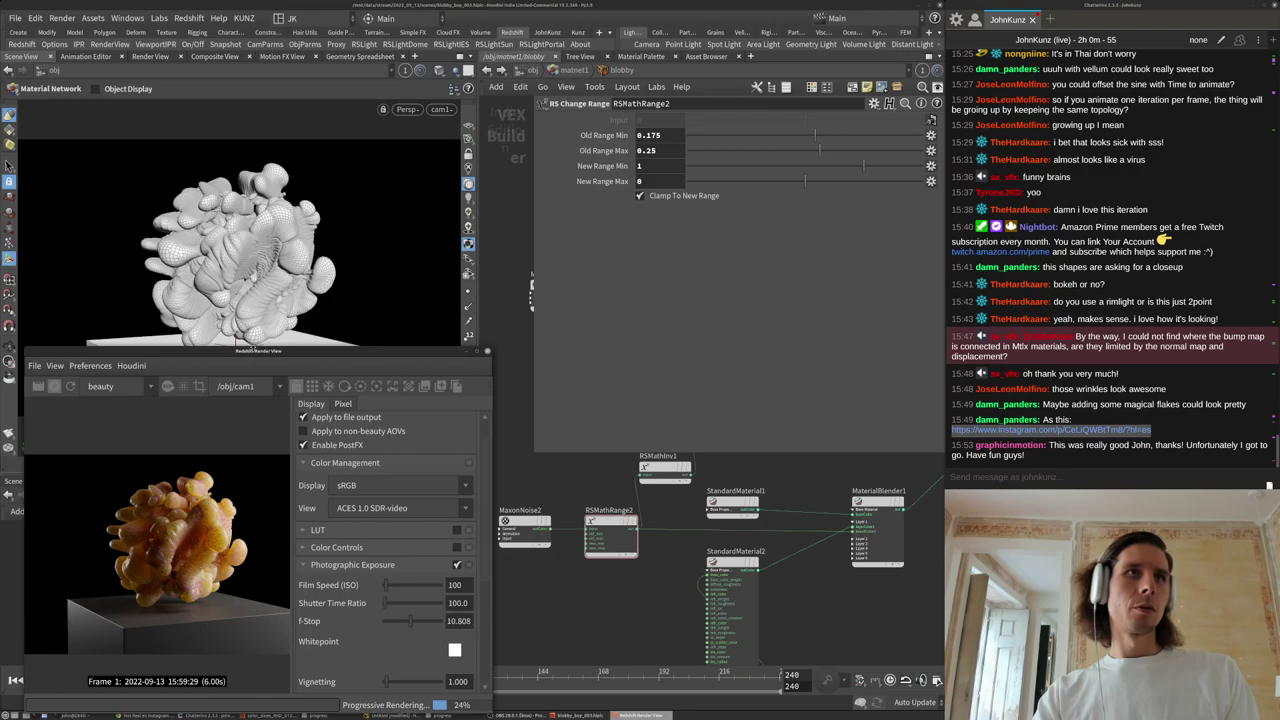
pyautogui.moveTo(251, 306); pyautogui.dragTo(255, 244)
pyautogui.moveTo(488, 395); pyautogui.dragTo(624, 397)
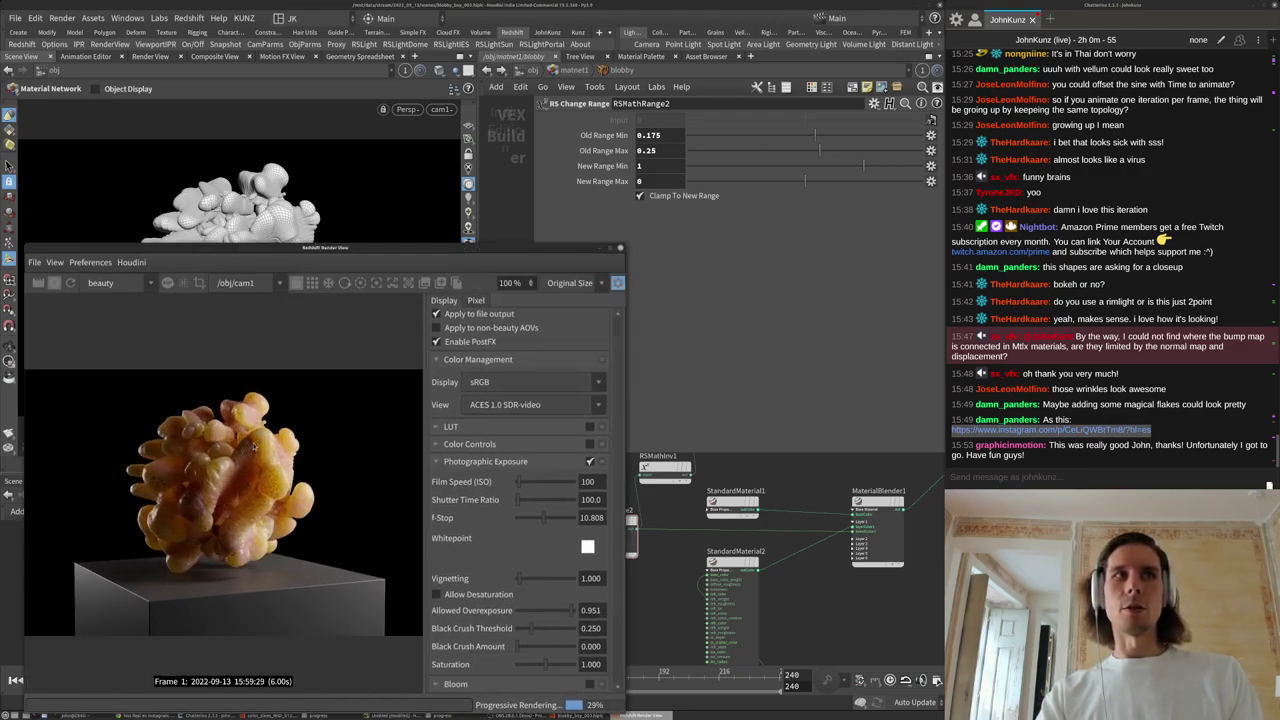
pyautogui.scroll(1, 254, 446)
# Return to the object level and enable DOF in cam1's Redshift camera settings.
pyautogui.click(532, 69)
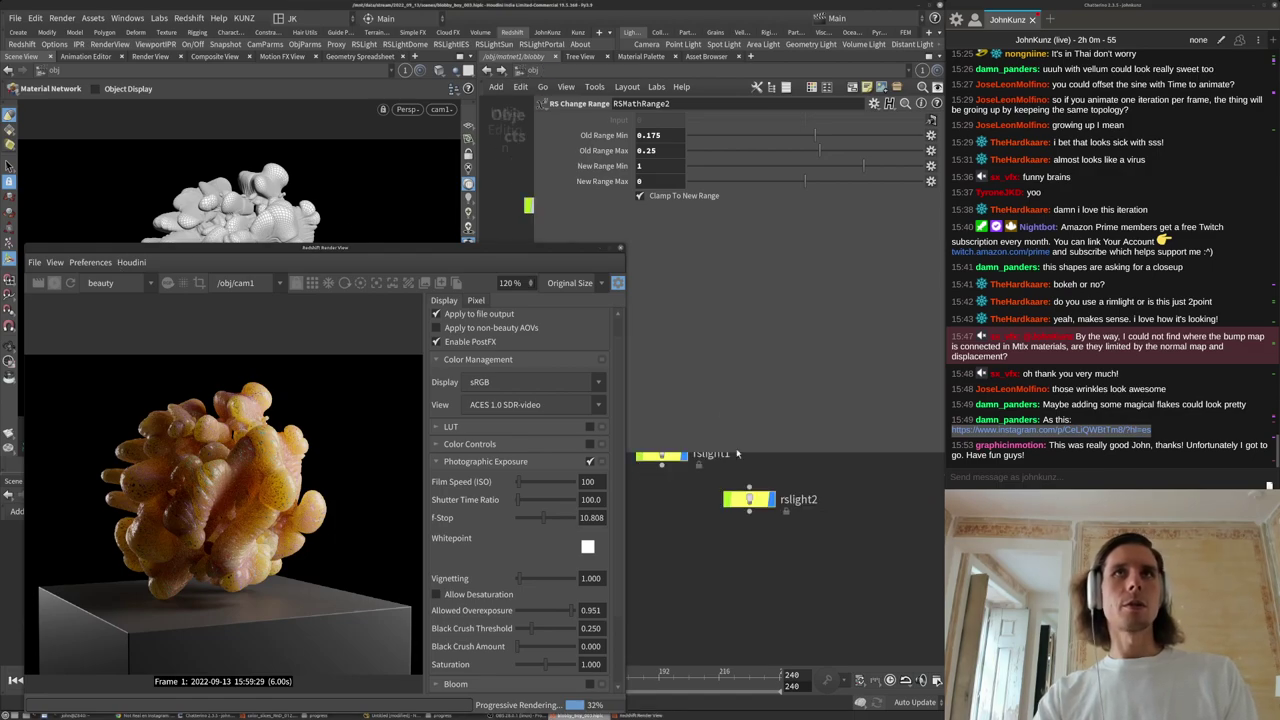
pyautogui.moveTo(702, 518); pyautogui.dragTo(769, 572, button='middle')
pyautogui.scroll(-4, 769, 572)
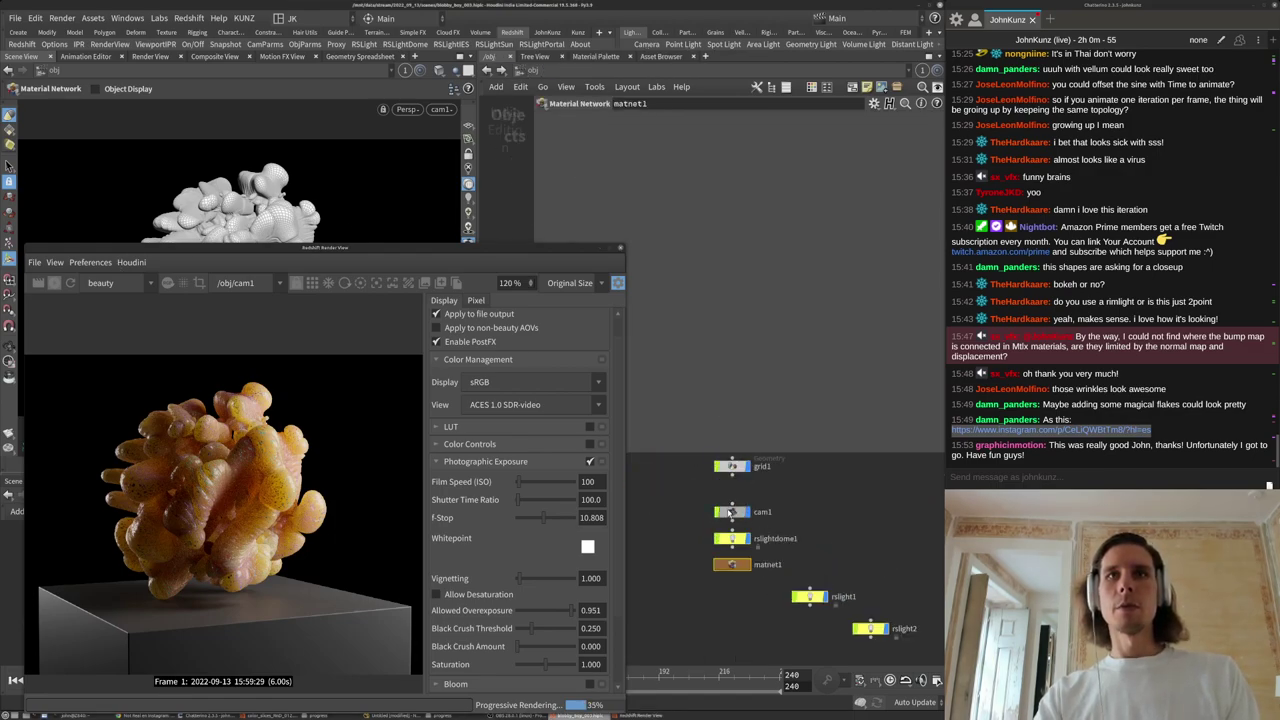
pyautogui.click(722, 511)
pyautogui.moveTo(550, 246); pyautogui.dragTo(537, 195)
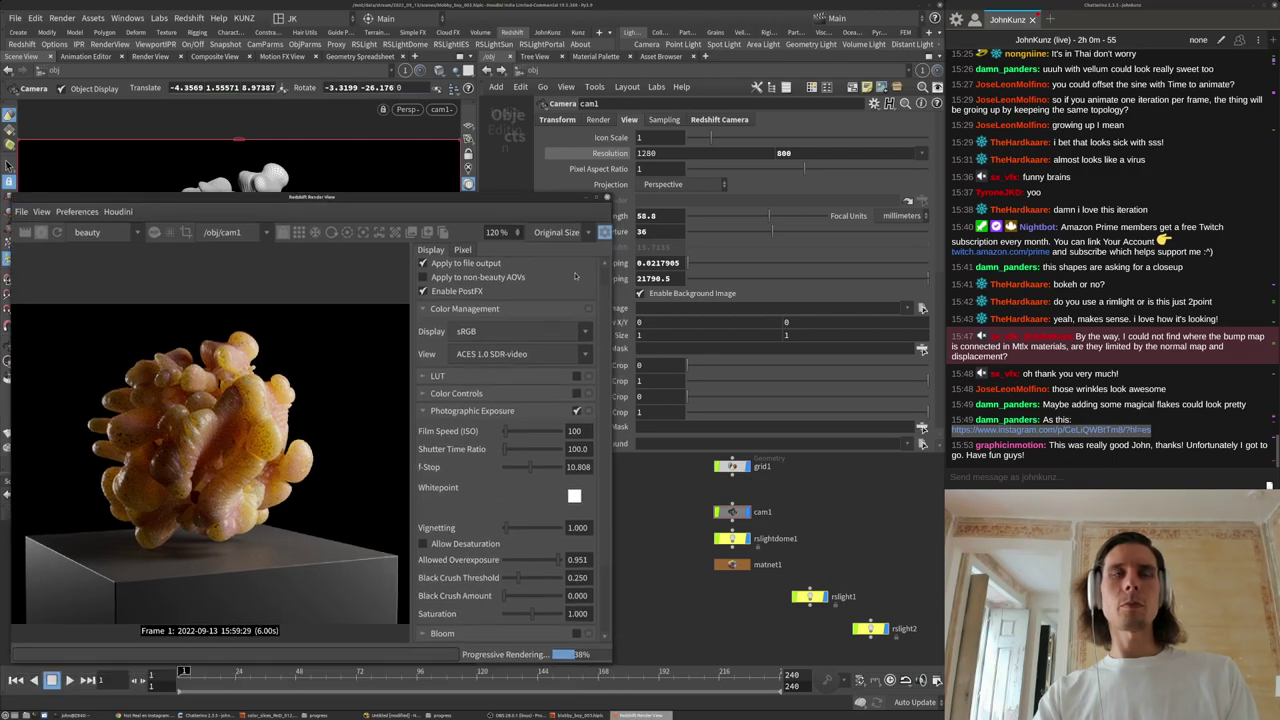
pyautogui.click(719, 119)
pyautogui.click(590, 137)
pyautogui.click(654, 169)
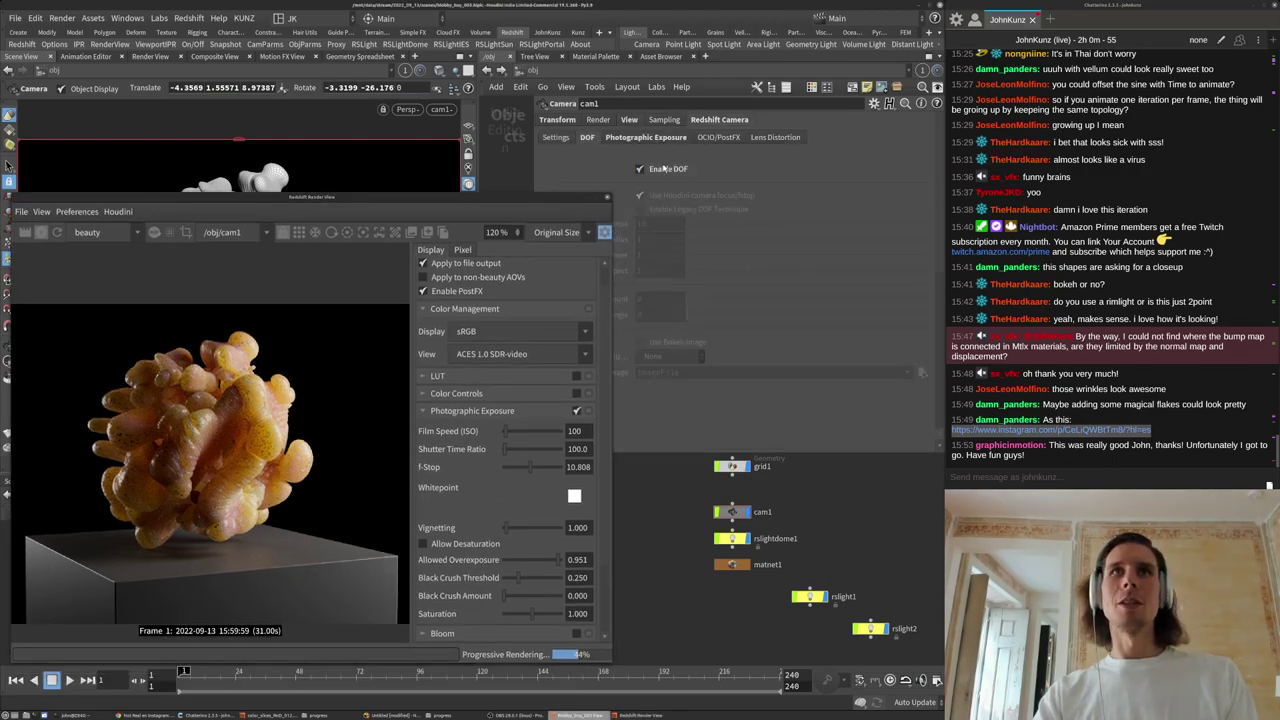
# Pick the camera's focus point on the rendered blob and set cam1's DOF Aspect to 0.542.
pyautogui.moveTo(413, 198); pyautogui.dragTo(402, 151)
pyautogui.click(352, 185)
pyautogui.click(187, 380)
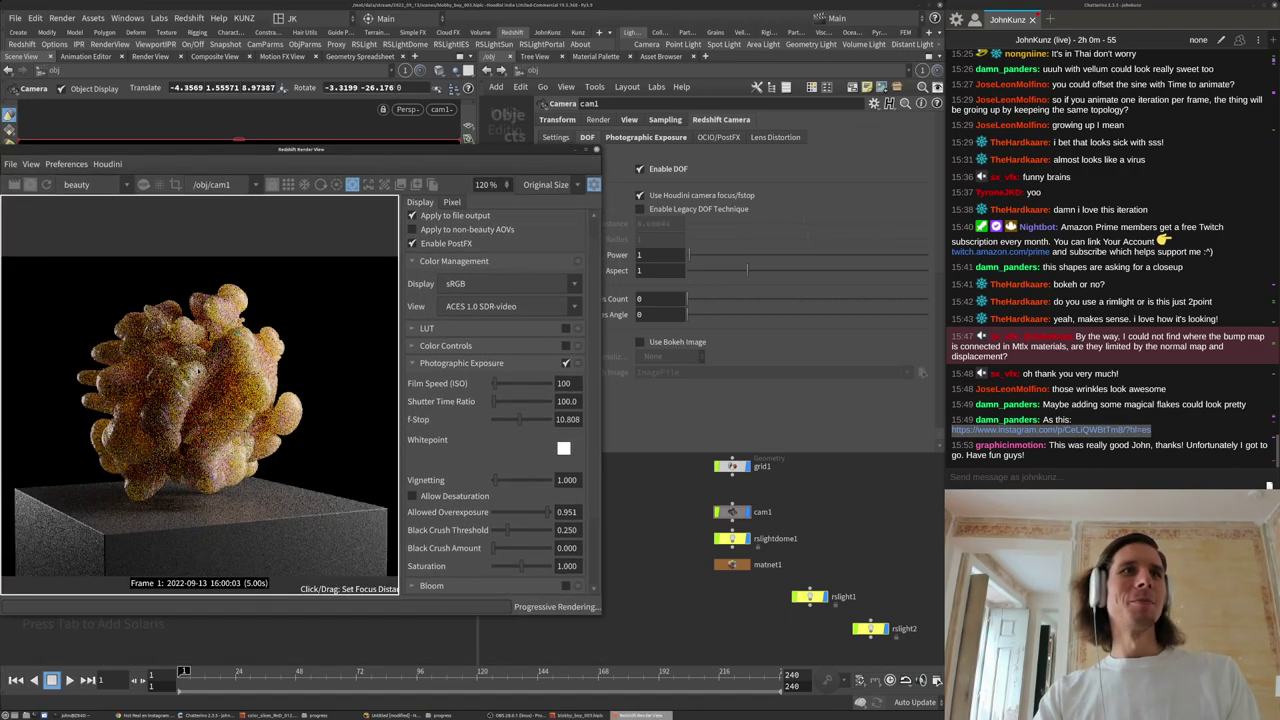
pyautogui.moveTo(516, 149); pyautogui.dragTo(501, 150)
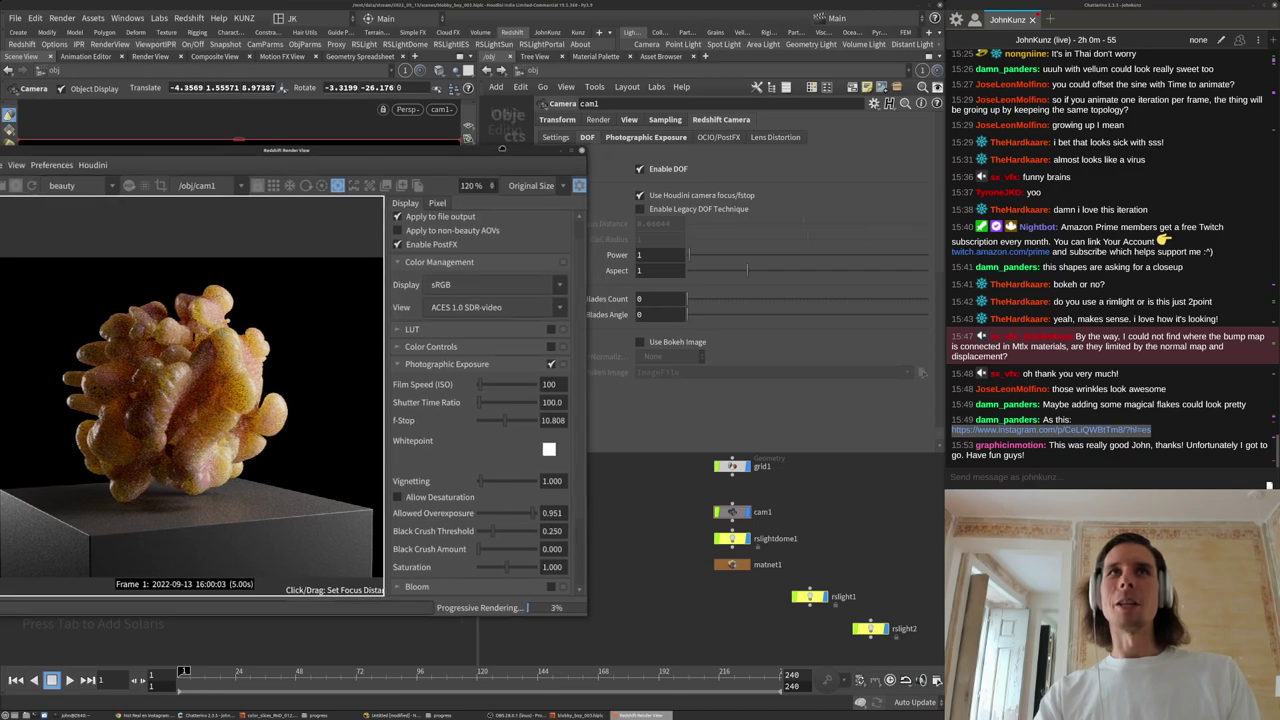
pyautogui.click(719, 270)
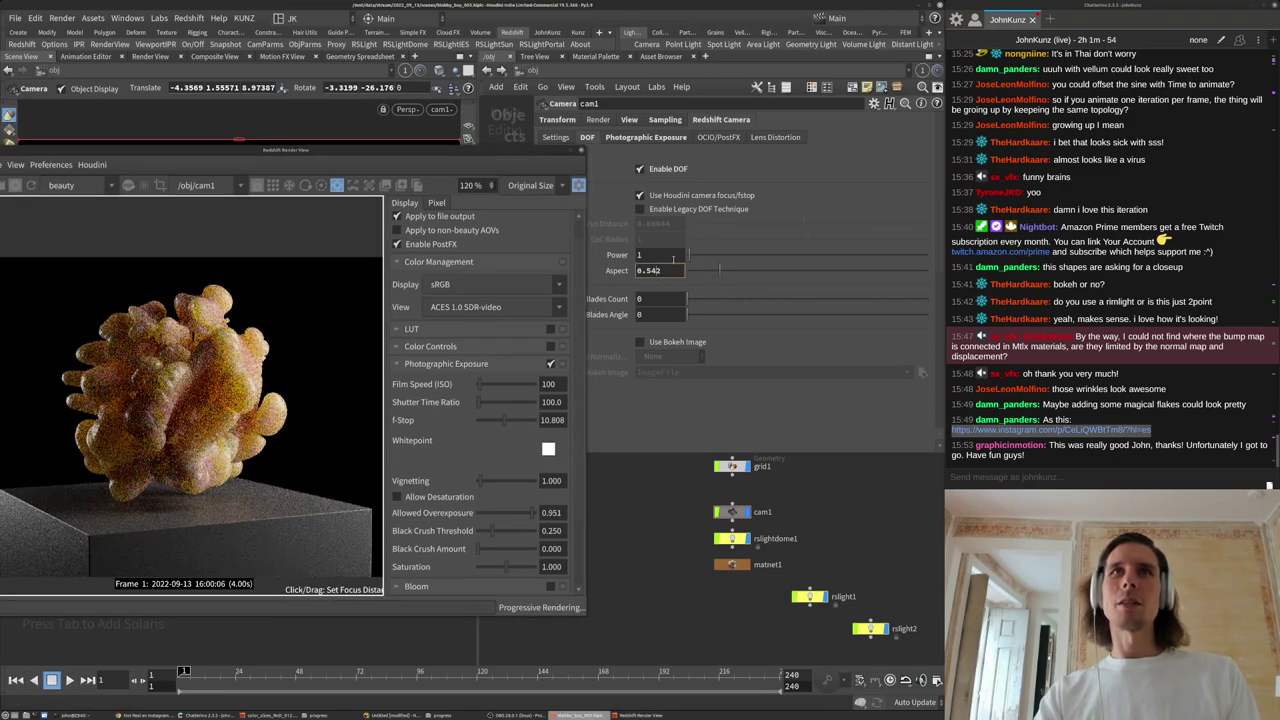
# Try a sampling F-Stop of 0.1 on cam1 and check the blur in the render.
pyautogui.click(666, 120)
pyautogui.click(668, 169)
pyautogui.write('.1')
pyautogui.press('Return')
pyautogui.scroll(4, 179, 377)
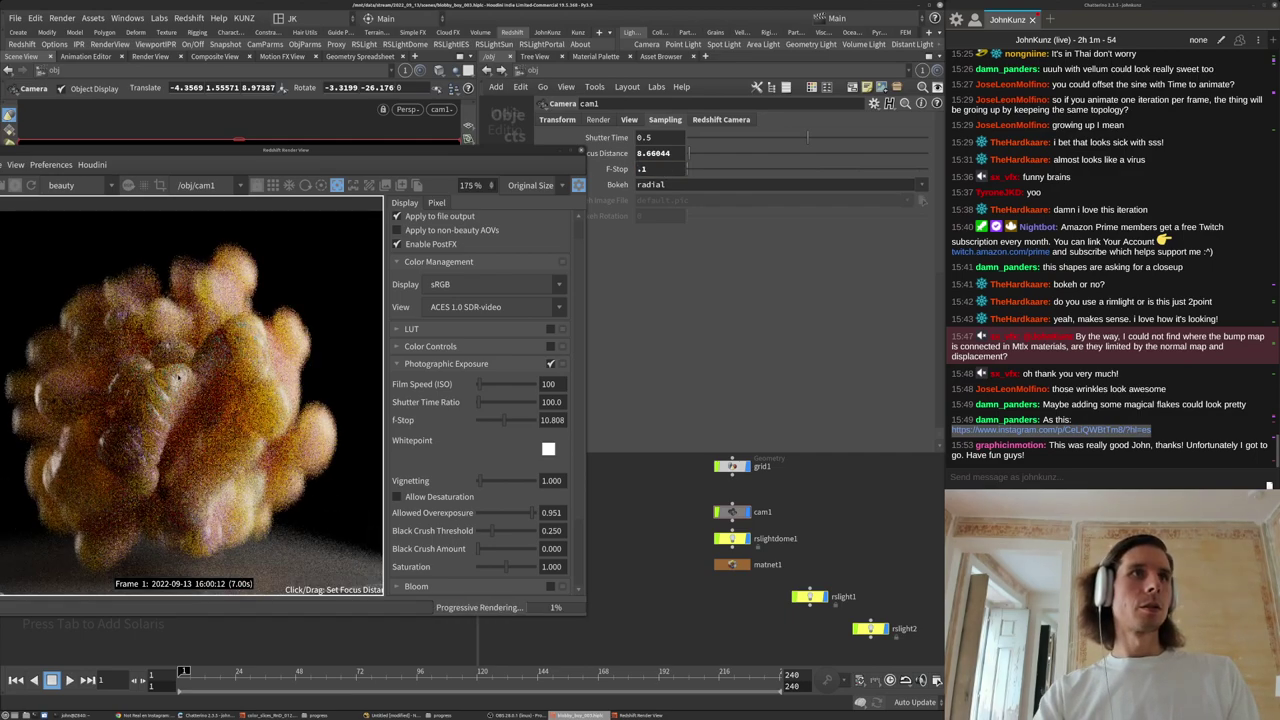
pyautogui.scroll(-3, 178, 377)
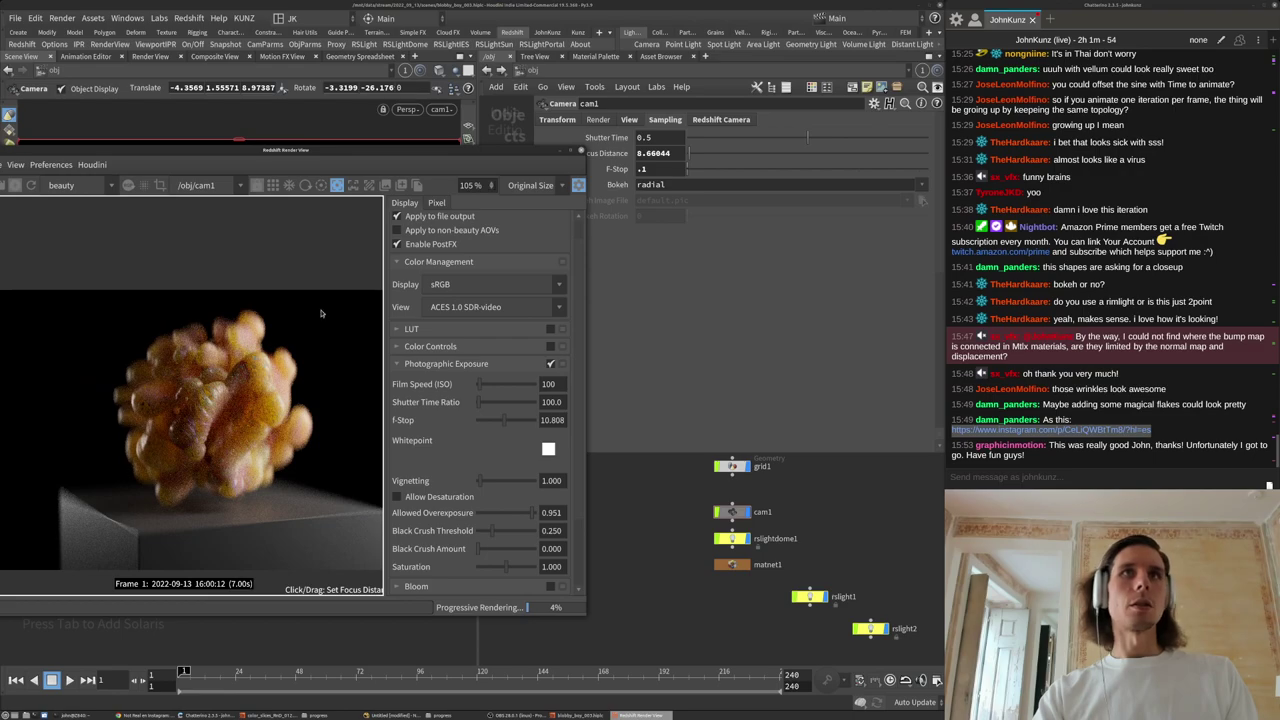
# Set cam1's sampling F-Stop to 0.9 and inspect the depth of field on the rendered blob.
pyautogui.click(665, 169)
pyautogui.press('BackSpace')
pyautogui.write('9')
pyautogui.press('Return')
pyautogui.scroll(4, 226, 352)
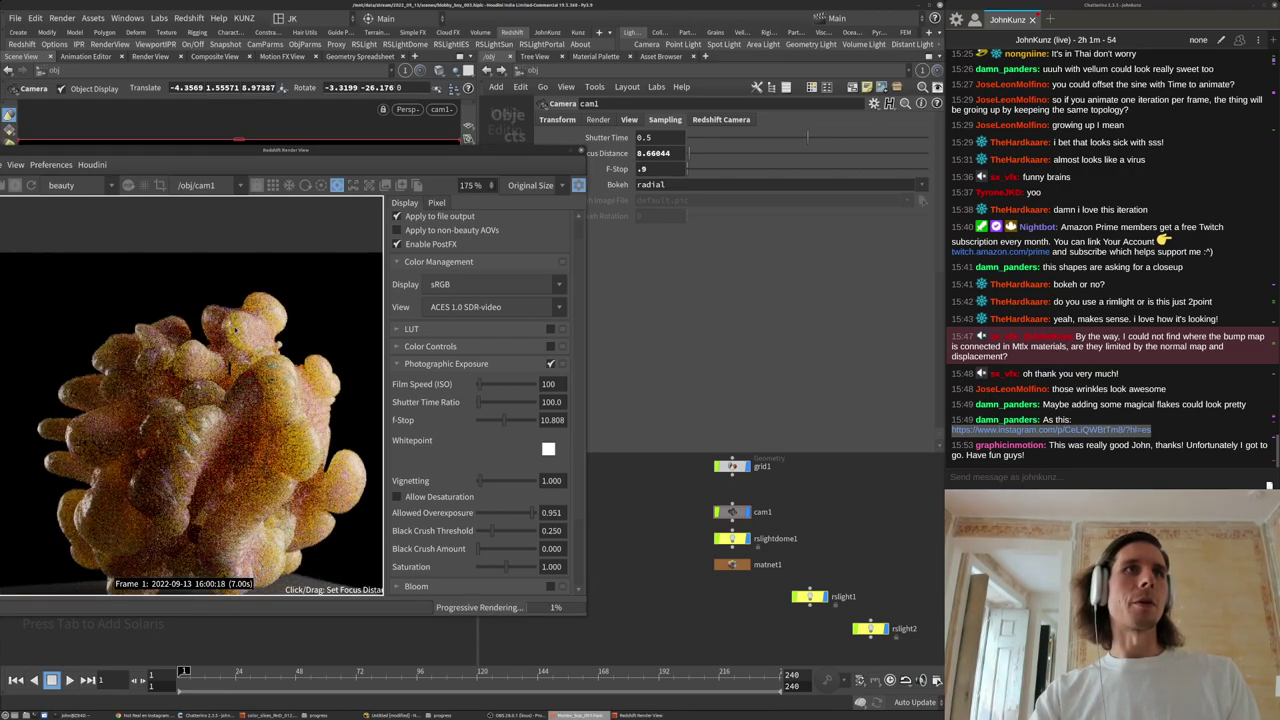
pyautogui.scroll(3, 235, 328)
pyautogui.moveTo(236, 474); pyautogui.dragTo(279, 297, button='middle')
pyautogui.scroll(-4, 138, 399)
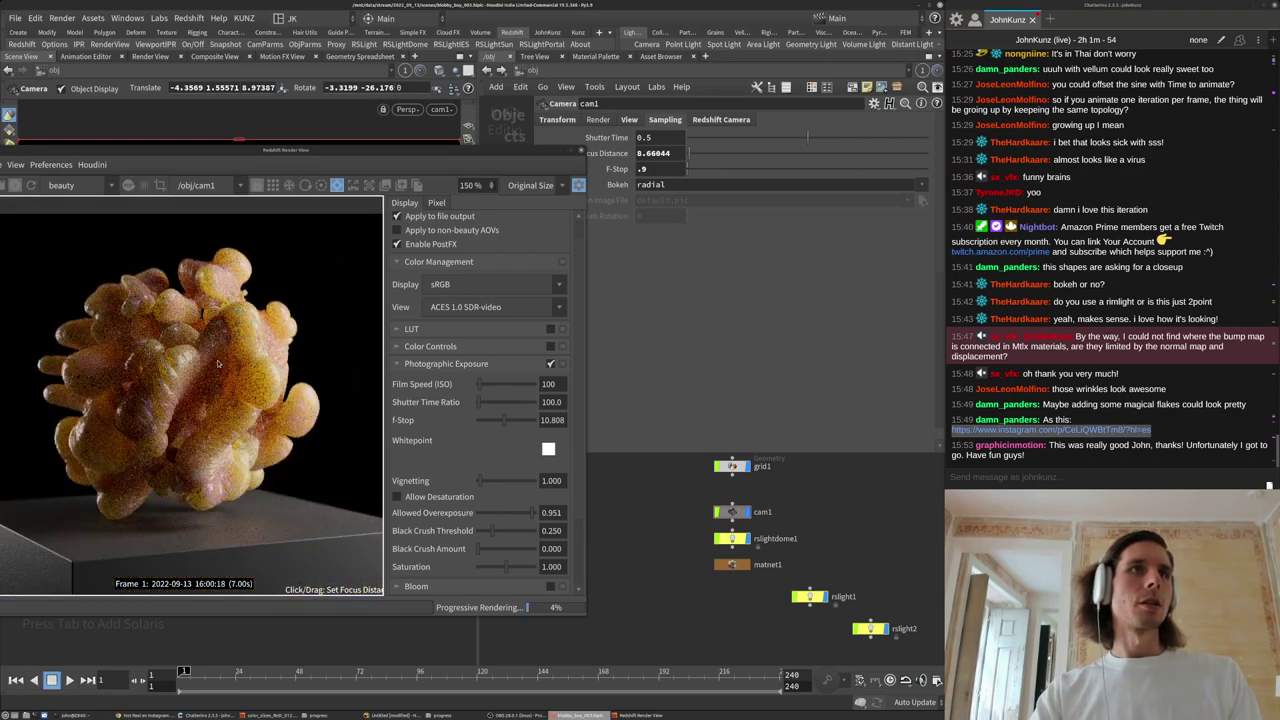
# Set the Photographic Exposure f-Stop to 8 and lower Allowed Overexposure to about 0.495 in the render view.
pyautogui.scroll(-2, 200, 385)
pyautogui.moveTo(196, 411); pyautogui.dragTo(207, 451, button='middle')
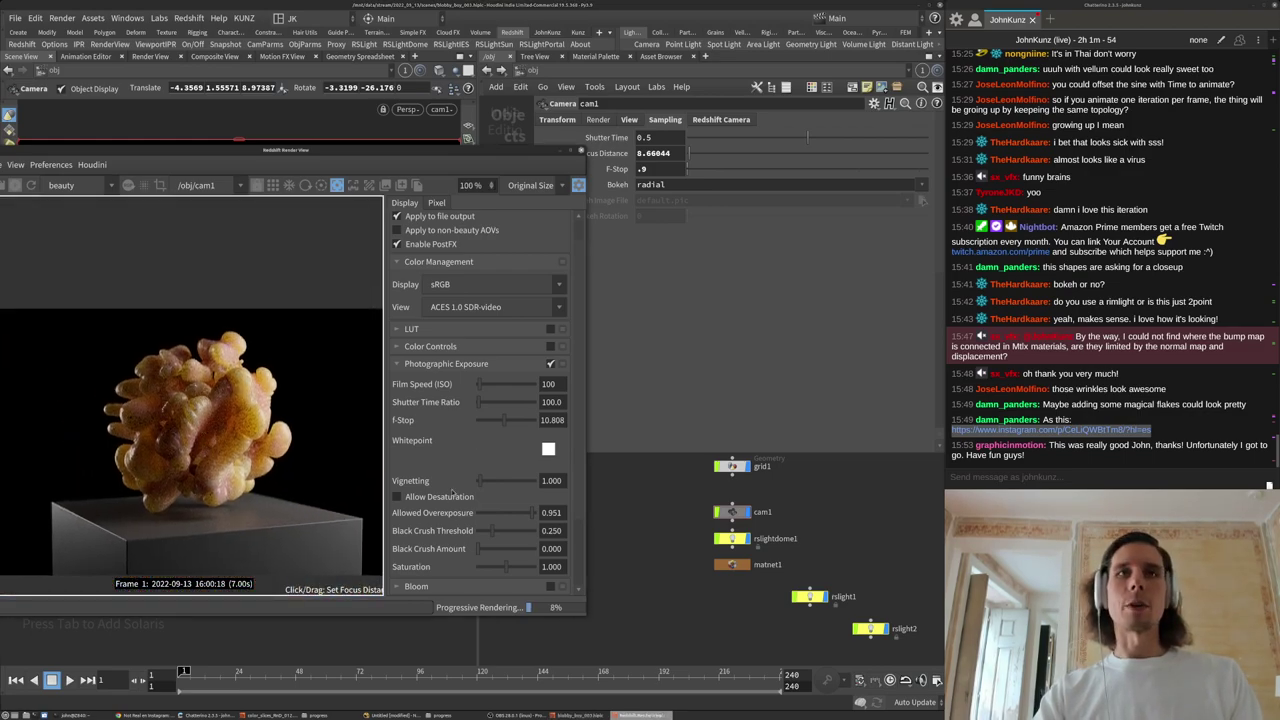
pyautogui.doubleClick(553, 420)
pyautogui.write('9')
pyautogui.press('Return')
pyautogui.doubleClick(552, 420)
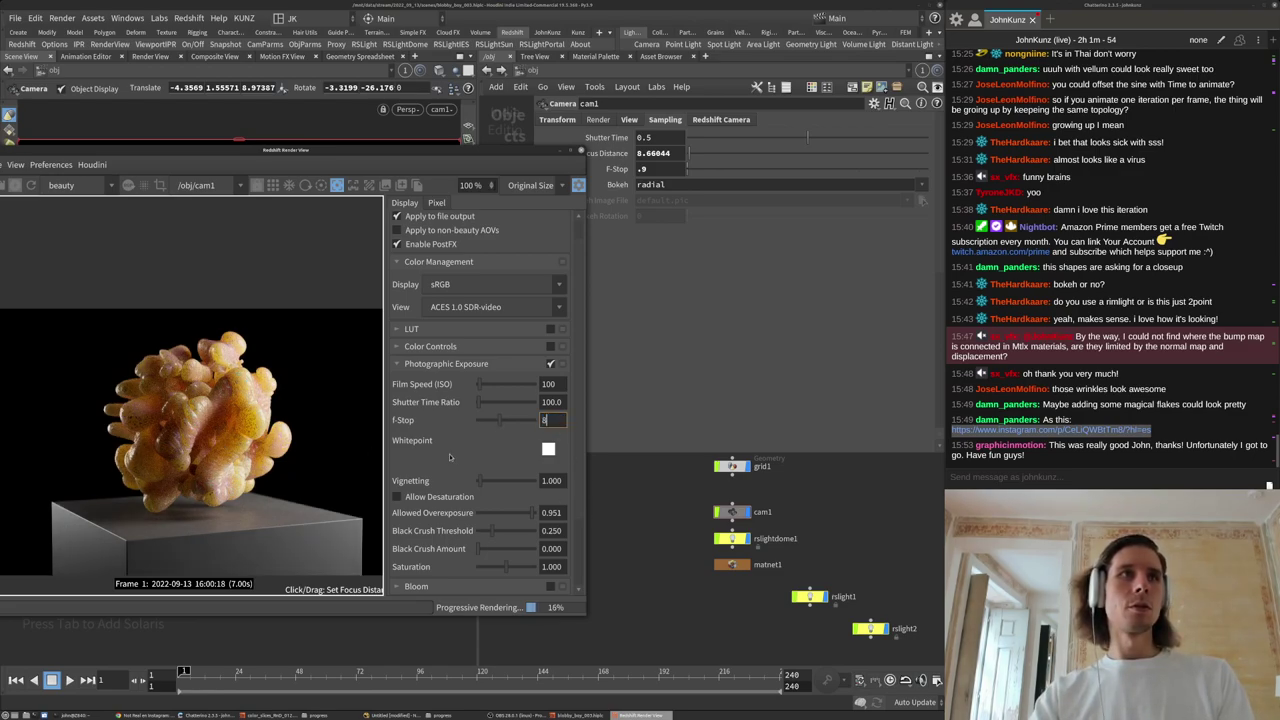
pyautogui.click(522, 514)
pyautogui.moveTo(519, 518); pyautogui.dragTo(505, 517)
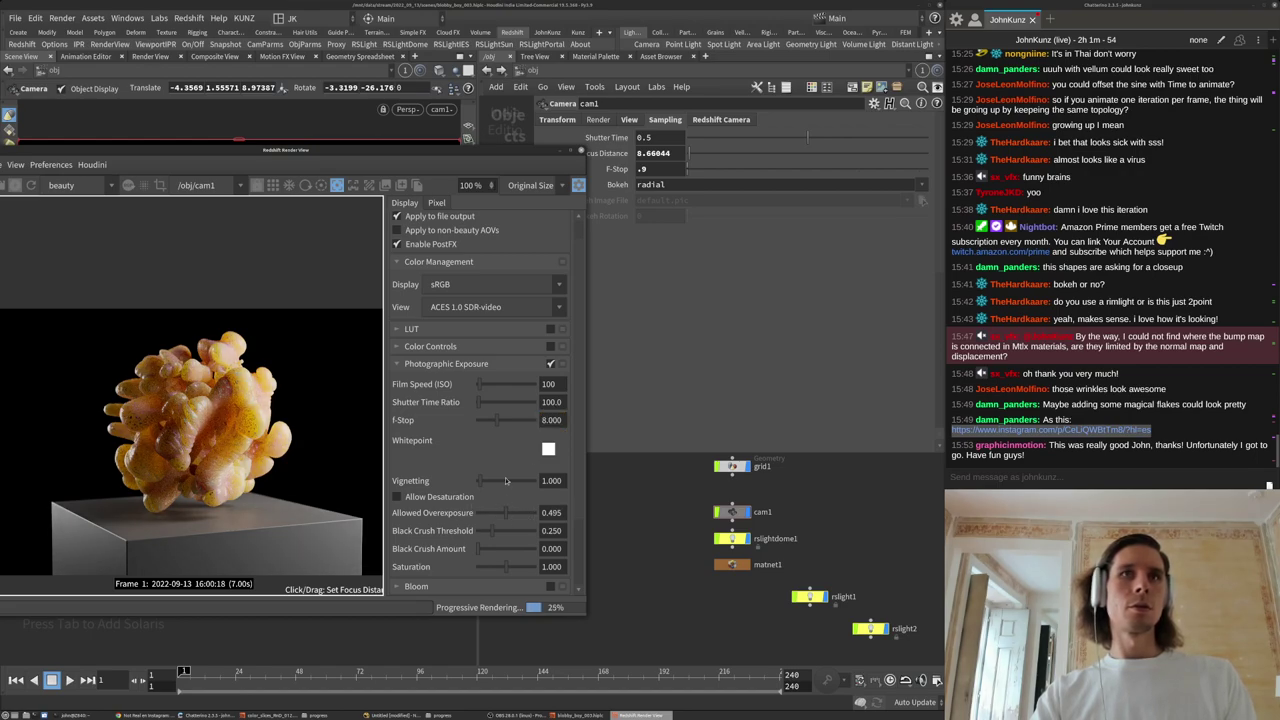
# Set the render view's Photographic Exposure f-Stop to 10.
pyautogui.click(552, 420)
pyautogui.write('10')
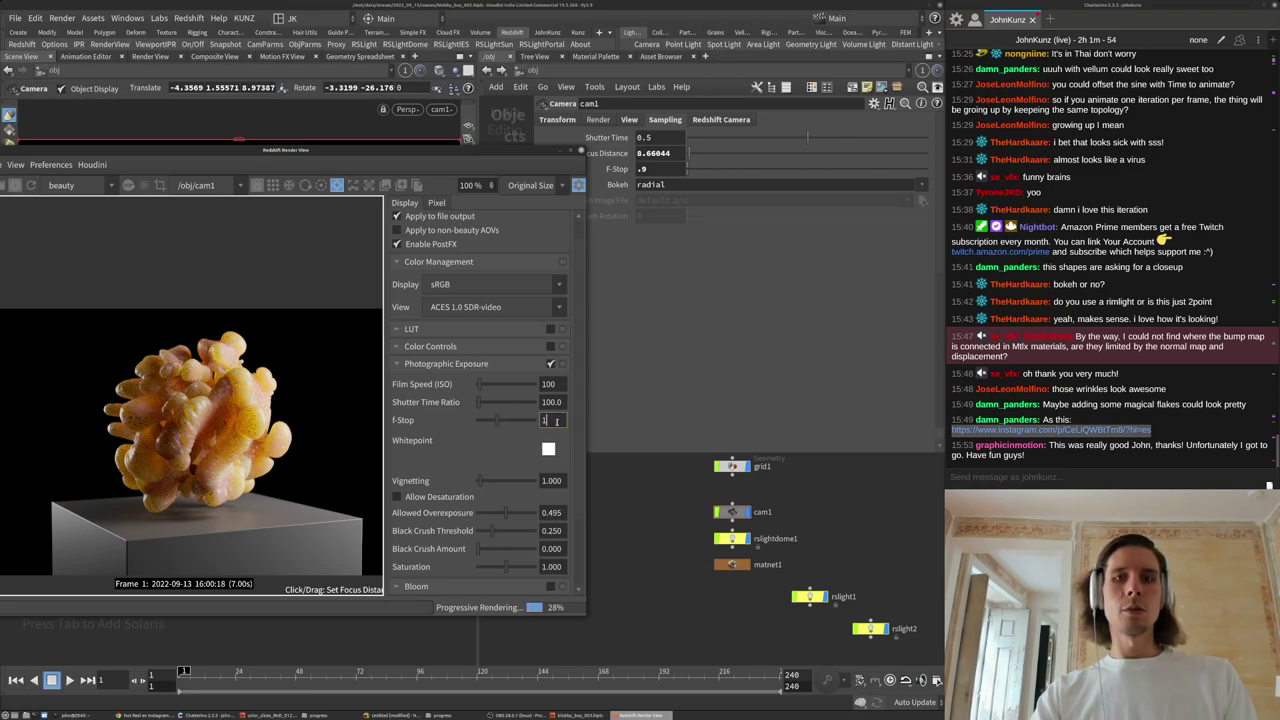
pyautogui.press('Return')
# Select the rslight1 area light and set its Intensity to 8.
pyautogui.scroll(-3, 665, 540)
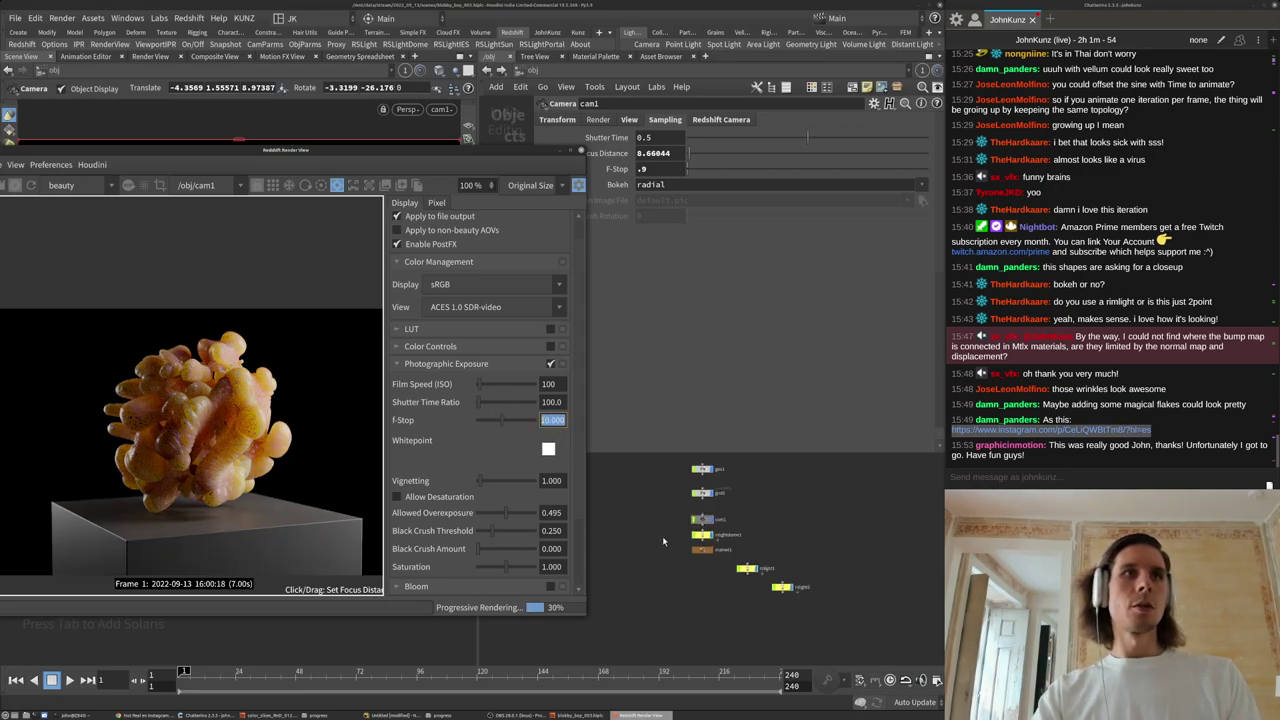
pyautogui.moveTo(664, 541); pyautogui.dragTo(683, 572, button='middle')
pyautogui.doubleClick(558, 421)
pyautogui.tripleClick(557, 421)
pyautogui.scroll(3, 782, 604)
pyautogui.click(757, 599)
pyautogui.click(661, 219)
pyautogui.write('8')
pyautogui.press('Return')
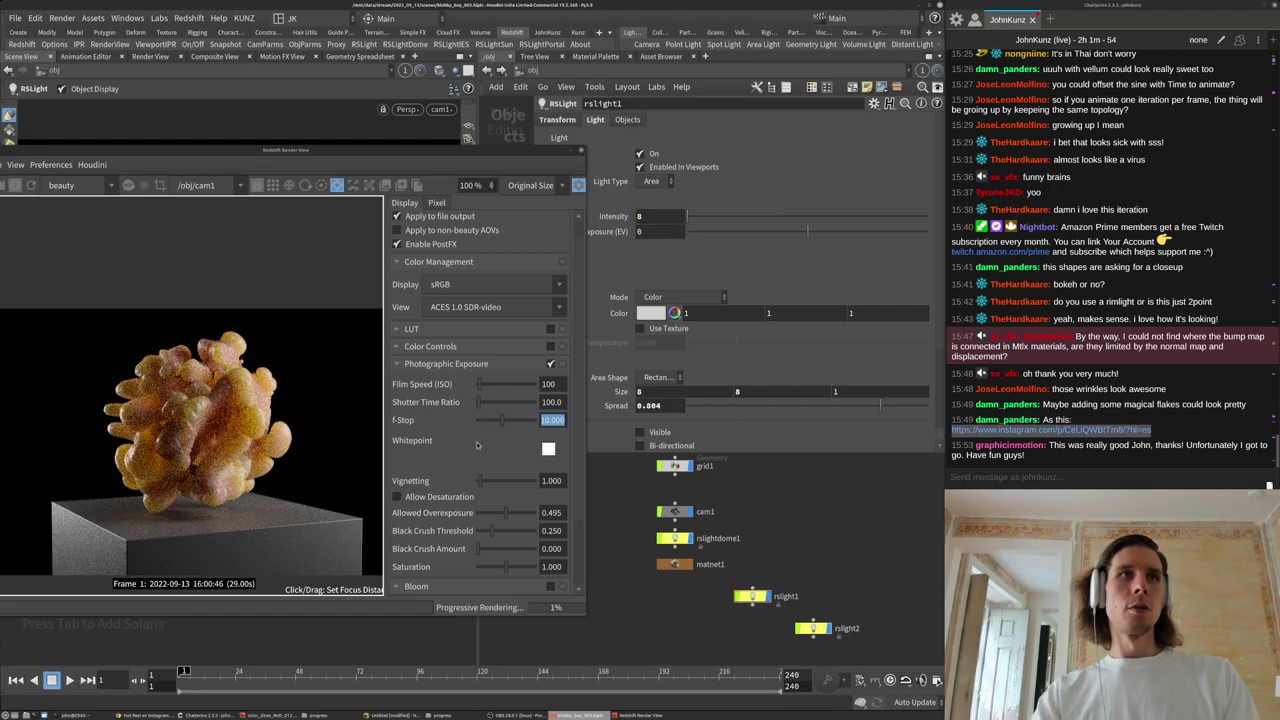
# Uncover the viewport, look through rslight1 and lock the light to the view.
pyautogui.moveTo(270, 154); pyautogui.dragTo(299, 444)
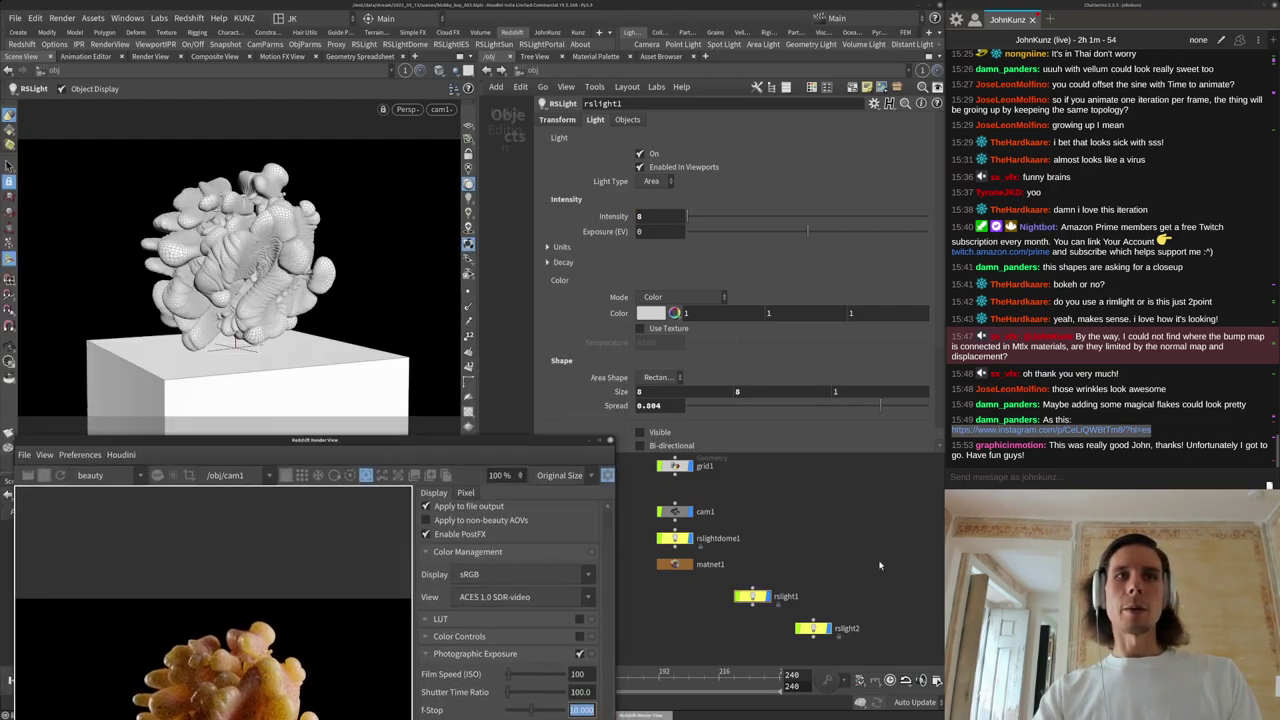
pyautogui.click(437, 110)
pyautogui.moveTo(484, 200)
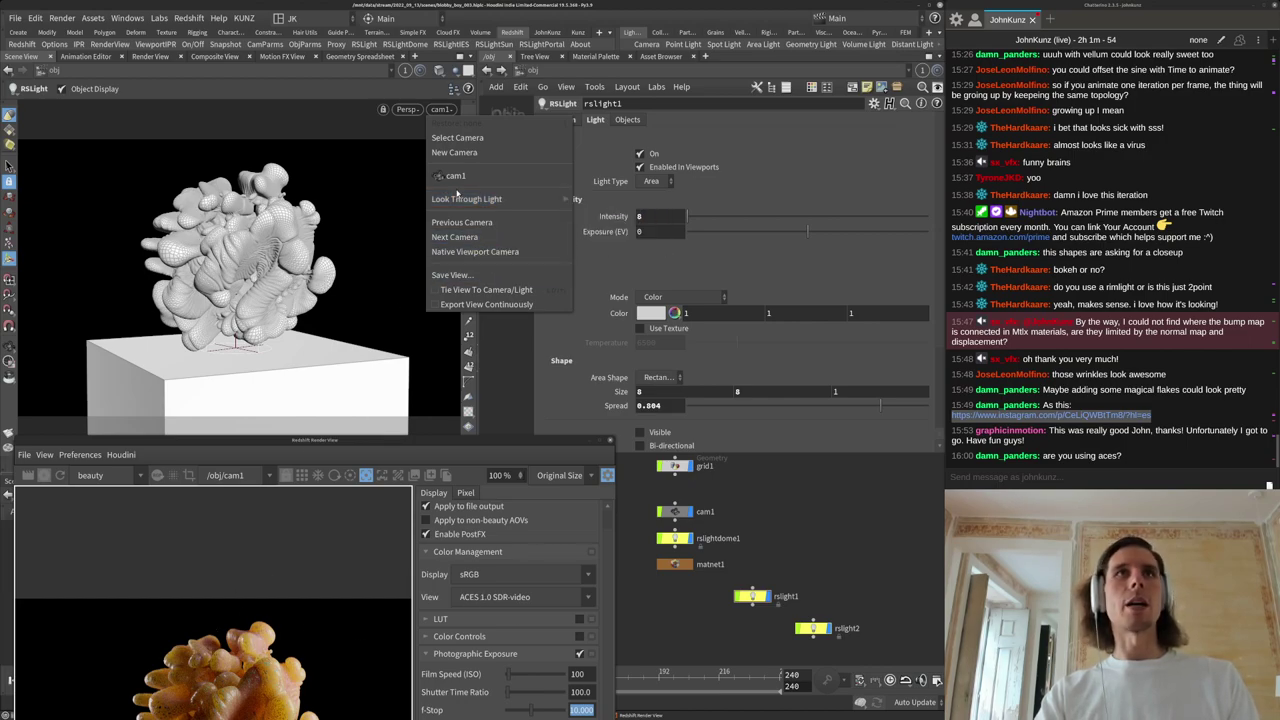
pyautogui.click(604, 214)
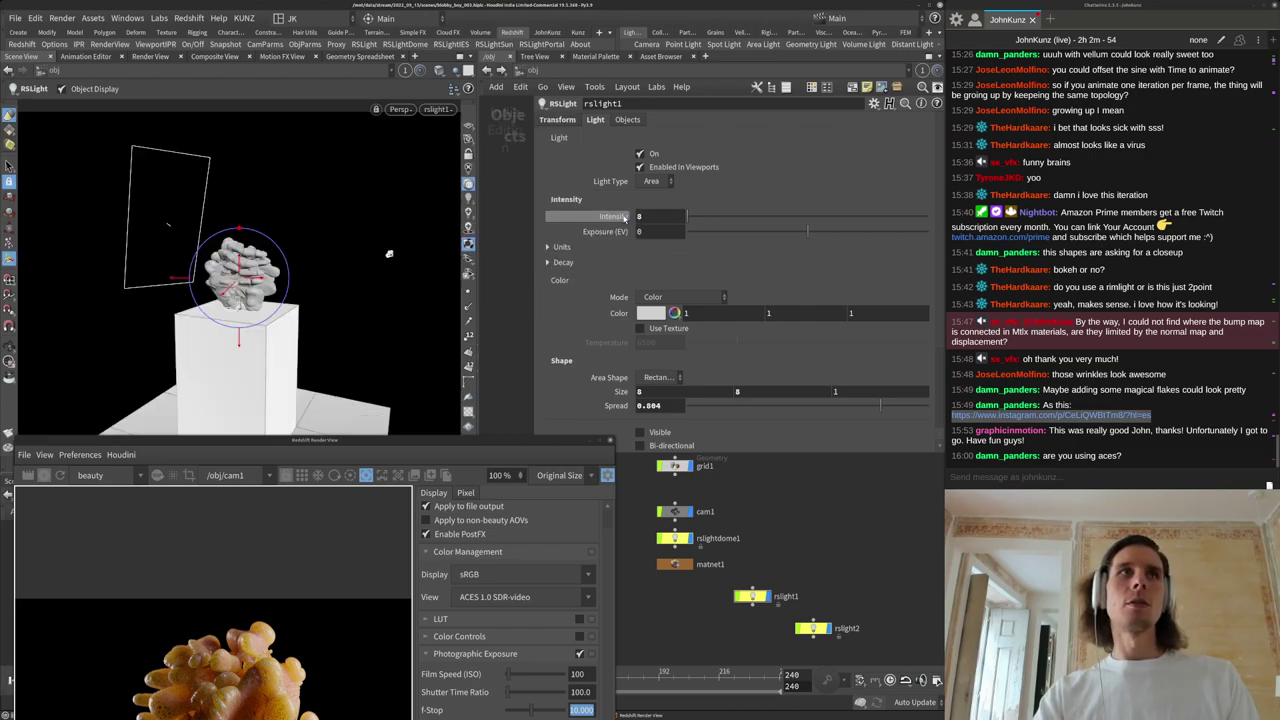
pyautogui.click(468, 154)
# Reposition rslight1 around the blob by orbiting its locked view, and turn off focus picking in the render view.
pyautogui.keyDown('alt'); pyautogui.moveTo(257, 280); pyautogui.dragTo(303, 276); pyautogui.keyUp('alt')
pyautogui.moveTo(251, 441); pyautogui.dragTo(237, 375)
pyautogui.click(360, 411)
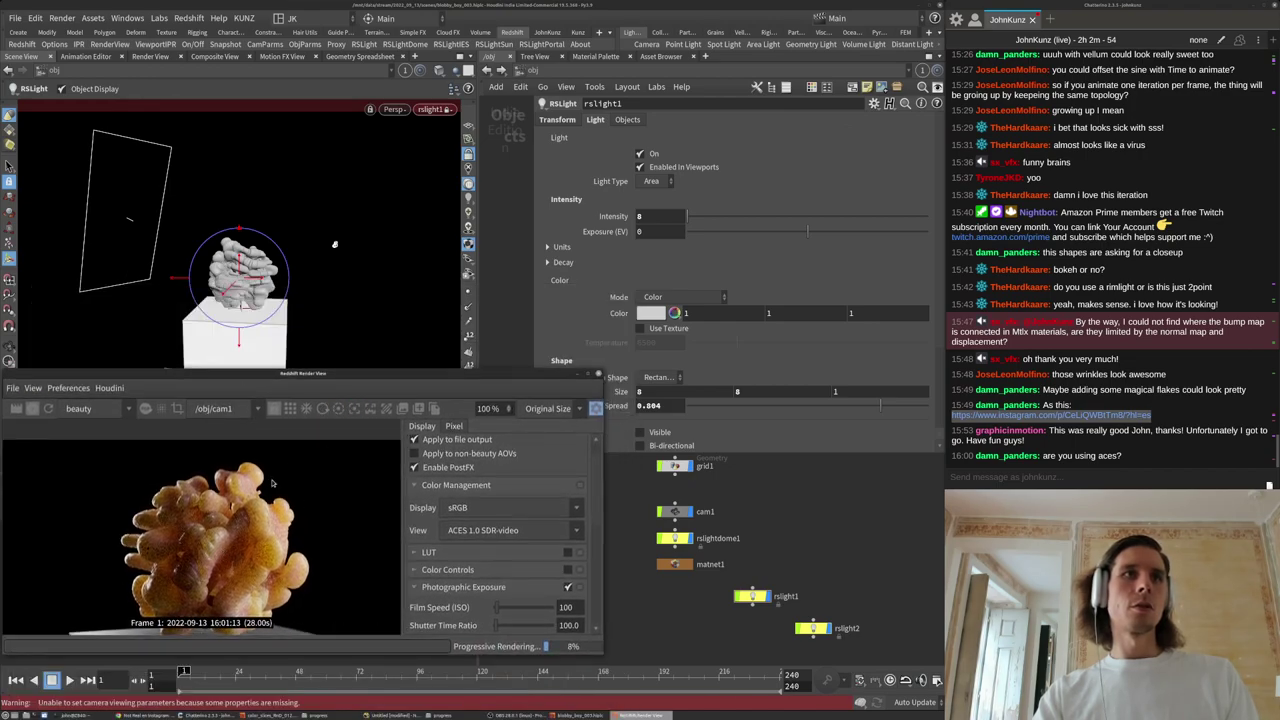
pyautogui.moveTo(265, 510); pyautogui.dragTo(253, 478, button='middle')
pyautogui.scroll(-1, 253, 478)
pyautogui.click(757, 529)
pyautogui.keyDown('alt'); pyautogui.moveTo(303, 253); pyautogui.dragTo(340, 272); pyautogui.keyUp('alt')
pyautogui.scroll(-3, 175, 562)
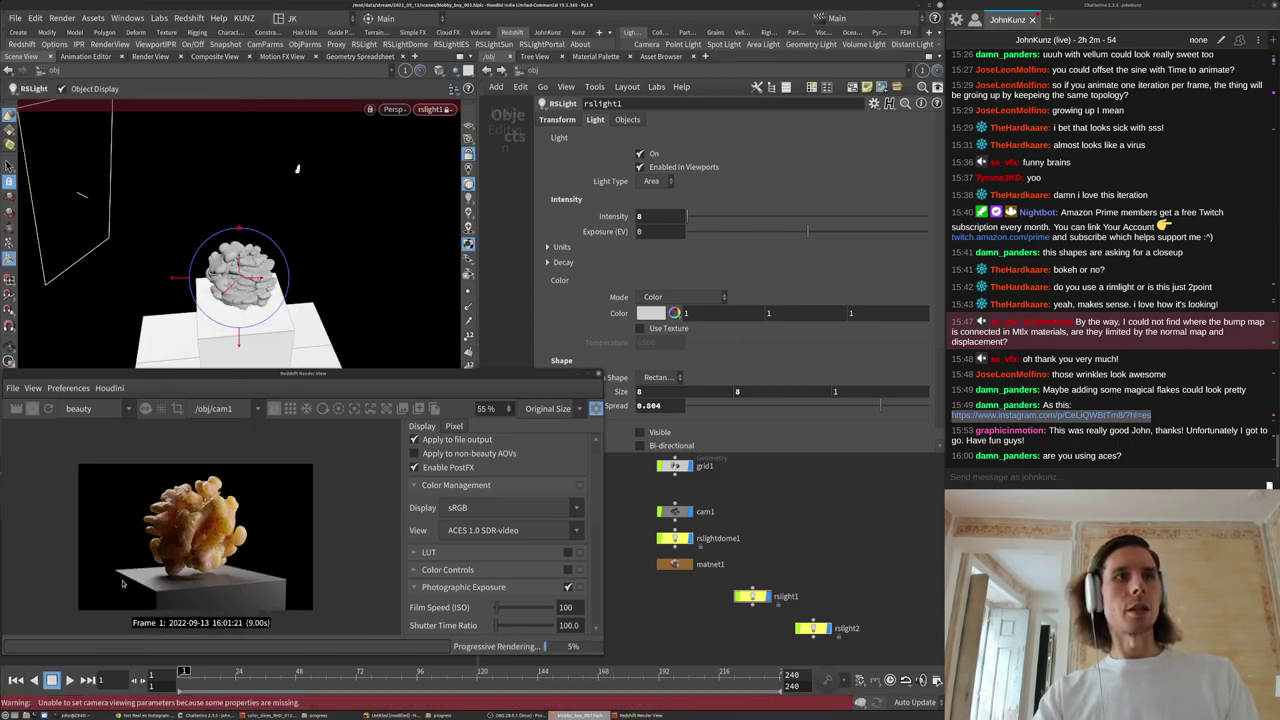
# Examine the relit blob in the render view up close and as a whole, and stop the live render.
pyautogui.scroll(2, 173, 538)
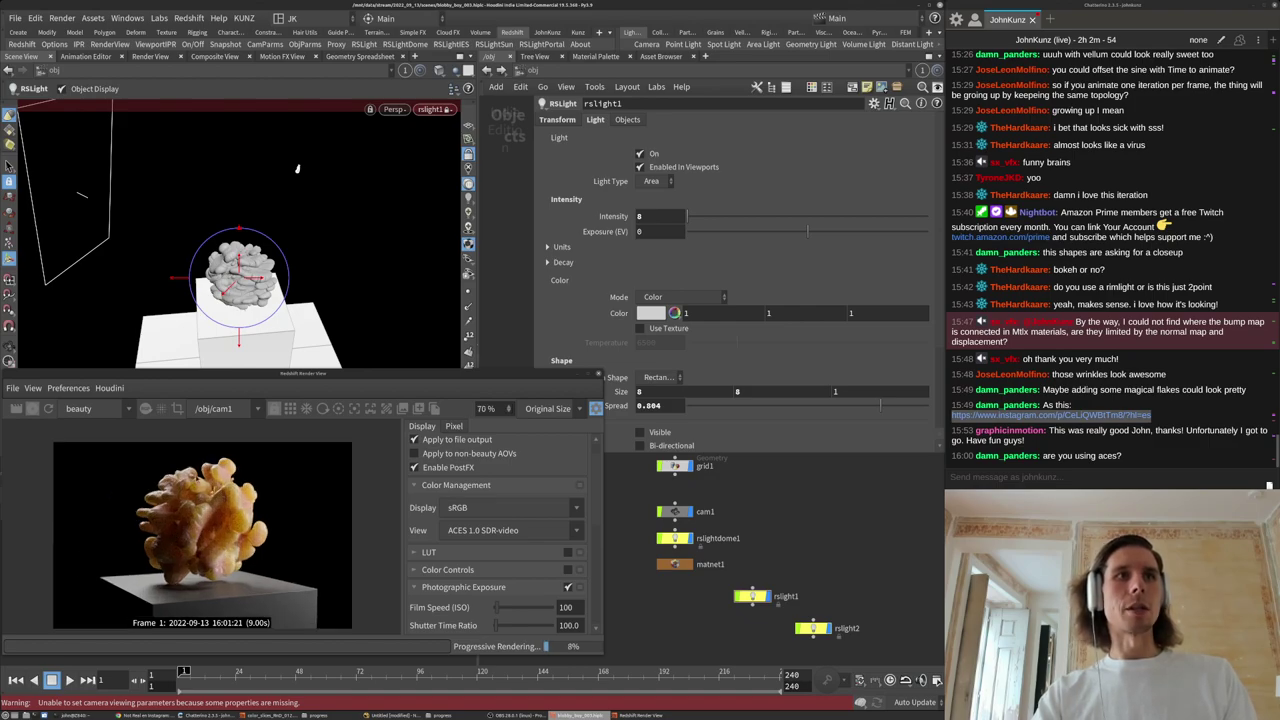
pyautogui.scroll(2, 205, 492)
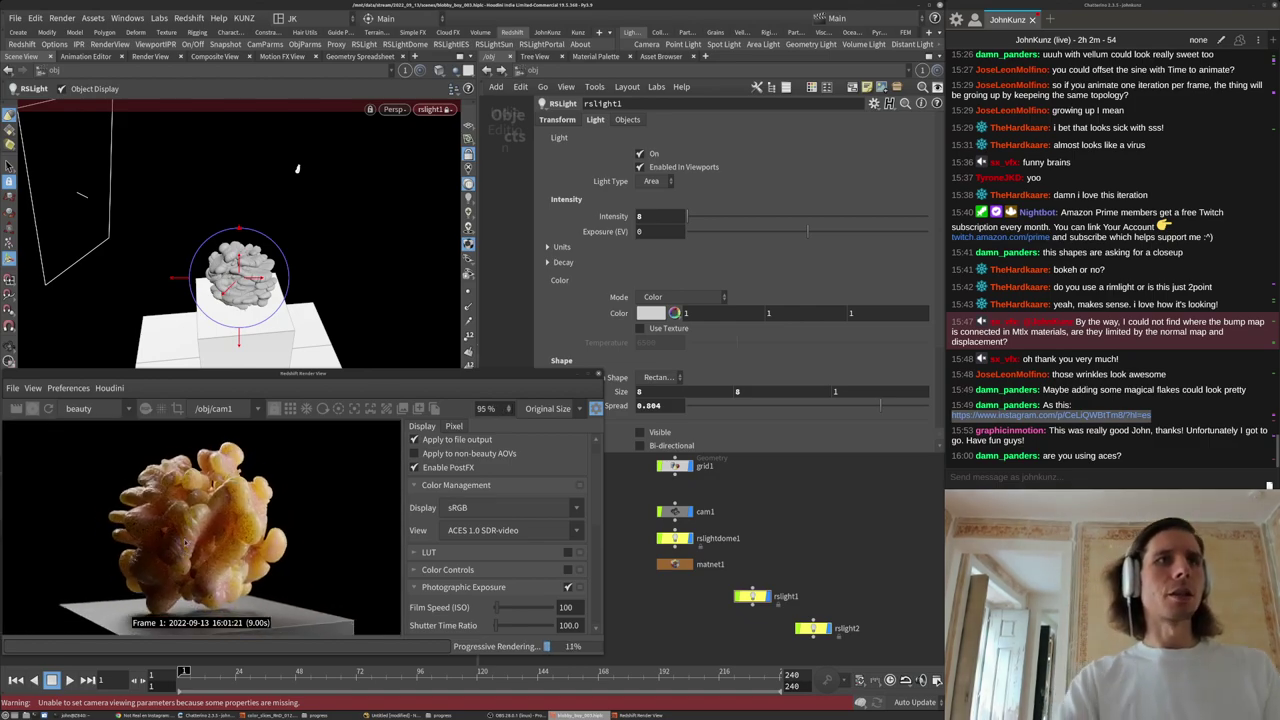
pyautogui.scroll(2, 201, 527)
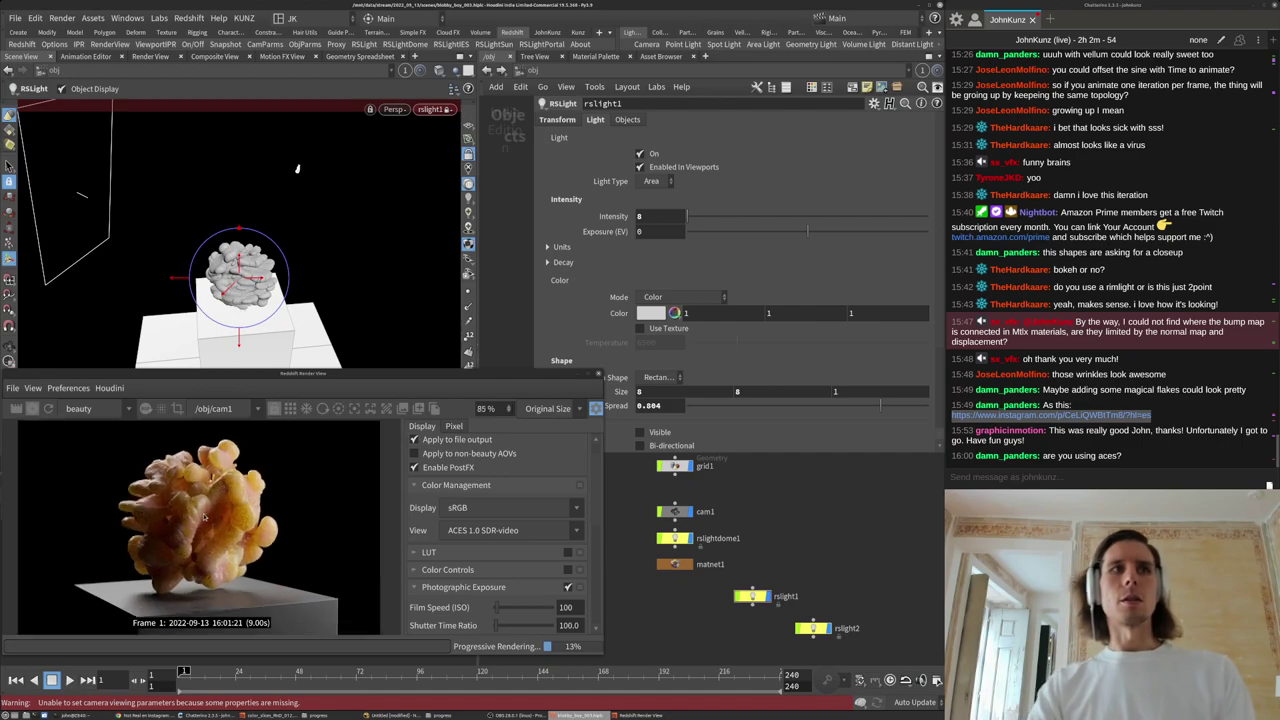
pyautogui.scroll(1, 201, 527)
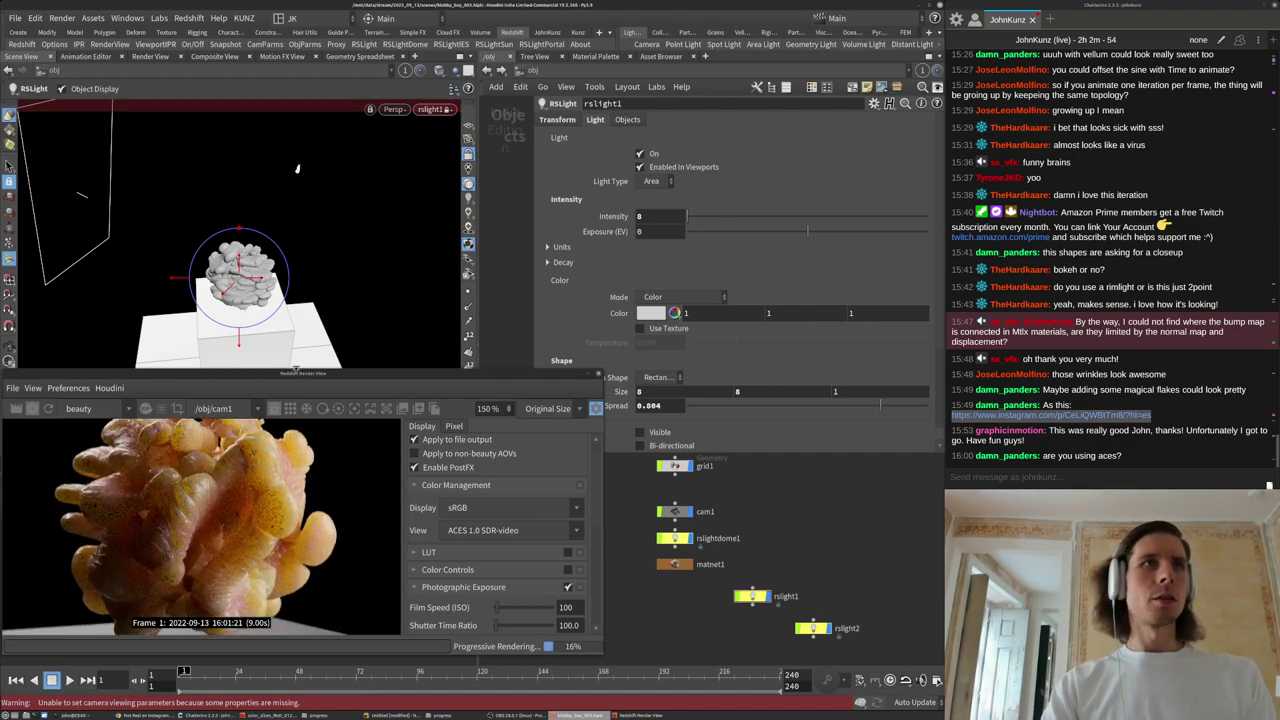
pyautogui.moveTo(293, 371); pyautogui.dragTo(293, 314)
pyautogui.scroll(-5, 210, 504)
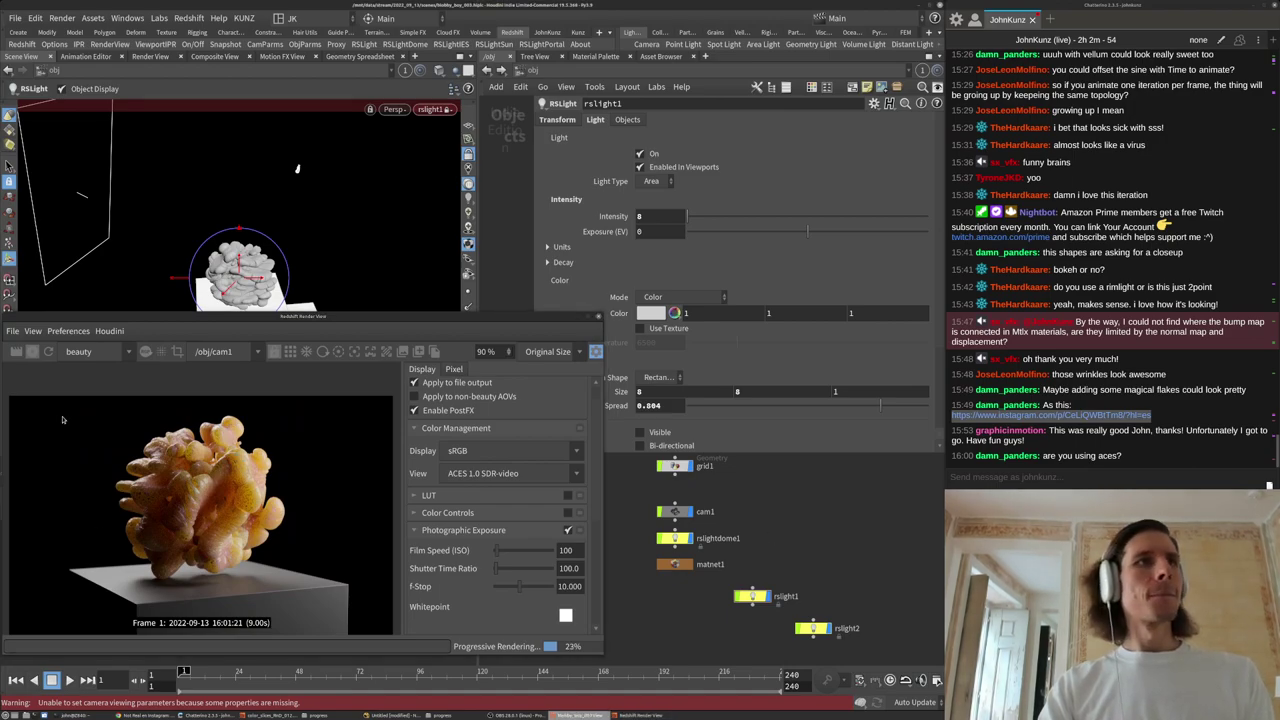
pyautogui.click(34, 354)
# Collapse the Photographic Exposure settings, then expand and enable Color Controls for the render.
pyautogui.moveTo(772, 529); pyautogui.dragTo(793, 547, button='middle')
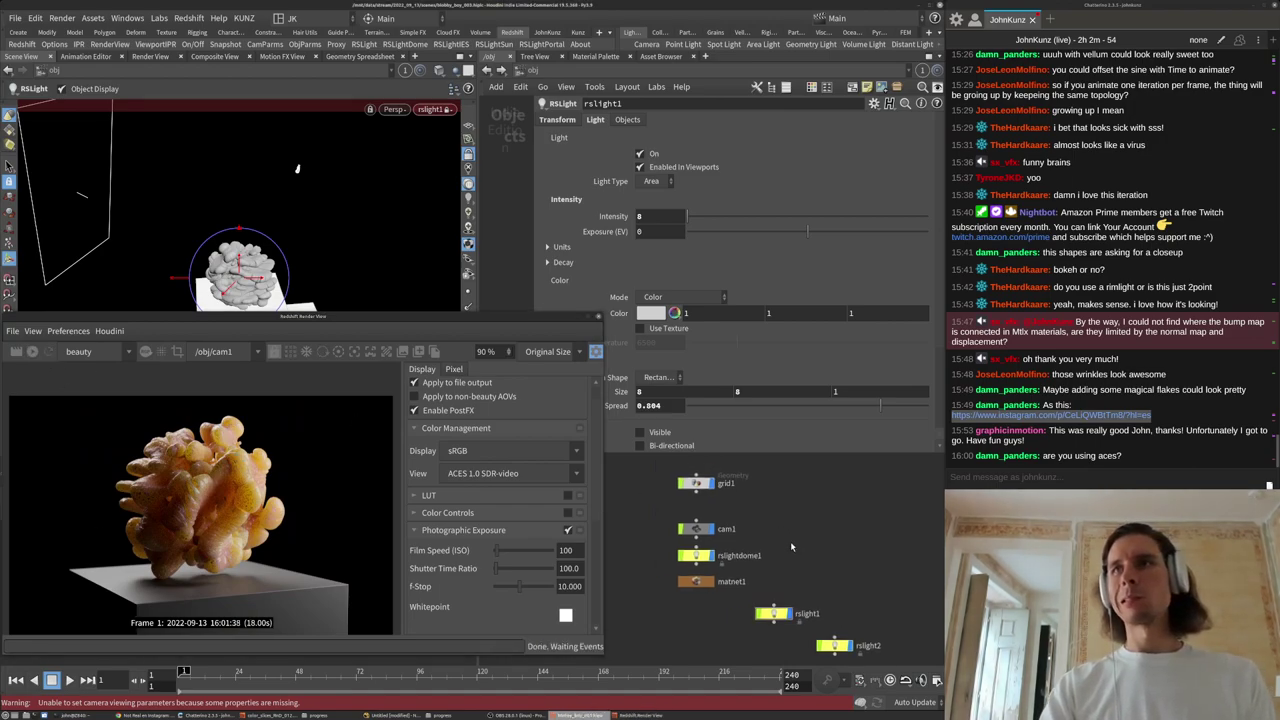
pyautogui.scroll(3, 638, 576)
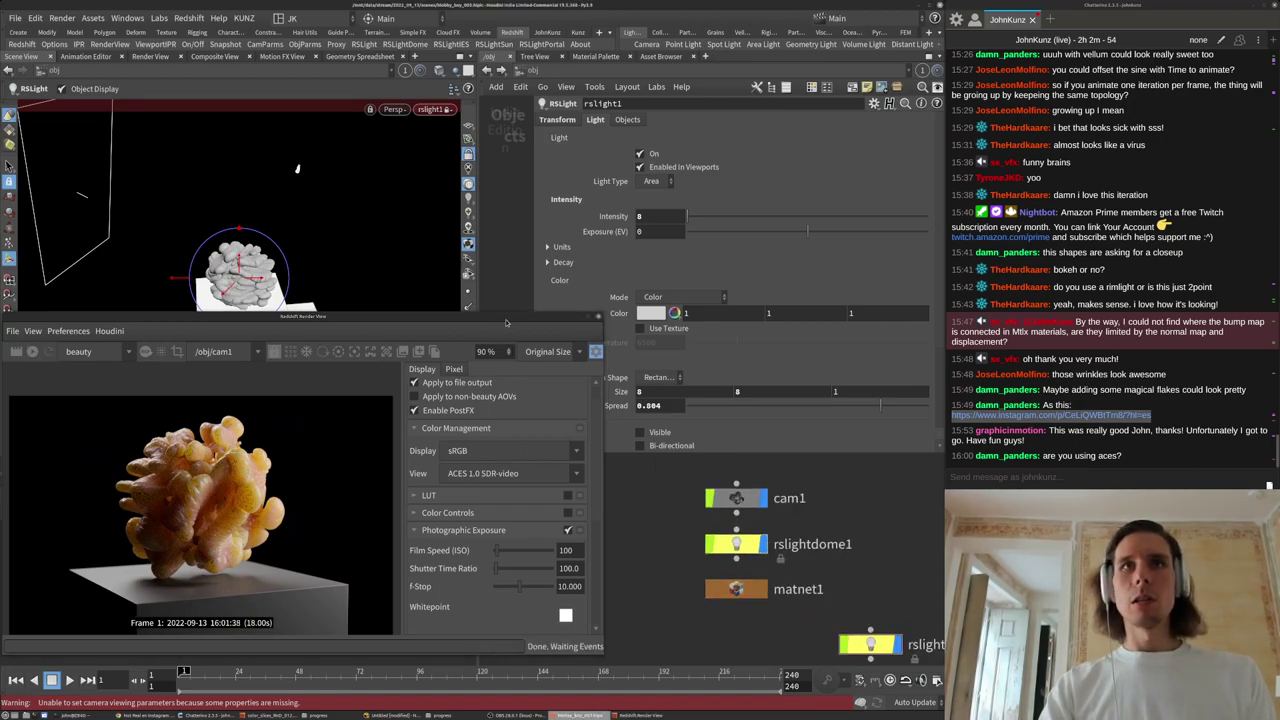
pyautogui.scroll(-2, 676, 485)
pyautogui.scroll(-5, 430, 472)
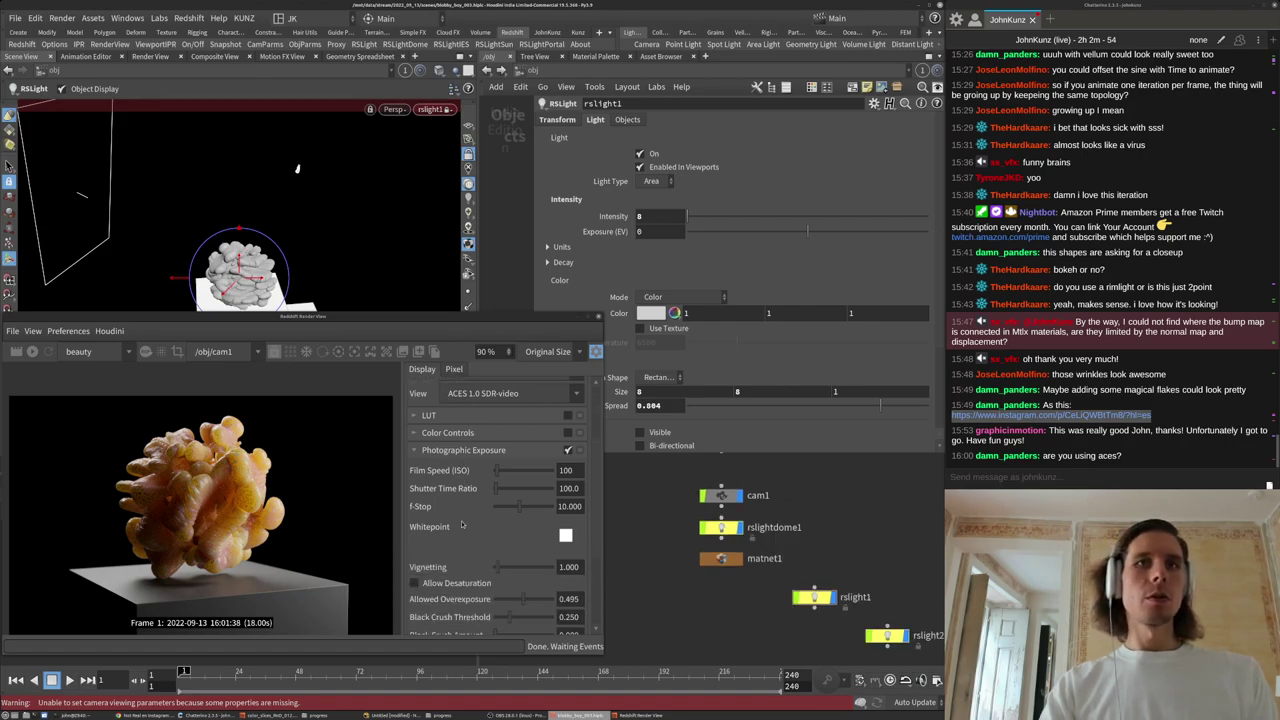
pyautogui.click(417, 431)
pyautogui.scroll(1, 426, 437)
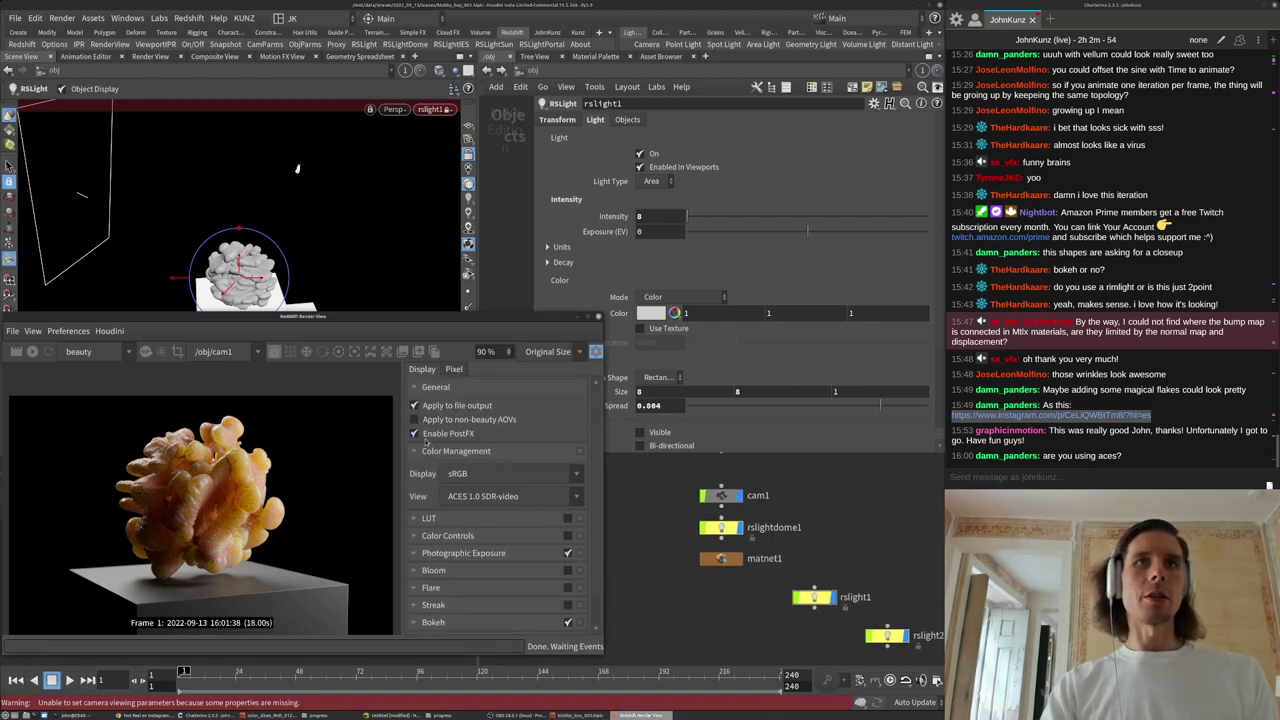
pyautogui.click(415, 537)
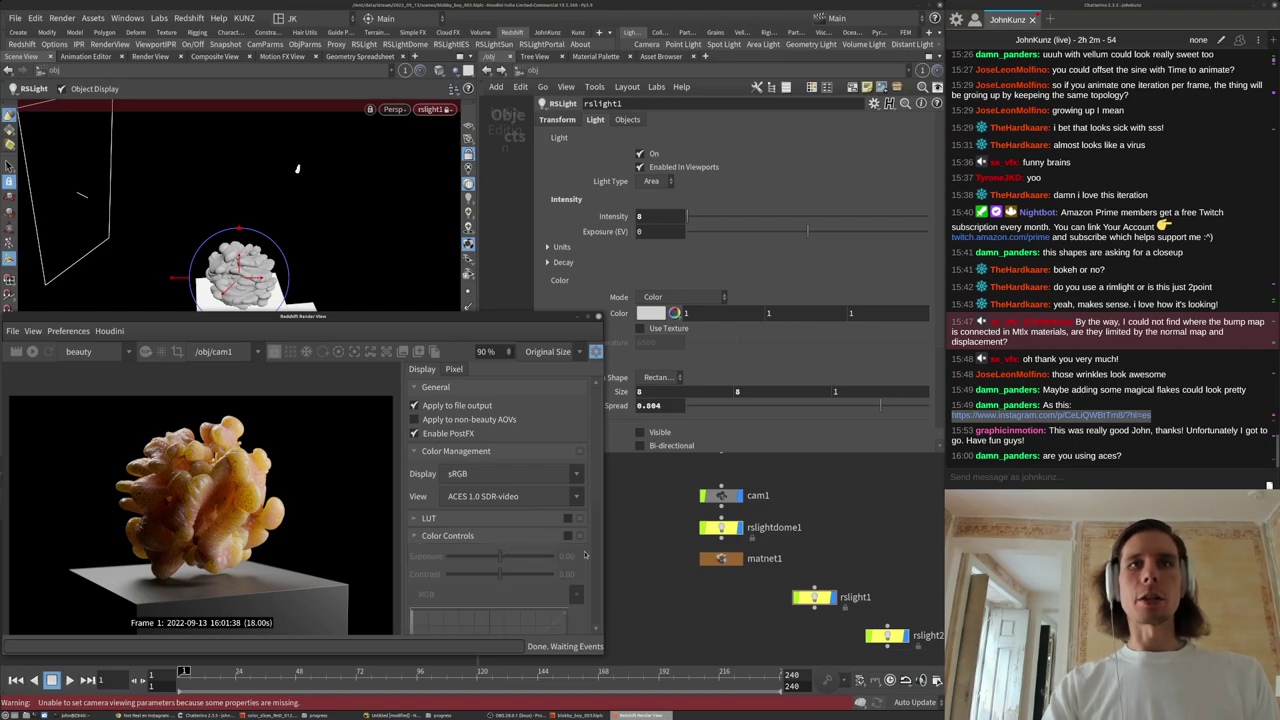
pyautogui.click(567, 536)
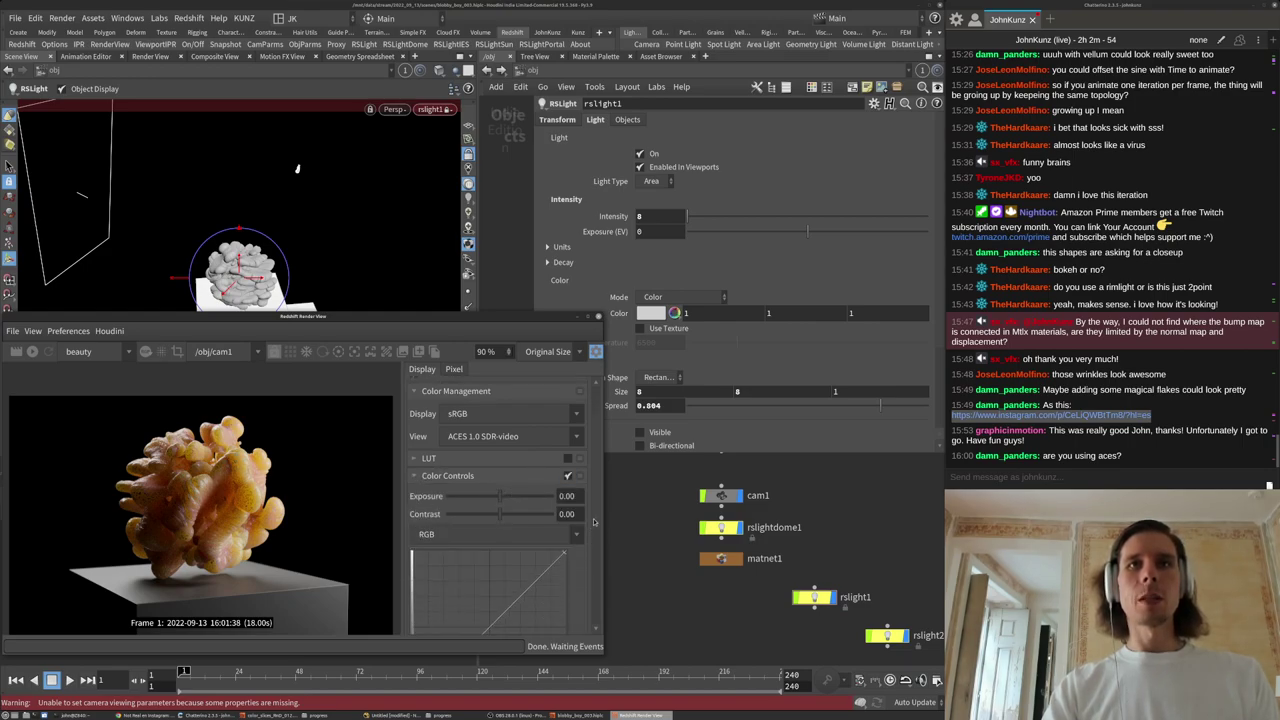
pyautogui.scroll(-3, 590, 560)
pyautogui.scroll(-2, 590, 560)
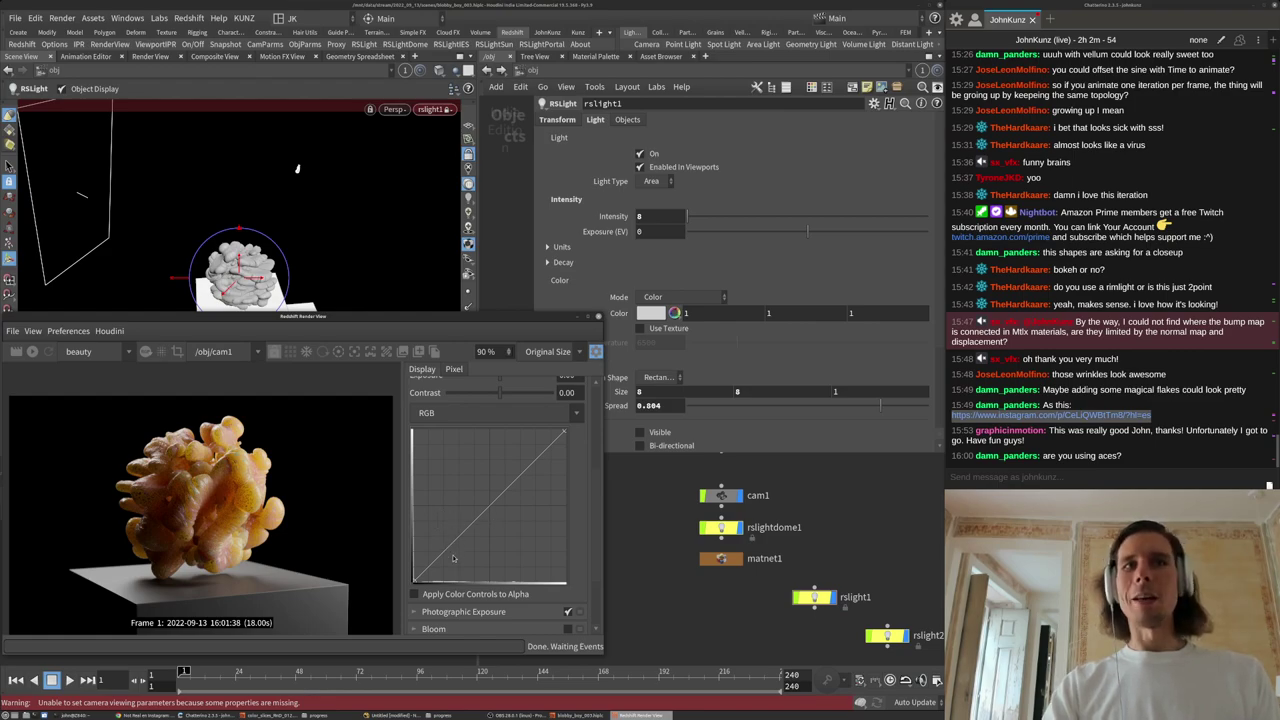
# Restart the live render and add a highlight and a shadow point to the RGB curve, keeping both close to the diagonal.
pyautogui.click(32, 351)
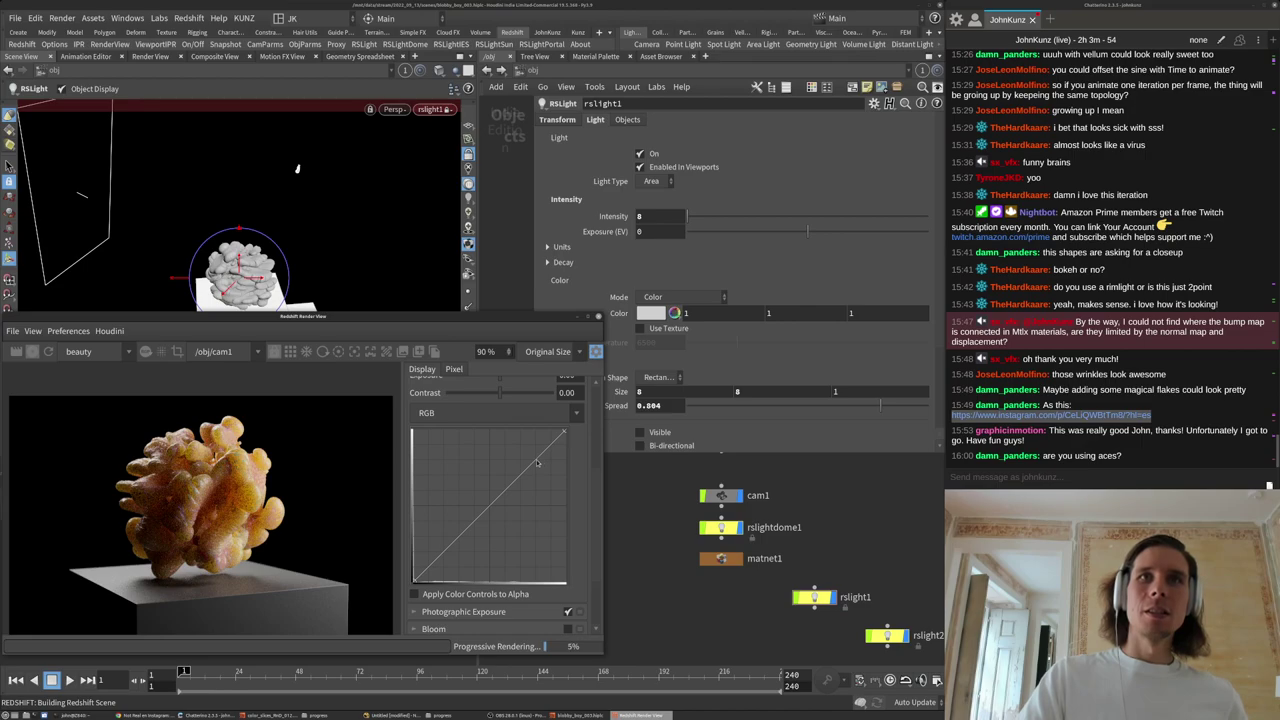
pyautogui.click(526, 452)
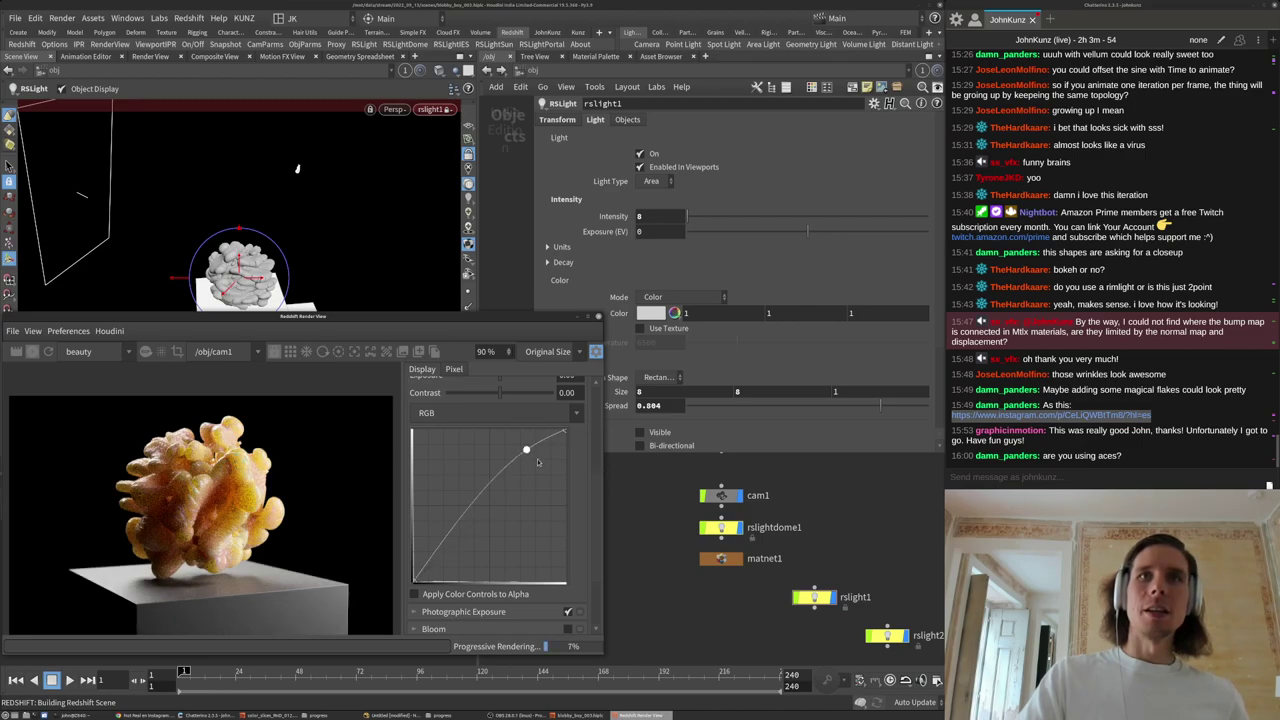
pyautogui.moveTo(526, 452); pyautogui.dragTo(531, 460)
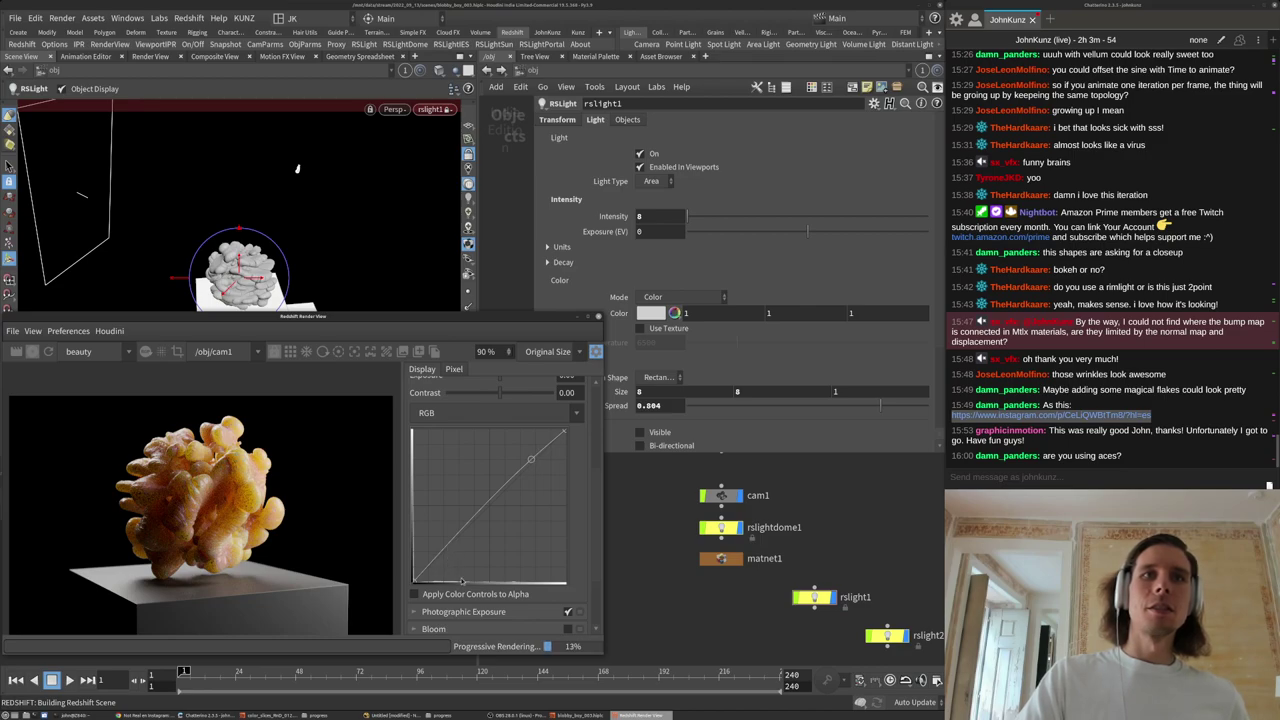
pyautogui.click(461, 579)
pyautogui.moveTo(461, 578); pyautogui.dragTo(438, 561)
pyautogui.click(531, 460)
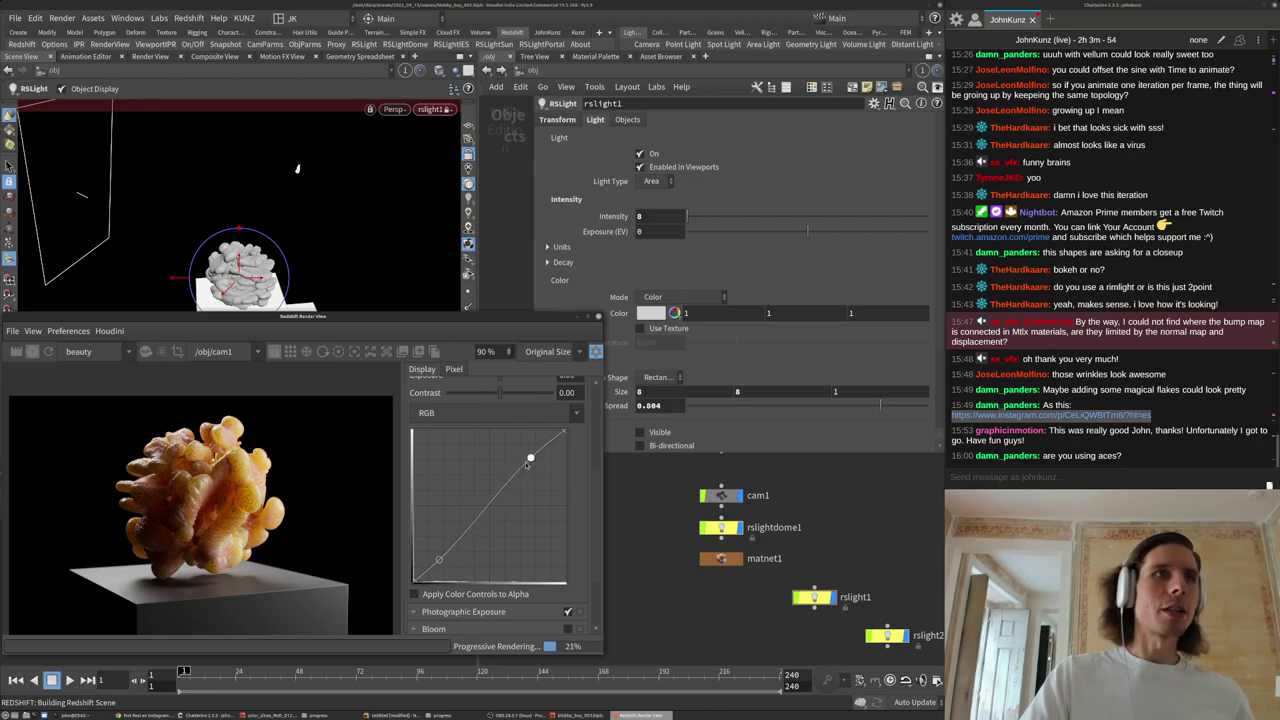
pyautogui.moveTo(438, 562); pyautogui.dragTo(437, 561)
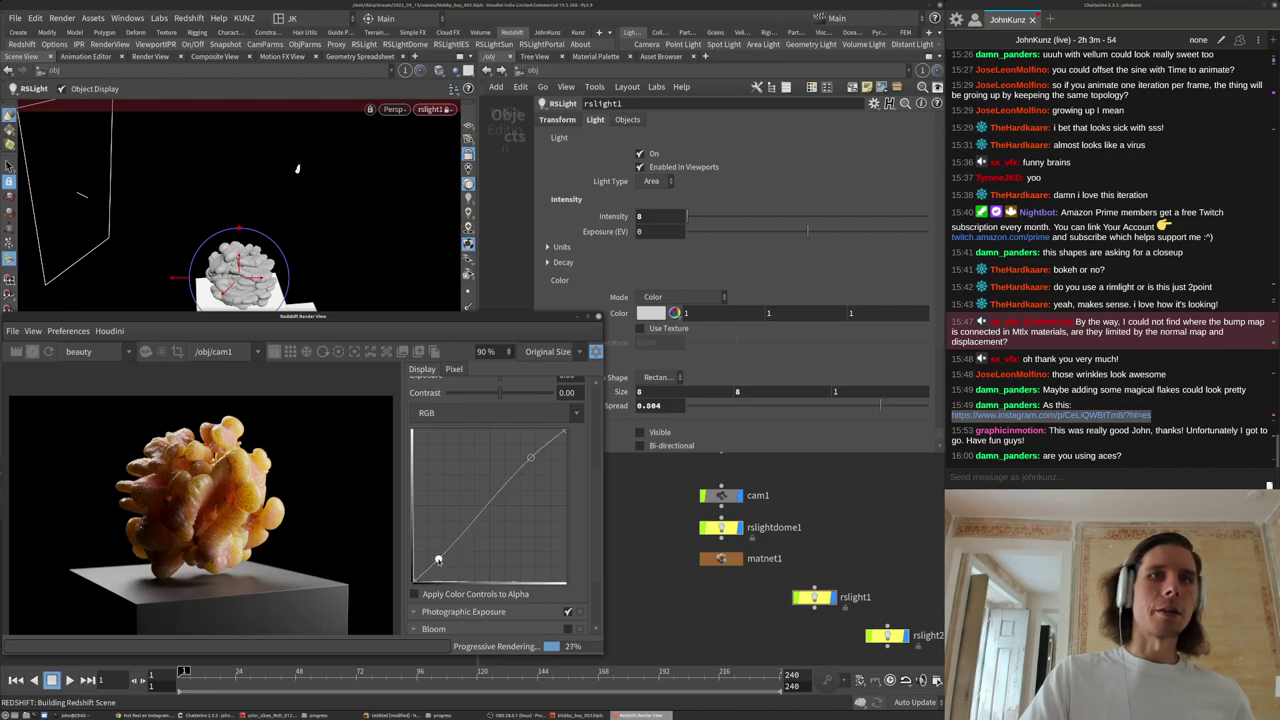
# Enable Bloom on the render with a threshold of about 10.294 and a softness of about 0.239.
pyautogui.scroll(4, 165, 538)
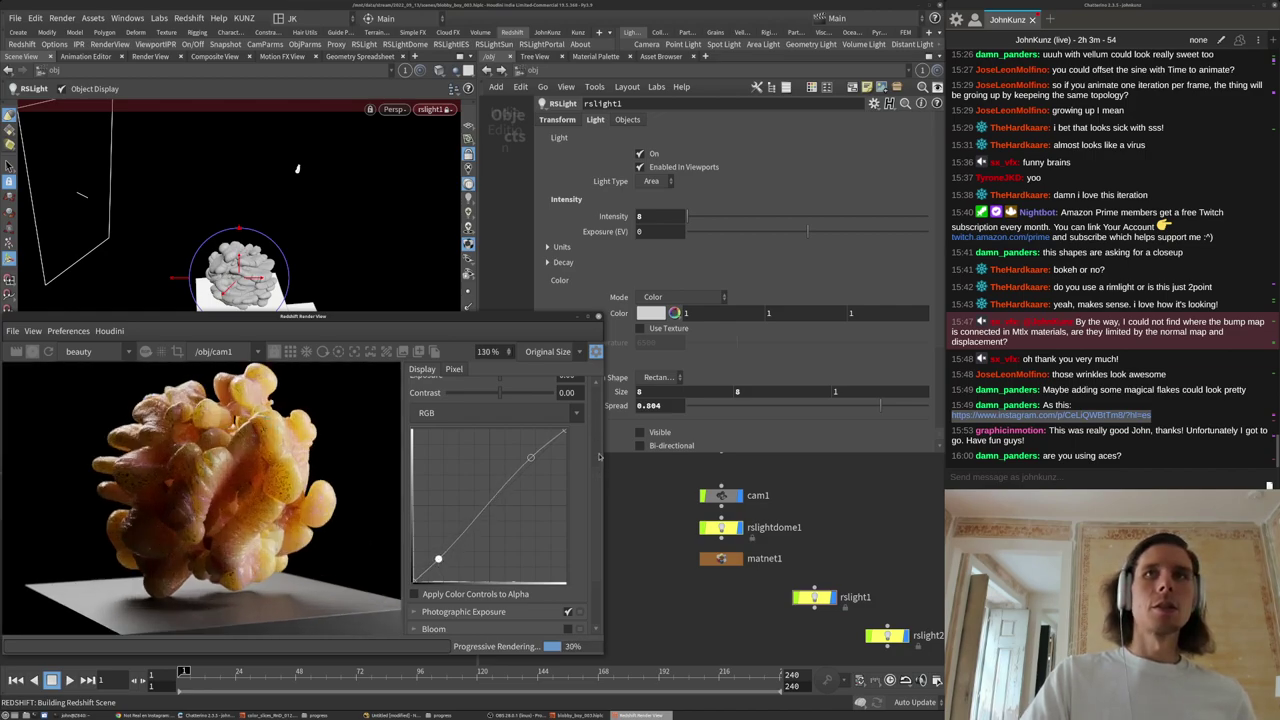
pyautogui.scroll(3, 553, 420)
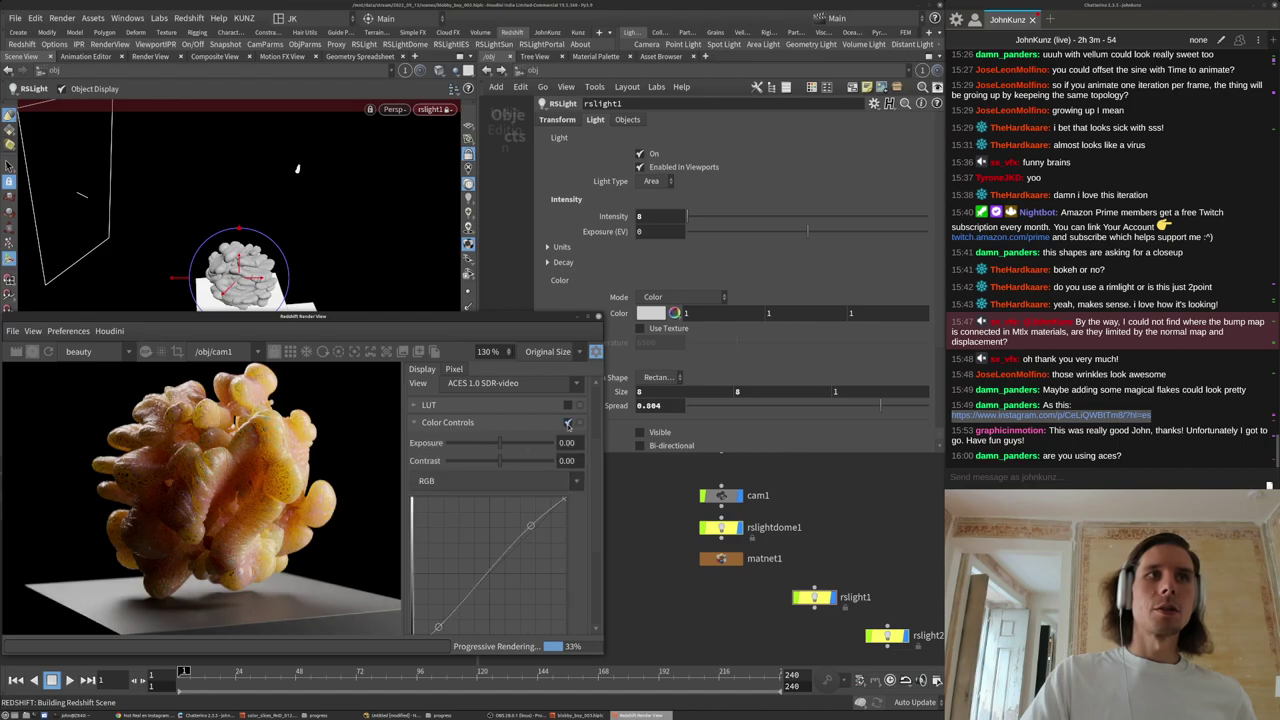
pyautogui.moveTo(596, 540); pyautogui.dragTo(597, 643)
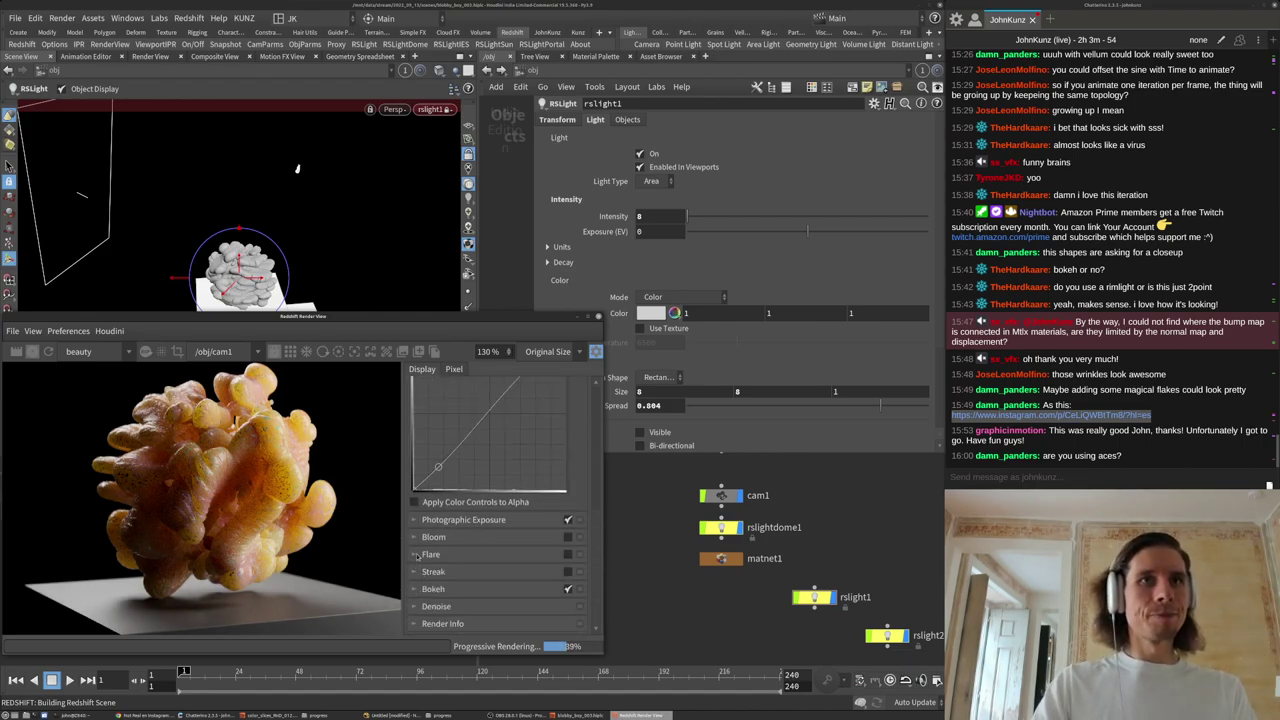
pyautogui.click(568, 538)
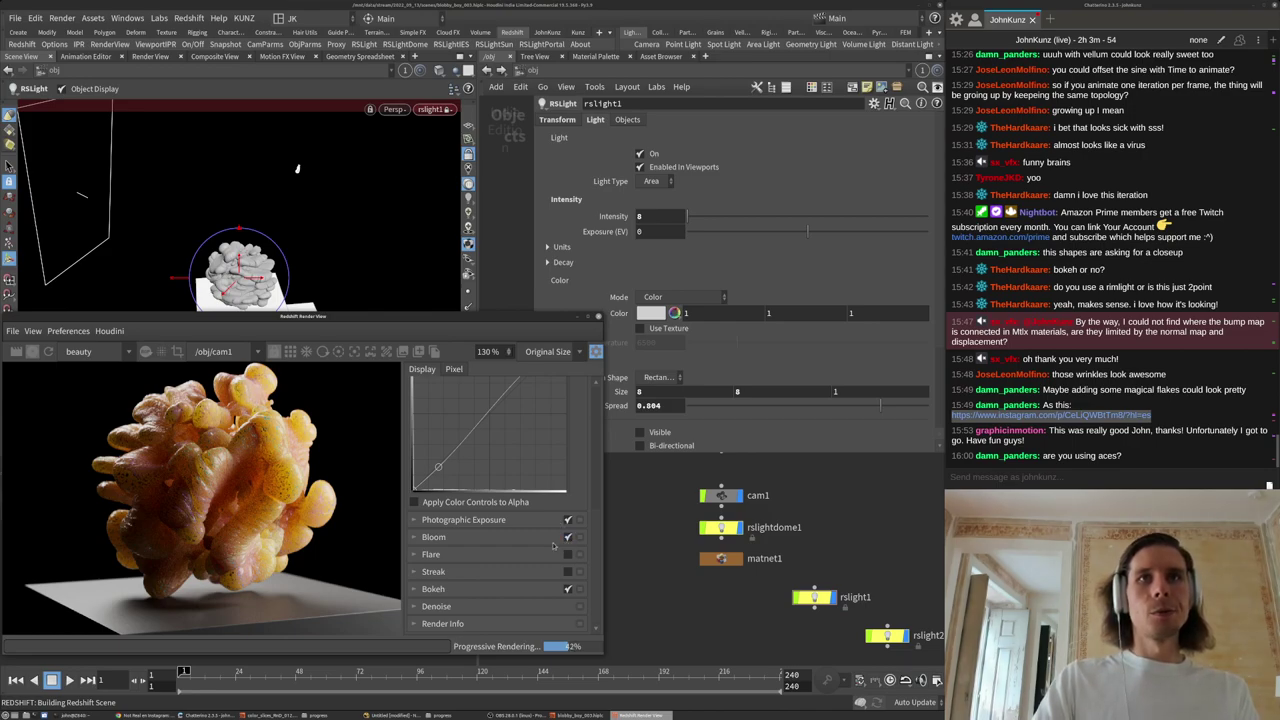
pyautogui.click(412, 539)
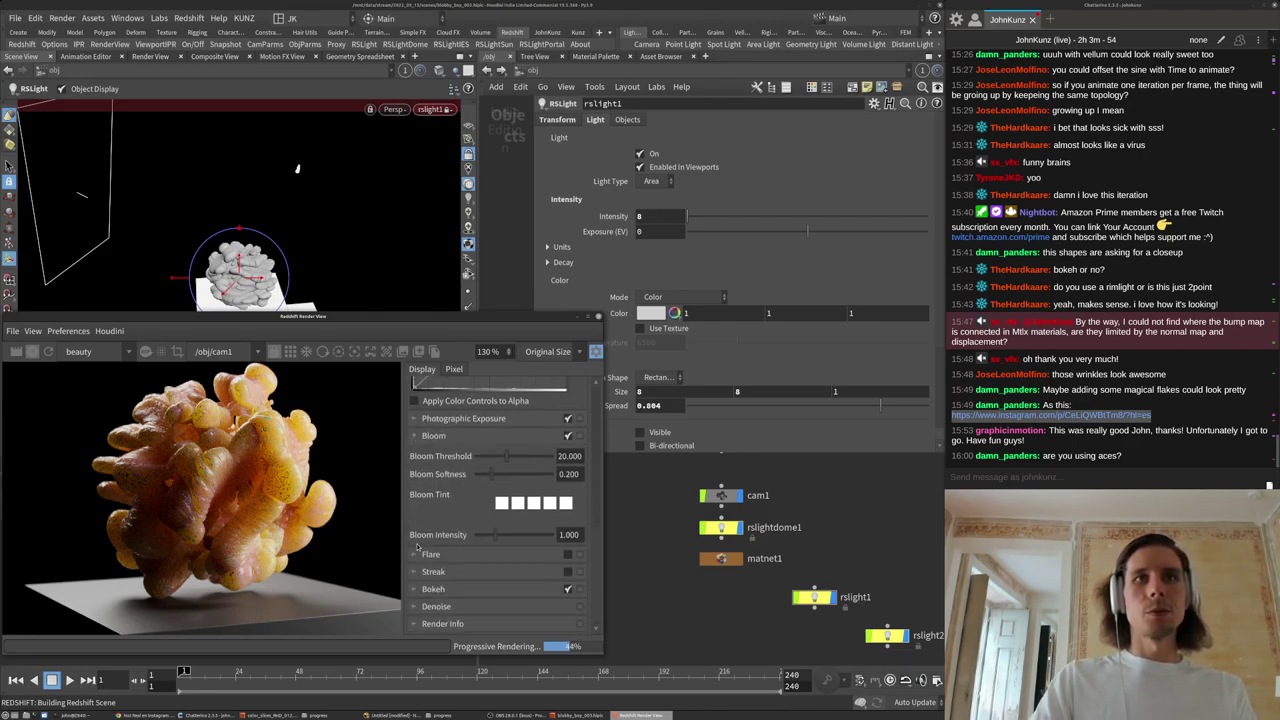
pyautogui.click(528, 476)
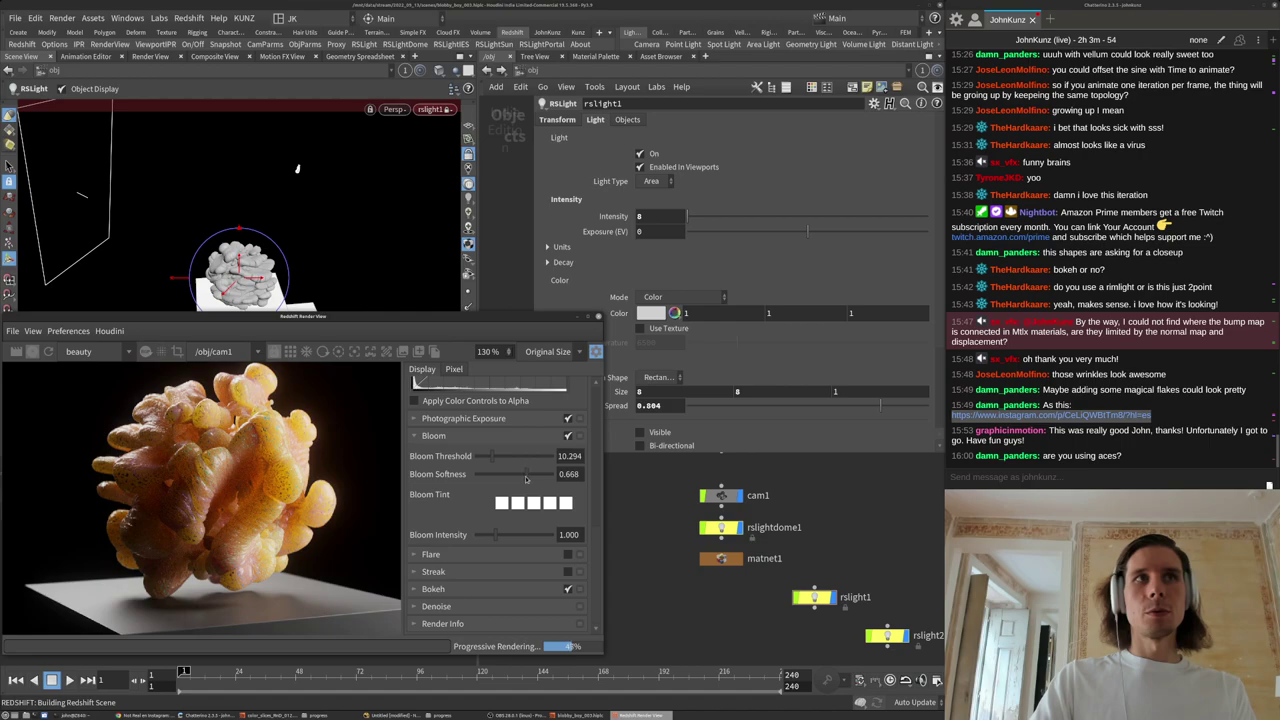
pyautogui.click(498, 476)
pyautogui.moveTo(491, 480); pyautogui.dragTo(496, 480)
pyautogui.click(567, 437)
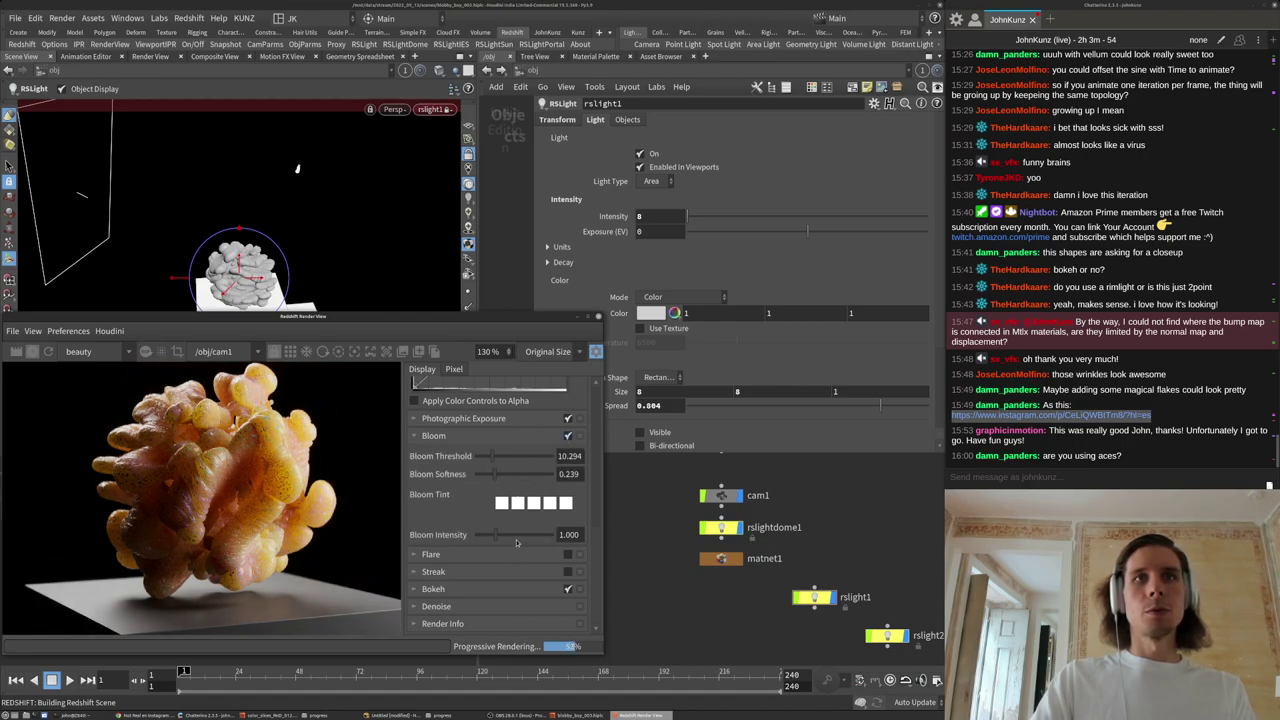
# Set the Bloom threshold to about 4.202, its softness to about 0.193 and its intensity to about 1.294.
pyautogui.moveTo(485, 459)
pyautogui.mouseDown()
pyautogui.moveTo(506, 477)
pyautogui.moveTo(490, 481)
pyautogui.mouseUp()
pyautogui.click(481, 462)
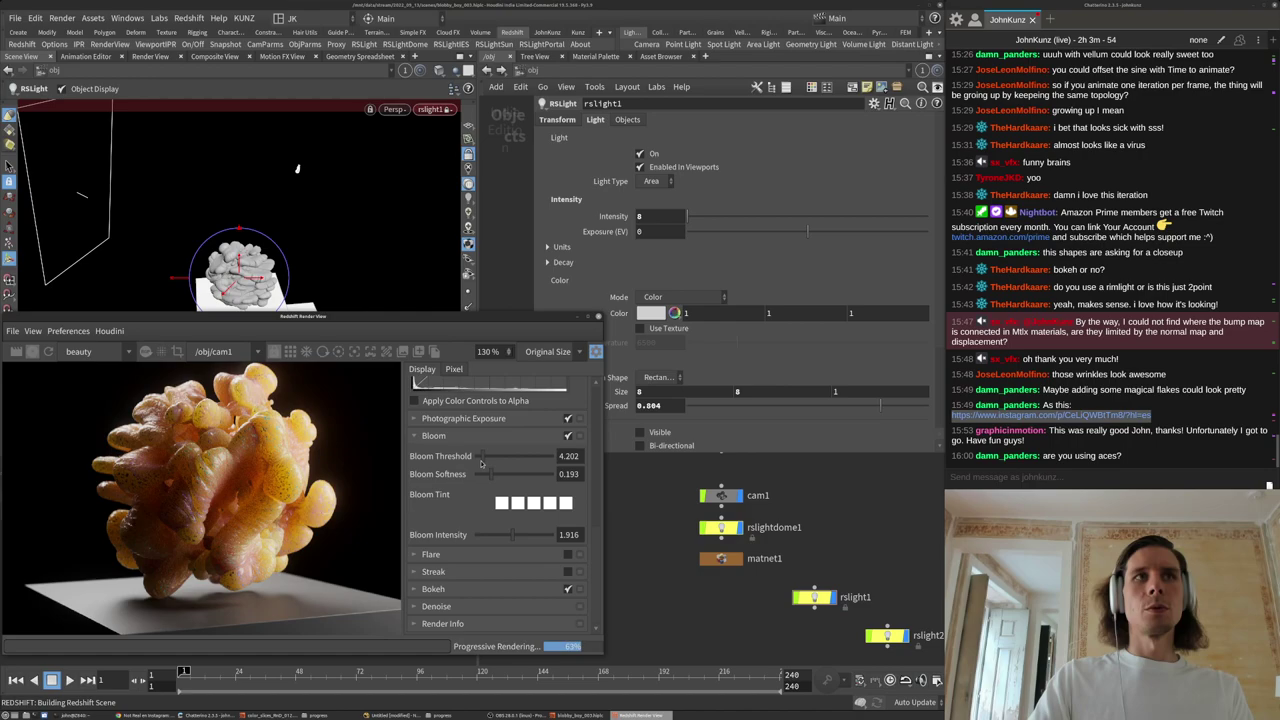
pyautogui.scroll(-3, 284, 513)
pyautogui.moveTo(491, 540); pyautogui.dragTo(492, 540)
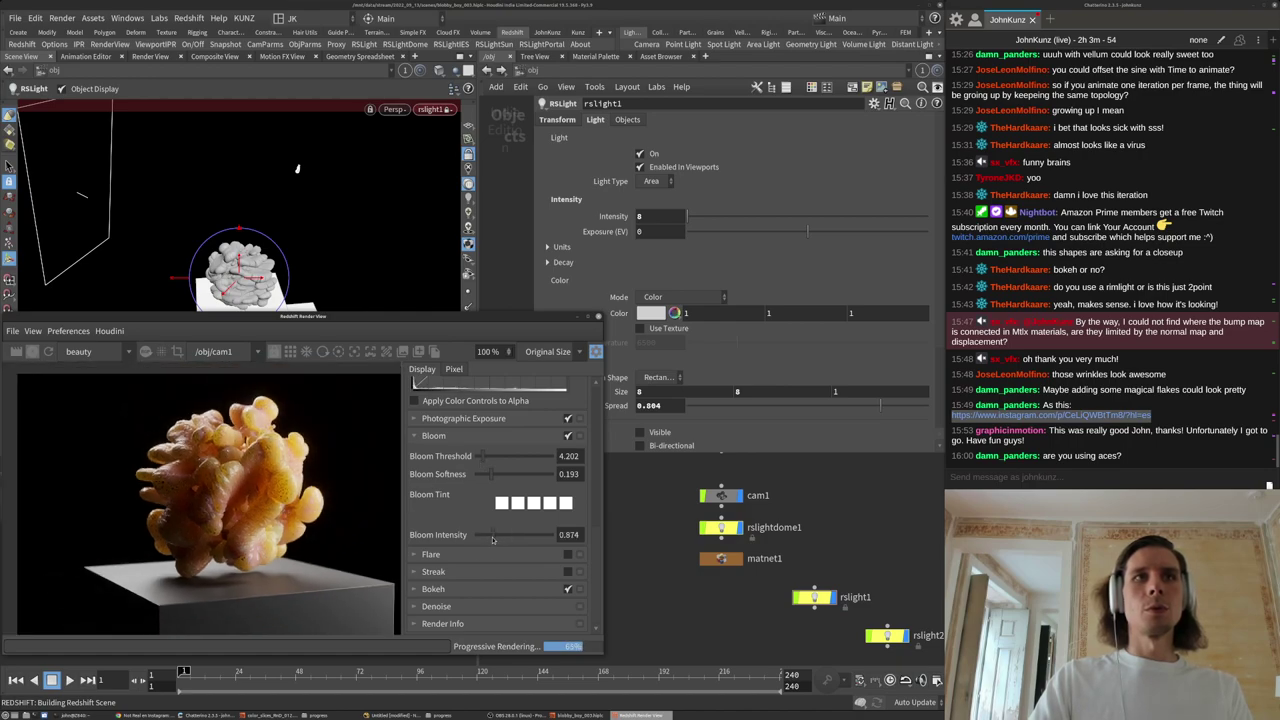
# Compare the render with Bloom off and on, and examine the blob's flaked surface up close and as a whole.
pyautogui.click(569, 437)
pyautogui.click(569, 437)
pyautogui.click(569, 437)
pyautogui.click(569, 437)
pyautogui.moveTo(254, 403); pyautogui.dragTo(249, 443, button='middle')
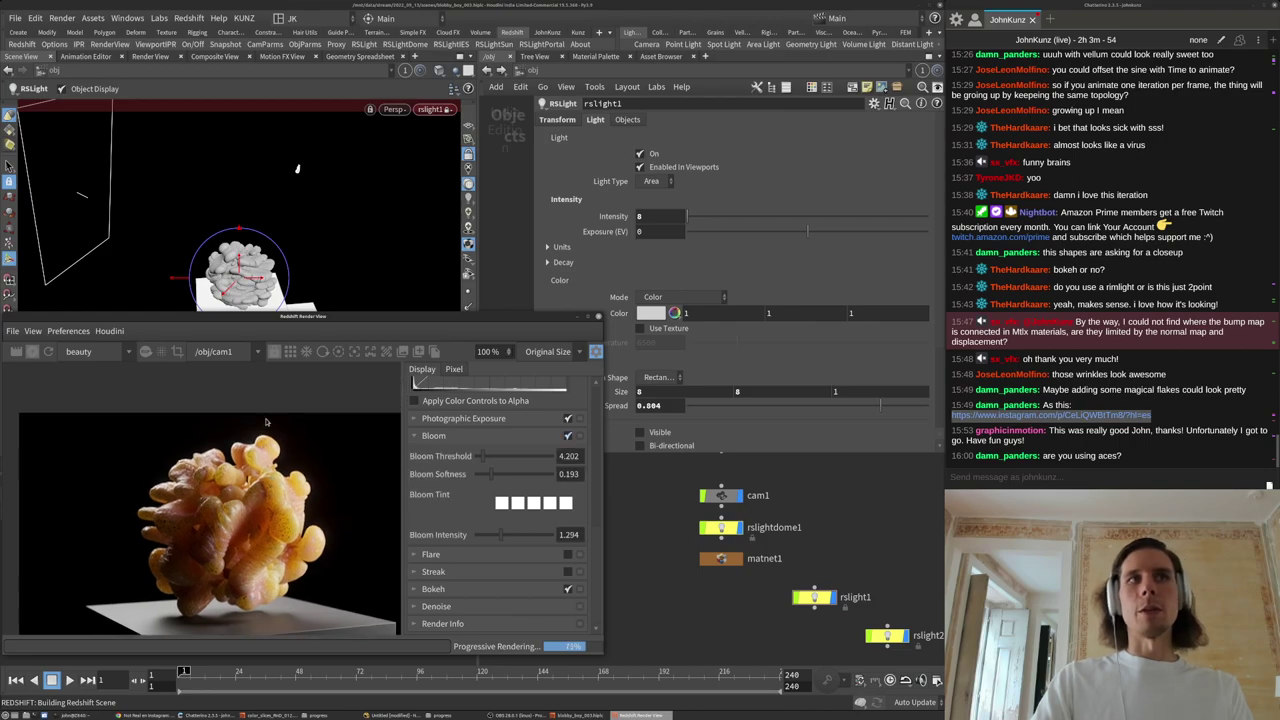
pyautogui.scroll(7, 249, 443)
pyautogui.scroll(-3, 249, 443)
pyautogui.scroll(5, 218, 504)
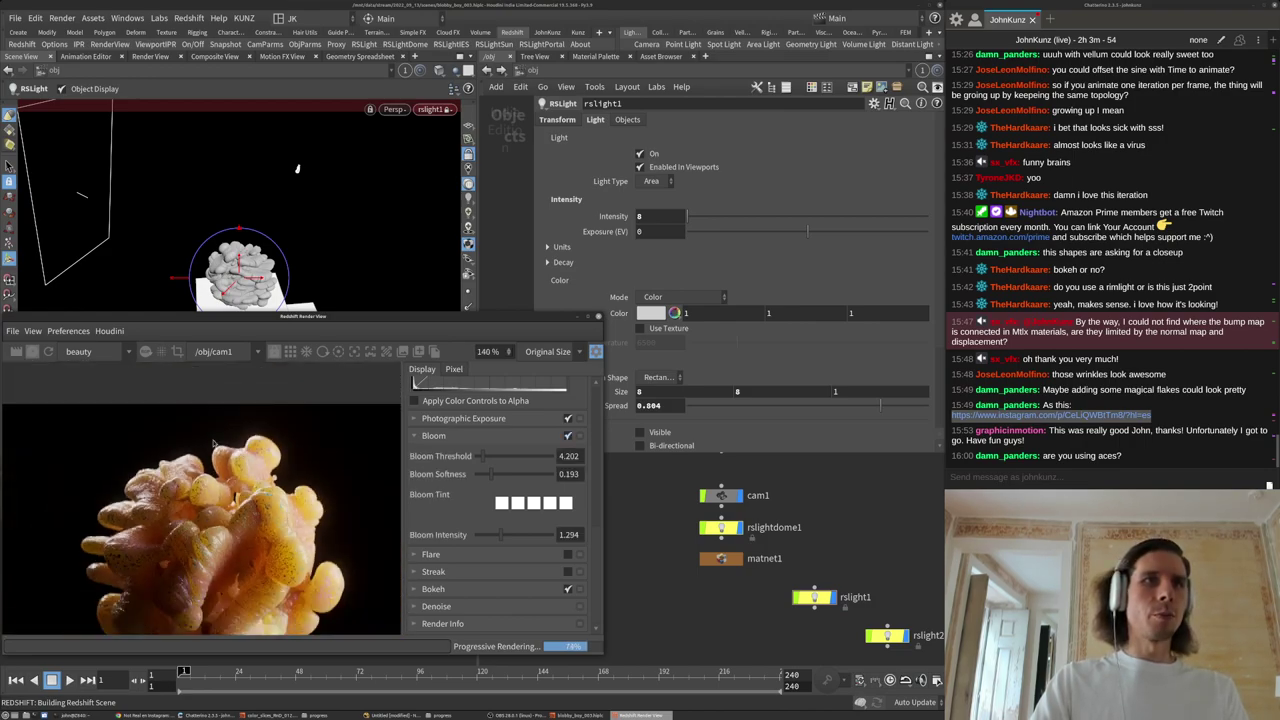
pyautogui.scroll(-5, 201, 478)
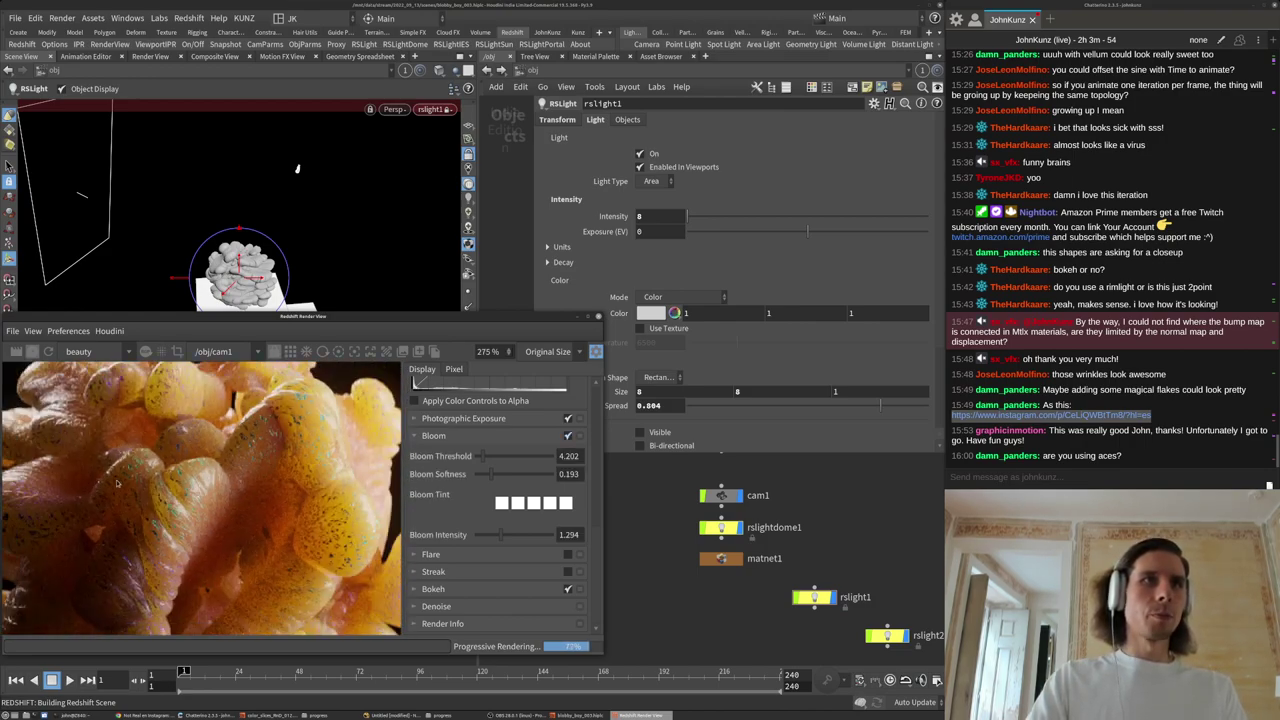
pyautogui.scroll(5, 138, 494)
pyautogui.scroll(-5, 140, 499)
pyautogui.scroll(-5, 150, 505)
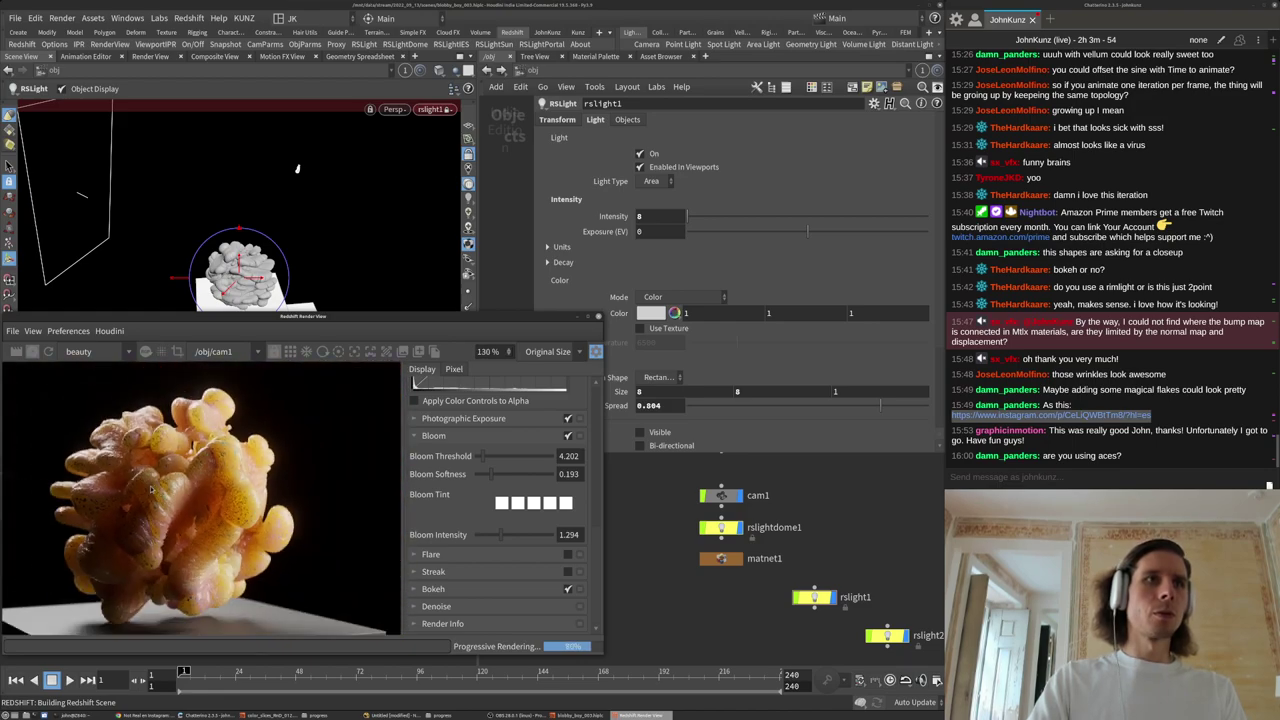
pyautogui.scroll(-2, 185, 520)
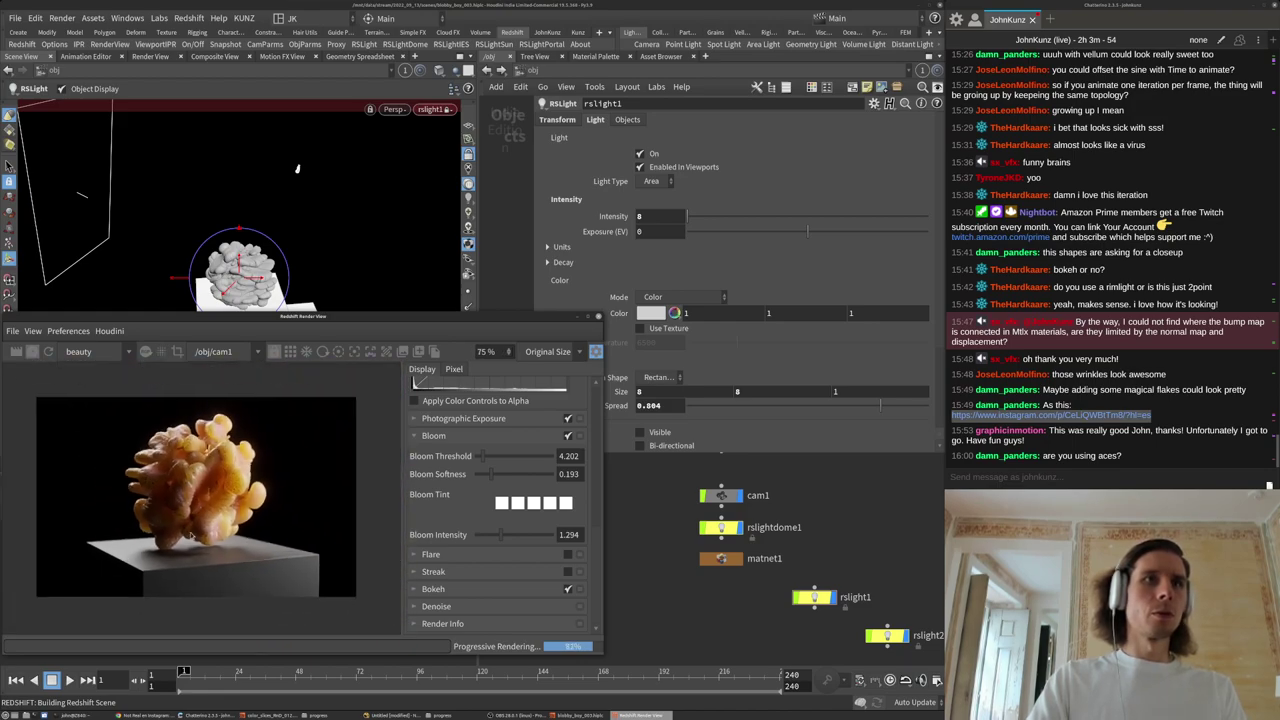
# Open the plinthe material inside matnet1 and select its StandardMaterial1 node.
pyautogui.doubleClick(722, 561)
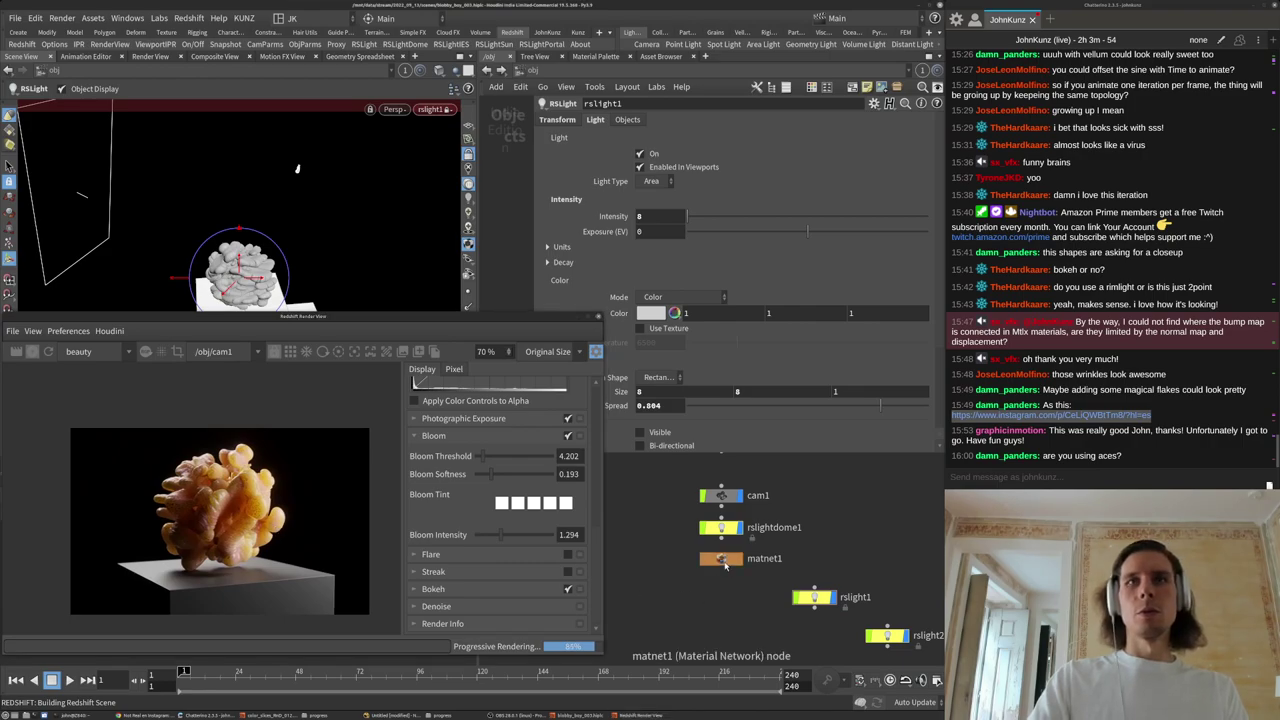
pyautogui.scroll(-5, 725, 561)
pyautogui.scroll(3, 670, 526)
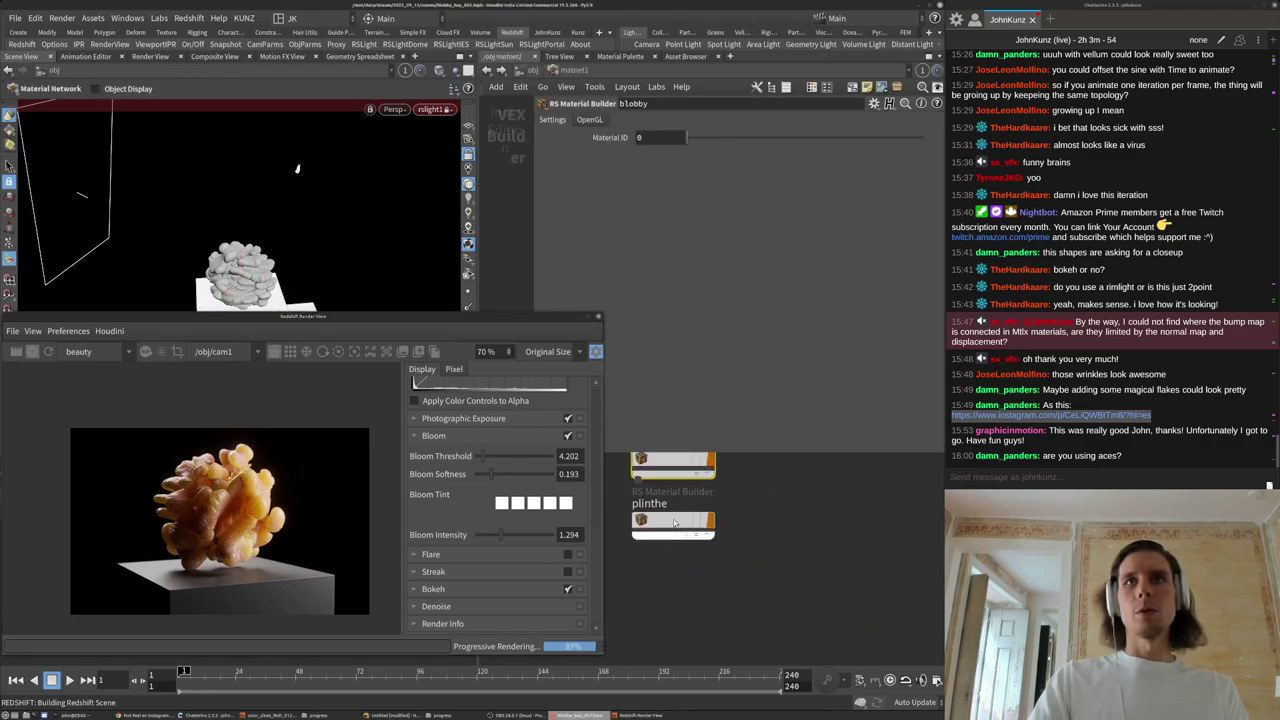
pyautogui.doubleClick(674, 523)
pyautogui.scroll(-3, 738, 561)
pyautogui.scroll(-4, 738, 561)
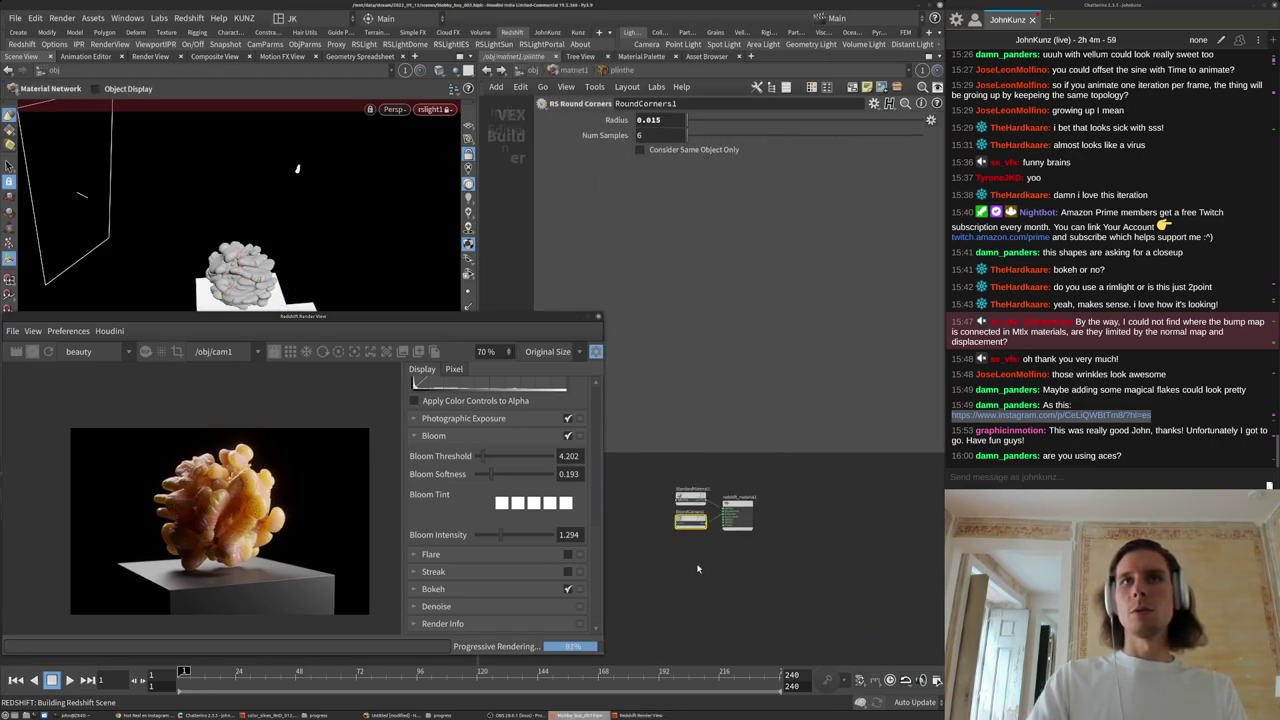
pyautogui.scroll(4, 678, 497)
pyautogui.click(709, 502)
# Try a base weight of 1 on the plinth's standard material, checking the render while stopping and restarting the live render.
pyautogui.doubleClick(669, 174)
pyautogui.write('1')
pyautogui.click(648, 514)
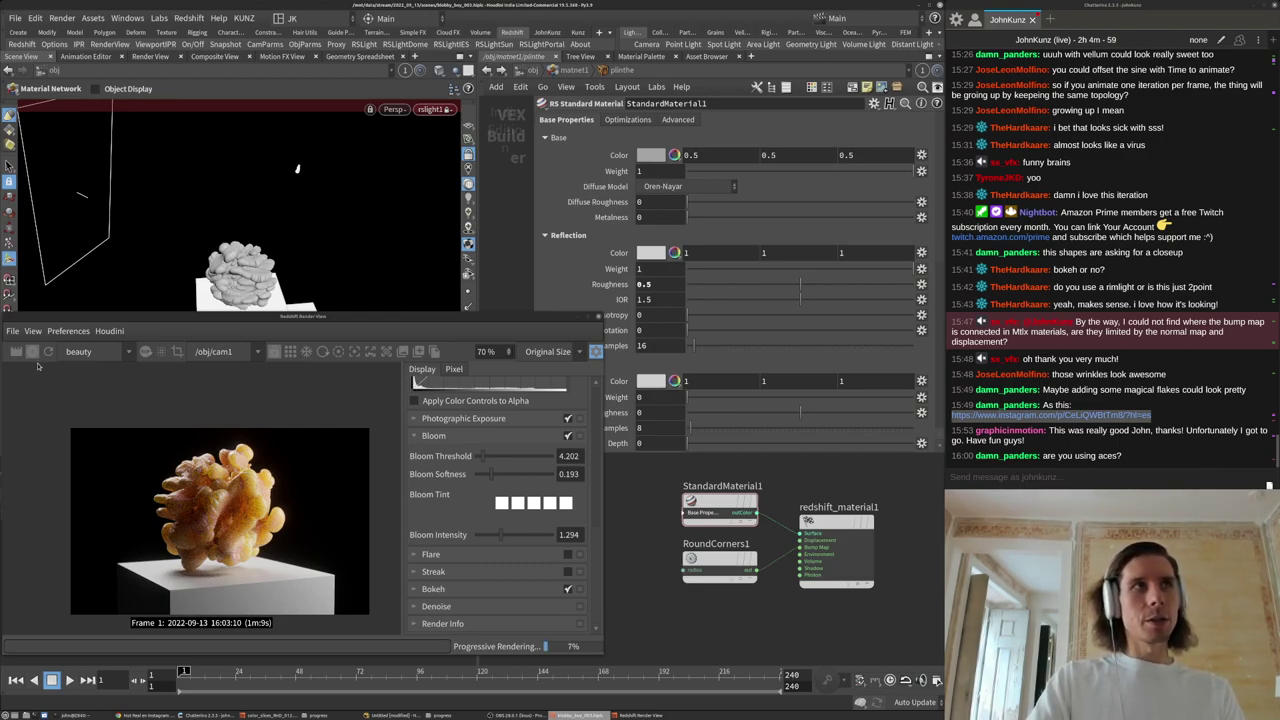
pyautogui.click(33, 356)
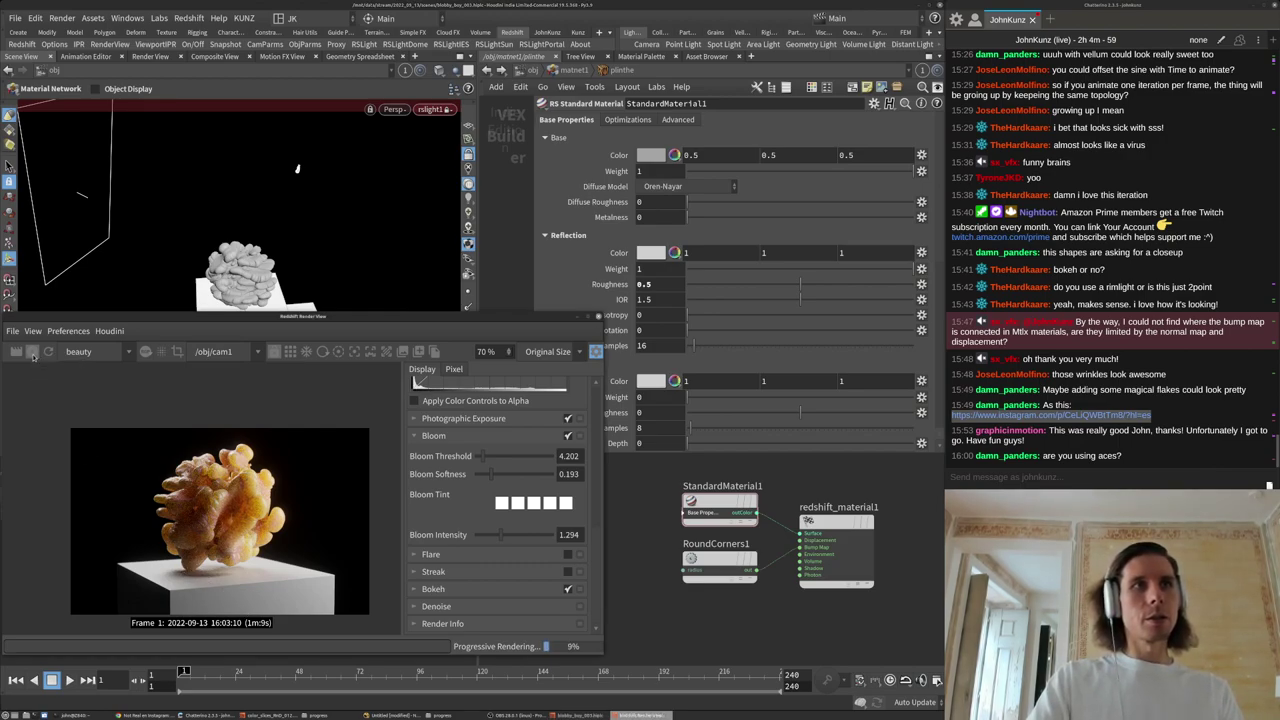
pyautogui.scroll(-3, 271, 470)
pyautogui.scroll(6, 265, 543)
pyautogui.moveTo(289, 470); pyautogui.dragTo(263, 514, button='middle')
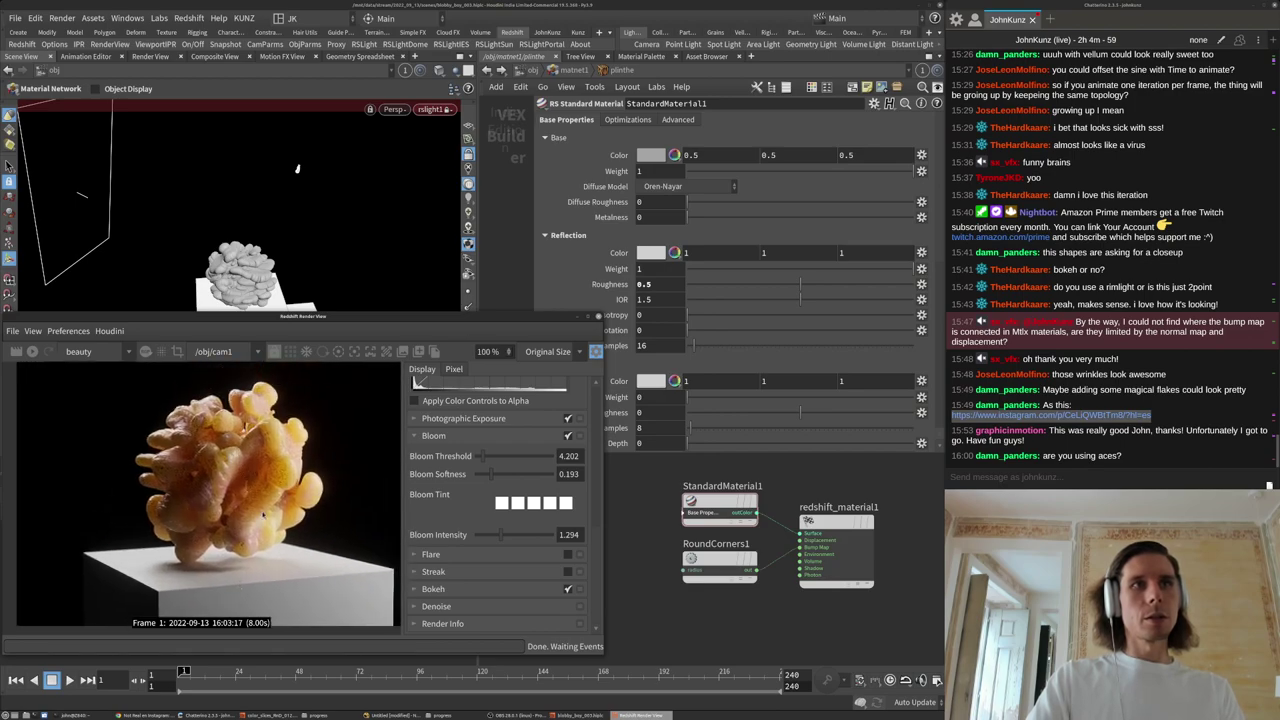
pyautogui.scroll(-1, 136, 458)
pyautogui.click(33, 356)
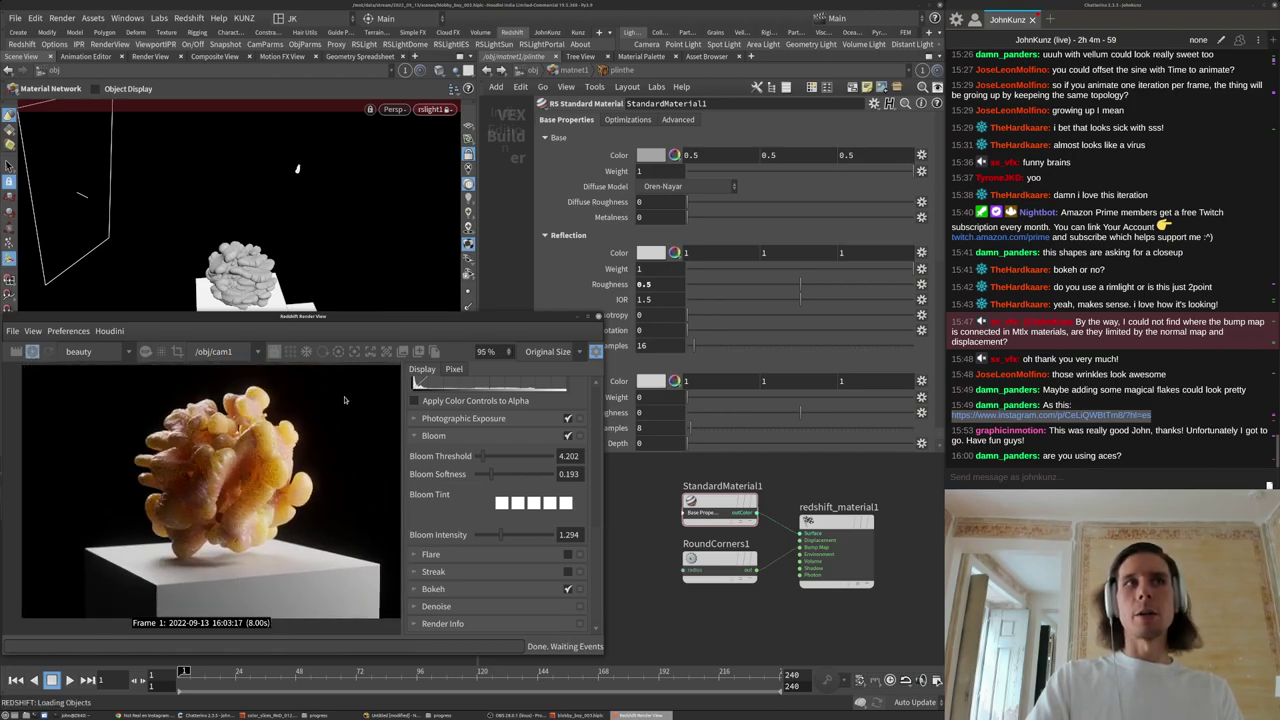
# Set the base weight of the plinth's standard material to 0.05 and check the darkened plinth in the render.
pyautogui.click(690, 171)
pyautogui.scroll(-6, 232, 552)
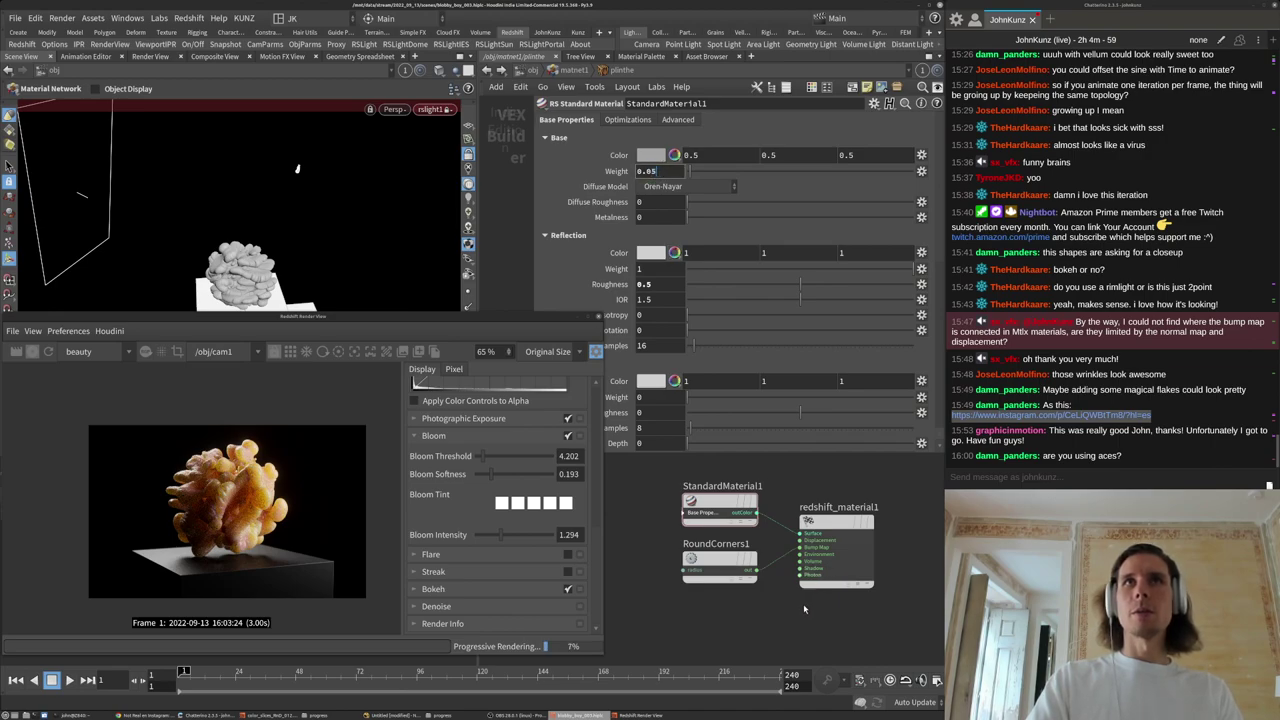
pyautogui.press('Return')
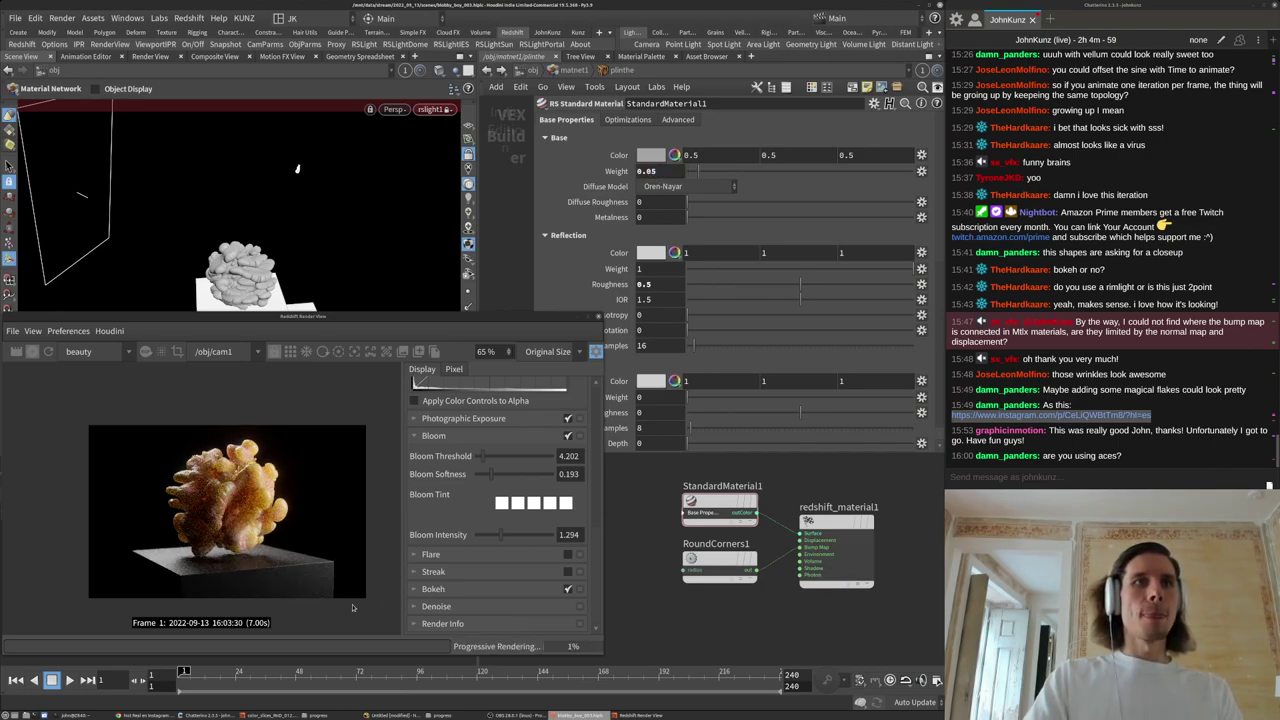
pyautogui.scroll(2, 185, 540)
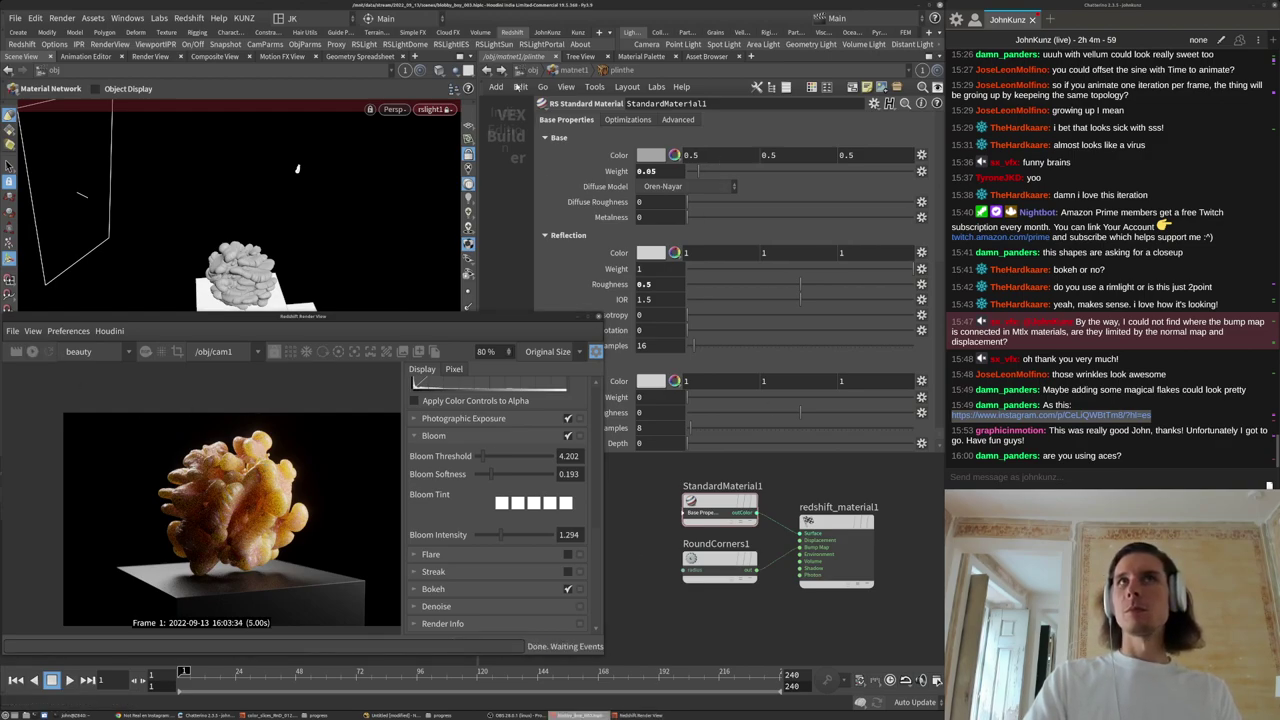
# Return to the object level and line up rslight1 and rslight2 beneath matnet1 in the node column.
pyautogui.click(533, 72)
pyautogui.scroll(-4, 750, 600)
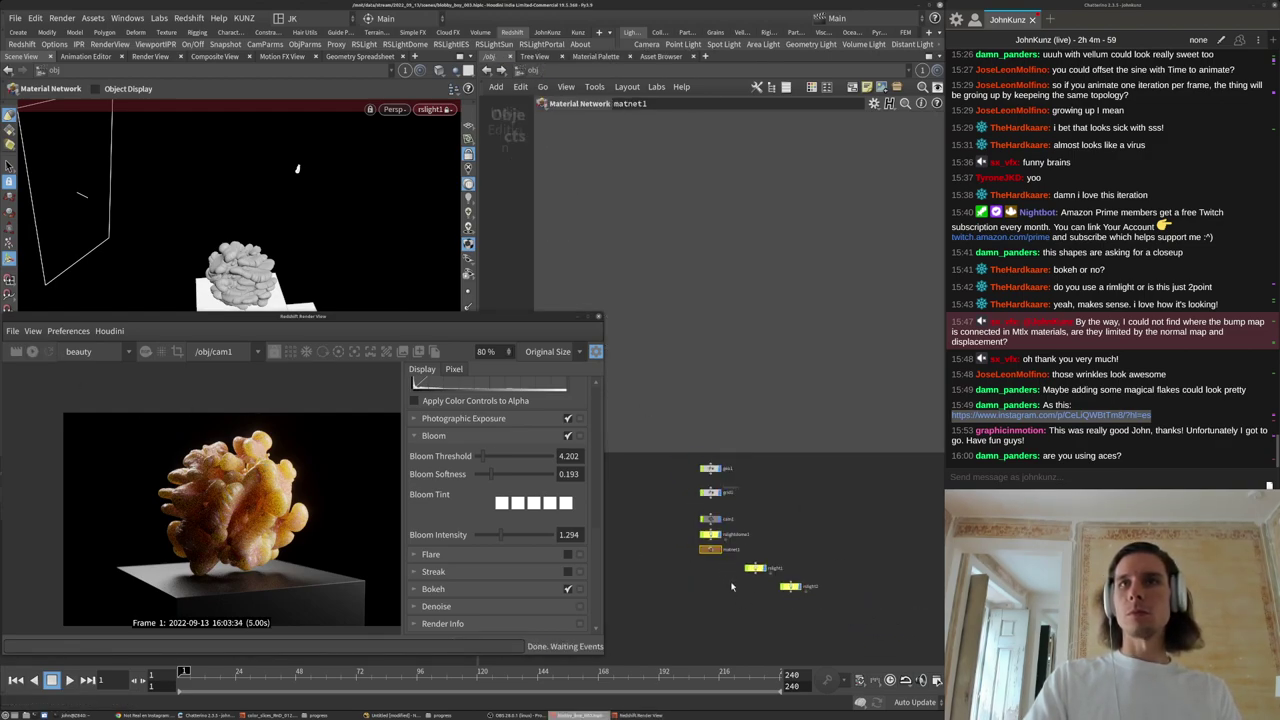
pyautogui.moveTo(758, 581); pyautogui.dragTo(714, 587)
pyautogui.moveTo(796, 600); pyautogui.dragTo(716, 601)
pyautogui.moveTo(755, 521); pyautogui.dragTo(777, 549, button='middle')
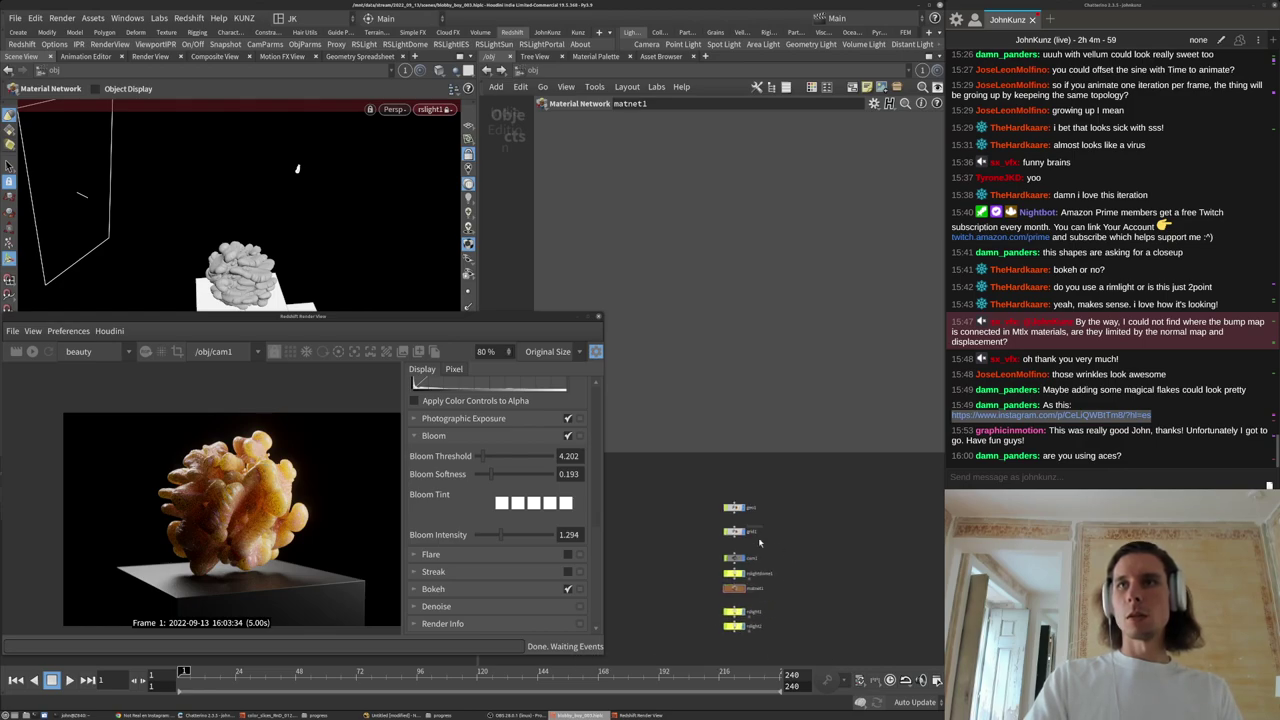
# Double the resolution of cam1 to 2560 by 1600.
pyautogui.scroll(4, 737, 531)
pyautogui.click(732, 588)
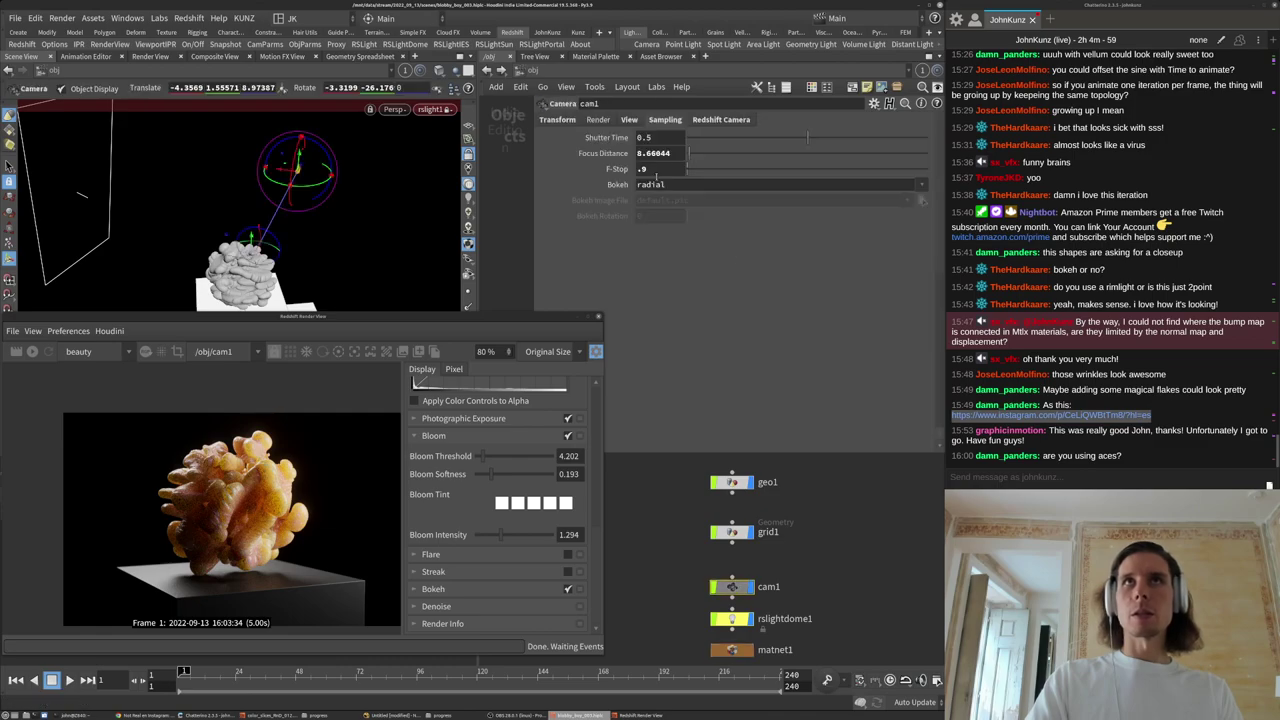
pyautogui.click(631, 119)
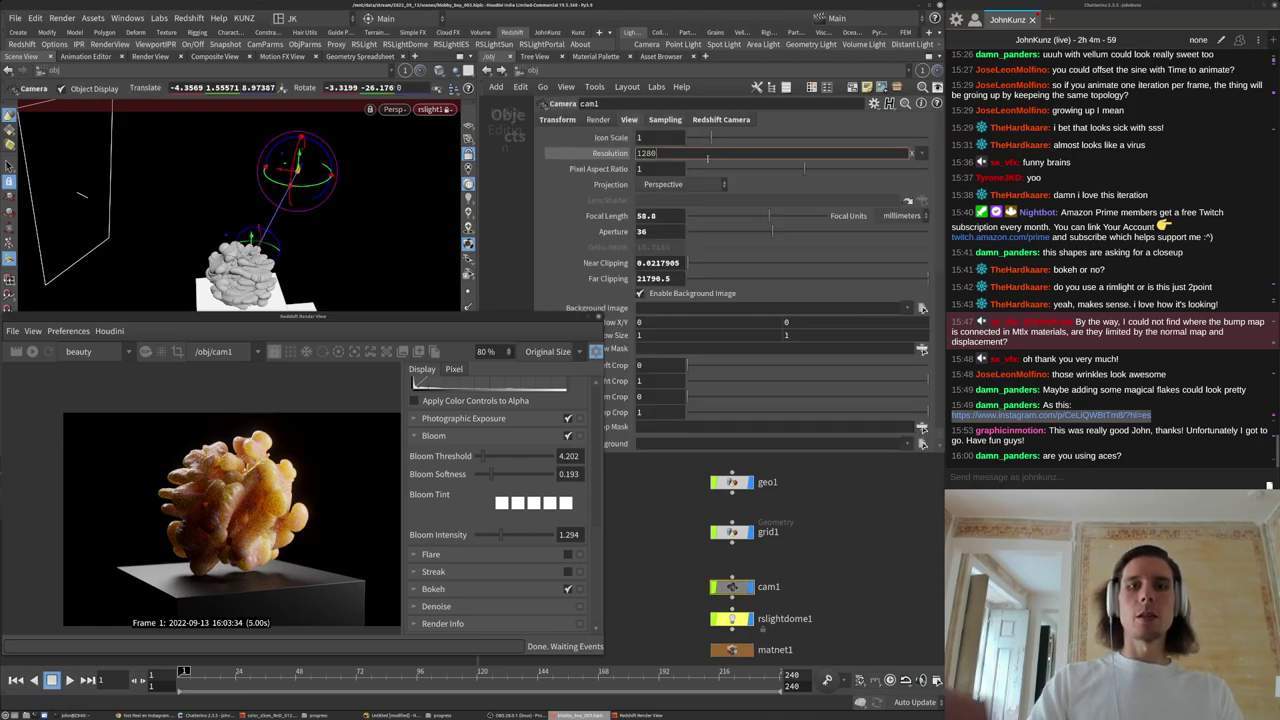
pyautogui.write('2')
pyautogui.press('Tab')
pyautogui.press('Right')
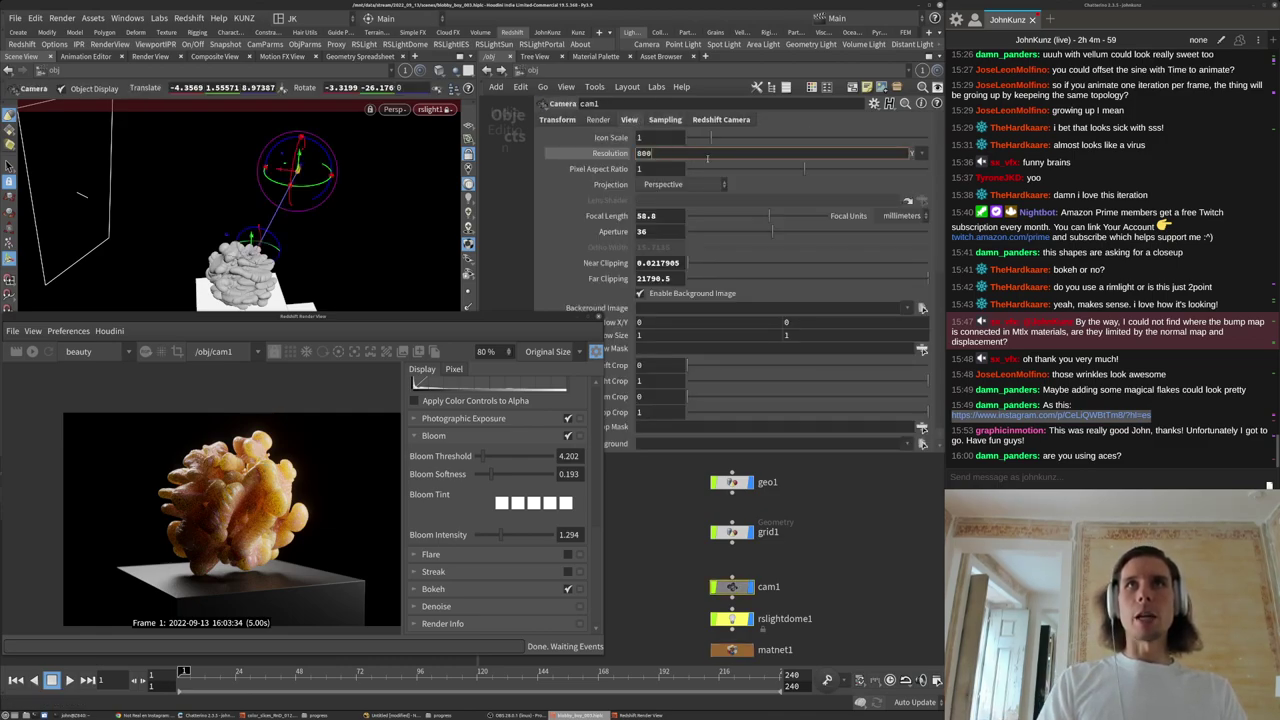
pyautogui.write('*')
pyautogui.press('Return')
pyautogui.click(580, 158)
pyautogui.click(580, 159)
pyautogui.click(815, 153)
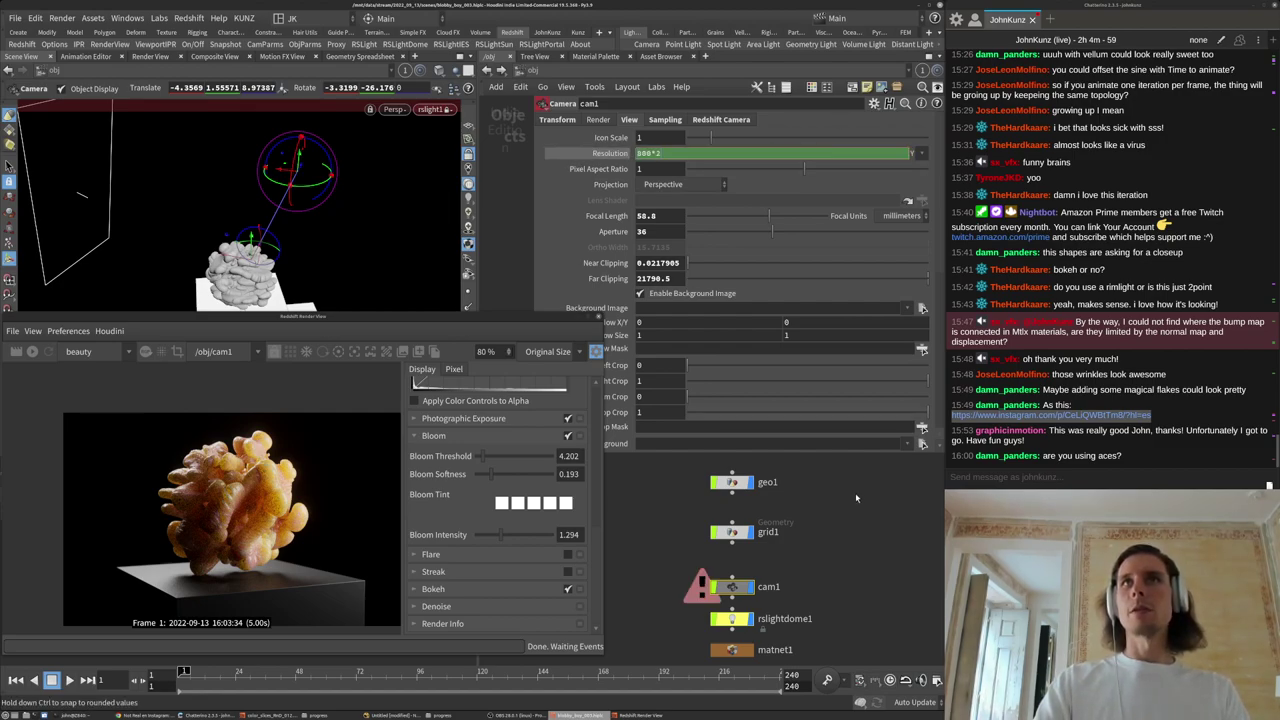
pyautogui.write('2')
pyautogui.press('Return')
pyautogui.click(625, 156)
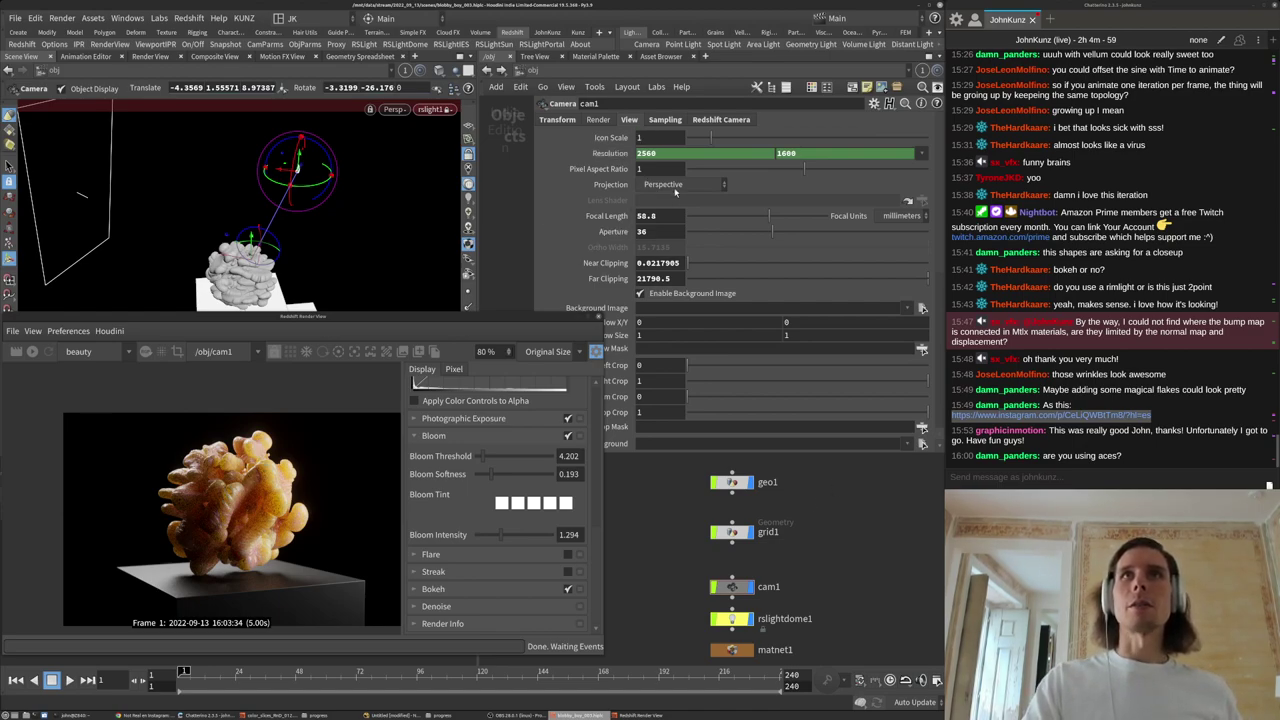
# Bring up cam1's view settings and look through cam1 in the viewport instead of rslight1.
pyautogui.moveTo(795, 574); pyautogui.dragTo(798, 506, button='middle')
pyautogui.scroll(-4, 745, 527)
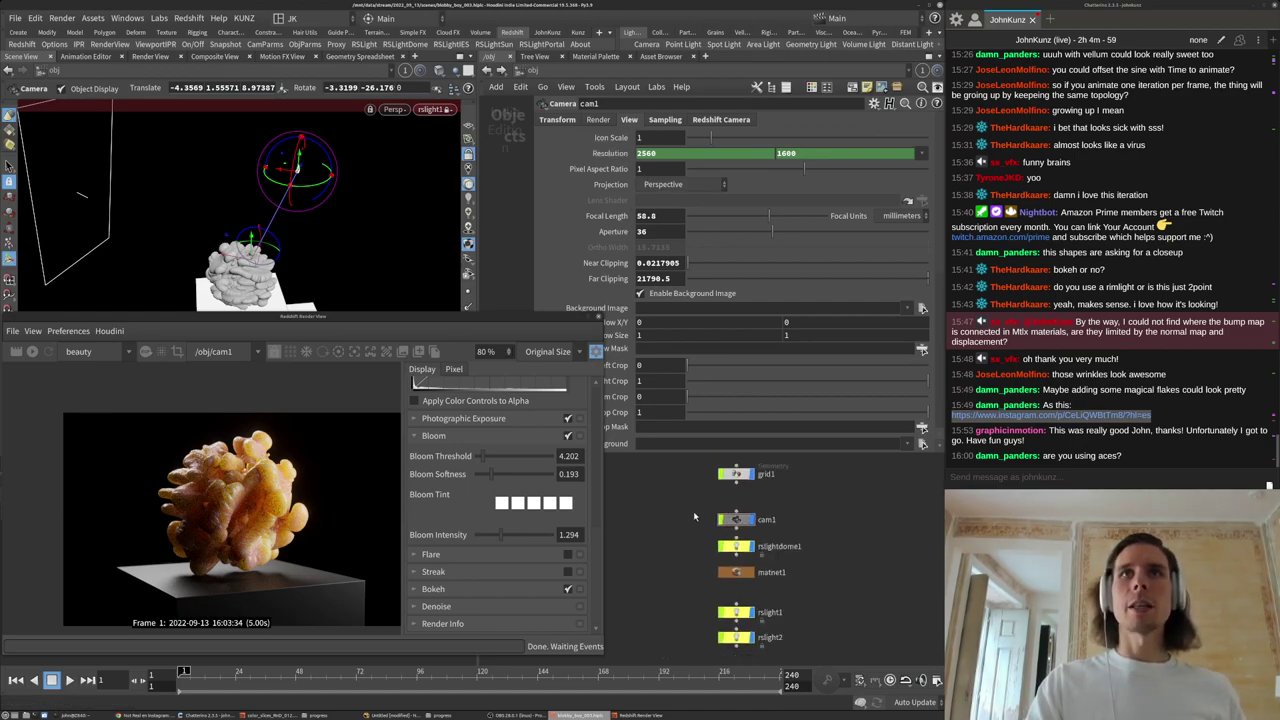
pyautogui.click(664, 120)
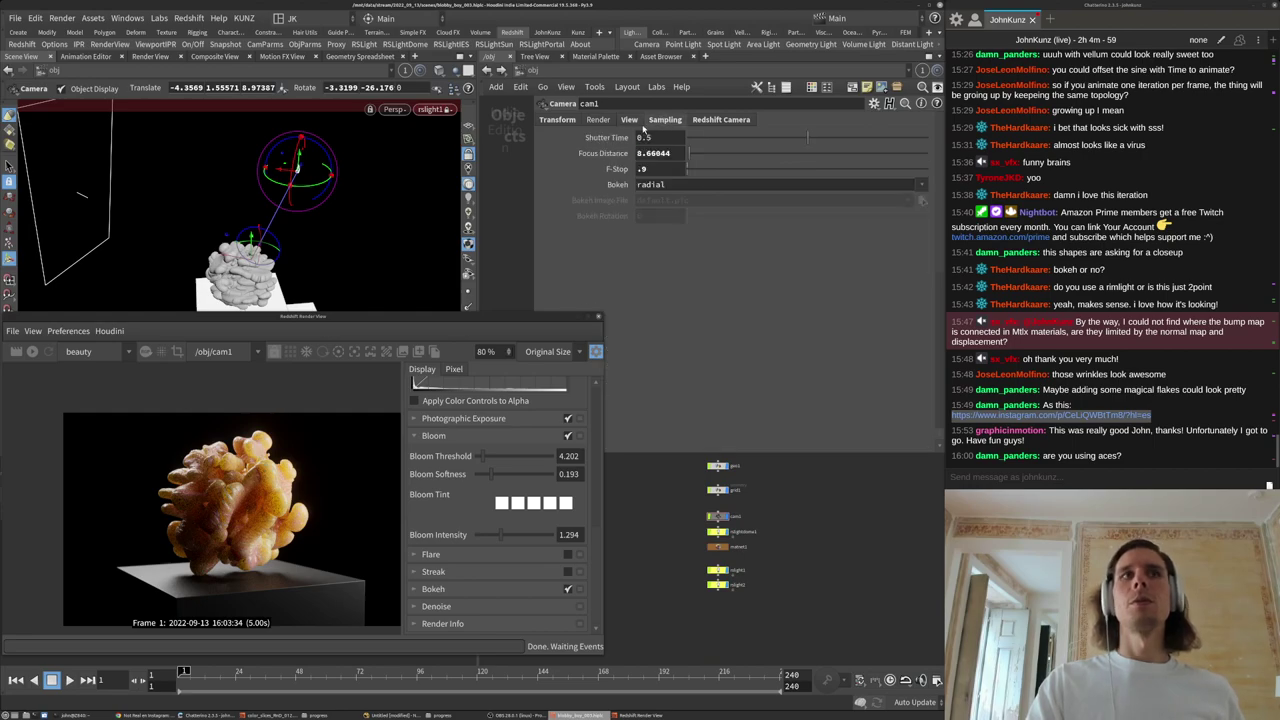
pyautogui.click(628, 120)
pyautogui.click(435, 110)
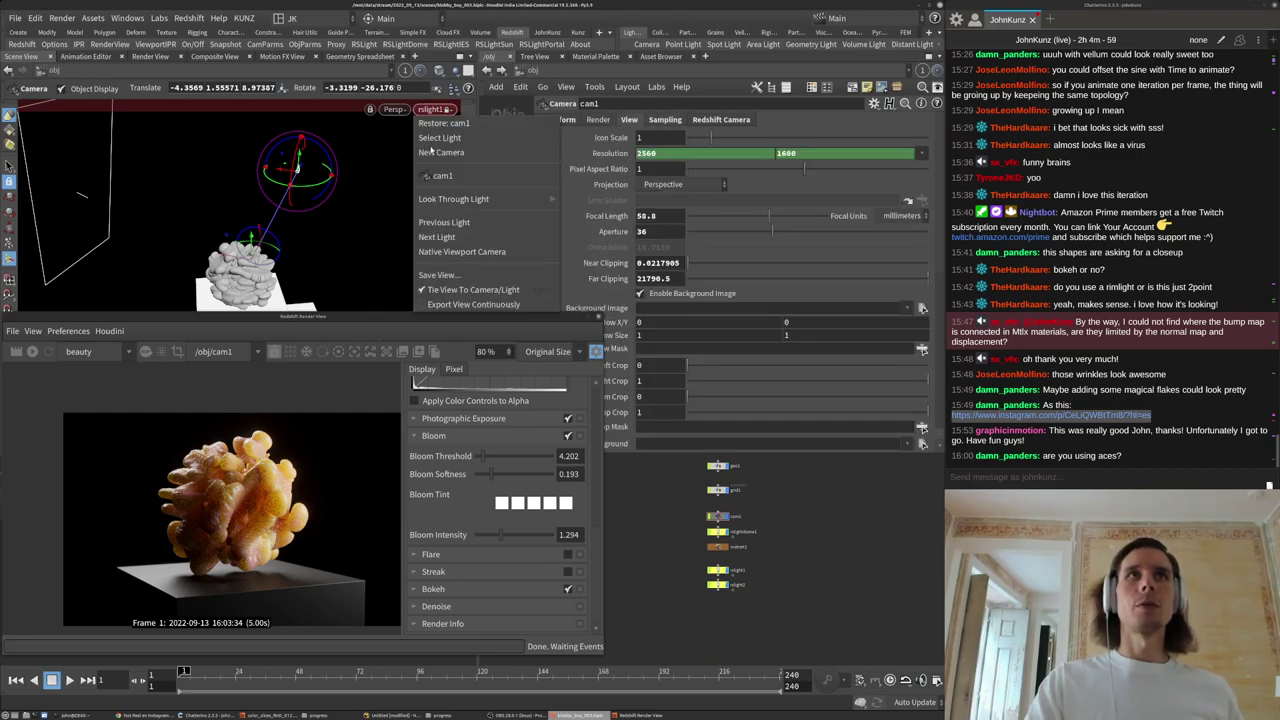
pyautogui.click(440, 176)
# Uncover the viewport, set cam1's focal length to about 66.2 and reframe the shot so the blob sits slightly lower.
pyautogui.moveTo(392, 318); pyautogui.dragTo(377, 468)
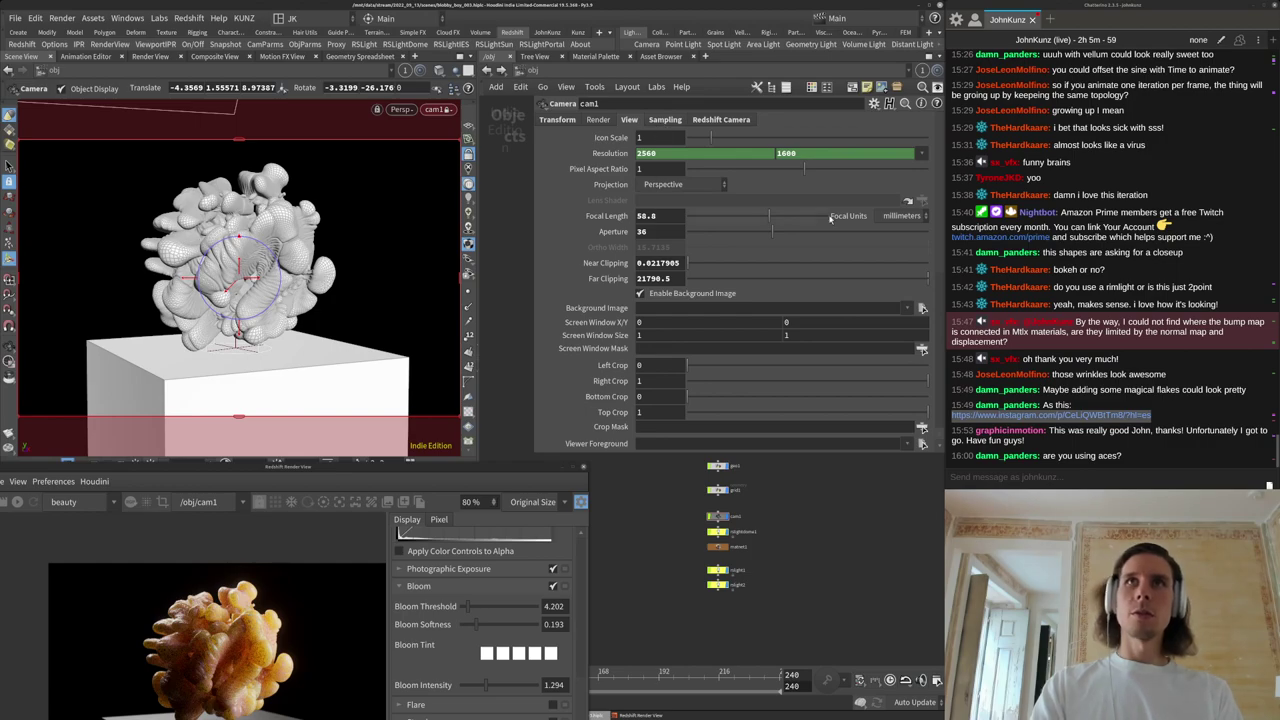
pyautogui.moveTo(771, 217); pyautogui.dragTo(780, 222)
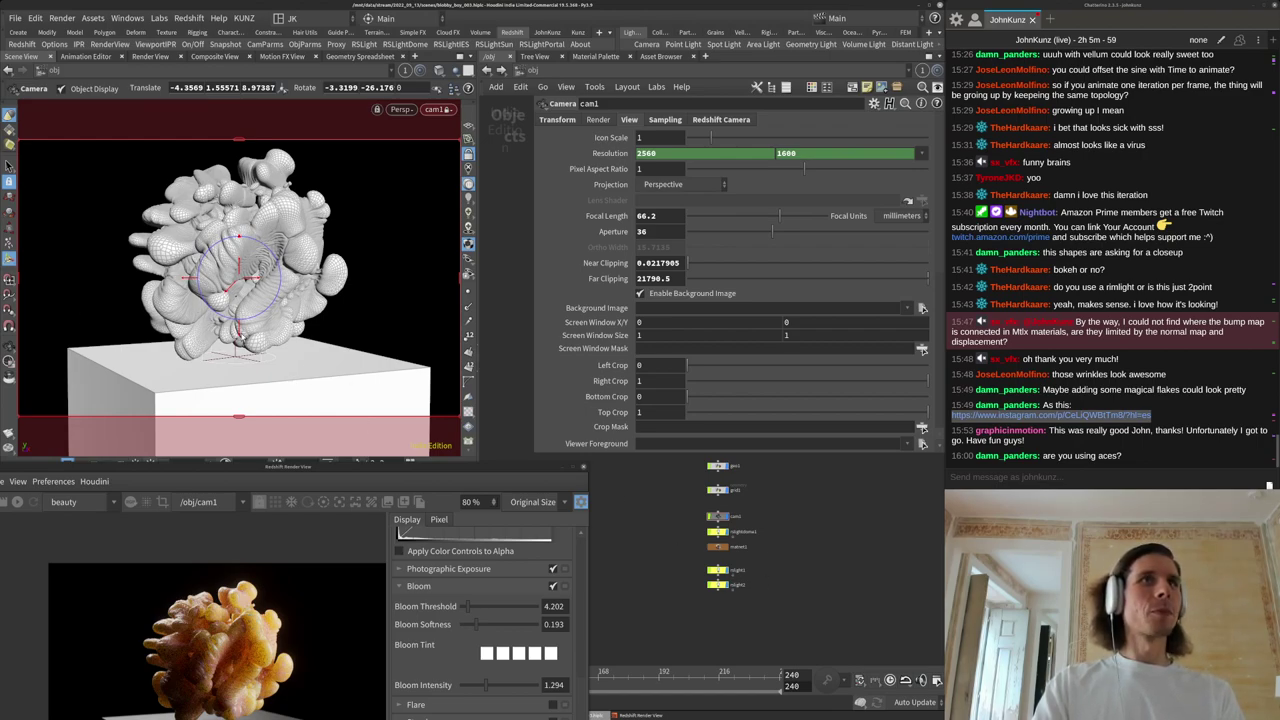
pyautogui.moveTo(241, 338); pyautogui.dragTo(241, 344)
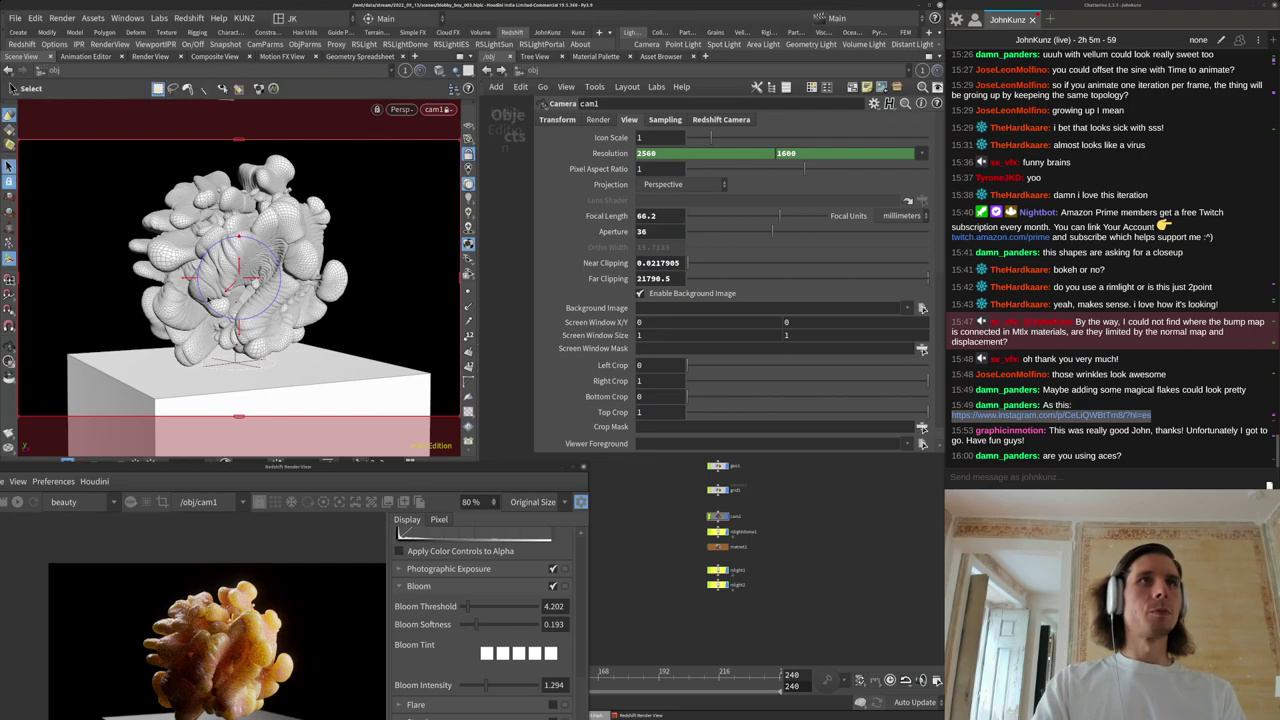
# Move and enlarge the render view window, and bring the newly framed render to 100 % zoom.
pyautogui.keyDown('super'); pyautogui.moveTo(413, 592); pyautogui.dragTo(434, 156); pyautogui.keyUp('super')
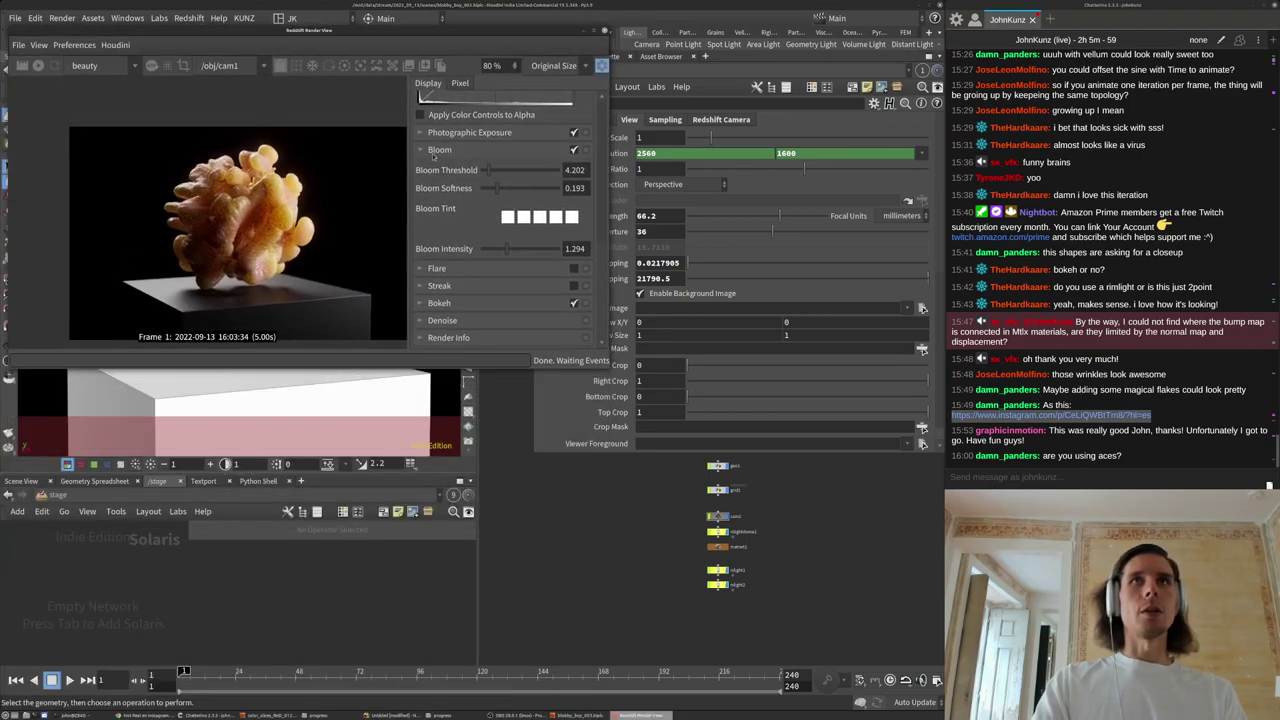
pyautogui.moveTo(608, 367); pyautogui.dragTo(877, 634)
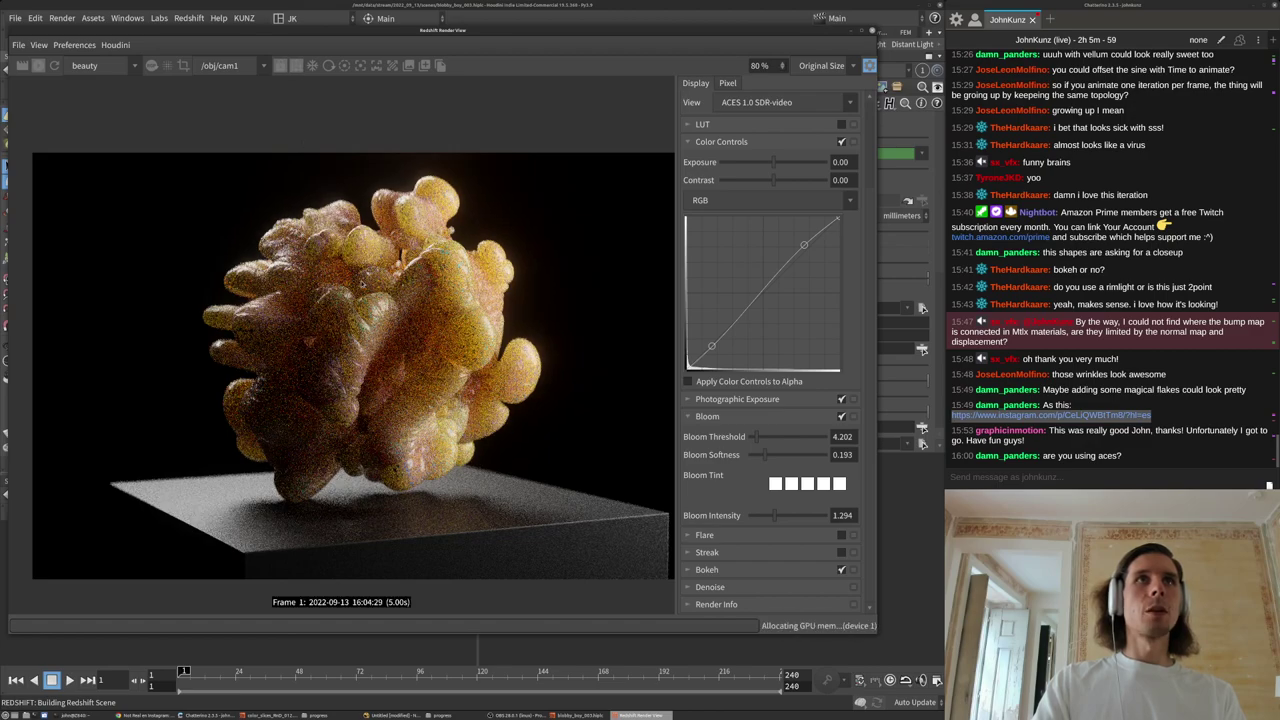
pyautogui.scroll(2, 400, 339)
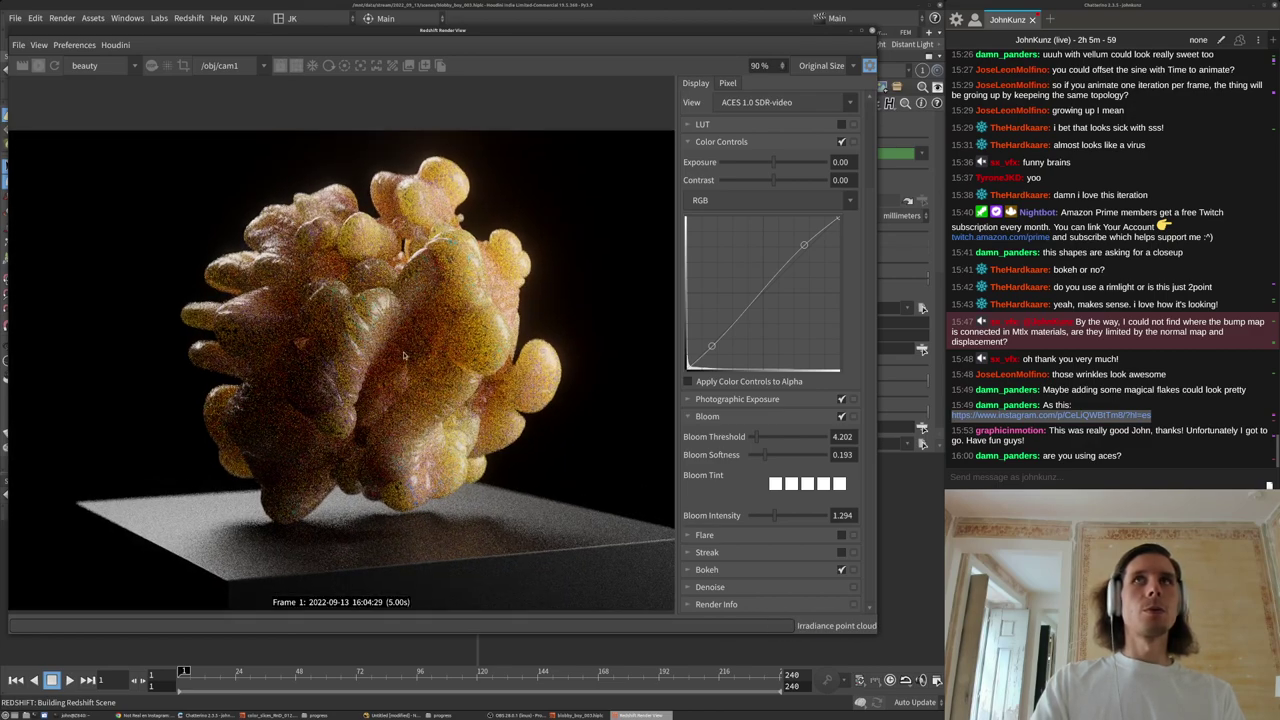
pyautogui.scroll(1, 405, 355)
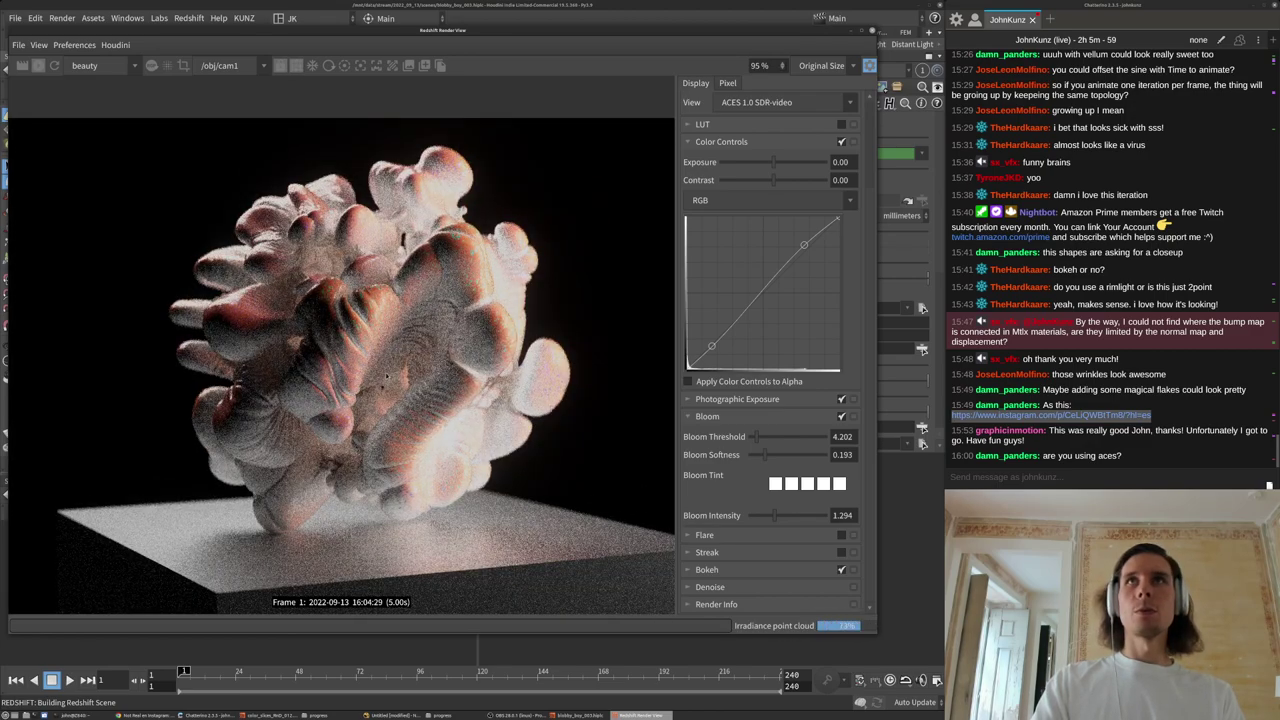
pyautogui.scroll(1, 388, 376)
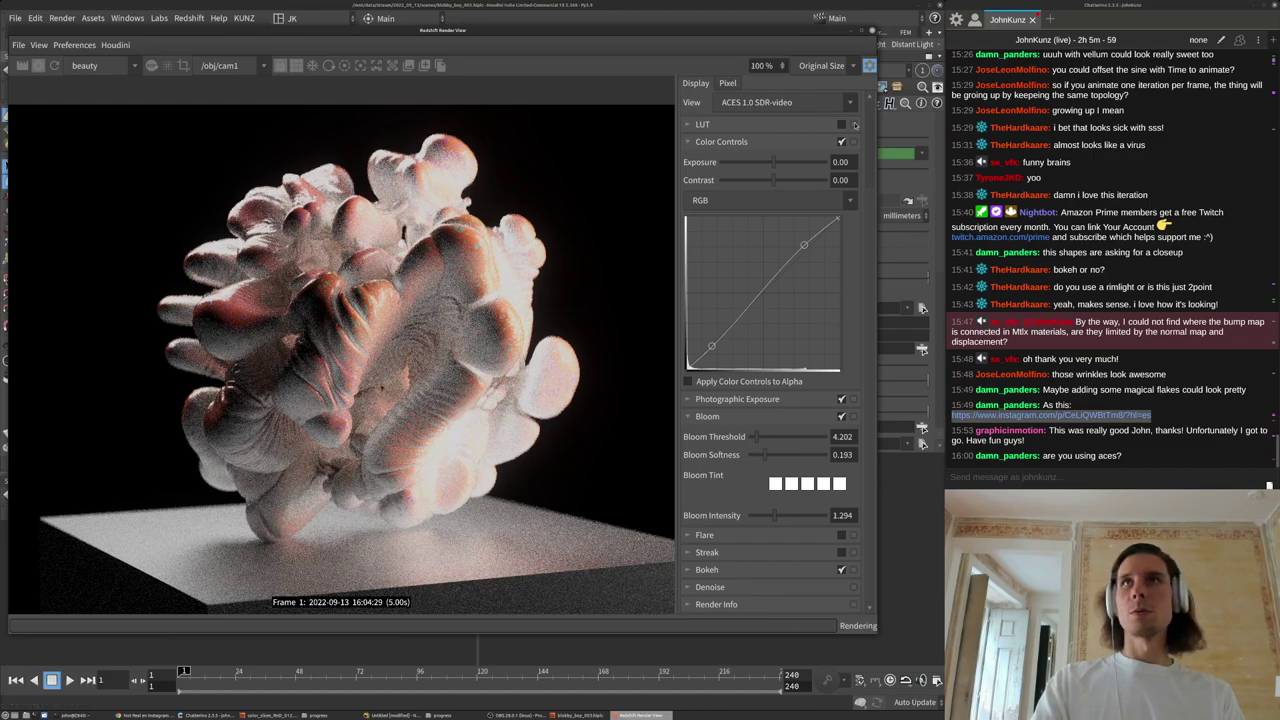
# Widen the render view window and examine the first rendered buckets on the blob's central folds at close range.
pyautogui.moveTo(877, 270); pyautogui.dragTo(938, 270)
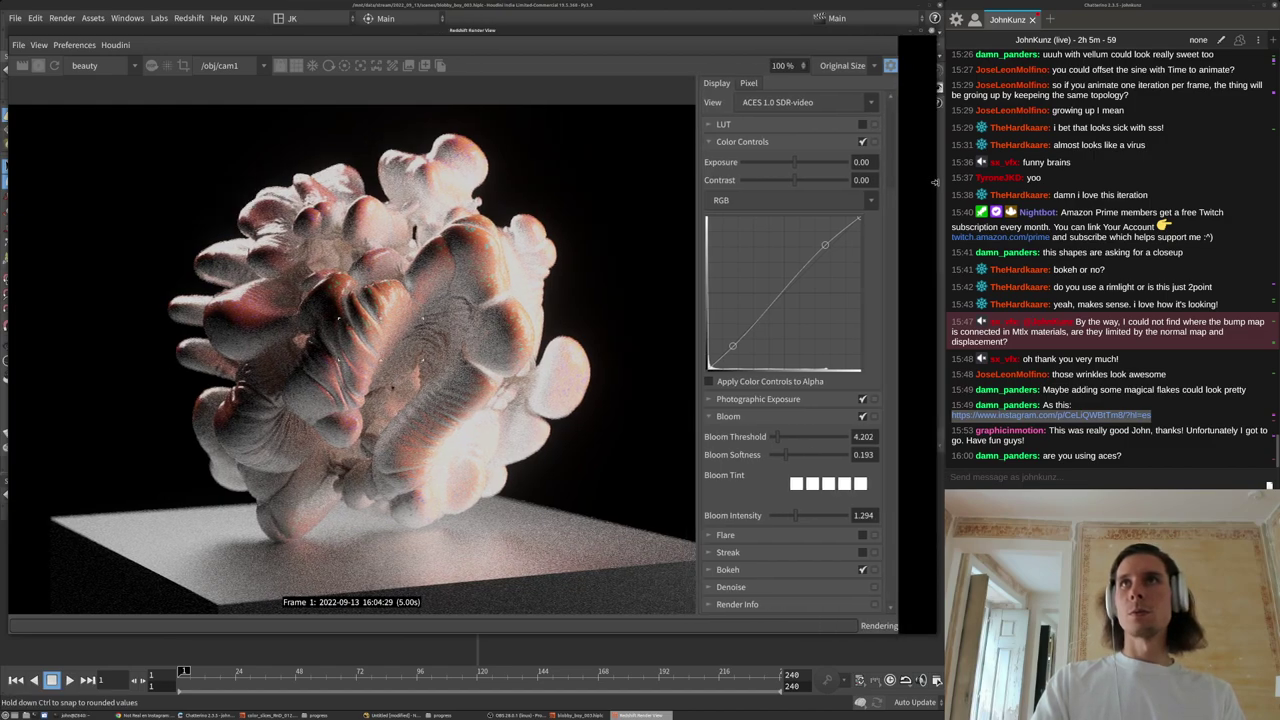
pyautogui.scroll(5, 341, 348)
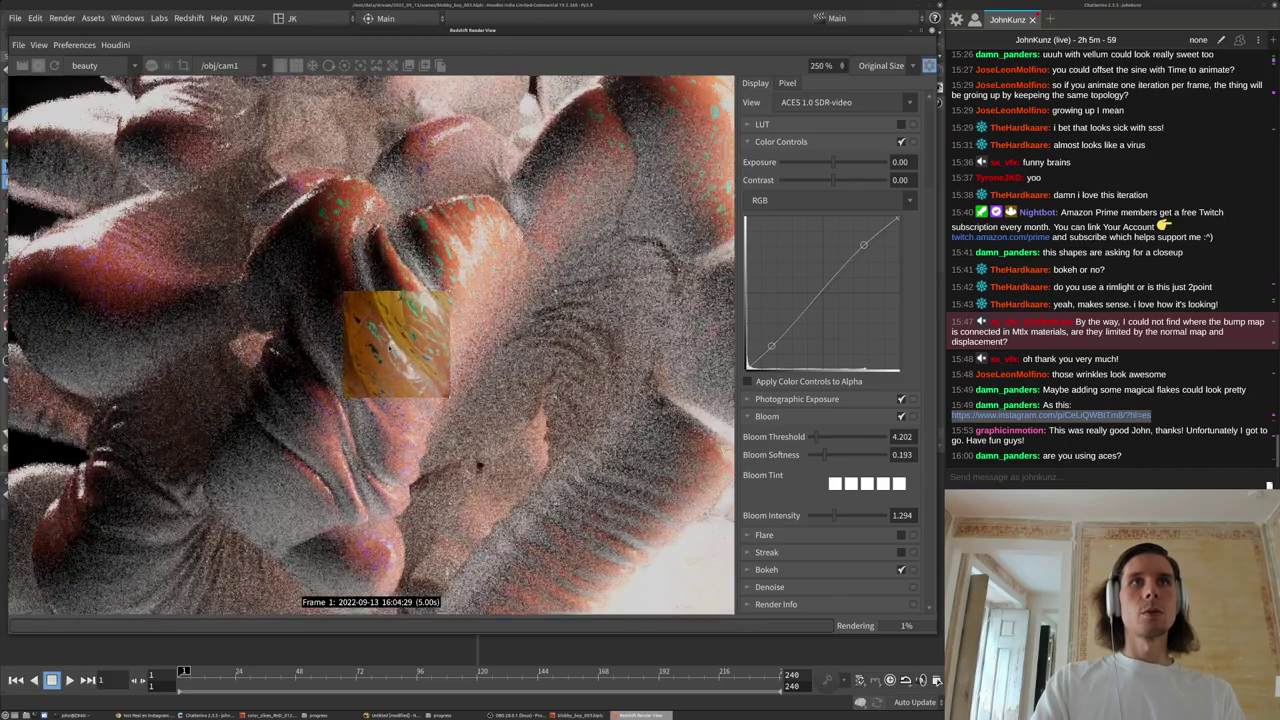
pyautogui.scroll(2, 449, 329)
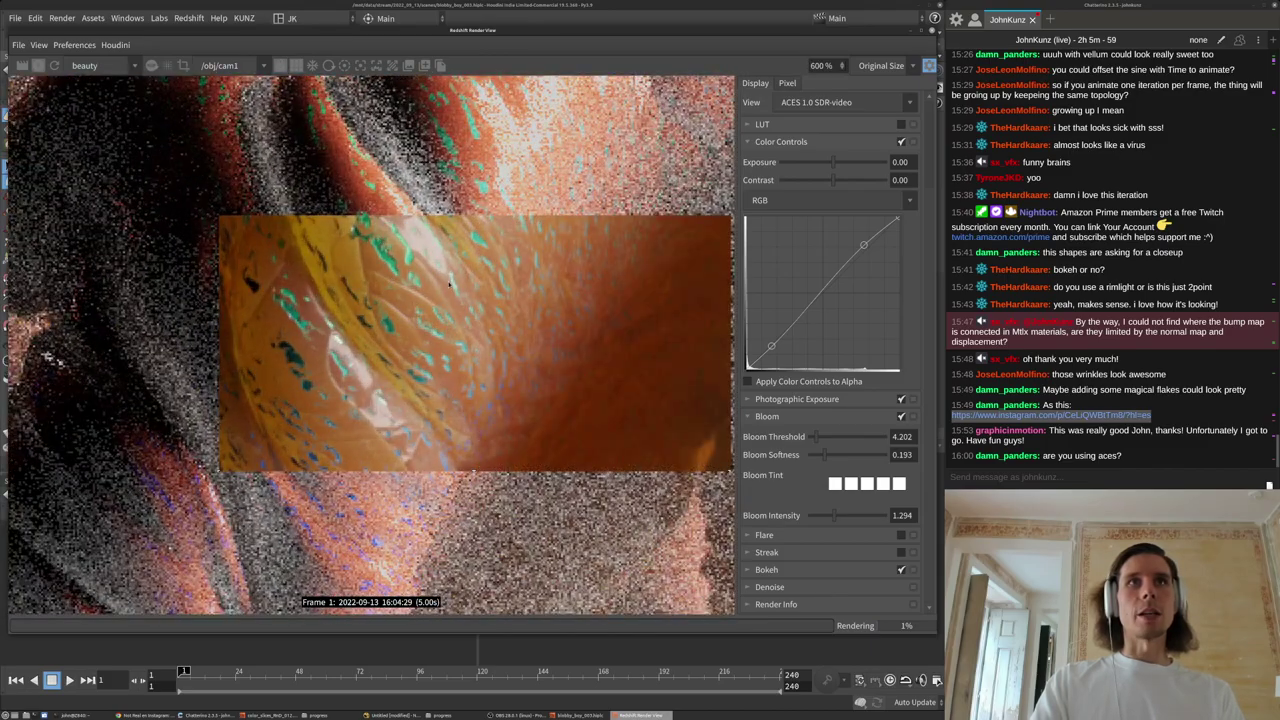
pyautogui.moveTo(442, 380); pyautogui.dragTo(396, 411, button='middle')
pyautogui.scroll(-2, 326, 505)
pyautogui.scroll(-2, 394, 401)
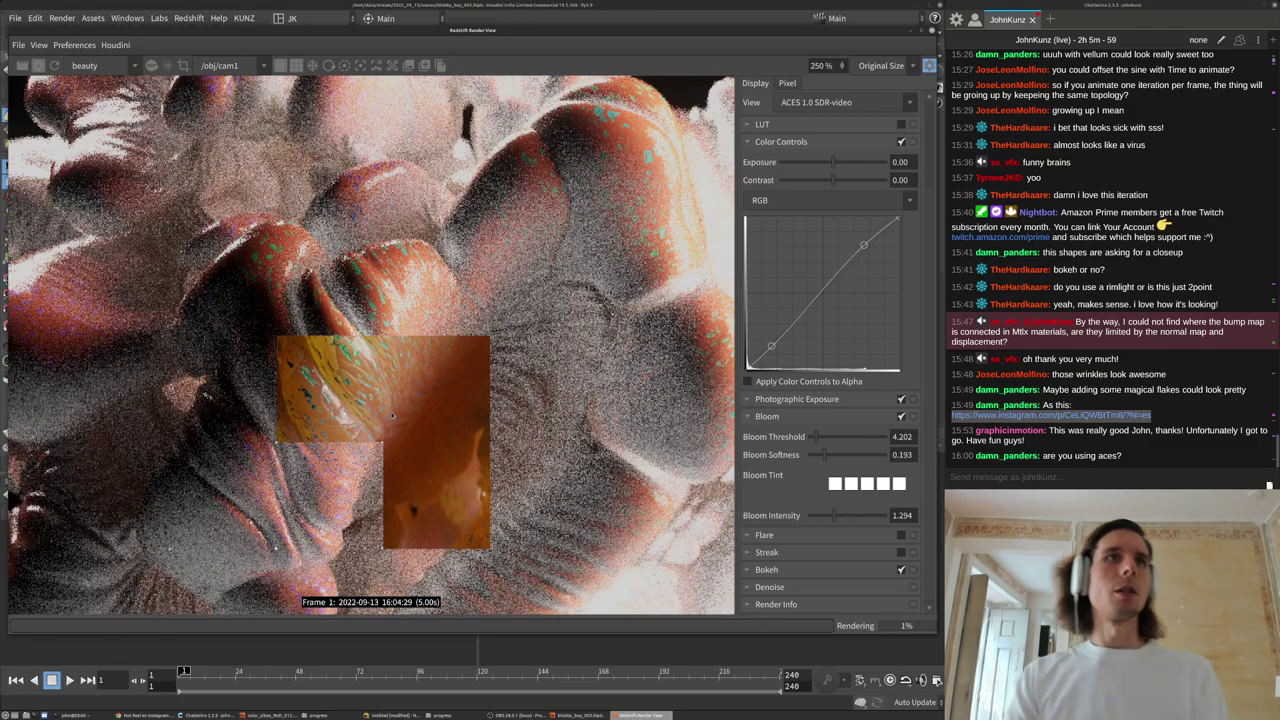
pyautogui.scroll(3, 395, 400)
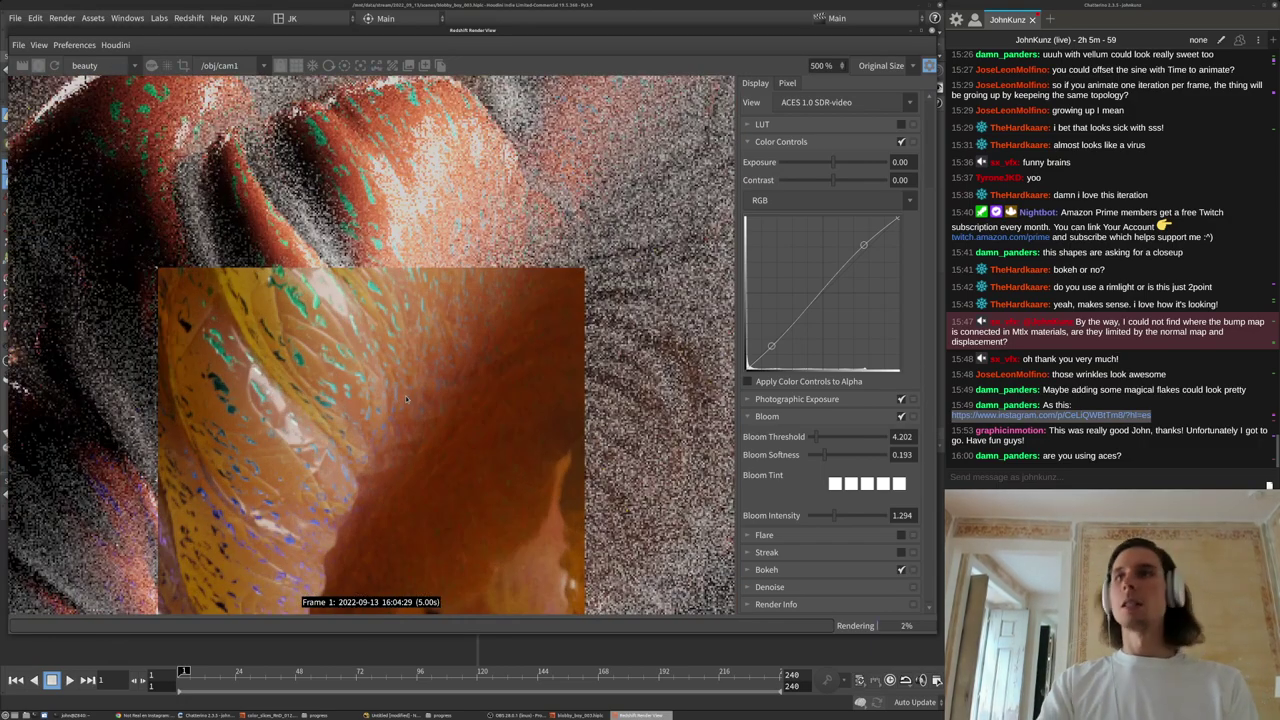
pyautogui.scroll(-2, 402, 400)
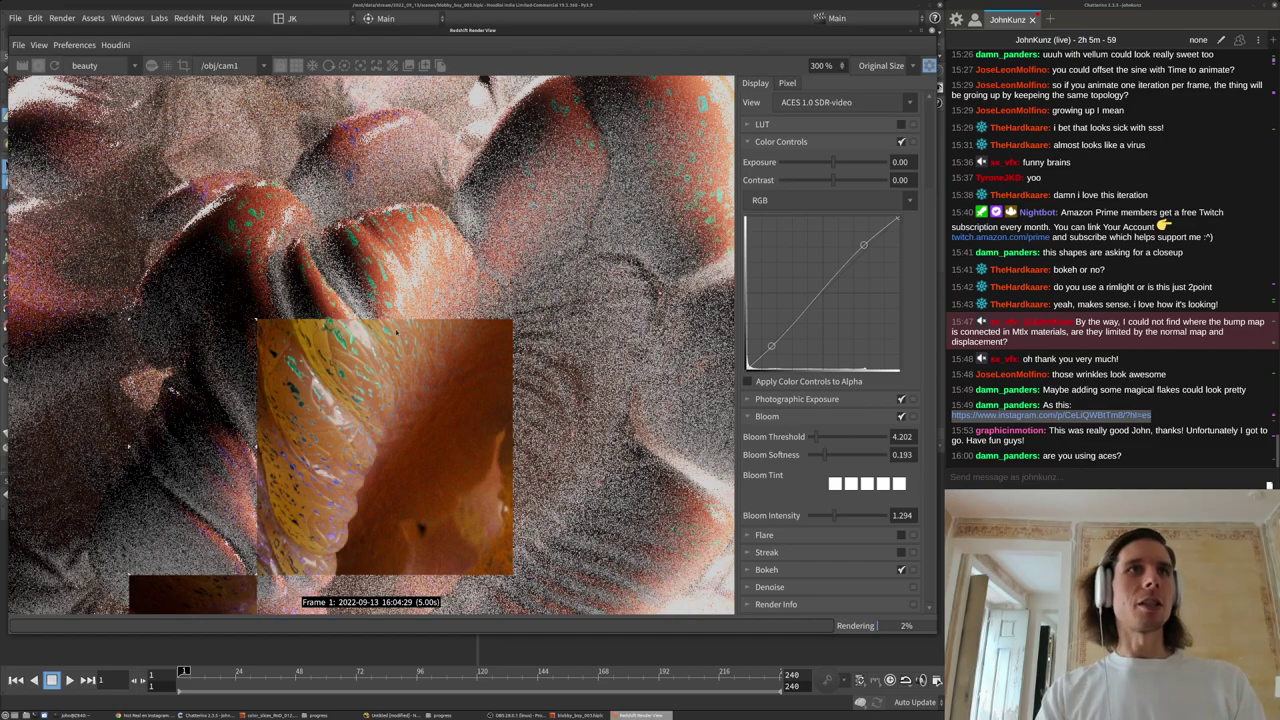
pyautogui.scroll(2, 378, 362)
pyautogui.scroll(-3, 349, 401)
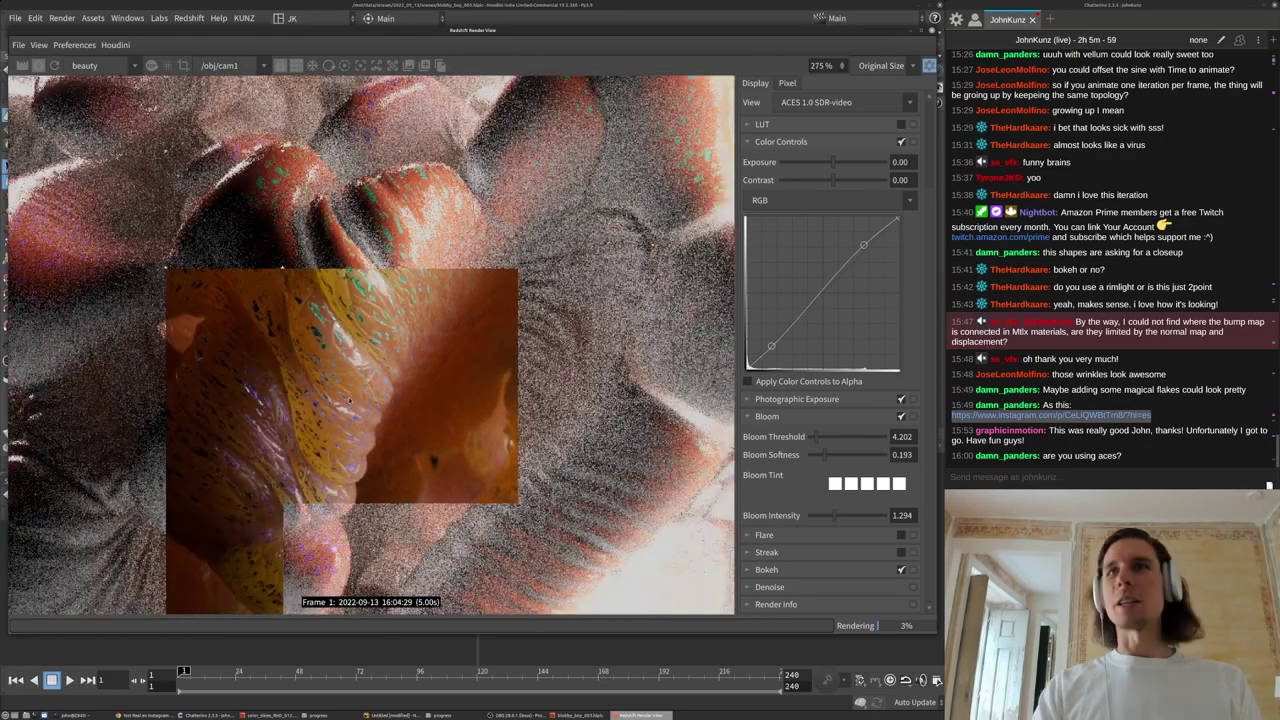
pyautogui.scroll(2, 318, 425)
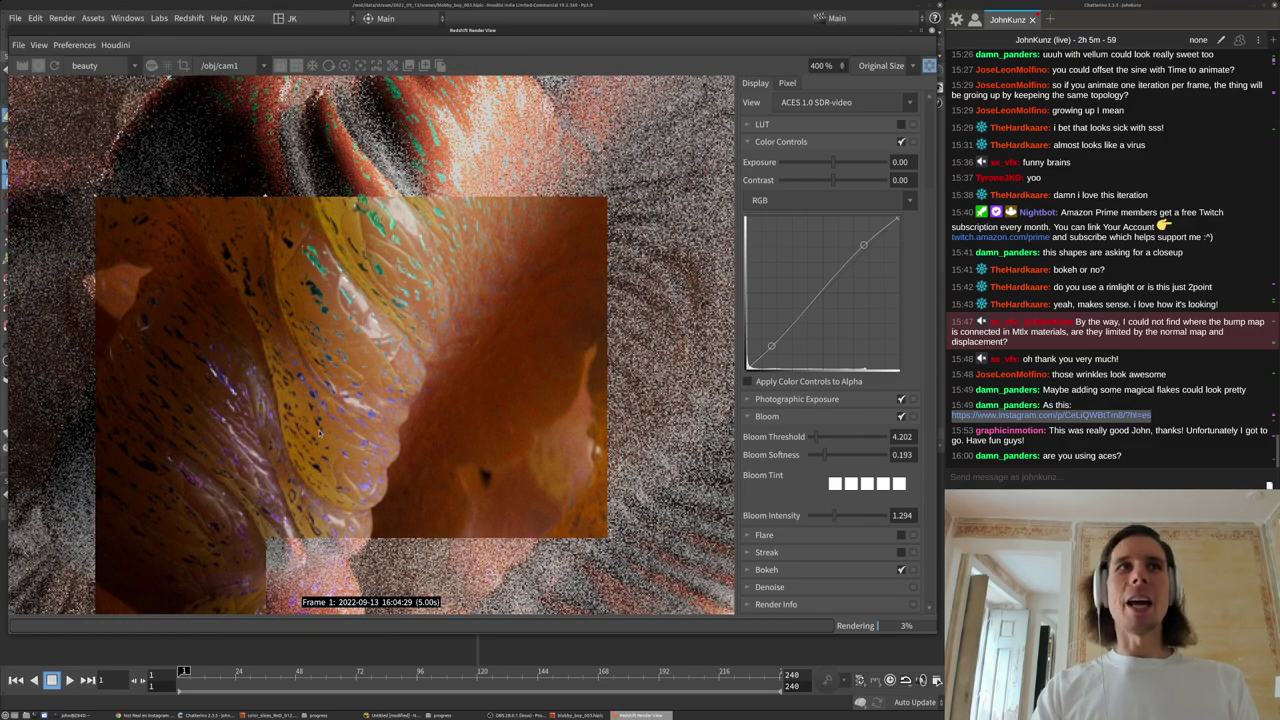
pyautogui.scroll(-3, 320, 432)
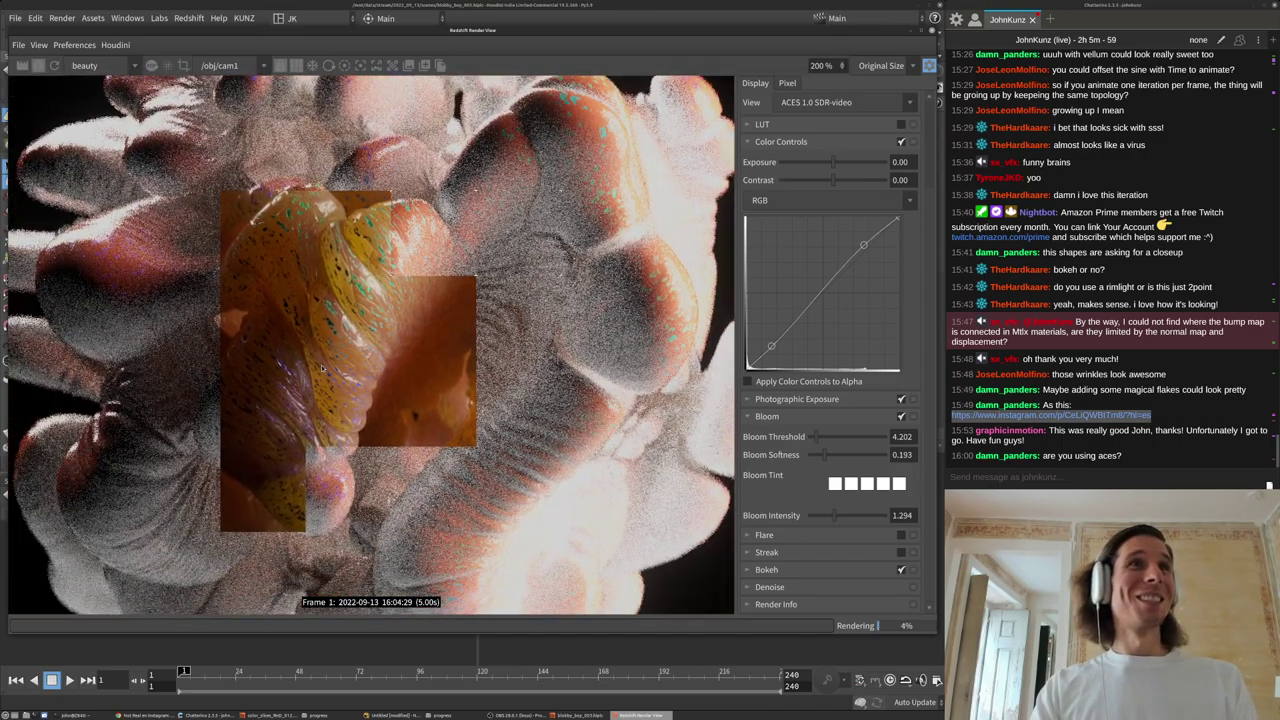
# Examine the coloured flecks and highlights on the two upper central bulges, and compare them with the whole blob.
pyautogui.scroll(2, 321, 300)
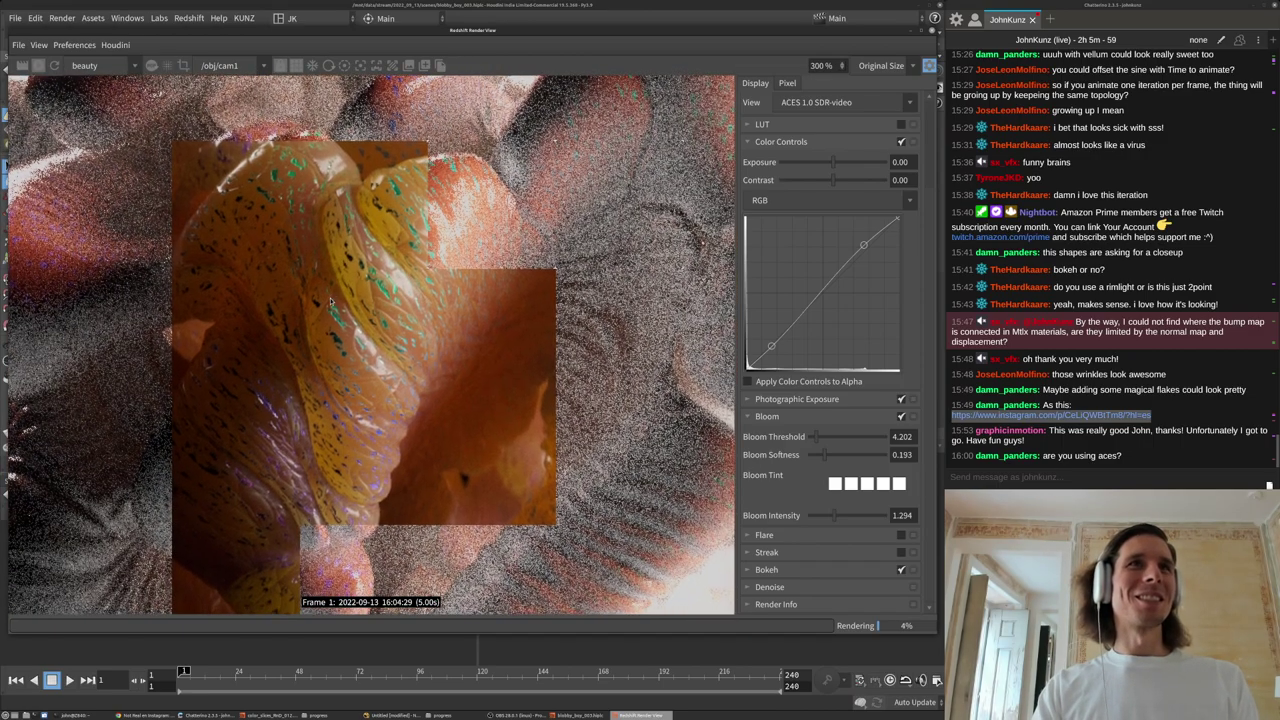
pyautogui.scroll(1, 332, 295)
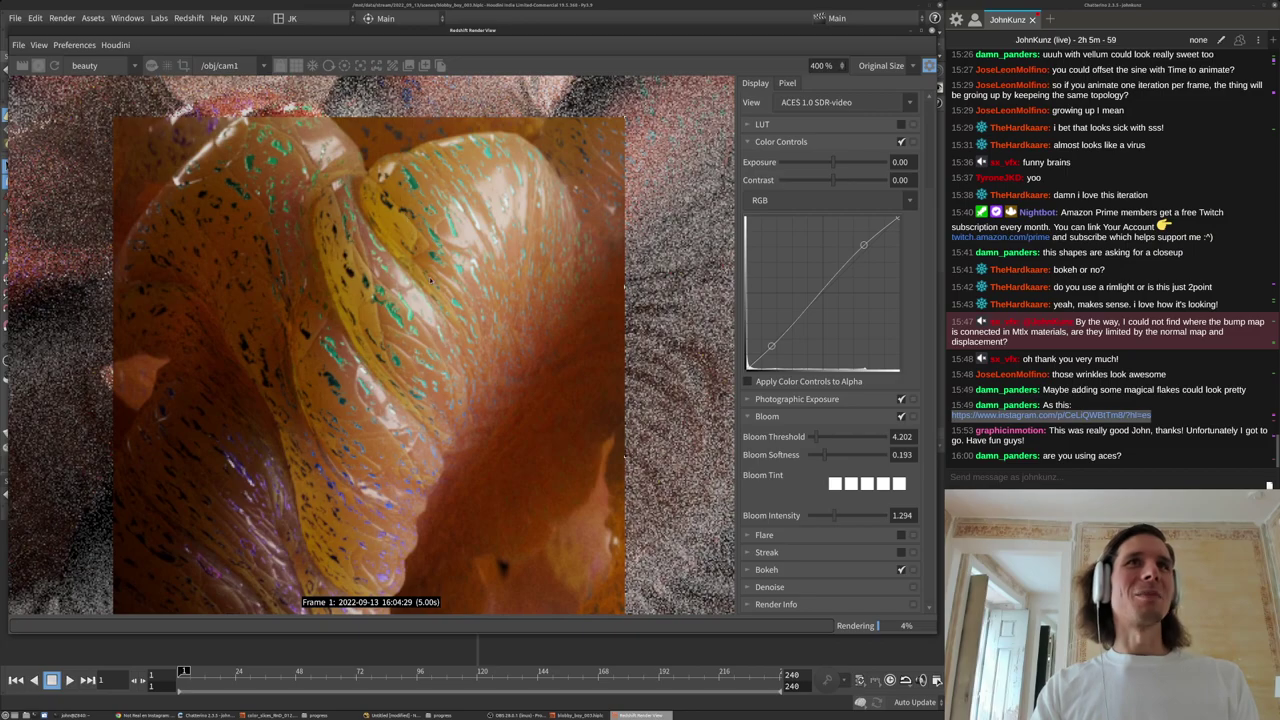
pyautogui.moveTo(430, 281); pyautogui.dragTo(456, 345, button='middle')
pyautogui.scroll(-1, 424, 309)
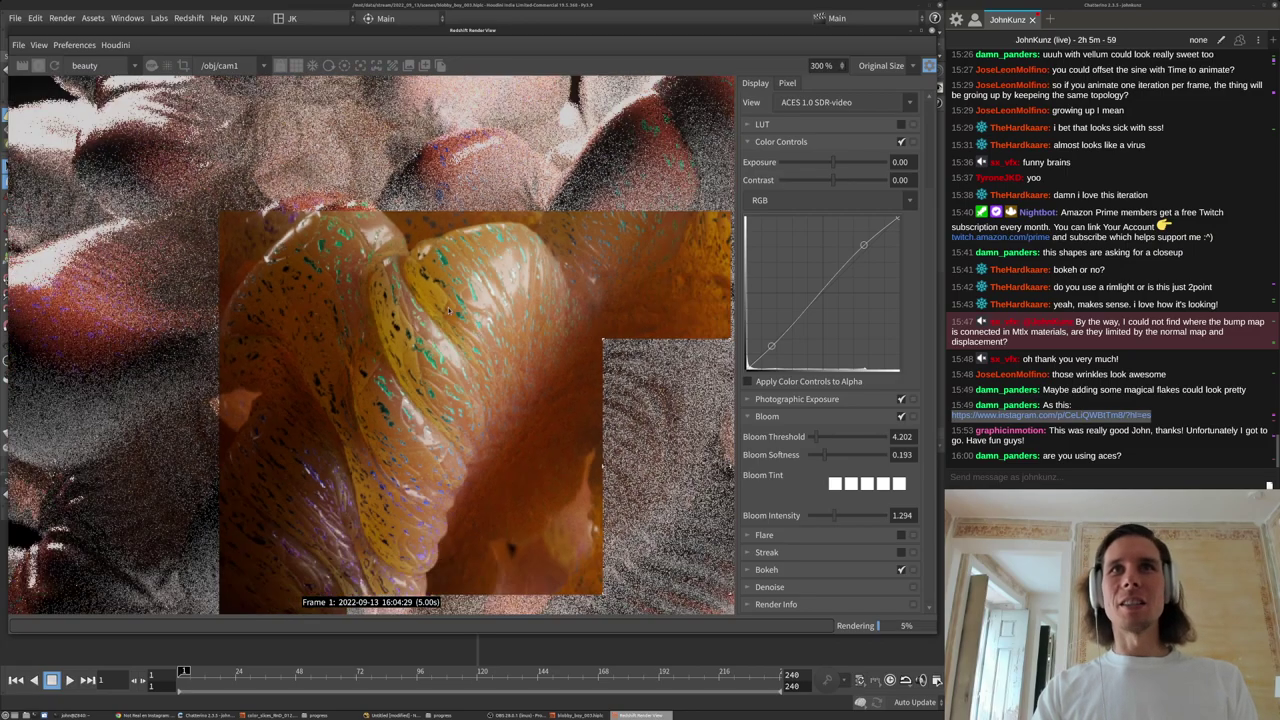
pyautogui.scroll(1, 577, 282)
pyautogui.moveTo(595, 280); pyautogui.dragTo(543, 298, button='middle')
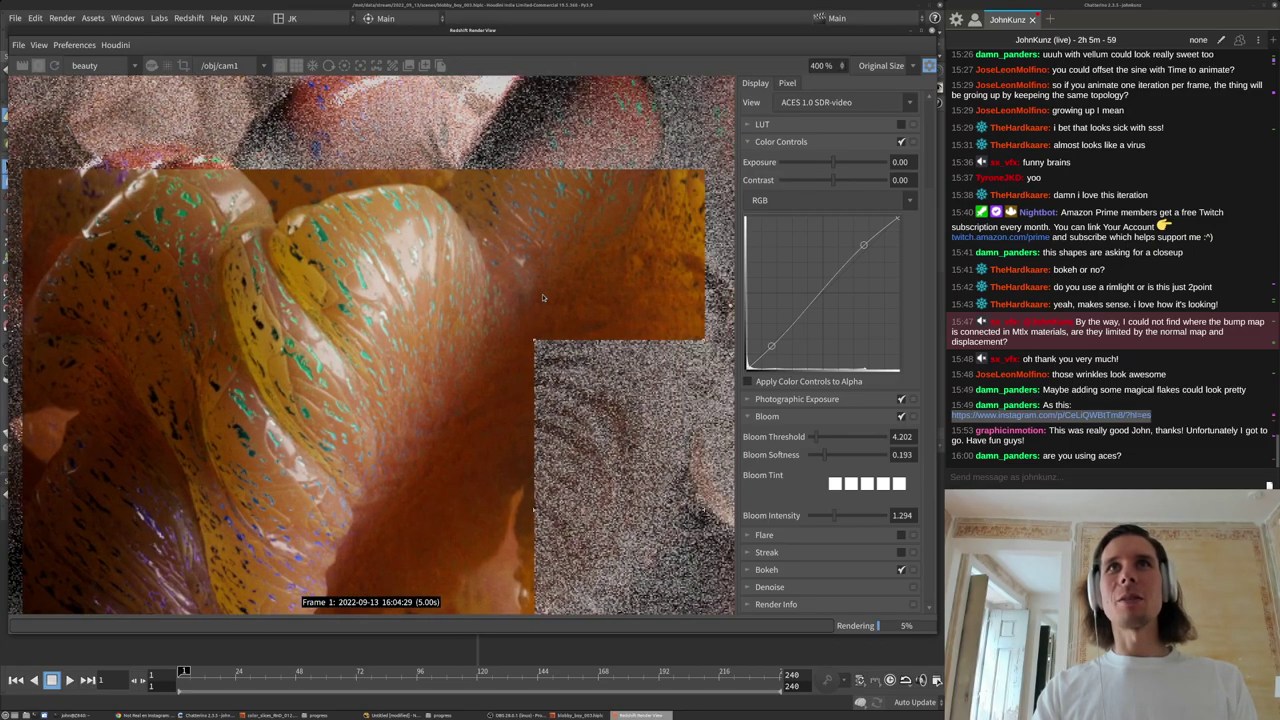
pyautogui.scroll(-2, 311, 322)
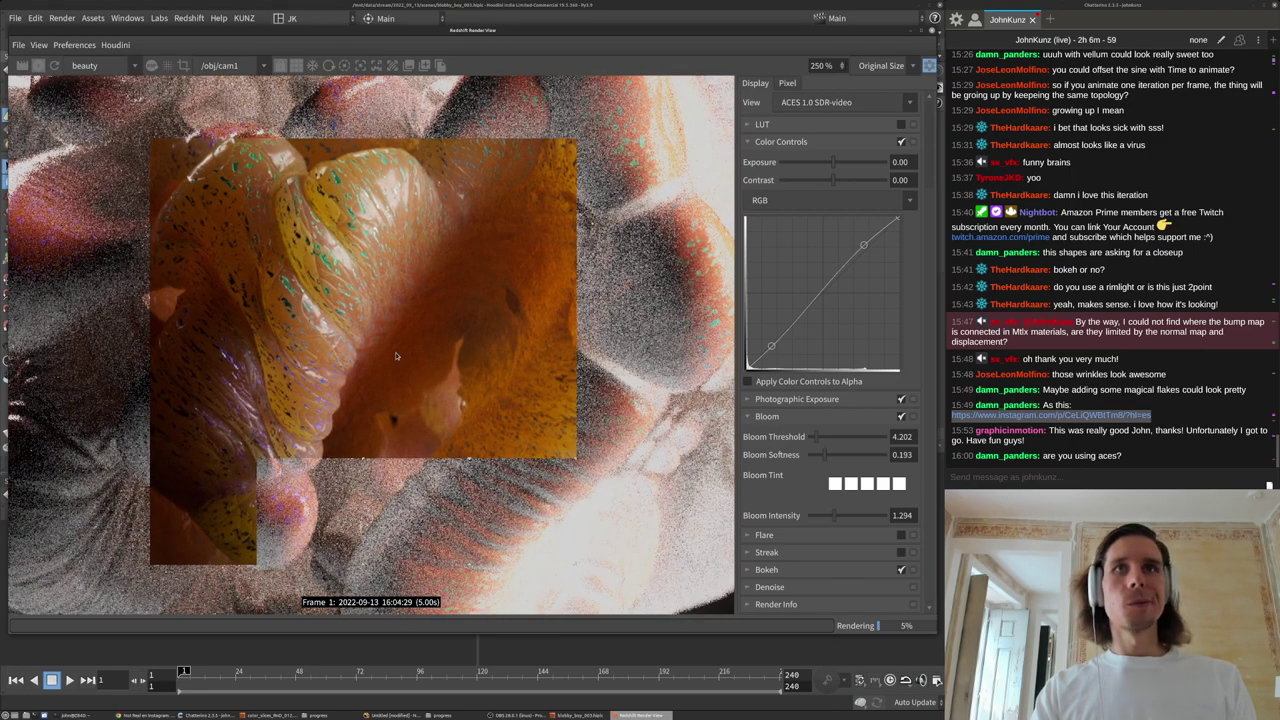
pyautogui.scroll(-3, 446, 386)
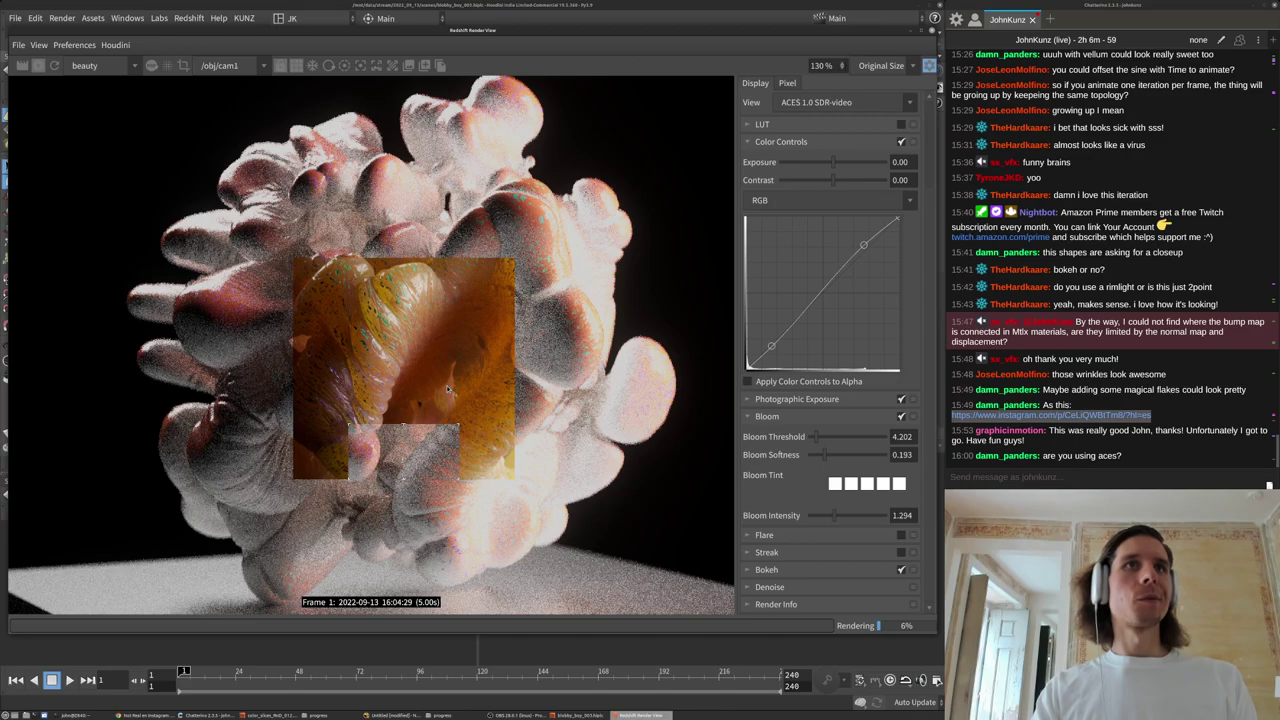
pyautogui.scroll(1, 451, 378)
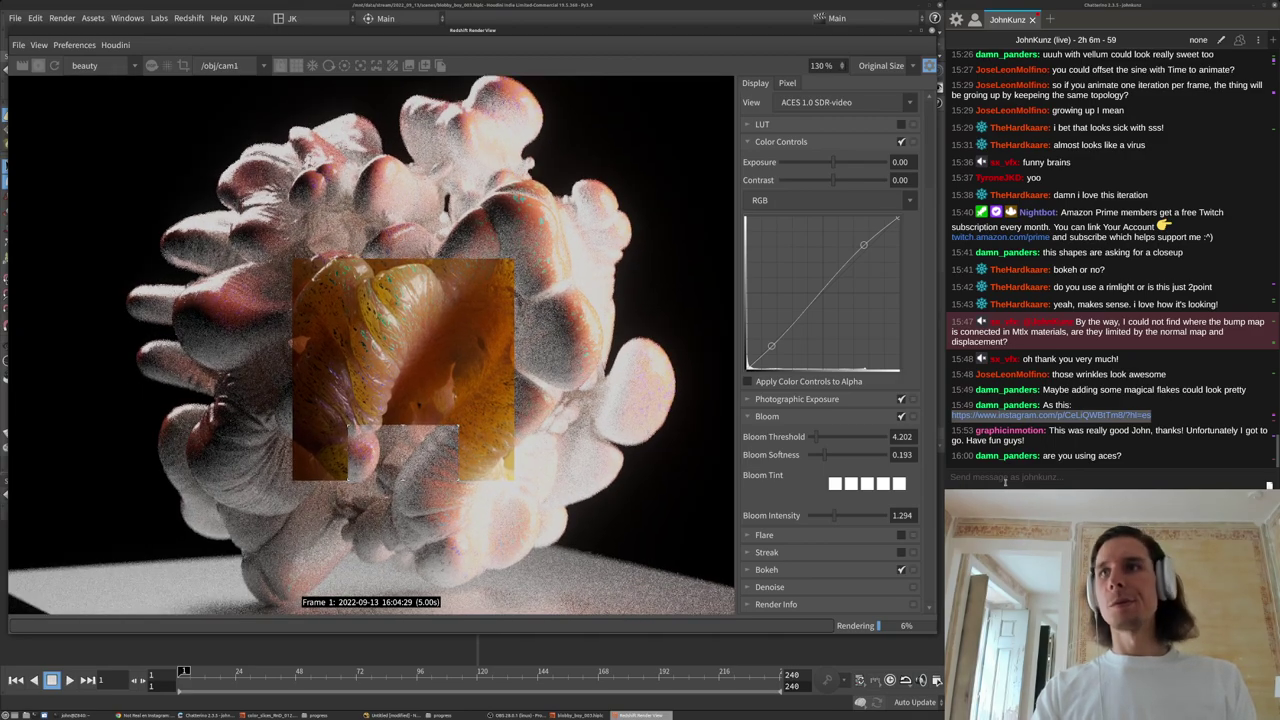
# Inspect the fine wrinkles and speckles on the dark central fold and the bulge above it at high magnification.
pyautogui.moveTo(769, 506); pyautogui.dragTo(824, 410)
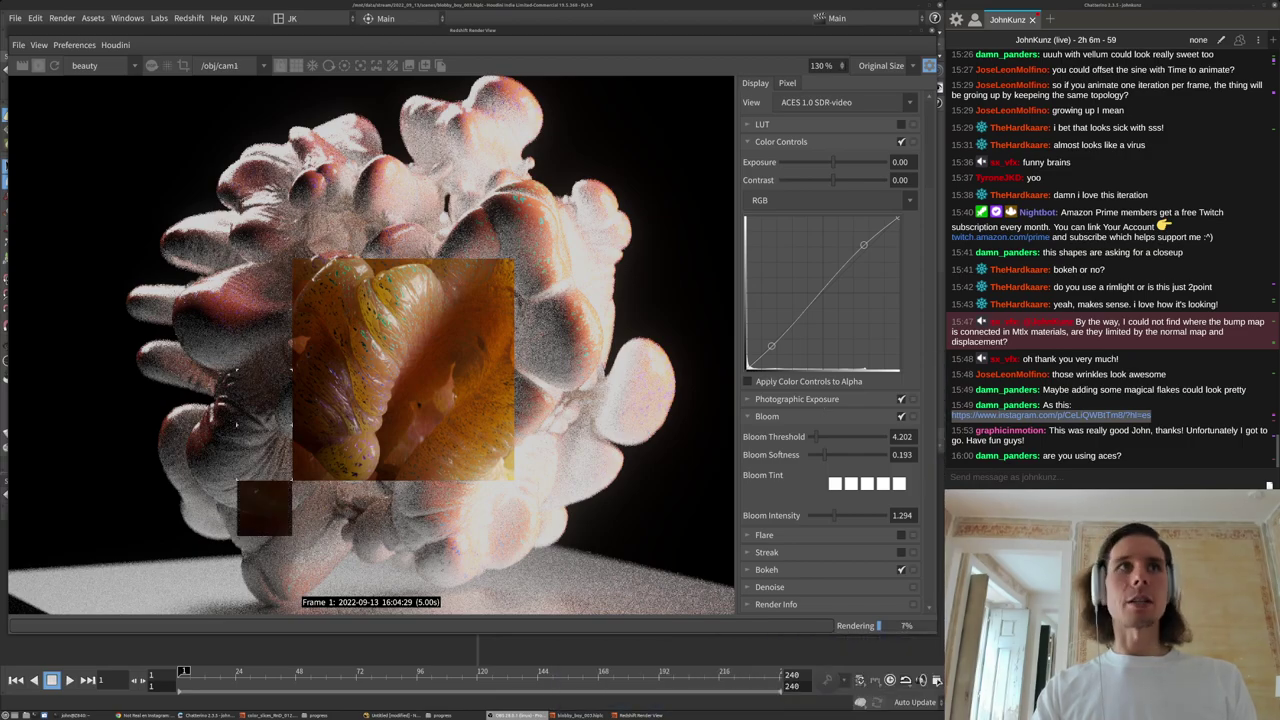
pyautogui.click(274, 383)
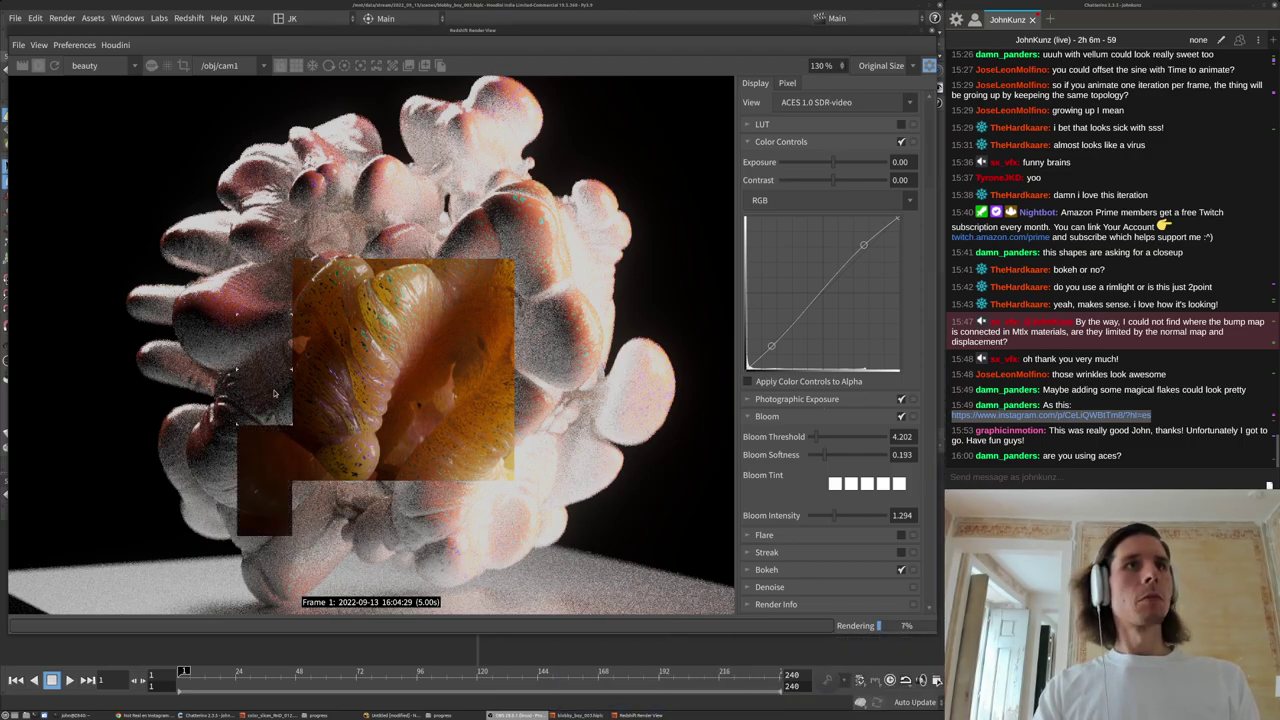
pyautogui.scroll(4, 275, 386)
pyautogui.scroll(-3, 276, 402)
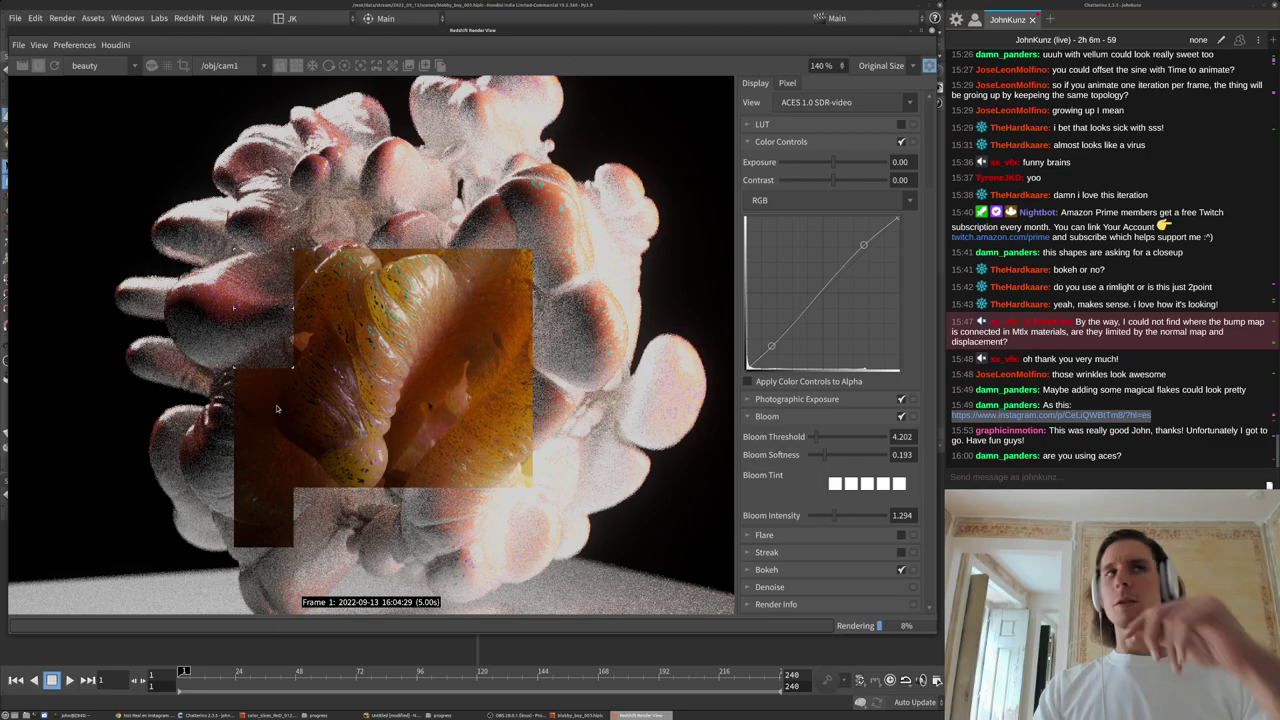
pyautogui.scroll(5, 297, 311)
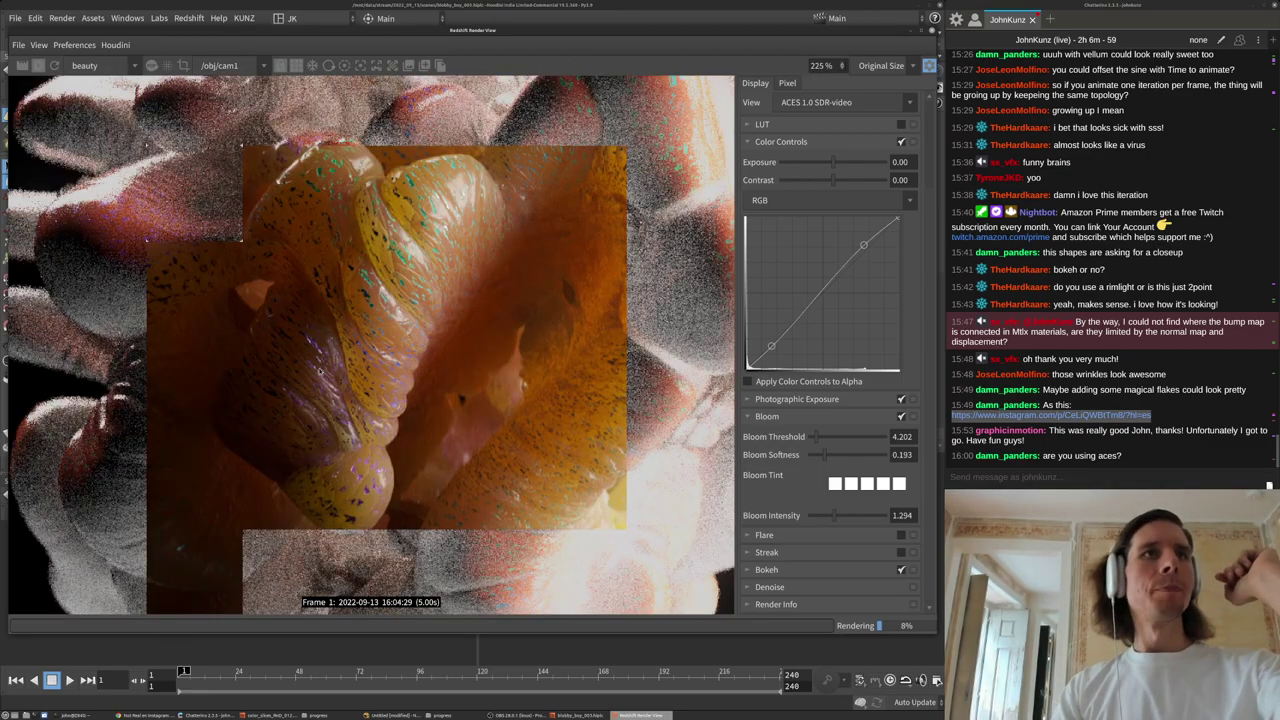
pyautogui.scroll(-1, 297, 311)
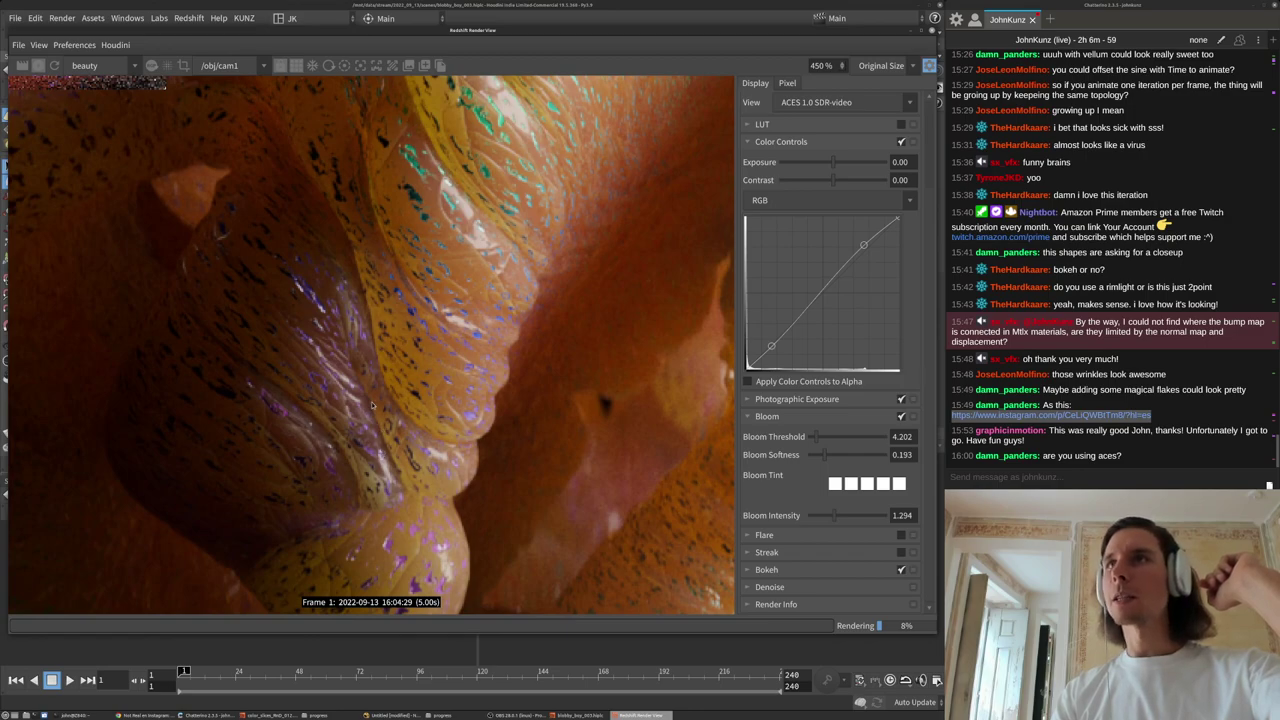
pyautogui.moveTo(372, 405); pyautogui.dragTo(408, 387, button='middle')
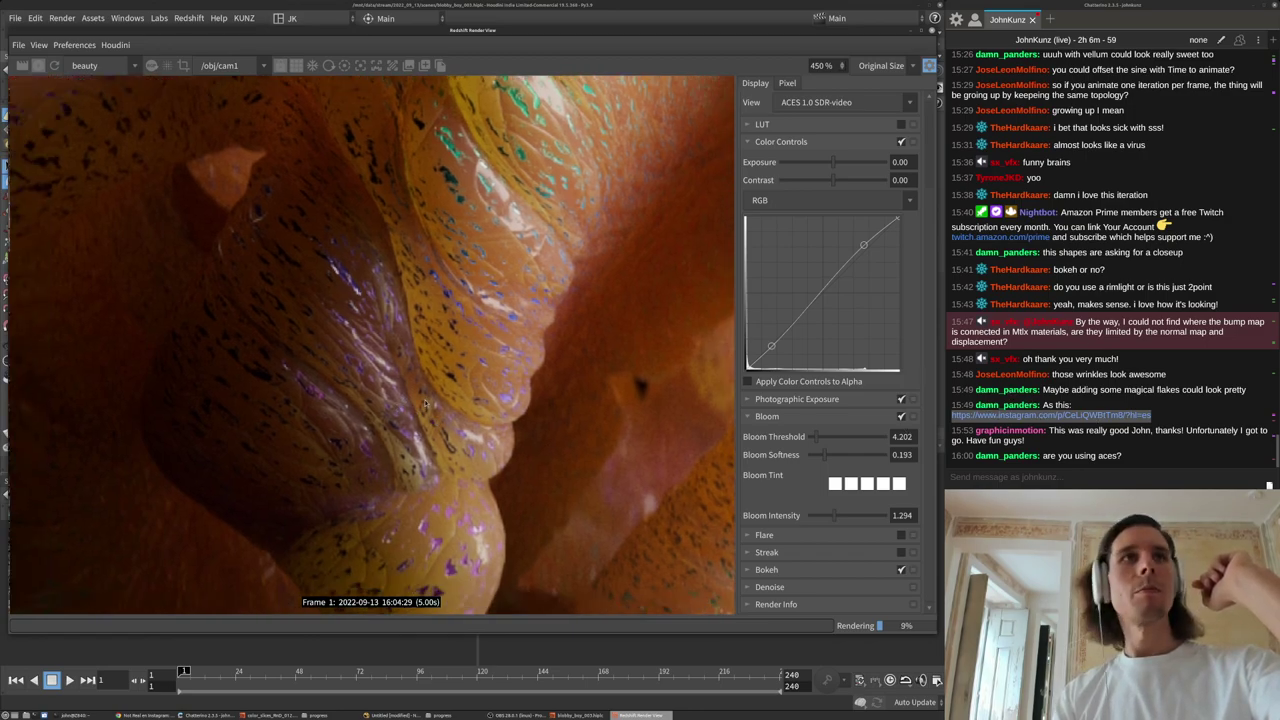
pyautogui.scroll(-5, 418, 414)
pyautogui.scroll(5, 392, 392)
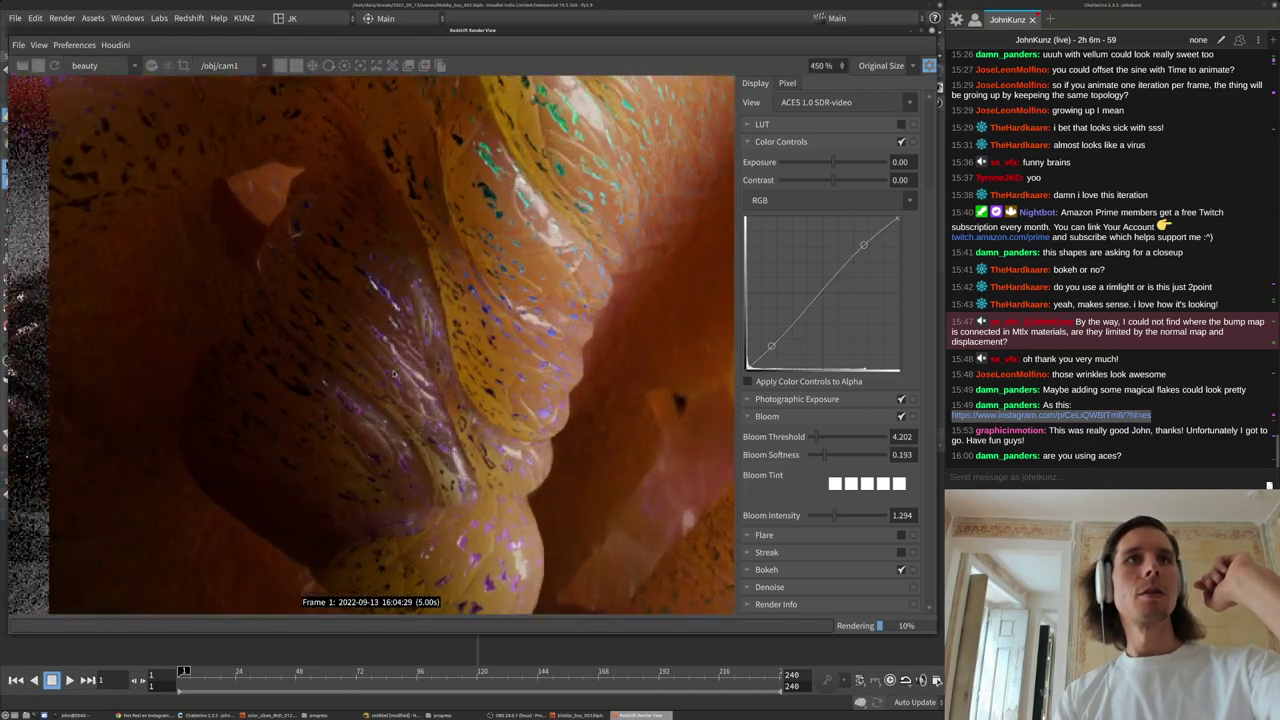
pyautogui.scroll(-5, 384, 308)
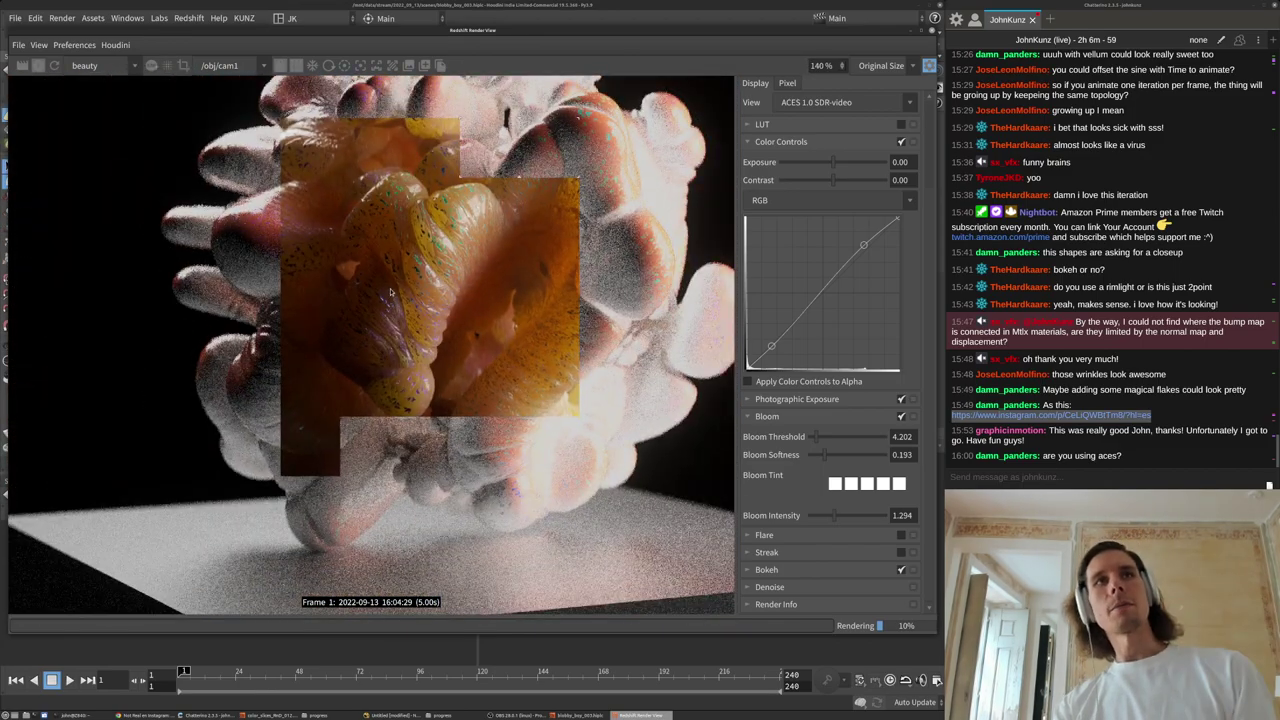
pyautogui.scroll(5, 515, 160)
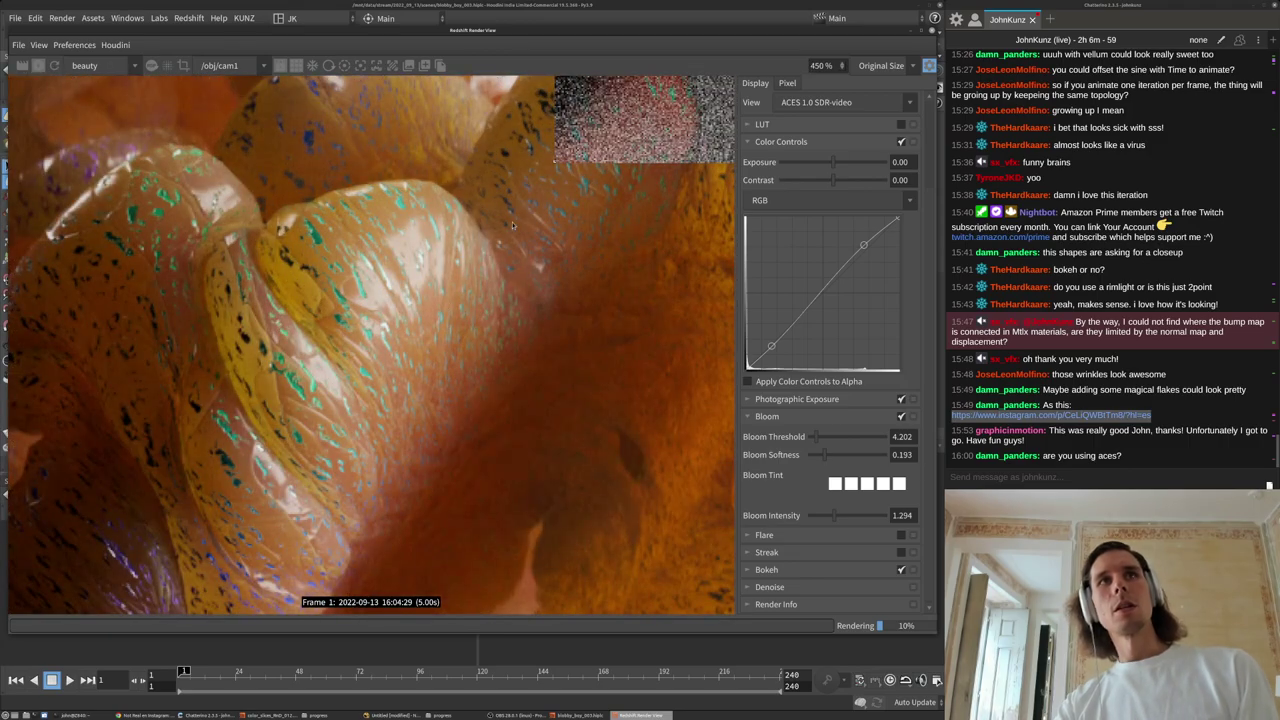
pyautogui.scroll(3, 538, 206)
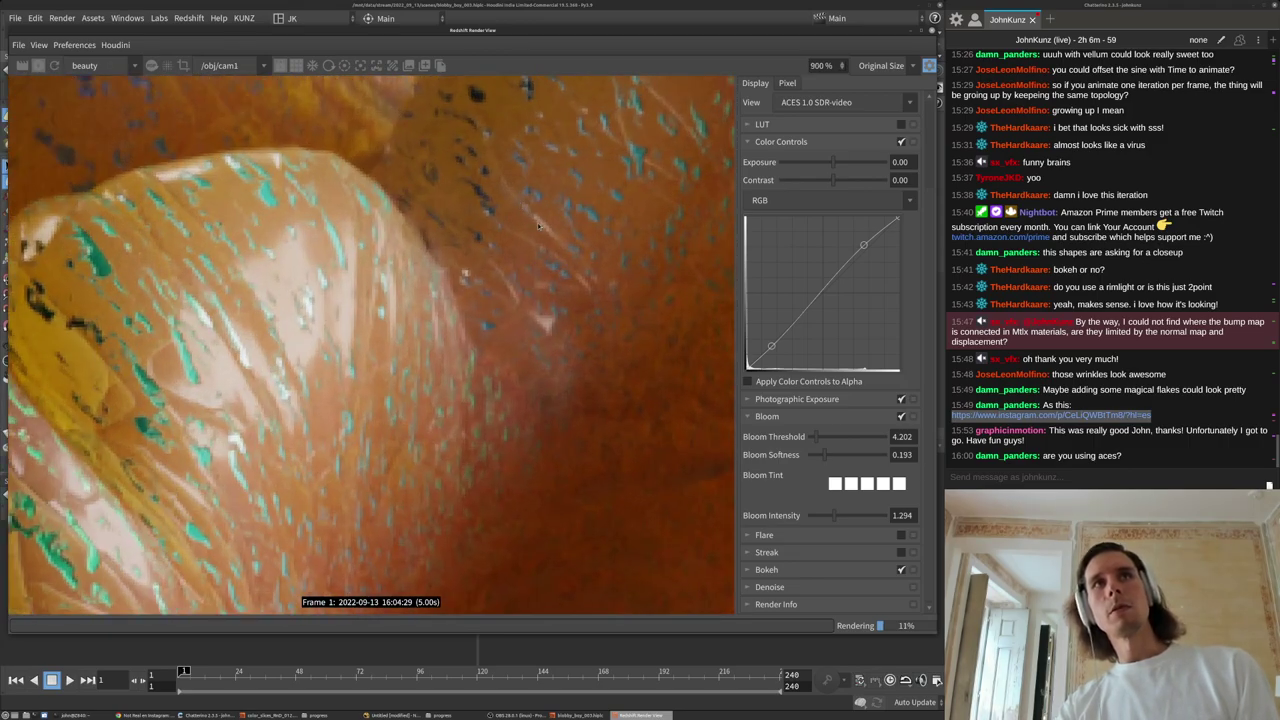
pyautogui.scroll(-7, 527, 252)
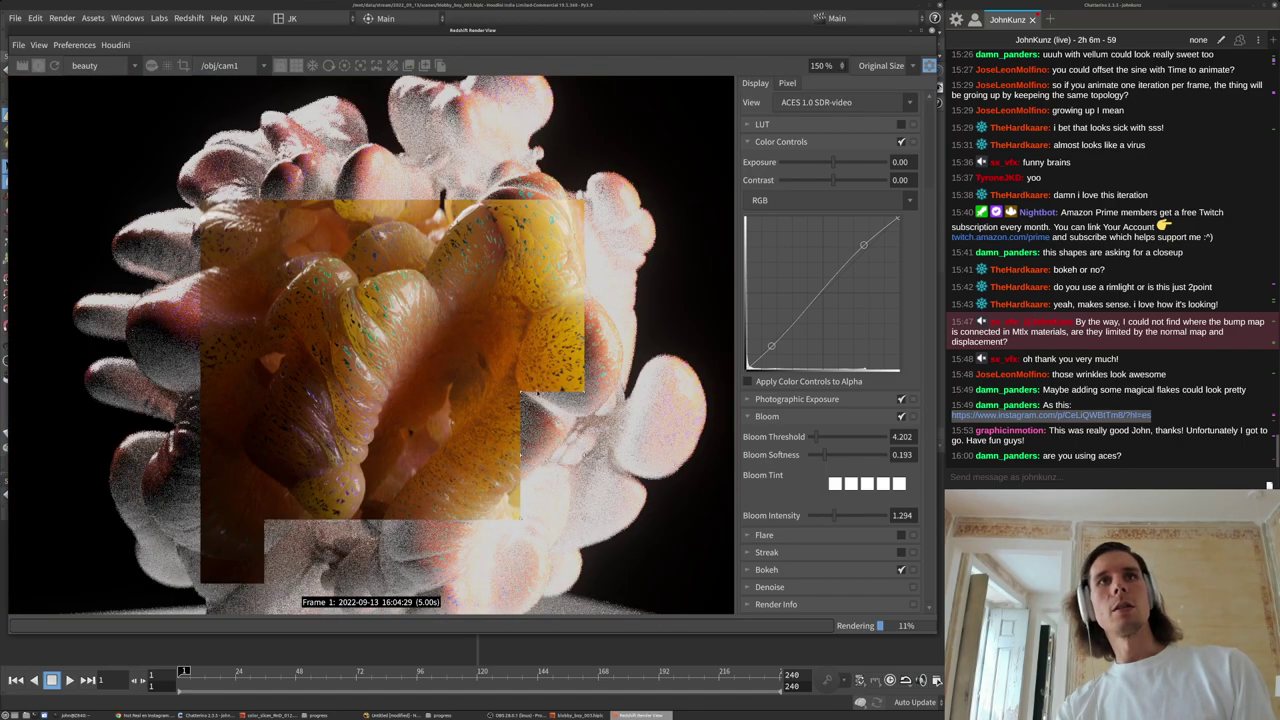
# Review the progressing render against the full blob and plinth framing, and examine the yellow bulges at the blob's lower side.
pyautogui.scroll(2, 574, 290)
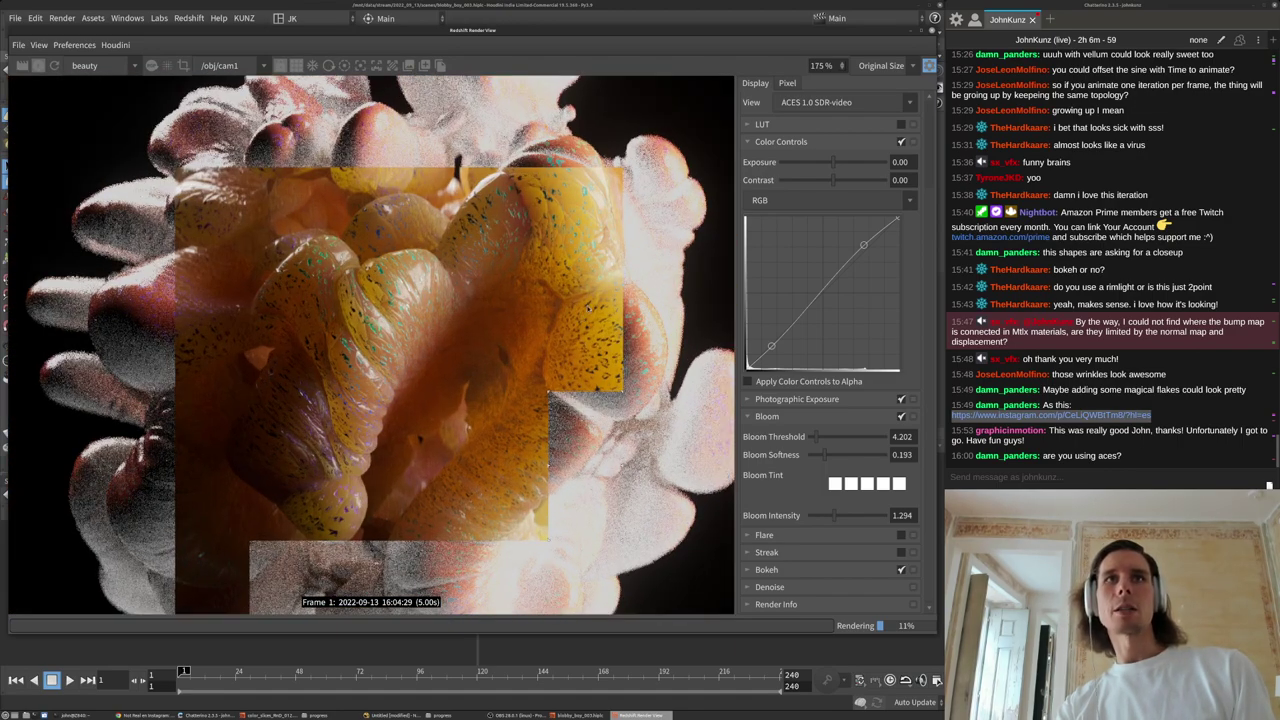
pyautogui.scroll(-3, 521, 403)
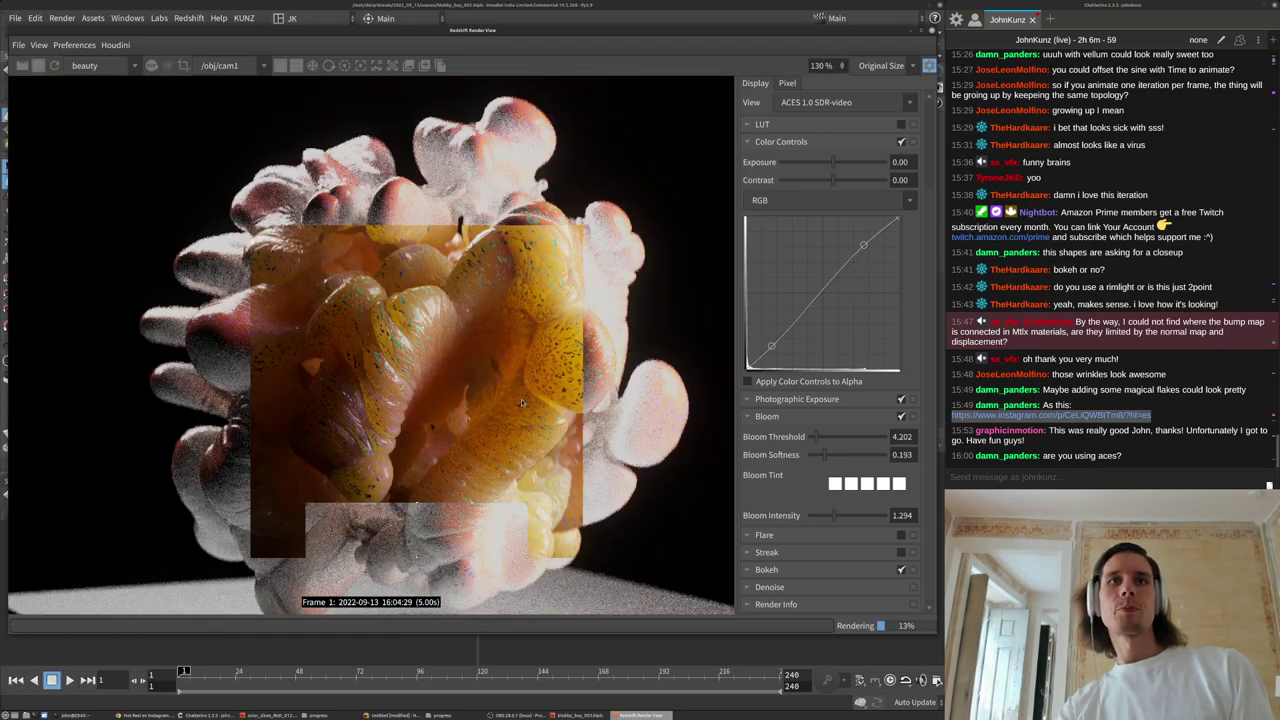
pyautogui.moveTo(521, 403); pyautogui.dragTo(515, 329, button='middle')
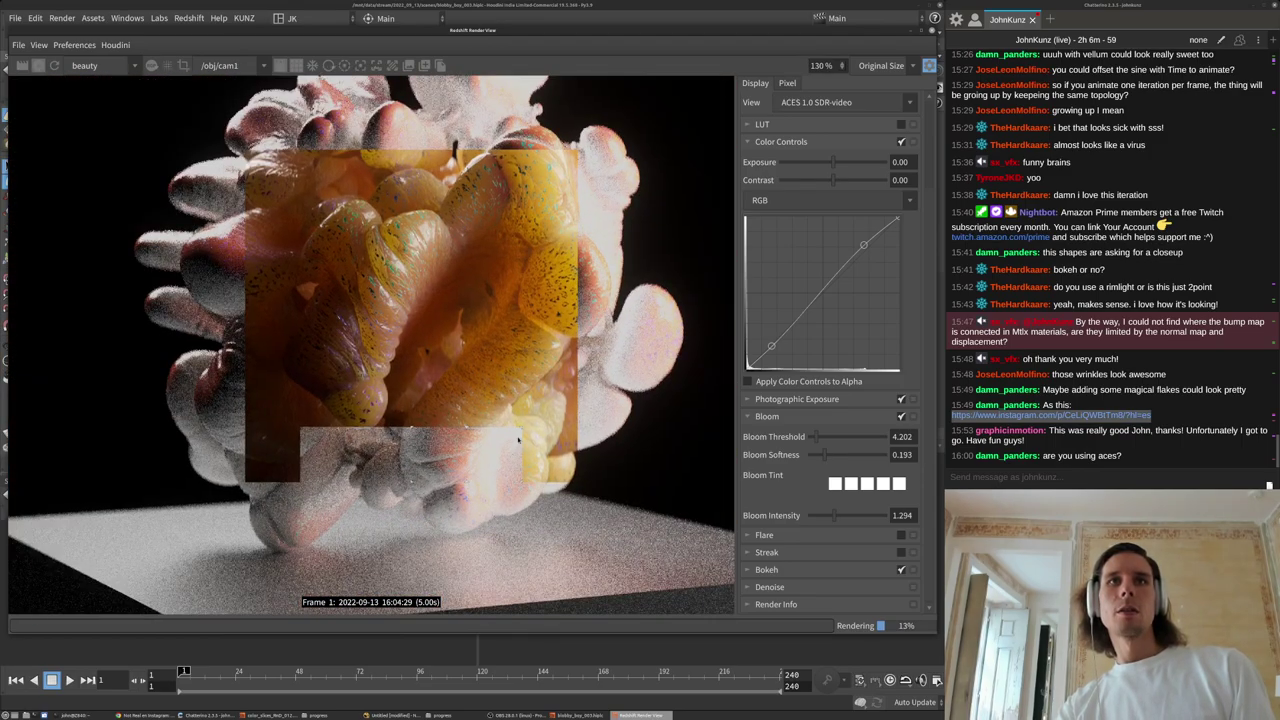
pyautogui.scroll(-1, 515, 330)
pyautogui.moveTo(473, 391); pyautogui.dragTo(457, 421, button='middle')
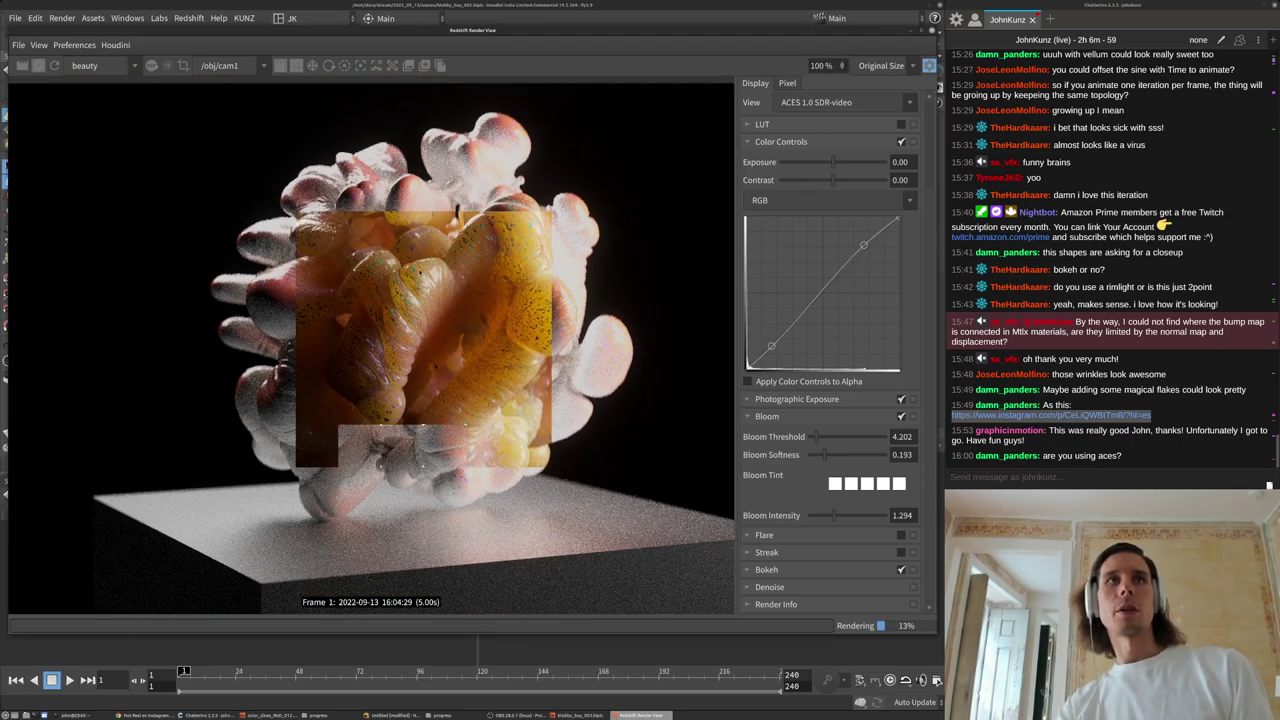
pyautogui.scroll(1, 416, 276)
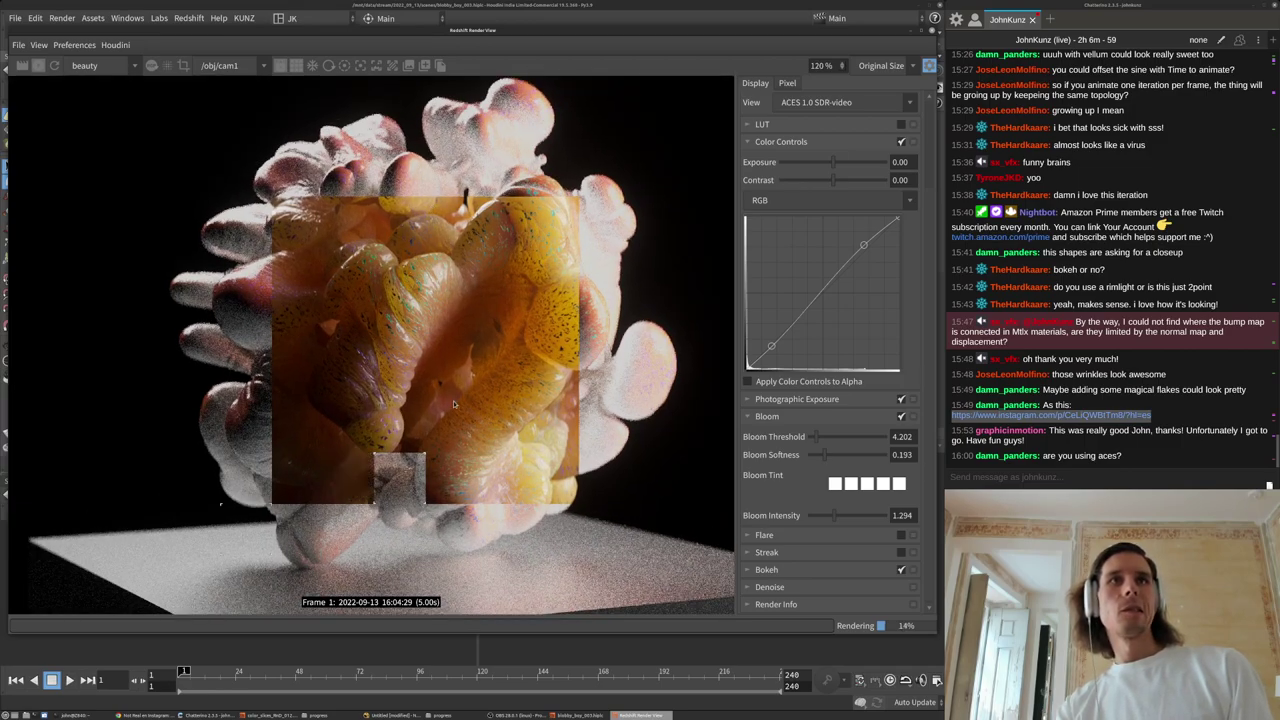
pyautogui.scroll(3, 525, 515)
pyautogui.scroll(3, 545, 505)
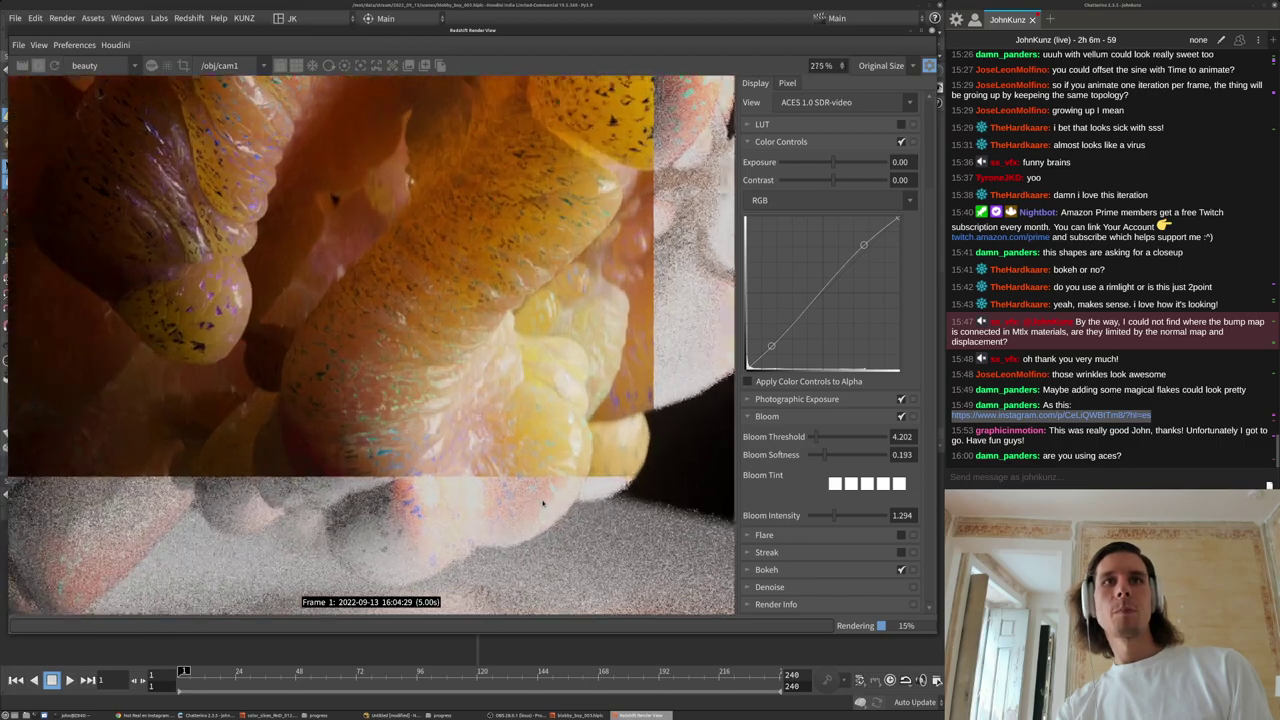
pyautogui.moveTo(422, 328); pyautogui.dragTo(474, 449, button='middle')
pyautogui.scroll(-3, 474, 440)
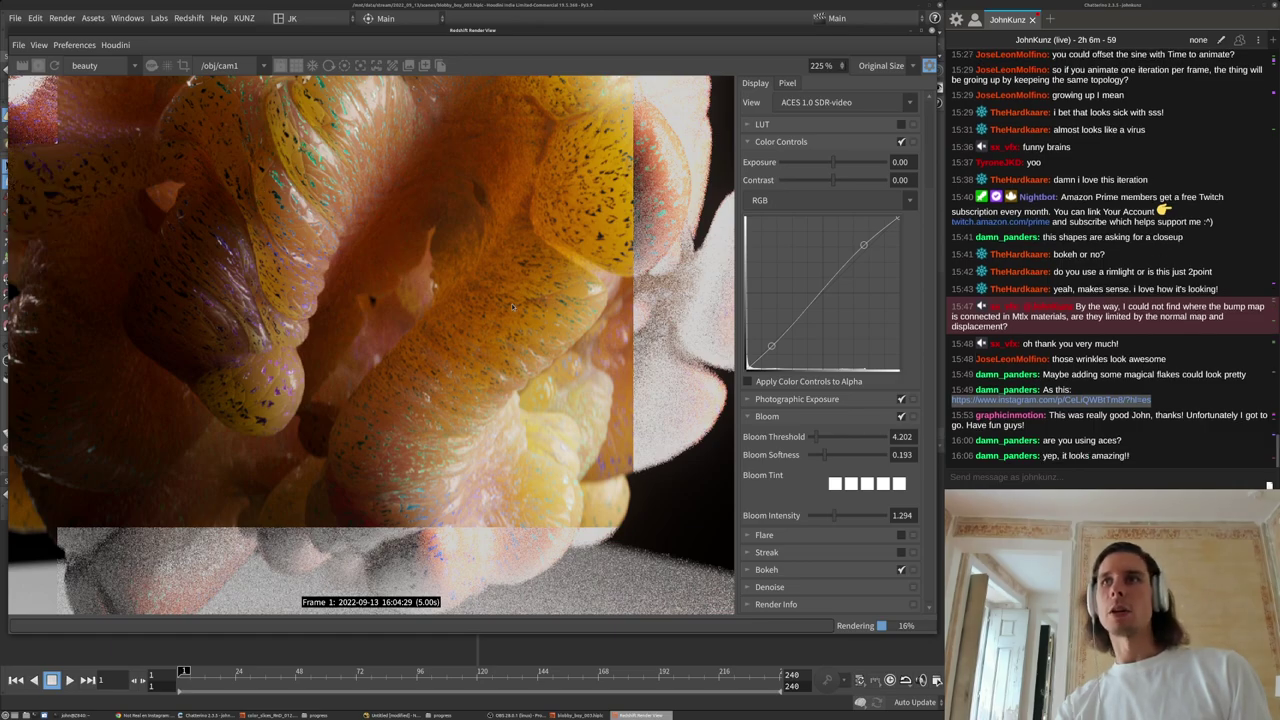
pyautogui.scroll(-4, 511, 303)
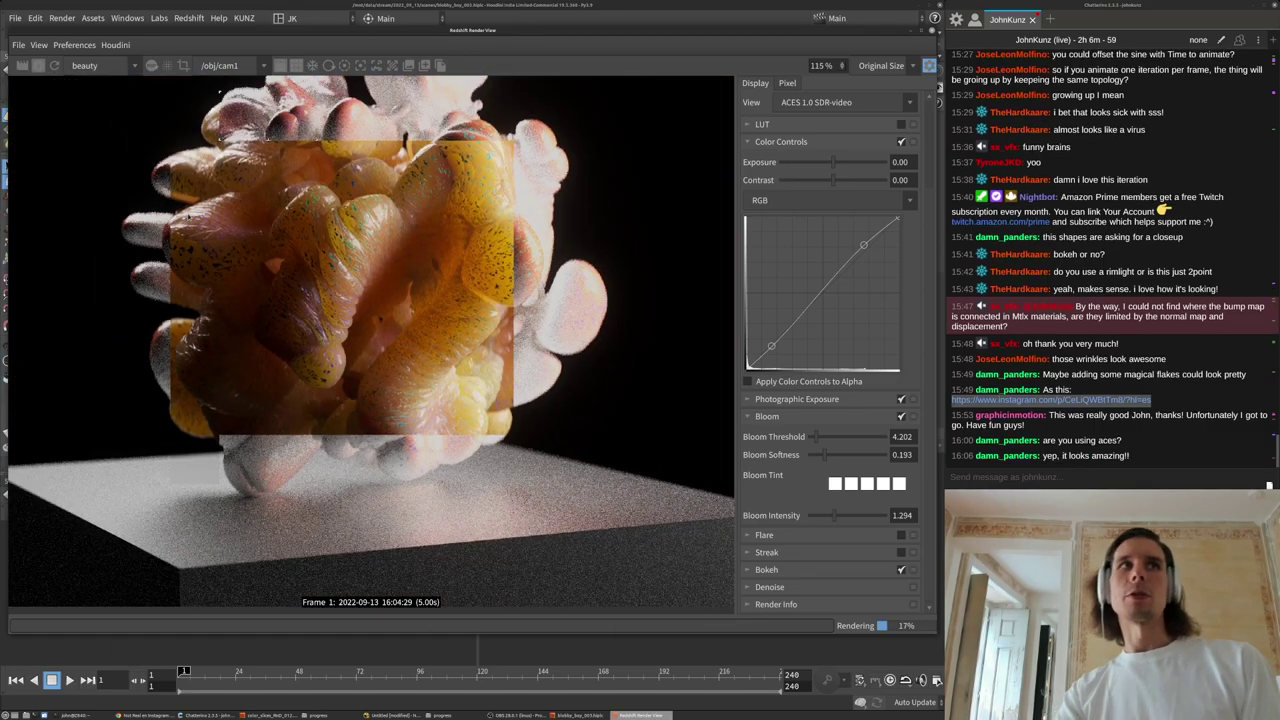
# Examine the speckled bulges on the blob's left and upper-left side at close range, comparing them with the whole shape.
pyautogui.scroll(7, 205, 226)
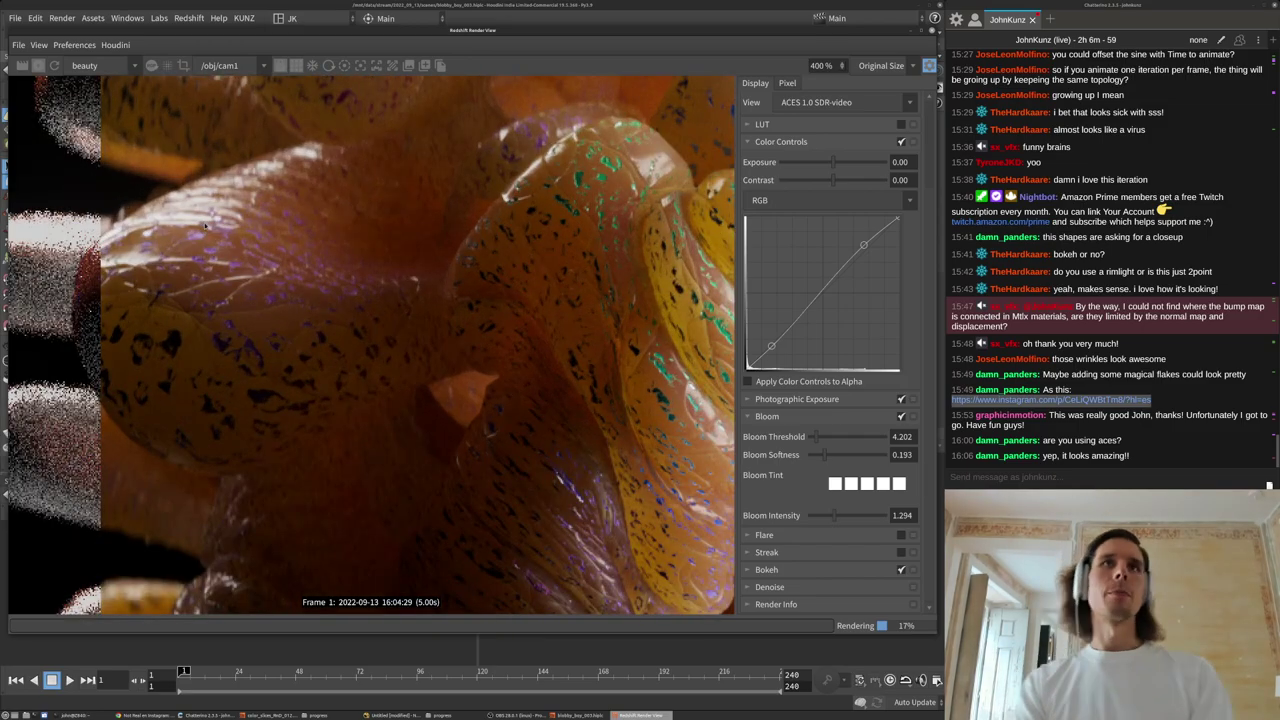
pyautogui.scroll(-4, 205, 226)
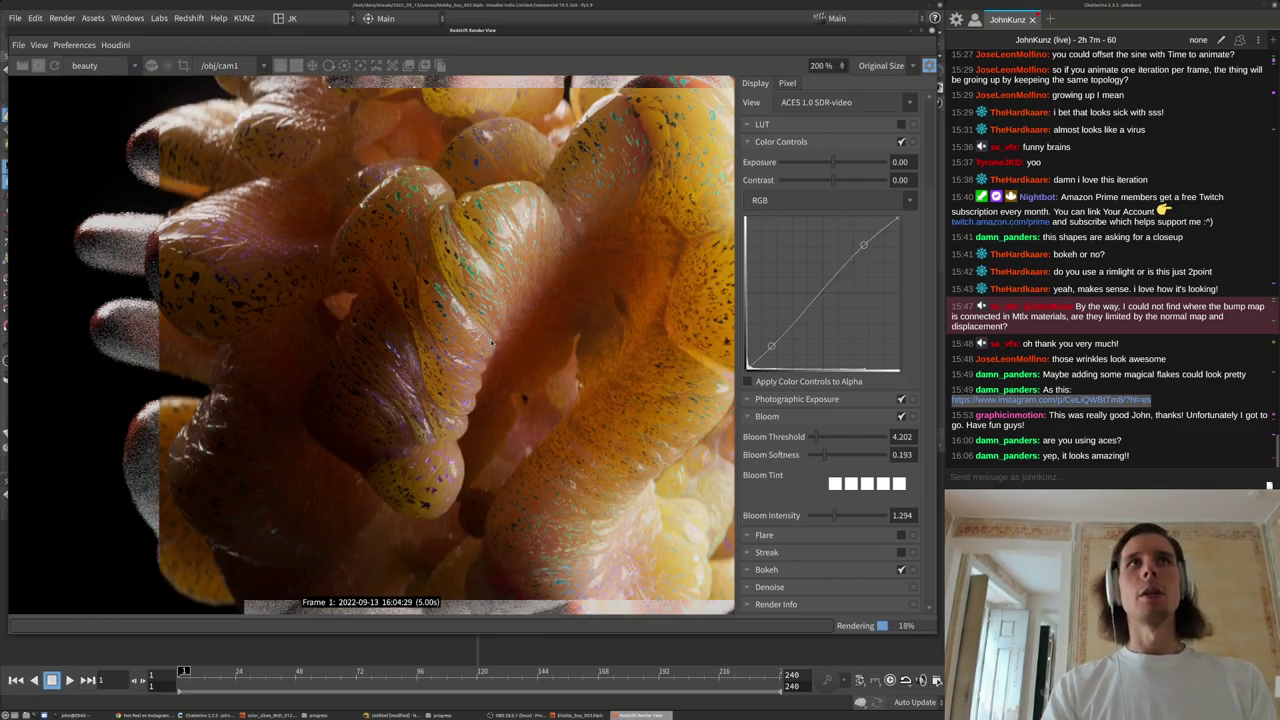
pyautogui.scroll(-2, 491, 343)
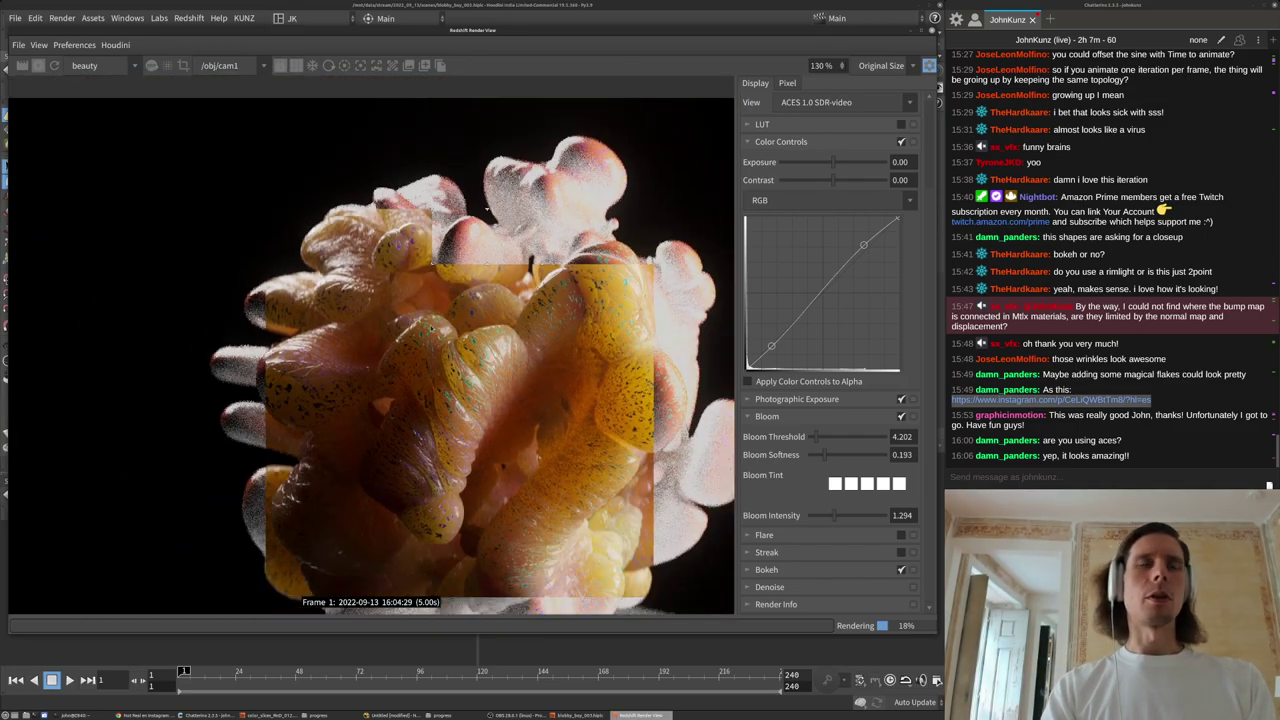
pyautogui.scroll(4, 487, 209)
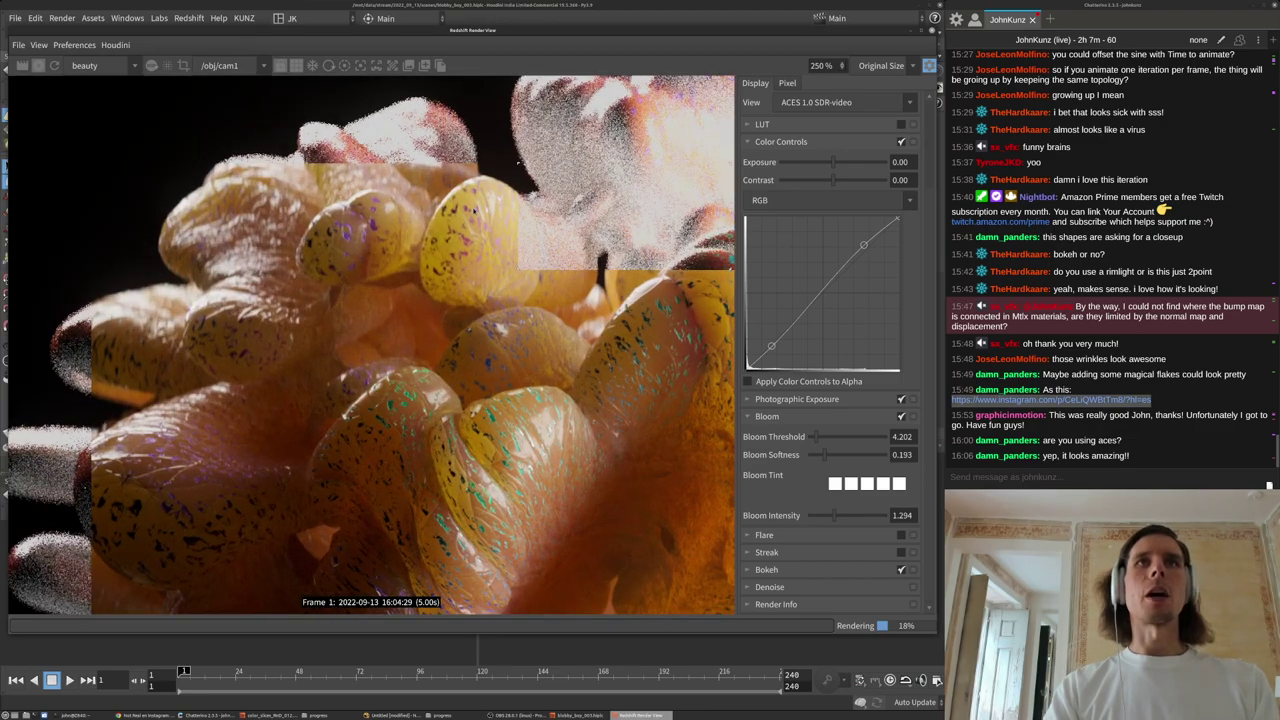
pyautogui.scroll(2, 518, 163)
pyautogui.moveTo(590, 340); pyautogui.dragTo(400, 196, button='middle')
pyautogui.scroll(-6, 430, 280)
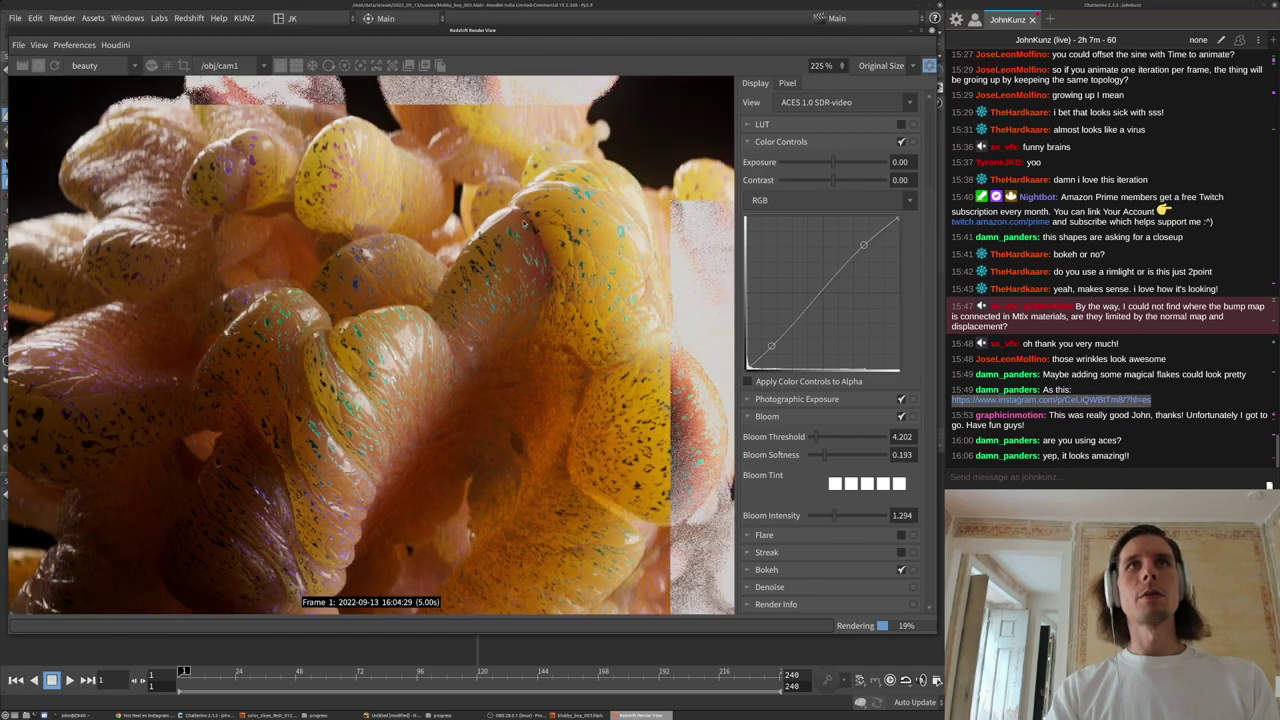
# Examine the large yellow bulges on the blob's upper right as their buckets render, including their wrinkles and flecks.
pyautogui.scroll(3, 573, 257)
pyautogui.scroll(4, 573, 257)
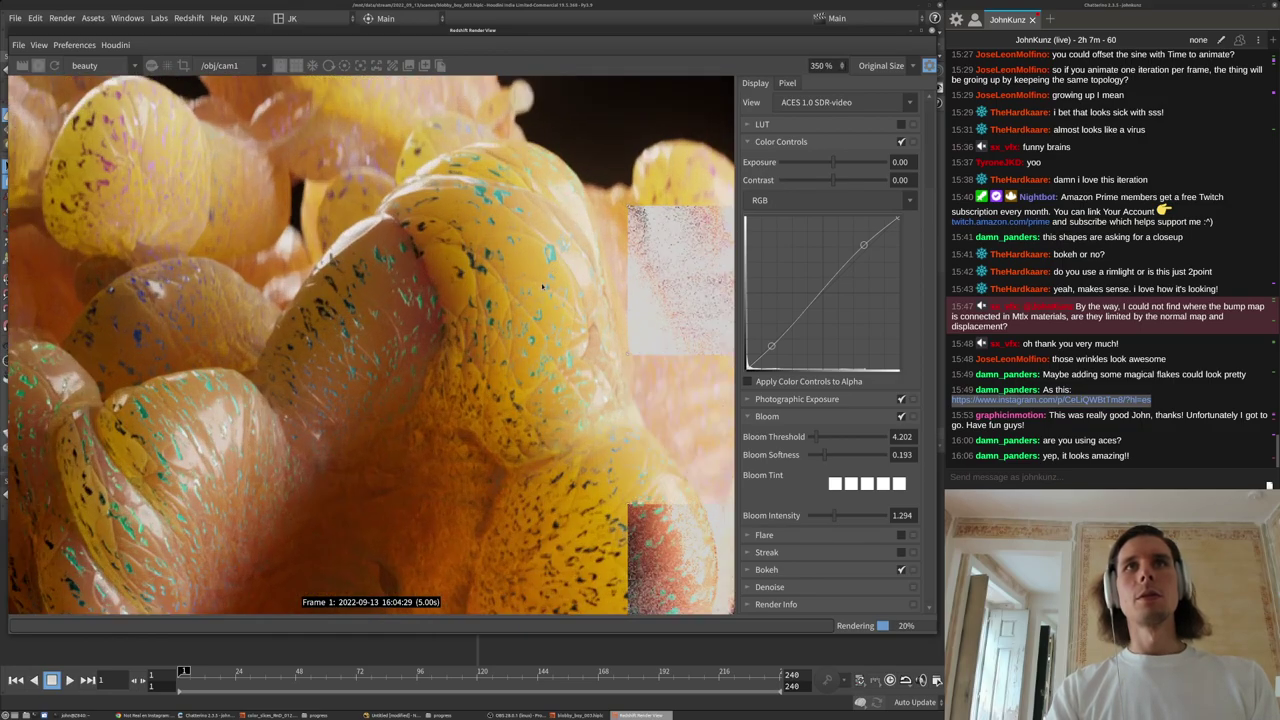
pyautogui.scroll(-6, 535, 290)
pyautogui.scroll(3, 515, 377)
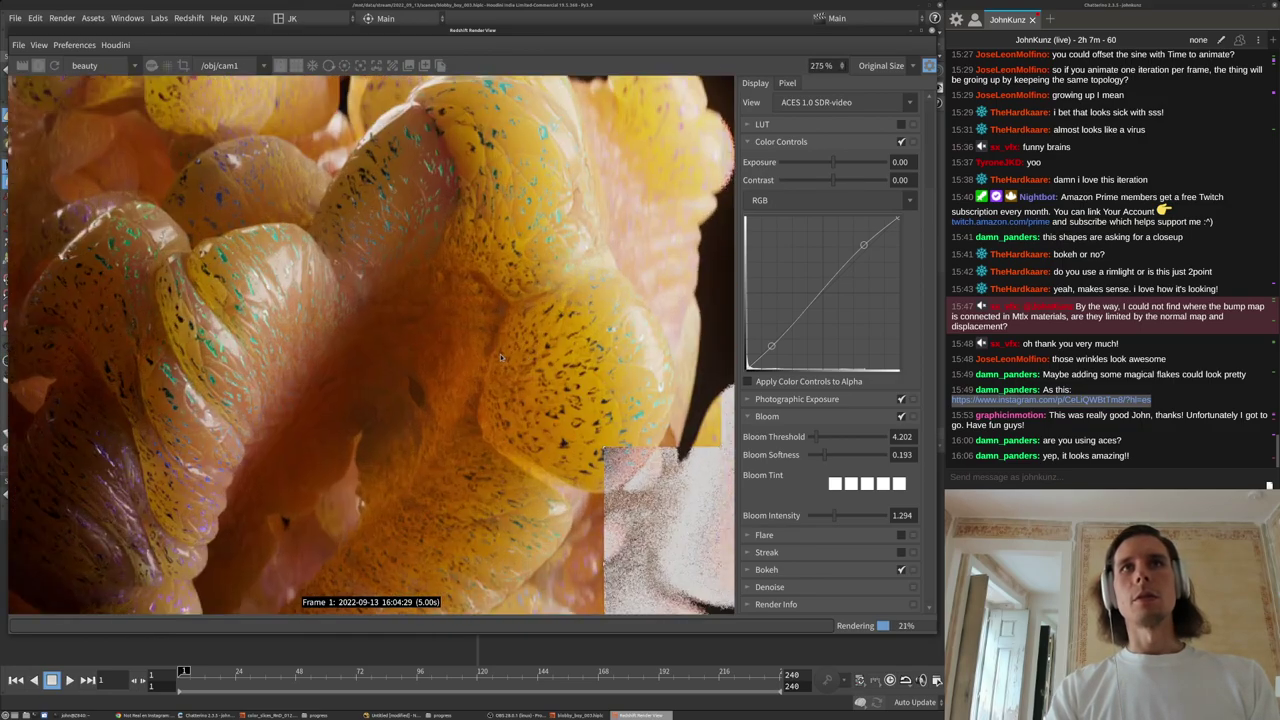
pyautogui.scroll(-3, 514, 234)
pyautogui.moveTo(495, 218); pyautogui.dragTo(539, 268, button='middle')
pyautogui.scroll(2, 539, 268)
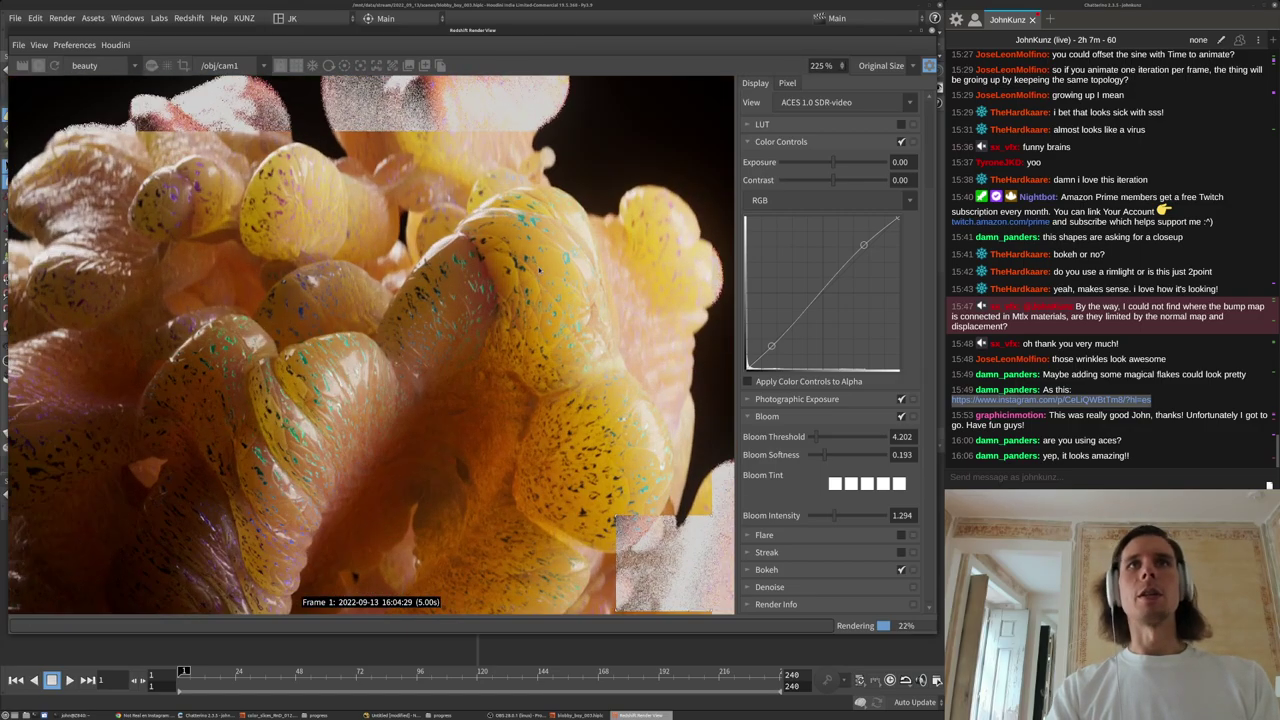
# Inspect the fine creases and teal flecks on the upper yellow bulge at up to 1000% and the neighbouring central folds.
pyautogui.scroll(5, 539, 269)
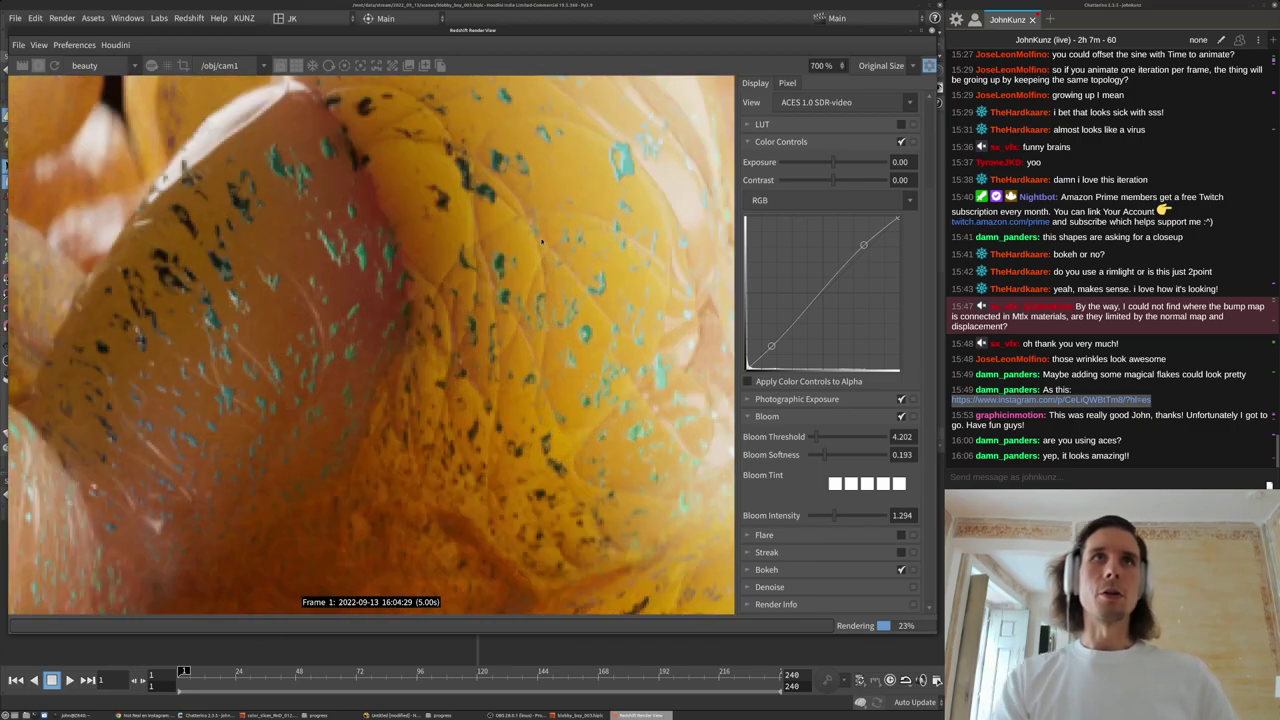
pyautogui.scroll(2, 560, 241)
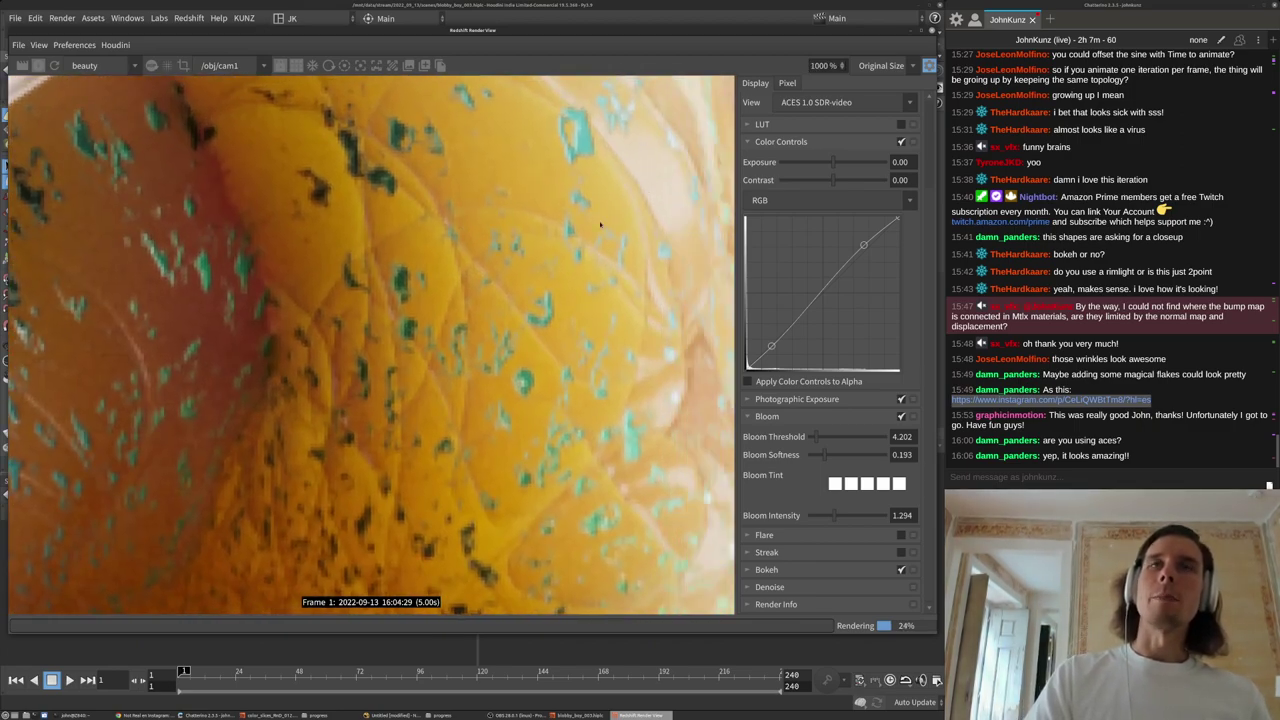
pyautogui.scroll(-4, 556, 211)
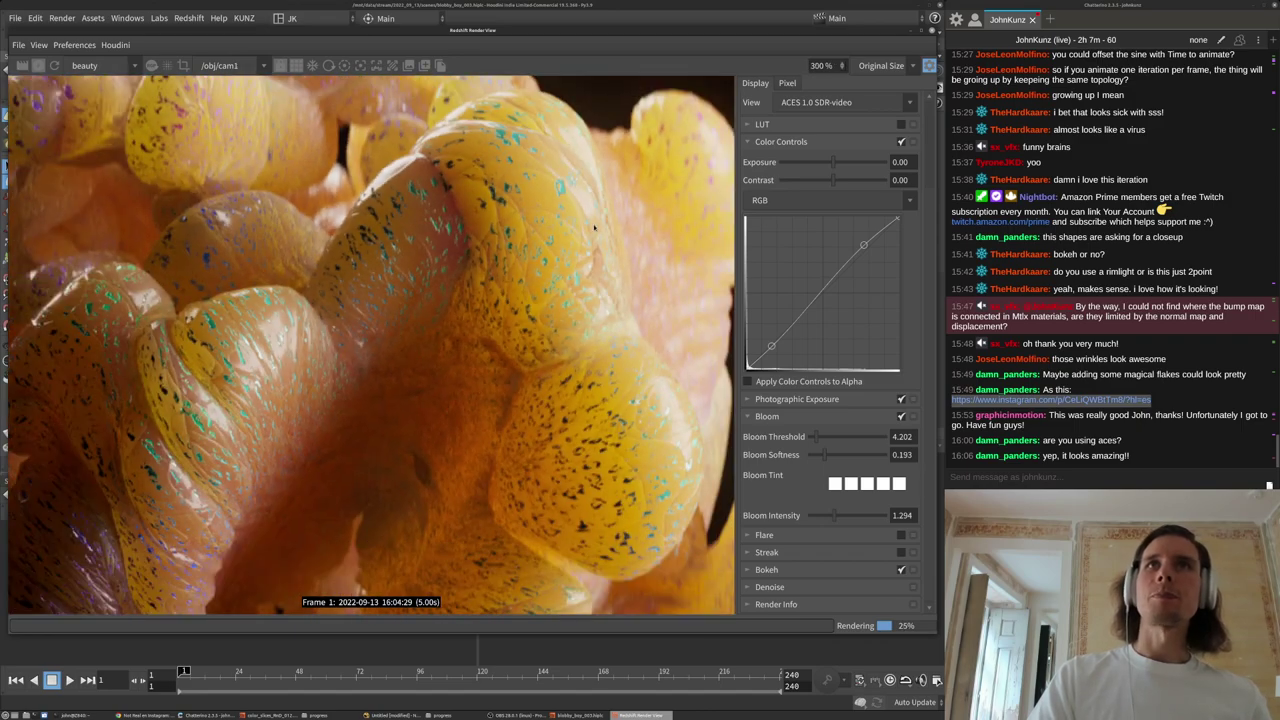
pyautogui.scroll(1, 559, 255)
pyautogui.moveTo(215, 336); pyautogui.dragTo(359, 246, button='middle')
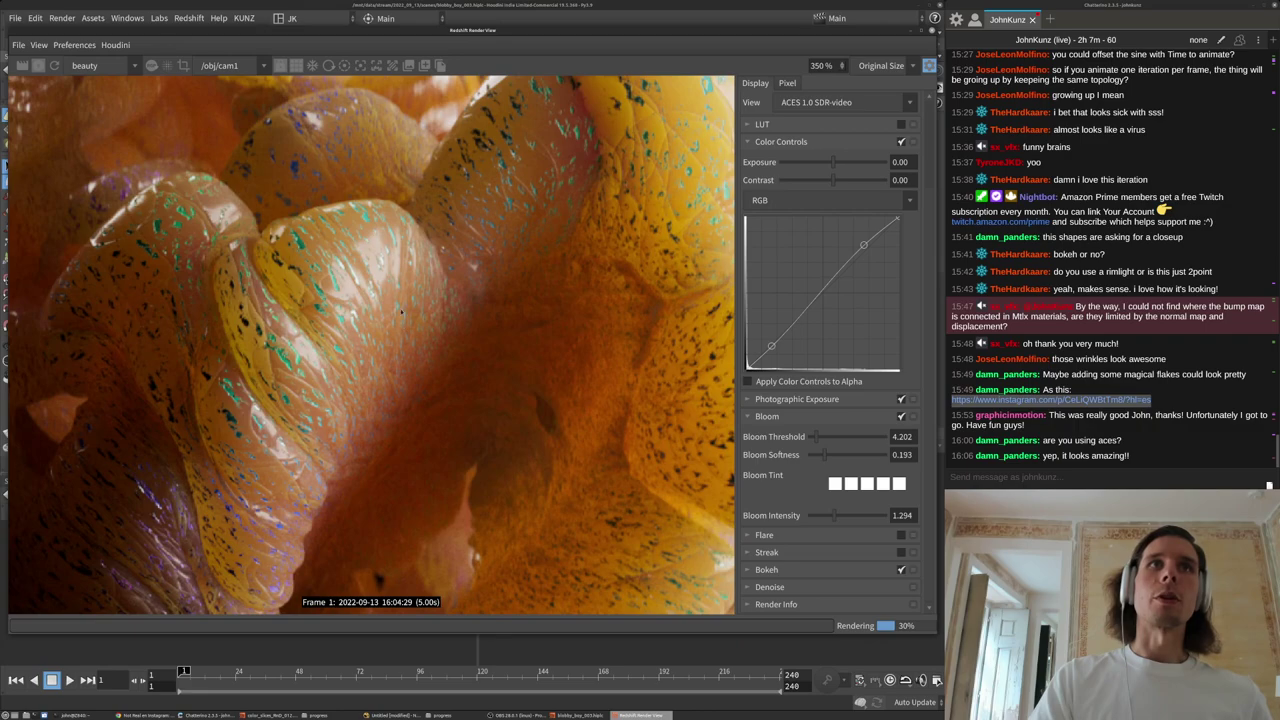
pyautogui.scroll(-3, 447, 297)
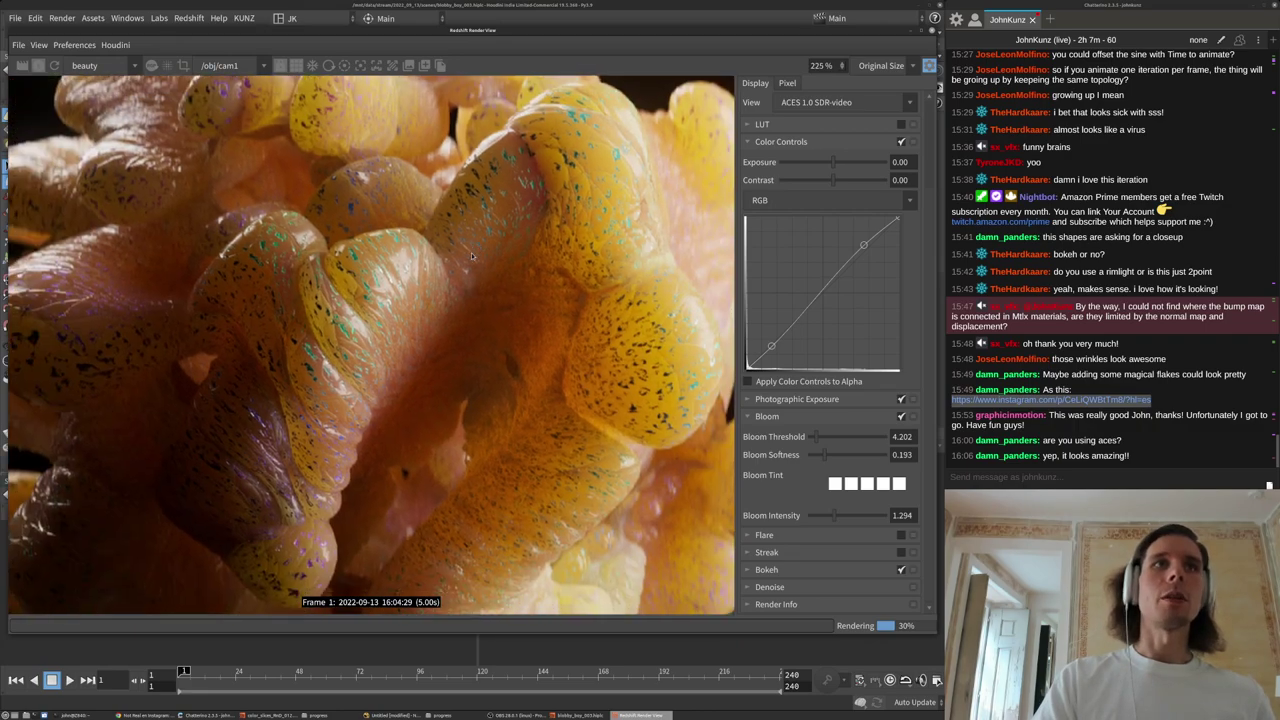
pyautogui.scroll(-3, 368, 365)
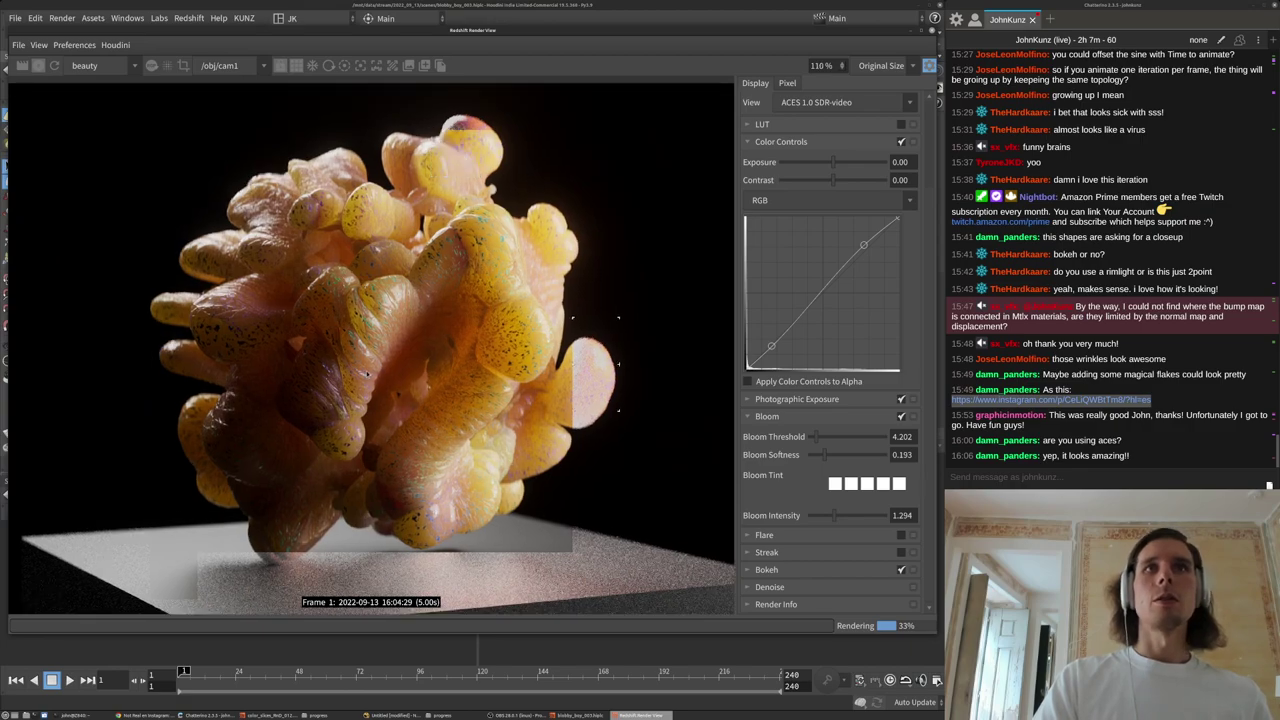
# Examine the lower bulges and their shadow on the plinth, and review the whole composition as the render completes.
pyautogui.scroll(1, 421, 432)
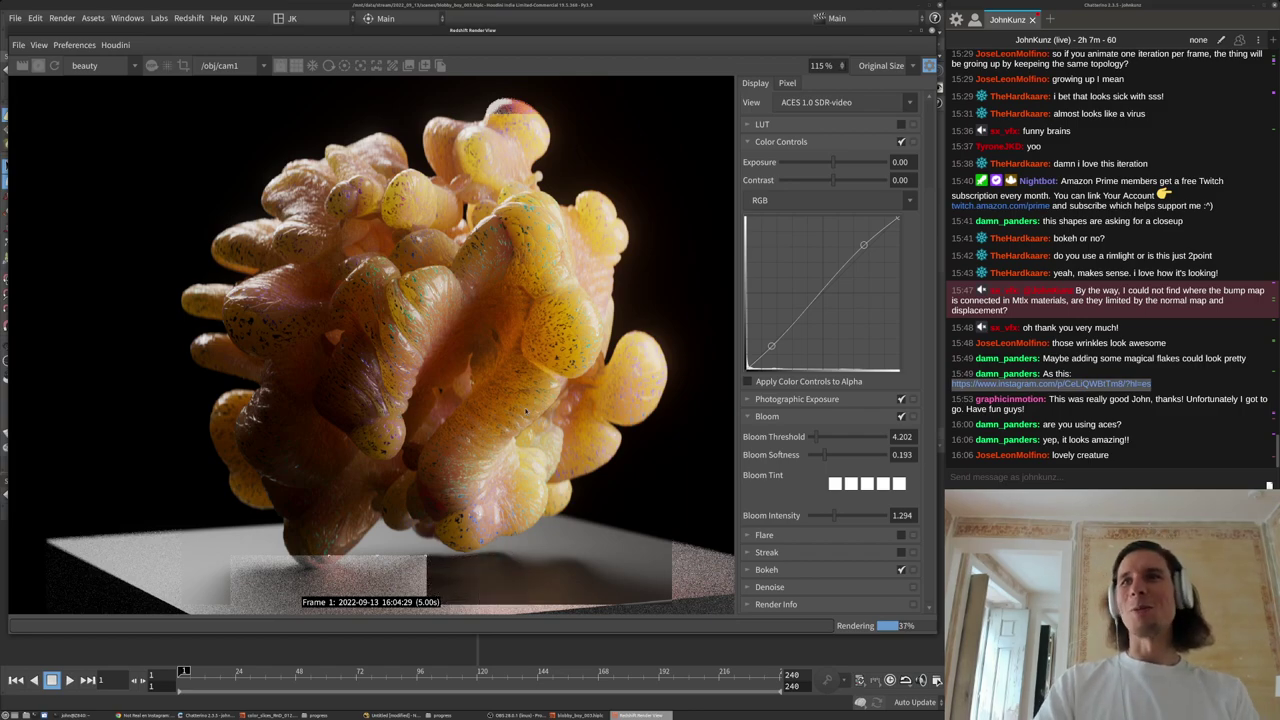
pyautogui.scroll(7, 514, 457)
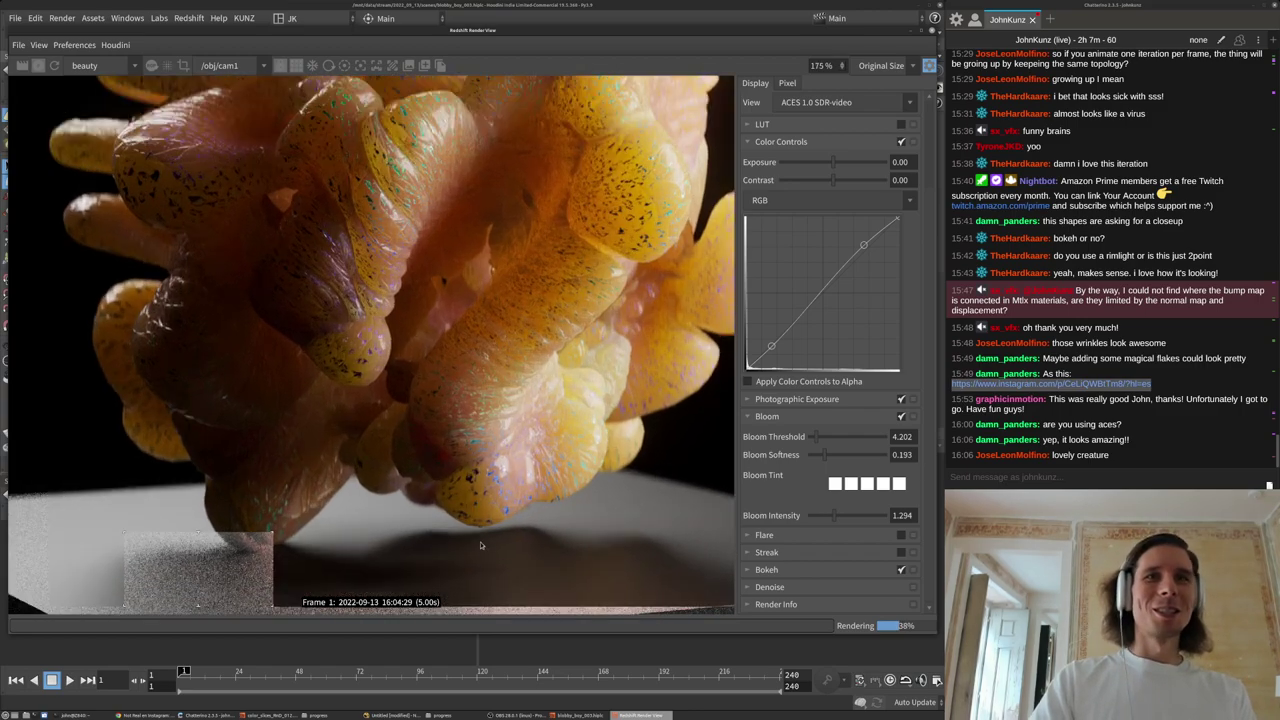
pyautogui.scroll(2, 503, 503)
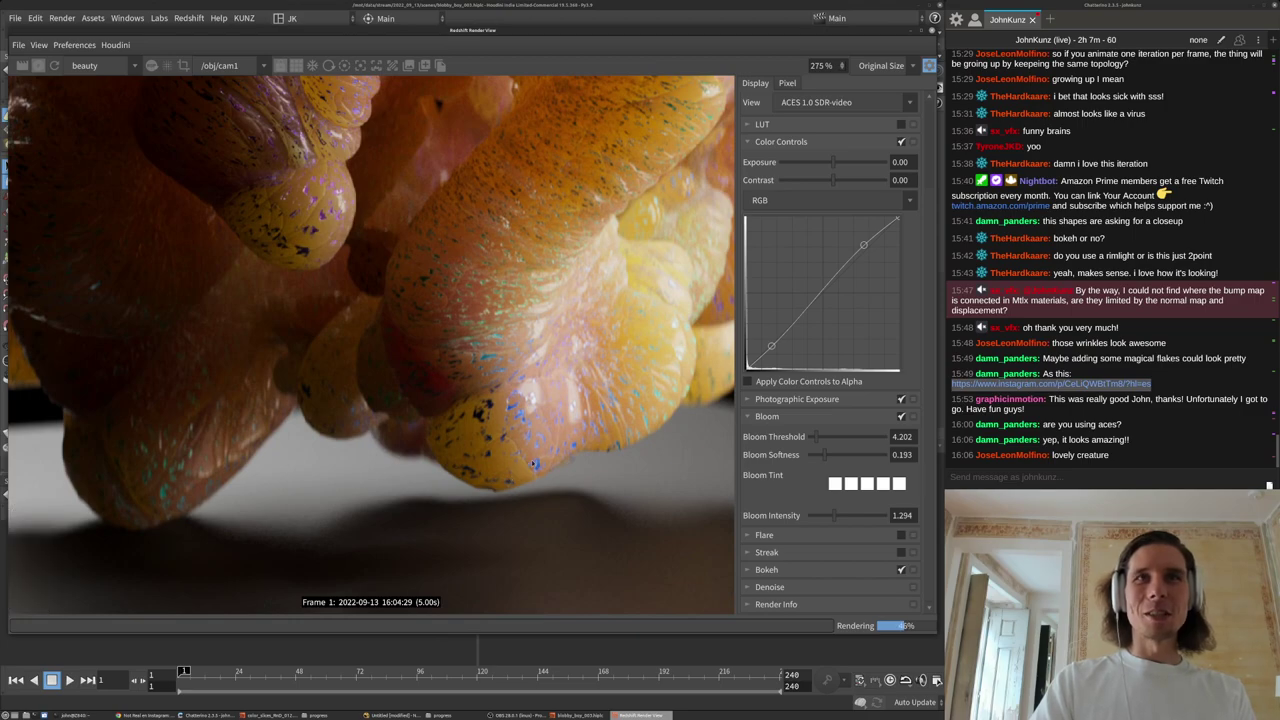
pyautogui.scroll(-10, 508, 466)
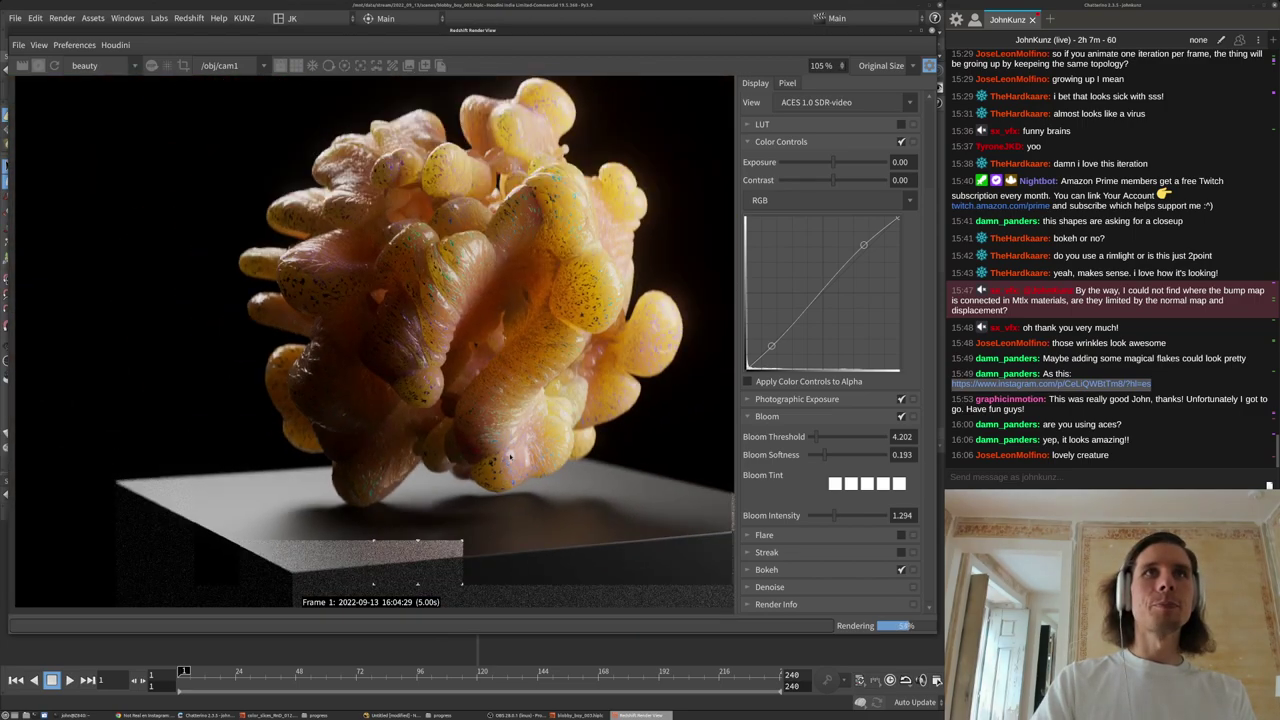
pyautogui.scroll(-1, 482, 458)
pyautogui.moveTo(510, 456); pyautogui.dragTo(447, 458, button='middle')
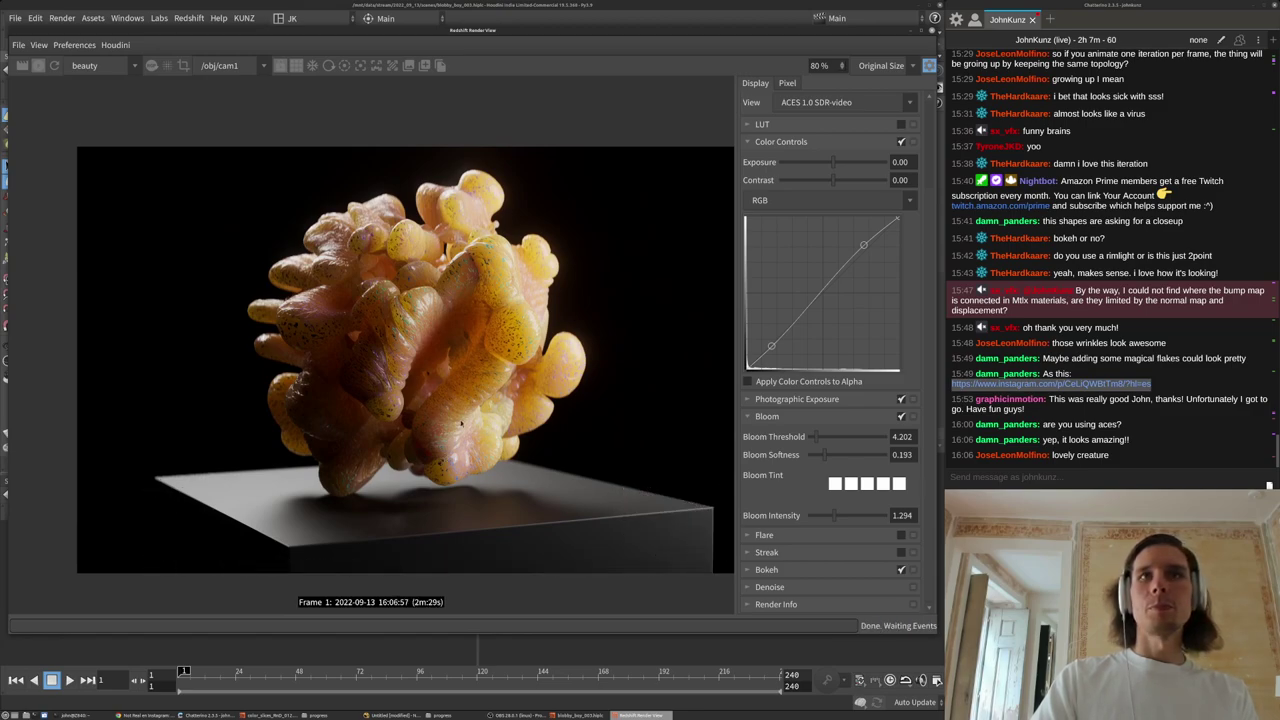
pyautogui.scroll(-1, 333, 352)
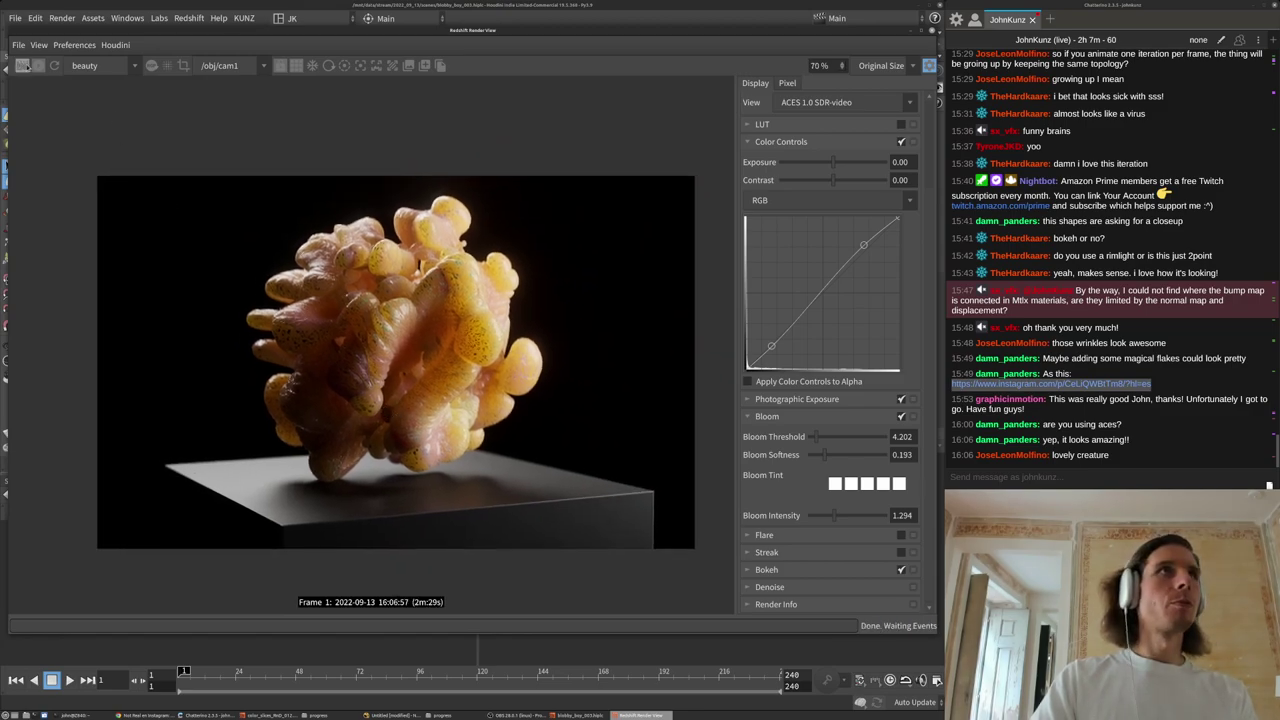
# Start saving the rendered image to a file and set the file type to JPEG (*.jpg).
pyautogui.click(18, 45)
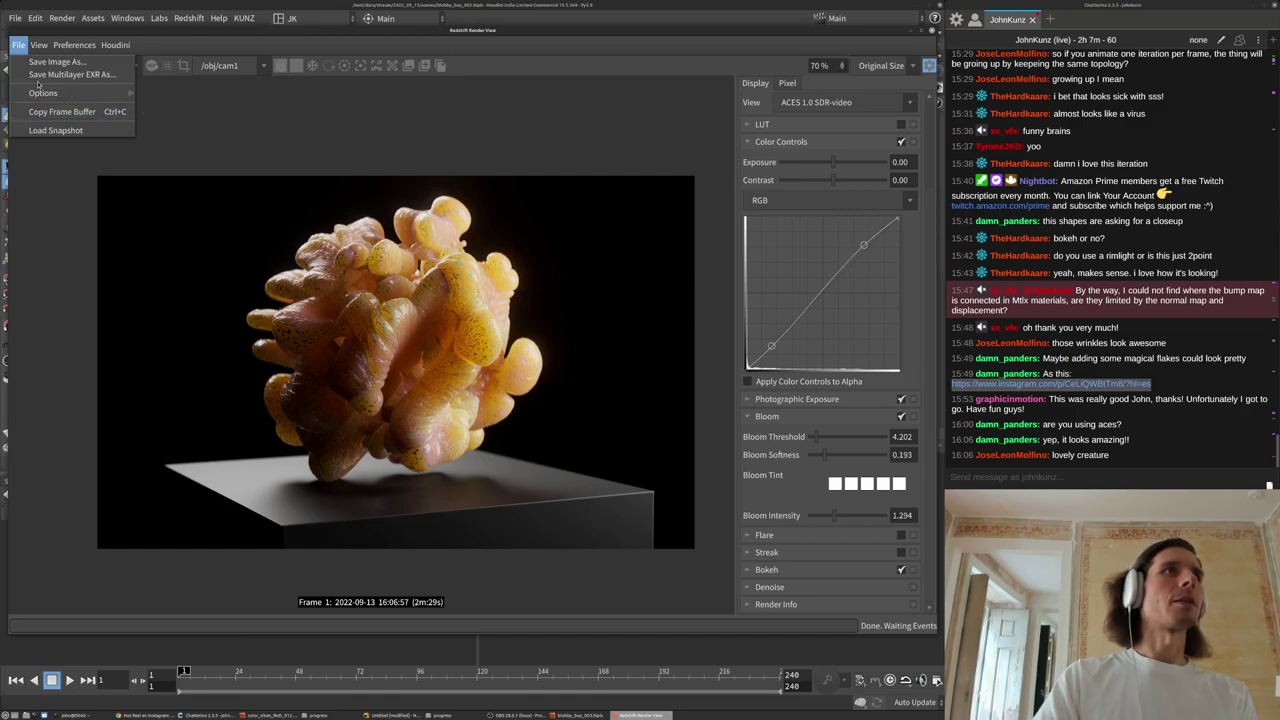
pyautogui.click(44, 63)
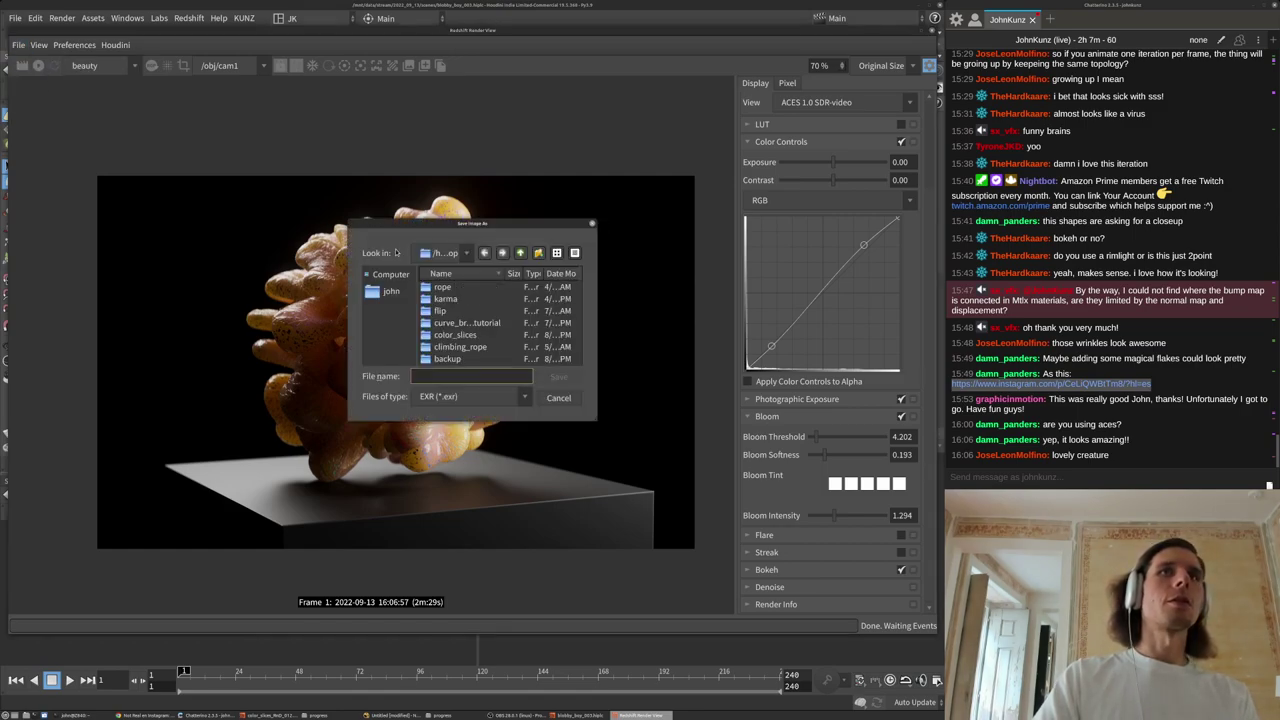
pyautogui.moveTo(592, 419); pyautogui.dragTo(787, 512)
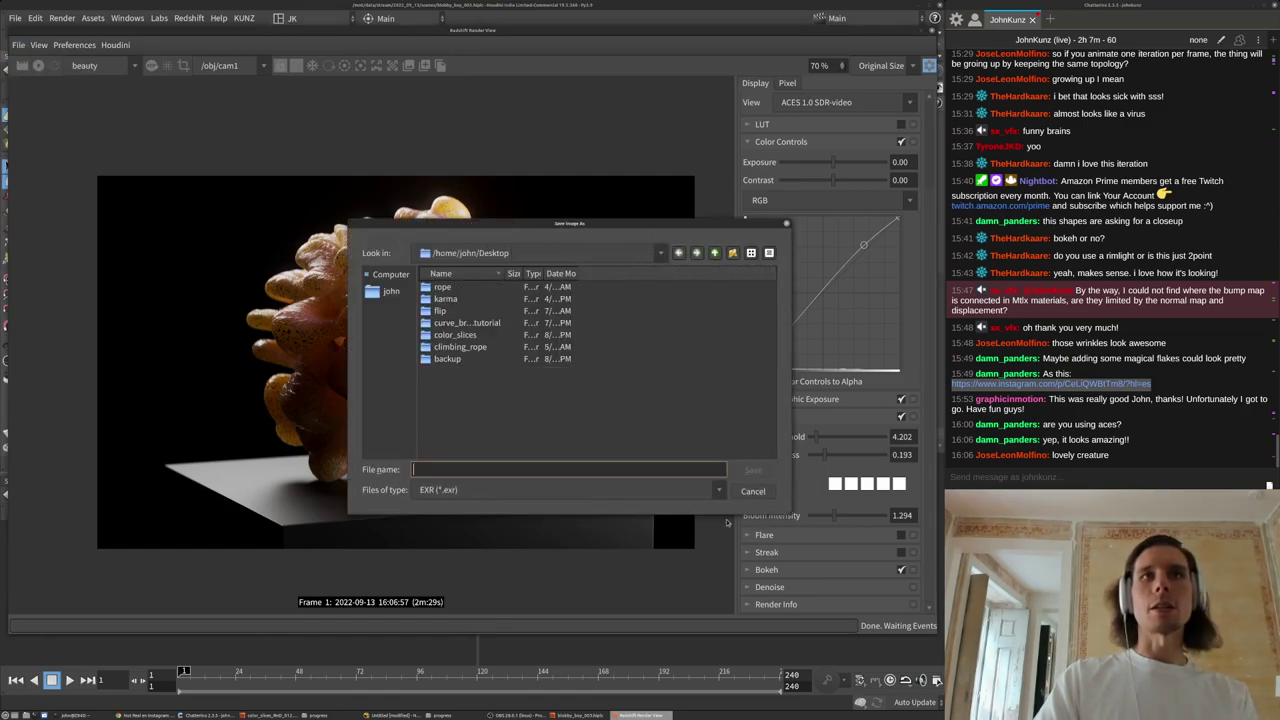
pyautogui.click(517, 491)
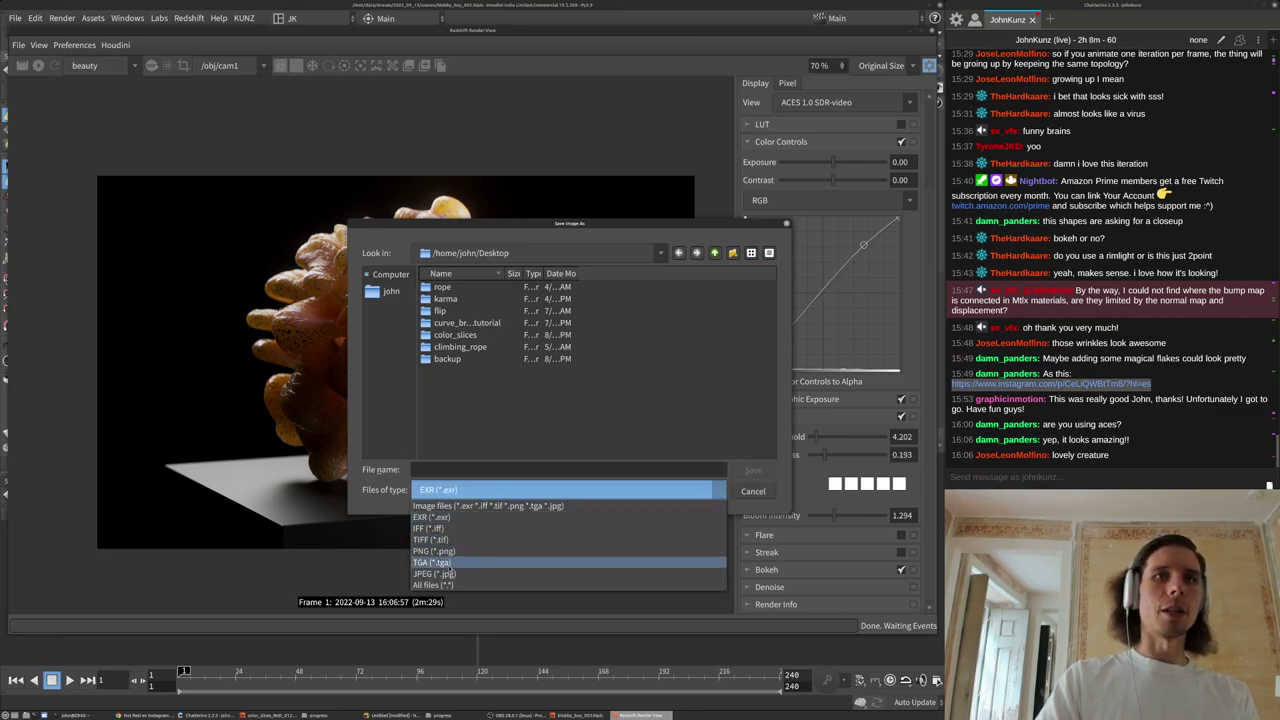
pyautogui.click(440, 573)
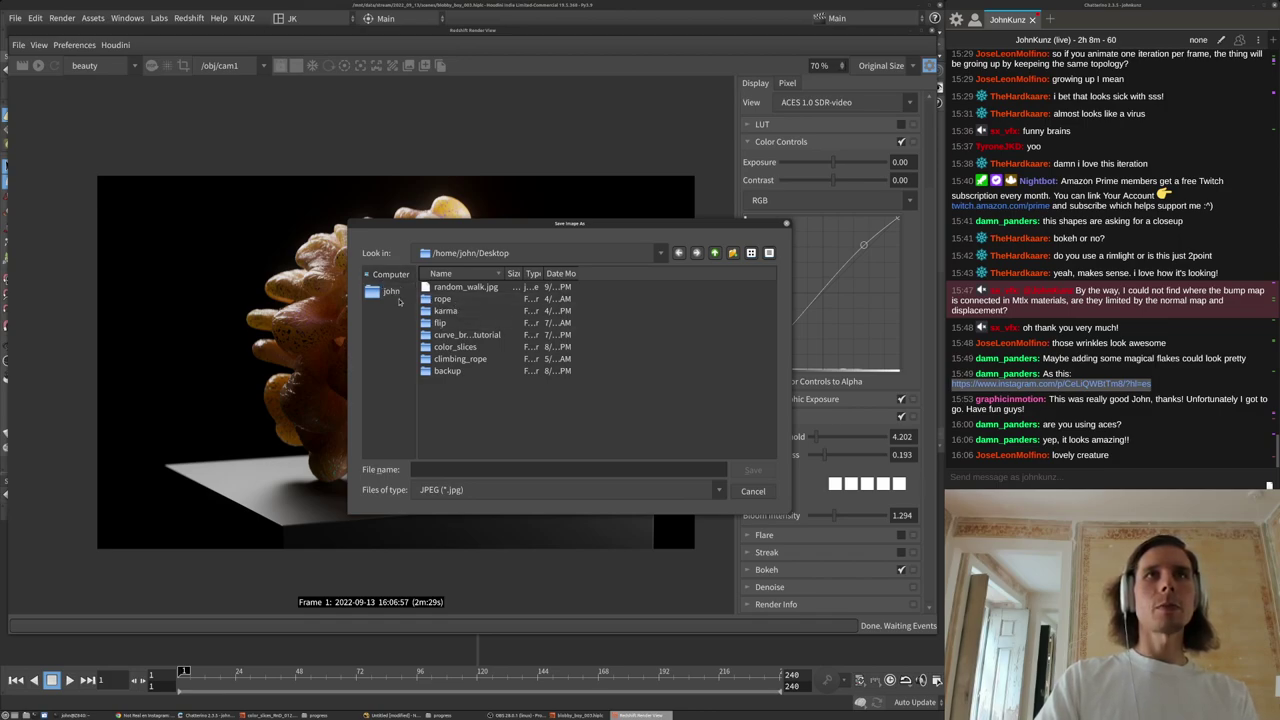
# Save the render in the Desktop folder as random_walk2.jpg, basing the name on the existing random_walk.jpg.
pyautogui.click(388, 291)
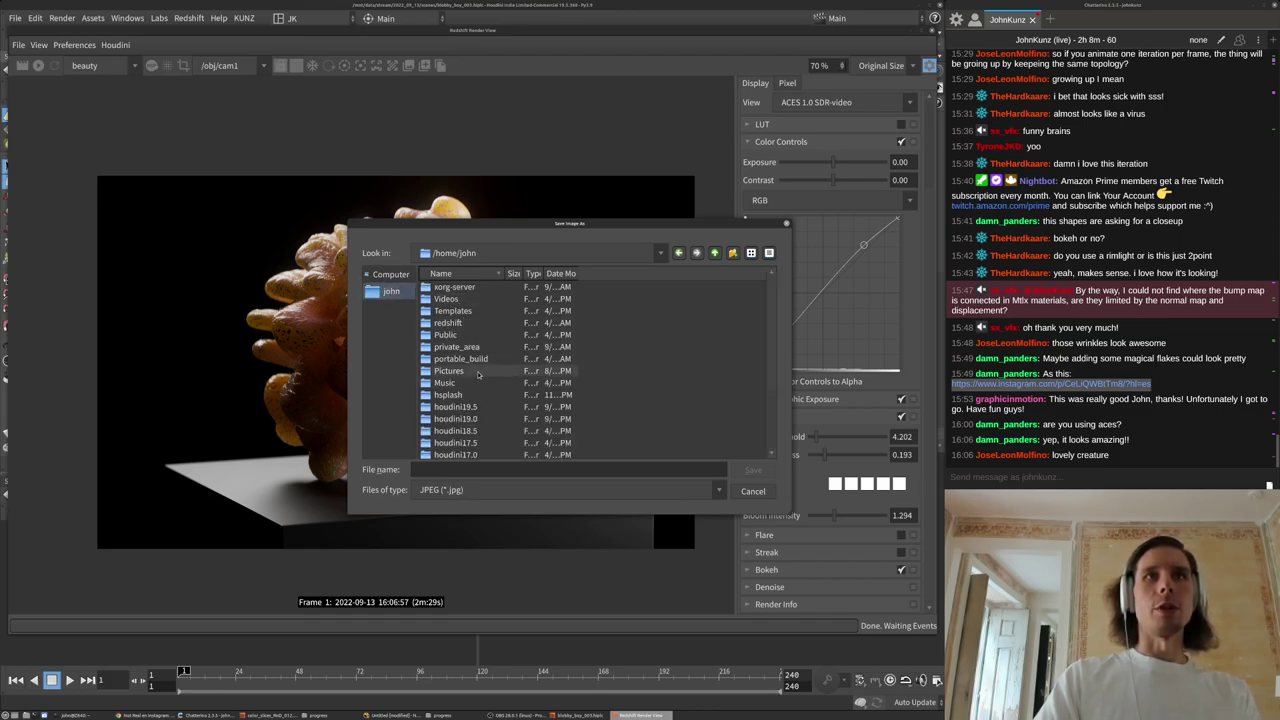
pyautogui.scroll(-3, 463, 357)
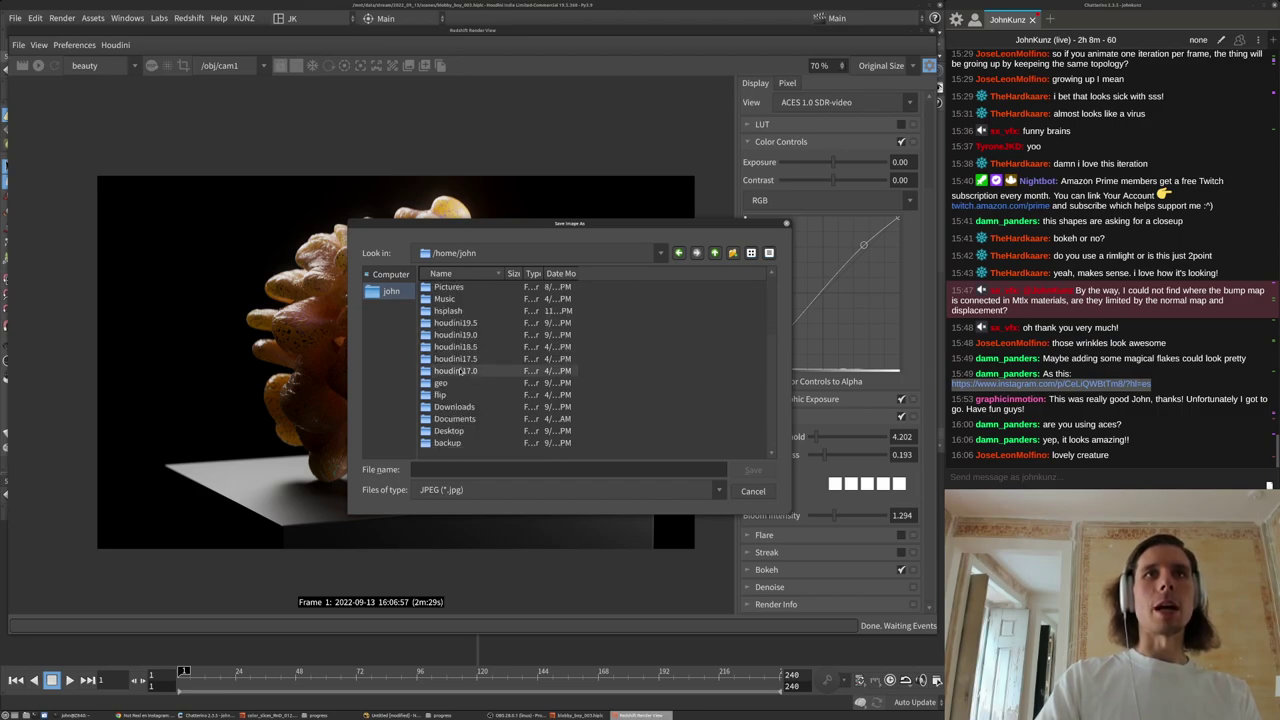
pyautogui.click(461, 433)
pyautogui.doubleClick(463, 431)
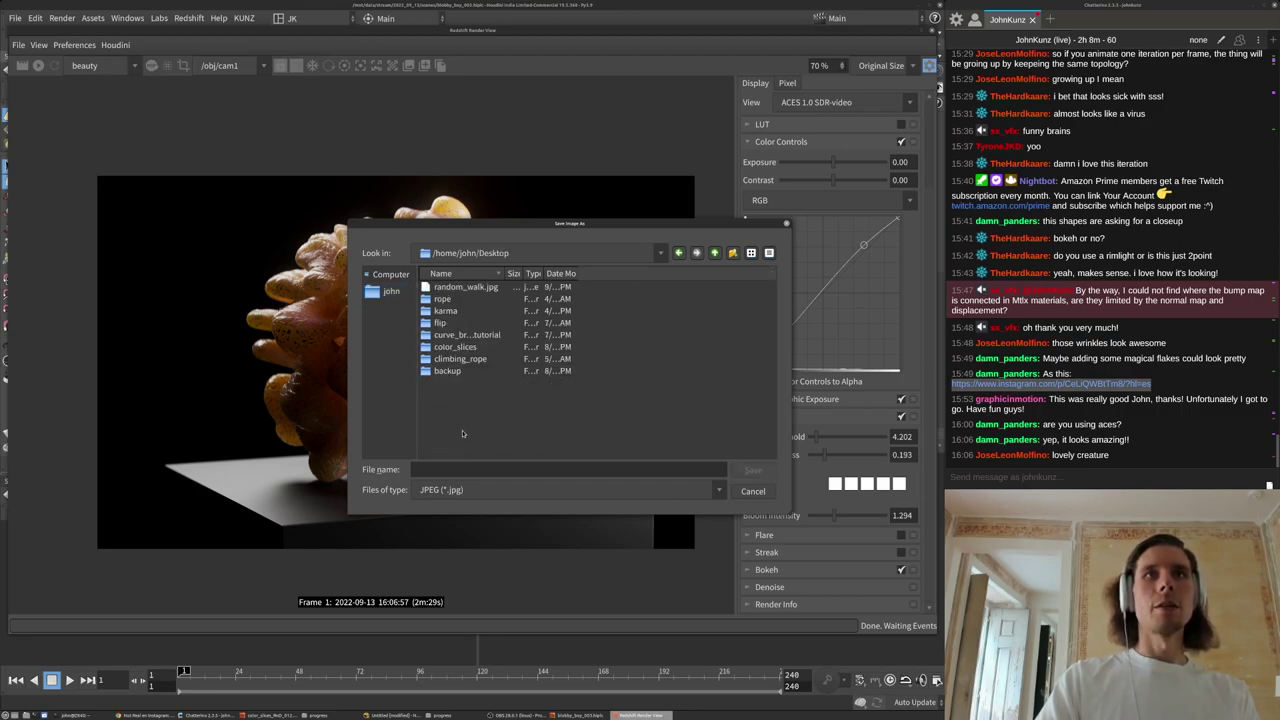
pyautogui.click(465, 287)
pyautogui.click(466, 470)
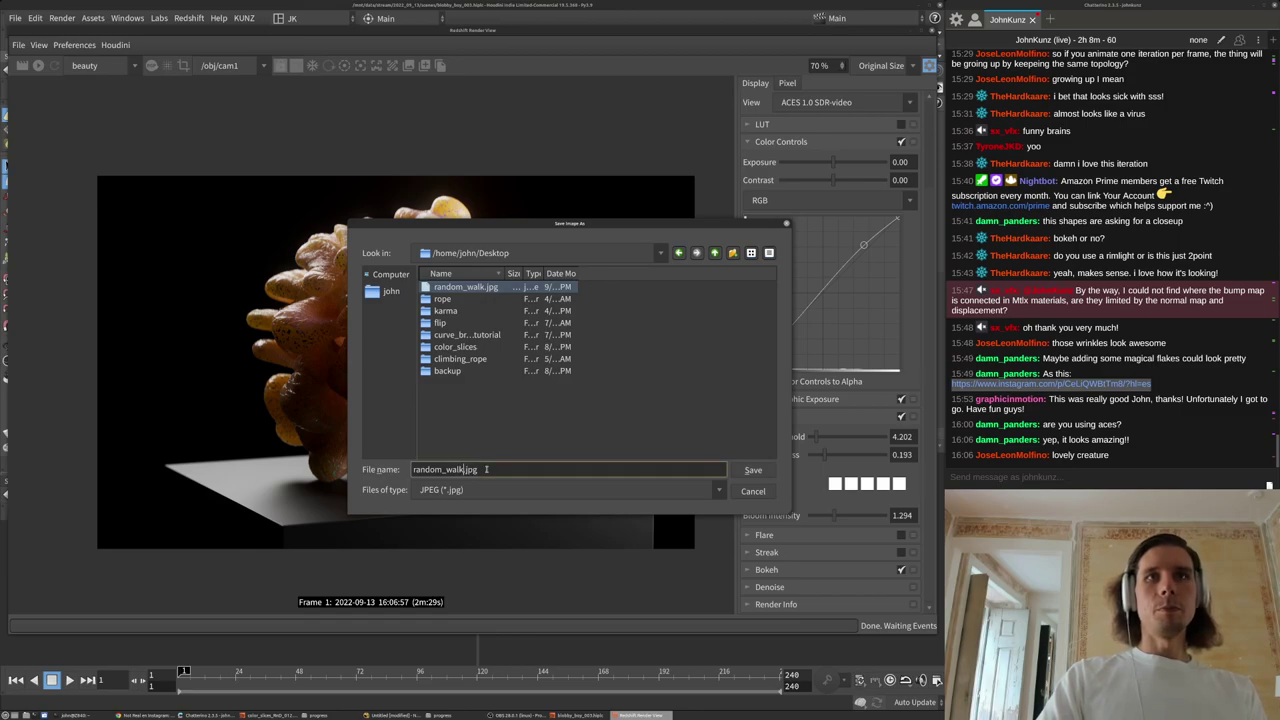
pyautogui.write('2')
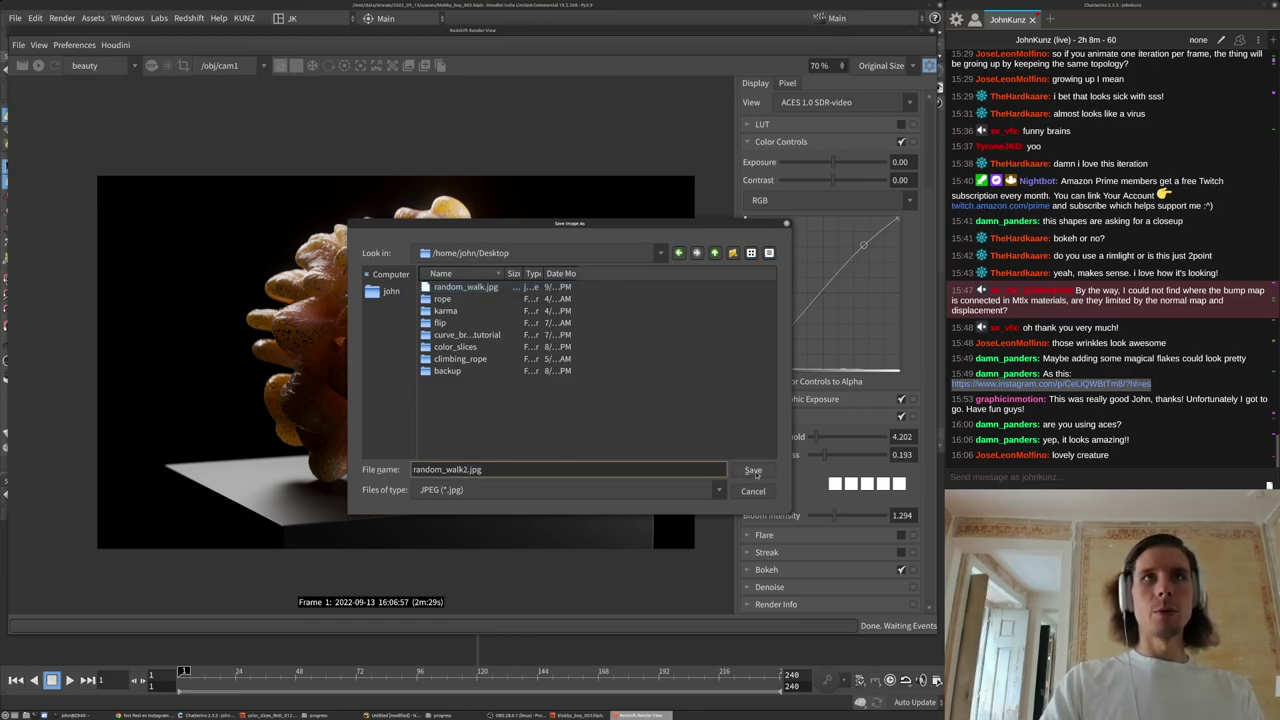
pyautogui.click(753, 470)
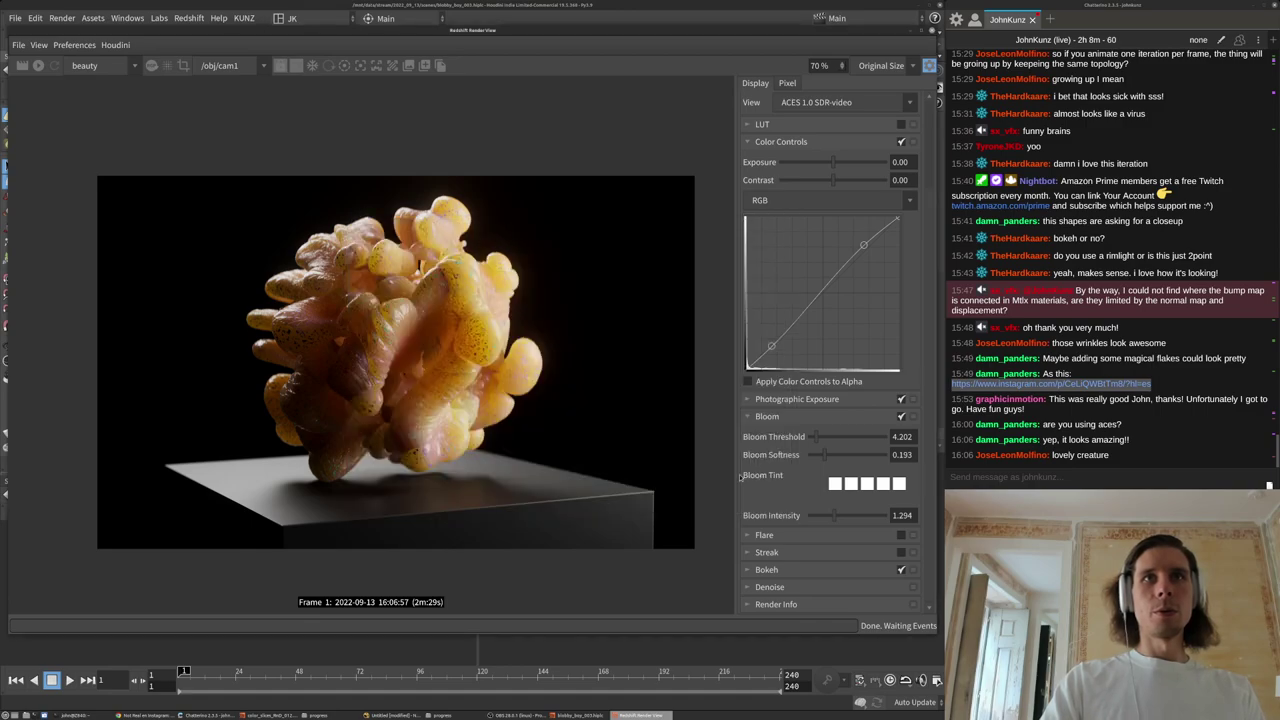
# Close the render view, switch to the terminal and open the saved images in RV with rv ~/Desktop/random_walk*.jpg.
pyautogui.click(98, 716)
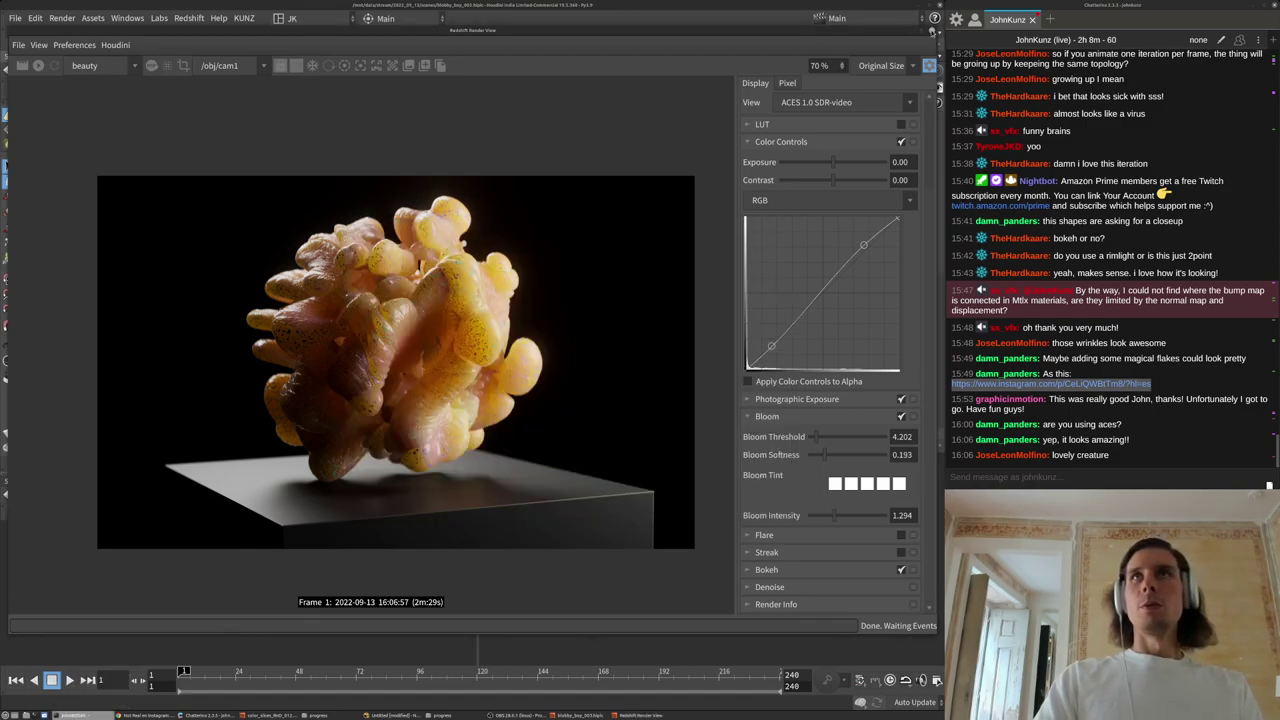
pyautogui.click(932, 32)
pyautogui.click(90, 716)
pyautogui.click(90, 716)
pyautogui.press('Return')
pyautogui.press('Return')
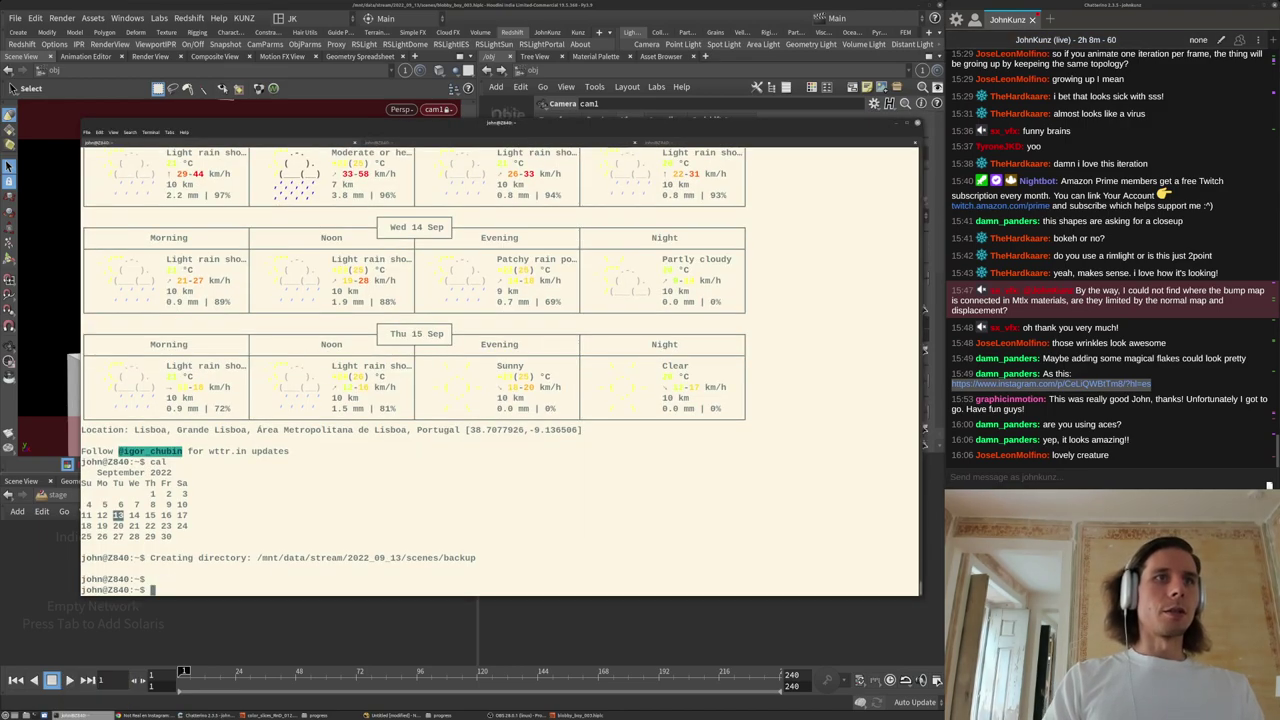
pyautogui.press('Up')
pyautogui.press('Up')
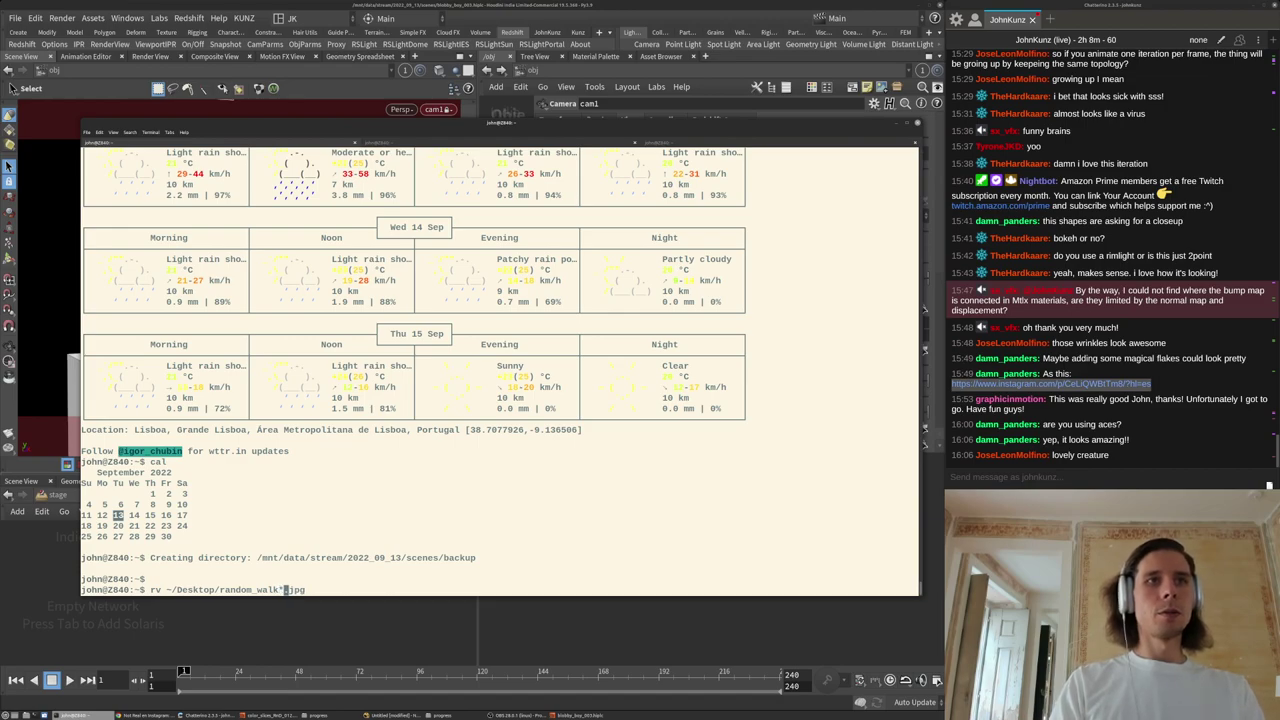
pyautogui.press('Return')
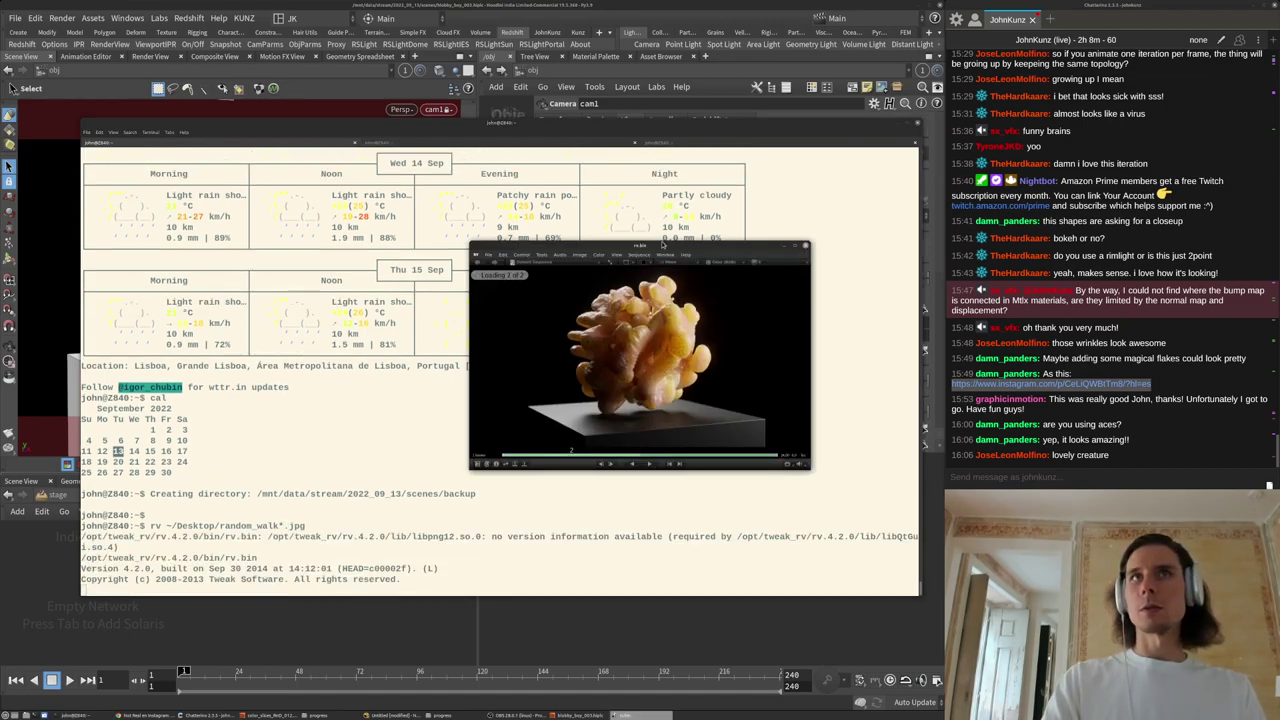
# Enlarge the RV viewer to show the image at full size and compare random_walk2.jpg with random_walk.jpg.
pyautogui.moveTo(662, 246); pyautogui.dragTo(614, 219)
pyautogui.press('2')
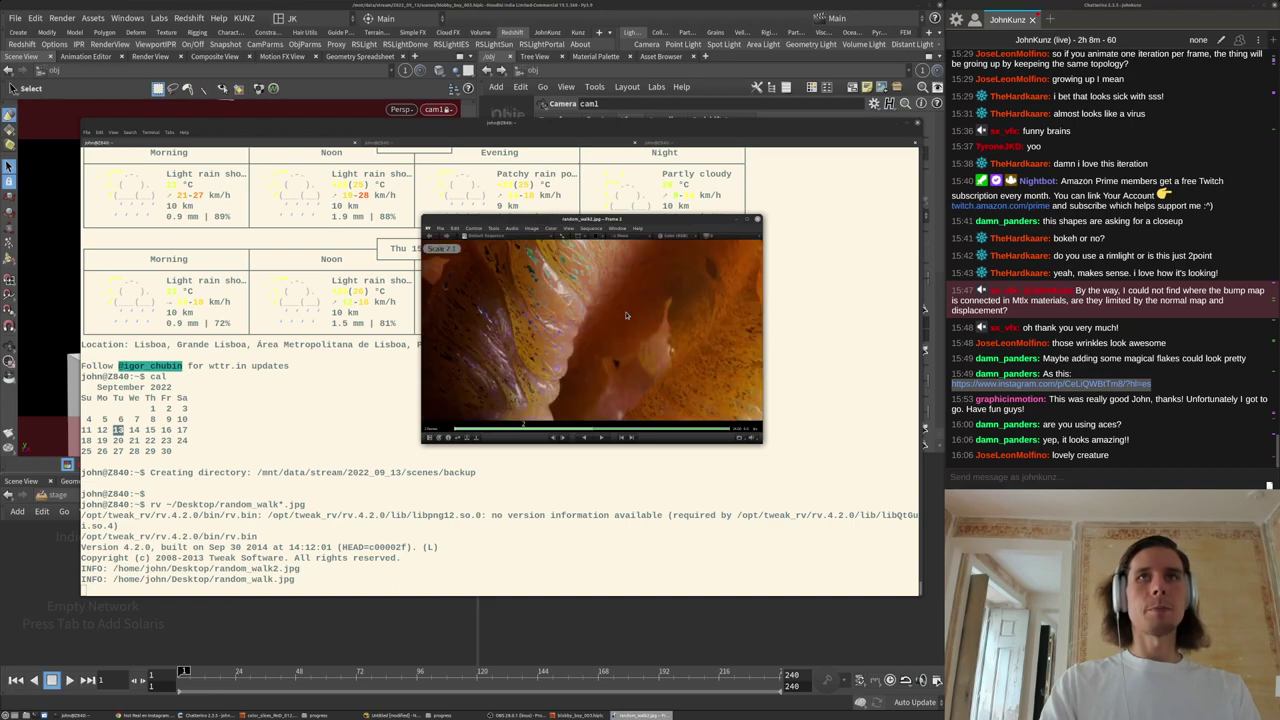
pyautogui.press('w')
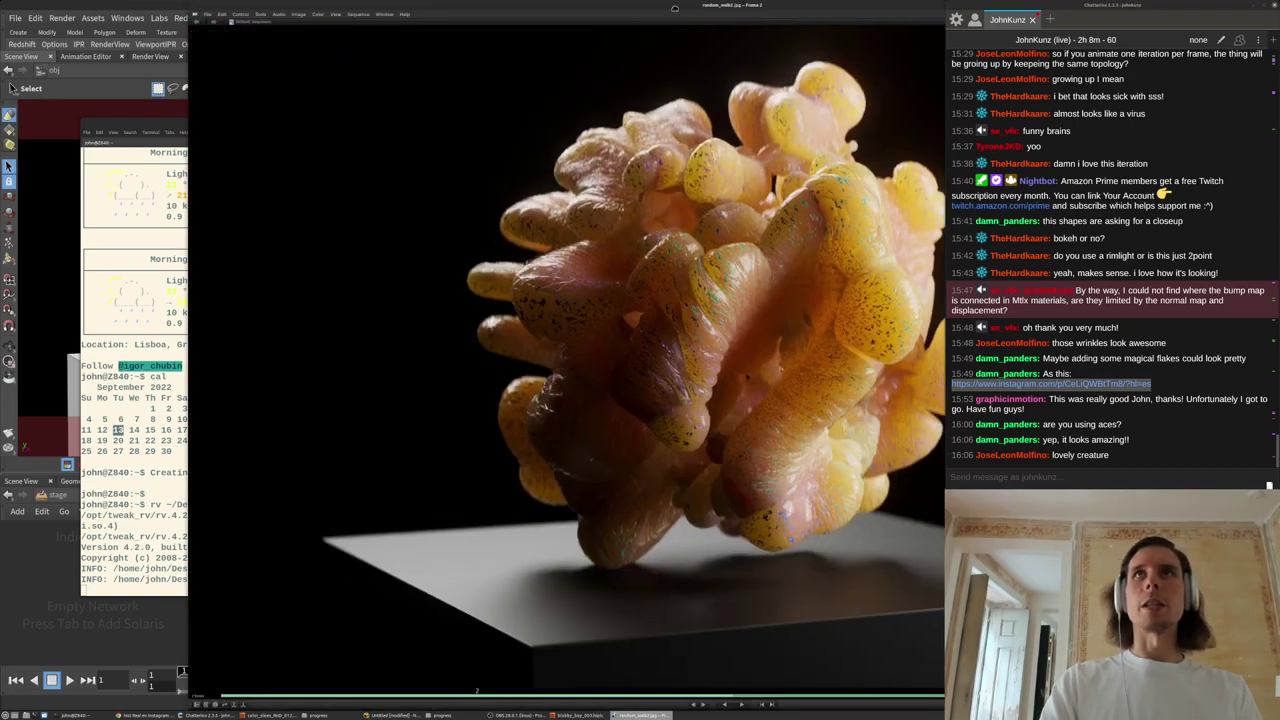
pyautogui.moveTo(672, 6); pyautogui.dragTo(408, 15)
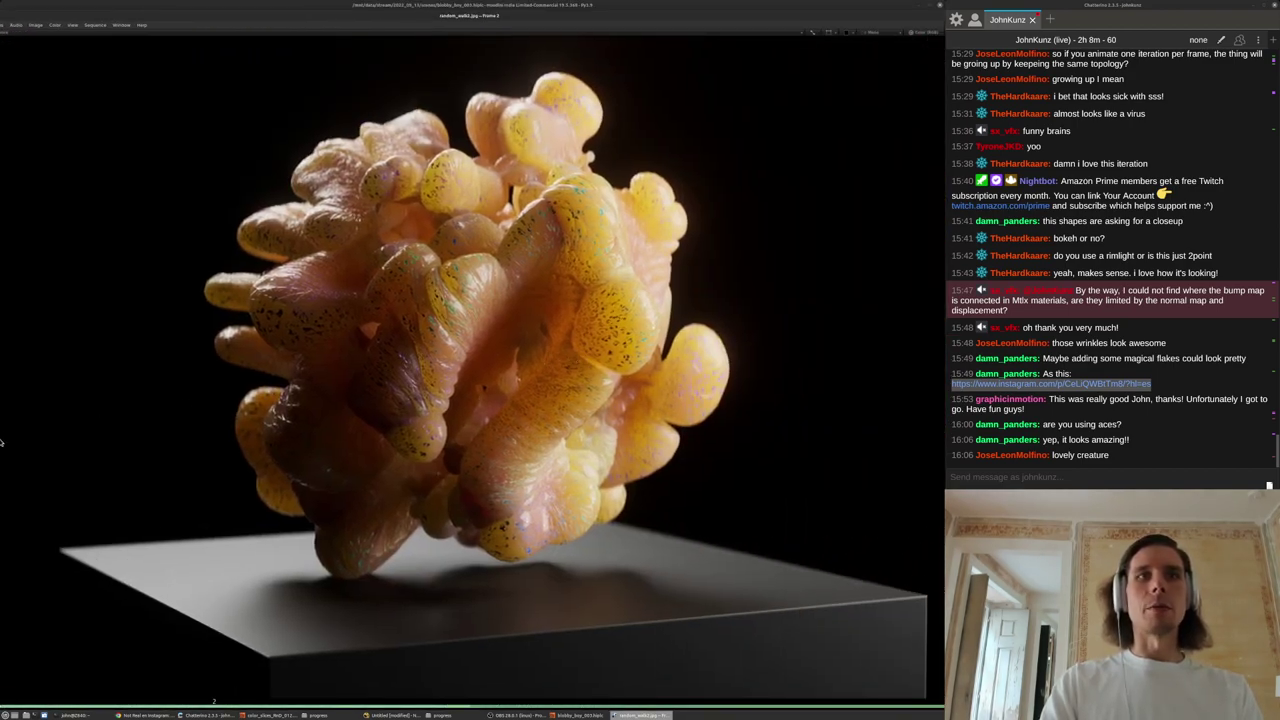
pyautogui.click(549, 706)
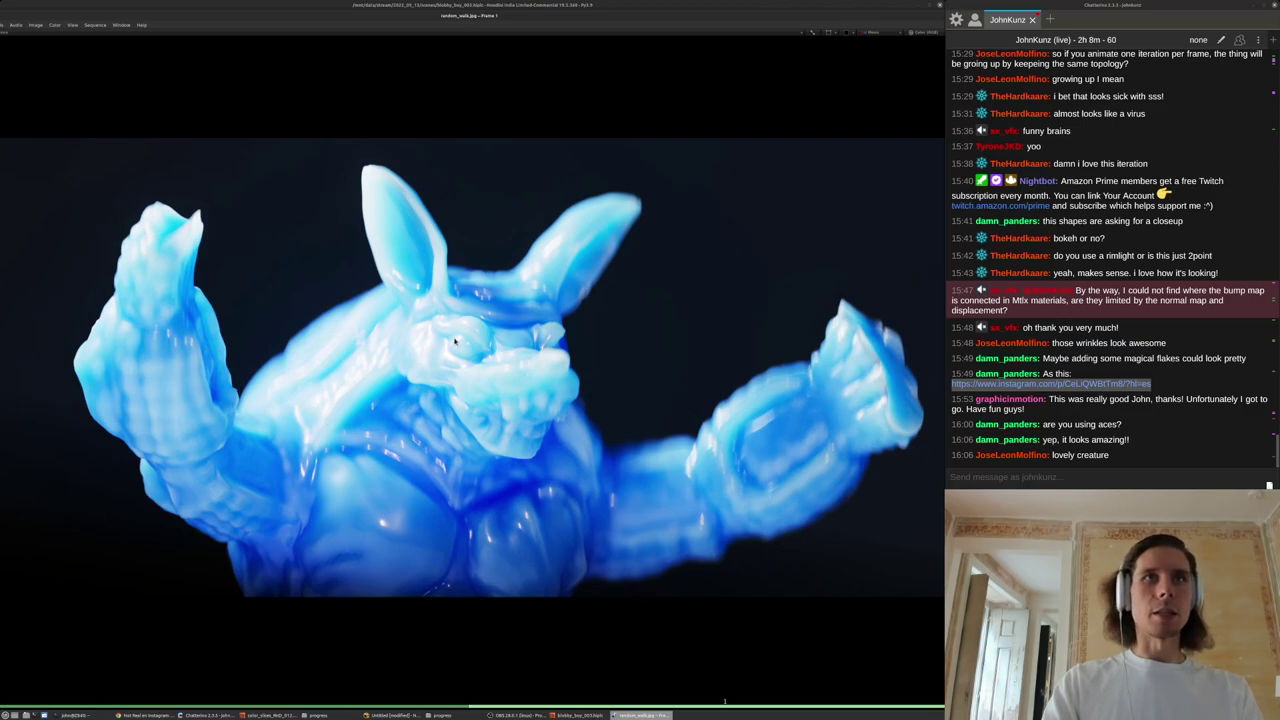
pyautogui.click(267, 706)
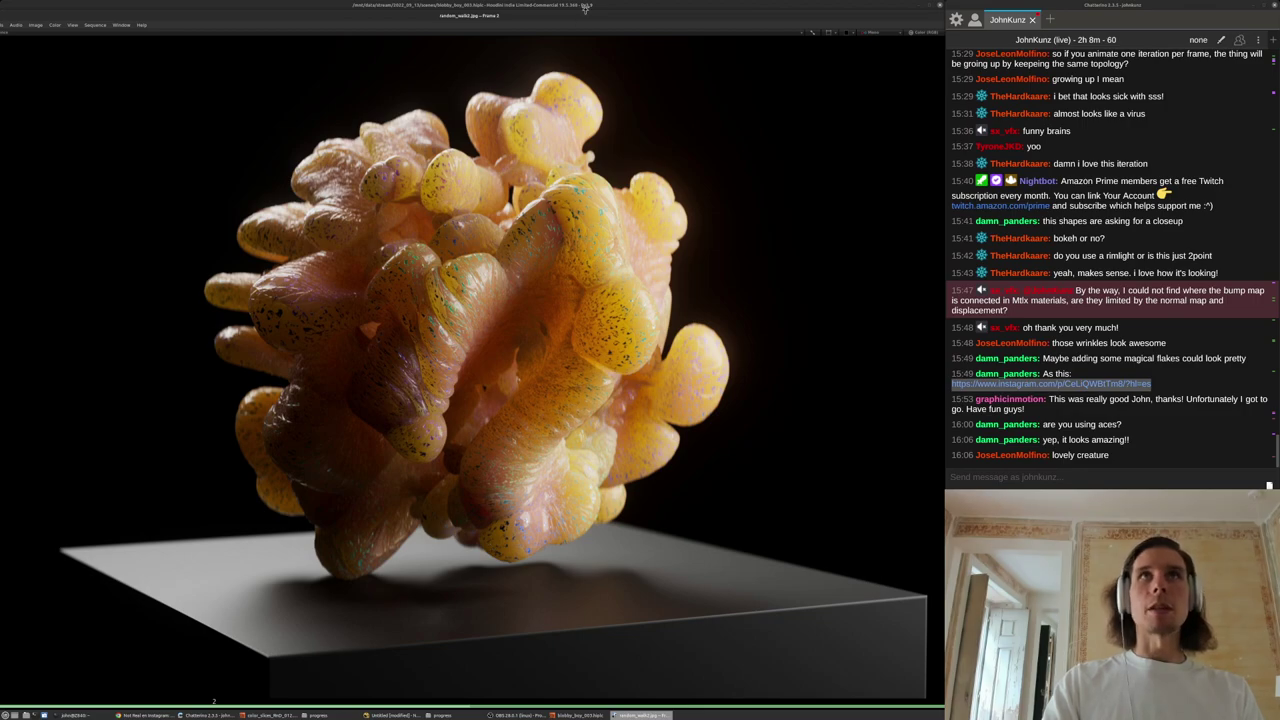
# Close the RV viewer and switch back to the Houdini scene.
pyautogui.moveTo(579, 19); pyautogui.dragTo(490, 137)
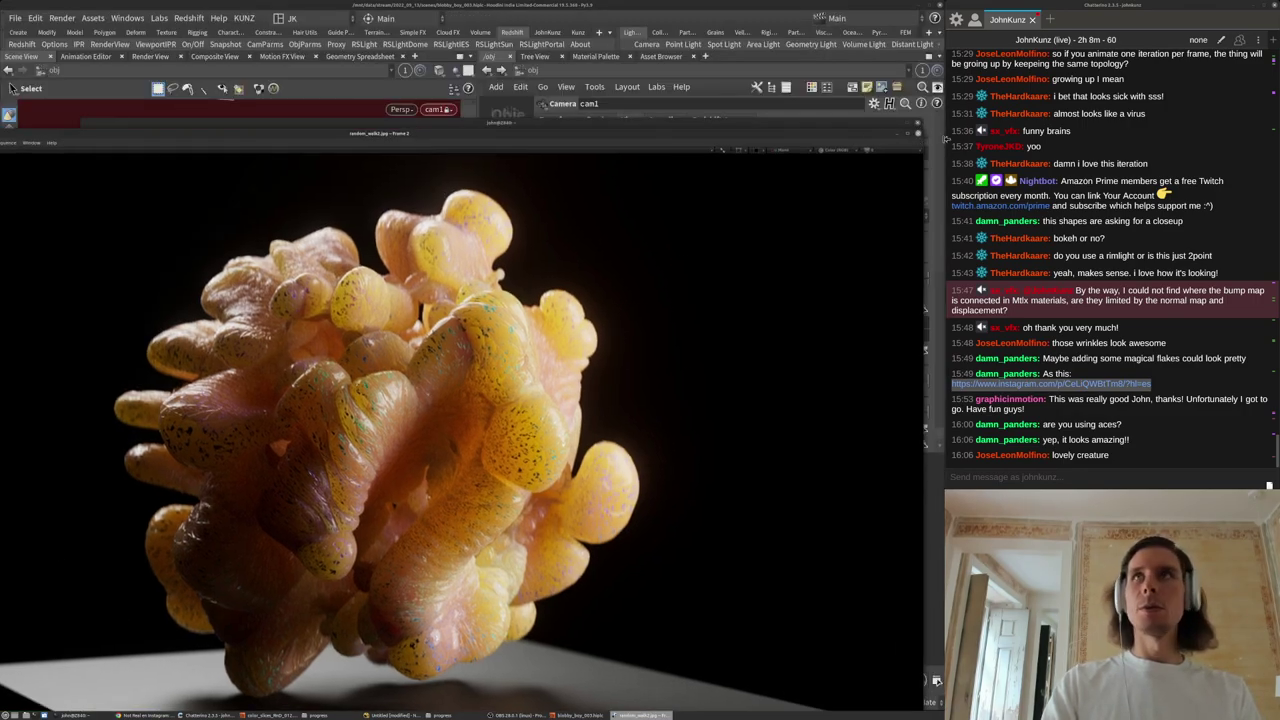
pyautogui.click(919, 135)
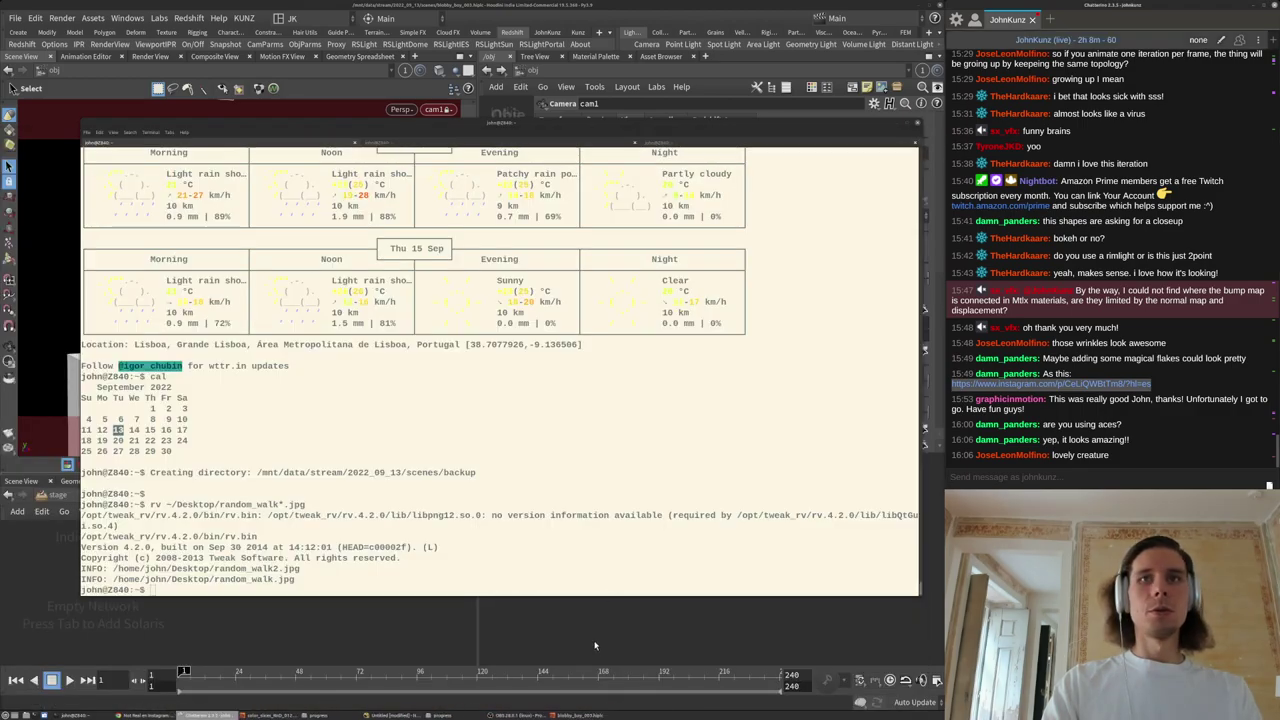
pyautogui.click(596, 646)
pyautogui.click(469, 154)
pyautogui.click(16, 20)
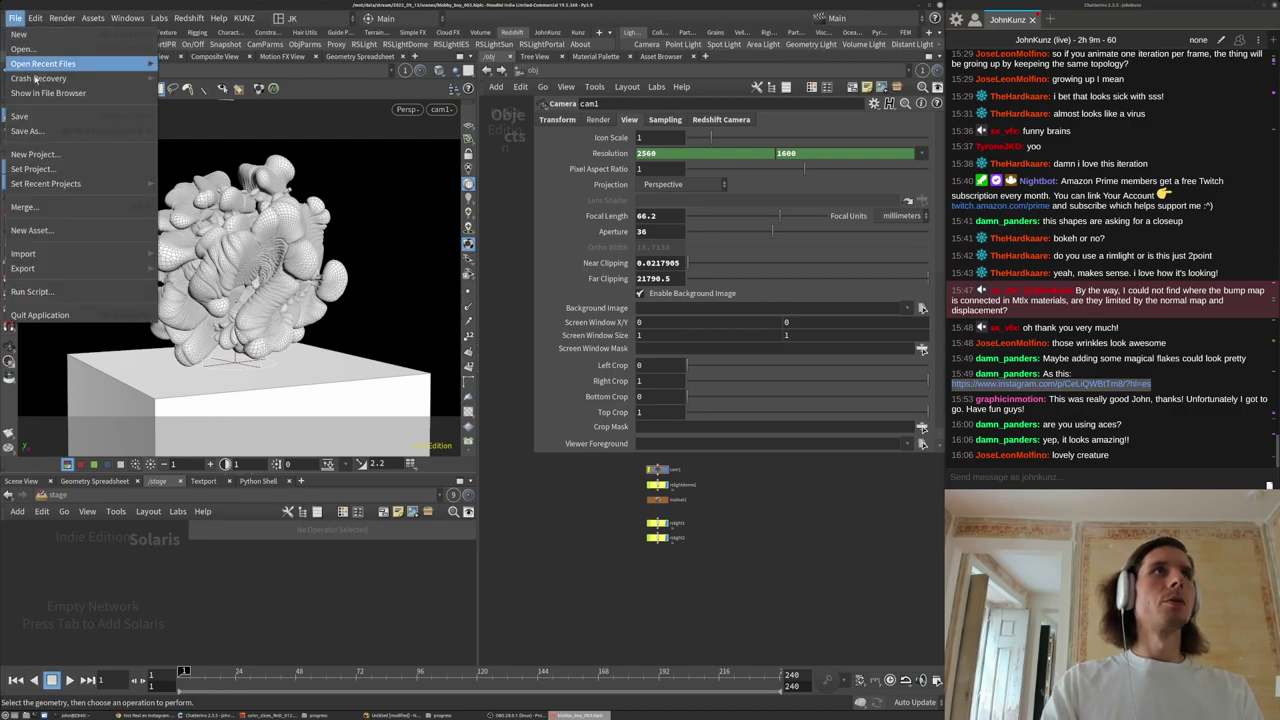
pyautogui.click(40, 169)
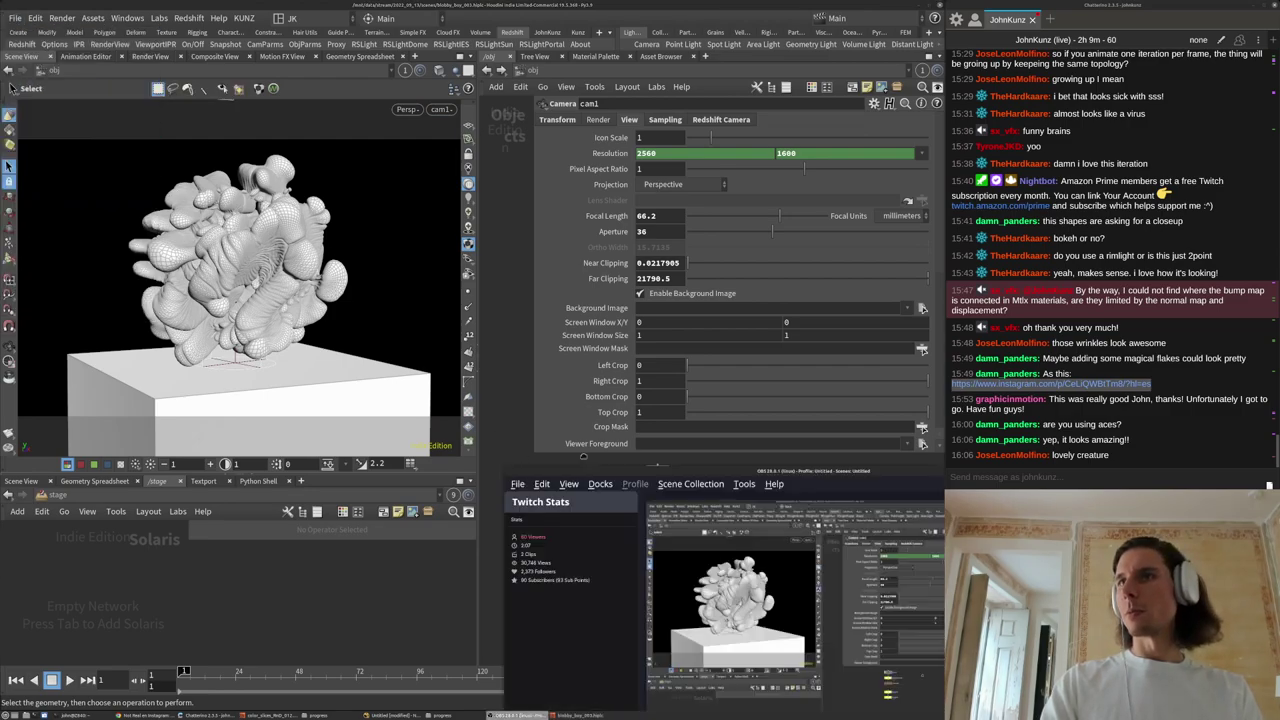